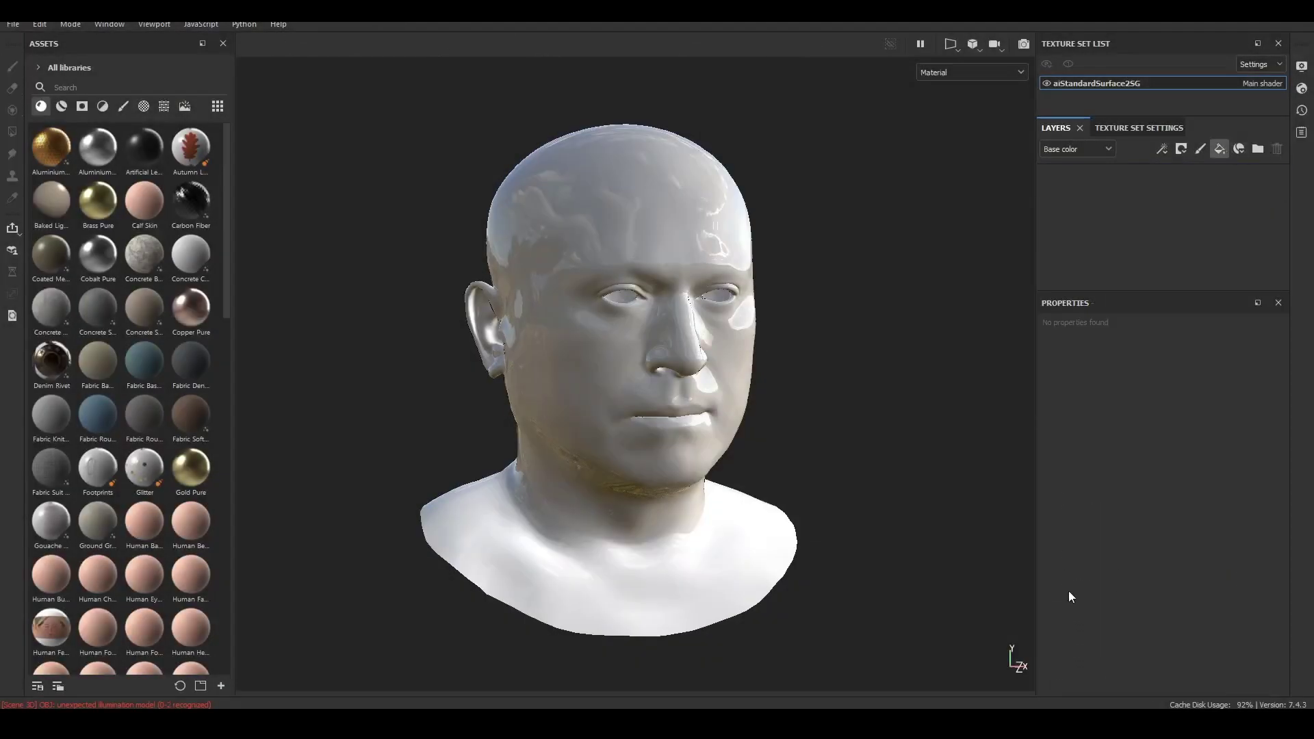
Step: Set Fill layer 1's base colour to black
scroll(1119, 594, down, 3)
click(1152, 518)
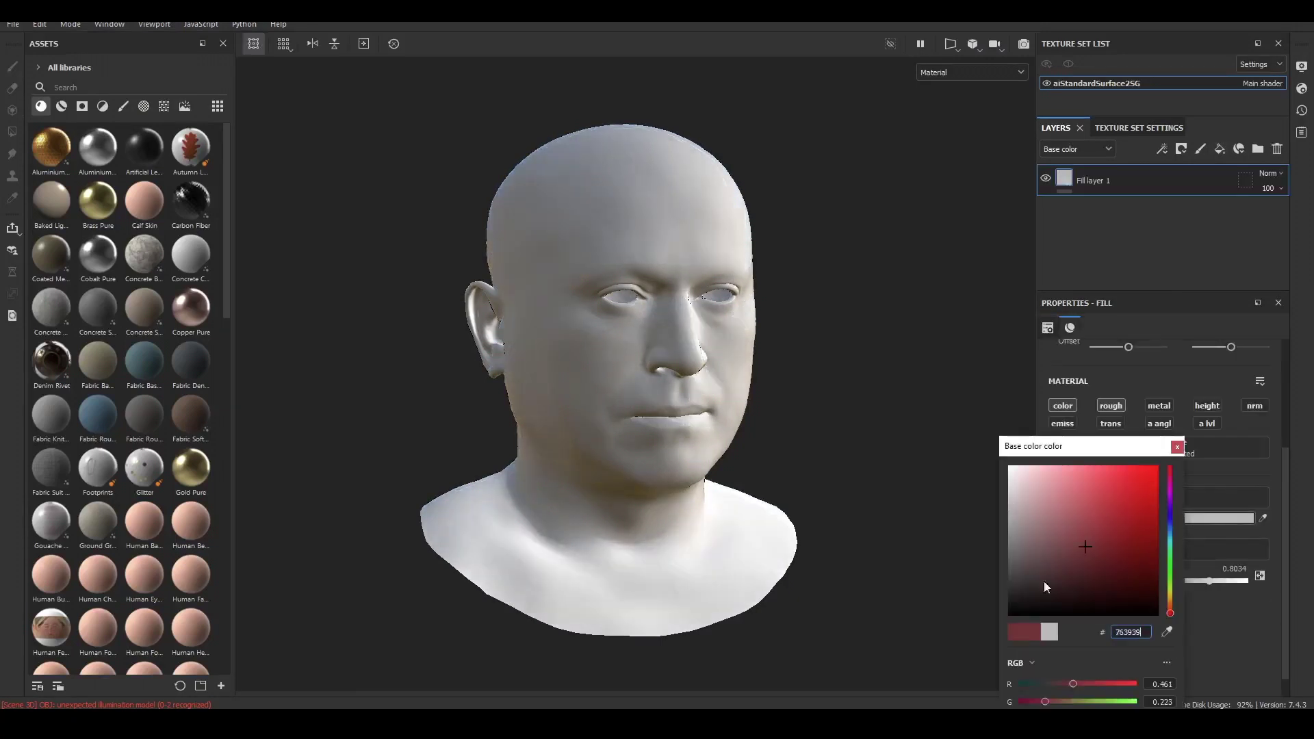
click(1044, 581)
Step: Add a white colour-only fill layer on top and rename the texture set Head_mainhair
click(1220, 148)
click(1063, 405)
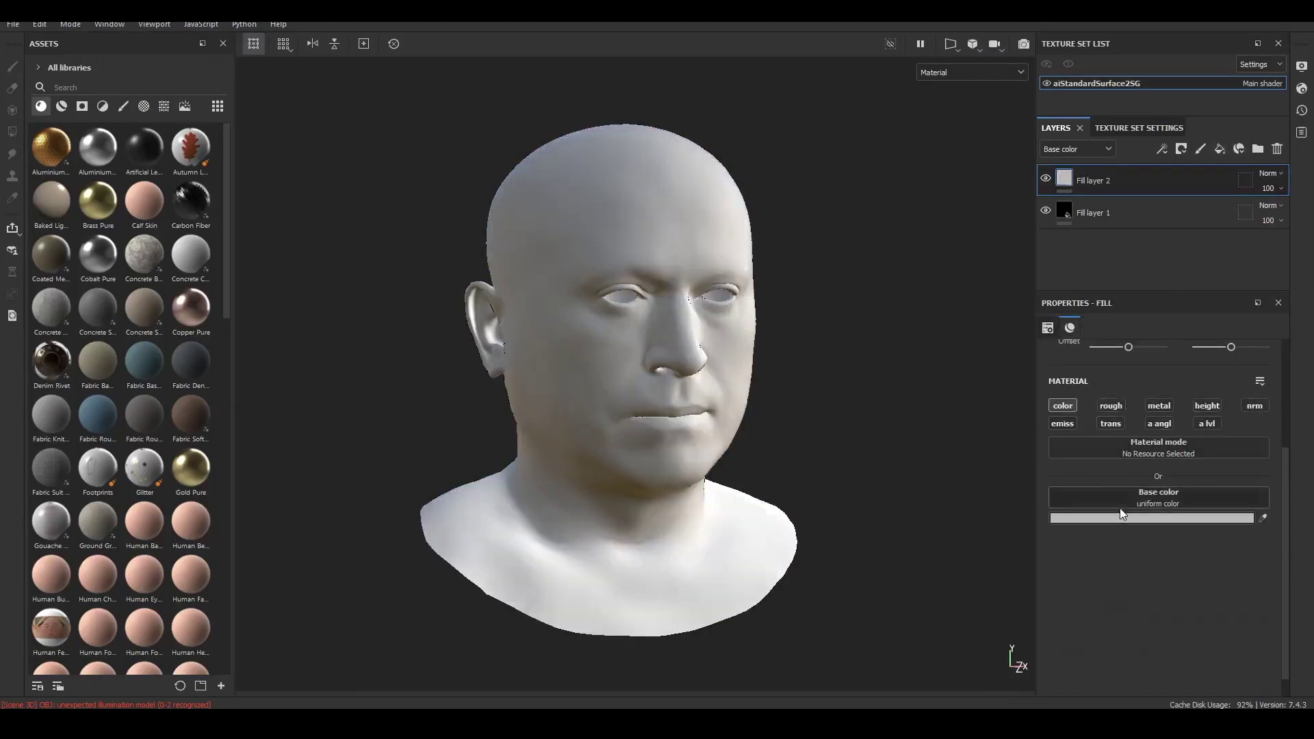
click(1152, 518)
click(1091, 182)
text(Head_mainha)
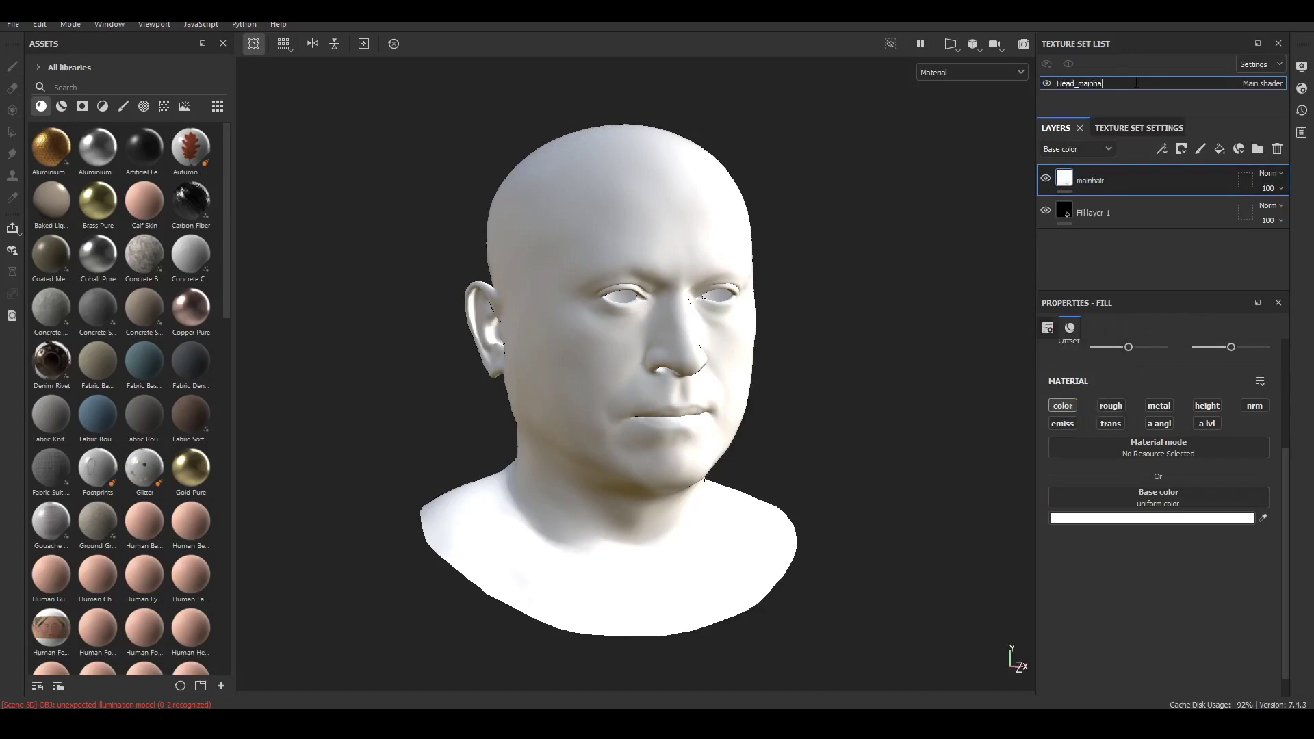
text(ir)
key(Return)
Step: Add a black mask to mainhair and set the brush alpha to Dirt Cloudy
right_click(1163, 181)
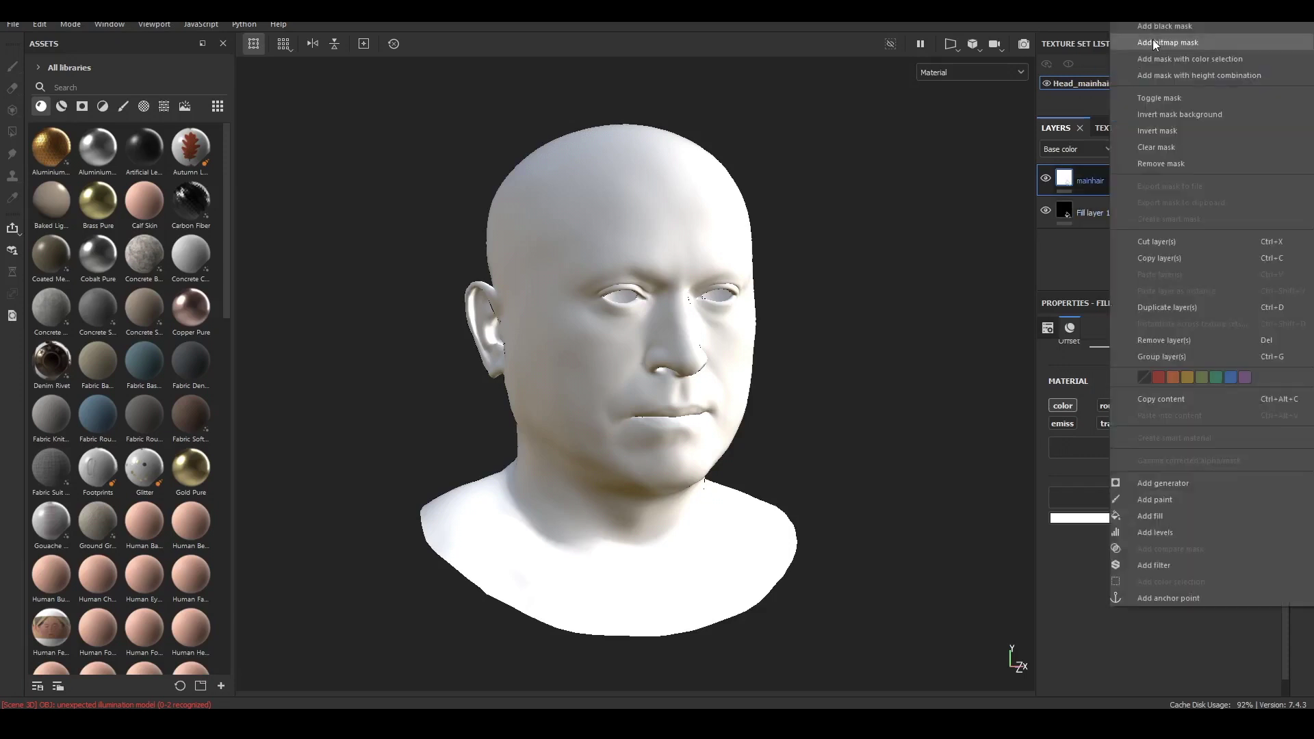
click(1152, 39)
scroll(1074, 627, down, 3)
scroll(1163, 603, down, 3)
scroll(1164, 603, down, 3)
click(1062, 634)
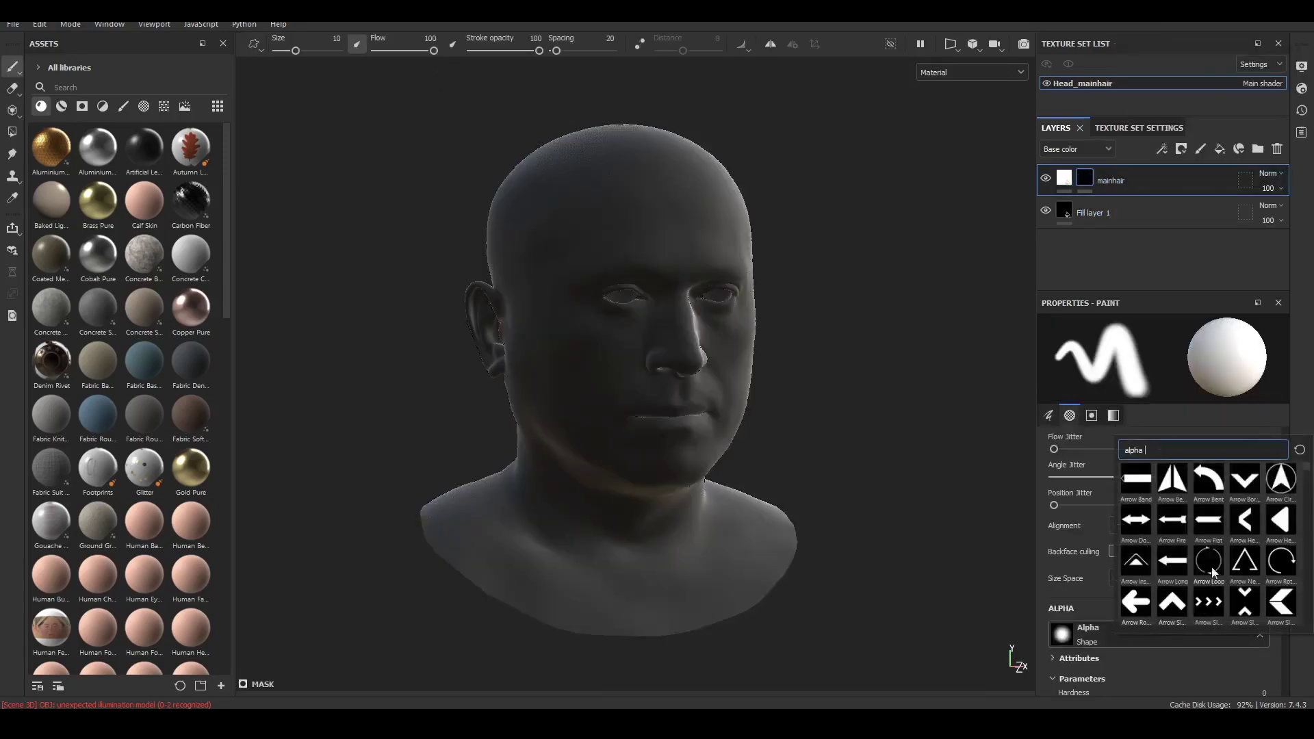
scroll(1245, 555, down, 3)
scroll(1245, 554, down, 3)
click(1246, 555)
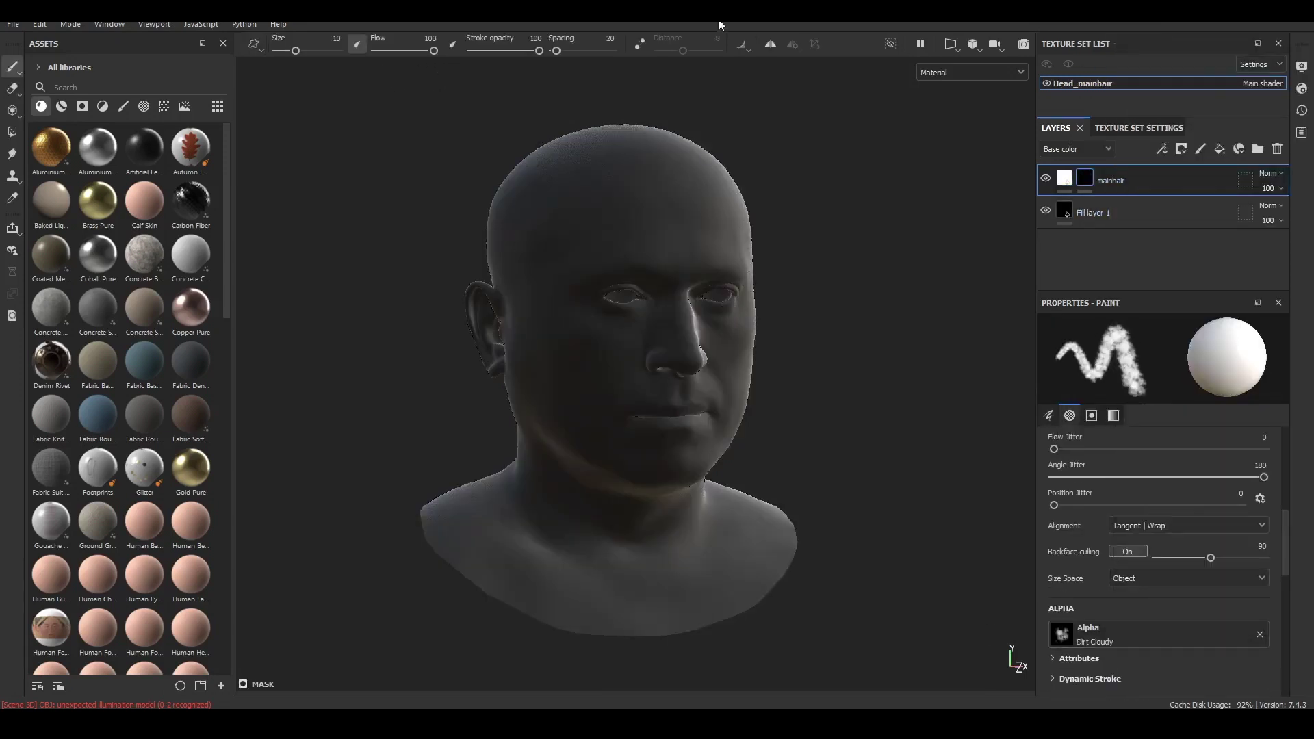
Step: Enable Mirror X symmetry with an X offset of 0.01
click(771, 44)
scroll(779, 277, up, 2)
scroll(779, 277, up, 2)
click(793, 45)
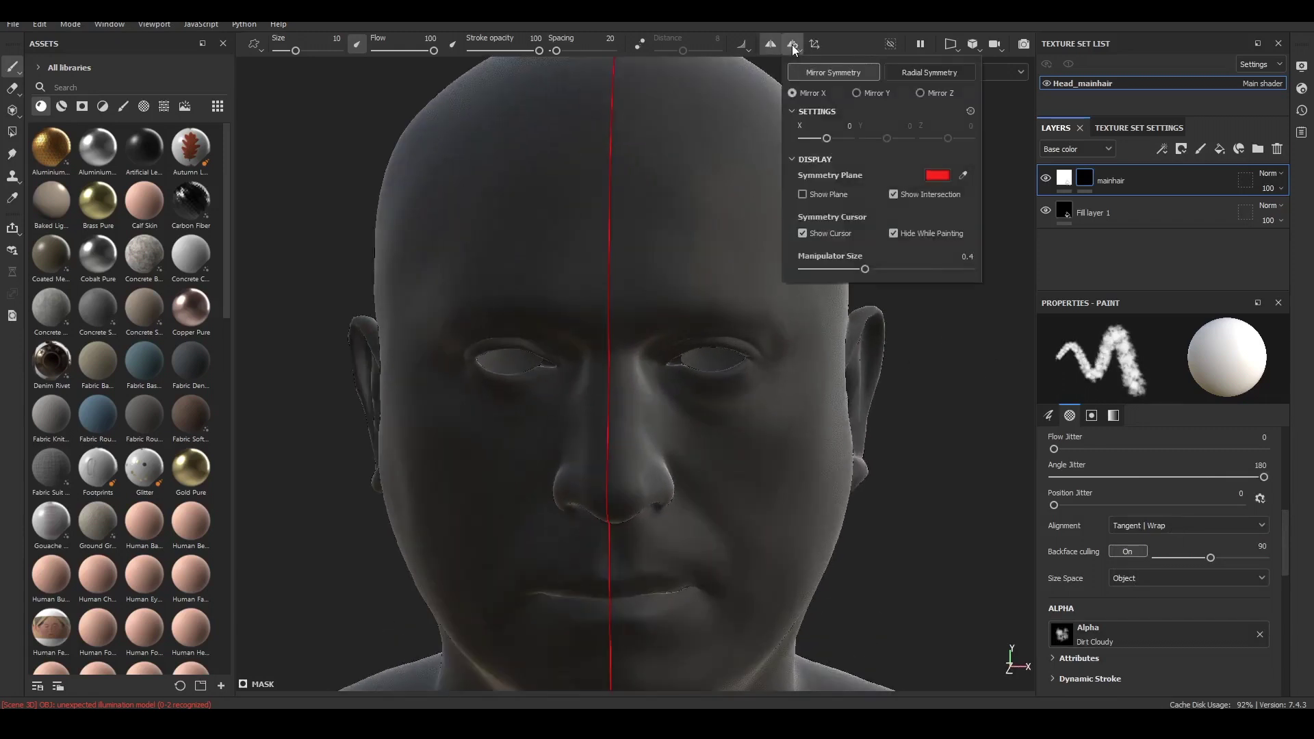
click(849, 126)
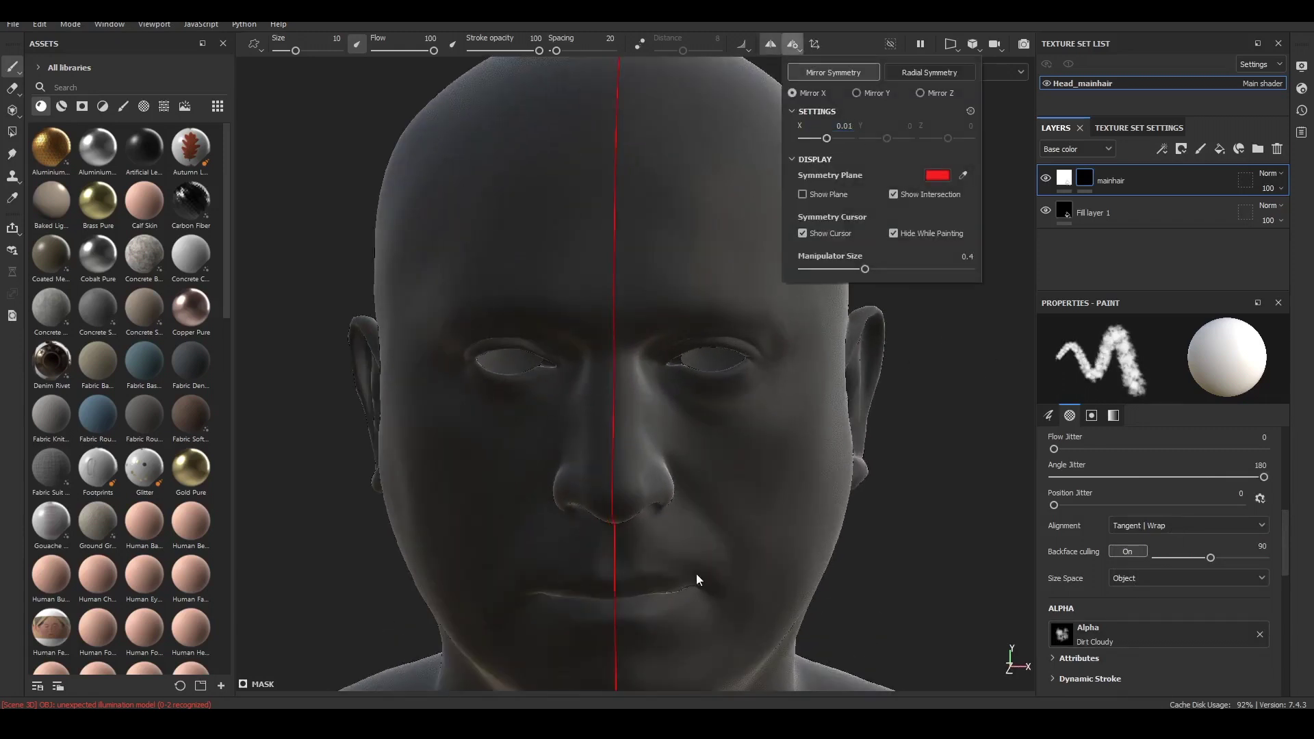
scroll(821, 342, down, 3)
Step: Turn mirroring off and paint the hairline down to the ear at brush size 7.02
ctrl+right_drag(616, 359, 602, 358)
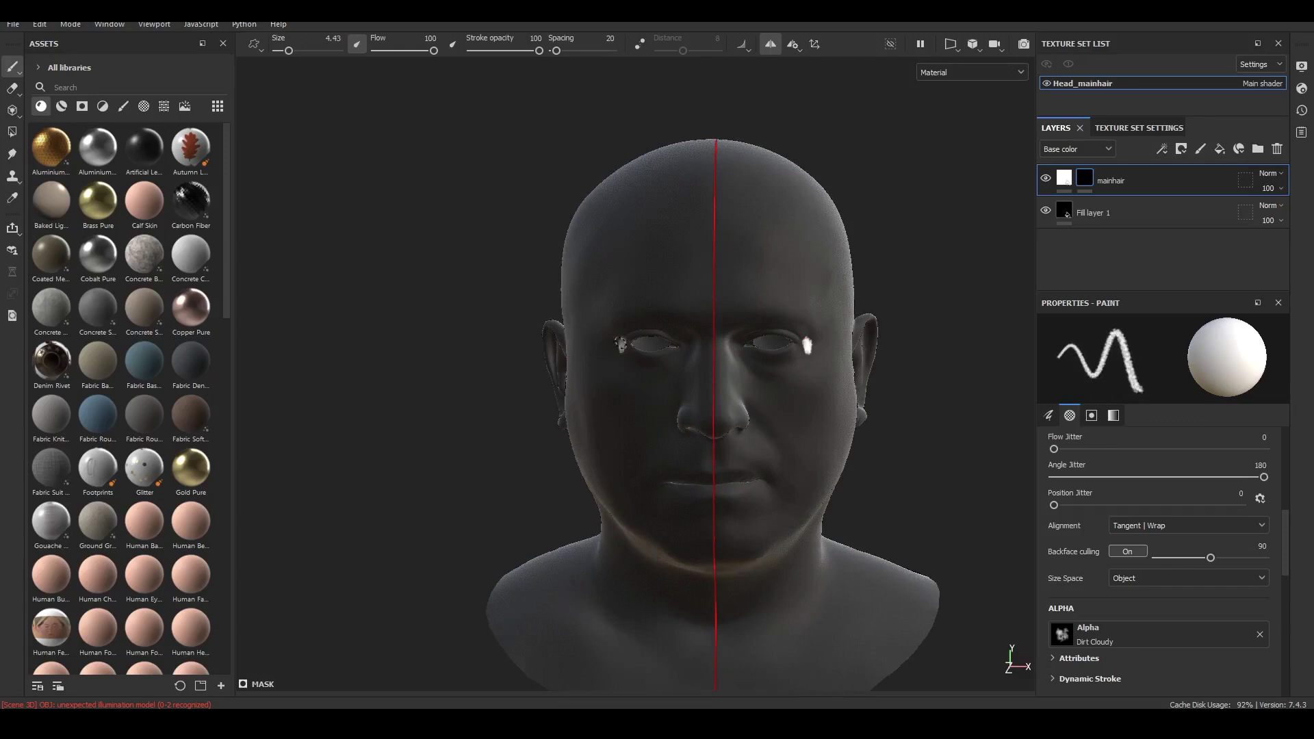
mouse_move(602, 359)
alt+mouse_down()
mouse_move(346, 385)
mouse_move(611, 410)
mouse_move(805, 246)
alt+mouse_up()
key(l)
key(l)
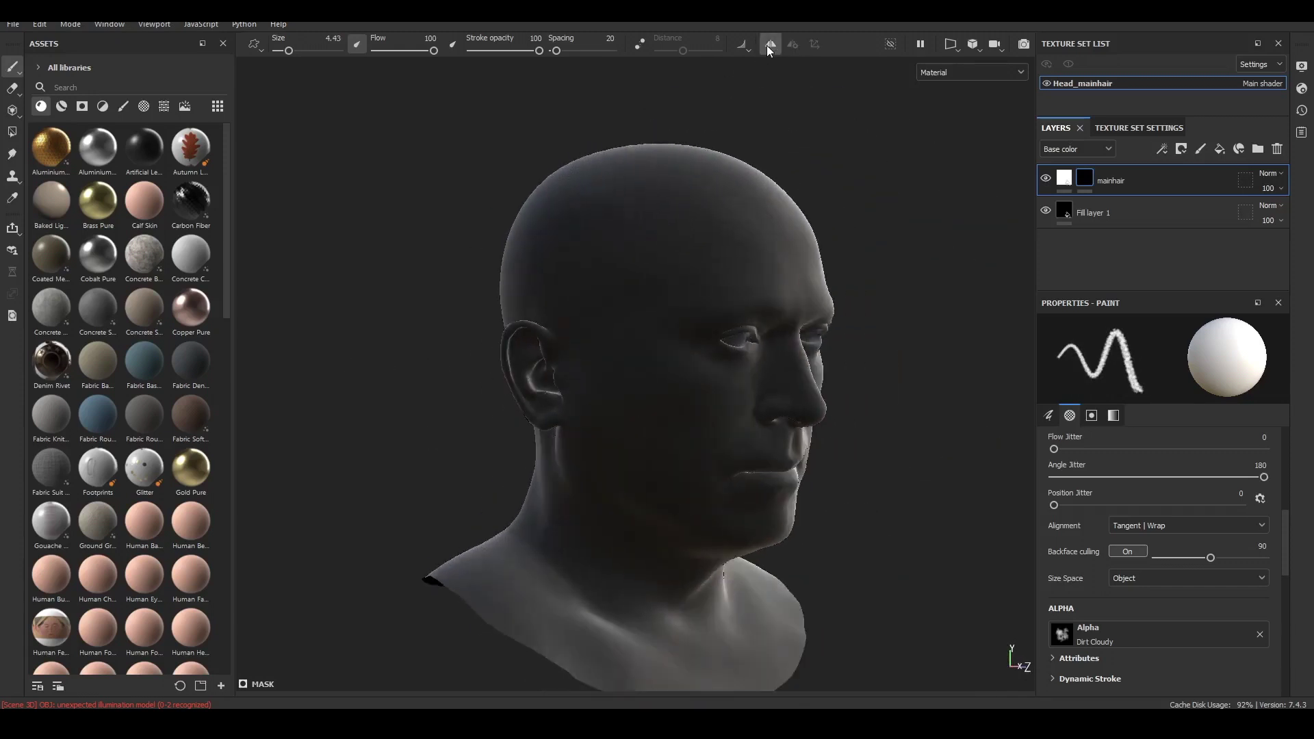
ctrl+right_drag(652, 297, 782, 278)
alt+drag(783, 278, 784, 192)
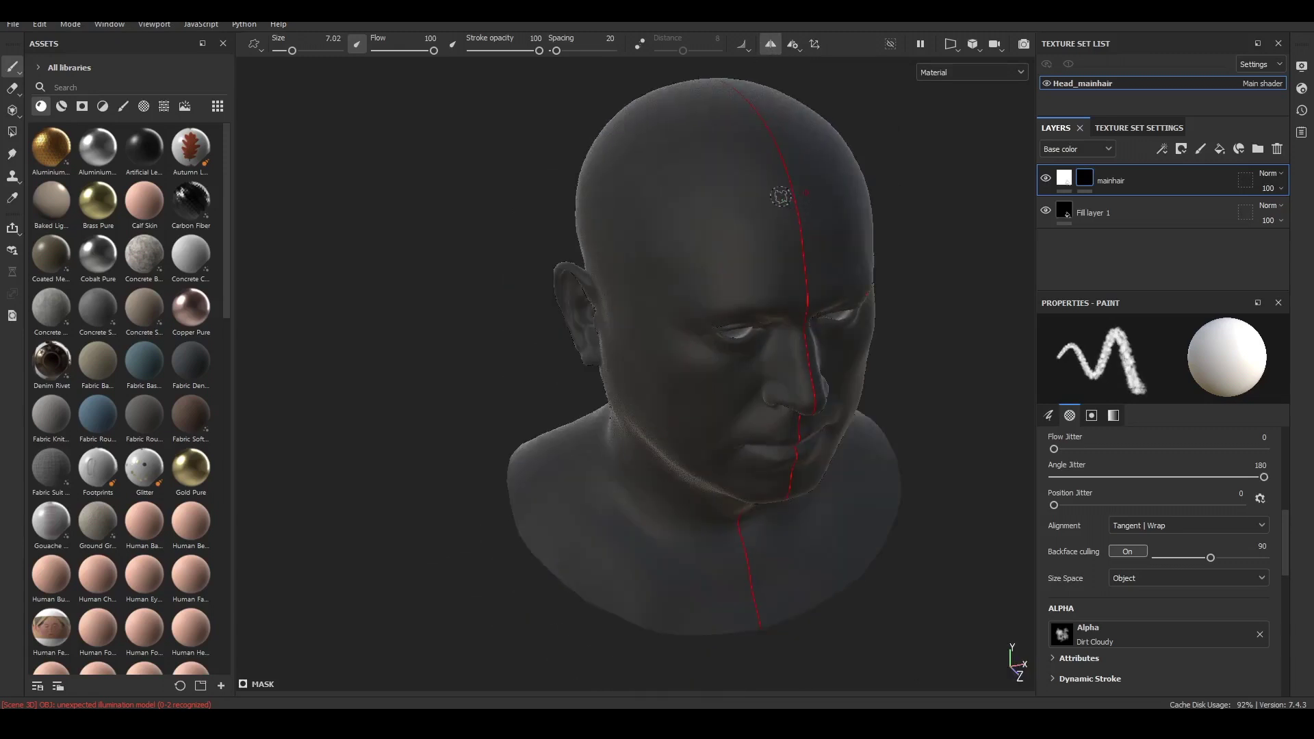
ctrl+right_drag(780, 196, 772, 196)
alt+drag(685, 220, 716, 194)
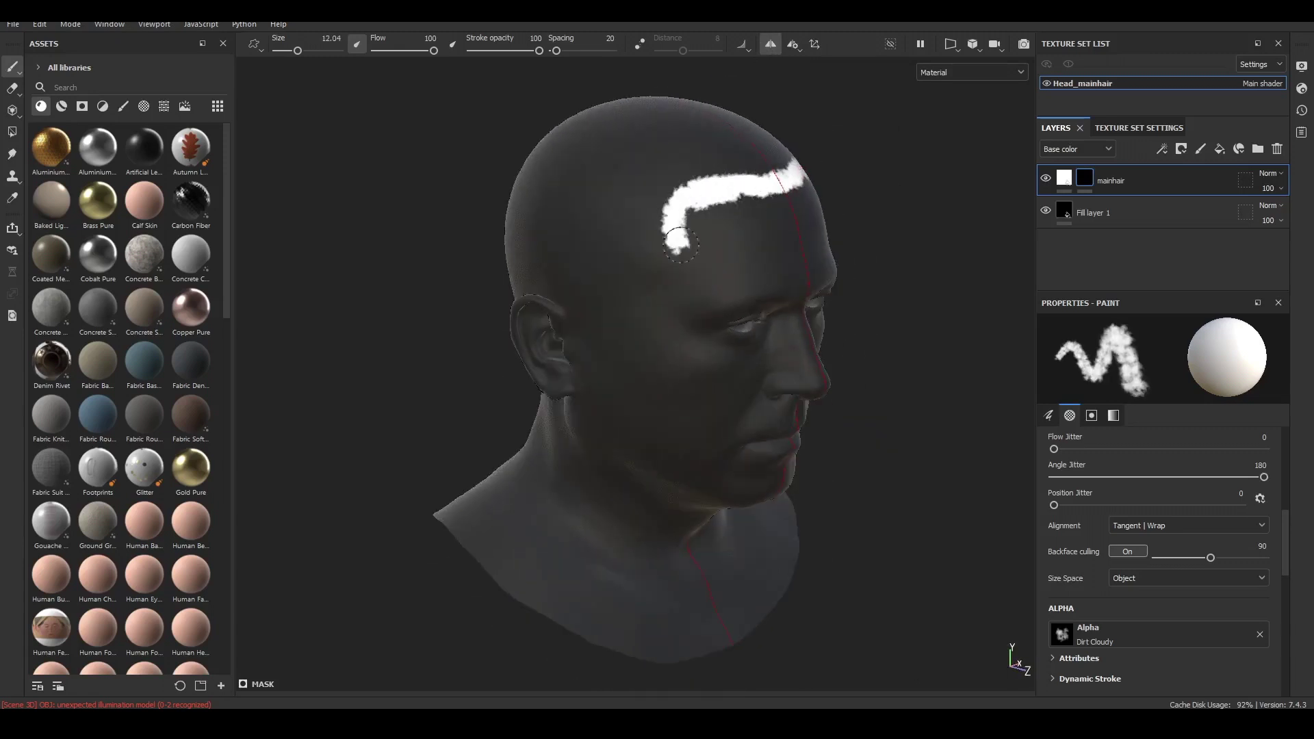
alt+drag(680, 242, 662, 228)
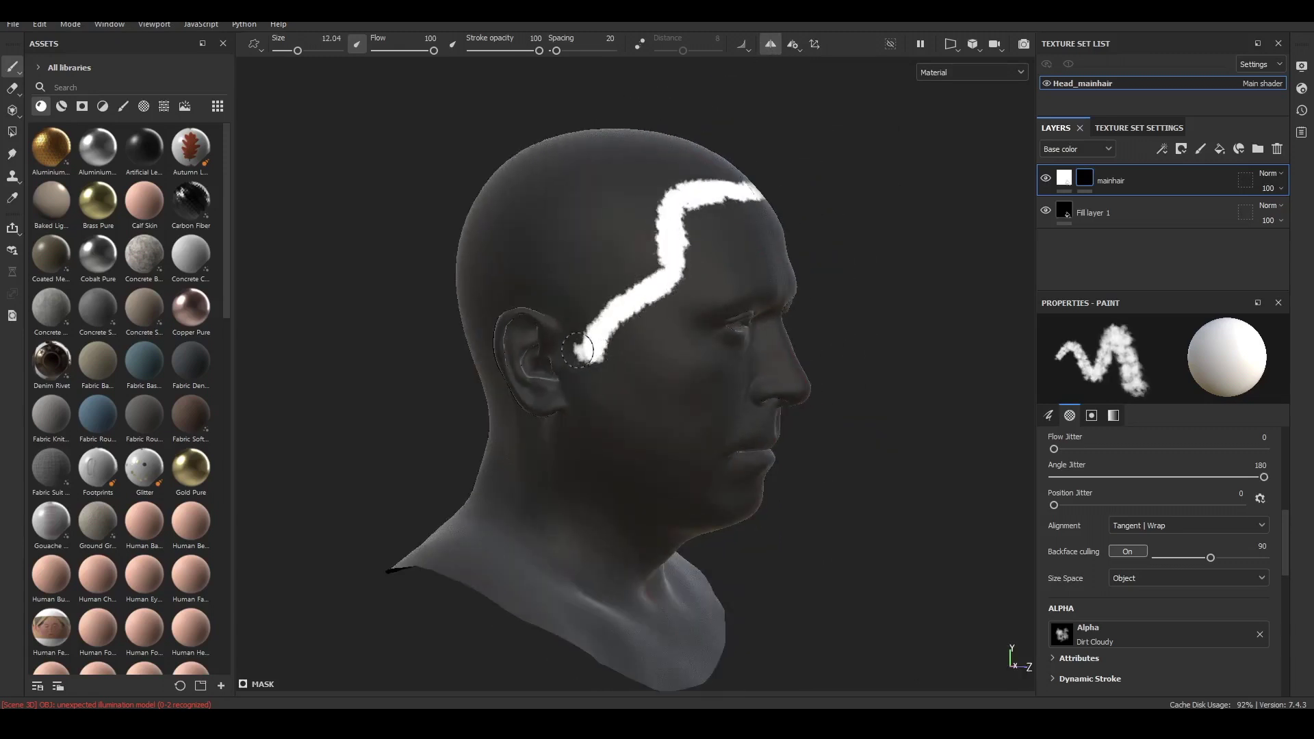
Step: Cover the top of the scalp in white, with brush size 13–24 at flow 100
alt+drag(664, 228, 691, 223)
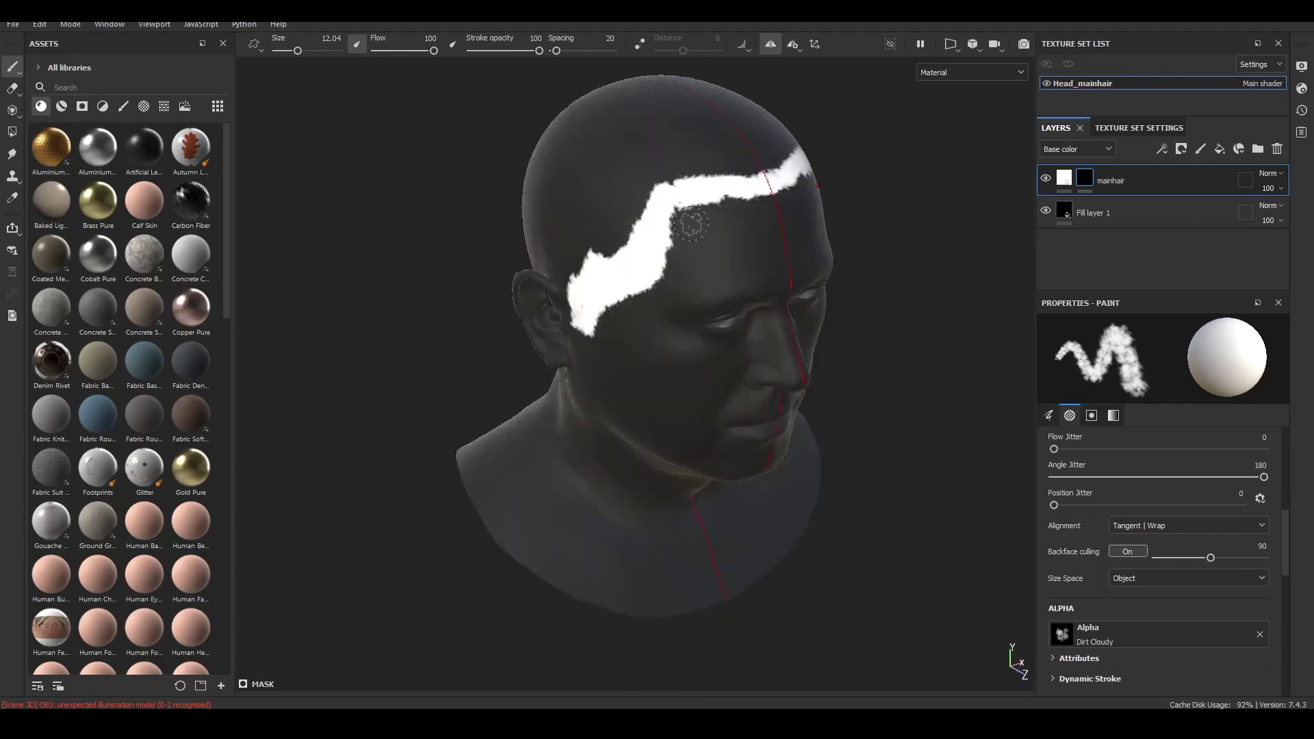
ctrl+right_drag(690, 227, 712, 226)
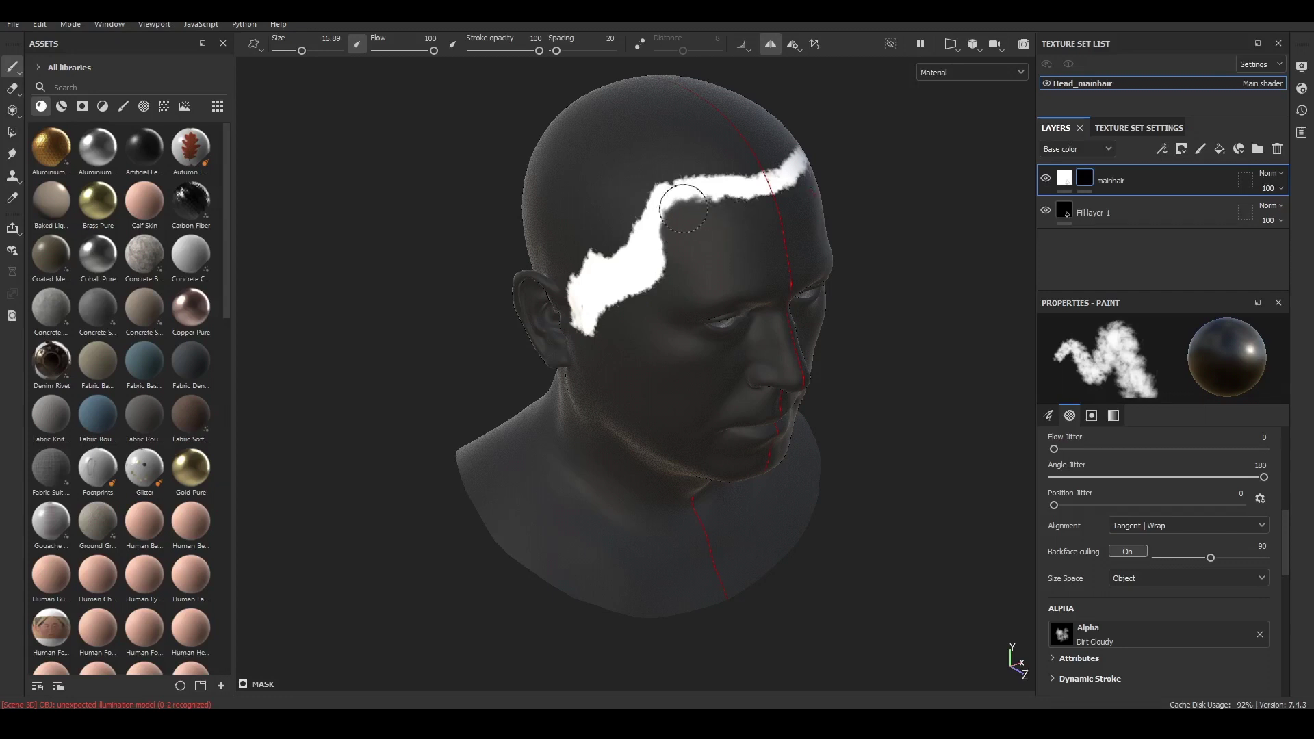
ctrl+right_drag(671, 272, 630, 210)
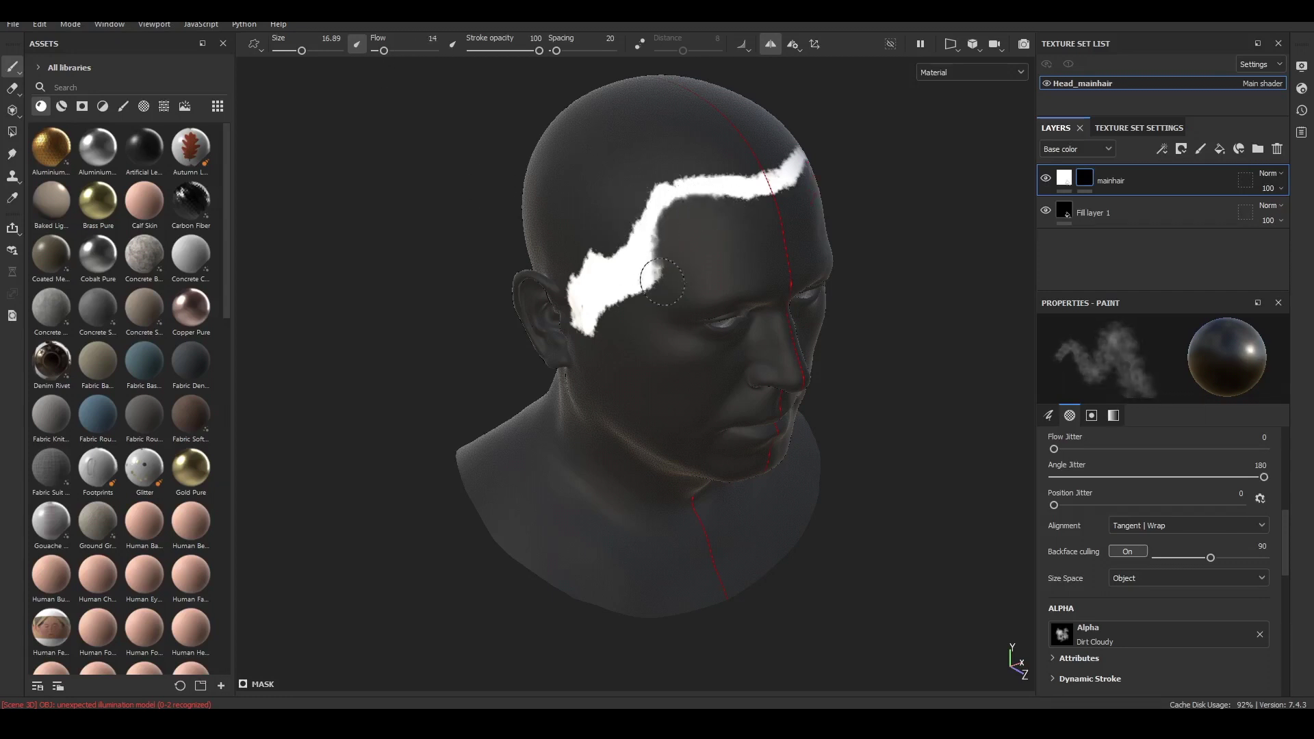
drag(383, 50, 434, 50)
alt+drag(777, 200, 726, 192)
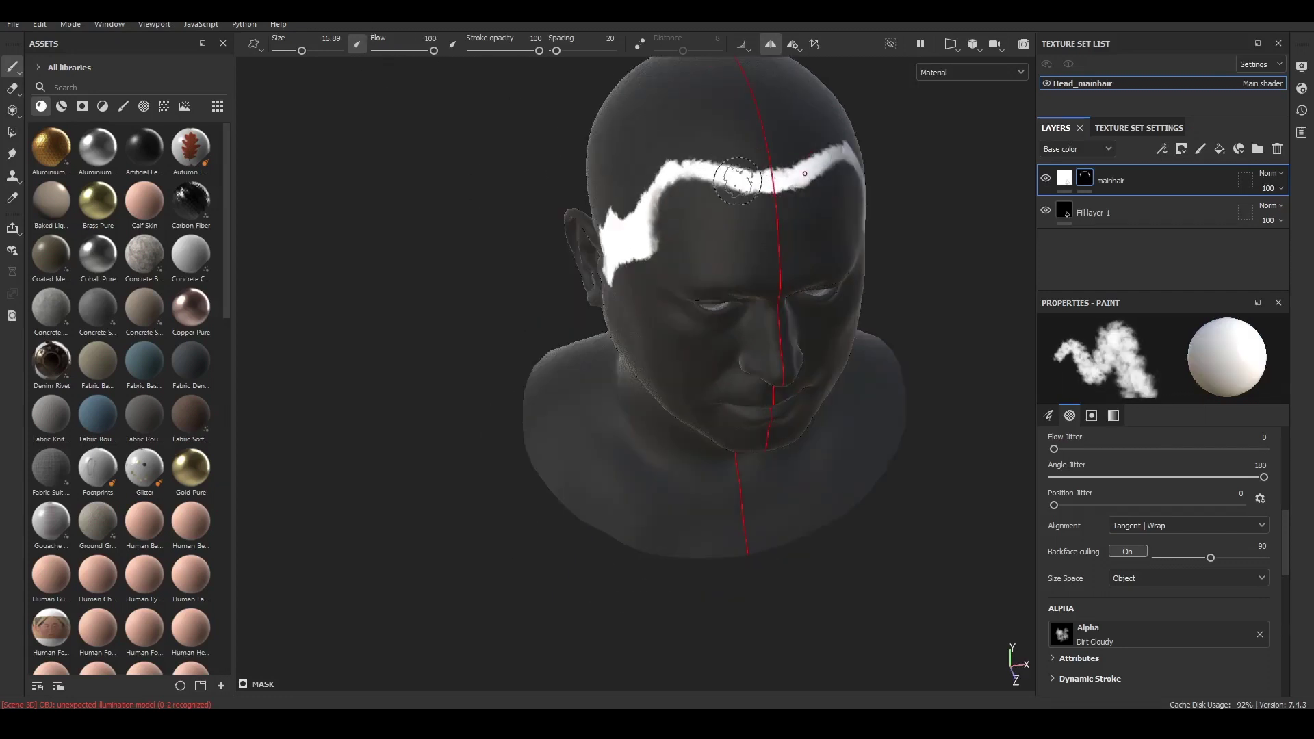
ctrl+right_drag(787, 181, 773, 181)
mouse_move(741, 156)
mouse_down()
mouse_move(801, 132)
mouse_move(676, 355)
mouse_up()
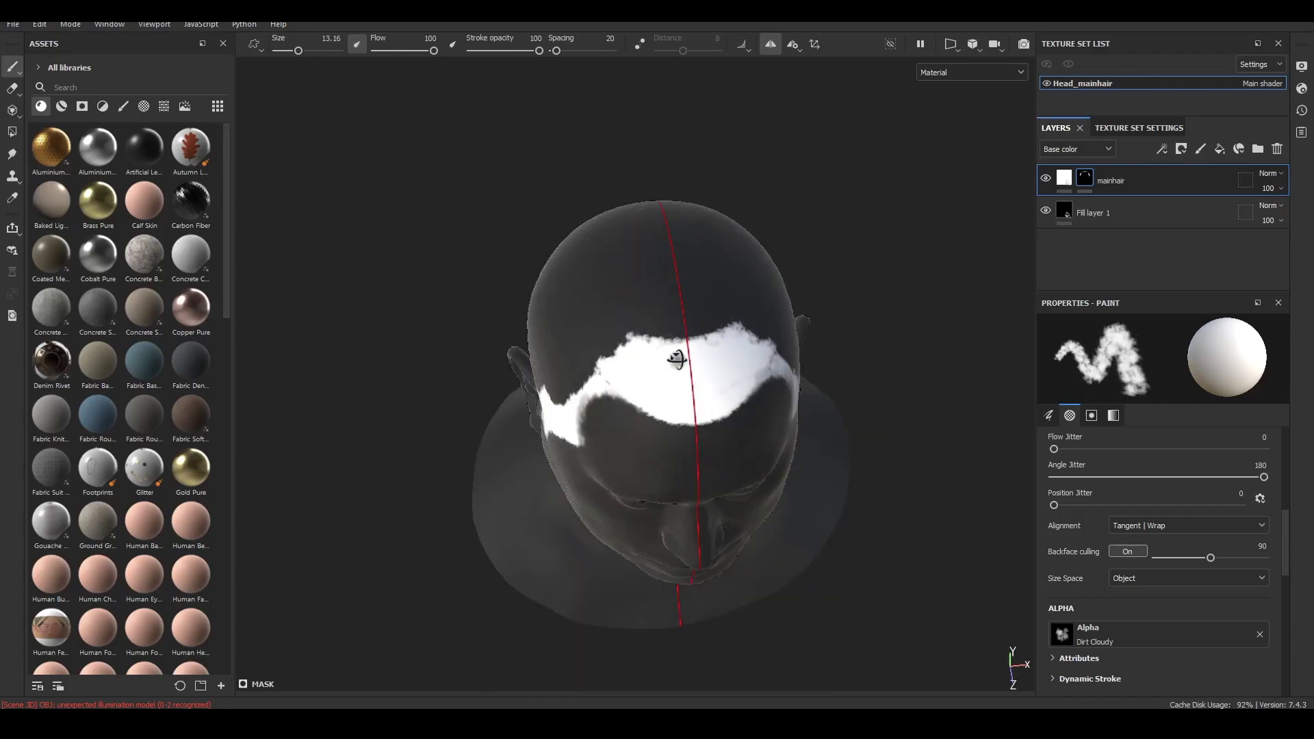
ctrl+right_drag(675, 356, 698, 305)
mouse_move(681, 305)
mouse_down()
mouse_move(646, 267)
mouse_move(616, 306)
mouse_move(678, 238)
mouse_move(697, 336)
mouse_move(408, 315)
mouse_move(419, 278)
mouse_move(691, 321)
mouse_up()
alt+drag(692, 322, 704, 343)
Step: Paint white up from the ear and across the scalp with a 13.03 brush
ctrl+right_drag(704, 343, 693, 293)
ctrl+right_drag(732, 366, 722, 297)
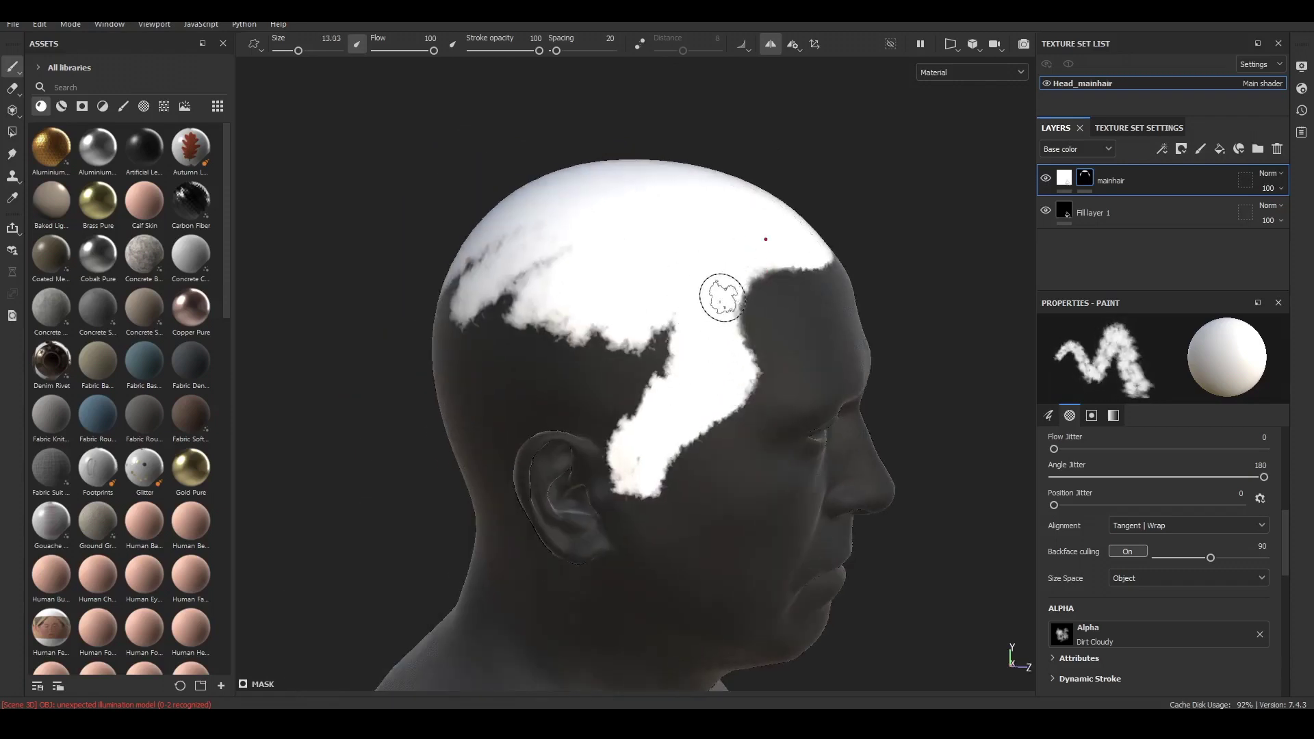
mouse_move(738, 357)
alt+mouse_down()
mouse_move(556, 382)
mouse_move(768, 402)
alt+mouse_up()
key(x)
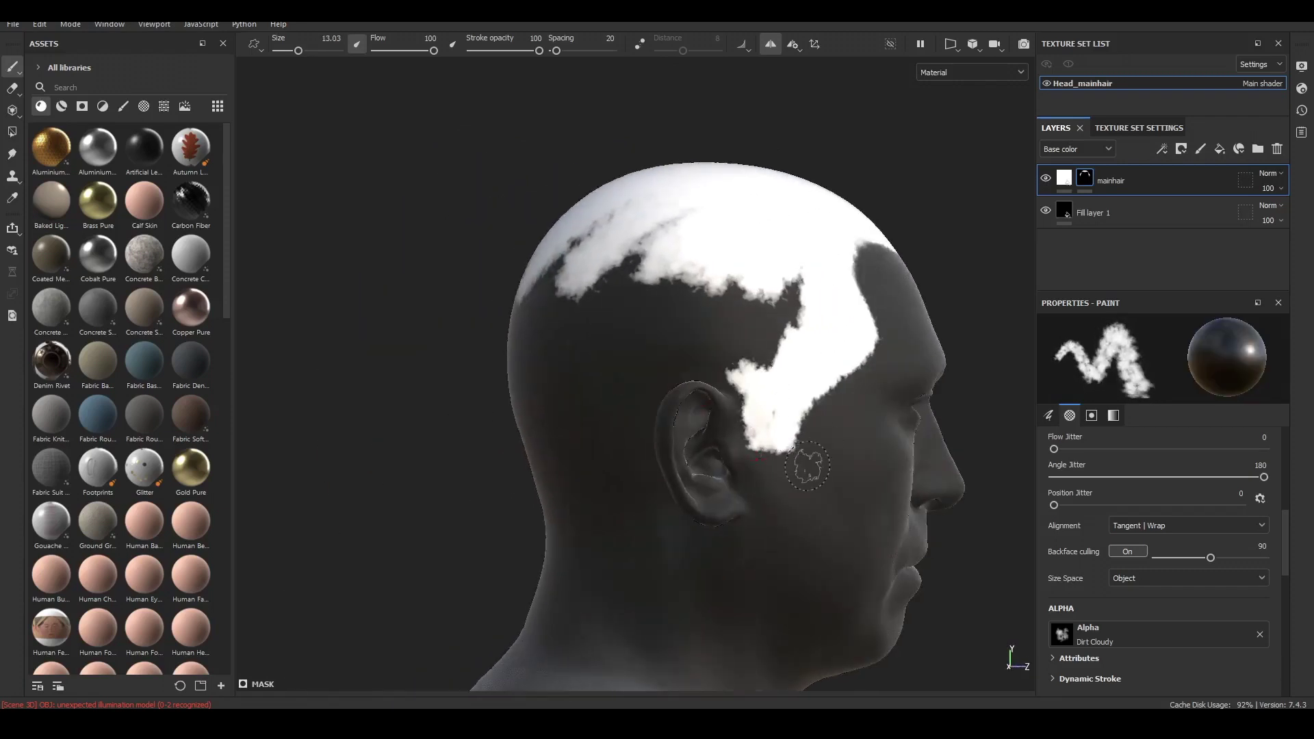
key(x)
drag(770, 462, 778, 316)
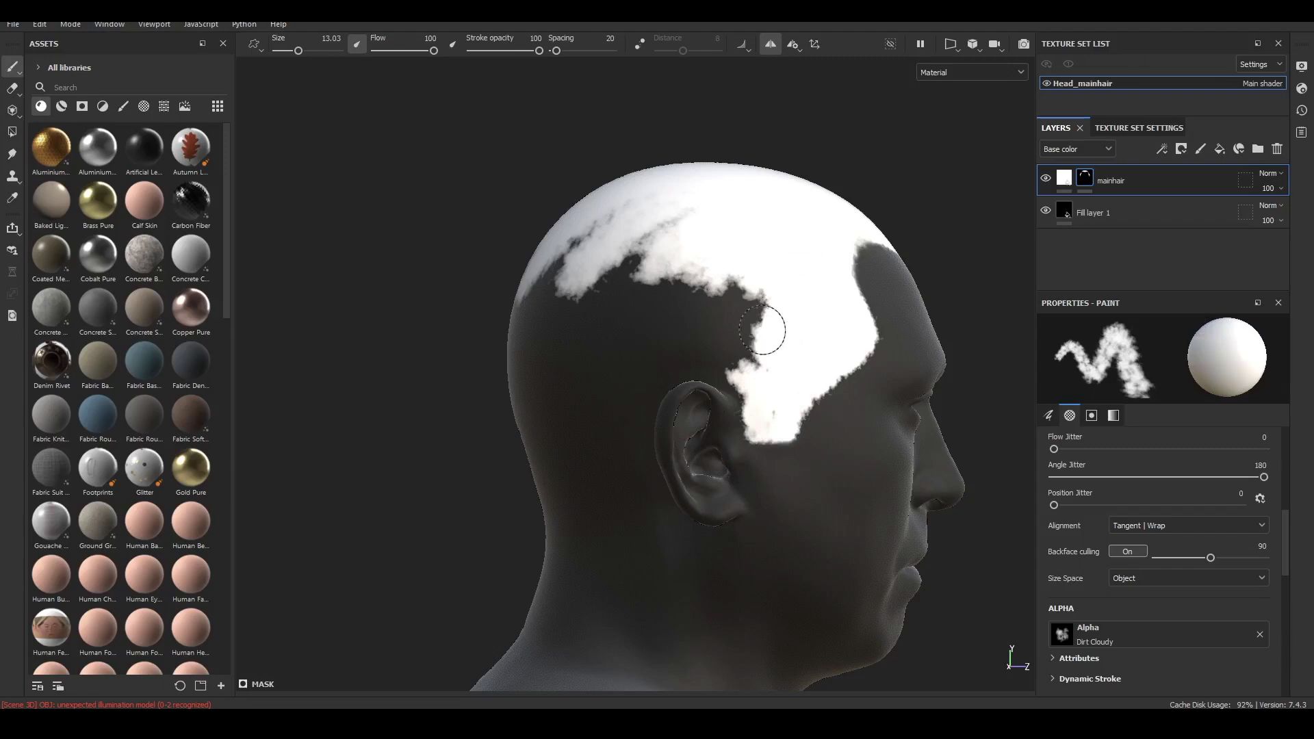
mouse_move(700, 312)
mouse_down()
mouse_move(660, 182)
mouse_move(595, 293)
mouse_move(712, 317)
mouse_move(744, 370)
mouse_move(404, 294)
mouse_up()
Step: Paint the back of the head and behind the ear white with a size-30 brush
ctrl+right_drag(405, 293, 452, 294)
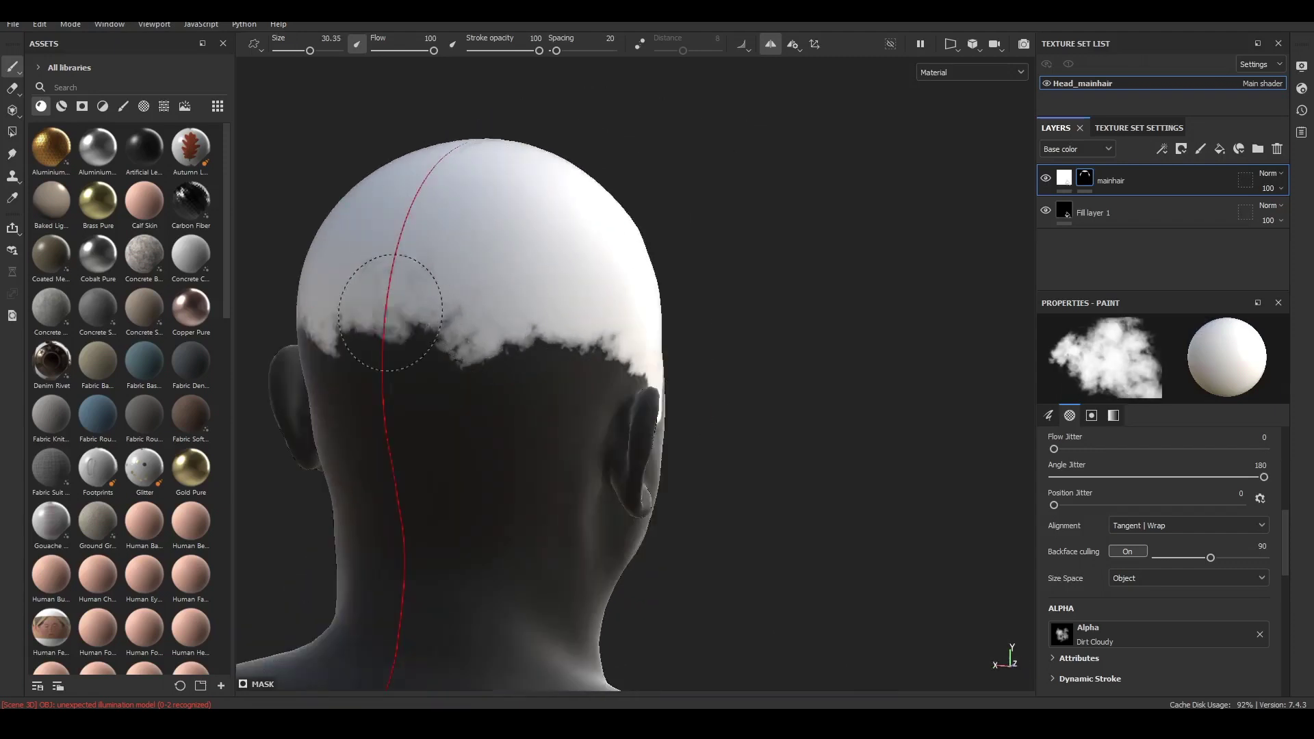
mouse_move(405, 293)
alt+mouse_down()
mouse_move(511, 284)
mouse_move(514, 221)
mouse_move(513, 375)
mouse_move(480, 370)
alt+mouse_up()
ctrl+right_drag(479, 370, 505, 374)
drag(507, 374, 614, 294)
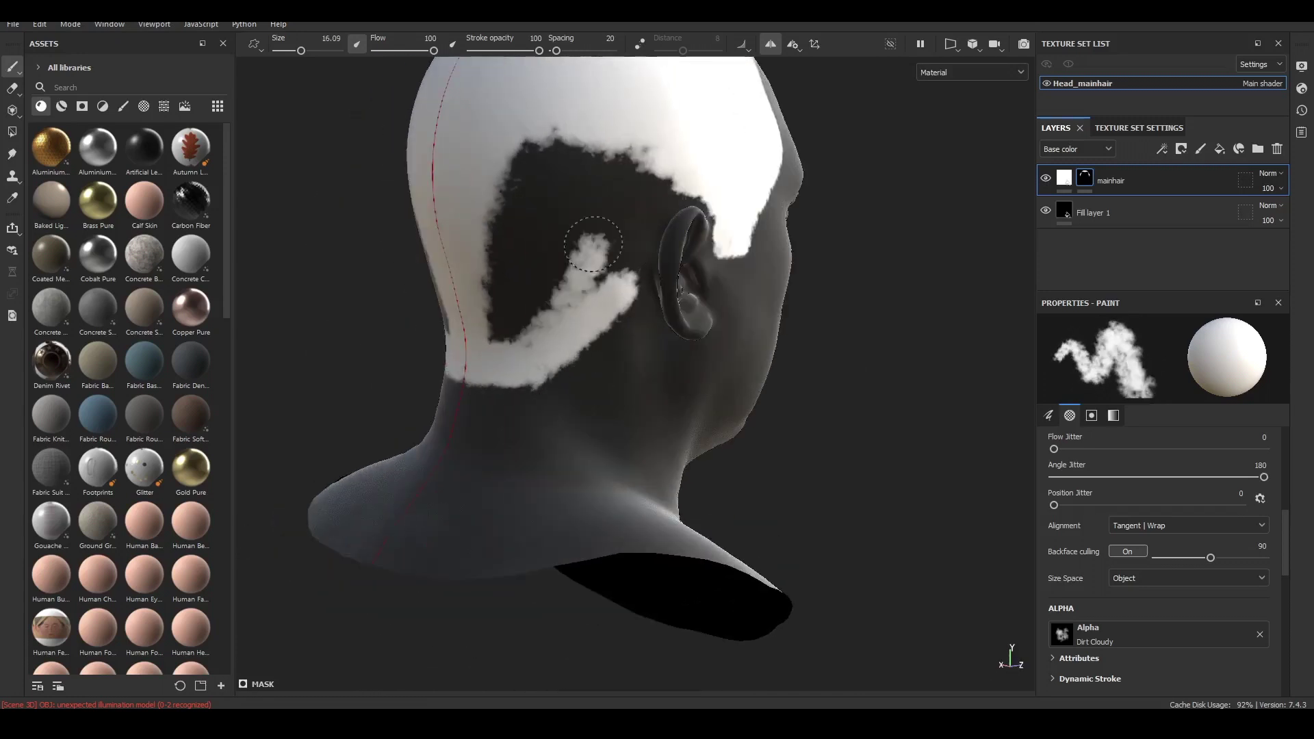
ctrl+right_drag(484, 361, 520, 361)
mouse_move(520, 273)
mouse_down()
mouse_move(557, 117)
mouse_move(491, 325)
mouse_move(681, 88)
mouse_move(529, 329)
mouse_up()
ctrl+right_drag(528, 329, 506, 329)
Step: Set the brush to 10.97 and inspect the ear and back of the head
mouse_move(519, 364)
alt+mouse_down()
mouse_move(588, 337)
mouse_move(625, 285)
alt+mouse_up()
mouse_move(625, 285)
alt+right_down()
mouse_move(704, 264)
mouse_move(760, 294)
mouse_move(734, 273)
alt+right_up()
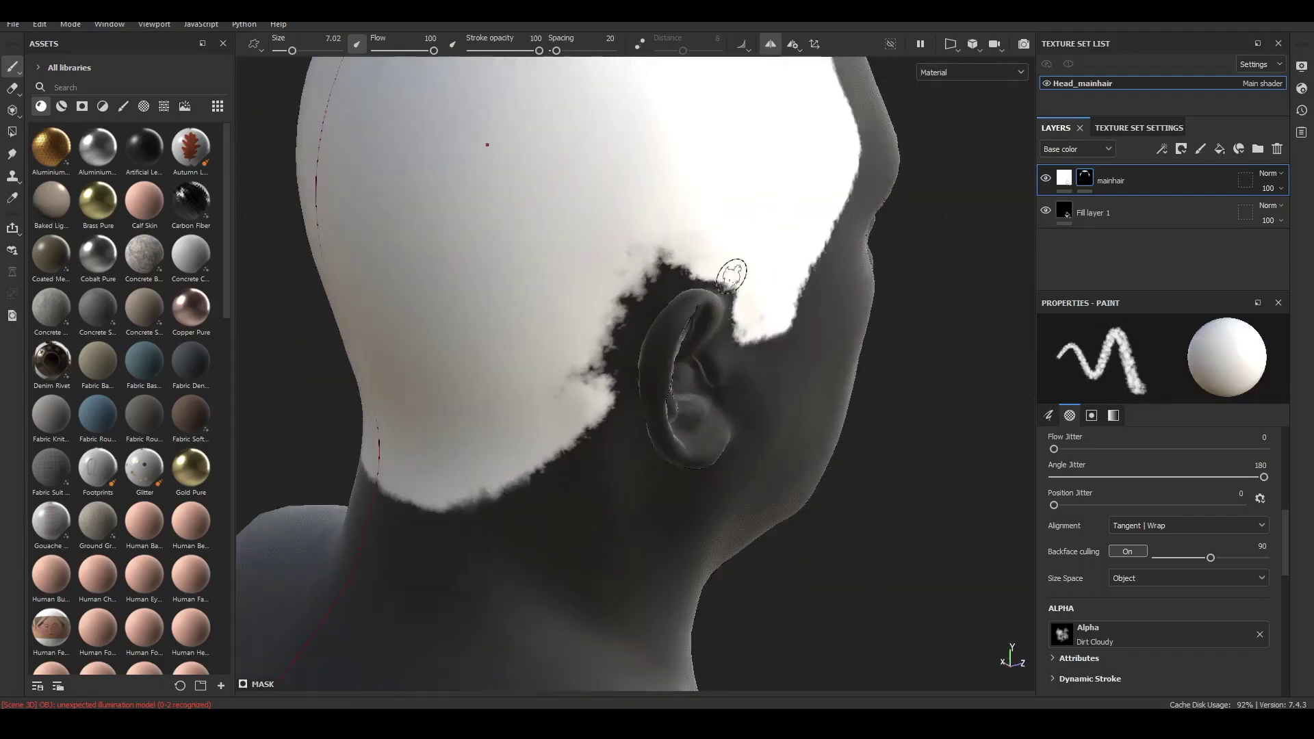
alt+drag(733, 274, 622, 270)
ctrl+right_drag(623, 270, 657, 223)
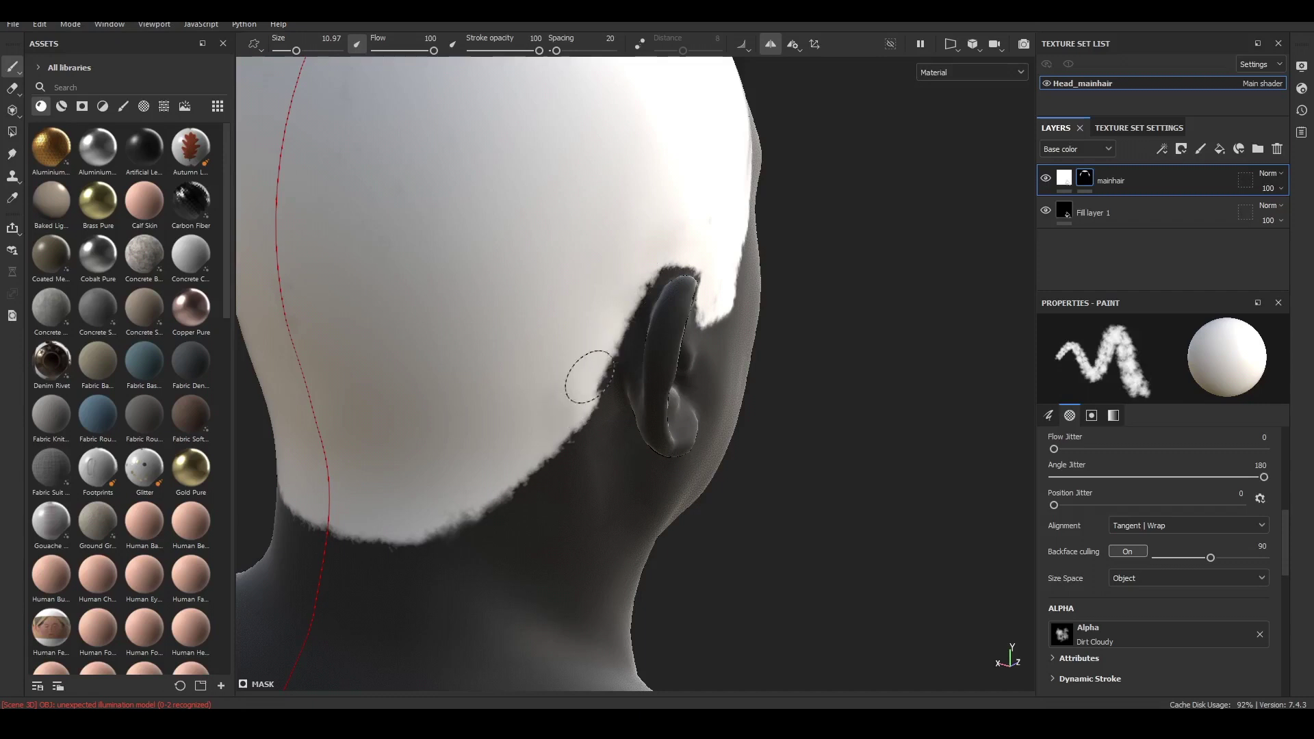
alt+right_drag(589, 376, 449, 386)
mouse_move(449, 386)
alt+mouse_down()
mouse_move(746, 376)
mouse_move(624, 426)
mouse_move(740, 380)
mouse_move(658, 412)
alt+mouse_up()
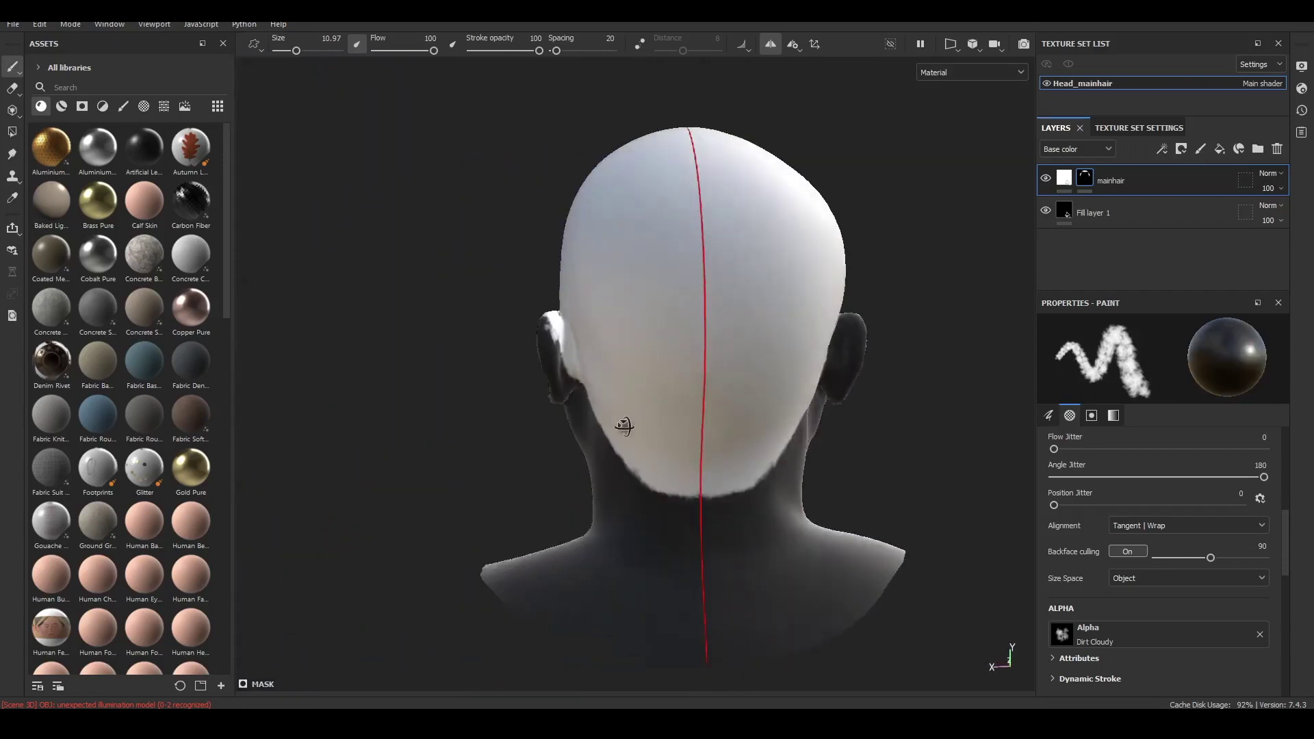
scroll(548, 467, up, 3)
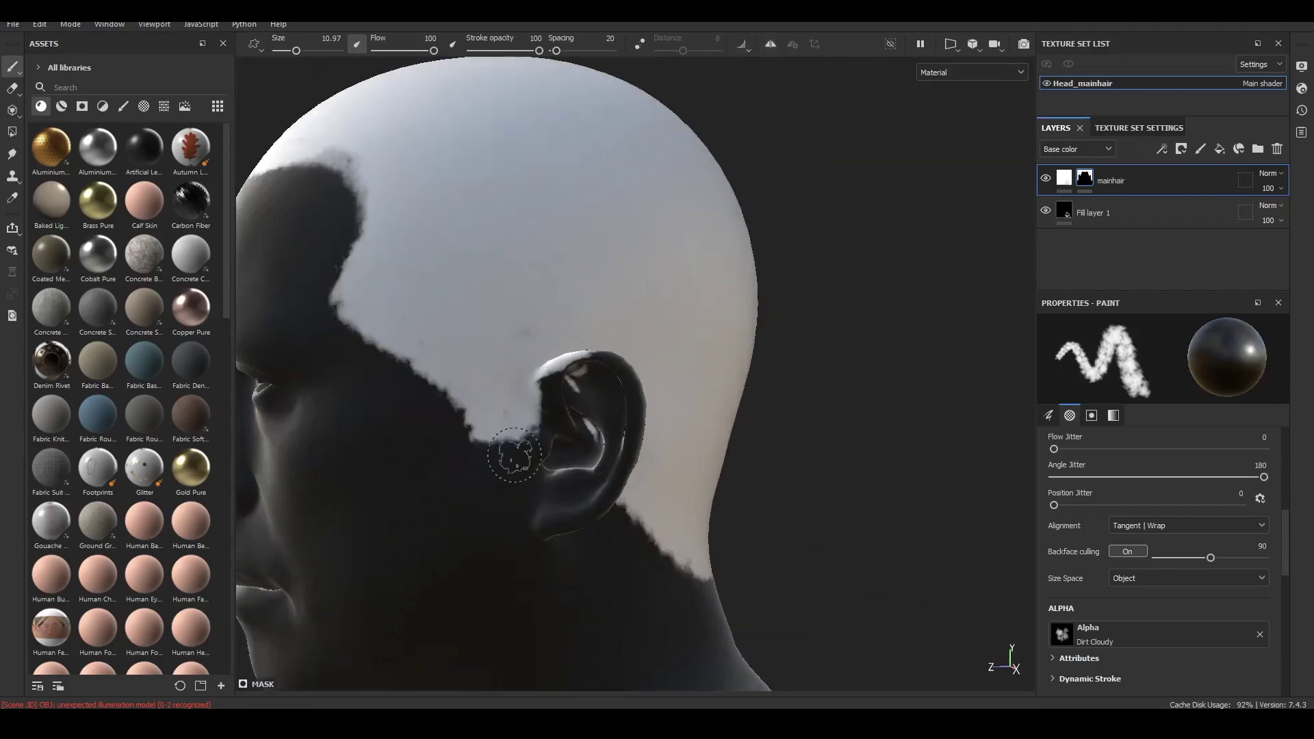
Step: Paint black to clear hair from around the ear and check the back of the skull
key(x)
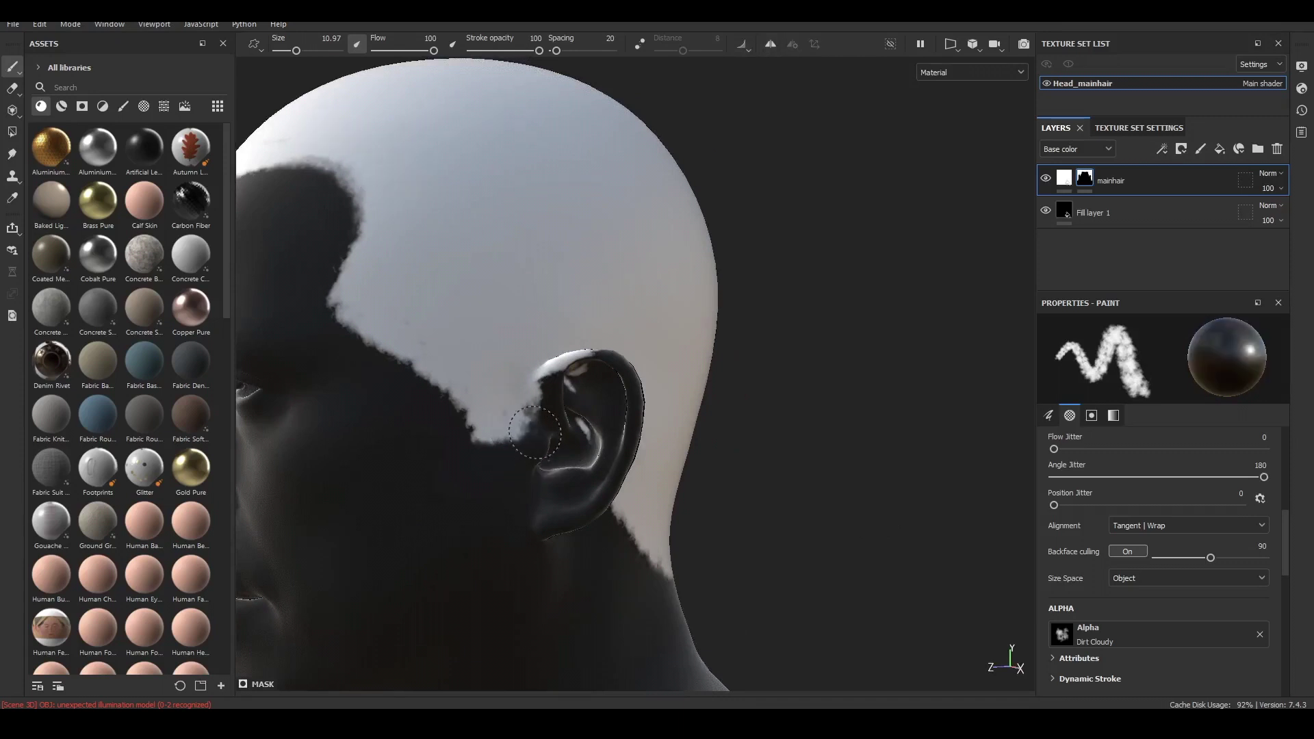
alt+drag(530, 429, 576, 351)
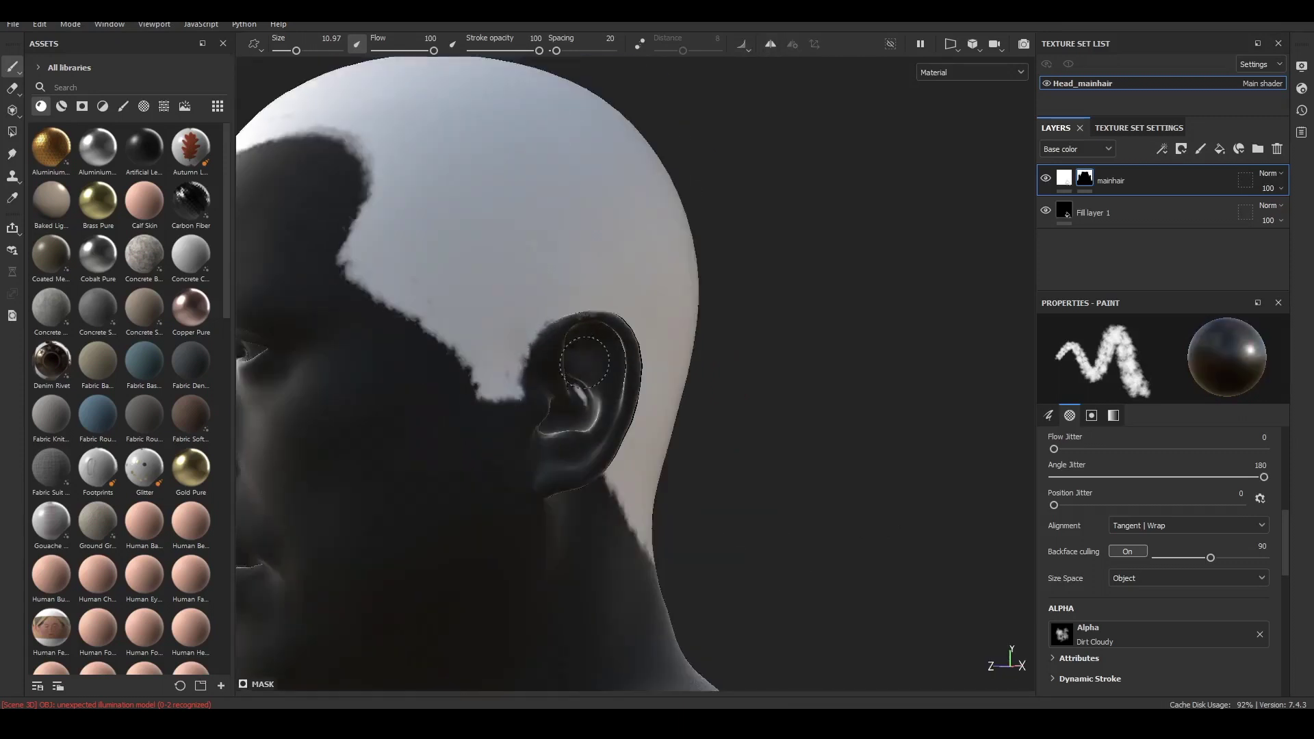
alt+drag(581, 411, 520, 479)
mouse_move(493, 346)
mouse_down()
mouse_move(568, 541)
mouse_move(543, 490)
mouse_up()
alt+middle_drag(613, 565, 662, 561)
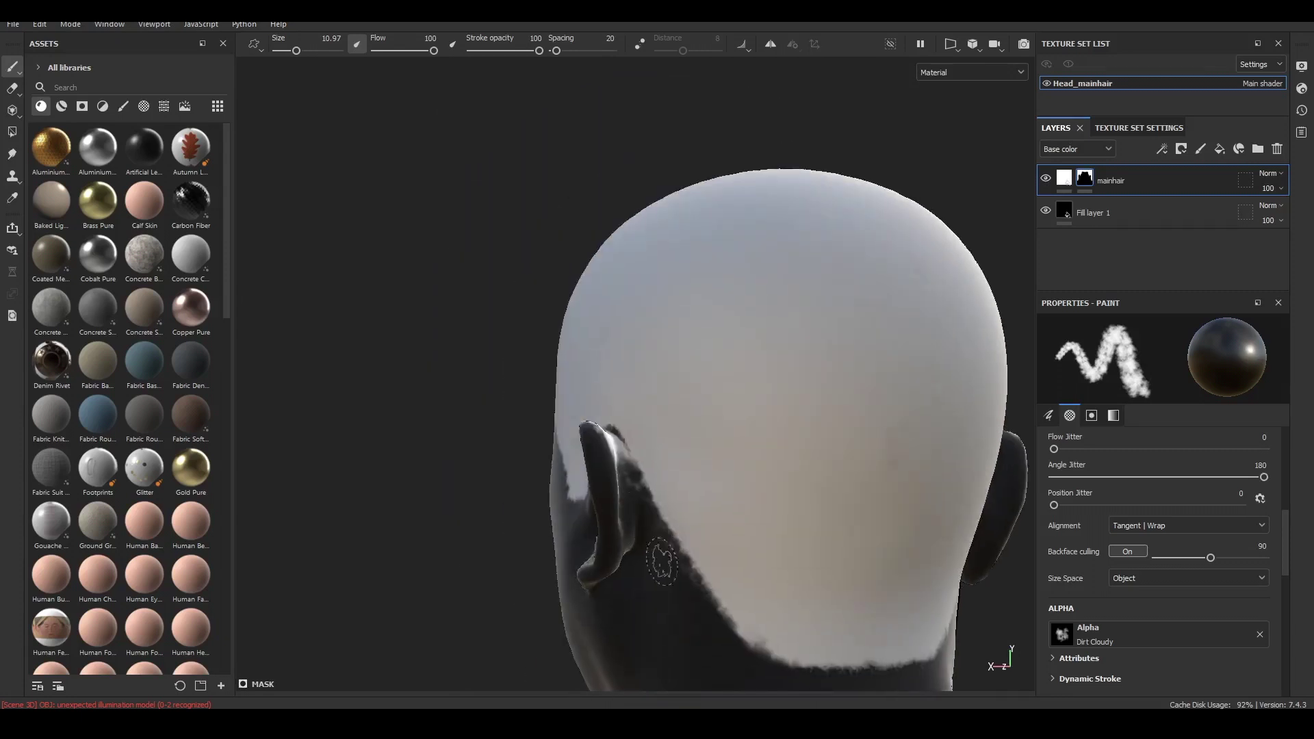
mouse_move(655, 541)
alt+mouse_down()
mouse_move(586, 522)
mouse_move(598, 462)
mouse_move(675, 470)
mouse_move(585, 441)
mouse_move(565, 387)
alt+mouse_up()
scroll(616, 445, up, 3)
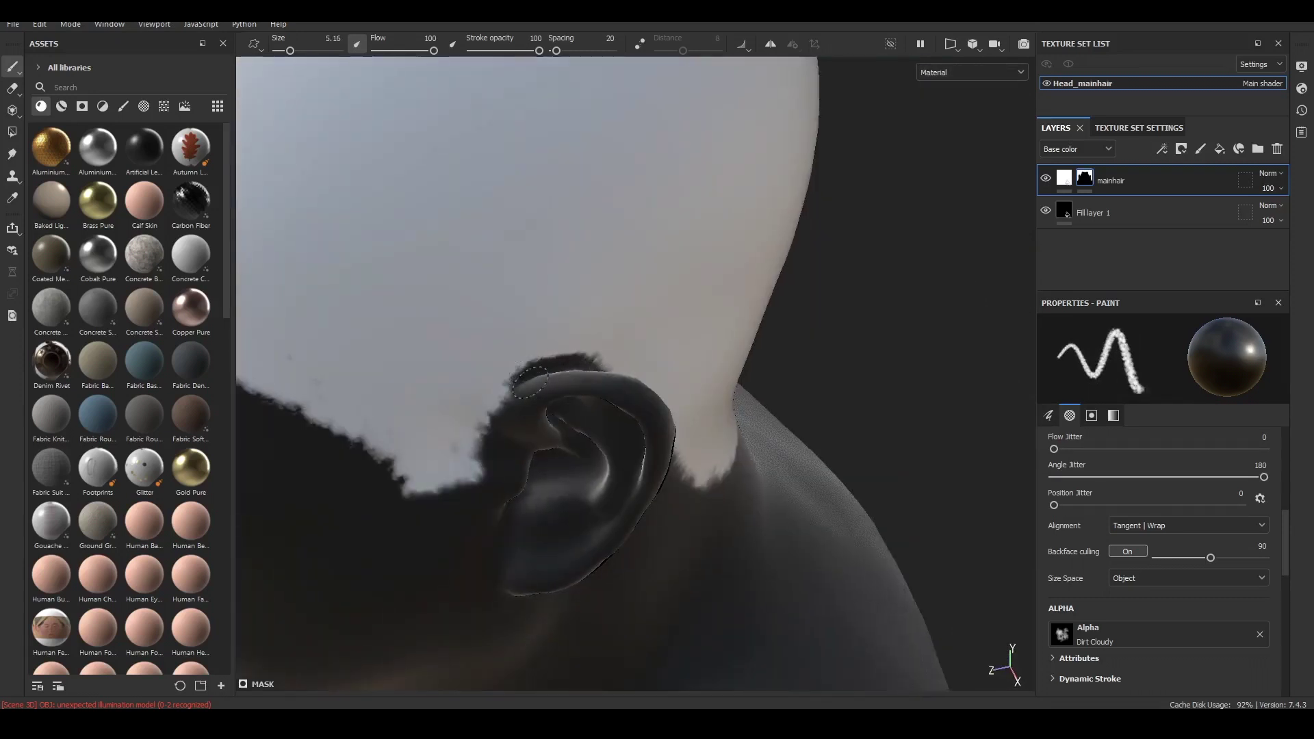
Step: Extend the temple hairline with white mask paint
alt+drag(481, 499, 625, 346)
scroll(625, 346, down, 3)
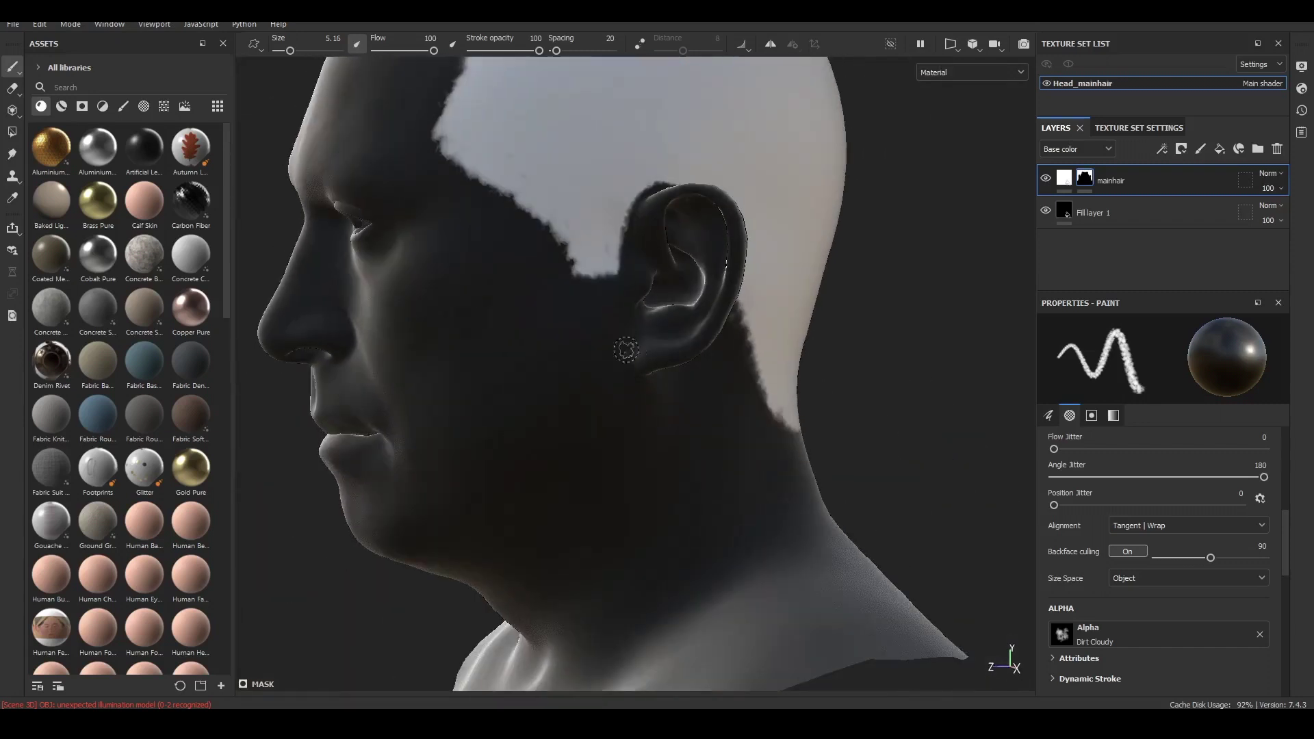
key(x)
mouse_move(552, 238)
mouse_down()
mouse_move(580, 233)
mouse_move(514, 323)
mouse_up()
key(x)
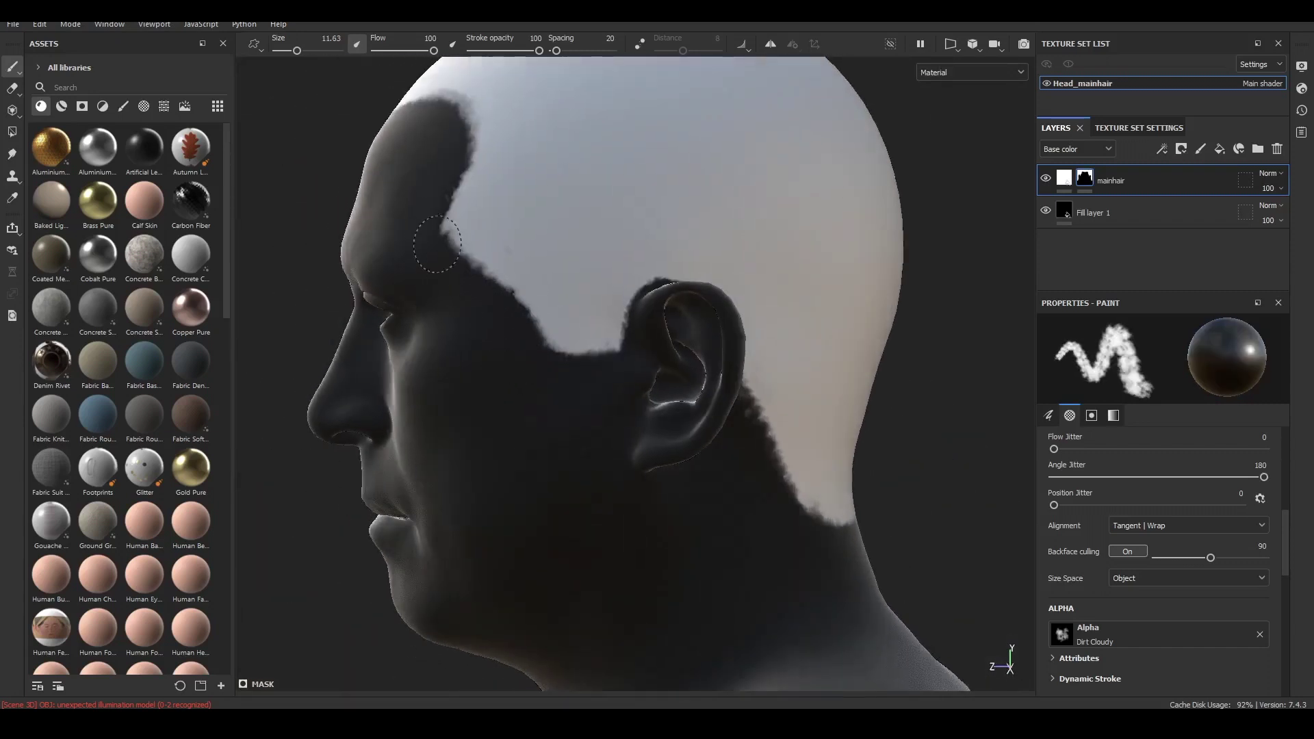
alt+drag(437, 244, 601, 346)
Step: Feather the temple patch at flow 25 then 5 with a larger brush
drag(434, 51, 390, 51)
key(x)
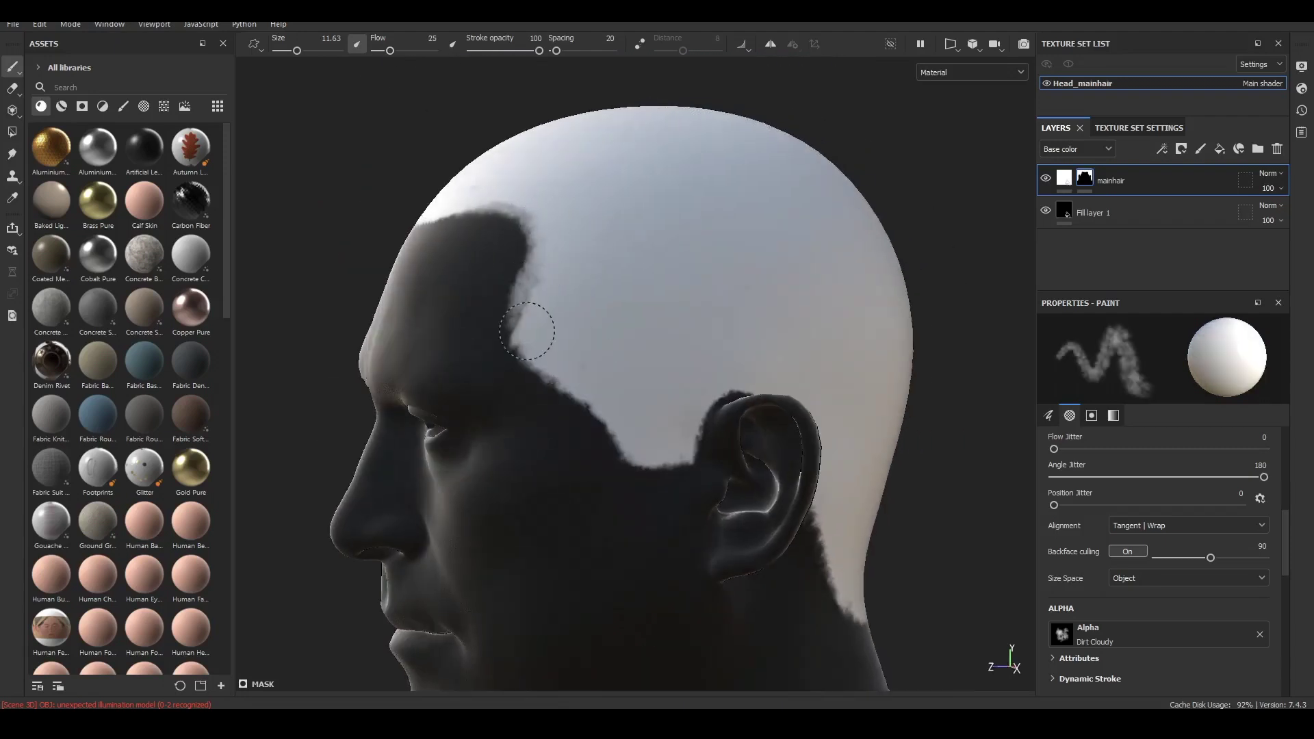
alt+drag(536, 266, 527, 310)
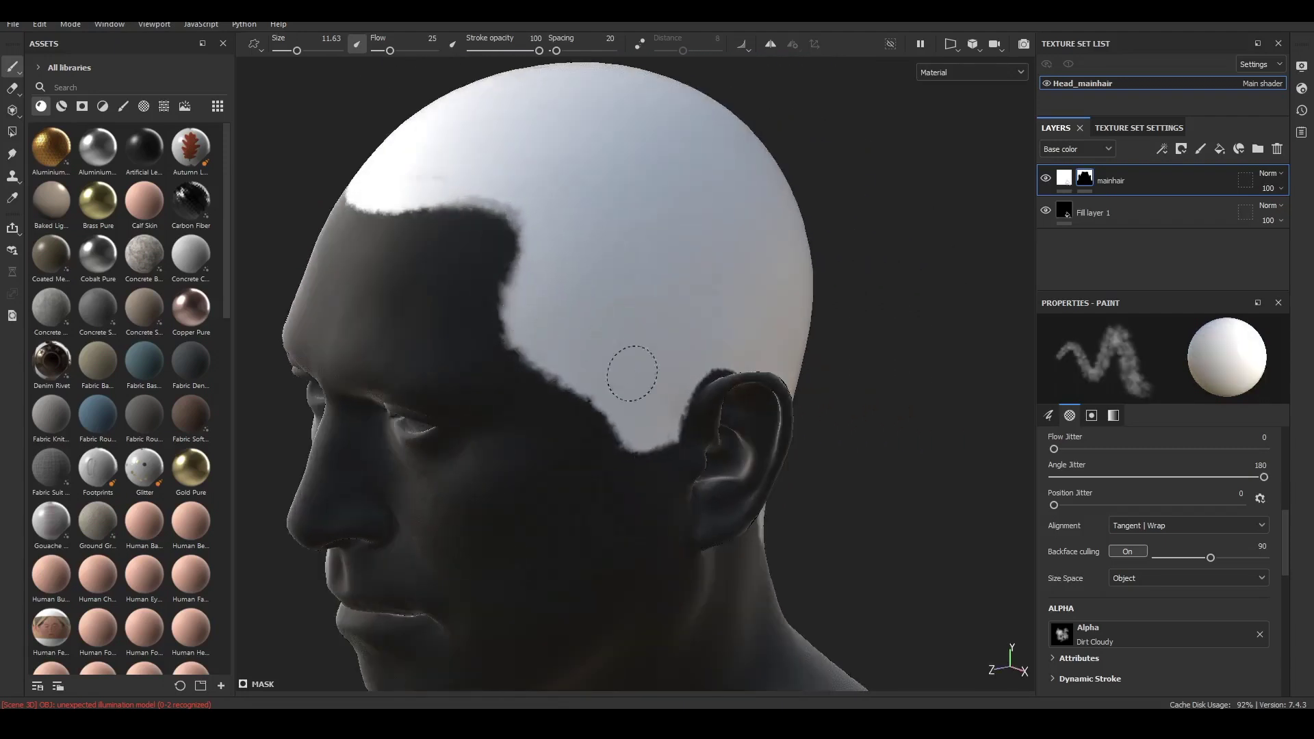
drag(390, 51, 378, 50)
key(bracketright)
key(x)
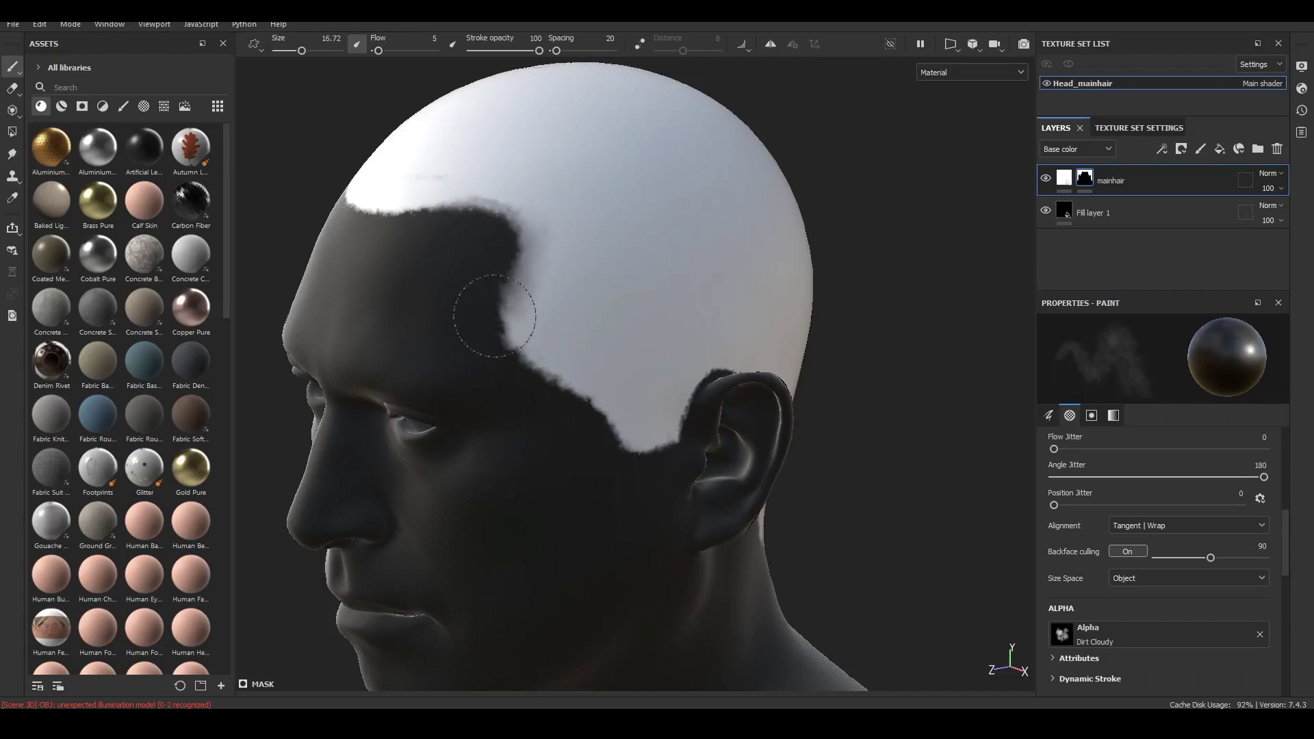
mouse_move(495, 316)
alt+mouse_down()
mouse_move(704, 264)
mouse_move(496, 284)
alt+mouse_up()
key(x)
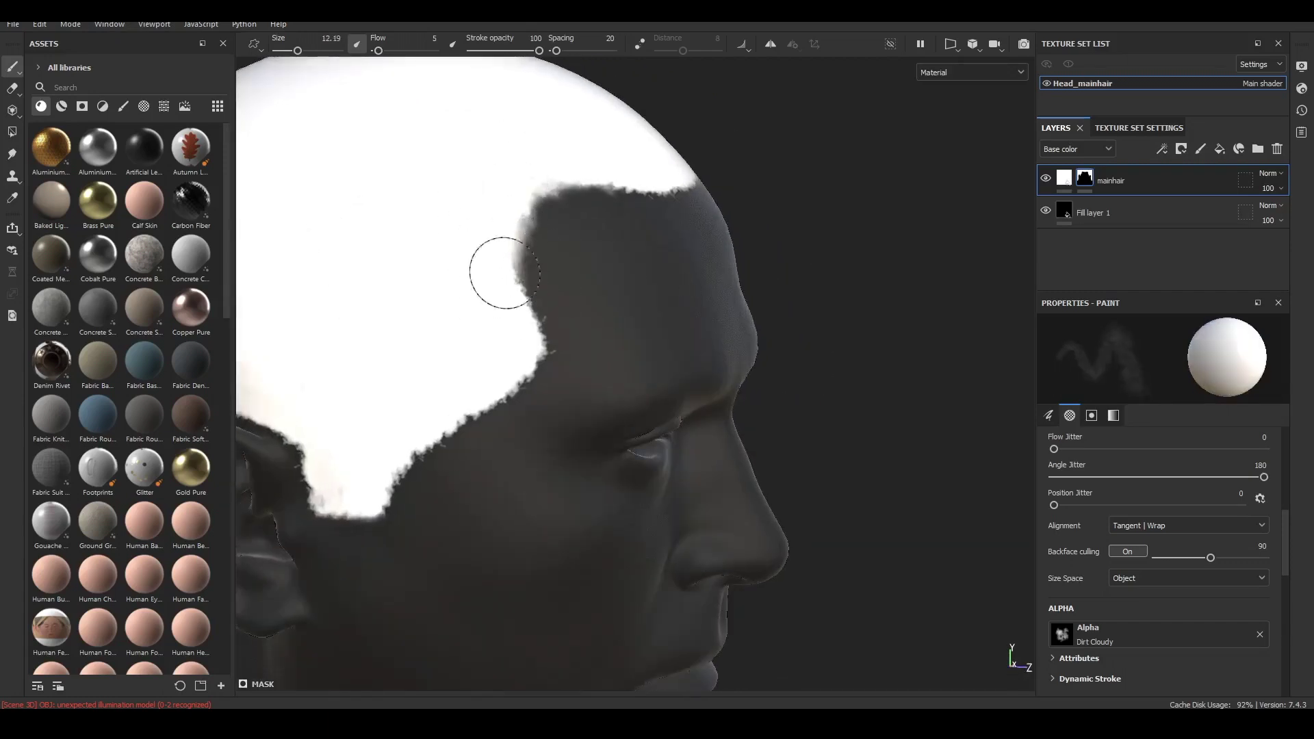
key(x)
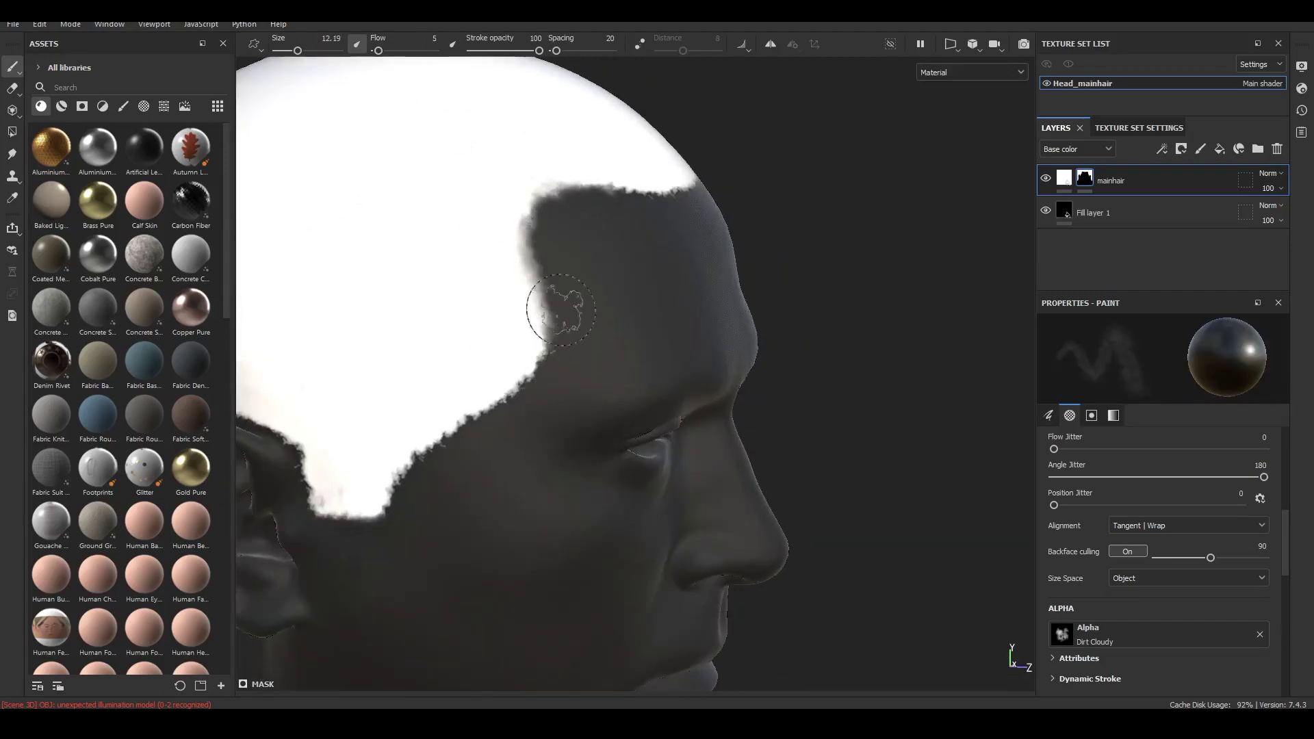
mouse_move(559, 212)
alt+mouse_down()
mouse_move(692, 212)
mouse_move(557, 384)
mouse_move(481, 381)
mouse_move(744, 339)
alt+mouse_up()
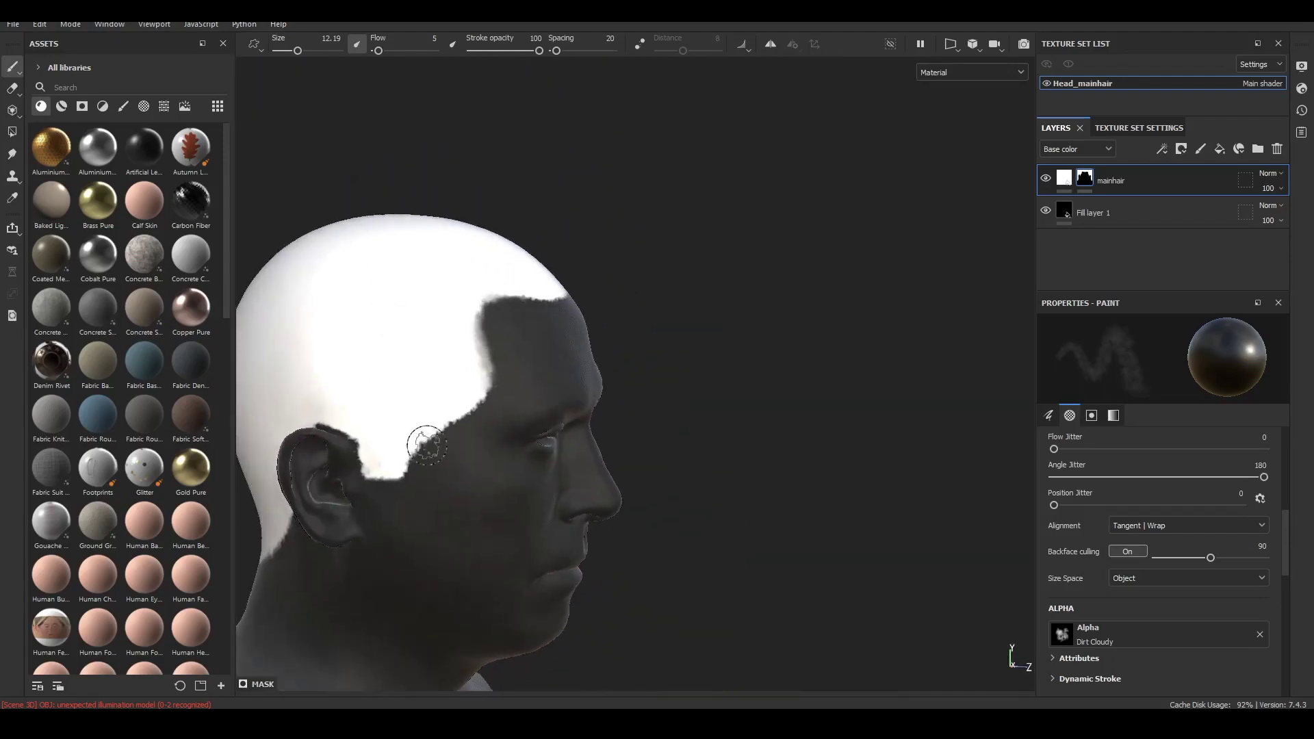
Step: Paint white around the ear, then set brush size 18.55 and flow 3
scroll(425, 440, up, 5)
key(x)
ctrl+right_drag(469, 337, 465, 346)
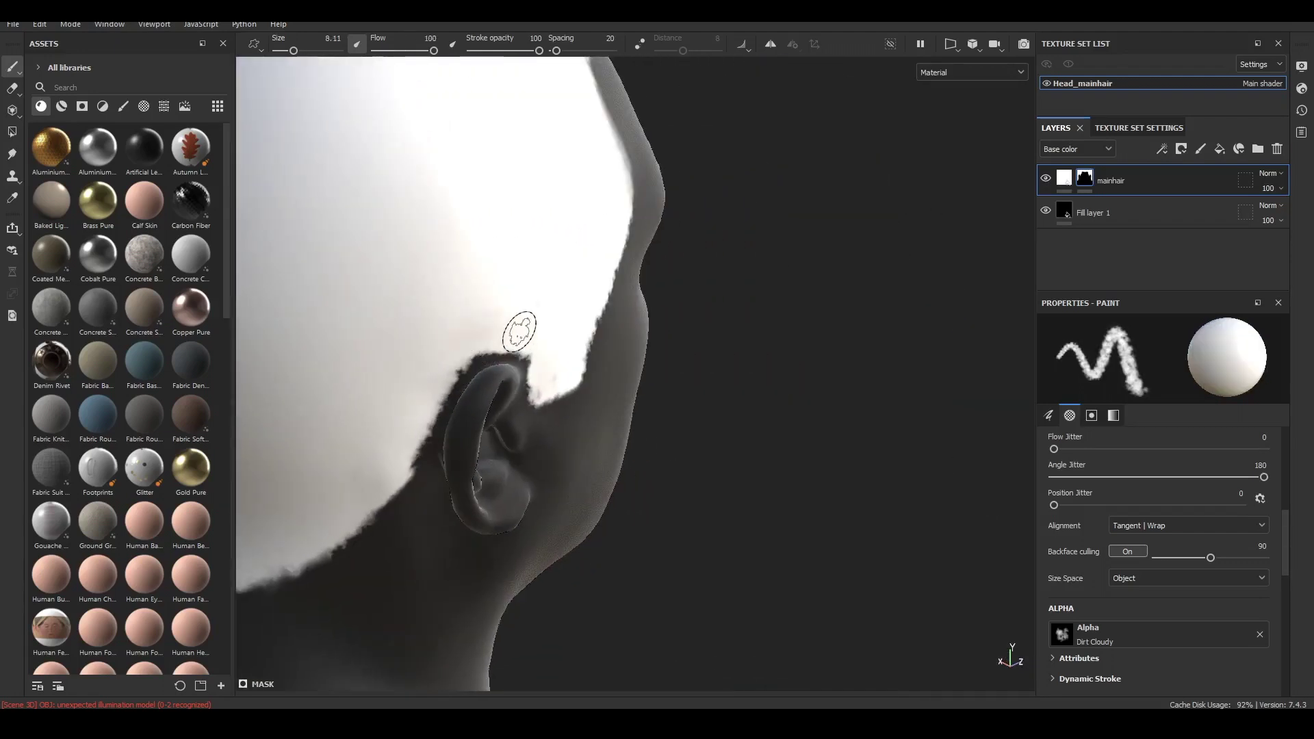
scroll(427, 379, down, 5)
mouse_move(427, 380)
alt+mouse_down()
mouse_move(668, 340)
mouse_move(510, 381)
mouse_move(1117, 381)
mouse_move(780, 434)
mouse_move(733, 372)
alt+mouse_up()
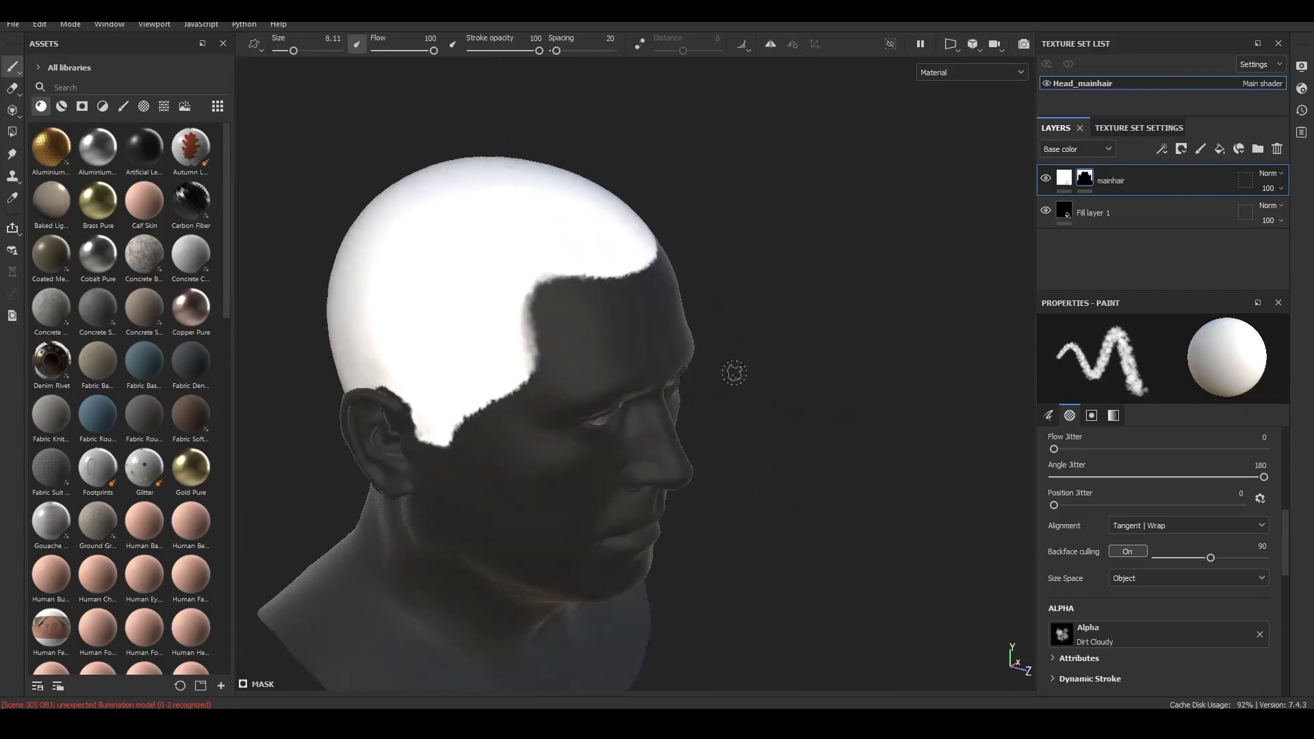
ctrl+right_drag(733, 373, 810, 52)
mouse_move(541, 316)
ctrl+right_down()
mouse_move(516, 326)
mouse_move(525, 305)
ctrl+right_up()
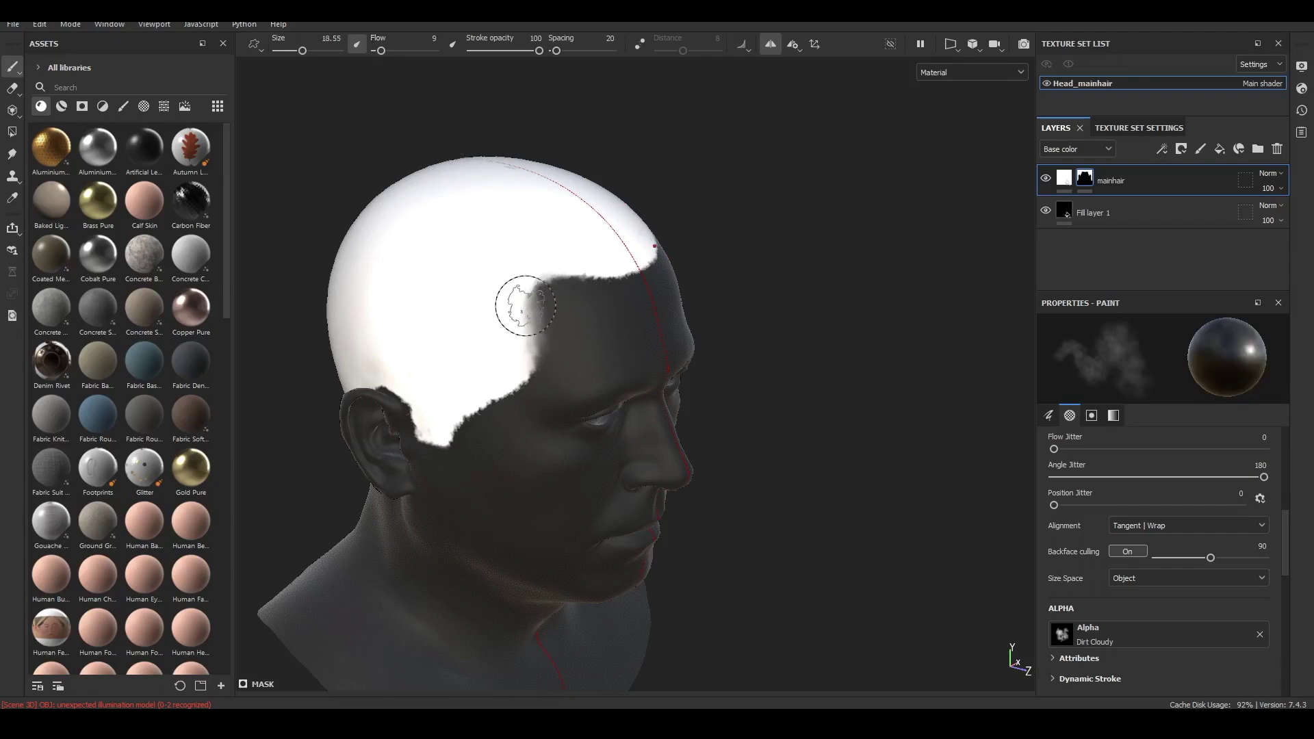
drag(374, 54, 376, 55)
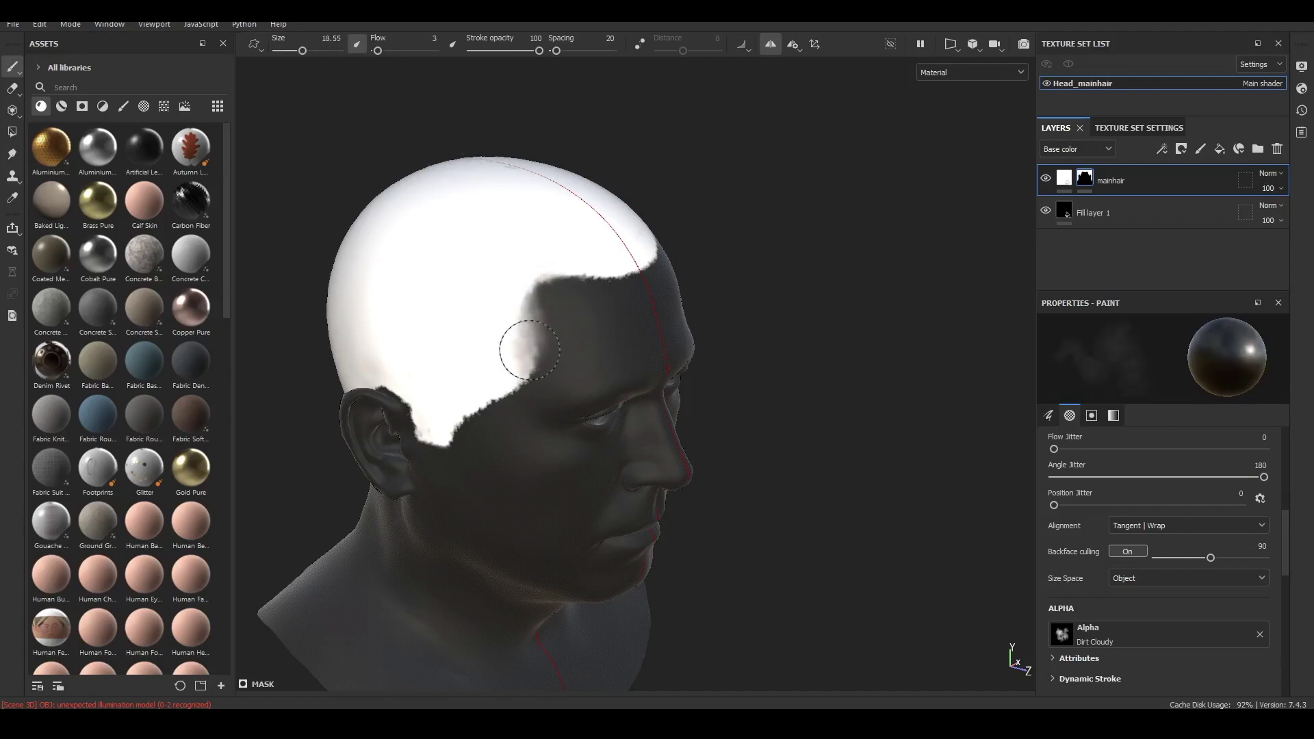
Step: Set the texture export output template to Ornatrix
mouse_move(529, 350)
alt+mouse_down()
mouse_move(678, 354)
mouse_move(589, 329)
mouse_move(1012, 226)
alt+mouse_up()
click(11, 25)
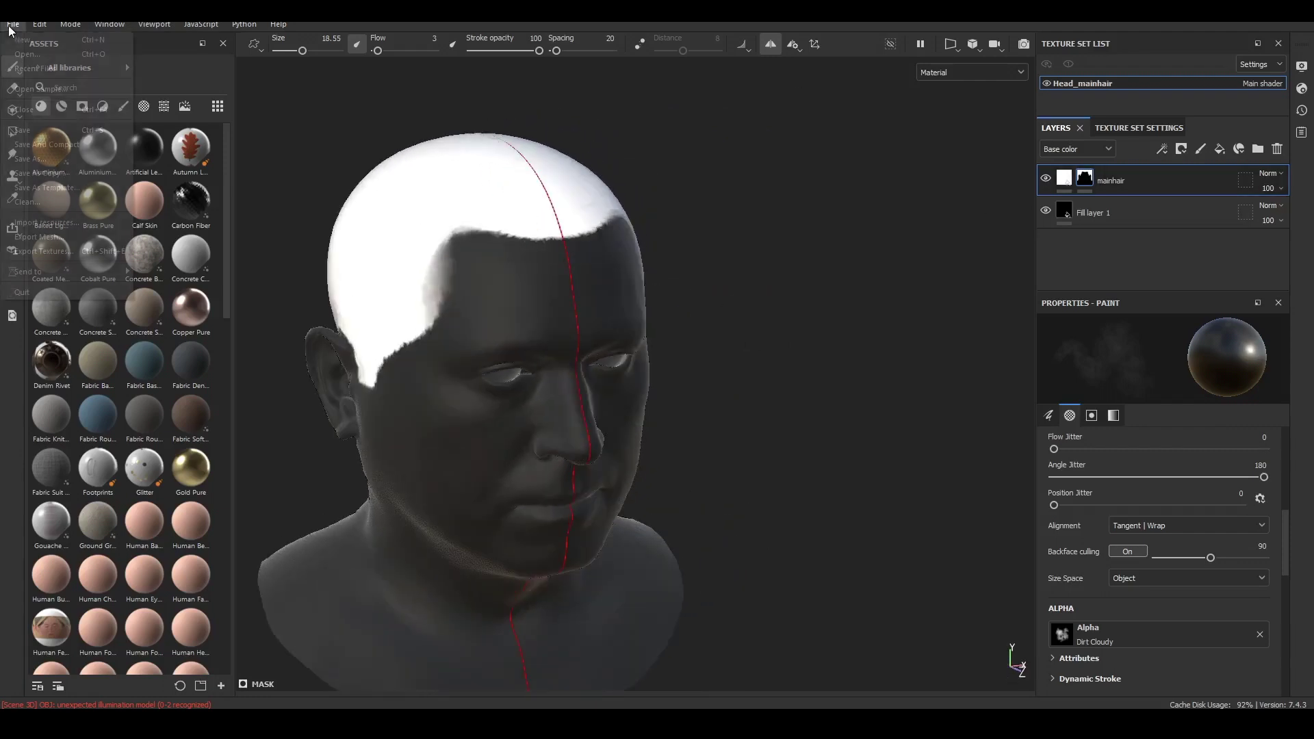
click(41, 251)
click(780, 211)
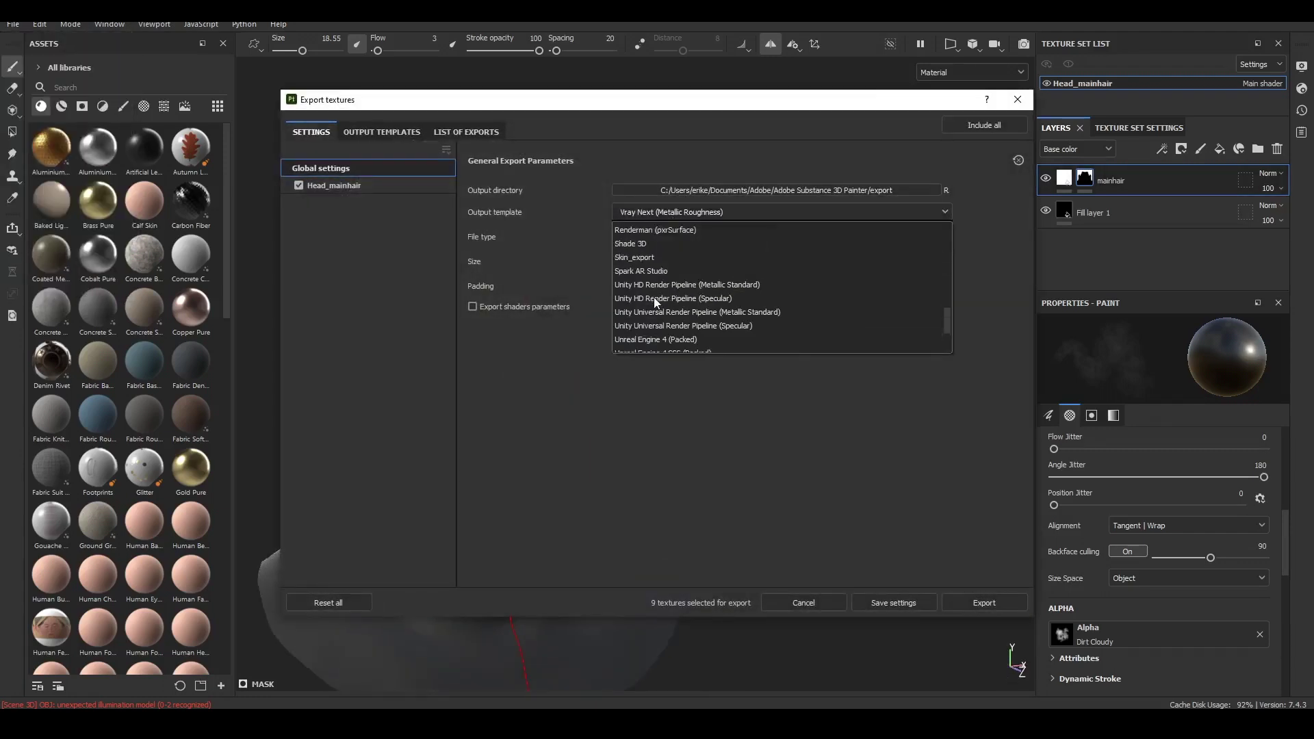
click(651, 297)
Step: Browse the export location to the Male_hair project folder
click(728, 190)
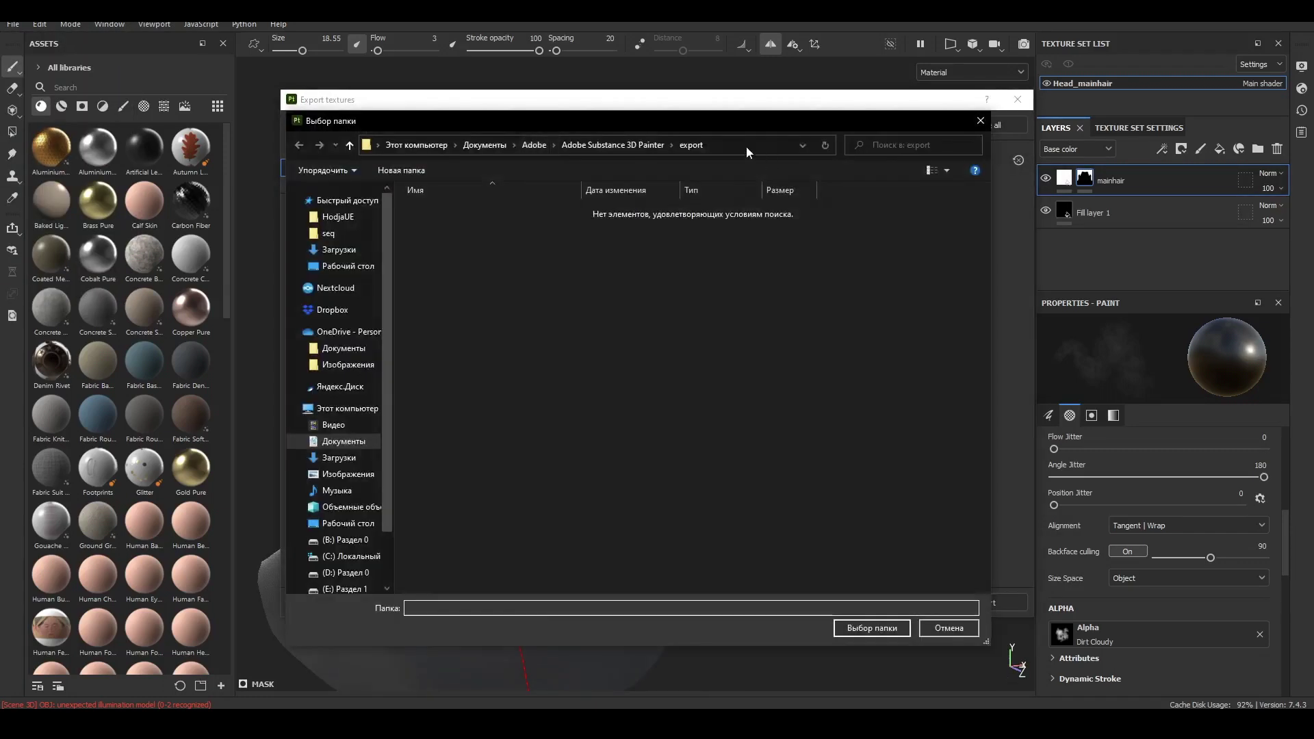
click(746, 146)
text(E:\Projects_3D\Male_hair\geo)
key(Return)
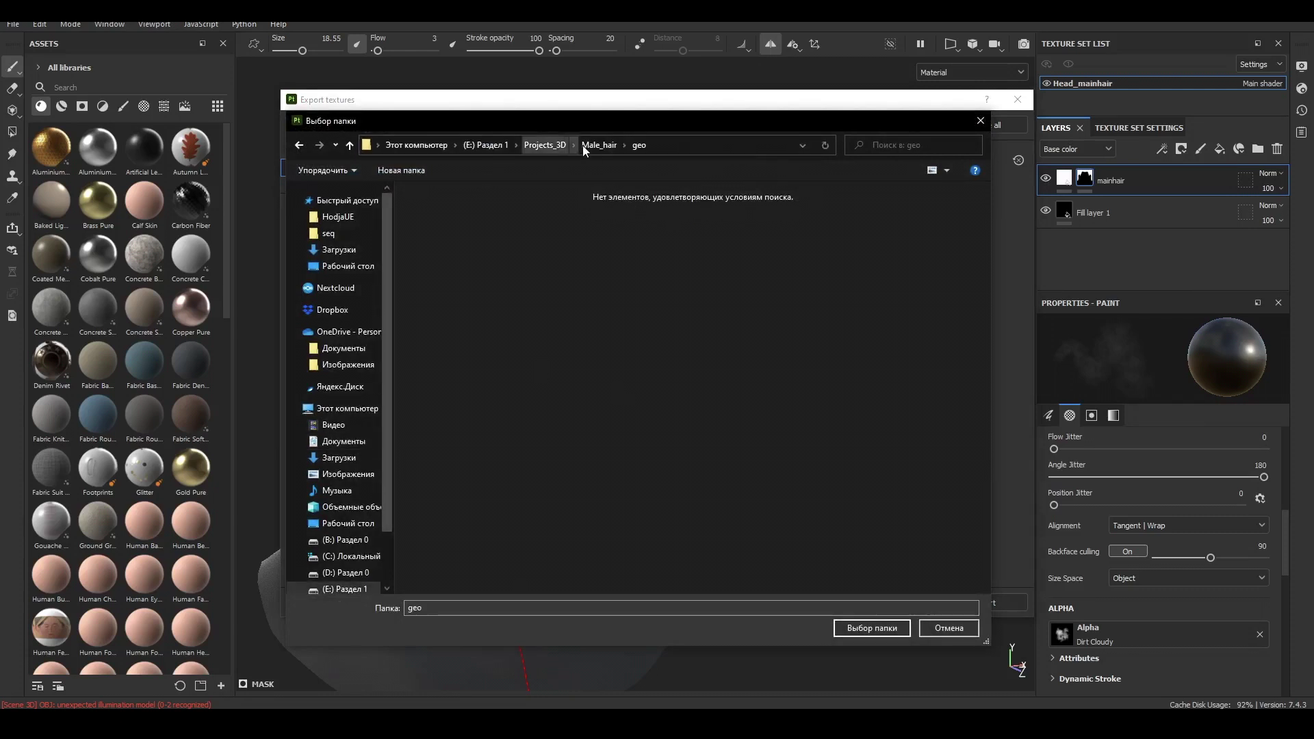
click(582, 145)
Step: Create the SP/mainhair output folder and export the textures there
click(419, 163)
text(SP)
key(Return)
key(Return)
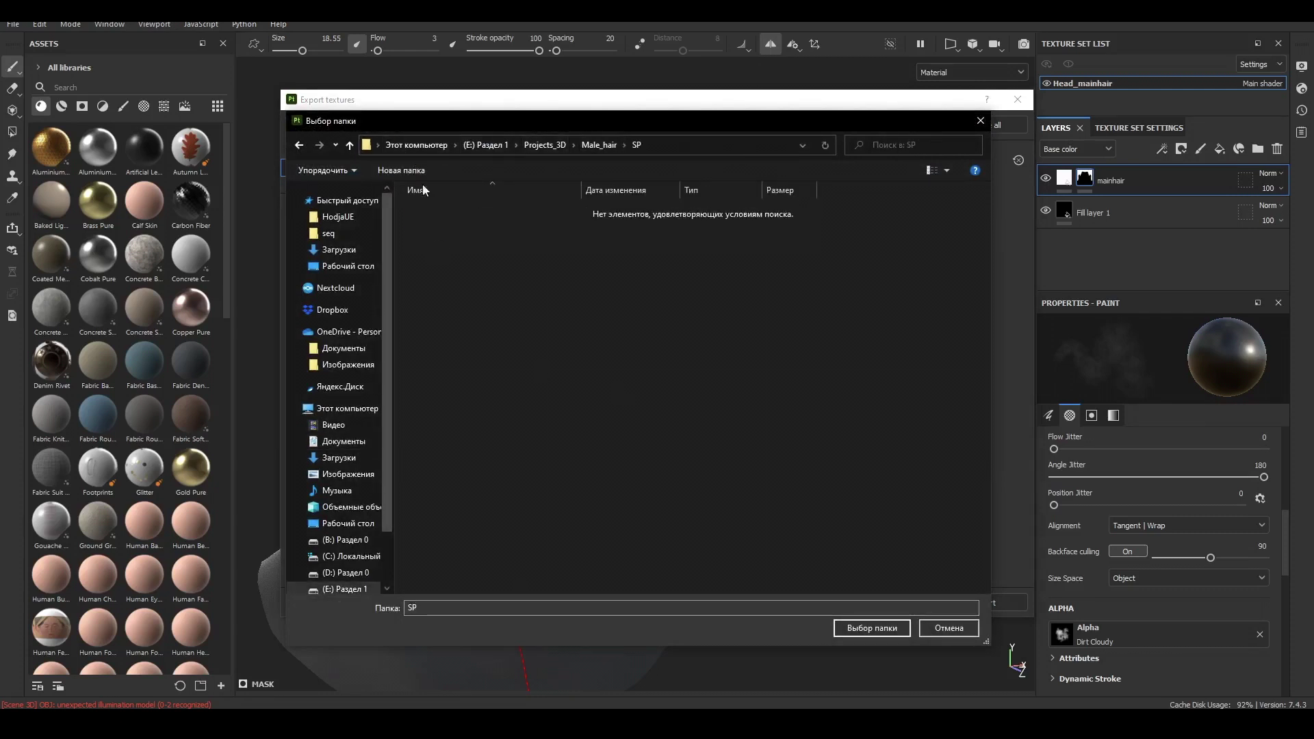
click(414, 170)
text(mainhair)
key(Return)
click(871, 628)
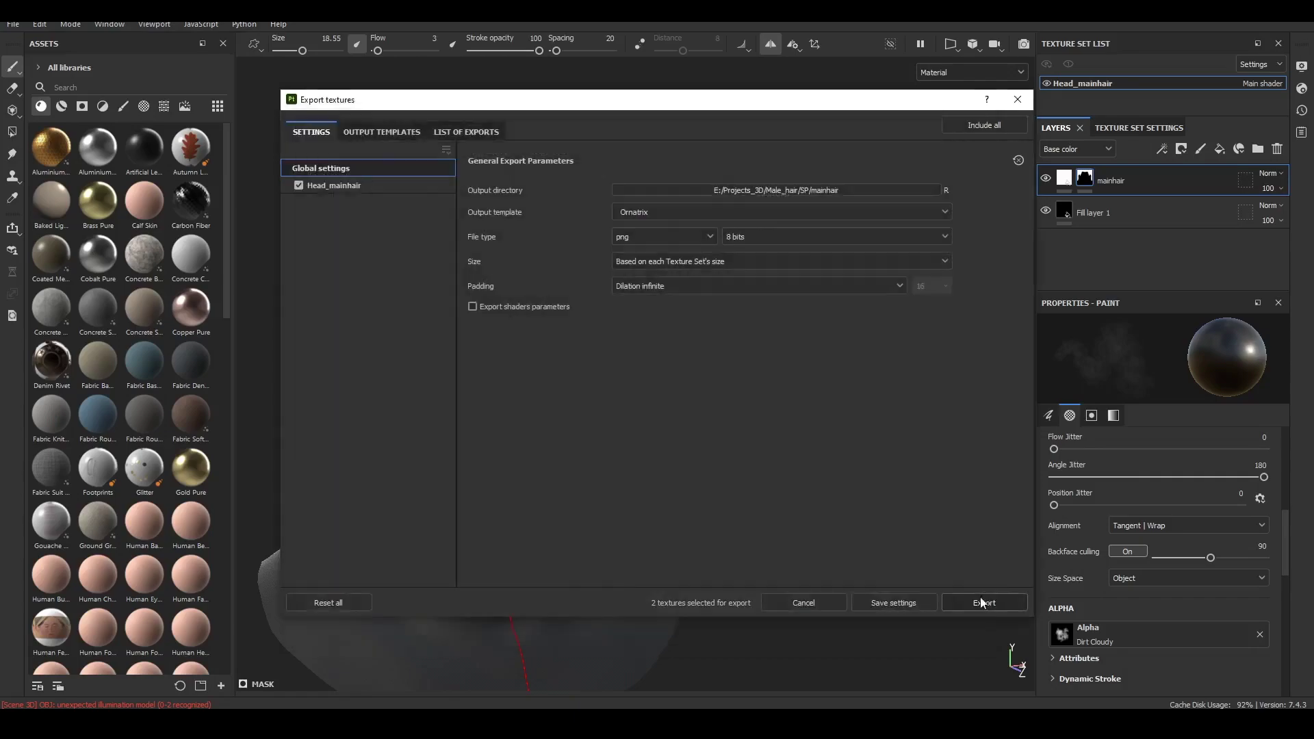
click(981, 602)
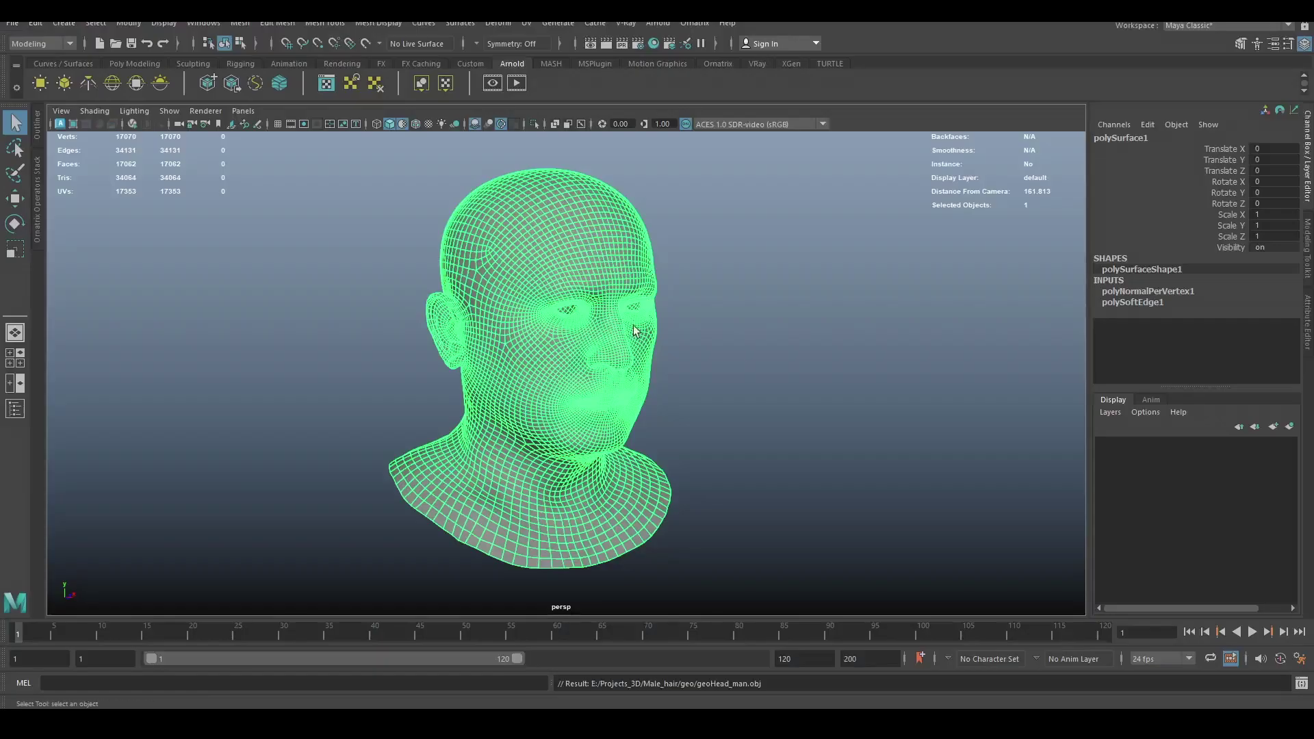
Step: Show the head smooth-shaded and open the Ornatrix Operators Stack
click(713, 382)
key(5)
scroll(623, 375, down, 3)
click(694, 22)
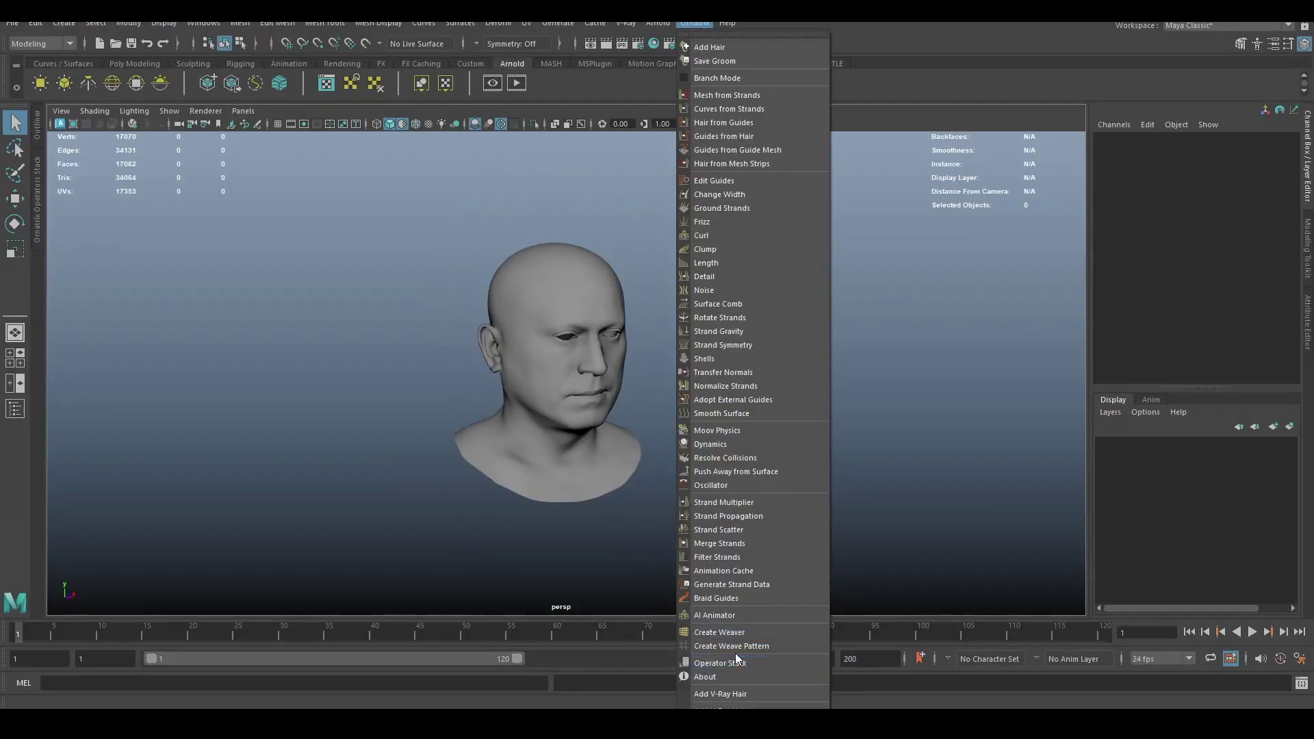
click(736, 658)
mouse_move(381, 127)
mouse_down()
mouse_move(43, 225)
mouse_move(108, 224)
mouse_move(24, 221)
mouse_move(42, 170)
mouse_up()
click(227, 226)
click(694, 23)
click(754, 635)
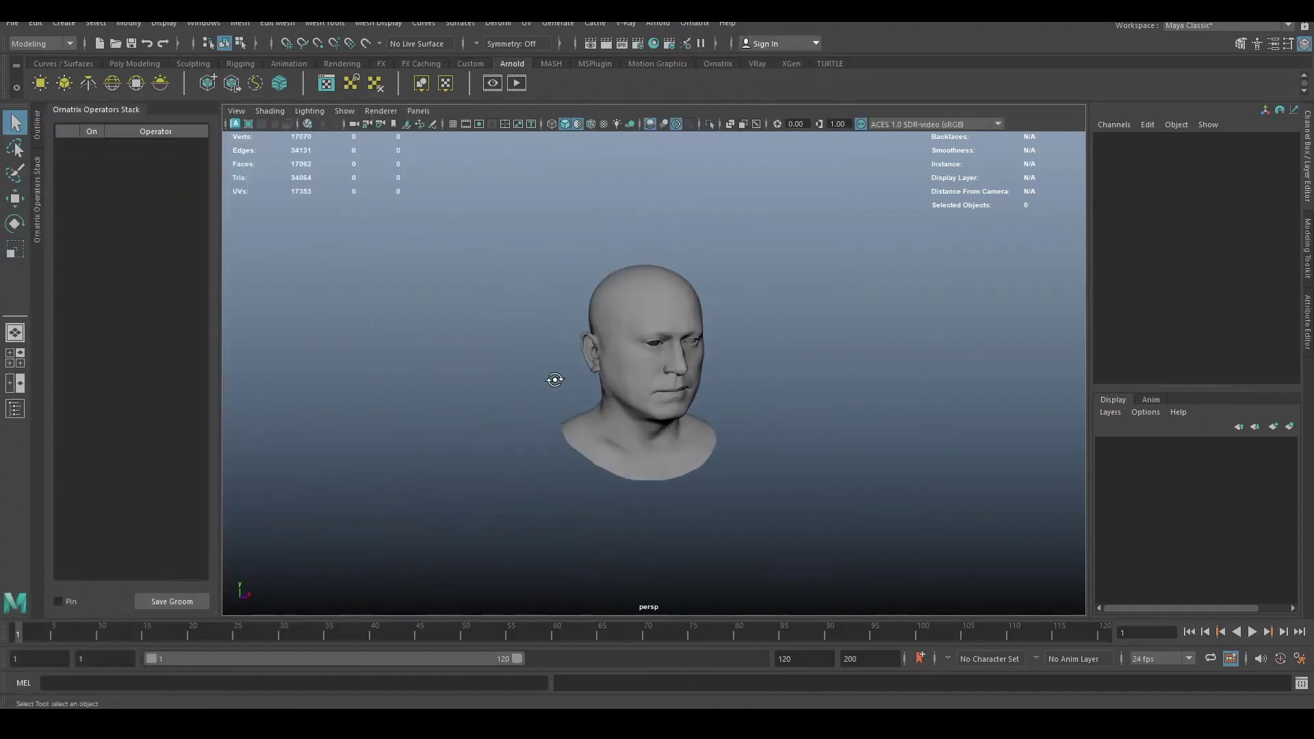
Step: Rename polySurface1 to geoHead in the Outliner
click(652, 373)
click(38, 126)
double_click(92, 208)
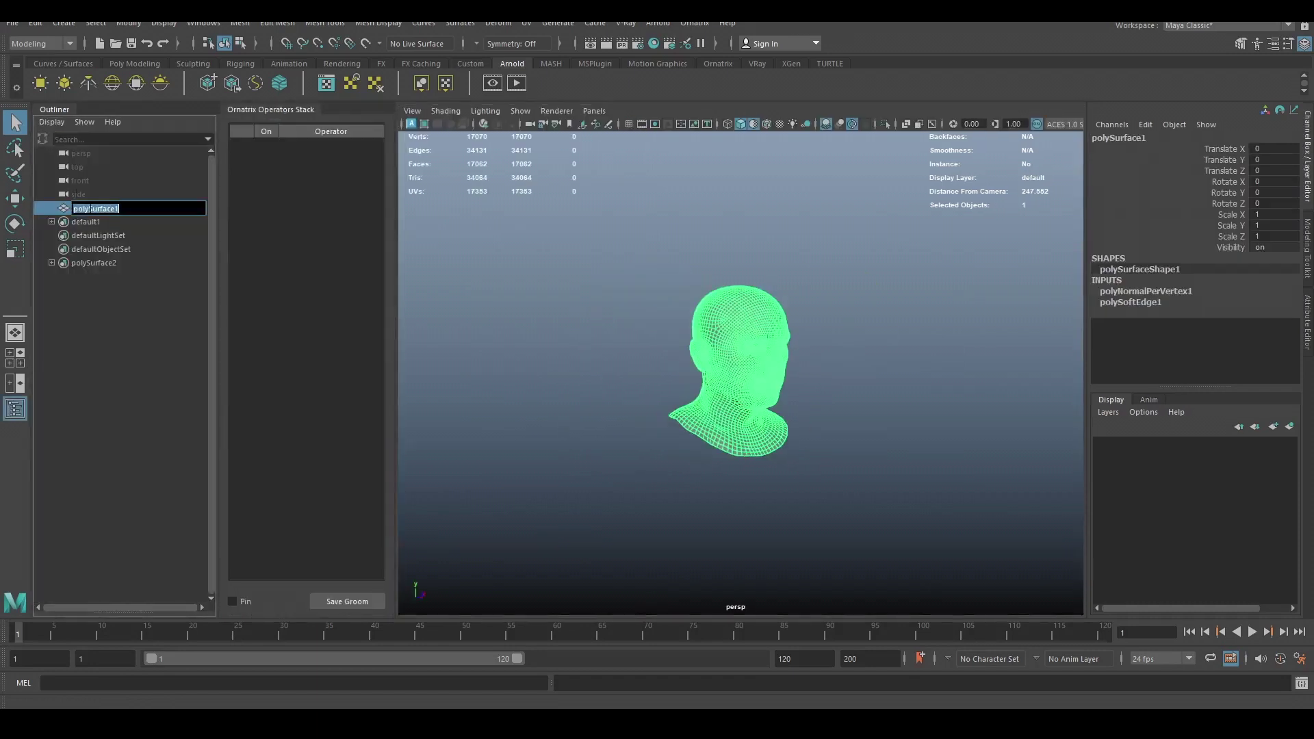
text(Head)
key(Return)
Step: Duplicate the head as geoScalp and isolate it in the view
key(ctrl+d)
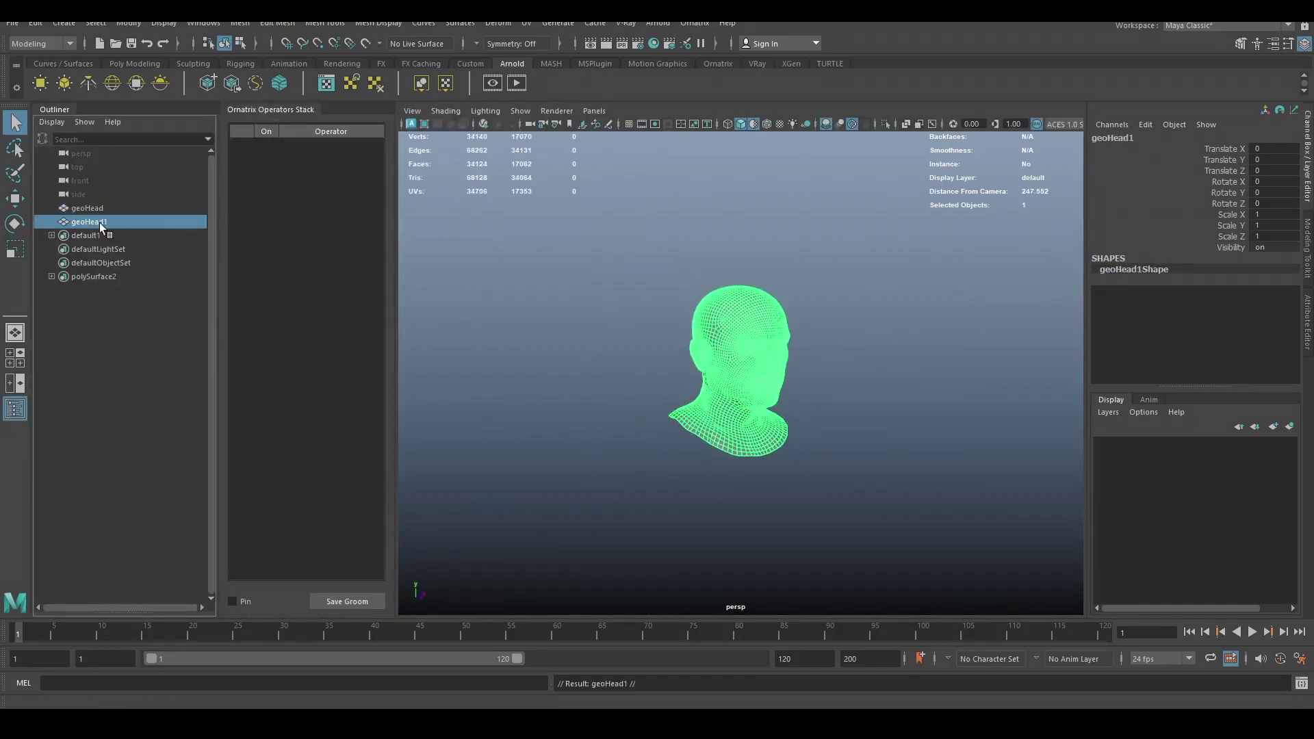
text(geoScalp)
key(Return)
click(15, 408)
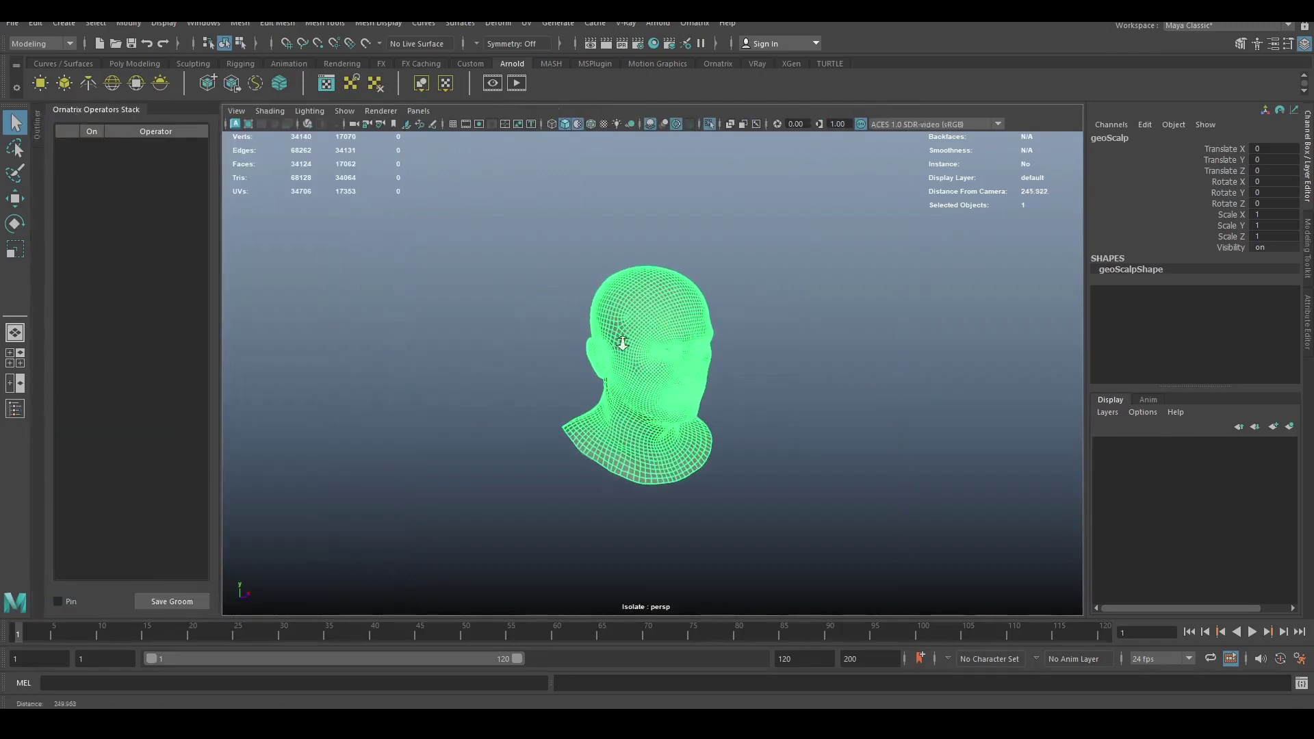
Step: Assign a new Lambert material to geoScalp
key(f)
right_click(623, 311)
click(620, 662)
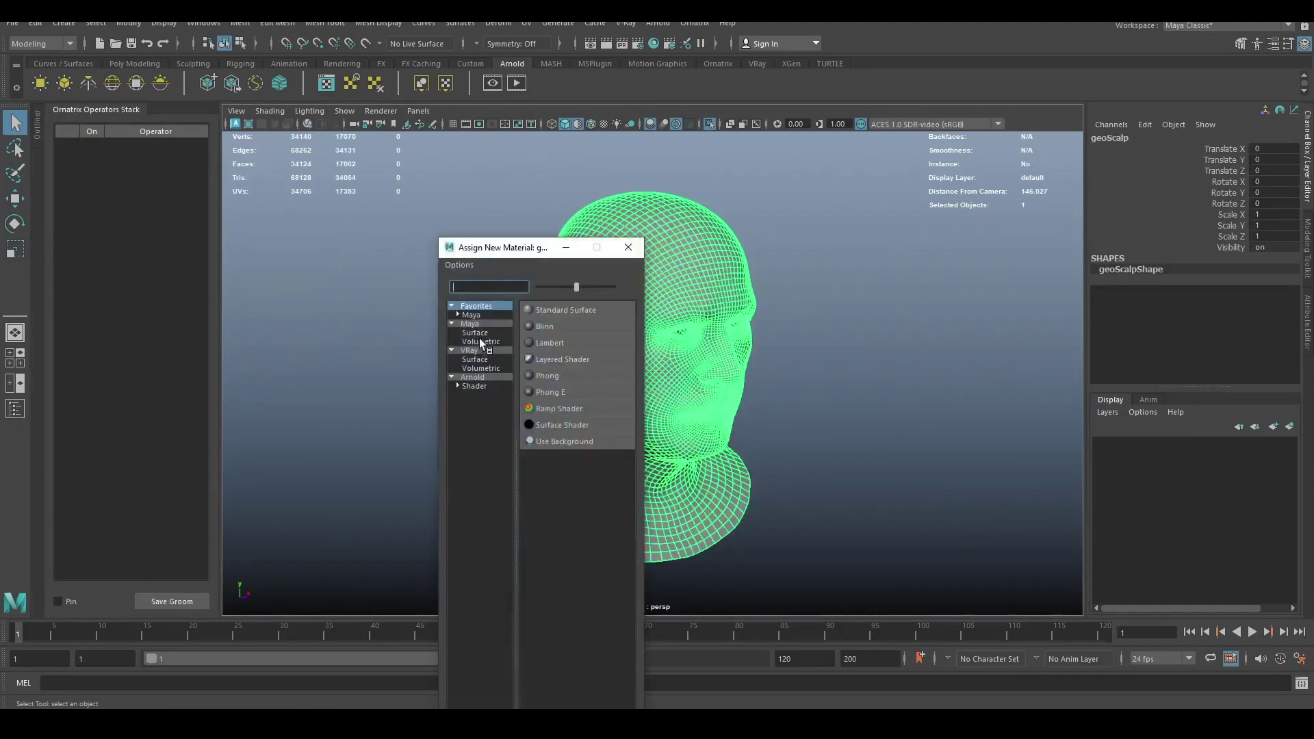
click(627, 248)
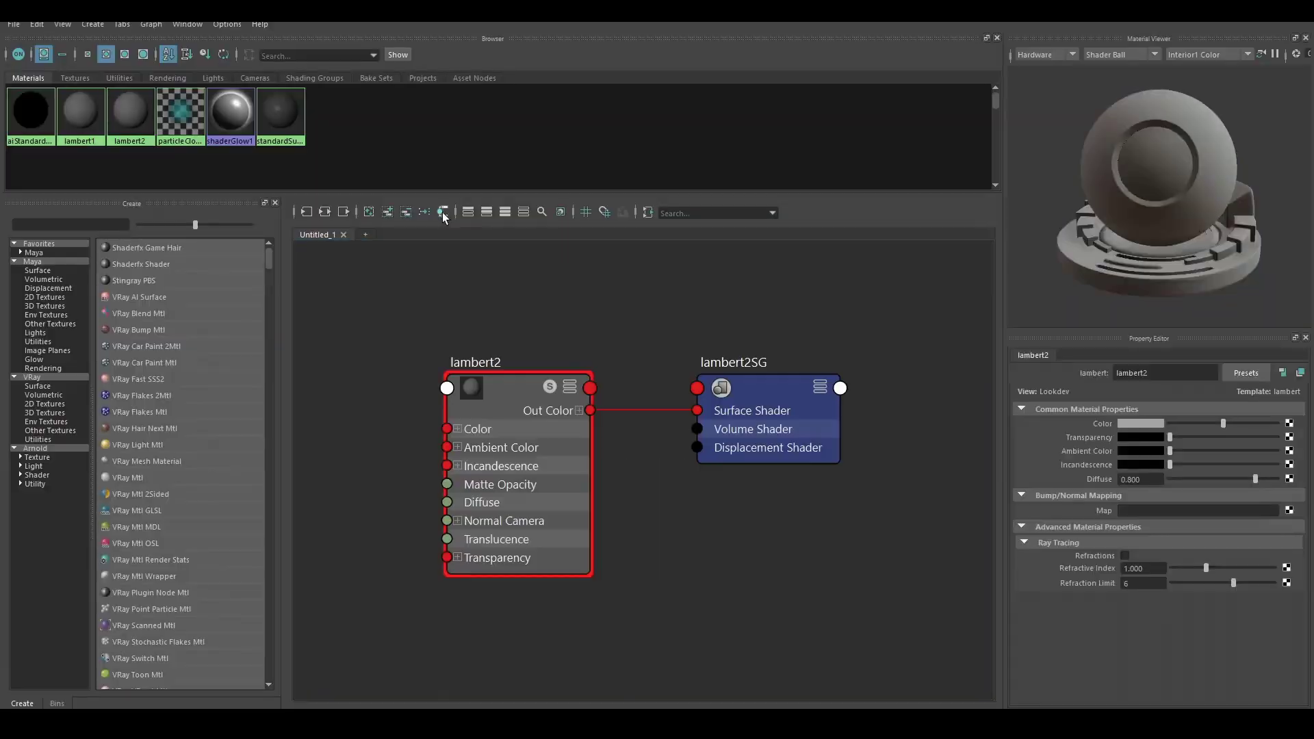
Step: Connect Head_mainhair_Hair.png to lambert2 Color and display the texture
click(131, 657)
mouse_move(448, 219)
mouse_down()
mouse_move(706, 682)
mouse_move(402, 413)
mouse_up()
drag(461, 454, 603, 435)
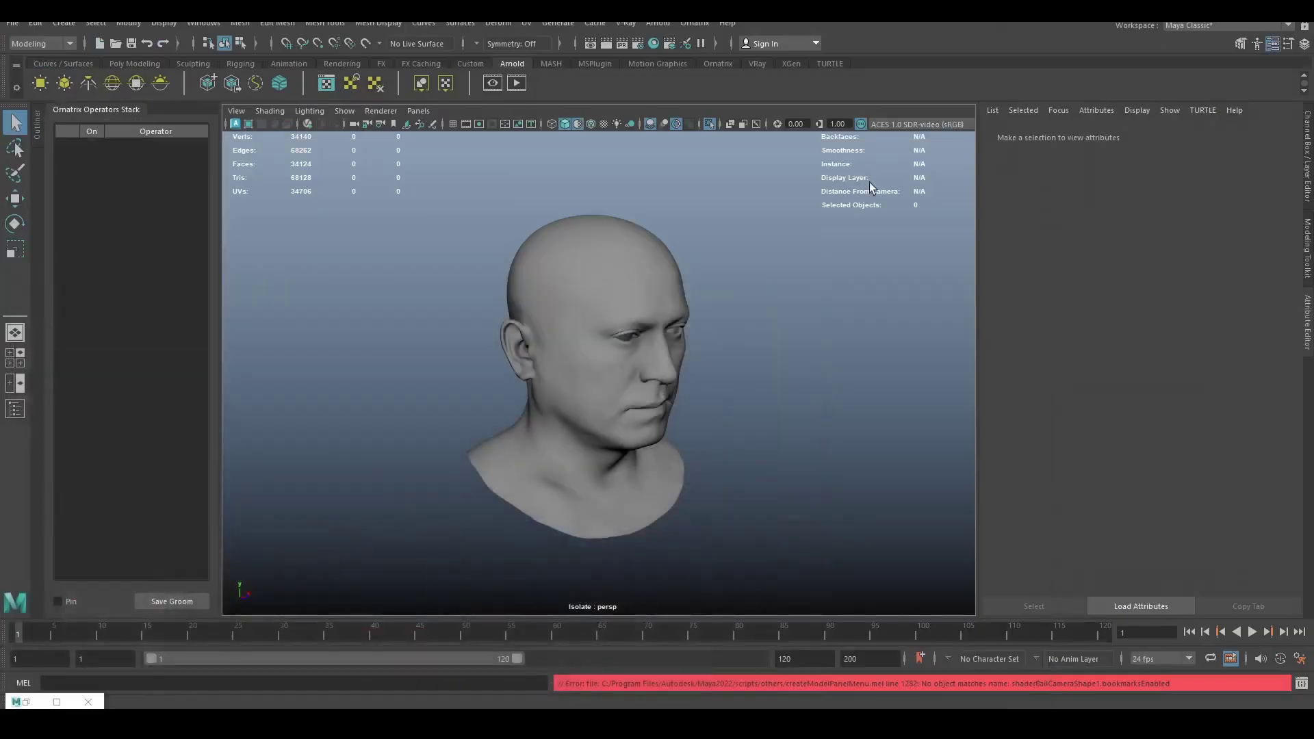
click(603, 123)
click(712, 311)
Step: Isolate geoScalp and delete the face loop around the lower neck
key(F8)
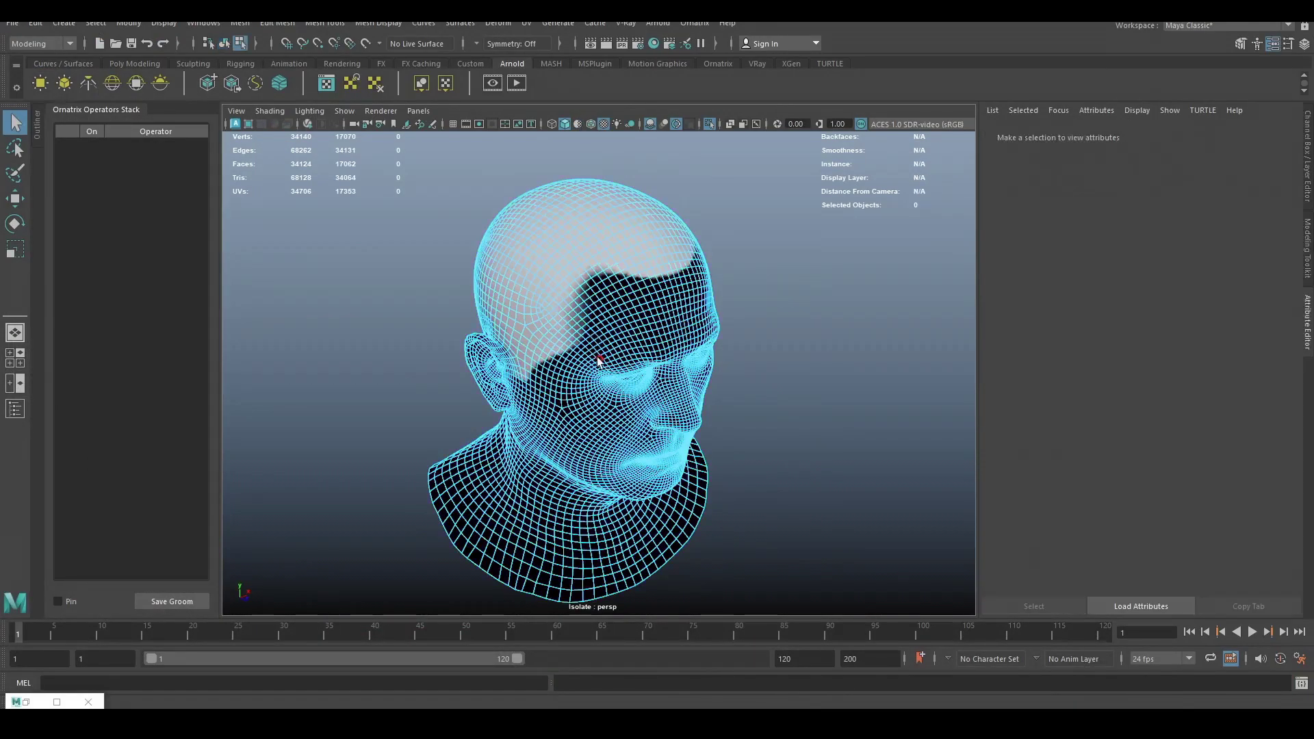
scroll(723, 460, up, 5)
click(585, 353)
scroll(585, 352, down, 5)
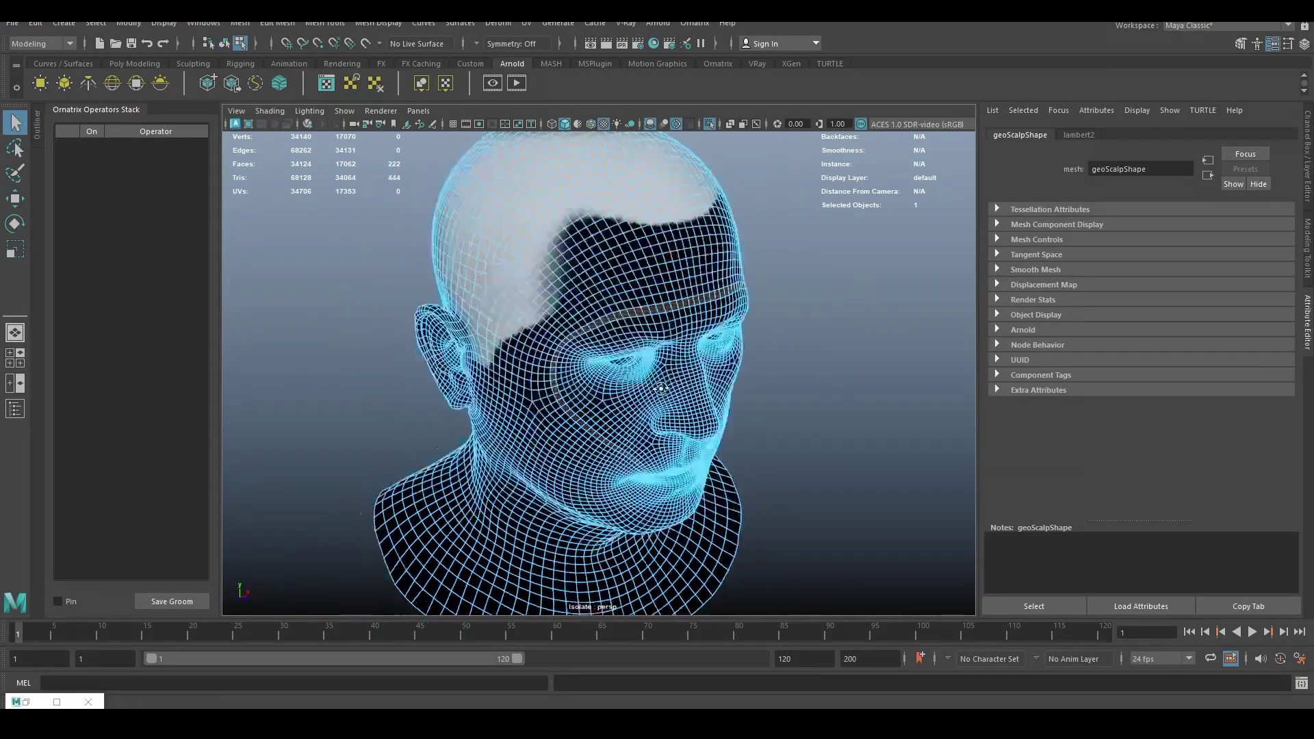
alt+drag(616, 356, 685, 410)
scroll(734, 475, up, 8)
scroll(733, 475, up, 2)
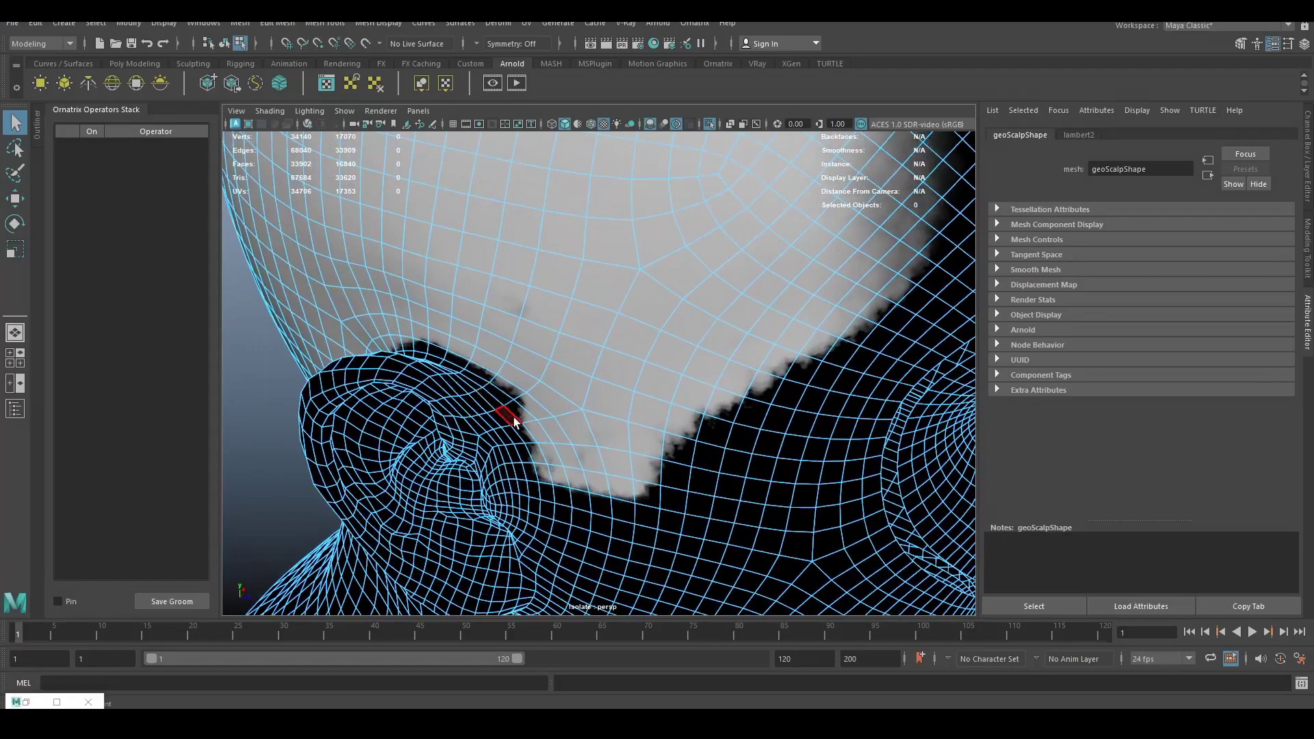
mouse_move(515, 422)
alt+mouse_down()
mouse_move(587, 446)
mouse_move(513, 434)
alt+mouse_up()
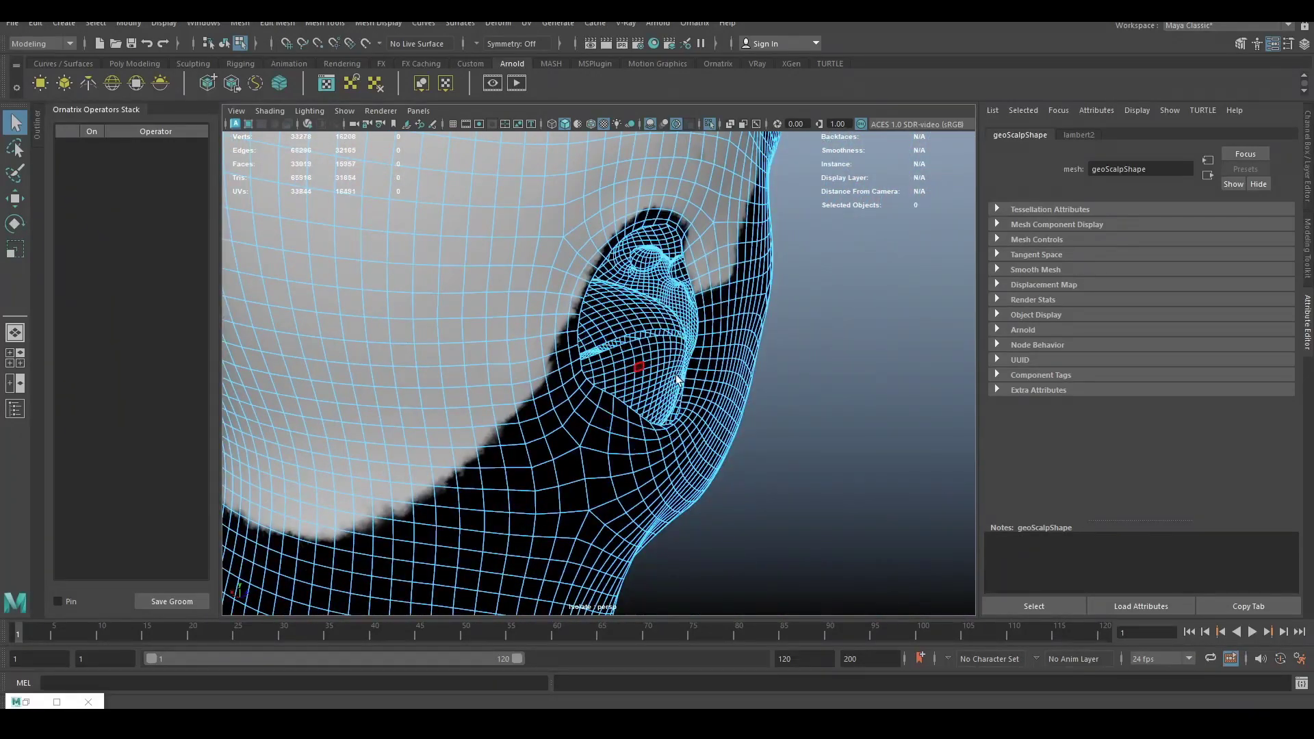
mouse_move(678, 379)
alt+mouse_down()
mouse_move(639, 347)
mouse_move(557, 331)
mouse_move(463, 343)
mouse_move(677, 357)
alt+mouse_up()
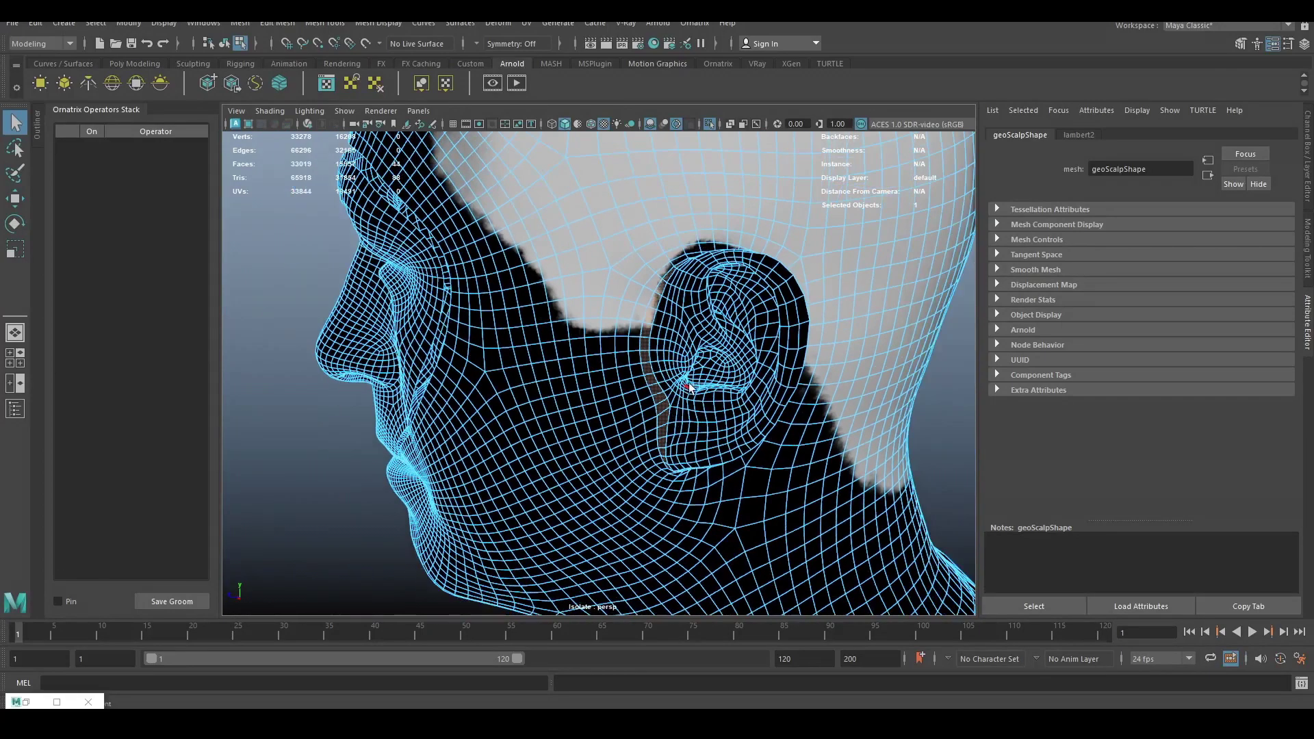
mouse_move(696, 383)
alt+mouse_down()
mouse_move(598, 431)
mouse_move(514, 446)
alt+mouse_up()
double_click(513, 445)
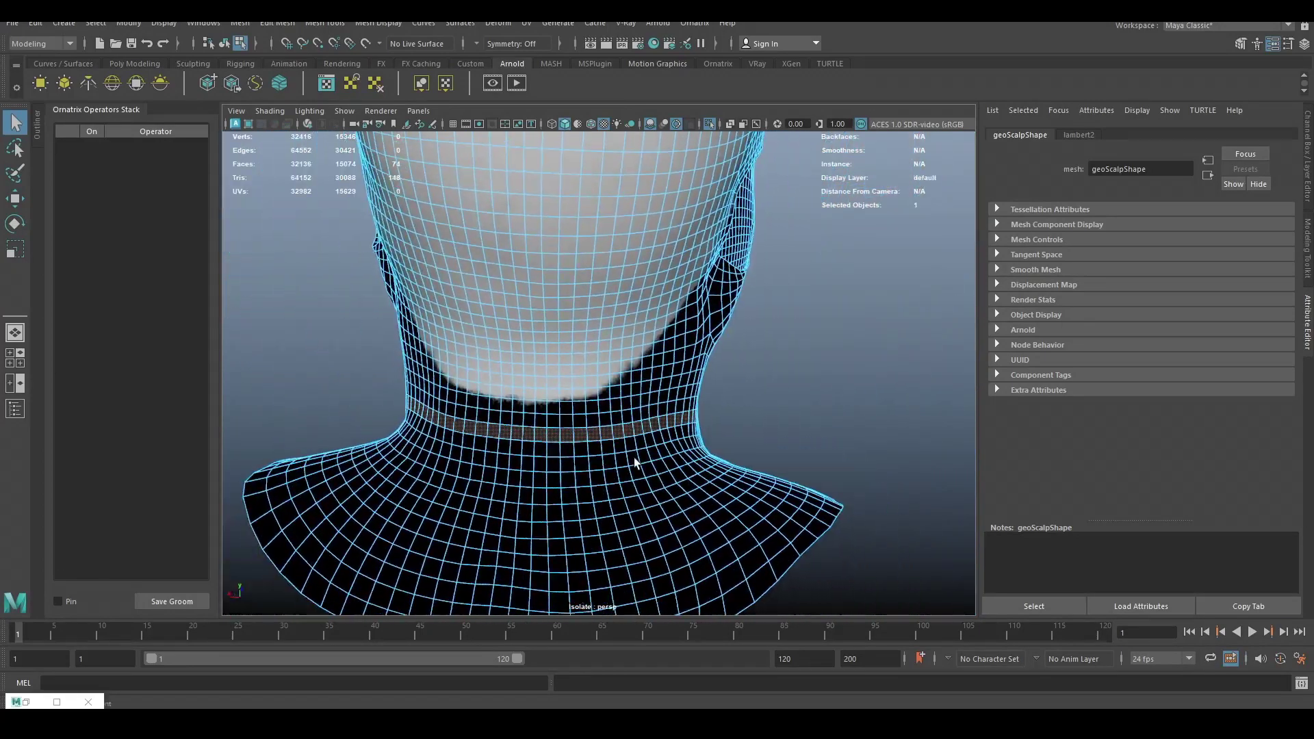
mouse_move(639, 461)
alt+mouse_down()
mouse_move(497, 422)
mouse_move(572, 462)
mouse_move(689, 346)
mouse_move(616, 314)
mouse_move(753, 287)
mouse_move(669, 315)
mouse_move(621, 246)
alt+mouse_up()
key(Delete)
Step: Delete the ear-to-jaw face strip and the cheek-and-jaw face loop
click(637, 264)
shift+double_click(669, 314)
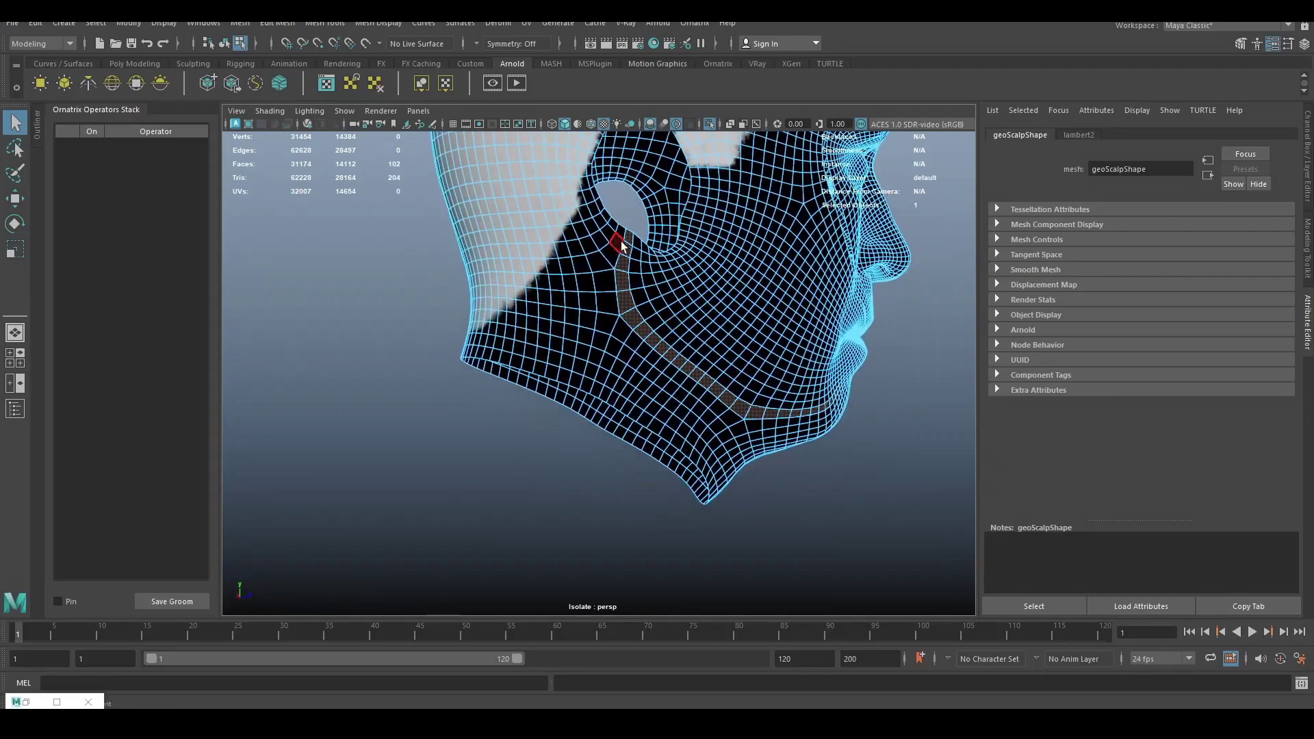
key(Delete)
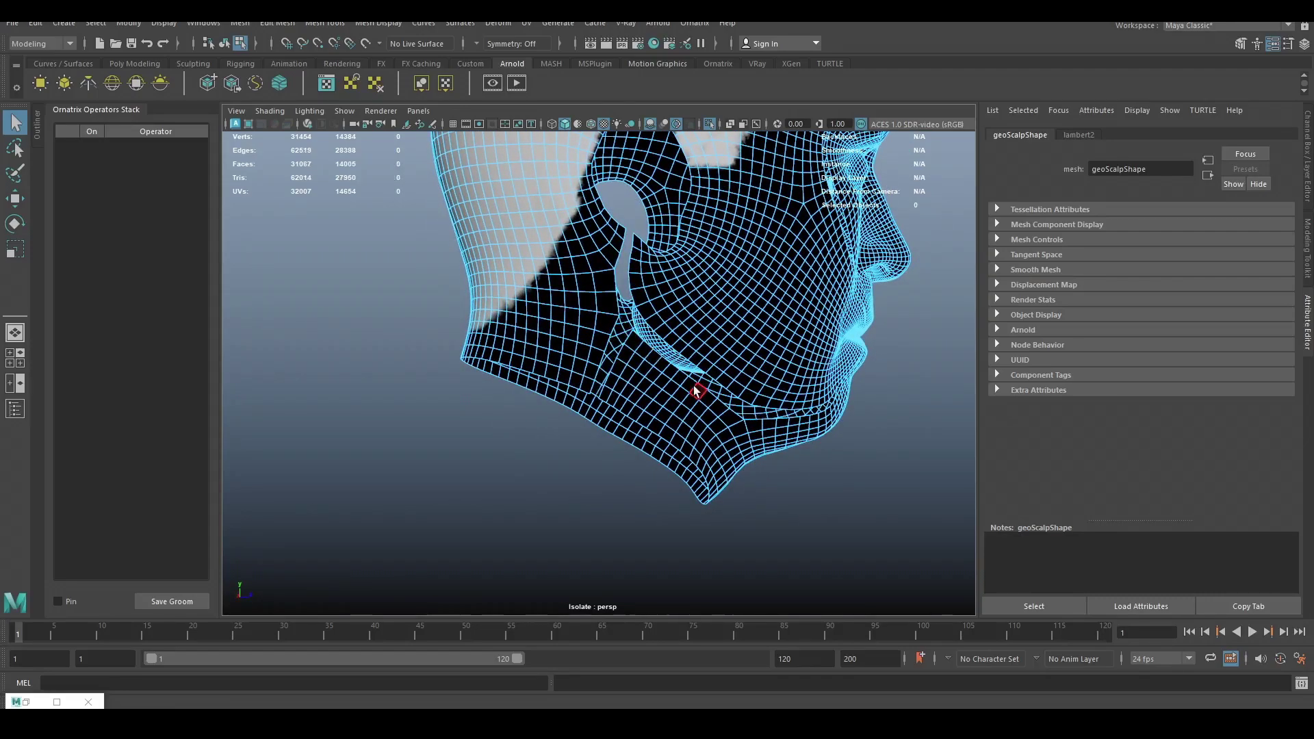
alt+drag(696, 391, 830, 375)
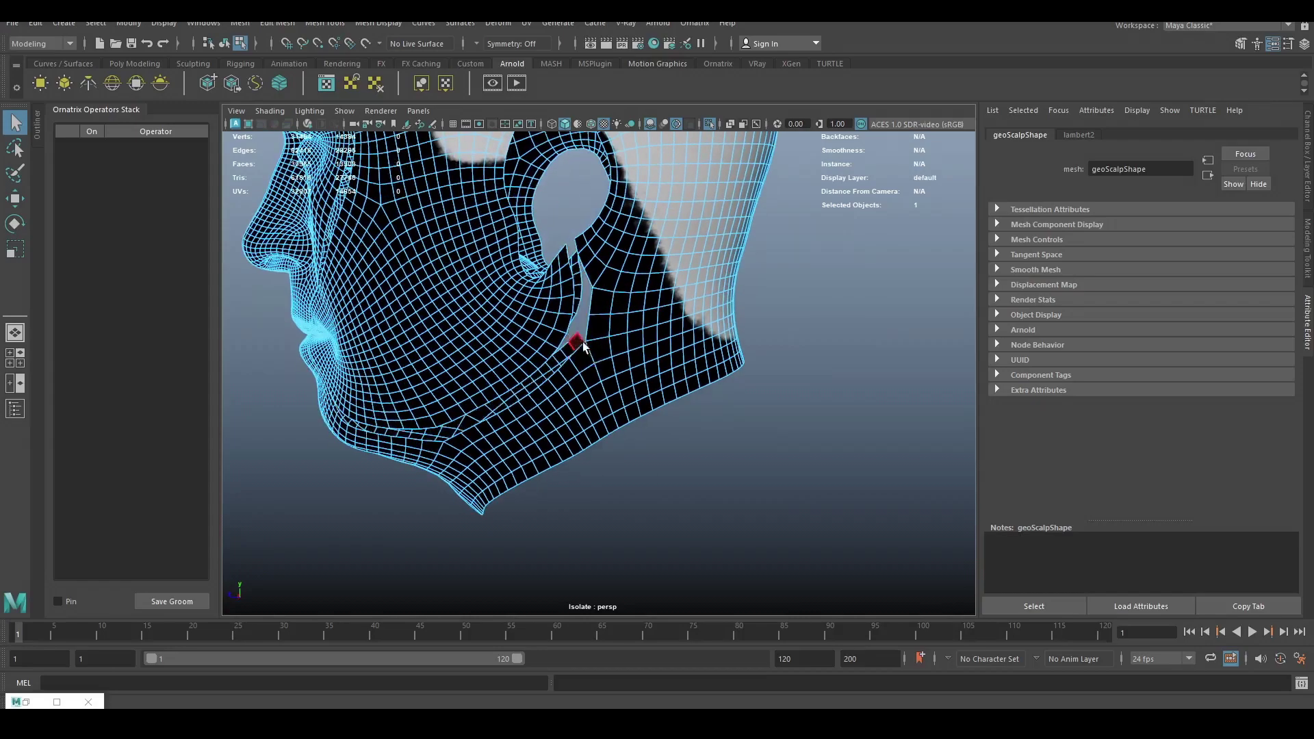
scroll(530, 292, down, 3)
shift+double_click(552, 285)
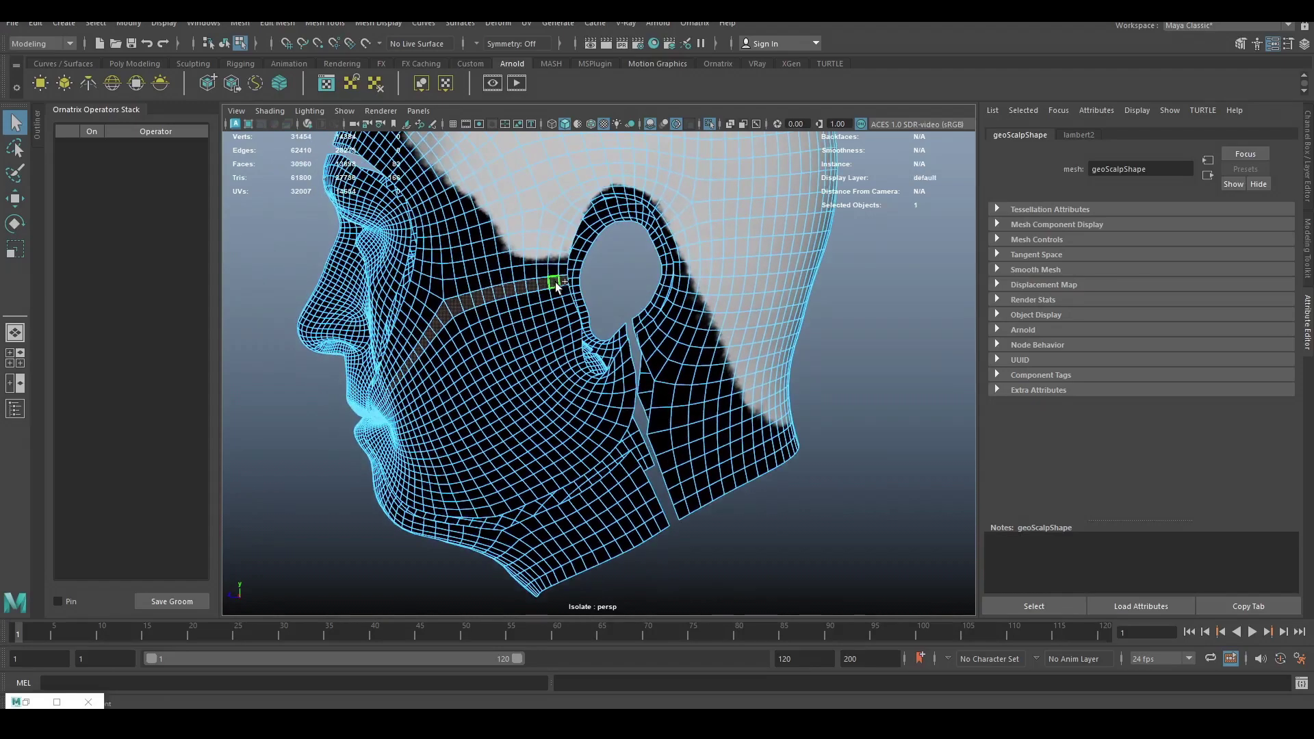
mouse_move(552, 285)
alt+mouse_down()
mouse_move(674, 335)
mouse_move(731, 309)
alt+mouse_up()
key(Delete)
Step: Delete the cheek, mouth, nose and upper-cheek faces
scroll(731, 310, up, 3)
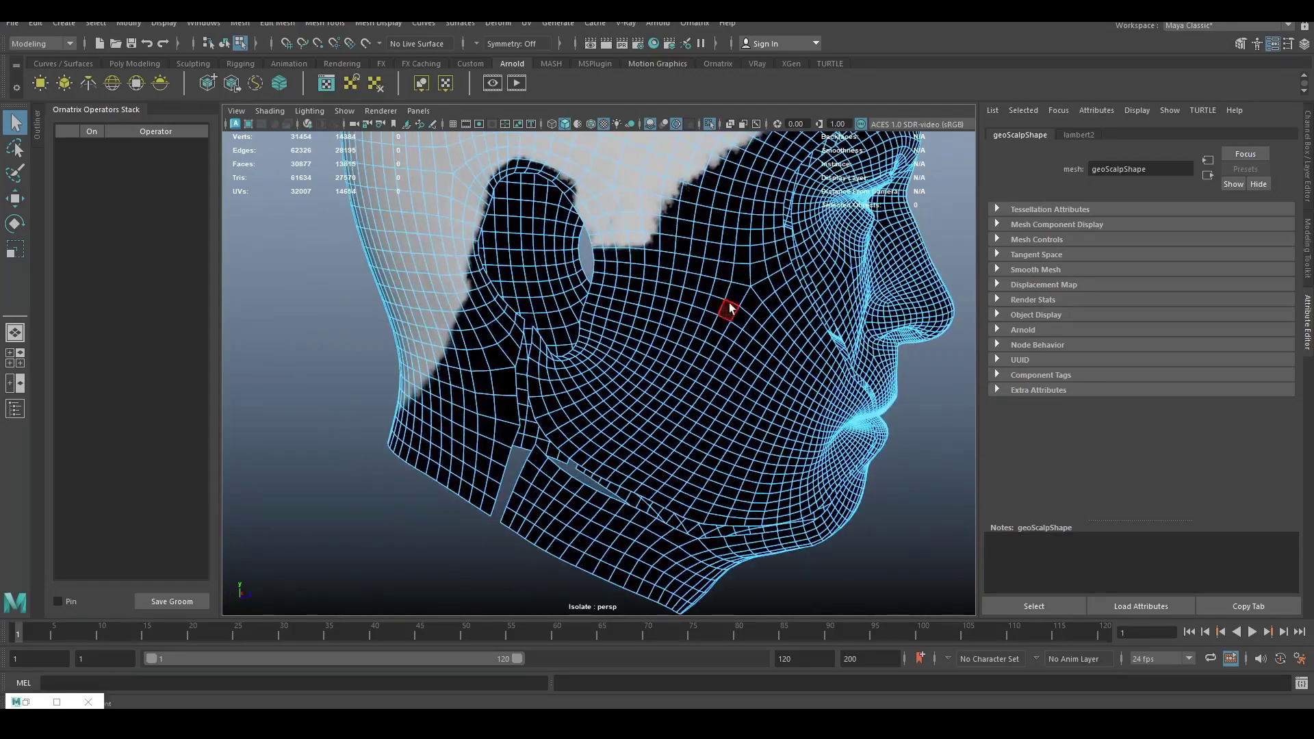
shift+double_click(607, 264)
key(Delete)
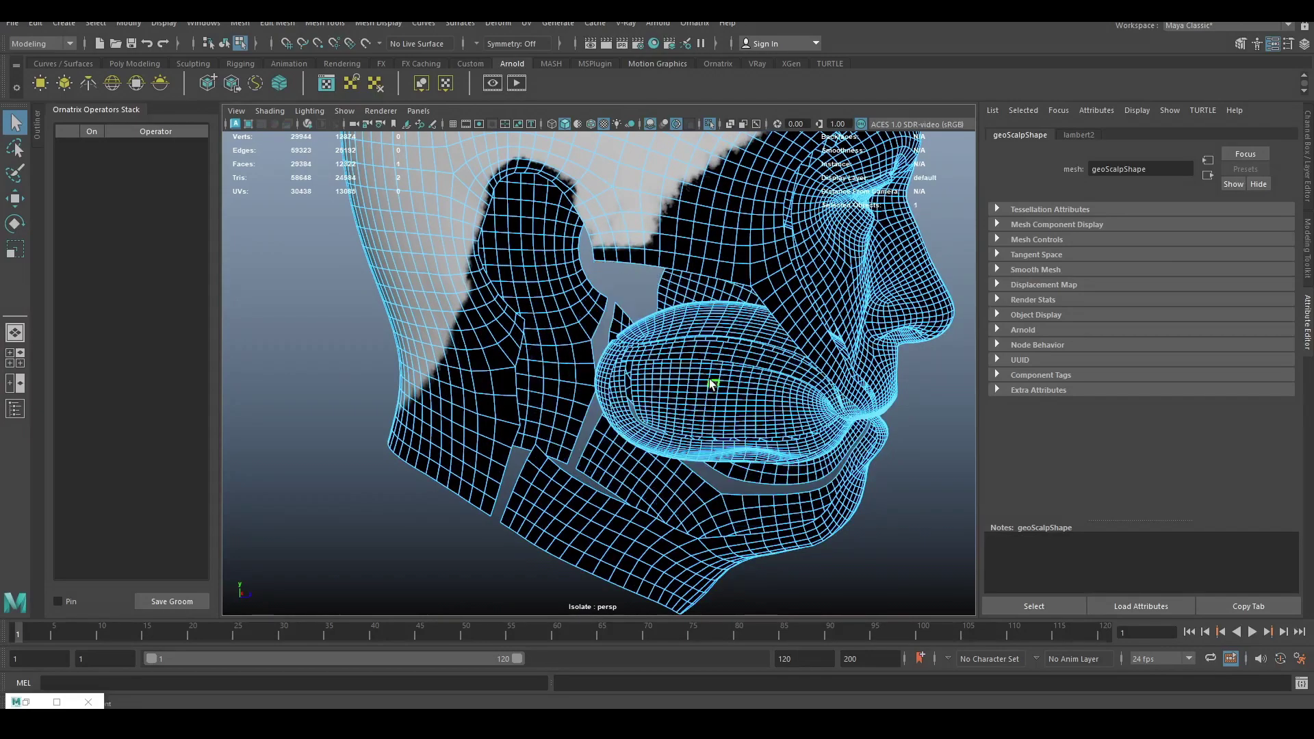
click(695, 336)
key(Delete)
Step: Delete the lip and lower-jaw faces, then frame the trimmed scalp cap
mouse_move(724, 422)
alt+mouse_down()
mouse_move(746, 416)
mouse_move(597, 358)
mouse_move(611, 351)
mouse_move(523, 349)
alt+mouse_up()
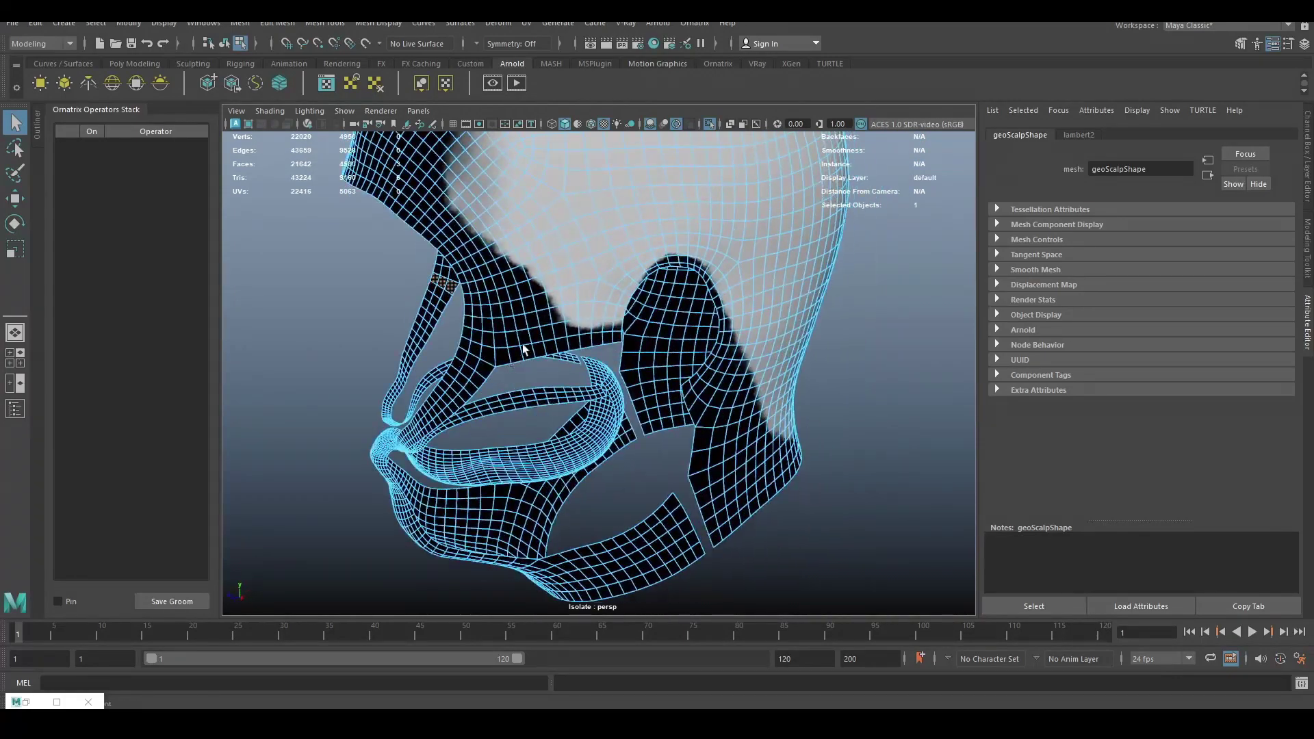
double_click(477, 366)
key(Delete)
key(Delete)
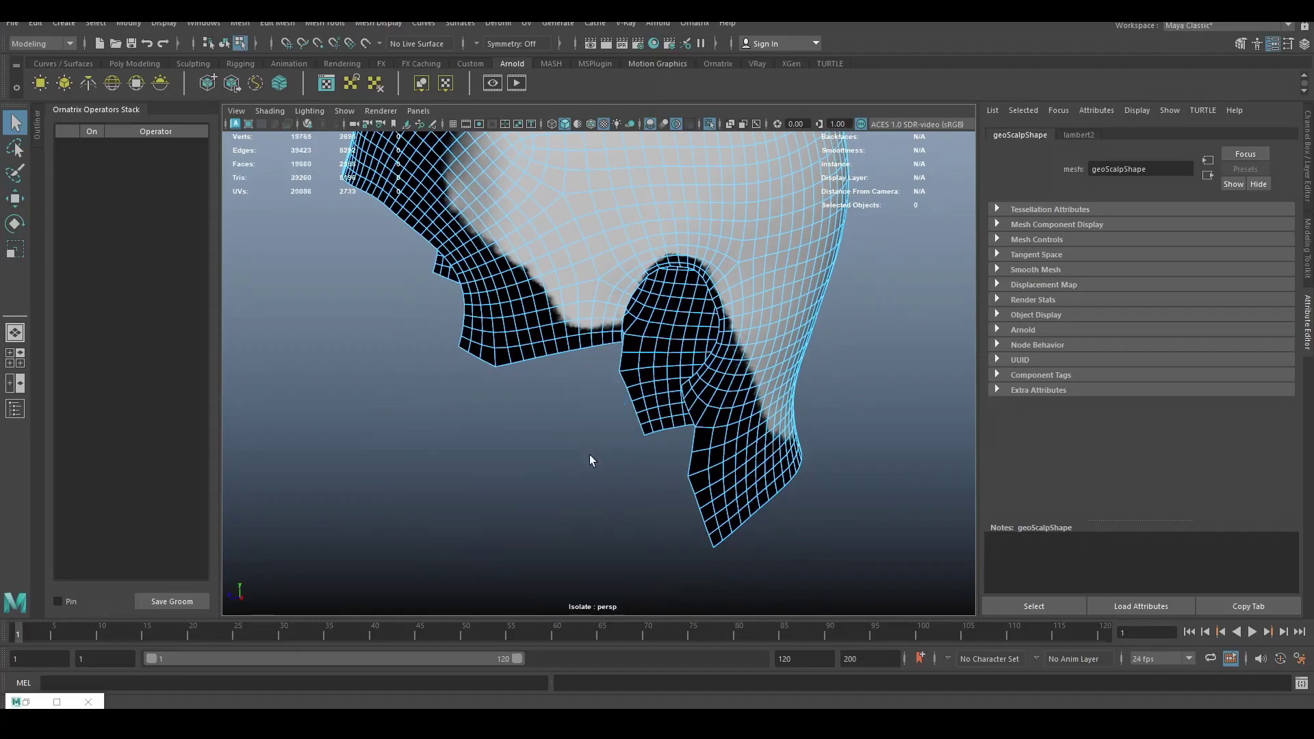
key(F8)
key(f)
alt+drag(606, 411, 425, 287)
Step: Exit isolate mode and assign a new Blinn material to the head
click(107, 65)
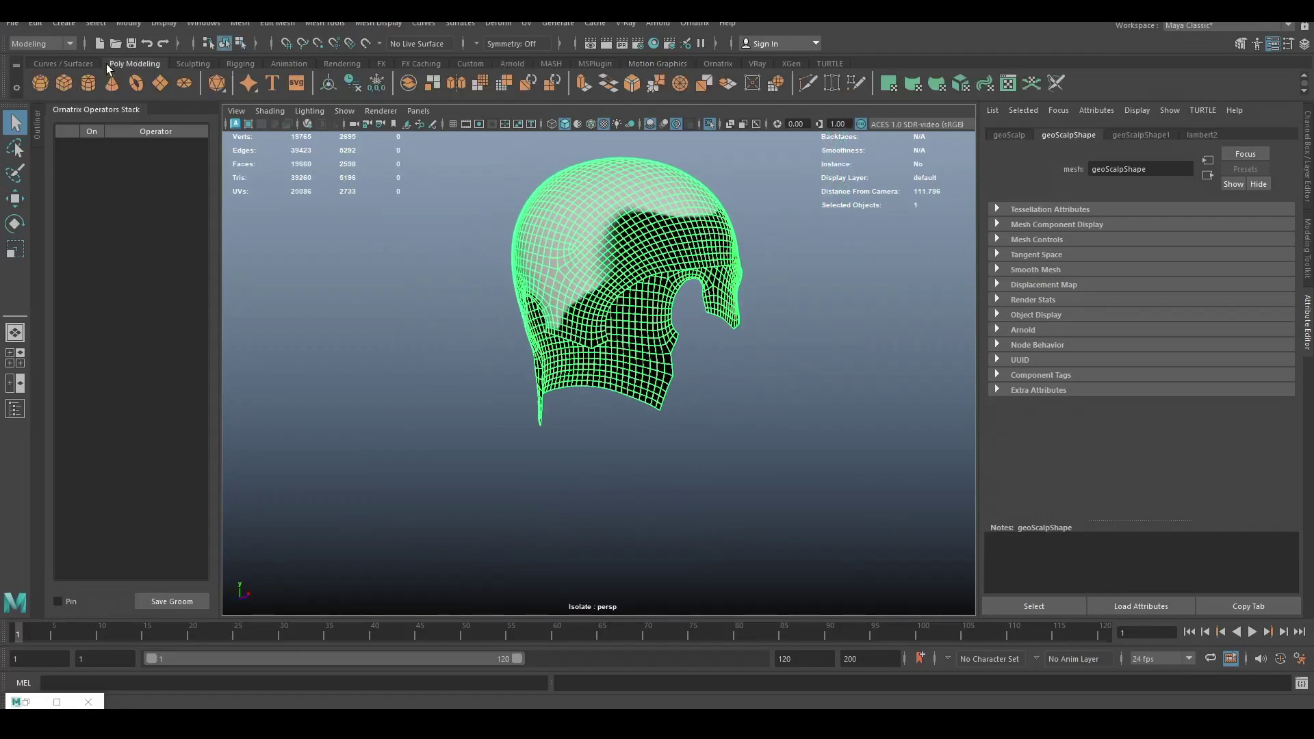
click(707, 123)
mouse_move(703, 273)
alt+mouse_down()
mouse_move(657, 287)
mouse_move(655, 358)
alt+mouse_up()
click(643, 353)
right_click(635, 348)
click(727, 681)
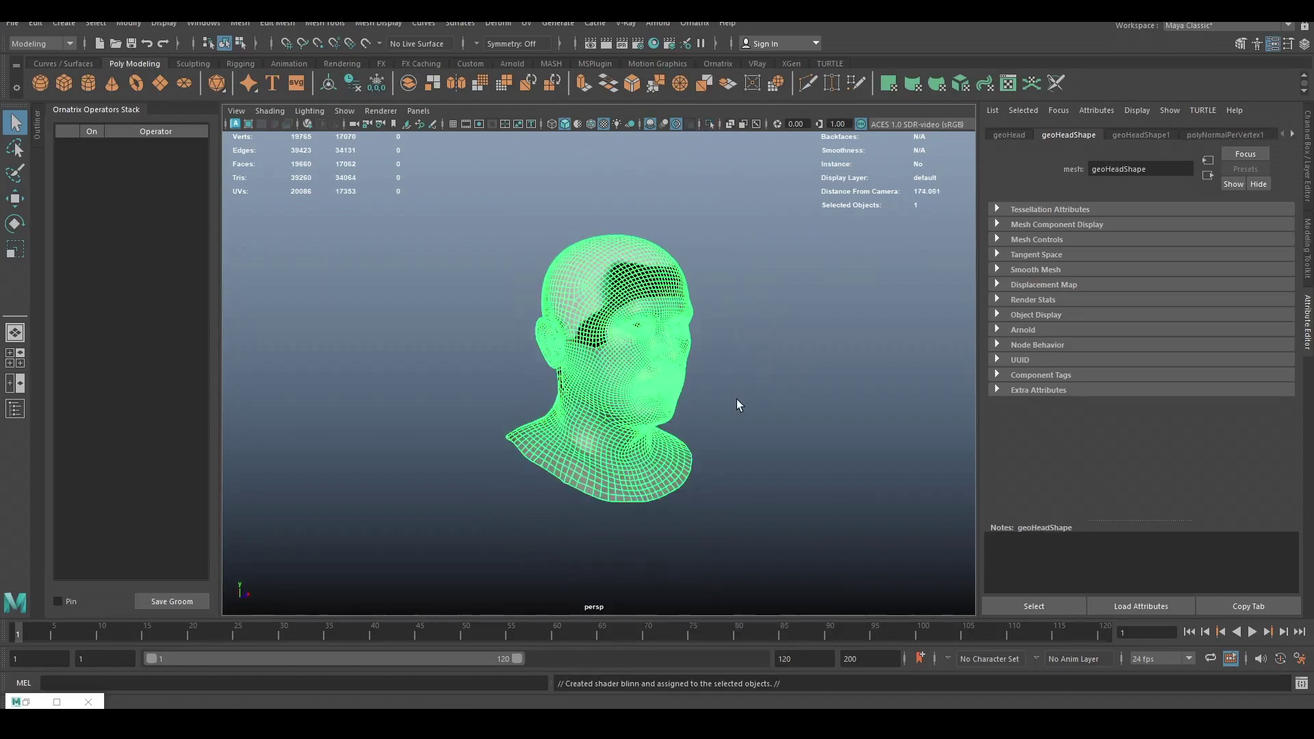
click(736, 404)
Step: Create an Ornatrix Fur Ball groom on geoScalp
click(650, 260)
alt+drag(650, 260, 602, 264)
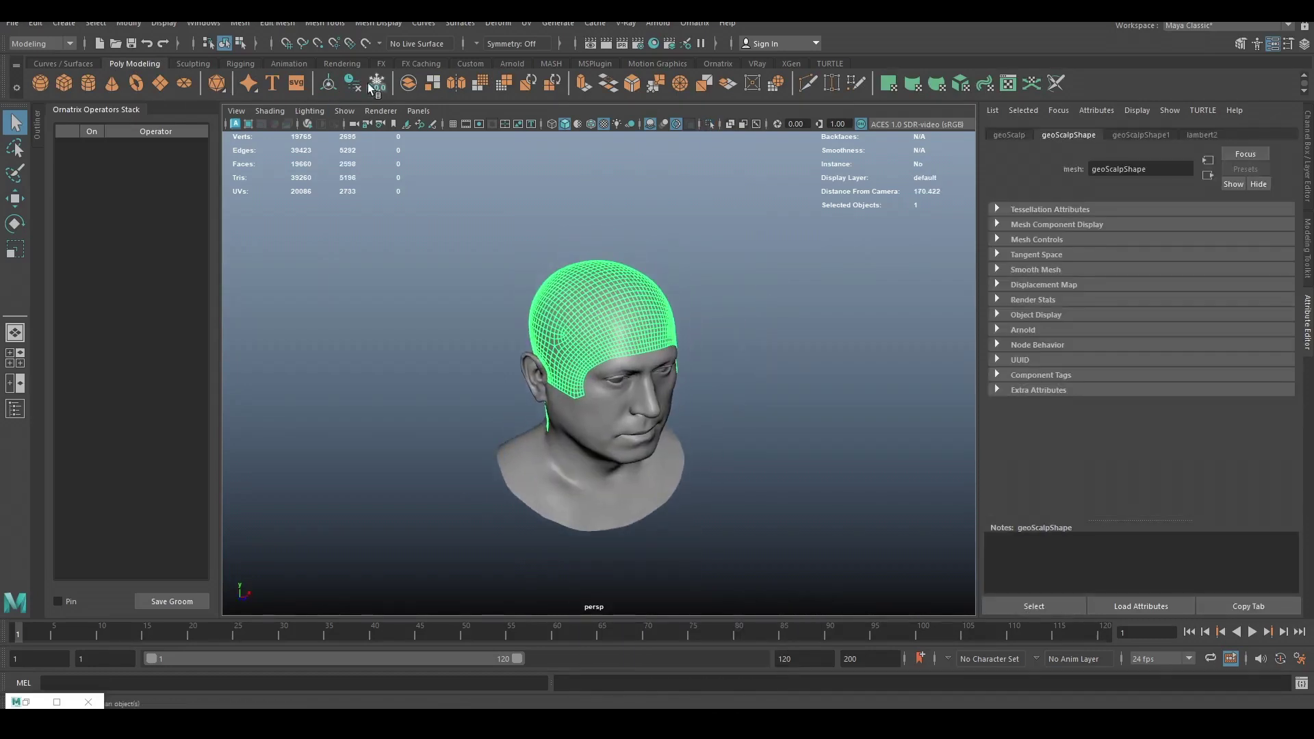
click(695, 23)
click(712, 46)
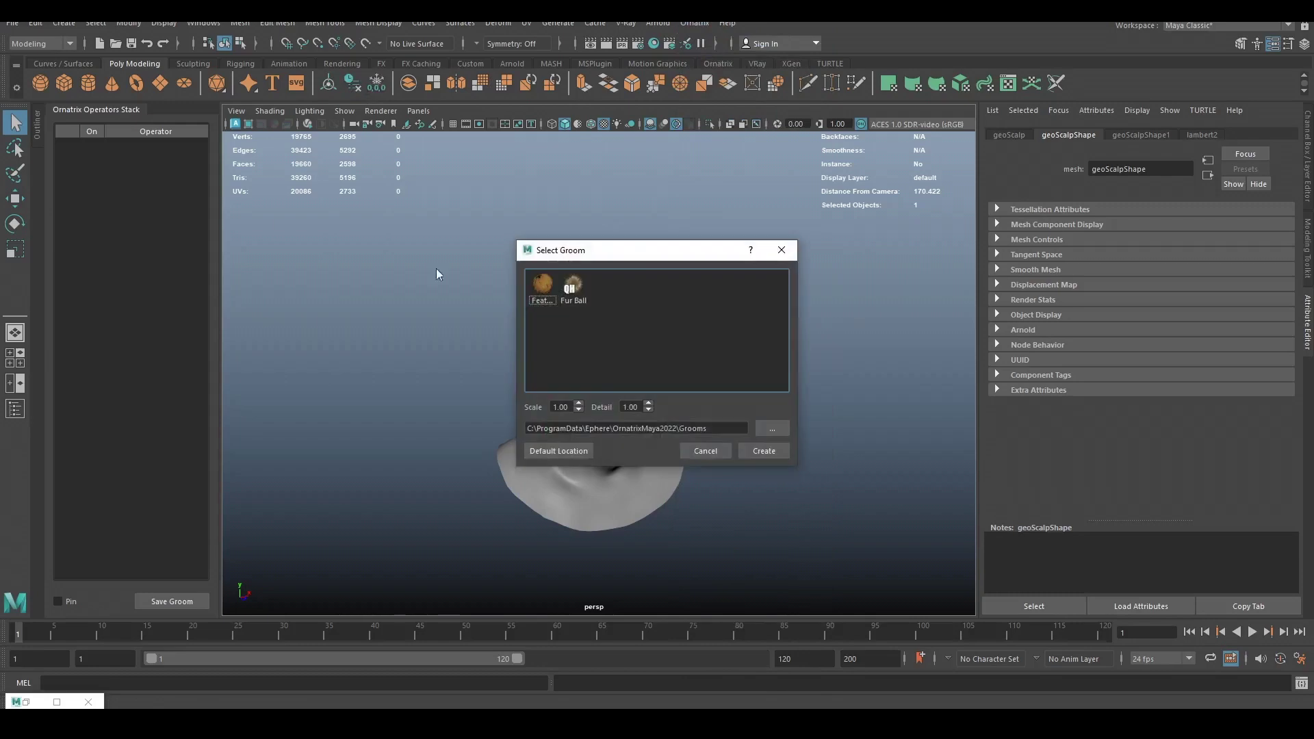
click(764, 451)
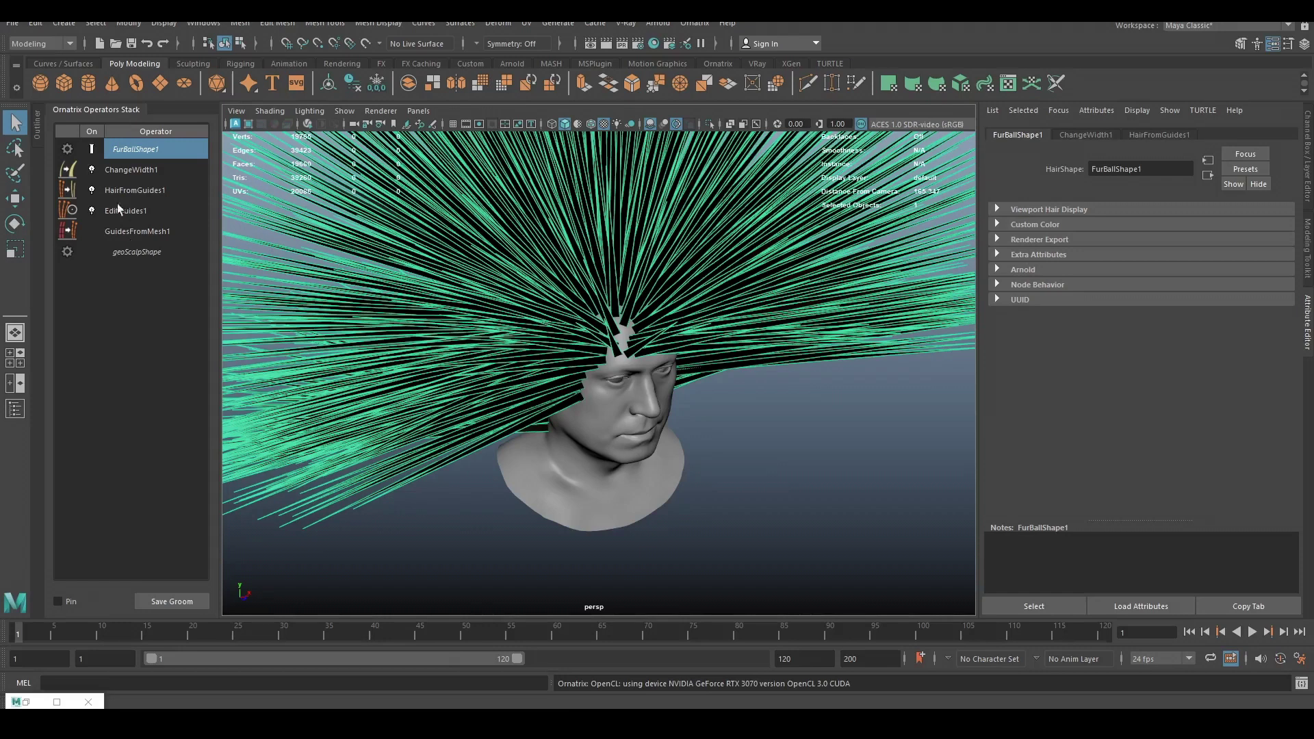
Step: Set GuidesFromMesh1 guide count to 89 and guide length to 2.865
click(137, 231)
drag(1156, 277, 1157, 276)
drag(1277, 508, 1152, 508)
mouse_move(602, 321)
alt+mouse_down()
mouse_move(656, 315)
mouse_move(637, 316)
alt+mouse_up()
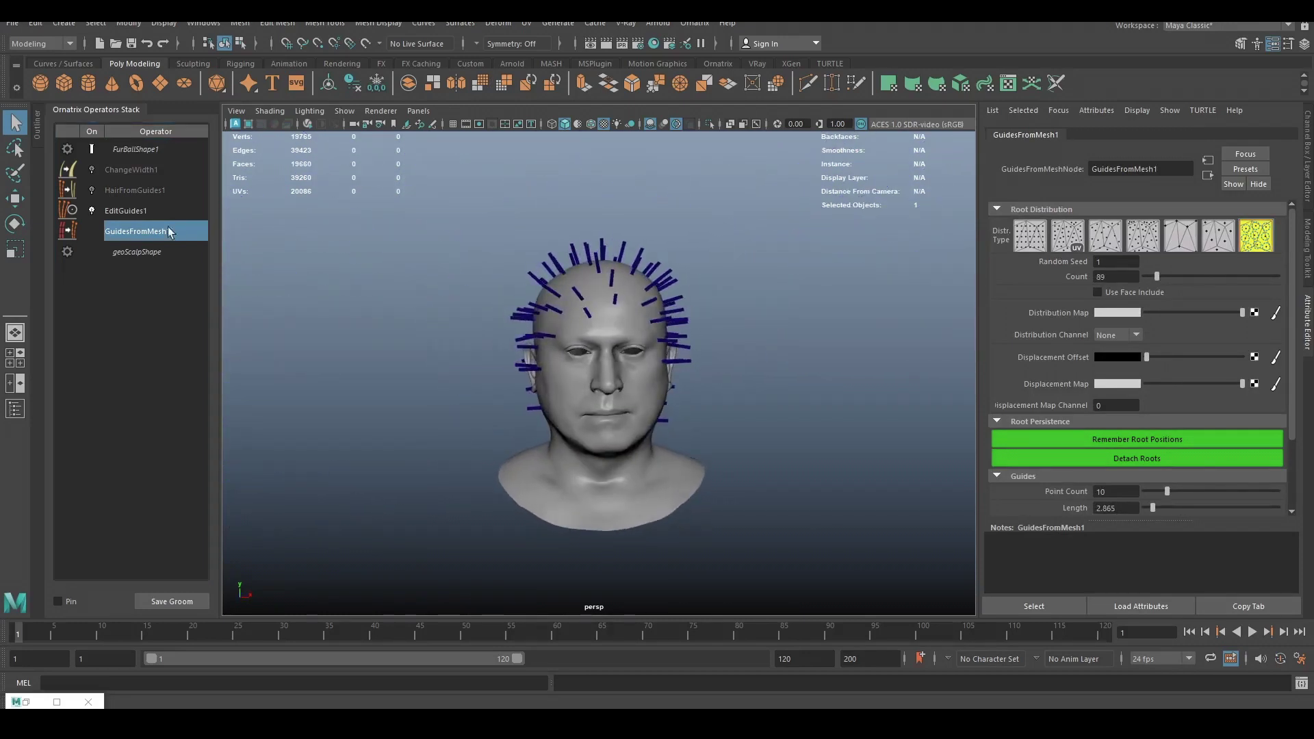
Step: Bring the Head_mainhair_Hair.png texture node into the node editor for connecting
click(653, 45)
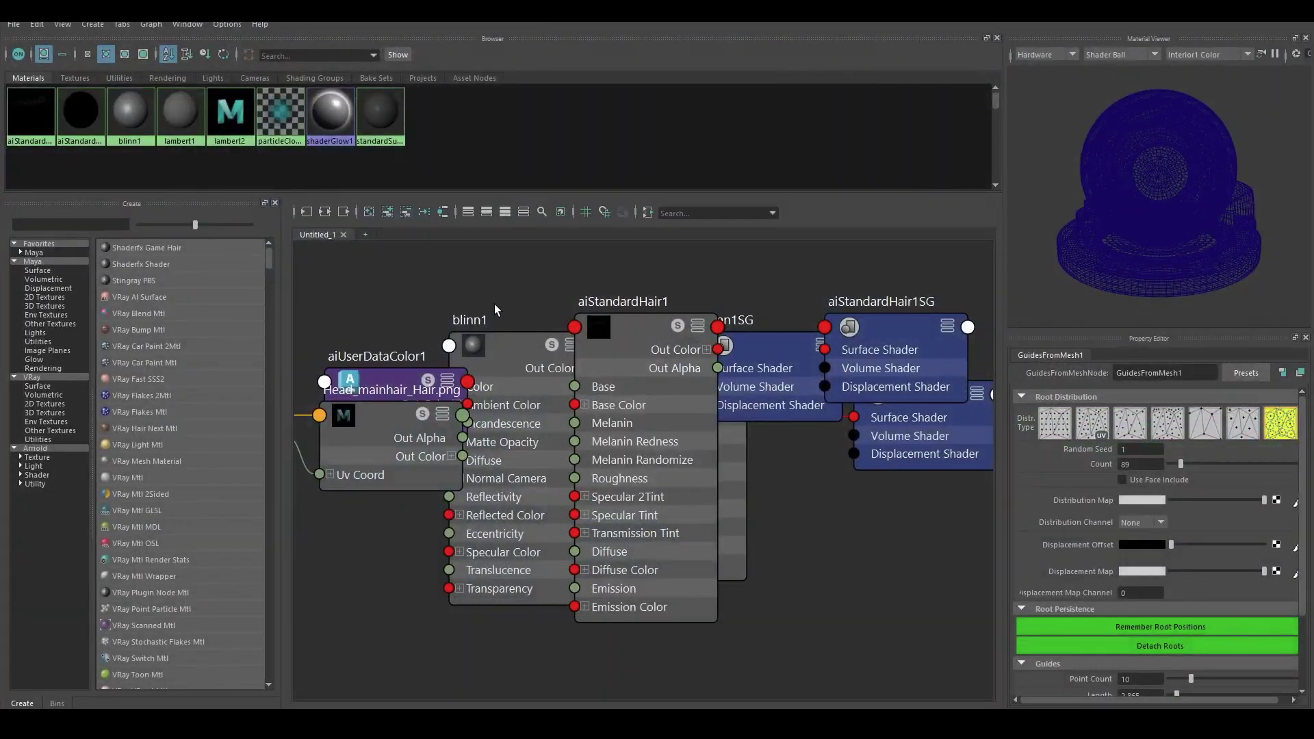
drag(384, 394, 493, 616)
key(f)
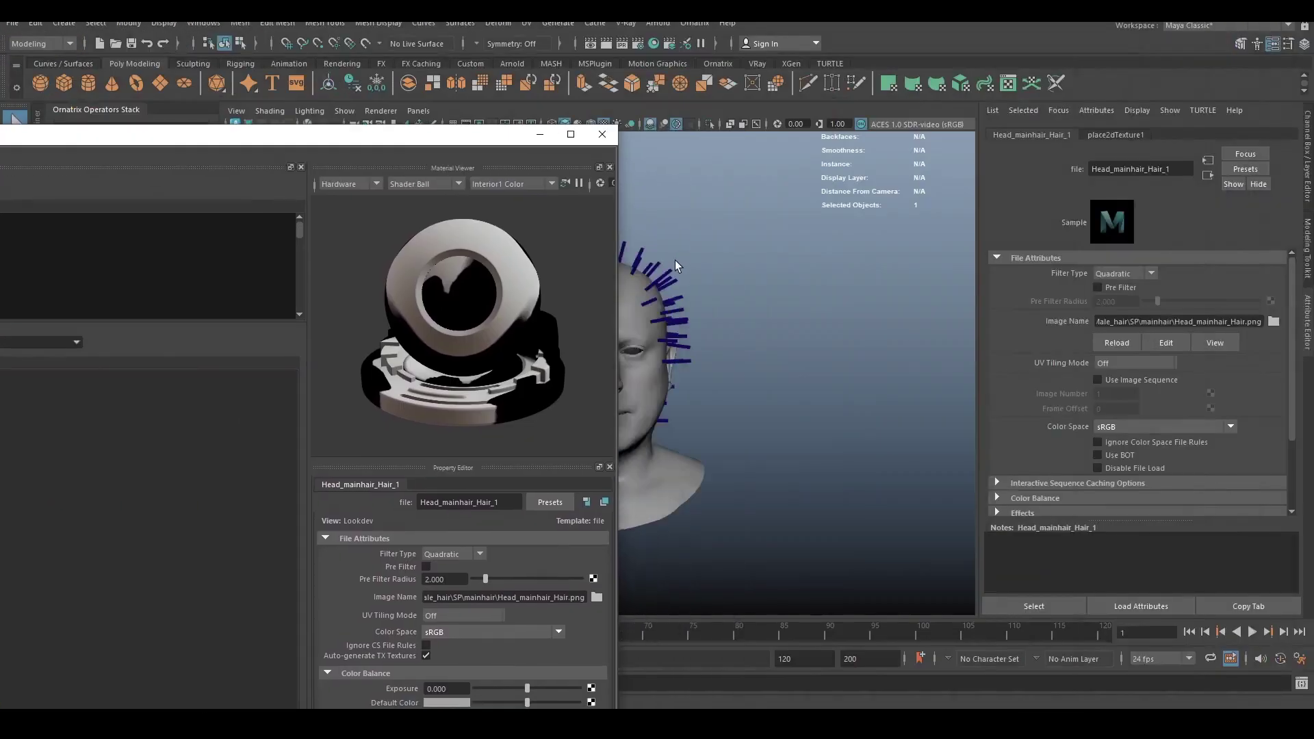
click(675, 260)
drag(491, 151, 514, 98)
drag(685, 96, 629, 244)
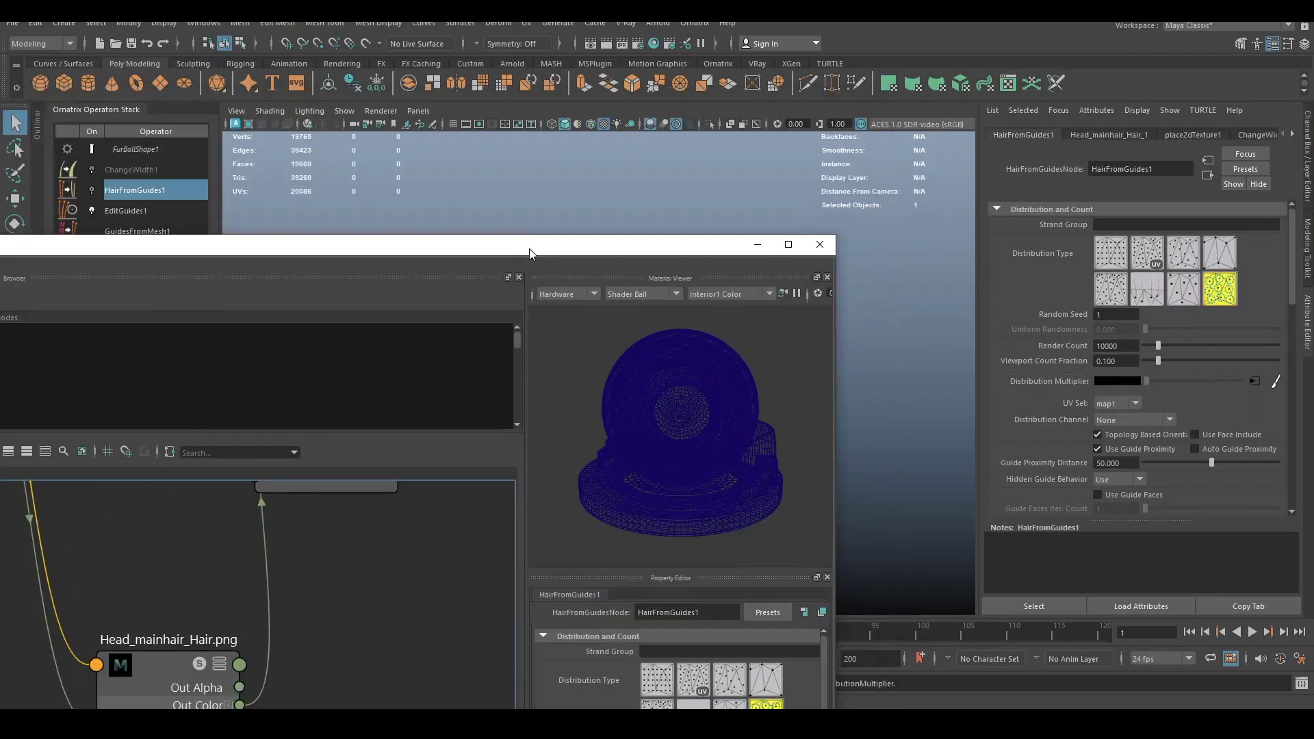
Step: Apply a ChangeWidth1 width preset giving strand width 0.100
click(130, 169)
click(758, 244)
click(1245, 169)
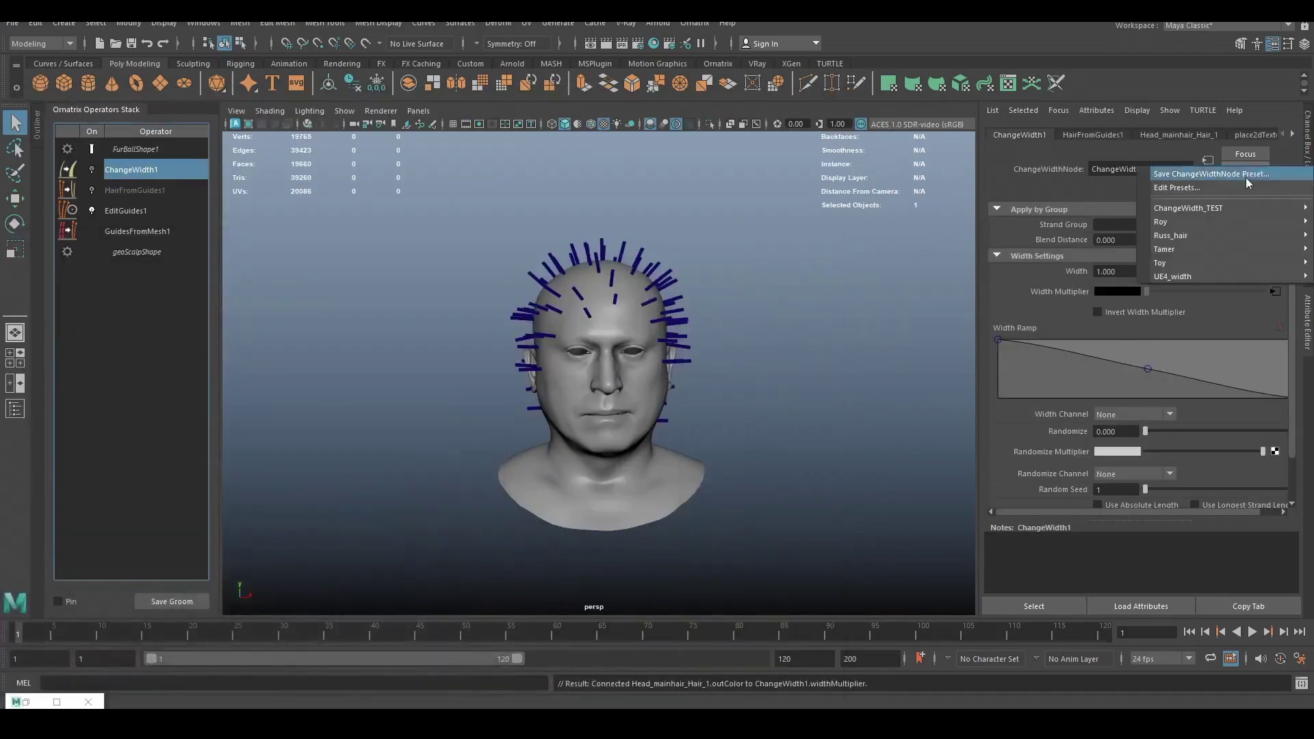
click(1232, 222)
alt+drag(616, 294, 592, 299)
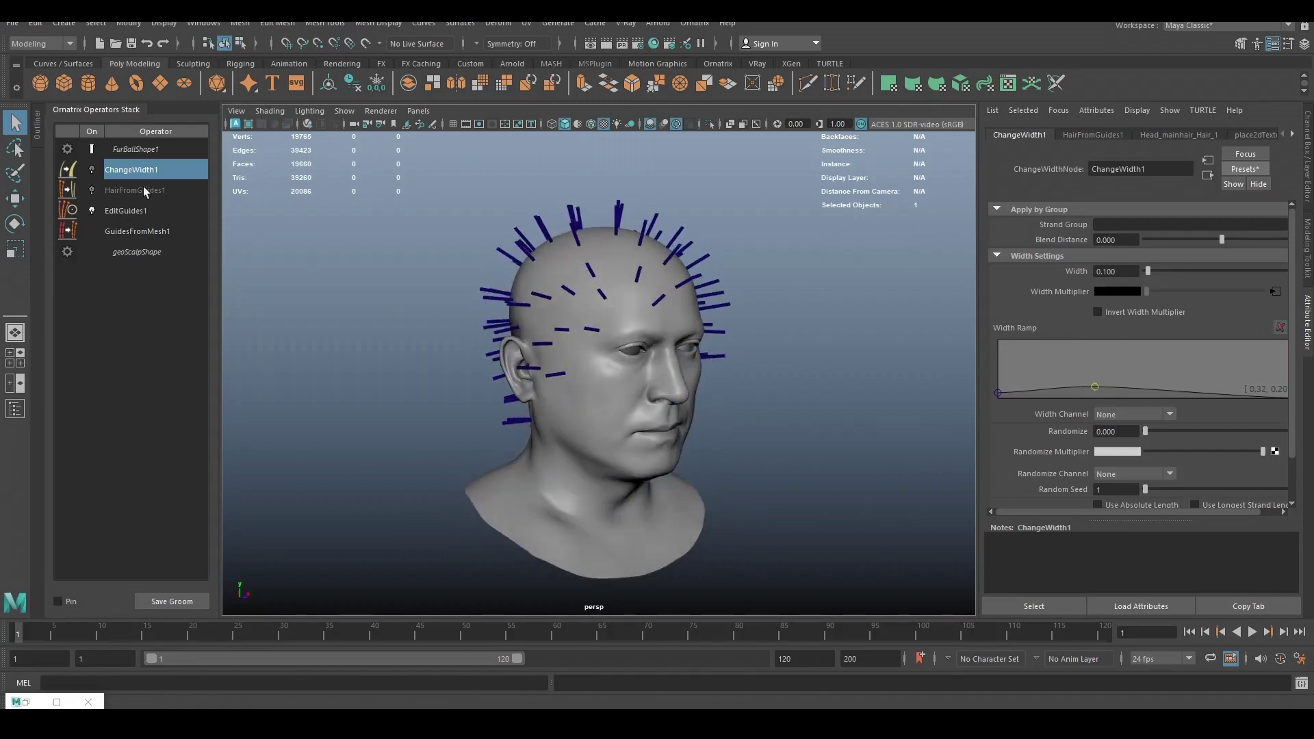
Step: Set the GuidesFromMesh1 guide count to 63
click(137, 231)
click(652, 44)
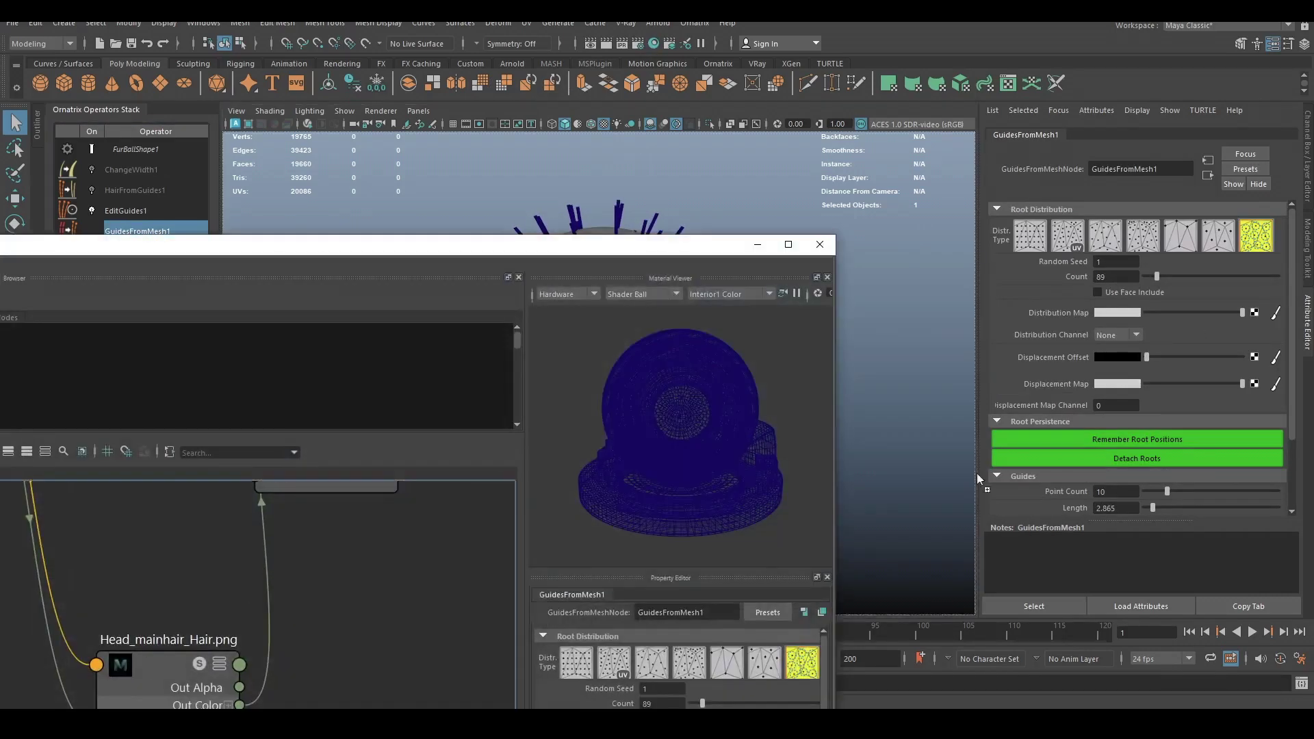
click(758, 244)
drag(1157, 277, 1153, 277)
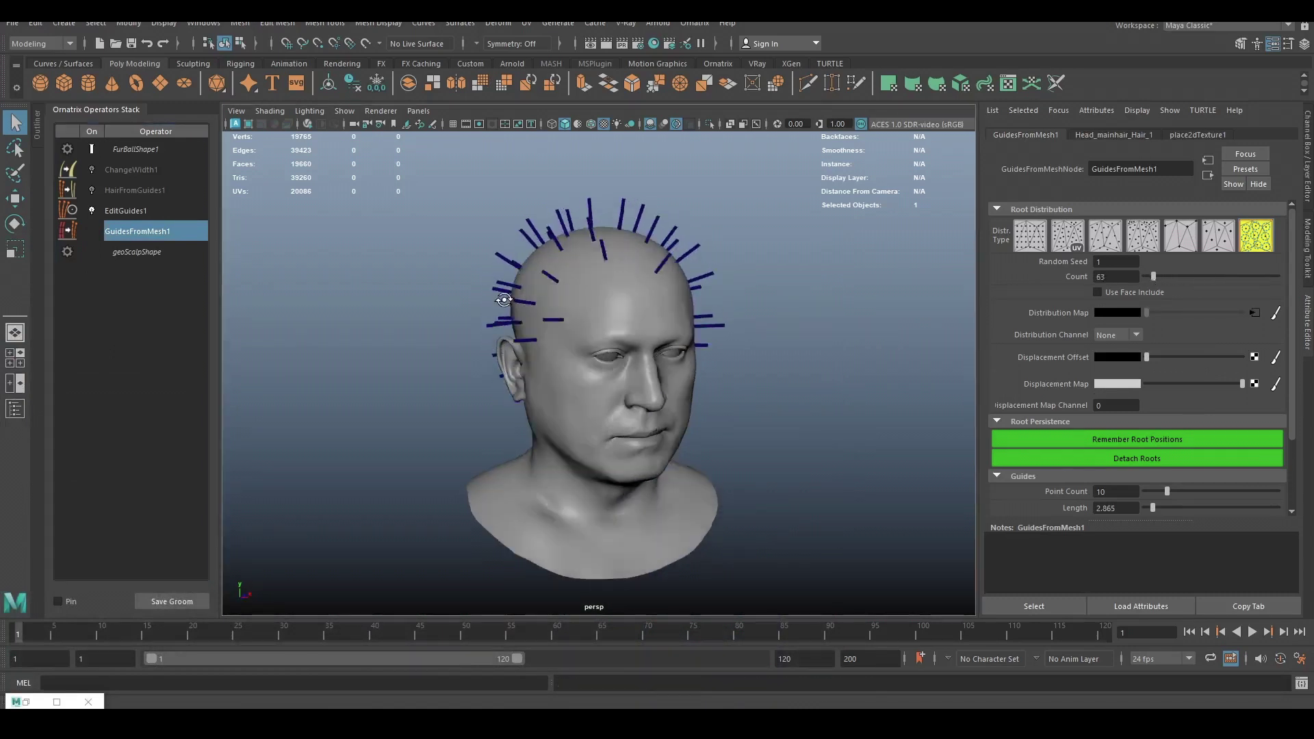
Step: Reduce the guide count to 0 and add the EditGuides1 operator
mouse_move(504, 300)
alt+mouse_down()
mouse_move(833, 347)
mouse_move(543, 302)
alt+mouse_up()
drag(1153, 277, 1126, 276)
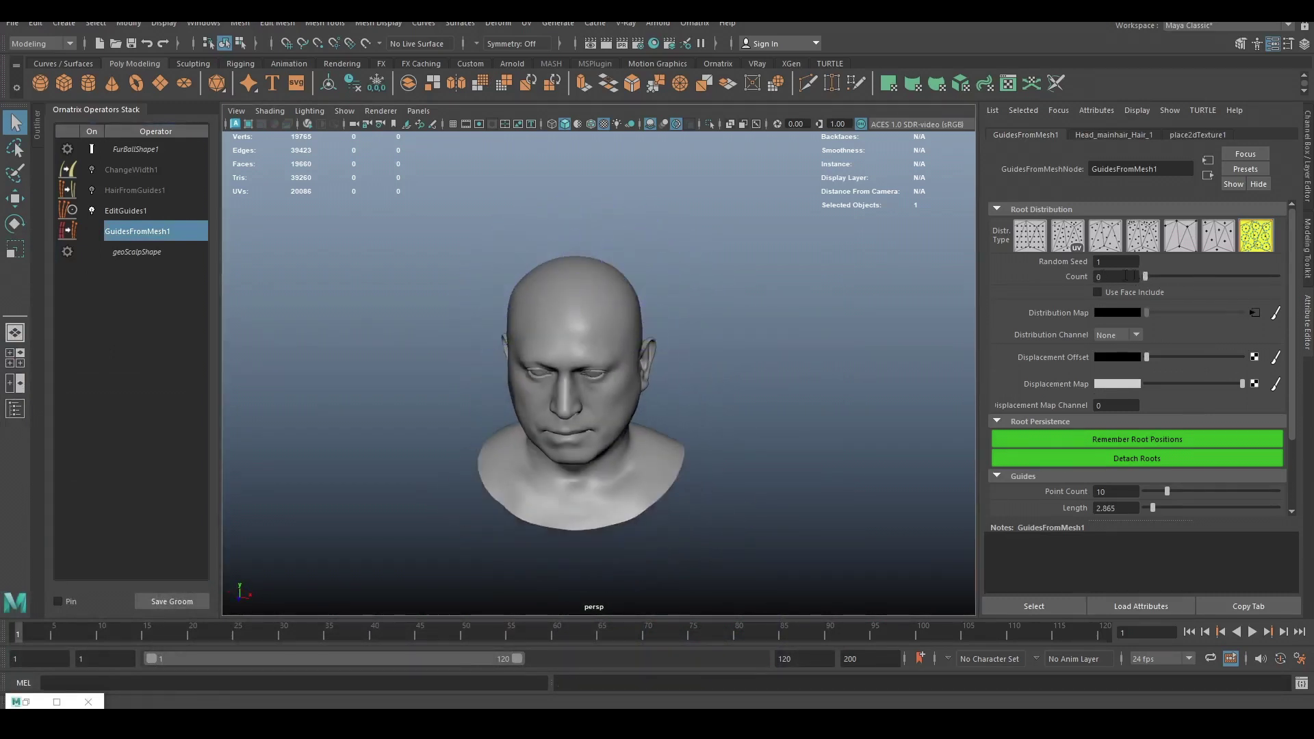
click(125, 210)
click(695, 22)
click(718, 63)
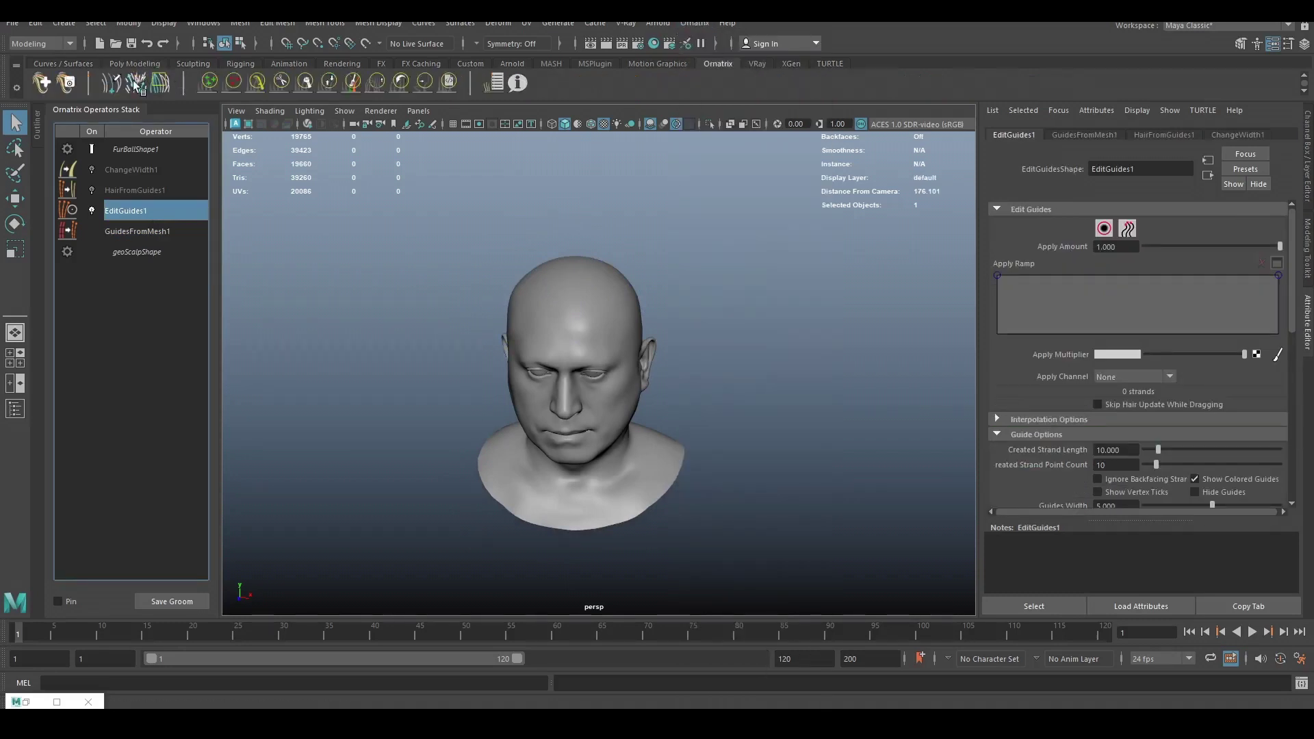
Step: Plant a single new guide on the crown with the create brush
scroll(648, 226, up, 3)
mouse_move(648, 226)
alt+mouse_down()
mouse_move(586, 376)
mouse_move(549, 341)
alt+mouse_up()
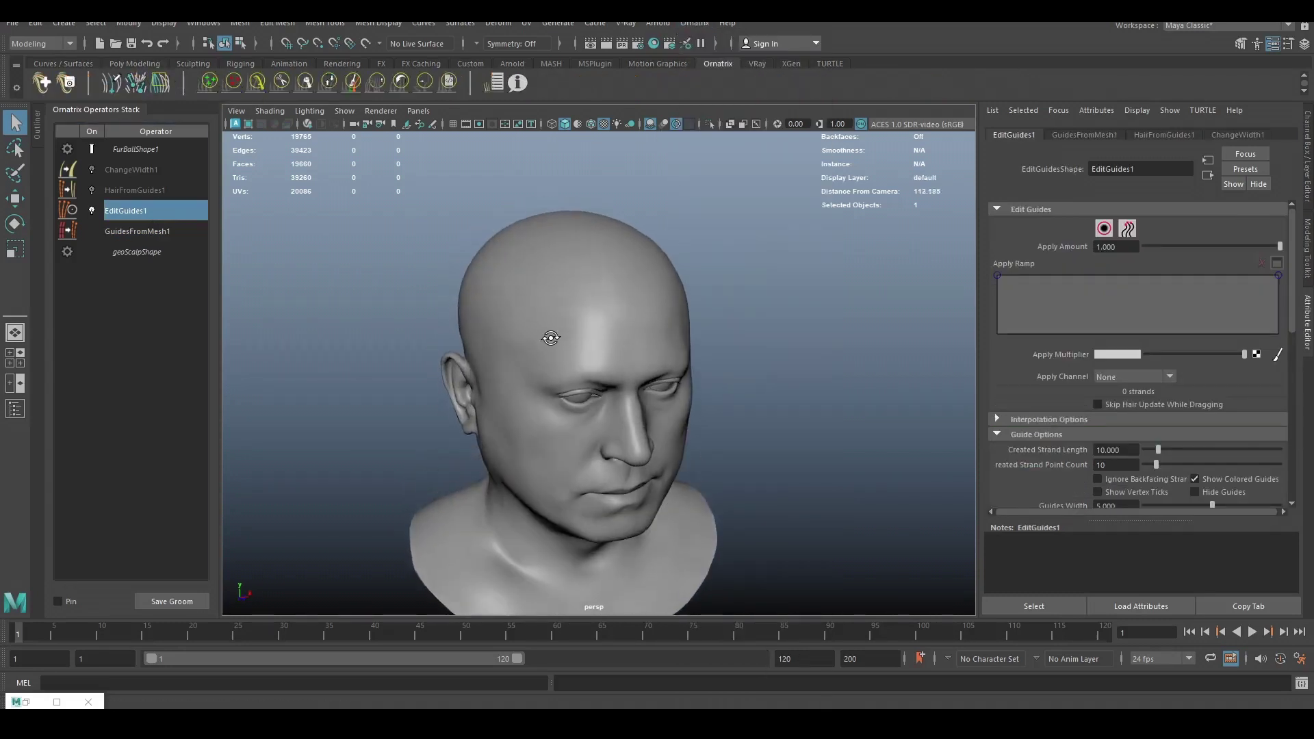
double_click(215, 87)
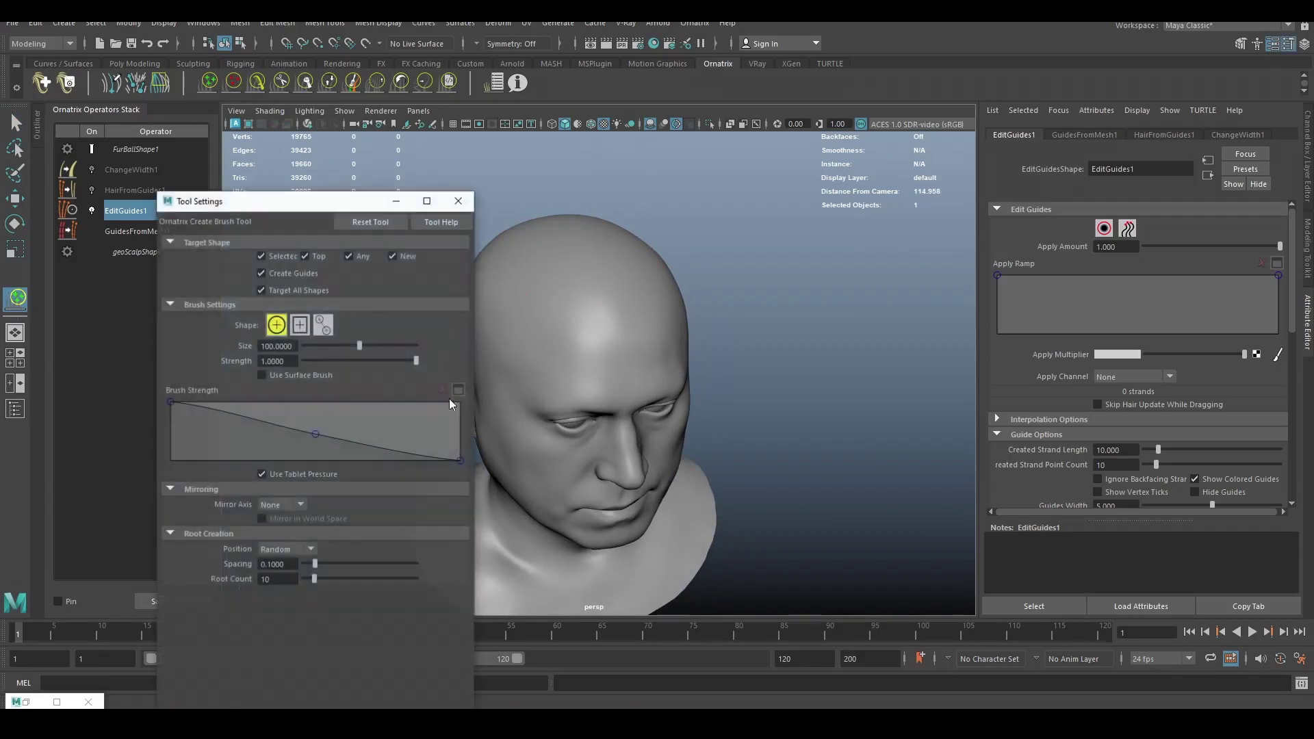
click(459, 201)
mouse_move(631, 347)
alt+mouse_down()
mouse_move(542, 382)
mouse_move(589, 411)
alt+mouse_up()
click(559, 363)
Step: Comb the new guide into an arc toward the left side of the head
click(1104, 229)
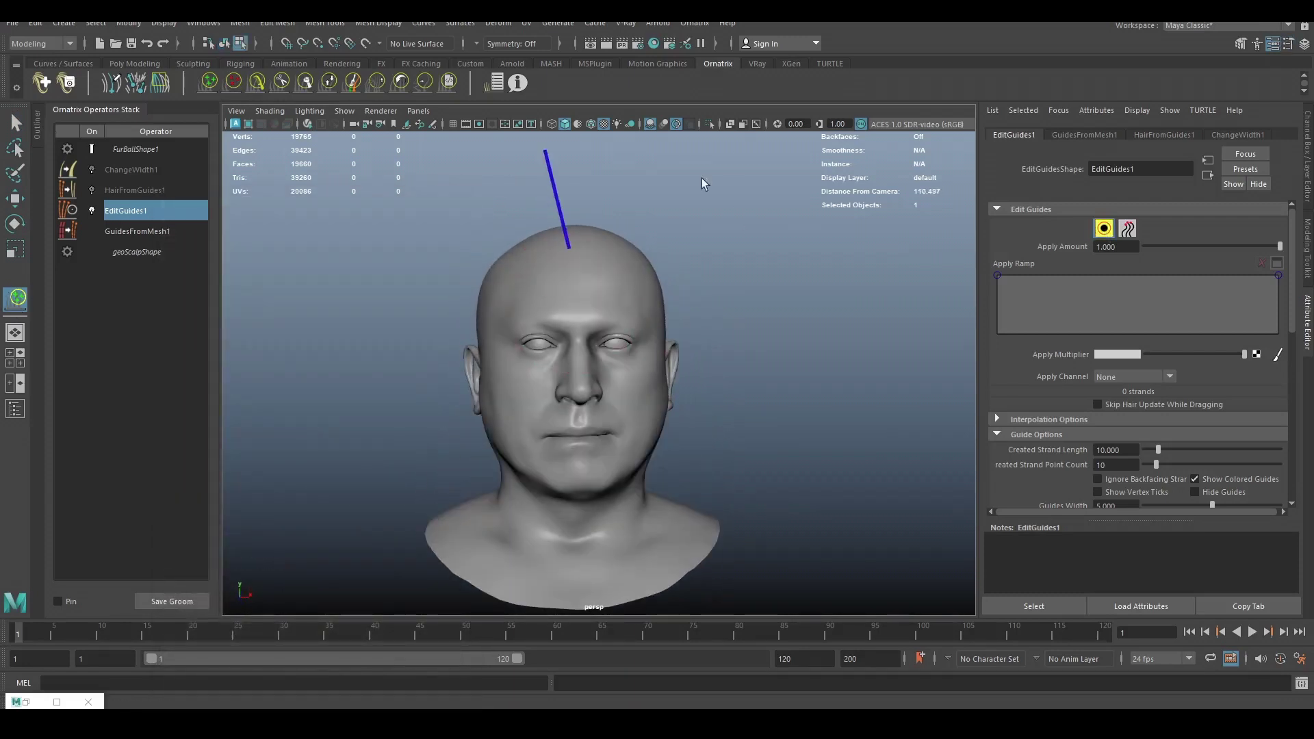
click(257, 82)
mouse_move(616, 328)
alt+mouse_down()
mouse_move(798, 328)
mouse_move(718, 249)
mouse_move(607, 206)
mouse_move(536, 217)
alt+mouse_up()
alt+right_drag(536, 218, 602, 325)
Step: Review the Comb, Smooth and Cut brush settings
double_click(5, 293)
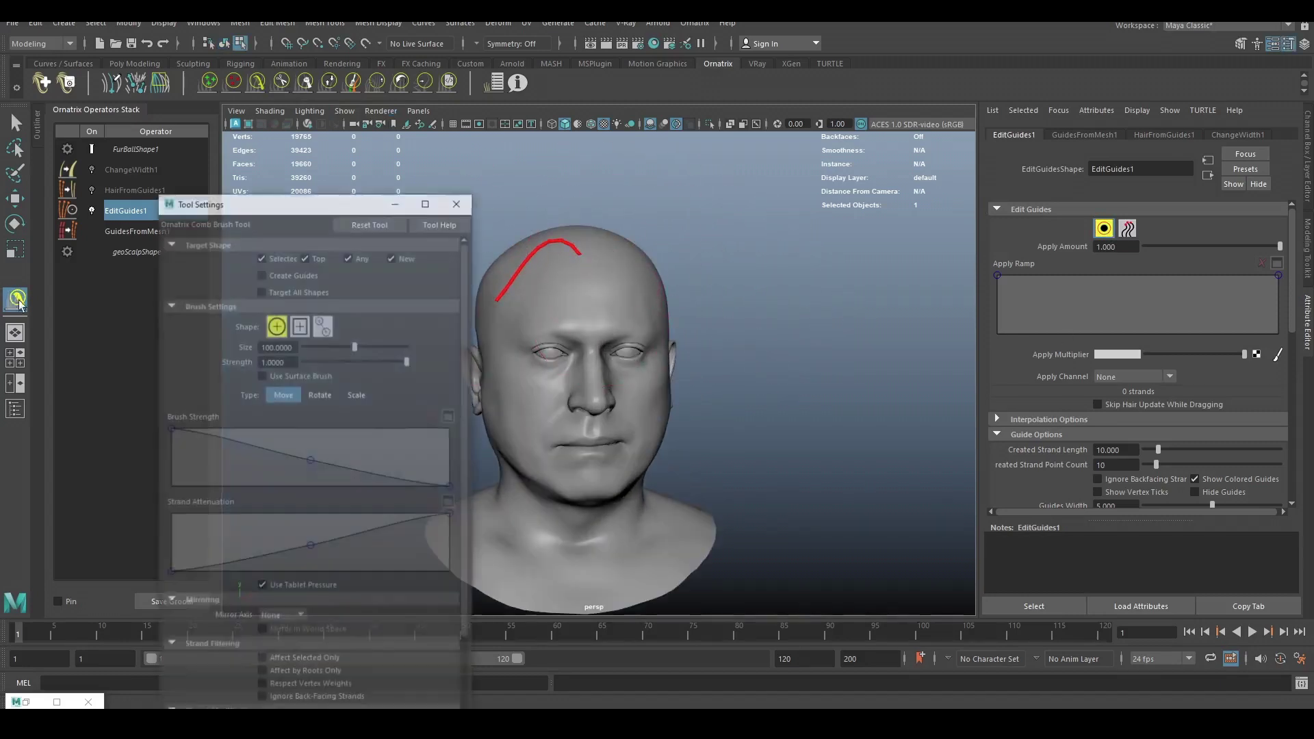
click(429, 85)
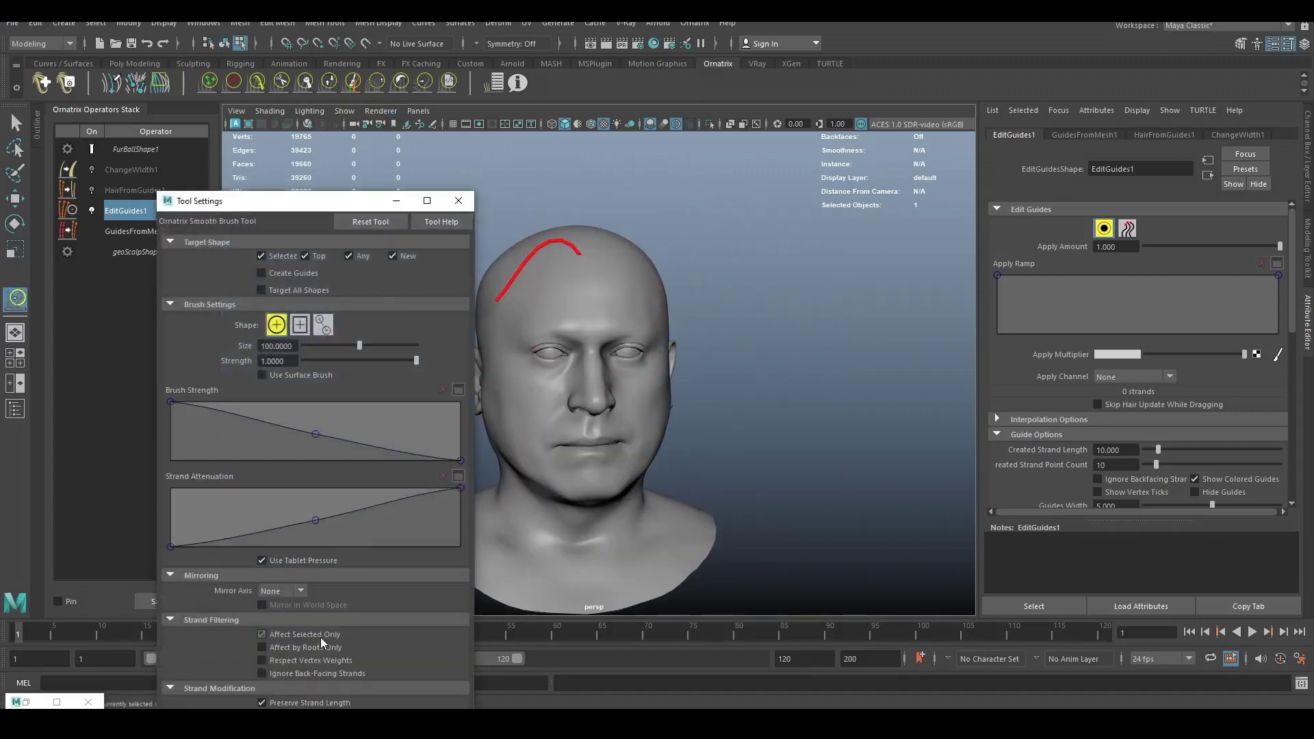
click(330, 83)
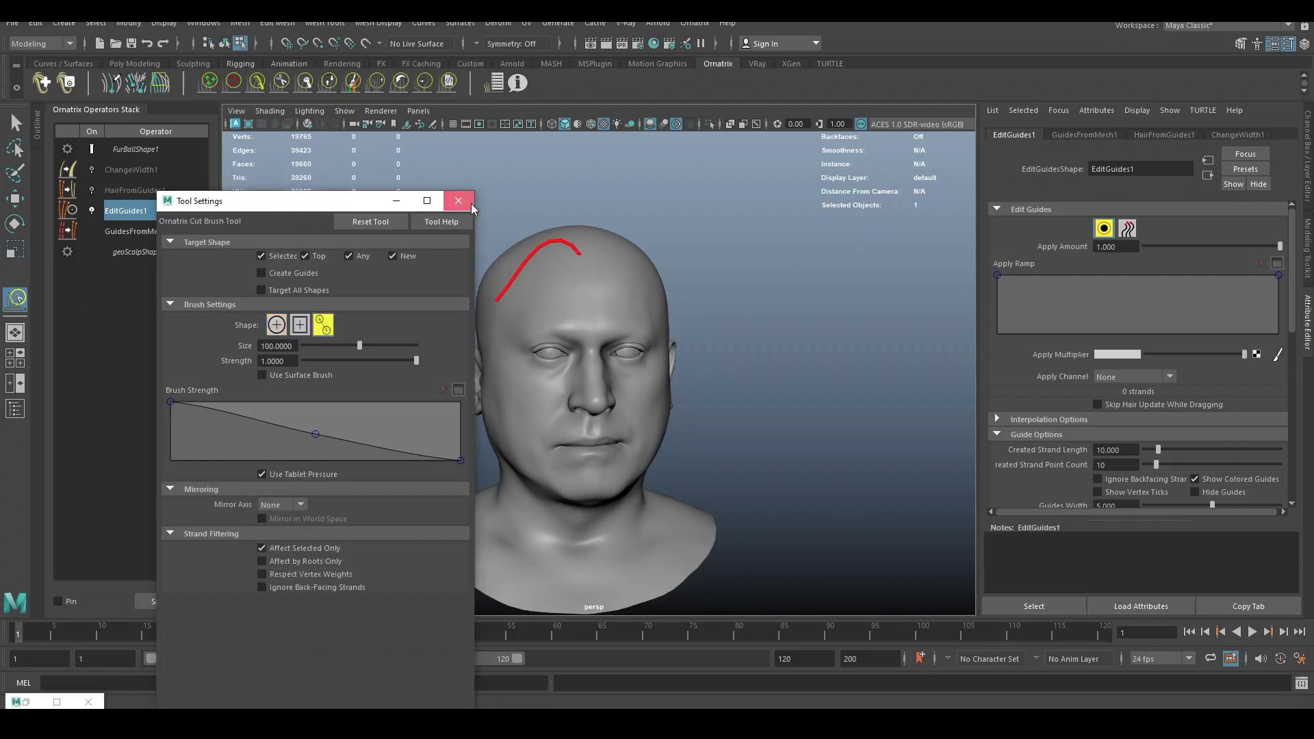
click(459, 201)
Step: Add a Detail operator and a second Edit Guides operator to the stack
click(695, 22)
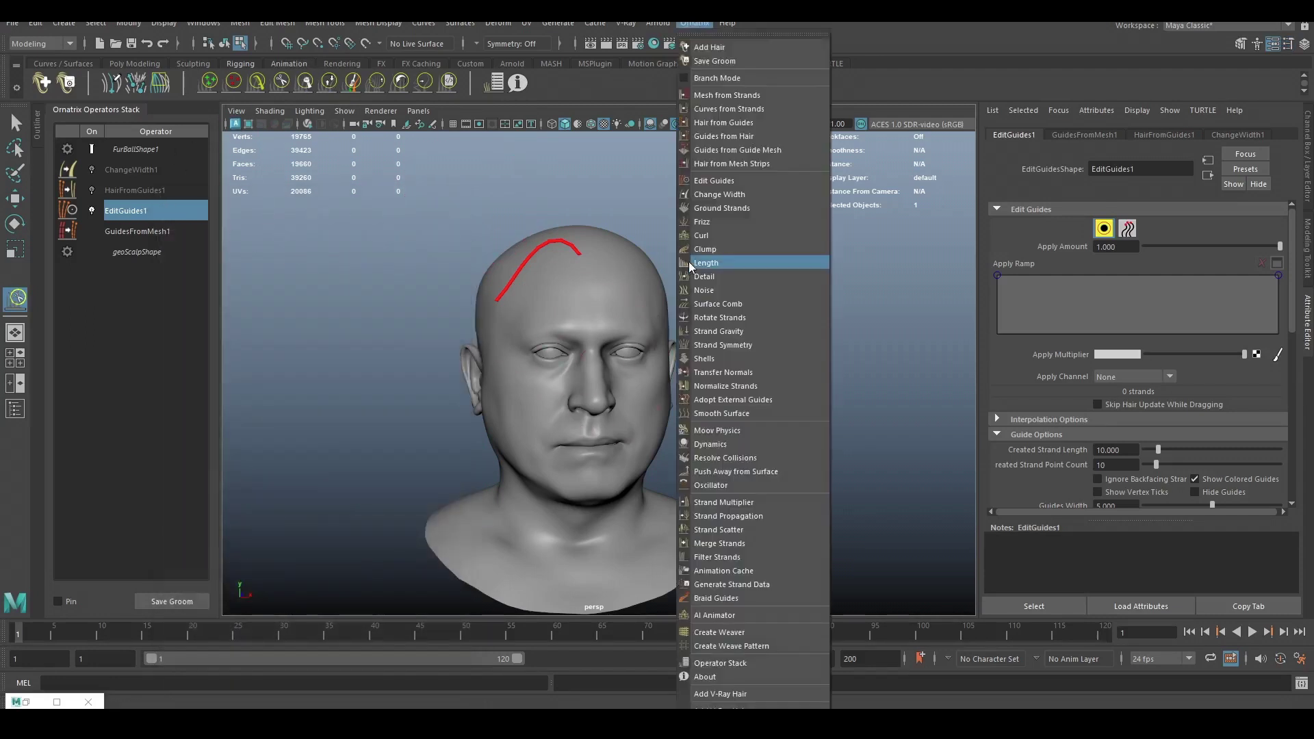
click(726, 266)
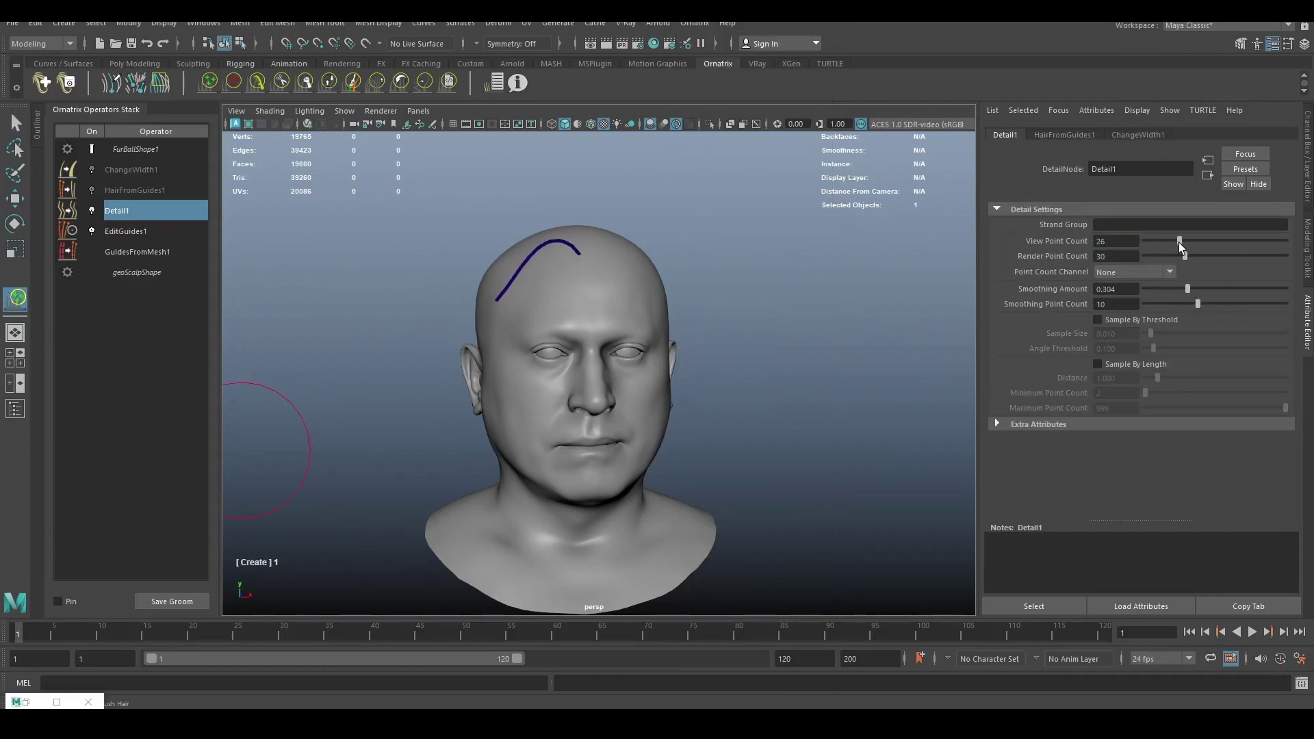
click(695, 23)
click(726, 281)
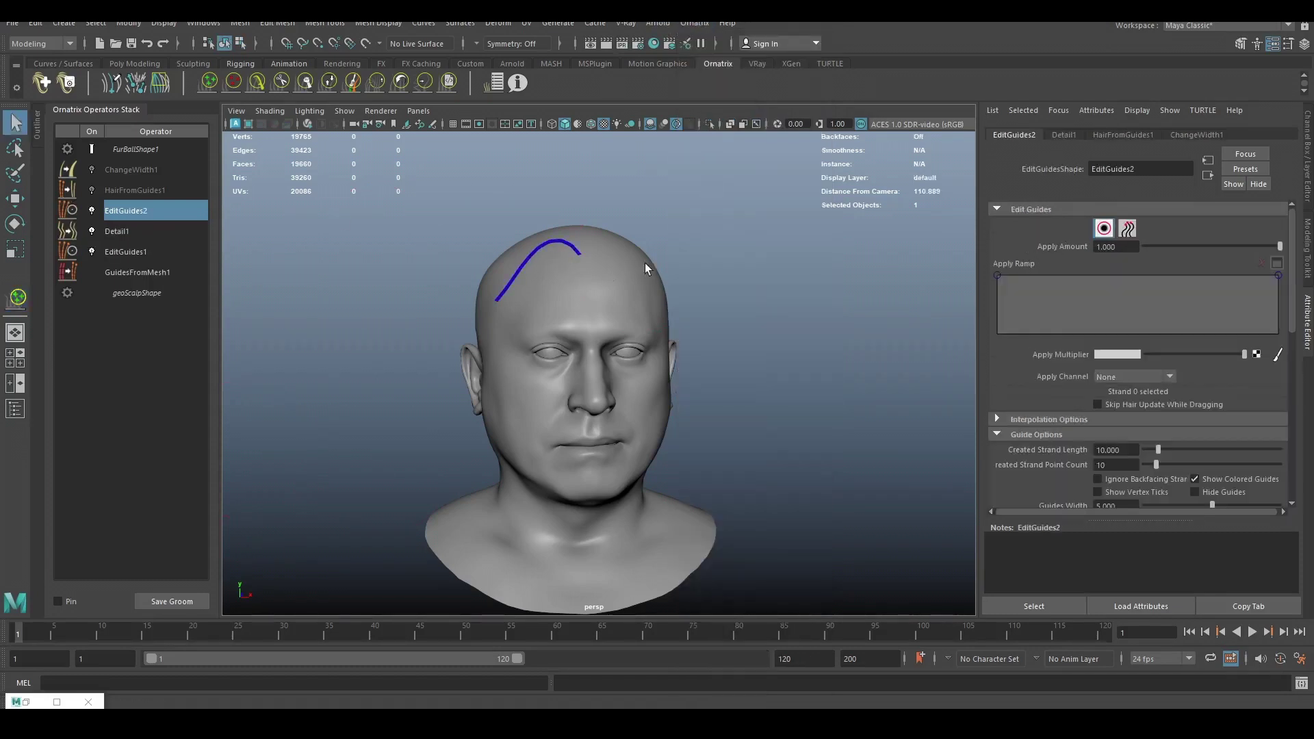
Step: Switch to the Comb brush and orbit around the head to inspect the guide
key(y)
mouse_move(532, 246)
alt+mouse_down()
mouse_move(674, 322)
mouse_move(542, 308)
mouse_move(696, 435)
mouse_move(616, 383)
mouse_move(558, 303)
mouse_move(370, 194)
mouse_move(561, 271)
mouse_move(527, 334)
alt+mouse_up()
scroll(1136, 384, down, 5)
scroll(1136, 383, down, 5)
scroll(558, 298, down, 3)
scroll(562, 271, up, 2)
alt+drag(479, 404, 668, 409)
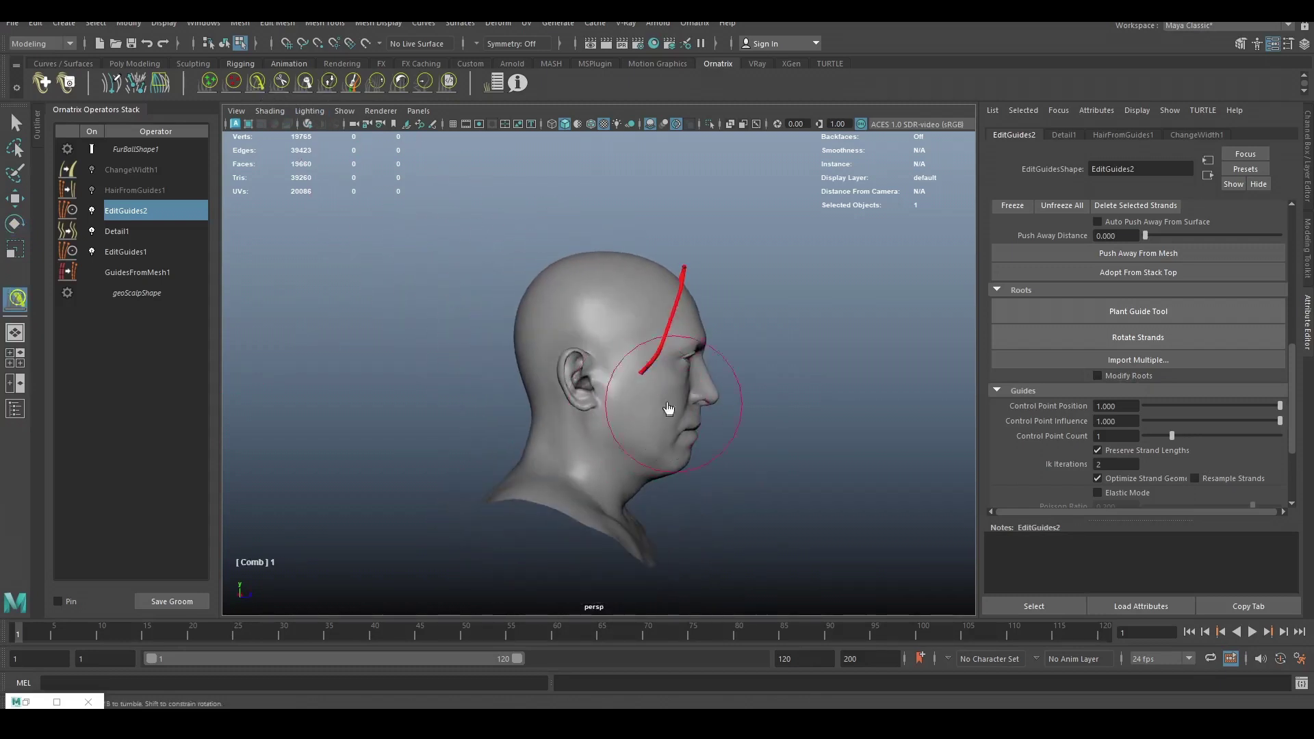
alt+drag(592, 396, 555, 323)
mouse_move(548, 254)
alt+mouse_down()
mouse_move(401, 333)
mouse_move(528, 255)
mouse_move(698, 304)
alt+mouse_up()
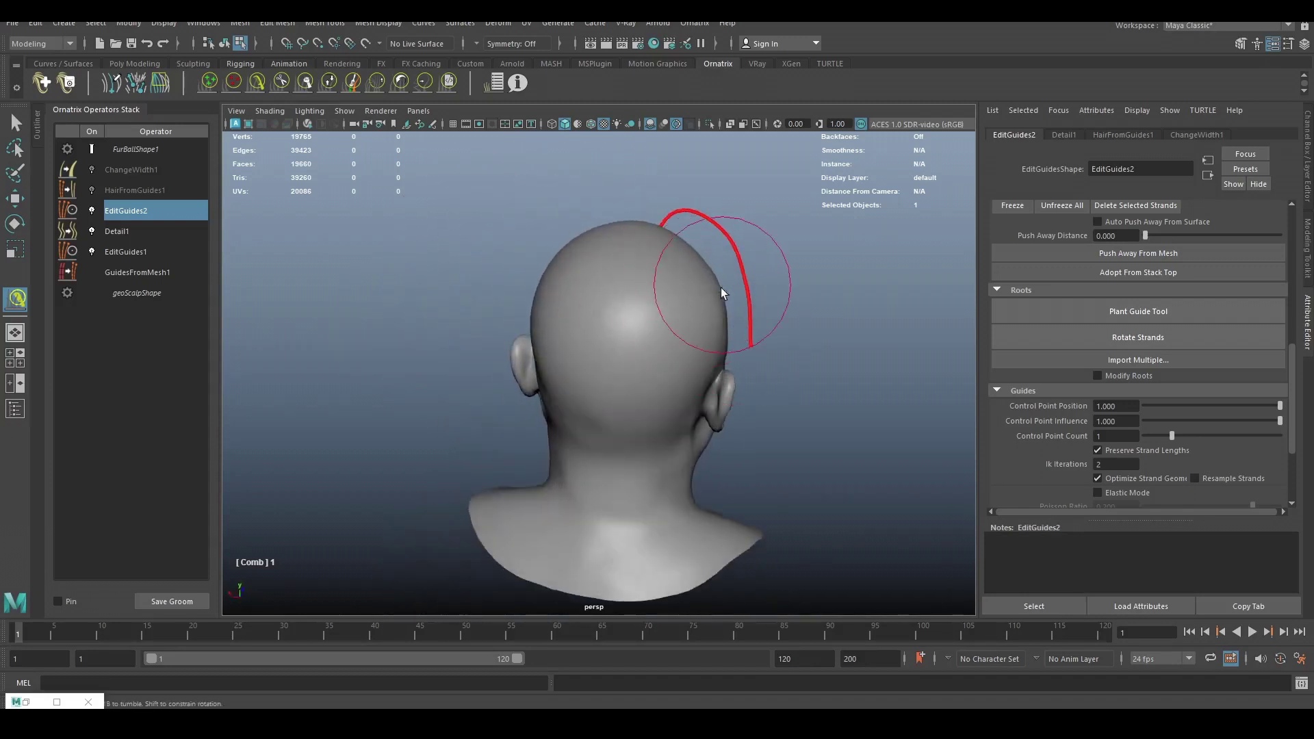
Step: Comb the guide down the side of the head toward the ear
alt+drag(739, 375, 597, 402)
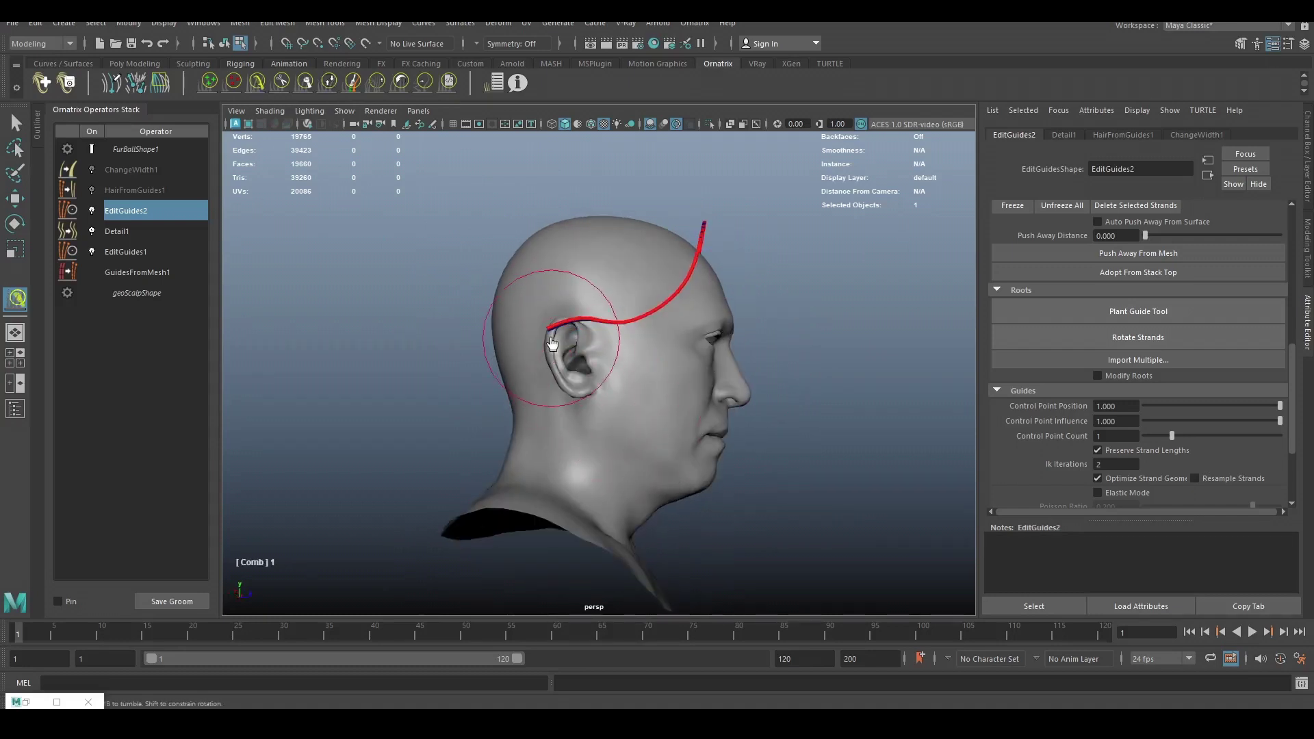
mouse_move(553, 342)
alt+mouse_down()
mouse_move(474, 381)
mouse_move(630, 420)
alt+mouse_up()
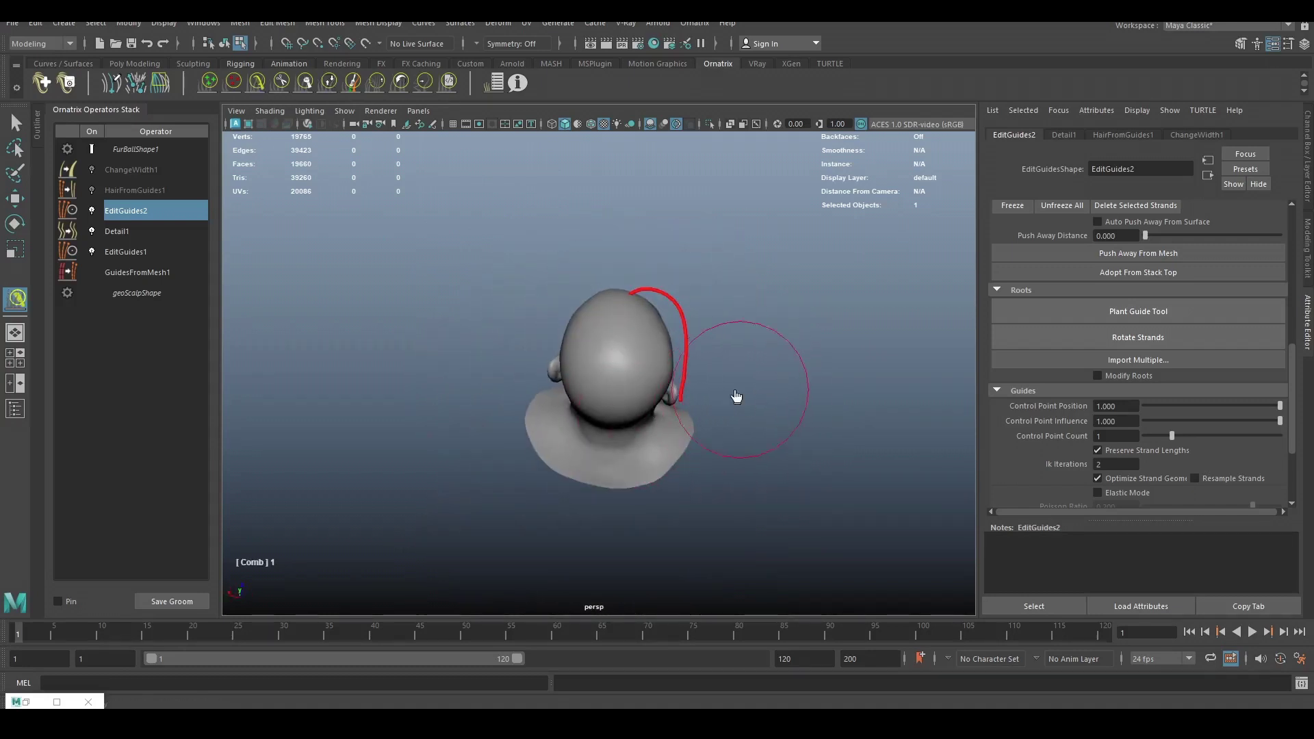
mouse_move(737, 397)
alt+mouse_down()
mouse_move(684, 404)
mouse_move(602, 321)
mouse_move(548, 329)
mouse_move(583, 364)
mouse_move(547, 273)
mouse_move(684, 445)
alt+mouse_up()
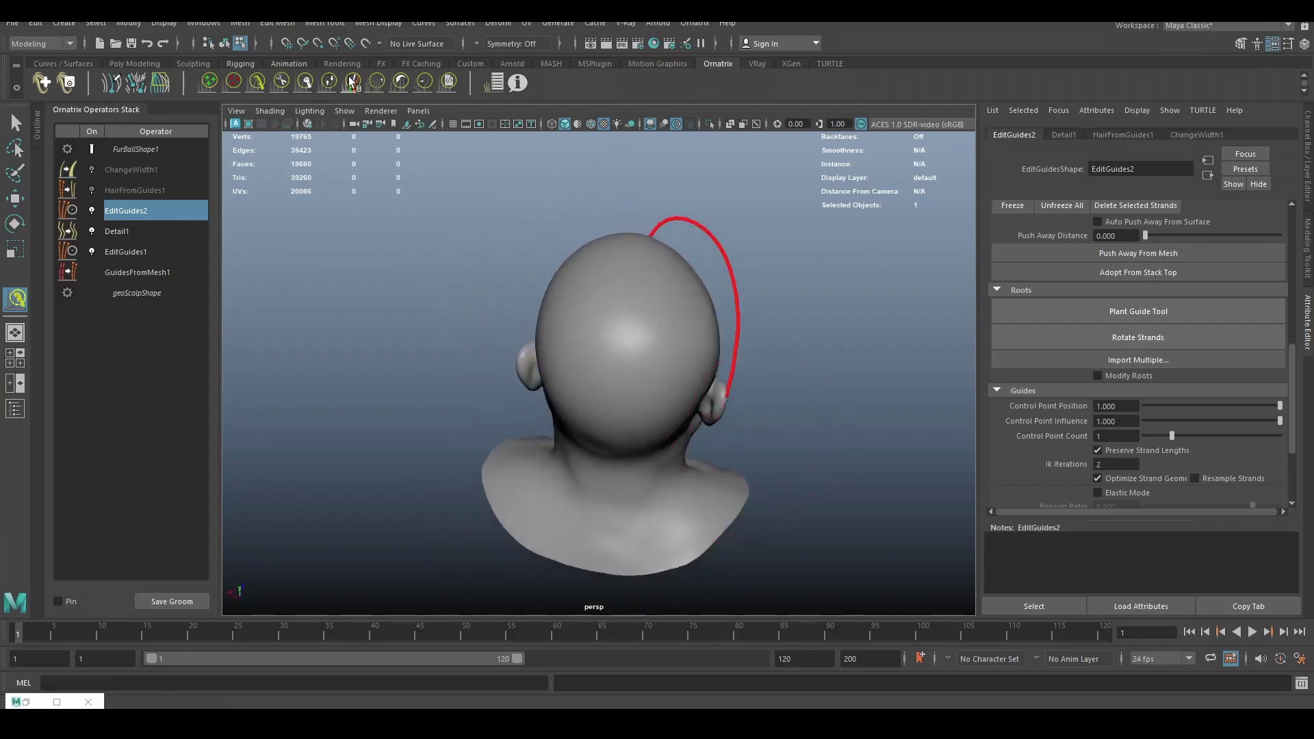
mouse_move(746, 411)
alt+mouse_down()
mouse_move(586, 373)
mouse_move(600, 314)
mouse_move(733, 301)
mouse_move(528, 264)
mouse_move(537, 229)
mouse_move(508, 264)
mouse_move(651, 284)
mouse_move(561, 308)
alt+mouse_up()
Step: Plant two more guides and comb all three back over the ear
click(1147, 315)
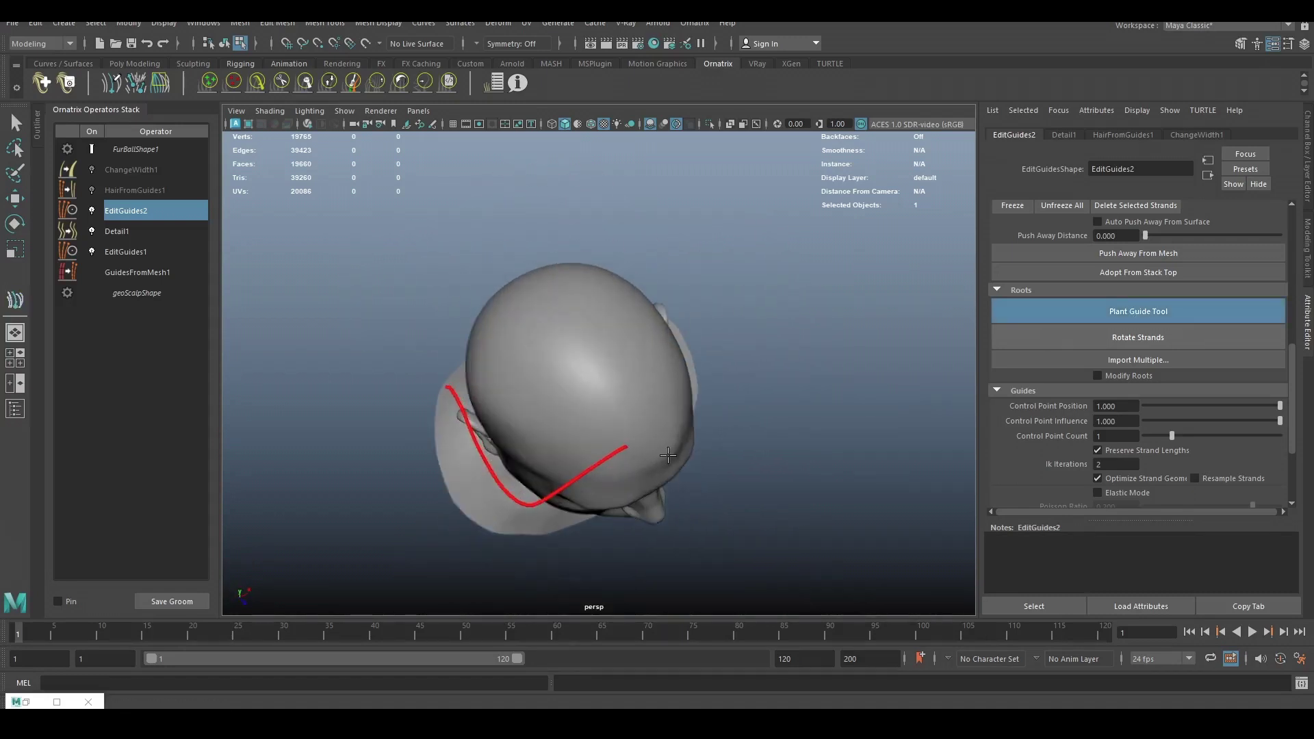
scroll(547, 353, down, 4)
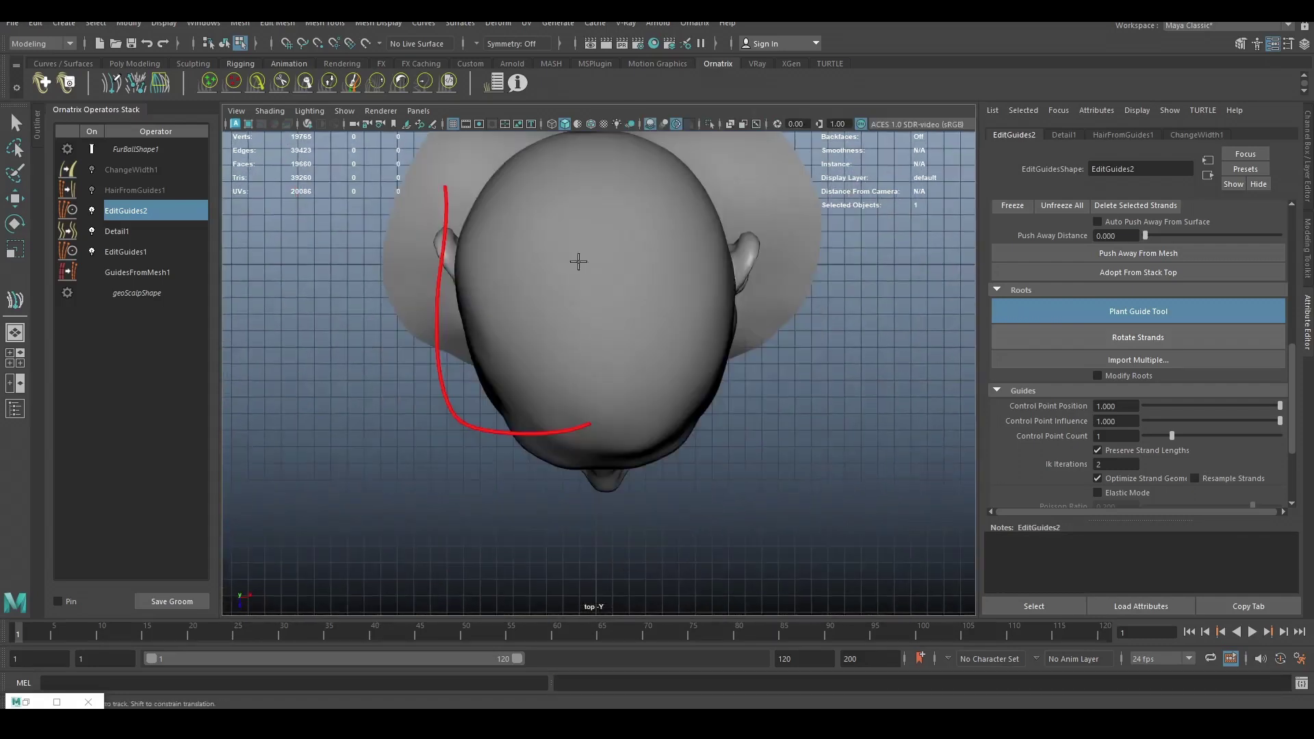
key(4)
click(565, 124)
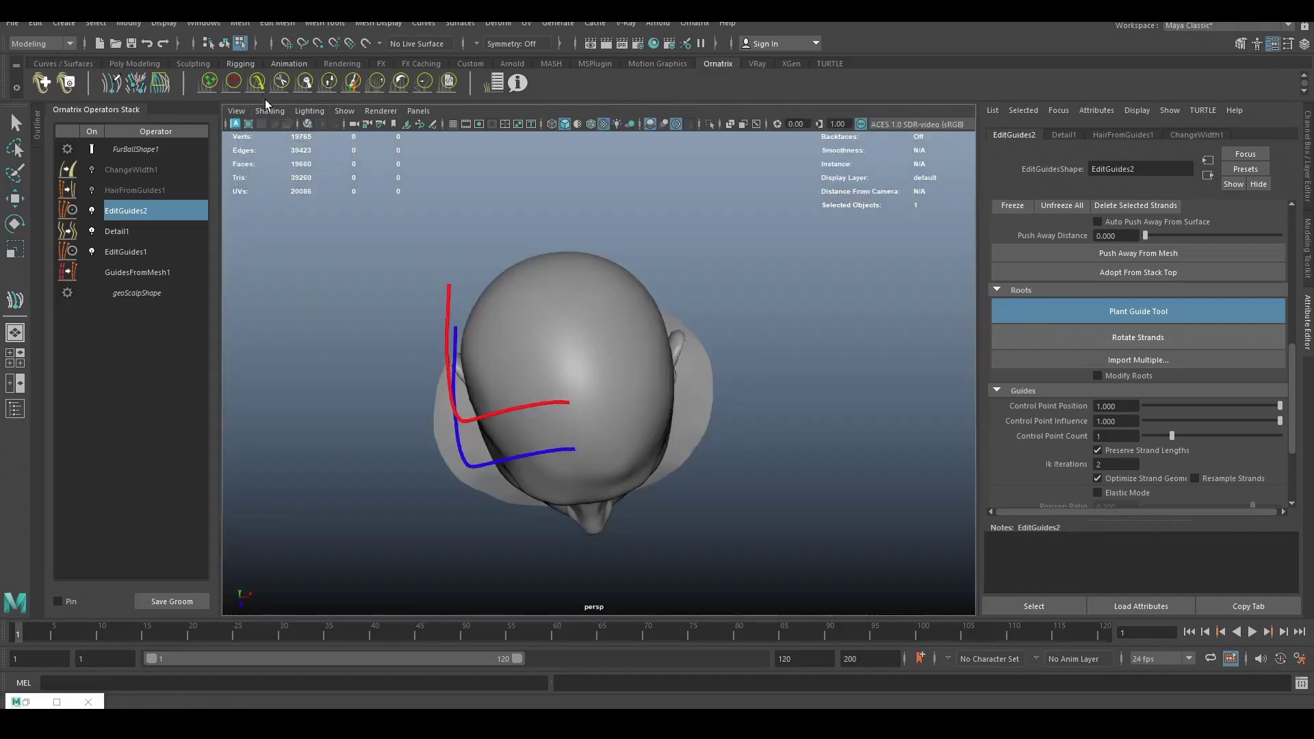
mouse_move(586, 392)
alt+mouse_down()
mouse_move(791, 341)
mouse_move(536, 358)
mouse_move(512, 271)
mouse_move(815, 287)
mouse_move(704, 425)
mouse_move(500, 382)
alt+mouse_up()
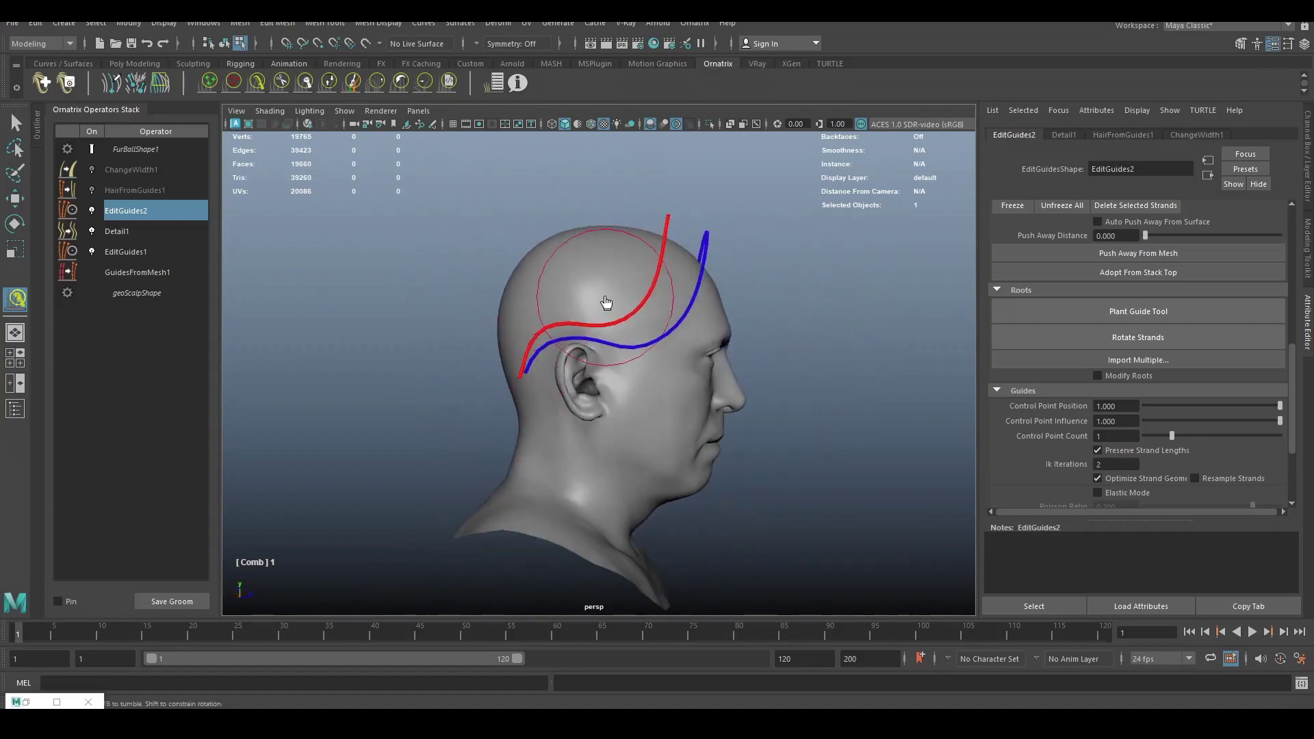
mouse_move(507, 325)
alt+mouse_down()
mouse_move(441, 376)
mouse_move(556, 389)
mouse_move(588, 274)
alt+mouse_up()
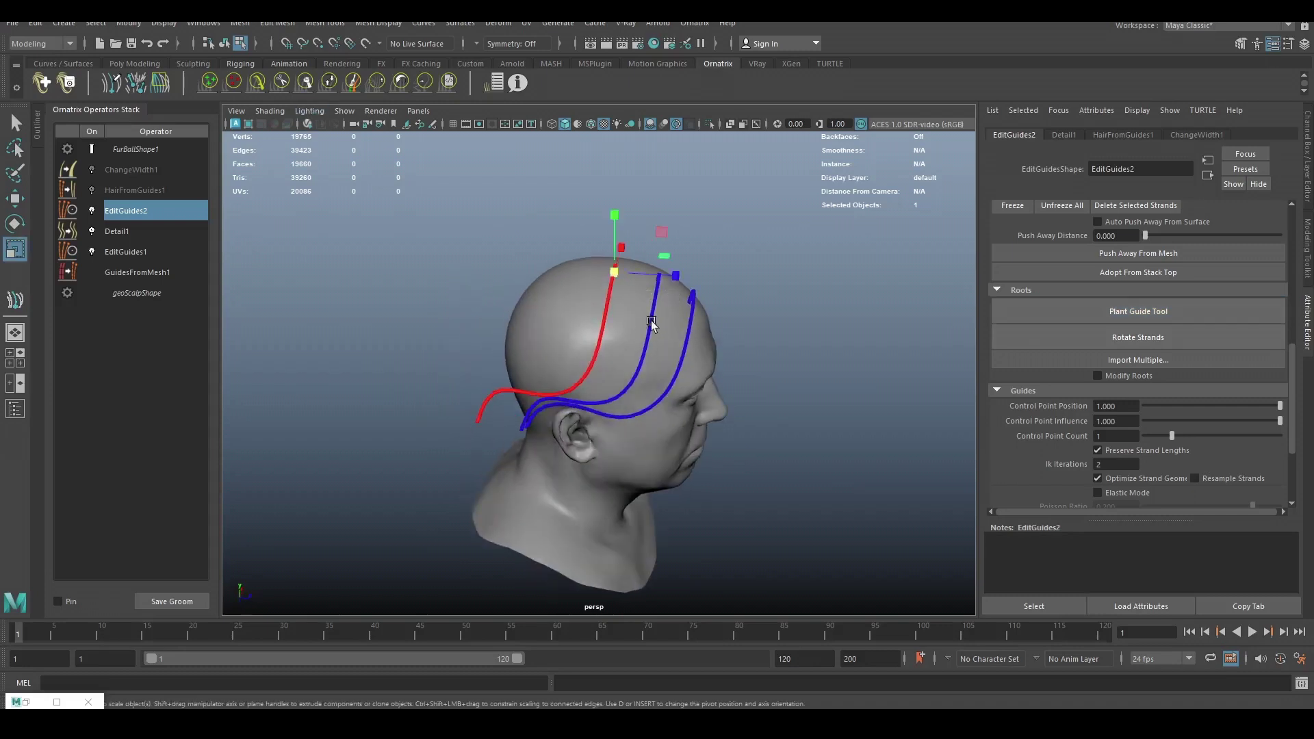
click(258, 82)
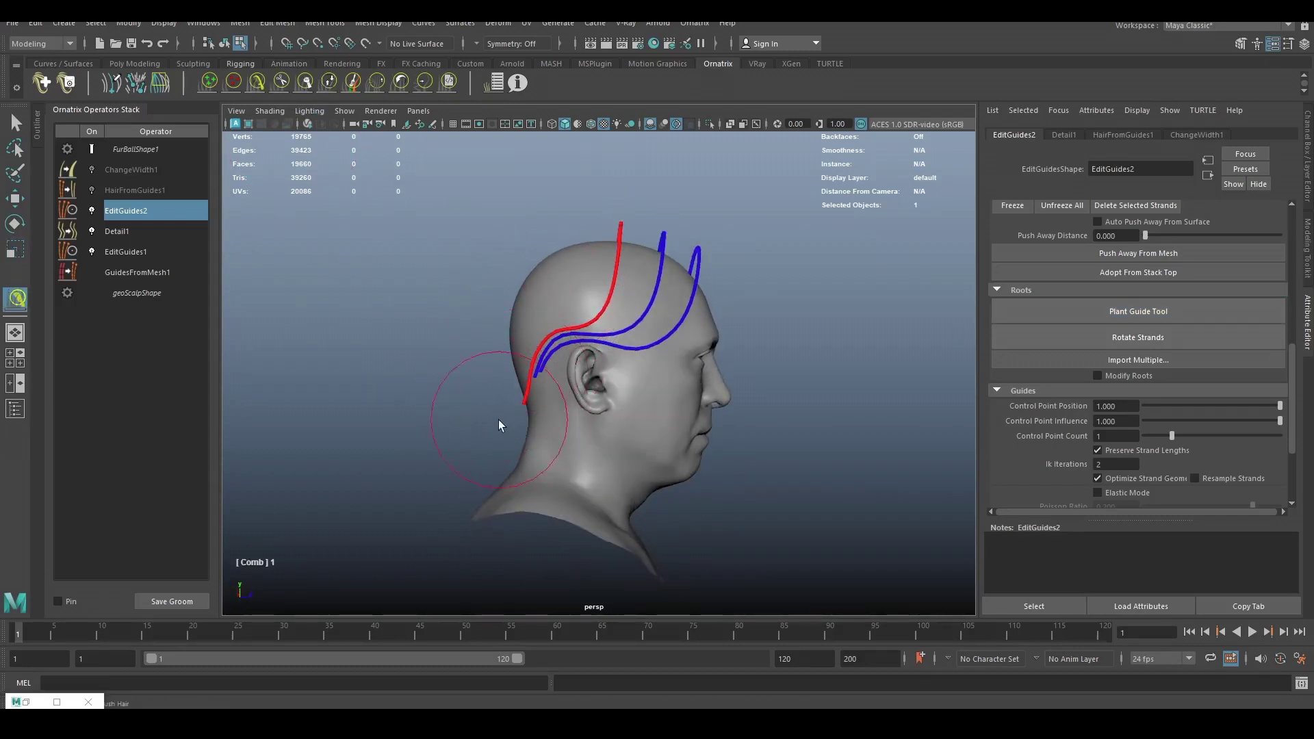
mouse_move(499, 425)
alt+mouse_down()
mouse_move(626, 263)
mouse_move(637, 269)
alt+mouse_up()
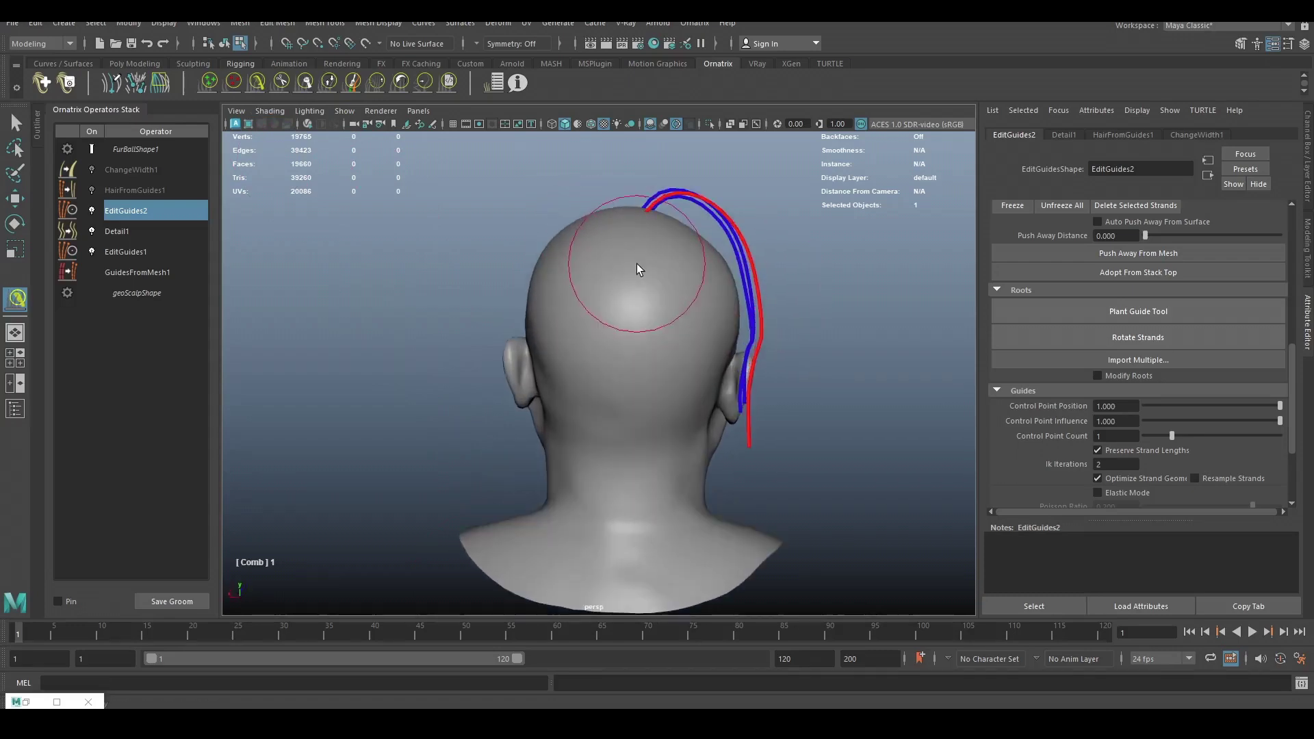
Step: Add a Symmetry operator to mirror the guides onto the other side
click(694, 23)
click(760, 305)
mouse_move(760, 305)
alt+mouse_down()
mouse_move(474, 268)
mouse_move(373, 282)
alt+mouse_up()
click(126, 231)
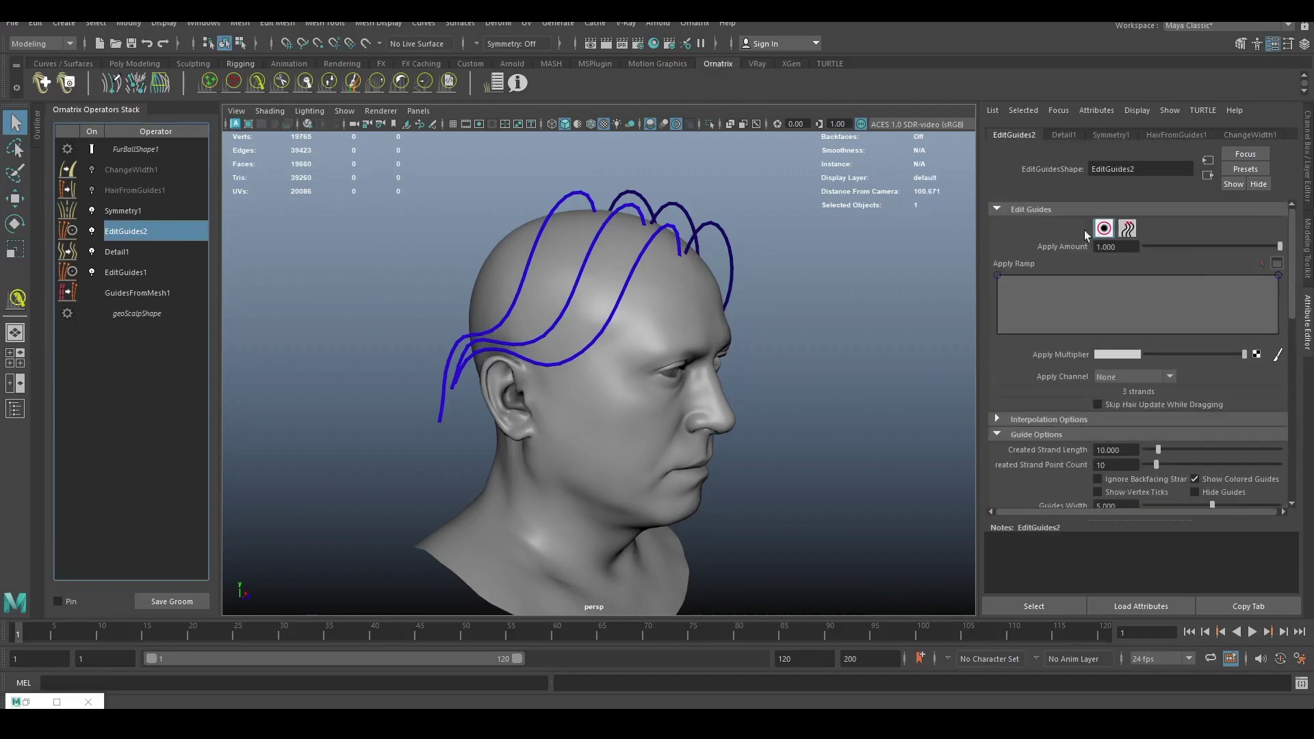
Step: Try moving the red guide's root on top of the head, then undo the move
click(328, 86)
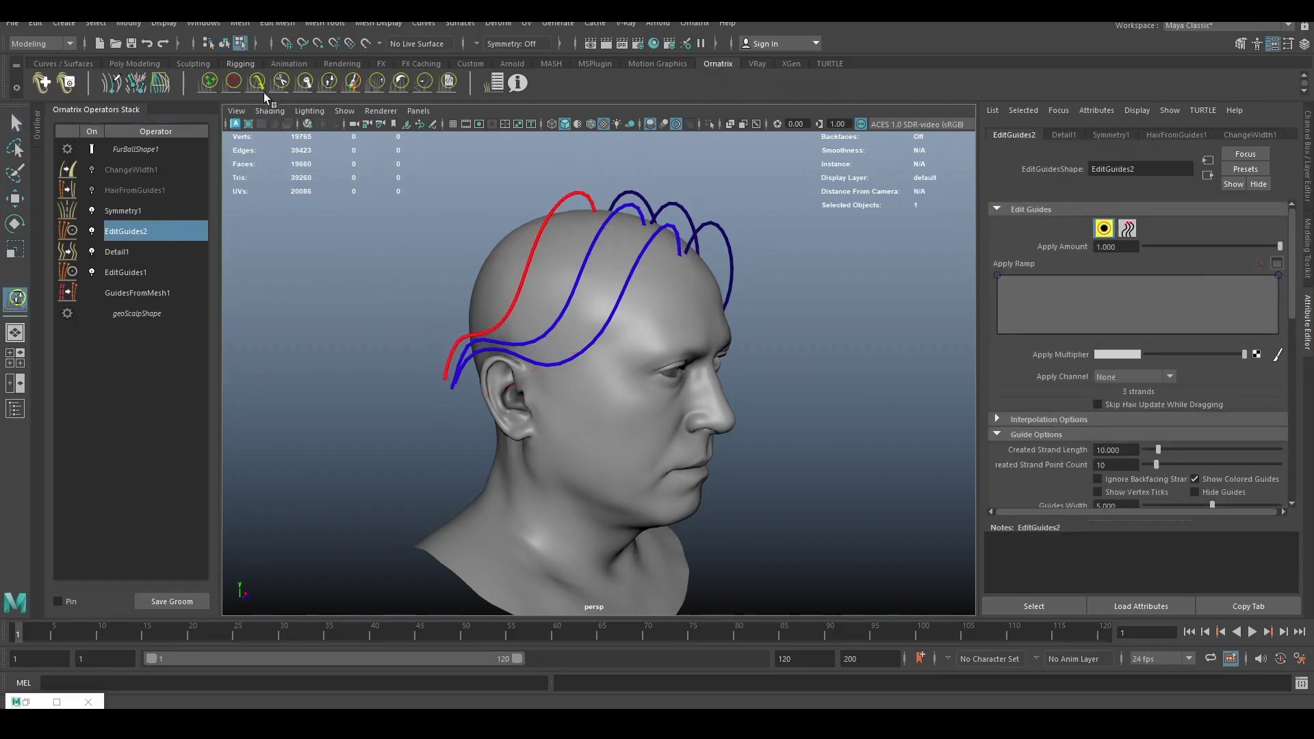
alt+drag(657, 362, 580, 364)
mouse_move(497, 420)
alt+mouse_down()
mouse_move(704, 317)
mouse_move(772, 359)
mouse_move(610, 182)
alt+mouse_up()
scroll(528, 235, up, 5)
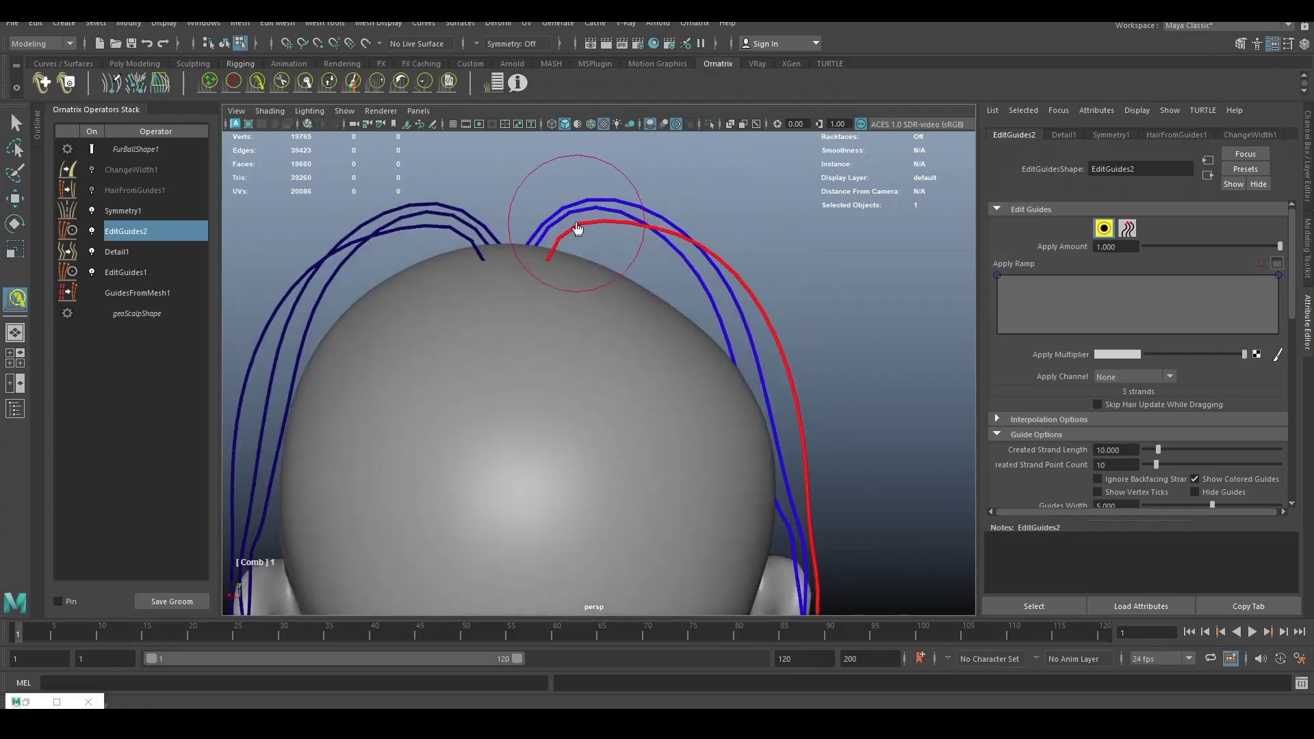
mouse_move(572, 229)
alt+mouse_down()
mouse_move(402, 348)
mouse_move(532, 411)
alt+mouse_up()
scroll(637, 343, up, 5)
key(w)
click(636, 323)
drag(636, 323, 654, 457)
scroll(1165, 405, down, 3)
scroll(1166, 405, down, 5)
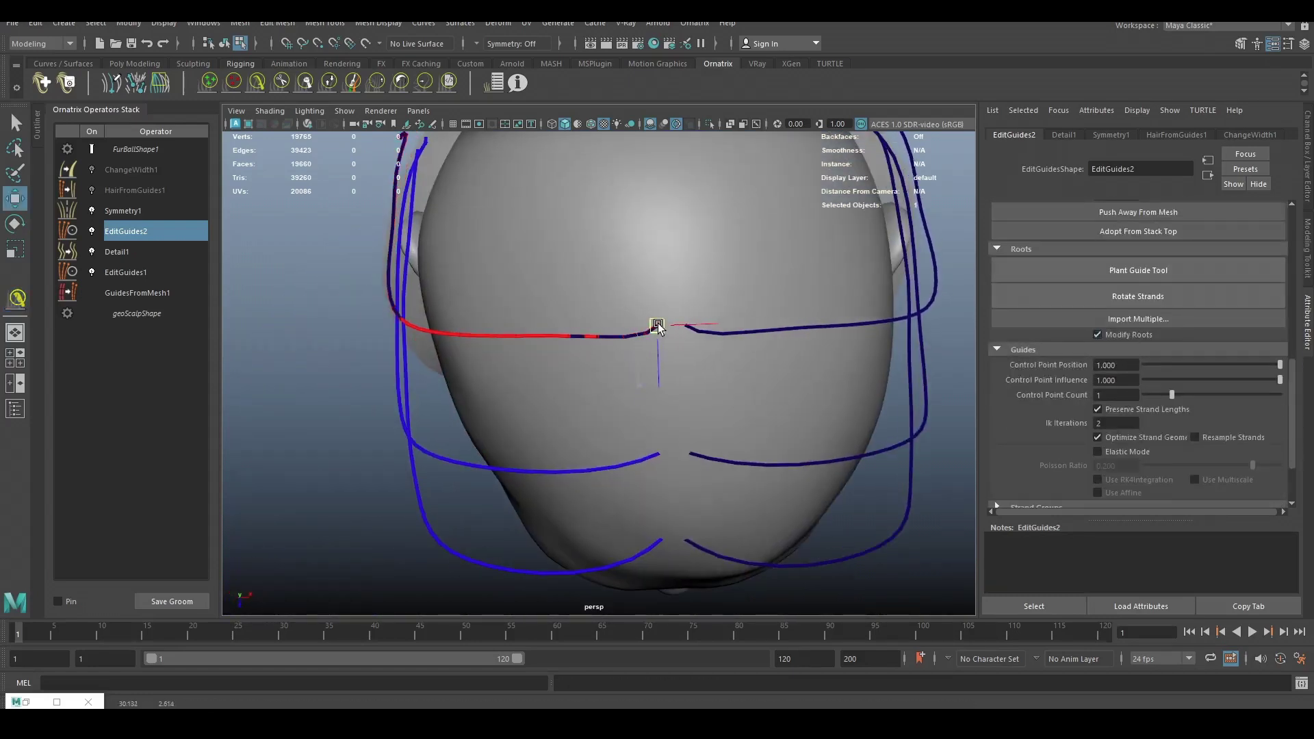
key(ctrl+z)
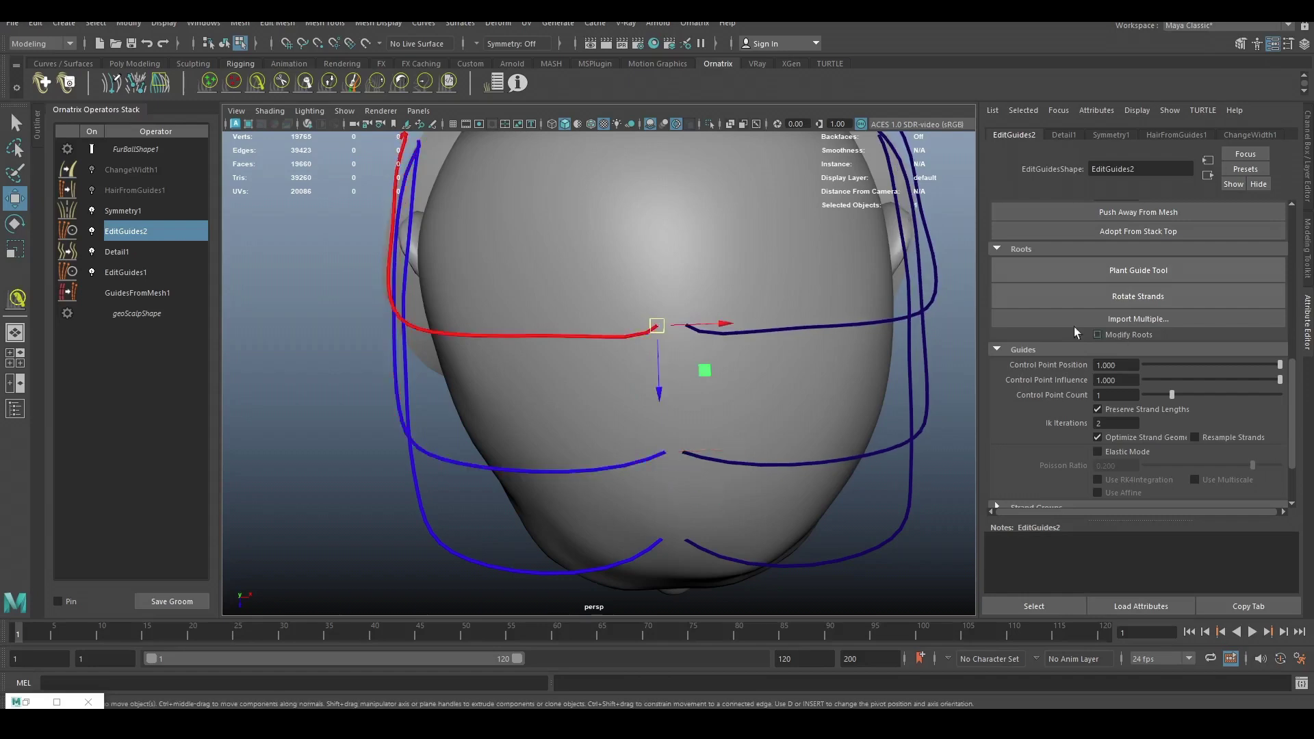
Step: Survey the back and top of the head with the comb brush active, briefly starting guide planting
key(y)
scroll(479, 295, down, 5)
mouse_move(426, 235)
alt+mouse_down()
mouse_move(830, 175)
mouse_move(585, 490)
mouse_move(781, 459)
alt+mouse_up()
mouse_move(697, 544)
alt+mouse_down()
mouse_move(411, 520)
mouse_move(490, 411)
mouse_move(603, 343)
mouse_move(712, 420)
mouse_move(726, 451)
alt+mouse_up()
click(1138, 269)
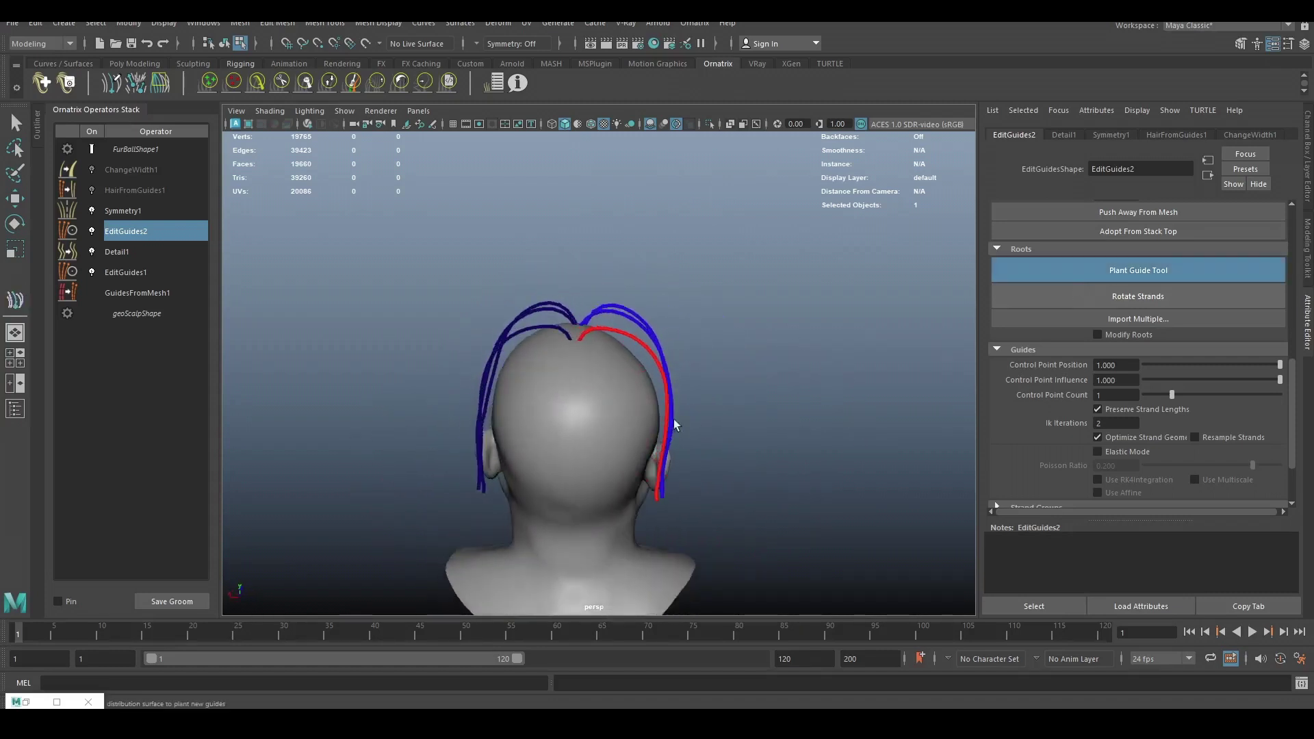
alt+drag(571, 356, 570, 386)
mouse_move(614, 428)
alt+mouse_down()
mouse_move(718, 383)
mouse_move(732, 336)
alt+mouse_up()
key(Escape)
mouse_move(752, 459)
alt+mouse_down()
mouse_move(741, 346)
mouse_move(598, 323)
mouse_move(729, 509)
mouse_move(490, 490)
alt+mouse_up()
scroll(601, 335, up, 3)
mouse_move(568, 469)
alt+mouse_down()
mouse_move(531, 402)
mouse_move(748, 396)
mouse_move(650, 391)
mouse_move(619, 349)
alt+mouse_up()
Step: Plant a new guide on the top of the head, ready for rotating and scaling
key(e)
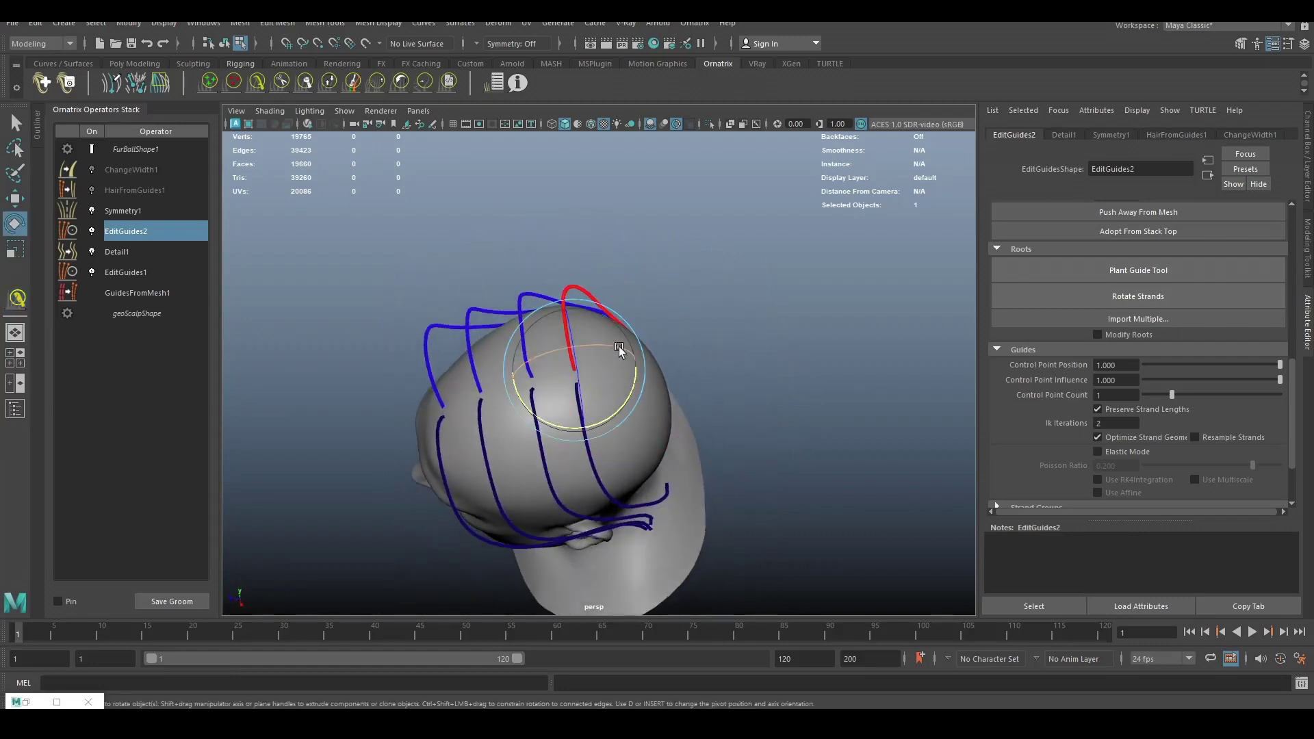
click(1138, 271)
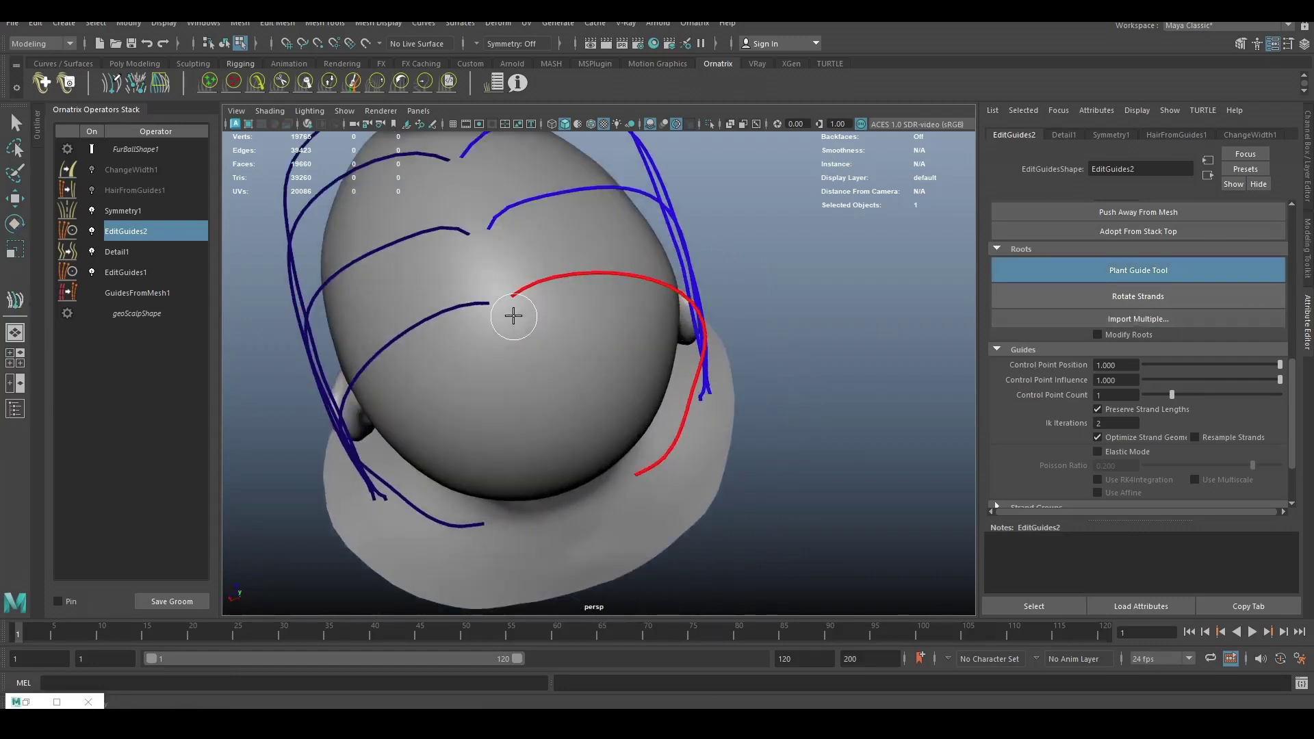
click(528, 343)
key(e)
key(r)
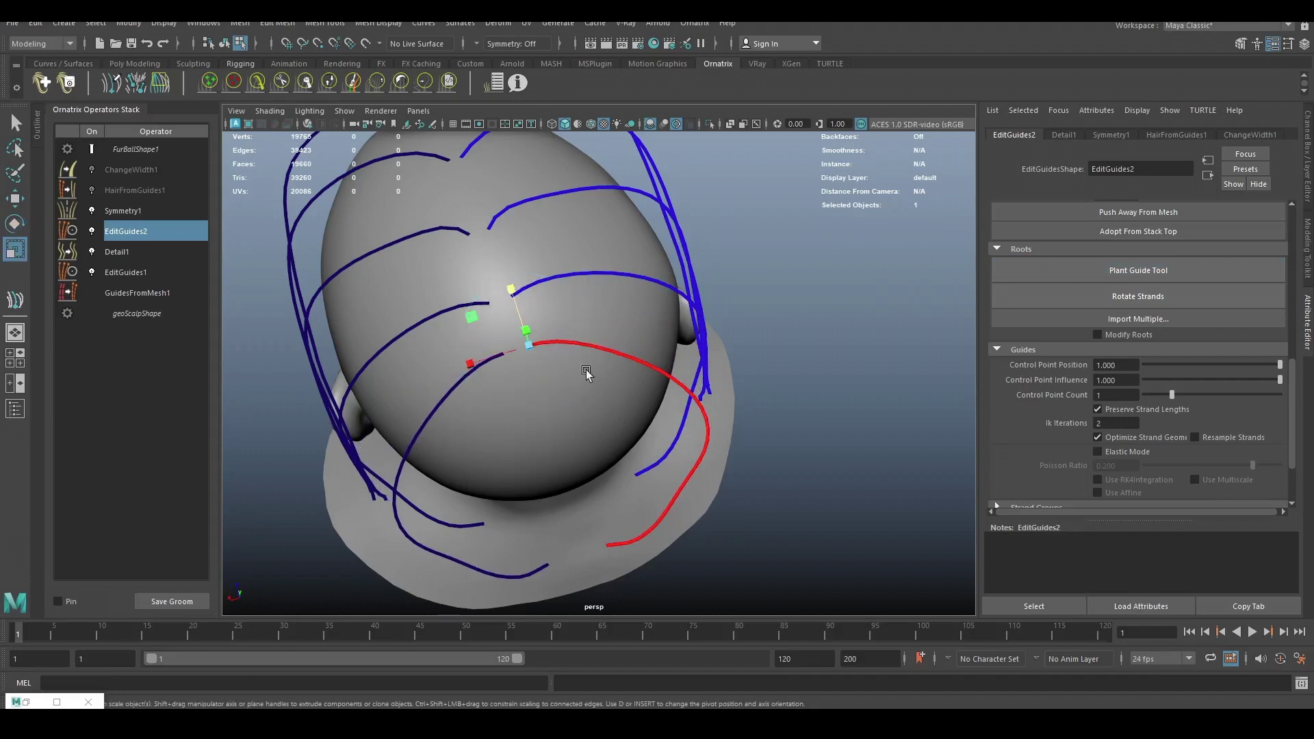
alt+drag(587, 373, 497, 330)
alt+drag(735, 520, 594, 399)
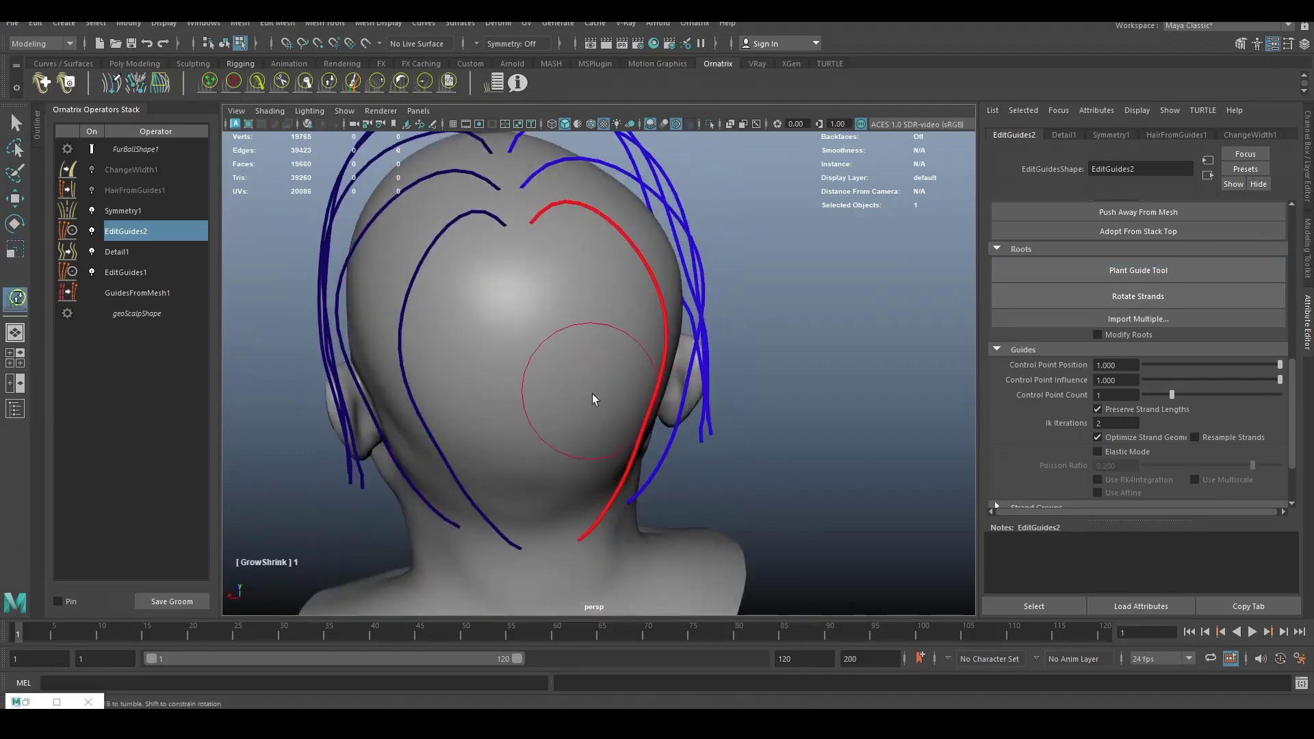
Step: Rotate, scale and comb the new red guide in line with its neighbours
alt+drag(383, 356, 483, 428)
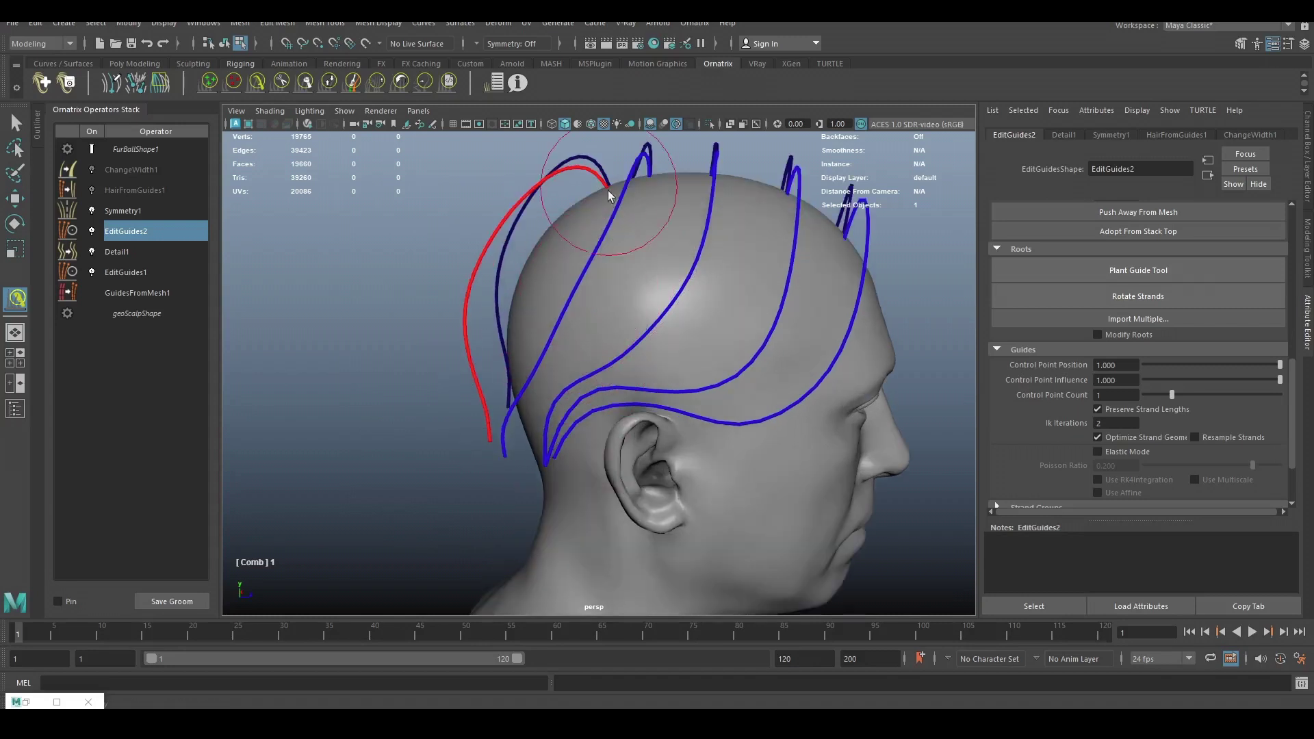
alt+drag(621, 322, 621, 340)
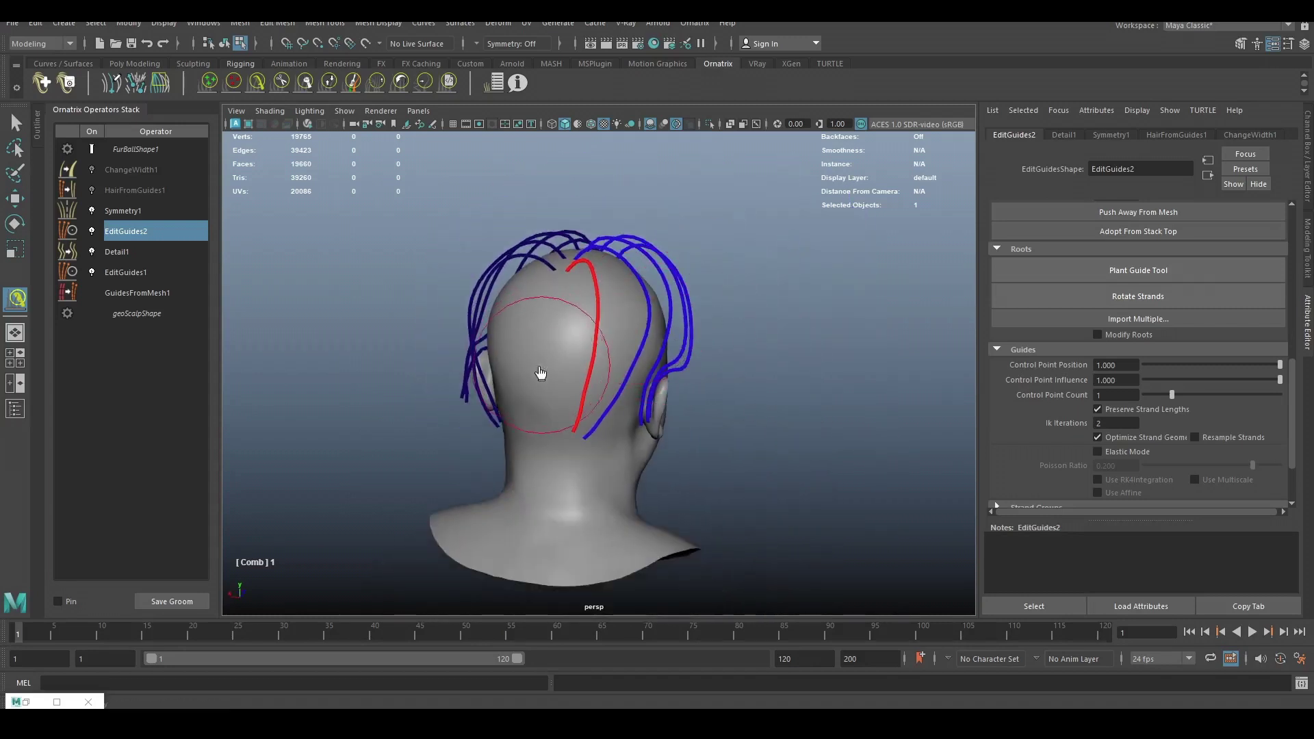
mouse_move(540, 373)
alt+mouse_down()
mouse_move(625, 461)
mouse_move(650, 362)
mouse_move(609, 404)
mouse_move(629, 322)
mouse_move(657, 410)
mouse_move(465, 404)
alt+mouse_up()
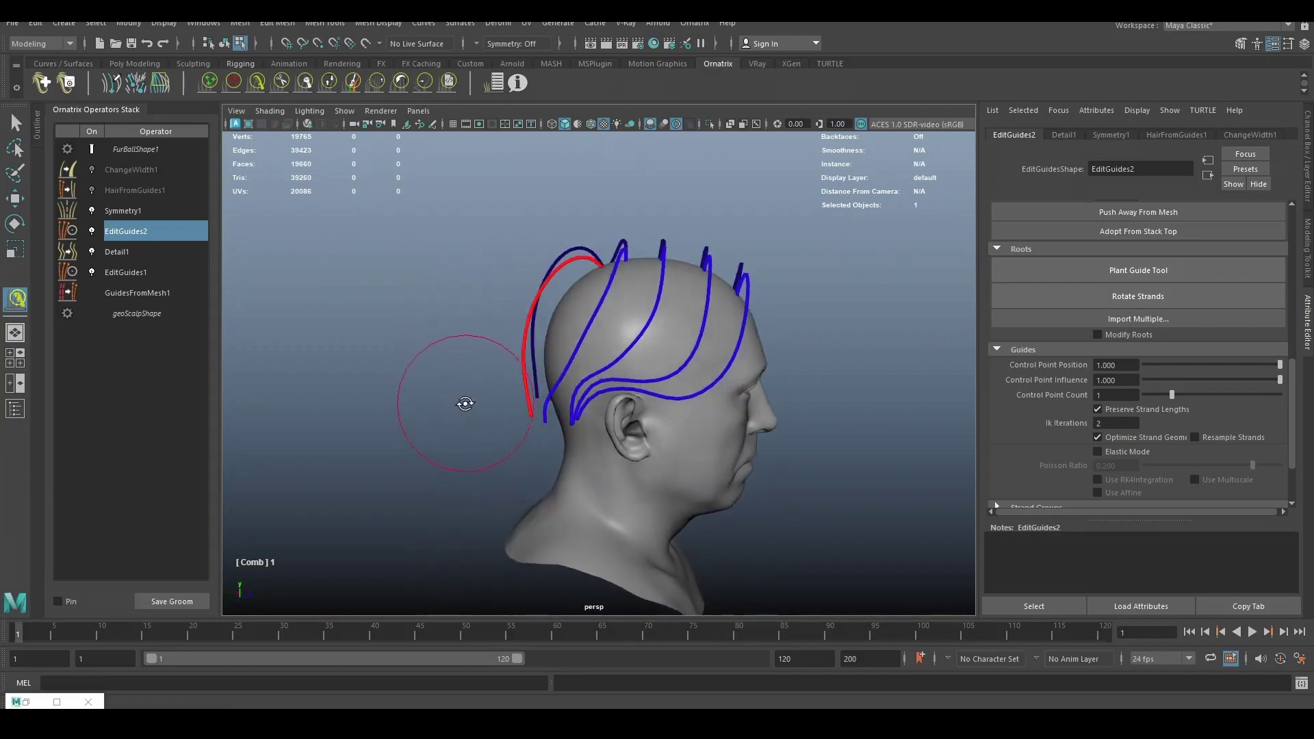
mouse_move(470, 308)
alt+mouse_down()
mouse_move(695, 425)
mouse_move(679, 392)
mouse_move(582, 308)
mouse_move(522, 308)
mouse_move(537, 241)
mouse_move(555, 374)
mouse_move(384, 331)
alt+mouse_up()
scroll(663, 278, up, 2)
scroll(534, 258, up, 3)
key(e)
key(r)
key(y)
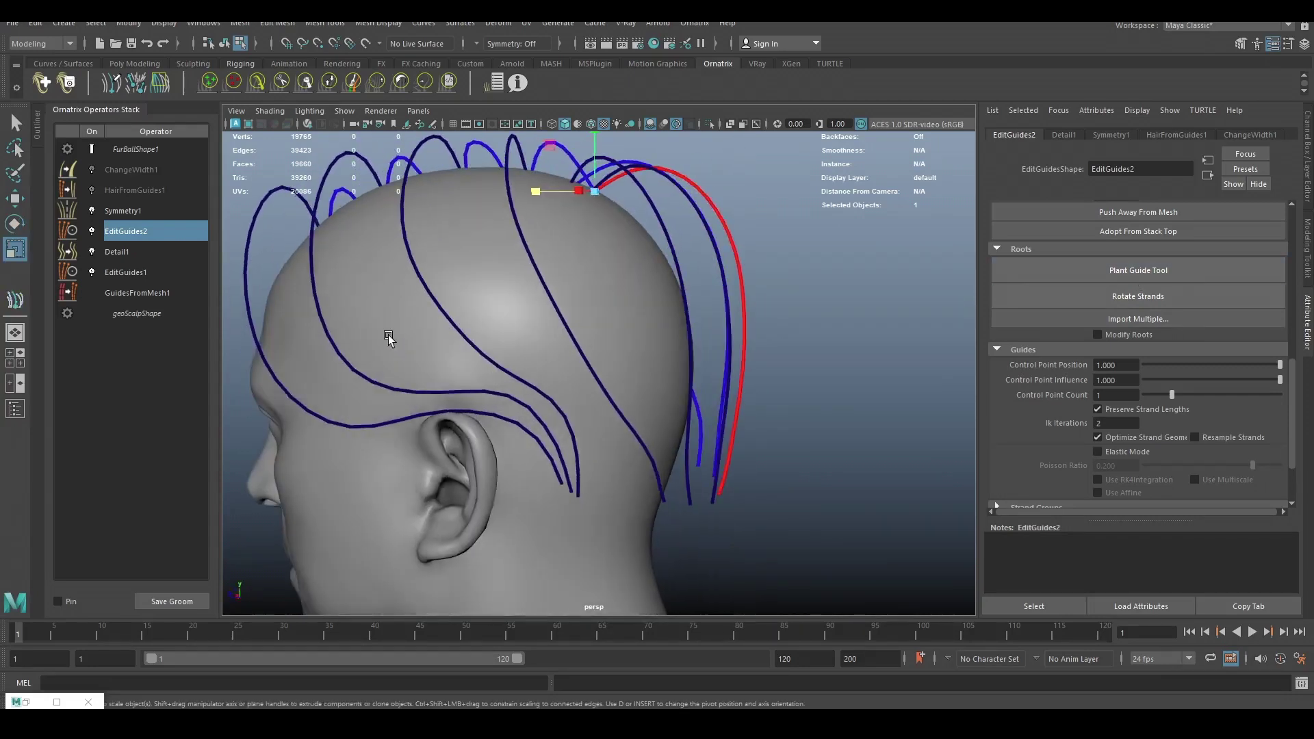
scroll(543, 331, down, 3)
scroll(622, 328, down, 2)
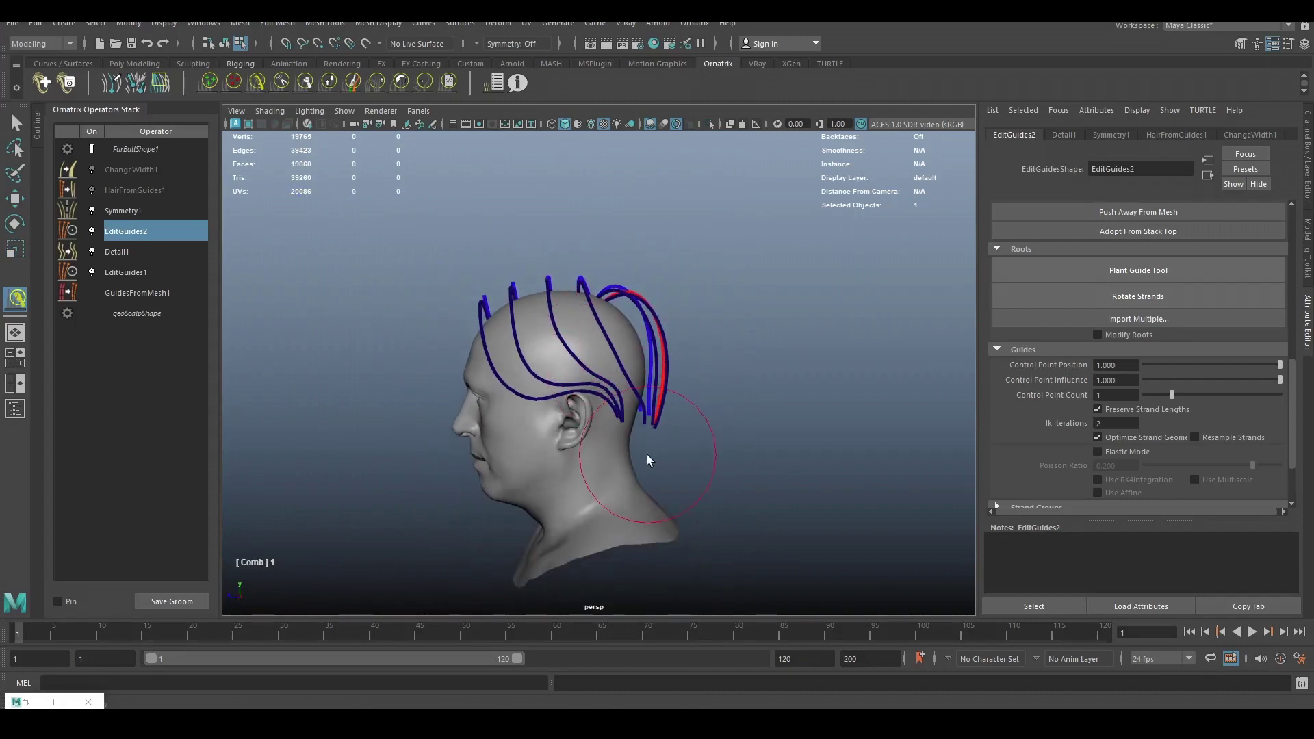
Step: Add a new Edit Guides operator (EditGuides3) to the top of the Ornatrix stack
mouse_move(649, 460)
alt+mouse_down()
mouse_move(547, 452)
mouse_move(376, 374)
mouse_move(520, 369)
alt+mouse_up()
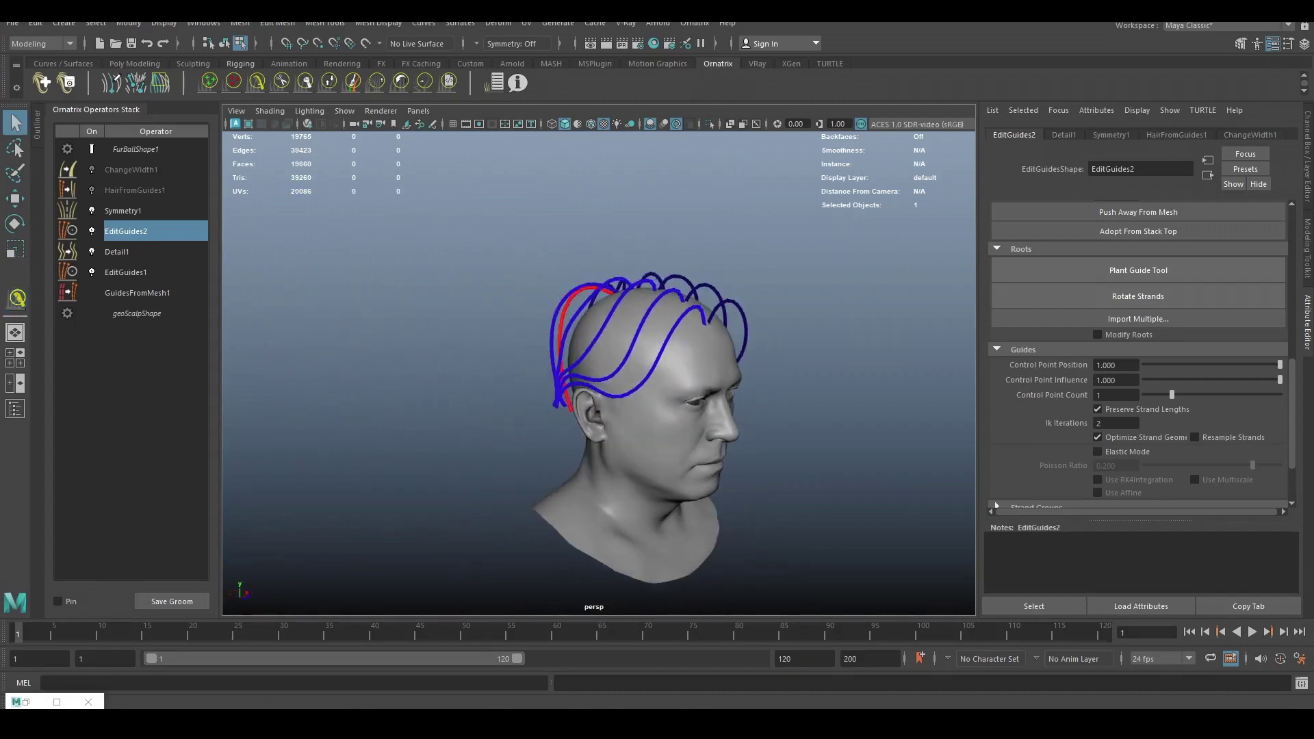
click(695, 22)
click(719, 179)
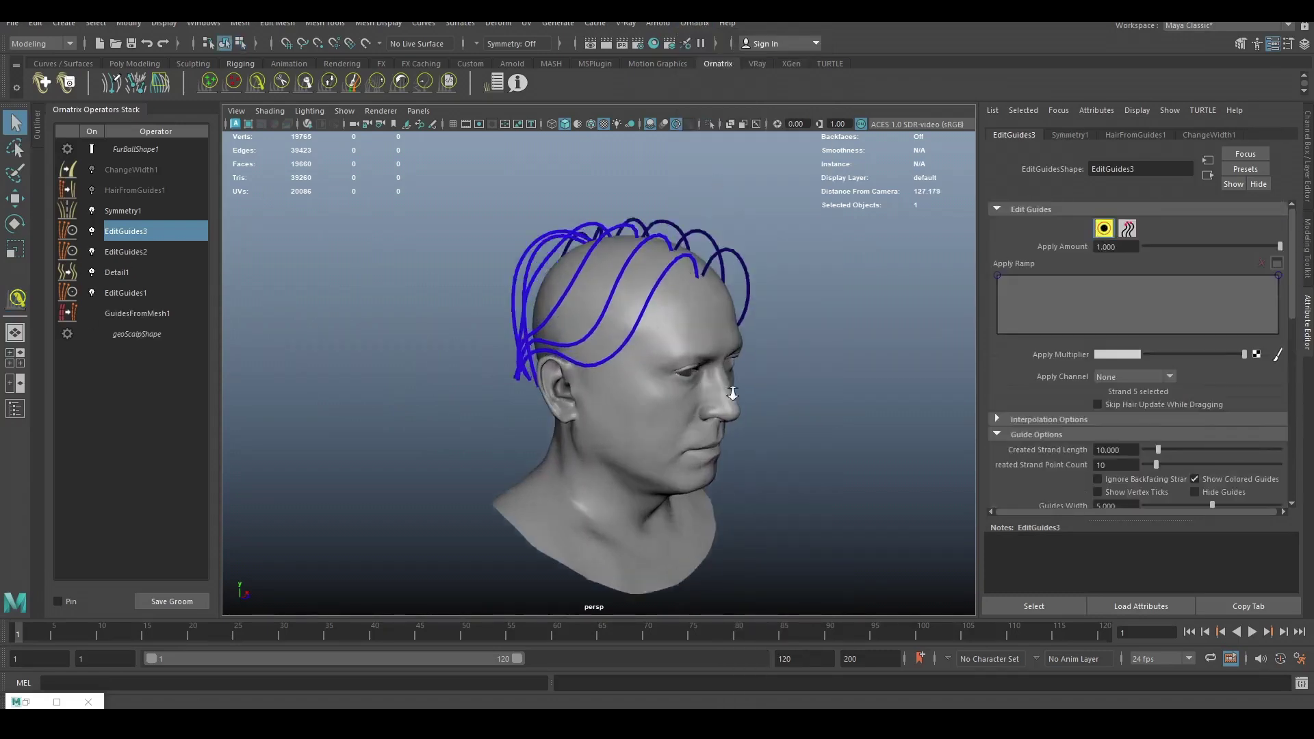
Step: Comb the red guide down in front of the ear, bending its tip slightly forward
alt+drag(732, 393, 624, 346)
alt+right_drag(624, 346, 576, 260)
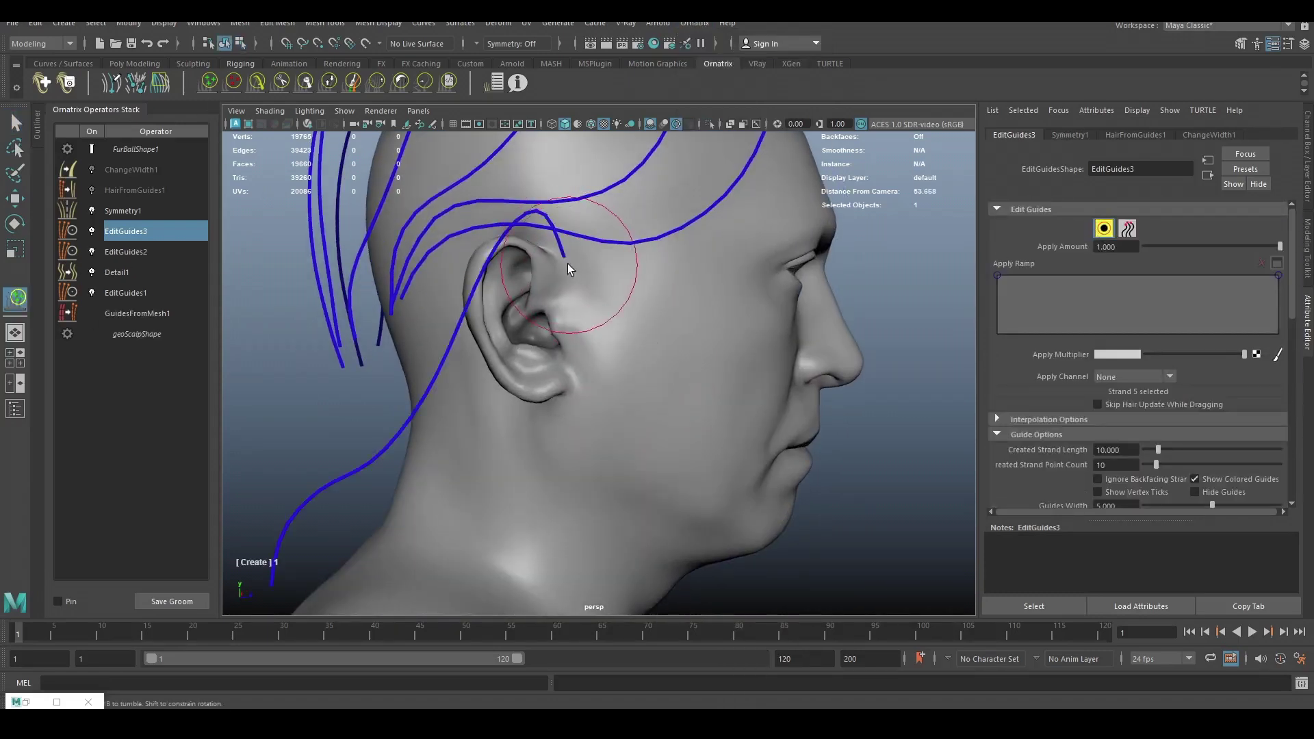
click(343, 83)
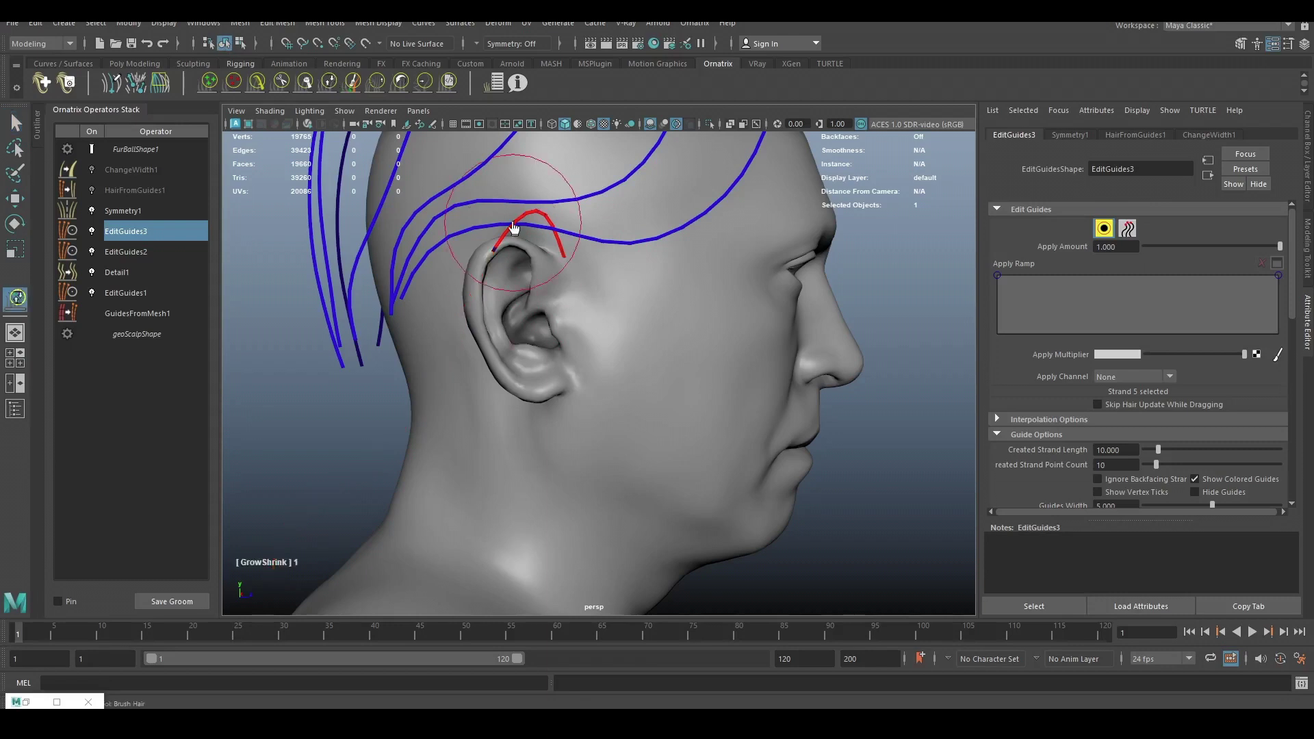
mouse_move(541, 230)
mouse_down()
mouse_move(602, 293)
mouse_move(585, 380)
mouse_up()
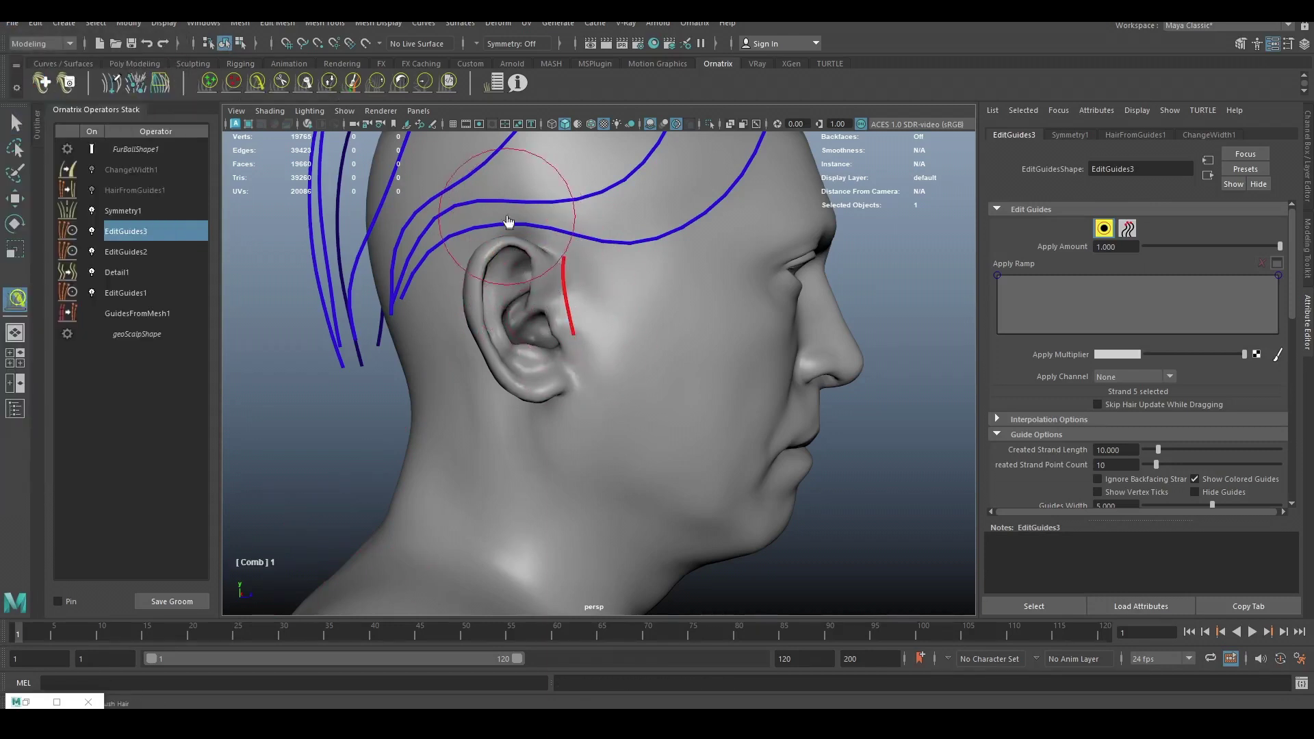
drag(508, 221, 568, 306)
Step: Plant and rotate another short guide at the sideburn in front of the ear
alt+drag(609, 369, 453, 376)
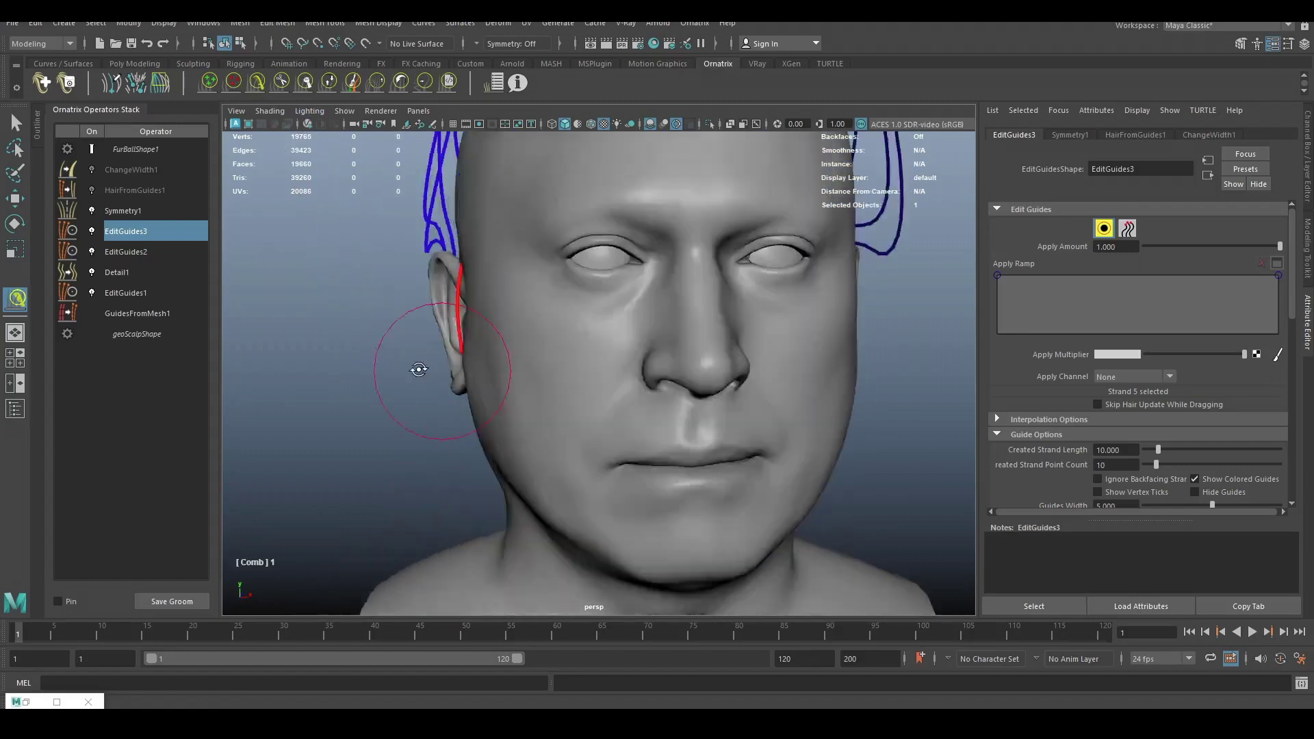
mouse_move(469, 324)
alt+mouse_down()
mouse_move(566, 364)
mouse_move(657, 242)
alt+mouse_up()
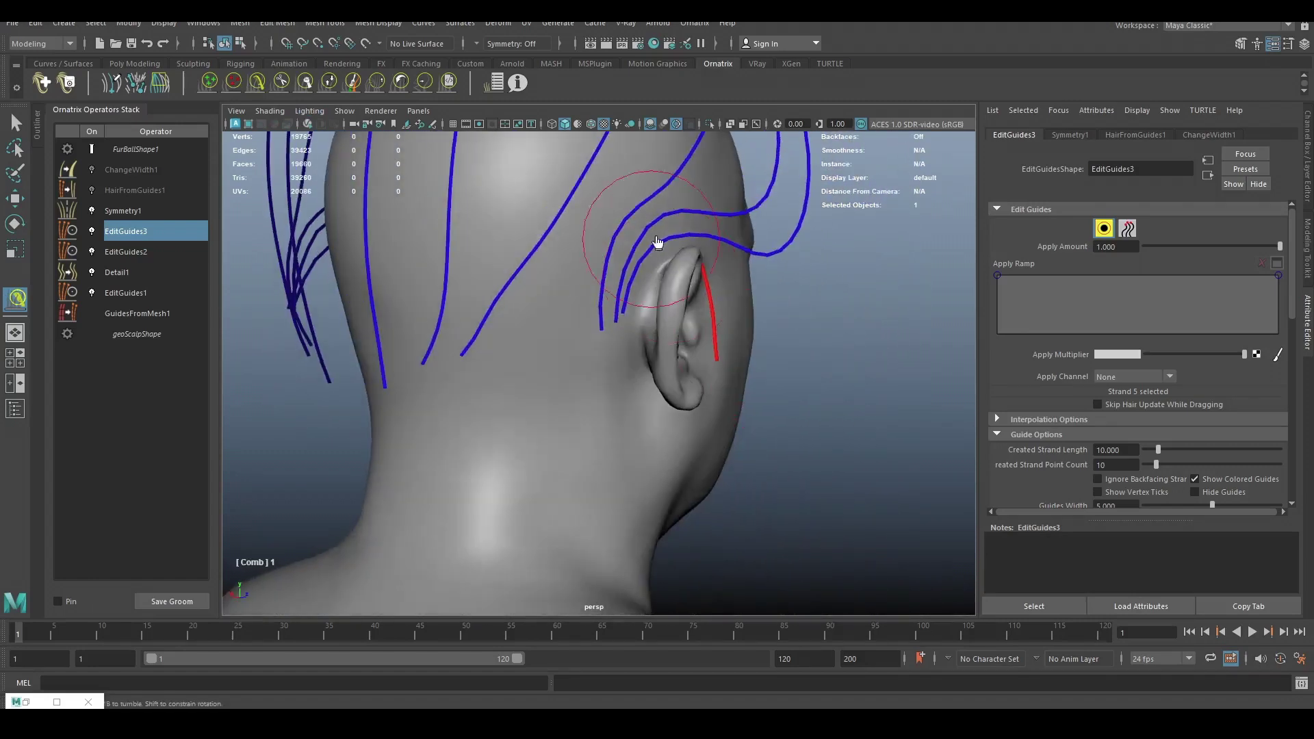
mouse_move(739, 338)
alt+mouse_down()
mouse_move(695, 384)
mouse_move(629, 383)
alt+mouse_up()
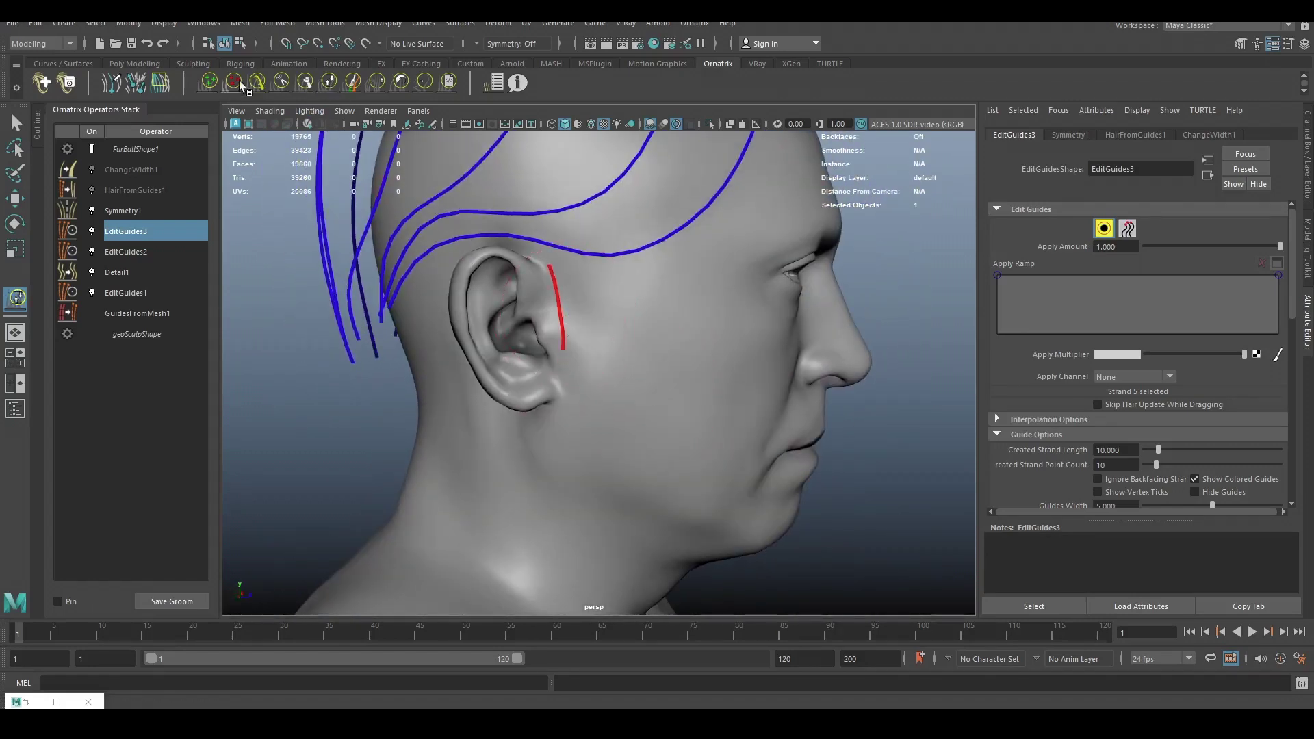
scroll(1177, 457, down, 3)
scroll(1144, 474, down, 2)
click(1138, 394)
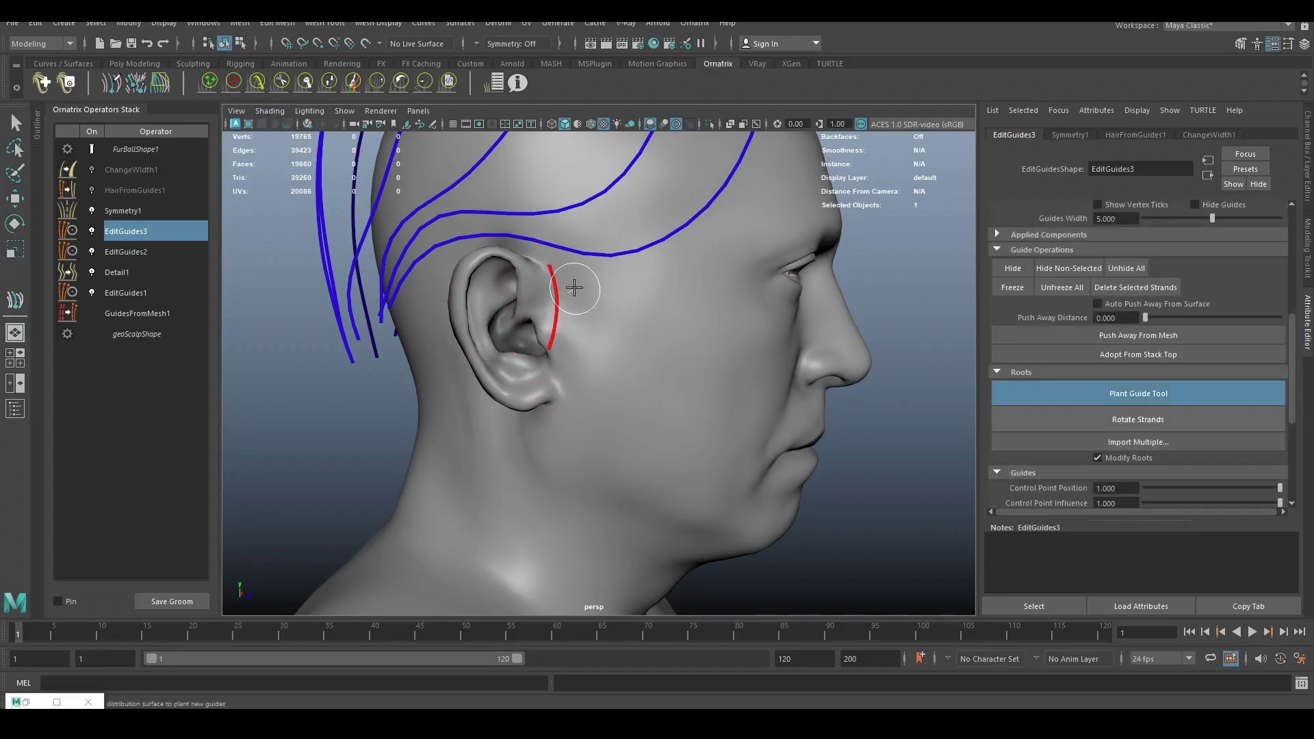
click(1144, 424)
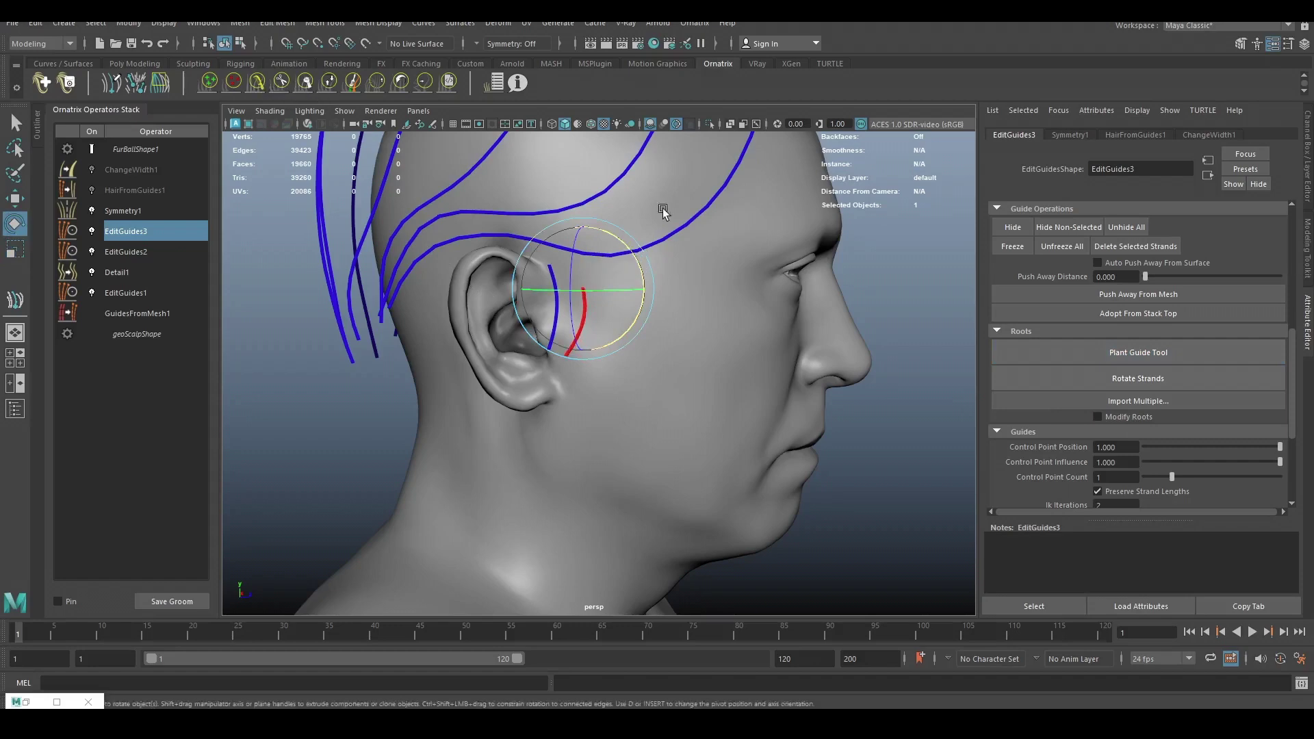
mouse_move(663, 208)
alt+mouse_down()
mouse_move(520, 212)
mouse_move(657, 219)
alt+mouse_up()
click(1131, 353)
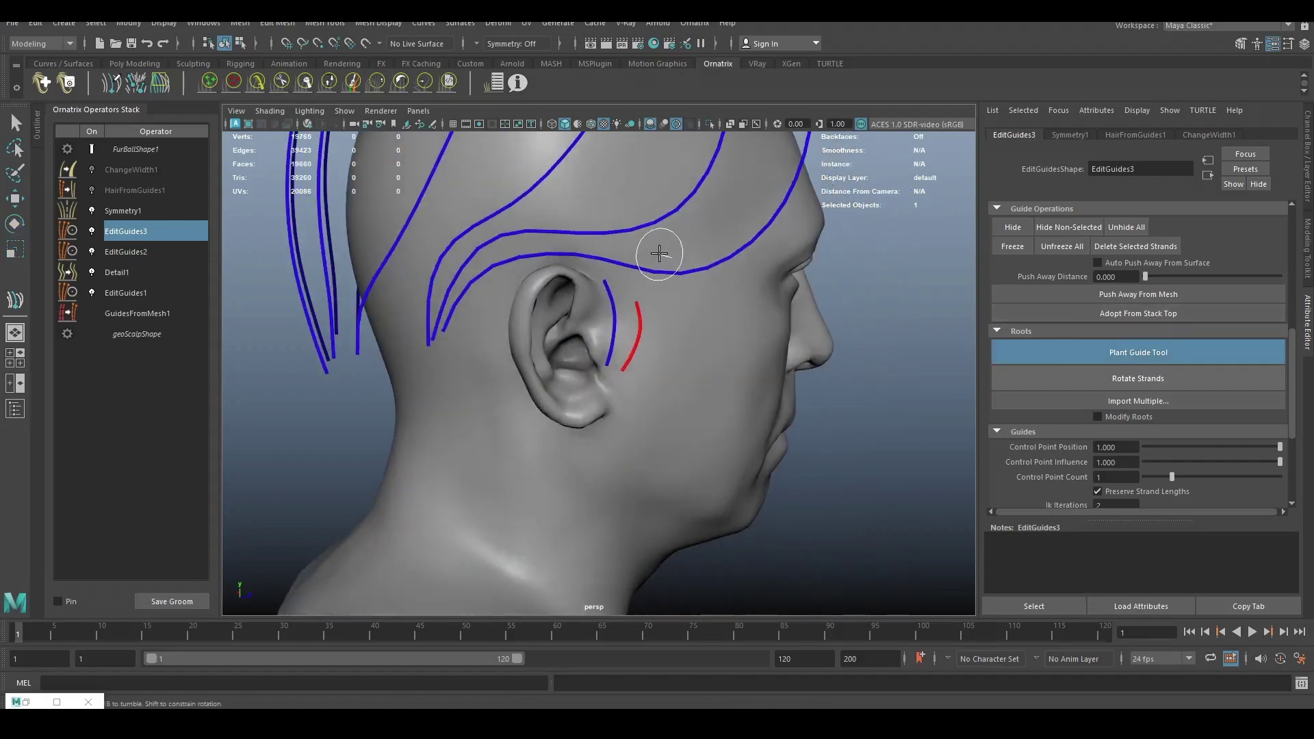
Step: Comb the guides around the ear, then move up toward the temple to plant more
click(334, 92)
click(257, 81)
mouse_move(547, 312)
alt+mouse_down()
mouse_move(591, 312)
mouse_move(479, 331)
mouse_move(616, 343)
alt+mouse_up()
scroll(679, 372, up, 5)
key(q)
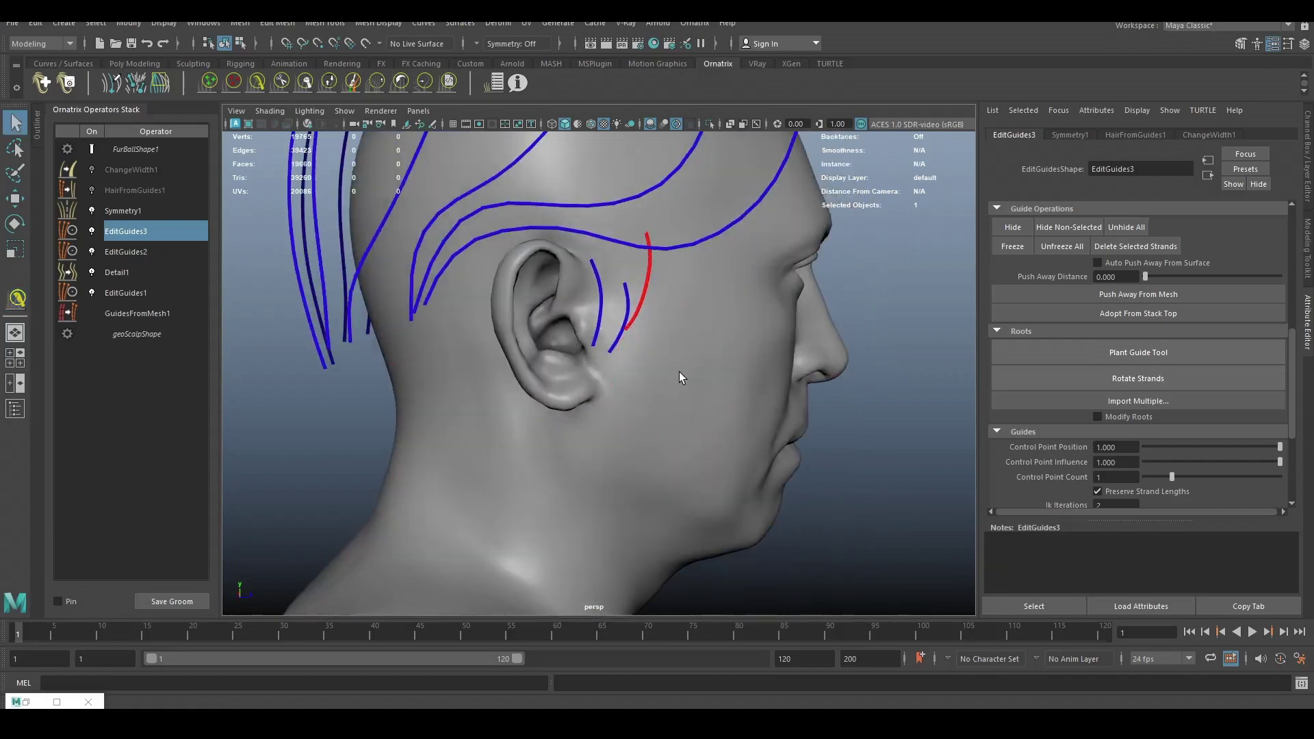
scroll(679, 377, down, 3)
click(1068, 352)
alt+drag(953, 353, 615, 373)
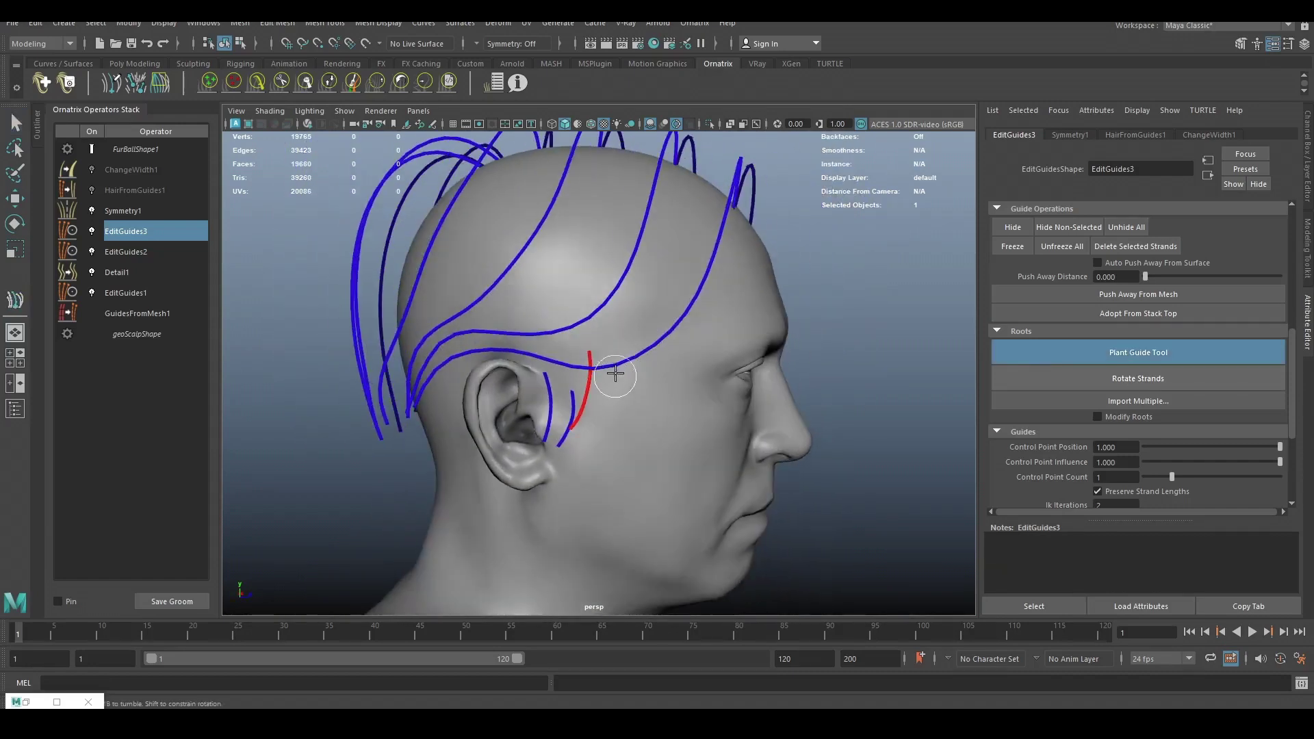
key(y)
alt+drag(719, 424, 646, 425)
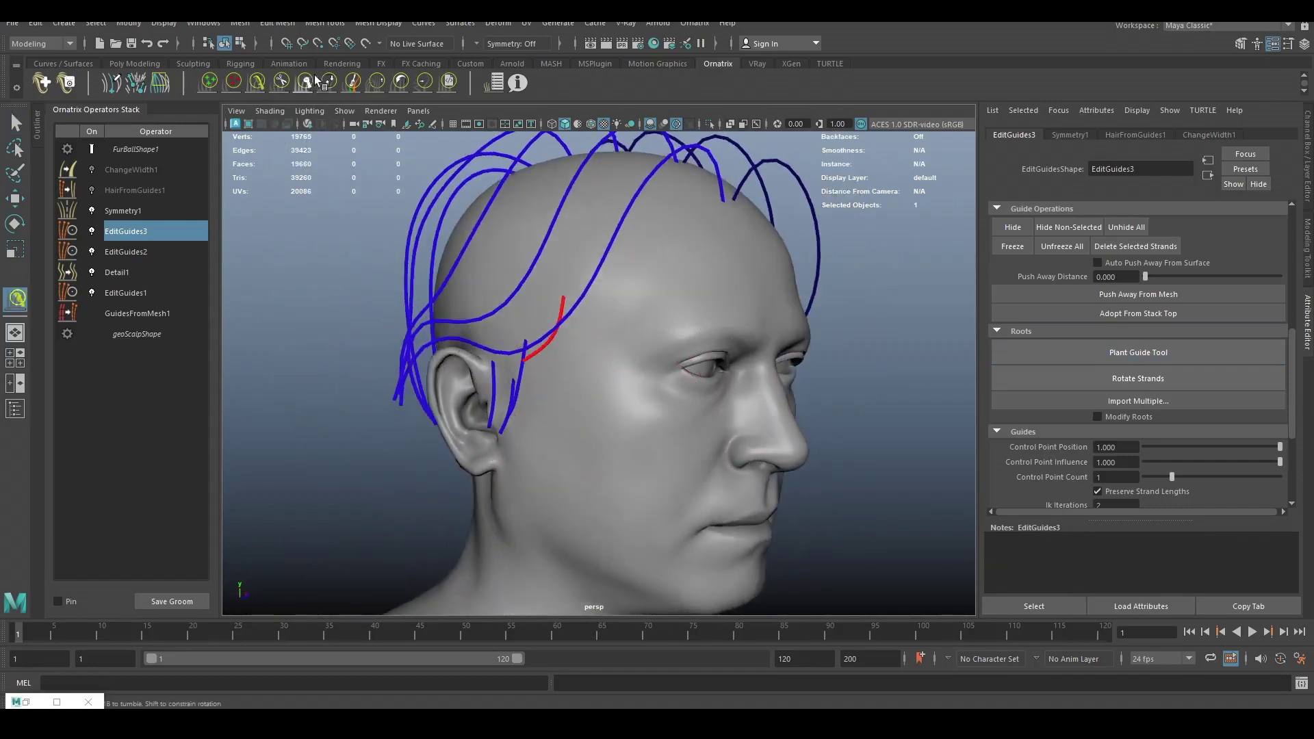
mouse_move(515, 350)
alt+mouse_down()
mouse_move(638, 431)
mouse_move(630, 338)
mouse_move(528, 308)
mouse_move(678, 247)
mouse_move(672, 277)
alt+mouse_up()
Step: Plant a new guide at the temple and scale and rotate it
key(y)
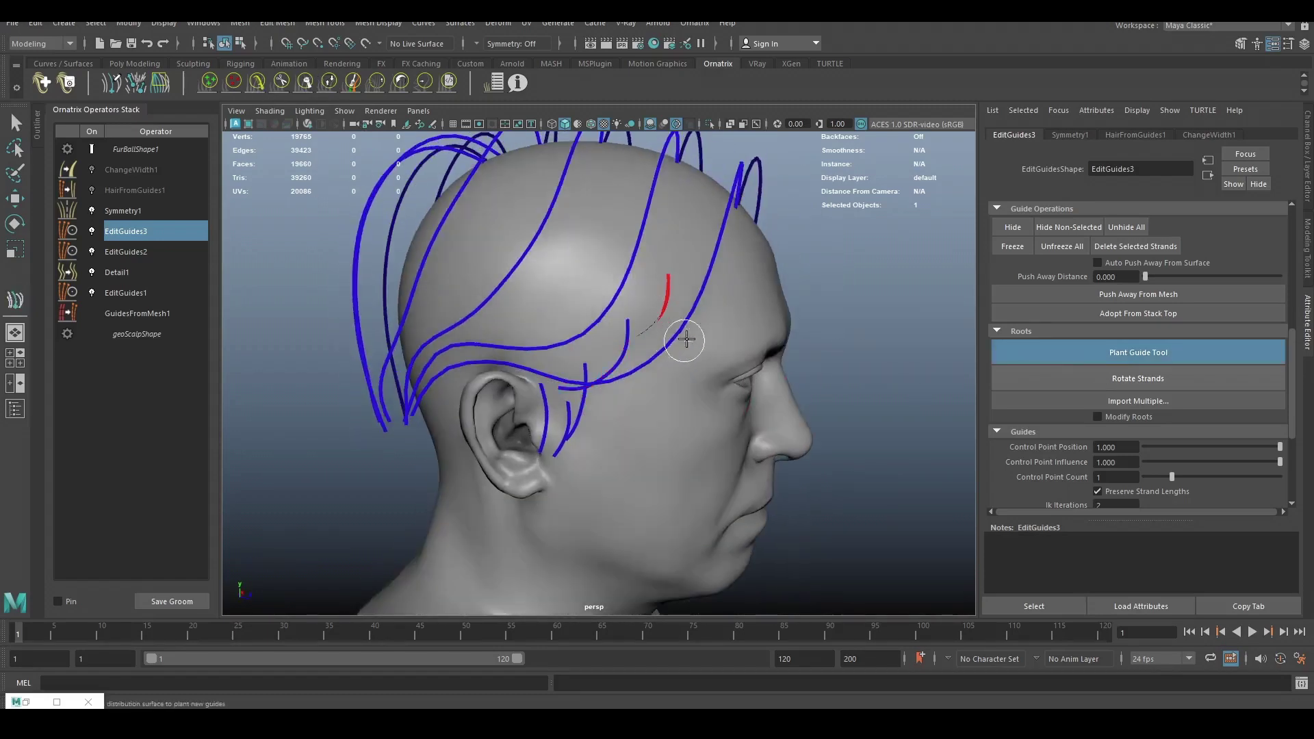
key(r)
key(e)
mouse_move(678, 328)
alt+mouse_down()
mouse_move(598, 243)
mouse_move(546, 337)
mouse_move(520, 287)
mouse_move(722, 351)
mouse_move(498, 346)
mouse_move(753, 343)
alt+mouse_up()
key(r)
click(257, 82)
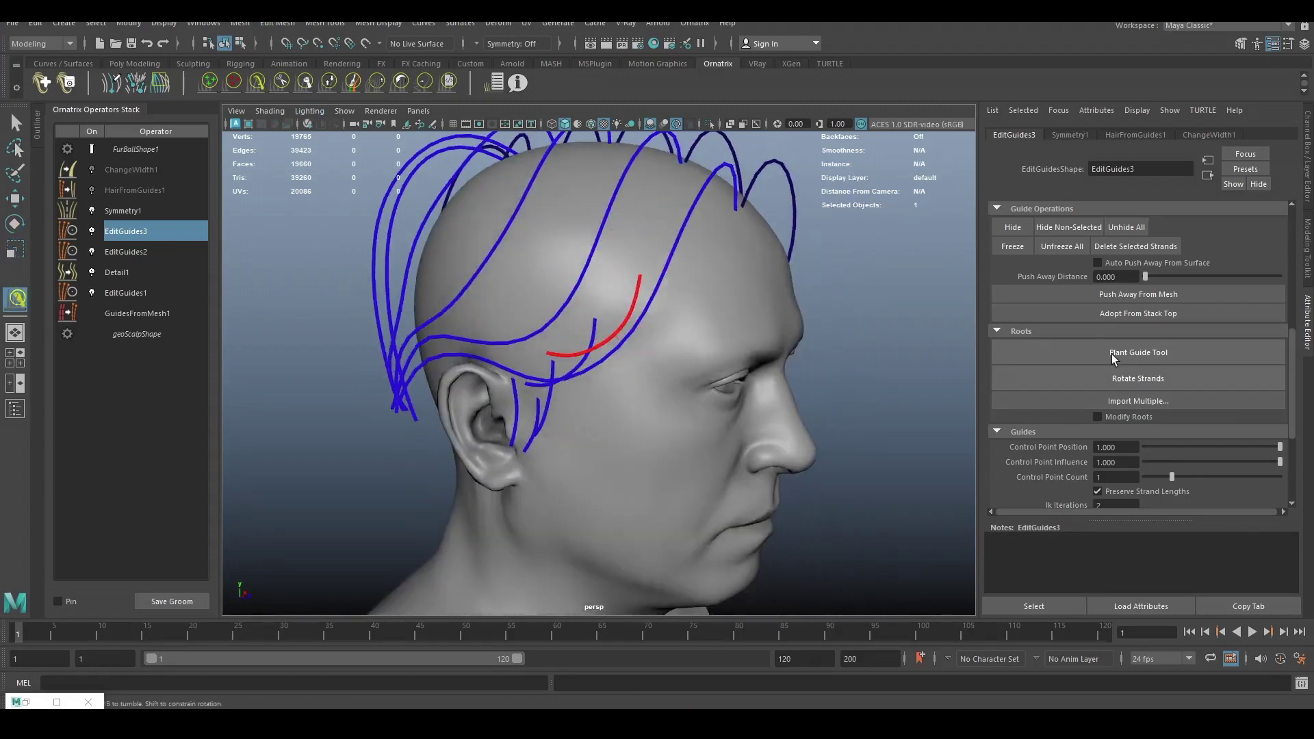
Step: Plant additional guides at the crown and forehead
click(1140, 357)
alt+drag(712, 249, 651, 296)
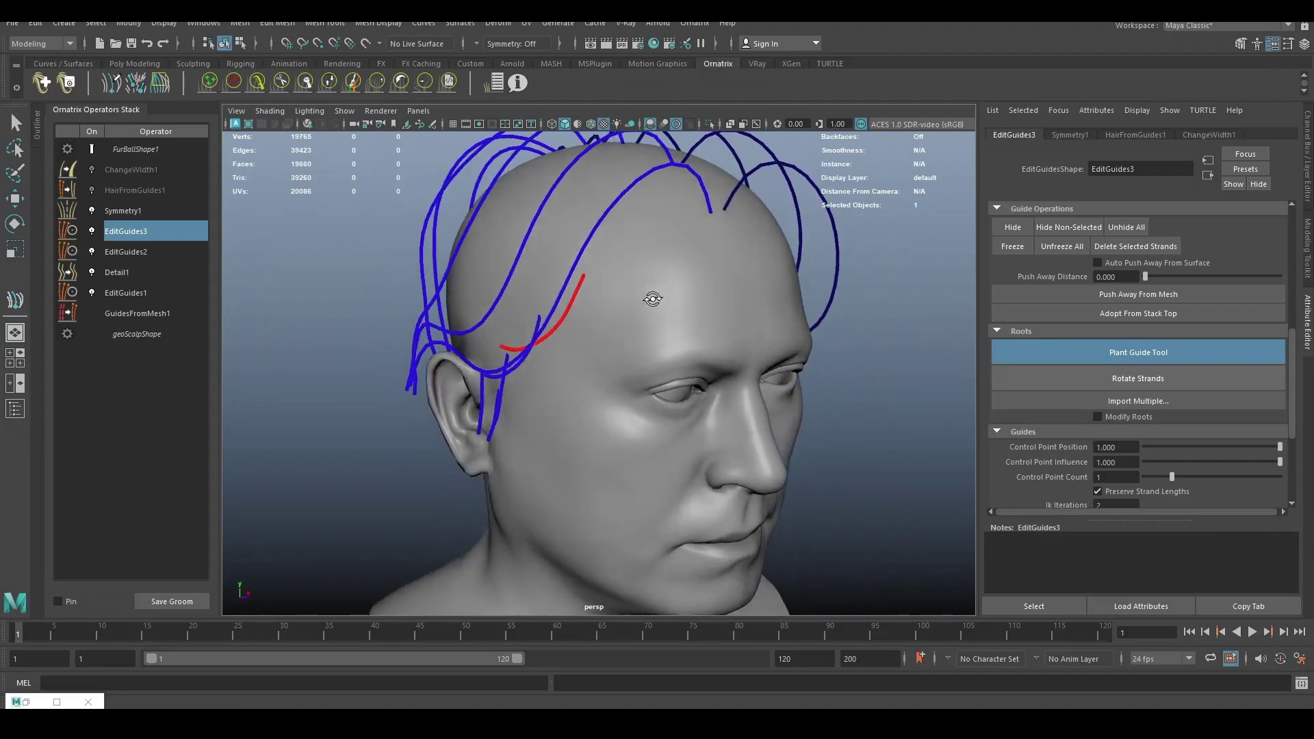
click(706, 206)
mouse_move(706, 207)
alt+mouse_down()
mouse_move(588, 236)
mouse_move(602, 226)
mouse_move(578, 226)
mouse_move(596, 278)
mouse_move(544, 217)
alt+mouse_up()
click(595, 240)
click(260, 83)
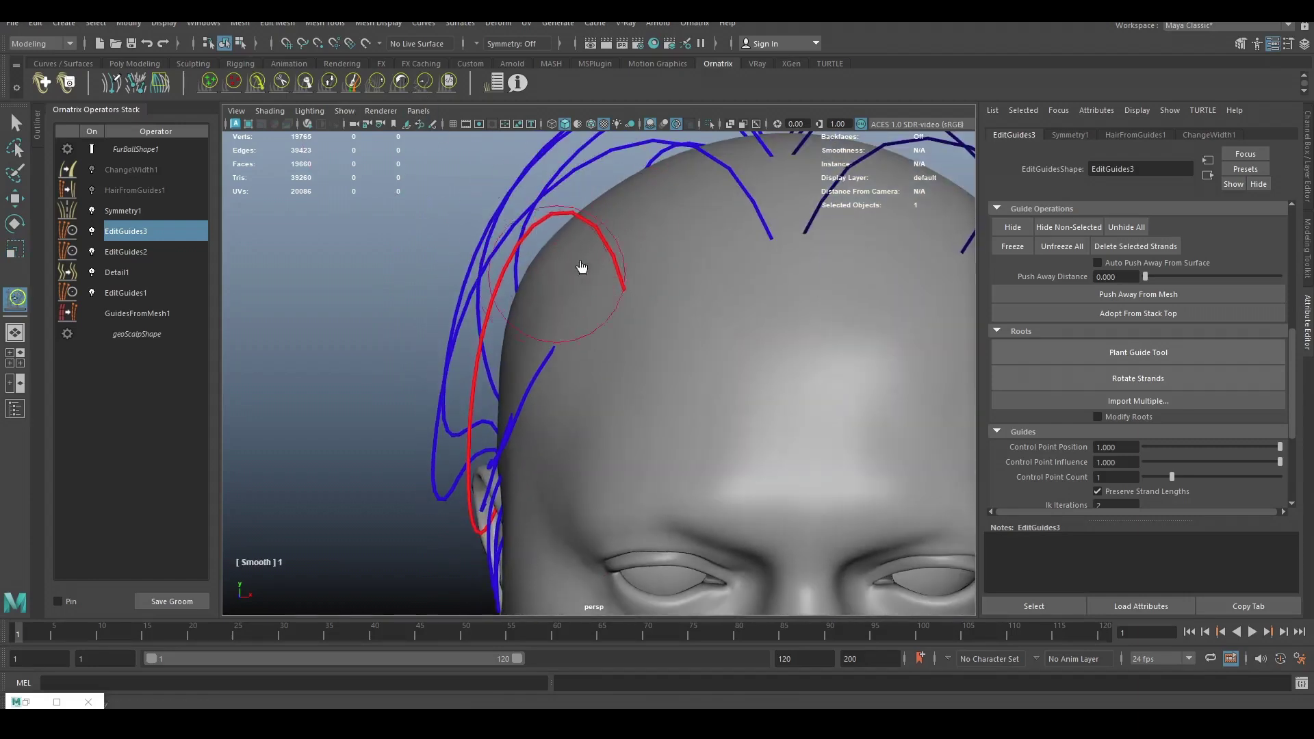
click(257, 82)
Step: Comb the side guides while tumbling around to a side profile showing the ear
scroll(440, 293, down, 3)
mouse_move(440, 293)
alt+mouse_down()
mouse_move(676, 415)
mouse_move(546, 492)
alt+mouse_up()
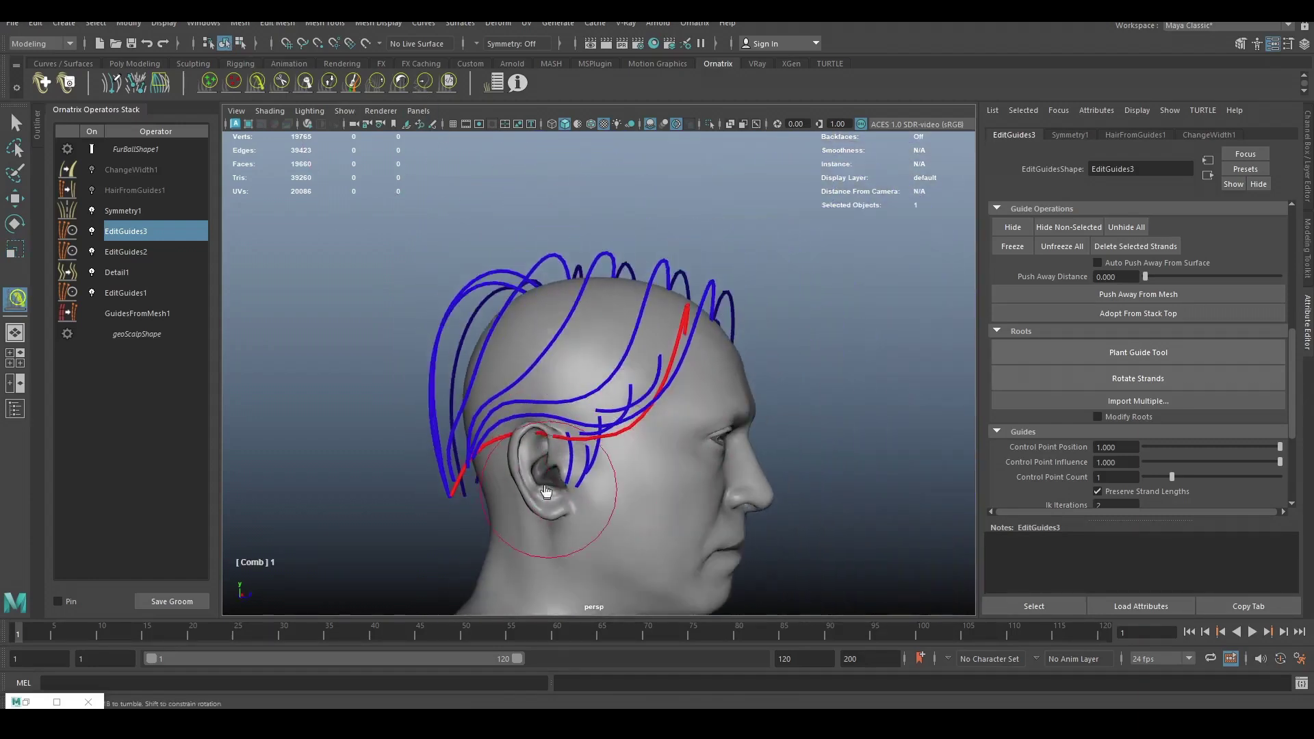
mouse_move(453, 495)
alt+mouse_down()
mouse_move(699, 519)
mouse_move(563, 502)
mouse_move(616, 424)
mouse_move(469, 362)
alt+mouse_up()
mouse_move(488, 408)
alt+mouse_down()
mouse_move(630, 281)
mouse_move(585, 312)
alt+mouse_up()
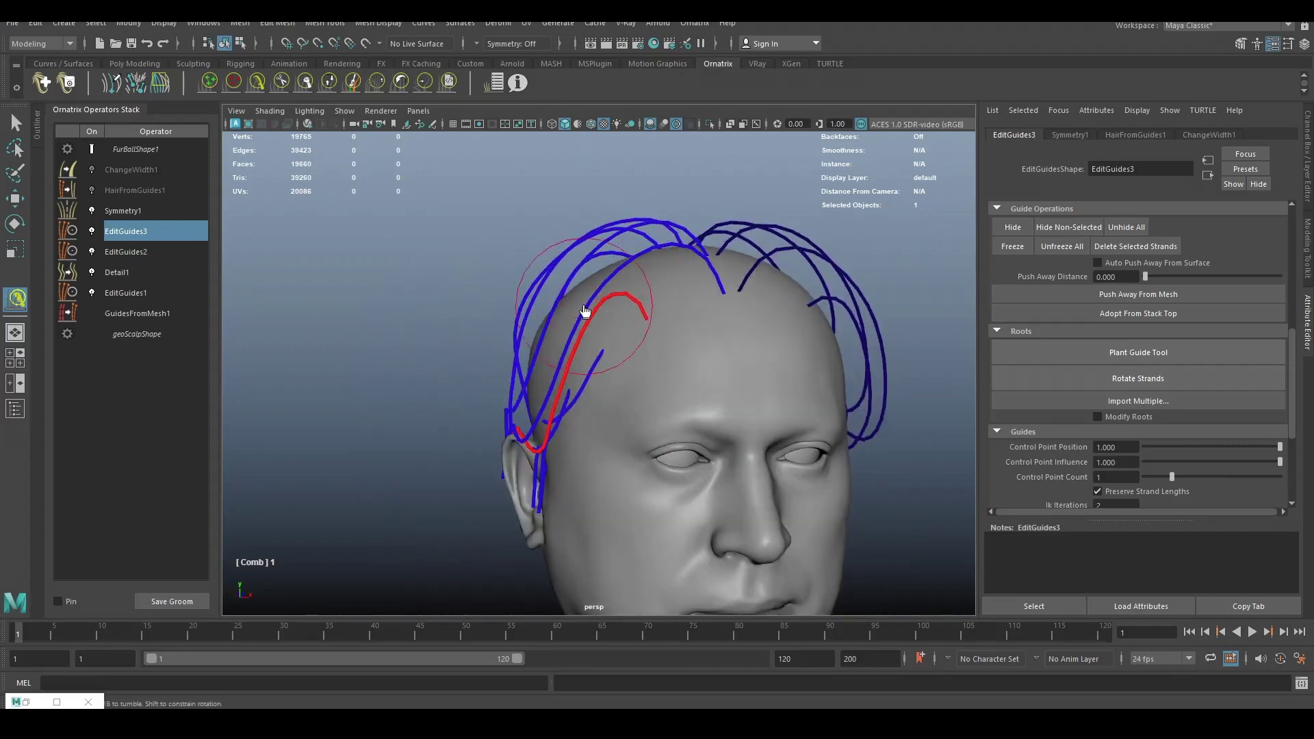
mouse_move(578, 409)
alt+mouse_down()
mouse_move(756, 402)
mouse_move(575, 351)
mouse_move(495, 409)
alt+mouse_up()
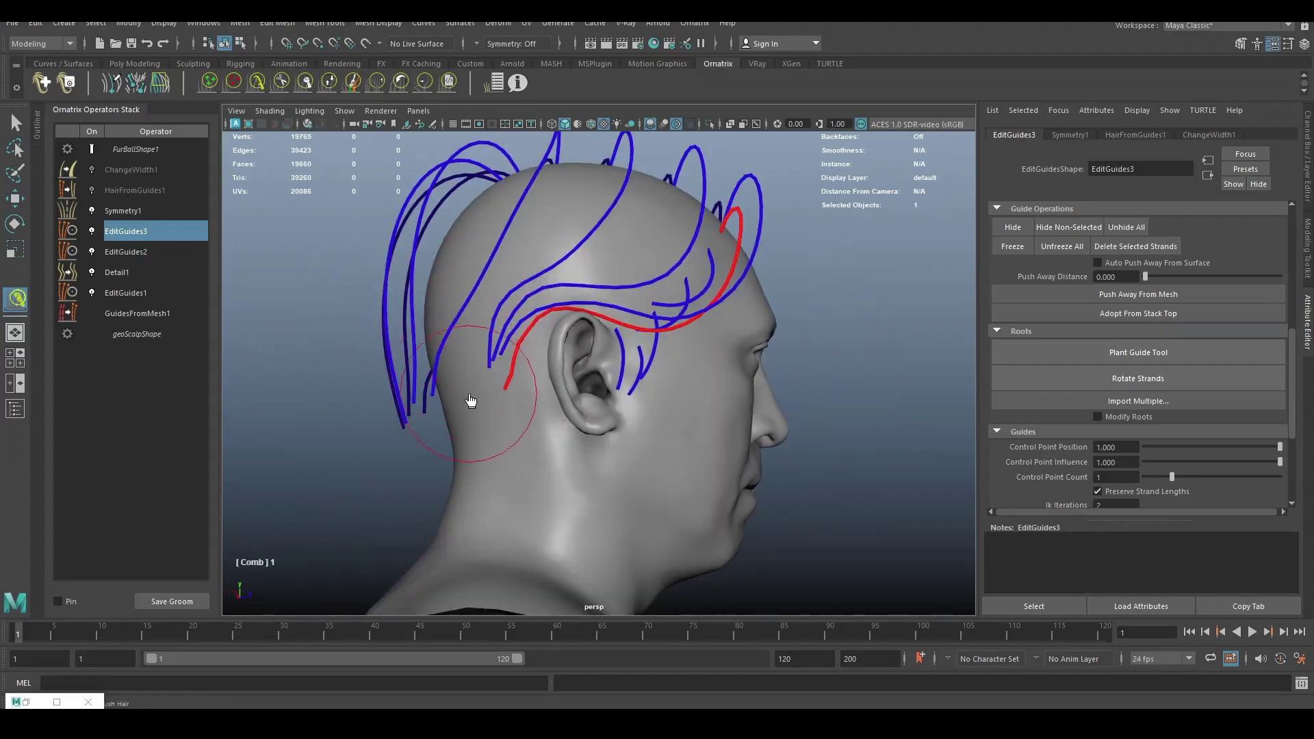
alt+drag(503, 365, 458, 400)
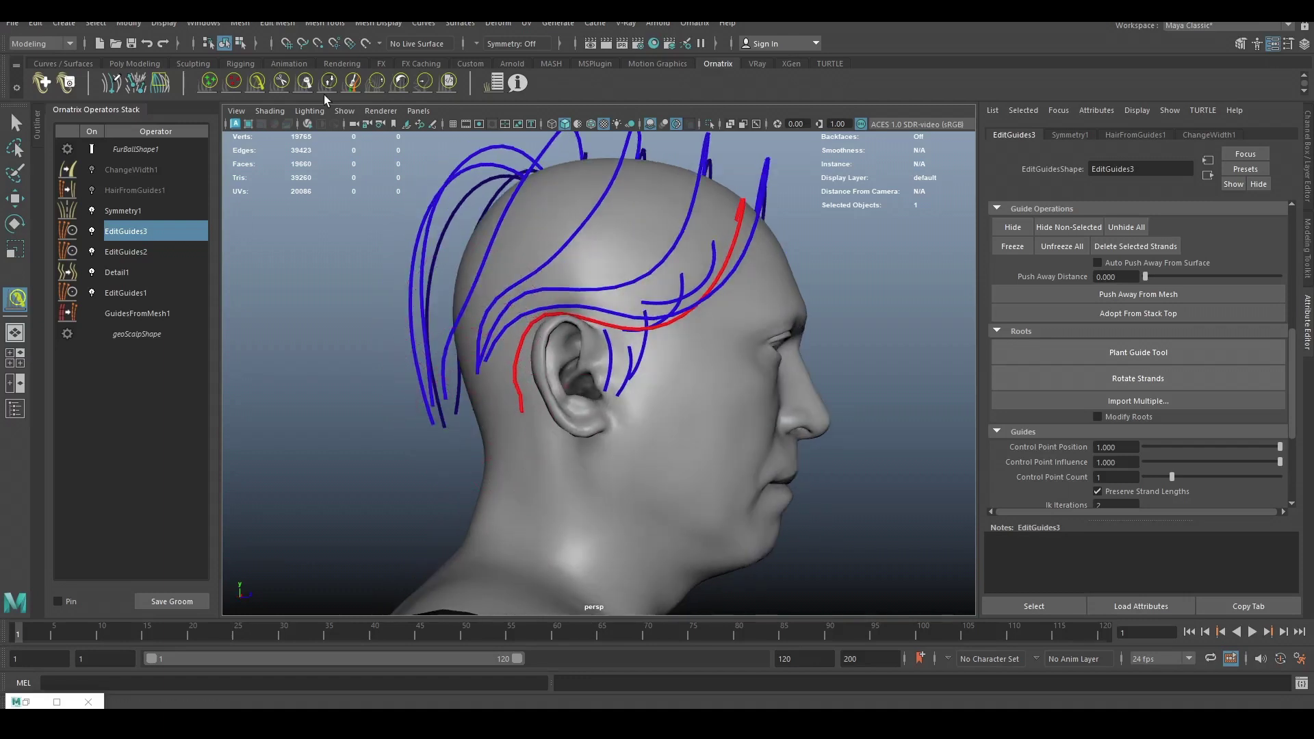
key(q)
alt+drag(502, 355, 487, 347)
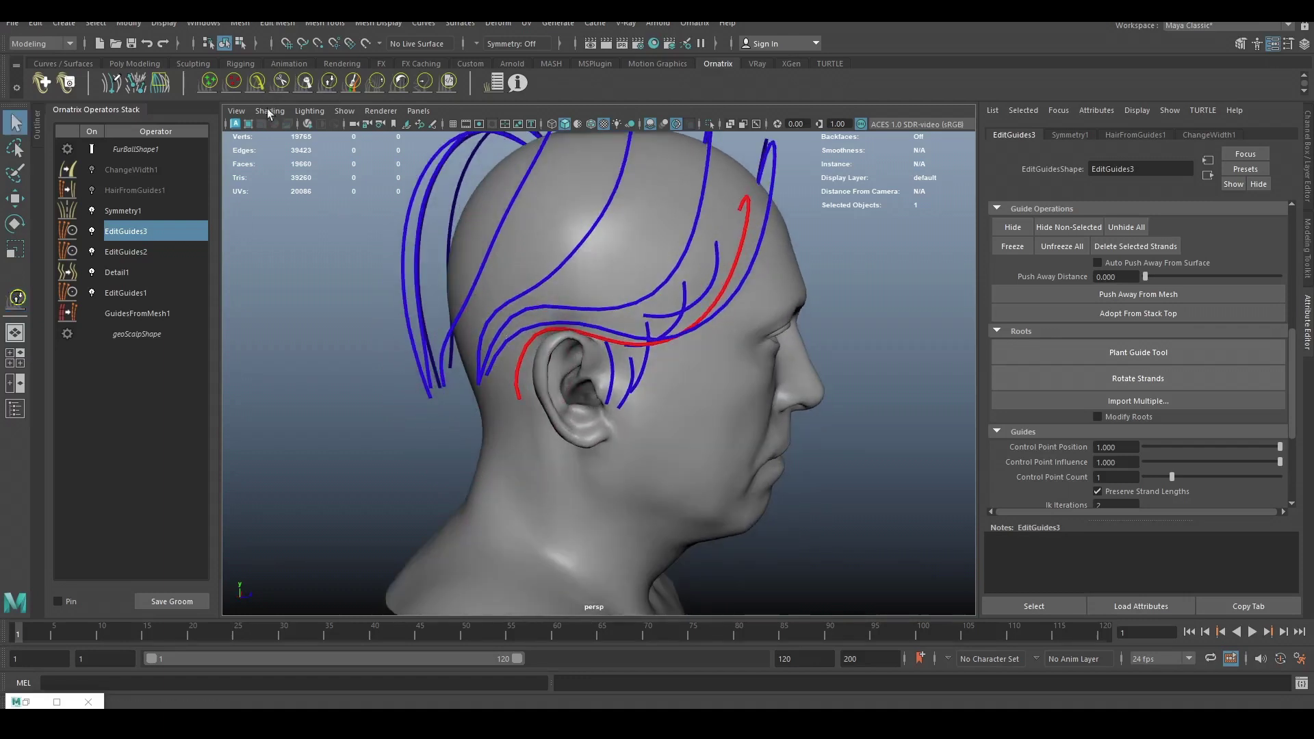
key(y)
Step: Select the guides above the ear and near the side parting and comb them back
click(516, 360)
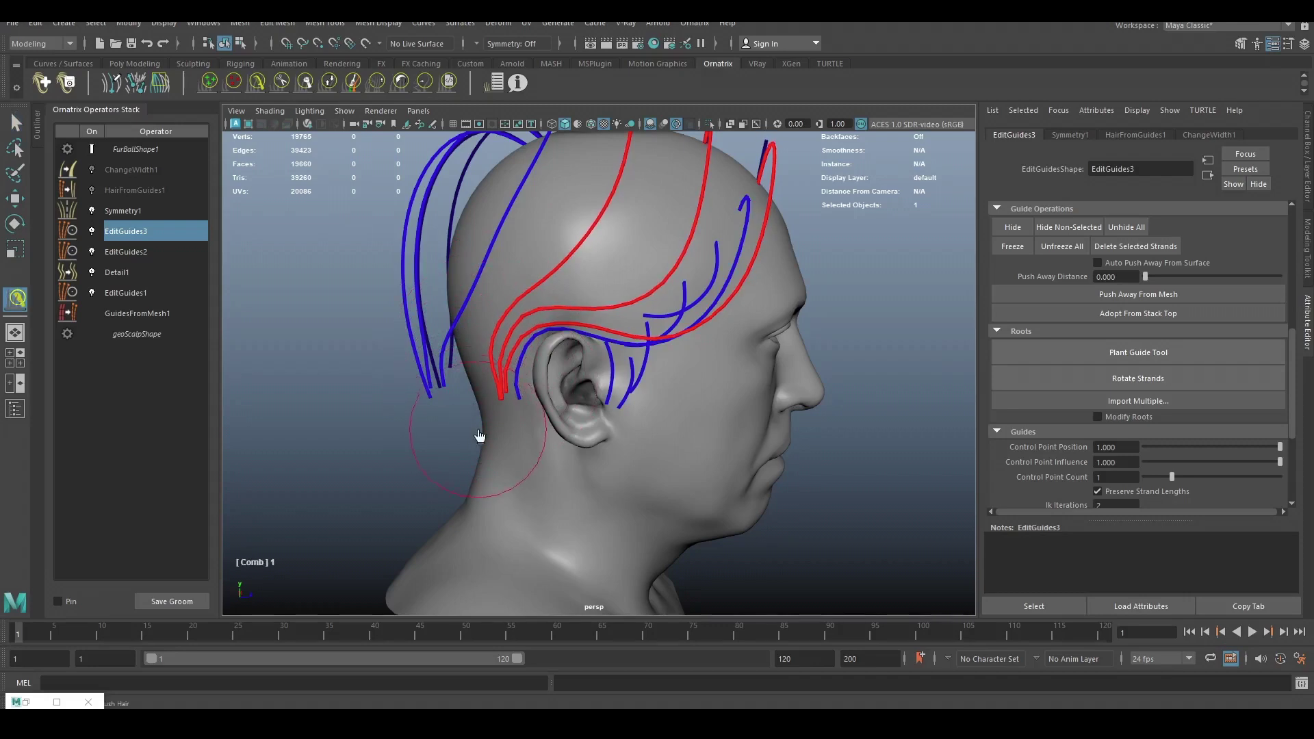
alt+drag(747, 308, 651, 226)
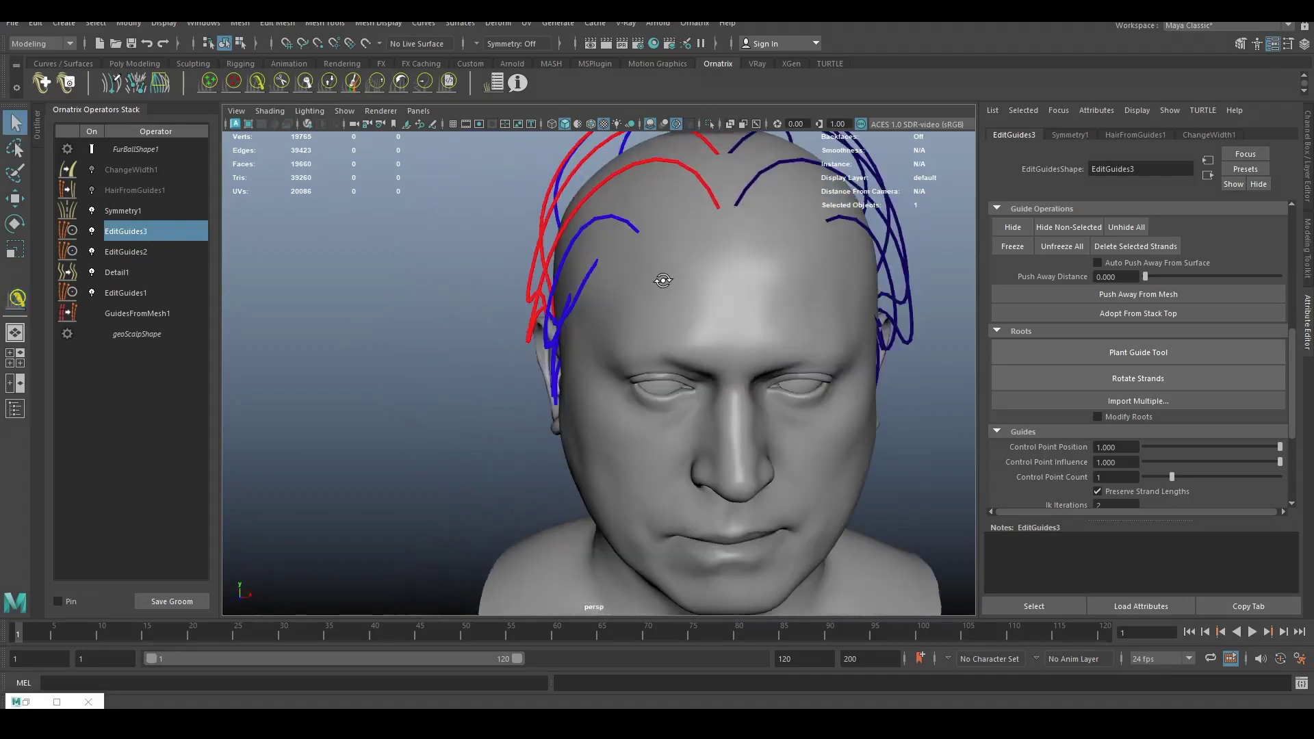
click(652, 226)
key(y)
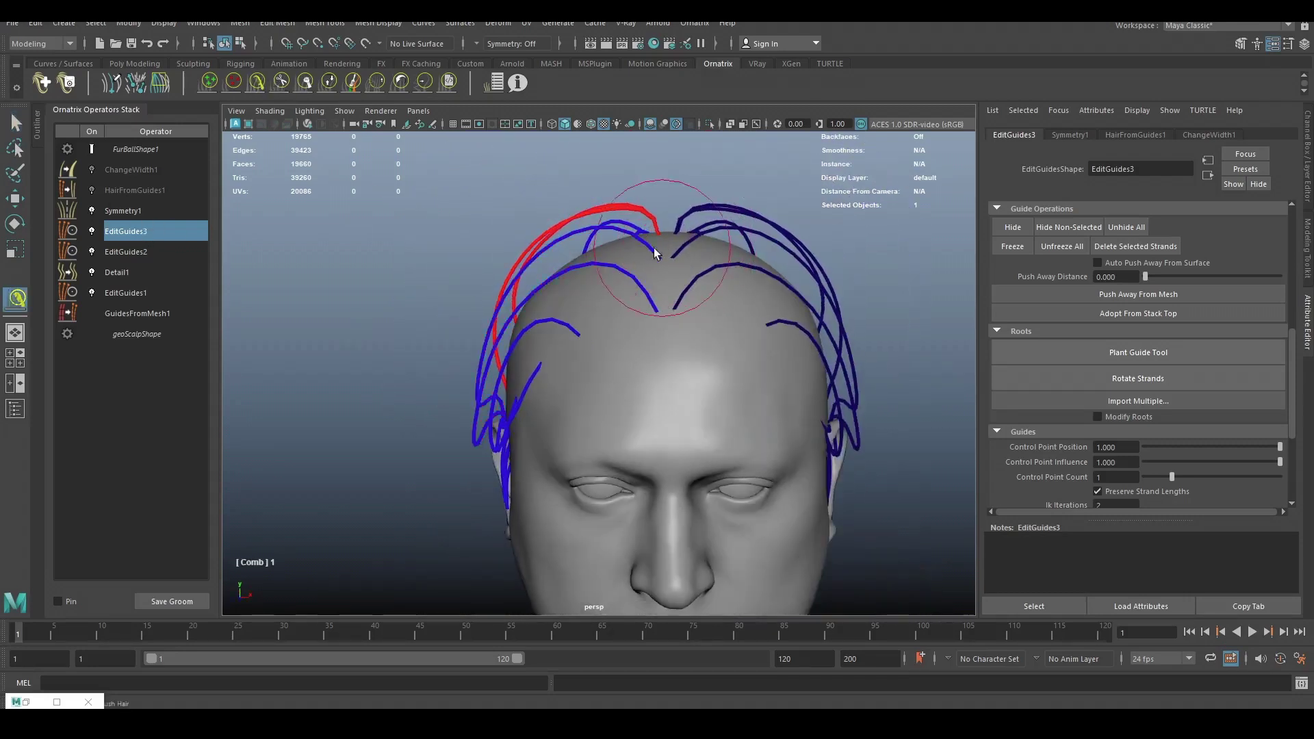
click(656, 258)
key(y)
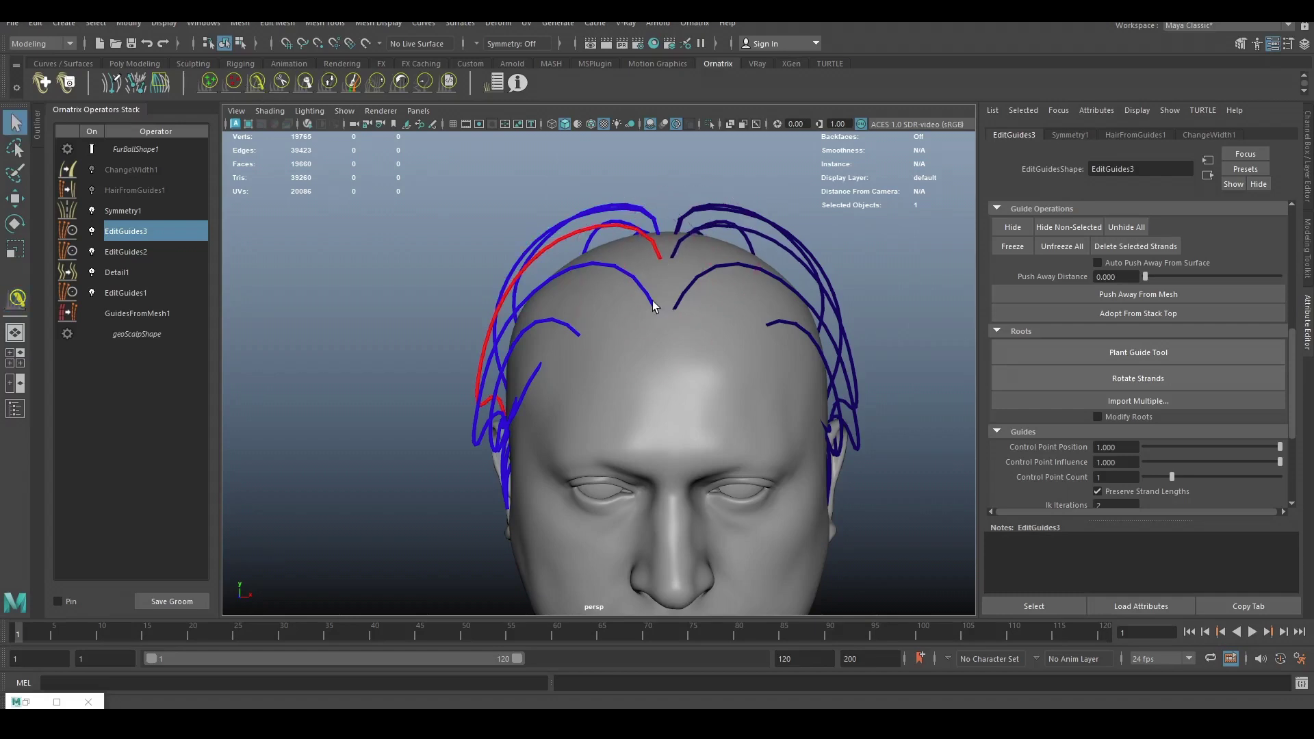
key(y)
mouse_move(691, 313)
alt+mouse_down()
mouse_move(822, 337)
mouse_move(650, 366)
mouse_move(680, 330)
mouse_move(739, 326)
alt+mouse_up()
Step: Comb the newest temple guide into a long sweep back over the ear, checking front and back
key(q)
click(1083, 362)
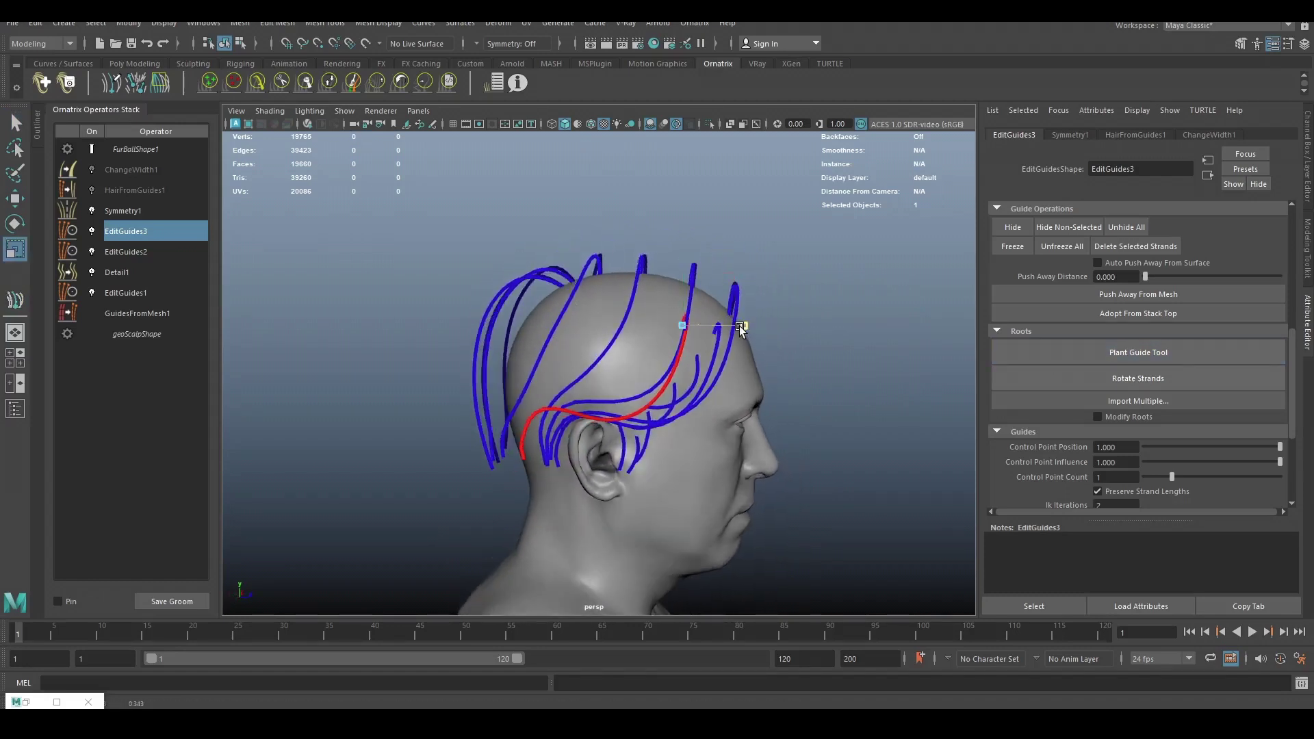
key(y)
alt+drag(410, 274, 454, 302)
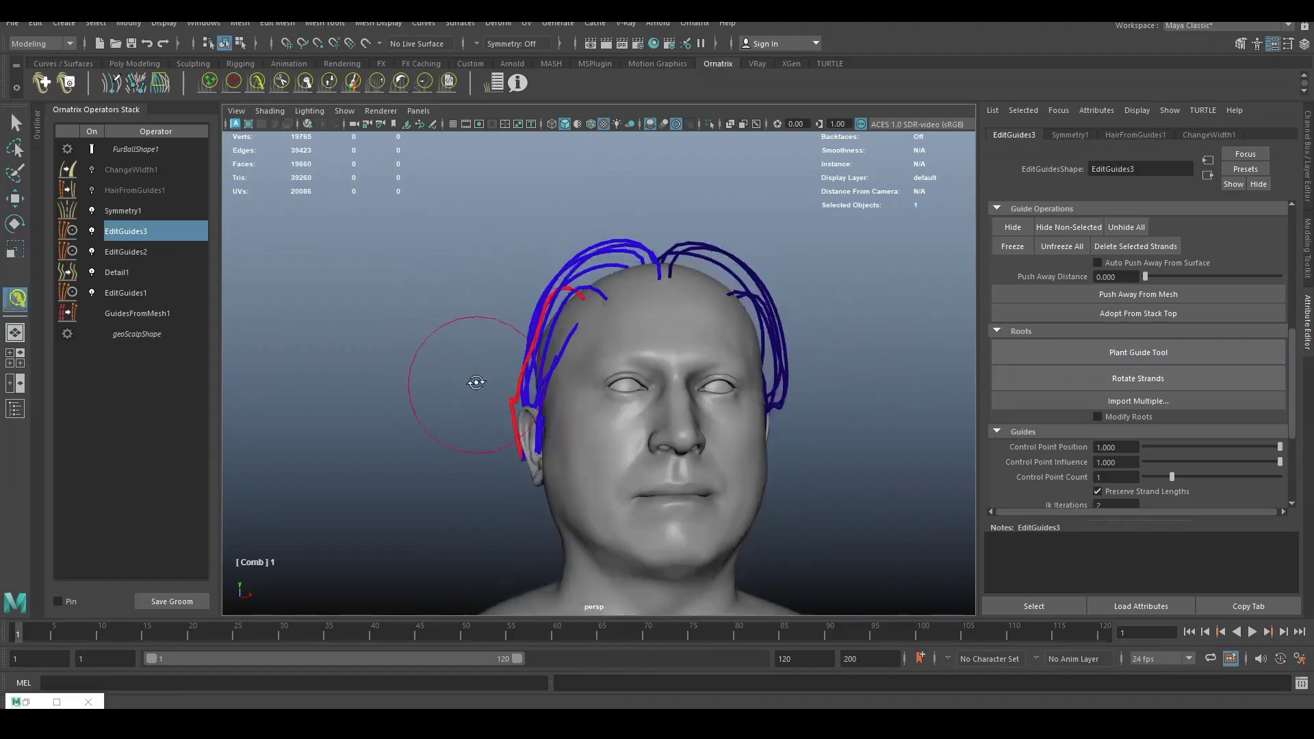
mouse_move(472, 381)
alt+mouse_down()
mouse_move(499, 418)
mouse_move(733, 425)
mouse_move(711, 463)
alt+mouse_up()
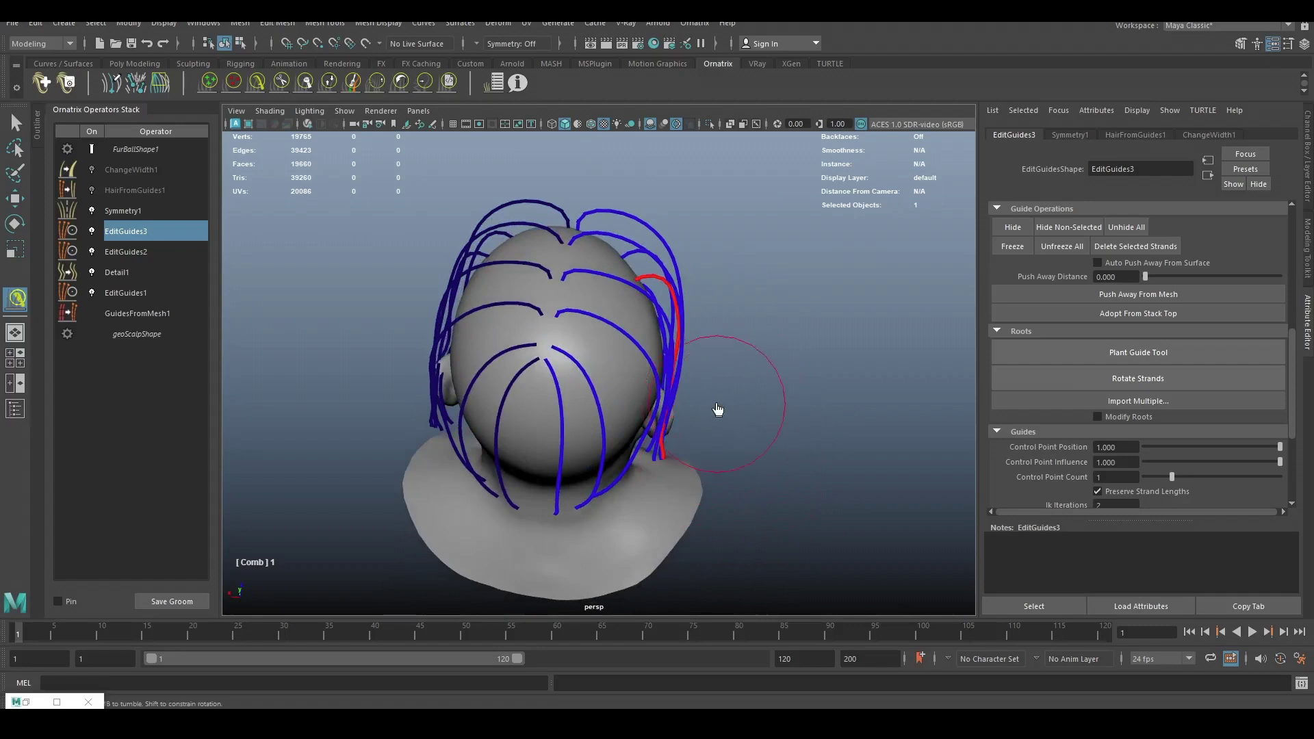
mouse_move(717, 410)
alt+mouse_down()
mouse_move(657, 383)
mouse_move(636, 527)
mouse_move(678, 411)
mouse_move(702, 399)
mouse_move(642, 450)
mouse_move(675, 235)
mouse_move(572, 308)
mouse_move(548, 284)
mouse_move(688, 342)
mouse_move(694, 387)
mouse_move(586, 420)
alt+mouse_up()
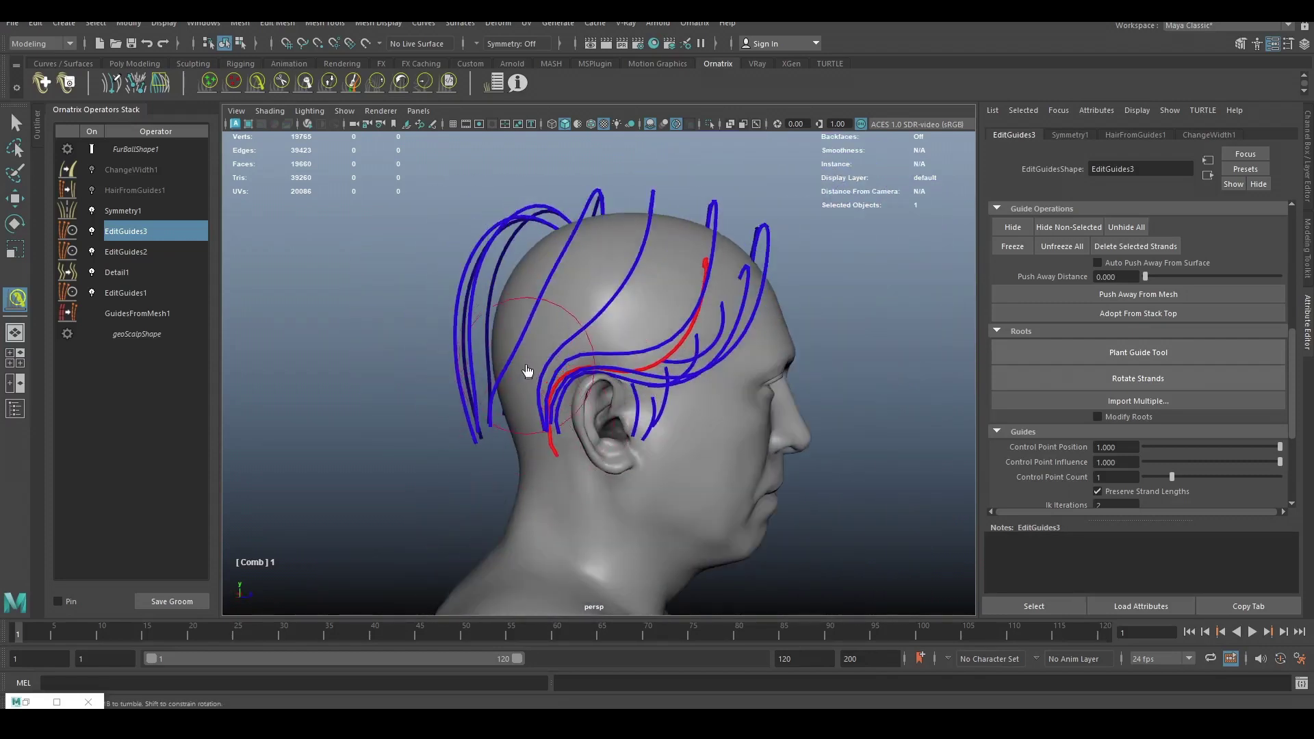
mouse_move(527, 370)
alt+mouse_down()
mouse_move(527, 434)
mouse_move(346, 425)
mouse_move(558, 323)
mouse_move(619, 352)
alt+mouse_up()
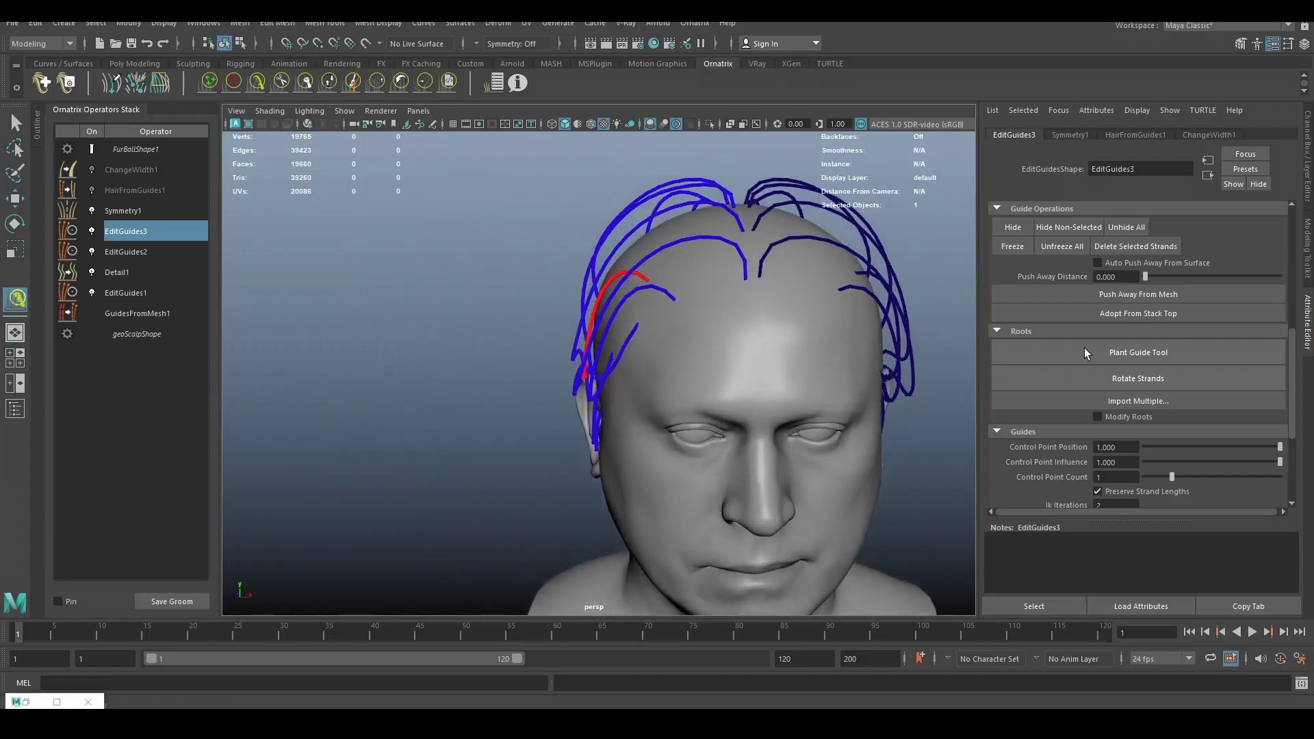
Step: Plant a new guide near the crown and inspect it from the back and side
click(1085, 353)
click(629, 288)
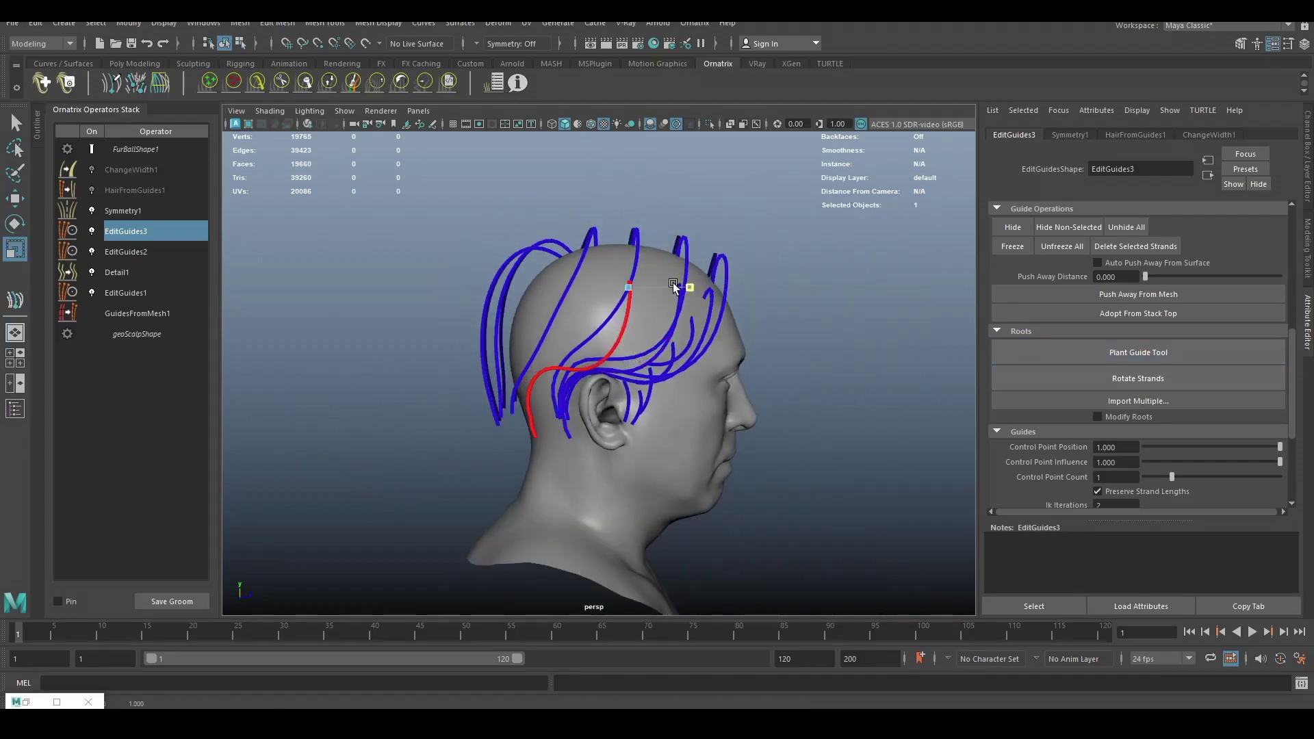
click(233, 81)
alt+drag(674, 286, 663, 452)
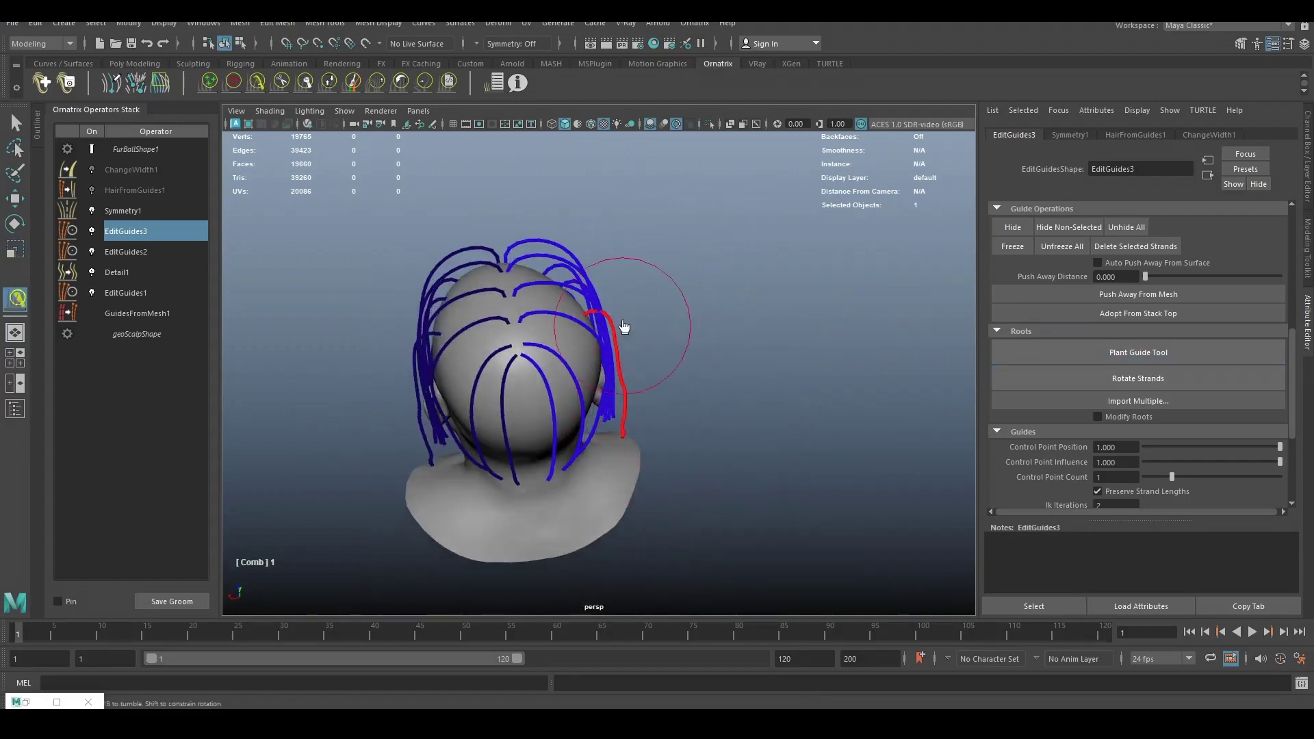
mouse_move(645, 387)
alt+mouse_down()
mouse_move(479, 356)
mouse_move(526, 406)
alt+mouse_up()
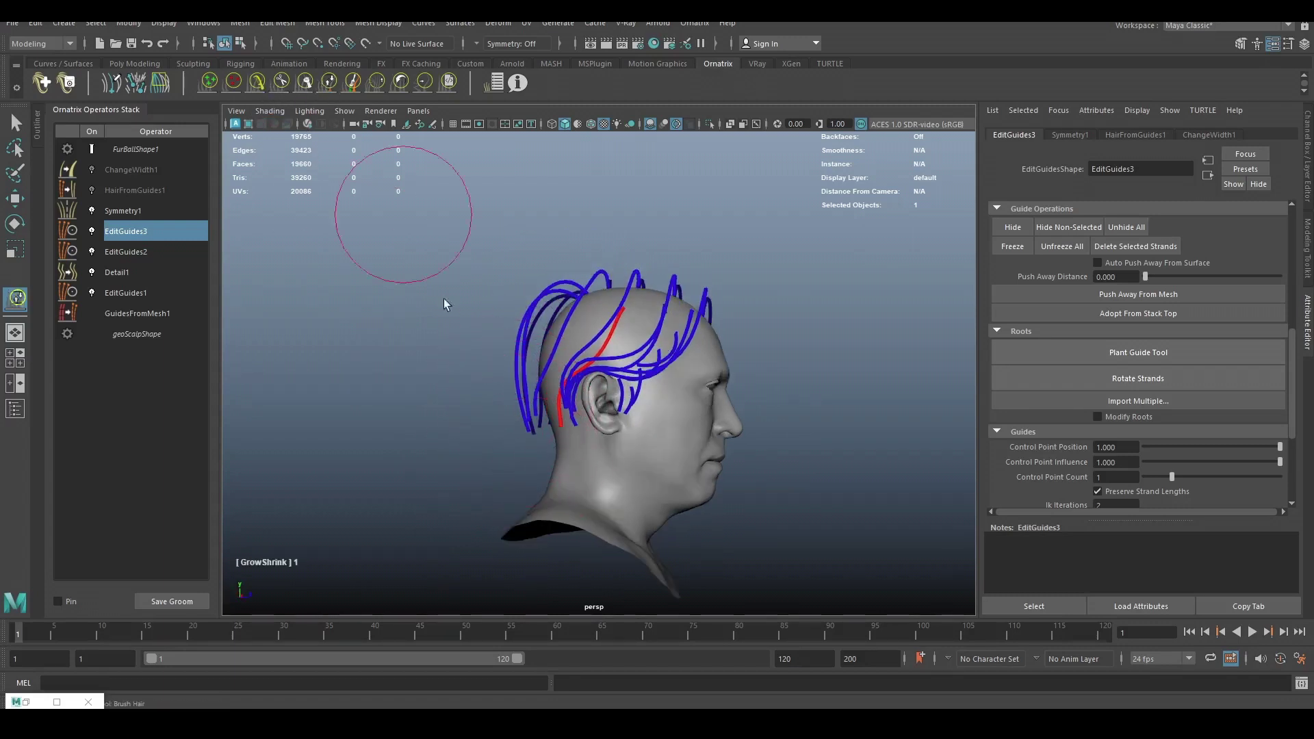
alt+drag(545, 484, 668, 390)
scroll(570, 188, up, 5)
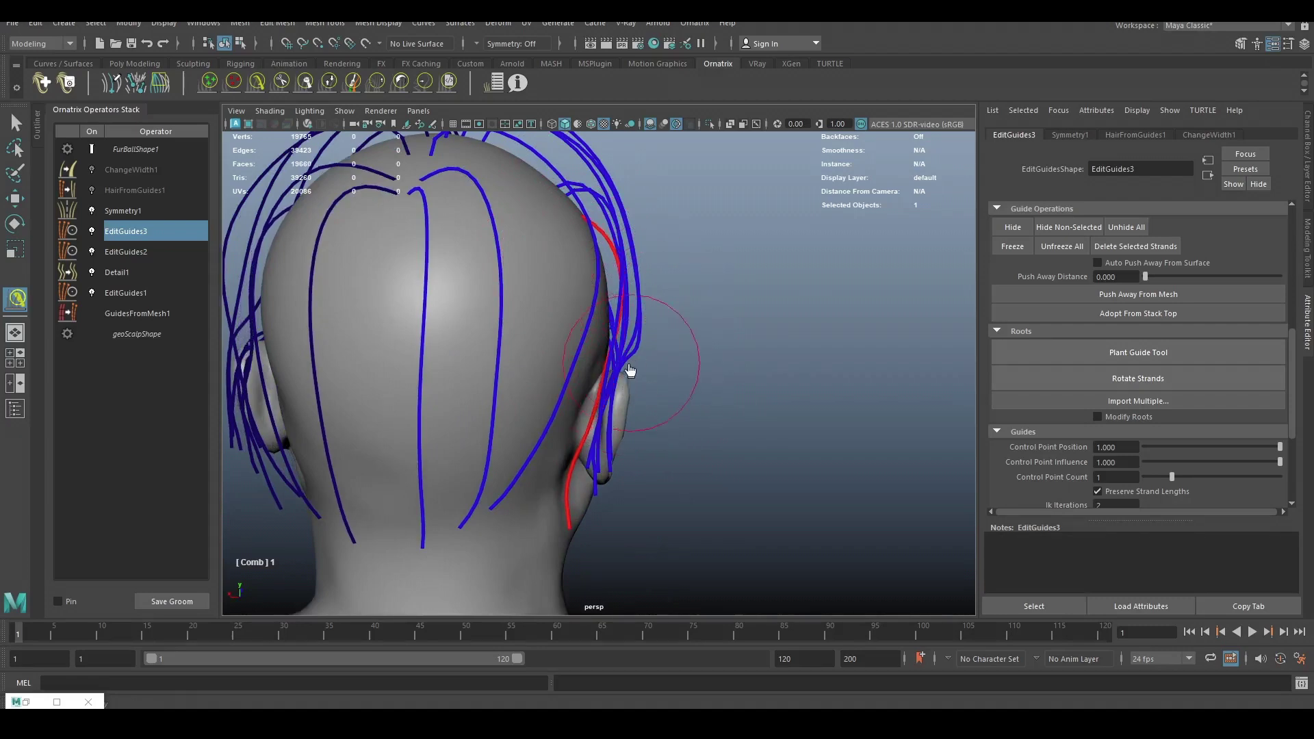
alt+drag(650, 380, 540, 509)
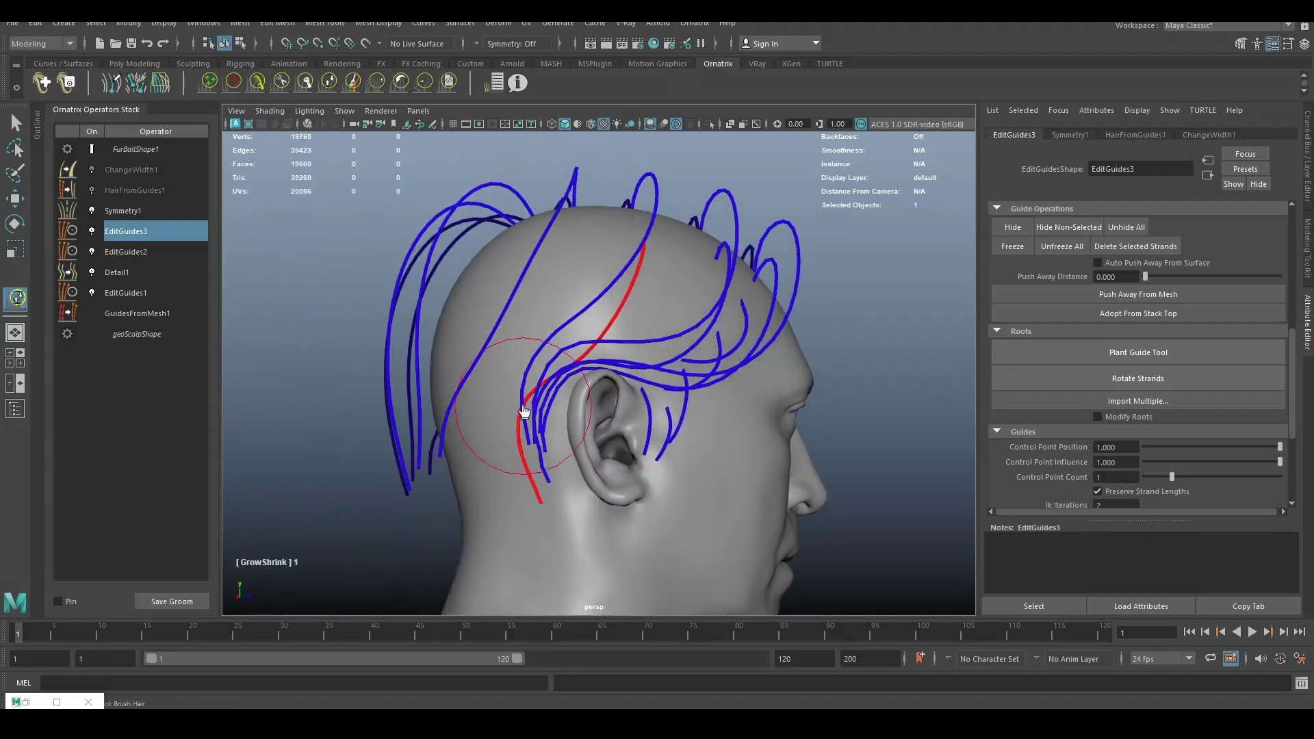
alt+drag(580, 512, 516, 309)
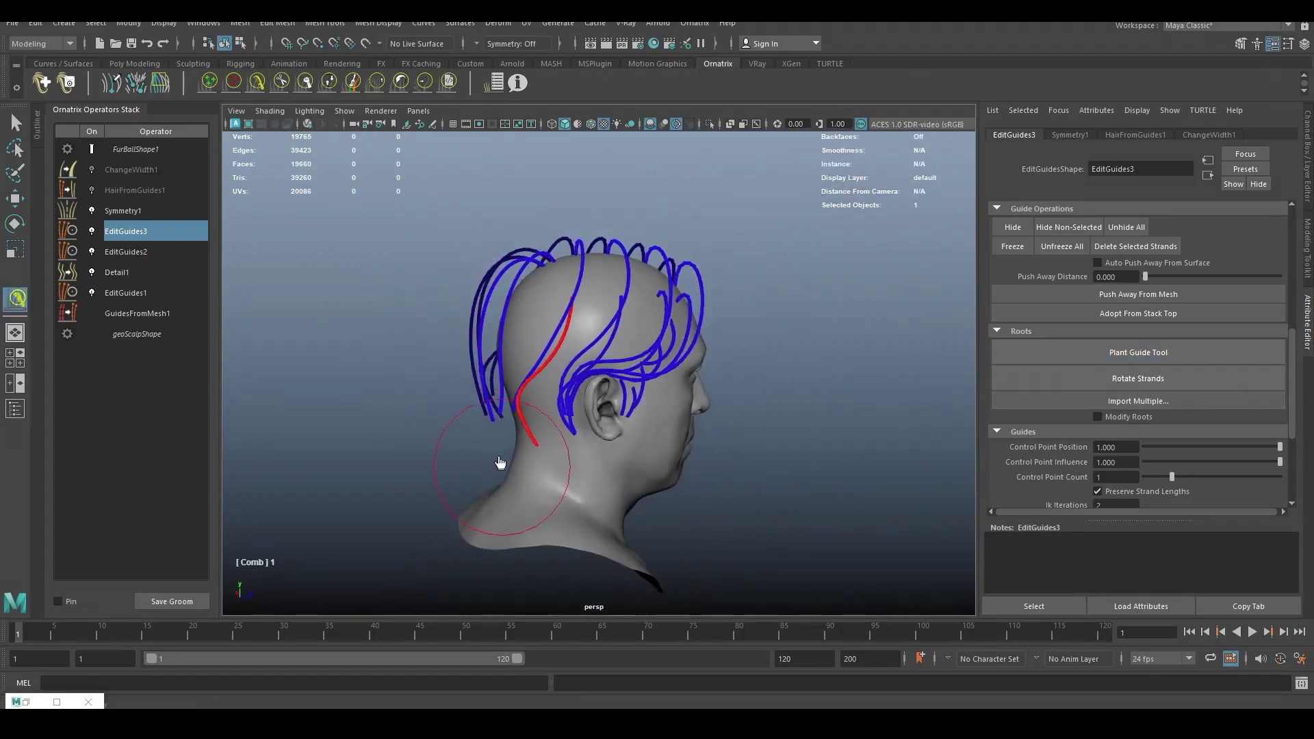
Step: Try combing the new guide over the head, undoing the unwanted strokes
key(ctrl+z)
alt+drag(431, 416, 663, 394)
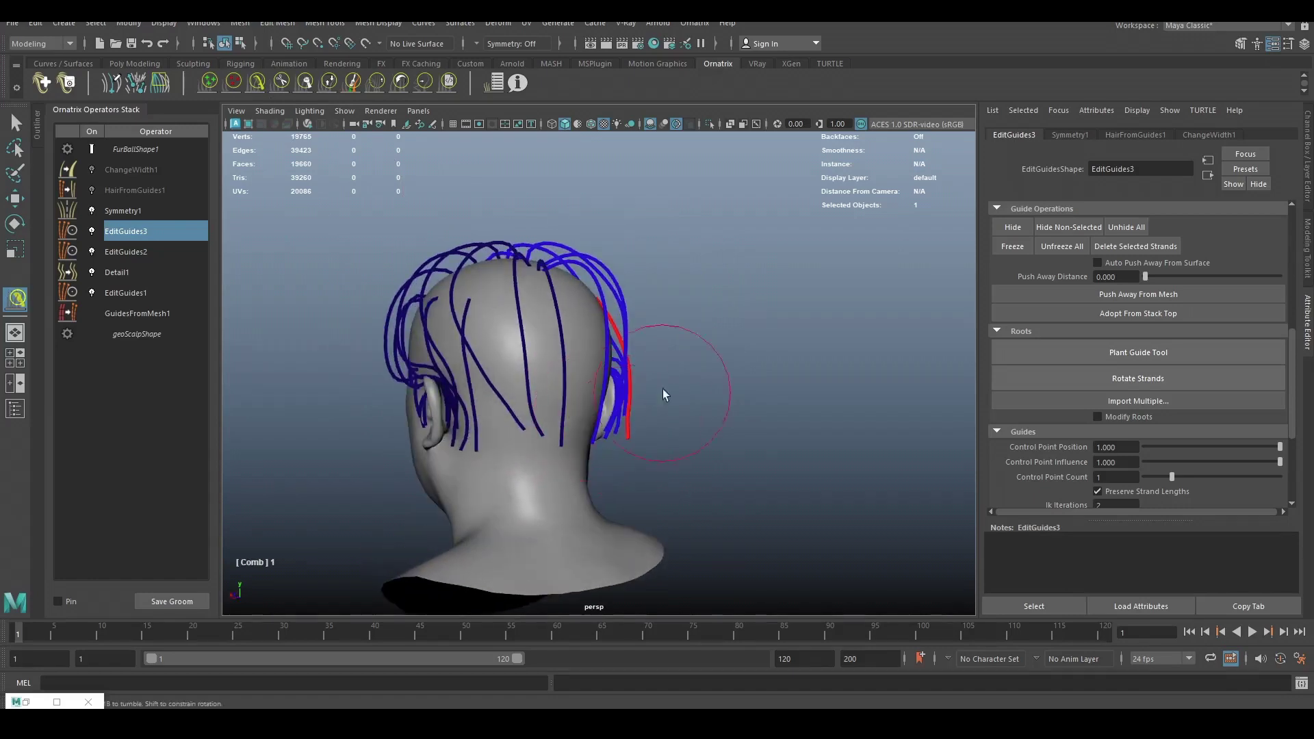
mouse_move(642, 477)
alt+mouse_down()
mouse_move(600, 349)
mouse_move(575, 471)
alt+mouse_up()
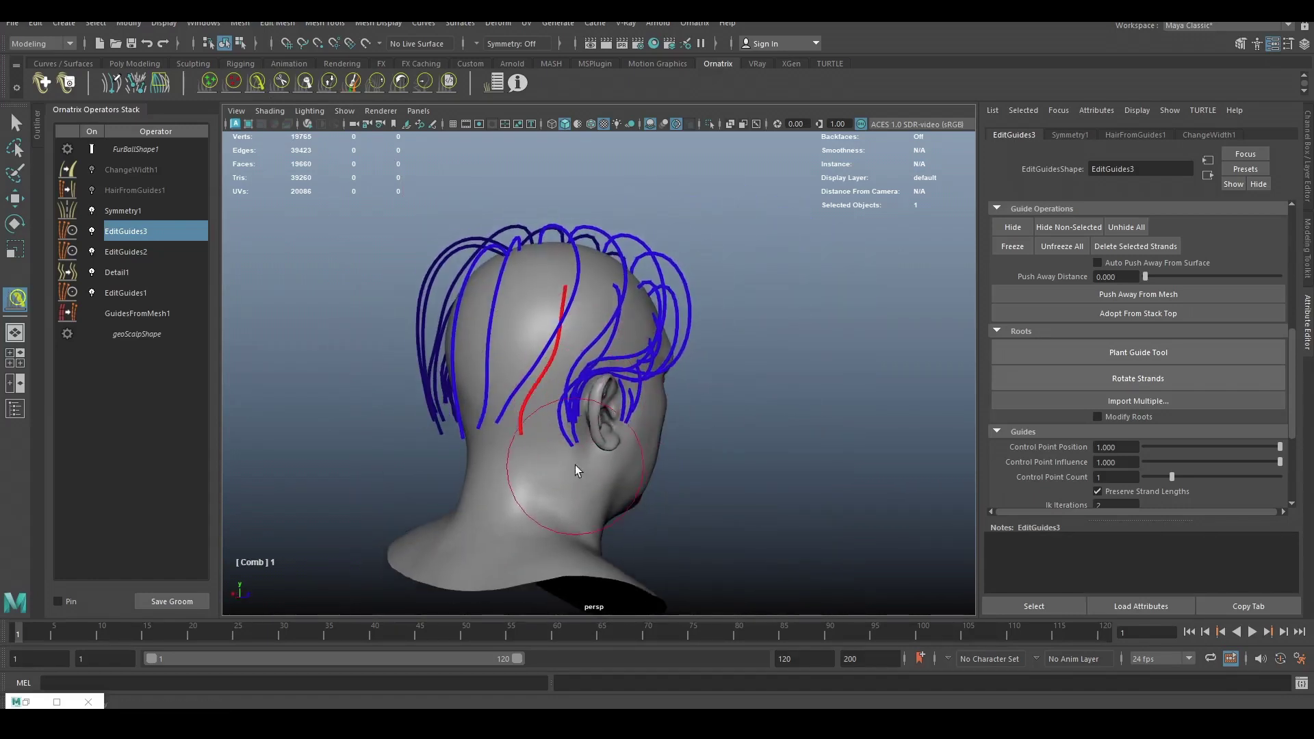
mouse_move(507, 415)
alt+mouse_down()
mouse_move(639, 446)
mouse_move(504, 364)
mouse_move(575, 352)
mouse_move(528, 441)
mouse_move(777, 367)
alt+mouse_up()
key(ctrl+z)
Step: Comb the guide down behind the ear and refine its shape
click(1138, 352)
mouse_move(685, 356)
alt+mouse_down()
mouse_move(575, 346)
mouse_move(518, 296)
alt+mouse_up()
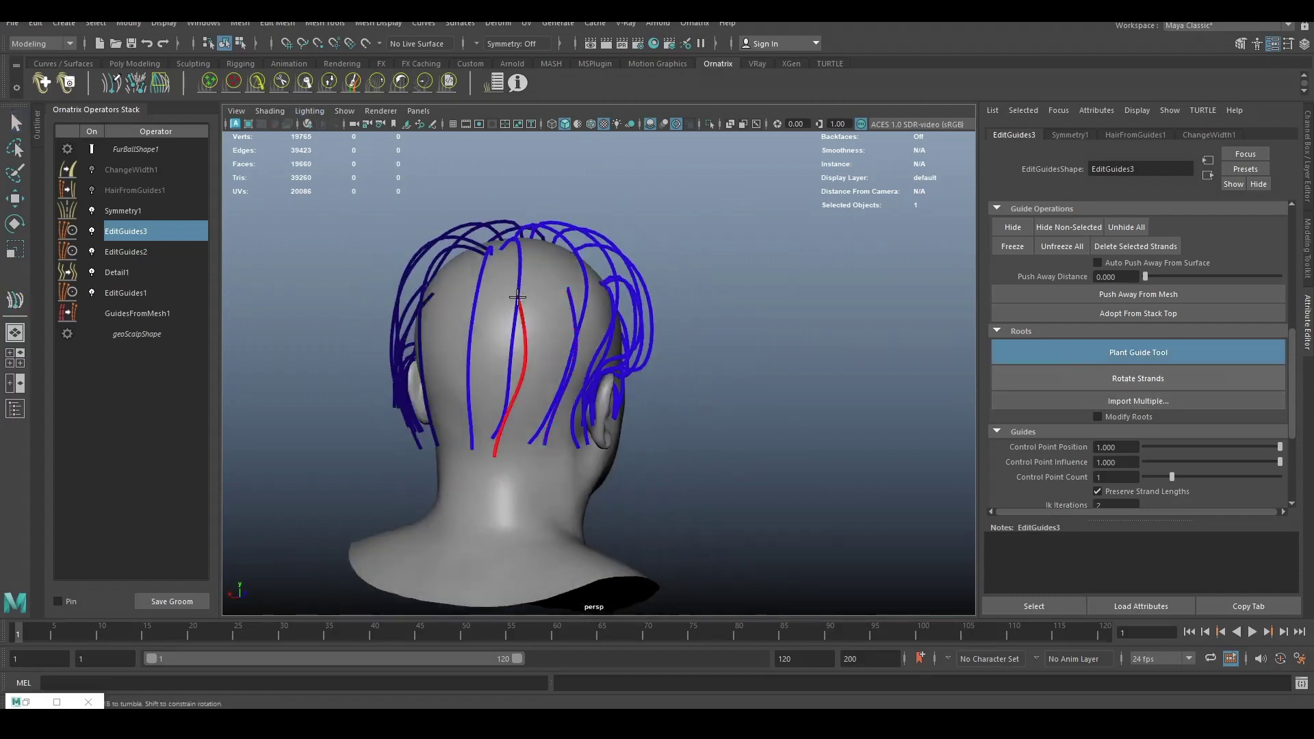
click(256, 81)
alt+drag(383, 384, 482, 405)
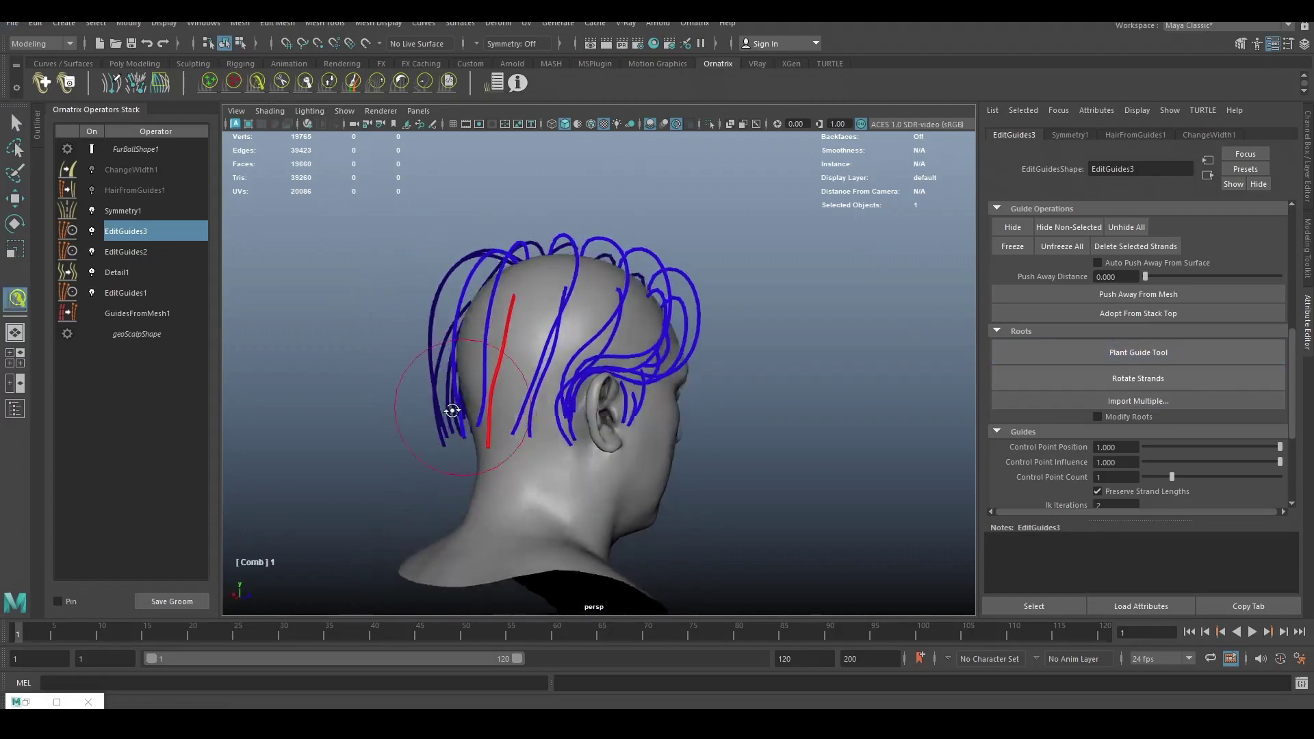
alt+drag(560, 371, 556, 339)
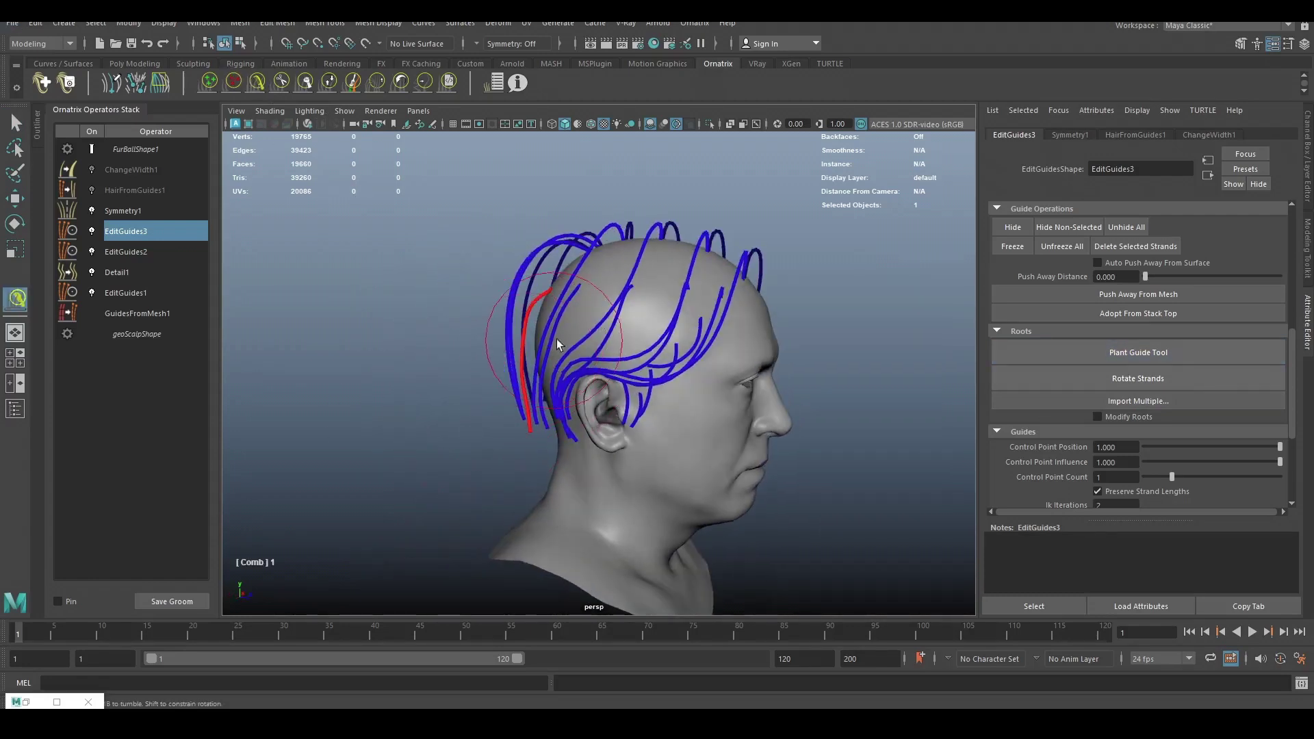
scroll(557, 338, up, 3)
drag(558, 261, 575, 239)
scroll(591, 257, up, 2)
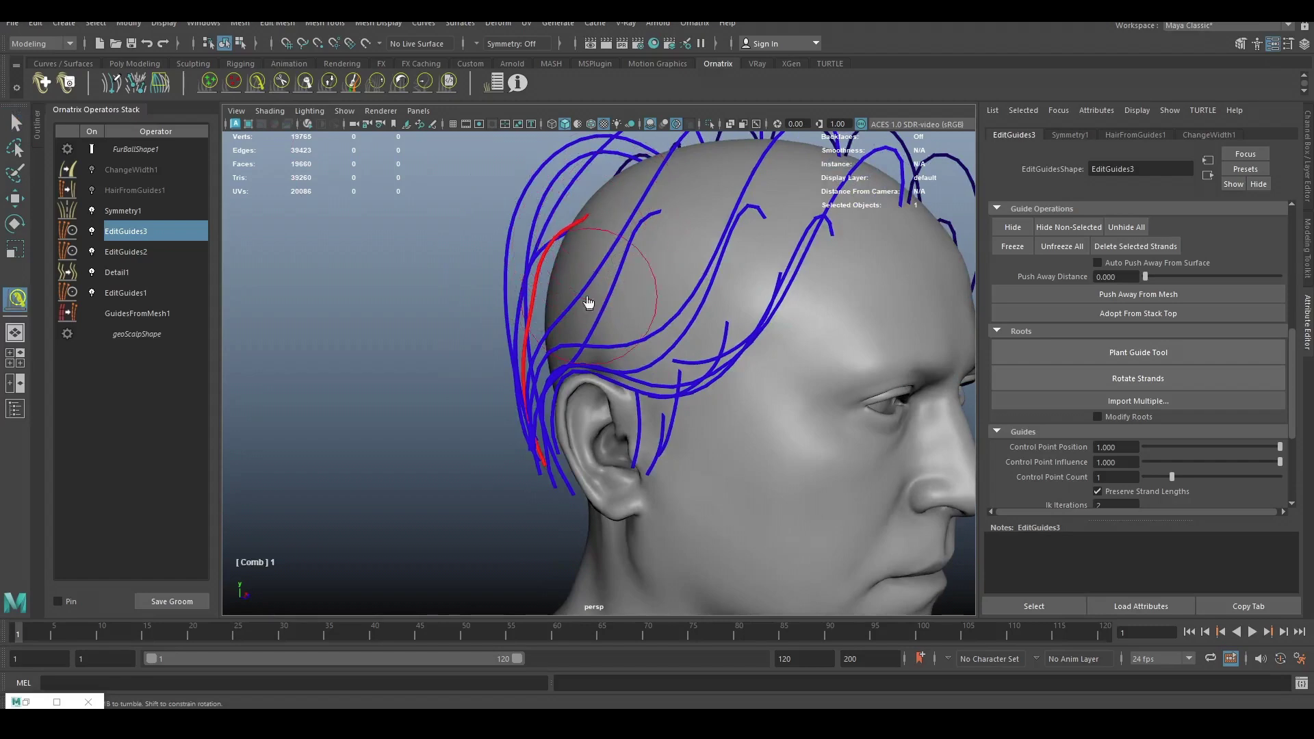
alt+drag(588, 302, 675, 315)
alt+drag(520, 320, 523, 390)
key(y)
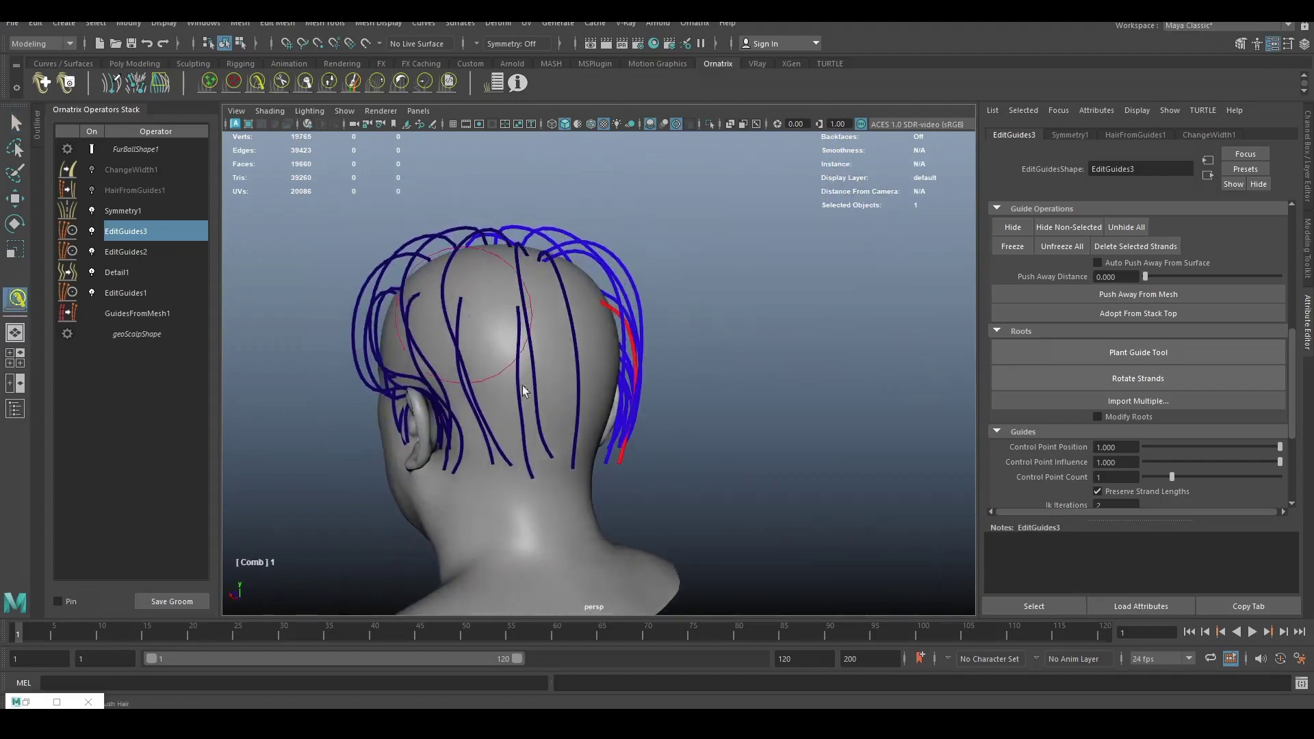
Step: Plant a guide at the back centre of the head and rotate it
click(1152, 361)
alt+drag(602, 321, 500, 311)
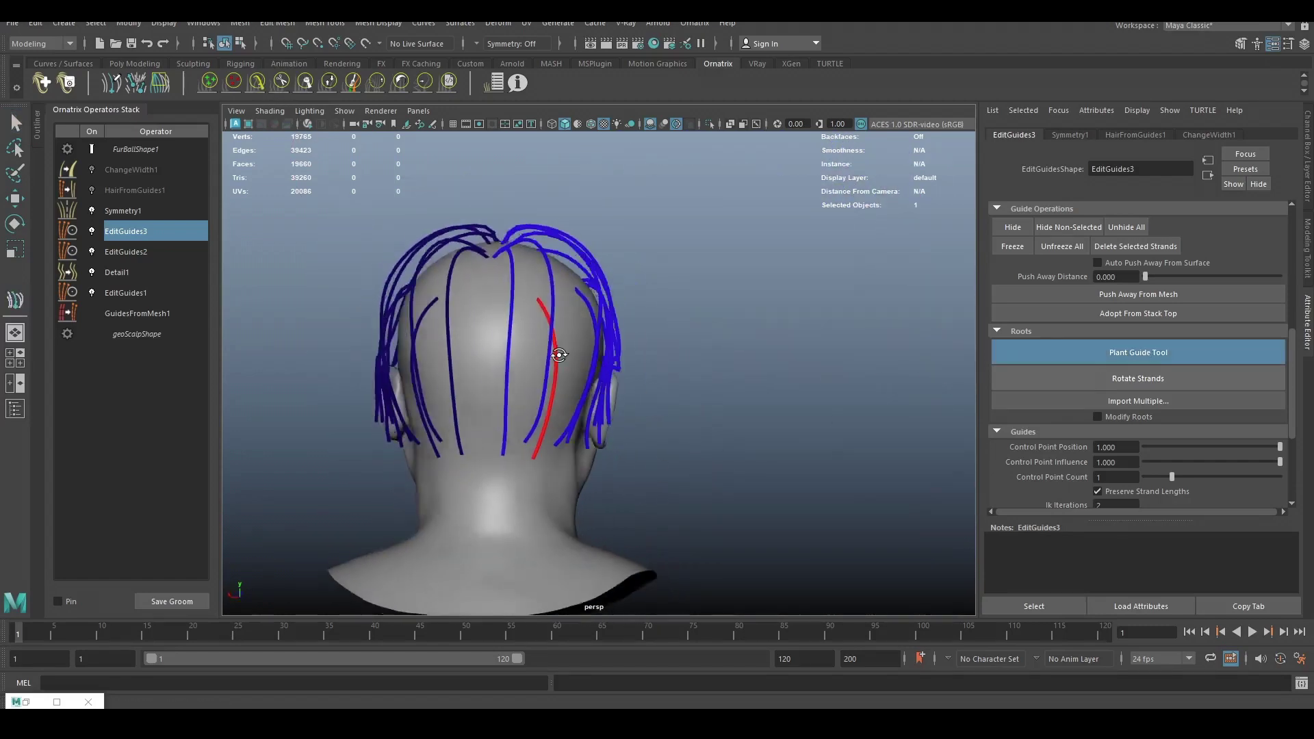
click(499, 318)
key(e)
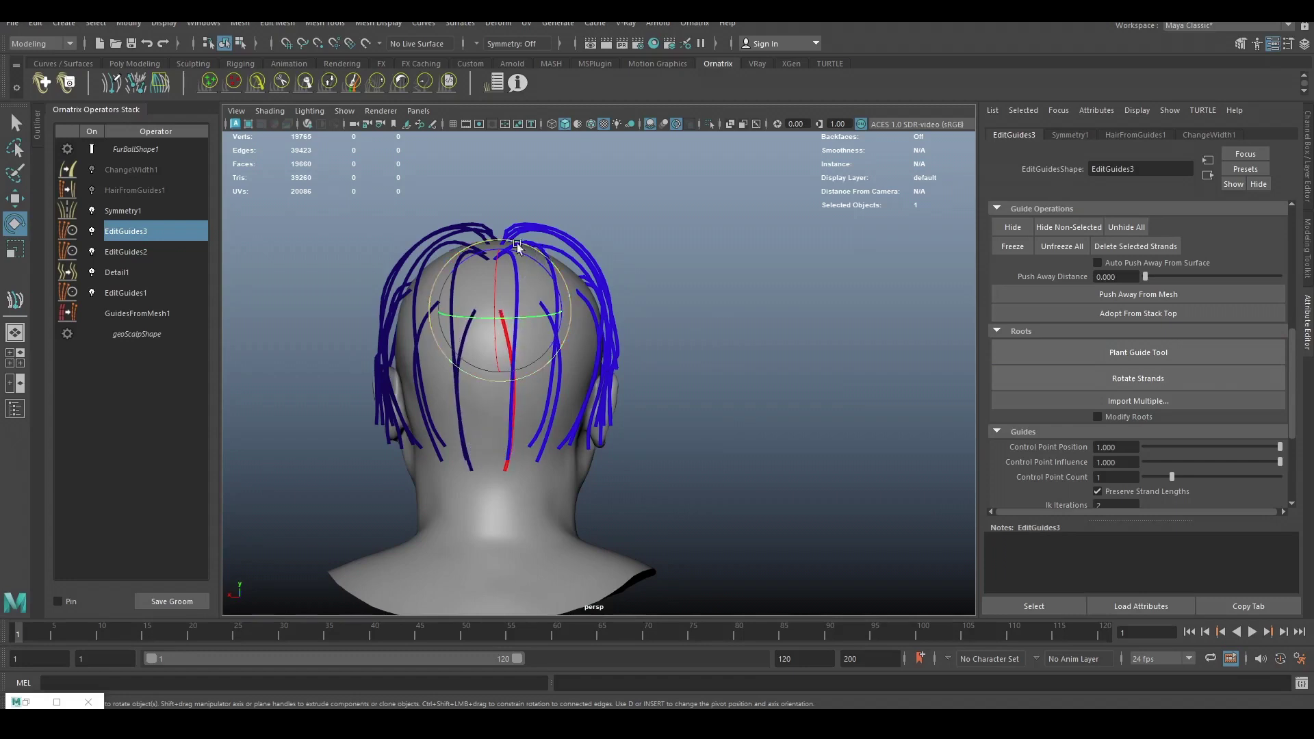
key(y)
mouse_move(500, 322)
alt+mouse_down()
mouse_move(740, 470)
mouse_move(483, 334)
alt+mouse_up()
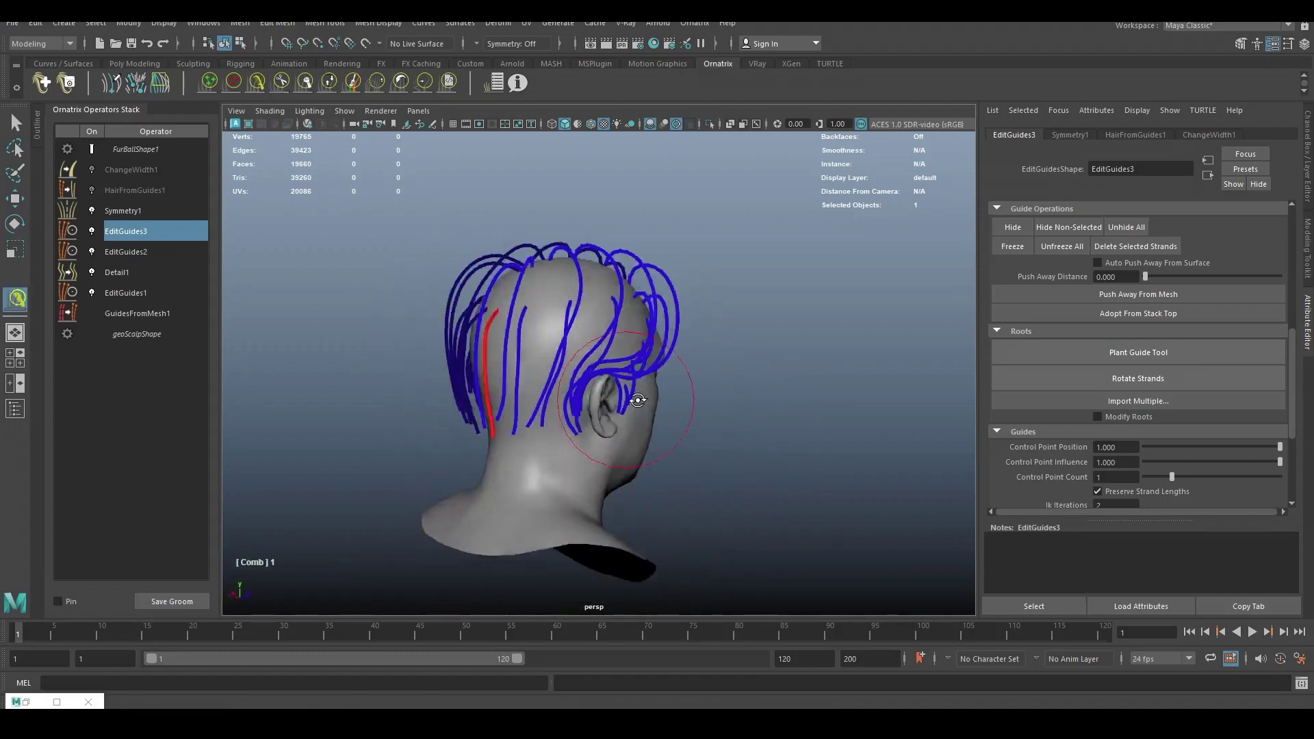
key(q)
scroll(585, 299, up, 5)
Step: Reposition the view to the side of the head near the ear for planting
click(1122, 353)
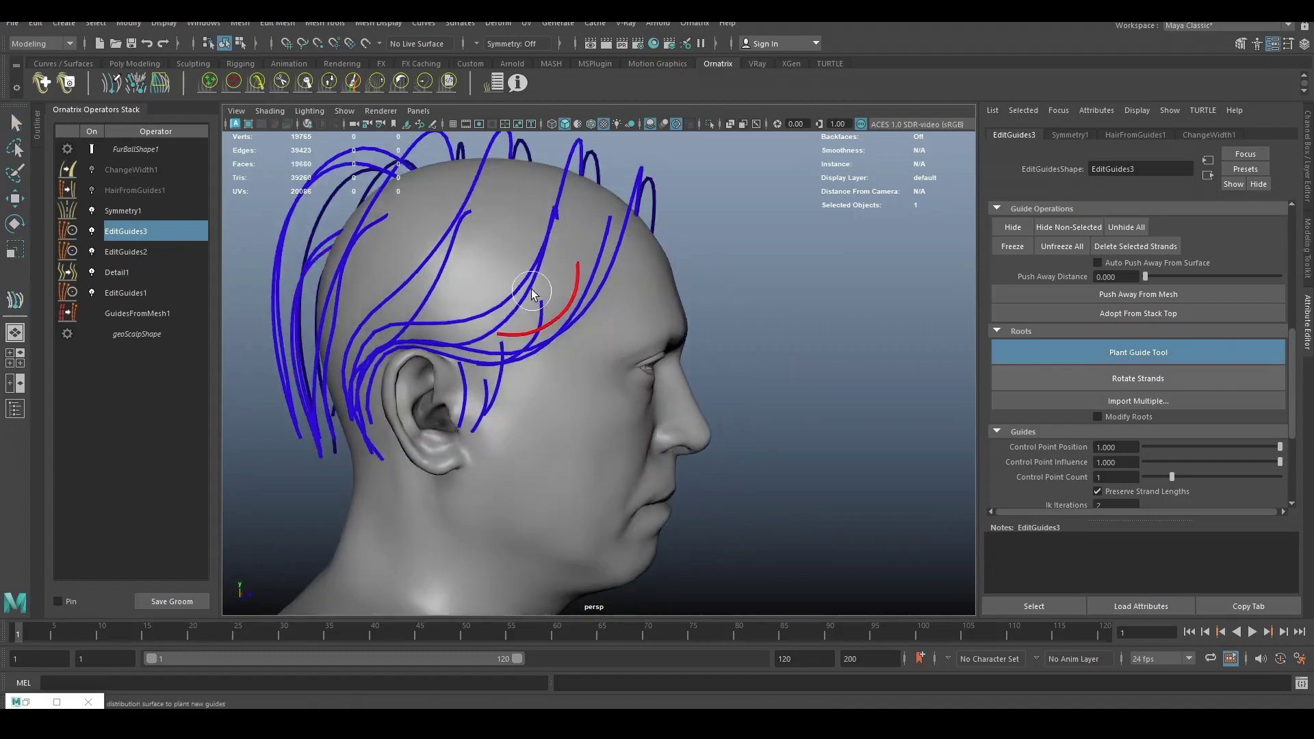
key(w)
key(y)
alt+drag(622, 282, 467, 345)
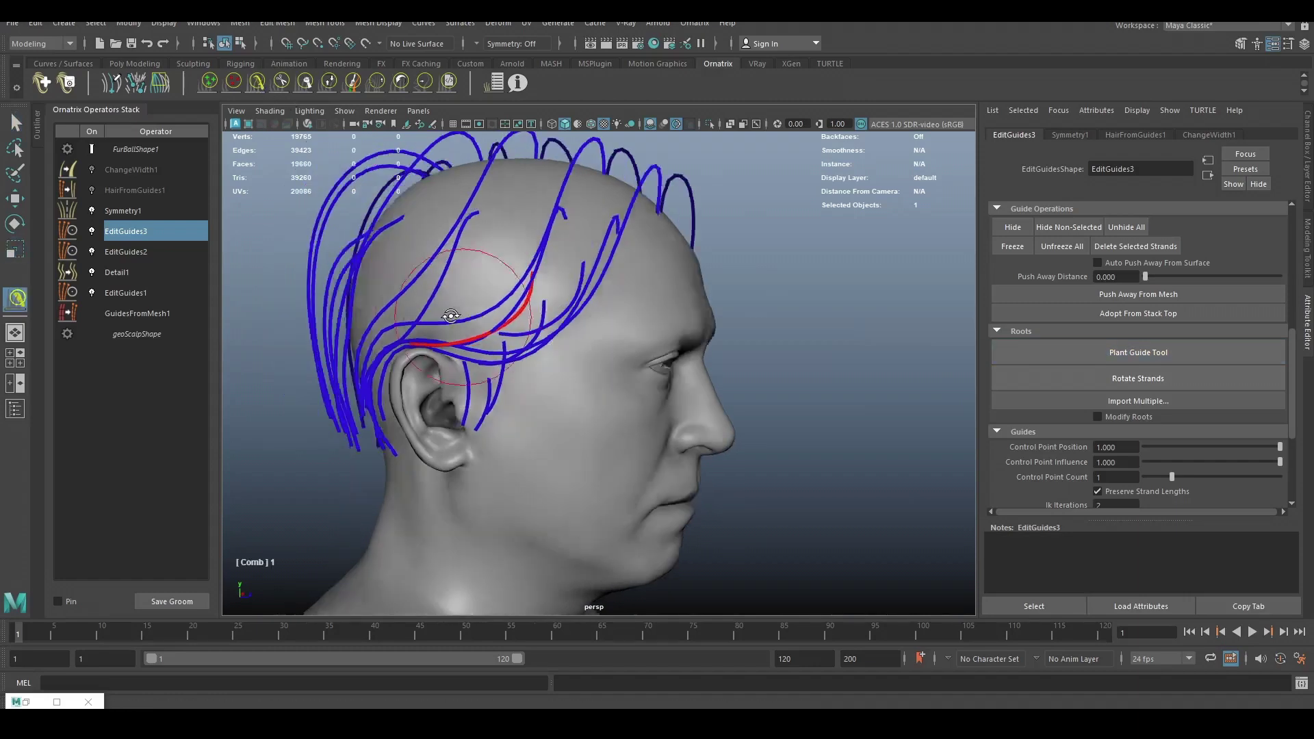
alt+drag(572, 293, 557, 308)
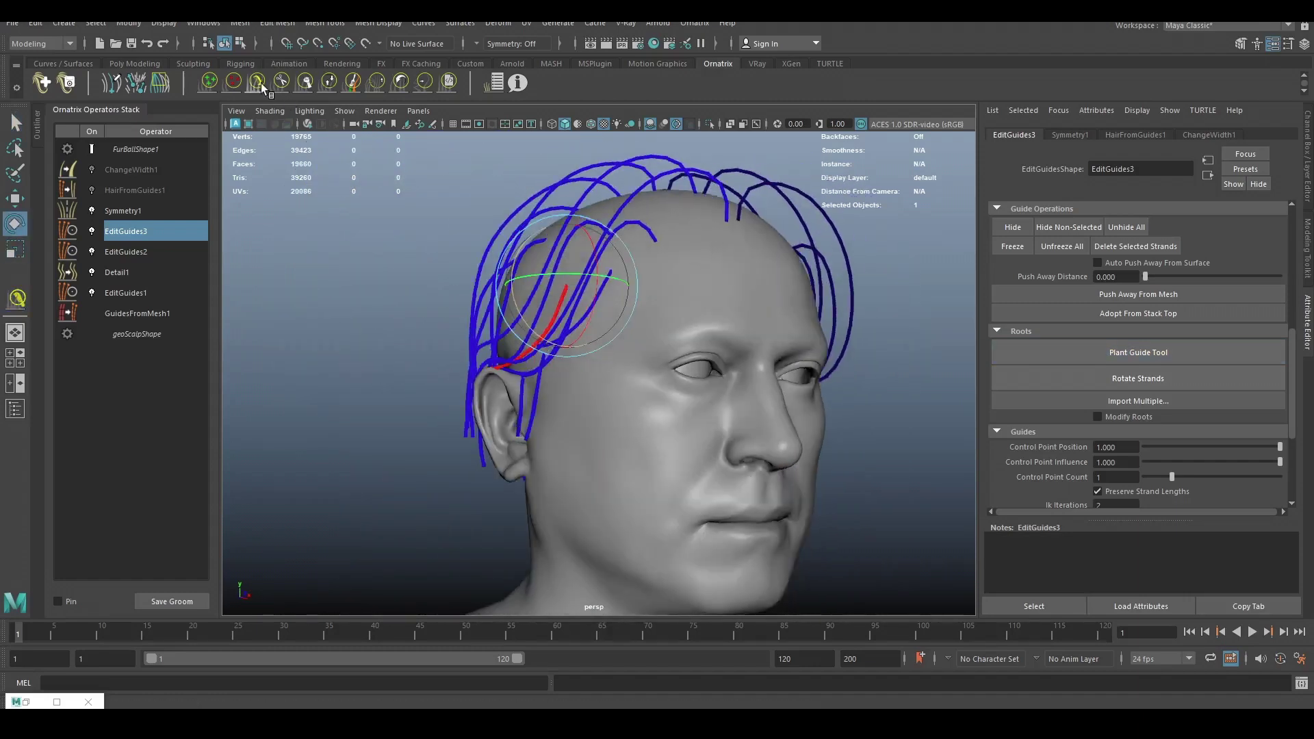
scroll(422, 400, up, 4)
mouse_move(423, 400)
alt+mouse_down()
mouse_move(618, 454)
mouse_move(520, 411)
alt+mouse_up()
Step: Plant a new guide behind the ear and rotate it downward
click(1138, 352)
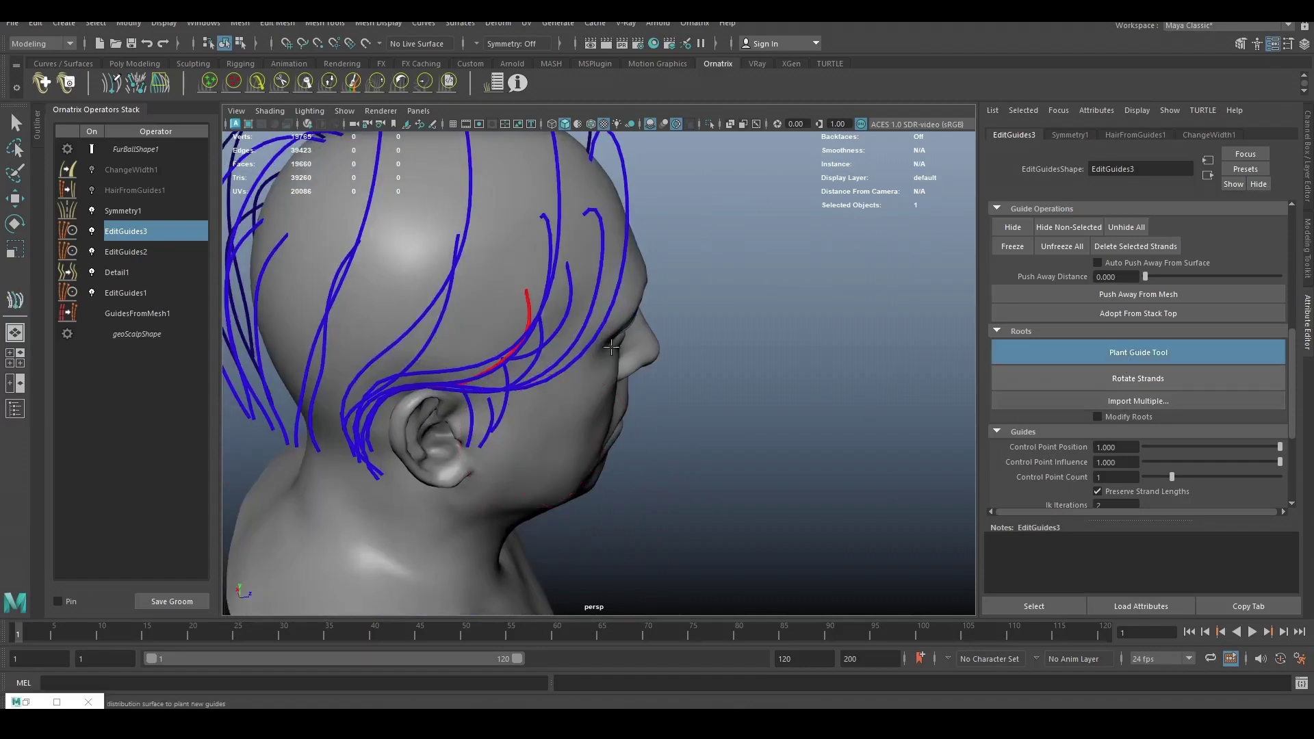
click(456, 277)
mouse_move(456, 277)
alt+mouse_down()
mouse_move(683, 249)
mouse_move(520, 288)
alt+mouse_up()
key(e)
key(y)
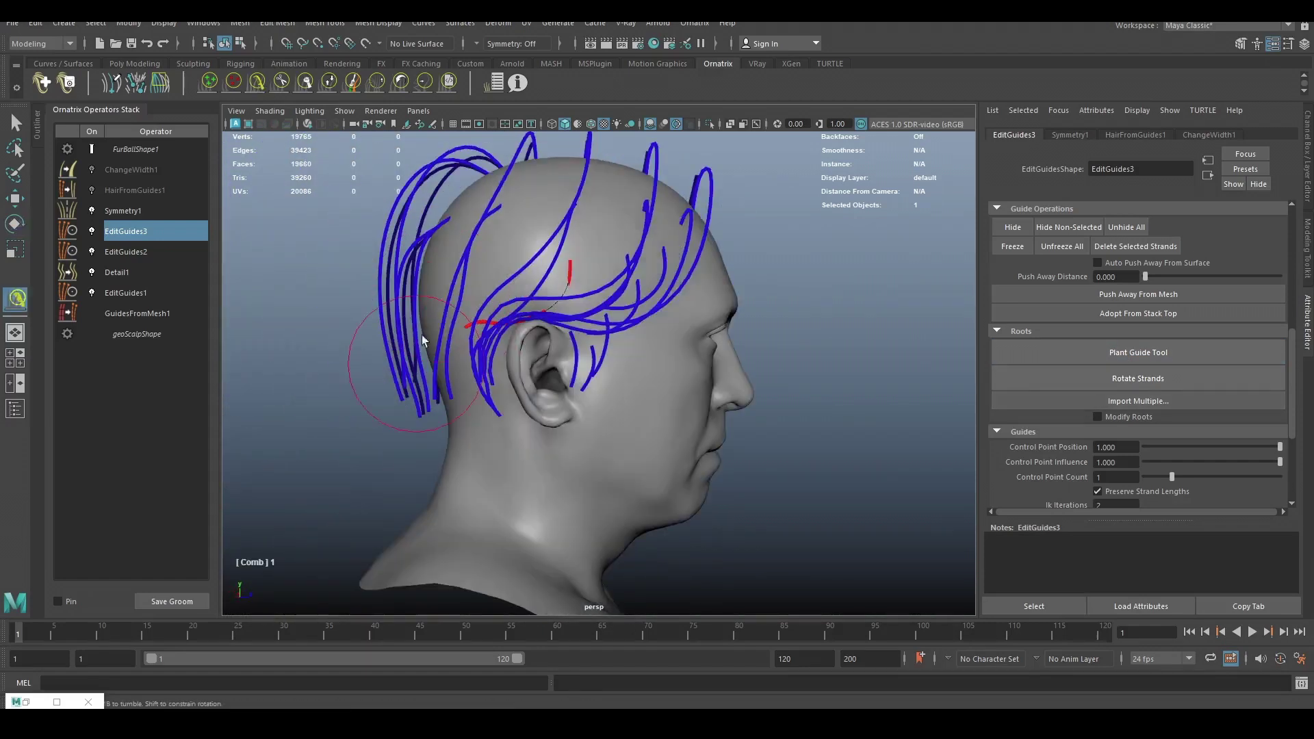
mouse_move(422, 334)
alt+mouse_down()
mouse_move(572, 290)
mouse_move(484, 336)
mouse_move(710, 368)
mouse_move(684, 370)
alt+mouse_up()
Step: Alternate guide planting and combing while checking the rear-left and side views
click(1138, 351)
alt+drag(548, 342, 273, 120)
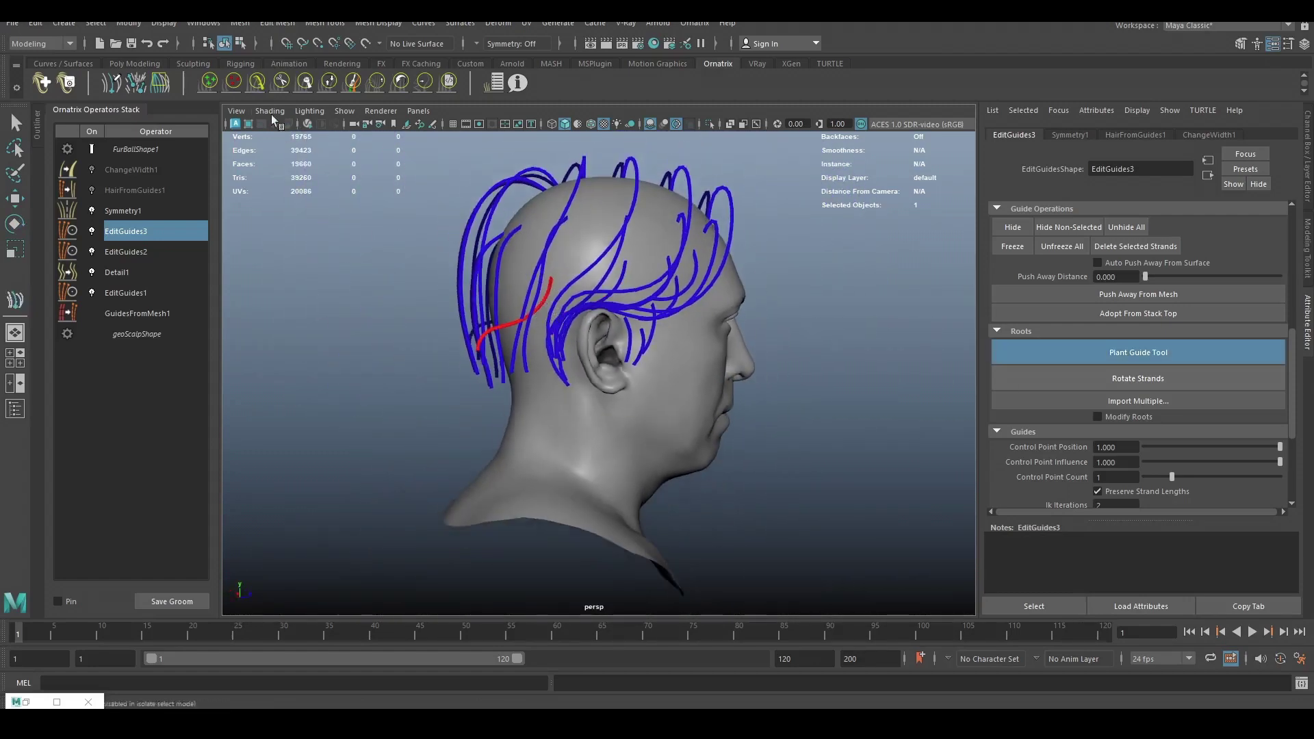
key(y)
mouse_move(425, 329)
alt+mouse_down()
mouse_move(478, 407)
mouse_move(668, 433)
mouse_move(689, 352)
mouse_move(503, 405)
alt+mouse_up()
click(999, 352)
alt+drag(521, 328, 726, 335)
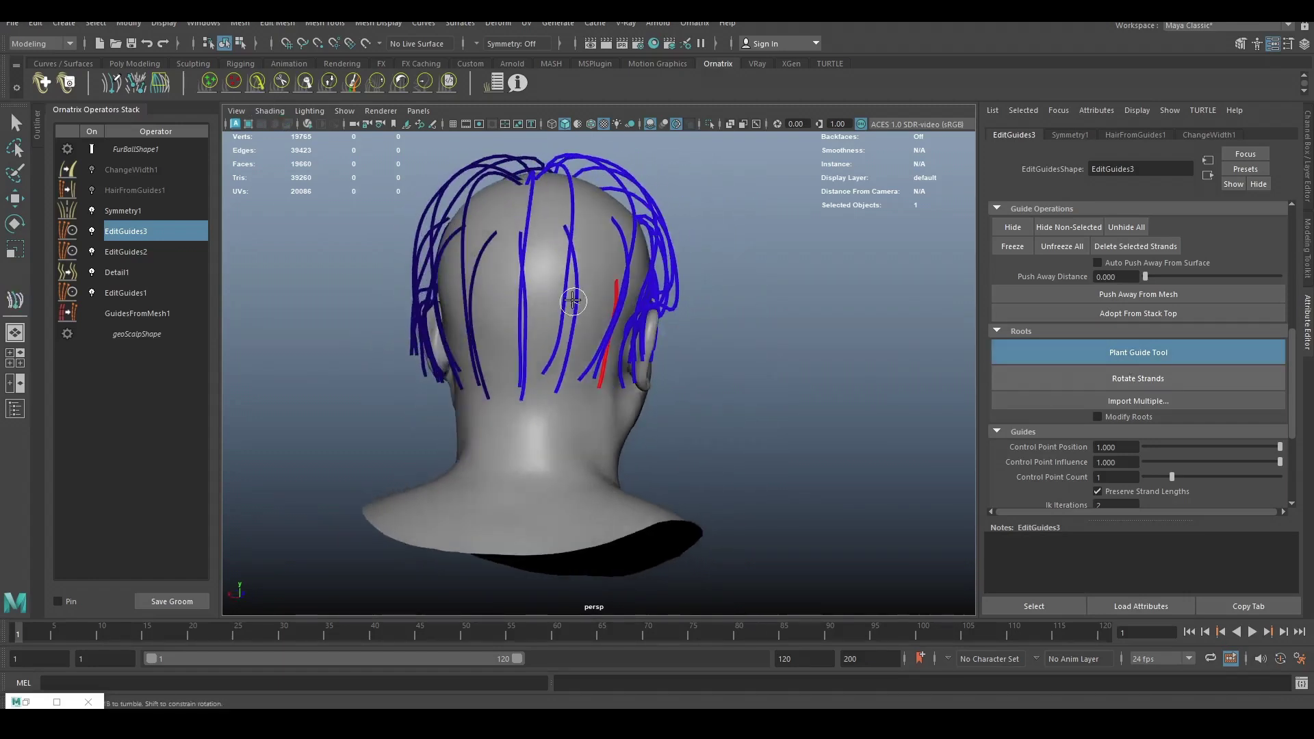
key(y)
mouse_move(616, 370)
alt+mouse_down()
mouse_move(410, 371)
mouse_move(484, 426)
mouse_move(561, 411)
mouse_move(606, 419)
alt+mouse_up()
Step: Plant a guide at the back of the head and check it from the side and back
click(259, 83)
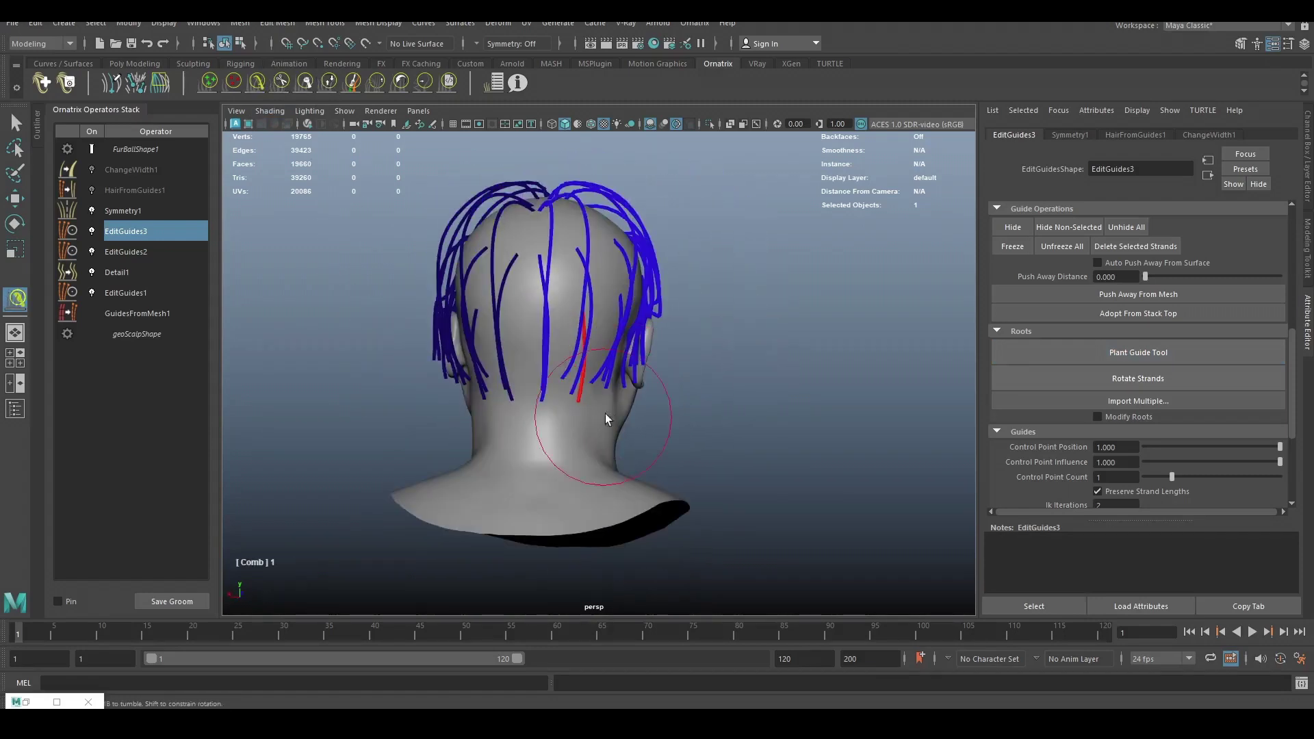
click(1137, 353)
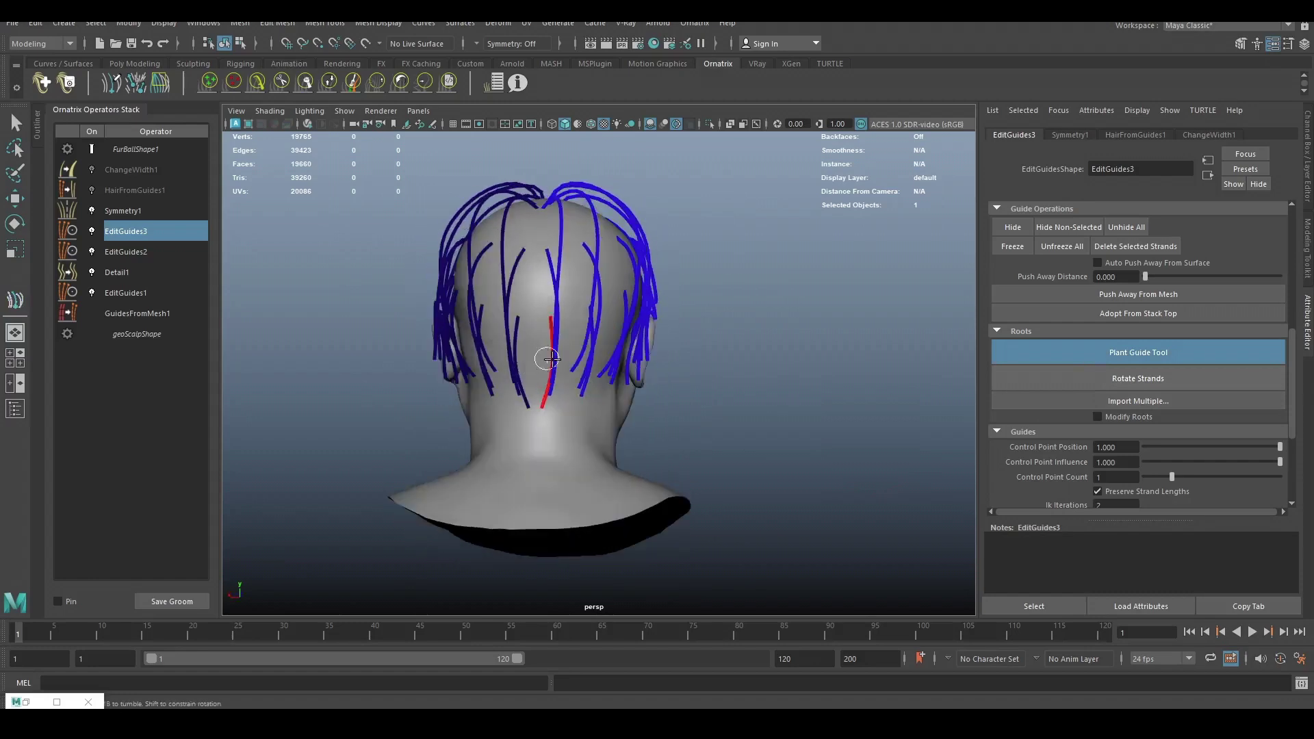
click(257, 83)
mouse_move(602, 404)
alt+mouse_down()
mouse_move(728, 406)
mouse_move(281, 431)
mouse_move(656, 419)
mouse_move(592, 287)
mouse_move(479, 308)
mouse_move(662, 402)
alt+mouse_up()
scroll(656, 418, up, 3)
key(q)
key(y)
alt+drag(536, 461, 678, 436)
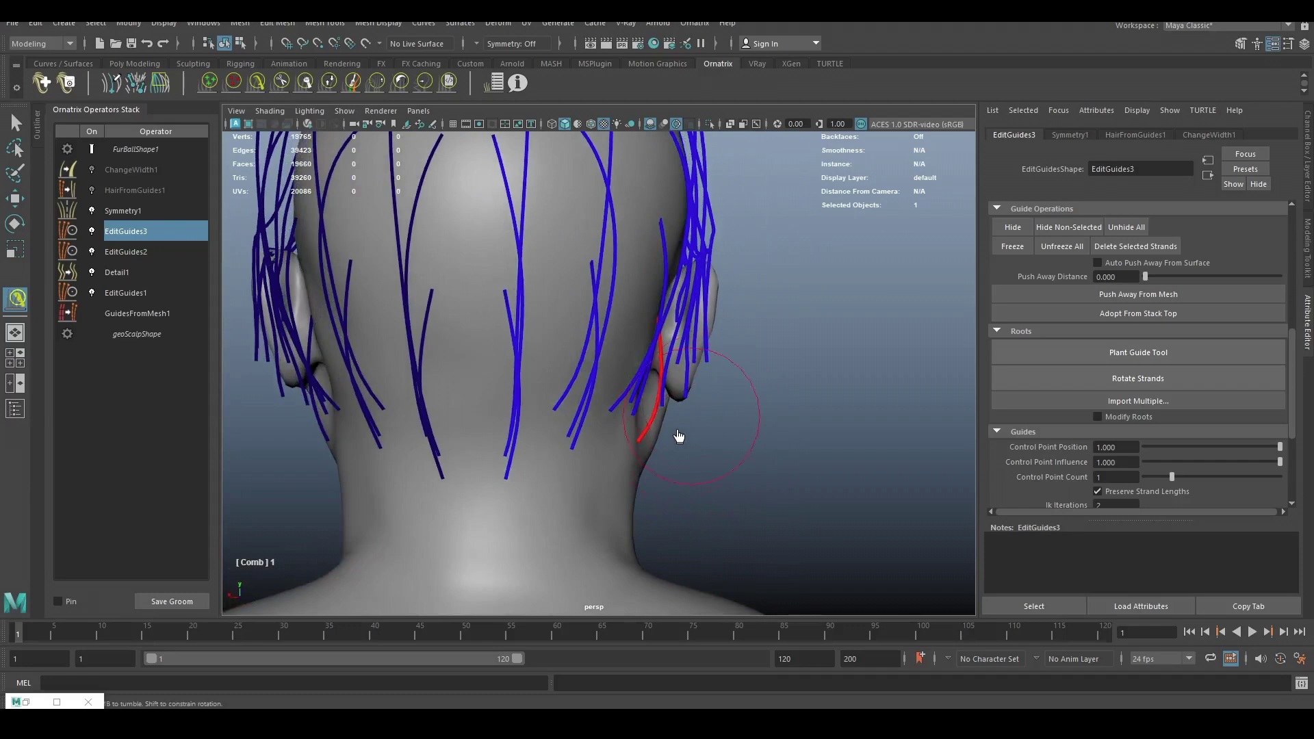
Step: Plant a new guide at the nape and start transforming it
click(1112, 361)
alt+drag(650, 383, 579, 373)
click(594, 371)
key(r)
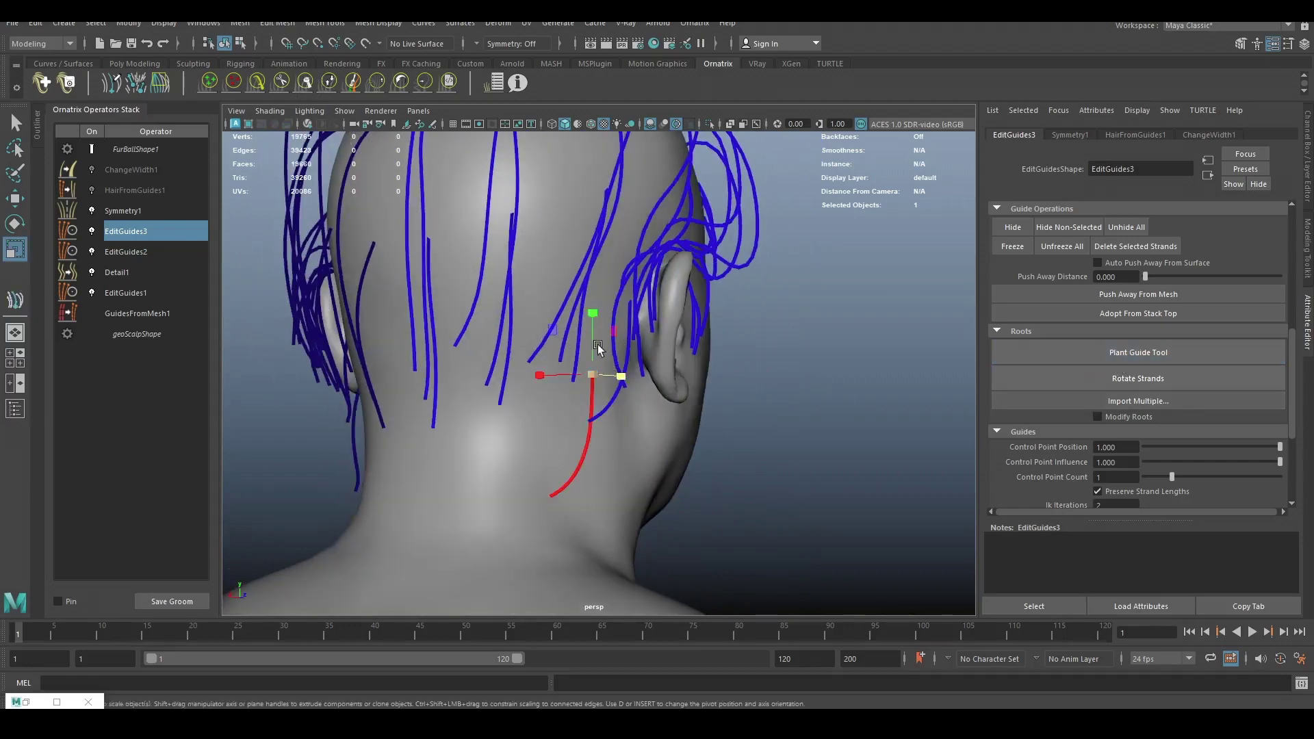
key(f)
click(1075, 364)
mouse_move(753, 384)
alt+mouse_down()
mouse_move(651, 382)
mouse_move(513, 479)
alt+mouse_up()
key(e)
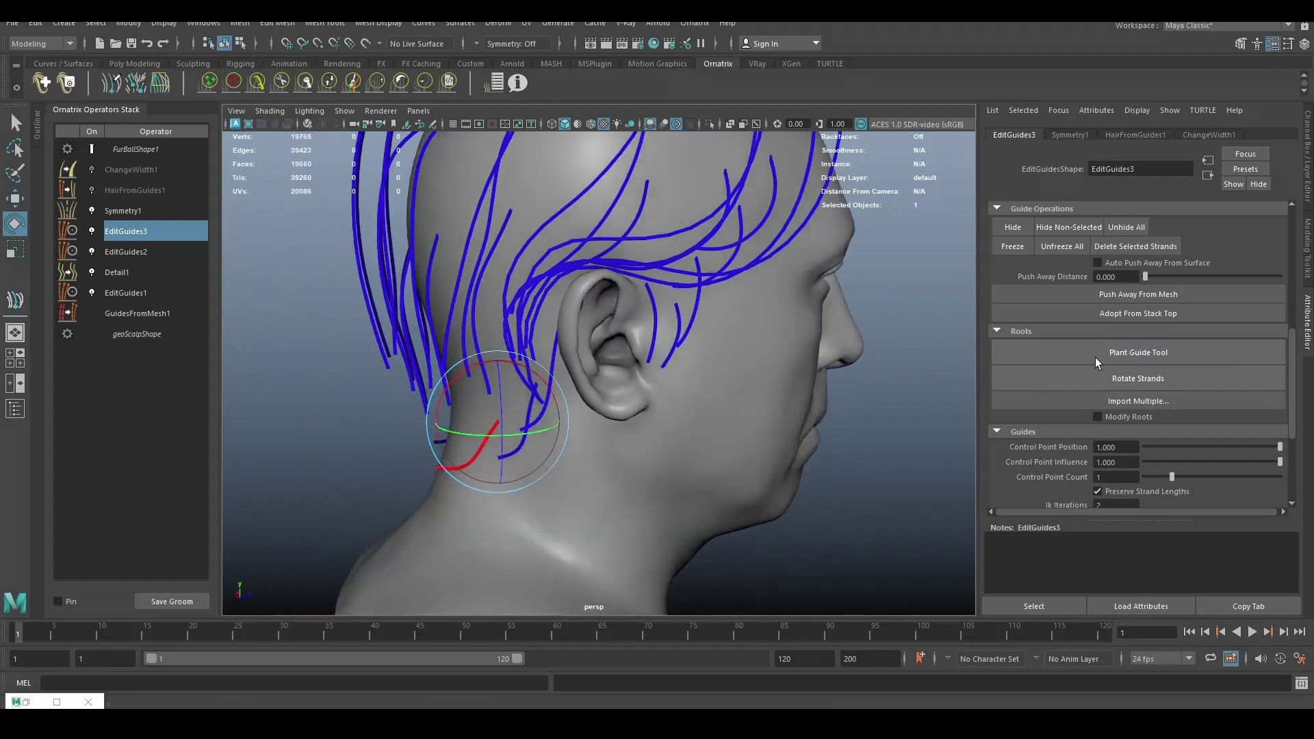
Step: Rotate and scale the nape guide so it runs down the neck
click(1138, 351)
alt+drag(650, 411, 518, 450)
key(e)
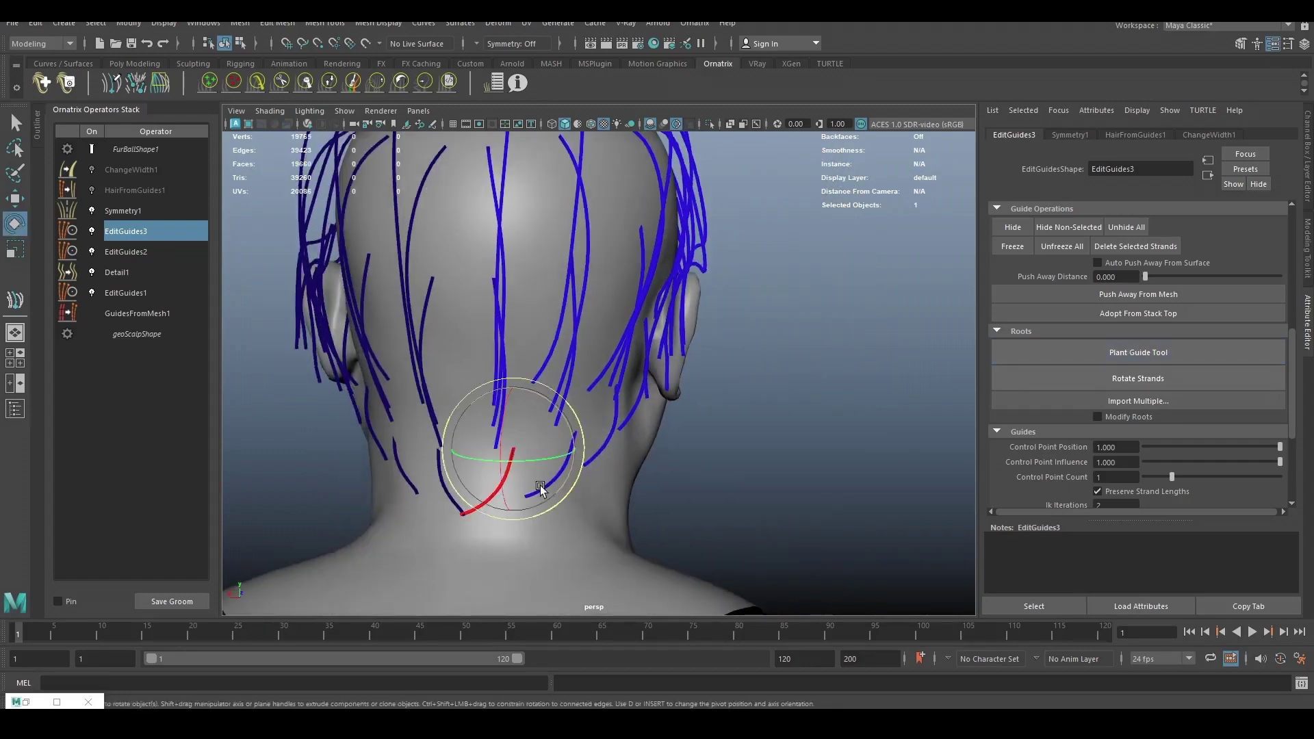
mouse_move(541, 479)
alt+mouse_down()
mouse_move(646, 481)
mouse_move(585, 301)
mouse_move(650, 389)
alt+mouse_up()
key(r)
key(y)
Step: Set the Ornatrix hair brush to comb mode for shaping the nape guide
click(343, 87)
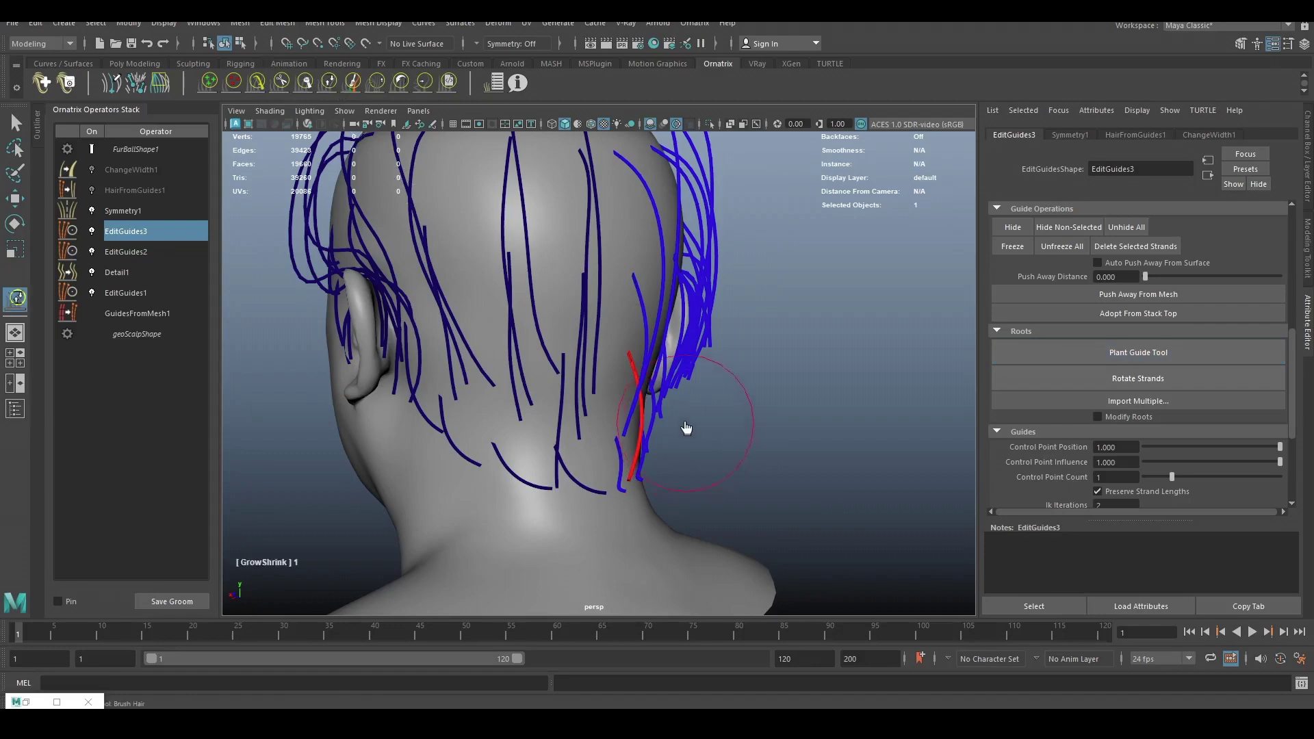
click(241, 82)
mouse_move(587, 440)
alt+mouse_down()
mouse_move(779, 437)
mouse_move(618, 480)
mouse_move(933, 293)
alt+mouse_up()
scroll(787, 445, up, 3)
scroll(481, 327, up, 3)
mouse_move(753, 411)
alt+mouse_down()
mouse_move(616, 384)
mouse_move(650, 328)
alt+mouse_up()
Step: Rotate the nape guide further and comb it down along the neck
key(e)
click(257, 82)
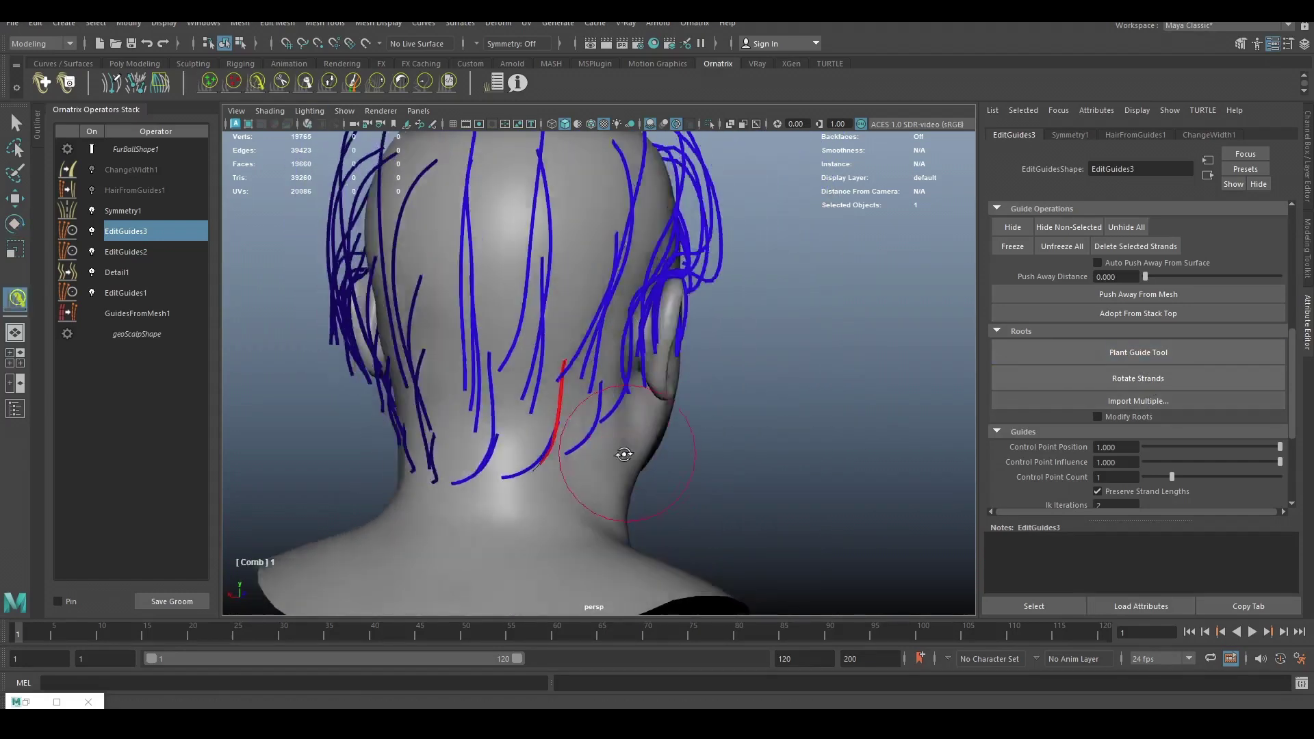
alt+drag(384, 411, 528, 418)
alt+drag(561, 358, 663, 404)
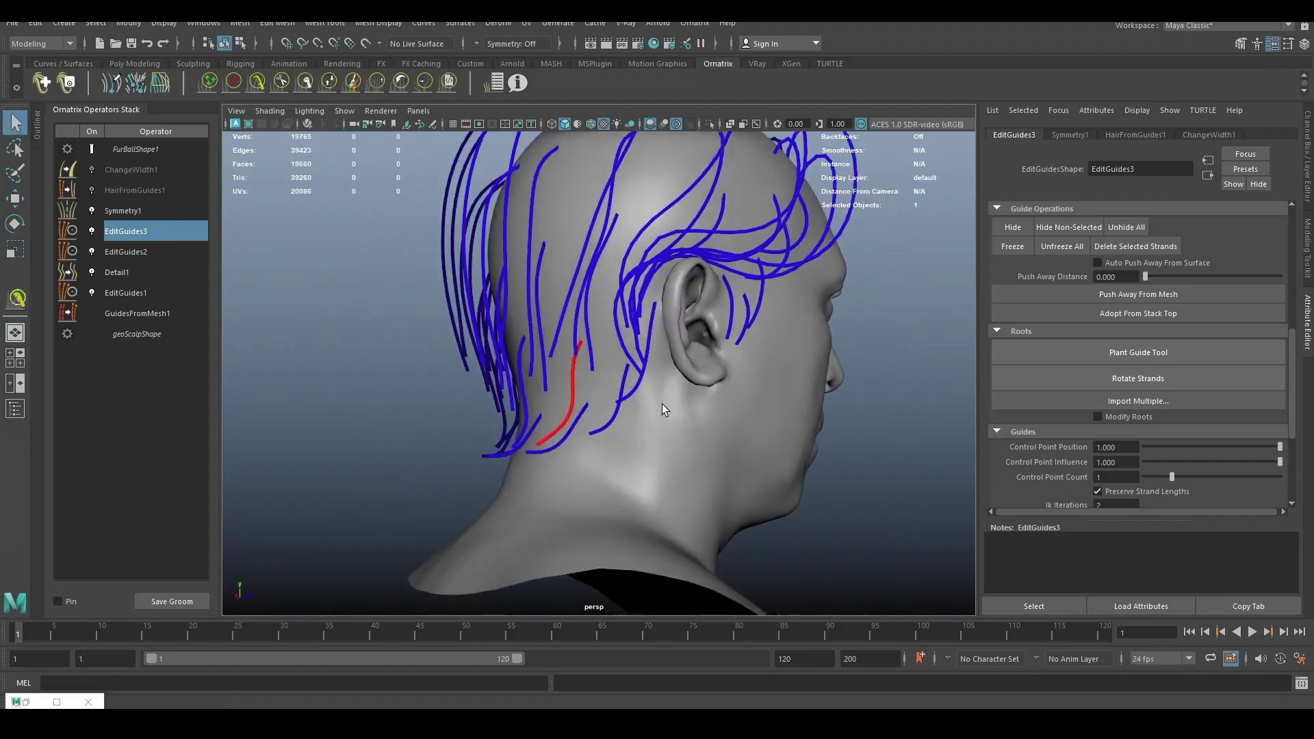
click(1132, 352)
mouse_move(653, 304)
alt+mouse_down()
mouse_move(561, 411)
mouse_move(513, 542)
mouse_move(616, 445)
mouse_move(682, 420)
mouse_move(646, 315)
mouse_move(637, 438)
mouse_move(622, 377)
mouse_move(594, 352)
mouse_move(520, 383)
mouse_move(479, 355)
mouse_move(586, 419)
mouse_move(691, 321)
alt+mouse_up()
key(y)
Step: Add an EditGuides4 operator from the Ornatrix menu and check the brush settings
key(q)
click(695, 22)
click(725, 136)
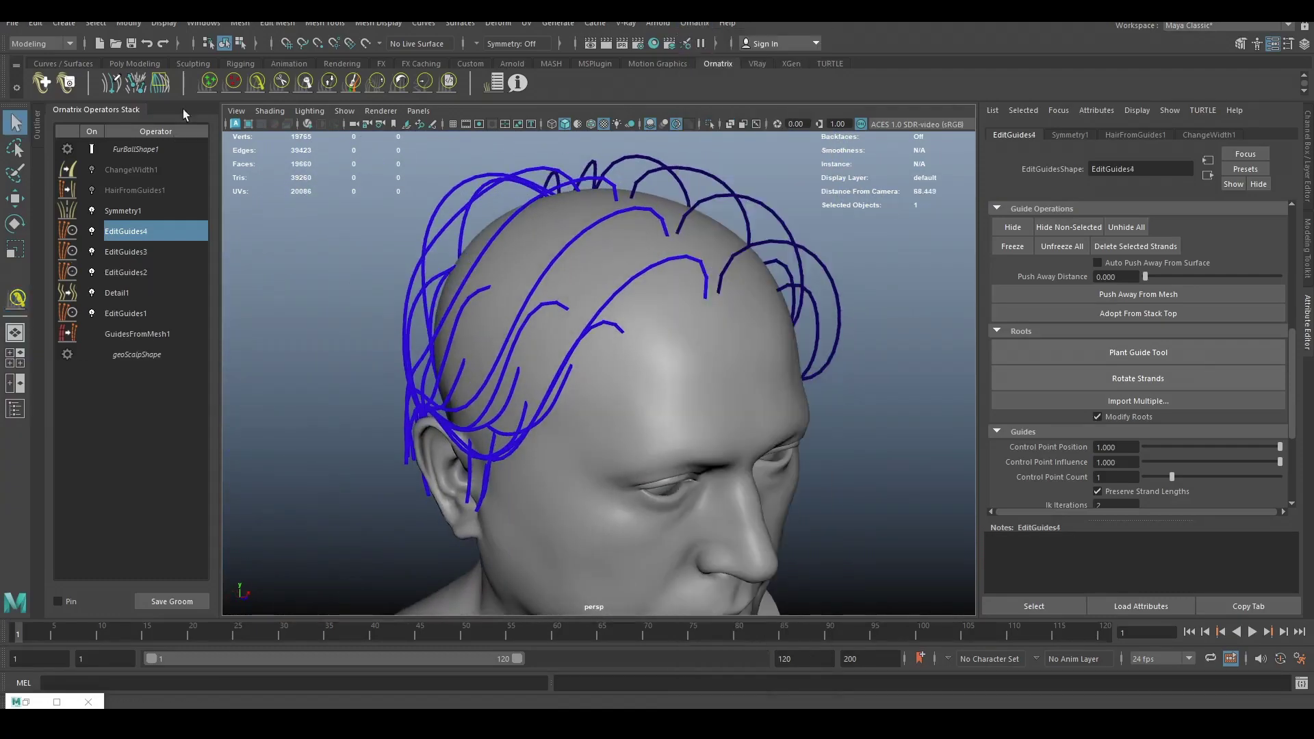
double_click(19, 299)
click(459, 200)
mouse_move(480, 273)
alt+mouse_down()
mouse_move(778, 323)
mouse_move(675, 293)
mouse_move(687, 328)
alt+mouse_up()
Step: Orbit around the head to inspect the crown guides from side, front and top
key(q)
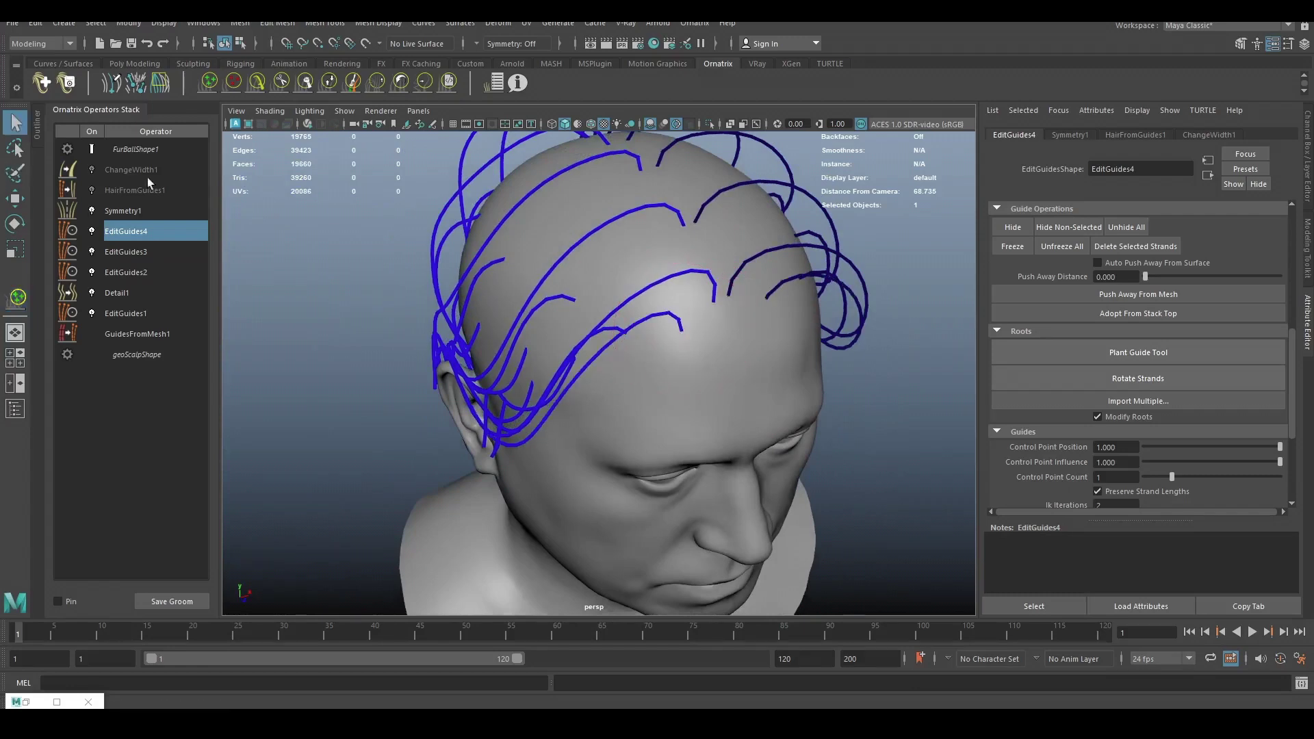
mouse_move(753, 388)
alt+mouse_down()
mouse_move(710, 381)
mouse_move(614, 429)
mouse_move(499, 440)
alt+mouse_up()
mouse_move(430, 465)
alt+mouse_down()
mouse_move(526, 307)
mouse_move(727, 409)
mouse_move(735, 471)
alt+mouse_up()
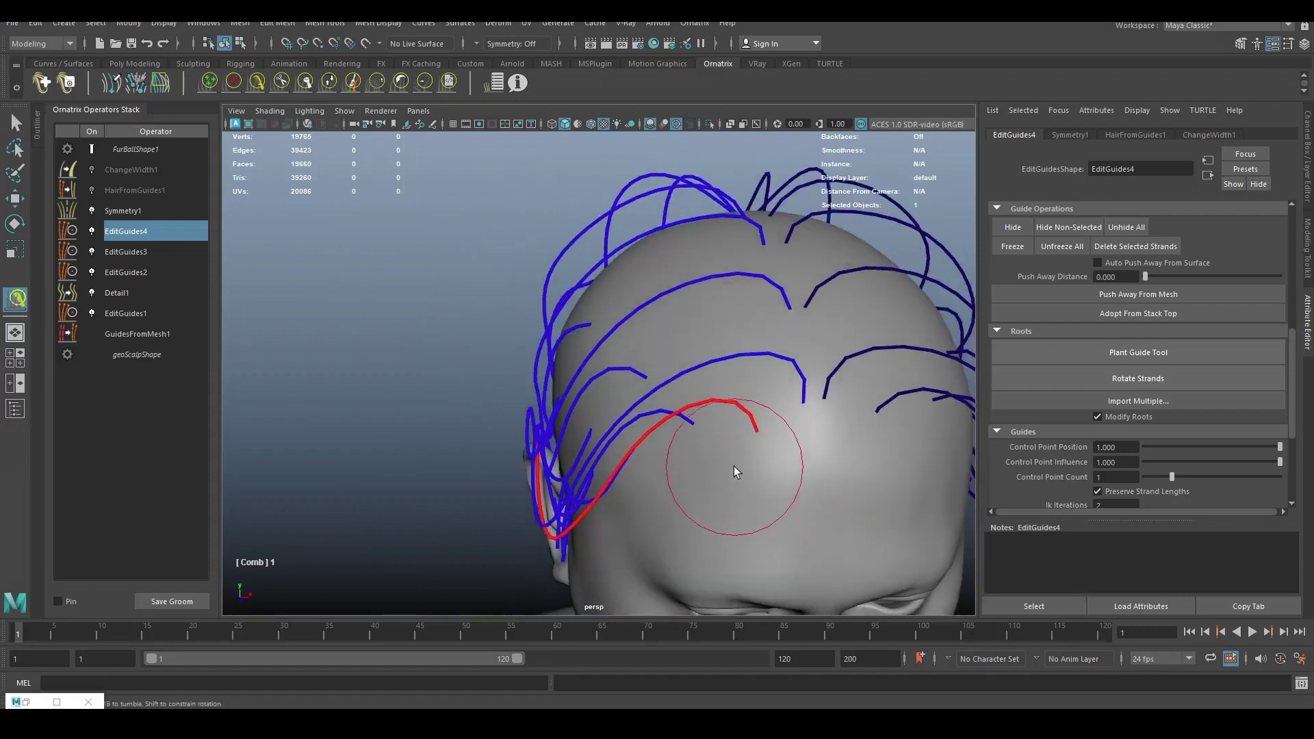
alt+drag(525, 416, 716, 299)
alt+drag(761, 397, 695, 327)
key(q)
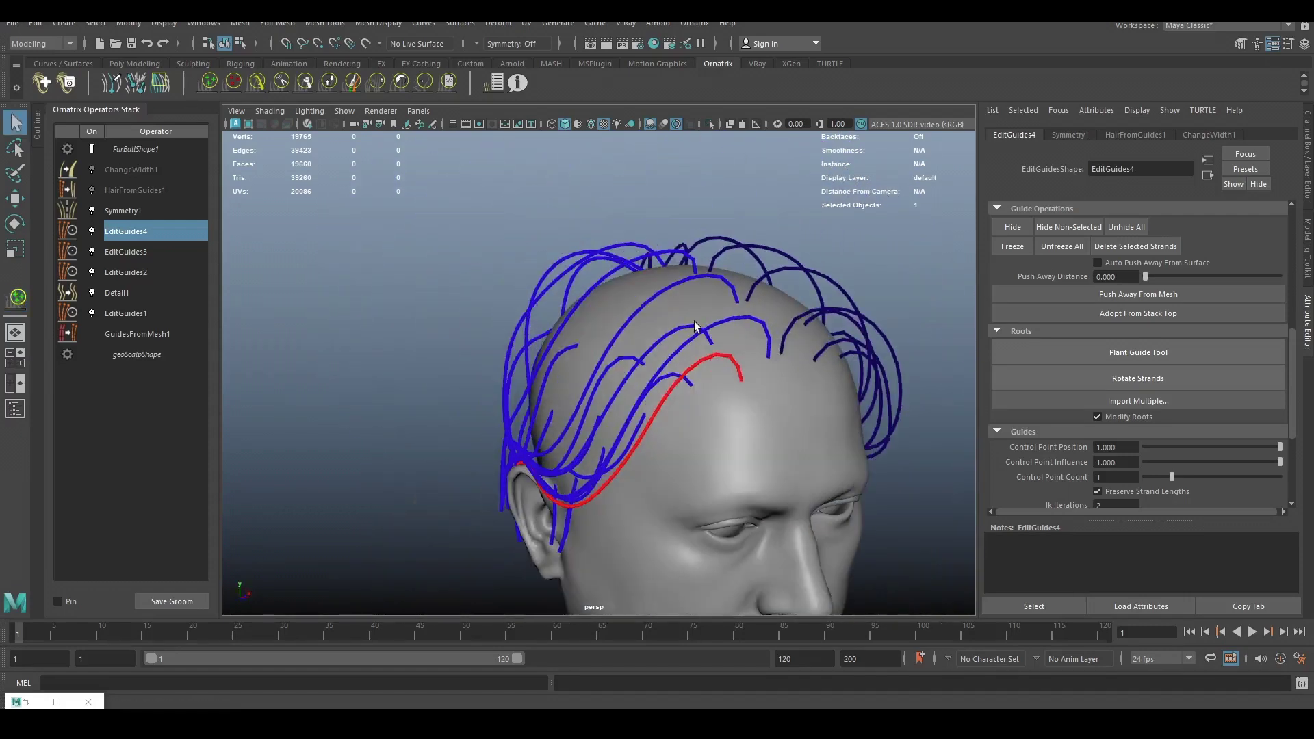
Step: Comb the crown guides back toward the rear of the head
click(258, 82)
mouse_move(616, 343)
alt+mouse_down()
mouse_move(698, 306)
mouse_move(677, 358)
mouse_move(625, 388)
alt+mouse_up()
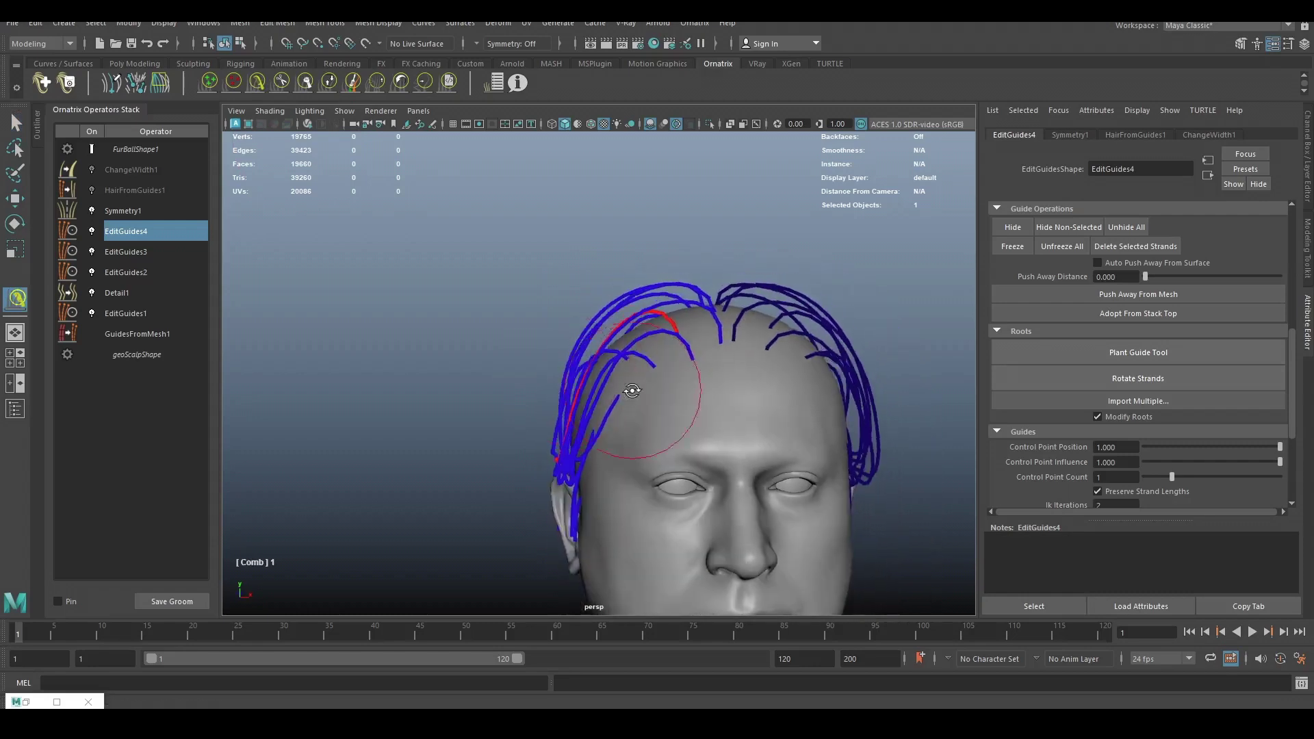
mouse_move(538, 373)
alt+mouse_down()
mouse_move(581, 463)
mouse_move(522, 425)
mouse_move(527, 382)
mouse_move(656, 270)
alt+mouse_up()
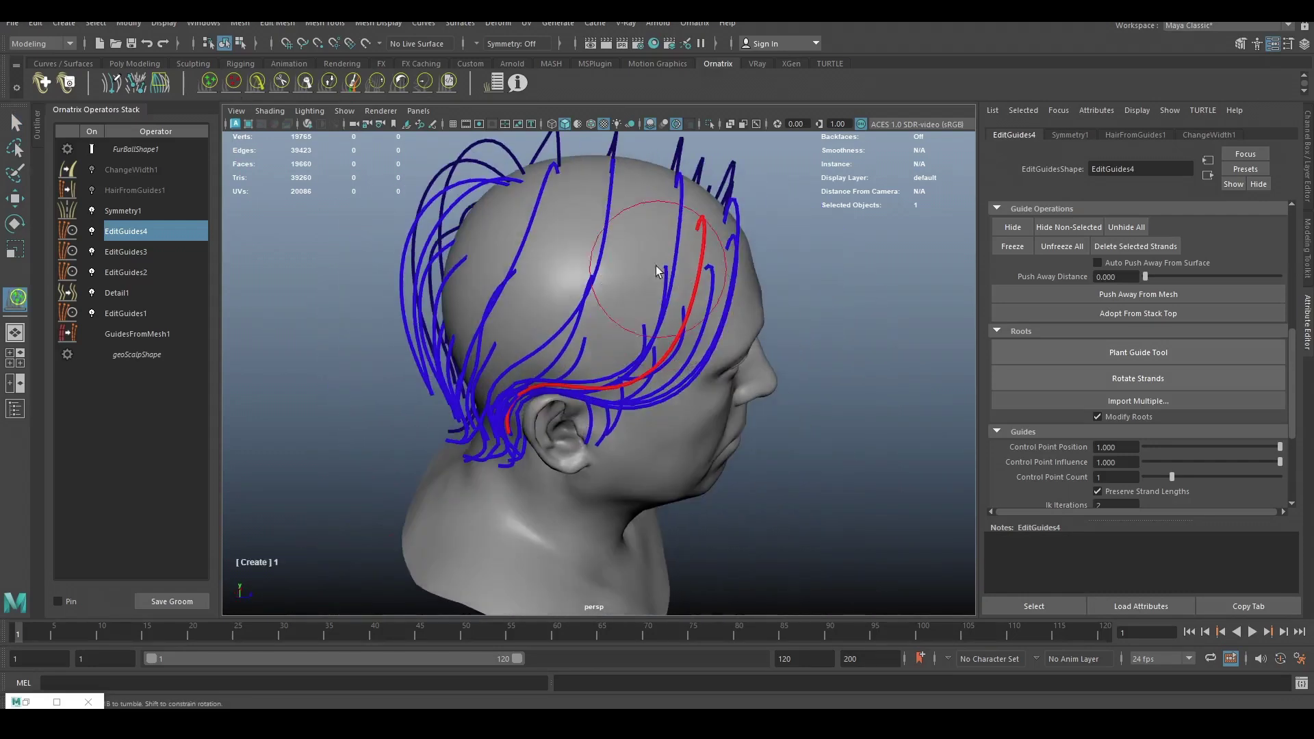
click(258, 82)
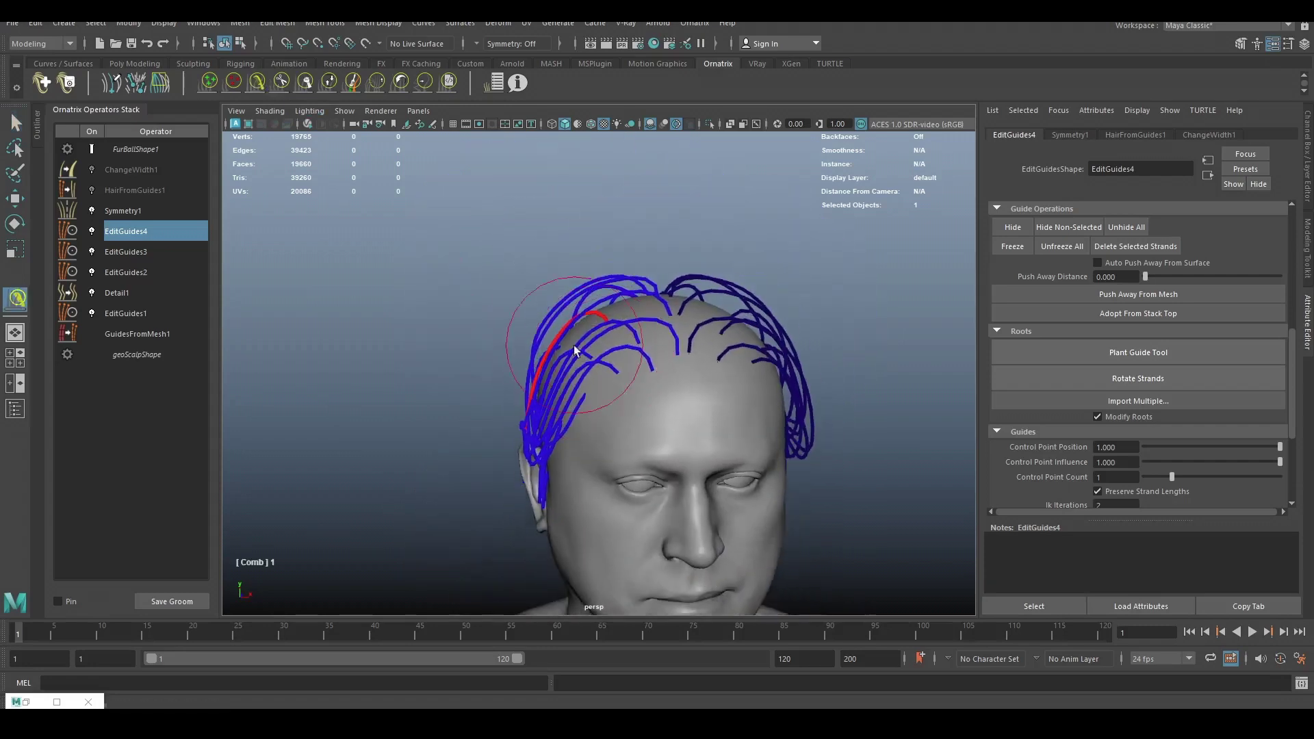
alt+drag(574, 344, 498, 354)
scroll(634, 470, up, 5)
mouse_move(634, 470)
alt+mouse_down()
mouse_move(485, 301)
mouse_move(613, 319)
mouse_move(461, 395)
mouse_move(461, 357)
alt+mouse_up()
mouse_move(503, 442)
alt+mouse_down()
mouse_move(588, 481)
mouse_move(404, 416)
alt+mouse_up()
Step: Continue combing the top guides sideways into the side part
alt+drag(601, 376, 587, 346)
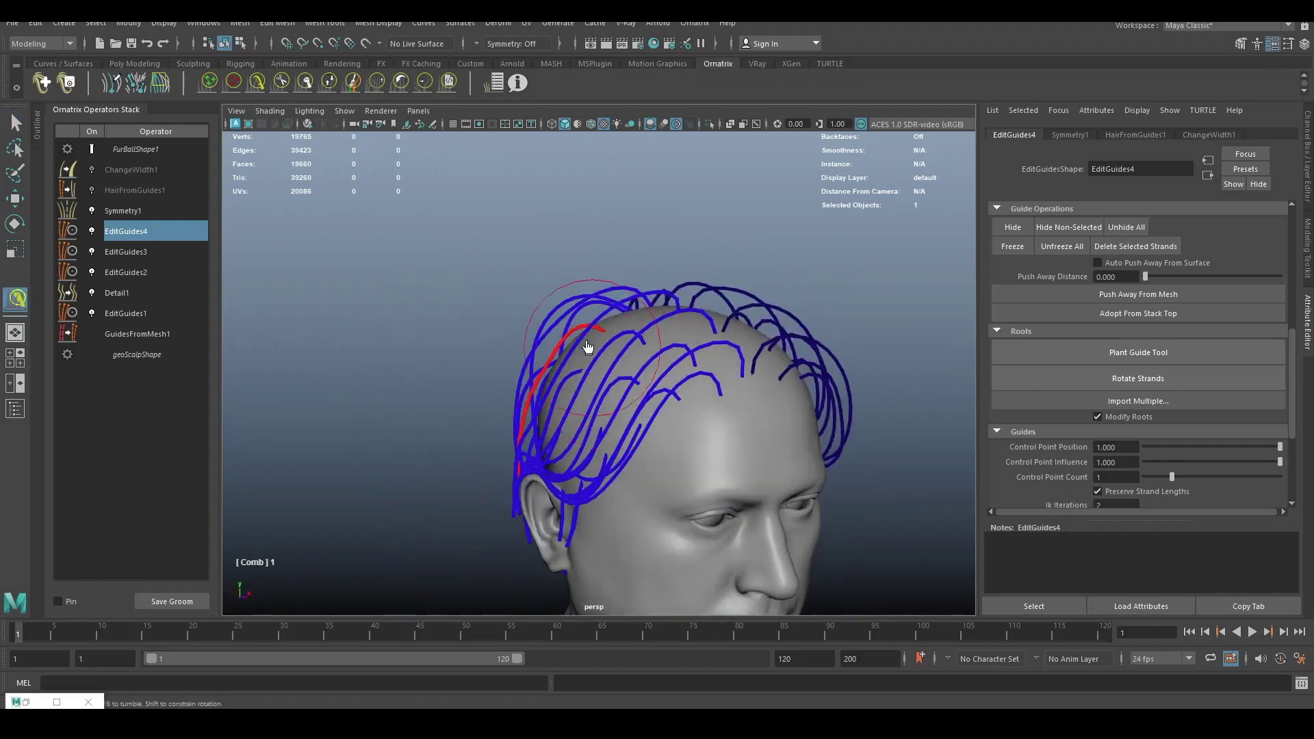
alt+drag(932, 351, 562, 352)
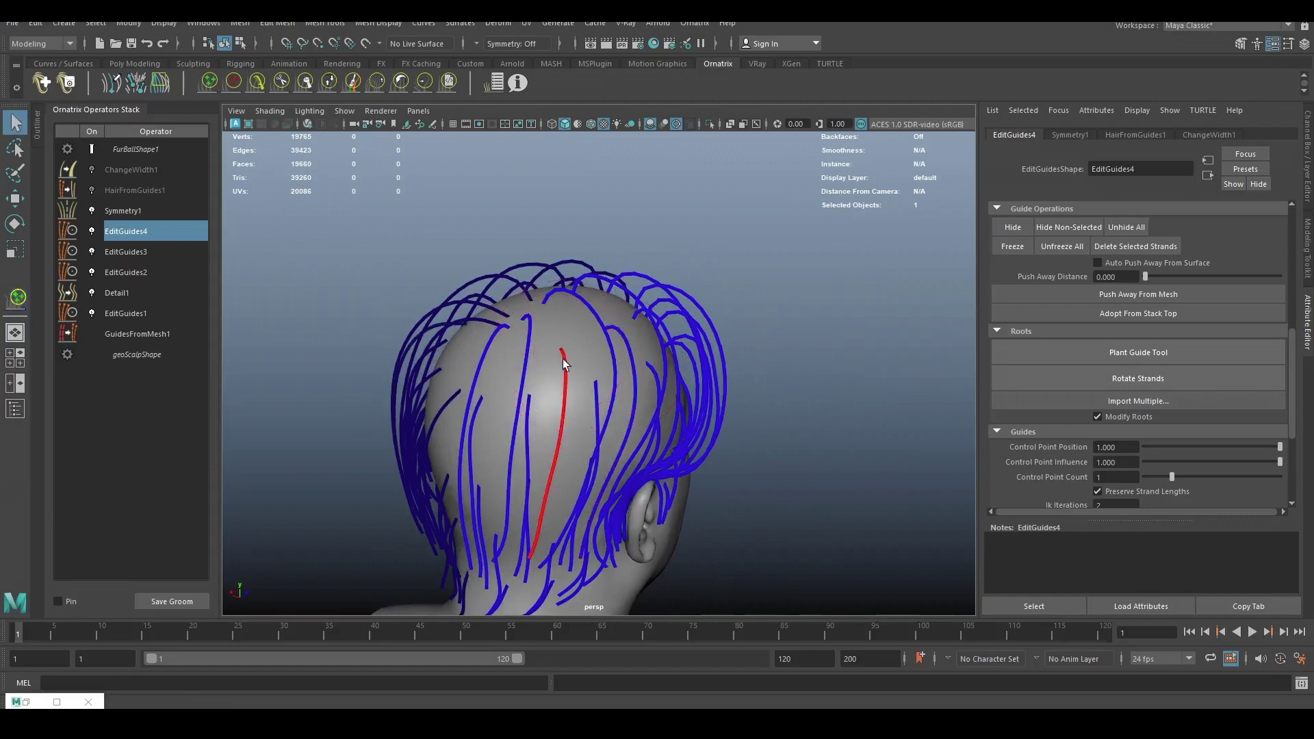
alt+drag(564, 452, 410, 443)
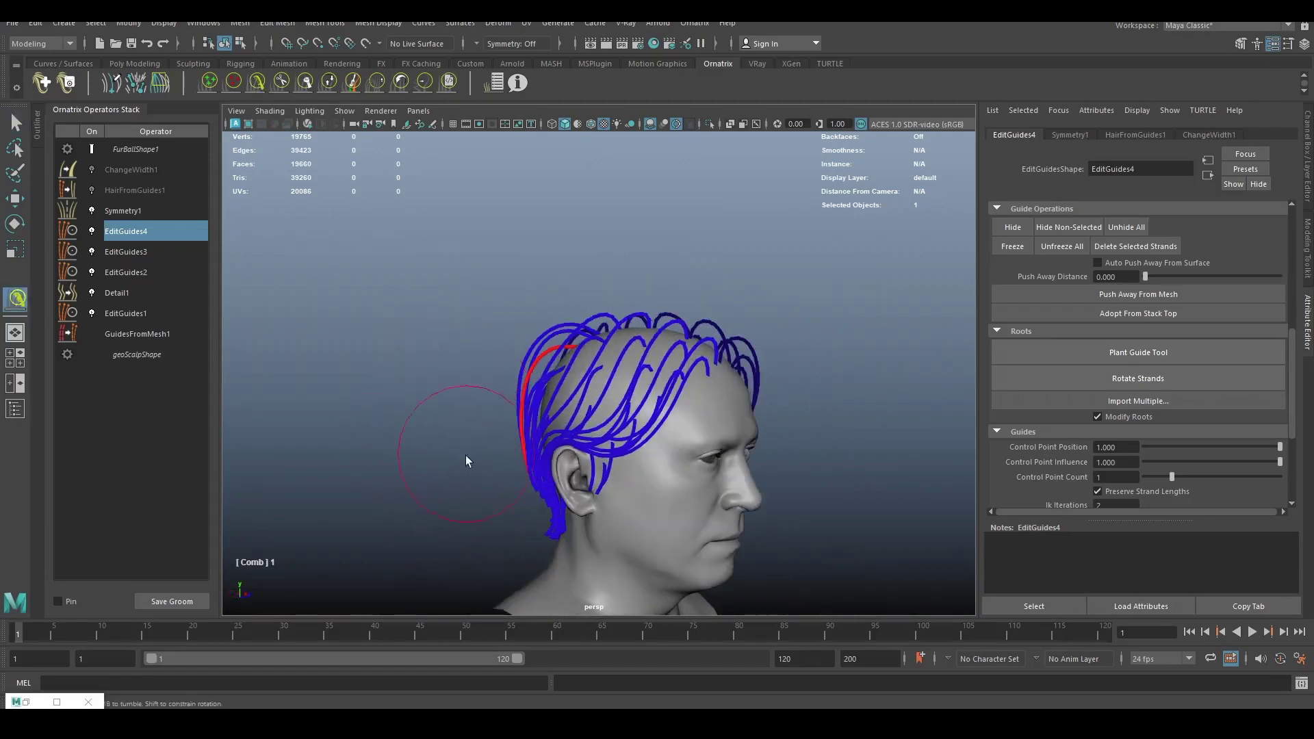
scroll(577, 351, up, 3)
alt+drag(576, 351, 752, 363)
Step: Plant a crown guide, rotate it and comb it down toward the nape
click(1138, 352)
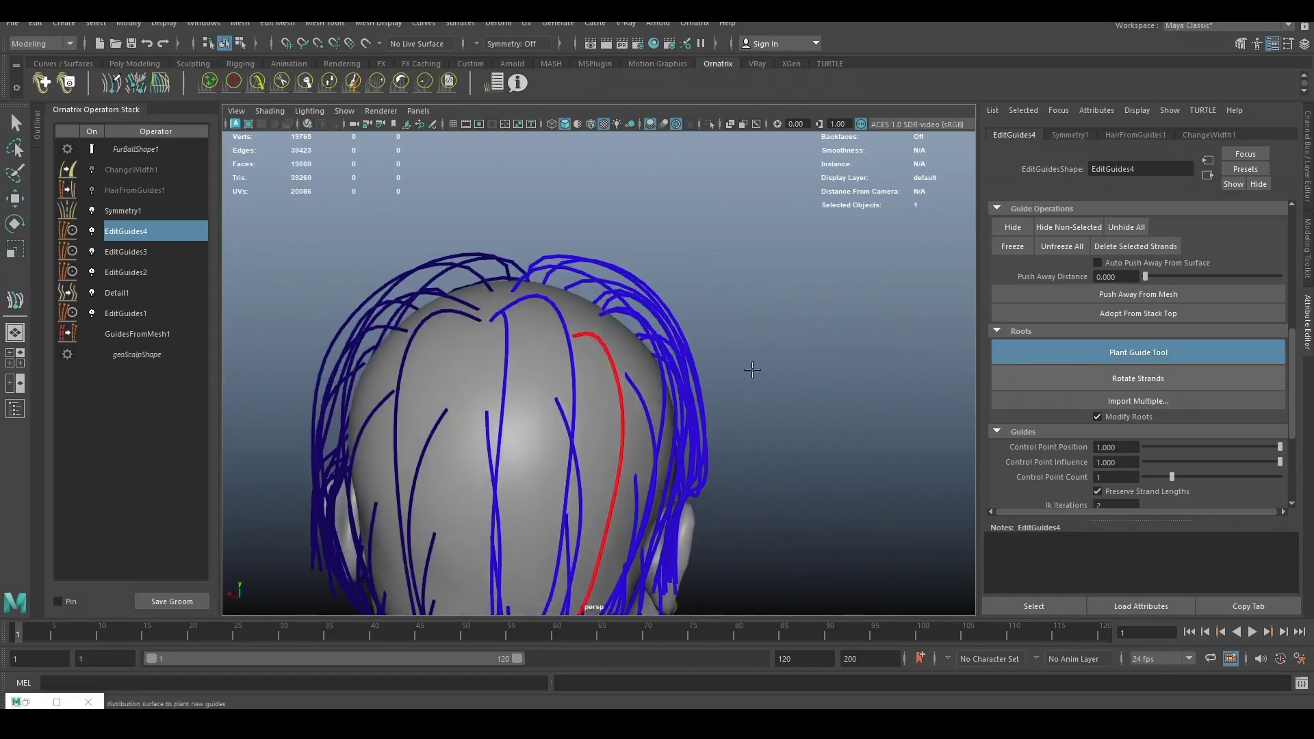
alt+drag(660, 421, 541, 347)
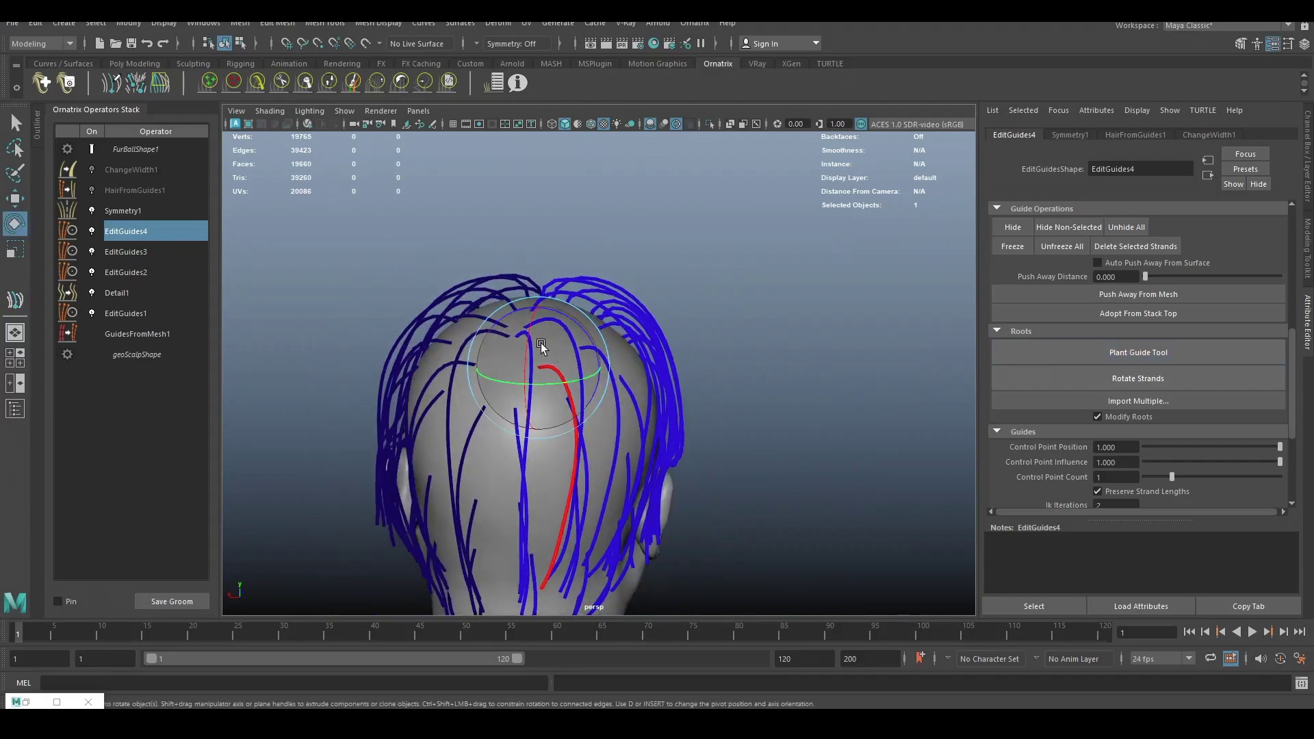
key(e)
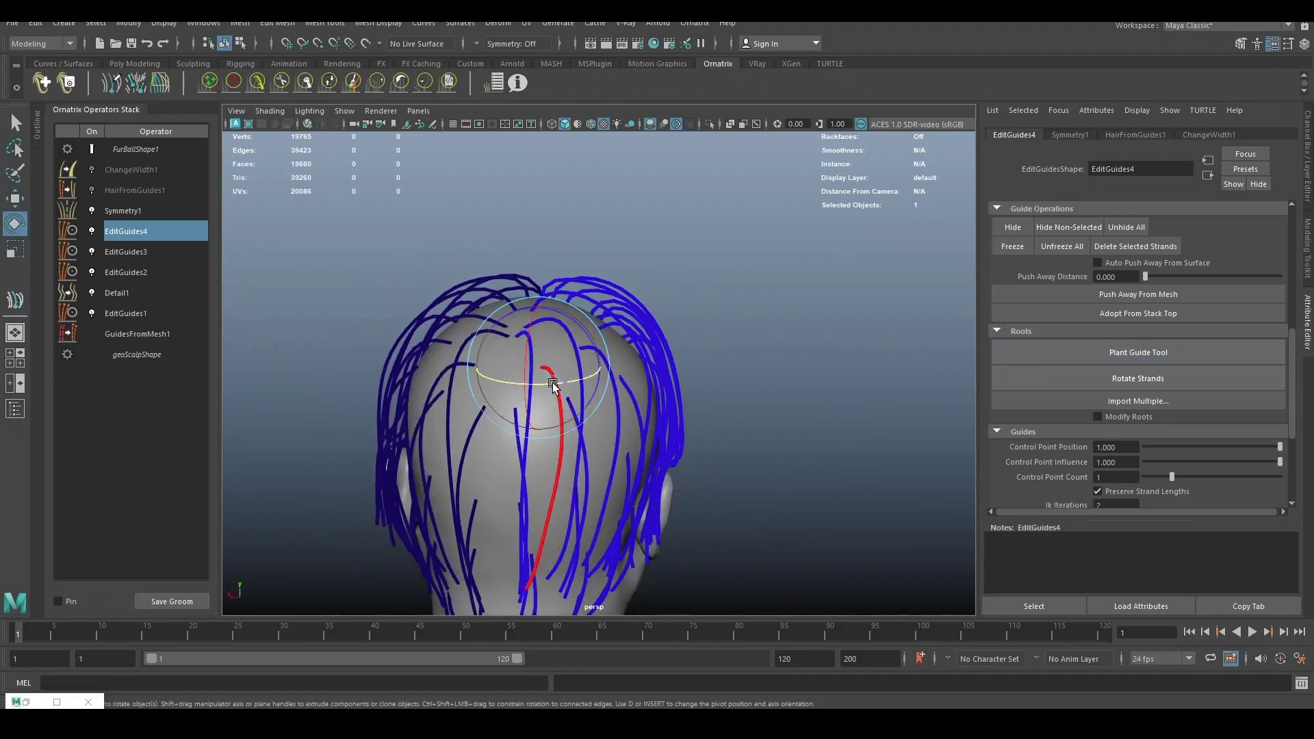
mouse_move(581, 315)
alt+mouse_down()
mouse_move(494, 416)
mouse_move(547, 445)
alt+mouse_up()
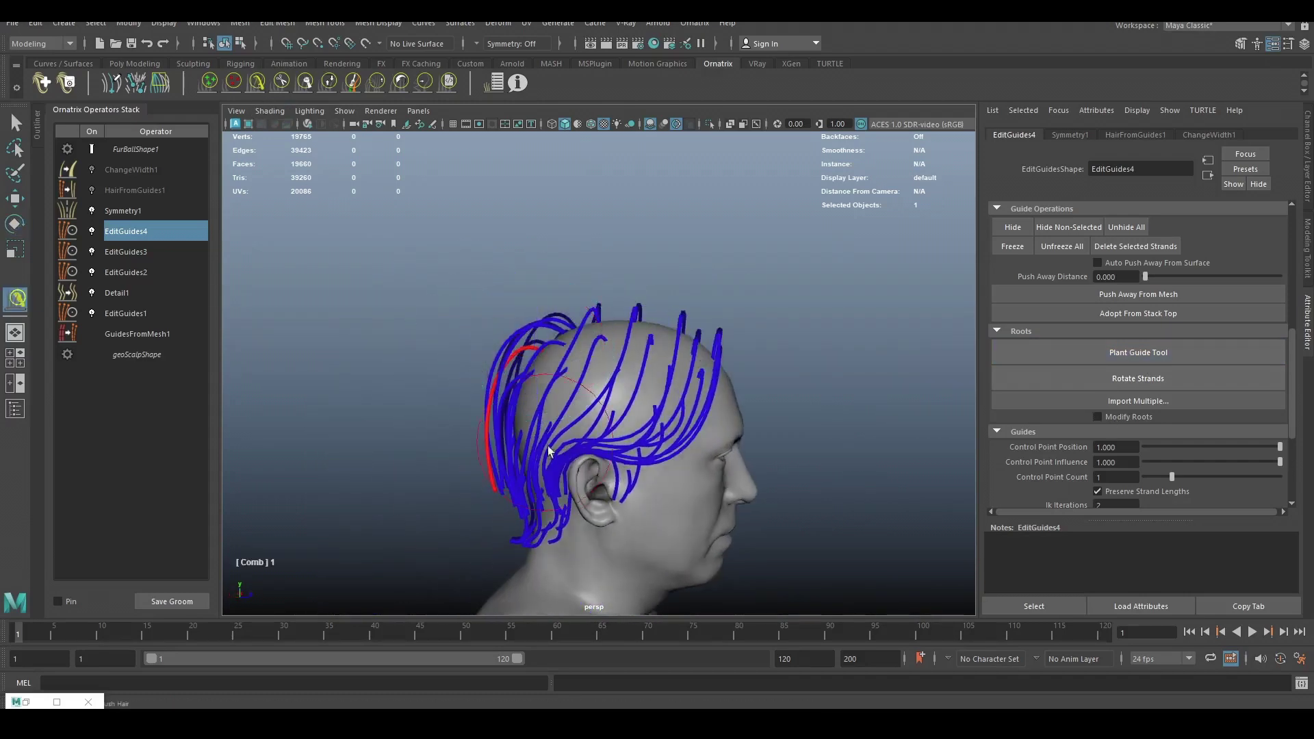
key(y)
alt+right_drag(465, 354, 478, 402)
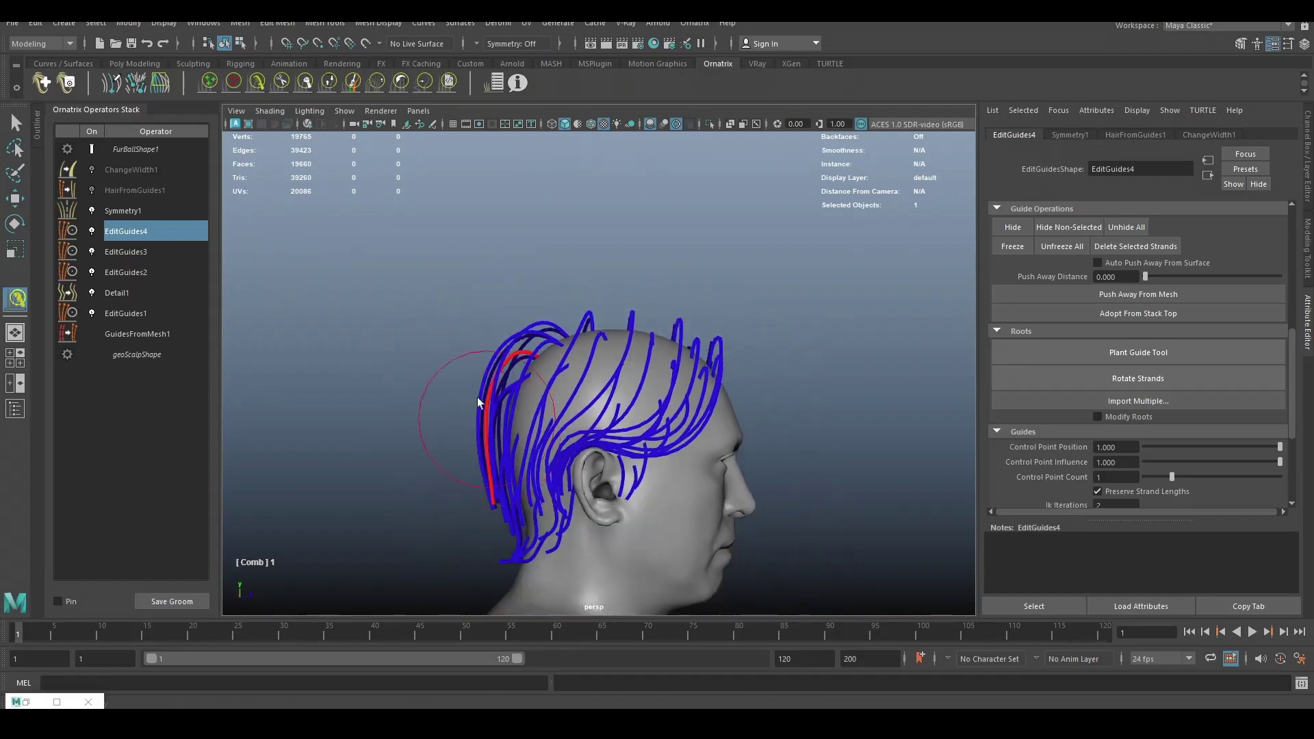
mouse_move(502, 454)
alt+mouse_down()
mouse_move(710, 408)
mouse_move(636, 362)
alt+mouse_up()
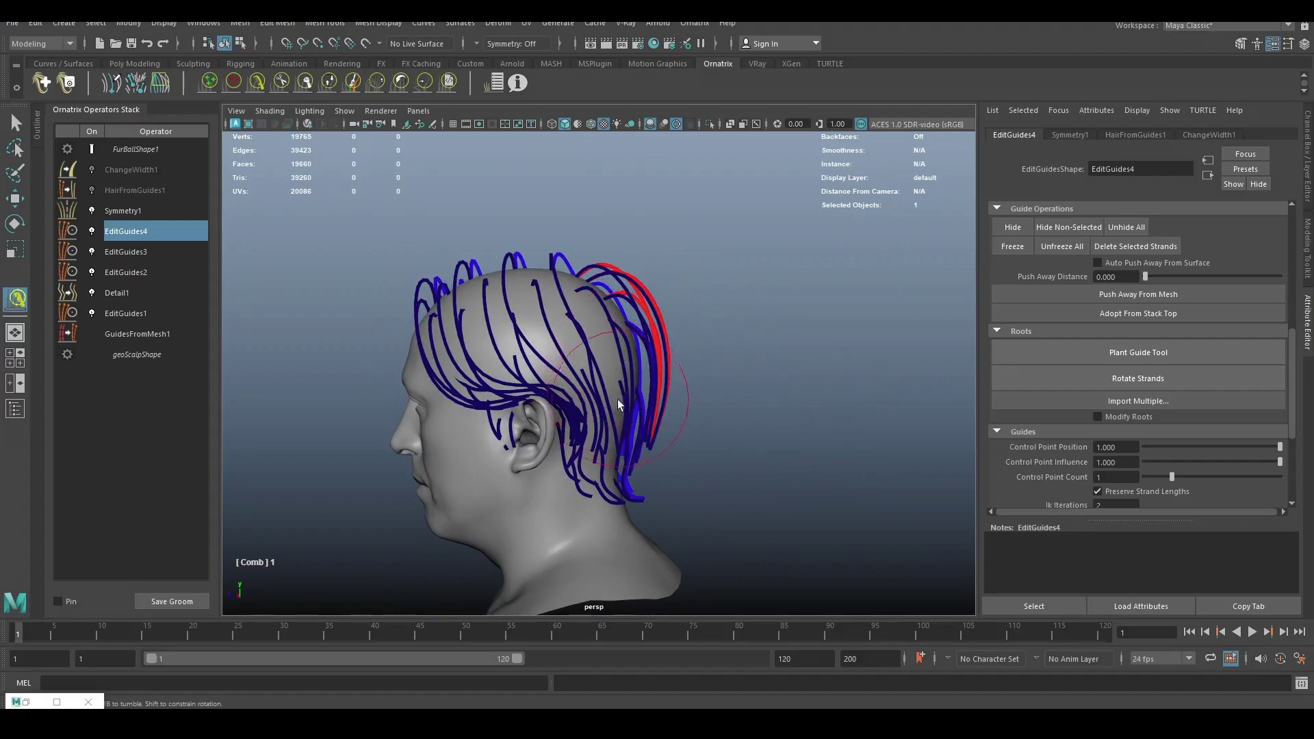
Step: Inspect the HairFromGuides1 display and distribution settings, render count 40000
click(137, 149)
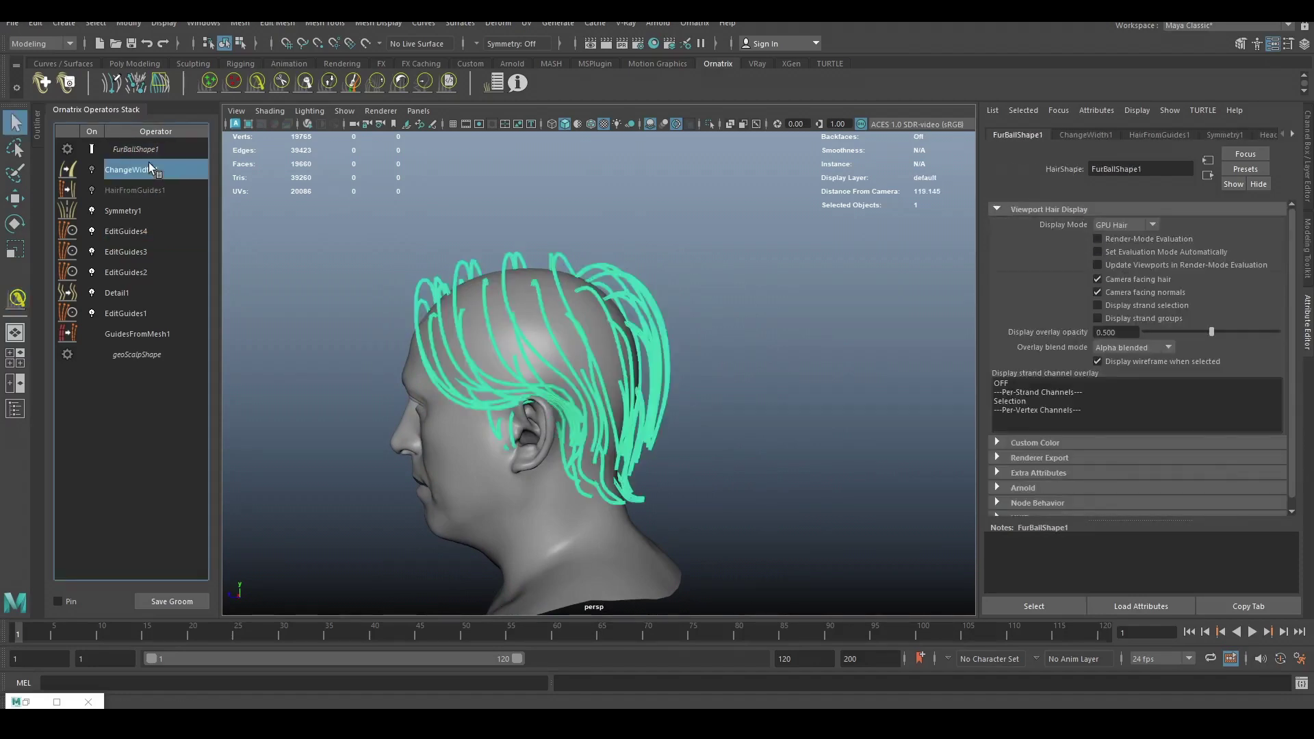
click(116, 192)
text(40000)
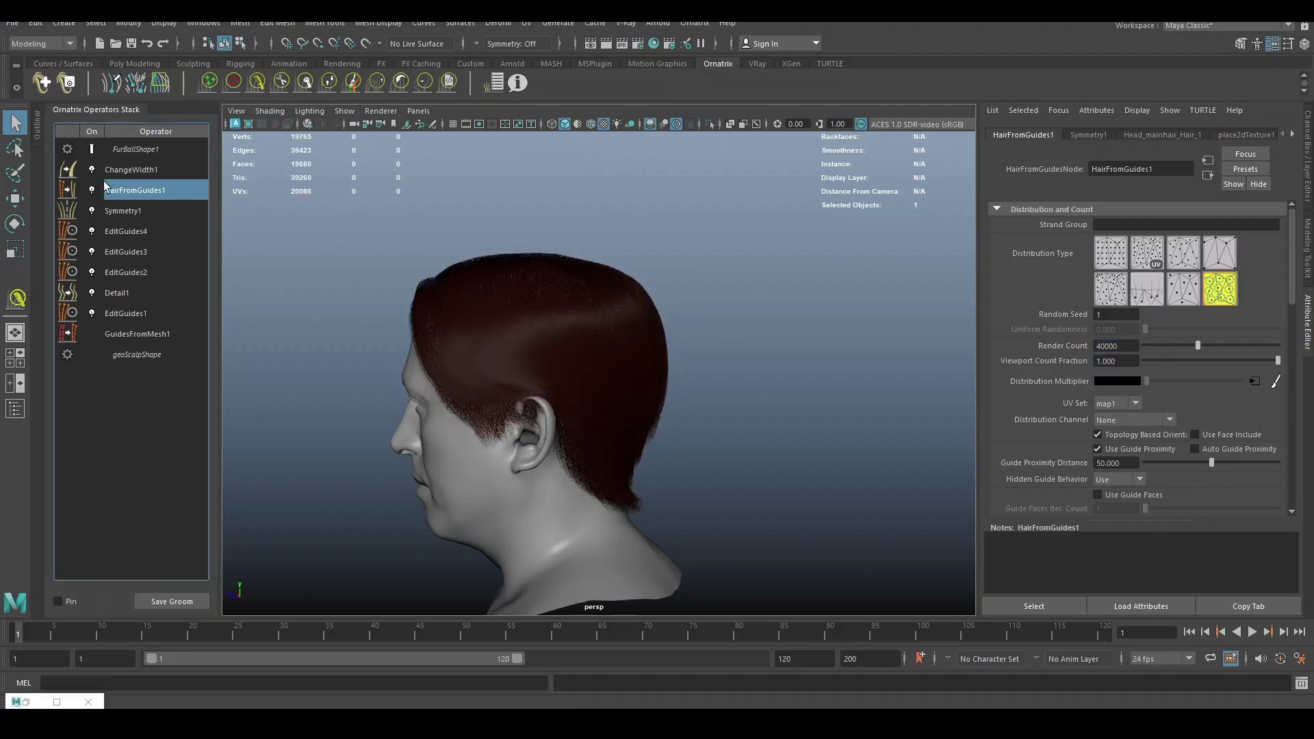
alt+drag(274, 301, 595, 337)
scroll(1246, 382, down, 2)
scroll(1235, 375, down, 3)
scroll(1235, 376, down, 2)
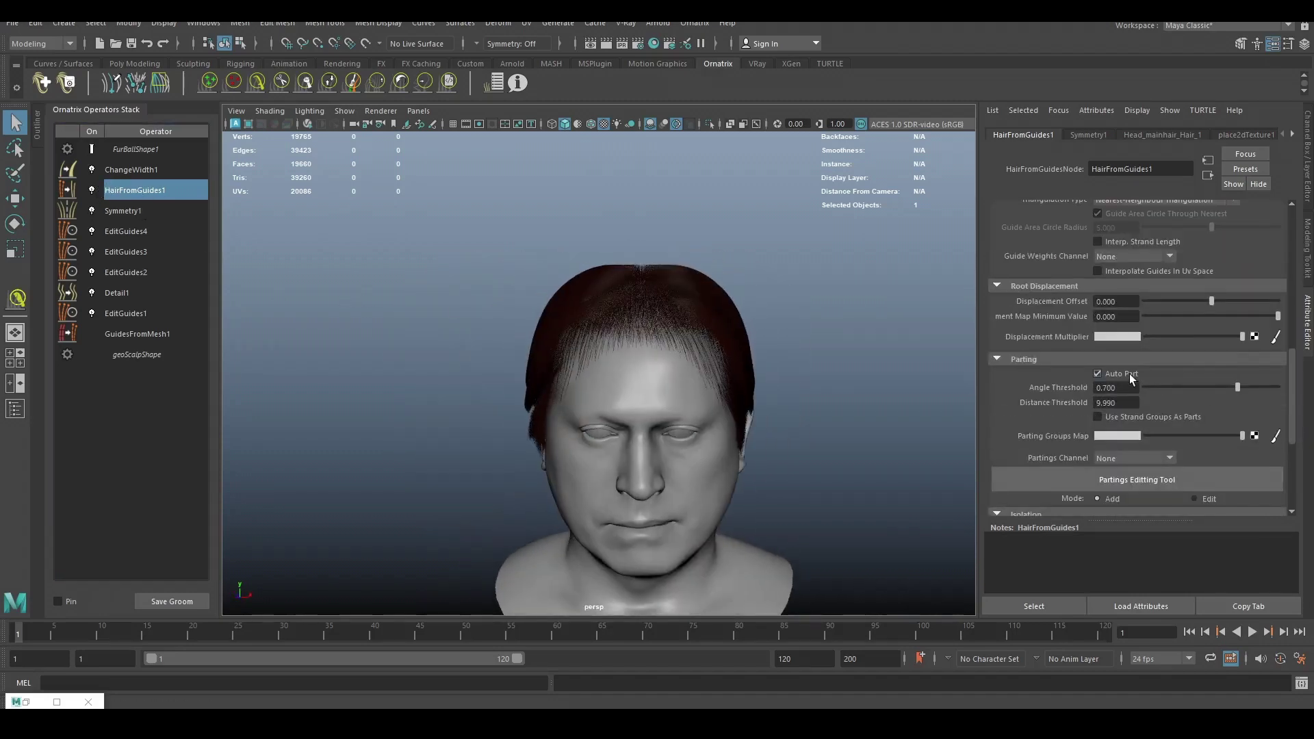
alt+drag(671, 369, 698, 413)
scroll(680, 340, up, 3)
scroll(630, 405, up, 2)
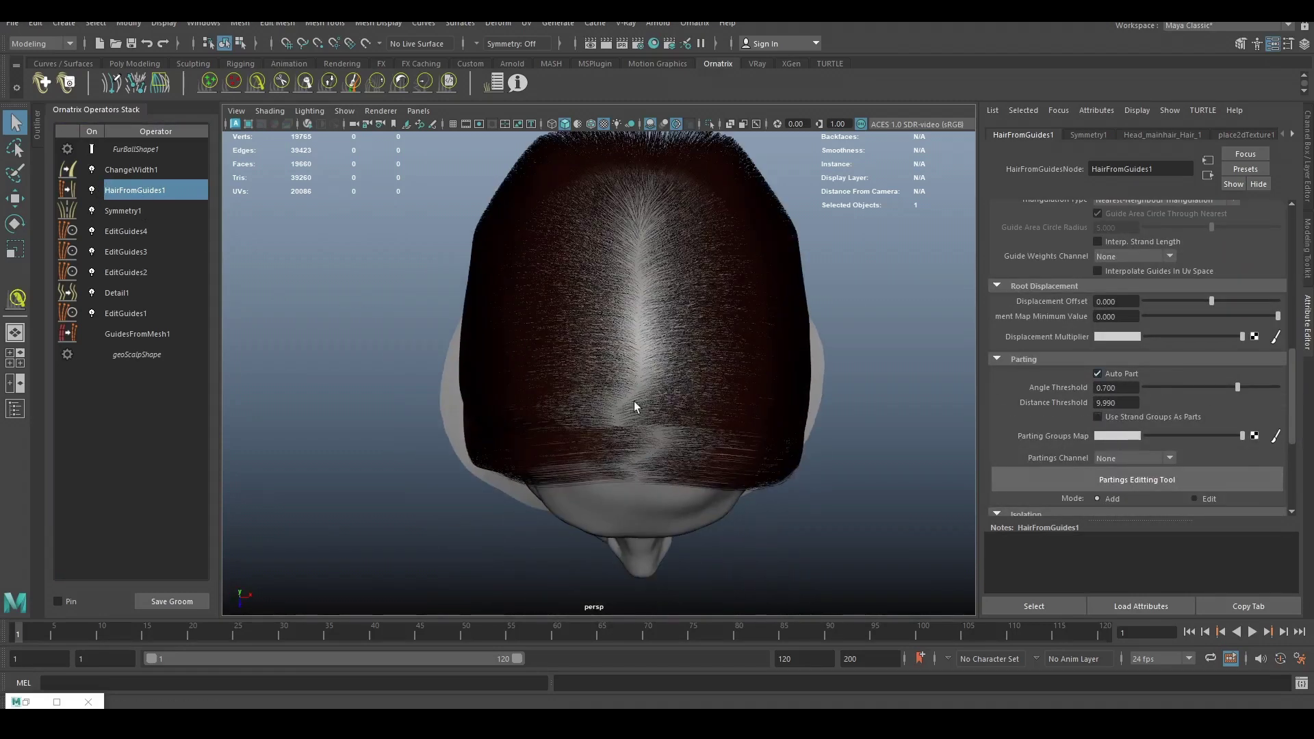
Step: Select EditGuides4 in the stack and toggle the rendered hair off and back on
click(130, 230)
scroll(1061, 322, up, 5)
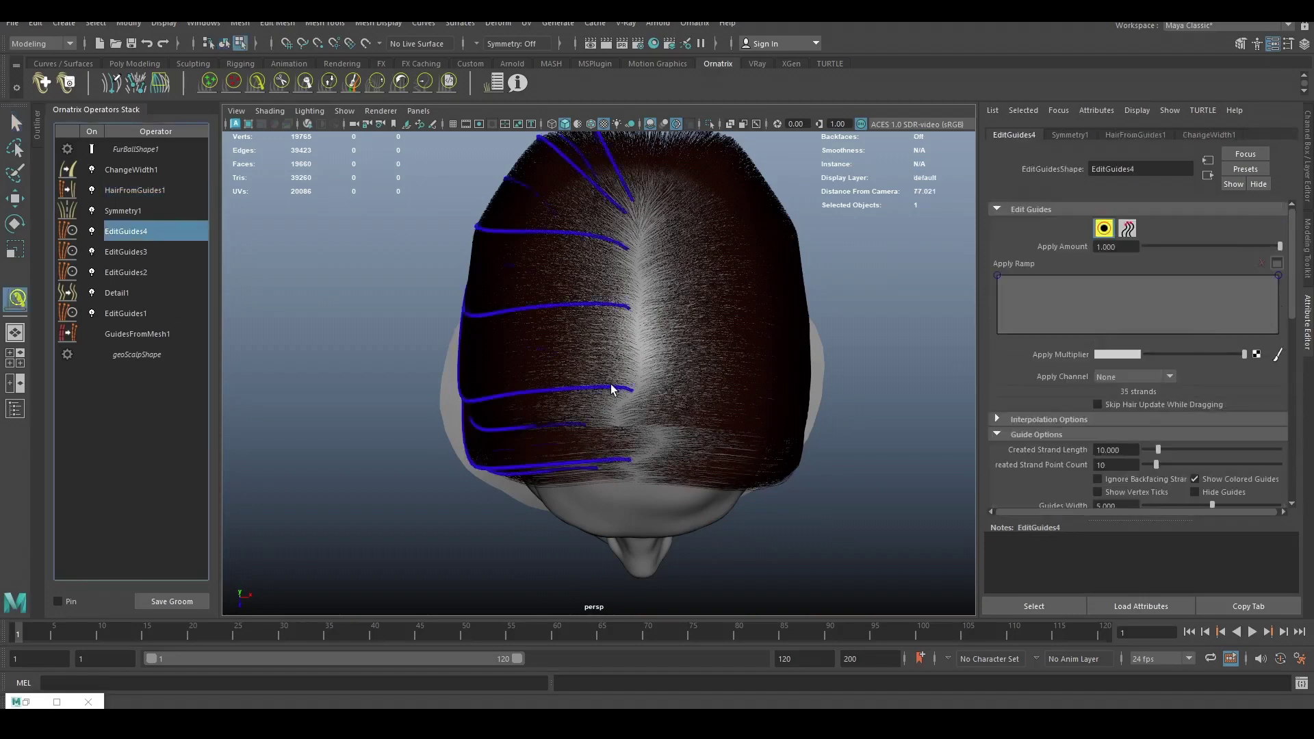
click(91, 189)
scroll(393, 161, down, 2)
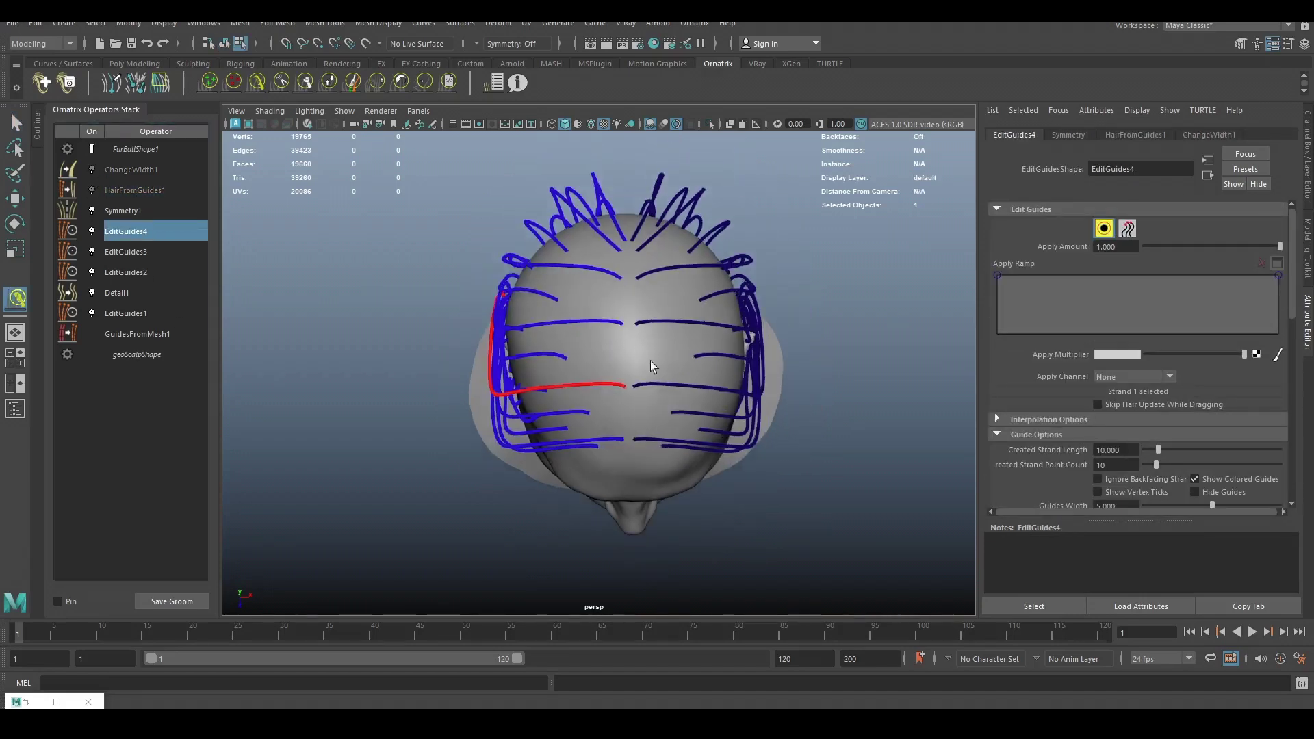
scroll(777, 389, up, 1)
click(91, 190)
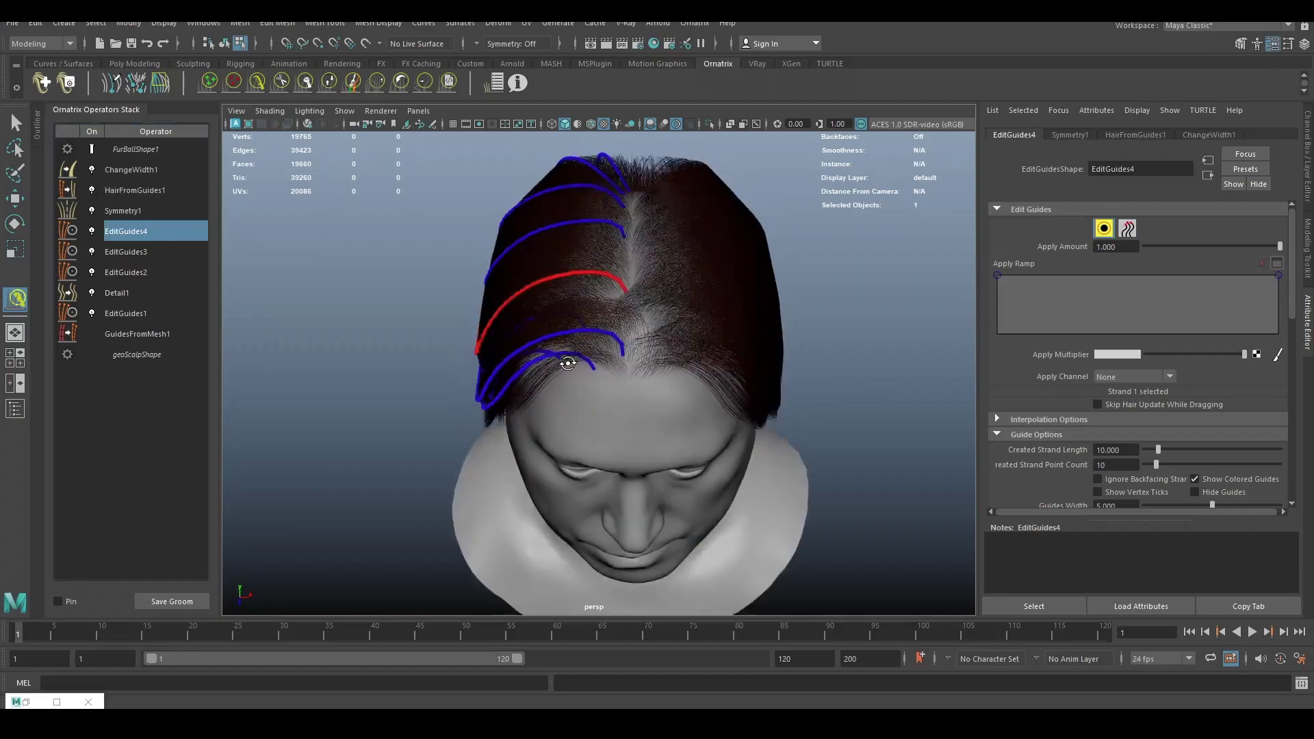
scroll(677, 473, up, 4)
Step: Add an EditGuides5 operator to the Ornatrix stack above Symmetry1
click(695, 23)
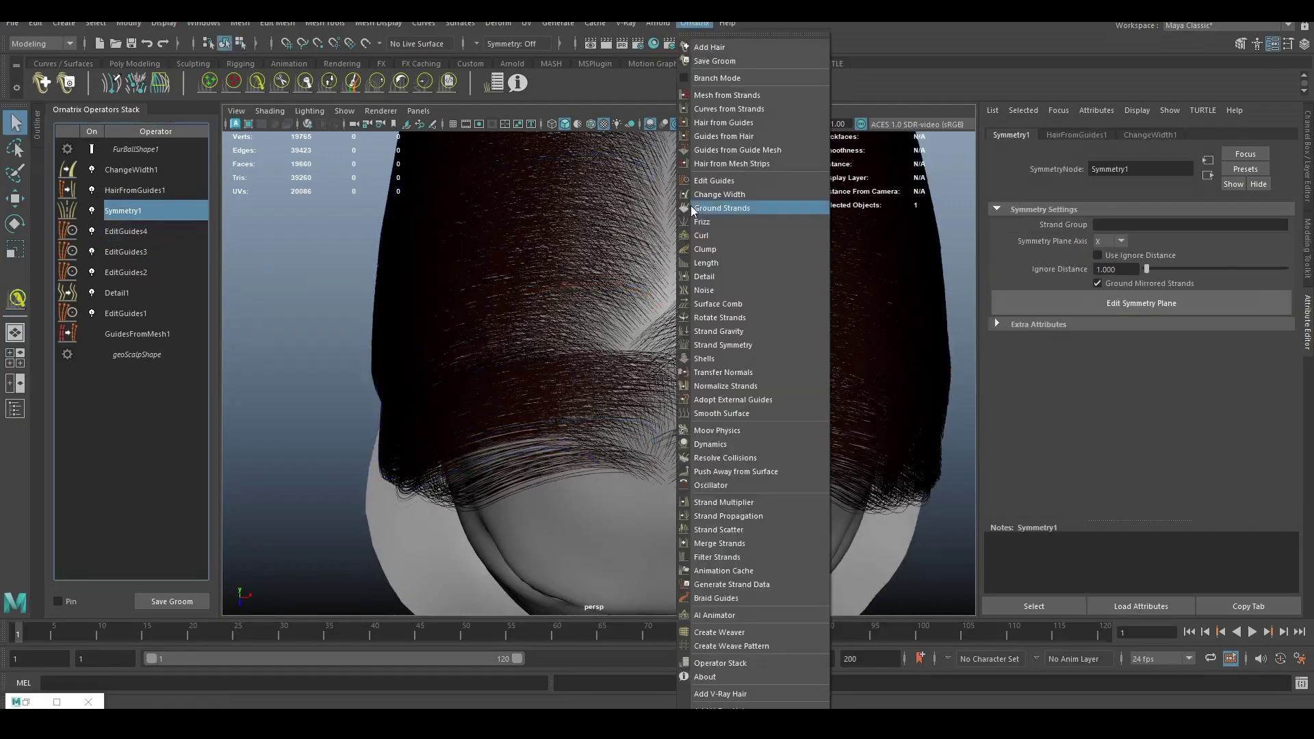
click(685, 195)
scroll(671, 375, up, 3)
scroll(804, 433, up, 2)
scroll(804, 433, up, 2)
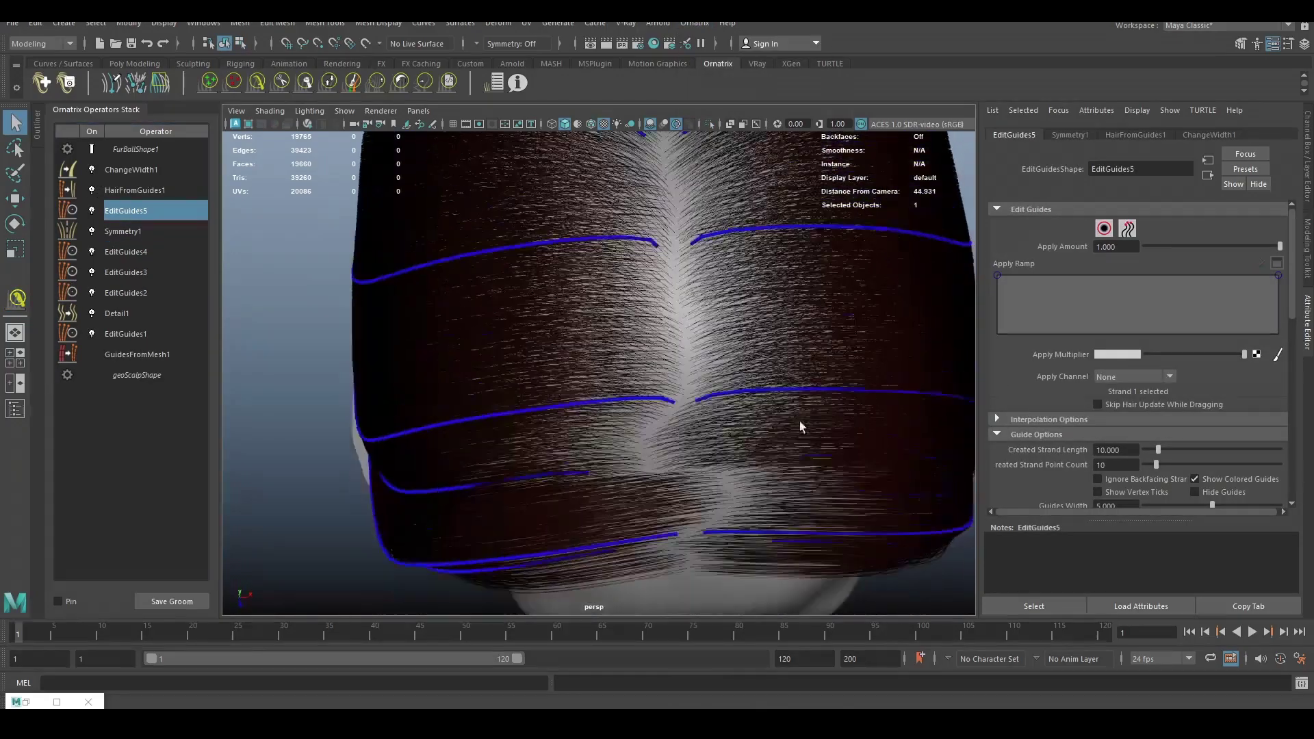
scroll(615, 379, down, 5)
Step: Re-enable ChangeWidth1, try the guide brush, and select HairFromGuides1 to show the hair
click(126, 251)
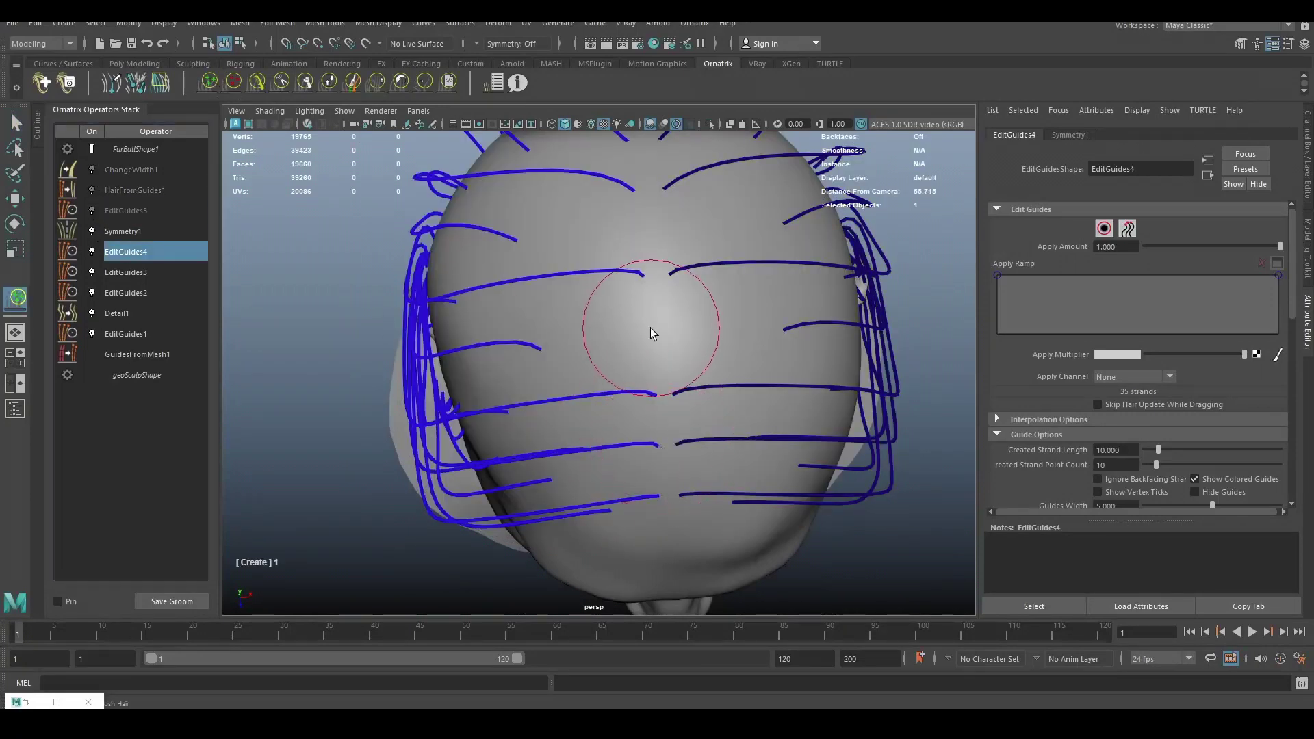
mouse_move(705, 377)
alt+mouse_down()
mouse_move(734, 315)
mouse_move(821, 298)
alt+mouse_up()
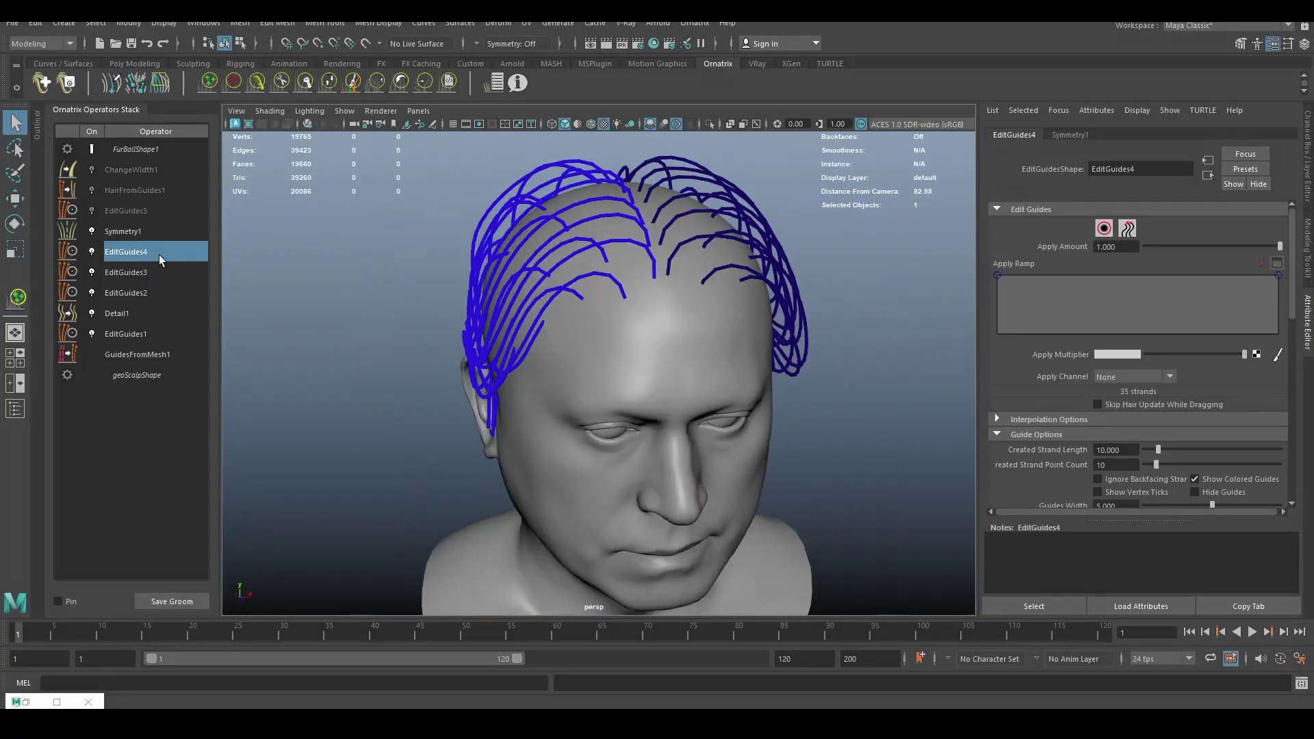
click(91, 170)
alt+drag(643, 274, 649, 347)
click(218, 89)
scroll(640, 375, up, 2)
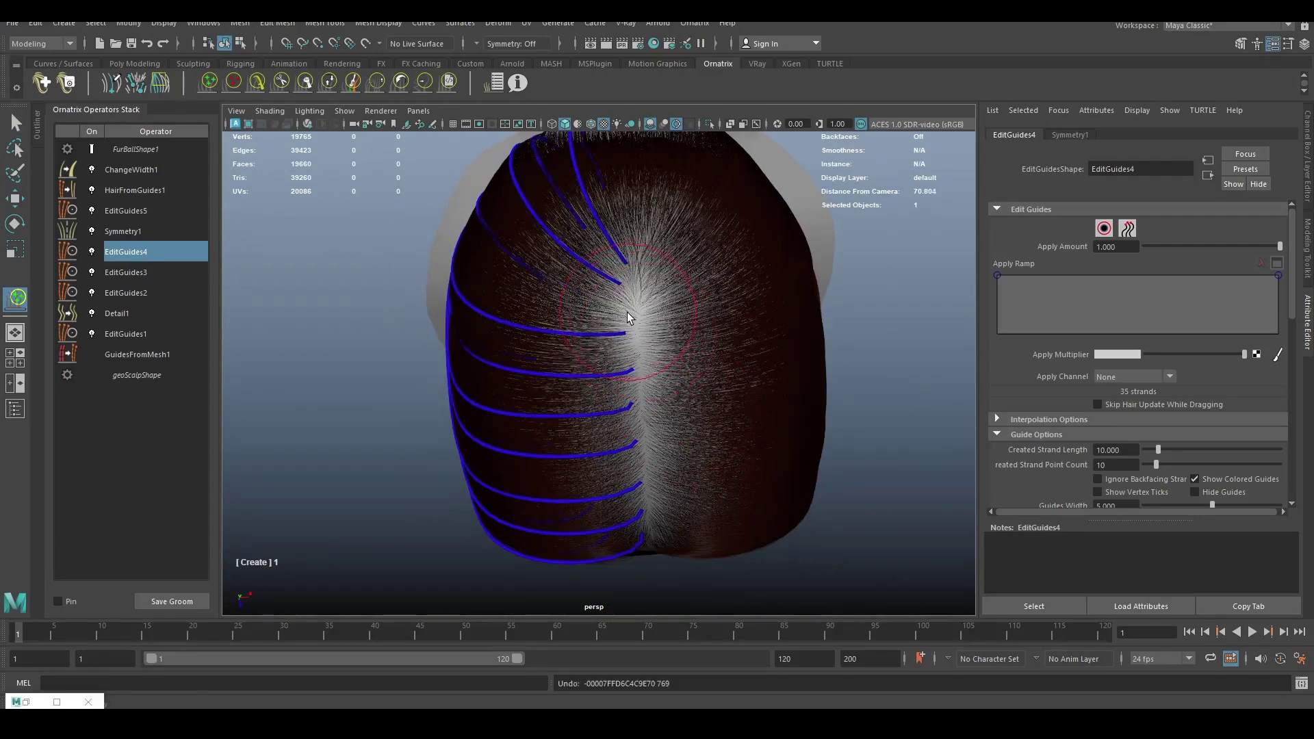
mouse_move(762, 416)
alt+mouse_down()
mouse_move(790, 263)
mouse_move(1092, 236)
alt+mouse_up()
click(135, 190)
alt+drag(520, 294, 645, 293)
Step: Add a Clump1 operator above HairFromGuides1 and create the clumps
key(q)
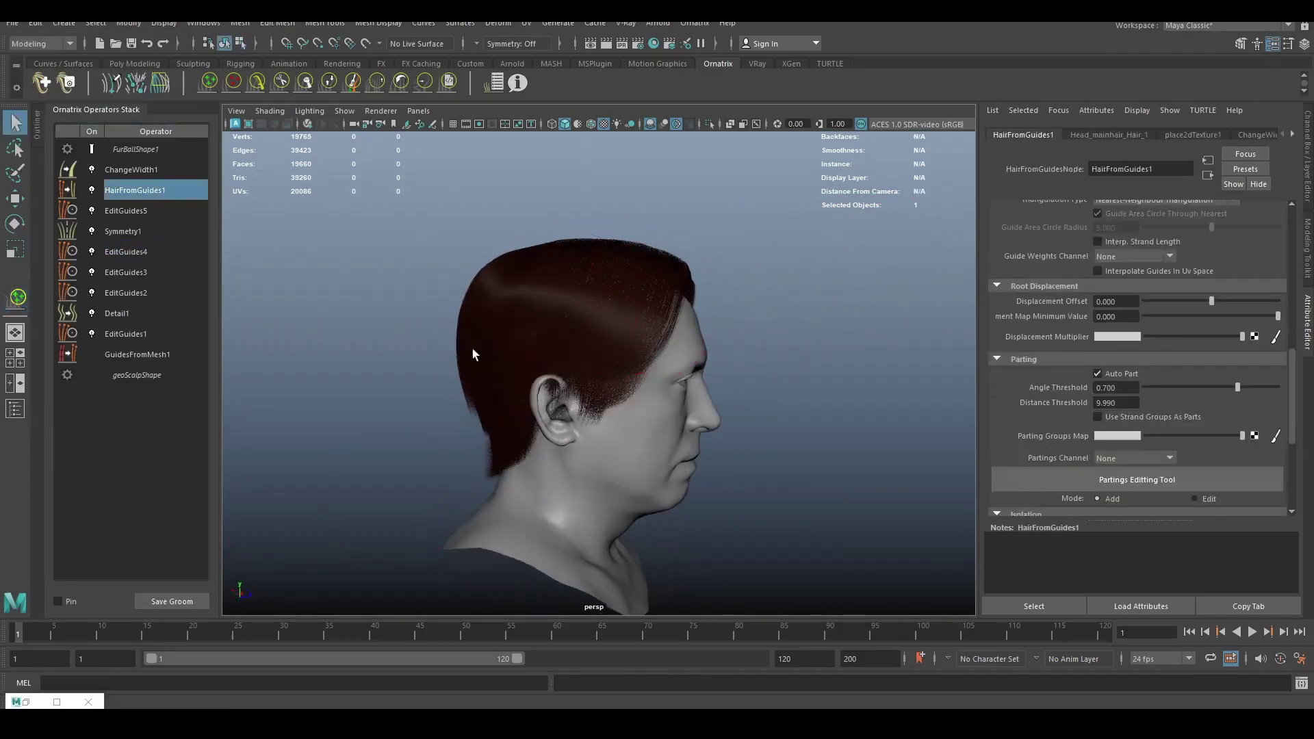
mouse_move(470, 352)
alt+mouse_down()
mouse_move(602, 373)
mouse_move(625, 407)
alt+mouse_up()
scroll(625, 406, up, 3)
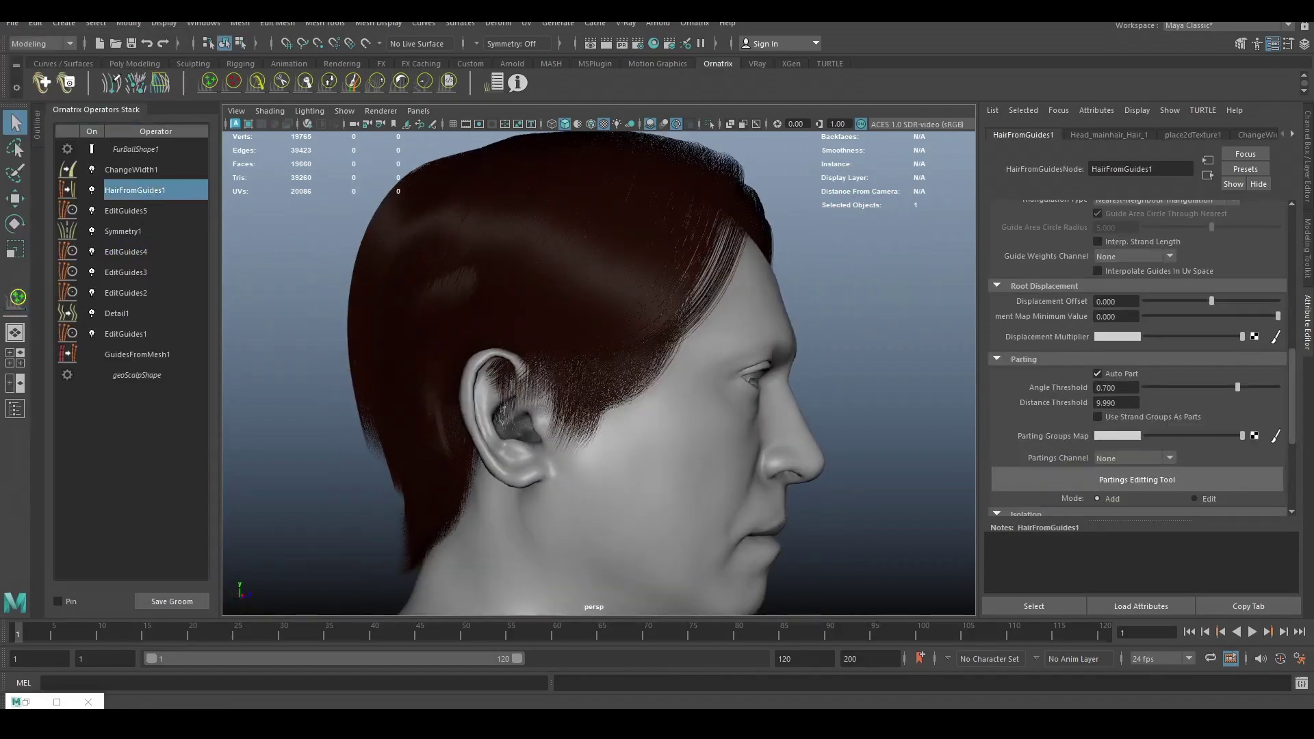
click(695, 23)
click(712, 235)
scroll(1254, 292, down, 3)
scroll(1147, 339, down, 3)
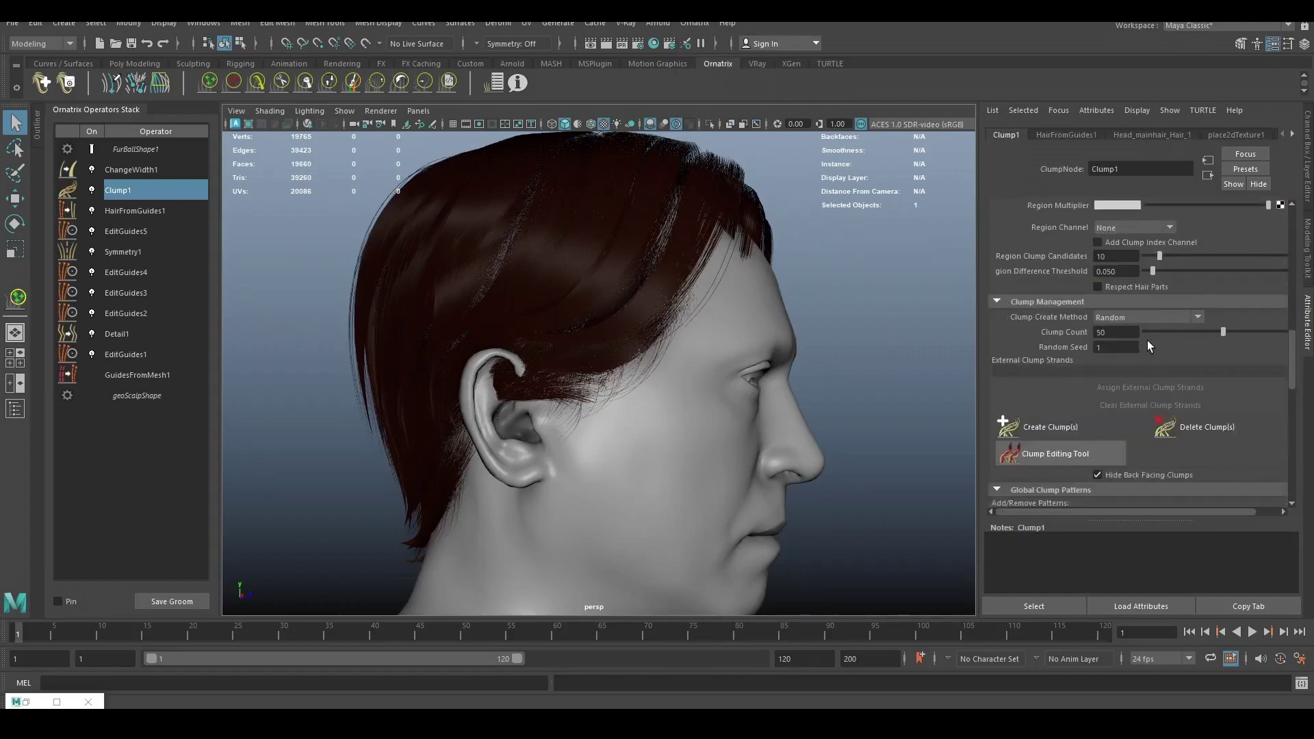
click(1045, 416)
Step: Raise a point on the Clump Amount Ramp, then select EditGuides5
scroll(1149, 327, up, 5)
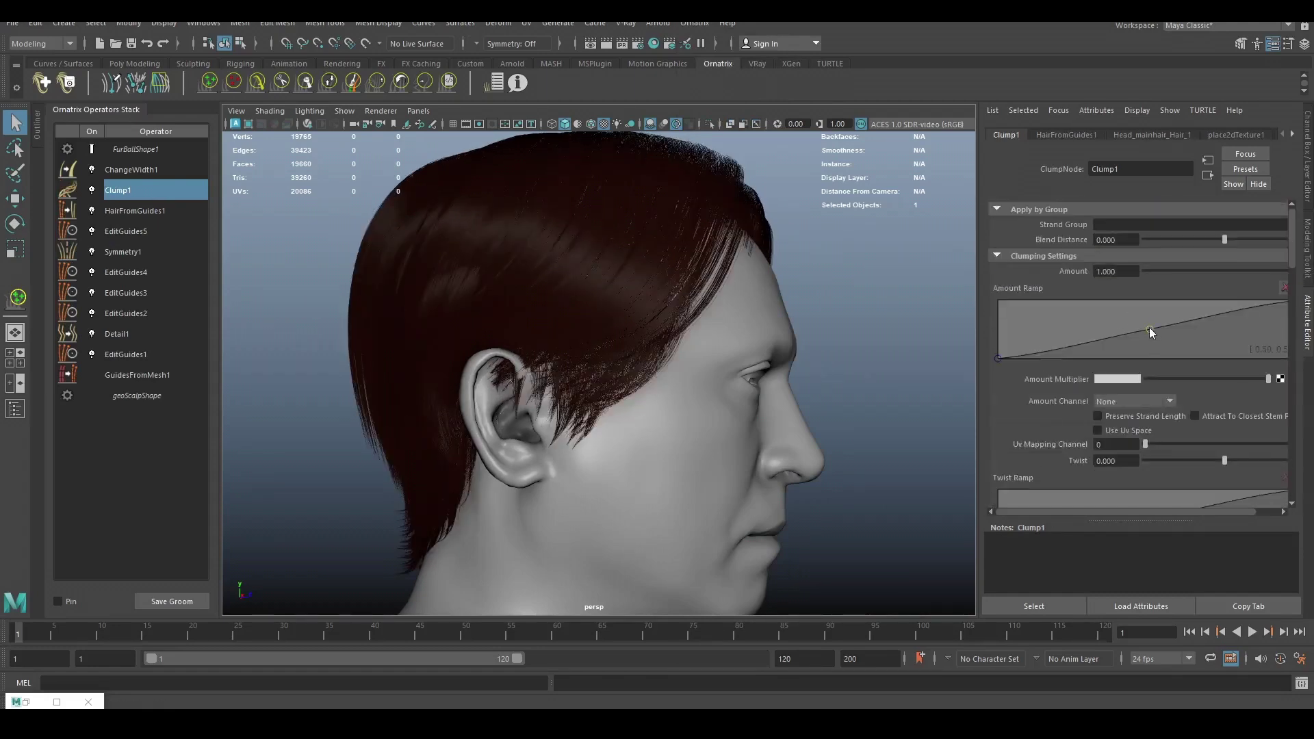
drag(1149, 327, 1119, 310)
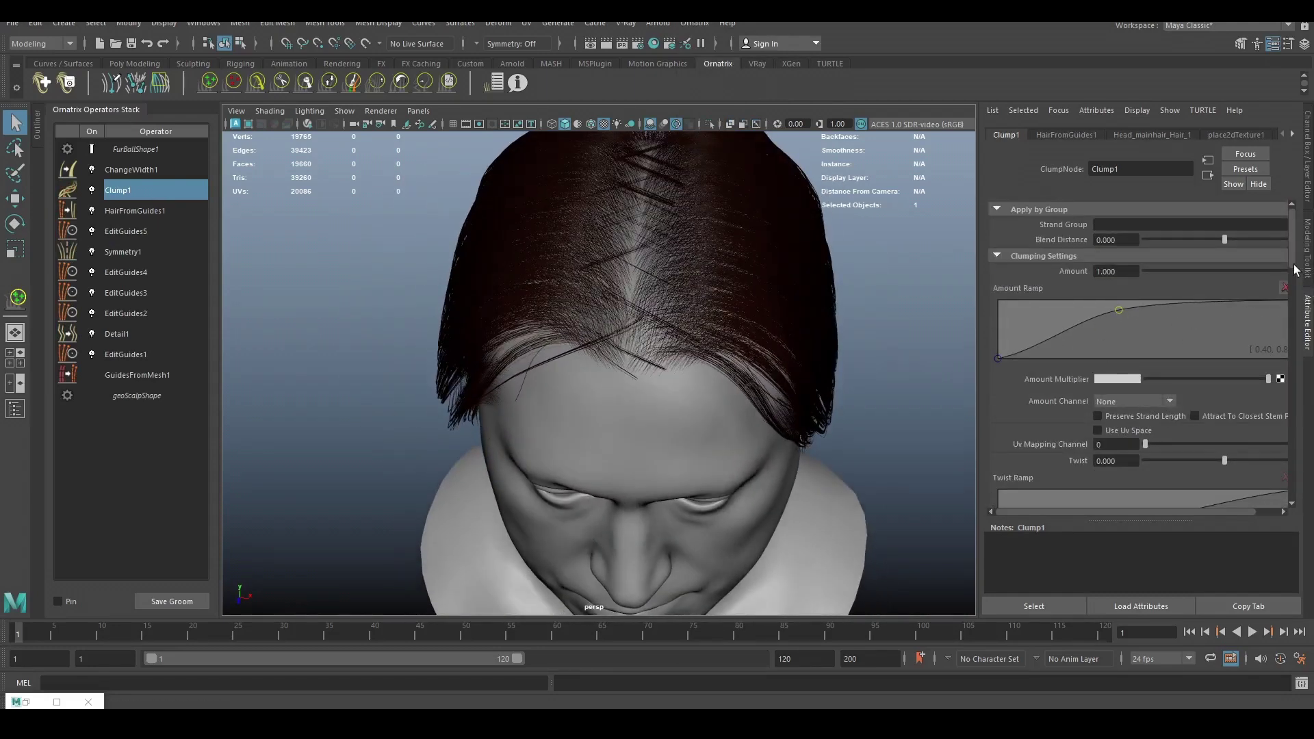
alt+drag(707, 351, 778, 390)
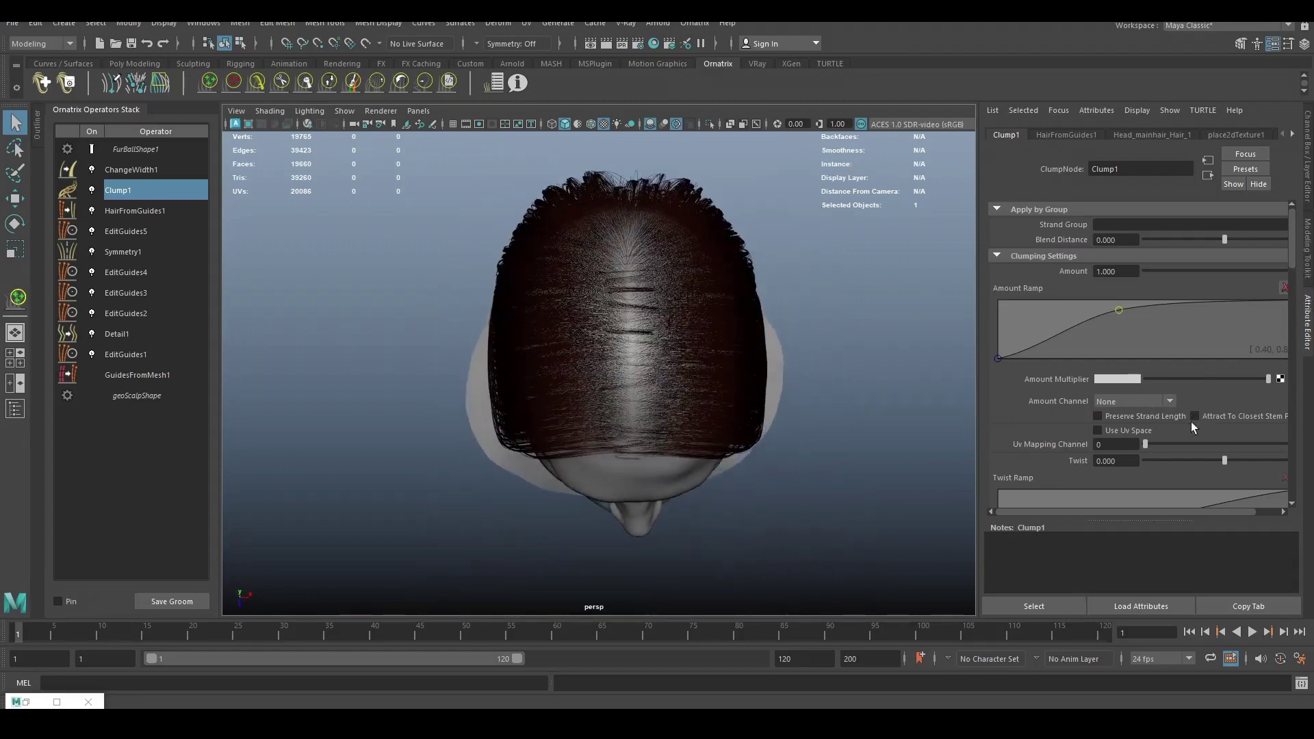
click(92, 231)
Step: Widen the operator stack and switch to EditGuides4's attributes
click(126, 231)
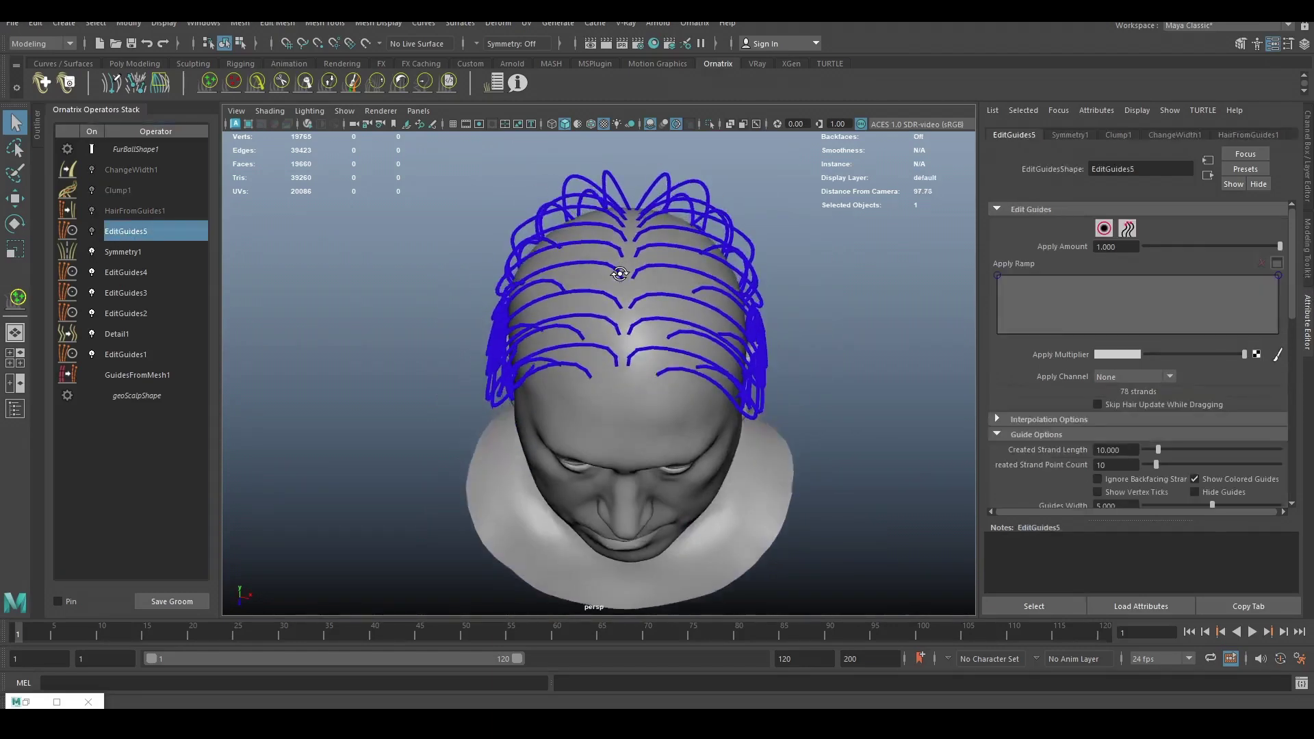
mouse_move(595, 383)
alt+mouse_down()
mouse_move(639, 308)
mouse_move(807, 446)
mouse_move(669, 376)
mouse_move(638, 380)
mouse_move(586, 322)
alt+mouse_up()
alt+right_drag(587, 322, 720, 353)
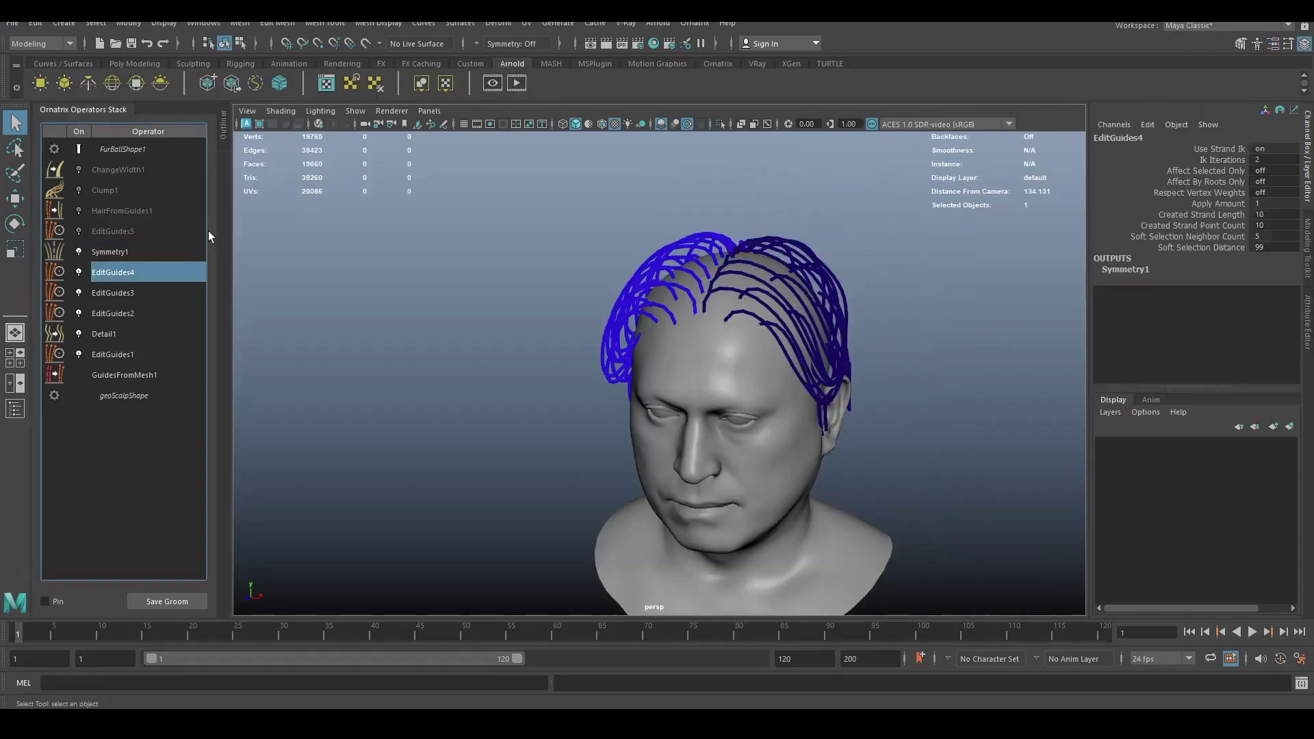
drag(248, 230, 268, 231)
click(120, 251)
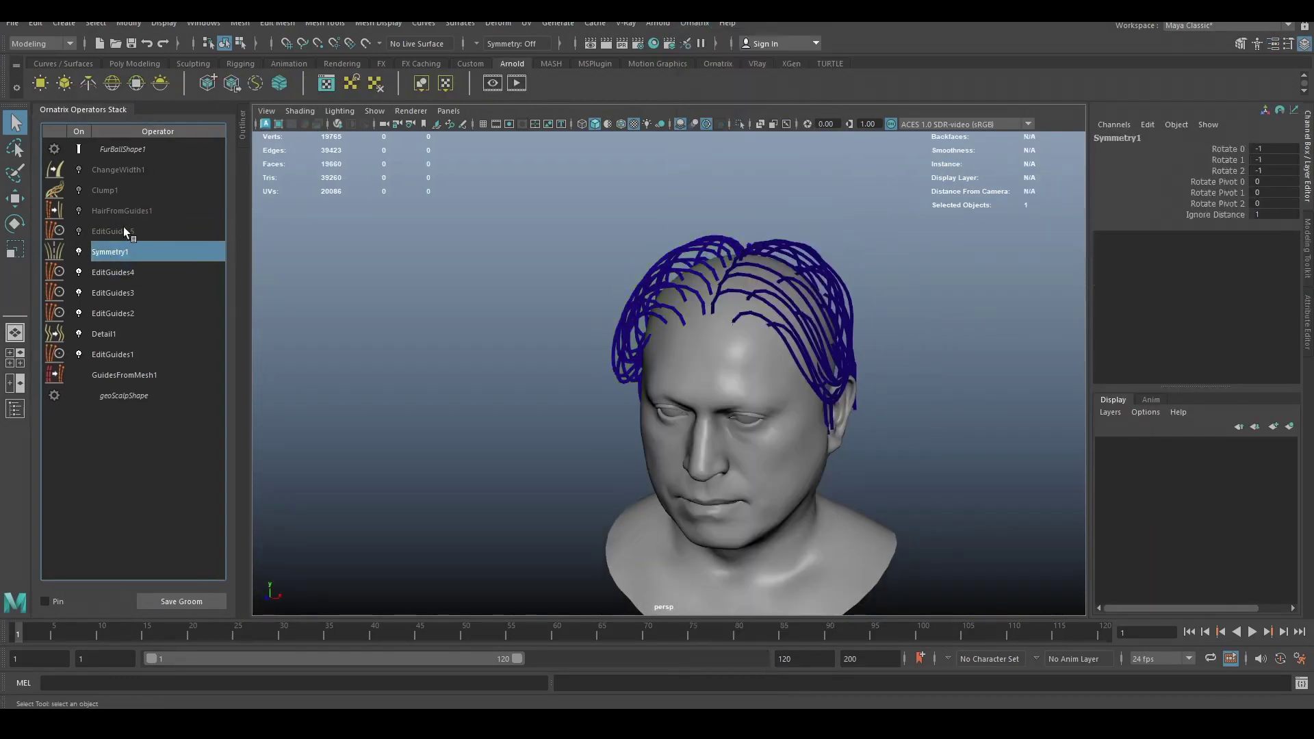
mouse_move(717, 308)
alt+mouse_down()
mouse_move(864, 324)
mouse_move(993, 273)
mouse_move(733, 395)
mouse_move(725, 582)
alt+mouse_up()
click(136, 272)
click(1307, 322)
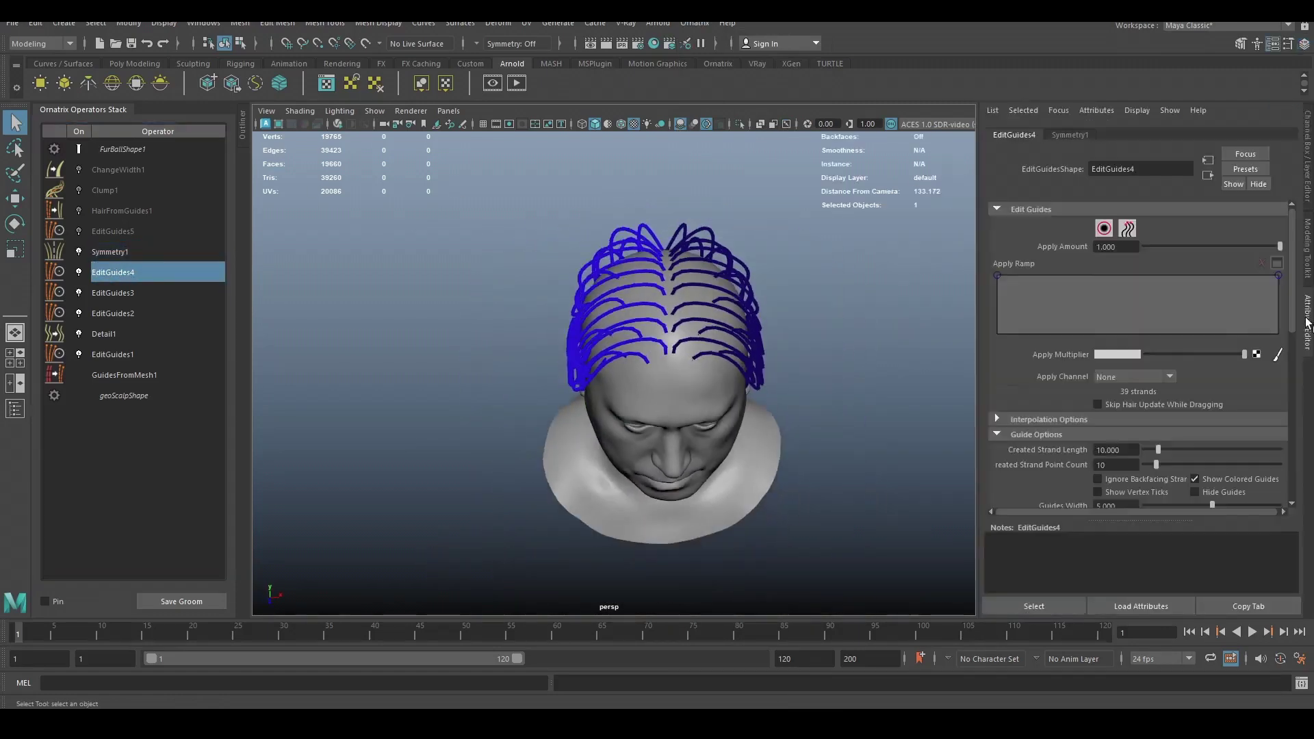
Step: Bring up the Ornatrix guide brushes and check the guide creation brush settings
click(718, 63)
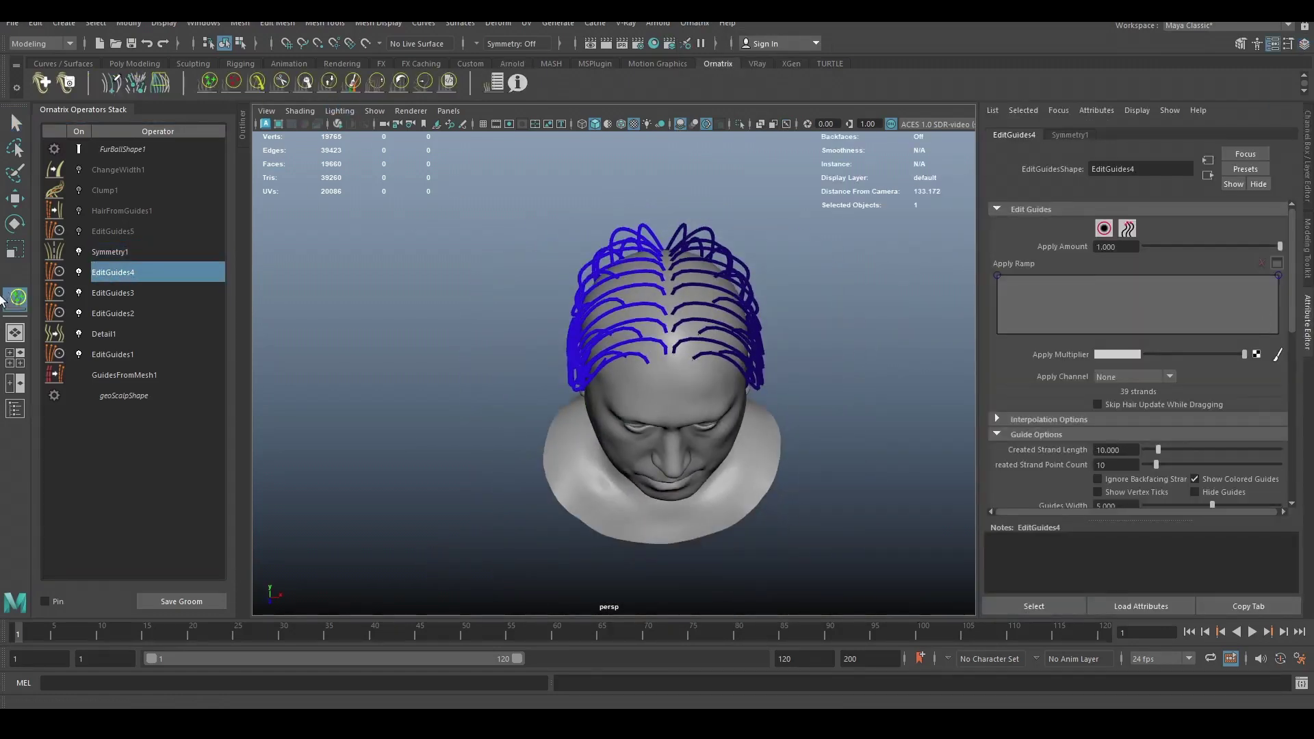
double_click(9, 298)
click(285, 565)
scroll(677, 431, up, 5)
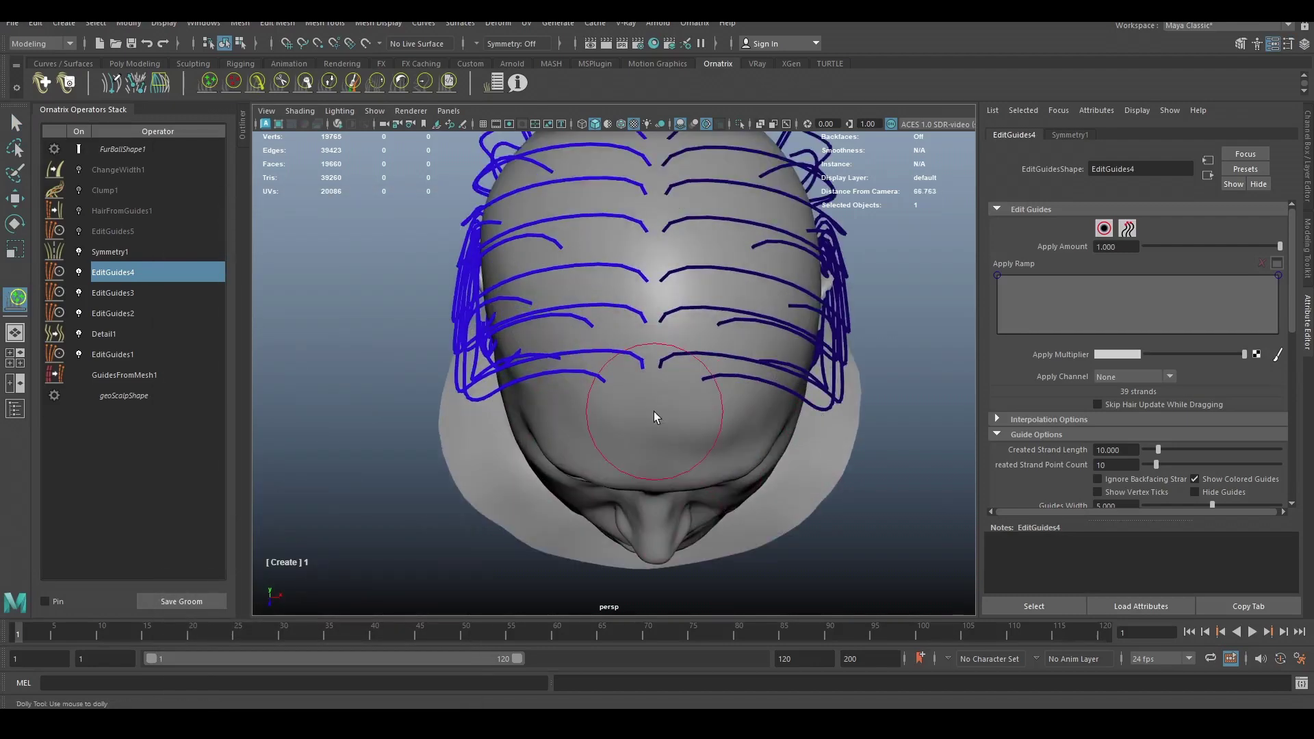
scroll(664, 407, up, 5)
alt+drag(675, 405, 1043, 256)
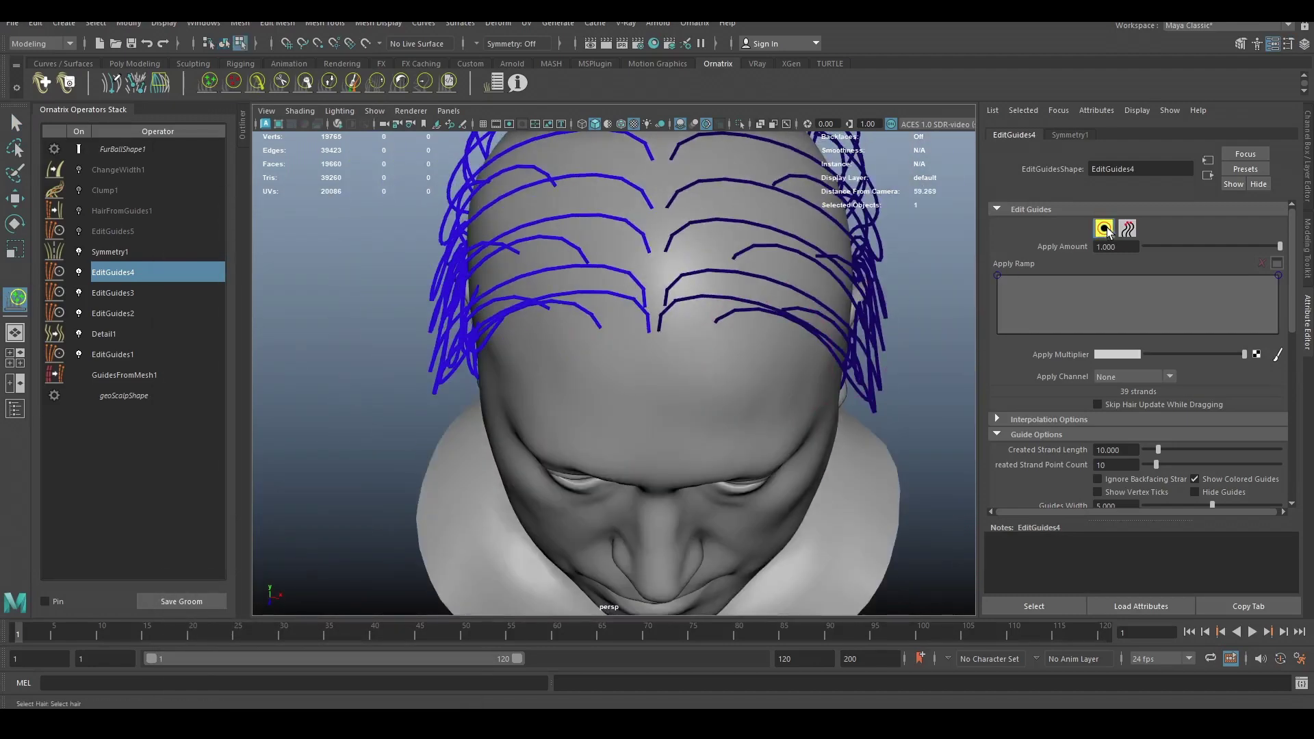
Step: Comb the guides around the ear and hairline toward the side part
click(258, 85)
alt+drag(616, 342, 520, 438)
scroll(512, 456, up, 3)
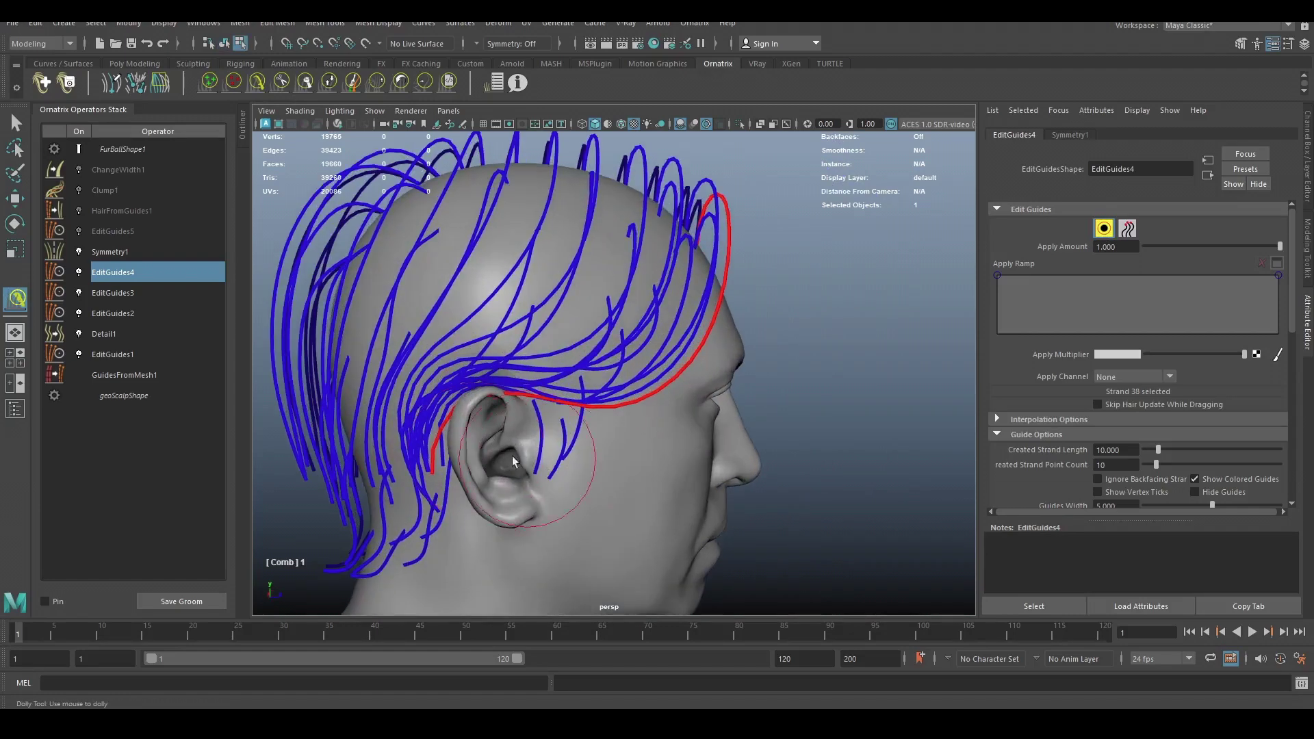
key(ctrl+shift+t)
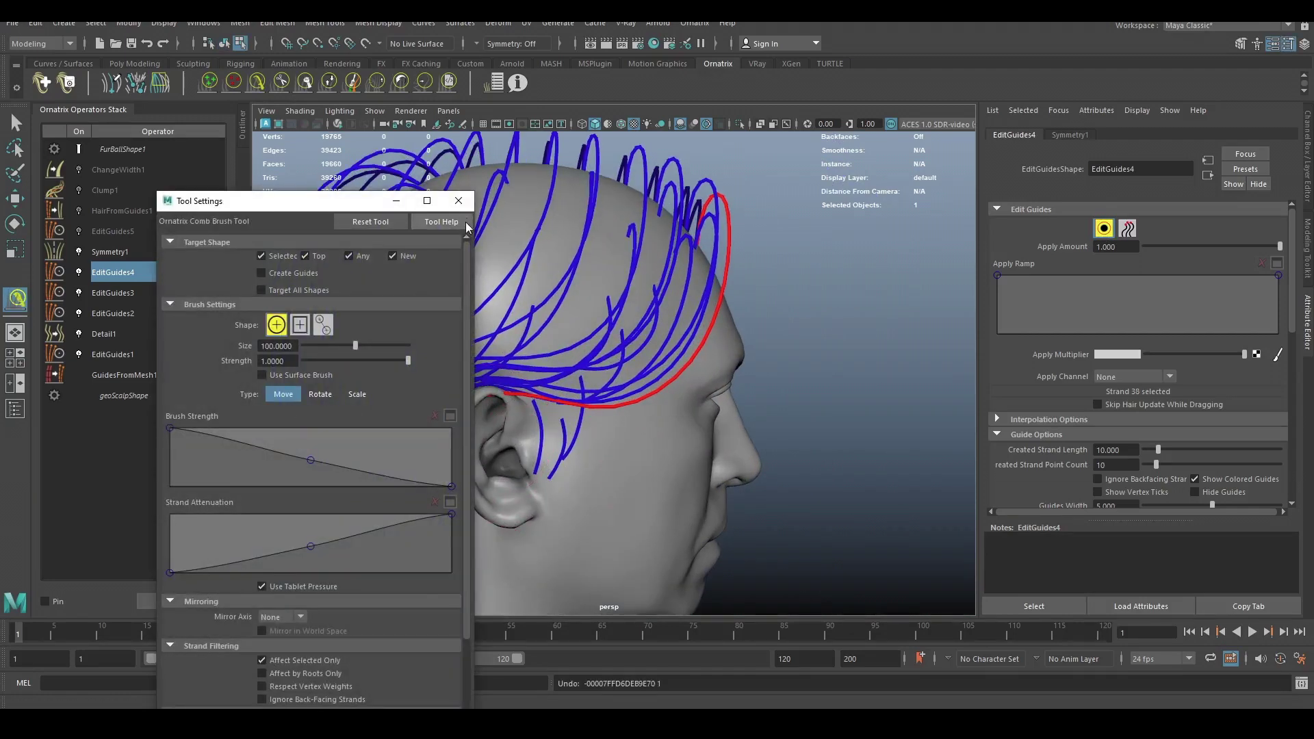
click(458, 201)
scroll(488, 434, up, 3)
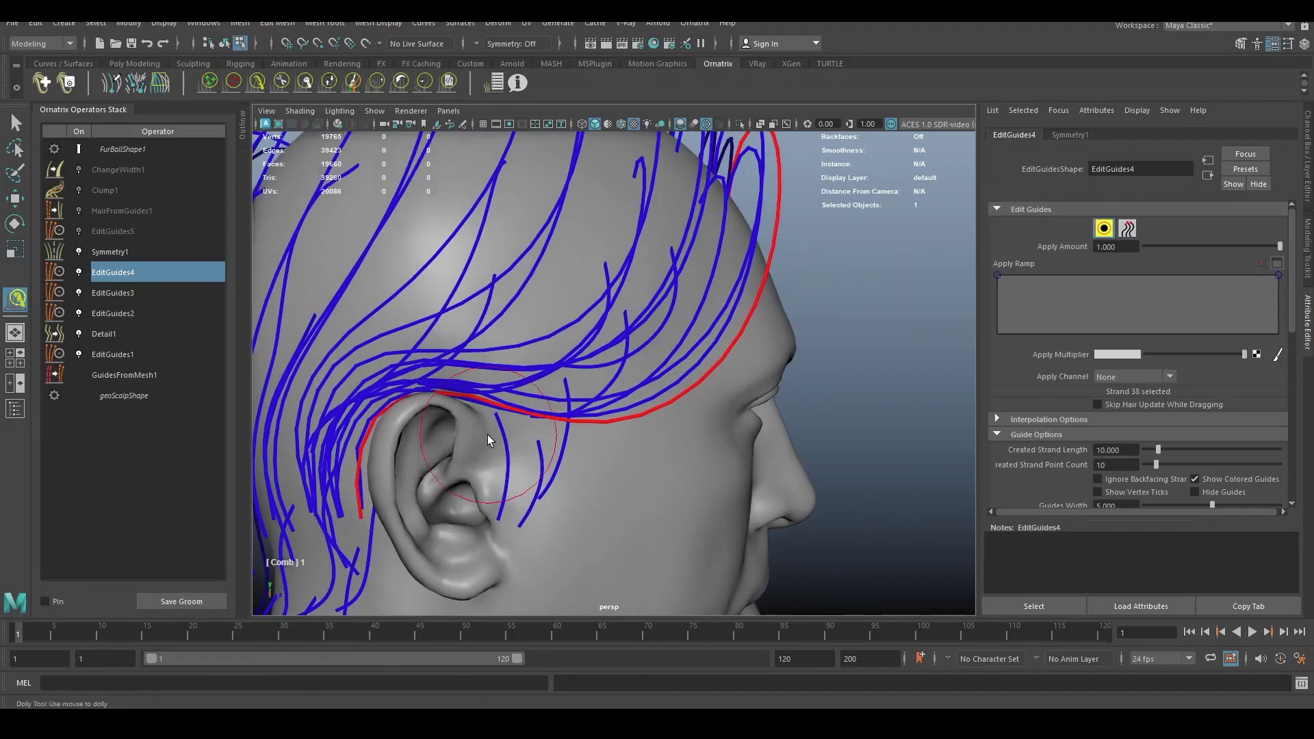
scroll(487, 434, down, 3)
mouse_move(487, 434)
alt+mouse_down()
mouse_move(631, 324)
mouse_move(644, 346)
alt+mouse_up()
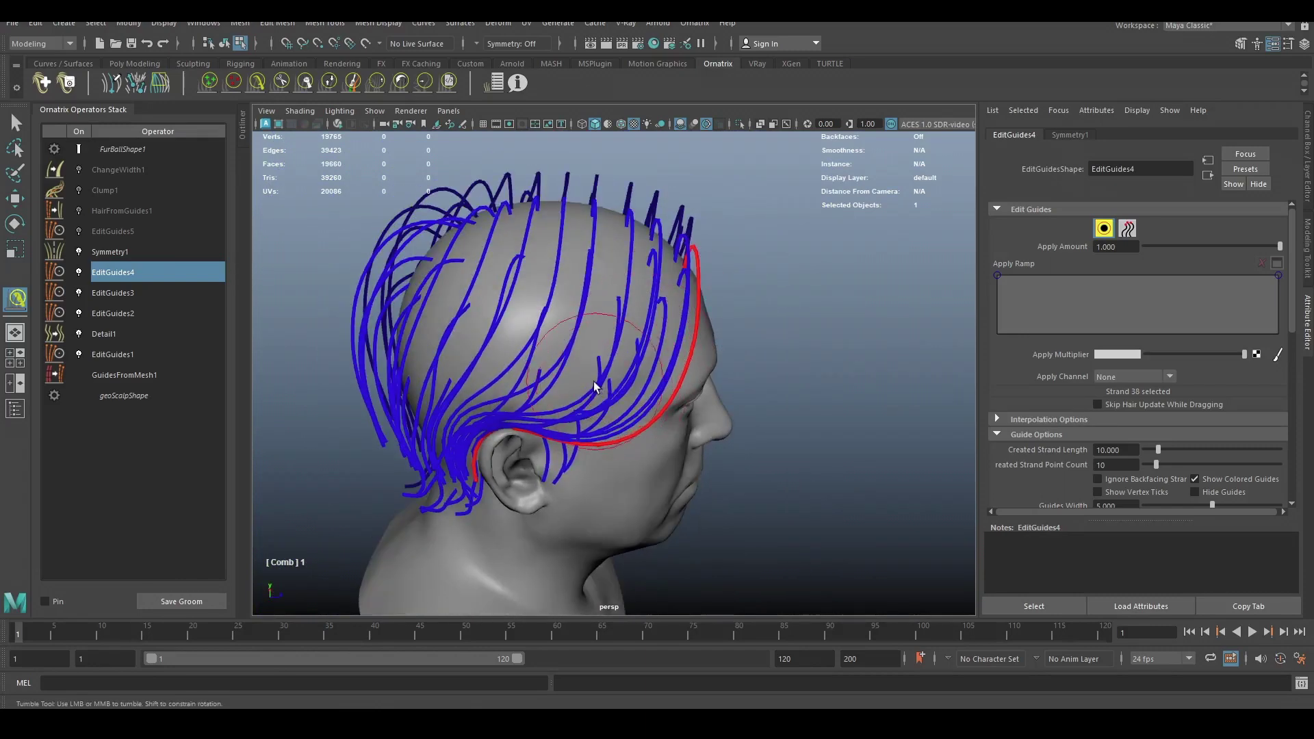
mouse_move(593, 388)
alt+mouse_down()
mouse_move(611, 314)
mouse_move(614, 368)
mouse_move(442, 284)
mouse_move(642, 336)
alt+mouse_up()
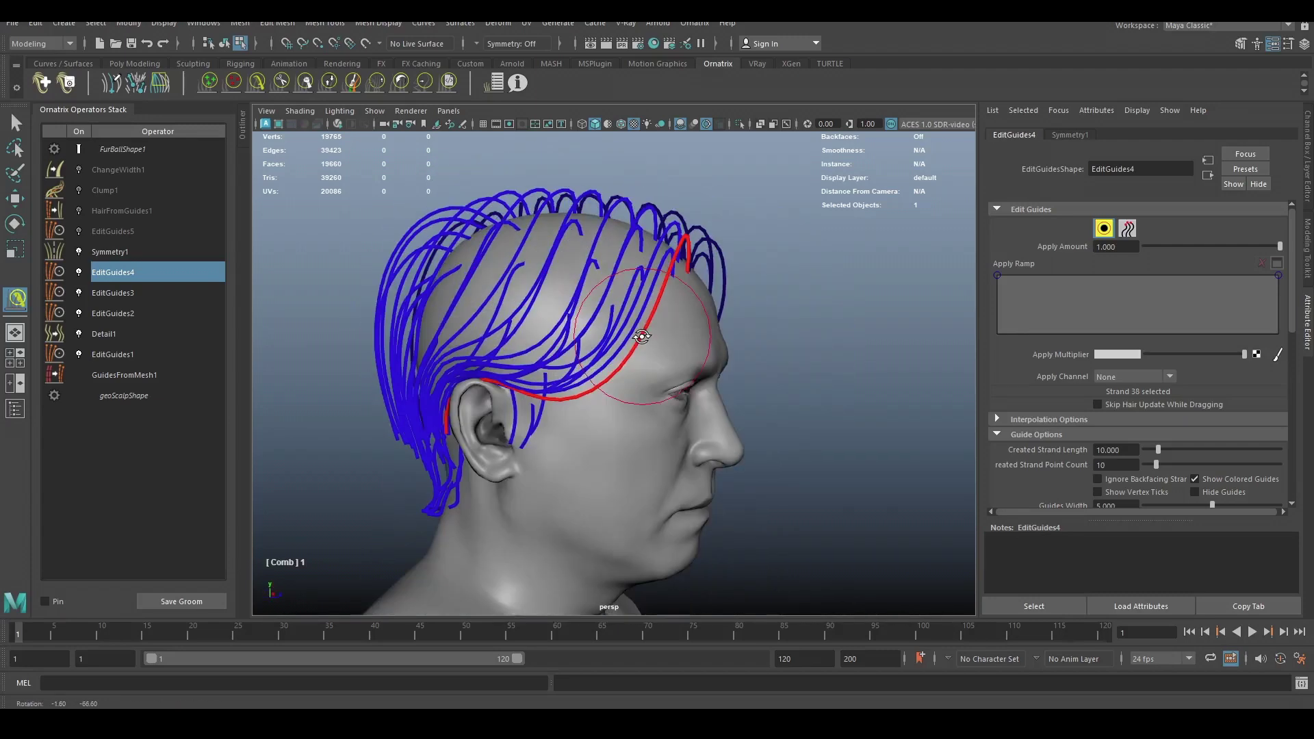
Step: Shorten the guide strands near the ear with the GrowShrink brush
double_click(16, 301)
click(459, 200)
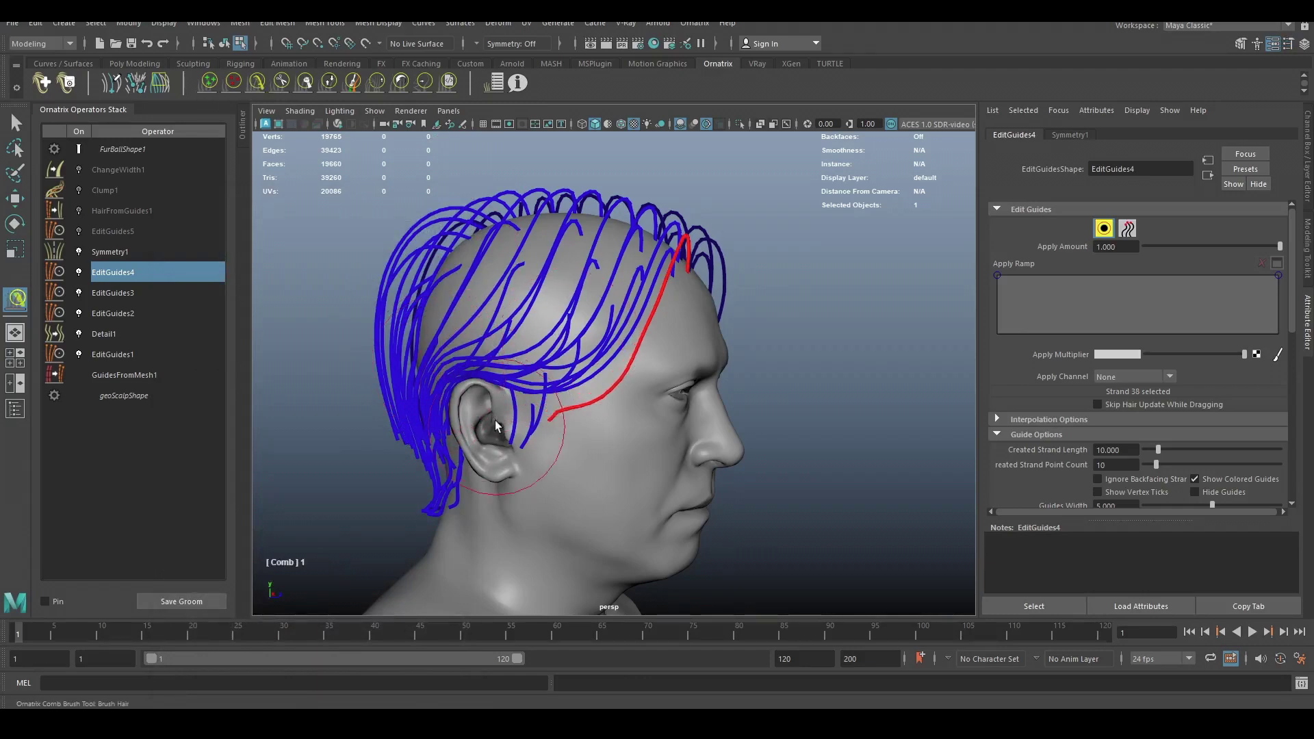
mouse_move(496, 426)
alt+mouse_down()
mouse_move(438, 418)
mouse_move(586, 392)
alt+mouse_up()
mouse_move(554, 450)
alt+mouse_down()
mouse_move(455, 431)
mouse_move(628, 455)
mouse_move(624, 287)
alt+mouse_up()
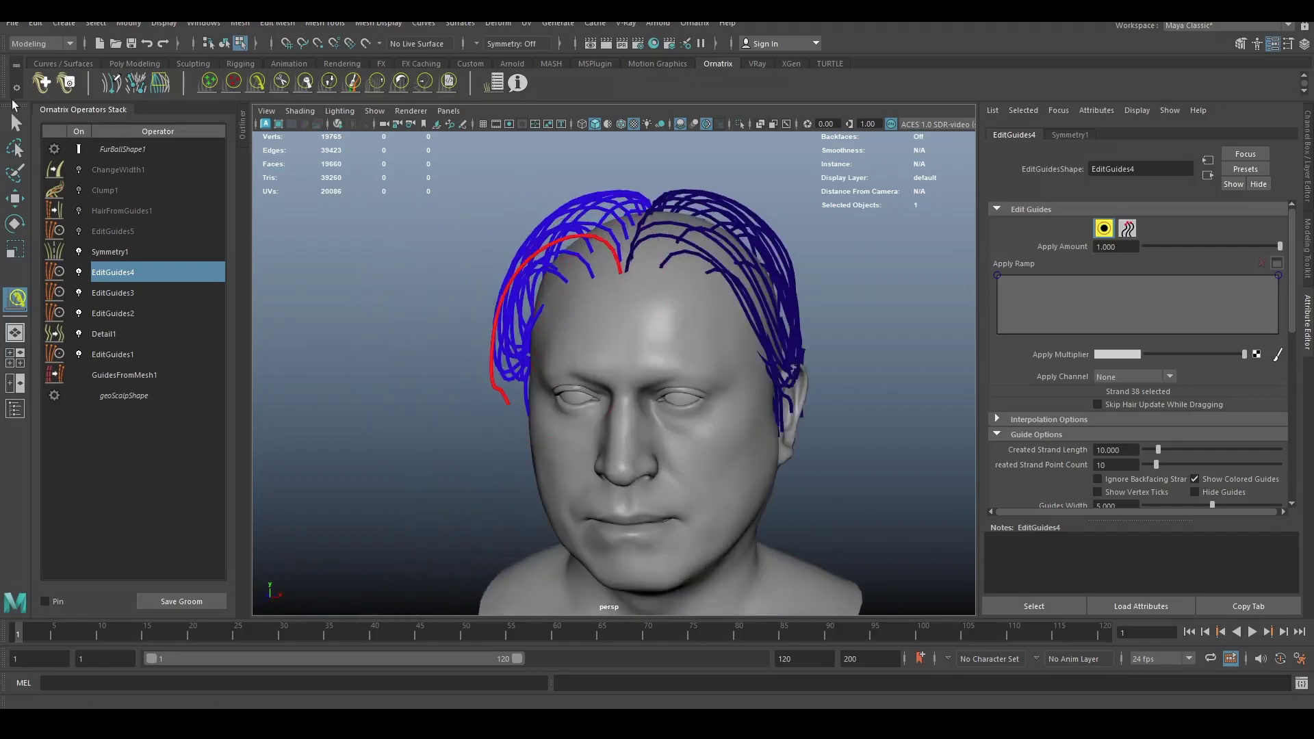
click(75, 216)
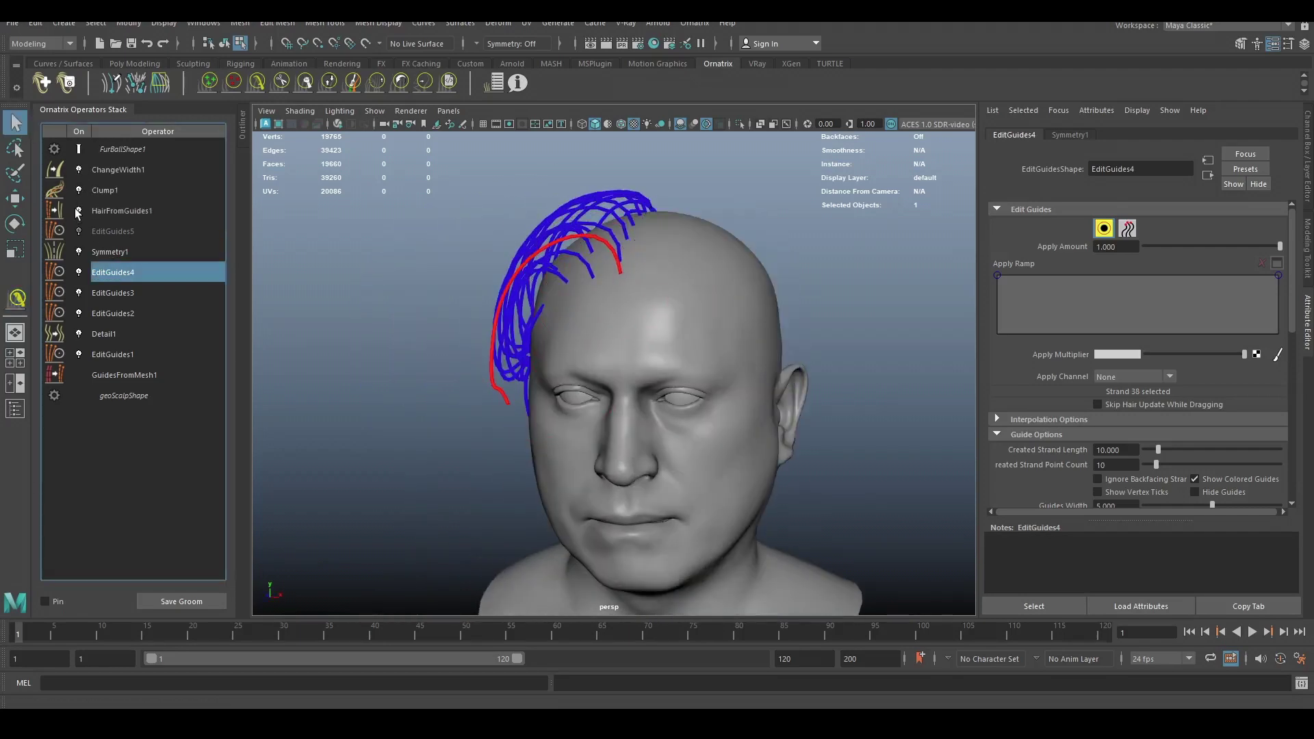
Step: Turn the hair operators back on and set Clump1's create method to Random
click(78, 210)
click(105, 190)
alt+drag(675, 302, 677, 438)
scroll(1148, 306, down, 5)
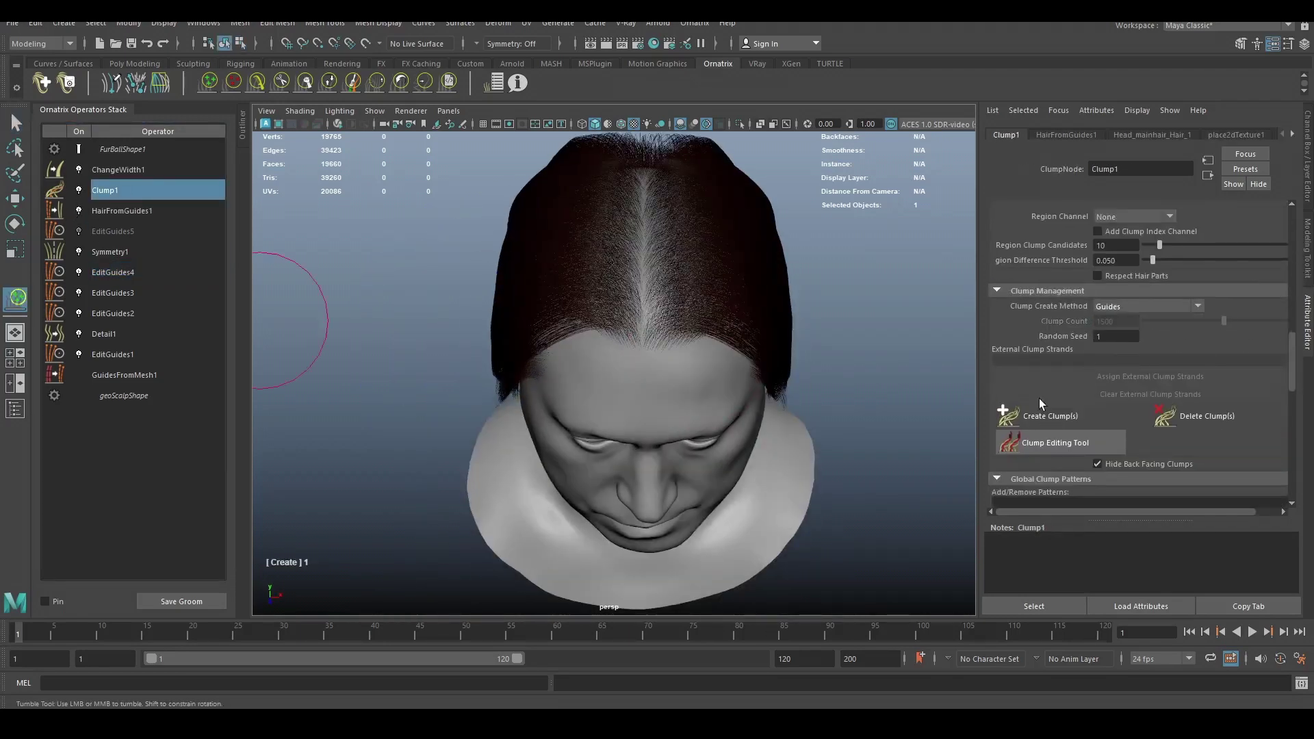
alt+drag(660, 258, 789, 246)
click(1152, 305)
click(1123, 328)
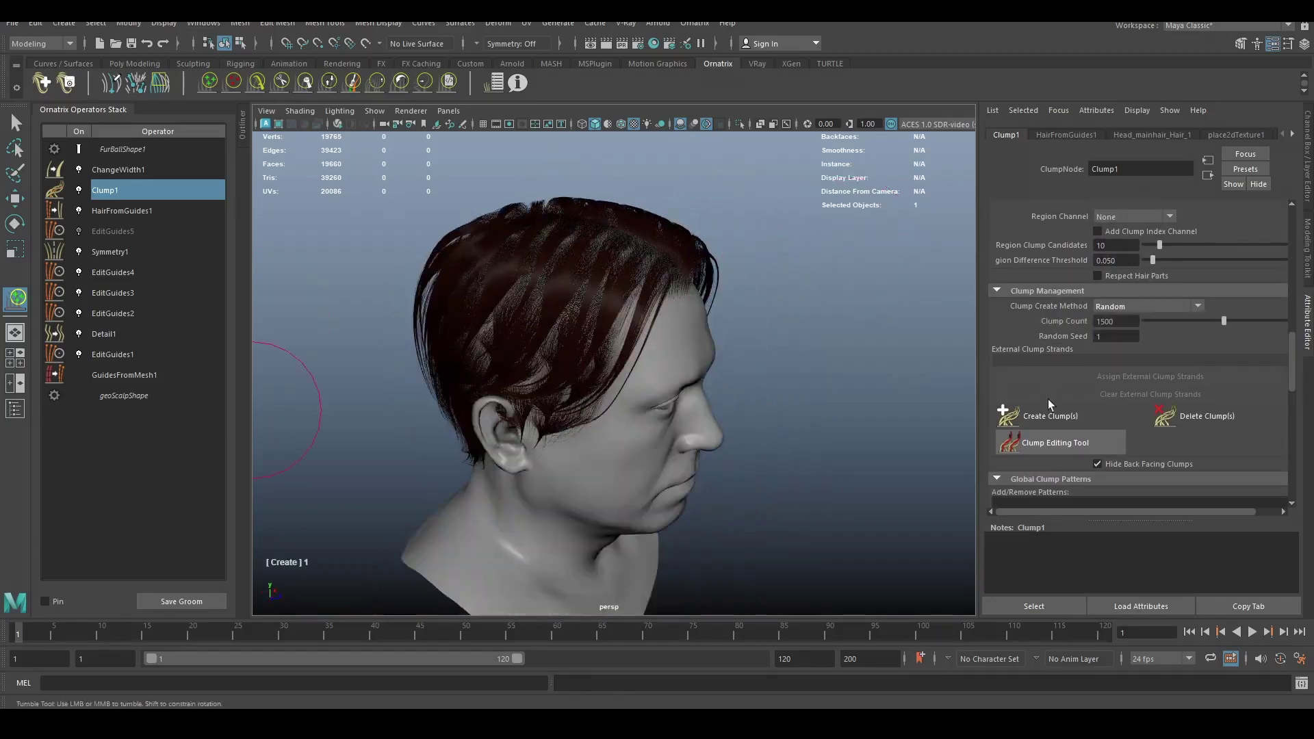
Step: Reshape the Clump1 Amount Ramp curve for finer, more natural clumping
alt+drag(630, 294, 821, 373)
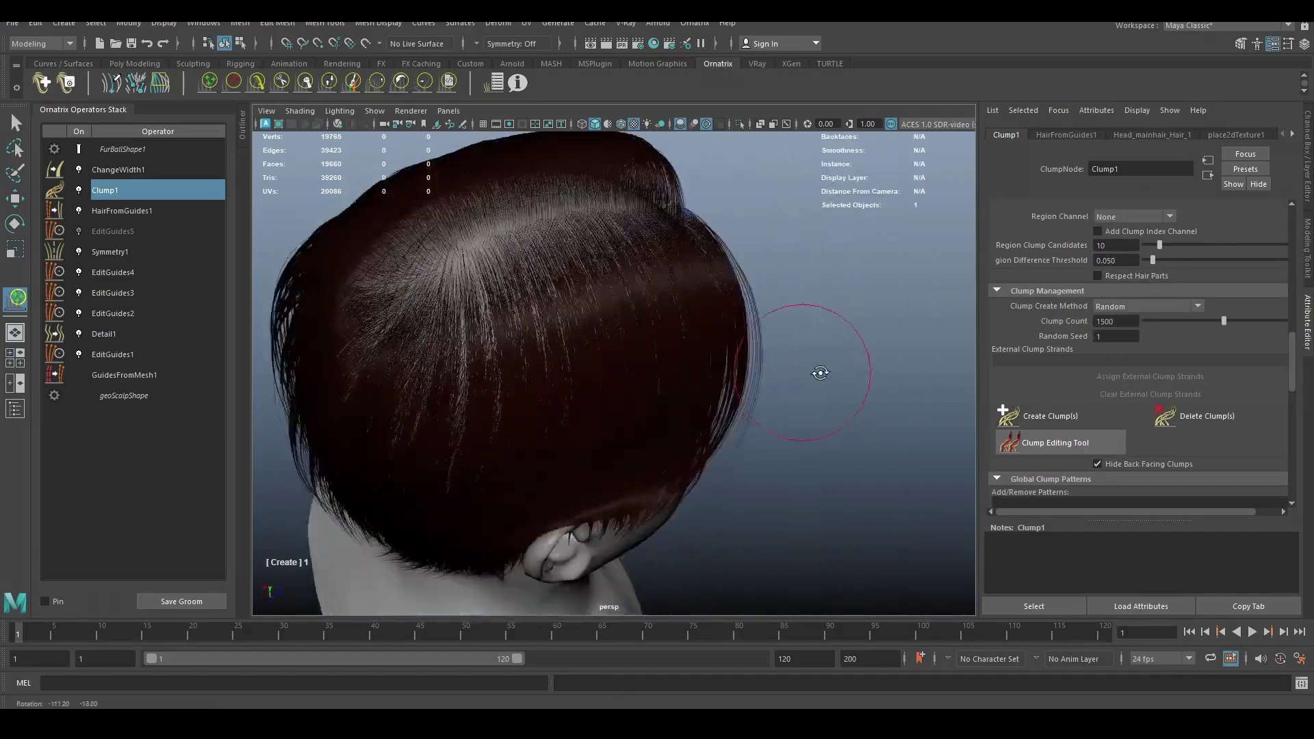
scroll(820, 373, up, 5)
alt+drag(830, 463, 712, 402)
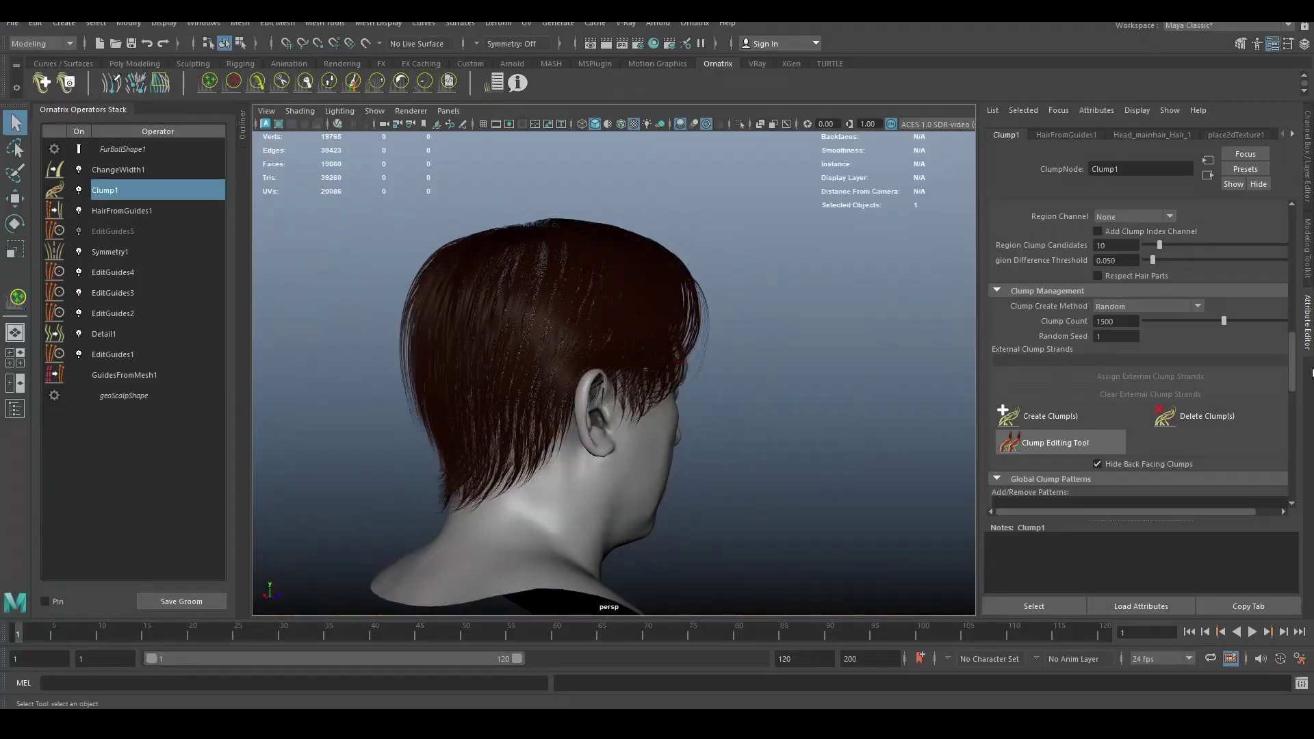
drag(1292, 353, 1296, 203)
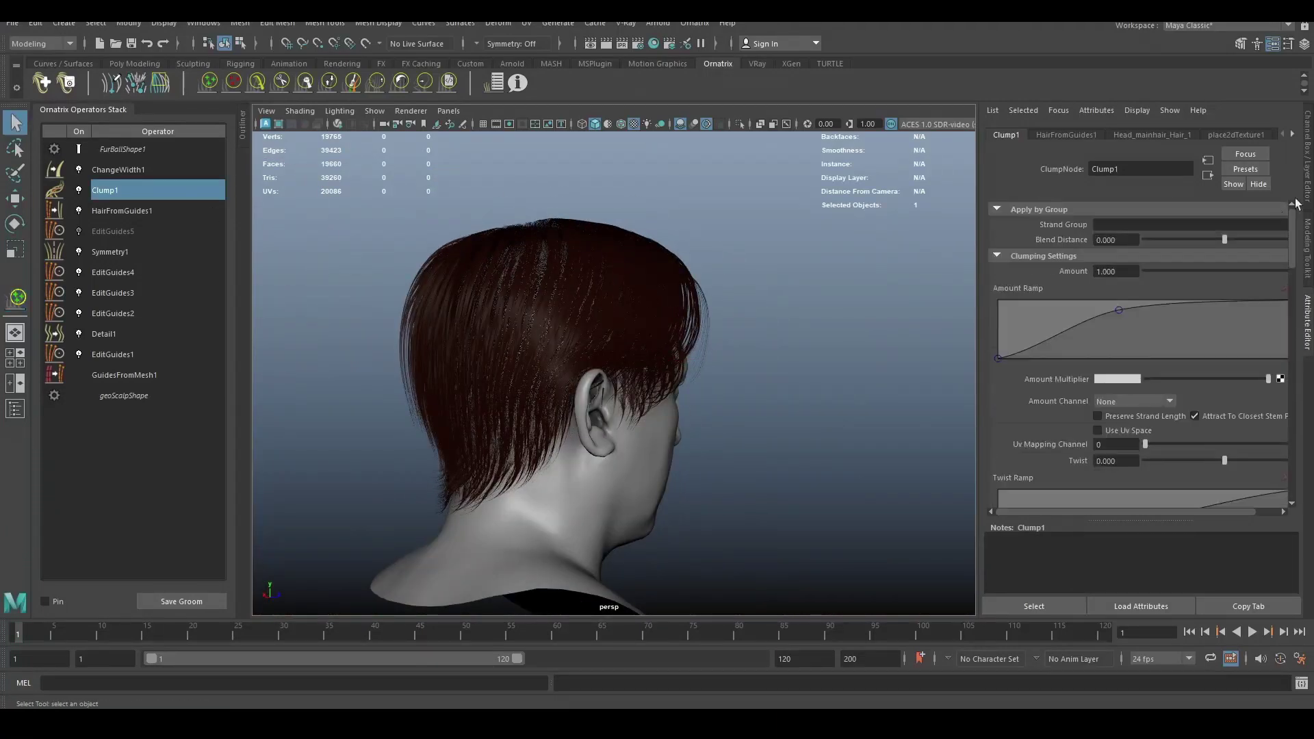
drag(1097, 512, 1122, 512)
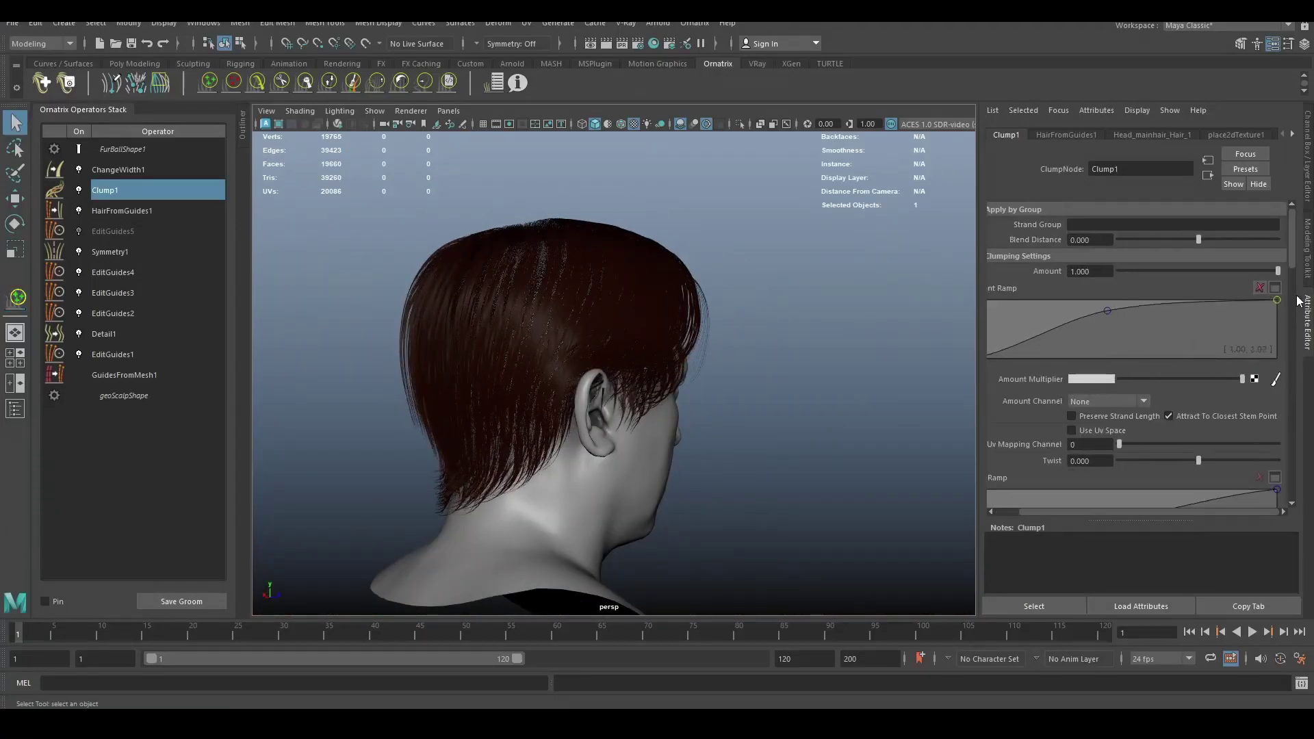
drag(1109, 310, 1232, 316)
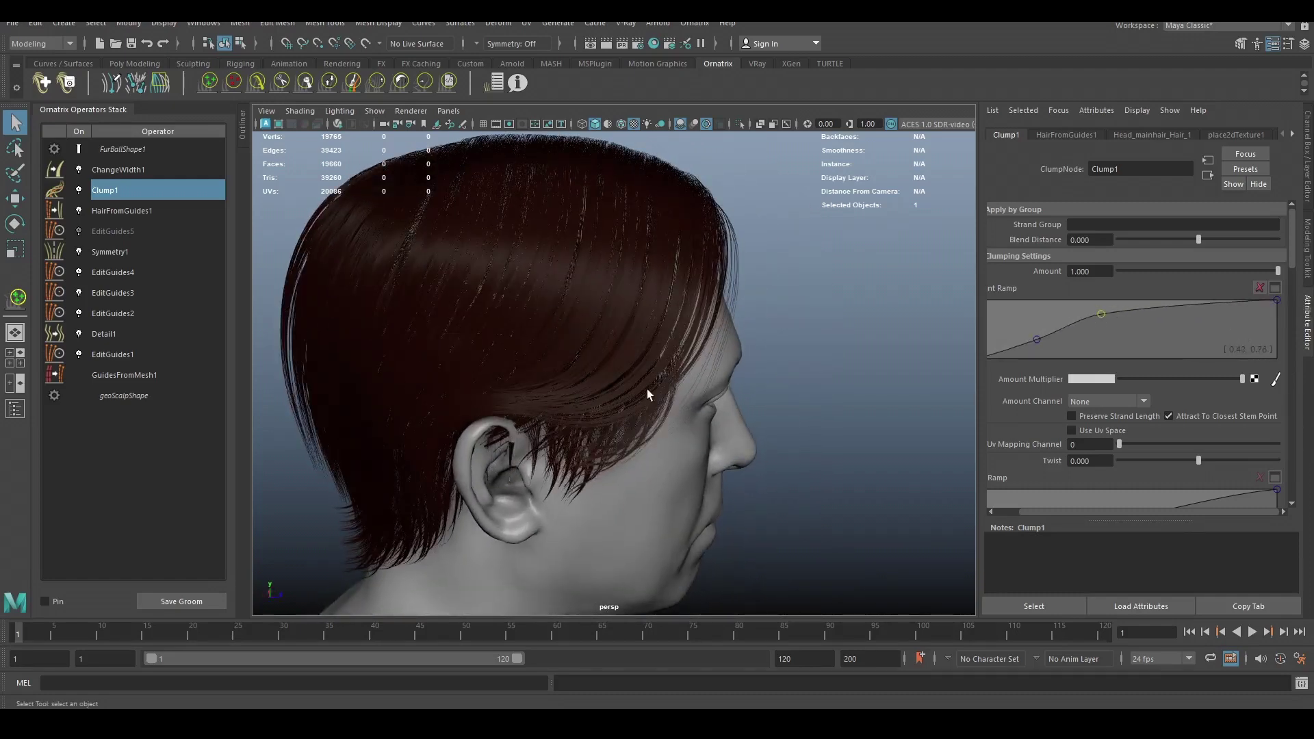
mouse_move(649, 395)
alt+mouse_down()
mouse_move(469, 366)
mouse_move(674, 341)
mouse_move(627, 354)
mouse_move(581, 404)
mouse_move(605, 218)
alt+mouse_up()
Step: In EditGuides4, select a temple guide strand and rotate it toward the side part
click(113, 272)
click(581, 404)
scroll(1224, 339, down, 3)
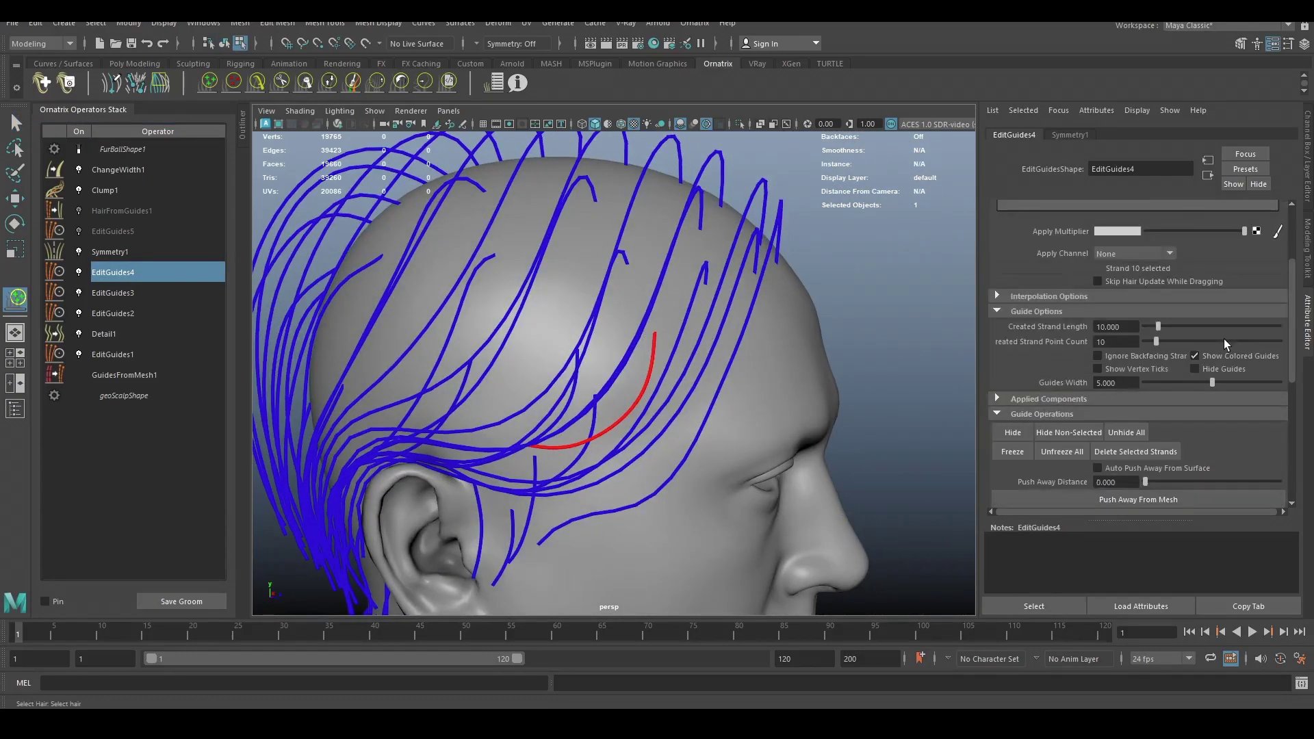
scroll(1237, 393, down, 3)
click(1020, 413)
alt+drag(712, 356, 648, 332)
alt+right_drag(648, 332, 693, 367)
key(e)
mouse_move(693, 367)
alt+mouse_down()
mouse_move(693, 315)
mouse_move(690, 344)
alt+mouse_up()
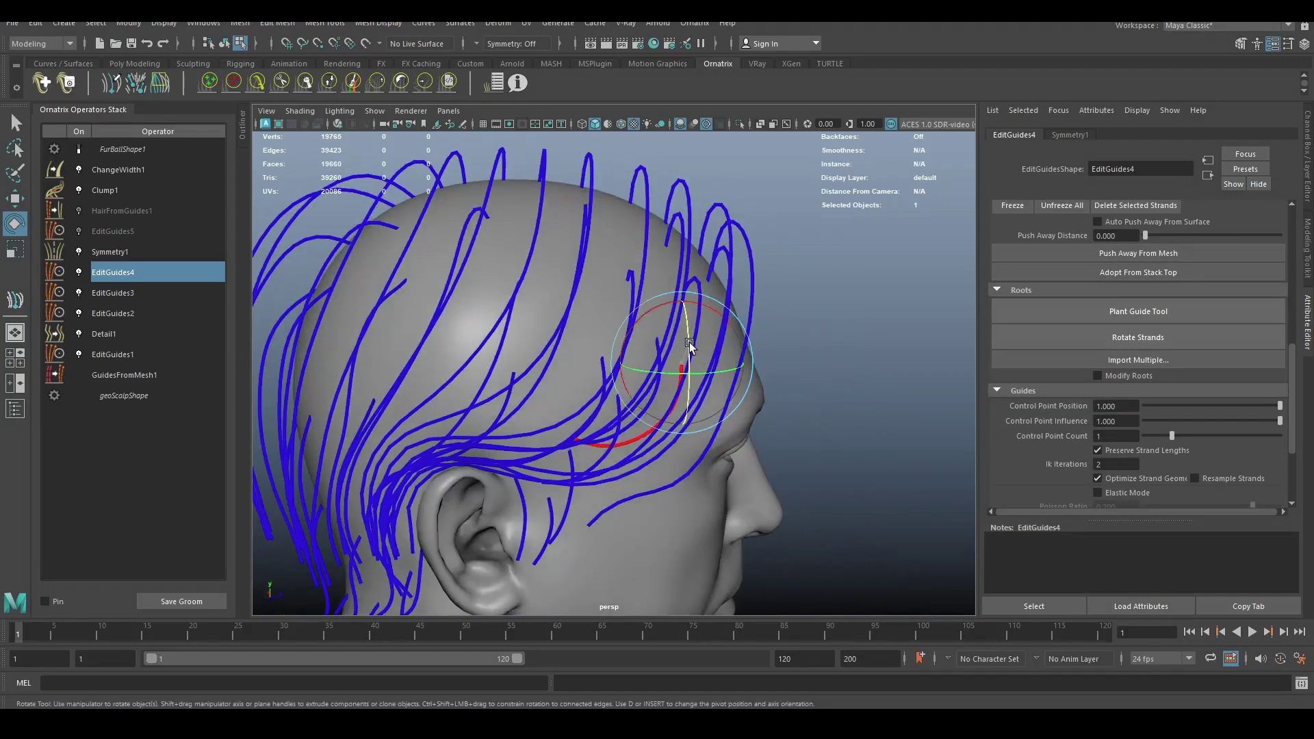
Step: Comb the front hairline guides, checking them from the front, side and back
click(254, 83)
mouse_move(555, 393)
alt+mouse_down()
mouse_move(580, 423)
mouse_move(616, 384)
mouse_move(699, 404)
alt+mouse_up()
key(e)
key(y)
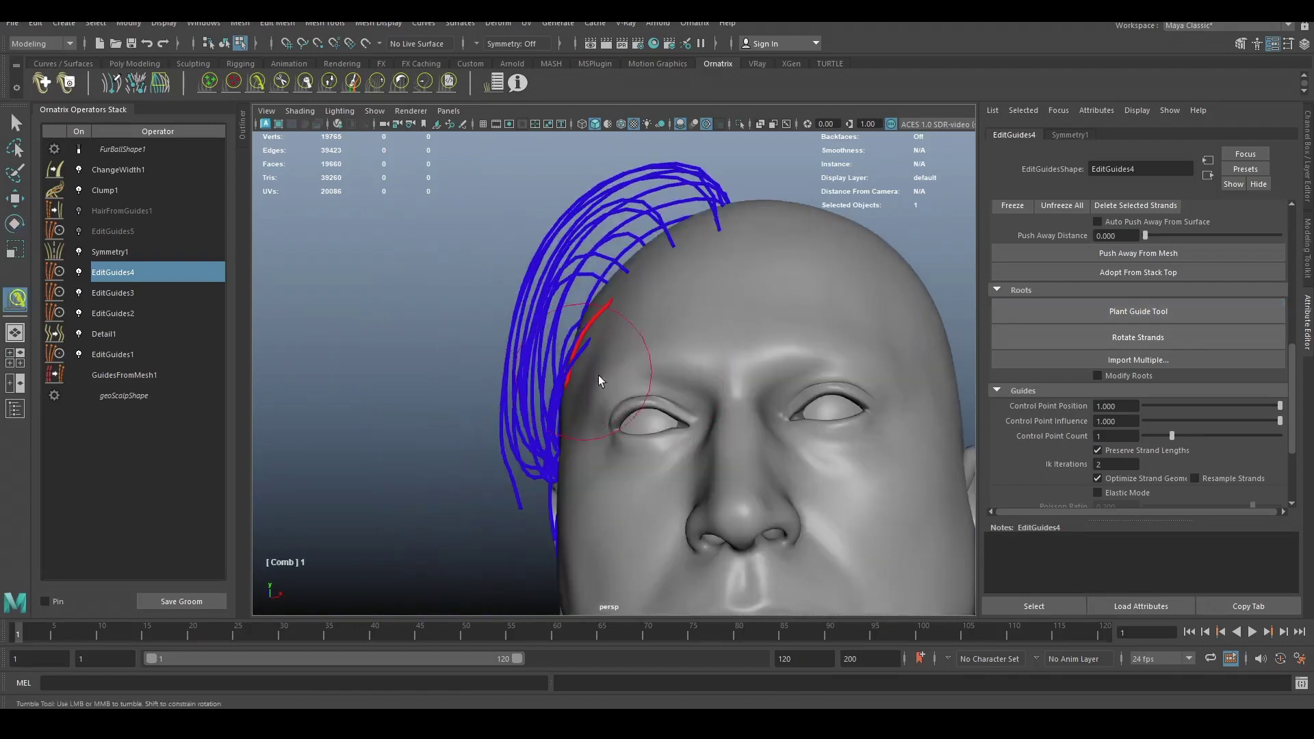
mouse_move(630, 299)
alt+mouse_down()
mouse_move(625, 382)
mouse_move(624, 368)
alt+mouse_up()
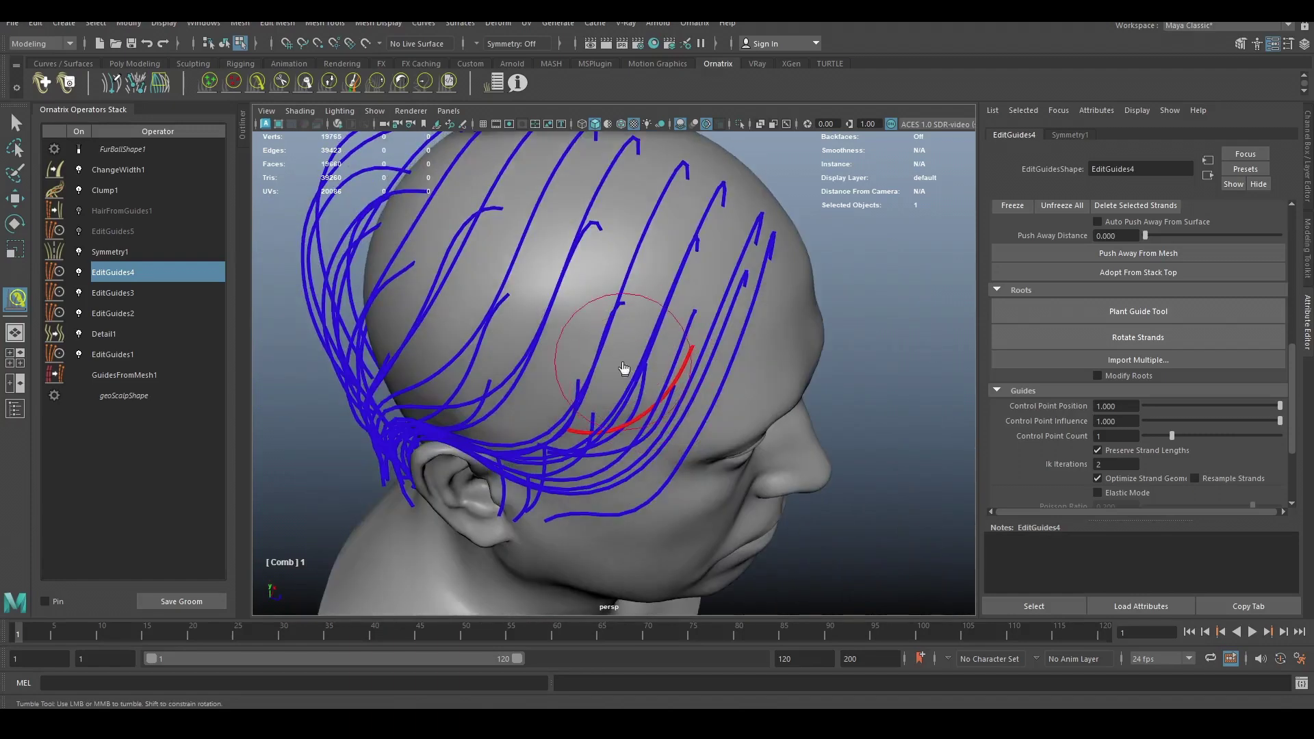
mouse_move(541, 373)
alt+mouse_down()
mouse_move(496, 377)
mouse_move(690, 363)
alt+mouse_up()
alt+right_drag(593, 325, 644, 399)
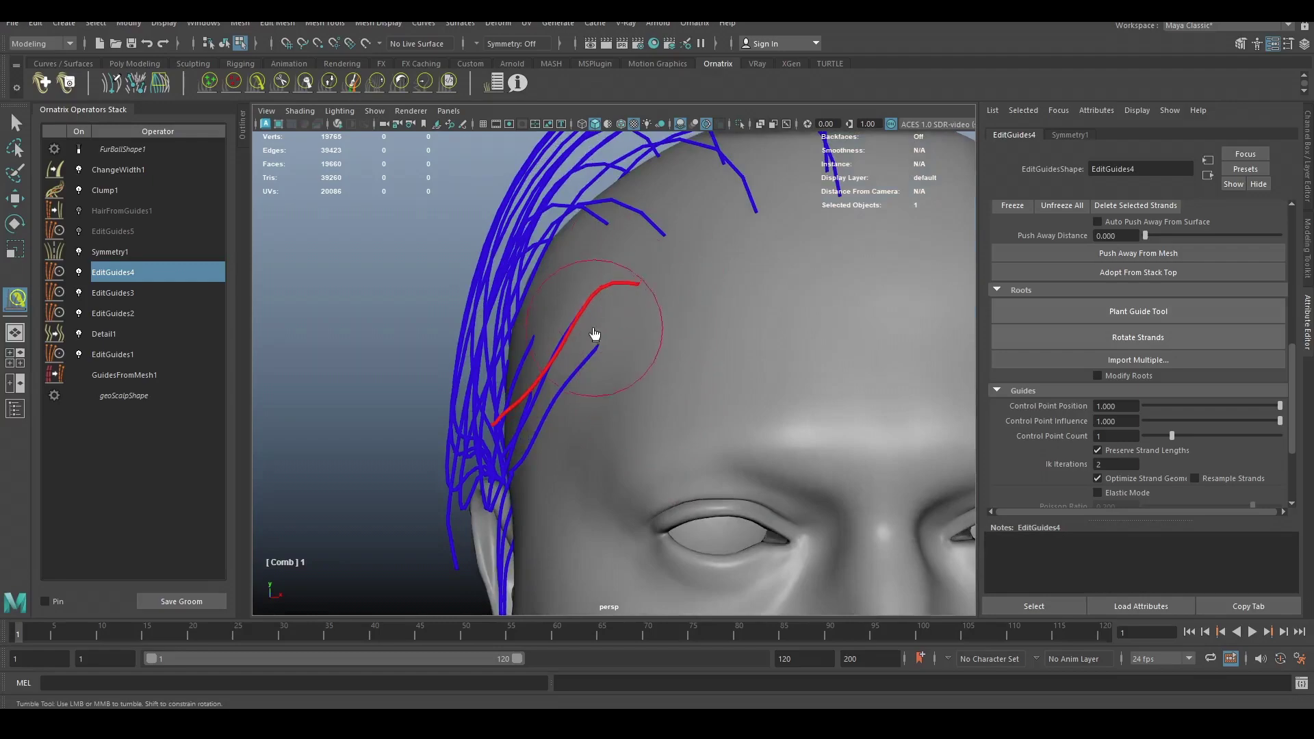
mouse_move(595, 334)
alt+mouse_down()
mouse_move(620, 352)
mouse_move(663, 291)
mouse_move(616, 342)
mouse_move(602, 331)
alt+mouse_up()
mouse_move(602, 331)
alt+right_down()
mouse_move(622, 331)
mouse_move(580, 314)
alt+right_up()
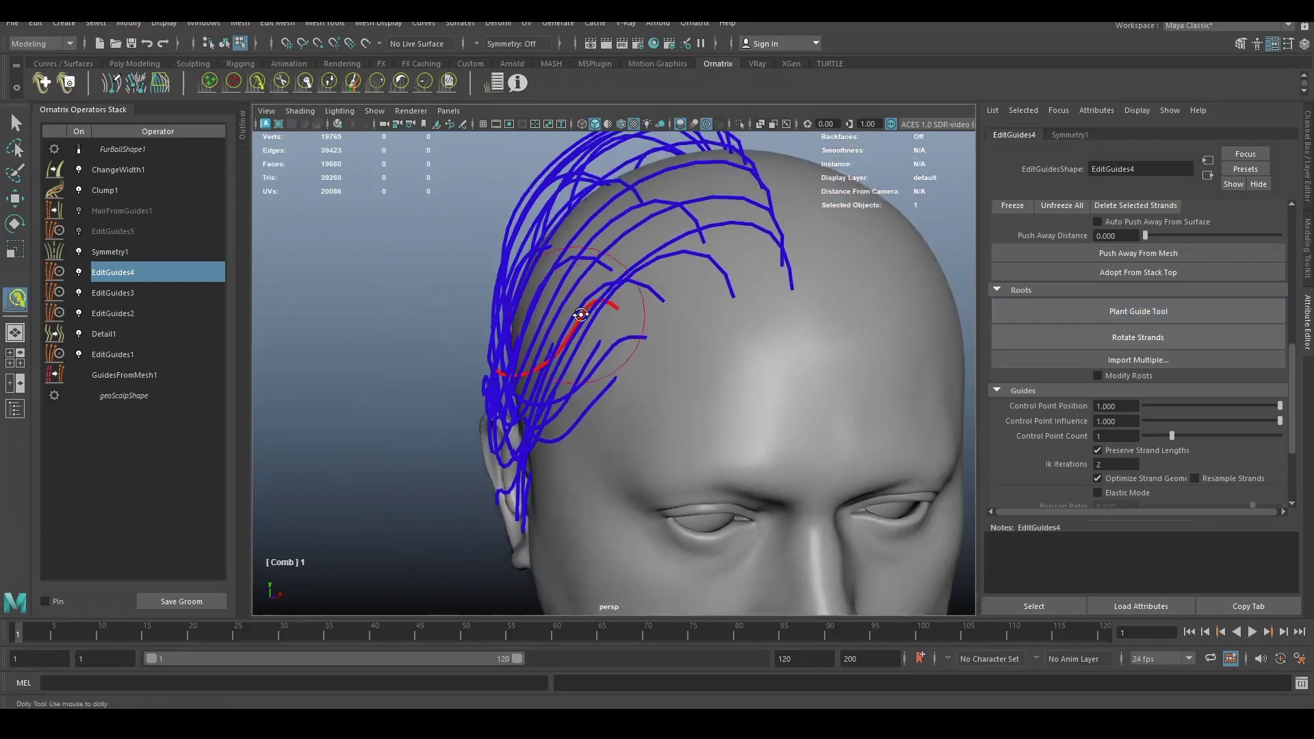
mouse_move(580, 314)
alt+mouse_down()
mouse_move(725, 349)
mouse_move(602, 332)
mouse_move(589, 314)
alt+mouse_up()
alt+right_drag(588, 315, 578, 306)
alt+drag(578, 306, 717, 457)
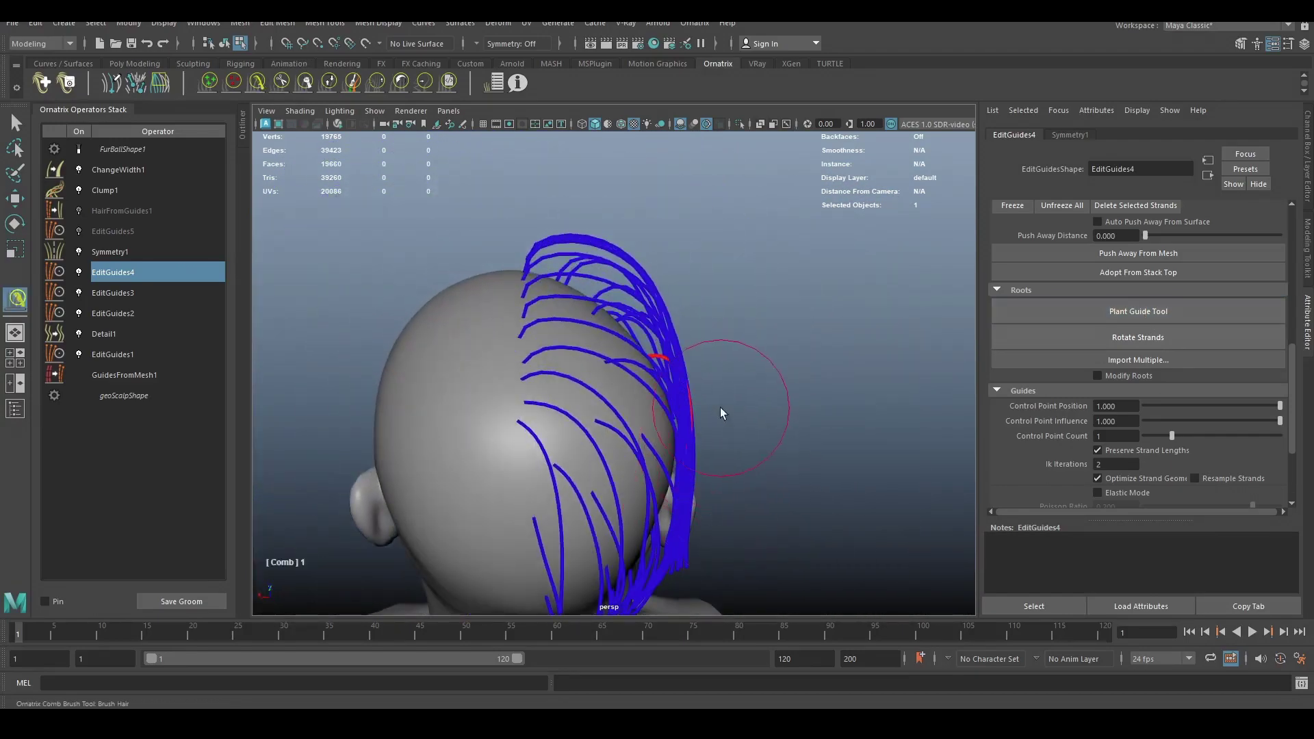
mouse_move(722, 412)
alt+mouse_down()
mouse_move(643, 417)
mouse_move(704, 507)
mouse_move(735, 376)
mouse_move(383, 356)
mouse_move(440, 403)
alt+mouse_up()
Step: Plant new guides on the scalp with the Plant Guide Tool and resume combing
click(1122, 311)
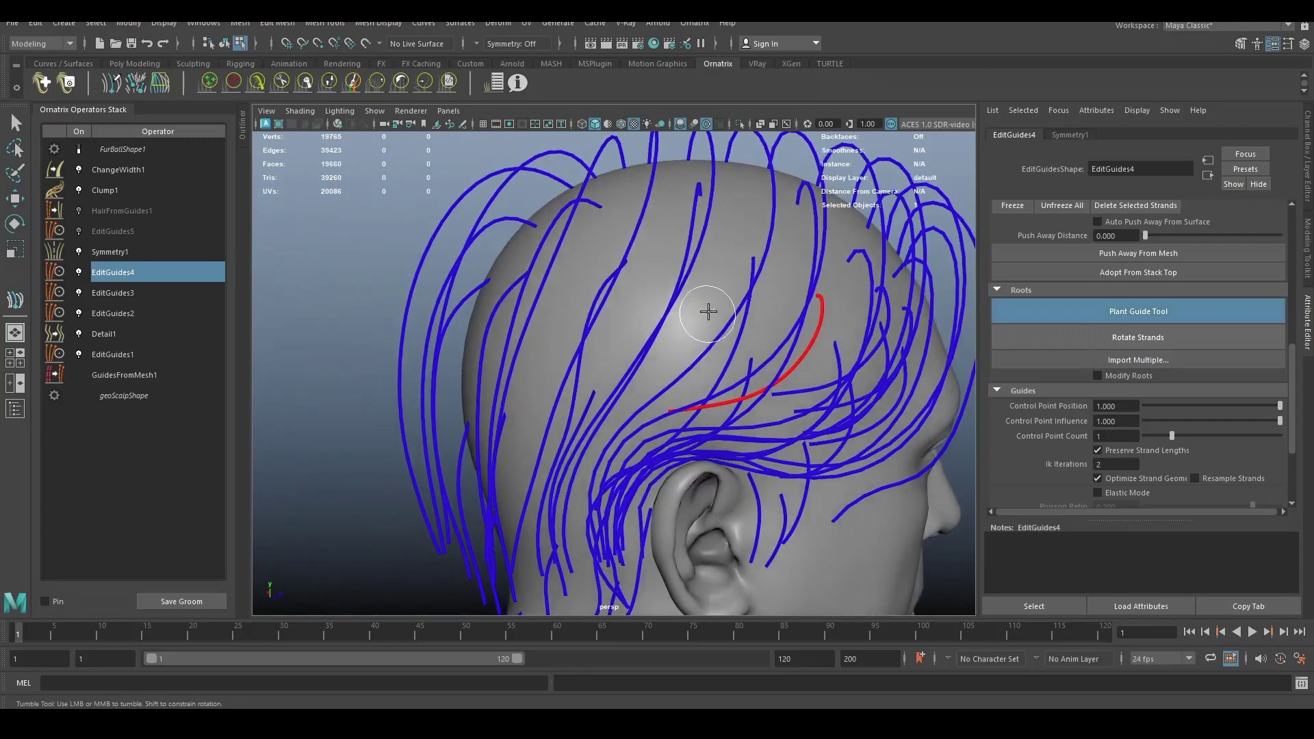
alt+drag(704, 308, 704, 332)
click(258, 83)
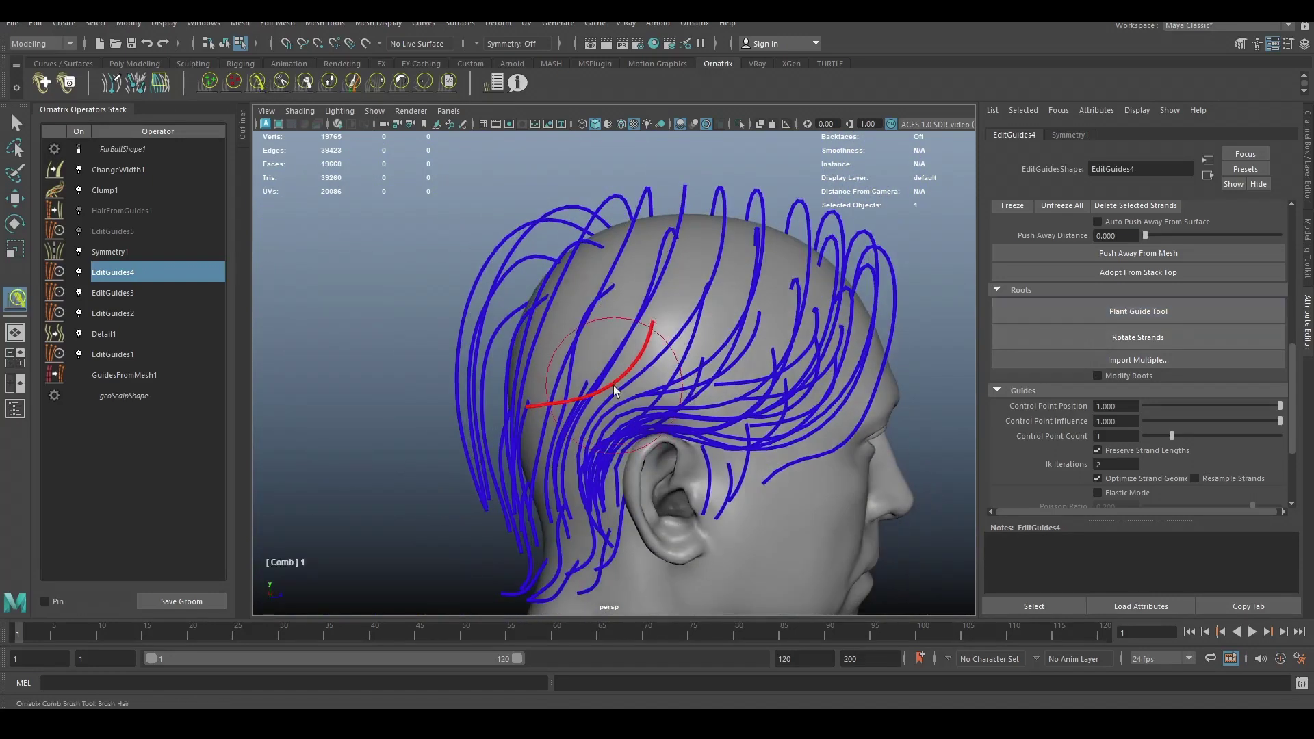
alt+drag(616, 403, 744, 481)
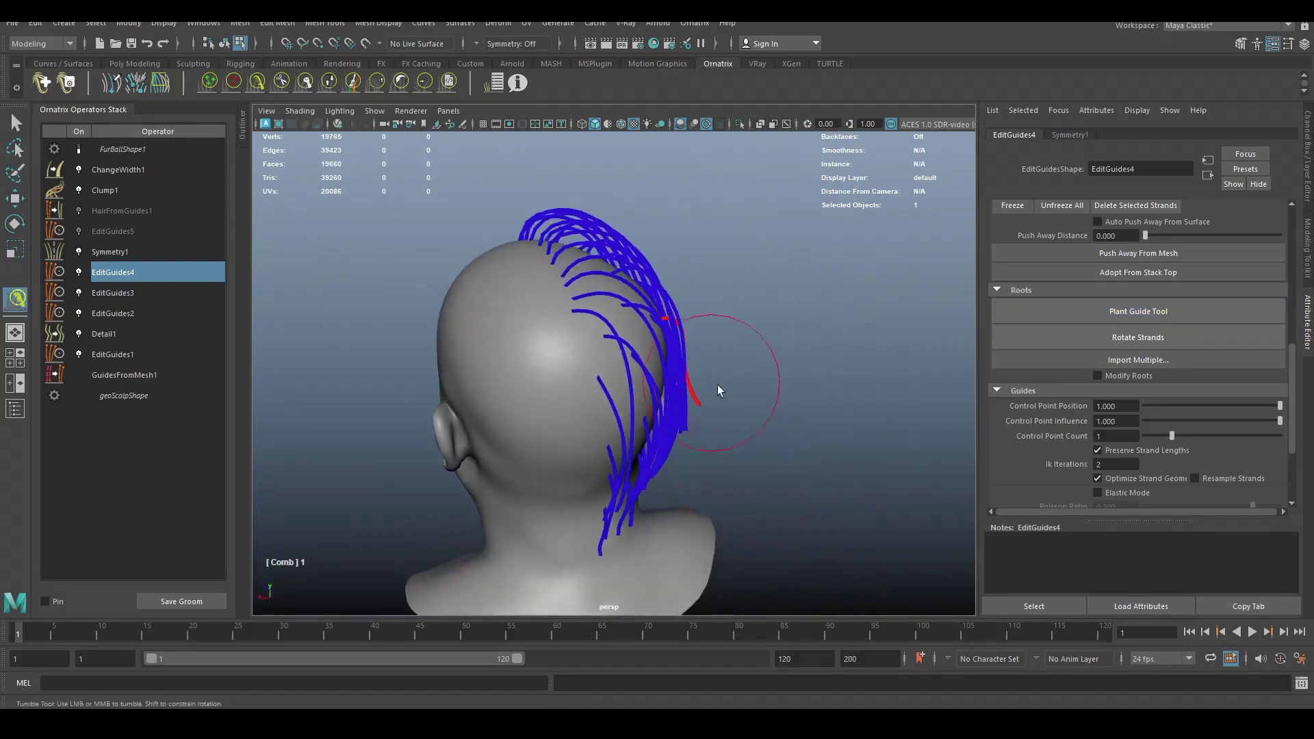
mouse_move(716, 401)
alt+mouse_down()
mouse_move(452, 359)
mouse_move(582, 356)
mouse_move(704, 300)
alt+mouse_up()
scroll(480, 356, up, 3)
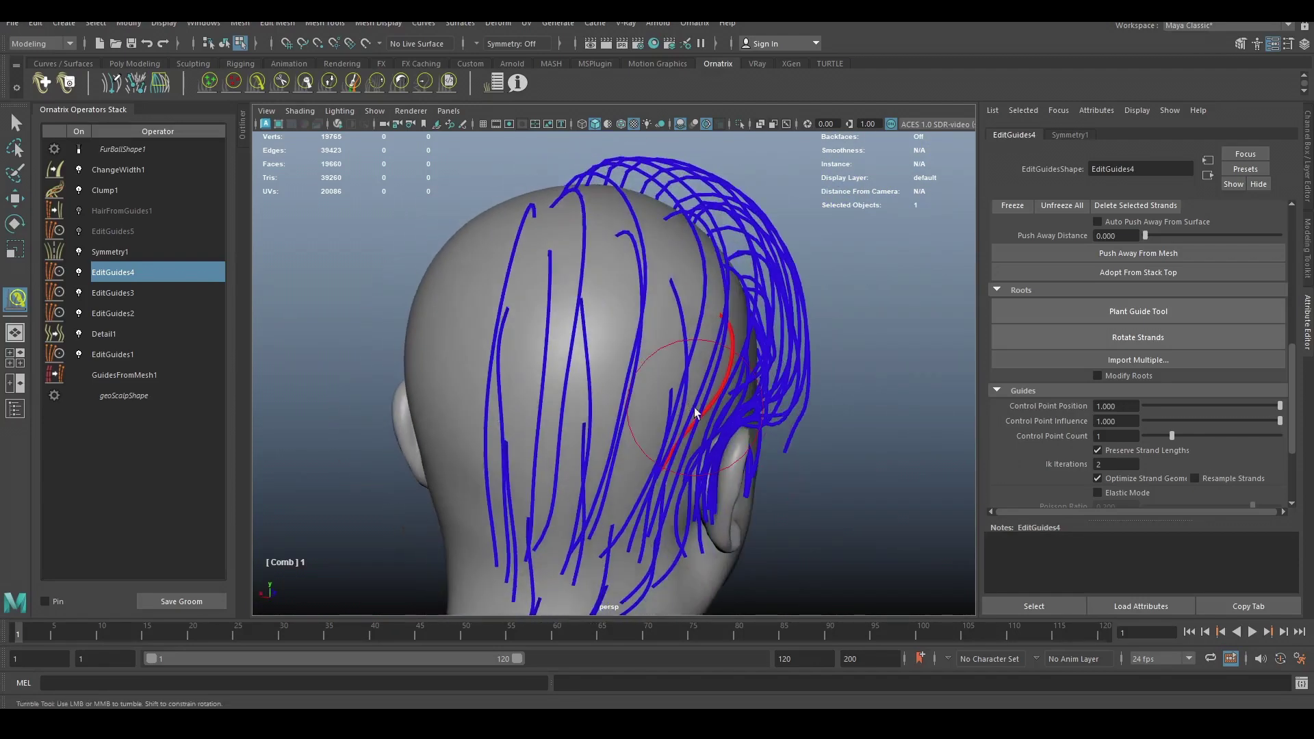
Step: Comb the side guides down past the ear toward the nape
key(q)
scroll(704, 299, up, 2)
key(y)
alt+drag(751, 354, 688, 314)
mouse_move(669, 385)
alt+mouse_down()
mouse_move(562, 438)
mouse_move(534, 476)
alt+mouse_up()
key(q)
key(y)
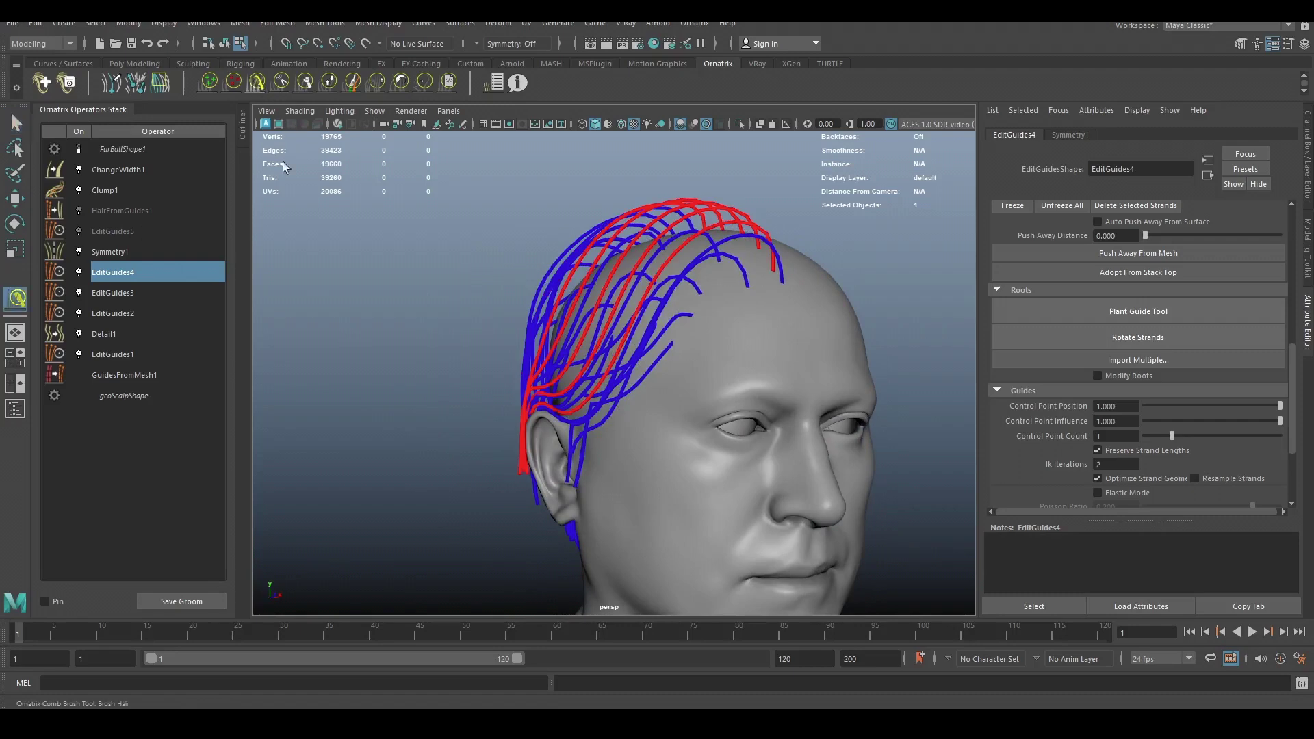
alt+right_drag(534, 476, 453, 497)
mouse_move(452, 478)
alt+mouse_down()
mouse_move(757, 528)
mouse_move(757, 505)
mouse_move(757, 531)
alt+mouse_up()
key(q)
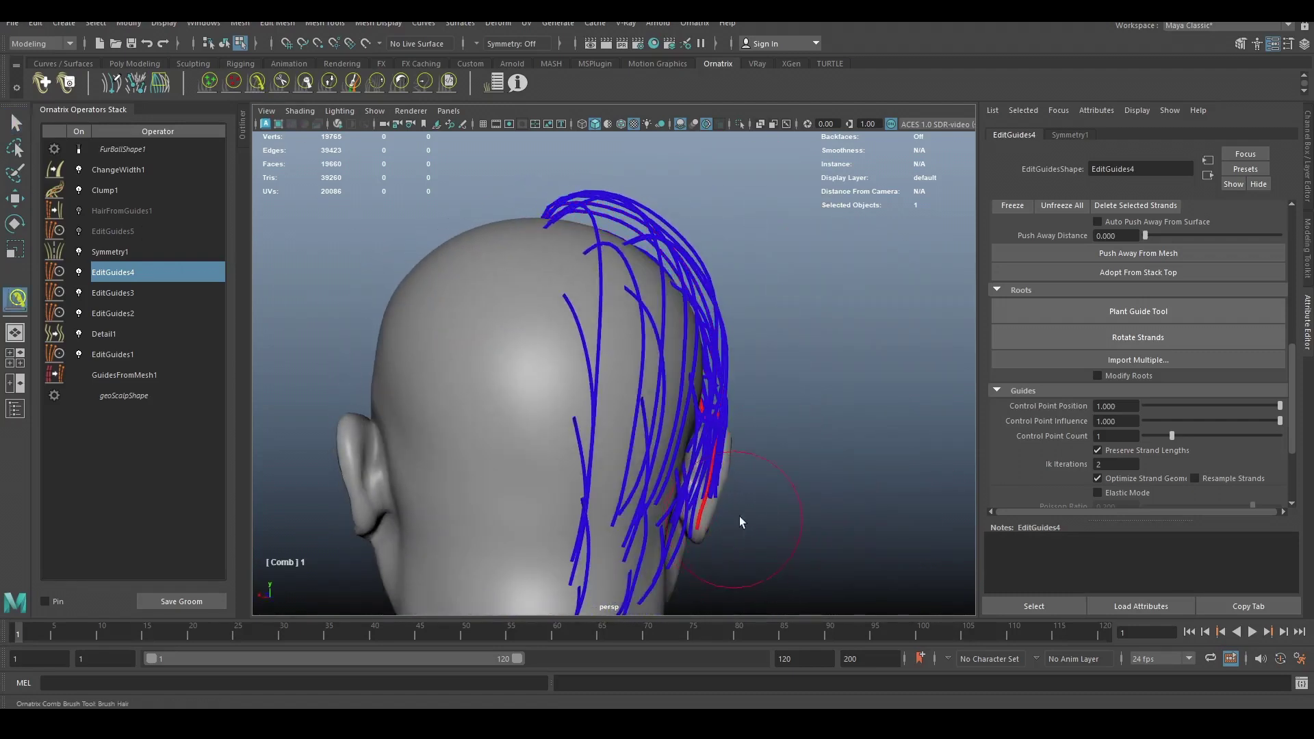
Step: Turn the generated hair back on and inspect the EditGuides4 and EditGuides5 guide edits
click(78, 211)
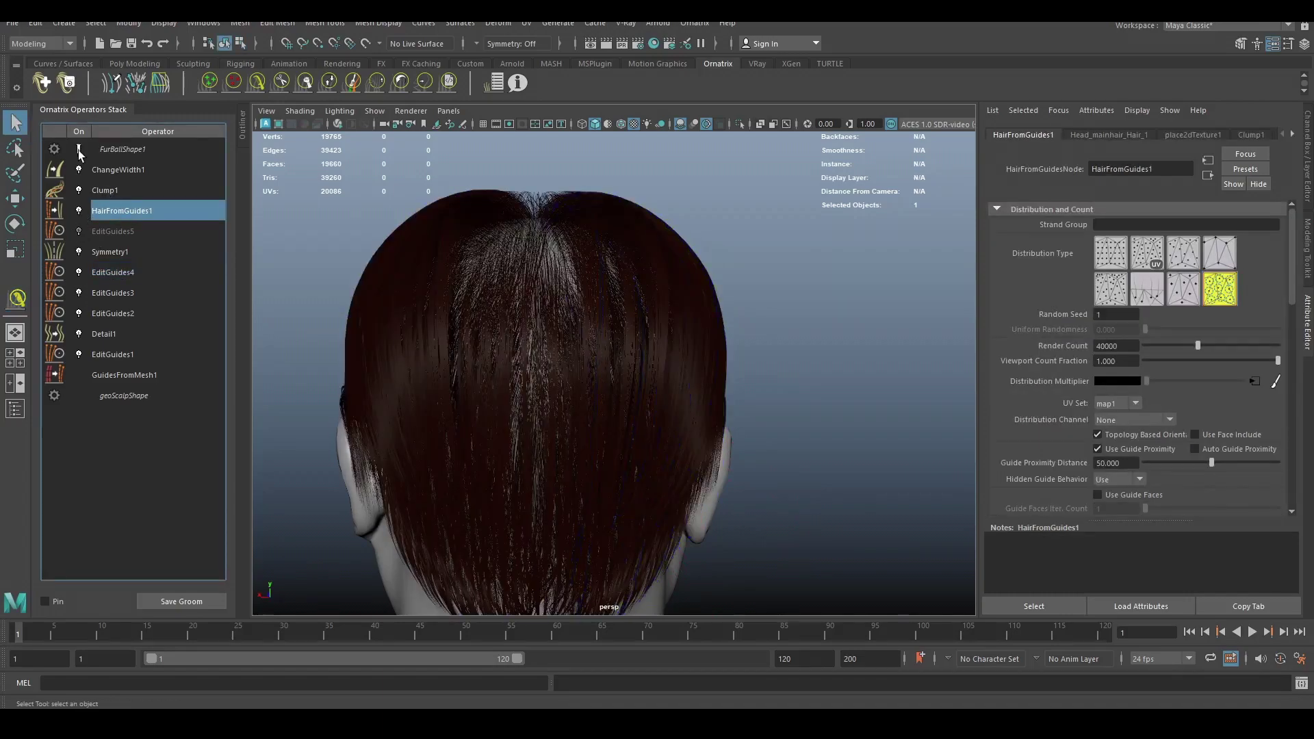
click(105, 189)
scroll(1295, 326, down, 3)
scroll(1294, 326, down, 3)
mouse_move(748, 425)
alt+mouse_down()
mouse_move(748, 390)
mouse_move(586, 352)
alt+mouse_up()
click(113, 272)
scroll(558, 303, up, 3)
mouse_move(701, 376)
alt+mouse_down()
mouse_move(657, 328)
mouse_move(617, 360)
alt+mouse_up()
click(113, 230)
Step: Turn on Preserve Strand Length in Clump1, comparing it off and on
click(105, 190)
scroll(1283, 368, down, 3)
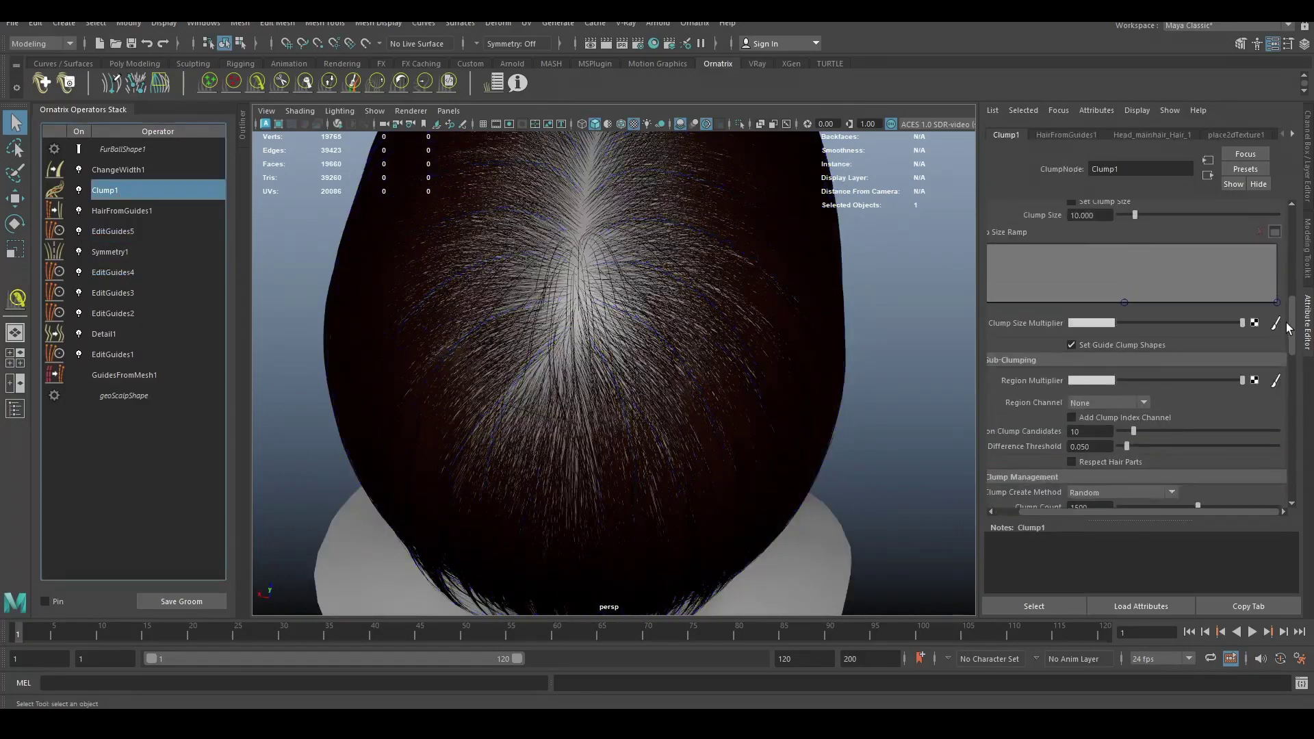
scroll(1283, 367, down, 3)
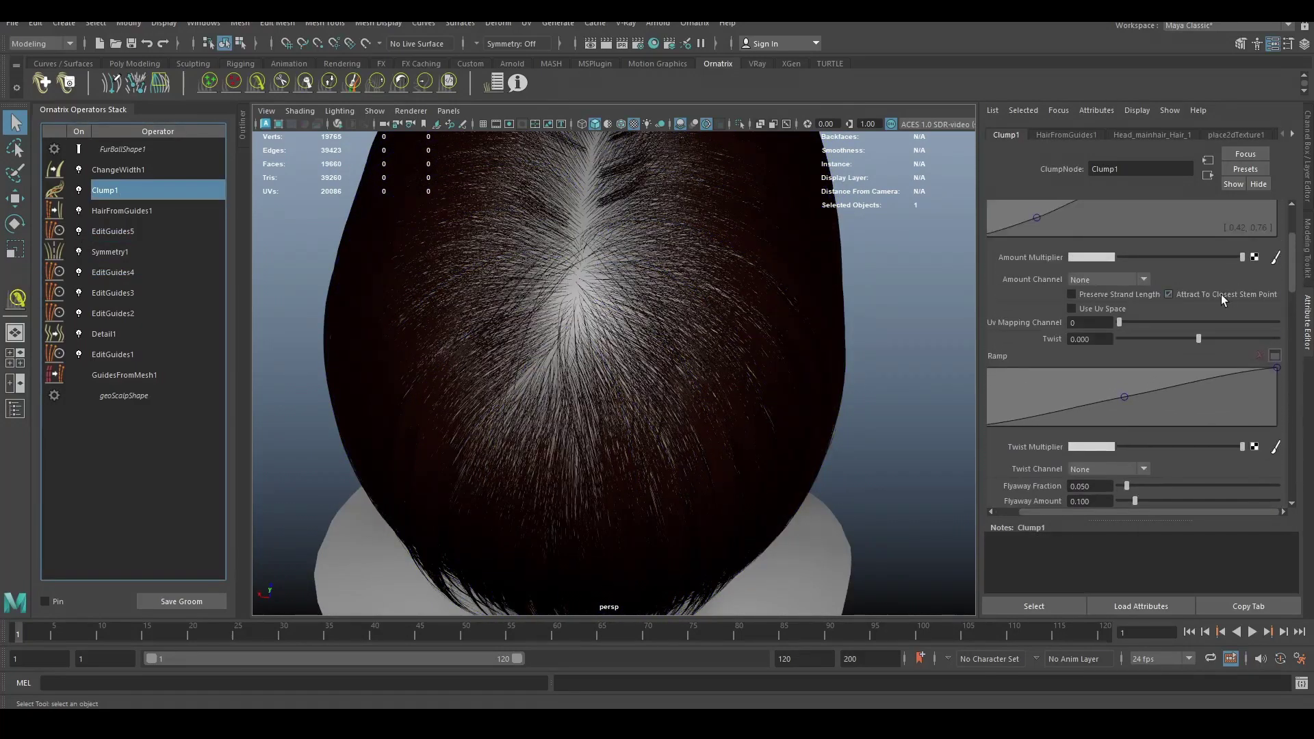
click(1113, 294)
alt+drag(548, 205, 536, 302)
alt+right_drag(536, 303, 787, 441)
click(1095, 291)
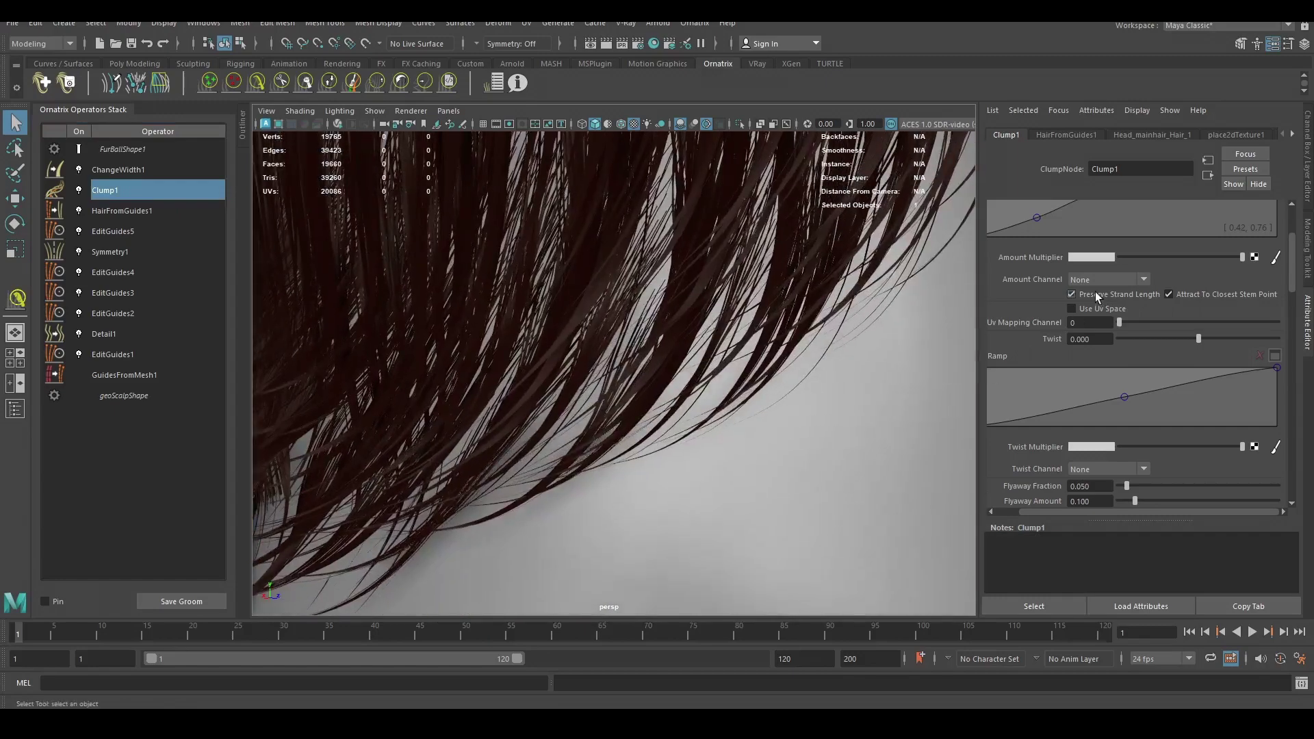
alt+drag(698, 419, 1061, 487)
click(1123, 293)
Step: Tumble to a three-quarter view and show EditGuides5's guide strands
alt+drag(787, 342, 692, 329)
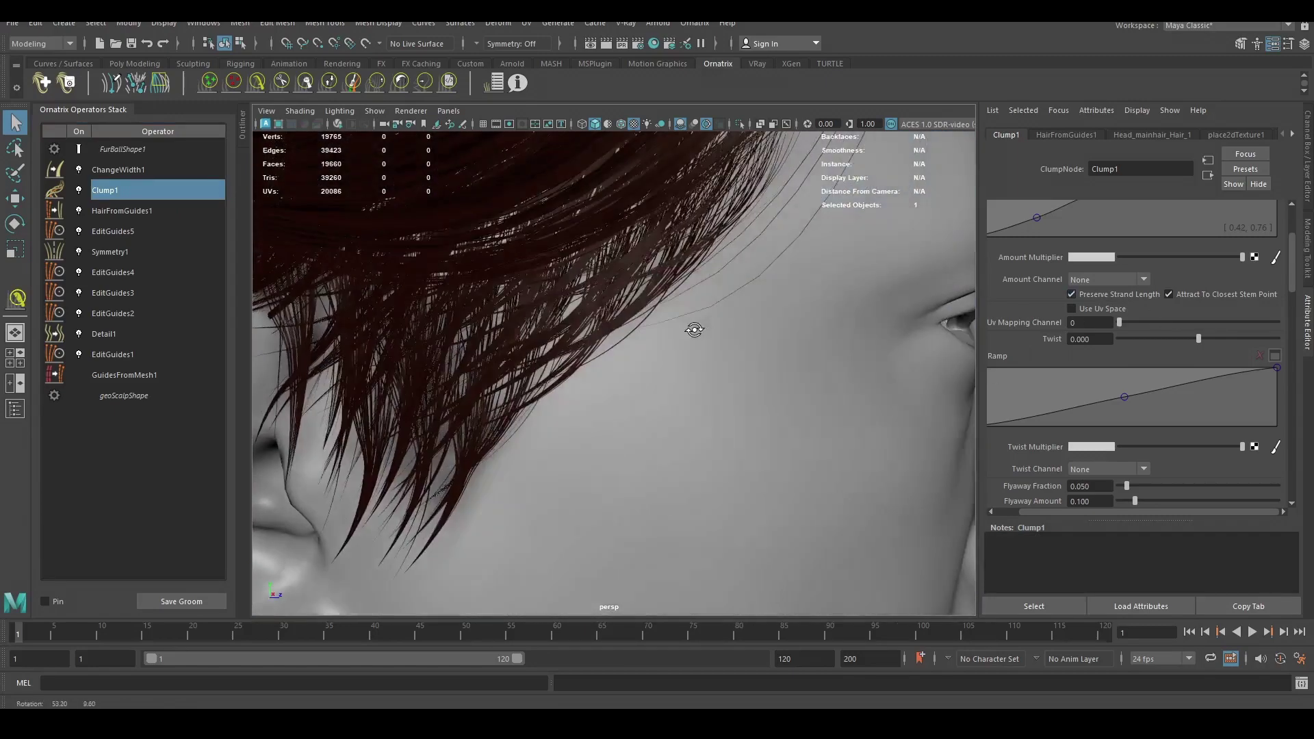
alt+right_drag(710, 376, 487, 376)
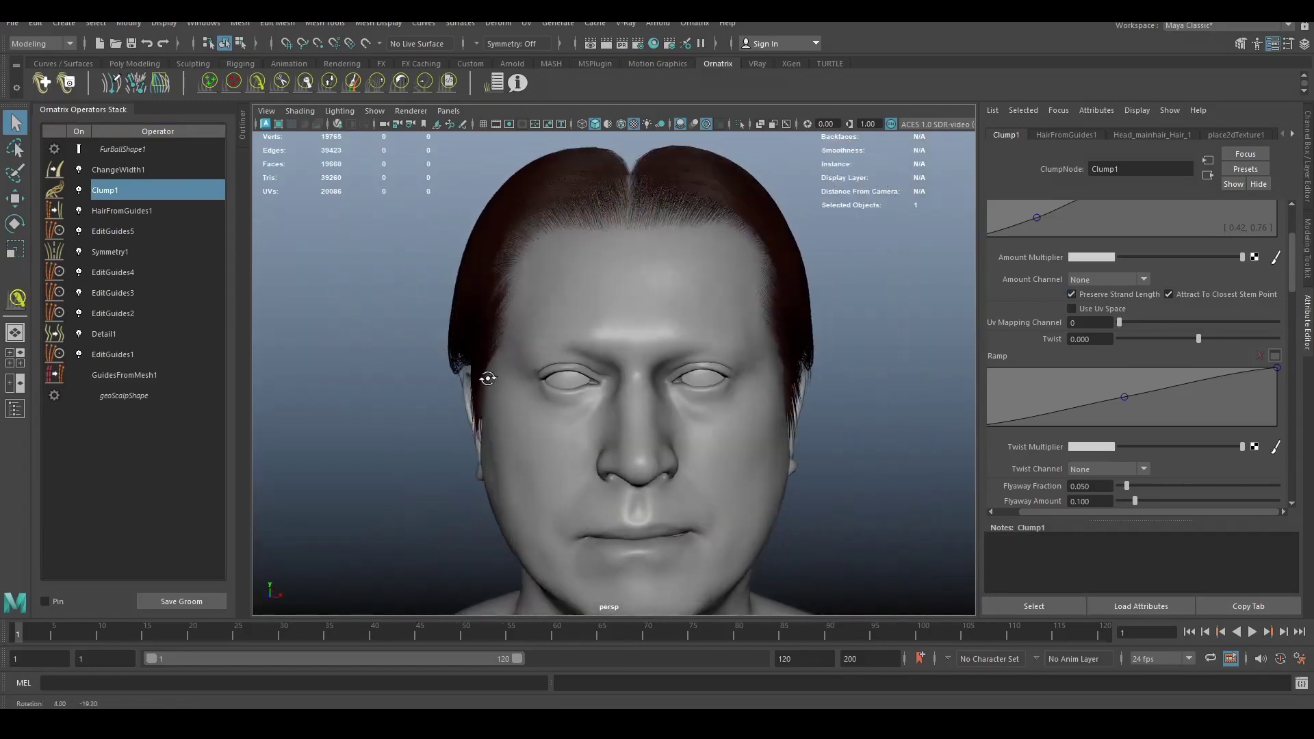
mouse_move(486, 376)
alt+mouse_down()
mouse_move(531, 370)
mouse_move(528, 387)
mouse_move(540, 340)
alt+mouse_up()
click(113, 231)
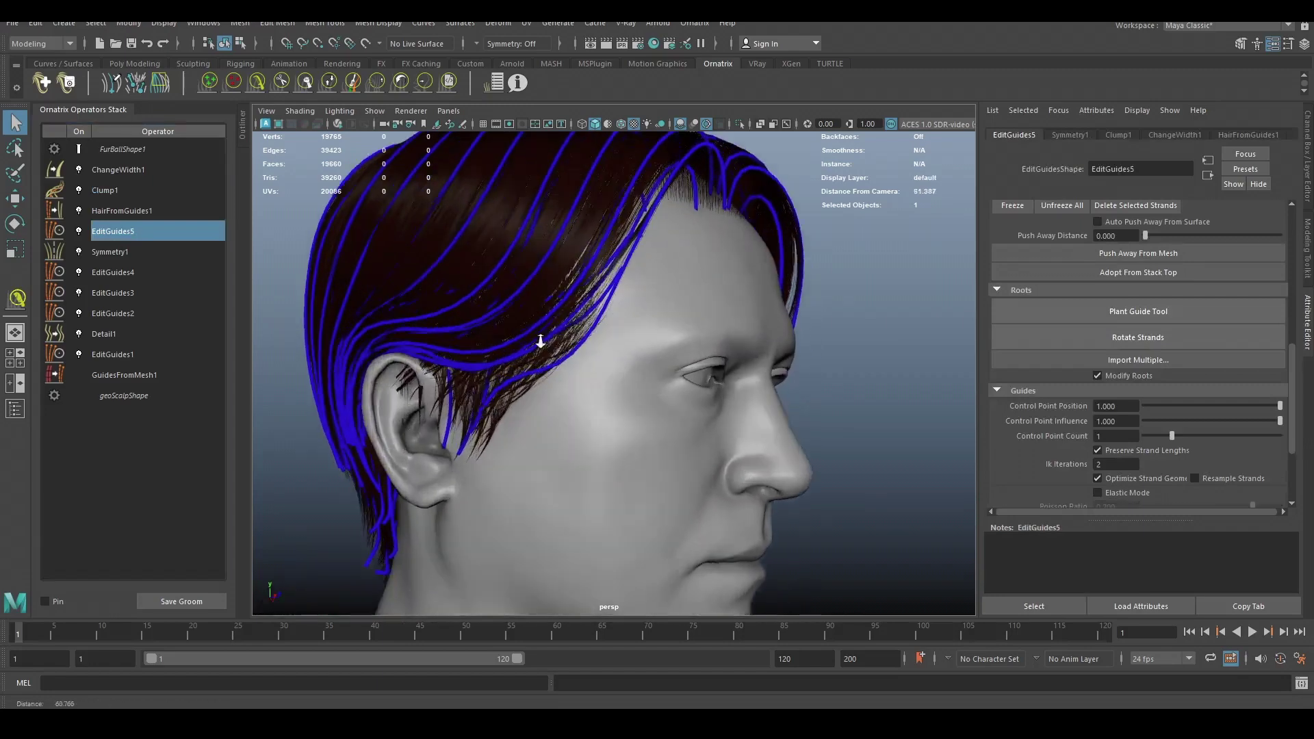
Step: Select EditGuides4 and activate its Edit Guides brush on the head
scroll(540, 340, up, 3)
scroll(1085, 248, up, 3)
scroll(1295, 319, up, 5)
click(110, 272)
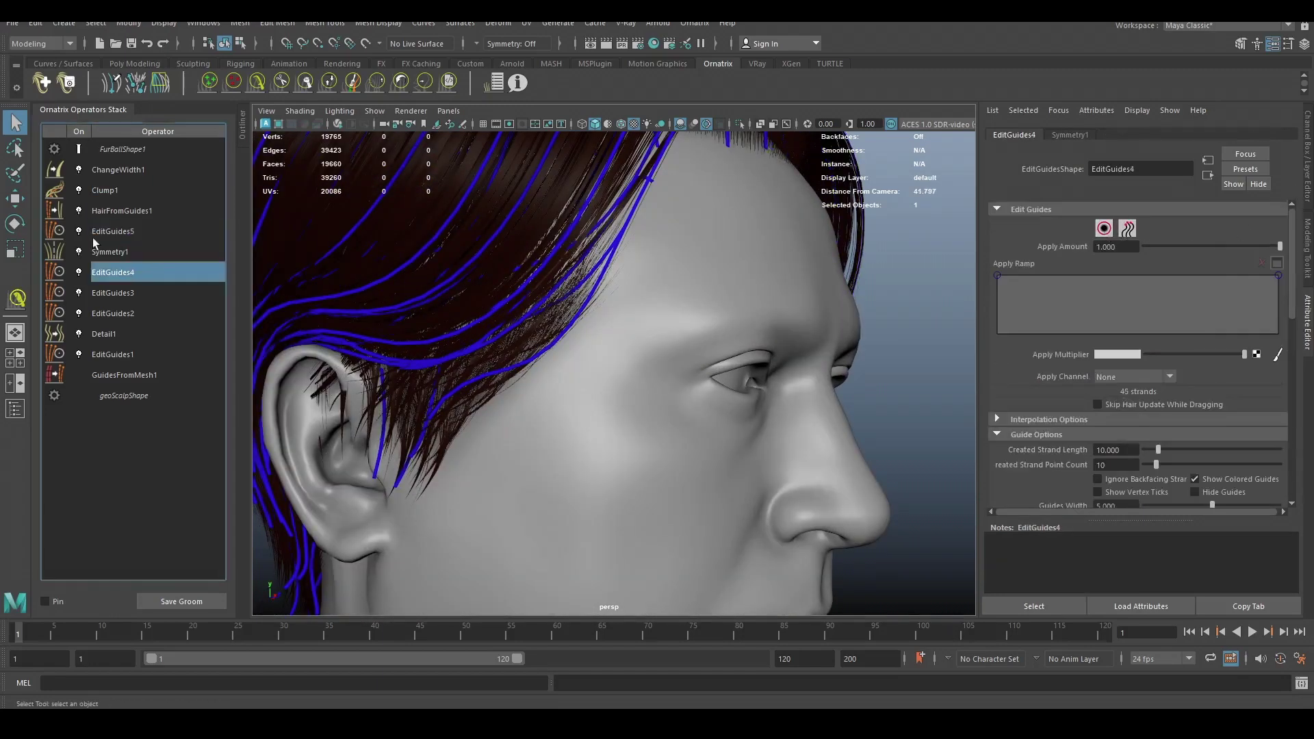
click(1104, 228)
Step: Comb the temple guide down toward the sideburn, checking it from side and front views
alt+drag(484, 301, 599, 152)
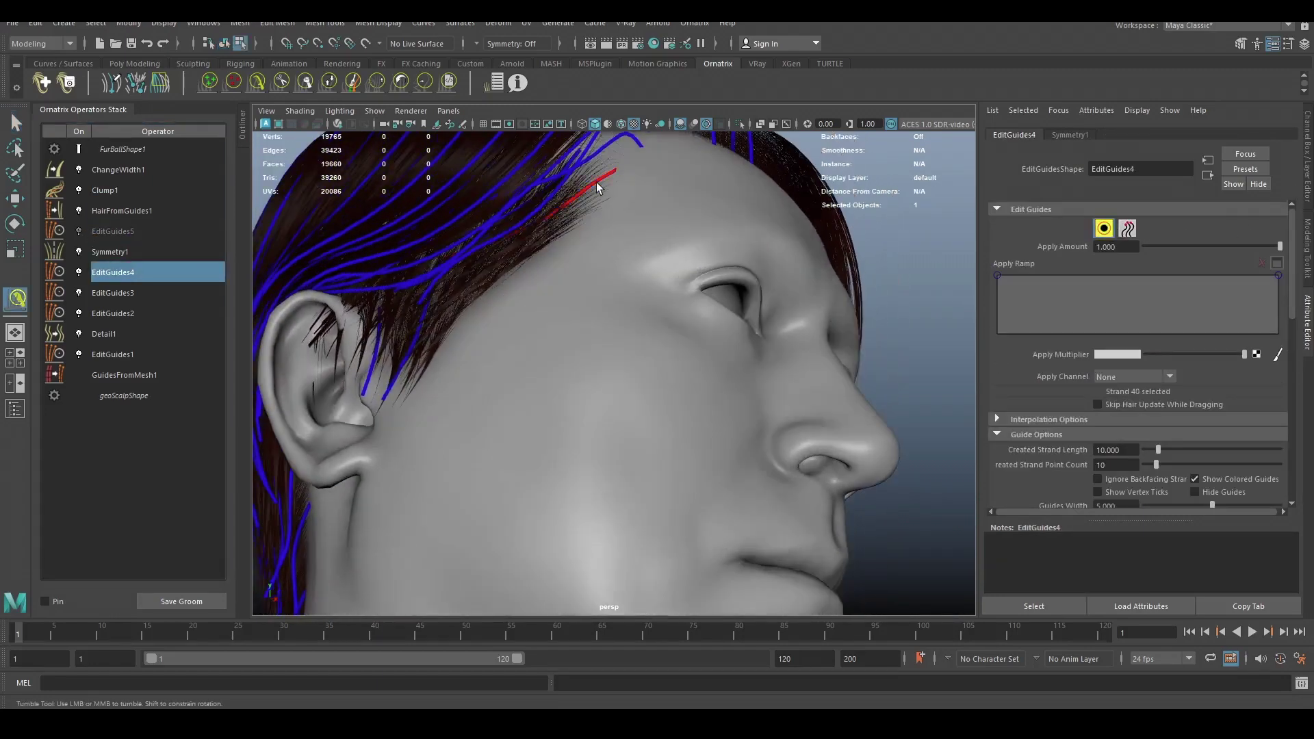
scroll(596, 182, down, 3)
scroll(1136, 356, down, 5)
scroll(1137, 356, down, 5)
scroll(524, 244, up, 3)
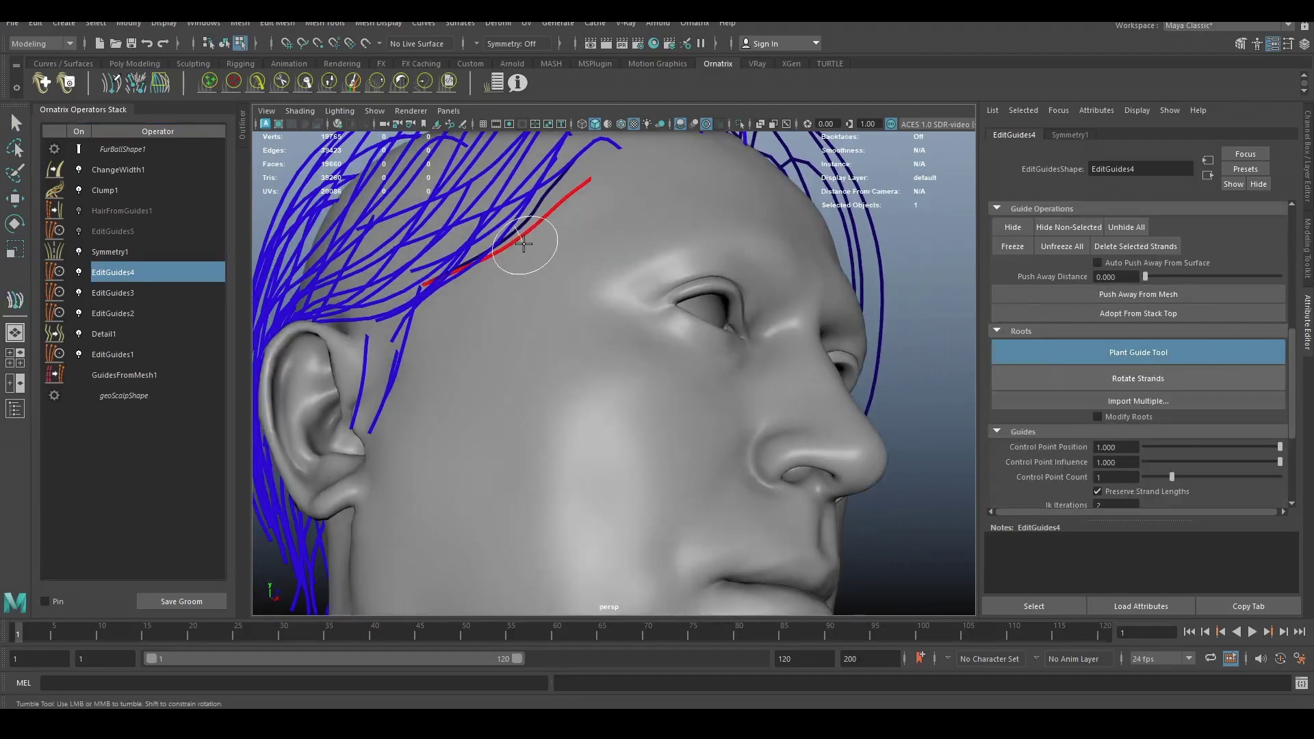
alt+drag(524, 244, 558, 329)
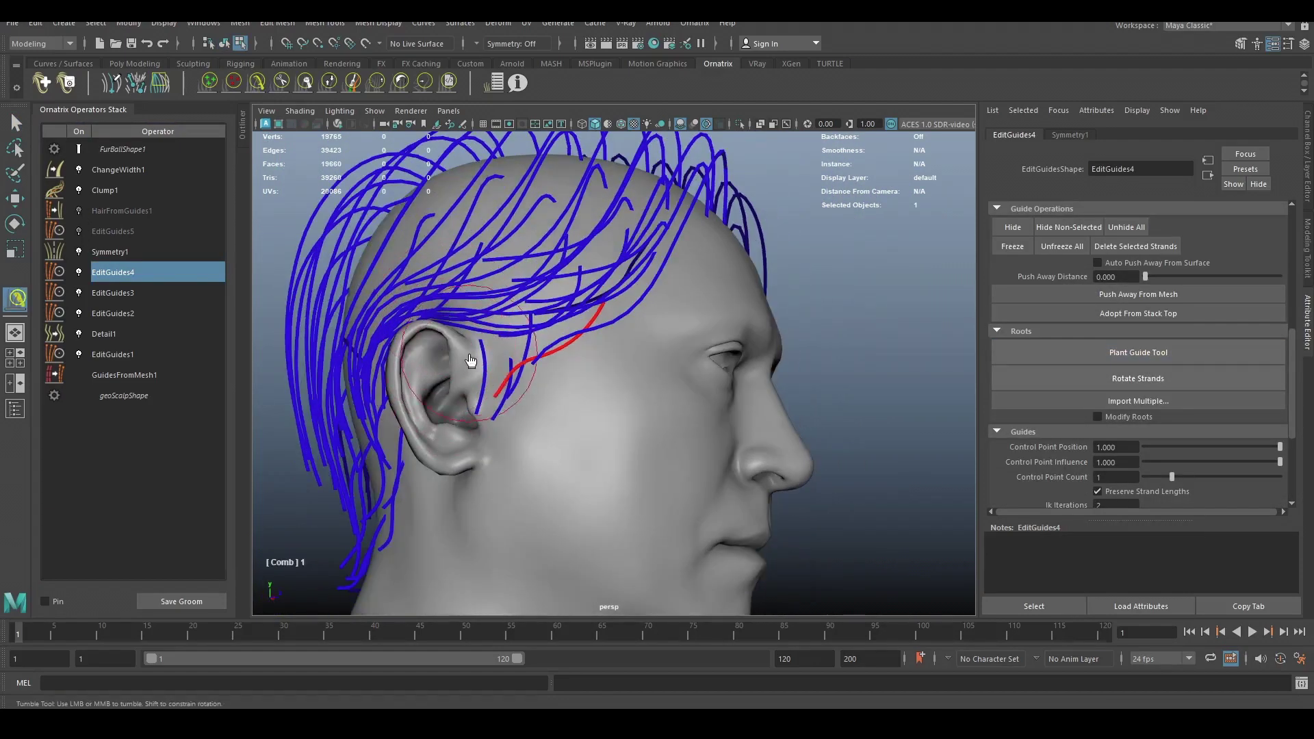
alt+drag(473, 344, 386, 396)
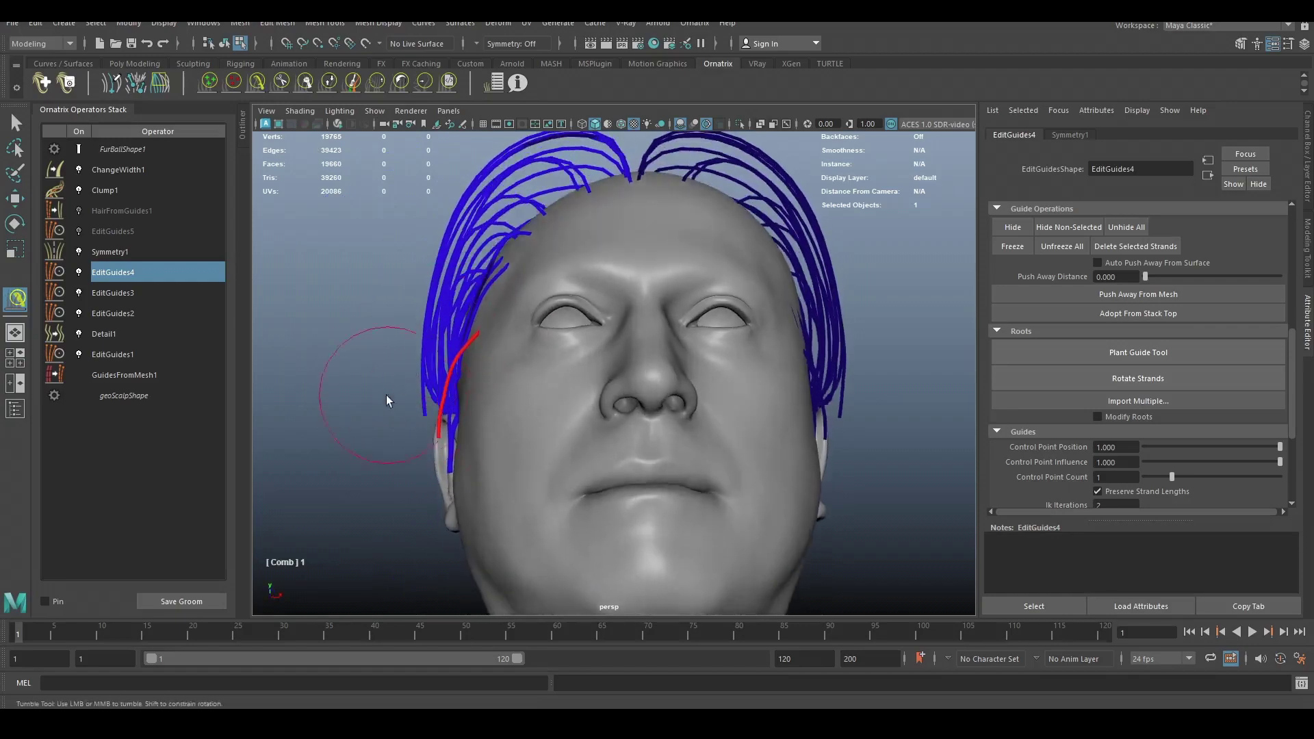
mouse_move(424, 356)
alt+mouse_down()
mouse_move(454, 332)
mouse_move(753, 383)
mouse_move(824, 439)
mouse_move(733, 470)
mouse_move(541, 340)
alt+mouse_up()
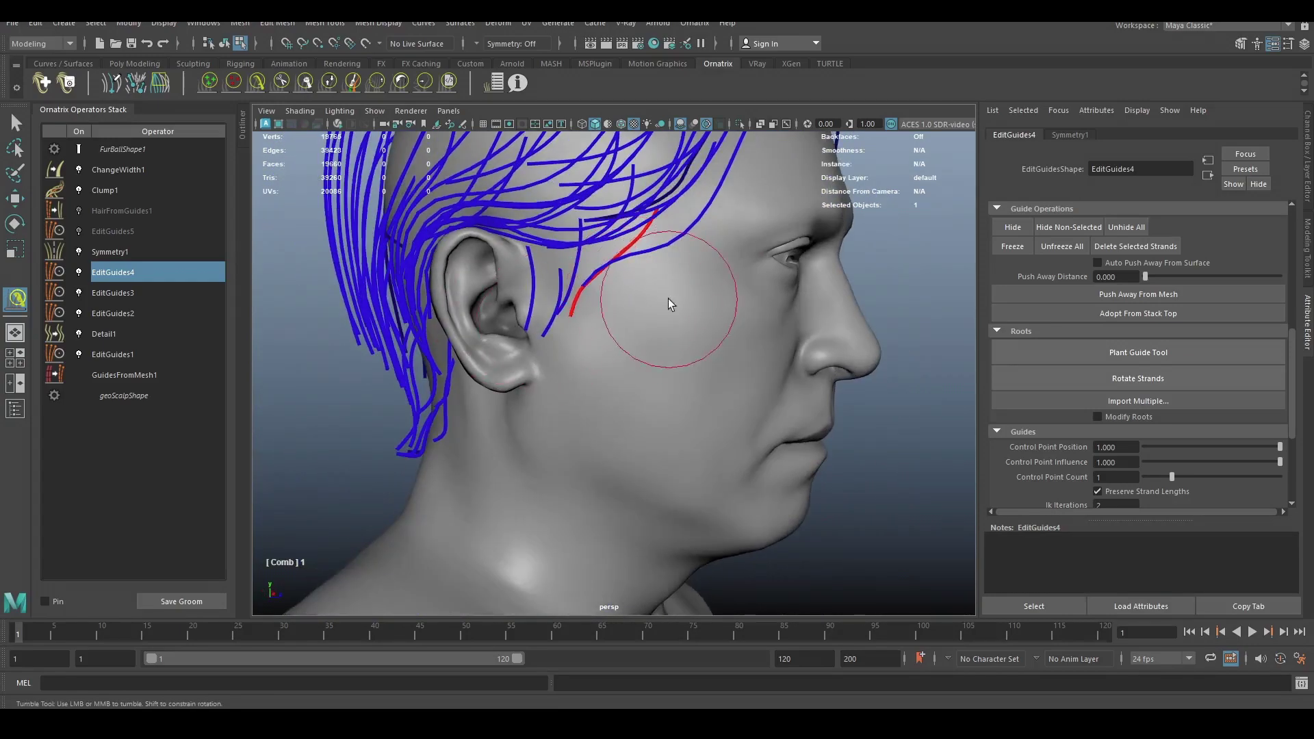
mouse_move(668, 298)
alt+mouse_down()
mouse_move(586, 328)
mouse_move(433, 291)
alt+mouse_up()
Step: Show the rendered hair and frame the head from a three-quarter side view
click(77, 210)
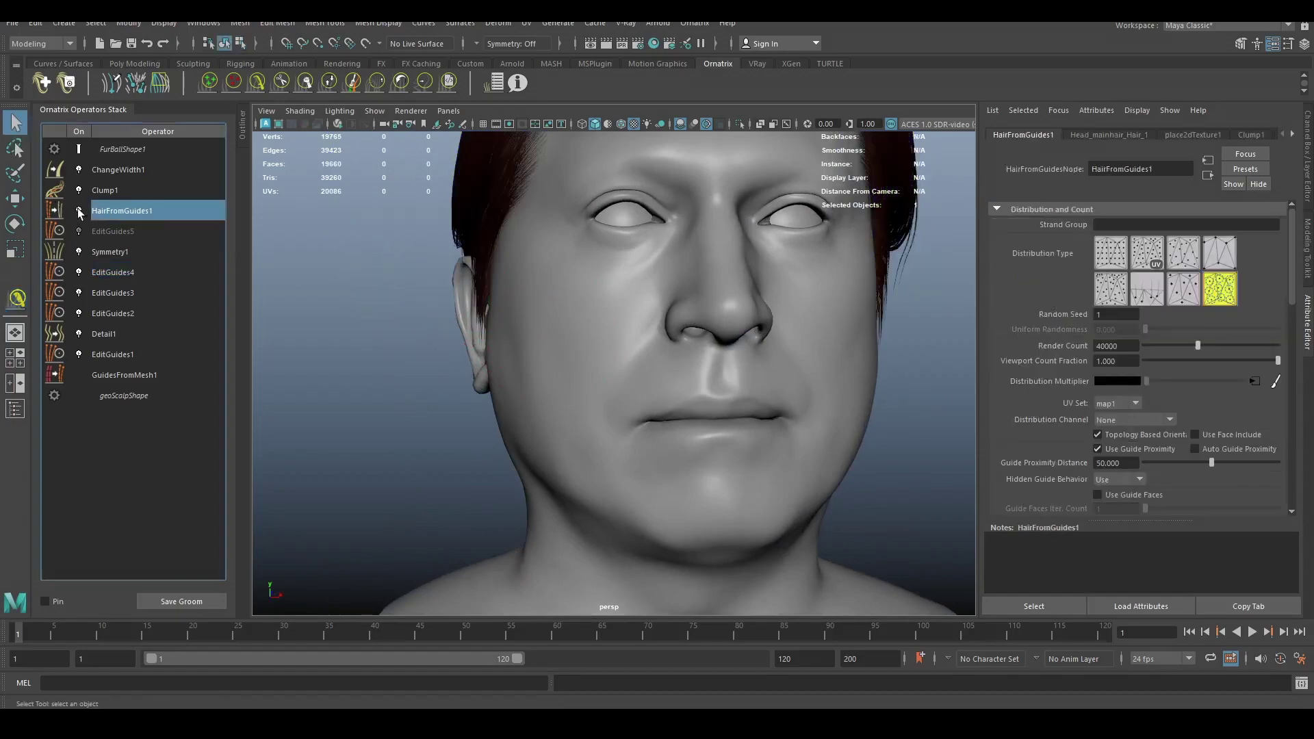
key(f)
mouse_move(552, 301)
alt+mouse_down()
mouse_move(718, 322)
mouse_move(1122, 312)
alt+mouse_up()
scroll(806, 434, up, 5)
mouse_move(806, 434)
alt+mouse_down()
mouse_move(733, 445)
mouse_move(479, 411)
alt+mouse_up()
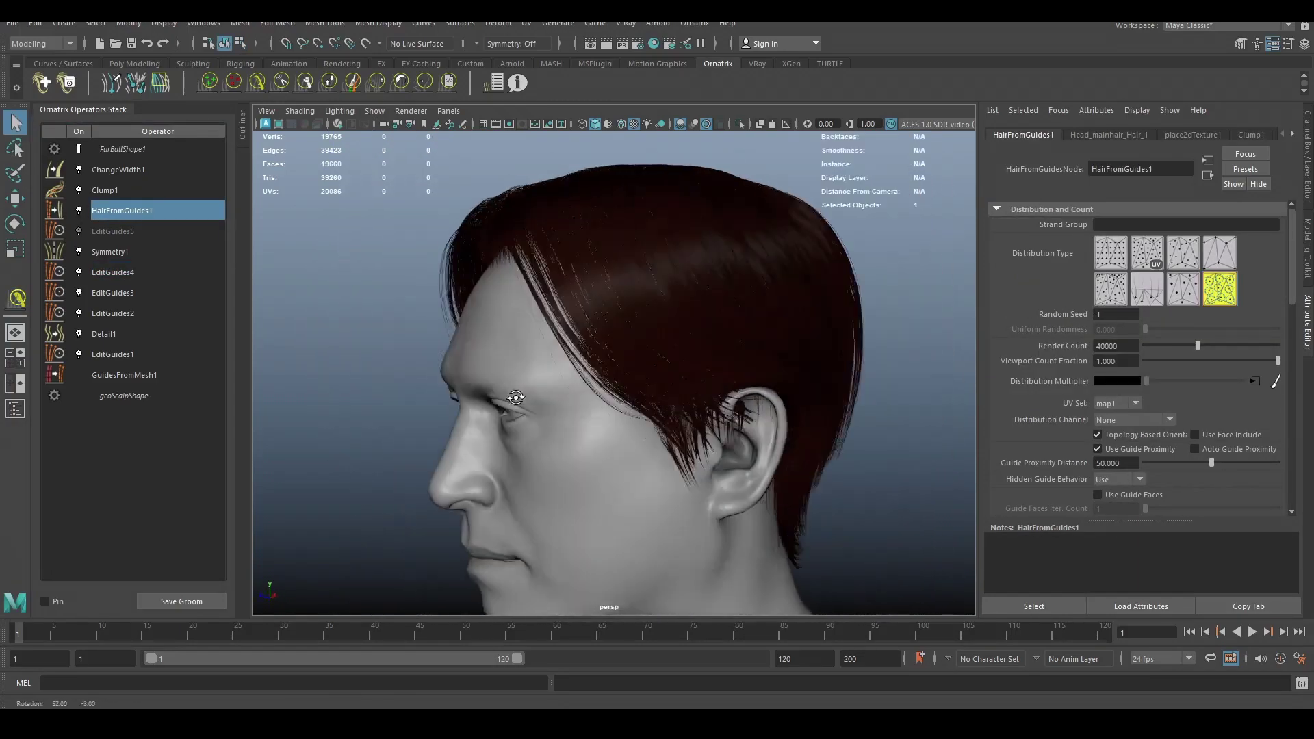
Step: In EditGuides4, pick the two temple guides and comb them back over the ear
click(110, 271)
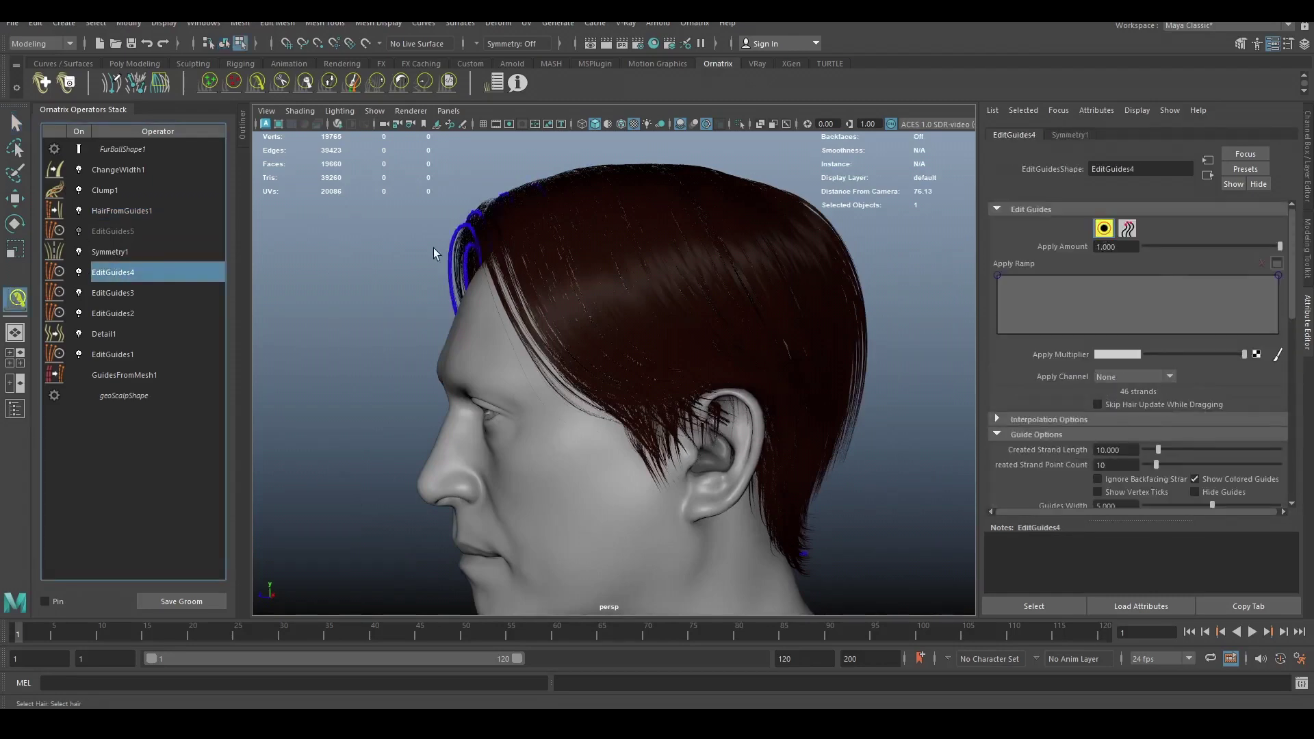
mouse_move(434, 254)
alt+mouse_down()
mouse_move(716, 445)
mouse_move(672, 420)
alt+mouse_up()
click(712, 438)
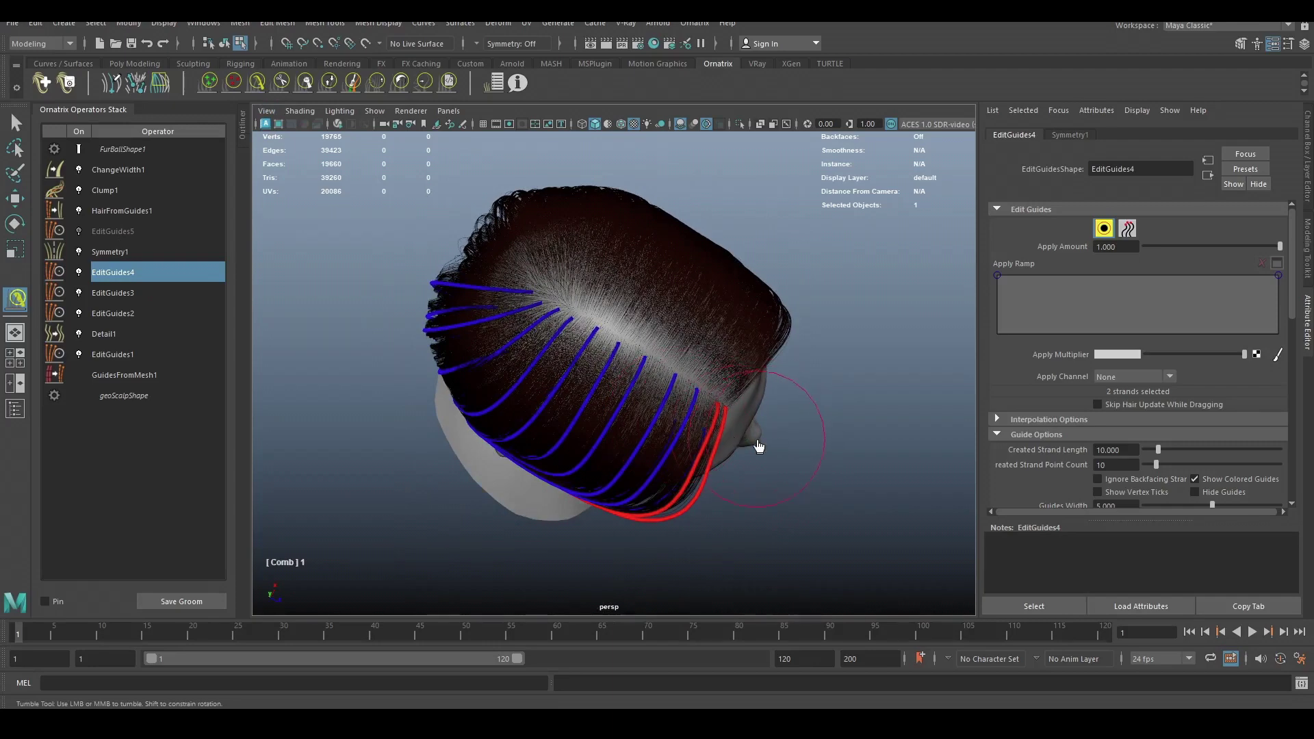
alt+drag(705, 472, 763, 379)
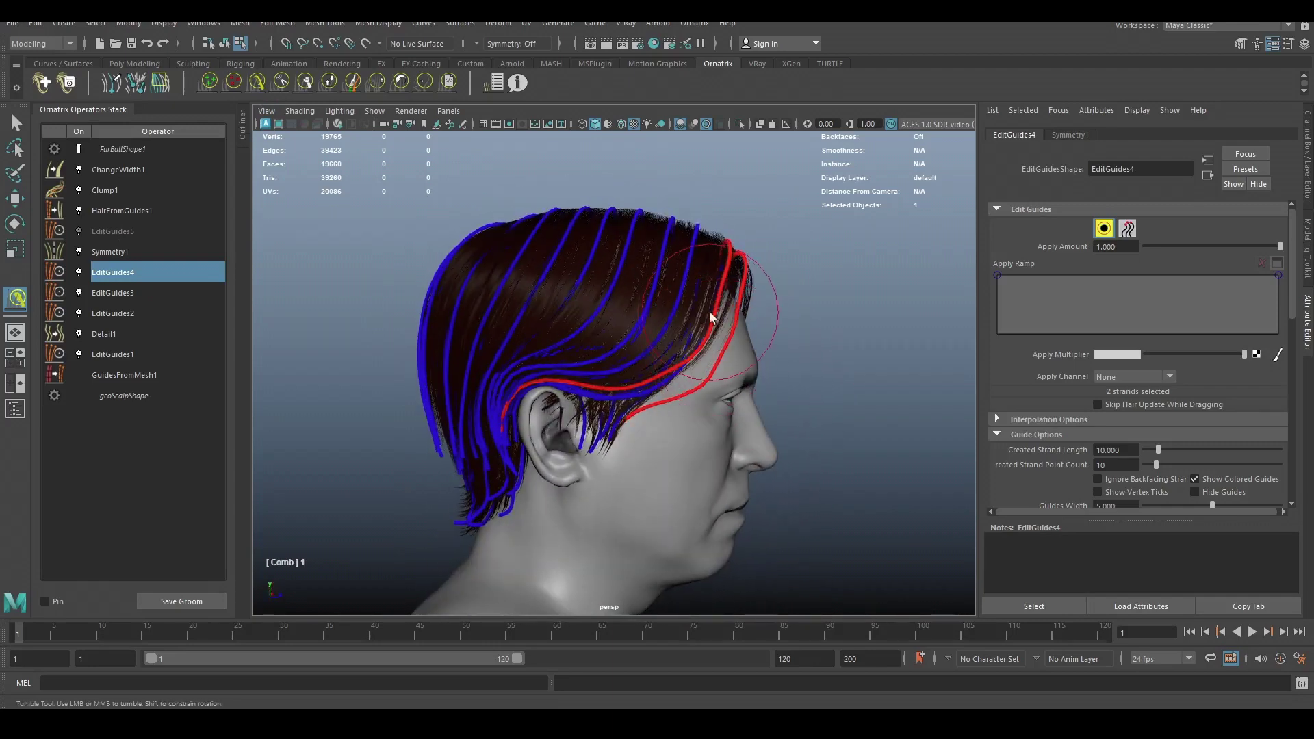
mouse_move(651, 392)
mouse_down()
mouse_move(669, 411)
mouse_move(681, 375)
mouse_move(727, 337)
mouse_up()
Step: Pick a single hairline guide up close and comb it into shape
key(q)
click(257, 82)
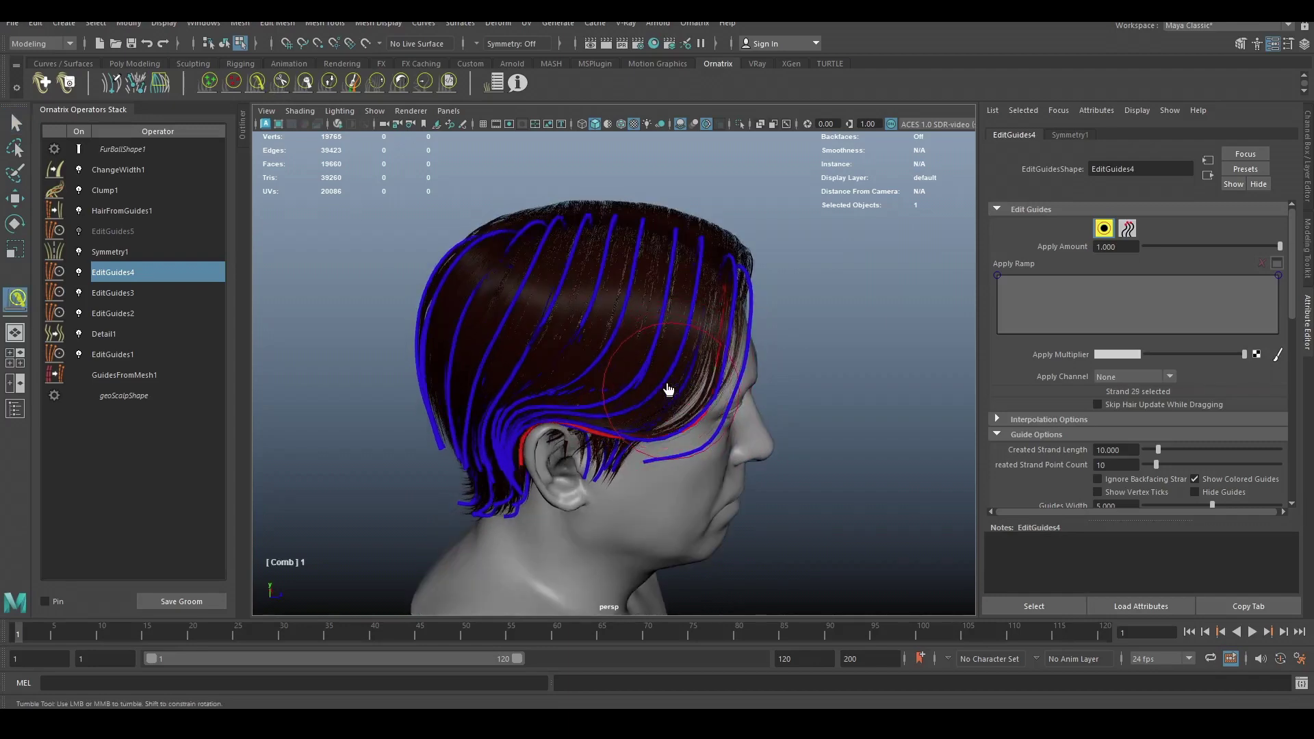
mouse_move(674, 381)
alt+mouse_down()
mouse_move(589, 294)
mouse_move(543, 293)
alt+mouse_up()
alt+right_drag(543, 293, 757, 376)
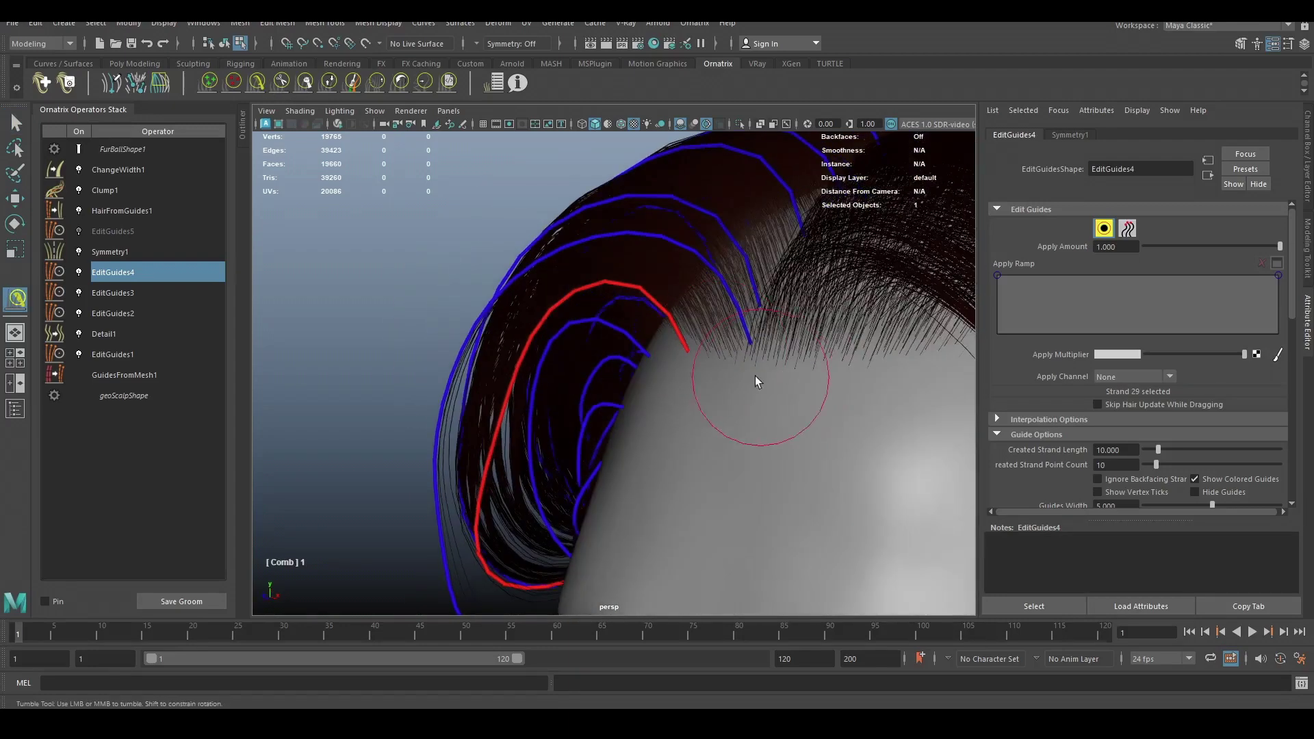
key(q)
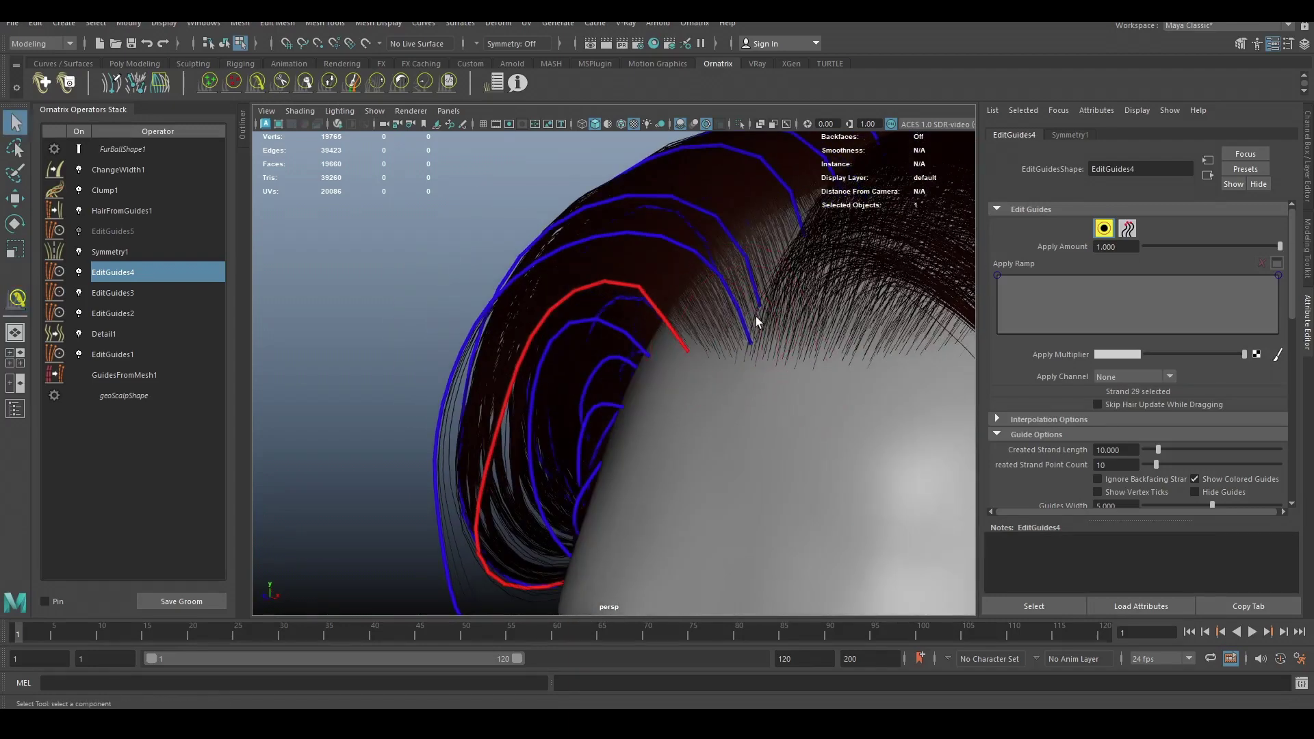
click(758, 321)
click(257, 82)
Step: Add a Detail2 operator with Render Point Count 65, then reselect EditGuides4
click(694, 23)
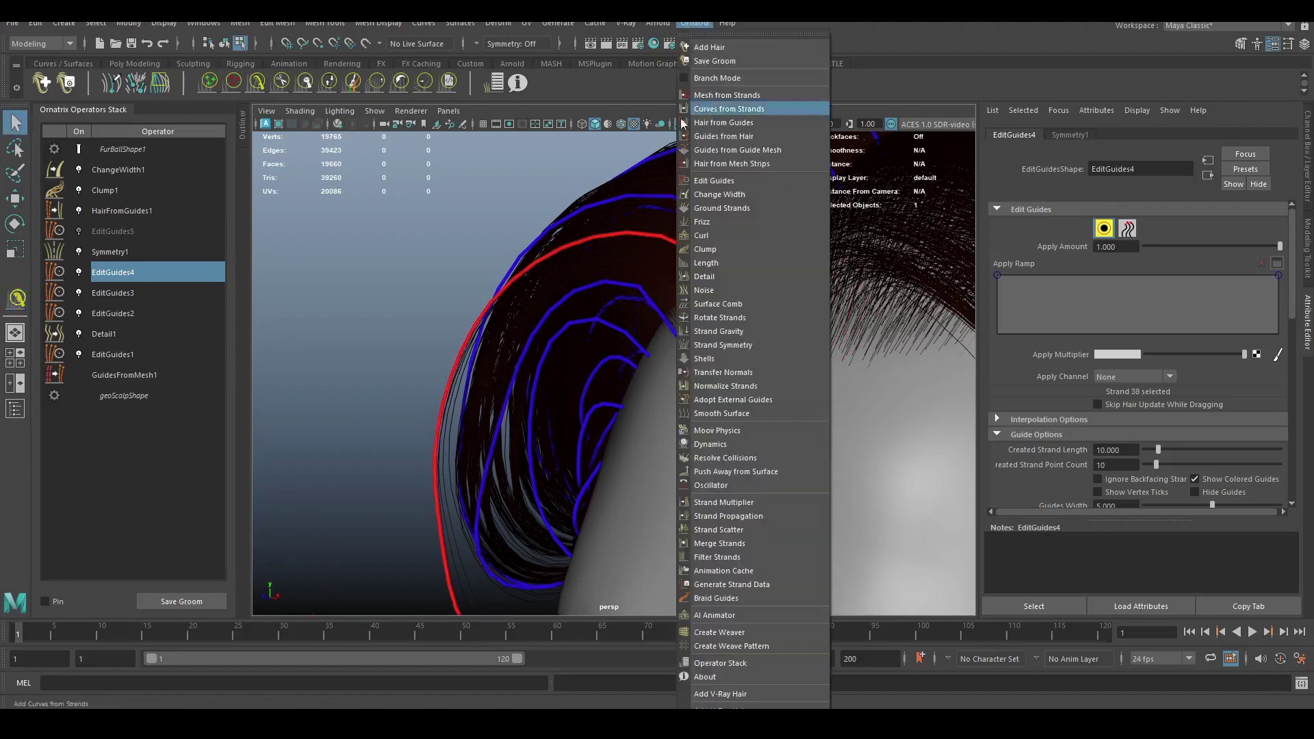
click(712, 276)
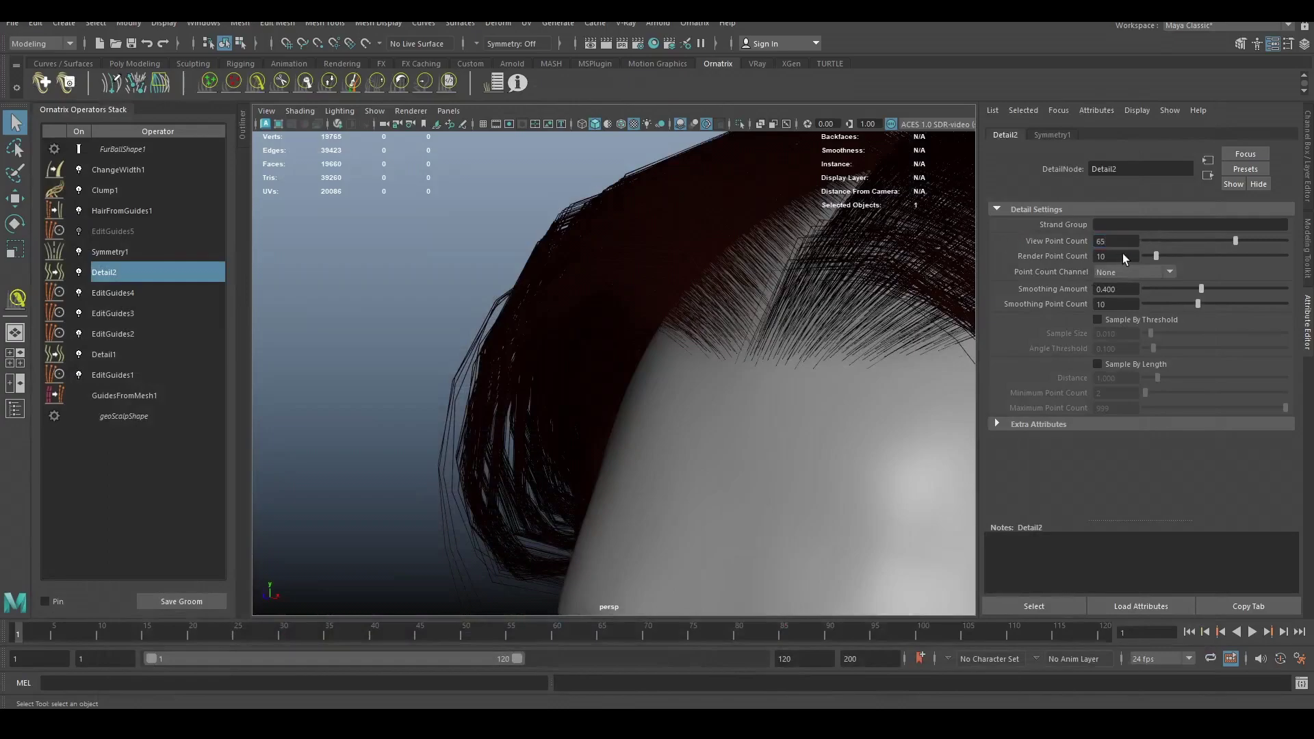
double_click(1115, 256)
text(65)
key(Return)
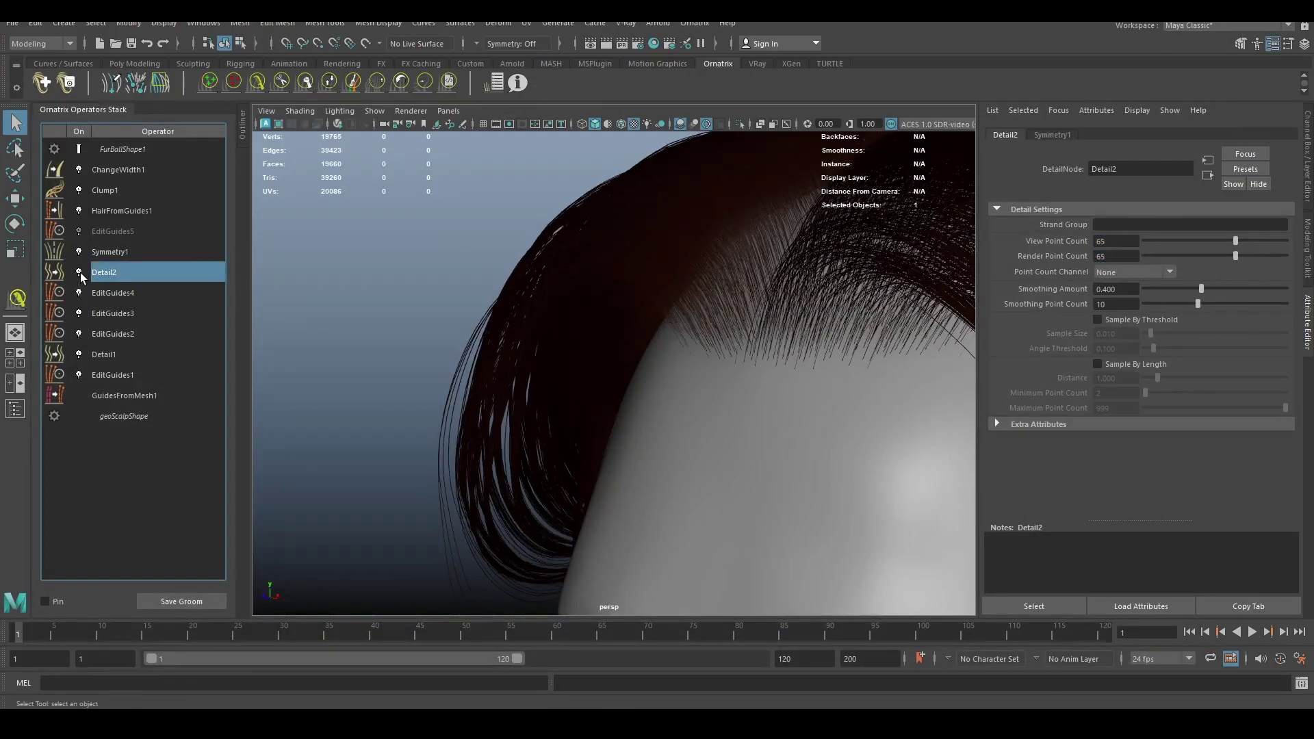
mouse_move(690, 382)
alt+mouse_down()
mouse_move(663, 416)
mouse_move(792, 331)
mouse_move(557, 381)
alt+mouse_up()
click(646, 332)
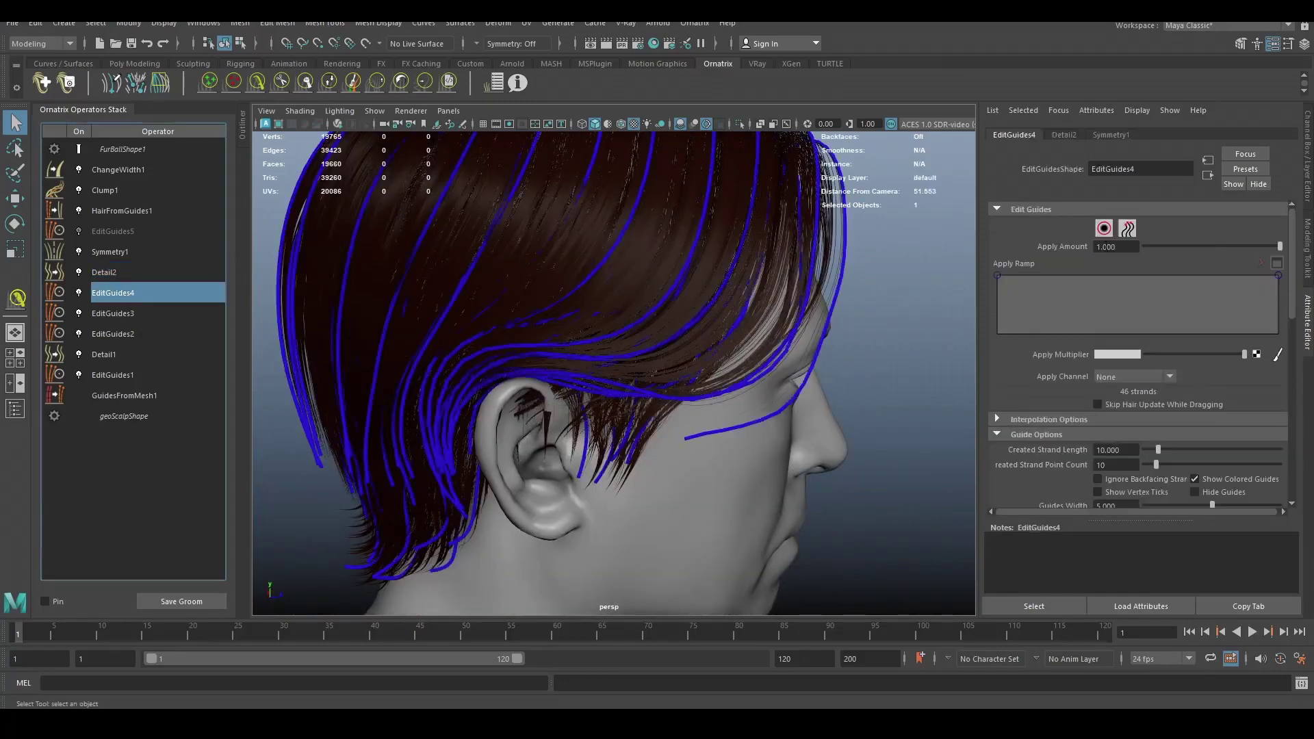
Step: Hide the rendered hair and add an EditGuides6 operator above Detail2
click(78, 210)
click(99, 273)
click(694, 23)
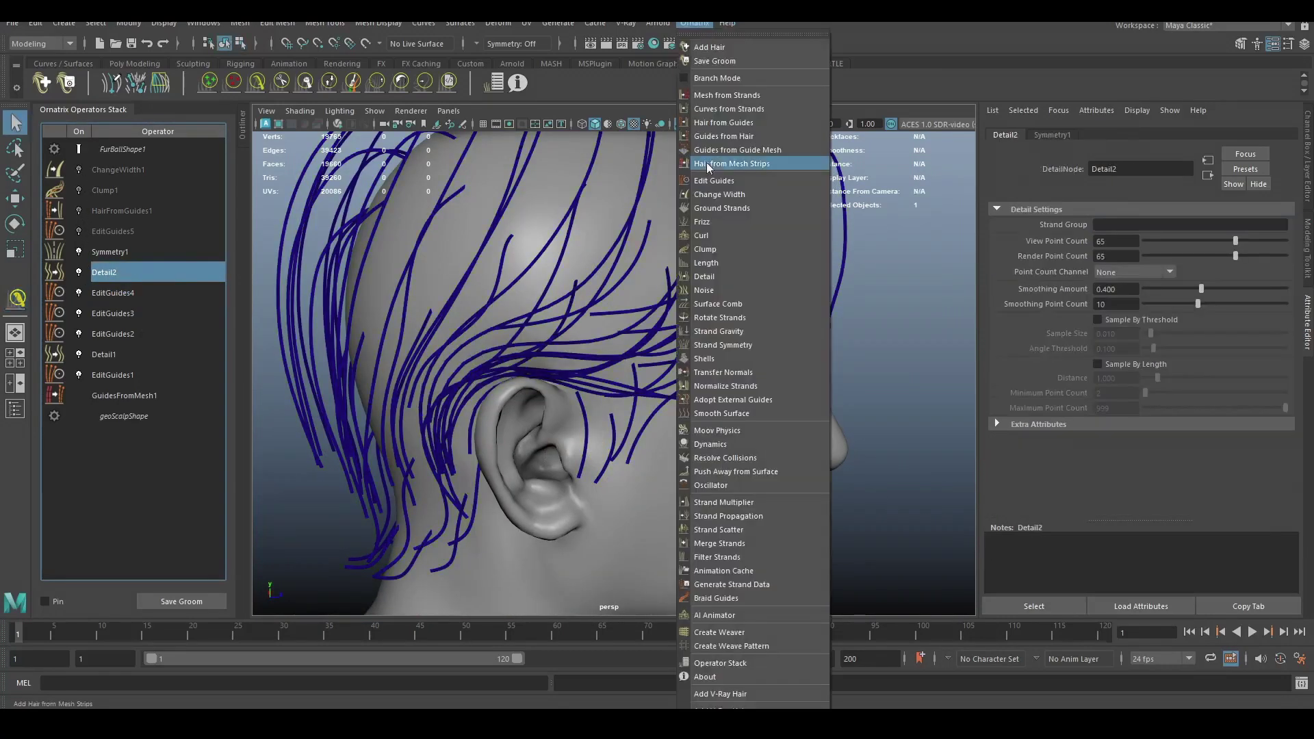
click(706, 164)
Step: Pick the guides in front of the ear and comb them back around it
scroll(559, 329, up, 5)
click(1104, 228)
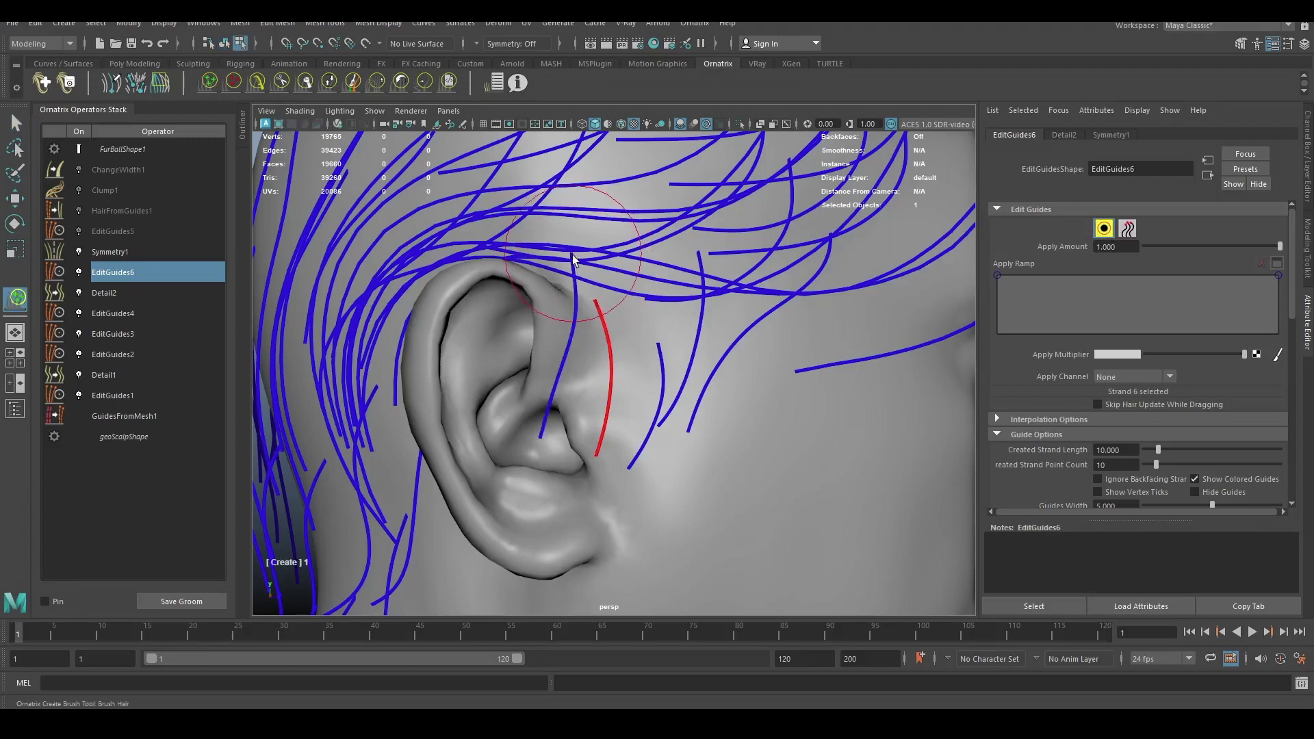
scroll(530, 308, down, 3)
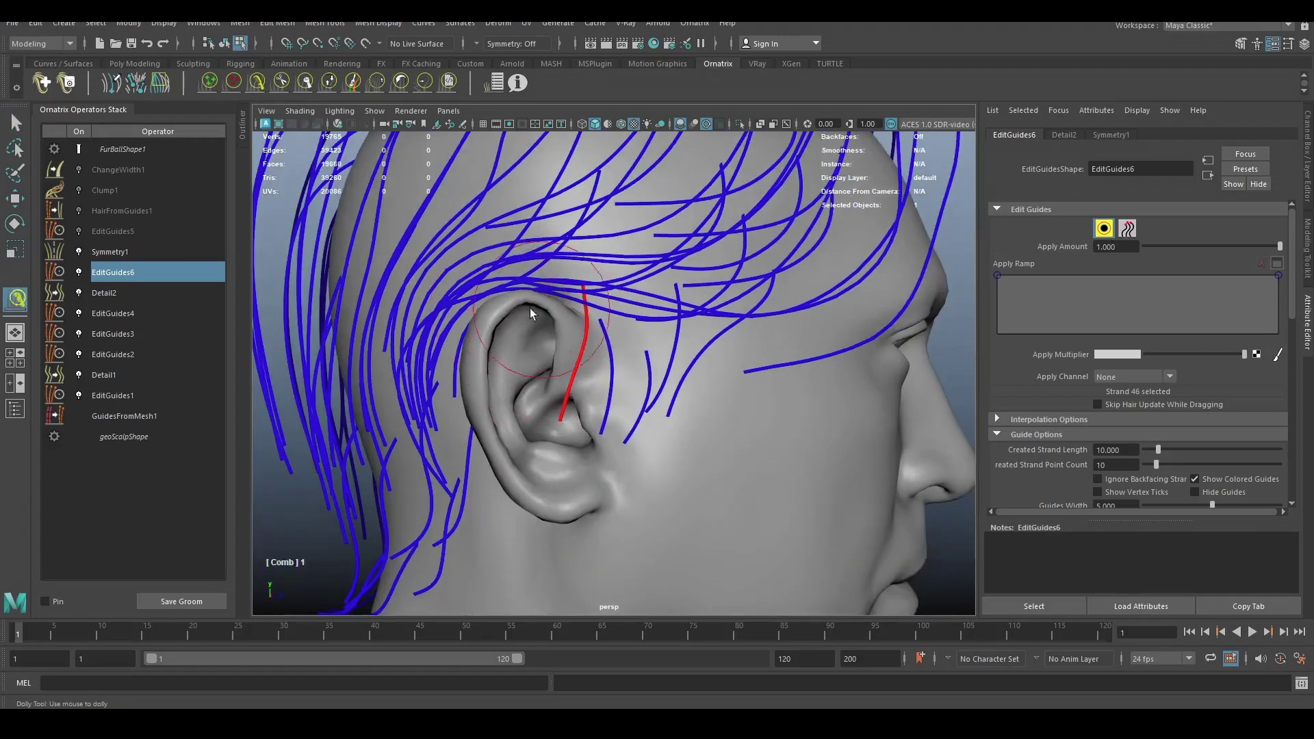
mouse_move(530, 308)
alt+mouse_down()
mouse_move(413, 317)
mouse_move(526, 376)
alt+mouse_up()
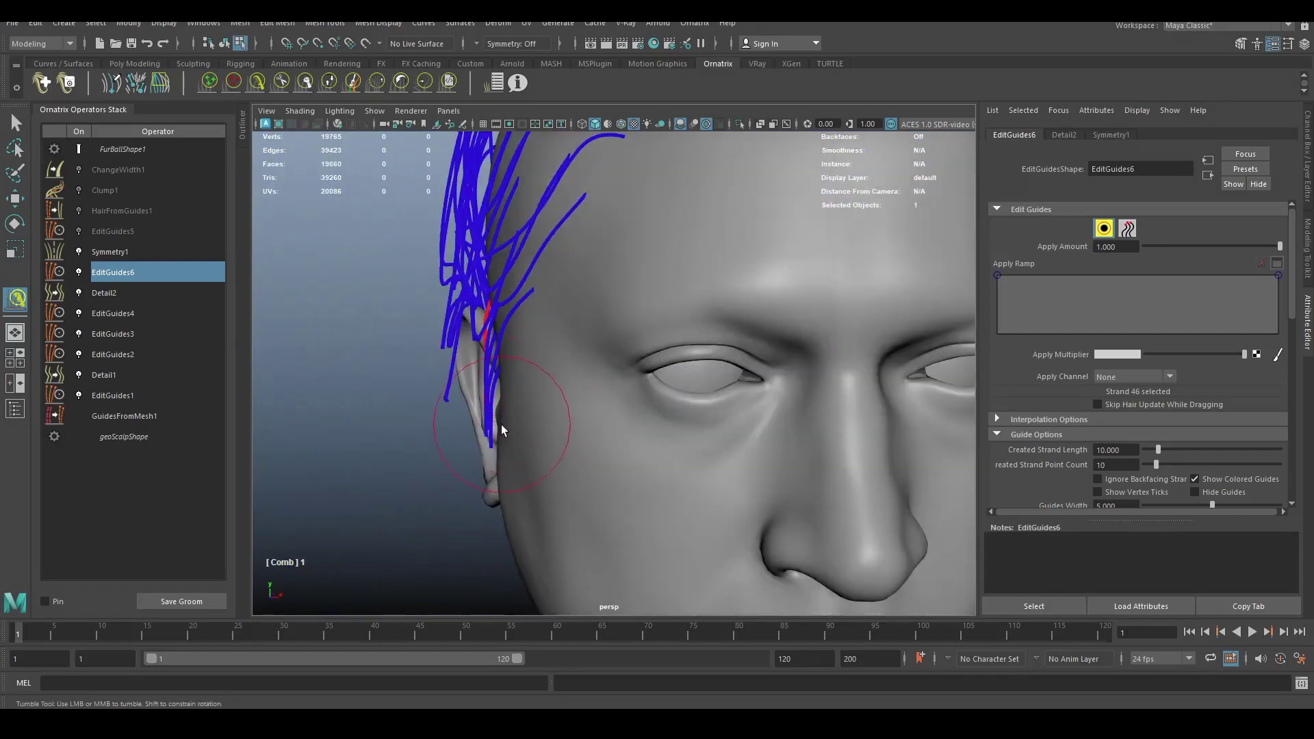
scroll(501, 430, up, 3)
mouse_move(502, 430)
alt+mouse_down()
mouse_move(661, 426)
mouse_move(631, 316)
mouse_move(619, 370)
mouse_move(610, 291)
alt+mouse_up()
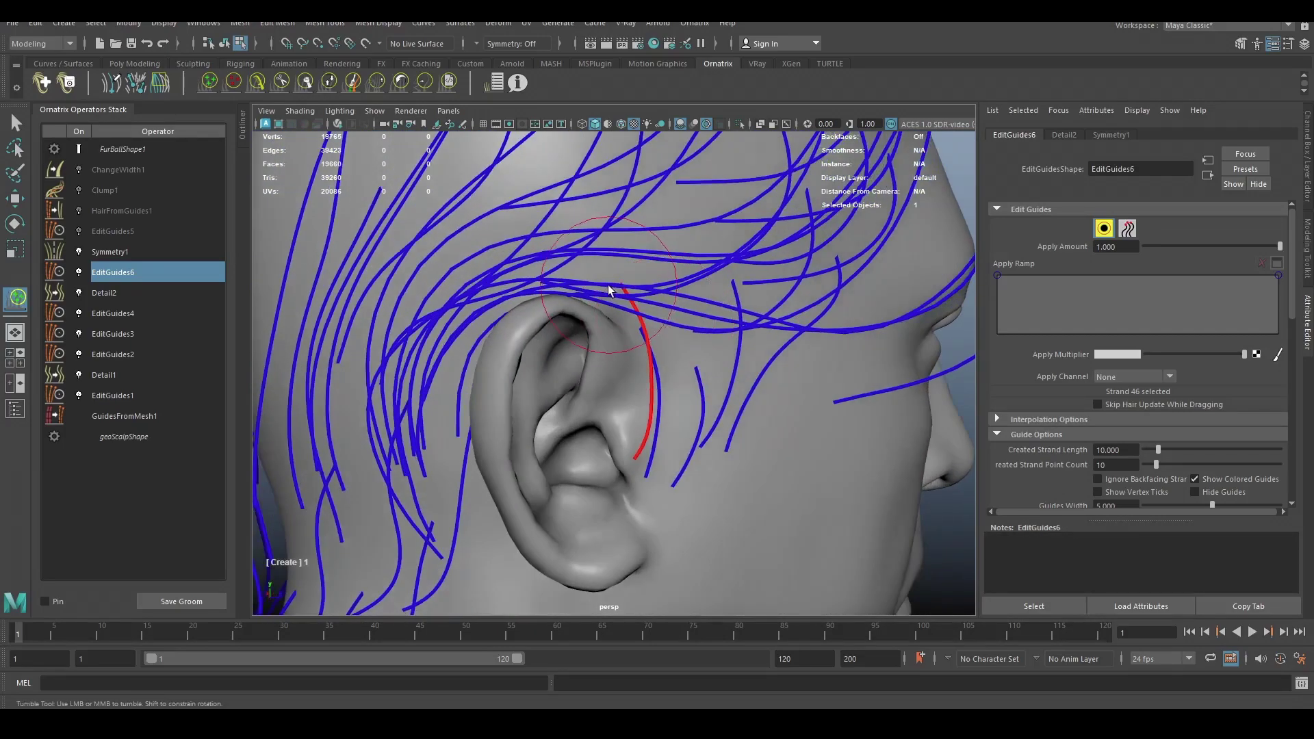
key(q)
key(y)
scroll(674, 425, down, 5)
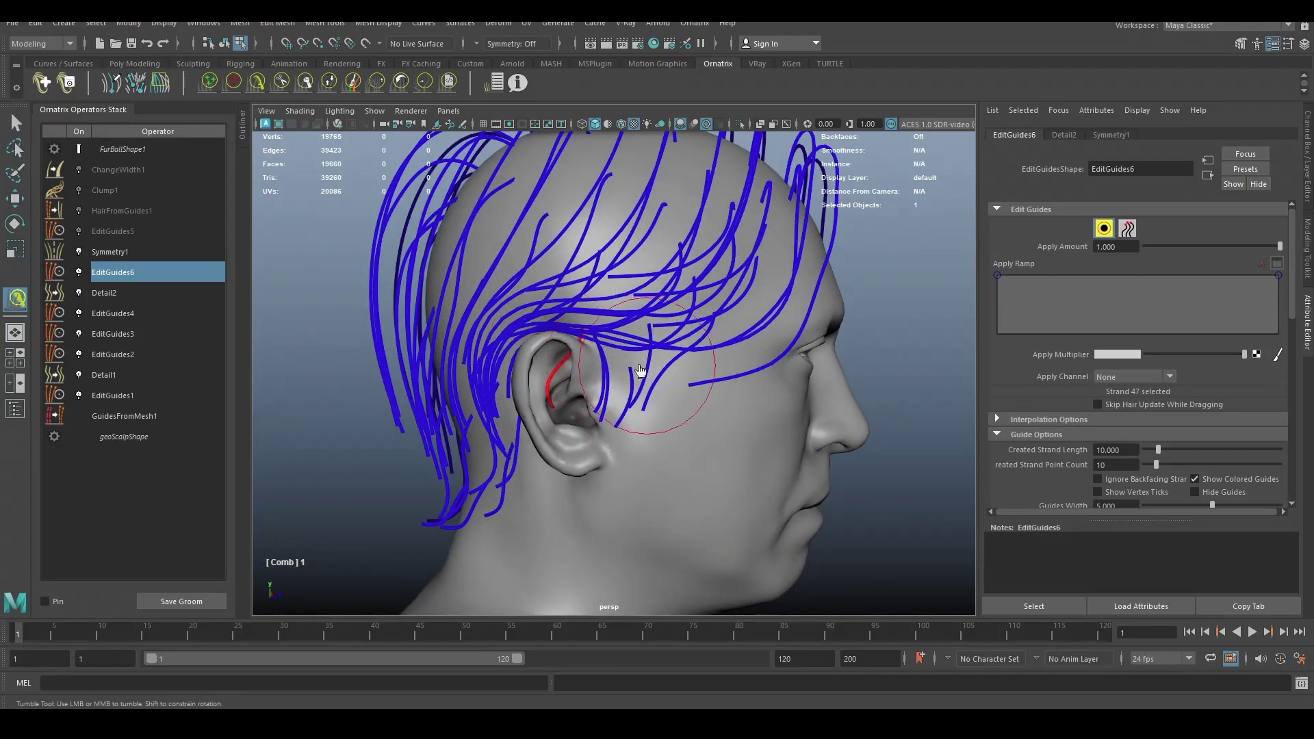
alt+drag(563, 382, 674, 426)
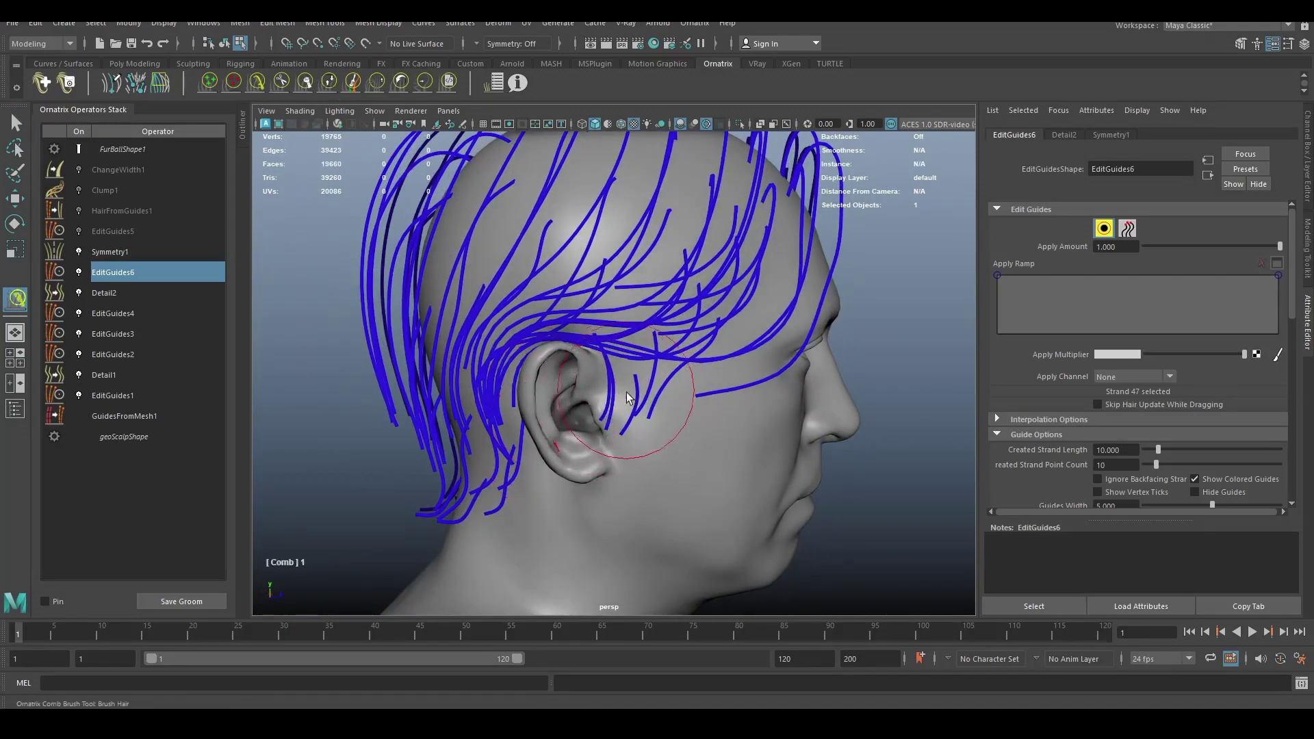
alt+drag(583, 388, 620, 419)
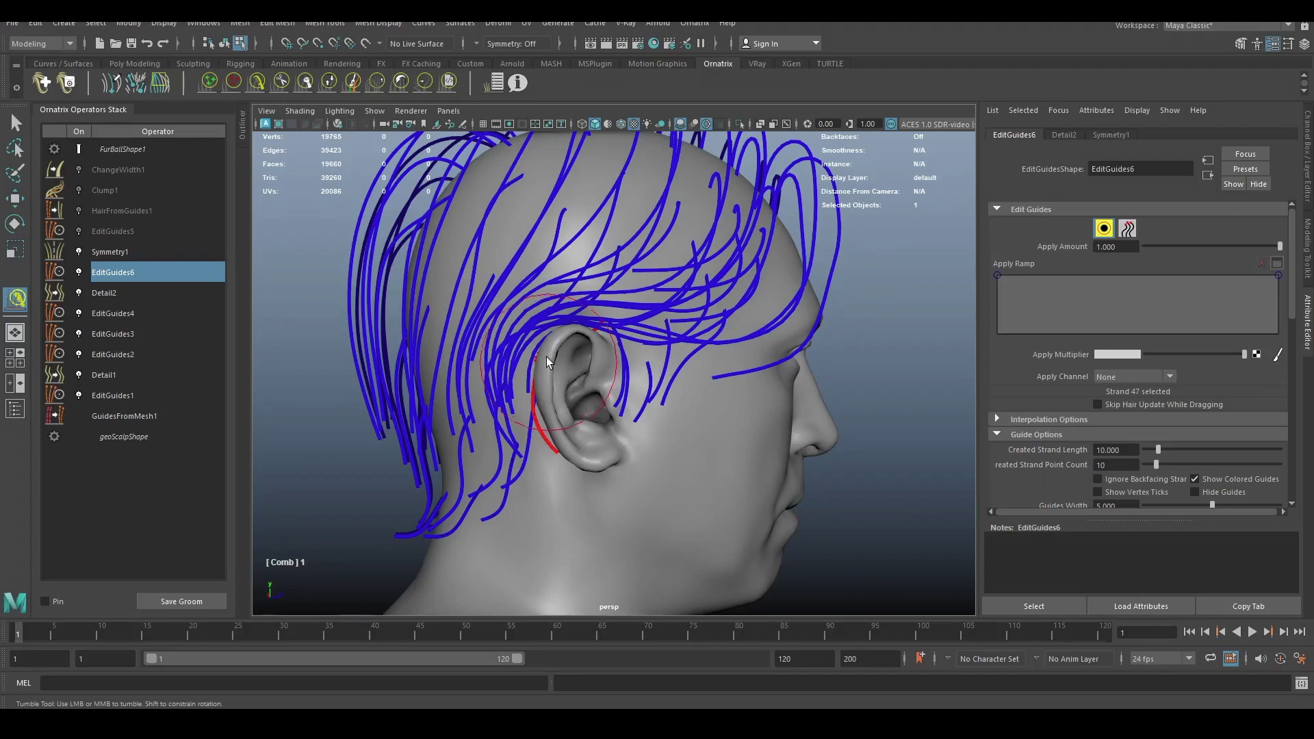
Step: Comb the guides above the ear backward with the Edit Guides comb brush
alt+drag(549, 364, 558, 310)
alt+drag(565, 378, 611, 452)
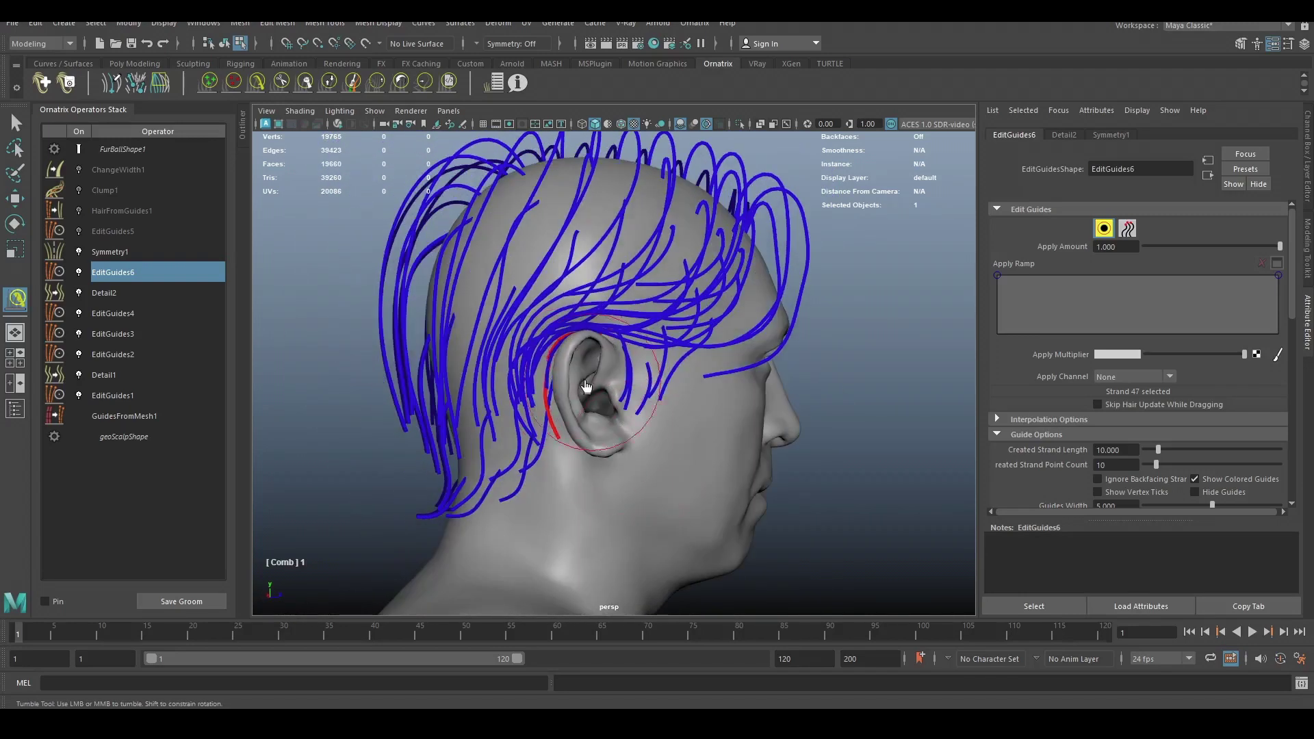
scroll(555, 384, up, 3)
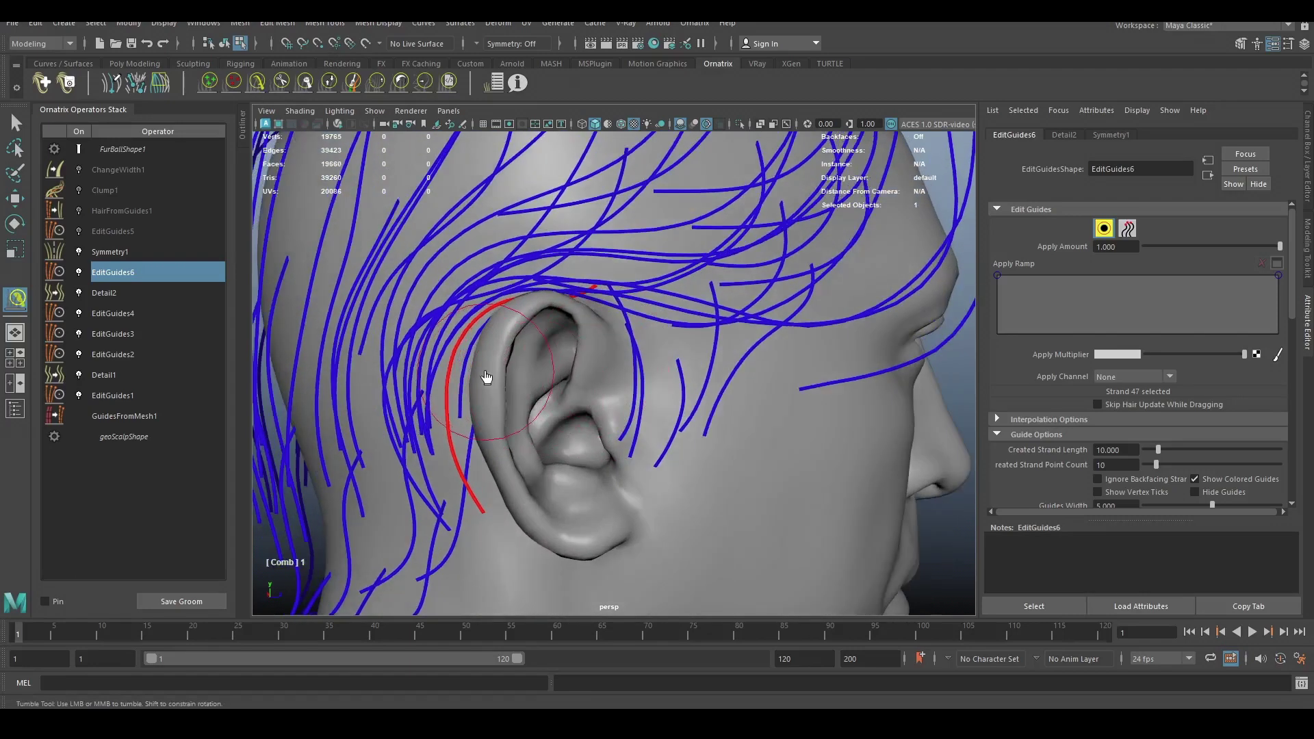
mouse_move(550, 383)
alt+mouse_down()
mouse_move(555, 395)
mouse_move(568, 342)
alt+mouse_up()
scroll(1184, 433, down, 3)
scroll(1134, 451, down, 4)
click(1138, 393)
key(y)
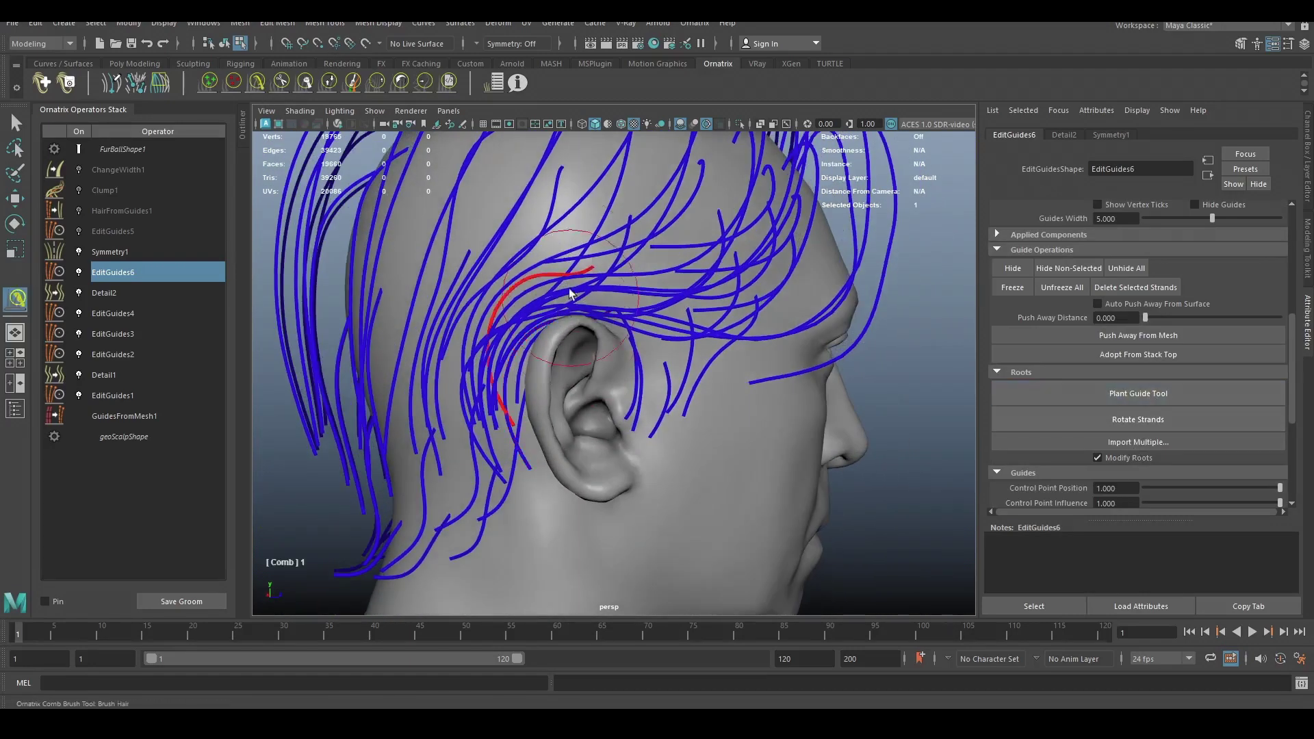
alt+right_drag(561, 370, 520, 395)
mouse_move(574, 274)
alt+mouse_down()
mouse_move(683, 361)
mouse_move(729, 322)
mouse_move(616, 352)
mouse_move(491, 415)
mouse_move(492, 309)
alt+mouse_up()
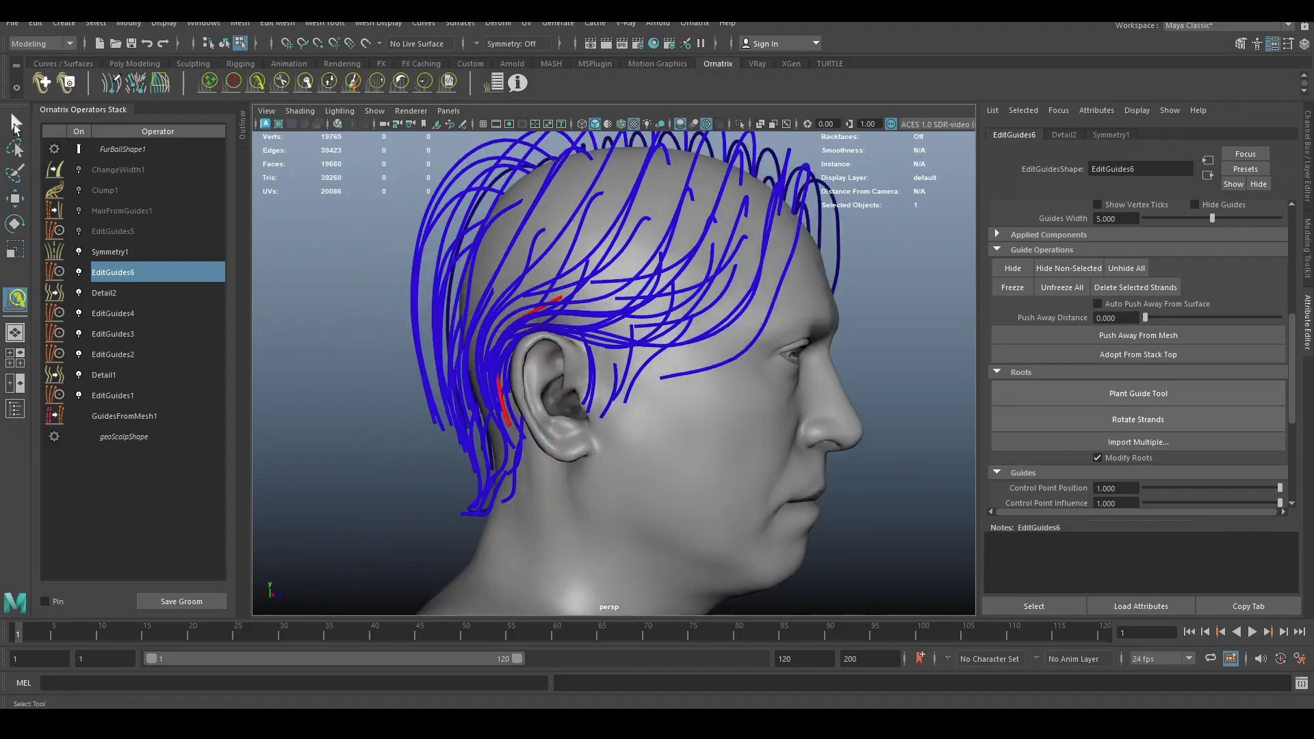
Step: Add an Ornatrix Length operator and set its Value to 0.167
click(15, 123)
click(695, 23)
click(718, 262)
drag(1287, 271, 1167, 270)
mouse_move(616, 294)
alt+mouse_down()
mouse_move(742, 293)
mouse_move(757, 356)
alt+mouse_up()
alt+right_drag(757, 356, 758, 373)
Step: With Length disabled, comb another guide near the ear in EditGuides6, then re-enable Length
click(78, 272)
click(113, 292)
mouse_move(595, 411)
alt+mouse_down()
mouse_move(616, 419)
mouse_move(637, 383)
alt+mouse_up()
key(c)
mouse_move(698, 527)
alt+mouse_down()
mouse_move(700, 409)
mouse_move(602, 411)
alt+mouse_up()
click(78, 272)
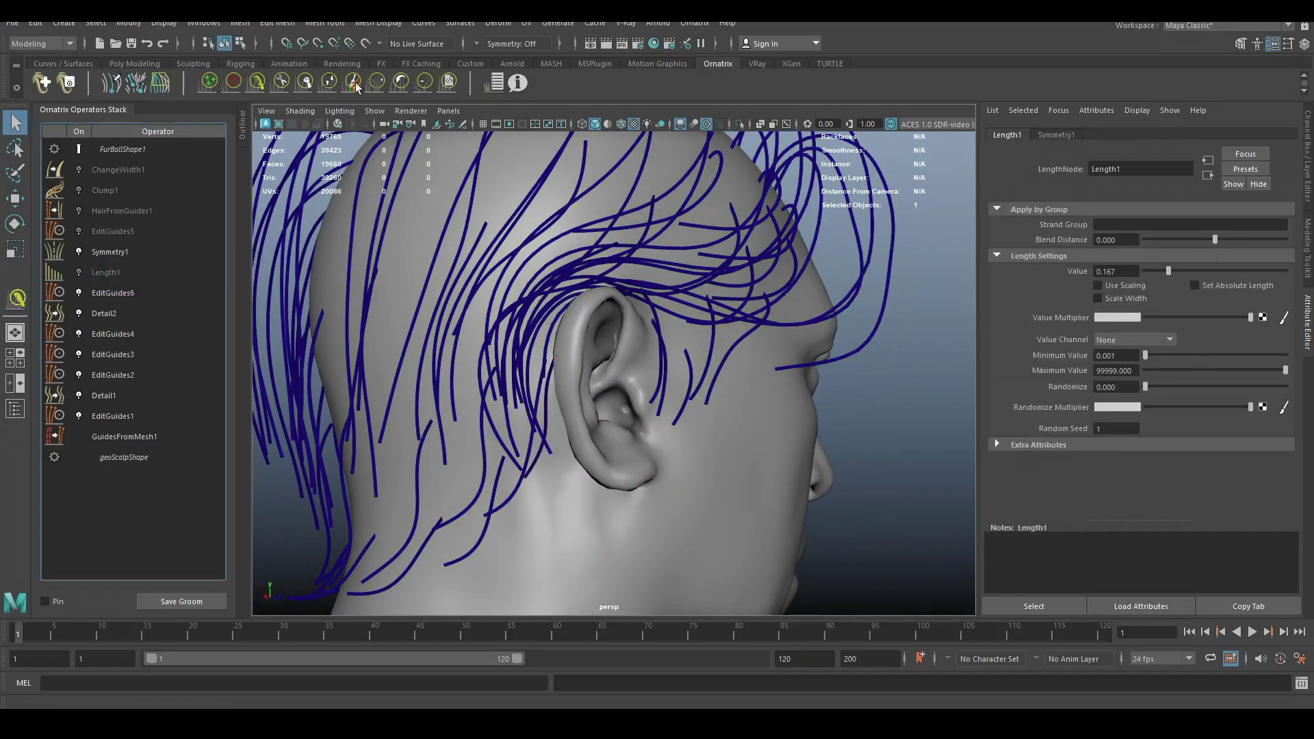
Step: Delete the Length1 operator from the Operators Stack
click(106, 272)
alt+drag(657, 322, 425, 319)
click(383, 445)
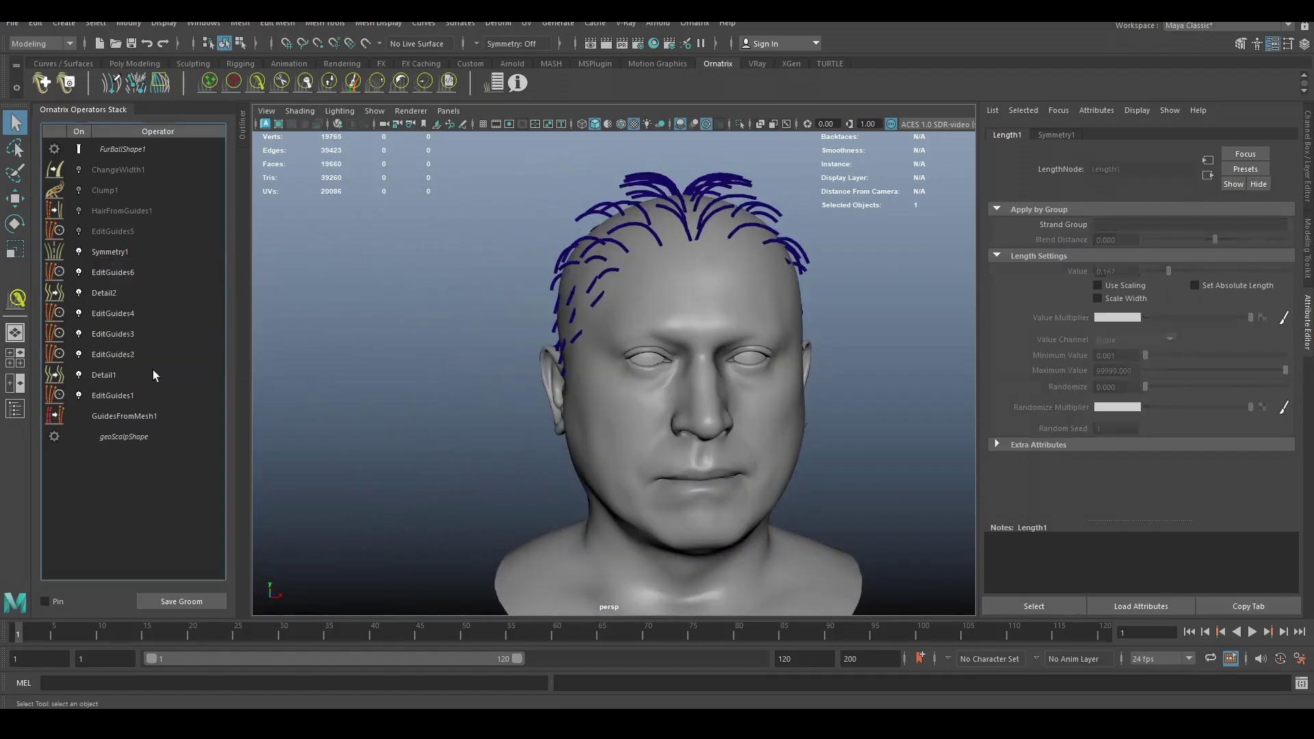
click(12, 23)
Step: Select HairFromGuides1 to show the full rendered hair on the head
click(37, 78)
click(124, 210)
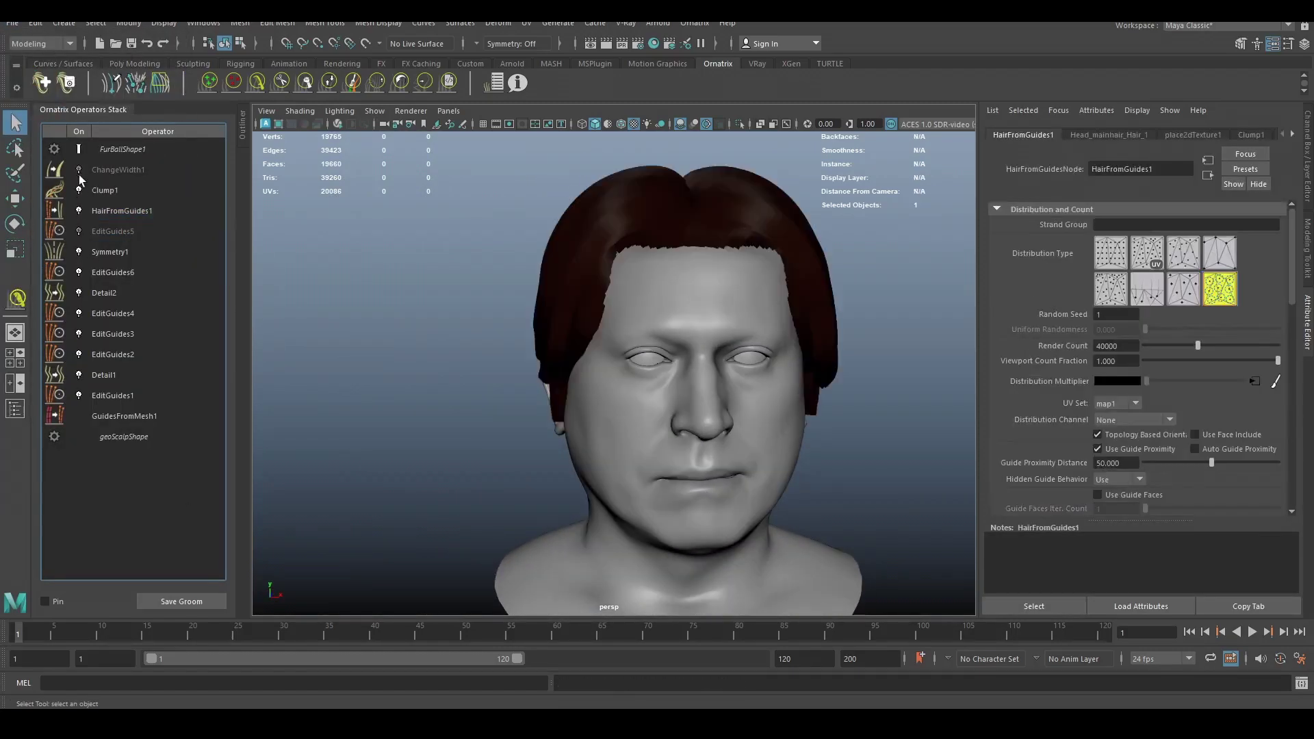
mouse_move(688, 308)
alt+mouse_down()
mouse_move(688, 387)
mouse_move(557, 396)
mouse_move(733, 381)
mouse_move(910, 390)
mouse_move(643, 450)
alt+mouse_up()
scroll(644, 449, up, 5)
Step: Select EditGuides6 and preview the stack only up to it, hiding rendered hair
click(113, 232)
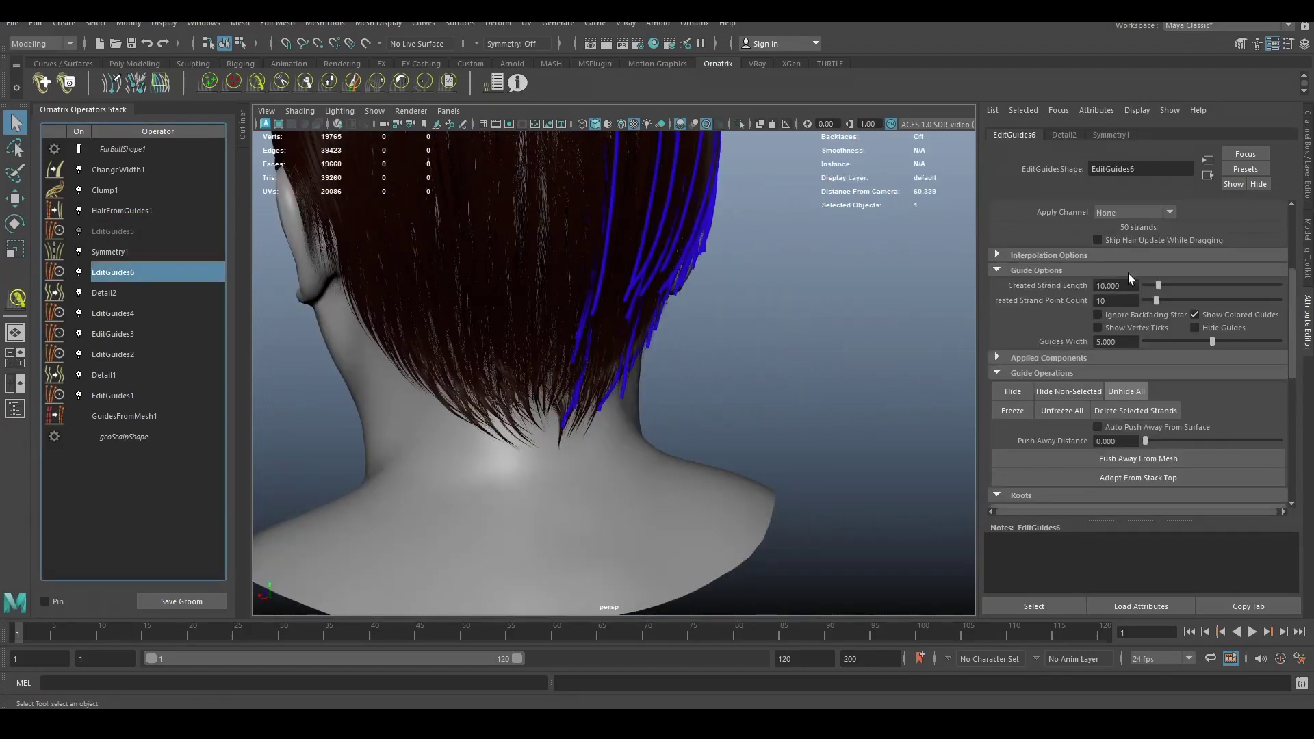
alt+drag(493, 342, 521, 344)
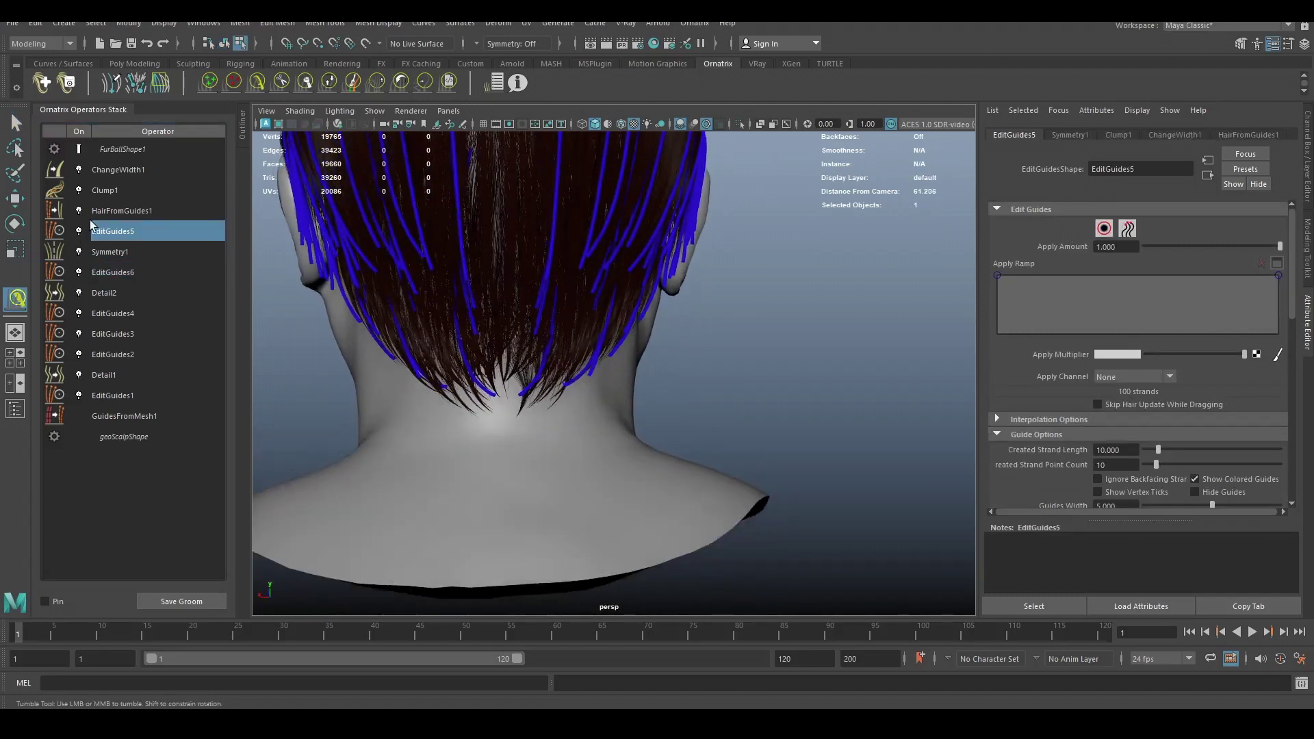
click(78, 226)
click(113, 273)
scroll(440, 400, up, 3)
alt+drag(440, 400, 545, 283)
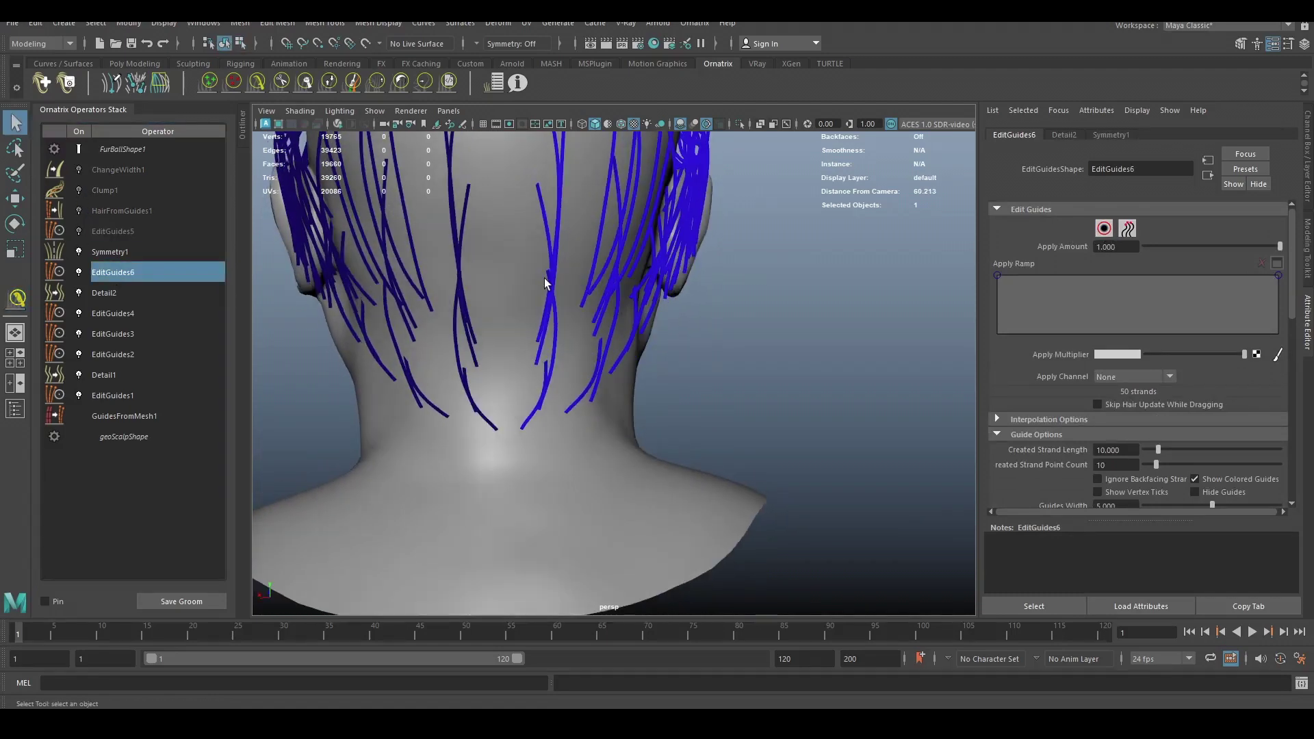
scroll(603, 368, down, 3)
Step: Comb the guide strands near the neck
key(y)
scroll(571, 312, up, 1)
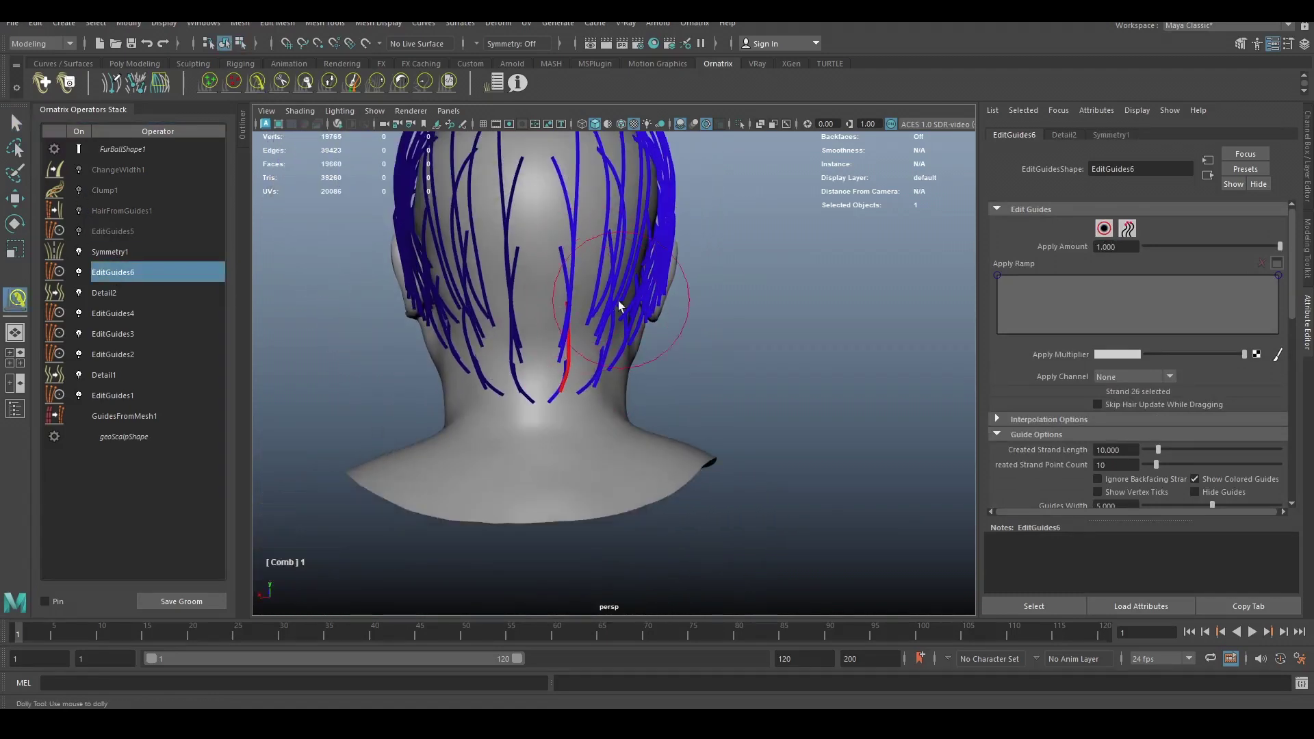
drag(597, 380, 464, 385)
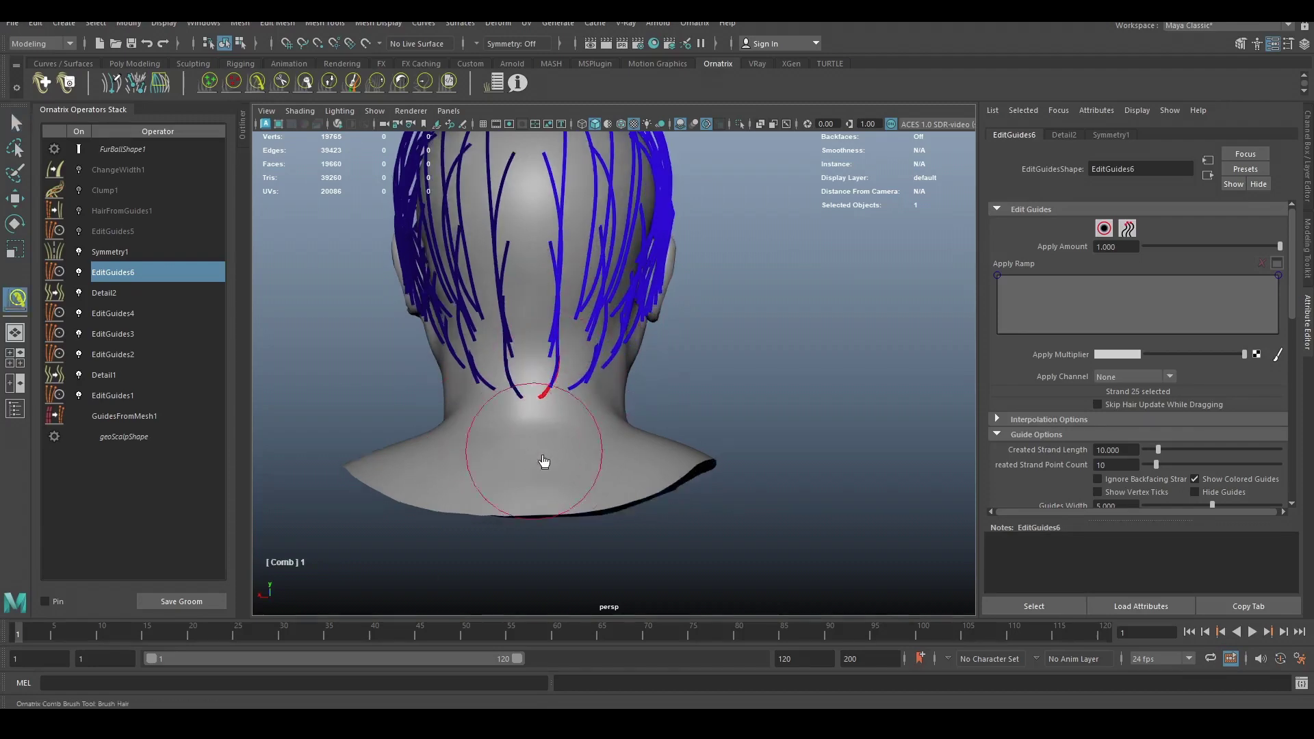
mouse_move(544, 462)
alt+mouse_down()
mouse_move(361, 385)
mouse_move(478, 323)
mouse_move(499, 410)
mouse_move(588, 338)
mouse_move(574, 322)
alt+mouse_up()
Step: Pick nape guide strands for editing with the GrowShrink brush
key(q)
click(330, 83)
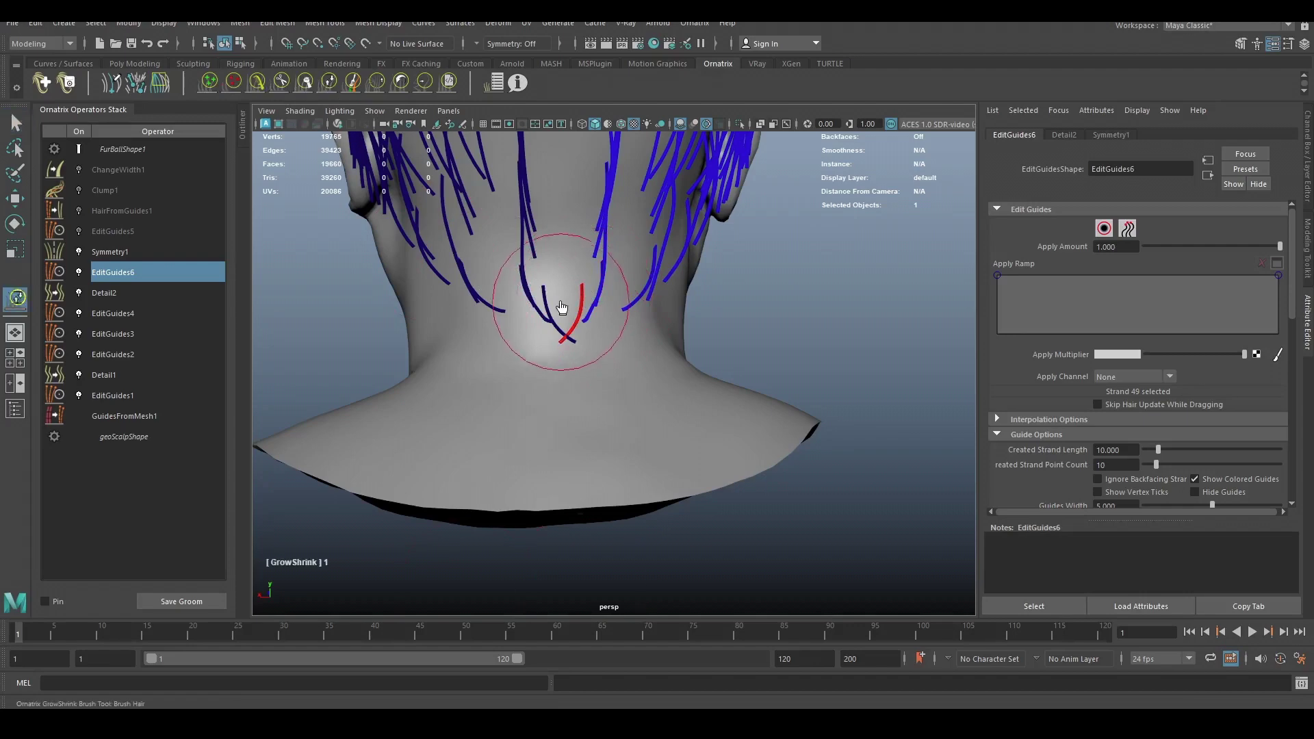
scroll(603, 256, up, 5)
mouse_move(476, 337)
alt+mouse_down()
mouse_move(504, 294)
mouse_move(508, 362)
alt+mouse_up()
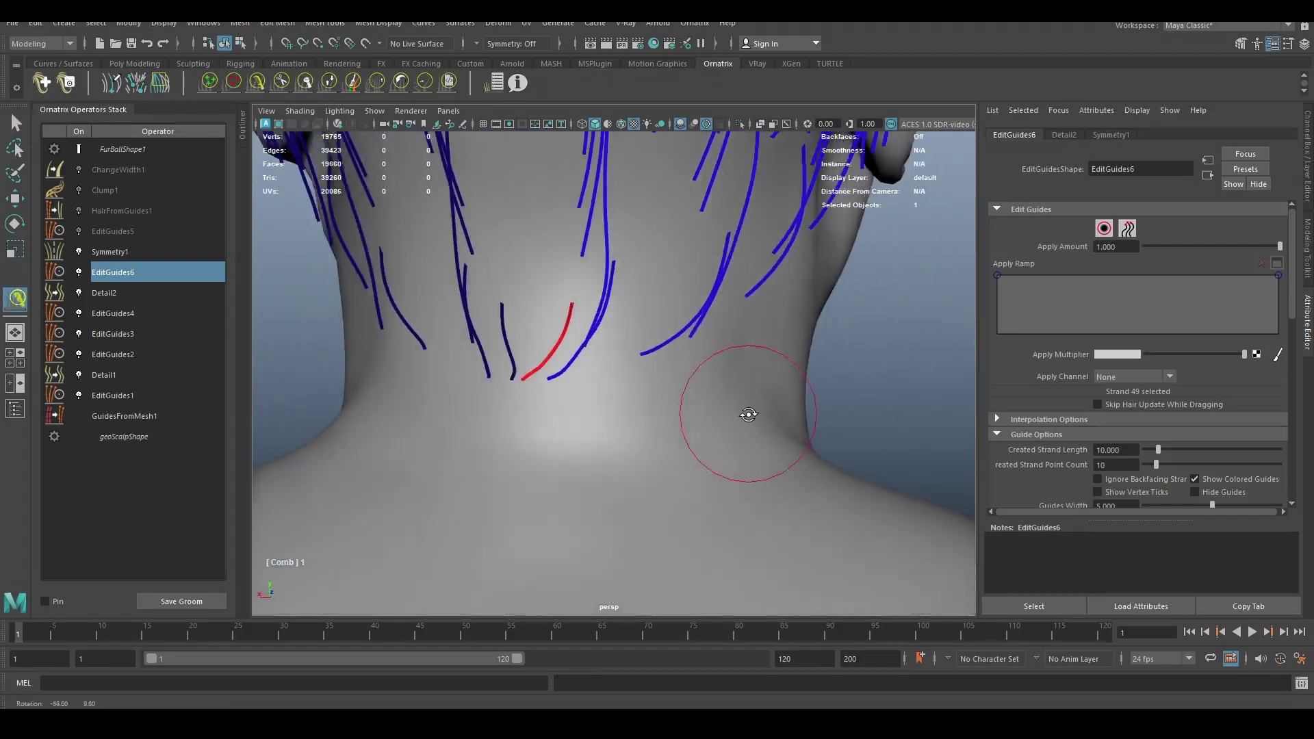
alt+drag(273, 96, 634, 416)
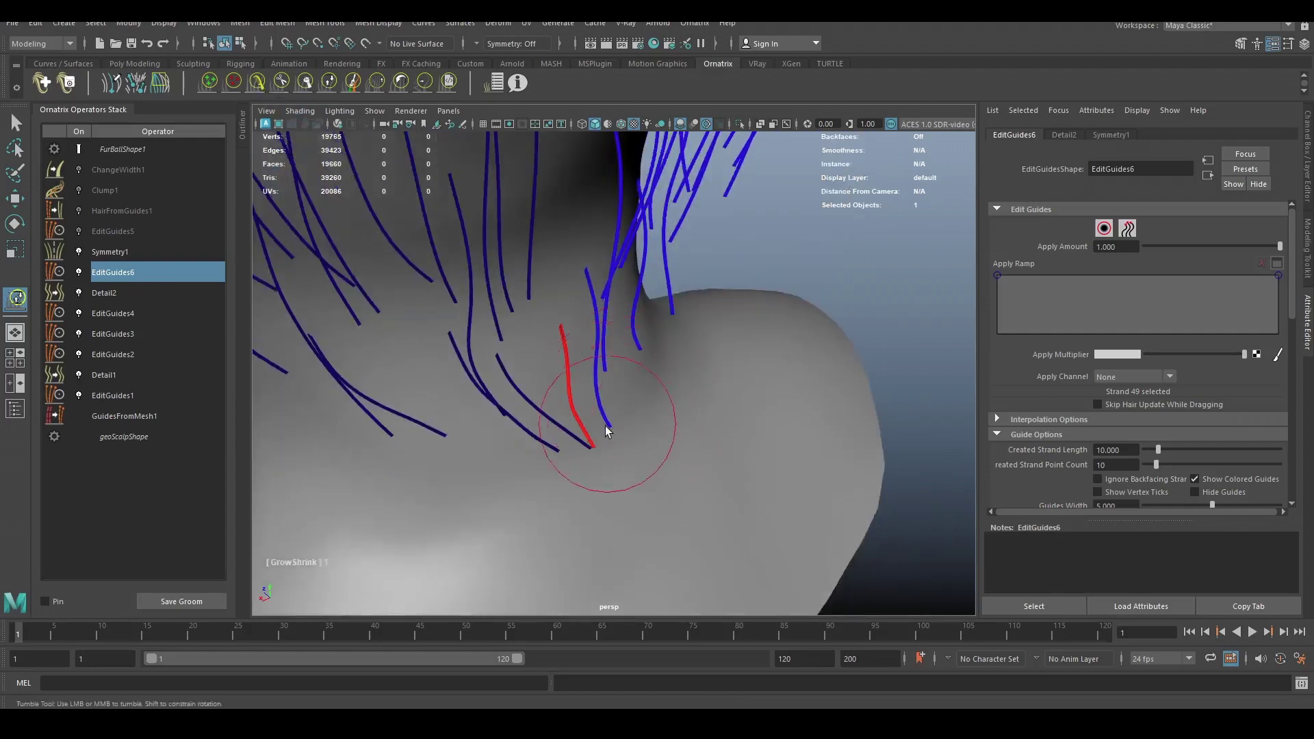
click(601, 398)
key(y)
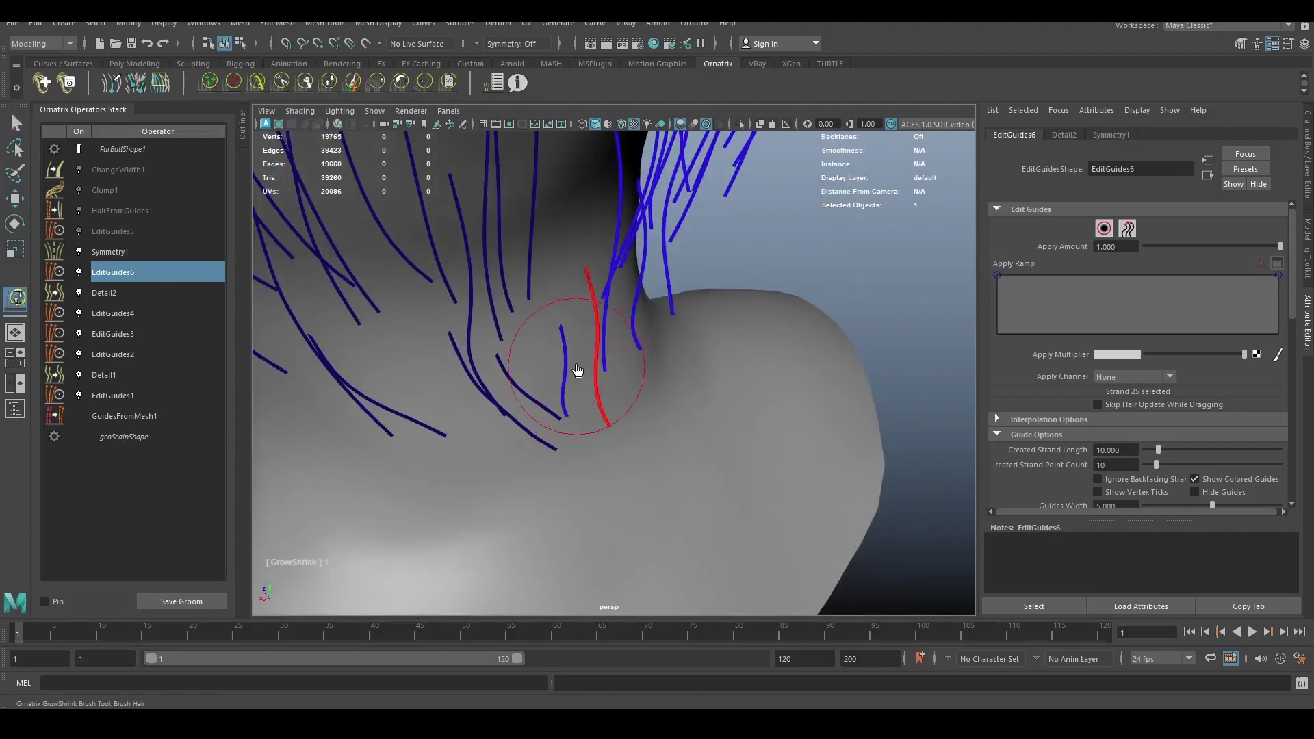
mouse_move(532, 303)
alt+mouse_down()
mouse_move(645, 351)
mouse_move(606, 368)
alt+mouse_up()
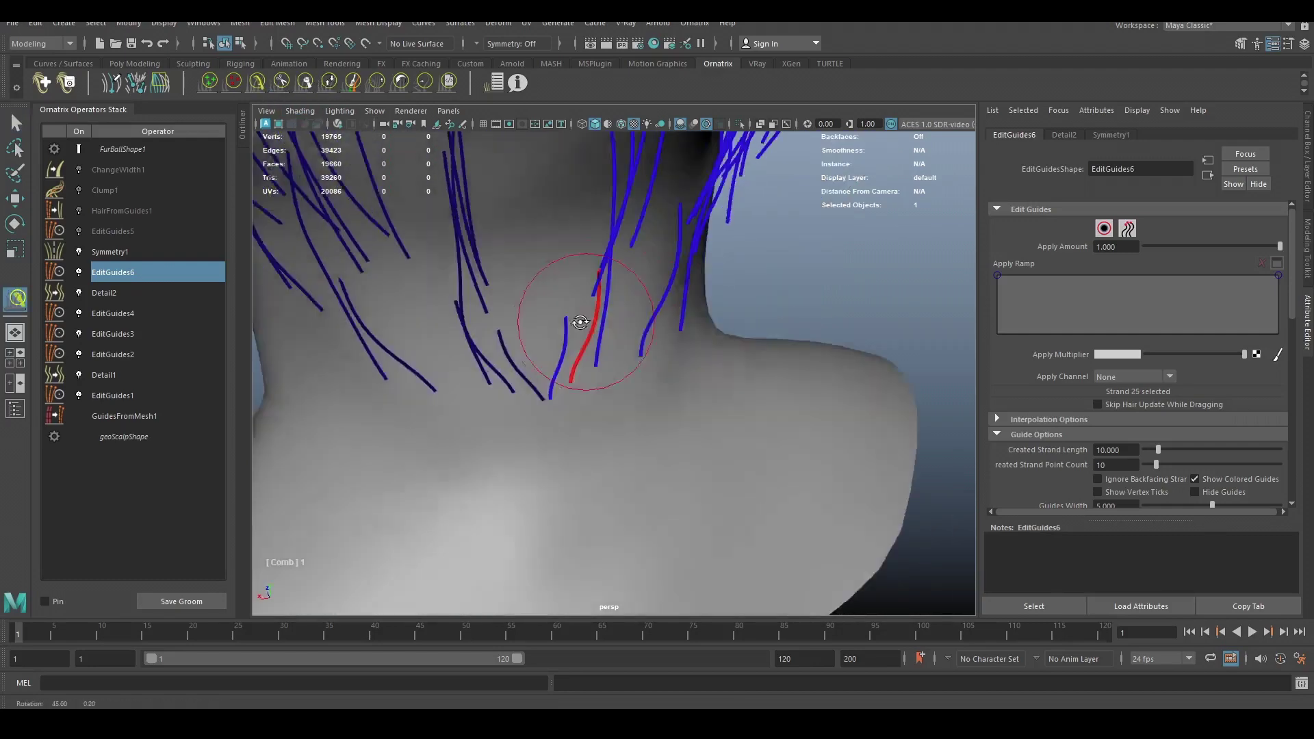
Step: Adjust another nape strand, checking it from side and back views of the neck
click(664, 346)
scroll(664, 370, up, 2)
scroll(692, 382, down, 3)
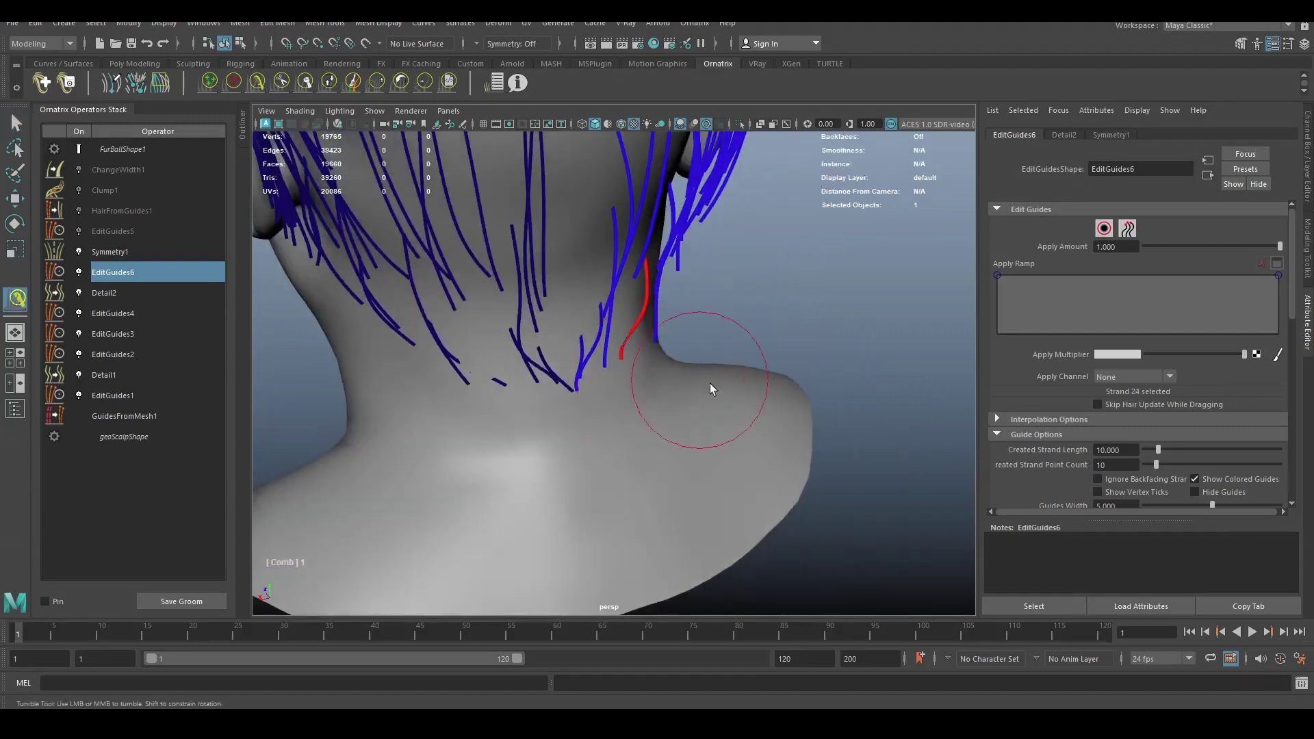
alt+drag(709, 383, 669, 395)
alt+drag(607, 337, 657, 356)
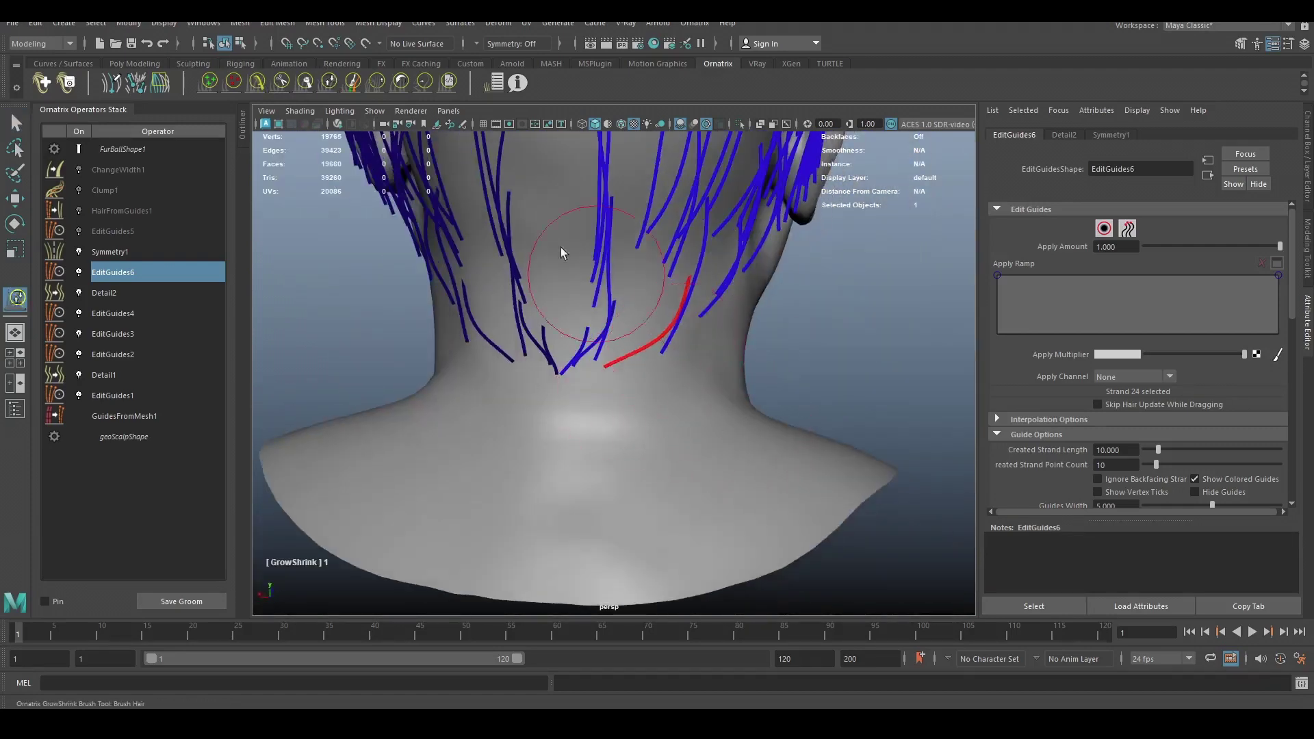
mouse_move(560, 253)
alt+mouse_down()
mouse_move(659, 411)
mouse_move(660, 396)
mouse_move(543, 361)
mouse_move(705, 284)
alt+mouse_up()
key(q)
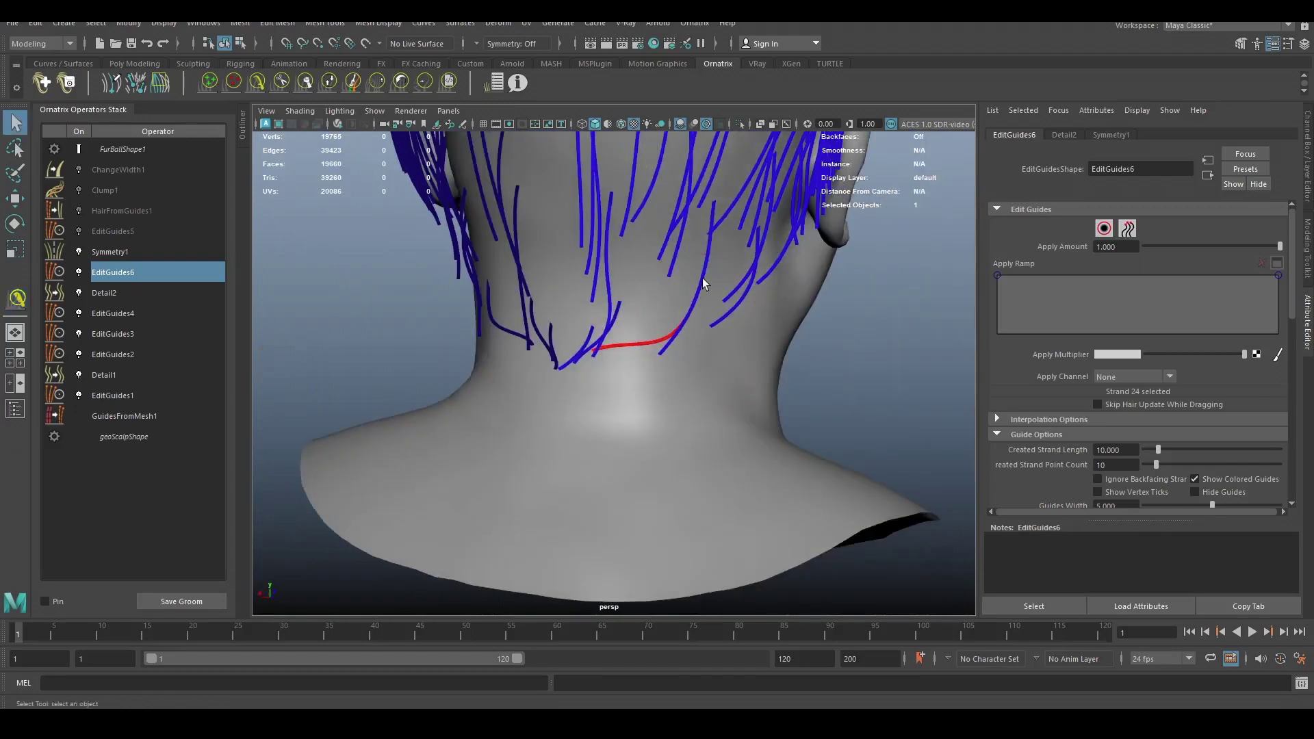
alt+drag(547, 308, 689, 401)
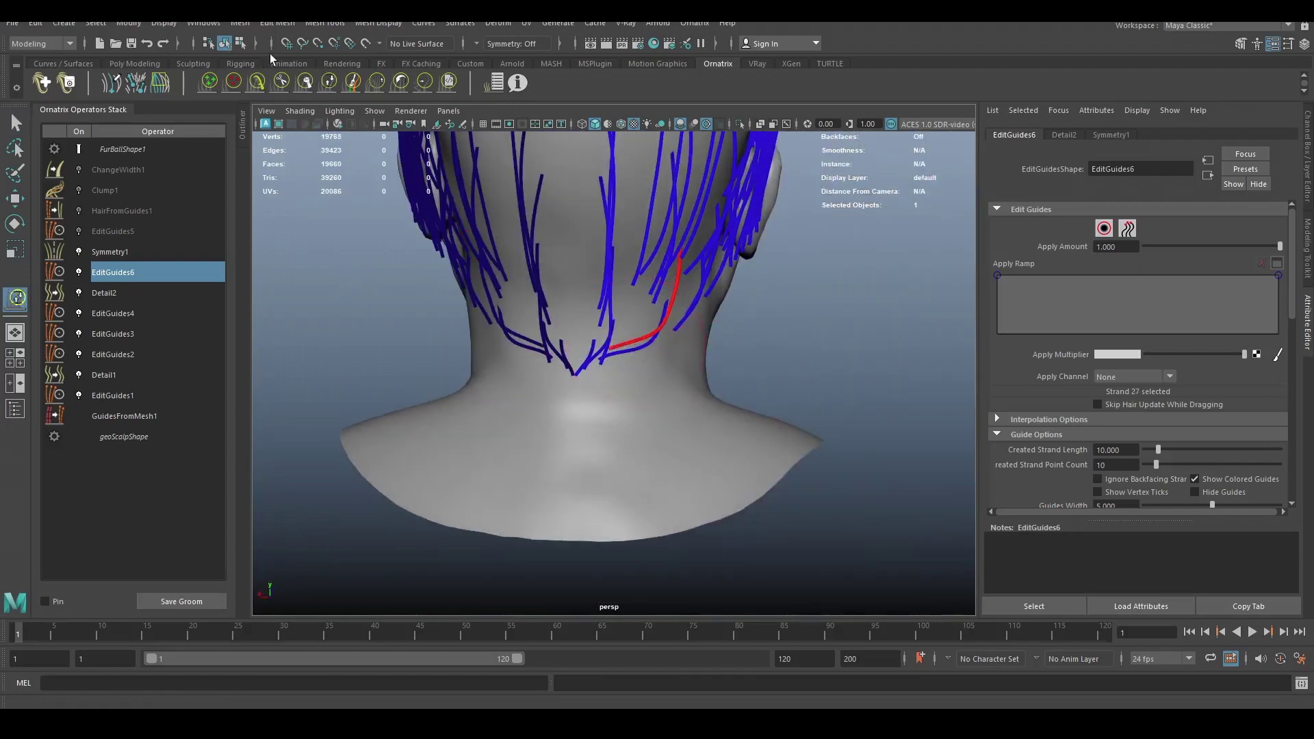
Step: Plant a new guide at the nape and comb it upward
key(y)
mouse_move(589, 308)
alt+mouse_down()
mouse_move(631, 302)
mouse_move(543, 352)
mouse_move(595, 333)
mouse_move(596, 411)
alt+mouse_up()
click(590, 306)
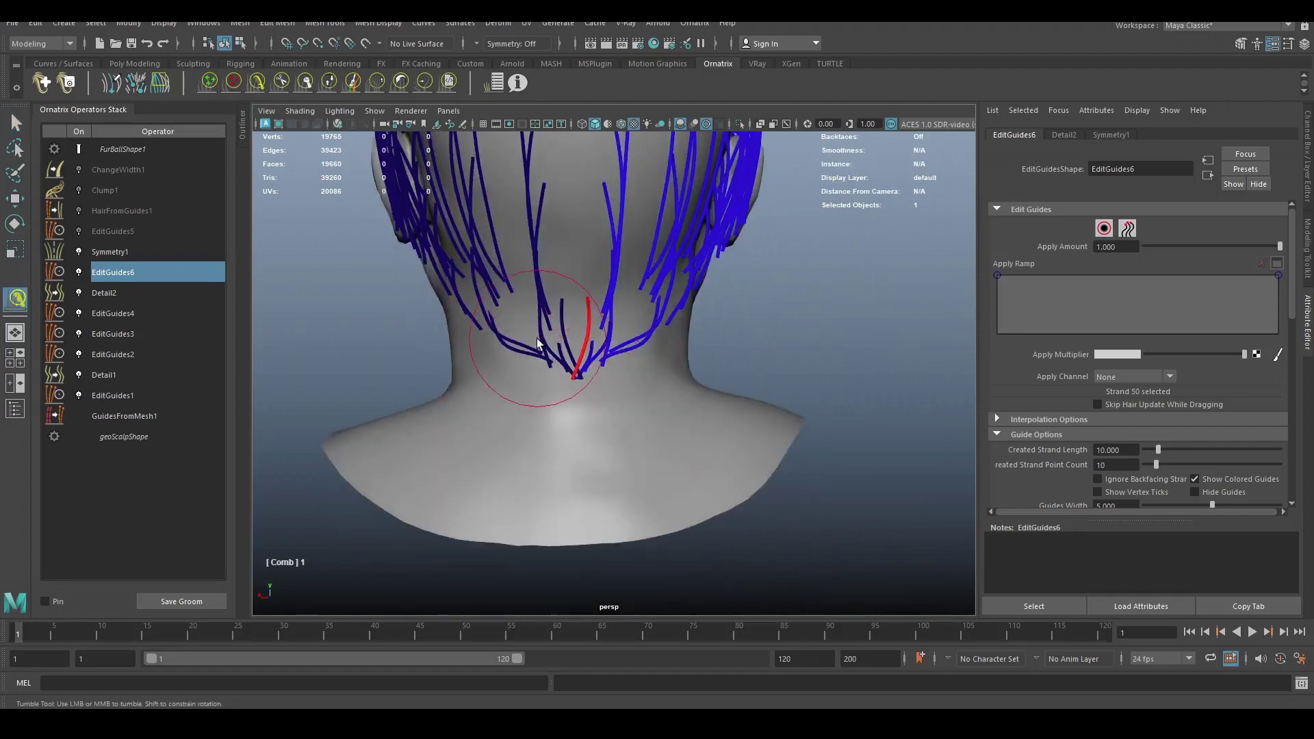
mouse_move(596, 410)
alt+right_down()
mouse_move(707, 402)
mouse_move(552, 329)
alt+right_up()
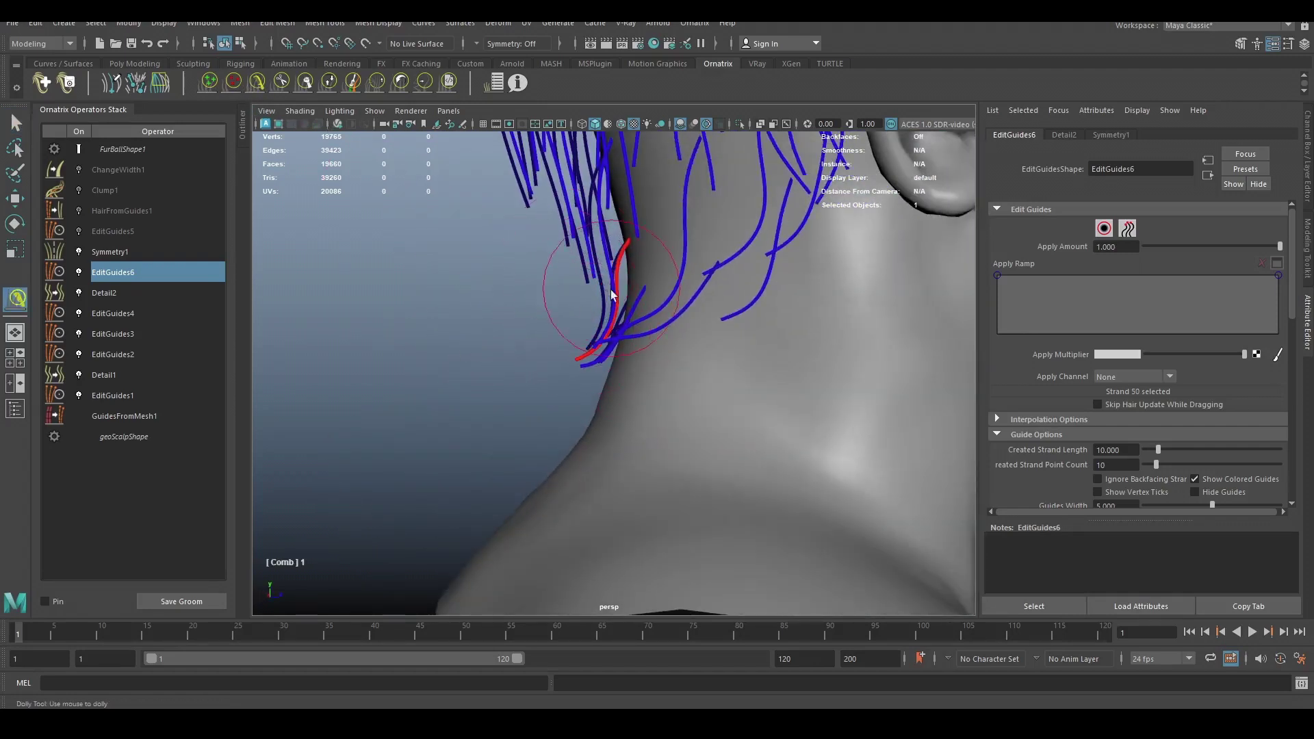
alt+drag(611, 295, 745, 395)
alt+drag(480, 274, 568, 226)
Step: Plant more guides at the nape centre using the Create and Comb brushes
key(q)
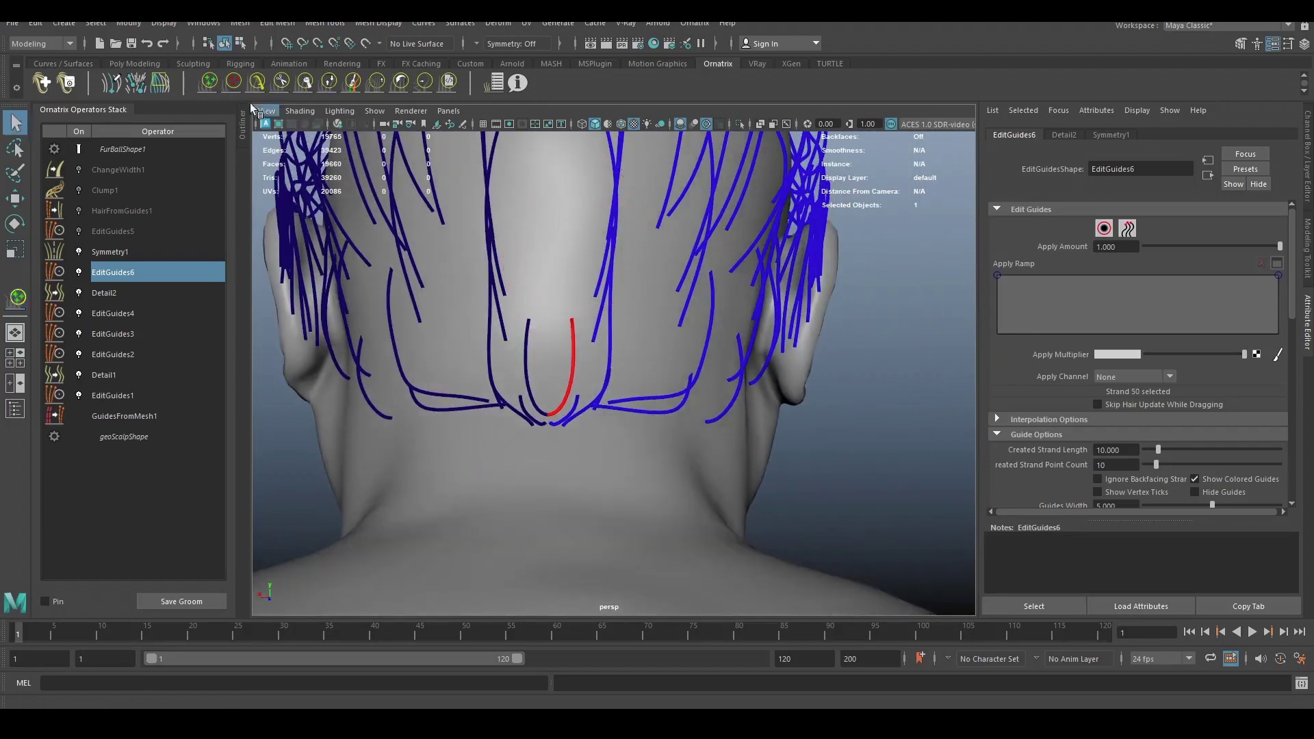
click(571, 212)
key(q)
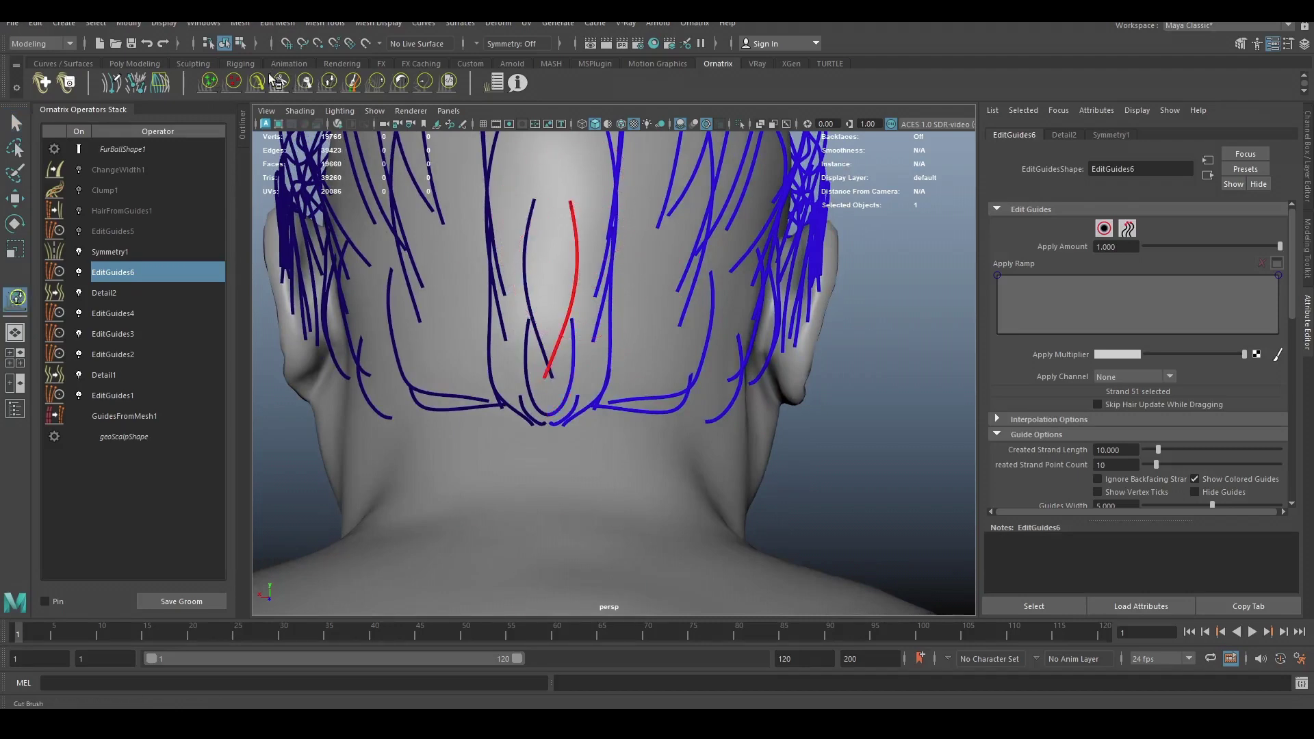
click(274, 80)
mouse_move(499, 367)
alt+mouse_down()
mouse_move(586, 362)
mouse_move(480, 308)
alt+mouse_up()
click(279, 84)
alt+drag(301, 184, 593, 209)
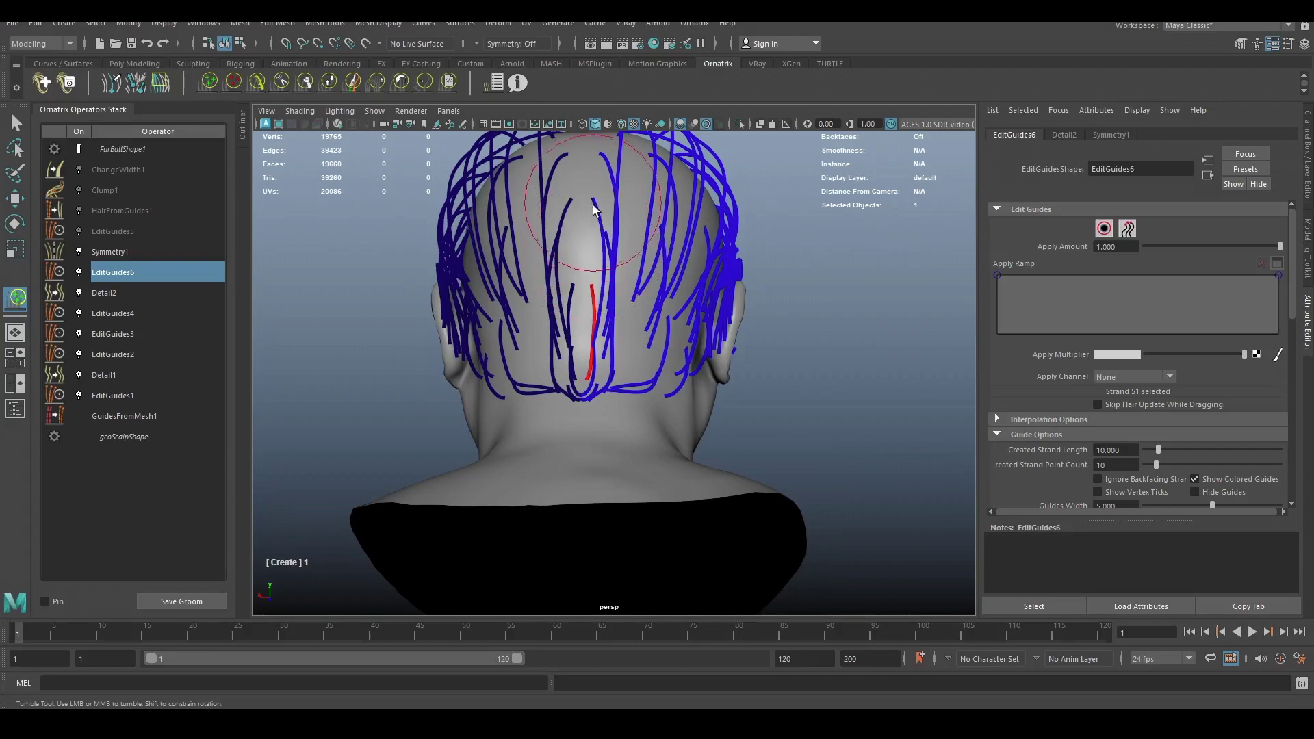
Step: Rotate the selected nape strand and uncheck Modify Roots
key(q)
key(e)
scroll(1114, 375, down, 5)
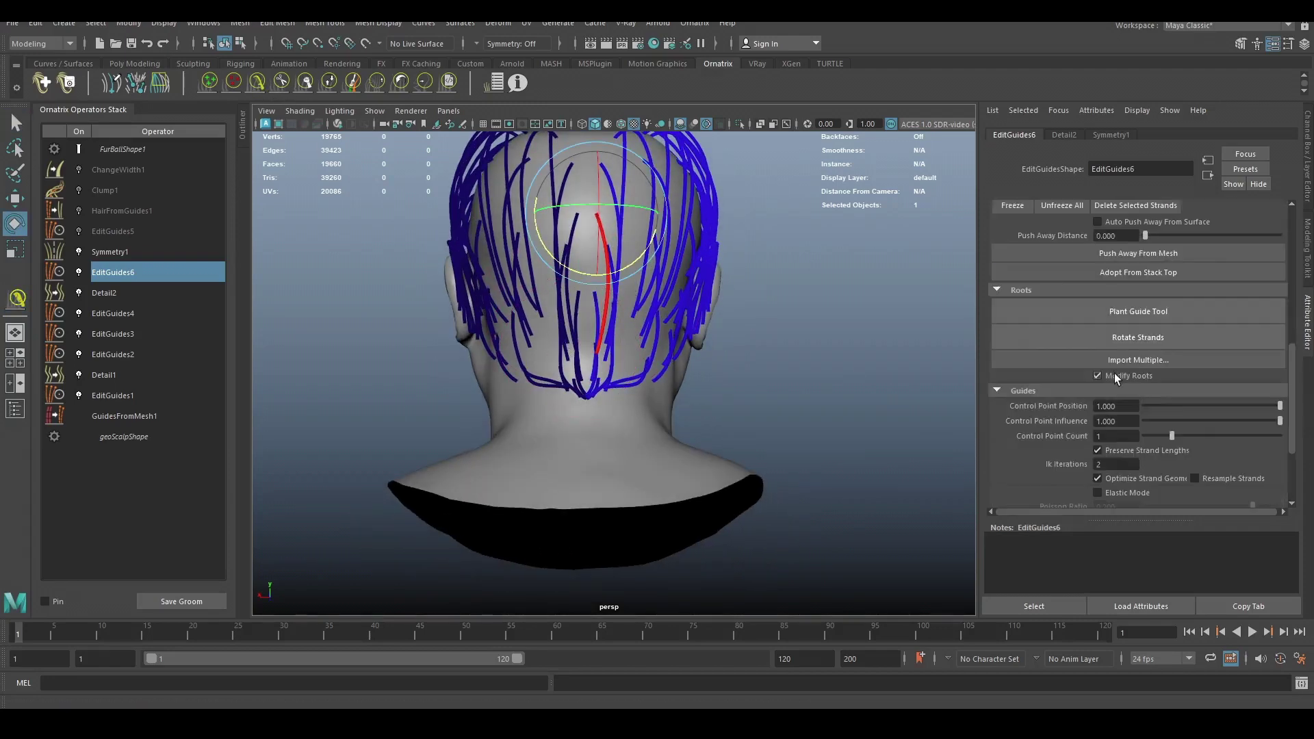
click(1115, 375)
key(y)
Step: Review the nape from the back and select the Clump1 operator
mouse_move(622, 325)
alt+mouse_down()
mouse_move(622, 377)
mouse_move(562, 364)
alt+mouse_up()
scroll(494, 330, up, 5)
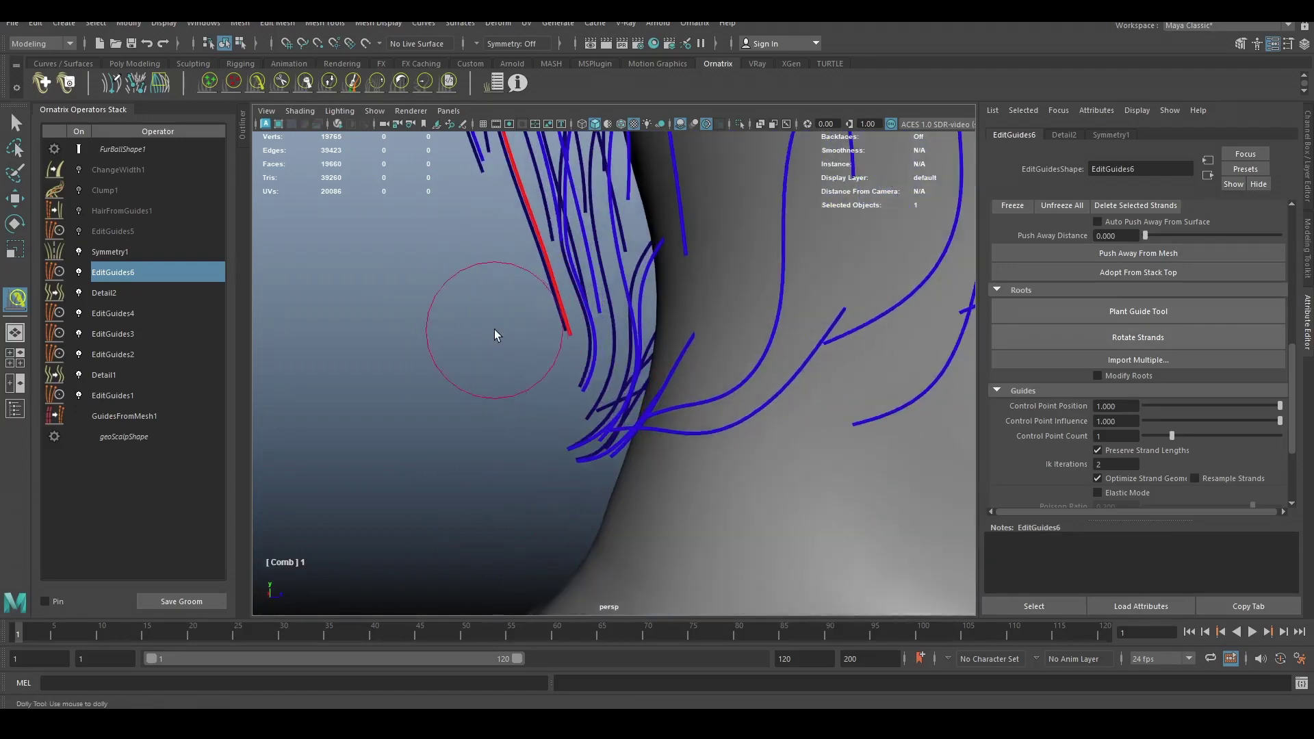
alt+drag(586, 384, 739, 370)
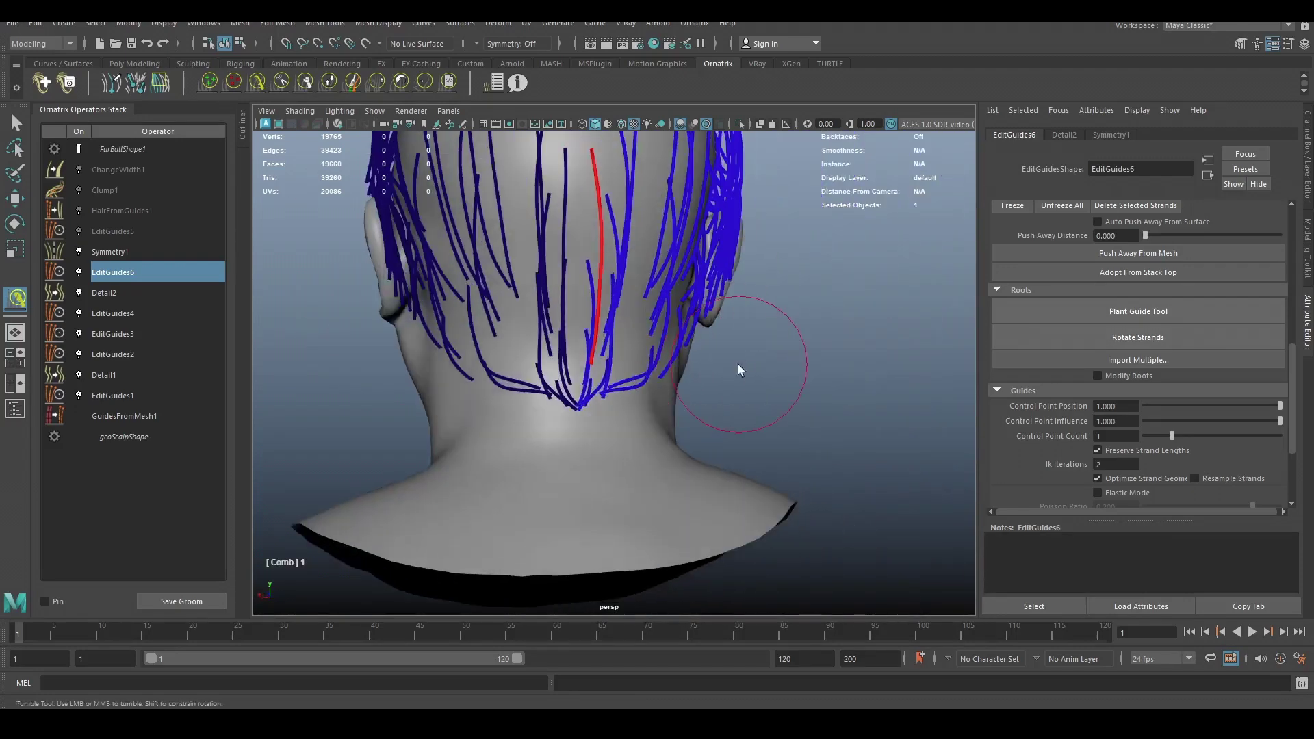
click(86, 238)
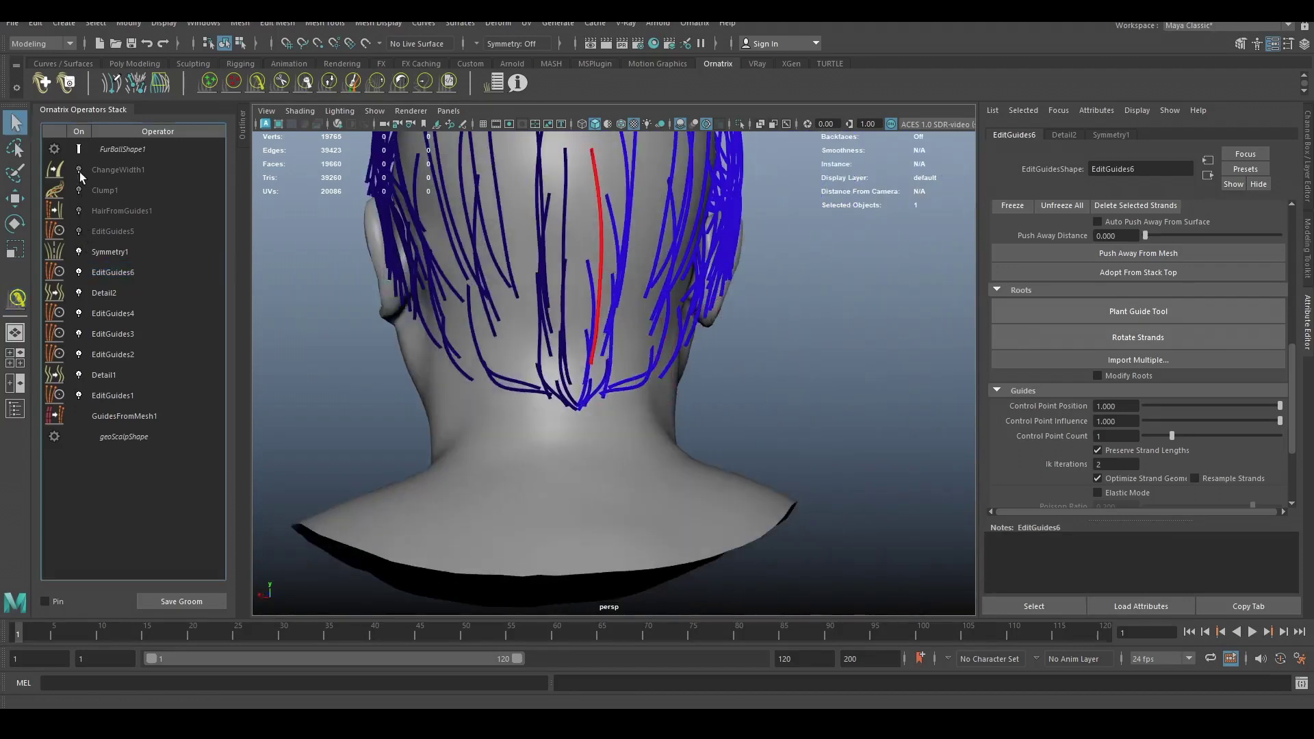
click(117, 194)
Step: Inspect the nape hair ends, then select the back guide strands in EditGuides6
alt+drag(499, 346, 743, 403)
scroll(609, 322, up, 5)
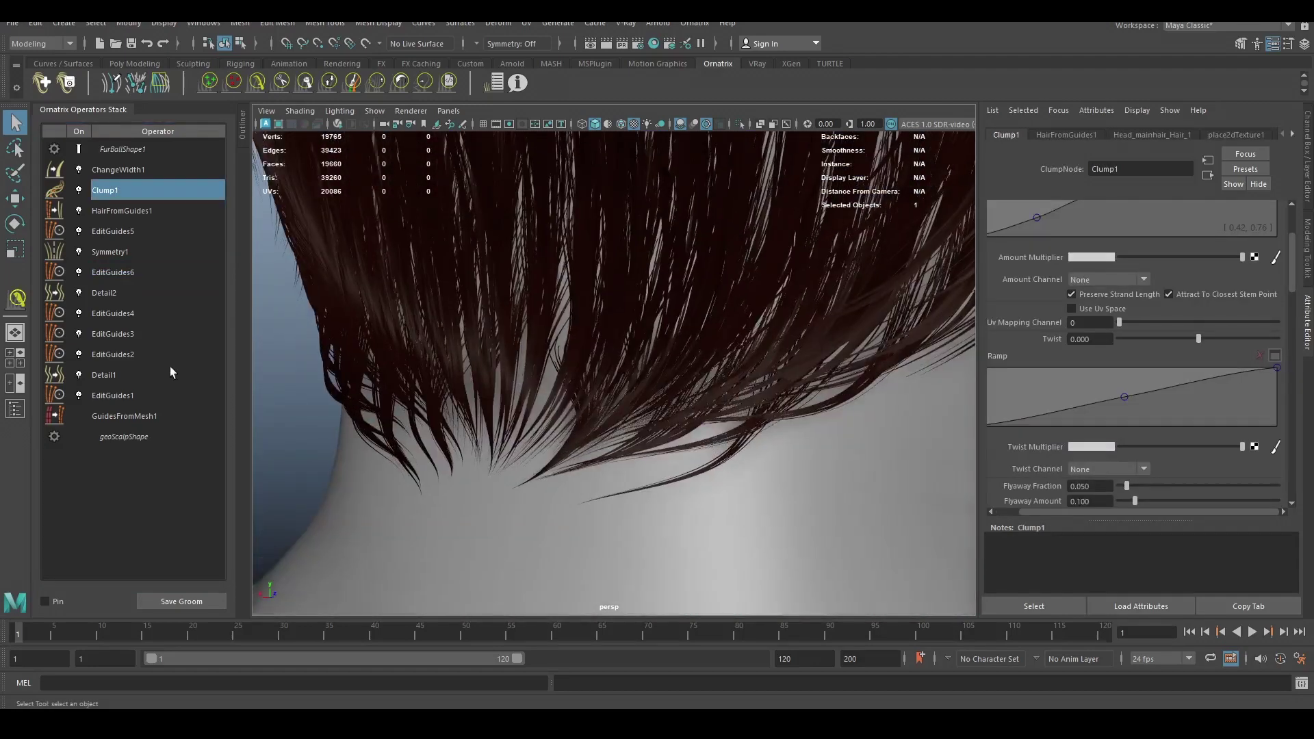
scroll(540, 355, down, 5)
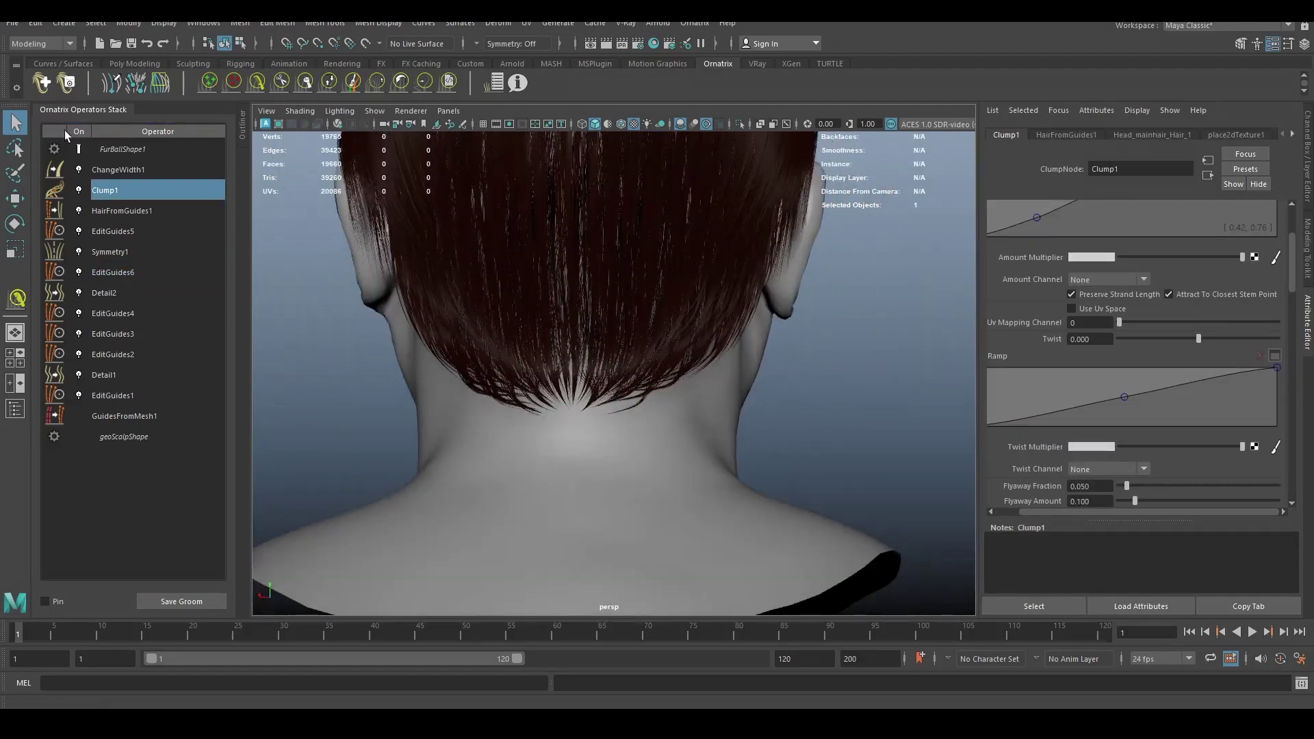
click(113, 272)
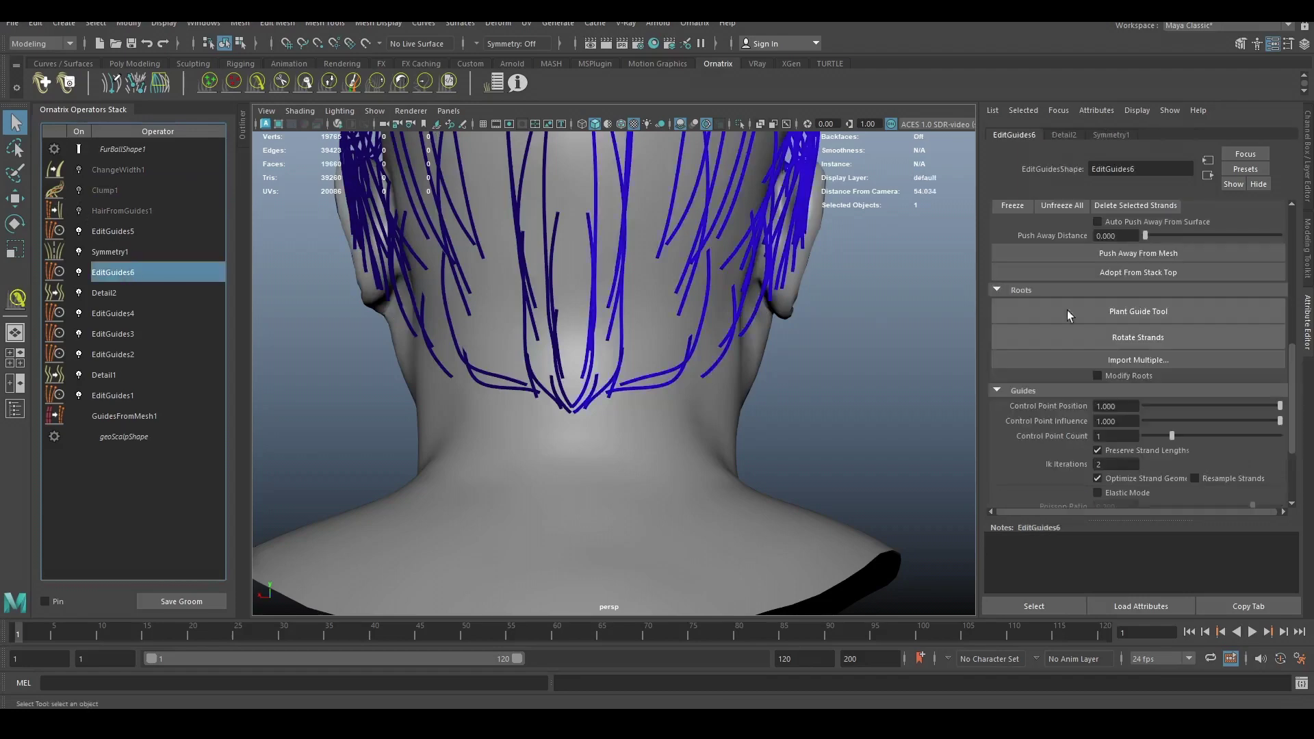
click(1102, 229)
scroll(774, 412, down, 5)
drag(775, 412, 746, 372)
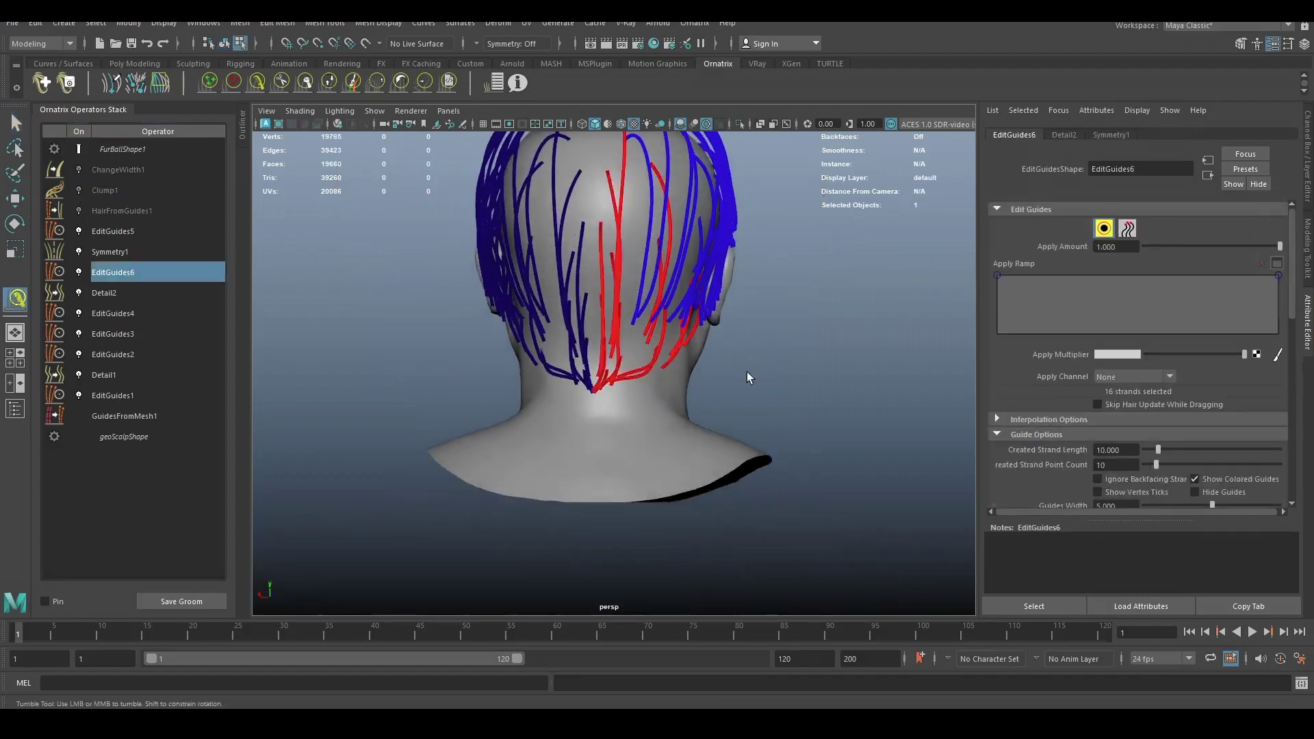
scroll(710, 390, up, 3)
drag(789, 158, 435, 221)
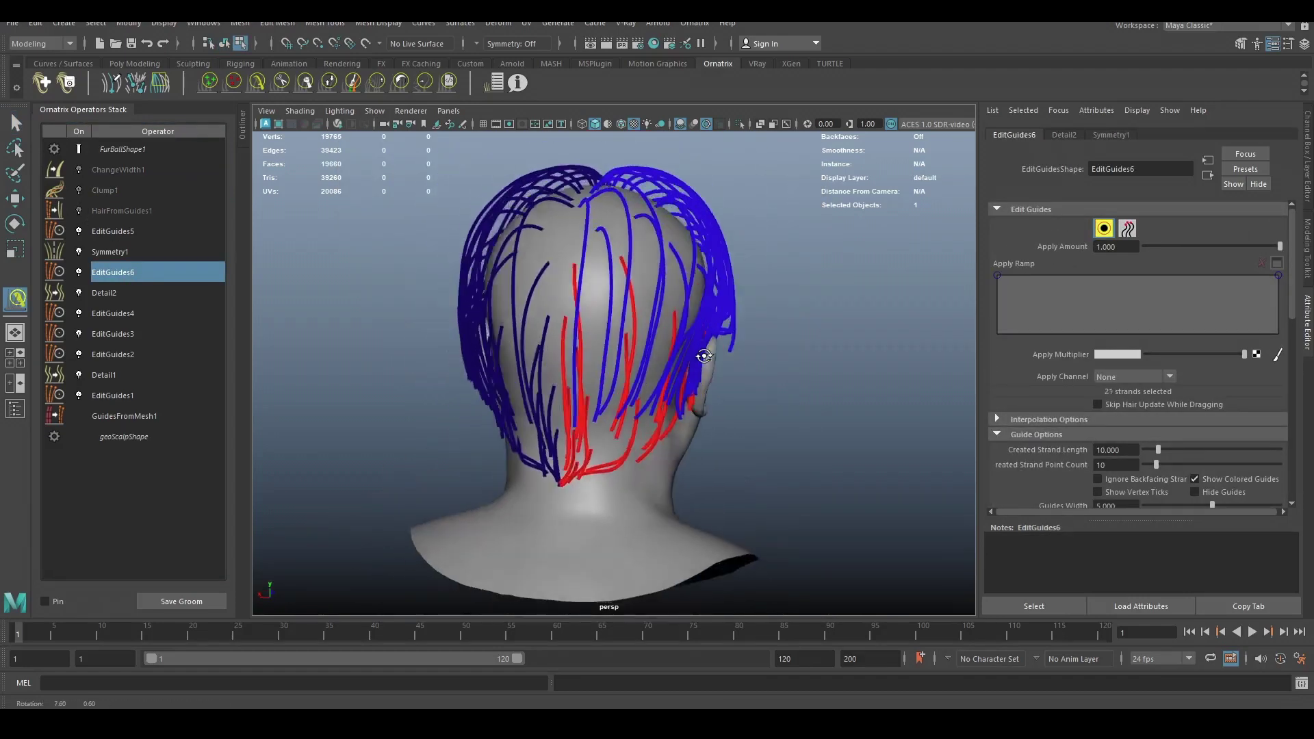
Step: Select the guides near the ear and colour guides by strand group
alt+drag(438, 287, 685, 301)
mouse_move(820, 422)
mouse_down()
mouse_move(741, 320)
mouse_move(778, 372)
mouse_up()
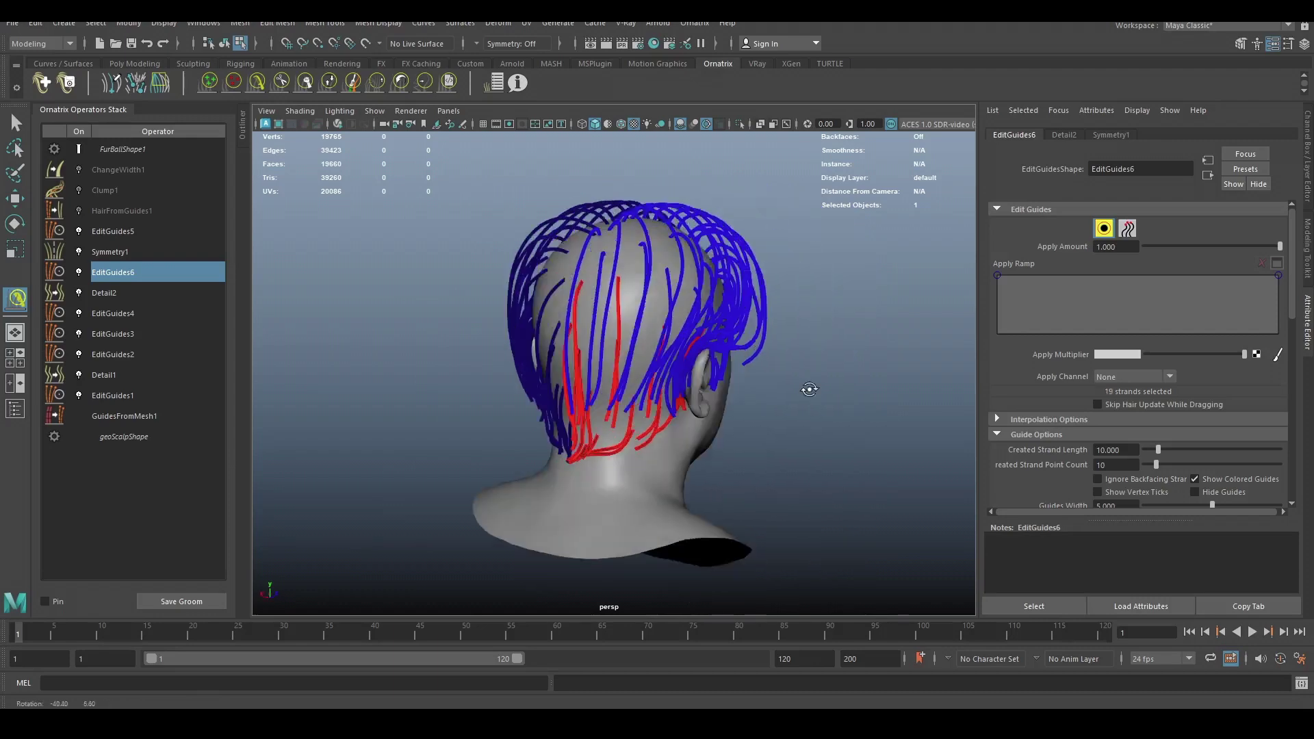
scroll(1158, 377, down, 5)
click(1037, 422)
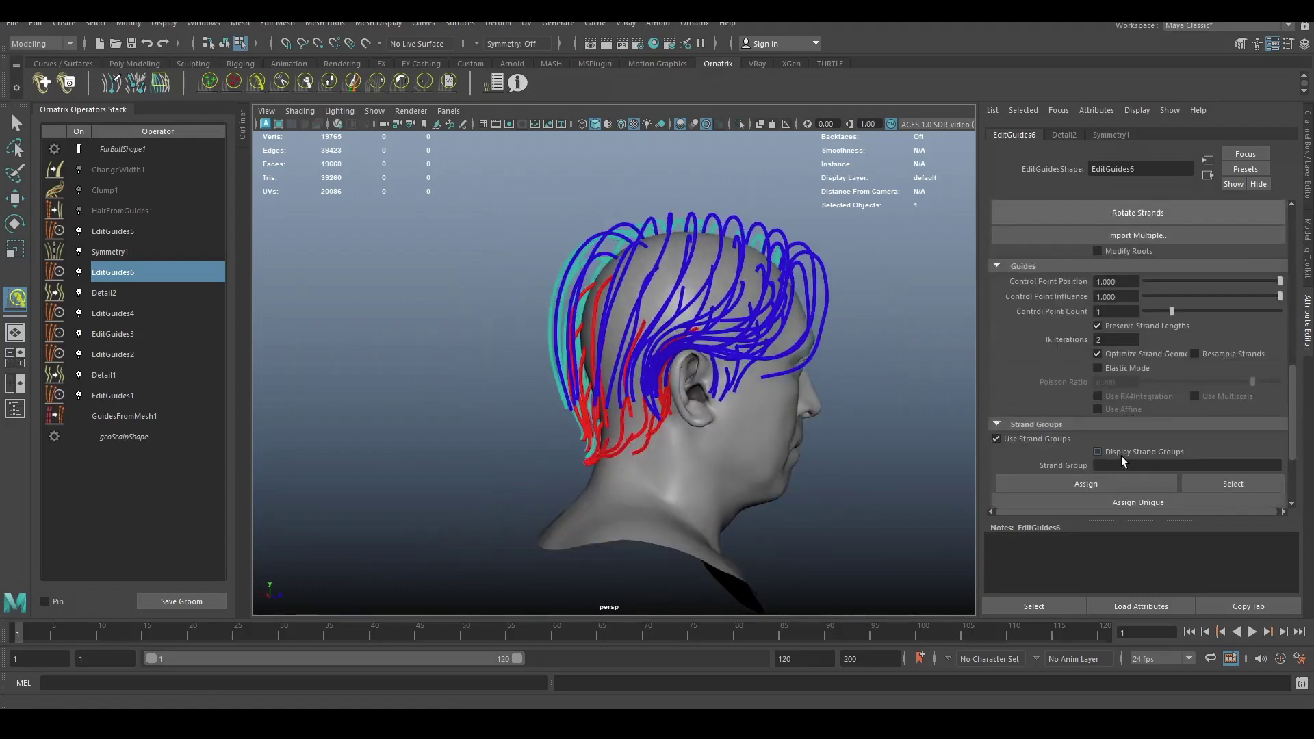
click(1122, 455)
mouse_move(684, 370)
alt+mouse_down()
mouse_move(646, 369)
mouse_move(753, 370)
alt+mouse_up()
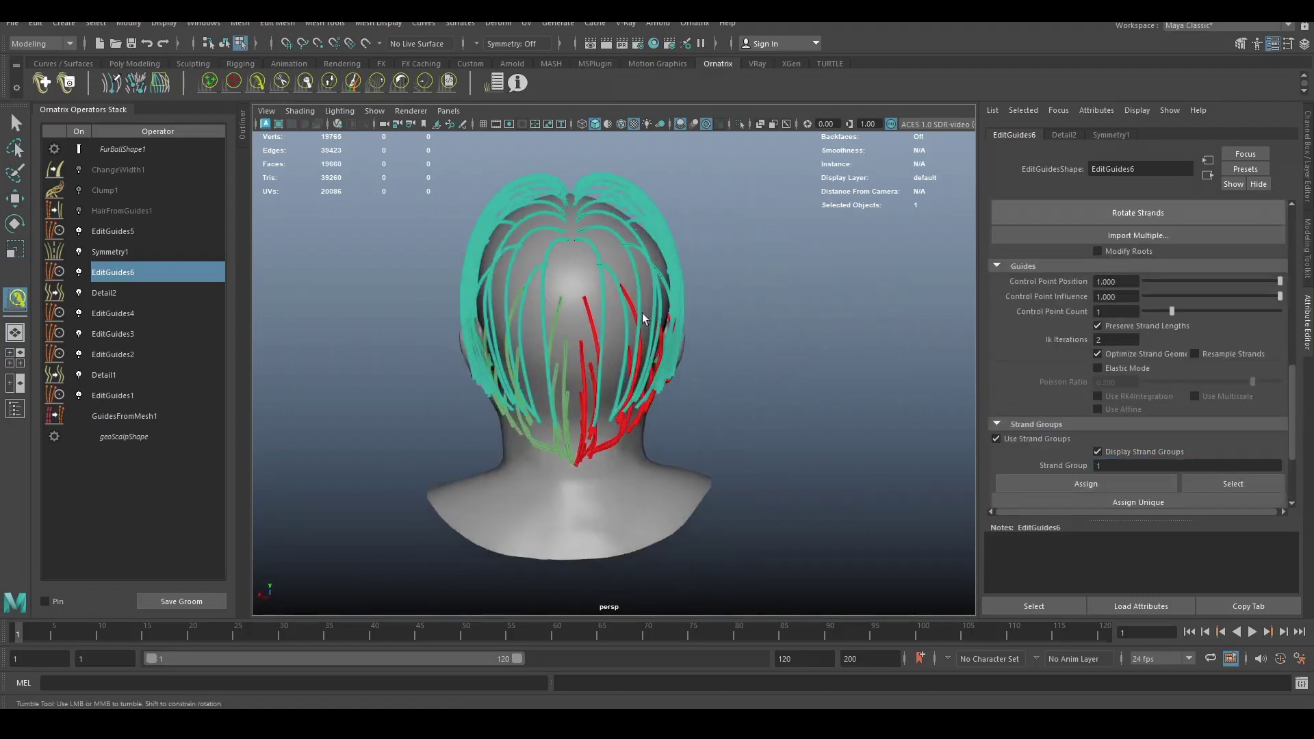
scroll(616, 274, up, 3)
scroll(1136, 342, up, 5)
Step: Plant a new guide with the Plant Guide Tool, then rotate and scale it
click(1138, 309)
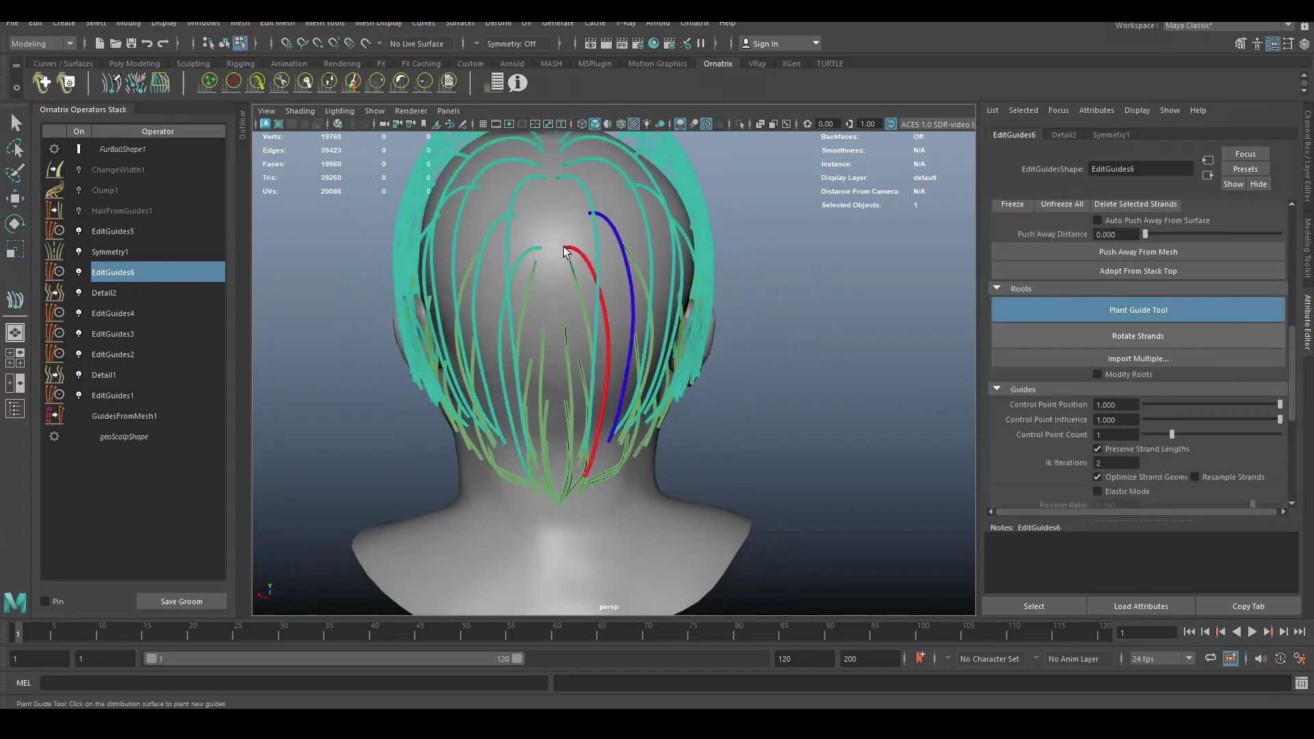
key(e)
alt+drag(625, 218, 640, 294)
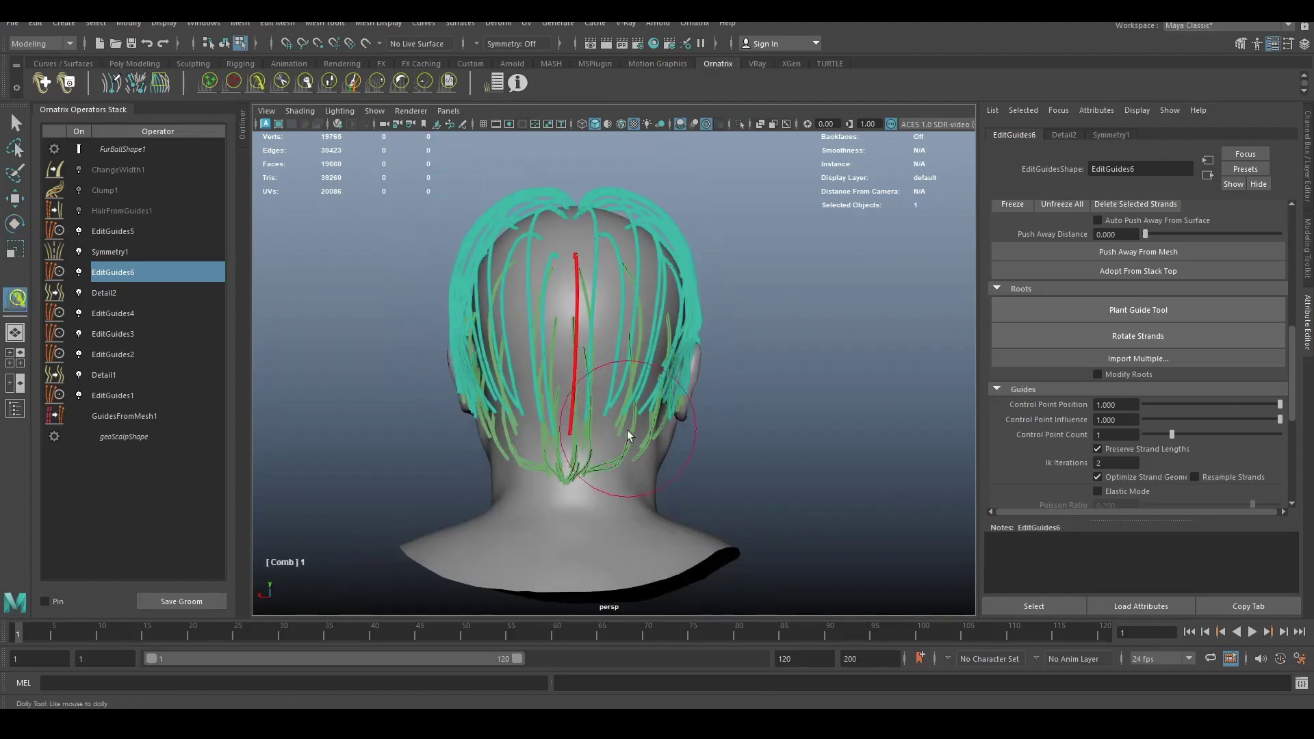
alt+drag(616, 397, 689, 410)
key(r)
alt+drag(671, 314, 567, 304)
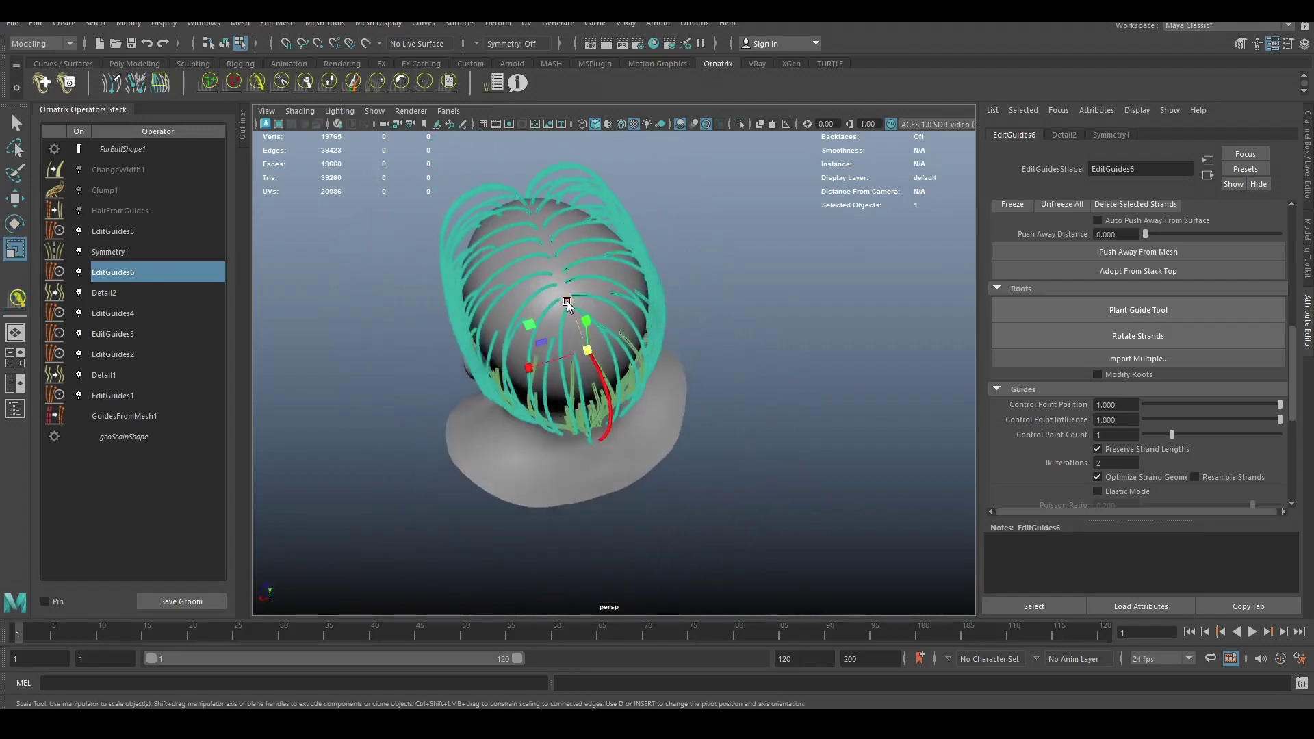
alt+drag(634, 363, 507, 439)
Step: Comb the new guide strands into shape
key(y)
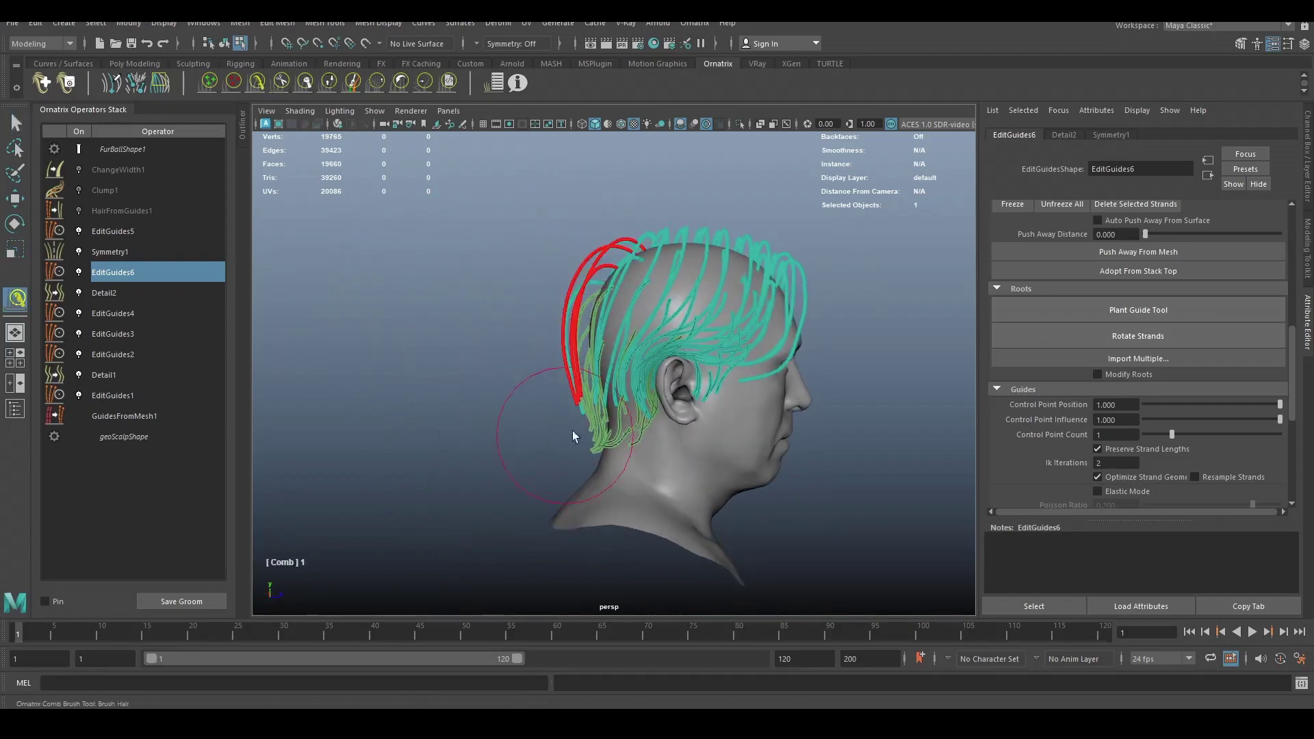
key(q)
alt+drag(573, 338, 479, 343)
scroll(616, 342, up, 5)
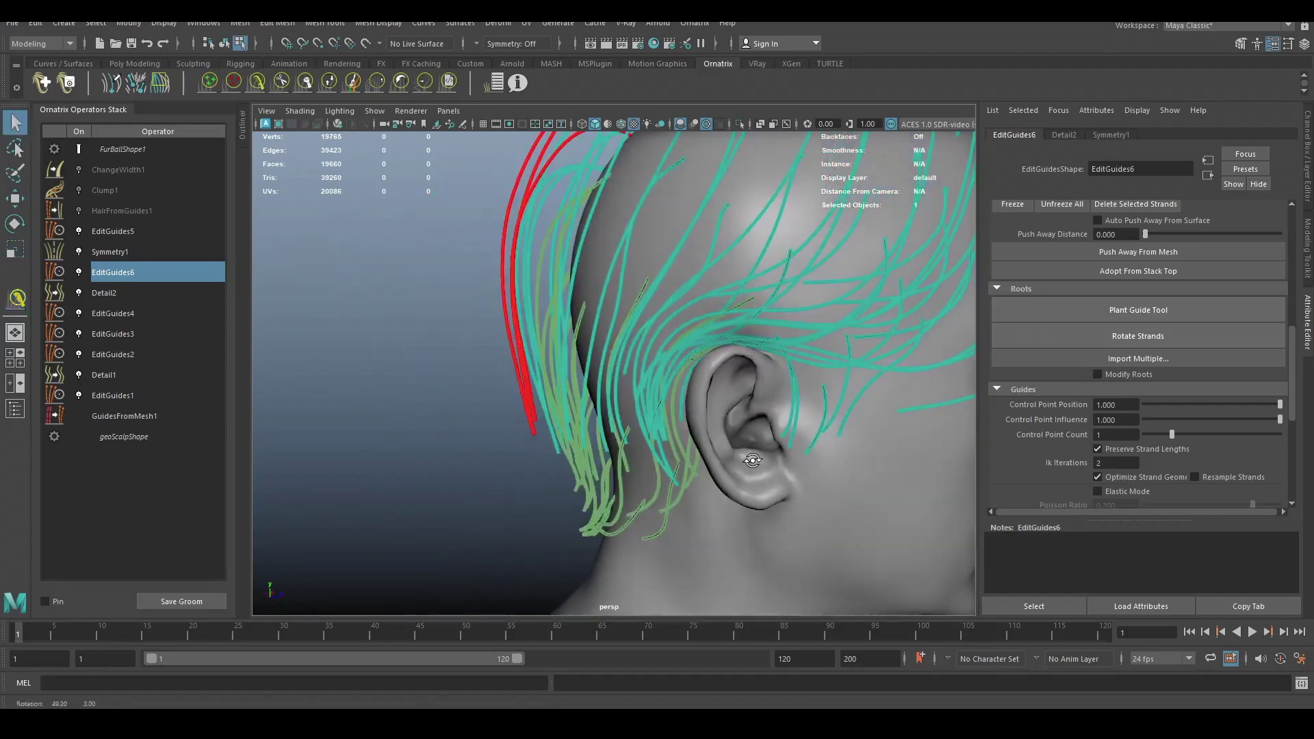
Step: Assign the temple guides to strand group 2 and preview the generated hair
drag(800, 349, 889, 431)
mouse_move(684, 411)
alt+mouse_down()
mouse_move(580, 414)
mouse_move(665, 406)
alt+mouse_up()
scroll(696, 415, up, 3)
scroll(653, 417, down, 2)
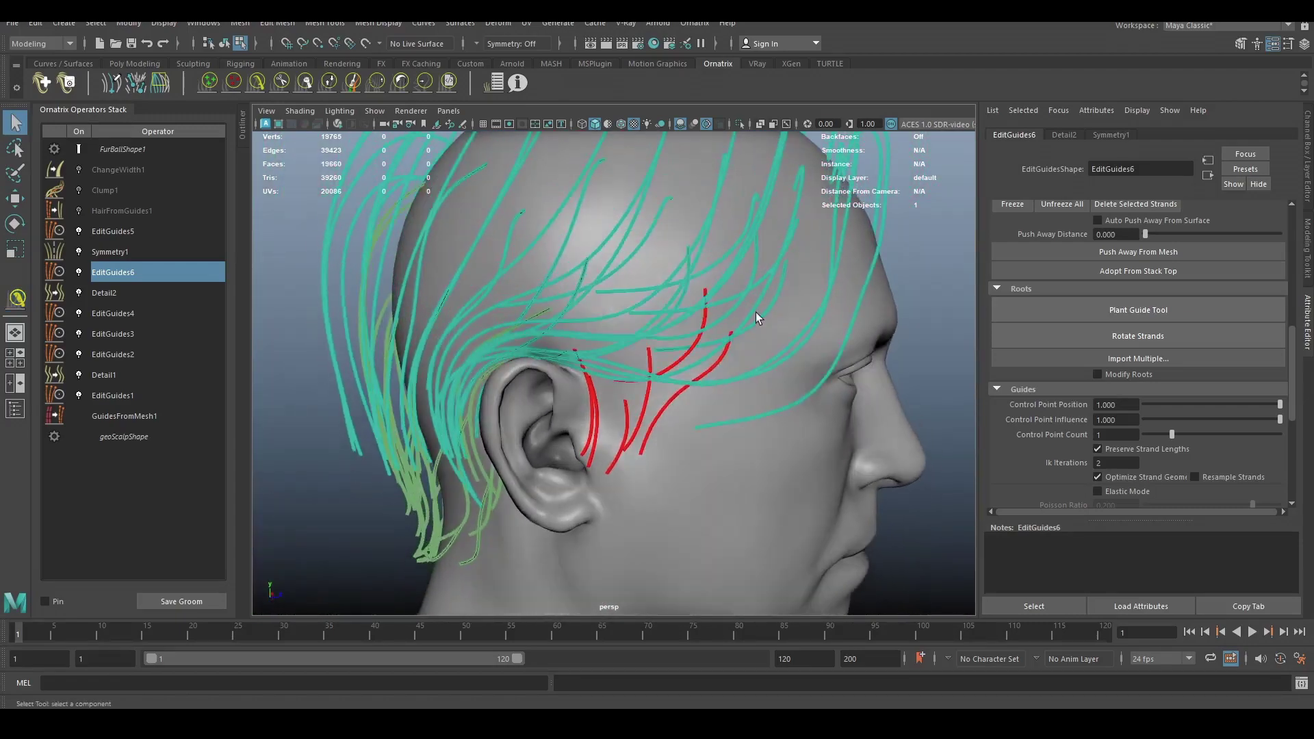
alt+drag(755, 312, 711, 356)
scroll(1110, 373, down, 3)
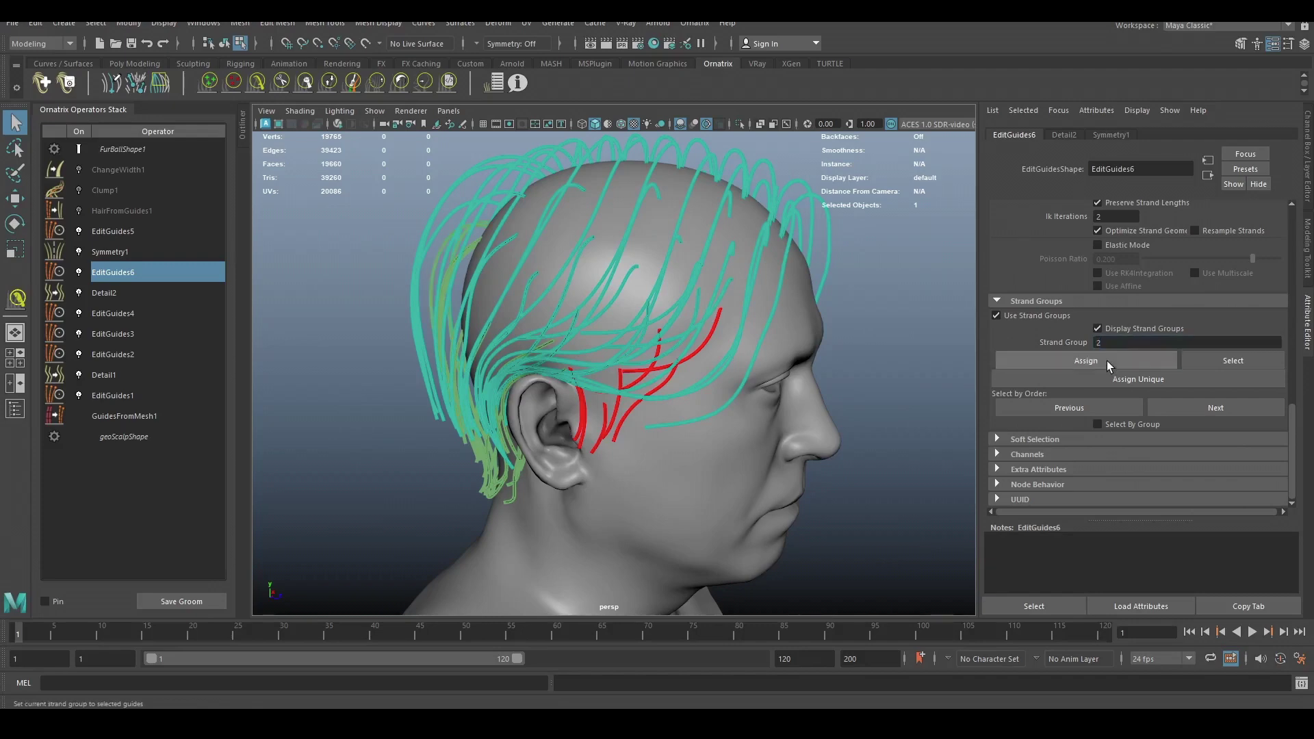
click(1107, 360)
click(116, 210)
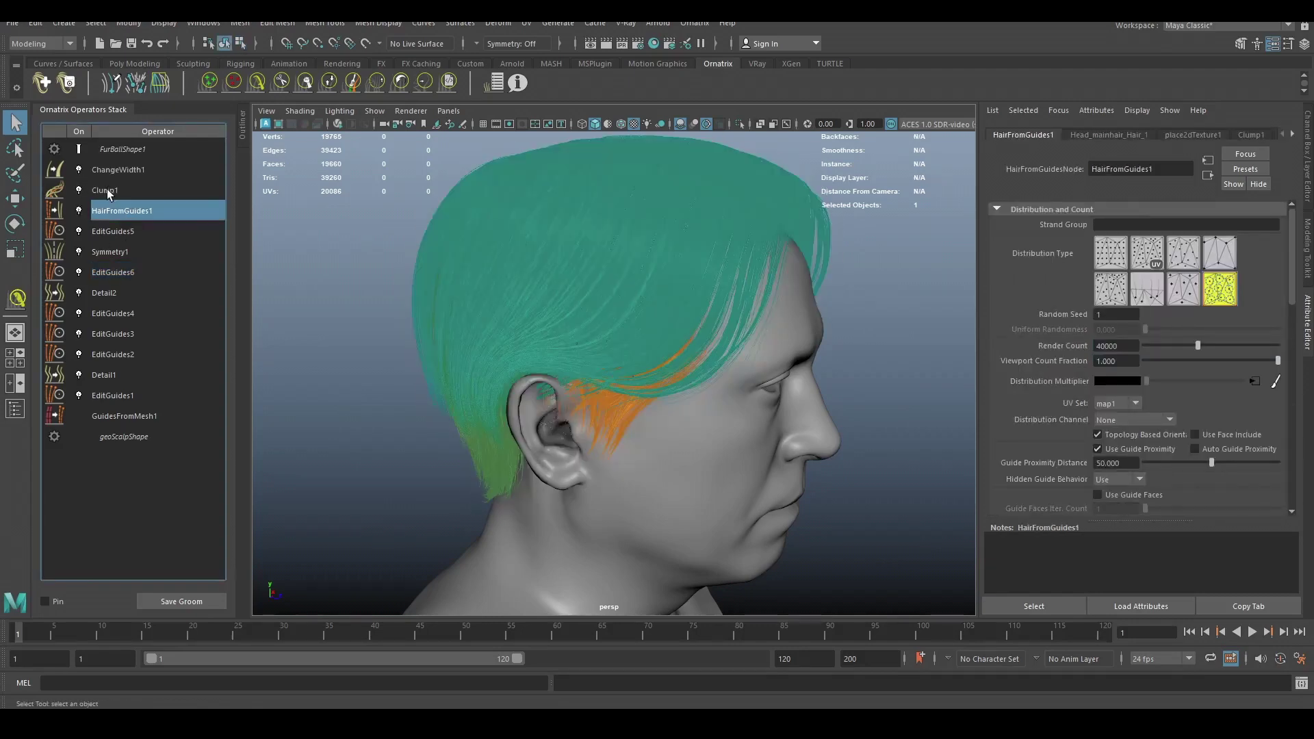
alt+drag(684, 410, 751, 434)
scroll(668, 424, up, 3)
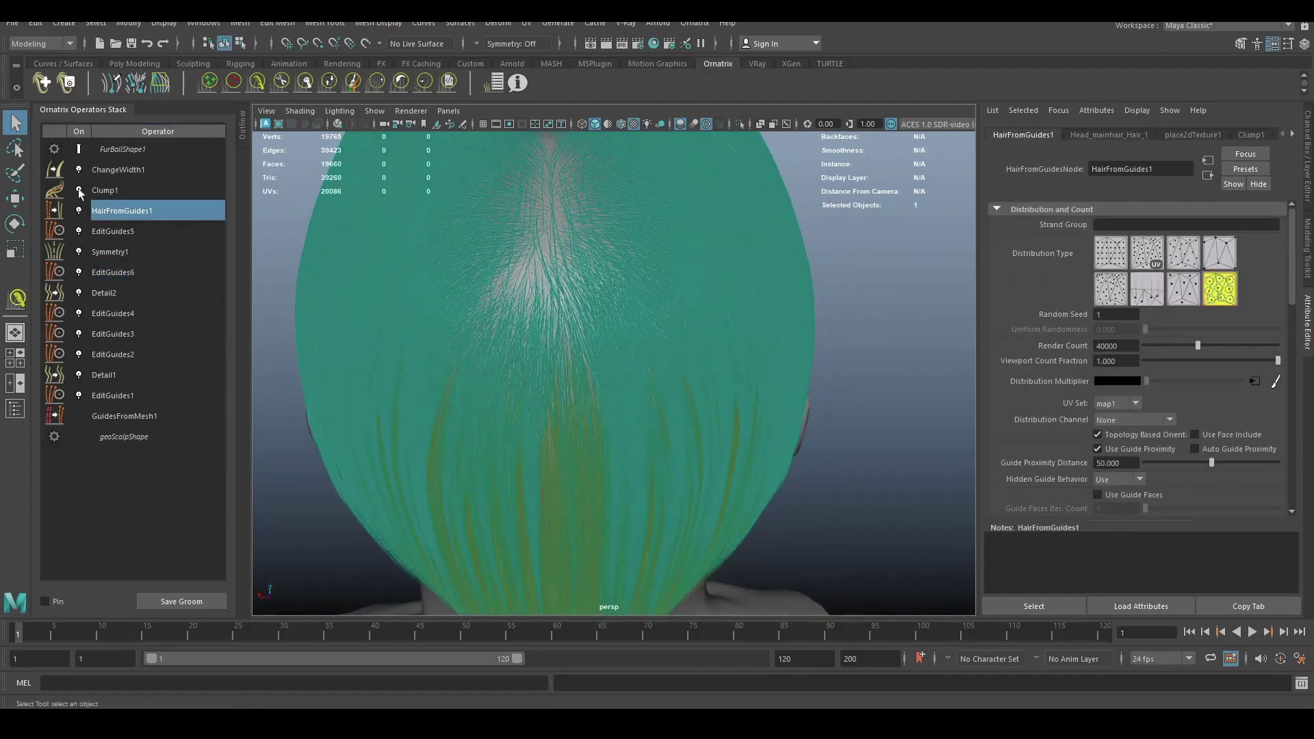
Step: Put the selected back guide into strand group 0 in EditGuides6
click(78, 211)
click(113, 272)
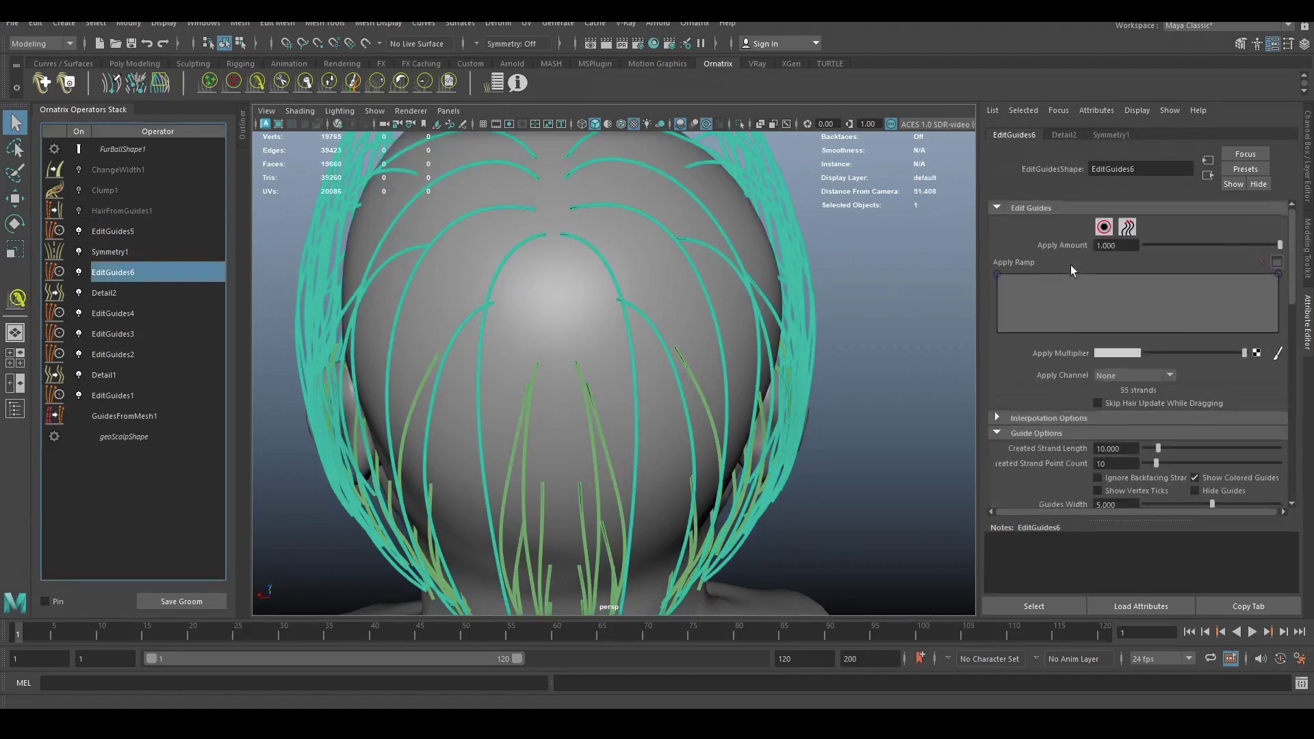
click(1104, 227)
scroll(639, 342, down, 3)
alt+drag(580, 291, 627, 349)
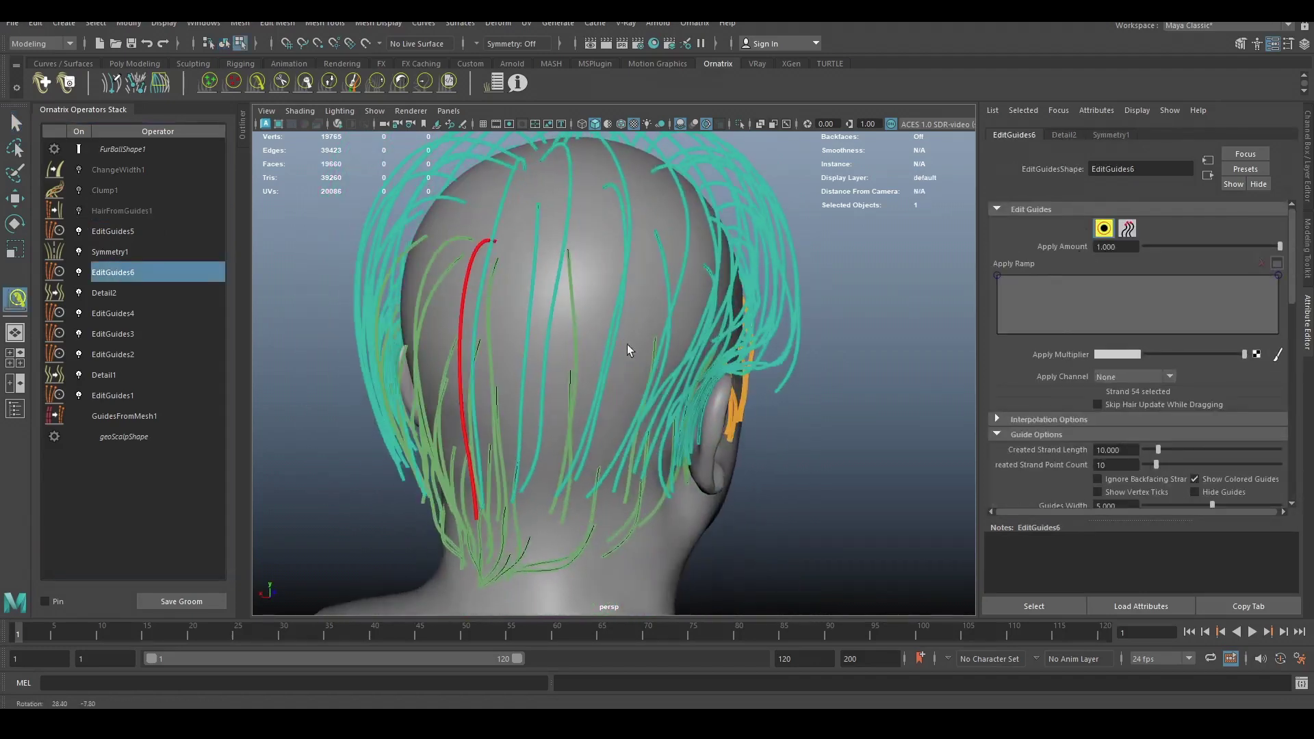
scroll(1136, 349, down, 5)
scroll(1136, 349, down, 5)
scroll(1126, 347, down, 3)
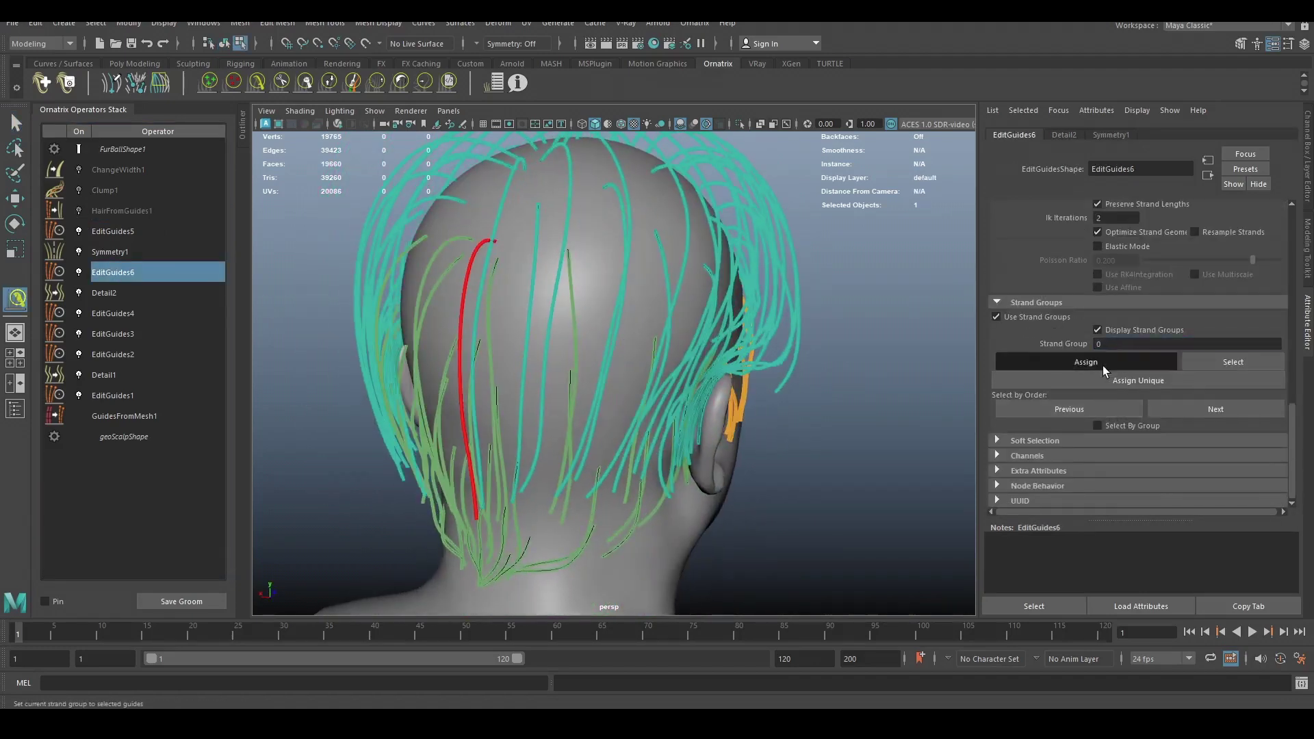
click(130, 211)
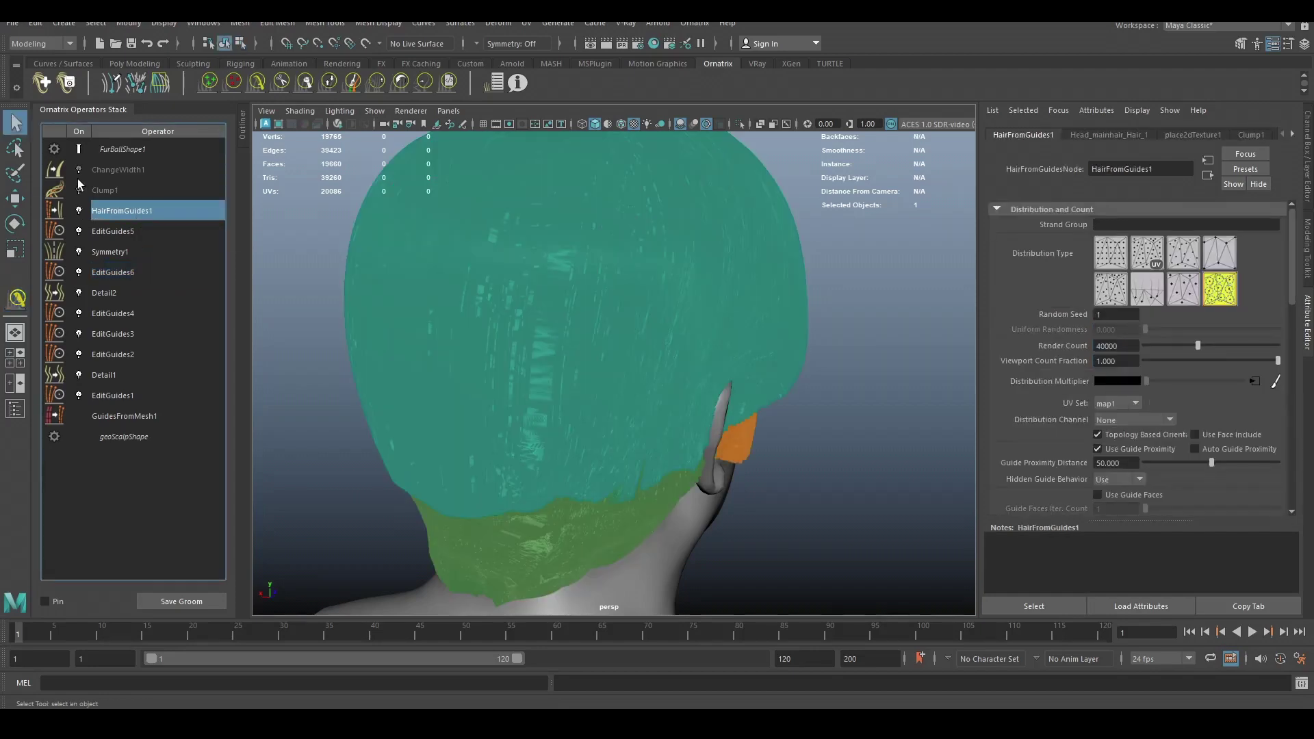
Step: Show the generated hair and open the clump settings to check the groups
click(115, 171)
click(105, 190)
mouse_move(644, 410)
alt+mouse_down()
mouse_move(335, 373)
mouse_move(736, 484)
alt+mouse_up()
scroll(737, 484, up, 5)
scroll(672, 419, down, 5)
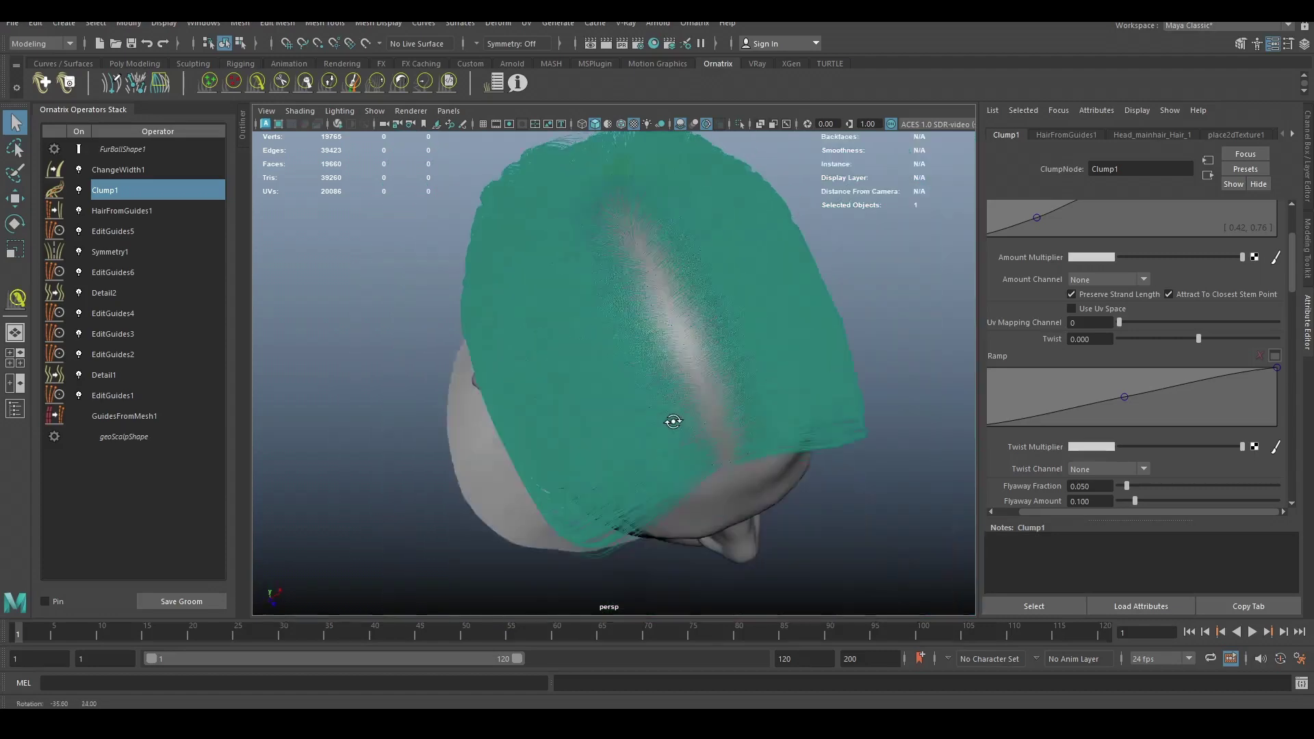
alt+drag(671, 420, 643, 342)
Step: Re-enable HairFromGuides1 so the full hair displays on the head
click(77, 169)
click(79, 210)
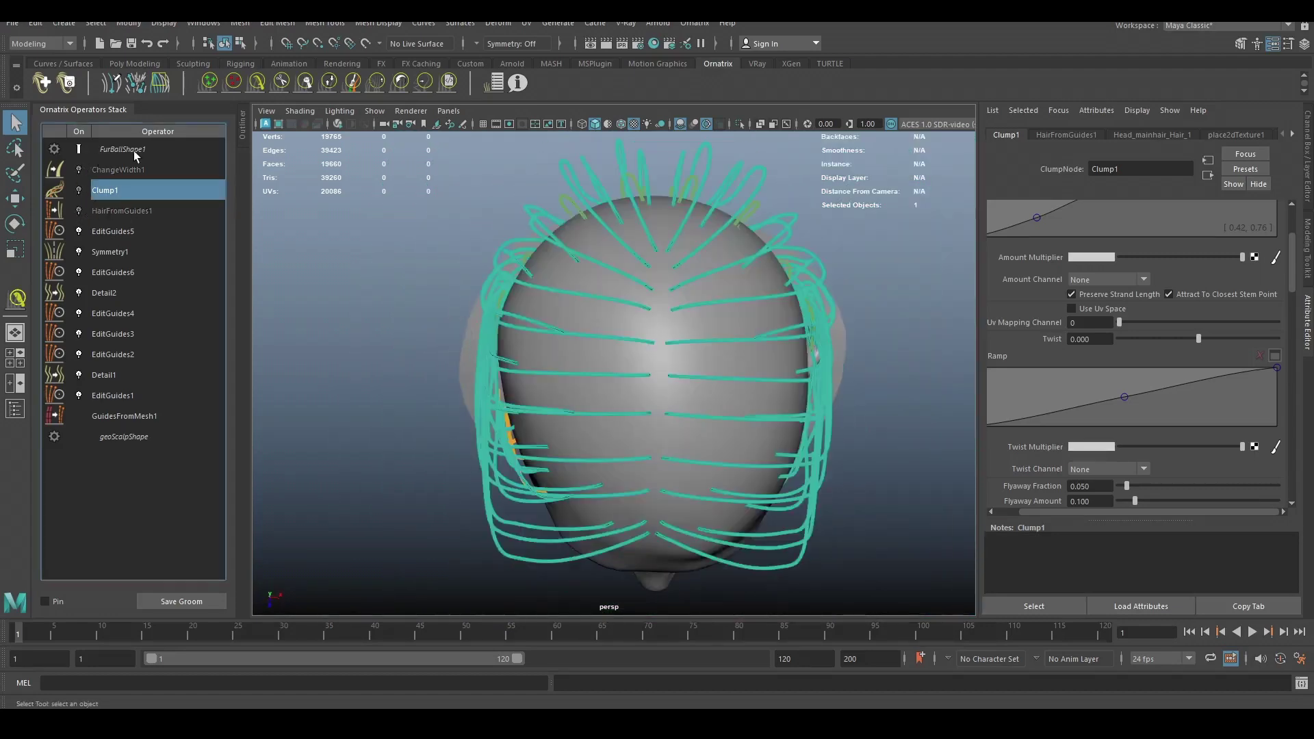
click(133, 151)
click(117, 210)
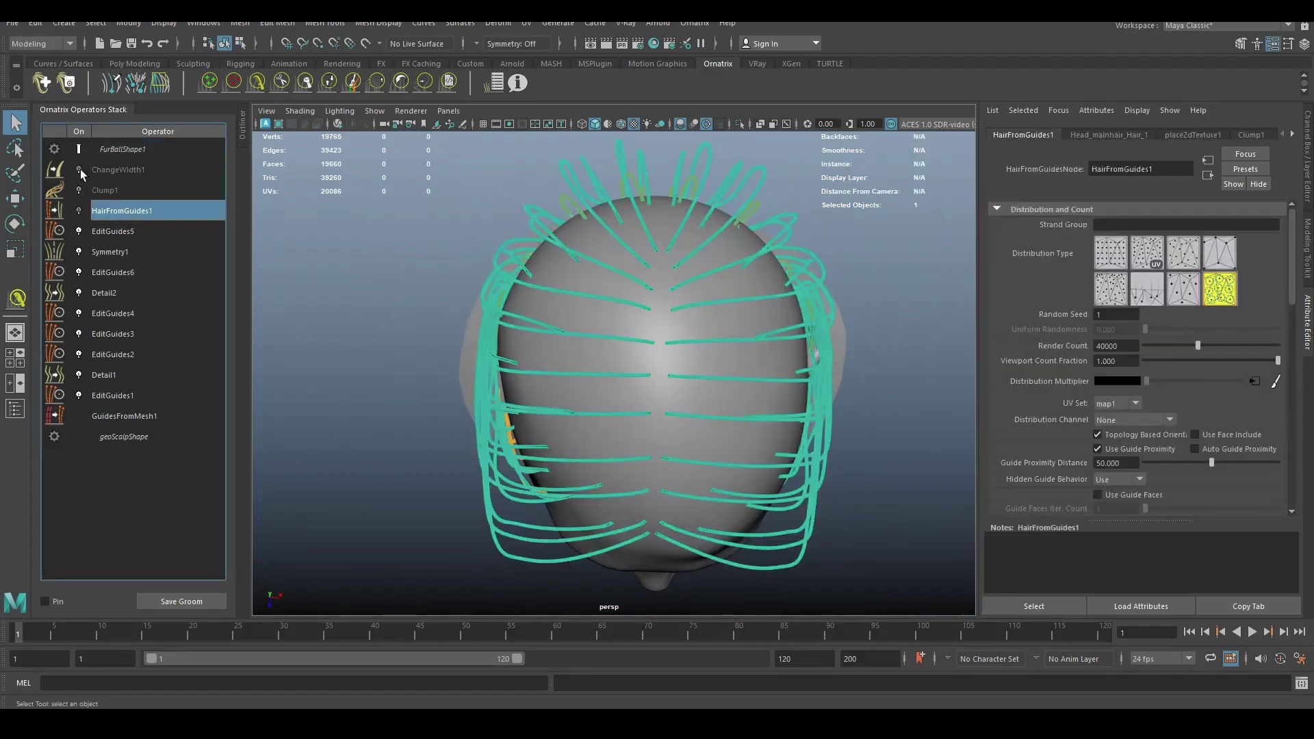
click(78, 210)
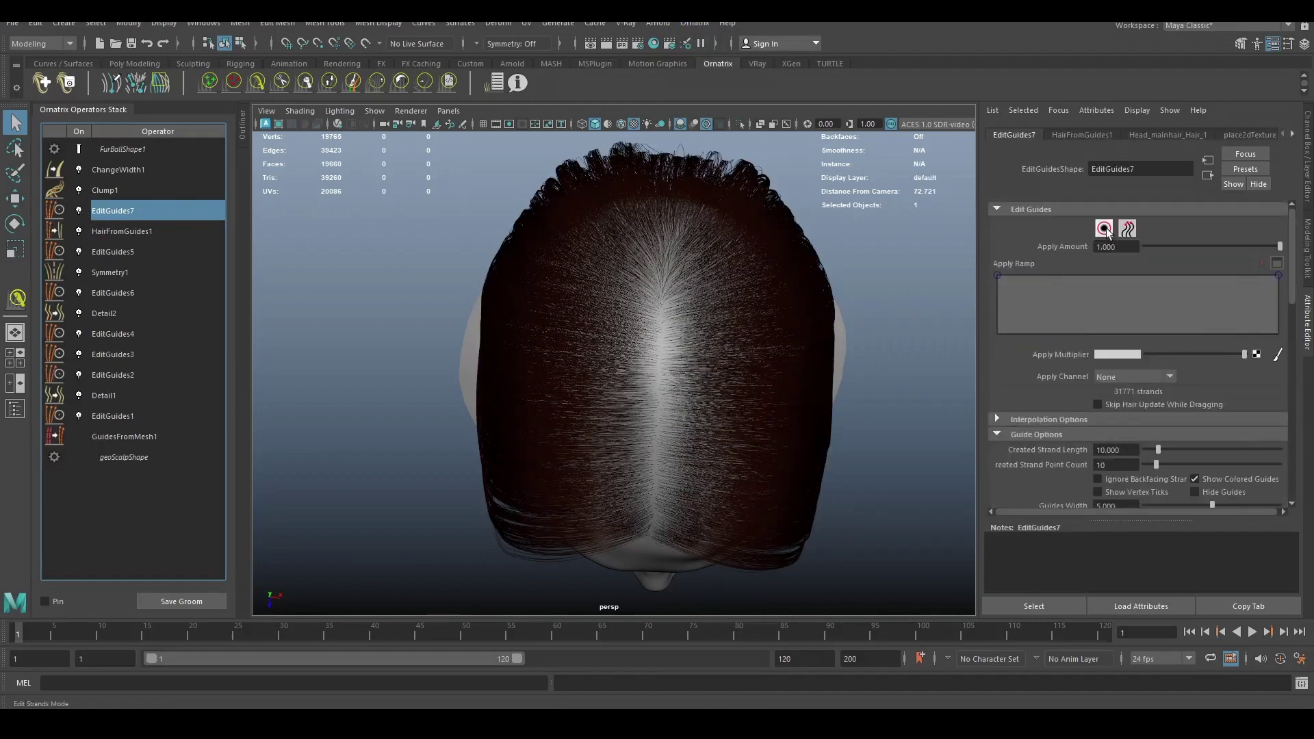
Step: In EditGuides7 with clumping hidden, select the right half of the hair strands
scroll(735, 345, down, 5)
alt+drag(750, 346, 735, 344)
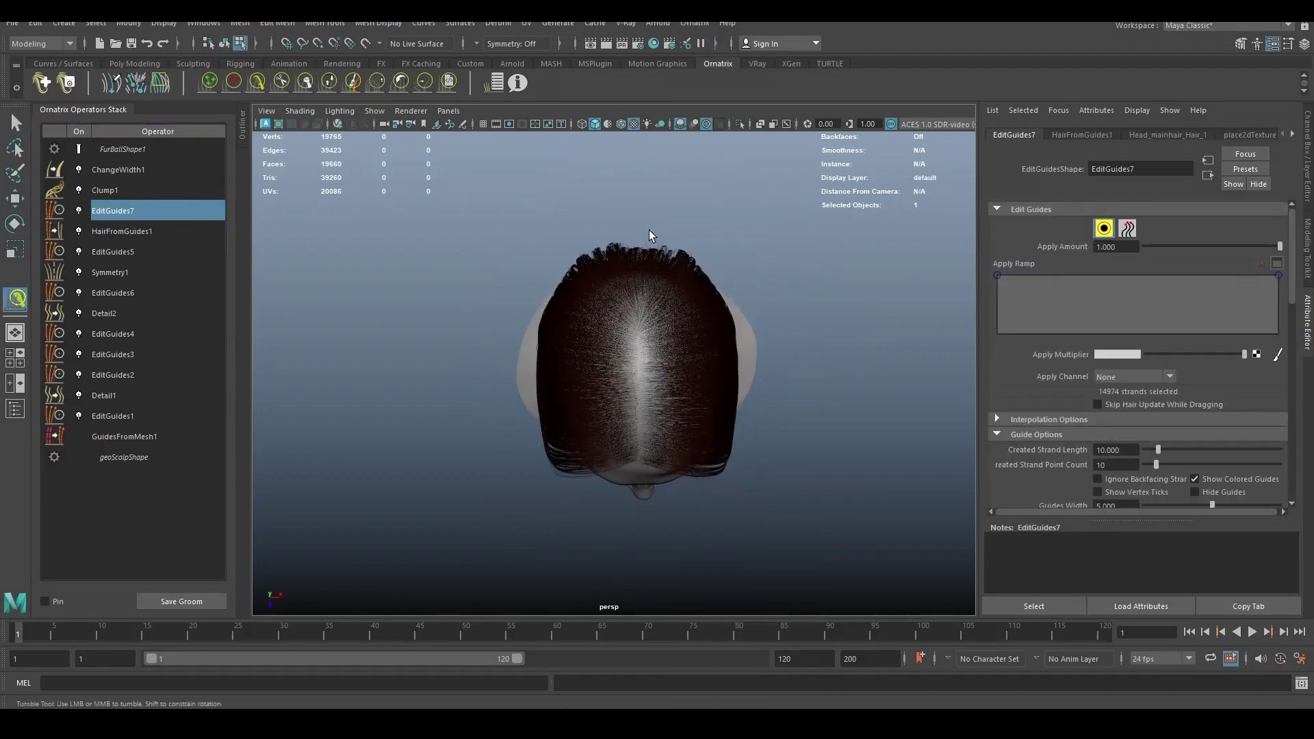
alt+drag(649, 229, 657, 233)
scroll(649, 274, up, 5)
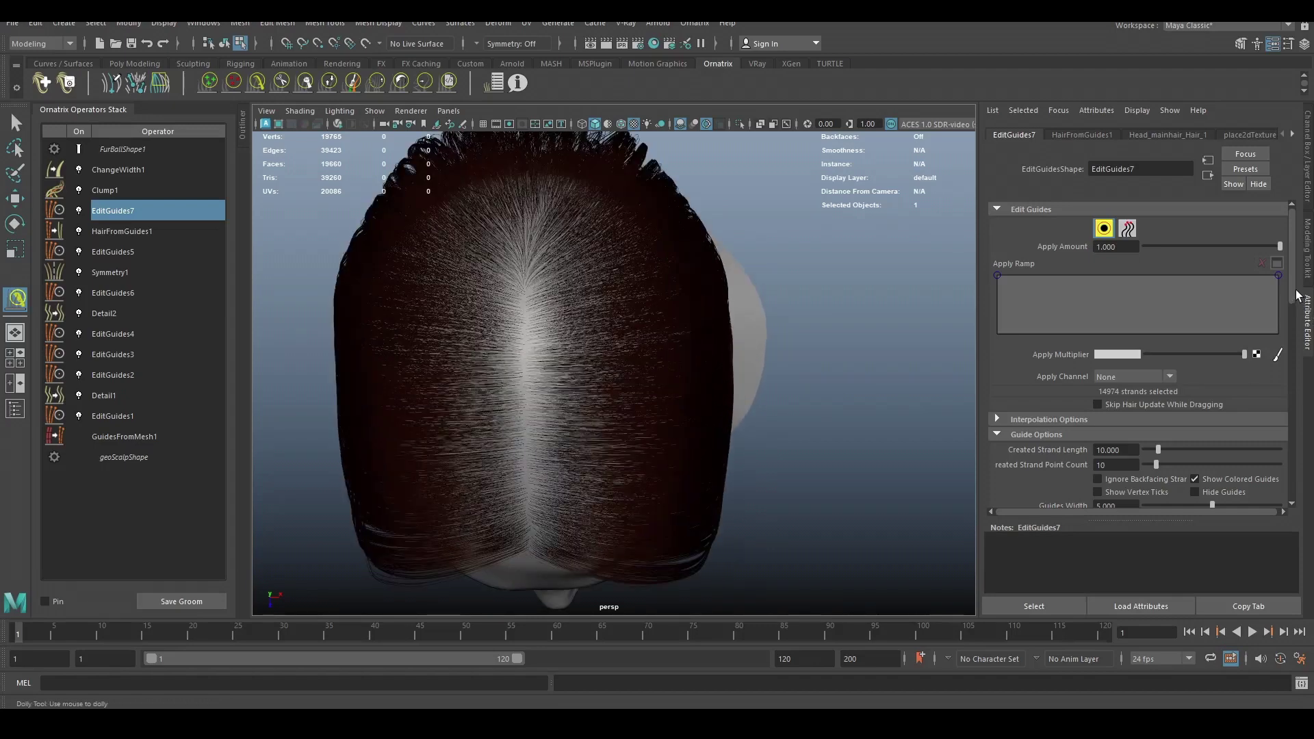
click(158, 149)
click(113, 170)
click(120, 190)
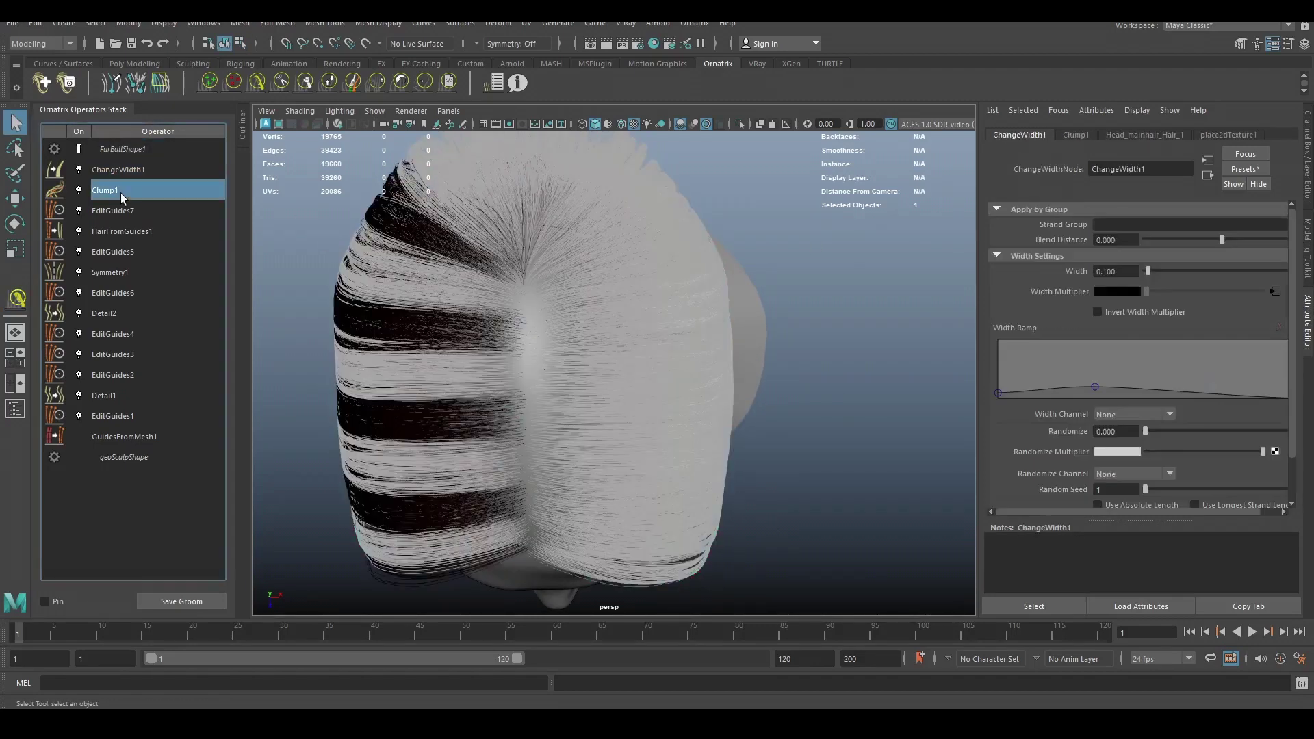
click(78, 190)
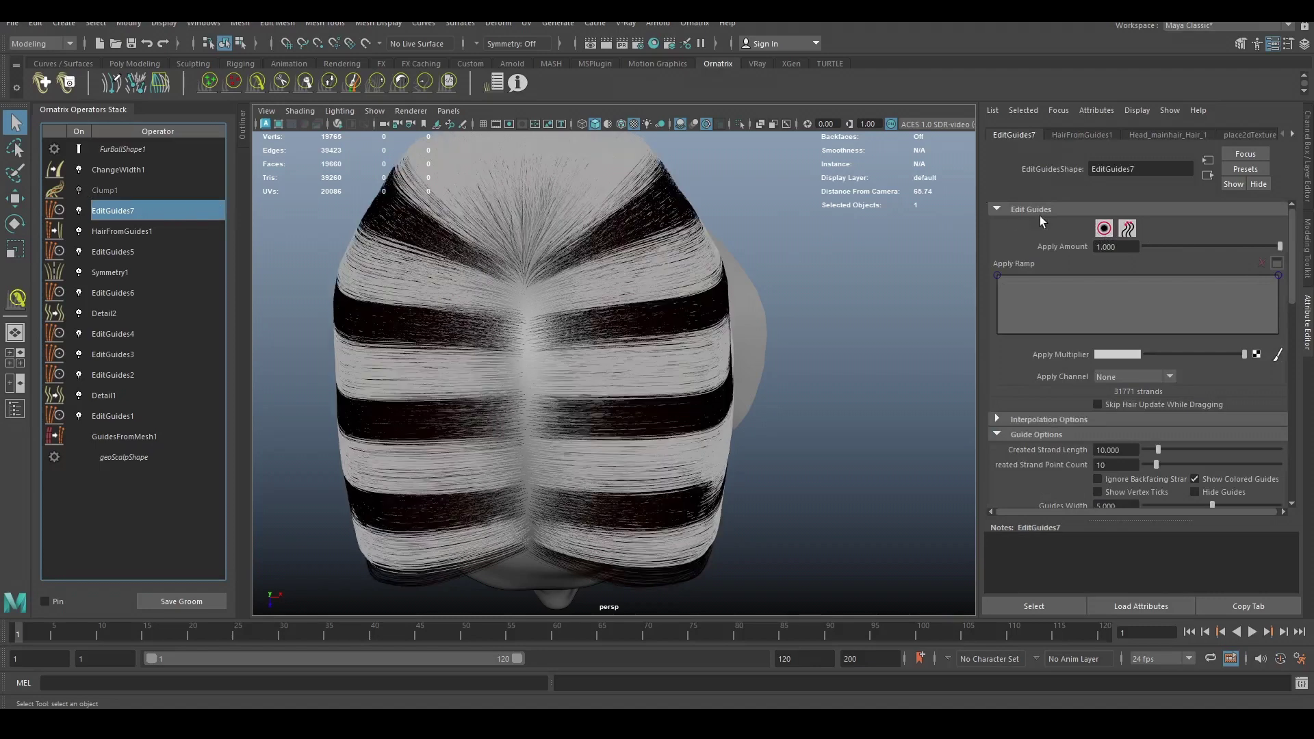
scroll(616, 356, down, 3)
mouse_move(766, 507)
mouse_down()
mouse_move(586, 264)
mouse_move(749, 534)
mouse_up()
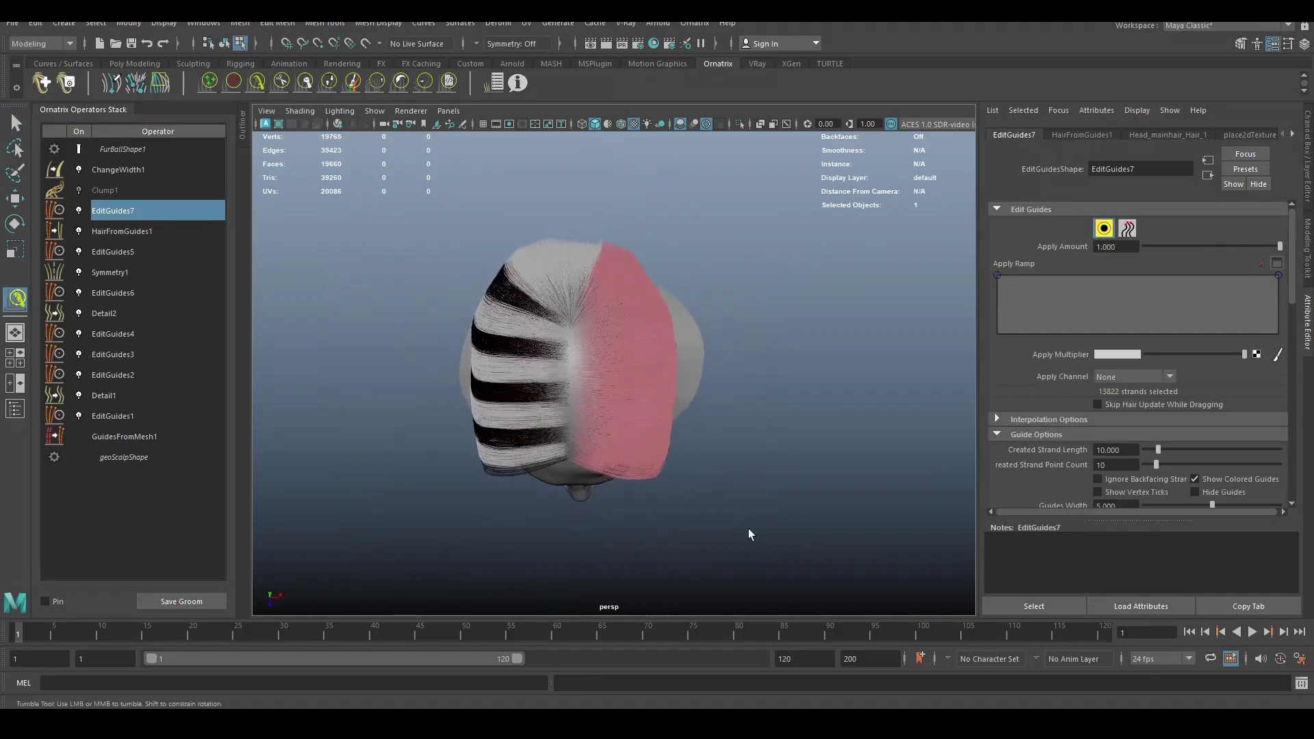
scroll(1059, 423, down, 5)
scroll(1060, 423, down, 5)
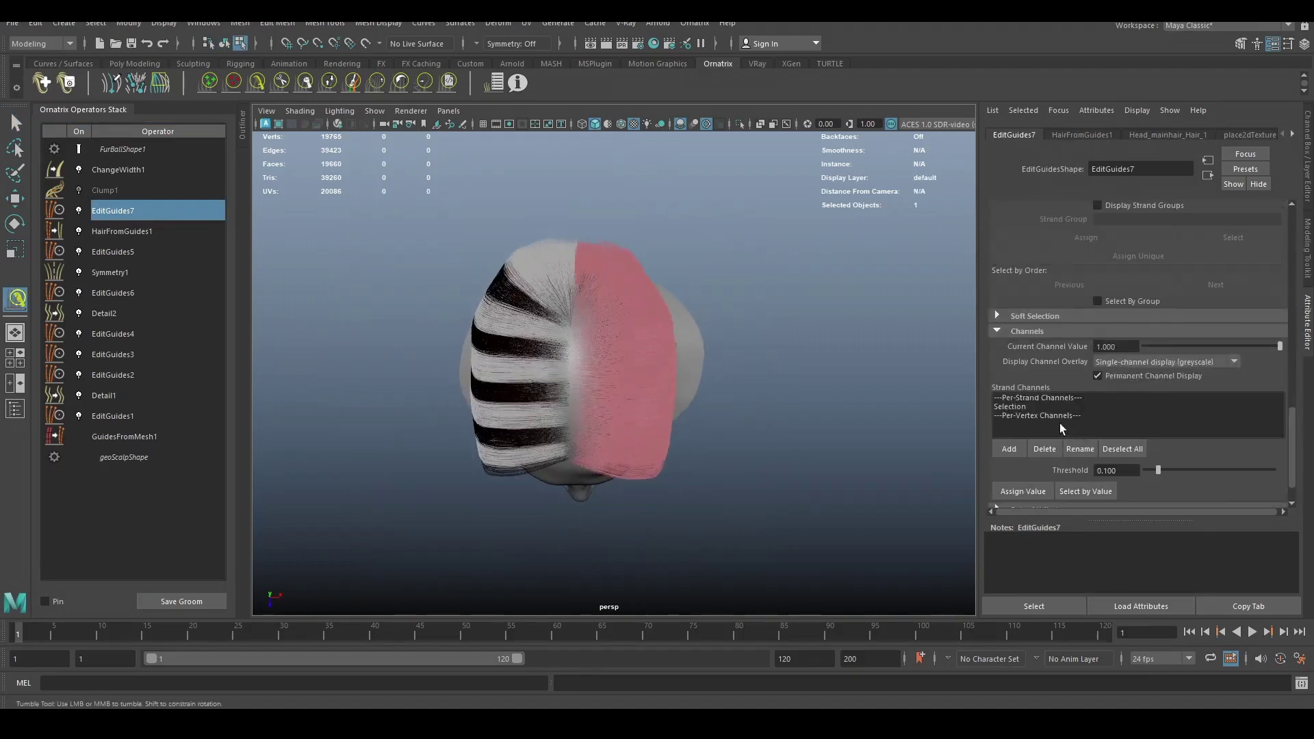
Step: Add a per-vertex channel named parting to EditGuides7 and preview its overlay
click(1016, 452)
text(ng)
key(Return)
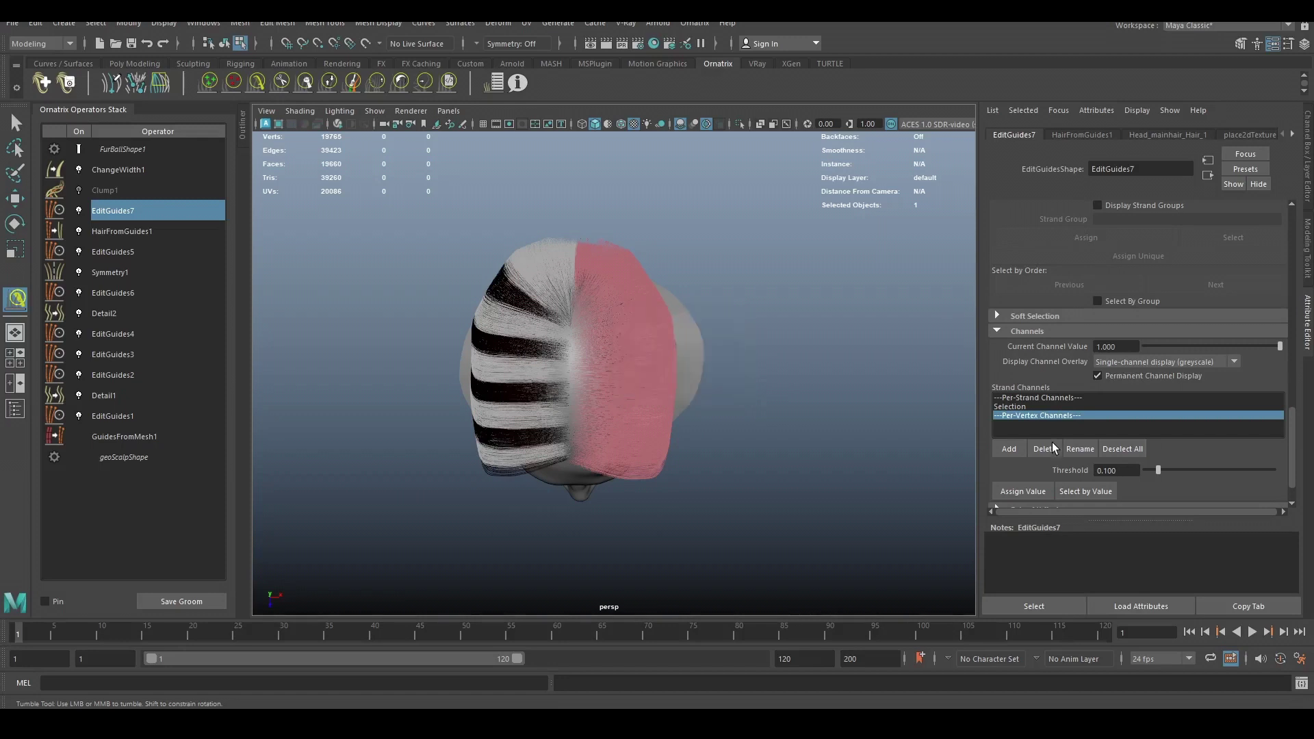
click(1016, 425)
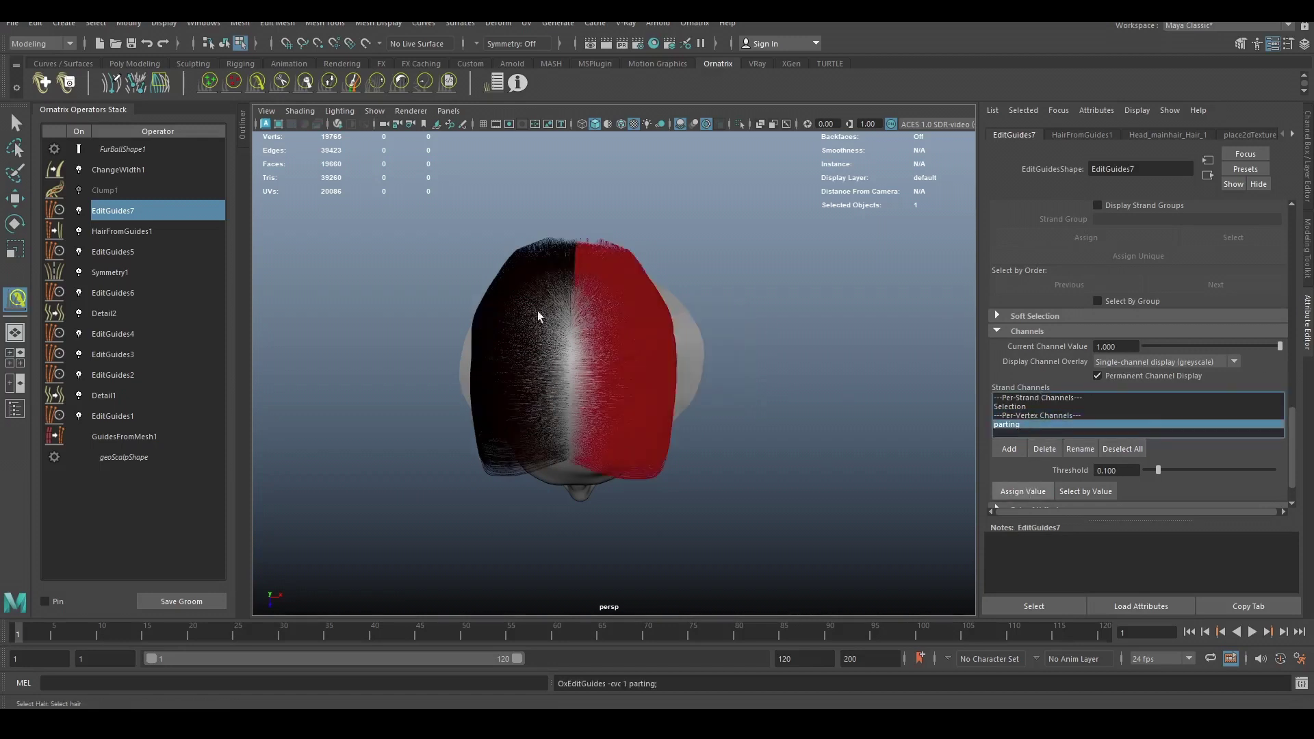
key(q)
Step: Review Clump1's region channel choices and turn off the strand channel overlay
click(121, 192)
click(123, 149)
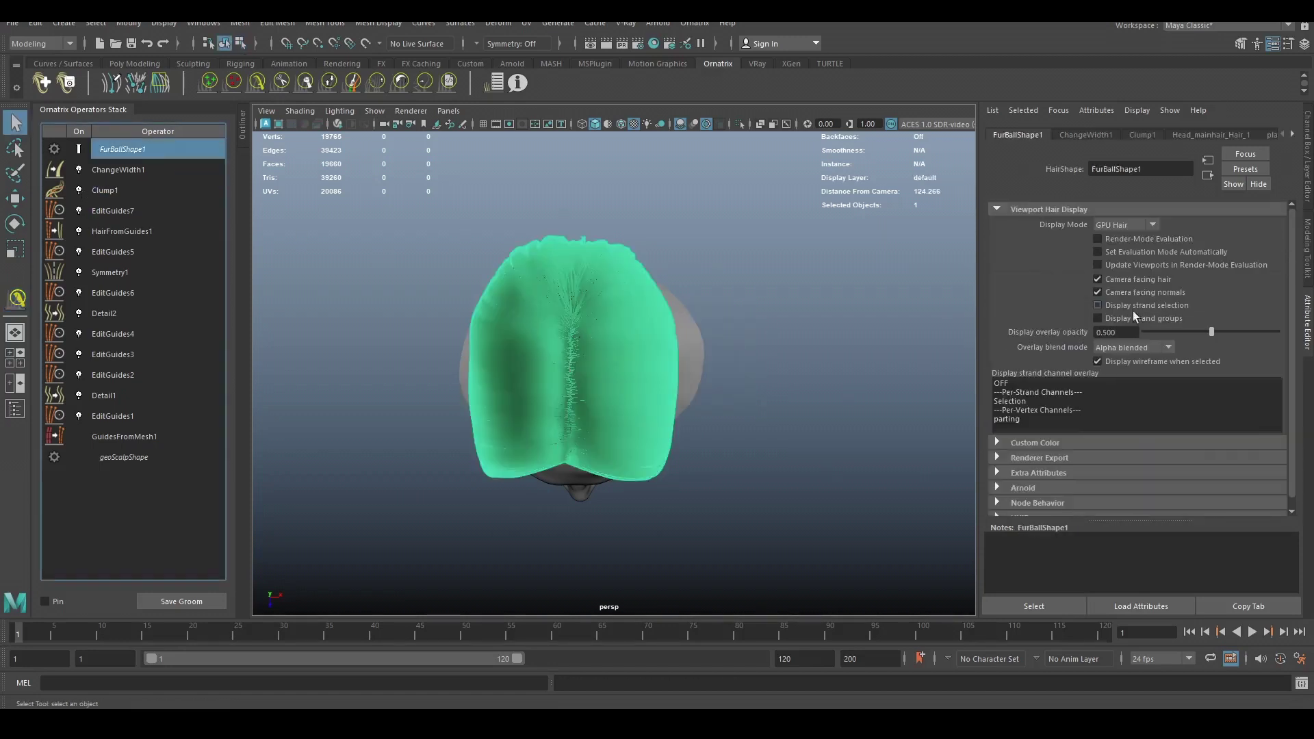
click(1020, 385)
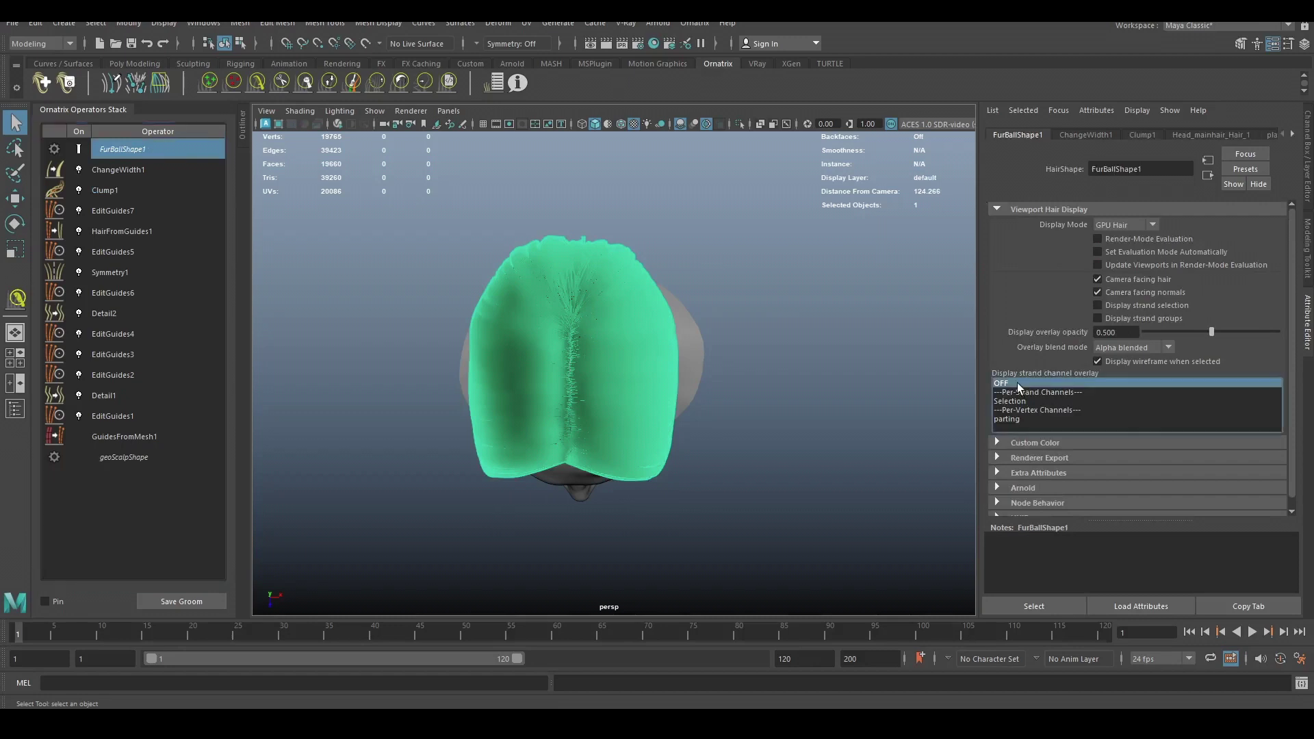
click(112, 192)
scroll(1287, 356, down, 3)
scroll(1287, 355, down, 3)
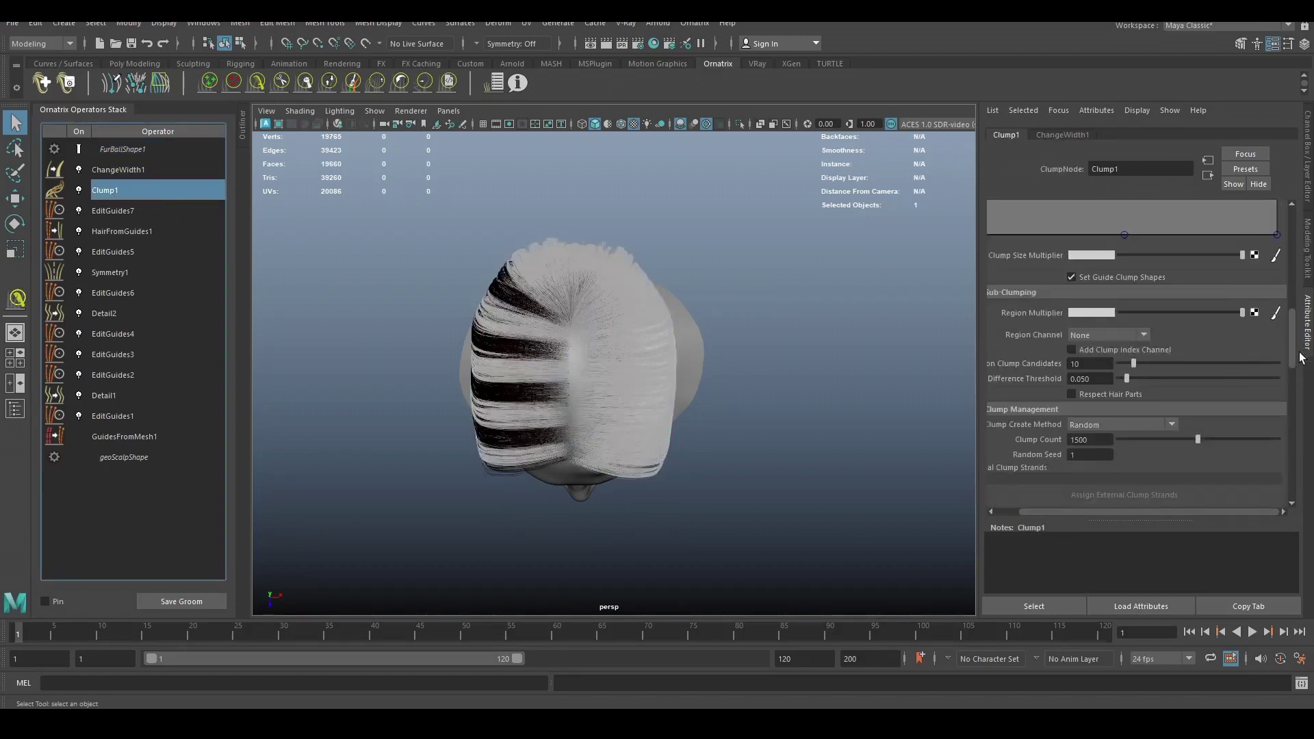
scroll(1287, 356, down, 2)
click(1109, 295)
scroll(1287, 307, up, 5)
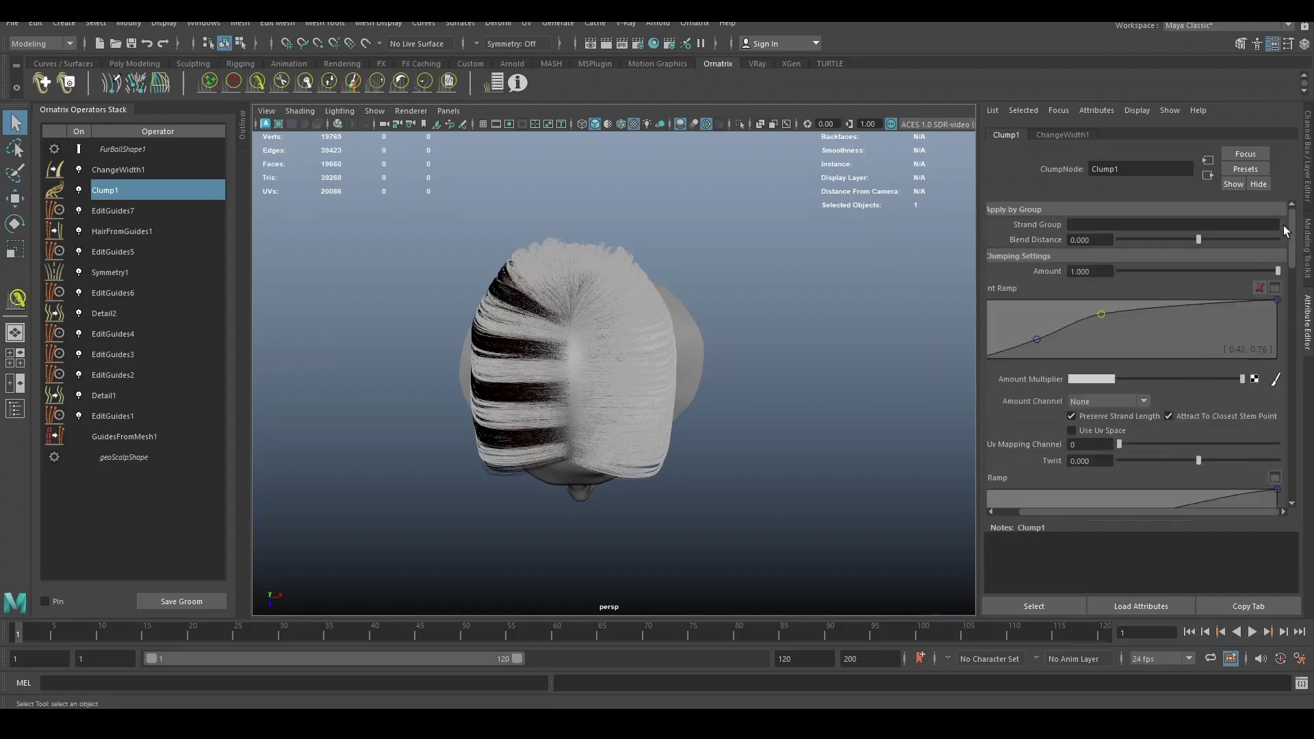
click(123, 149)
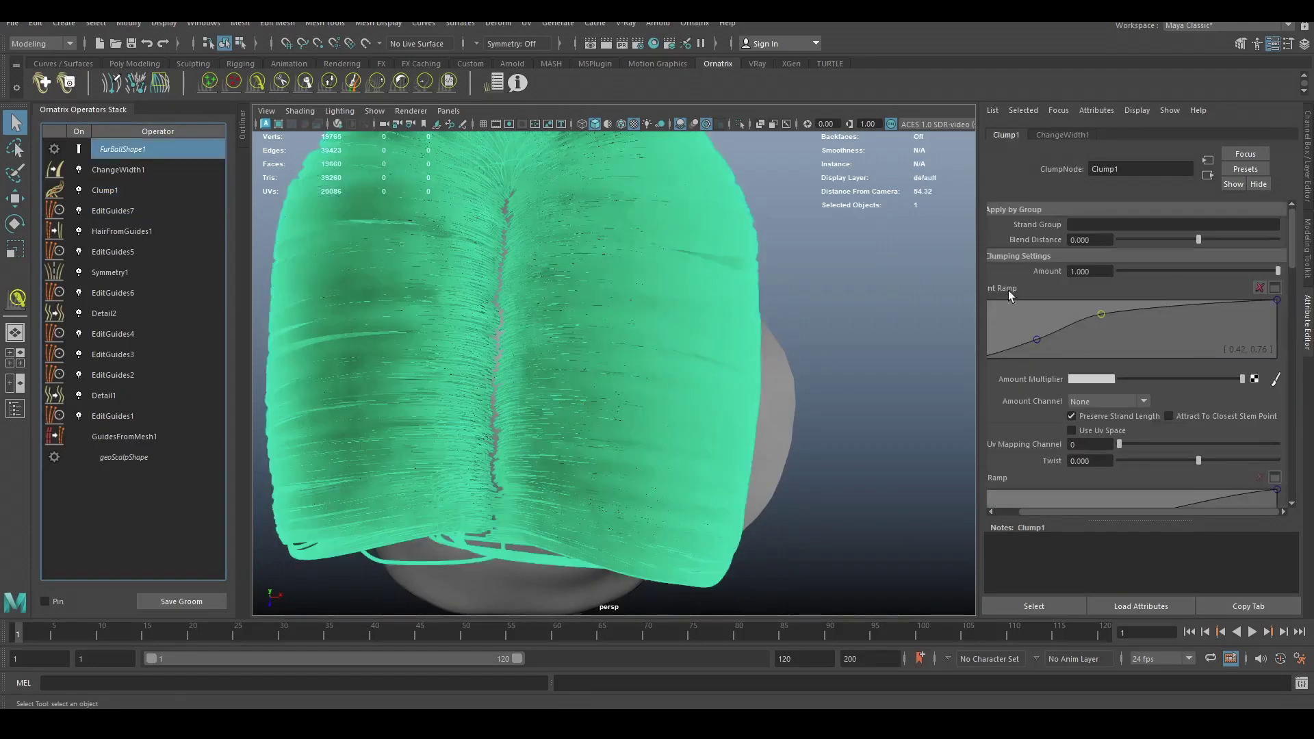
click(1010, 386)
click(113, 210)
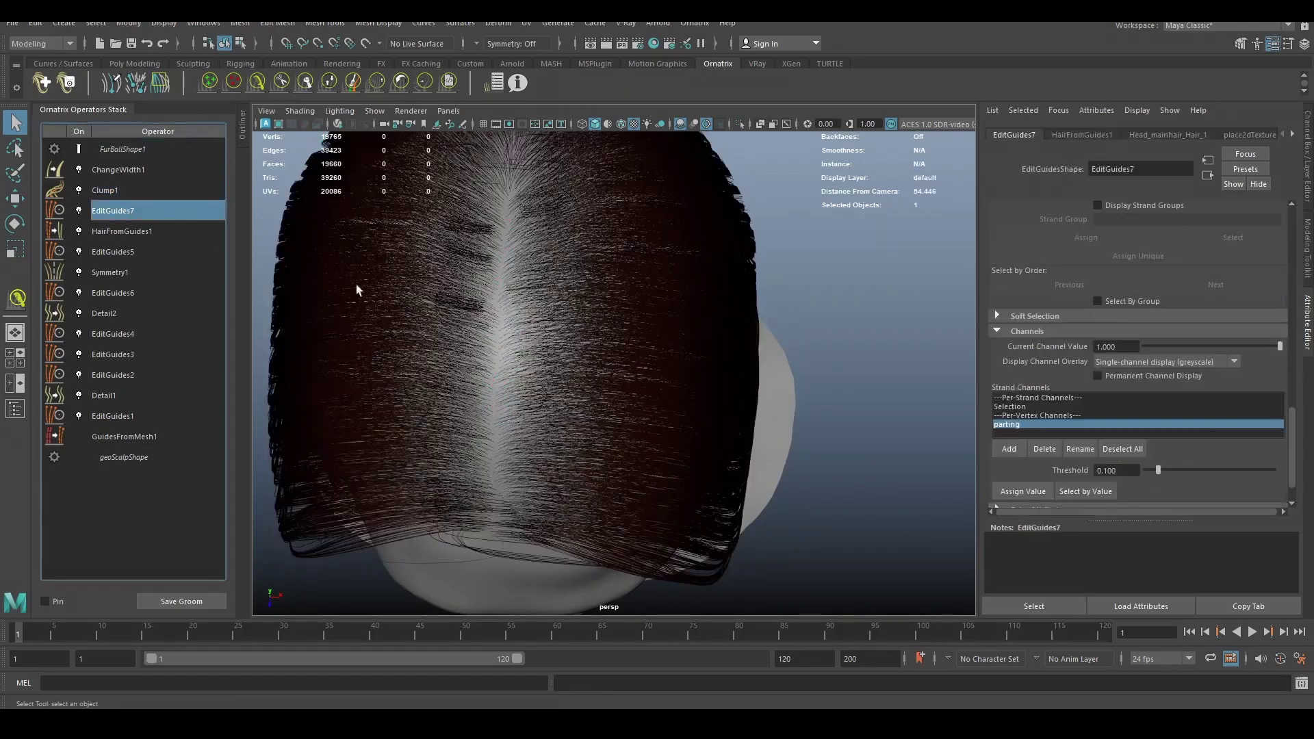
Step: Set Clump1's Region Channel to parting and inspect the centre part from above
click(109, 190)
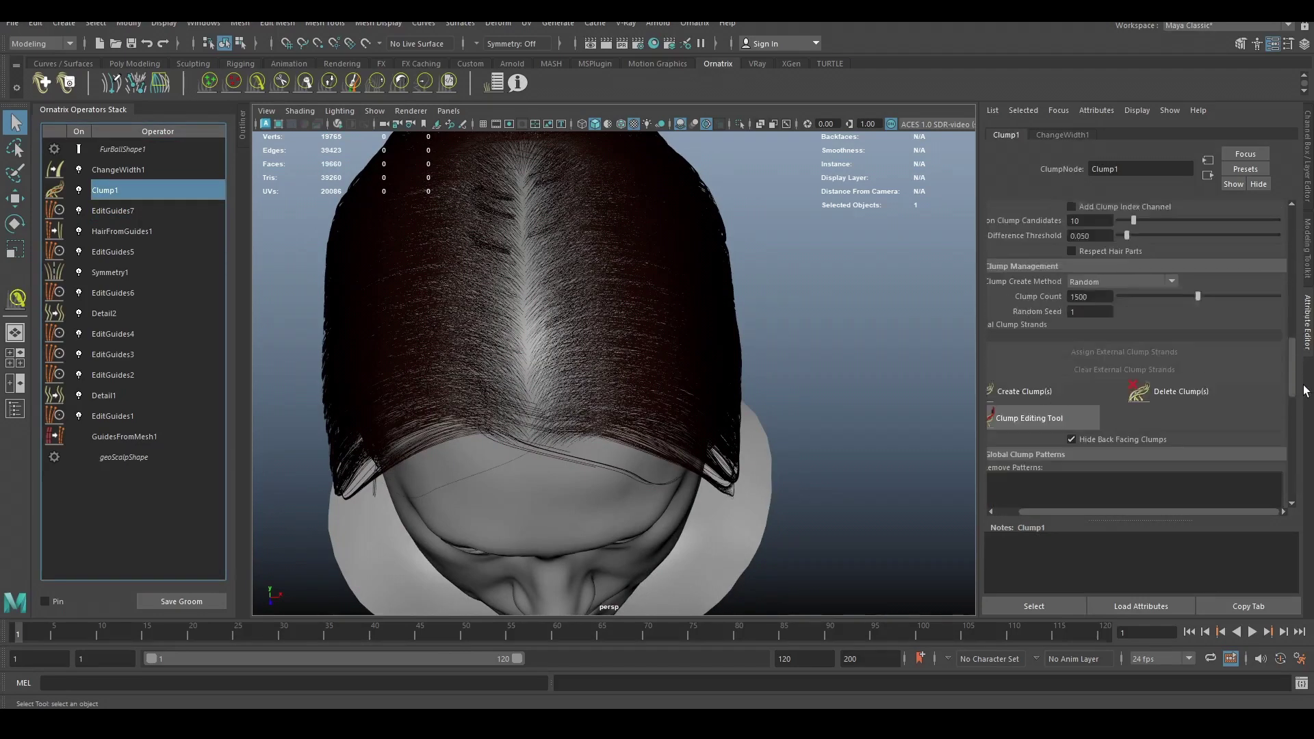
scroll(1164, 355, up, 5)
click(1119, 306)
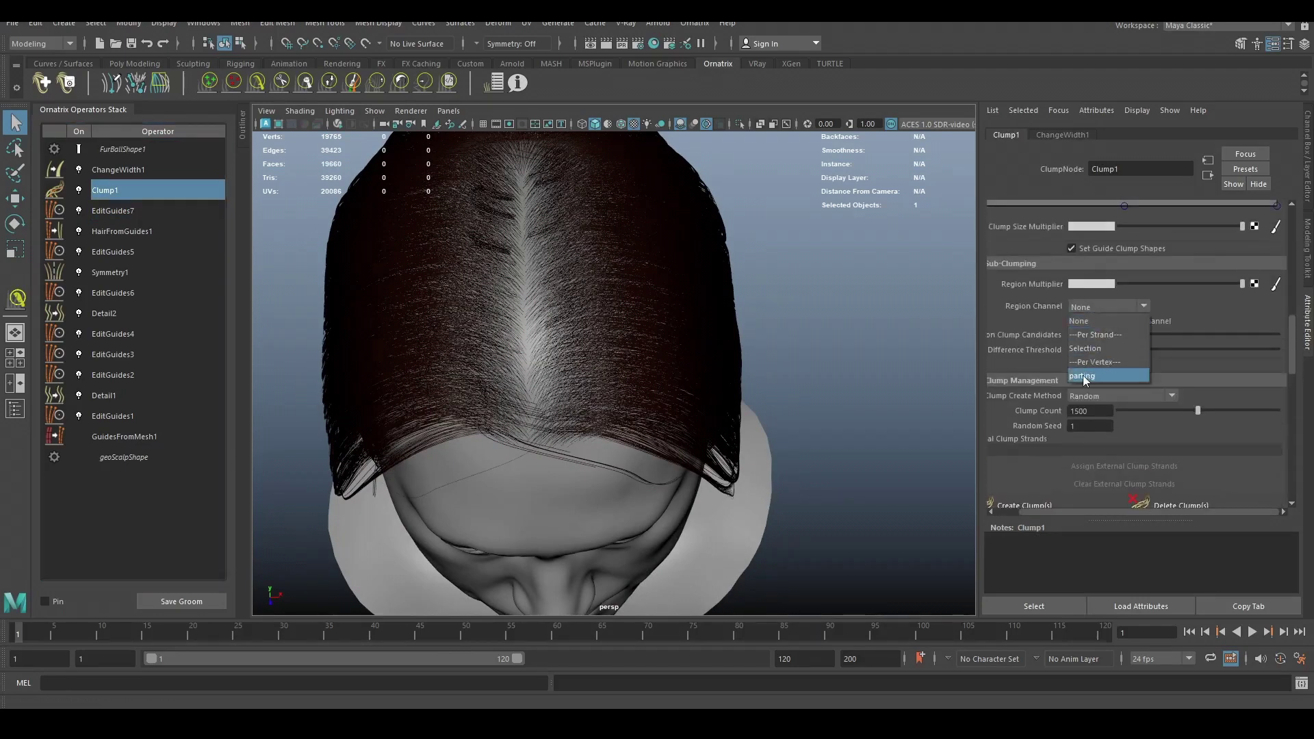
scroll(1246, 376, down, 3)
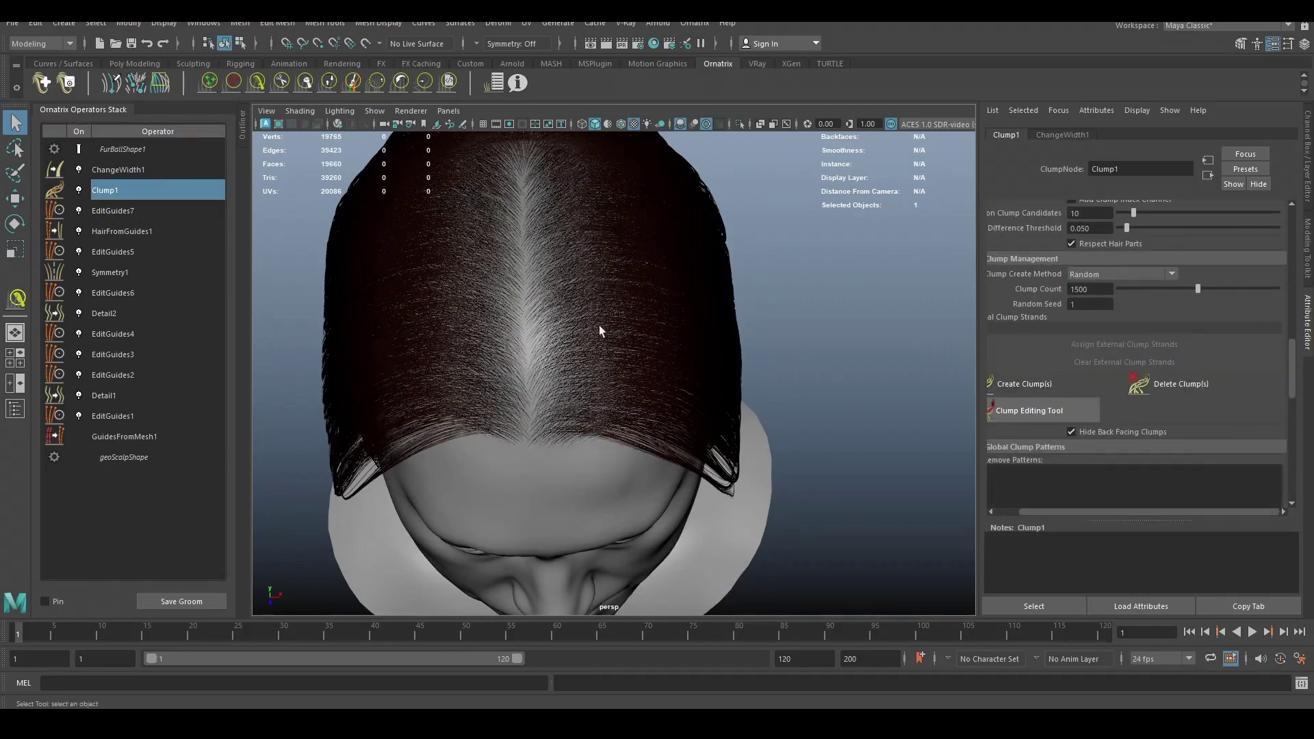
alt+drag(600, 331, 607, 420)
scroll(557, 347, up, 2)
mouse_move(558, 346)
alt+mouse_down()
mouse_move(669, 373)
mouse_move(648, 317)
mouse_move(869, 247)
mouse_move(1017, 247)
mouse_move(630, 322)
mouse_move(621, 380)
mouse_move(657, 369)
alt+mouse_up()
scroll(537, 280, up, 4)
scroll(707, 361, down, 5)
Step: Select EditGuides6 and hide the generated hair so only guides show
alt+drag(757, 346, 691, 361)
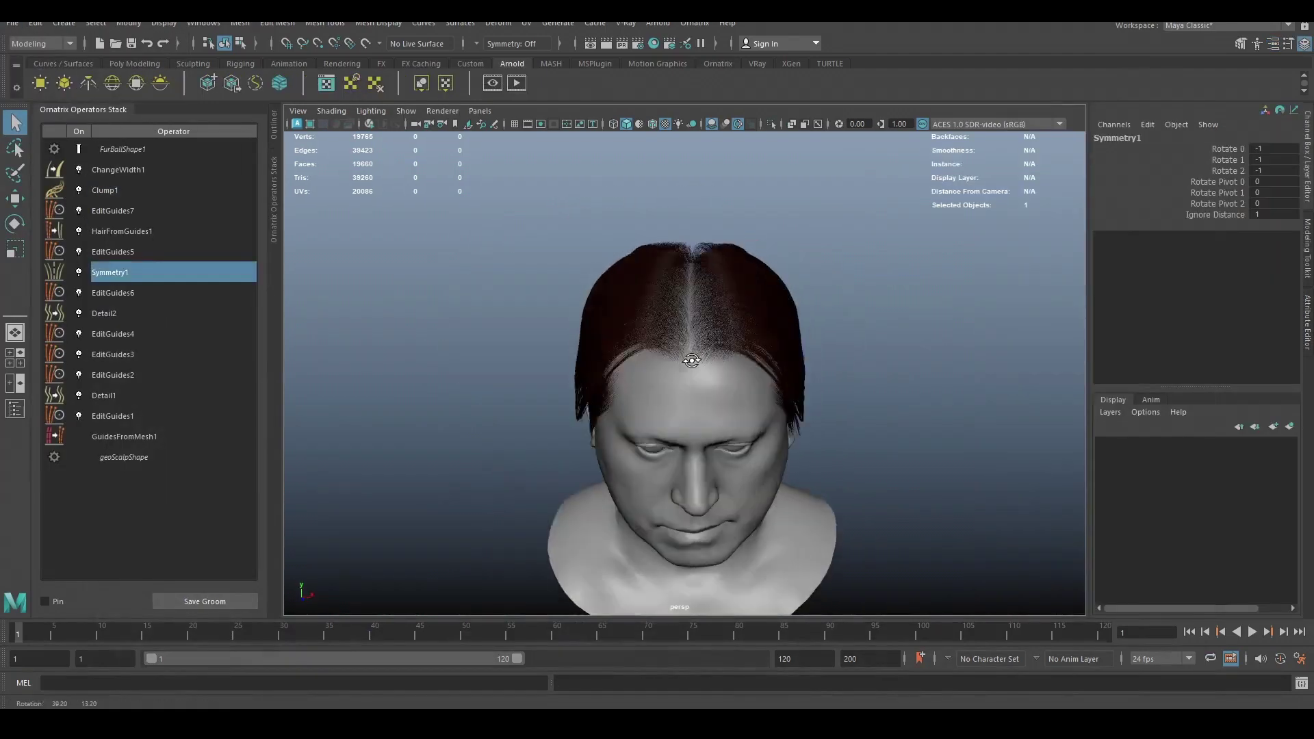
click(105, 190)
scroll(713, 411, up, 3)
scroll(806, 293, up, 3)
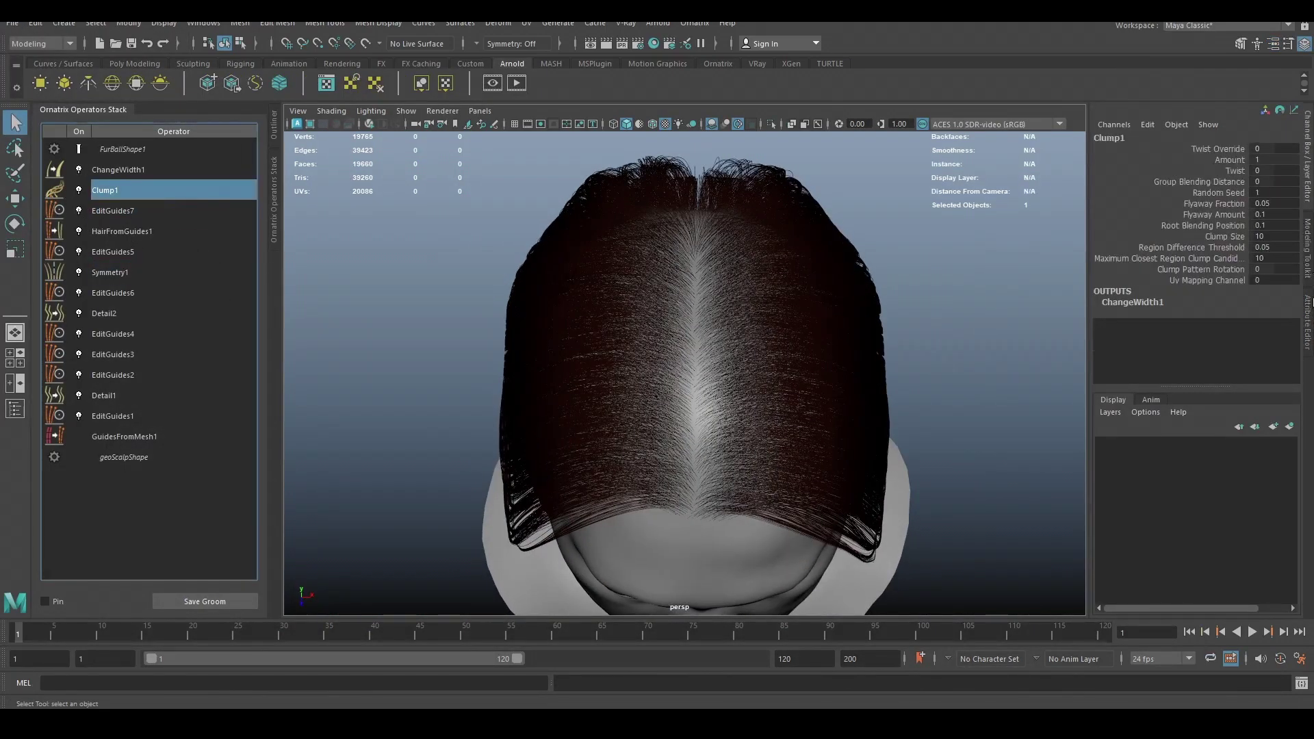
key(ctrl+a)
click(151, 293)
alt+drag(685, 308, 649, 286)
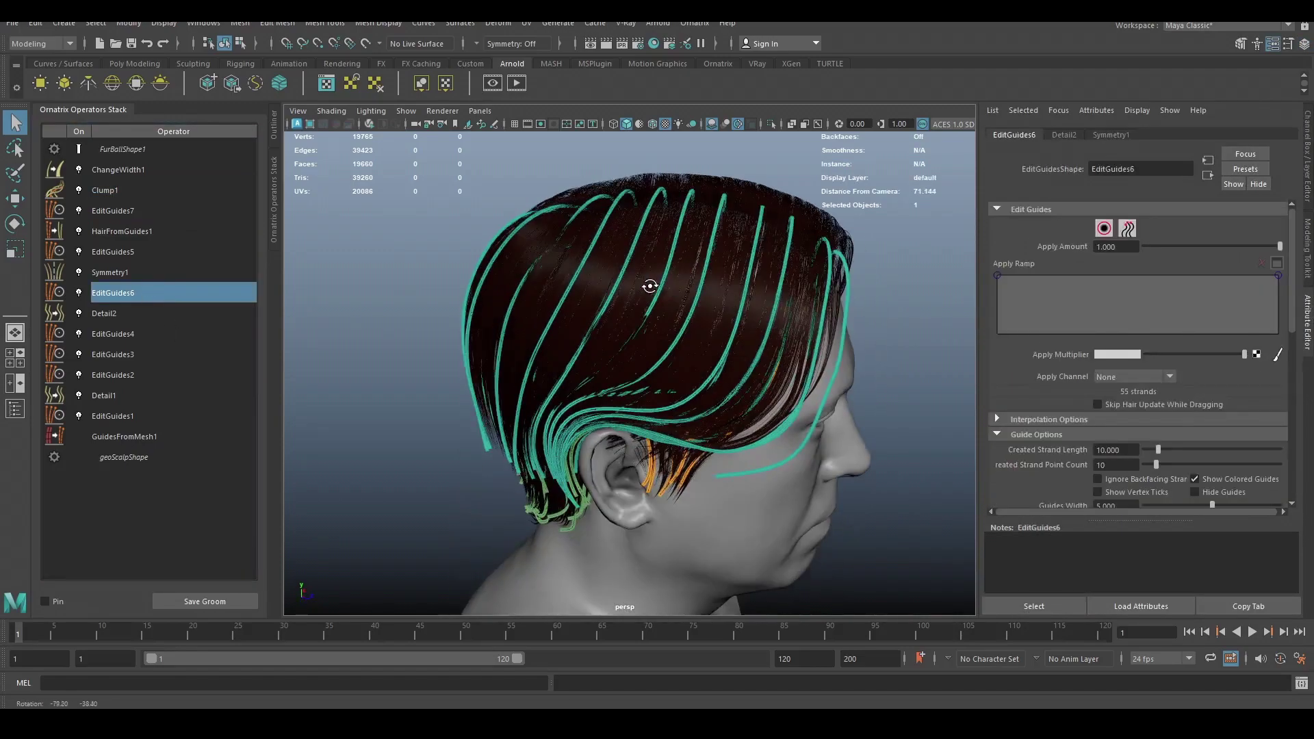
scroll(616, 445, up, 1)
scroll(616, 444, up, 5)
scroll(616, 444, up, 2)
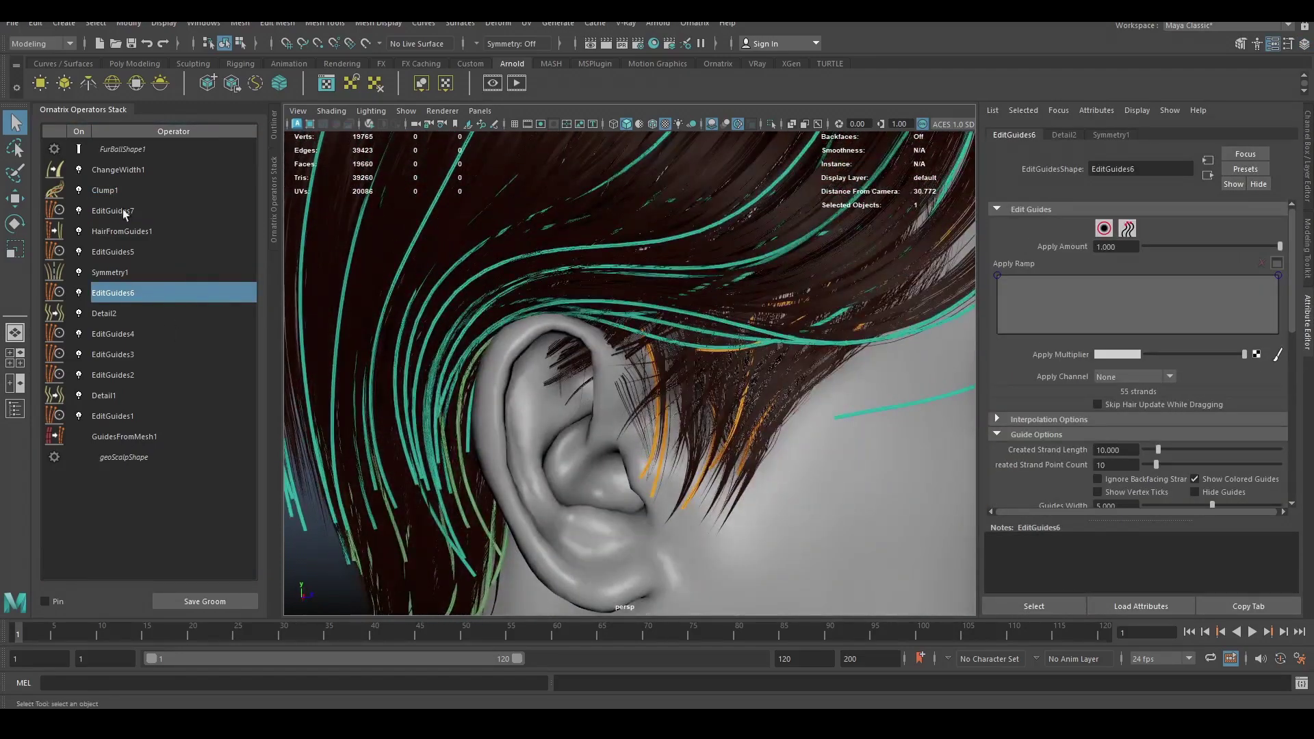
click(79, 190)
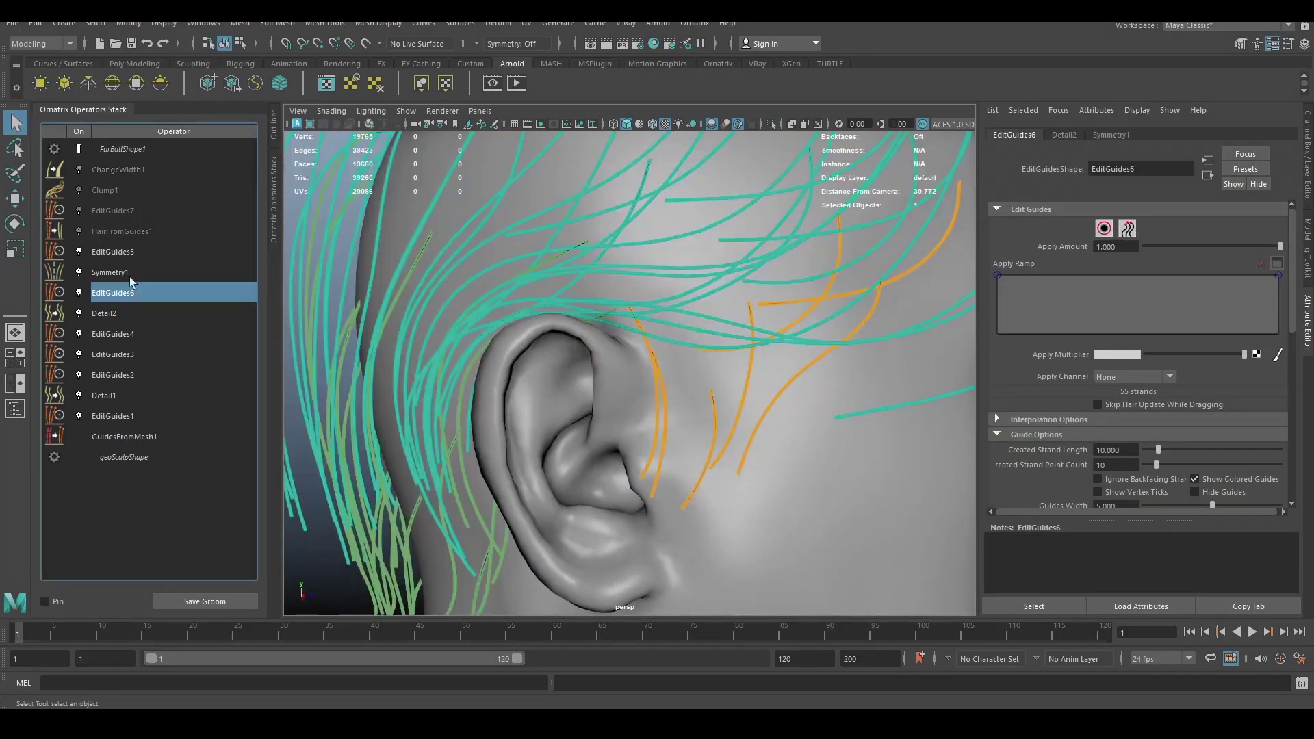
Step: Add a trial Length operator that shortens the strands, then disable it
click(694, 22)
click(721, 263)
mouse_move(1177, 271)
mouse_down()
mouse_move(1160, 273)
mouse_move(1183, 281)
mouse_up()
click(78, 293)
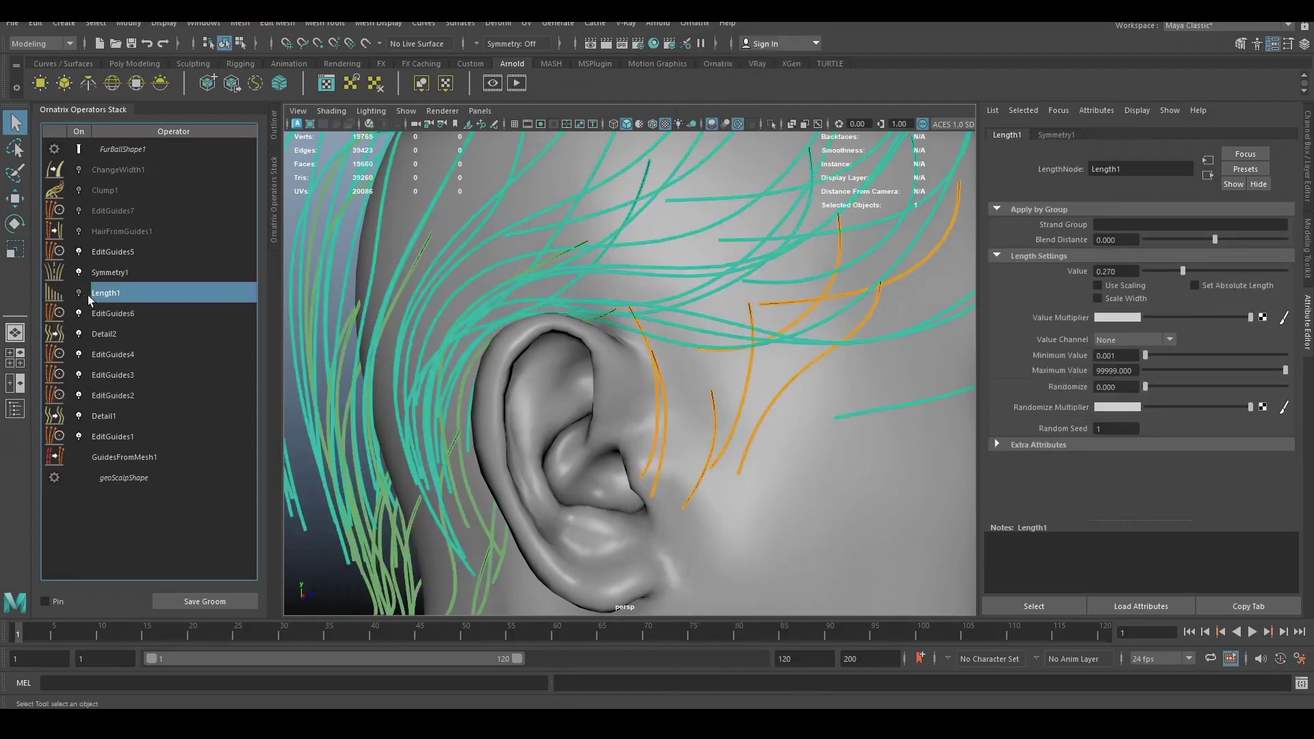
Step: Check the guide, comb and smoothing brush settings on EditGuides6's ear guides
click(113, 313)
click(718, 63)
double_click(209, 80)
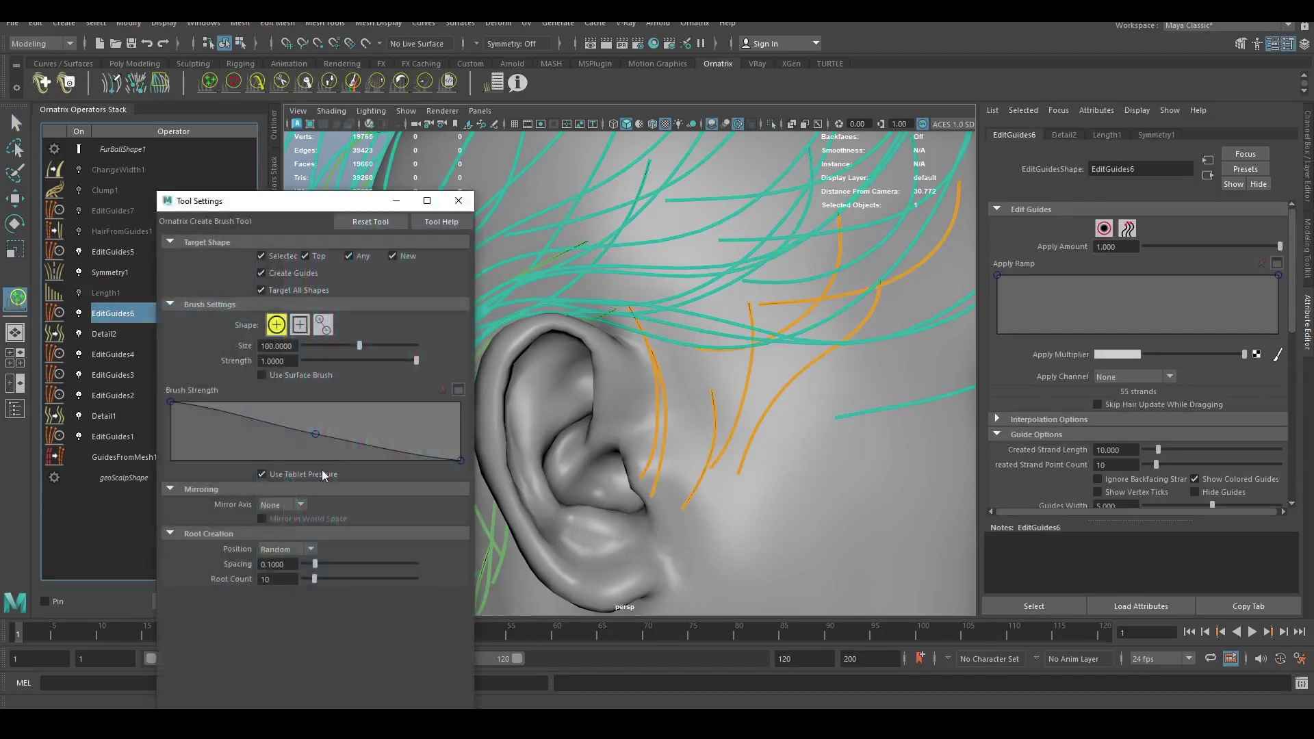
click(459, 200)
key(q)
click(731, 222)
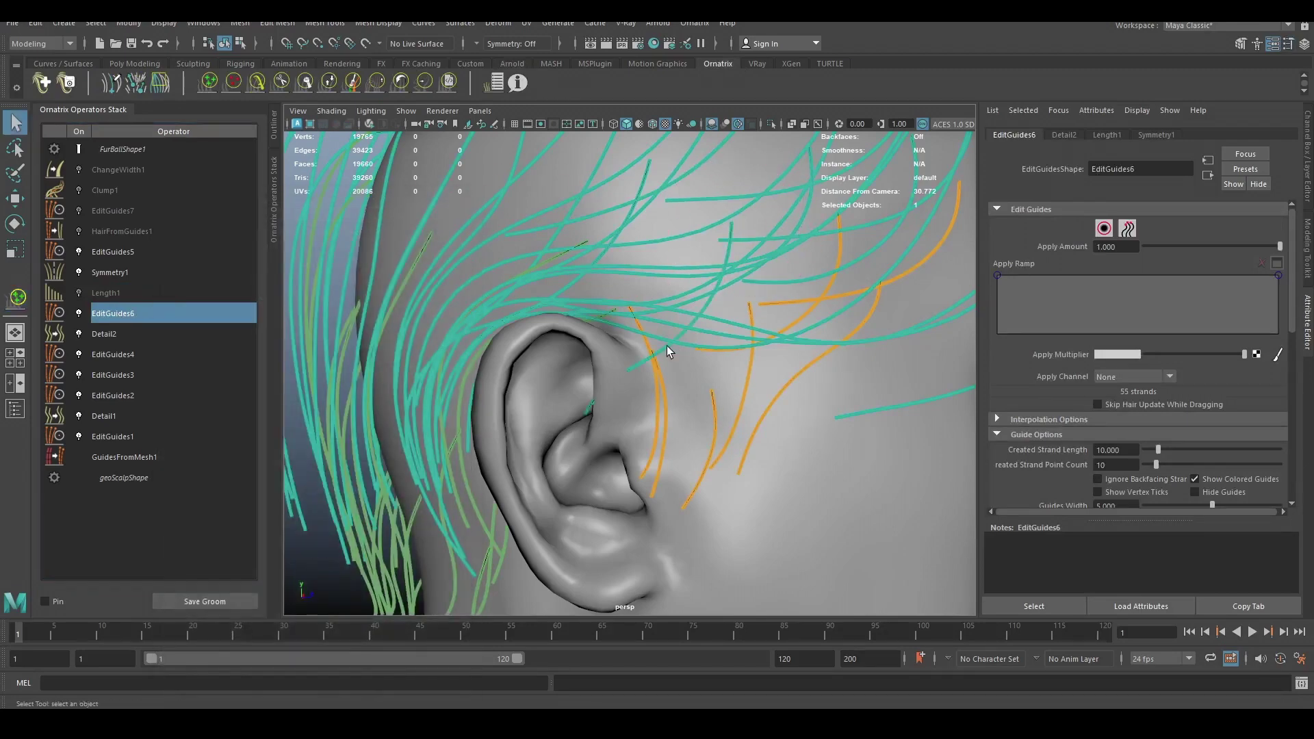
click(255, 83)
double_click(15, 297)
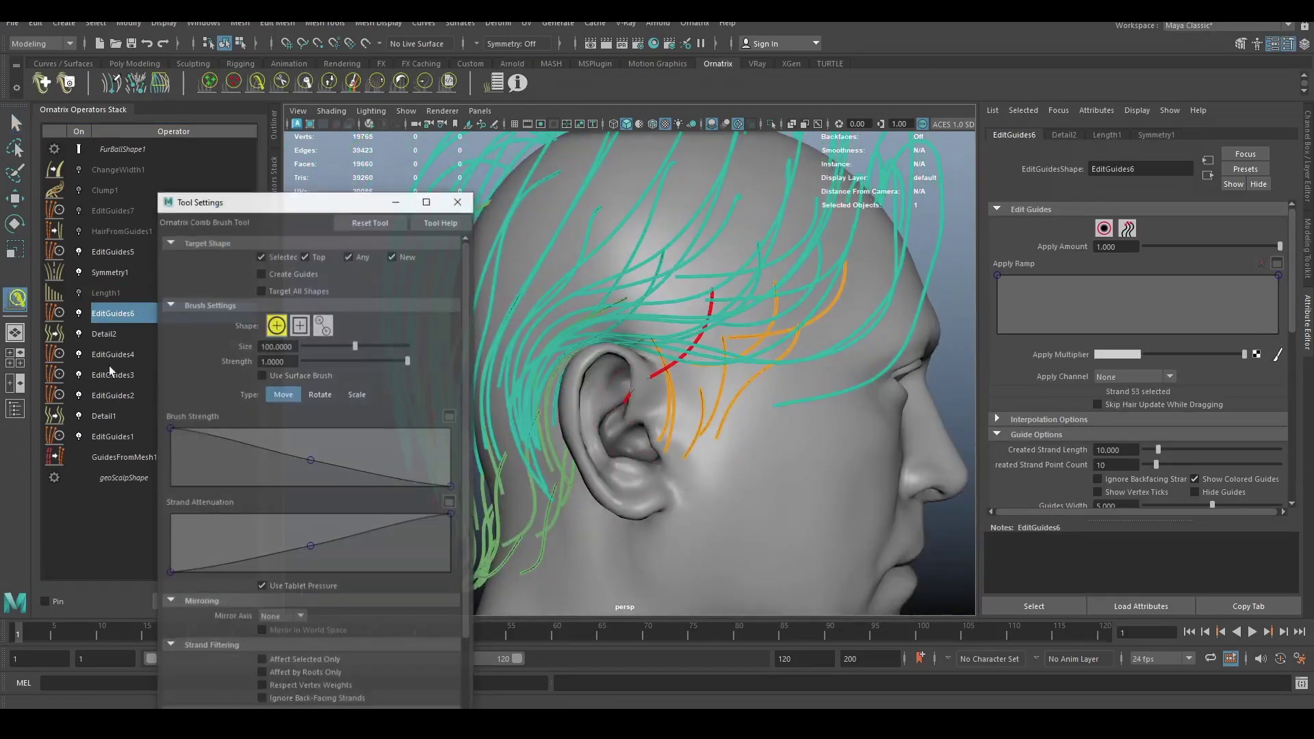
click(331, 83)
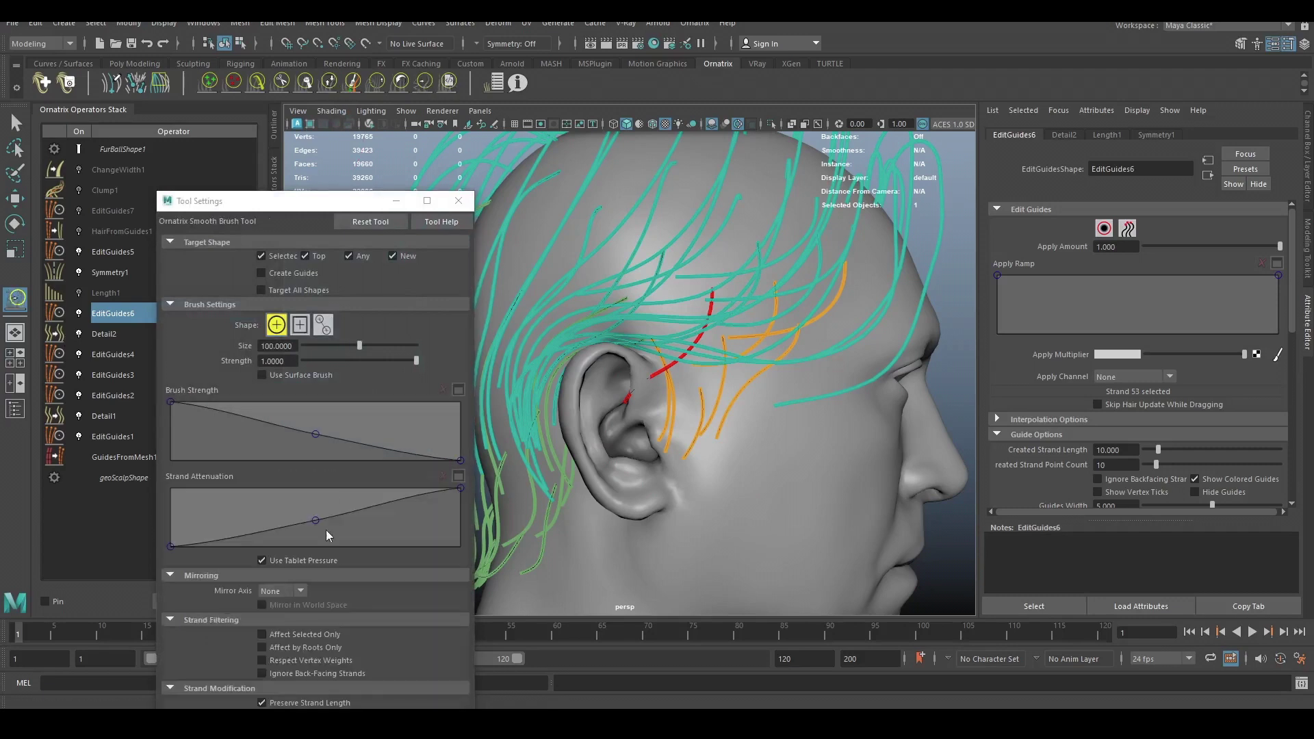
click(458, 201)
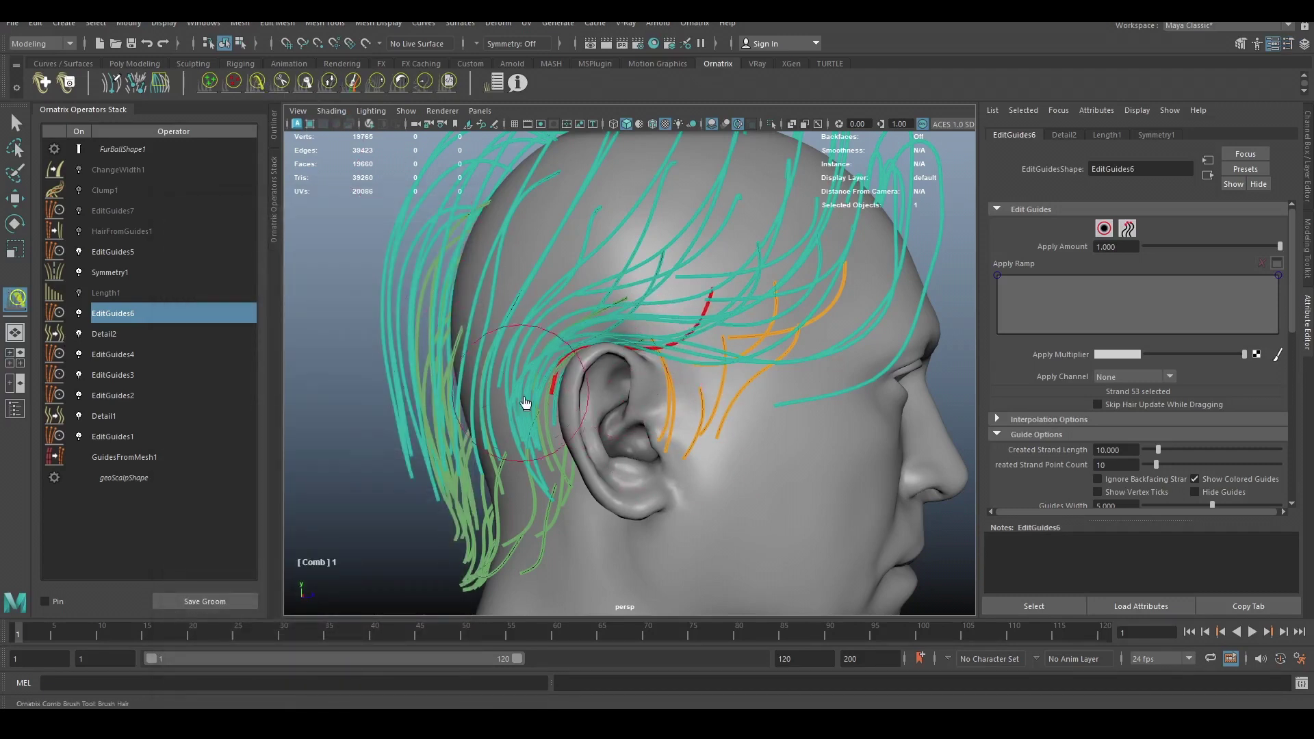
alt+middle_drag(526, 402, 334, 183)
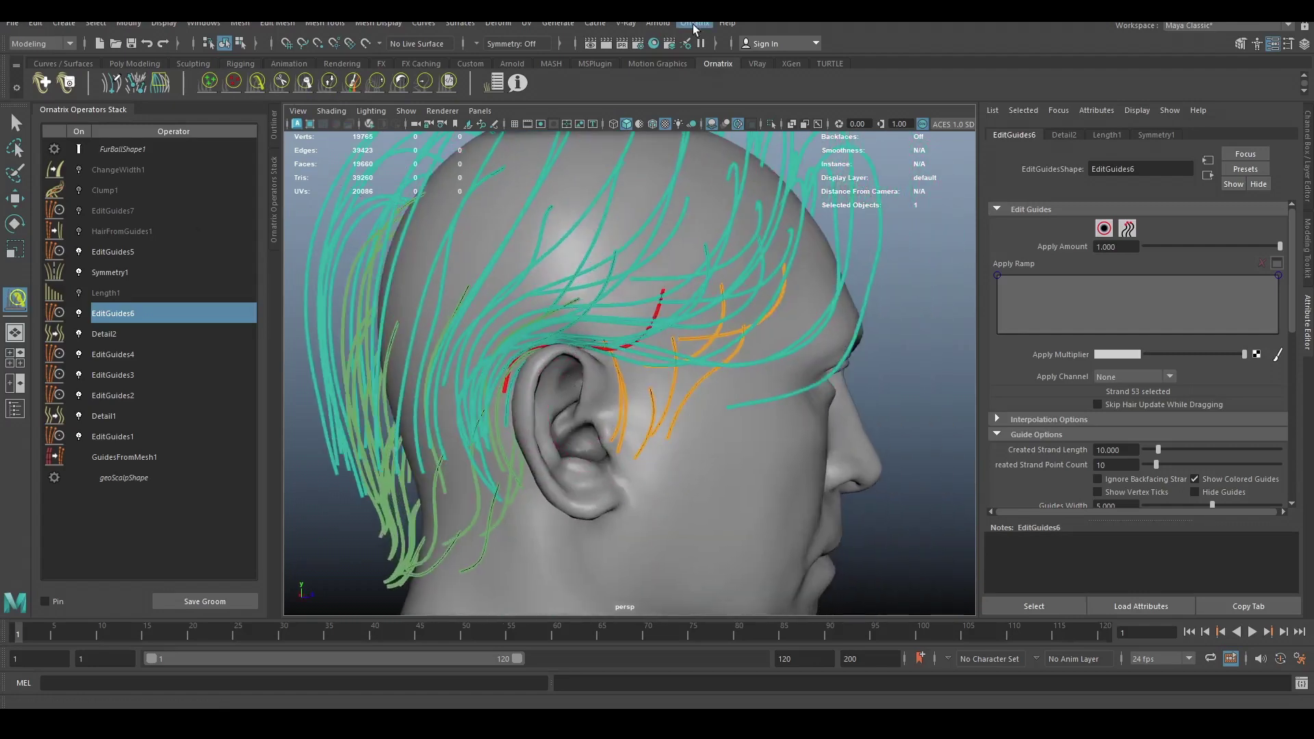
Step: Add a new EditGuides8 operator to the Ornatrix stack
click(694, 28)
click(716, 183)
alt+drag(479, 342, 713, 314)
click(96, 294)
alt+drag(625, 279, 687, 323)
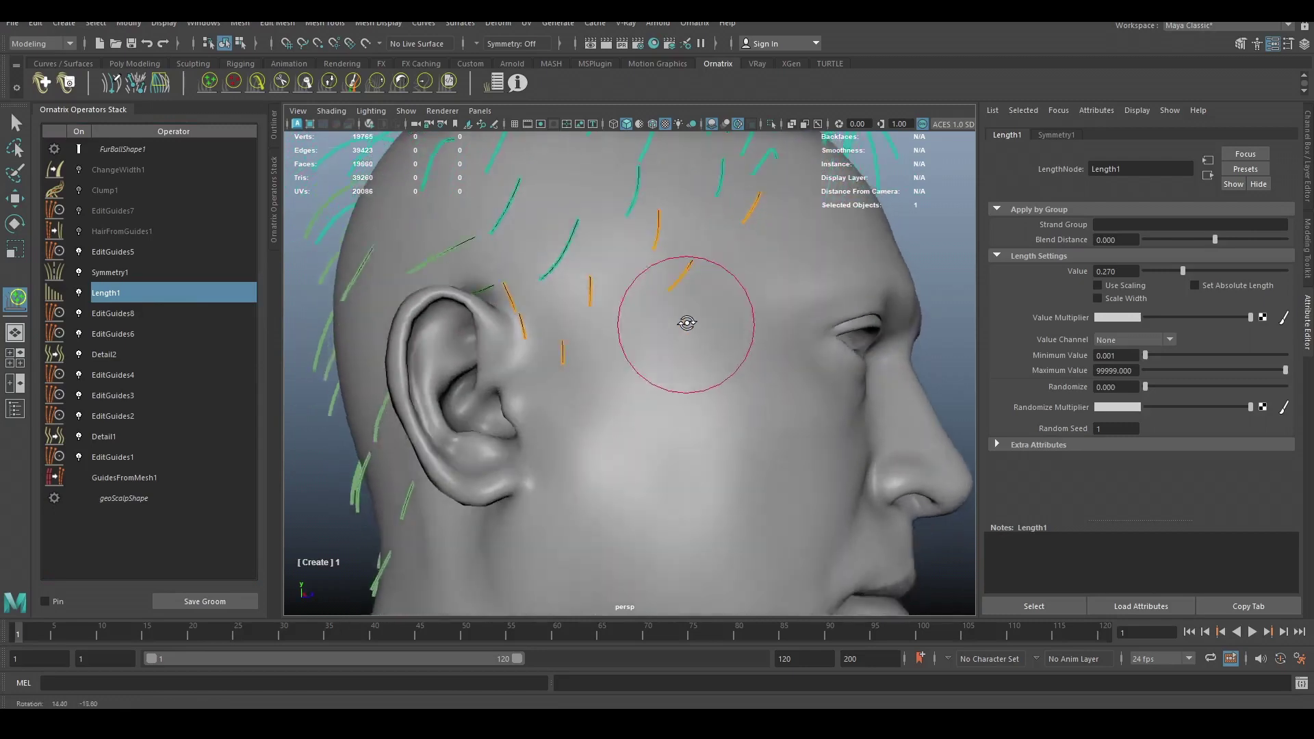
alt+drag(395, 292, 288, 279)
Step: Turn generated hair back on, compare with and without Length1, then delete Length1
click(103, 231)
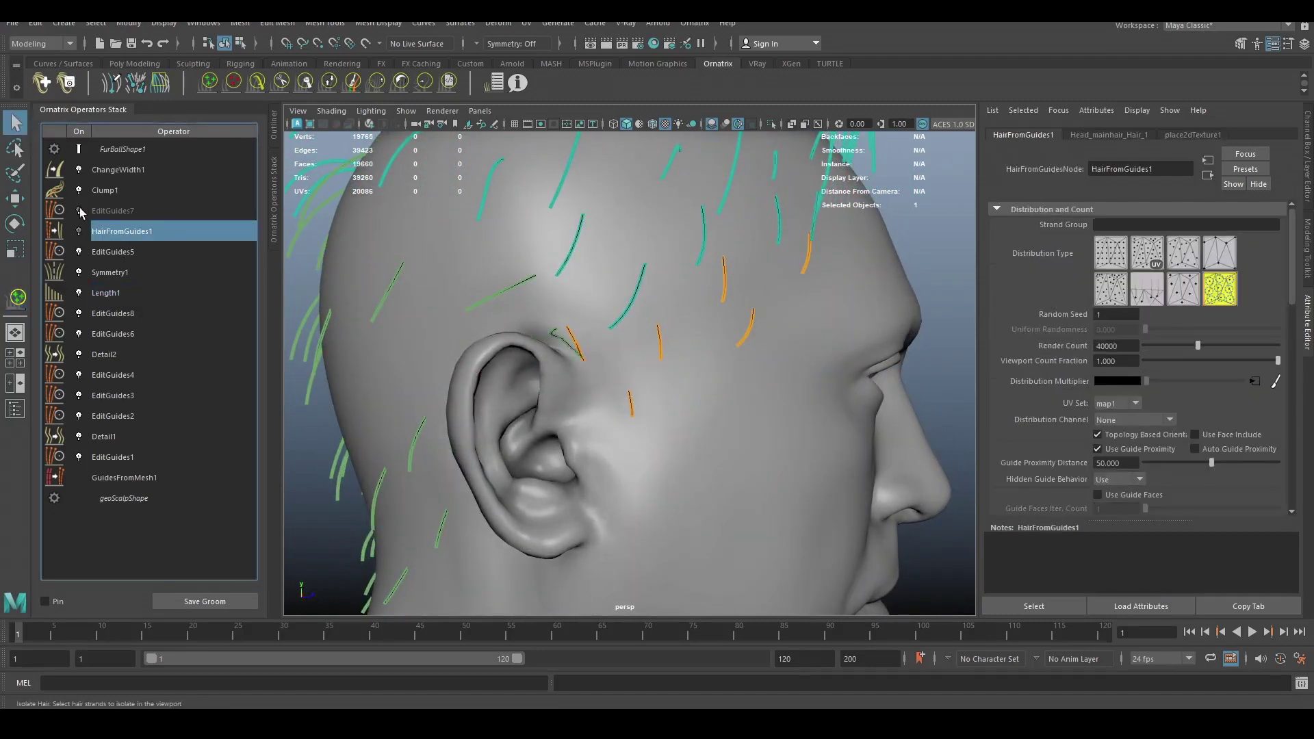
click(117, 231)
click(78, 293)
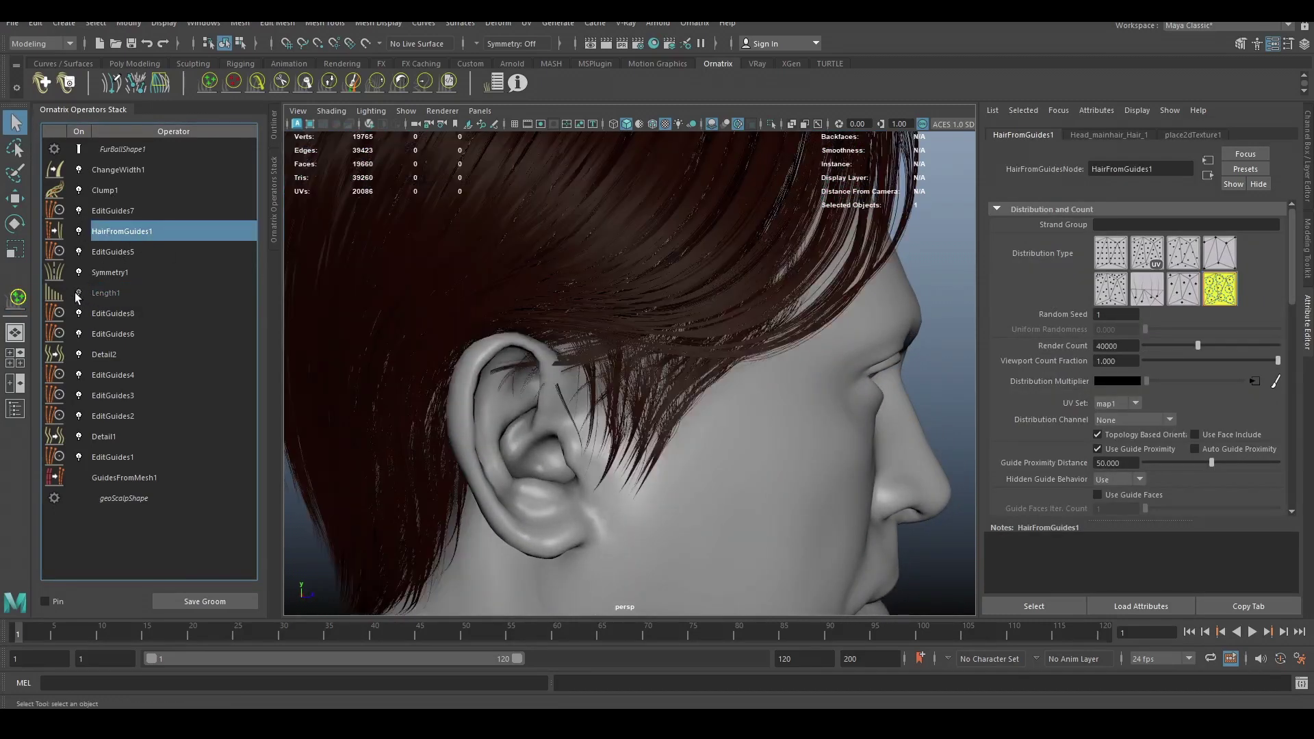
click(78, 293)
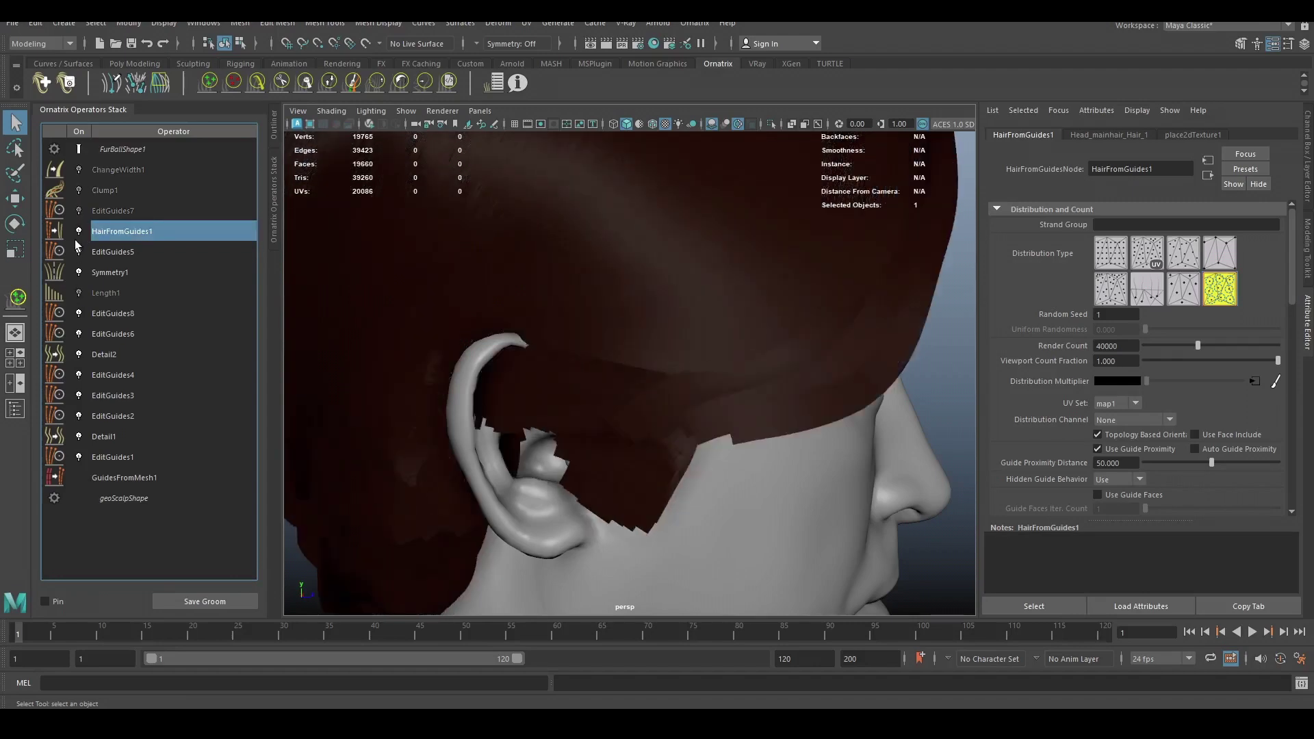
click(106, 293)
alt+drag(684, 342, 697, 350)
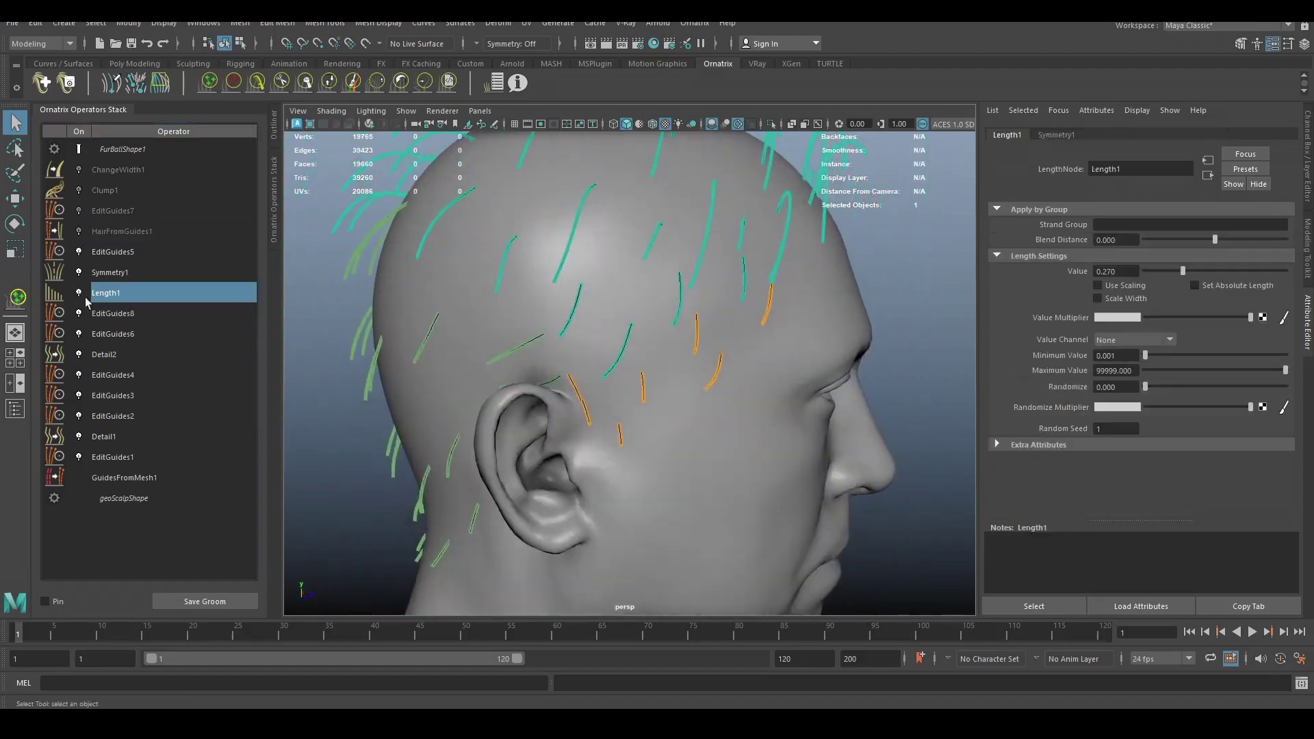
scroll(698, 350, up, 3)
right_click(105, 293)
click(148, 357)
Step: Comb the EditGuides8 guide strands beside the ear back over it
click(119, 293)
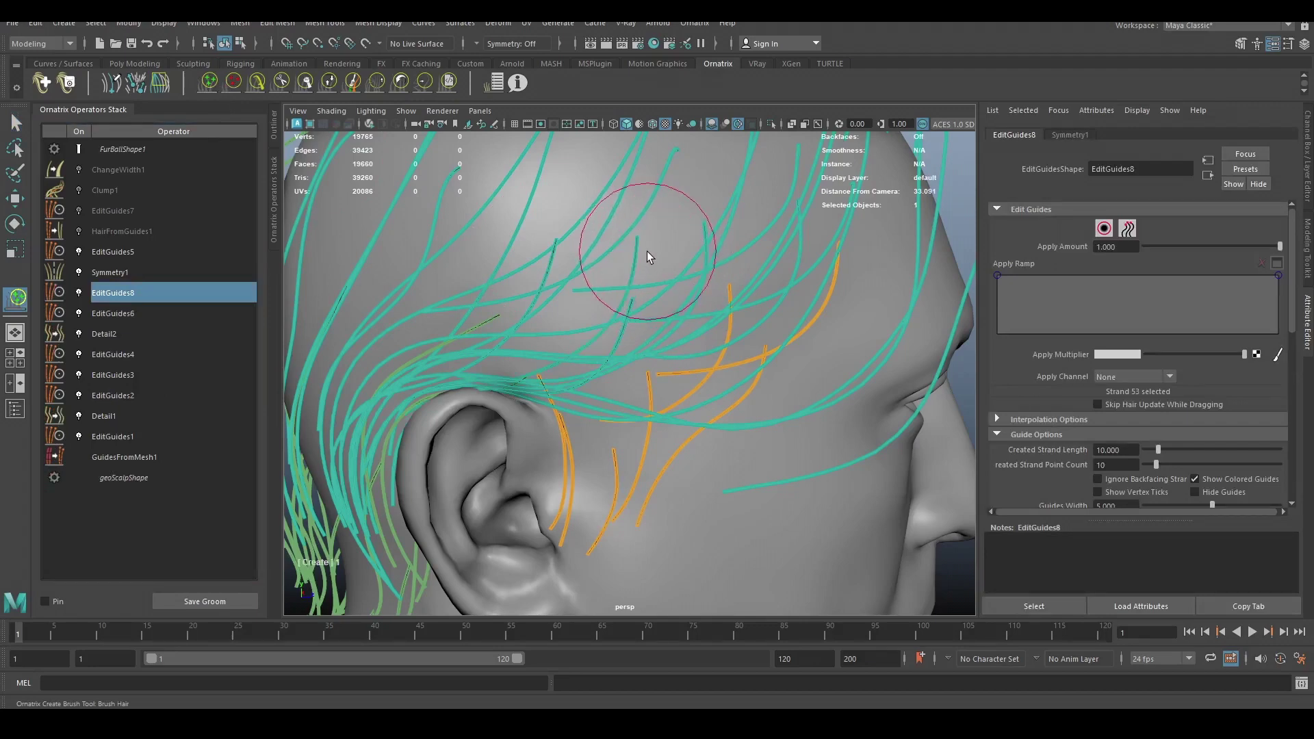
scroll(685, 338, down, 3)
alt+drag(684, 338, 678, 338)
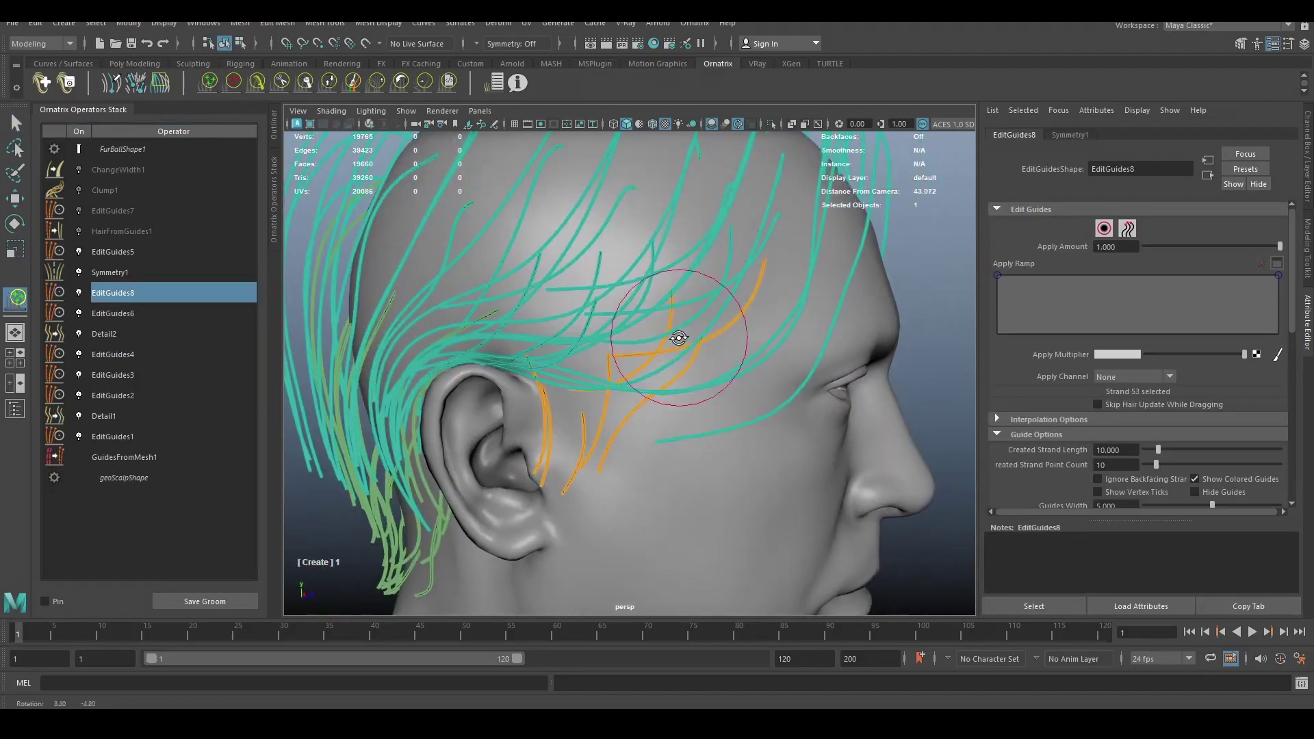
click(614, 351)
alt+right_drag(614, 350, 597, 301)
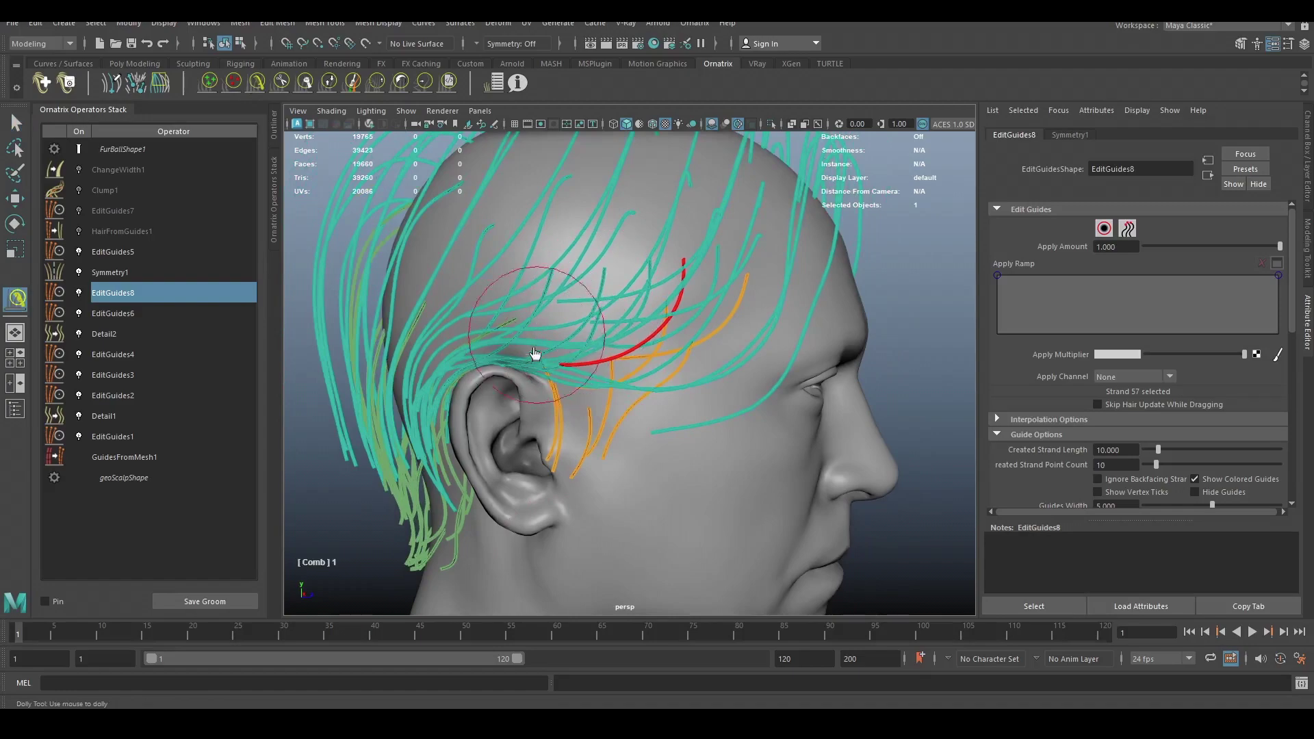
mouse_move(535, 353)
alt+mouse_down()
mouse_move(514, 263)
mouse_move(675, 230)
mouse_move(669, 270)
mouse_move(587, 269)
mouse_move(718, 318)
mouse_move(582, 311)
alt+mouse_up()
key(q)
key(y)
scroll(582, 311, up, 5)
click(555, 252)
key(q)
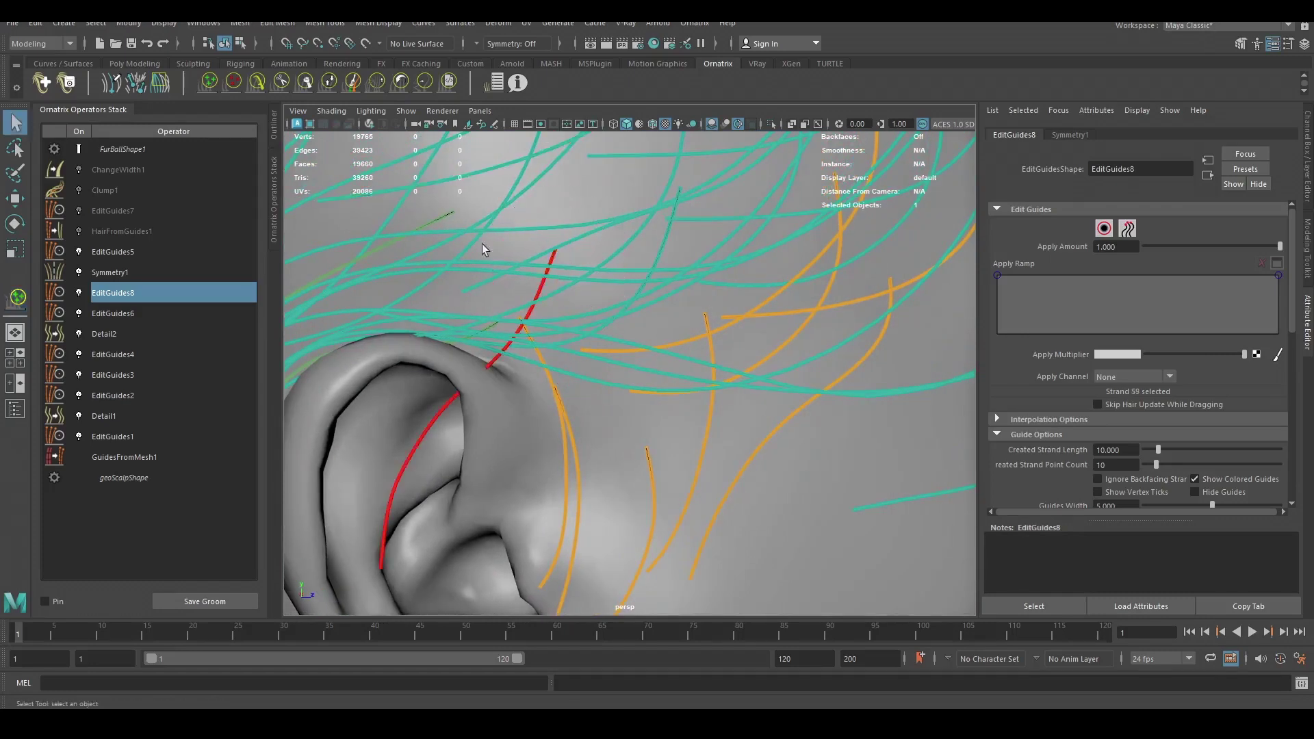
key(y)
scroll(609, 431, down, 5)
Step: Re-enable ChangeWidth1 and HairFromGuides1 to show the full hair groom
key(q)
mouse_move(592, 427)
alt+mouse_down()
mouse_move(314, 411)
mouse_move(314, 534)
alt+mouse_up()
click(79, 169)
click(79, 230)
click(113, 210)
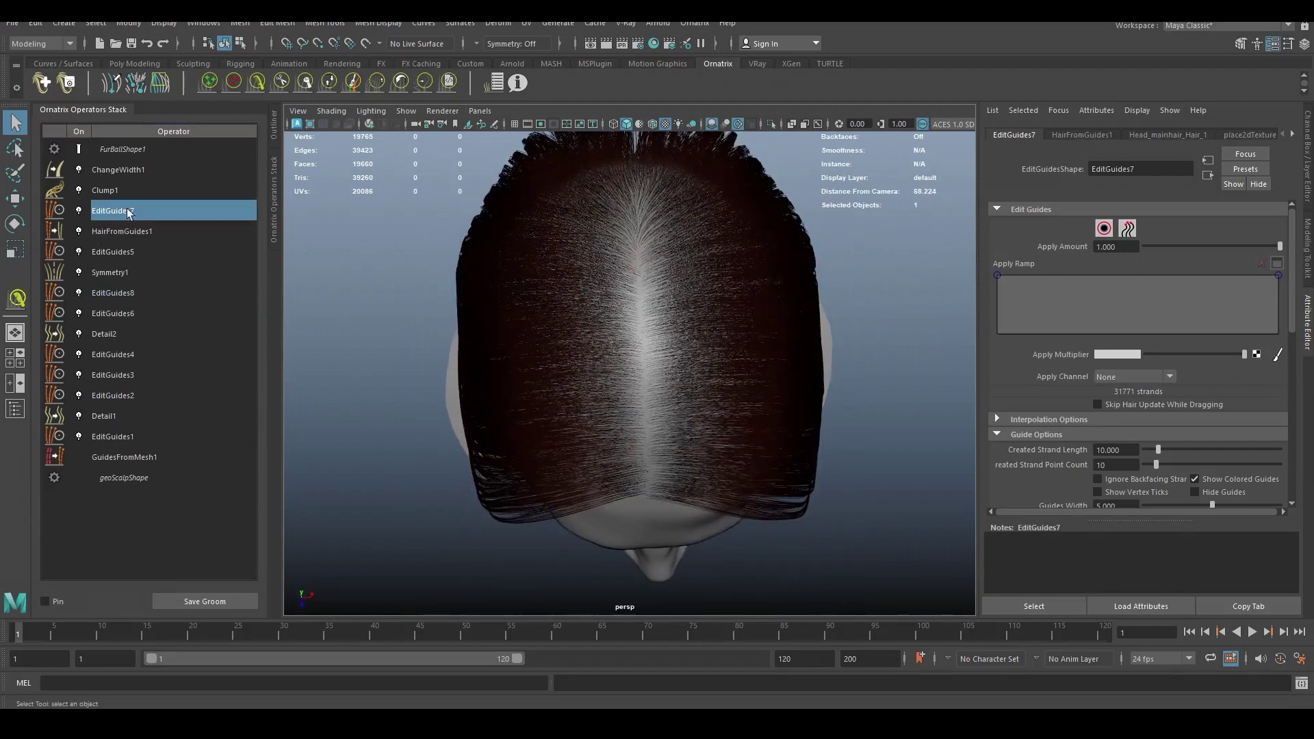
Step: Set Clump1's Strand Group to 1 and its Clump Create Method to Guides
click(105, 189)
scroll(1169, 242, up, 10)
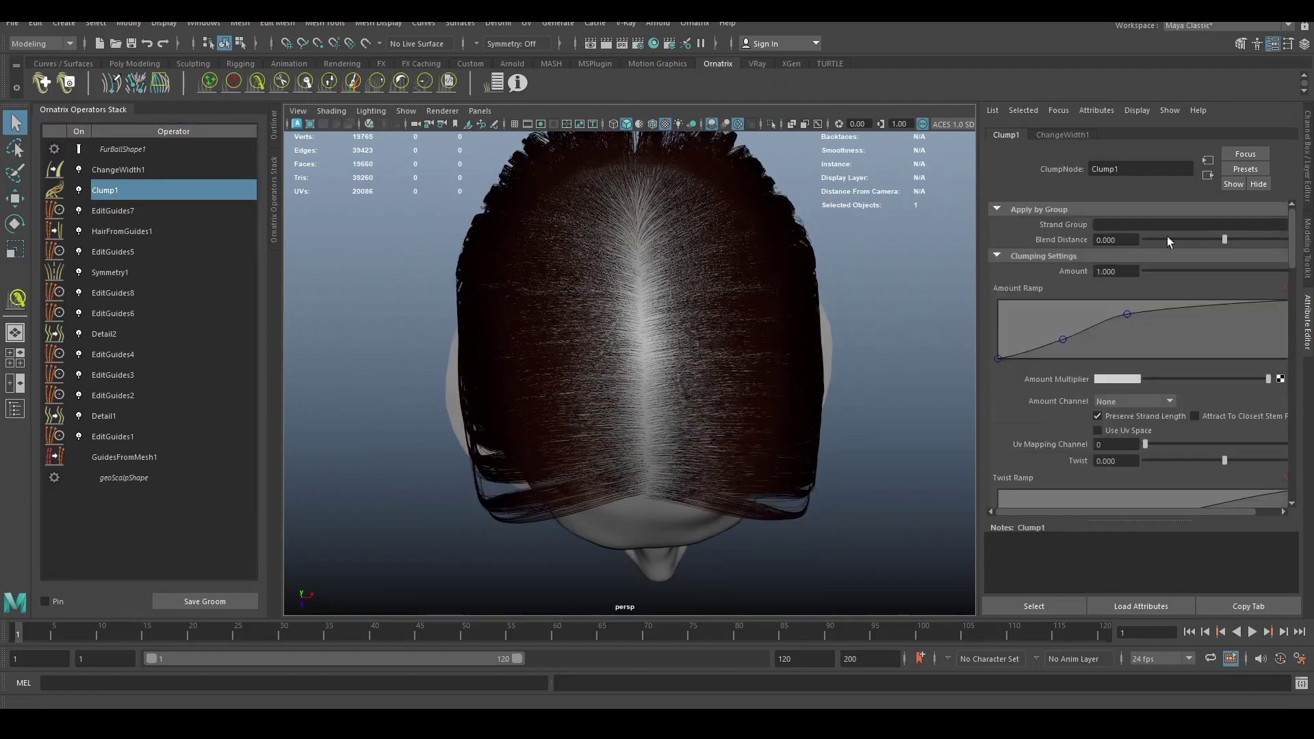
text(1)
key(Return)
scroll(1095, 288, down, 5)
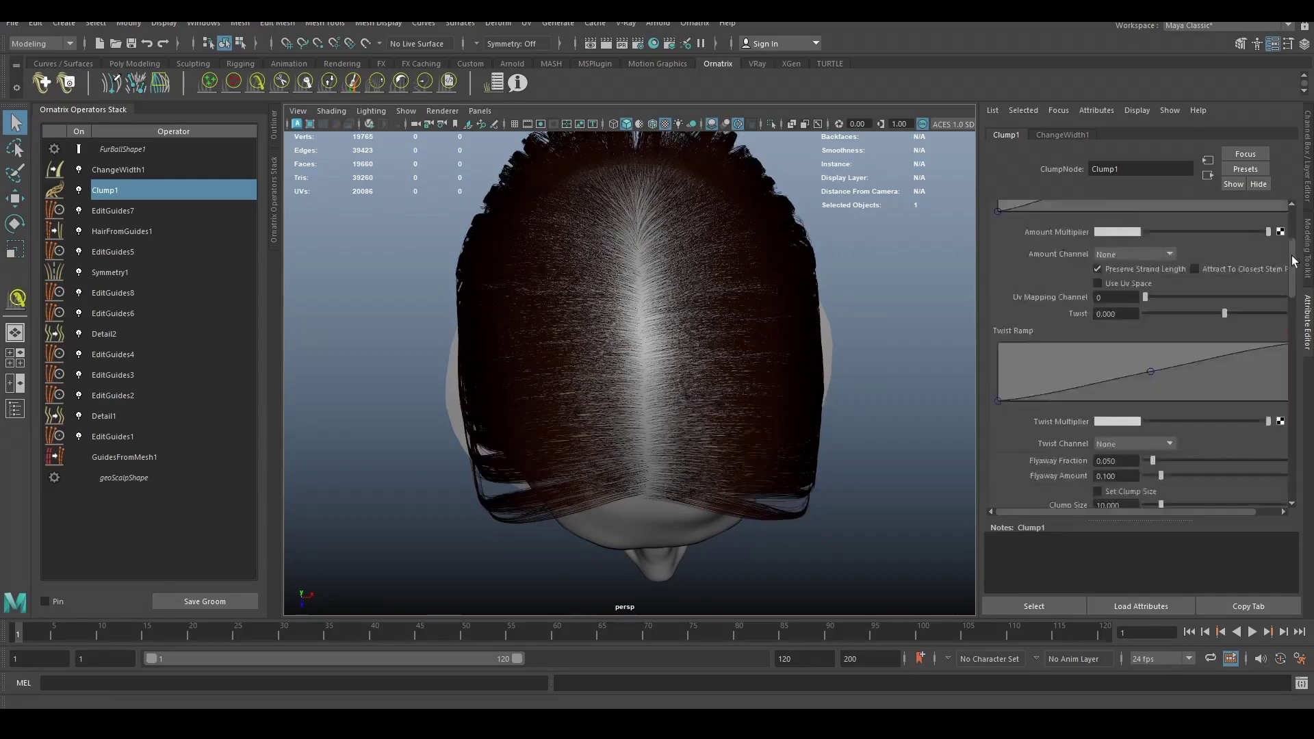
scroll(1095, 288, down, 5)
click(1147, 303)
click(1116, 347)
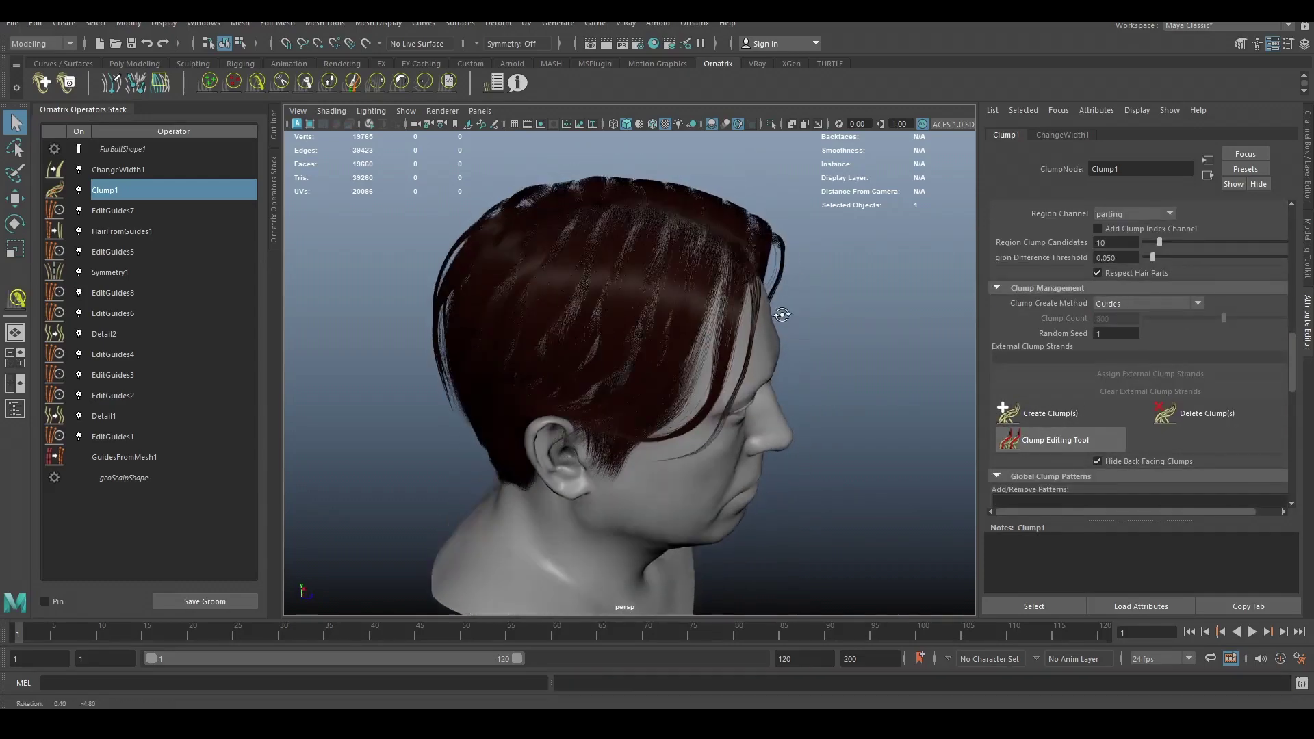
alt+drag(777, 314, 484, 314)
scroll(1251, 353, down, 3)
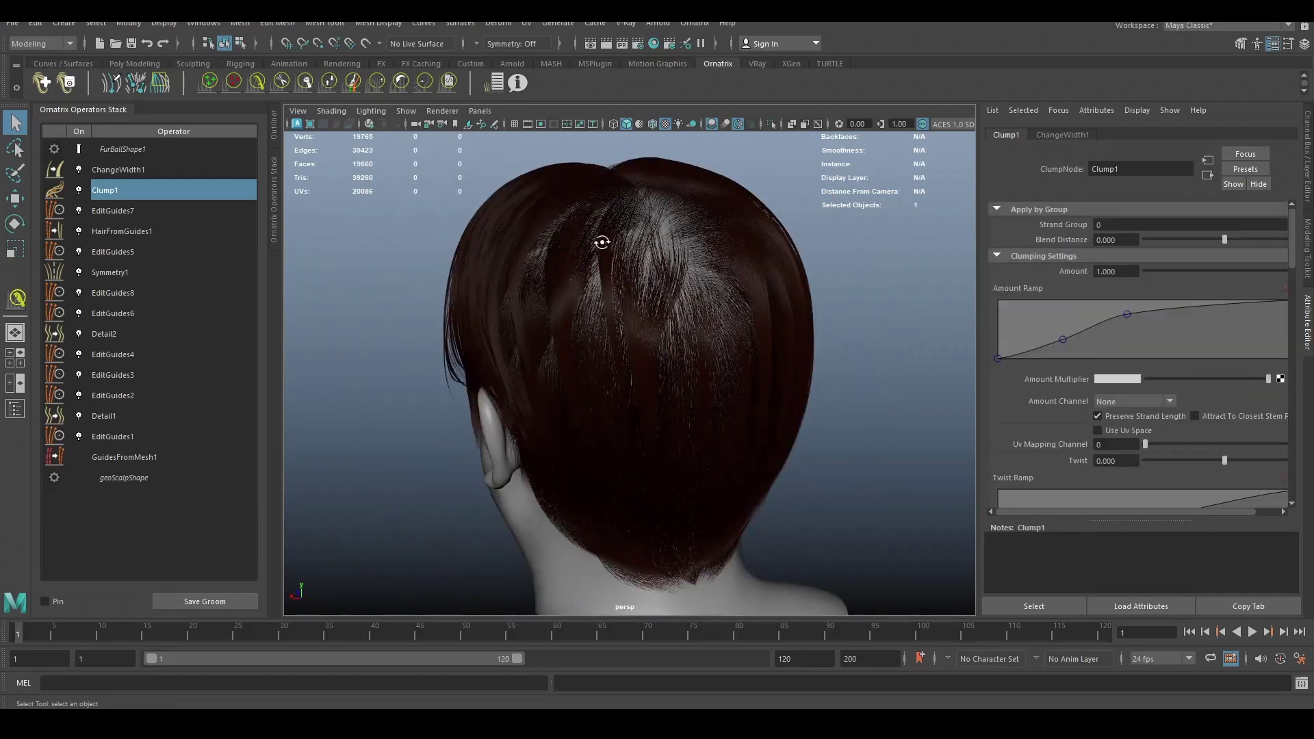
alt+drag(602, 240, 486, 256)
click(486, 256)
right_click(486, 256)
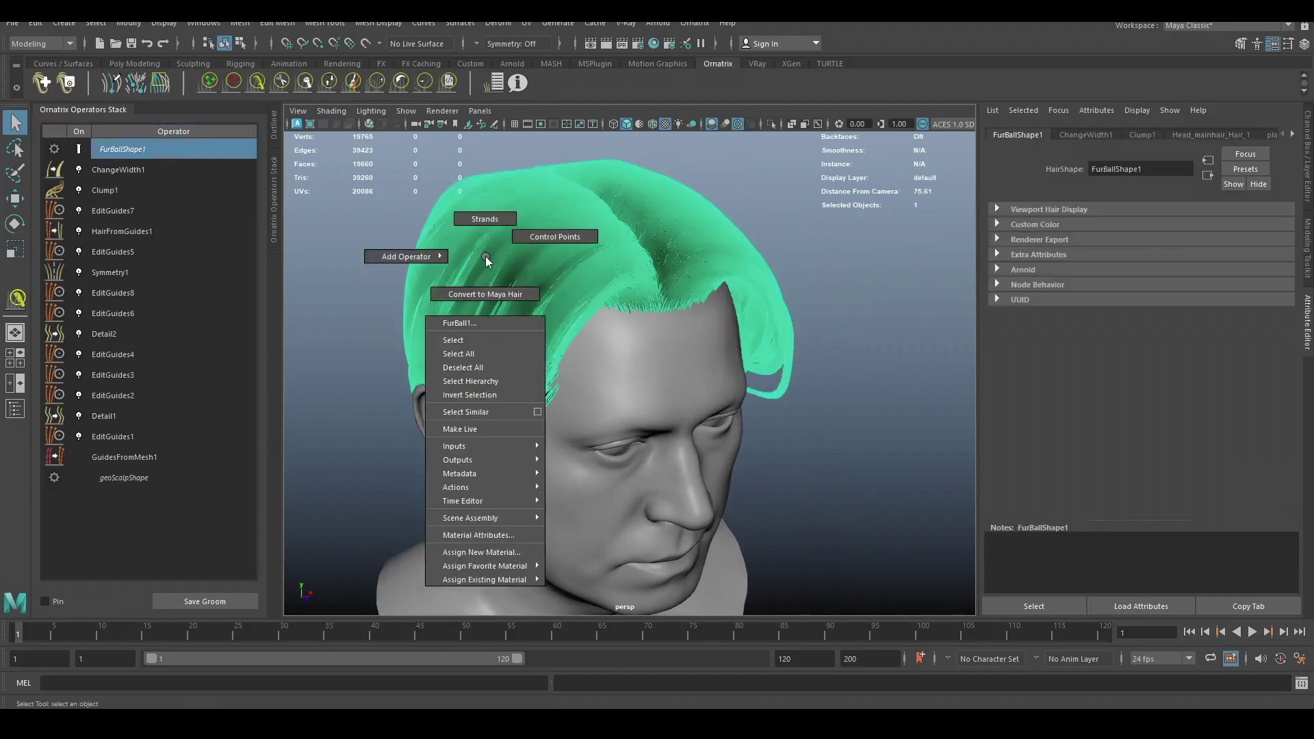
Step: Assign a new aiStandardHair material to the hair with a reddish base colour
click(496, 556)
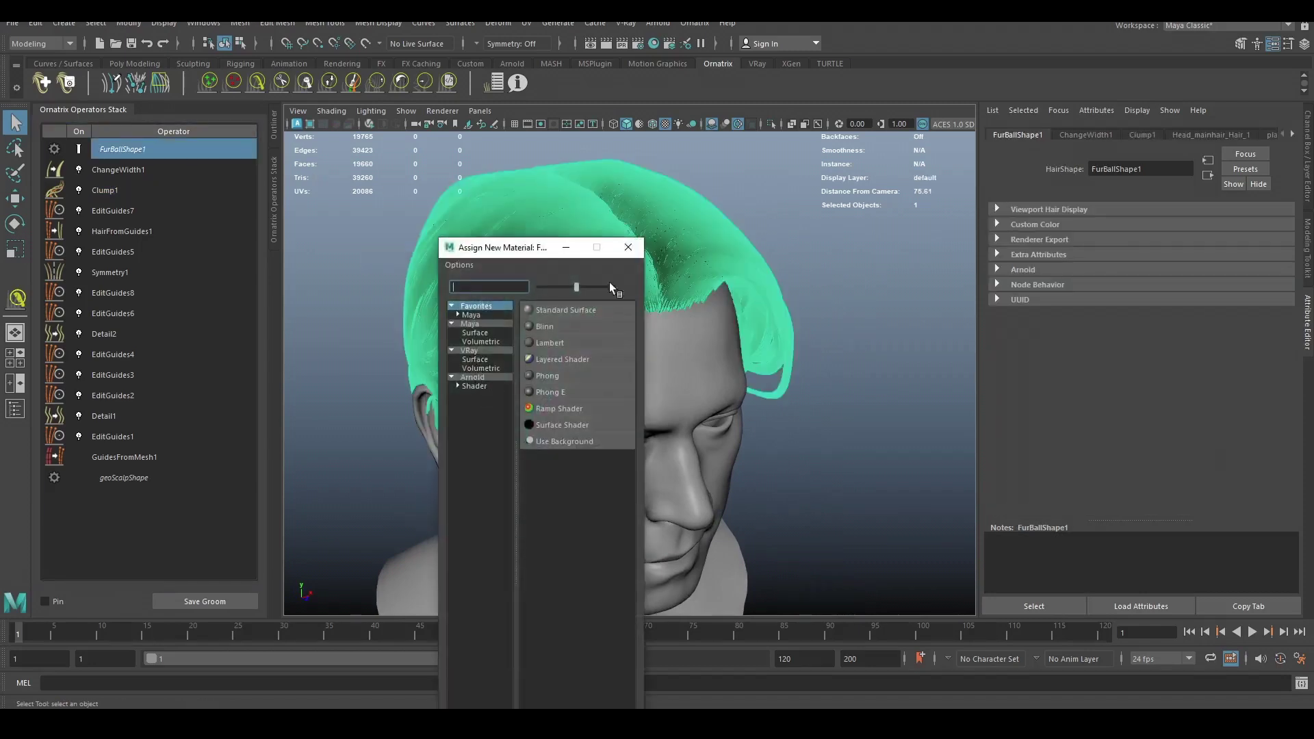
click(628, 248)
click(654, 43)
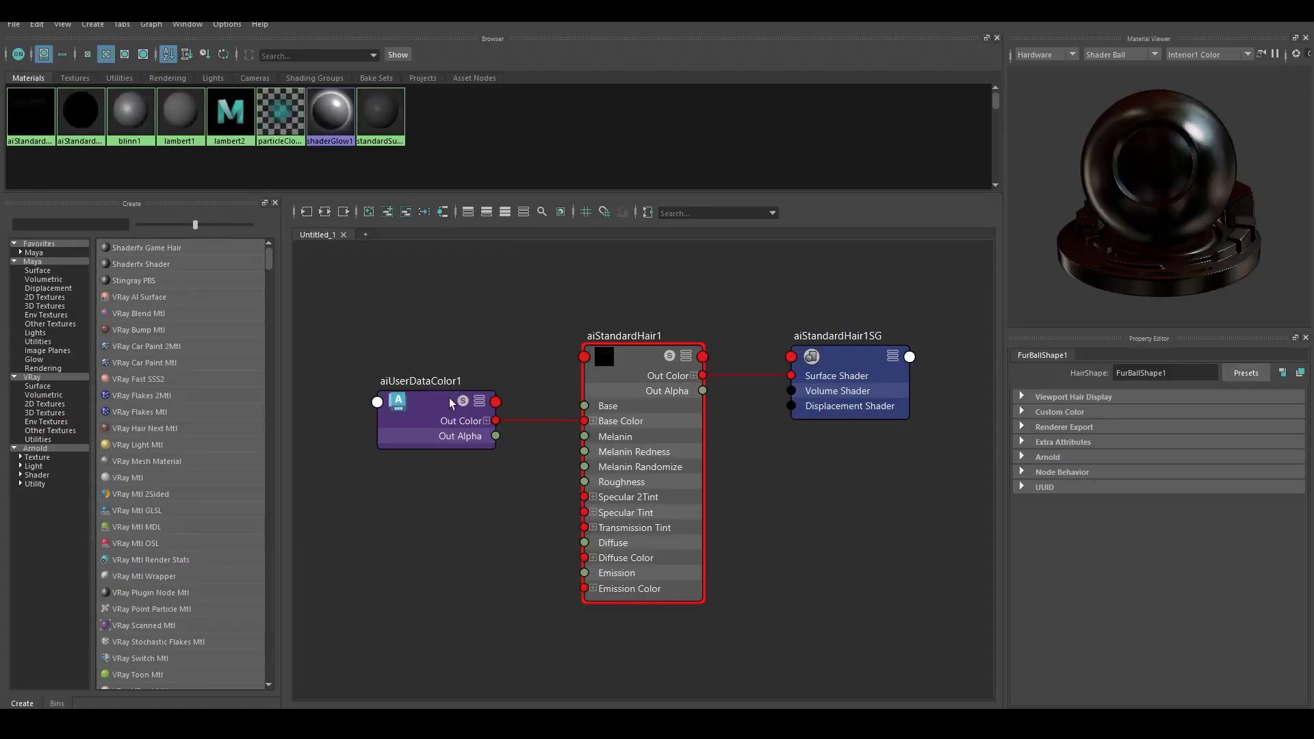
click(588, 360)
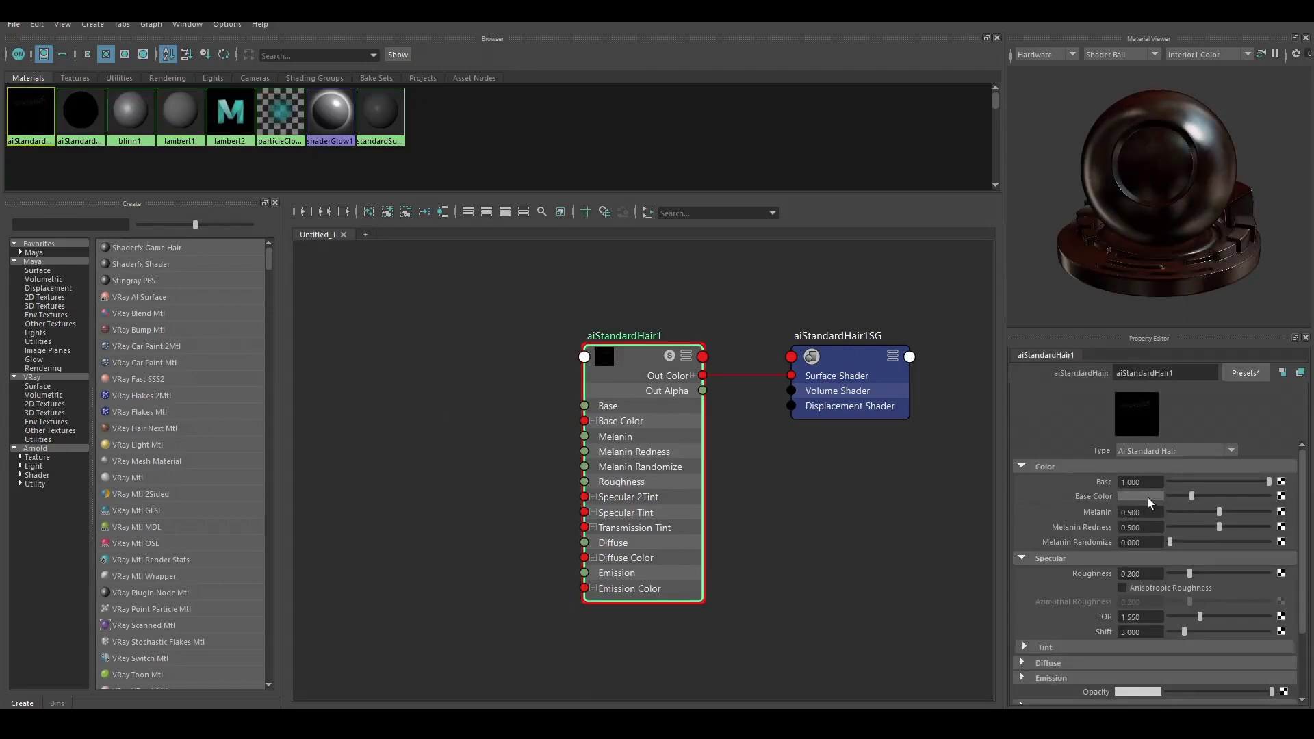
click(1148, 497)
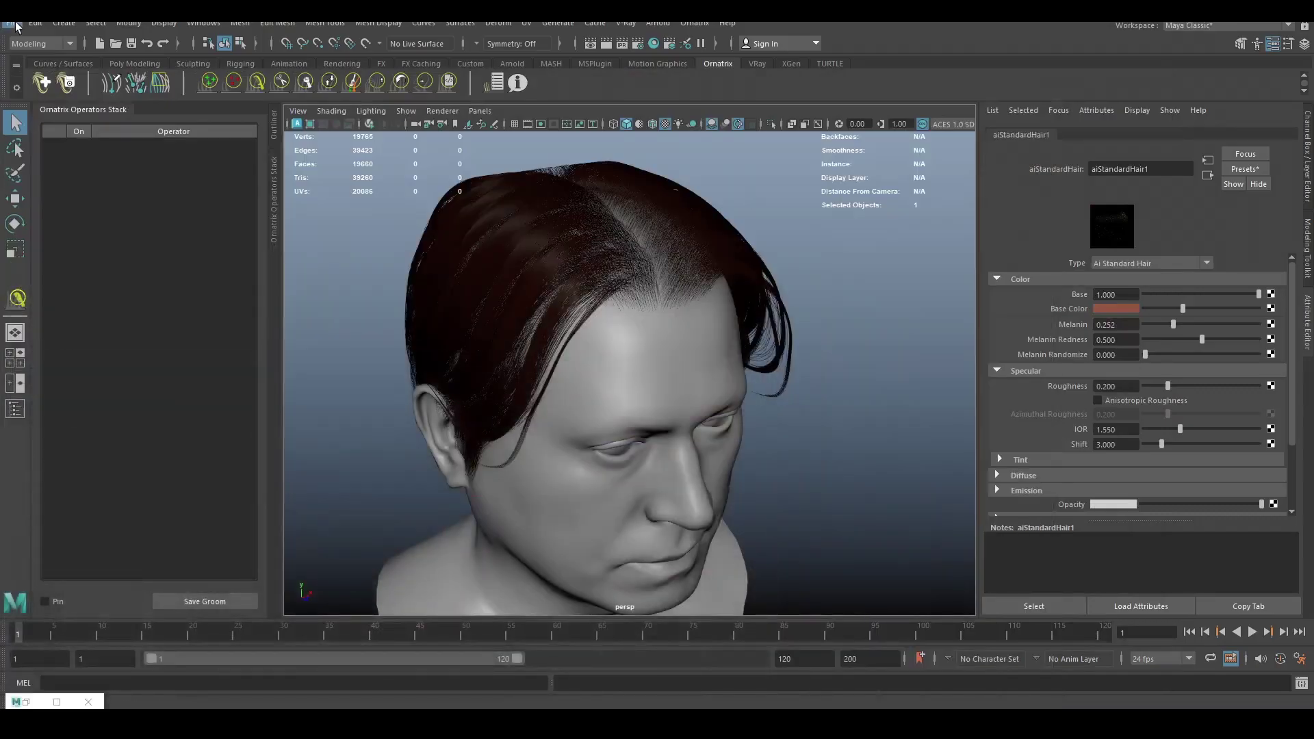
click(12, 23)
Step: Save the scene as Male_hair_002.mb and reload it from recent files
click(61, 81)
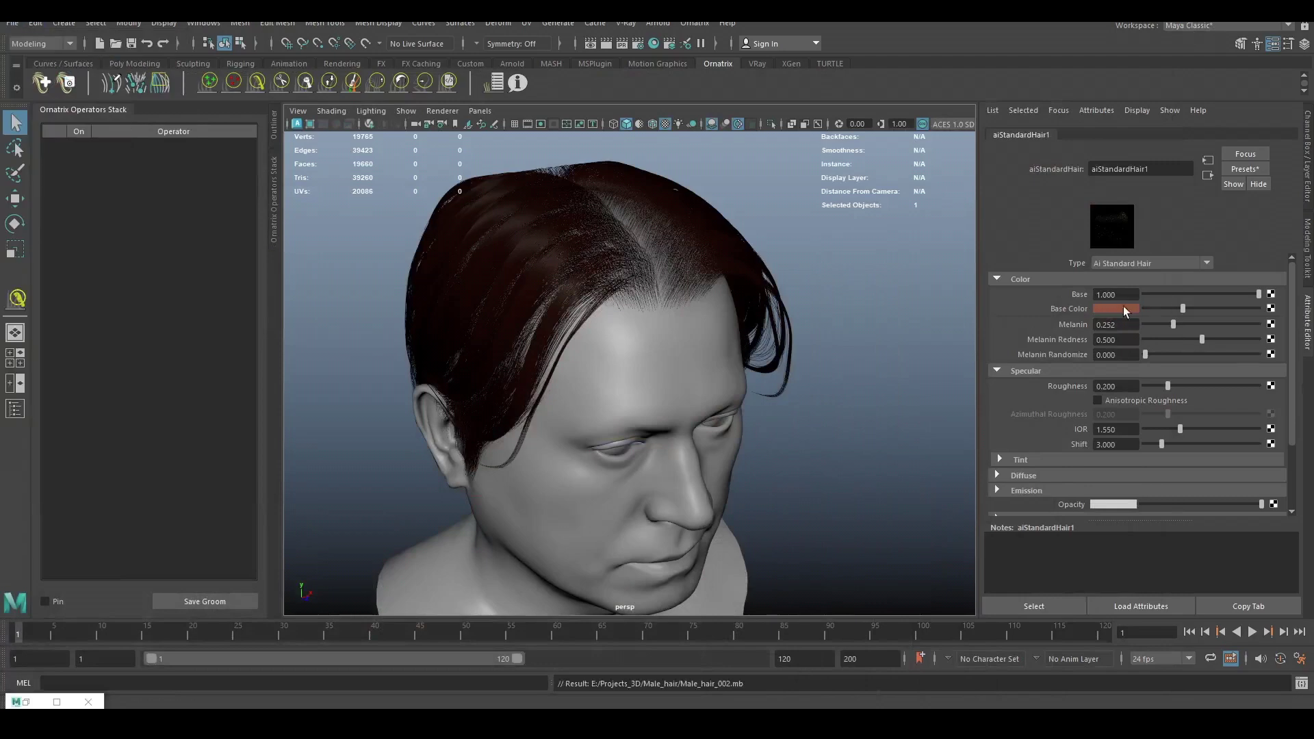
click(11, 22)
click(273, 463)
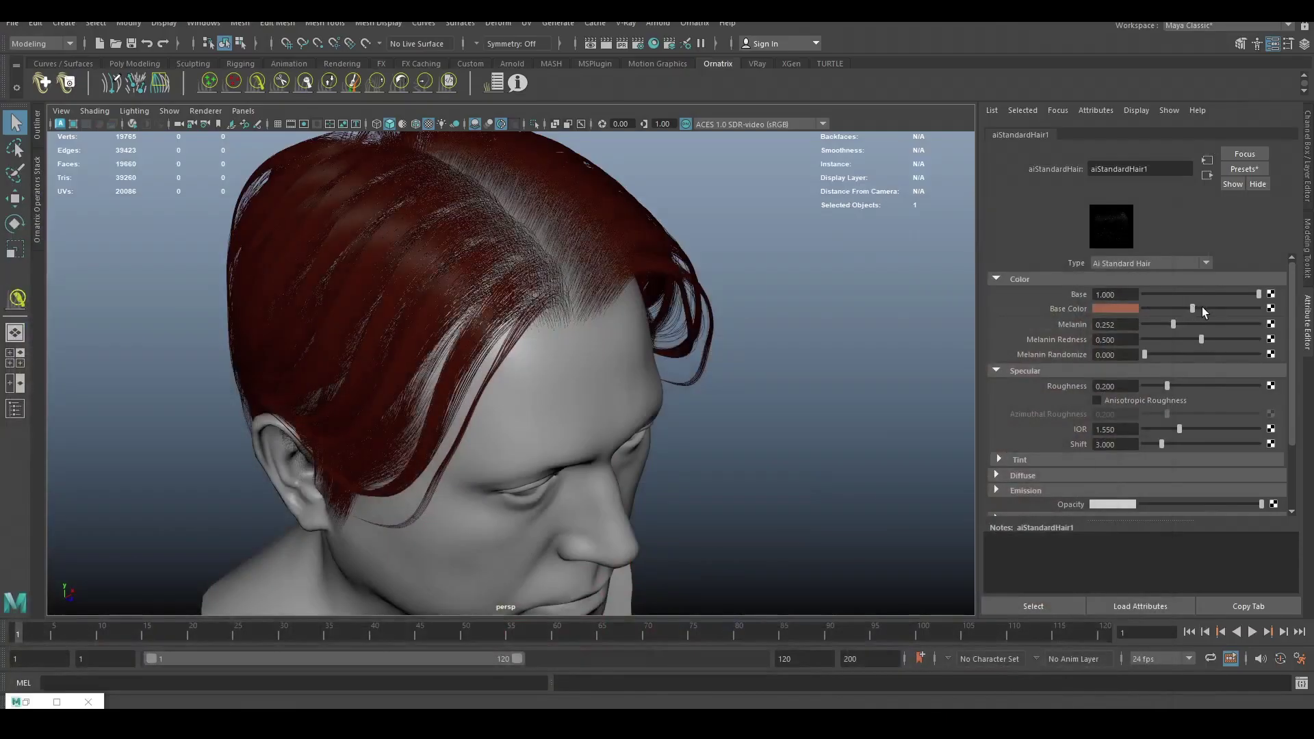
Step: Set the hair shader's melanin to 0.252, diffuse to 0.121, and diffuse colour to brown
drag(1202, 307, 1243, 309)
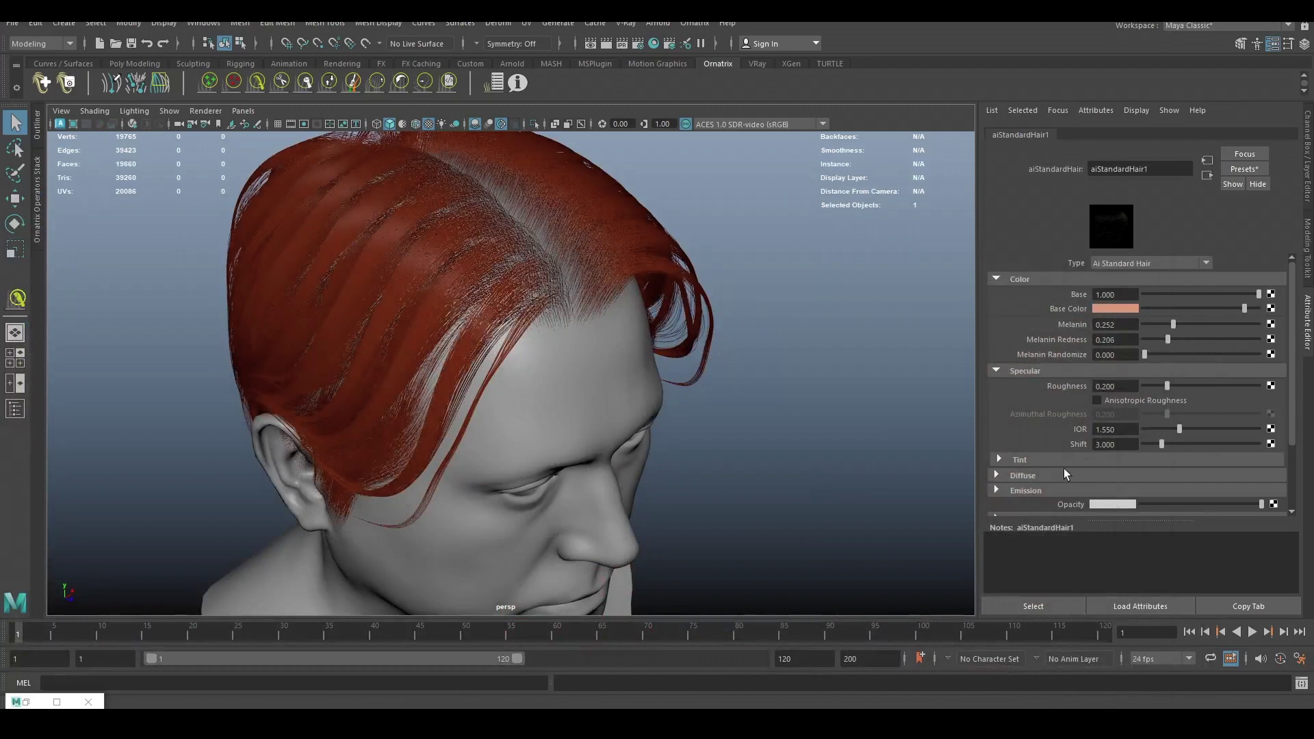
drag(1152, 487, 1157, 489)
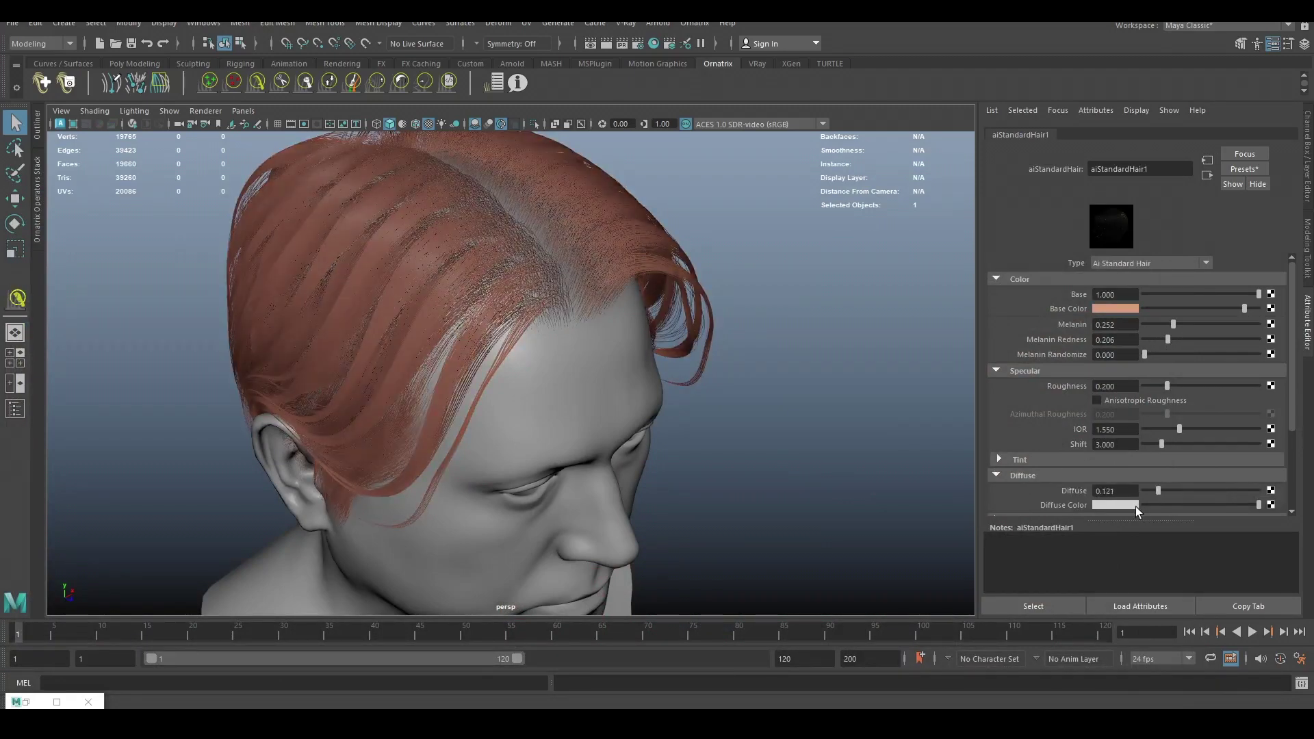
click(1135, 507)
click(1047, 497)
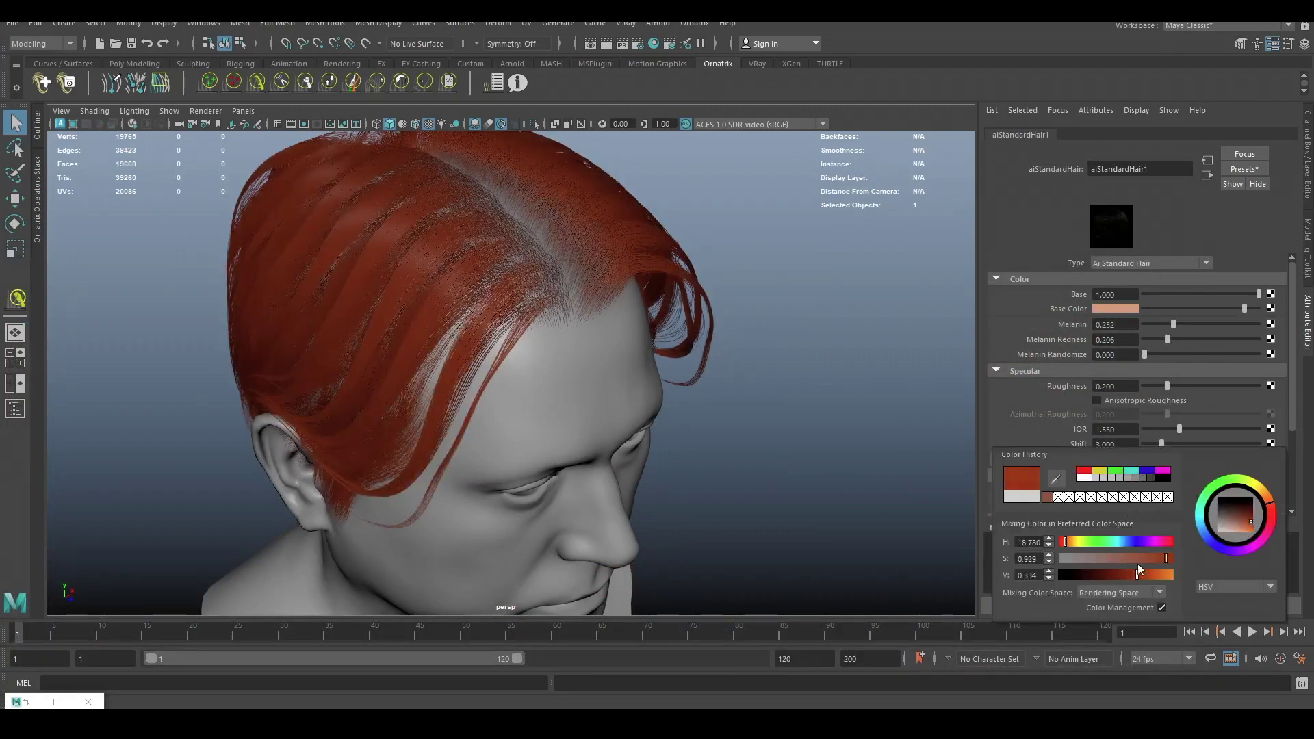
mouse_move(615, 342)
alt+mouse_down()
mouse_move(770, 298)
mouse_move(520, 233)
alt+mouse_up()
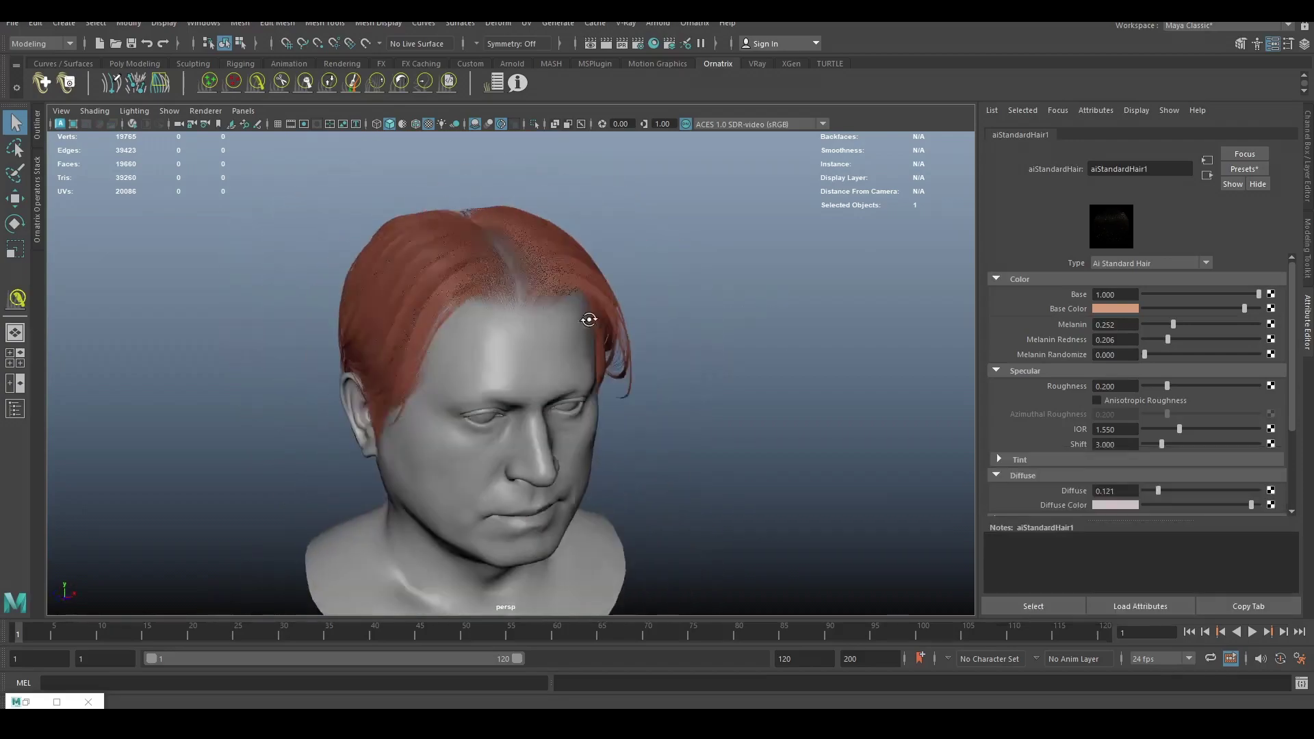
scroll(624, 341, up, 5)
click(624, 341)
click(37, 199)
Step: Reshape Clump1's Amount Ramp, raise Twist to 2.950, then show EditGuides8's guides
click(105, 190)
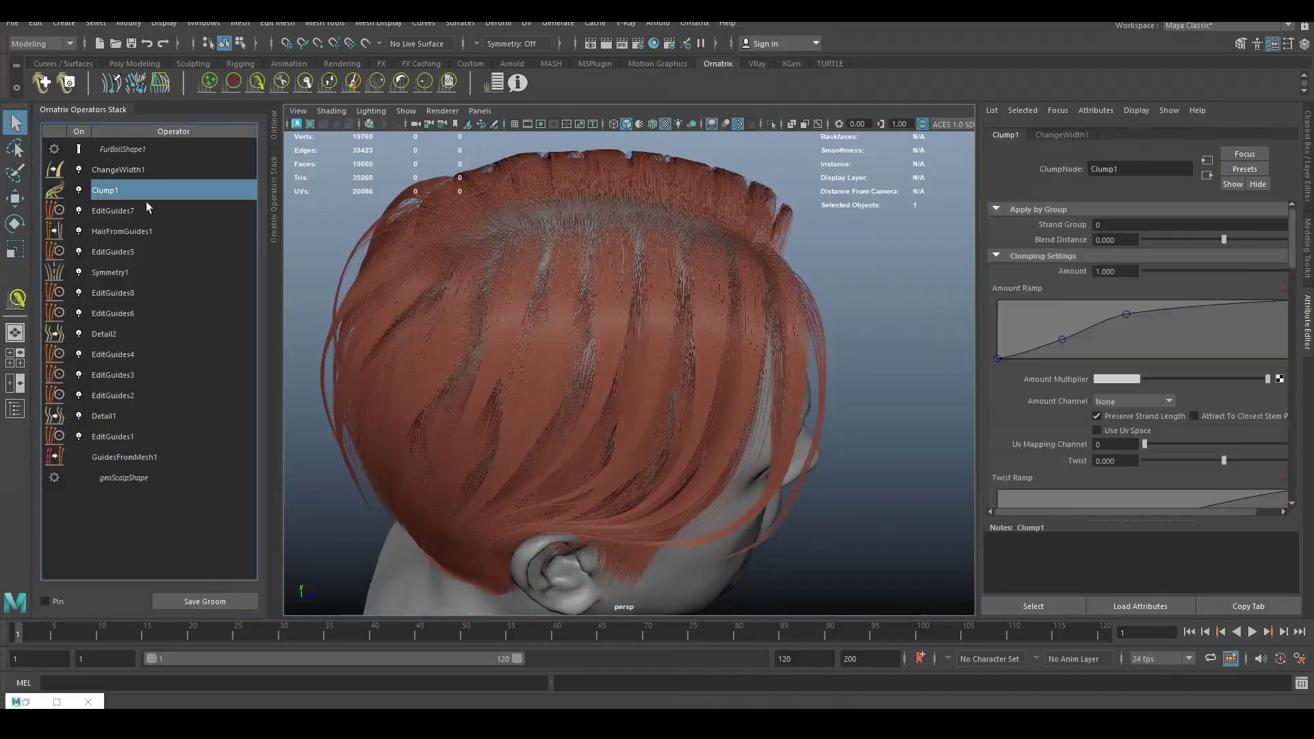
drag(1127, 314, 1286, 301)
drag(1034, 350, 1108, 318)
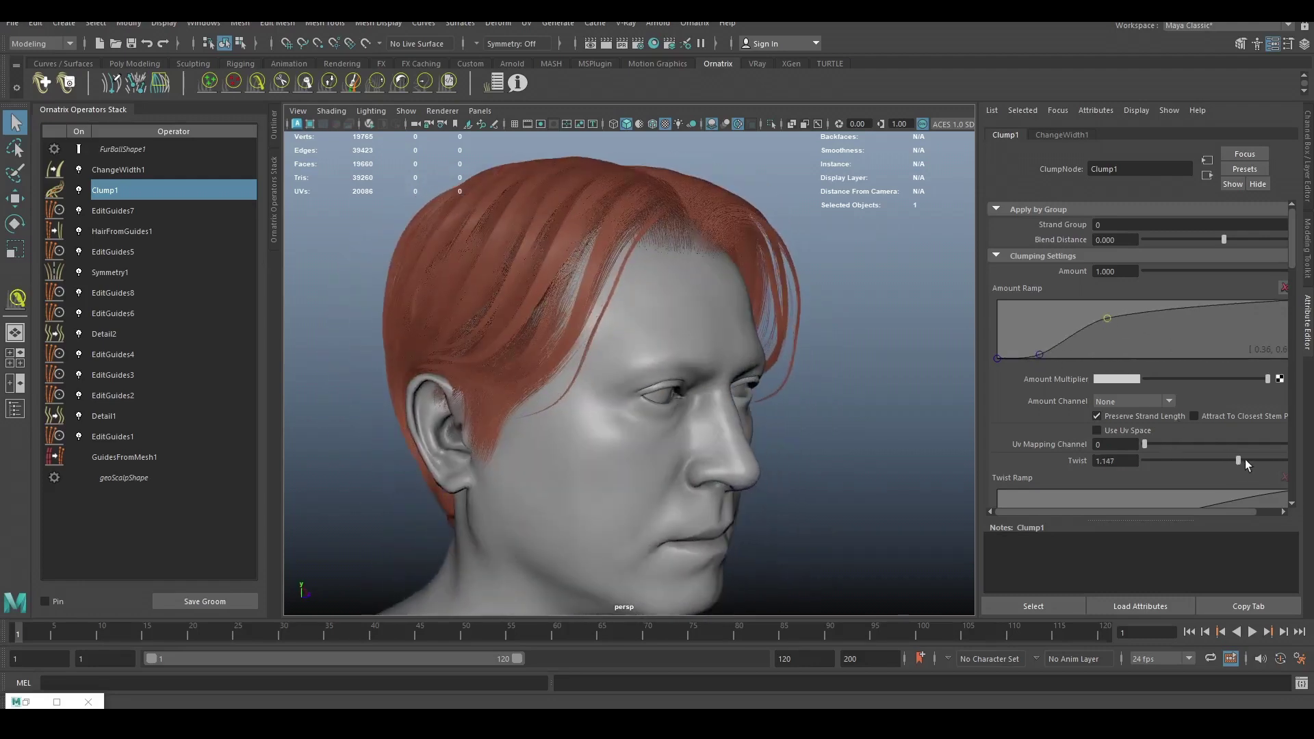
scroll(1205, 479, down, 2)
drag(1278, 451, 1277, 423)
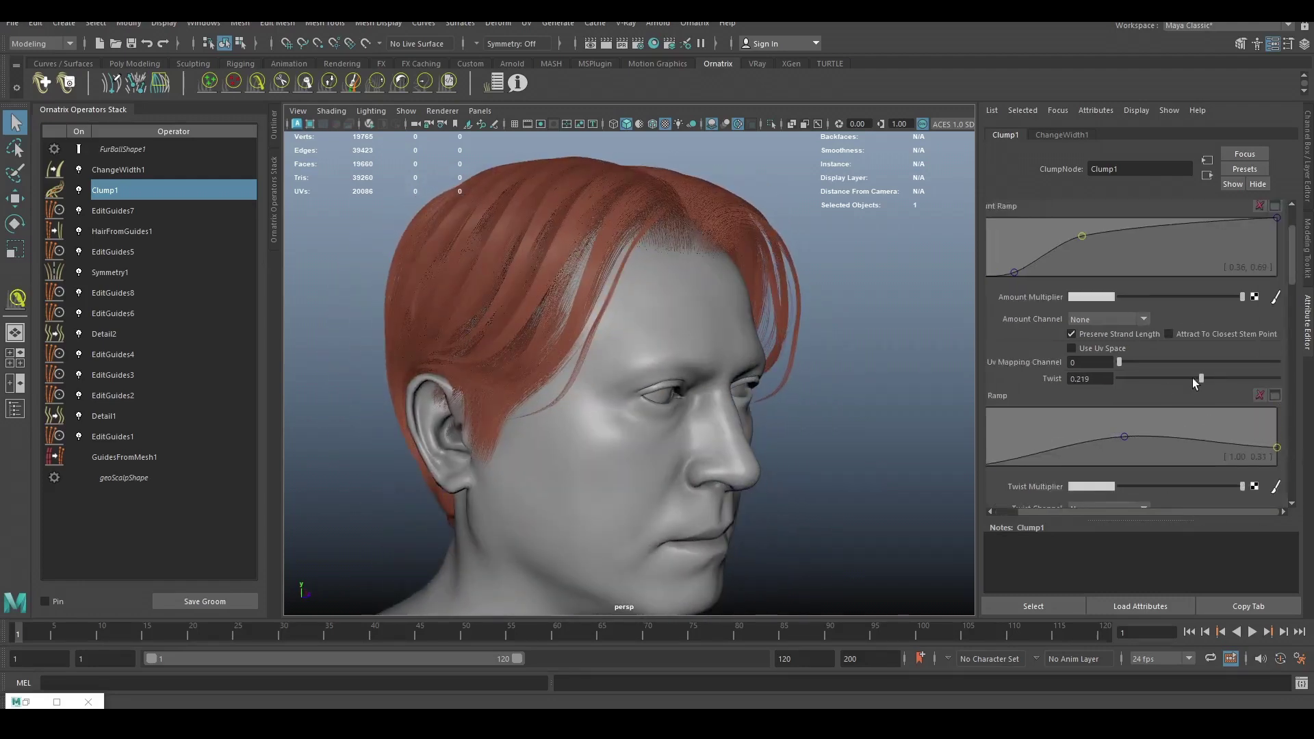
drag(1201, 378, 1267, 382)
mouse_move(856, 342)
alt+mouse_down()
mouse_move(832, 378)
mouse_move(410, 335)
mouse_move(813, 369)
mouse_move(567, 315)
alt+mouse_up()
click(79, 191)
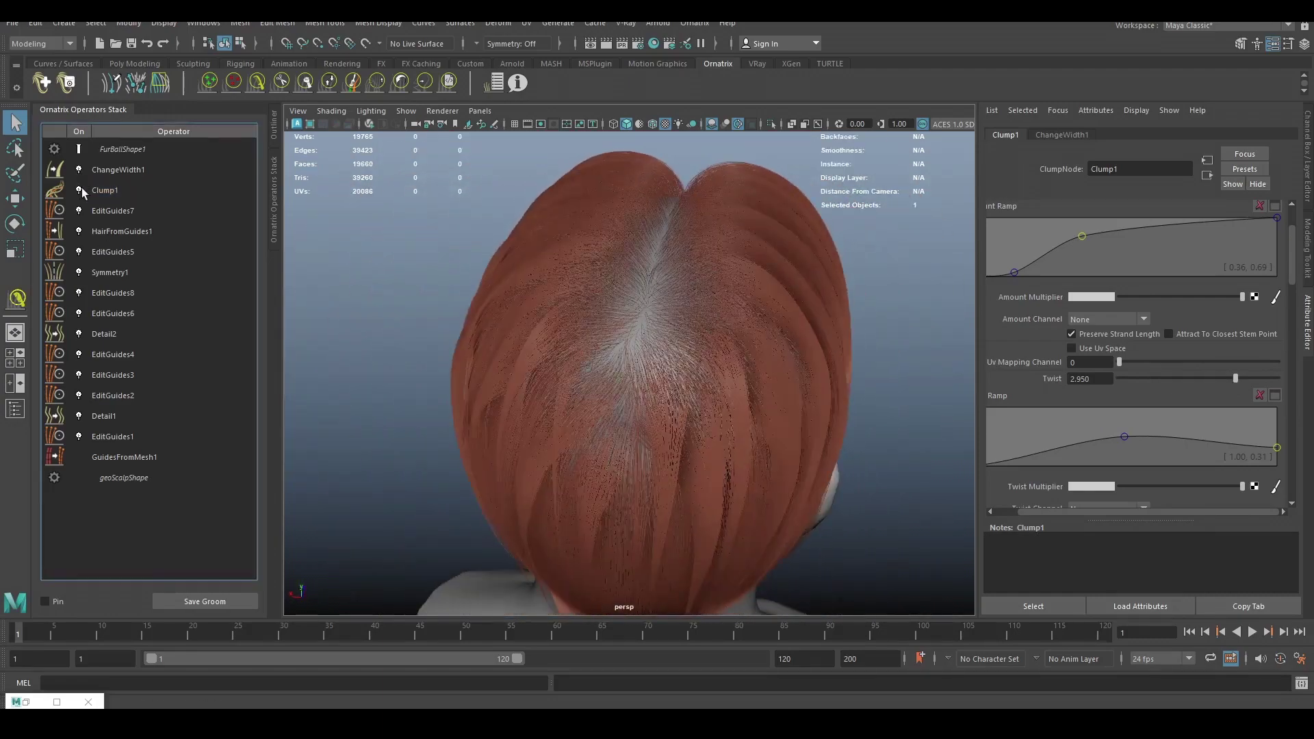
click(113, 293)
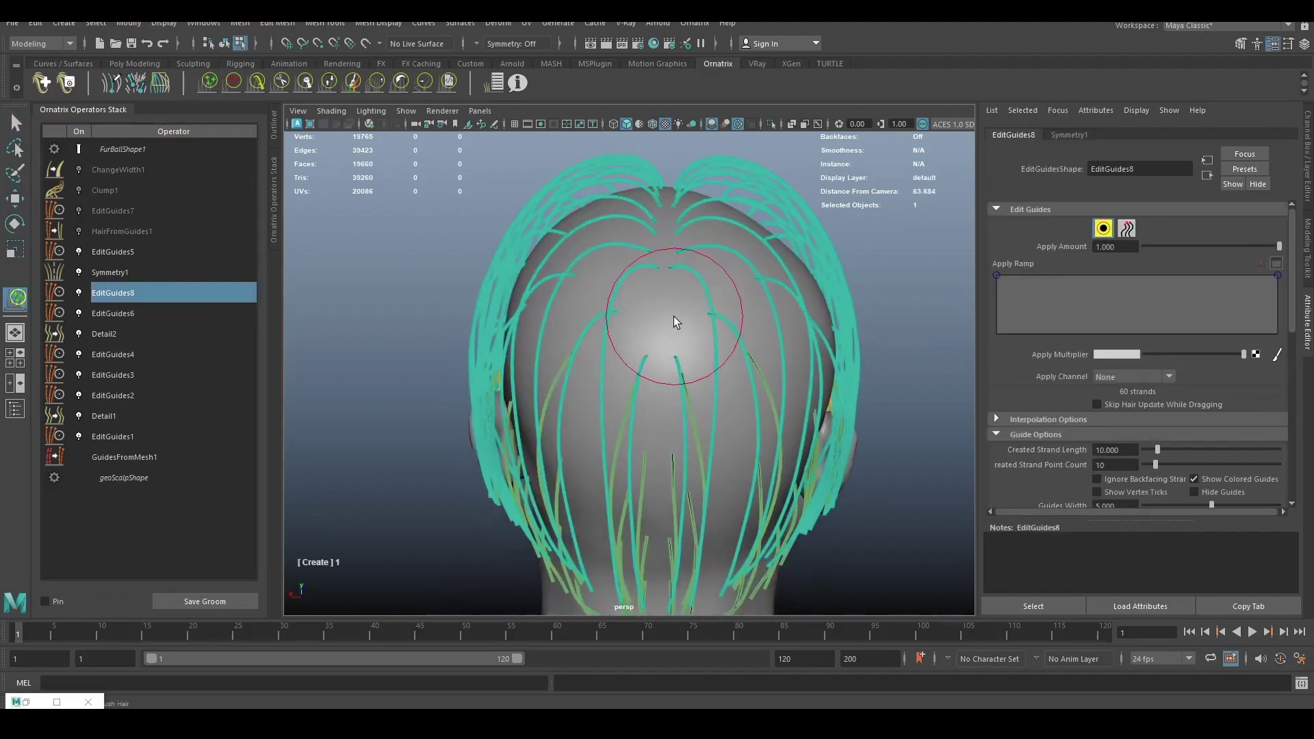
Step: Plant new guide strands on the back of the head with EditGuides8's Create guides brush
click(686, 334)
mouse_move(686, 334)
alt+mouse_down()
mouse_move(429, 372)
mouse_move(660, 455)
mouse_move(572, 322)
mouse_move(596, 338)
mouse_move(628, 314)
mouse_move(596, 323)
mouse_move(611, 317)
mouse_move(607, 361)
mouse_move(669, 355)
mouse_move(665, 295)
mouse_move(610, 334)
mouse_move(677, 323)
mouse_move(614, 310)
mouse_move(712, 358)
mouse_move(756, 358)
mouse_move(744, 416)
mouse_move(581, 338)
alt+mouse_up()
click(212, 84)
Step: Return to plain selection and orbit to a back view of the head
key(q)
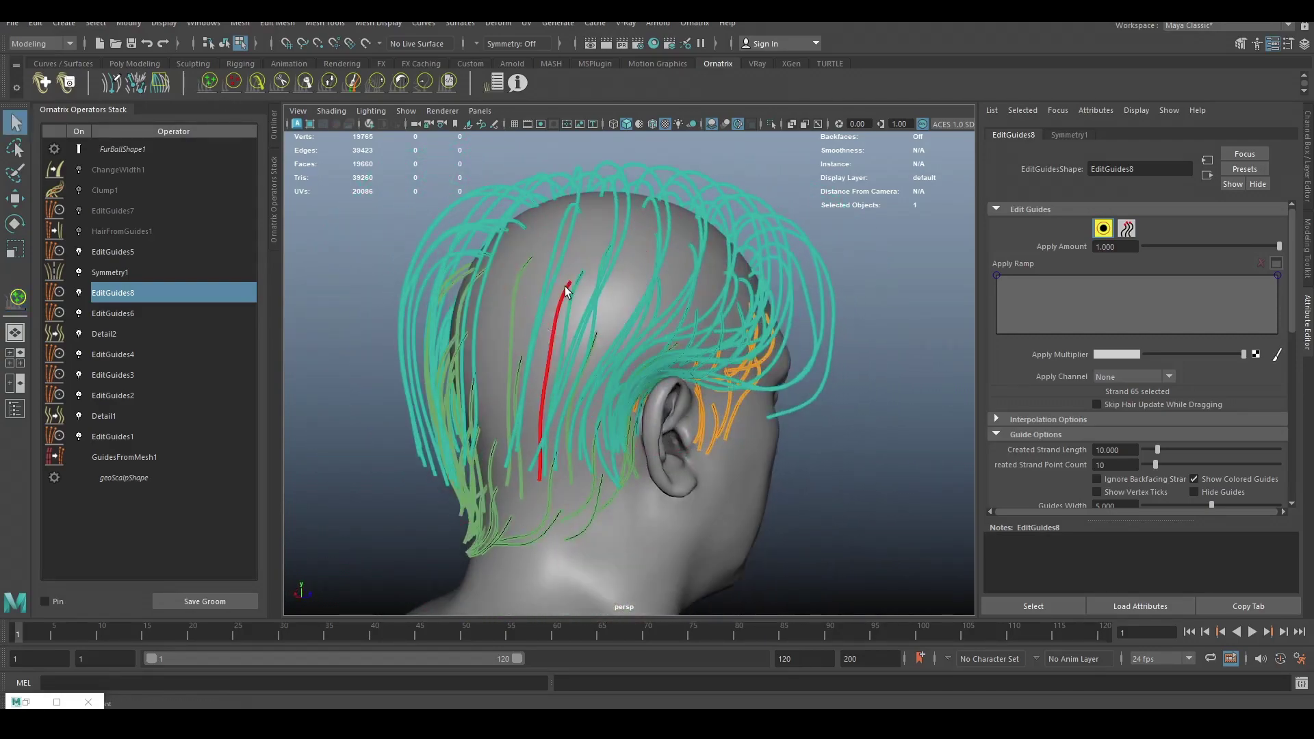
alt+drag(567, 292, 616, 355)
scroll(1033, 417, down, 5)
scroll(1033, 417, down, 5)
scroll(1125, 464, down, 2)
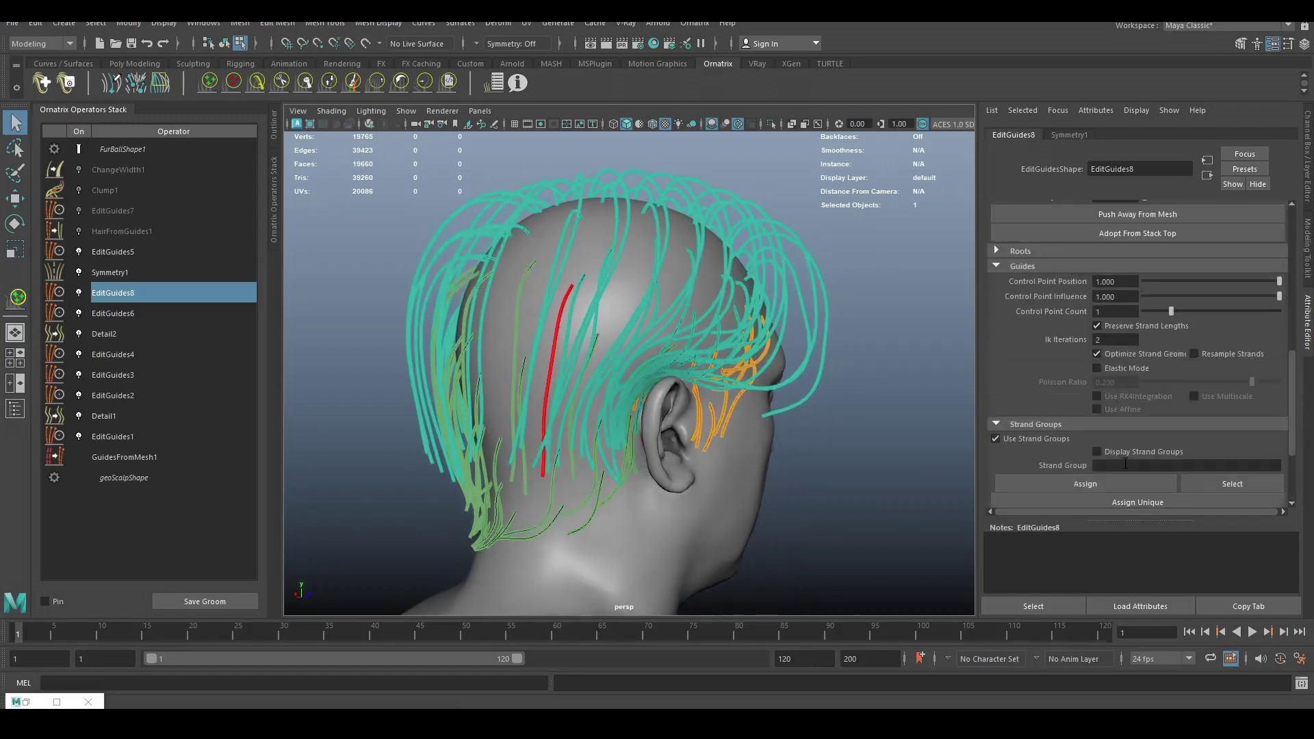
alt+drag(531, 269, 479, 274)
Step: Turn HairFromGuides1 hair generation back on and set ChangeWidth1 width to 0.150
click(85, 231)
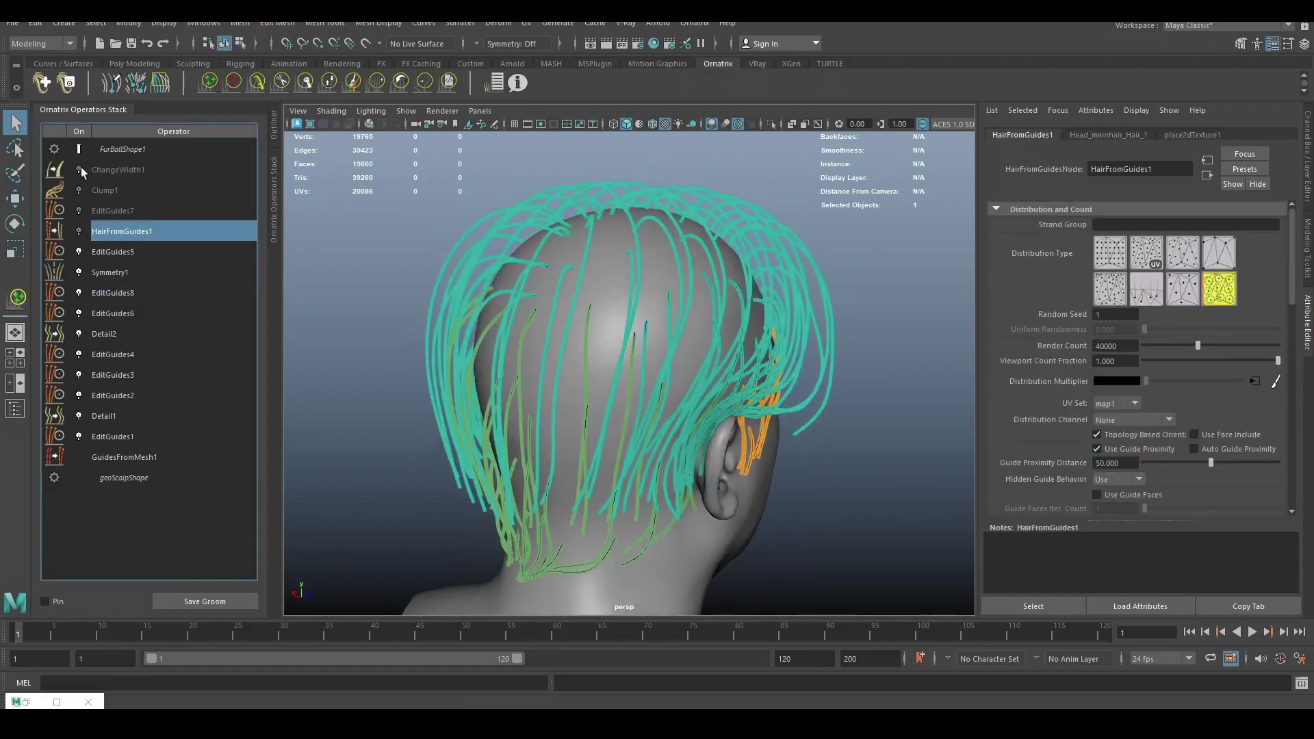
click(79, 230)
click(117, 169)
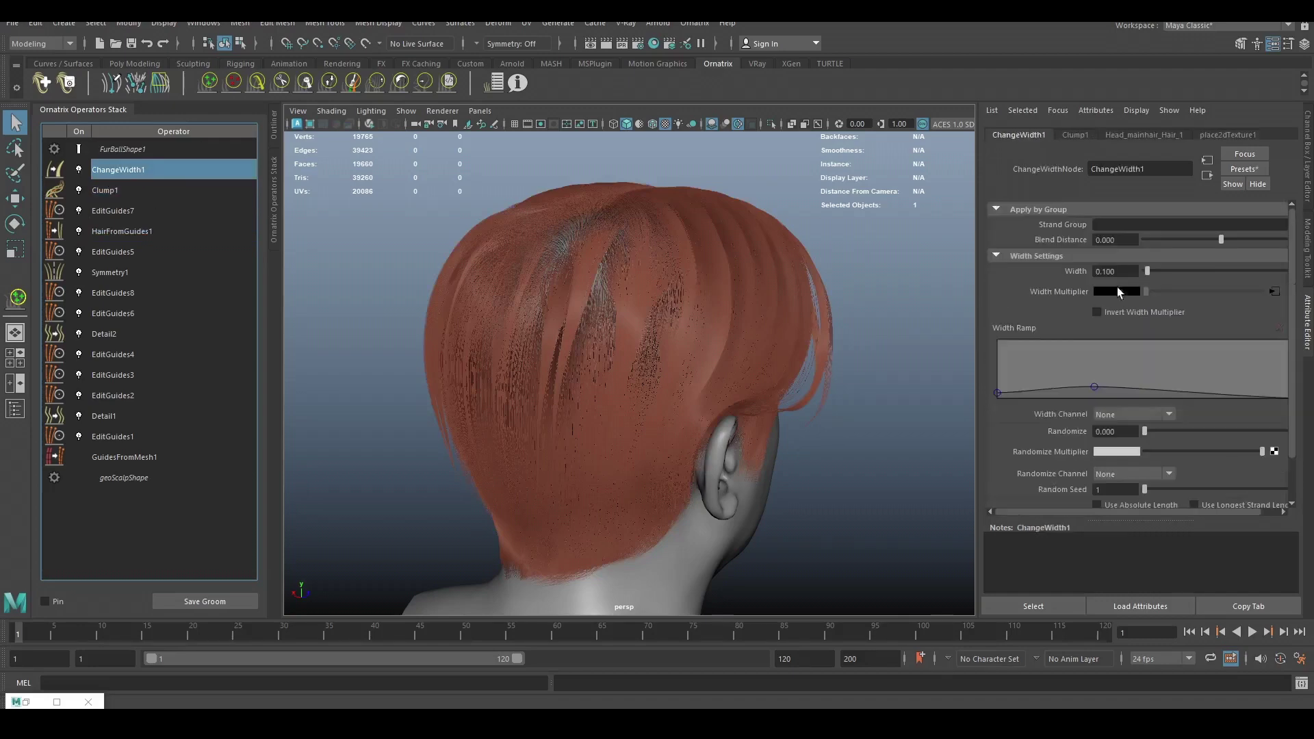
alt+drag(464, 340, 551, 399)
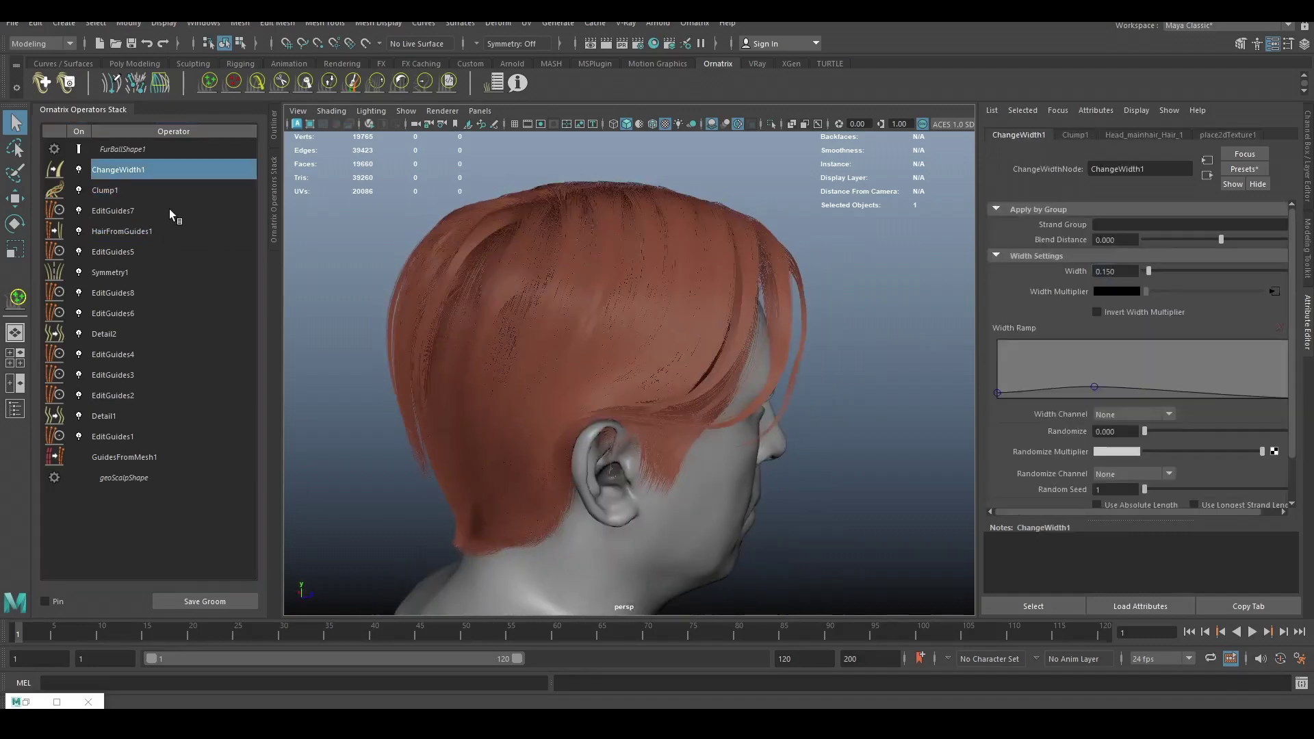
Step: Review Clump1's settings on the generated hair
click(165, 189)
scroll(1058, 448, down, 3)
scroll(1058, 443, down, 3)
alt+drag(684, 438, 654, 420)
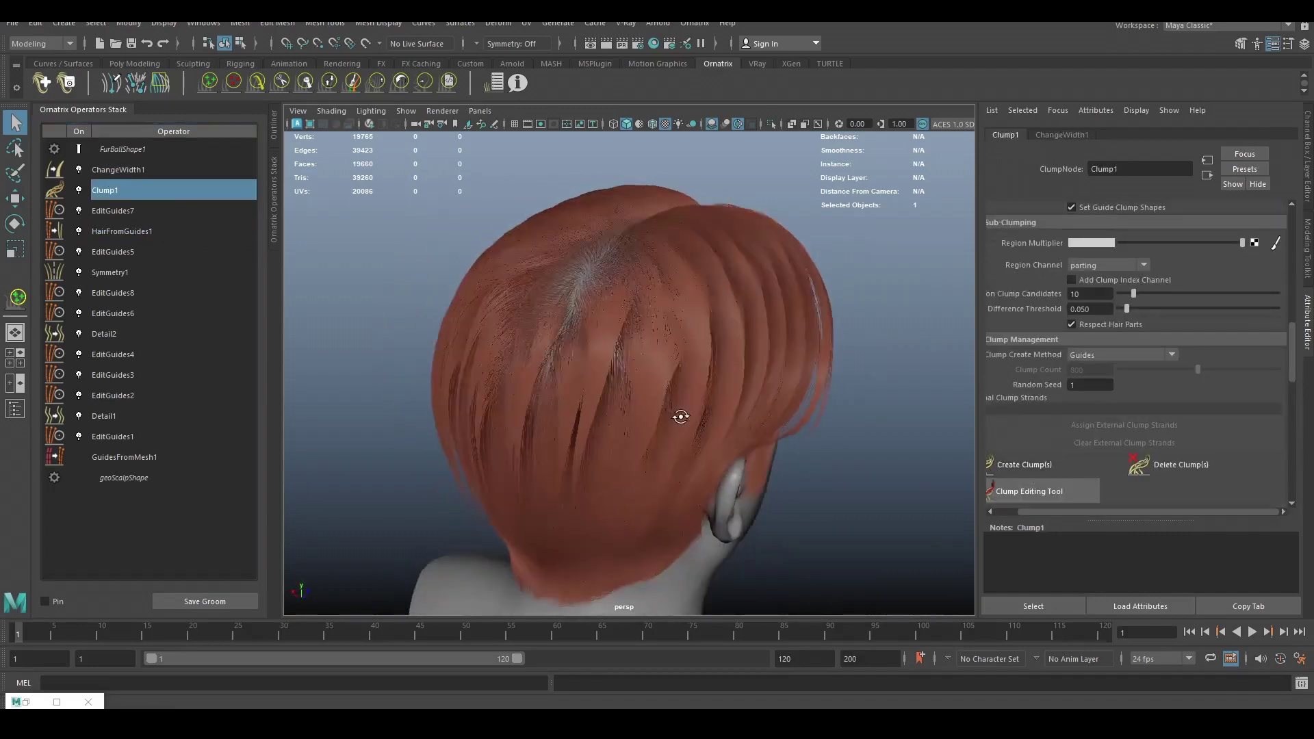
scroll(654, 420, up, 3)
scroll(477, 281, up, 3)
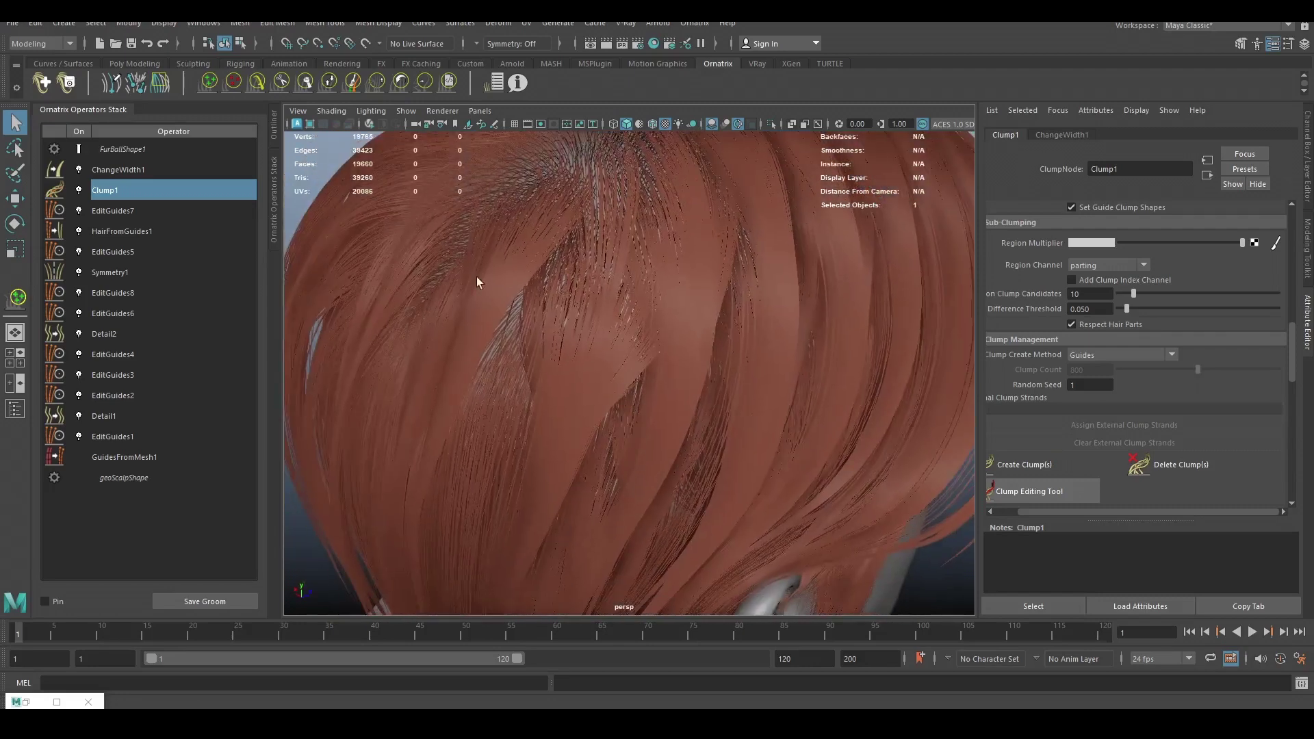
Step: Select EditGuides8 and hide the generated hair so only guides show
click(107, 293)
click(78, 232)
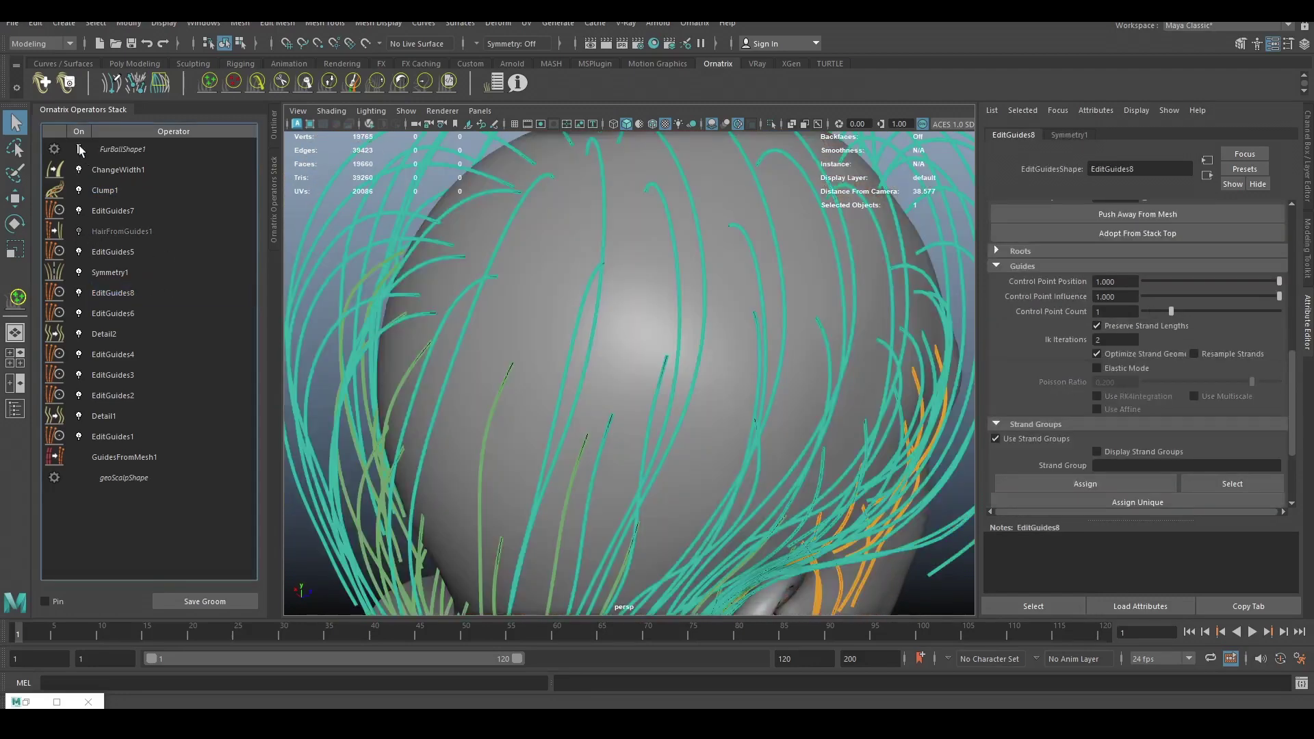
alt+drag(361, 276, 383, 260)
Step: Activate the Create guides brush and orbit to the back of the head
click(211, 84)
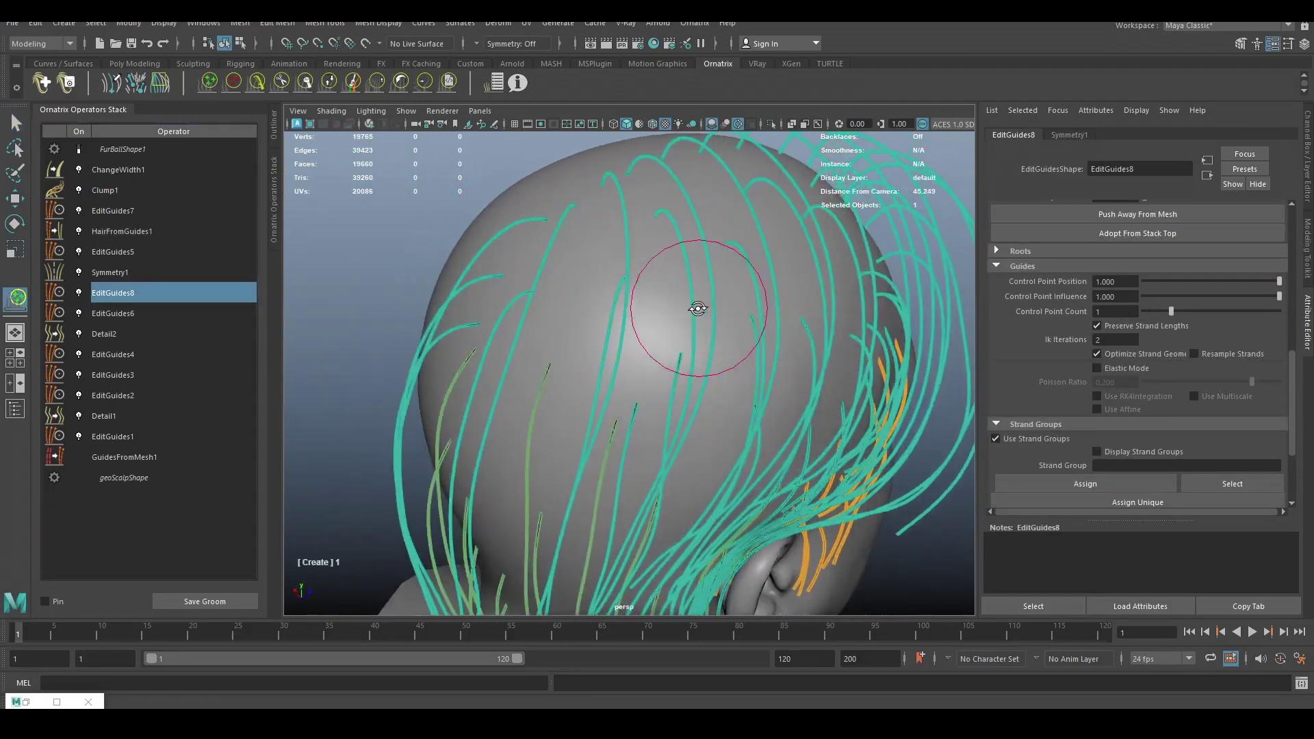
alt+drag(696, 308, 661, 301)
mouse_move(709, 342)
alt+mouse_down()
mouse_move(727, 332)
mouse_move(662, 307)
mouse_move(562, 328)
alt+mouse_up()
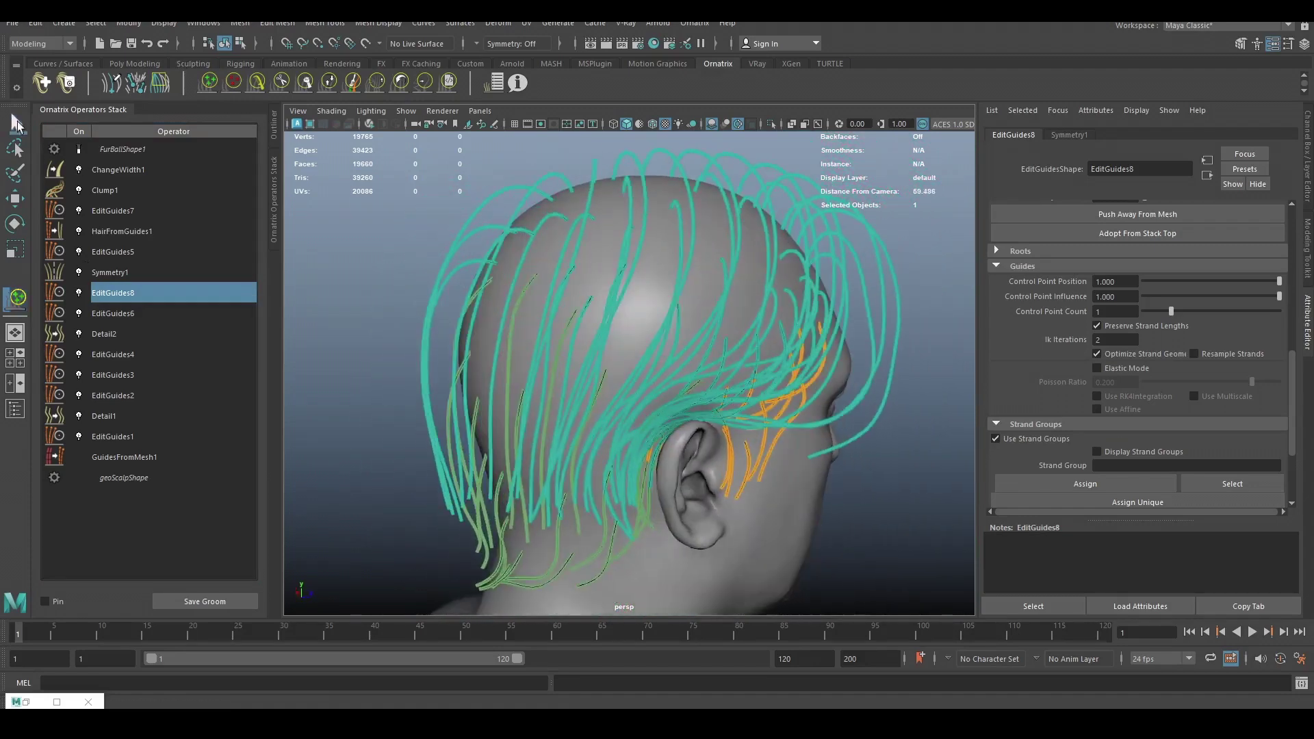
Step: Reshape Clump1's amount and twist ramps and set Amount 0.557, Twist 2.185
click(105, 190)
alt+drag(663, 311, 874, 364)
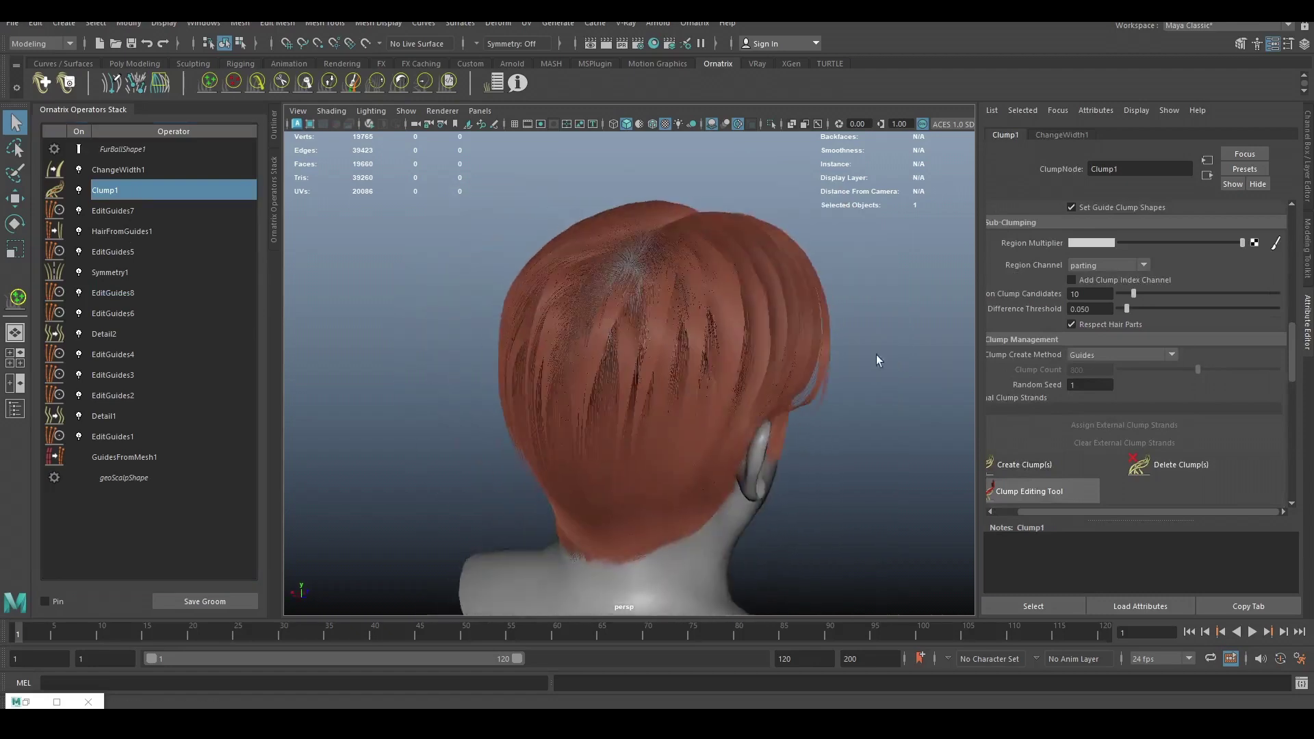
scroll(1153, 318, up, 8)
mouse_move(1124, 319)
mouse_down()
mouse_move(1041, 304)
mouse_move(1111, 316)
mouse_up()
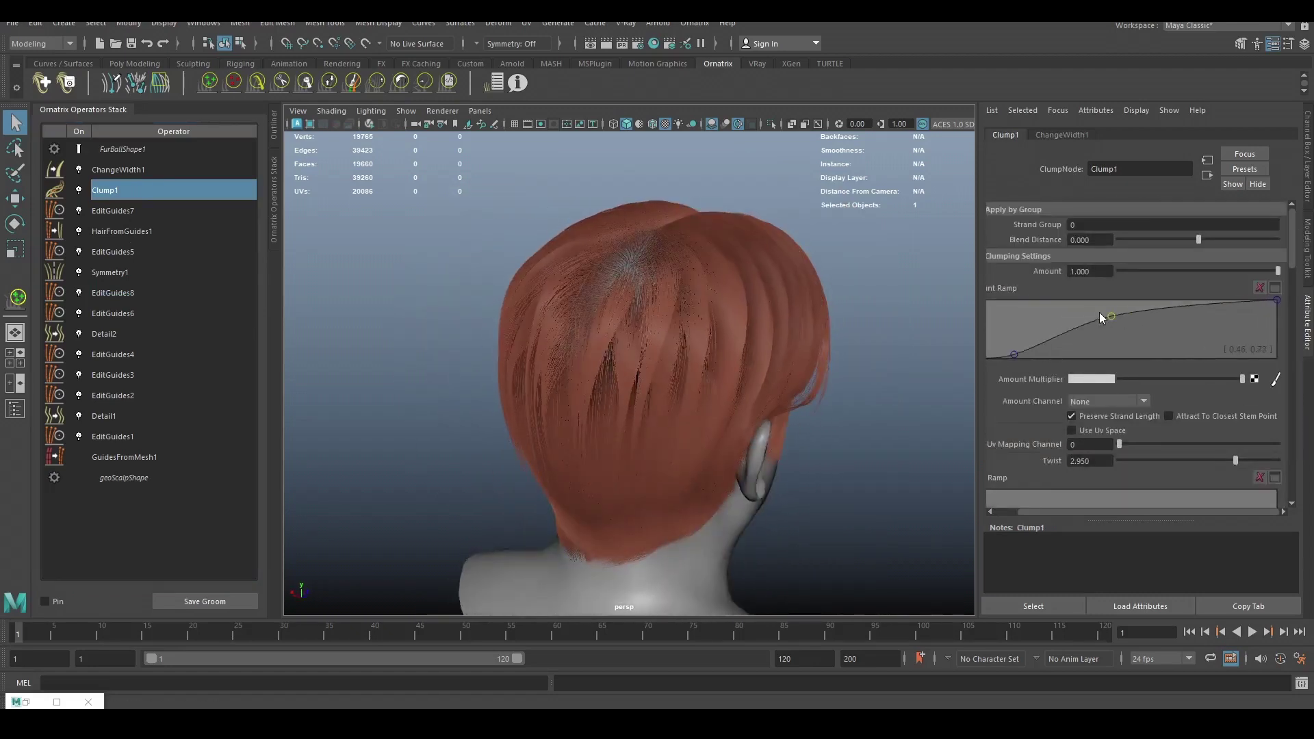
scroll(1231, 258, down, 2)
mouse_move(1277, 229)
mouse_down()
mouse_move(1155, 232)
mouse_move(1204, 230)
mouse_up()
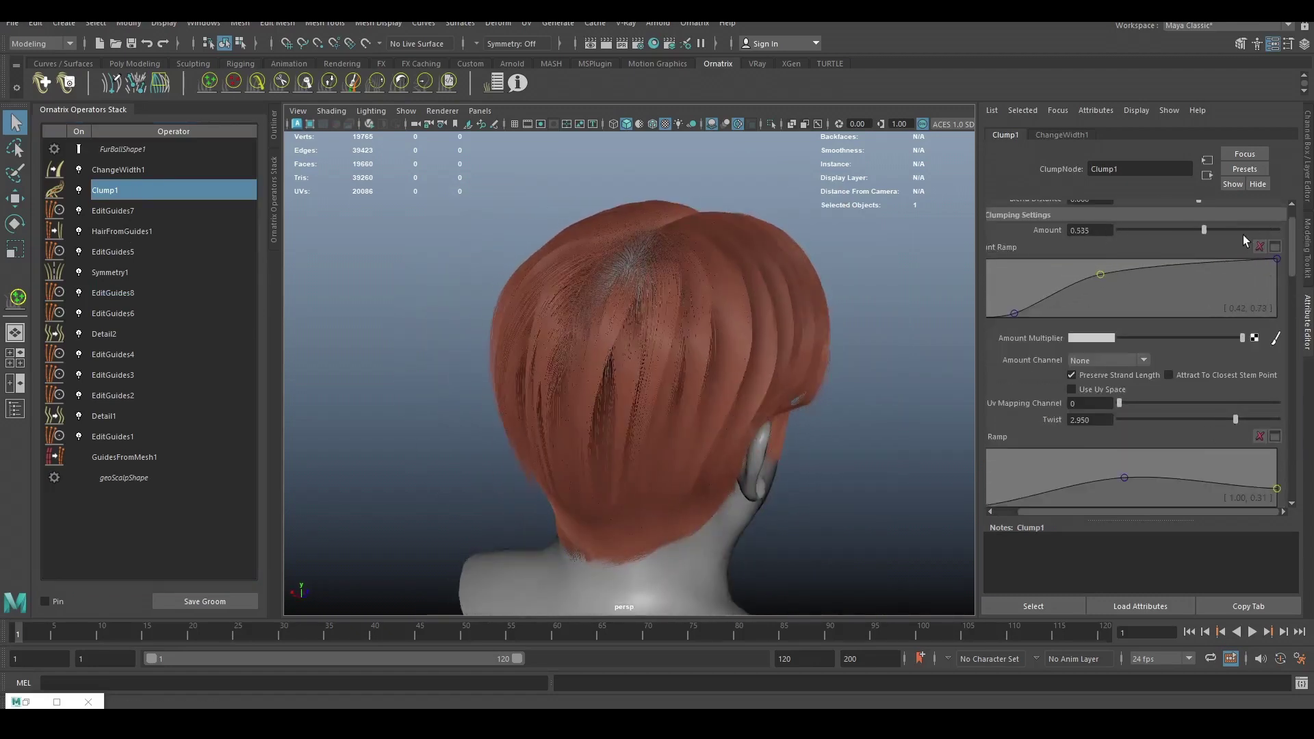
drag(1123, 477, 1128, 494)
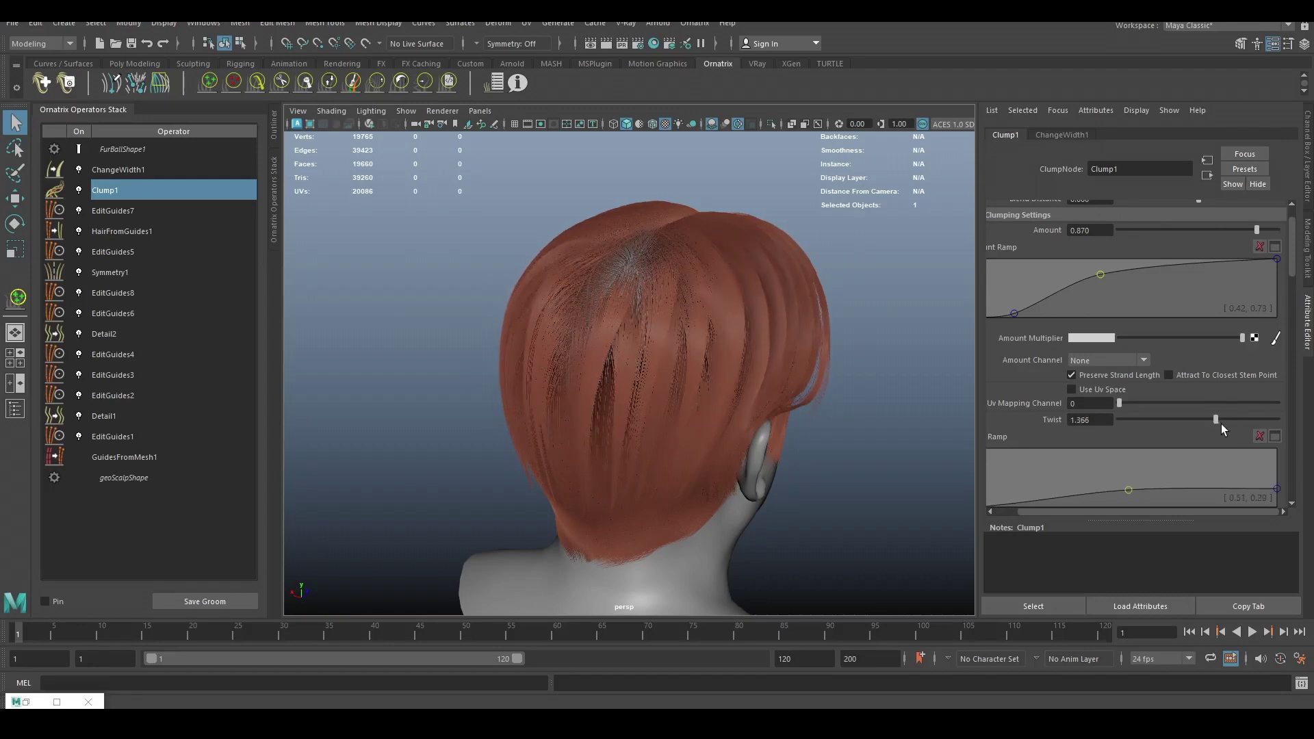
drag(1215, 420, 1225, 419)
alt+drag(616, 438, 703, 434)
drag(1257, 230, 1181, 236)
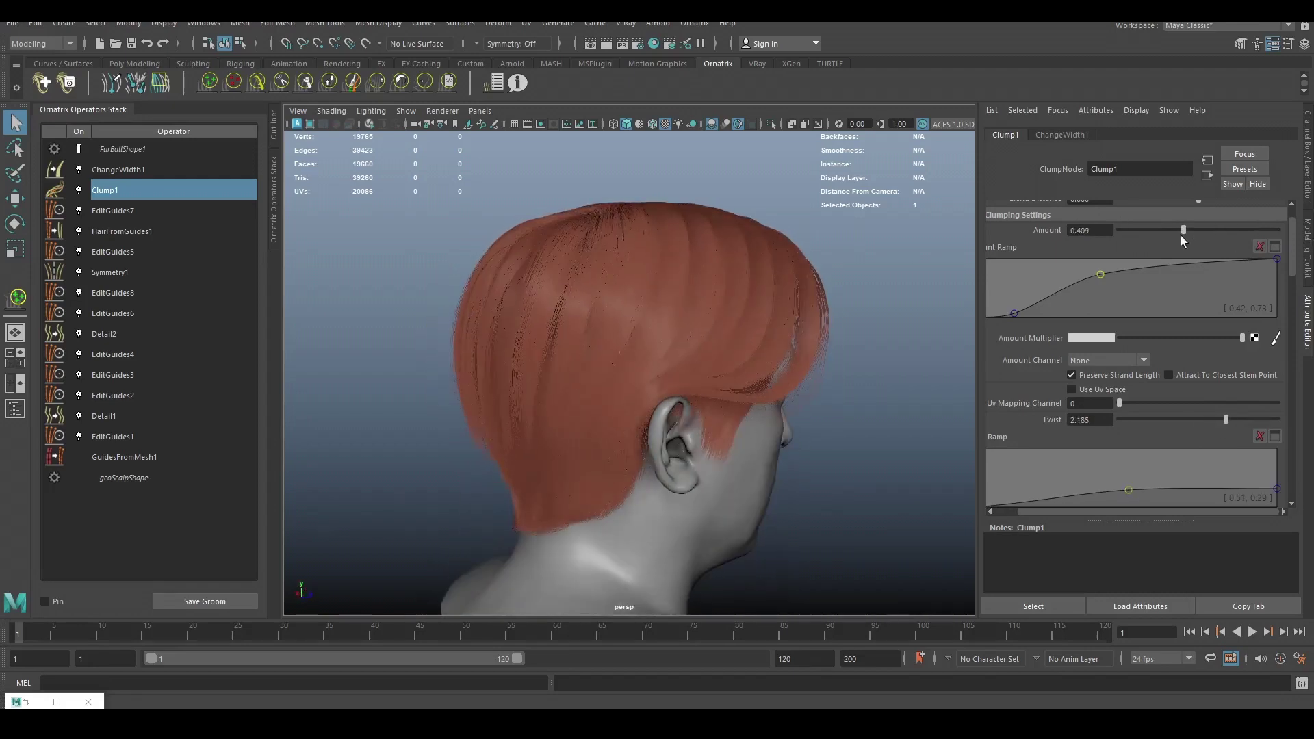
alt+right_drag(651, 329, 751, 311)
mouse_move(739, 311)
alt+mouse_down()
mouse_move(390, 305)
mouse_move(618, 327)
mouse_move(787, 287)
alt+mouse_up()
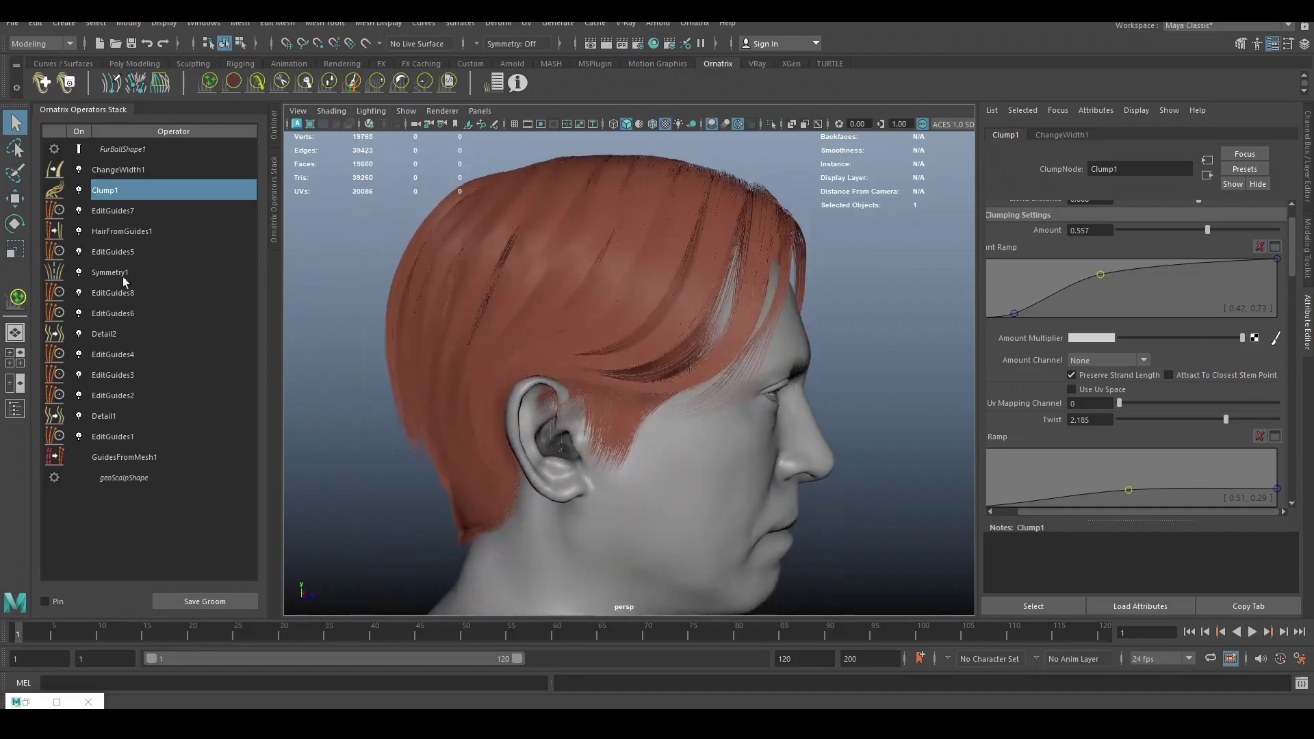
Step: Edit EditGuides8 and pick a guide along the front hairline for strand grouping
click(115, 293)
scroll(1064, 277, up, 5)
click(1103, 228)
mouse_move(794, 413)
alt+mouse_down()
mouse_move(723, 446)
mouse_move(616, 424)
mouse_move(685, 410)
alt+mouse_up()
click(520, 390)
Step: Add Clump2 targeting strand group 3 and raise a point on its amount ramp
scroll(1136, 356, down, 10)
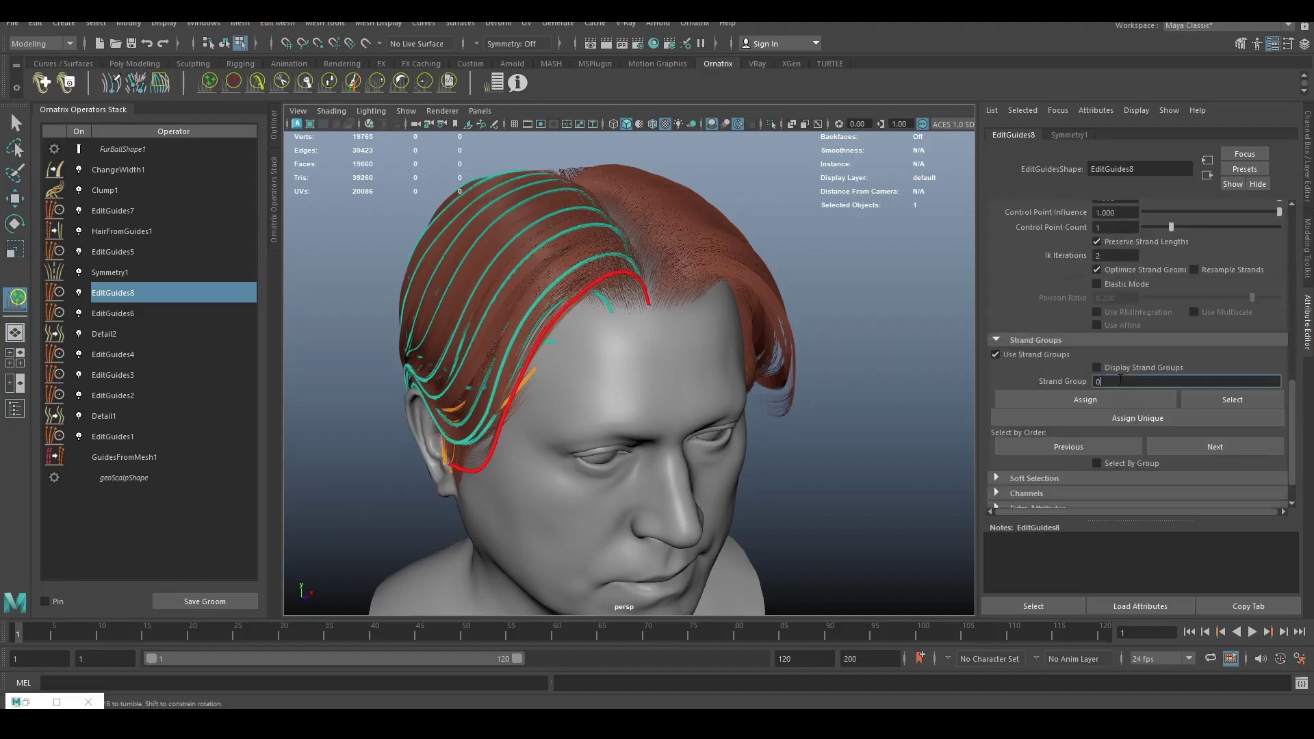
click(120, 230)
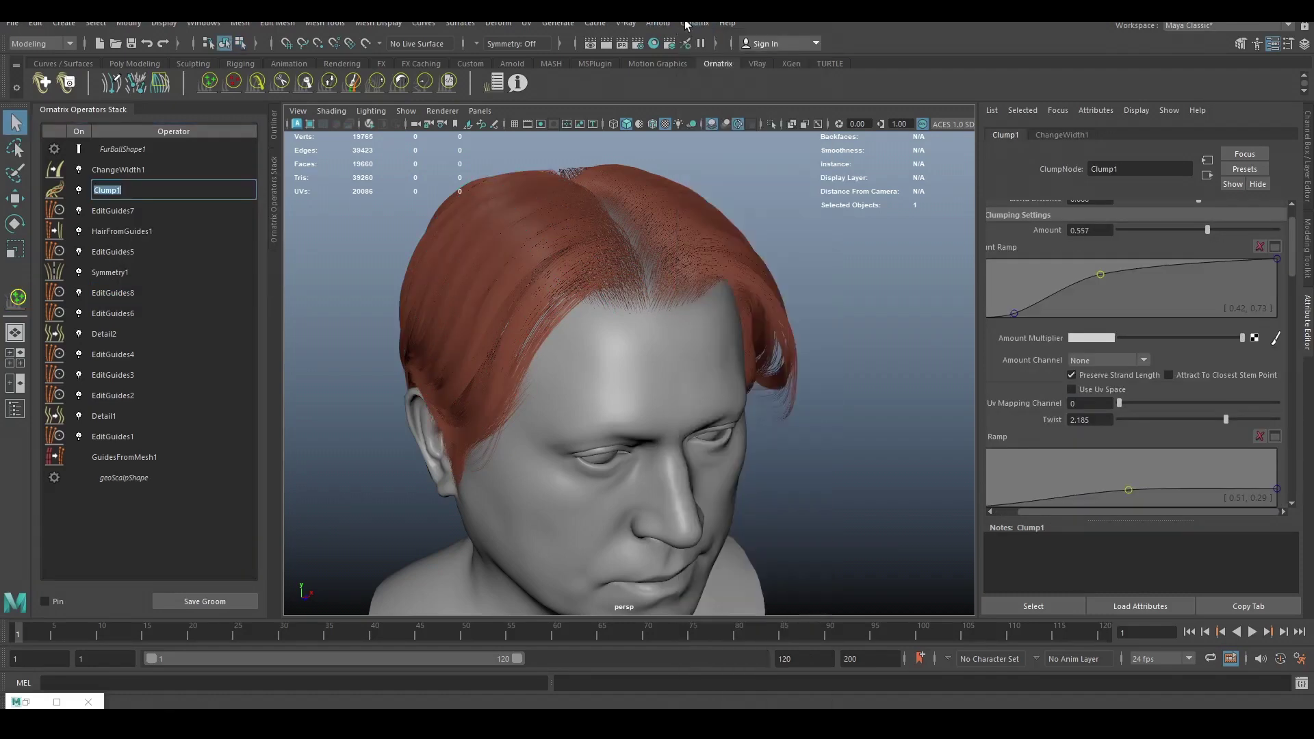
click(694, 23)
click(753, 235)
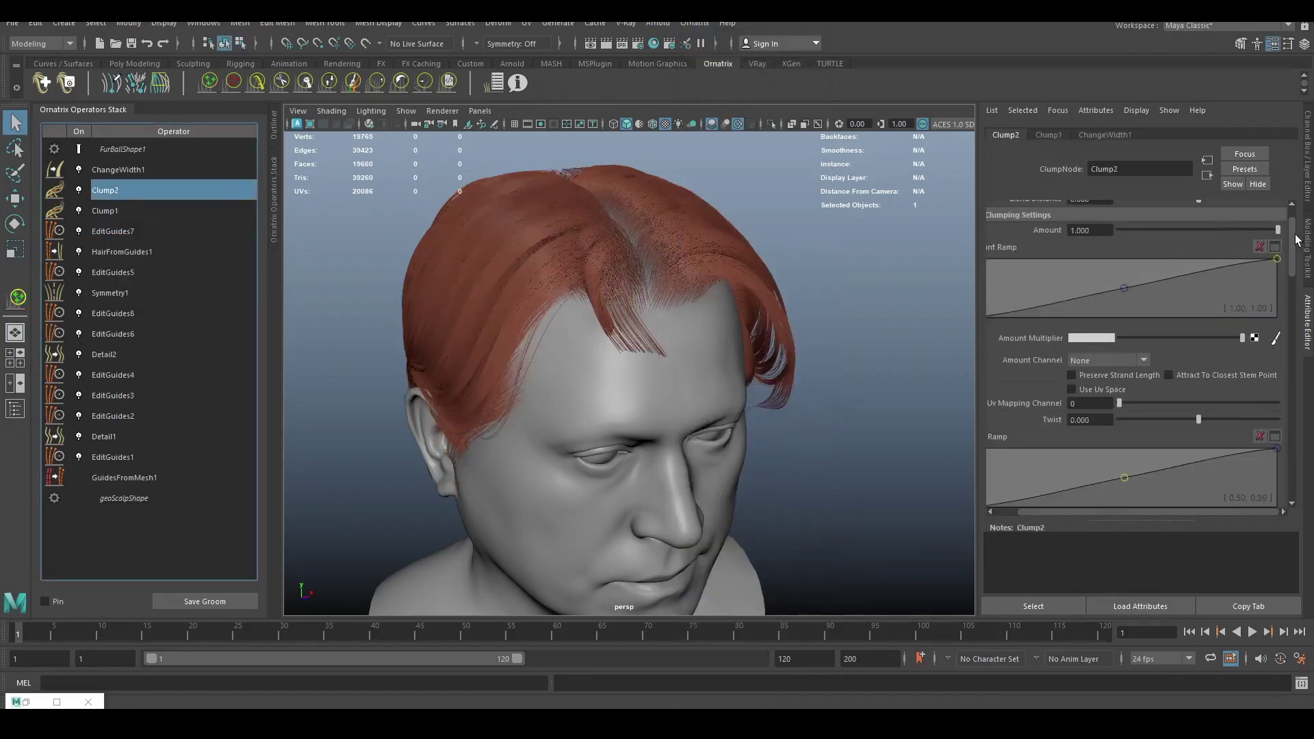
click(1159, 226)
scroll(1156, 288, down, 5)
click(1123, 306)
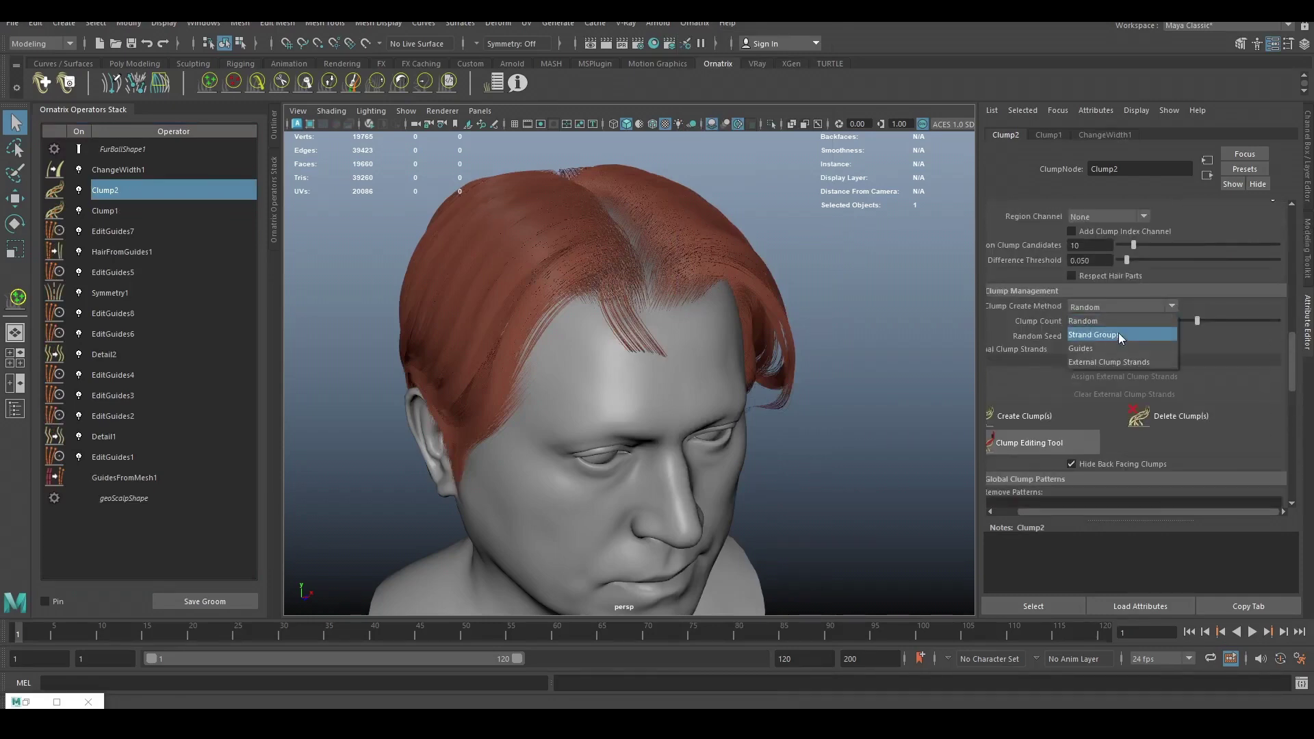
drag(1295, 336, 1300, 198)
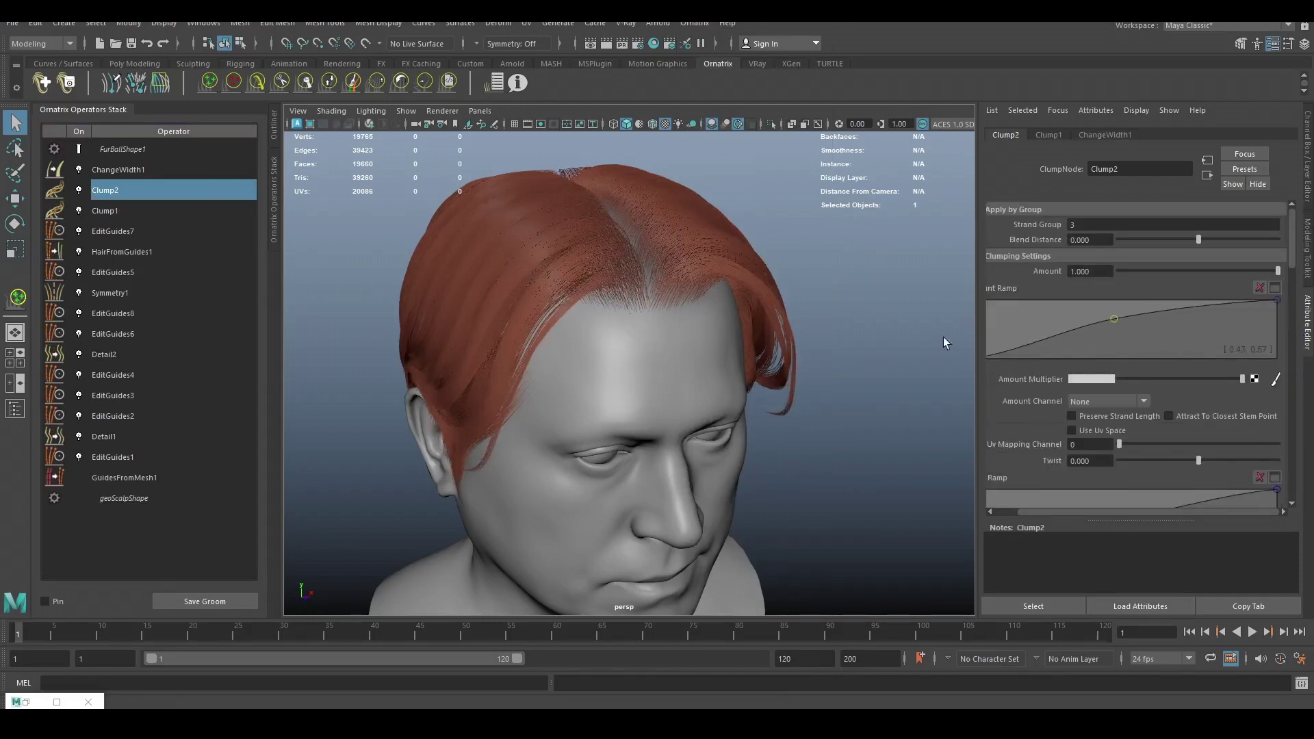
drag(1045, 355, 1046, 346)
mouse_move(924, 356)
alt+mouse_down()
mouse_move(874, 367)
mouse_move(826, 338)
alt+mouse_up()
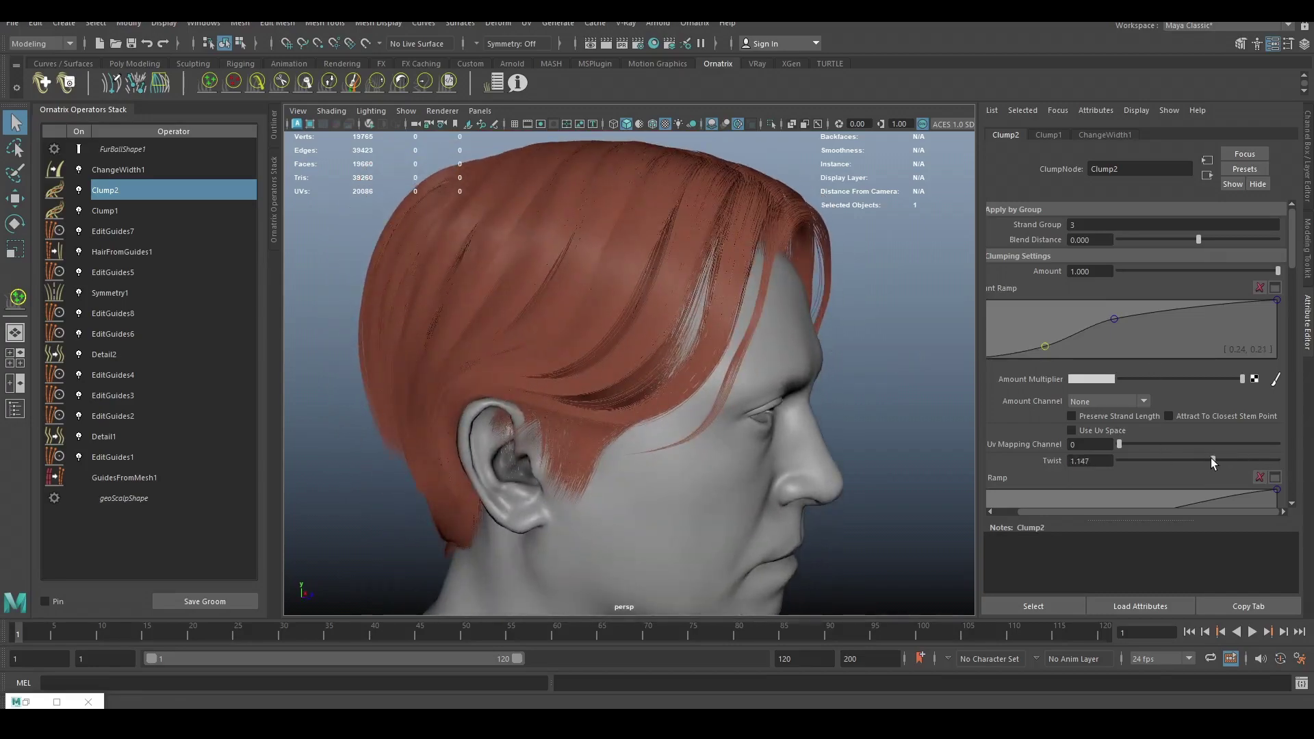
scroll(1284, 514, down, 3)
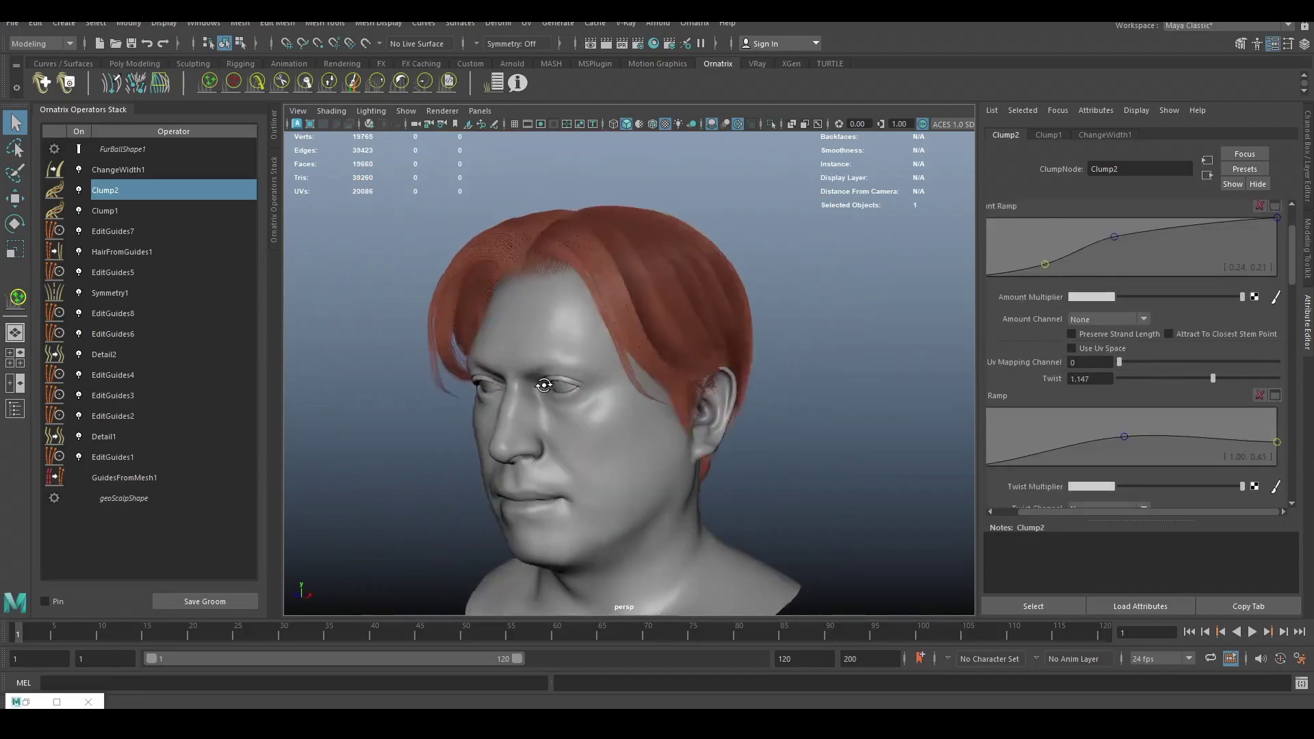
mouse_move(753, 411)
alt+mouse_down()
mouse_move(808, 448)
mouse_move(739, 288)
alt+mouse_up()
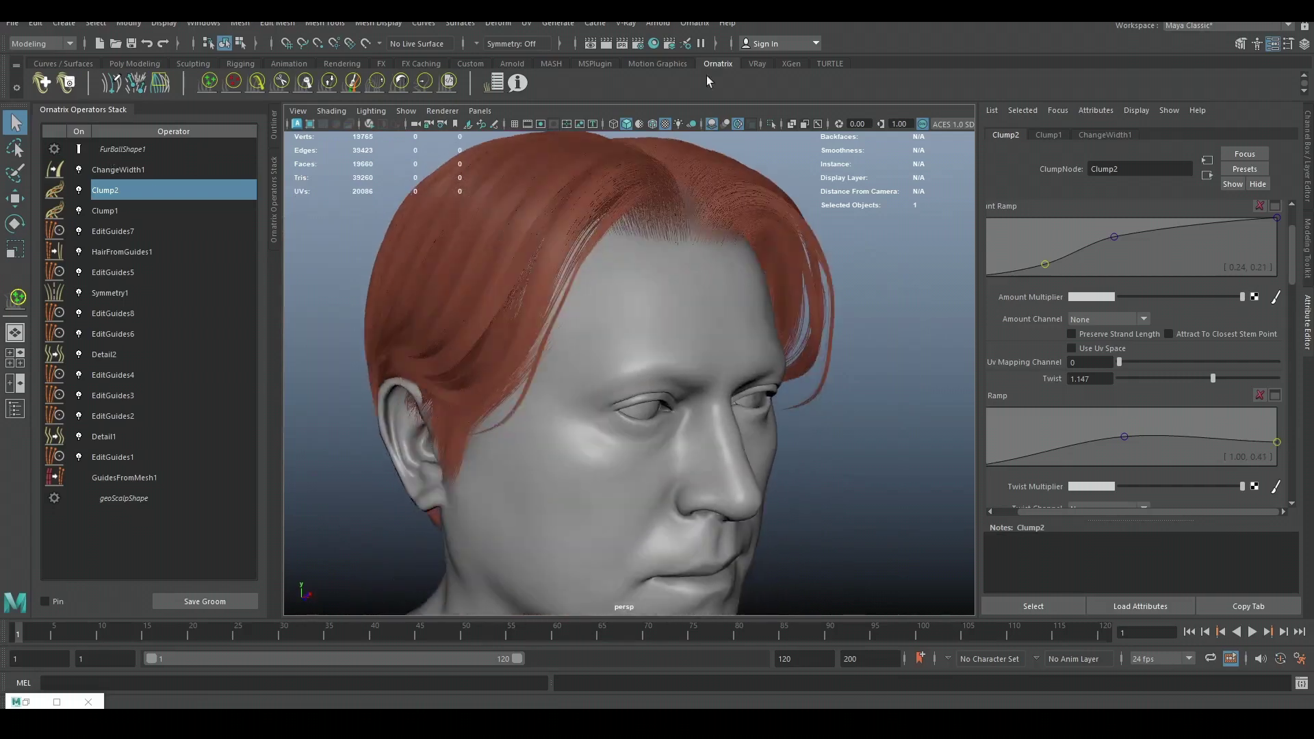
Step: Add a second clump operator, Clump3, for strand group 1
click(694, 23)
click(732, 248)
scroll(1293, 280, down, 3)
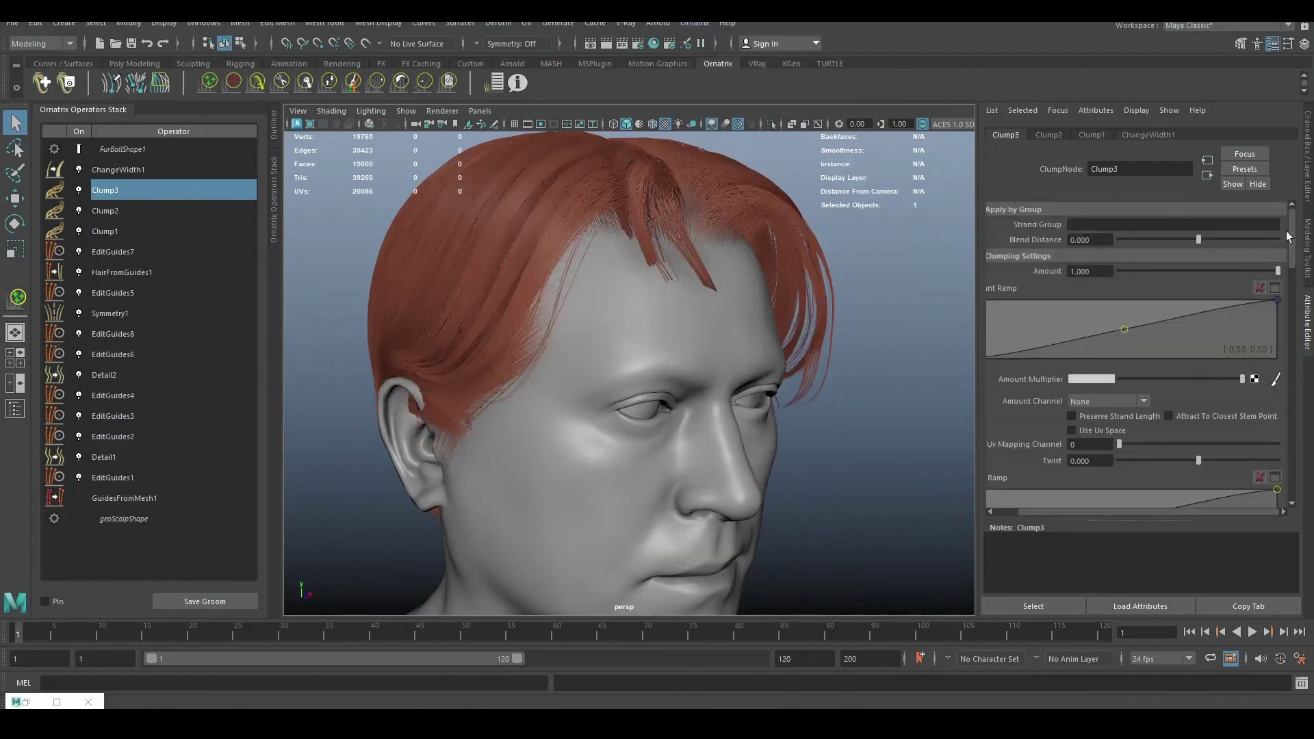
scroll(1297, 314, down, 3)
alt+drag(480, 287, 787, 294)
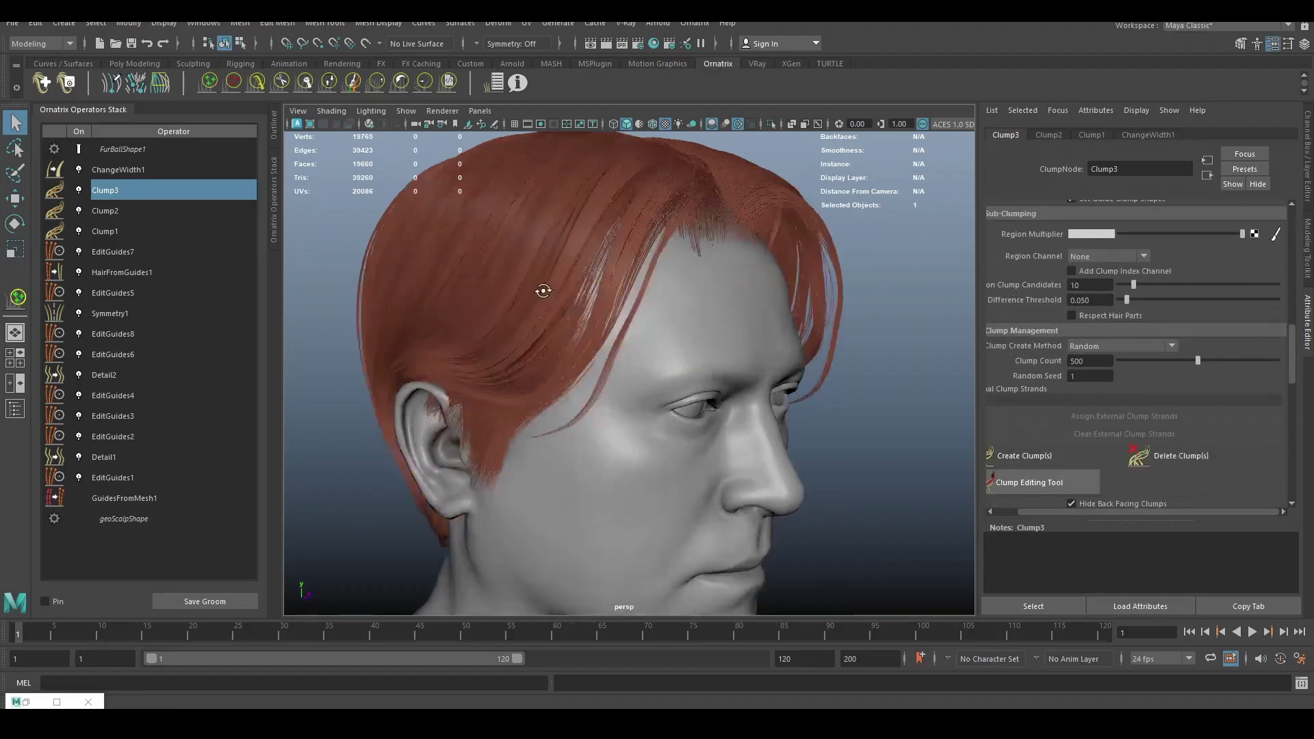
scroll(1128, 239, up, 5)
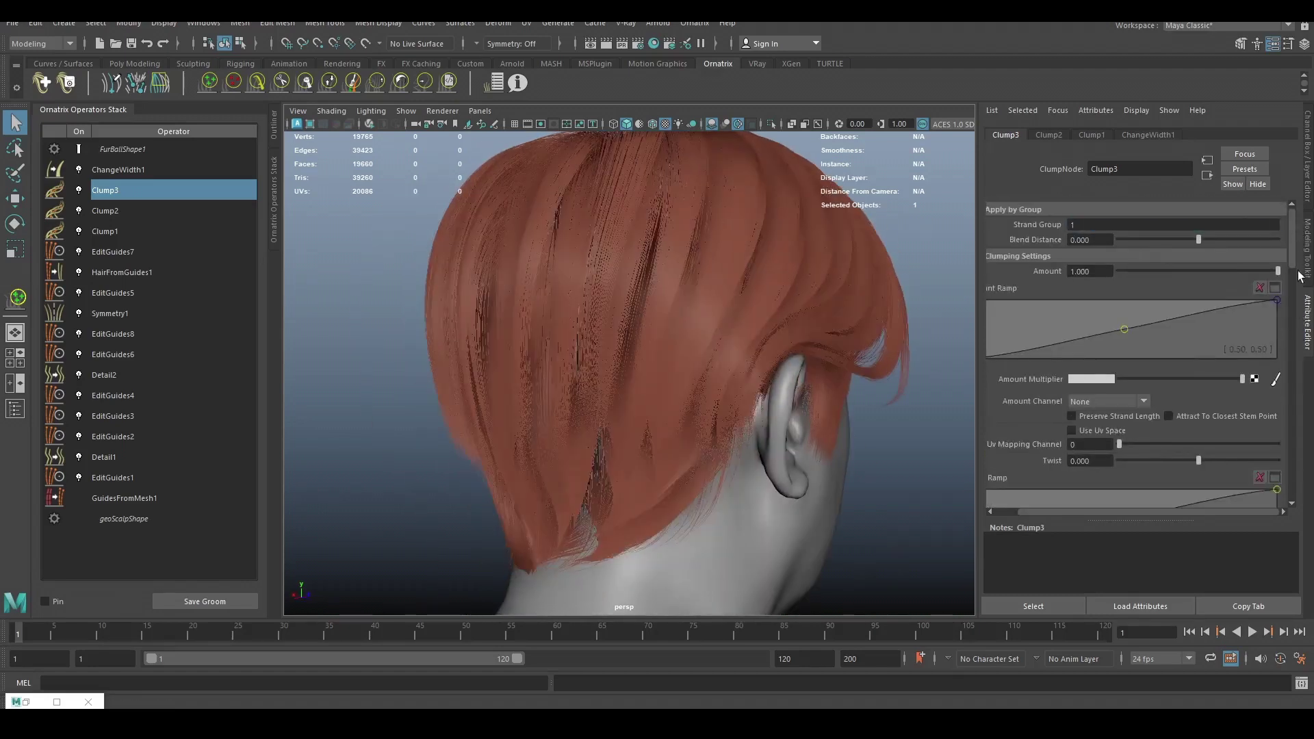
scroll(1300, 276, down, 5)
mouse_move(599, 267)
alt+mouse_down()
mouse_move(777, 322)
mouse_move(599, 405)
mouse_move(520, 383)
alt+mouse_up()
Step: Add a new Clump4 operator above Clump1 in the stack
click(105, 231)
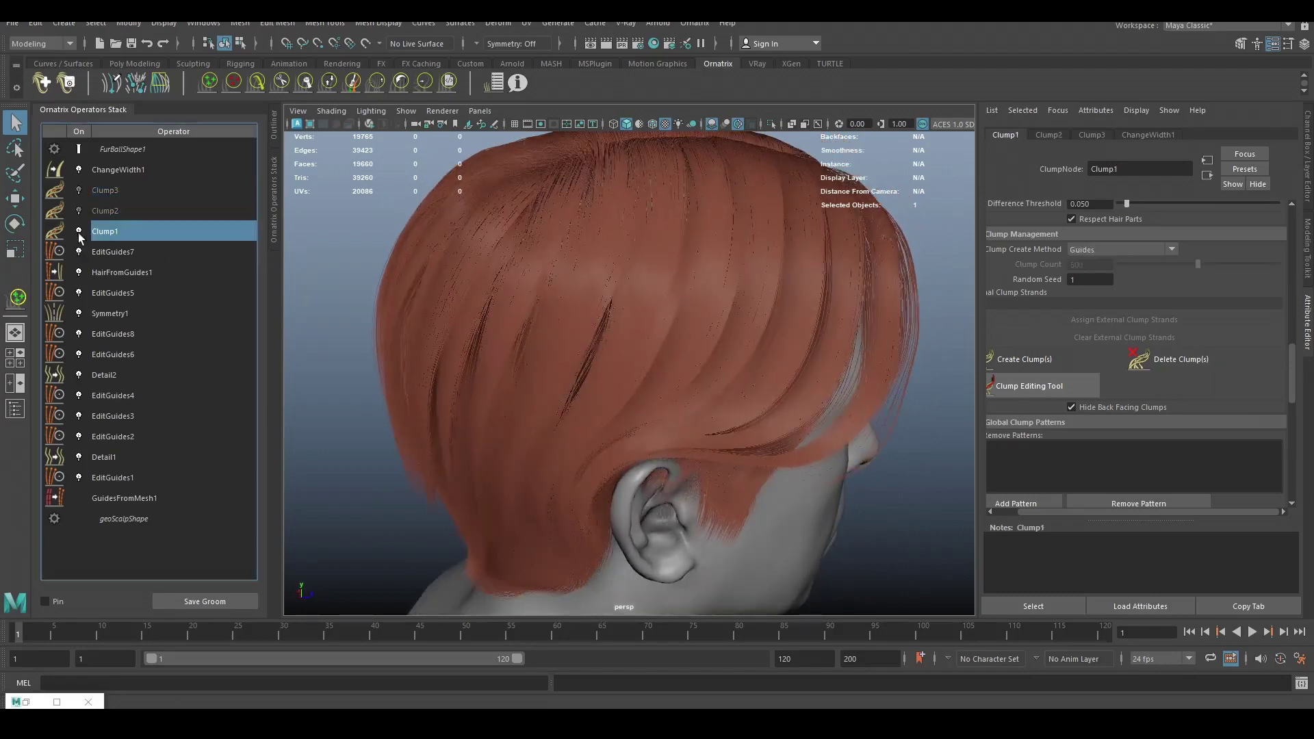
click(103, 231)
scroll(1084, 360, up, 4)
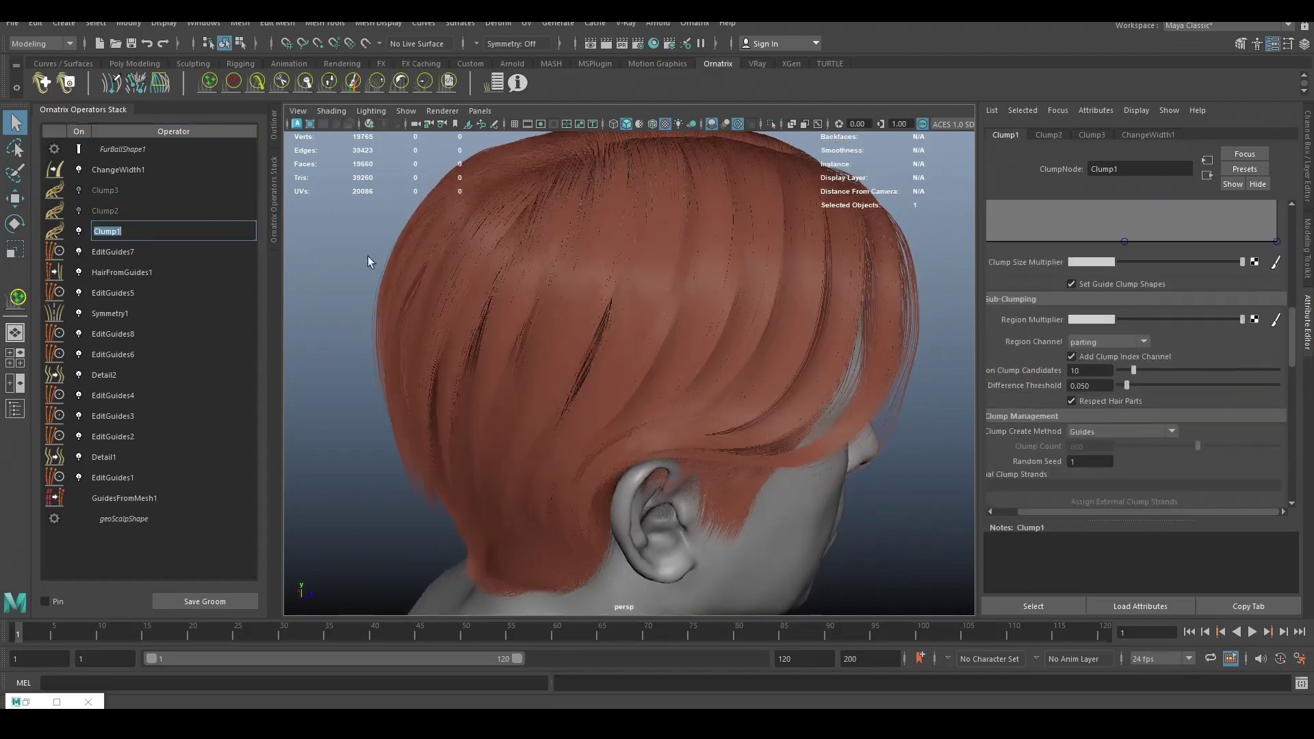
key(Escape)
click(694, 22)
click(752, 248)
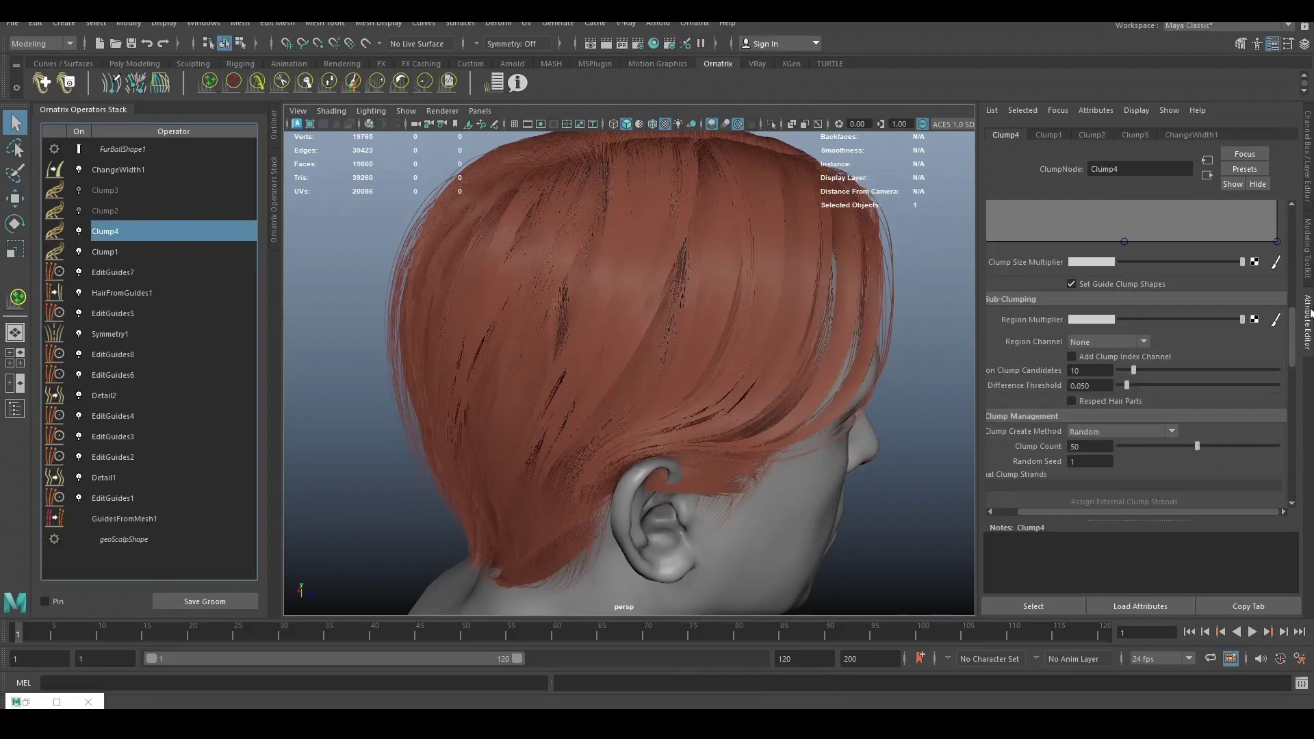
Step: Set Clump4's Region Channel to ClumpIds for sub-clumping
scroll(1069, 257, down, 5)
scroll(1039, 347, up, 4)
click(1102, 307)
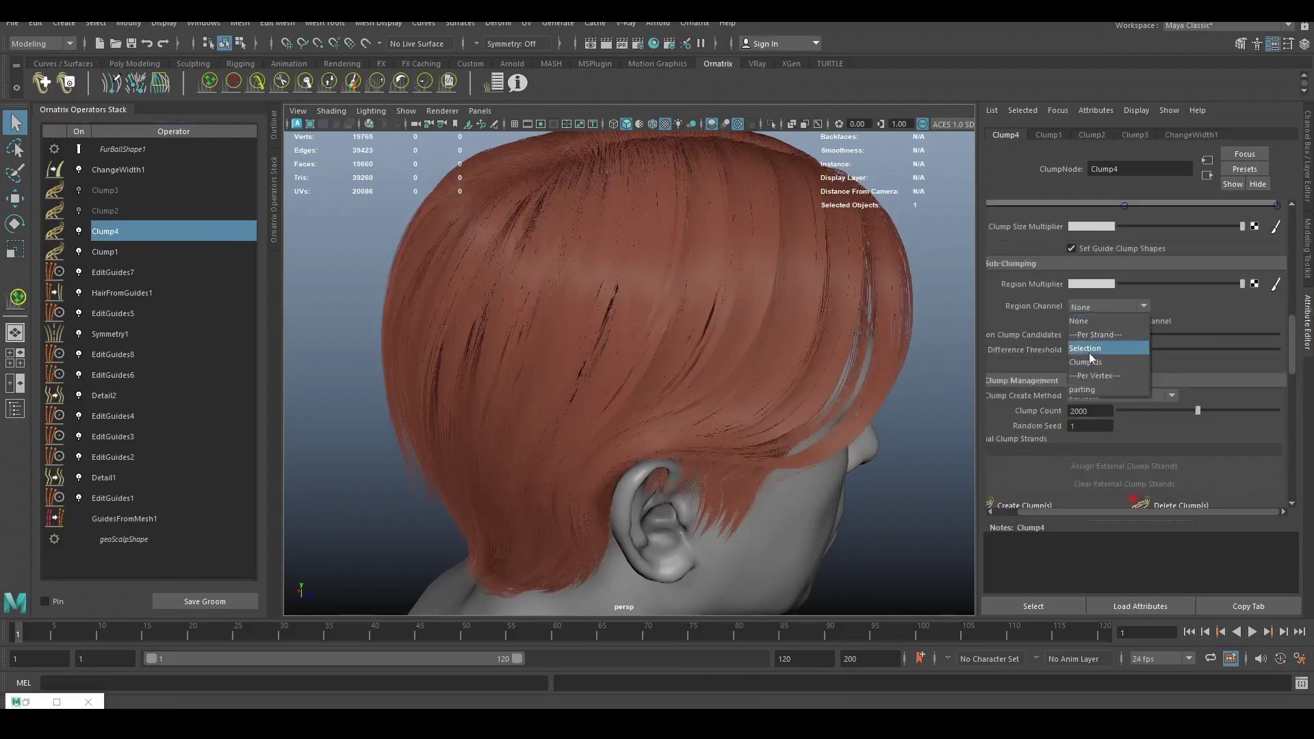
click(1098, 362)
Step: Shift Clump4's amount ramp point and set Amount 0.830 and Twist -1.748
scroll(1267, 340, up, 5)
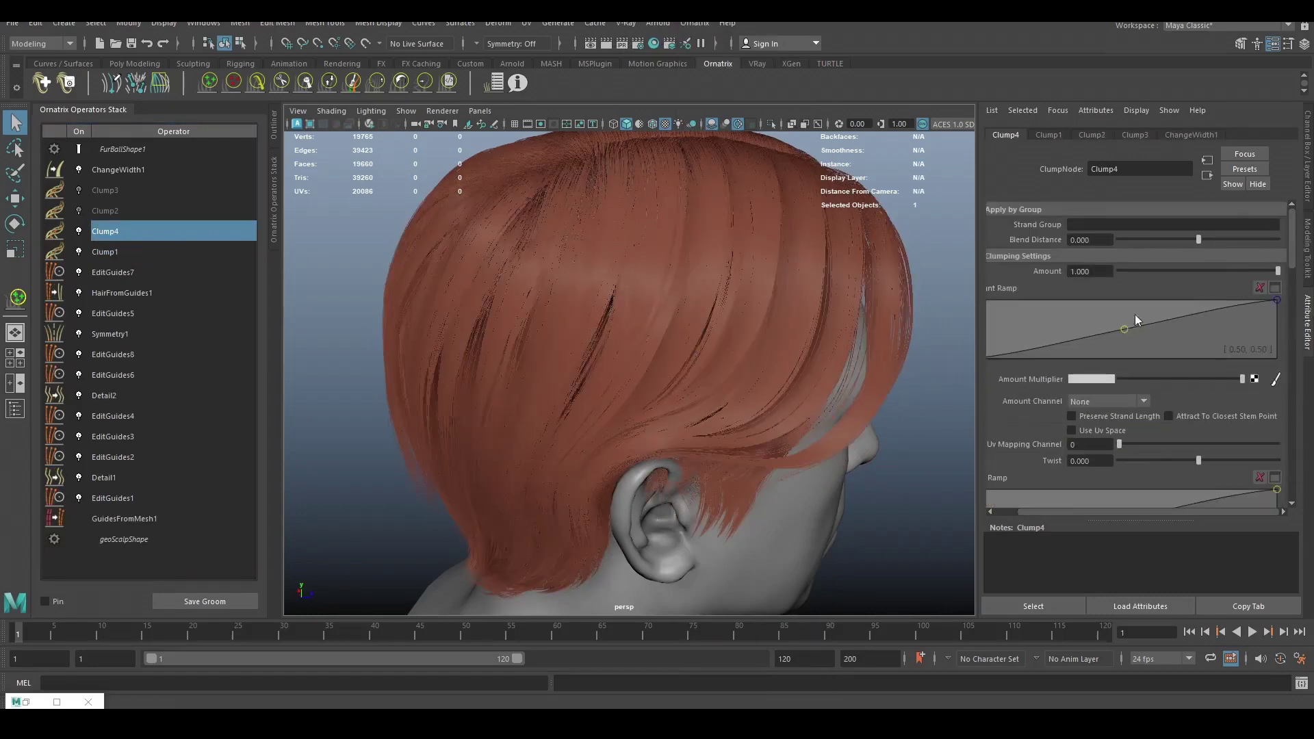
drag(1135, 314, 1027, 309)
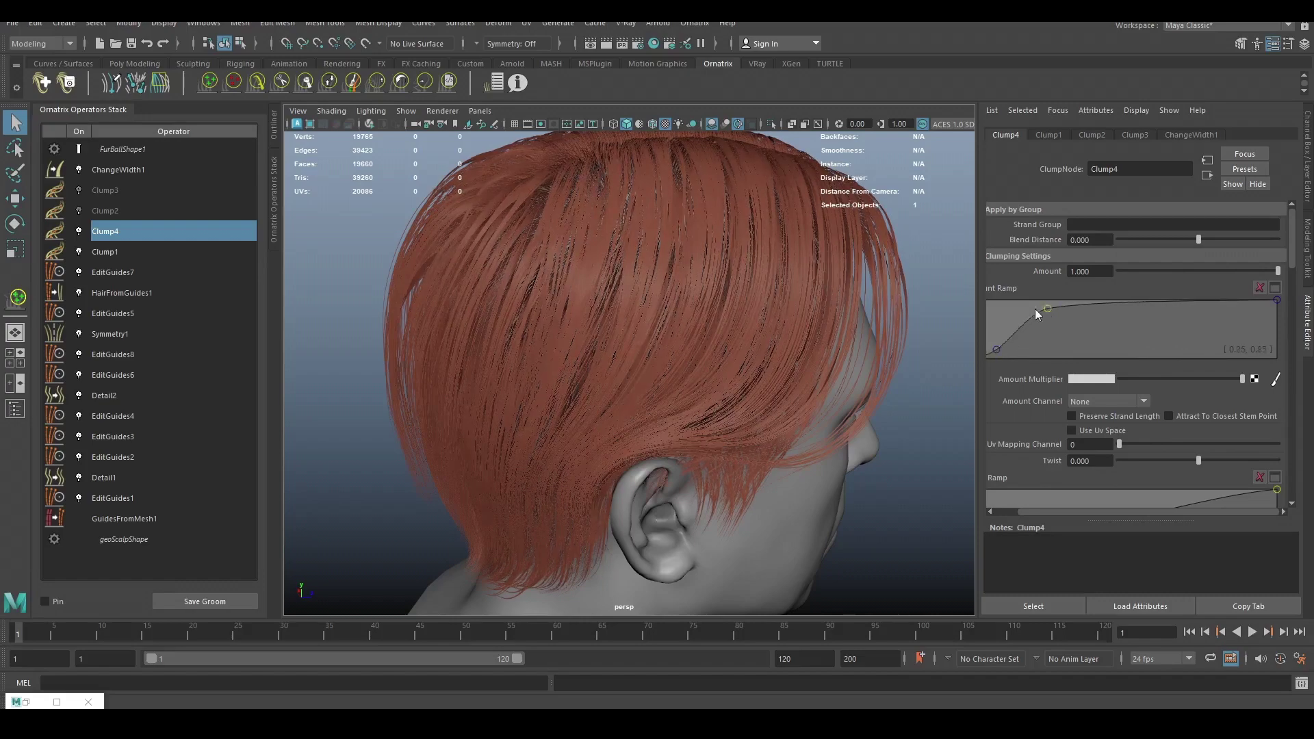
mouse_move(521, 322)
alt+mouse_down()
mouse_move(574, 328)
mouse_move(622, 269)
mouse_move(702, 263)
alt+mouse_up()
scroll(702, 262, up, 5)
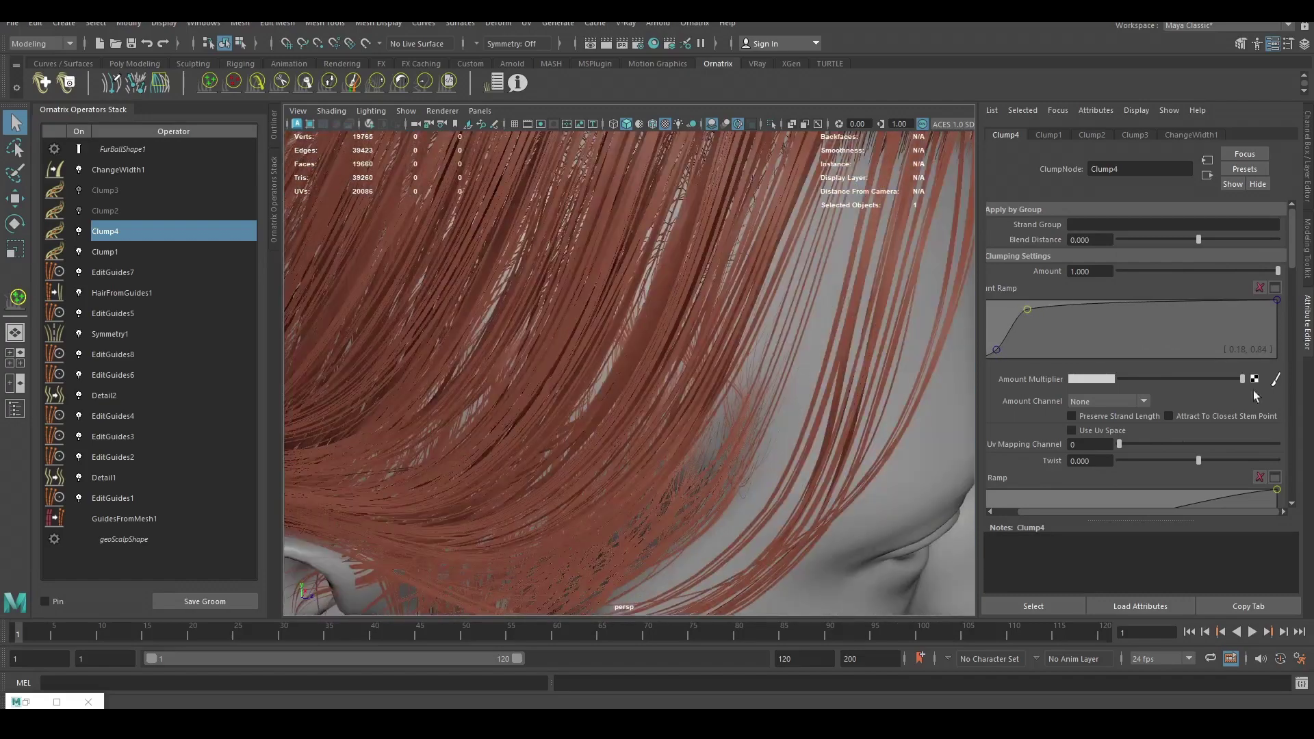
drag(1278, 271, 1251, 271)
scroll(1205, 426, down, 2)
drag(1198, 419, 1176, 419)
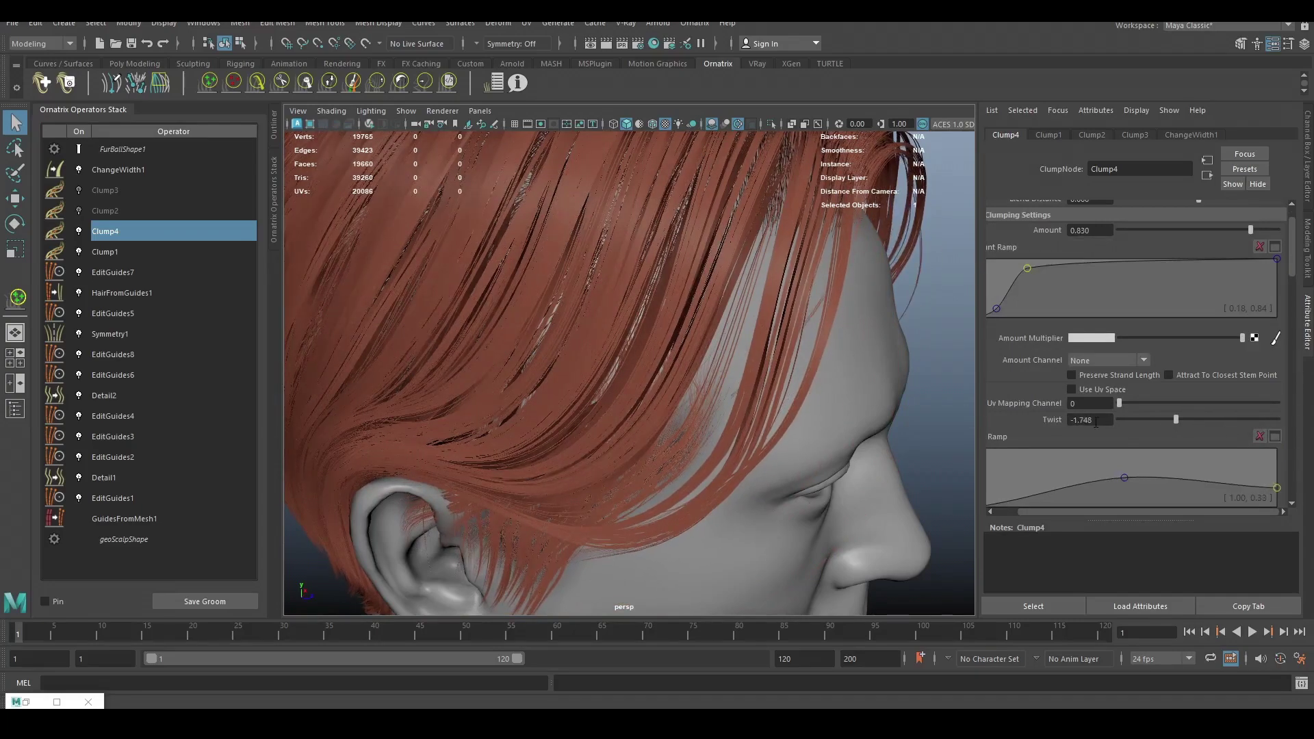
click(694, 22)
Step: Add Frizz1 above Clump4, raising amount and scale and bending its amount curve into a bell
click(698, 221)
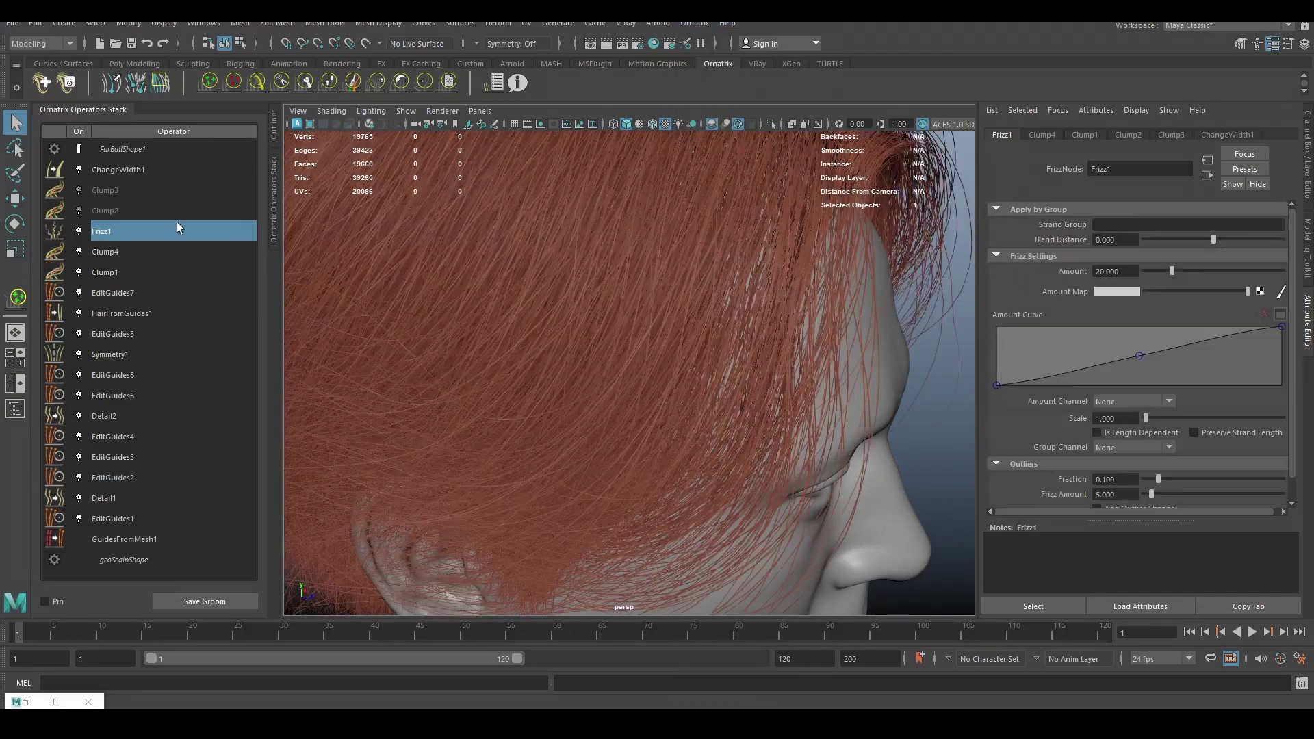
drag(1146, 269, 1147, 270)
drag(1281, 327, 1282, 380)
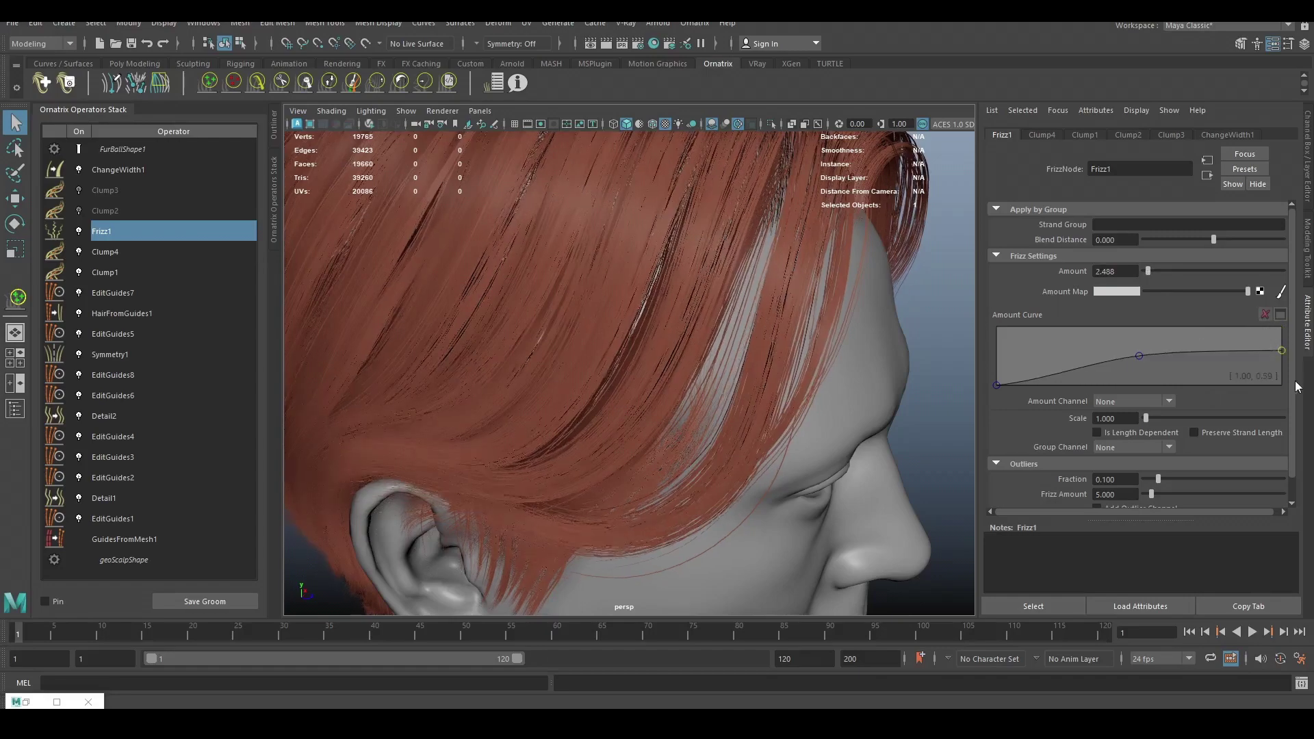
drag(1139, 356, 1091, 371)
drag(1147, 418, 1152, 418)
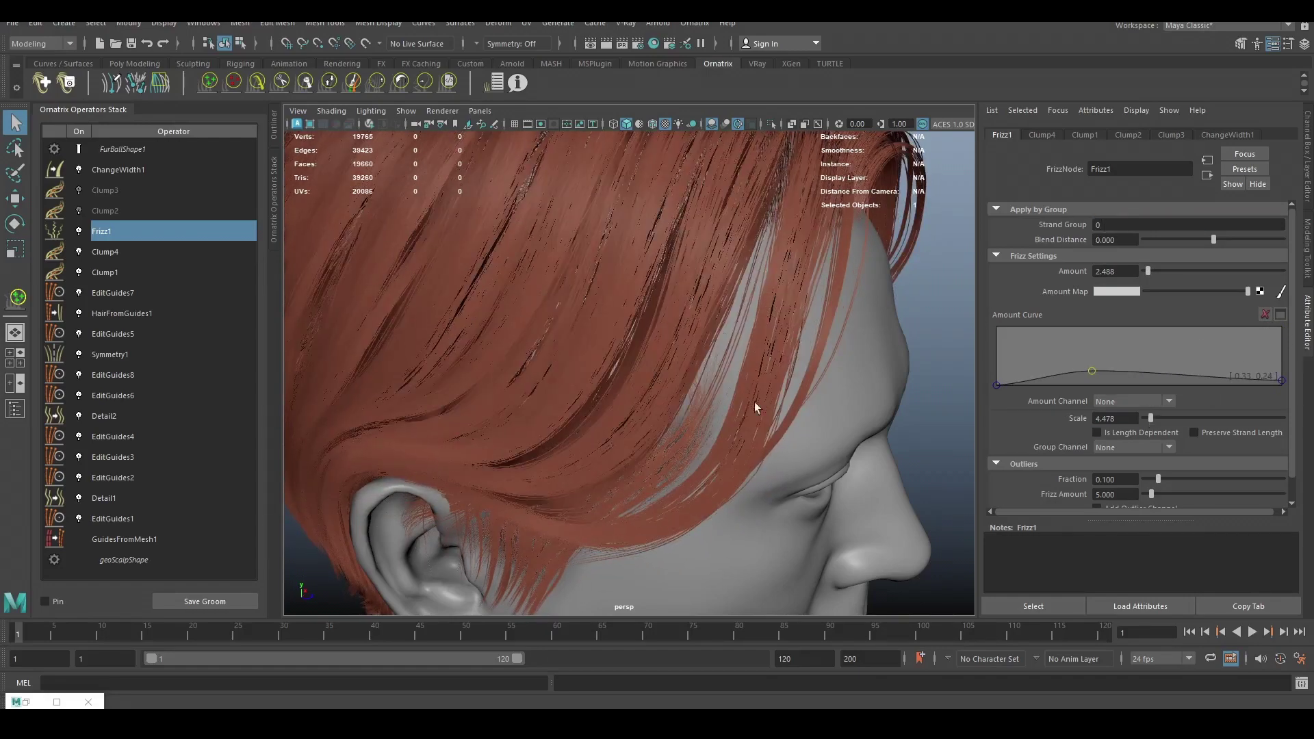
mouse_move(756, 407)
alt+mouse_down()
mouse_move(475, 346)
mouse_move(528, 395)
mouse_move(479, 431)
mouse_move(479, 465)
alt+mouse_up()
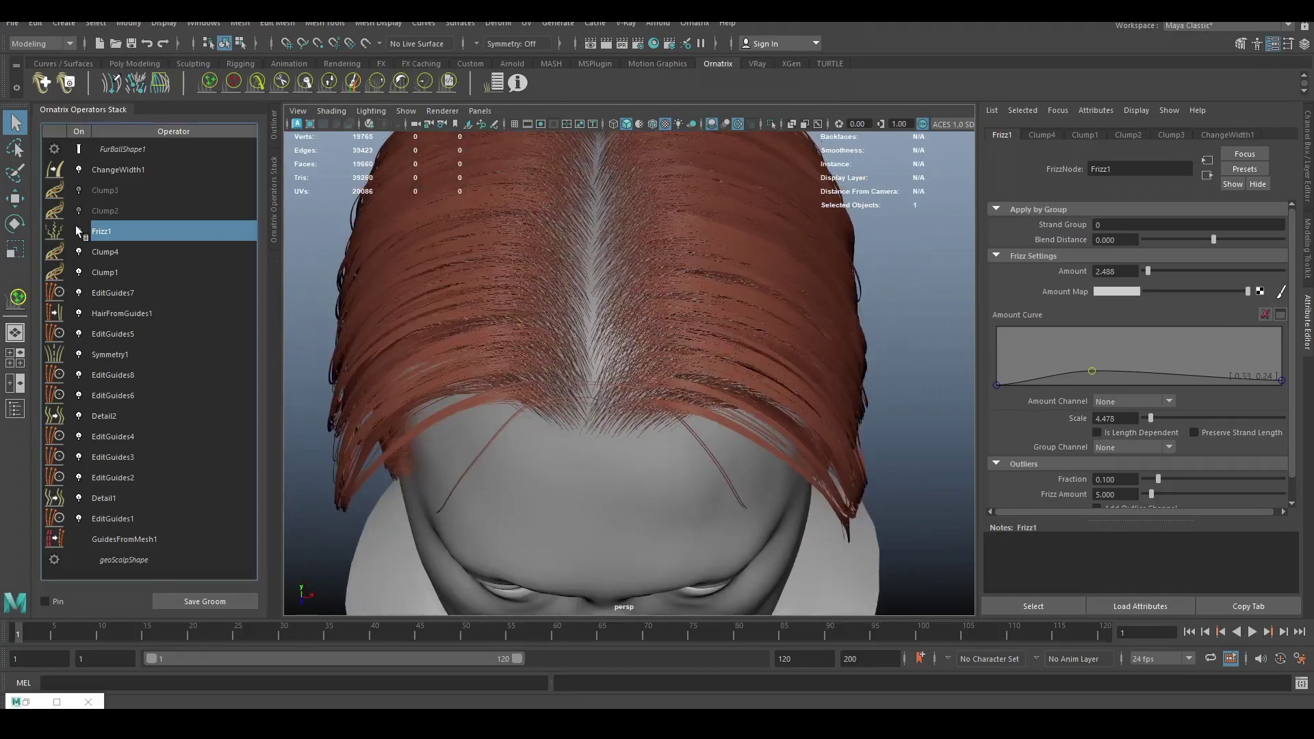
Step: Add a point near the roots of Frizz1's amount curve and raise its middle
click(118, 253)
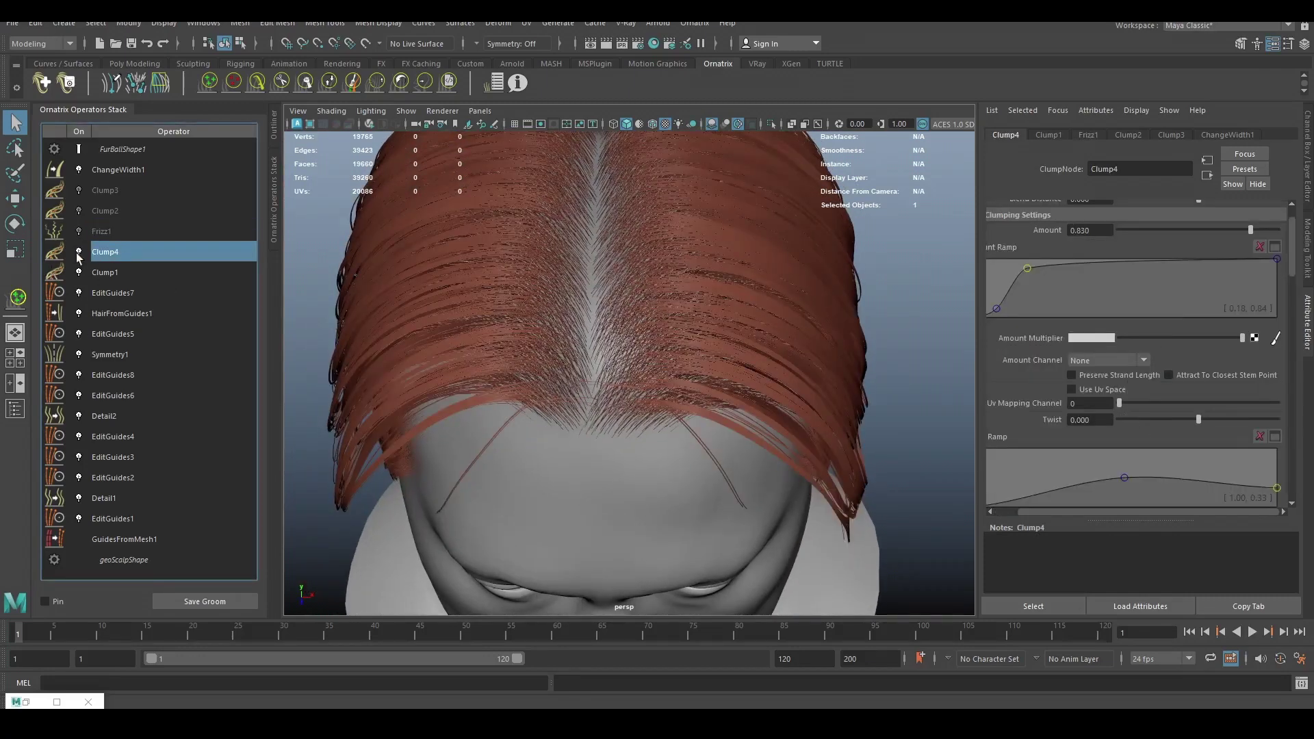
scroll(1298, 318, down, 2)
scroll(1298, 322, down, 2)
scroll(1302, 331, down, 2)
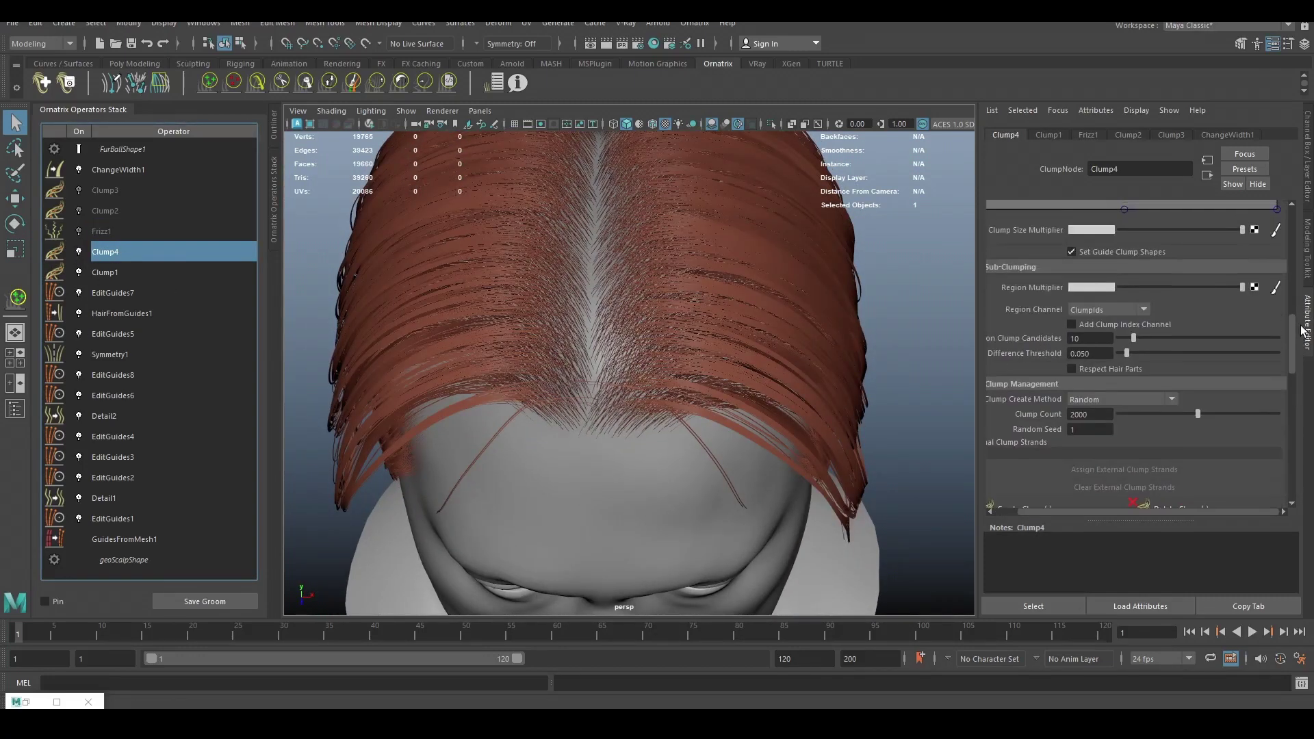
double_click(115, 232)
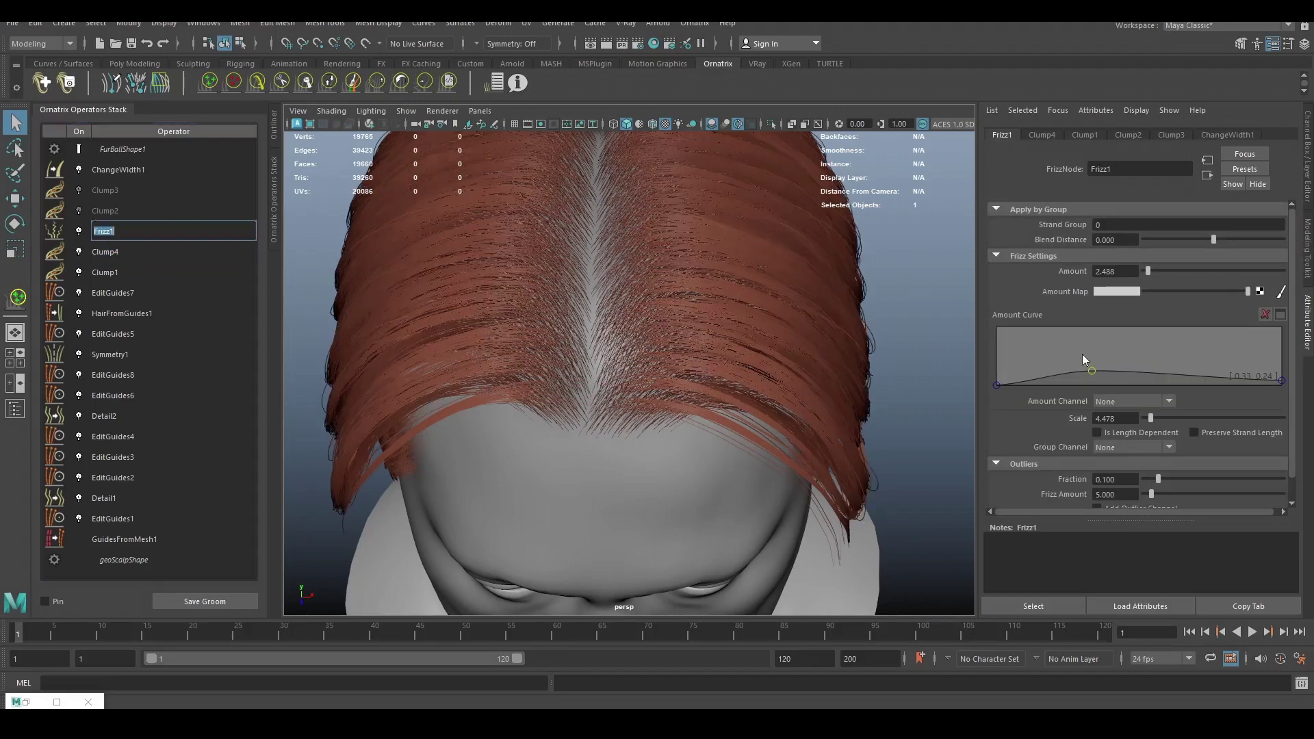
click(1031, 369)
drag(1092, 370, 1093, 365)
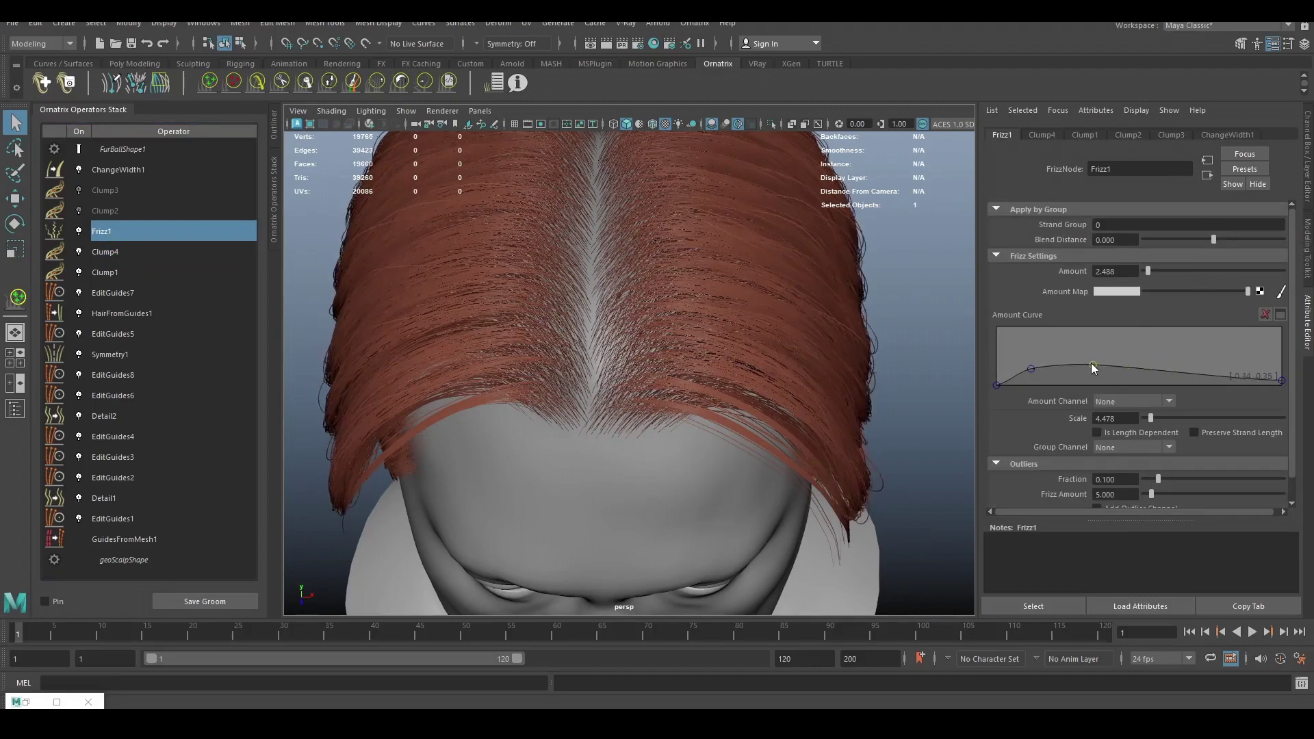
mouse_move(616, 295)
alt+mouse_down()
mouse_move(719, 284)
mouse_move(660, 308)
mouse_move(768, 302)
alt+mouse_up()
Step: Add a new frizz operator, Frizz2, above Clump3
click(75, 212)
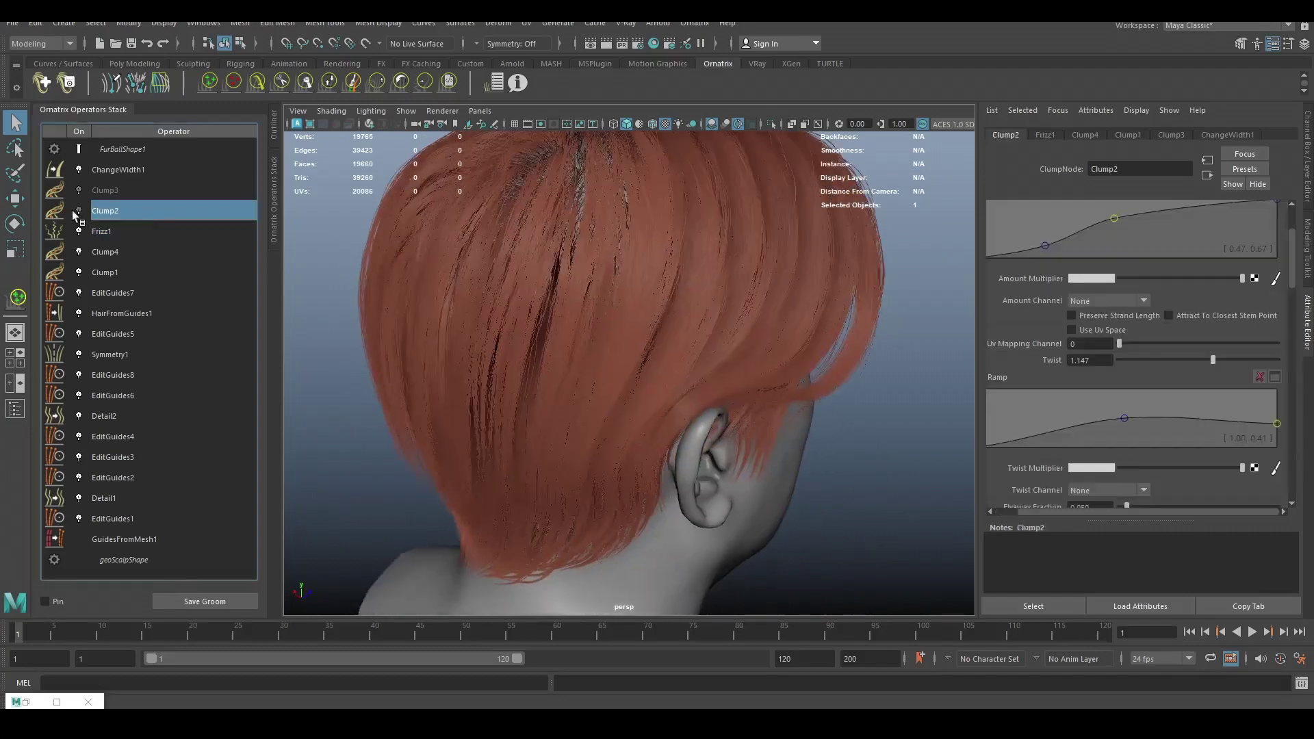
drag(1293, 291, 1292, 378)
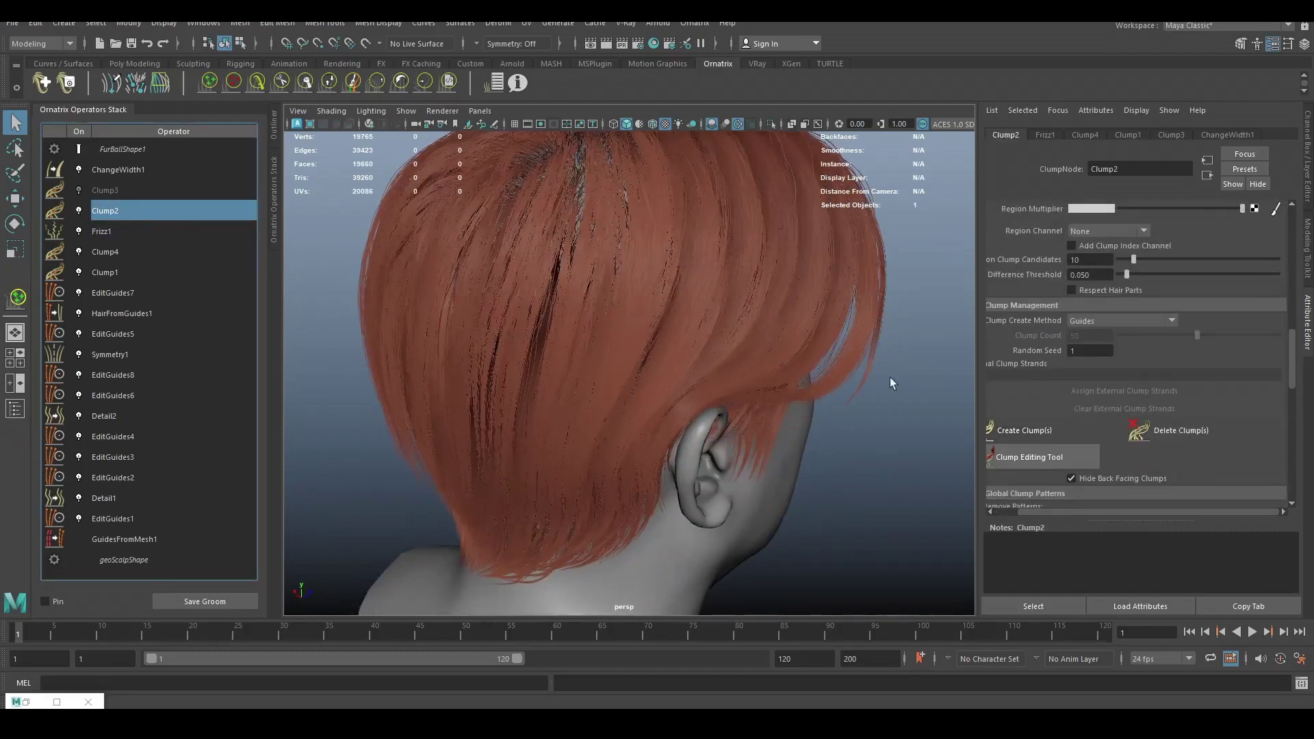
click(78, 195)
alt+drag(753, 410, 670, 356)
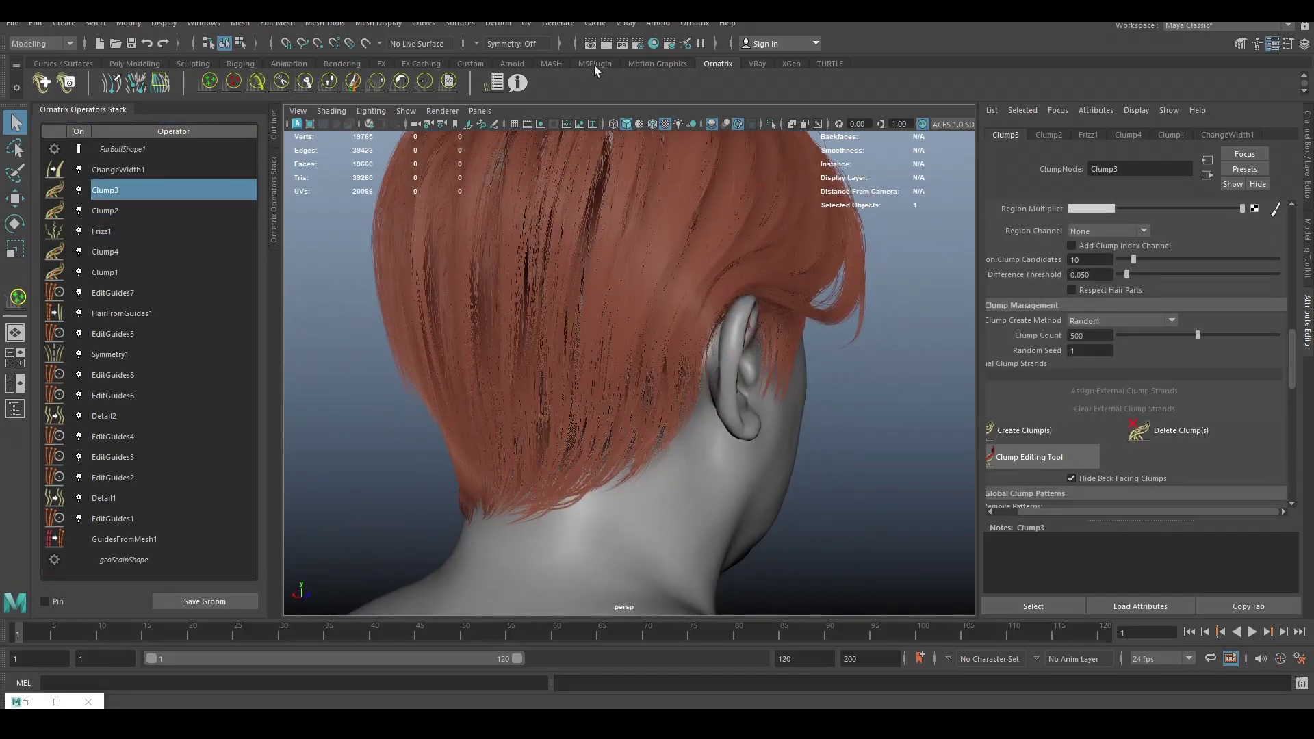
click(695, 23)
click(753, 220)
Step: Set Frizz2 to strand group 1, lower its curve end and reduce its Amount
click(1117, 224)
text(1)
key(Return)
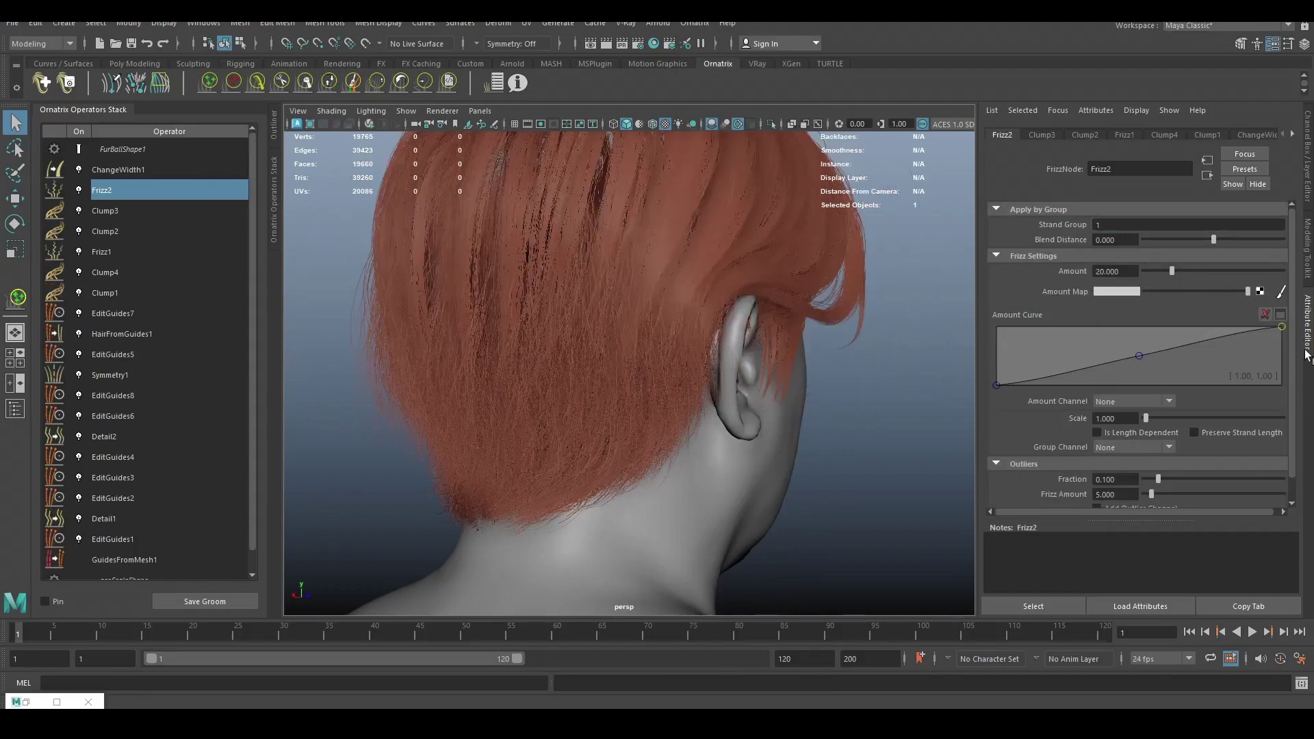
drag(1282, 327, 1282, 358)
drag(1172, 271, 1140, 273)
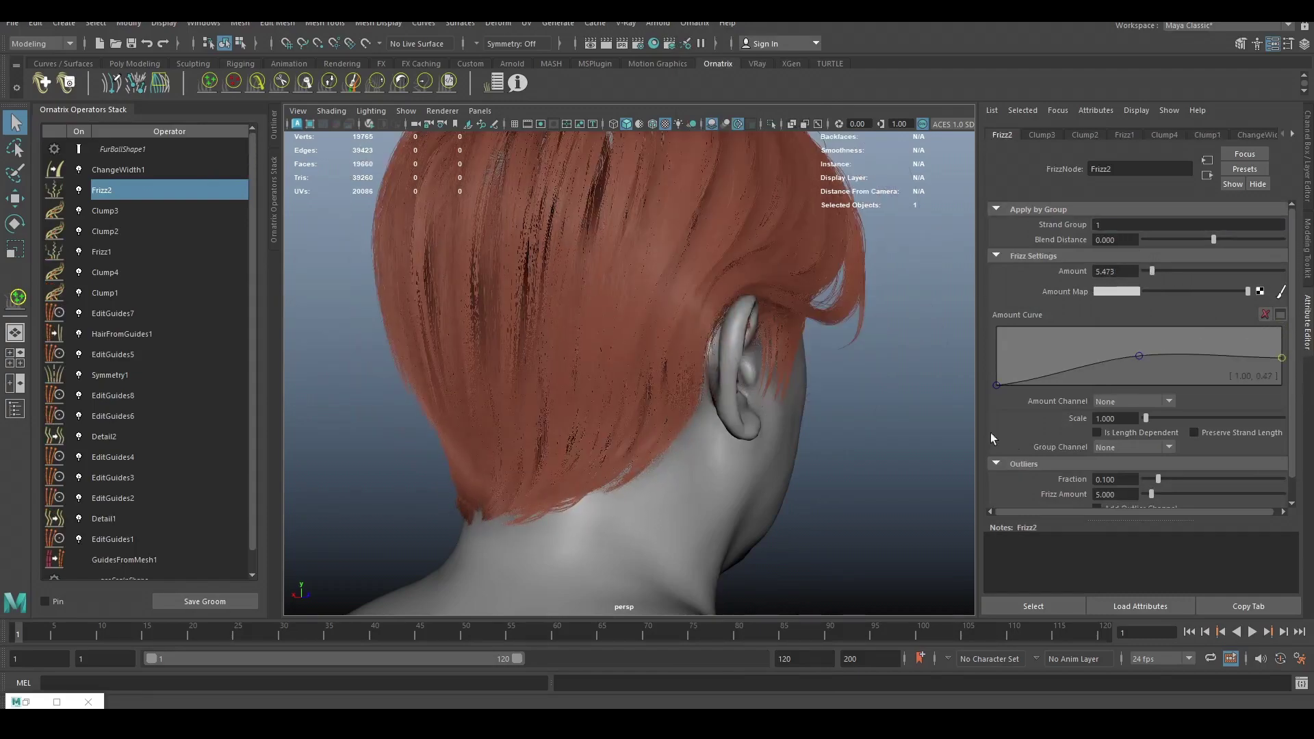
mouse_move(958, 418)
alt+mouse_down()
mouse_move(742, 375)
mouse_move(757, 358)
mouse_move(798, 390)
mouse_move(517, 380)
mouse_move(566, 504)
alt+mouse_up()
alt+right_drag(566, 504, 683, 408)
alt+right_drag(543, 285, 587, 344)
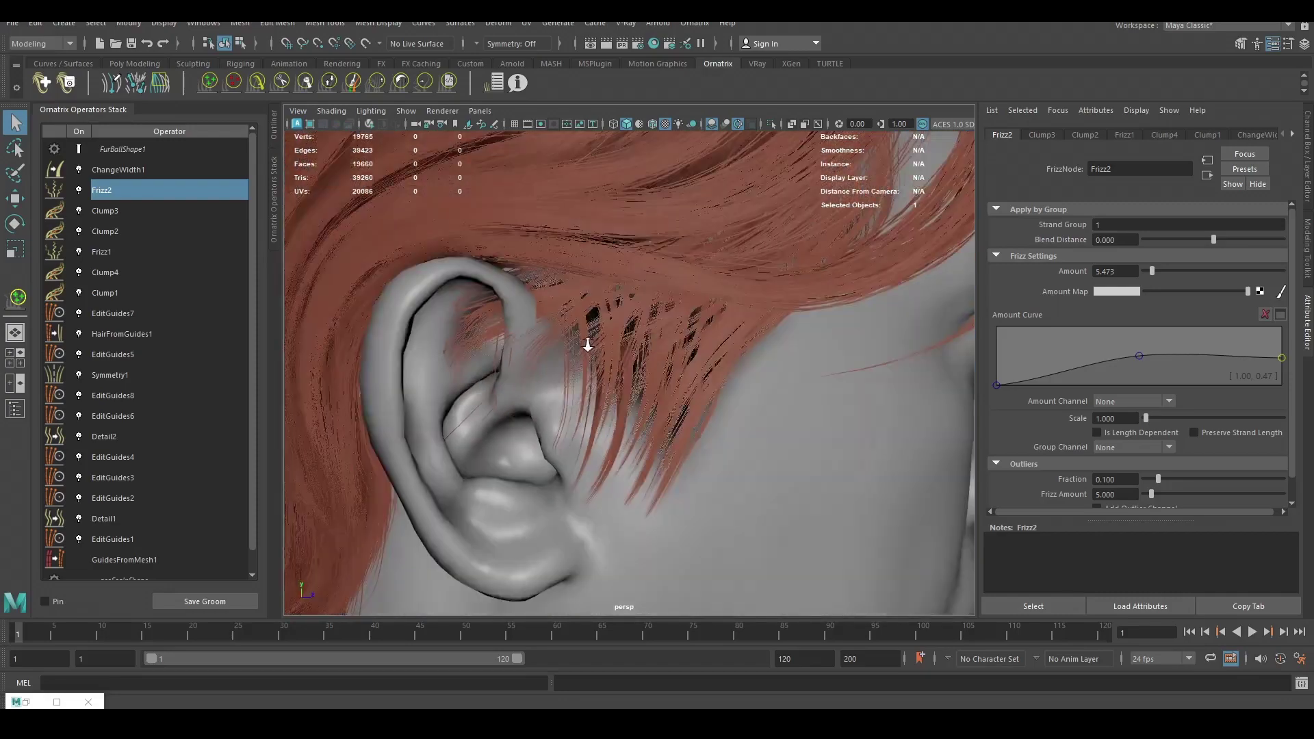
alt+drag(587, 344, 484, 296)
alt+right_drag(484, 296, 557, 297)
mouse_move(557, 296)
alt+mouse_down()
mouse_move(808, 321)
mouse_move(504, 335)
mouse_move(334, 404)
mouse_move(616, 369)
mouse_move(598, 395)
mouse_move(484, 332)
alt+mouse_up()
Step: Check EditGuides8's guides and keep Frizz2 on strand group 1 only
click(113, 395)
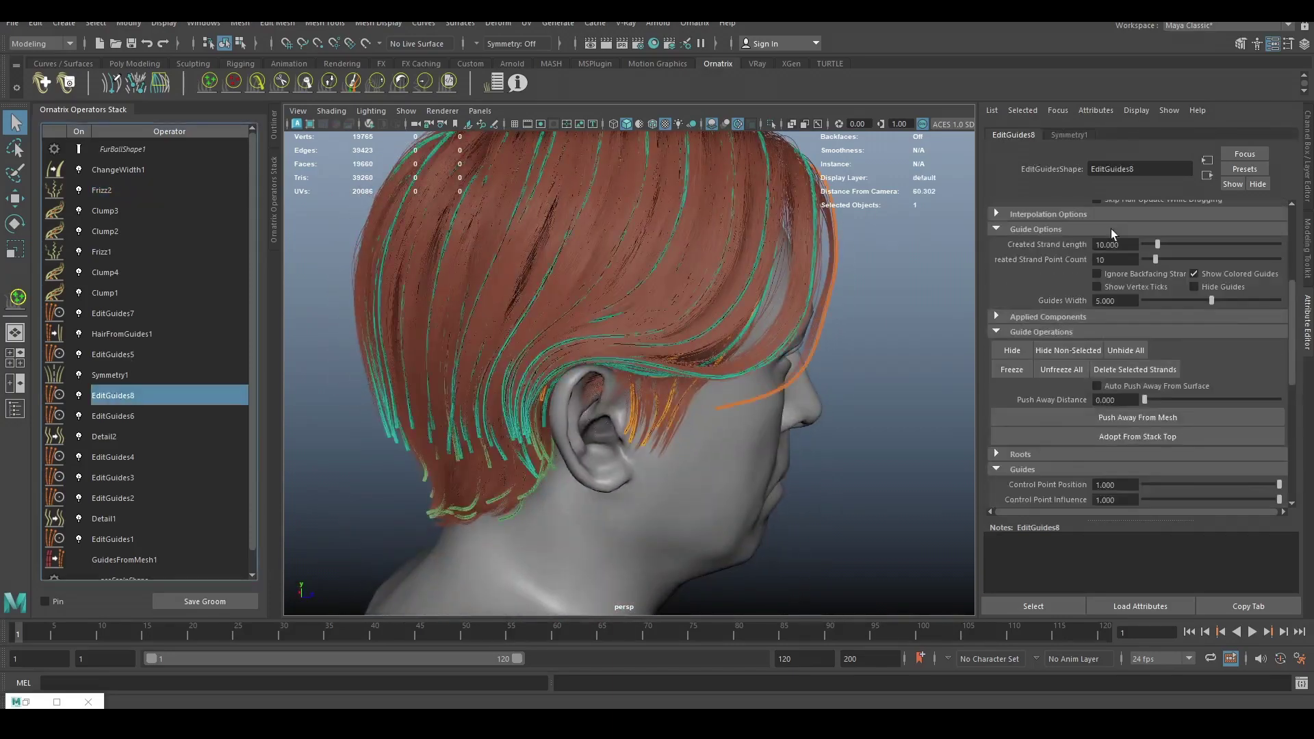
click(103, 190)
scroll(586, 226, up, 5)
scroll(639, 355, up, 5)
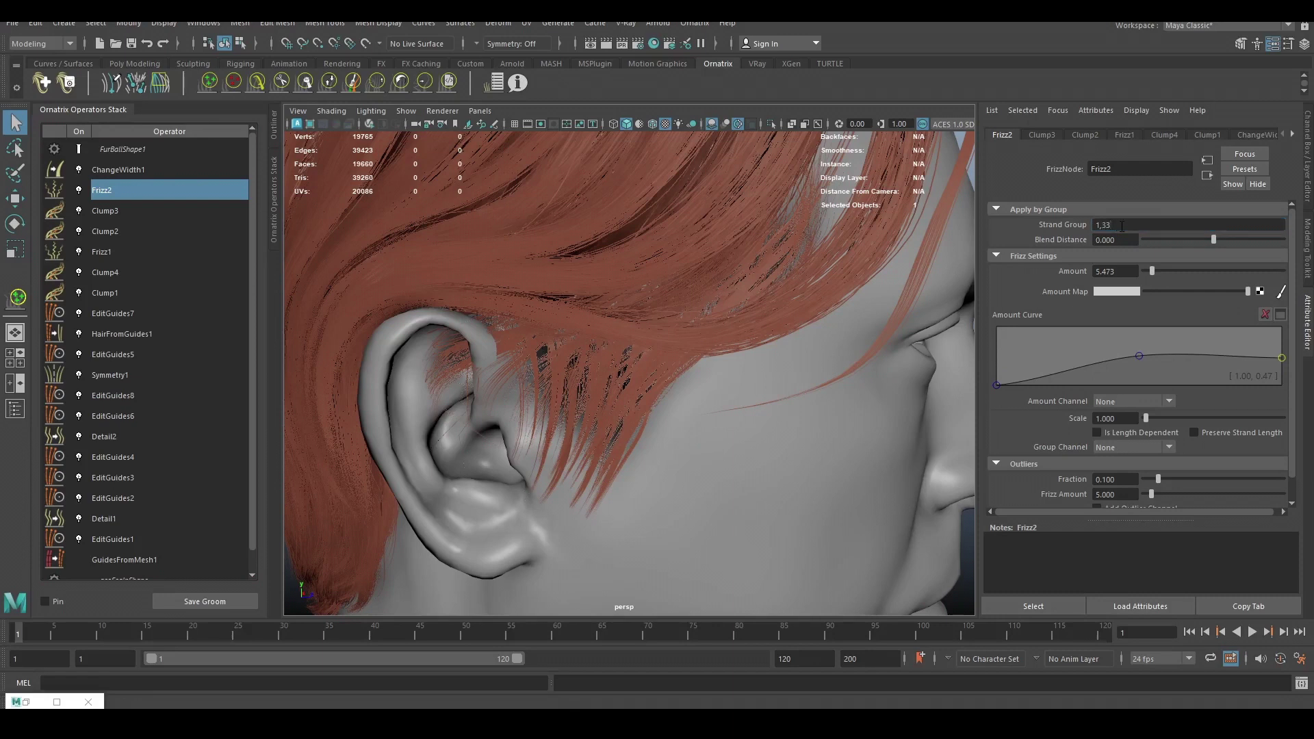
key(Return)
key(BackSpace)
key(Return)
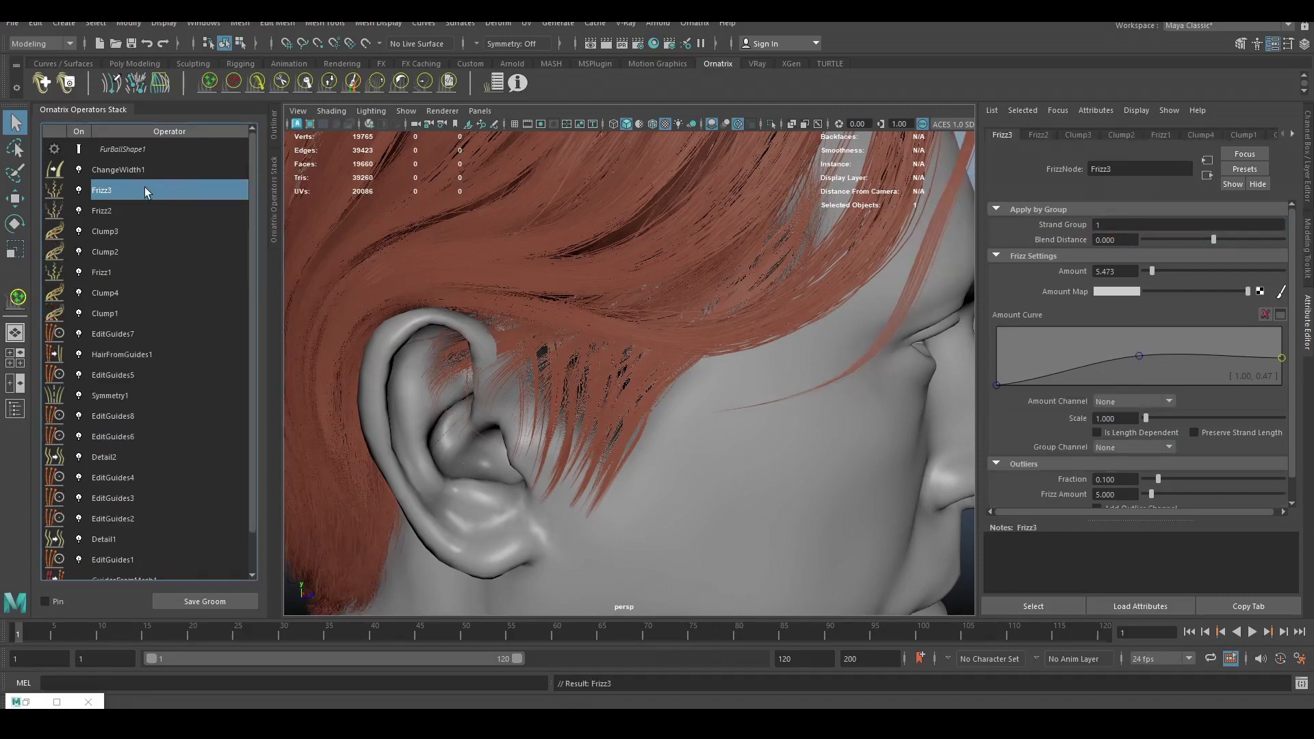
Step: Set Frizz3 to strand group 3 and drop its amount curve end to zero
double_click(1147, 226)
text(3)
key(Return)
drag(1282, 358, 1291, 388)
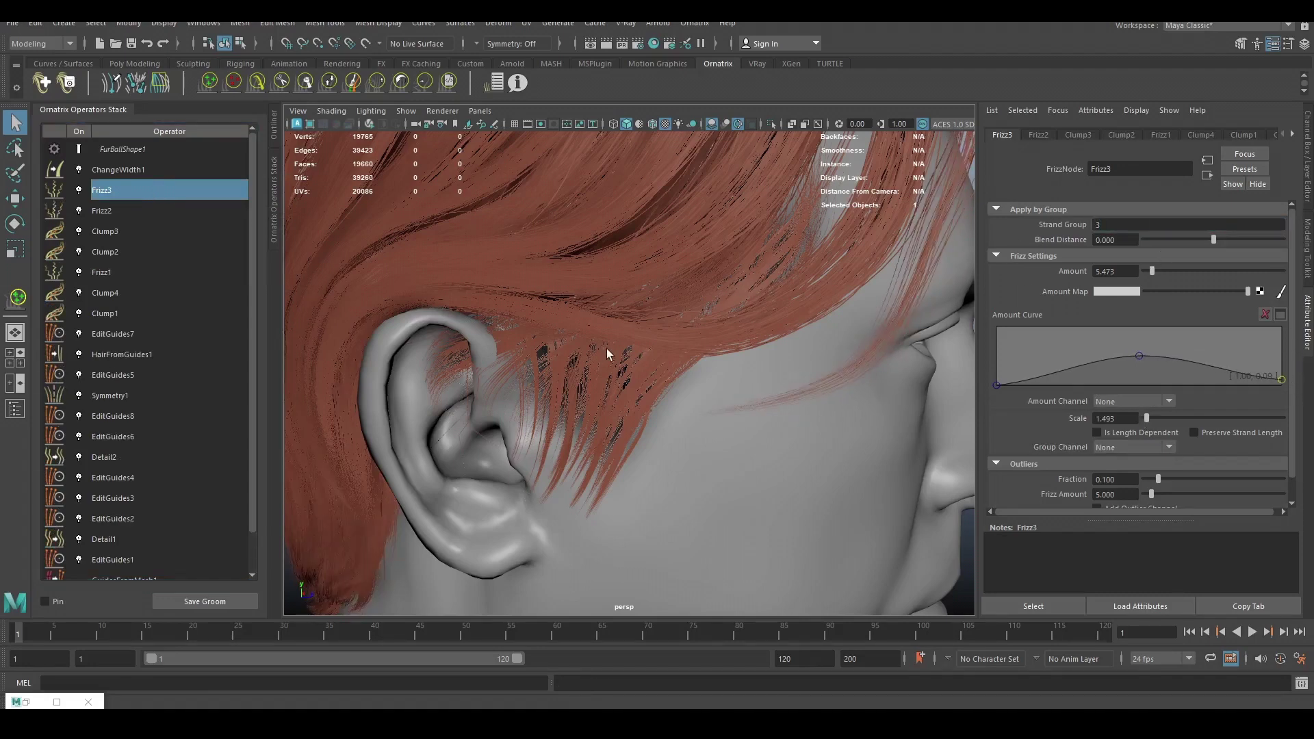
alt+drag(608, 354, 601, 322)
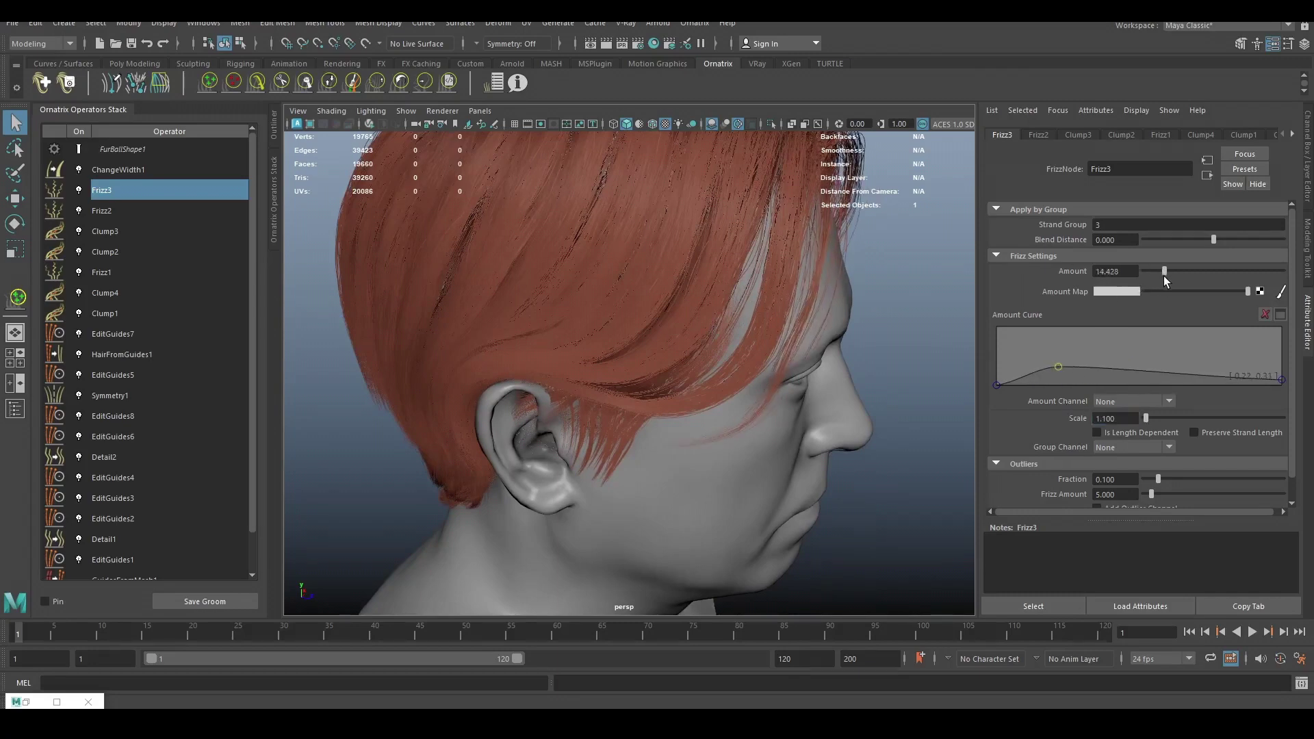
scroll(616, 343, down, 5)
alt+drag(616, 302, 739, 301)
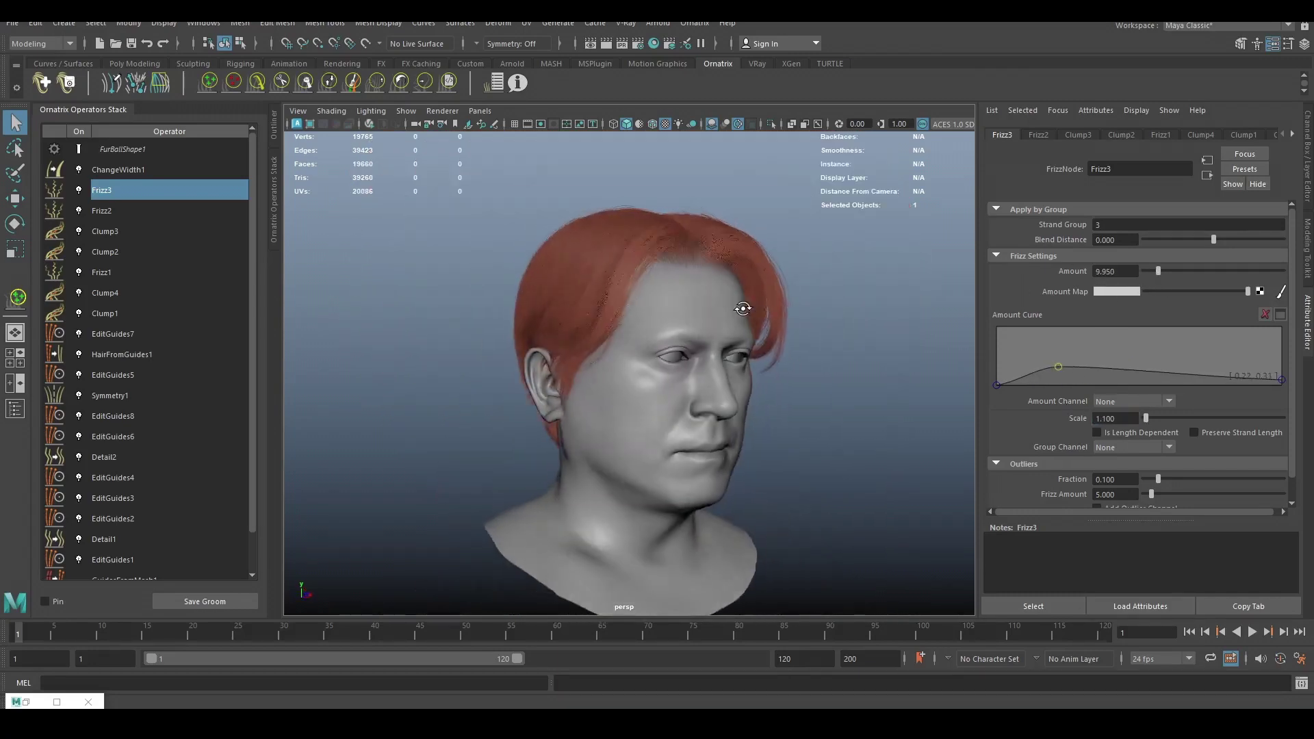
alt+drag(787, 344, 685, 342)
click(691, 23)
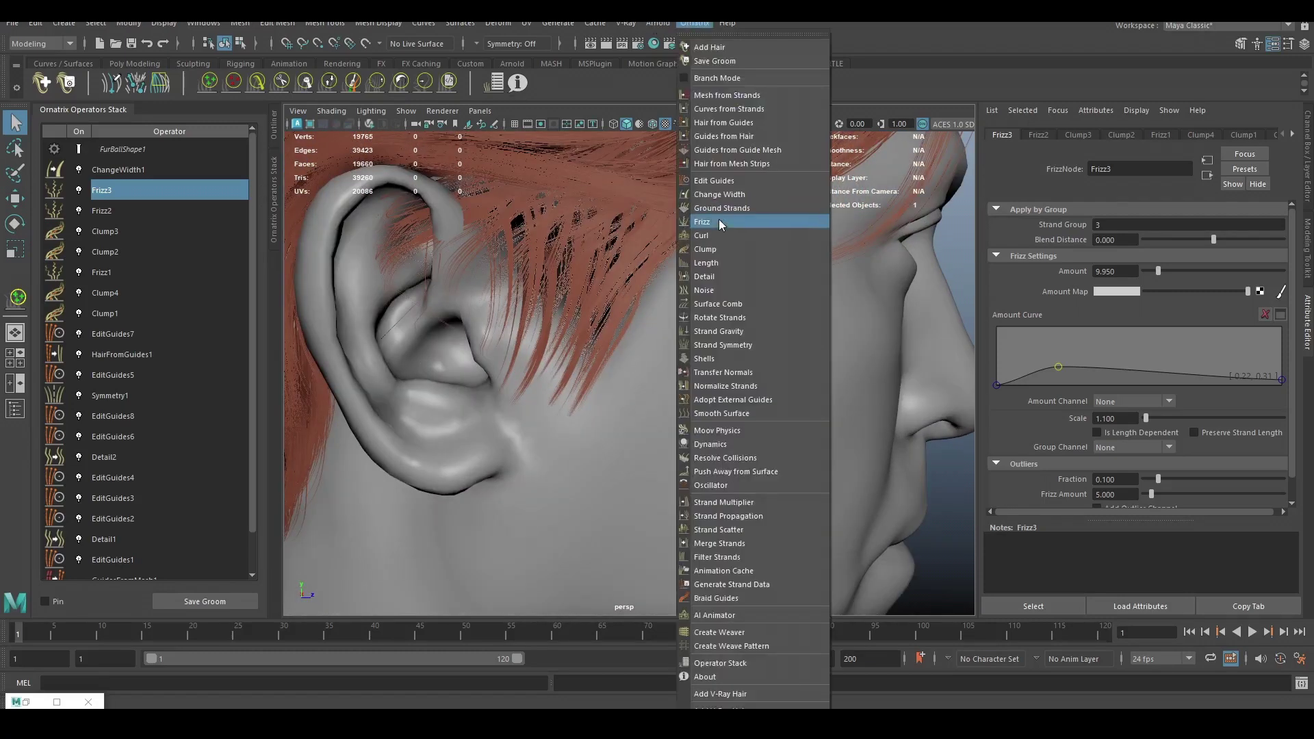
Step: Restrict Clump4 to strand group 1, checking strand groups with the coloured display
click(105, 232)
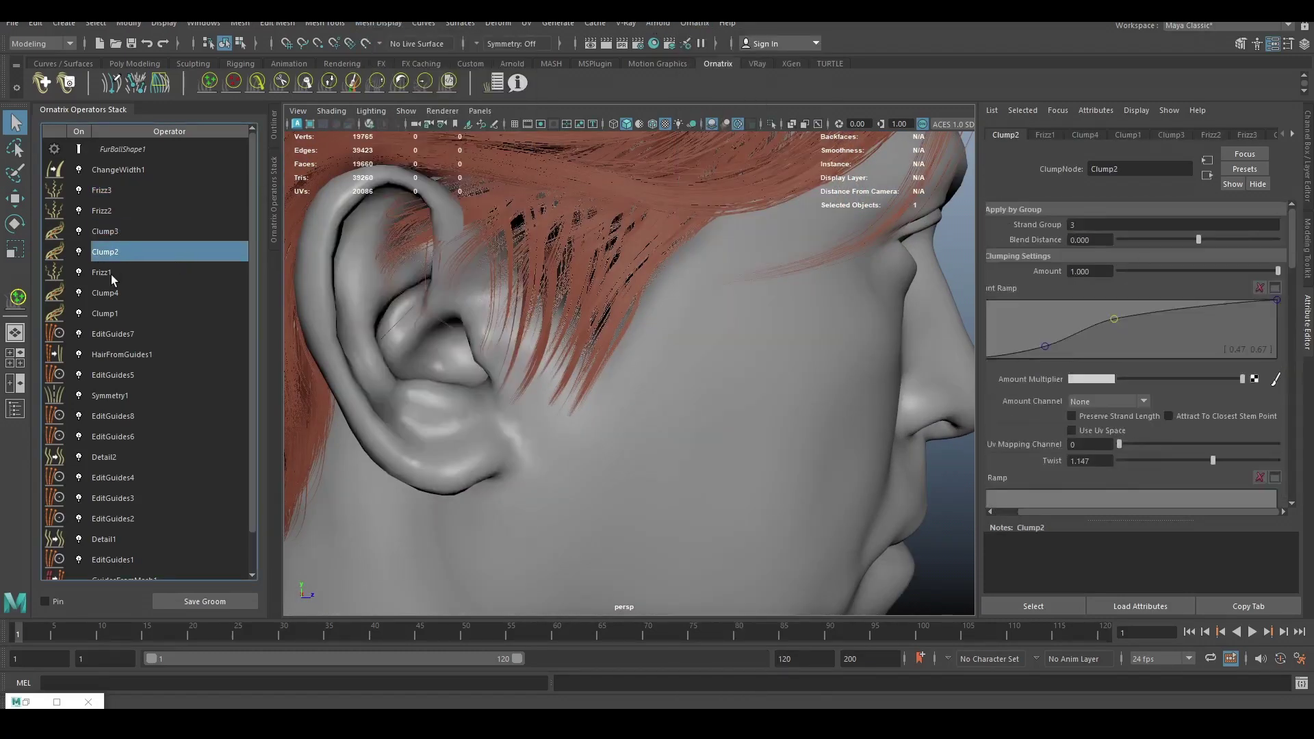
click(106, 293)
double_click(113, 292)
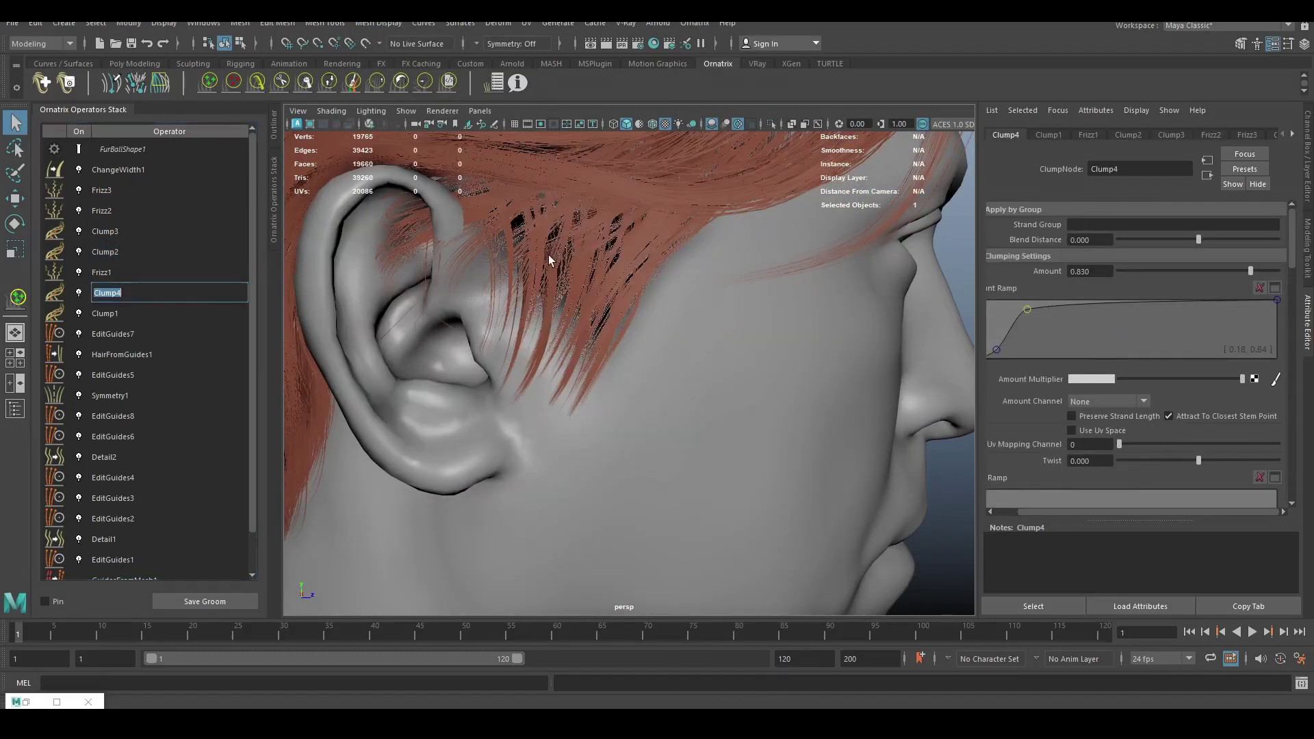
key(Return)
alt+right_drag(568, 329, 424, 319)
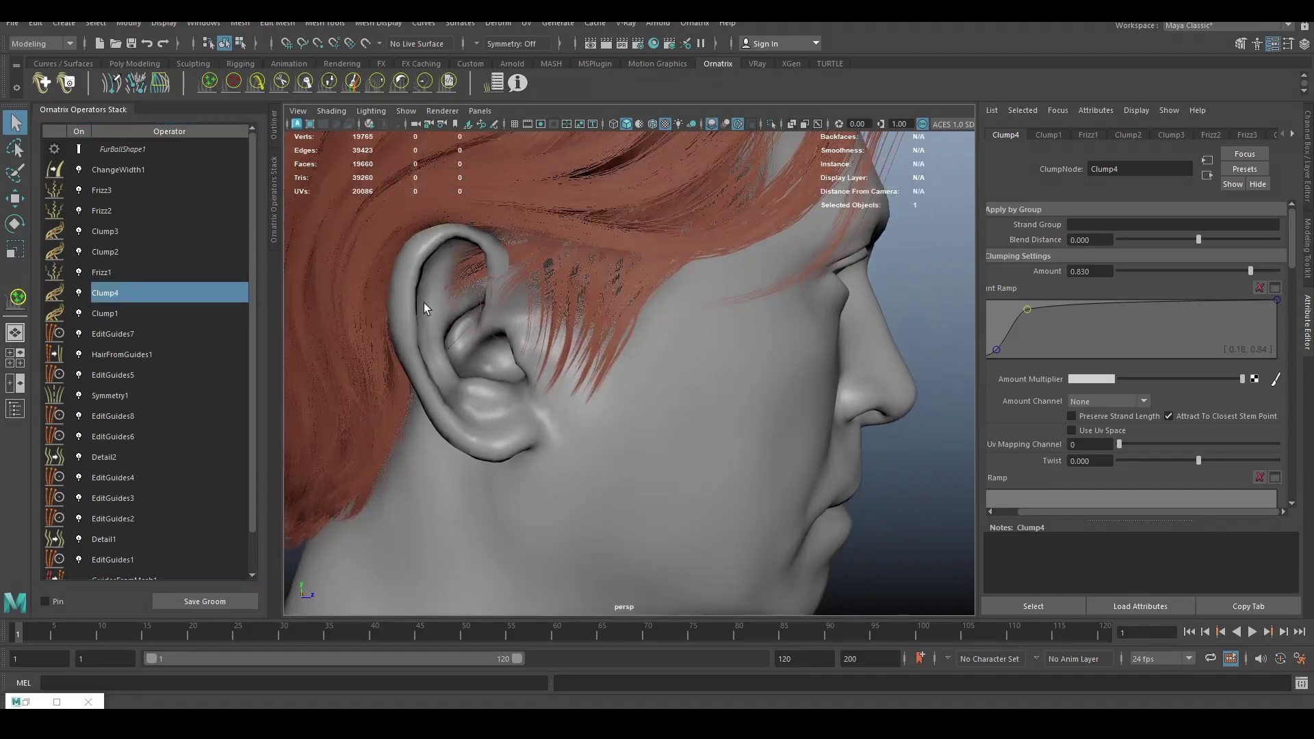
scroll(565, 289, down, 2)
click(121, 150)
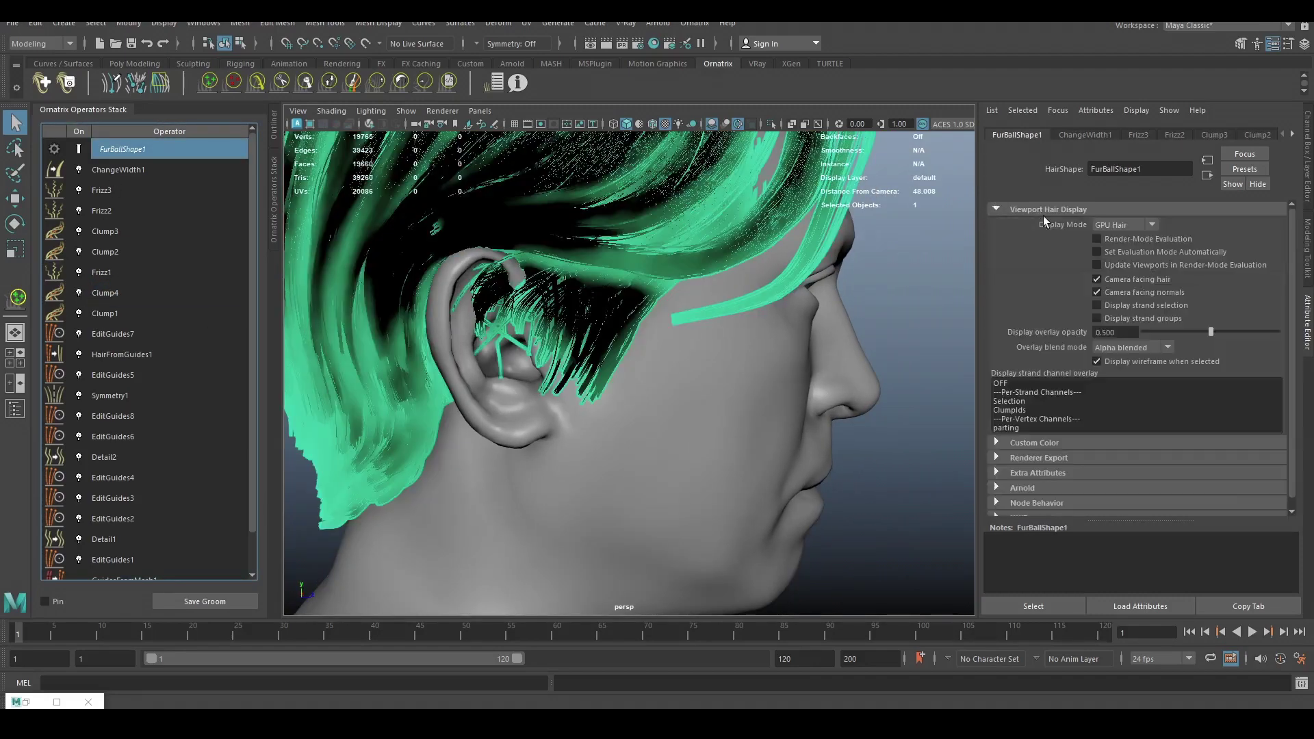
click(125, 250)
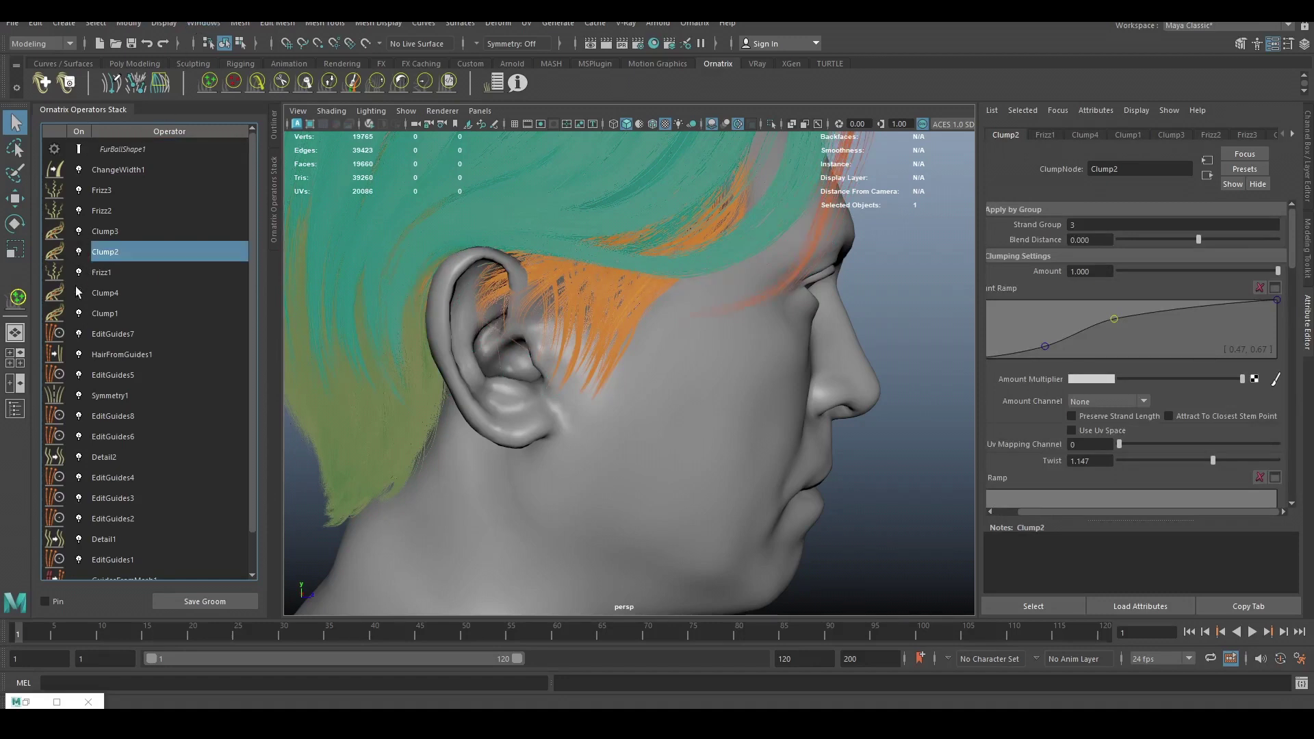
click(109, 293)
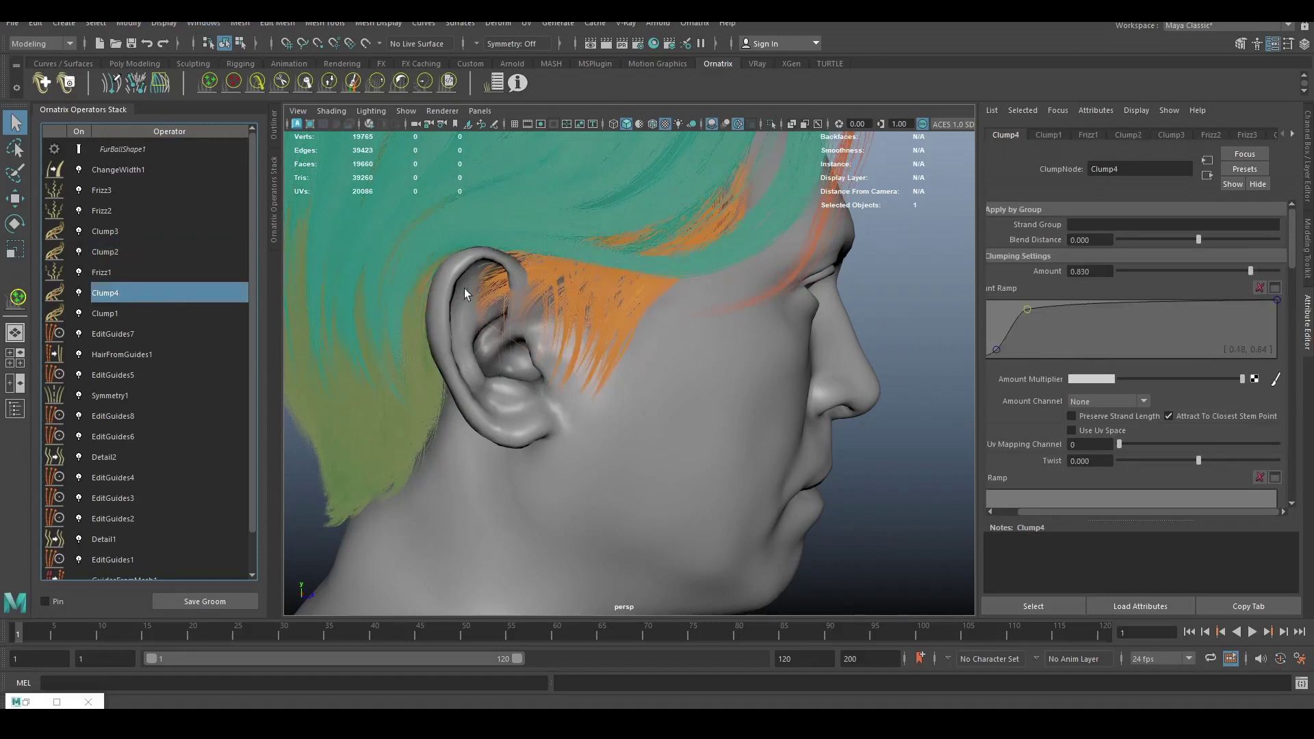
click(1112, 225)
text(1)
Step: Add Clump5 above Clump4 on strand group 2 with amount 0.009 and twist 1.53
click(695, 22)
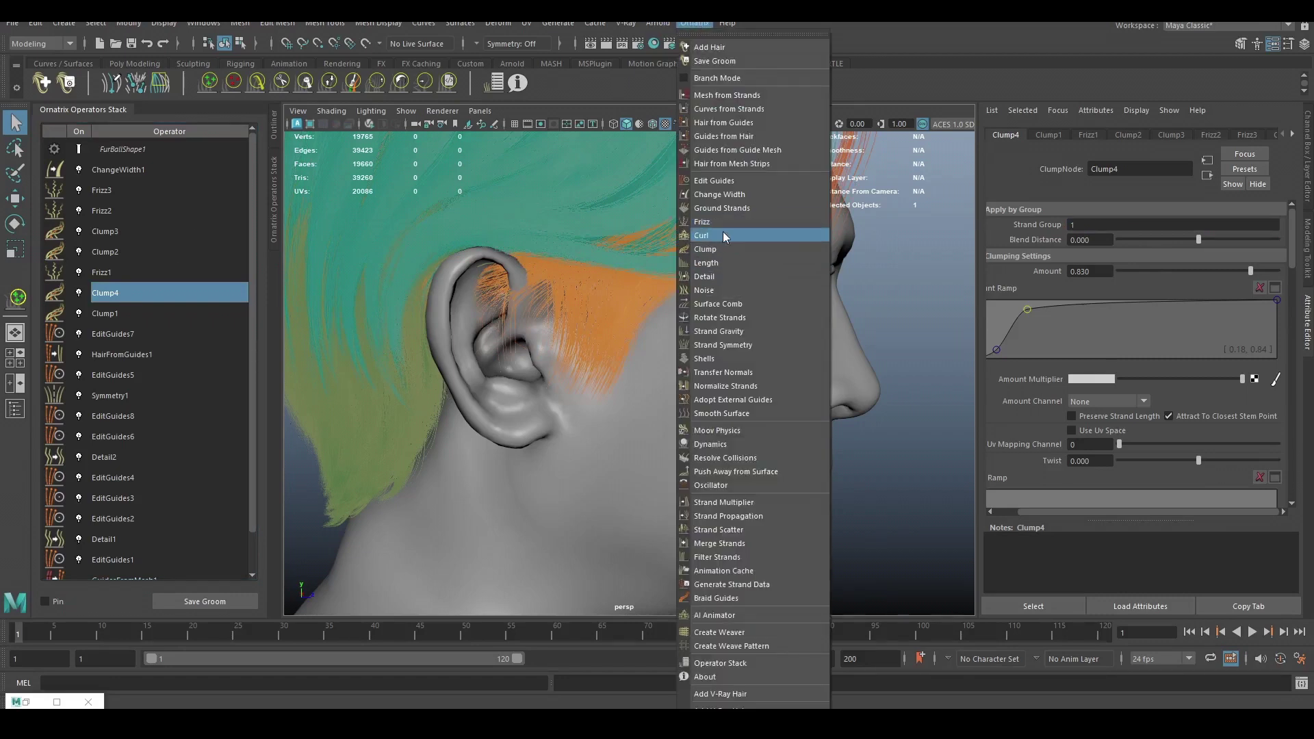
click(712, 249)
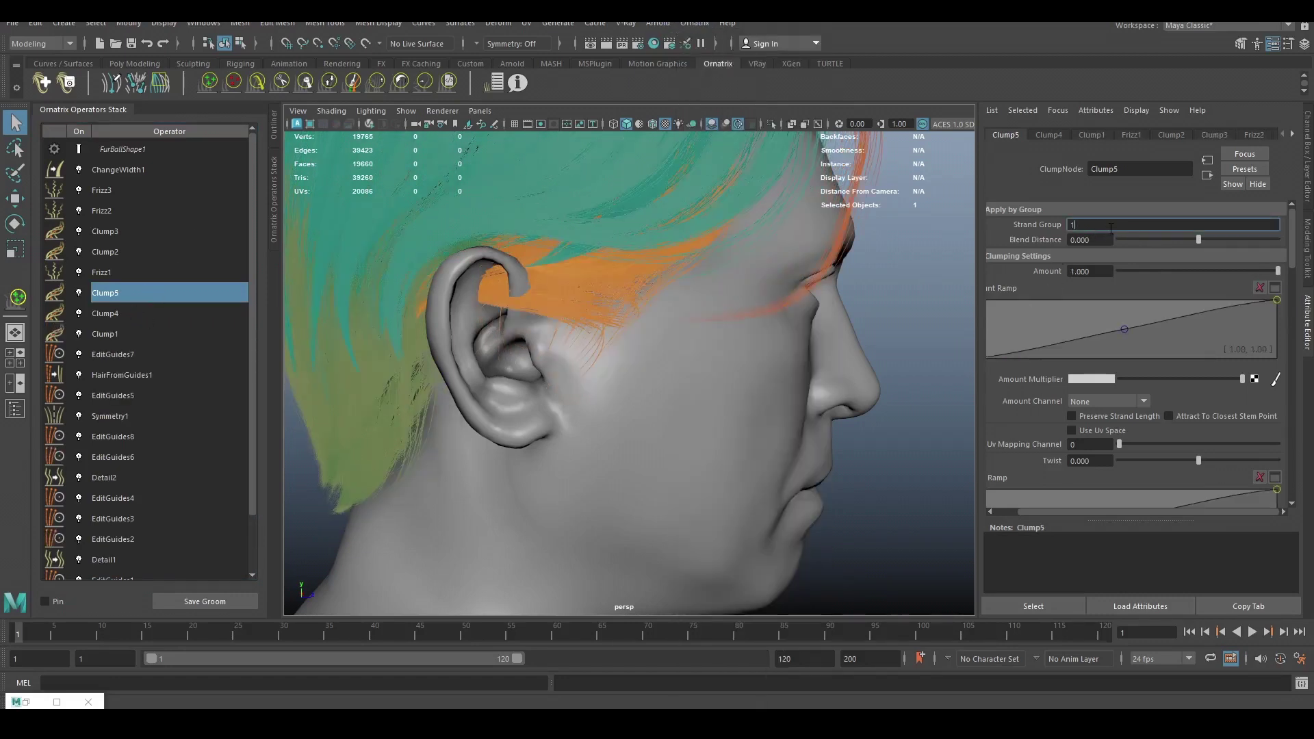
key(Return)
scroll(1019, 379, down, 3)
scroll(1019, 379, down, 3)
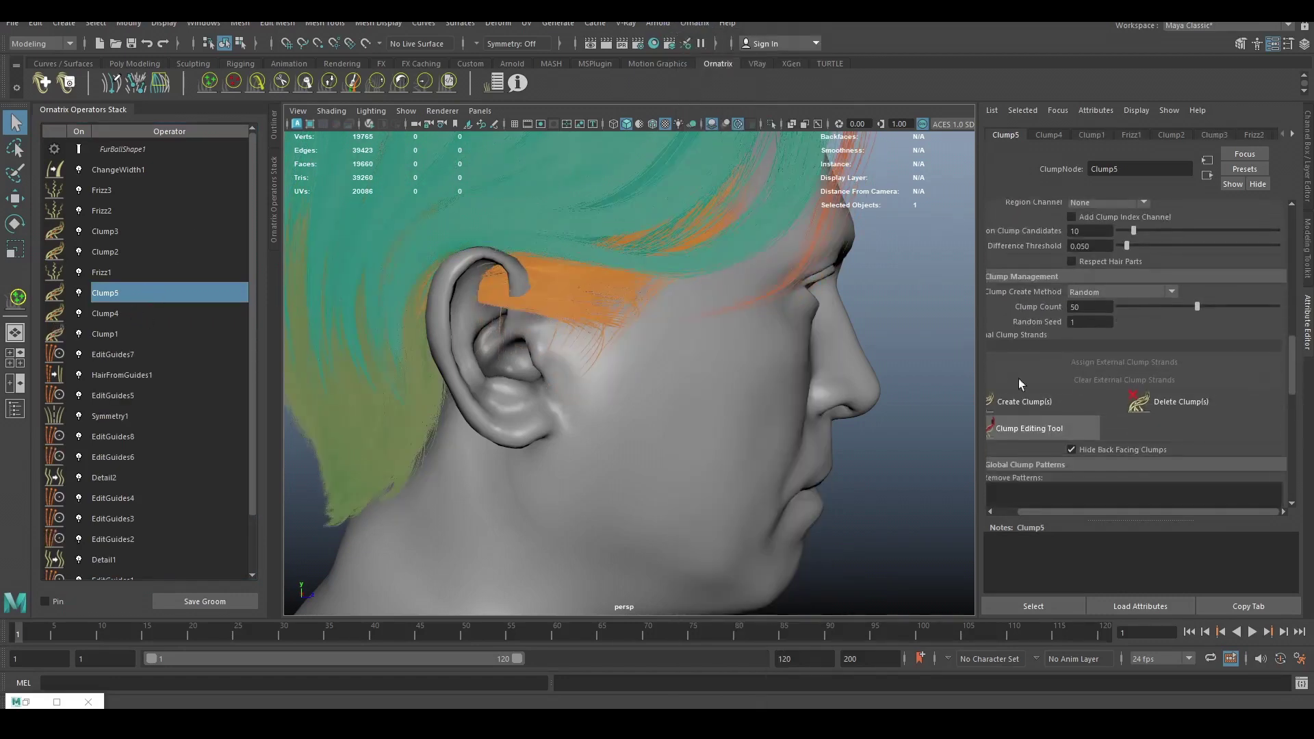
text(5)
key(Return)
scroll(1185, 464, up, 3)
scroll(1186, 464, up, 3)
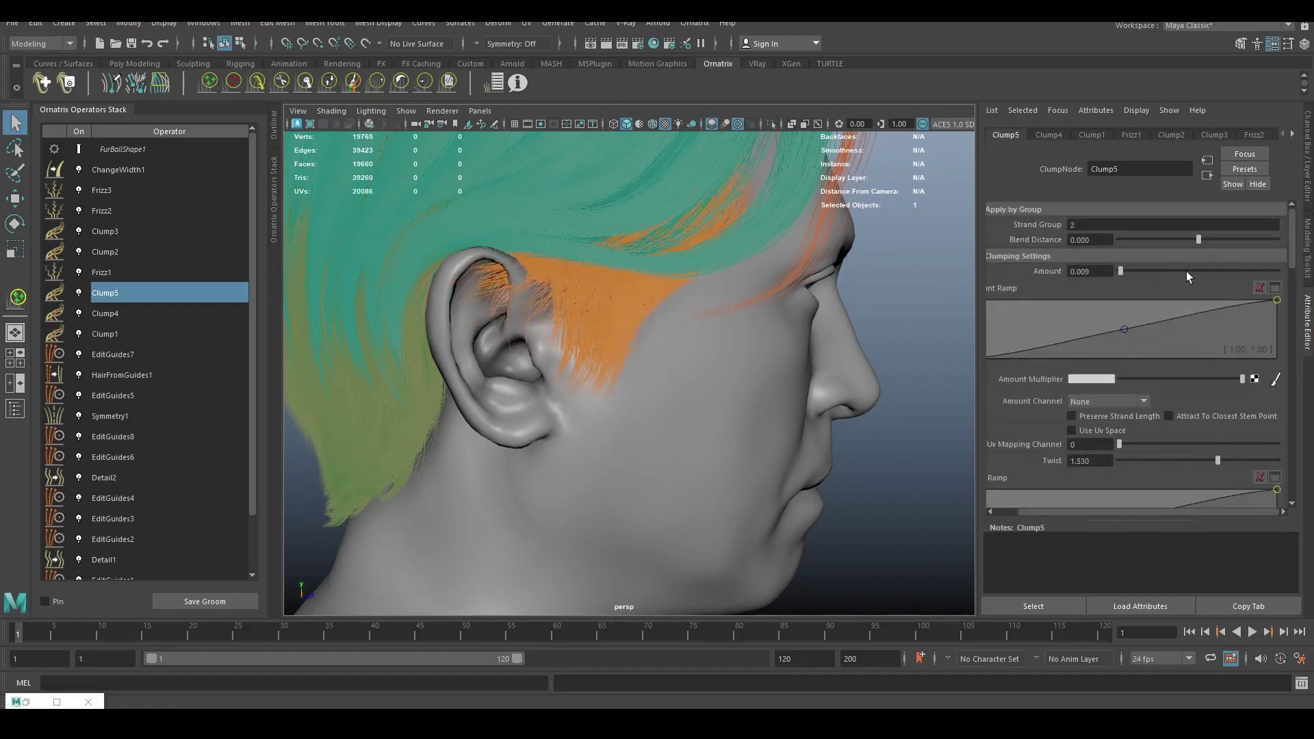
alt+right_drag(494, 336, 402, 338)
Step: Add a Length operator above Frizz3 with length randomize 0.15
click(179, 152)
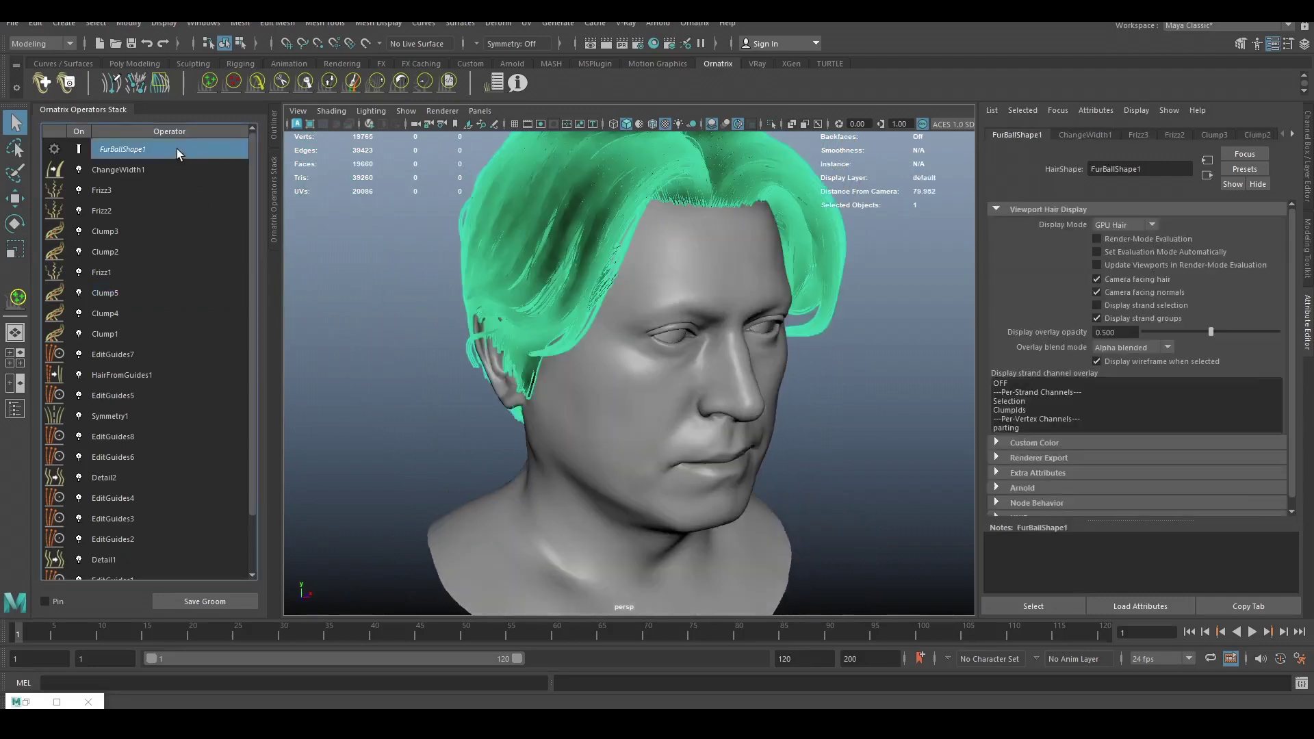
click(121, 191)
click(695, 22)
click(717, 248)
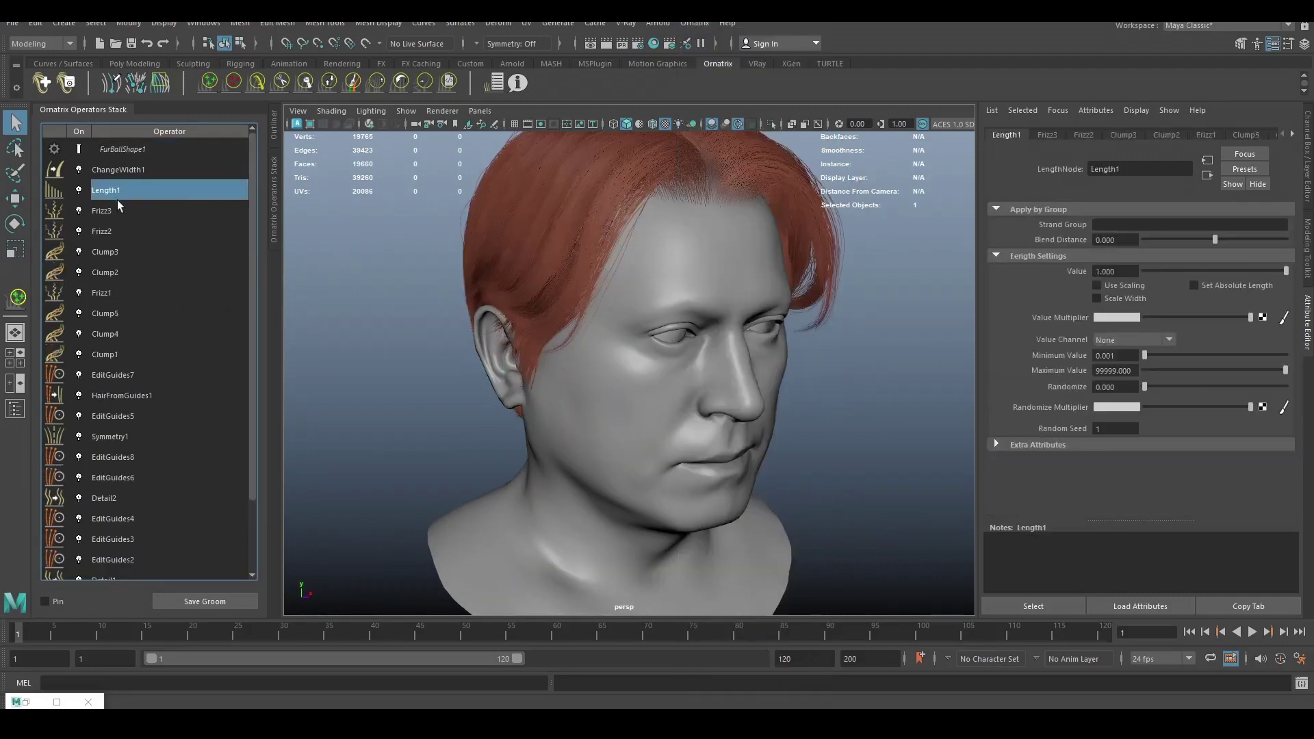
double_click(1115, 388)
text(0.15)
key(Return)
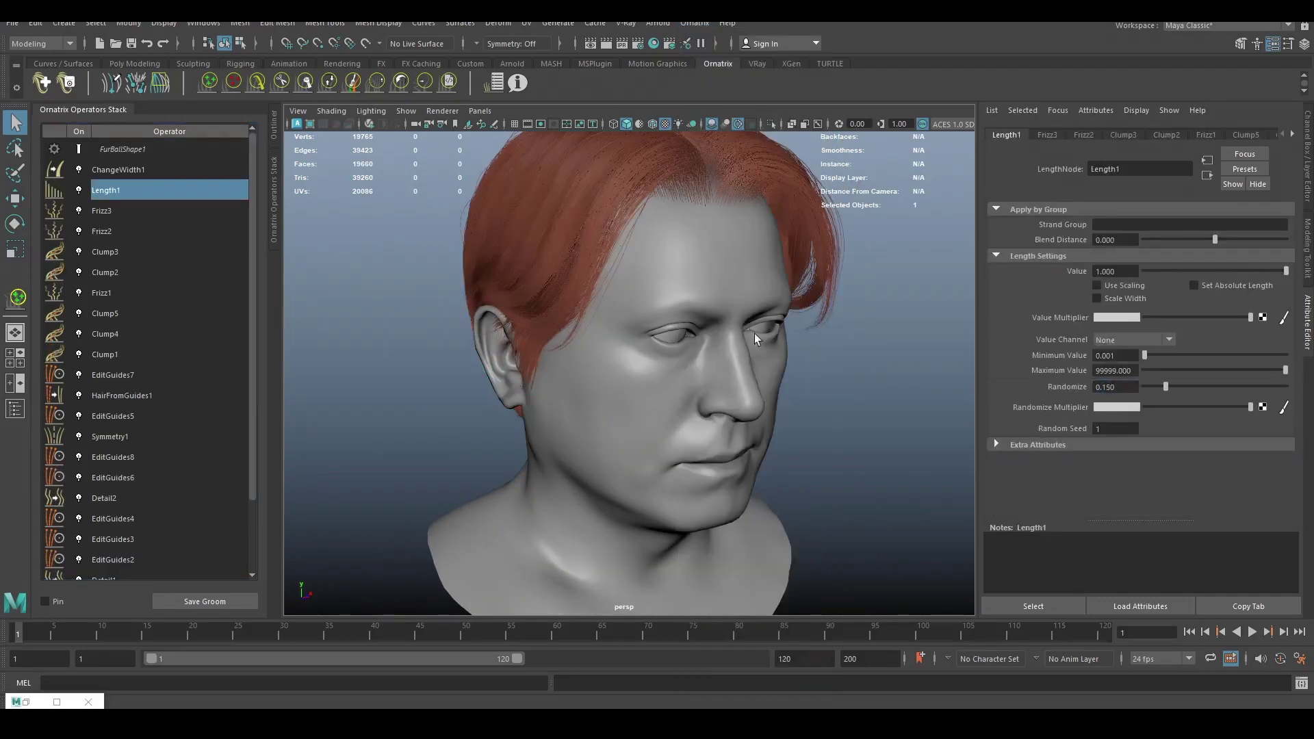
Step: Shorten the nape guide strands in EditGuides8 with the grow/shrink brush
alt+drag(602, 351, 623, 312)
scroll(622, 313, up, 5)
click(134, 457)
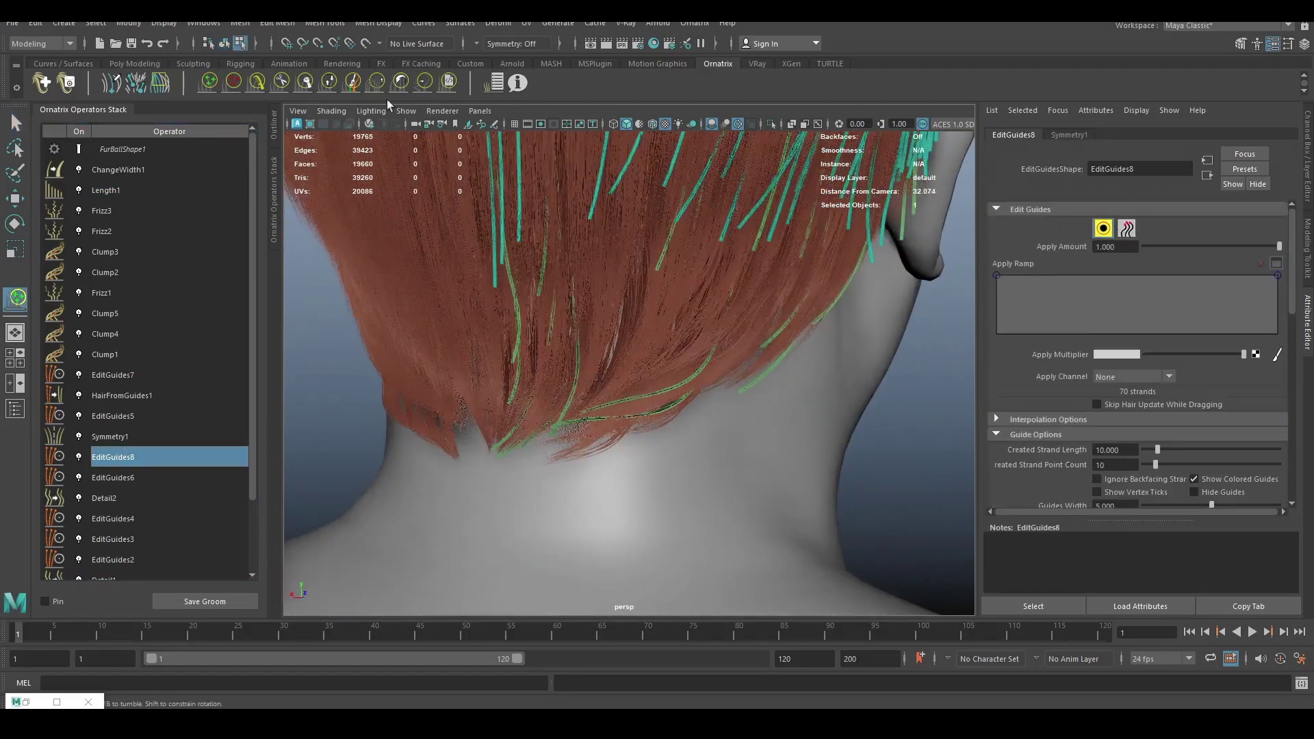
click(12, 23)
click(41, 71)
double_click(15, 297)
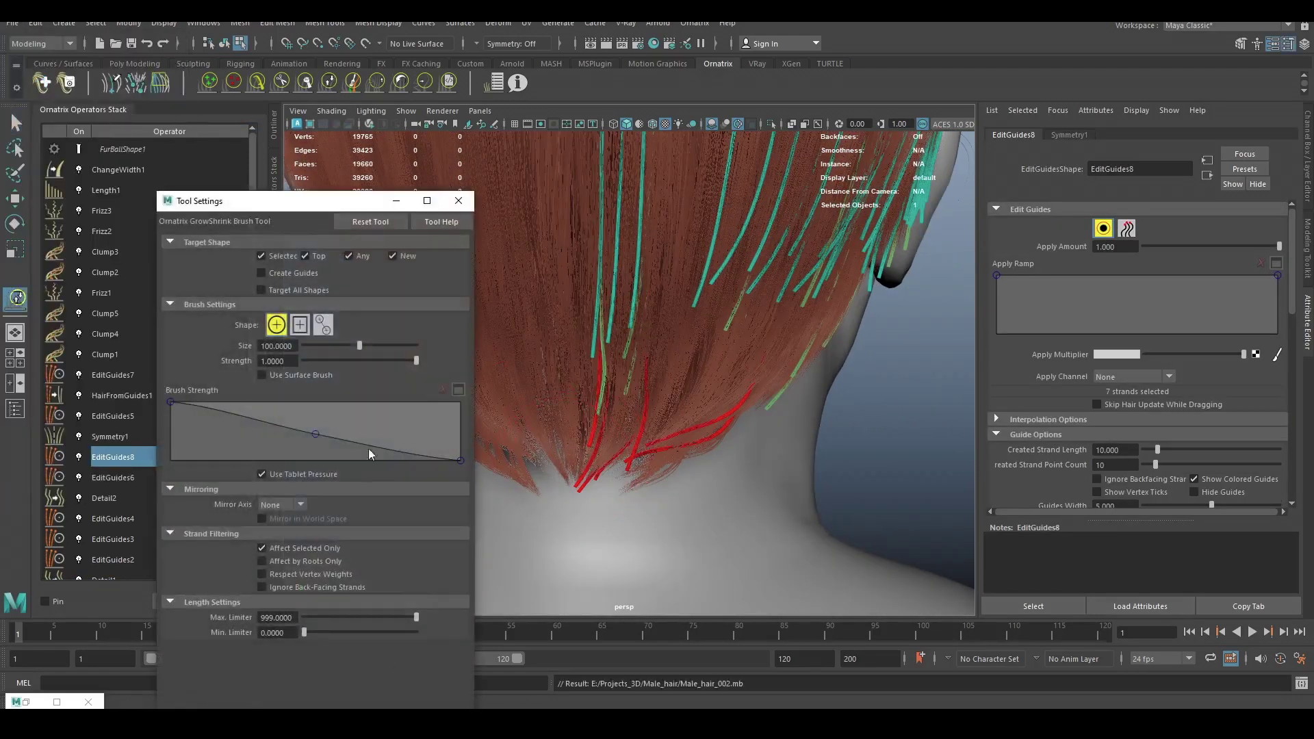
click(459, 200)
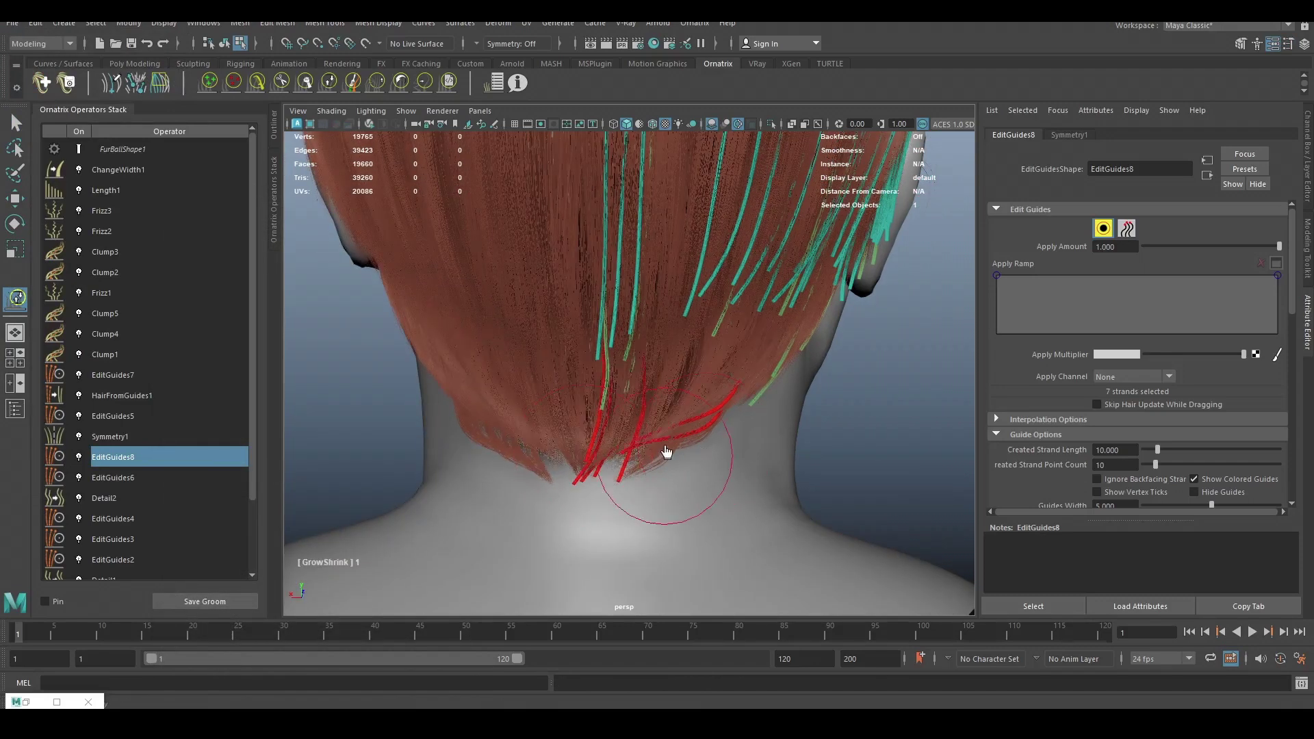
mouse_move(665, 452)
mouse_down()
mouse_move(634, 468)
mouse_move(188, 146)
mouse_up()
Step: Disable Frizz1-3 and Clump2-5, leaving only Clump1 active
click(126, 267)
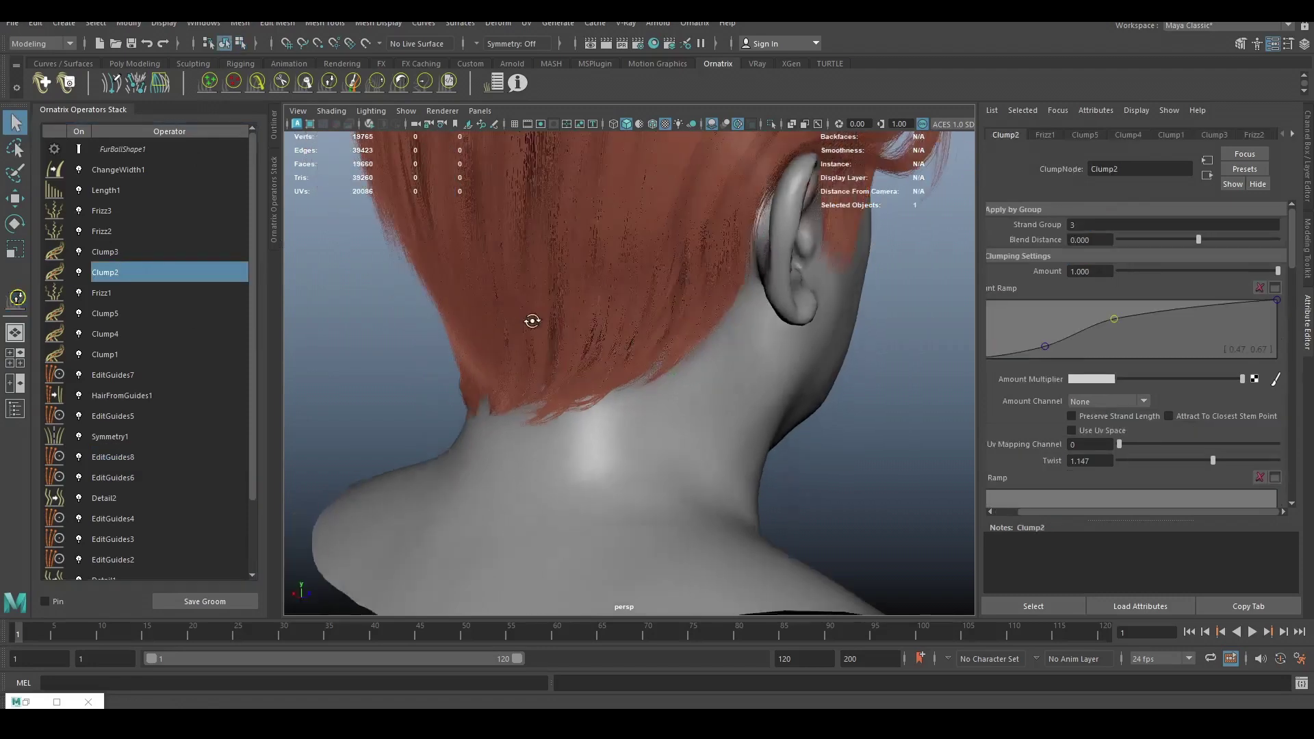
click(78, 334)
click(78, 334)
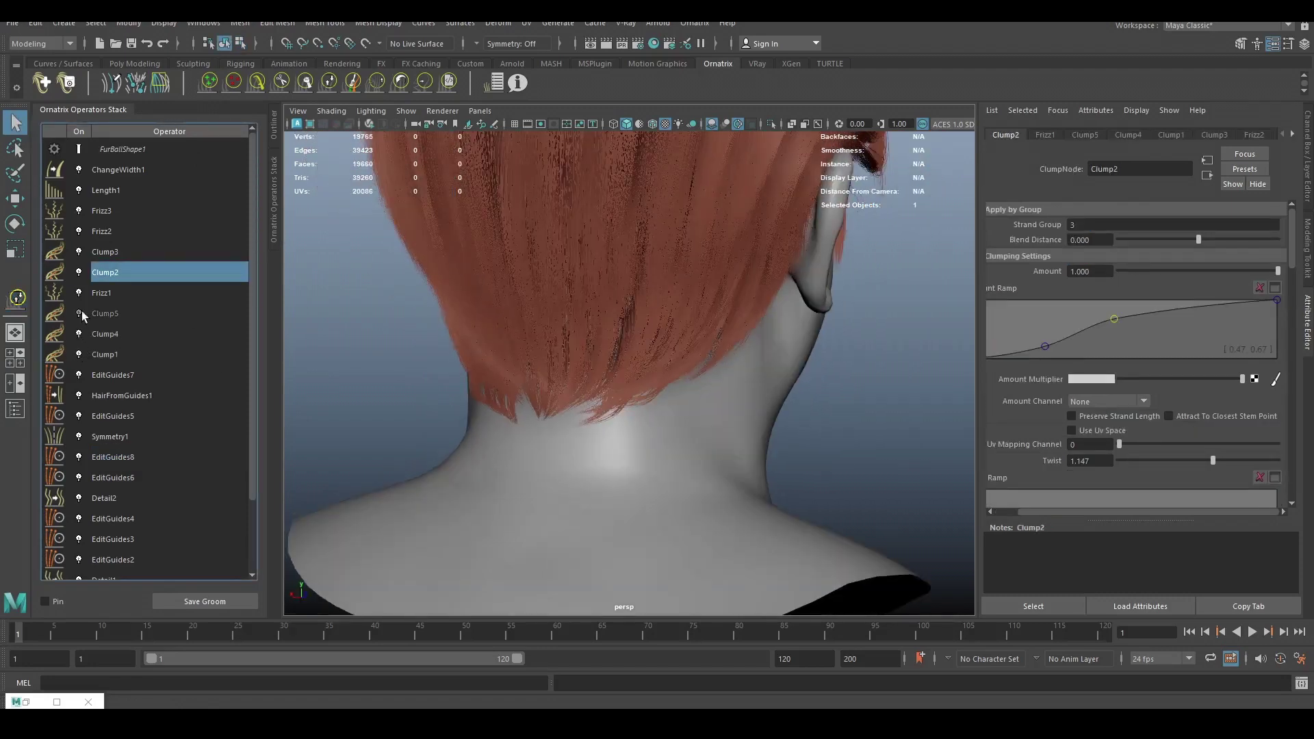
click(78, 210)
click(78, 251)
click(78, 272)
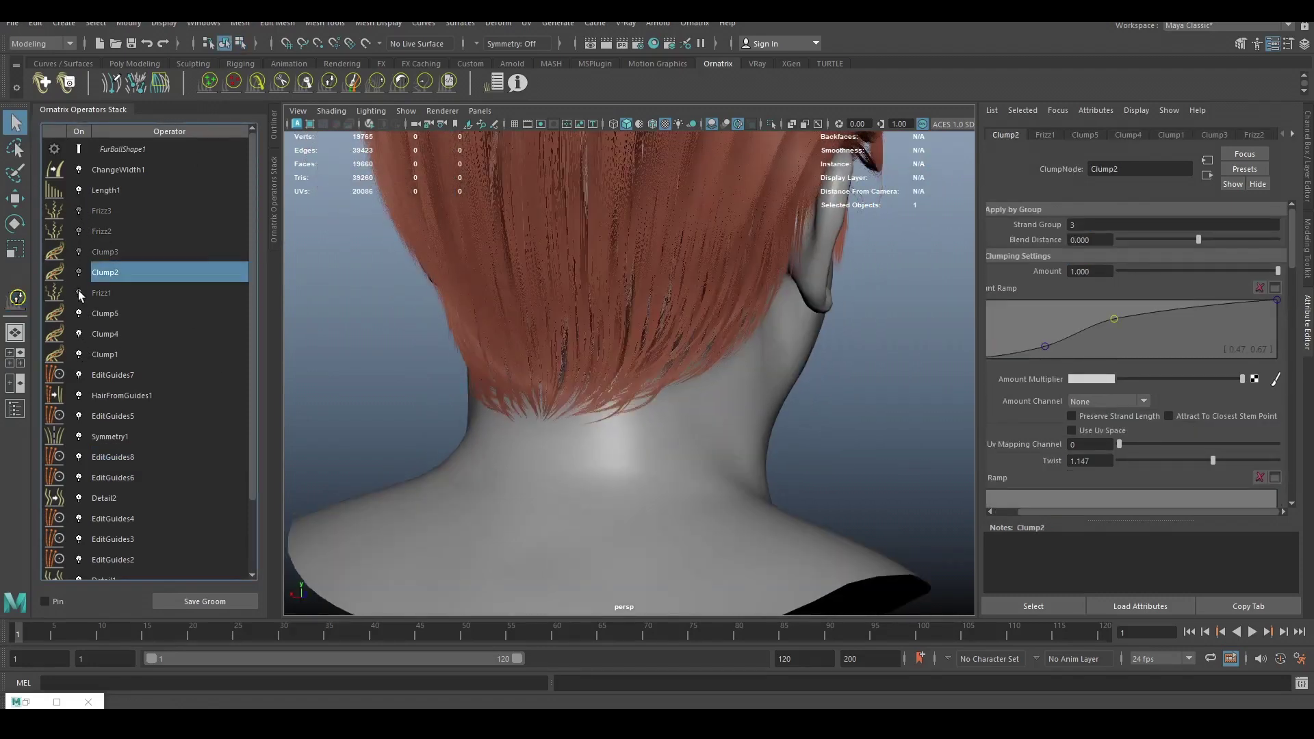
click(78, 313)
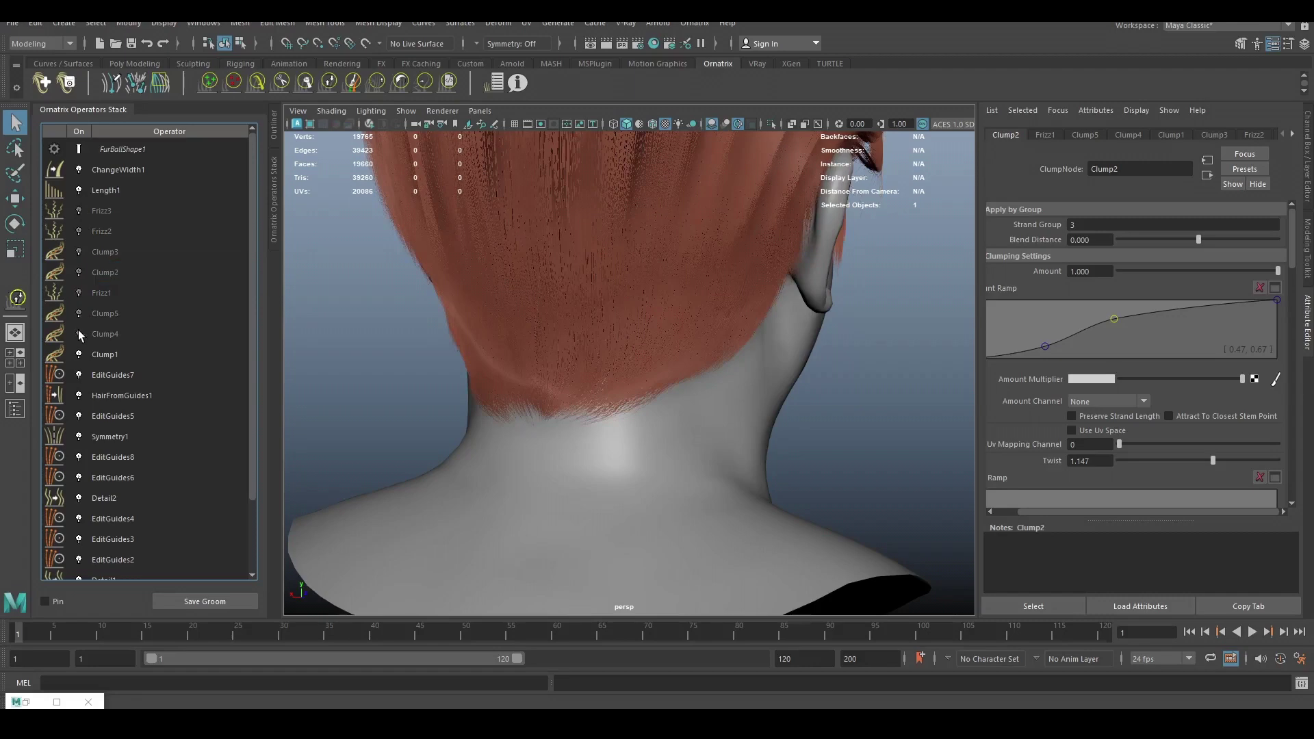
alt+drag(616, 410, 657, 411)
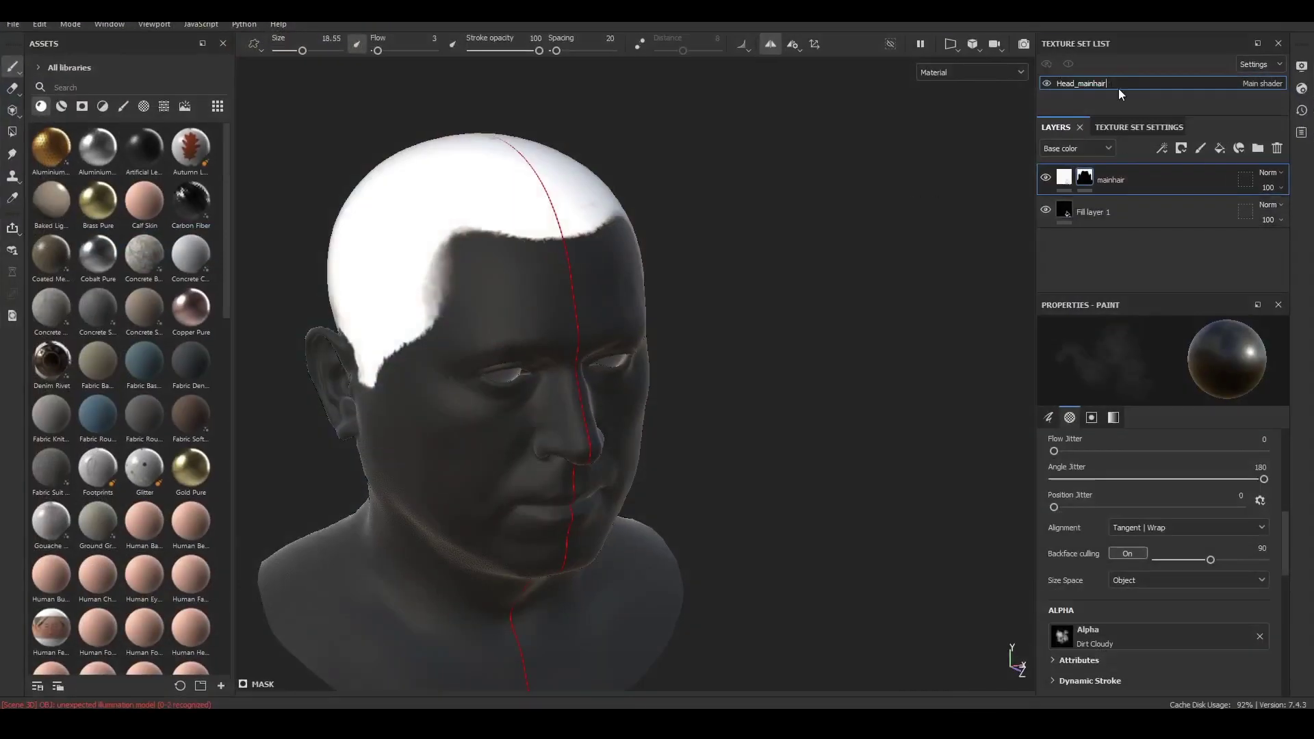
Step: Rename the texture set to Head_mainhair_clump_back
text(back)
key(Return)
double_click(1144, 85)
text(_)
key(Return)
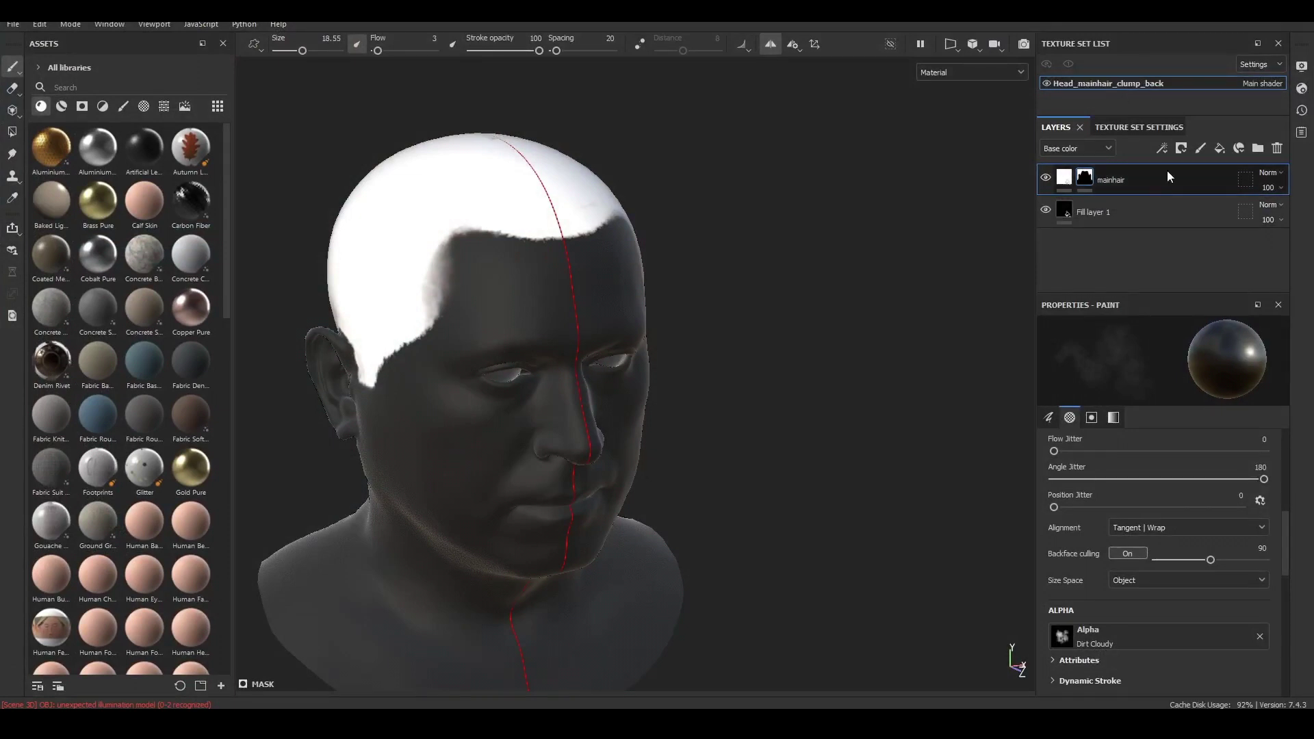
Step: Add a black (000000) fill layer with a black mask and paint the nape hairline into it
click(1239, 148)
click(1197, 520)
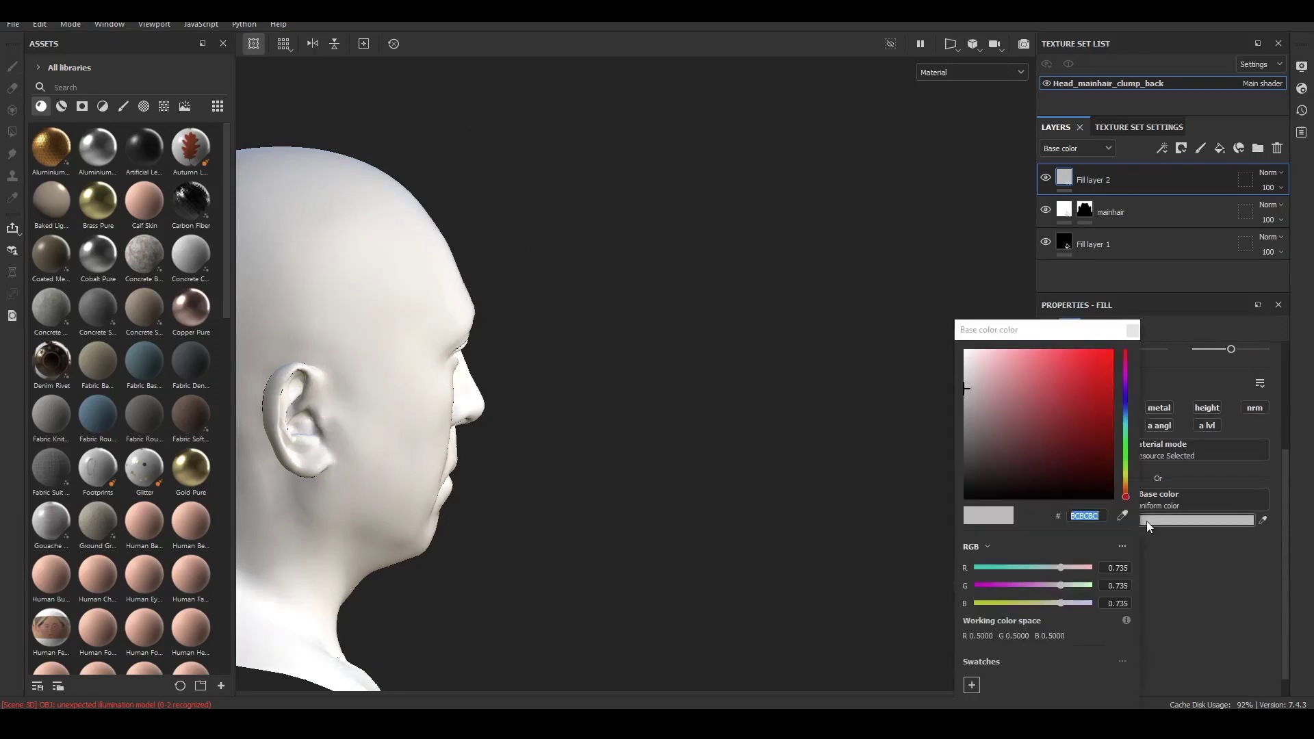
text(000000)
key(Return)
alt+drag(492, 394, 911, 279)
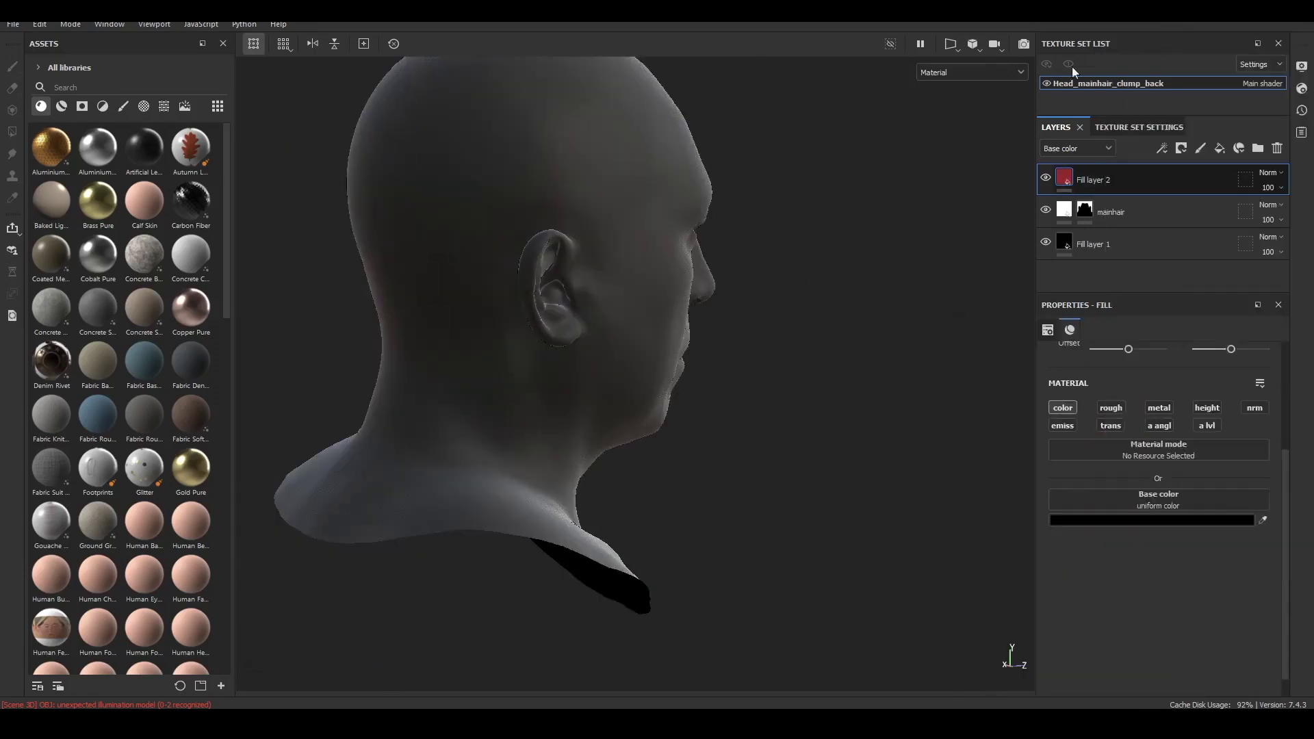
key(1)
drag(378, 50, 384, 50)
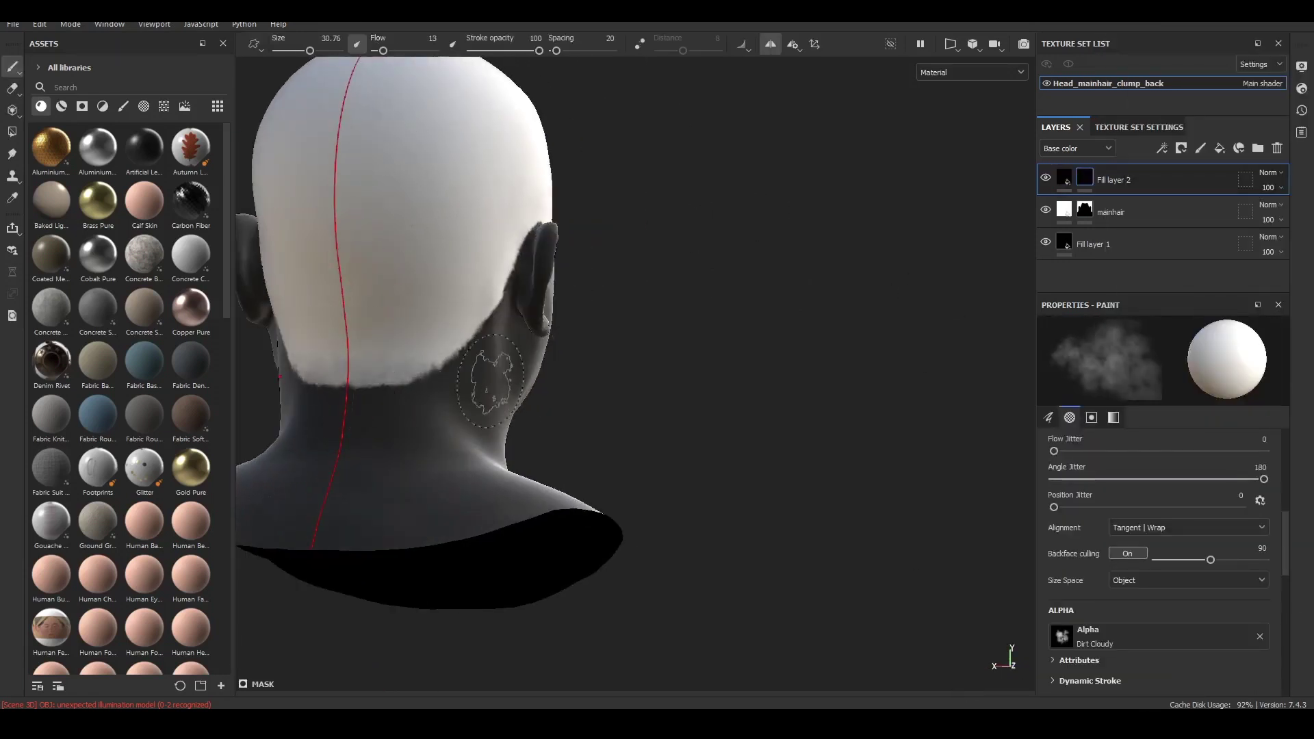
mouse_move(500, 339)
mouse_down()
mouse_move(455, 322)
mouse_move(440, 367)
mouse_move(301, 356)
mouse_up()
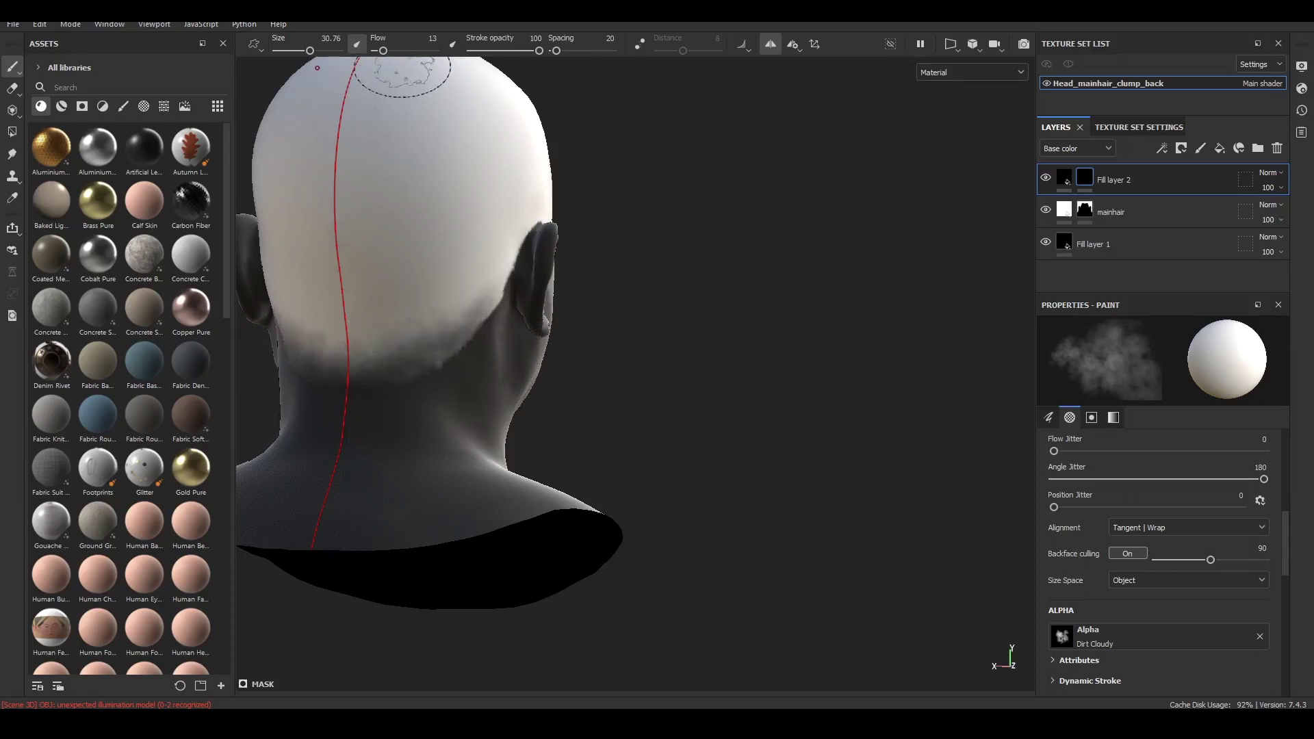
drag(383, 50, 376, 50)
key(x)
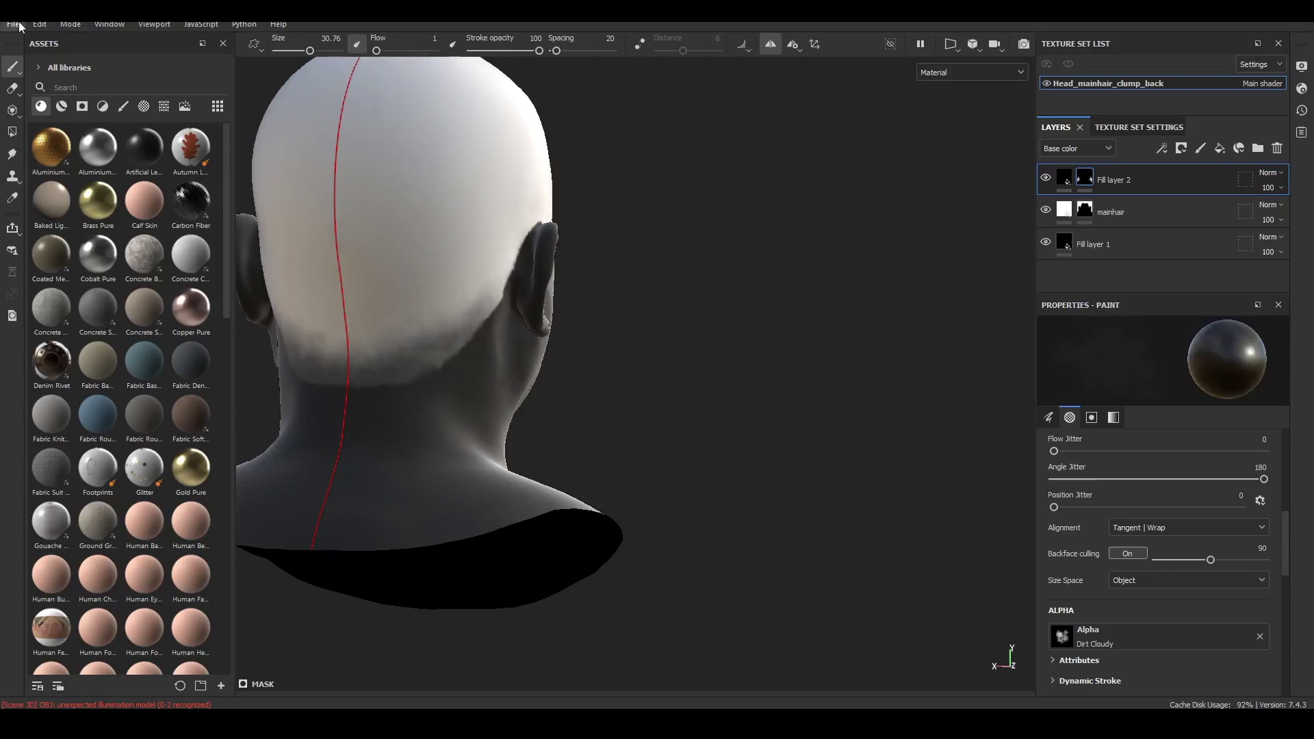
Step: Export the textures through File > Export Textures
click(19, 26)
click(88, 251)
click(984, 602)
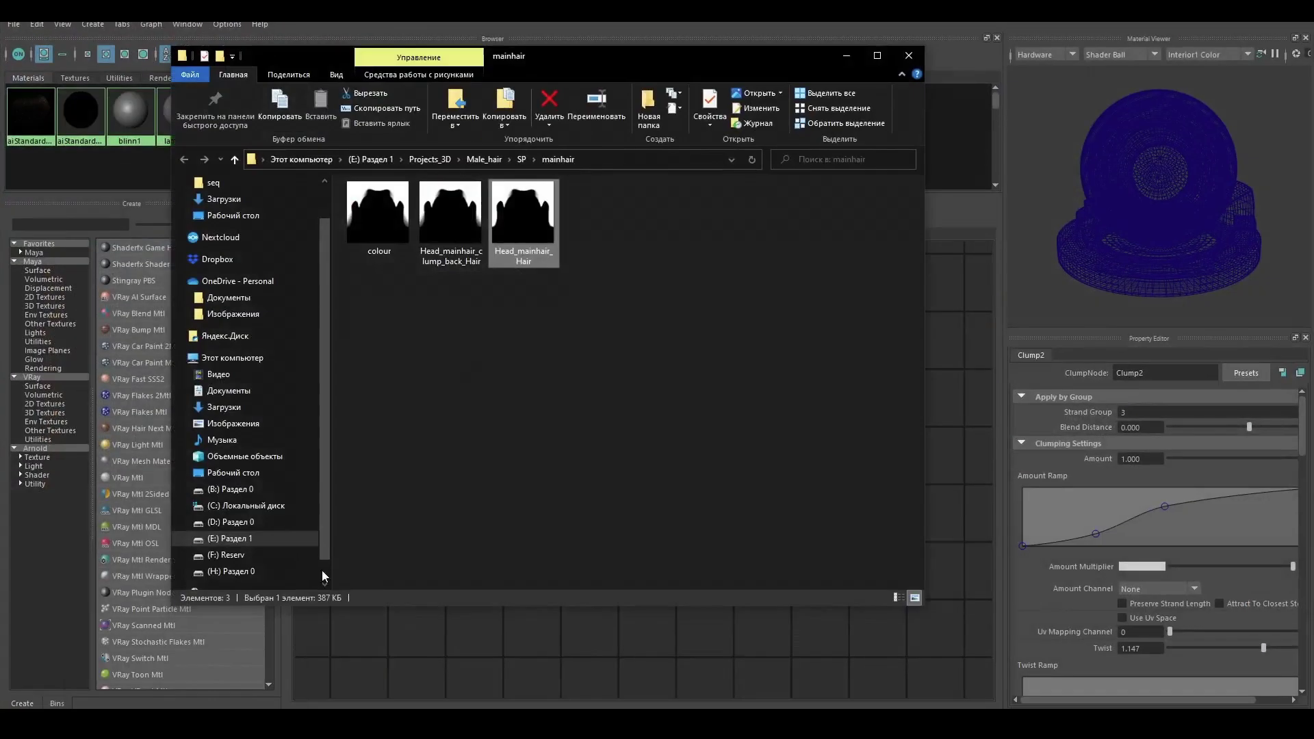
Step: Connect the Head_mainhair_clump_back_Hair texture in Hypershade to Clump4's Amount Multiplier
drag(450, 219, 520, 624)
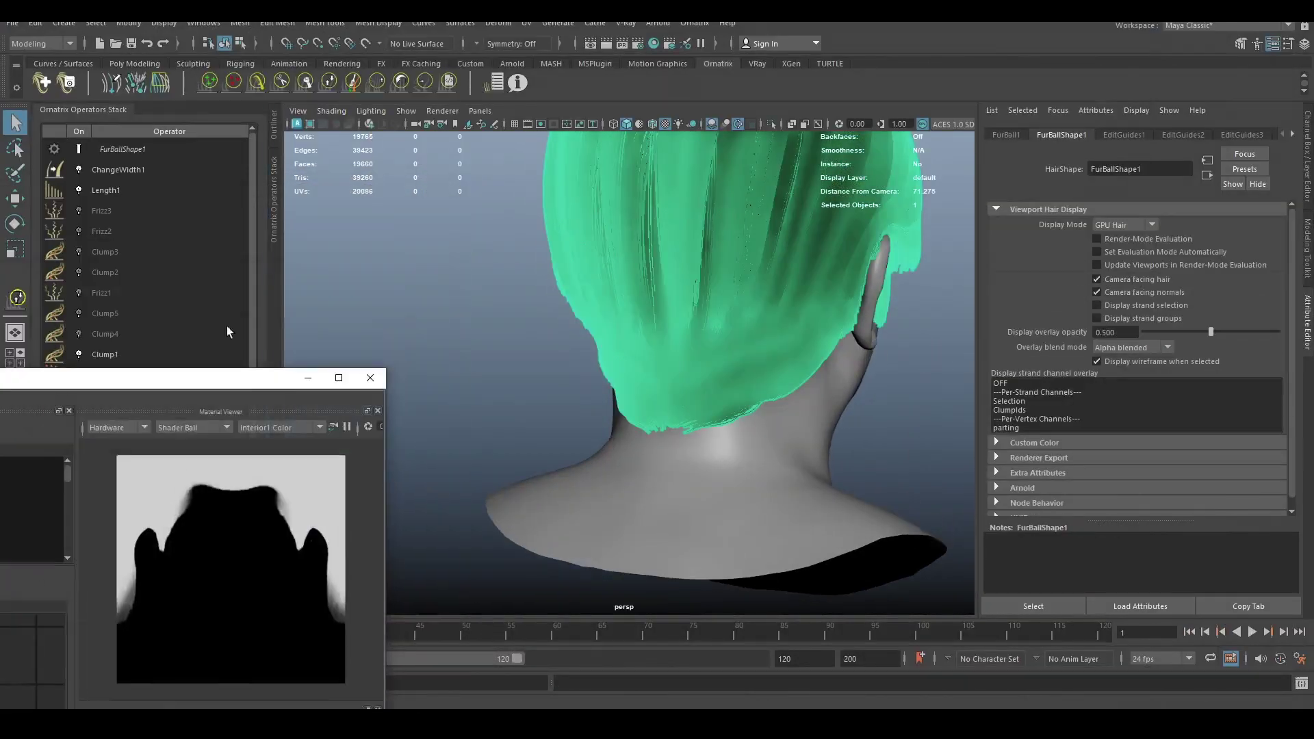
click(228, 333)
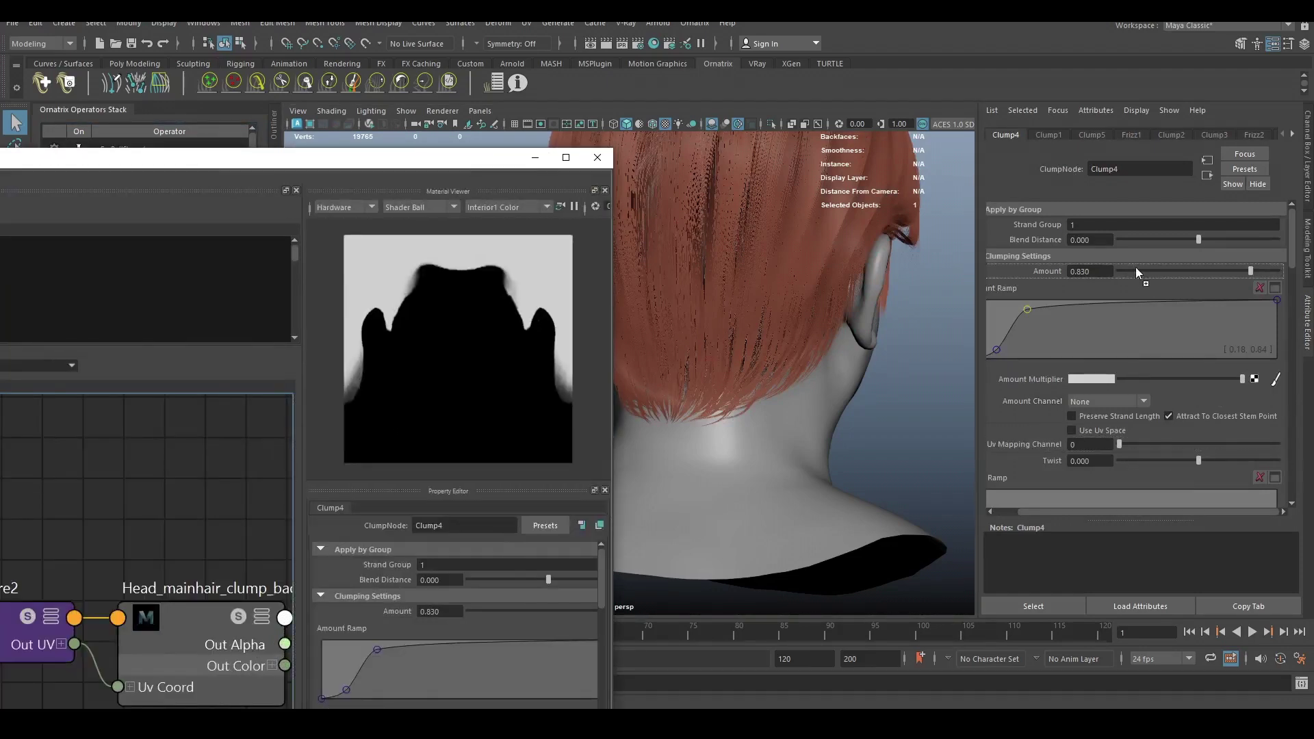
middle_drag(1136, 267, 1151, 376)
alt+right_drag(902, 438, 902, 472)
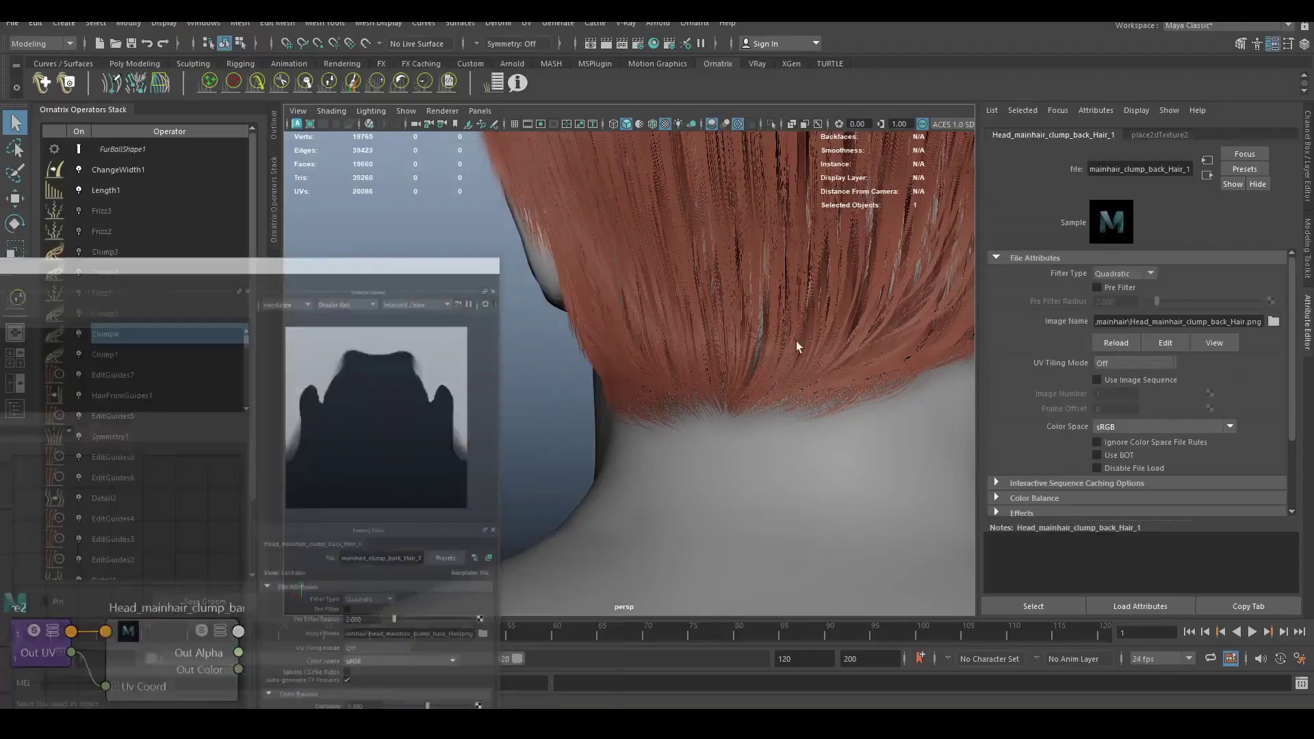
Step: Reload the mask texture in Maya, then paint more dark mask along the lower back hairline
click(1115, 343)
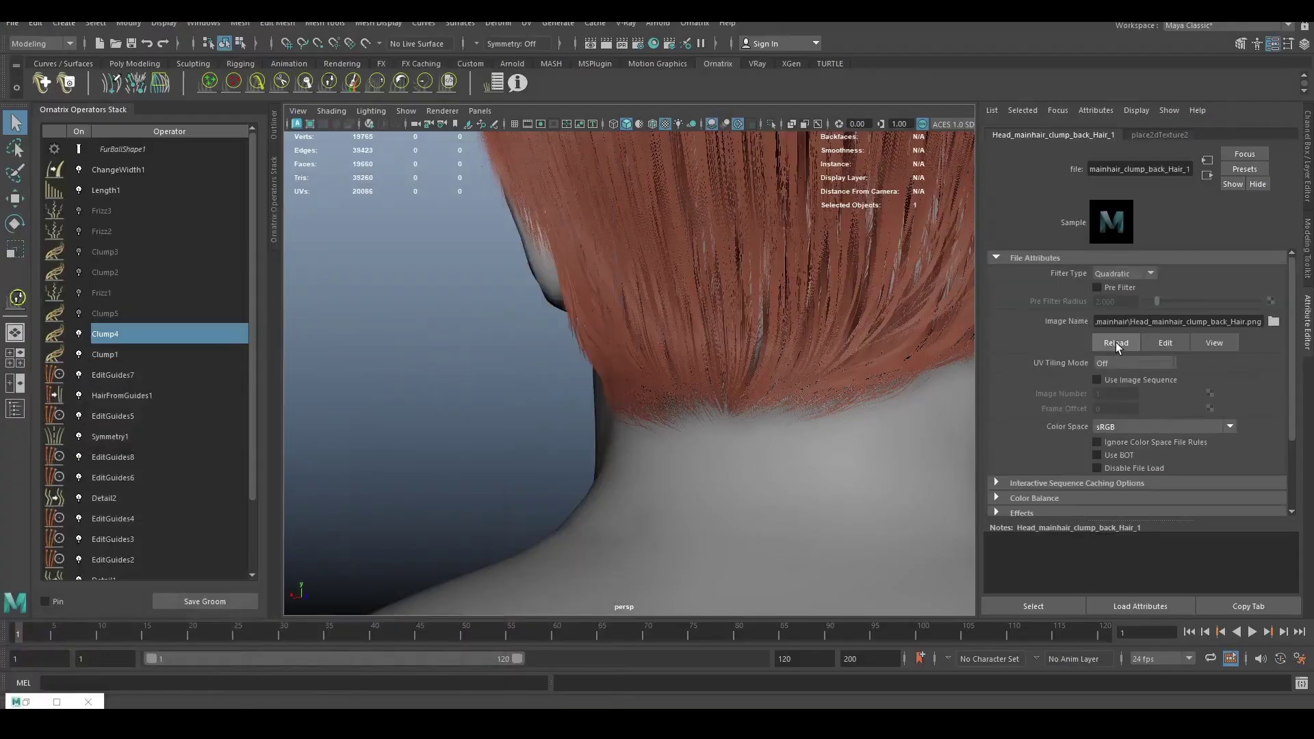
alt+drag(879, 380, 311, 366)
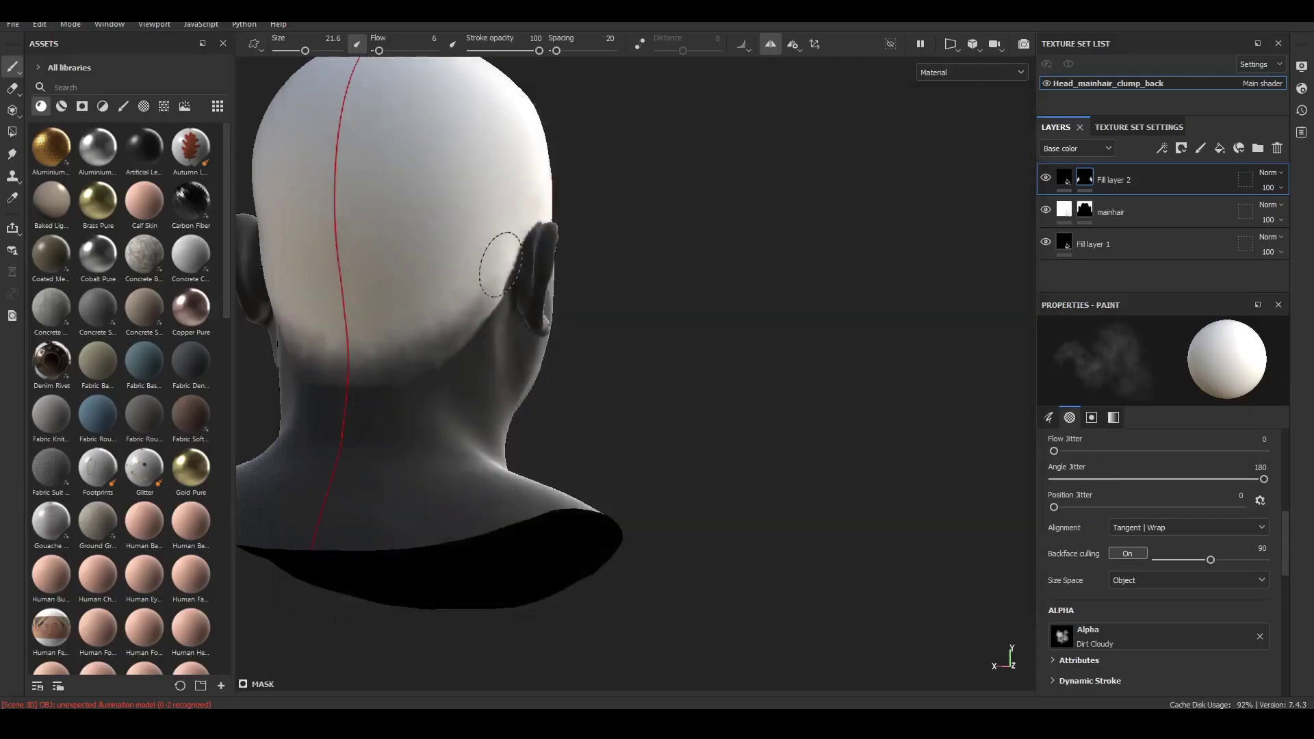
drag(501, 264, 294, 347)
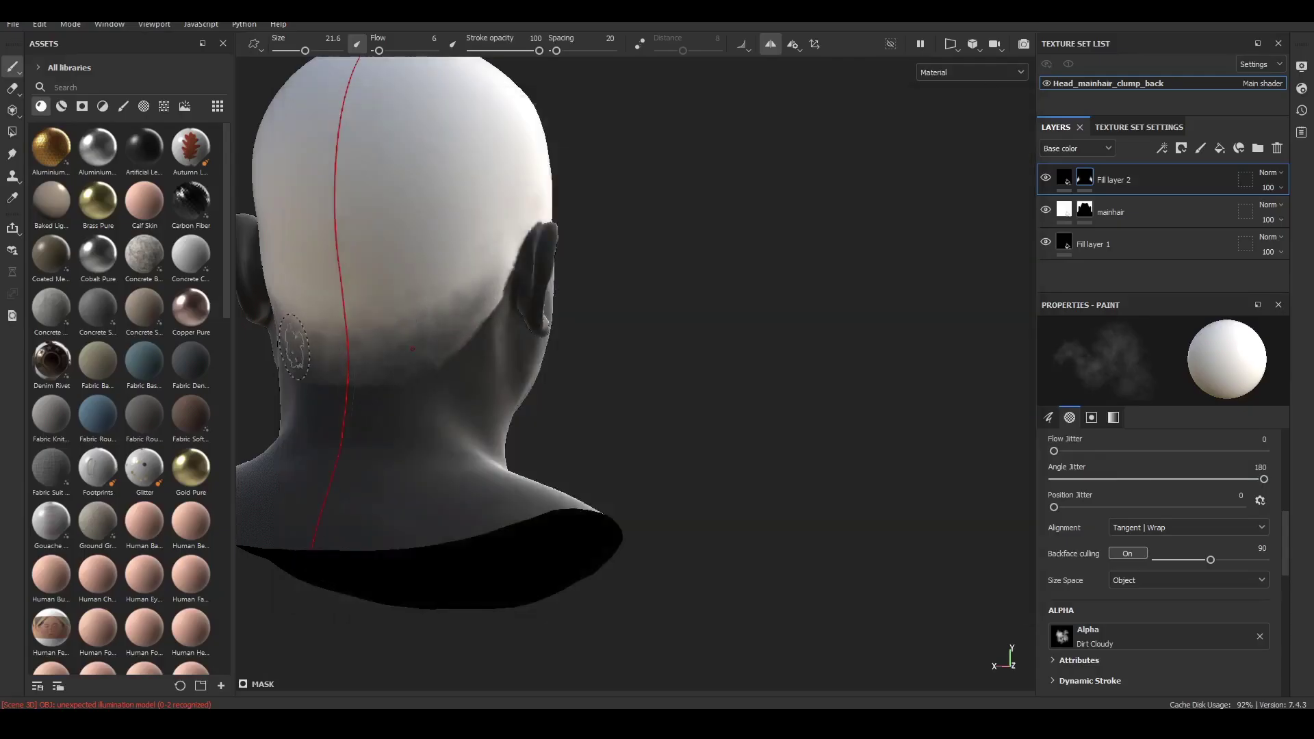
alt+drag(607, 263, 722, 561)
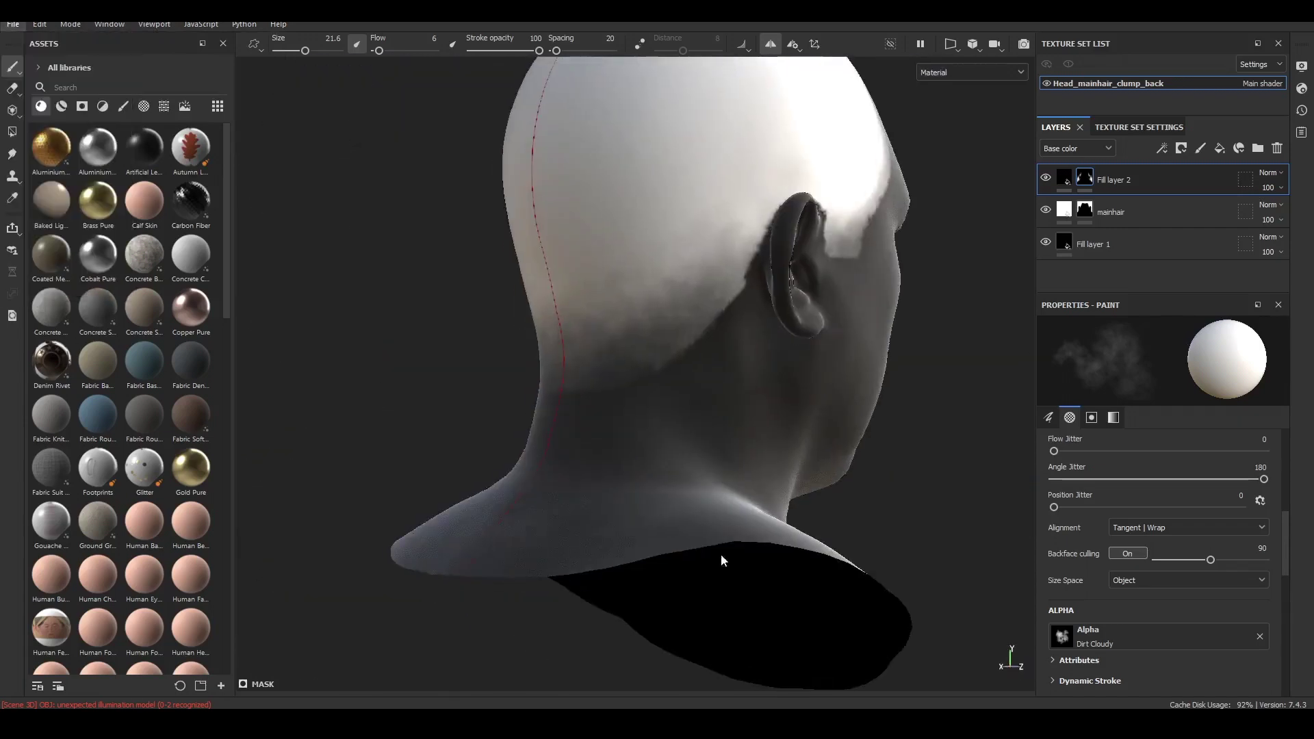
Step: Re-enable all Clump and Frizz operators
scroll(652, 328, down, 3)
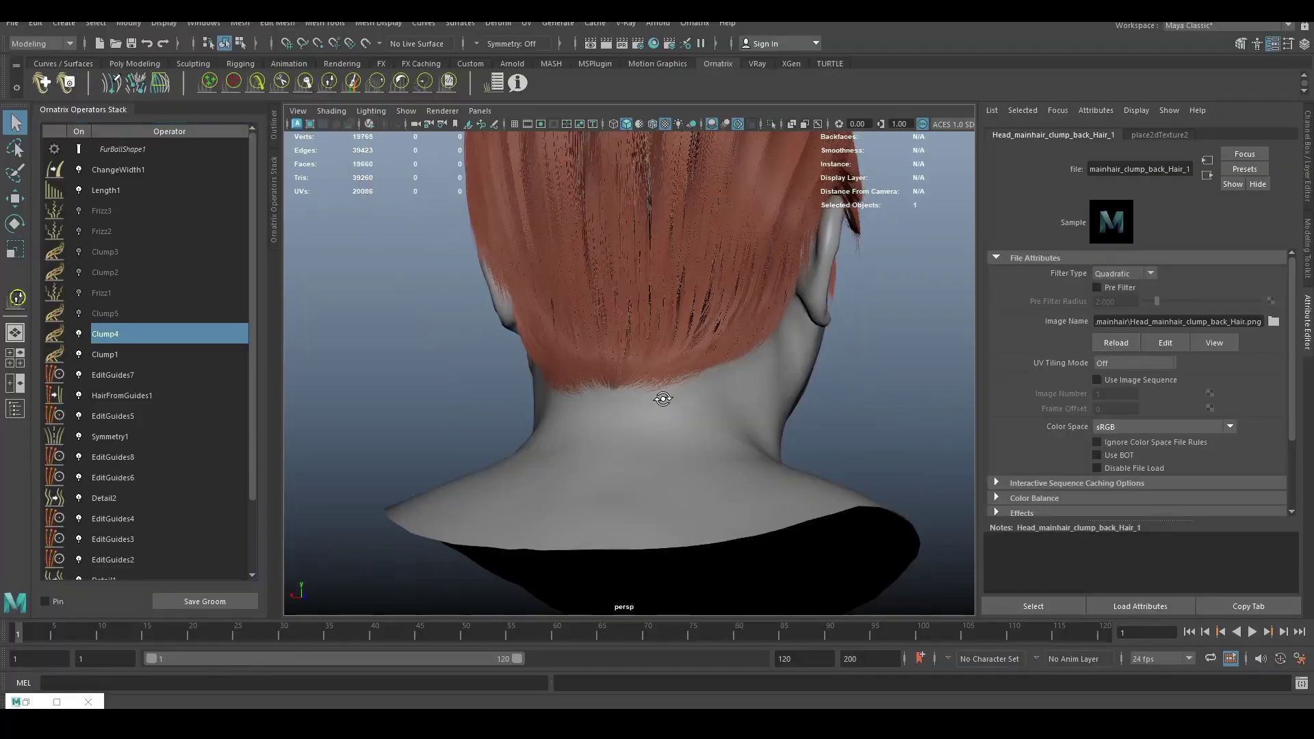
alt+drag(697, 411, 603, 411)
click(81, 313)
click(82, 292)
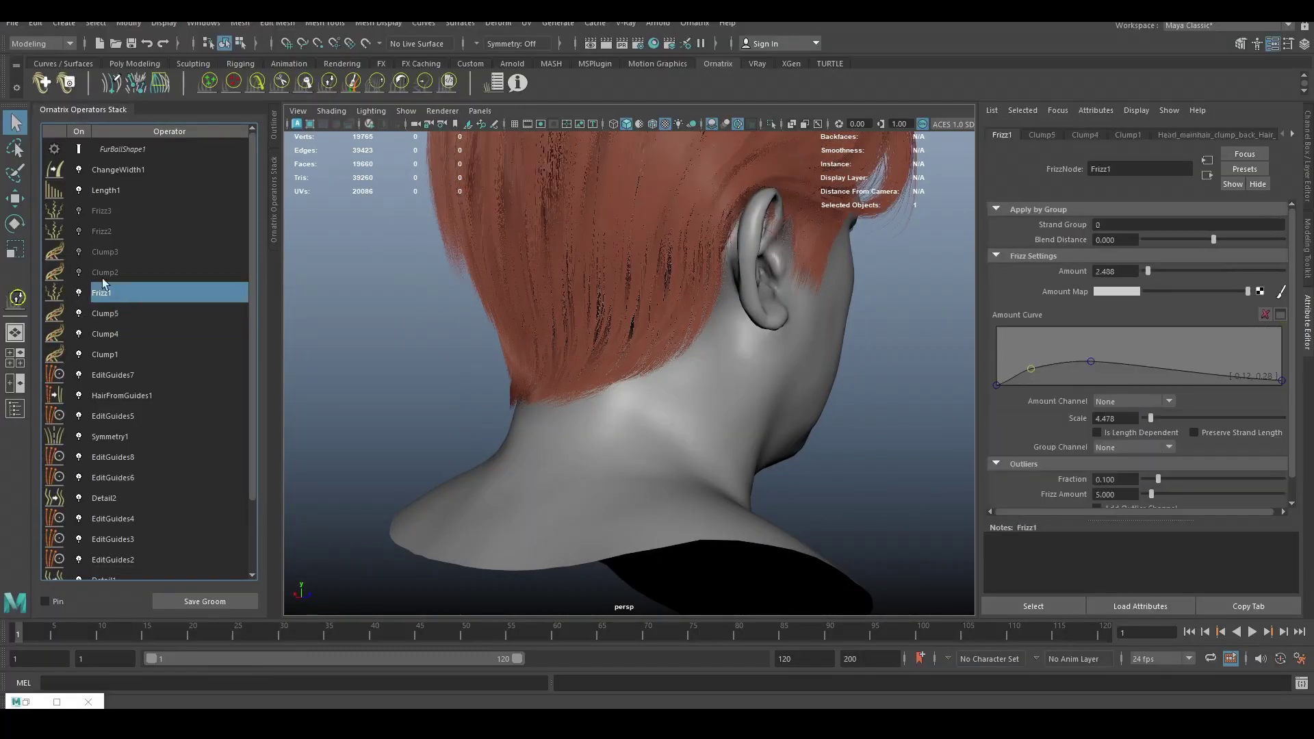
click(75, 251)
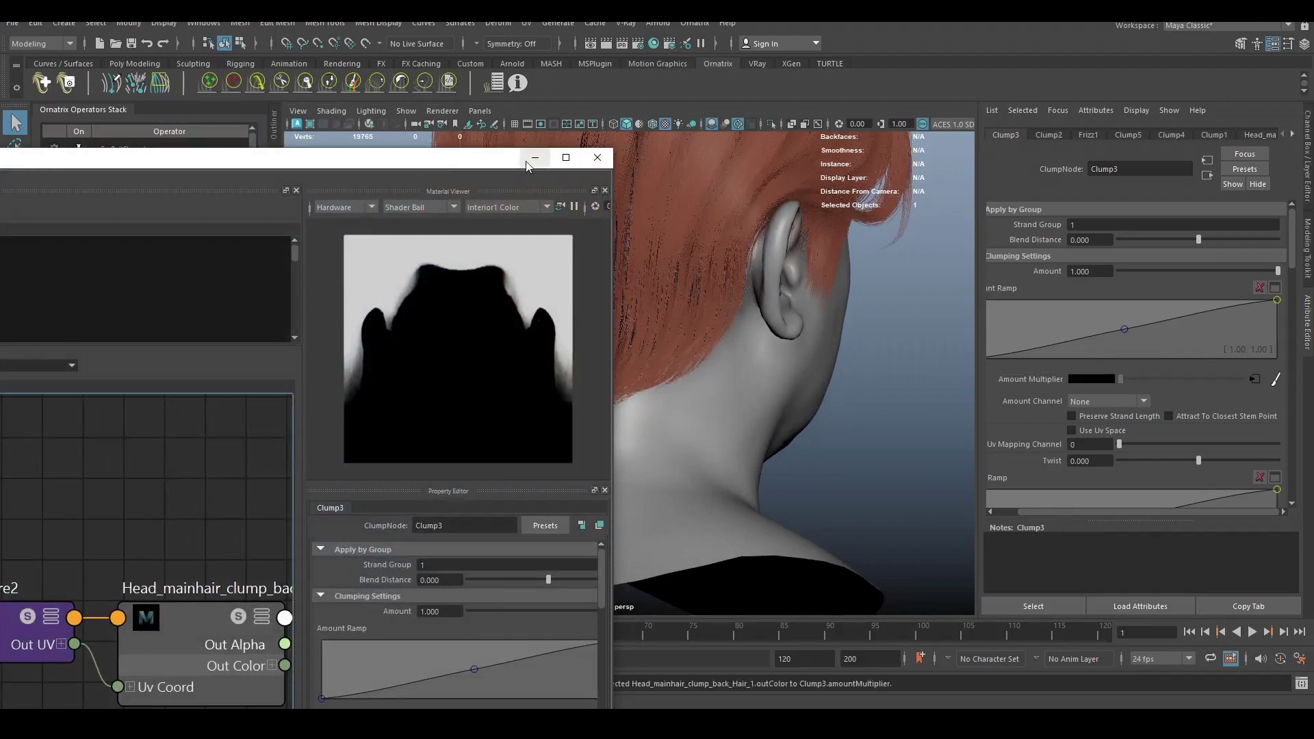
click(535, 157)
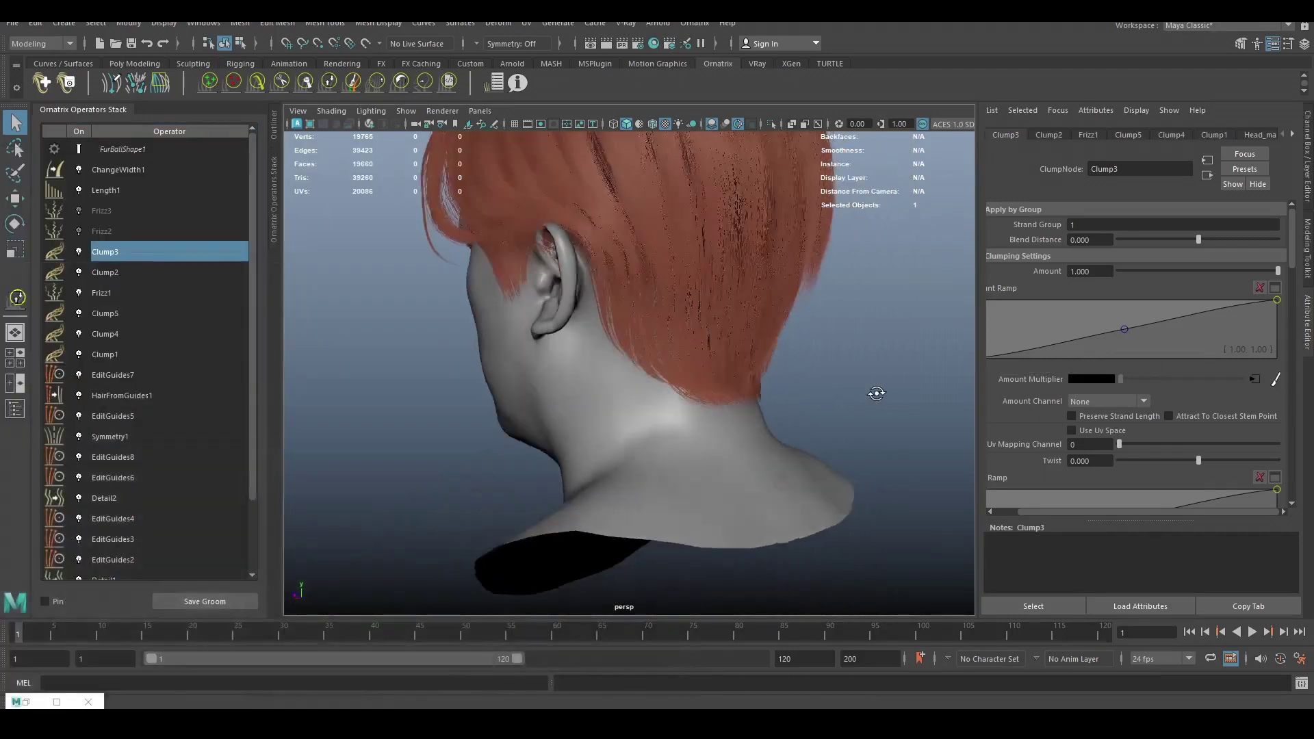
alt+drag(872, 390, 616, 385)
click(101, 231)
alt+drag(520, 356, 445, 354)
click(102, 210)
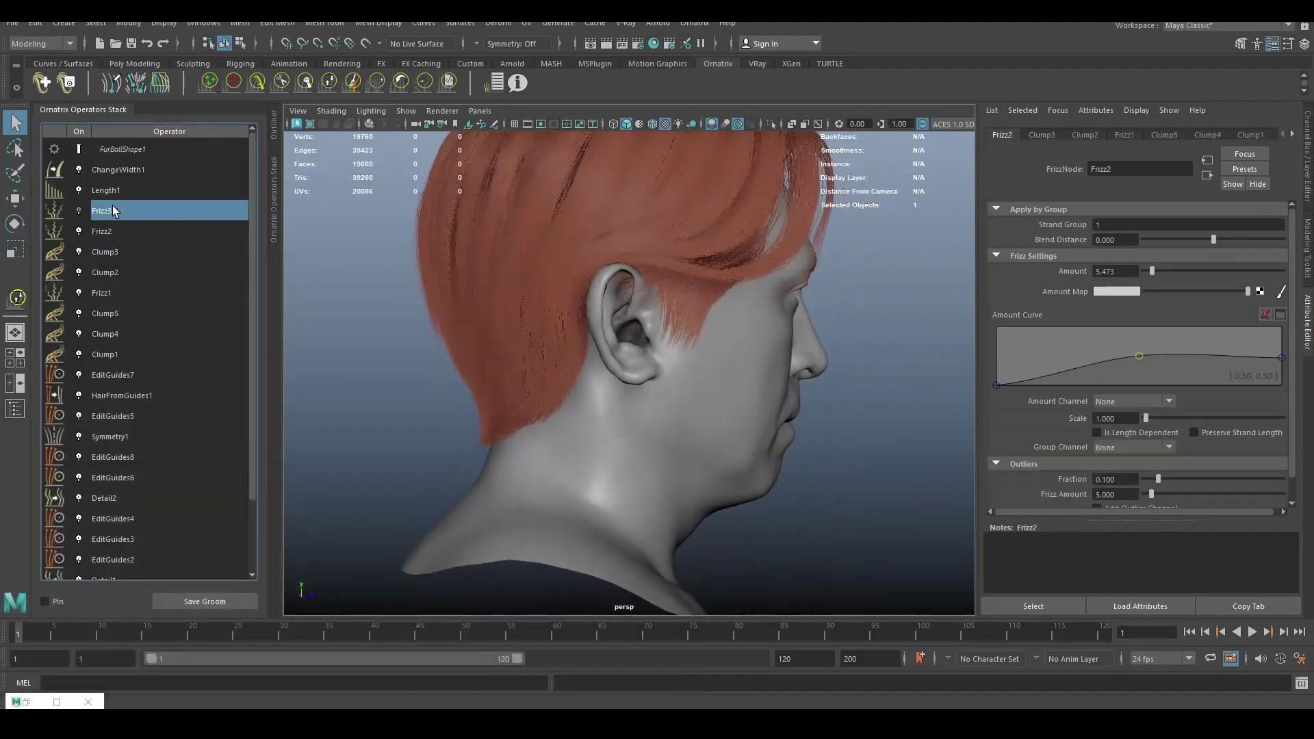
alt+drag(696, 322, 520, 322)
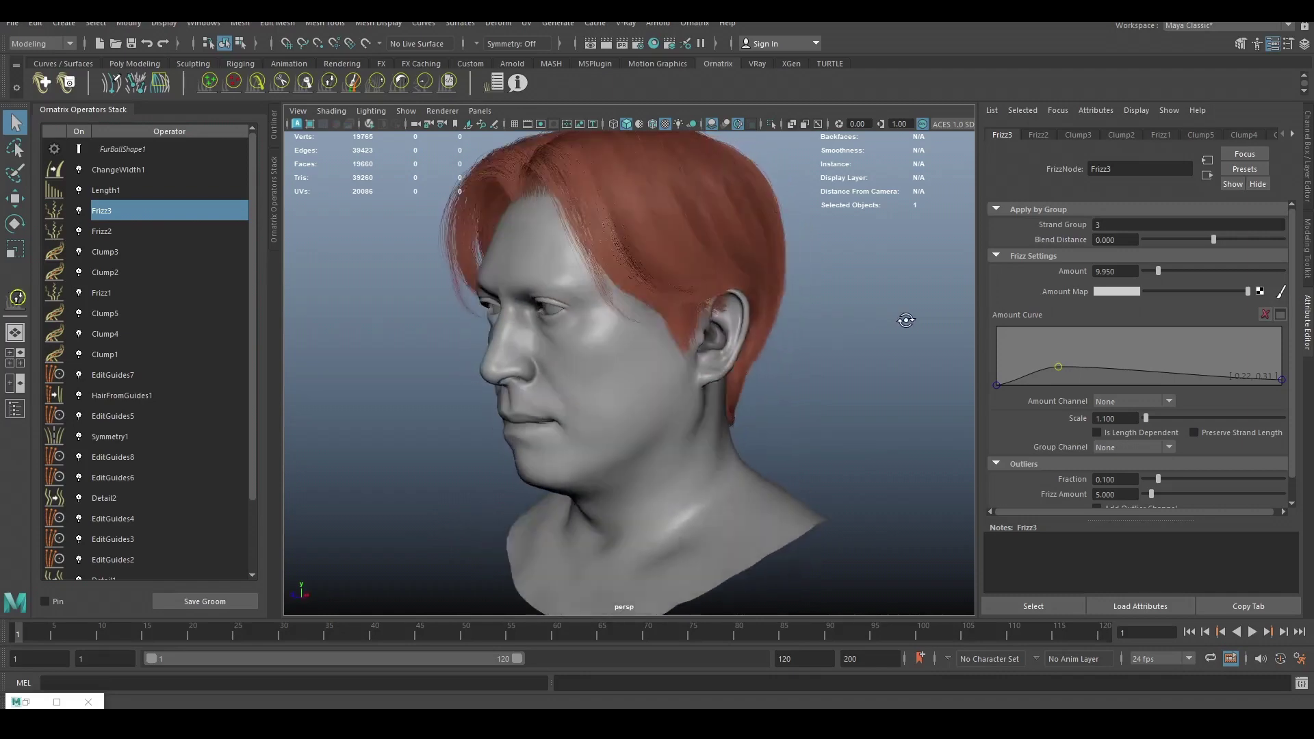
Step: Add EditGuides9 above ChangeWidth1 and raise the HairFromGuides1 render hair count
click(118, 169)
click(695, 23)
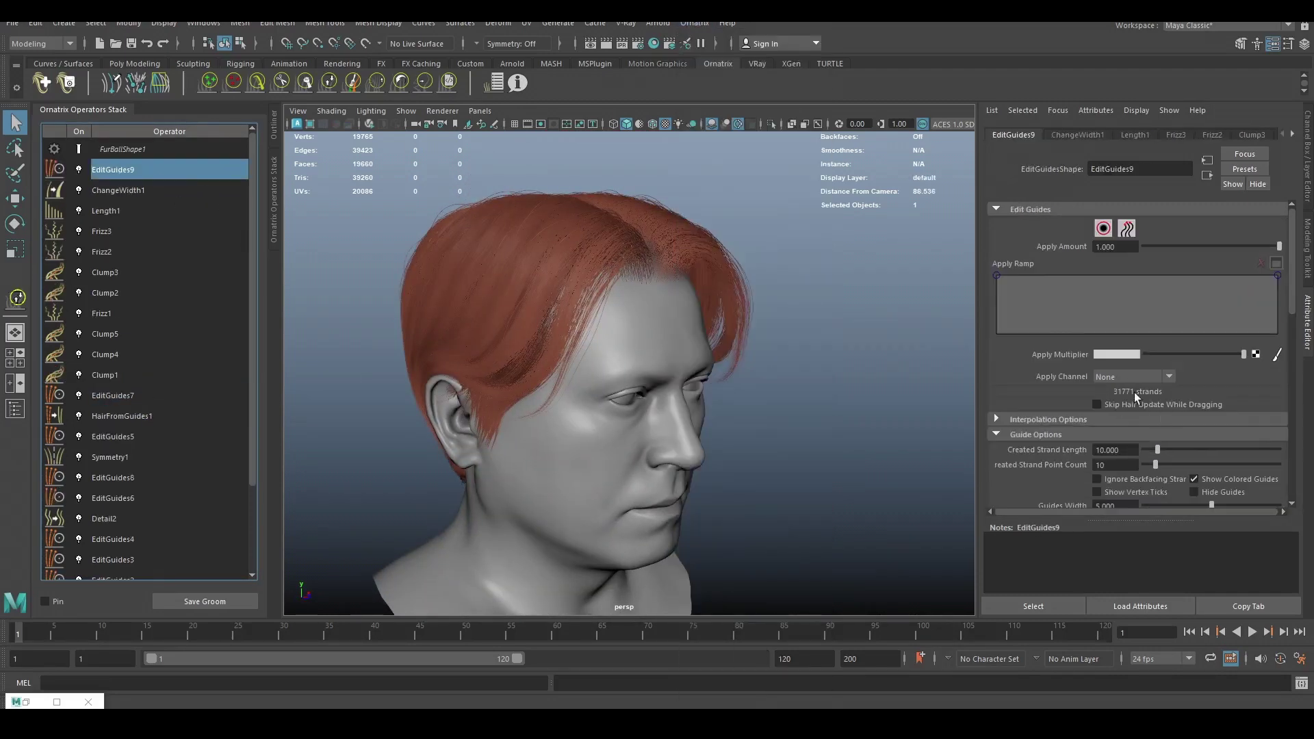
double_click(1099, 346)
text(80000)
key(Return)
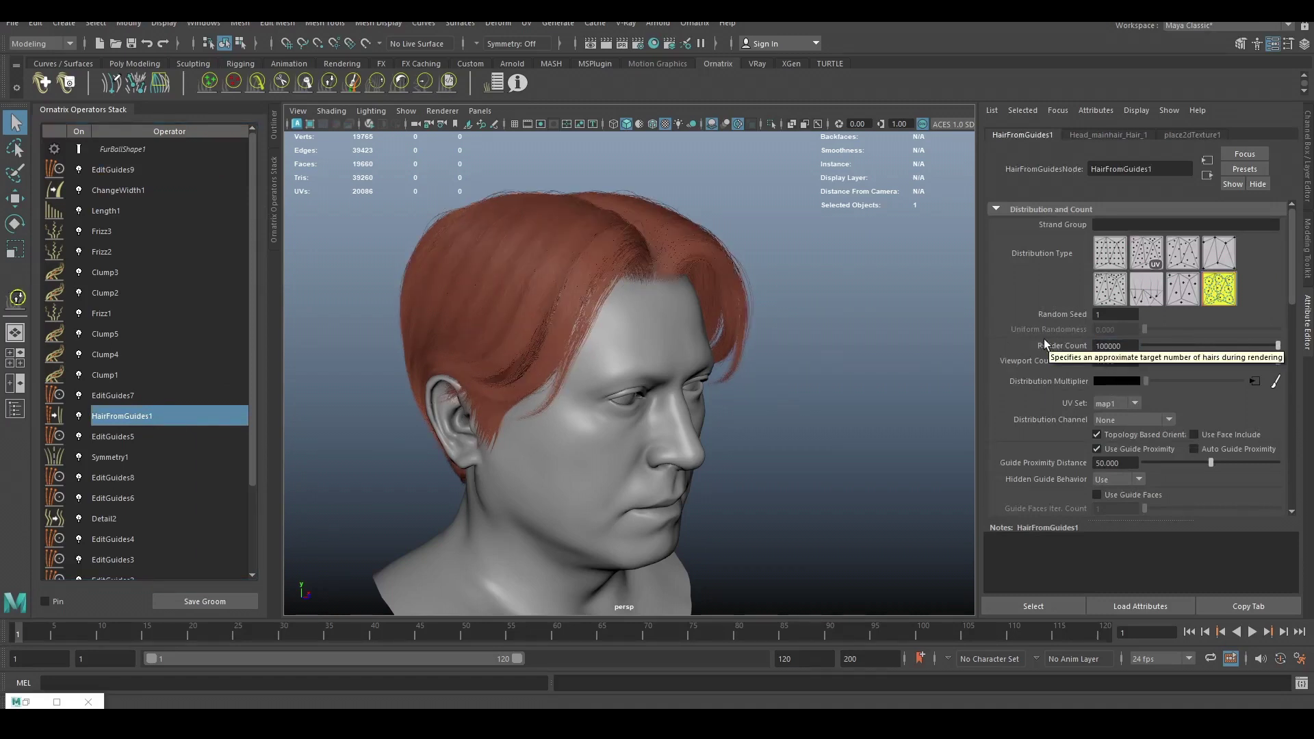
mouse_move(718, 293)
alt+mouse_down()
mouse_move(557, 302)
mouse_move(716, 290)
alt+mouse_up()
Step: Set ChangeWidth1 strand width to 0.065
click(158, 197)
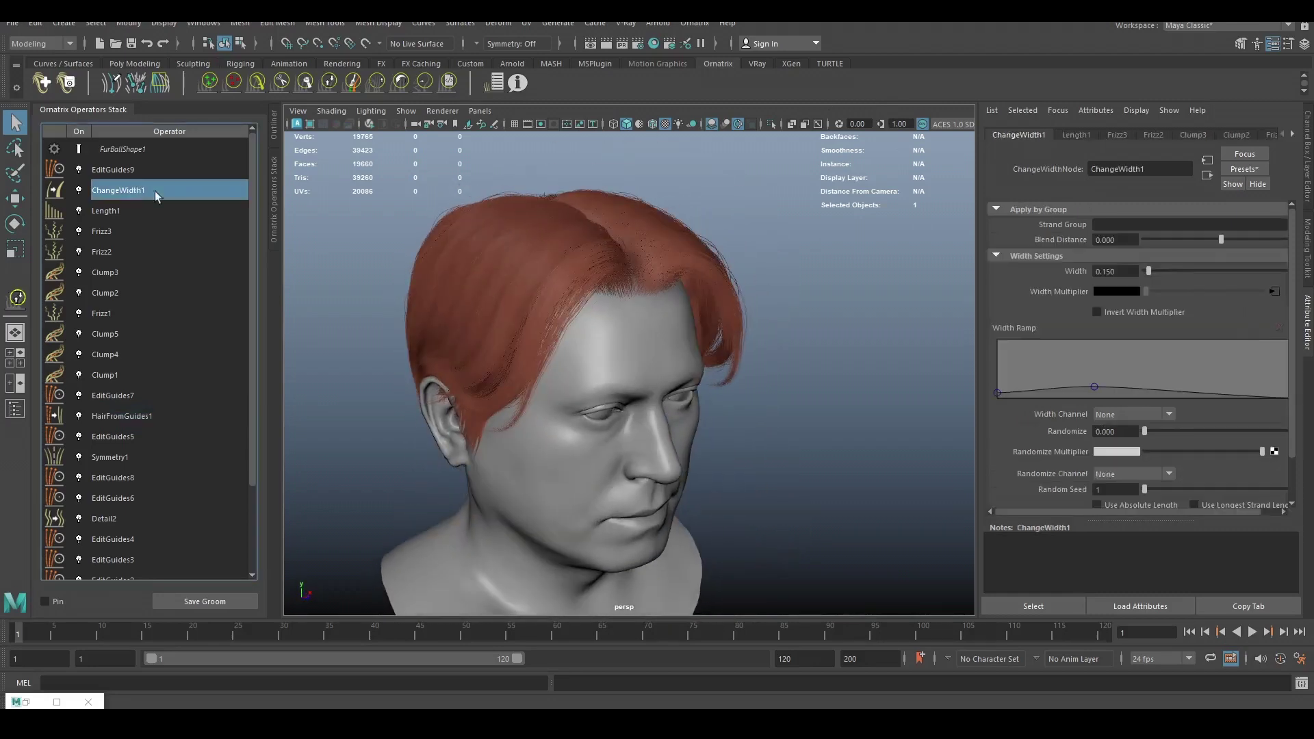
double_click(1116, 271)
text(0.065)
key(Return)
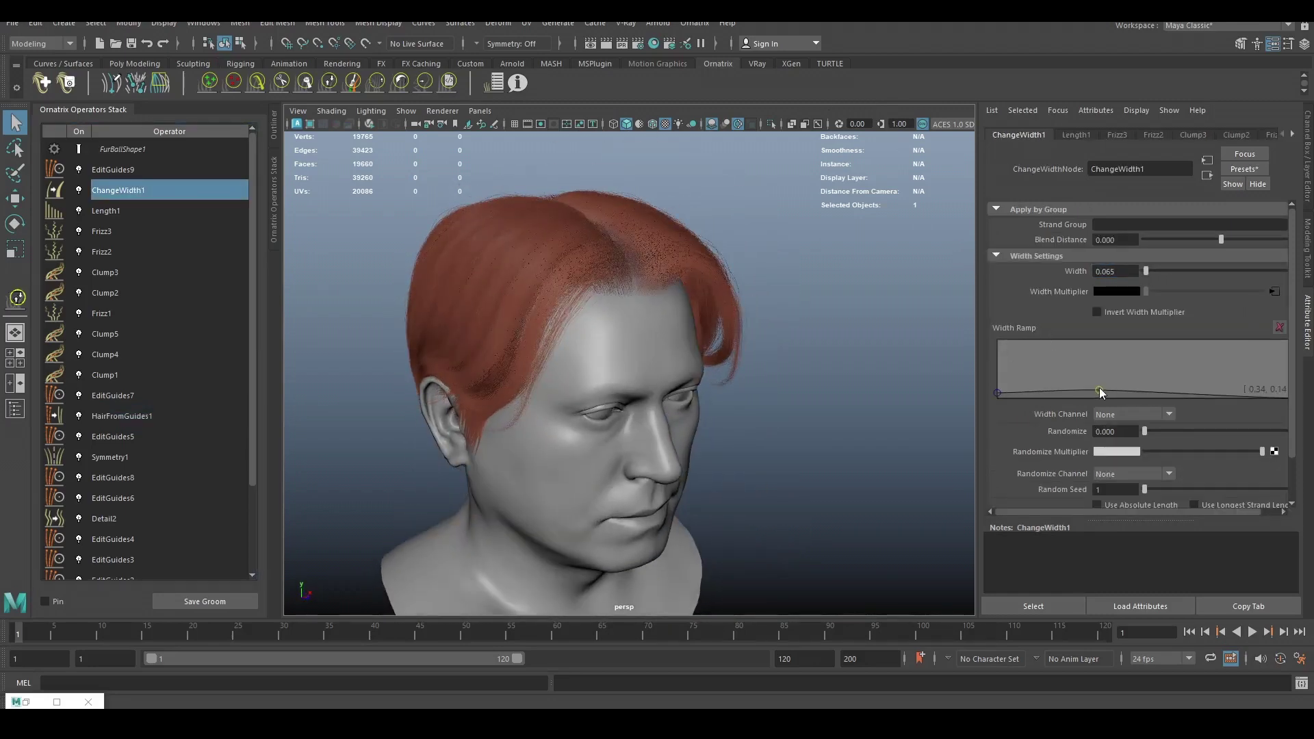
alt+drag(651, 335, 538, 336)
click(113, 394)
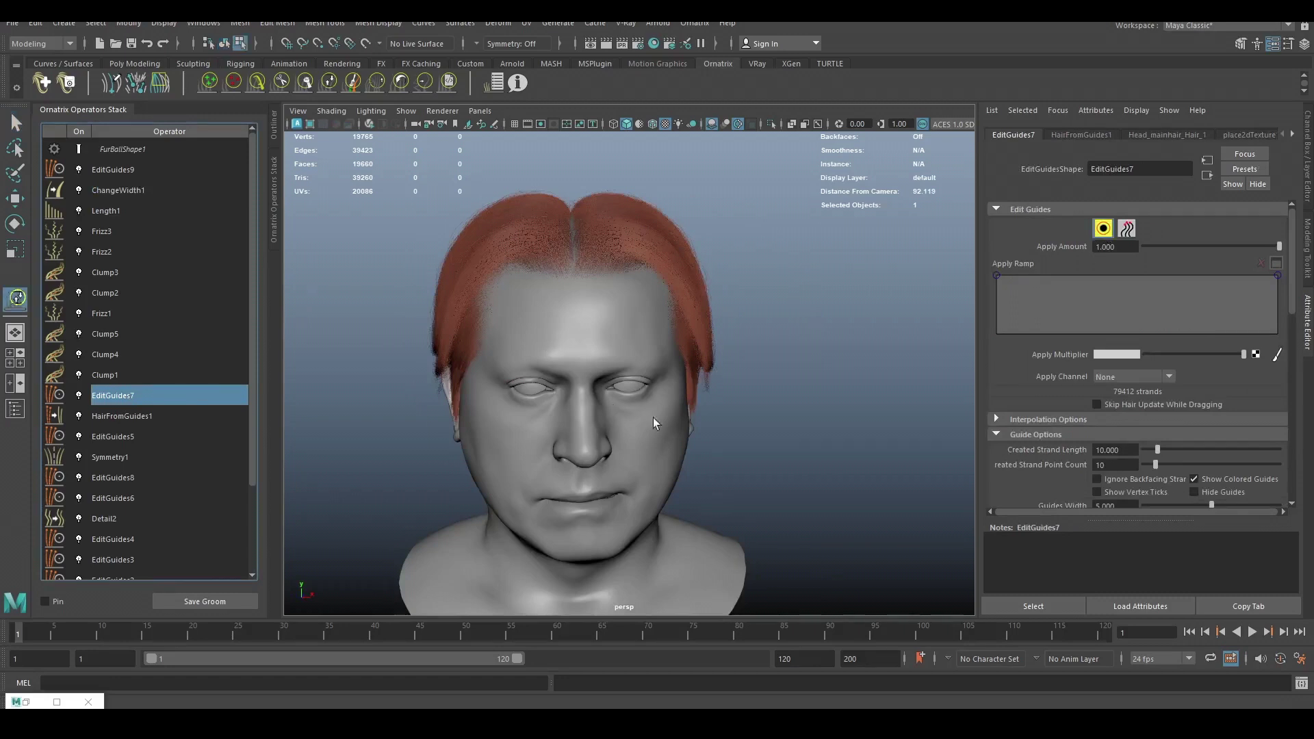
Step: Assign parting channel value 1 to the selected right-side guides in EditGuides7
alt+drag(653, 419, 745, 465)
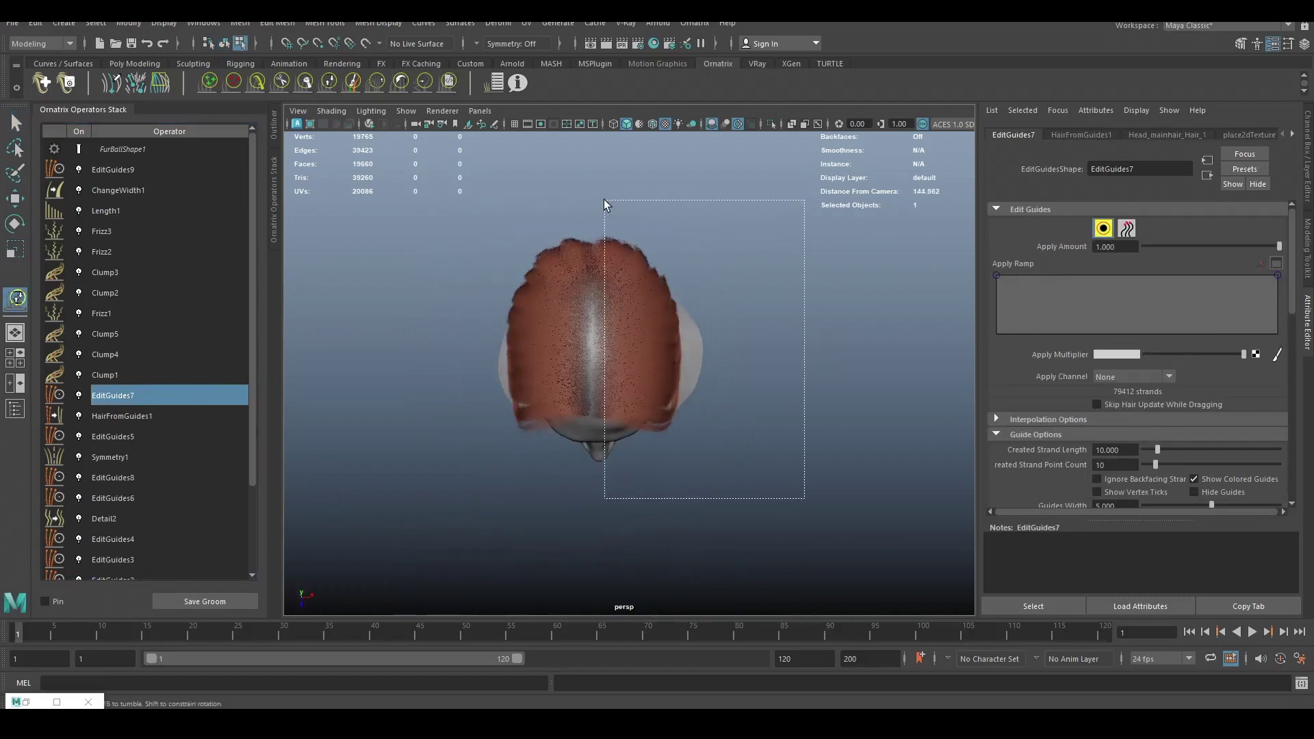
scroll(1136, 343, down, 5)
scroll(1136, 356, down, 5)
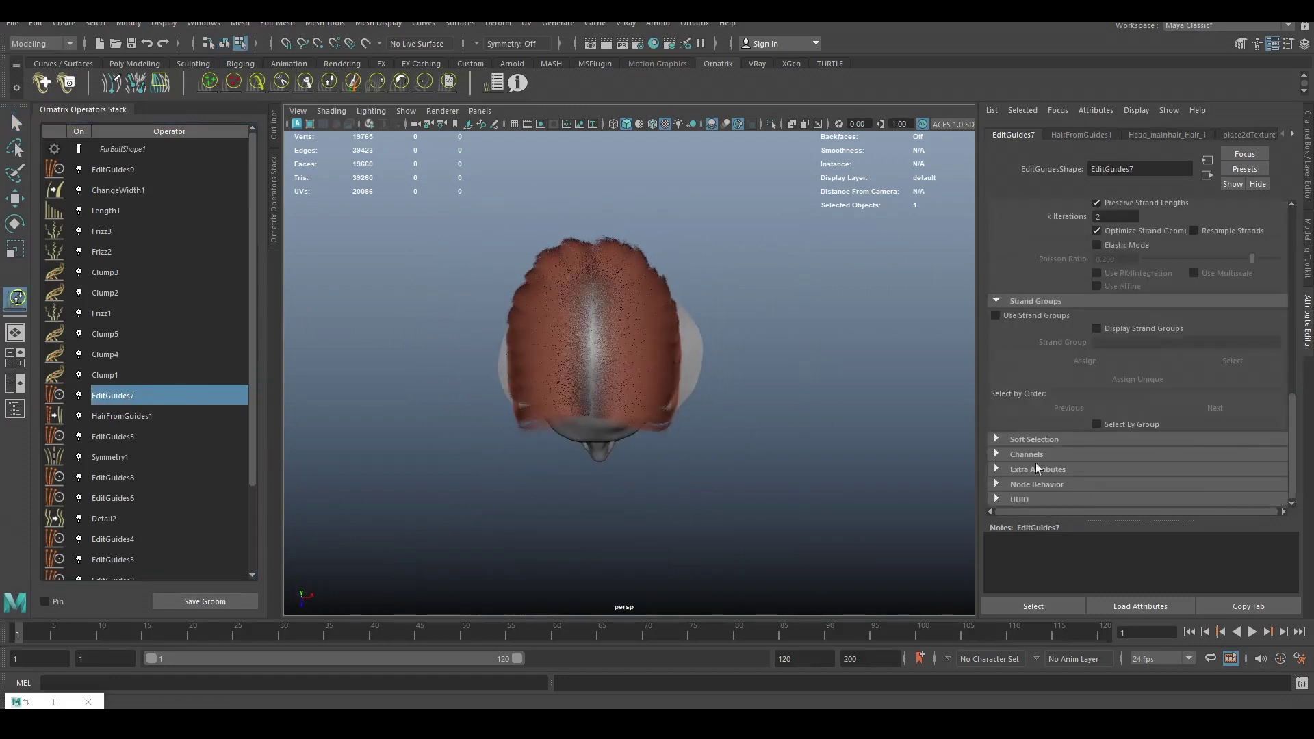
scroll(1095, 376, down, 5)
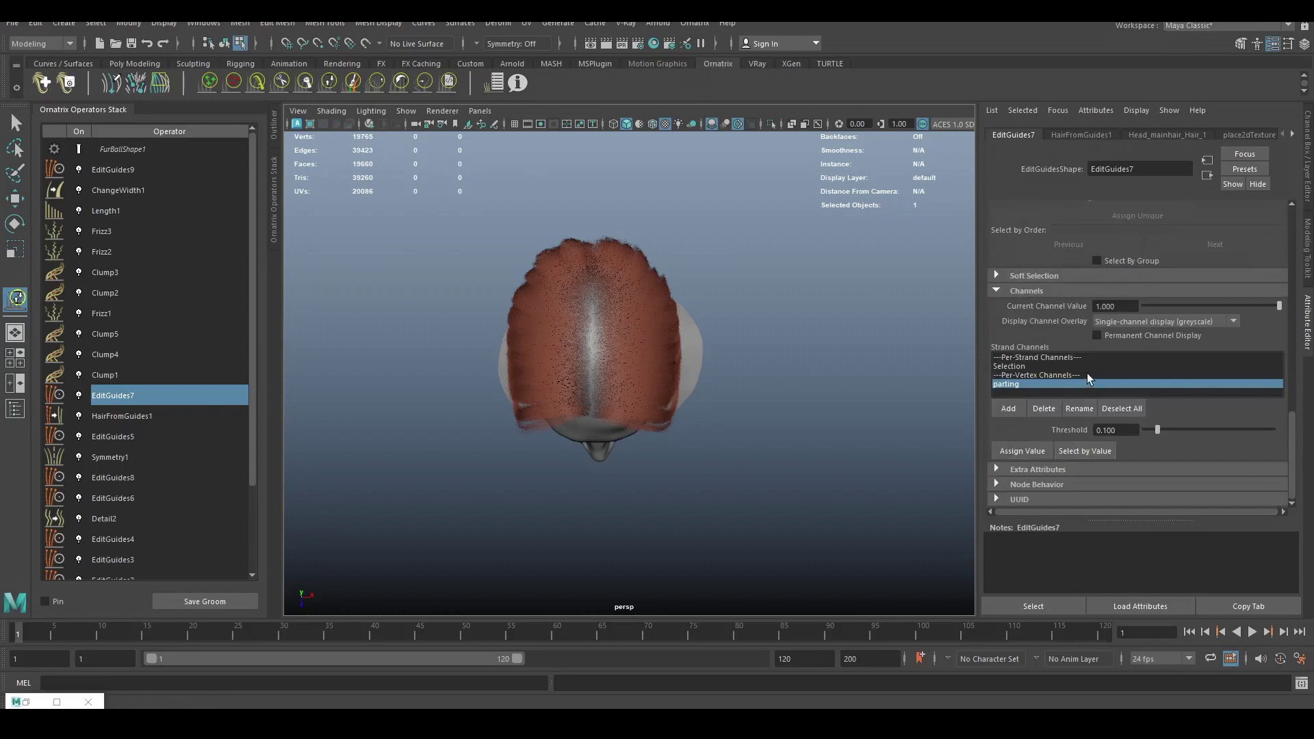
click(1022, 450)
click(1116, 306)
text(1)
key(Return)
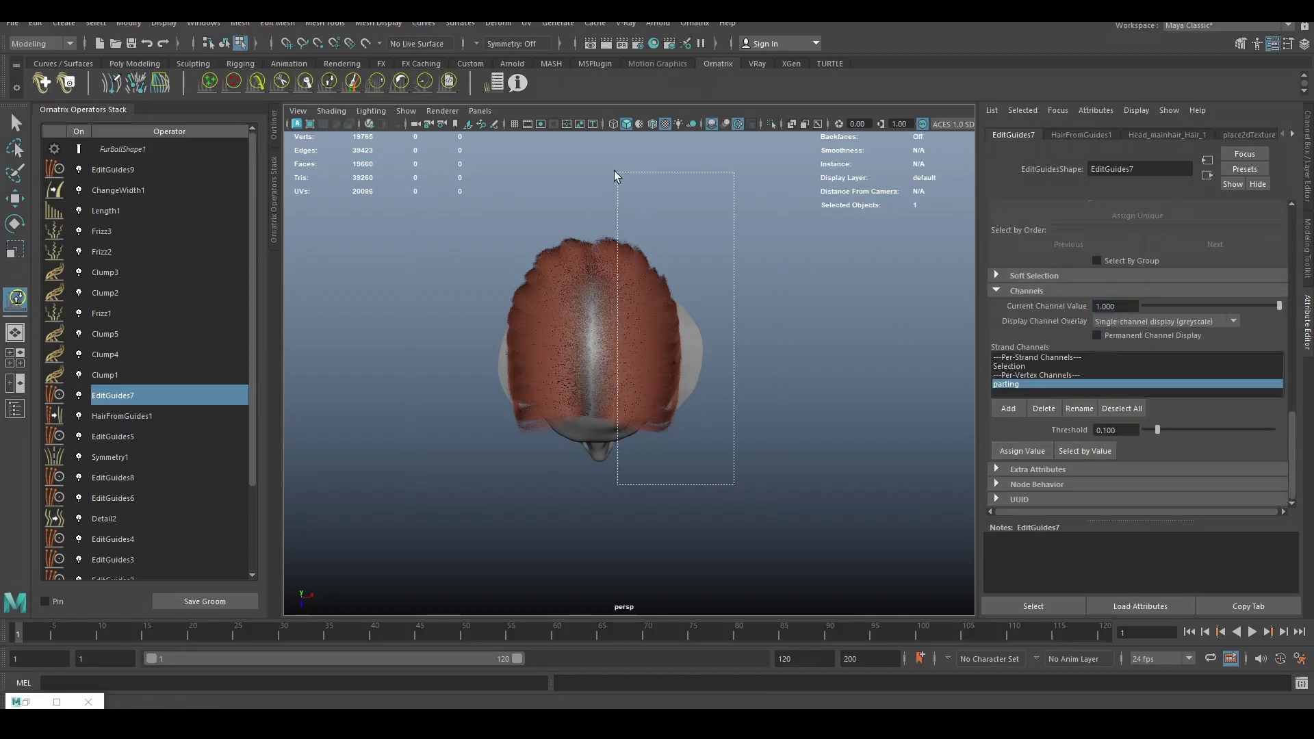
click(1022, 450)
key(q)
click(136, 375)
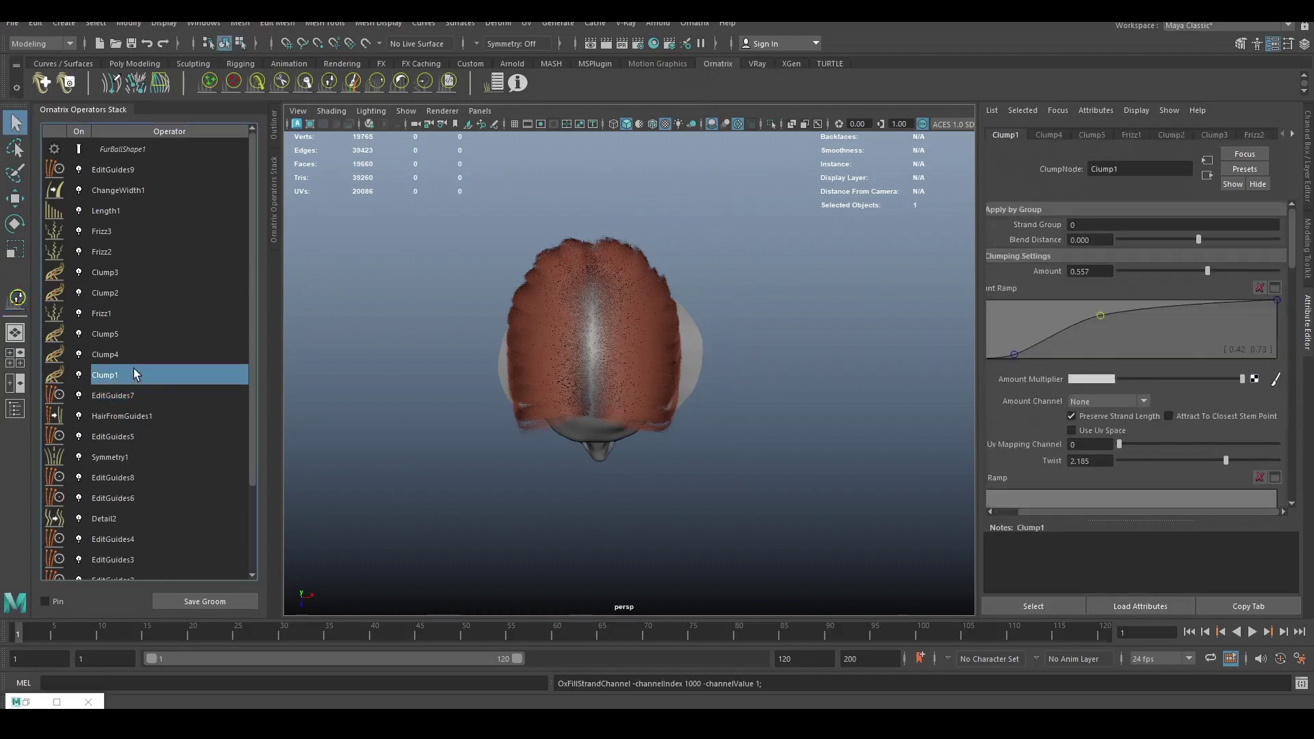
click(155, 152)
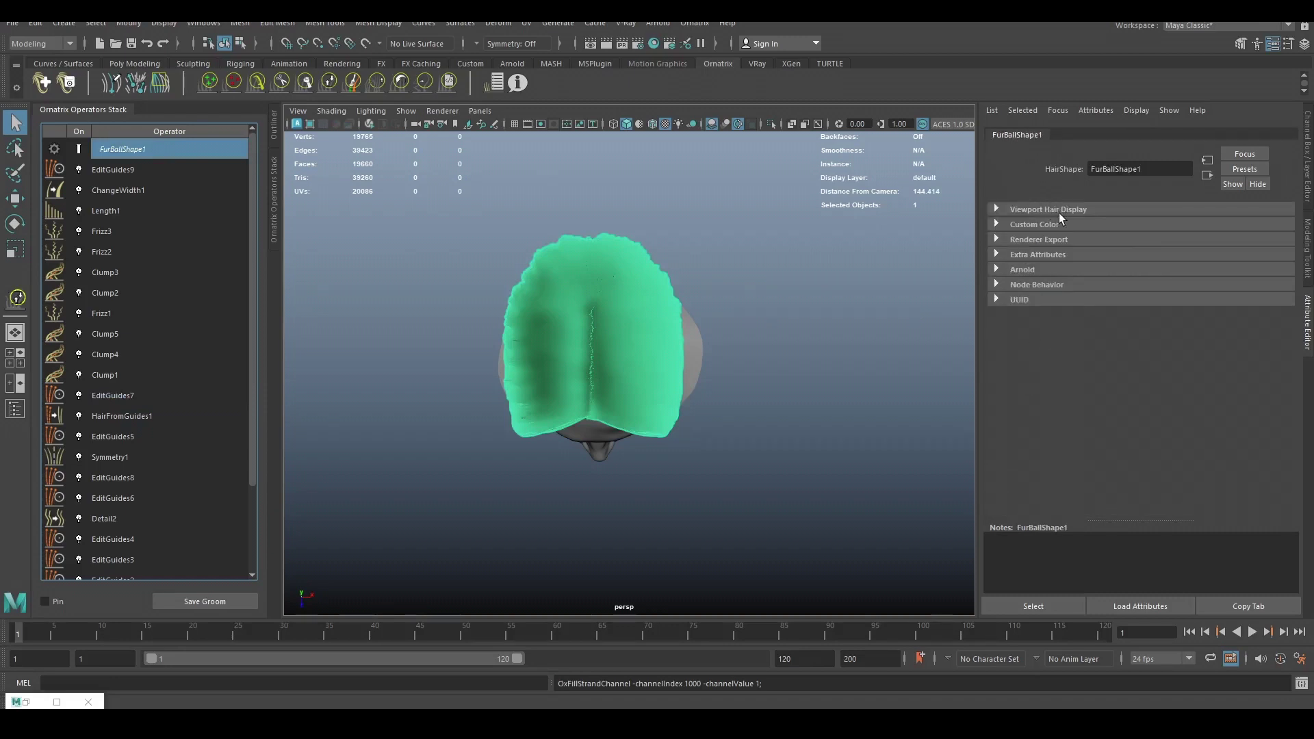
Step: Overlay the parting channel in the viewport hair display and inspect Length1
click(1048, 210)
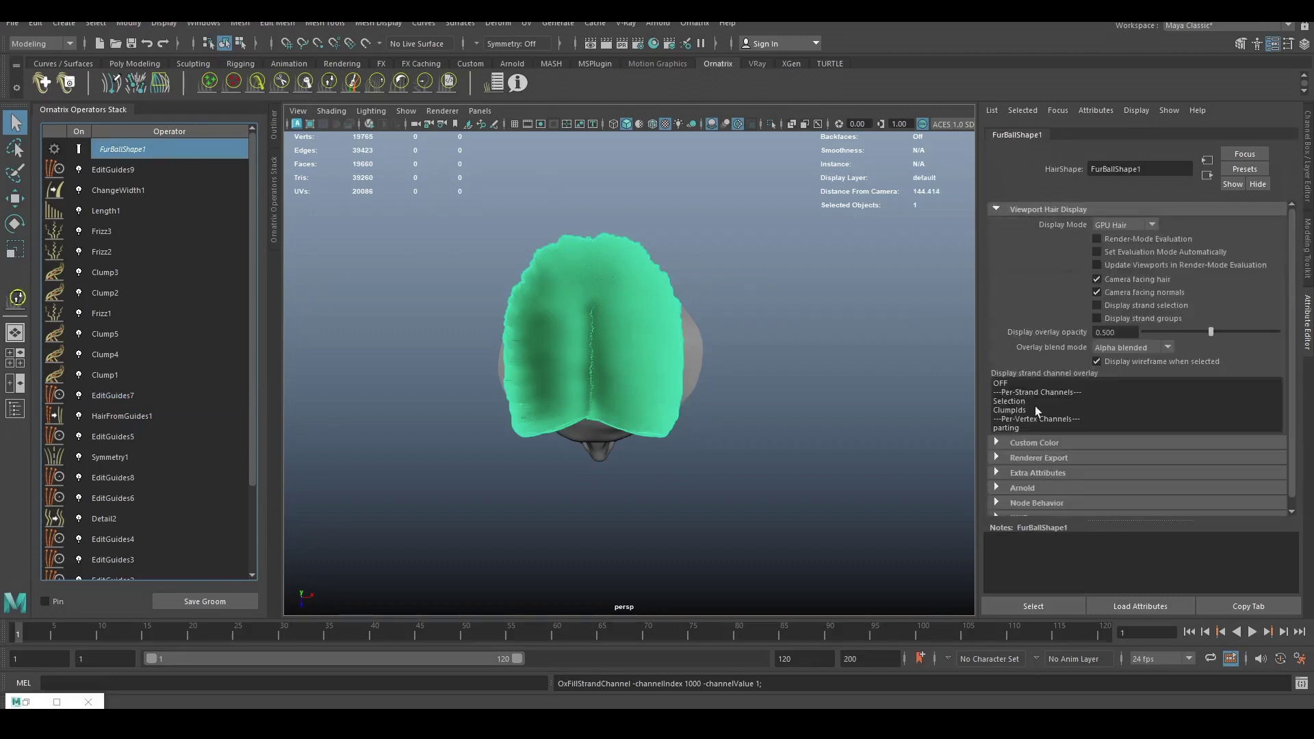
click(1016, 428)
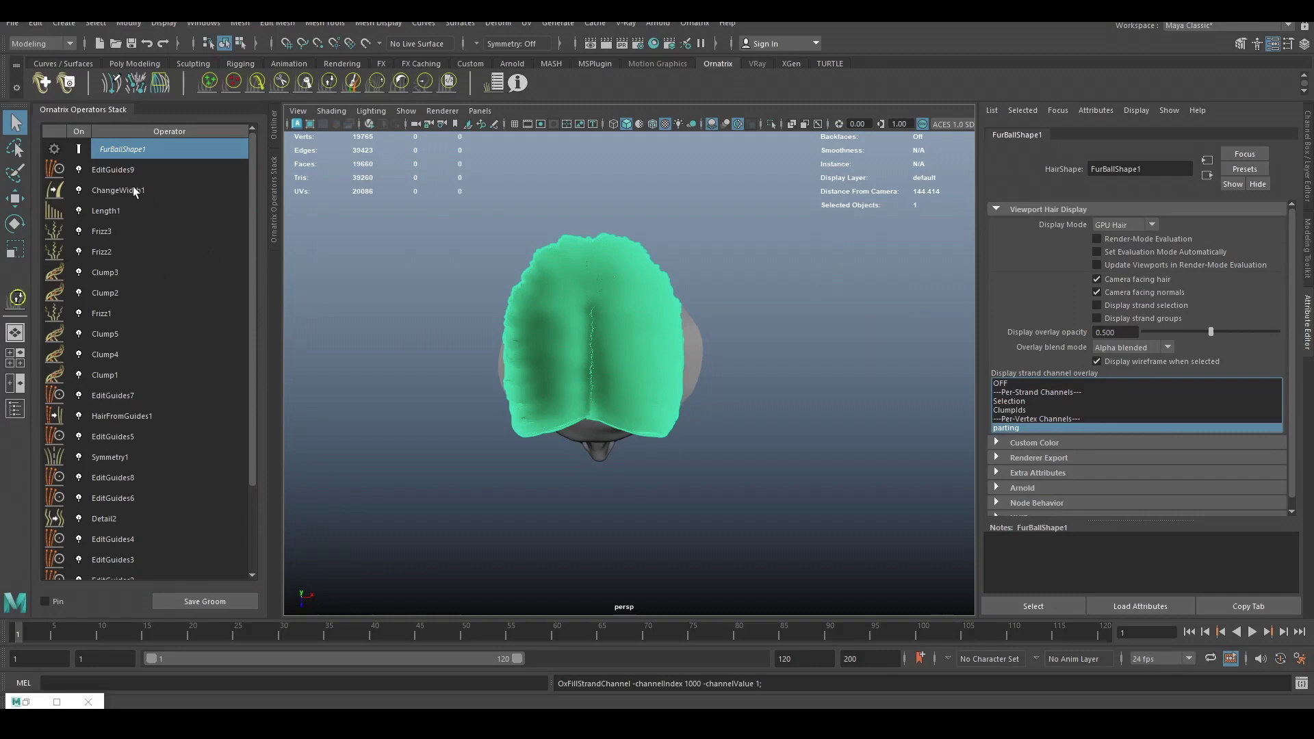
click(115, 213)
scroll(622, 381, up, 5)
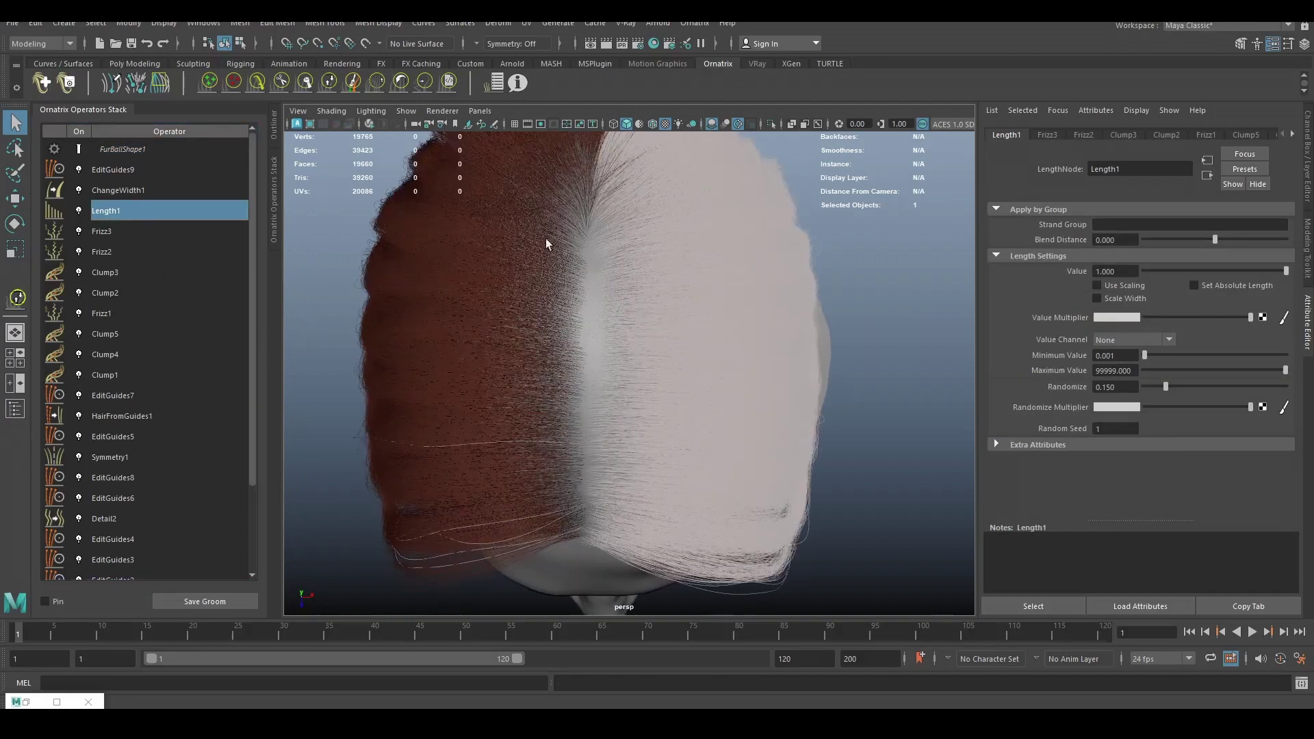
Step: Review the Frizz2, Clump1, Clump4, Clump5, Clump2 and Clump3 operator settings
click(102, 251)
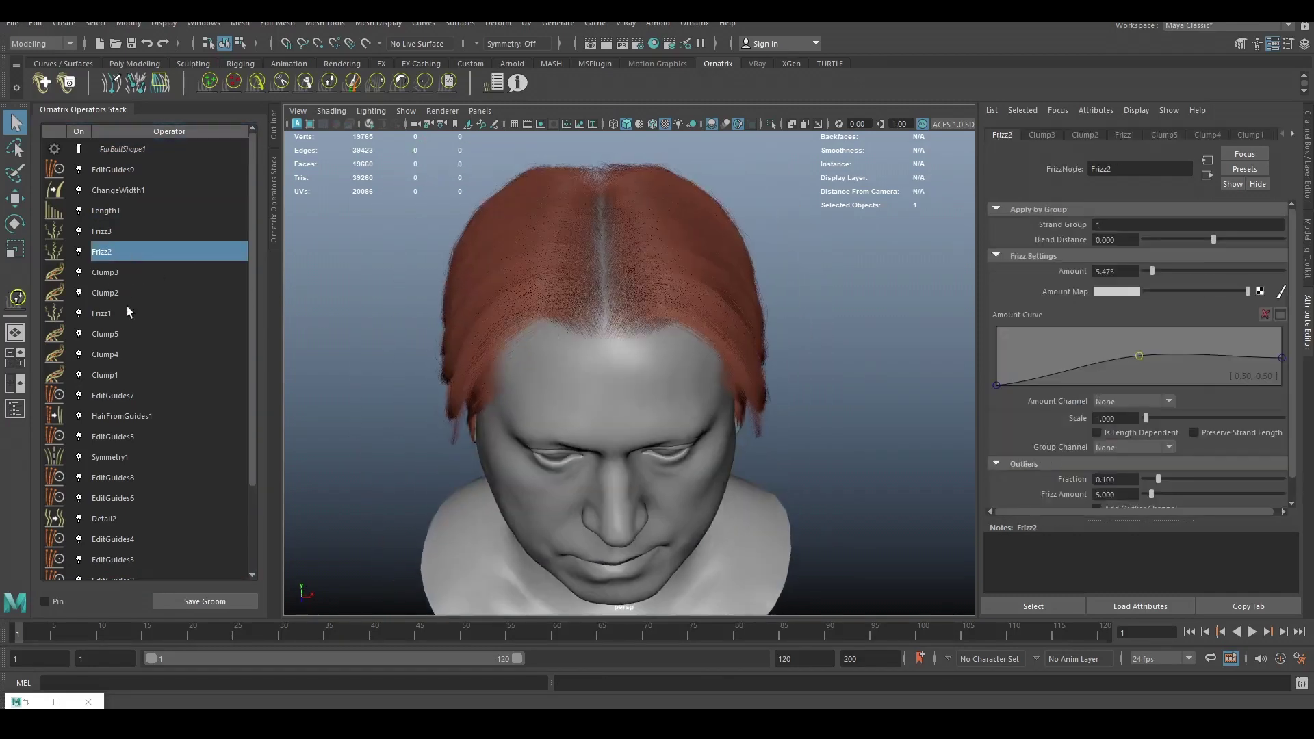
click(105, 374)
scroll(1244, 255, down, 5)
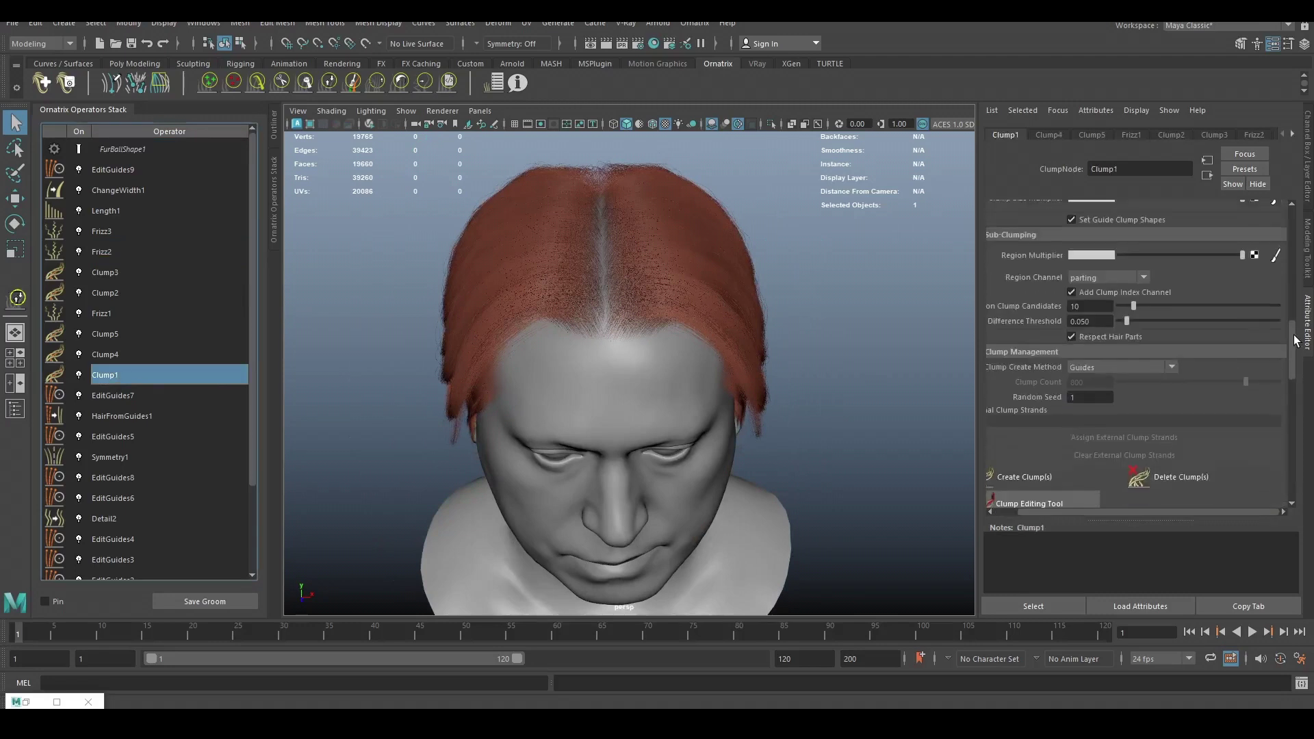
click(123, 353)
click(126, 335)
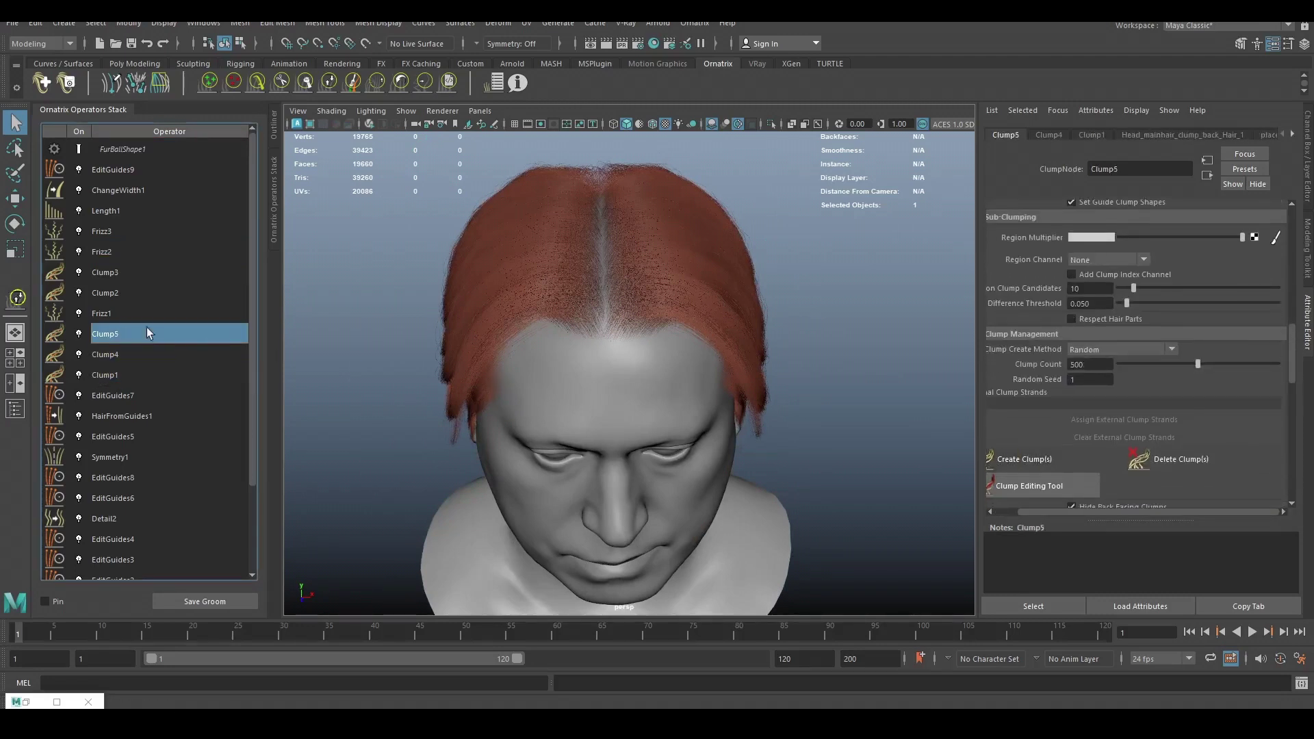
click(129, 295)
click(124, 272)
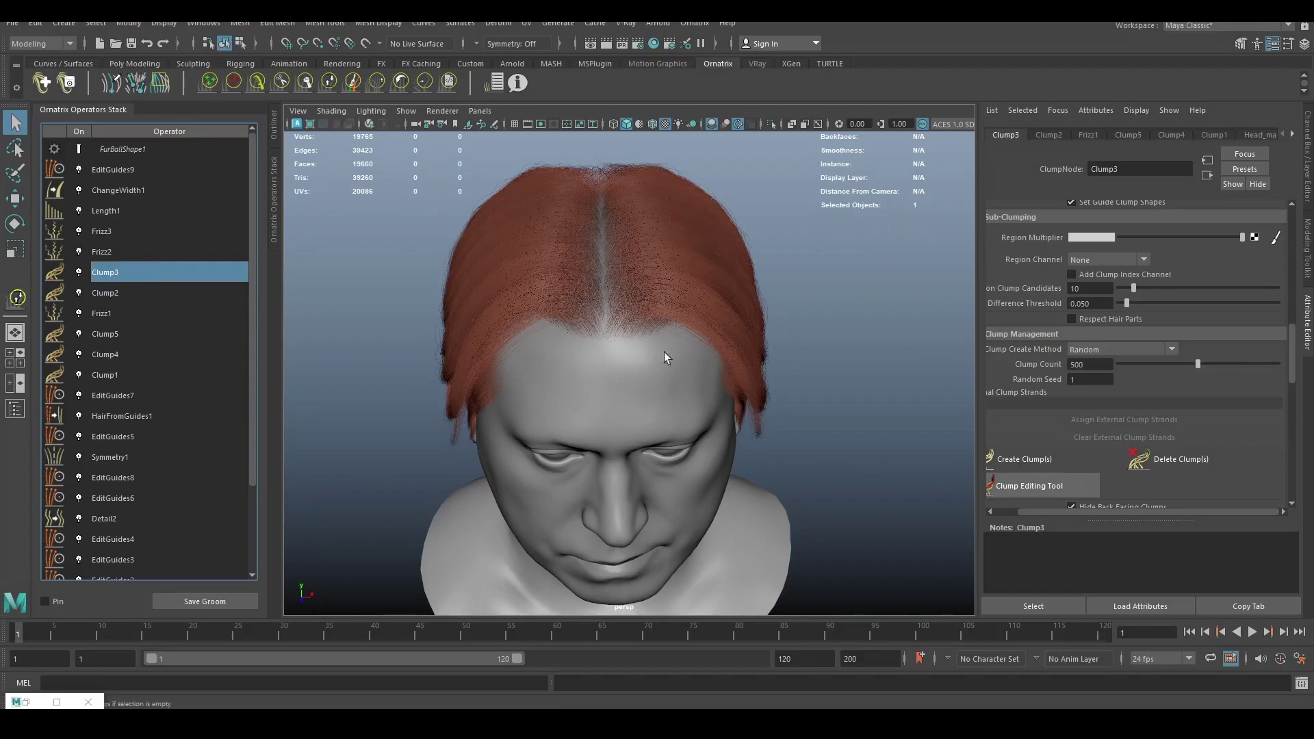
alt+drag(666, 357, 601, 378)
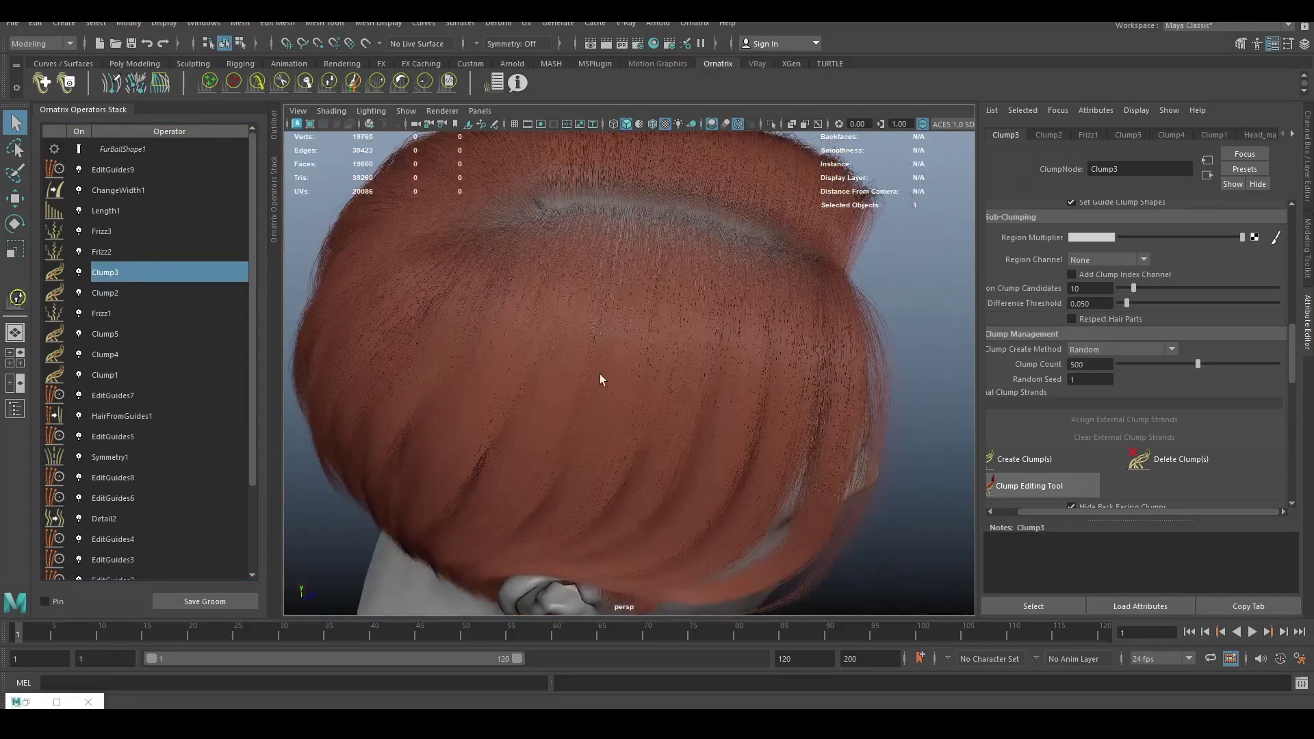
Step: Add Clump6 with a steepened ramp and a clump count of 2500
click(695, 23)
click(718, 237)
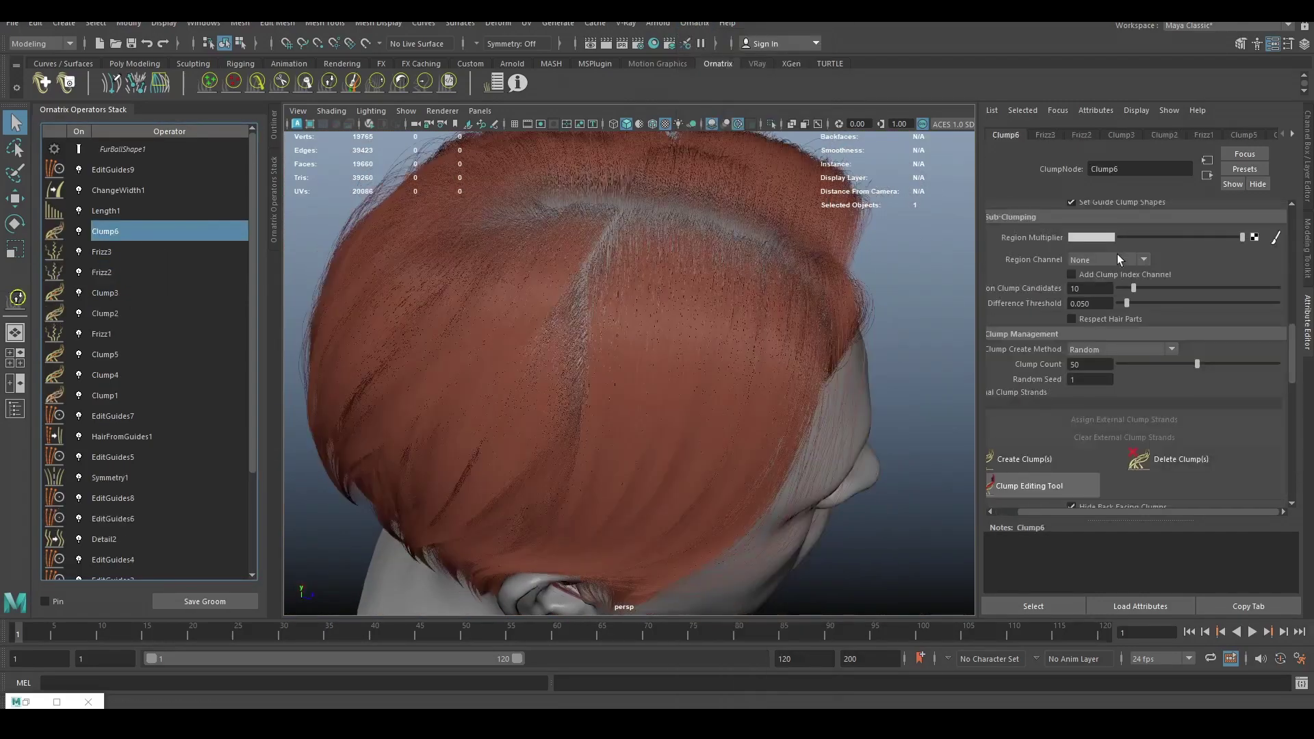
drag(1125, 330, 1004, 308)
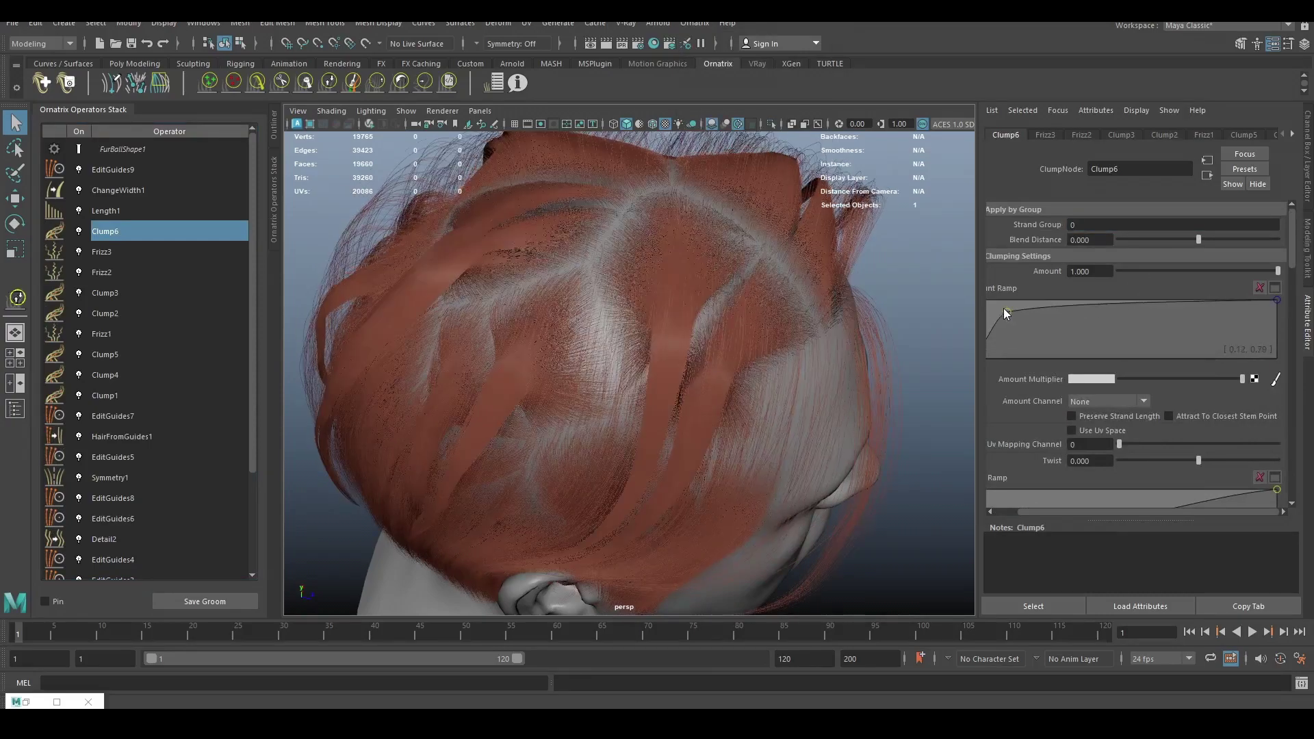
scroll(1294, 272, down, 3)
scroll(1138, 278, down, 3)
click(1090, 271)
text(2500)
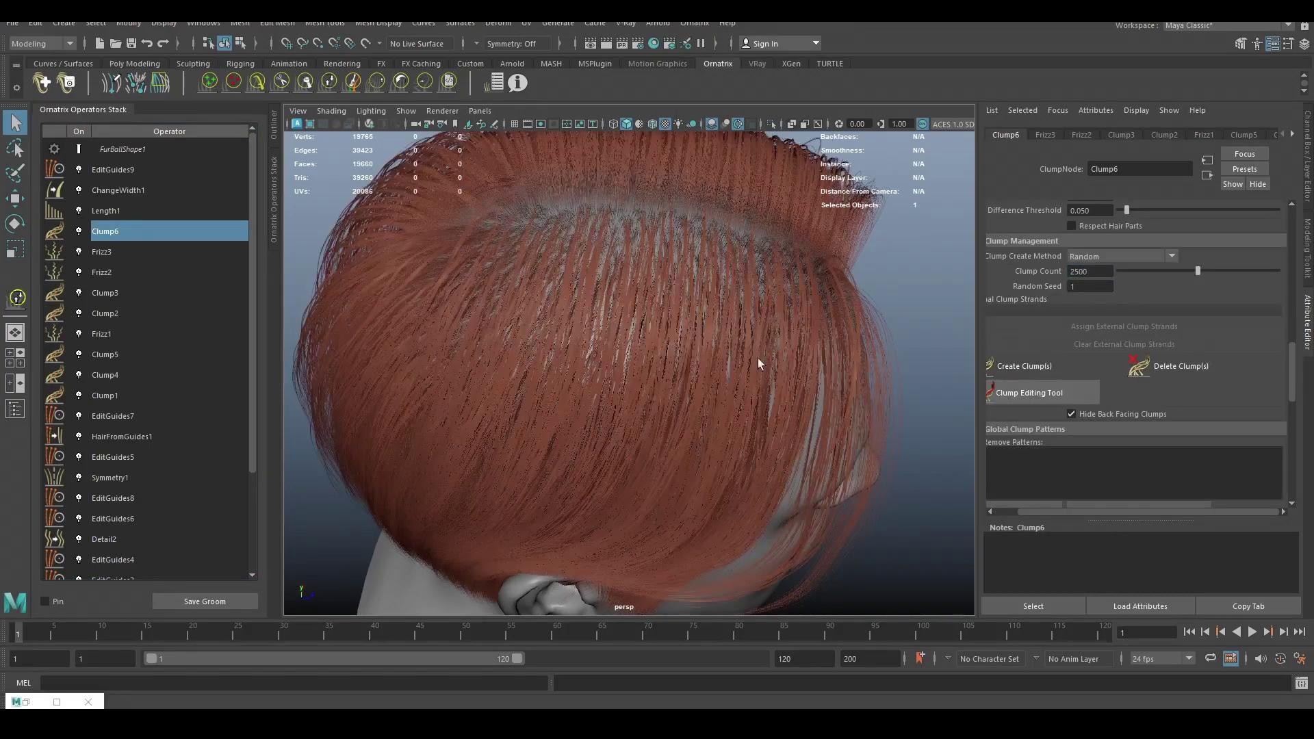
alt+drag(757, 361, 555, 363)
scroll(792, 454, up, 5)
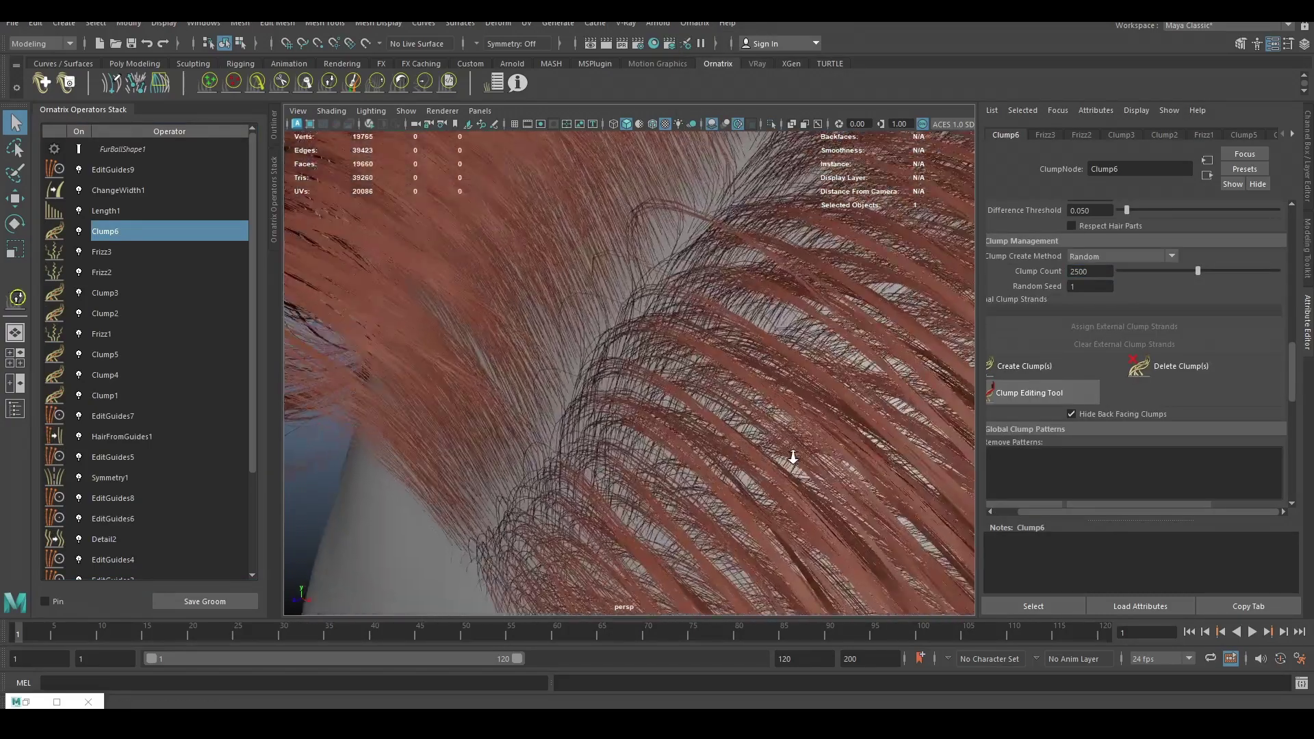
scroll(1287, 265, up, 3)
scroll(1288, 264, up, 3)
Step: Sub-clump Clump6 by the parting channel, set amount 1, and add a ramp midpoint
mouse_move(1267, 270)
mouse_down()
mouse_move(1106, 273)
mouse_move(1212, 269)
mouse_up()
scroll(1115, 285, down, 3)
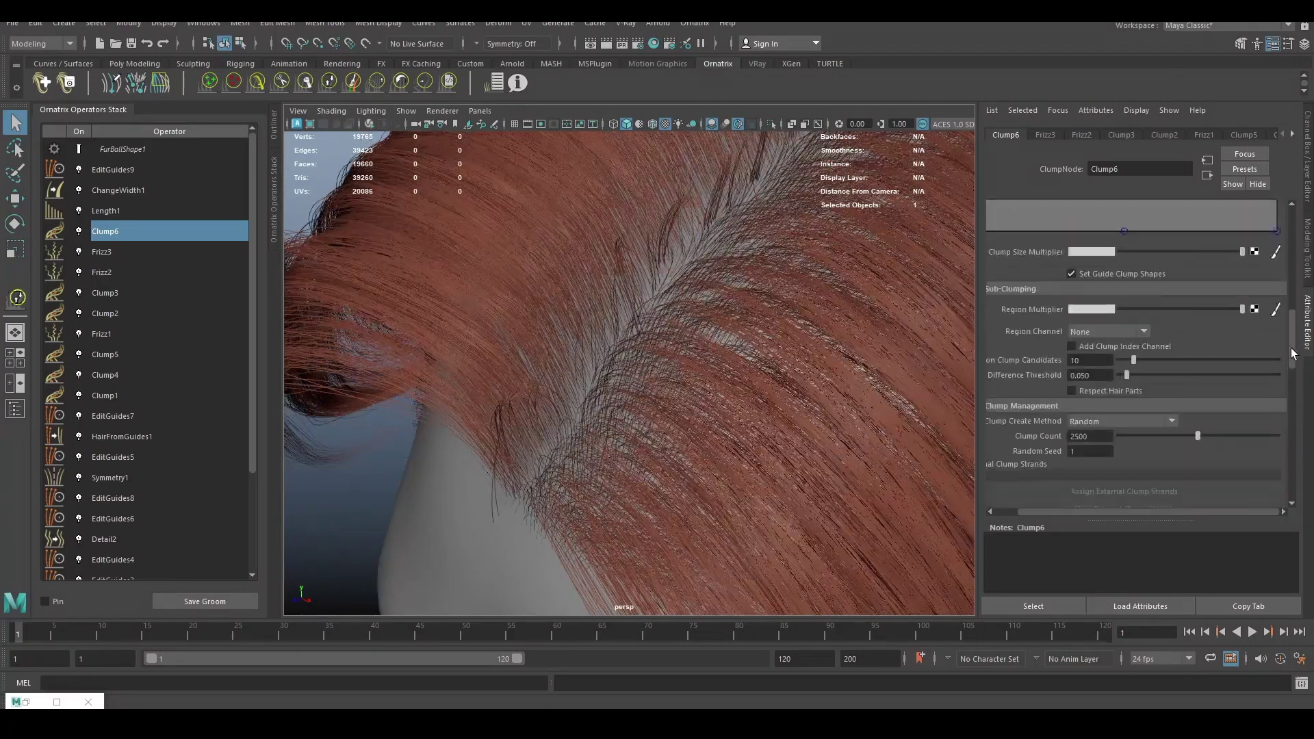
scroll(1115, 285, down, 2)
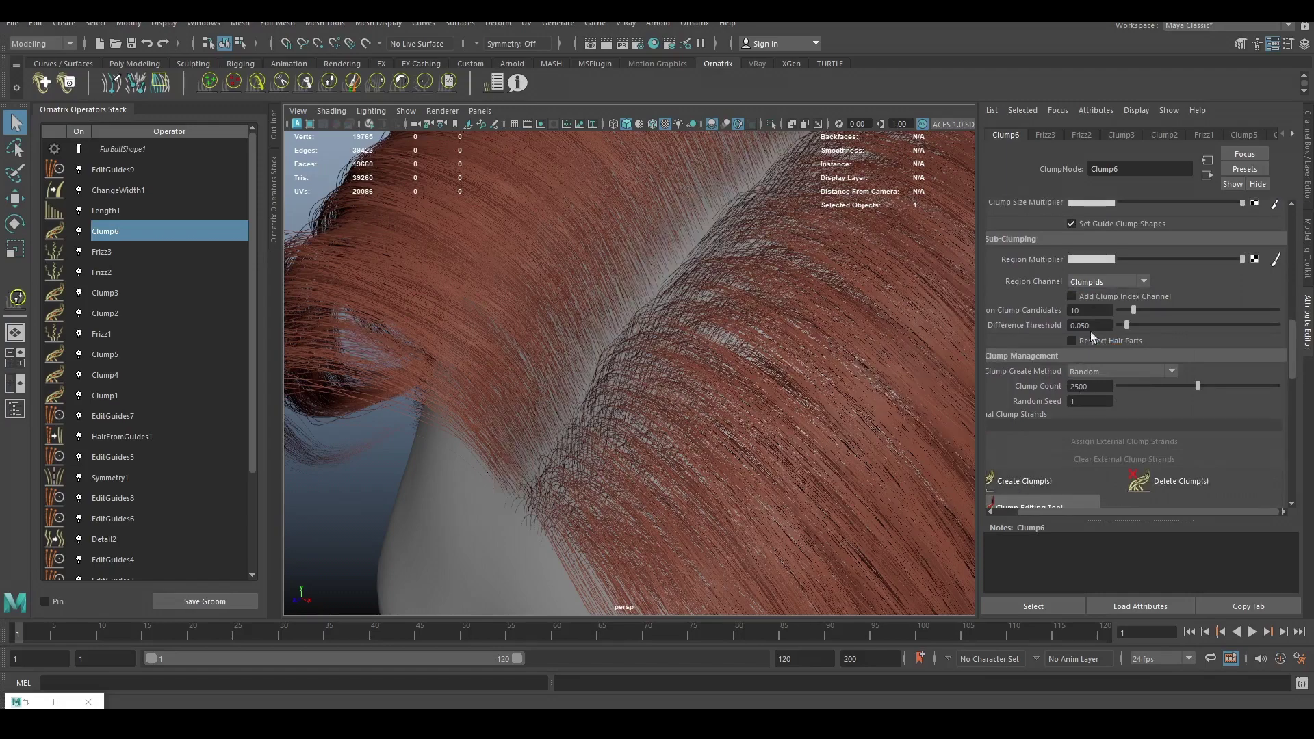
click(1109, 282)
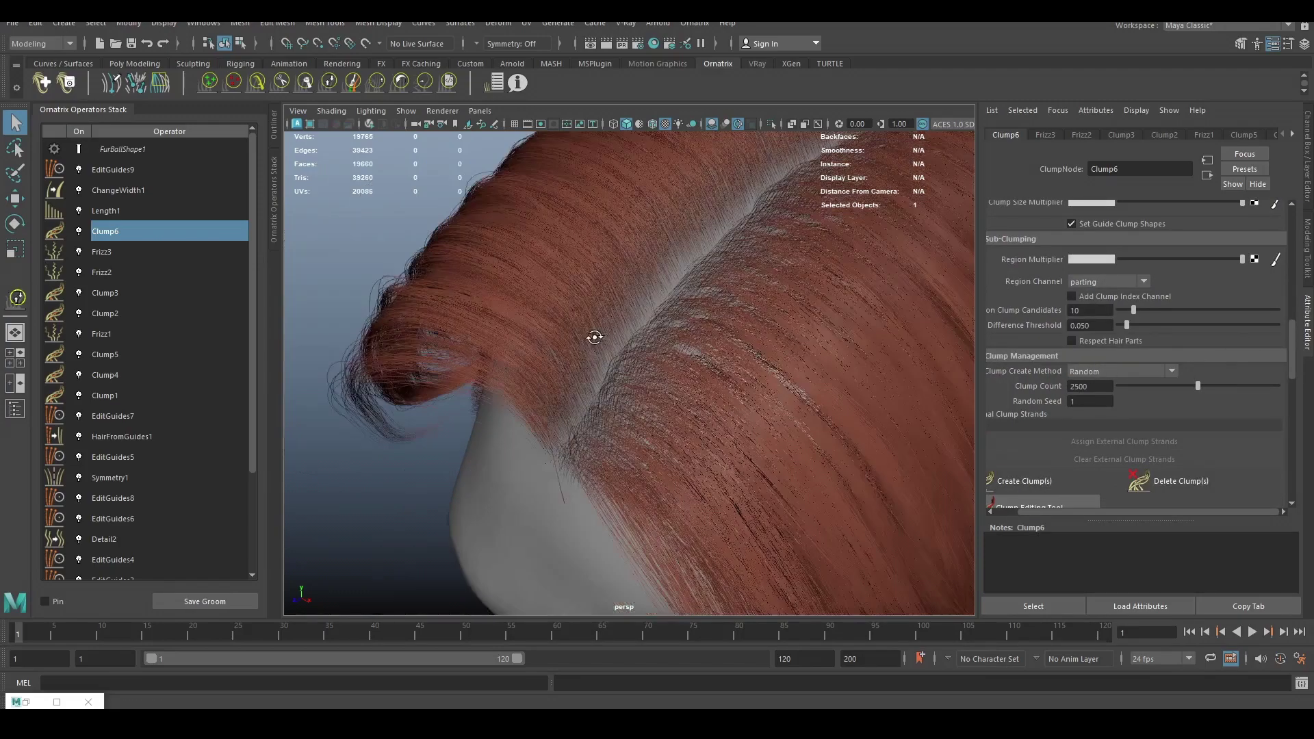
alt+drag(587, 337, 869, 367)
scroll(1190, 284, up, 3)
double_click(1091, 271)
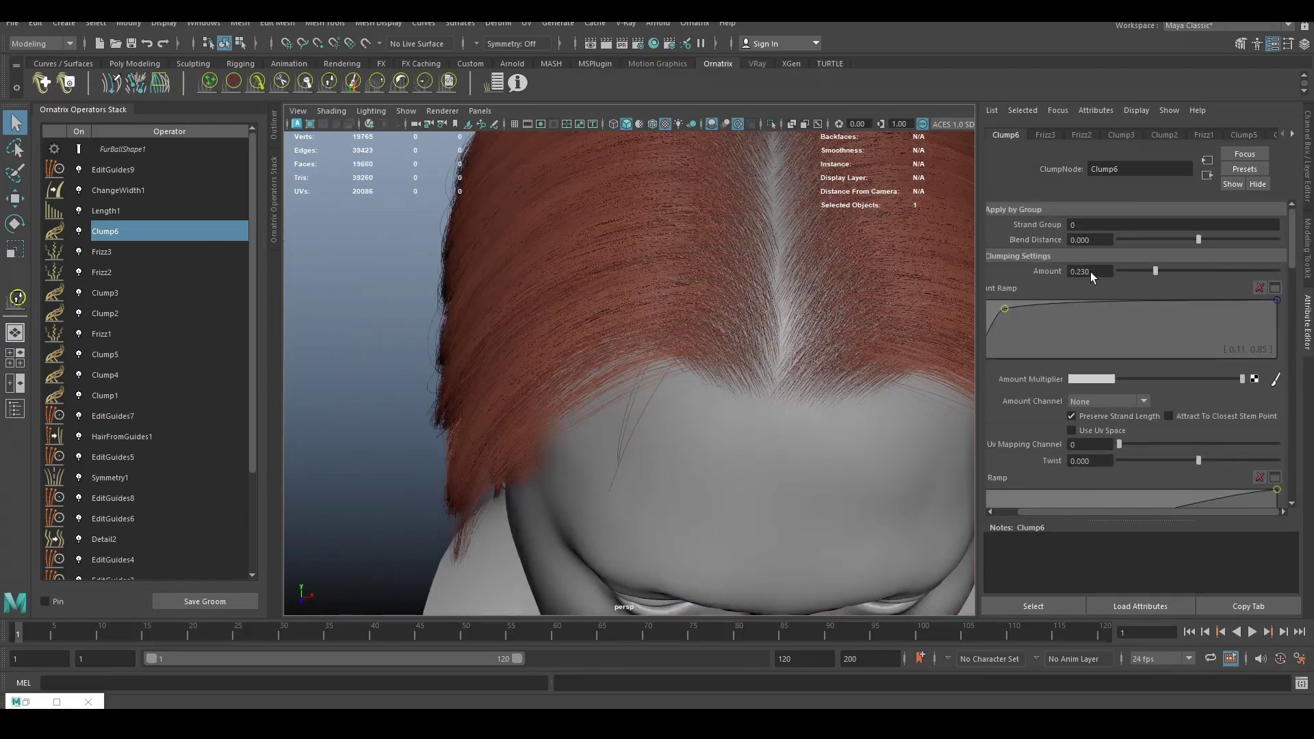
text(1)
key(Return)
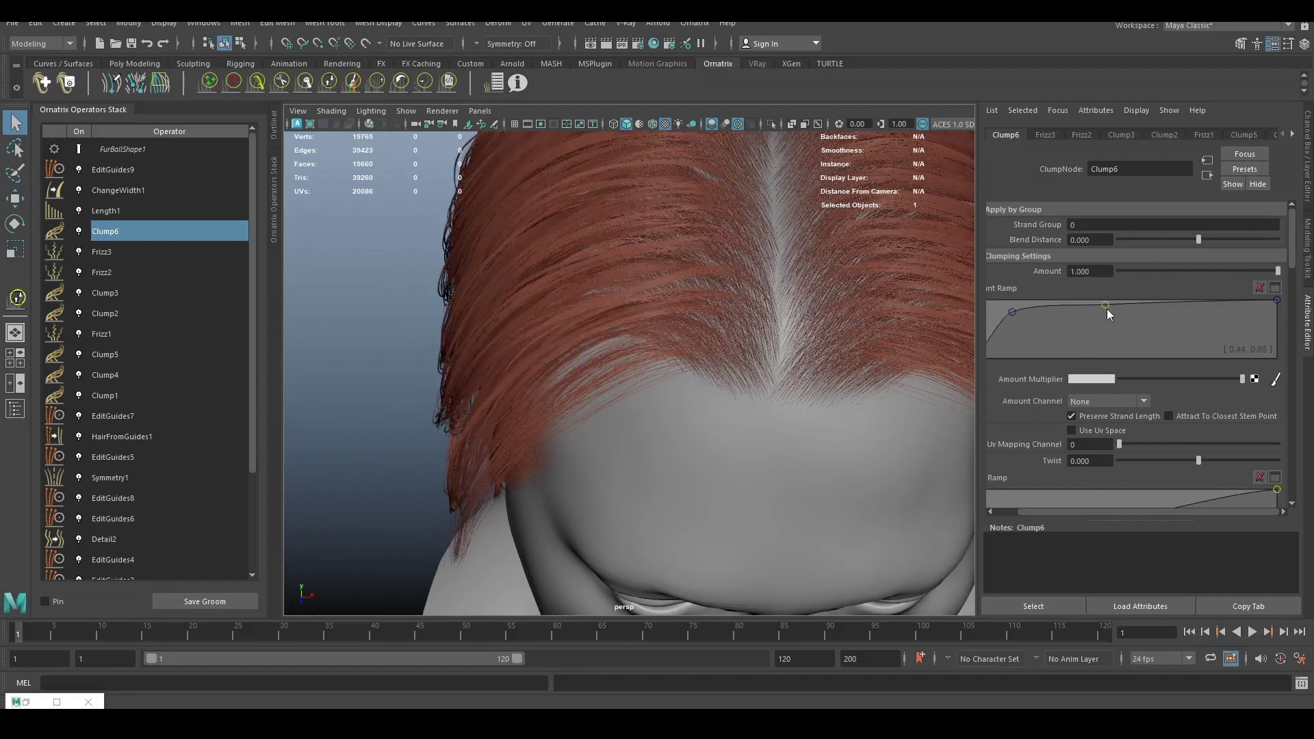
click(1112, 318)
mouse_move(1277, 300)
mouse_down()
mouse_move(1277, 329)
mouse_move(1305, 318)
mouse_up()
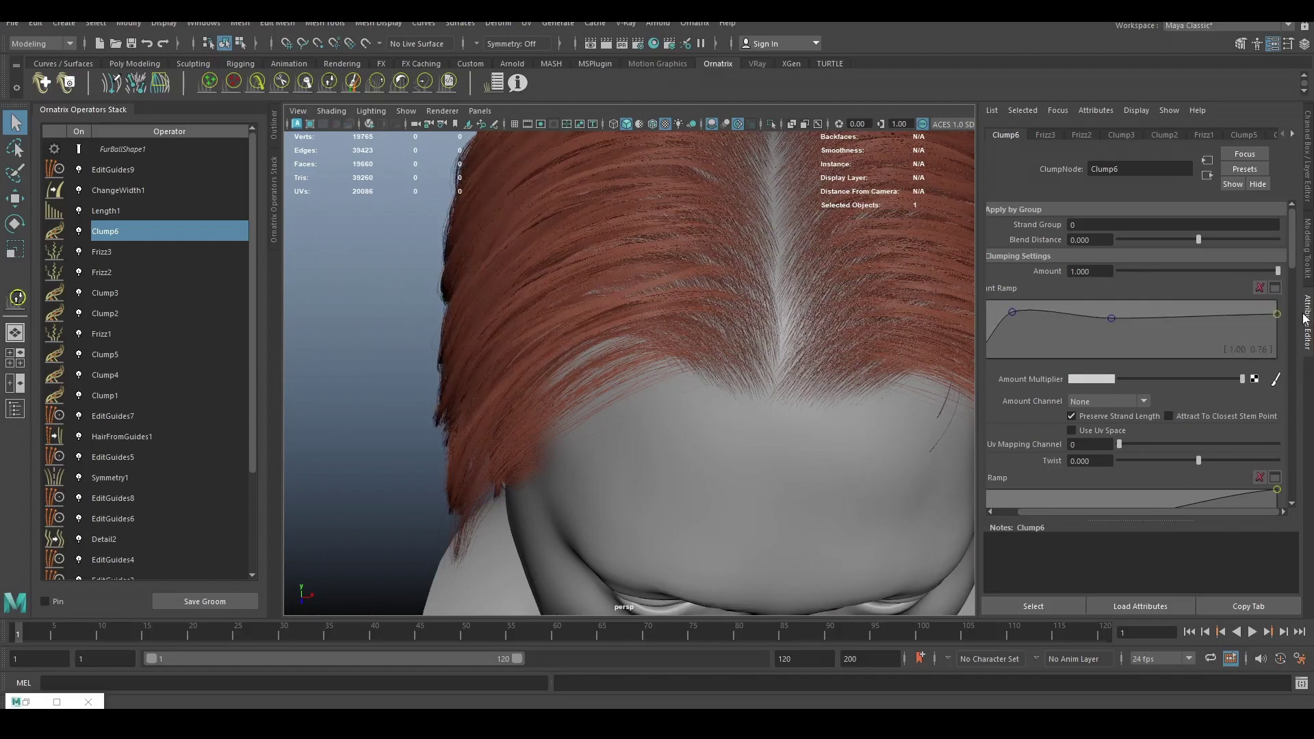
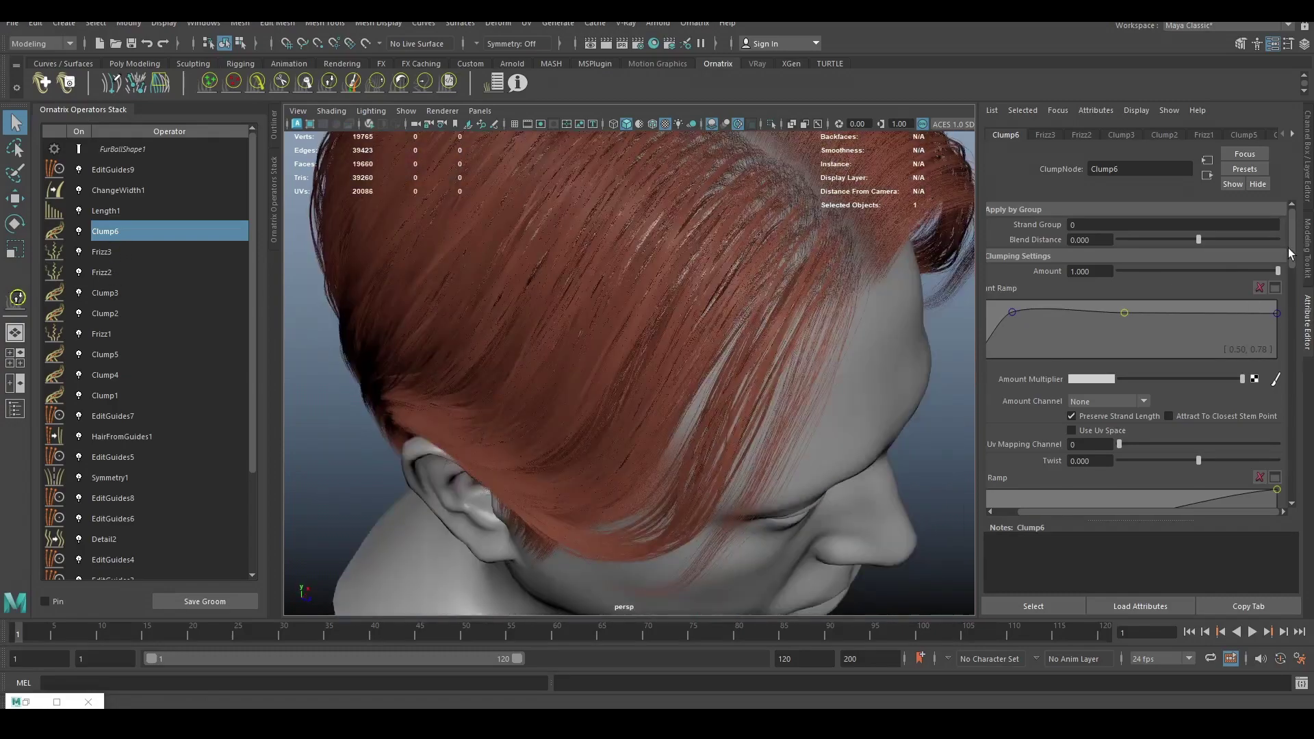
Step: Set Clump6's Region Channel to ClumpIds
drag(1290, 254, 1118, 362)
click(1085, 323)
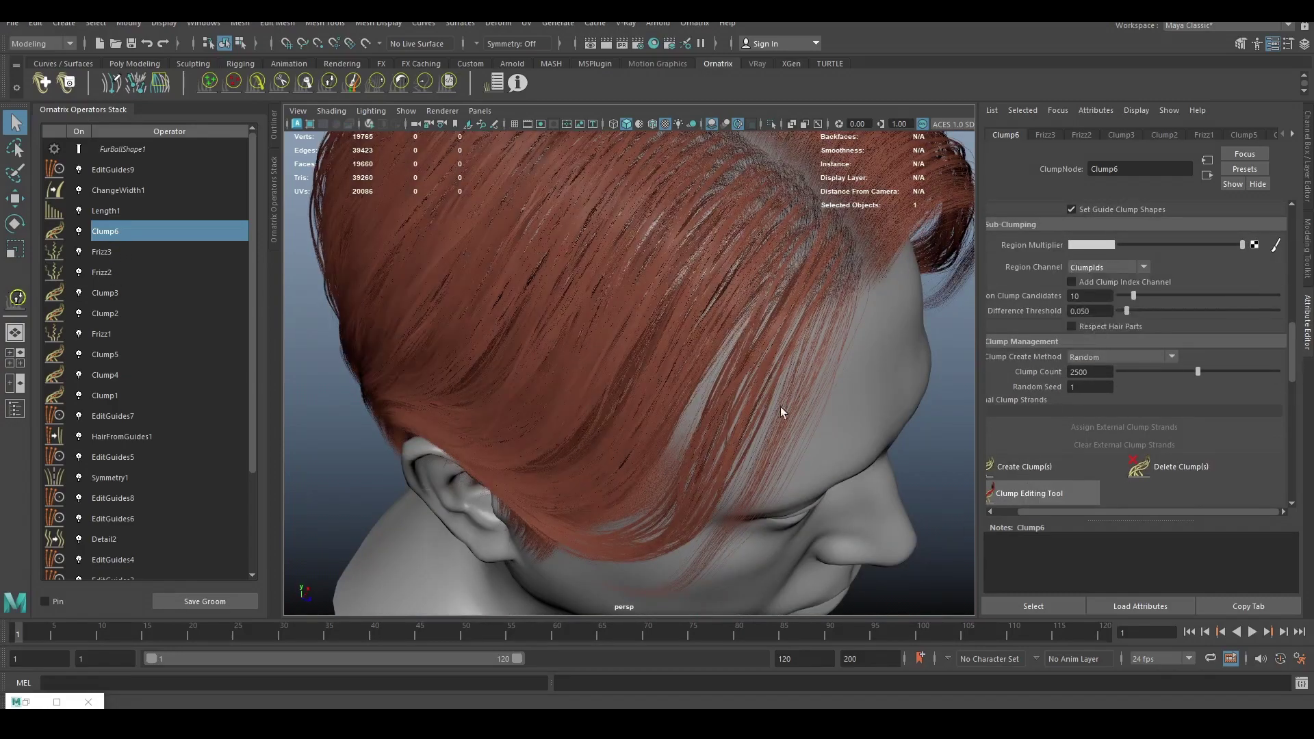
mouse_move(780, 407)
alt+mouse_down()
mouse_move(483, 379)
mouse_move(684, 377)
alt+mouse_up()
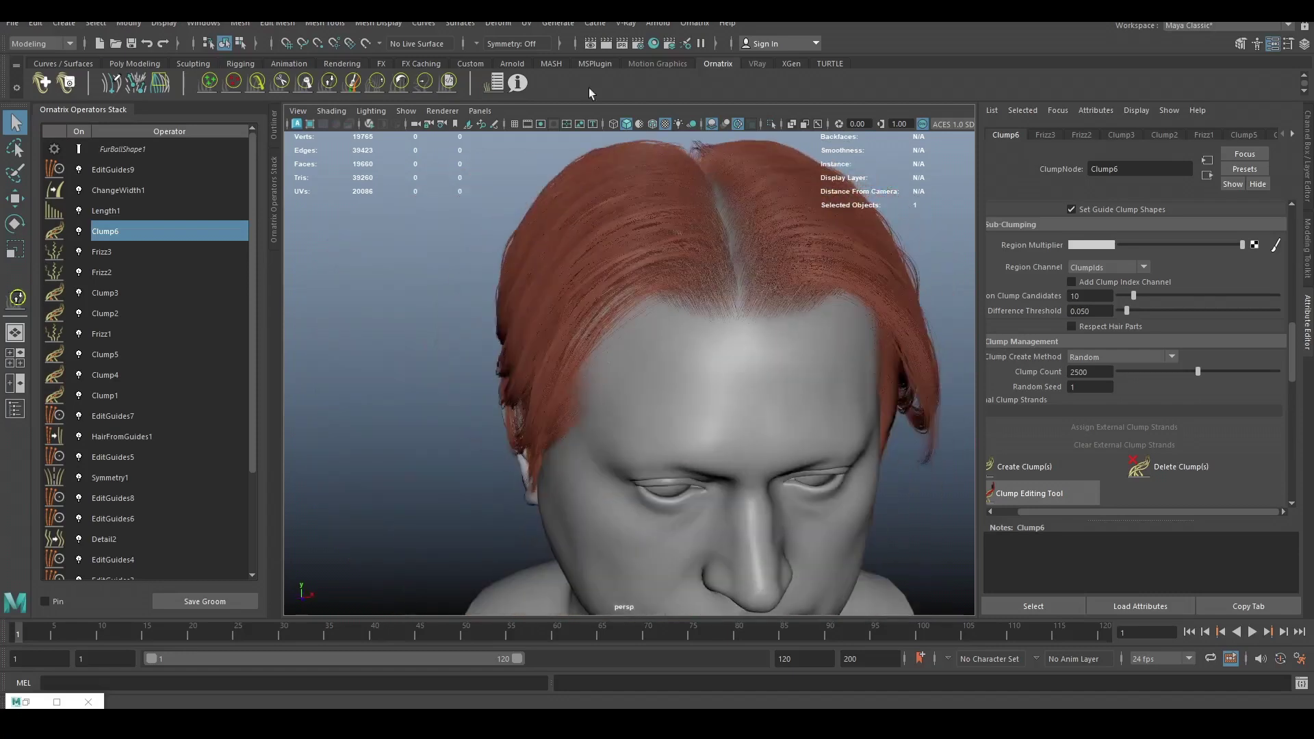
Step: Add a Frizz operator above Clump6 and lower its Amount curve
click(695, 23)
click(1294, 343)
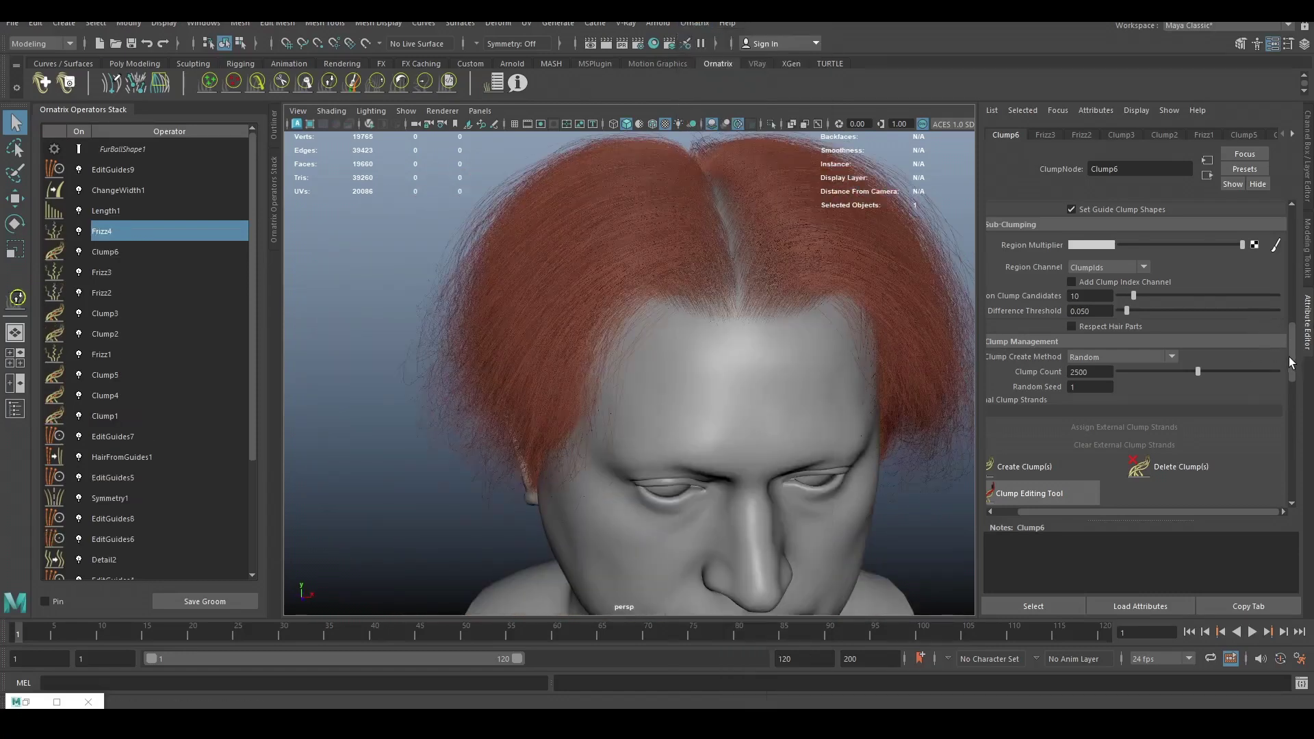
alt+drag(684, 377, 787, 376)
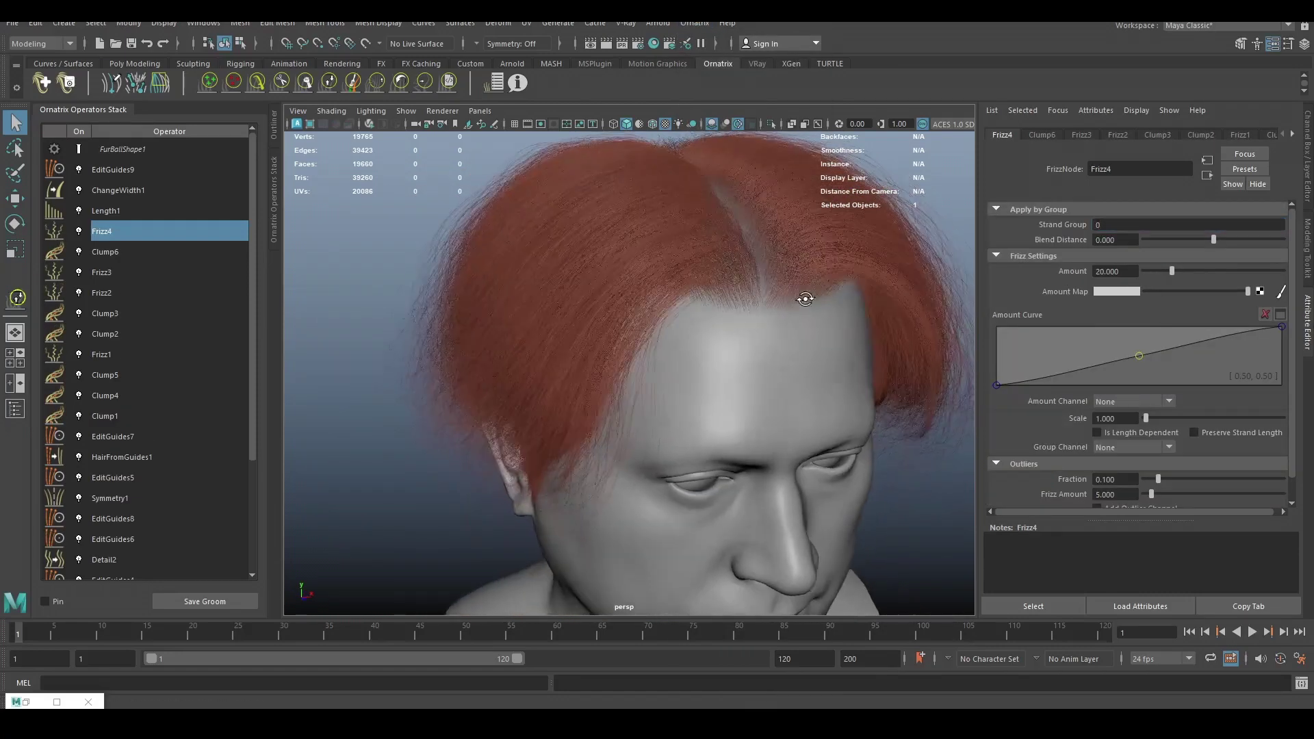
drag(1172, 271, 1154, 271)
click(1058, 354)
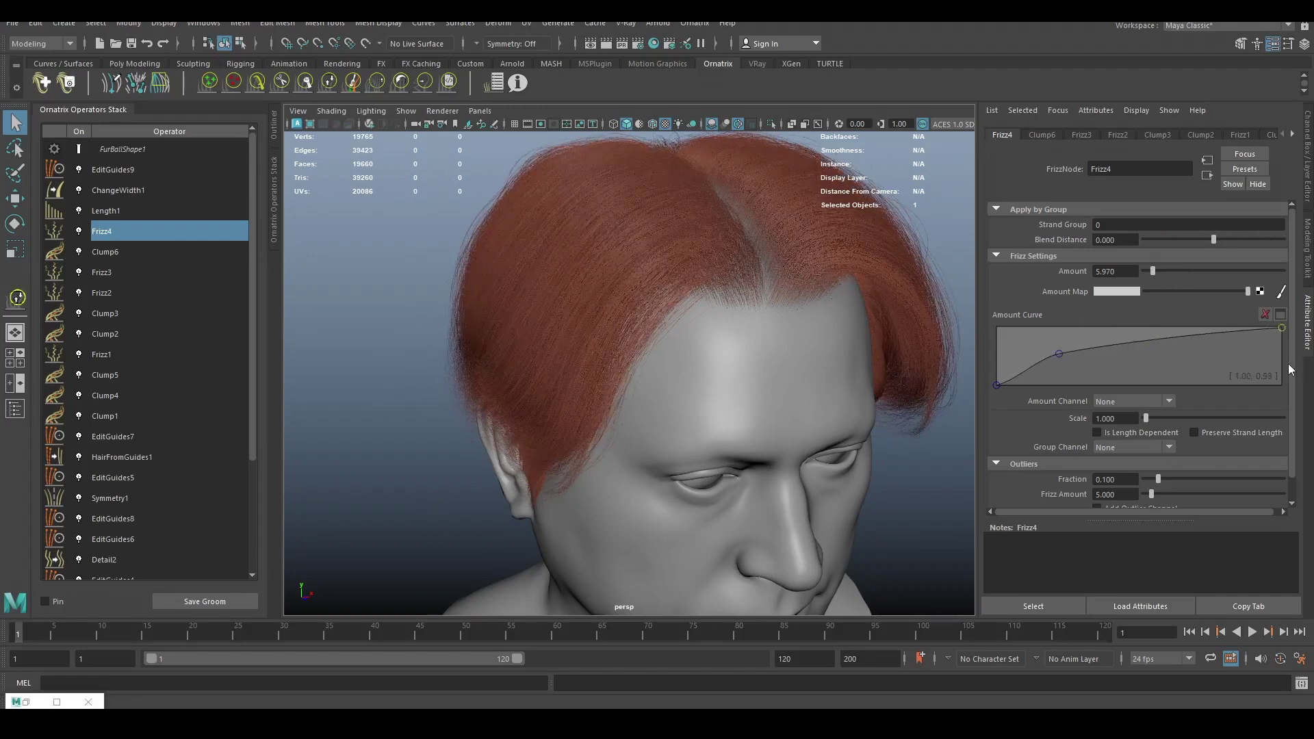
drag(1282, 327, 1293, 386)
drag(1059, 354, 1043, 369)
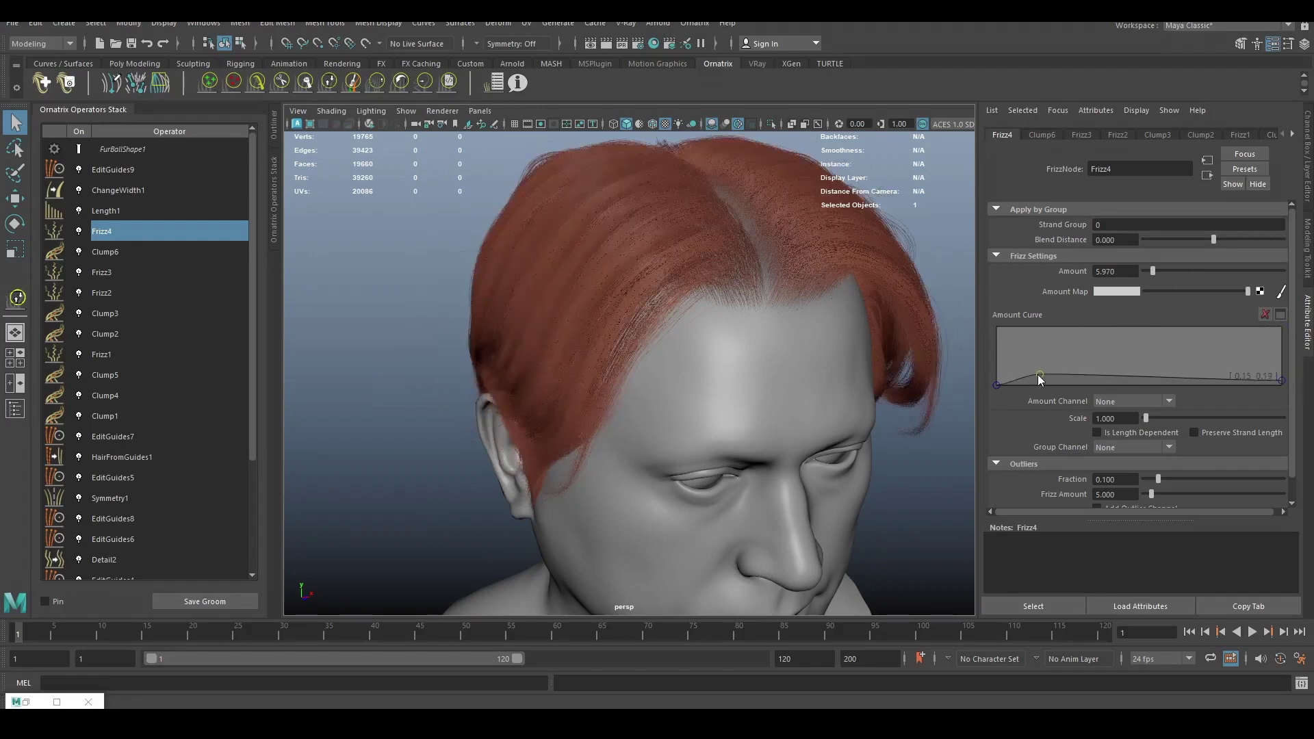
drag(1145, 418, 1154, 418)
Step: Set the Frizz4 amount to 2
alt+drag(684, 343, 549, 330)
scroll(548, 330, up, 3)
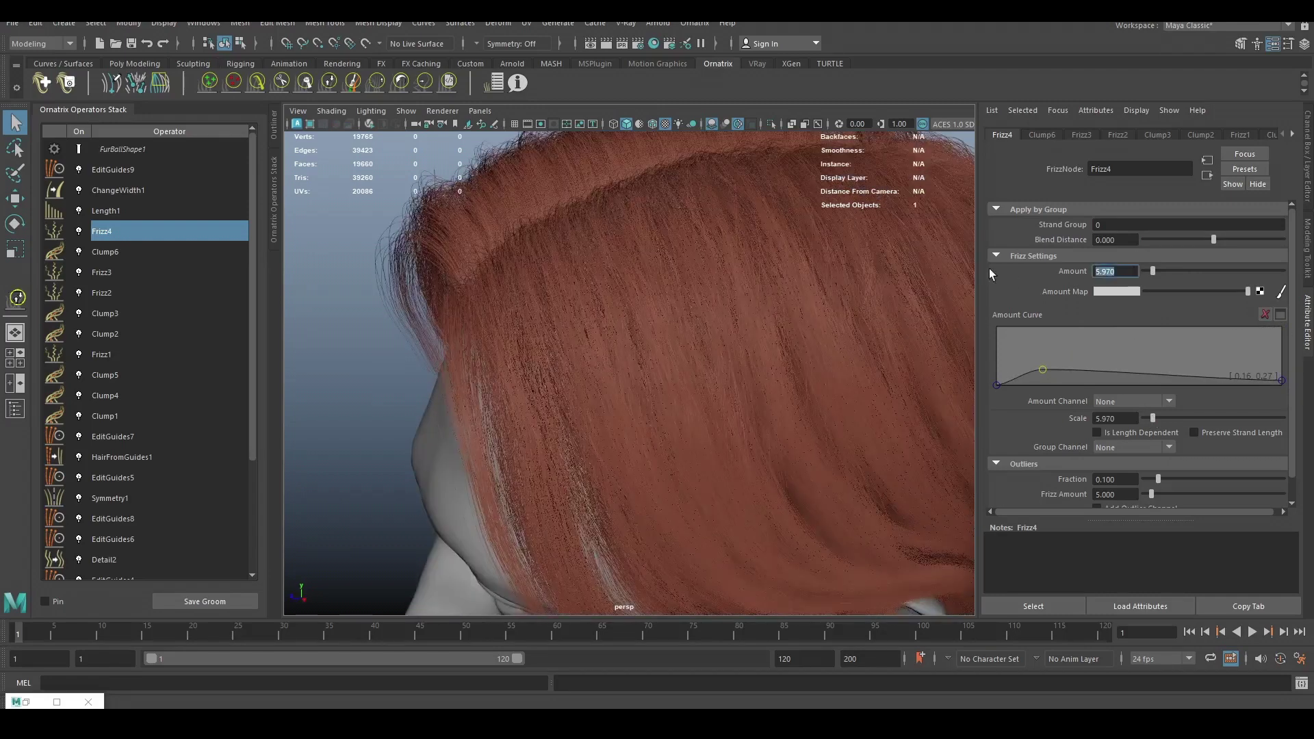
double_click(1114, 271)
text(2)
key(Return)
mouse_move(597, 280)
alt+mouse_down()
mouse_move(831, 278)
mouse_move(671, 226)
mouse_move(513, 197)
mouse_move(699, 185)
mouse_move(593, 317)
mouse_move(636, 297)
mouse_move(622, 314)
mouse_move(493, 308)
mouse_move(652, 342)
mouse_move(440, 308)
mouse_move(347, 323)
mouse_move(660, 321)
mouse_move(674, 171)
alt+mouse_up()
Step: Add a Curl operator above Frizz4
click(686, 24)
click(721, 237)
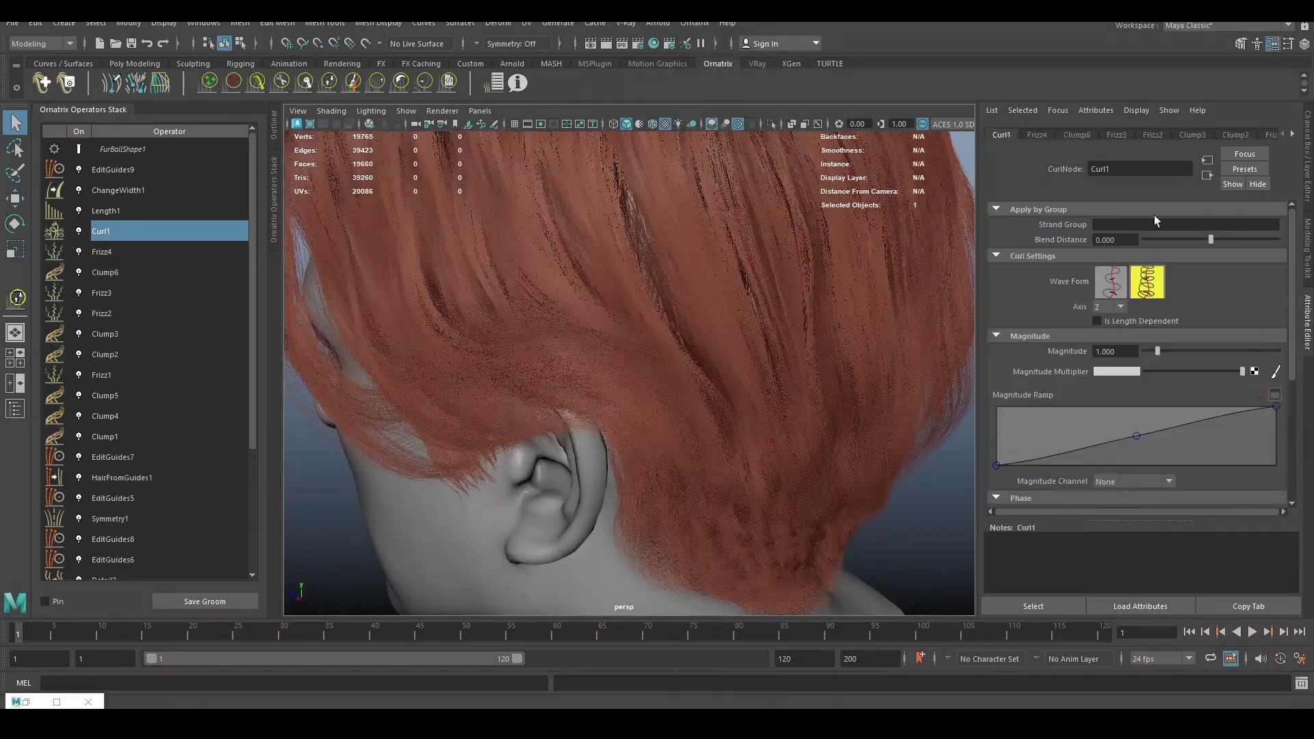
mouse_move(643, 326)
alt+mouse_down()
mouse_move(531, 373)
mouse_move(363, 362)
alt+mouse_up()
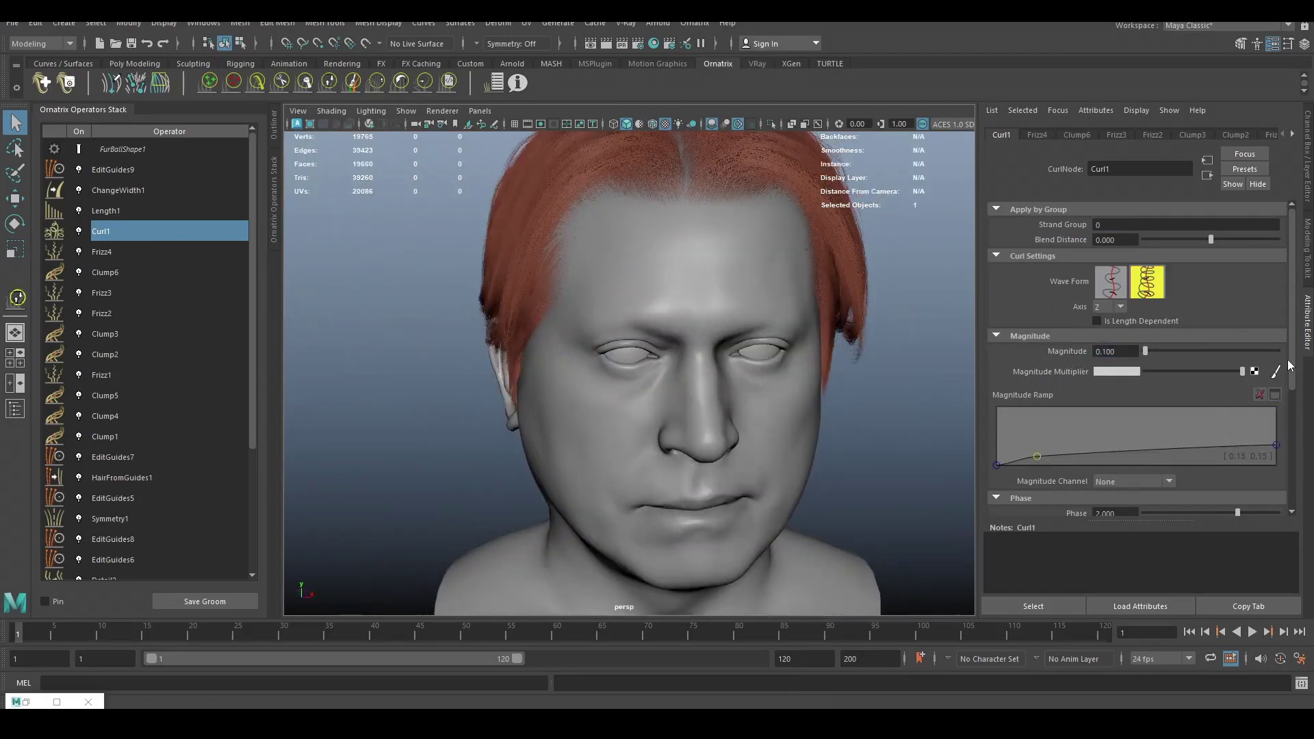
scroll(1289, 365, down, 3)
scroll(1287, 373, down, 2)
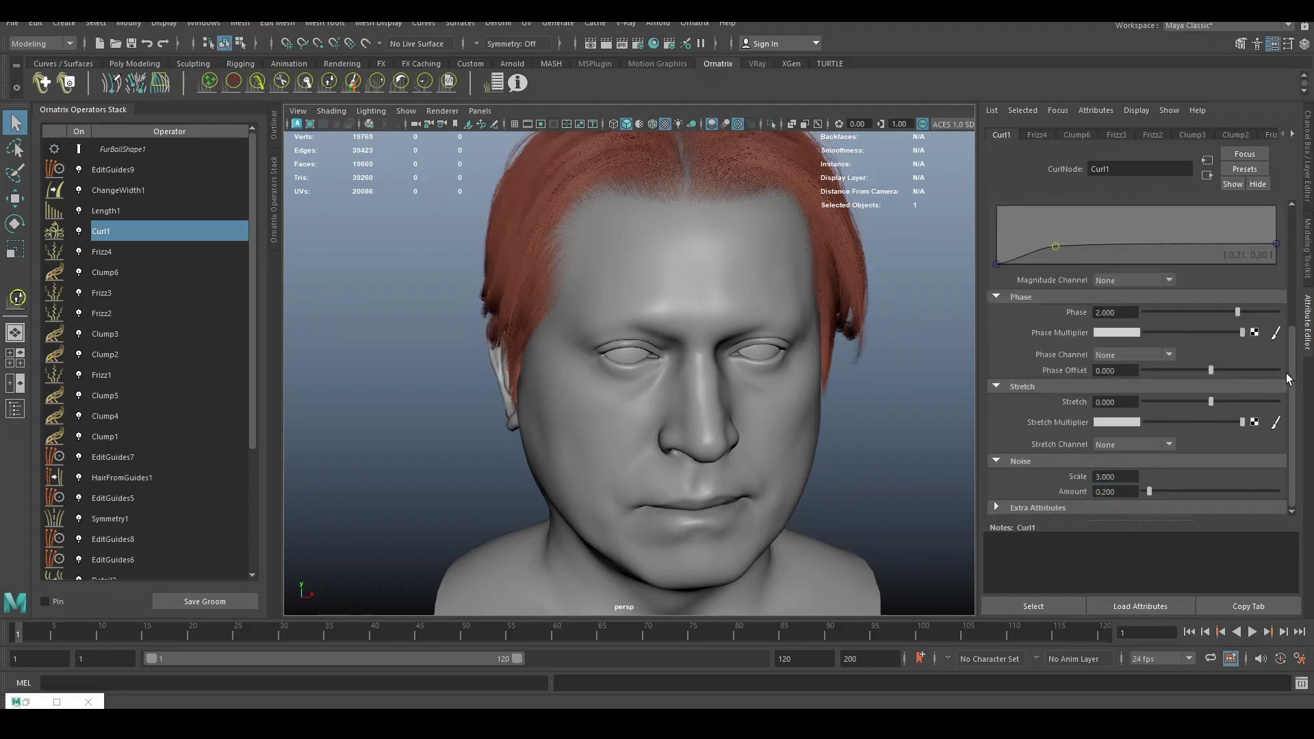
scroll(1286, 373, up, 5)
alt+drag(616, 369, 753, 369)
scroll(685, 342, up, 3)
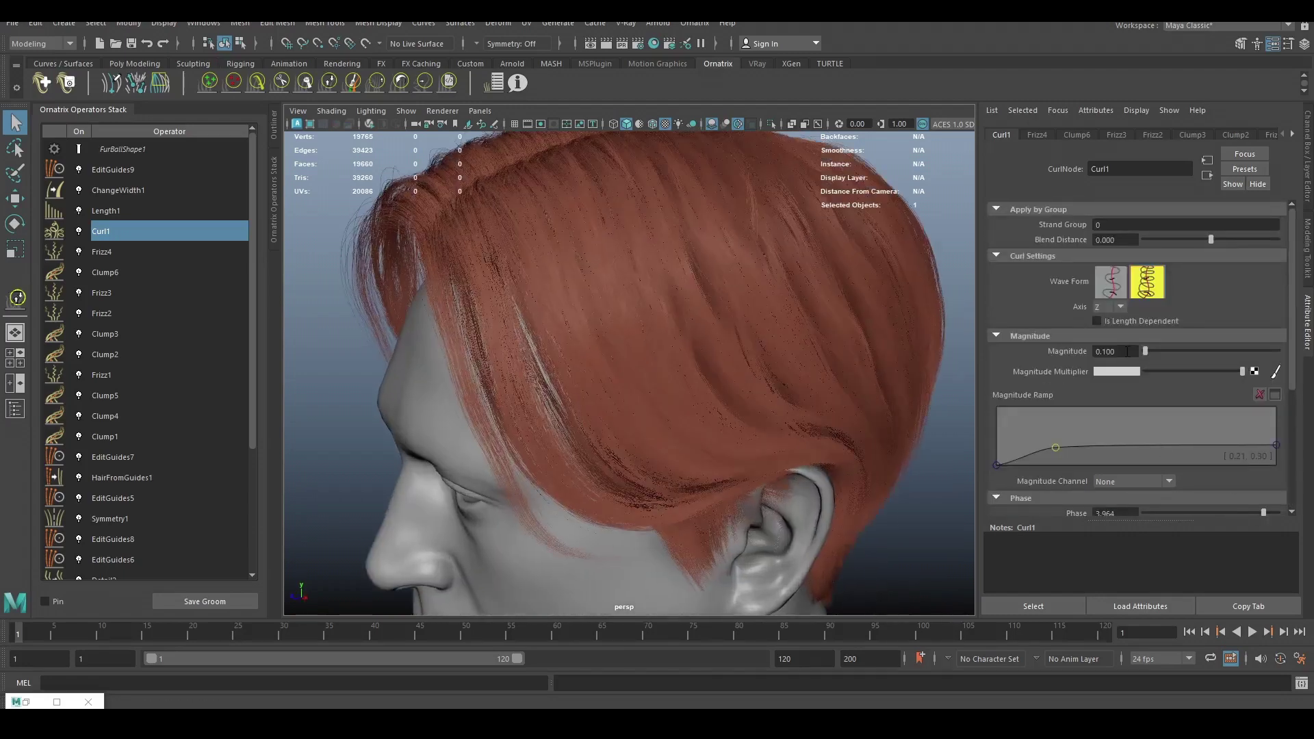
Step: Set Curl1's magnitude to 0.5 and phase to 2.5
click(1115, 351)
text(0.25)
key(Return)
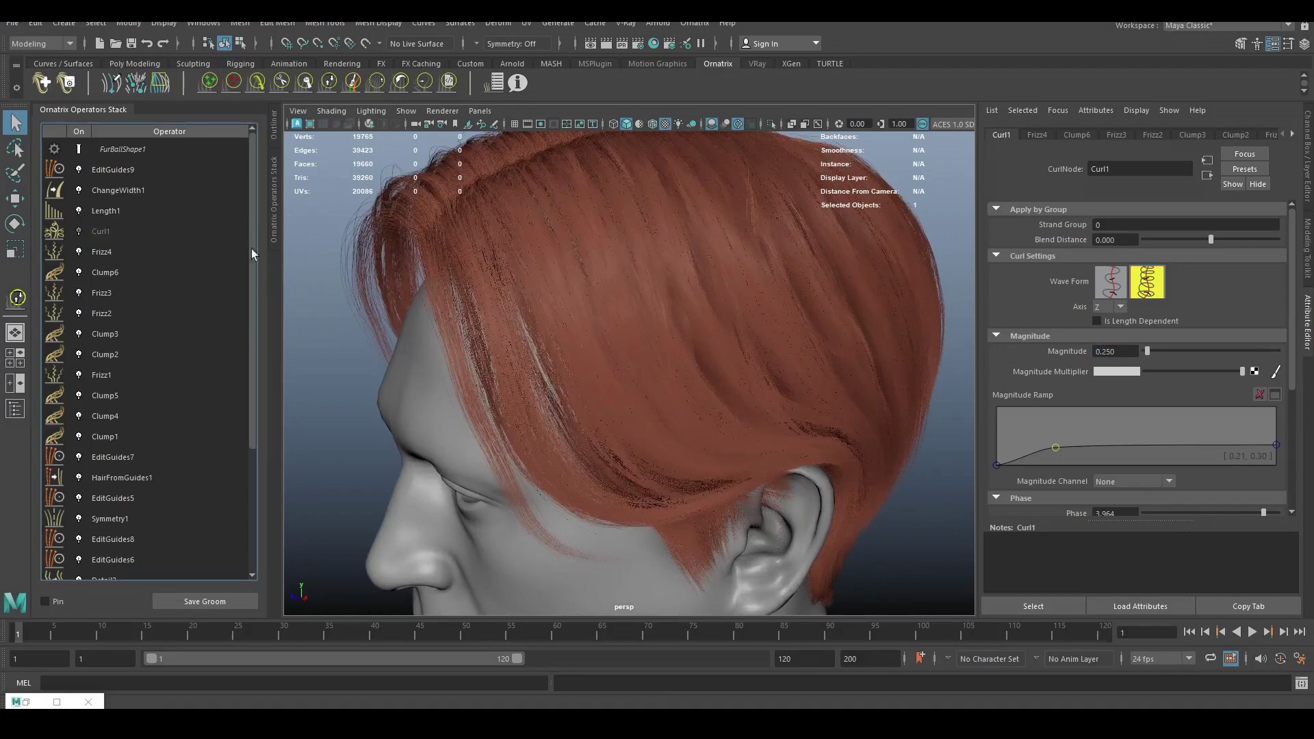
click(1116, 351)
text(0.5)
key(Return)
alt+drag(616, 377, 822, 383)
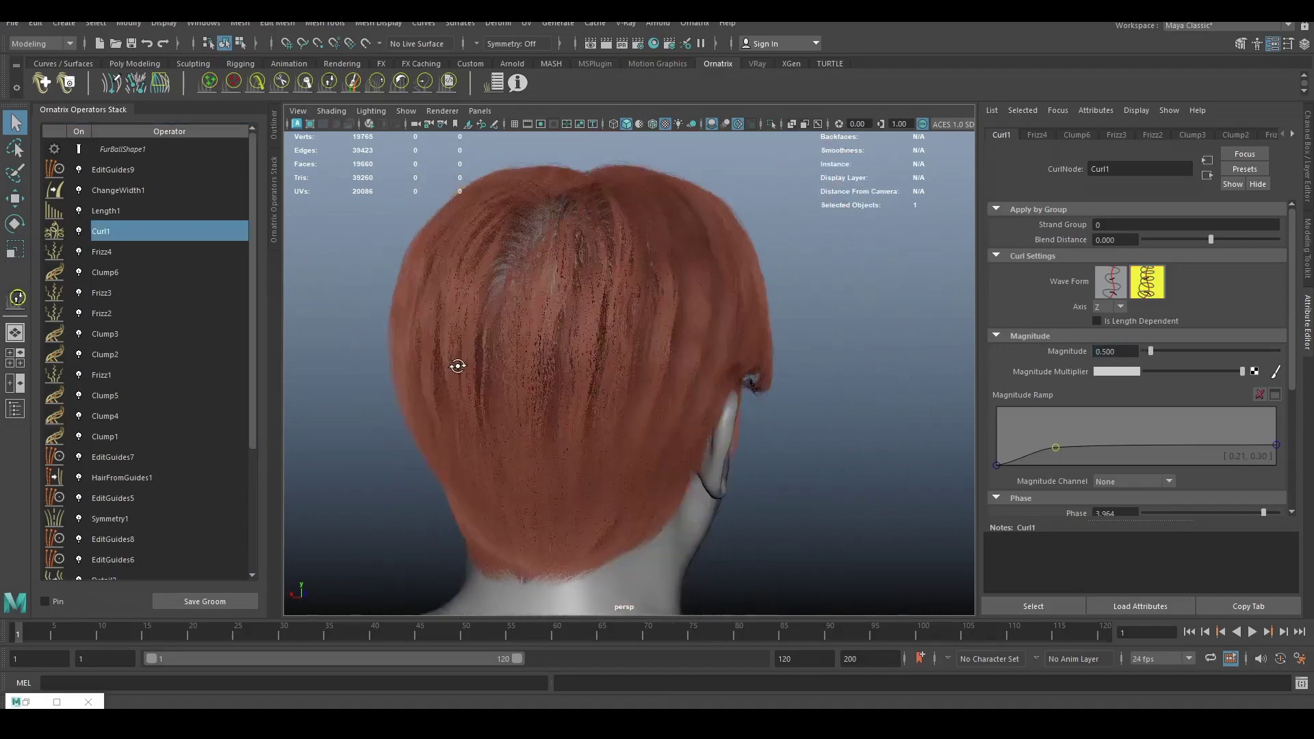
scroll(1139, 471, down, 3)
click(1115, 431)
text(2.5)
key(Return)
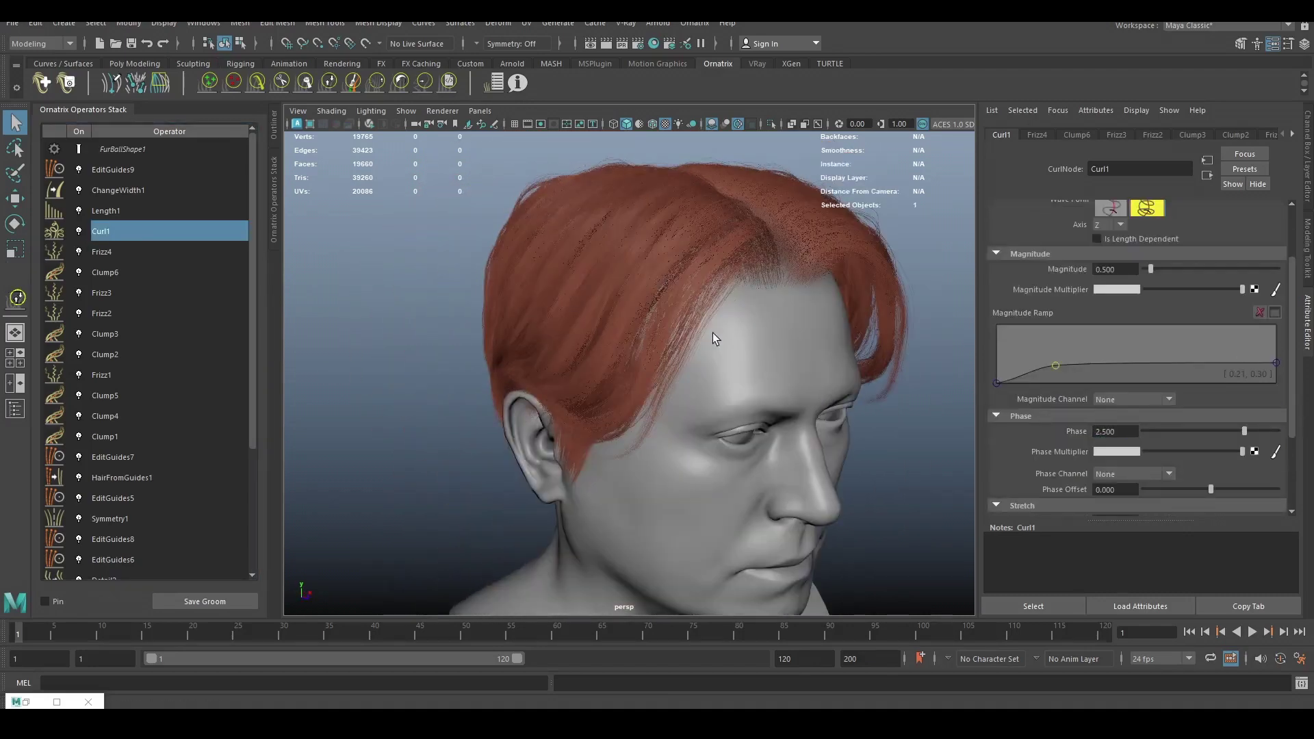
Step: Add a new Frizz operator above Curl1
alt+drag(712, 333, 666, 355)
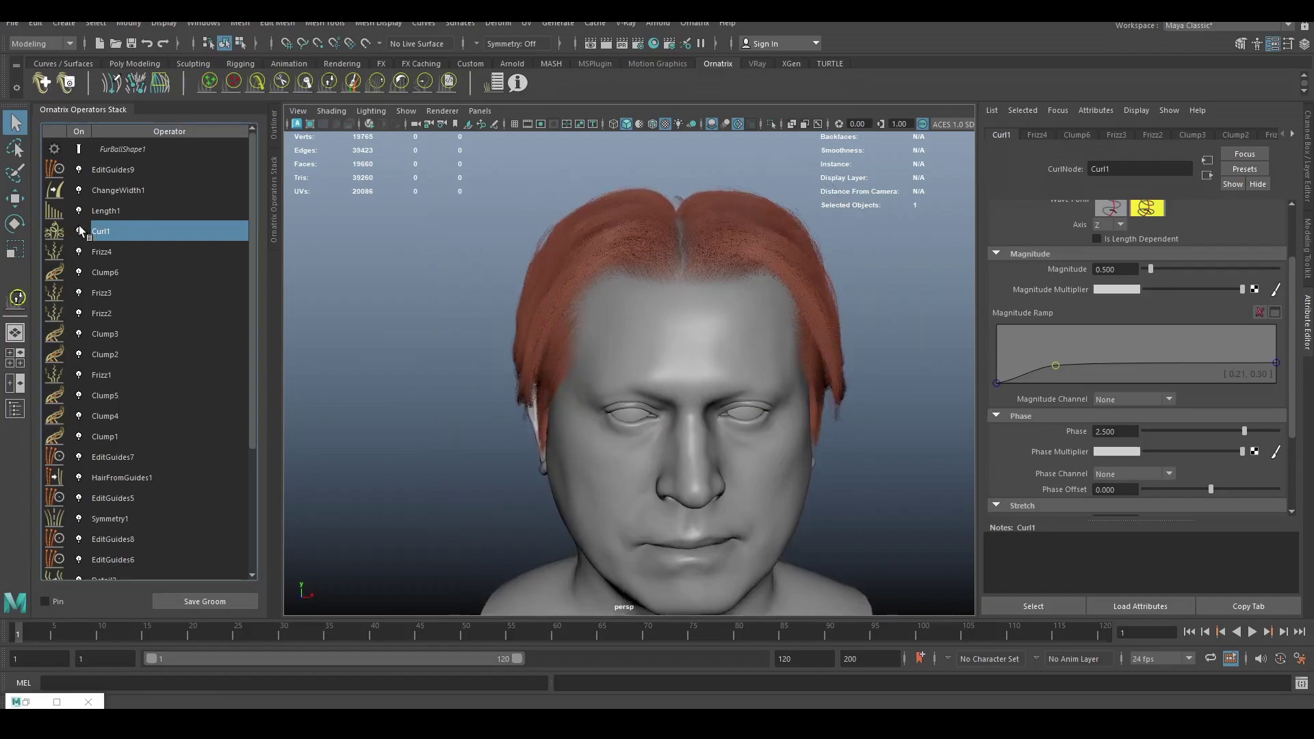
mouse_move(602, 329)
alt+mouse_down()
mouse_move(813, 375)
mouse_move(851, 340)
mouse_move(698, 373)
mouse_move(696, 422)
mouse_move(629, 361)
alt+mouse_up()
scroll(629, 360, down, 5)
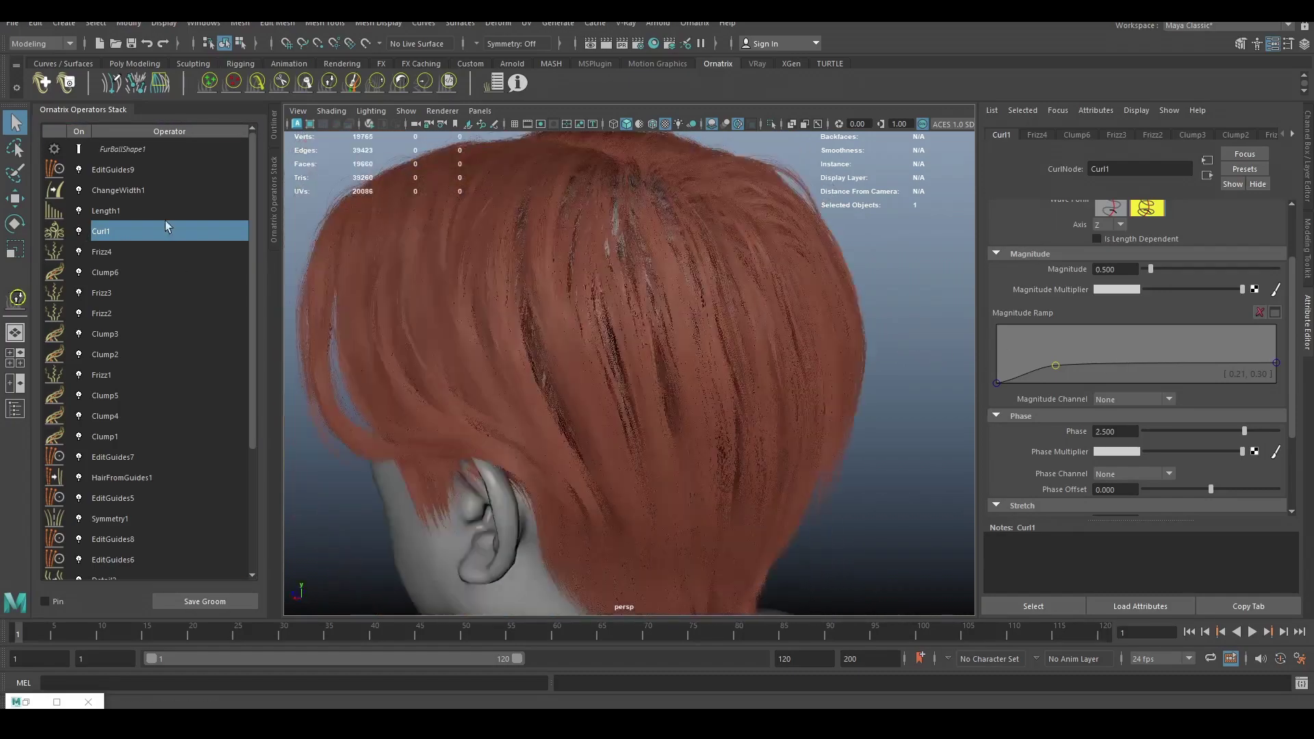
click(695, 23)
click(718, 189)
Step: Set Frizz5's amount to 0, reshape its amount curve and adjust outlier frizz
key(Return)
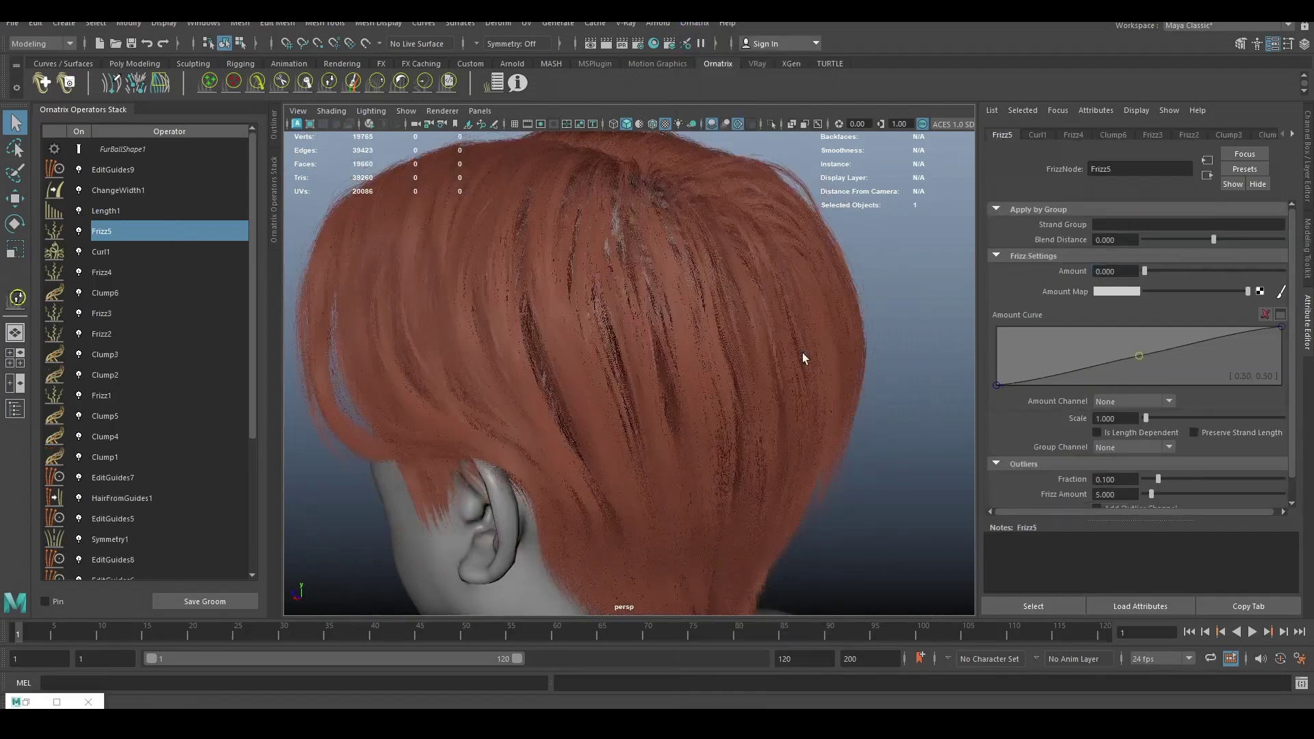
alt+drag(803, 358, 792, 381)
scroll(792, 381, up, 5)
drag(1164, 490, 1166, 490)
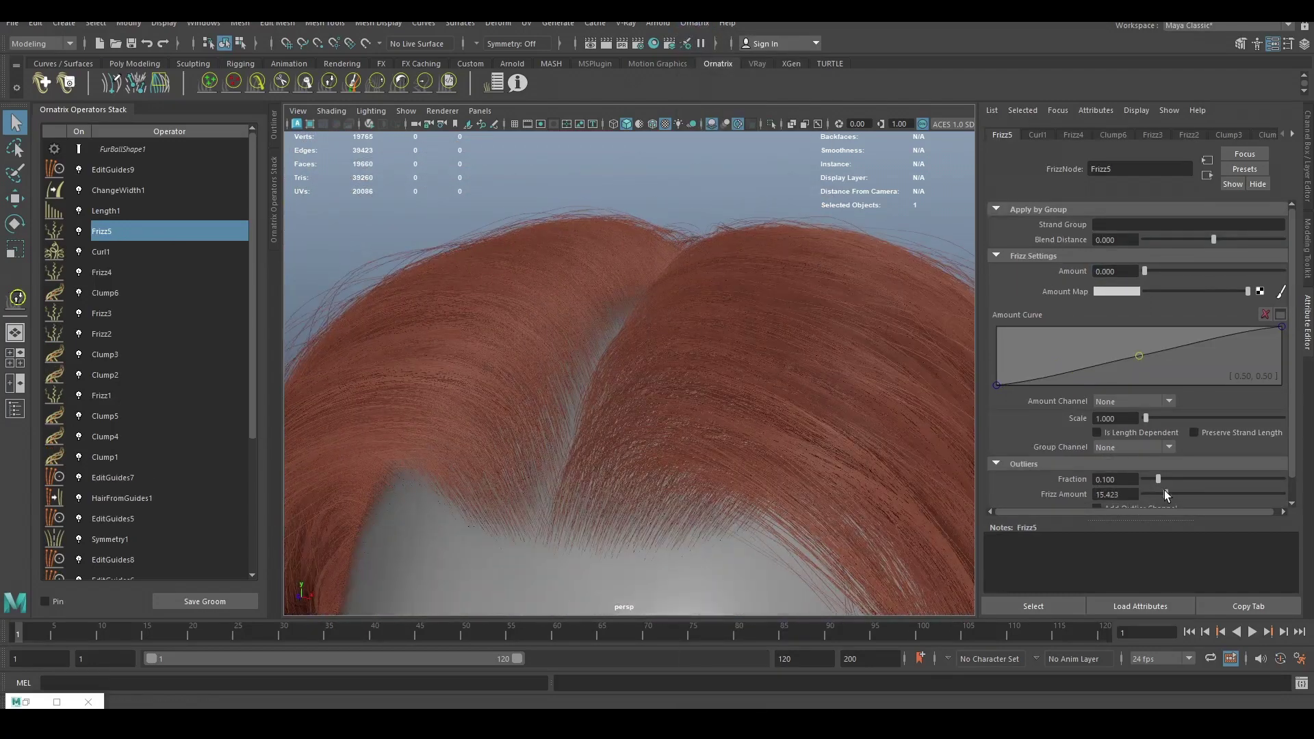
drag(1139, 356, 1030, 355)
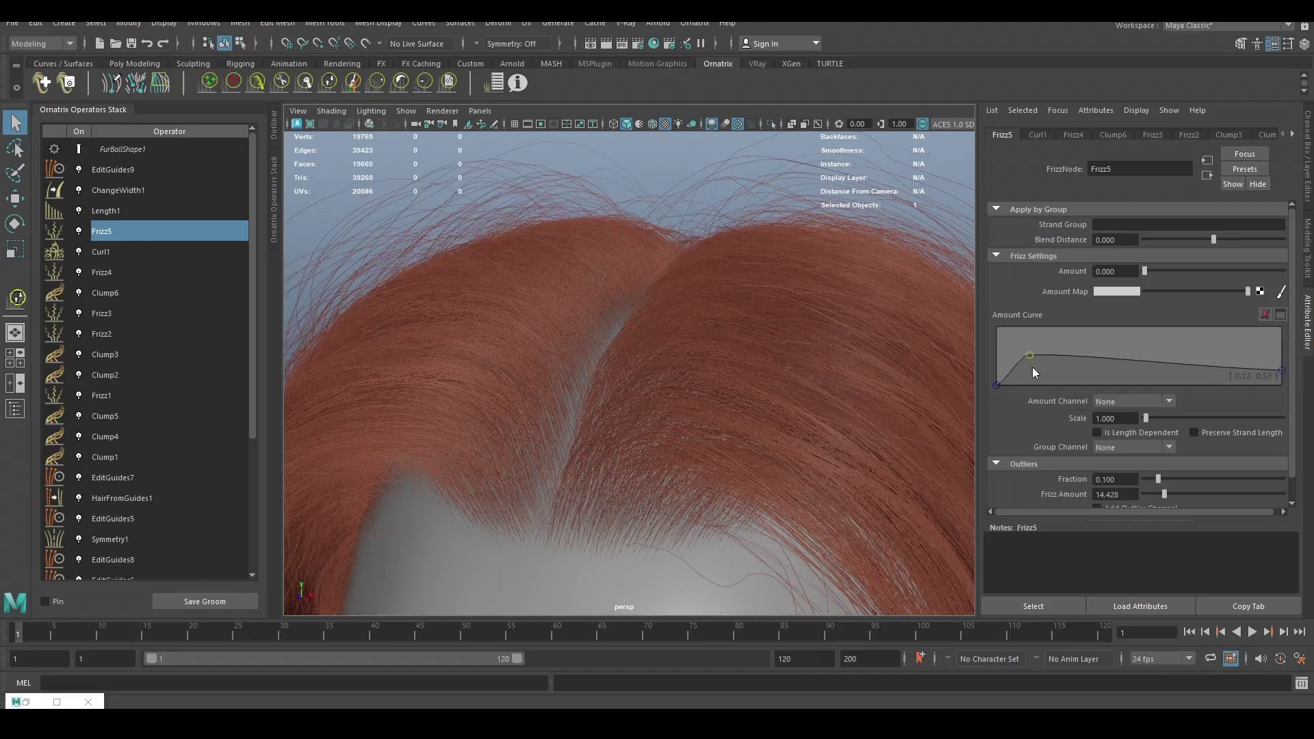
drag(1035, 373, 1035, 368)
drag(1159, 493, 1154, 480)
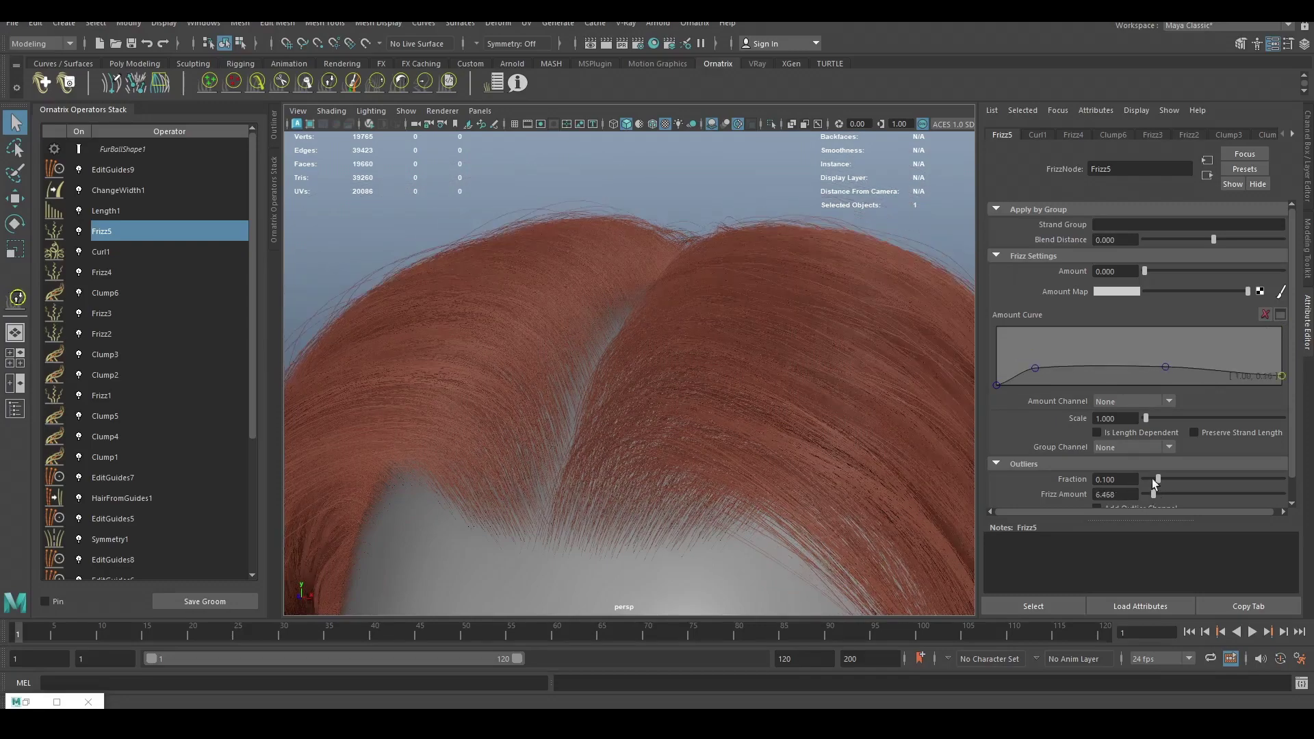
Step: Adjust Frizz5's scale and raise its outlier frizz amount to about 12.4
mouse_move(504, 358)
alt+mouse_down()
mouse_move(651, 352)
mouse_move(634, 367)
alt+mouse_up()
drag(1148, 418, 1149, 418)
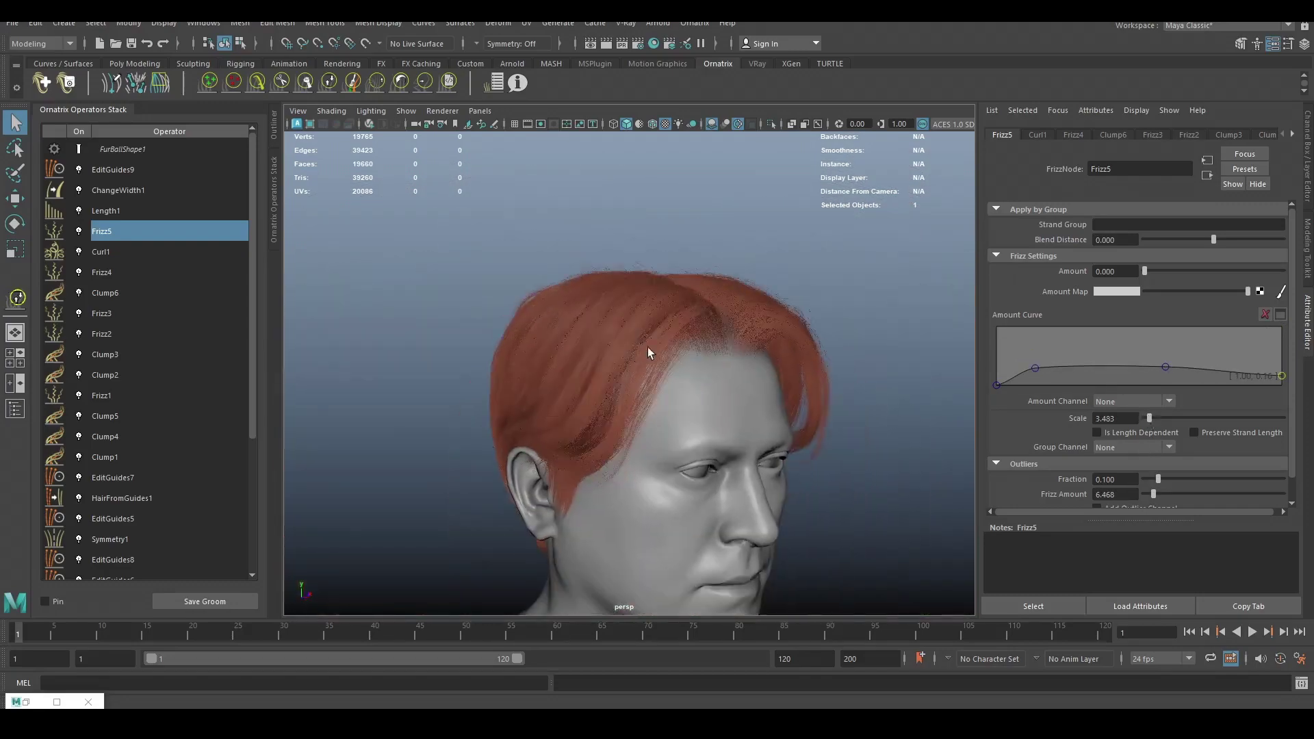
mouse_move(536, 345)
alt+mouse_down()
mouse_move(493, 322)
mouse_move(616, 355)
alt+mouse_up()
click(1114, 419)
text(1)
drag(1162, 496, 1156, 479)
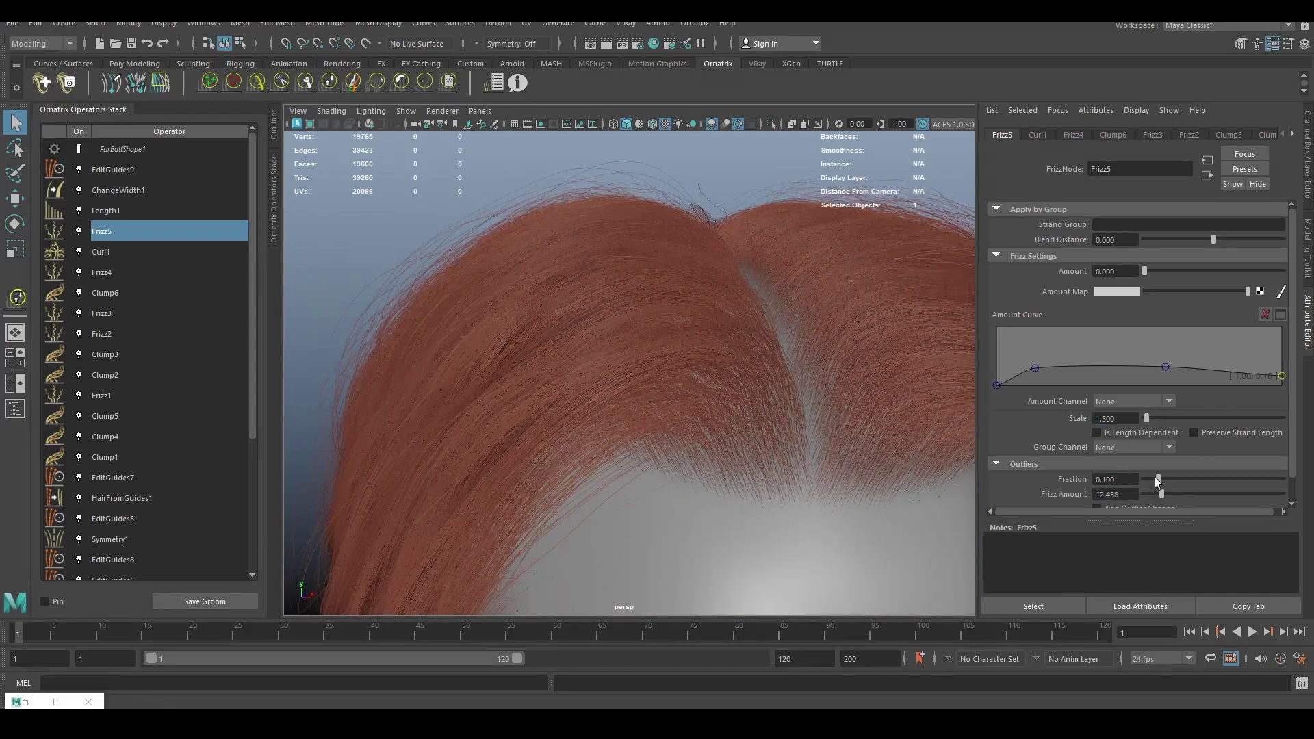
alt+right_drag(781, 435, 718, 383)
alt+drag(719, 383, 651, 381)
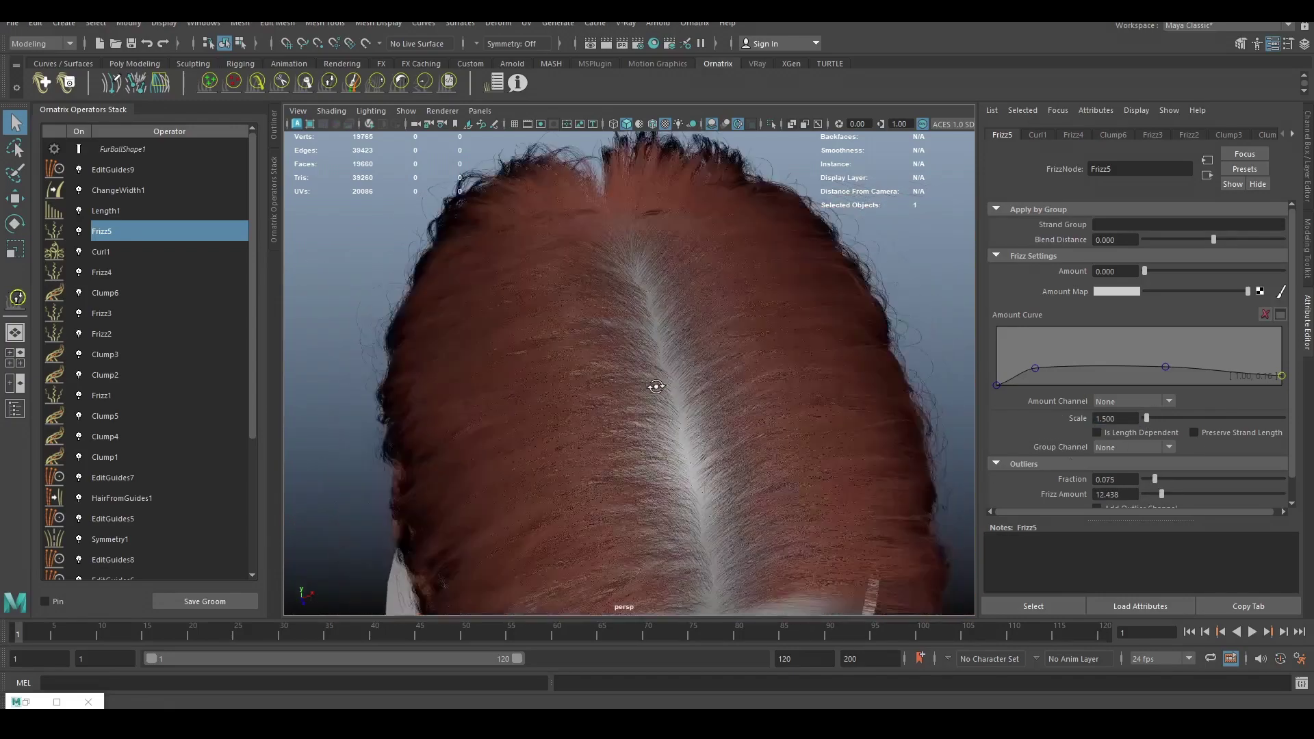
Step: Add a Frizz6 operator above Frizz5 and reshape its Amount curve
right_click(684, 301)
click(753, 223)
click(1111, 223)
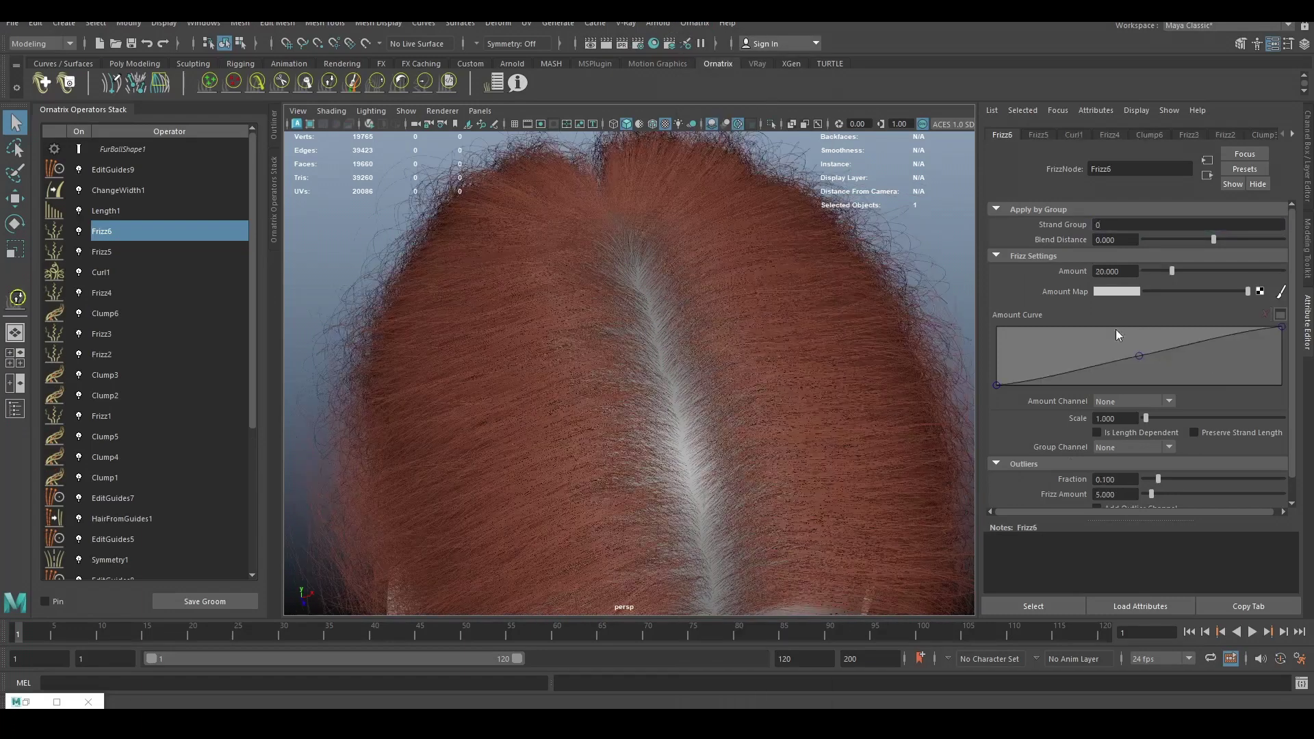
drag(991, 359, 993, 353)
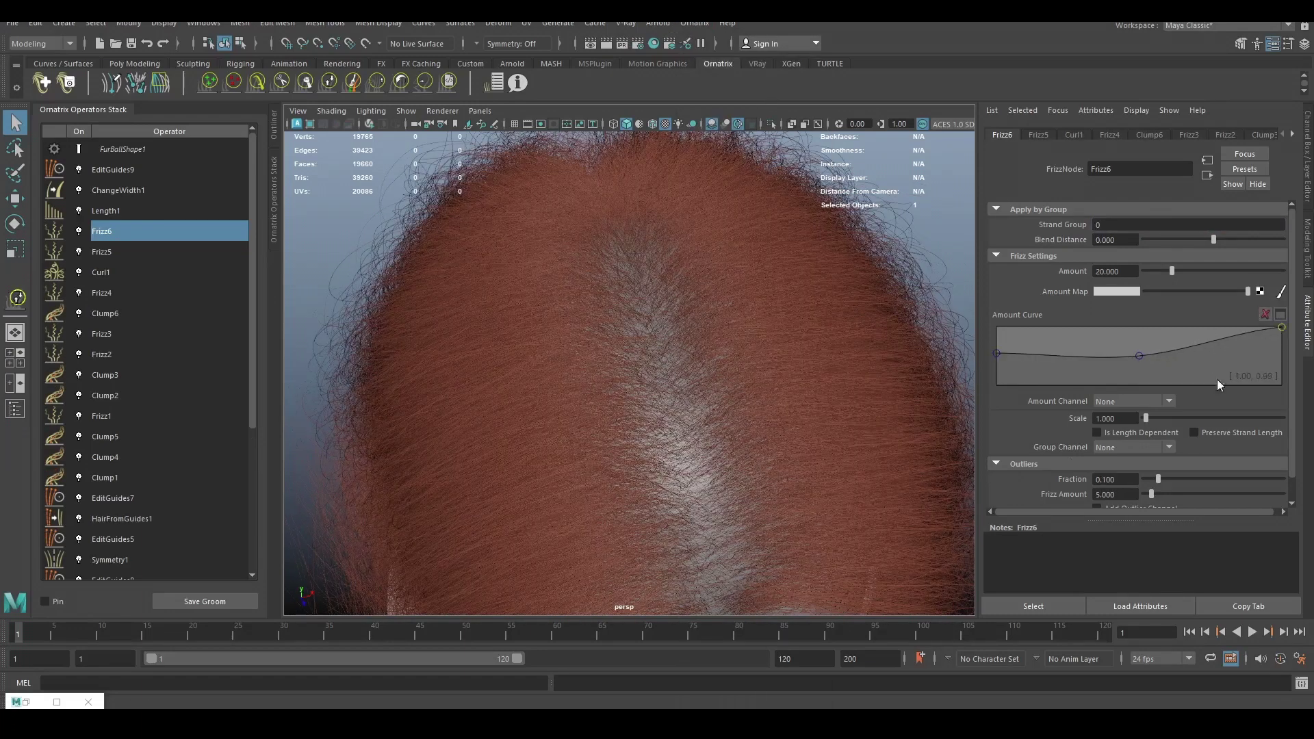
drag(1217, 379, 1207, 386)
drag(1140, 356, 1009, 358)
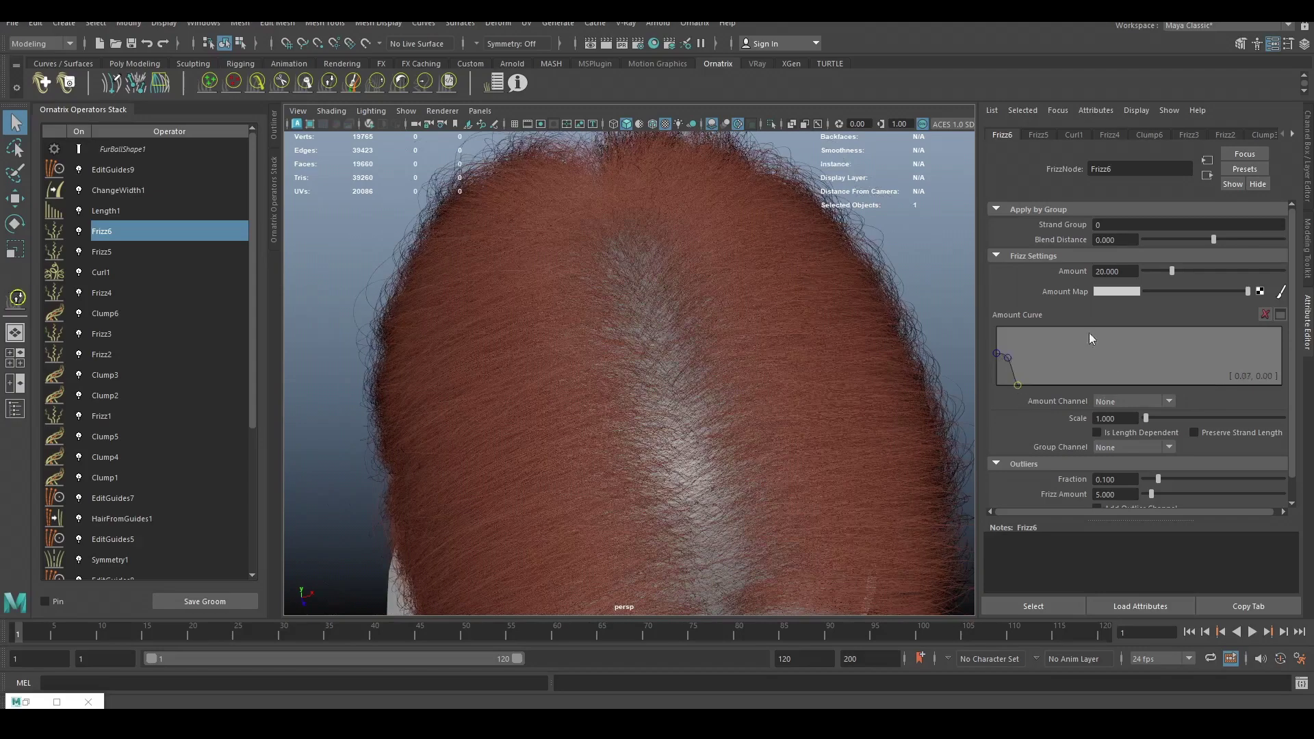
Step: Lower Frizz6's amount and set its outlier frizz amount to 0
drag(1172, 271, 1150, 270)
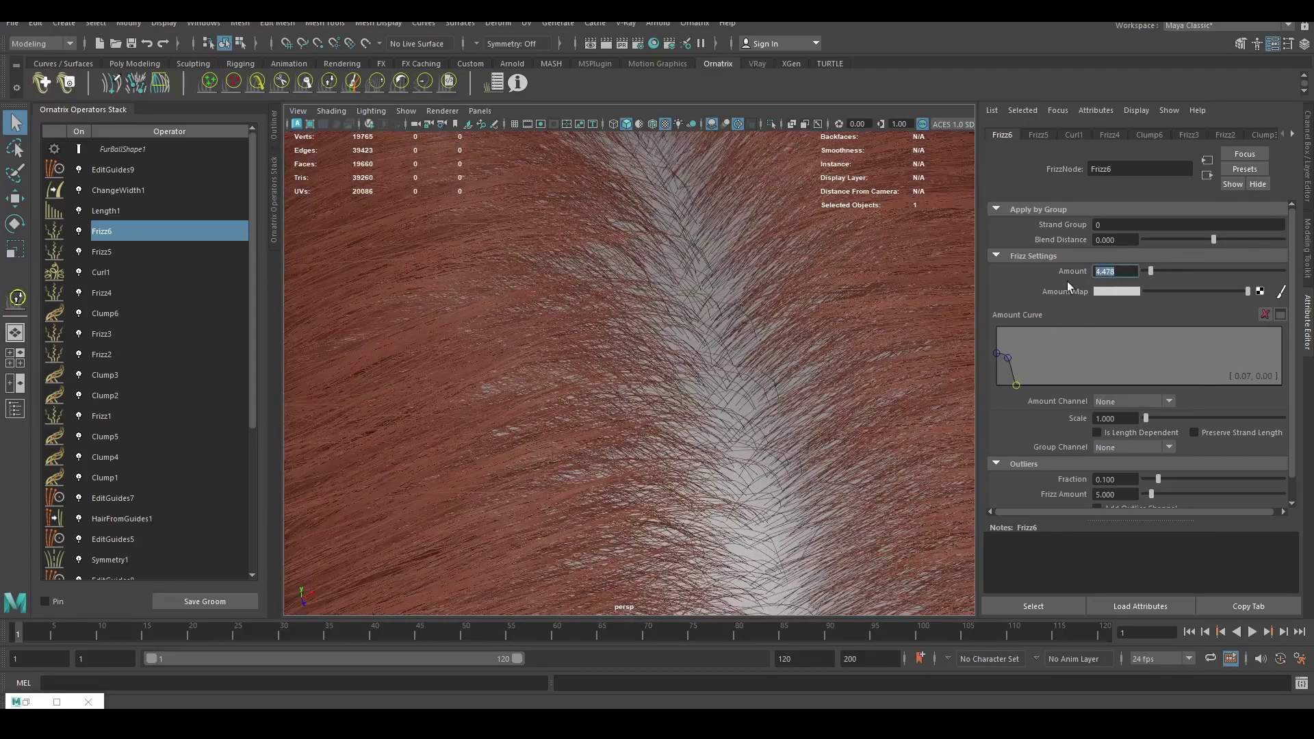
text(0)
text(2.000)
key(Return)
click(78, 231)
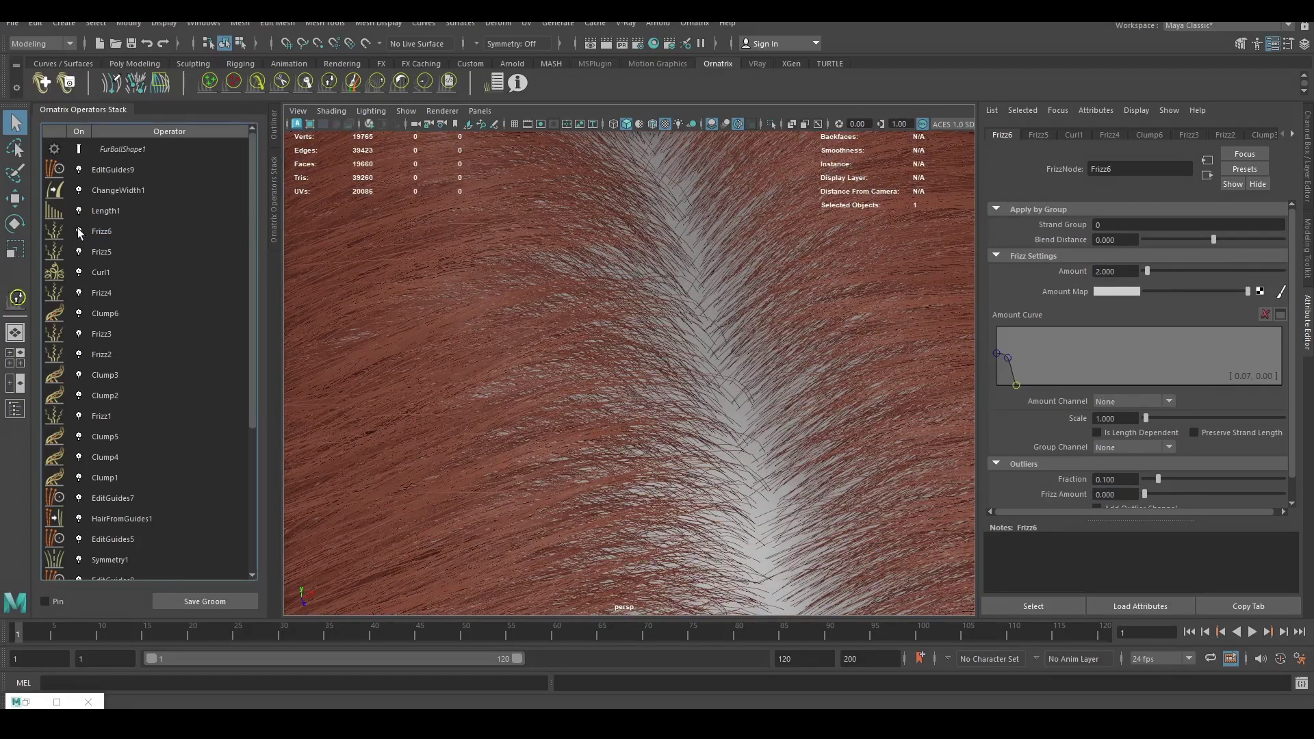
click(101, 231)
Step: Set Frizz6's scale to 5
double_click(1116, 418)
text(2)
key(Return)
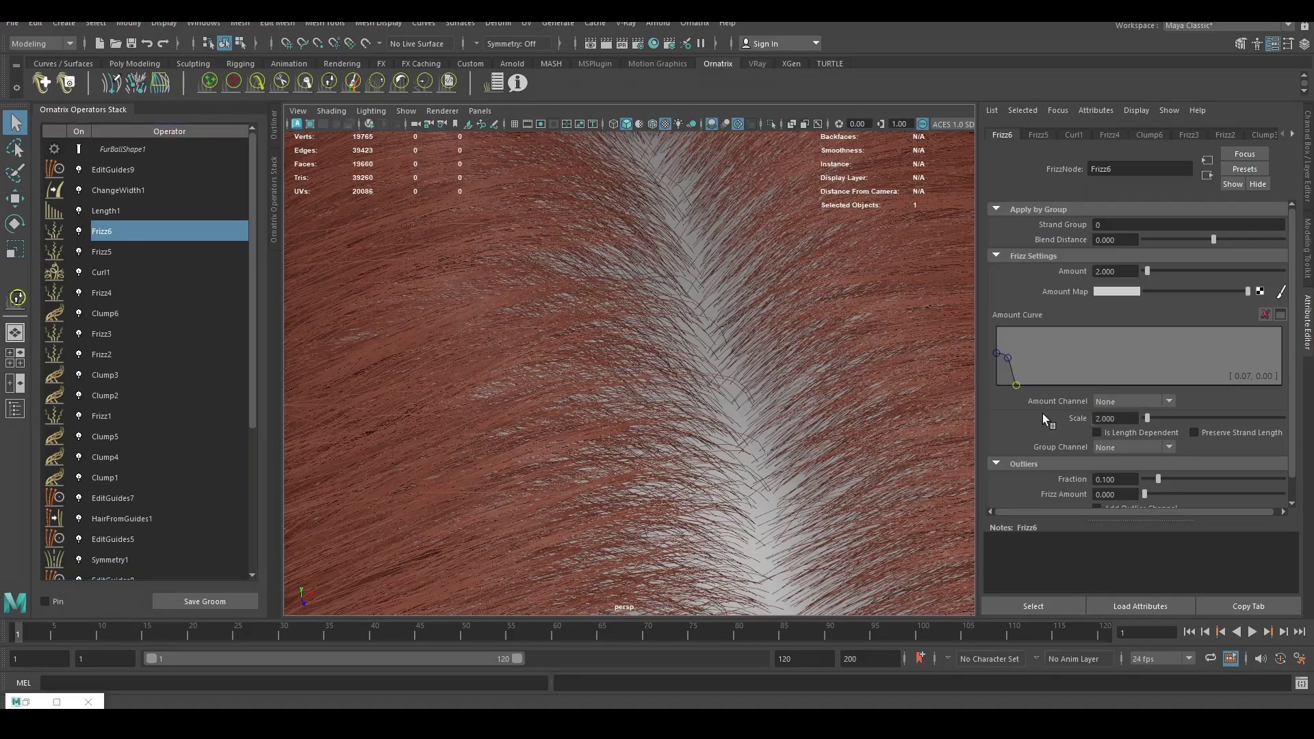
double_click(1116, 418)
text(5)
Step: Set Frizz6's amount to 2
double_click(1108, 272)
text(3)
key(Return)
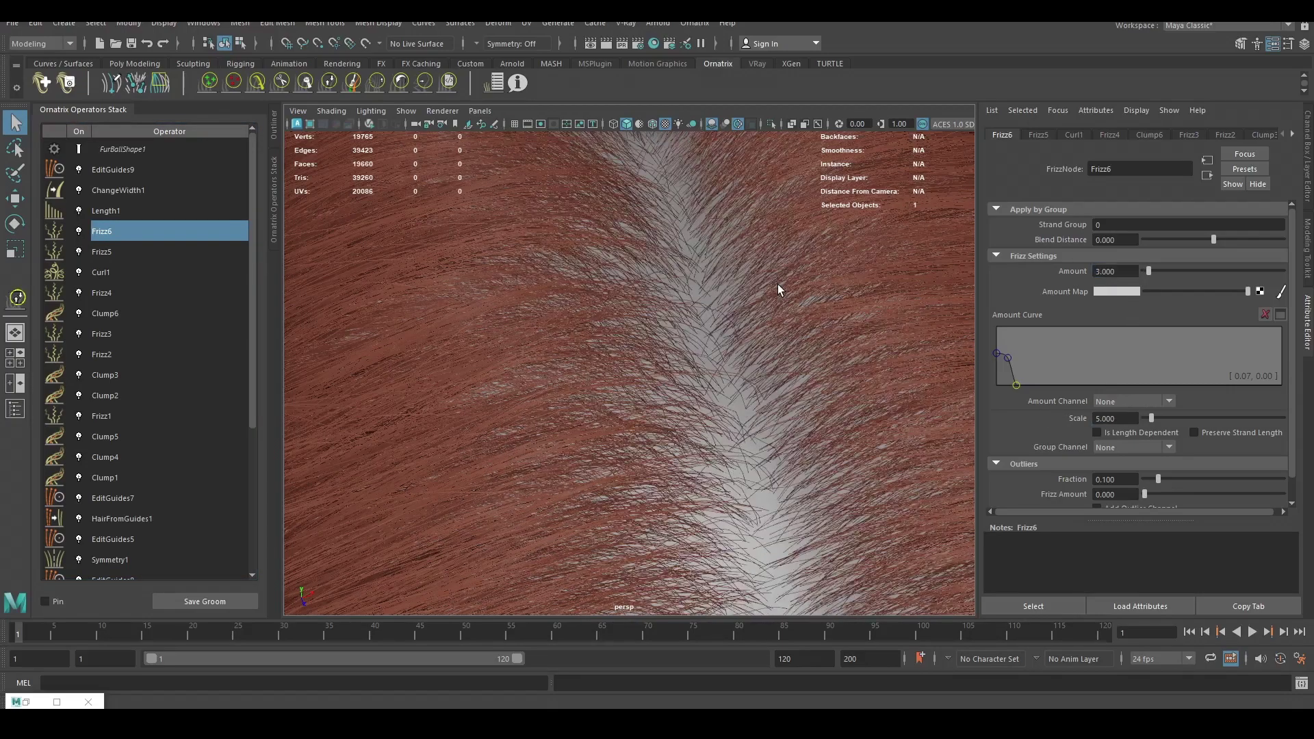
mouse_move(778, 284)
alt+mouse_down()
mouse_move(640, 333)
mouse_move(769, 346)
alt+mouse_up()
scroll(639, 333, up, 5)
key(Return)
scroll(685, 301, down, 5)
scroll(725, 384, up, 5)
mouse_move(685, 430)
alt+mouse_down()
mouse_move(643, 373)
mouse_move(577, 372)
alt+mouse_up()
Step: Set Length1's Randomize to 0.18
scroll(578, 372, up, 3)
click(105, 210)
text(0.18)
key(Return)
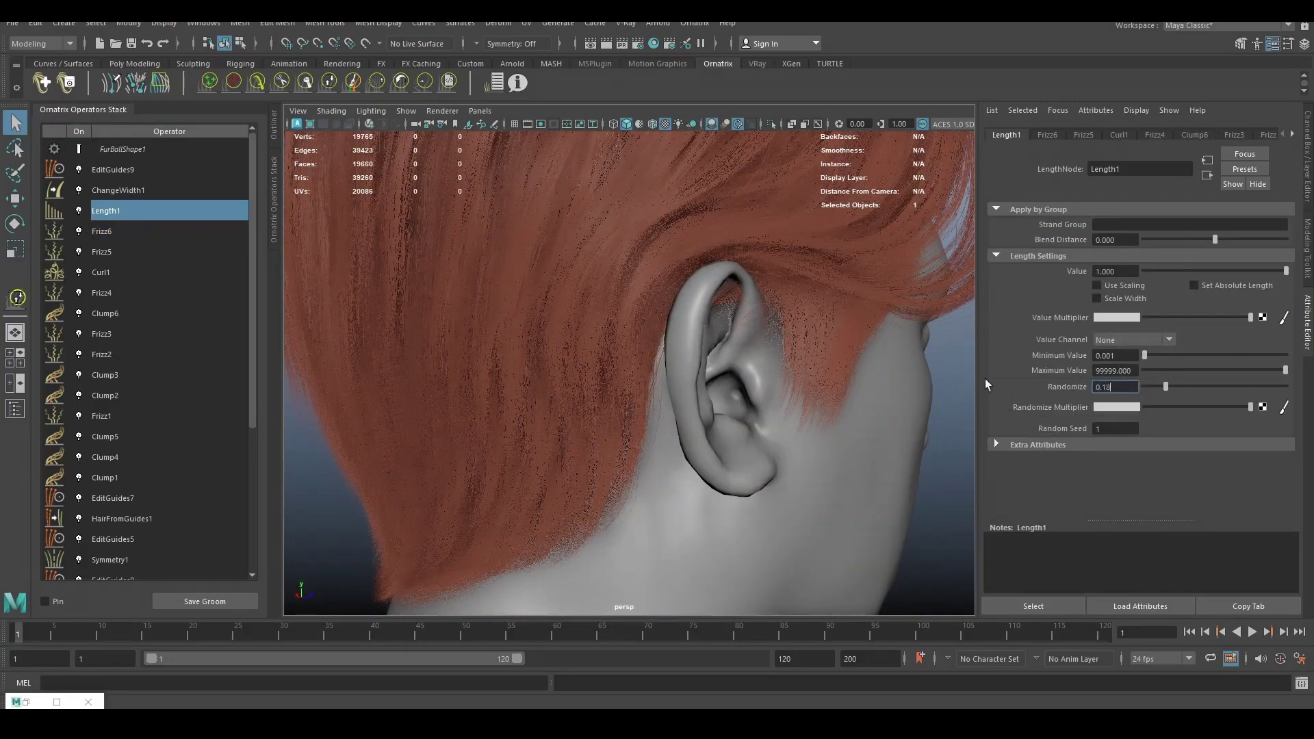
scroll(774, 389, down, 5)
mouse_move(774, 388)
alt+mouse_down()
mouse_move(575, 413)
mouse_move(560, 394)
mouse_move(752, 438)
alt+mouse_up()
mouse_move(753, 438)
alt+right_down()
mouse_move(712, 445)
mouse_move(780, 449)
alt+right_up()
mouse_move(780, 449)
alt+mouse_down()
mouse_move(787, 411)
mouse_move(890, 449)
mouse_move(813, 301)
mouse_move(604, 315)
mouse_move(662, 326)
mouse_move(519, 338)
alt+mouse_up()
Step: Save the scene and inspect the hair strands near the ear
key(ctrl+s)
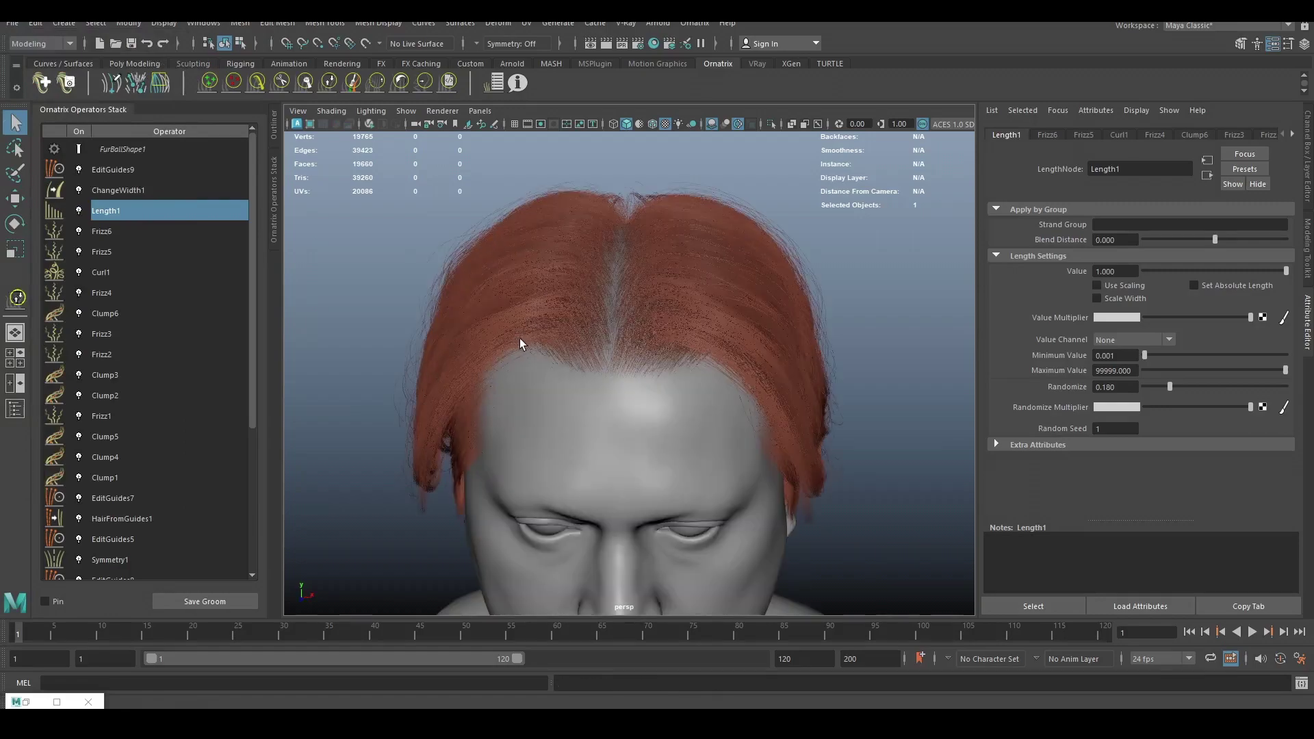
alt+right_drag(519, 338, 527, 341)
alt+drag(527, 341, 778, 360)
scroll(538, 343, down, 5)
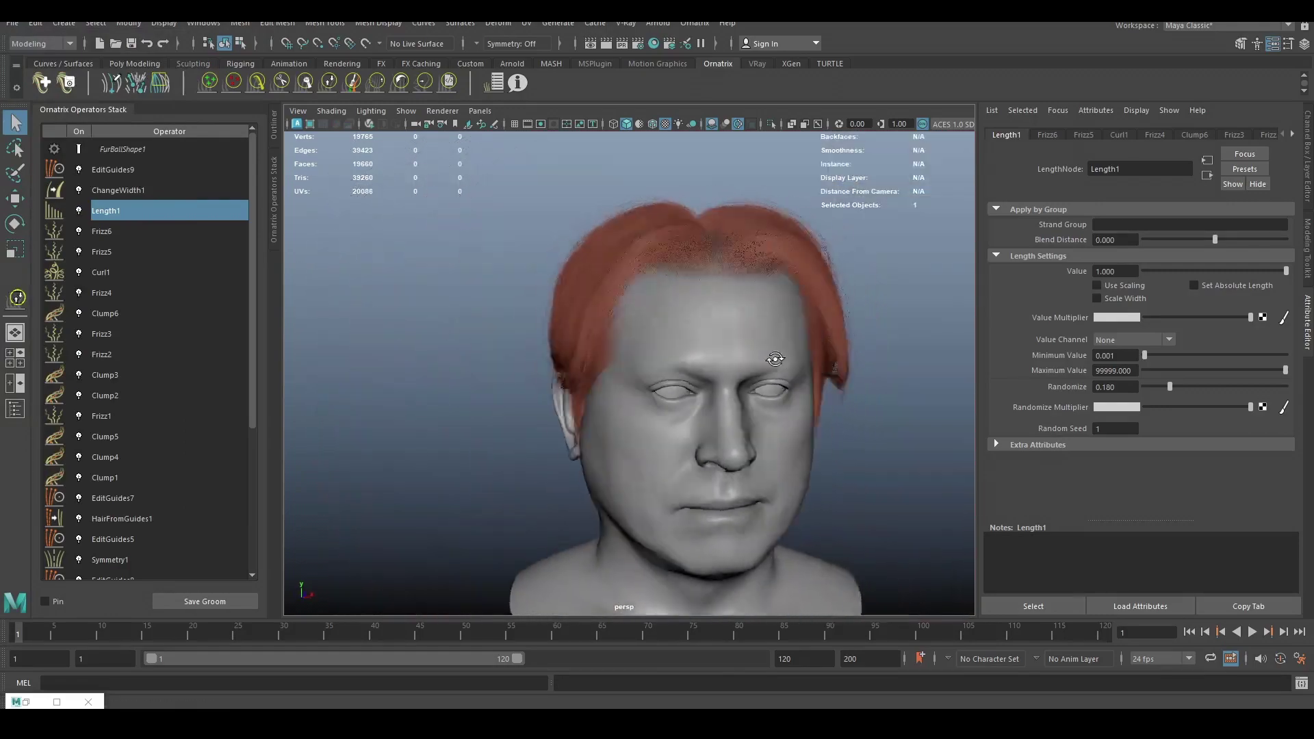
scroll(703, 314, up, 5)
alt+drag(704, 313, 815, 314)
scroll(587, 352, up, 5)
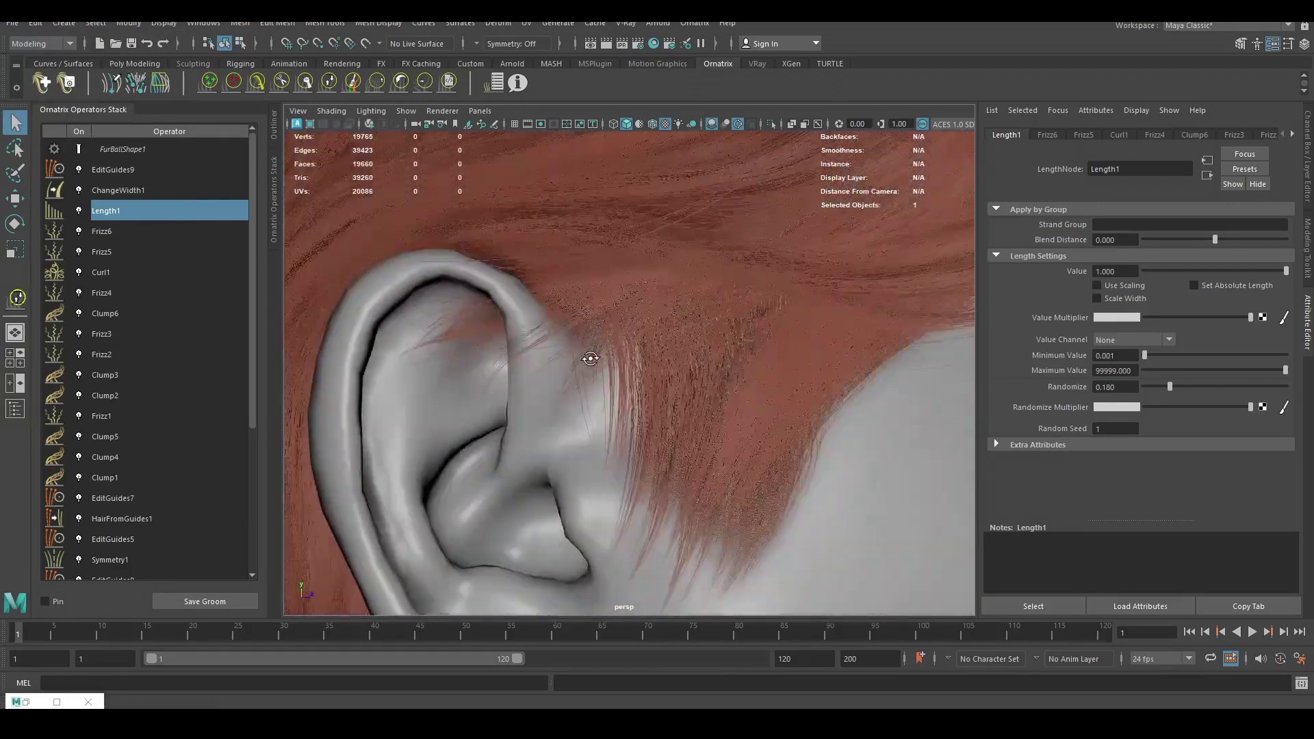
scroll(479, 368, up, 2)
Step: Browse the ChangeWidth1, HairFromGuides1 and EditGuides9 operators in the stack
click(133, 195)
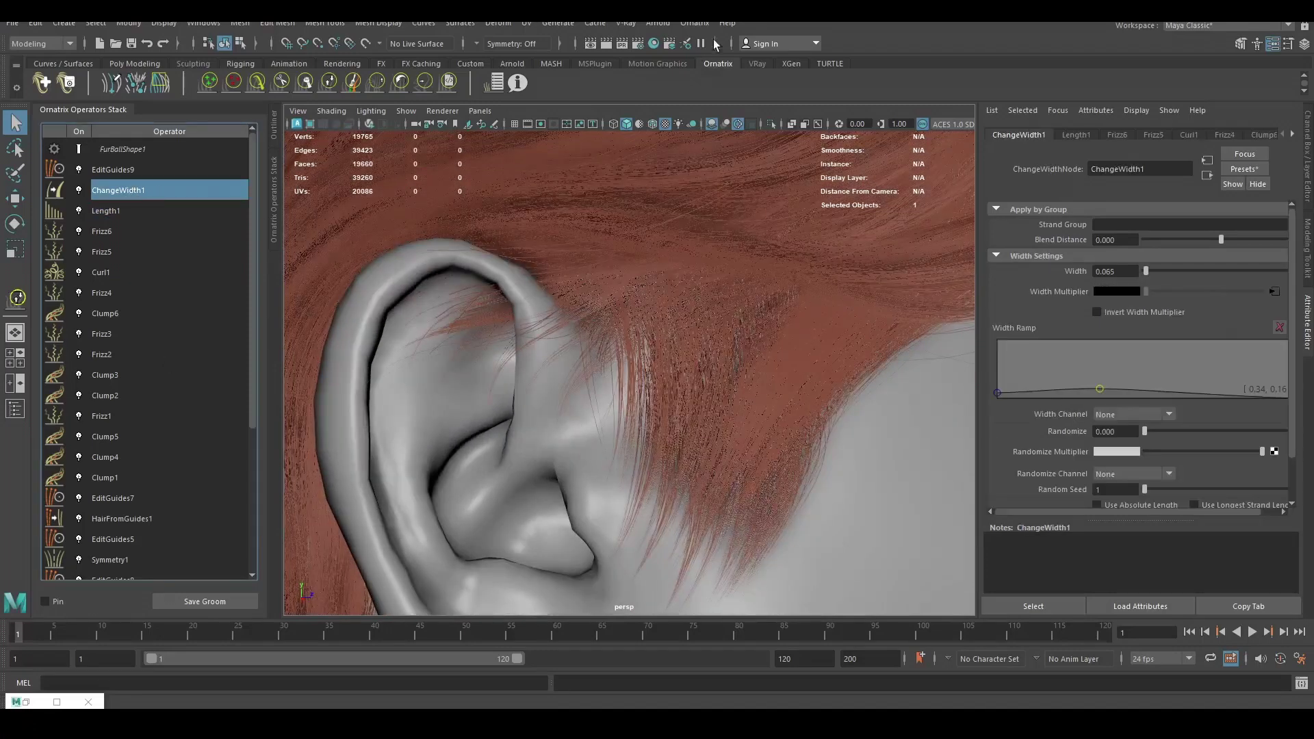
click(695, 23)
click(122, 518)
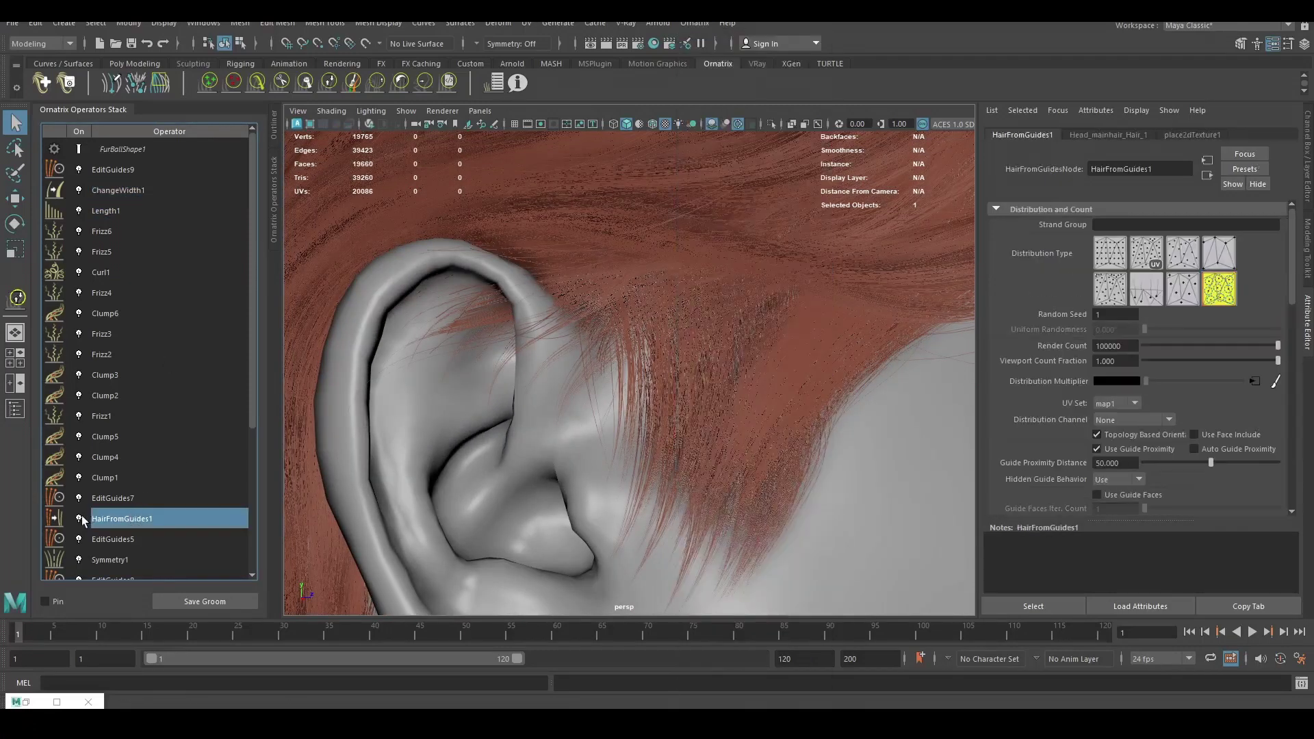
click(113, 169)
click(695, 22)
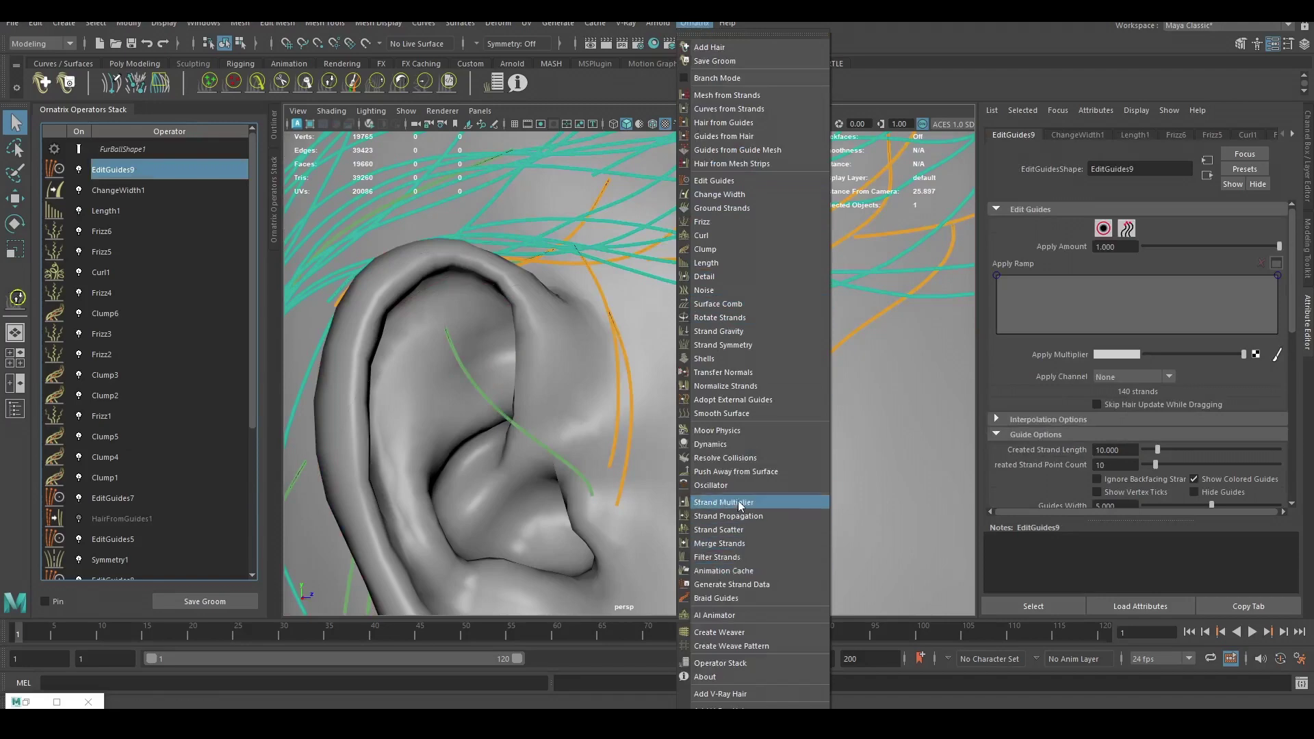
Step: Add a Push Away From Surface operator and review the hair shape settings
click(732, 472)
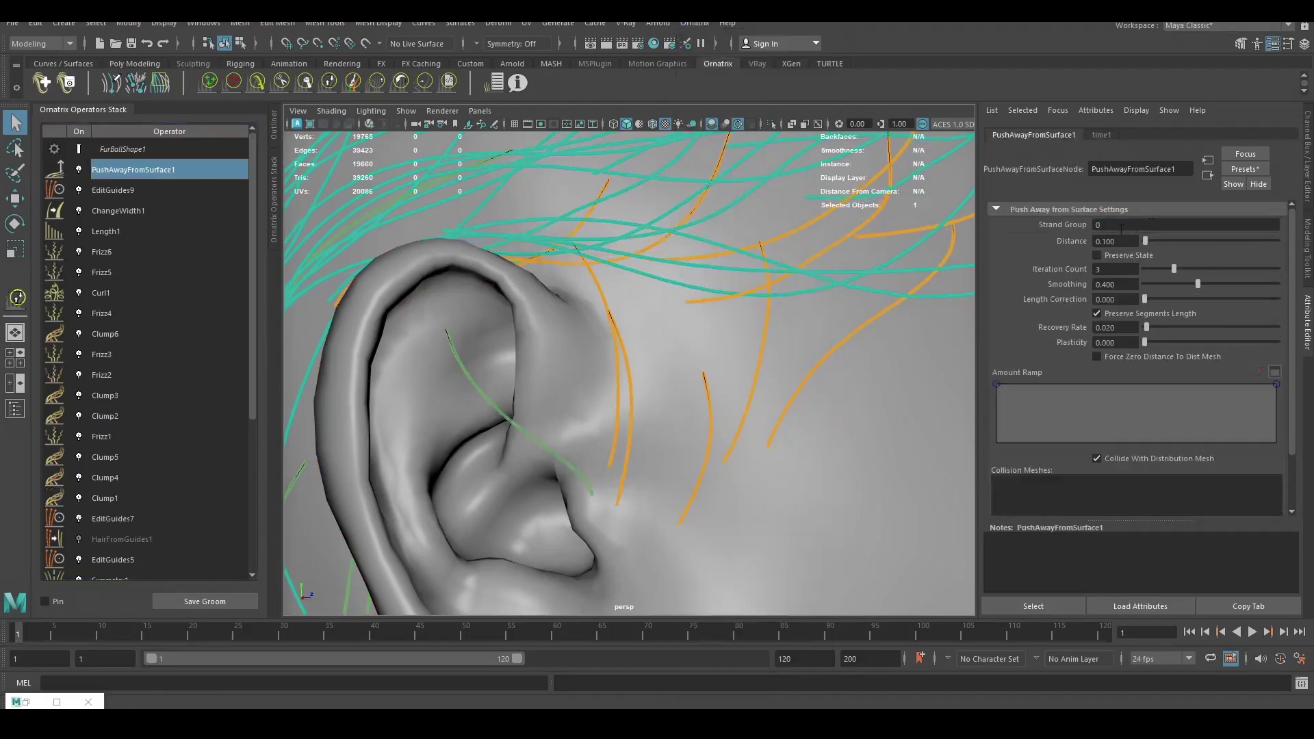
scroll(575, 331, down, 5)
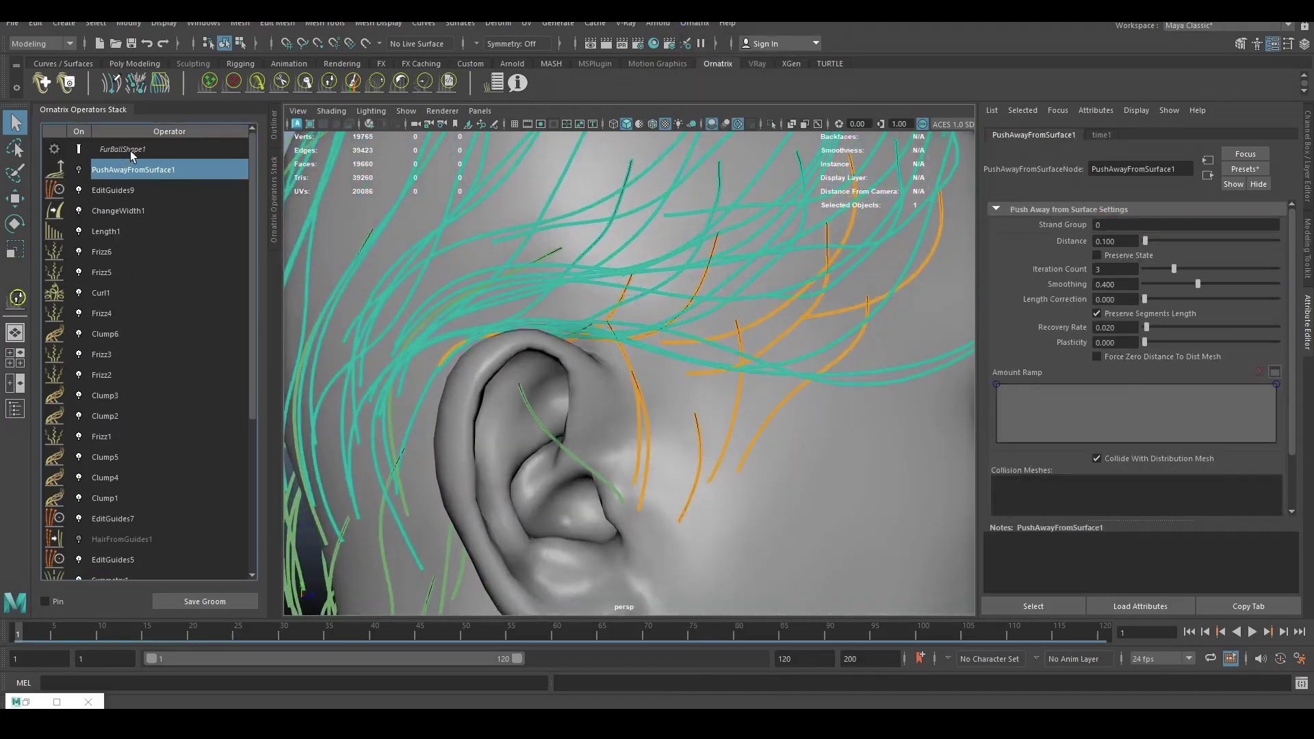
click(122, 538)
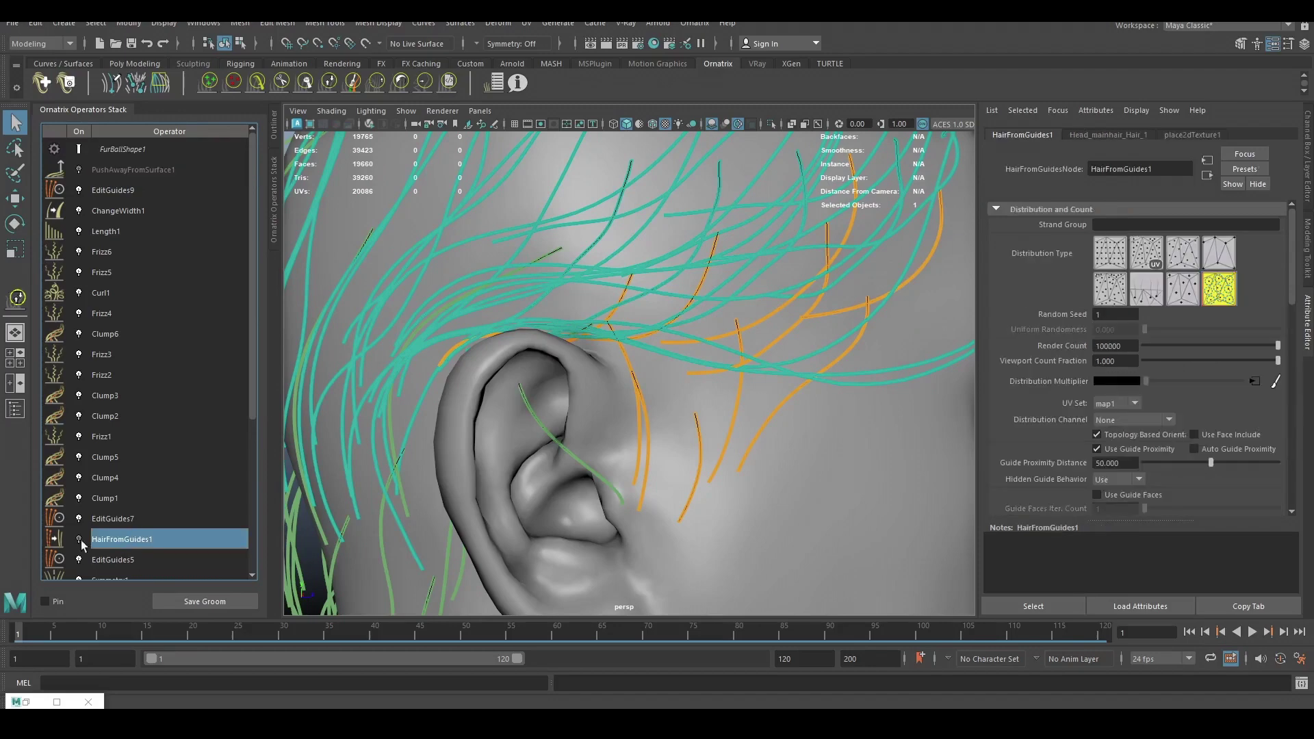
click(162, 149)
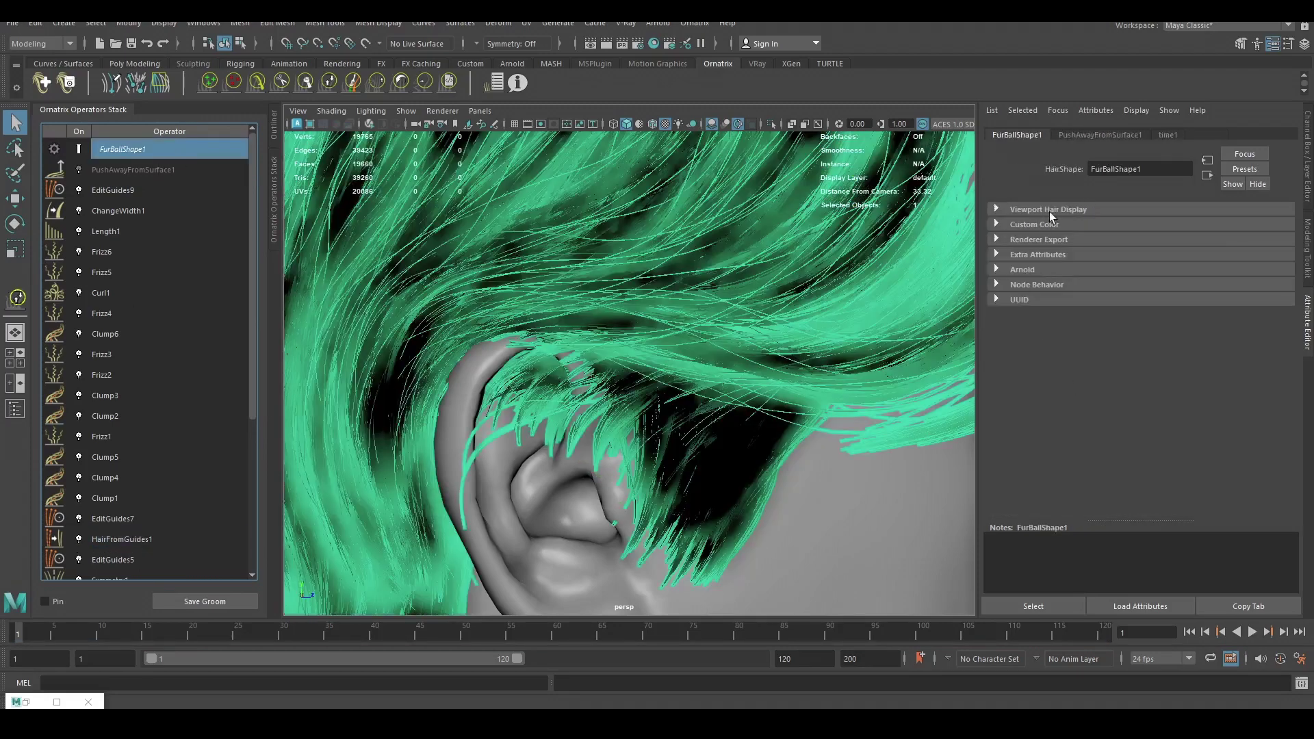
click(1054, 211)
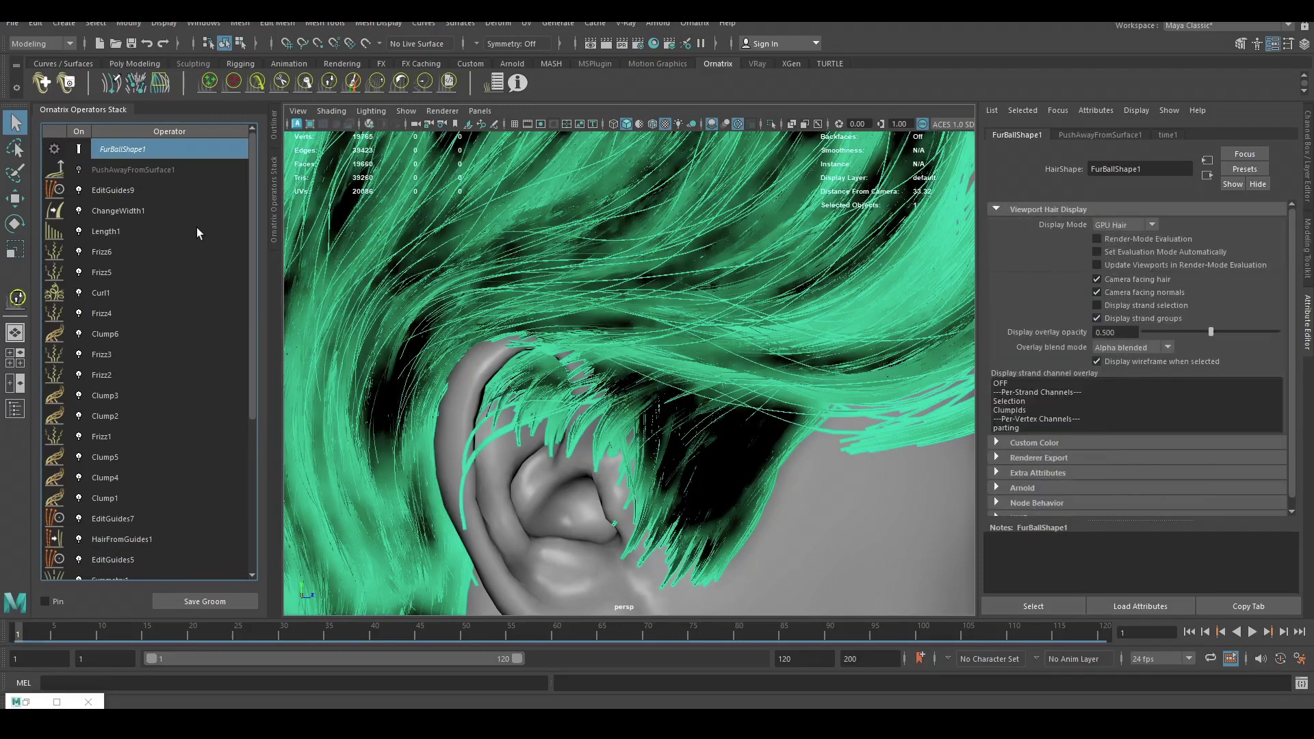
click(165, 211)
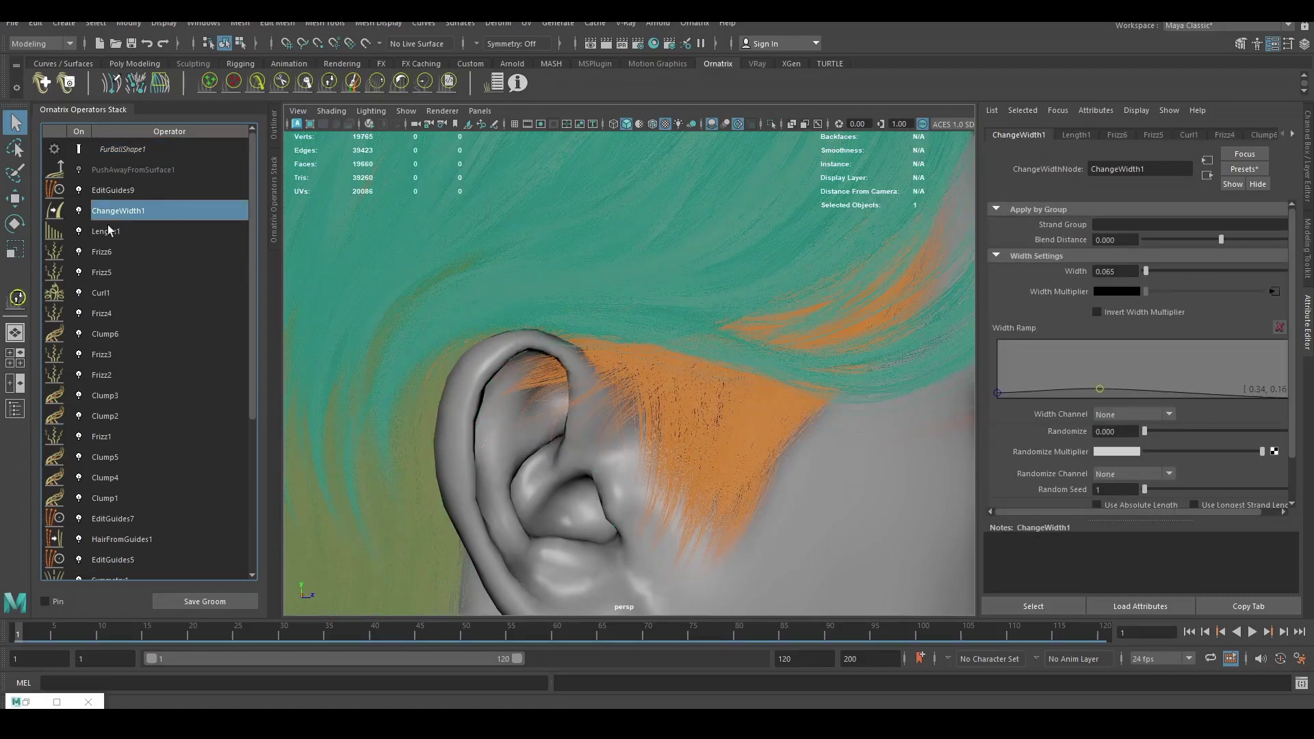
click(103, 149)
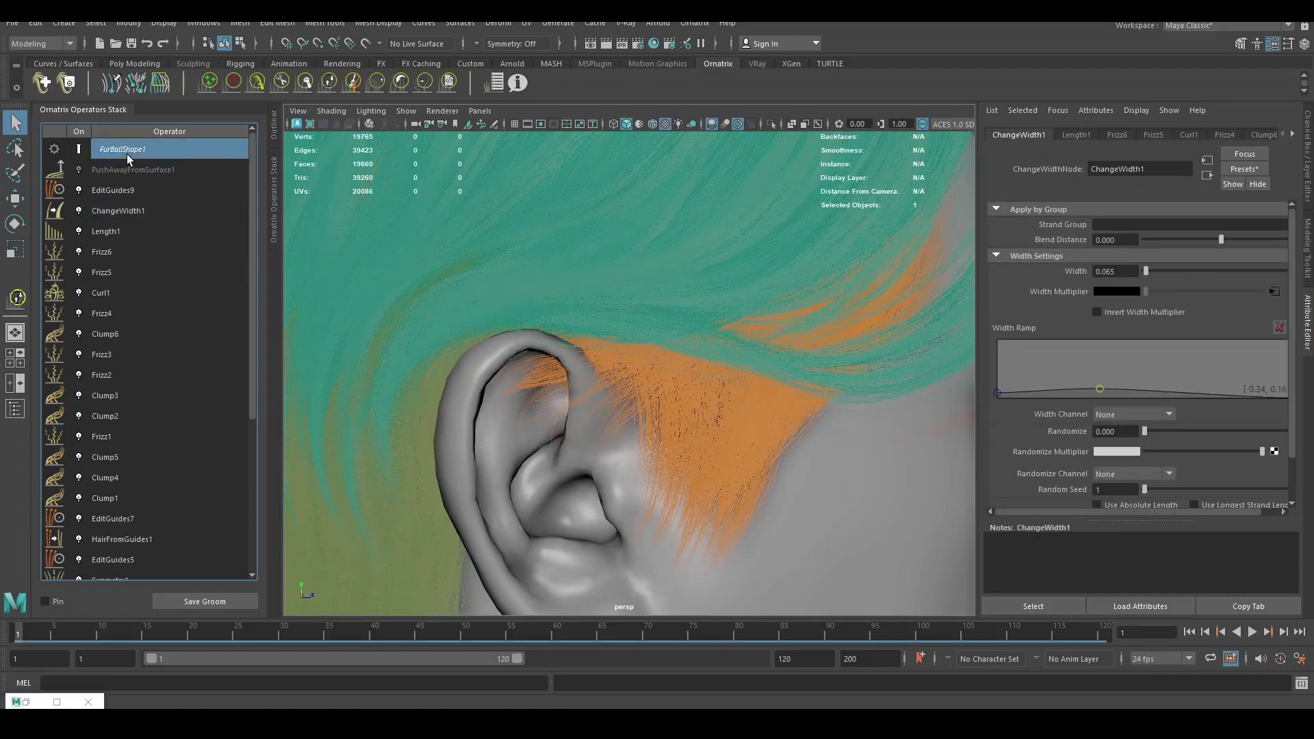
click(135, 540)
Step: Configure PushAwayFromSurface1's collision, turning off the distribution mesh, and check the ear
click(134, 170)
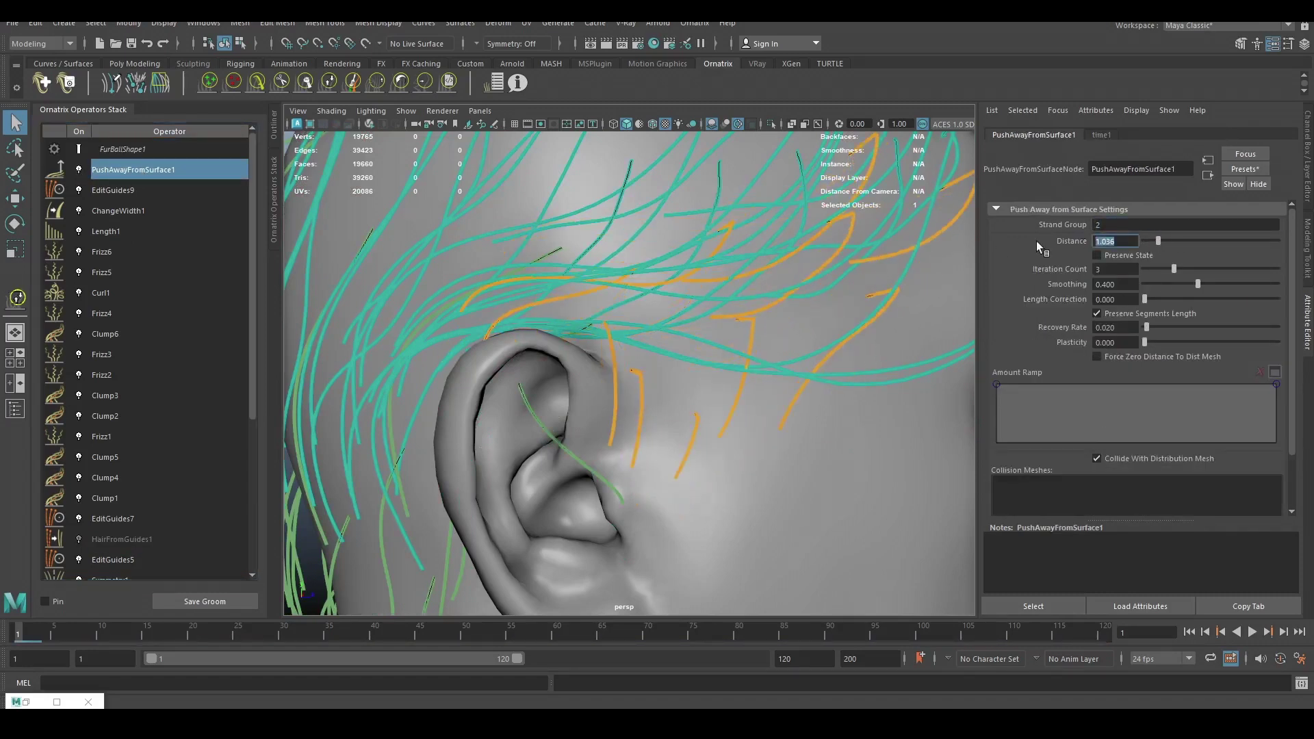
click(113, 545)
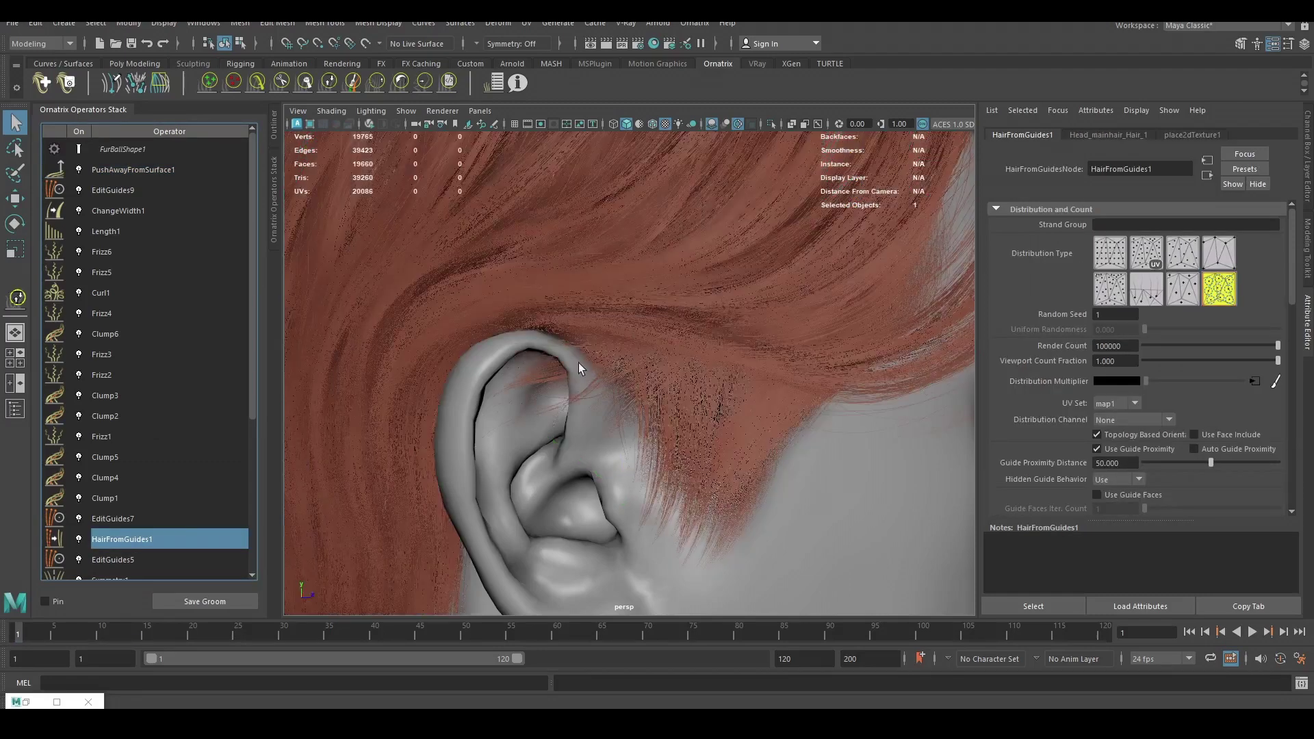
click(153, 172)
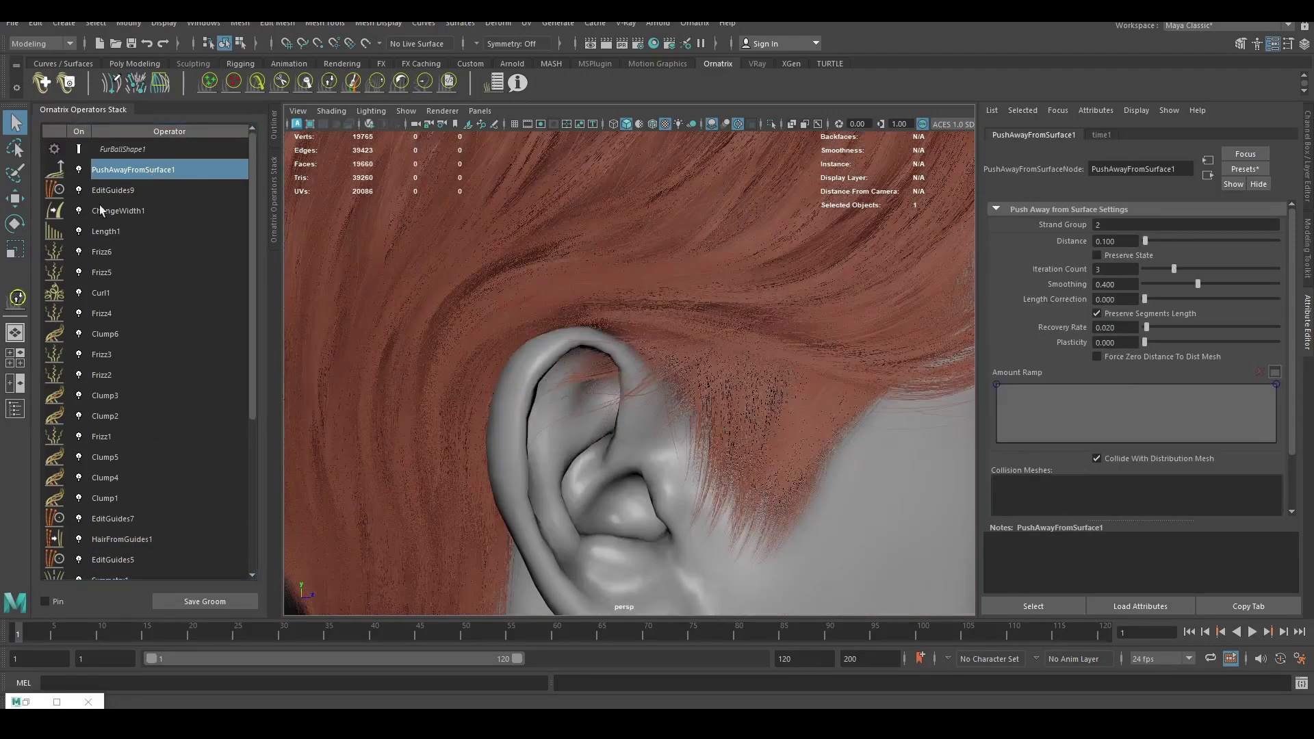
click(1133, 459)
scroll(1133, 463, down, 2)
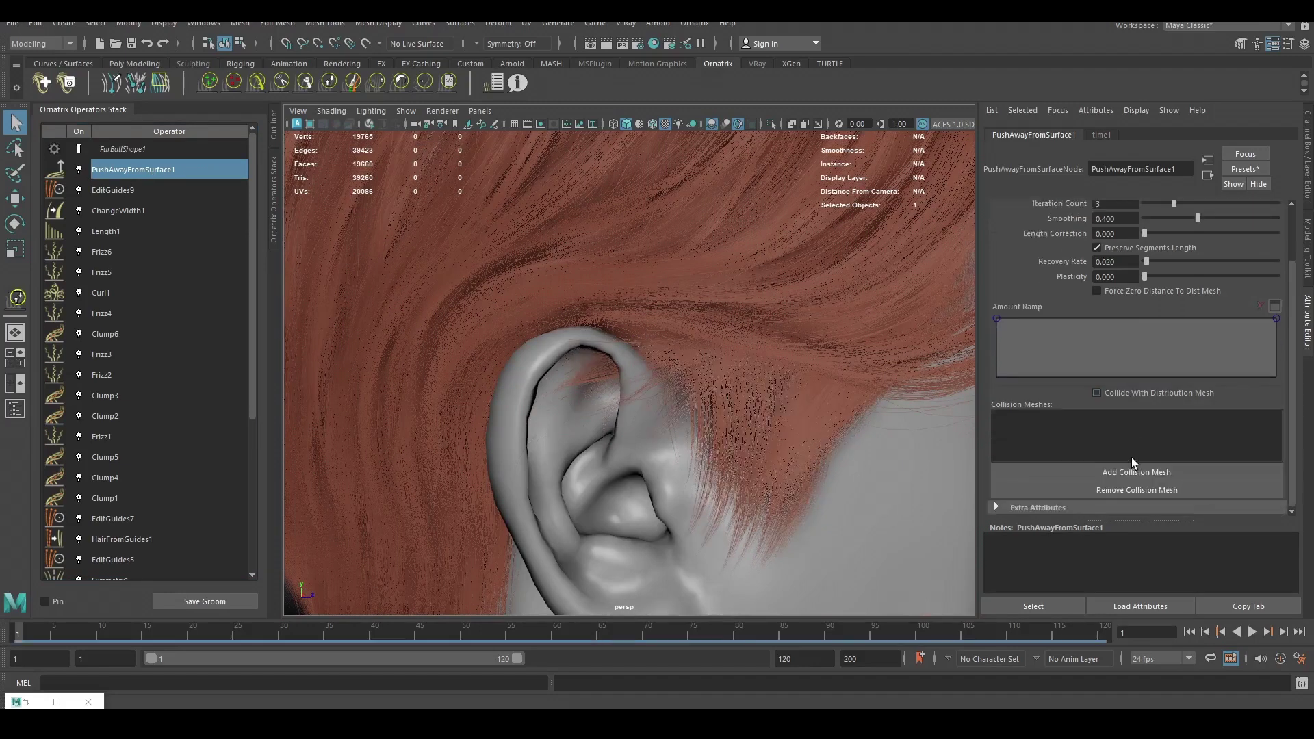
alt+drag(616, 343, 501, 360)
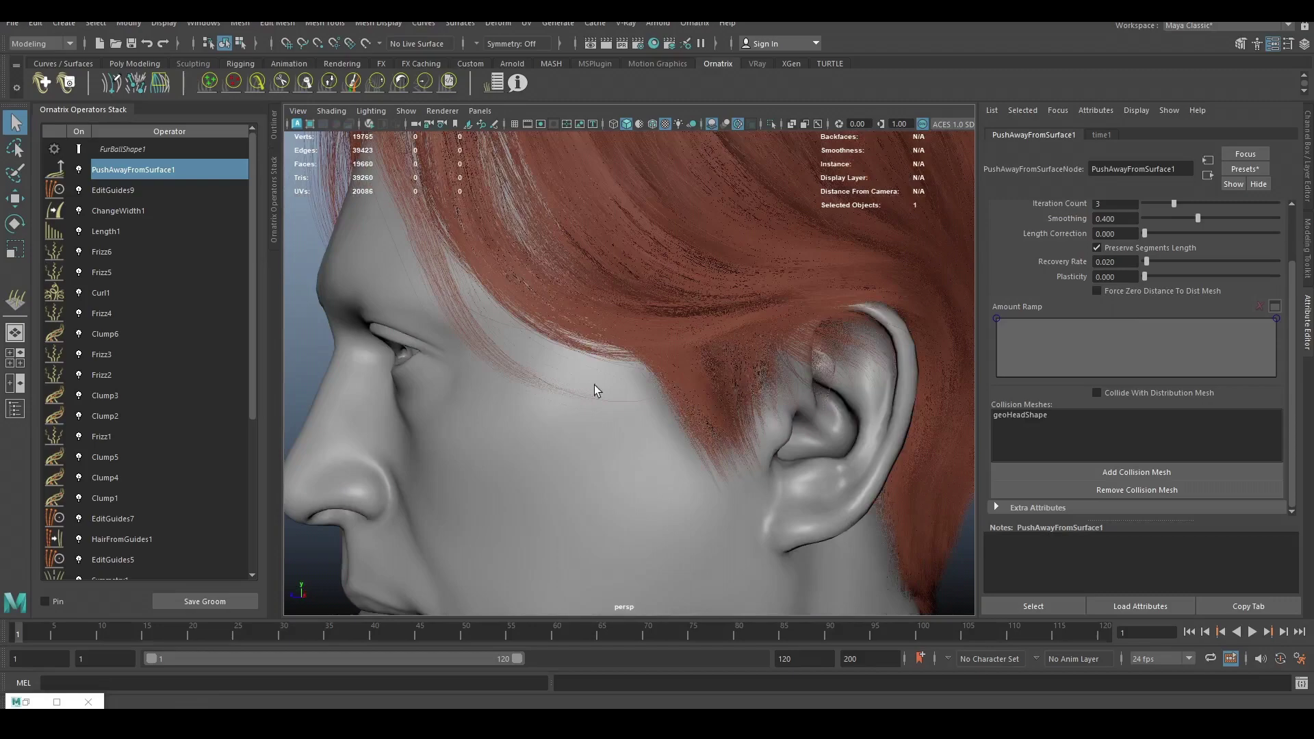
alt+drag(596, 390, 815, 440)
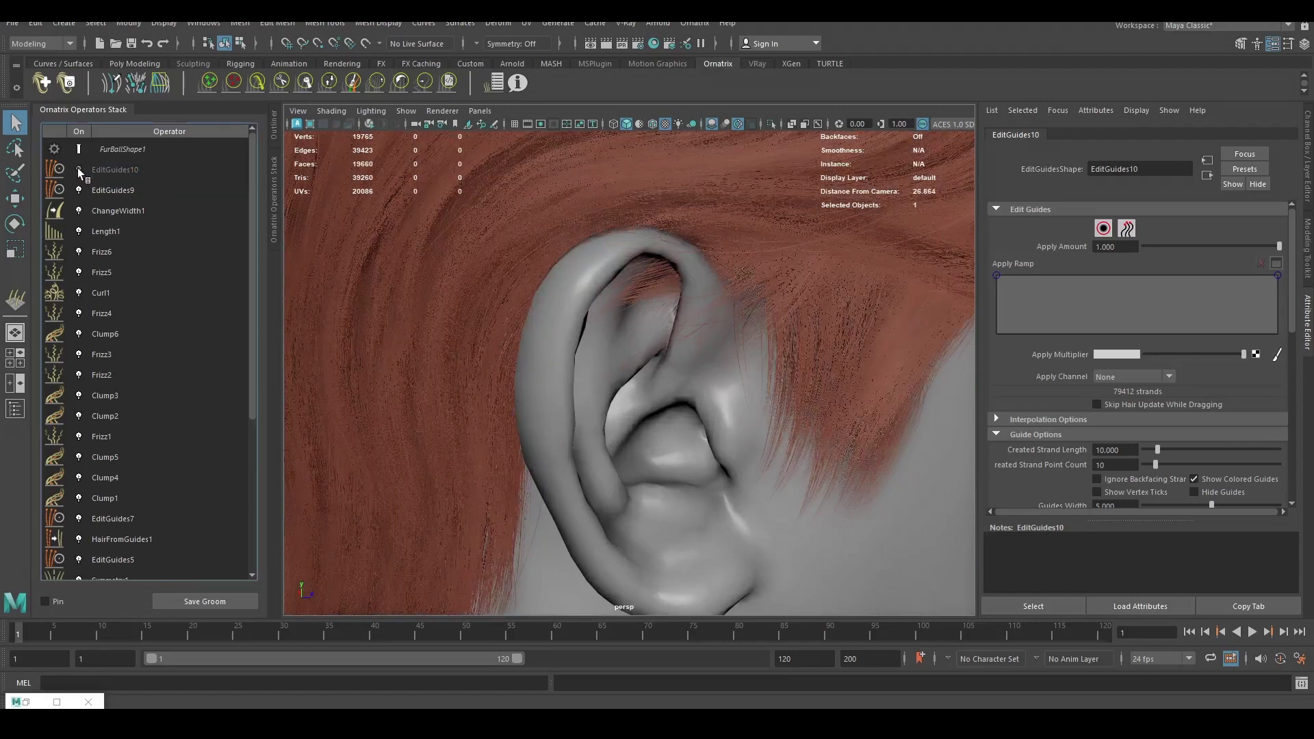
Step: Rename the baked EditGuides10 operator to bake_pushaway
double_click(122, 171)
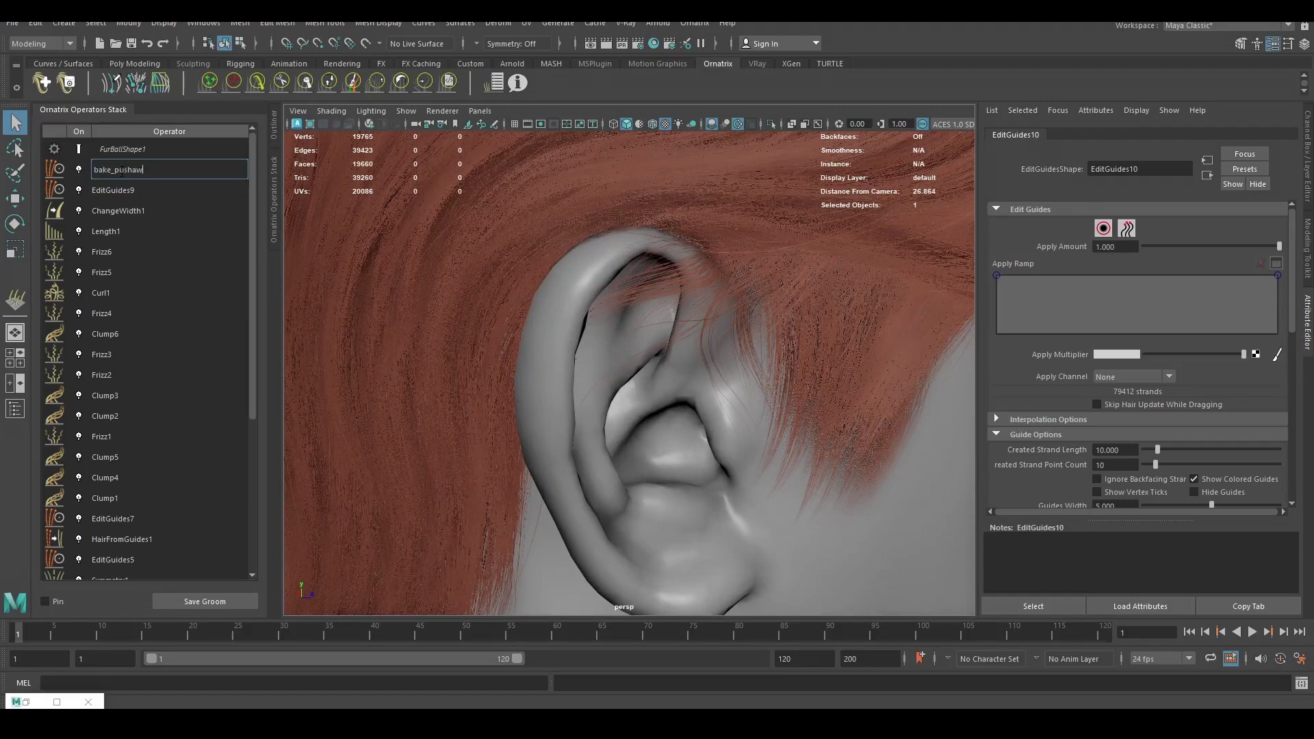
text(y)
key(Return)
alt+right_drag(571, 348, 547, 370)
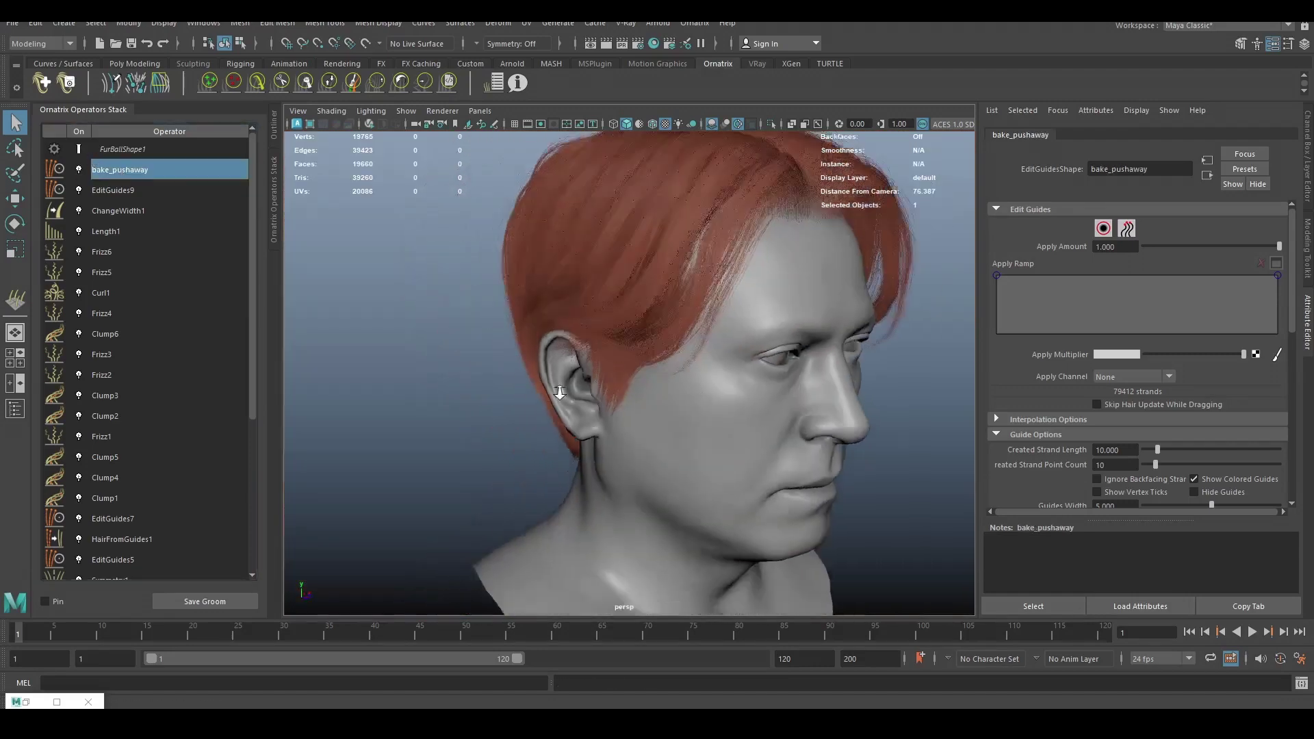
mouse_move(547, 369)
alt+mouse_down()
mouse_move(533, 383)
mouse_move(440, 381)
mouse_move(461, 402)
mouse_move(680, 390)
mouse_move(611, 333)
alt+mouse_up()
scroll(525, 394, up, 3)
scroll(461, 402, down, 3)
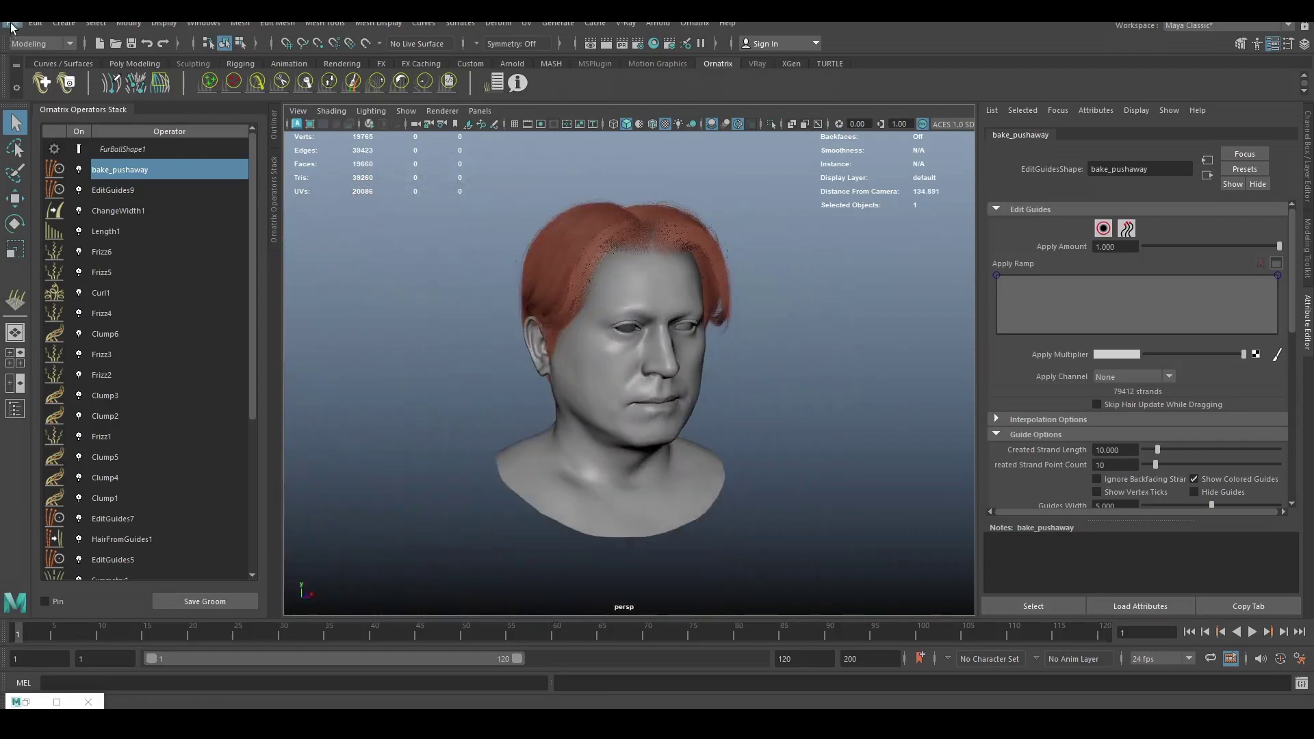
Step: Assign a new aiStandardSurface material to the head mesh
click(655, 348)
right_click(654, 349)
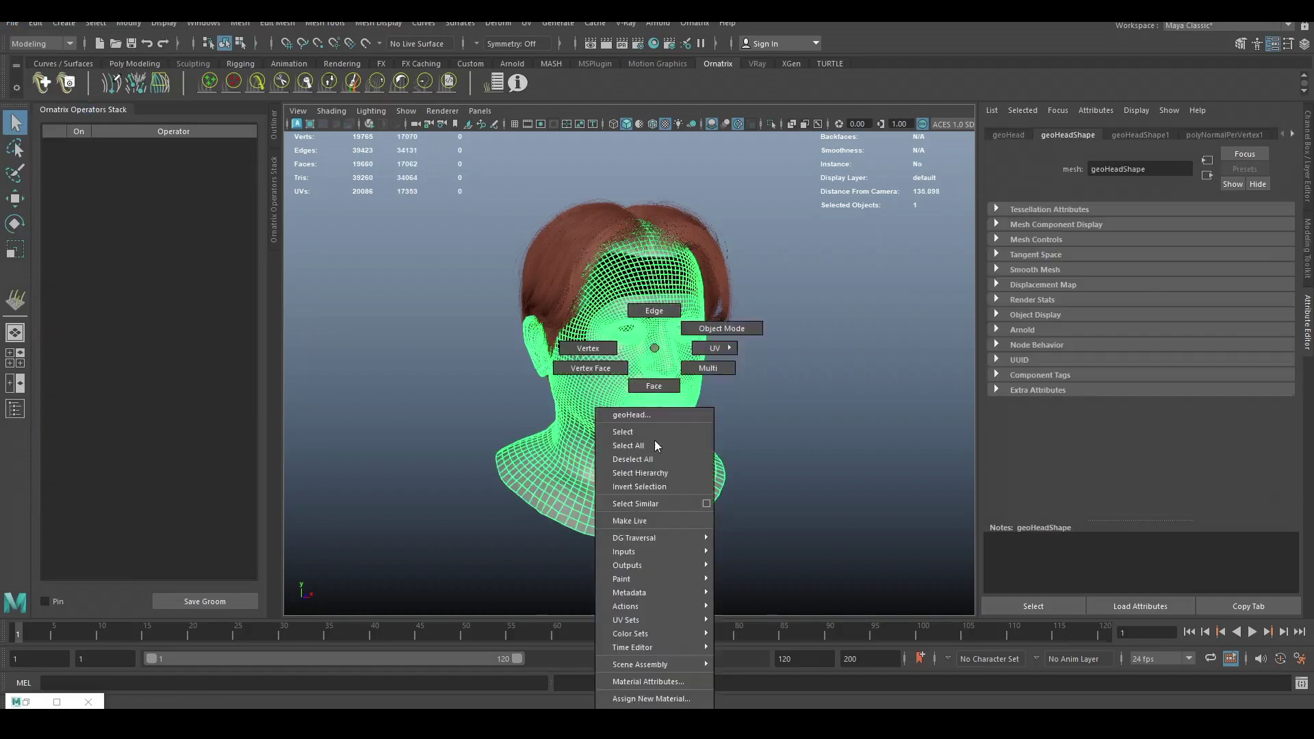
click(669, 697)
click(486, 382)
click(584, 537)
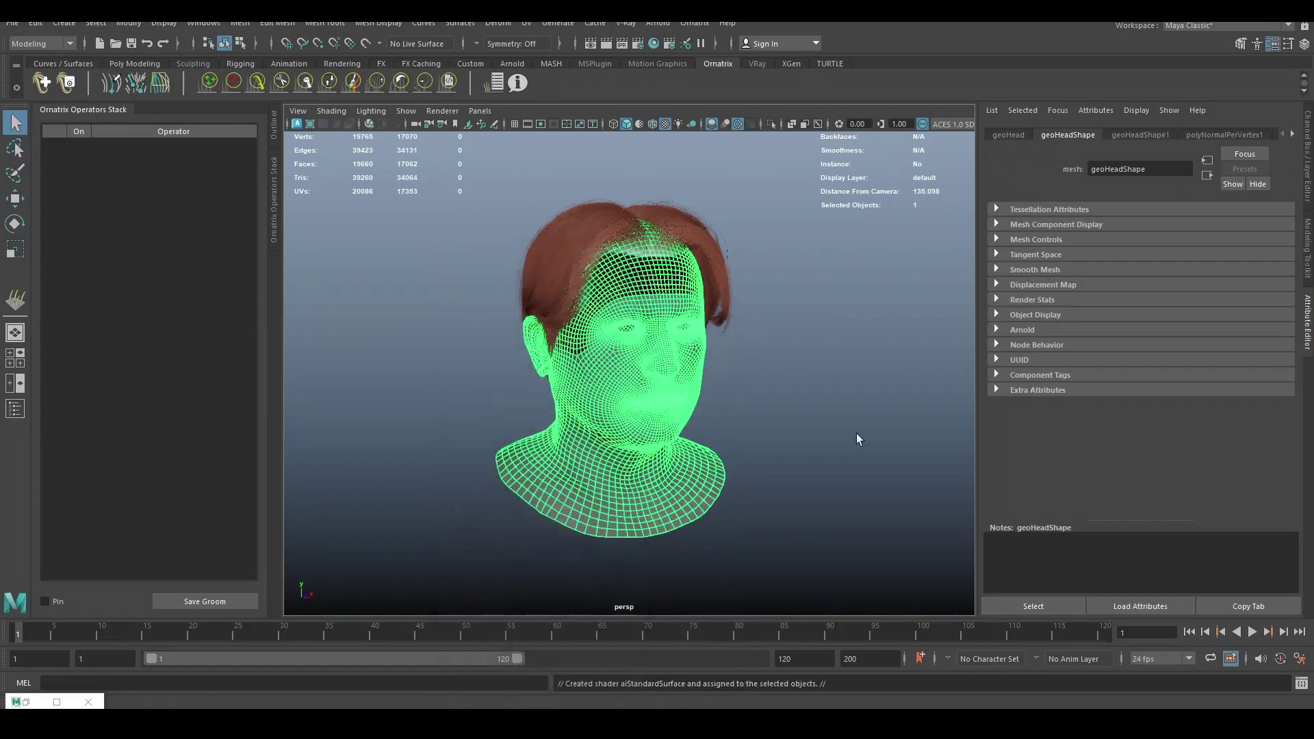
Step: Group geoScalp into a new group named oxMainHair in the Outliner
click(808, 383)
alt+drag(713, 381, 479, 253)
scroll(479, 253, up, 3)
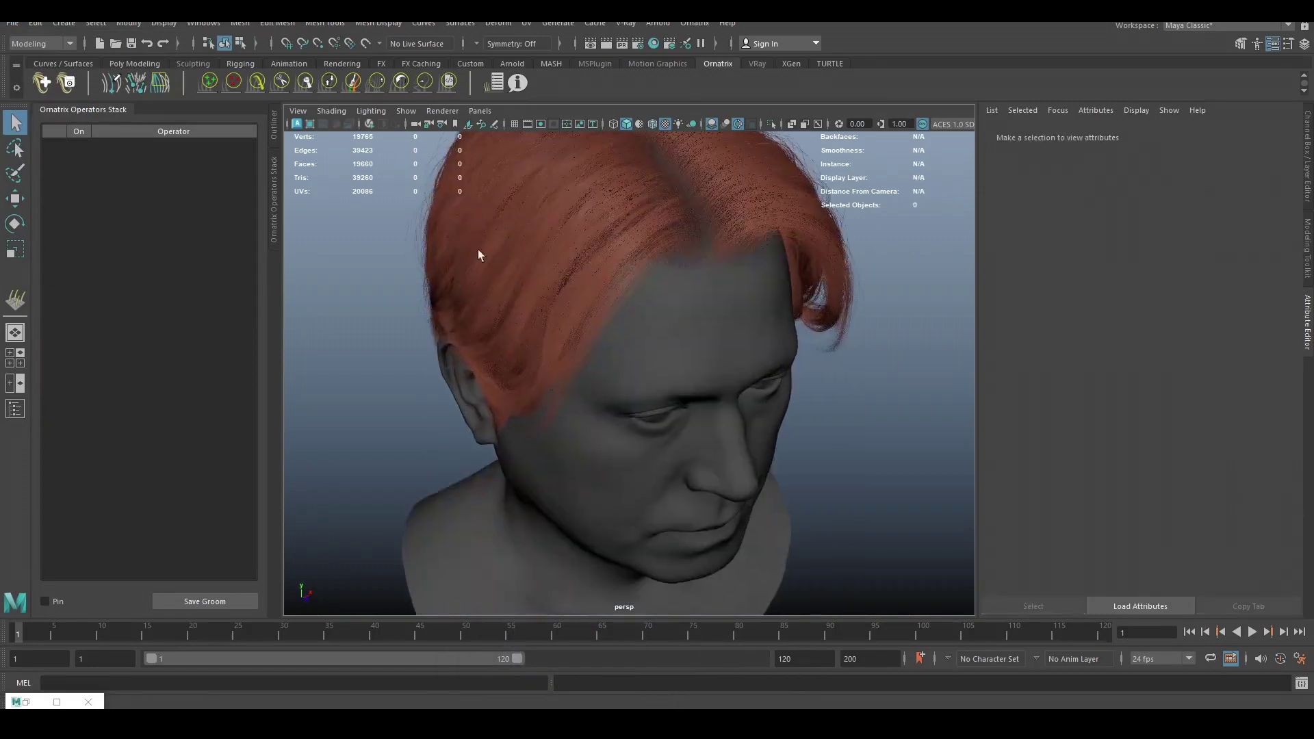
click(585, 195)
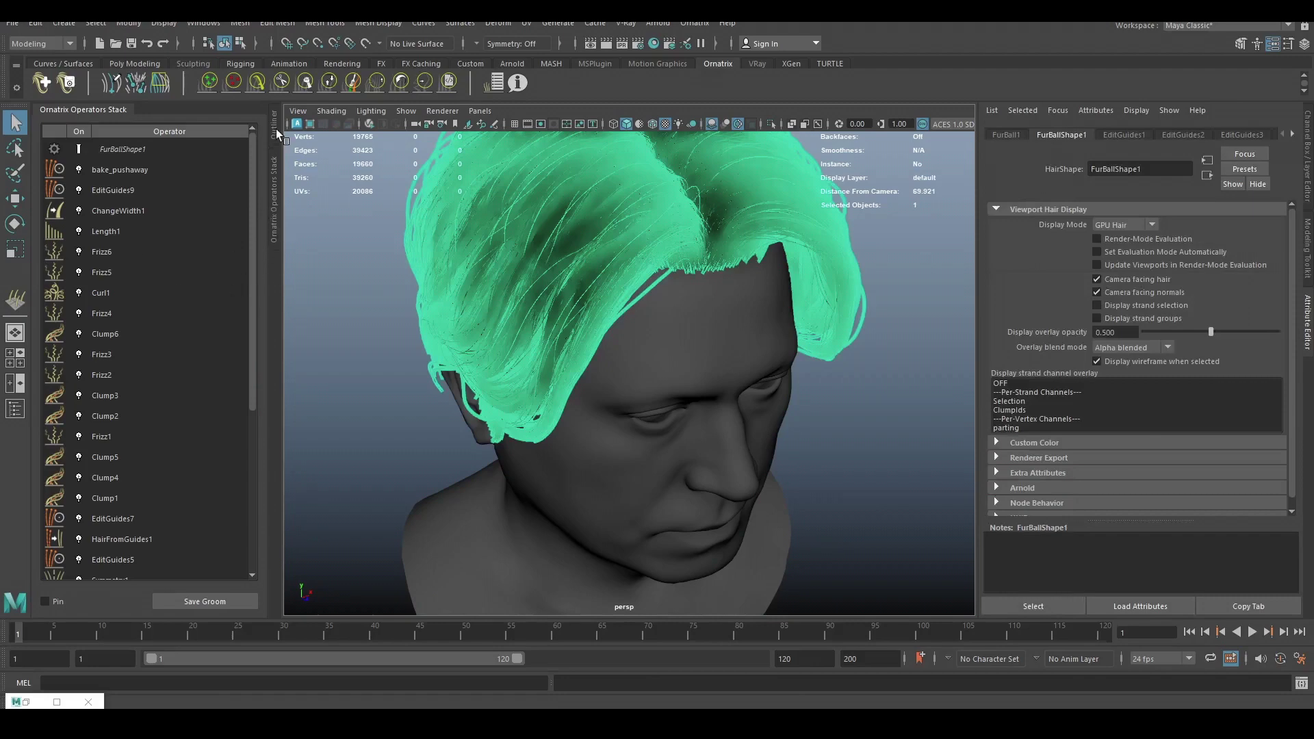
click(275, 128)
double_click(328, 222)
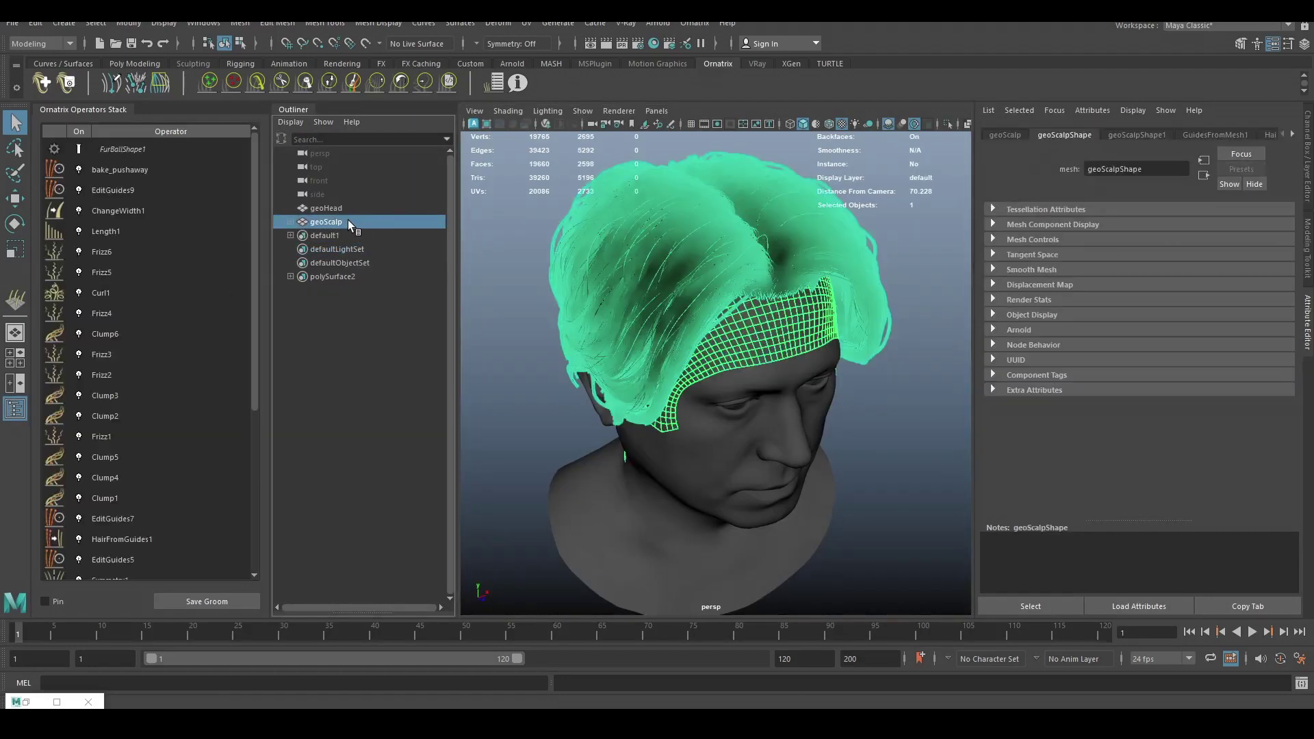
key(ctrl+g)
double_click(321, 216)
text(oxMainHair)
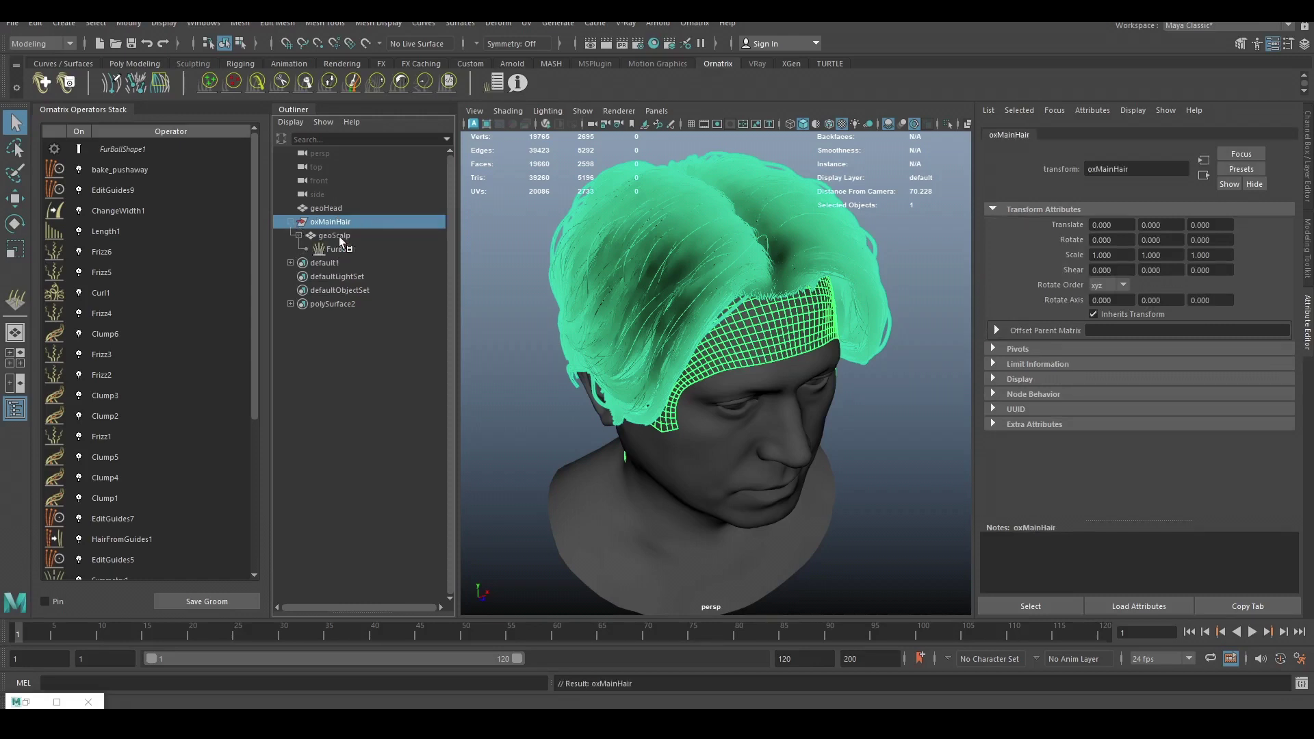
Step: Hide the geoScalp mesh and rename FurBall1 to MainHair
click(346, 251)
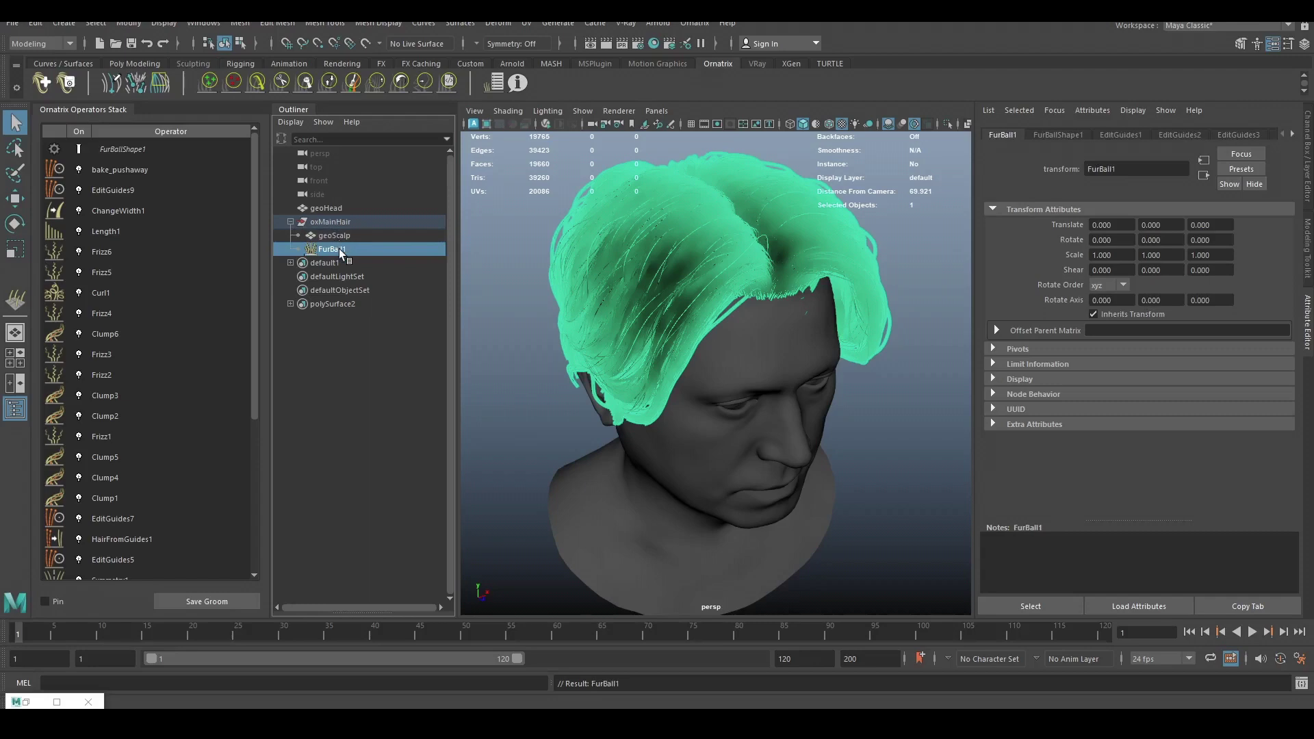
click(343, 237)
key(ctrl+h)
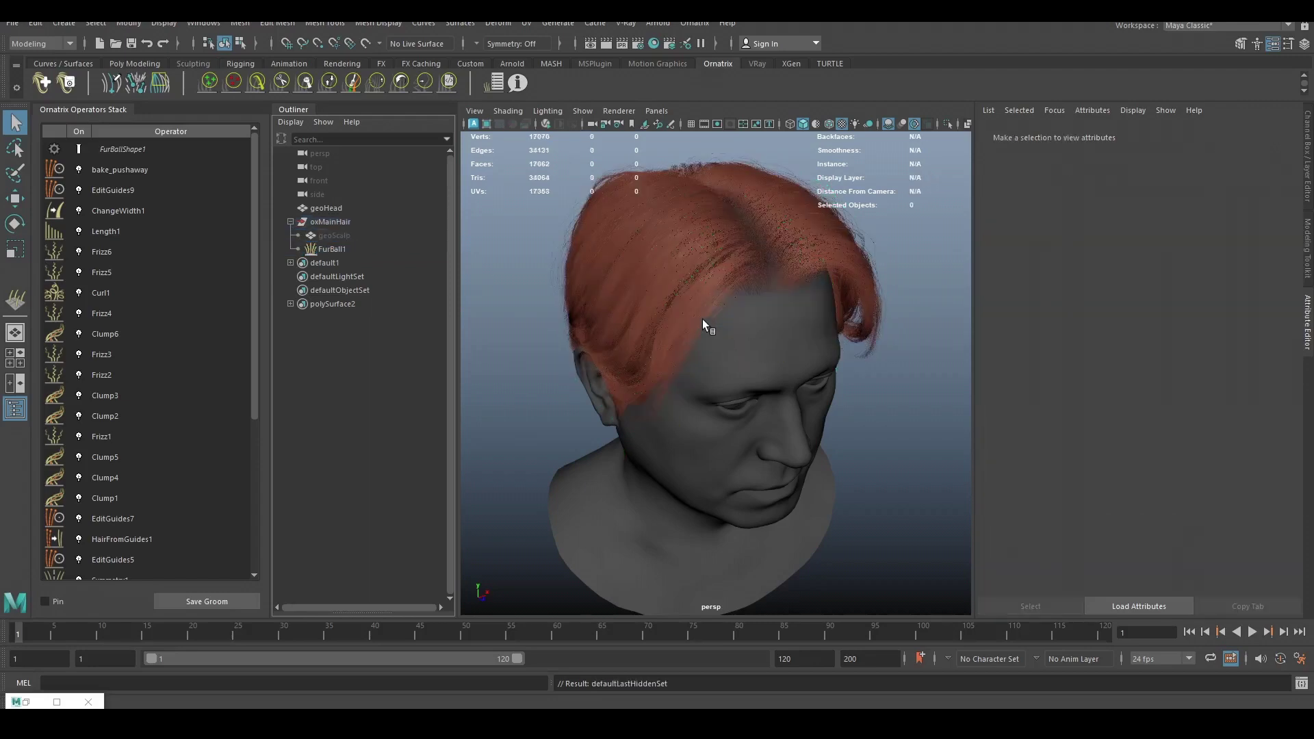
double_click(344, 251)
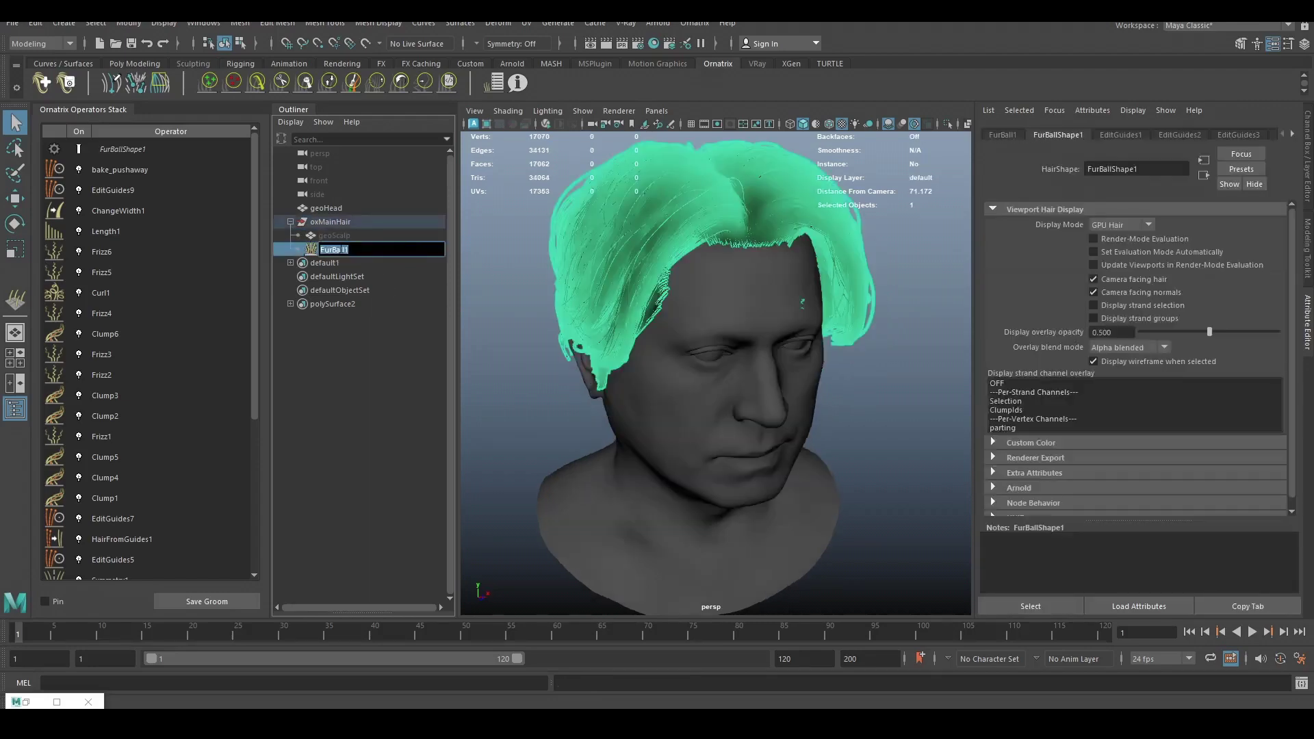
text(MainHair)
key(Return)
click(163, 251)
Step: Save the scene and add an aiSkyDomeLight with a file texture on its colour
click(301, 110)
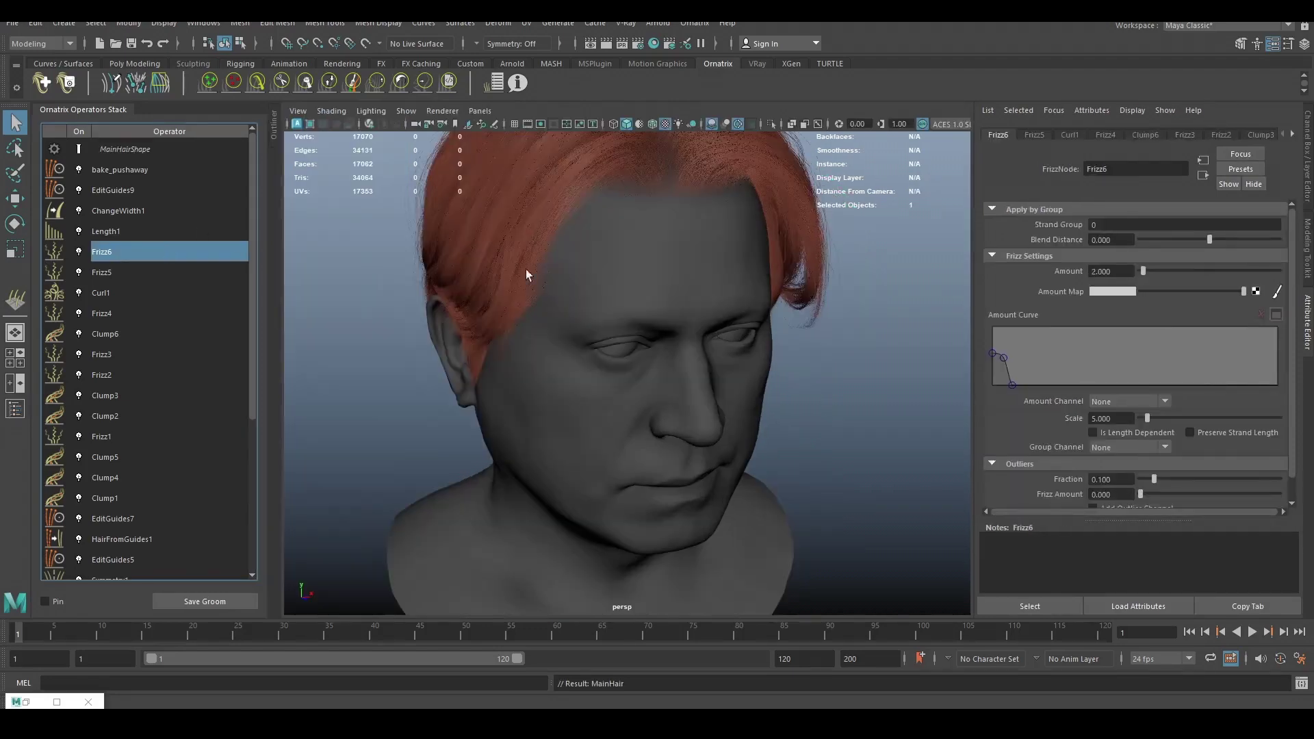
click(11, 23)
click(86, 78)
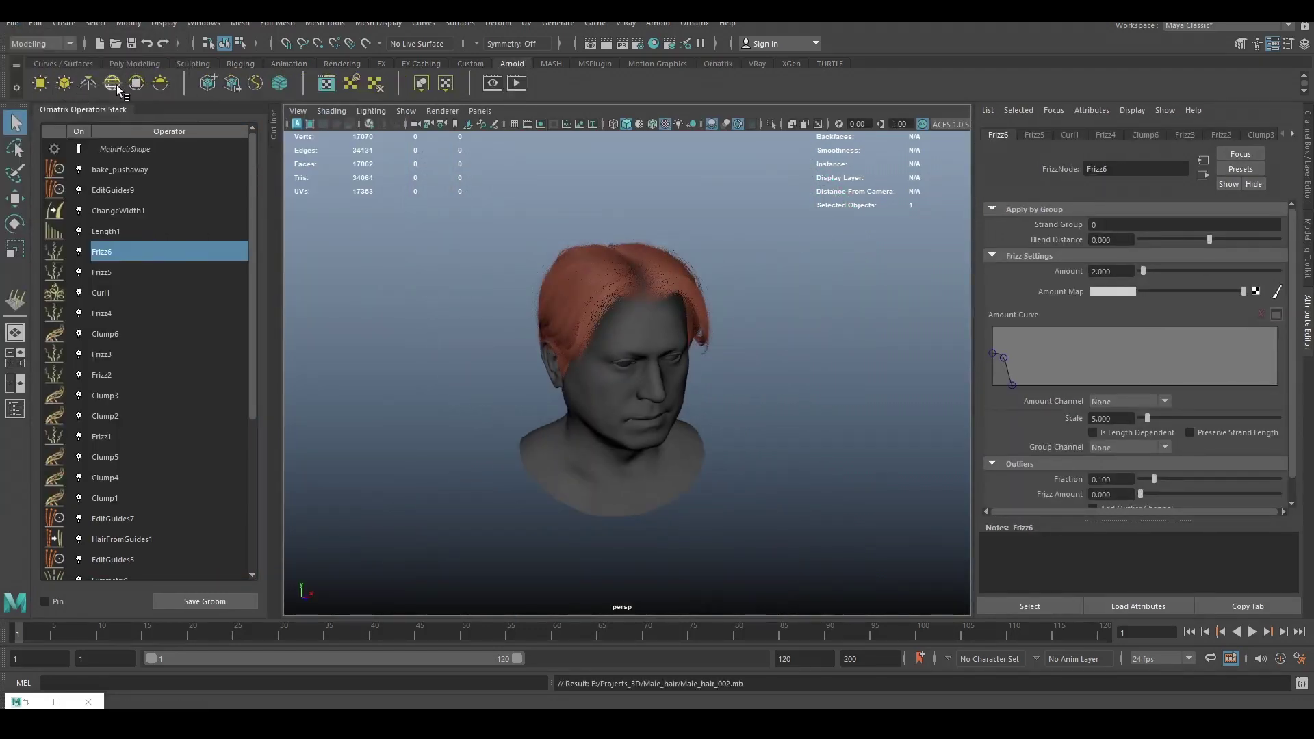
click(117, 87)
click(1274, 278)
click(574, 559)
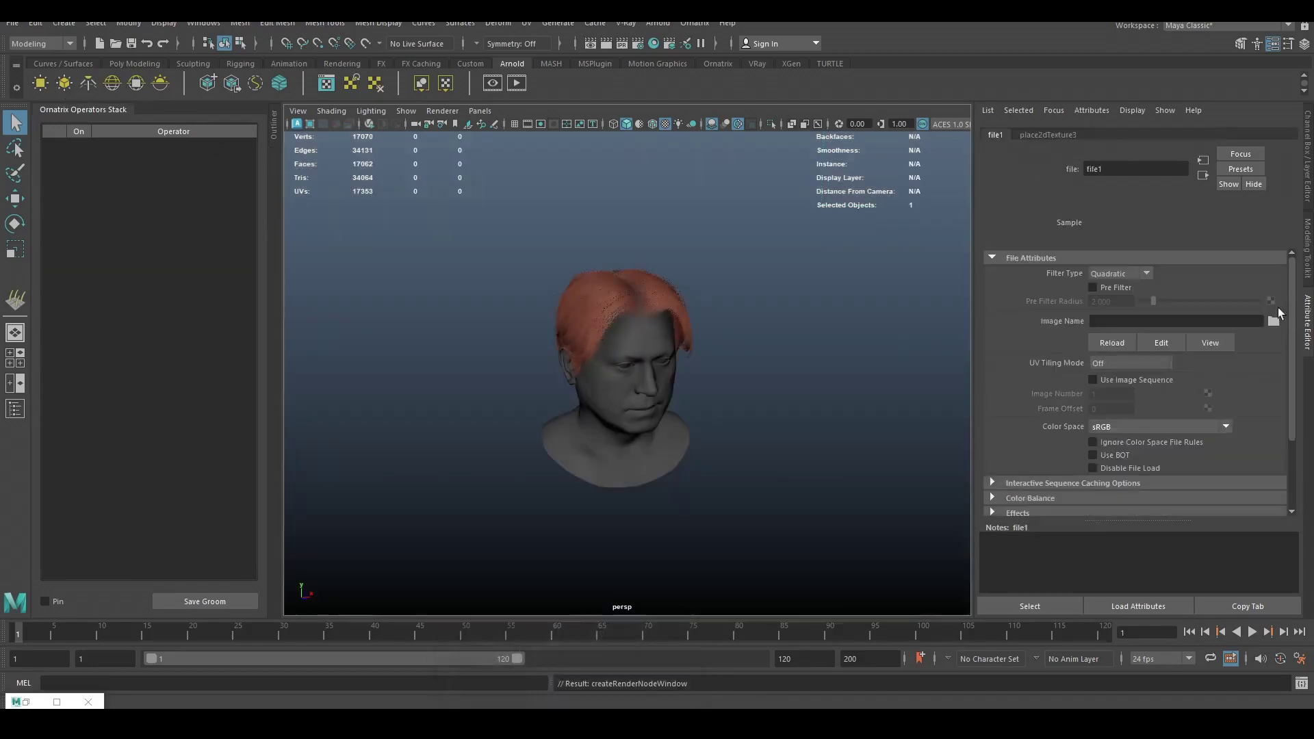
Step: In Arnold Render Settings, set width to 1920 and enable Adaptive Sampling
click(637, 45)
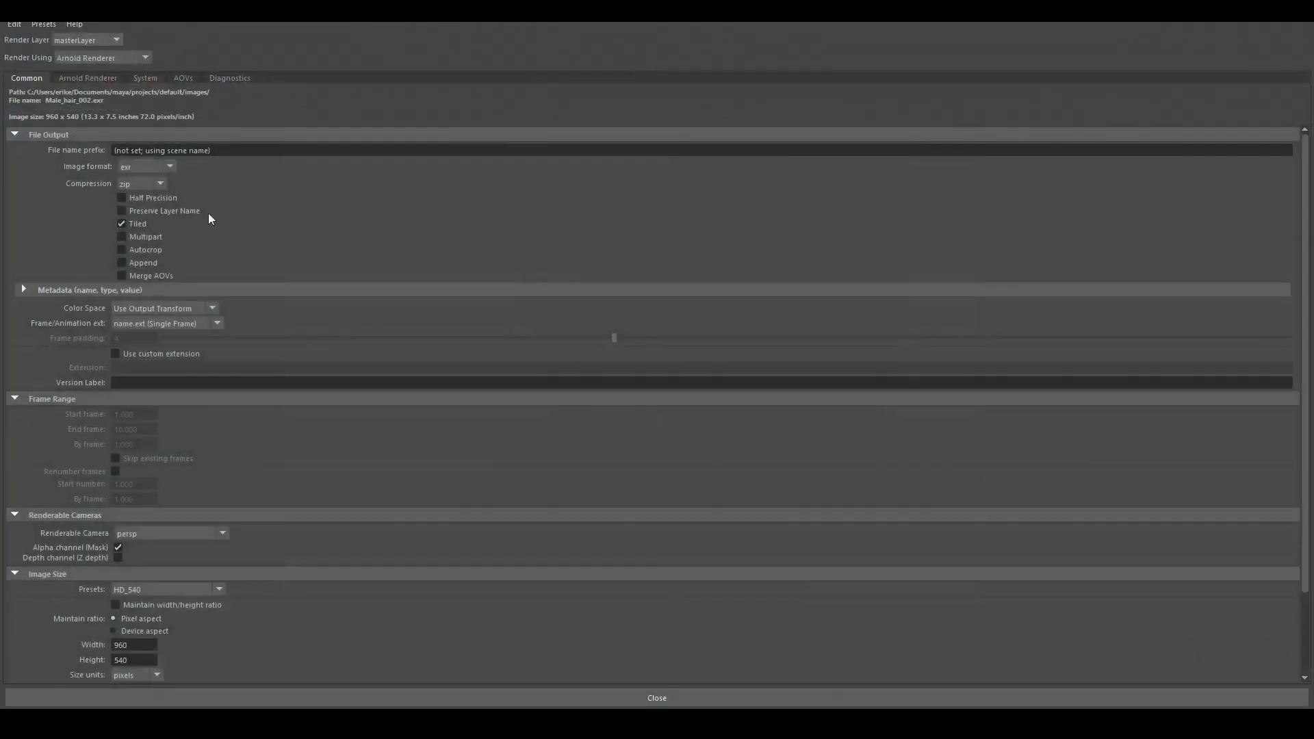
scroll(146, 547, down, 3)
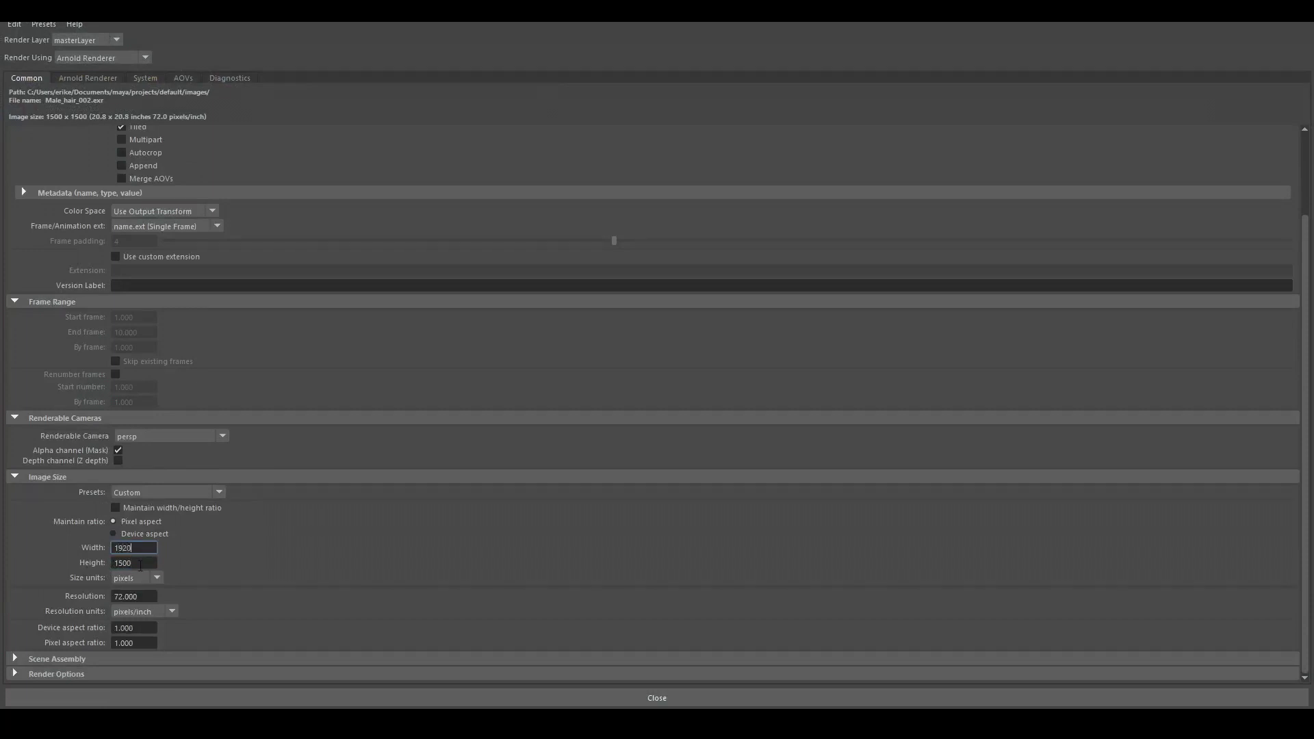
click(87, 77)
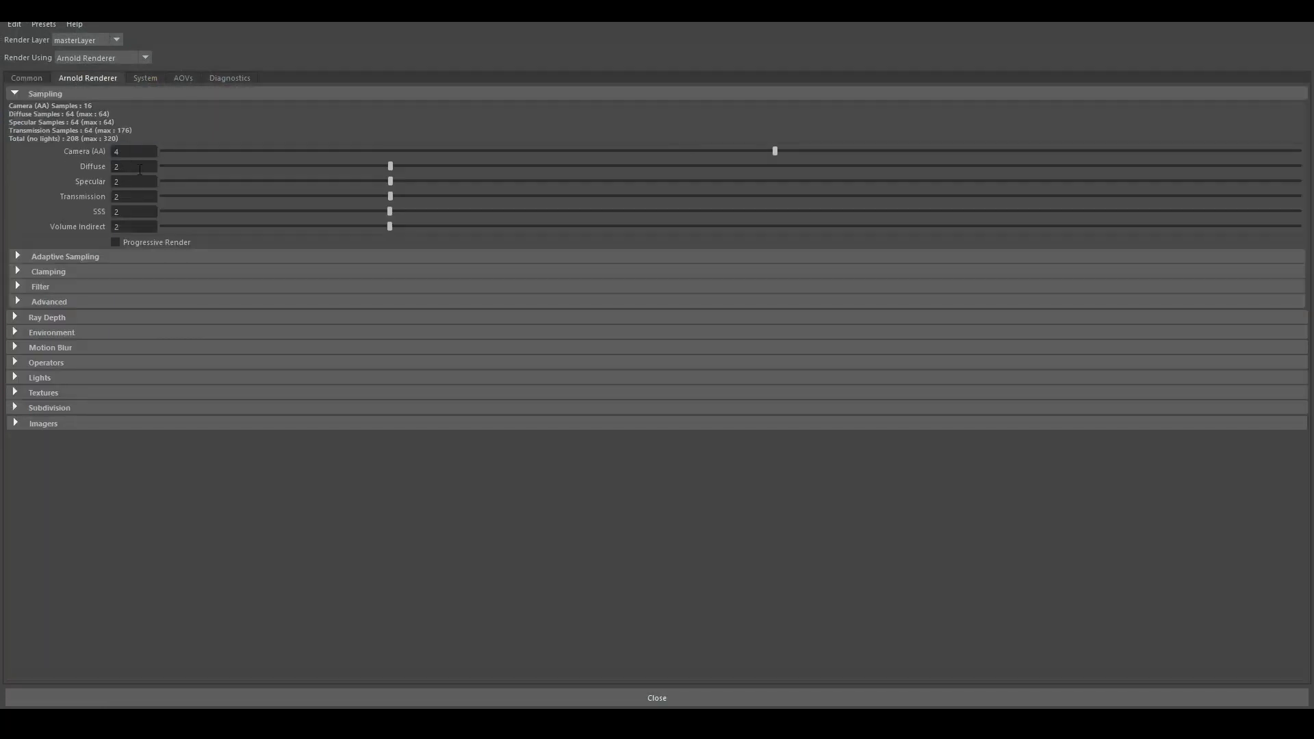
click(145, 77)
click(88, 77)
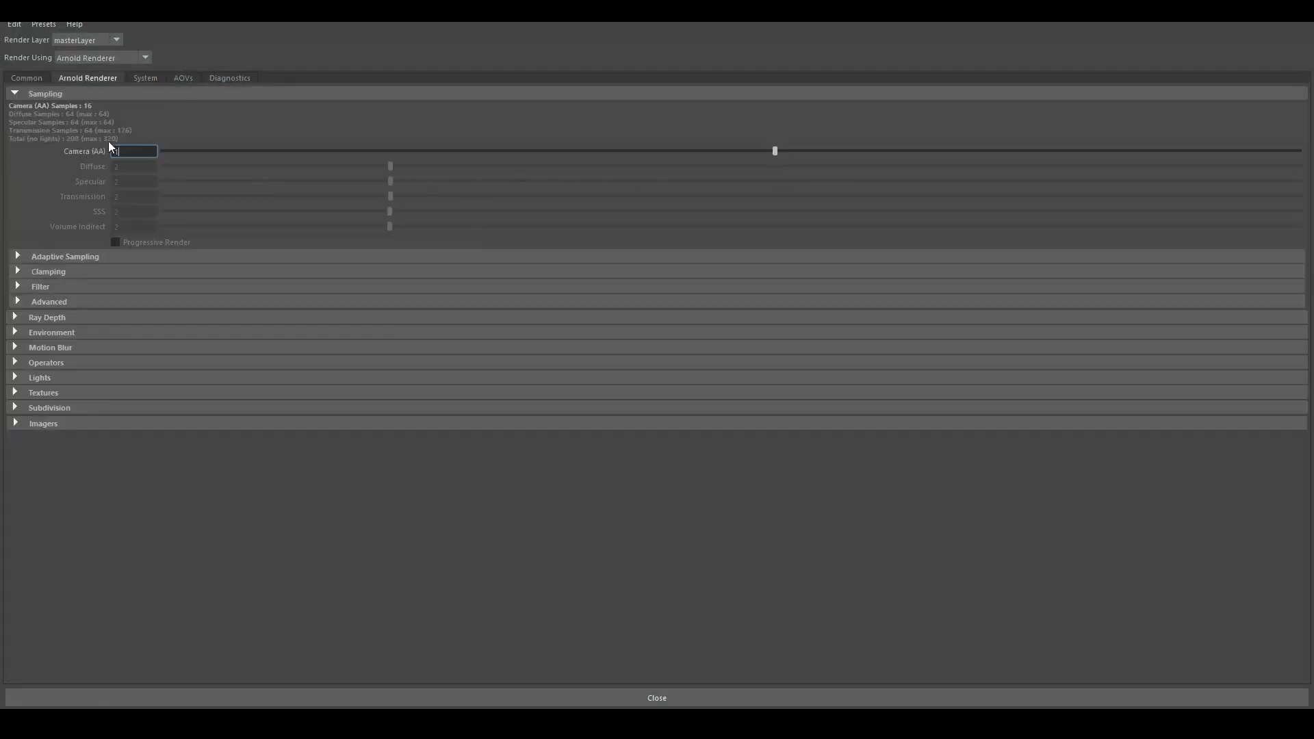
click(124, 257)
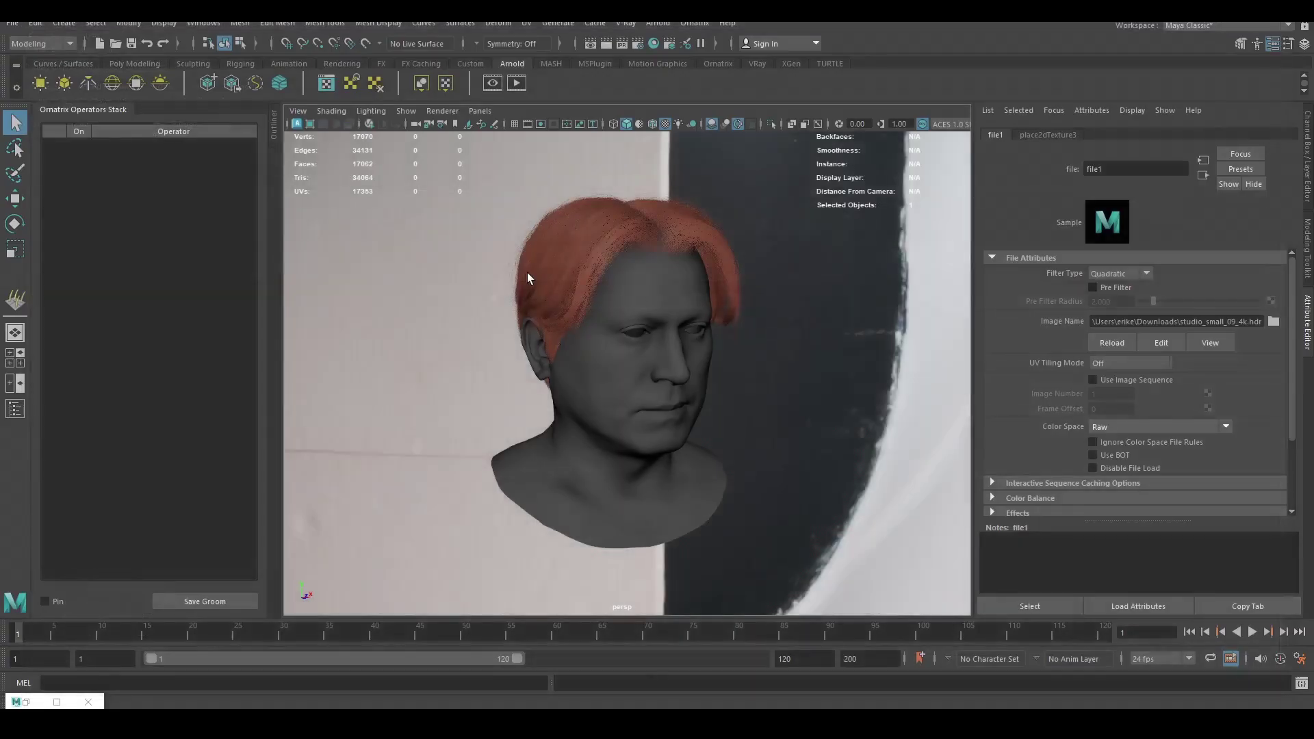
Step: Run a test render in Arnold RenderView, inspecting the head from several angles
click(517, 85)
drag(211, 50, 975, 318)
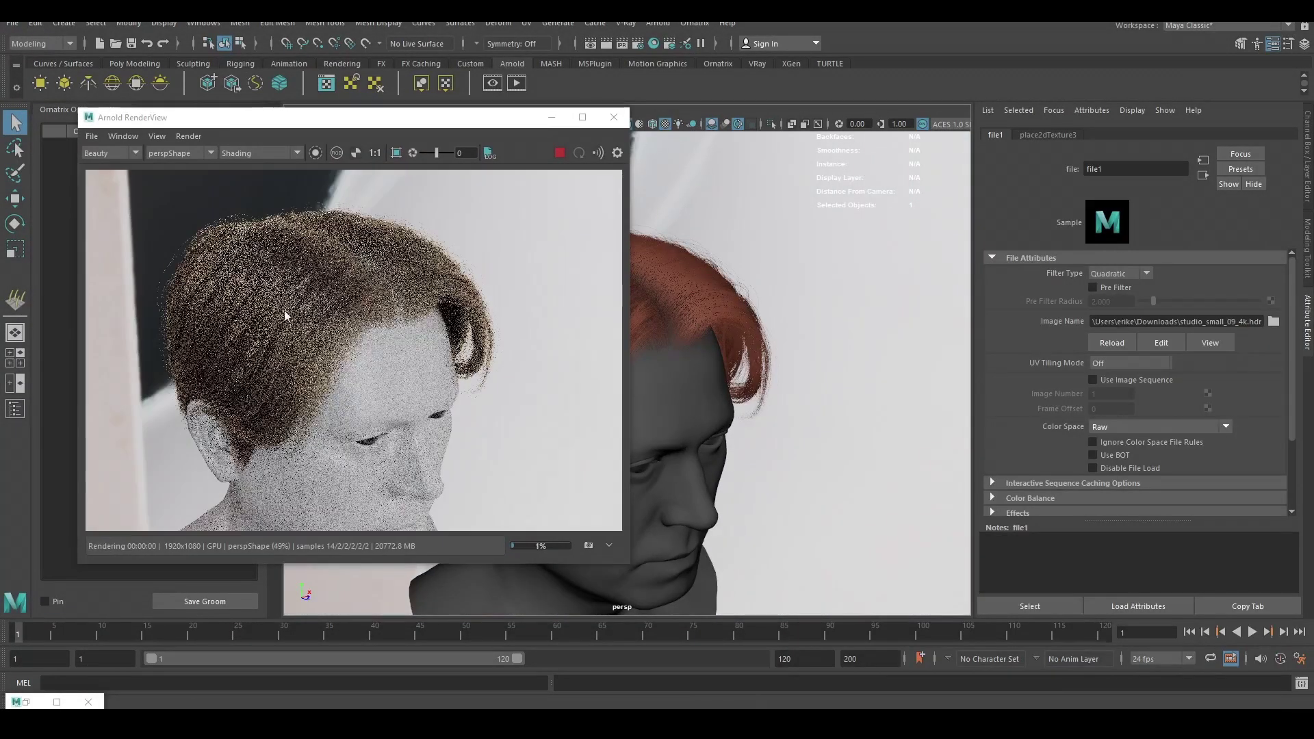
mouse_move(684, 287)
alt+mouse_down()
mouse_move(871, 258)
mouse_move(728, 258)
alt+mouse_up()
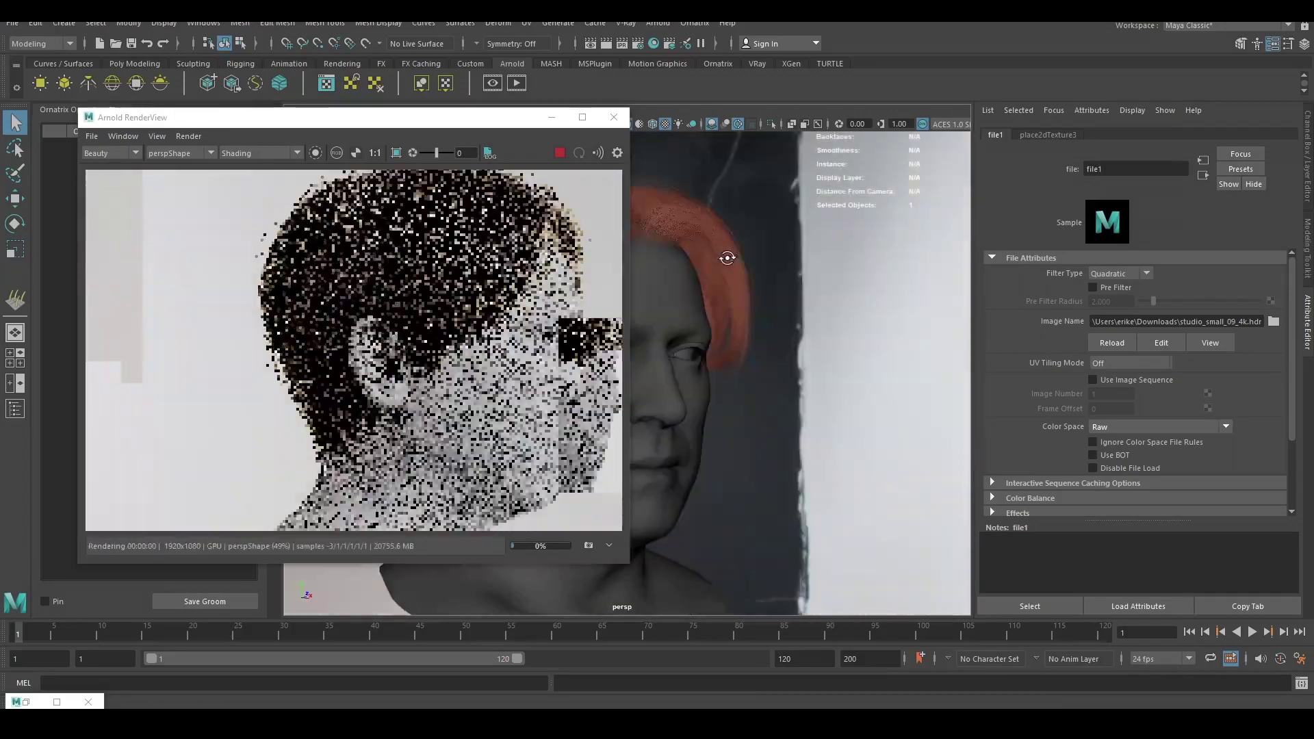
scroll(485, 305, up, 3)
scroll(485, 306, up, 3)
scroll(485, 306, up, 3)
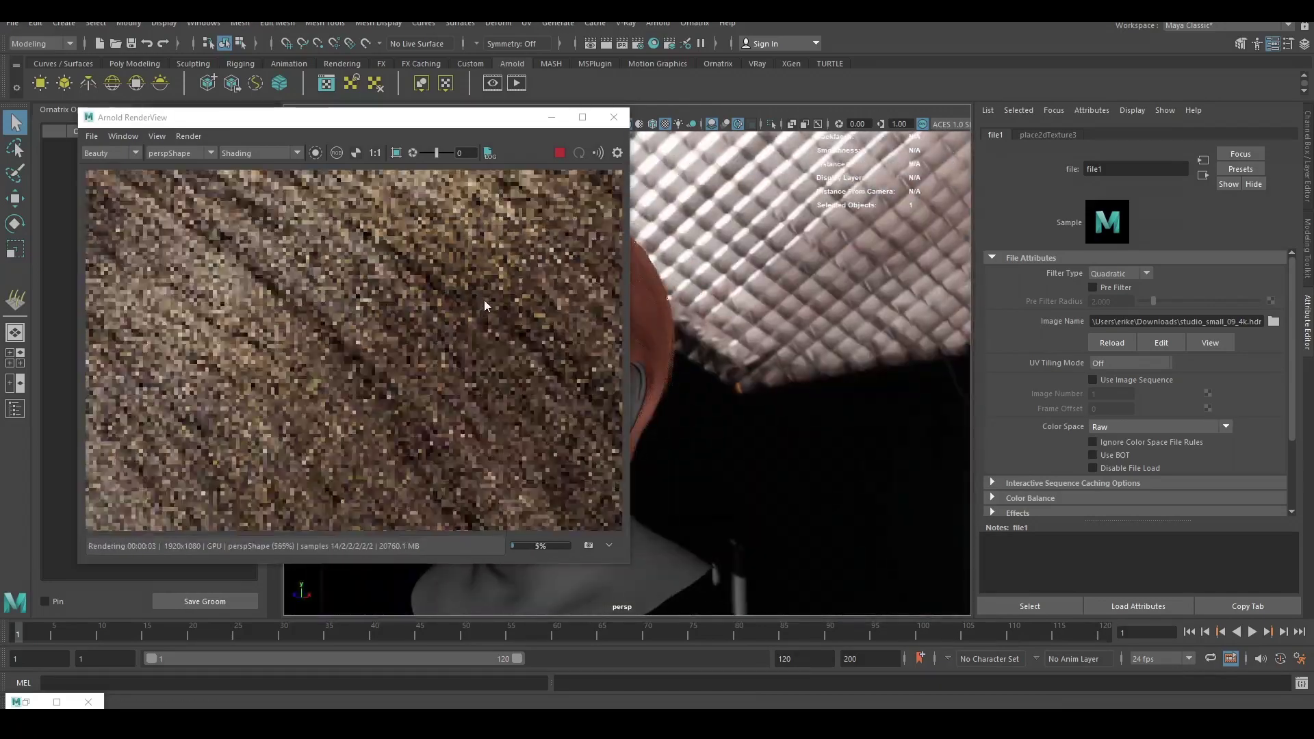
scroll(445, 288, down, 3)
scroll(411, 308, down, 2)
scroll(355, 370, up, 1)
scroll(334, 395, up, 2)
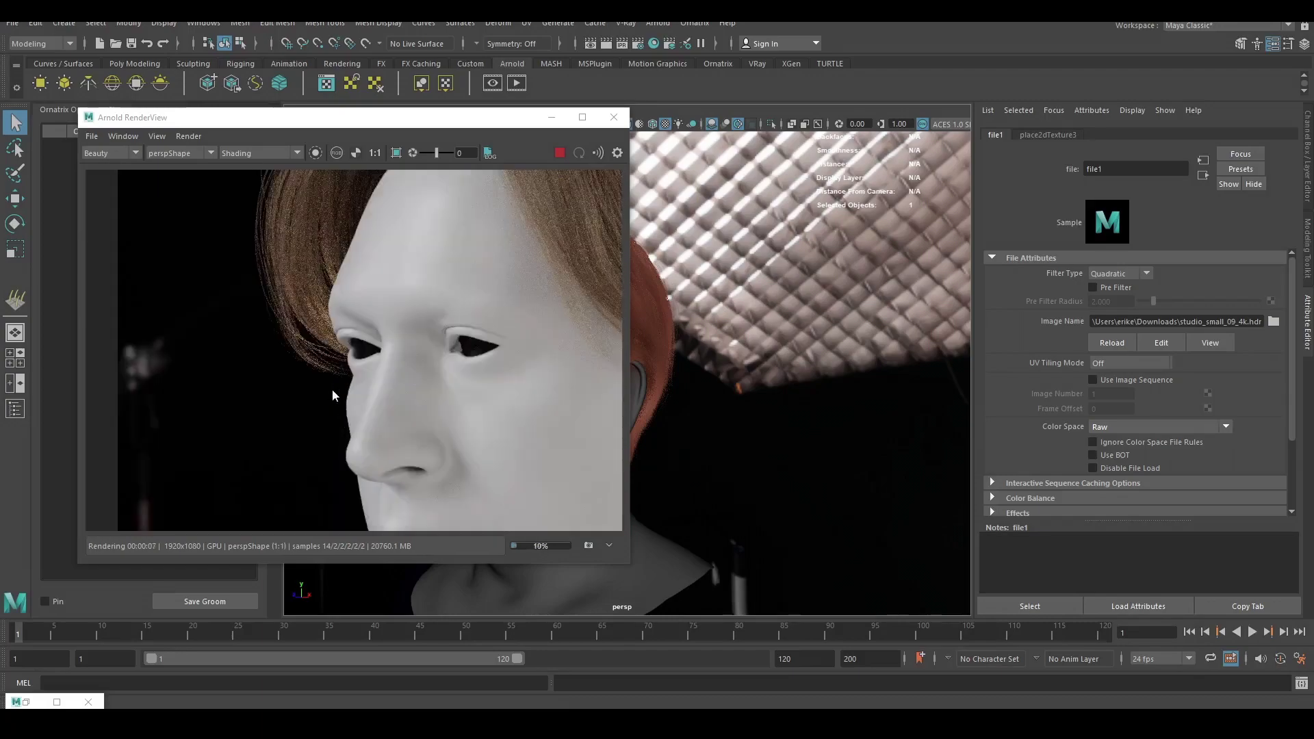
scroll(370, 247, up, 2)
scroll(358, 293, down, 3)
scroll(297, 267, up, 3)
scroll(566, 365, down, 3)
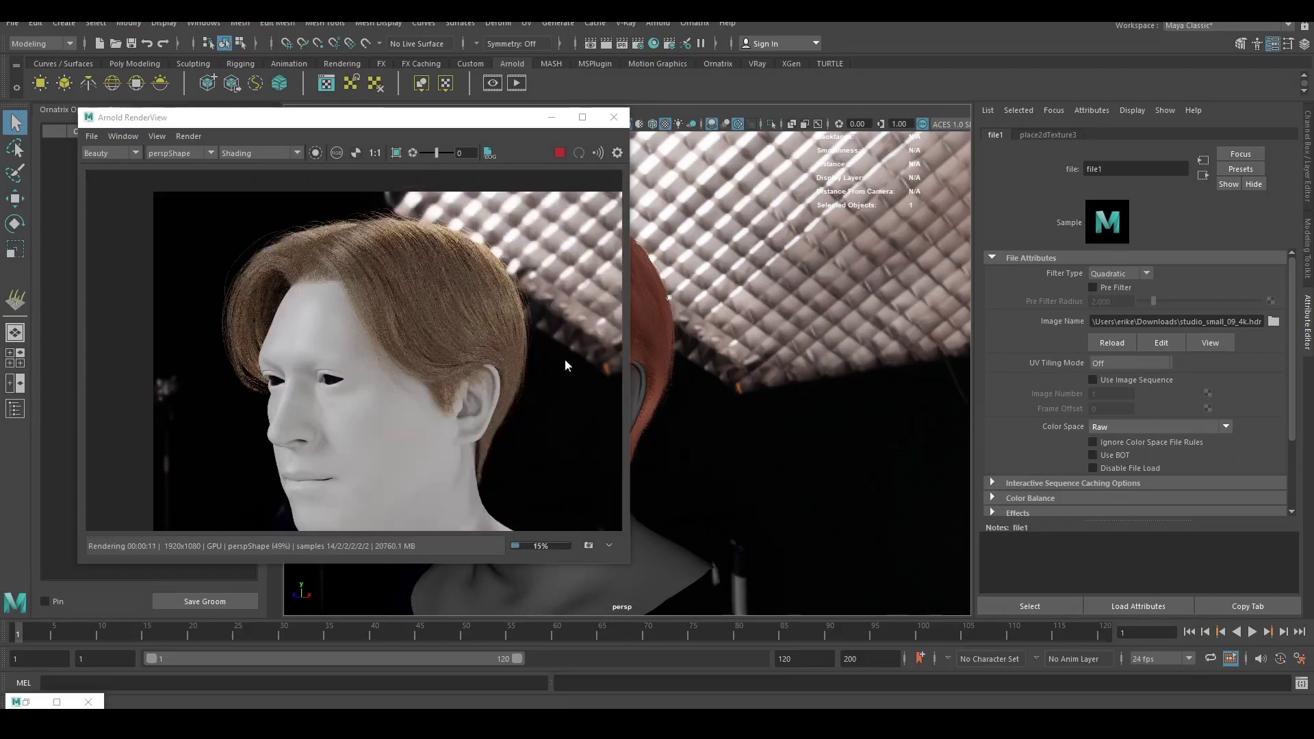
mouse_move(643, 367)
alt+mouse_down()
mouse_move(669, 367)
mouse_move(602, 373)
mouse_move(749, 373)
alt+mouse_up()
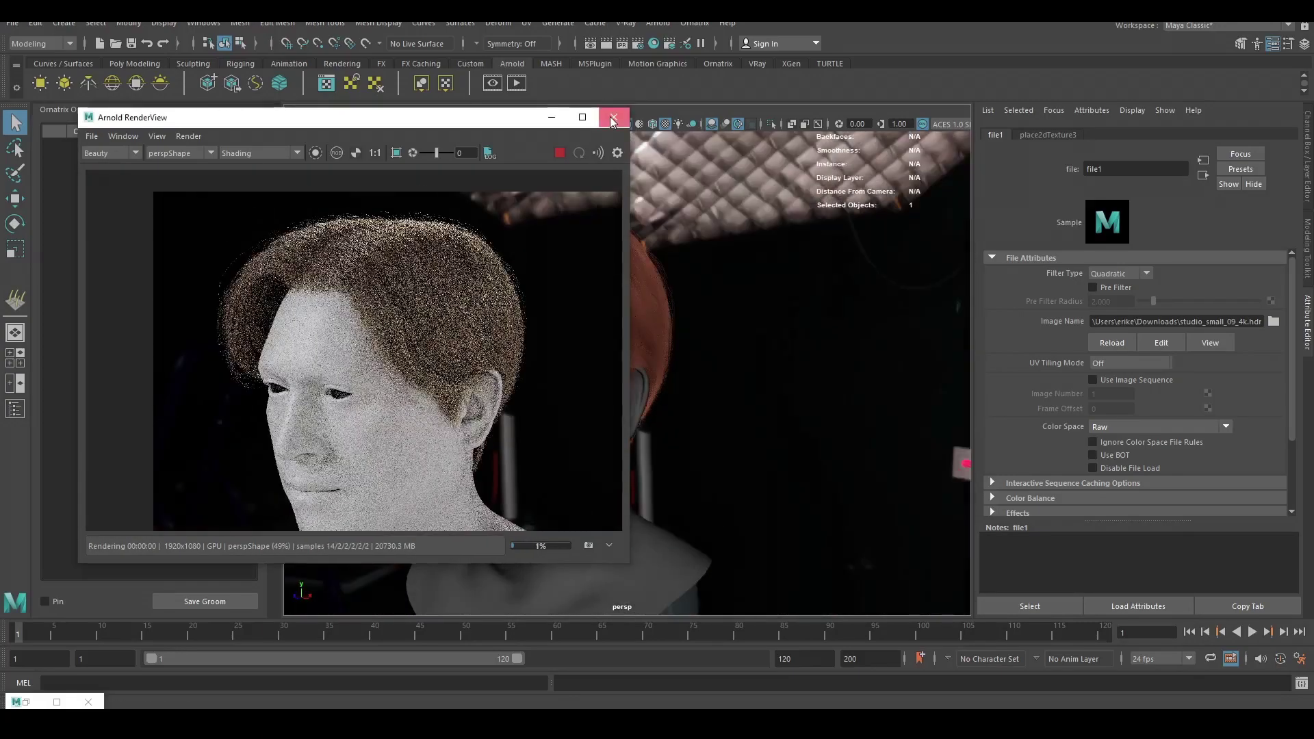
click(613, 119)
Step: Move the sky dome to a new hidden, unselectable display layer named hdri and save
click(1304, 43)
click(1274, 426)
right_click(1173, 446)
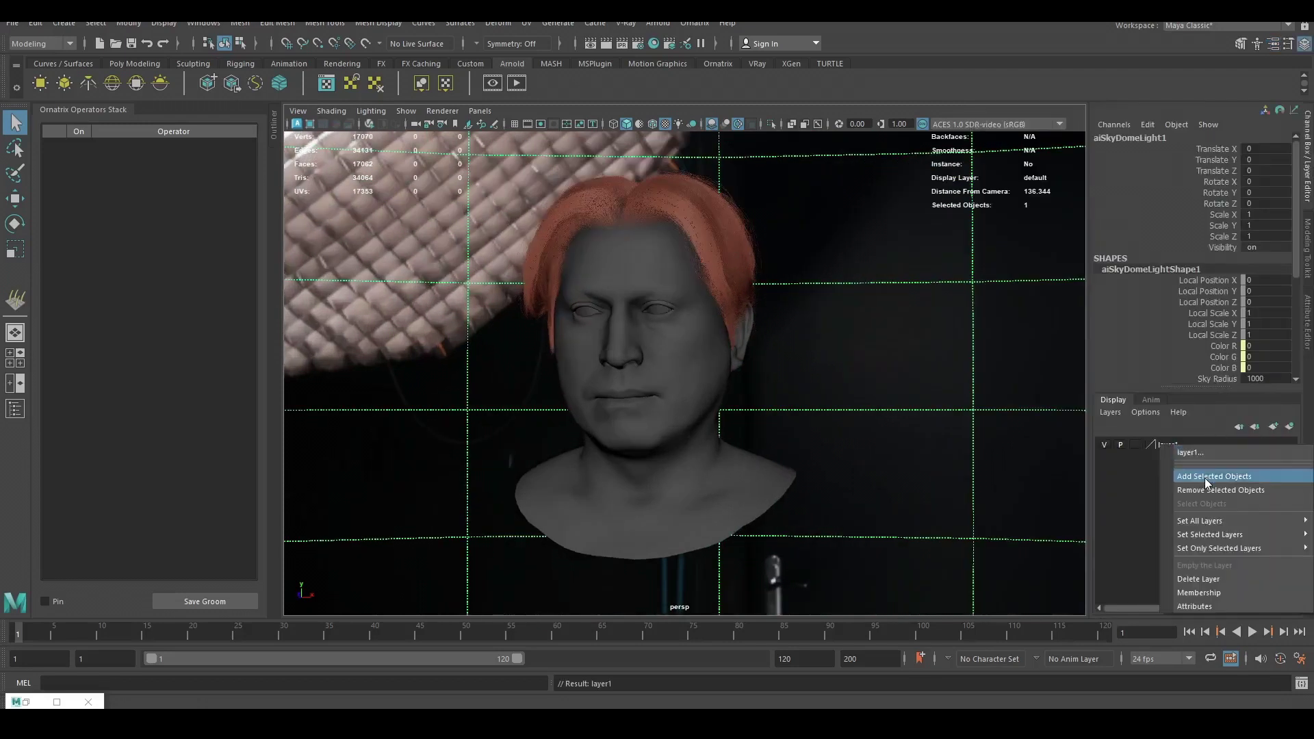
click(1204, 477)
double_click(1174, 443)
text(hdri)
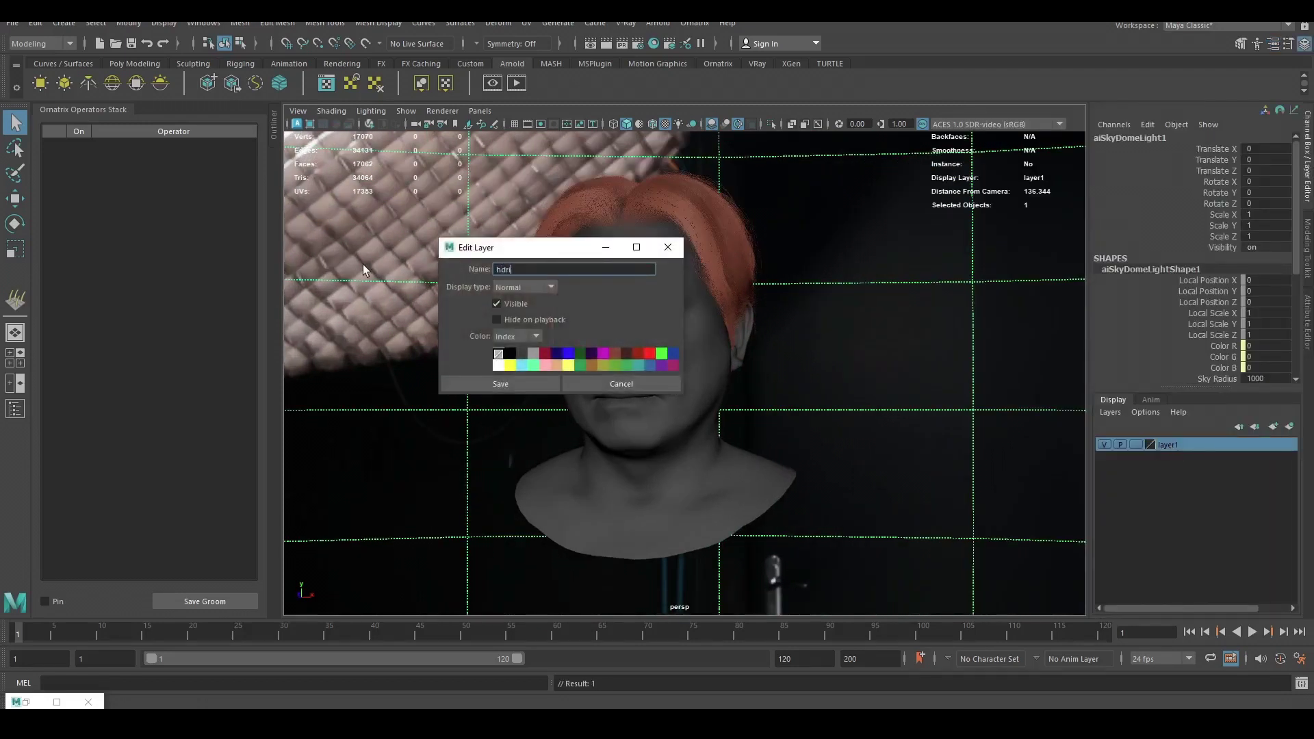
click(500, 384)
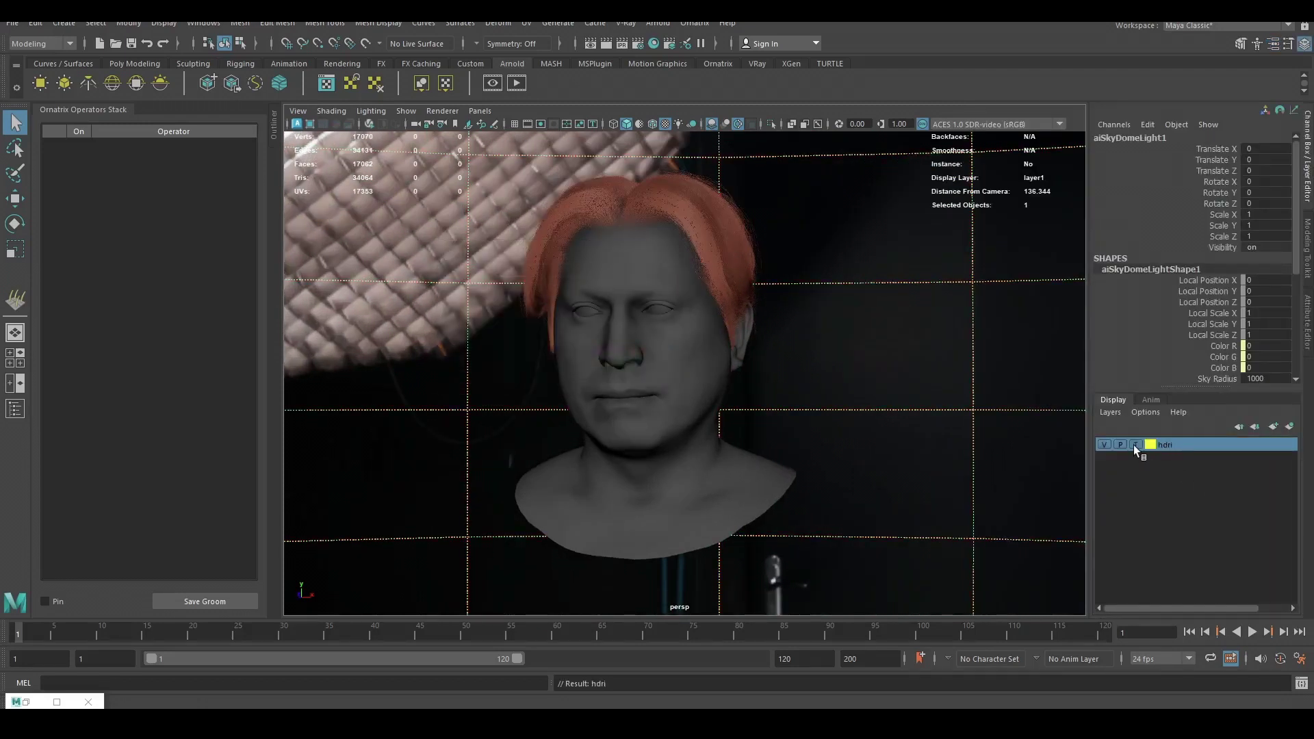
click(1136, 444)
click(1104, 445)
alt+drag(695, 352, 650, 356)
key(ctrl+s)
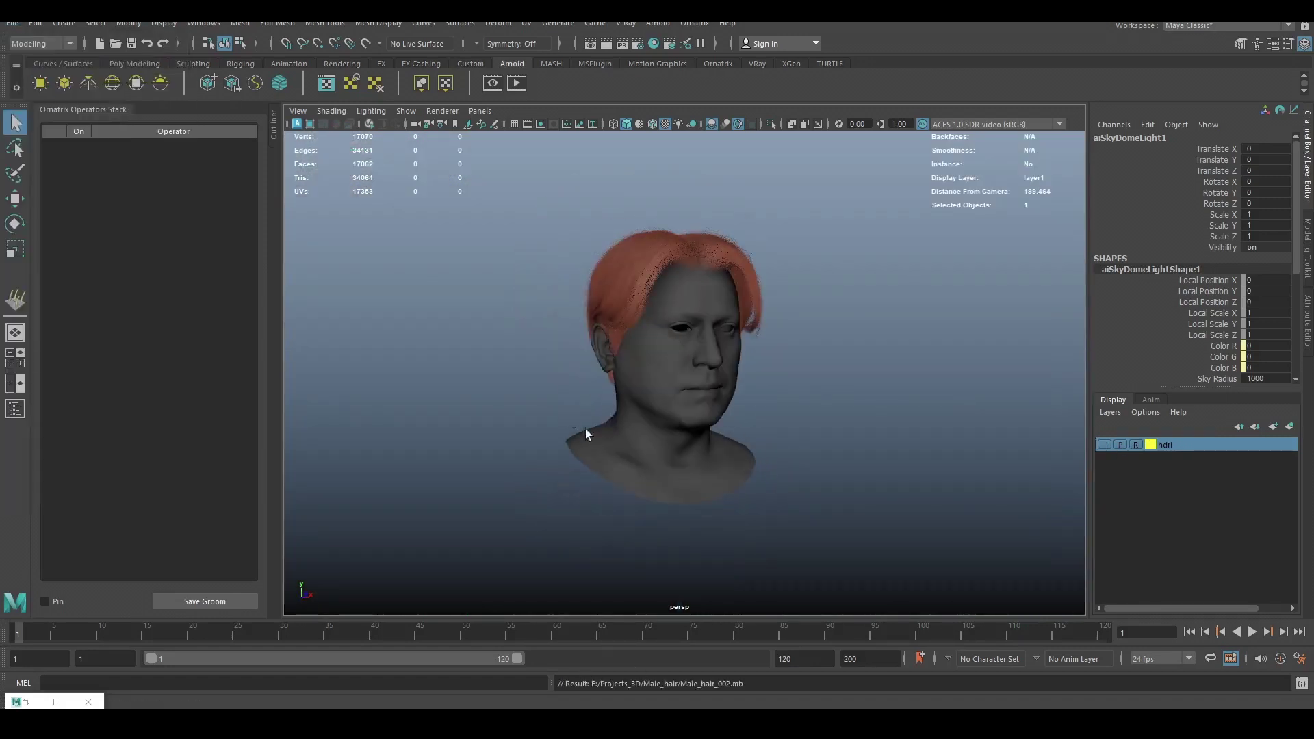
scroll(664, 461, up, 3)
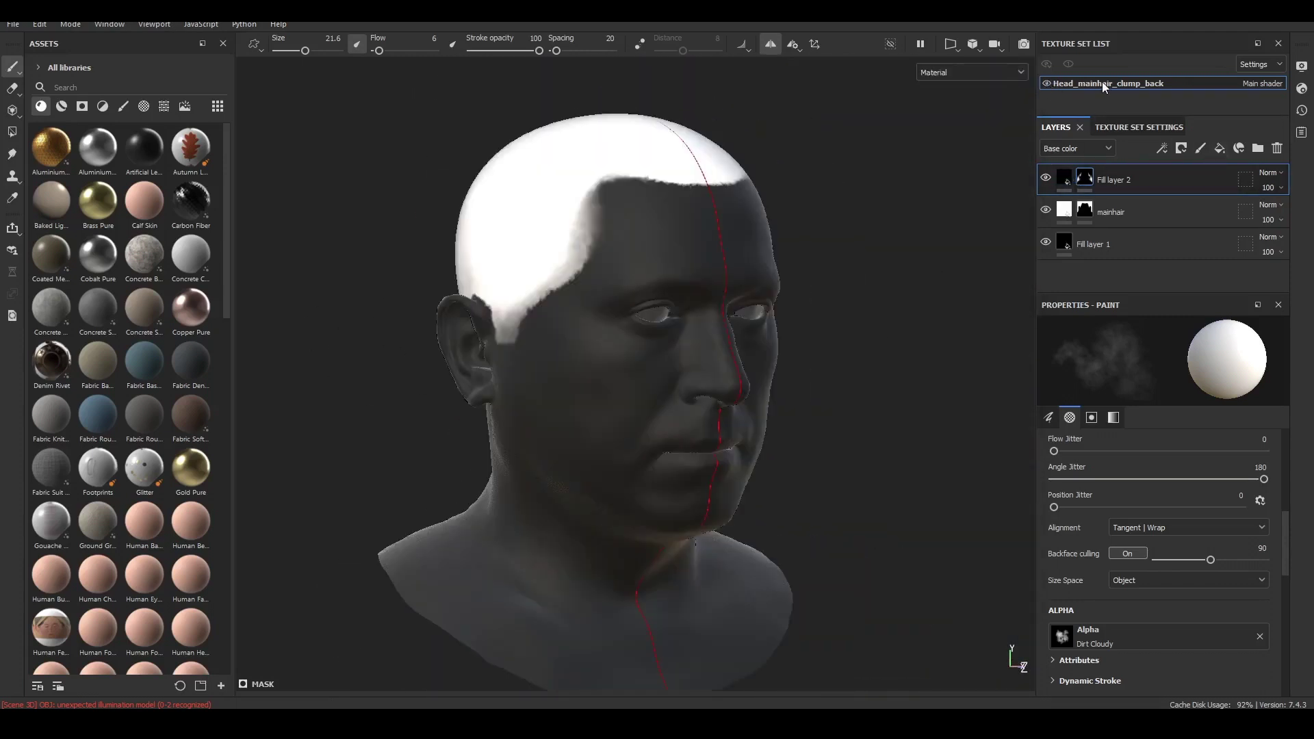
Step: Hide the hair fill layer and add a new brows fill layer with a black mask
click(1046, 180)
click(1219, 148)
click(1186, 520)
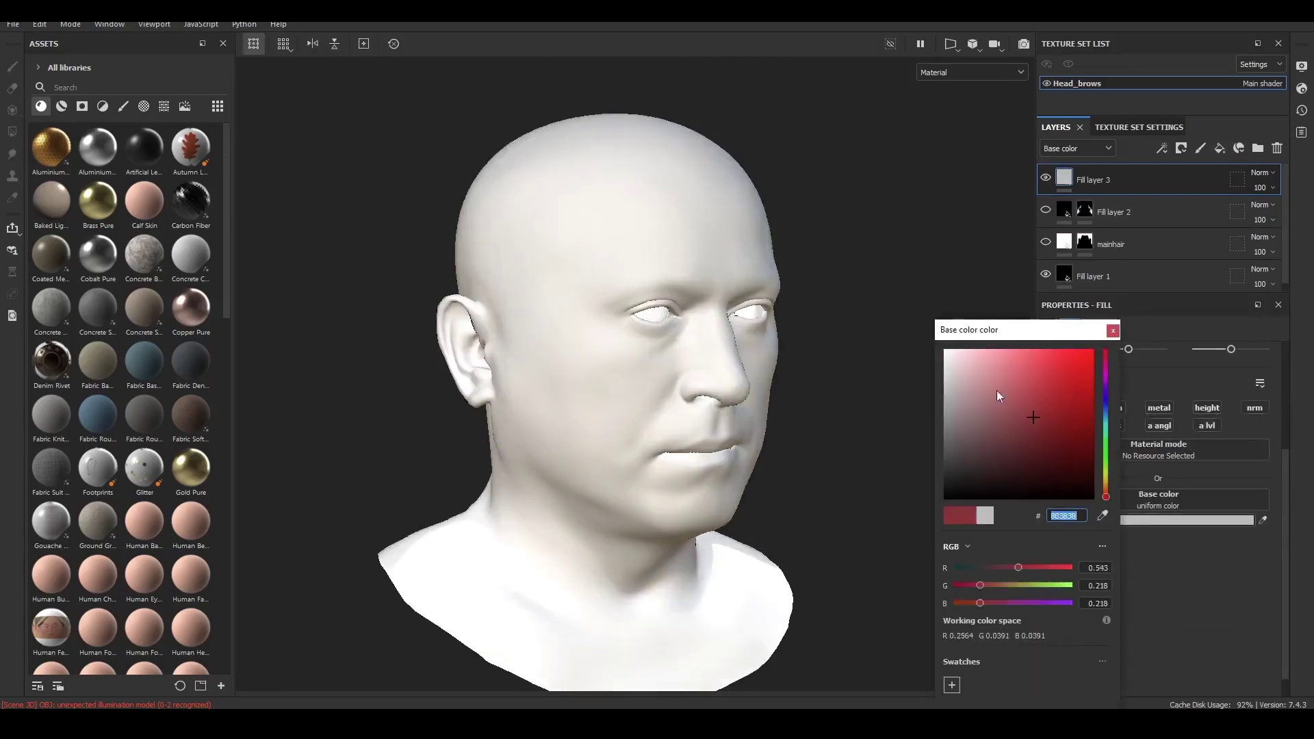
double_click(1098, 179)
text(brows)
right_click(1102, 178)
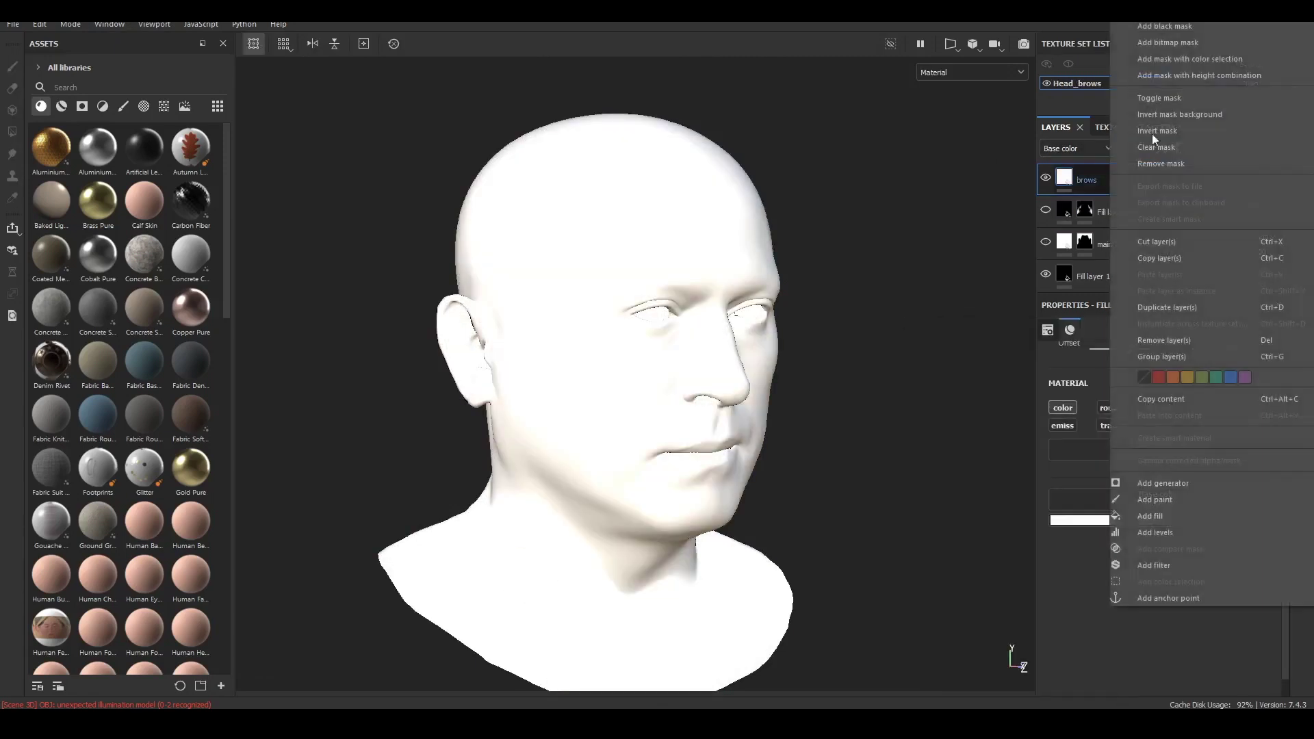
click(1152, 134)
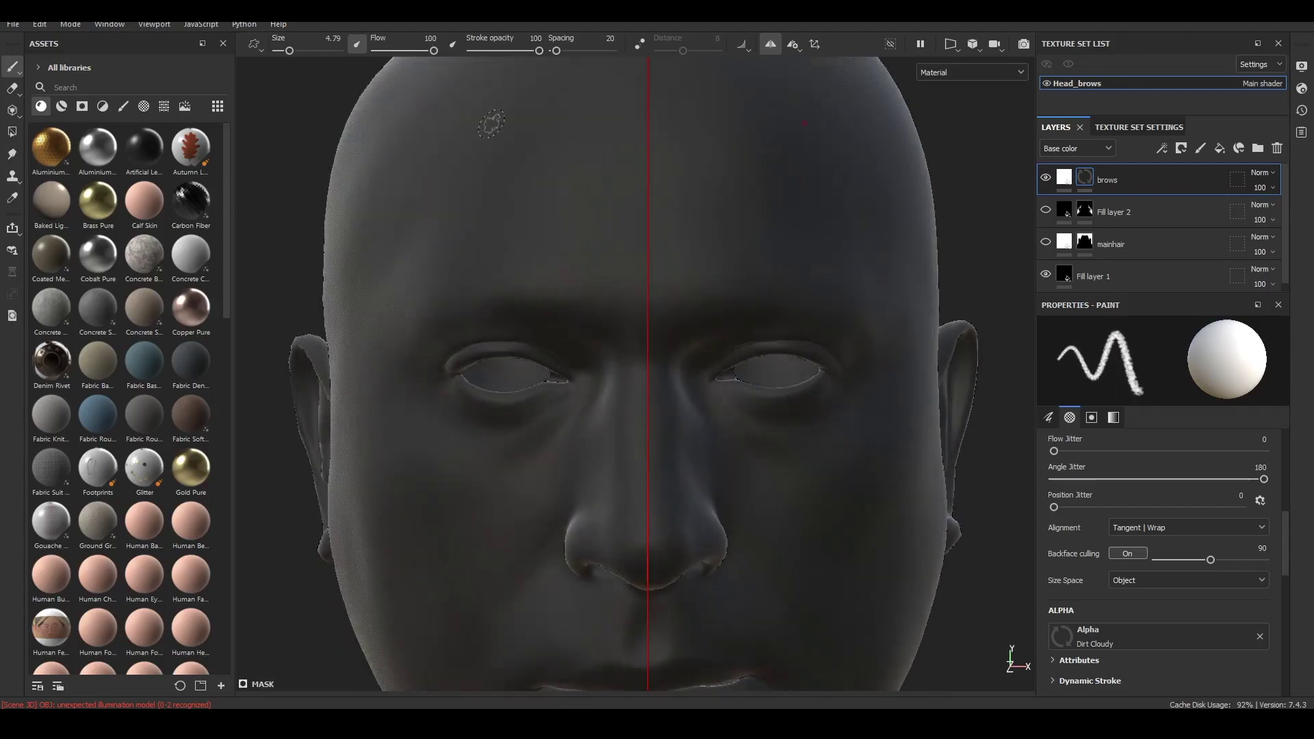
Step: Paint the left eyebrow shape into the mask, setting brush flow to 39
click(596, 313)
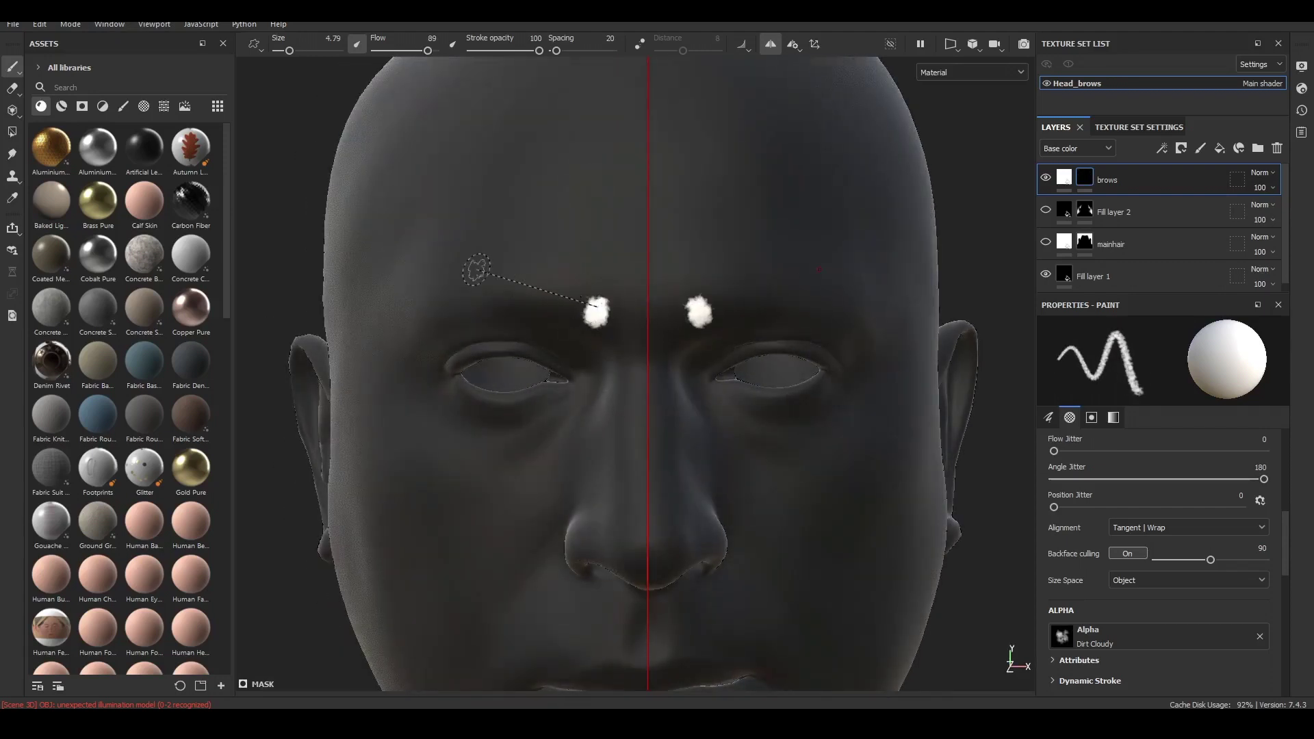
shift+click(444, 256)
shift+click(382, 339)
shift+click(599, 315)
mouse_move(596, 311)
mouse_down()
mouse_move(424, 275)
mouse_move(361, 313)
mouse_move(497, 310)
mouse_move(435, 244)
mouse_up()
ctrl+right_drag(435, 245, 451, 260)
alt+drag(452, 260, 377, 231)
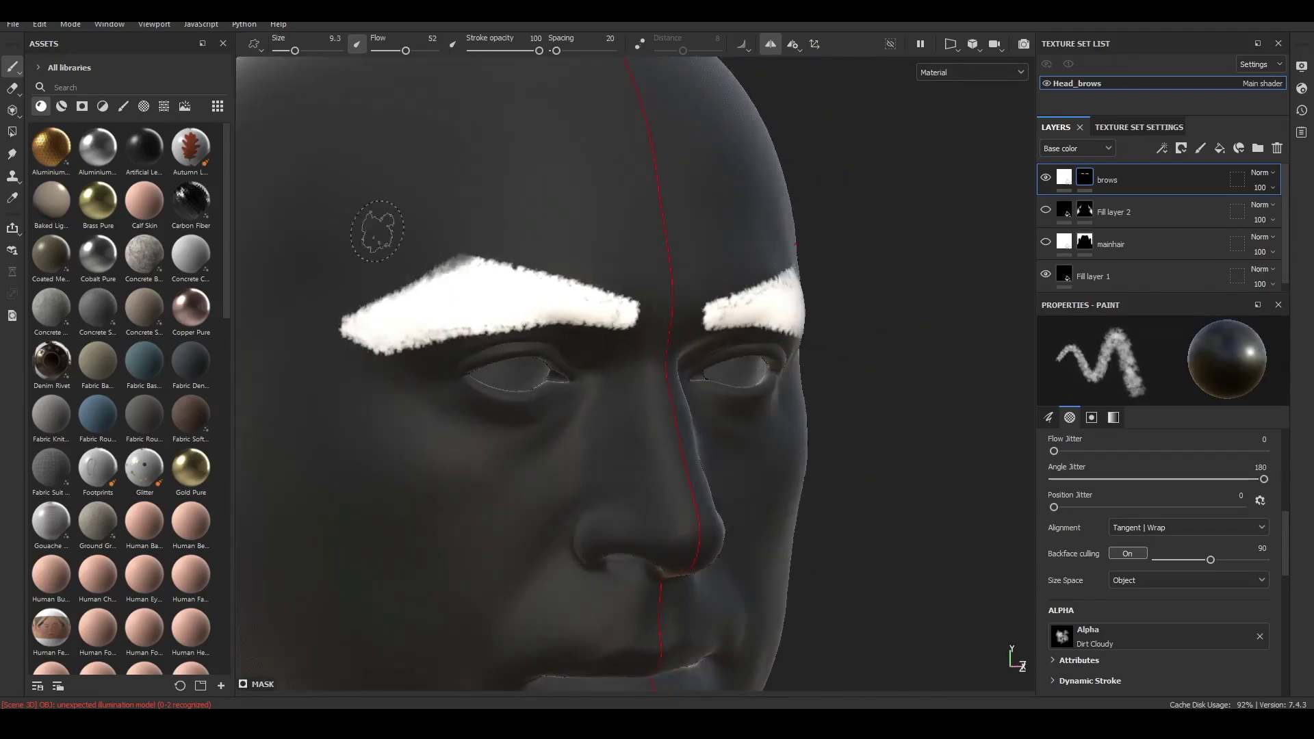
ctrl+right_drag(377, 230, 384, 260)
alt+drag(384, 260, 440, 248)
ctrl+right_drag(352, 304, 443, 232)
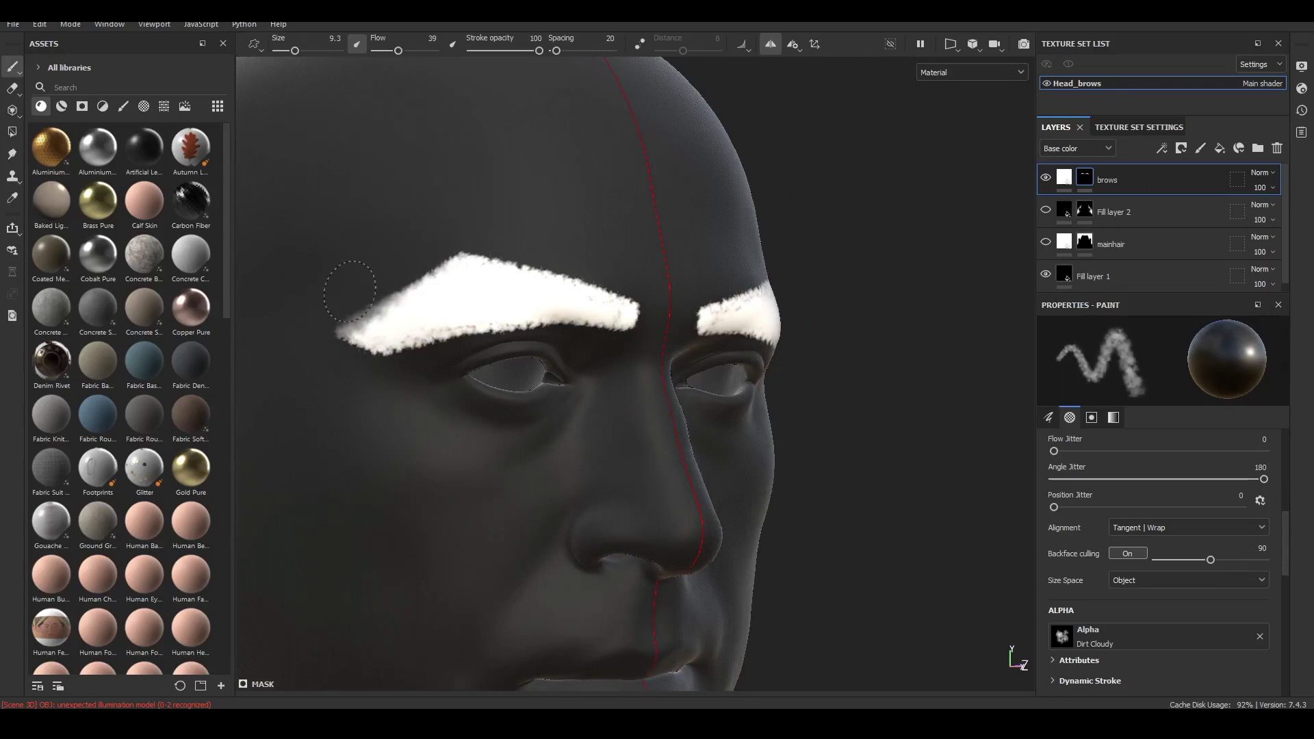
Step: Turn on mirrored symmetry and paint both brows with flow between 21 and 100
alt+drag(429, 371, 344, 365)
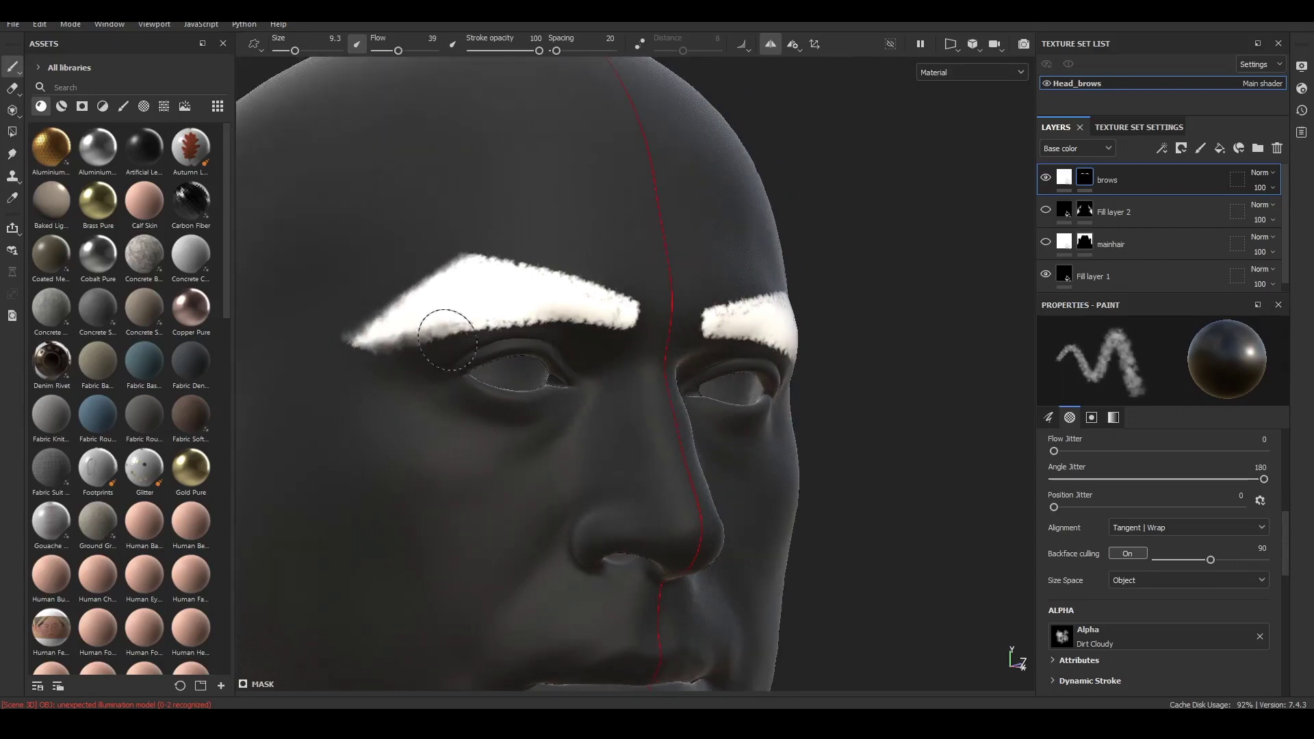
mouse_move(448, 340)
alt+mouse_down()
mouse_move(547, 303)
mouse_move(479, 274)
alt+mouse_up()
ctrl+right_drag(479, 273, 435, 239)
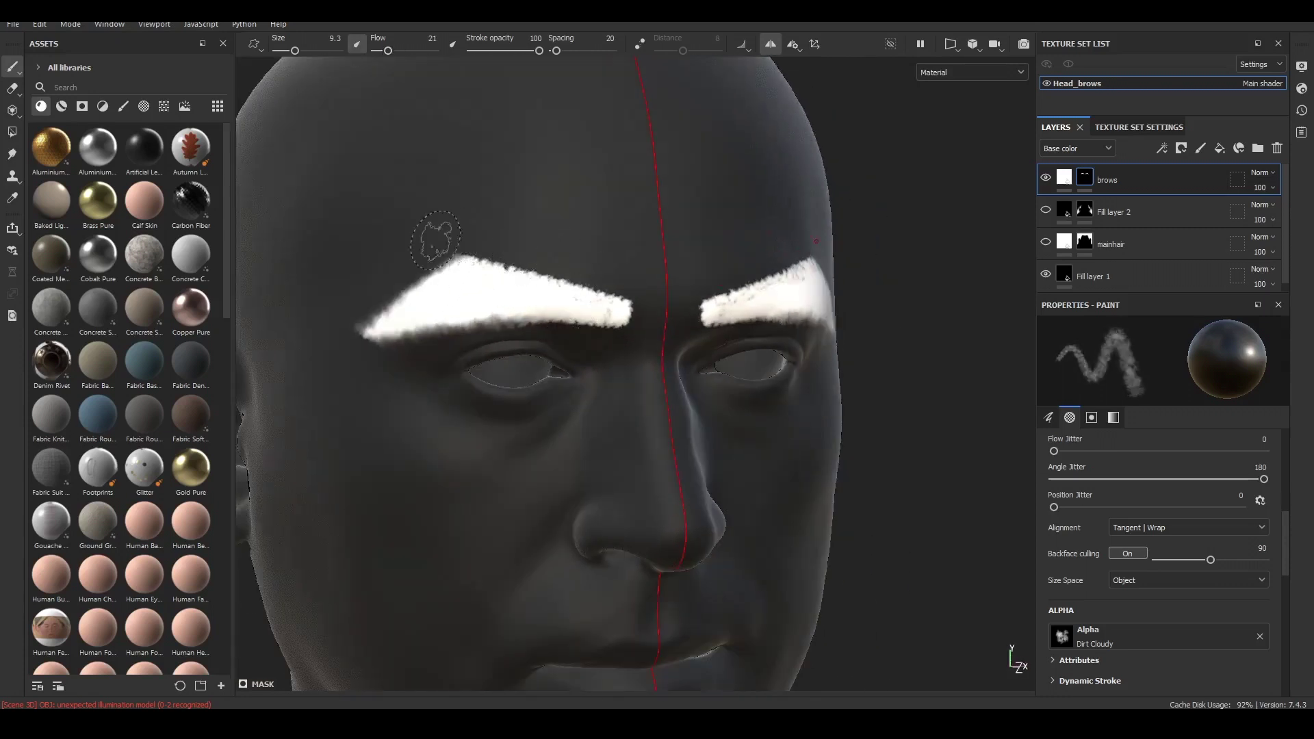
alt+drag(499, 257, 561, 158)
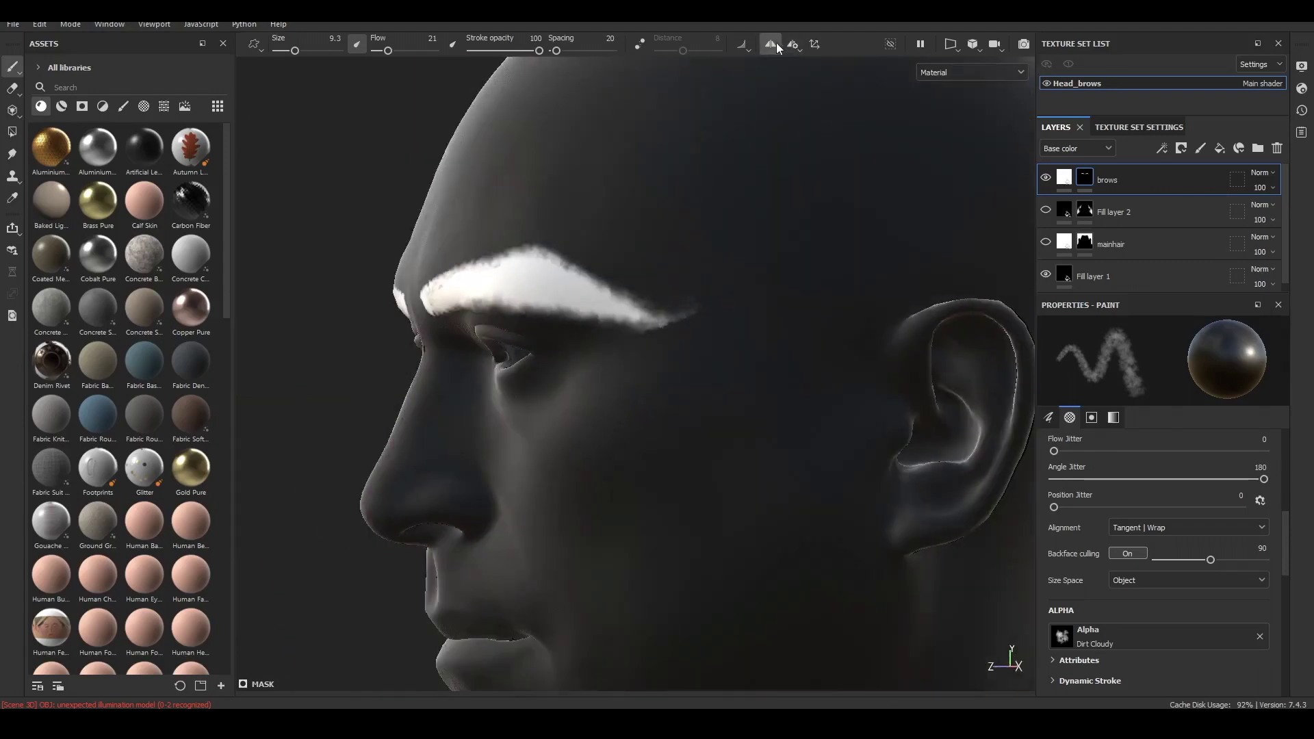
ctrl+right_drag(561, 157, 674, 281)
mouse_move(642, 353)
alt+mouse_down()
mouse_move(616, 321)
mouse_move(625, 292)
alt+mouse_up()
key(l)
ctrl+right_drag(625, 292, 674, 281)
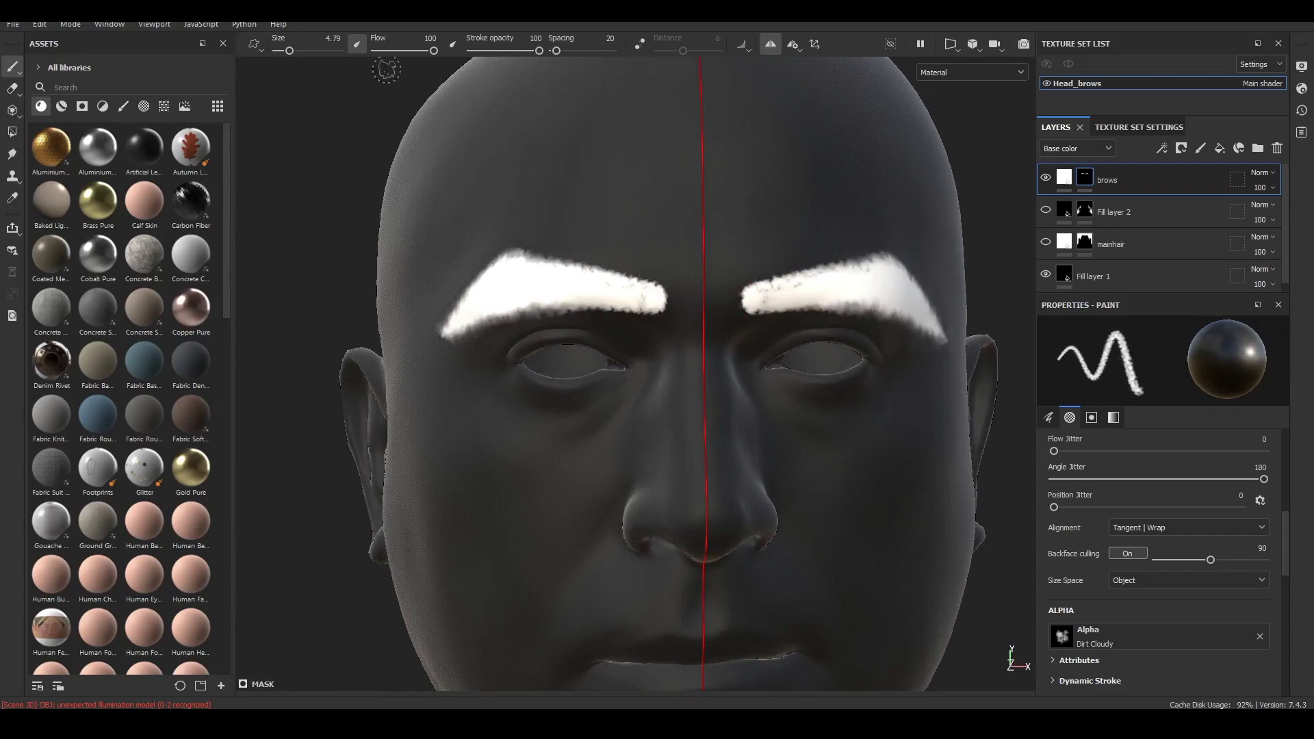
mouse_move(669, 317)
alt+mouse_down()
mouse_move(468, 94)
mouse_move(404, 278)
alt+mouse_up()
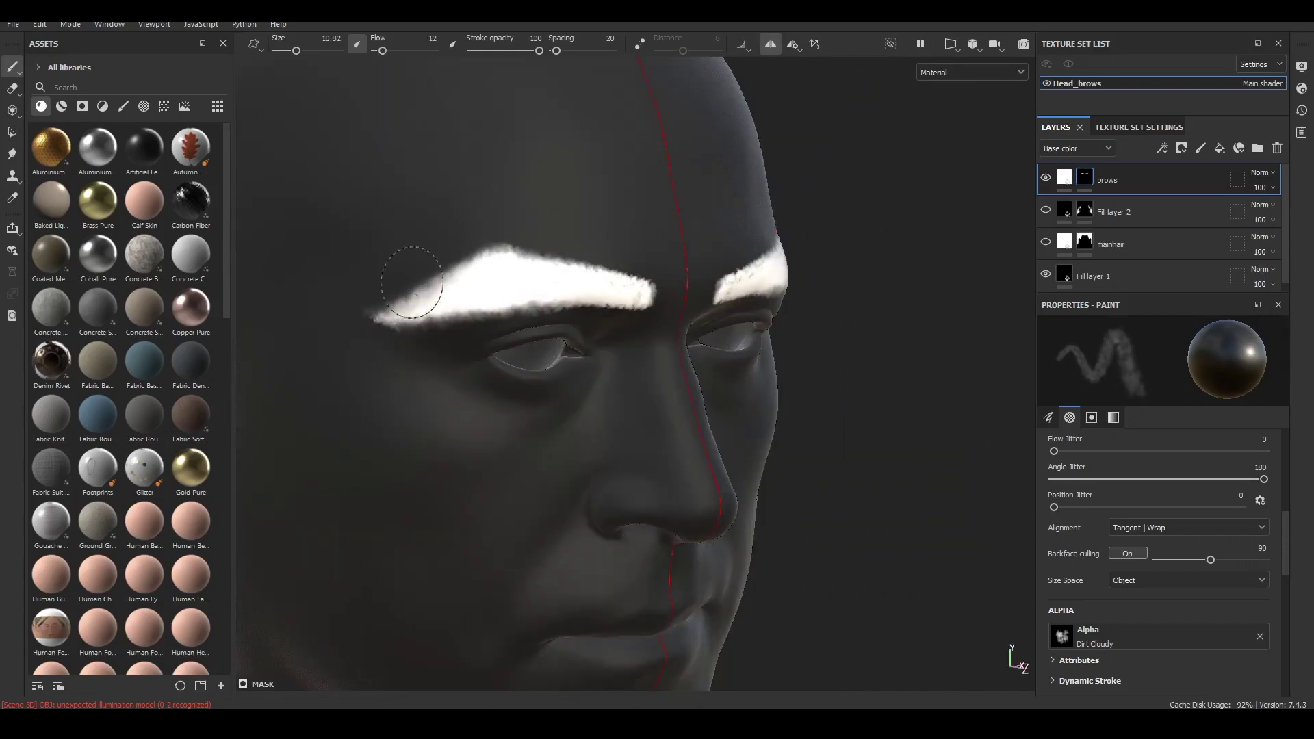
alt+drag(631, 287, 625, 259)
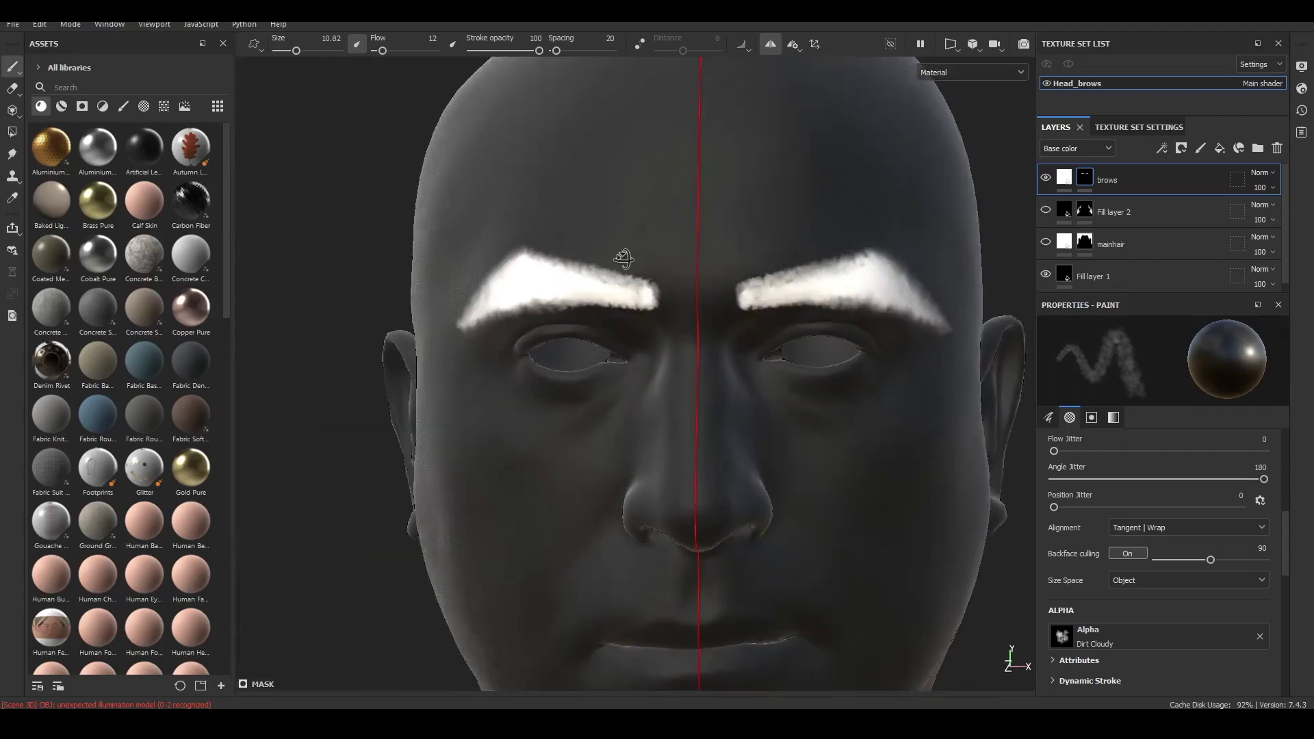
alt+drag(514, 319, 353, 344)
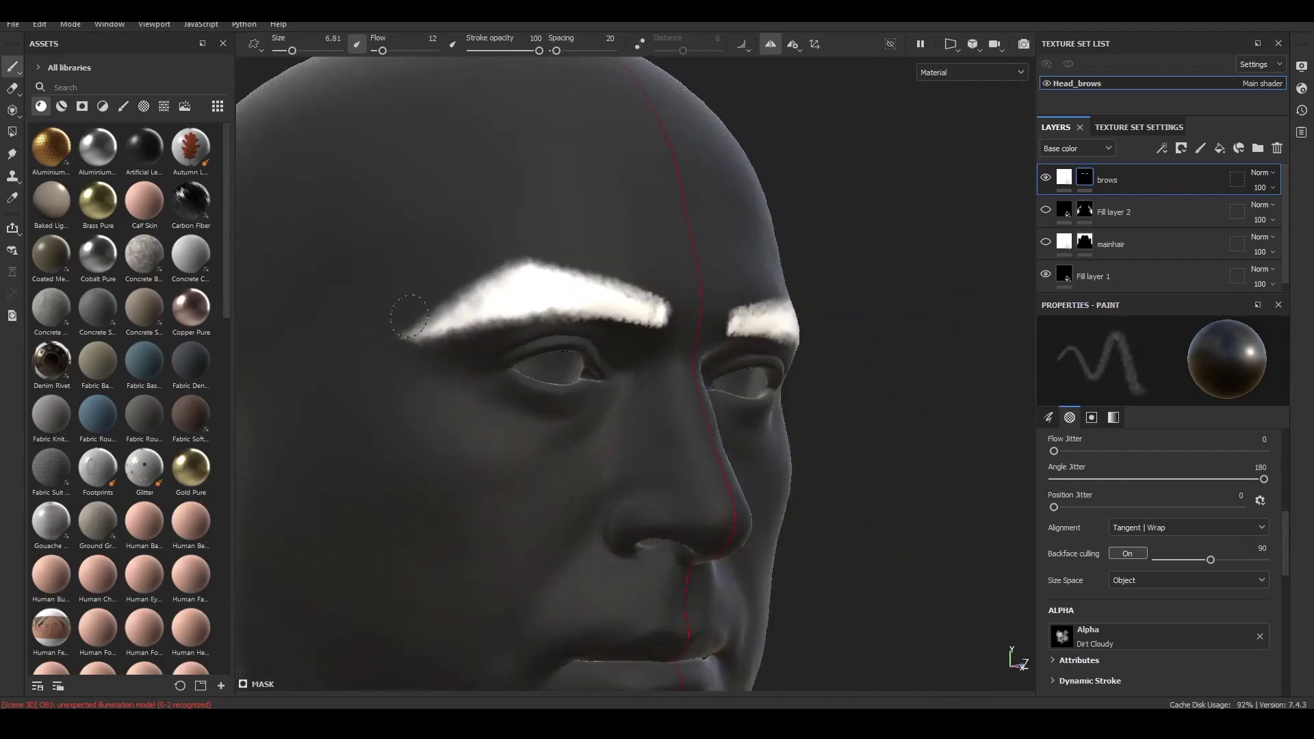
alt+drag(443, 296, 495, 259)
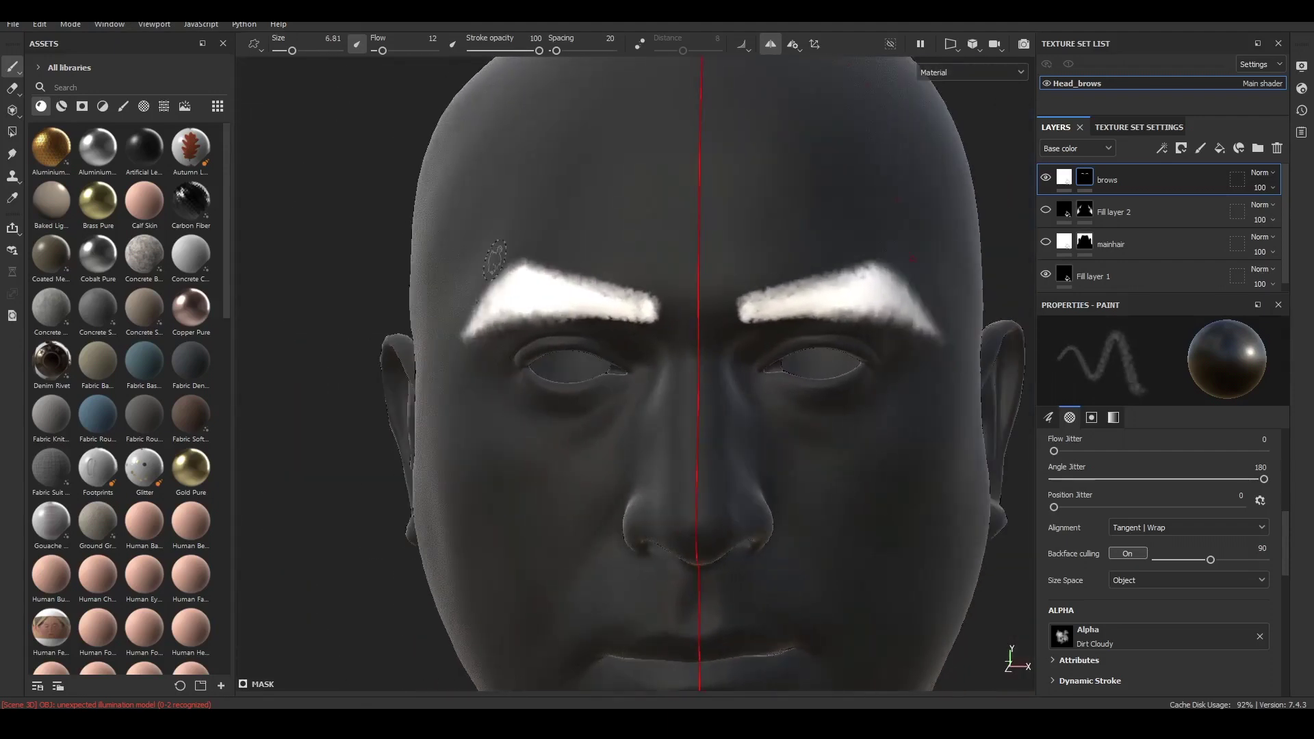
Step: Add a soft stray stroke along the left brow at flow 15, then raise brush size to 5.2
click(774, 45)
alt+drag(753, 205, 616, 219)
ctrl+right_drag(747, 273, 747, 289)
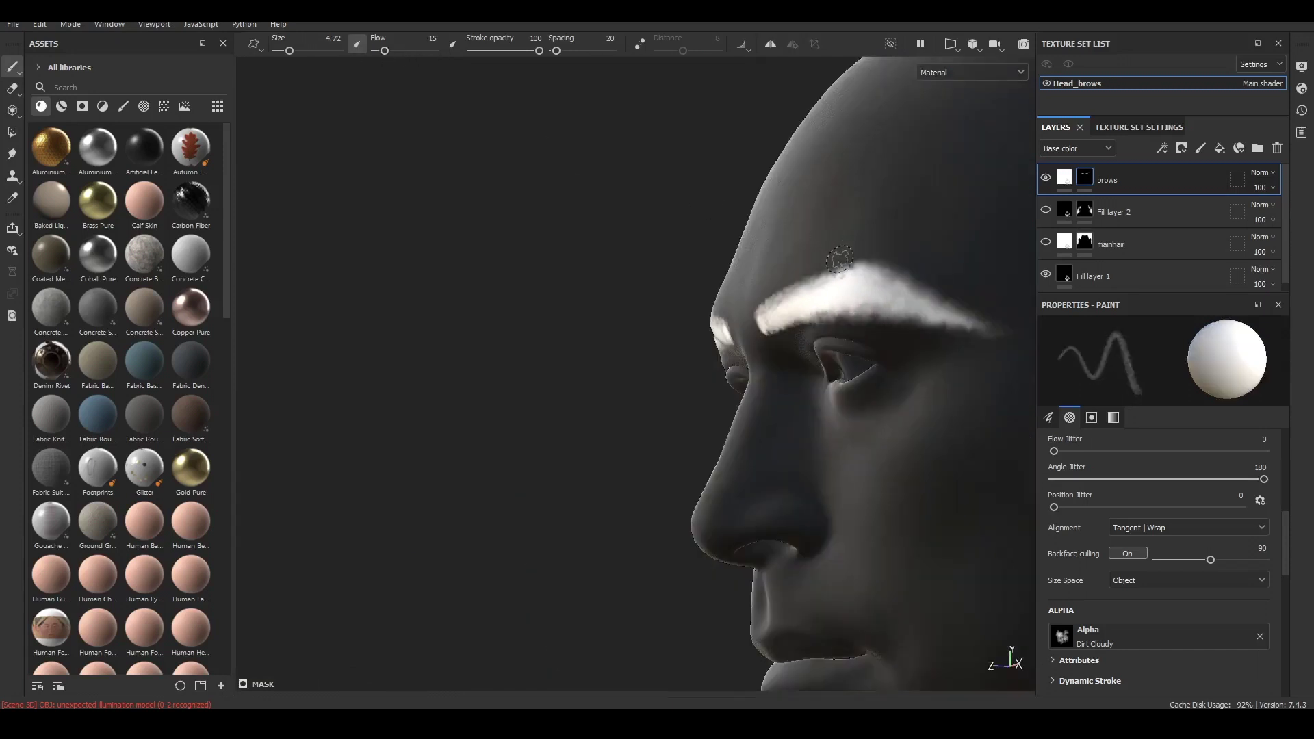
mouse_move(757, 301)
mouse_down()
mouse_move(704, 279)
mouse_move(479, 260)
mouse_up()
click(771, 49)
scroll(349, 239, up, 2)
alt+middle_drag(308, 307, 394, 293)
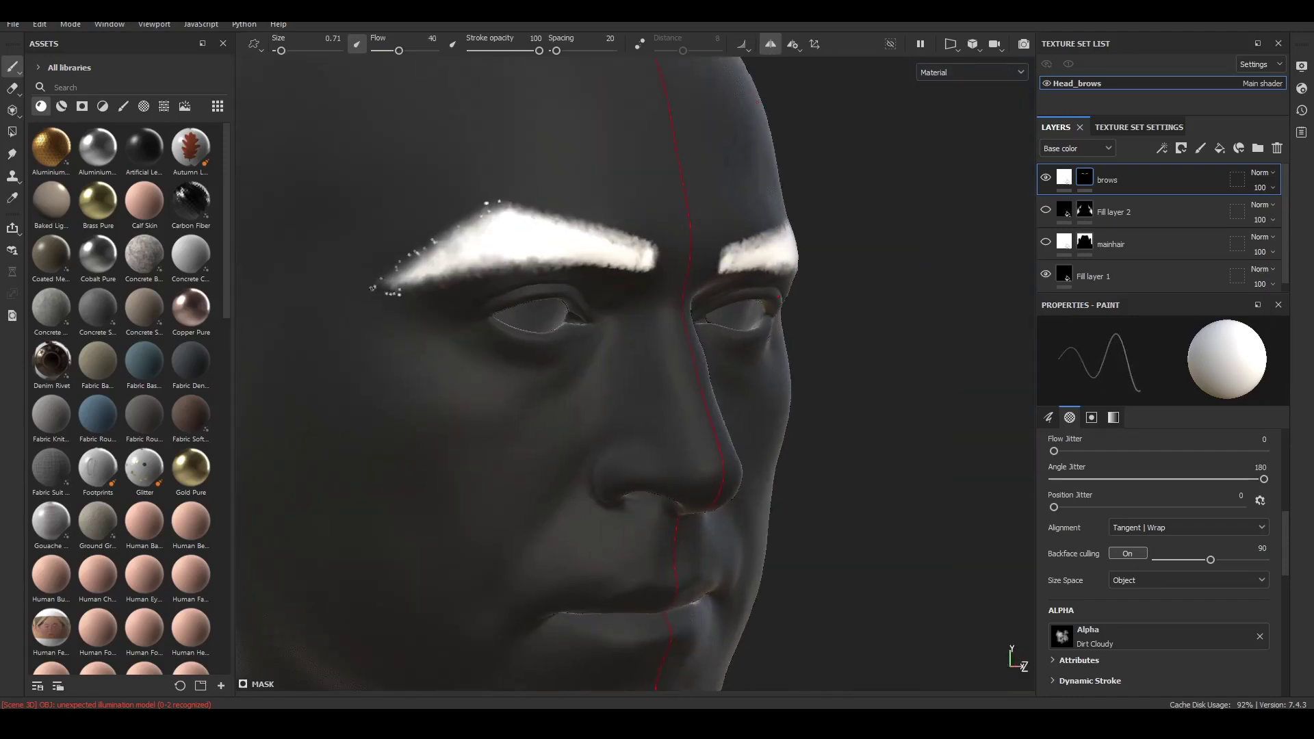
alt+drag(684, 342, 582, 342)
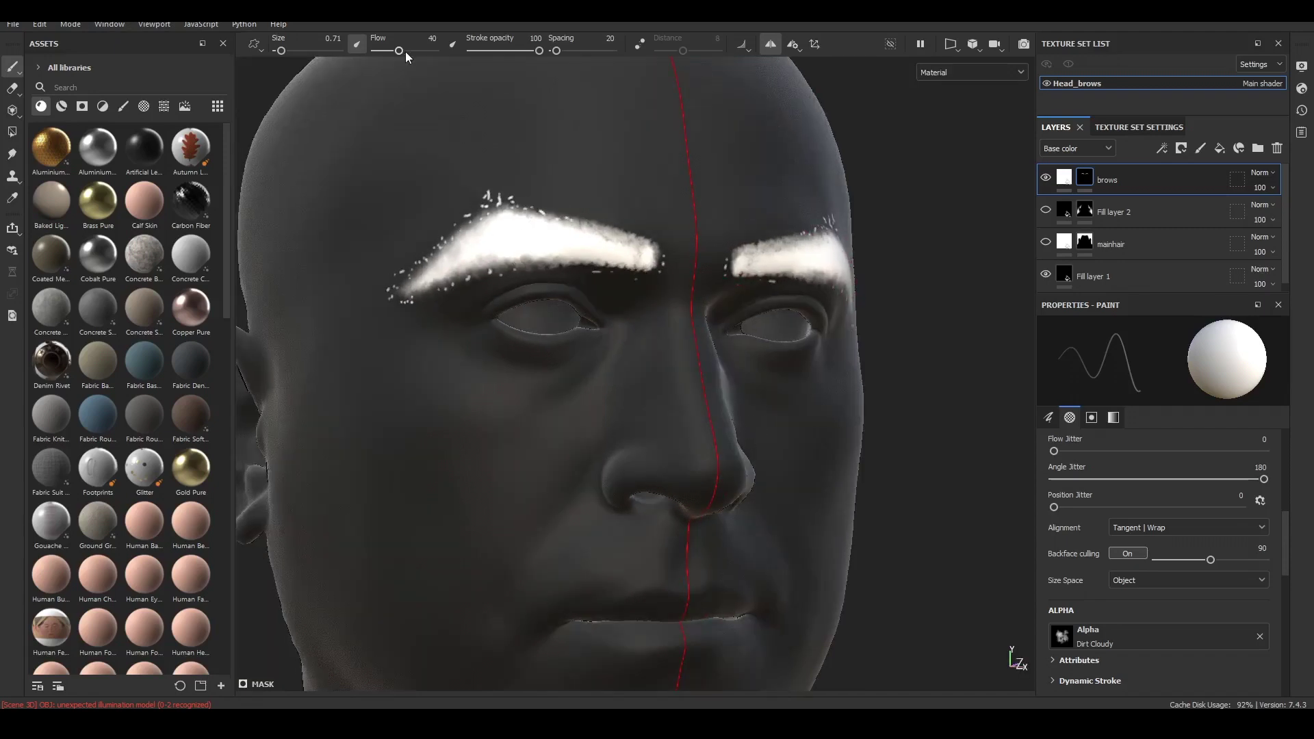
key(bracketright)
key(bracketright)
key(bracketright)
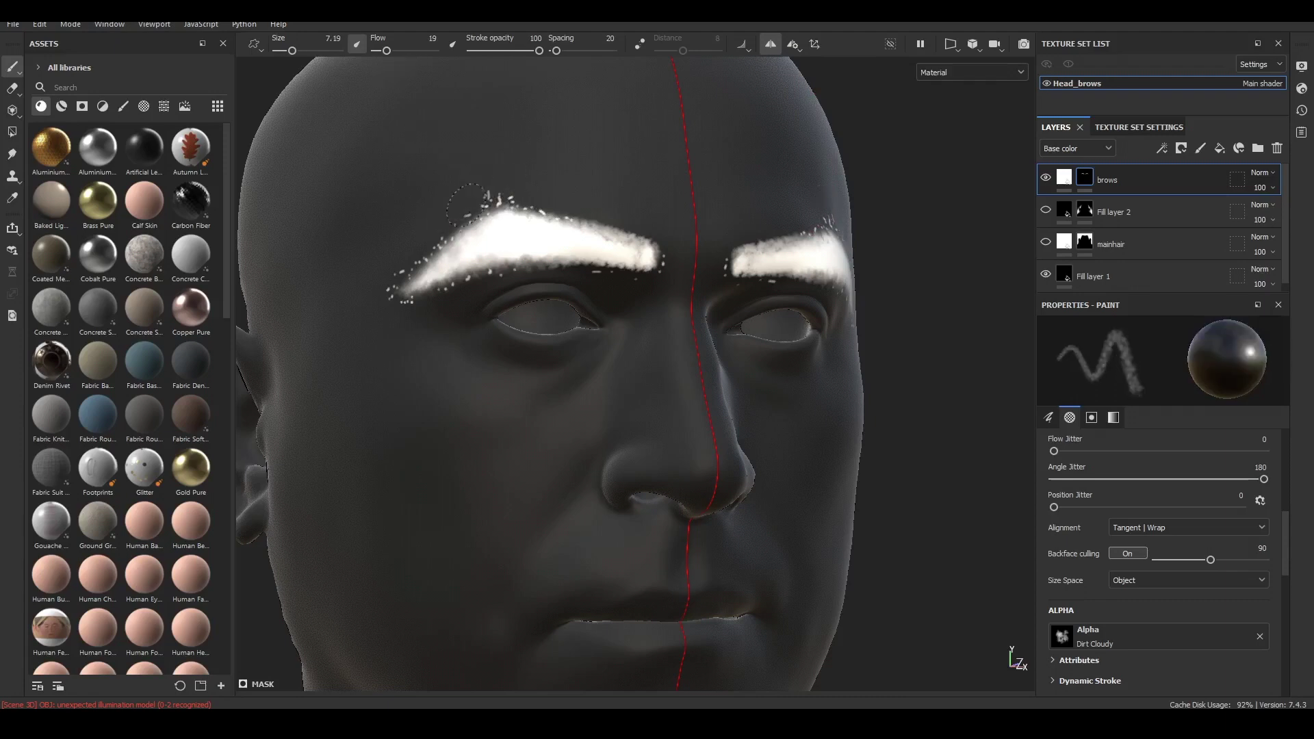
key(f)
Step: Export the textures into a newly created 'brows' folder
click(12, 24)
click(62, 229)
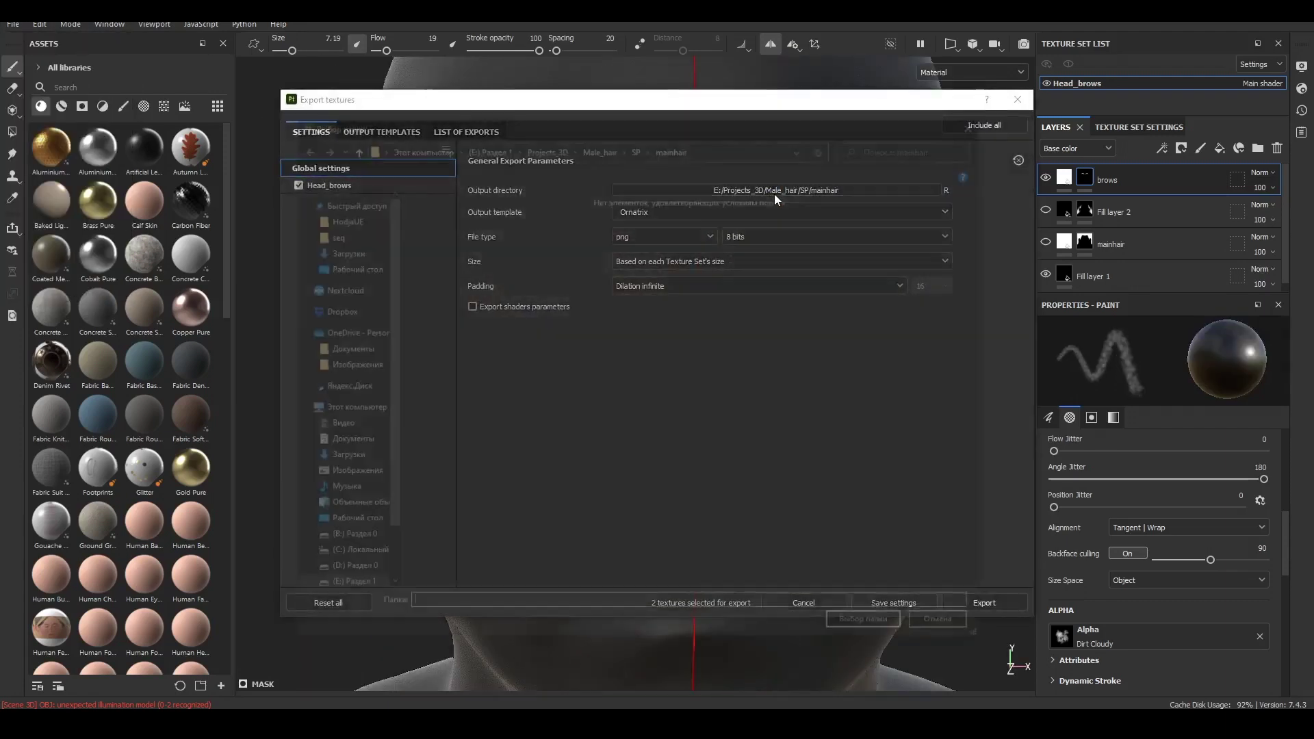
click(774, 194)
click(412, 173)
text(brows)
key(Return)
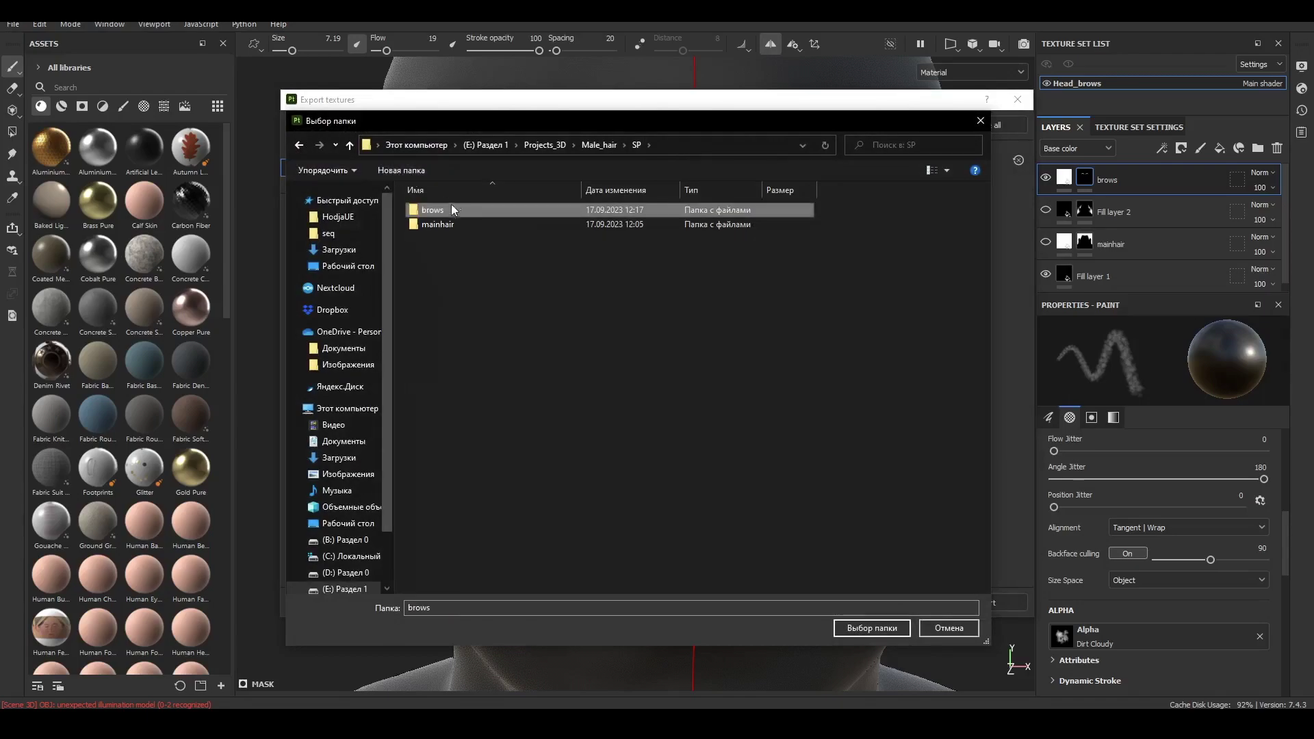
double_click(451, 206)
click(873, 628)
click(1006, 602)
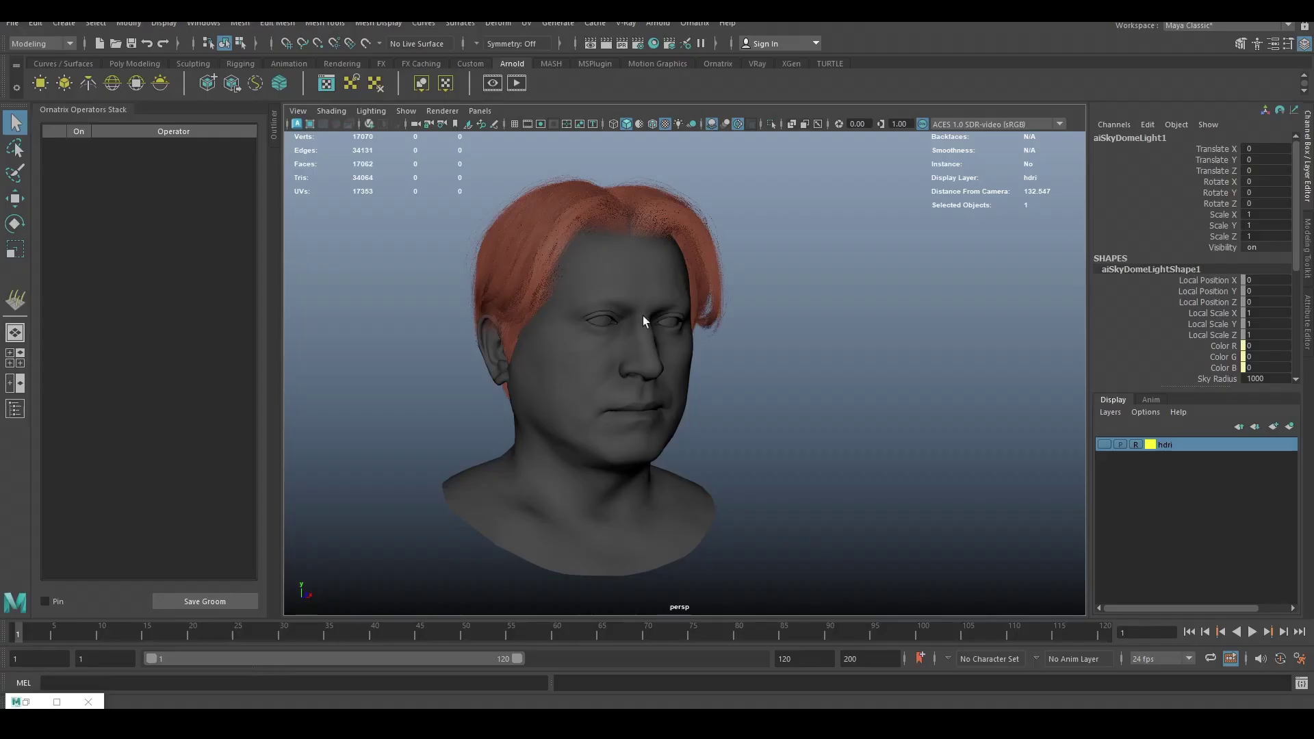
mouse_move(630, 328)
alt+mouse_down()
mouse_move(479, 329)
mouse_move(630, 411)
mouse_move(665, 380)
alt+mouse_up()
click(631, 411)
Step: Duplicate geoHead, rename the copy geoScalp_brows, and isolate it in the viewport
click(277, 133)
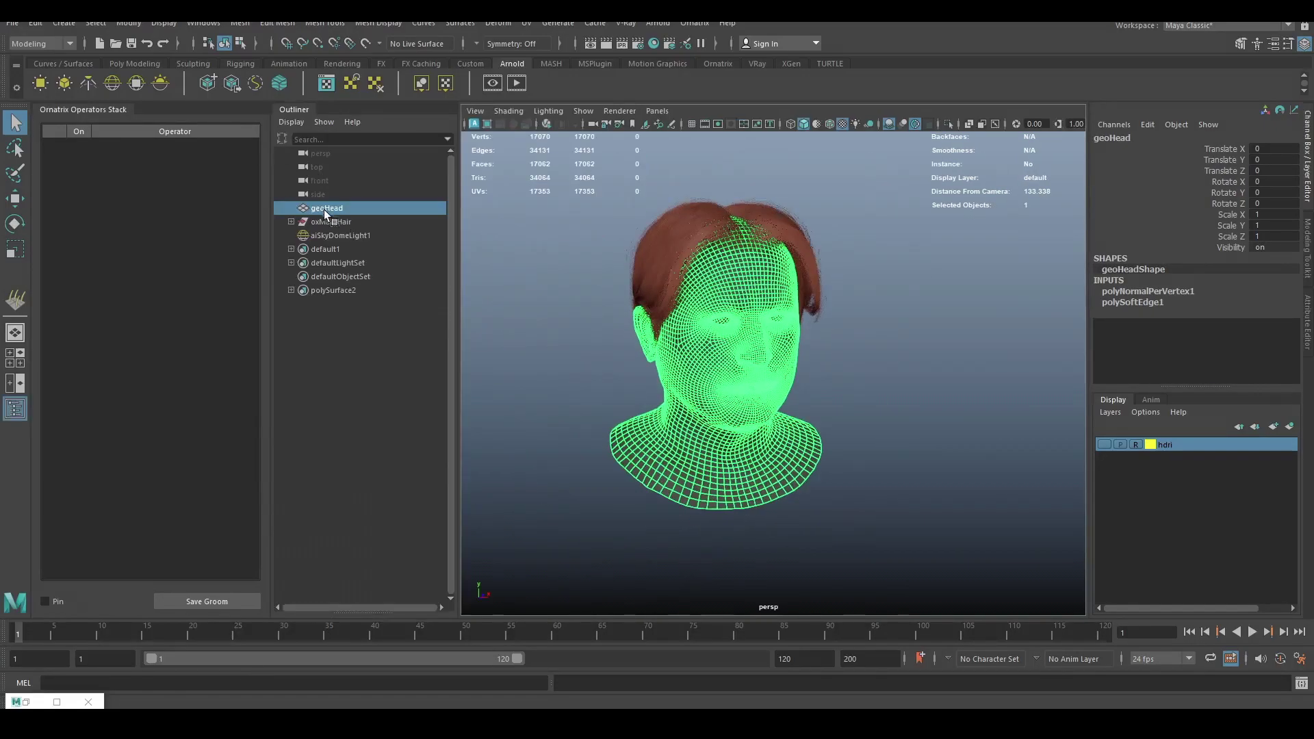
key(ctrl+d)
double_click(331, 277)
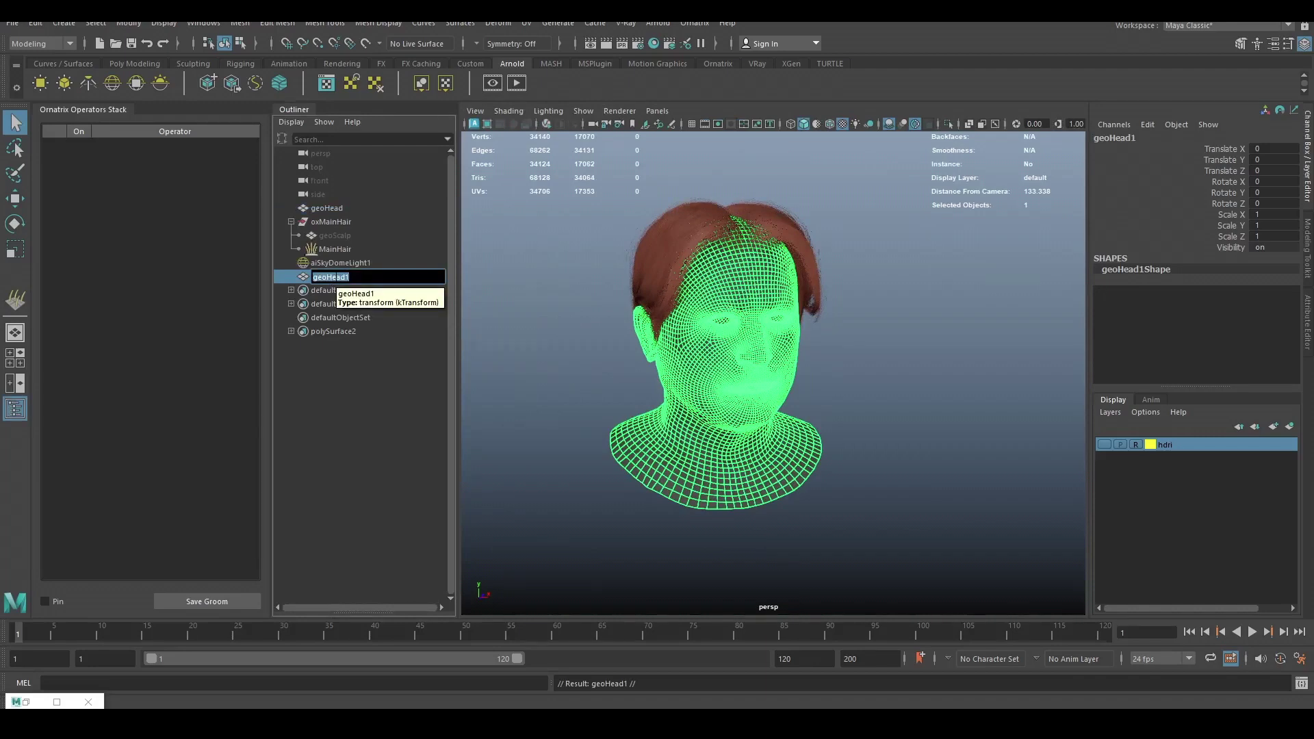
text(brows)
key(Return)
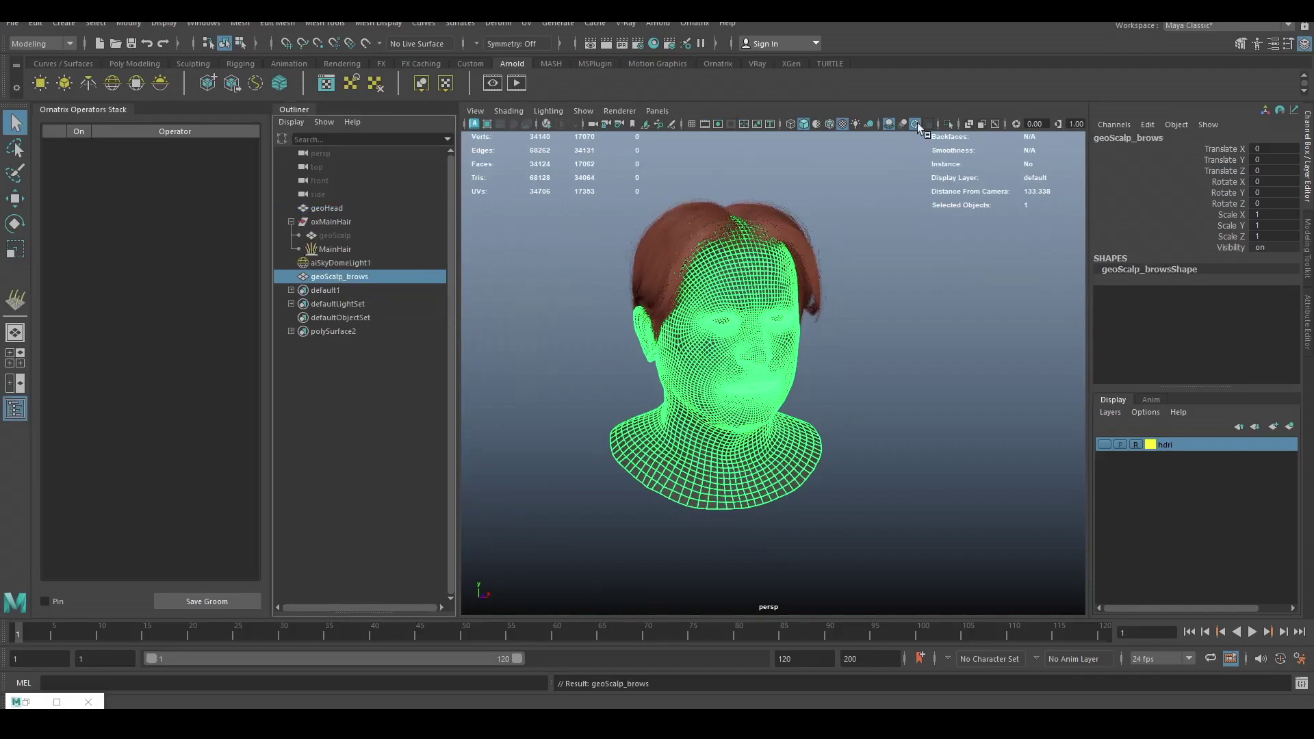
click(918, 128)
Step: Assign a new lambert and bring Head_brows_Hair.png from the brows folder into Hypershade
right_drag(715, 352, 821, 633)
click(654, 44)
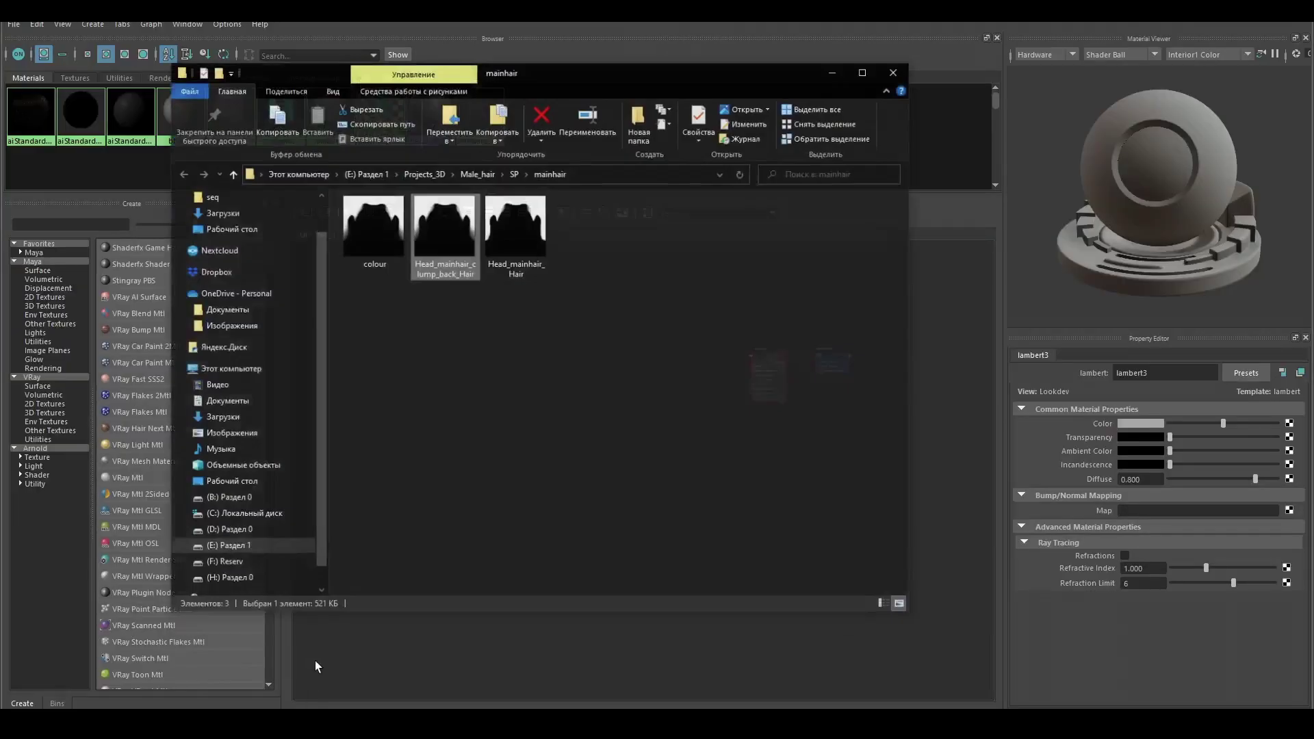
click(521, 159)
double_click(367, 199)
mouse_move(450, 216)
mouse_down()
mouse_move(653, 598)
mouse_move(712, 669)
mouse_move(736, 383)
mouse_up()
scroll(572, 491, up, 5)
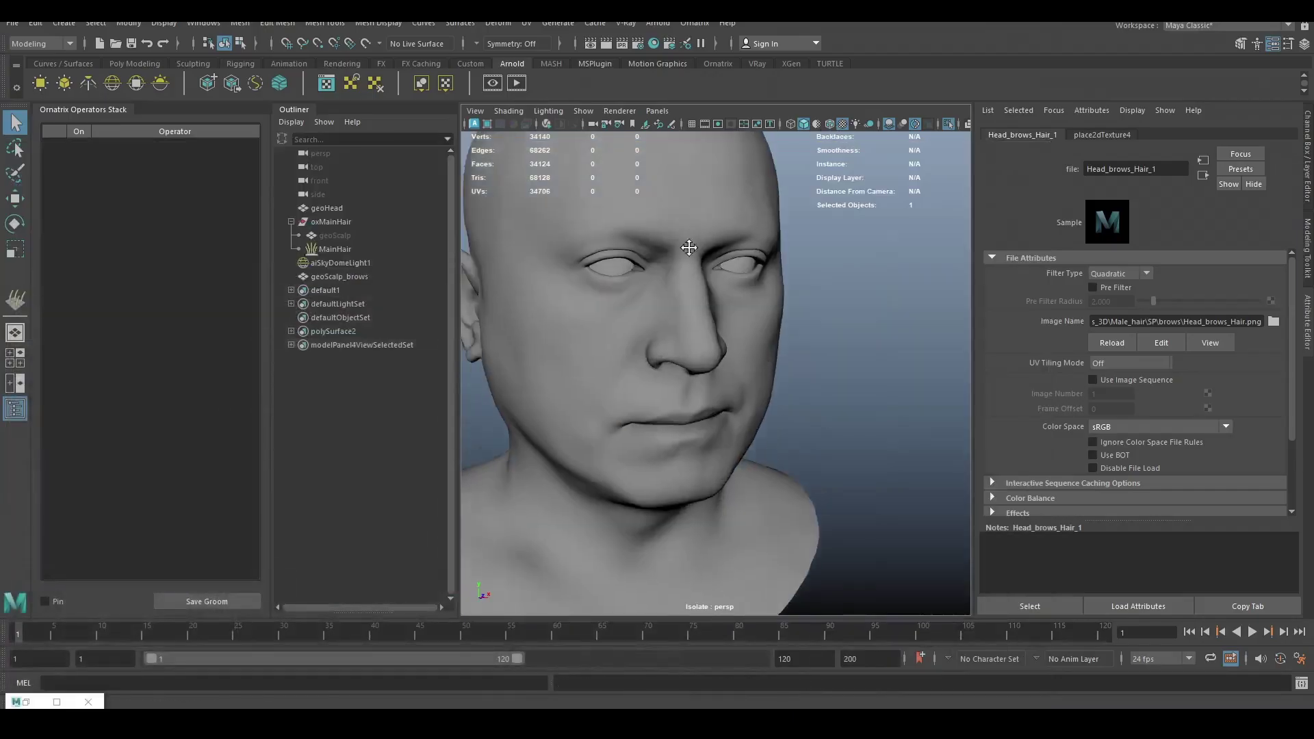
Step: Hide the original geoHead mesh and reselect geoScalp_brows
click(690, 253)
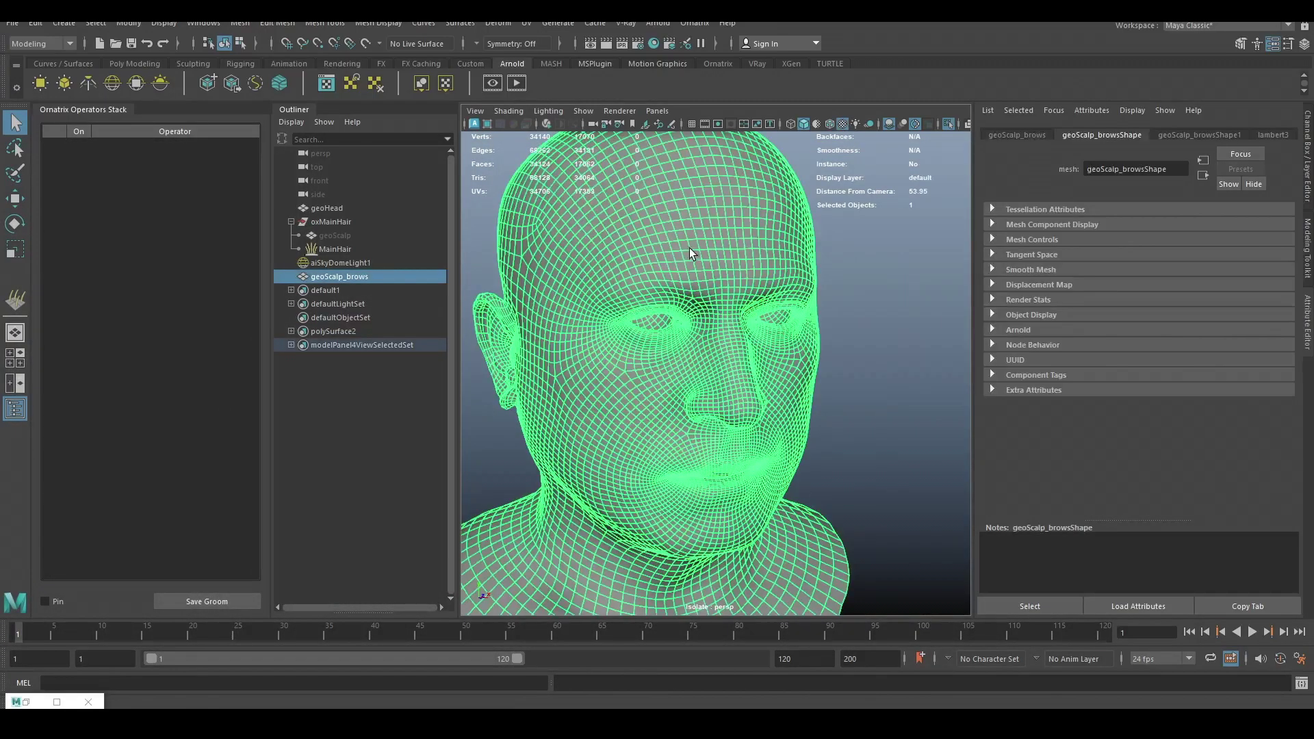
click(338, 207)
key(ctrl+h)
click(336, 277)
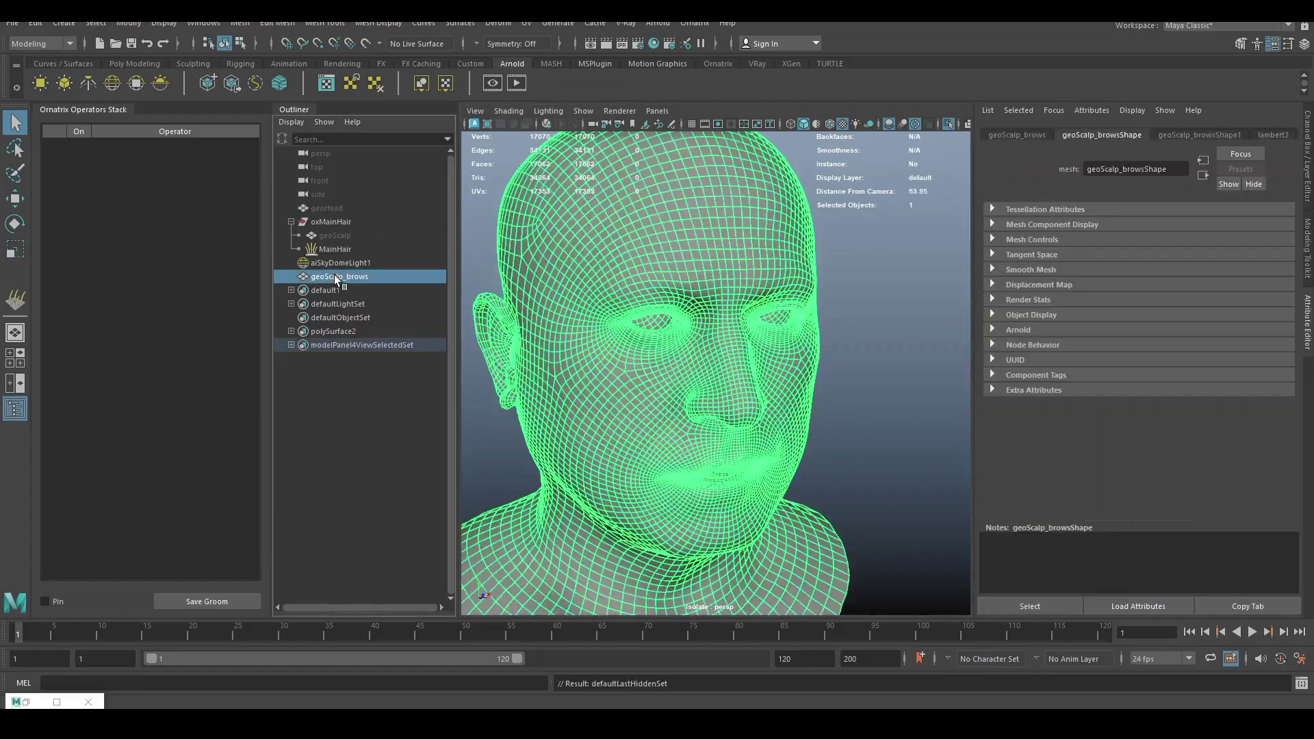
Step: Connect the brows texture to lambert3's colour and save the scene
key(f)
right_drag(461, 284, 582, 685)
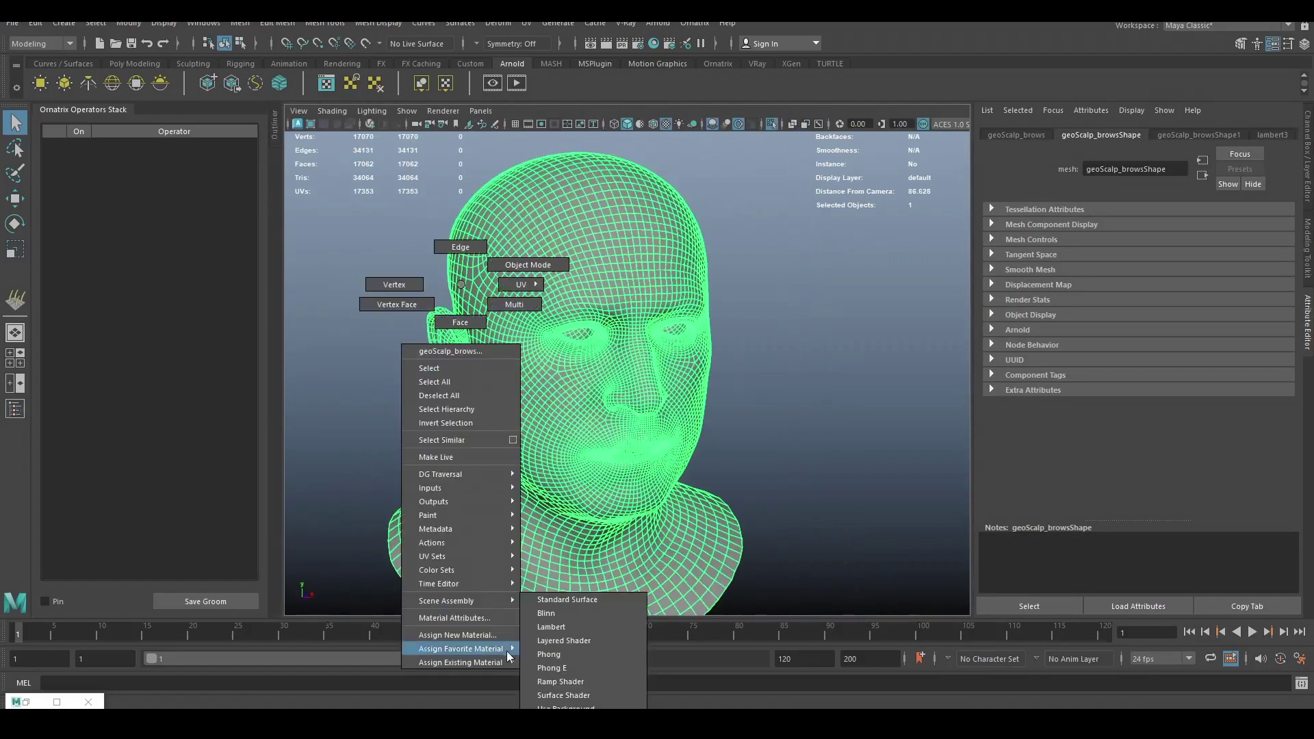
click(722, 390)
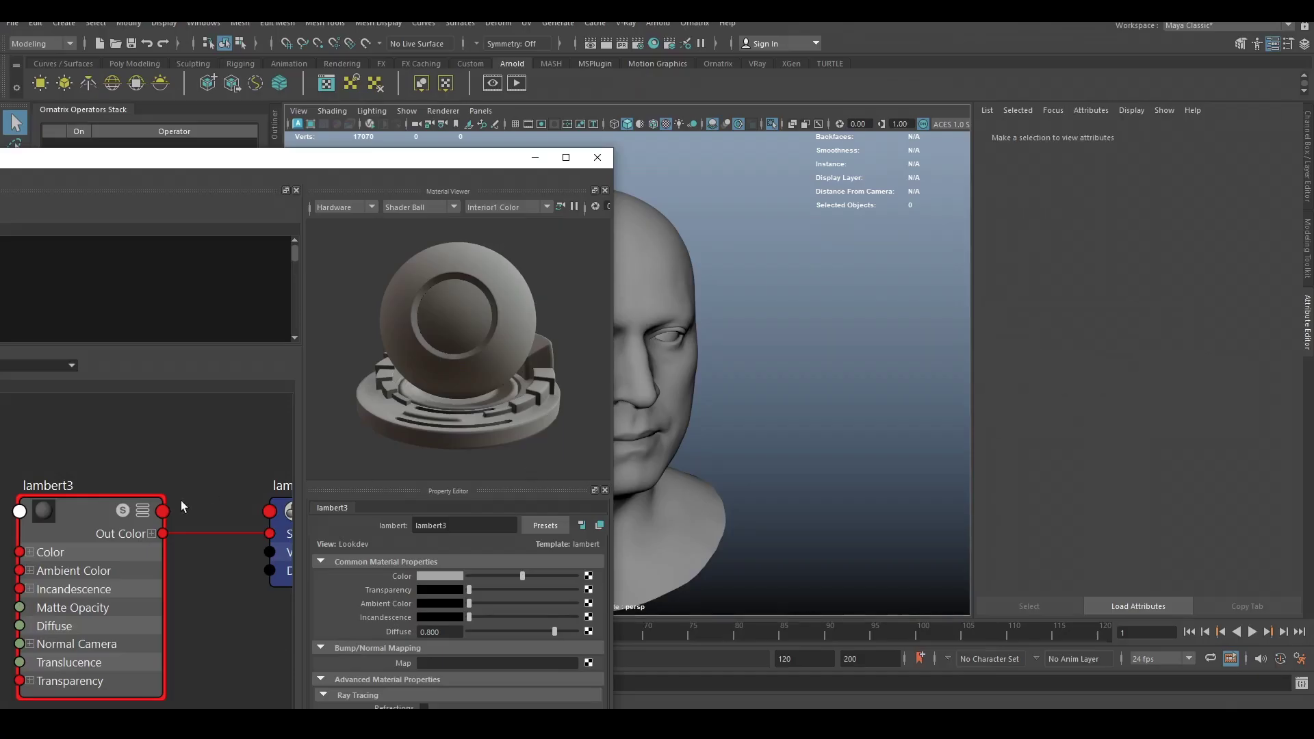
drag(18, 553, 103, 528)
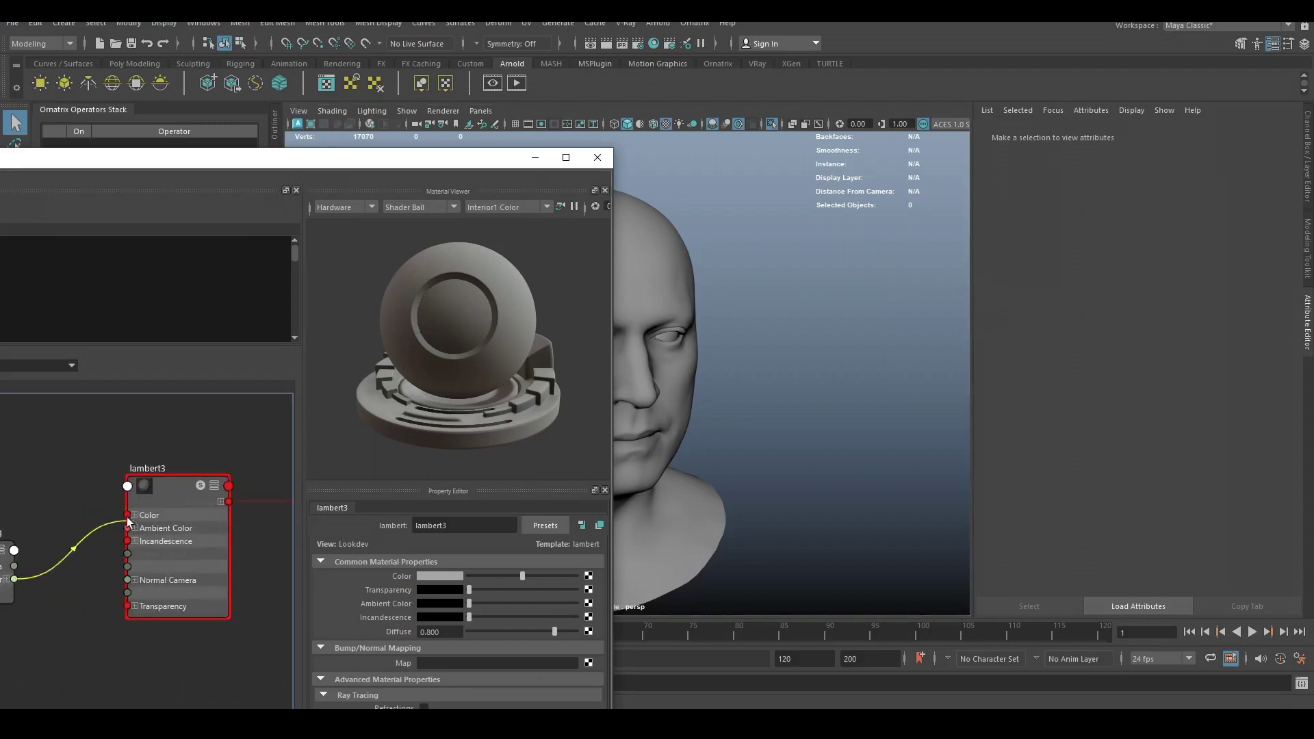
click(535, 157)
click(12, 23)
click(29, 79)
Step: Select the scalp mesh in face mode and pick a face between the brows
click(609, 280)
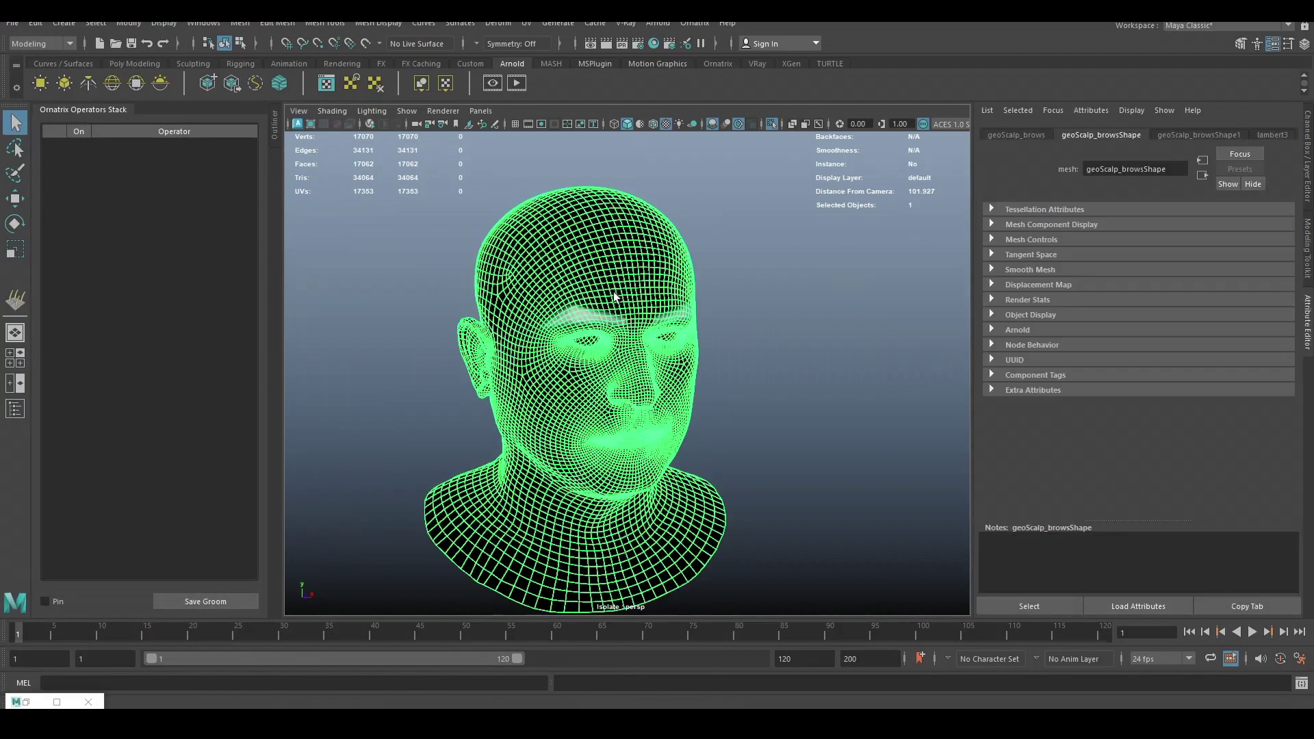
key(F11)
scroll(589, 295, up, 5)
click(471, 209)
scroll(471, 214, down, 3)
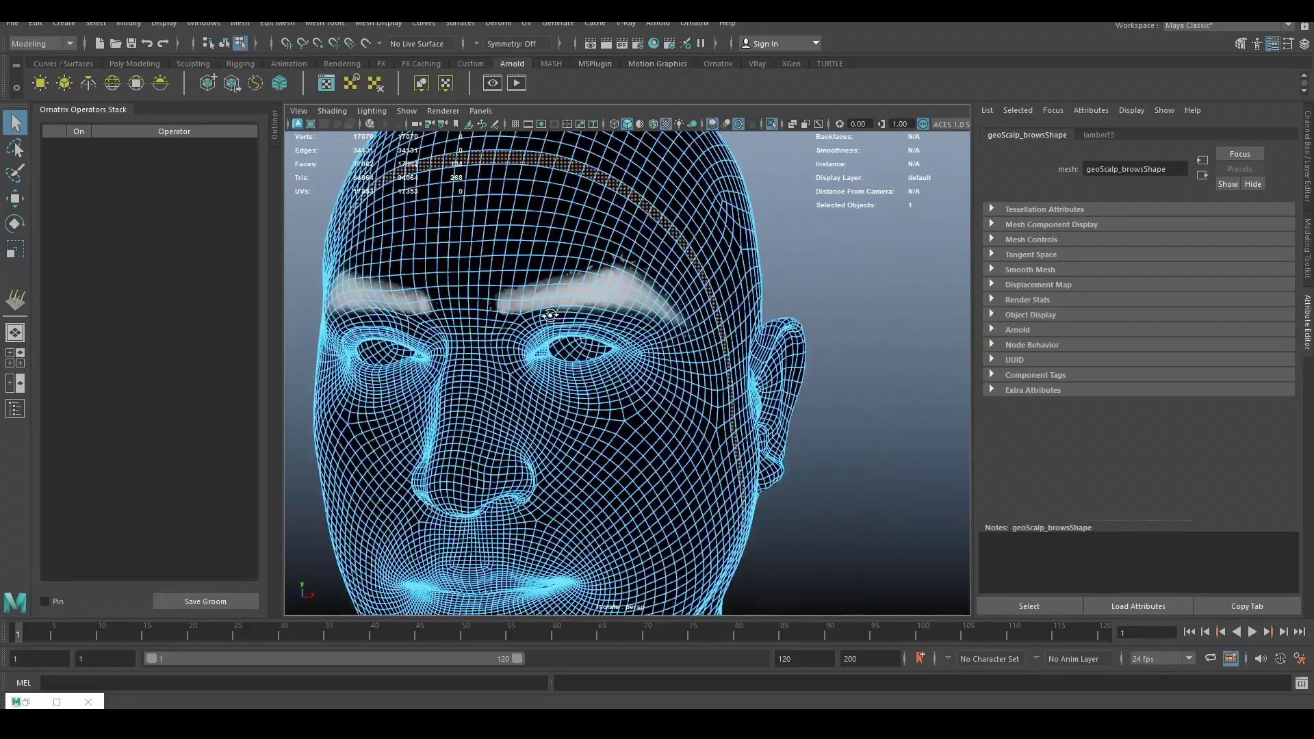
scroll(595, 328, up, 3)
scroll(563, 393, up, 3)
scroll(563, 394, down, 3)
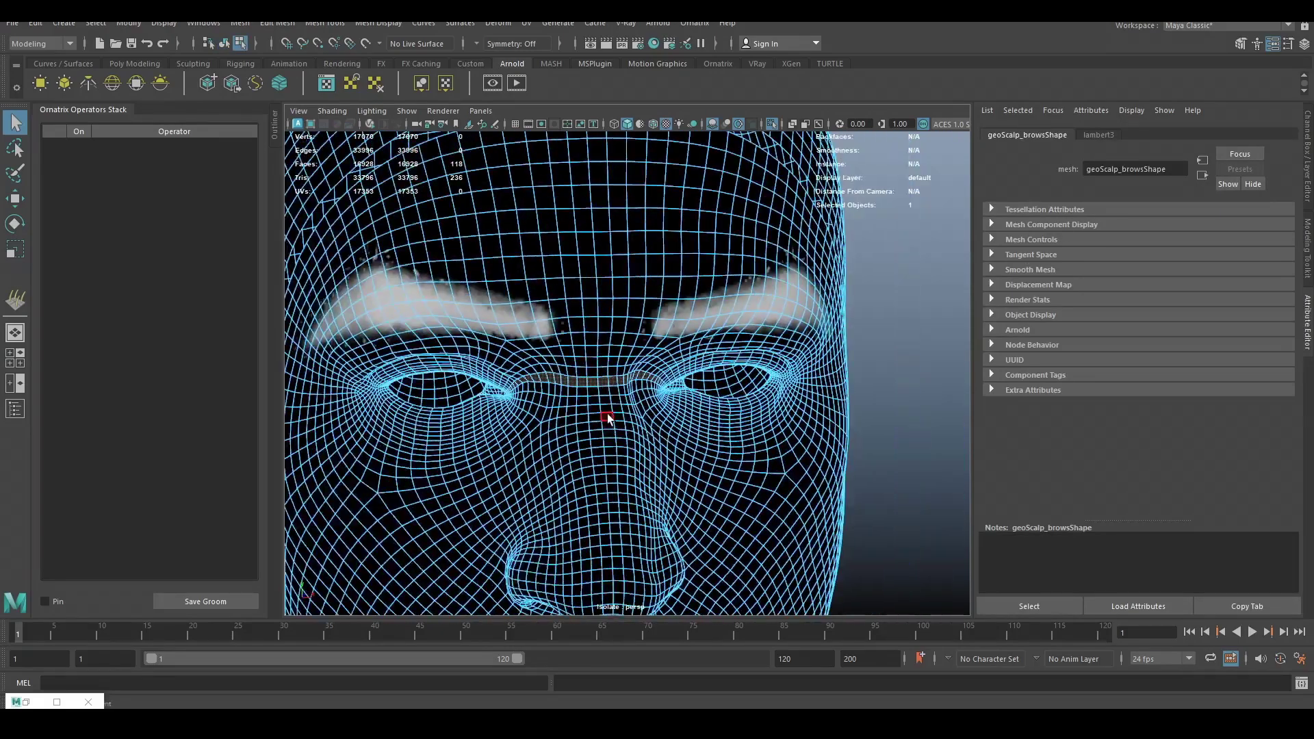
scroll(401, 388, up, 5)
scroll(400, 389, down, 3)
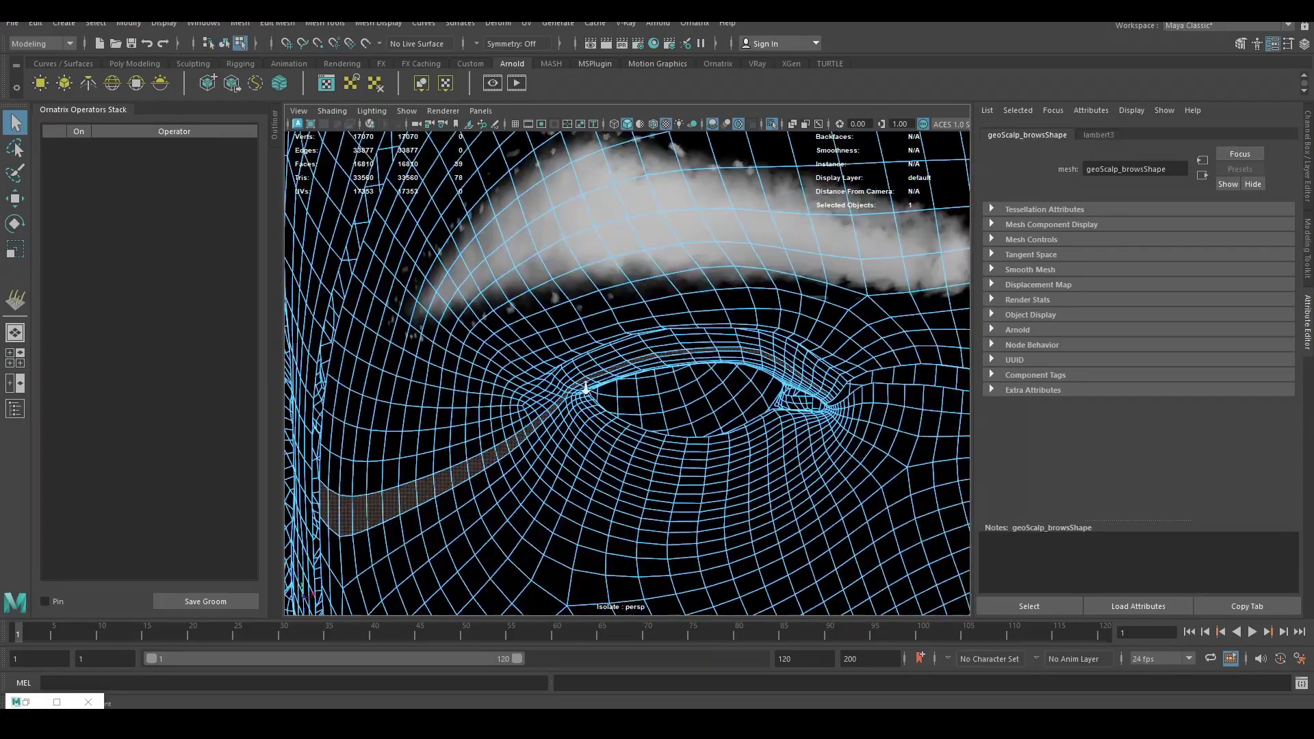
scroll(610, 446, up, 2)
scroll(675, 465, down, 3)
scroll(623, 410, up, 3)
scroll(729, 453, up, 2)
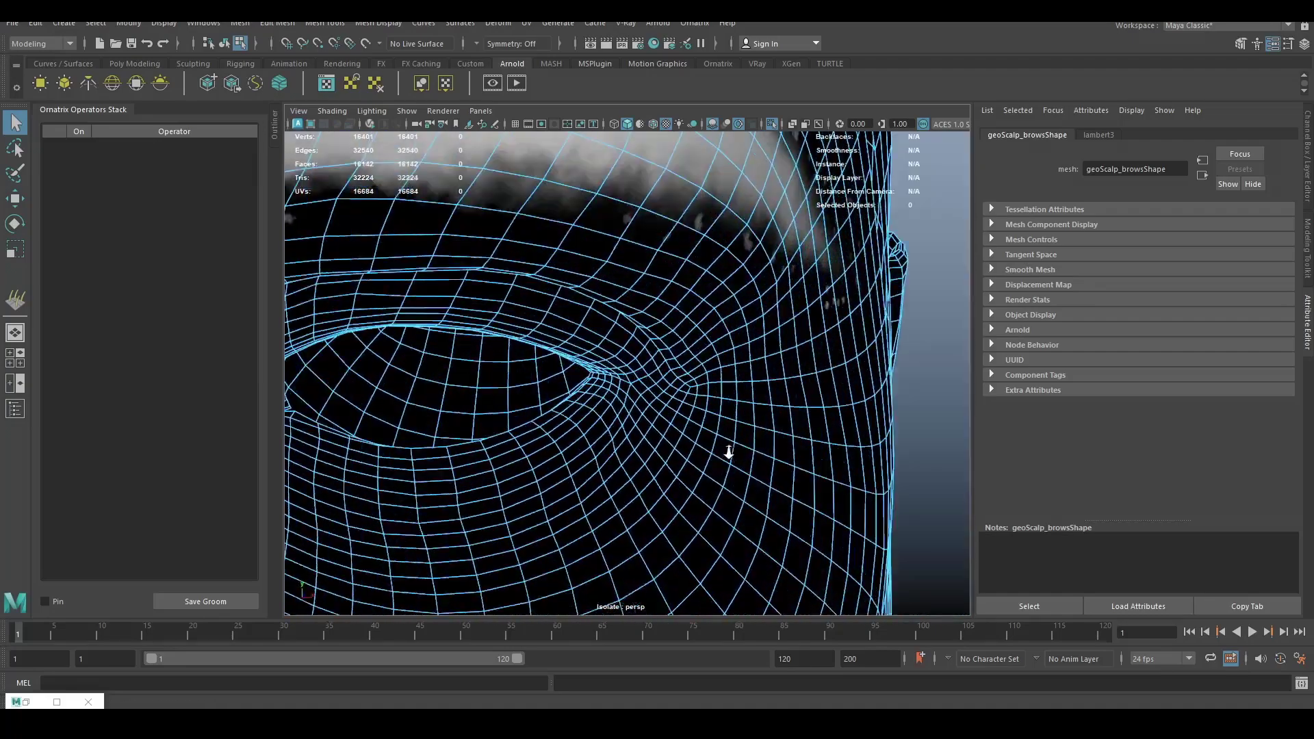
scroll(711, 404, down, 3)
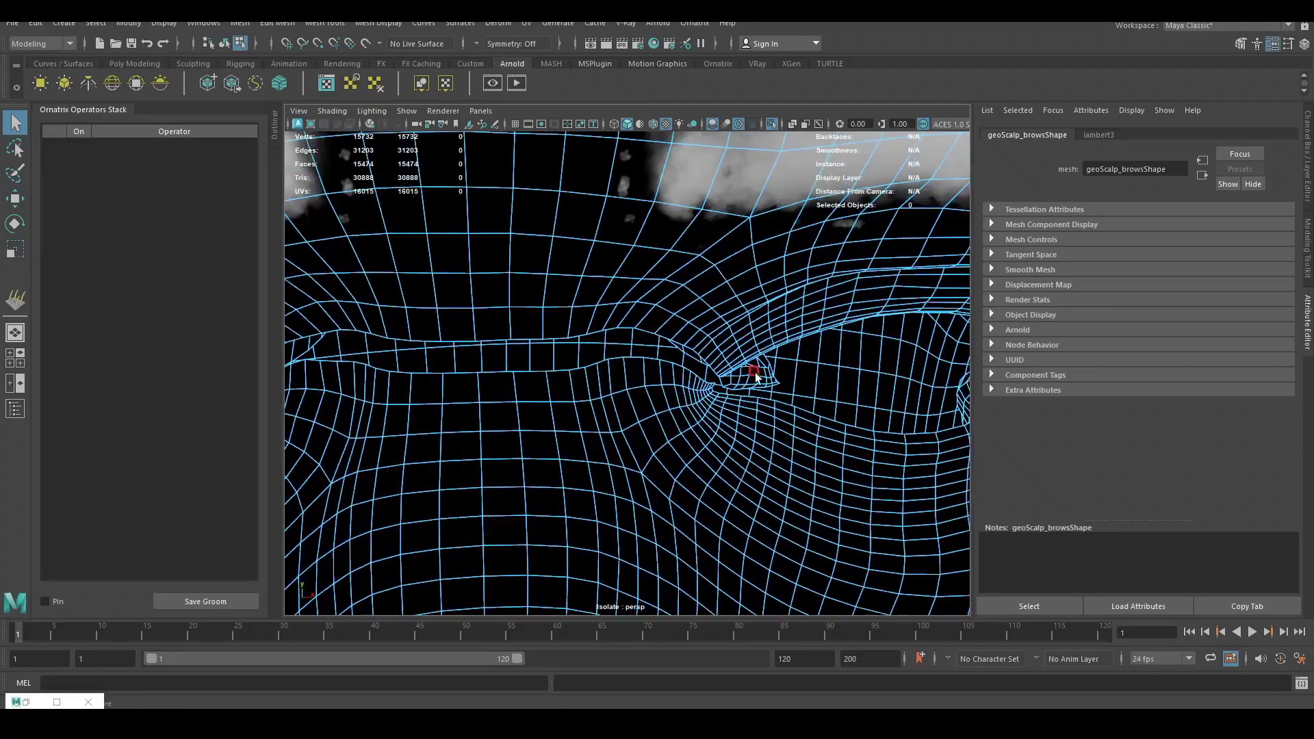
Step: Inspect the inner eye corner area, then isolate the brows mesh on its own
alt+middle_drag(749, 376, 421, 360)
scroll(471, 390, down, 5)
alt+drag(470, 390, 596, 375)
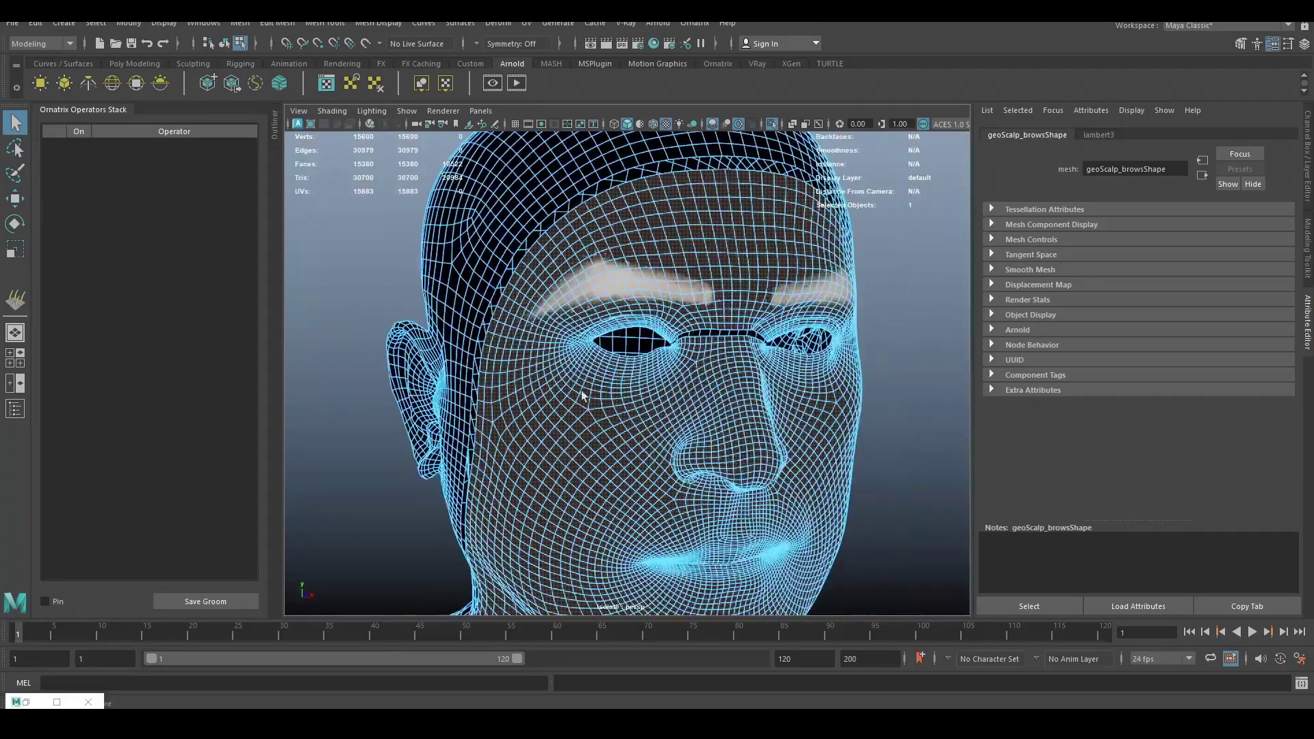
scroll(484, 358, up, 3)
scroll(490, 350, down, 3)
scroll(625, 390, up, 5)
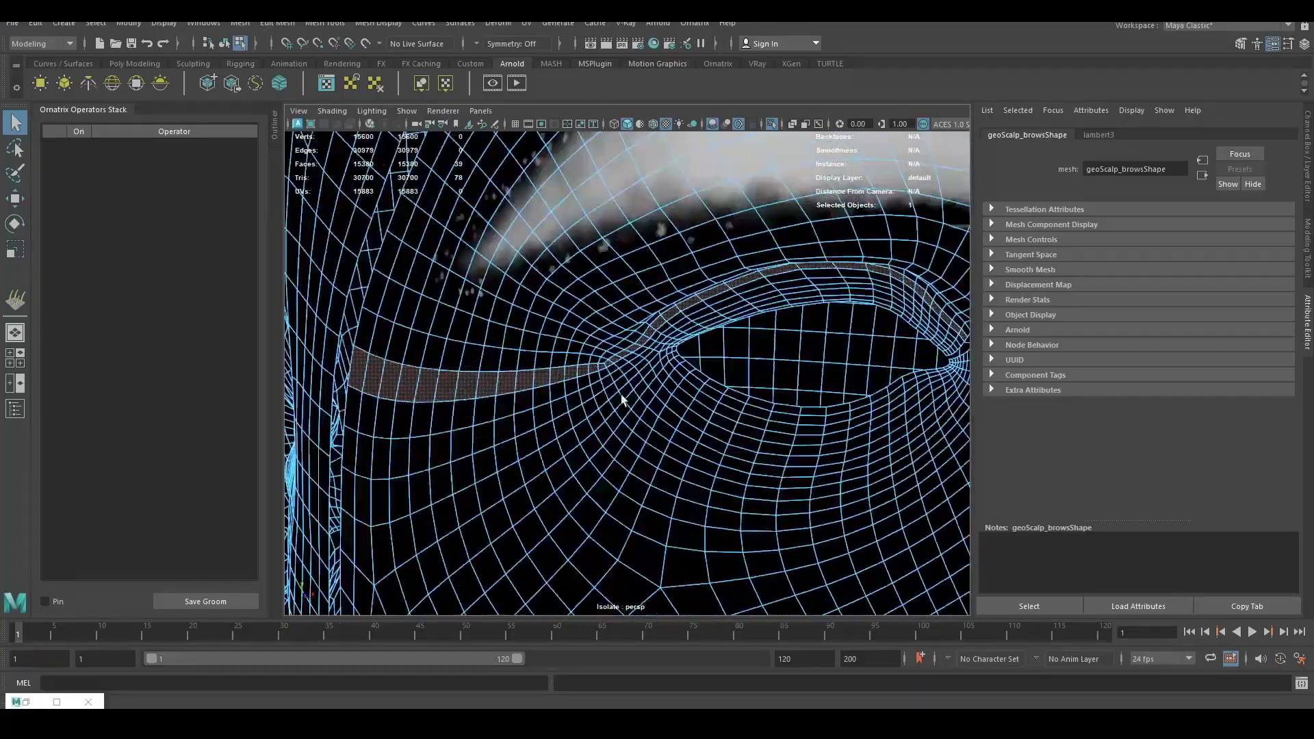
scroll(728, 429, down, 5)
scroll(747, 410, up, 5)
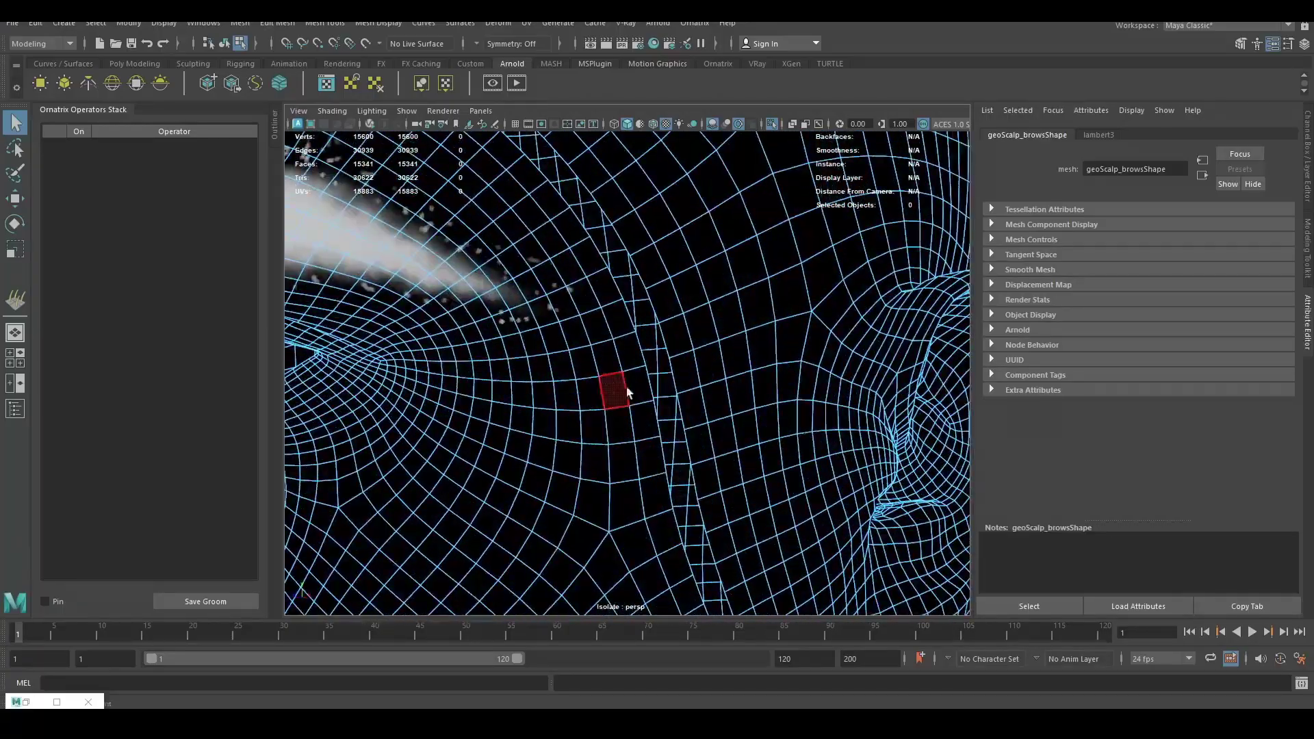
scroll(657, 434, down, 5)
scroll(700, 409, up, 2)
scroll(700, 410, down, 2)
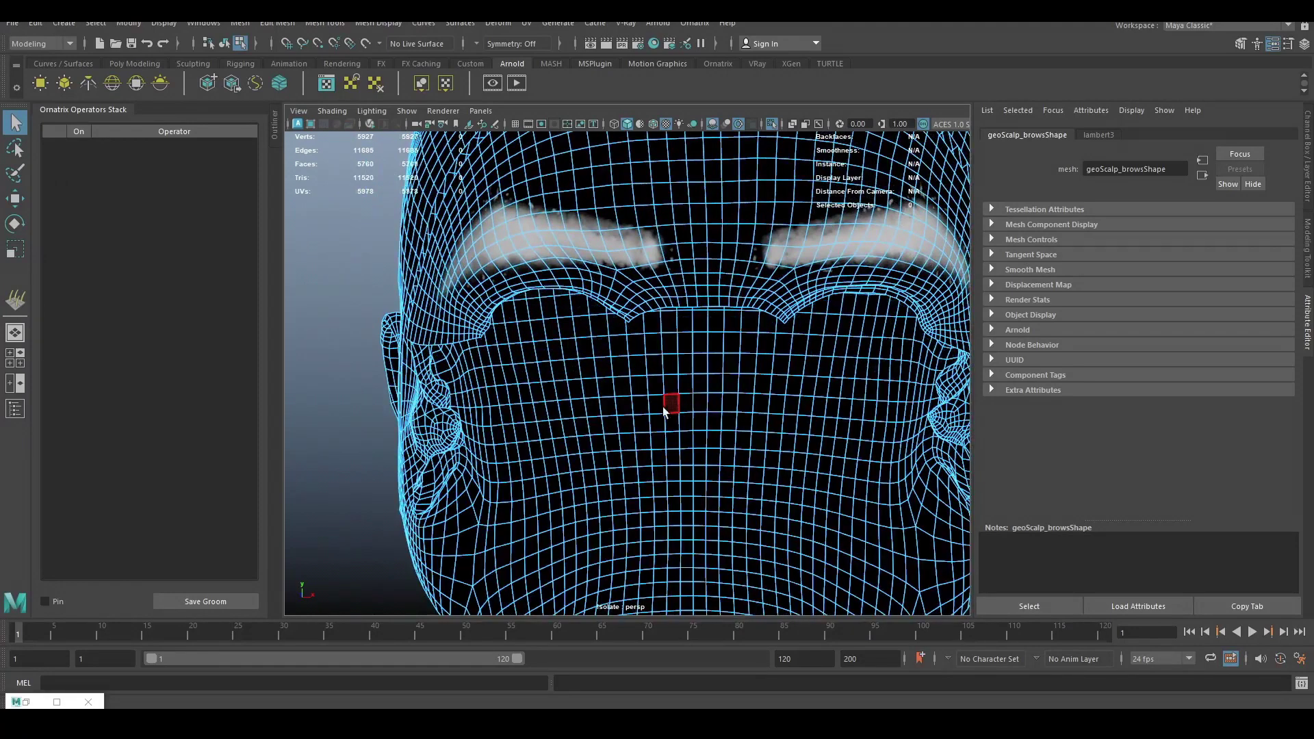
scroll(669, 402, down, 3)
key(ctrl+1)
Step: Unhide all scene objects and select the geoScalp_brows mesh from the hierarchy
click(768, 125)
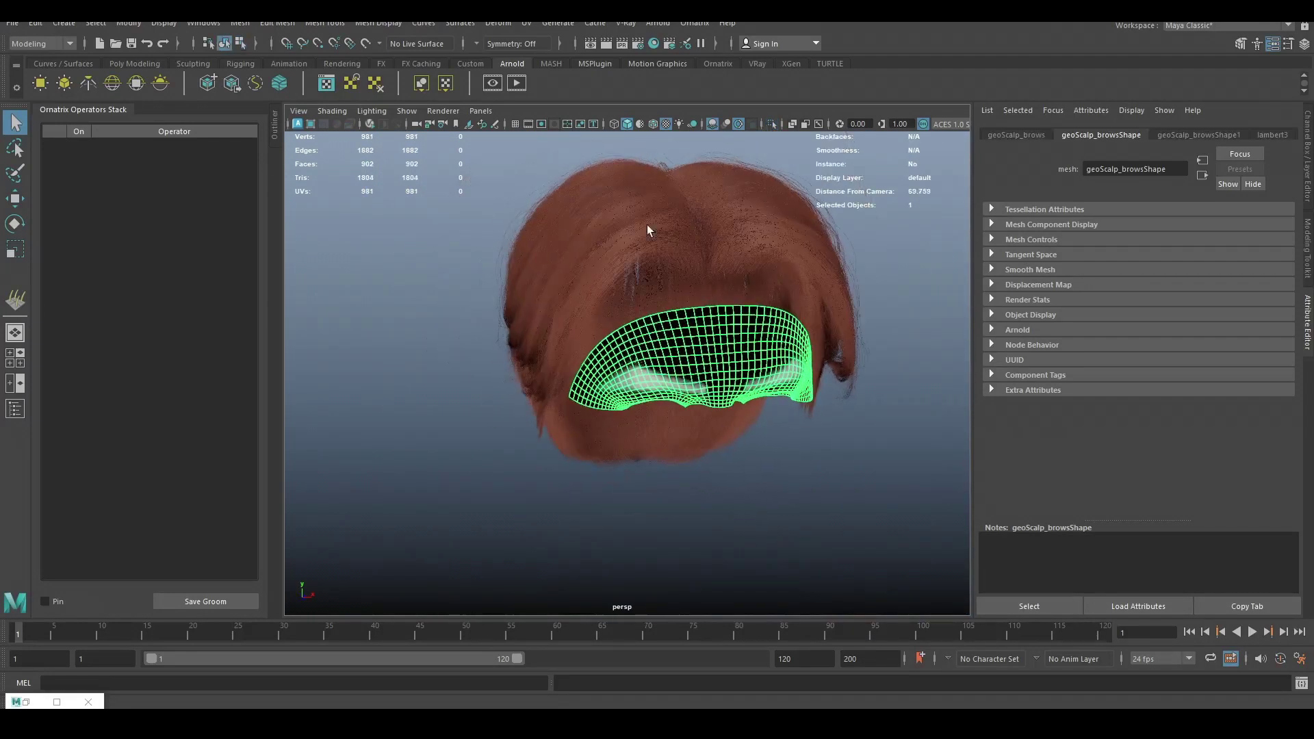
click(273, 121)
click(332, 210)
key(shift+h)
click(340, 276)
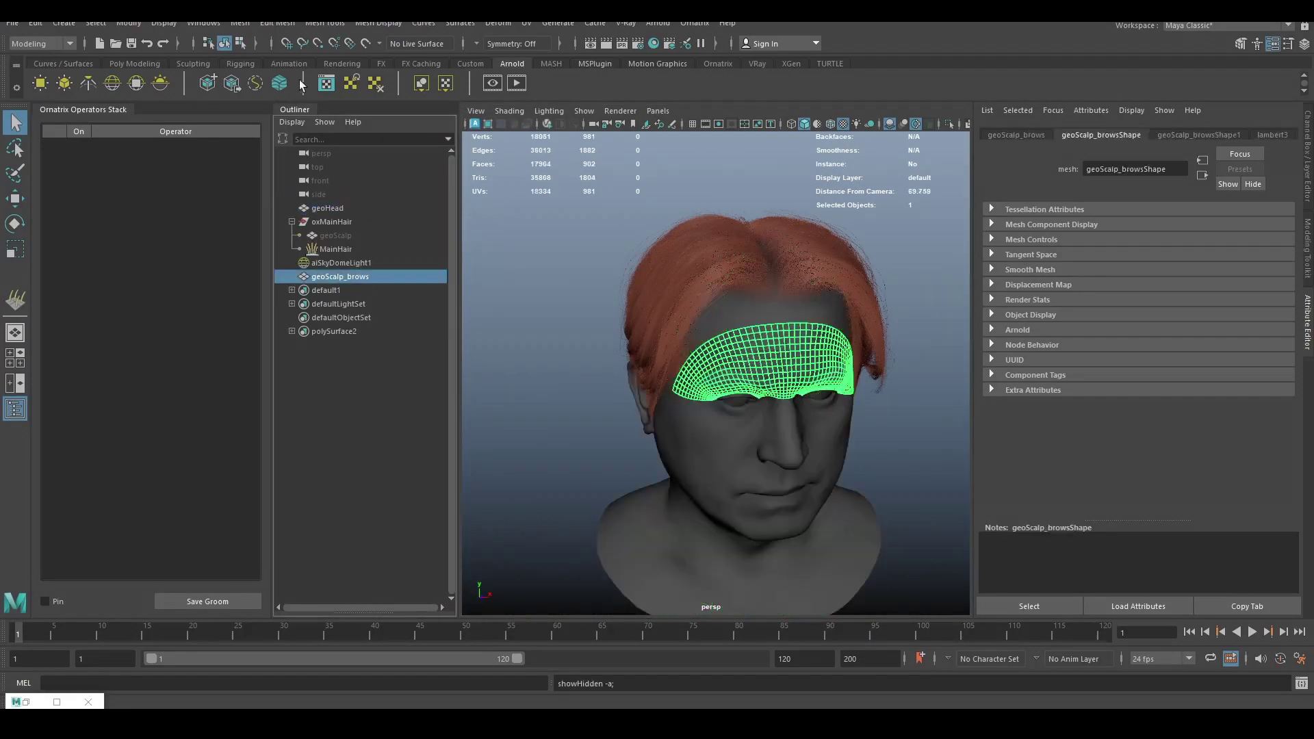
click(140, 64)
click(295, 113)
Step: Run Ornatrix Add Hair on geoScalp_brows to create the brow groom
alt+drag(630, 293, 555, 300)
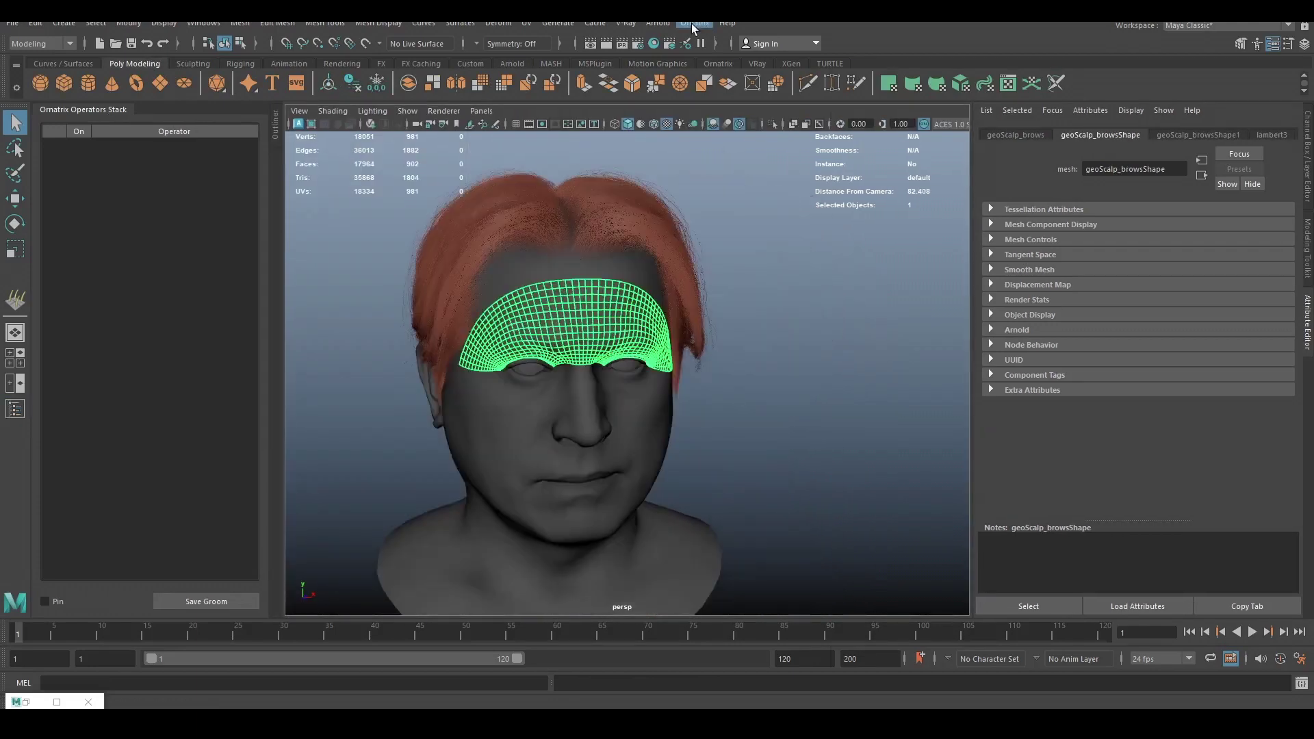
click(695, 23)
click(725, 68)
click(742, 457)
alt+drag(684, 384, 557, 326)
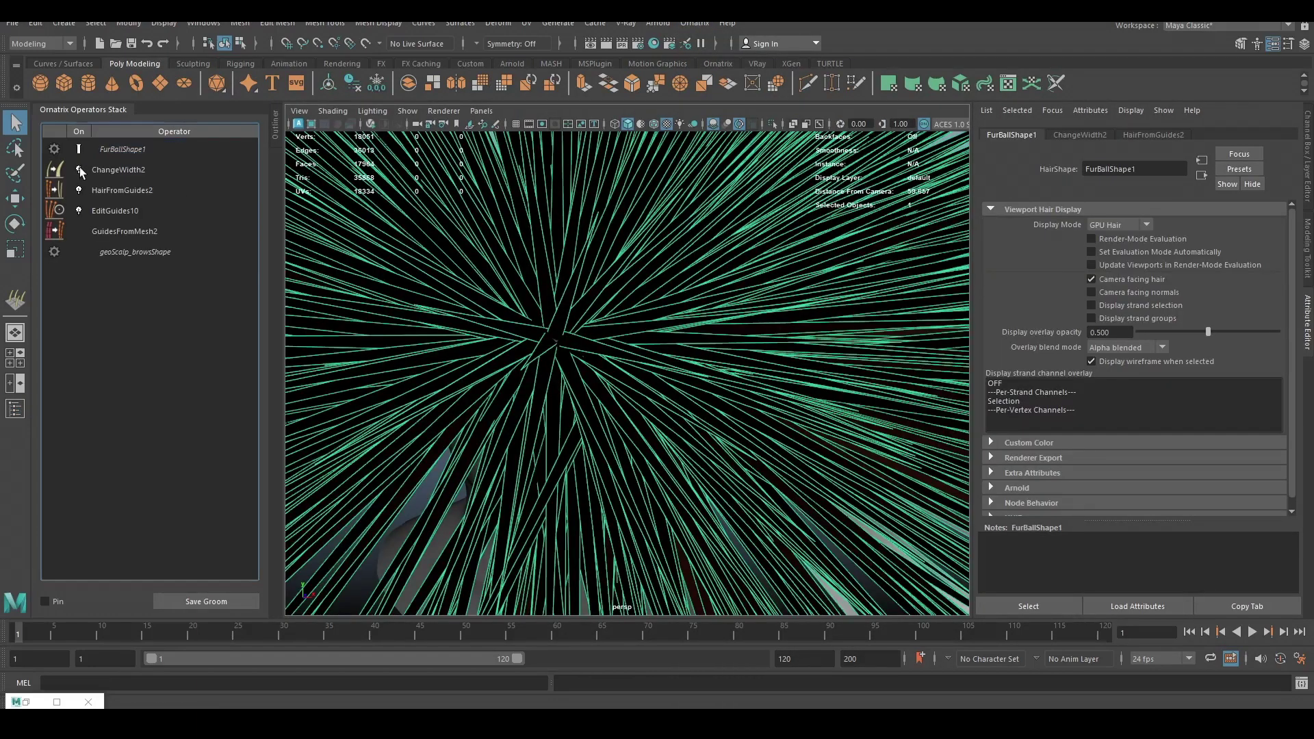
click(124, 231)
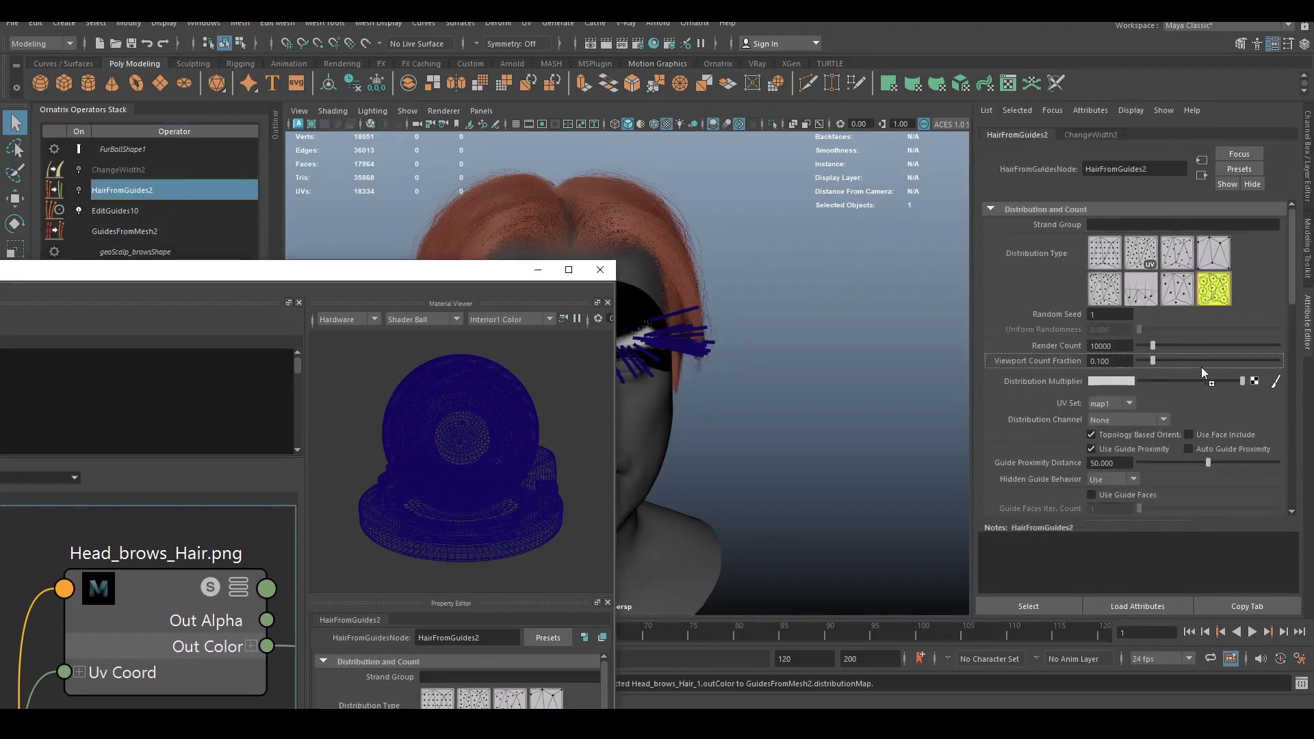
Step: Set the ChangeWidth2 strand width value to 0.080
click(126, 171)
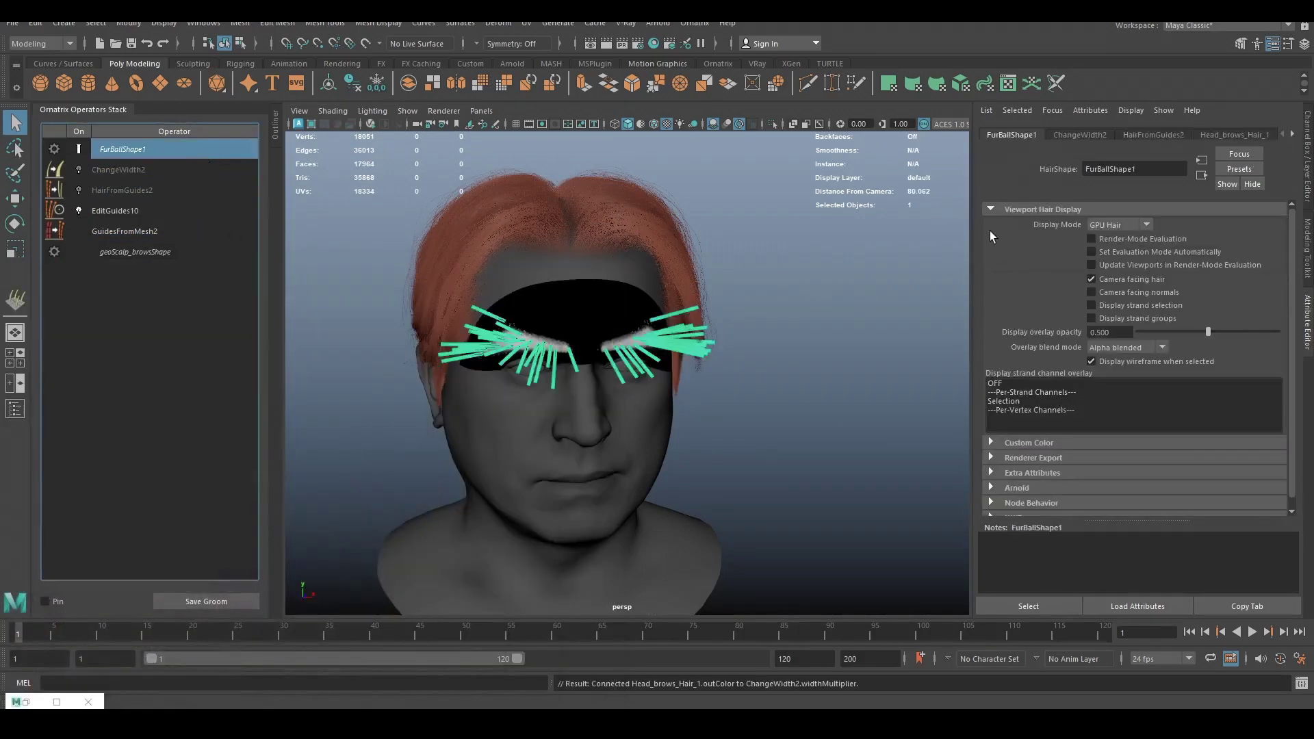
click(126, 169)
click(1109, 271)
text(0.080)
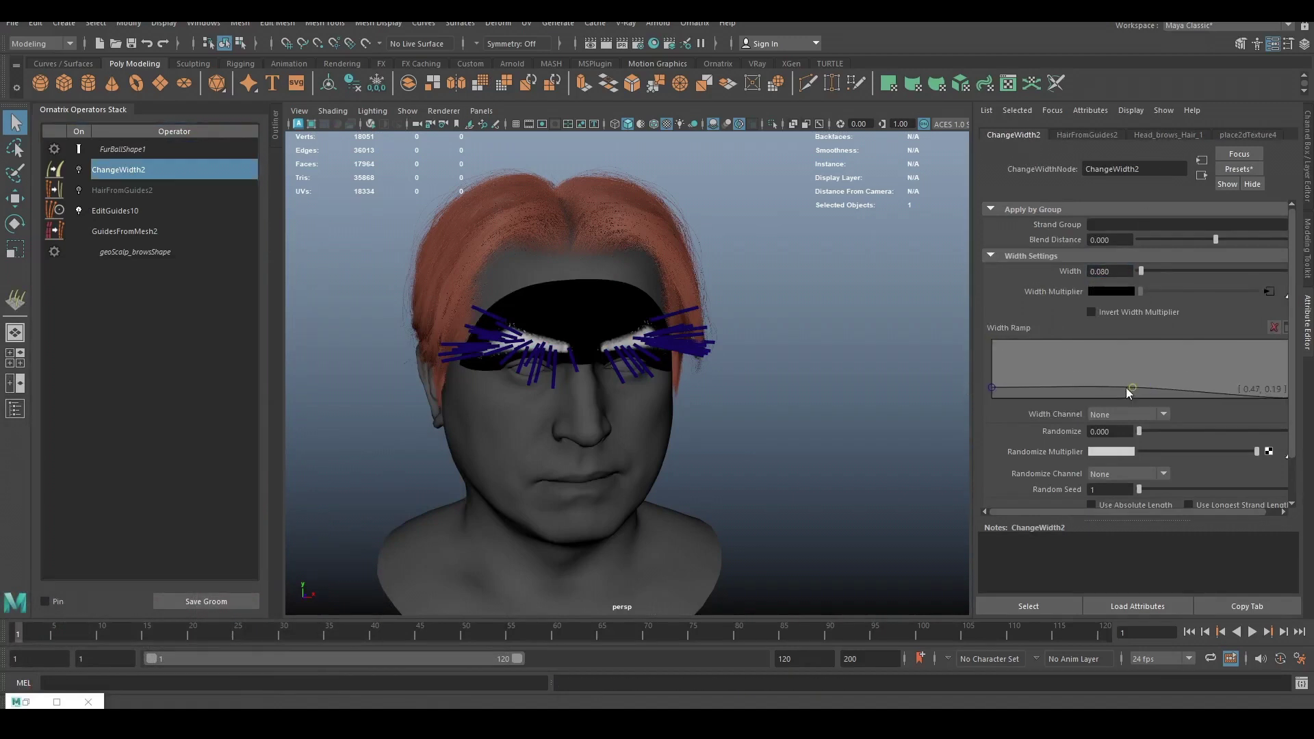
Step: Enable HairFromGuides2 and assign aiStandardHair1 to the brow hair
click(99, 191)
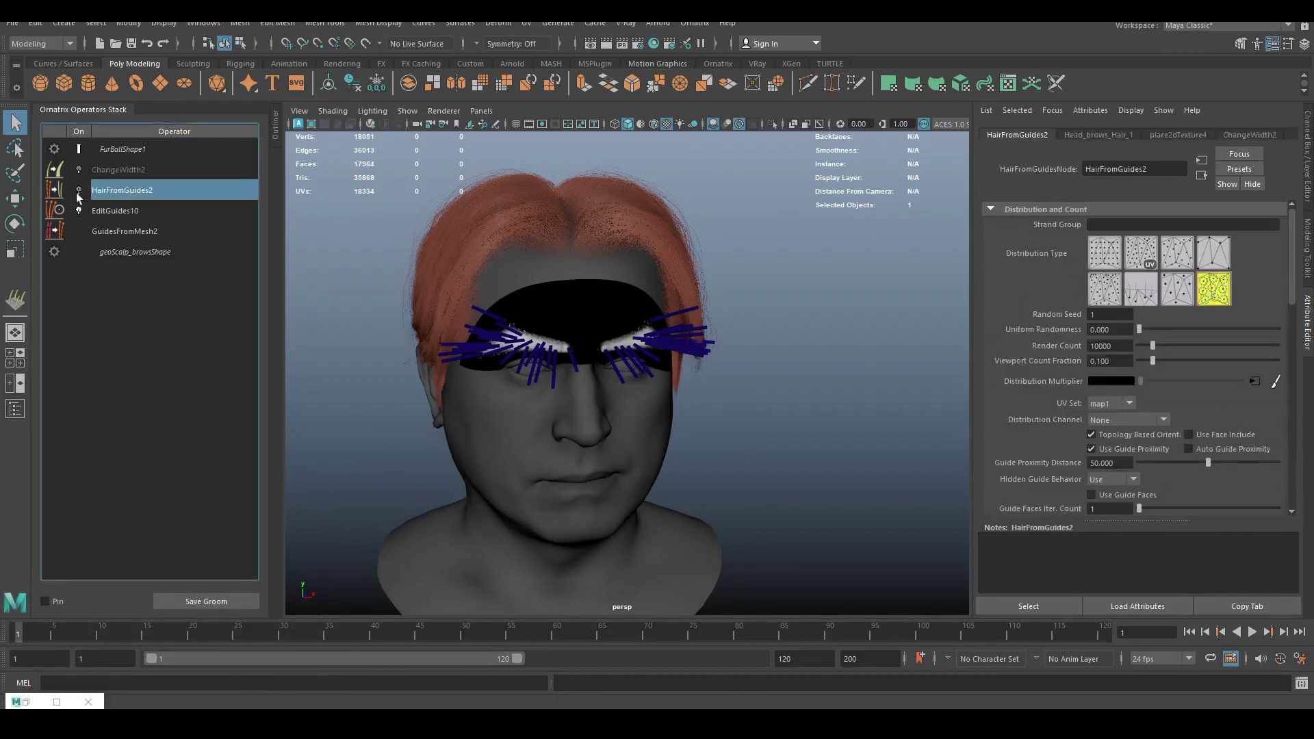
click(120, 151)
click(98, 185)
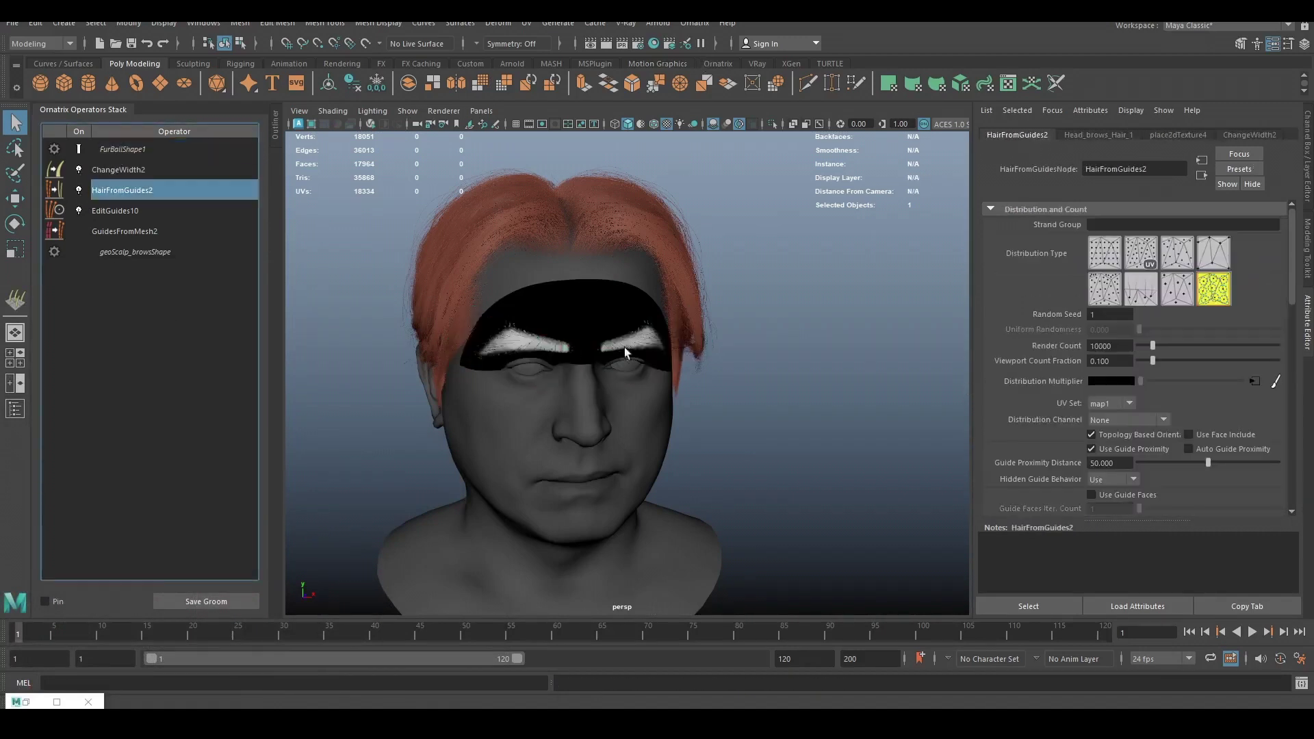
scroll(691, 370, up, 3)
click(121, 150)
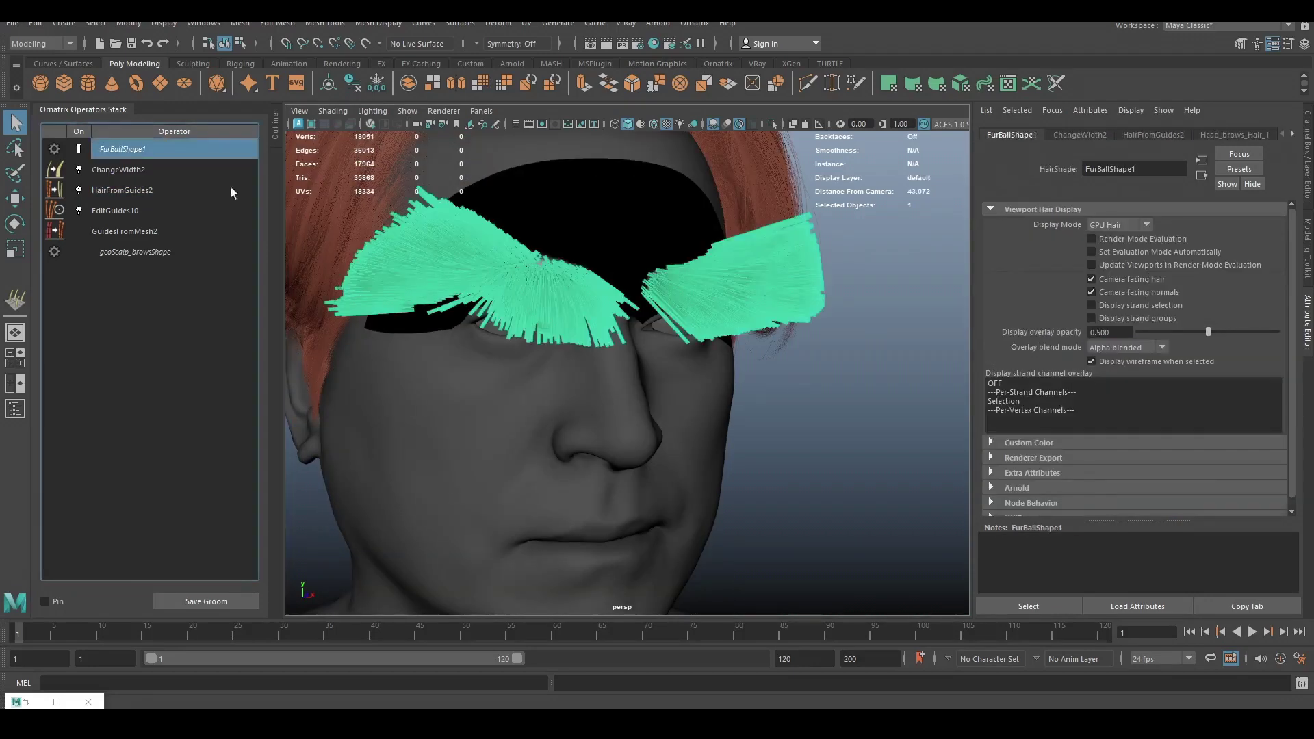
right_click(454, 267)
click(597, 594)
click(80, 190)
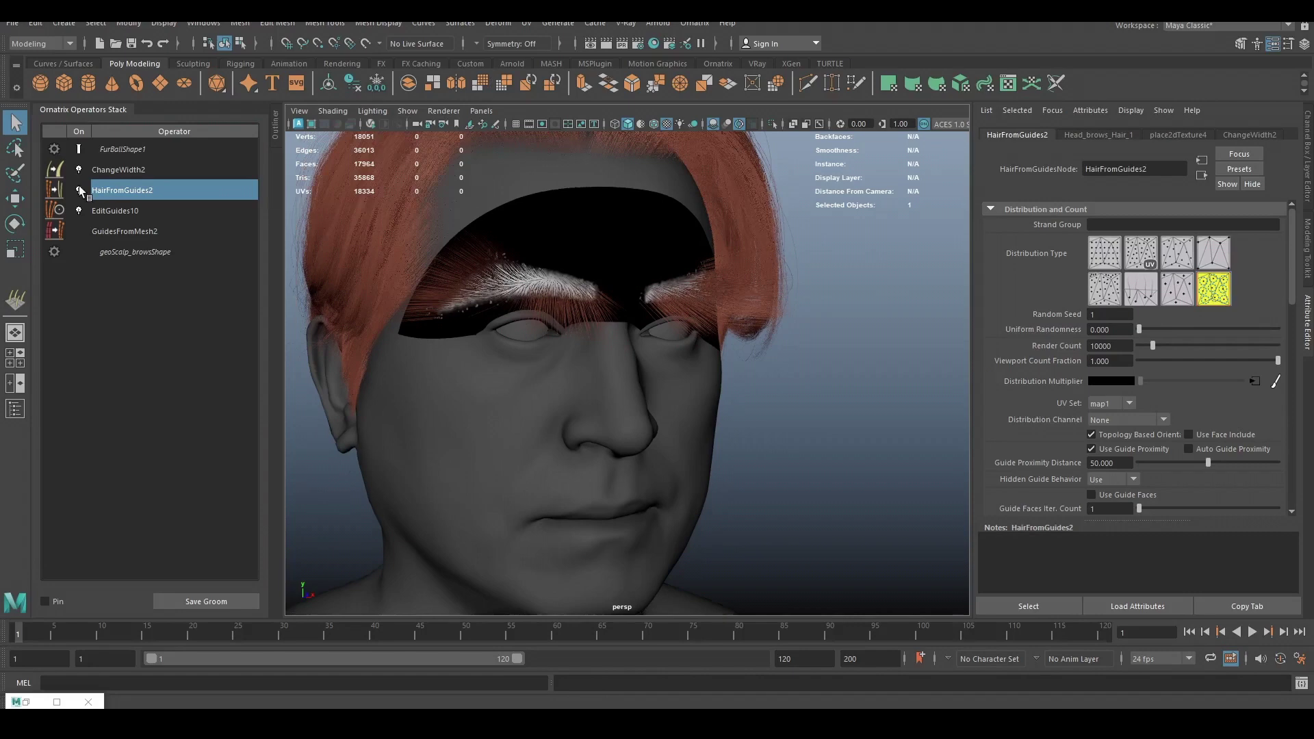
Step: Hide the main head hair and frame the brow hair frontally
click(739, 194)
key(ctrl+h)
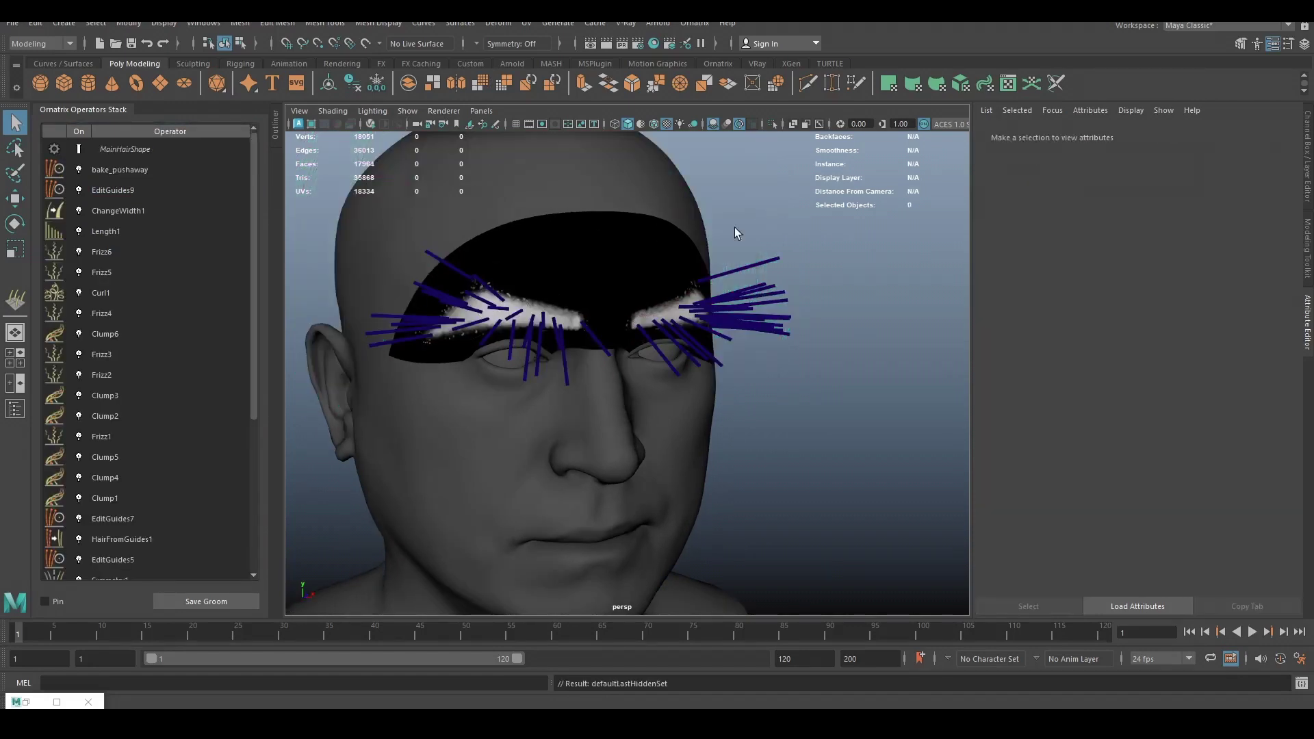
click(766, 301)
click(115, 211)
key(f)
mouse_move(616, 328)
alt+mouse_down()
mouse_move(646, 346)
mouse_move(564, 306)
alt+mouse_up()
Step: Shorten the GuidesFromMesh2 brow guides to 0.249 length stubs at count 500
click(125, 231)
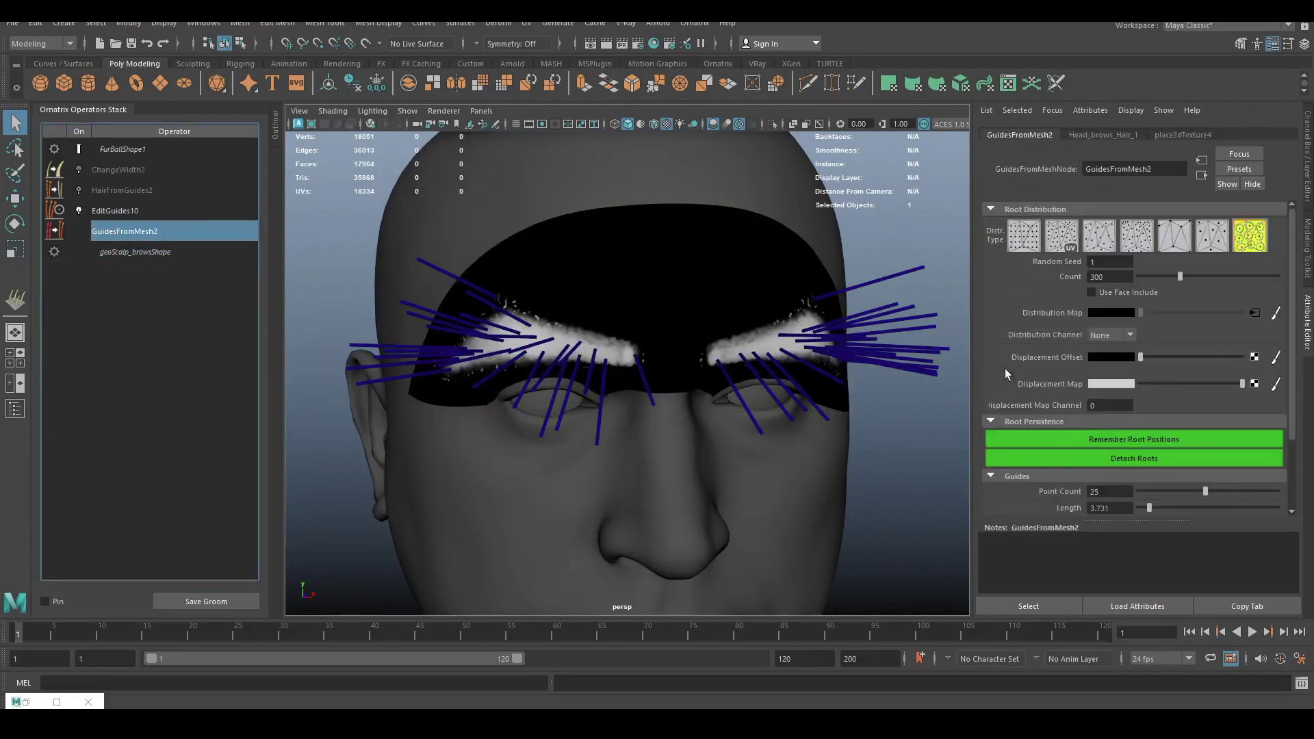
drag(1149, 508, 1139, 508)
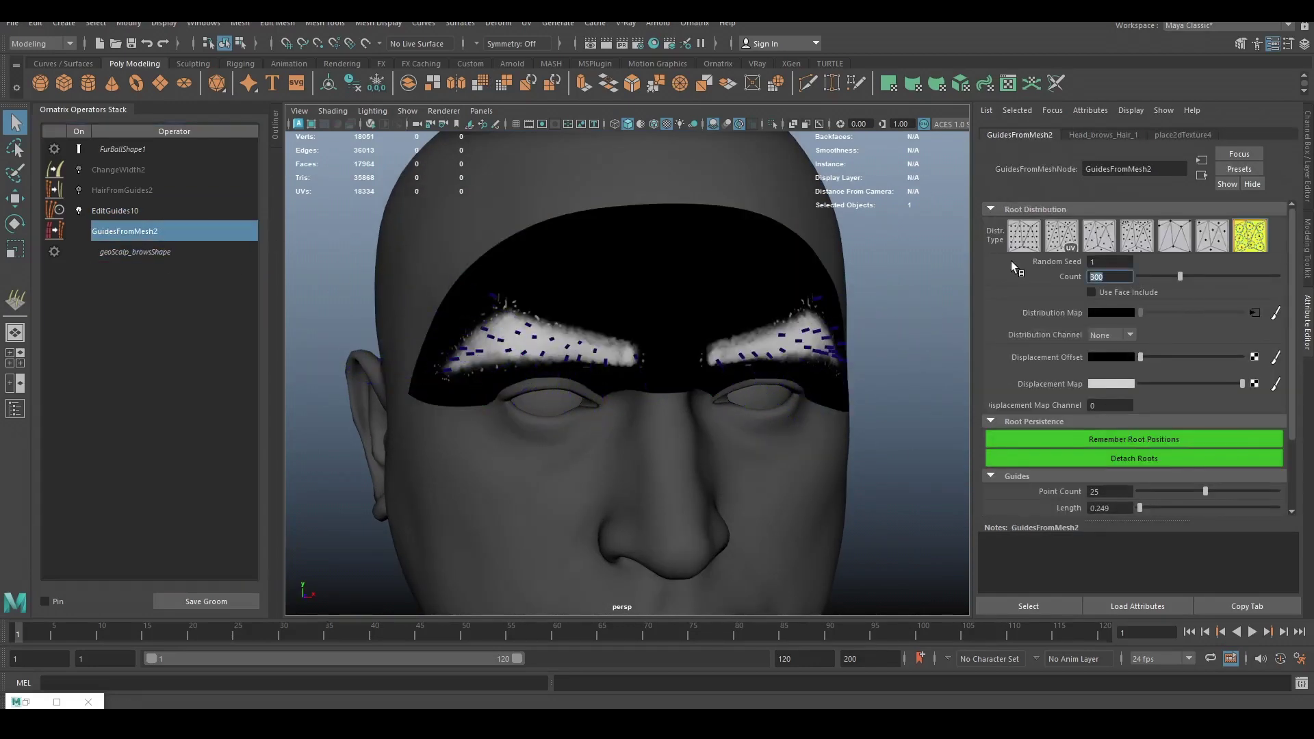
click(114, 210)
click(695, 23)
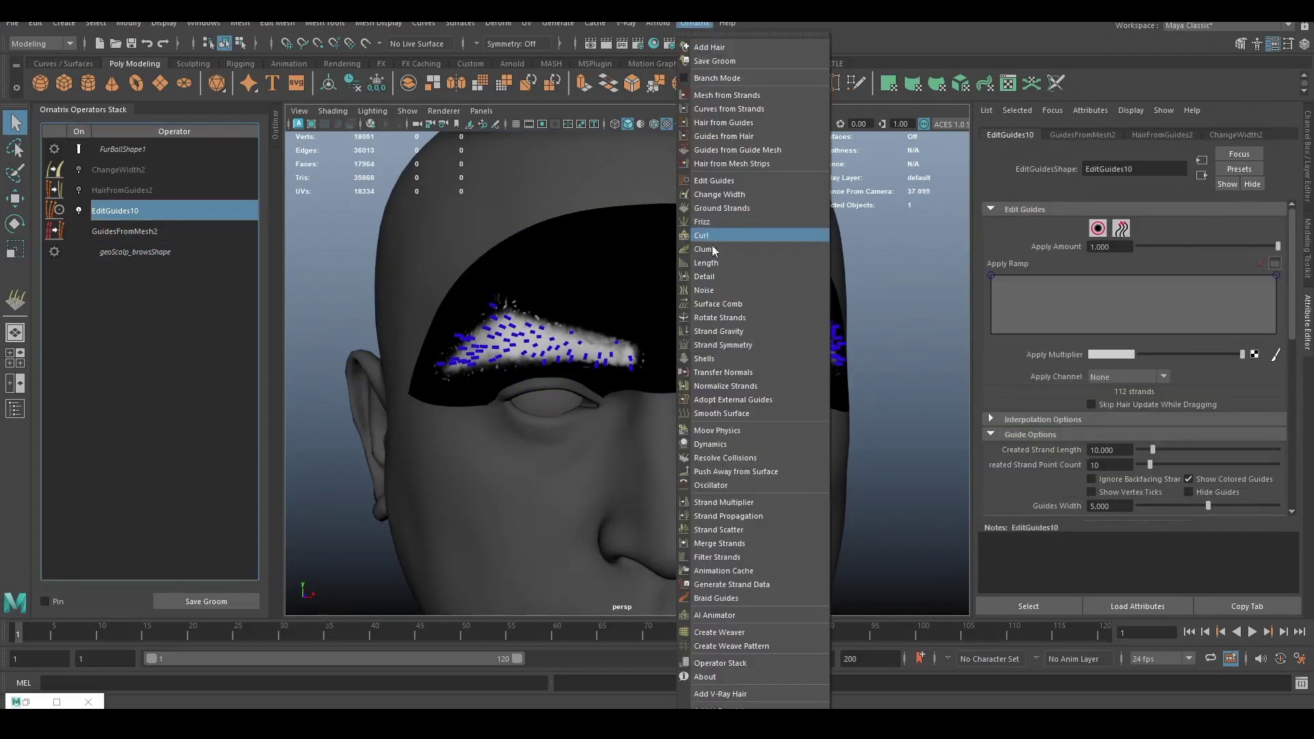
Step: Add a SurfaceComb operator, place a left-brow sink, and end the slope curve at 0.81
click(728, 304)
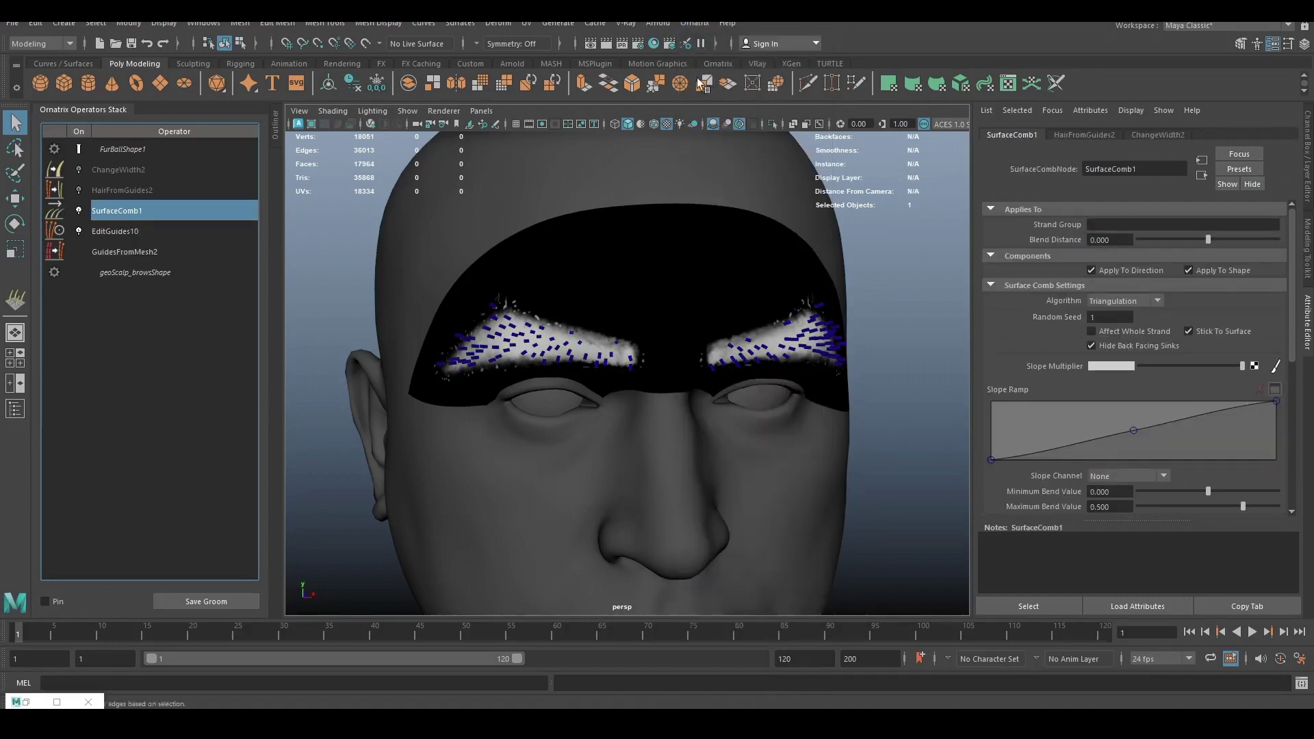
double_click(15, 302)
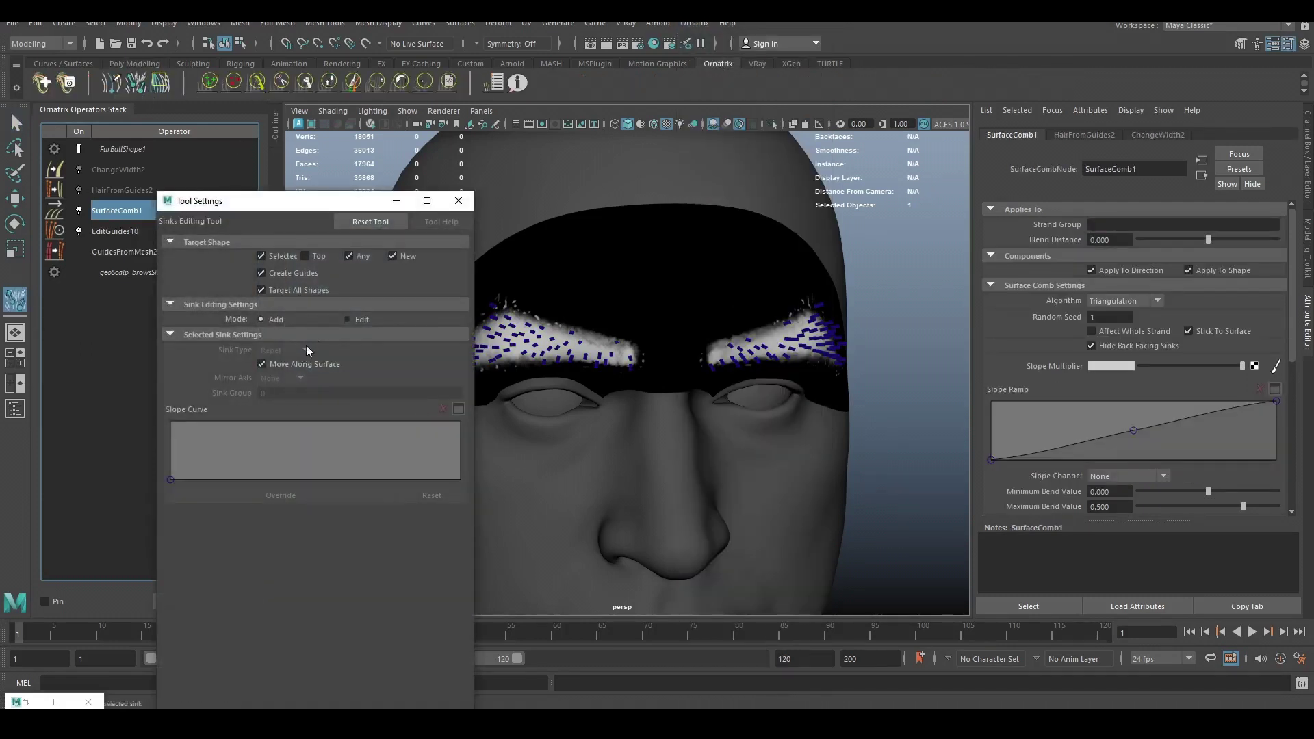
scroll(651, 396, up, 5)
click(592, 356)
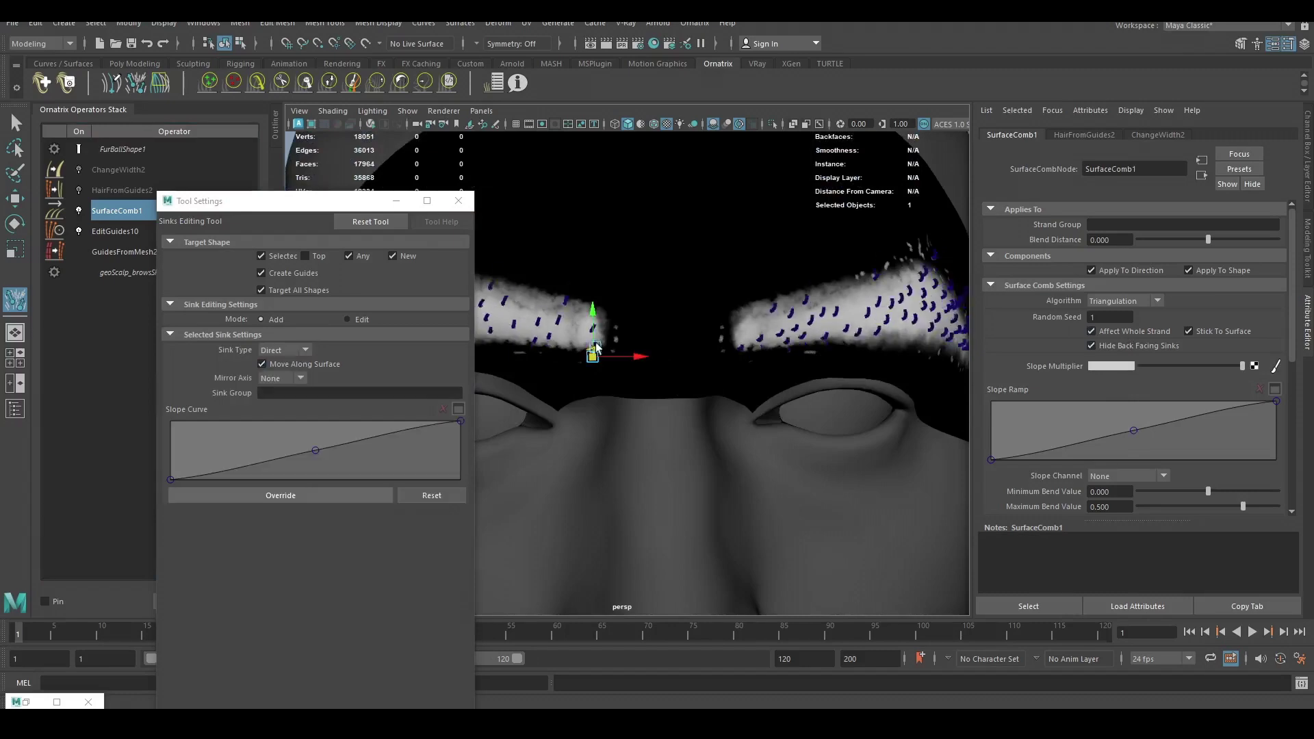
drag(1134, 434, 1020, 418)
alt+drag(650, 399, 772, 446)
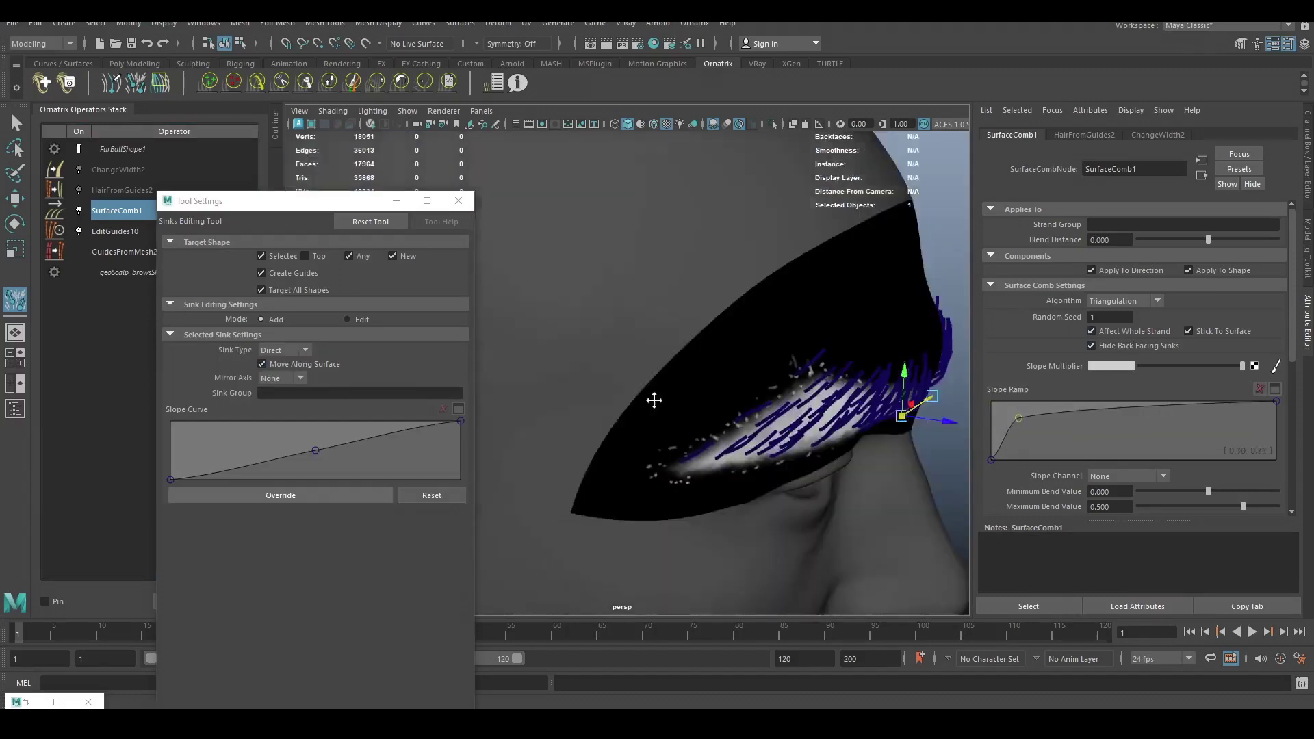
click(1180, 408)
drag(1276, 401, 1277, 411)
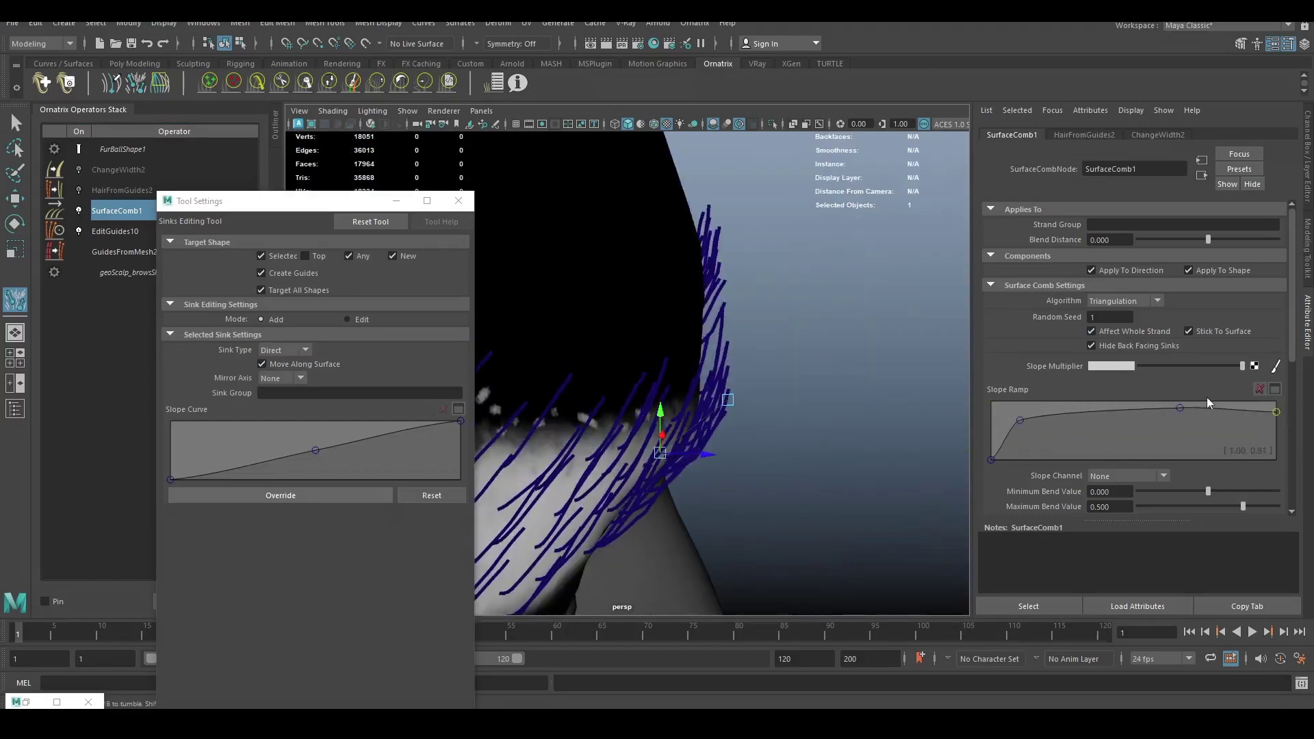
alt+drag(772, 446, 650, 399)
click(453, 202)
Step: Add a Detail operator with View Point Count 30
click(694, 22)
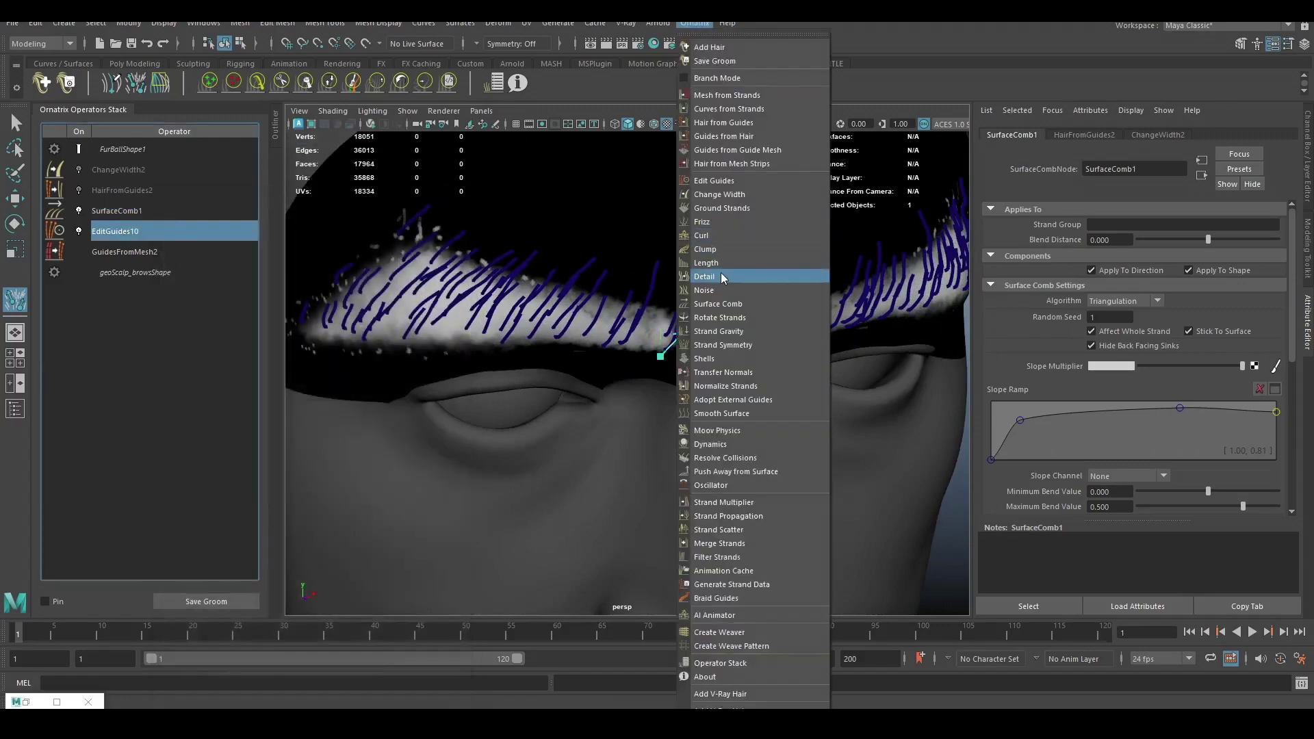
click(718, 277)
double_click(1109, 241)
text(30)
key(Return)
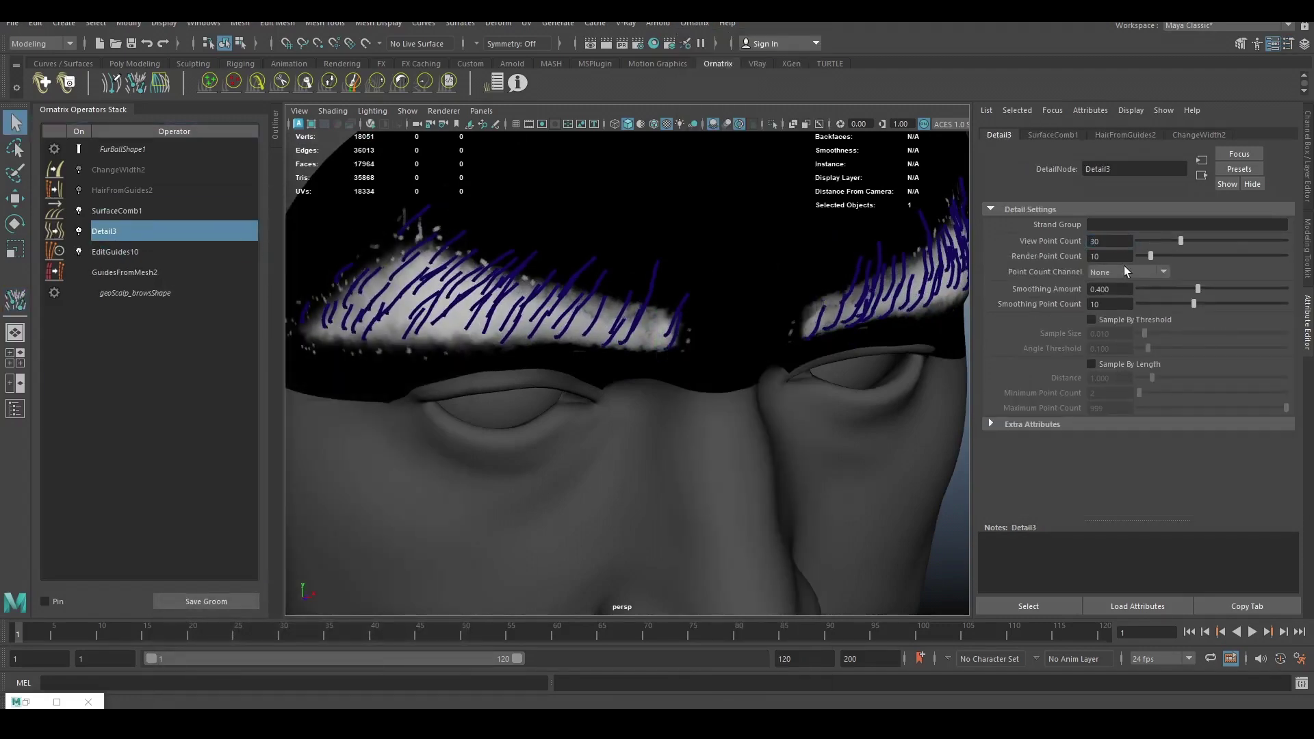
Step: Place comb sinks between the eyebrows and on the right brow with X mirroring on
click(116, 210)
double_click(15, 299)
key(f)
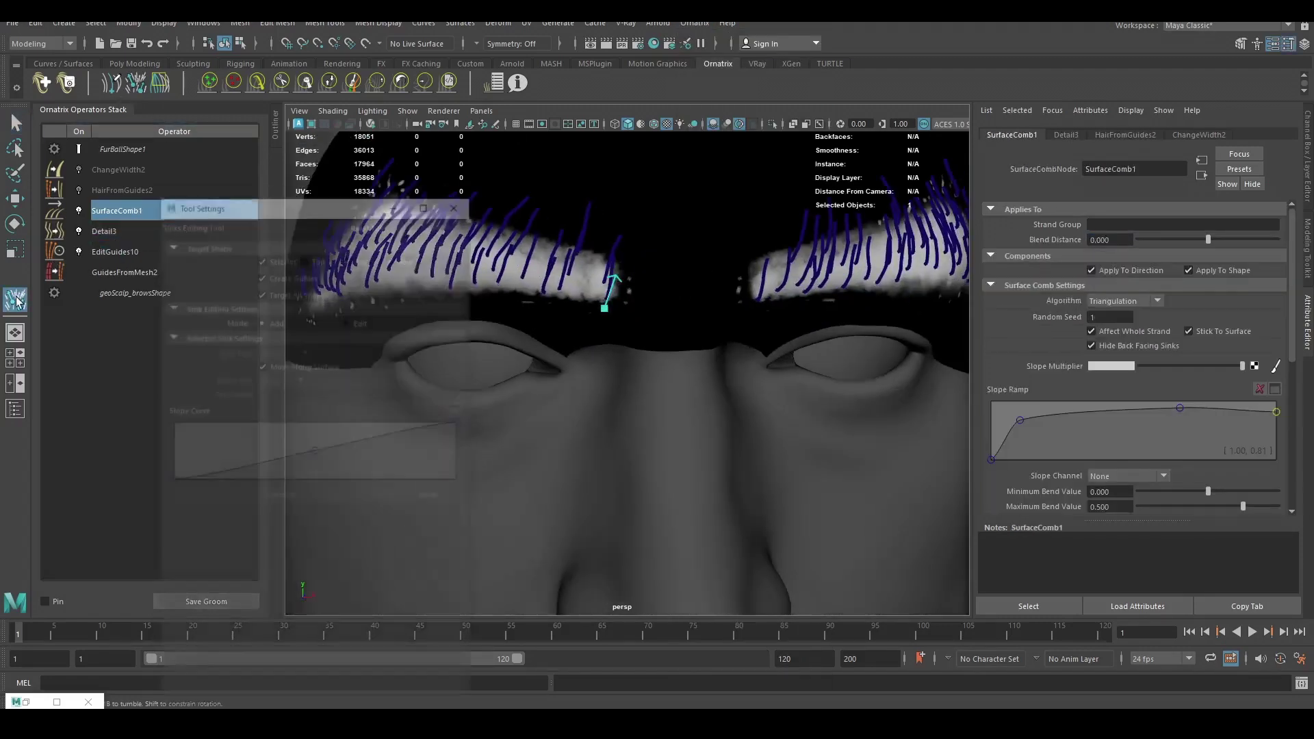
click(458, 200)
double_click(21, 296)
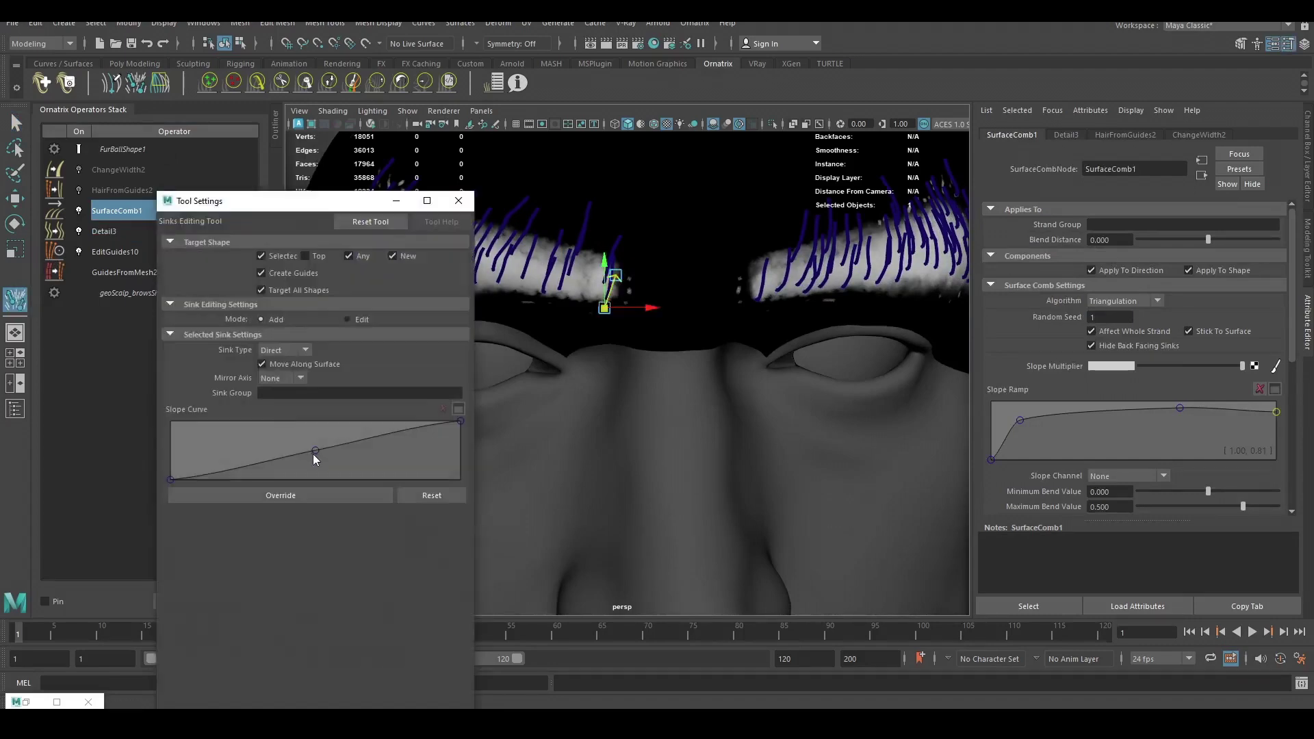
click(697, 308)
click(396, 200)
scroll(694, 327, down, 3)
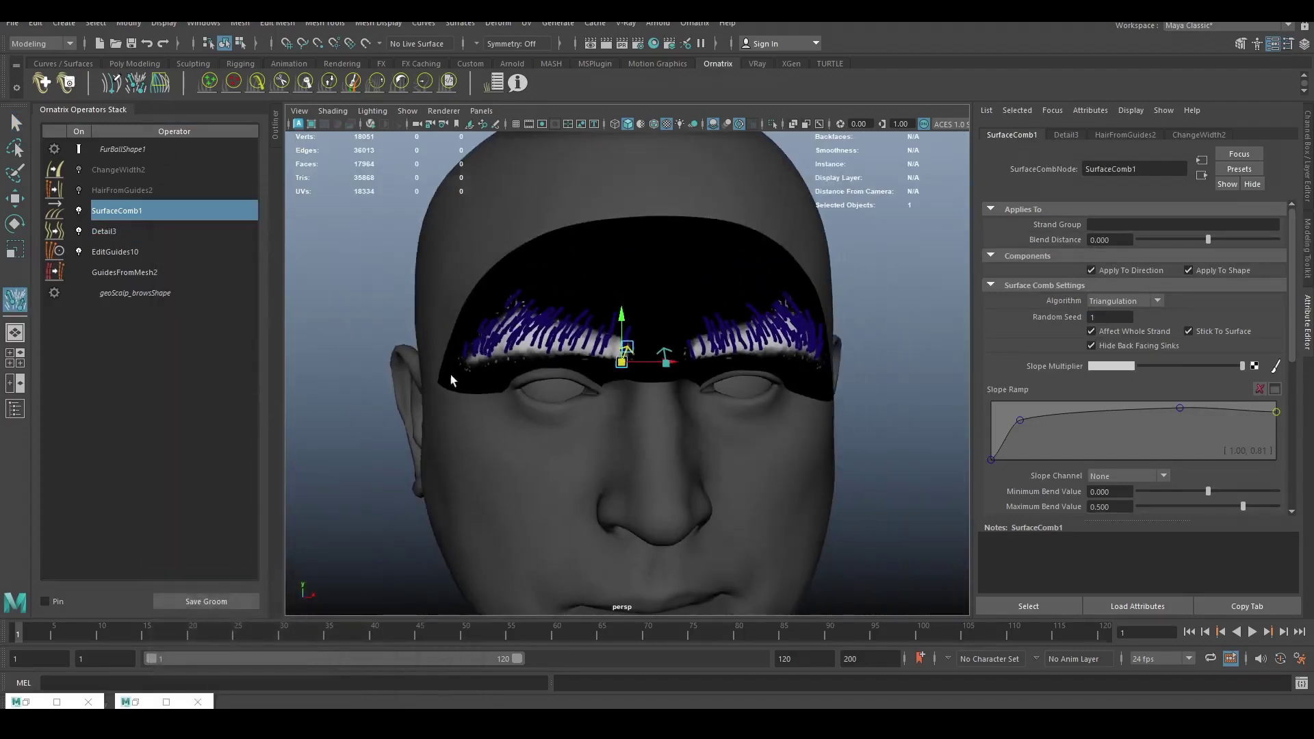
scroll(694, 327, up, 2)
double_click(15, 299)
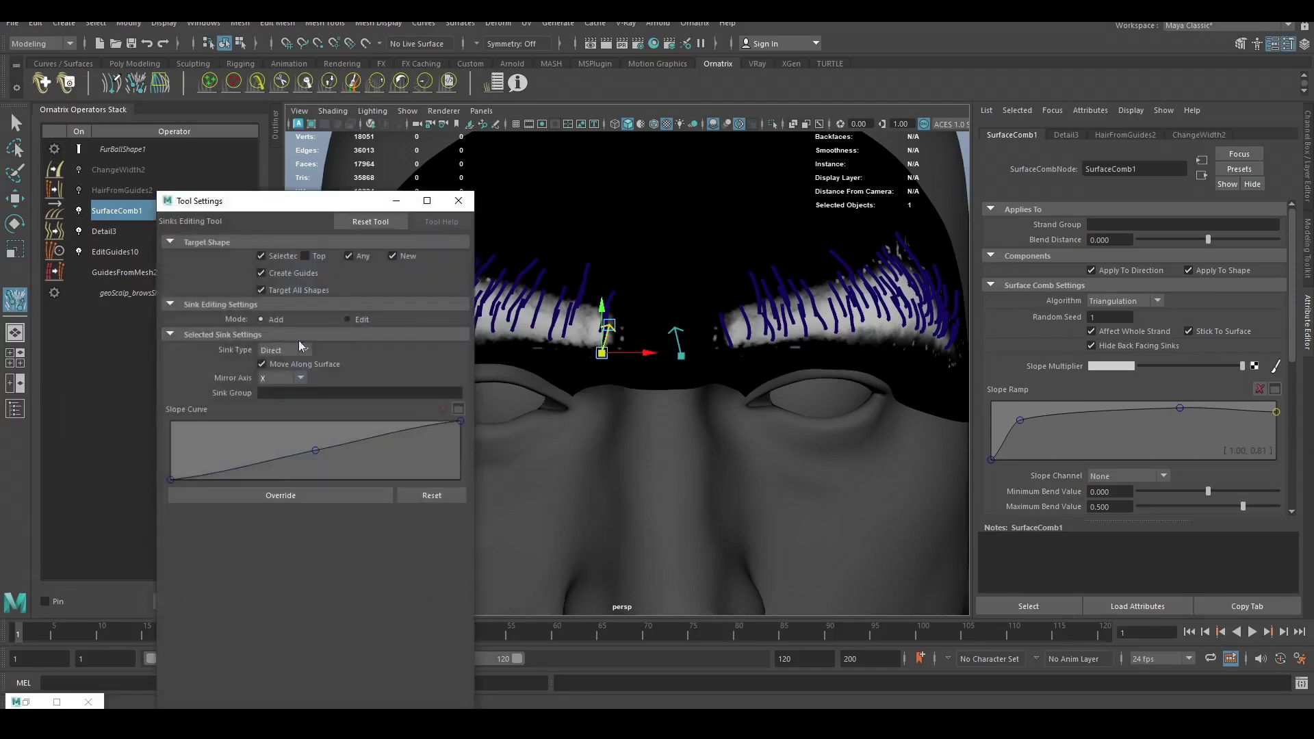
click(458, 201)
click(729, 326)
Step: Place several comb sinks along the left brow, nudging one down onto it
alt+drag(729, 325, 629, 316)
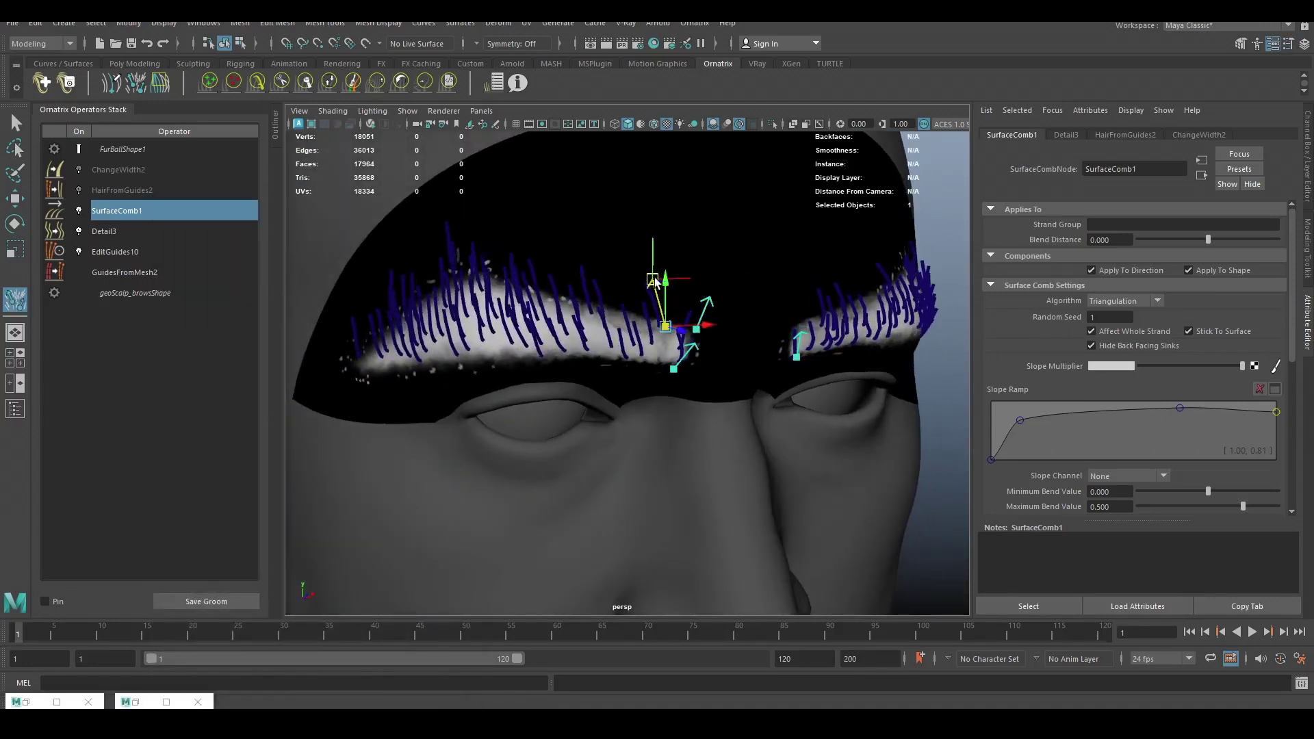
click(636, 318)
click(445, 274)
drag(445, 274, 436, 296)
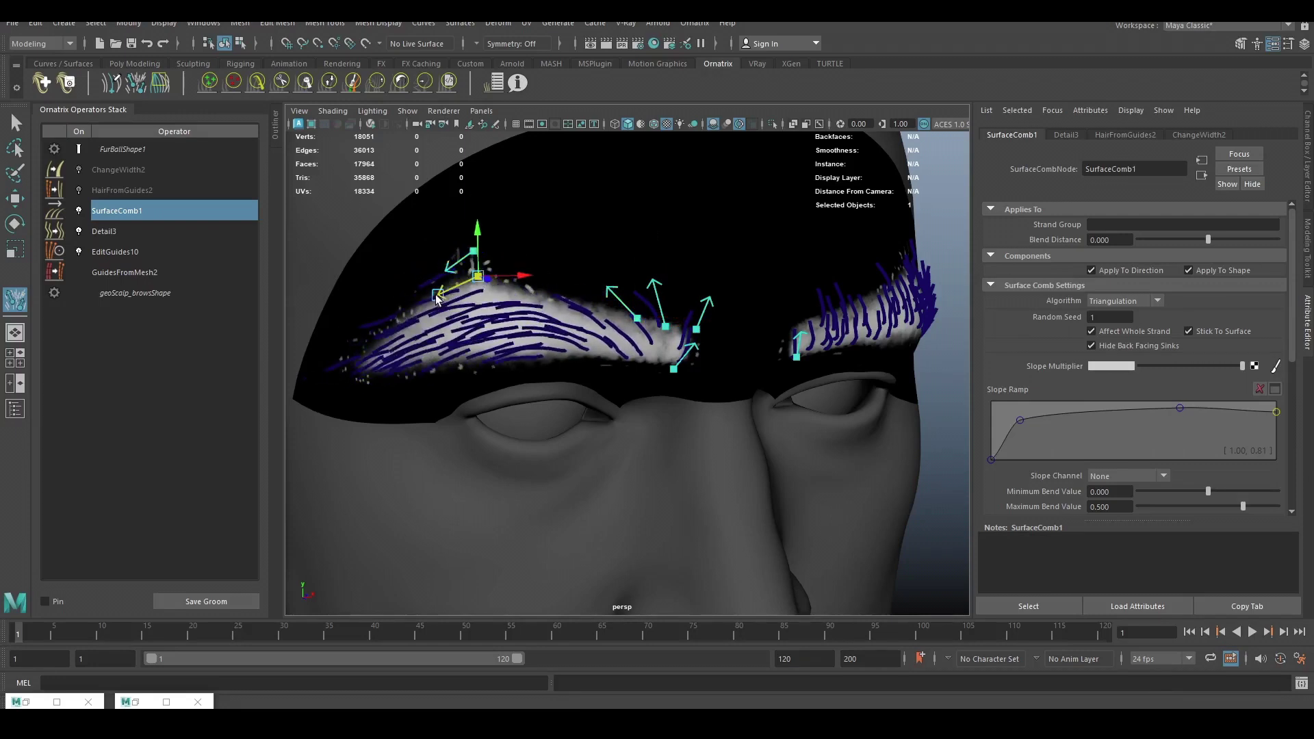
alt+drag(561, 316, 520, 322)
click(430, 295)
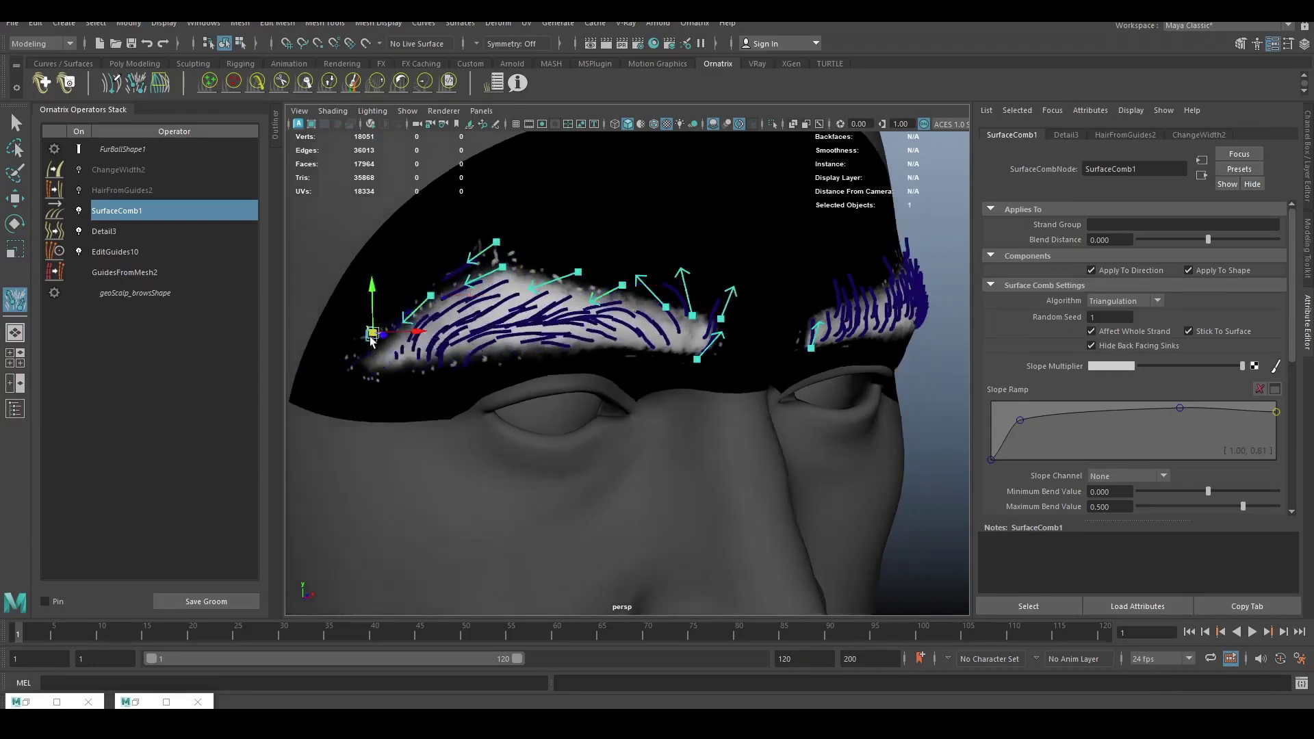
click(372, 333)
click(396, 396)
Step: Add more left-brow sinks toward its outer end, combing hairs up-right
click(448, 370)
mouse_move(448, 370)
mouse_down()
mouse_move(503, 343)
mouse_move(568, 356)
mouse_up()
click(520, 330)
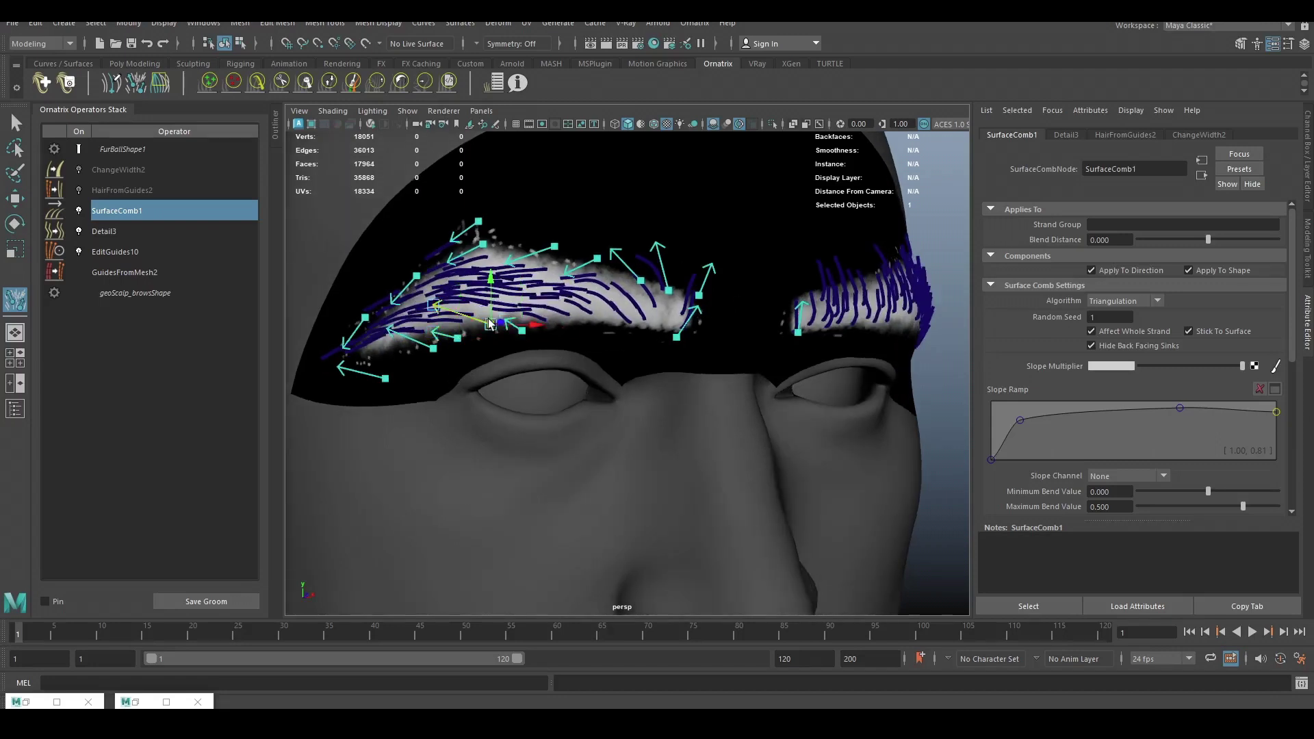
click(487, 333)
click(458, 300)
click(517, 281)
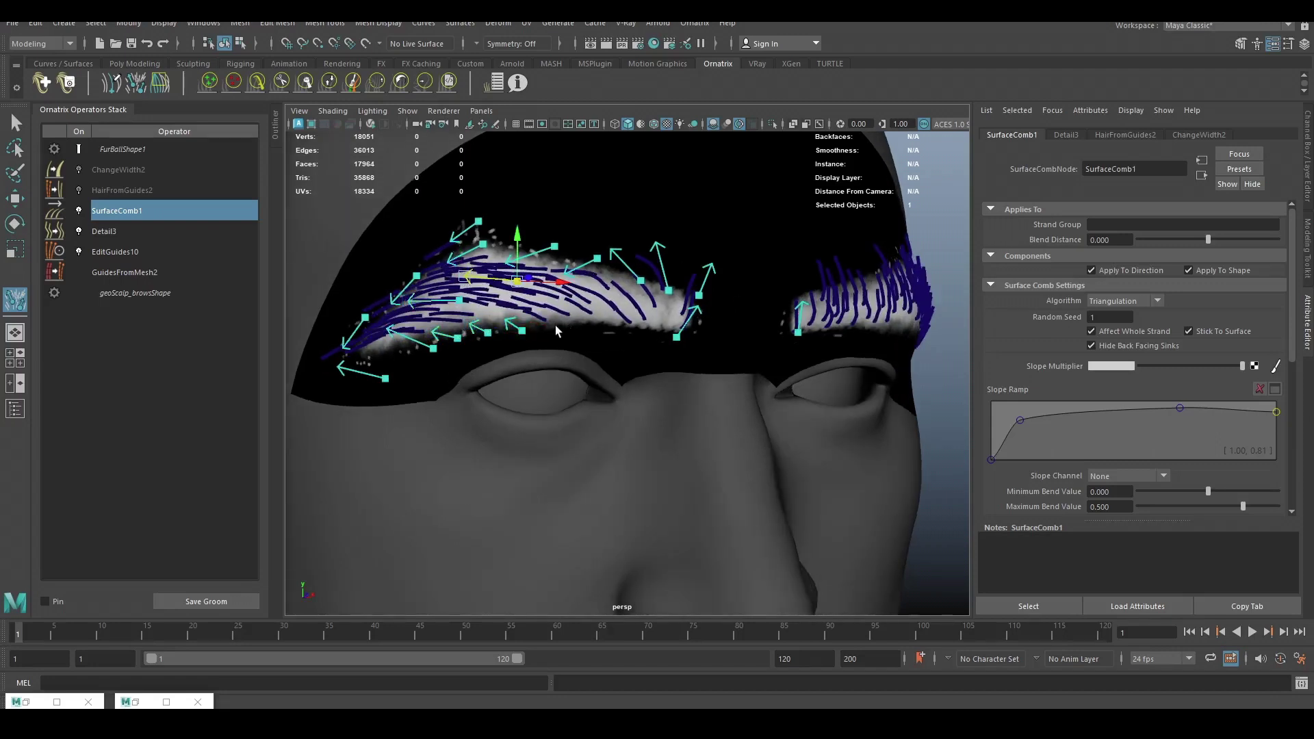
click(562, 331)
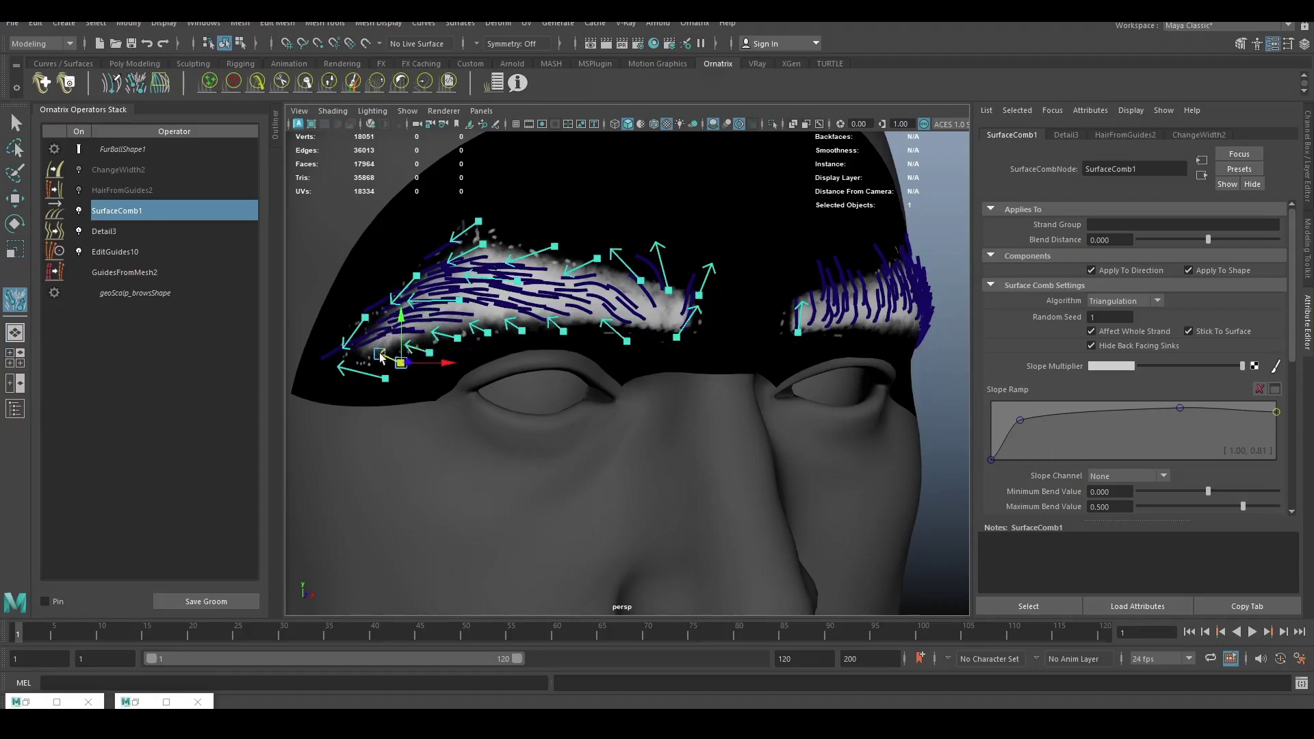
Step: Drag further sinks along the right brow's outer end, lower edge and middle
drag(565, 305, 533, 287)
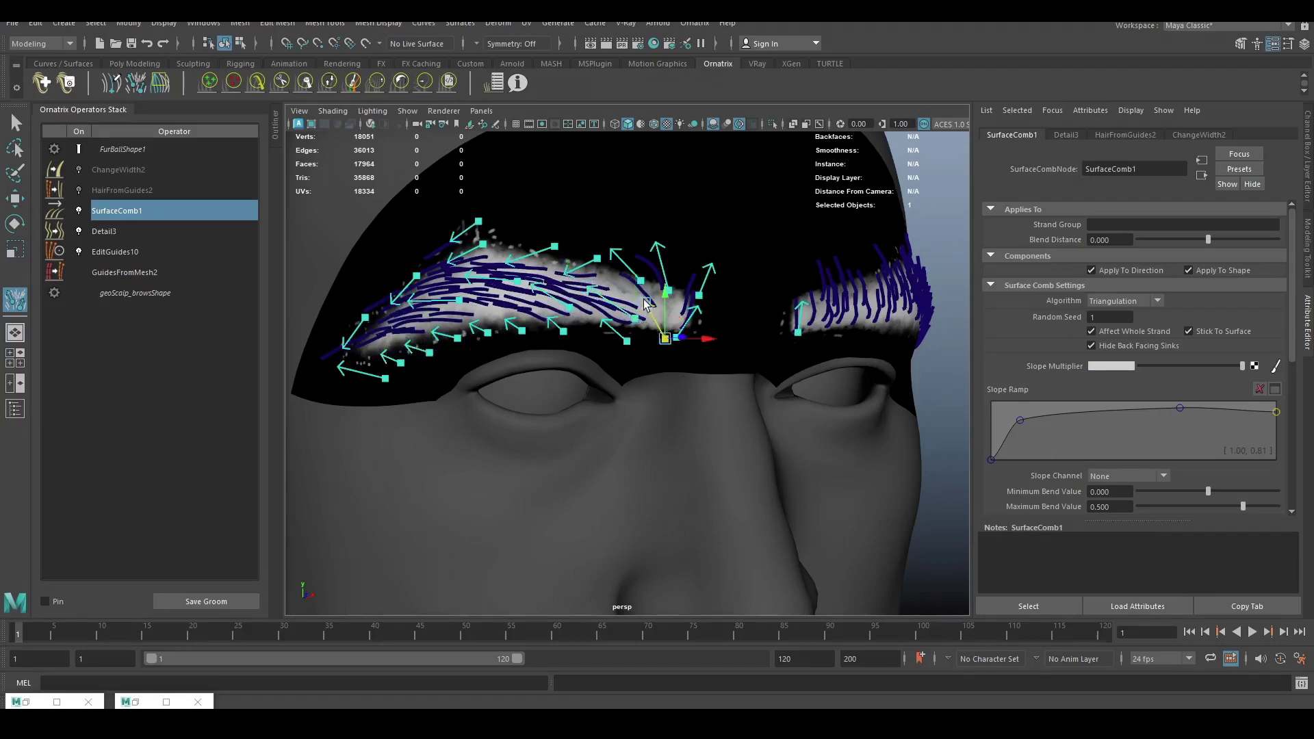
scroll(649, 281, down, 2)
scroll(753, 308, up, 5)
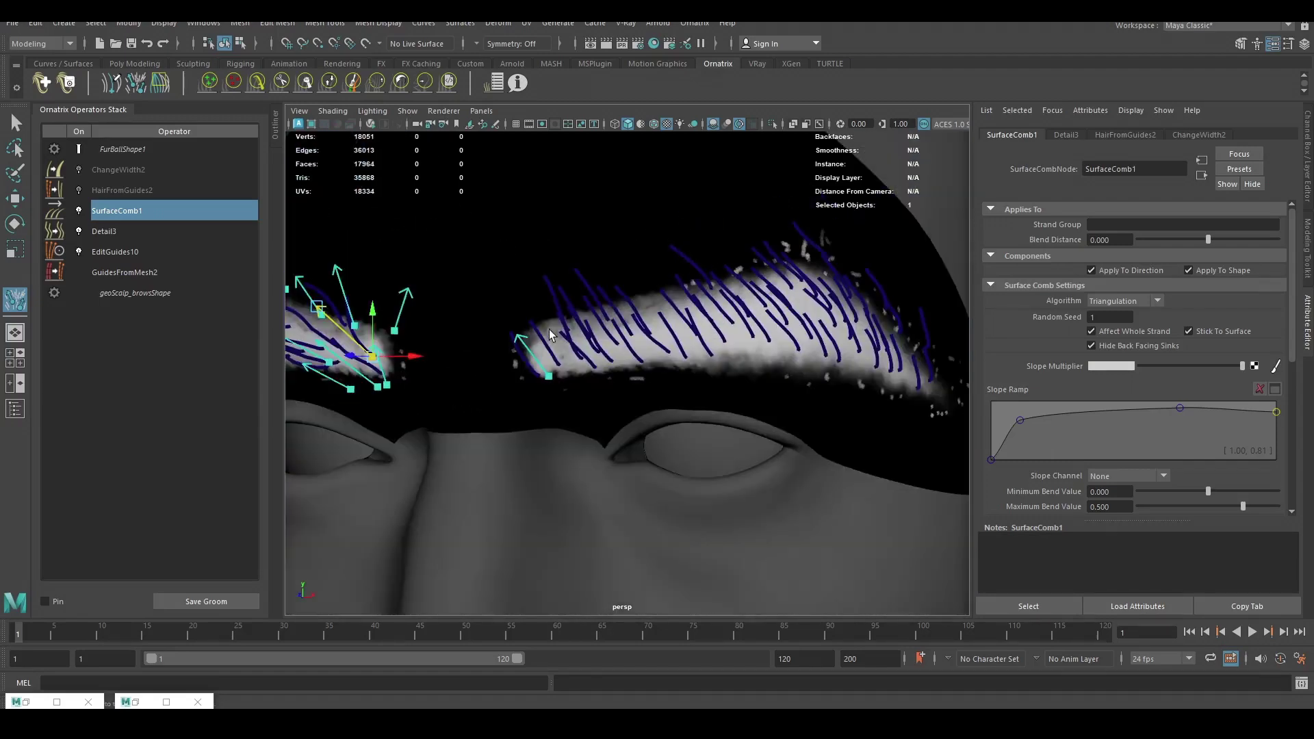
click(531, 317)
click(549, 375)
mouse_move(597, 290)
mouse_down()
mouse_move(641, 262)
mouse_move(796, 334)
mouse_up()
mouse_move(855, 375)
mouse_down()
mouse_move(883, 373)
mouse_move(920, 428)
mouse_up()
mouse_move(753, 356)
alt+mouse_down()
mouse_move(574, 340)
mouse_move(678, 313)
alt+mouse_up()
drag(733, 330, 761, 302)
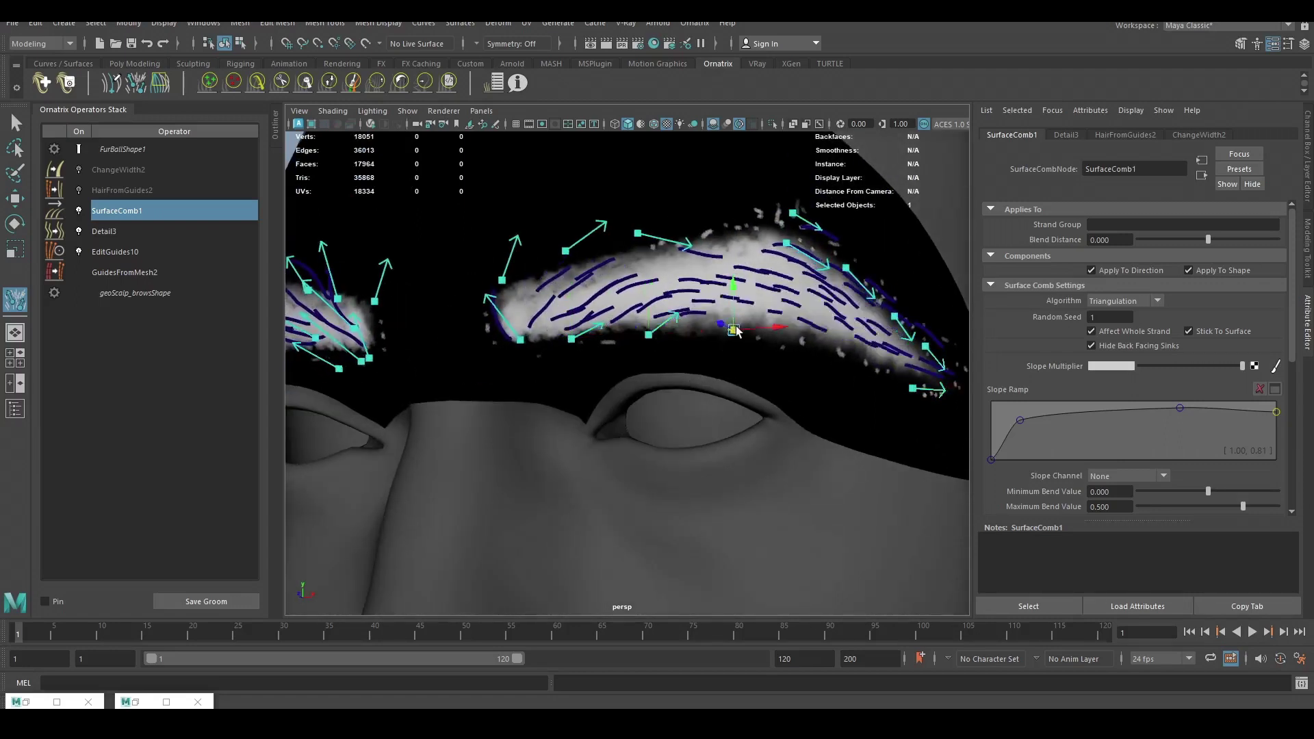
drag(796, 347, 821, 333)
mouse_move(581, 316)
mouse_down()
mouse_move(634, 280)
mouse_move(722, 263)
mouse_move(780, 271)
mouse_move(834, 316)
mouse_move(685, 342)
mouse_move(663, 321)
mouse_up()
scroll(675, 372, up, 5)
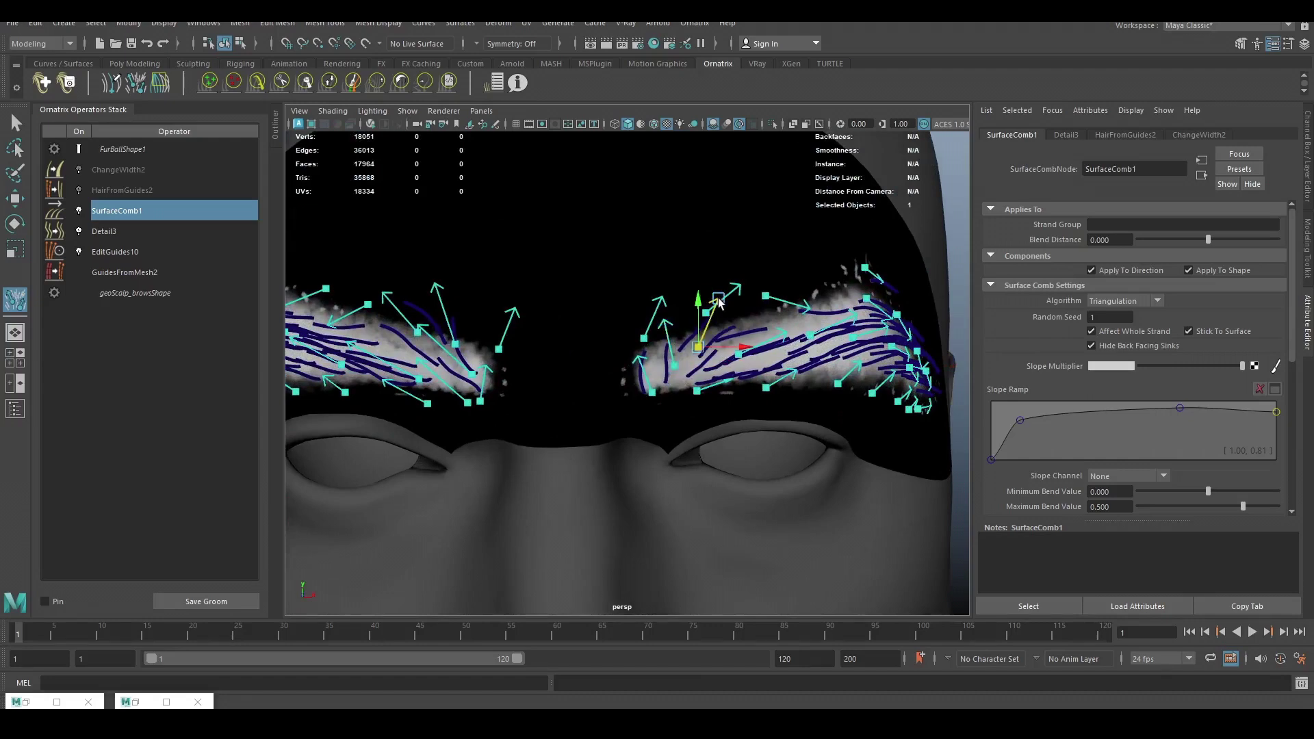
alt+drag(783, 376, 743, 311)
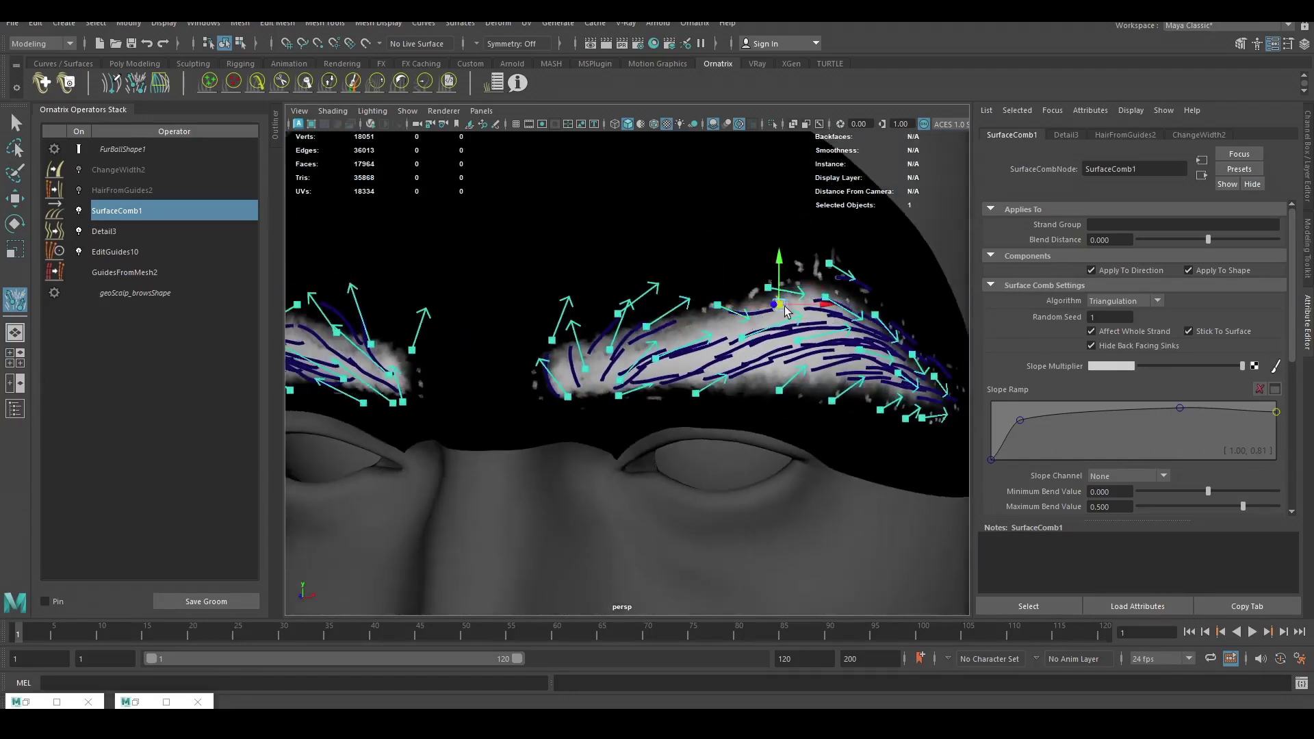
Step: Select SurfaceComb1 and reposition and re-aim one existing comb sink on the brow
key(q)
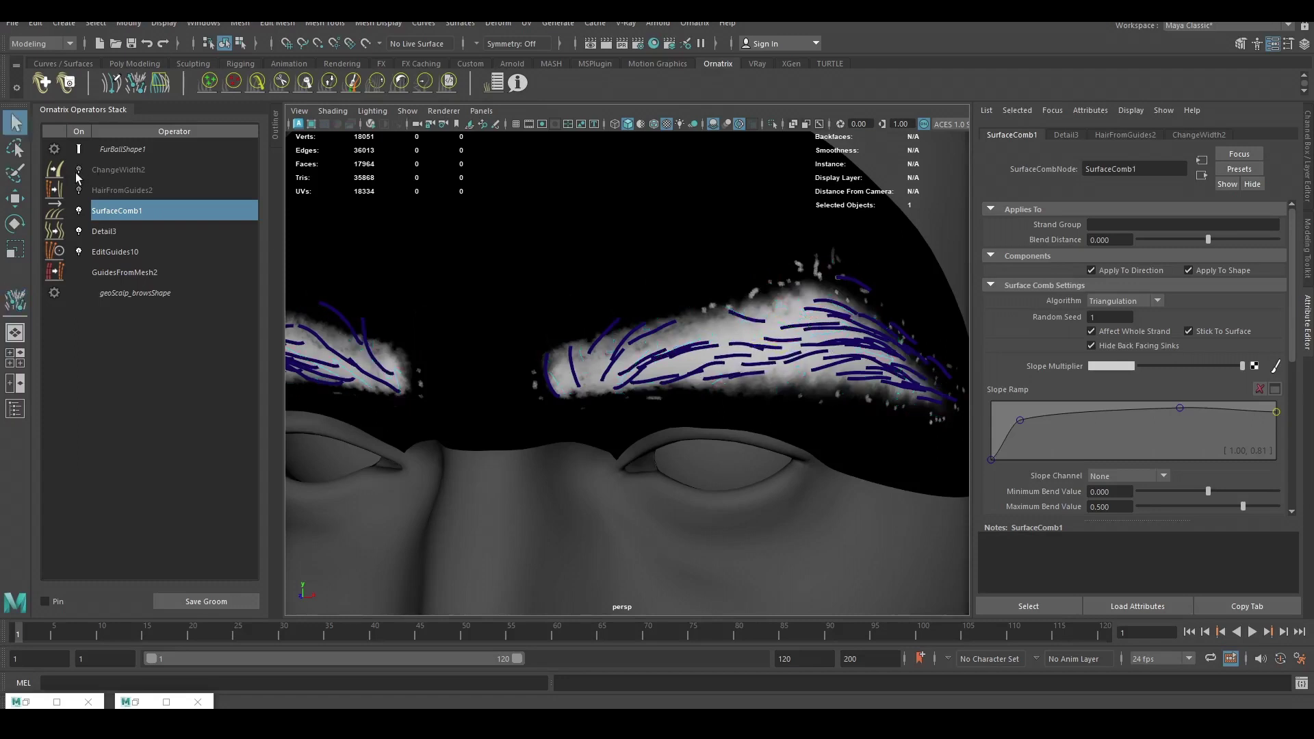
click(666, 124)
mouse_move(675, 306)
alt+mouse_down()
mouse_move(622, 341)
mouse_move(479, 287)
alt+mouse_up()
key(t)
click(576, 348)
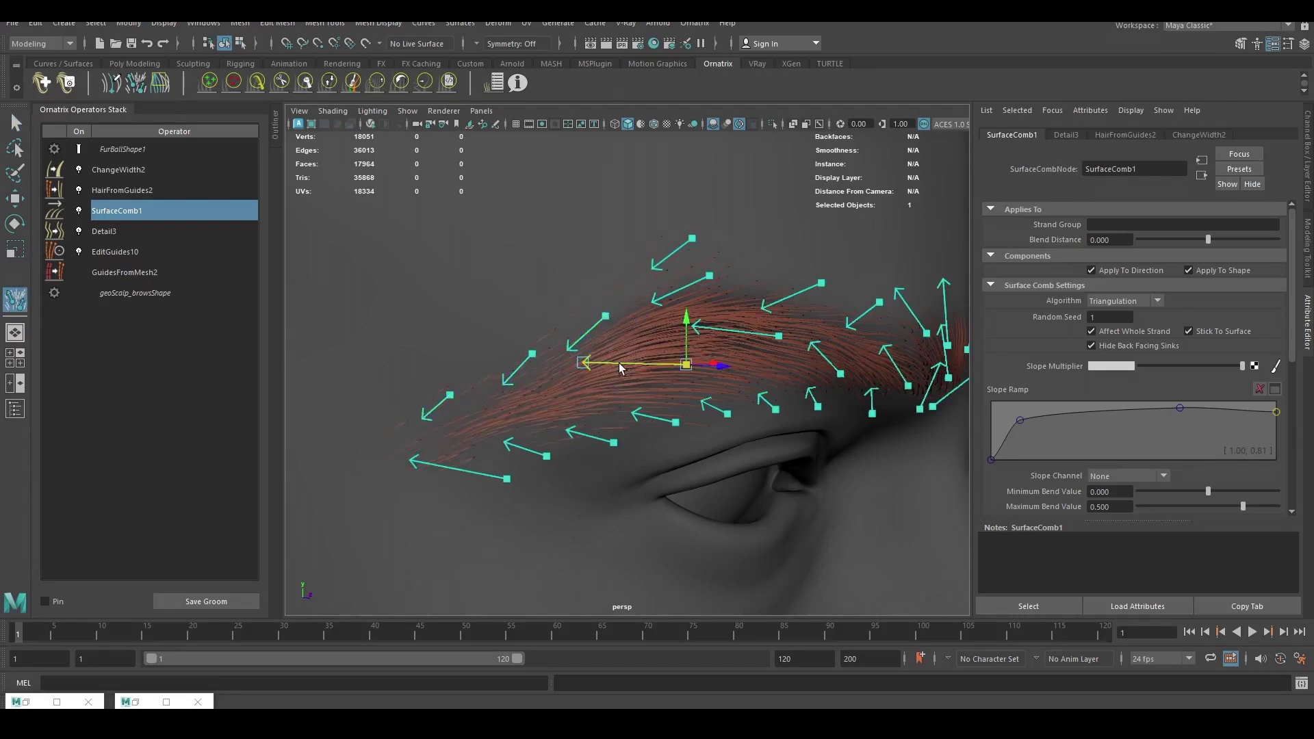
drag(620, 368, 598, 357)
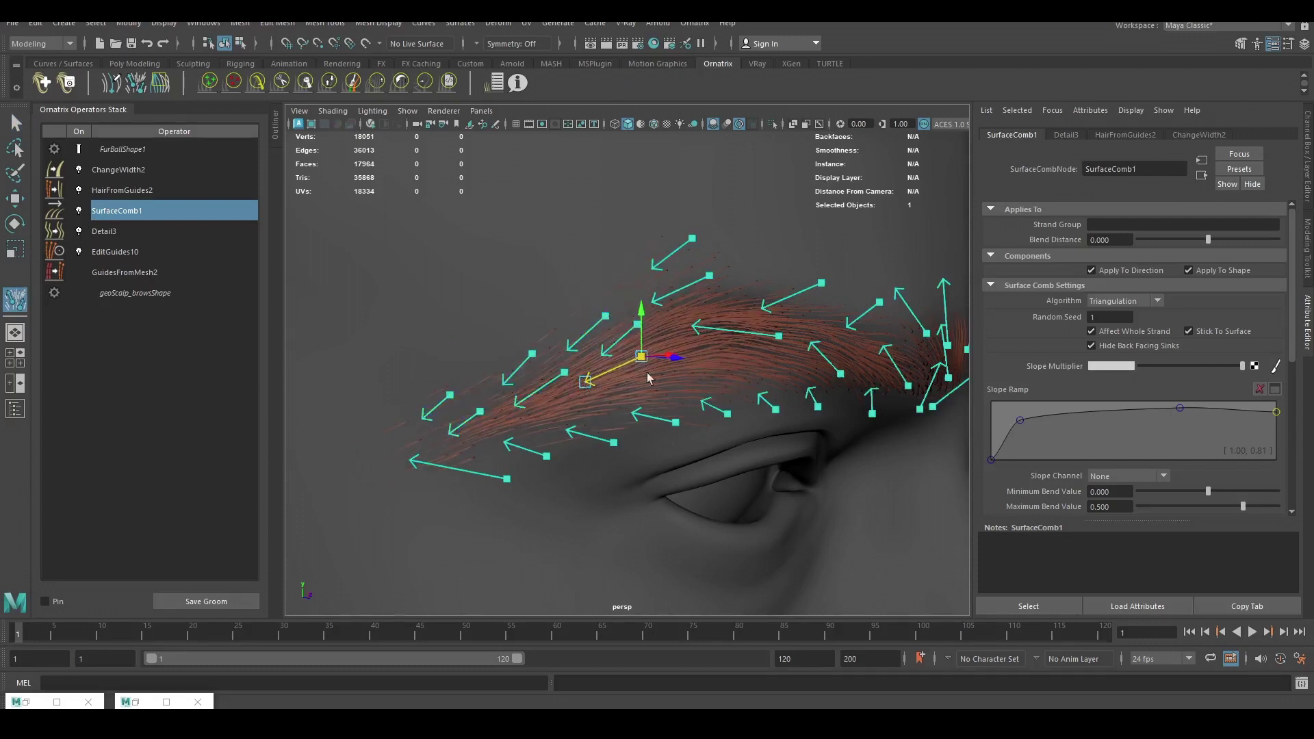
key(q)
Step: From a close side view, add two sinks combing the outer brow toward the temple
scroll(662, 322, down, 5)
alt+drag(663, 342, 47, 100)
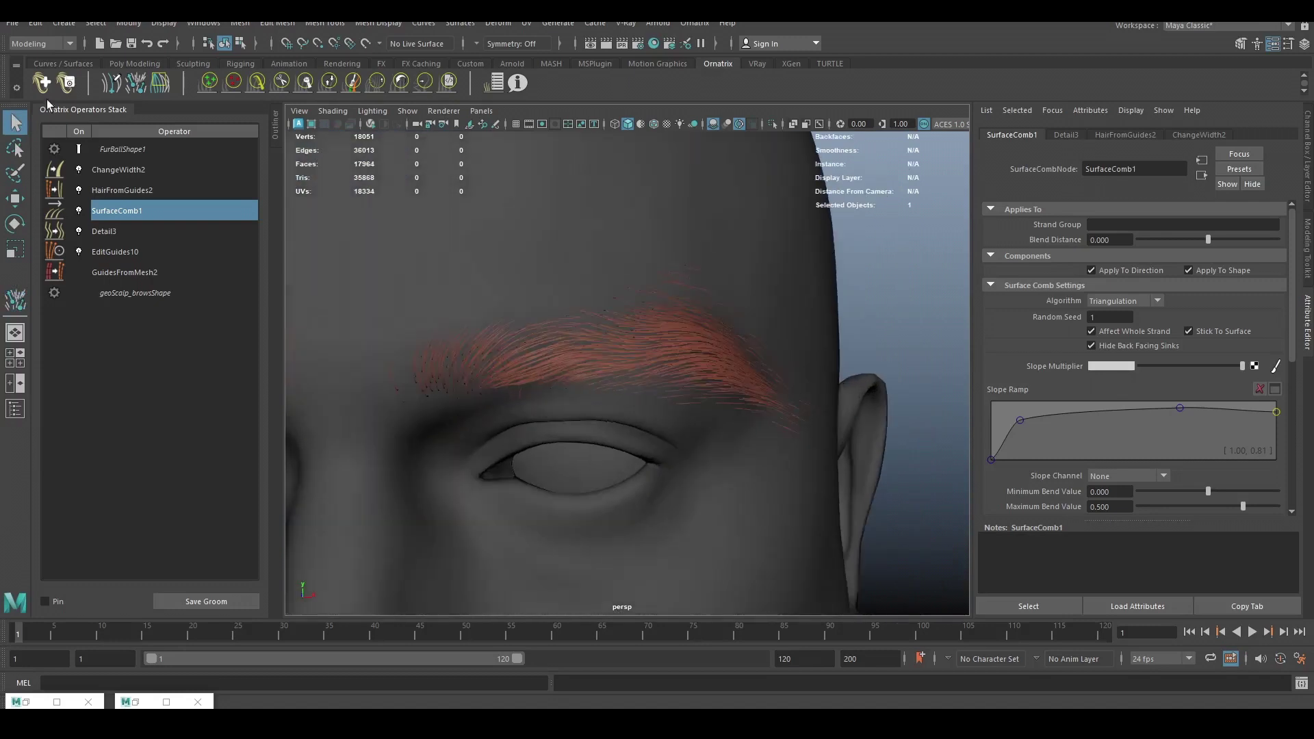
click(137, 82)
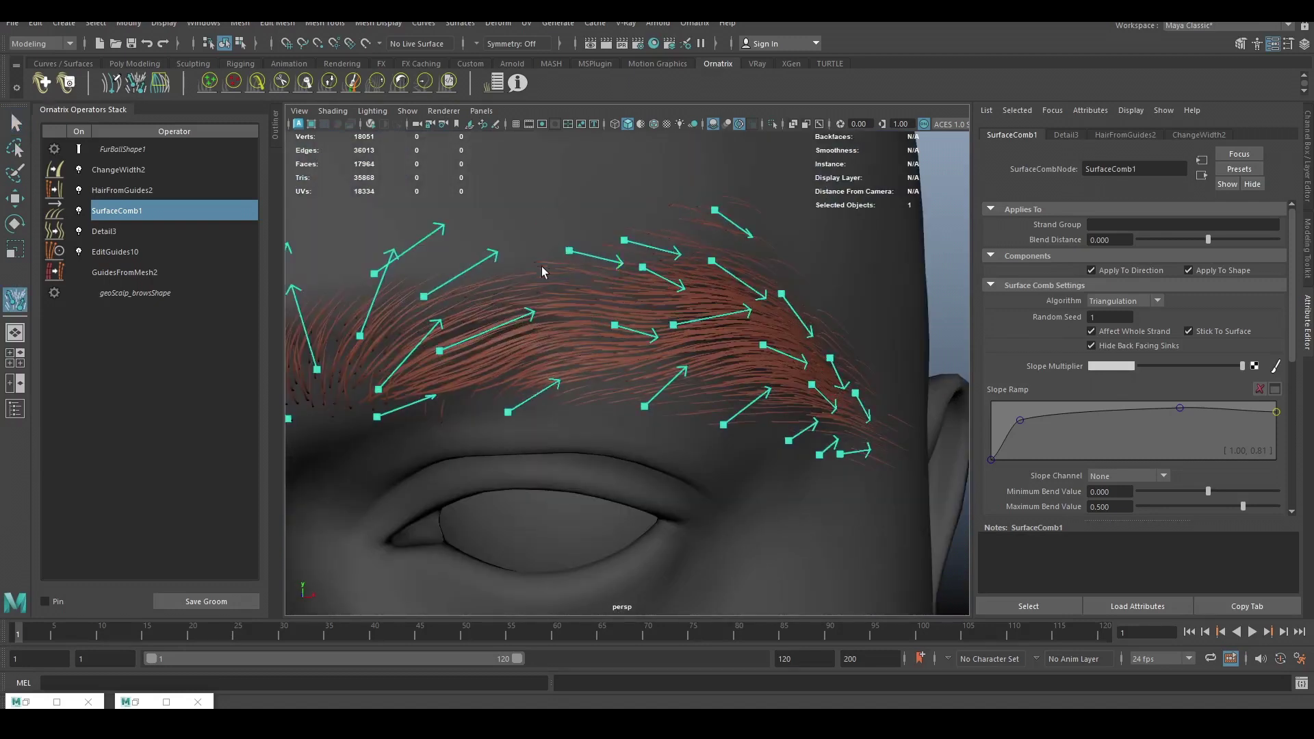
drag(539, 263, 675, 302)
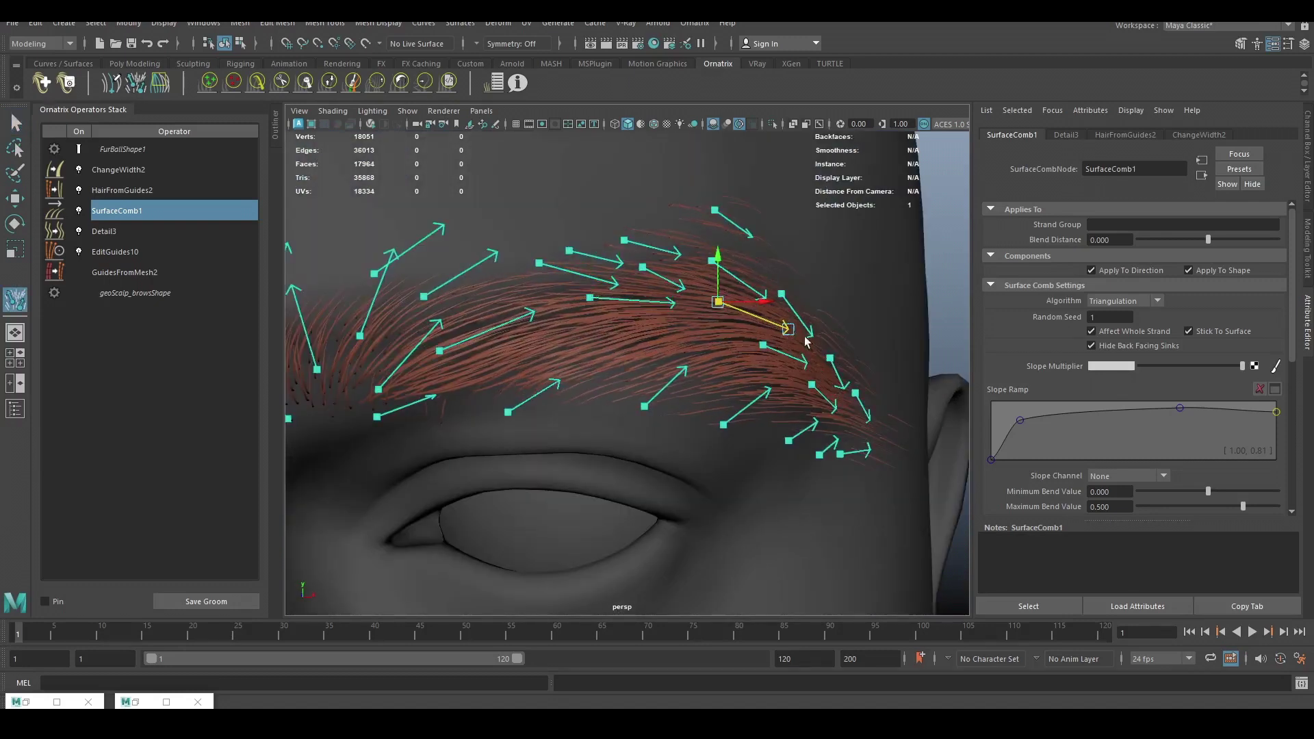
key(q)
Step: Check the brows from the front, then select the ChangeWidth2 operator
scroll(601, 373, down, 5)
alt+drag(601, 373, 671, 372)
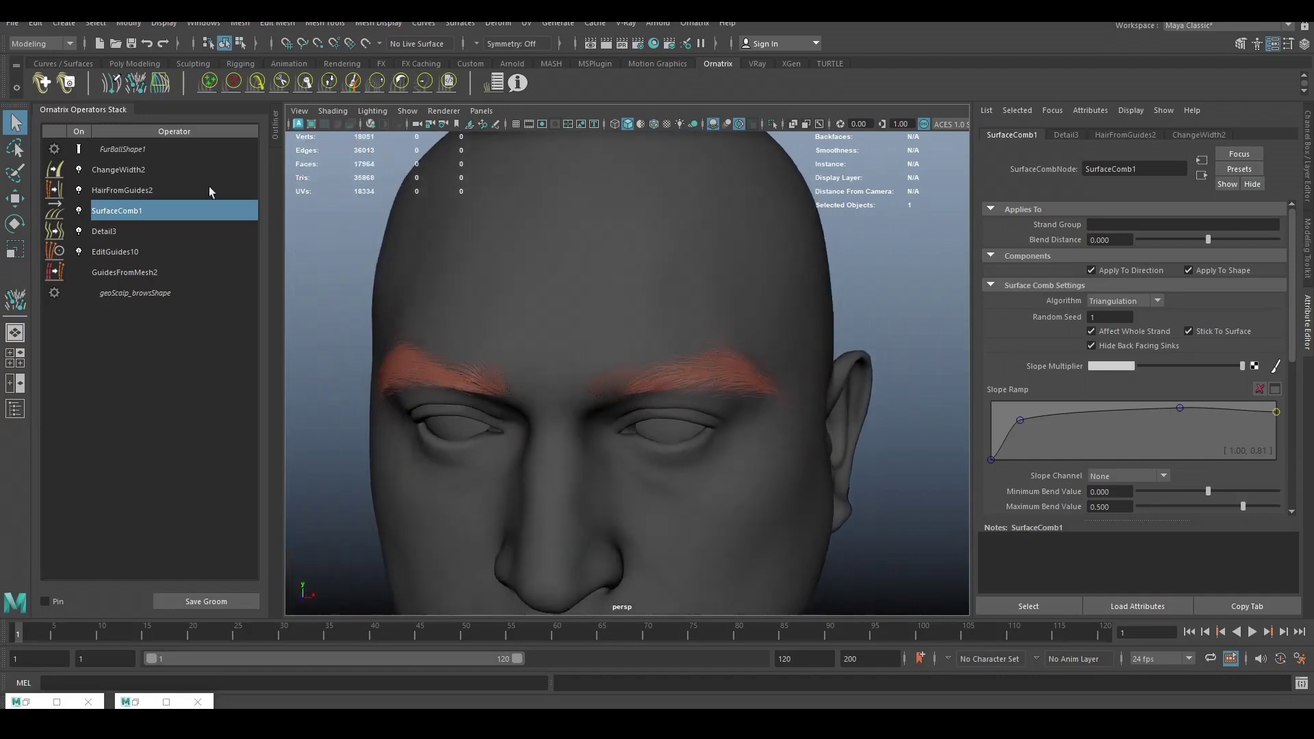
right_click(600, 395)
click(748, 609)
mouse_move(562, 395)
alt+mouse_down()
mouse_move(598, 396)
mouse_move(493, 285)
alt+mouse_up()
scroll(630, 372, up, 5)
click(152, 172)
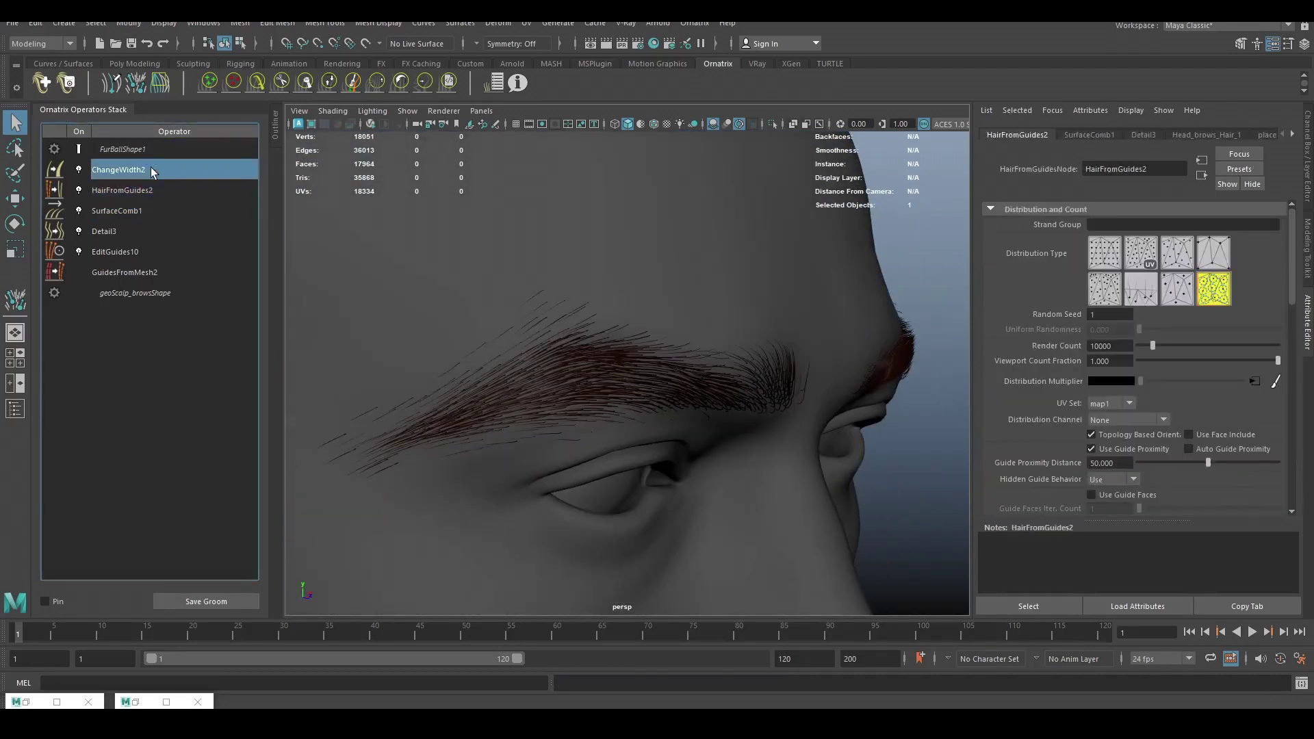
Step: Reshape the ChangeWidth2 width ramp to taper the brow hairs and add a Clump operator
click(1101, 272)
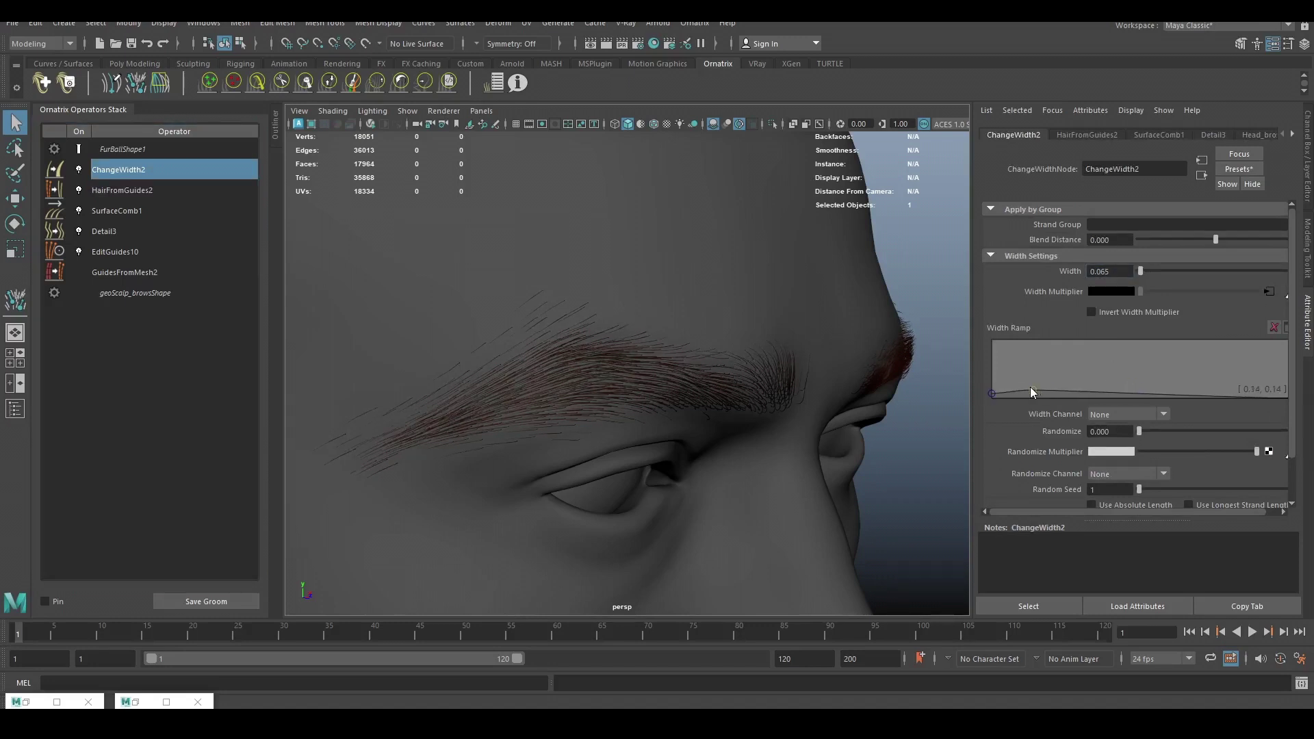
drag(1133, 387, 1183, 385)
click(123, 190)
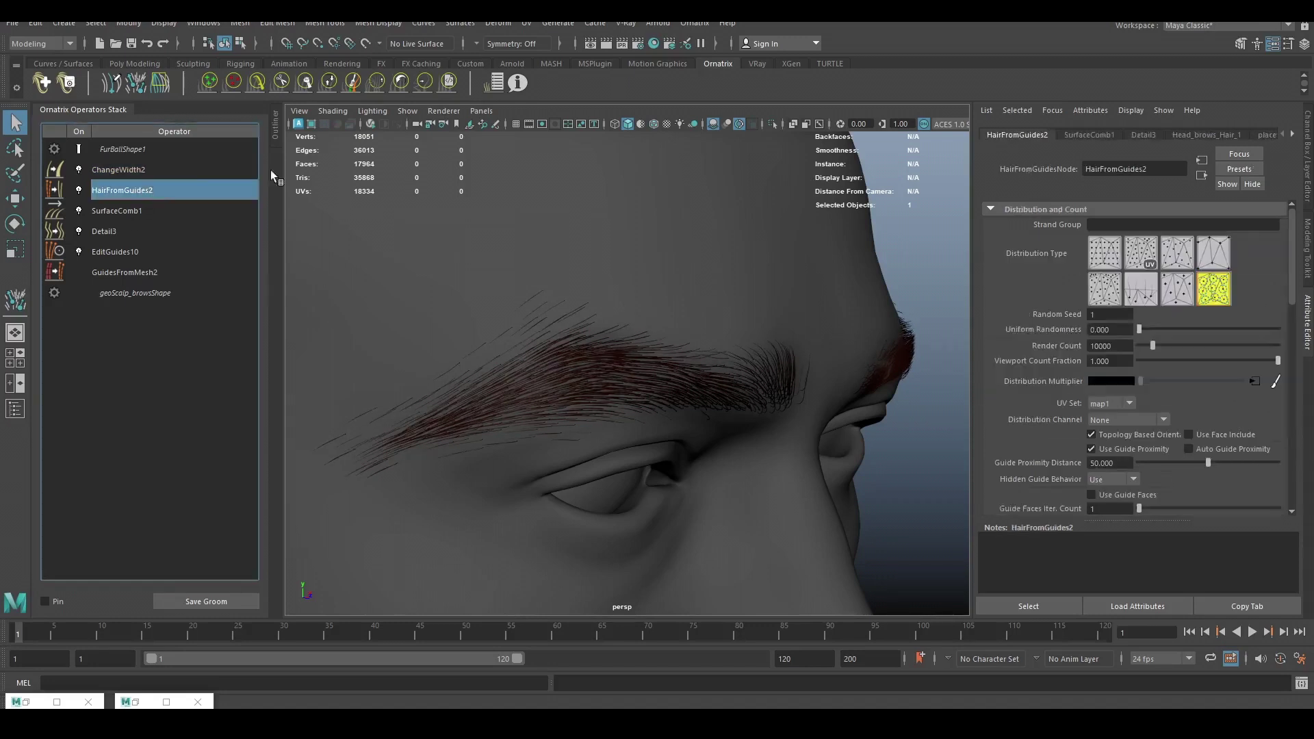
click(694, 23)
click(730, 256)
alt+drag(809, 383, 1219, 299)
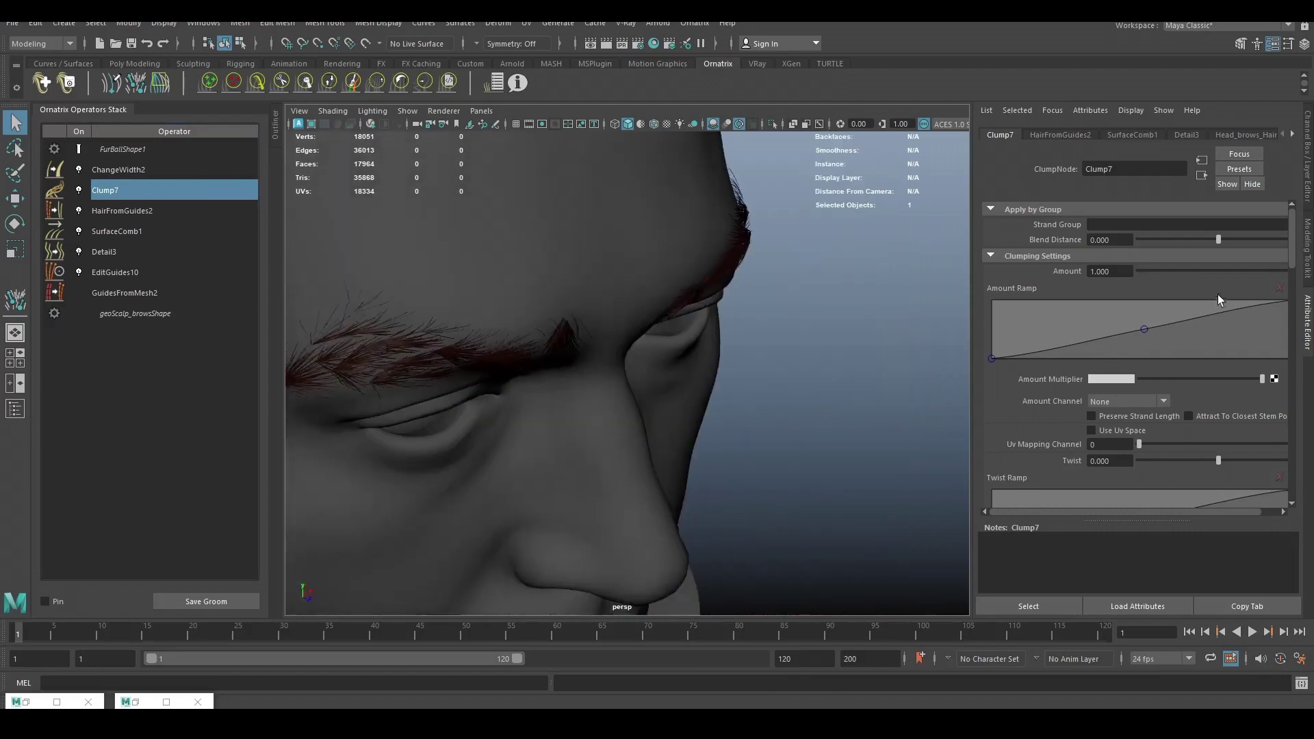
scroll(1208, 422, down, 2)
scroll(1208, 422, down, 1)
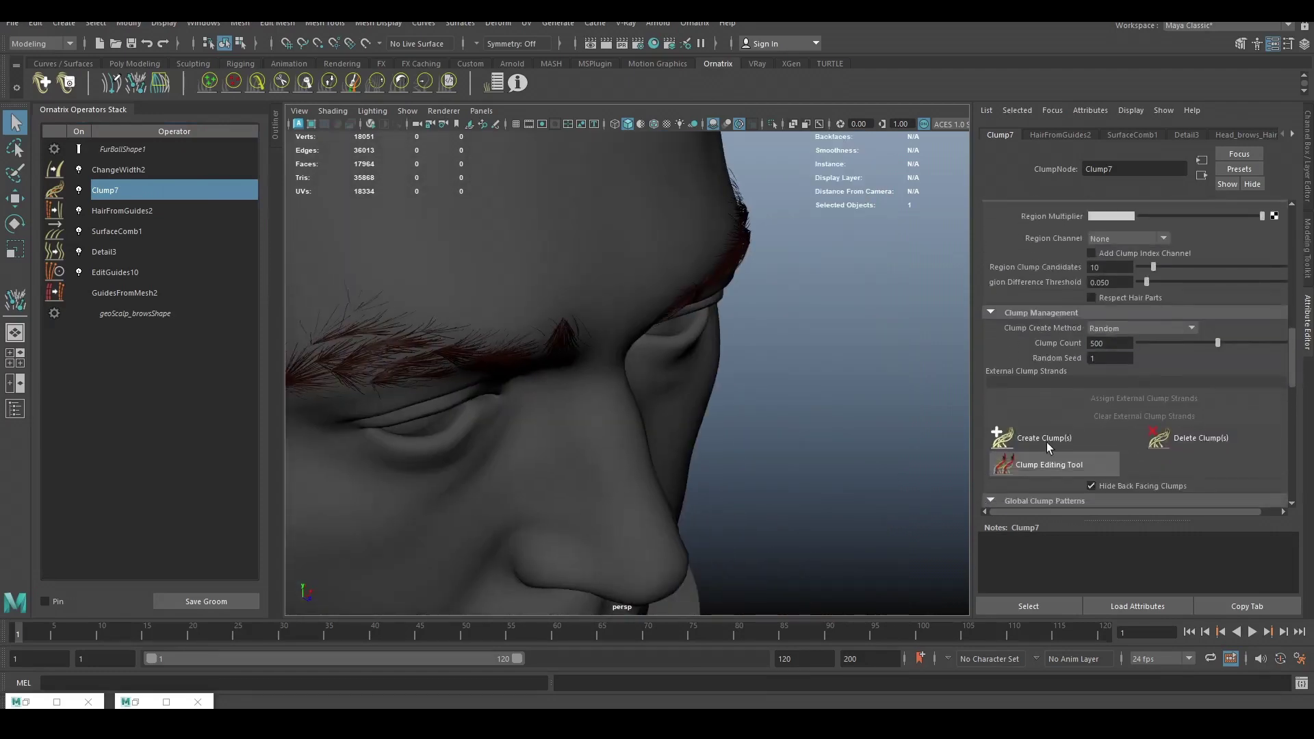
scroll(1208, 423, up, 3)
mouse_move(684, 343)
alt+mouse_down()
mouse_move(520, 341)
mouse_move(566, 390)
alt+mouse_up()
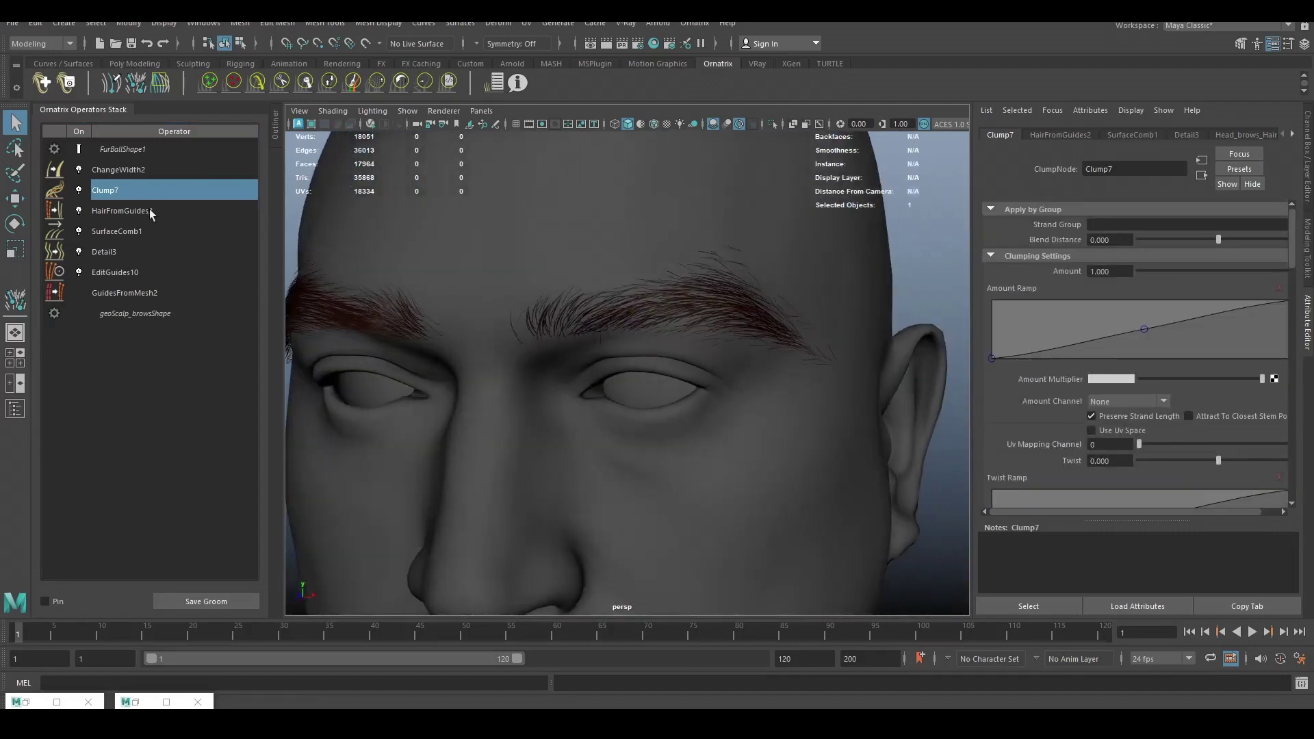
Step: Add an Edit Guides operator to the brows, then delete it again
click(119, 169)
click(695, 22)
click(713, 174)
right_click(151, 164)
click(171, 169)
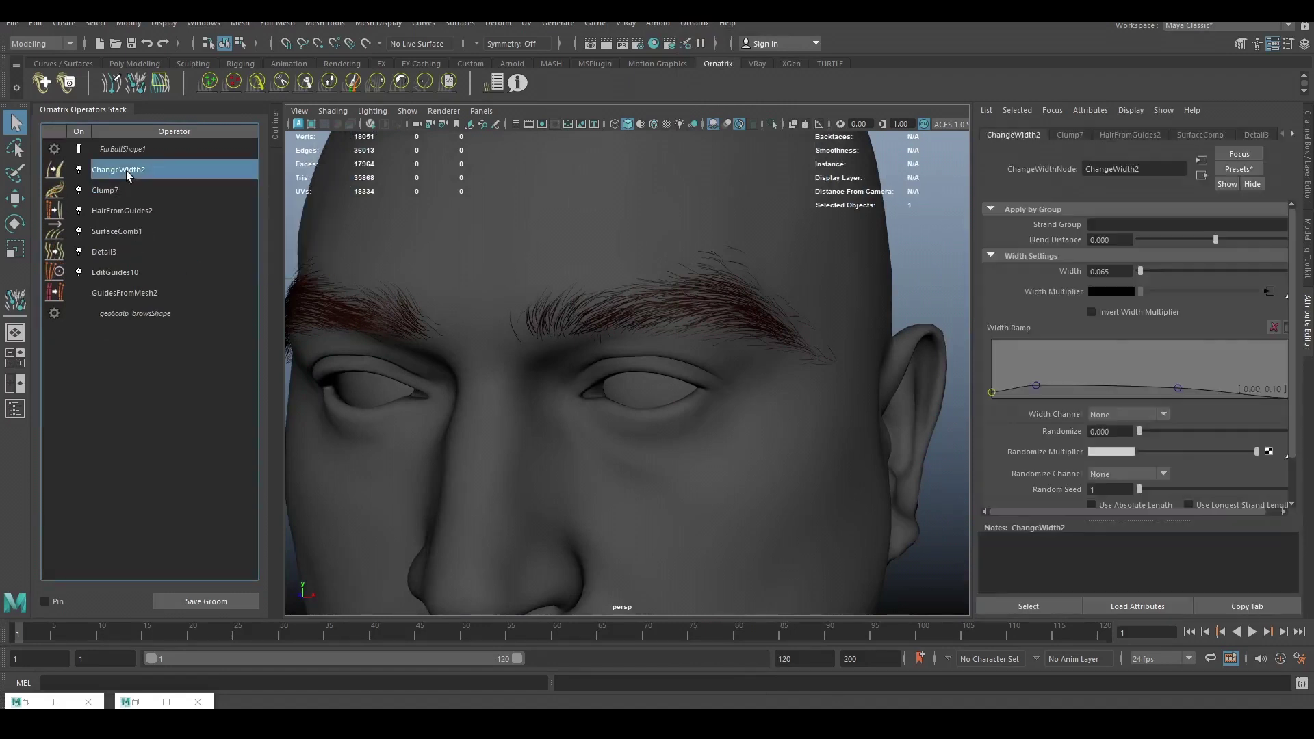
Step: Set the HairFromGuides2 render count to 15000
click(140, 211)
drag(1100, 345, 1063, 339)
alt+drag(460, 315, 651, 346)
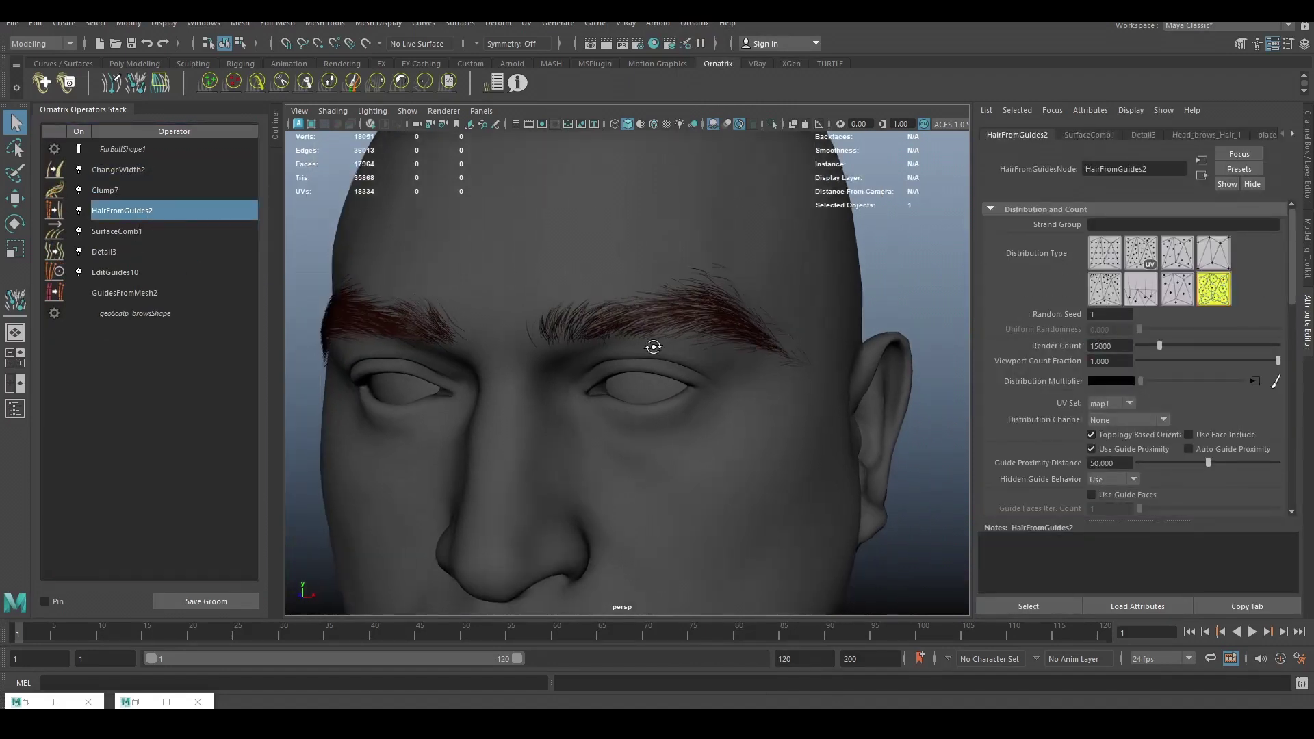
key(Up)
Step: Raise Clump7 twist to about 3.5 and reshape its amount ramp to soften clumping
drag(1235, 464, 1263, 464)
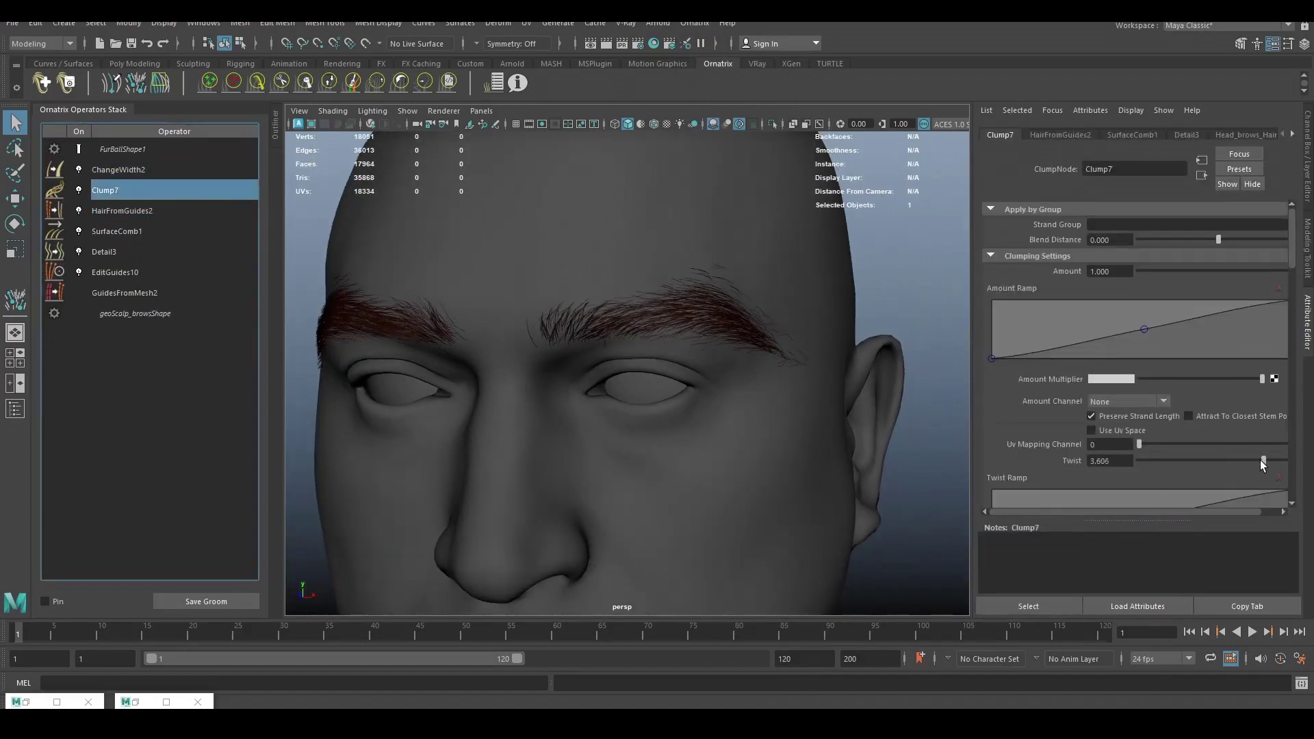
scroll(1218, 447, down, 2)
click(1297, 475)
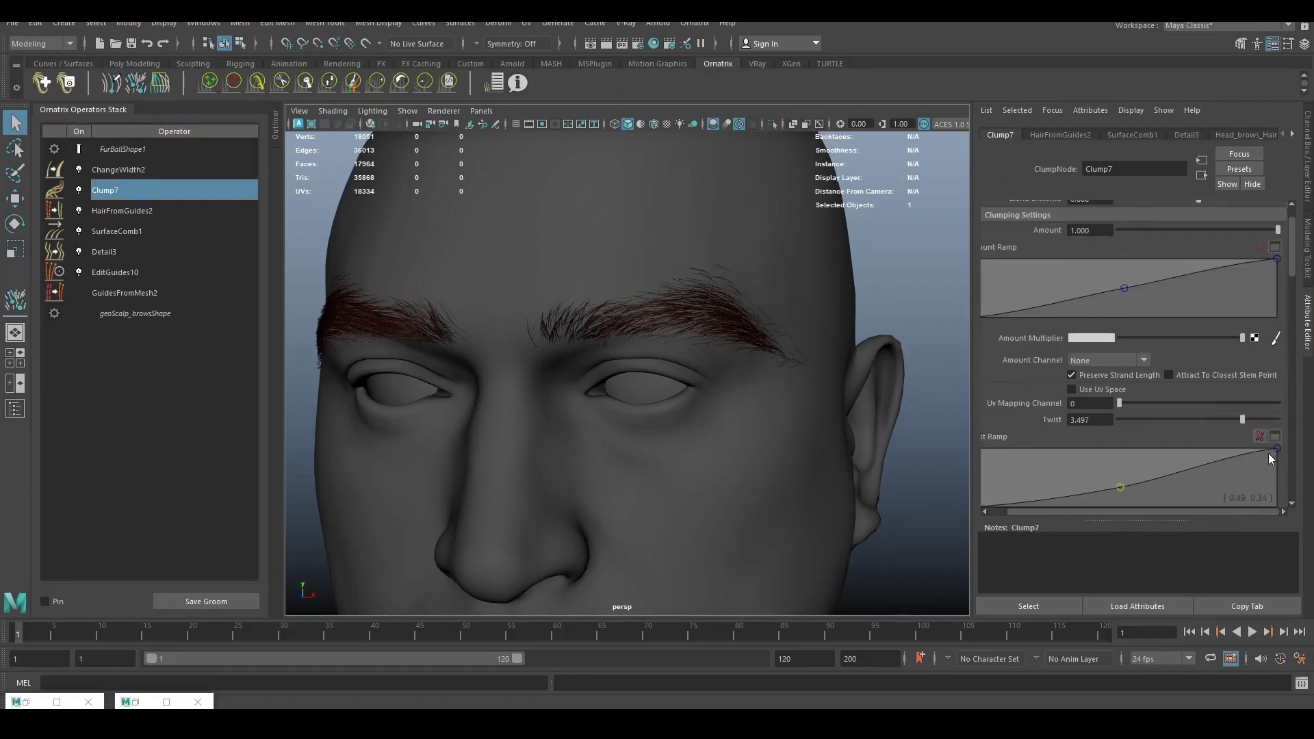
drag(1276, 262, 1295, 281)
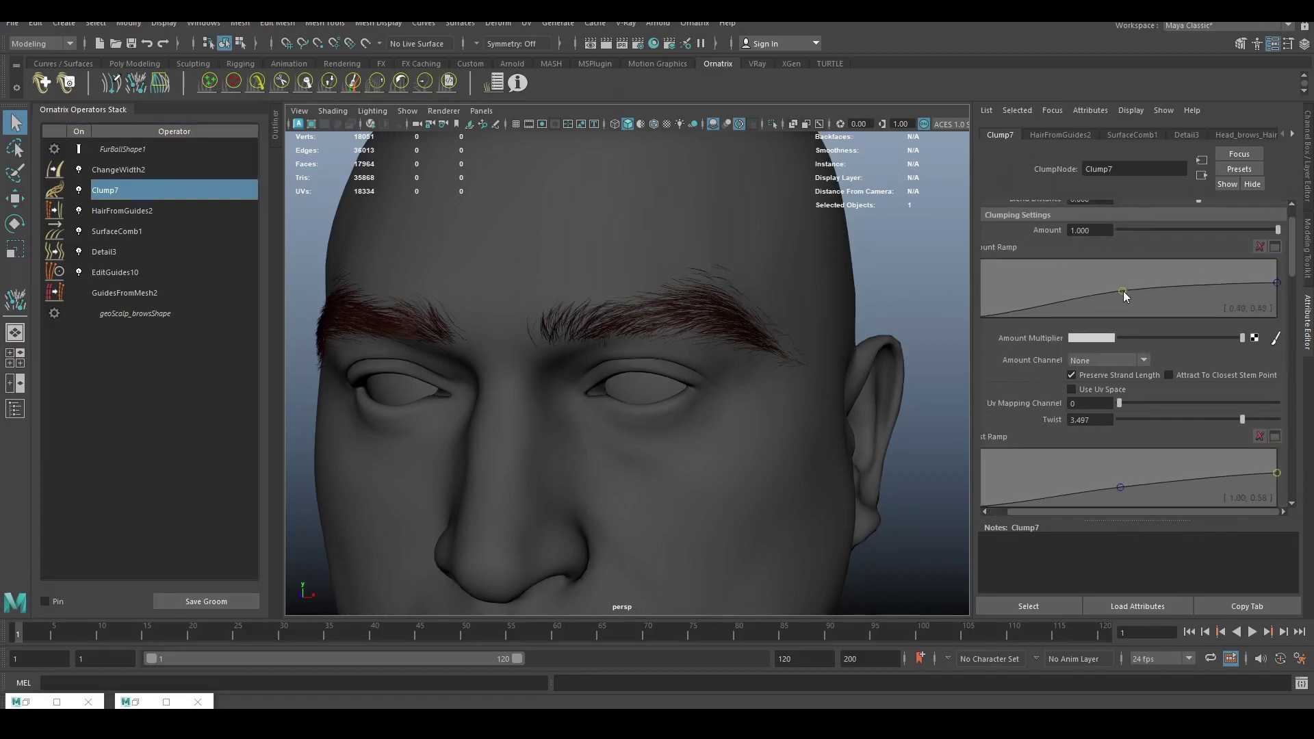
drag(1123, 292, 1123, 284)
drag(1256, 231, 1222, 244)
scroll(1164, 329, down, 3)
scroll(1129, 356, down, 3)
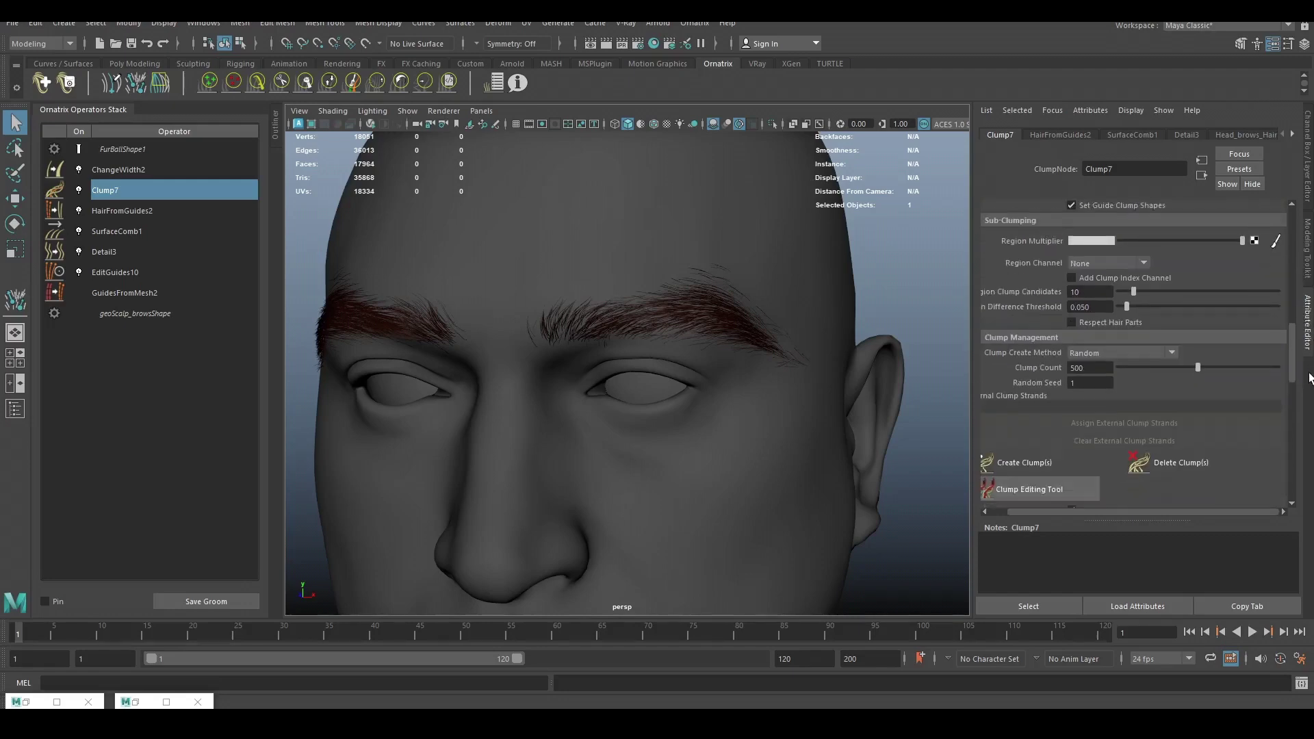
scroll(1061, 397, down, 3)
Step: Review the clumped brows from front and three-quarter views
alt+drag(599, 370, 704, 393)
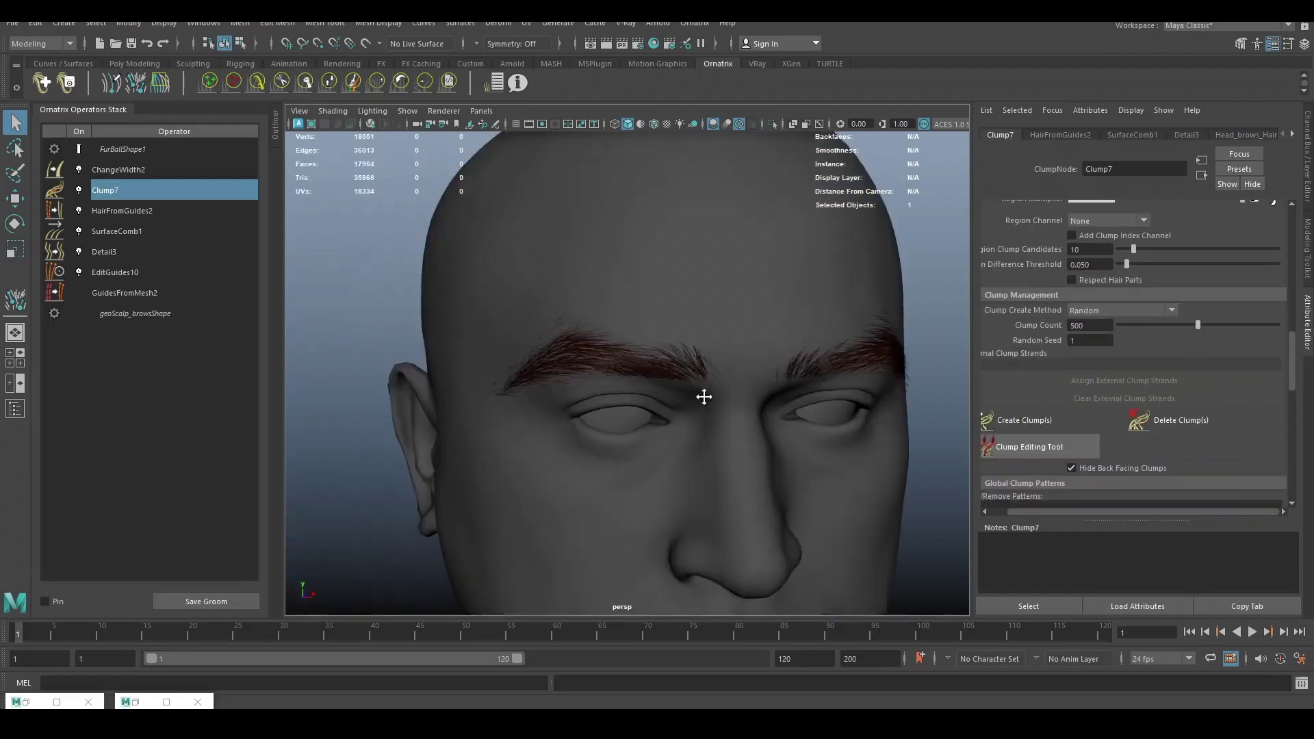
scroll(792, 437, up, 5)
scroll(672, 420, down, 5)
scroll(629, 422, up, 2)
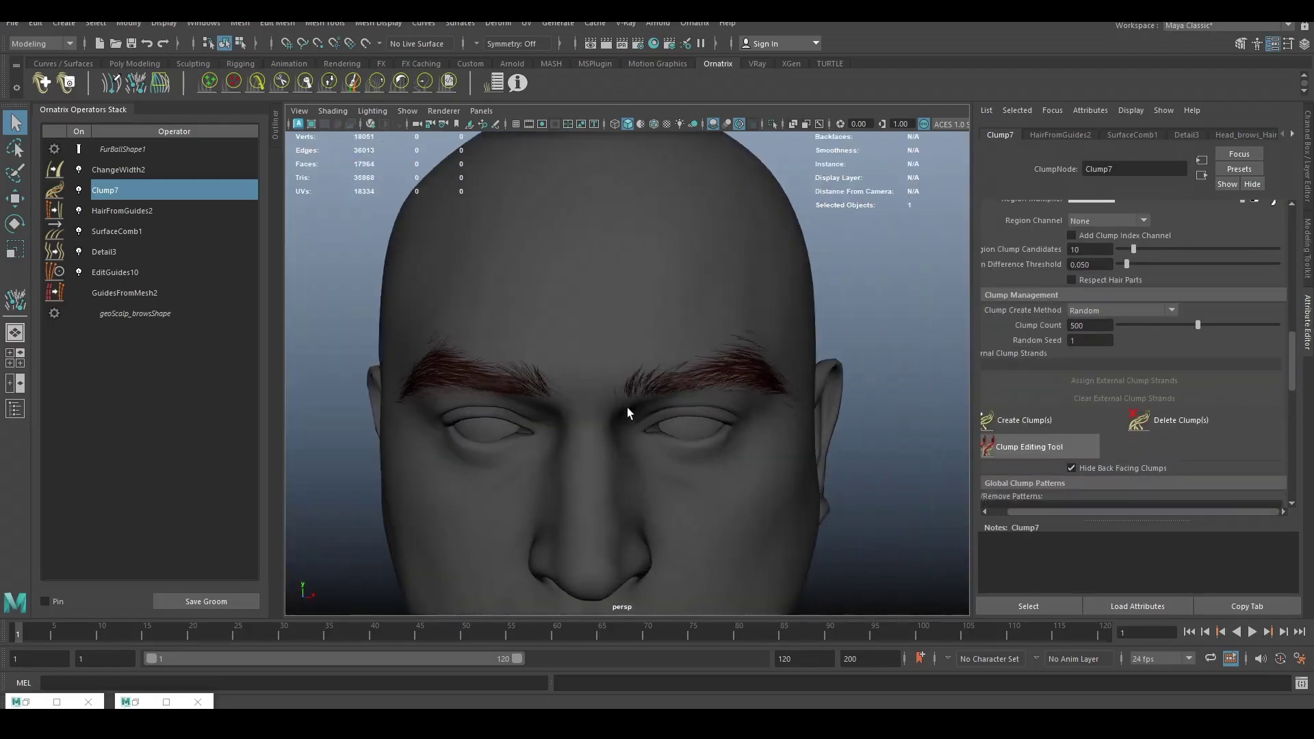
alt+drag(628, 412, 521, 410)
click(695, 23)
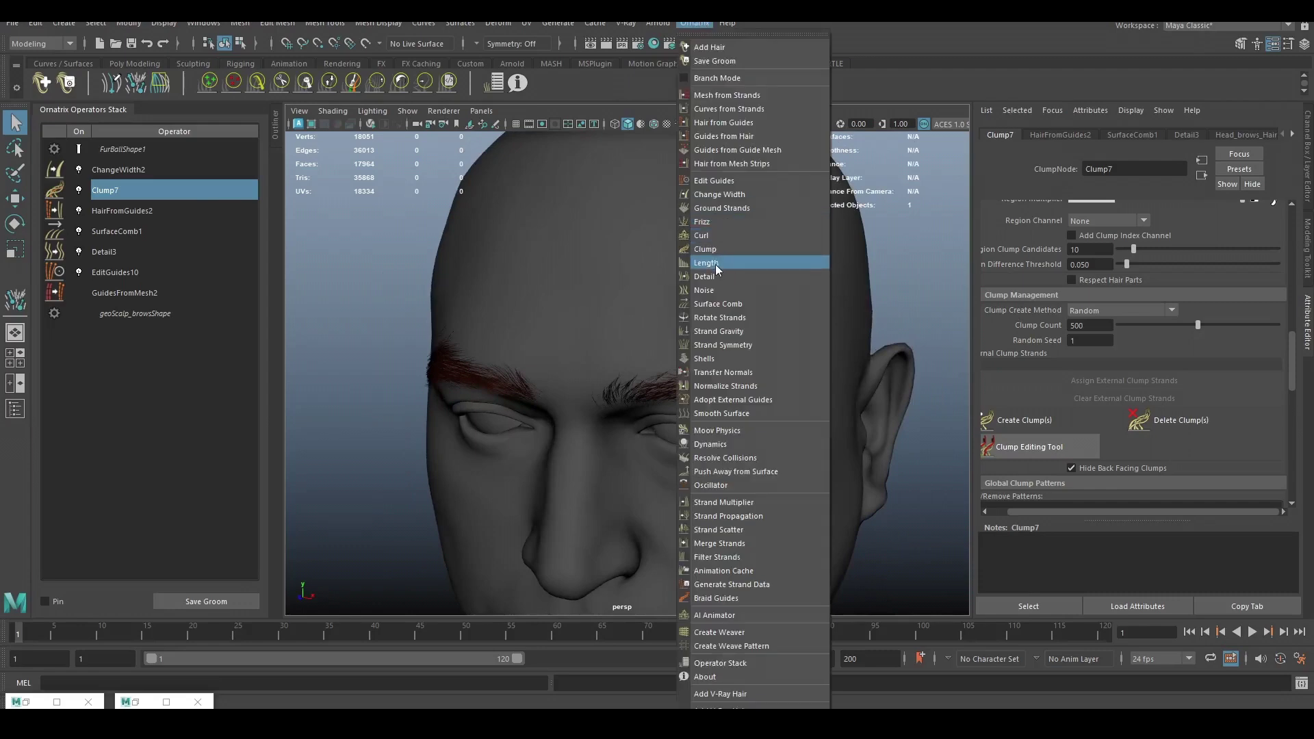
Step: Add a Frizz operator to the brows and lower its amount and amount curve
click(703, 222)
drag(1196, 271, 1140, 271)
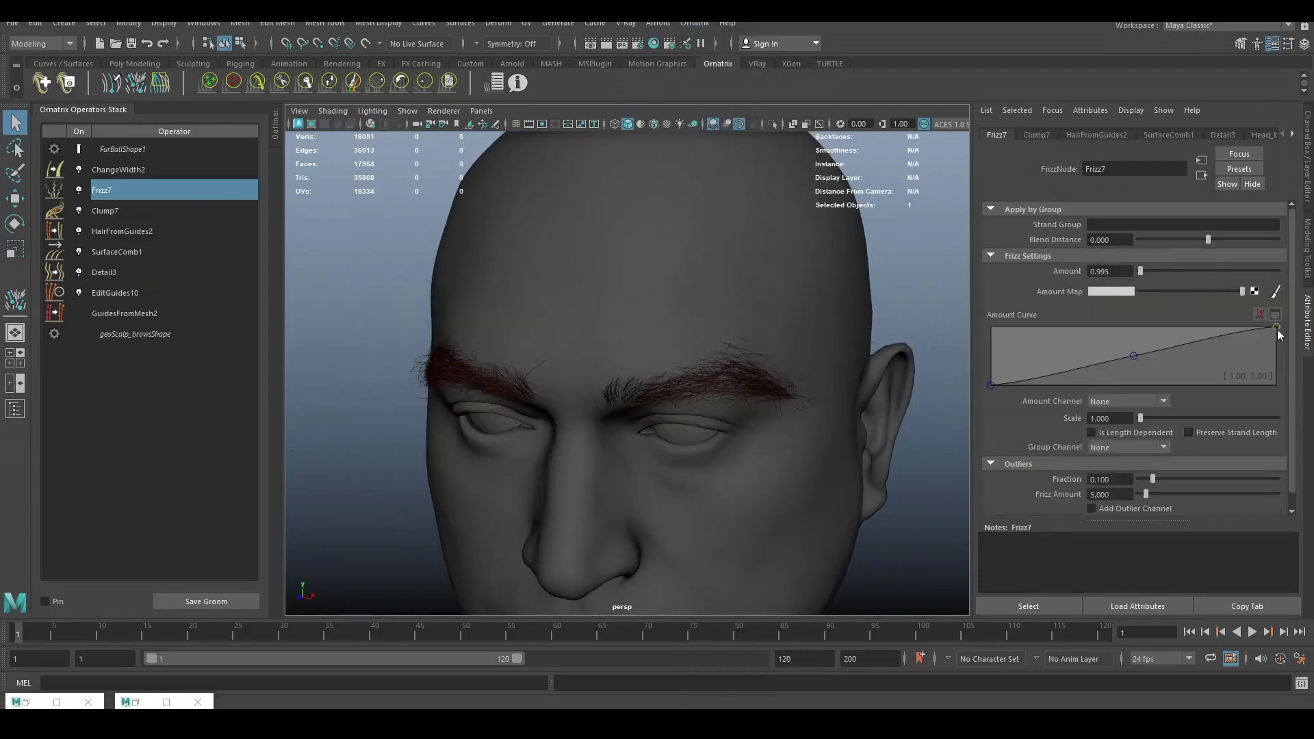
drag(1277, 328, 1276, 369)
drag(1133, 356, 1039, 376)
scroll(601, 376, up, 3)
scroll(565, 370, up, 3)
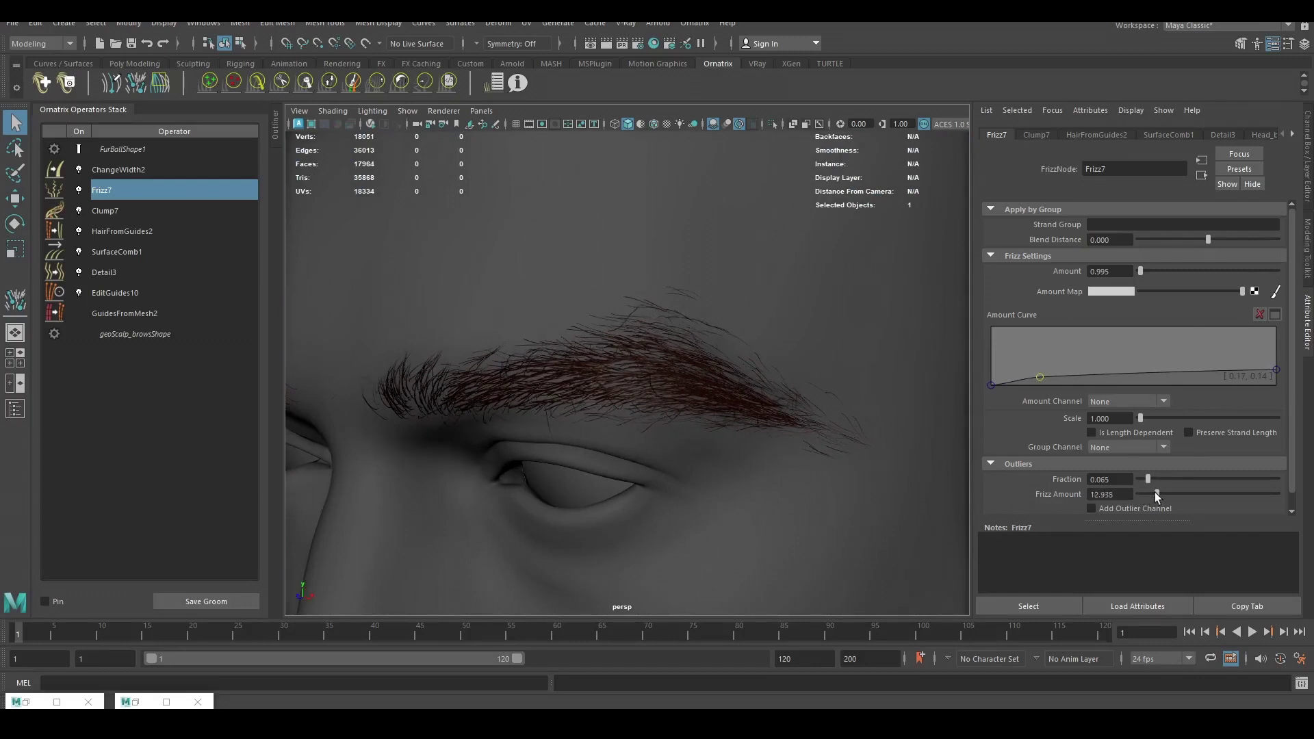
Step: Set outlier frizz to 0, frizz amount to 1.493, and the curve end to about 0.14
drag(1157, 498, 1154, 494)
mouse_move(806, 396)
alt+mouse_down()
mouse_move(1041, 409)
mouse_move(1057, 369)
alt+mouse_up()
drag(1276, 370, 1288, 375)
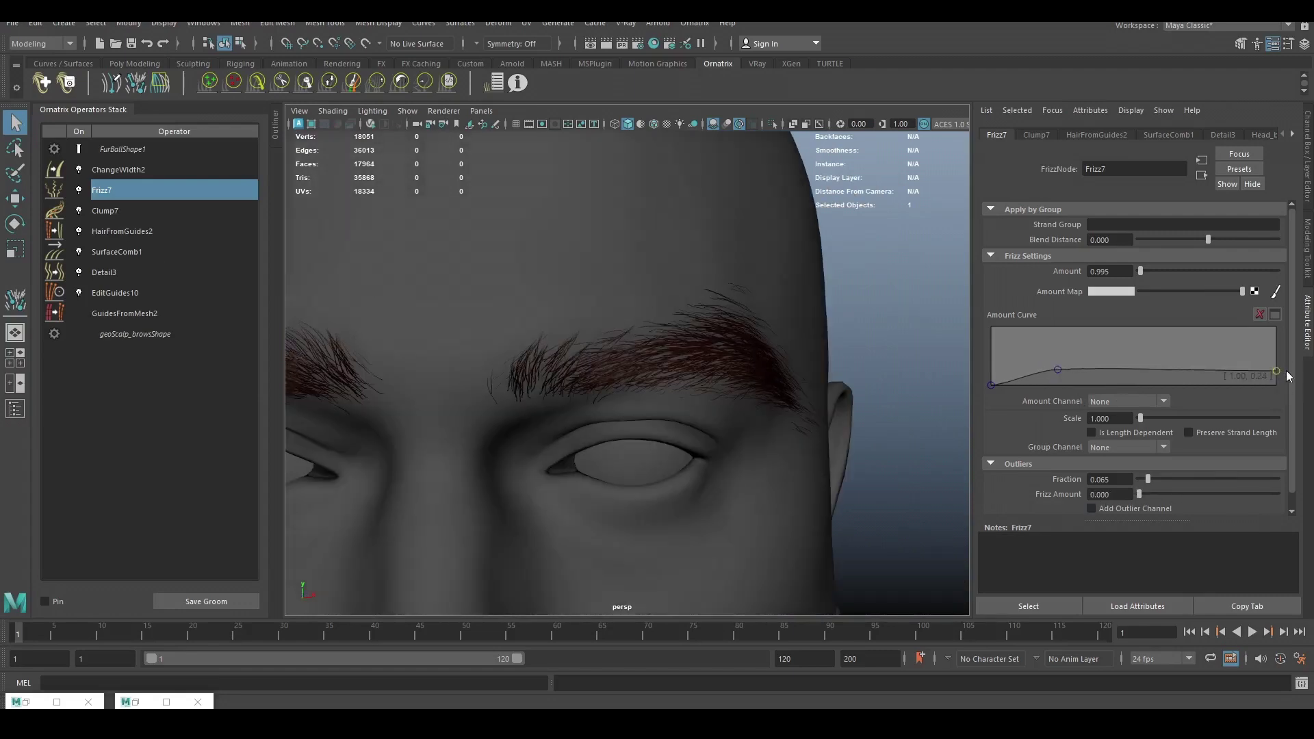
drag(1140, 271, 1141, 271)
alt+drag(624, 402, 754, 452)
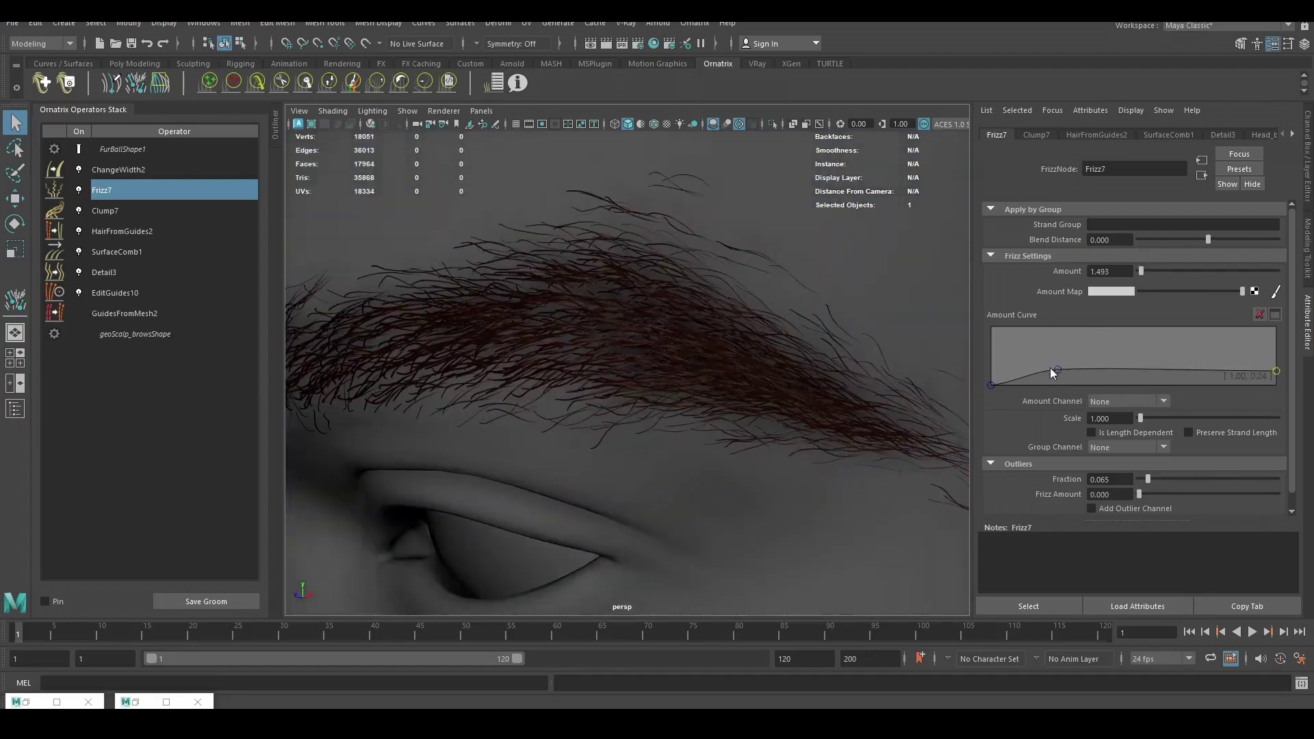
drag(1054, 372, 1065, 377)
drag(1277, 371, 1276, 377)
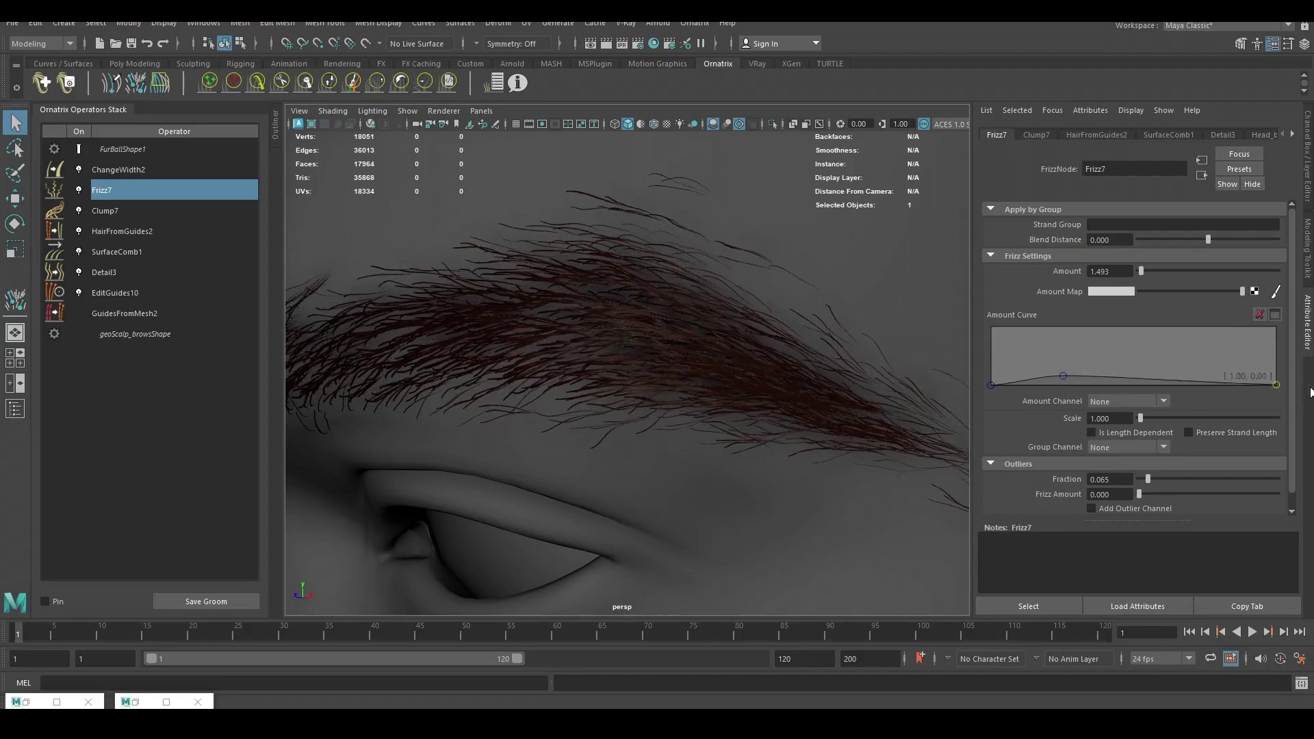
Step: Set the frizz scale to 0.75 and inspect the eyebrow
drag(1138, 419, 1141, 418)
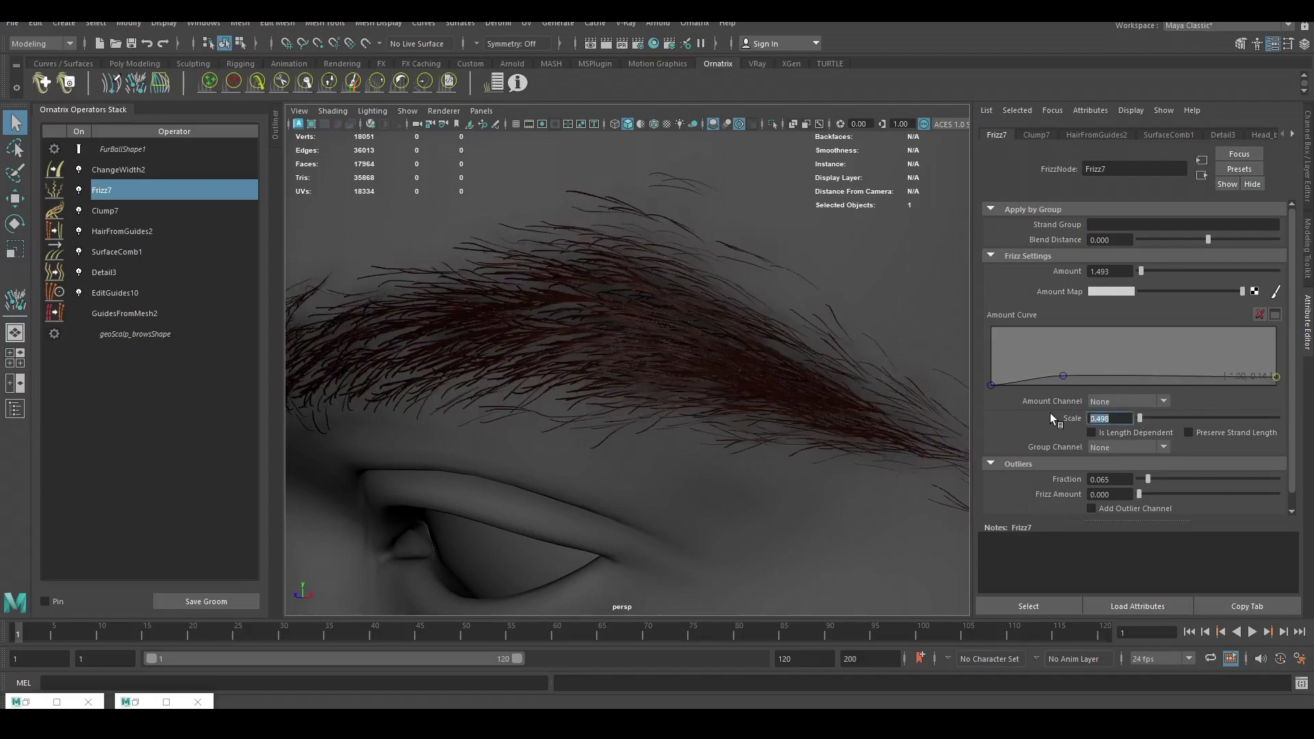
text(0.75)
key(Return)
alt+right_drag(700, 337, 660, 353)
alt+drag(661, 352, 681, 358)
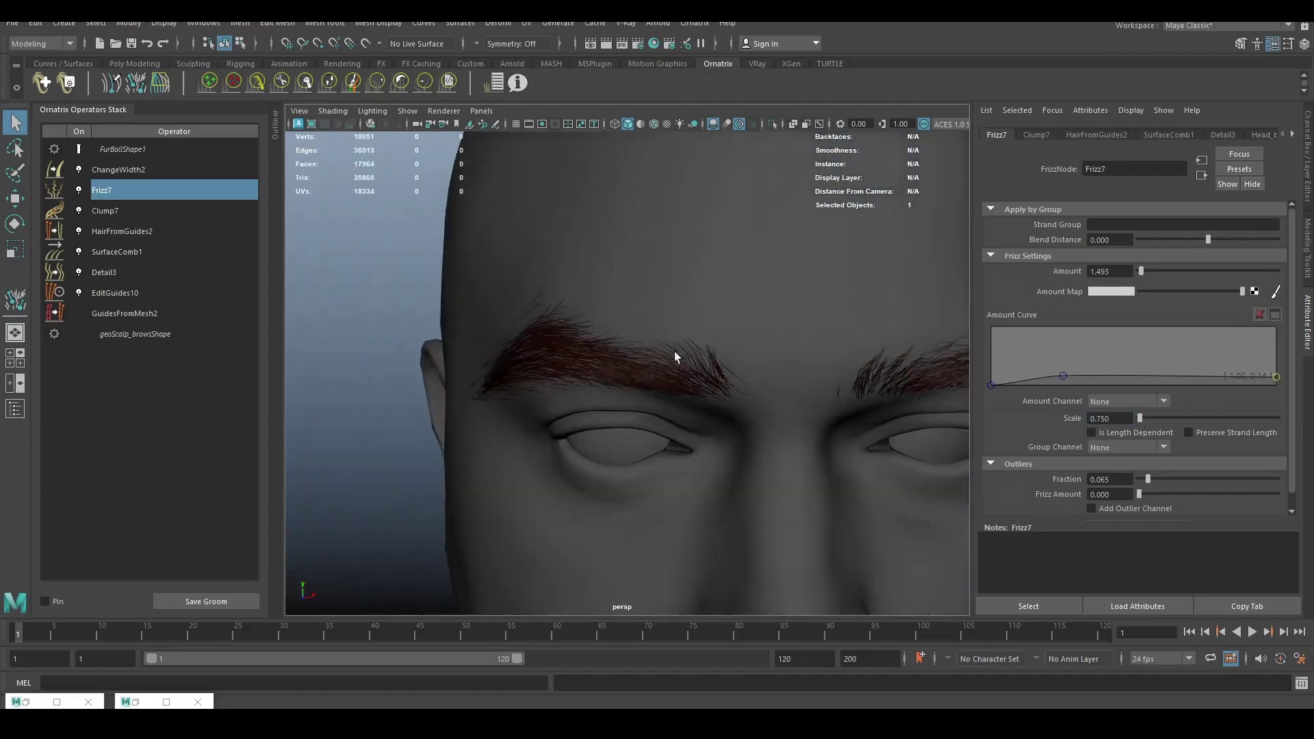
scroll(681, 358, up, 5)
key(Up)
Step: In SurfaceComb1, add four comb sinks steering the inner brow hairs upward
double_click(1102, 271)
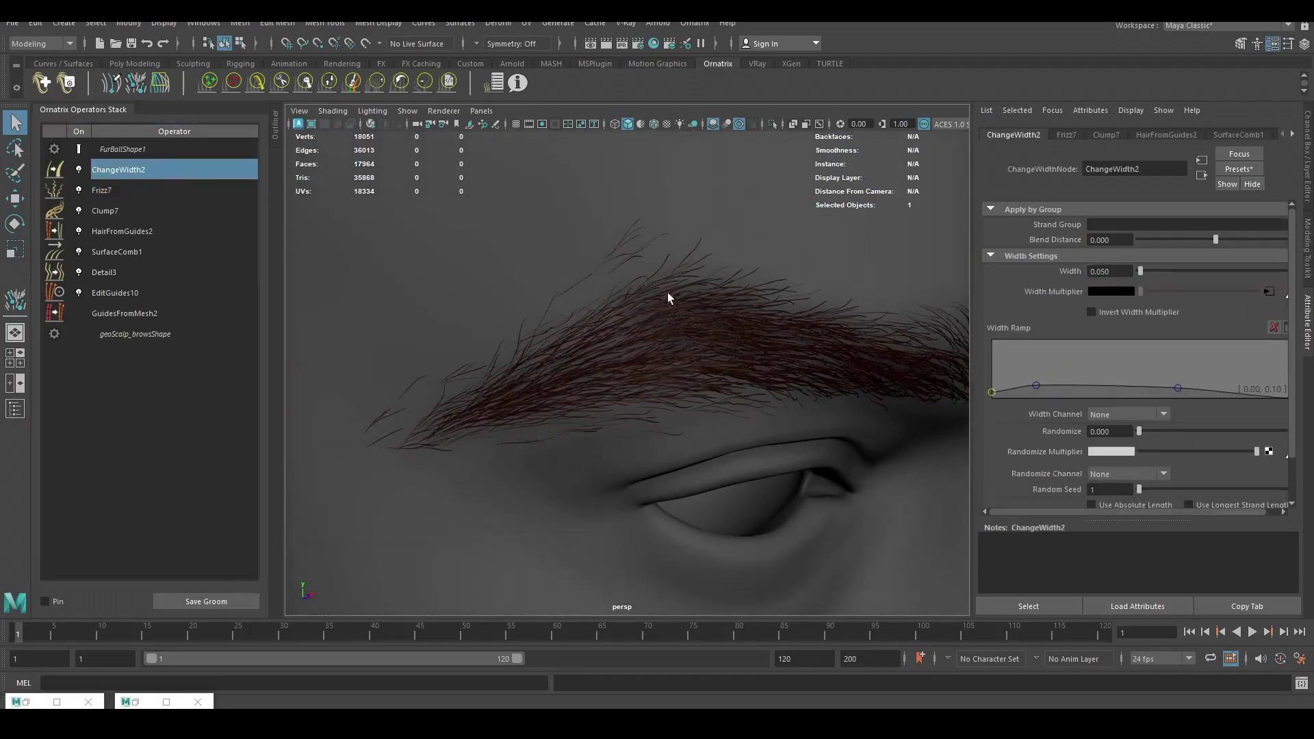
alt+right_drag(669, 298, 601, 343)
mouse_move(602, 343)
alt+mouse_down()
mouse_move(504, 376)
mouse_move(686, 360)
alt+mouse_up()
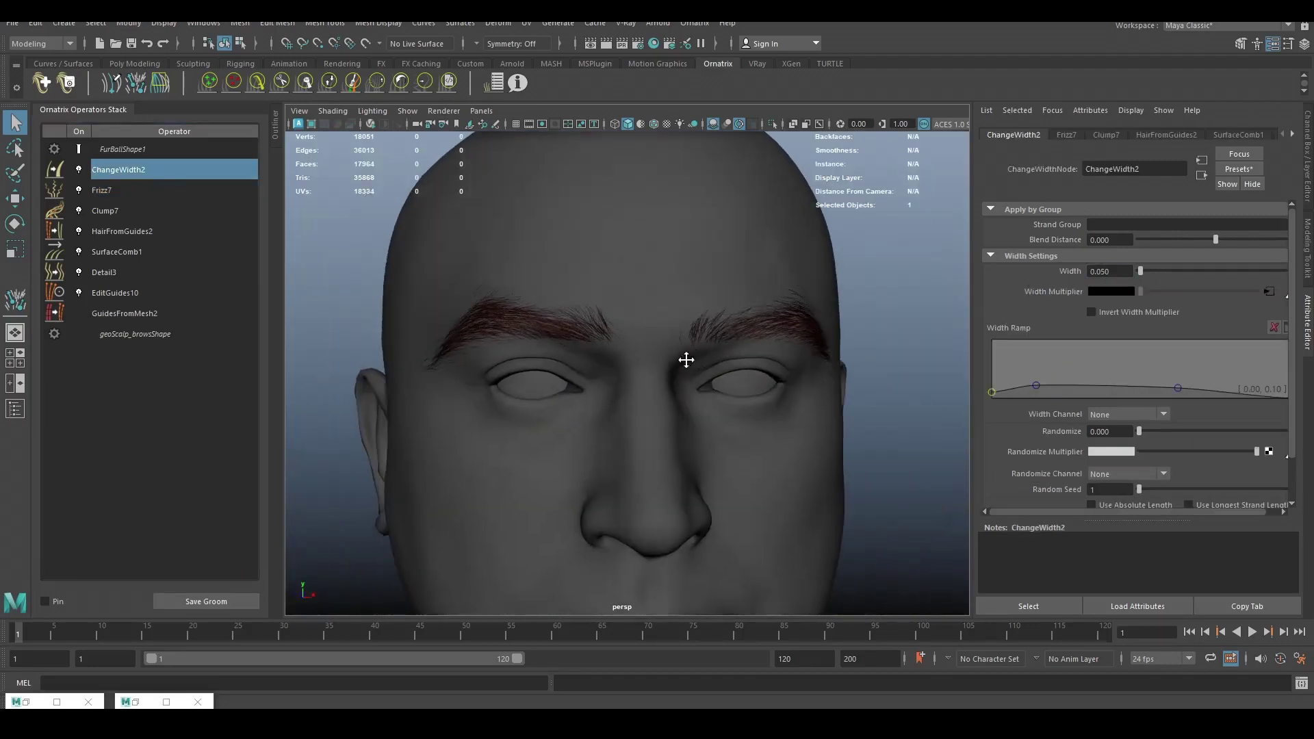
scroll(686, 360, up, 3)
click(116, 252)
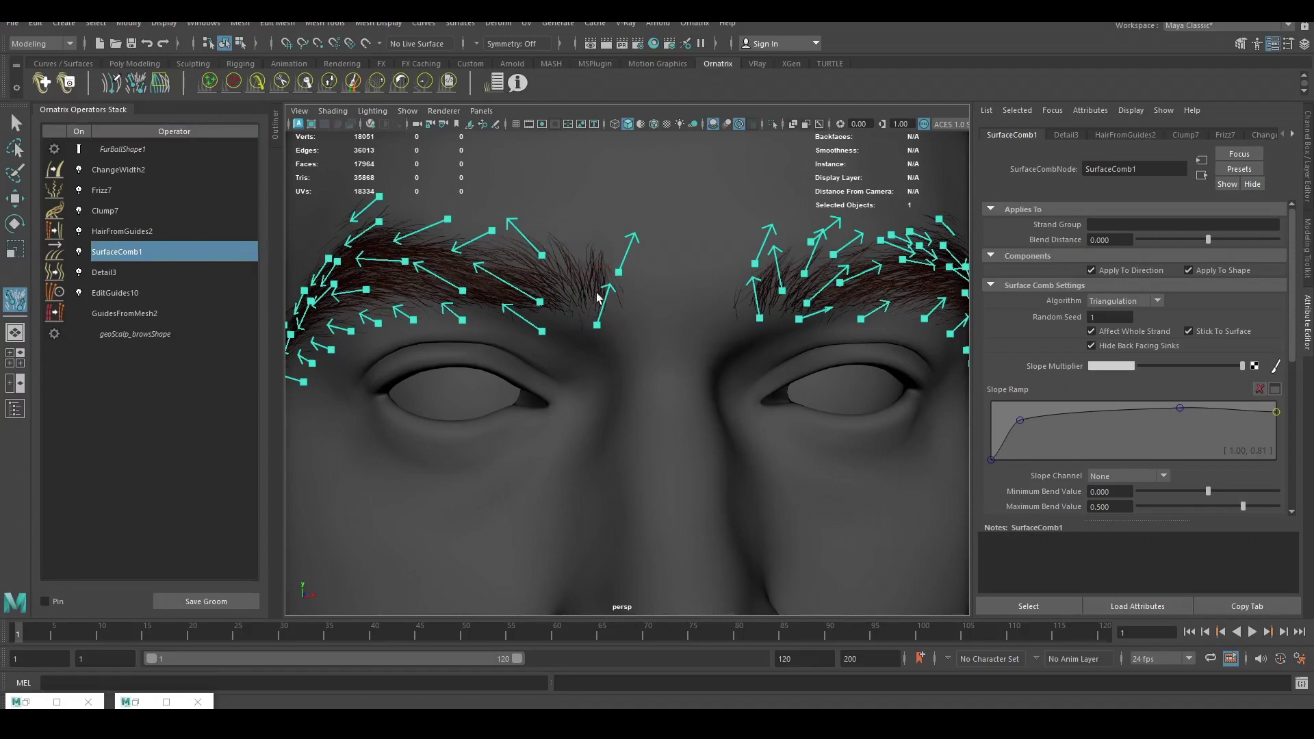
click(581, 302)
click(605, 268)
click(548, 301)
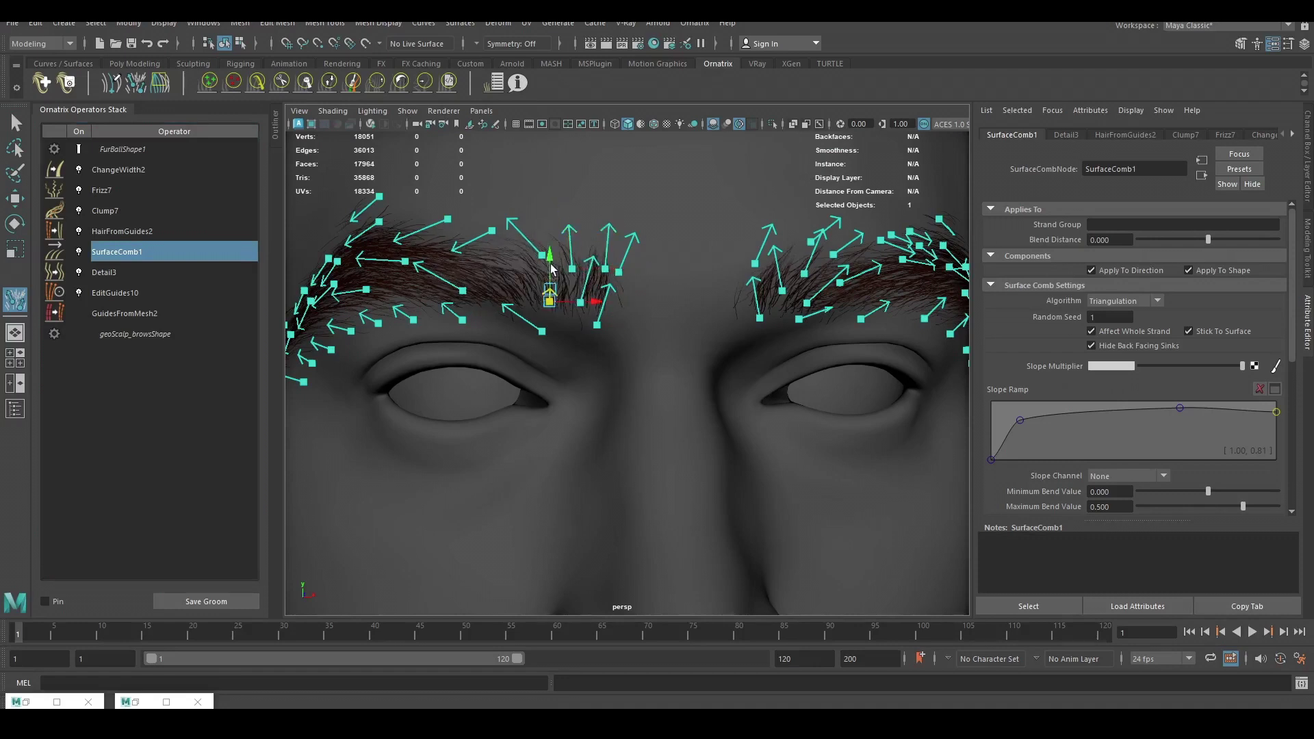
drag(512, 291, 492, 251)
key(q)
Step: Select the Clump operator and orbit toward the side of the head
click(105, 210)
scroll(625, 351, down, 5)
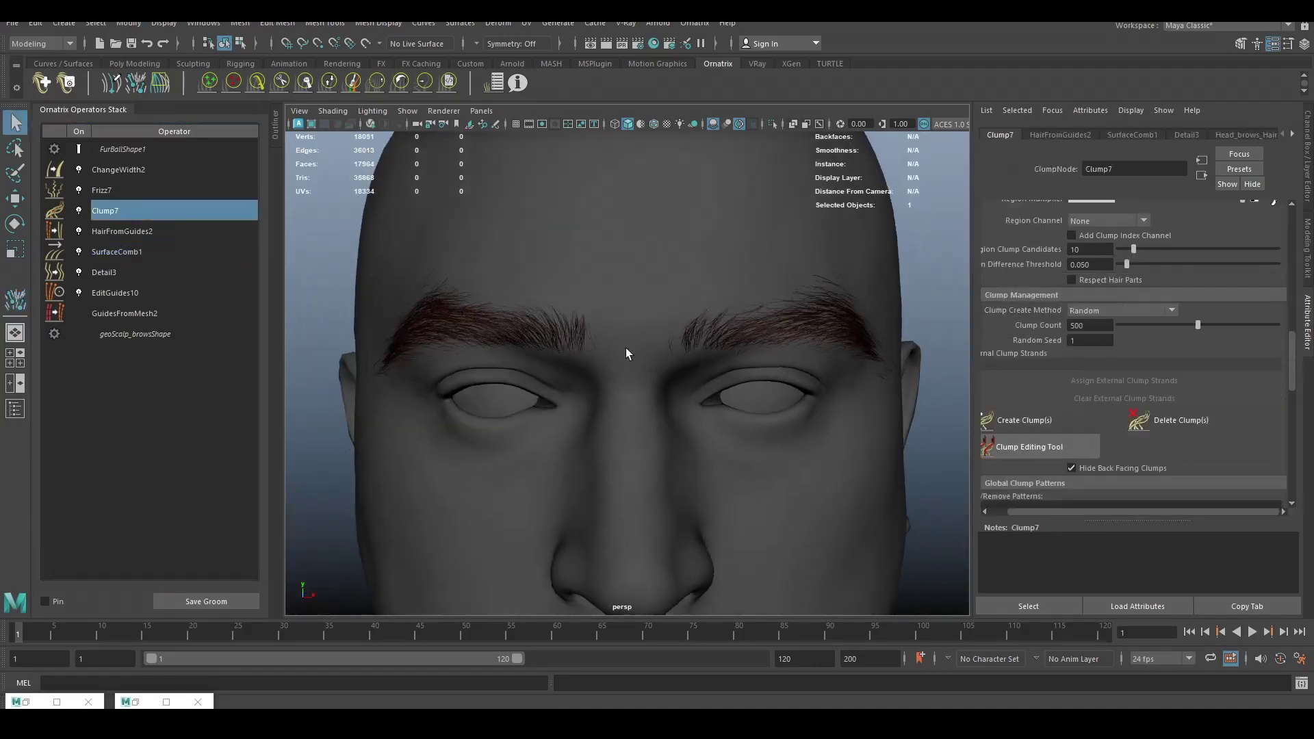
scroll(625, 352, down, 3)
scroll(667, 398, up, 1)
alt+drag(668, 398, 726, 383)
Step: Refine the brow mask edges with fine black and white brush strokes
scroll(681, 372, up, 5)
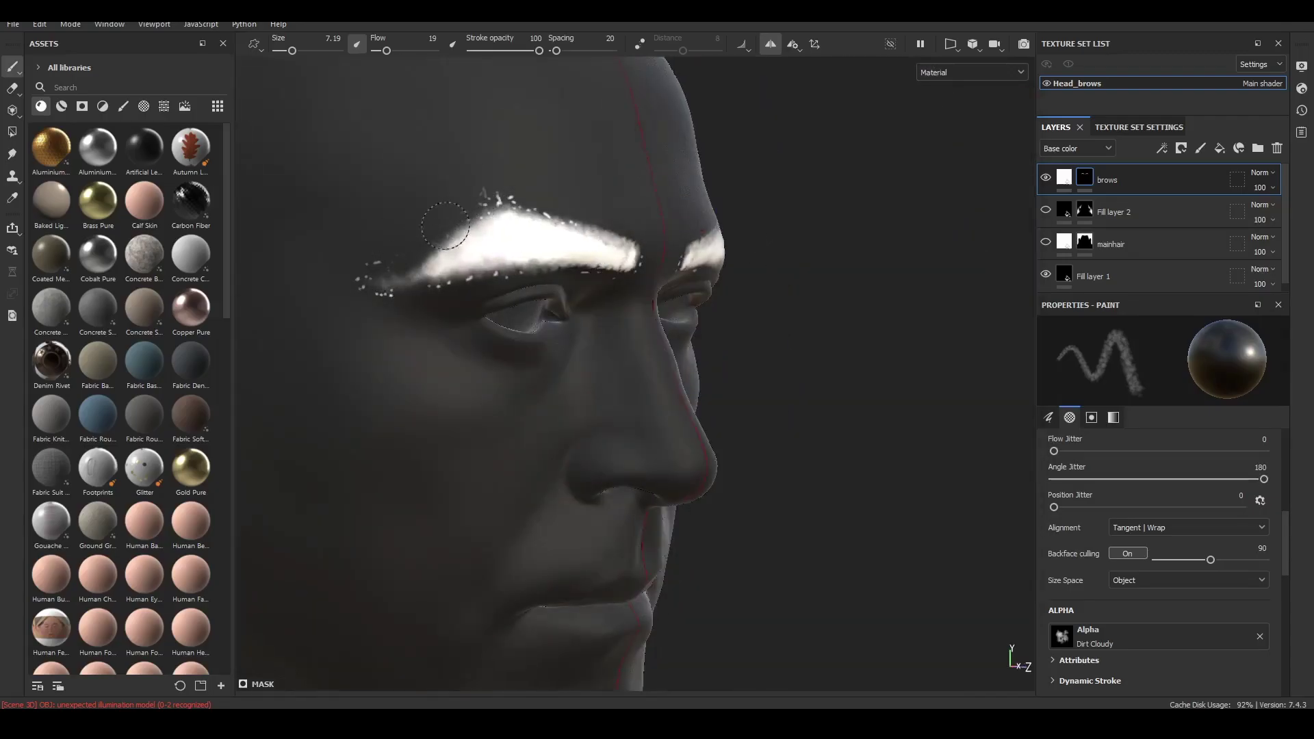
key(x)
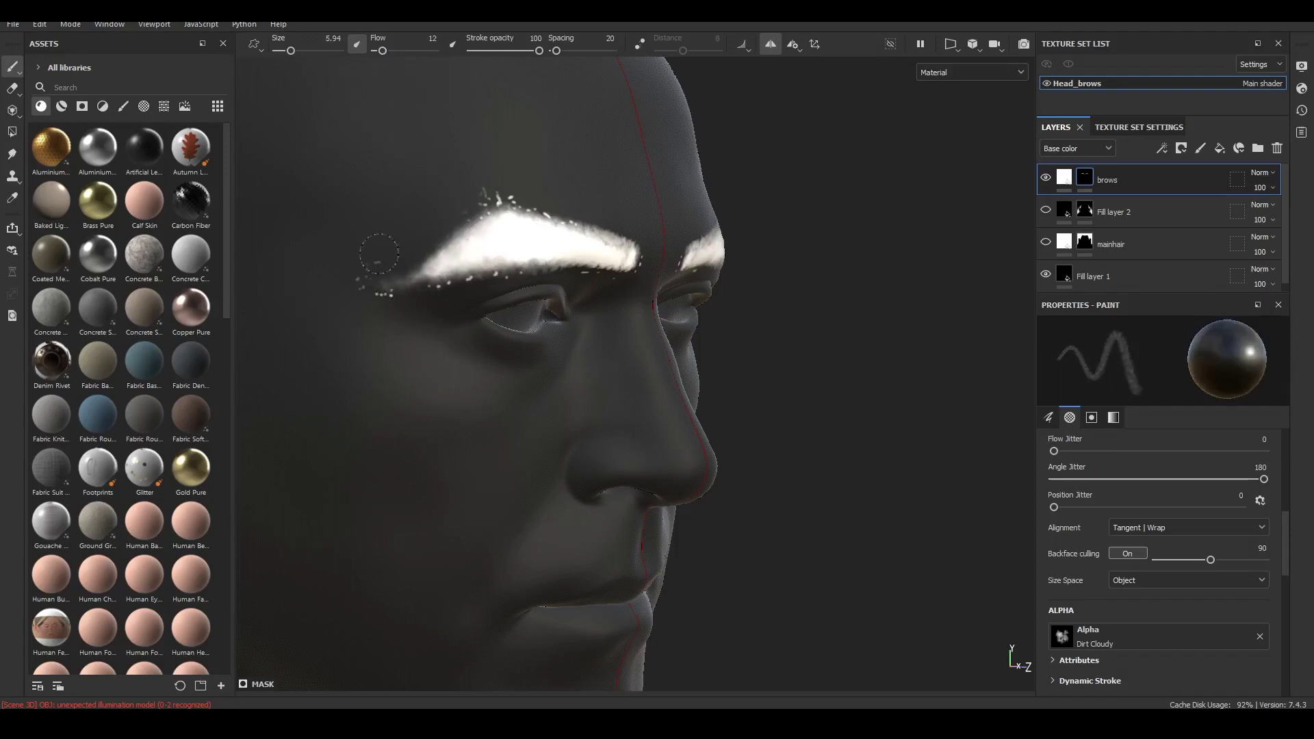
drag(504, 201, 589, 194)
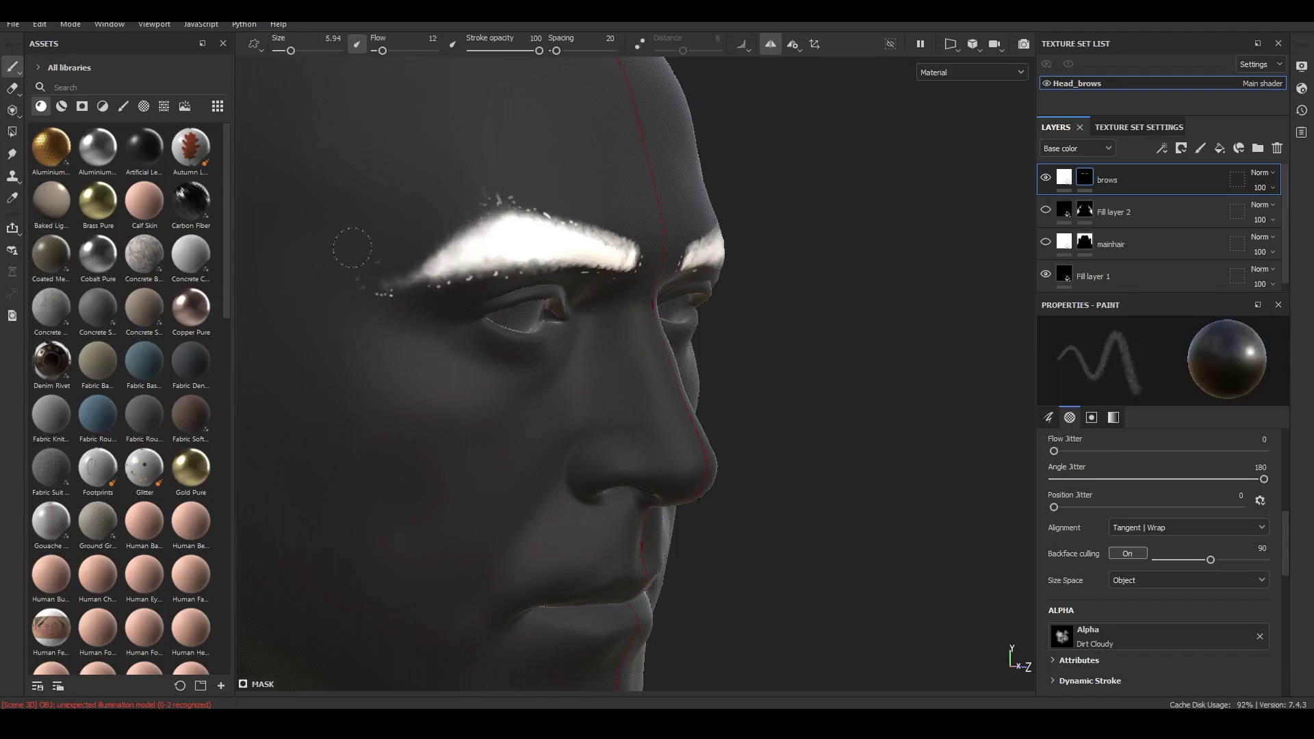
key(x)
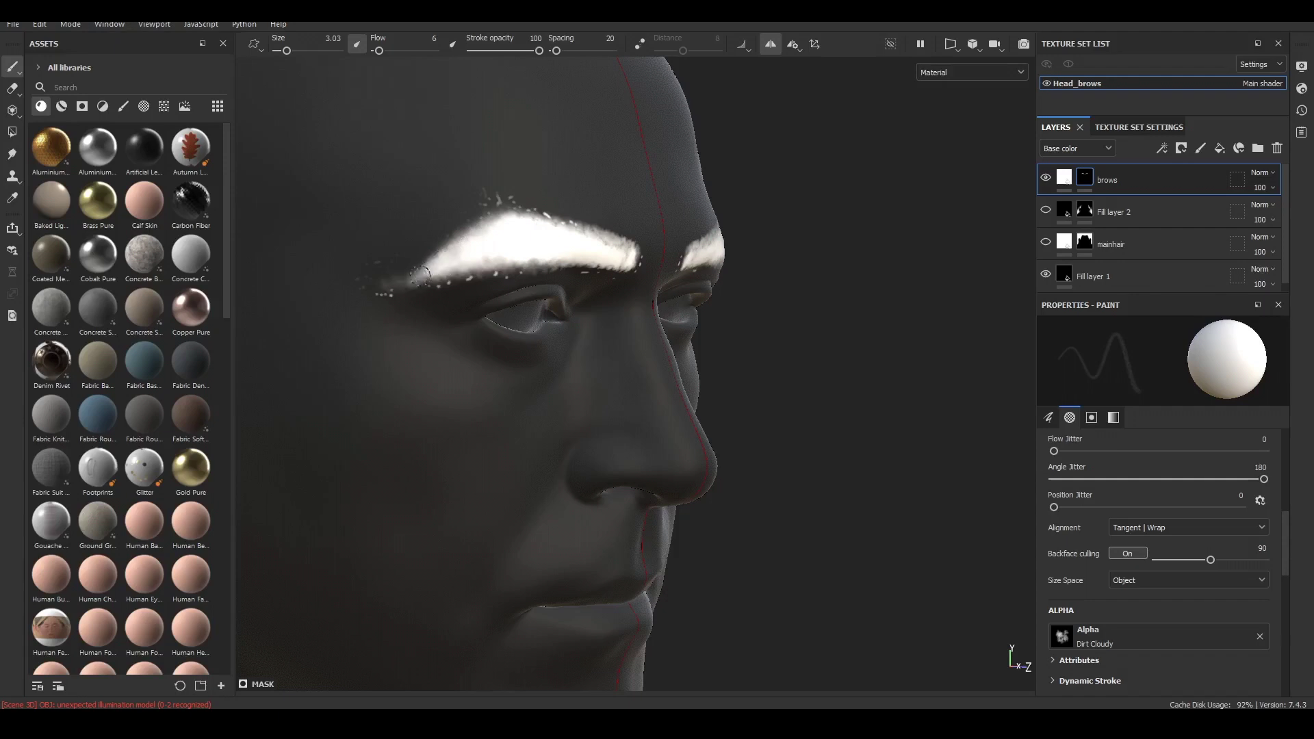
drag(388, 56, 392, 50)
key(bracketleft)
key(bracketleft)
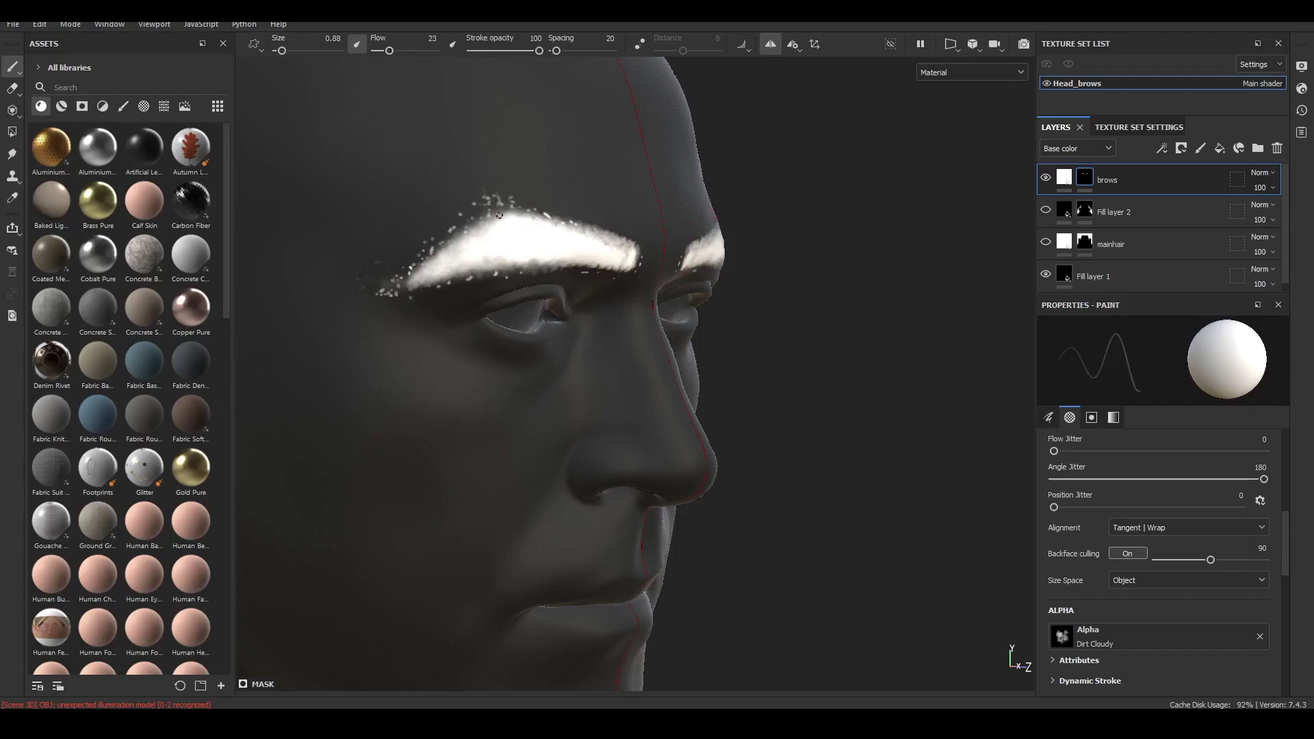
mouse_move(493, 197)
alt+mouse_down()
mouse_move(521, 232)
mouse_move(631, 237)
alt+mouse_up()
key(bracketright)
key(bracketright)
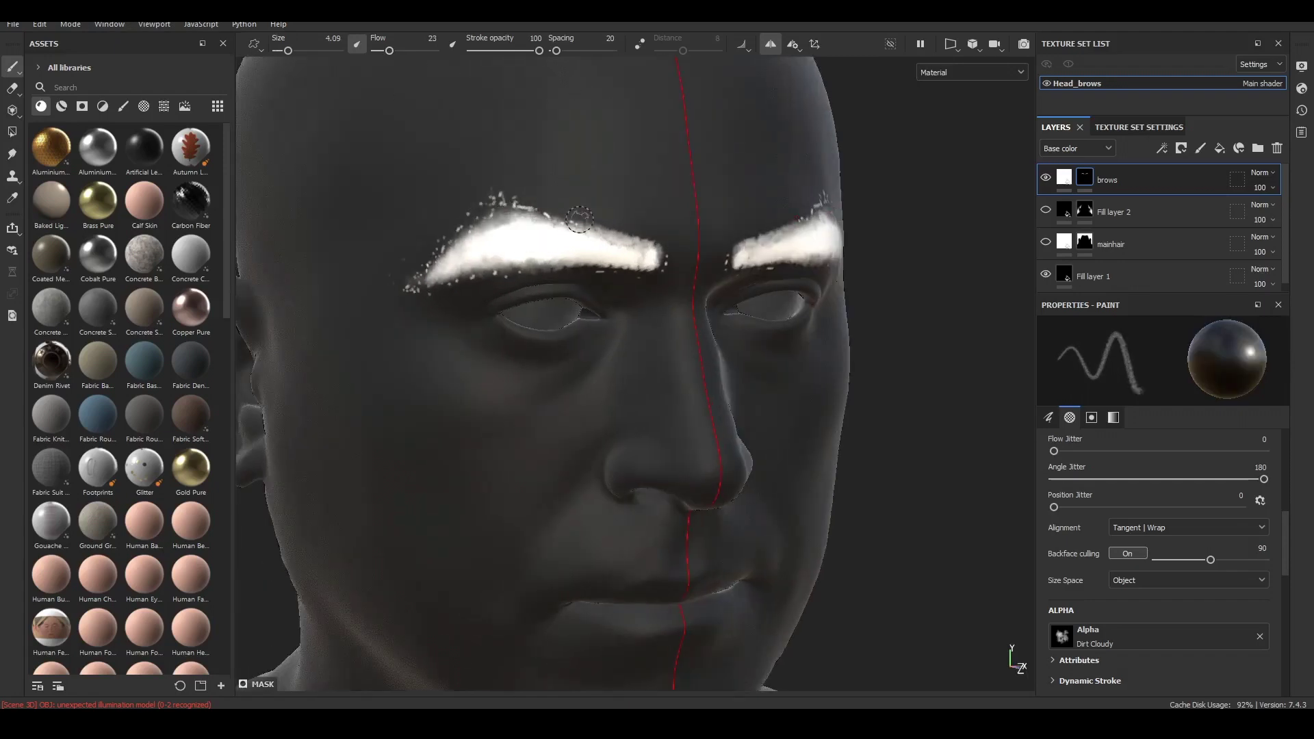
key(x)
ctrl+right_drag(631, 237, 570, 221)
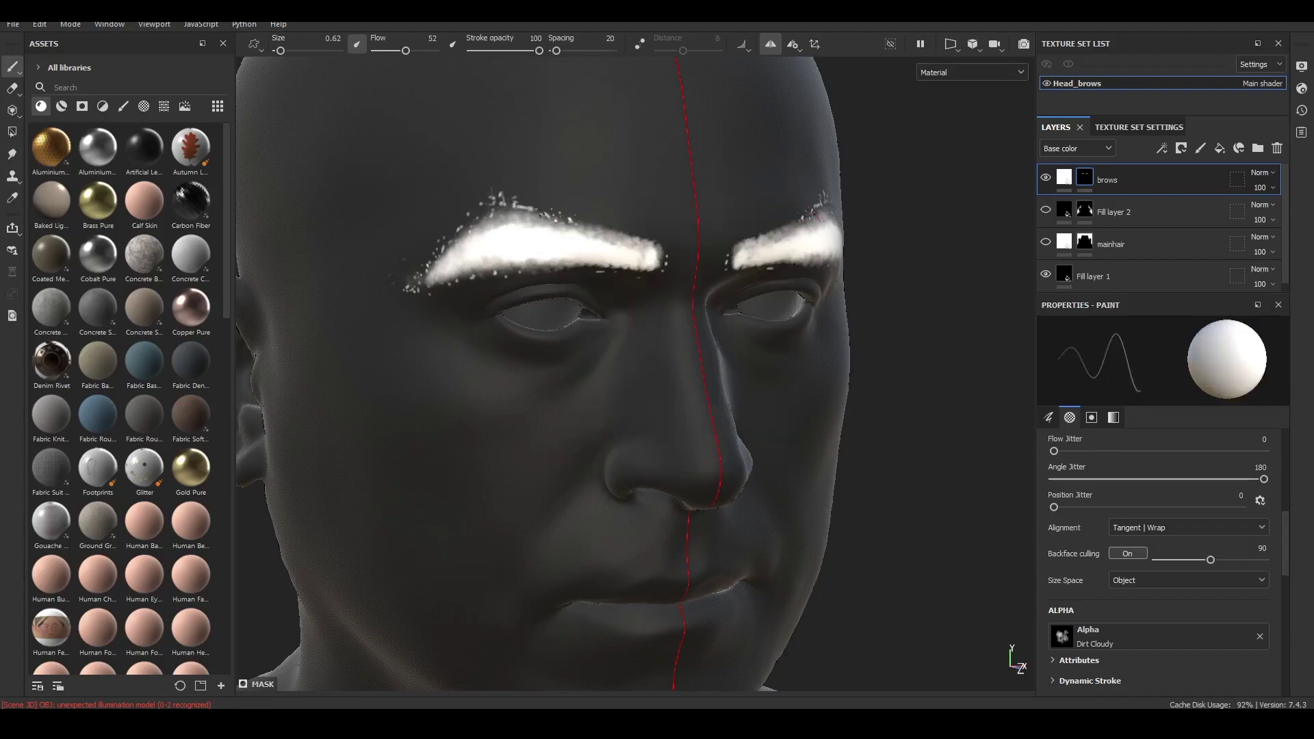
Step: Export the brow textures via File > Export textures
click(10, 24)
click(41, 235)
click(984, 602)
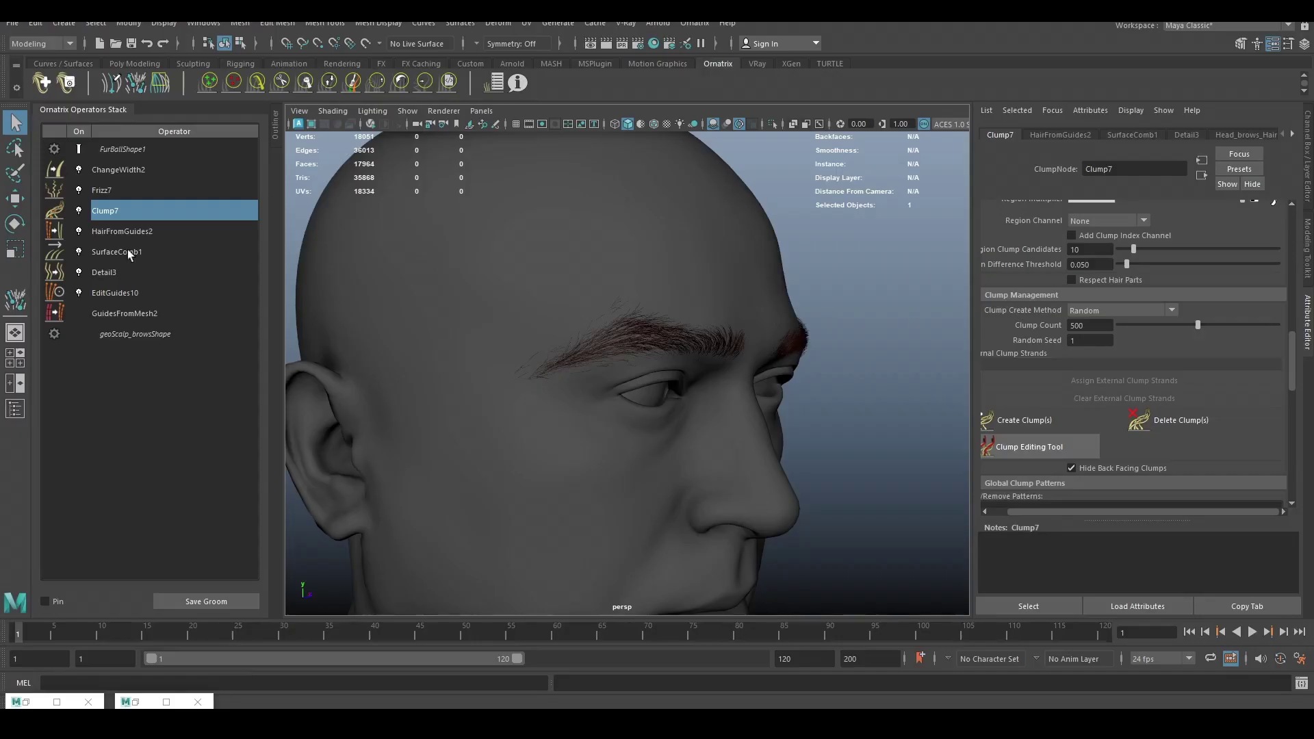
Step: Frame the eyebrows and add a second Frizz operator above Frizz7
alt+drag(708, 388, 657, 416)
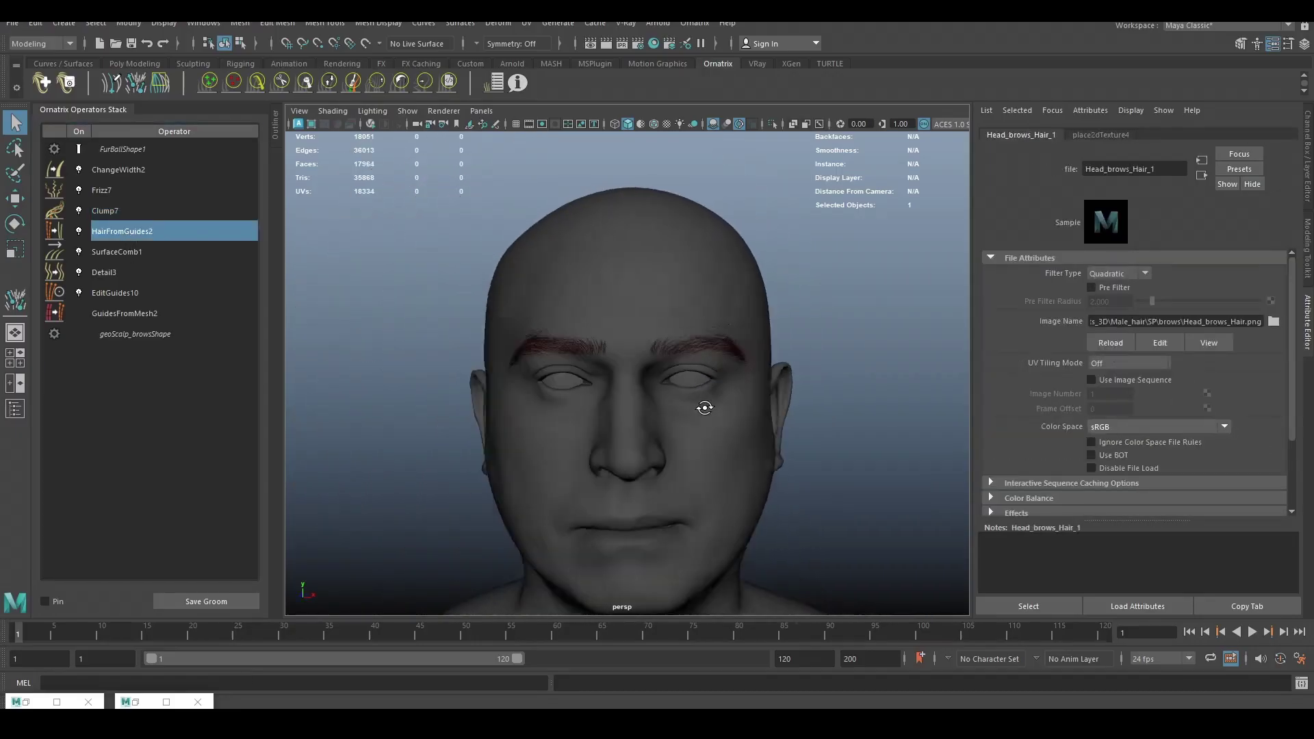
alt+right_drag(657, 416, 722, 460)
alt+drag(722, 460, 668, 449)
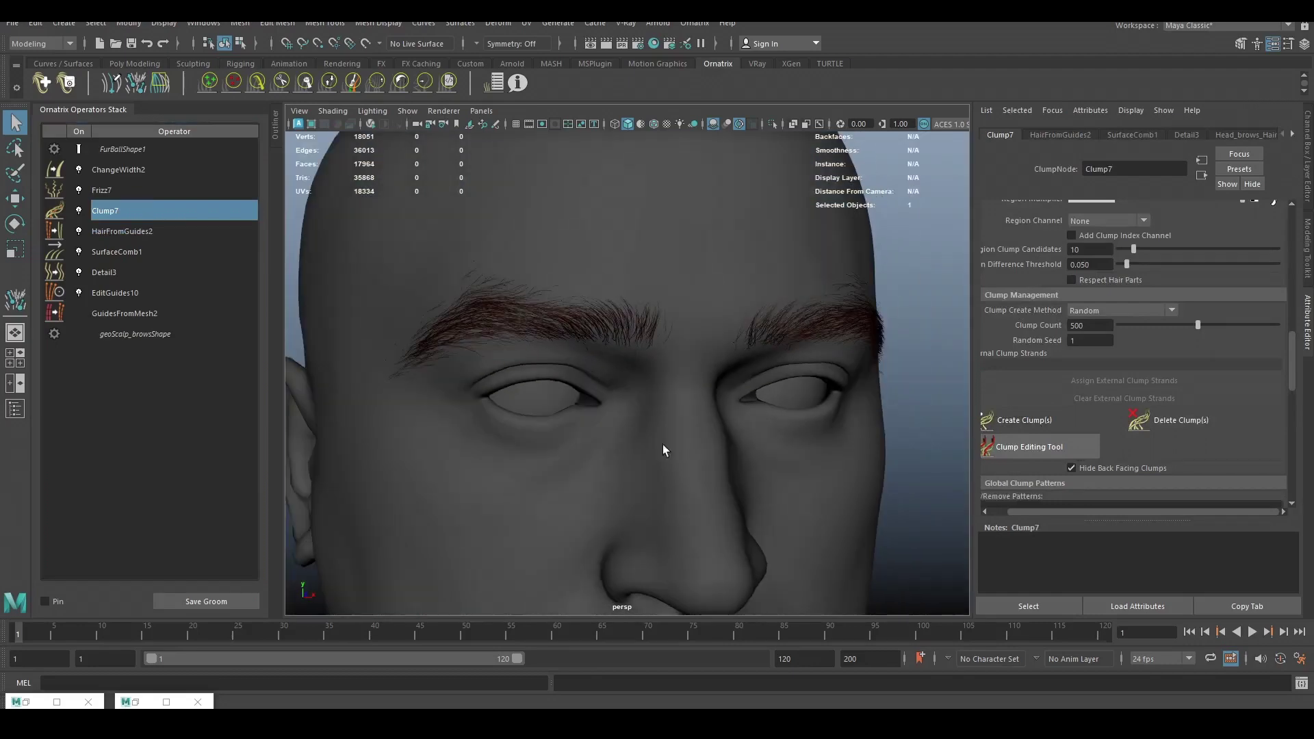
click(152, 193)
click(695, 23)
click(675, 287)
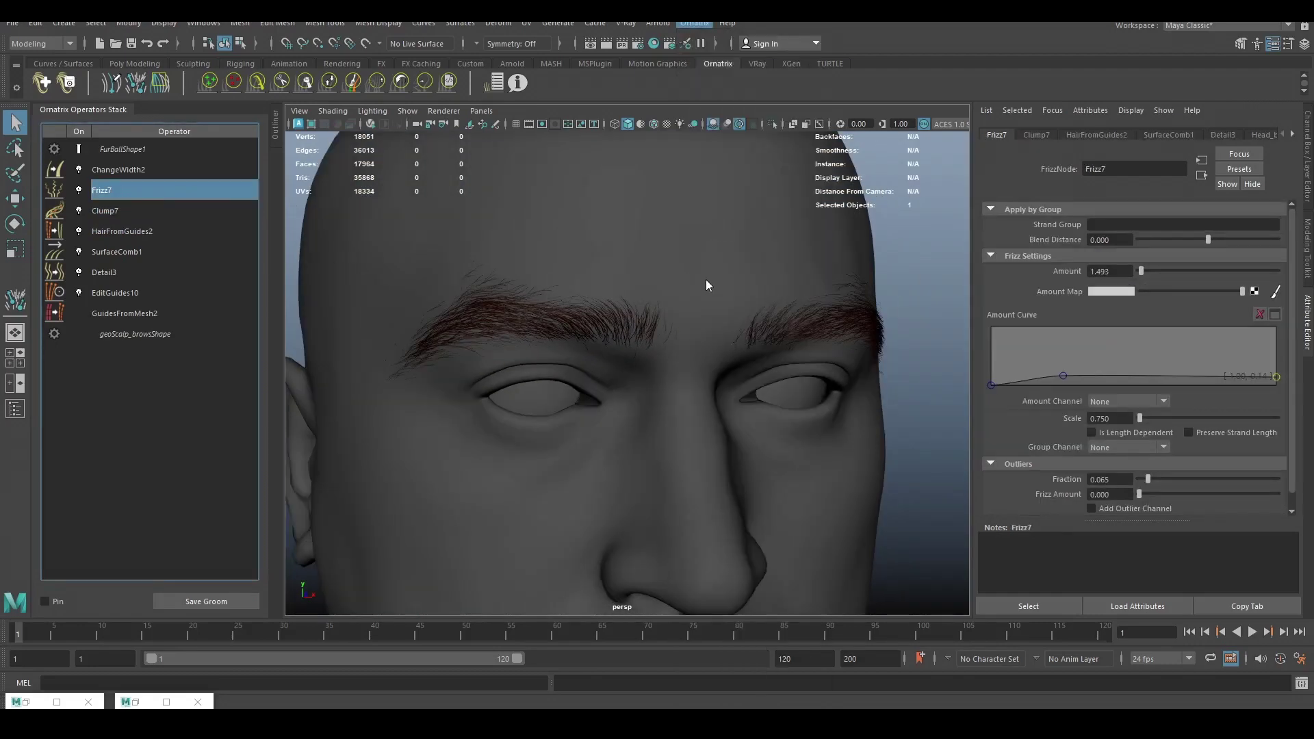
Step: Lower Frizz8's amount curve, midpoint about 0.20, so only some brow hairs frizz
drag(1275, 330, 1293, 370)
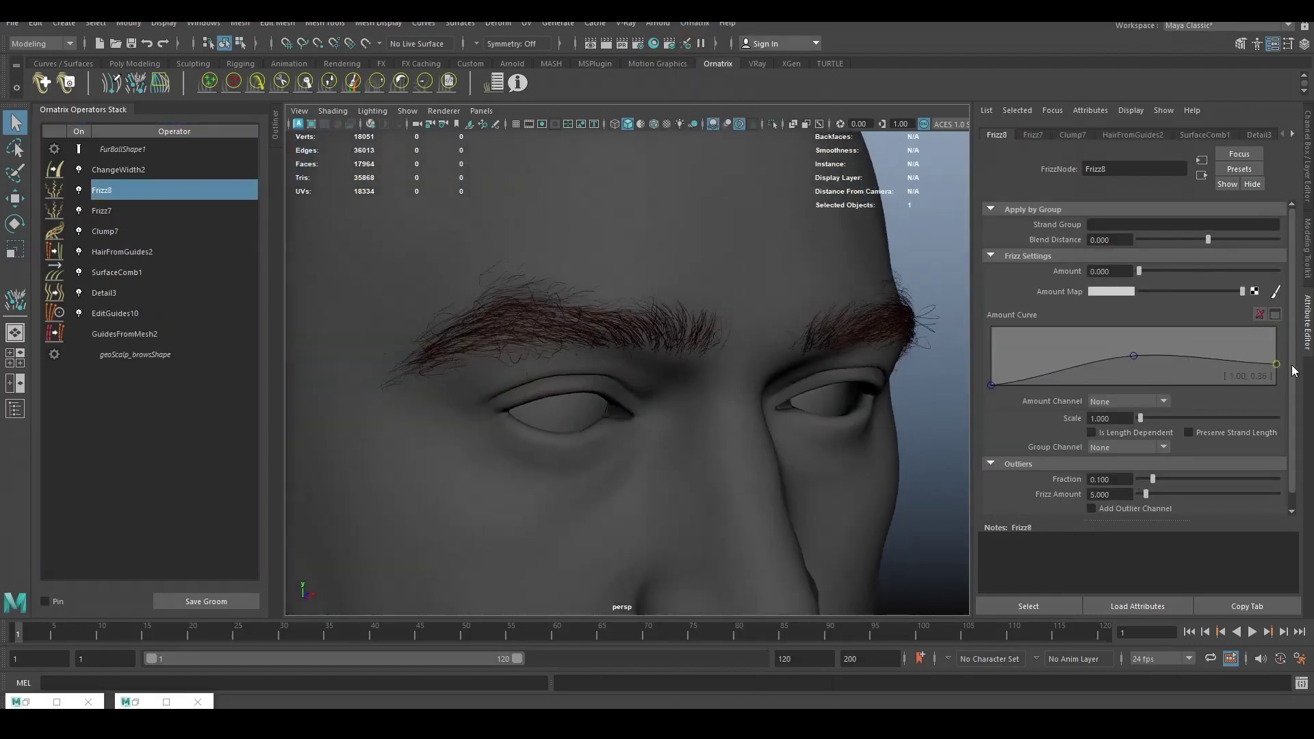
drag(1133, 356, 1083, 369)
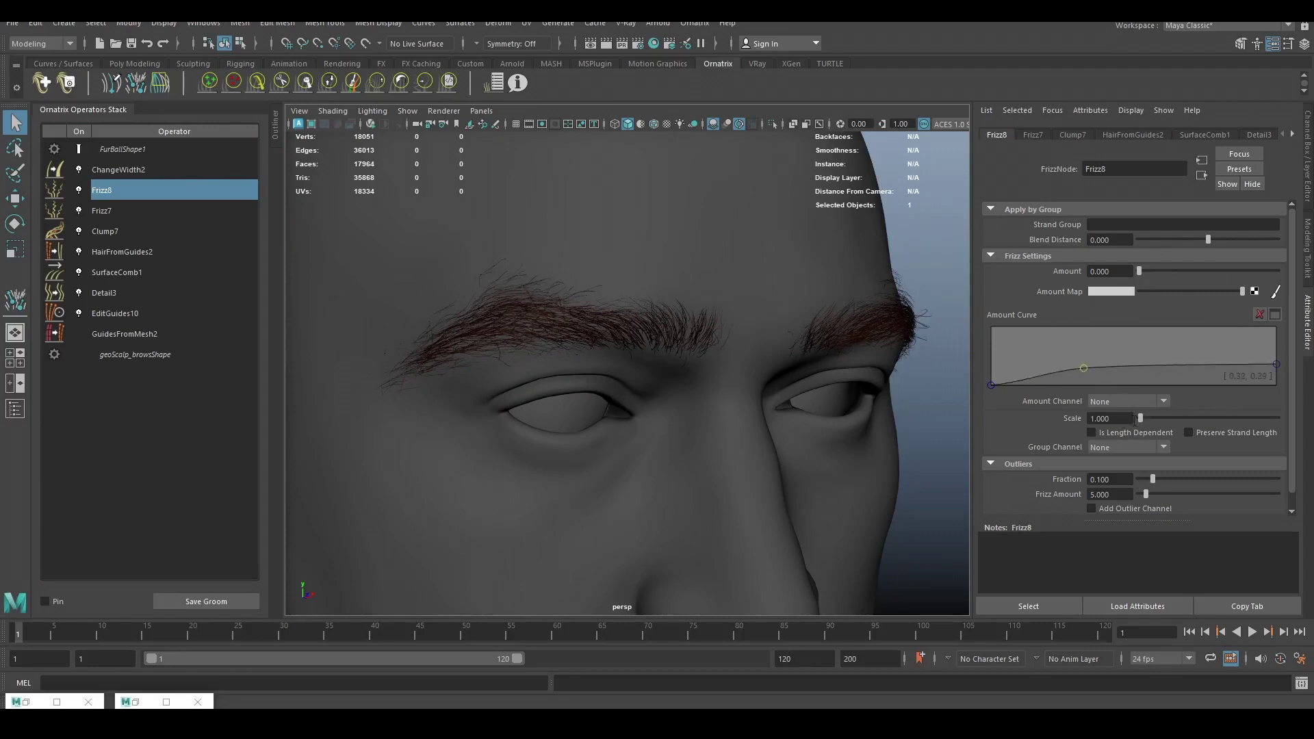
mouse_move(584, 359)
alt+mouse_down()
mouse_move(493, 363)
mouse_move(533, 370)
alt+mouse_up()
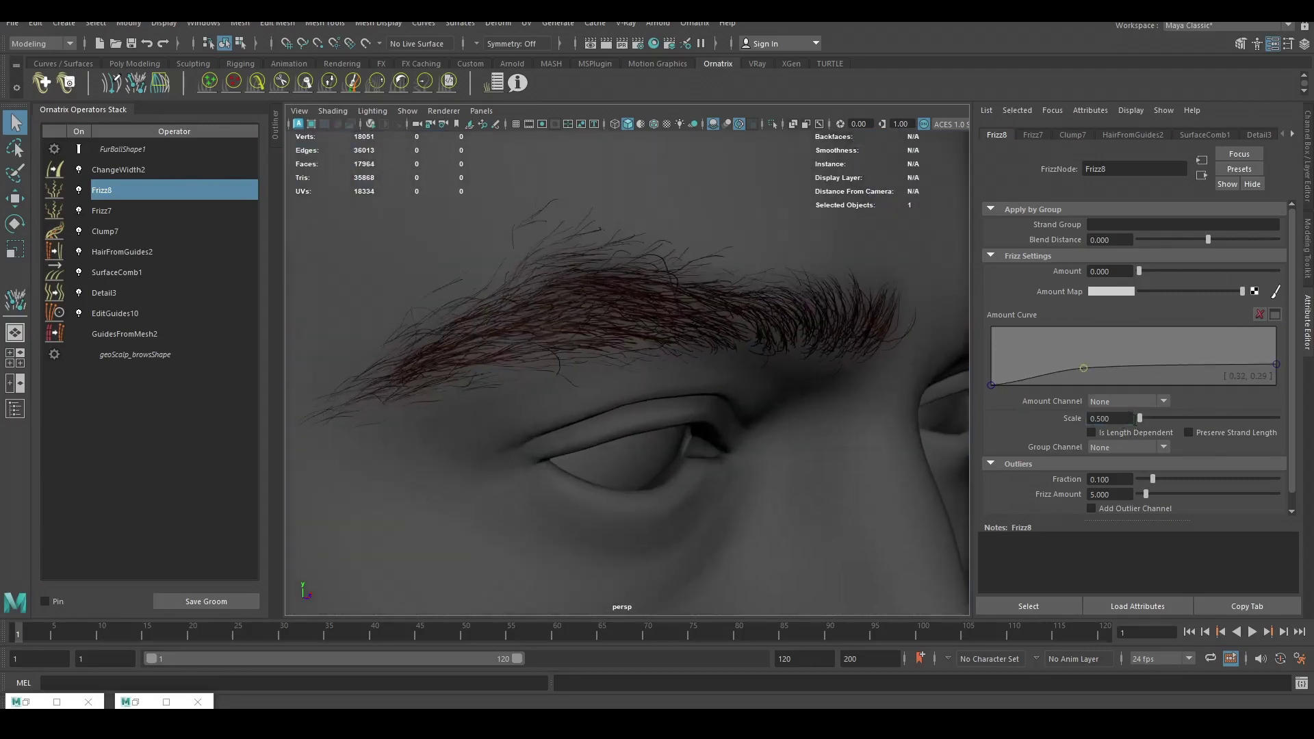
drag(1083, 368, 1090, 374)
drag(1152, 479, 1154, 483)
mouse_move(616, 383)
alt+mouse_down()
mouse_move(587, 396)
mouse_move(657, 366)
alt+mouse_up()
mouse_move(657, 367)
alt+right_down()
mouse_move(566, 390)
mouse_move(597, 325)
mouse_move(620, 356)
alt+right_up()
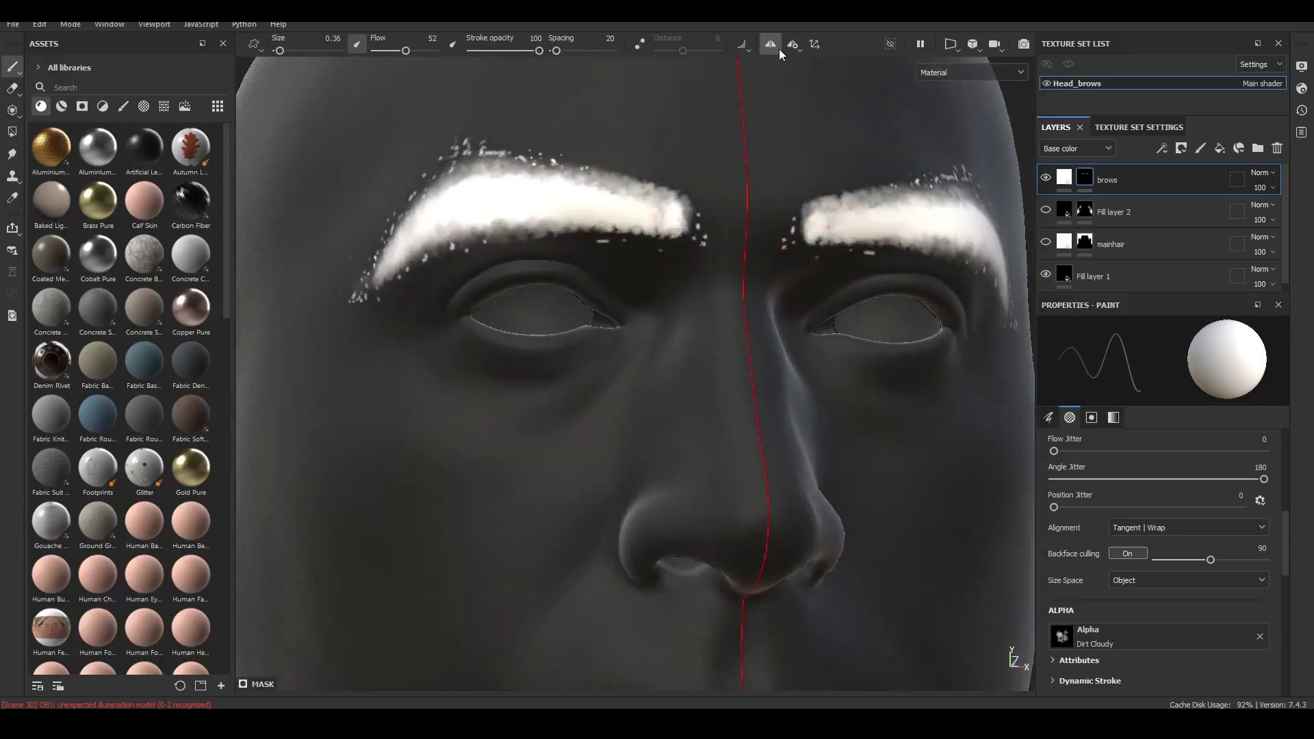
Step: Turn off symmetry painting and enlarge the brush to about 4.85
click(780, 53)
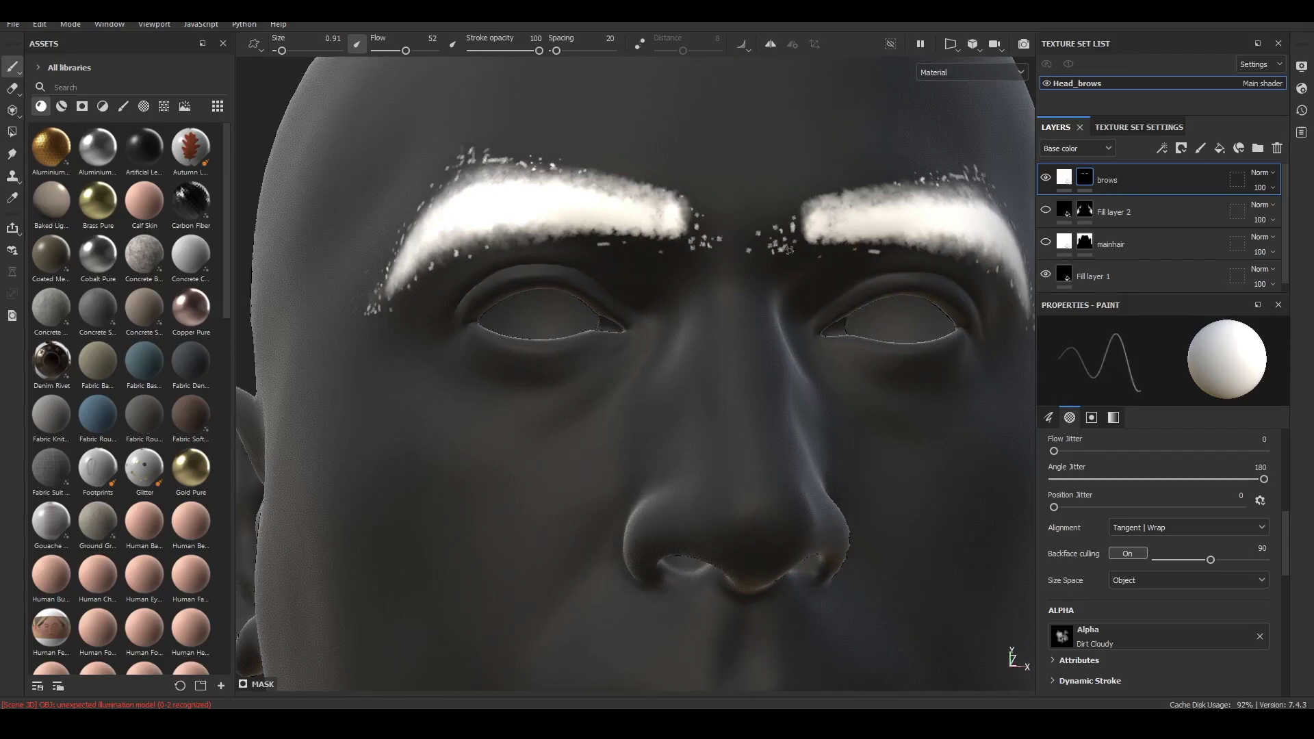
ctrl+right_drag(697, 215, 748, 244)
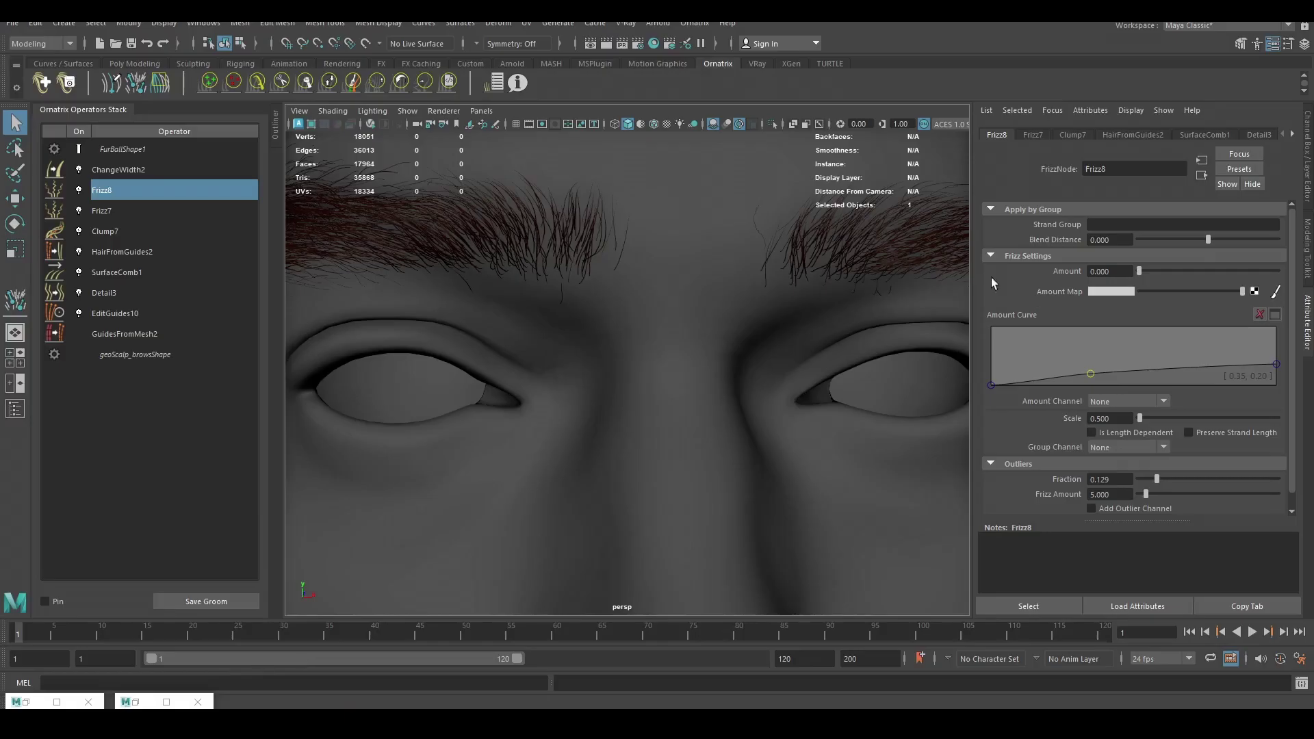
Step: Add an Edit Guides operator to show the brow guides, then save the scene
click(146, 253)
click(1256, 385)
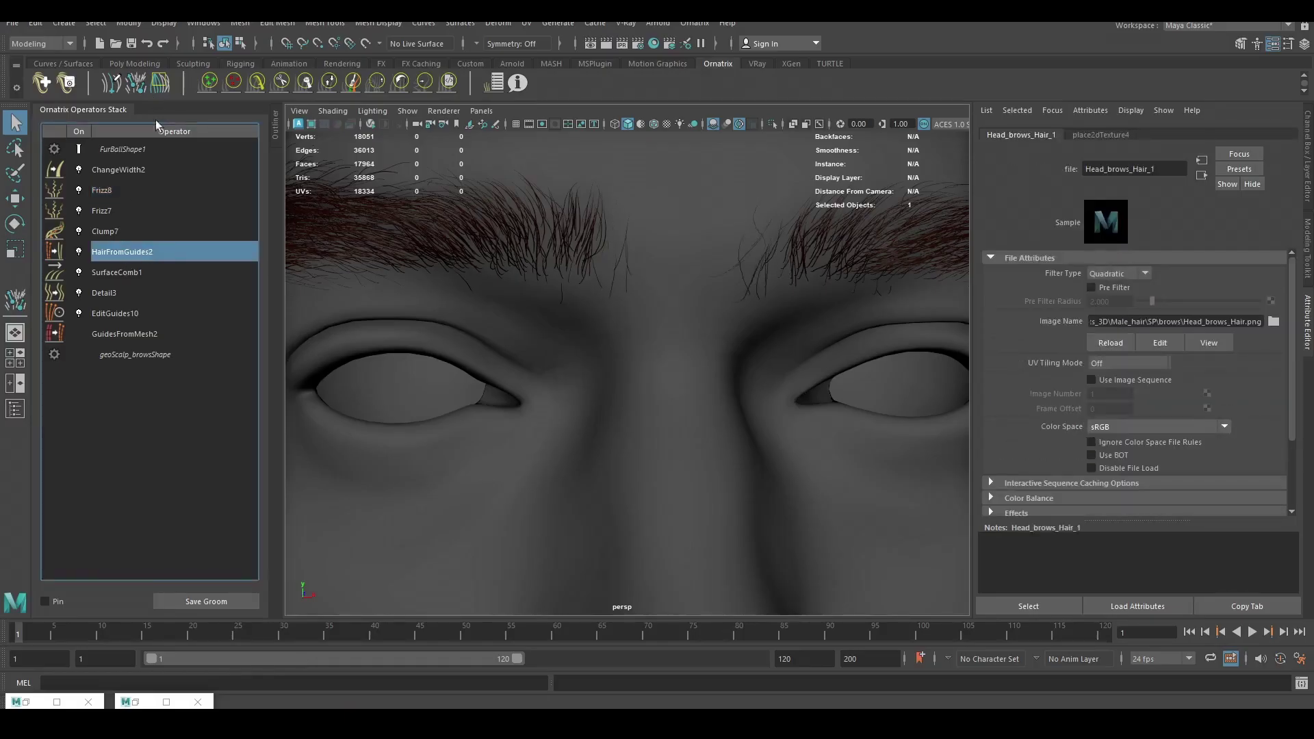
click(695, 22)
click(723, 176)
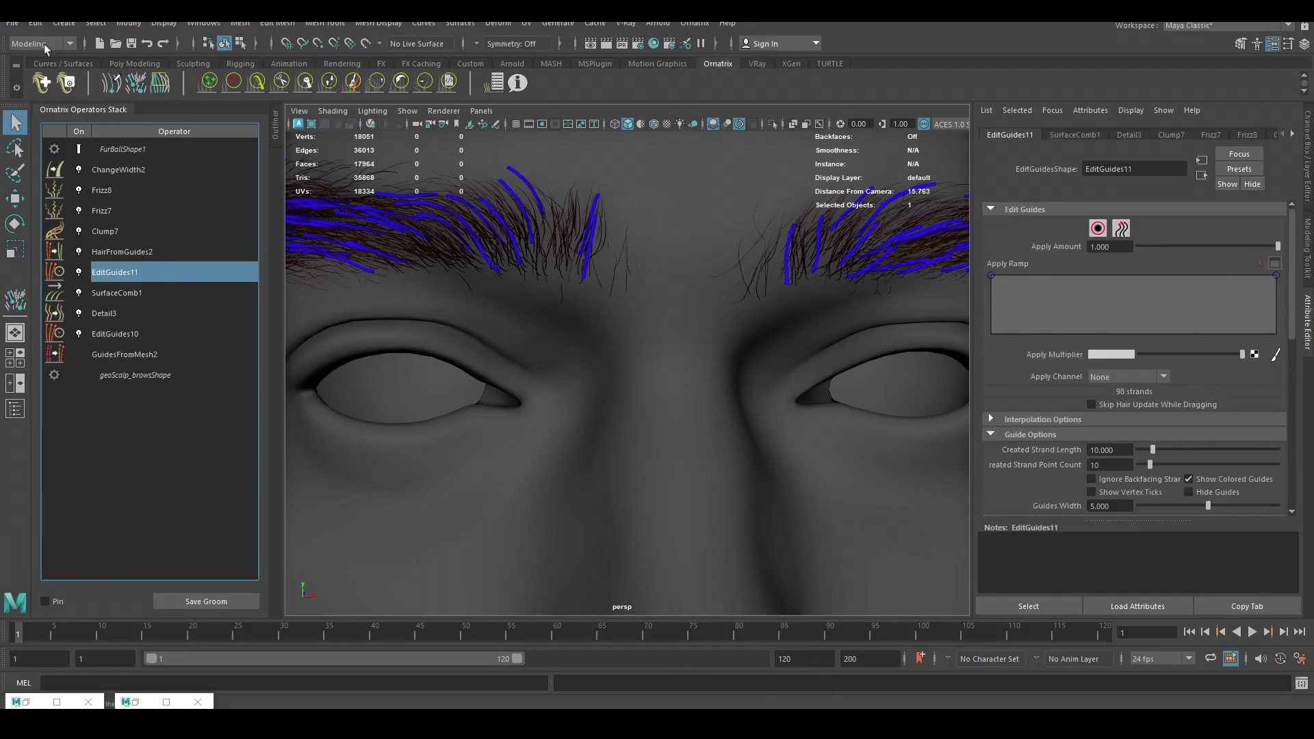
click(13, 28)
click(37, 65)
Step: Collapse the stack up to EditGuides10 into BakedGuides1 and add a Ground Strands operator
right_click(115, 332)
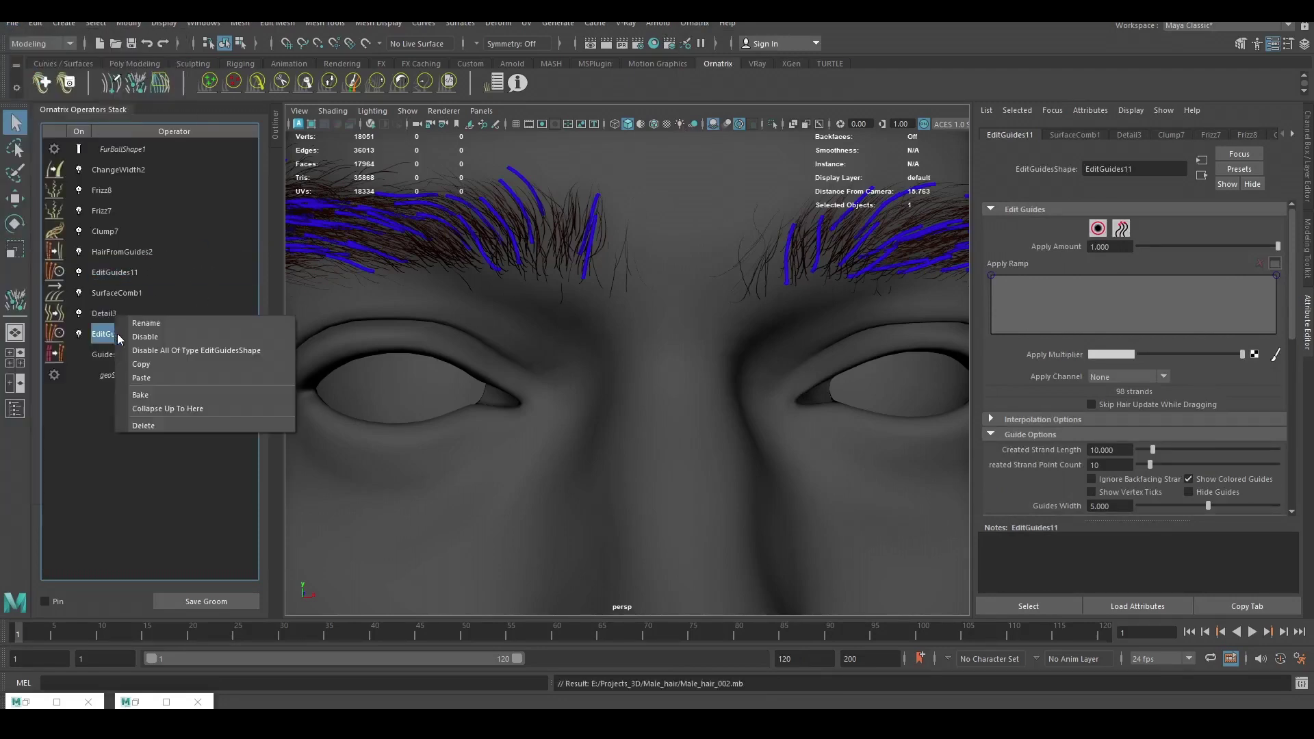
click(120, 335)
click(695, 22)
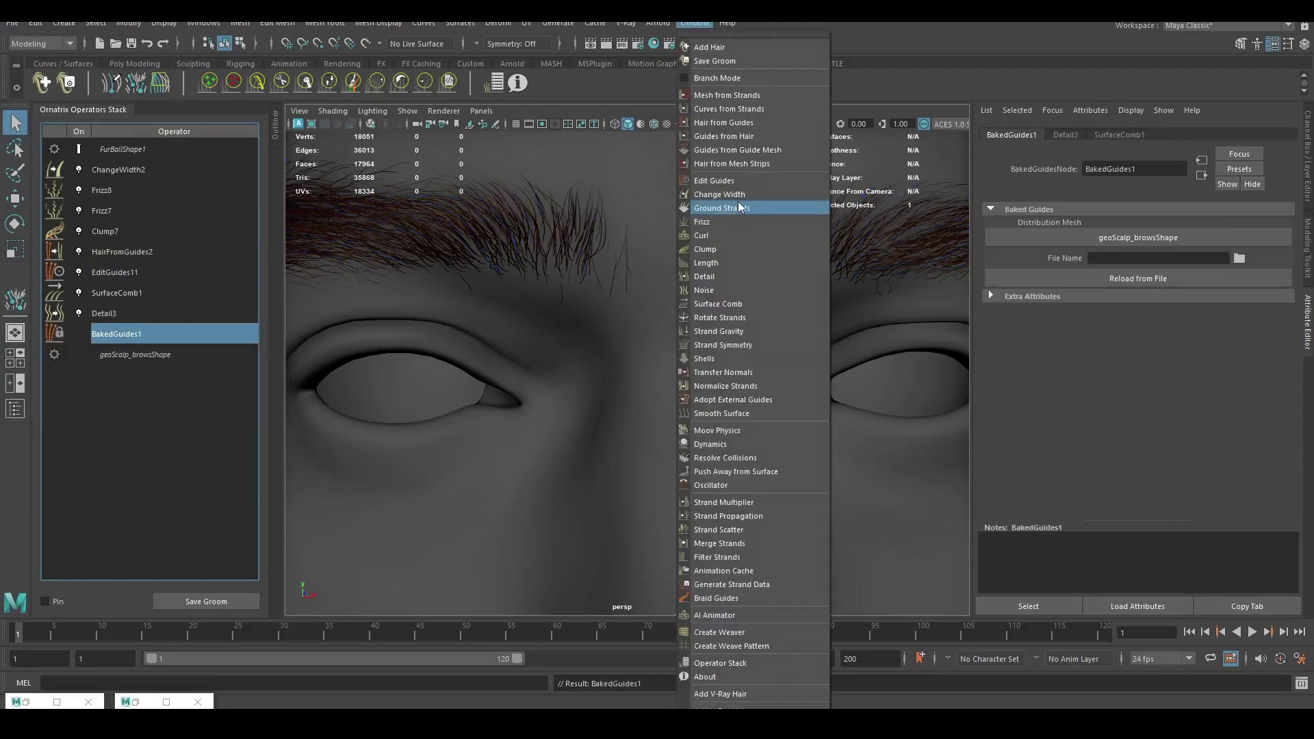
click(718, 208)
Step: Add a new Edit Guides operator and set up the guide-creation brush
click(120, 277)
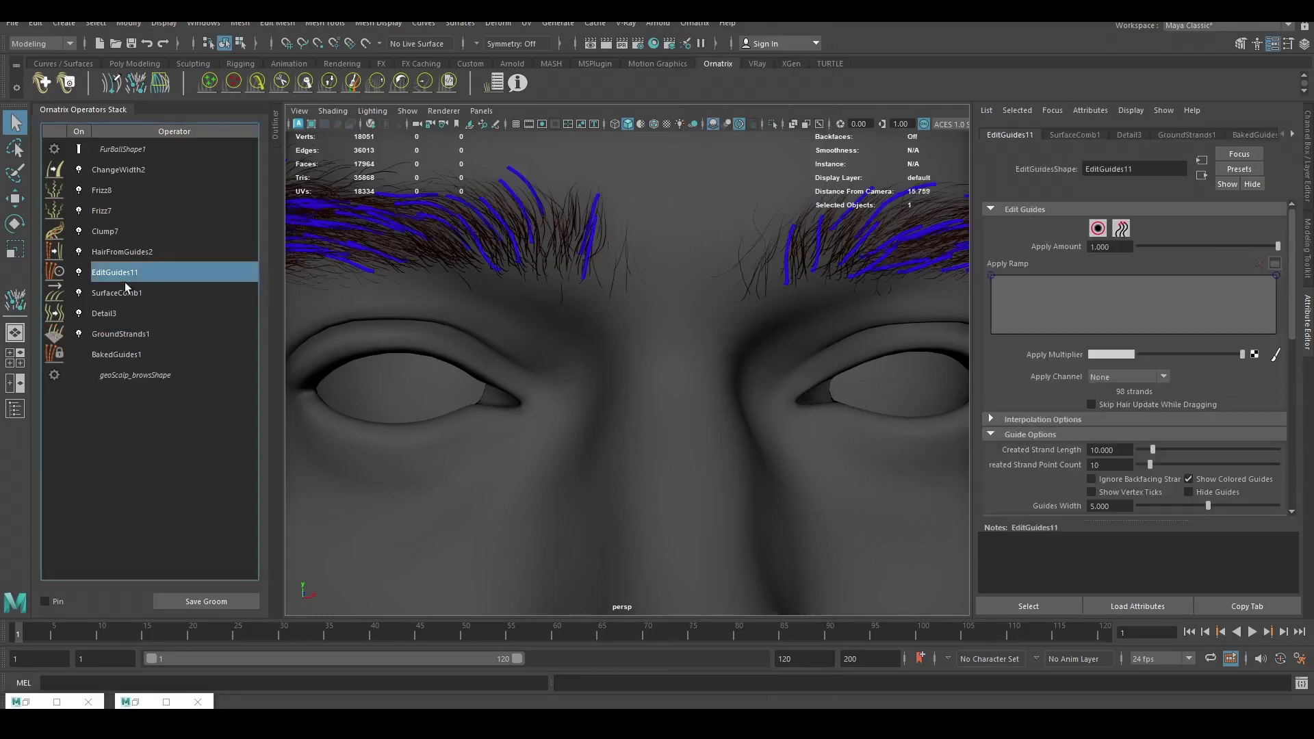
click(695, 22)
click(719, 181)
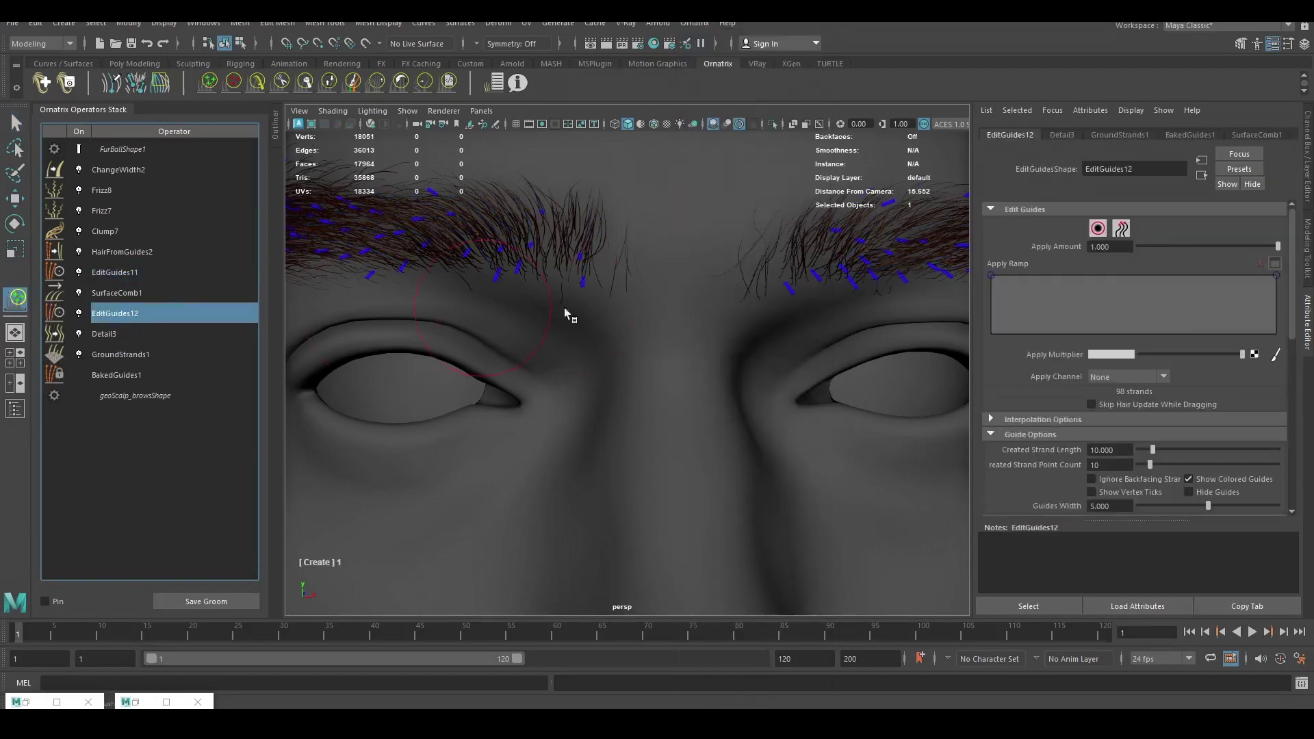
double_click(17, 299)
click(450, 233)
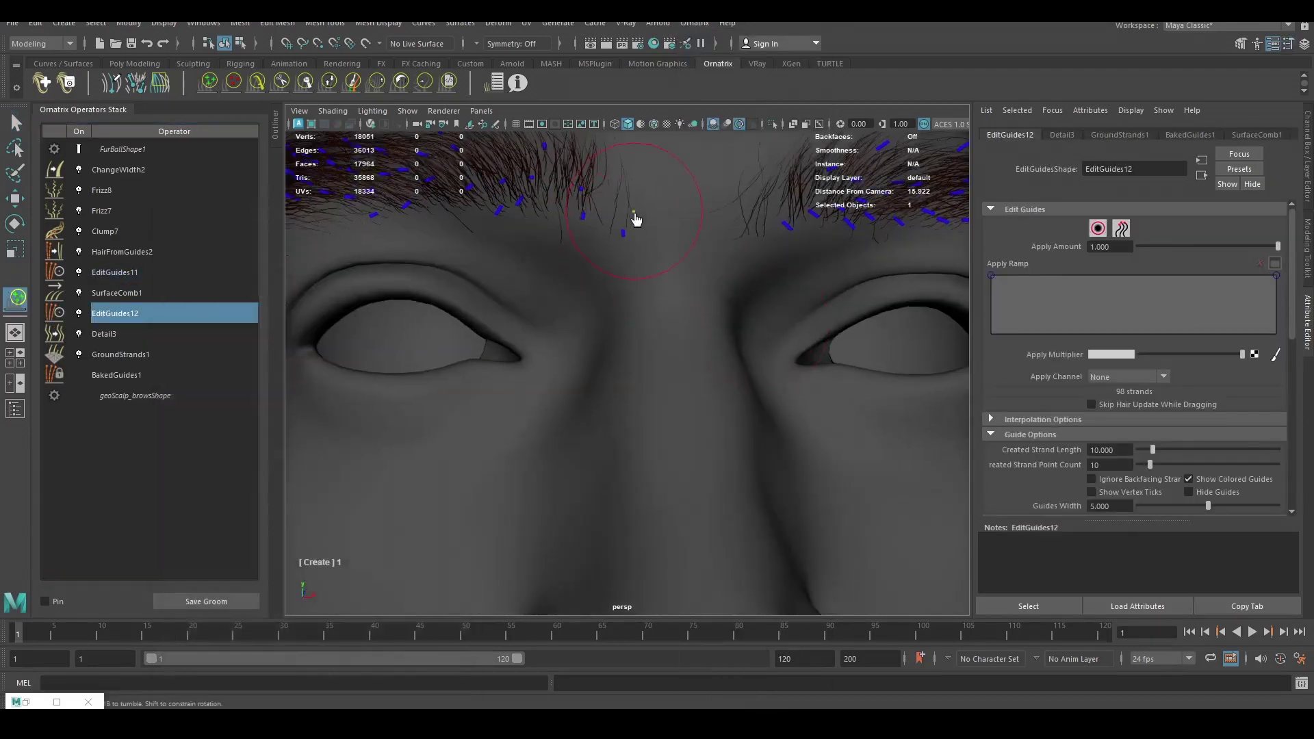
Step: Select a brow guide in EditGuides11, then select the SurfaceComb1 operator
click(115, 272)
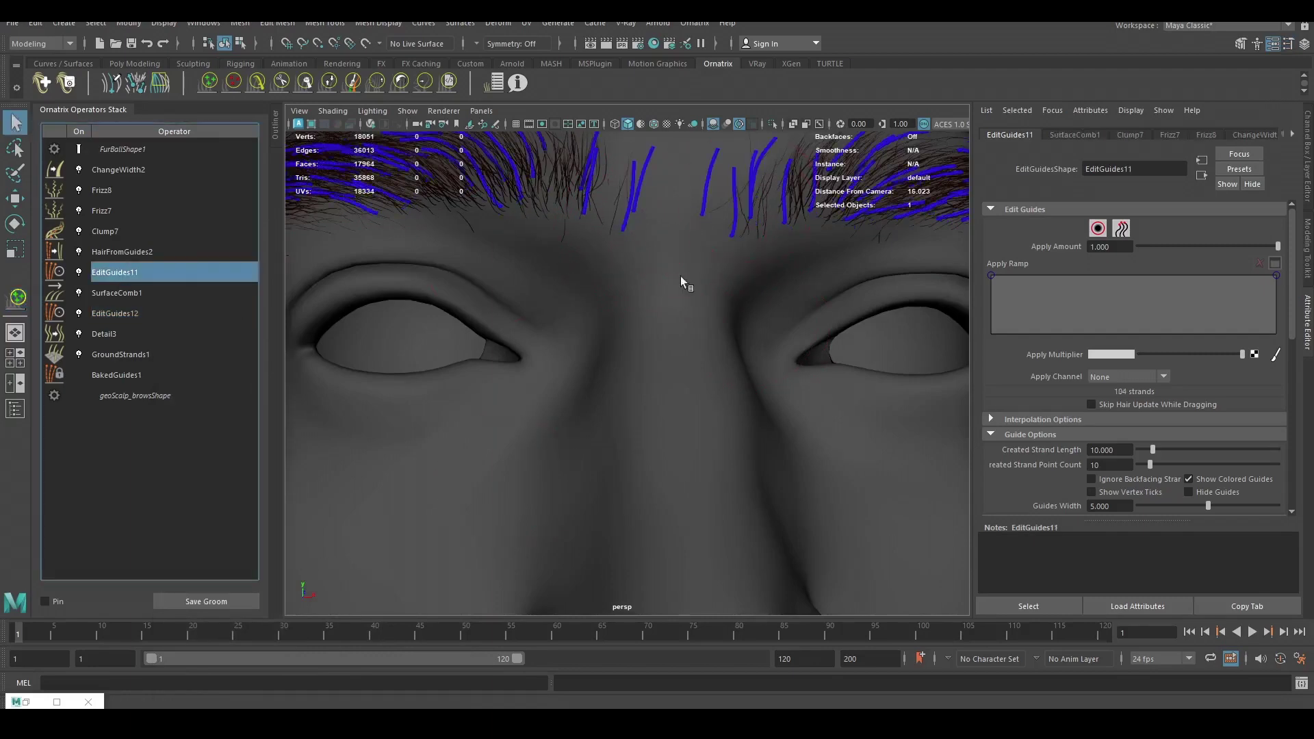
scroll(663, 237, down, 2)
drag(709, 249, 708, 250)
click(117, 293)
scroll(789, 214, up, 3)
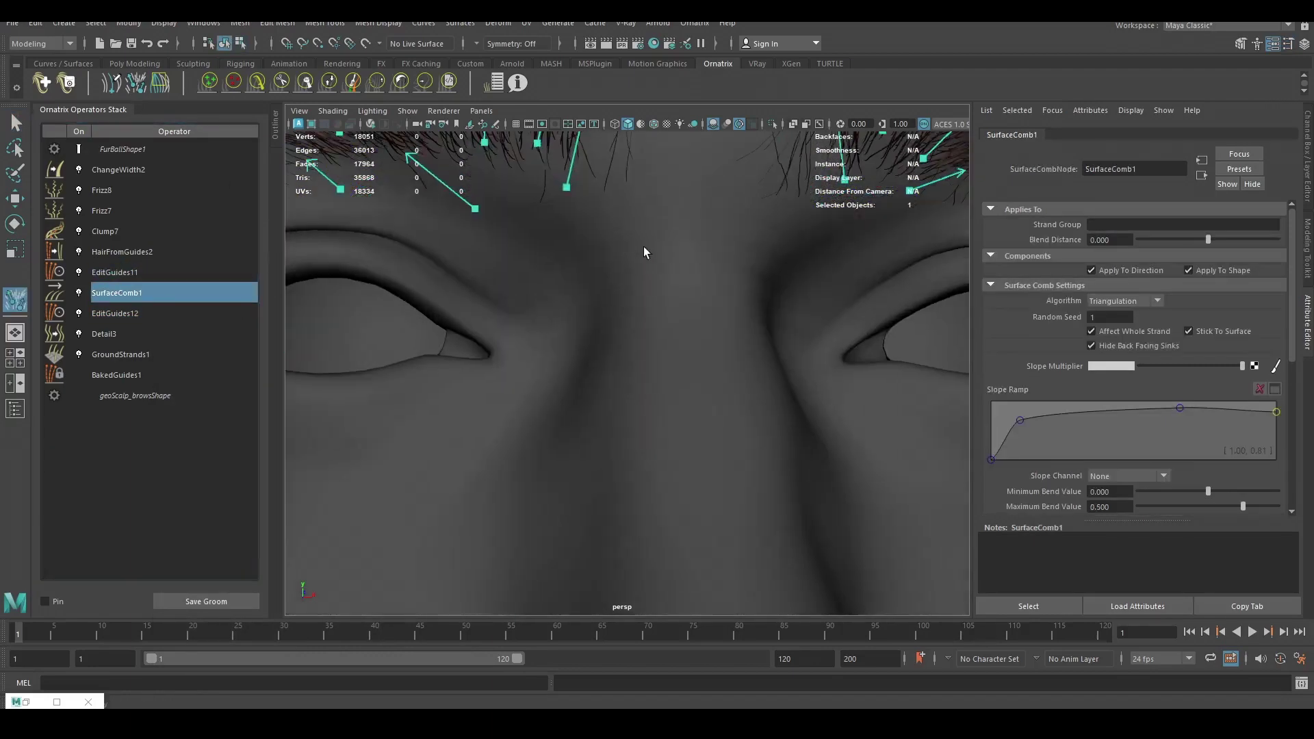
Step: Add a Length operator above Frizz8 with Randomize 0.25 and save the scene
click(102, 190)
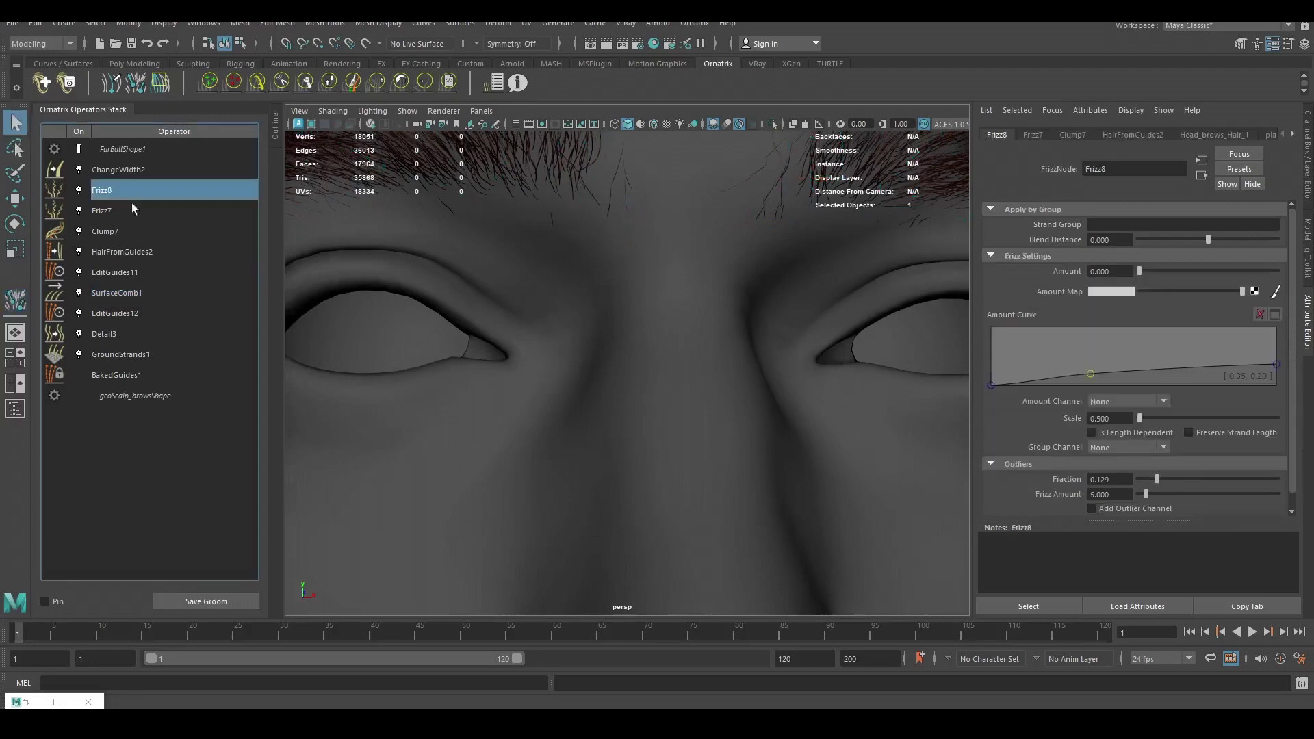
scroll(713, 400, down, 5)
scroll(712, 405, up, 3)
click(694, 23)
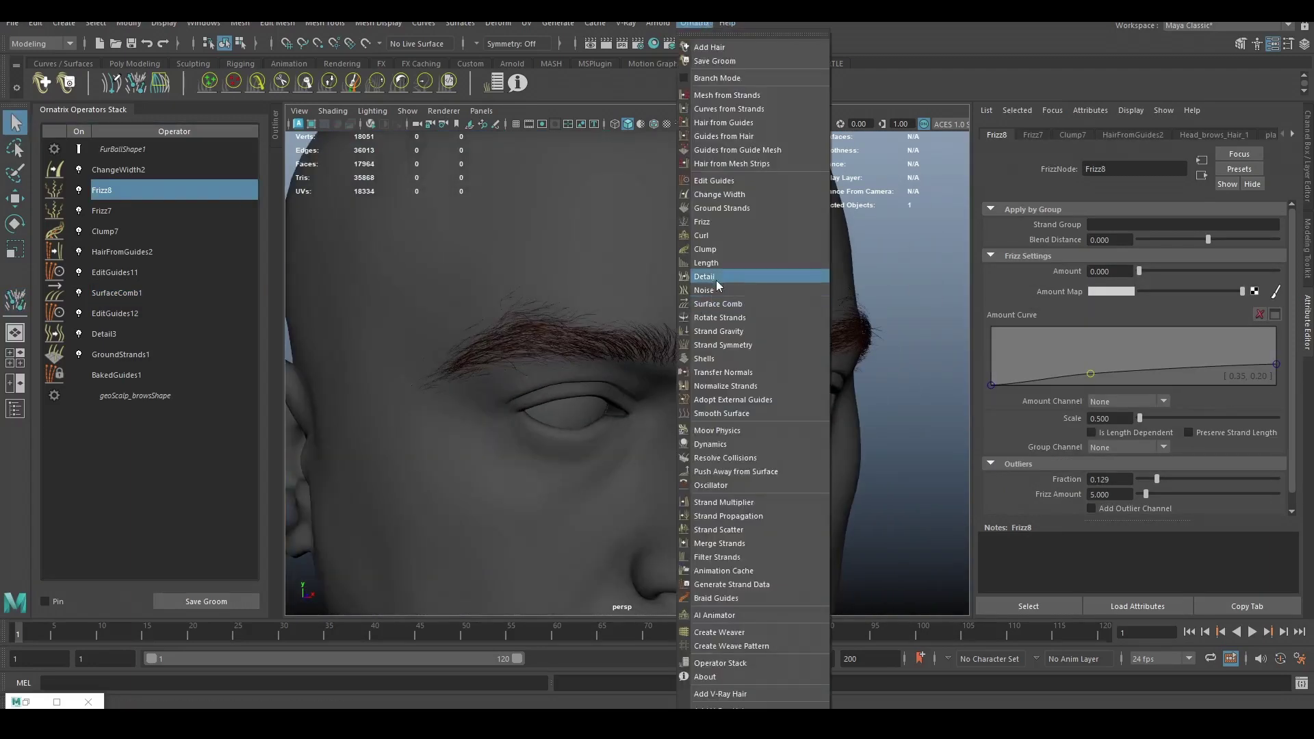
click(723, 208)
scroll(723, 308, up, 2)
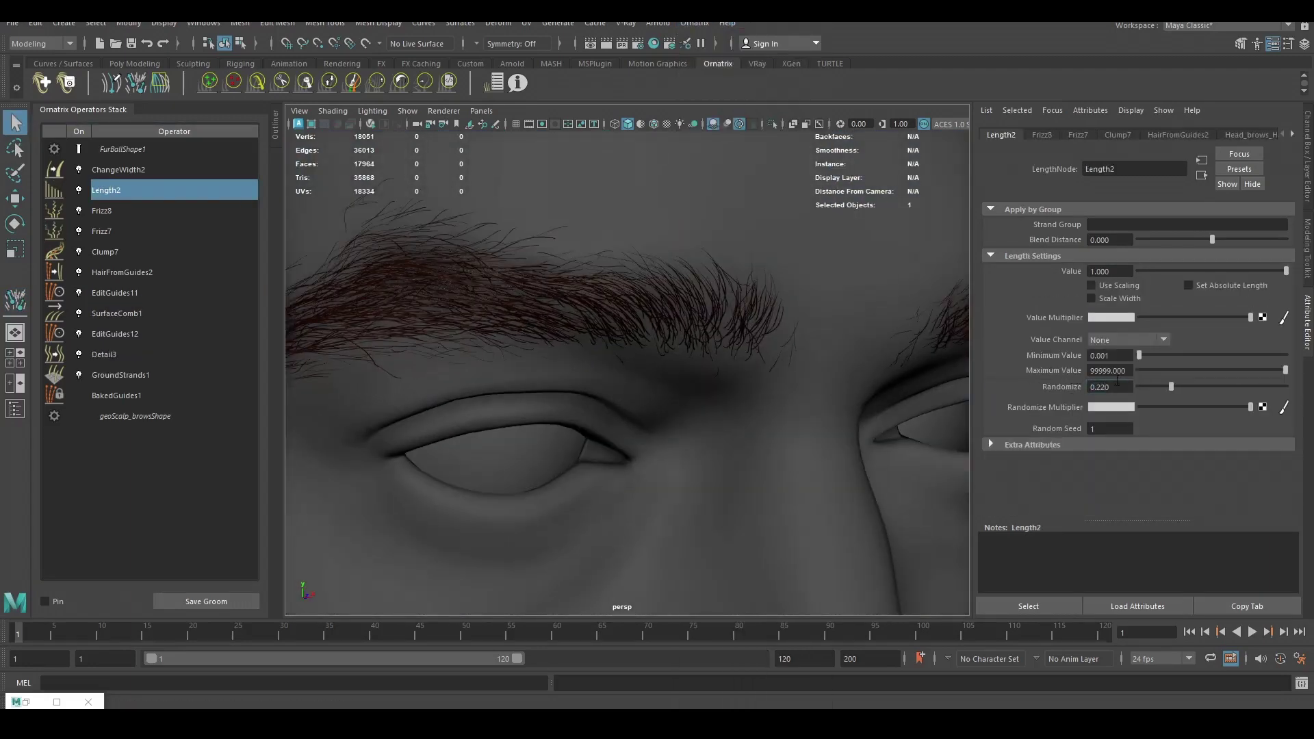
text(0.250)
scroll(645, 367, down, 3)
scroll(645, 367, down, 3)
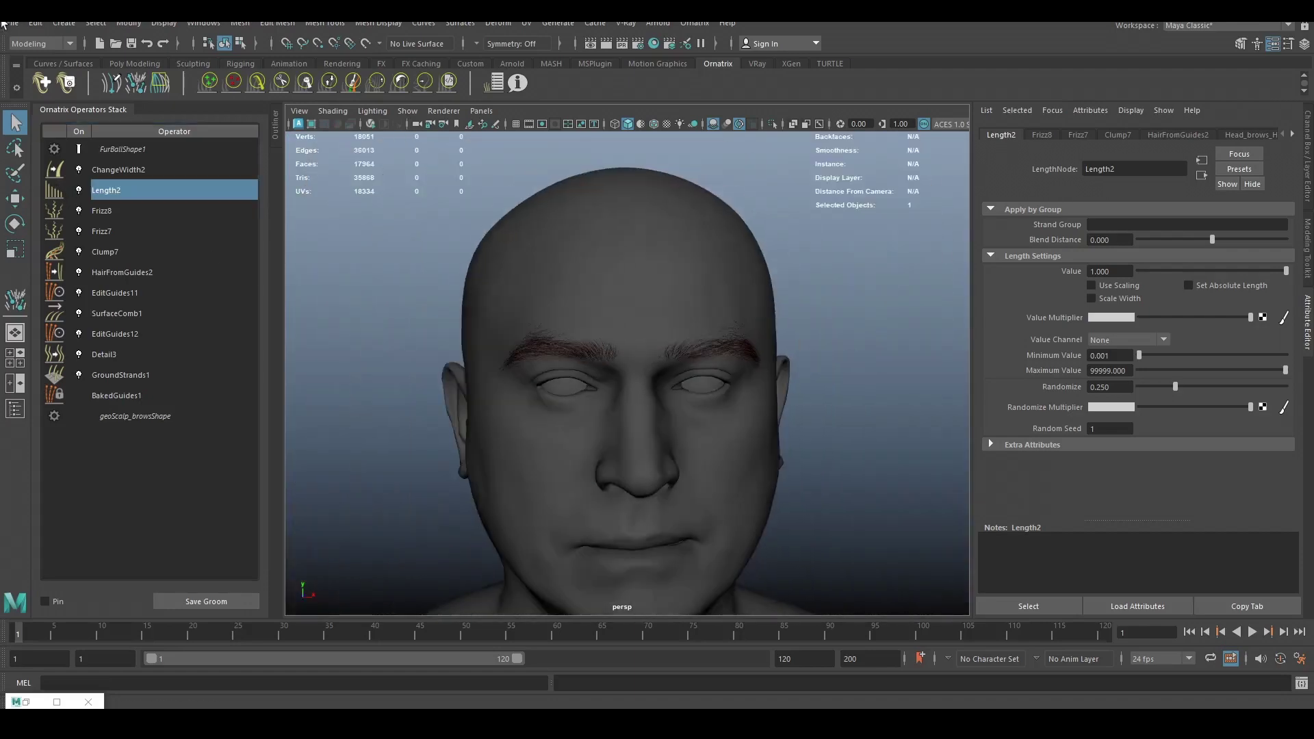
key(ctrl+s)
Step: Start an Arnold test render of the view from the Arnold shelf
key(ctrl+a)
scroll(669, 346, up, 3)
scroll(670, 346, up, 1)
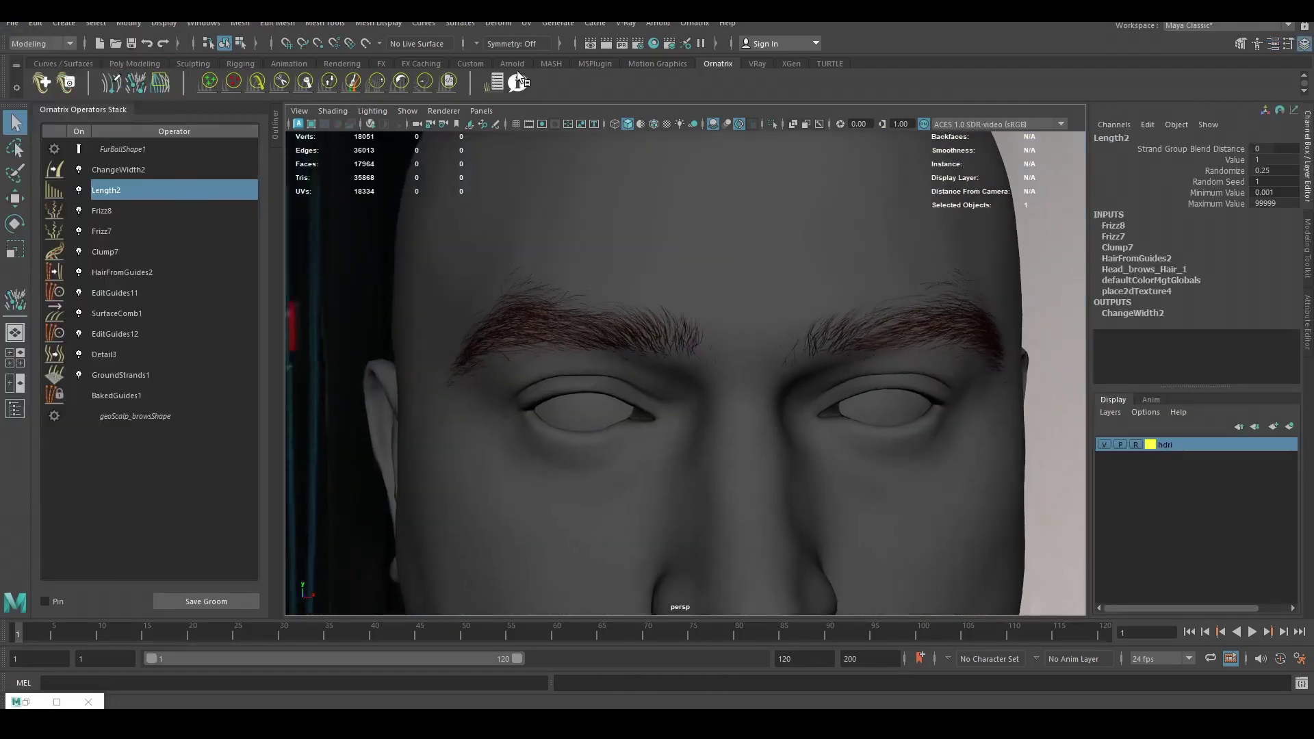
click(512, 63)
click(515, 82)
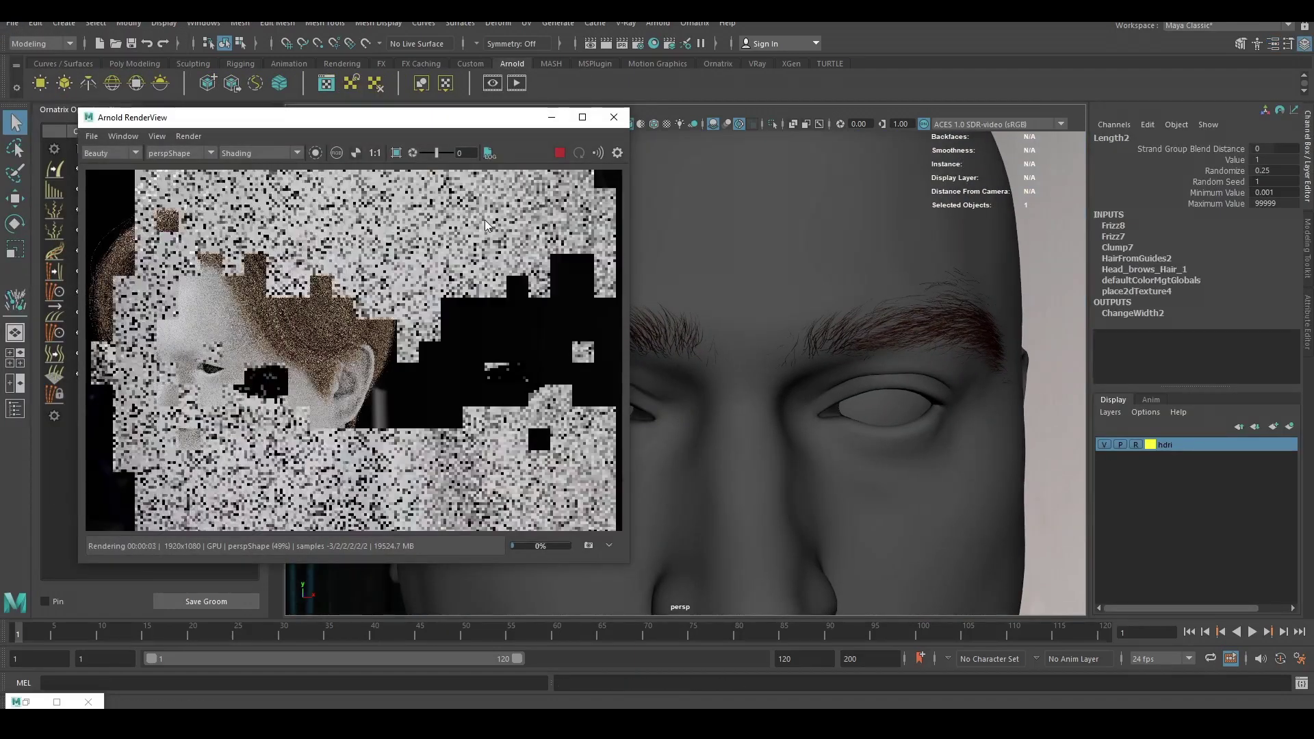
Step: Zoom the Arnold render to view the face with the groomed eyebrows, selecting the head
scroll(672, 283, up, 2)
scroll(314, 351, up, 2)
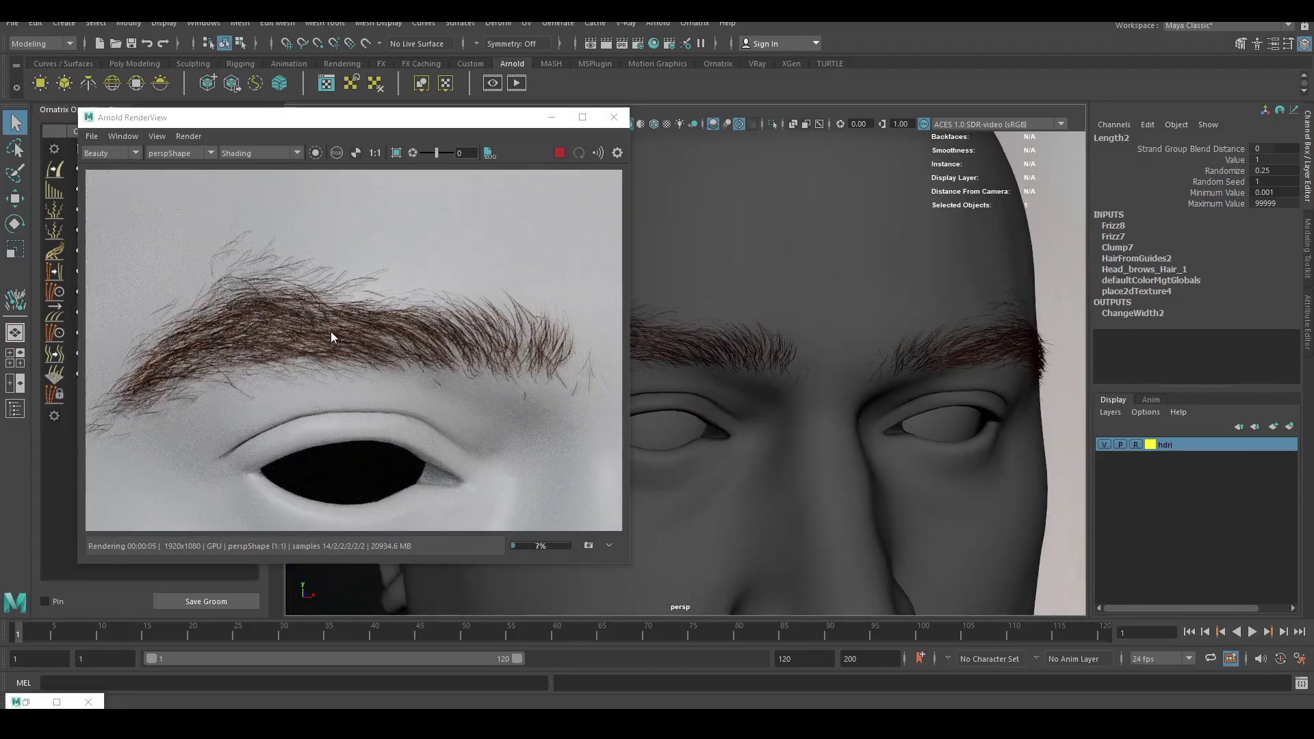
scroll(331, 331, down, 1)
scroll(339, 356, down, 3)
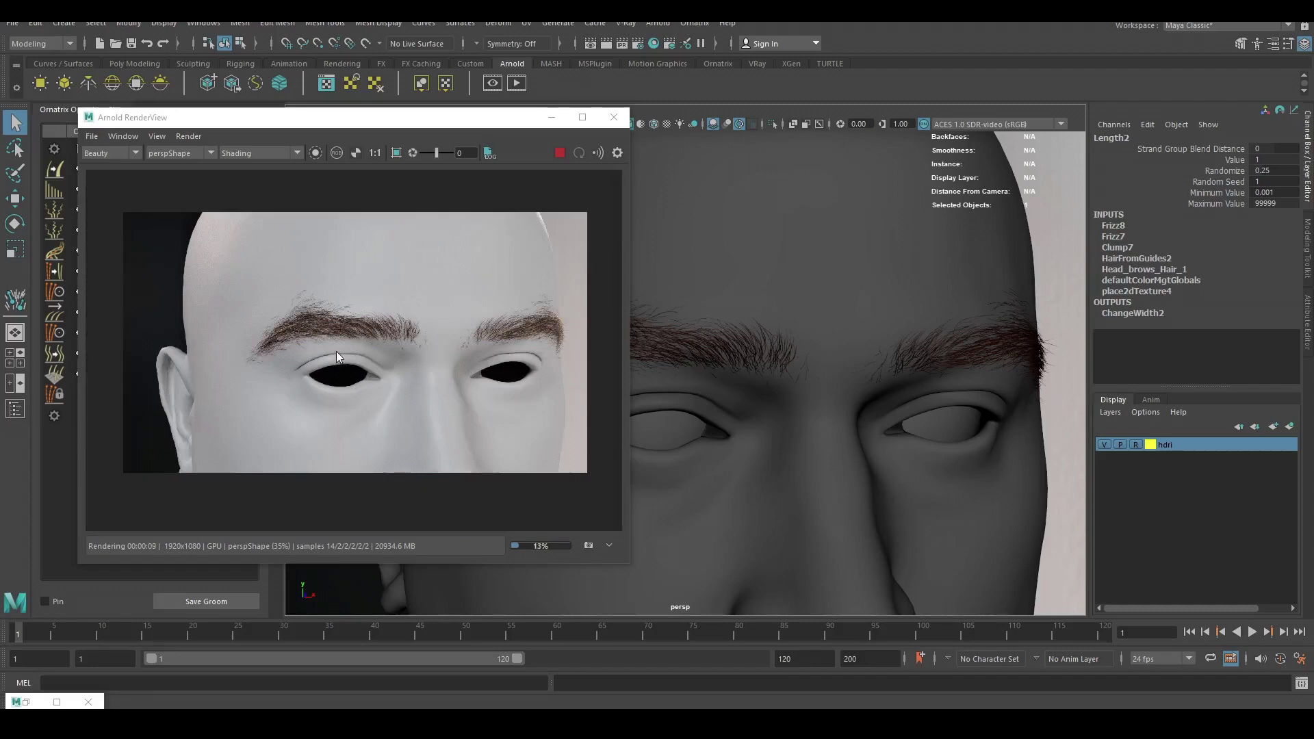
click(657, 171)
Step: Move the render window right and open the Outliner with MainHair selected
drag(462, 122, 953, 163)
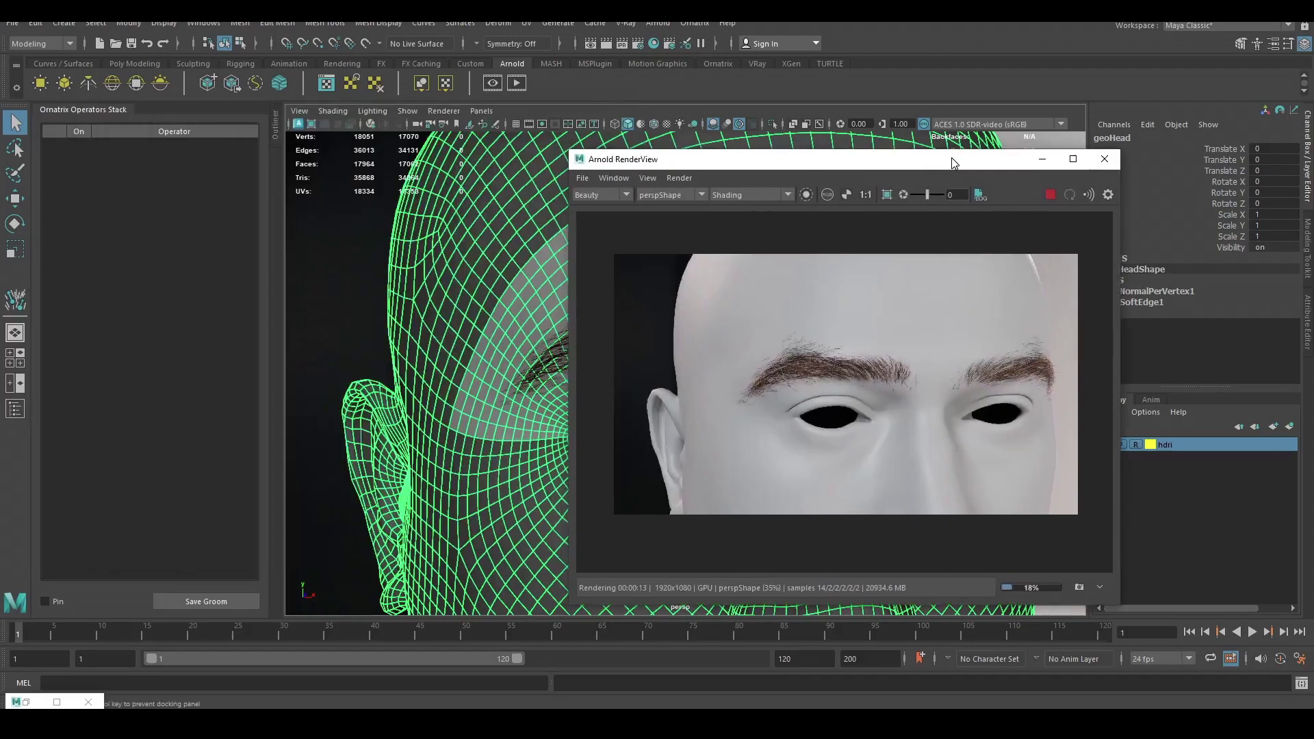
click(277, 117)
click(335, 247)
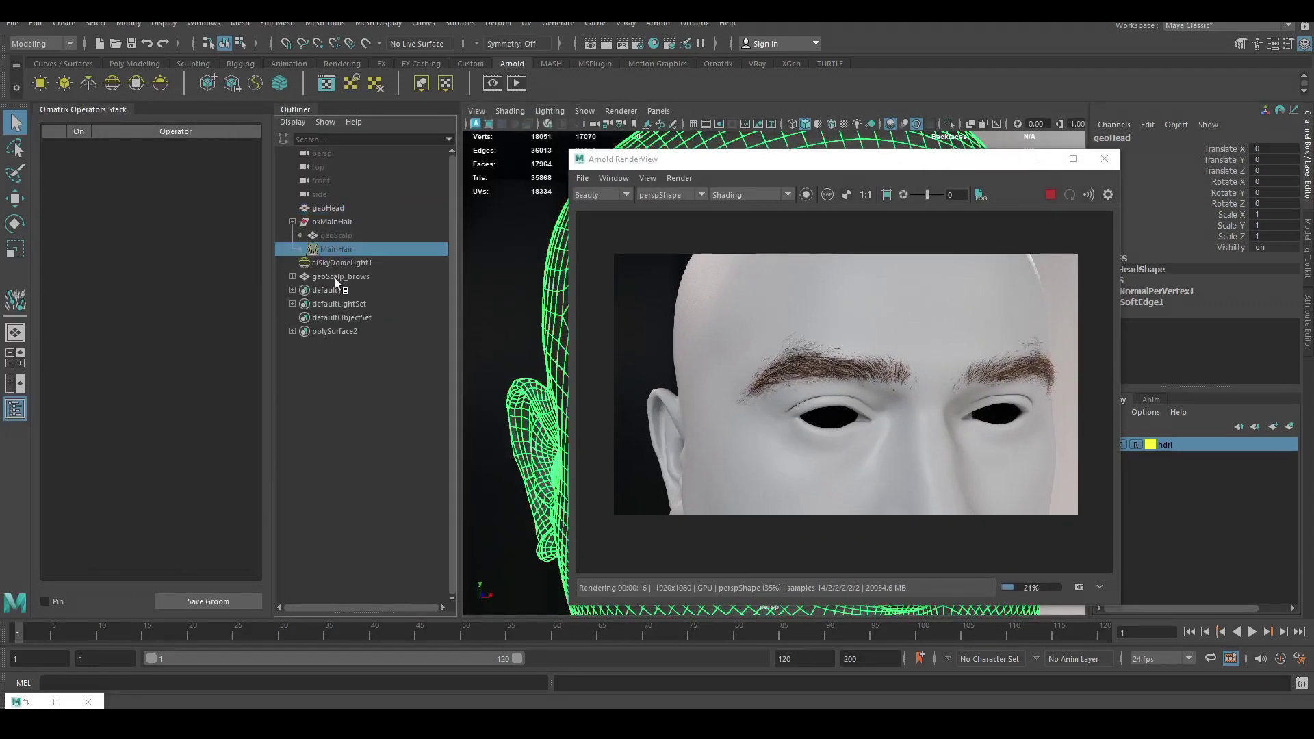
Step: Group geoScalp_brows and name the group oxBrows
click(336, 273)
key(ctrl+g)
double_click(342, 278)
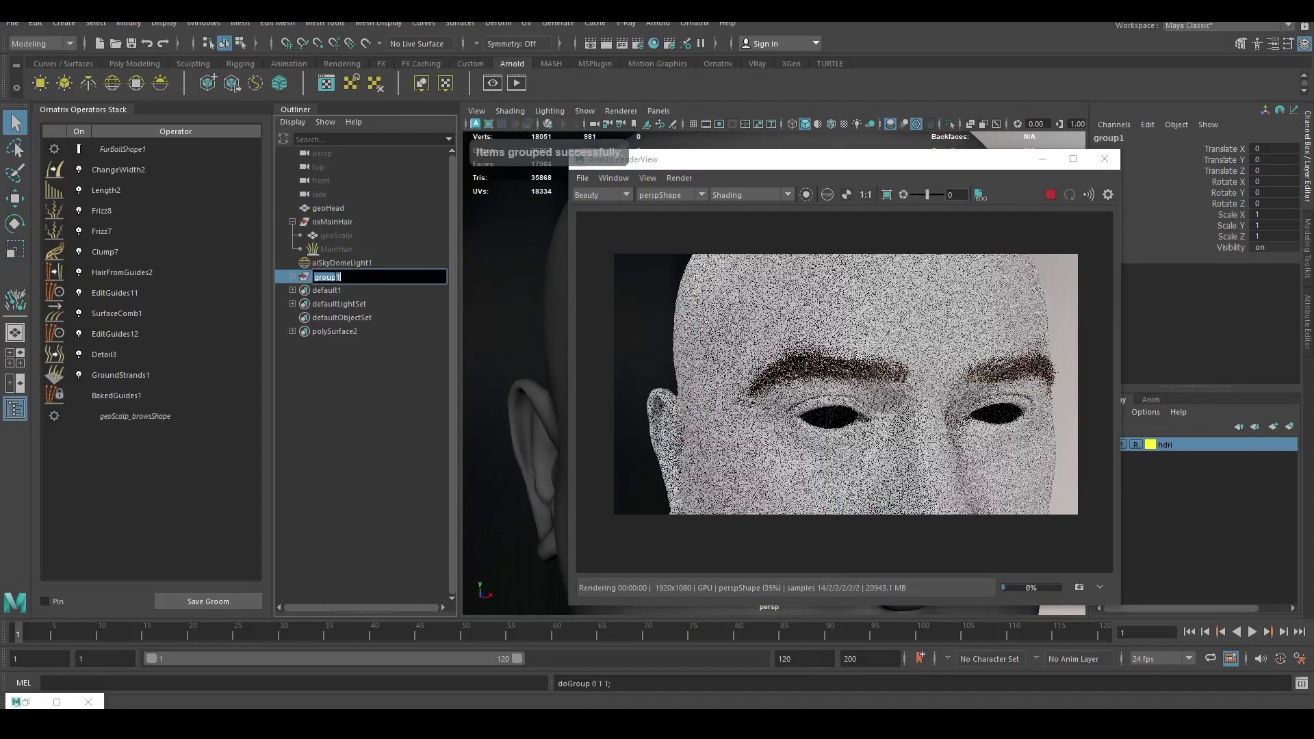
text(oxBrows)
key(Return)
Step: Hide the brow scalp geometry and rename FurBall1 to Brows
shift+click(293, 277)
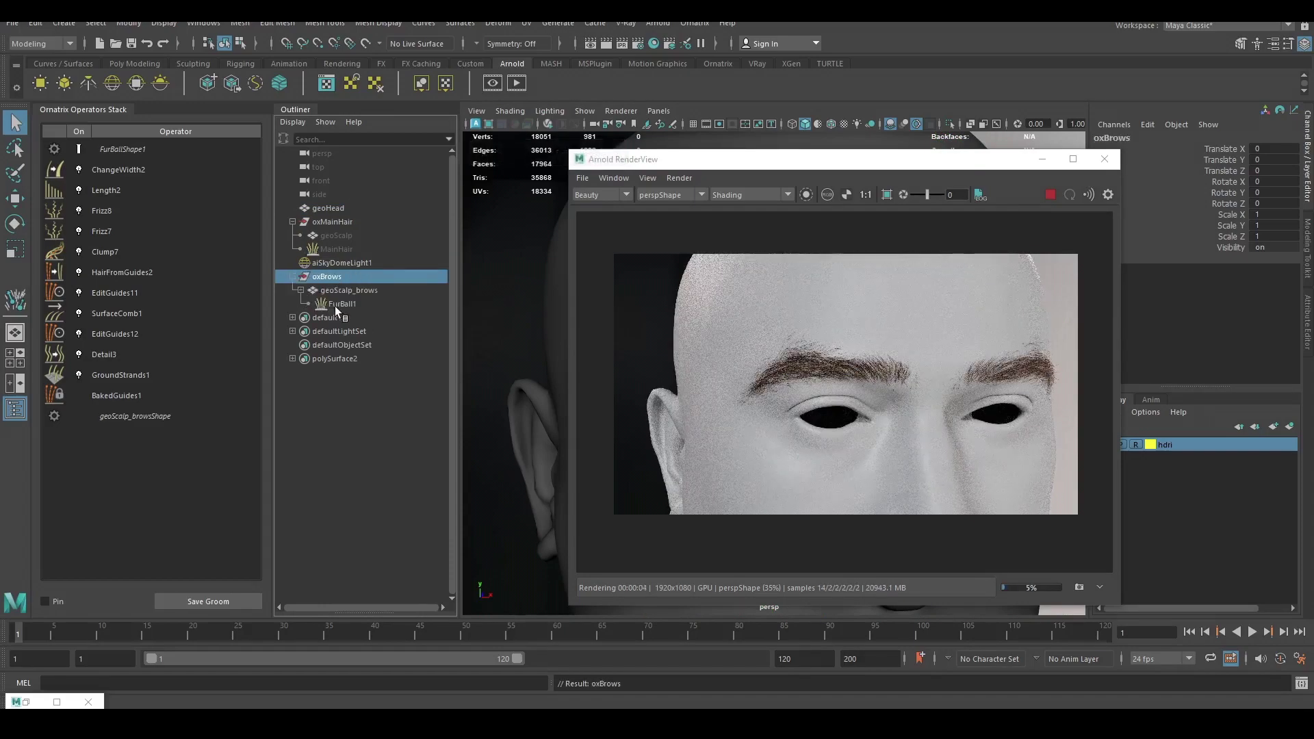
click(337, 307)
key(ctrl+h)
double_click(336, 304)
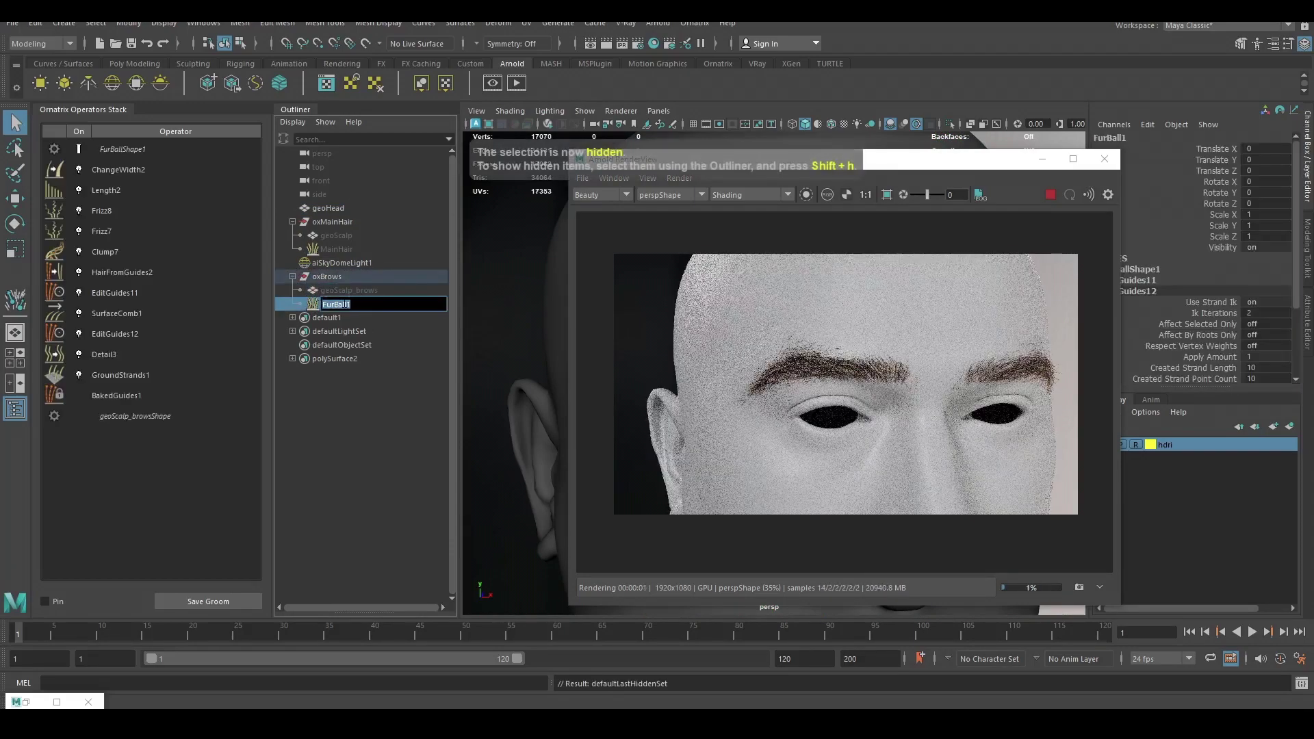
text(Brows)
key(Return)
Step: Show the head mesh's aiStandardSurface3 material attributes, with the render window moved left
click(15, 409)
drag(718, 152, 219, 150)
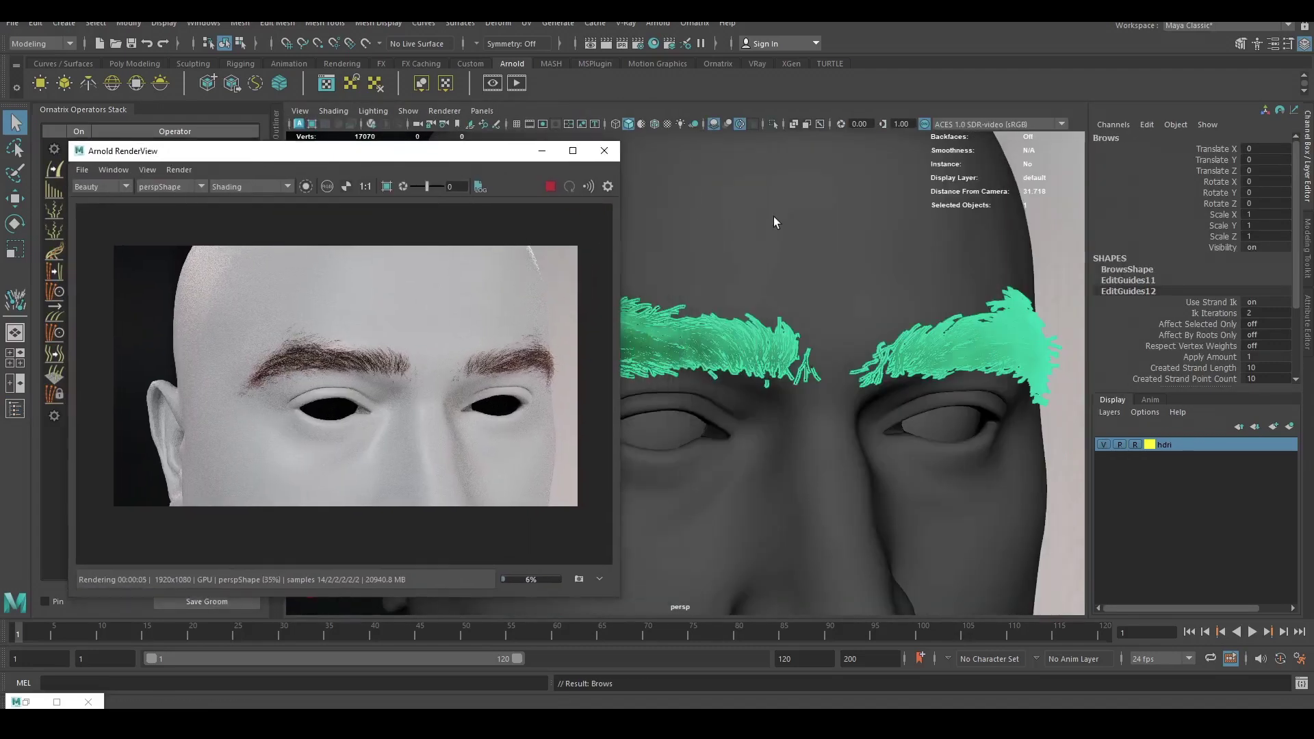
click(774, 220)
right_drag(775, 220, 766, 340)
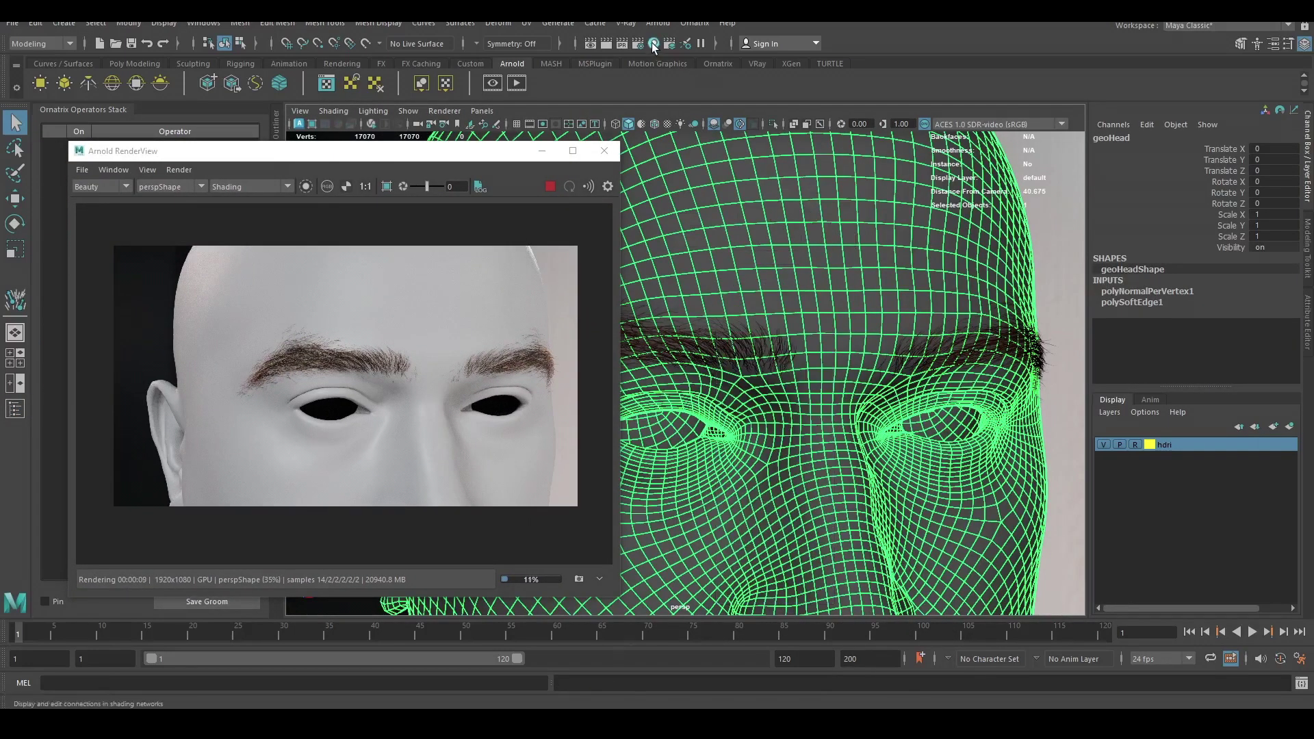
click(568, 274)
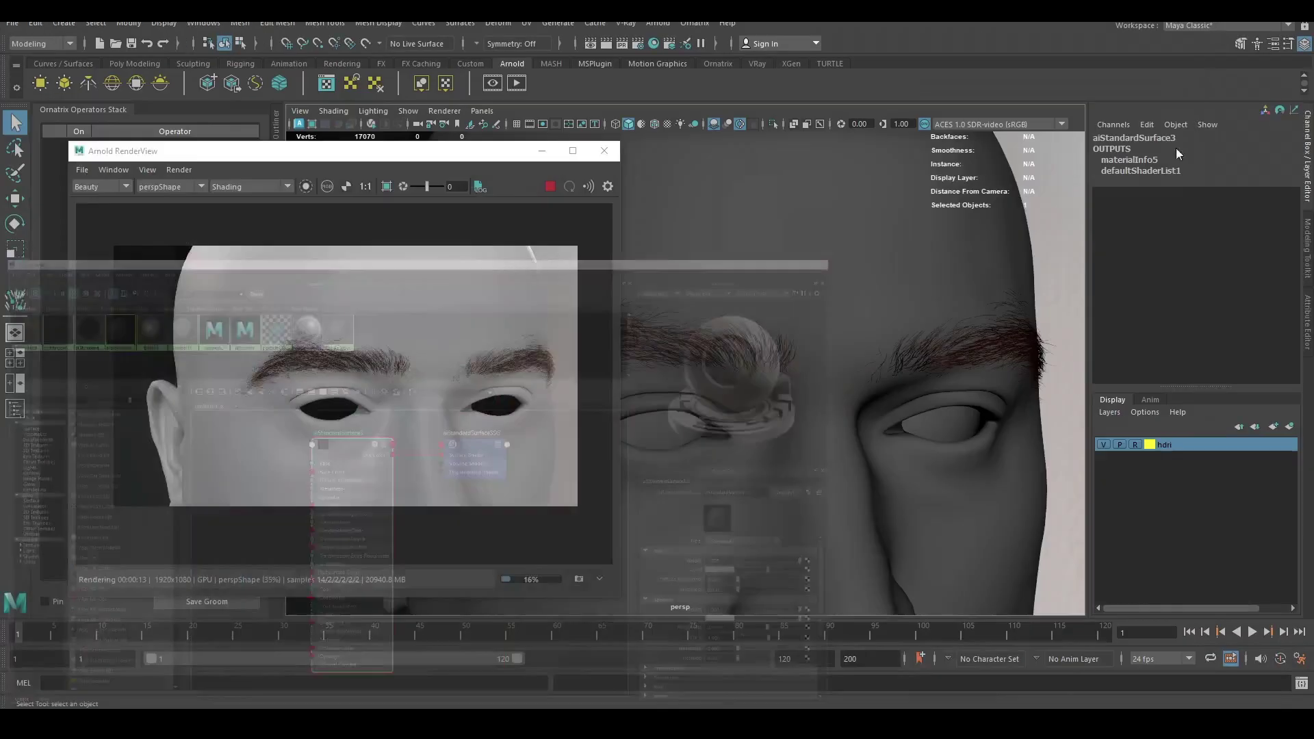
Step: Darken the head material's base colour to mid grey and raise specular roughness to 0.543
drag(1197, 401, 1203, 401)
drag(1197, 309, 1165, 309)
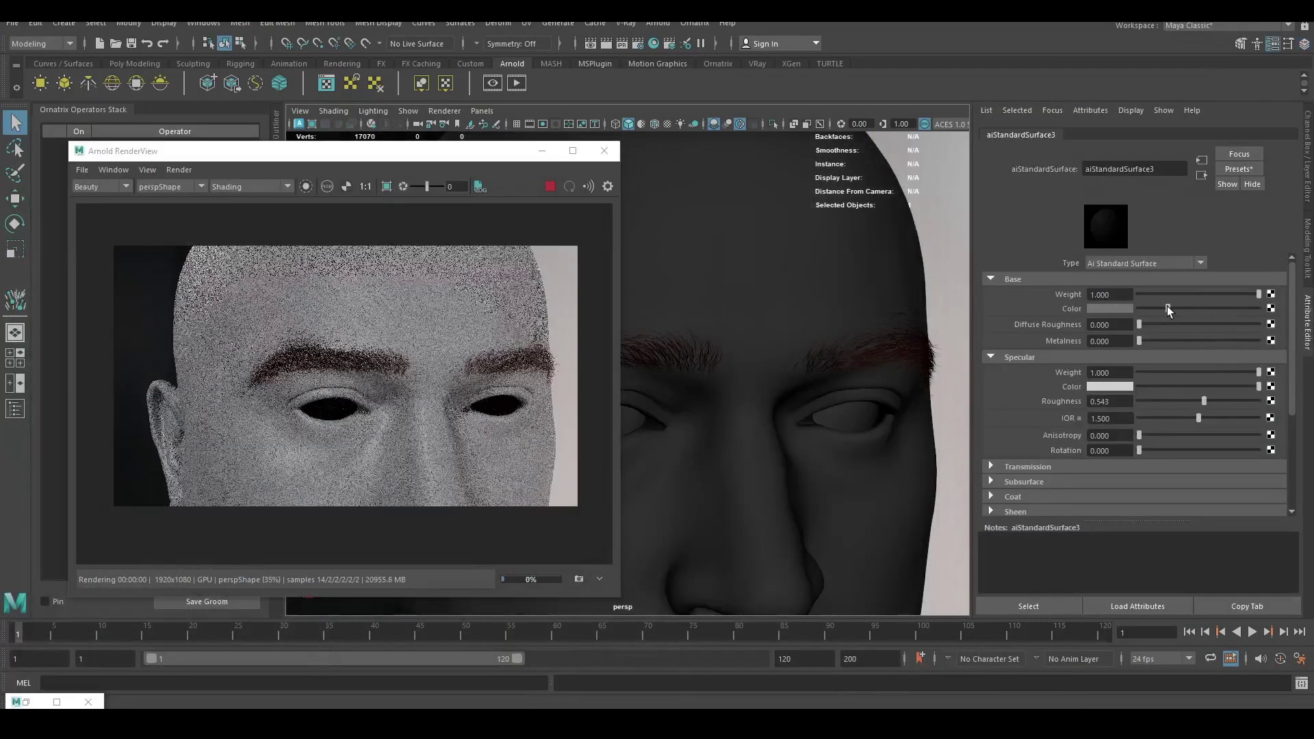
scroll(417, 347, up, 3)
scroll(414, 347, down, 2)
scroll(241, 406, down, 1)
scroll(224, 376, down, 1)
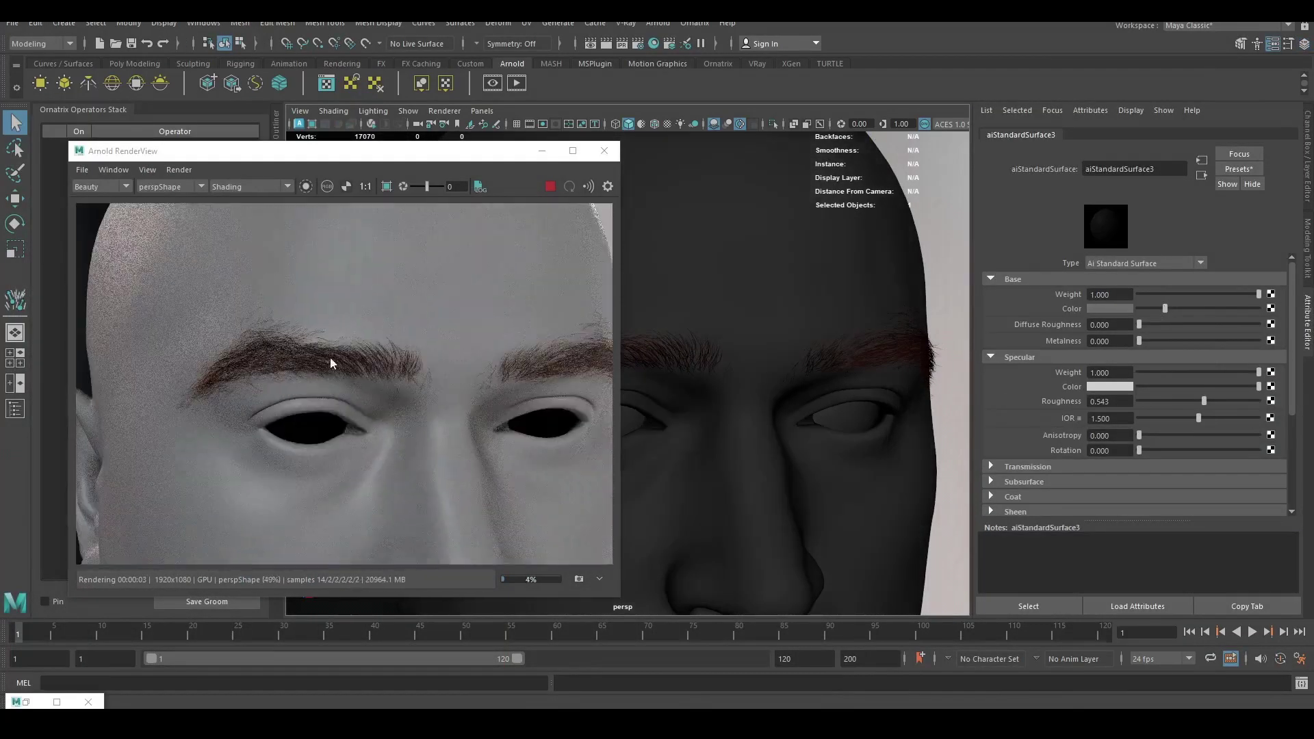
scroll(340, 358, down, 1)
Step: Close the render window and orbit the head to a side view
click(604, 150)
mouse_move(651, 363)
alt+mouse_down()
mouse_move(602, 343)
mouse_move(761, 404)
alt+mouse_up()
key(ctrl+a)
click(667, 129)
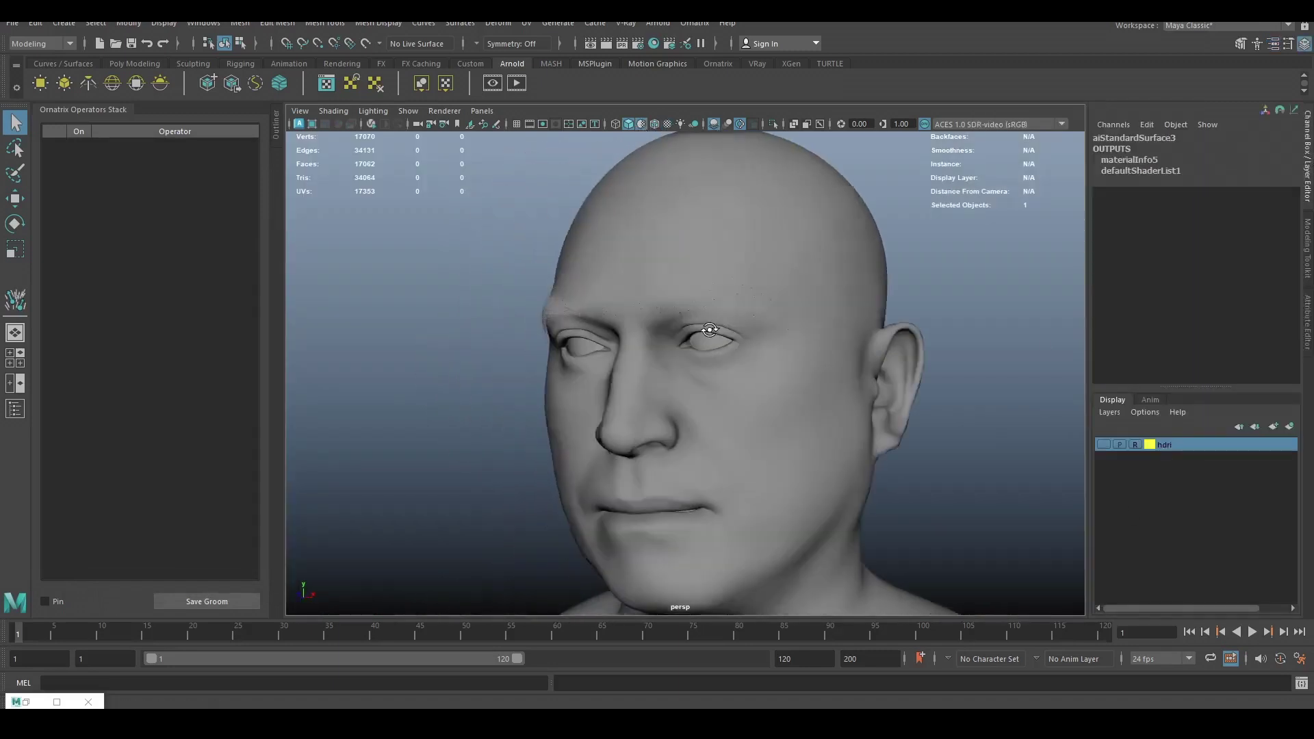
alt+drag(657, 342, 787, 343)
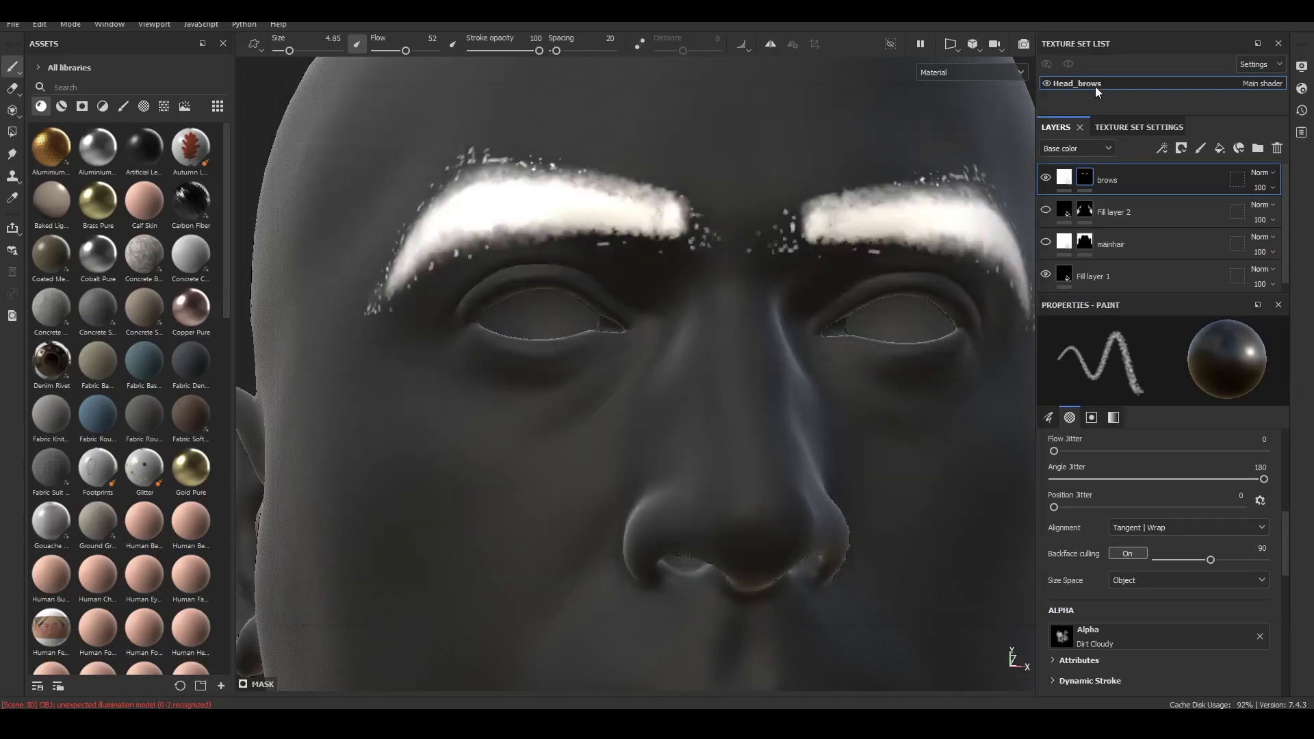
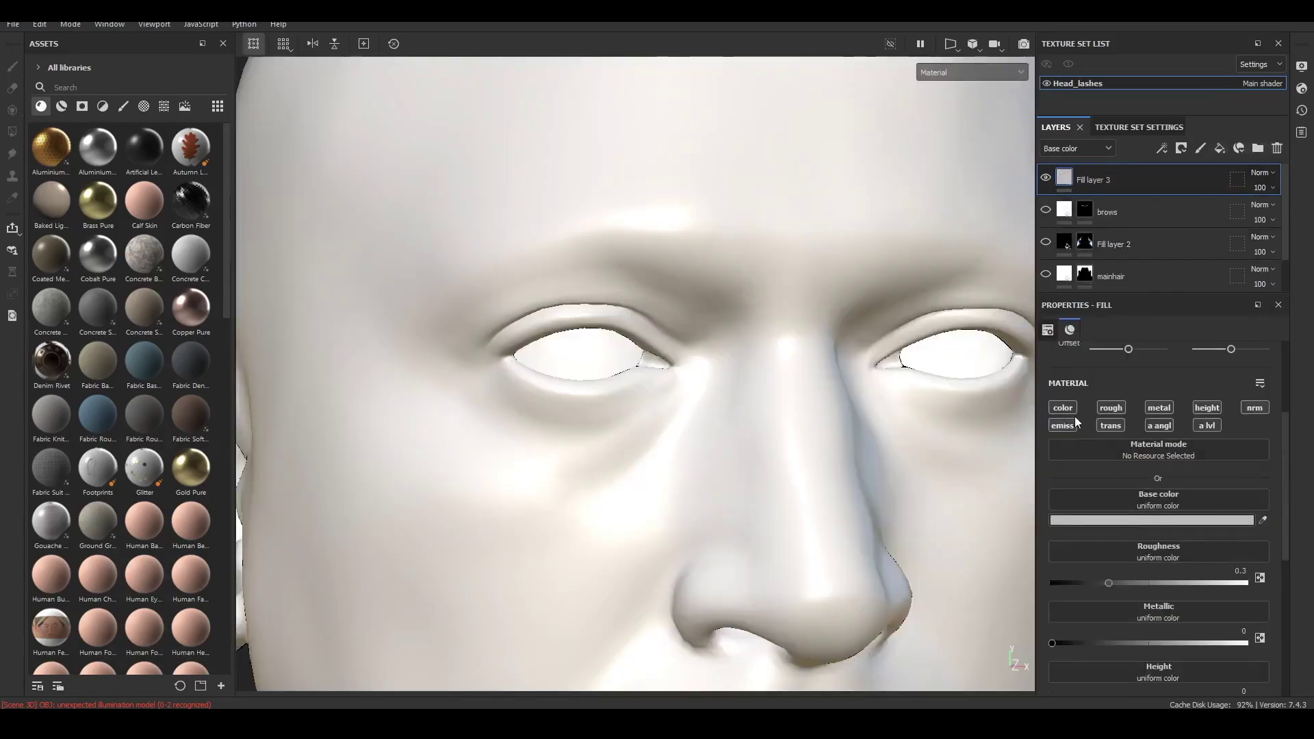
Step: Make Fill layer 3 a colour-only white fill and rename it upper_lashes
click(1151, 521)
click(973, 352)
click(1062, 407)
double_click(1095, 179)
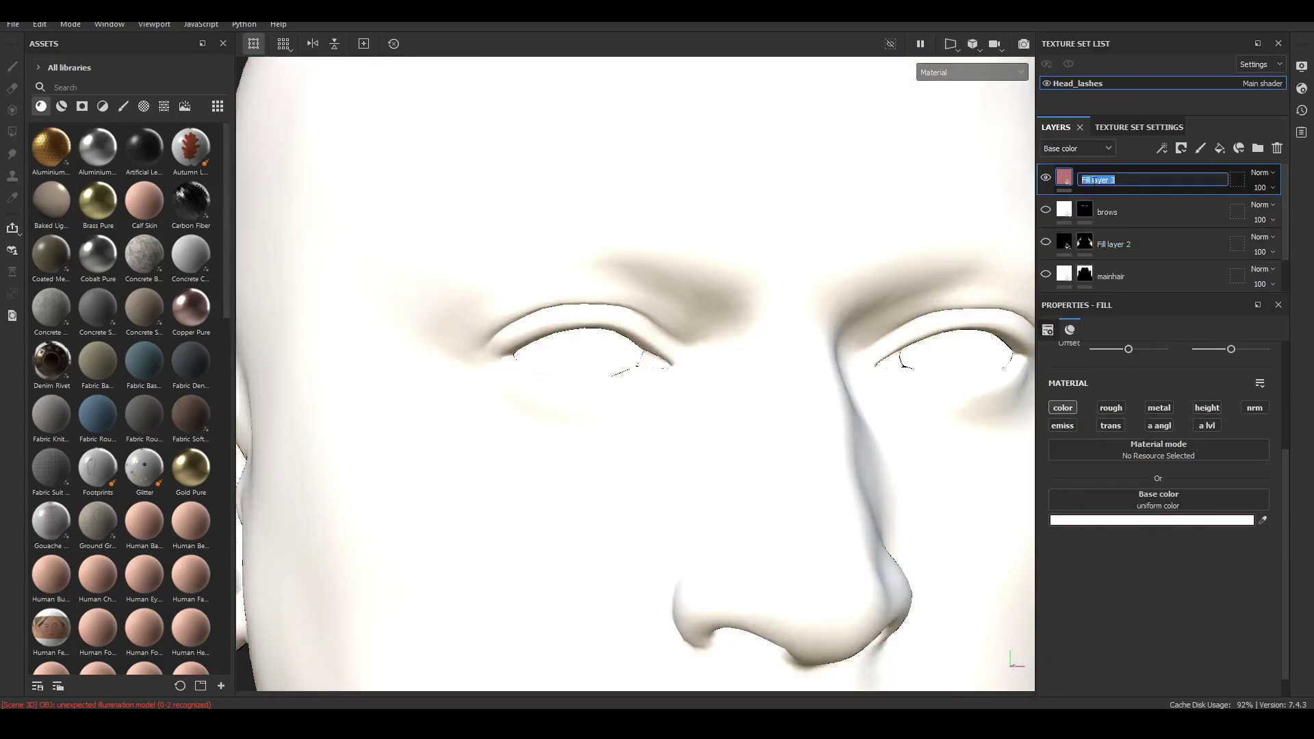
text(upper_lashes)
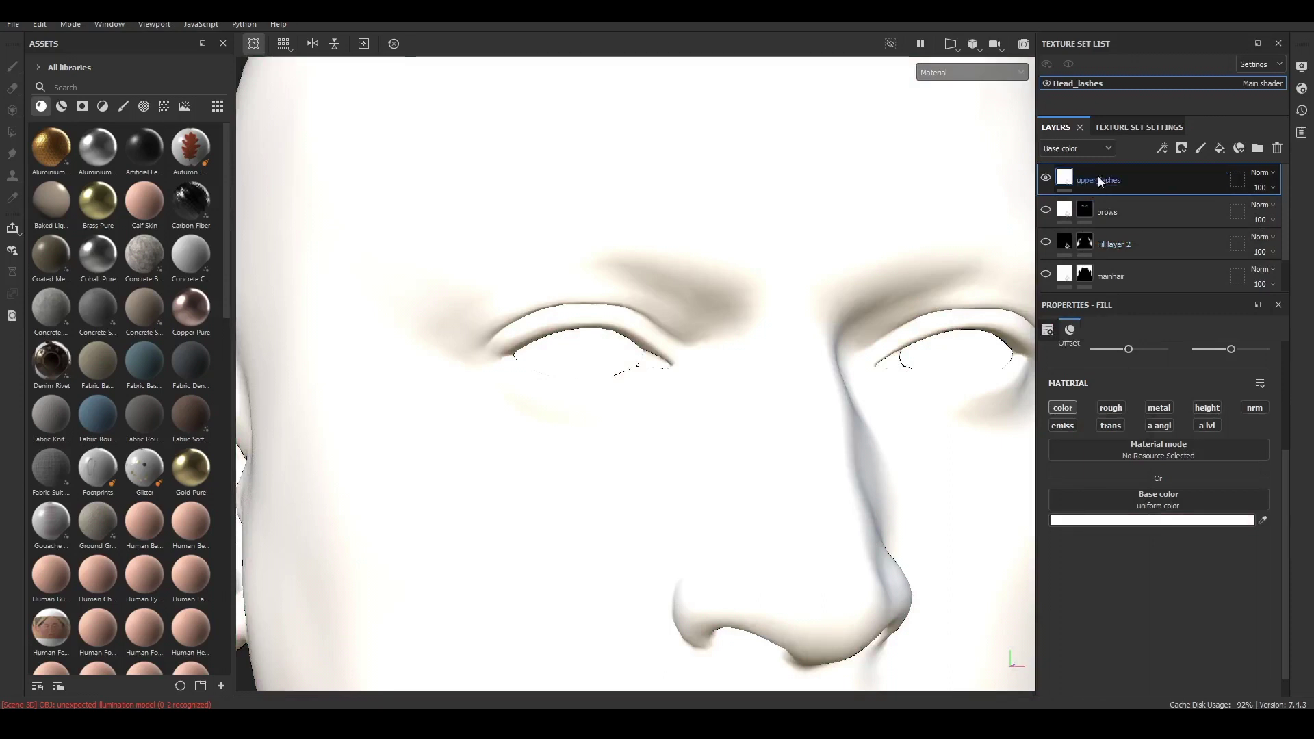
click(1220, 148)
Step: Add a grey fill layer named lower_lashes
click(1062, 407)
click(1152, 520)
click(942, 391)
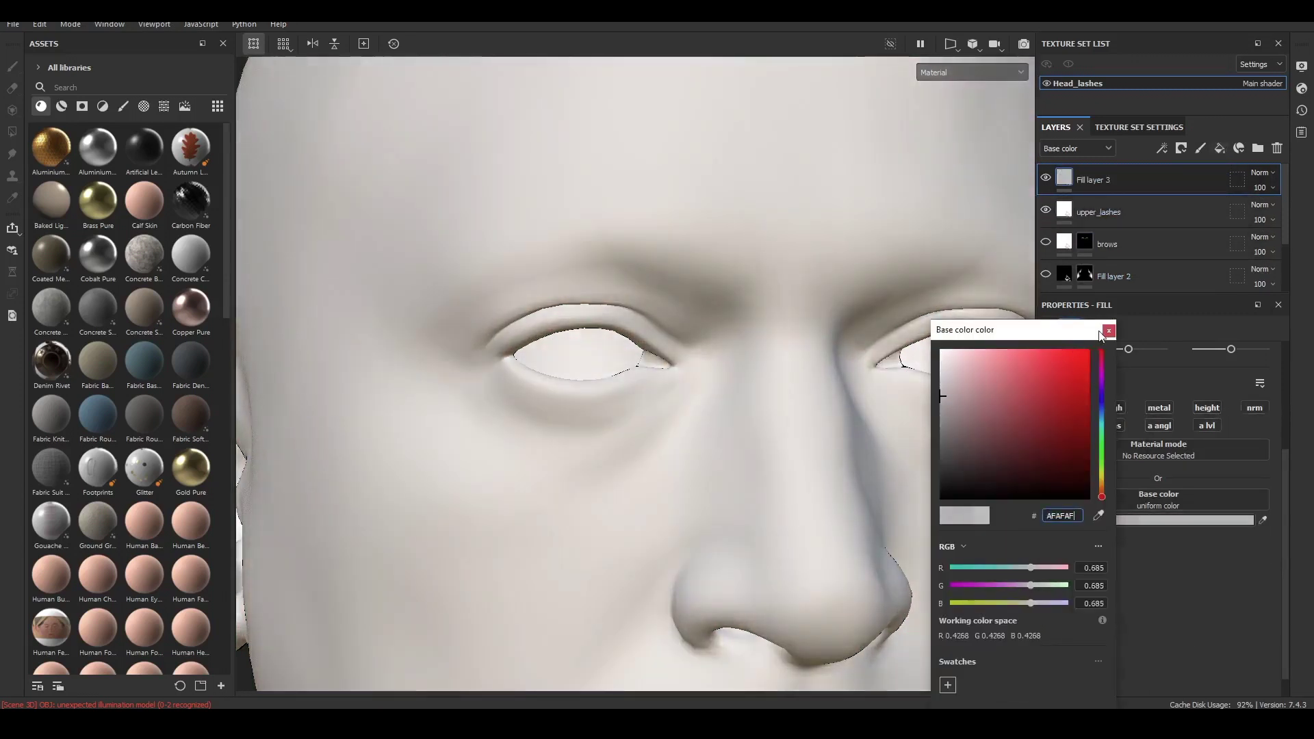
click(1109, 330)
double_click(1098, 180)
text(_lashes)
key(Return)
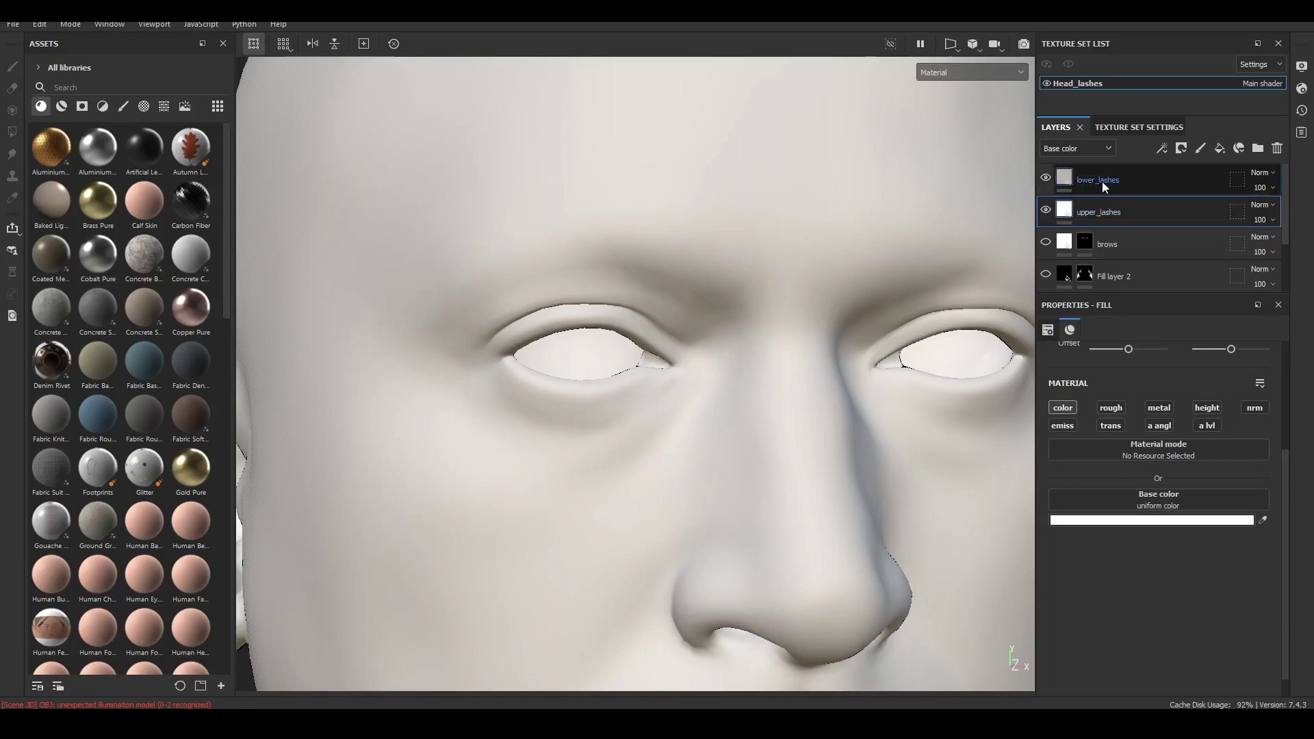
Step: Group both lash layers into a folder named lashes, then cancel the project save
key(ctrl+g)
text(las)
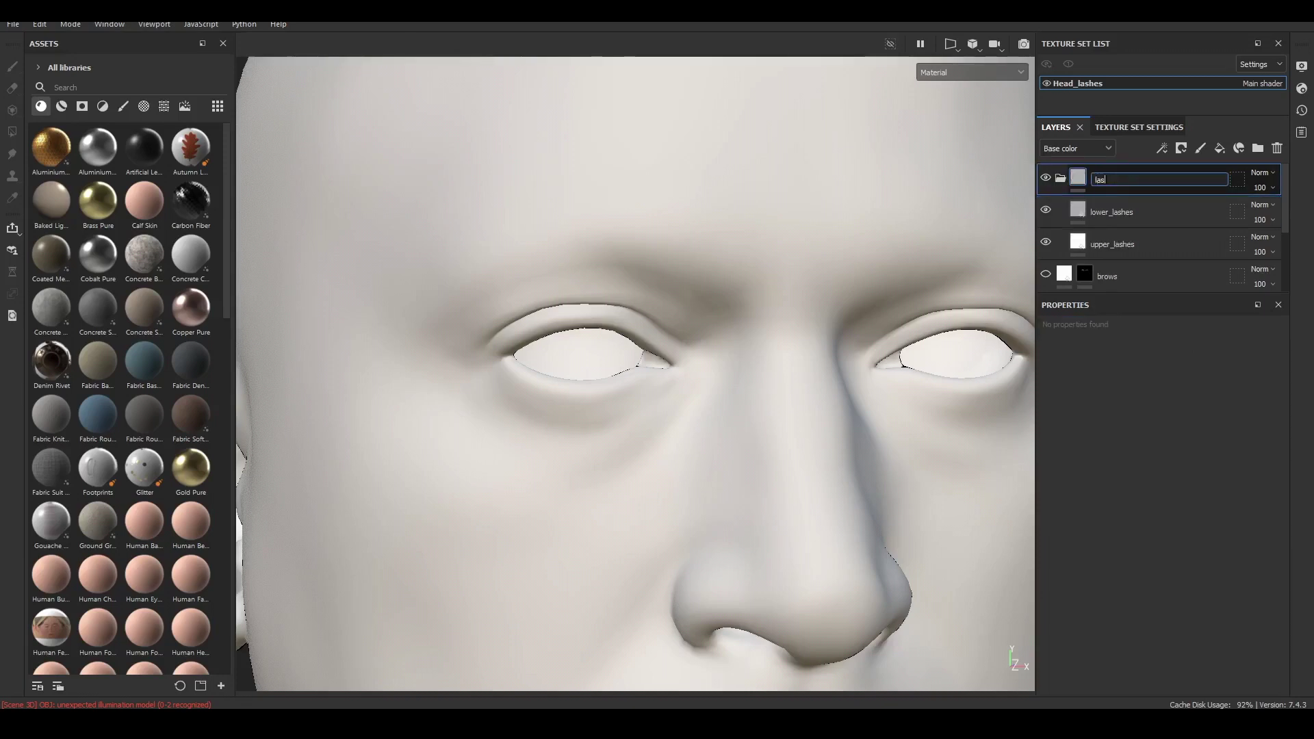
text(hes)
key(Return)
click(12, 24)
click(31, 110)
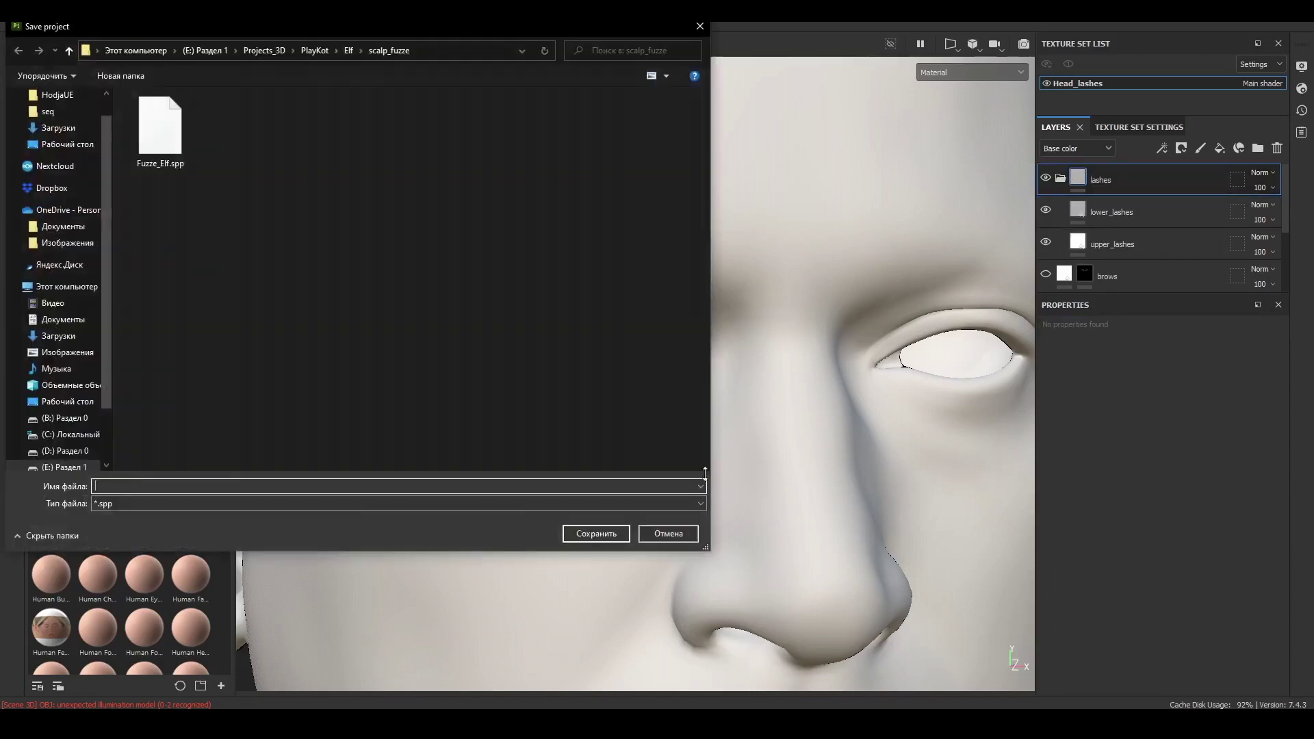
click(681, 534)
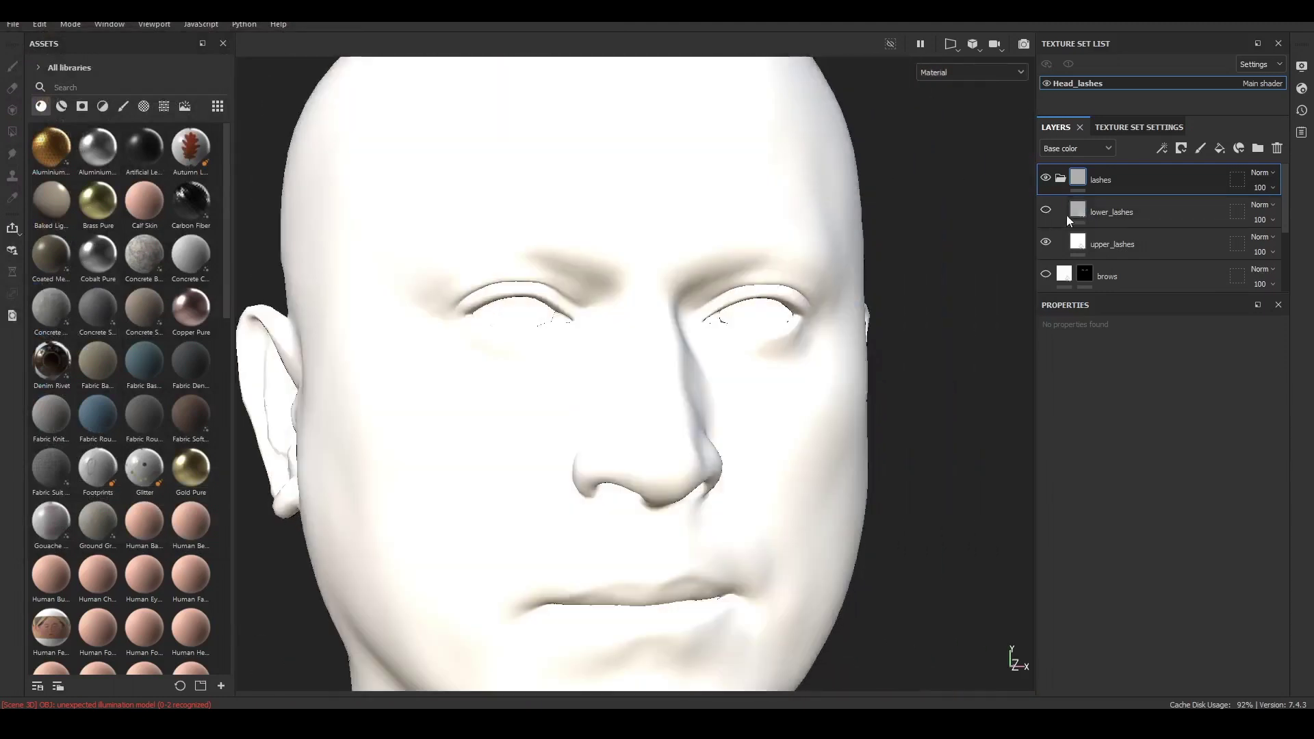
Step: Add a black mask to upper_lashes and set the brush flow to 100
right_click(1095, 243)
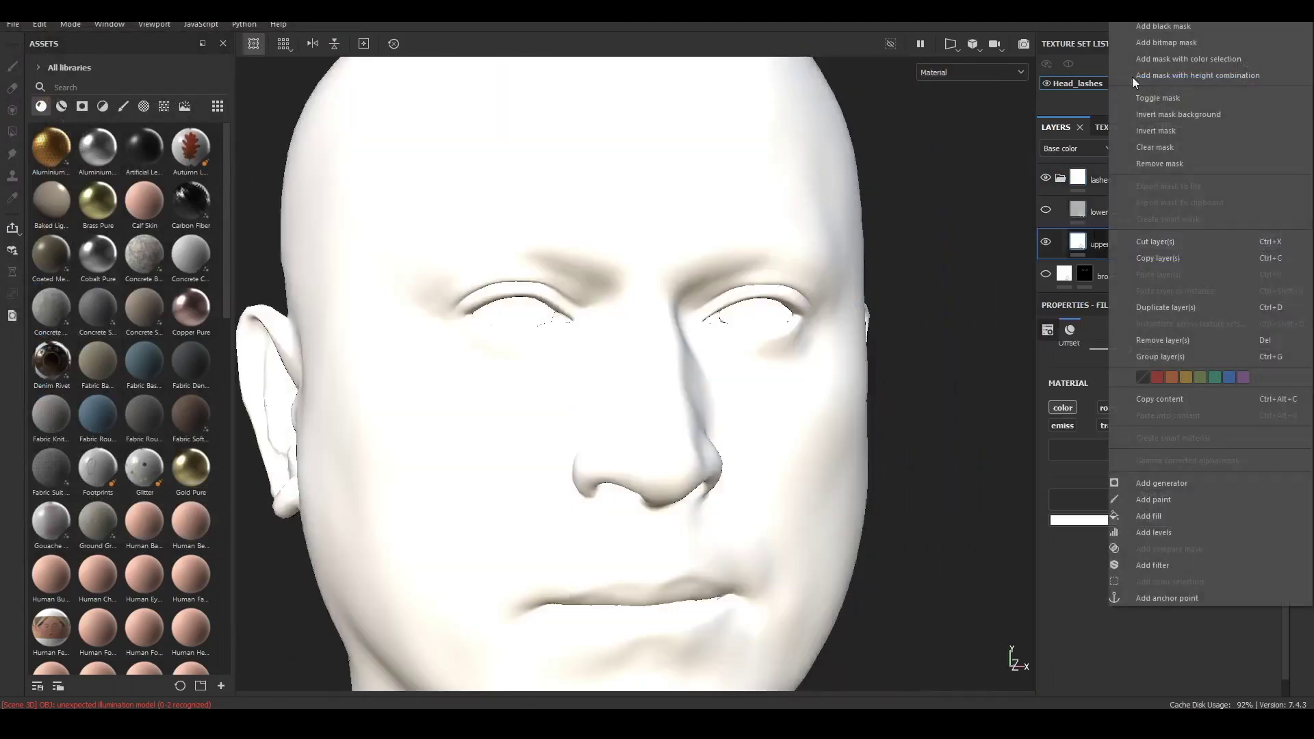
click(1132, 76)
scroll(506, 384, up, 5)
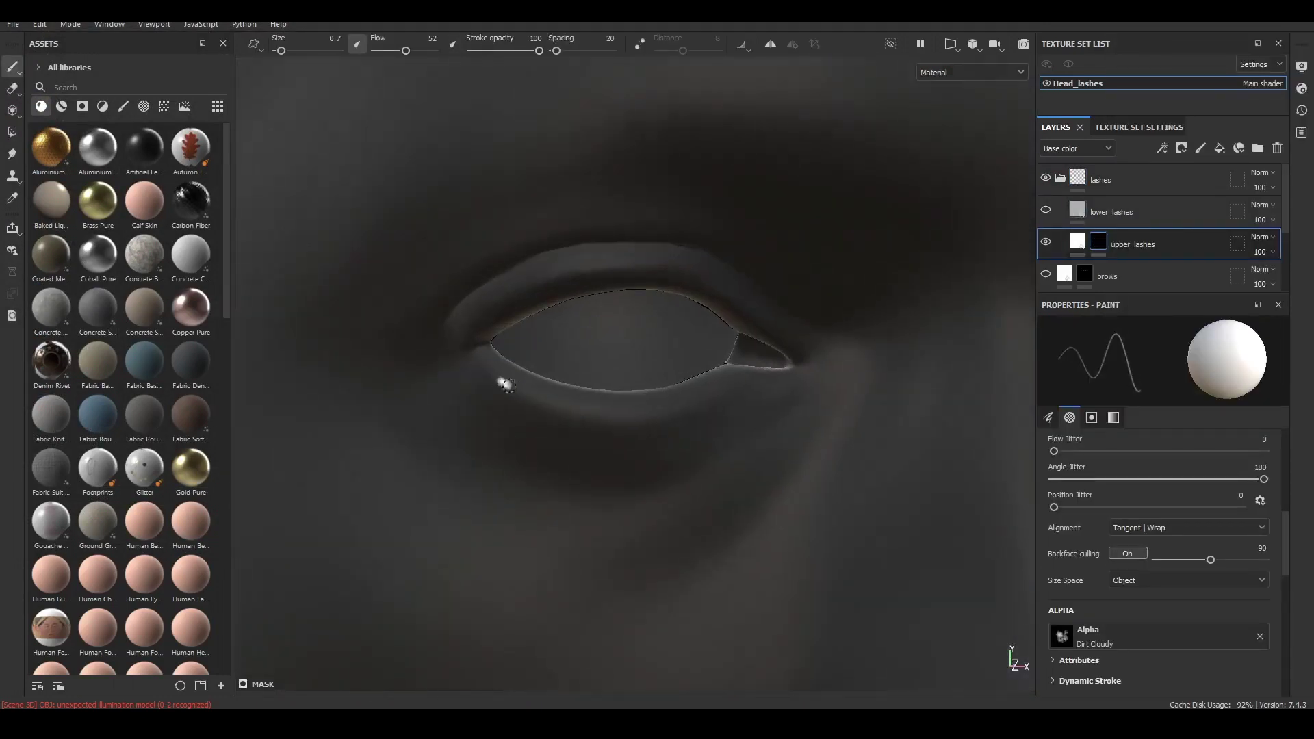
alt+drag(507, 385, 396, 353)
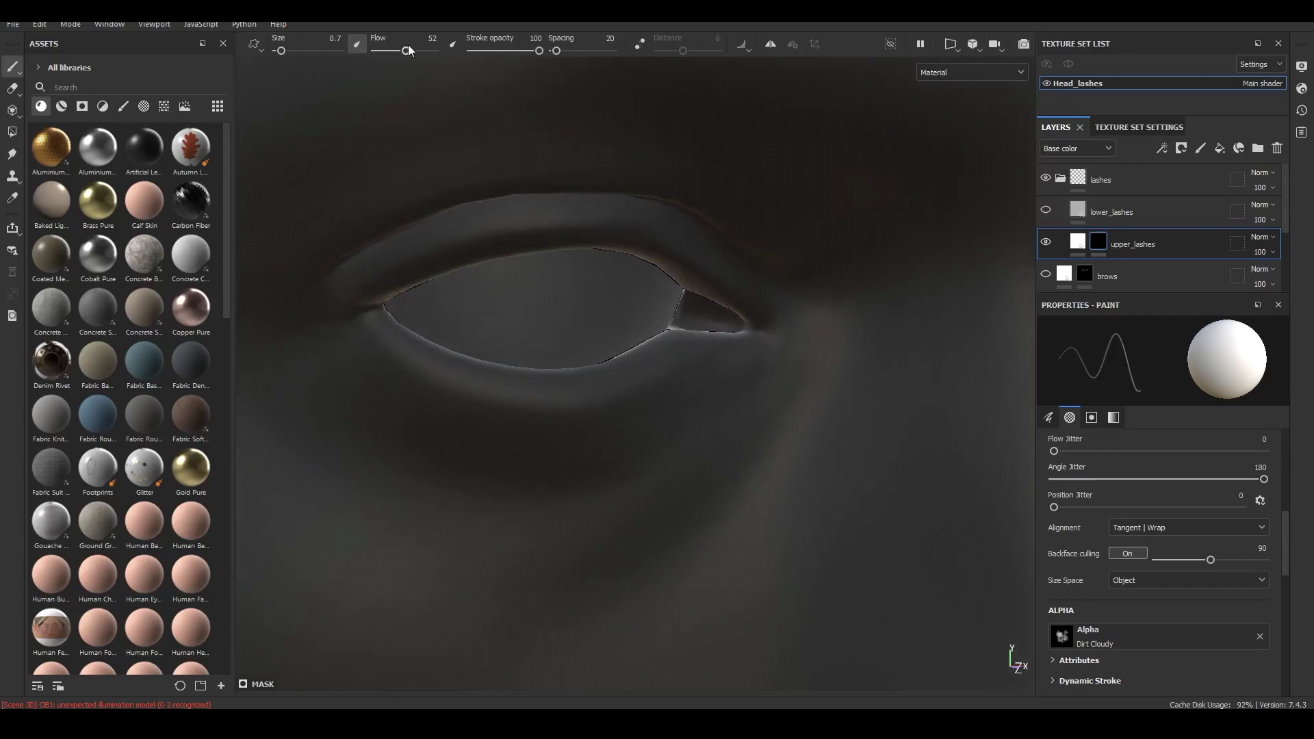
drag(408, 50, 438, 50)
mouse_move(410, 191)
alt+mouse_down()
mouse_move(541, 377)
mouse_move(479, 370)
mouse_move(508, 327)
alt+mouse_up()
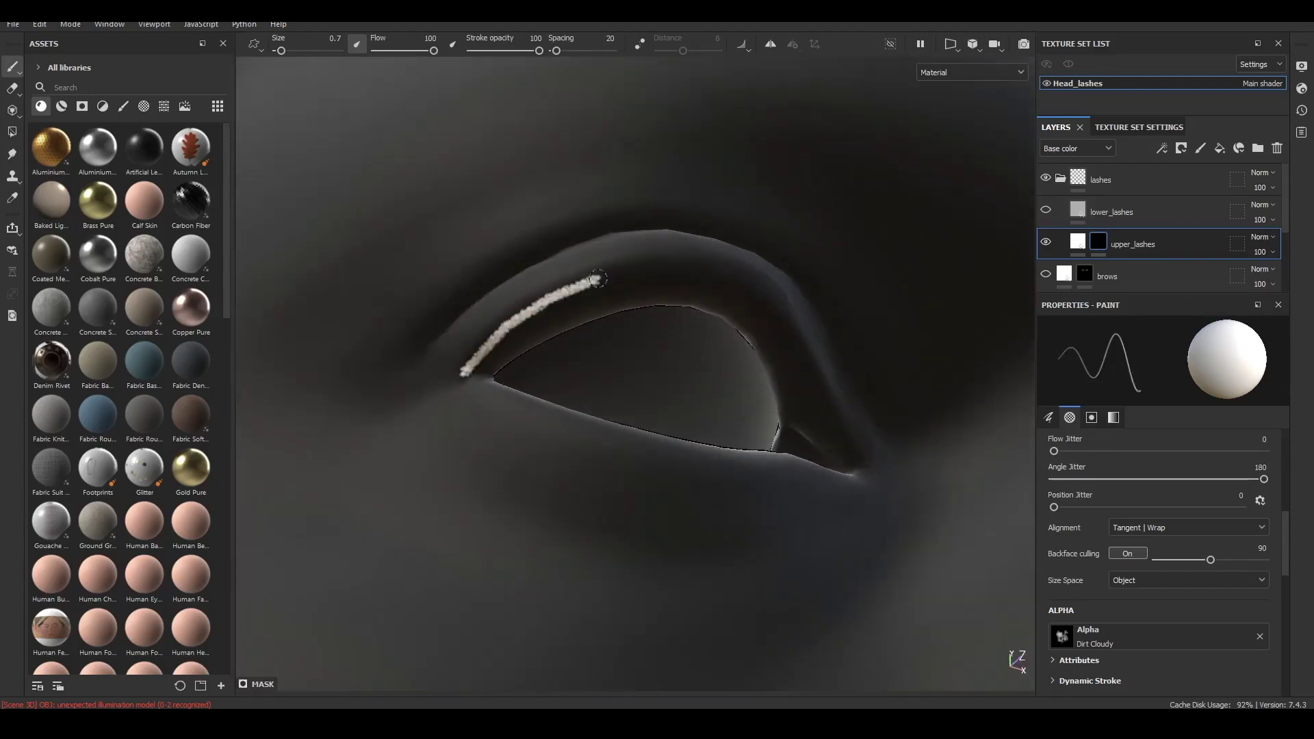
Step: Paint the lash line along the upper eyelid into the upper_lashes mask
drag(597, 279, 719, 270)
alt+drag(868, 392, 499, 312)
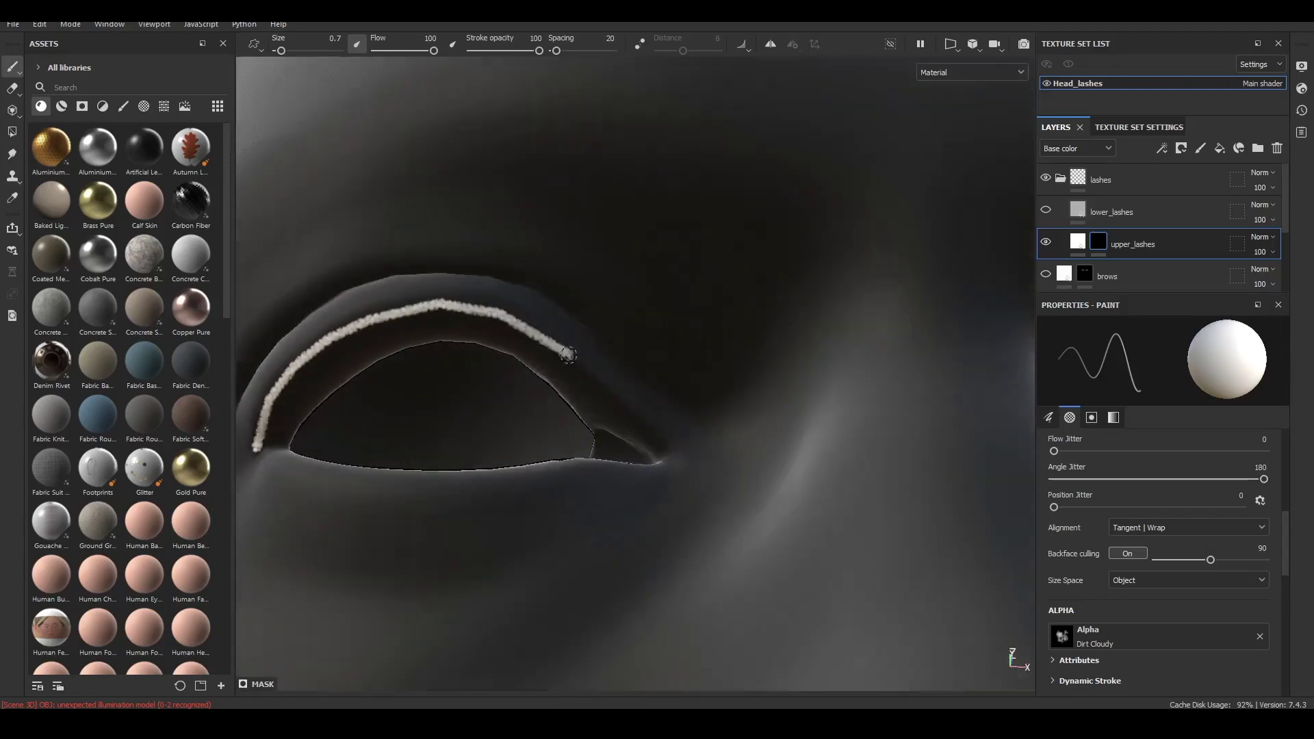
alt+drag(705, 464, 643, 419)
drag(400, 342, 561, 278)
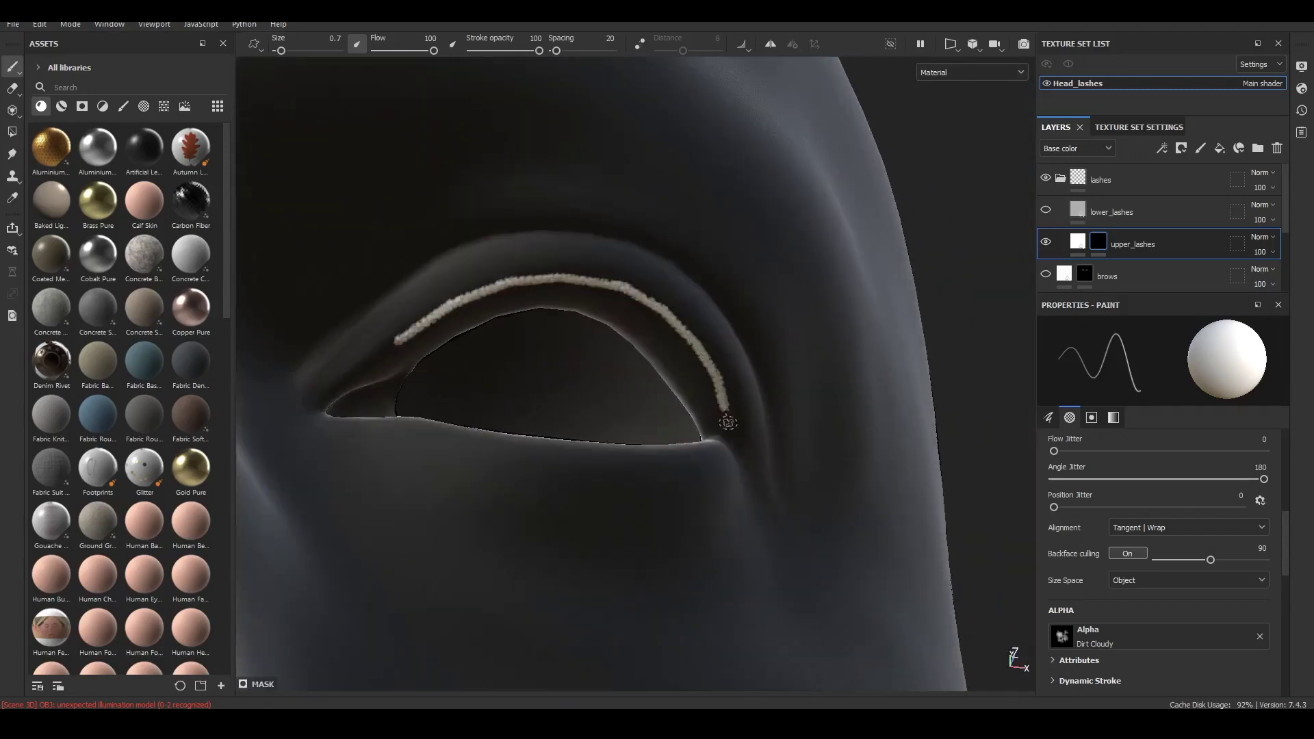
scroll(728, 422, down, 2)
alt+drag(625, 426, 675, 279)
Step: Switch to the lower_lashes mask and work around the lower eyelid
click(1110, 214)
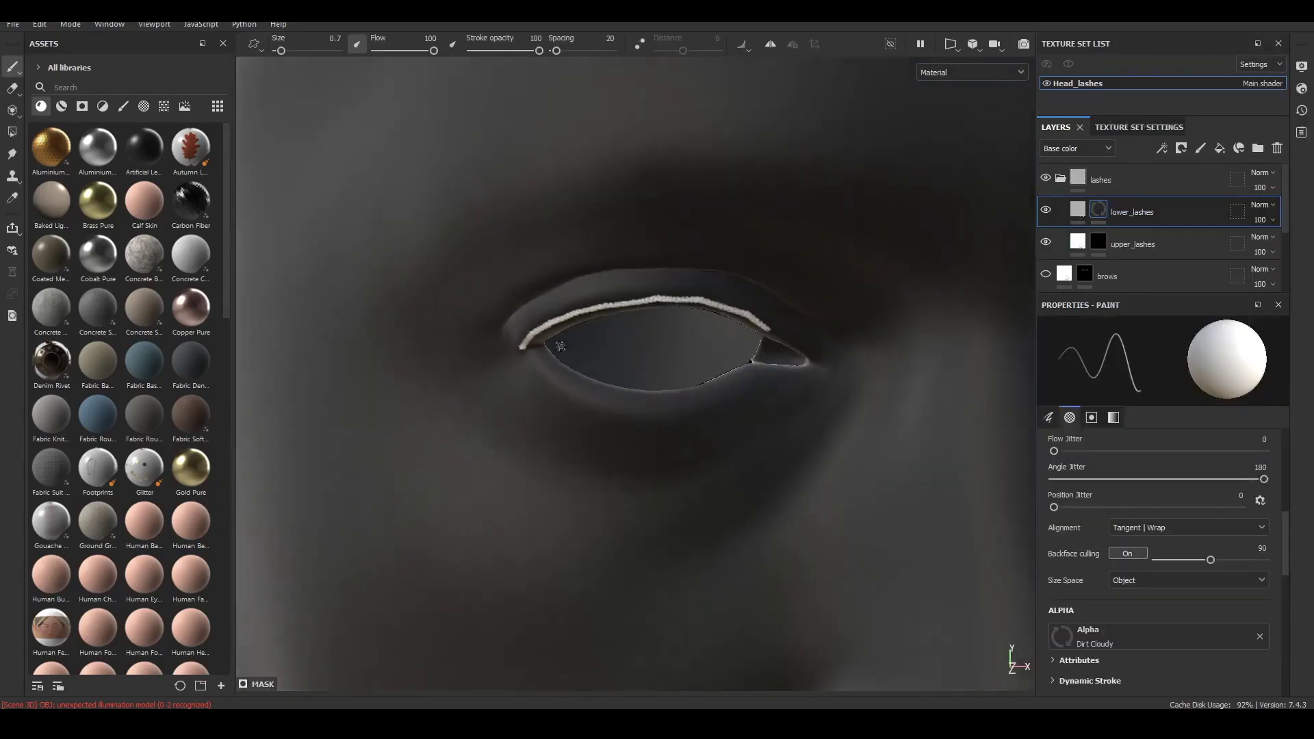
scroll(560, 347, up, 2)
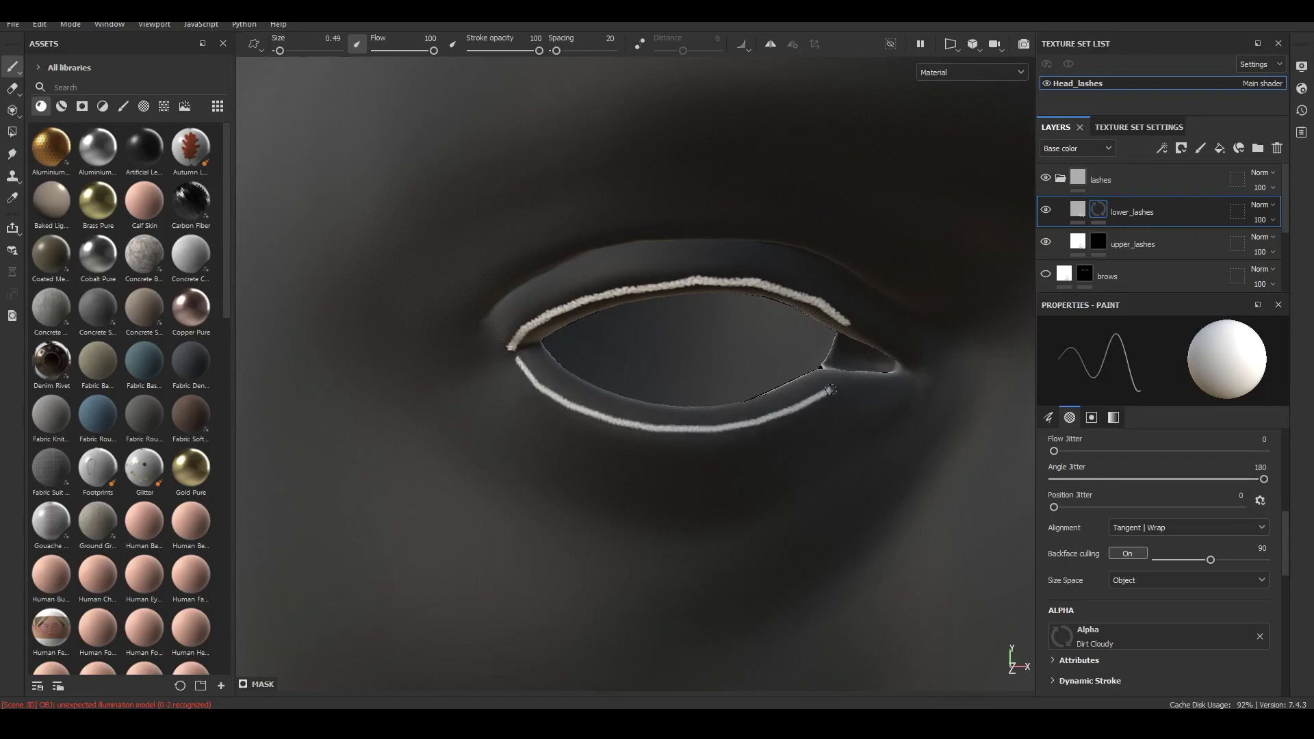
alt+drag(830, 390, 781, 379)
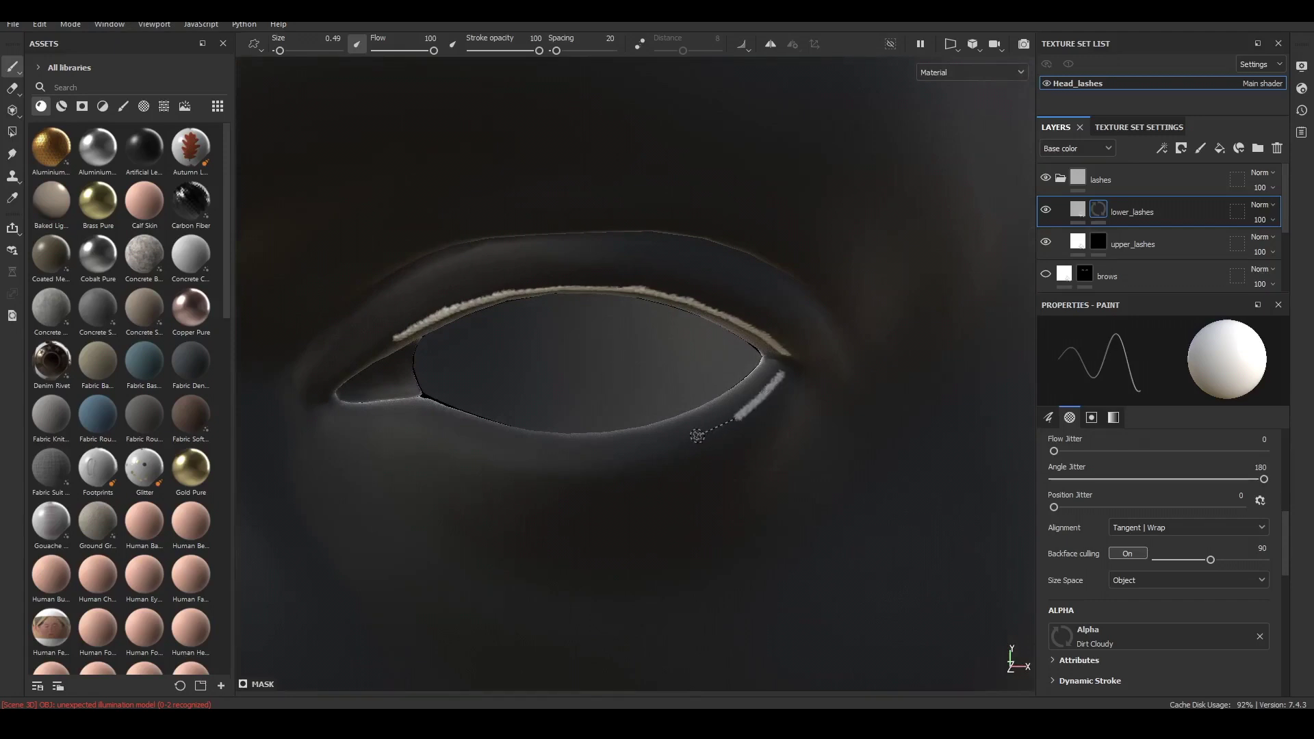
scroll(423, 428, down, 5)
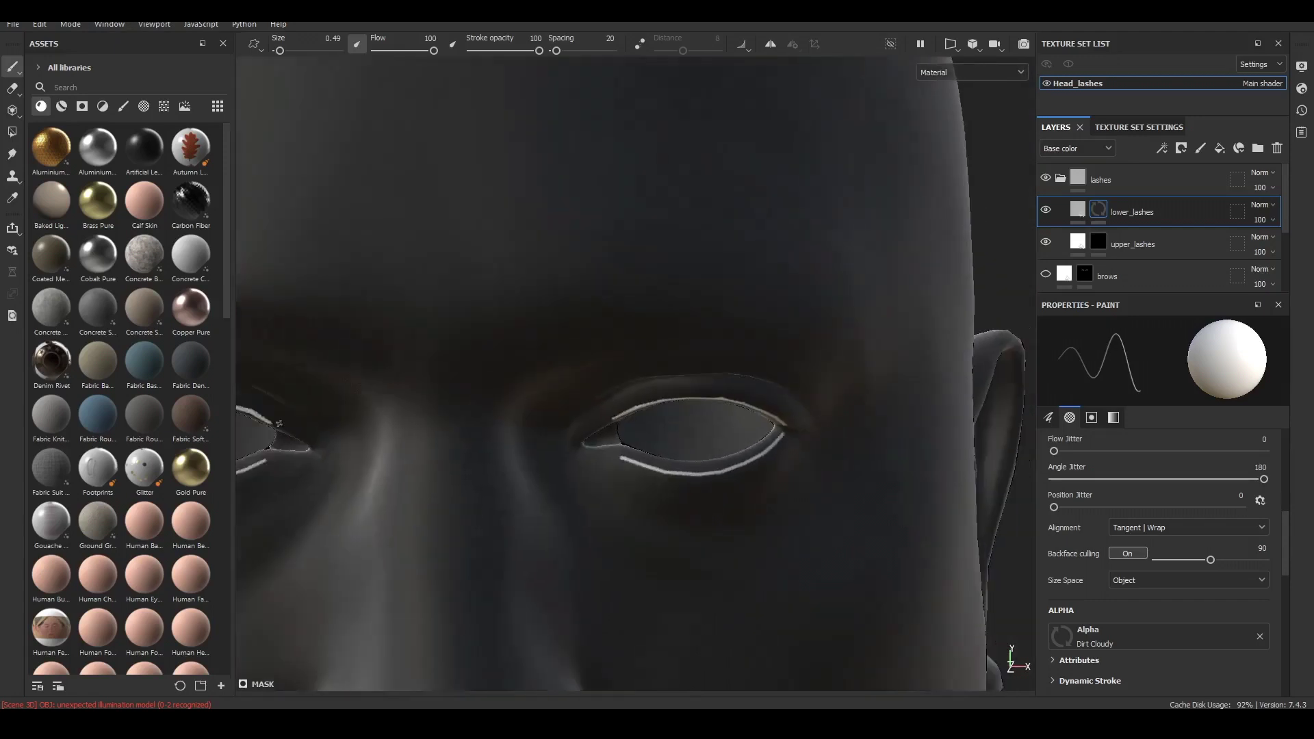
scroll(479, 424, down, 3)
Step: Export the textures into a newly created 'lashes' output folder and return to Maya
click(13, 24)
click(42, 253)
click(774, 193)
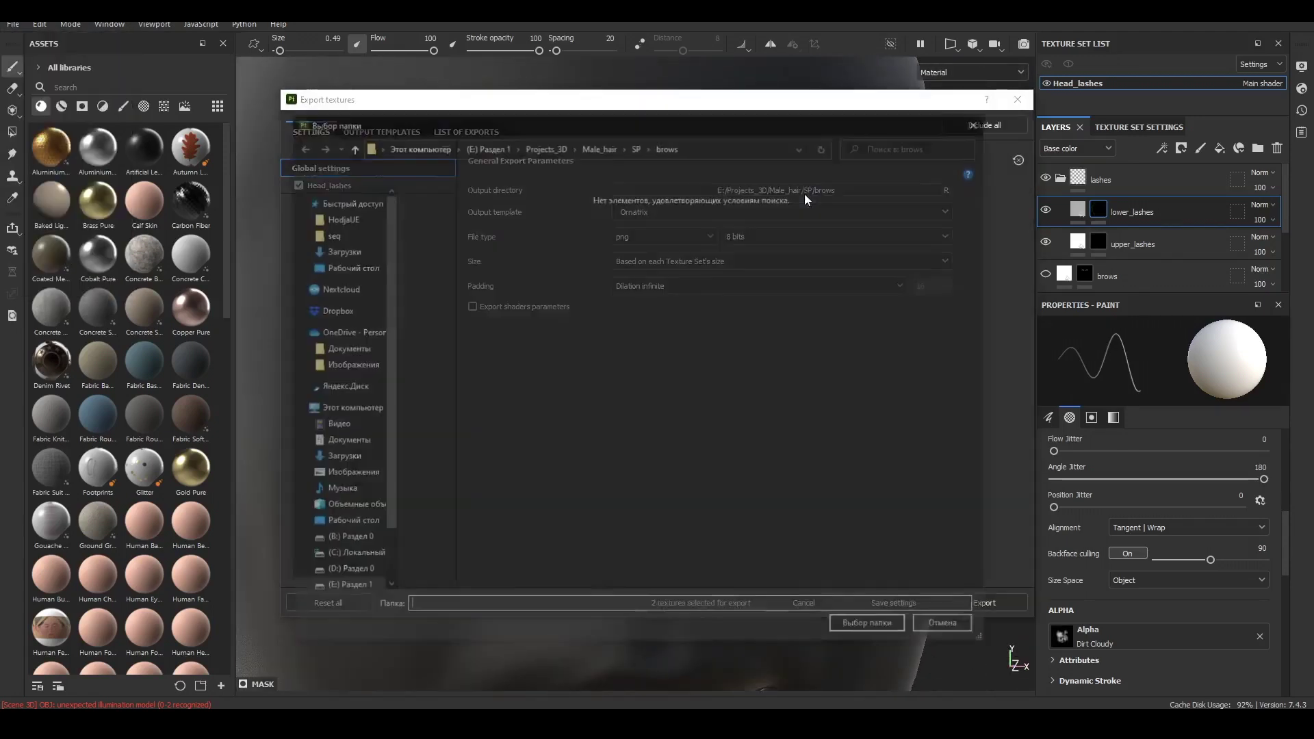
click(401, 170)
text(lashes)
key(Return)
double_click(433, 224)
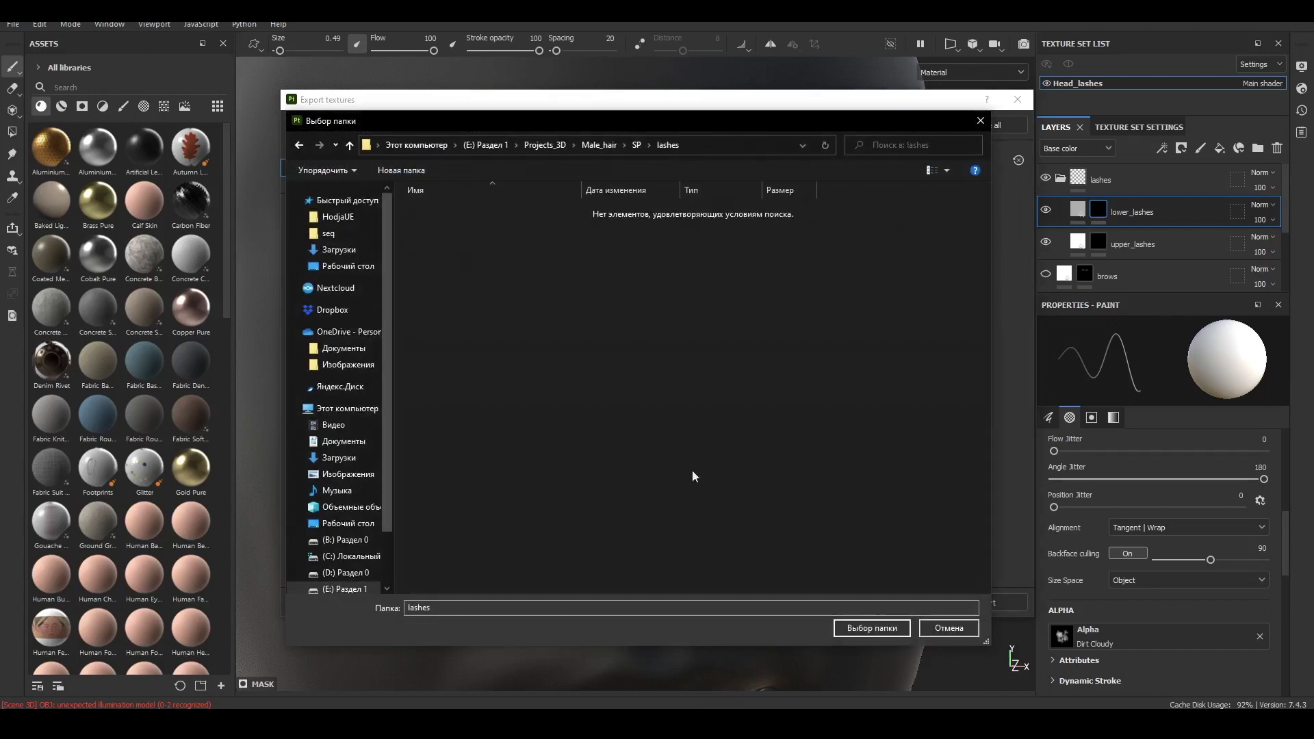
click(872, 628)
click(982, 603)
key(alt+Tab)
Step: Select the head mesh and assign it a new lambert material
alt+drag(684, 274, 647, 126)
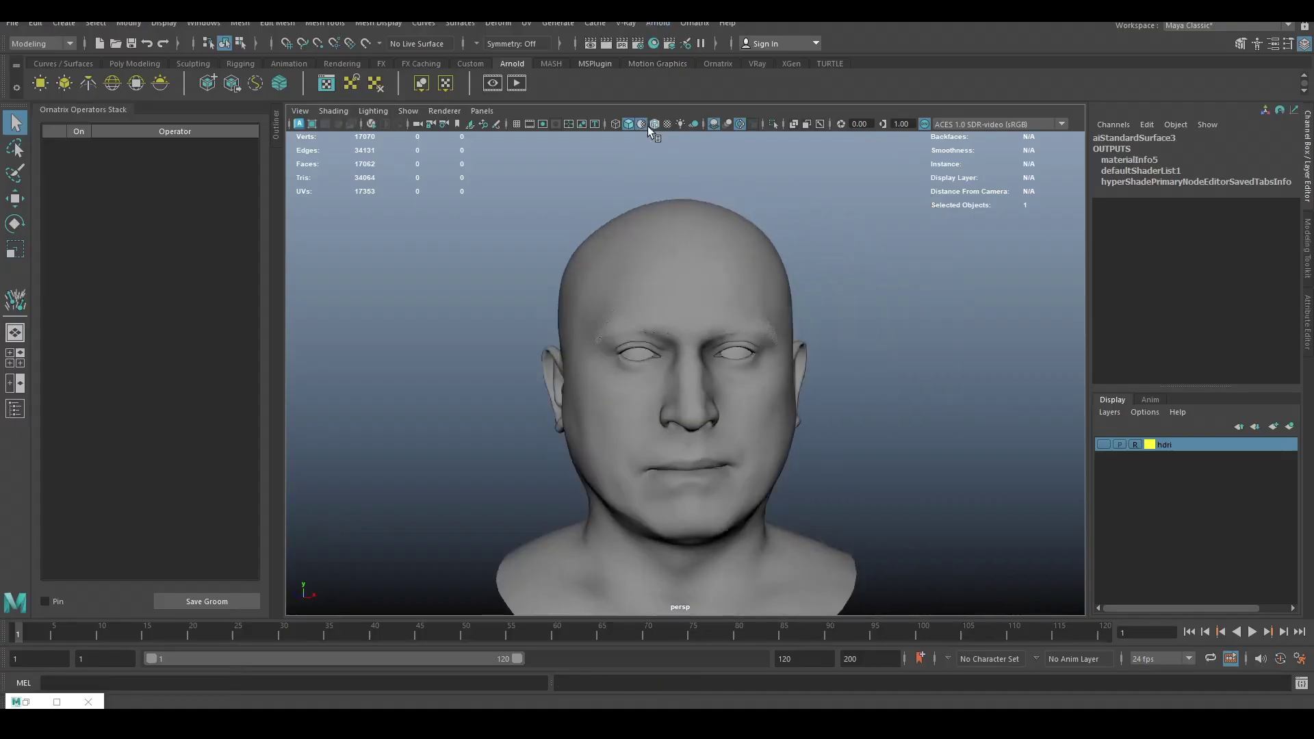
scroll(717, 307, up, 3)
click(718, 307)
click(568, 269)
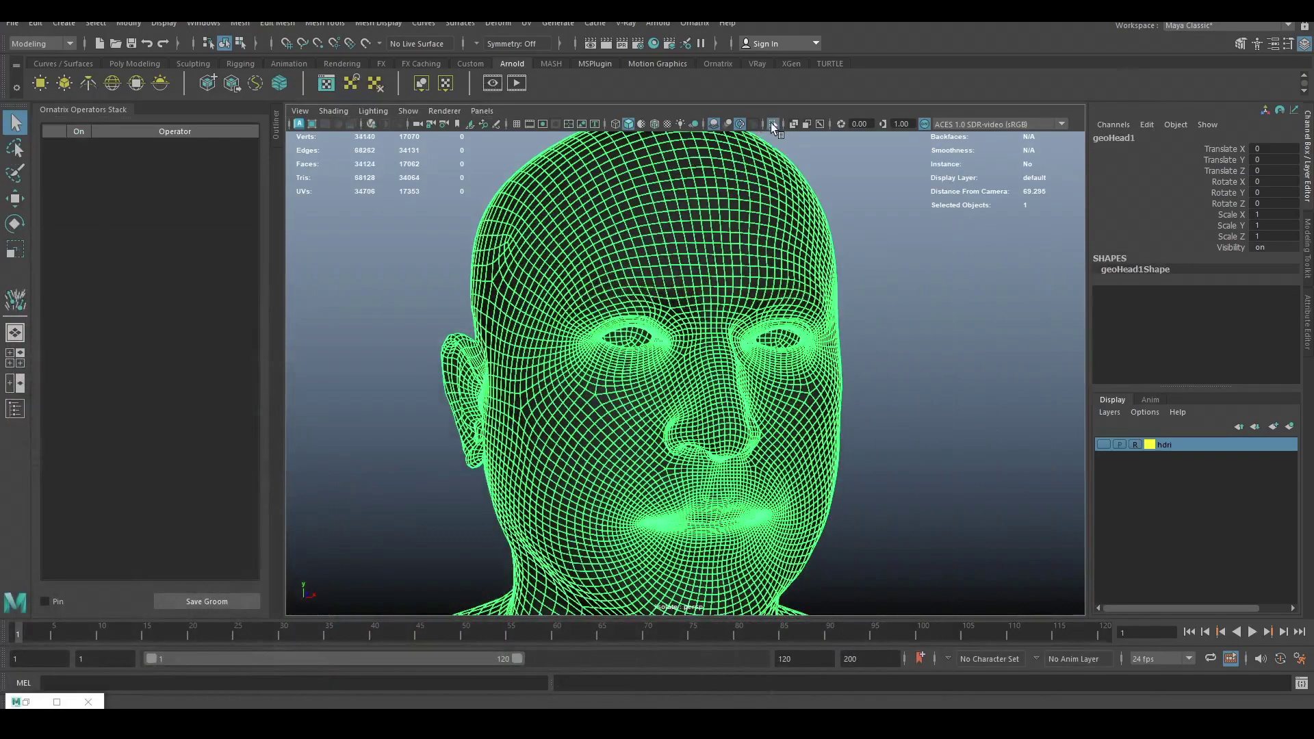
mouse_move(685, 260)
right_down()
mouse_move(695, 588)
mouse_move(787, 616)
right_up()
Step: In Hypershade, bring in Head_lashes_Hair.png and connect it to lambert4's Color
click(653, 43)
click(568, 269)
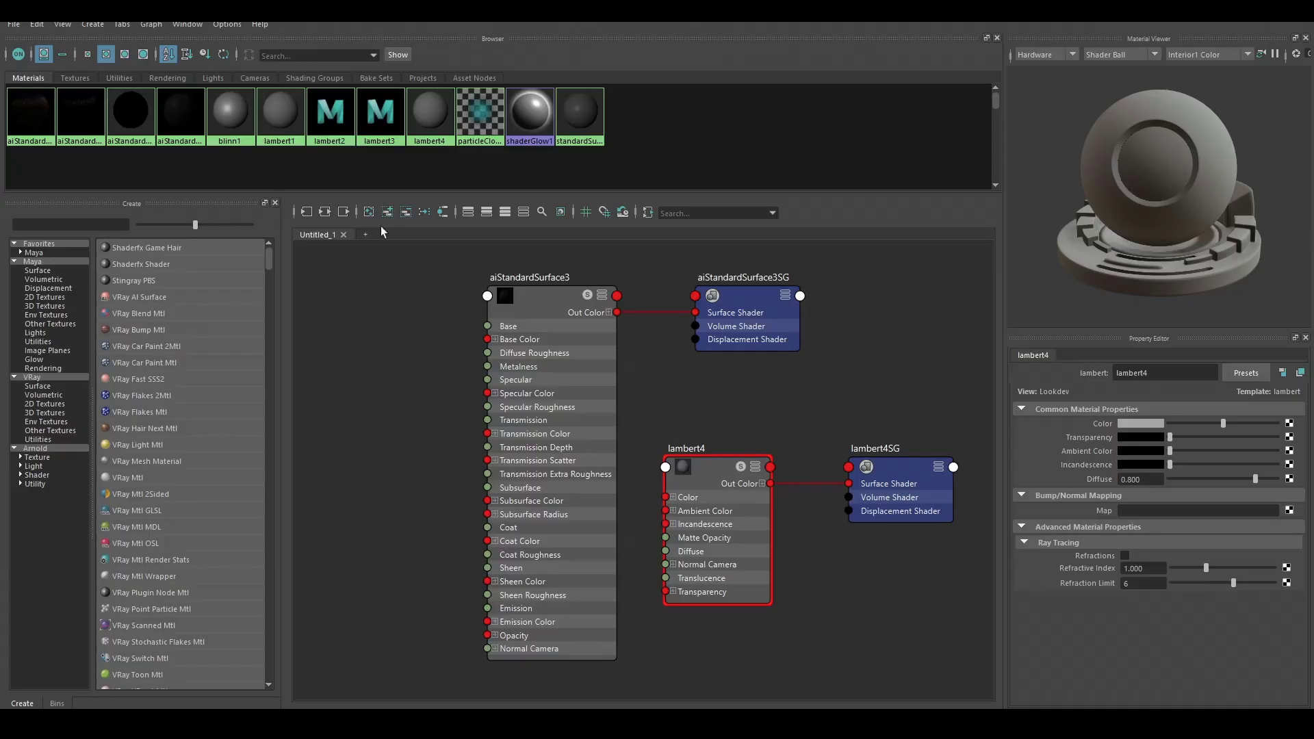
click(443, 212)
click(241, 696)
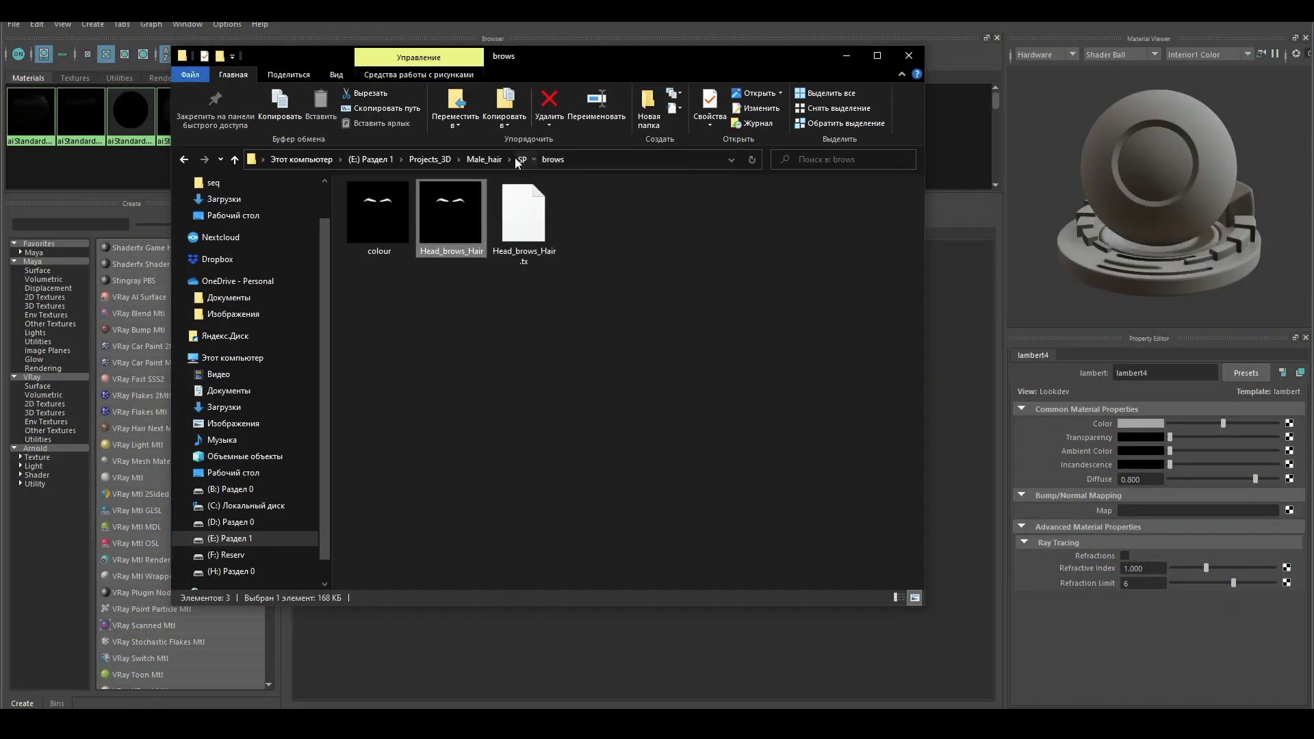
click(232, 203)
double_click(376, 228)
mouse_move(449, 215)
mouse_down()
mouse_move(616, 650)
mouse_move(398, 433)
mouse_up()
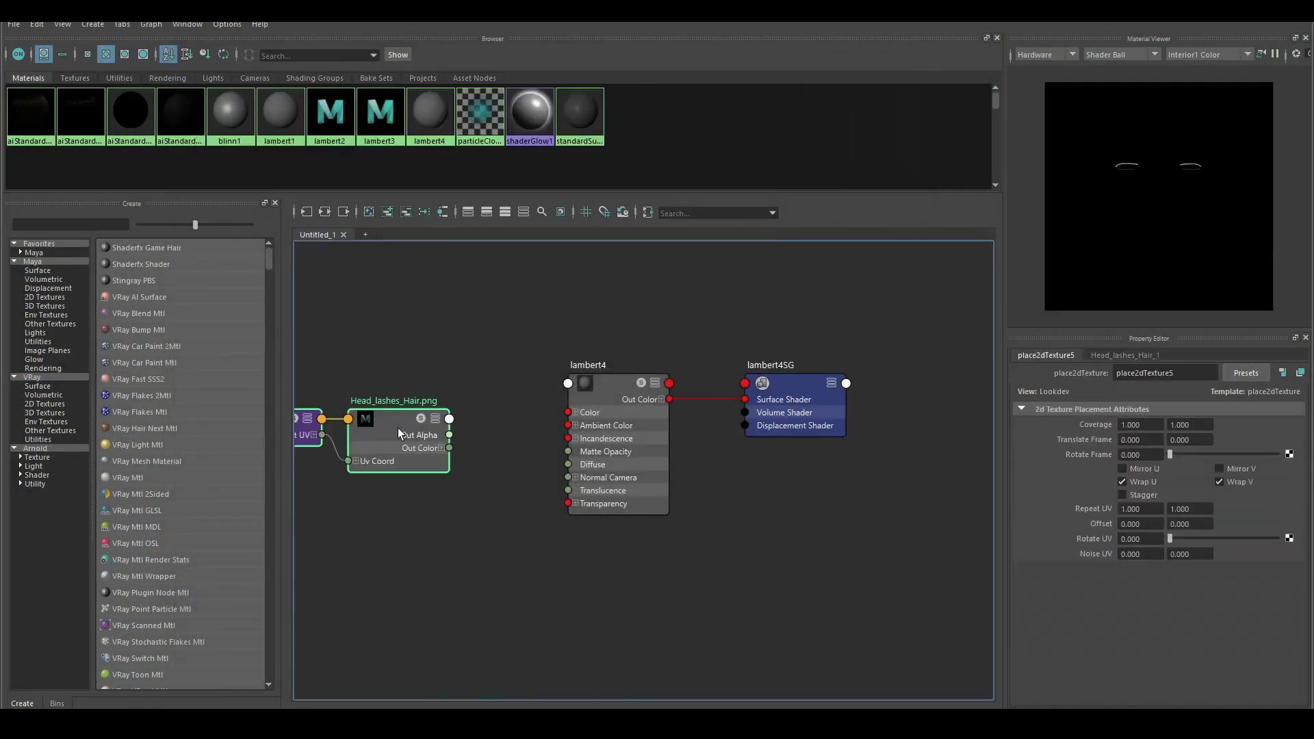
click(593, 389)
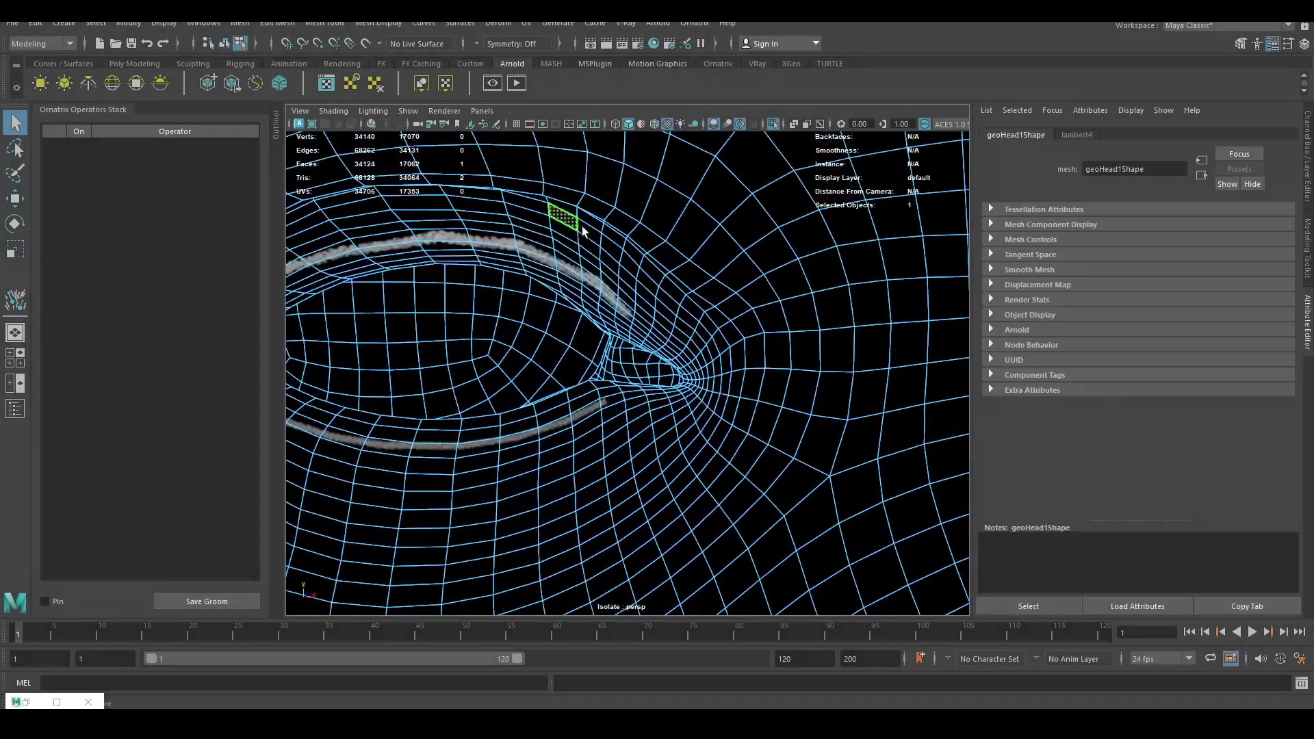
Step: Turn off Isolate Select so all scene objects show around the eye
alt+drag(745, 423, 657, 426)
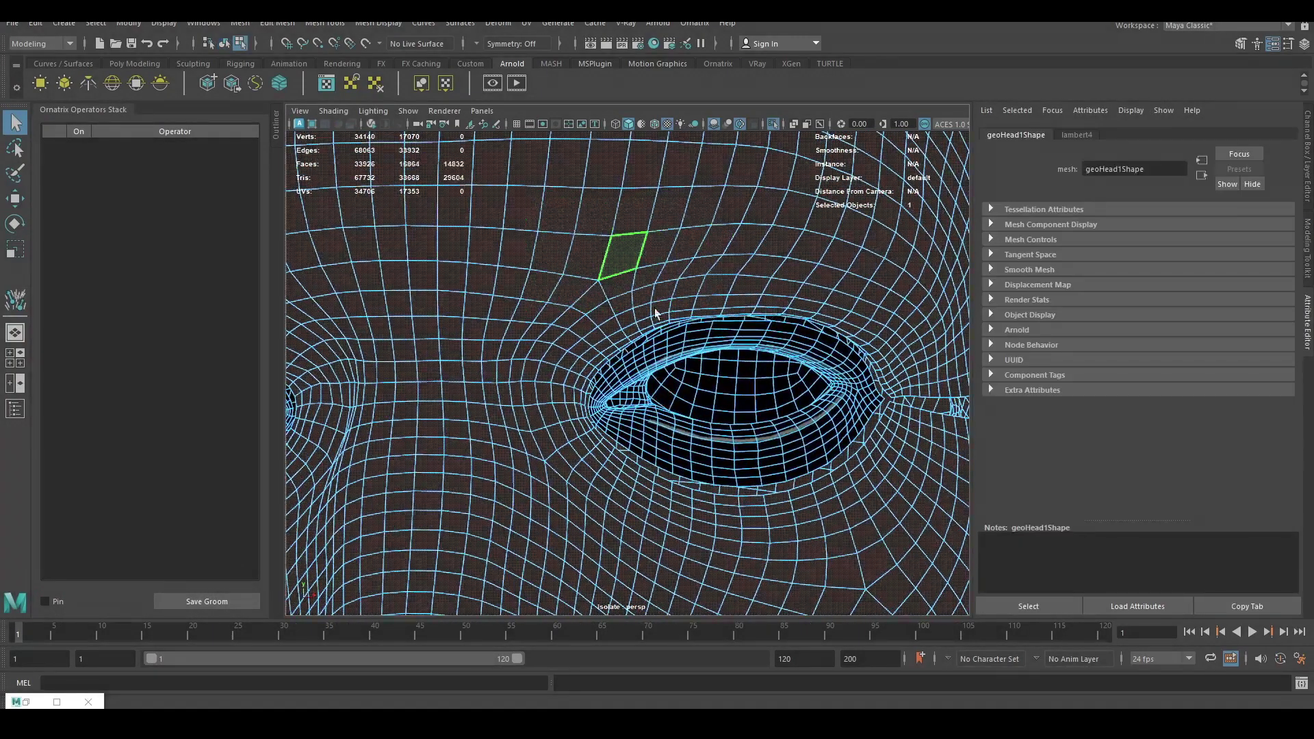
alt+right_drag(723, 519, 657, 376)
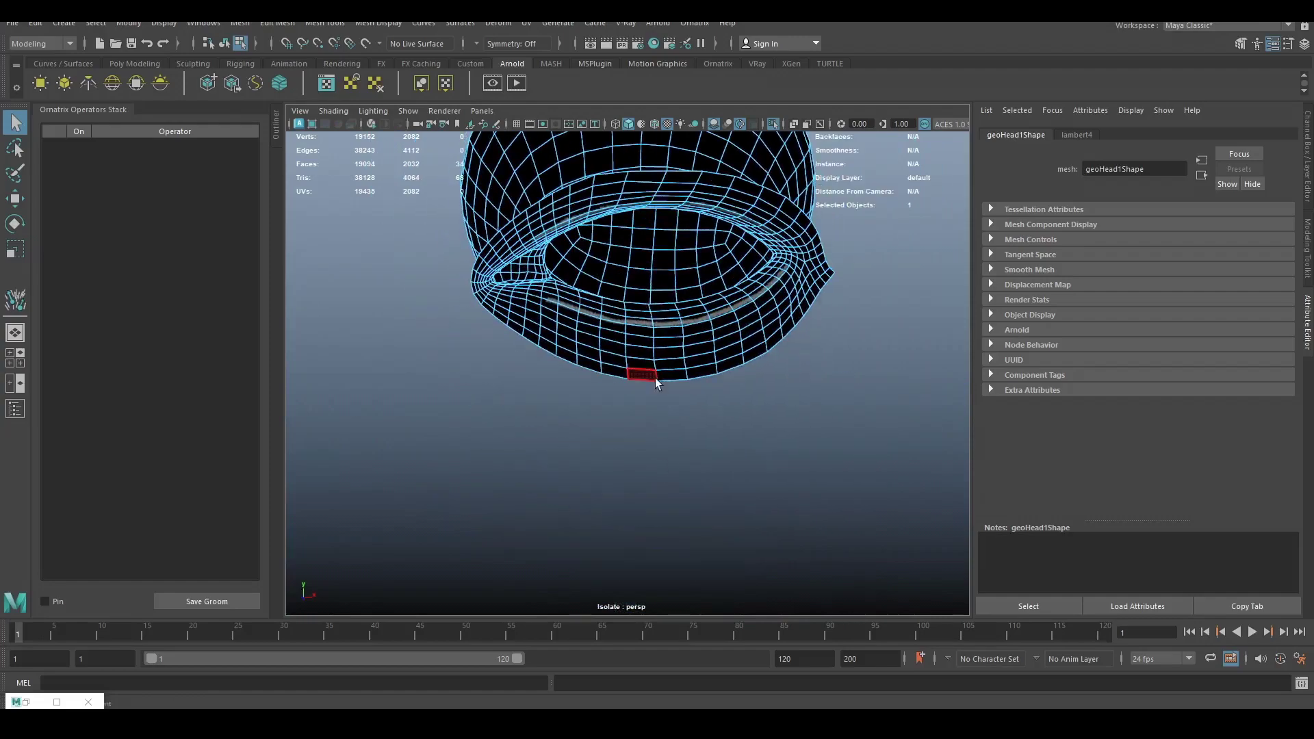
alt+right_drag(651, 308, 616, 366)
scroll(685, 376, up, 3)
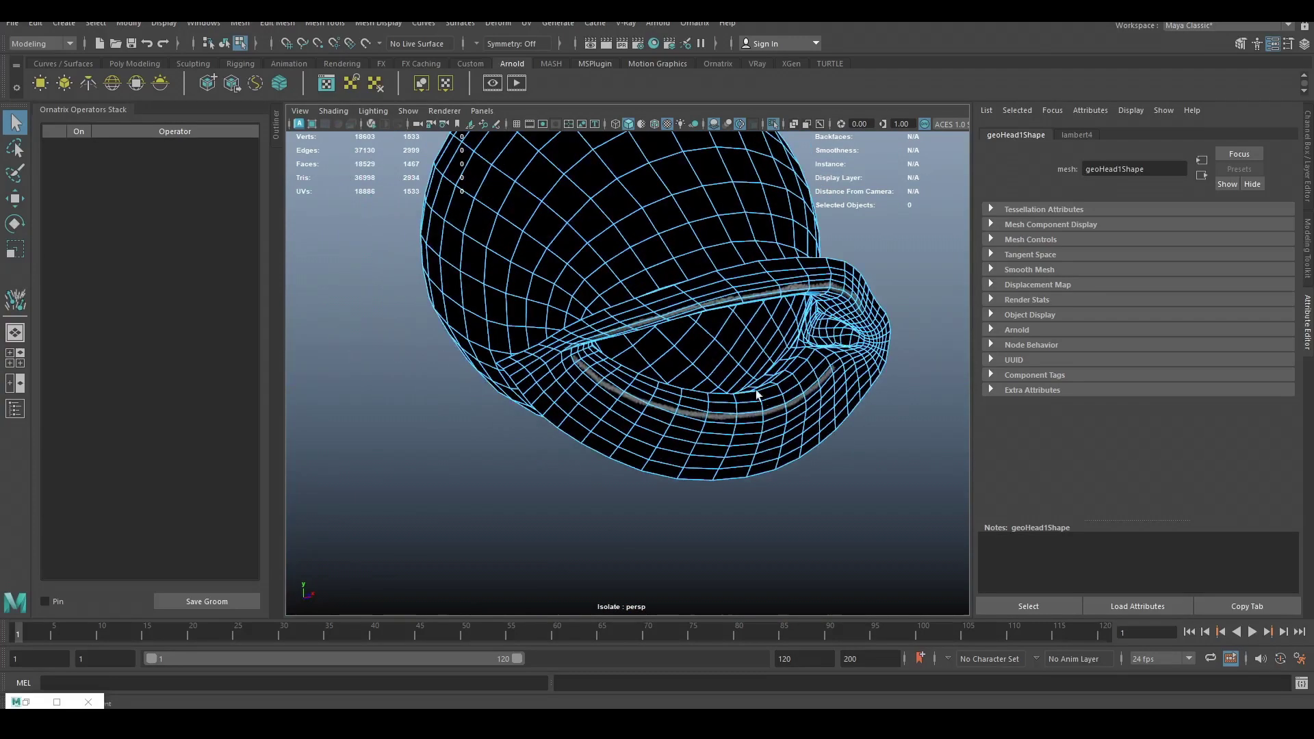
scroll(746, 362, up, 3)
scroll(712, 383, up, 3)
scroll(637, 362, up, 2)
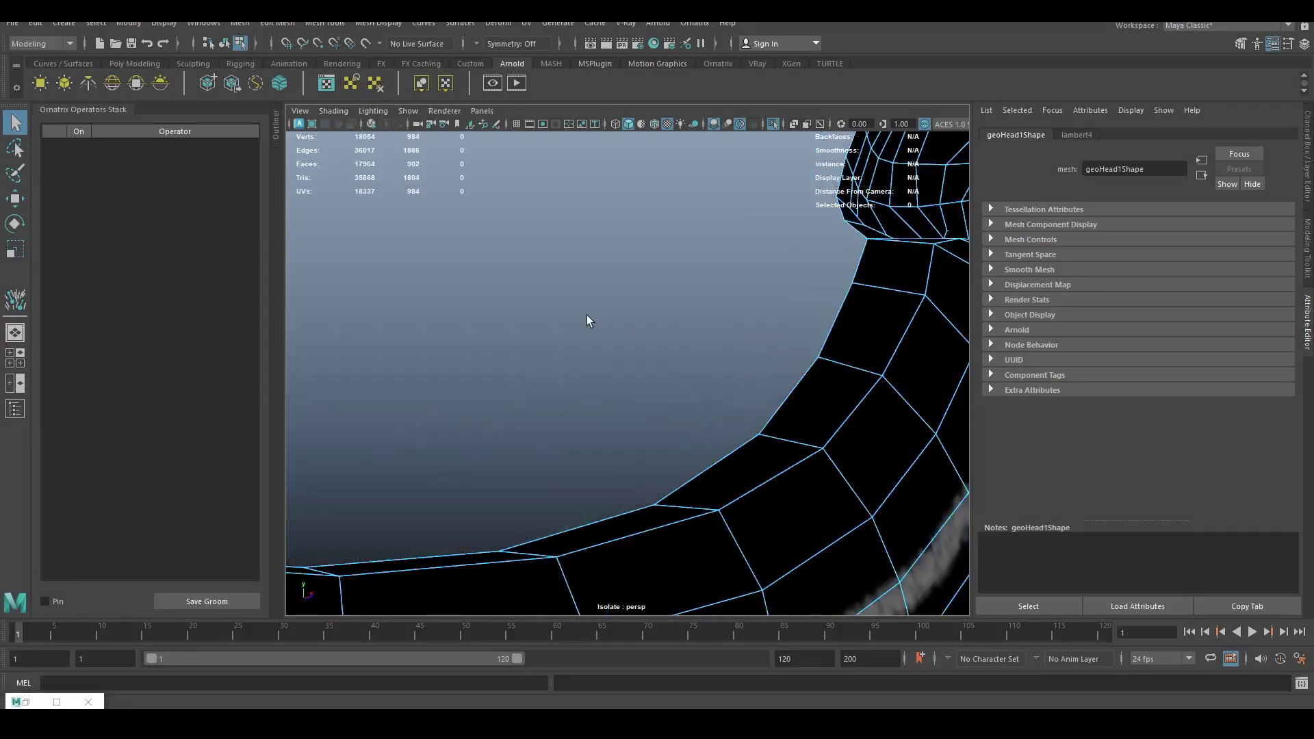
click(773, 123)
key(f)
click(134, 63)
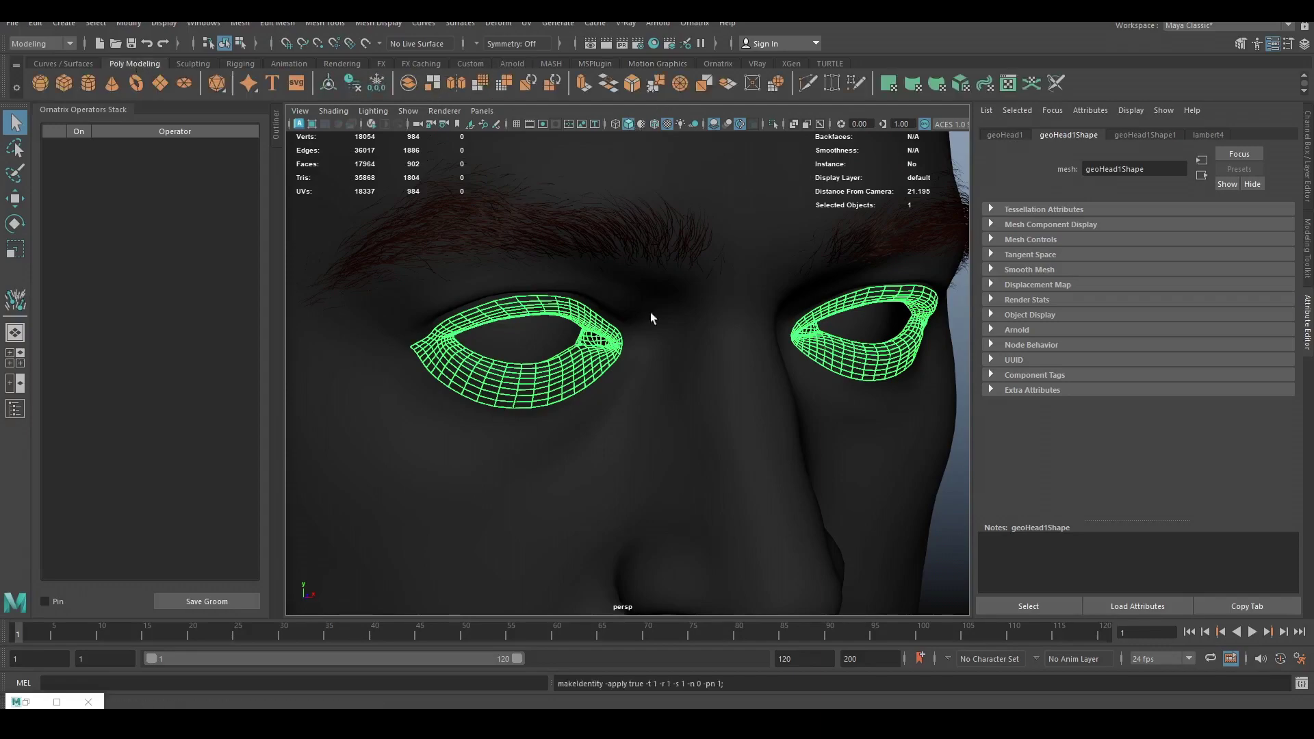
Step: Select the head mesh and hide it
scroll(650, 318, down, 3)
scroll(717, 453, down, 3)
click(712, 434)
right_drag(699, 347, 699, 445)
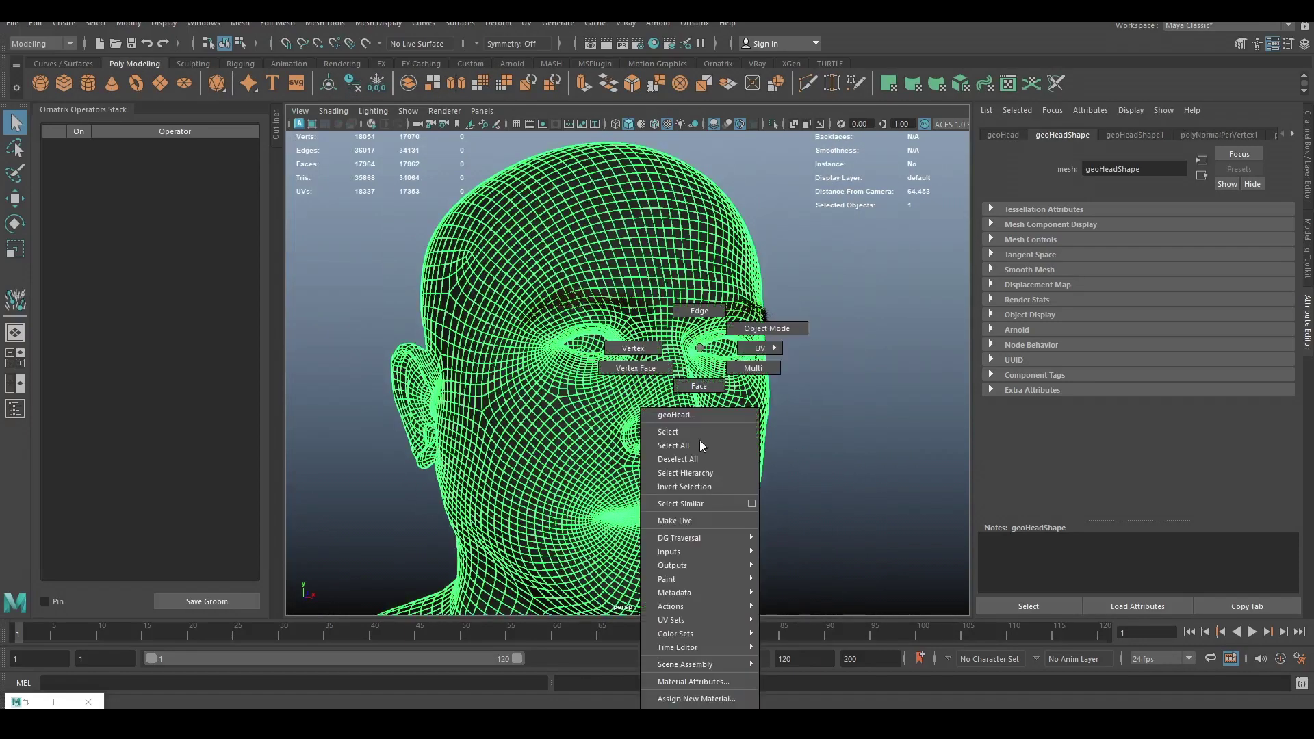
alt+drag(700, 445, 787, 384)
scroll(841, 373, up, 5)
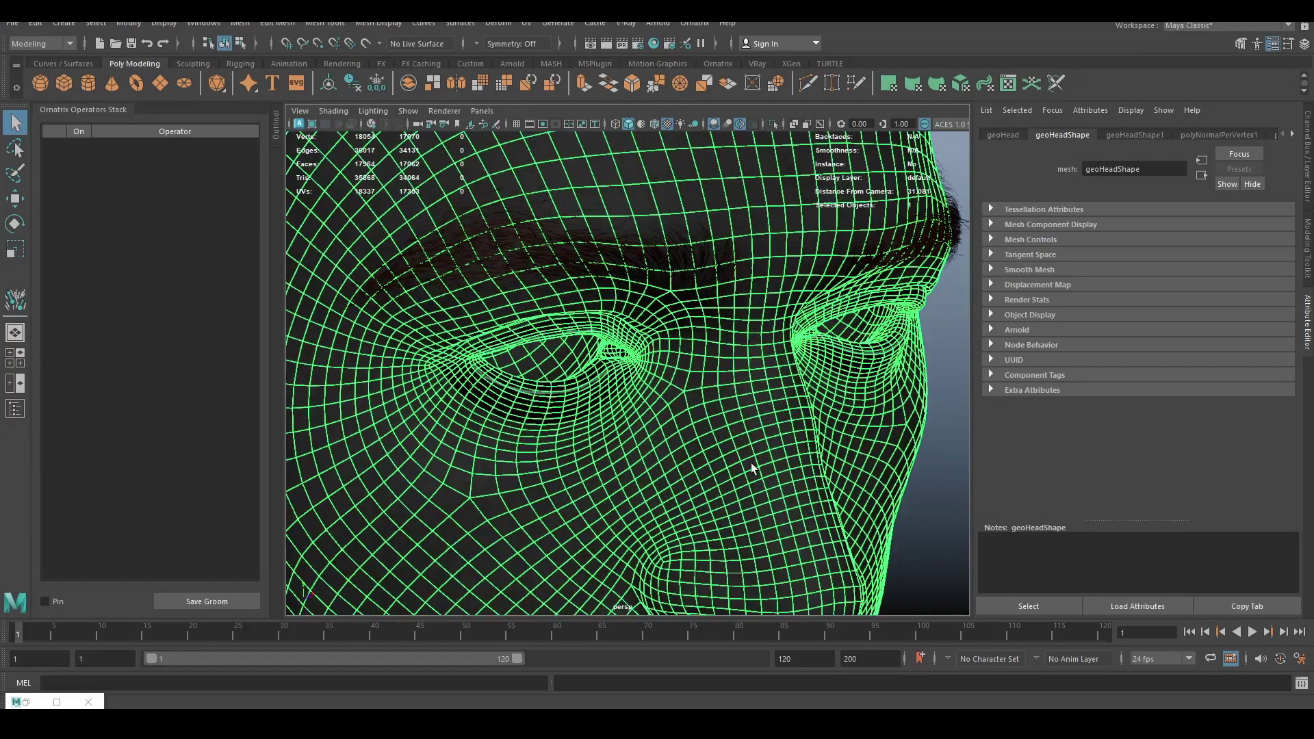
key(ctrl+h)
Step: Add Ornatrix hair to an eye-rim mesh, skipping the texture prompt
click(568, 399)
scroll(568, 400, up, 2)
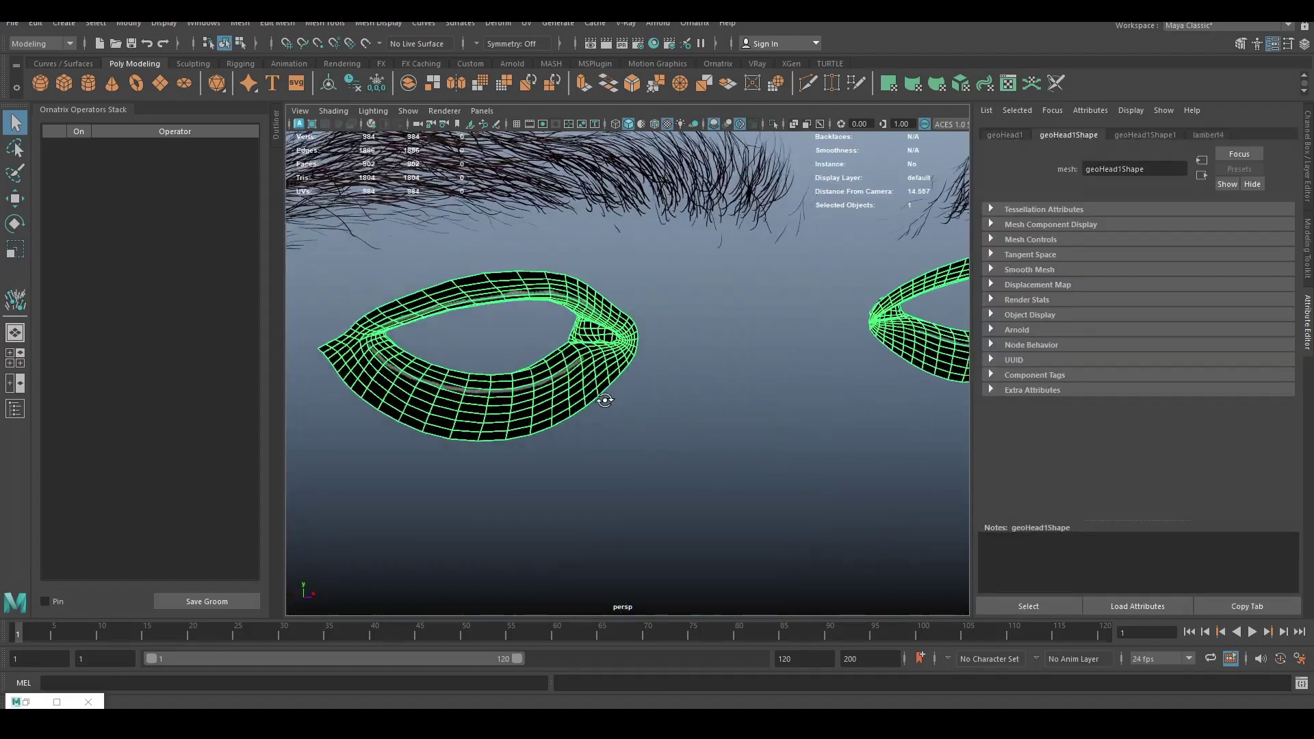
click(686, 24)
click(725, 206)
key(Escape)
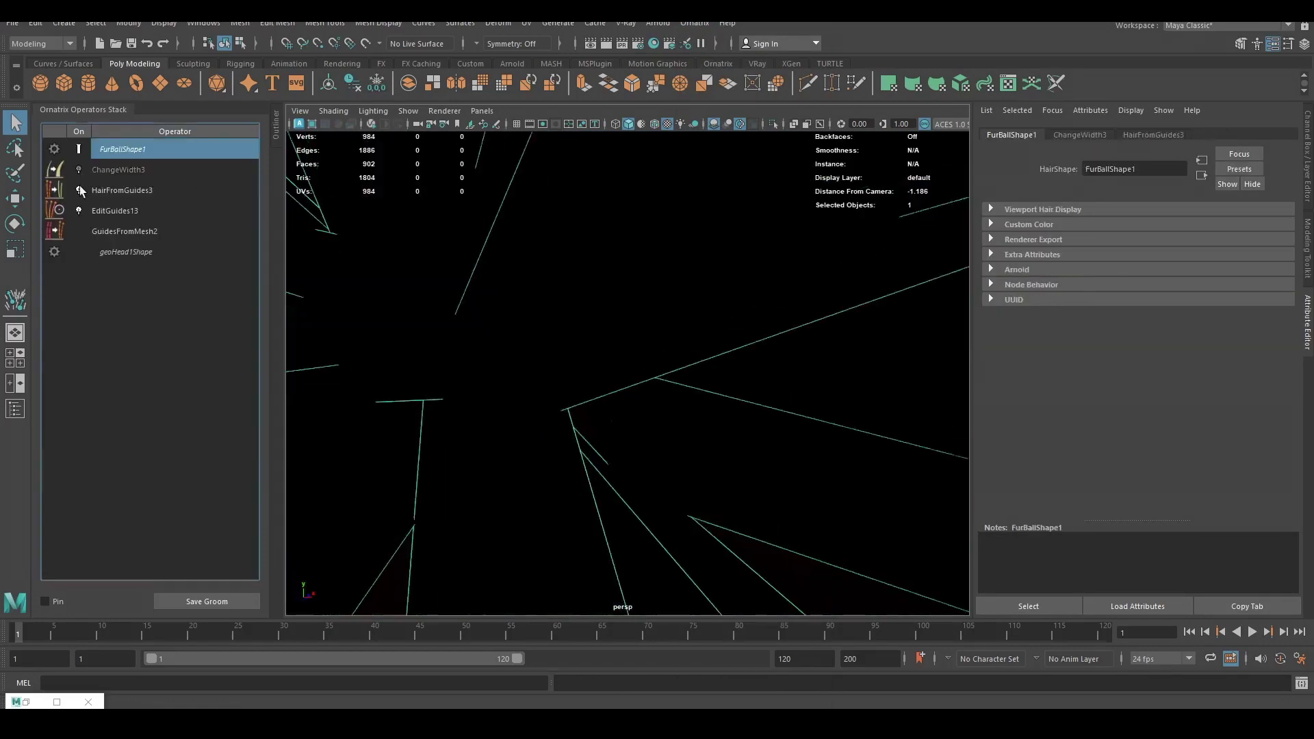
Step: Select the Edit Guides operator and comb a guide with the guide brush
click(124, 230)
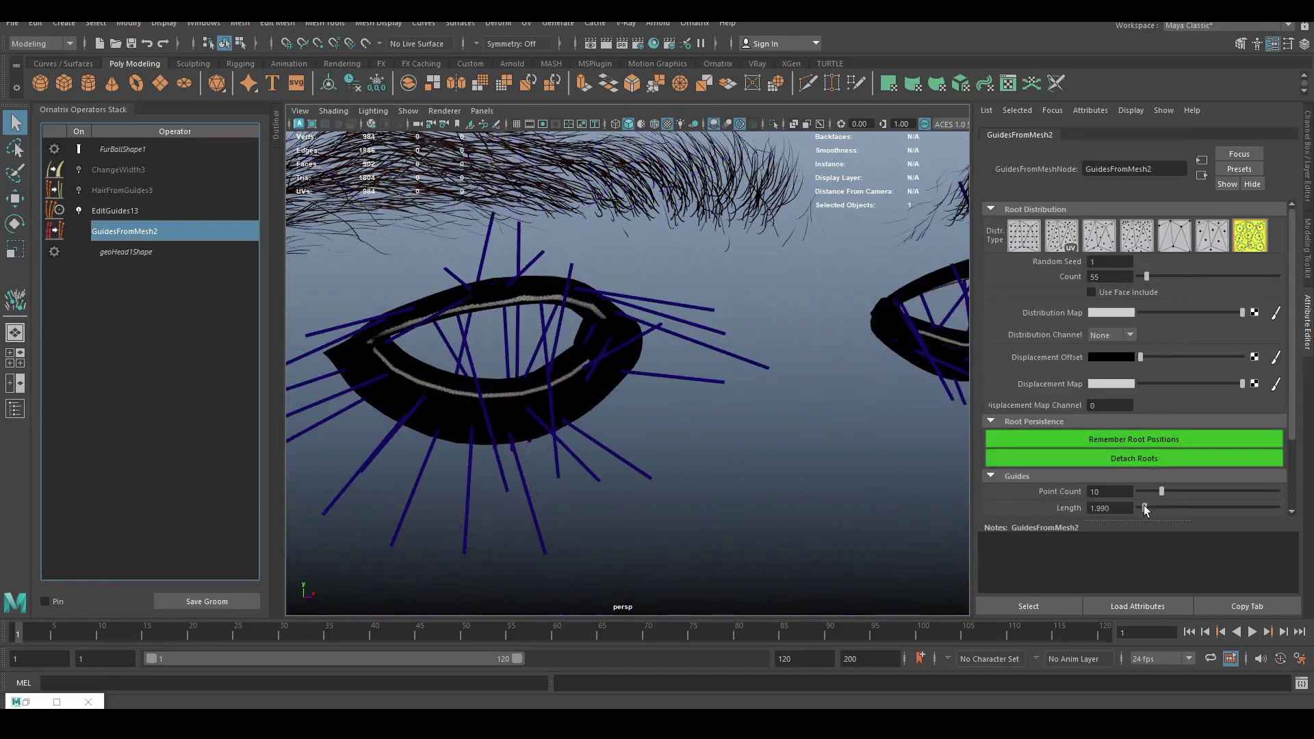
scroll(627, 373, down, 5)
click(114, 210)
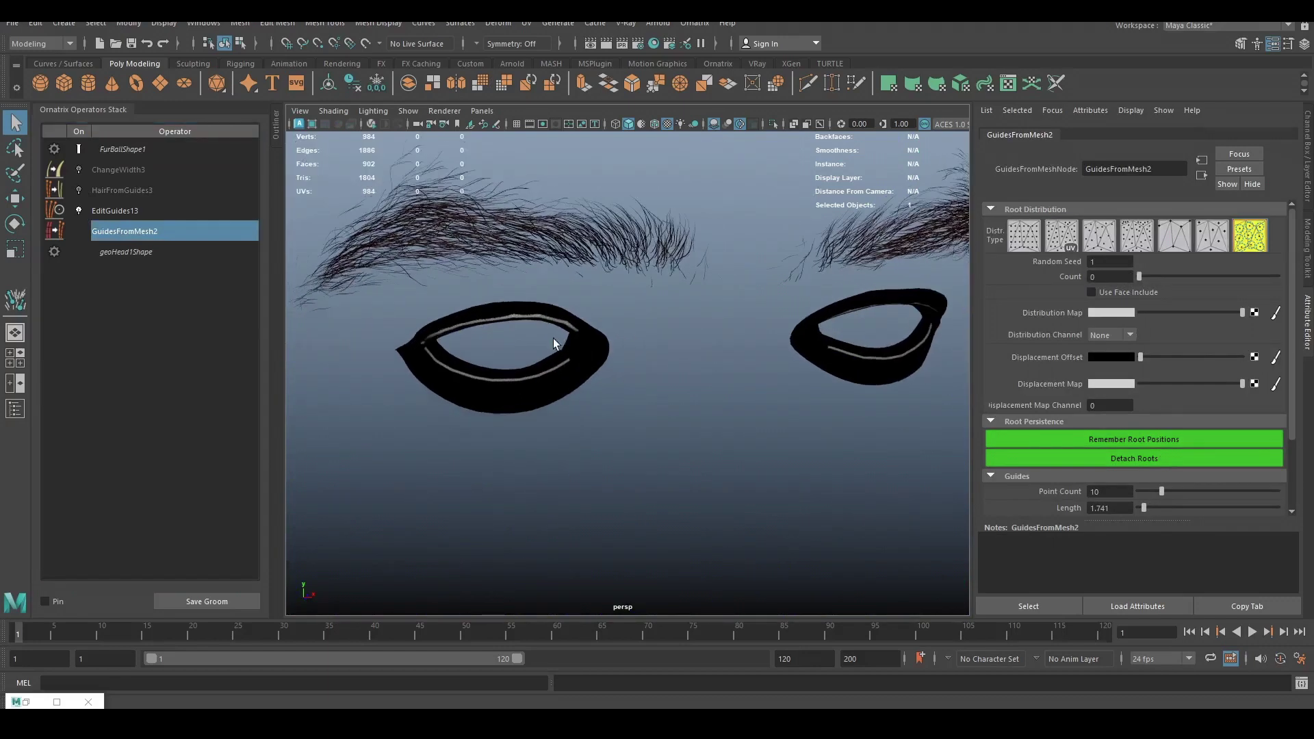
click(731, 65)
double_click(17, 297)
click(454, 199)
scroll(563, 384, up, 5)
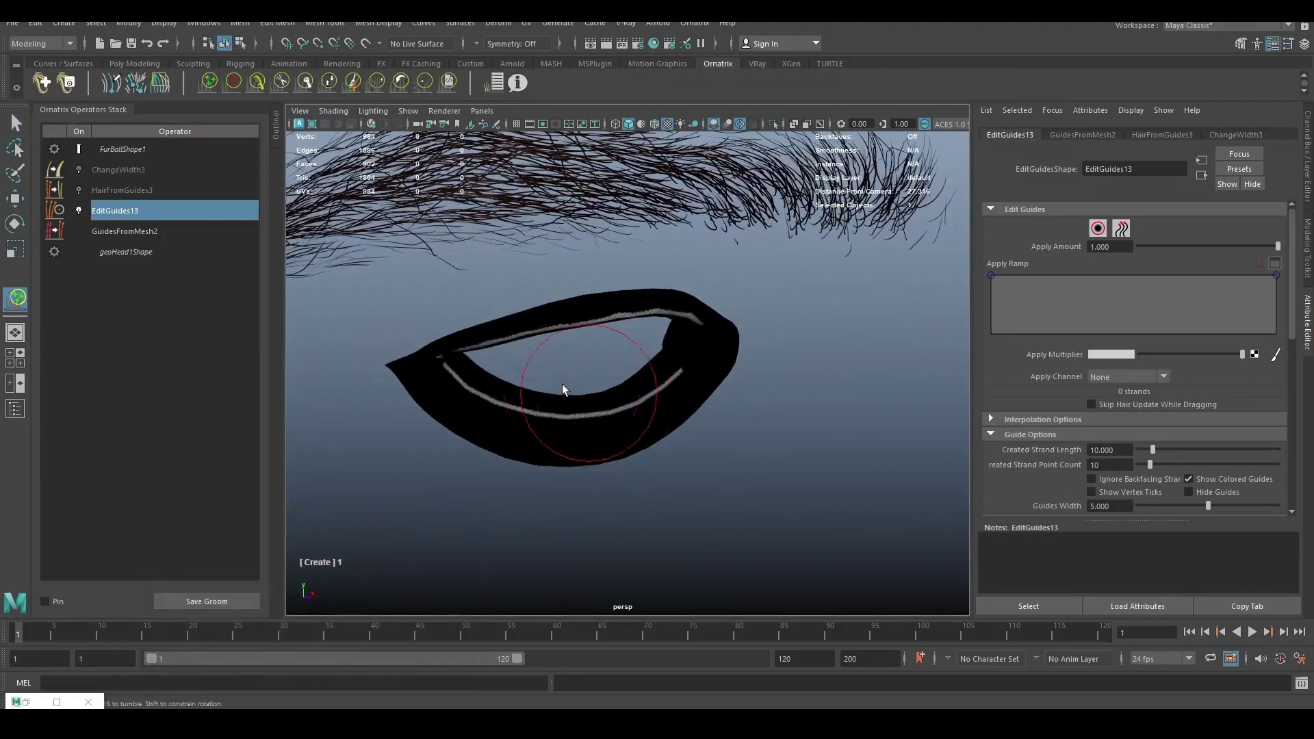
scroll(350, 360, up, 4)
drag(376, 383, 705, 376)
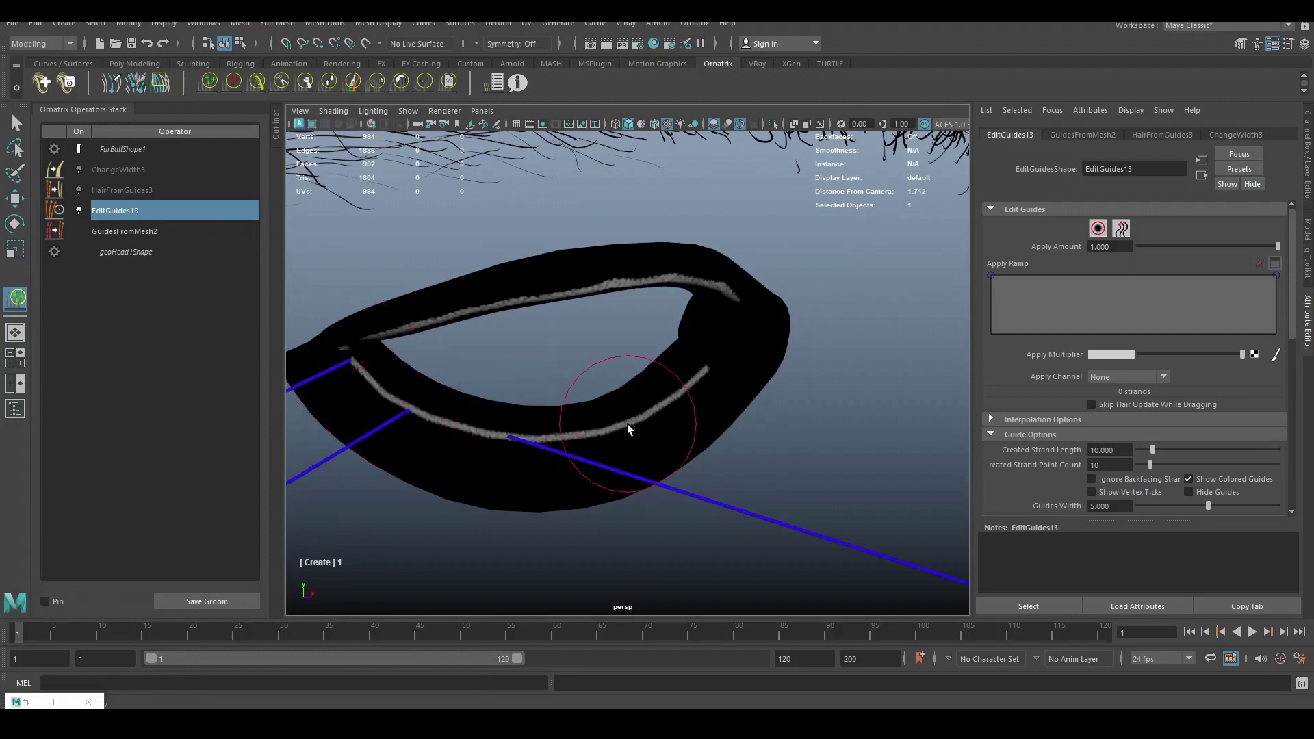
Step: Enable strand groups for the lash guides
scroll(485, 401, down, 5)
scroll(486, 401, up, 5)
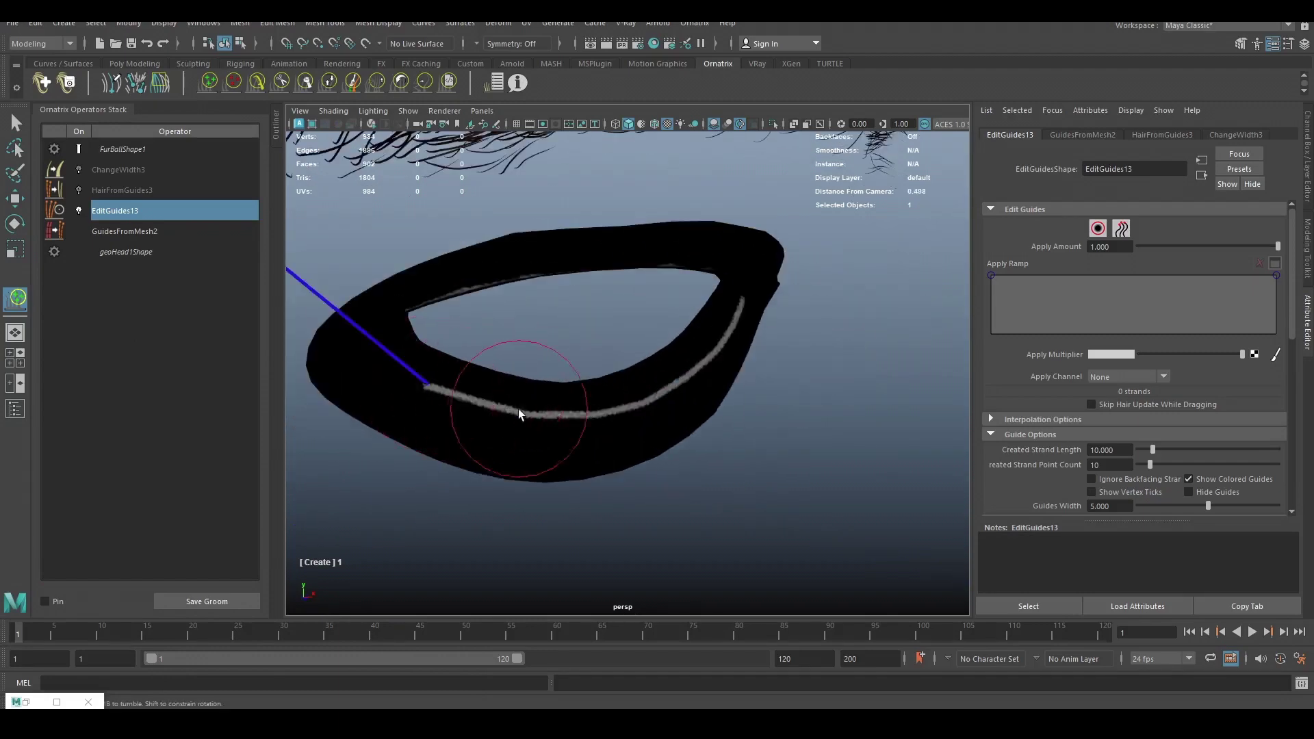
scroll(737, 304, down, 5)
scroll(737, 304, down, 2)
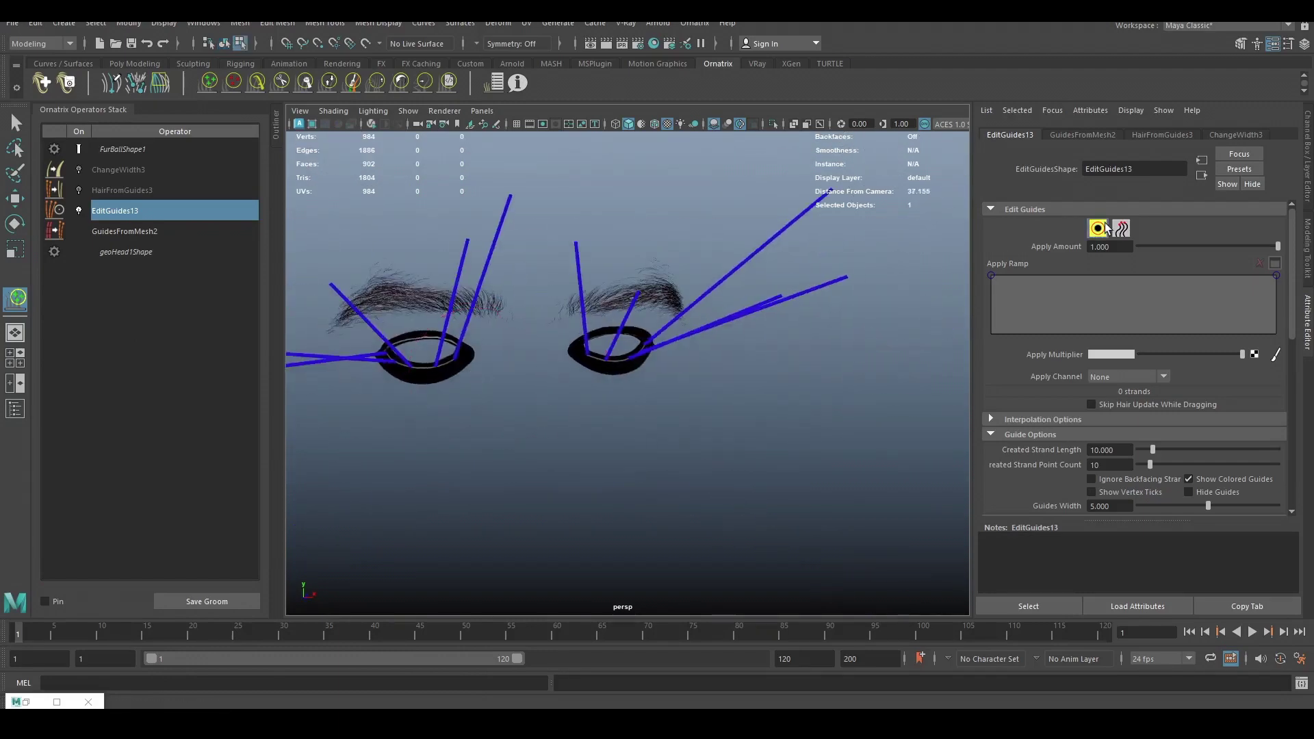
scroll(1045, 430, down, 5)
click(1046, 430)
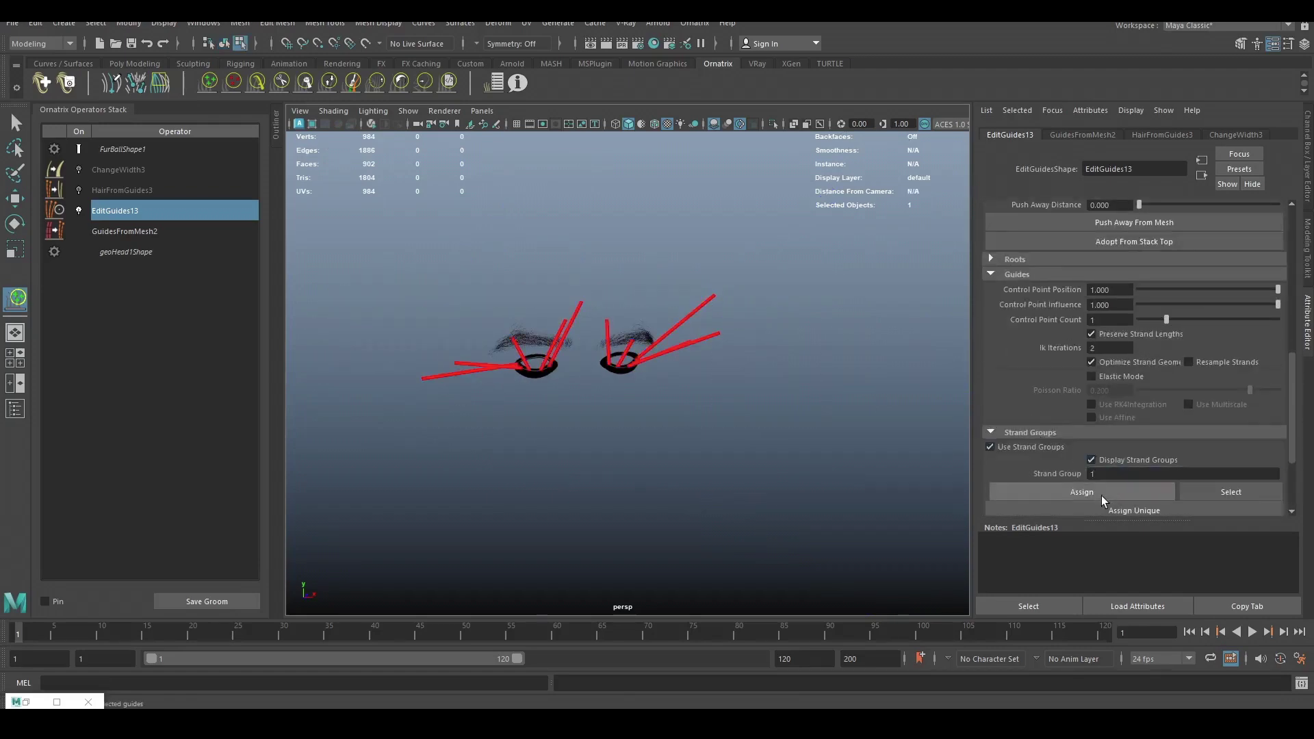
scroll(751, 373, down, 2)
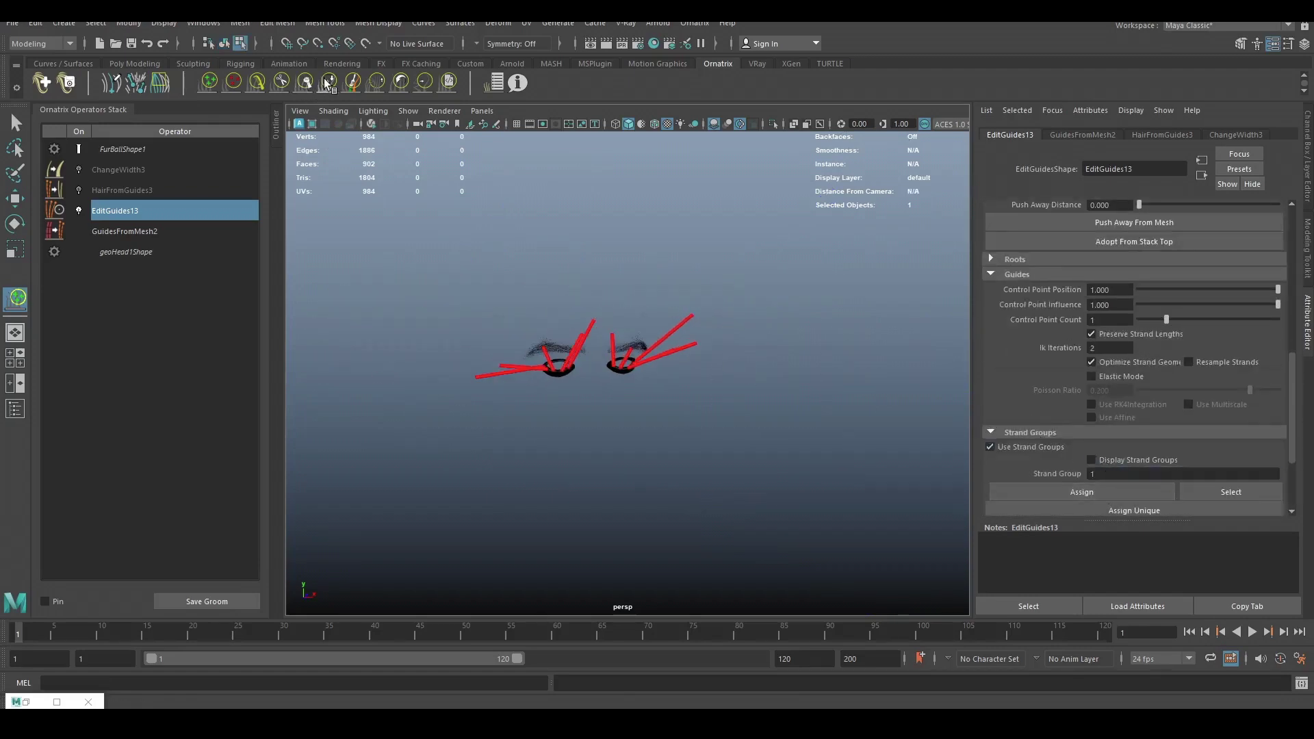
Step: Plant new guides along the upper eyelid edge
click(214, 90)
scroll(578, 323, up, 5)
scroll(539, 308, up, 1)
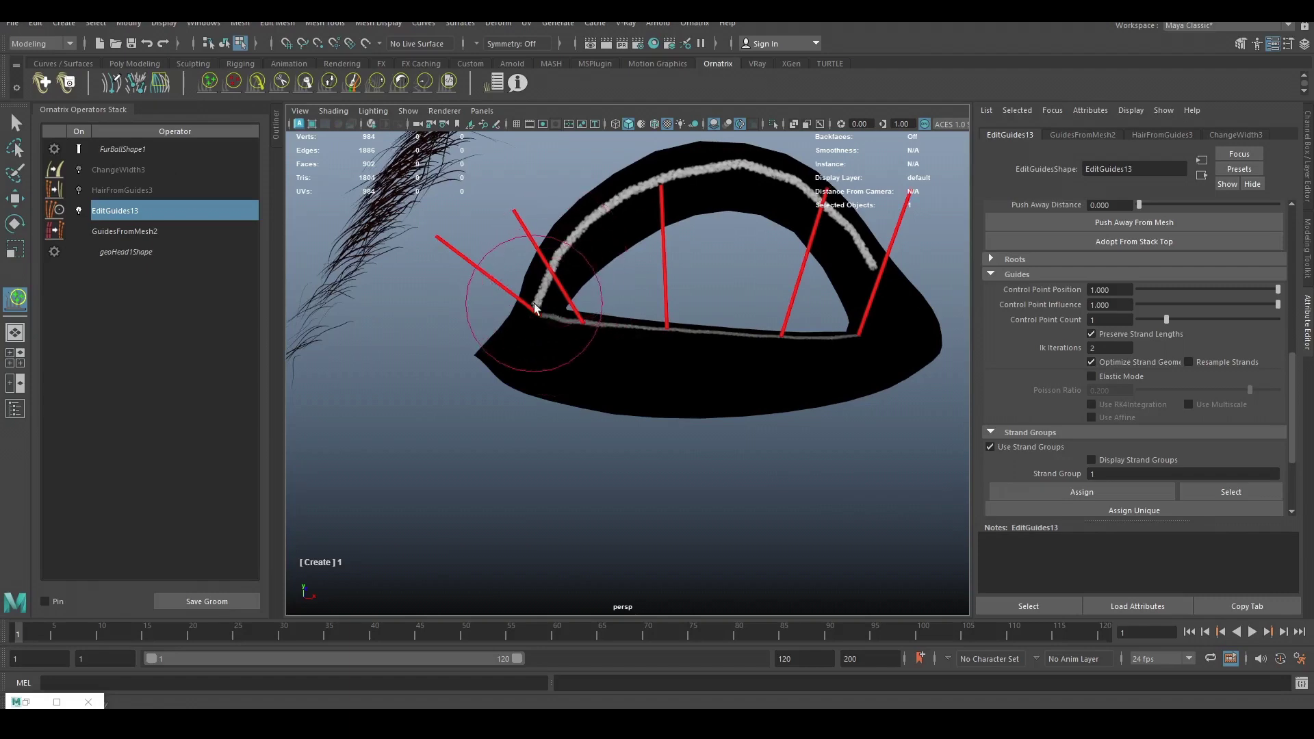
alt+drag(534, 309, 558, 308)
click(543, 295)
click(562, 322)
alt+middle_drag(572, 295, 451, 310)
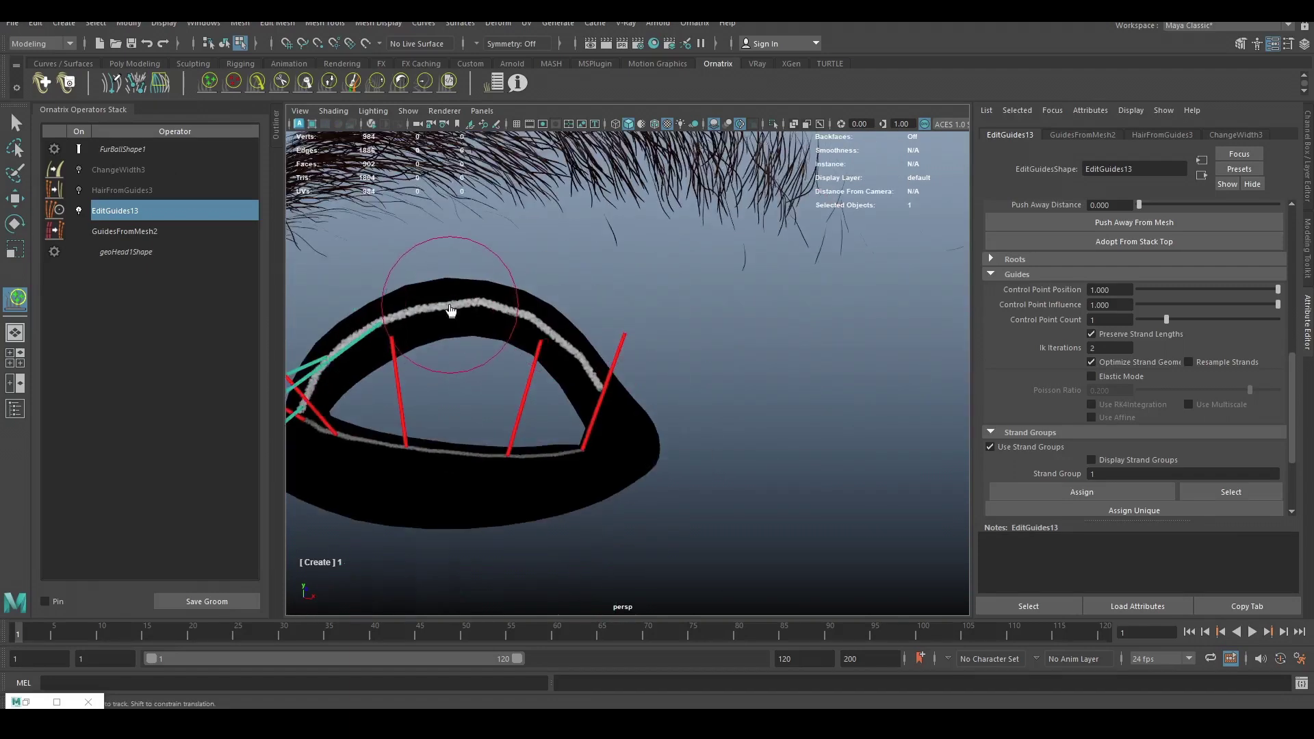
click(451, 310)
click(534, 317)
alt+drag(674, 429, 363, 477)
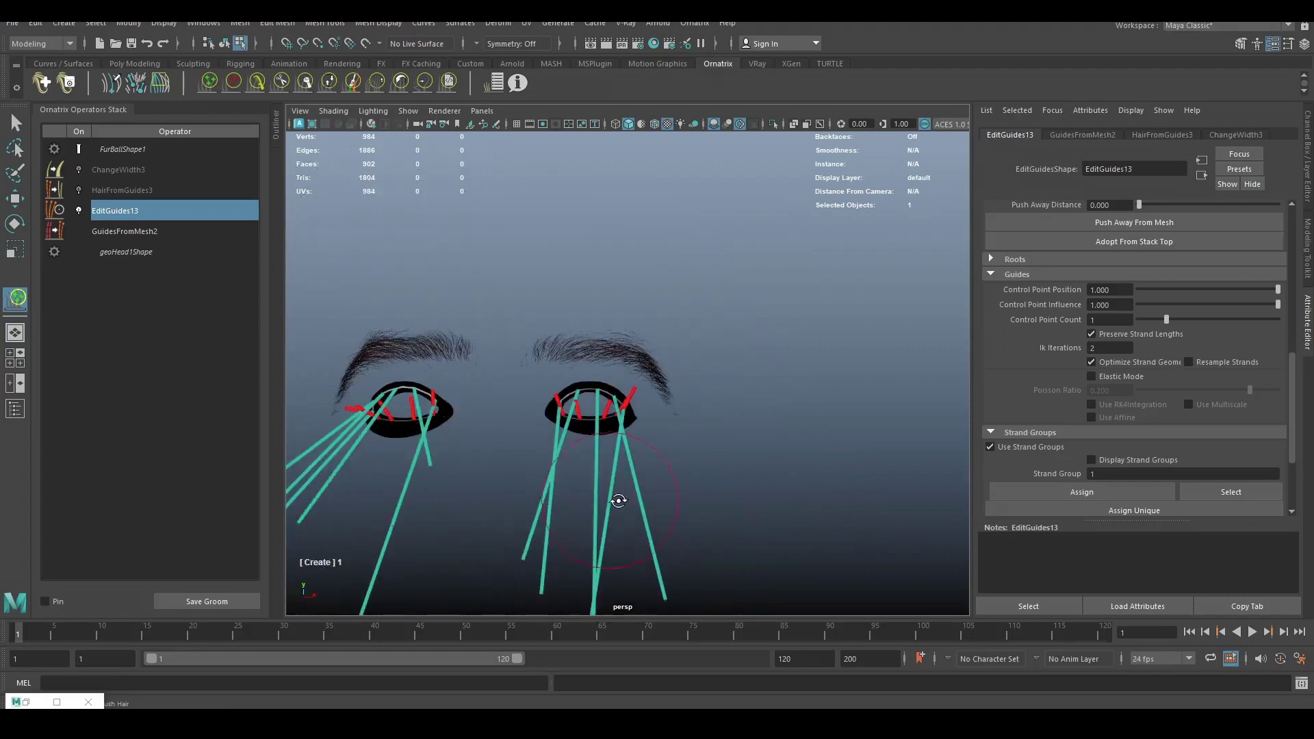
Step: Add another Edit Guides operator and unhide the head mesh
click(696, 23)
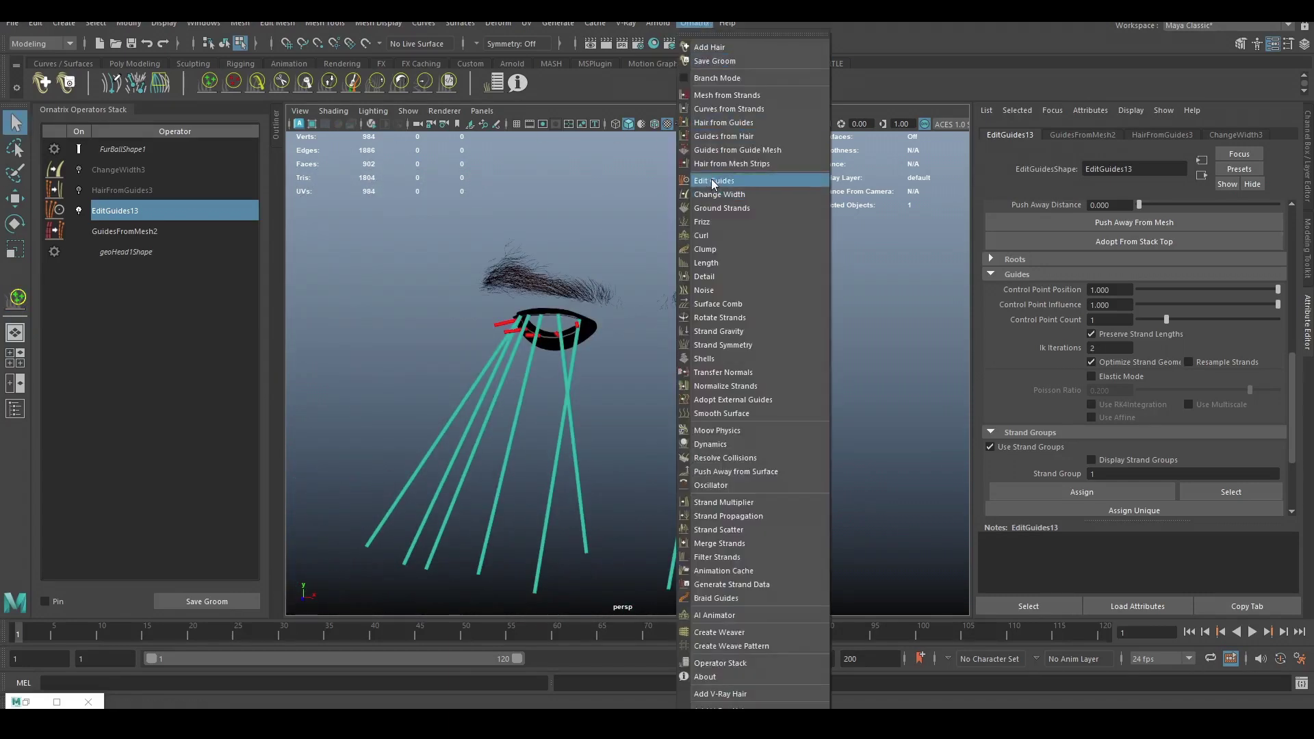
click(753, 182)
click(273, 136)
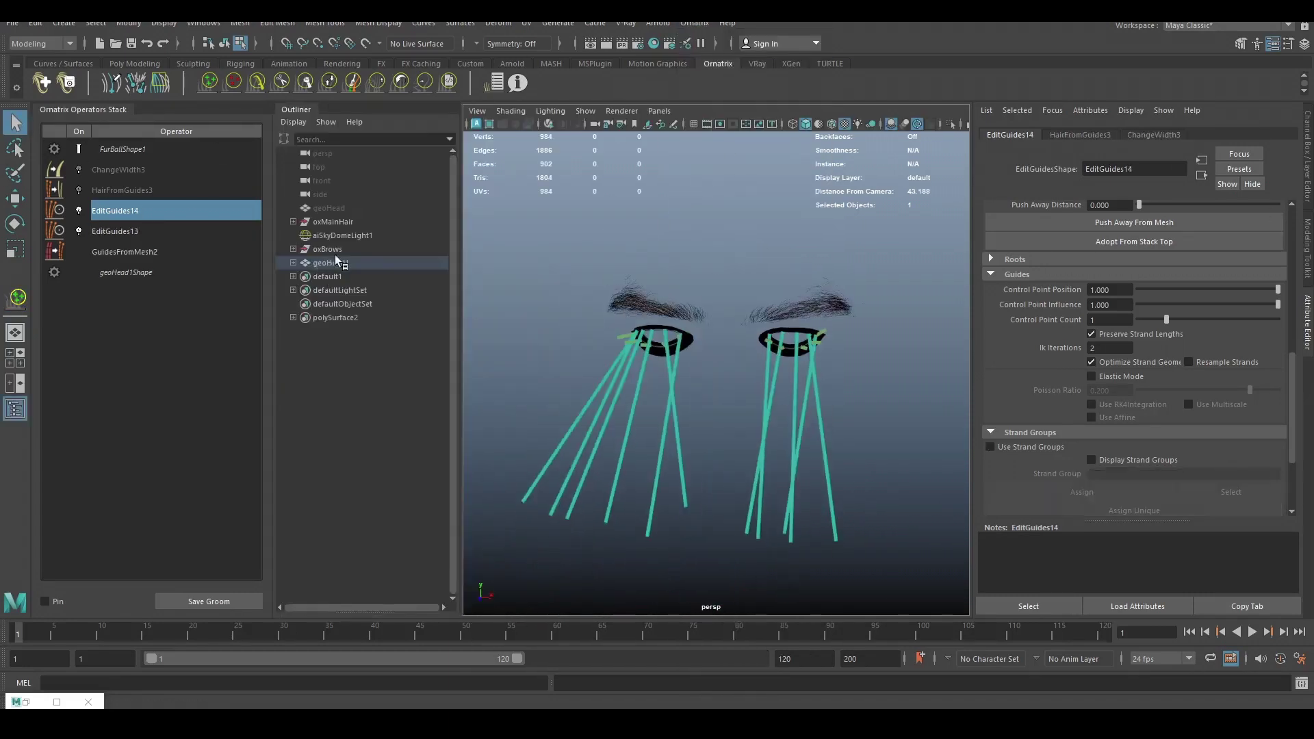
click(327, 208)
key(shift+h)
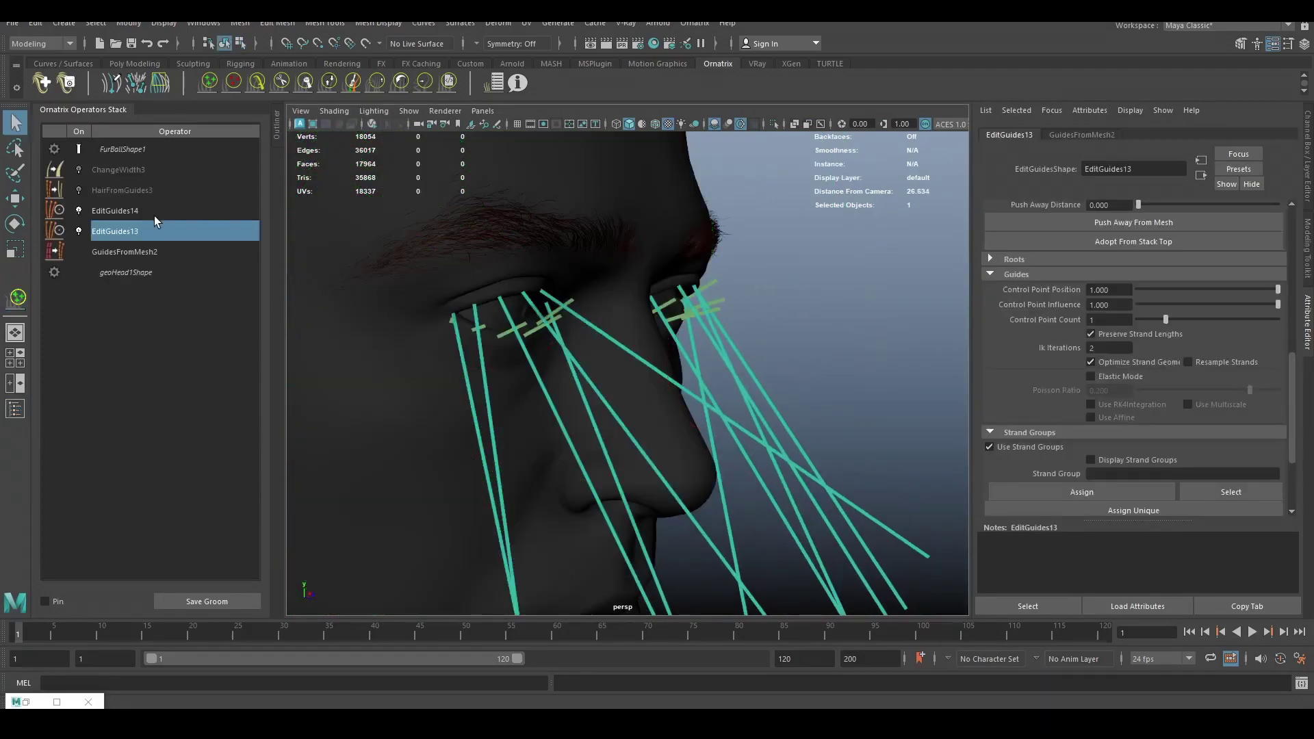
click(150, 211)
click(695, 23)
Step: Add a Surface Comb on strand group 1 and reshape its slope ramp
click(736, 270)
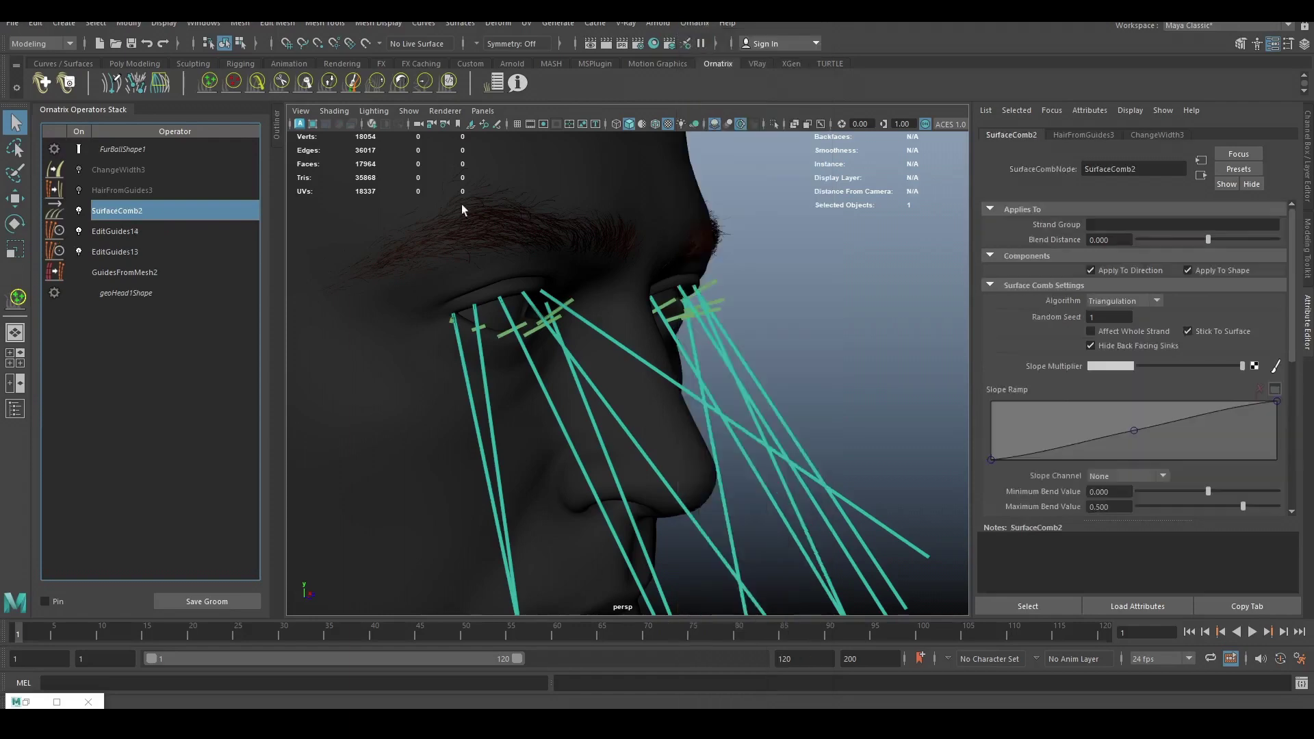
click(1112, 226)
text(1)
key(Return)
drag(1134, 431, 1047, 432)
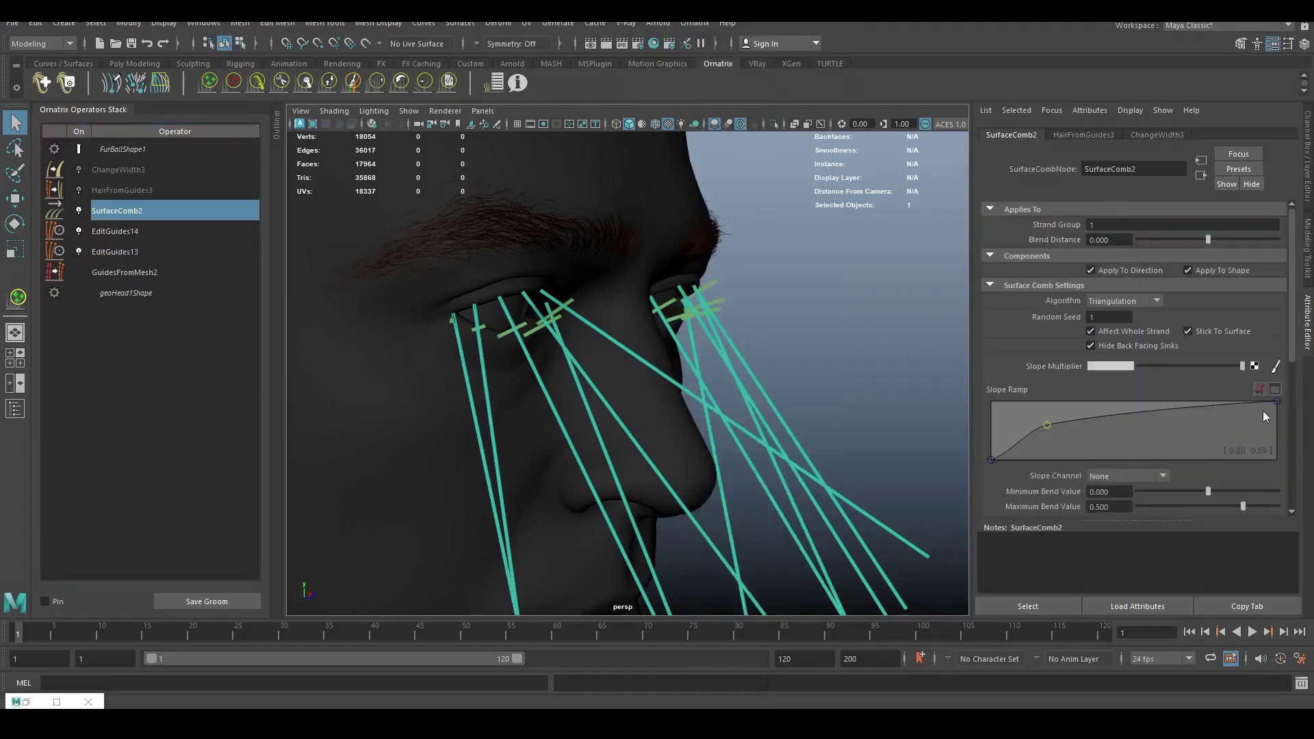
drag(1277, 401, 1276, 420)
scroll(498, 316, up, 5)
Step: Select comb direction sinks near the eye and lower the slope ramp's middle key
click(498, 316)
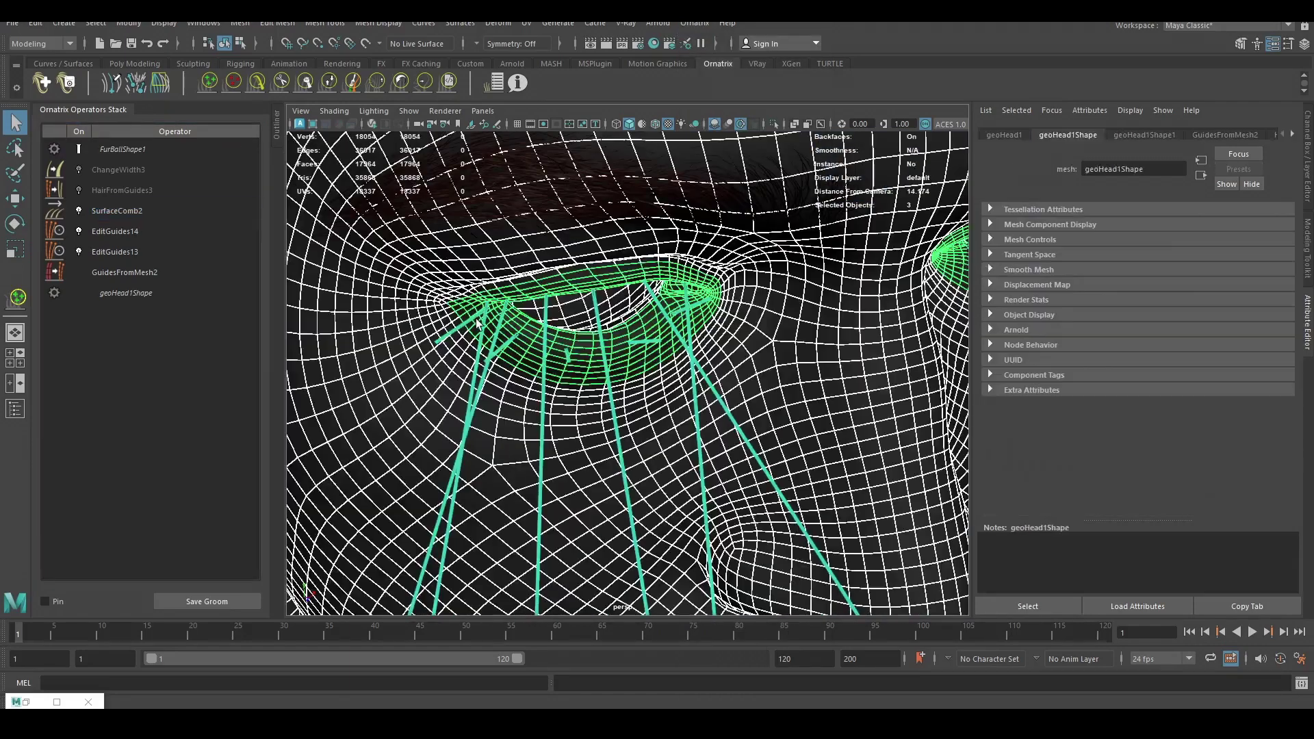
click(137, 210)
click(462, 331)
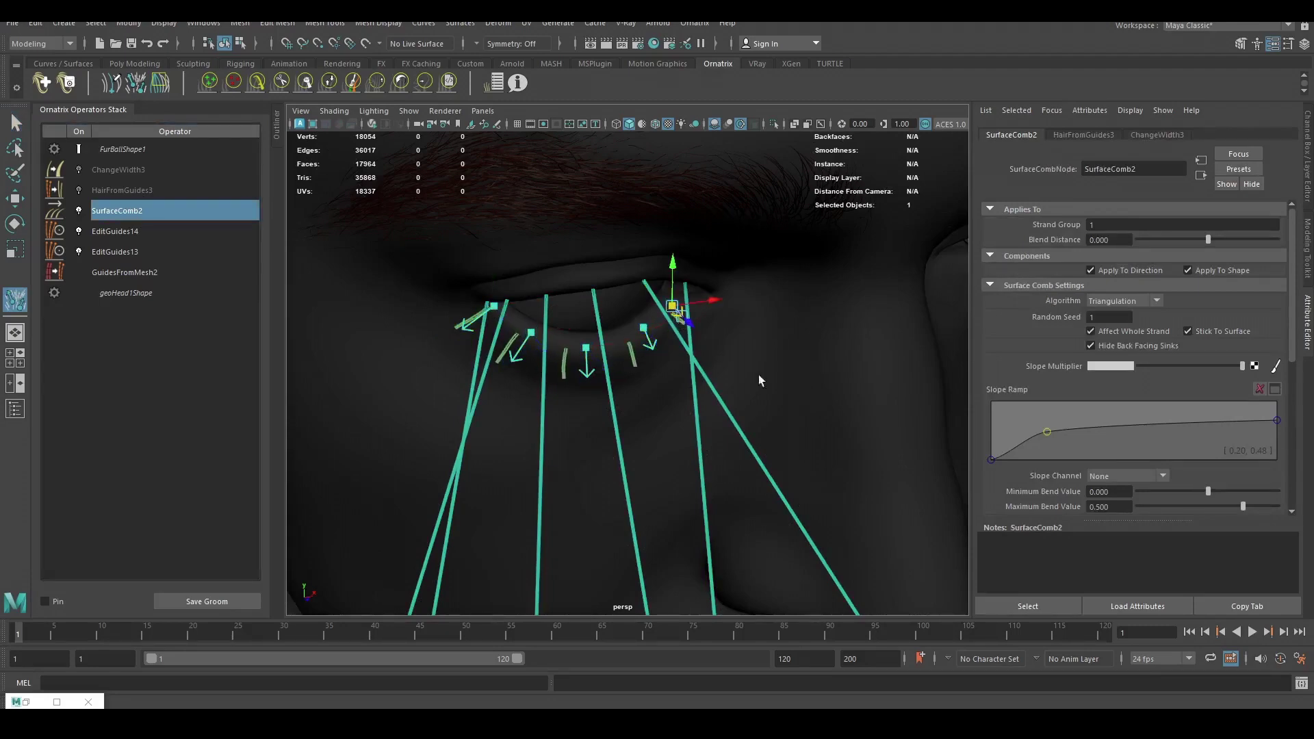
alt+drag(760, 380, 734, 356)
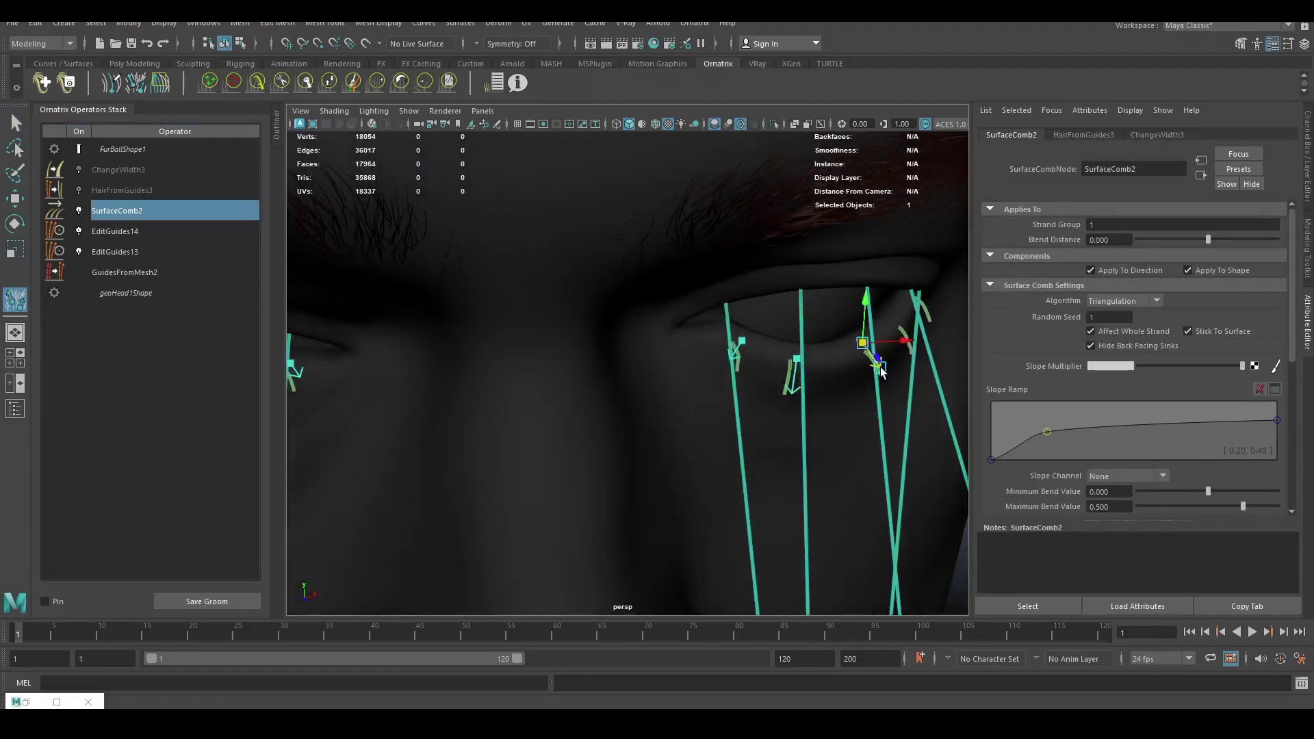
scroll(947, 317, down, 5)
alt+drag(685, 342, 616, 328)
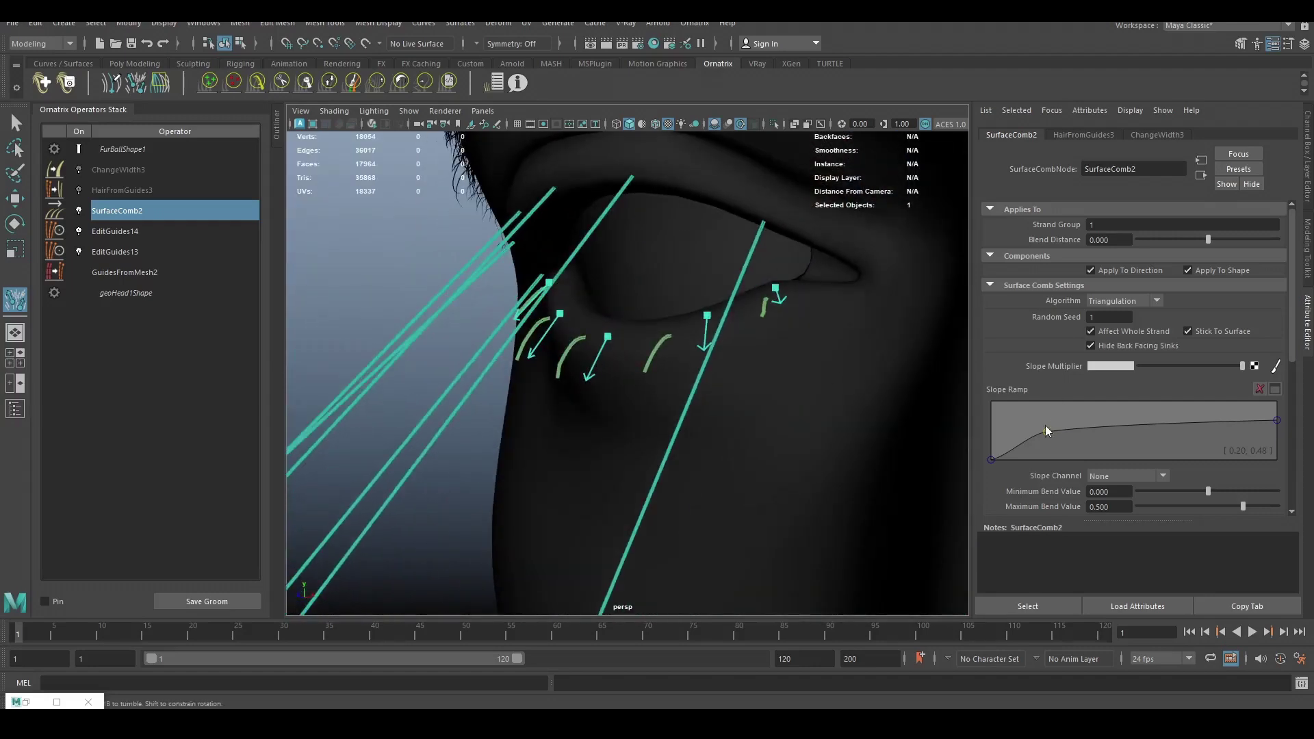
drag(1048, 432, 1054, 448)
alt+drag(739, 377, 684, 356)
alt+drag(684, 274, 726, 288)
Step: Add a second Surface Comb with a lowered ramp end key, then an Edit Guides operator
click(694, 23)
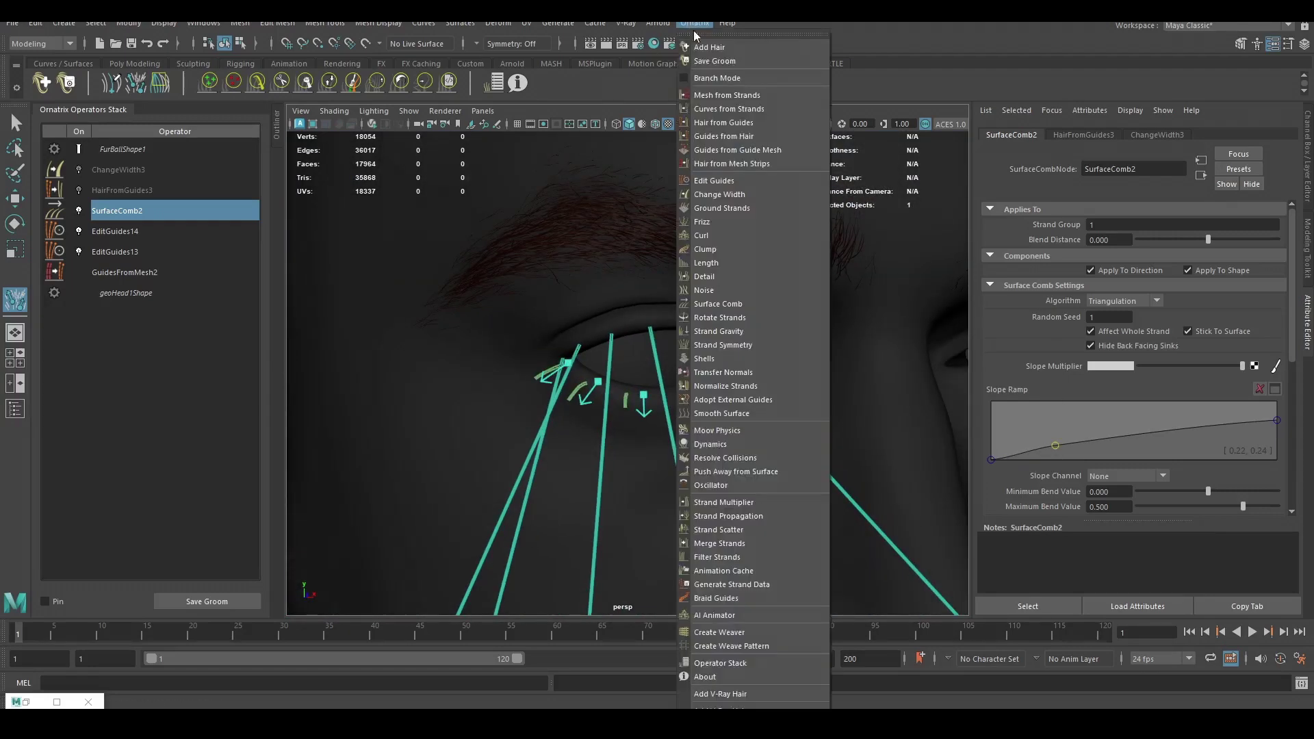
click(717, 304)
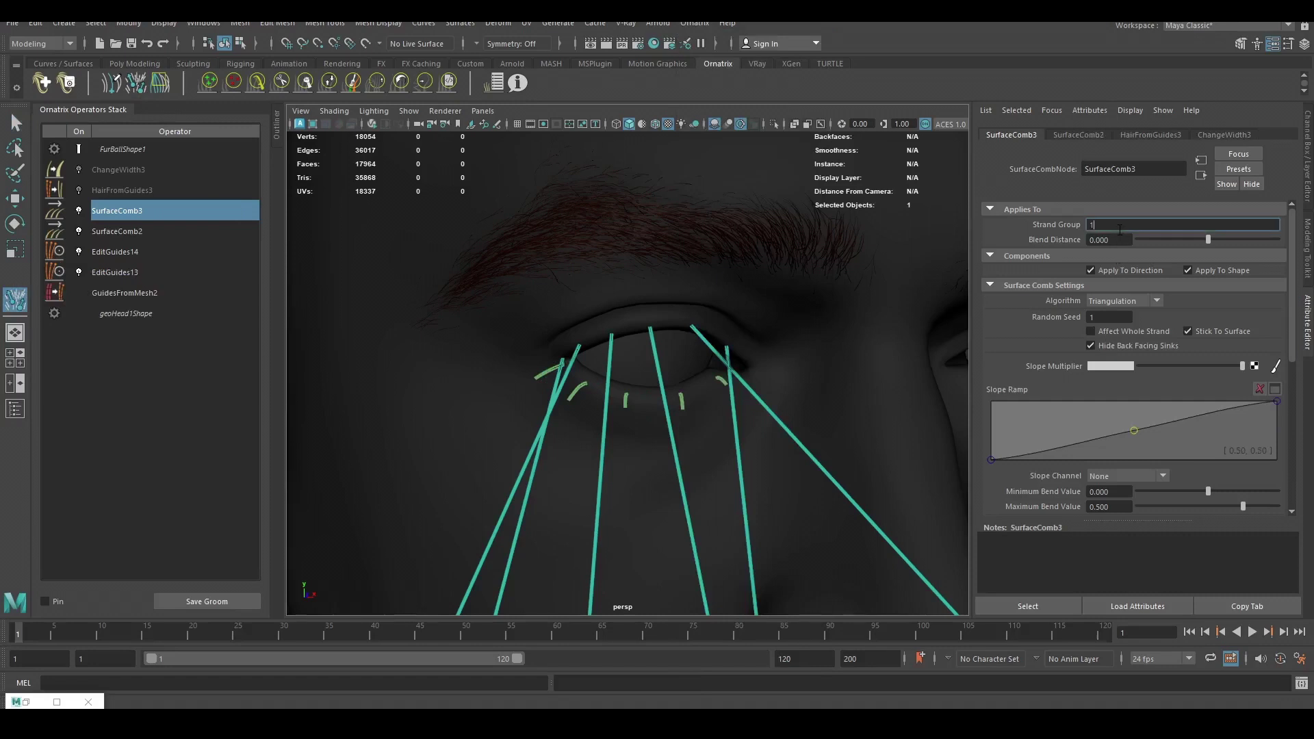
drag(1276, 401, 1276, 428)
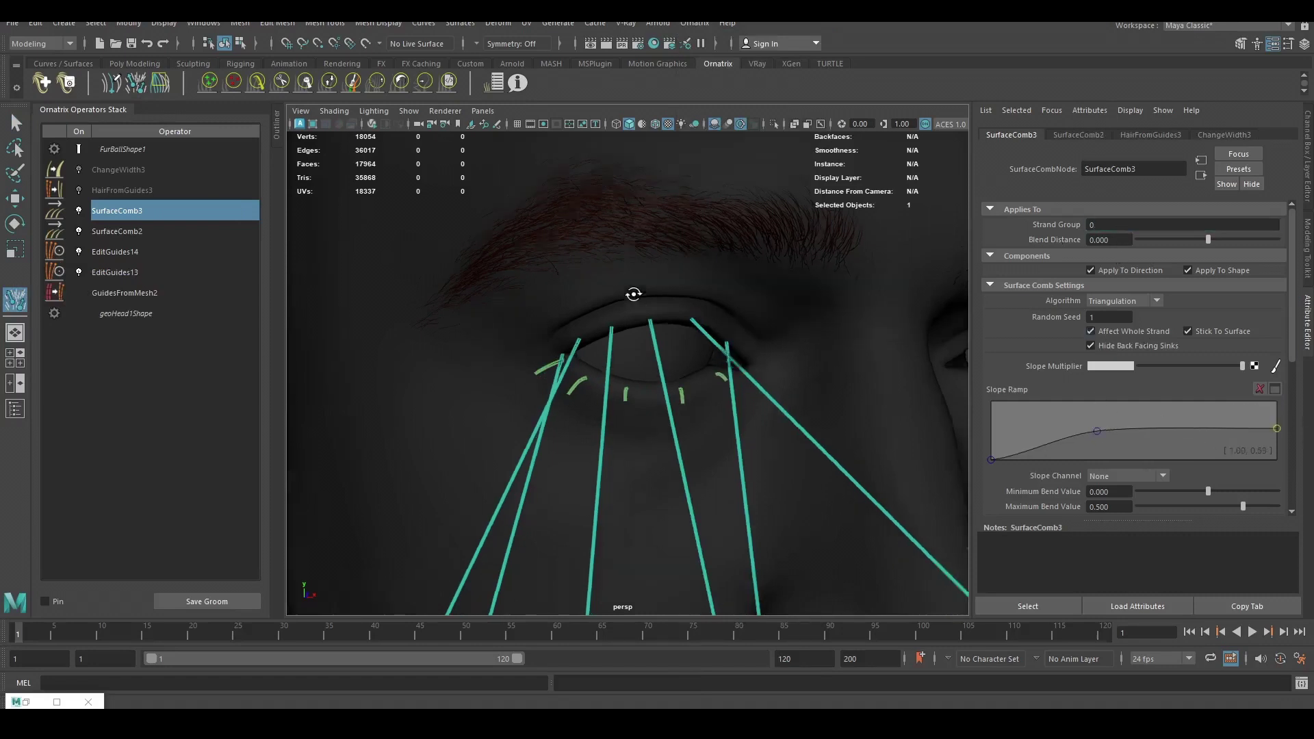
alt+drag(616, 342, 479, 308)
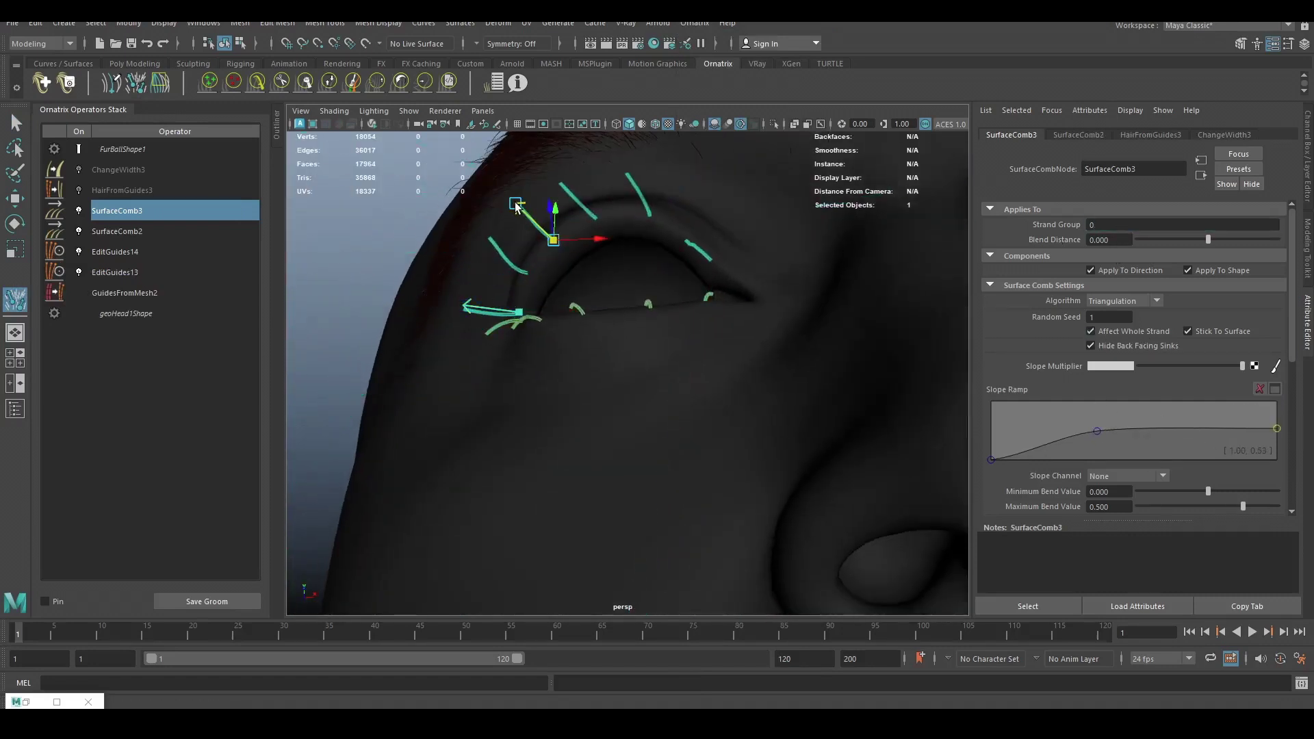
alt+drag(729, 245, 794, 440)
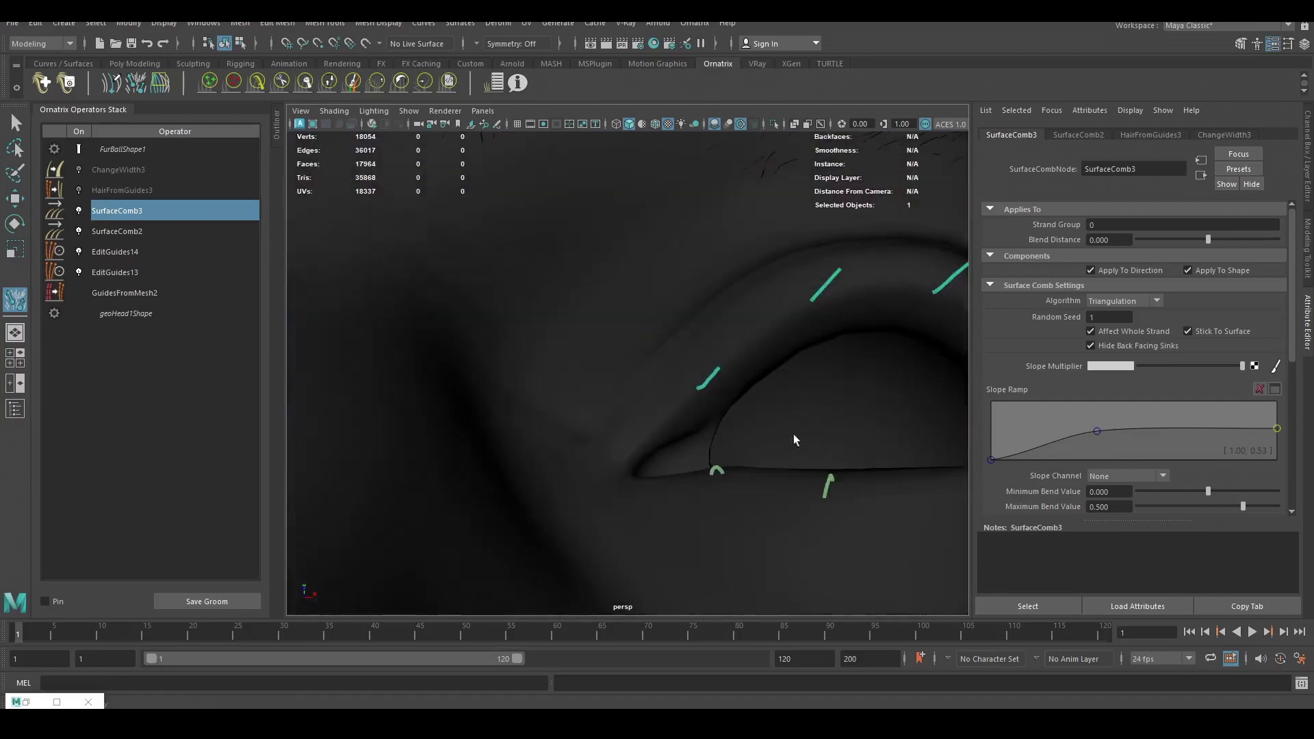
alt+drag(693, 349, 558, 381)
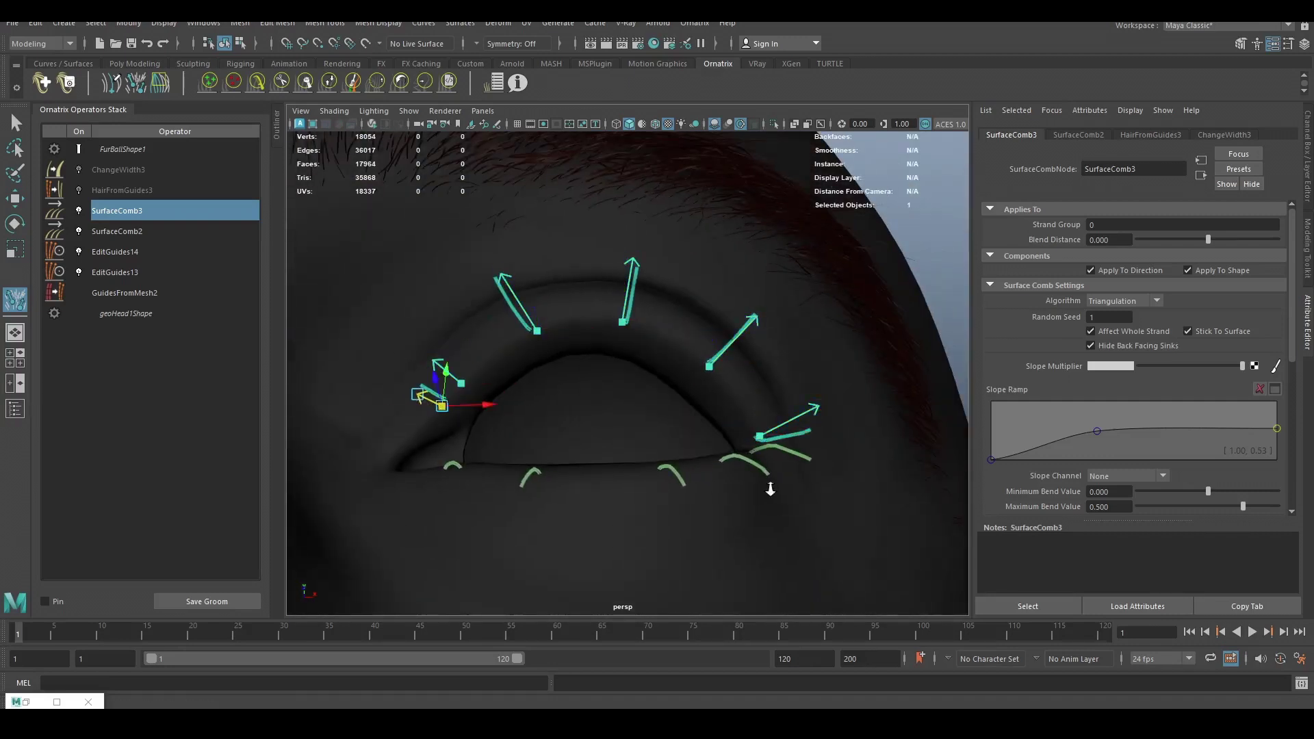
alt+drag(770, 489, 1121, 447)
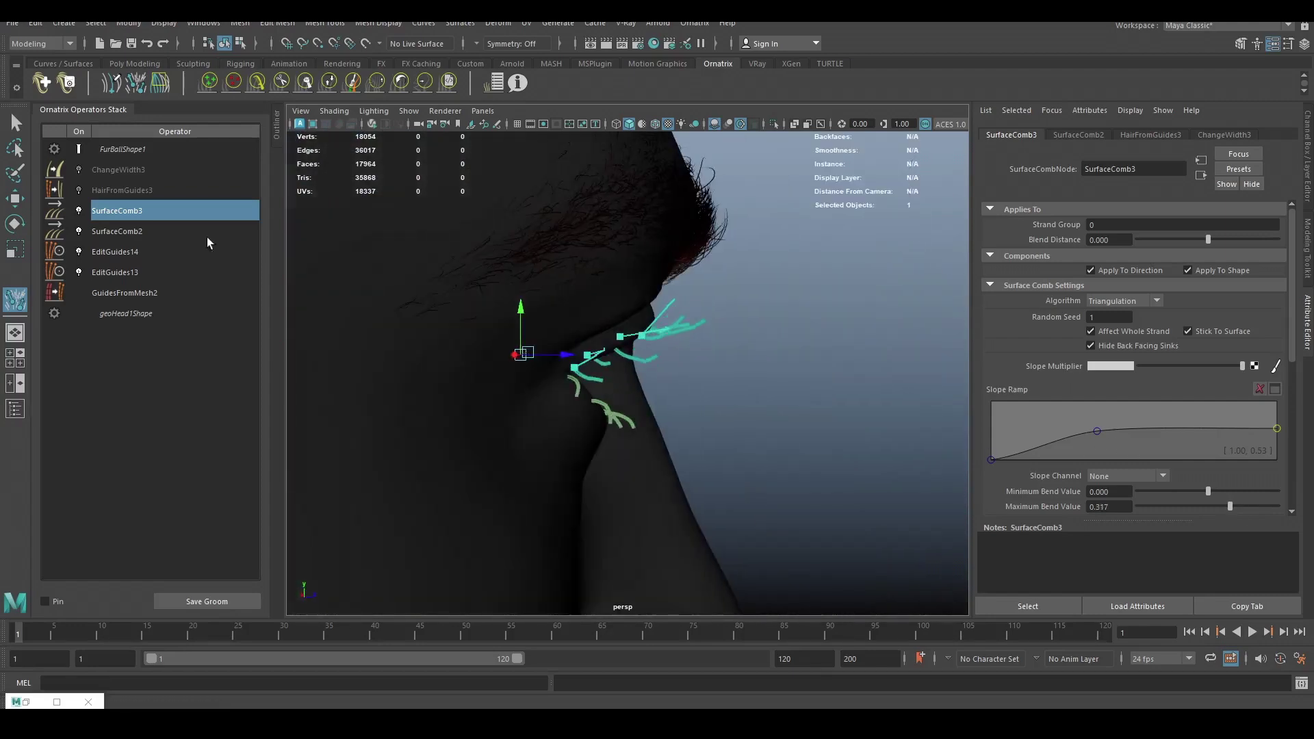
click(694, 23)
click(636, 234)
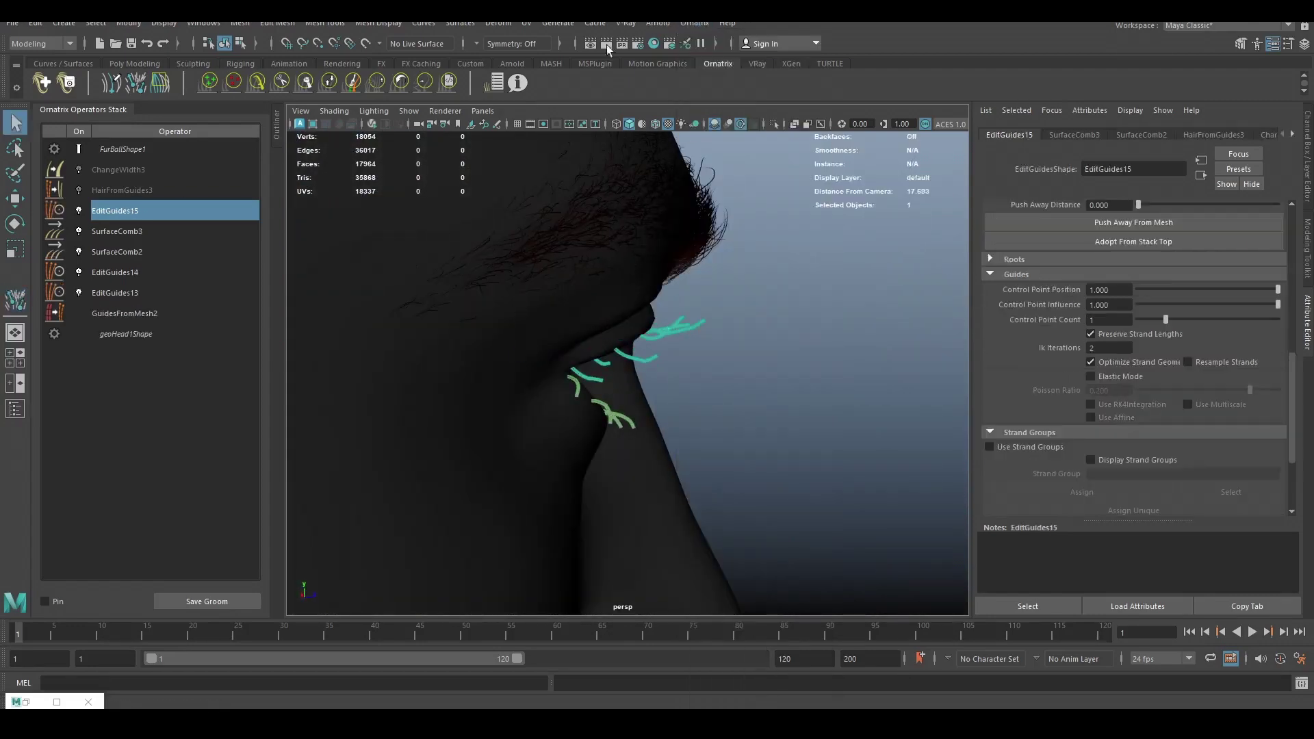
Step: Select the eyelash hair object through the head mesh's context options
click(16, 26)
click(695, 342)
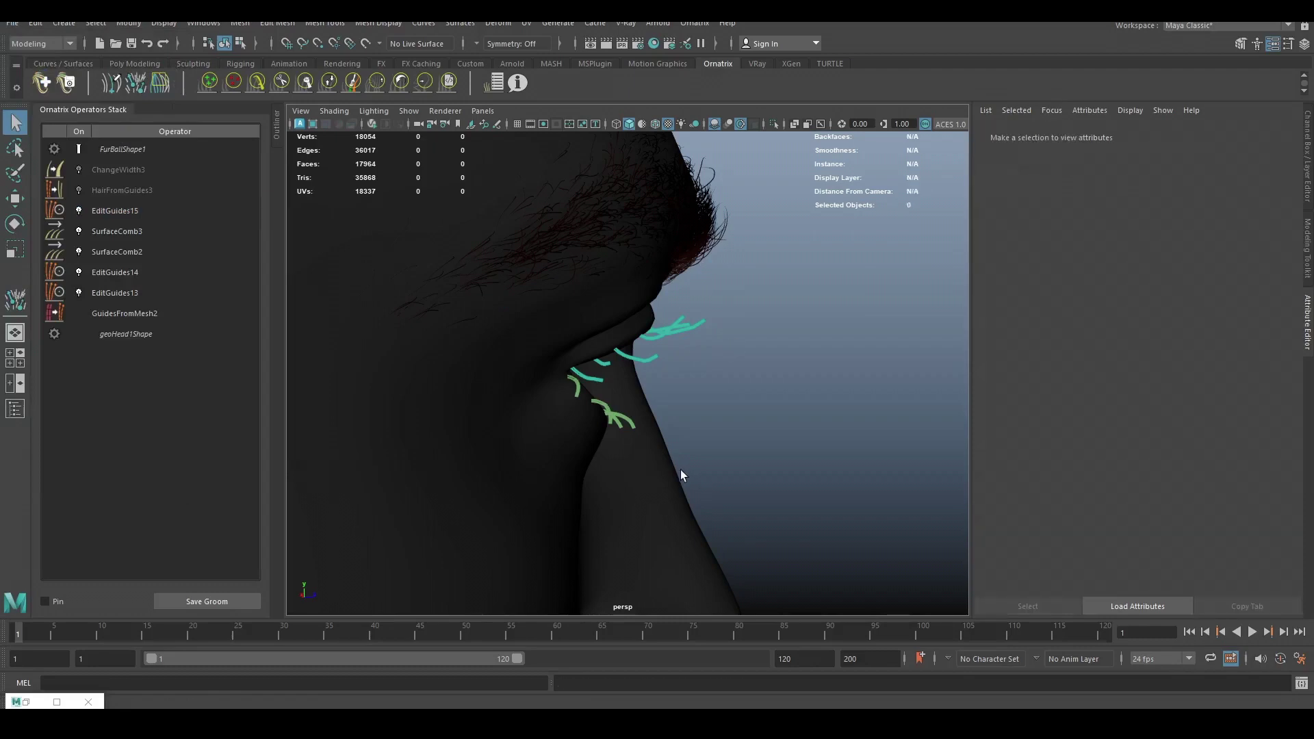
right_click(671, 348)
right_drag(672, 349, 787, 625)
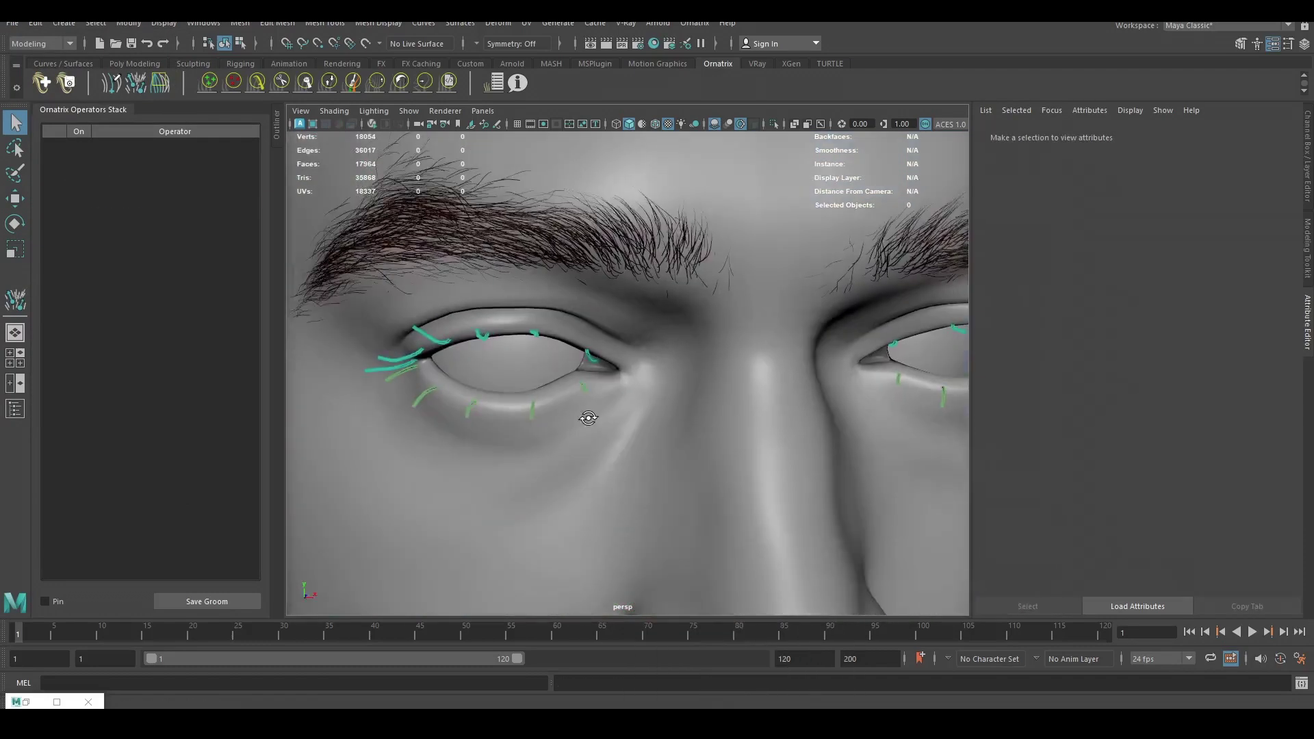
Step: Set ChangeWidth3 width to 0.08 and lower the Width Ramp's left and middle keys
click(91, 170)
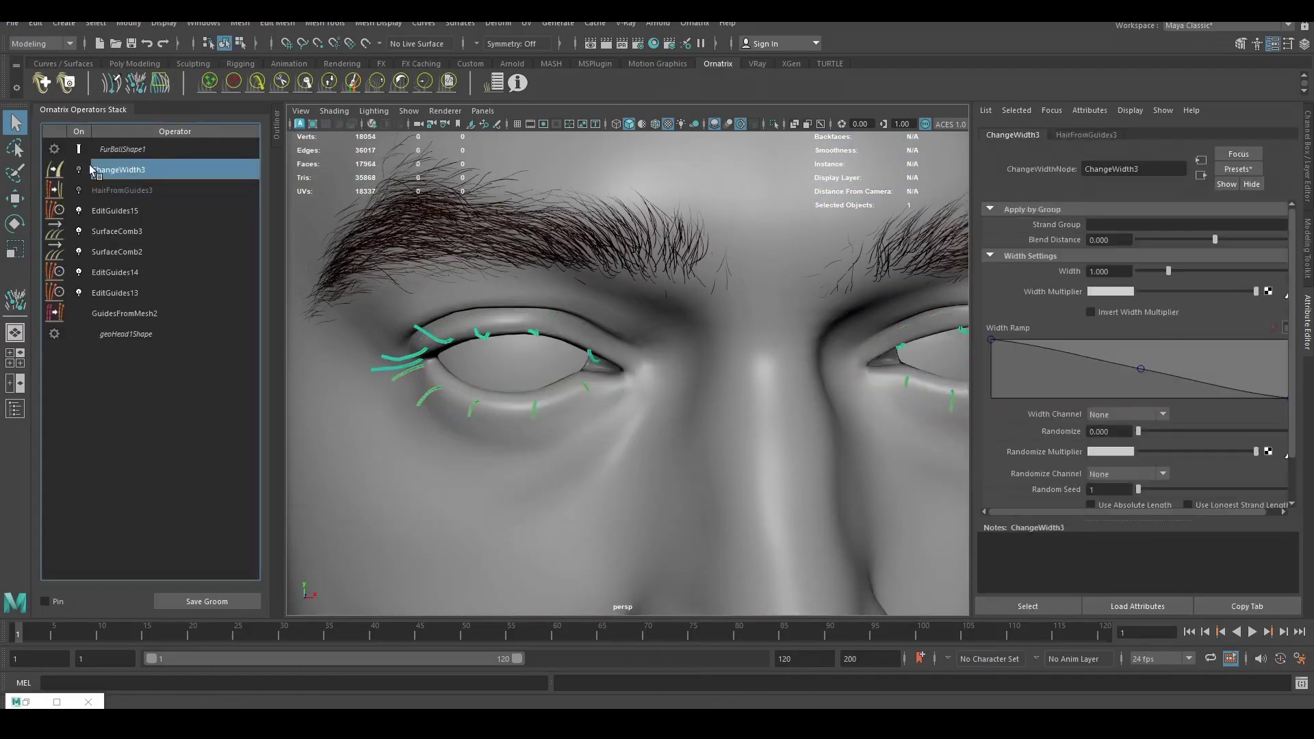
double_click(1099, 272)
text(0.0)
drag(991, 341, 991, 390)
drag(1141, 369, 1191, 392)
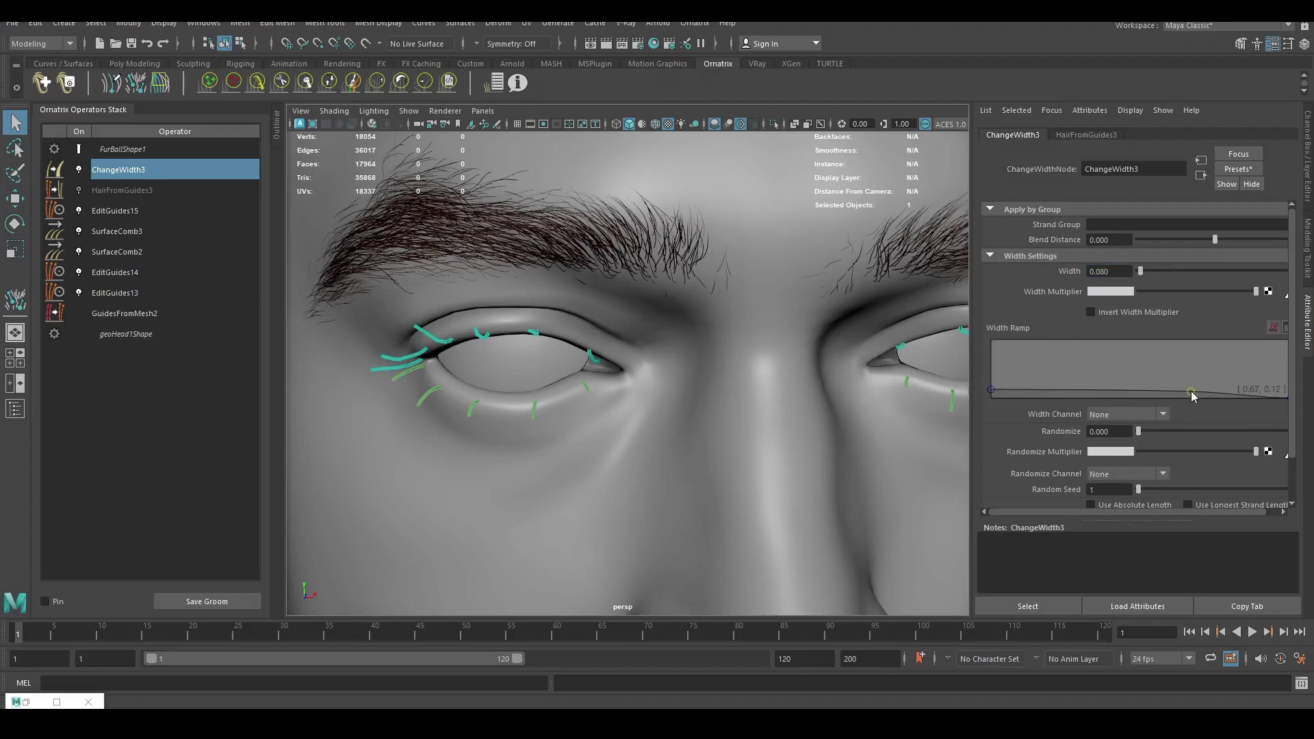
Step: Connect Head_lashes_Hair_1 to HairFromGuides3's Distribution Multiplier and change its Render Count
click(186, 147)
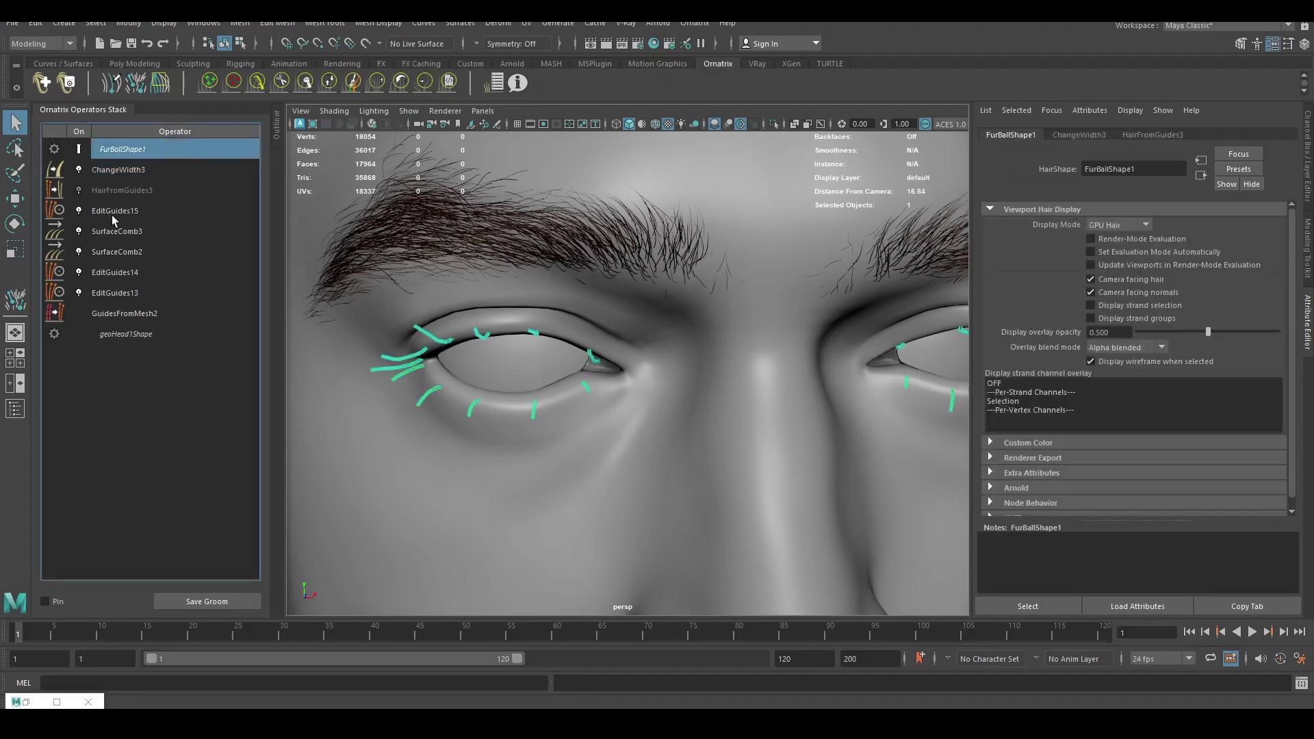
click(122, 190)
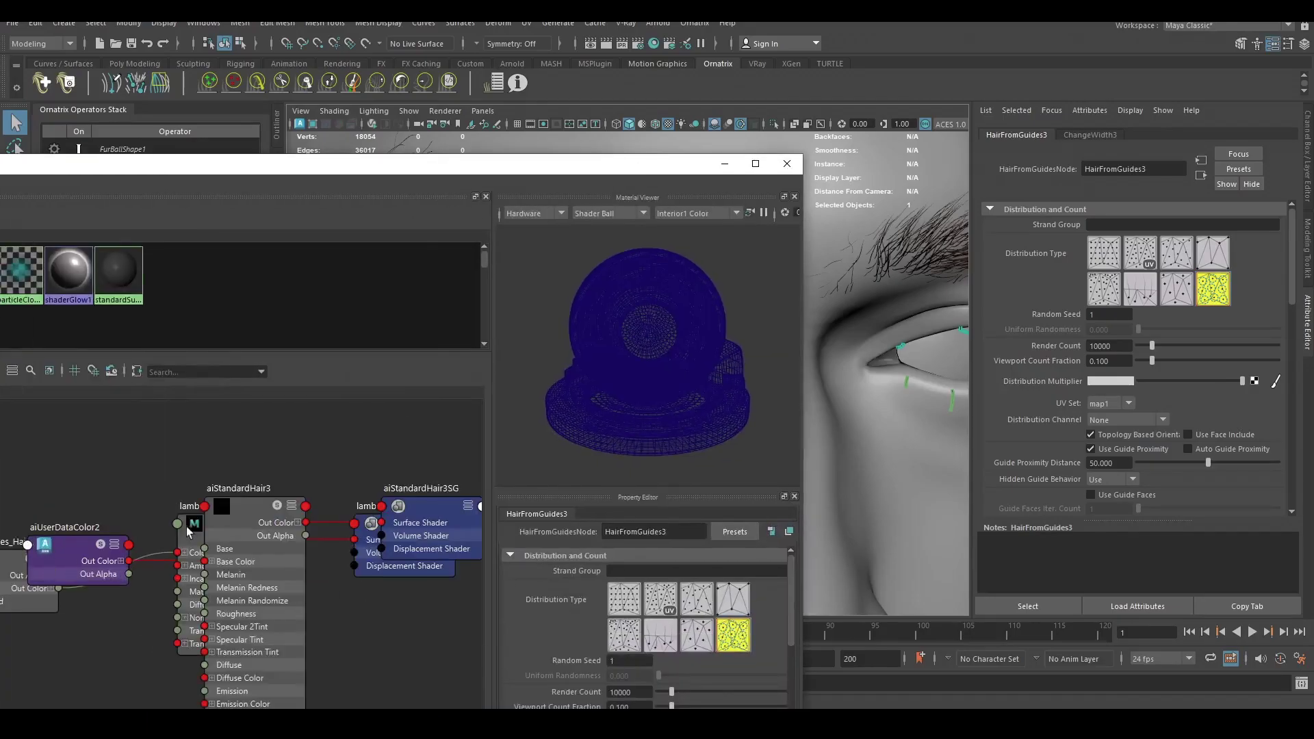
middle_drag(189, 531, 1110, 381)
click(787, 162)
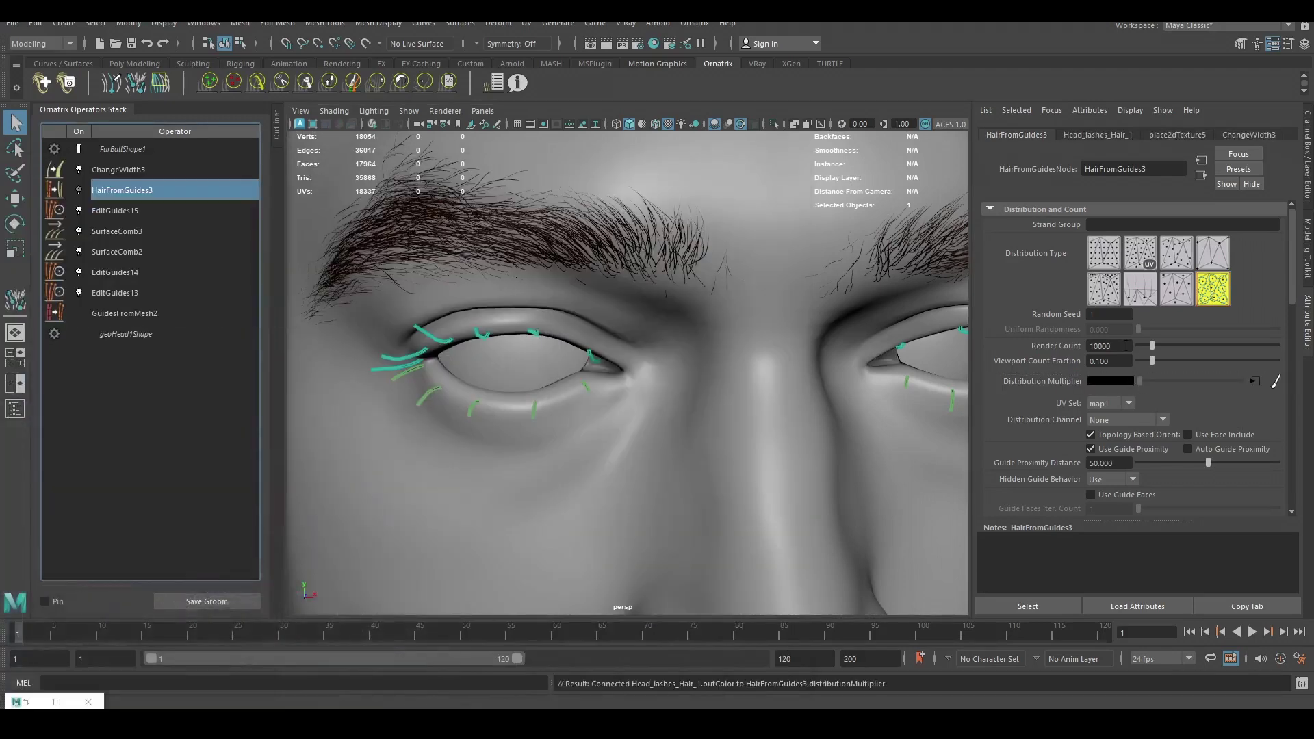
double_click(1127, 346)
text(500)
text(1.000)
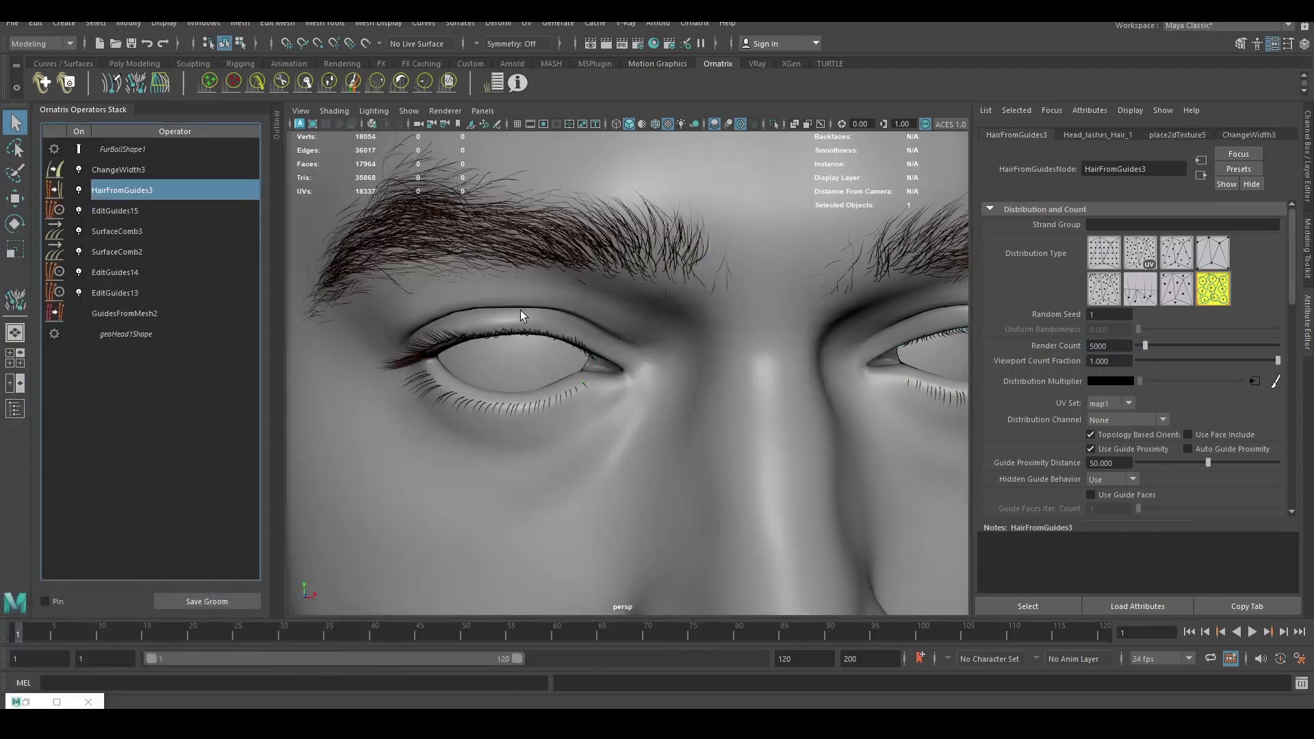
click(115, 210)
Step: Commit a HairFromGuides3 Render Count of 10000 for denser lashes
click(1128, 242)
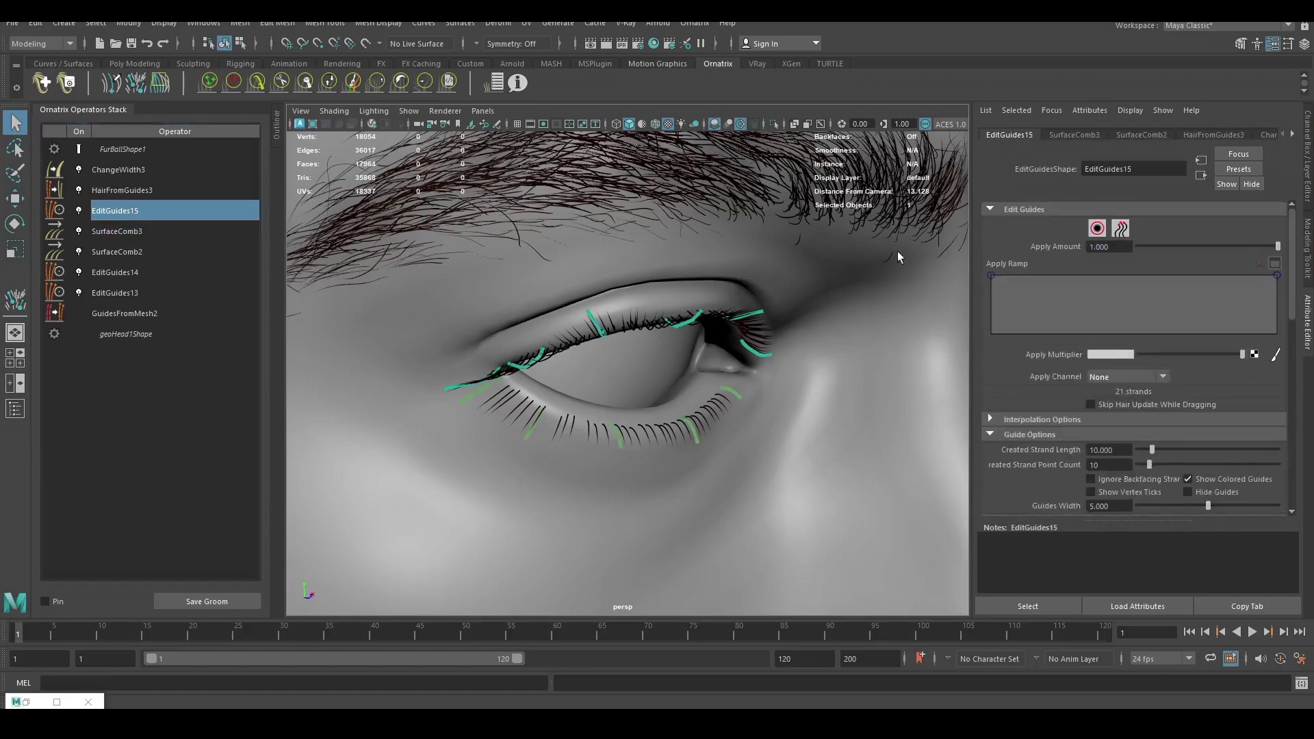
click(122, 190)
key(Return)
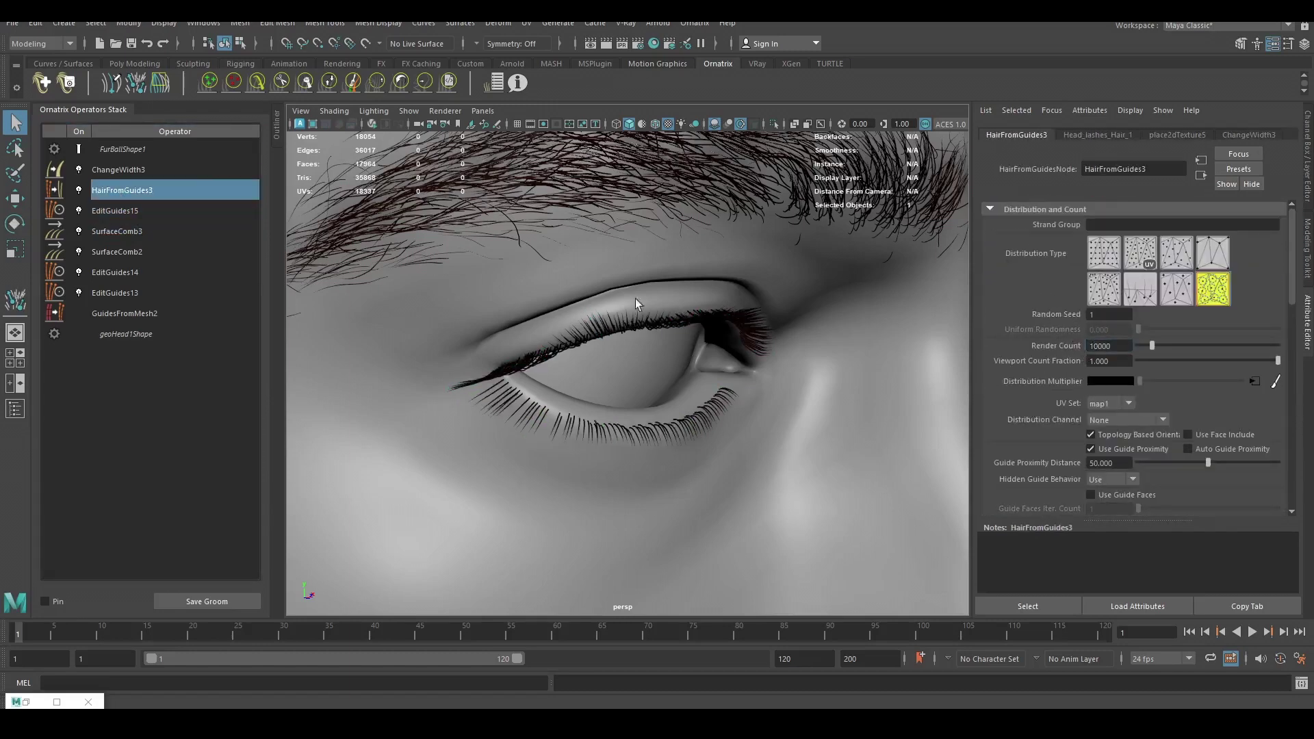
click(115, 210)
Step: Comb the upper lash guides upward and their tips from the side
scroll(453, 389, up, 5)
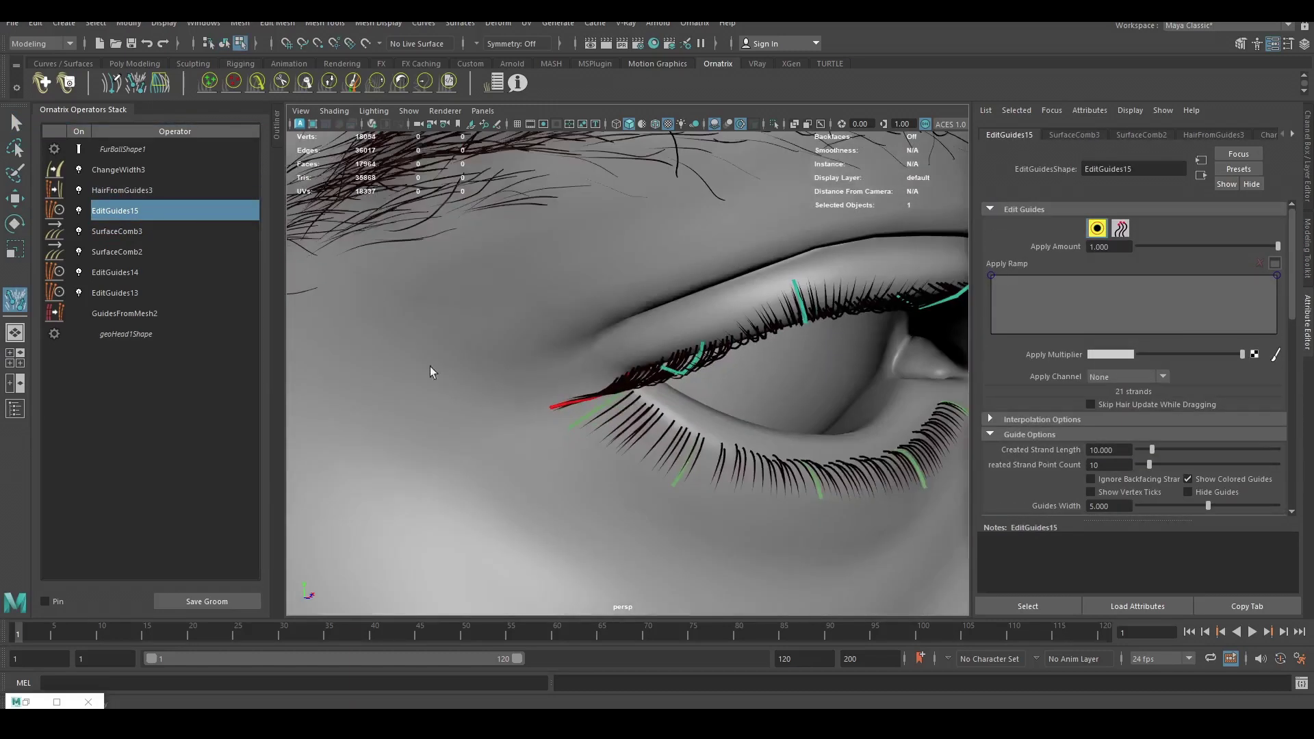
mouse_move(624, 376)
alt+mouse_down()
mouse_move(572, 367)
mouse_move(504, 417)
mouse_move(752, 384)
alt+mouse_up()
key(q)
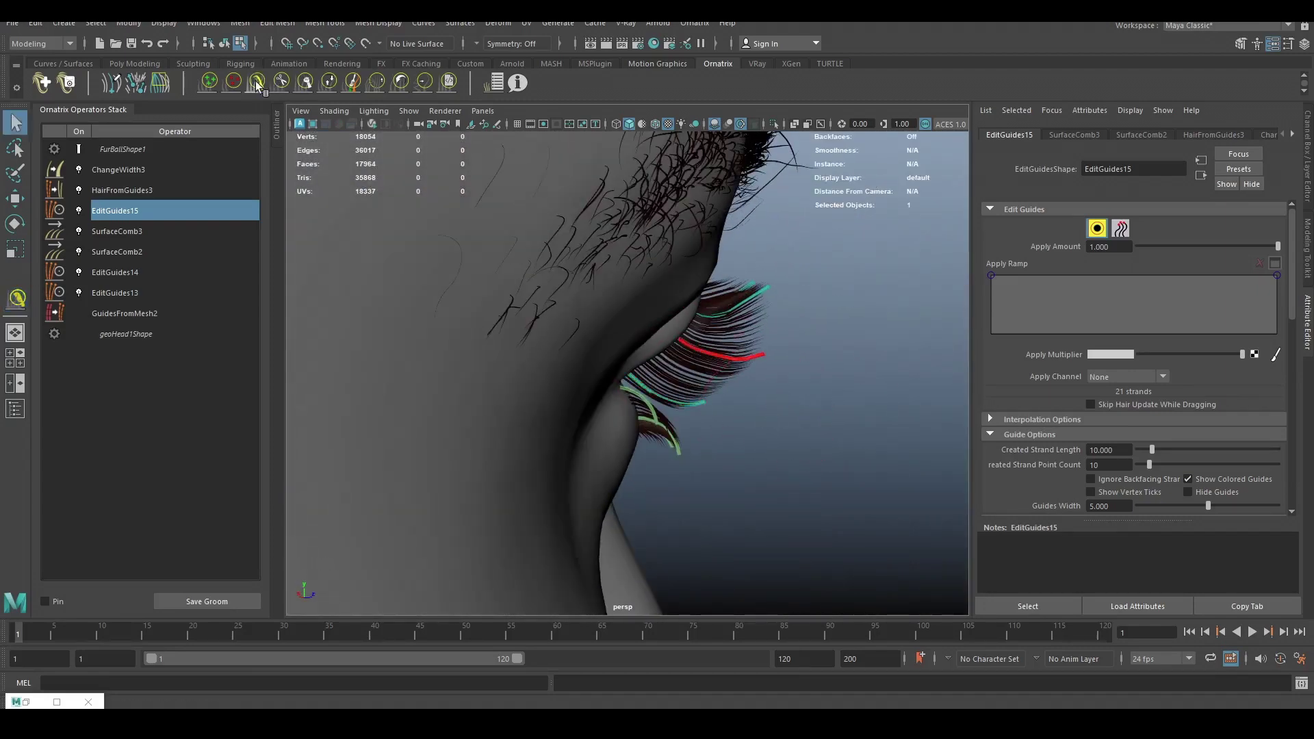
click(257, 84)
mouse_move(547, 308)
alt+mouse_down()
mouse_move(669, 345)
mouse_move(603, 370)
mouse_move(596, 358)
mouse_move(774, 322)
alt+mouse_up()
key(q)
click(263, 84)
mouse_move(547, 308)
alt+mouse_down()
mouse_move(807, 354)
mouse_move(777, 347)
alt+mouse_up()
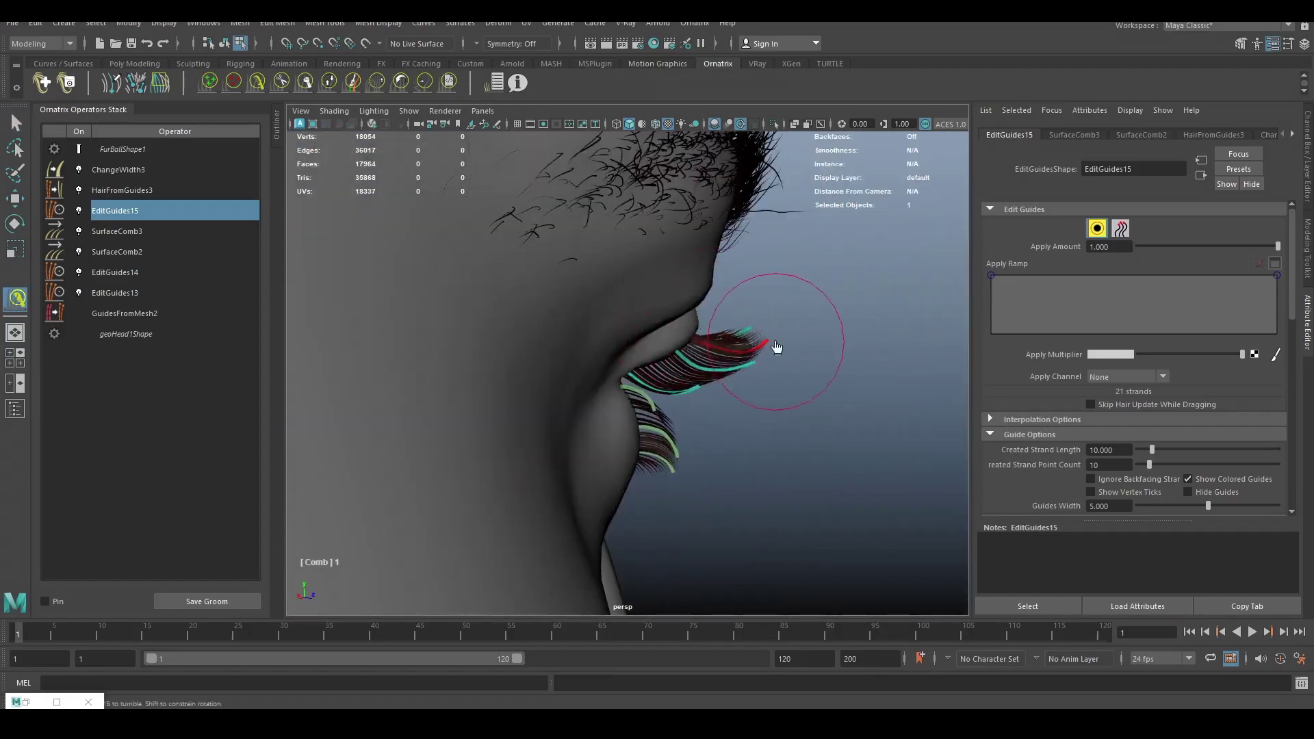
Step: Comb the upper lashes further from front and closer side angles so they curl outward
mouse_move(674, 334)
alt+mouse_down()
mouse_move(566, 401)
mouse_move(490, 391)
mouse_move(755, 305)
alt+mouse_up()
key(q)
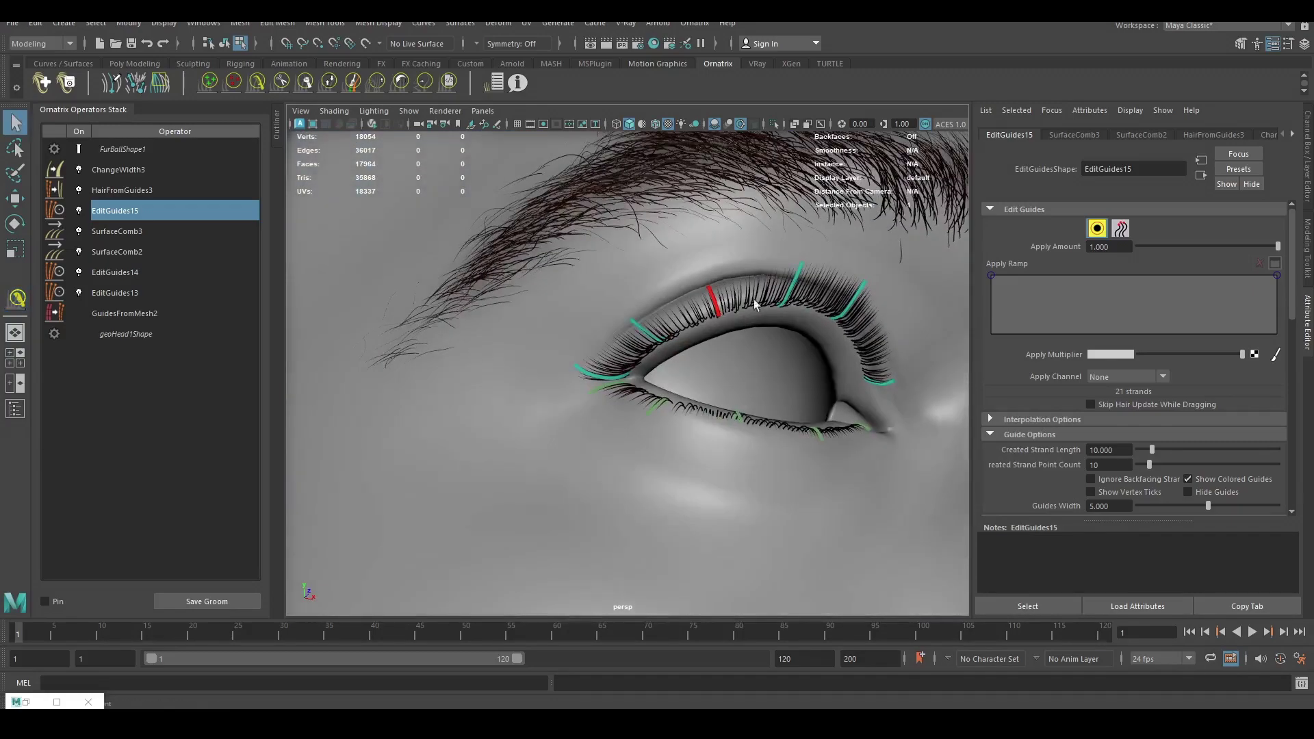
click(257, 84)
mouse_move(547, 308)
alt+mouse_down()
mouse_move(674, 363)
mouse_move(739, 373)
mouse_move(680, 440)
mouse_move(616, 397)
alt+mouse_up()
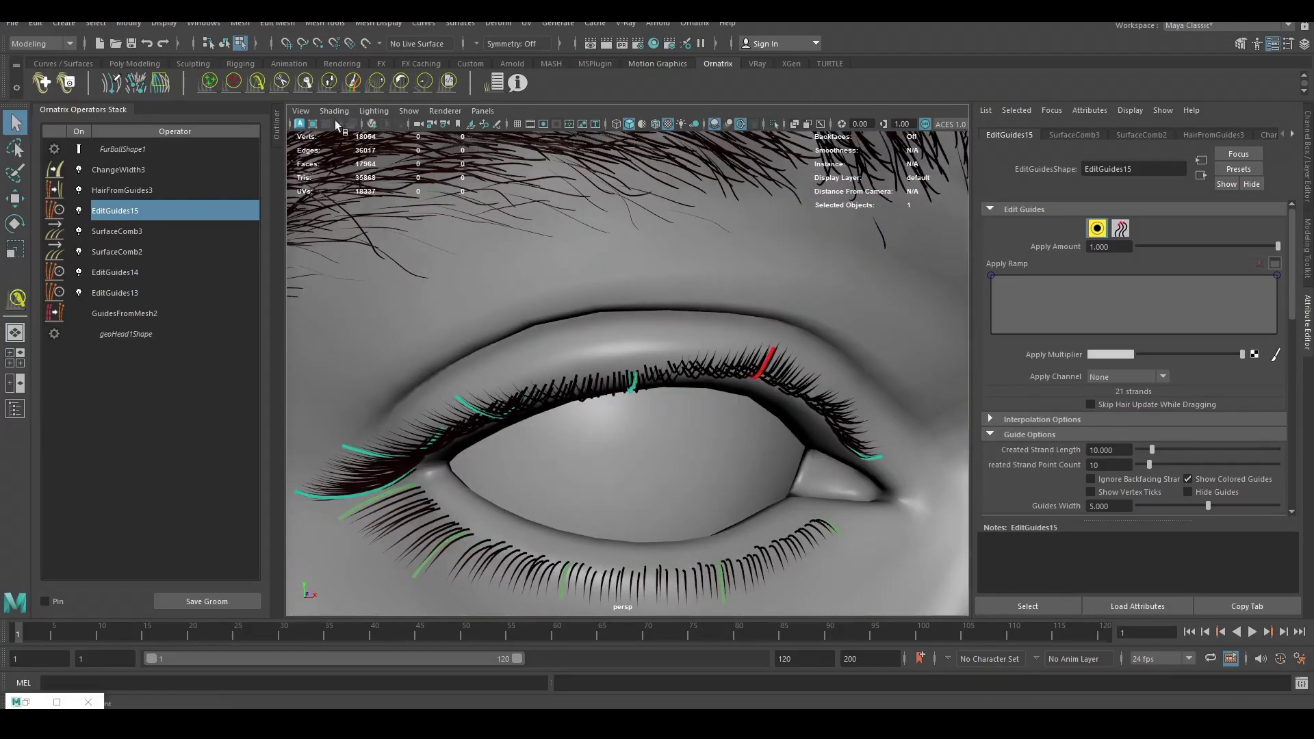
scroll(555, 354, up, 5)
mouse_move(555, 354)
alt+mouse_down()
mouse_move(660, 352)
mouse_move(677, 425)
mouse_move(780, 381)
mouse_move(578, 360)
mouse_move(756, 446)
alt+mouse_up()
click(264, 85)
mouse_move(684, 308)
alt+mouse_down()
mouse_move(777, 338)
mouse_move(719, 396)
mouse_move(748, 484)
mouse_move(773, 469)
mouse_move(725, 376)
mouse_move(626, 373)
alt+mouse_up()
key(q)
scroll(1126, 291, down, 3)
scroll(1126, 291, down, 3)
scroll(1126, 291, down, 3)
scroll(1125, 291, up, 5)
Step: Select the lash guides at the outer eye corner and adjust them with scale and rotate
key(r)
click(756, 414)
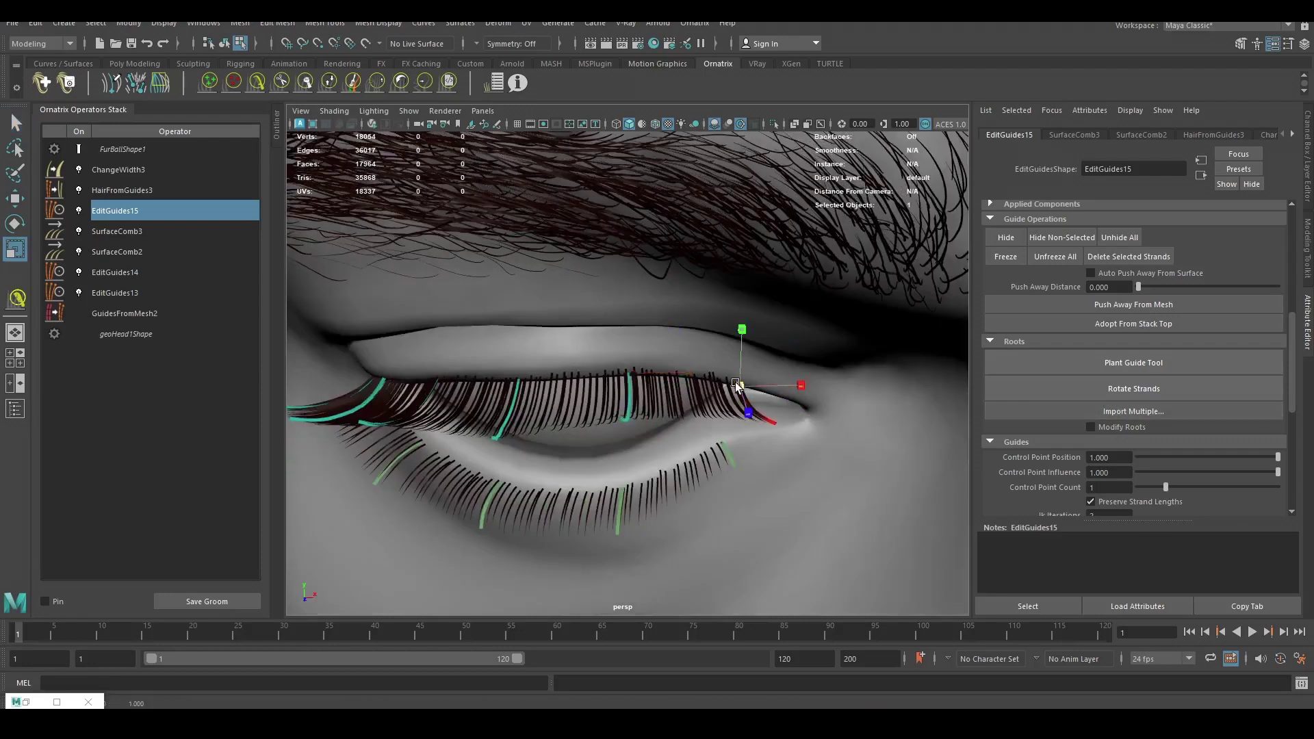
click(510, 414)
alt+drag(616, 411, 547, 308)
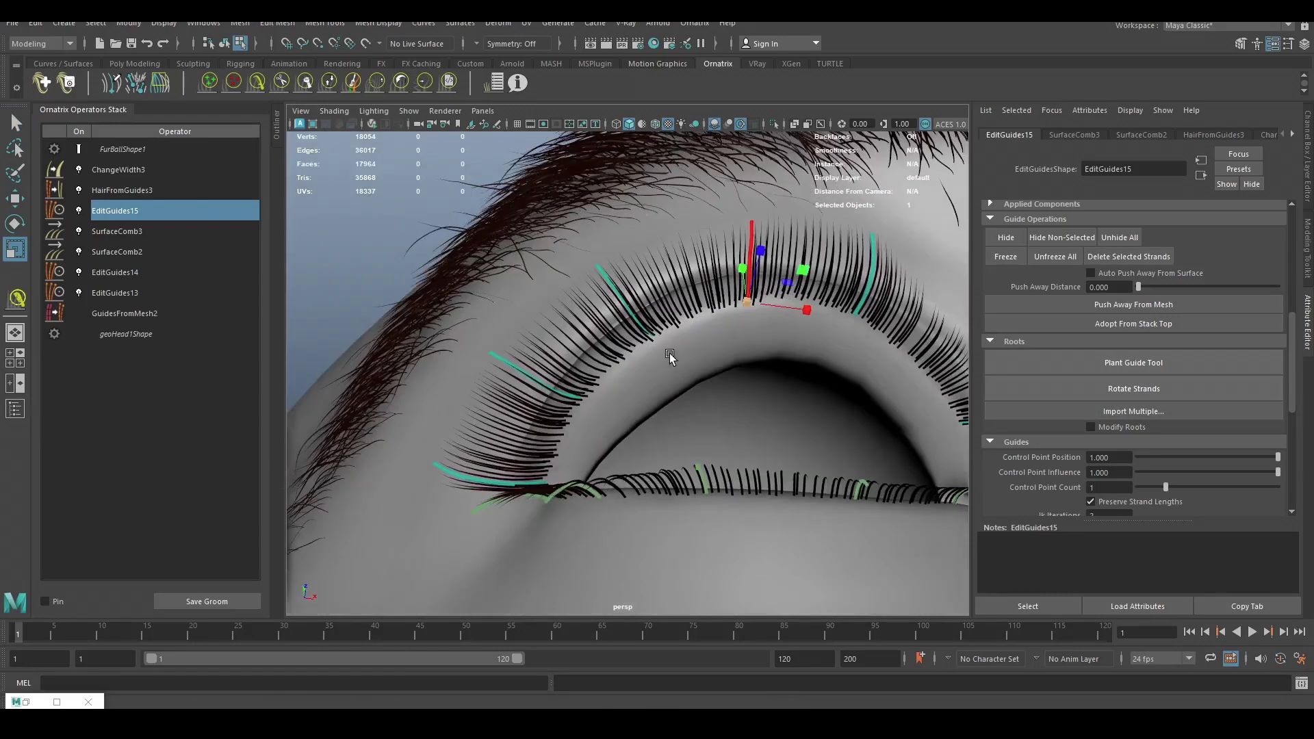
drag(400, 296, 555, 462)
click(712, 322)
mouse_move(711, 322)
alt+mouse_down()
mouse_move(567, 432)
mouse_move(471, 349)
mouse_move(425, 272)
mouse_move(748, 351)
mouse_move(681, 470)
mouse_move(470, 440)
mouse_move(541, 472)
mouse_move(609, 362)
mouse_move(690, 367)
mouse_move(535, 387)
mouse_move(719, 361)
mouse_move(748, 431)
mouse_move(705, 340)
mouse_move(607, 264)
alt+mouse_up()
key(e)
Step: Reactivate the comb brush and frame a frontal close-up of the outer-corner lashes
key(y)
click(276, 87)
key(q)
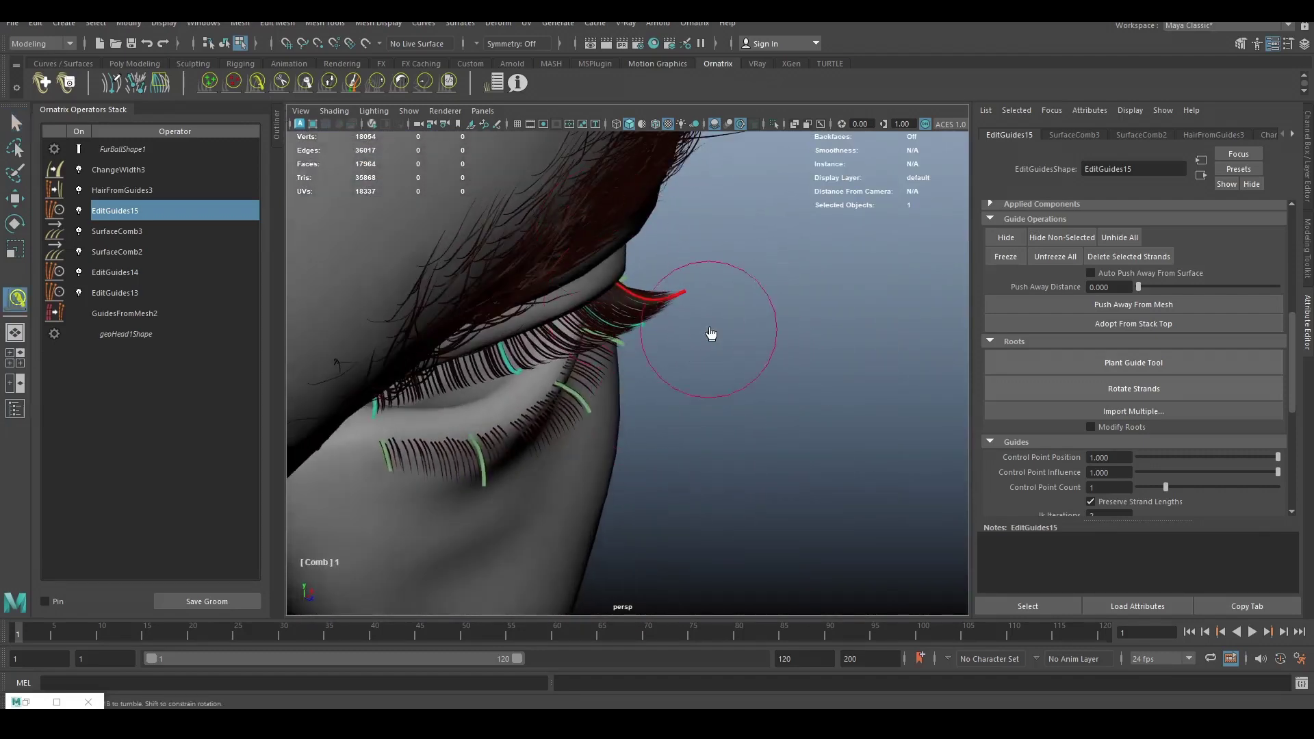
key(q)
mouse_move(711, 333)
alt+mouse_down()
mouse_move(758, 425)
mouse_move(684, 383)
mouse_move(586, 381)
mouse_move(763, 411)
mouse_move(720, 422)
mouse_move(292, 116)
alt+mouse_up()
alt+drag(759, 395, 770, 369)
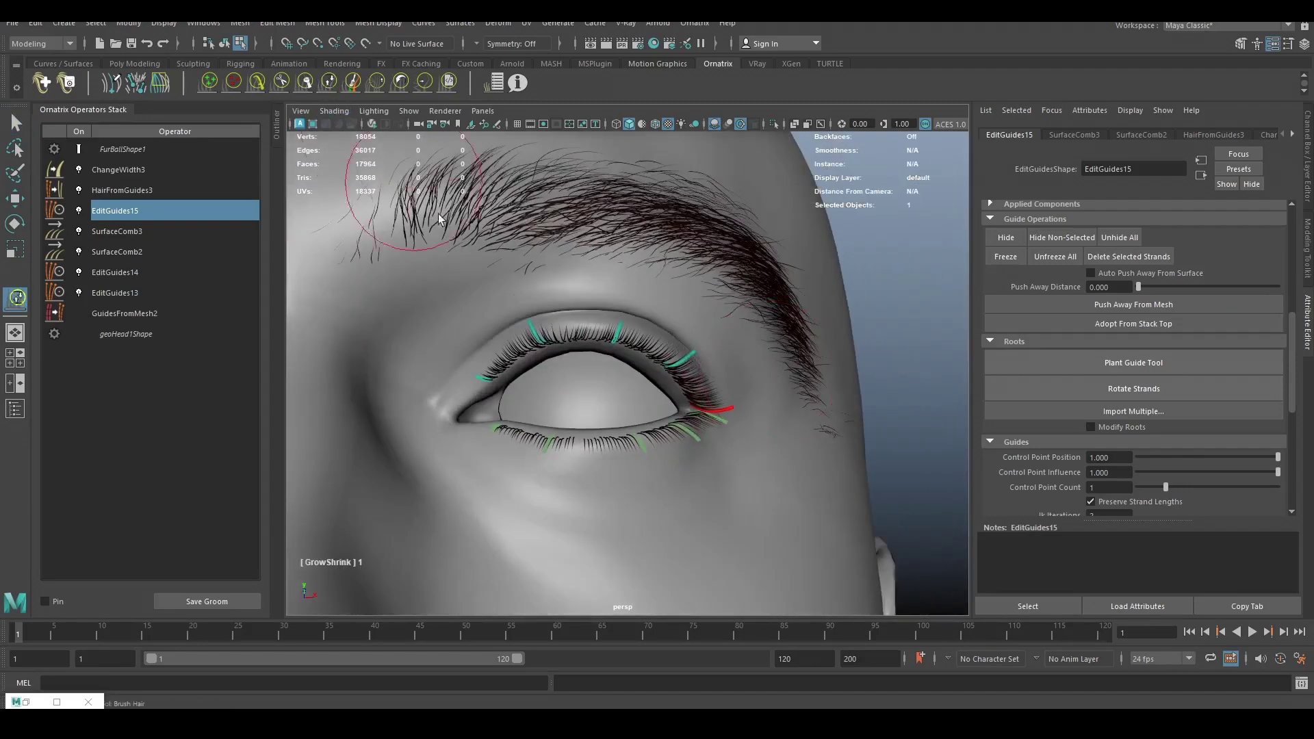
click(23, 129)
alt+drag(684, 479, 684, 383)
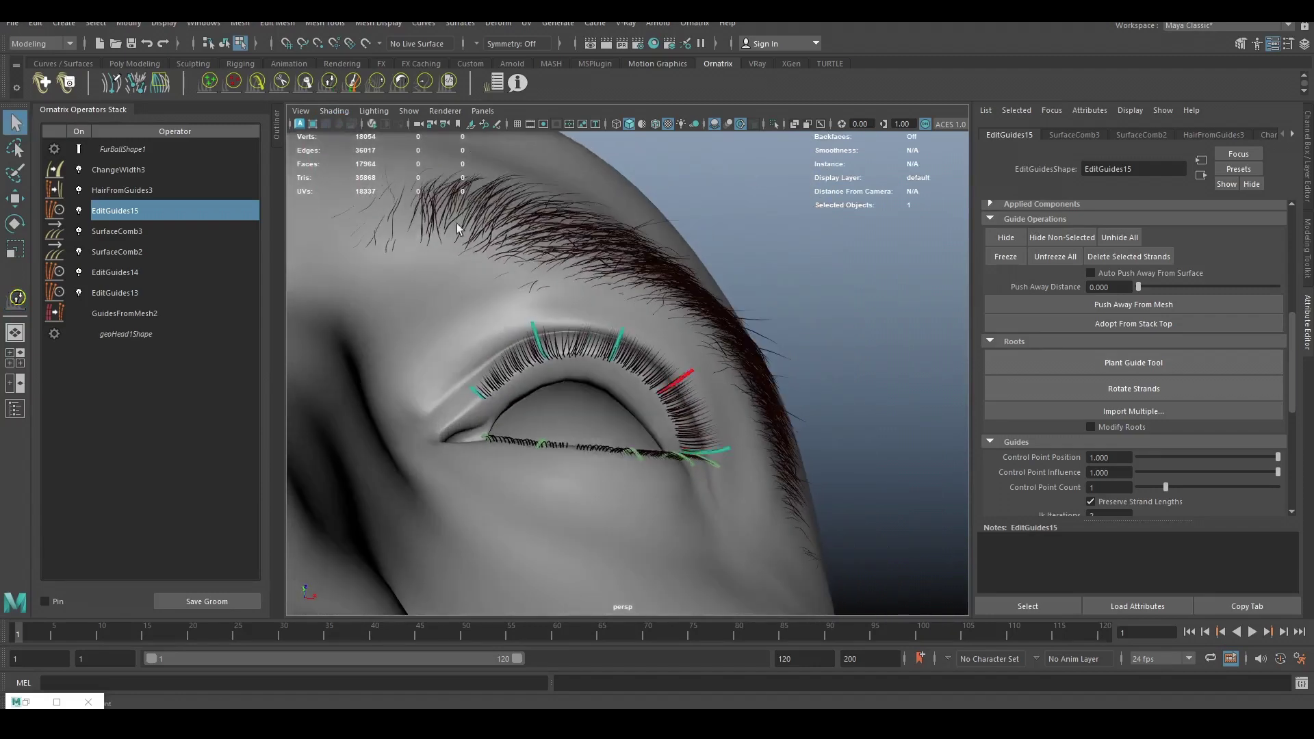
key(y)
mouse_move(630, 318)
alt+mouse_down()
mouse_move(551, 431)
mouse_move(630, 355)
alt+mouse_up()
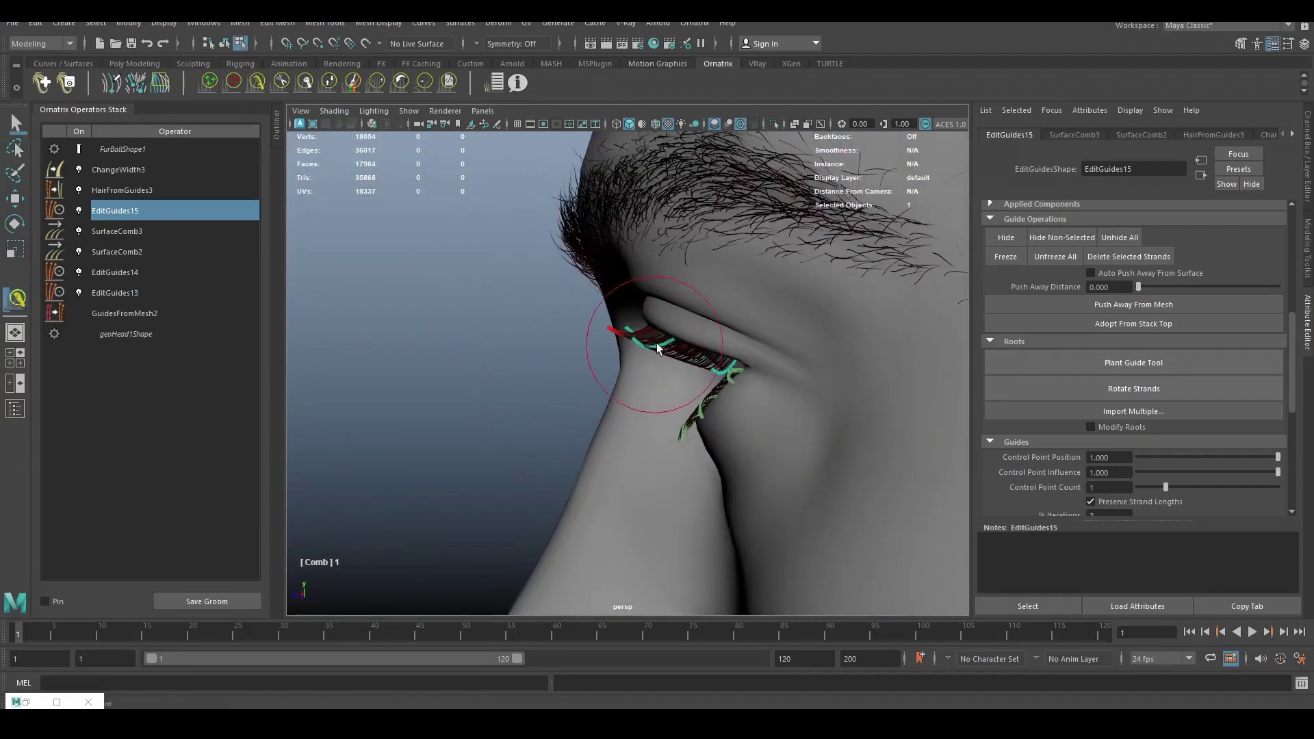
key(q)
key(r)
alt+drag(726, 378, 827, 388)
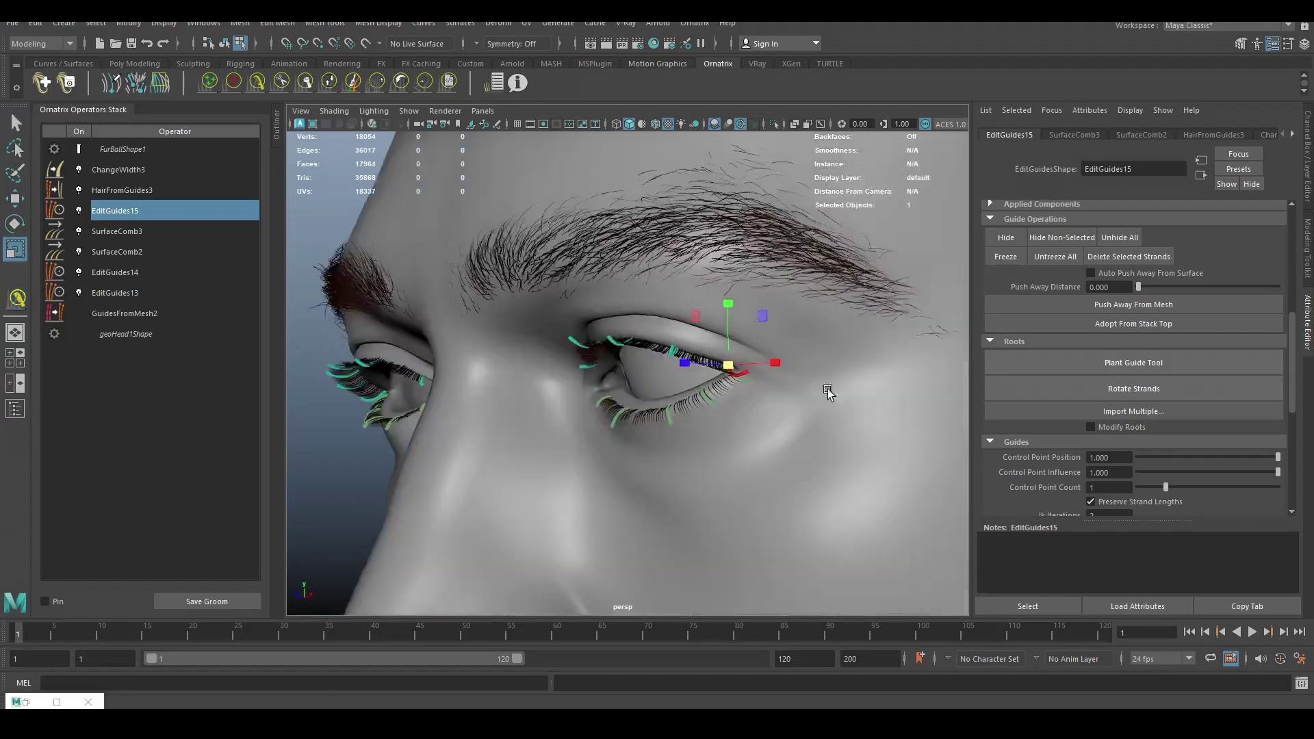
scroll(791, 410, up, 5)
Step: Comb the outer-corner lashes, including the lower-lid lashes, to sweep outward
key(y)
alt+drag(685, 384, 630, 420)
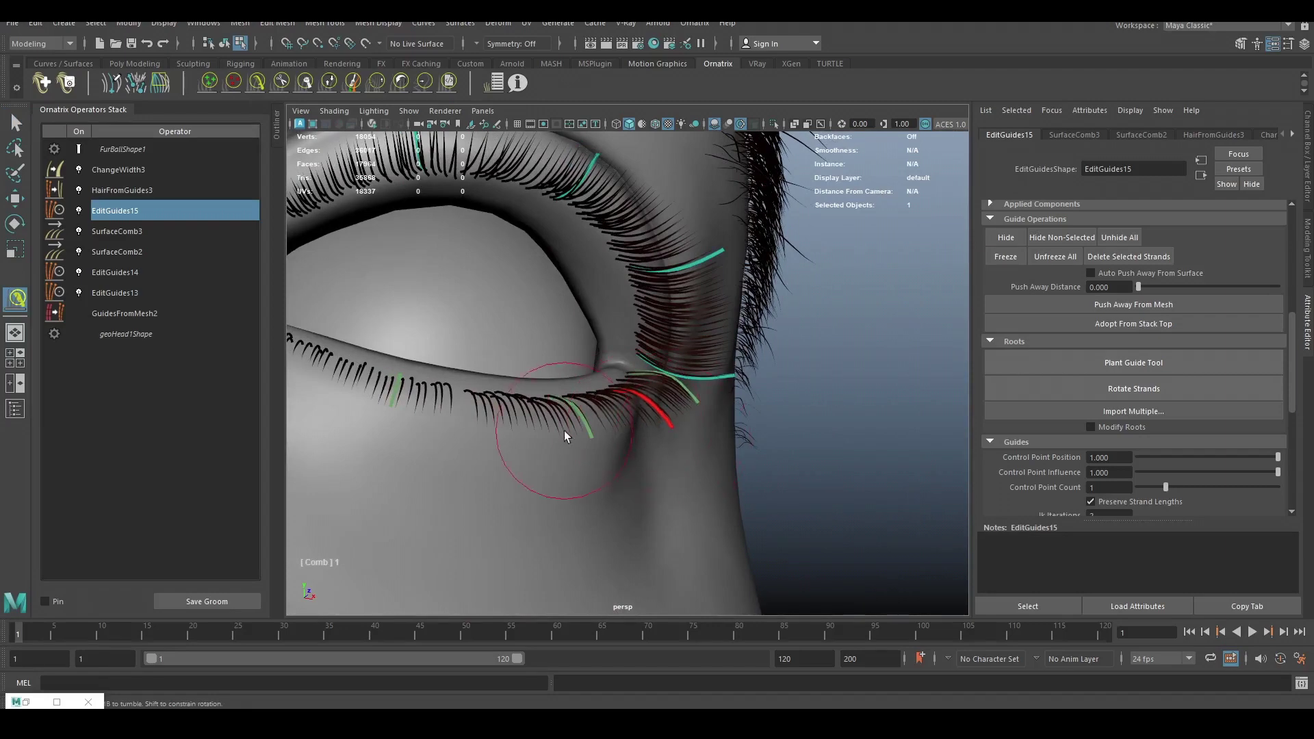
alt+right_drag(479, 342, 616, 440)
alt+drag(616, 440, 469, 454)
mouse_move(469, 455)
alt+right_down()
mouse_move(552, 347)
mouse_move(643, 409)
alt+right_up()
key(y)
mouse_move(643, 409)
alt+mouse_down()
mouse_move(587, 381)
mouse_move(443, 354)
mouse_move(662, 411)
mouse_move(616, 342)
alt+mouse_up()
key(q)
Step: Check the lashes on HairFromGuides3, then comb the EditGuides15 corner guides again
click(154, 197)
key(f)
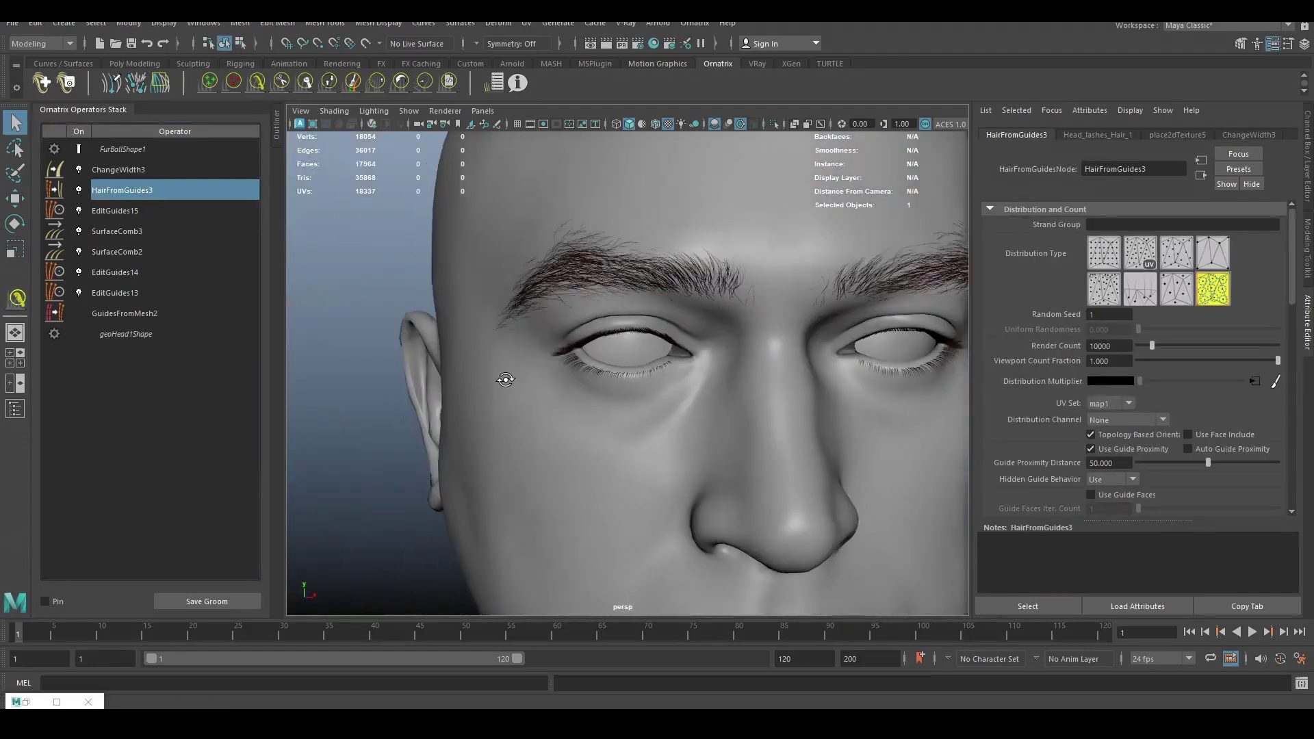
alt+right_drag(505, 375, 730, 416)
click(130, 210)
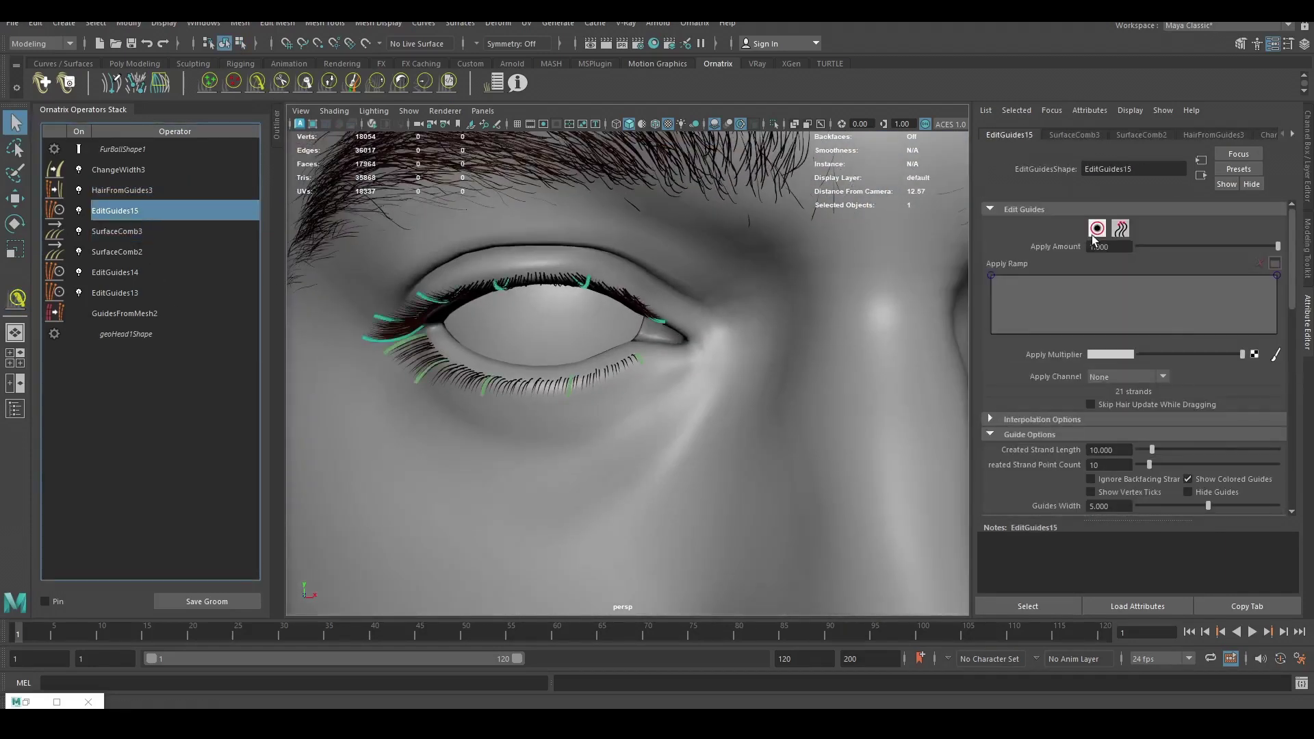
click(1098, 228)
scroll(499, 383, up, 5)
mouse_move(547, 384)
alt+mouse_down()
mouse_move(498, 431)
mouse_move(530, 468)
alt+mouse_up()
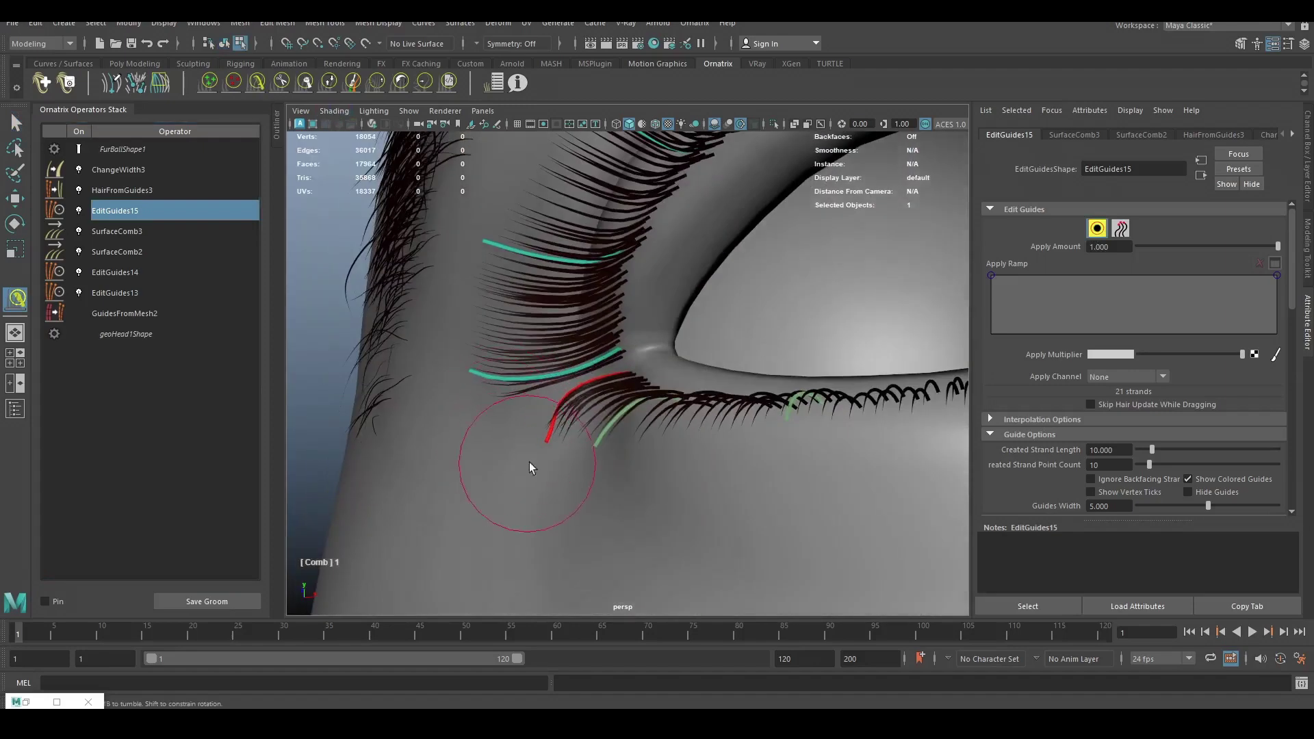
key(y)
mouse_move(627, 425)
alt+mouse_down()
mouse_move(330, 231)
mouse_move(573, 453)
alt+mouse_up()
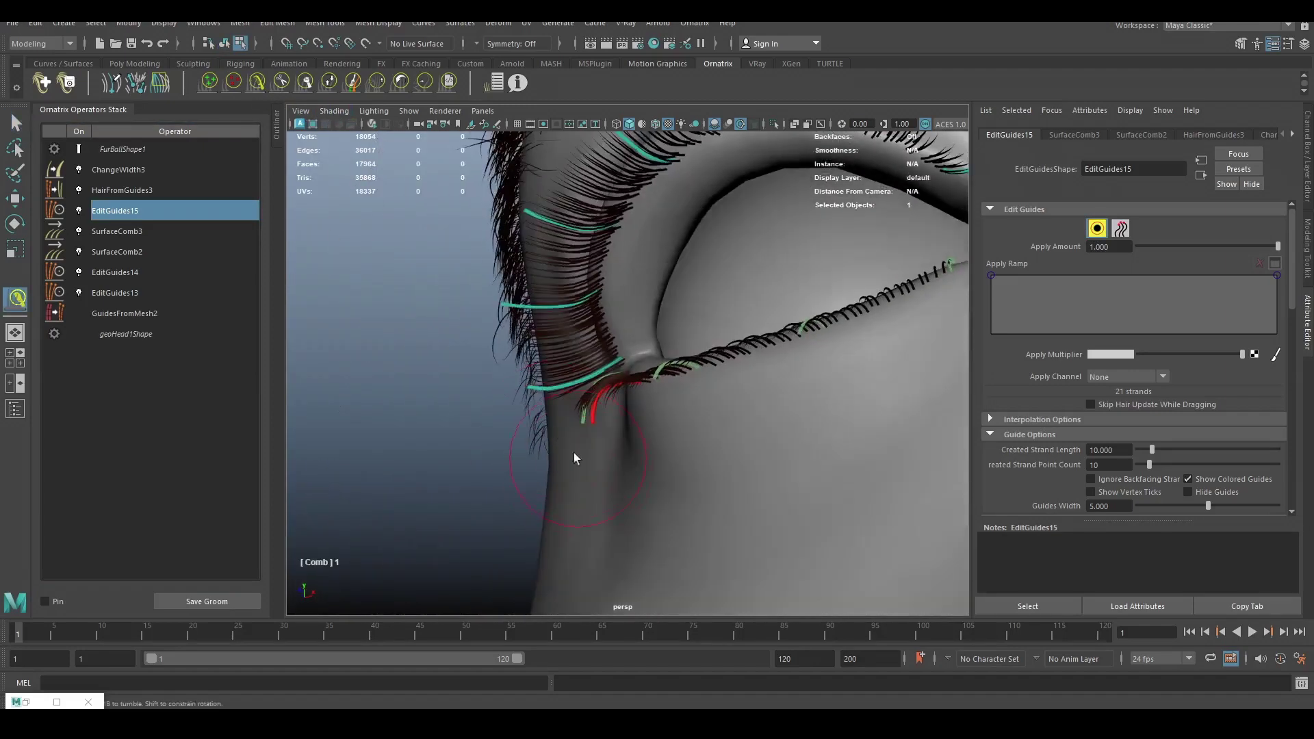
key(q)
mouse_move(701, 453)
alt+mouse_down()
mouse_move(560, 395)
mouse_move(811, 380)
alt+mouse_up()
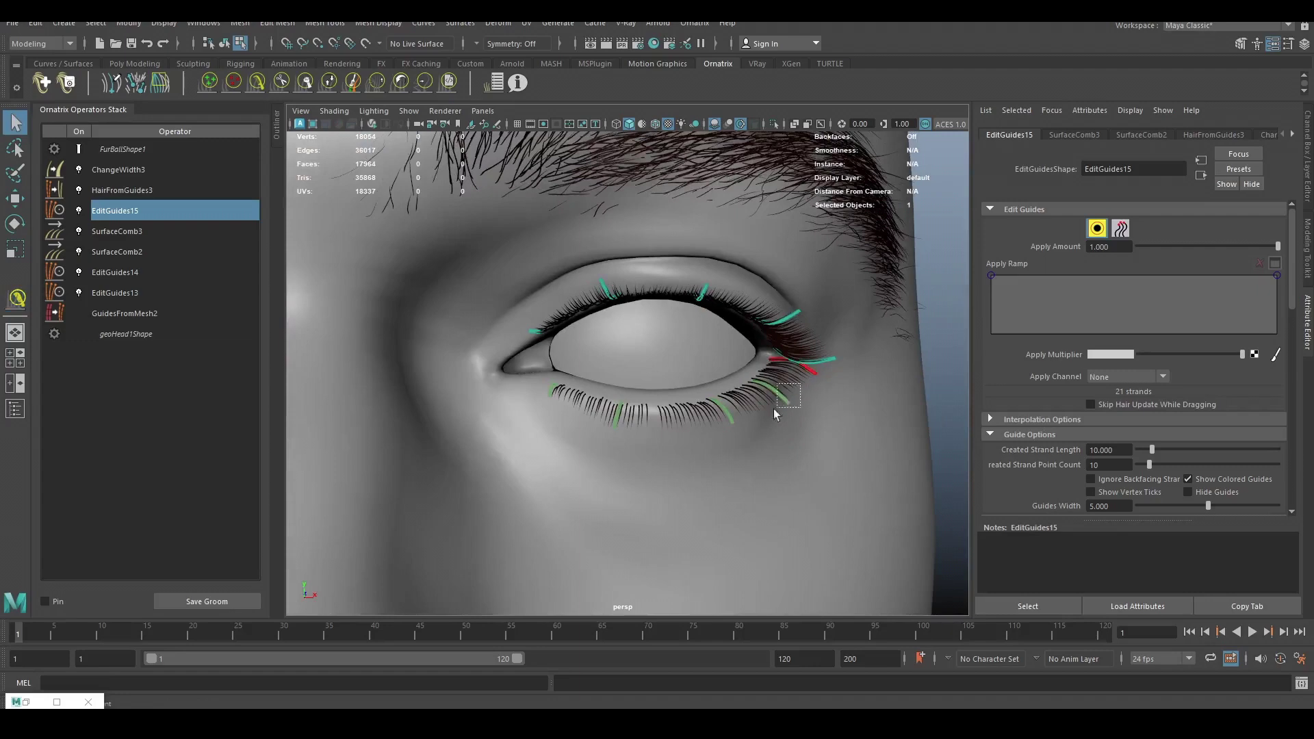
scroll(701, 432, up, 3)
mouse_move(700, 431)
alt+mouse_down()
mouse_move(669, 372)
mouse_move(741, 468)
mouse_move(561, 411)
alt+mouse_up()
Step: Revisit HairFromGuides3 and the ChangeWidth3 width value in the lash stack
key(q)
click(122, 190)
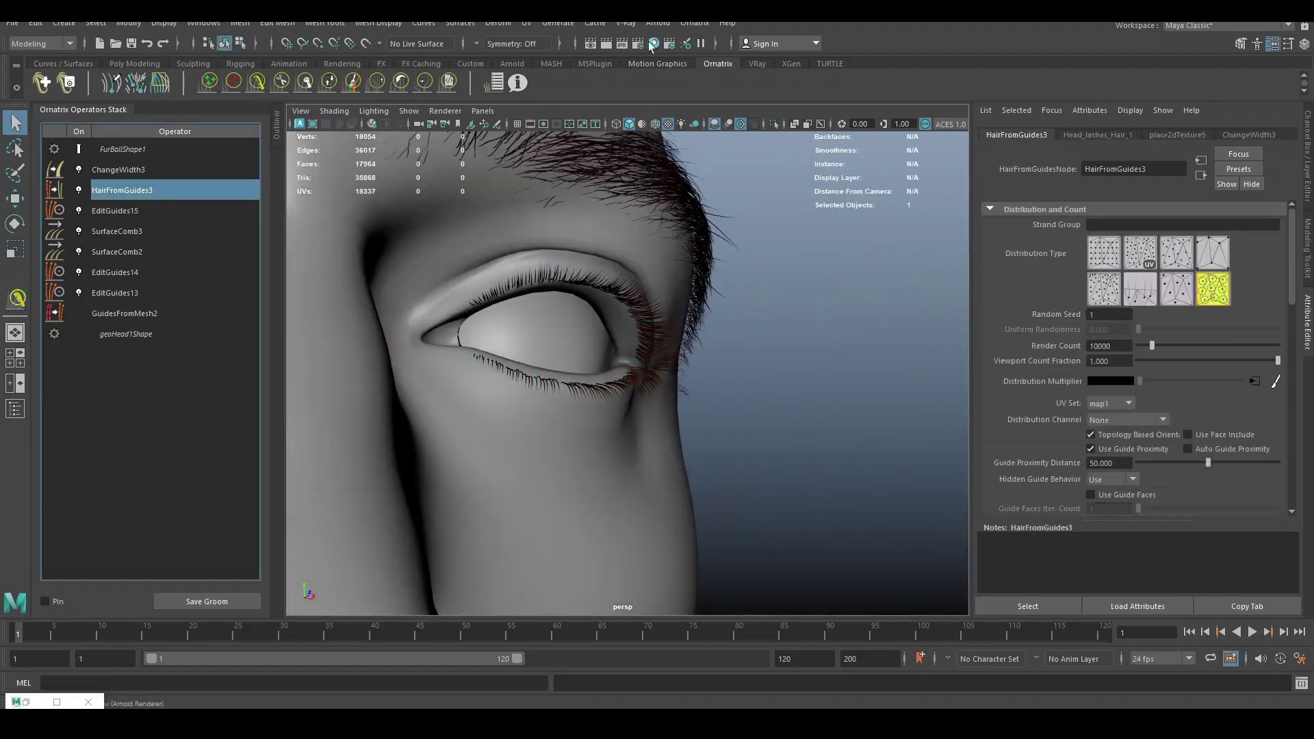
click(695, 22)
key(Escape)
scroll(651, 332, down, 3)
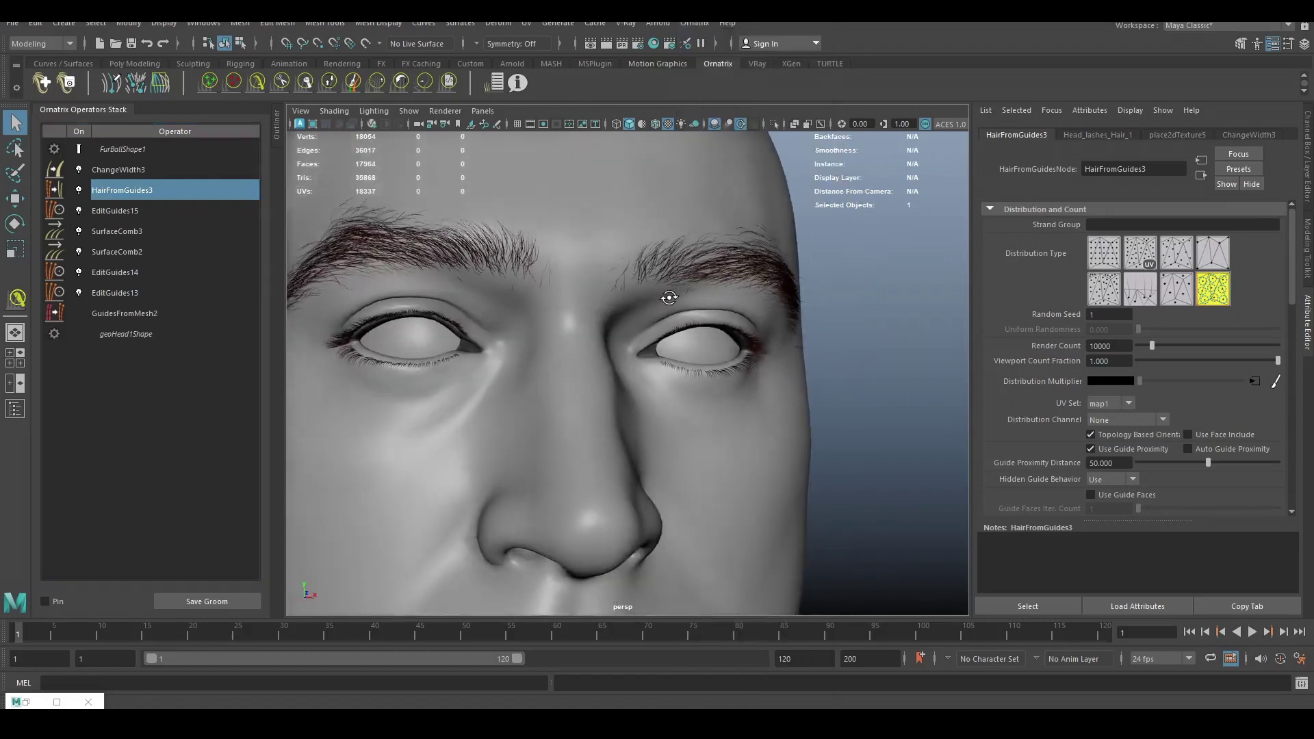
alt+drag(669, 296, 685, 308)
scroll(684, 308, up, 4)
click(164, 170)
drag(1123, 273, 1101, 275)
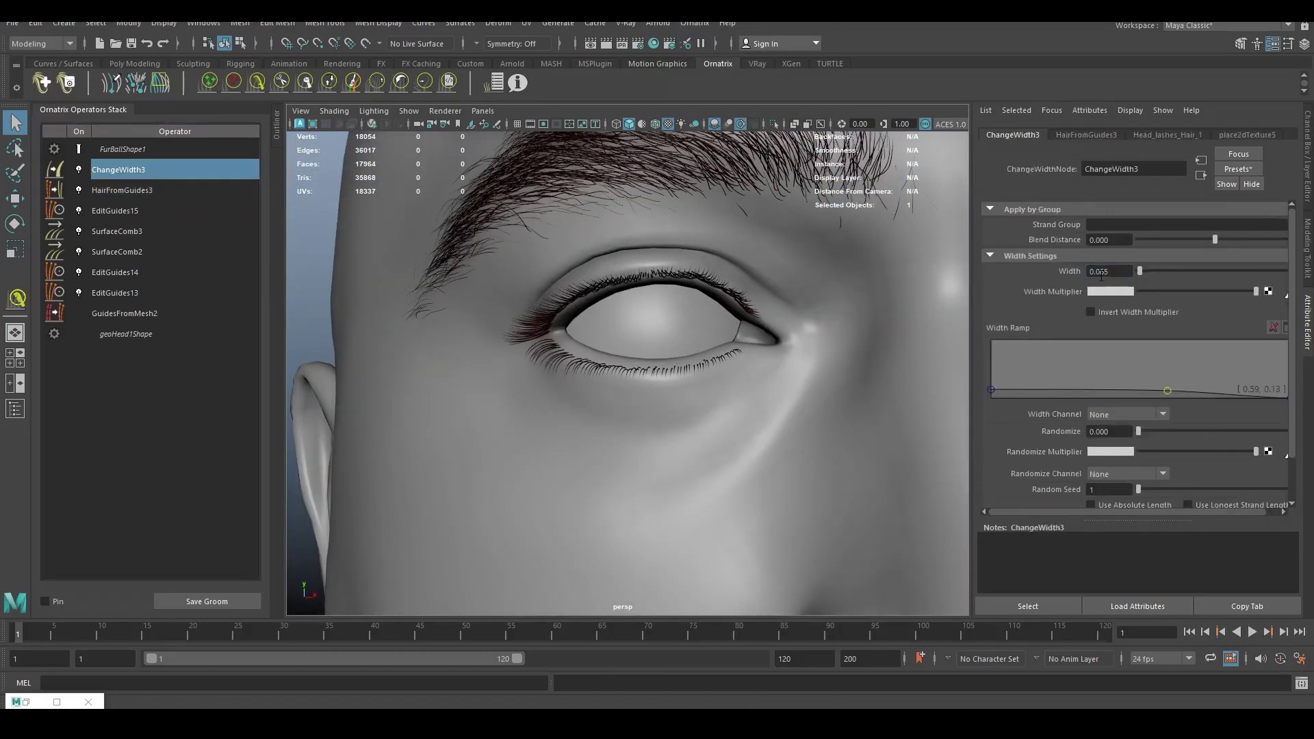
Step: Add a first Clump operator (Clump8) above HairFromGuides3
click(165, 191)
click(702, 24)
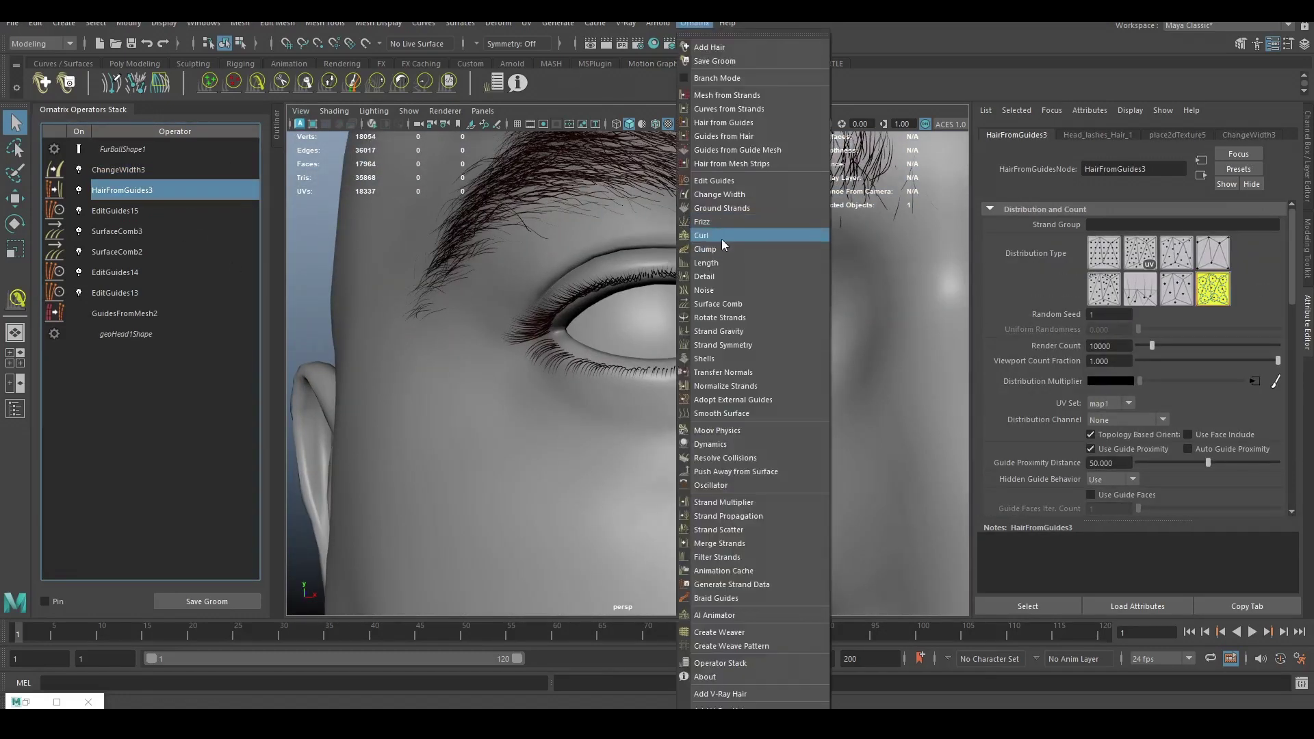
click(725, 233)
scroll(1289, 277, down, 3)
mouse_move(1289, 277)
mouse_down()
mouse_move(1303, 354)
mouse_move(1265, 284)
mouse_up()
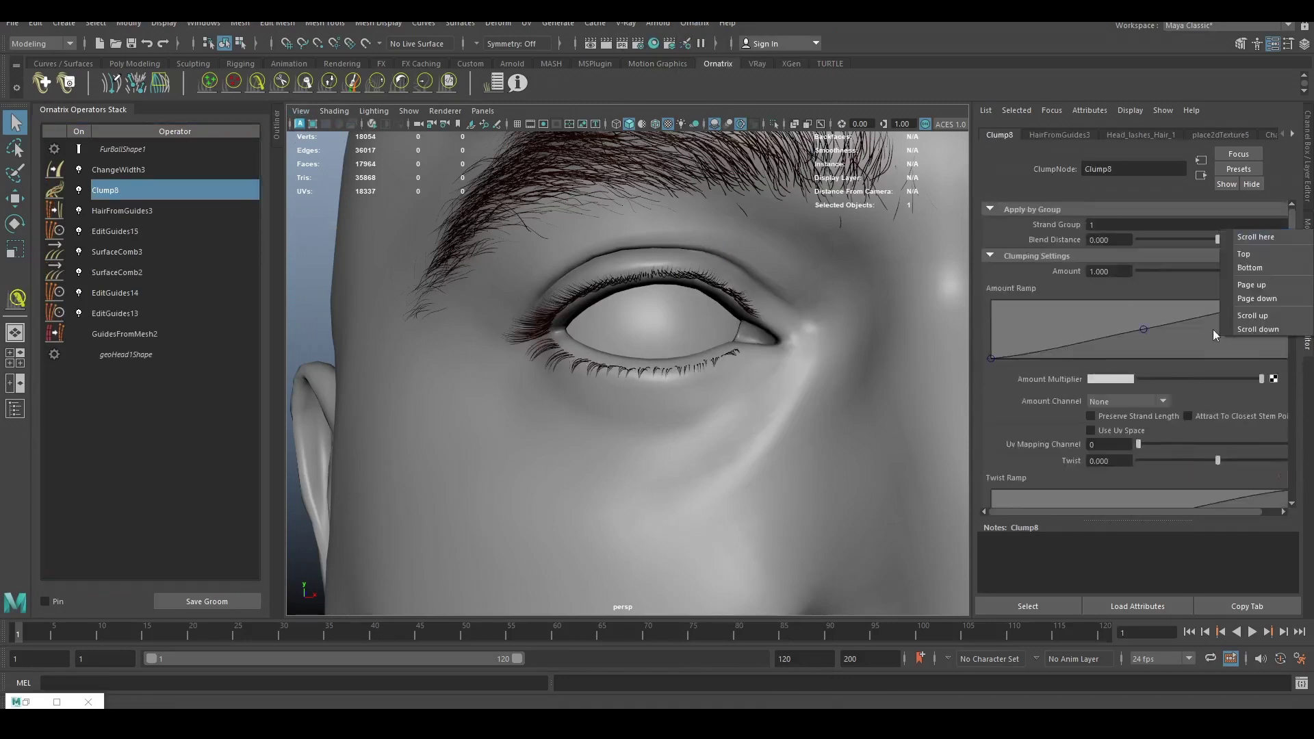
Step: Add a second Clump operator, Clump9, with a Clump Count of 88
right_click(104, 191)
click(171, 211)
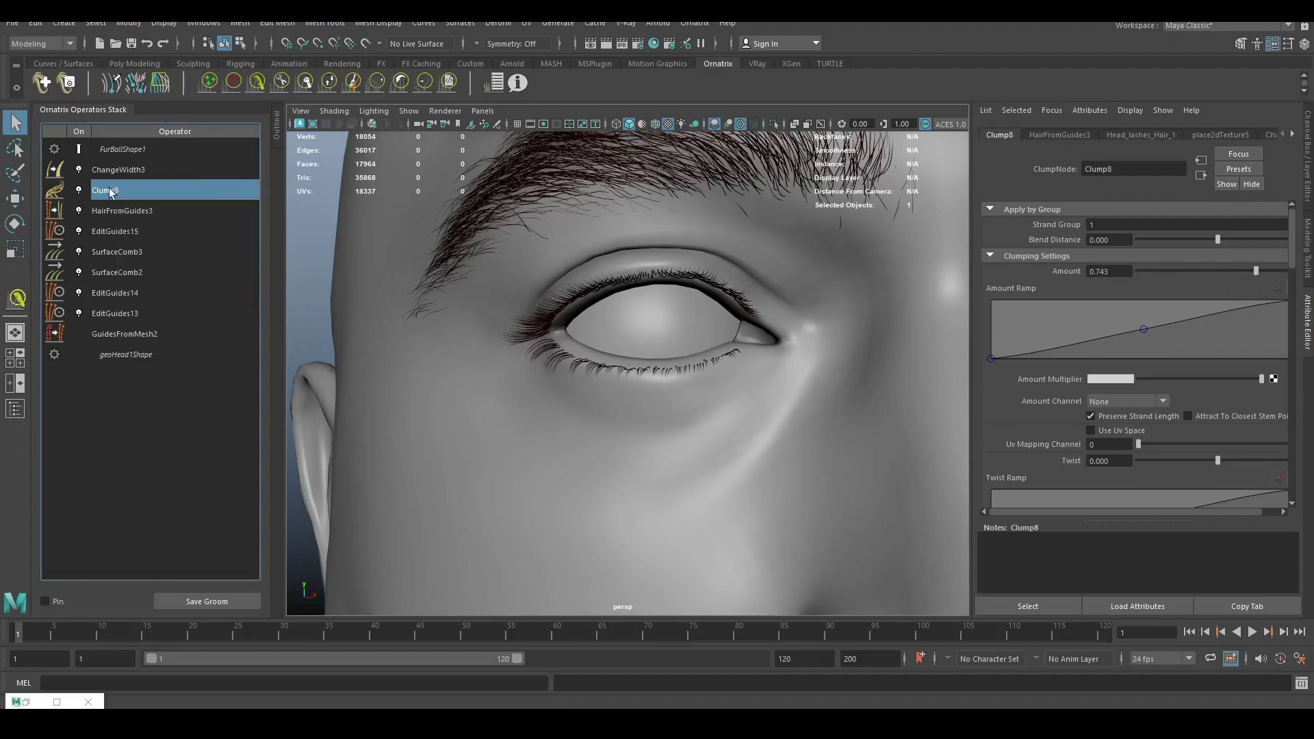
click(1163, 225)
scroll(1163, 308, down, 5)
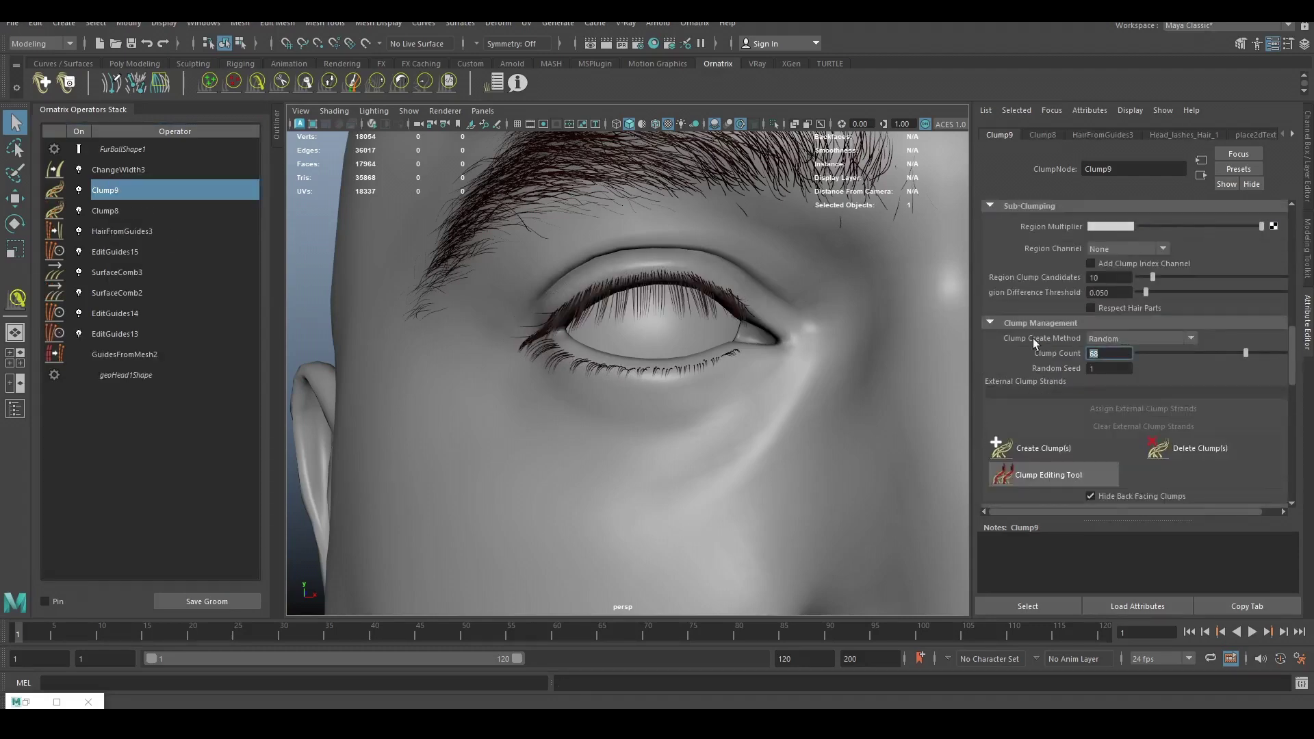
scroll(543, 301, down, 8)
mouse_move(542, 301)
alt+mouse_down()
mouse_move(461, 295)
mouse_move(596, 319)
alt+mouse_up()
scroll(595, 319, up, 5)
Step: Add a Length operator with Randomize lowered to 0.271
click(695, 23)
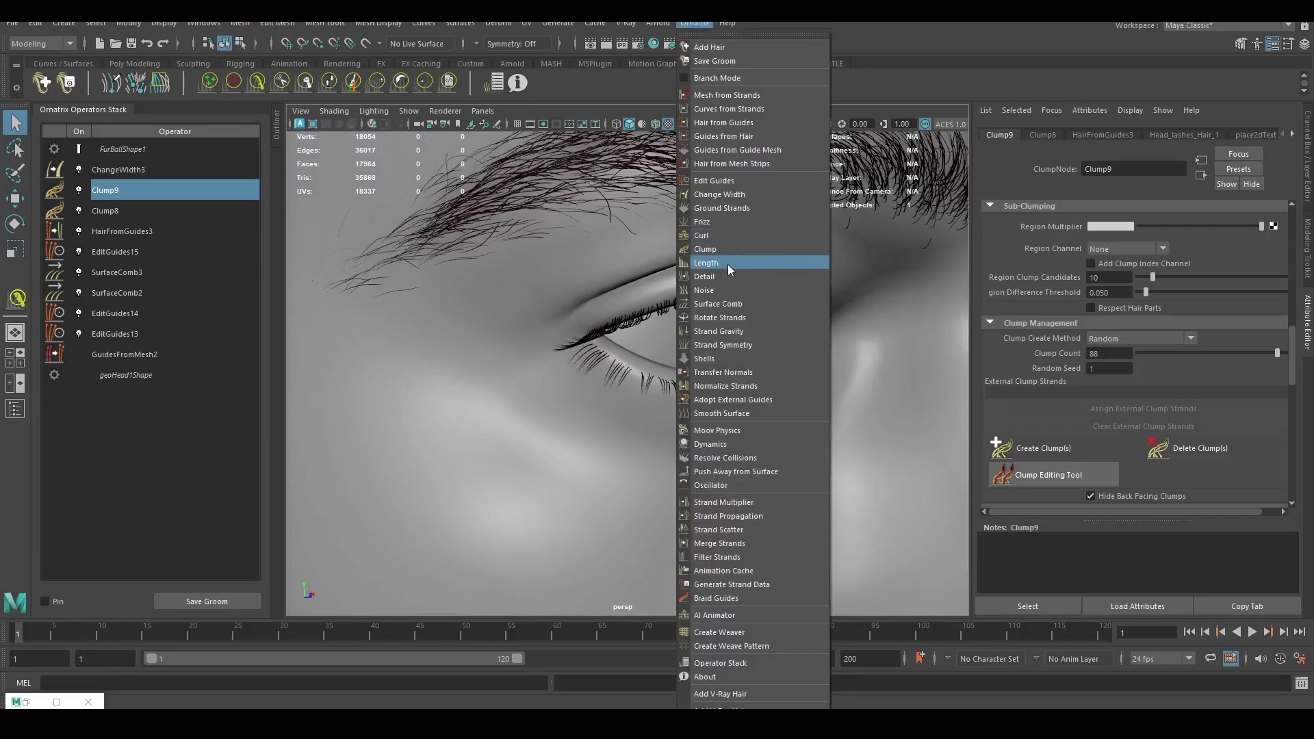
click(715, 258)
drag(1186, 392, 1178, 387)
click(694, 22)
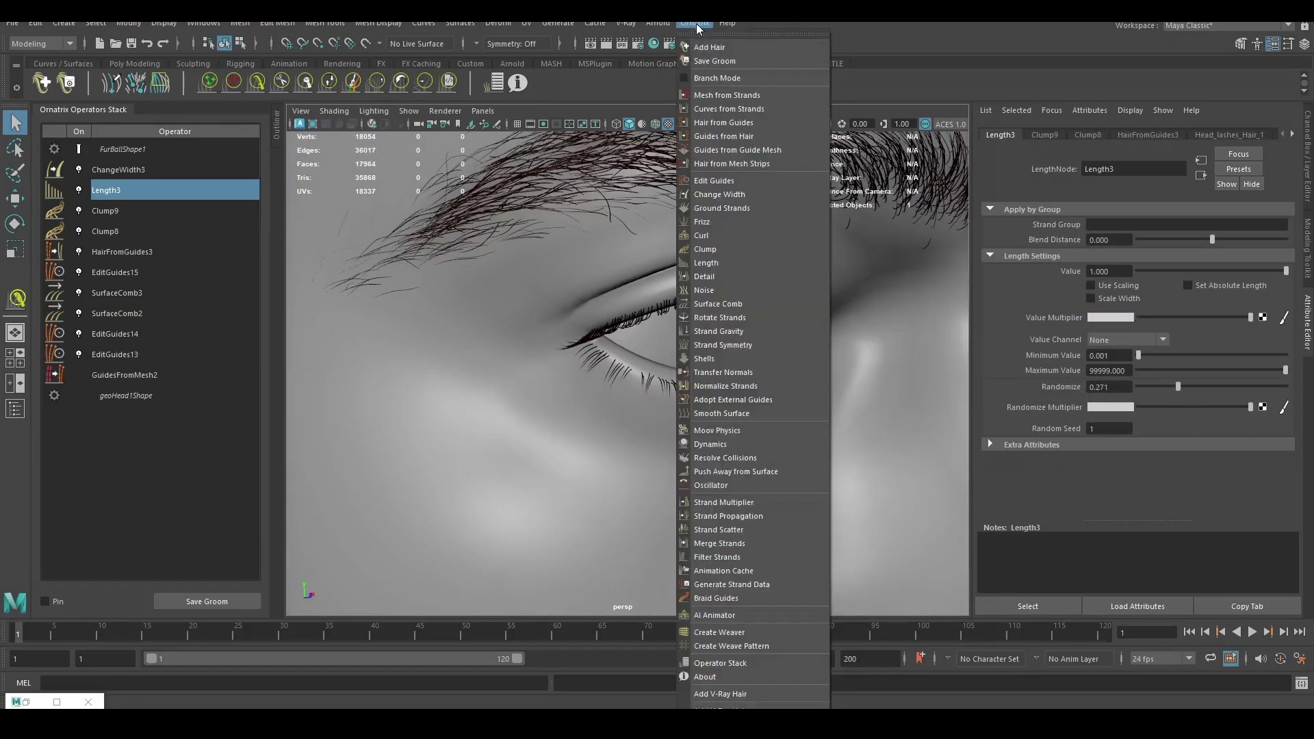
click(710, 226)
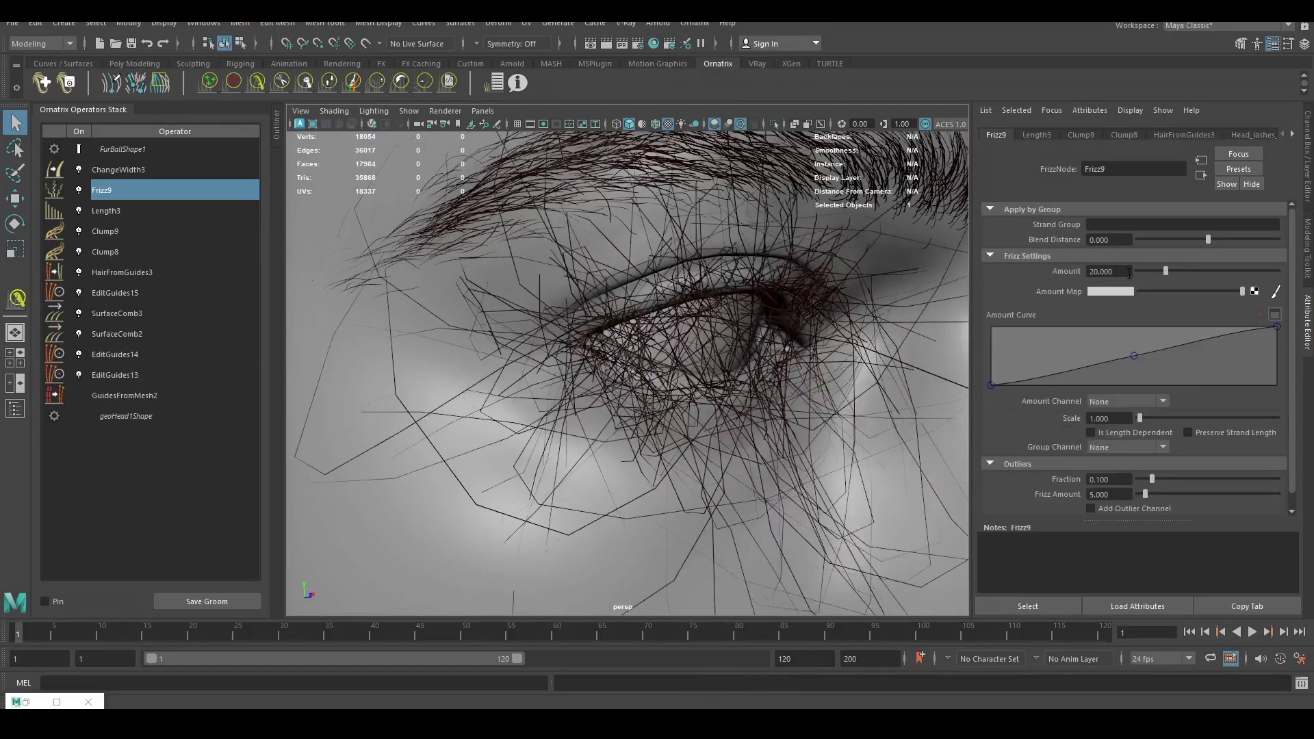
Step: Set the frizz amount to 0.5 and lower the right end of the frizz curve
text(0.5)
key(Return)
drag(1276, 326, 1300, 378)
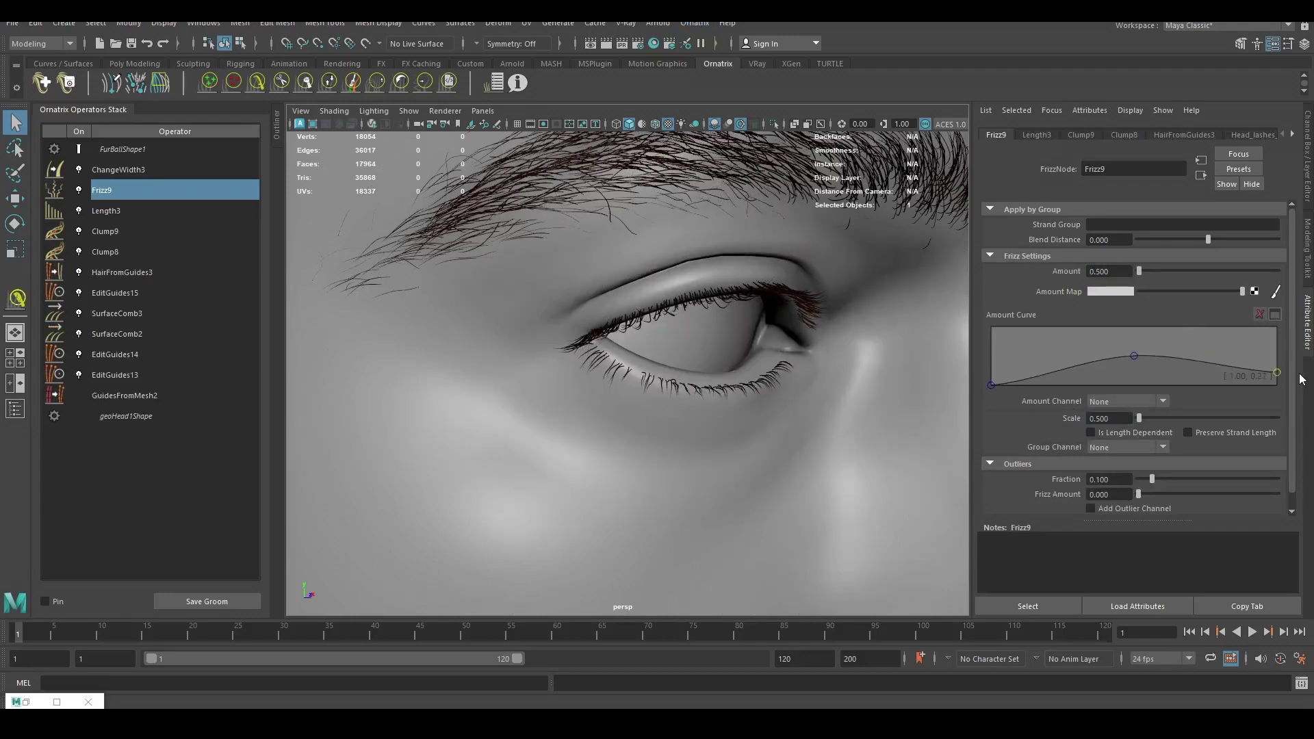
scroll(695, 374, down, 3)
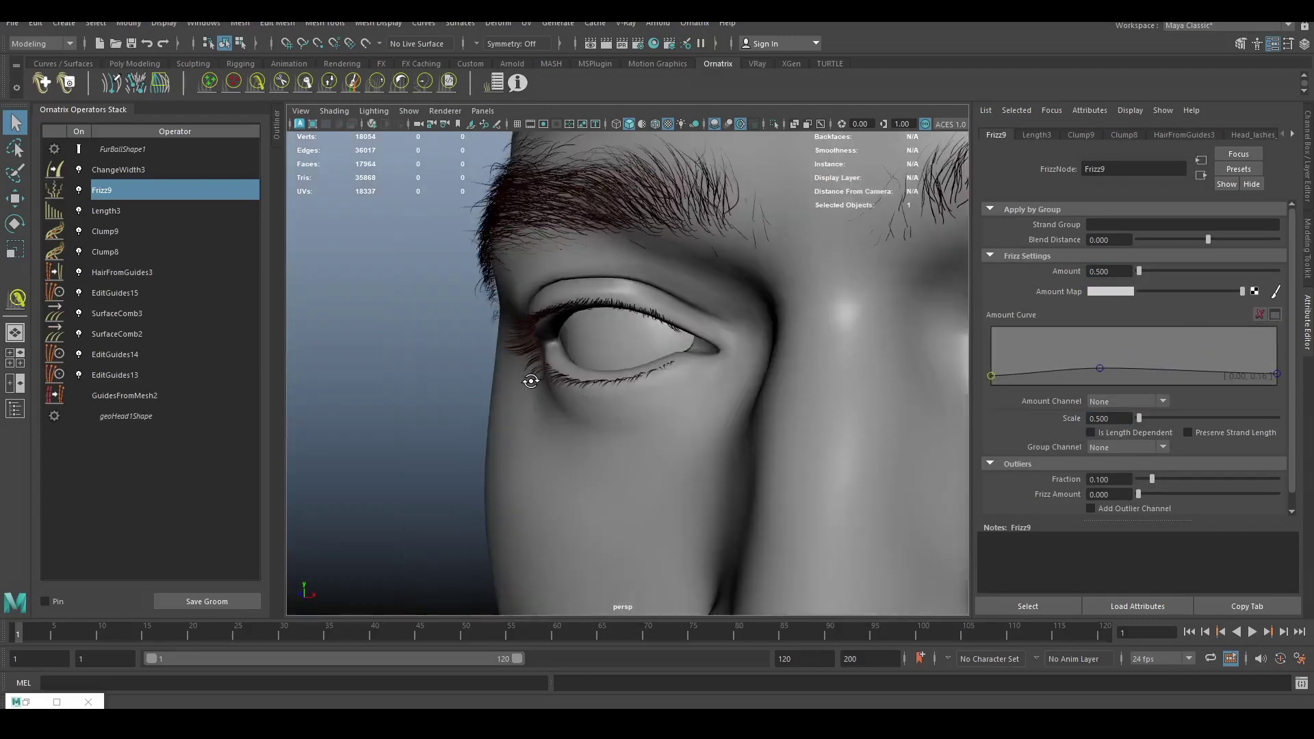
alt+drag(695, 374, 616, 374)
Step: Review the HairFromGuides3 render count and the ChangeWidth3 width ramp
click(121, 271)
click(1095, 345)
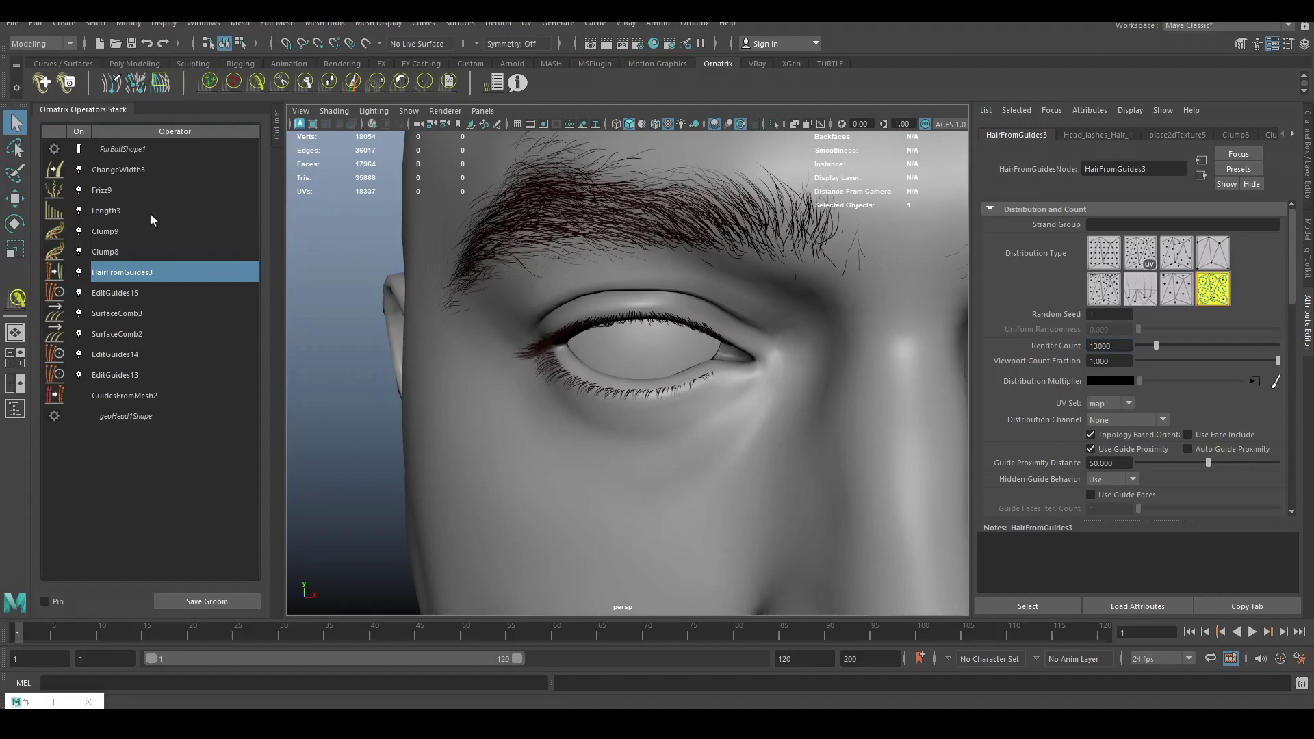
click(136, 169)
click(990, 390)
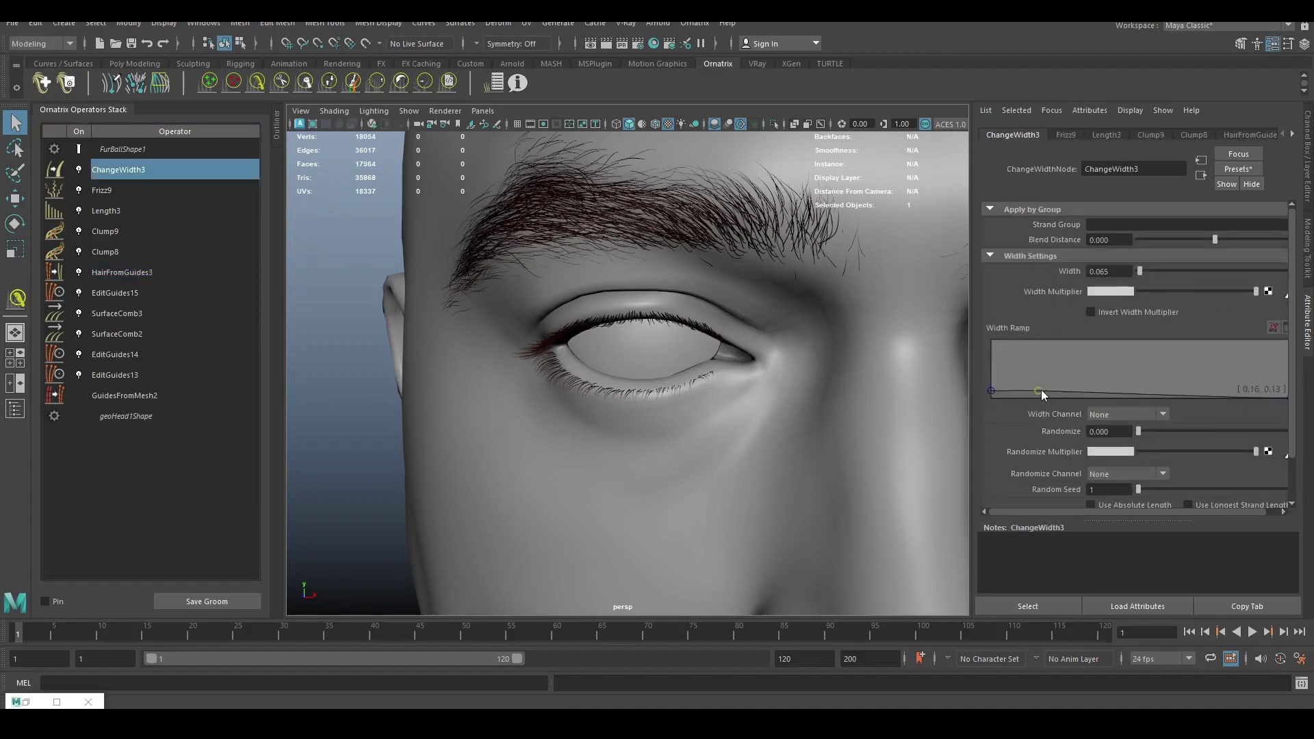
Step: Add a Length operator (Length4) below HairFromGuides3
click(122, 271)
click(694, 22)
click(725, 252)
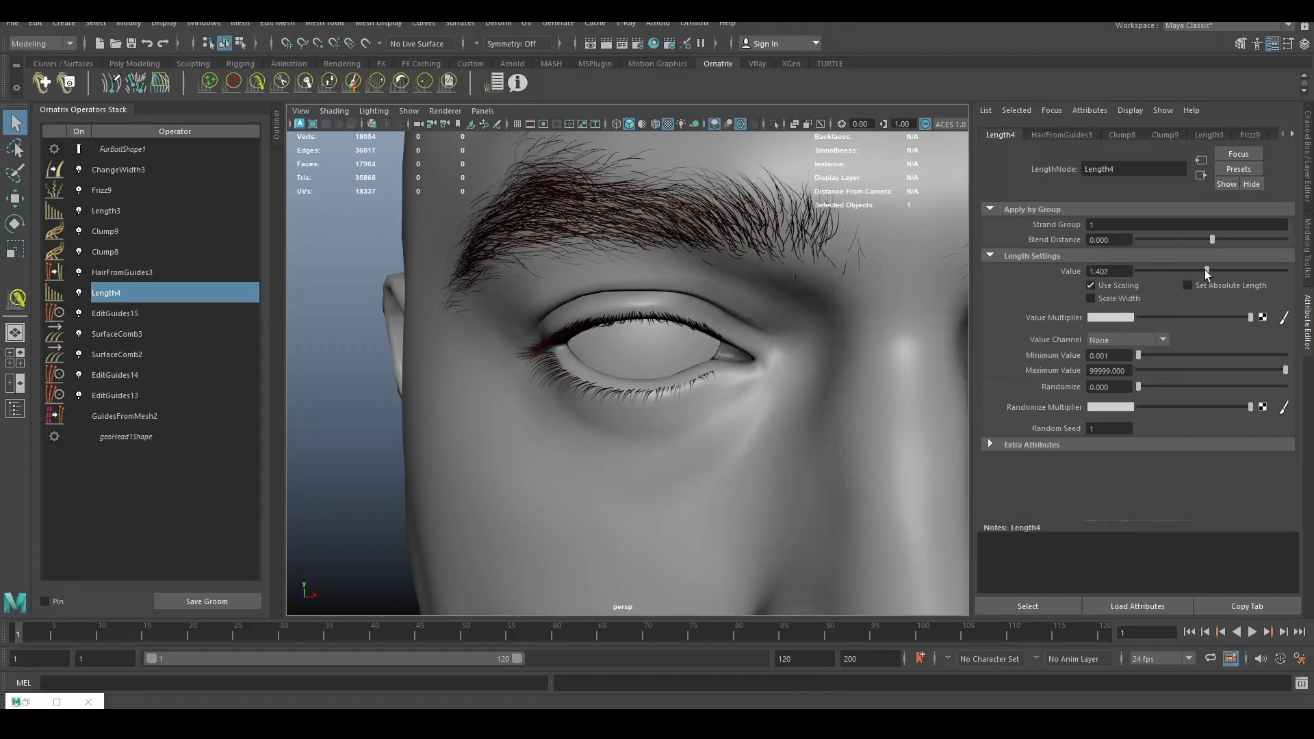
scroll(657, 287, down, 5)
scroll(685, 274, up, 6)
Step: Select the Frizz9 operator and check the lashes from side and low eye angles
click(102, 190)
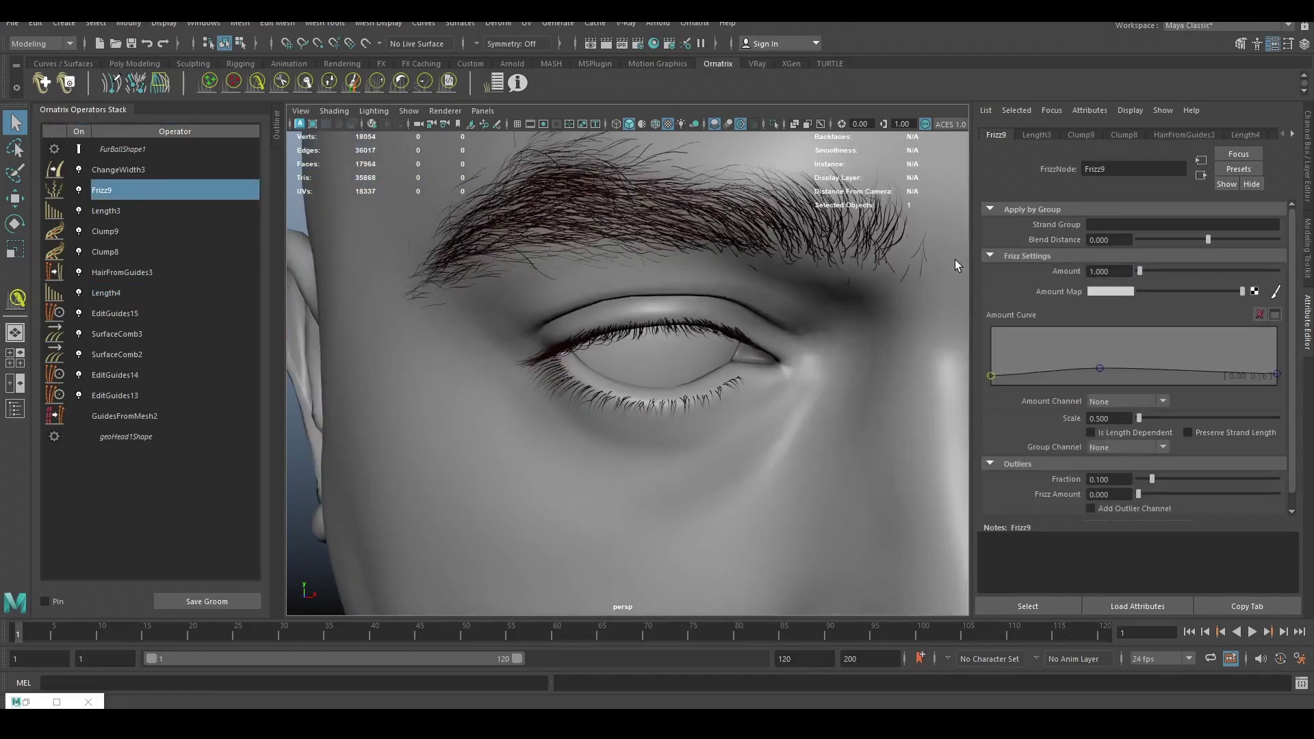
scroll(613, 294, down, 5)
mouse_move(513, 301)
alt+mouse_down()
mouse_move(342, 284)
mouse_move(822, 304)
alt+mouse_up()
scroll(822, 304, up, 3)
scroll(546, 385, down, 2)
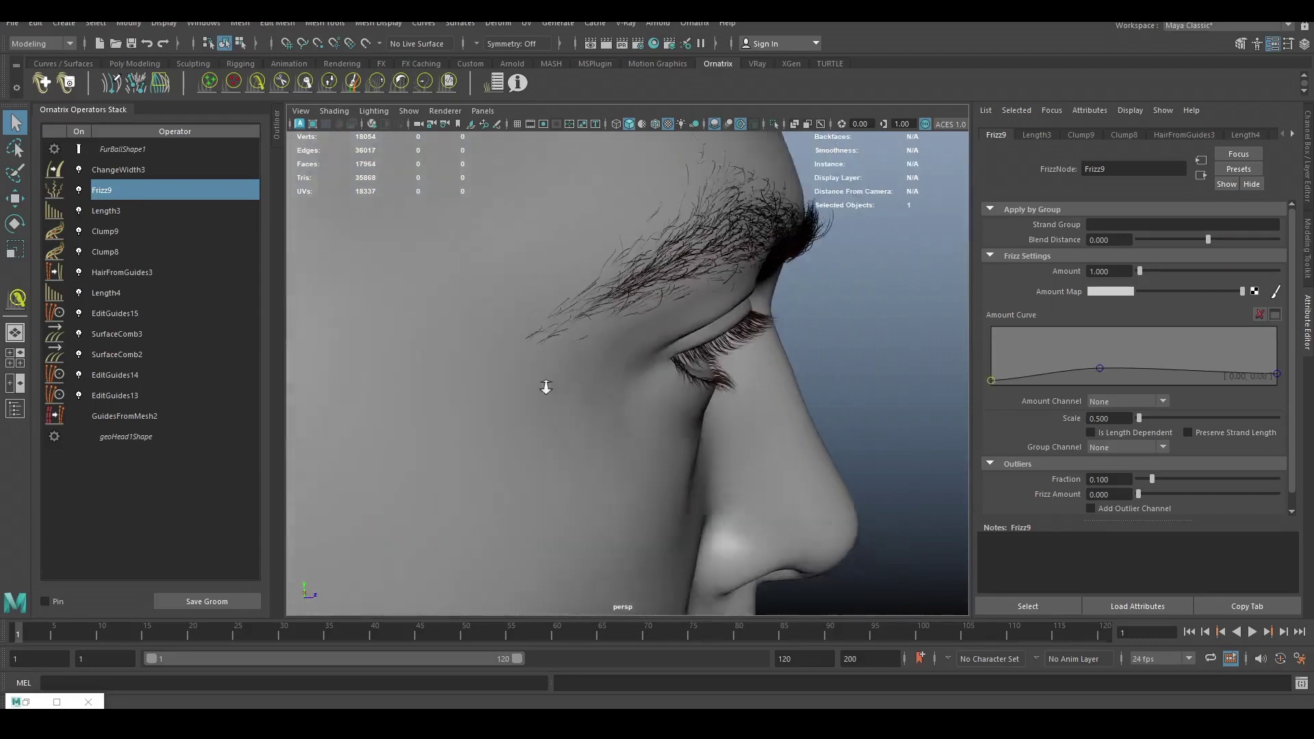
mouse_move(545, 385)
alt+mouse_down()
mouse_move(364, 390)
mouse_move(563, 384)
mouse_move(675, 353)
mouse_move(691, 322)
alt+mouse_up()
scroll(563, 384, down, 3)
scroll(676, 352, up, 5)
Step: Set the HairFromGuides3 render count to 11000 and check the lashes from the side
click(121, 272)
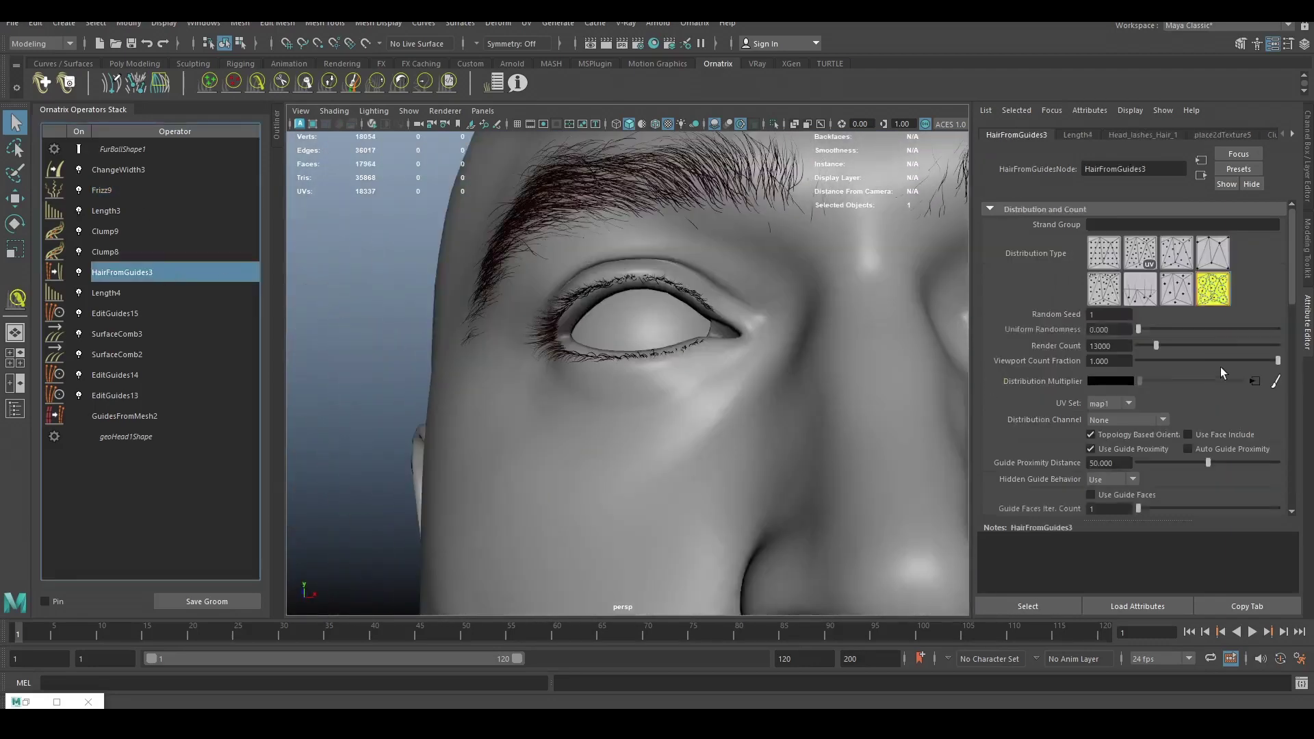
click(1108, 345)
text(11)
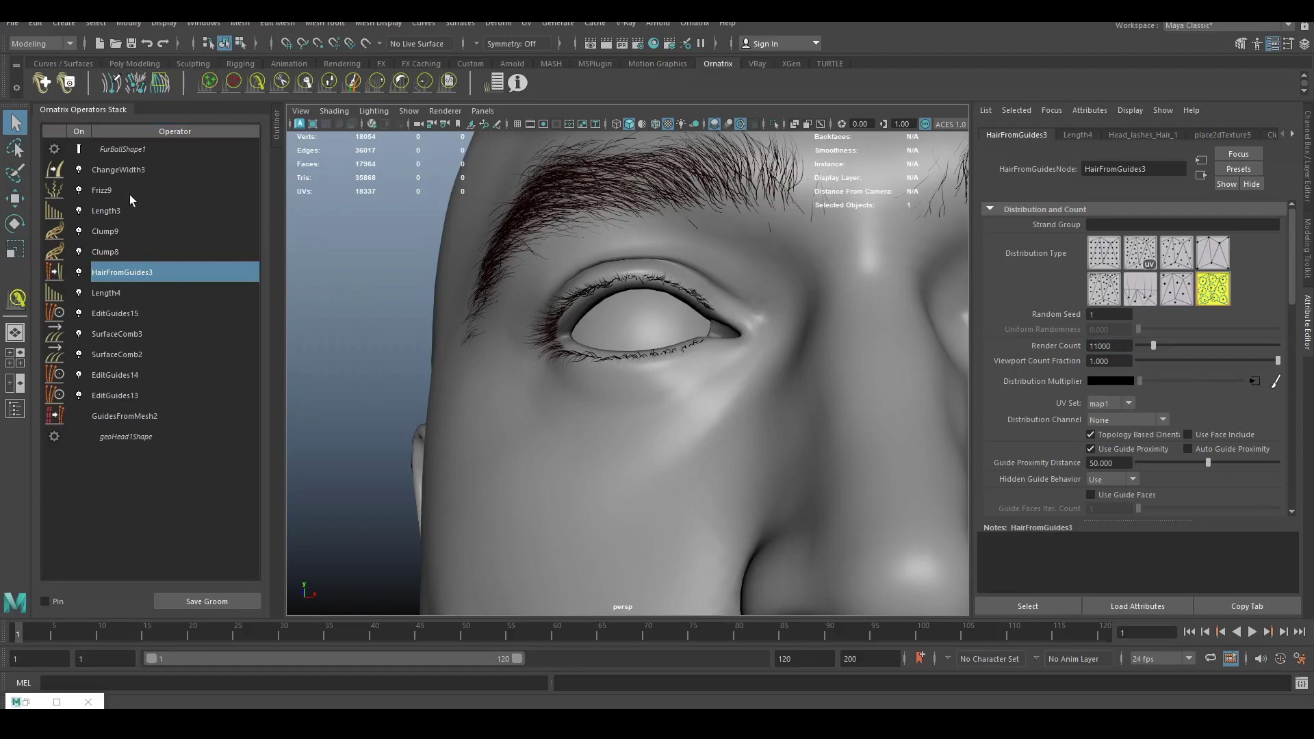
click(118, 170)
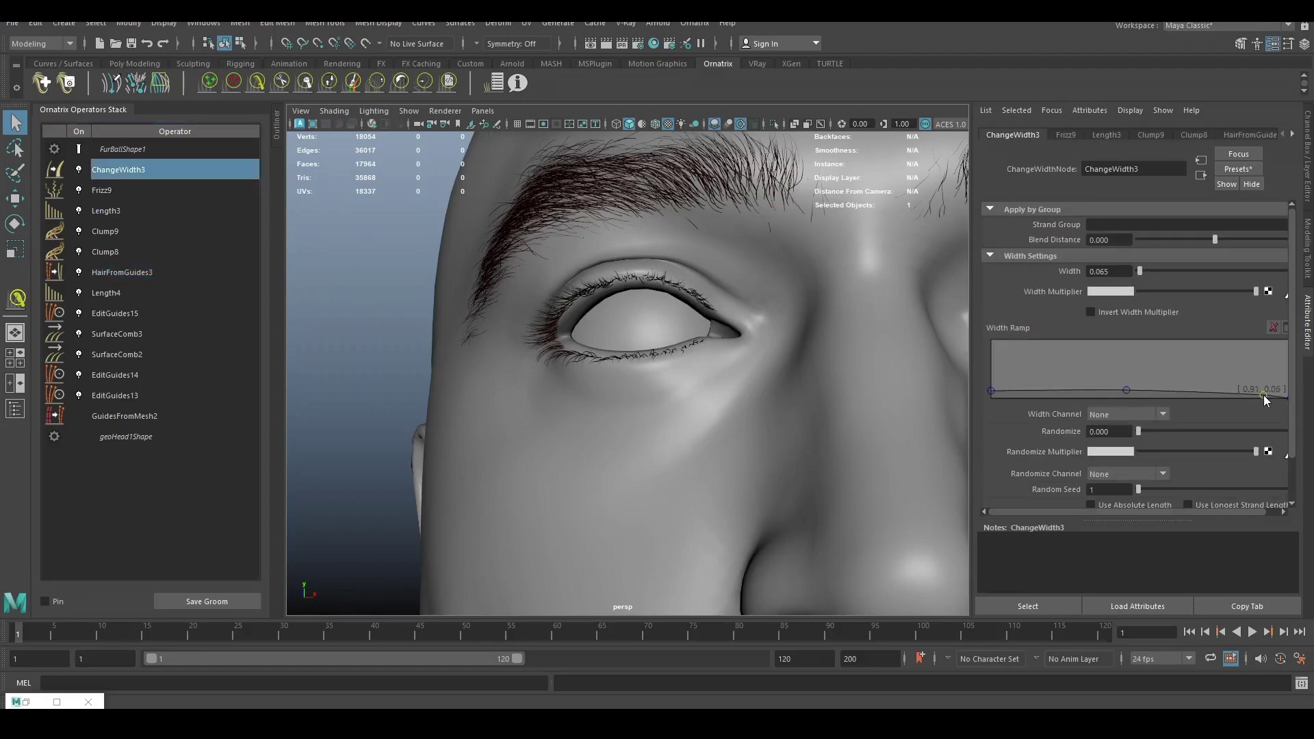
alt+drag(945, 390, 739, 390)
scroll(740, 390, down, 4)
alt+drag(505, 390, 699, 331)
scroll(698, 332, up, 5)
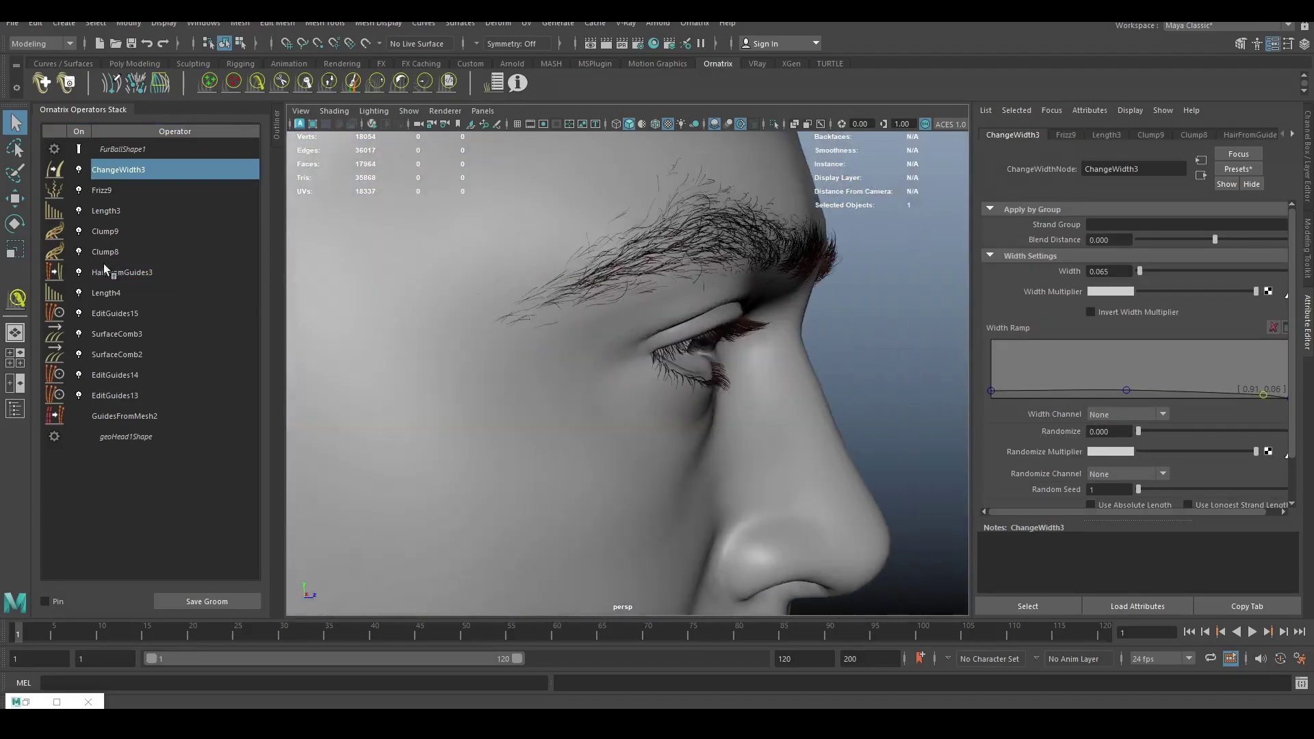
Step: Add a Length5 operator with length randomness 0.075
right_click(127, 277)
click(161, 326)
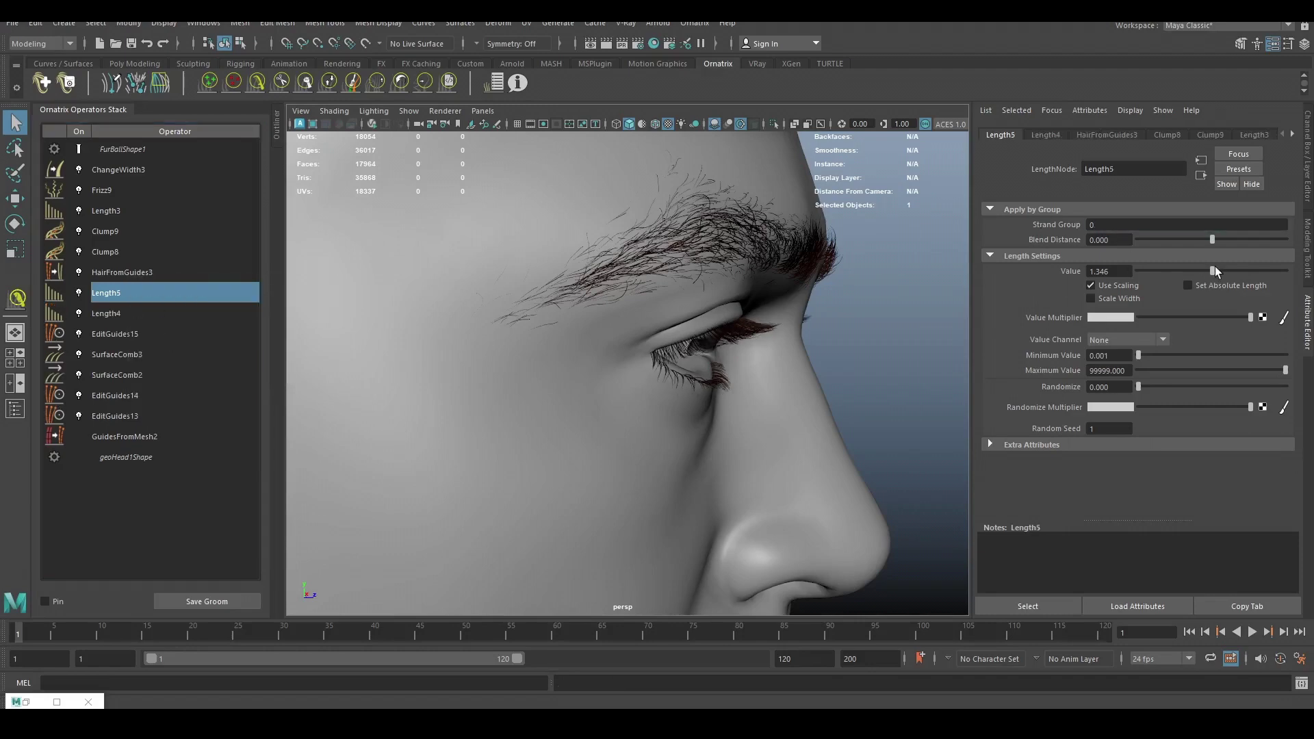
drag(1142, 386, 1149, 387)
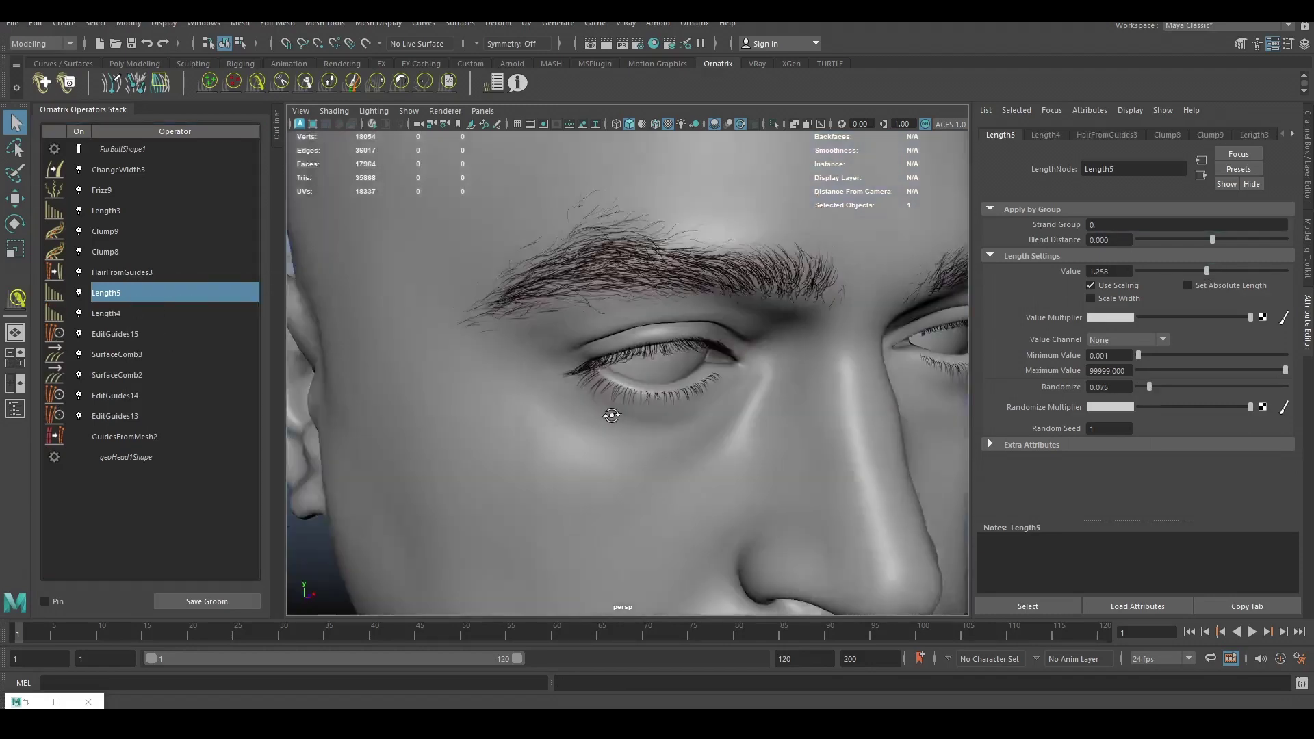
mouse_move(610, 411)
alt+mouse_down()
mouse_move(639, 369)
mouse_move(384, 293)
alt+mouse_up()
Step: Open the HDRI-lit head scene, confirming the switch away from the current scene
click(12, 23)
click(46, 78)
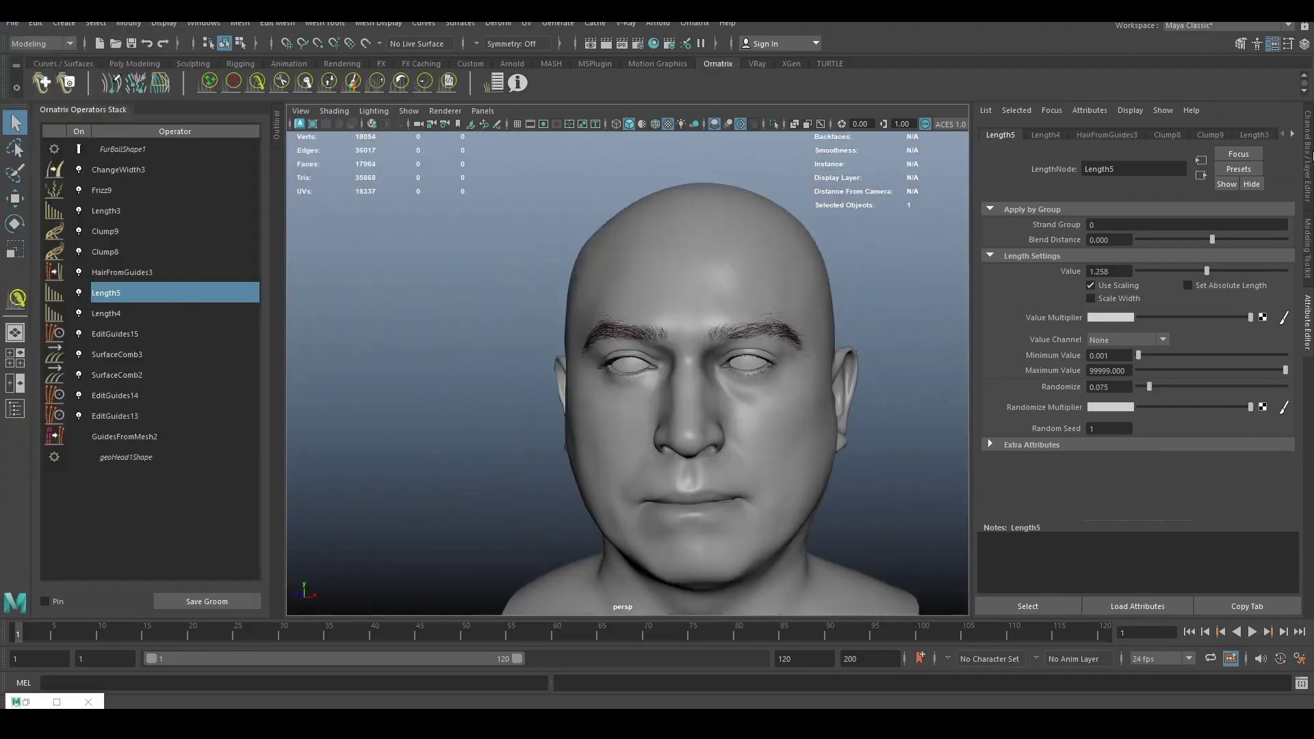
click(513, 64)
Step: Select the groom's baked guides and add a Ground Strands operator
right_click(708, 414)
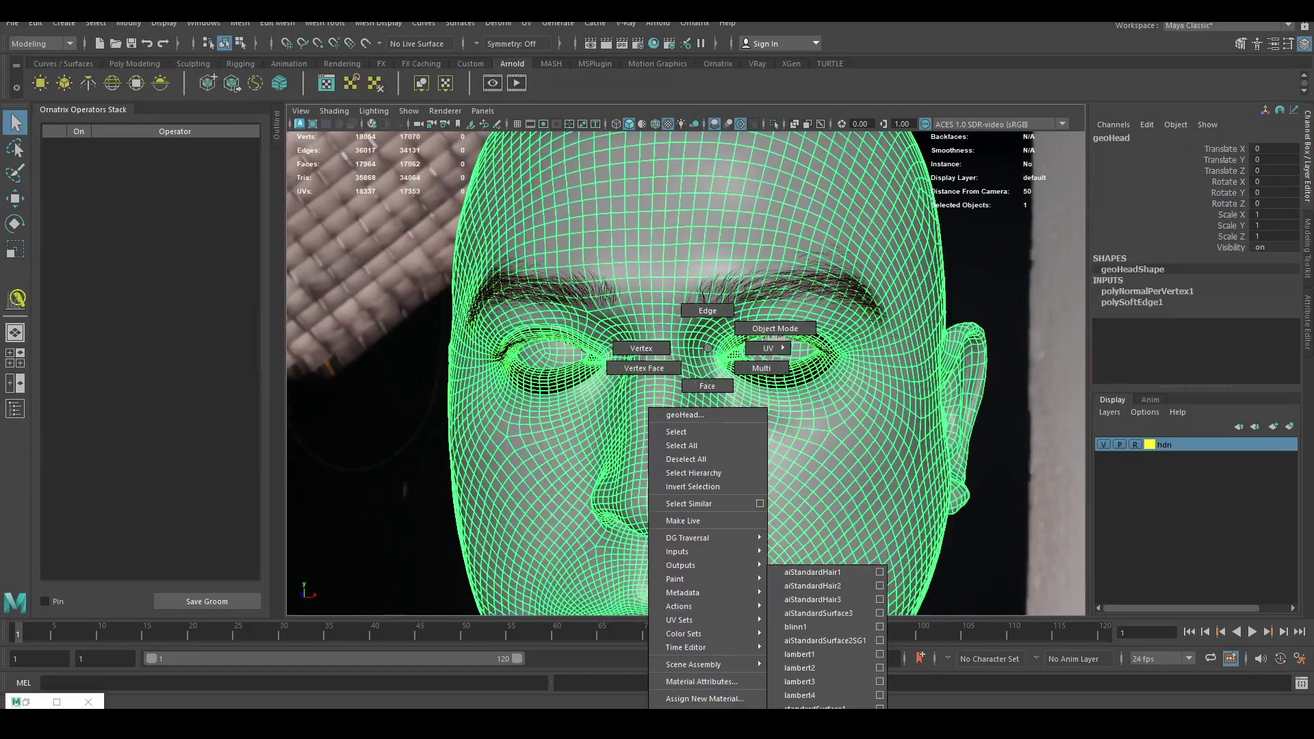
click(705, 444)
click(670, 348)
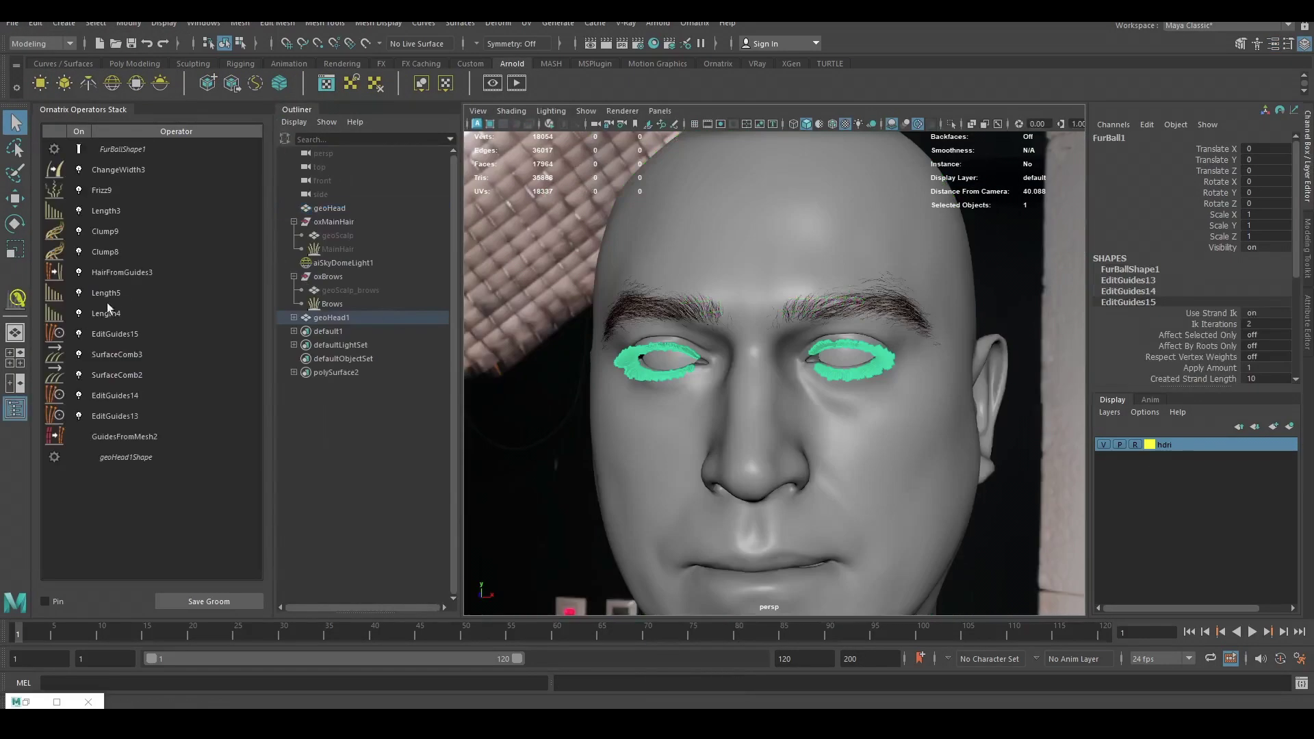
right_click(108, 301)
click(160, 417)
click(694, 23)
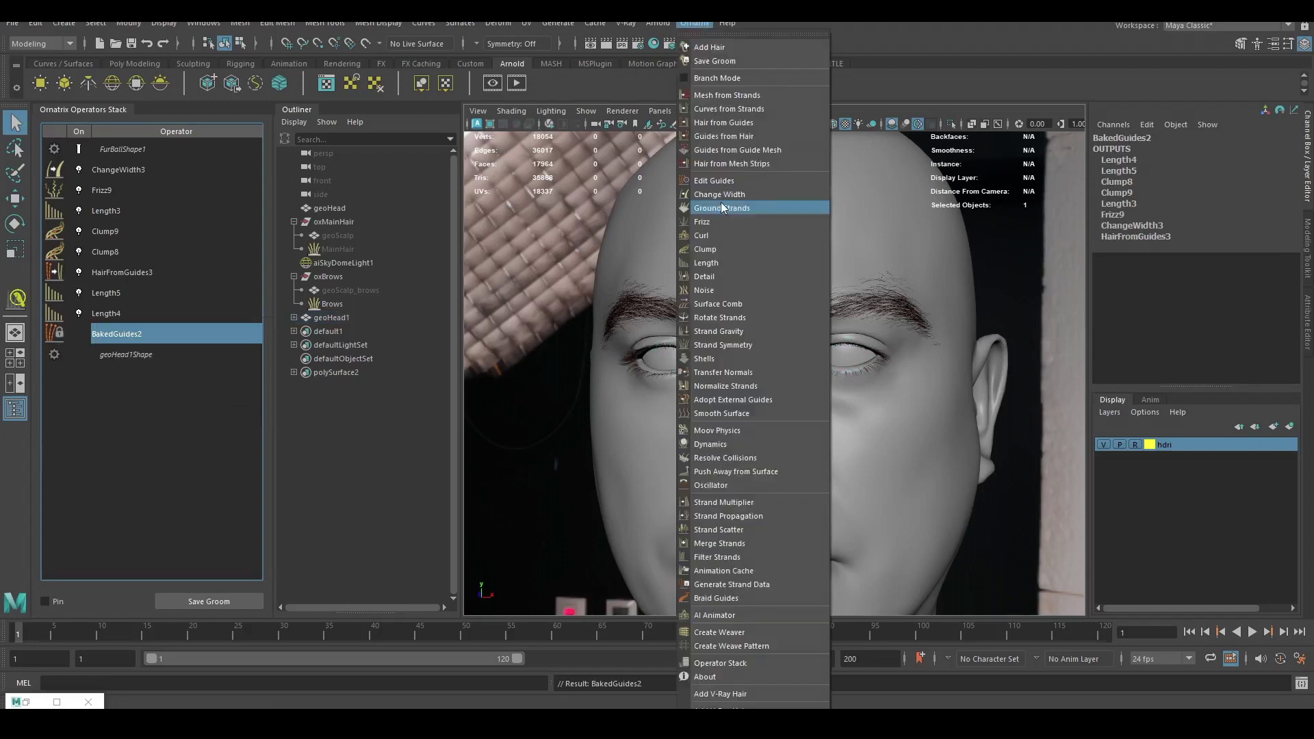
click(753, 205)
Step: Assign aiStandardSurface3 to the head mesh and start an Arnold test render
alt+drag(787, 288, 731, 287)
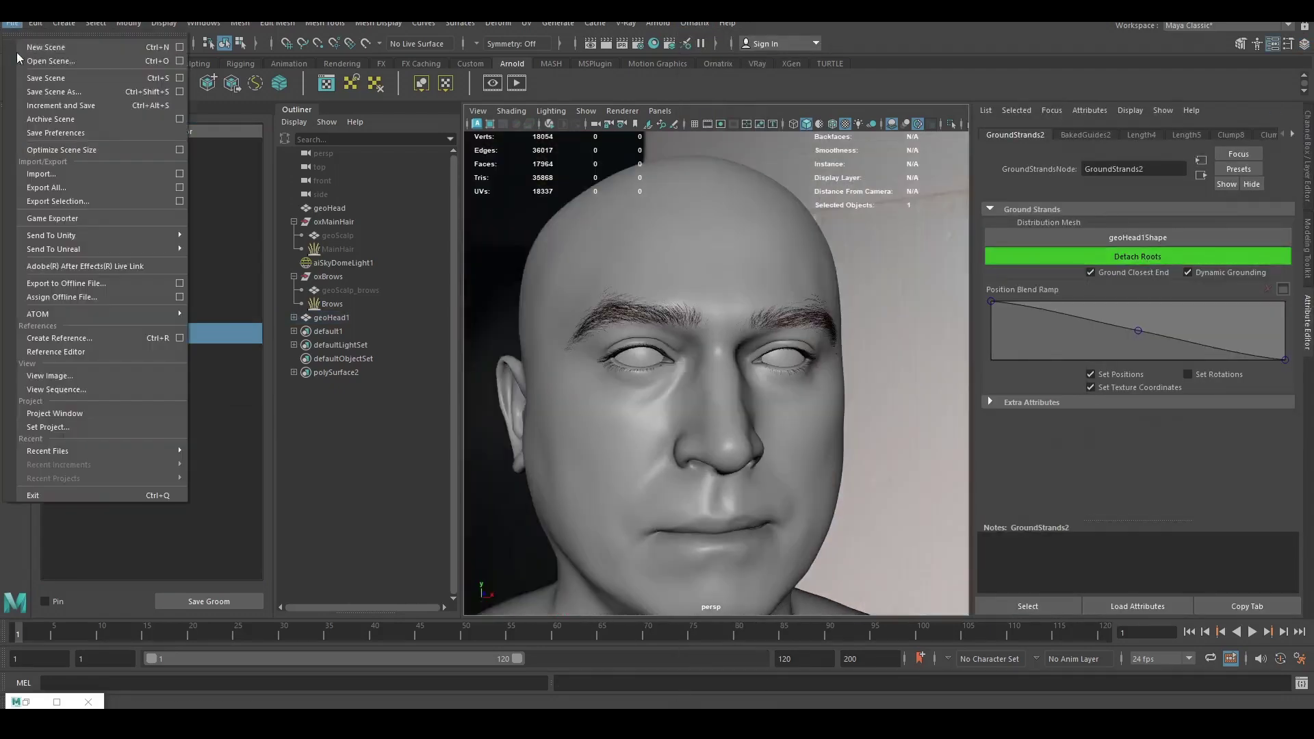
click(701, 224)
right_click(669, 245)
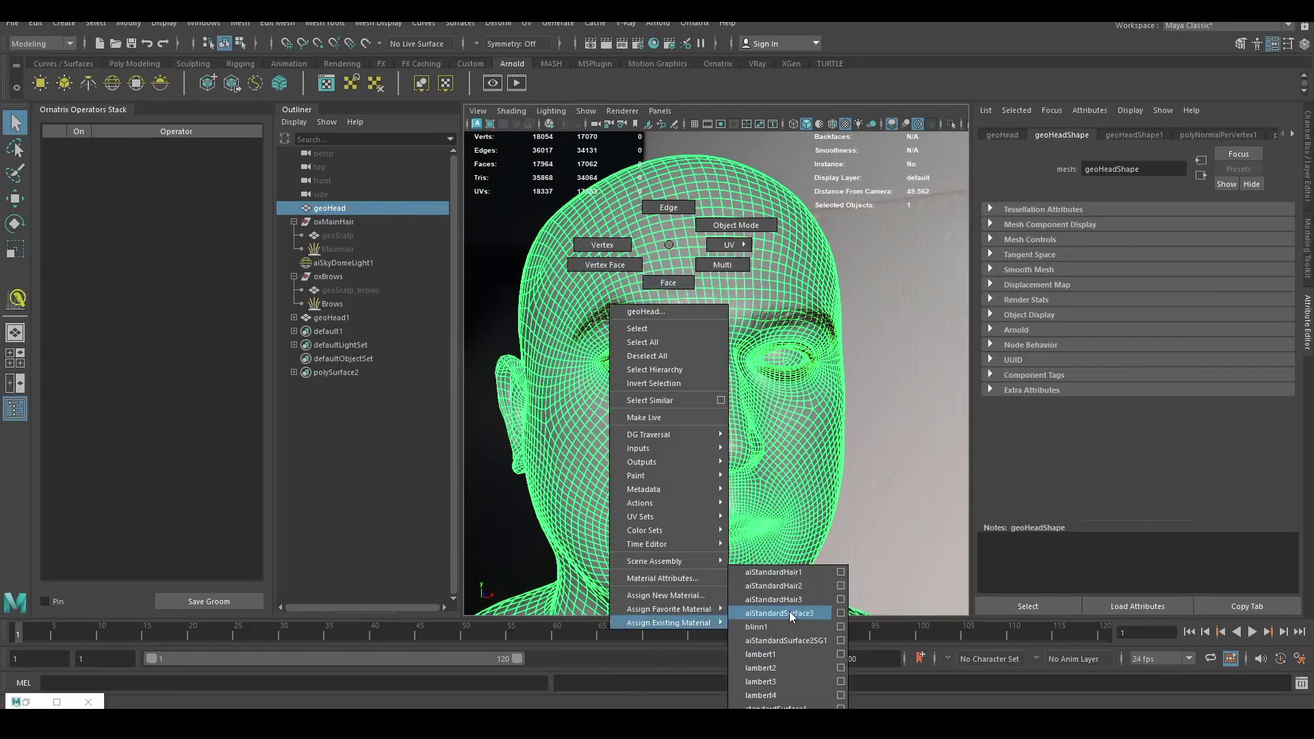
click(790, 611)
click(516, 82)
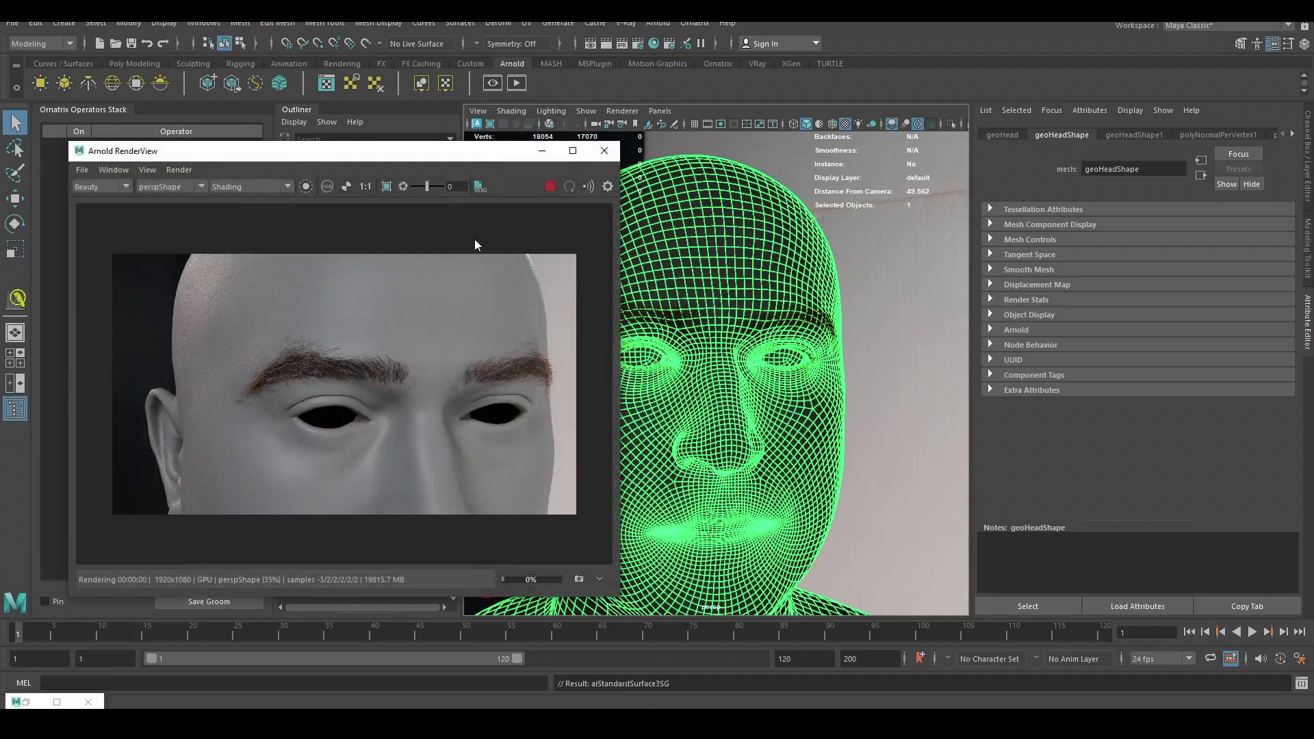
Step: Orbit the camera to side, profile and higher three-quarter views of the head
scroll(292, 431, up, 5)
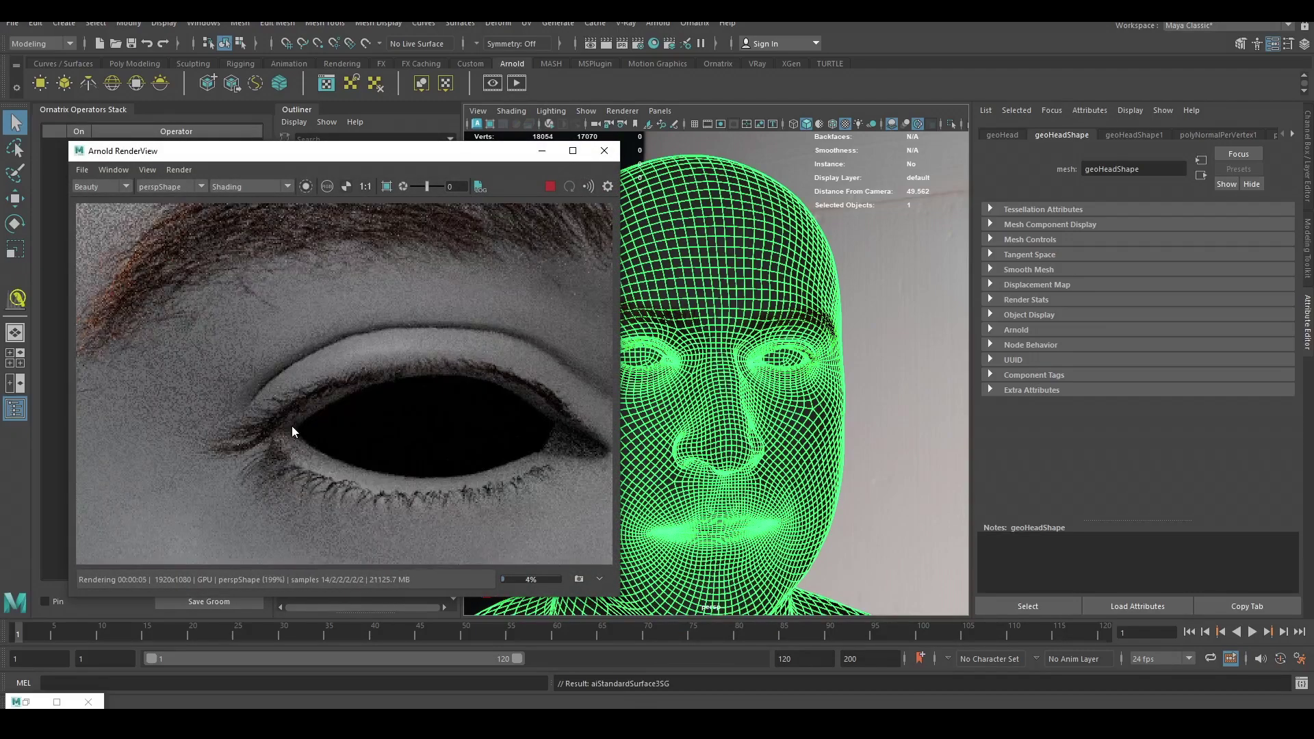
alt+drag(322, 413, 565, 412)
scroll(462, 379, up, 3)
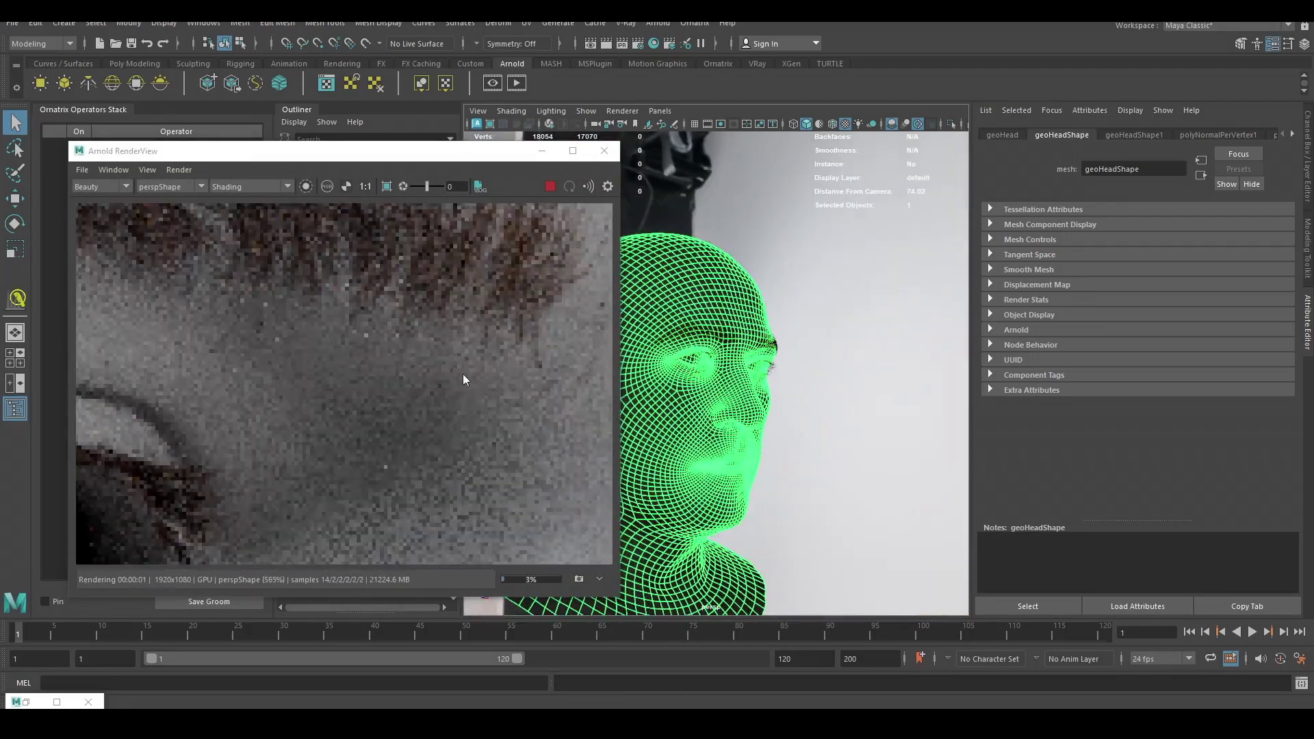
scroll(463, 379, down, 4)
alt+drag(300, 339, 600, 409)
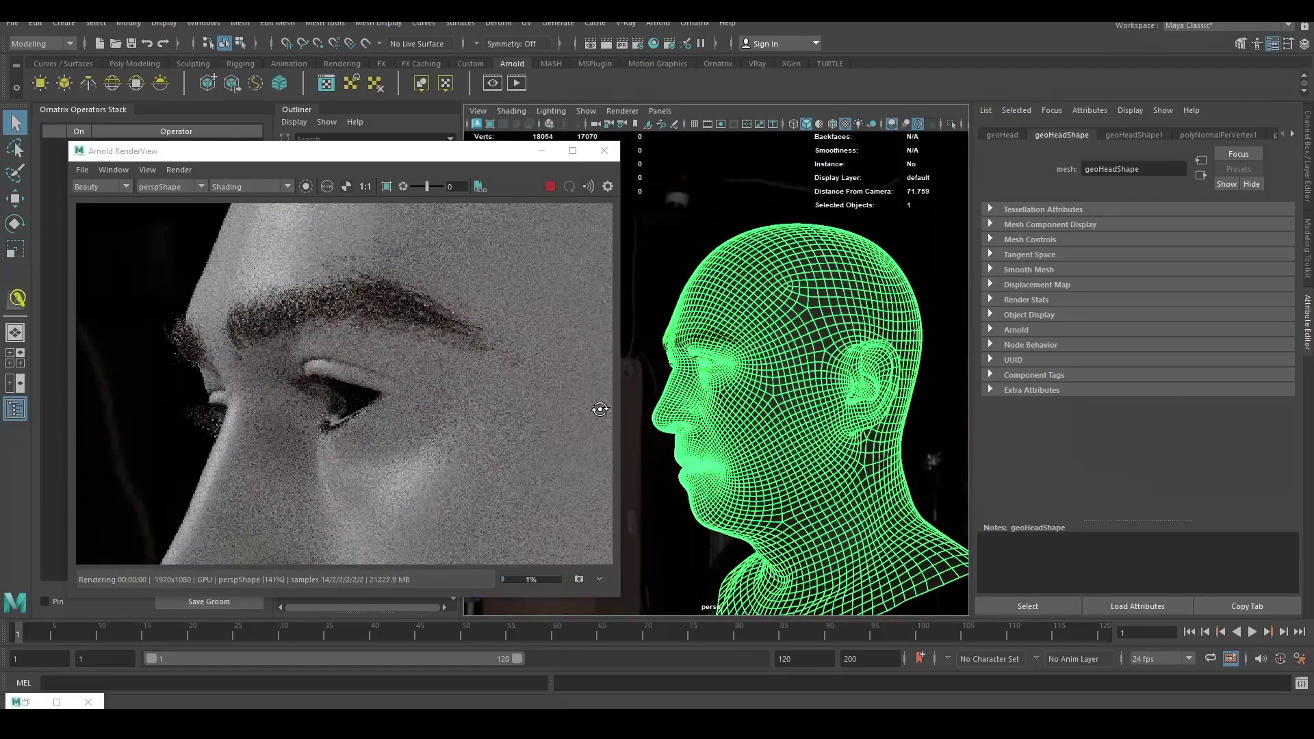
alt+drag(337, 404, 332, 504)
scroll(332, 504, up, 2)
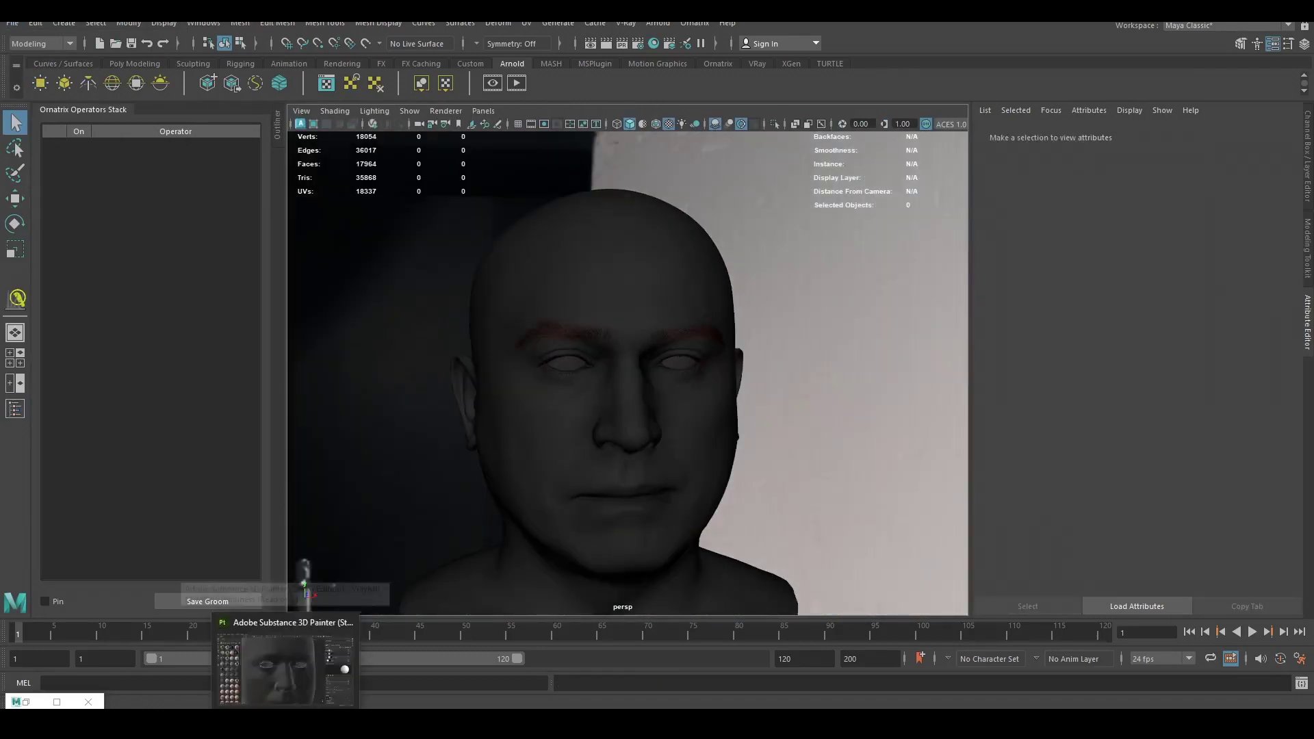
Step: Add a colour-only fill layer above the collapsed lashes folder
click(572, 351)
right_click(572, 351)
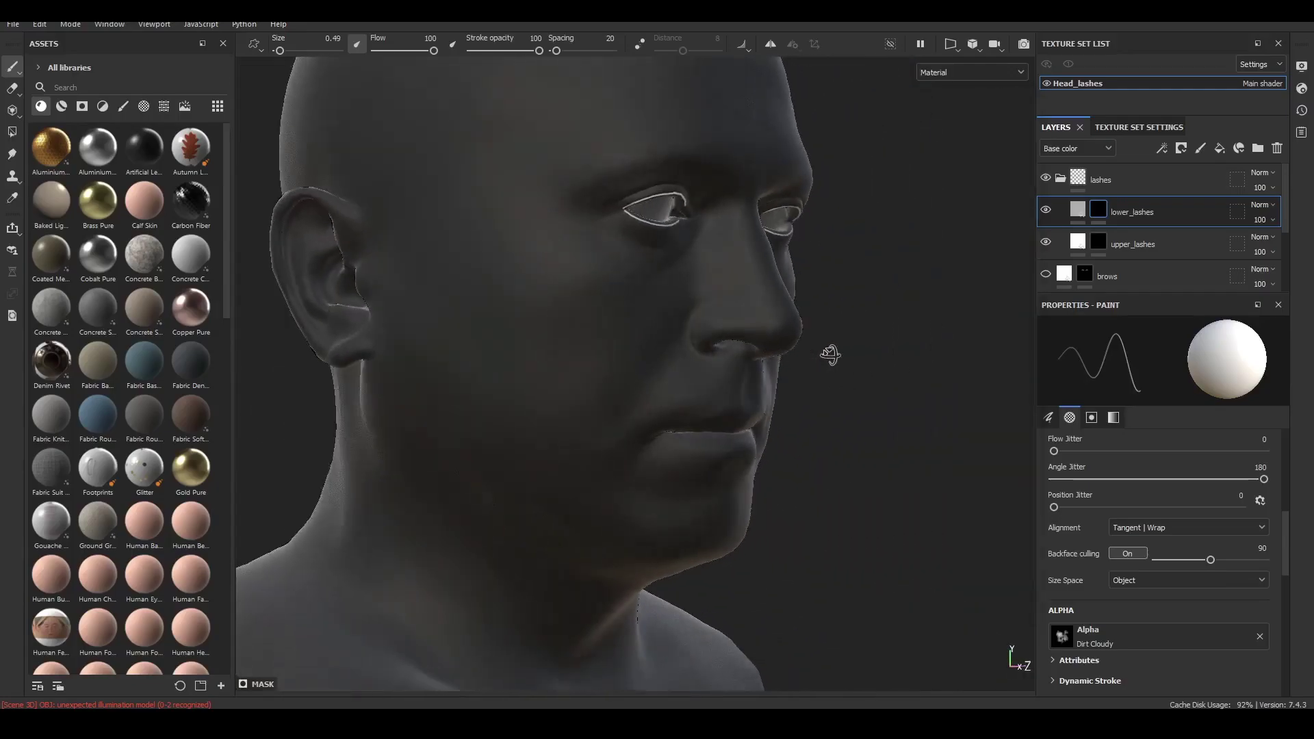
alt+drag(830, 353, 958, 342)
click(1094, 182)
click(1219, 147)
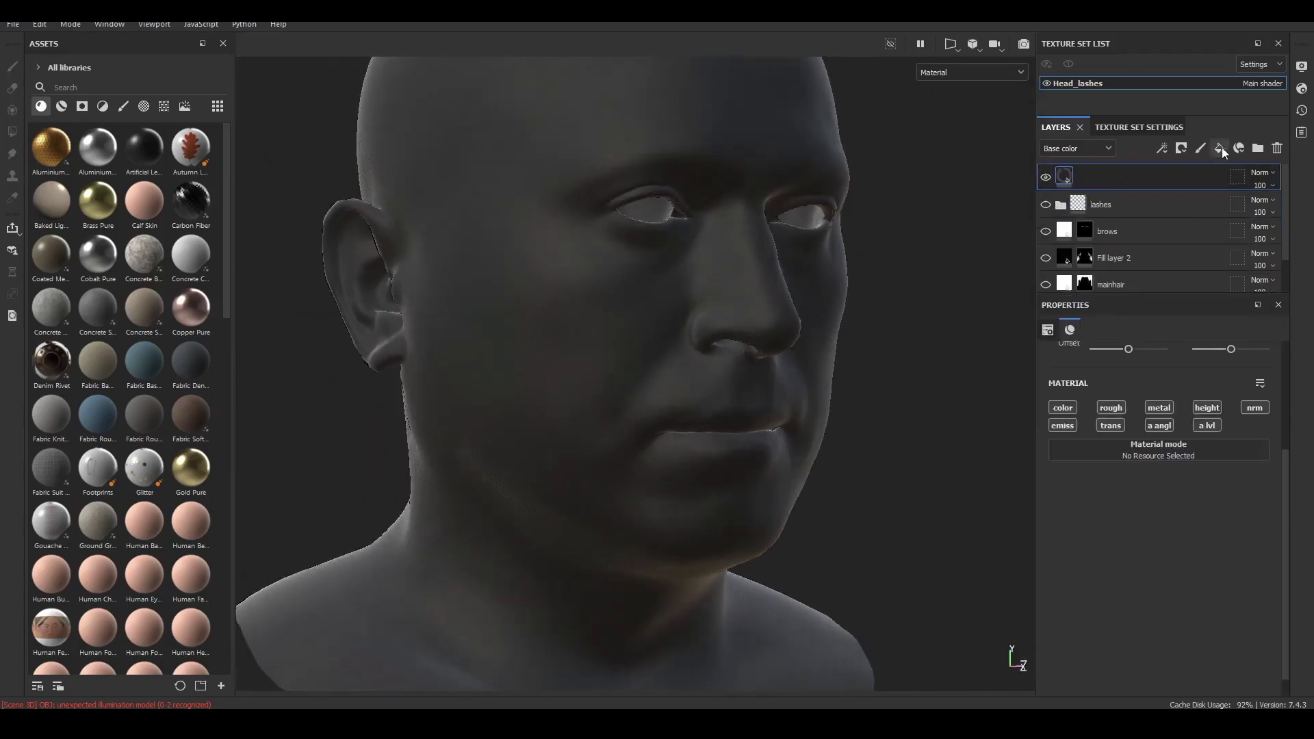
click(1066, 409)
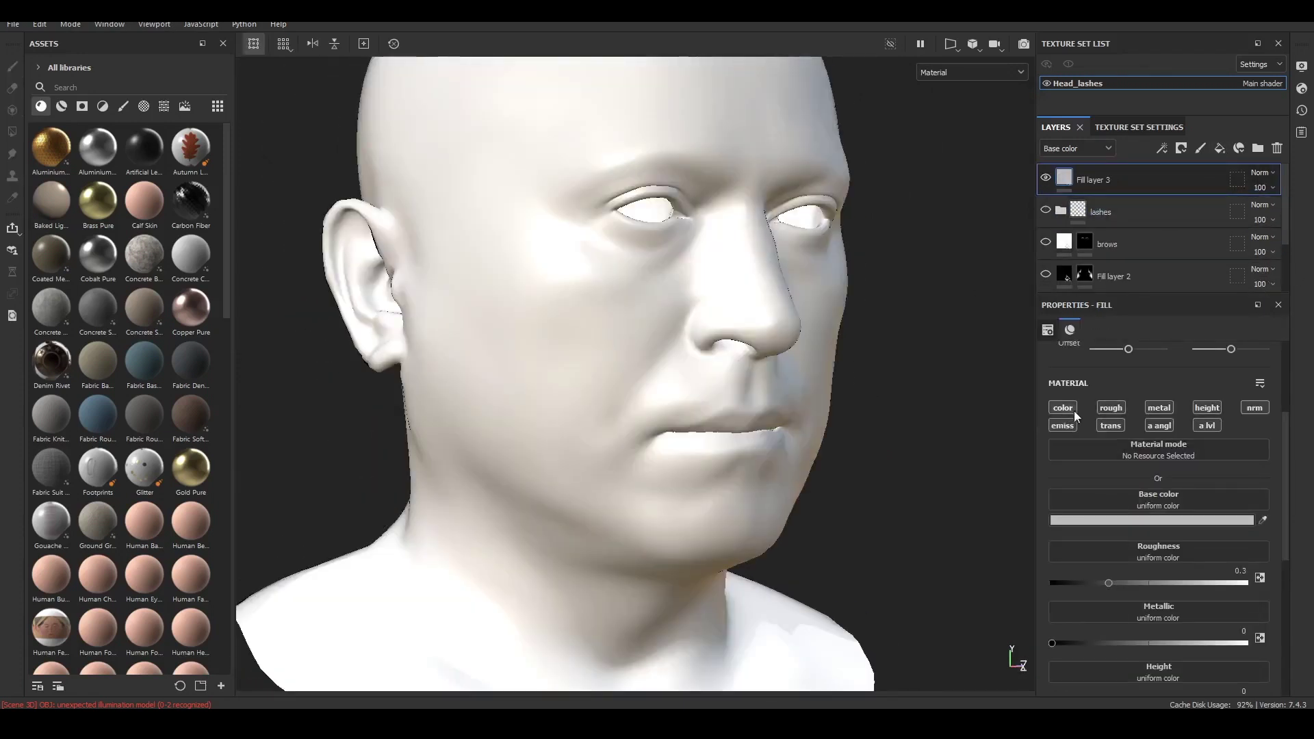
Step: Name the layer mustache, set its colour, and give it a black mask
double_click(1095, 181)
text(mustache)
key(Return)
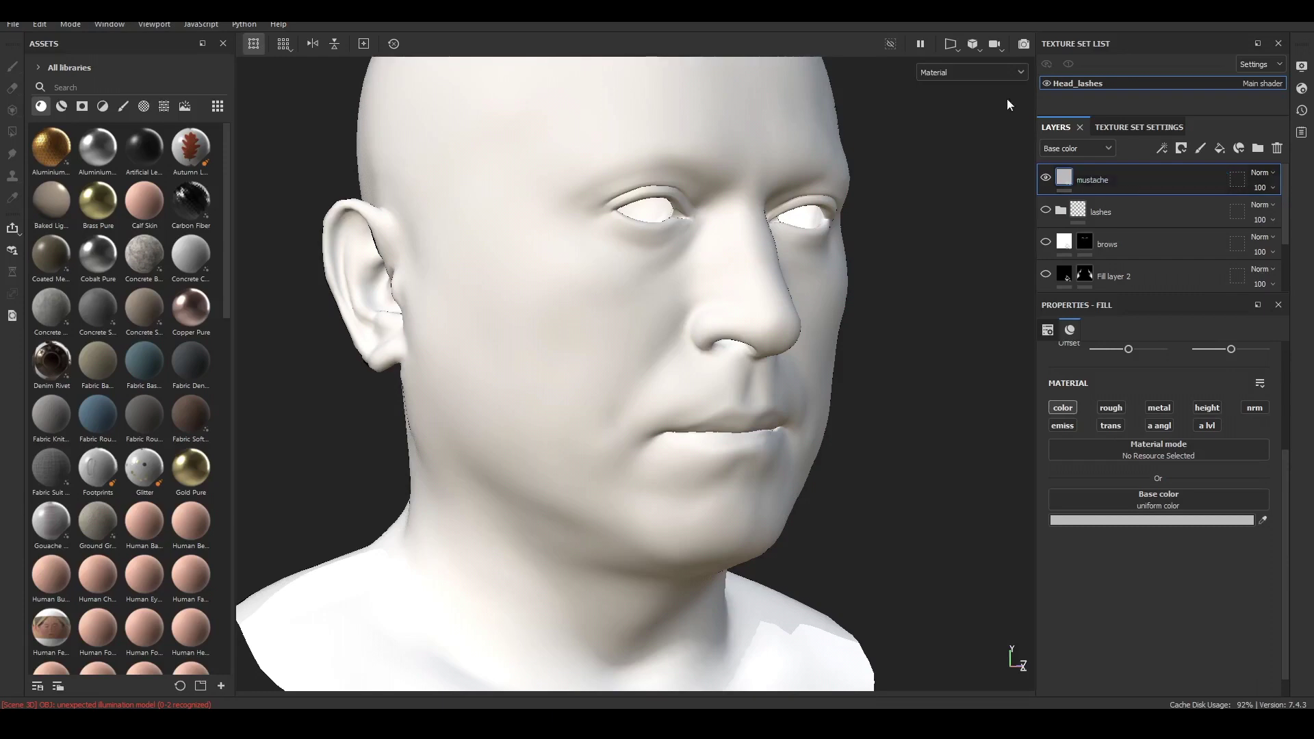
click(1123, 520)
right_click(1193, 169)
click(1256, 136)
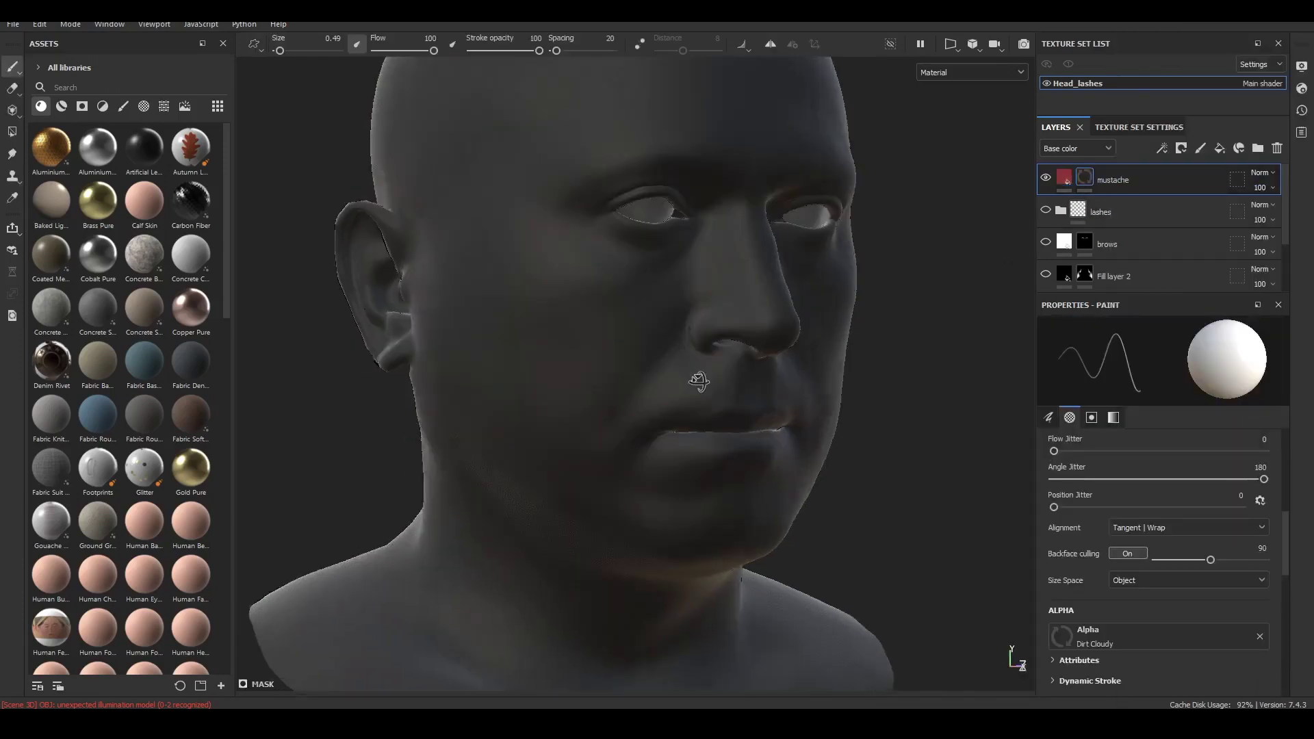
Step: Turn on symmetry, shrink the brush, and paint the mustache above the upper lip
key(l)
key(bracketleft)
key(bracketleft)
key(bracketleft)
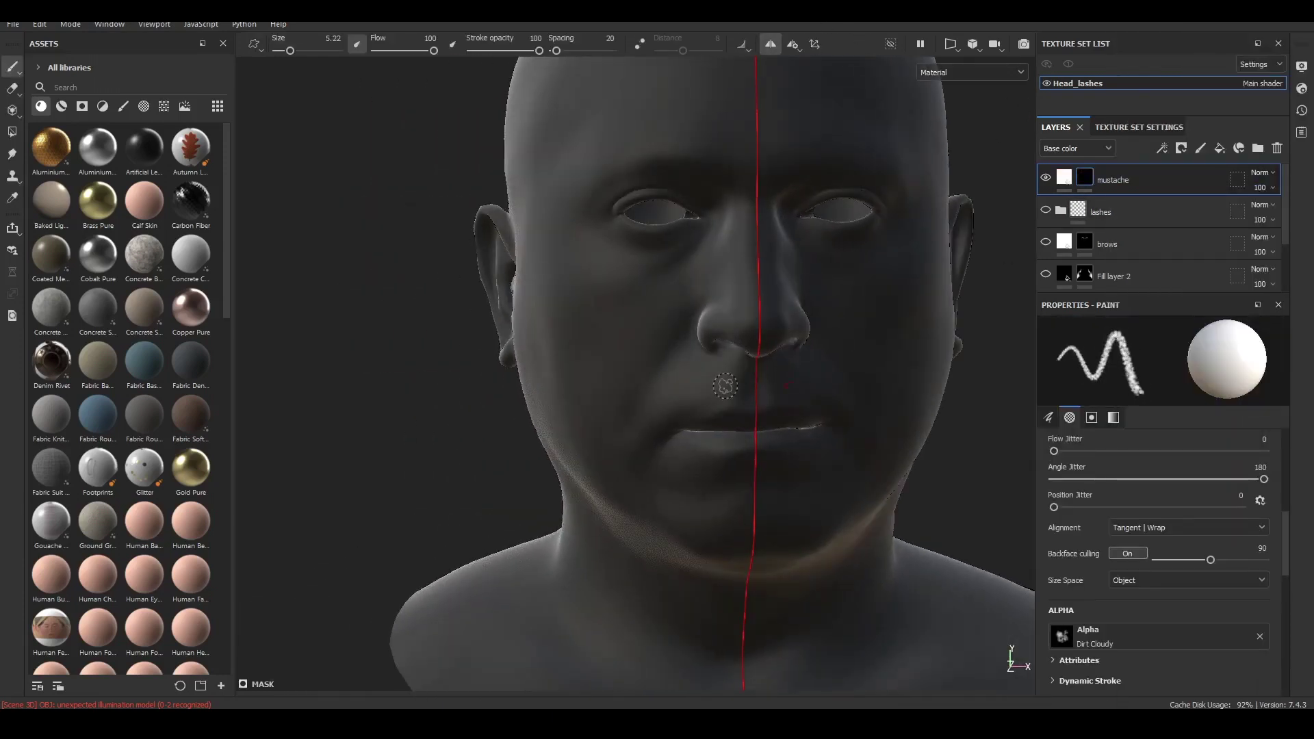
scroll(603, 325, up, 5)
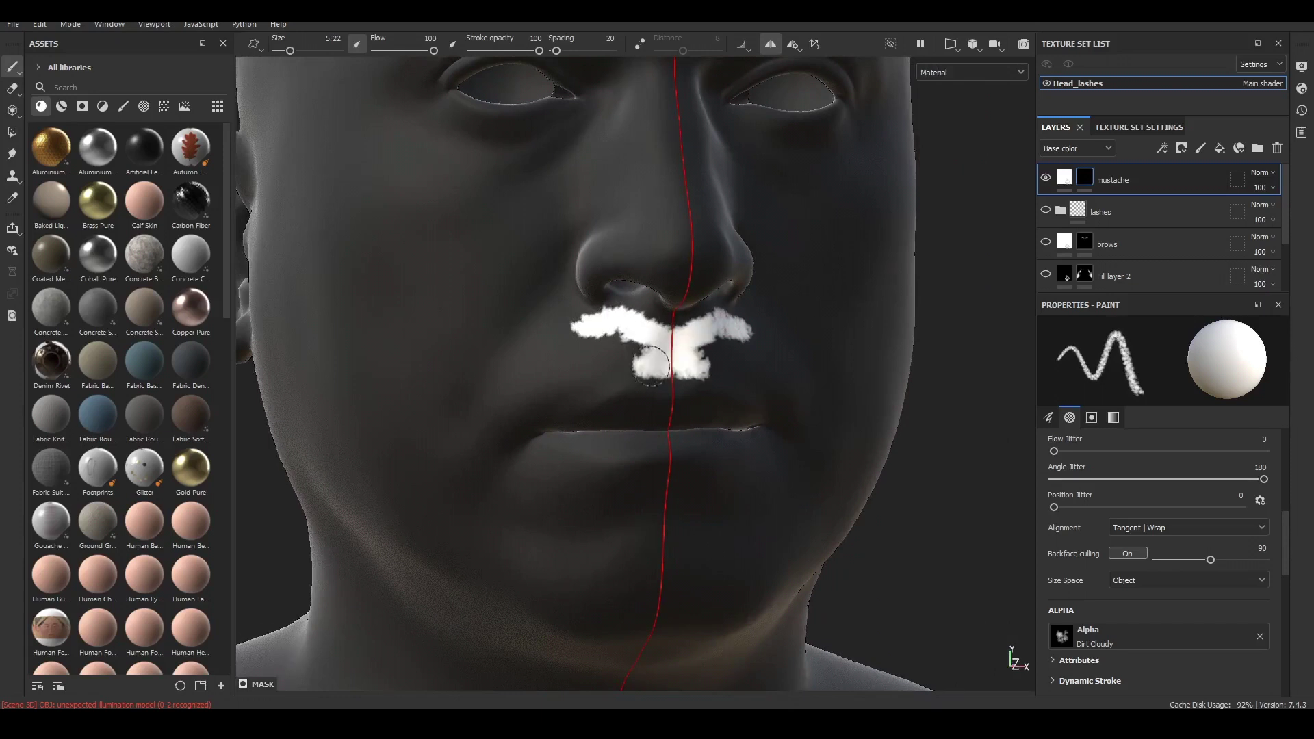
alt+drag(589, 374, 573, 377)
click(574, 376)
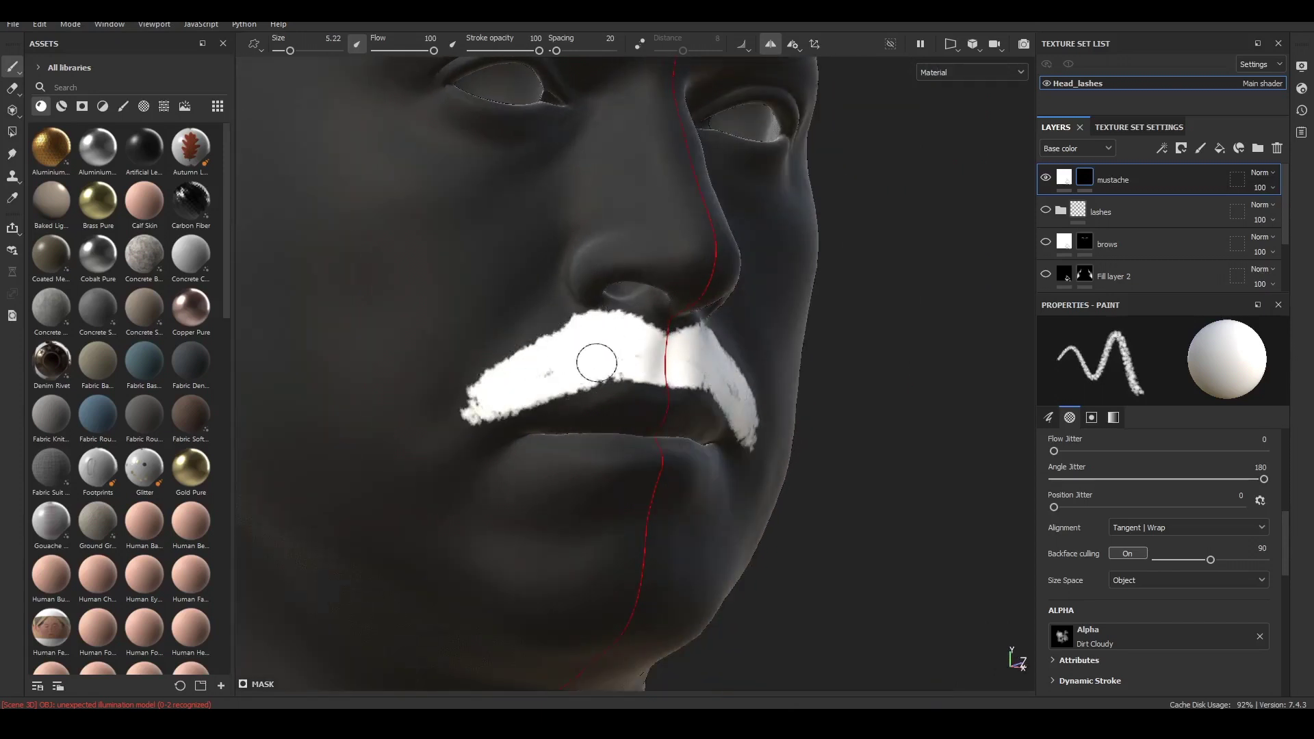
alt+drag(596, 363, 676, 351)
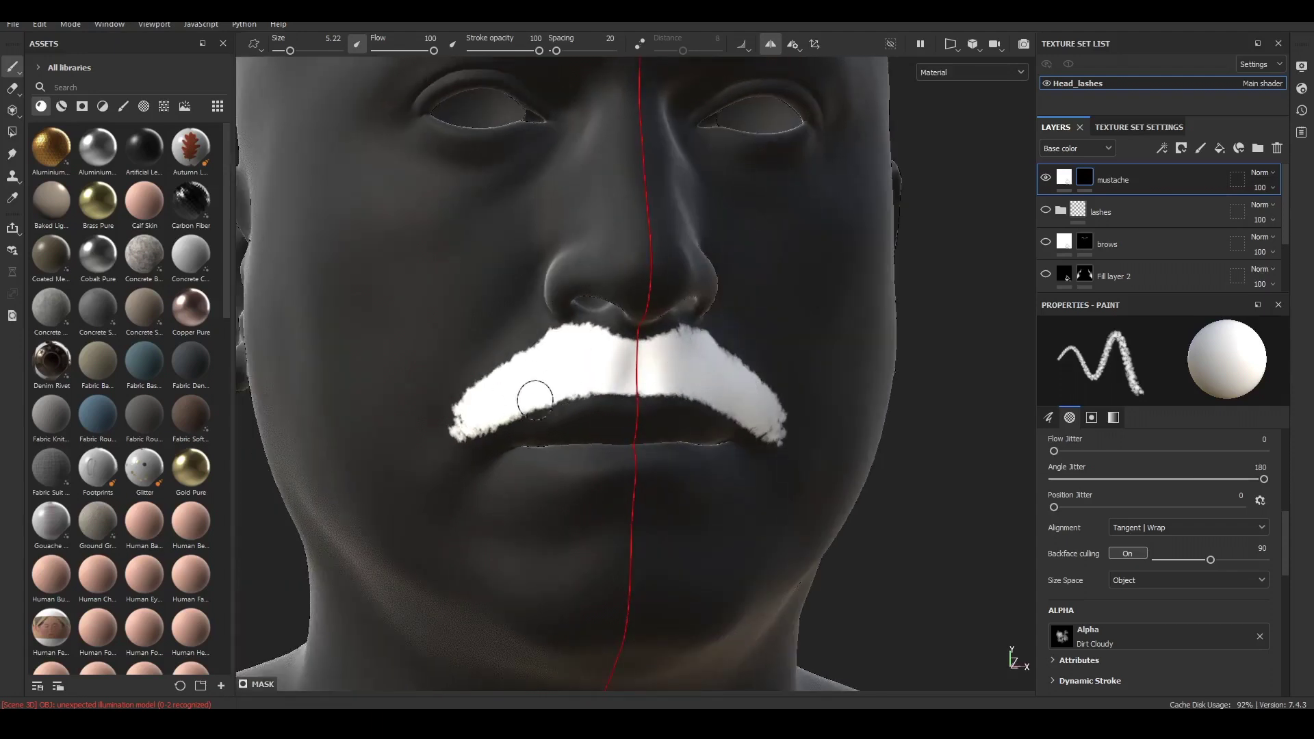
mouse_move(625, 413)
alt+mouse_down()
mouse_move(442, 424)
mouse_move(683, 508)
mouse_move(472, 475)
alt+mouse_up()
Step: Lower the brush flow to 19, resize the brush, and refine the mustache edges
scroll(462, 462, down, 5)
scroll(620, 479, up, 3)
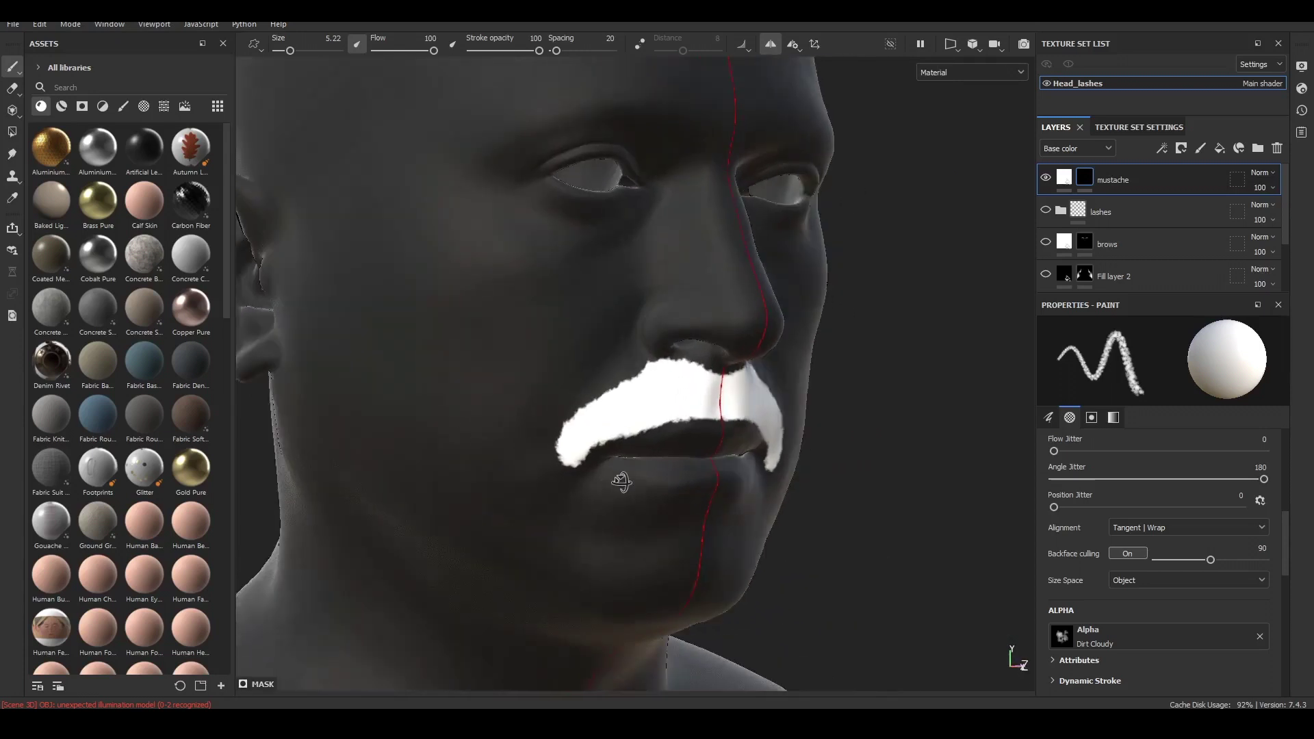
scroll(619, 479, up, 3)
ctrl+right_drag(741, 342, 741, 304)
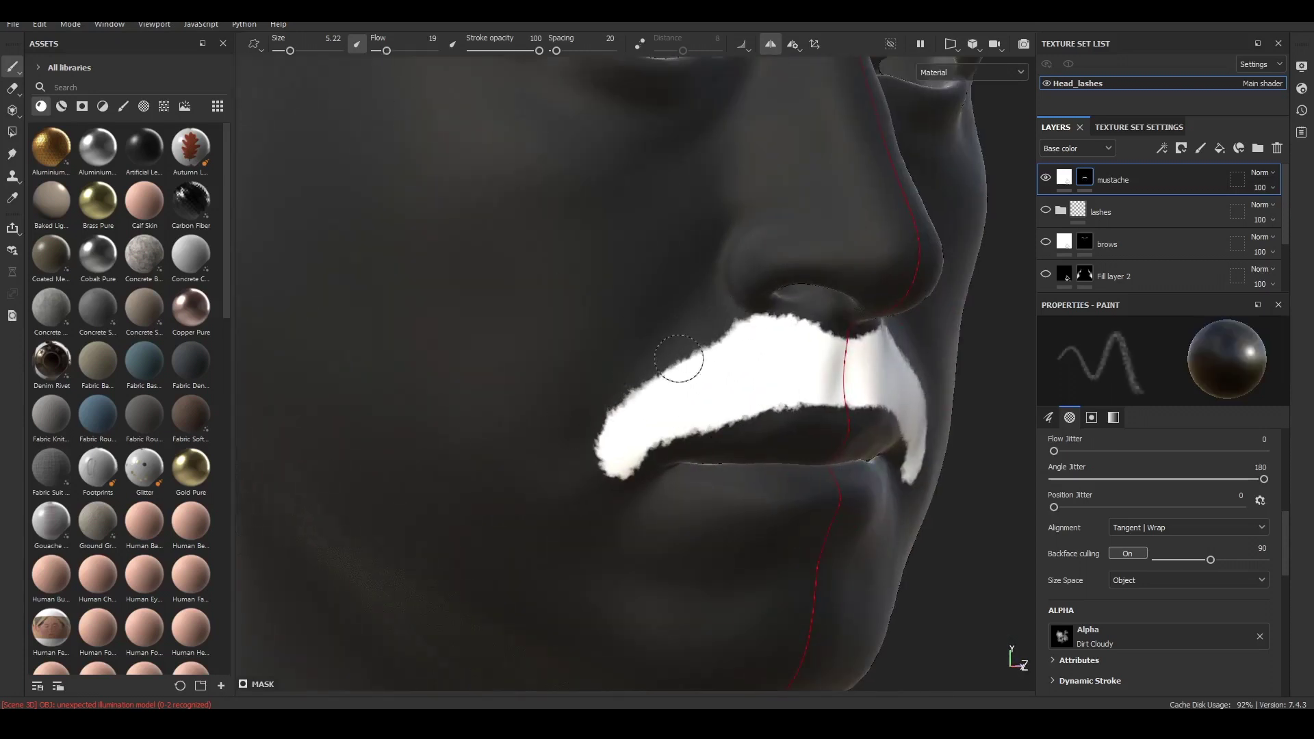
ctrl+right_drag(595, 473, 636, 474)
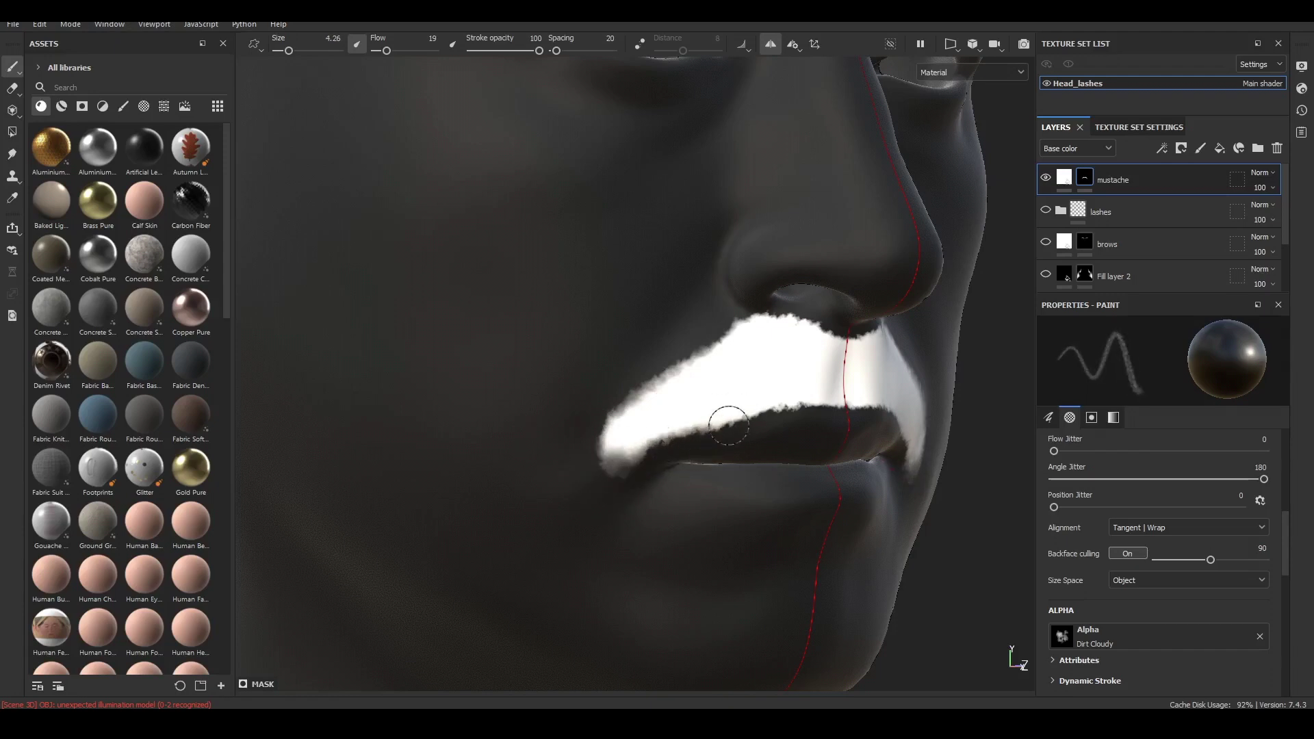
alt+drag(812, 411, 809, 412)
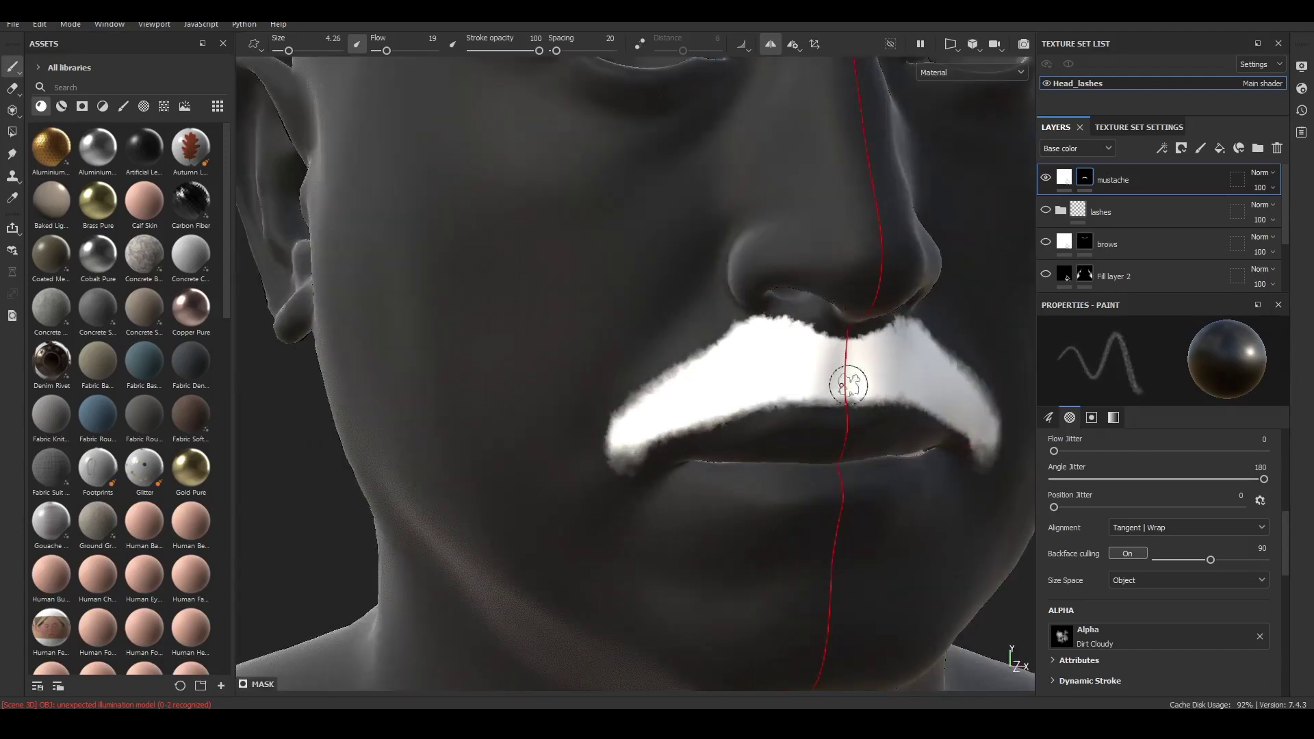
scroll(820, 327, down, 3)
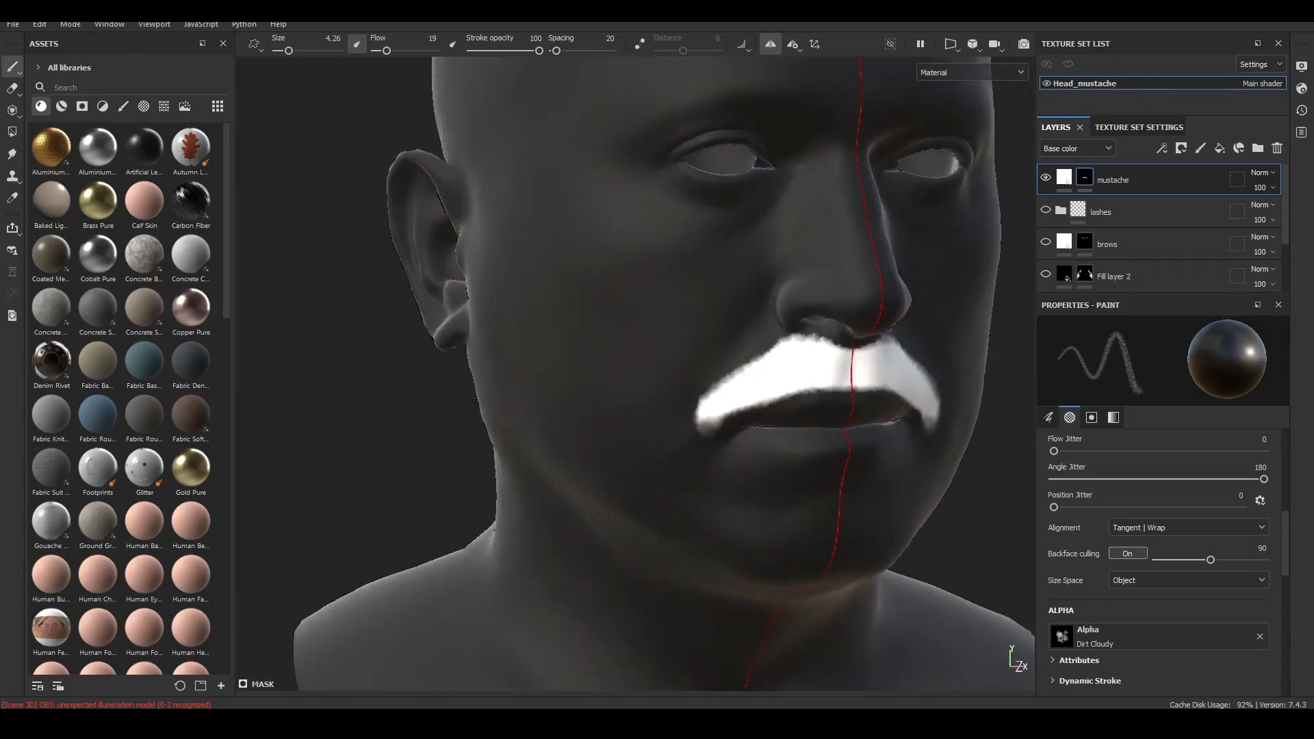
Step: Export the textures into a new mustache folder
click(12, 24)
click(41, 250)
click(685, 193)
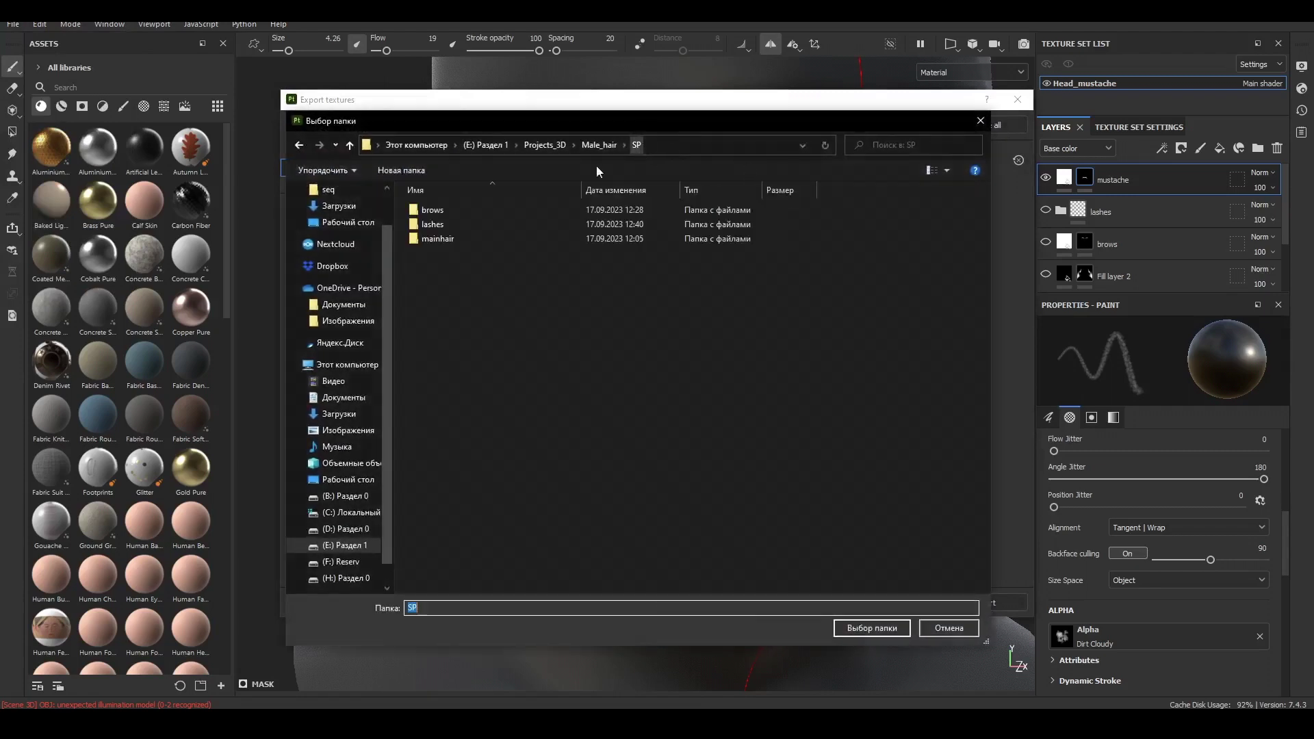
click(399, 170)
text(mustache)
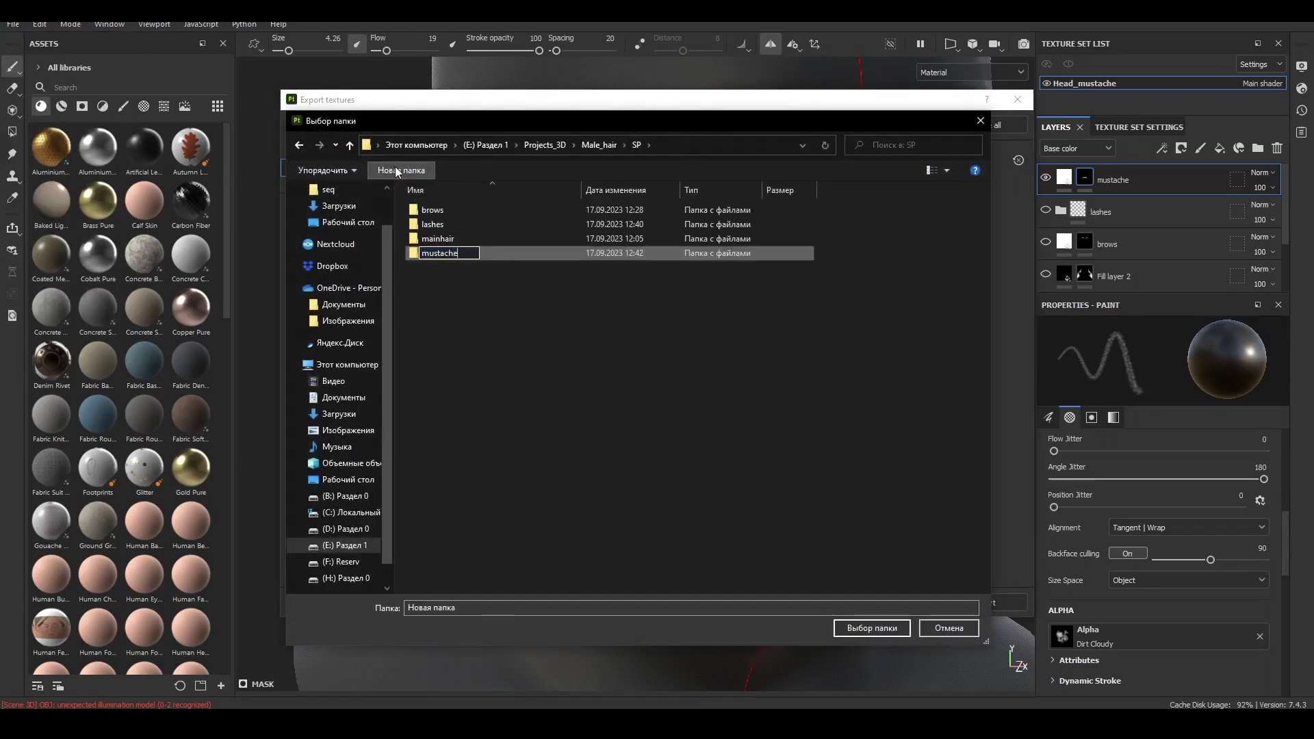
key(Return)
double_click(439, 252)
click(871, 628)
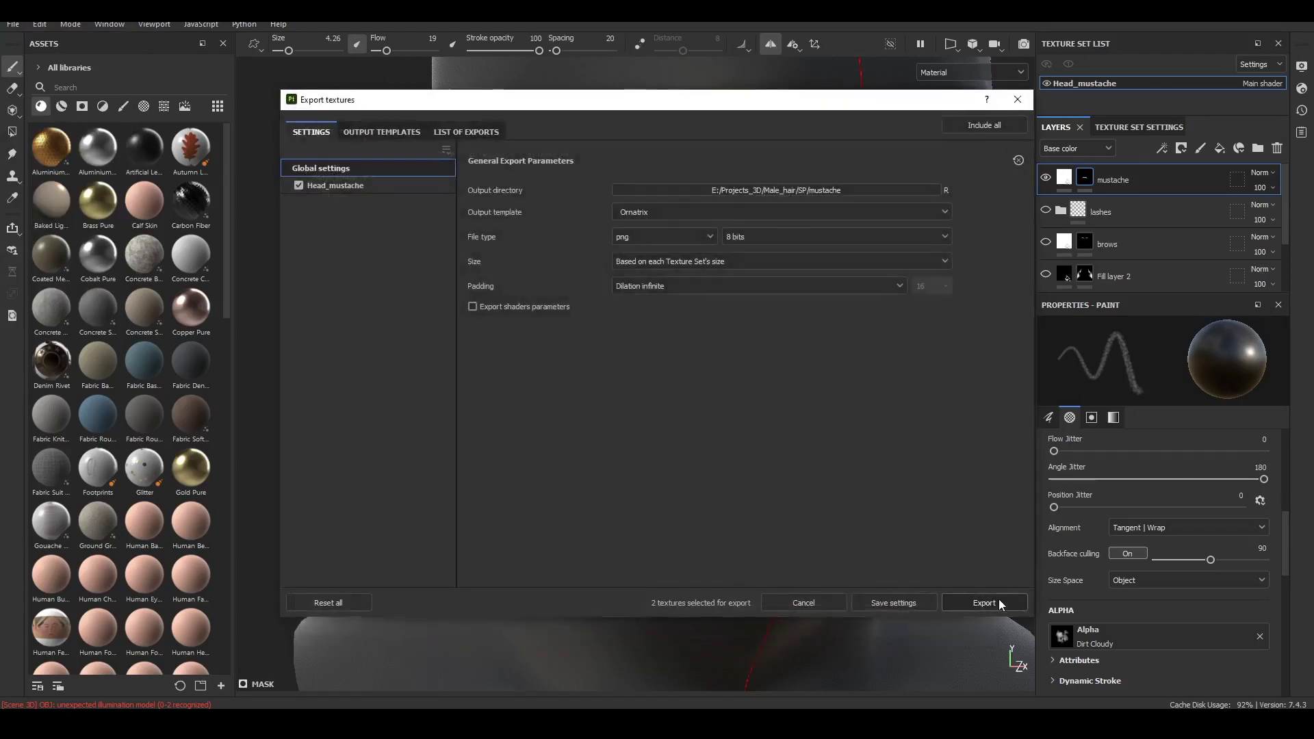
click(995, 601)
click(1018, 100)
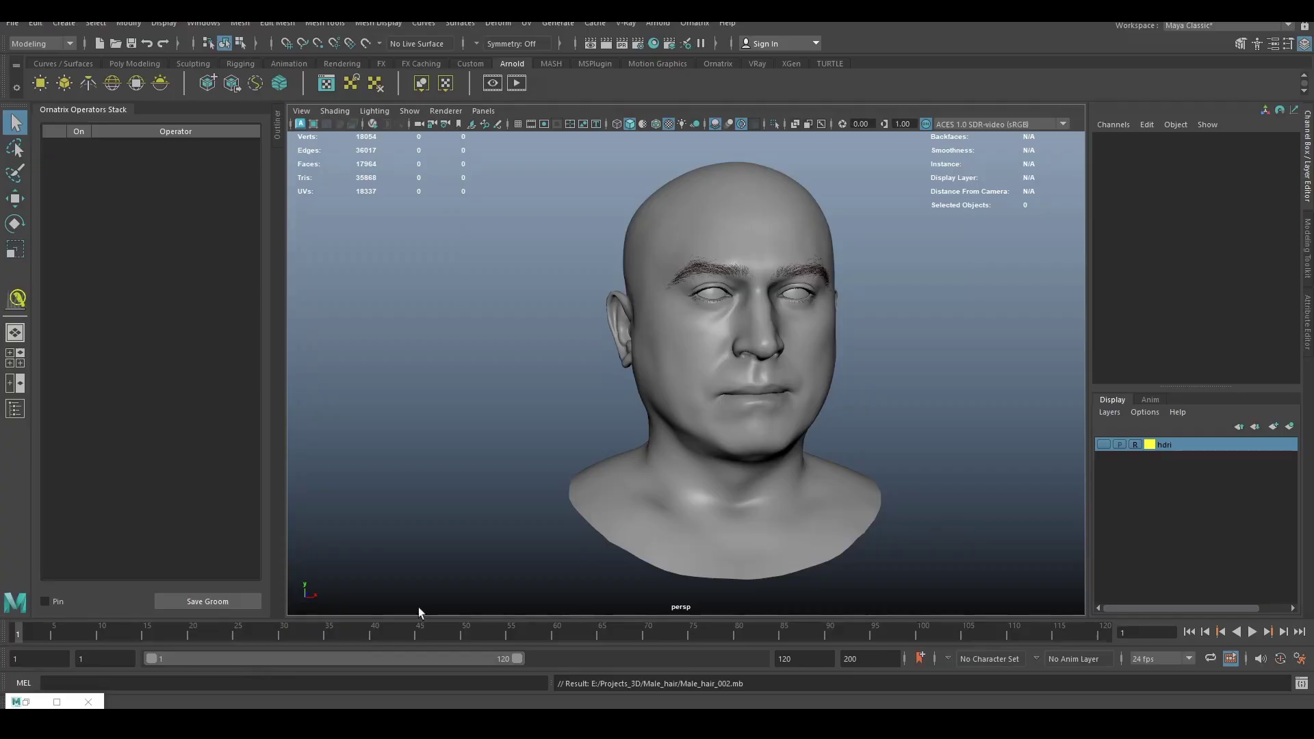
Step: Duplicate the head, isolate the copy, and assign it a new lambert material
key(ctrl+d)
click(774, 125)
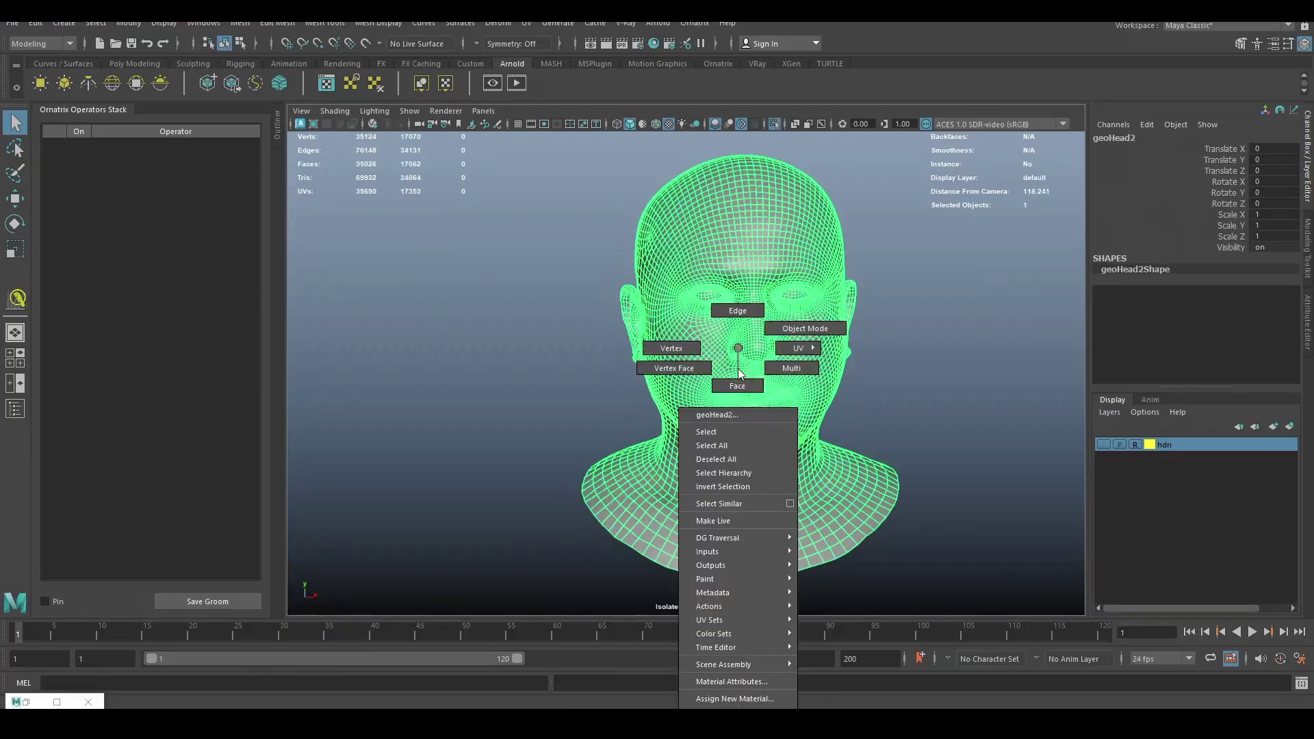
right_drag(733, 343, 841, 622)
click(653, 43)
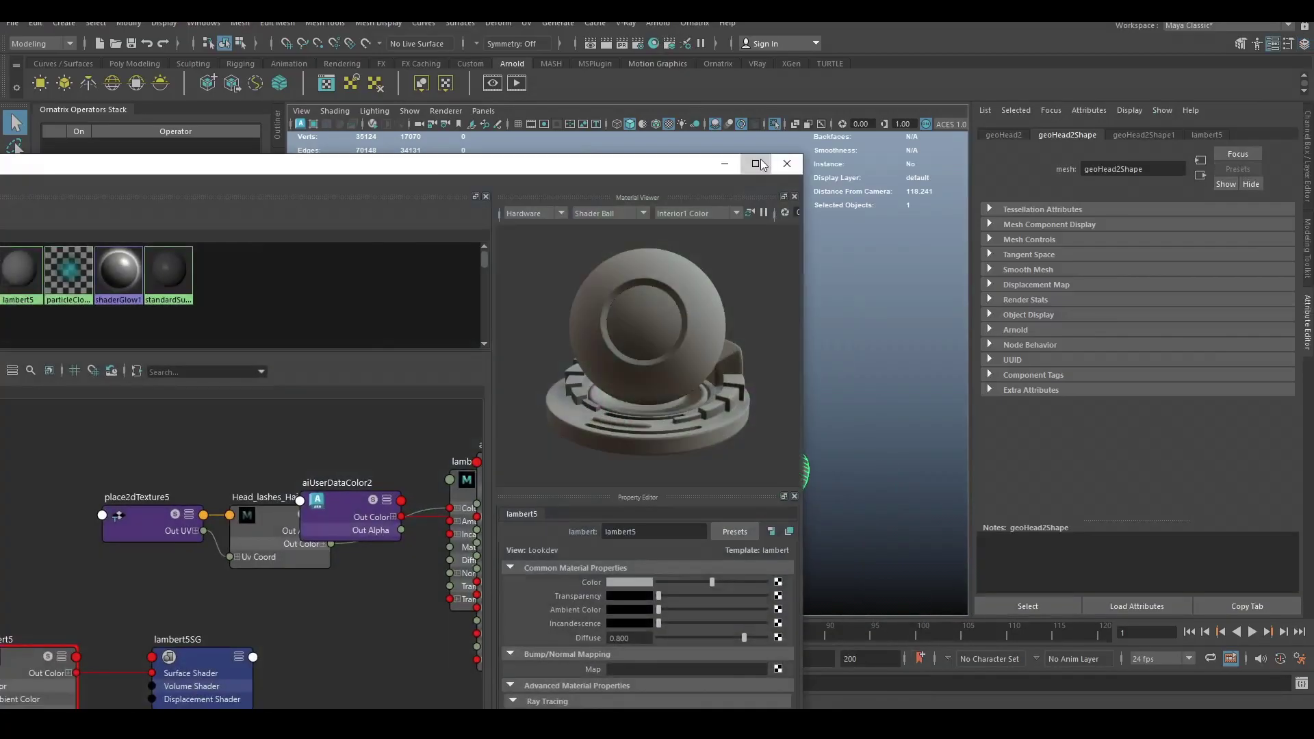
alt+middle_drag(579, 314, 651, 318)
Step: Bring the texture from the SP/mustache folder into the material's node graph
click(522, 159)
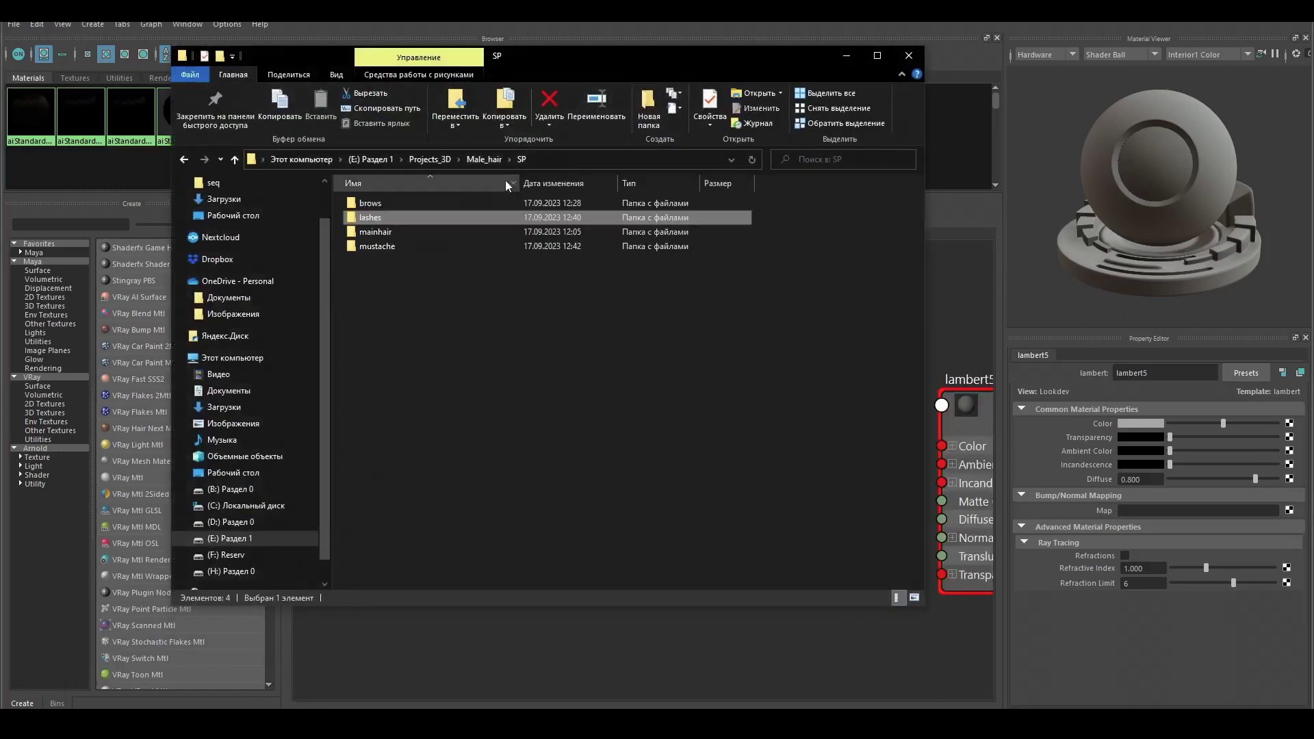
double_click(371, 240)
mouse_move(450, 212)
mouse_down()
mouse_move(753, 664)
mouse_move(611, 411)
mouse_up()
click(845, 63)
drag(624, 677, 386, 479)
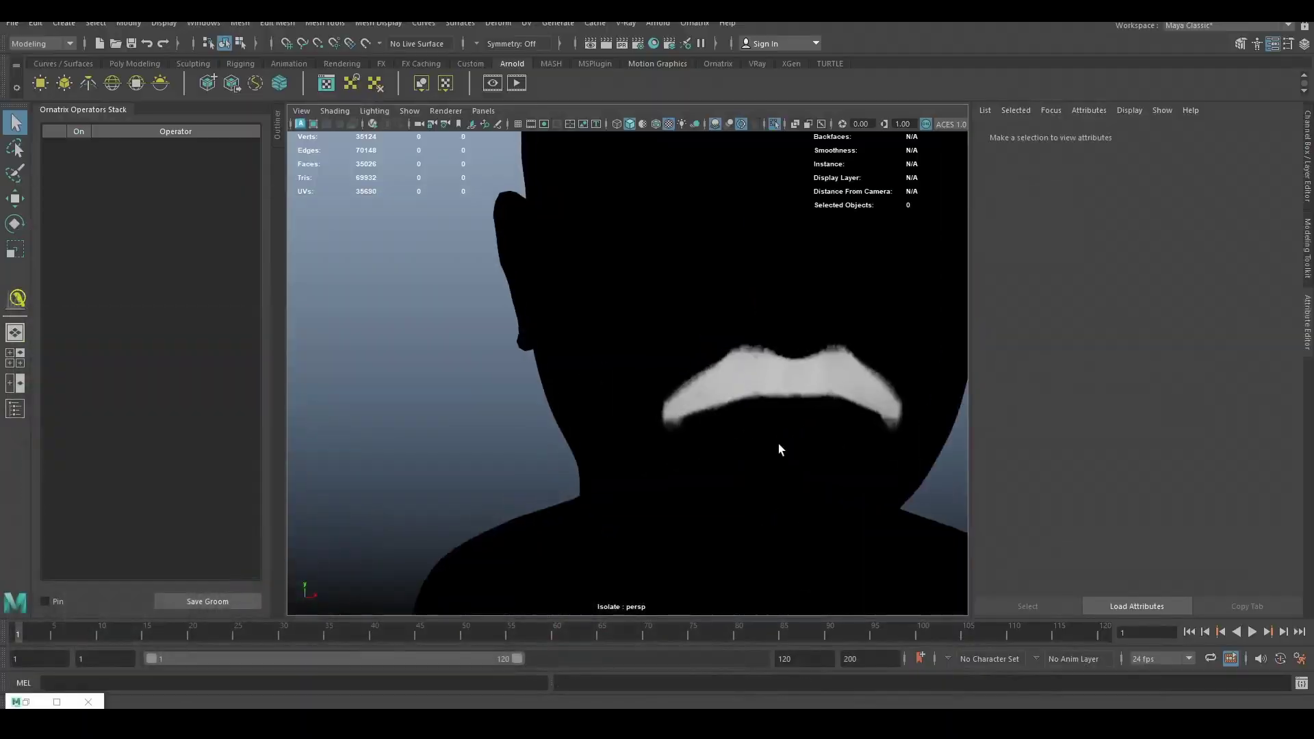
scroll(721, 477, up, 2)
Step: Delete the lower-lip face loop and isolate the nose-and-mouth patch
double_click(607, 443)
scroll(607, 443, down, 3)
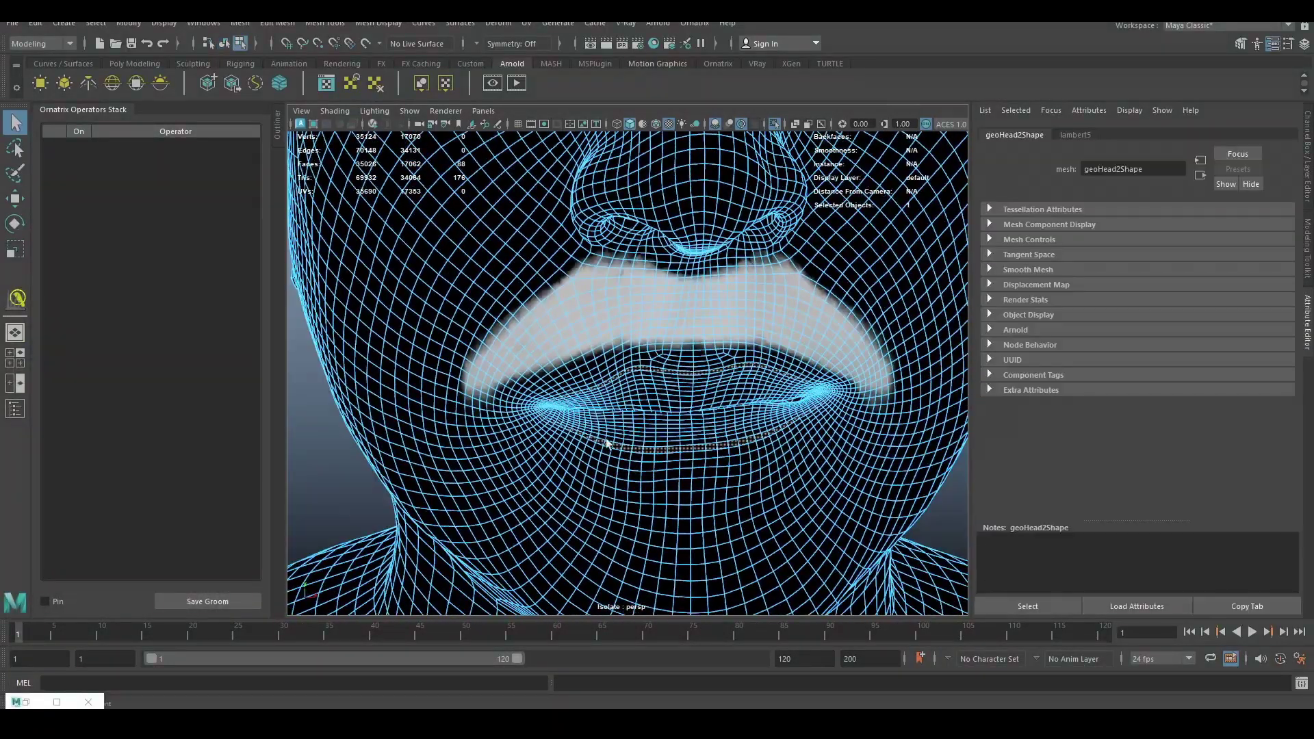
key(Delete)
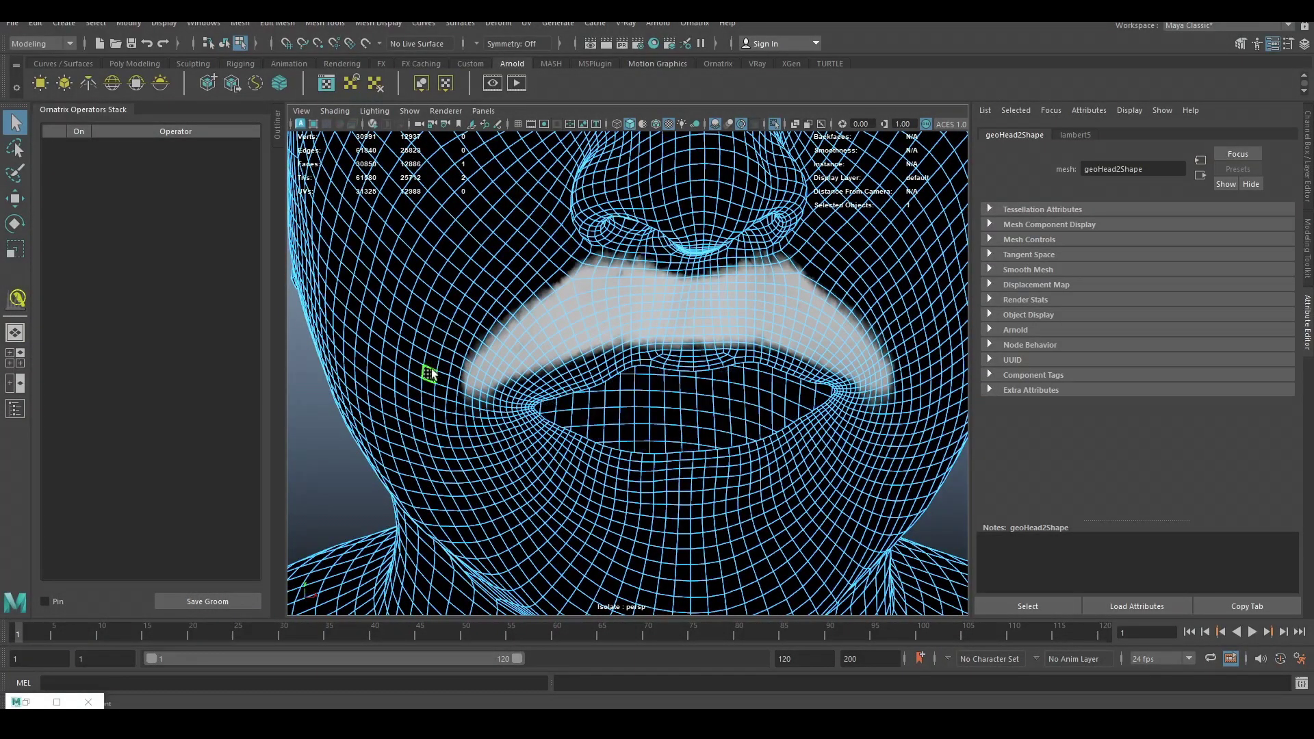
scroll(431, 374, down, 5)
key(ctrl+1)
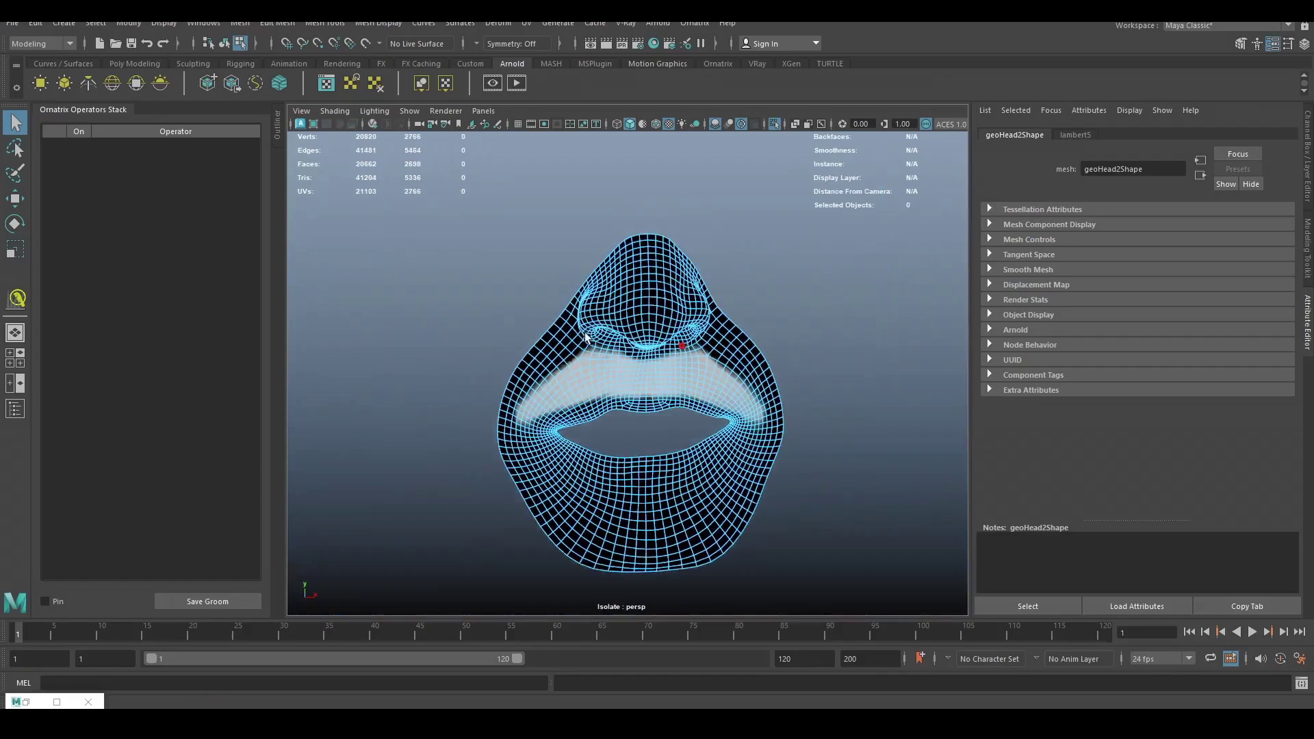
scroll(585, 335, up, 5)
Step: Delete the face loop along the nostril rim
double_click(585, 282)
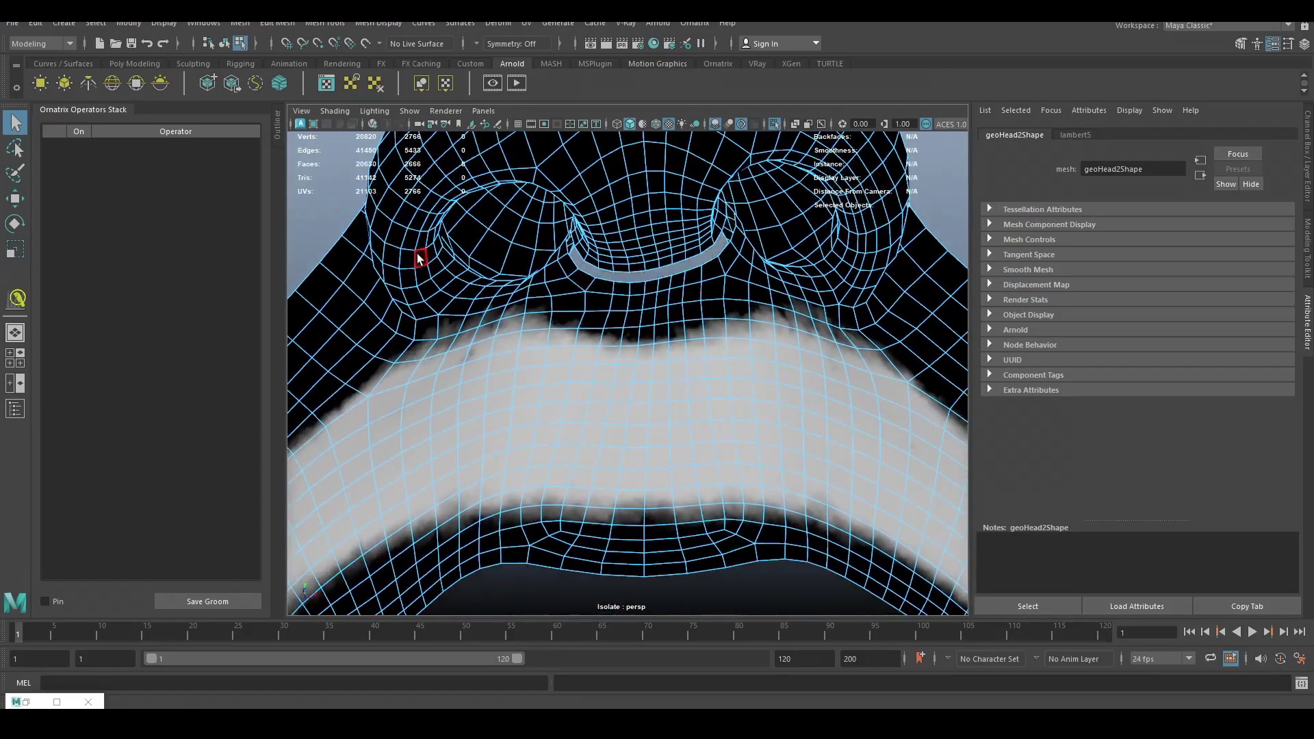
double_click(413, 240)
mouse_move(413, 240)
alt+mouse_down()
mouse_move(625, 294)
mouse_move(592, 309)
alt+mouse_up()
scroll(625, 294, down, 3)
scroll(575, 318, up, 3)
click(575, 318)
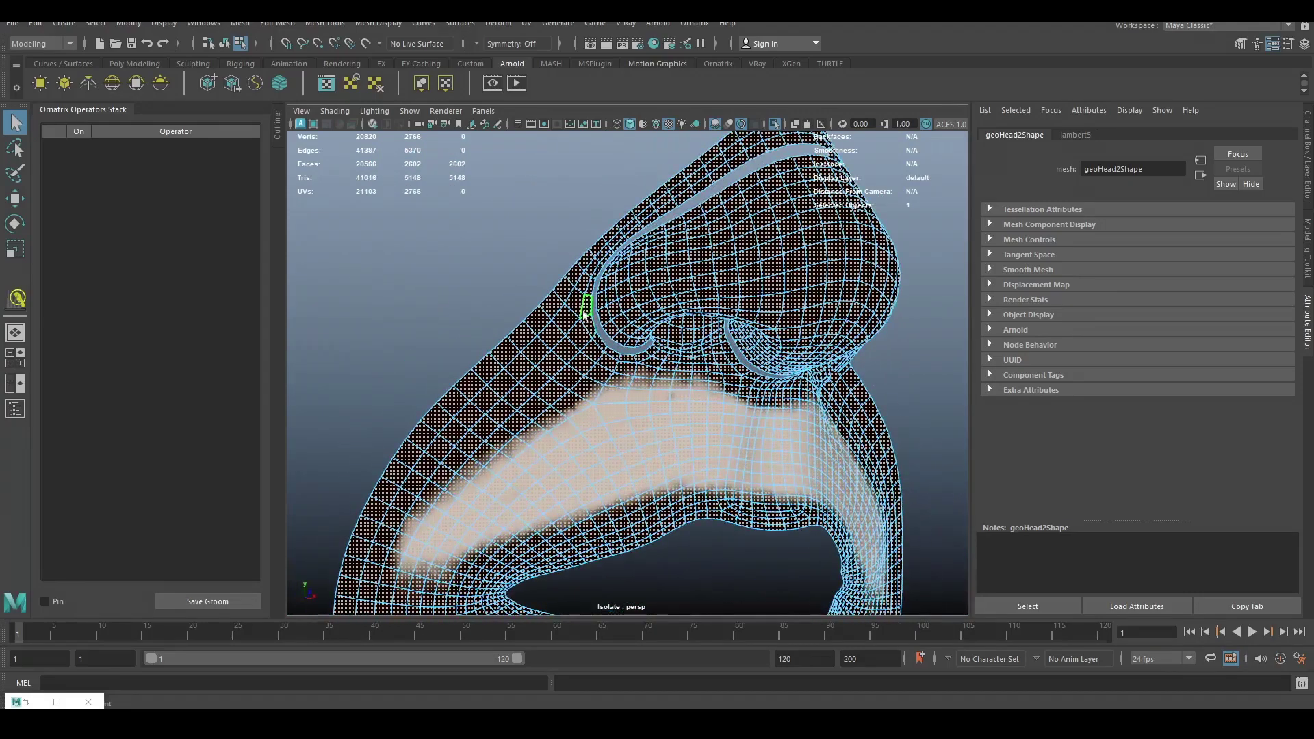
mouse_move(690, 323)
alt+mouse_down()
mouse_move(637, 347)
mouse_move(589, 342)
mouse_move(622, 330)
mouse_move(589, 410)
alt+mouse_up()
shift+double_click(661, 360)
key(Delete)
Step: Delete the remaining faces in the nose region
click(623, 330)
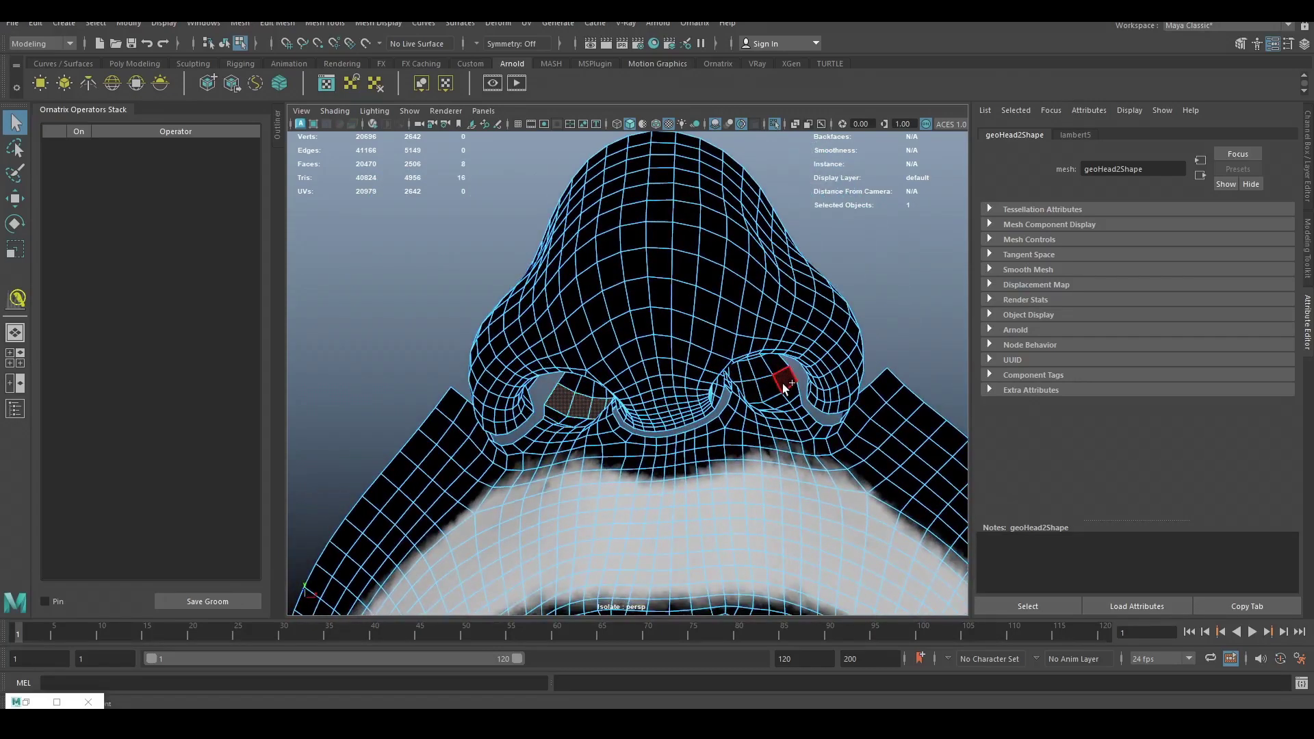
key(Delete)
scroll(545, 405, down, 5)
scroll(546, 404, up, 5)
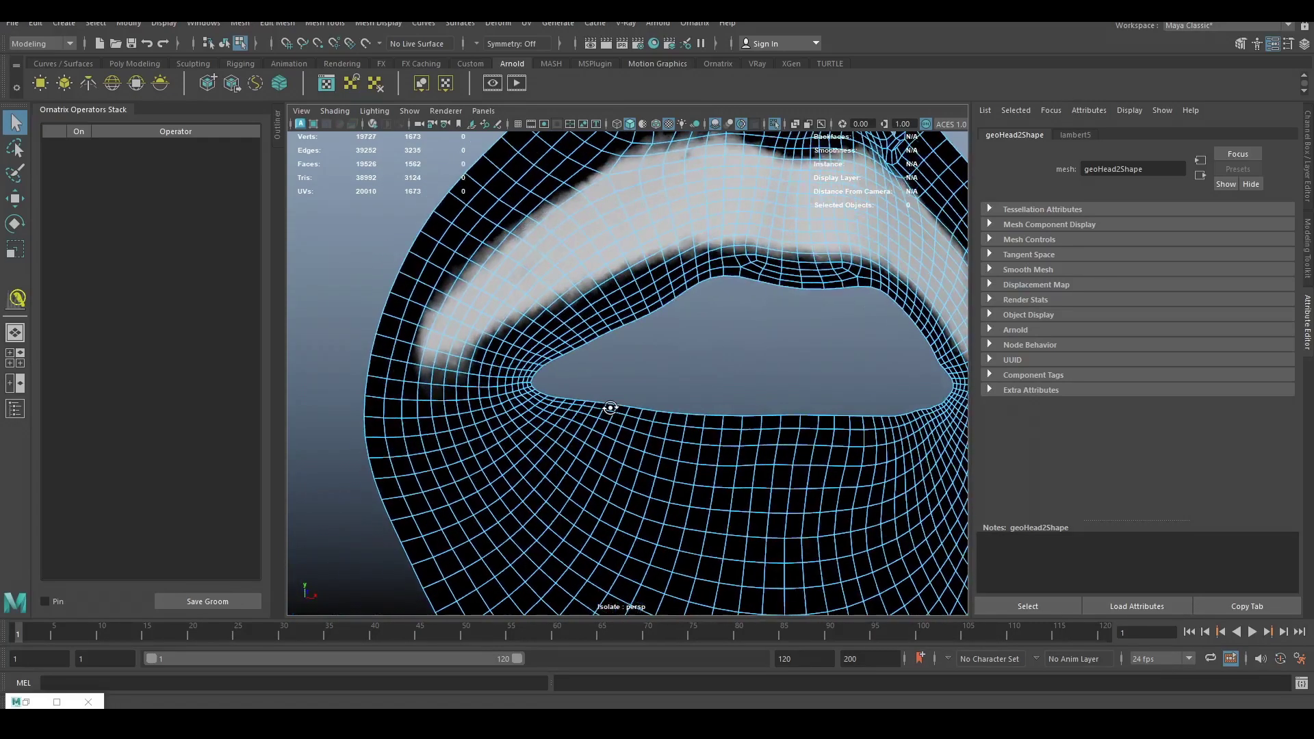
scroll(474, 434, up, 1)
Step: Select faces near the right mouth corner, then exit isolation to show the whole head
double_click(475, 435)
scroll(686, 440, down, 4)
scroll(756, 403, up, 5)
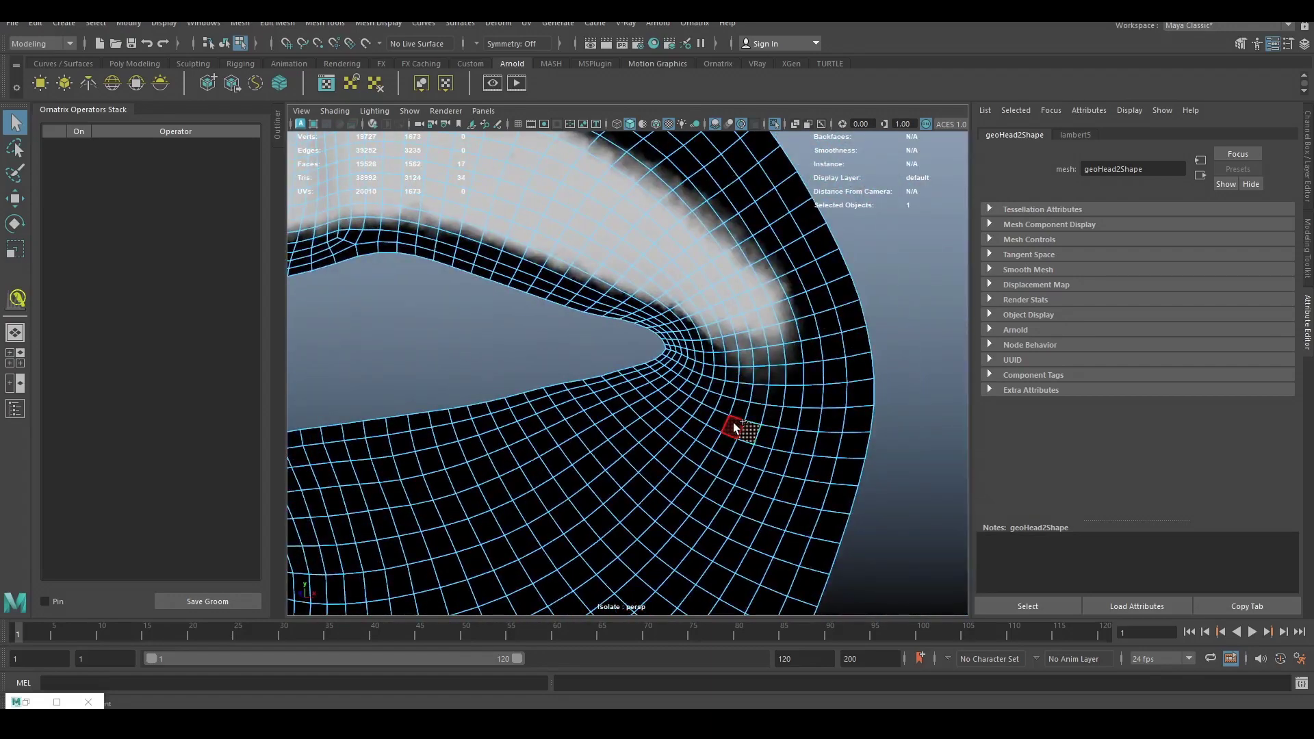
scroll(734, 428, down, 3)
key(F8)
key(ctrl+1)
Step: Add an Ornatrix Fur Ball groom to the framed mustache patch
key(f)
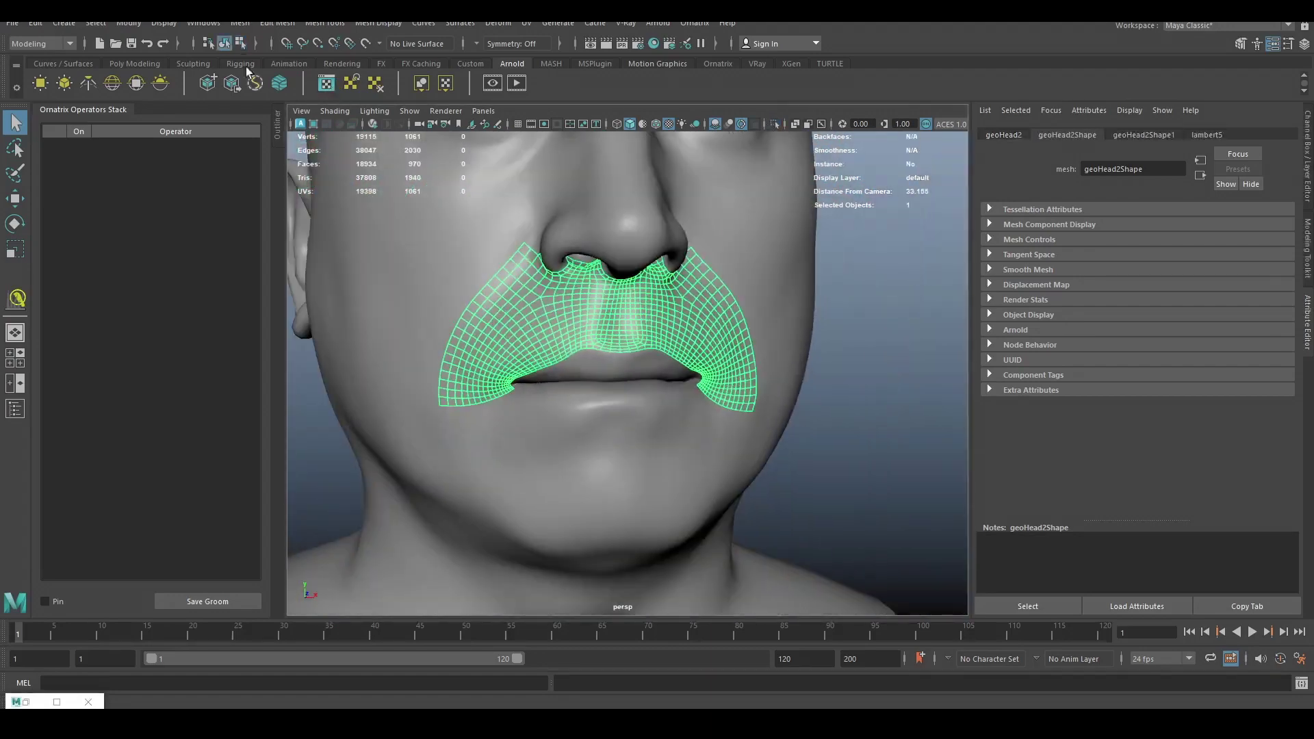
click(134, 64)
click(695, 23)
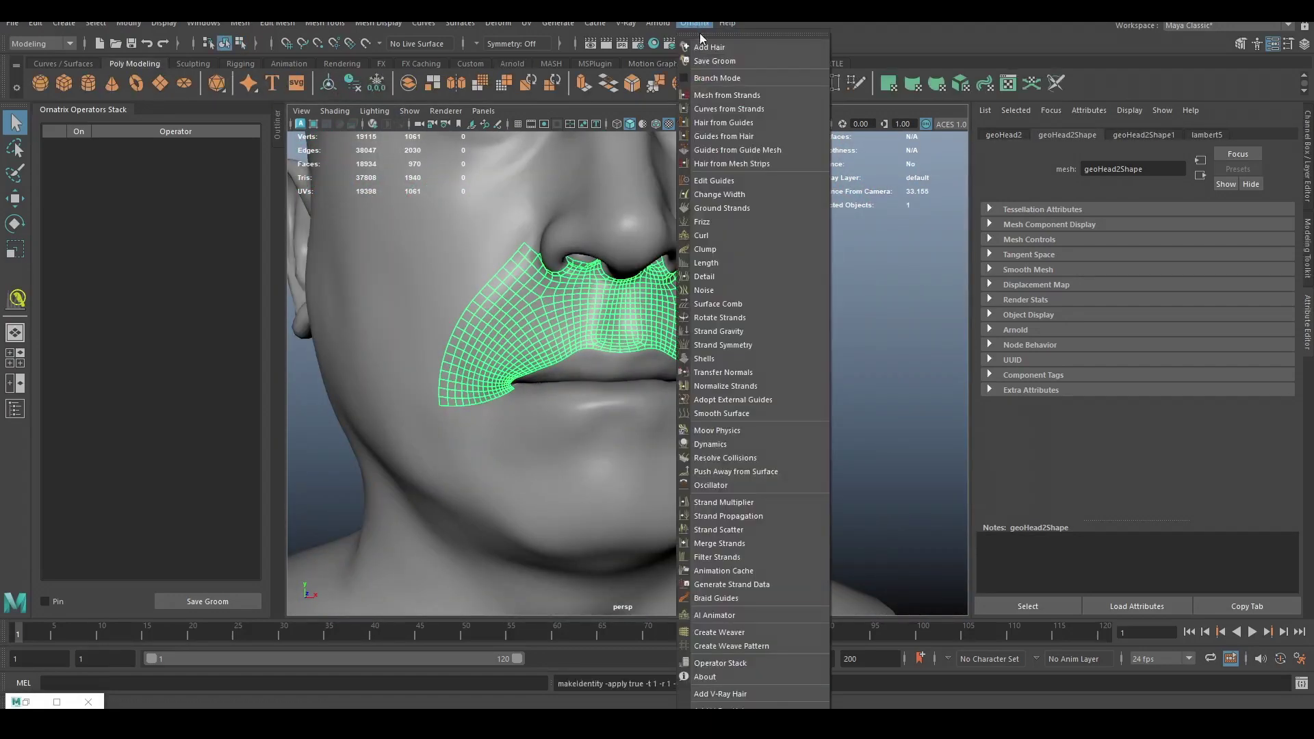
click(725, 185)
click(571, 286)
double_click(572, 286)
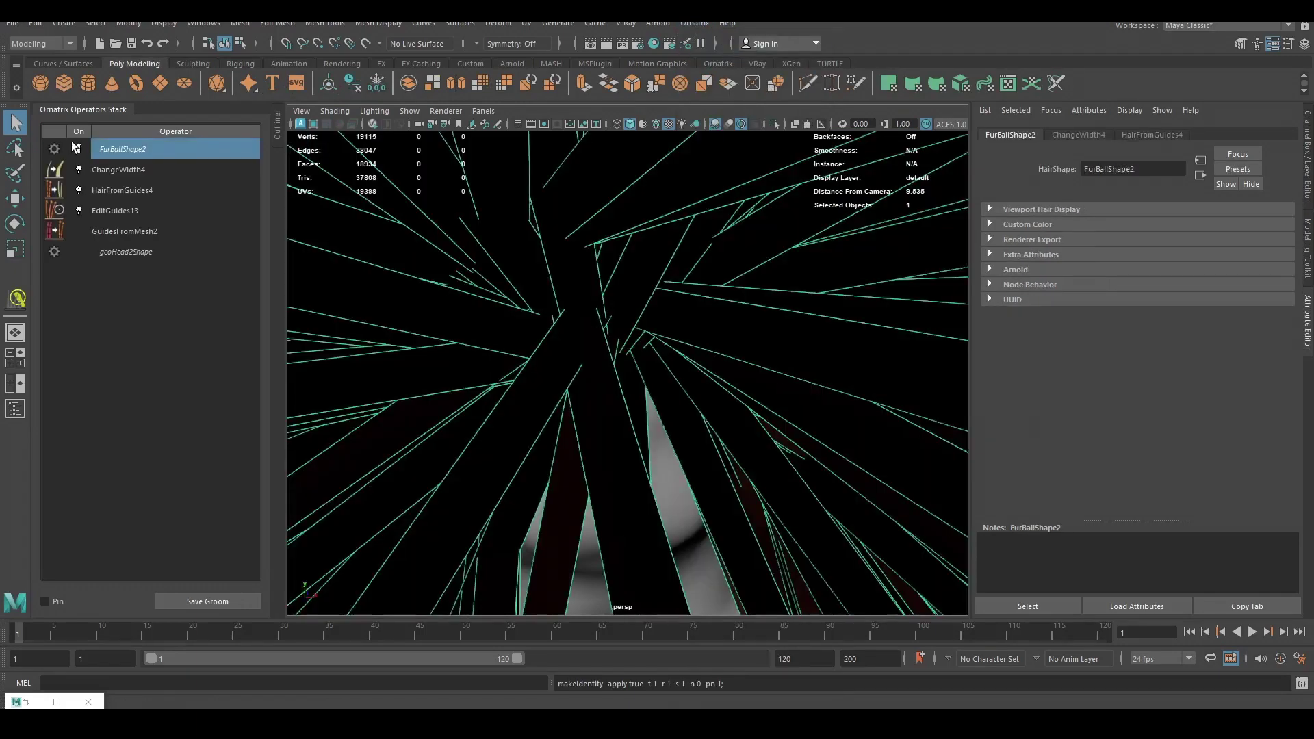
click(118, 231)
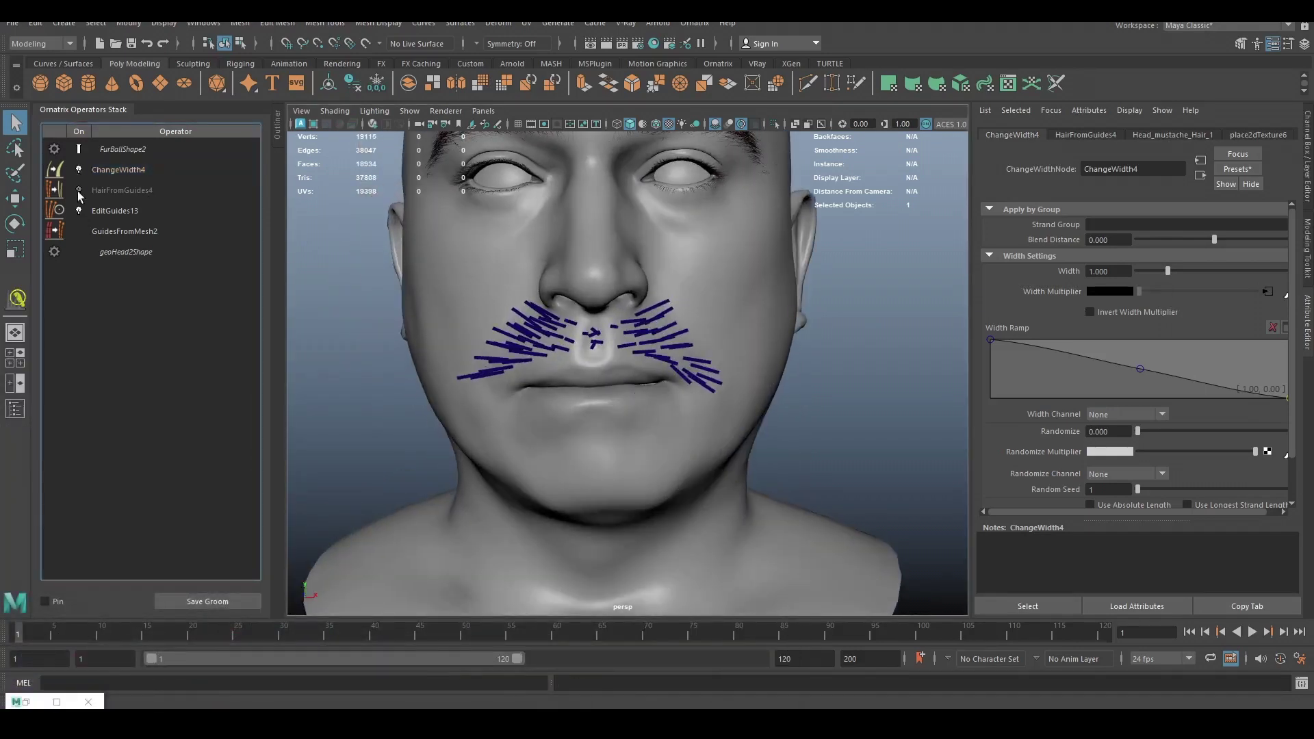
Step: Enable HairFromGuides4, set ChangeWidth4 width to 0.085, and taper the Width Ramp
click(79, 190)
click(122, 176)
click(118, 169)
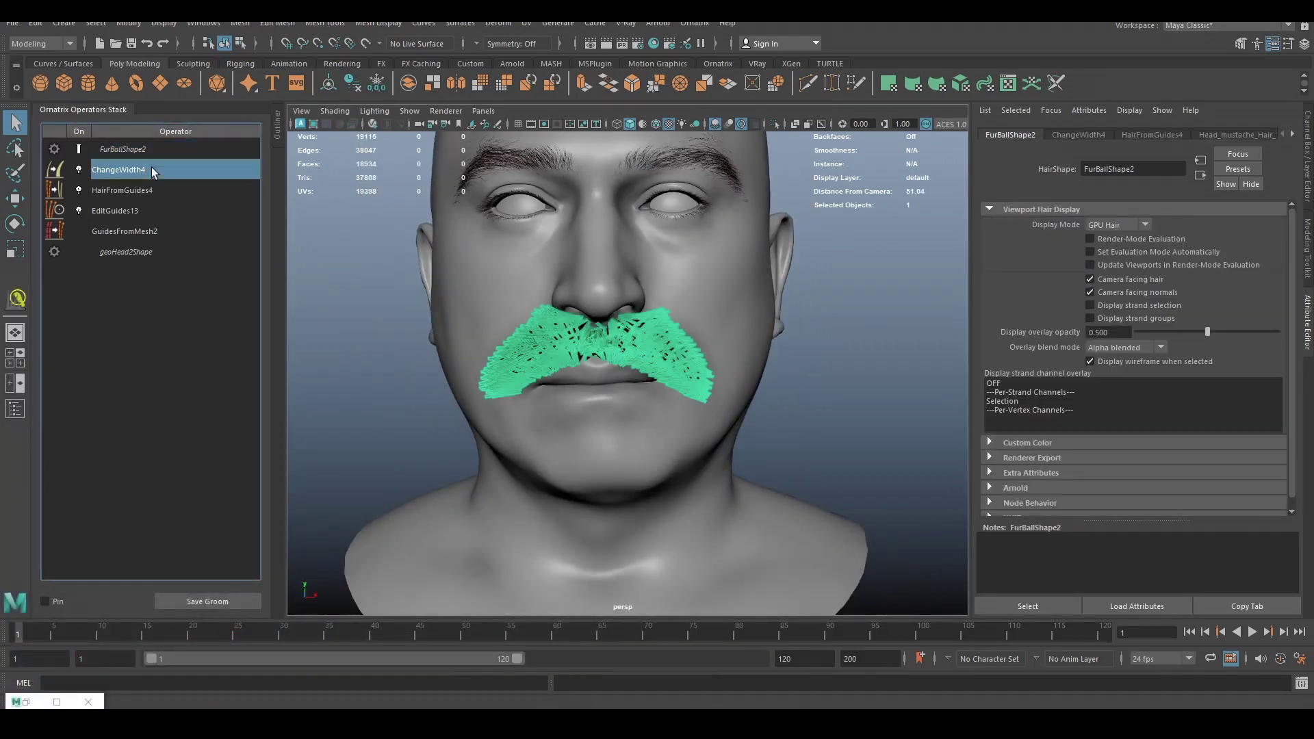
text(0.085)
key(Return)
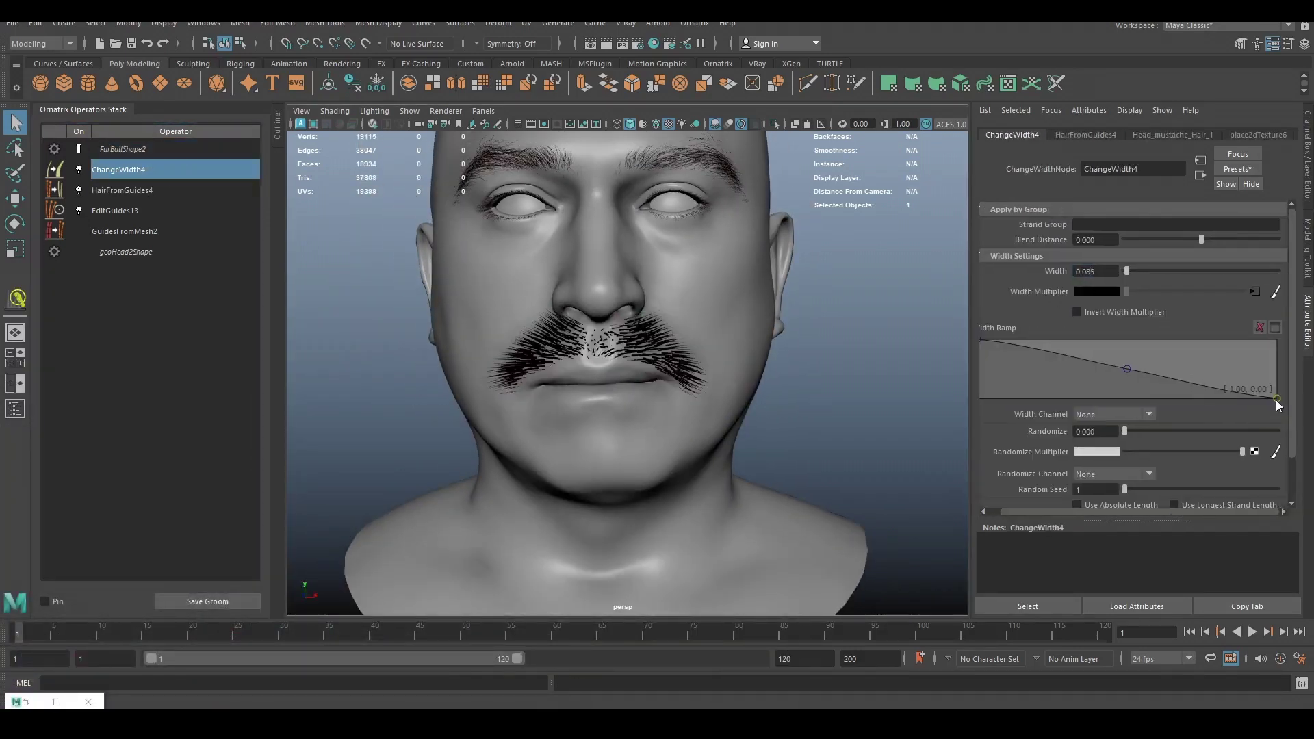
click(1213, 389)
drag(1099, 376, 1034, 383)
drag(999, 341, 964, 391)
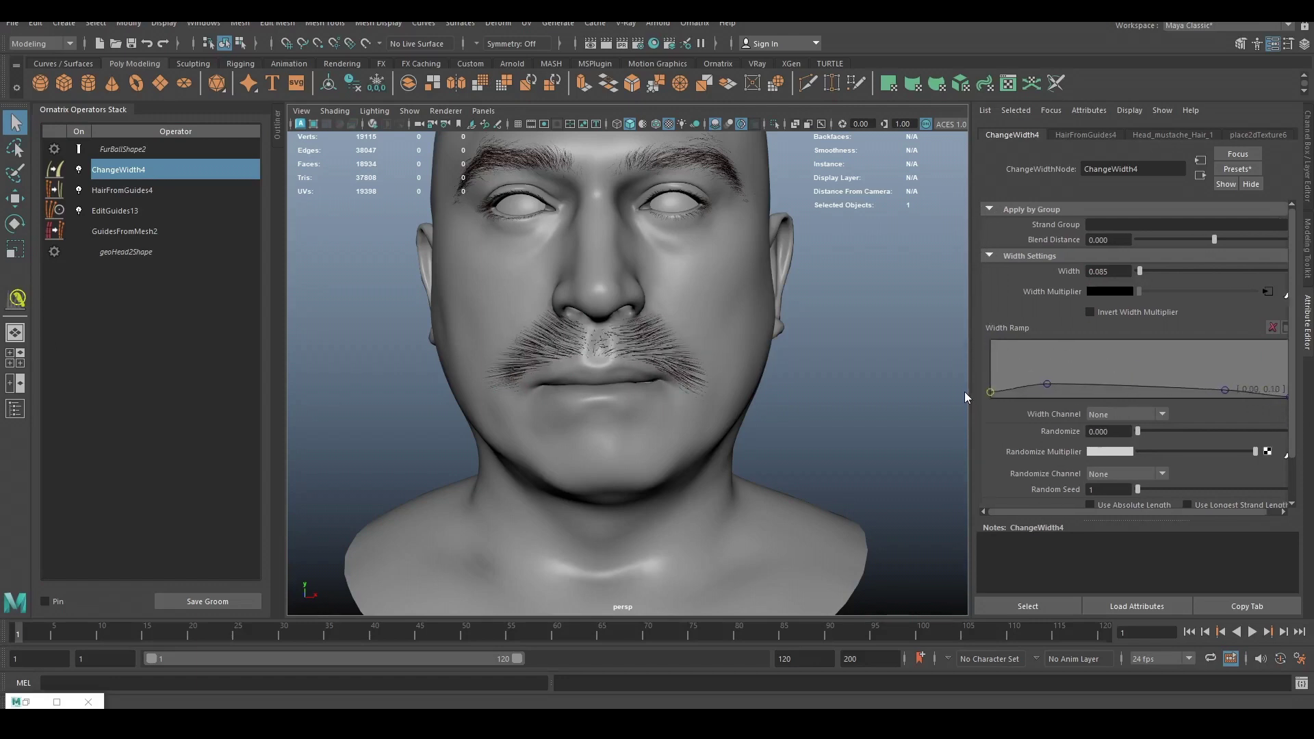
drag(1050, 385, 1044, 387)
click(1108, 272)
text(0.068)
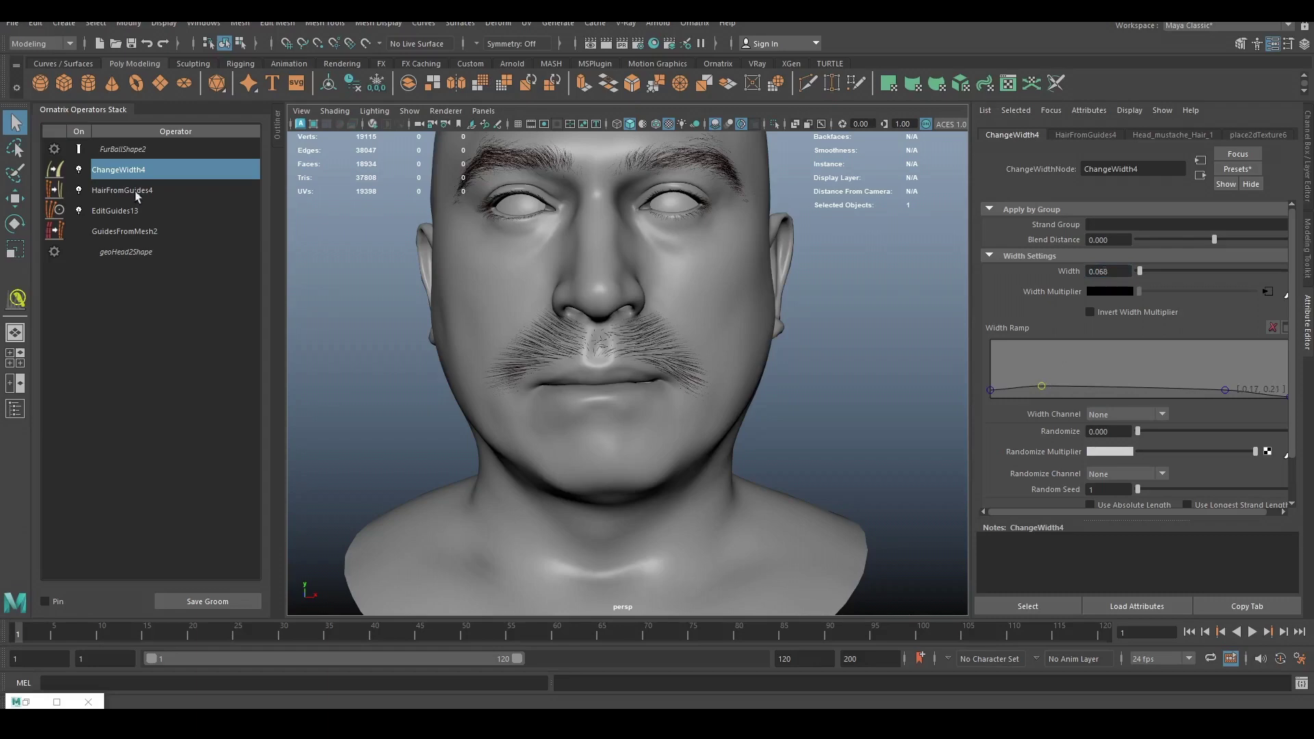
click(124, 231)
Step: Add a Surface Comb operator to the mustache guides with Mirror Axis set to X
click(717, 63)
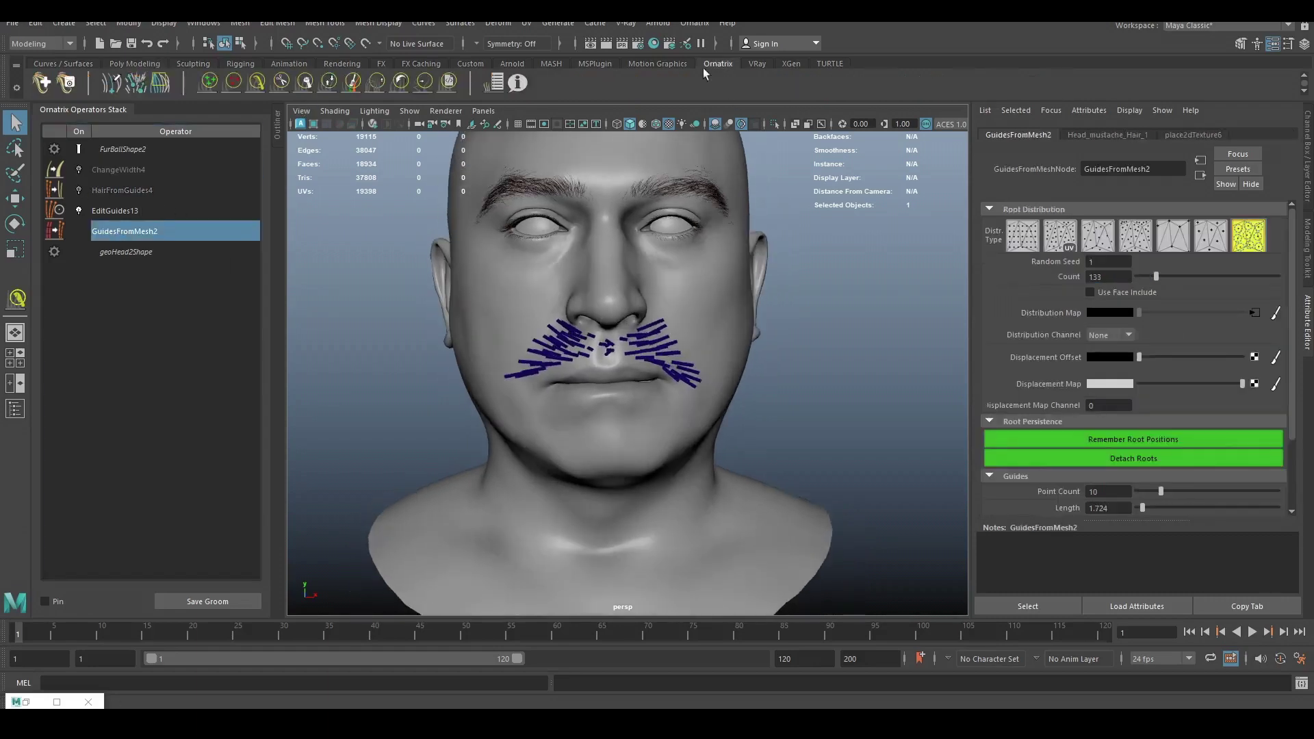
key(f)
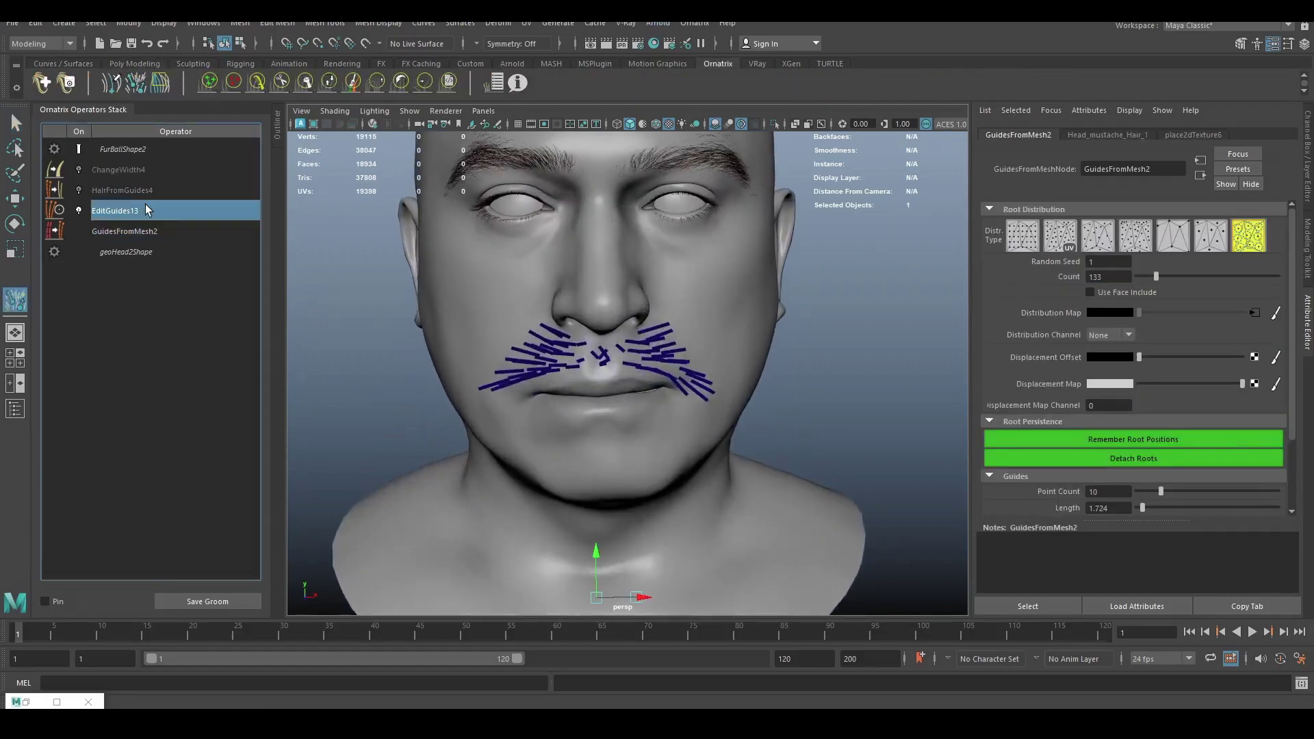
click(695, 22)
click(725, 306)
scroll(605, 329, up, 3)
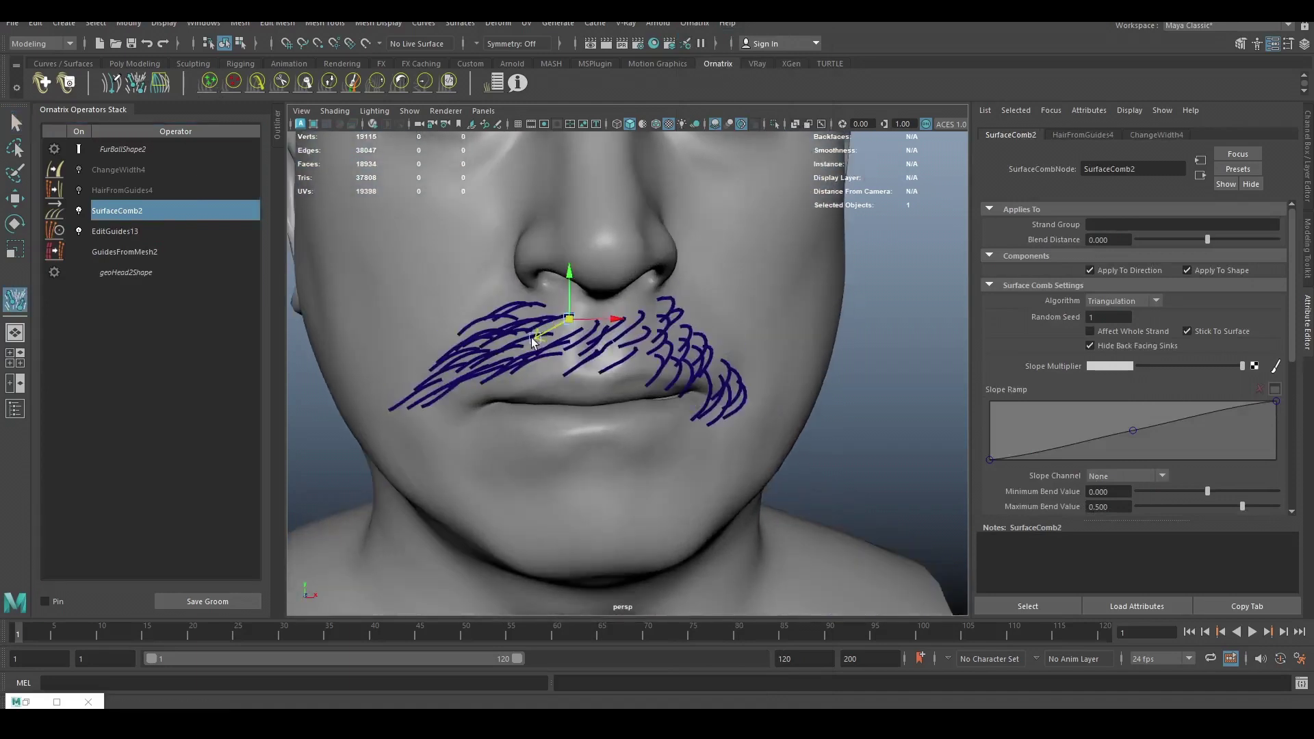
click(283, 406)
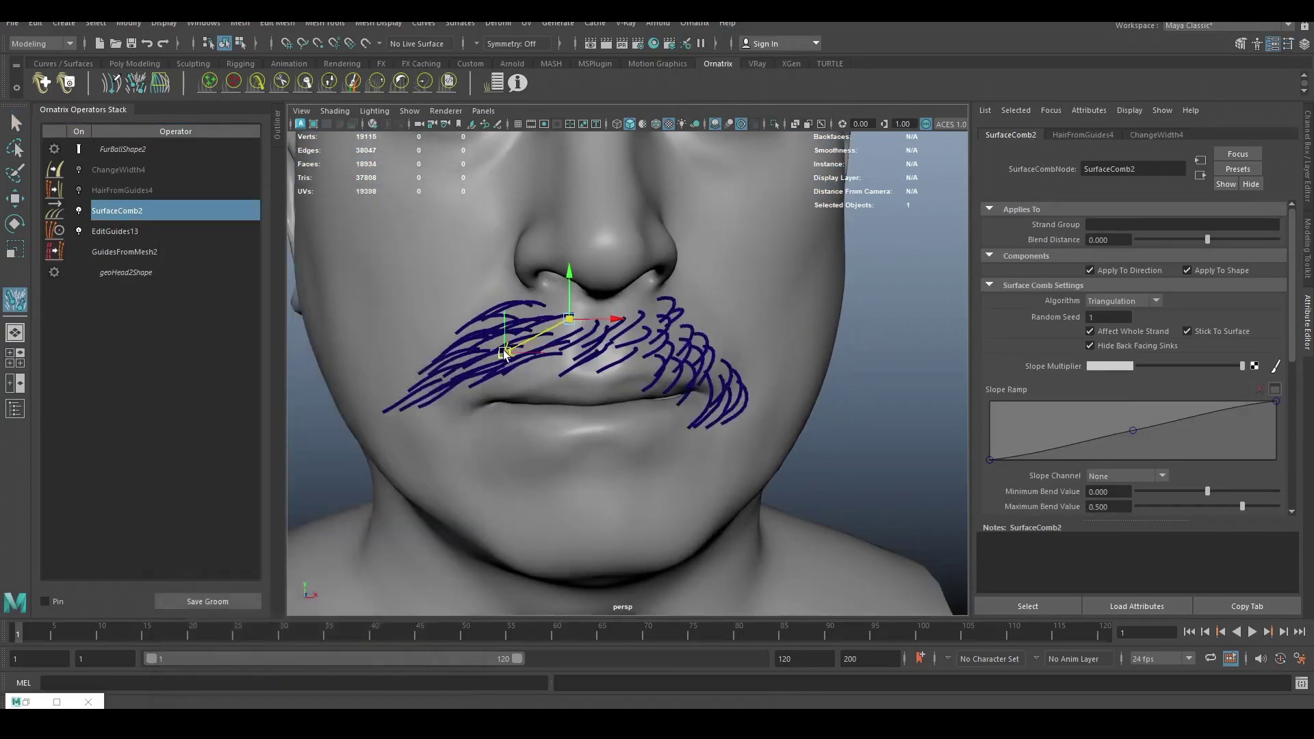
Step: Reshape the SurfaceComb2 Slope Ramp so the guides flatten and curve outward
drag(1132, 431, 1035, 417)
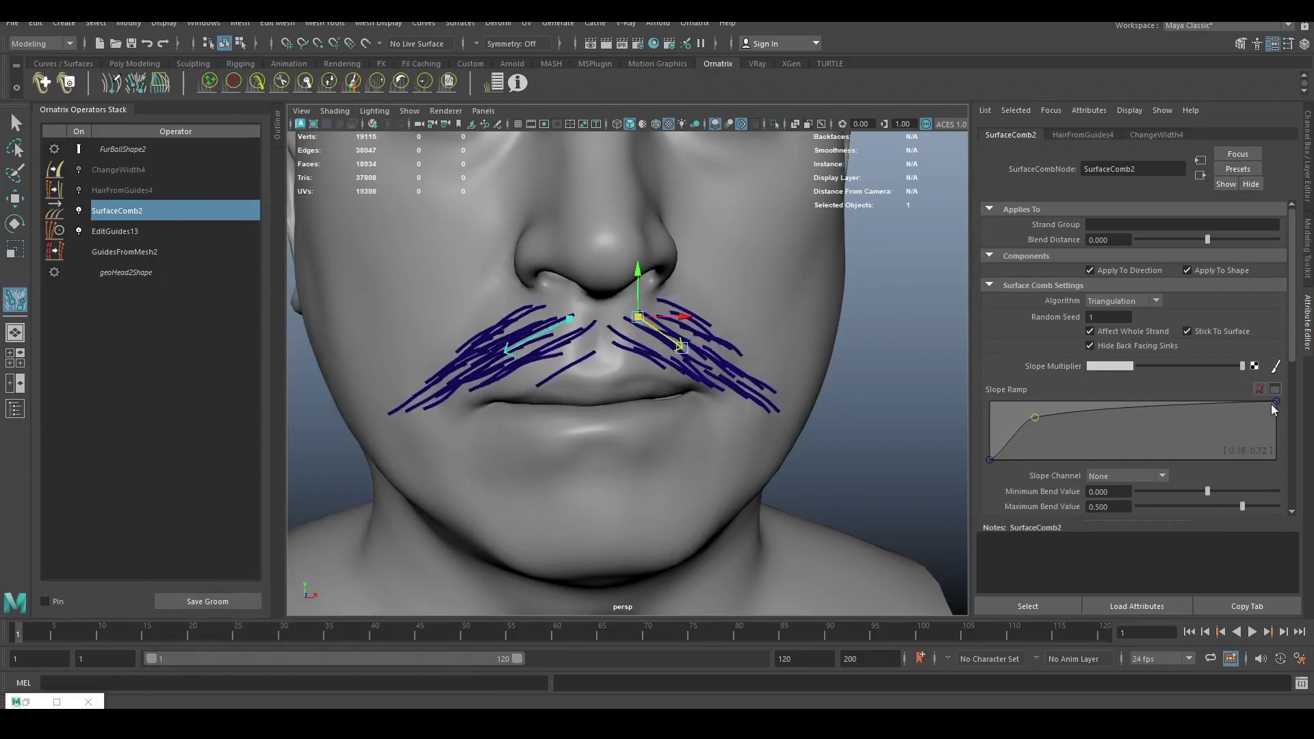
drag(1276, 401, 1276, 425)
mouse_move(574, 326)
mouse_down()
mouse_move(599, 361)
mouse_move(548, 315)
mouse_move(484, 367)
mouse_move(714, 367)
mouse_move(548, 383)
mouse_up()
click(173, 252)
click(117, 210)
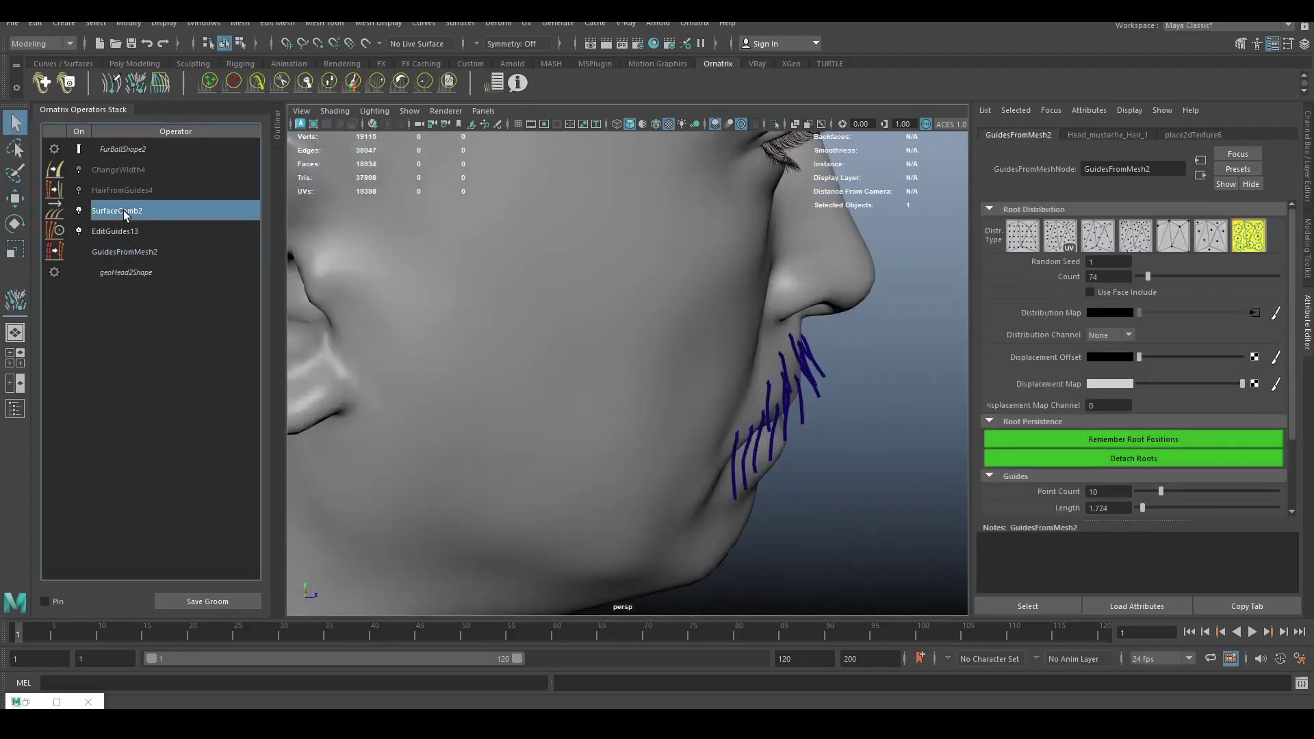
click(1011, 434)
drag(1168, 421, 1205, 412)
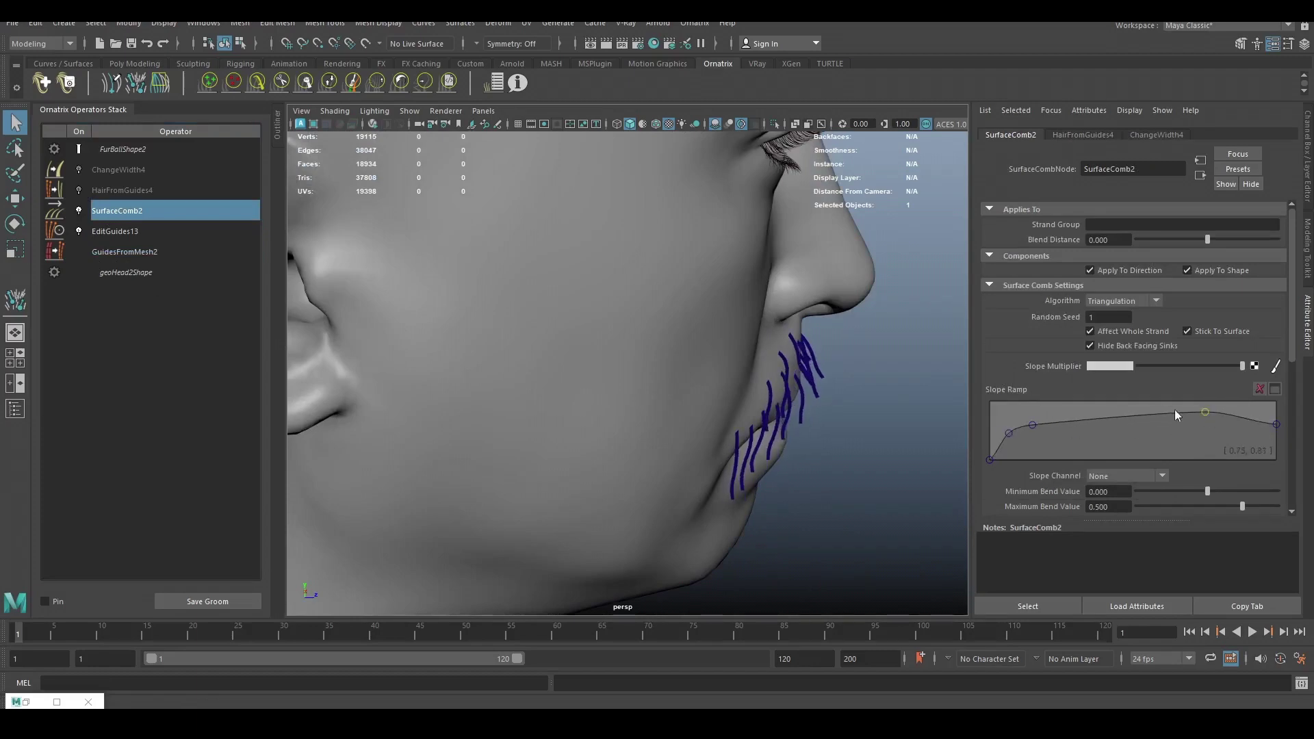
alt+drag(616, 383, 787, 384)
Step: Set HairFromGuides4 Viewport Count Fraction to 1 for full-density hair preview
click(119, 233)
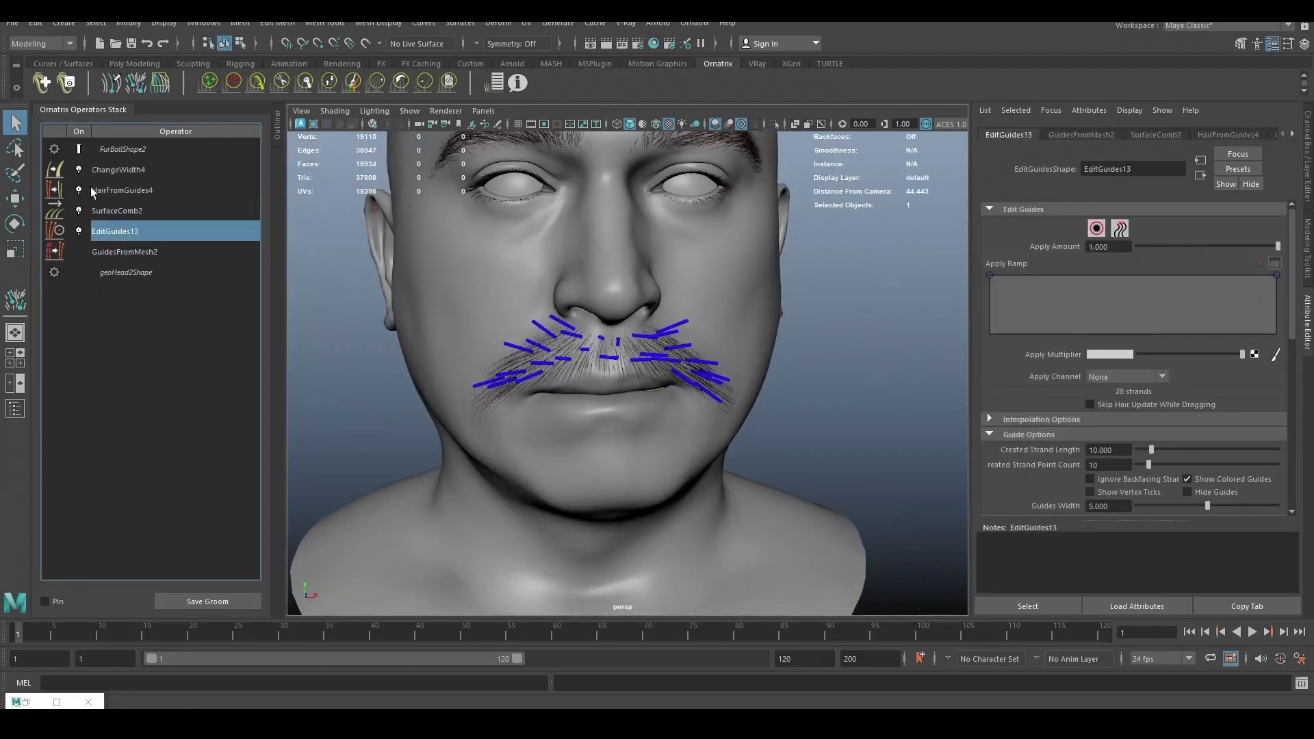
click(122, 189)
double_click(1106, 361)
text(100)
key(Return)
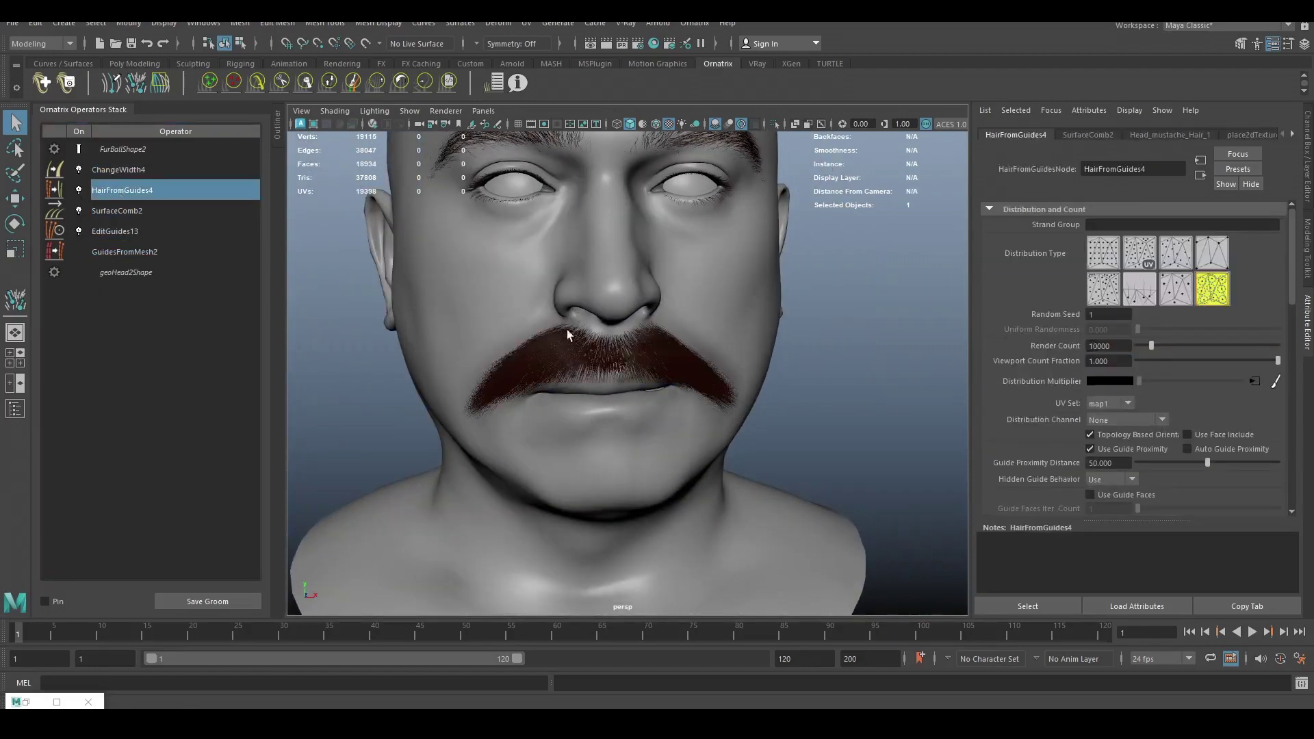
Step: Add an Edit Guides operator above SurfaceComb2 and choose the Comb brush
alt+drag(567, 335, 656, 340)
key(Down)
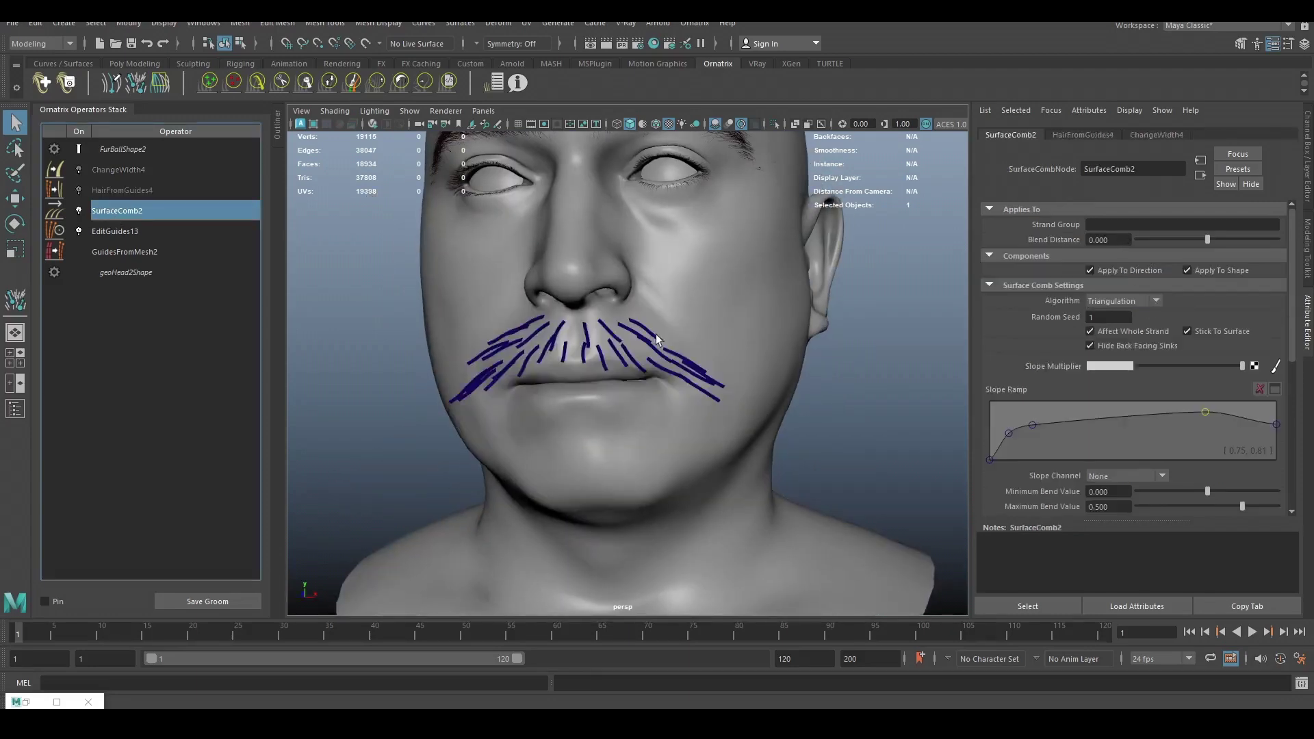
click(695, 22)
click(716, 126)
mouse_move(424, 342)
alt+mouse_down()
mouse_move(475, 351)
mouse_move(581, 420)
mouse_move(714, 409)
mouse_move(724, 452)
mouse_move(612, 468)
alt+mouse_up()
scroll(582, 420, up, 10)
click(256, 82)
scroll(323, 309, down, 10)
Step: Box-select the guides at the mustache's right end near the mouth corner
click(329, 82)
scroll(615, 436, down, 3)
alt+drag(523, 333, 666, 178)
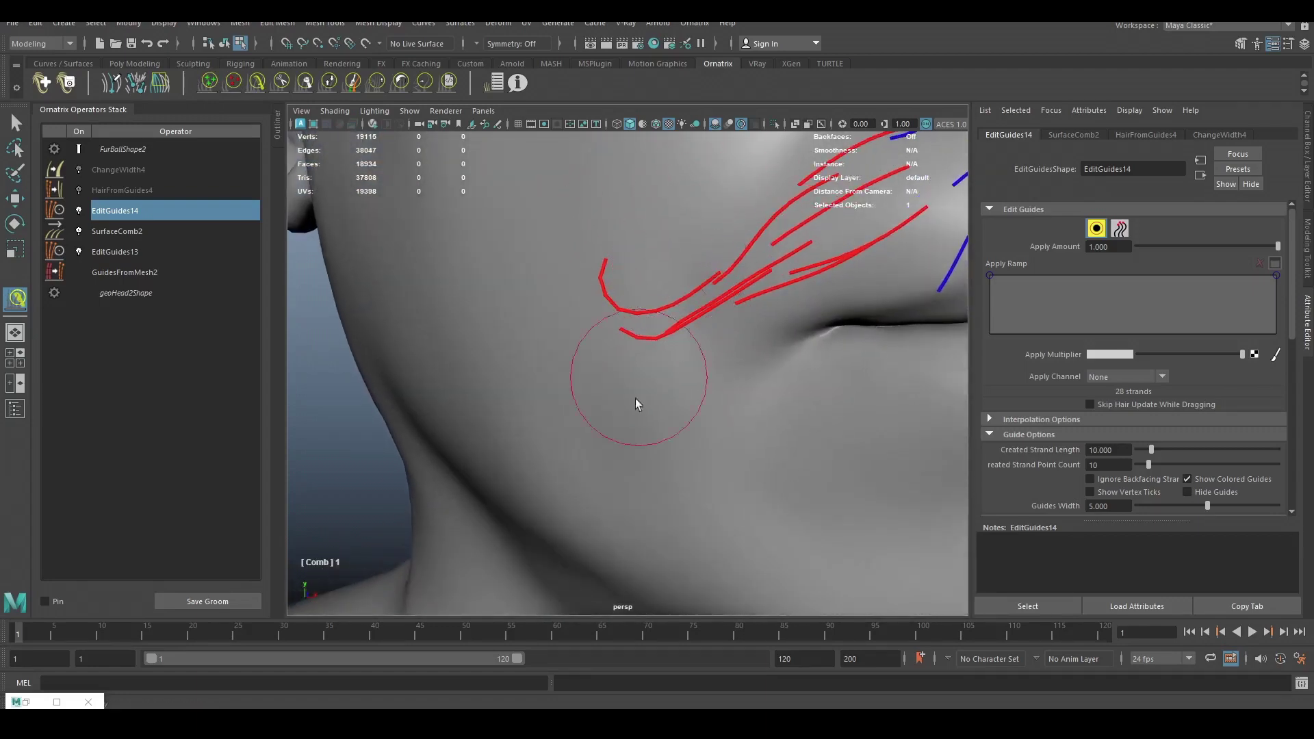
mouse_move(593, 388)
alt+mouse_down()
mouse_move(774, 384)
mouse_move(733, 370)
mouse_move(737, 330)
mouse_move(692, 342)
alt+mouse_up()
click(797, 336)
key(y)
key(q)
drag(733, 390, 631, 299)
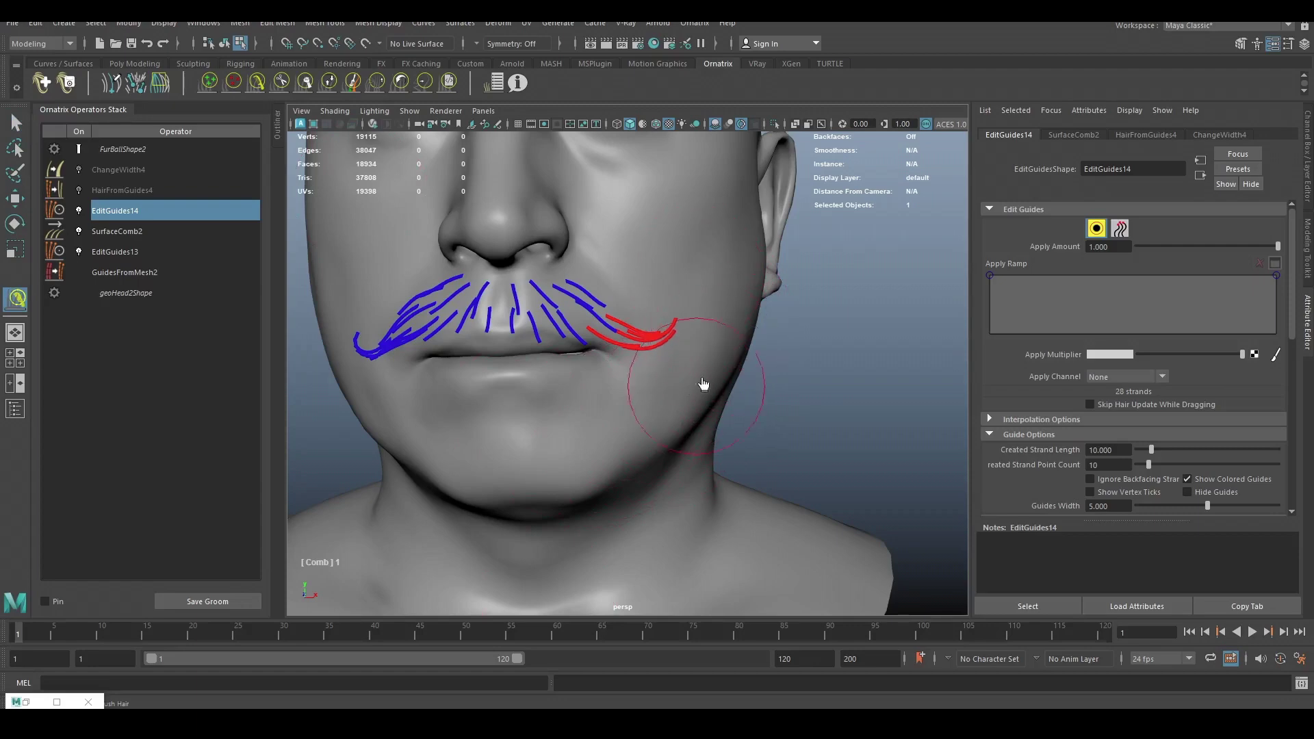
Step: Comb the selected red guides upward into a curl and scale them
scroll(688, 263, up, 2)
drag(763, 278, 668, 182)
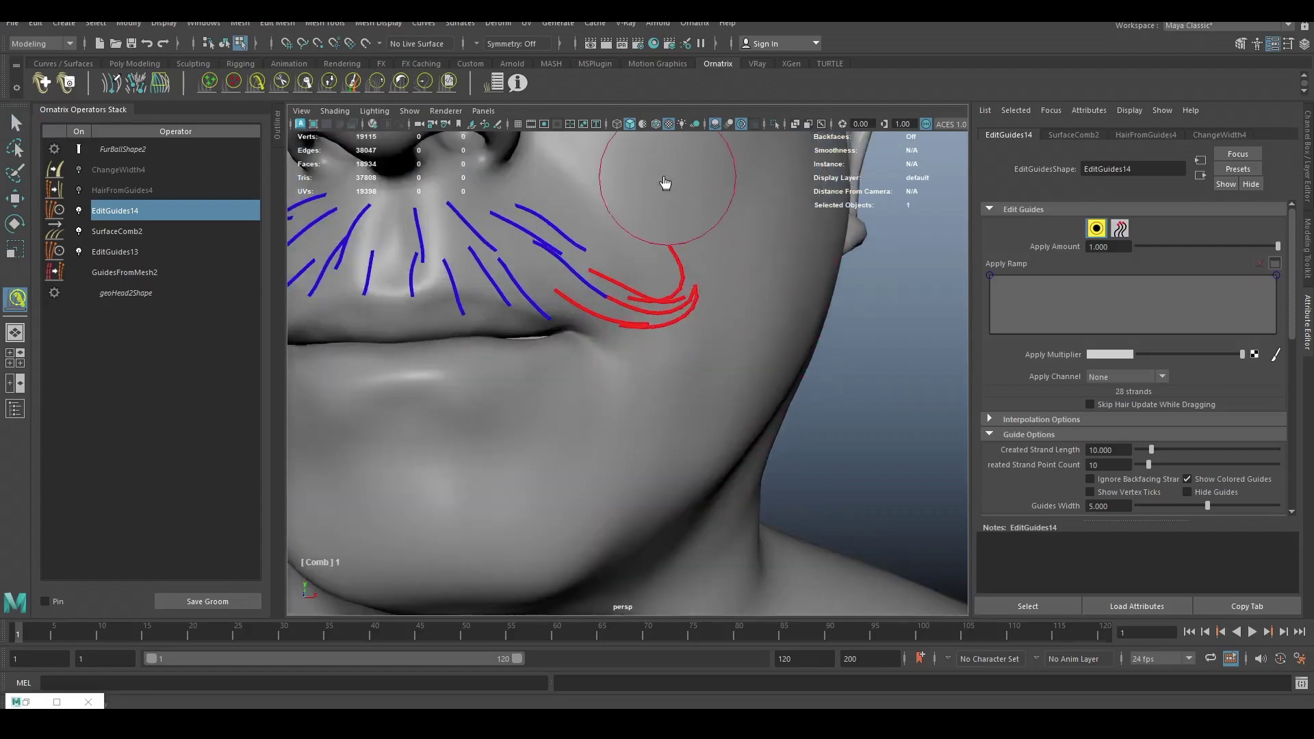
scroll(771, 273, up, 2)
drag(771, 273, 770, 179)
scroll(770, 178, down, 3)
scroll(705, 346, down, 1)
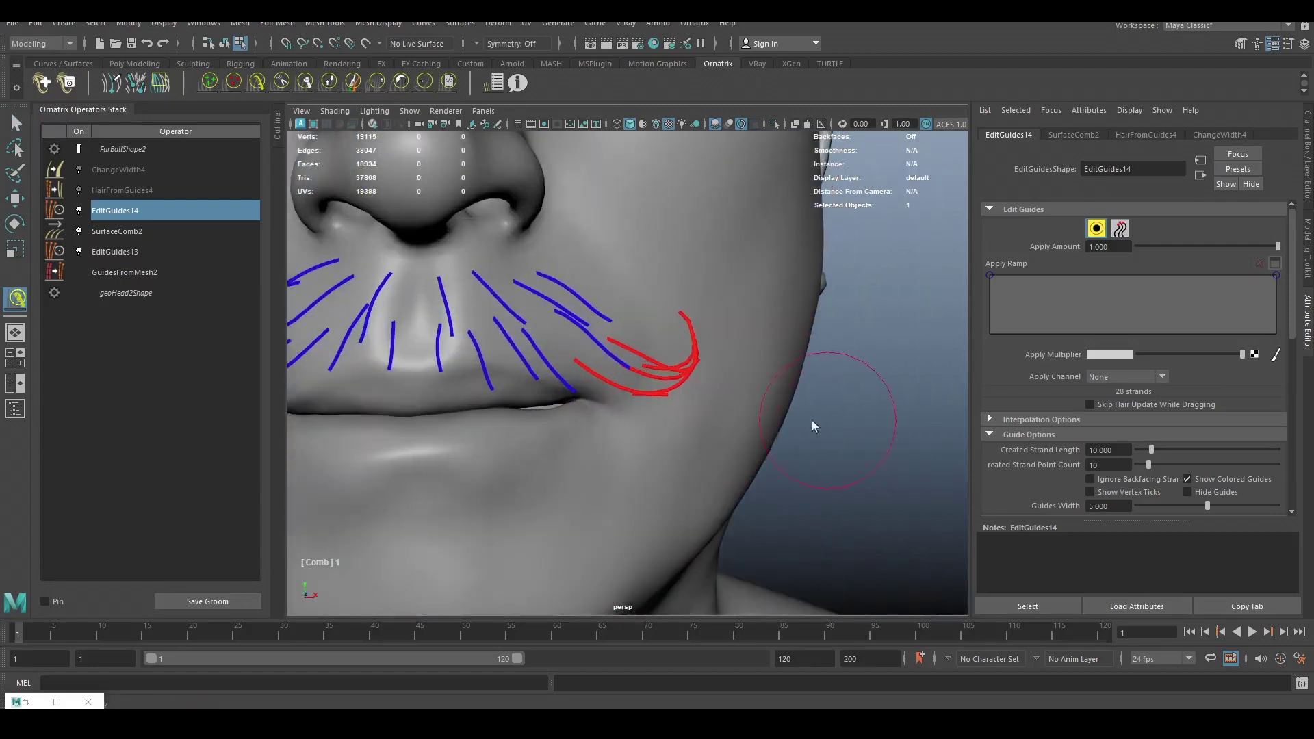
scroll(704, 389, down, 1)
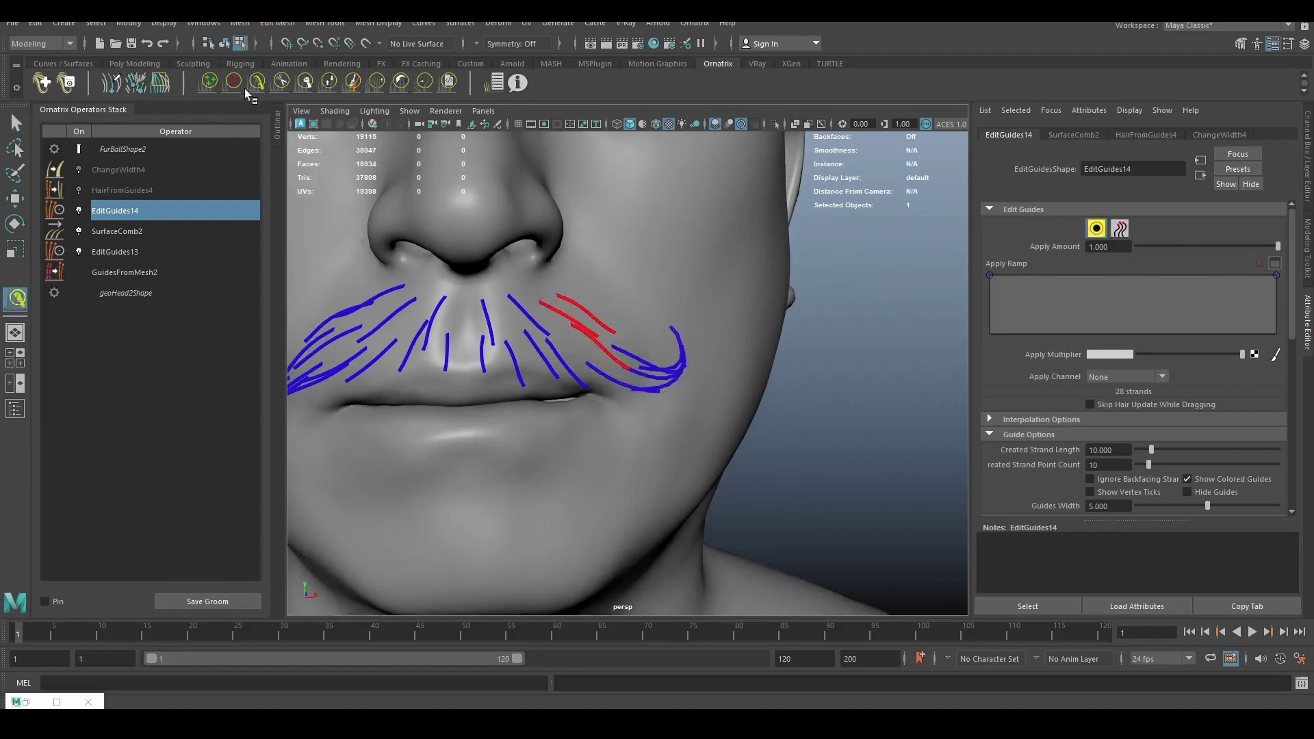
scroll(643, 284, down, 2)
scroll(719, 278, down, 2)
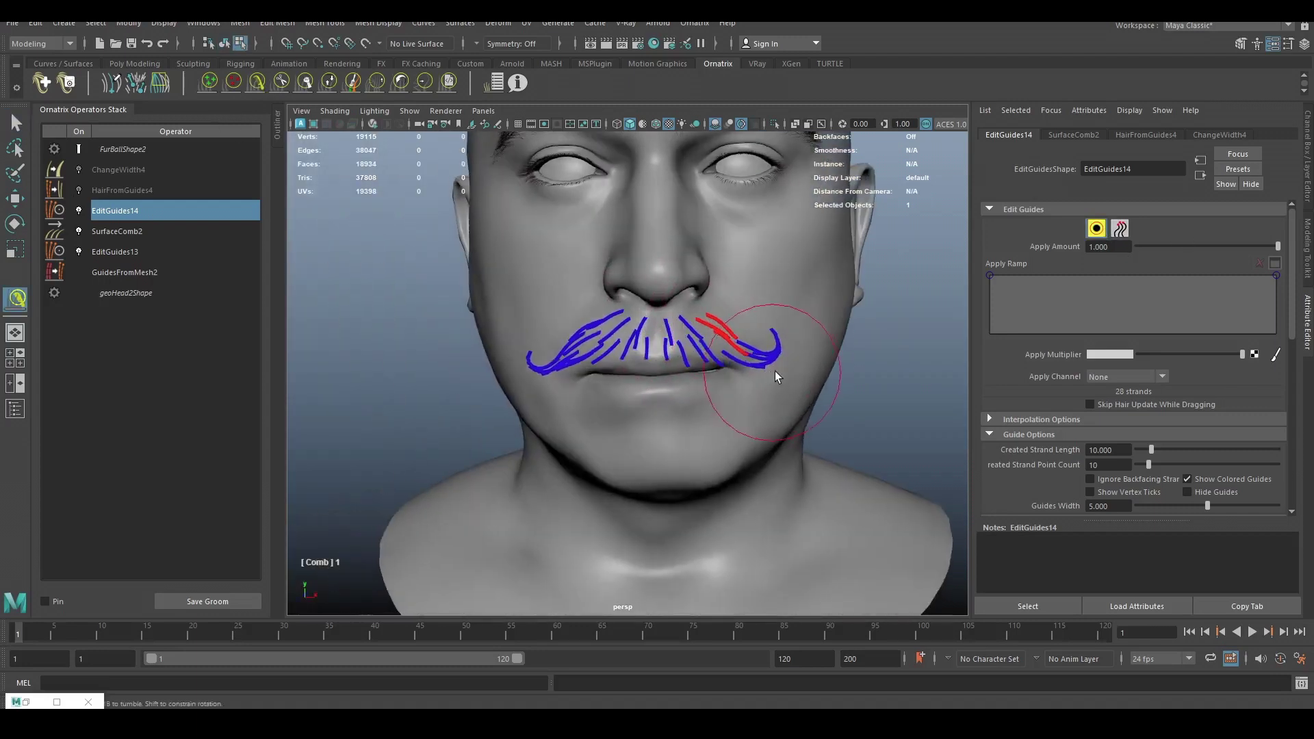
key(q)
key(r)
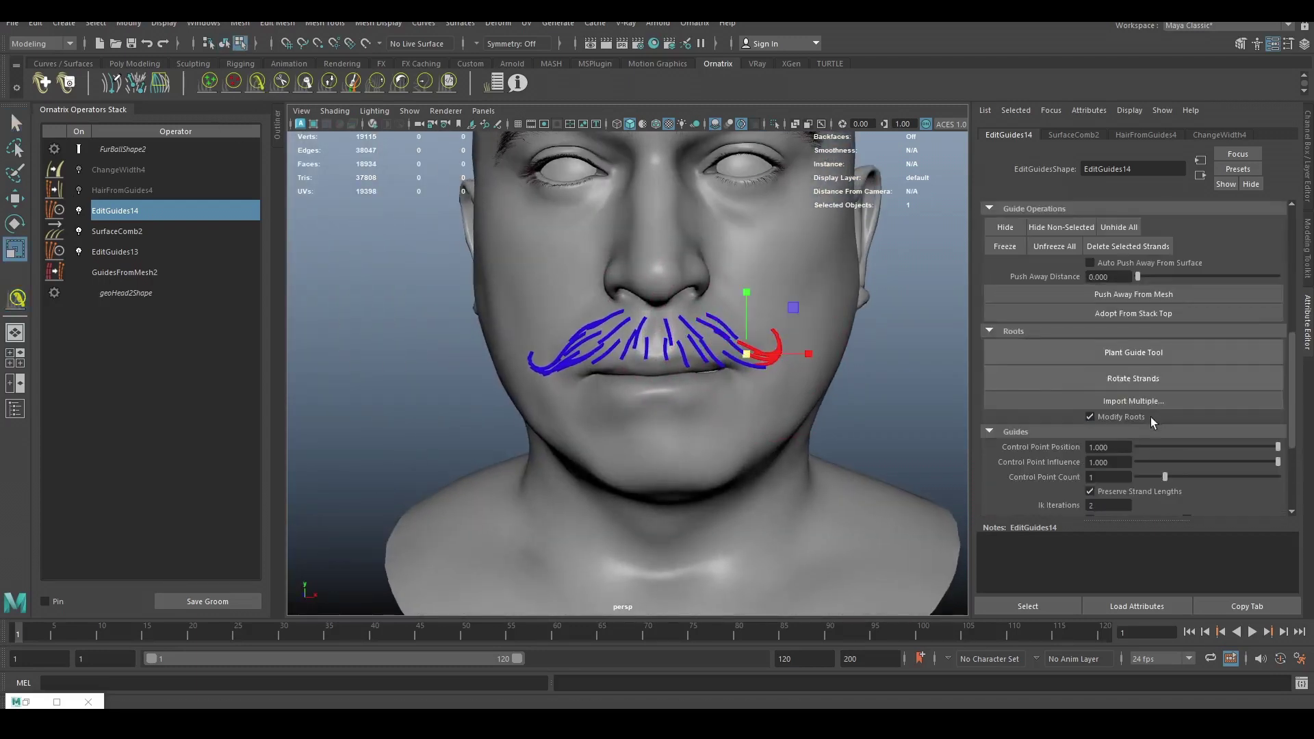
key(y)
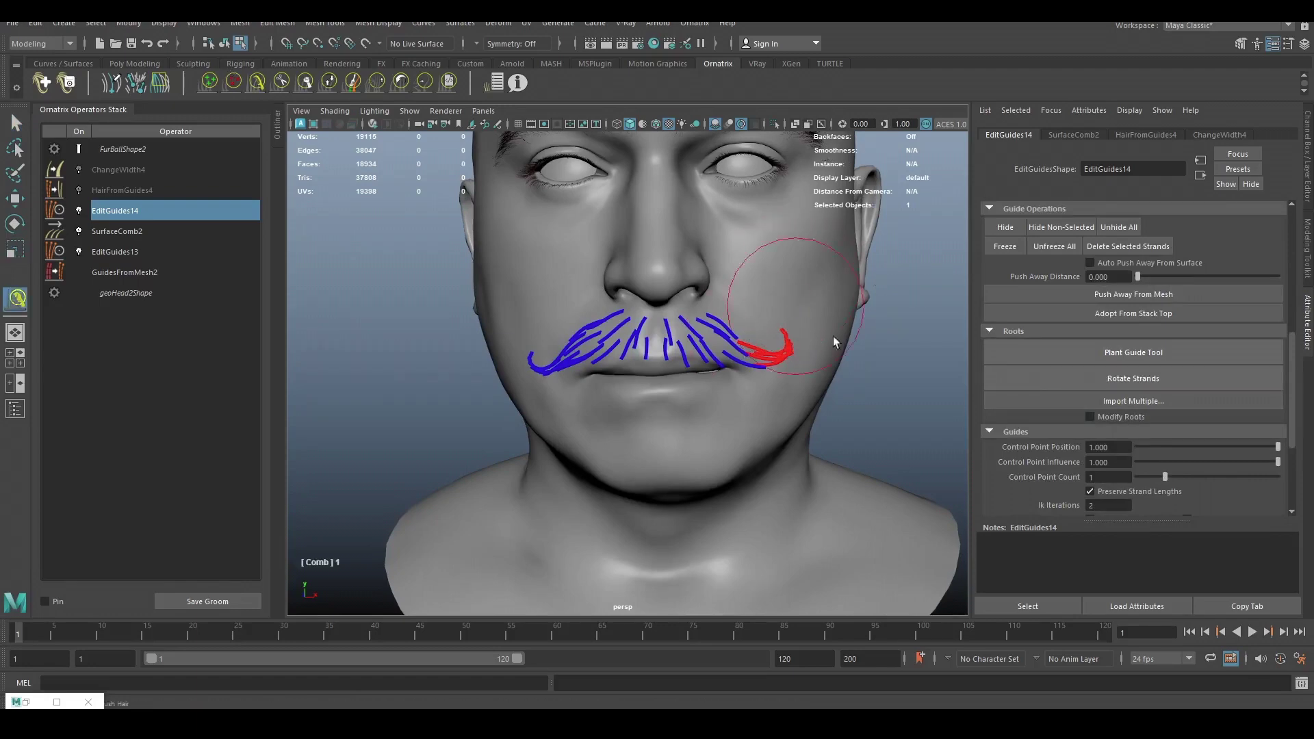
Step: Reselect the guides at the mustache end and rotate them into a new direction
alt+drag(832, 335, 605, 367)
scroll(606, 368, up, 3)
alt+drag(705, 381, 783, 308)
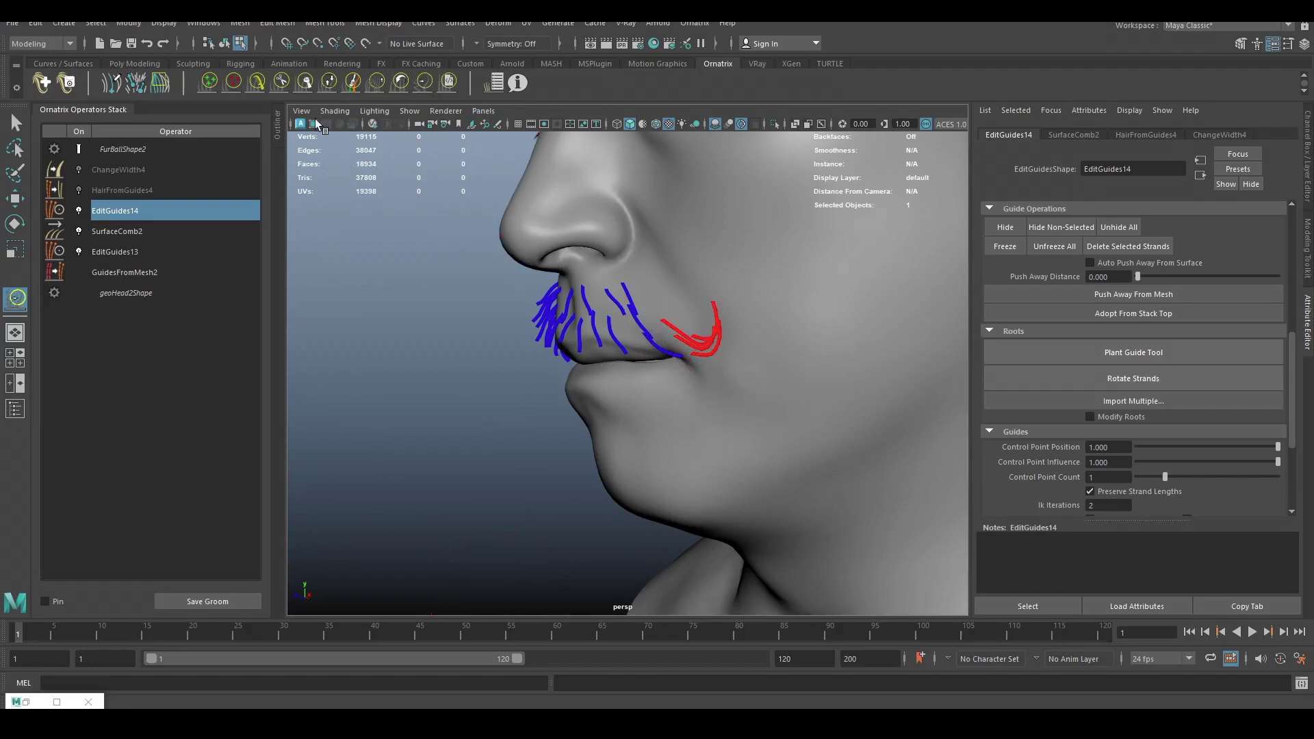
mouse_move(479, 342)
alt+mouse_down()
mouse_move(582, 308)
mouse_move(676, 369)
mouse_move(602, 338)
alt+mouse_up()
key(q)
key(y)
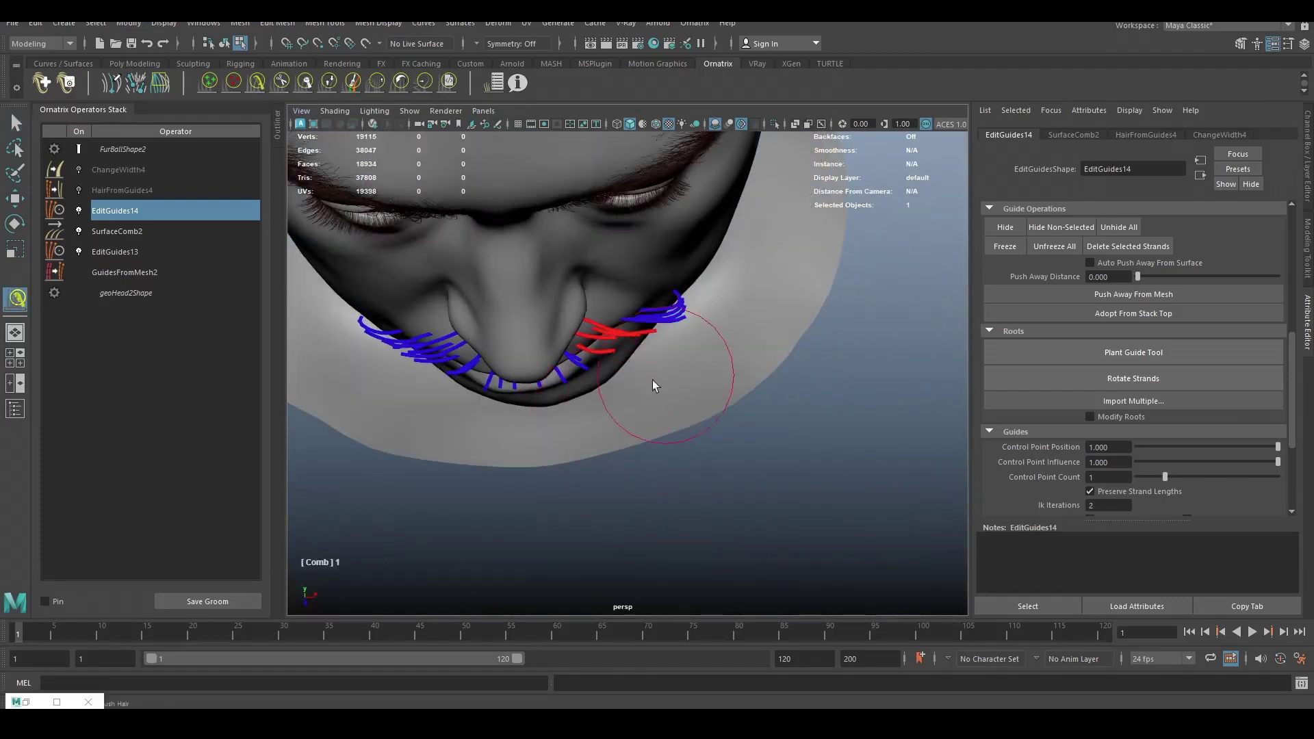
key(q)
drag(725, 404, 636, 281)
key(y)
alt+drag(685, 383, 693, 340)
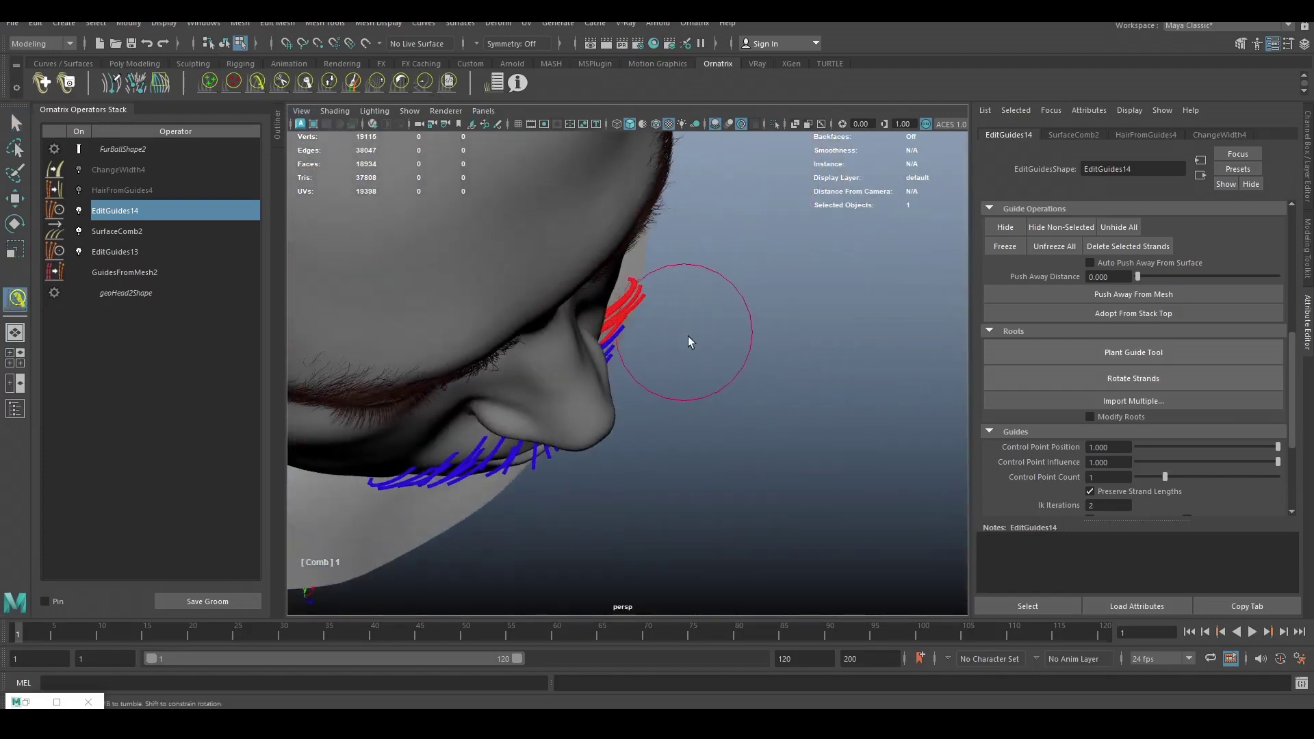
key(e)
alt+drag(351, 523, 431, 530)
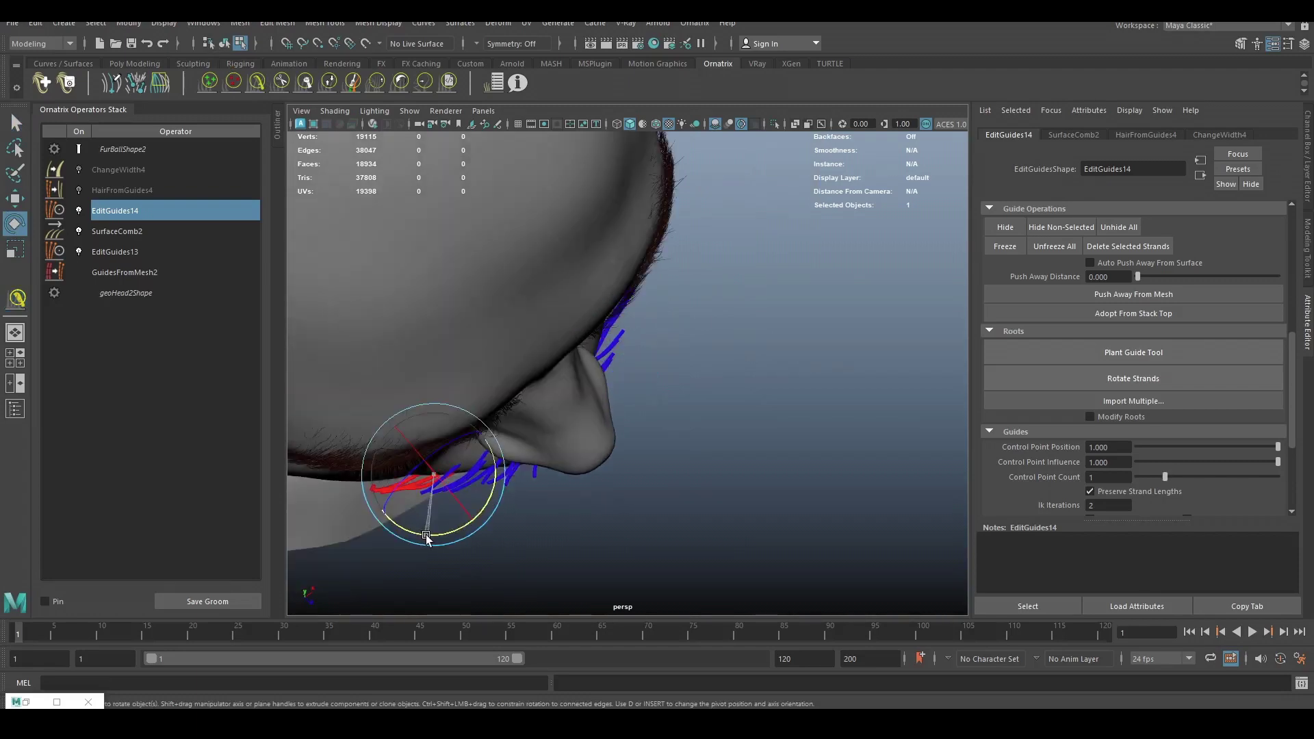
key(q)
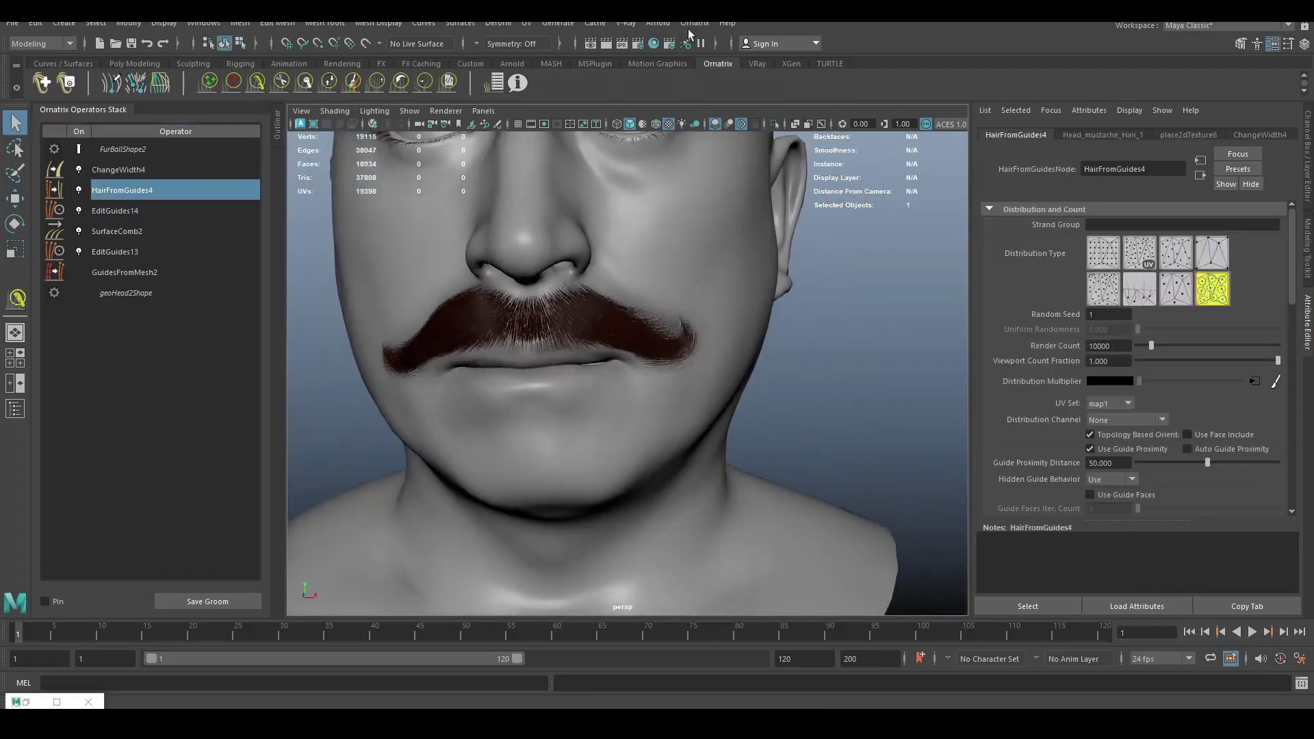
Step: Raise Clump10 strength and generate 500 random clumps across the mustache hair
drag(1142, 329, 1142, 320)
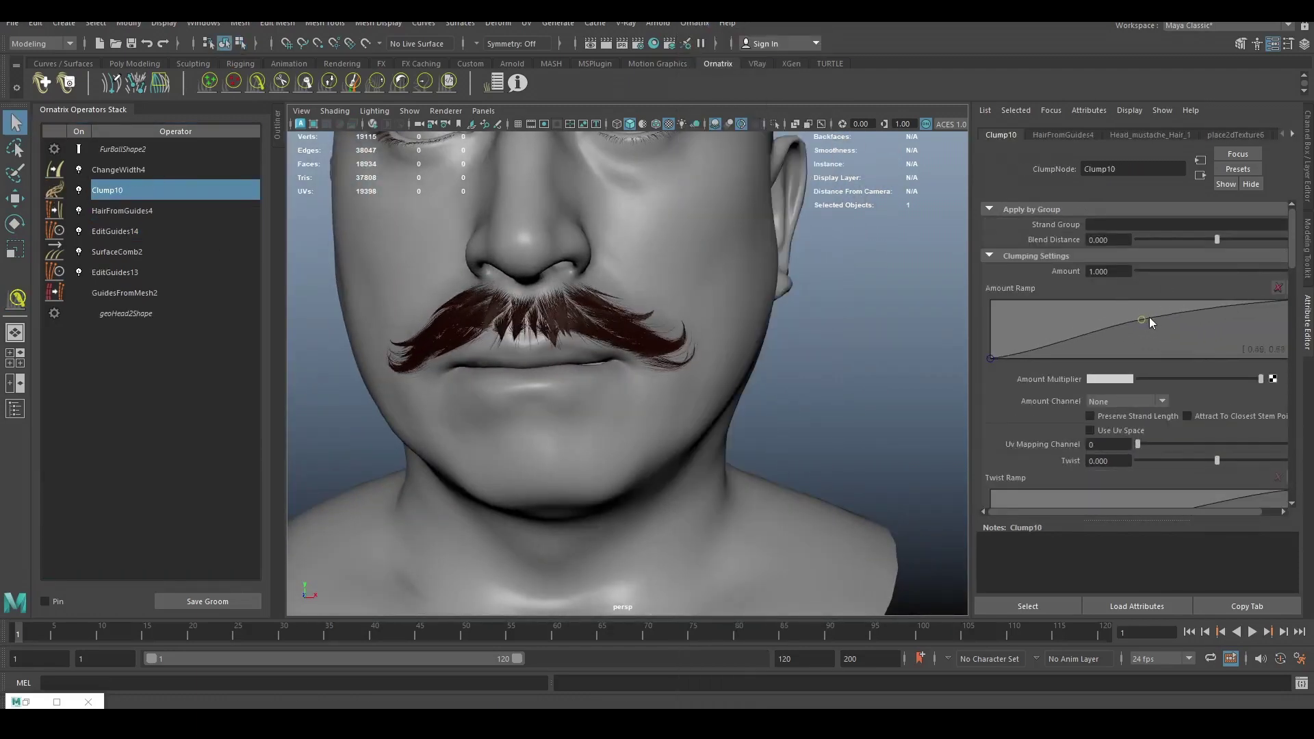
scroll(1292, 257, down, 10)
click(1041, 470)
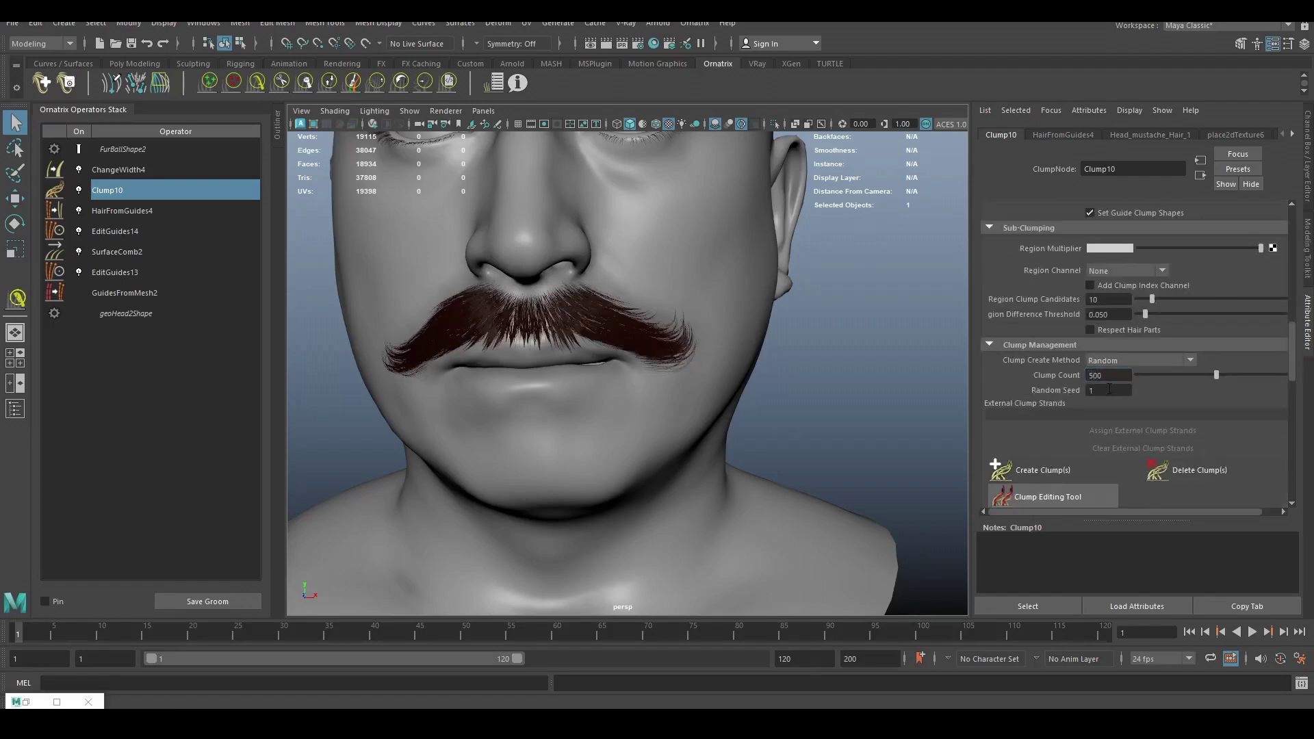
scroll(740, 391, up, 5)
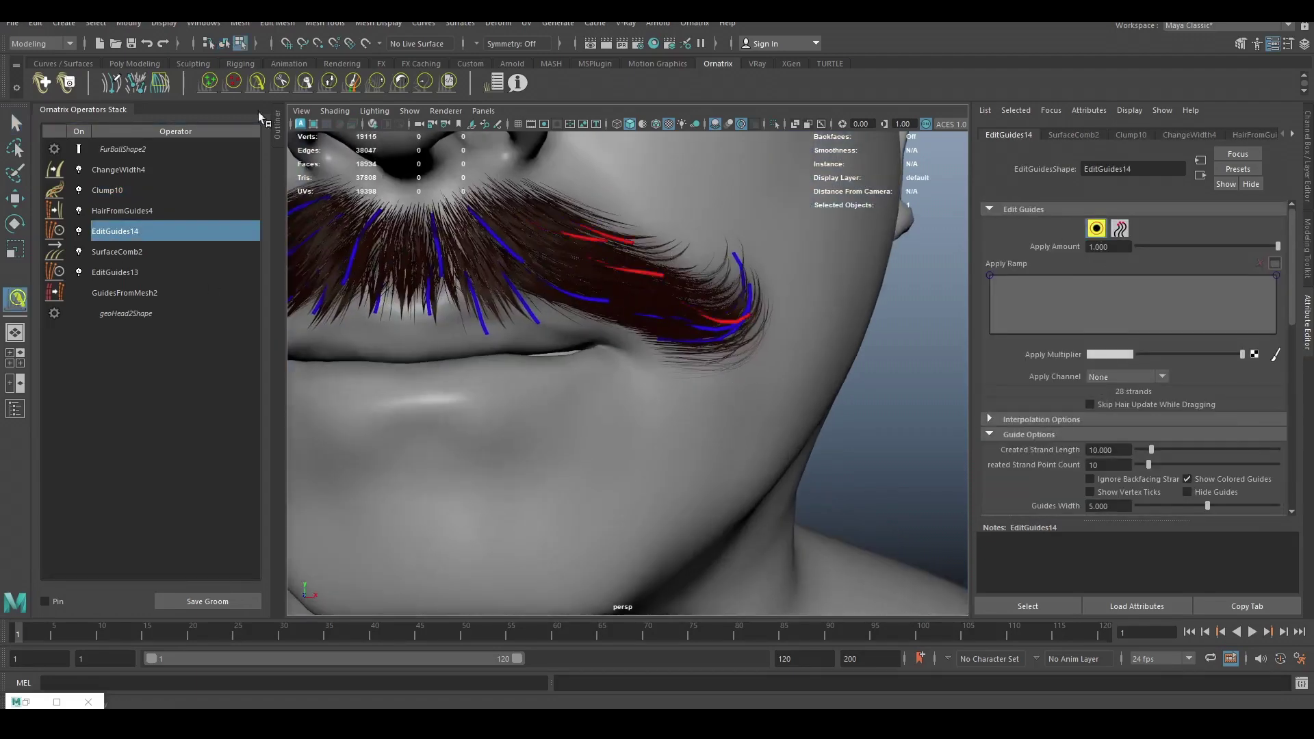
click(319, 84)
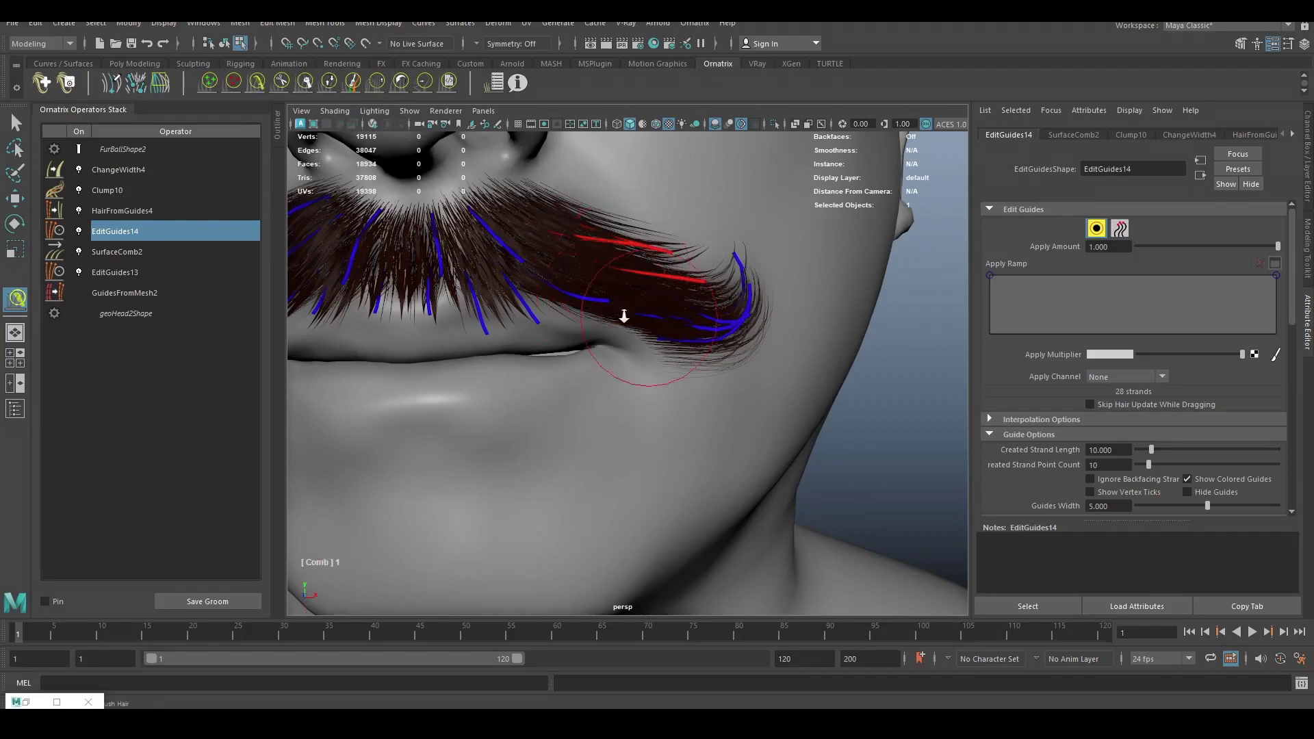
scroll(622, 314, down, 3)
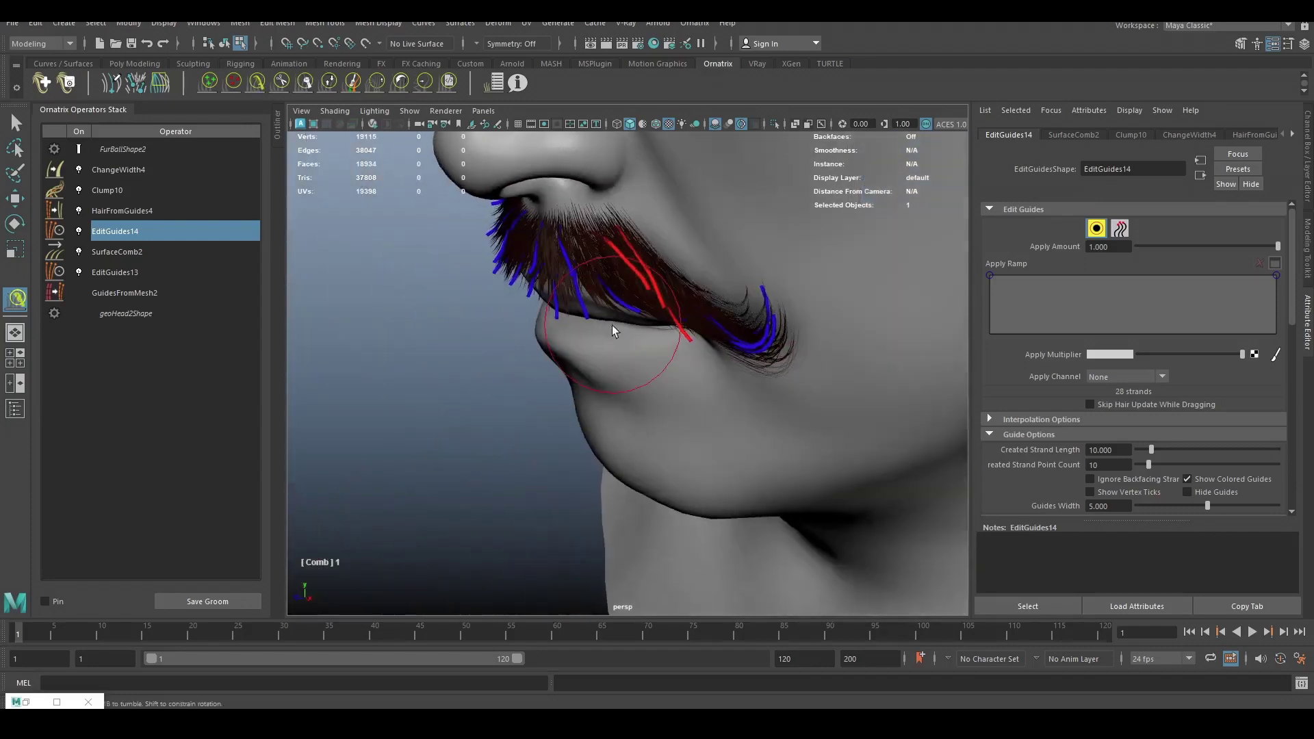
mouse_move(696, 269)
alt+mouse_down()
mouse_move(614, 388)
mouse_move(723, 340)
mouse_move(602, 438)
mouse_move(724, 389)
mouse_move(684, 356)
alt+mouse_up()
Step: Save the scene and preview the clumped hair generated from the guides
double_click(13, 293)
key(q)
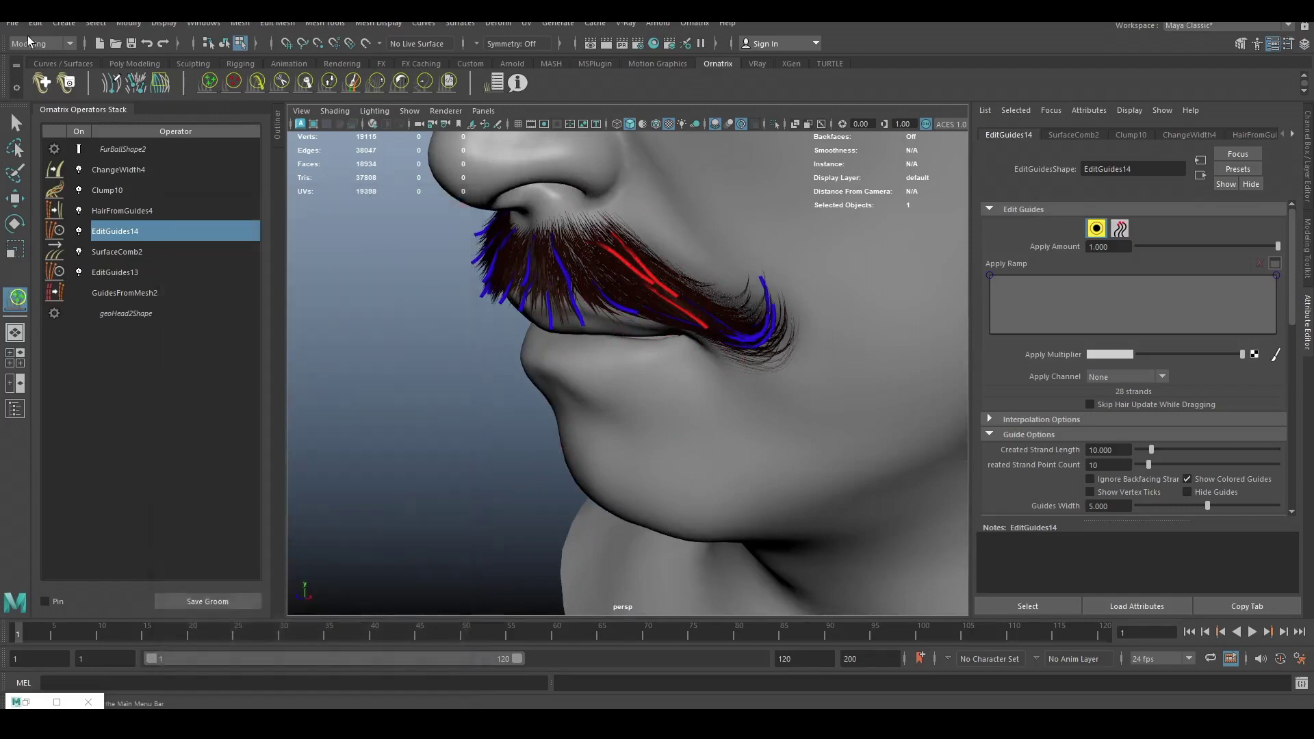
click(12, 23)
click(41, 91)
click(122, 210)
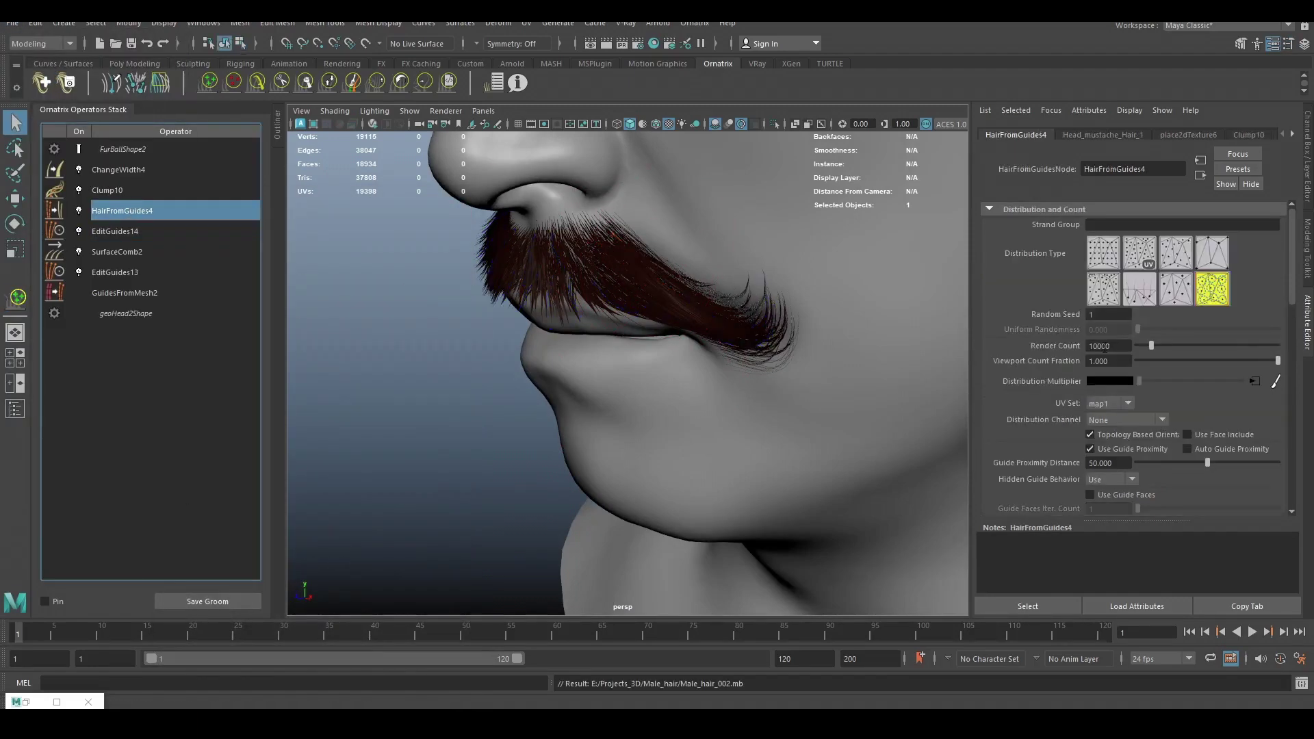
click(115, 231)
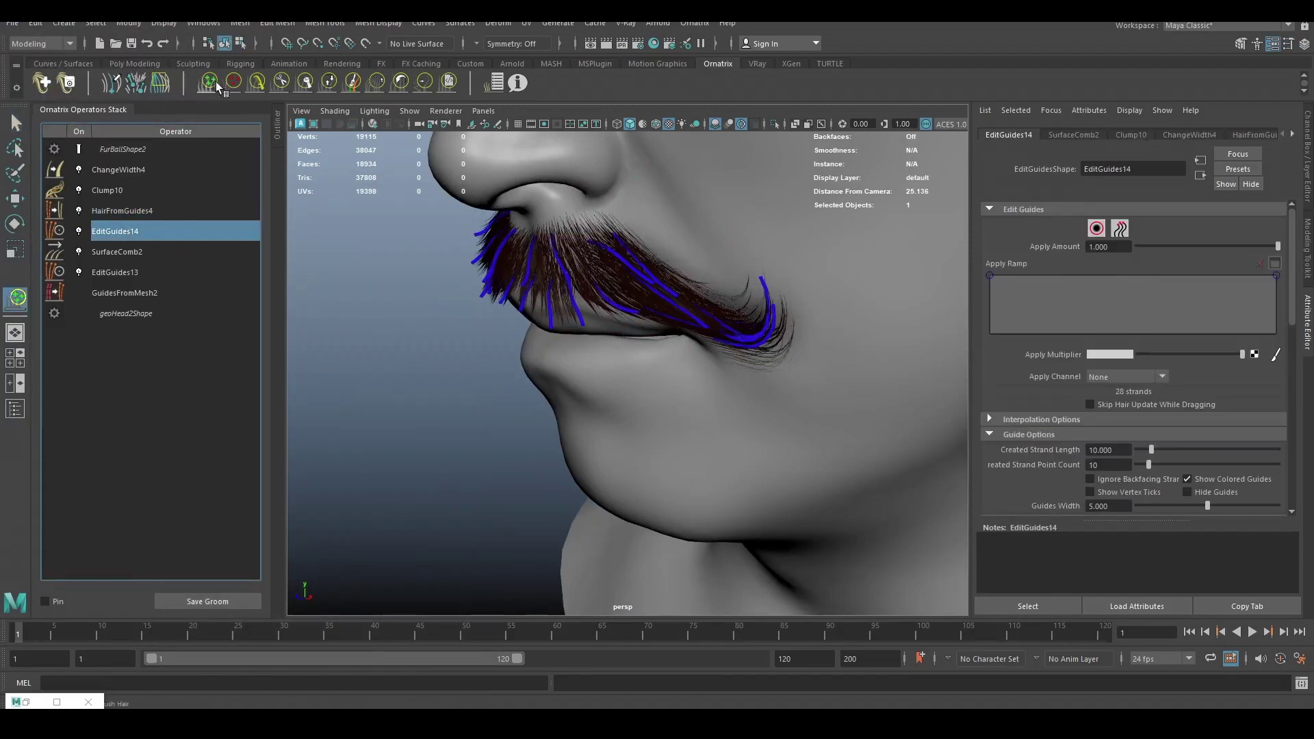
Step: Brush the red mustache guides down and right, then back and shorter
alt+drag(616, 308, 678, 256)
key(q)
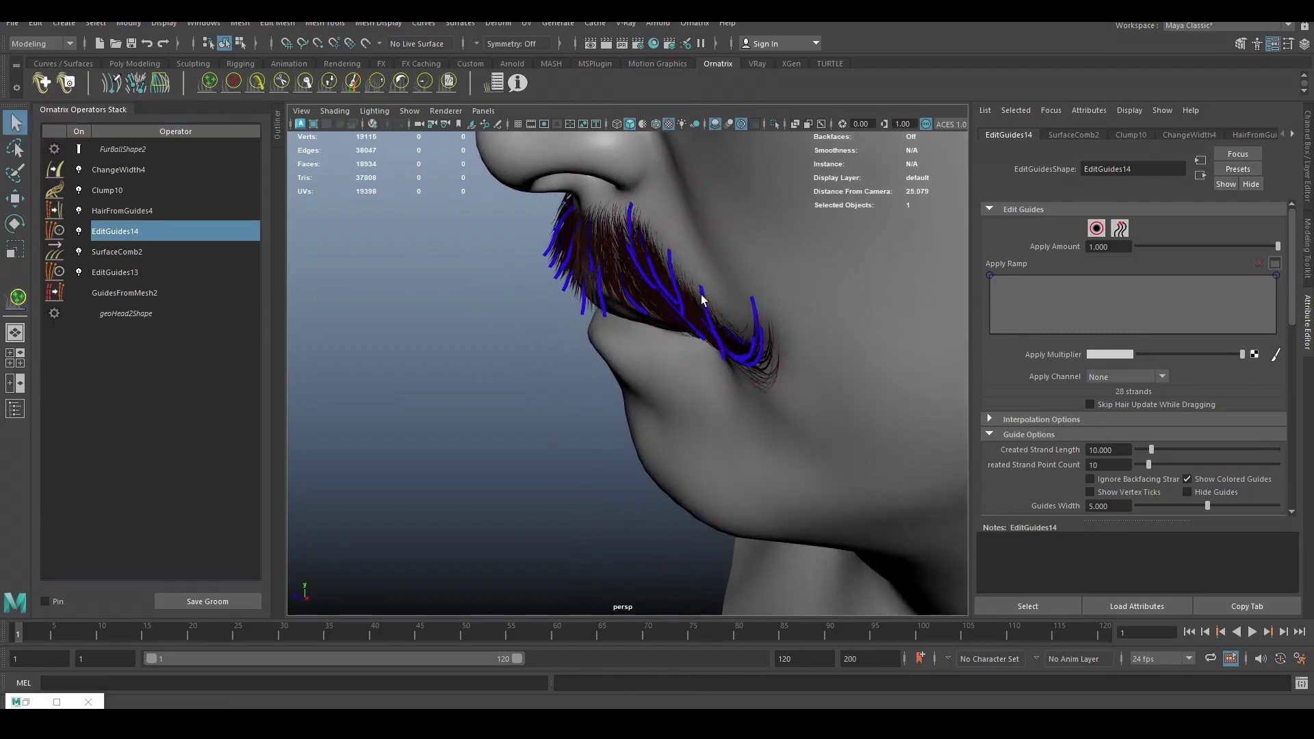
click(257, 80)
mouse_move(602, 308)
alt+mouse_down()
mouse_move(681, 337)
mouse_move(686, 392)
alt+mouse_up()
mouse_move(686, 391)
alt+right_down()
mouse_move(835, 405)
mouse_move(769, 234)
alt+right_up()
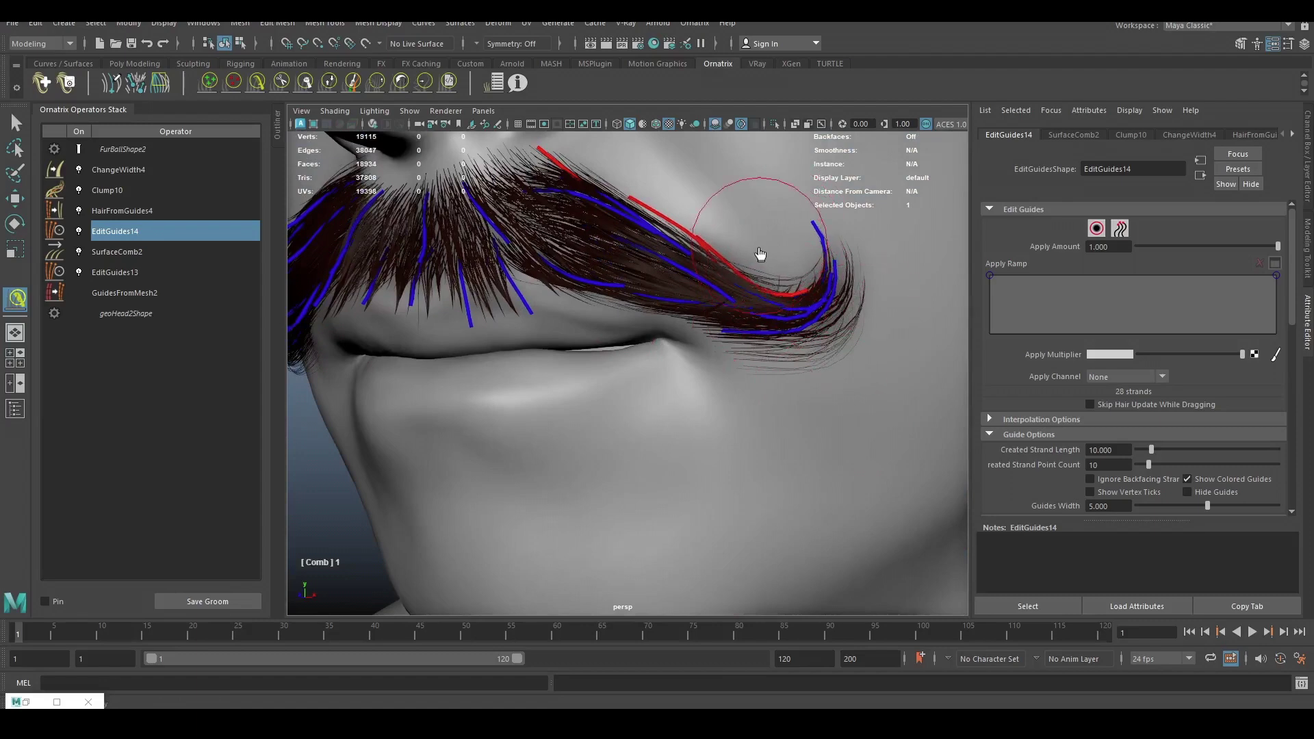
alt+drag(769, 235, 775, 326)
key(q)
click(210, 80)
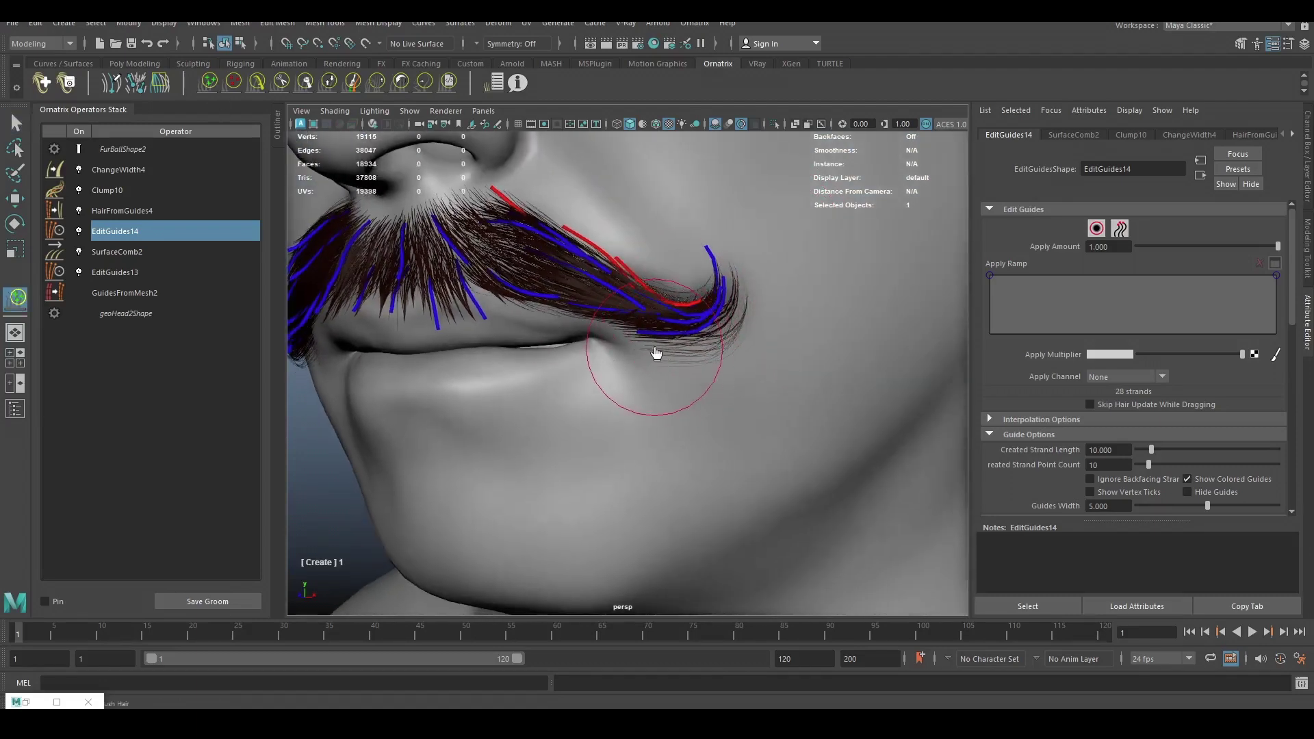
drag(655, 353, 715, 377)
drag(685, 294, 616, 295)
click(257, 81)
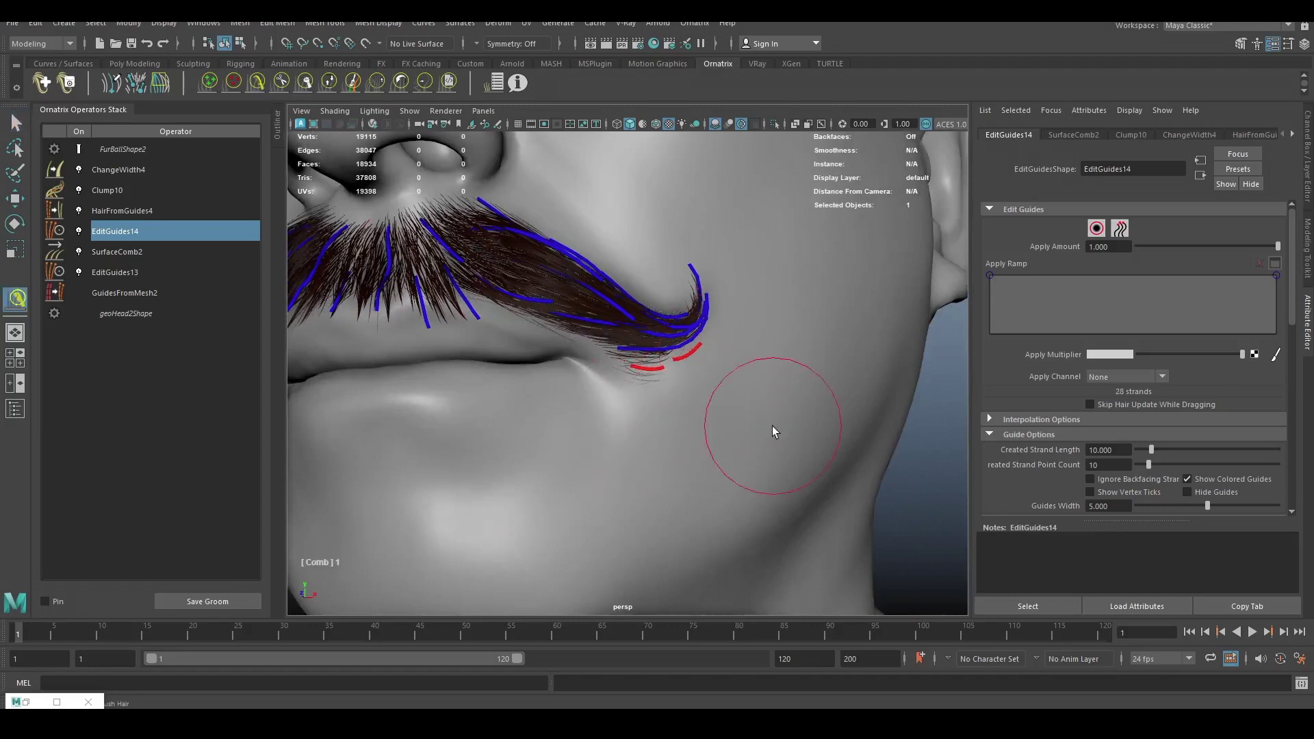
Step: Shrink the long stray guides near the mustache curl into short stubs
alt+drag(772, 431, 520, 329)
scroll(452, 297, up, 3)
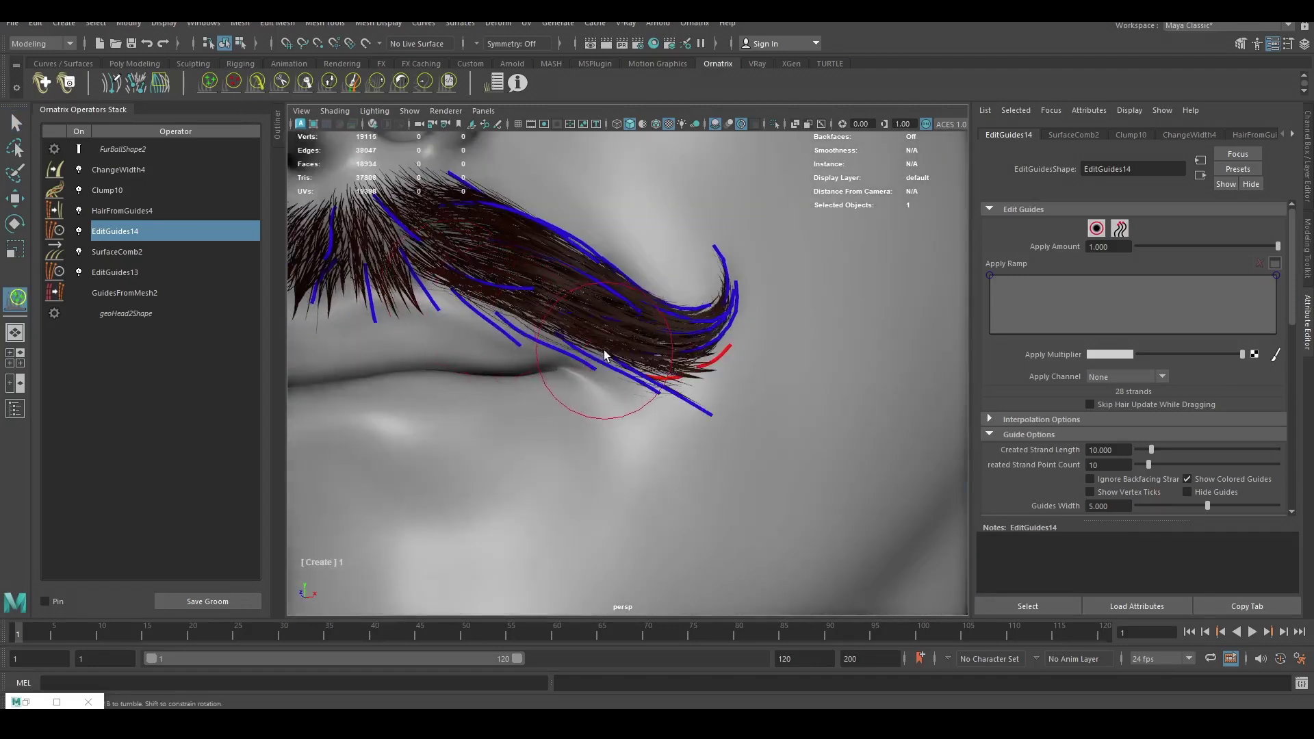
click(593, 380)
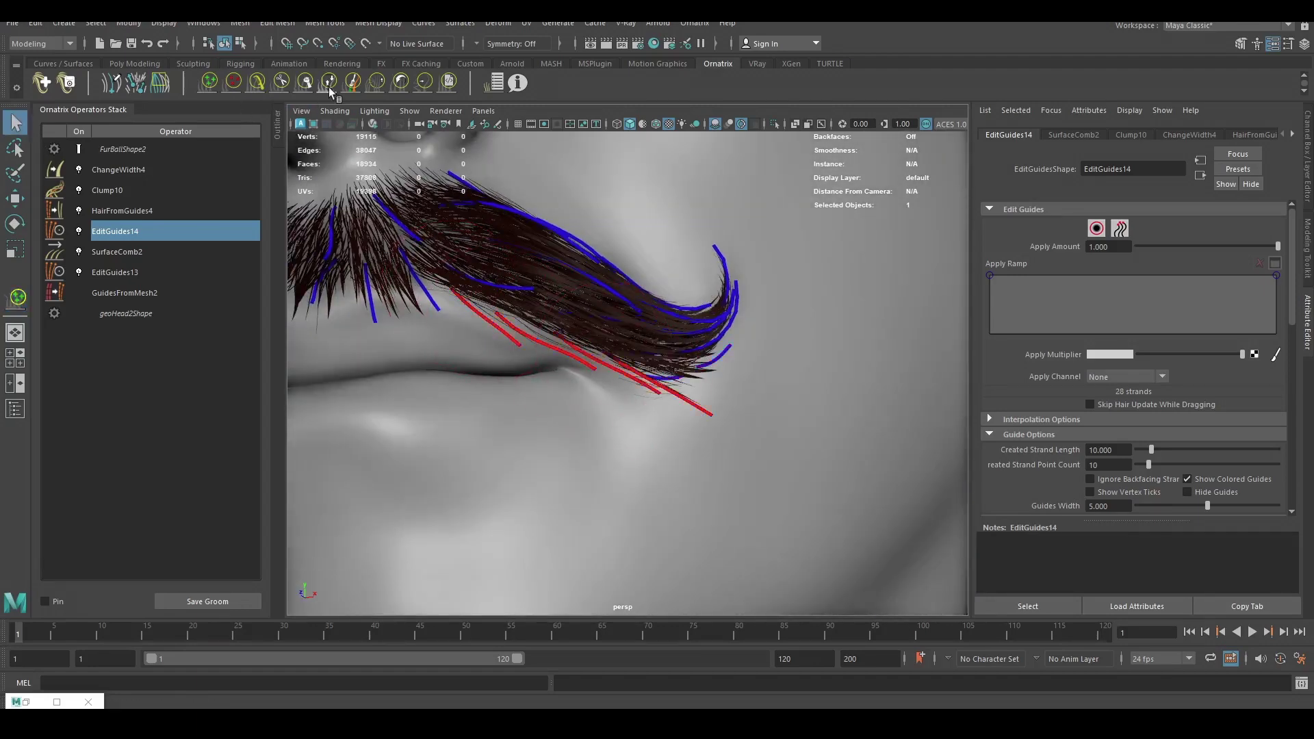
click(329, 81)
mouse_move(557, 338)
mouse_down()
mouse_move(545, 308)
mouse_move(504, 345)
mouse_up()
key(q)
Step: Comb the red guides to a slanted angle and lengthen them down to the lip
scroll(640, 325, down, 3)
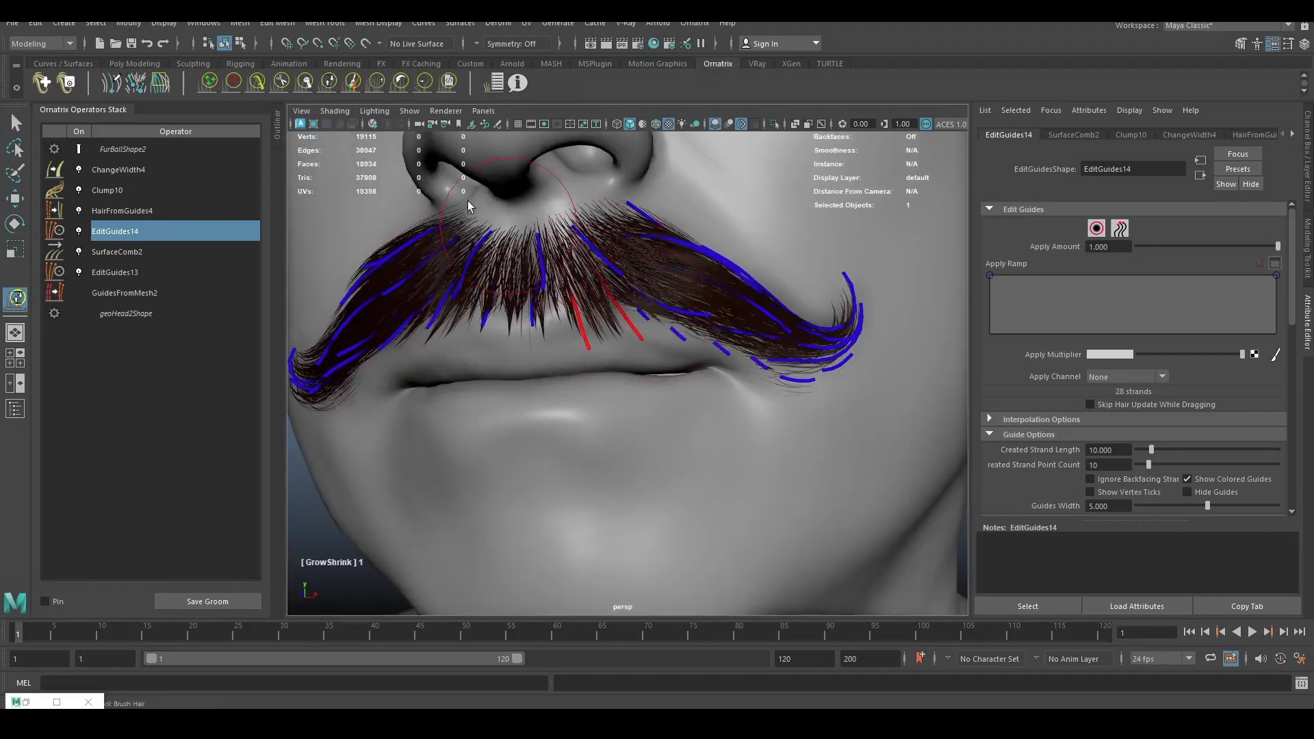
click(257, 81)
mouse_move(603, 315)
mouse_down()
mouse_move(659, 372)
mouse_move(613, 359)
mouse_move(616, 383)
mouse_up()
key(q)
click(233, 81)
mouse_move(685, 329)
mouse_down()
mouse_move(699, 370)
mouse_move(674, 381)
mouse_move(499, 330)
mouse_up()
key(q)
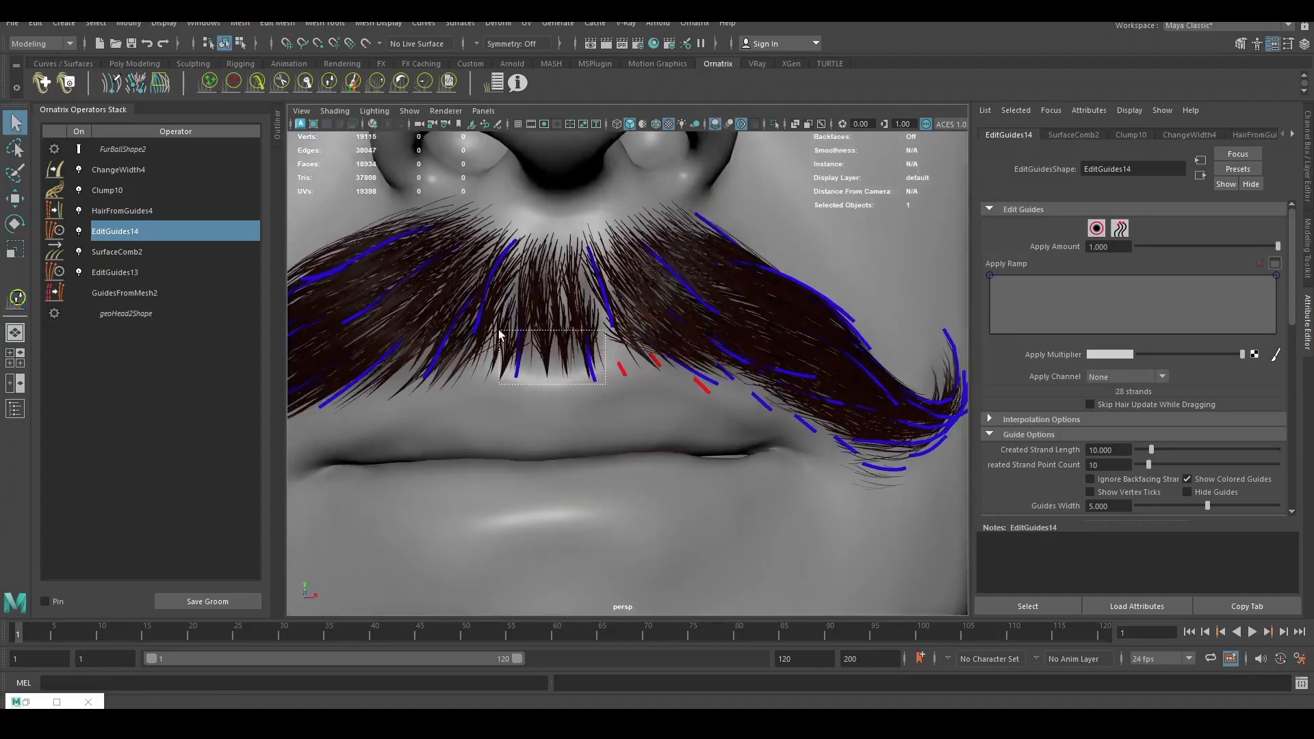
Step: Plant new guides on the skin, then select Clump10 in the operators stack
mouse_move(608, 381)
alt+mouse_down()
mouse_move(666, 416)
mouse_move(514, 241)
alt+mouse_up()
click(327, 83)
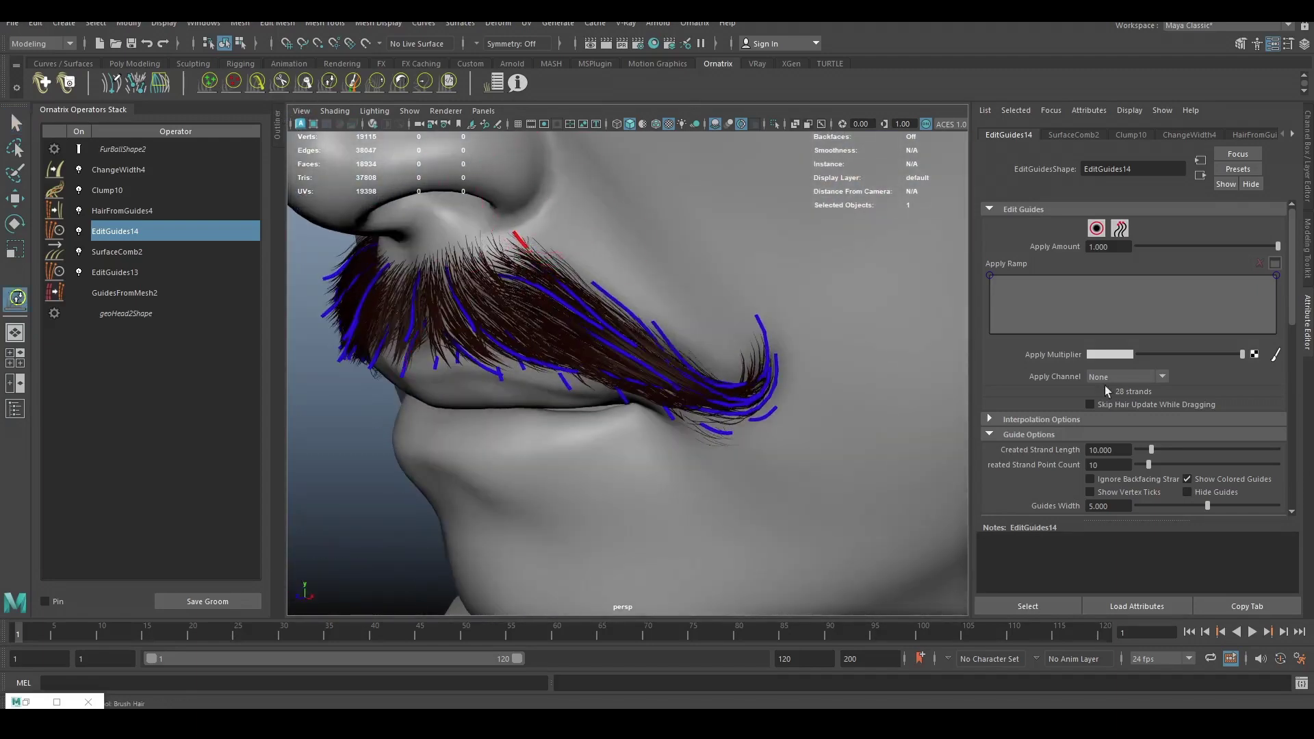
scroll(1105, 390, down, 5)
click(1133, 394)
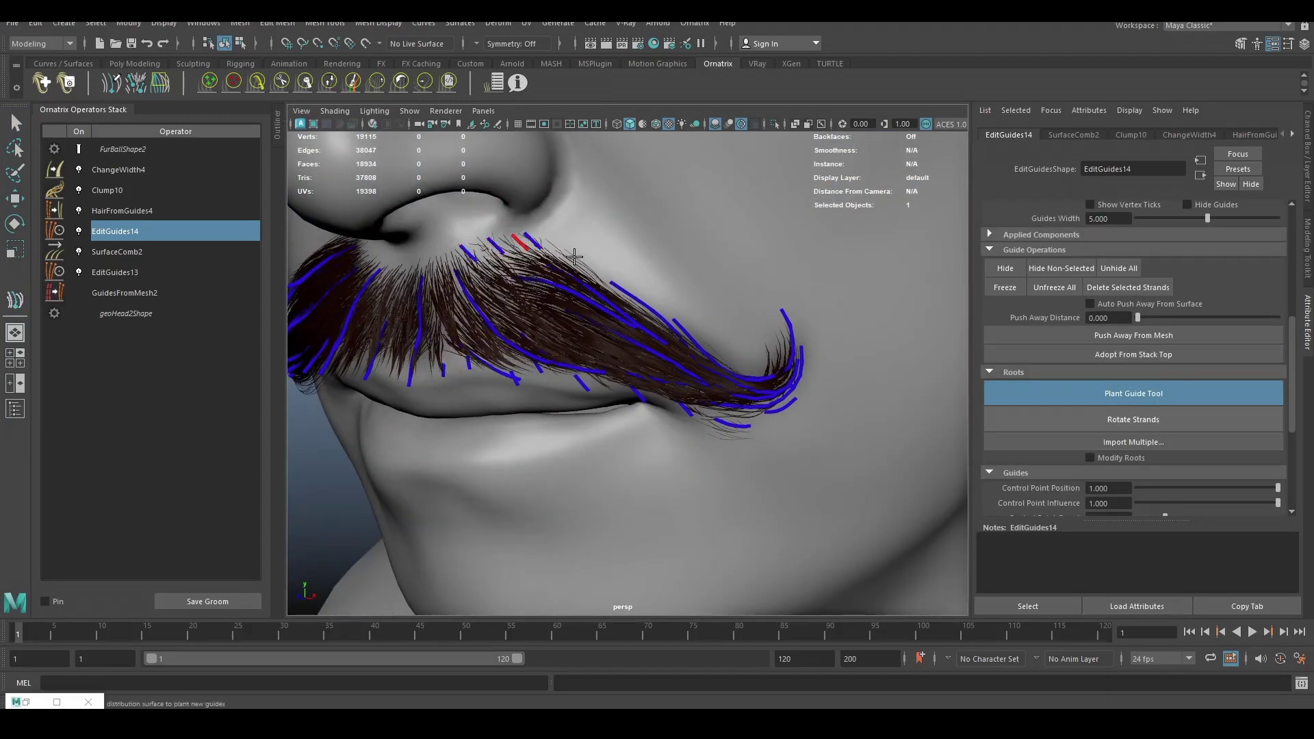
key(q)
click(108, 189)
alt+drag(616, 356, 559, 359)
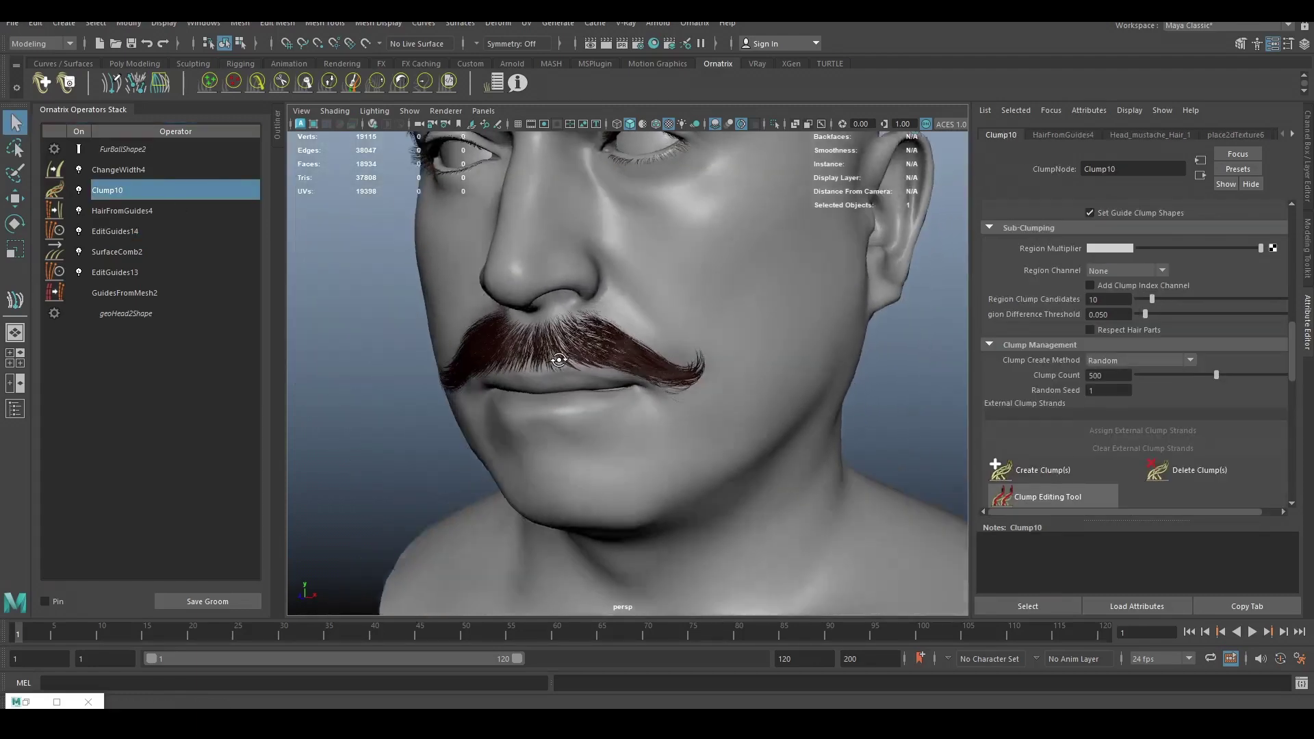
mouse_move(559, 359)
alt+right_down()
mouse_move(390, 354)
mouse_move(728, 370)
alt+right_up()
Step: Add a Detail operator above EditGuides14 with a view point count of 40
click(695, 23)
click(712, 228)
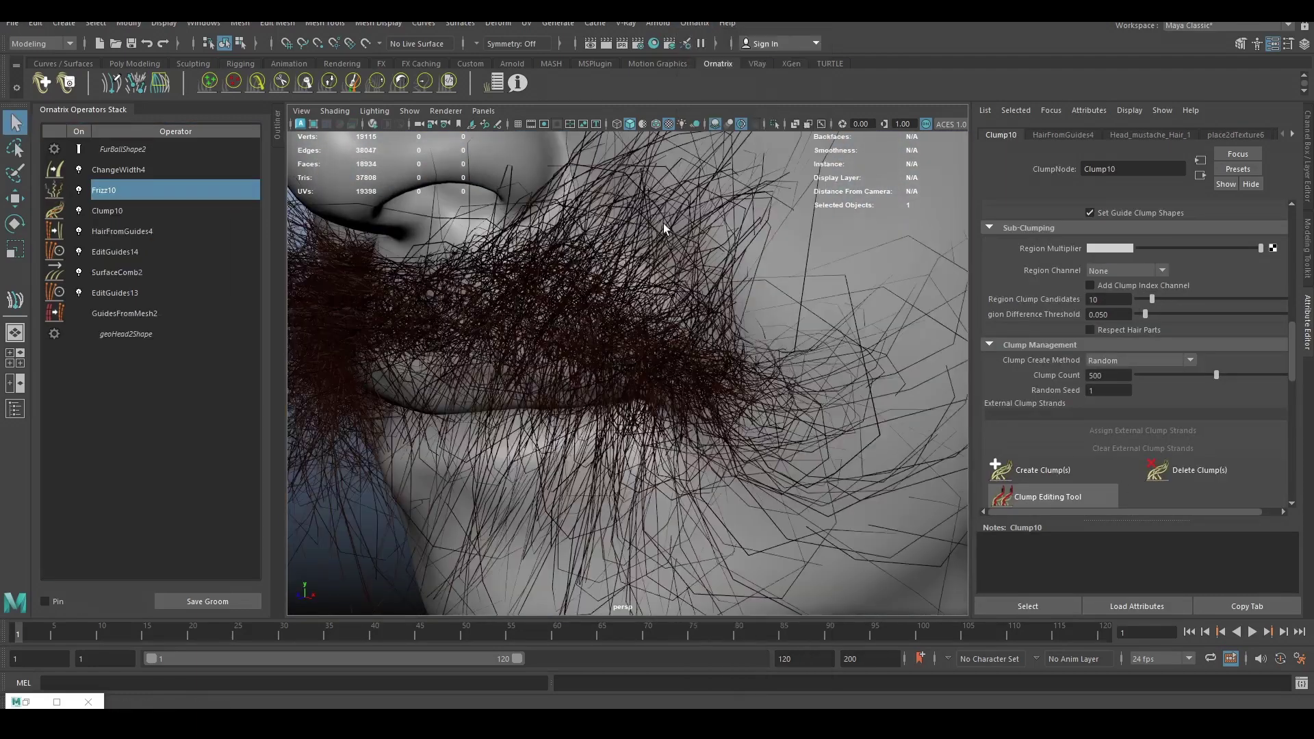
click(695, 22)
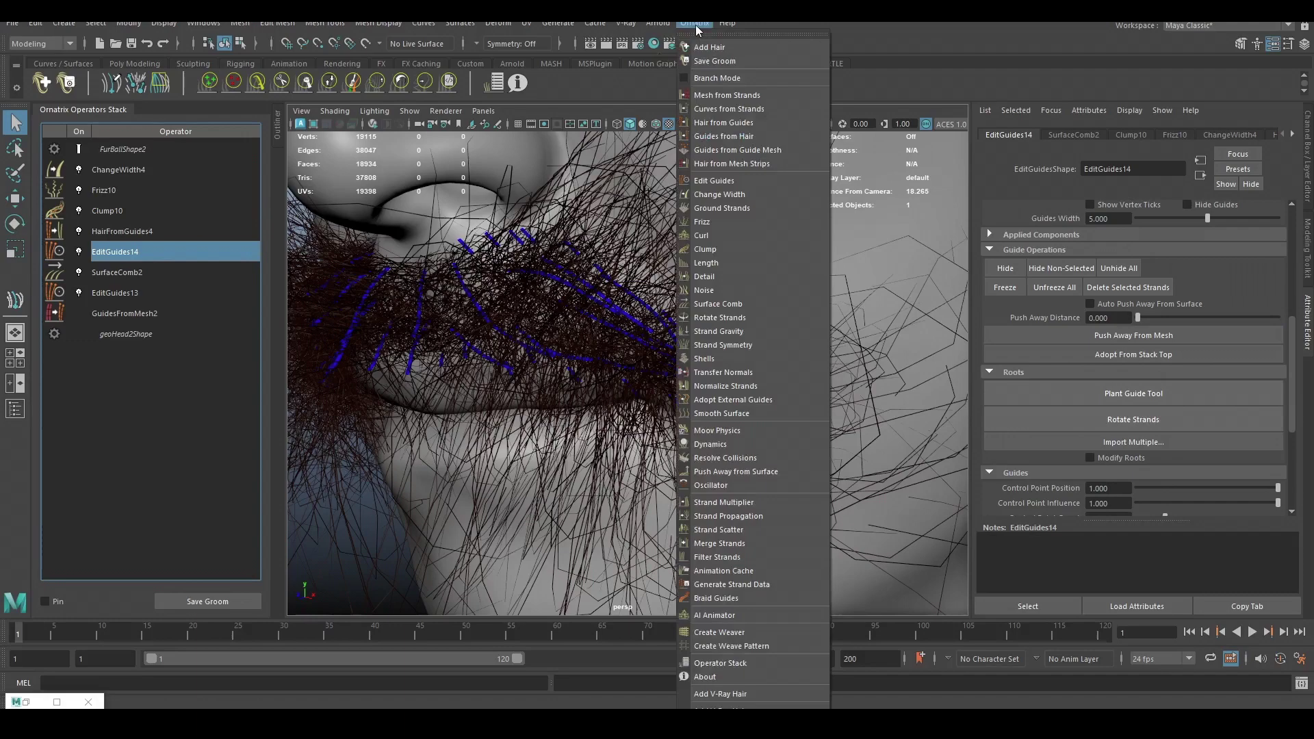
click(718, 278)
click(1109, 241)
text(0)
key(Tab)
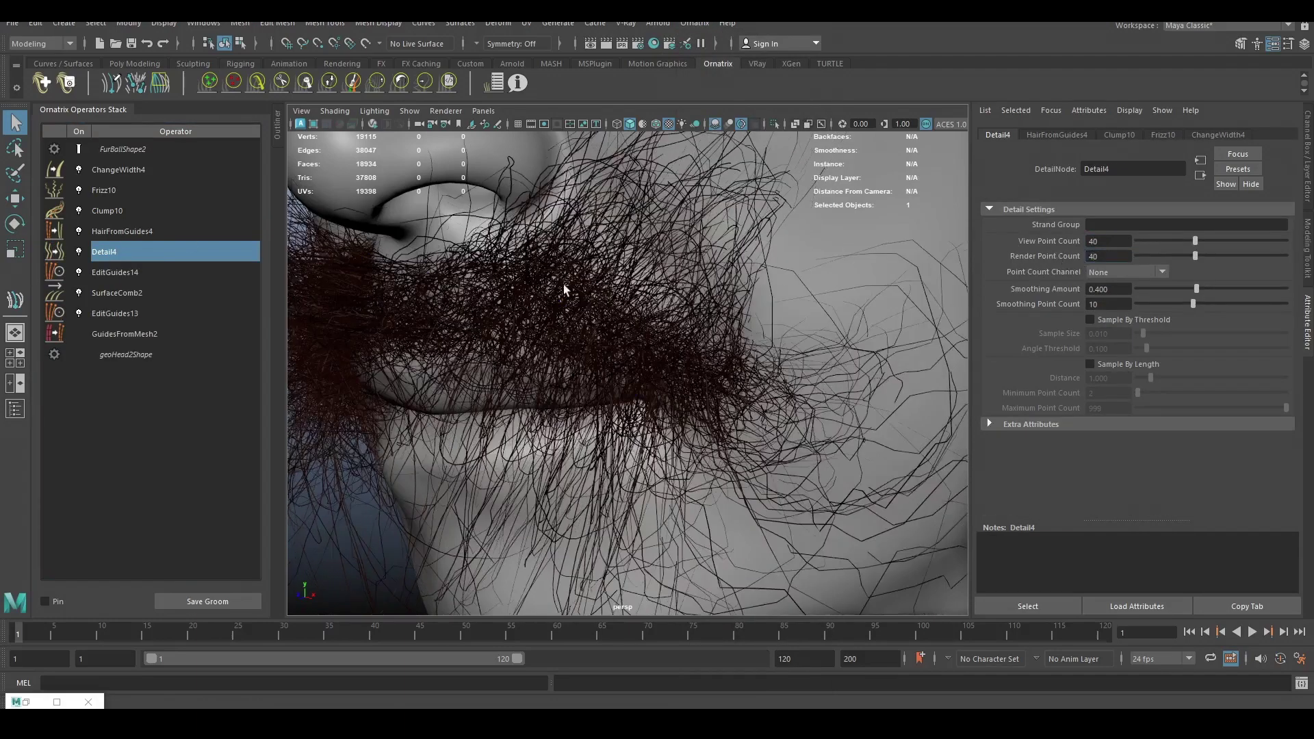
Step: Lower Frizz10's amount curve at the tips, set outlier amount 3.941 and scale about 1.97
drag(1192, 271, 1142, 271)
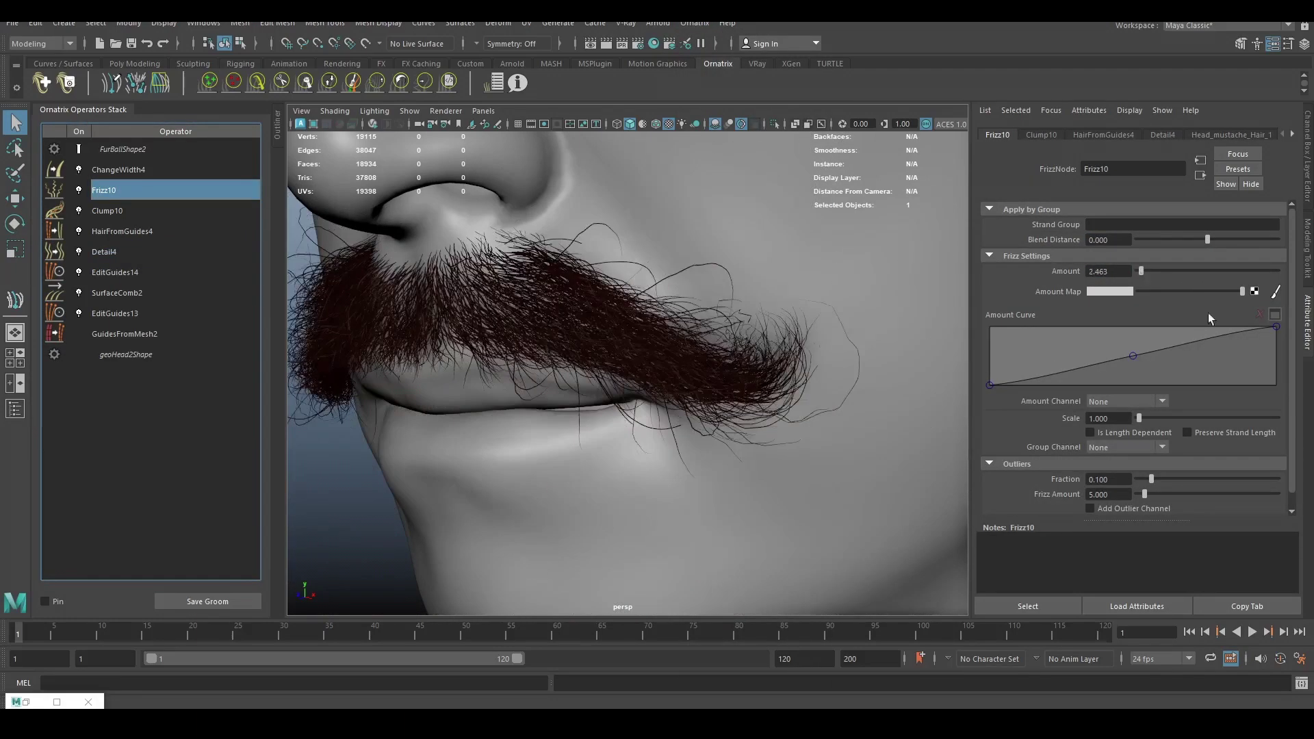
drag(1276, 326, 1305, 388)
drag(1134, 356, 1063, 373)
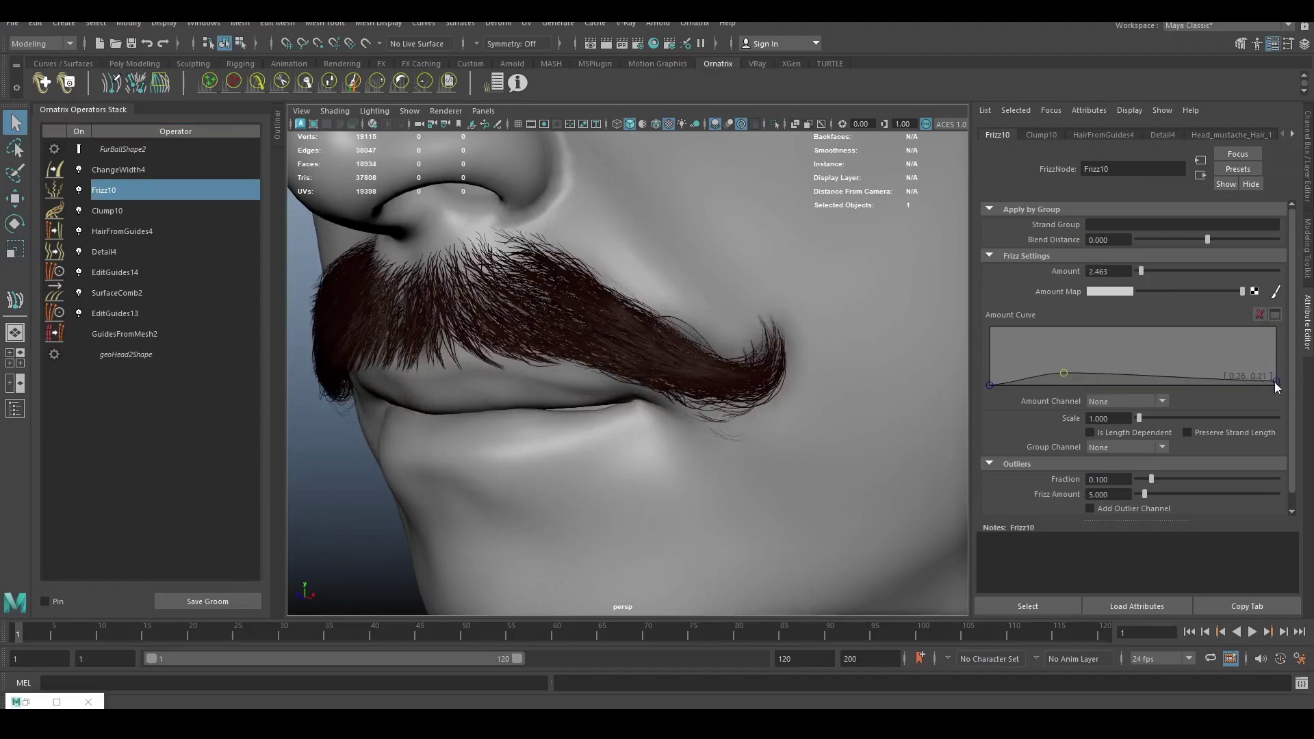
drag(1144, 495, 1143, 494)
click(1022, 375)
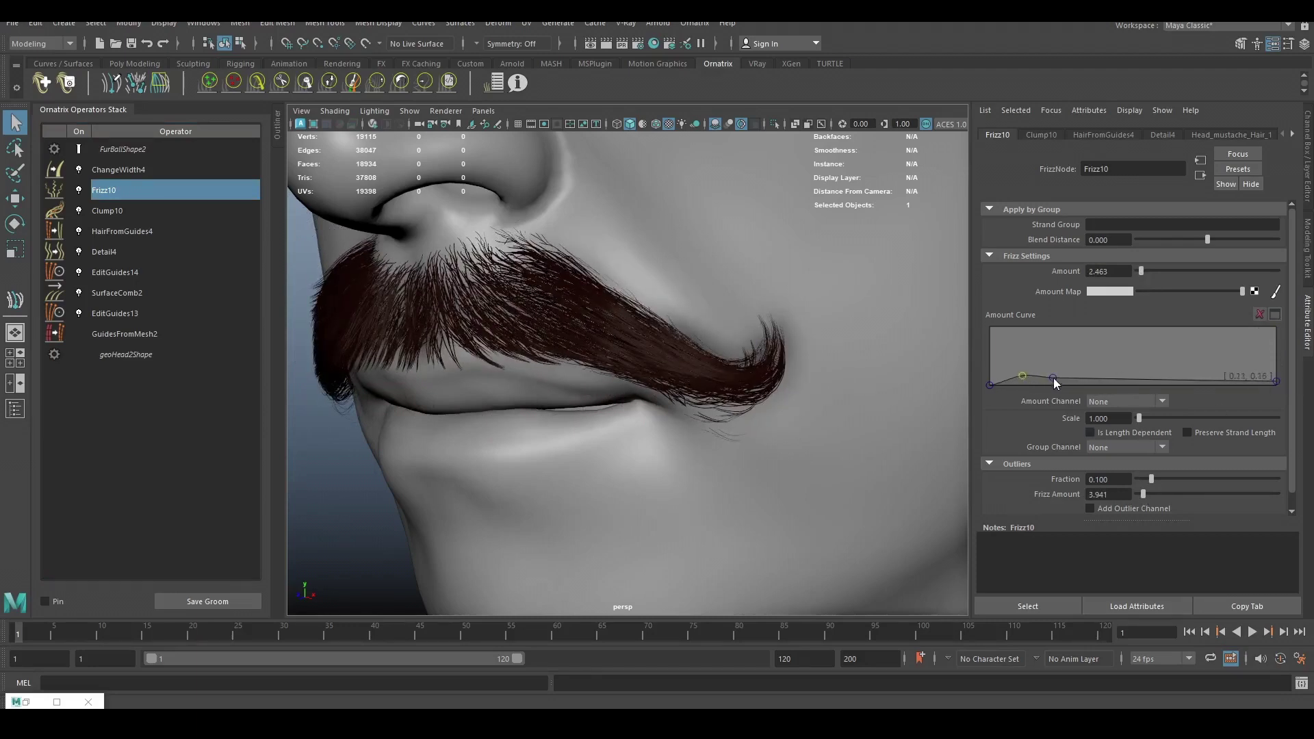
drag(1064, 373, 1089, 376)
drag(1139, 418, 1140, 421)
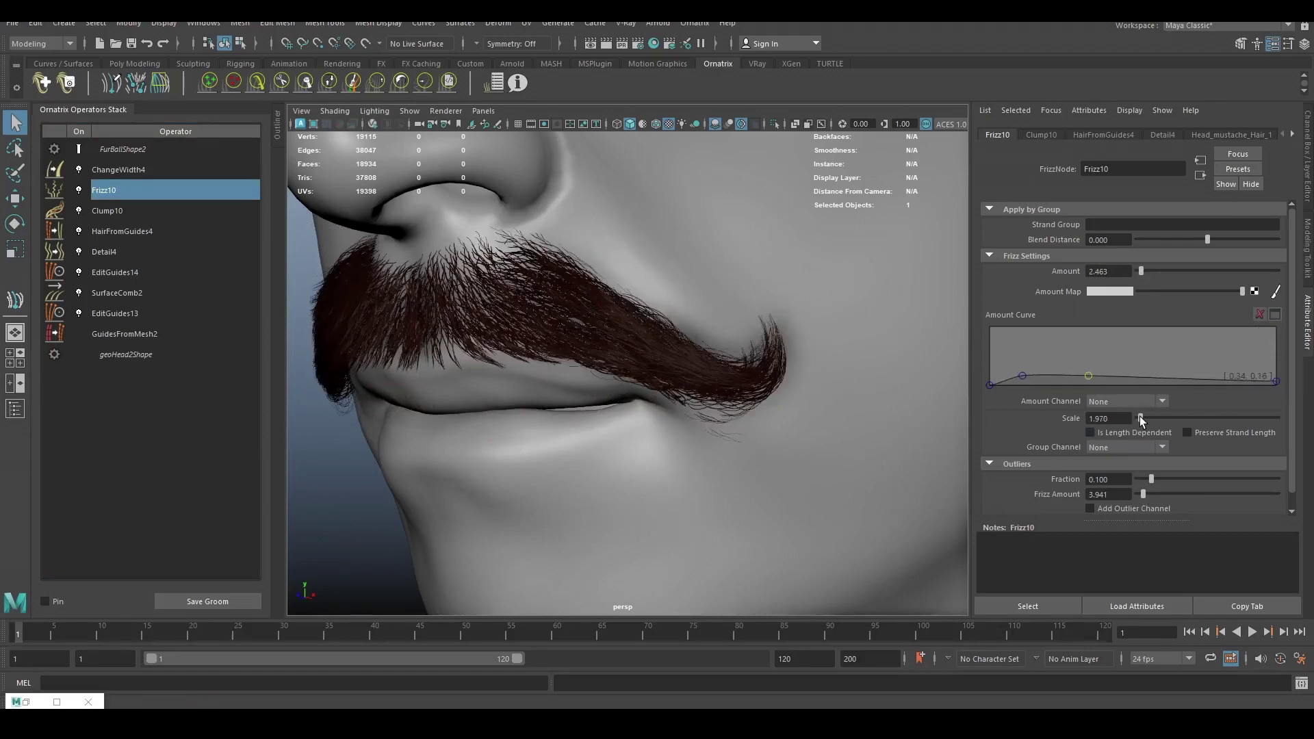
Step: Add a Length operator above Frizz10 with length randomize about 0.228
click(118, 169)
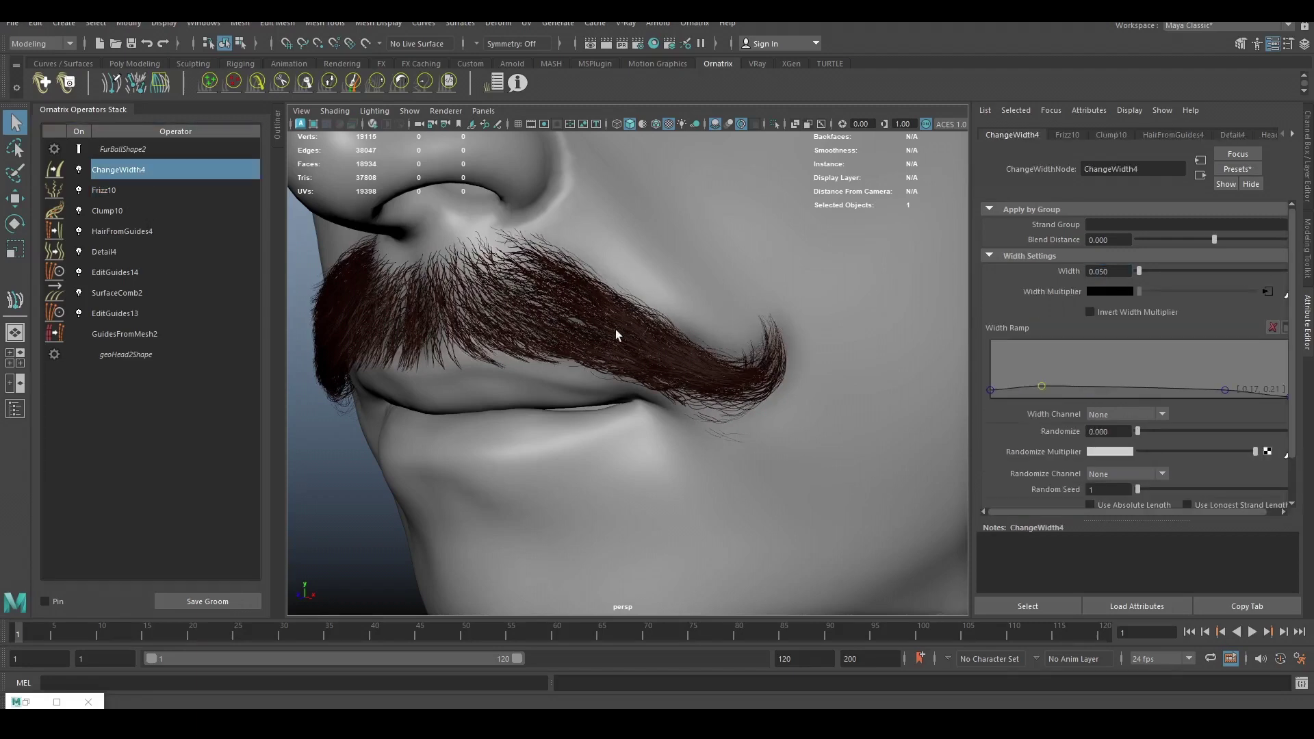
mouse_move(616, 332)
alt+mouse_down()
mouse_move(737, 373)
mouse_move(645, 367)
alt+mouse_up()
click(104, 190)
click(695, 22)
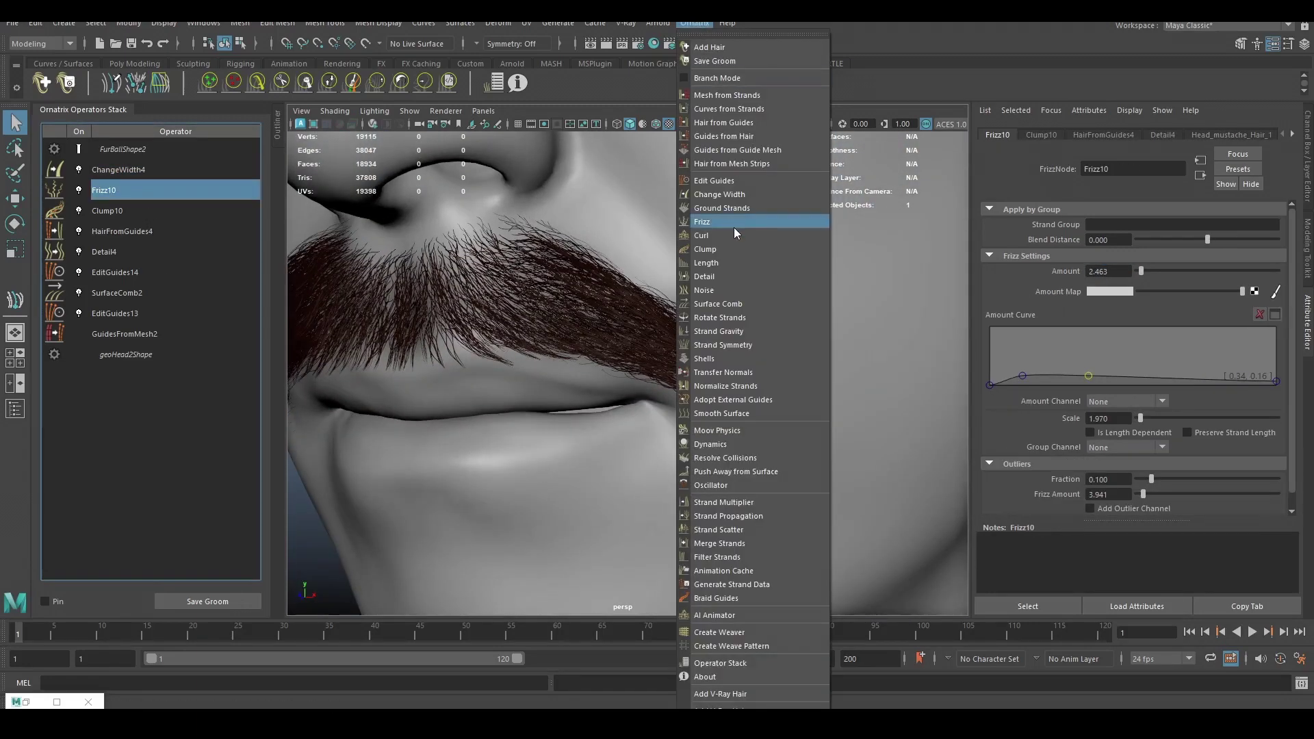
click(720, 264)
drag(1143, 388, 1170, 388)
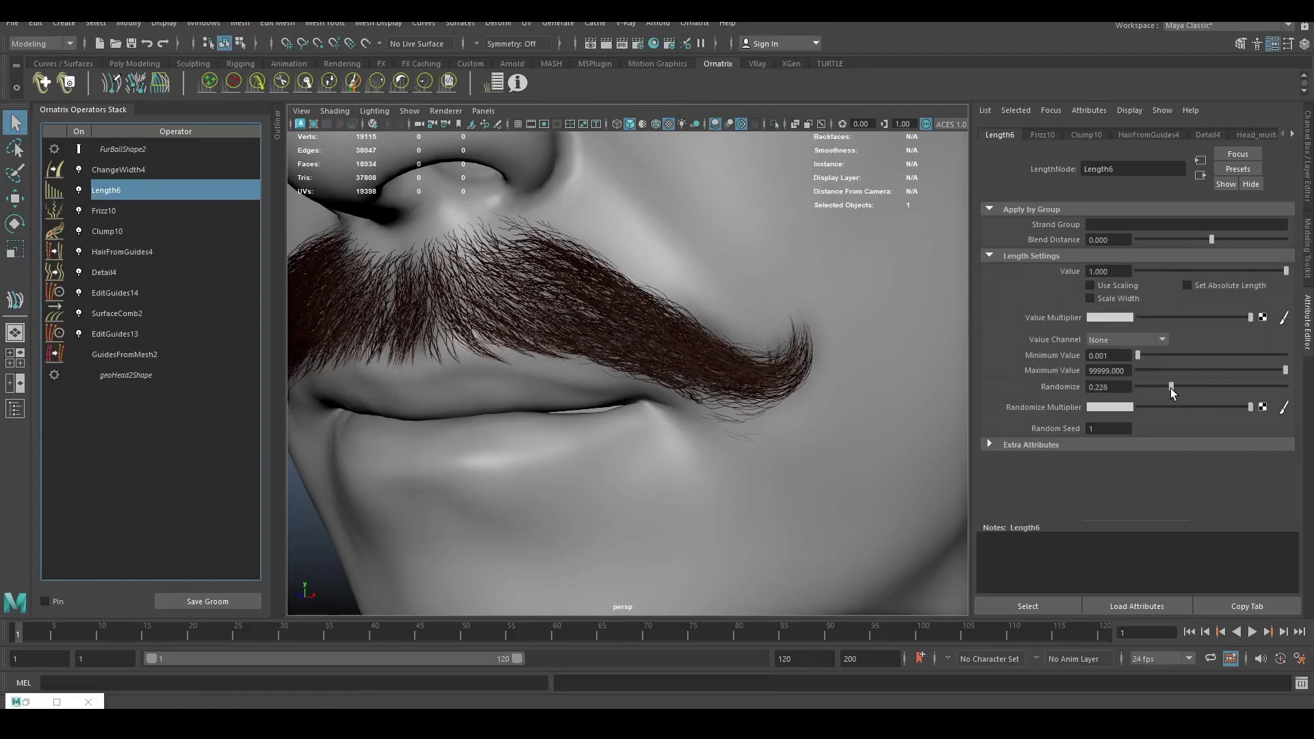
Step: Add Frizz11 with amount 0, raised tip curve and scale 0.493
click(695, 23)
click(702, 221)
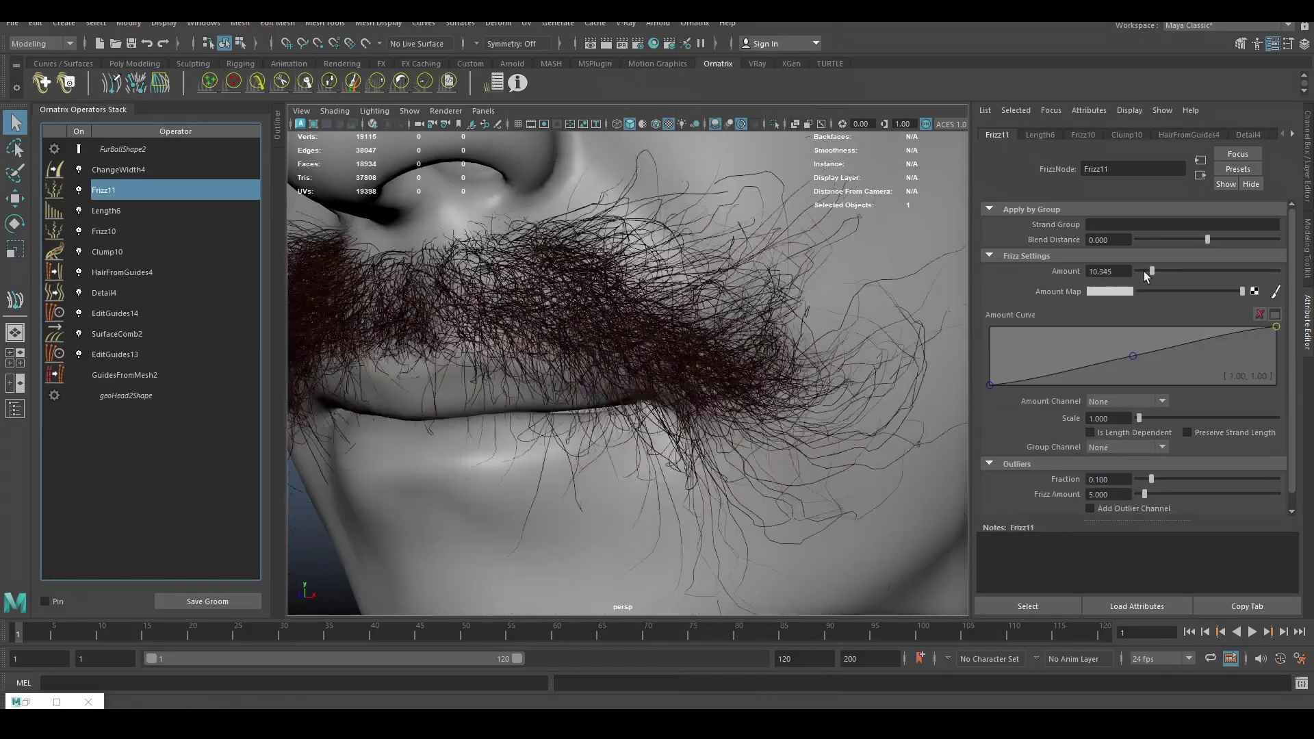
drag(1144, 271, 1137, 271)
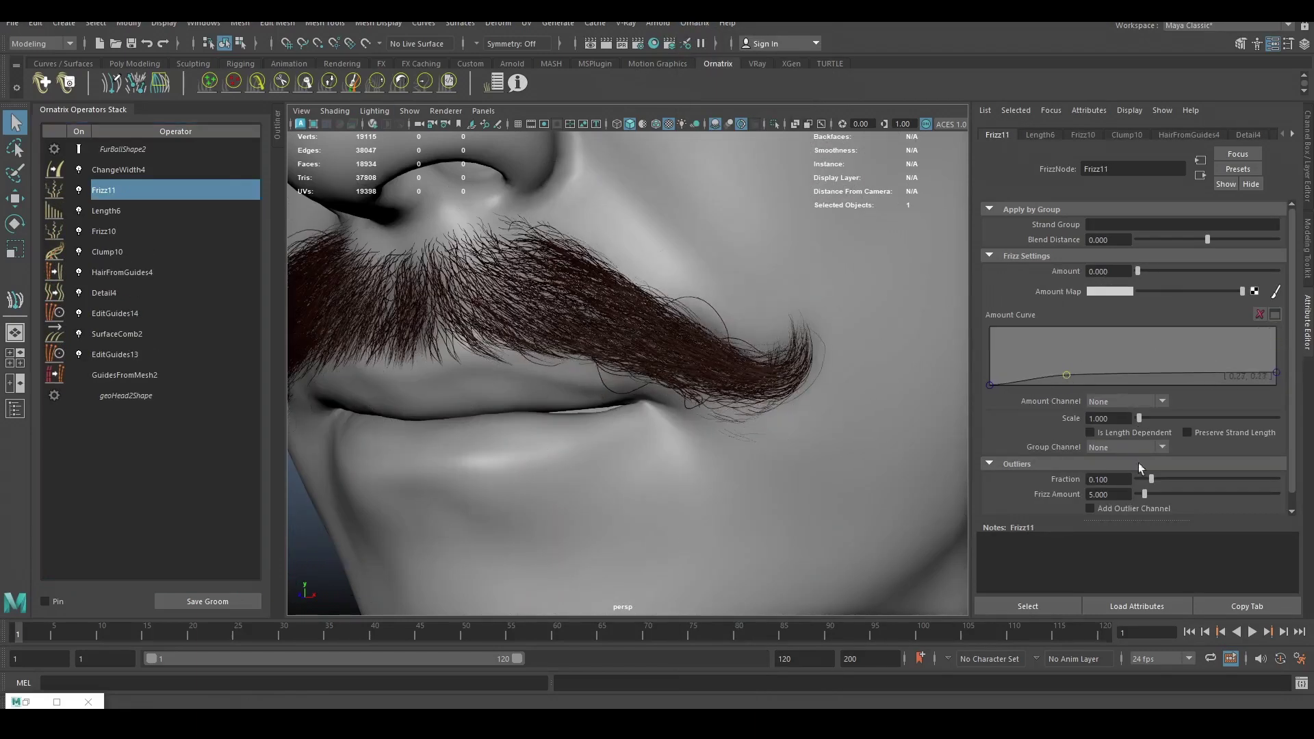
drag(1276, 373, 1276, 361)
mouse_move(1144, 494)
mouse_down()
mouse_move(1144, 478)
mouse_move(1146, 491)
mouse_up()
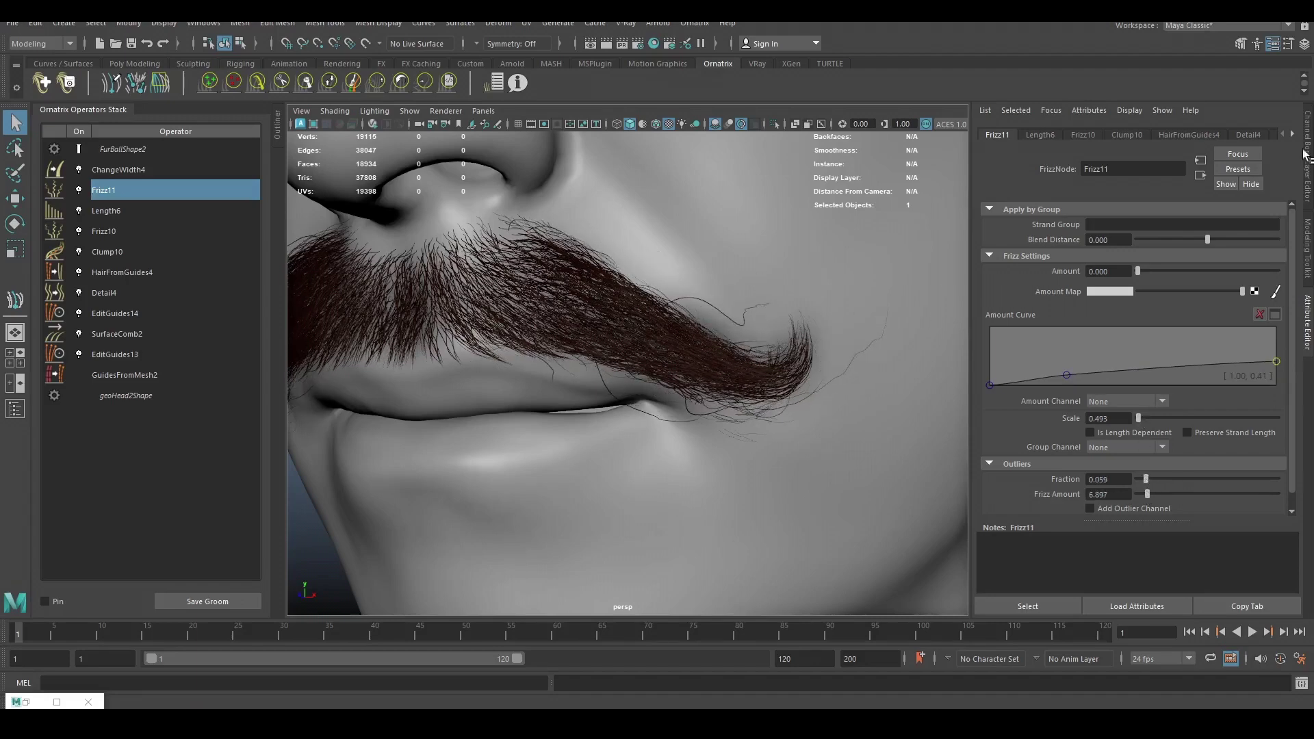
key(ctrl+a)
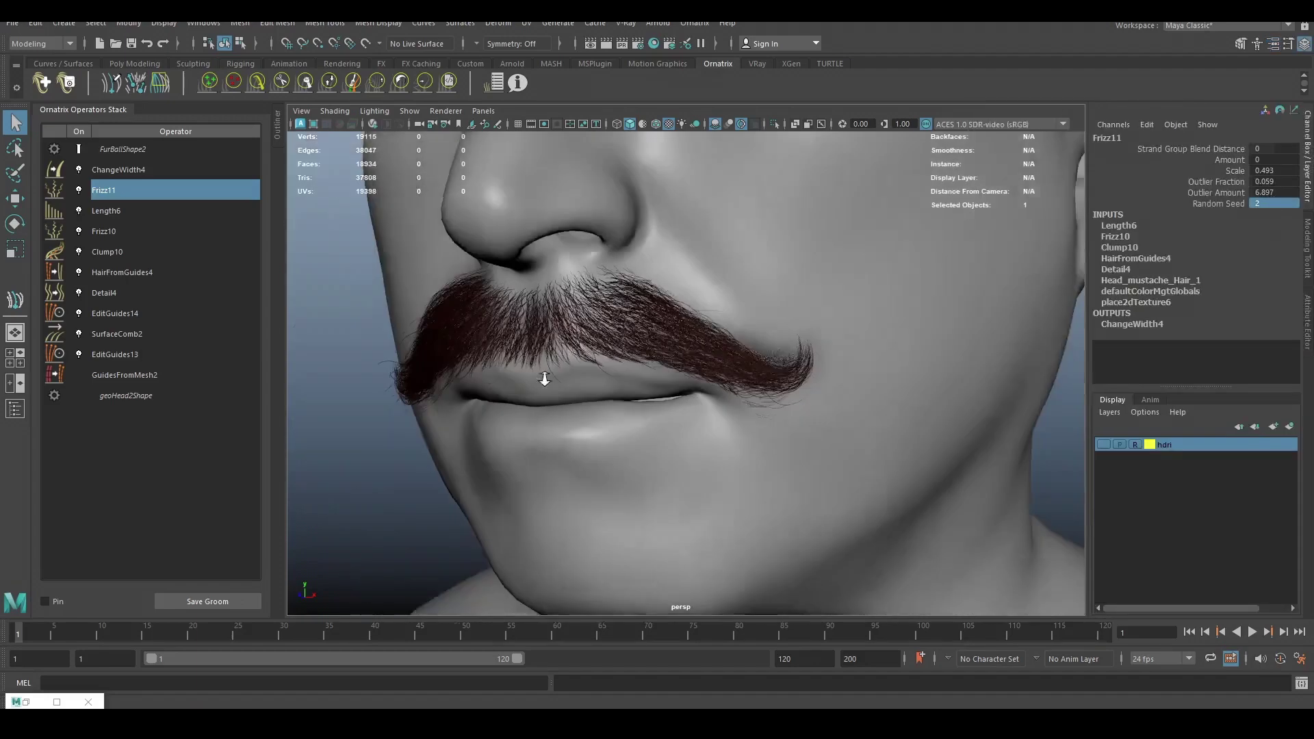
scroll(599, 361, down, 5)
mouse_move(599, 360)
alt+mouse_down()
mouse_move(425, 384)
mouse_move(548, 369)
alt+mouse_up()
Step: Add a new EditGuides15 operator above EditGuides14 and frame the mustache from the front
click(115, 313)
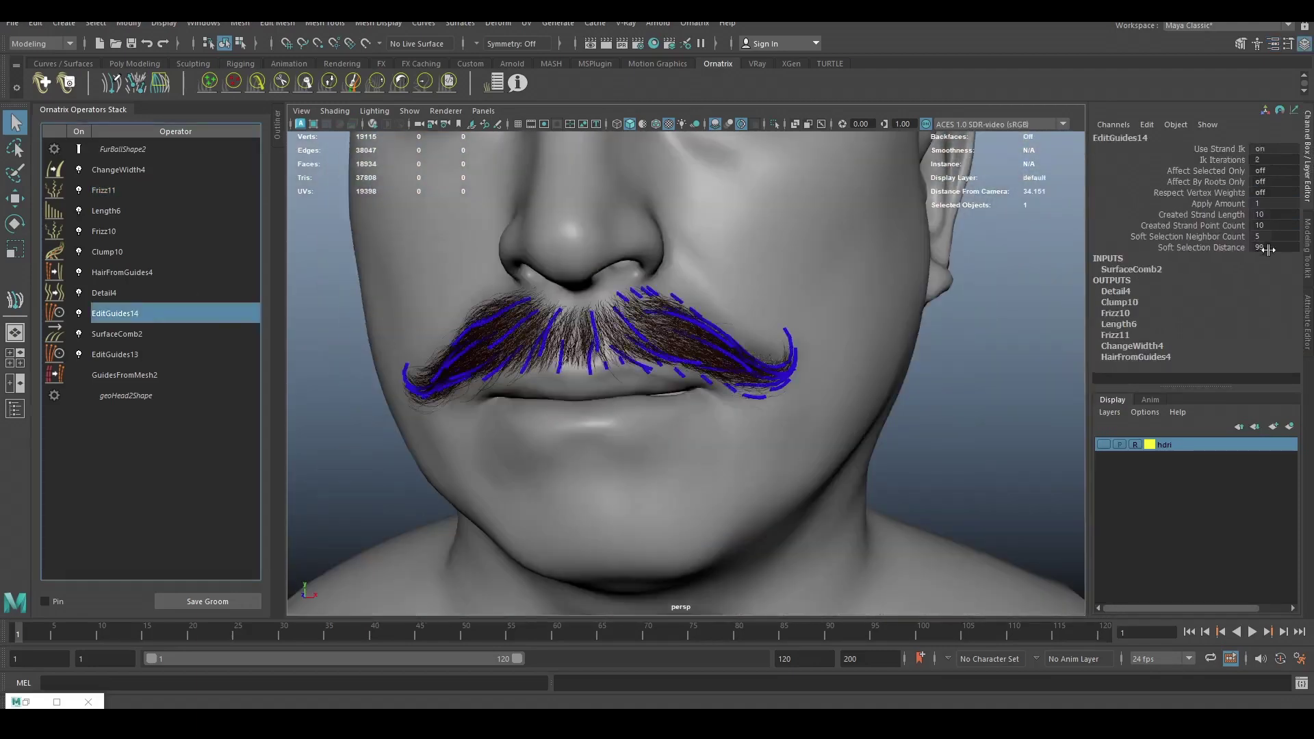
click(694, 22)
click(714, 181)
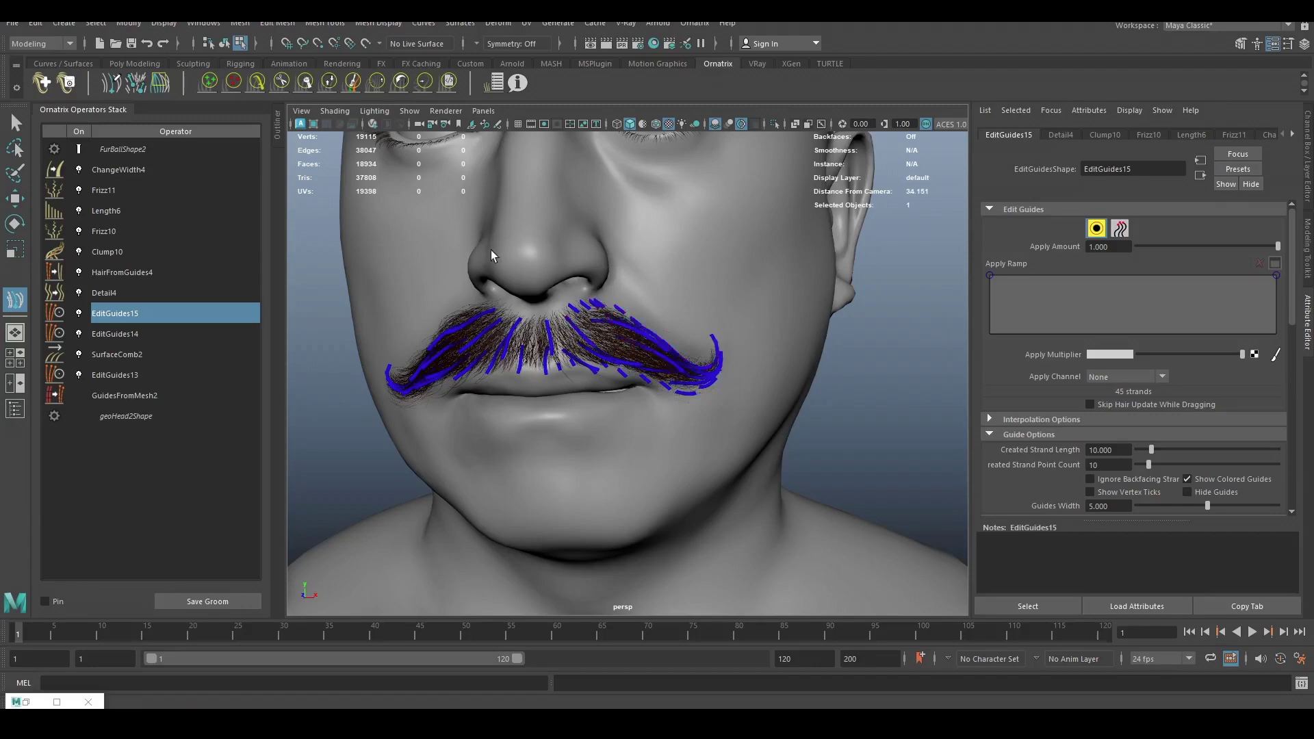
mouse_move(465, 223)
alt+mouse_down()
mouse_move(645, 355)
mouse_move(611, 395)
alt+mouse_up()
key(q)
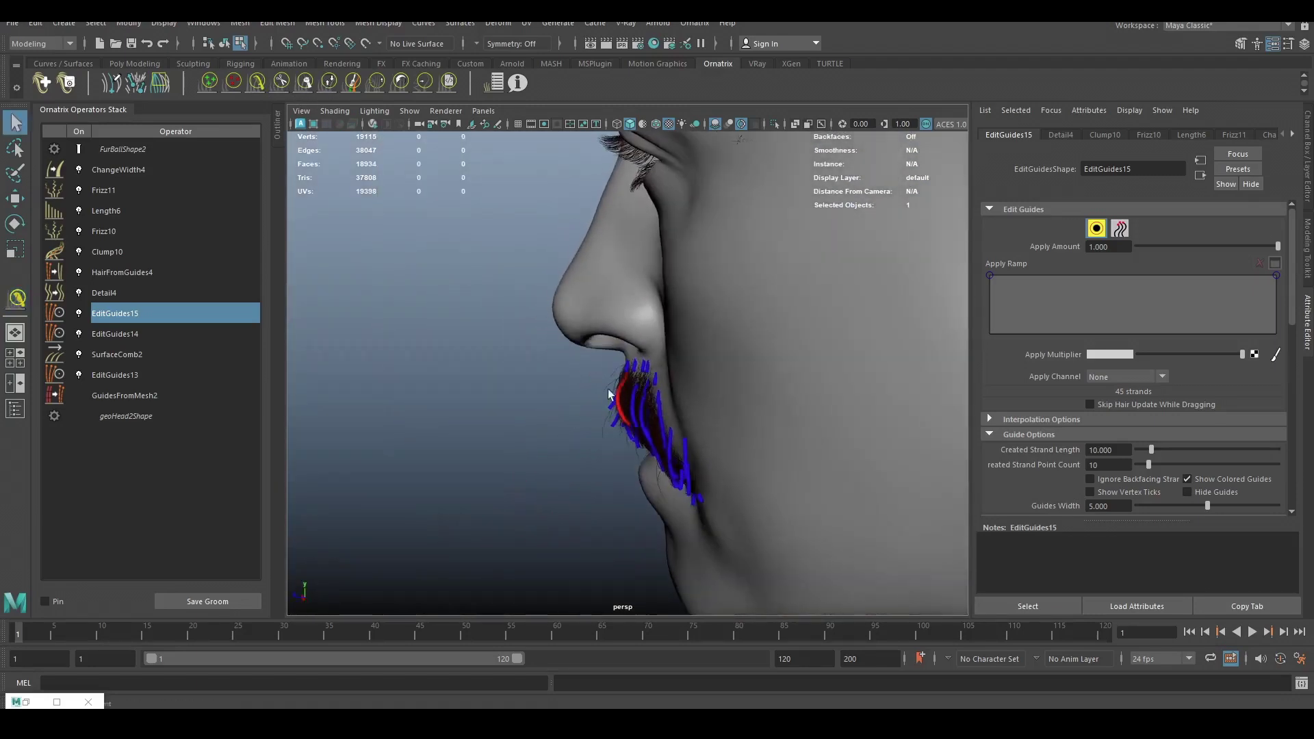
key(y)
mouse_move(435, 206)
alt+mouse_down()
mouse_move(757, 373)
mouse_move(643, 392)
alt+mouse_up()
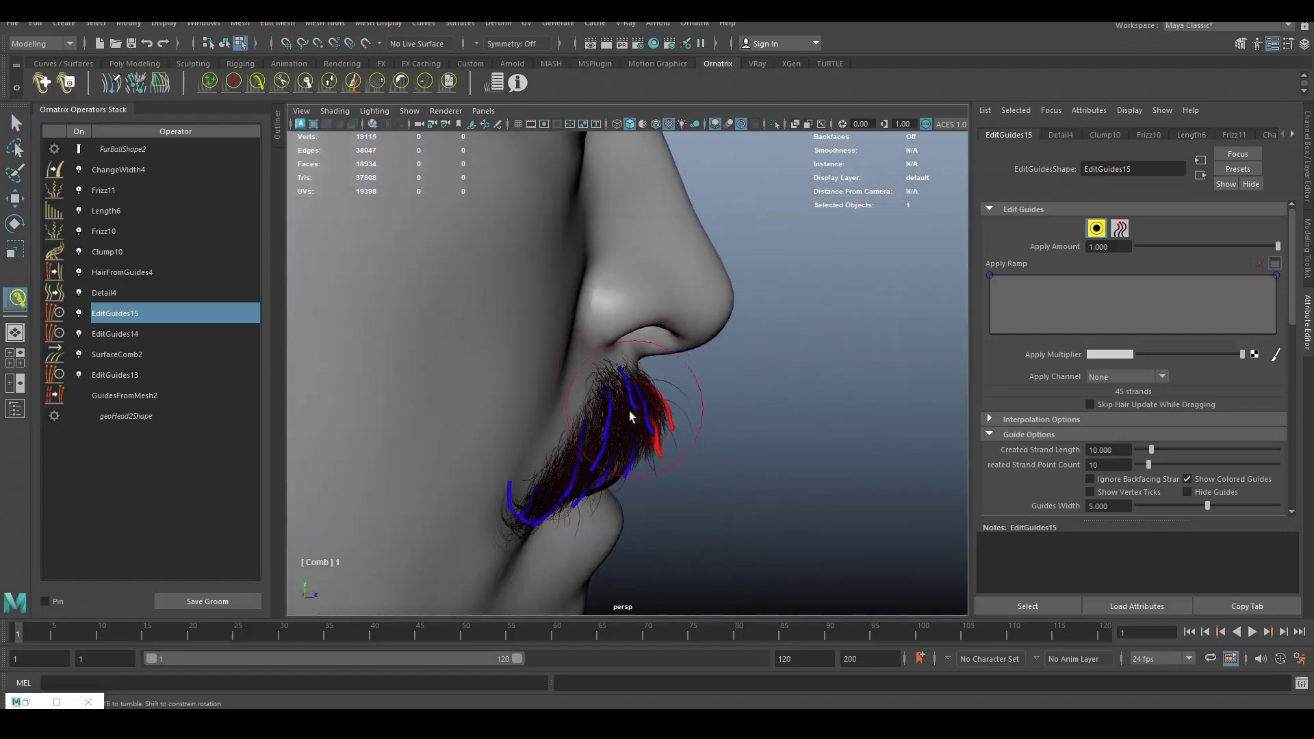
alt+drag(704, 484, 505, 513)
mouse_move(622, 504)
alt+mouse_down()
mouse_move(742, 475)
mouse_move(670, 388)
mouse_move(713, 411)
mouse_move(685, 397)
mouse_move(621, 469)
mouse_move(656, 427)
alt+mouse_up()
Step: Scale the selected right-side mustache guides slightly longer
key(q)
key(y)
key(q)
click(262, 82)
mouse_move(615, 384)
alt+mouse_down()
mouse_move(708, 352)
mouse_move(821, 358)
mouse_move(604, 411)
mouse_move(766, 304)
mouse_move(587, 388)
alt+mouse_up()
key(q)
key(r)
drag(652, 344, 661, 345)
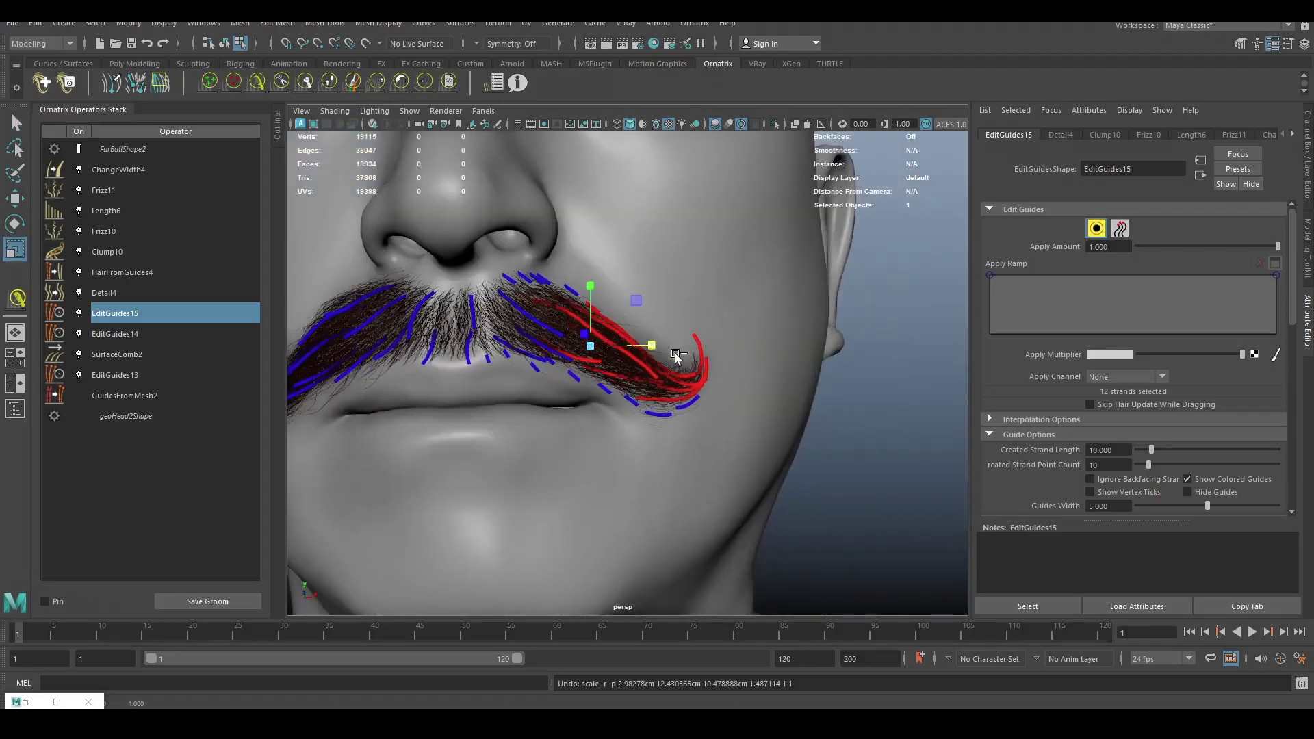
scroll(404, 283, down, 5)
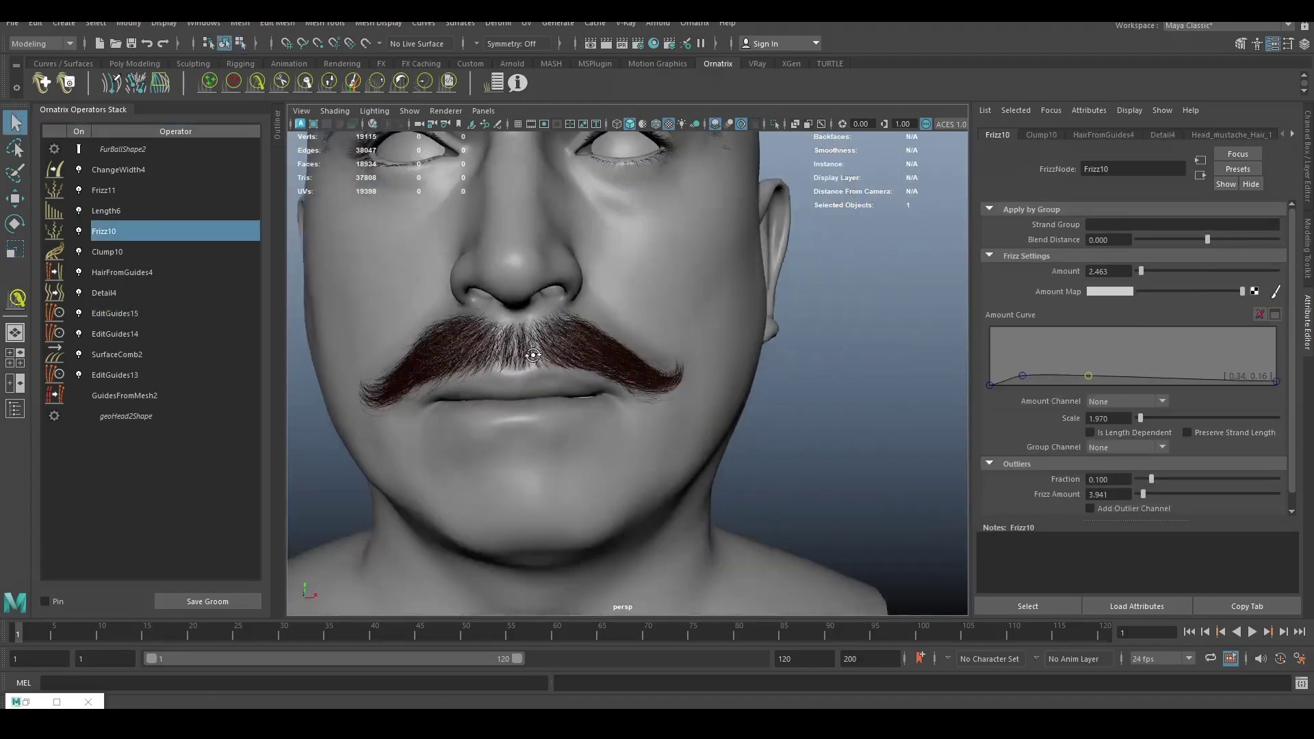
alt+drag(547, 342, 595, 372)
scroll(595, 373, up, 6)
key(q)
scroll(1046, 283, up, 5)
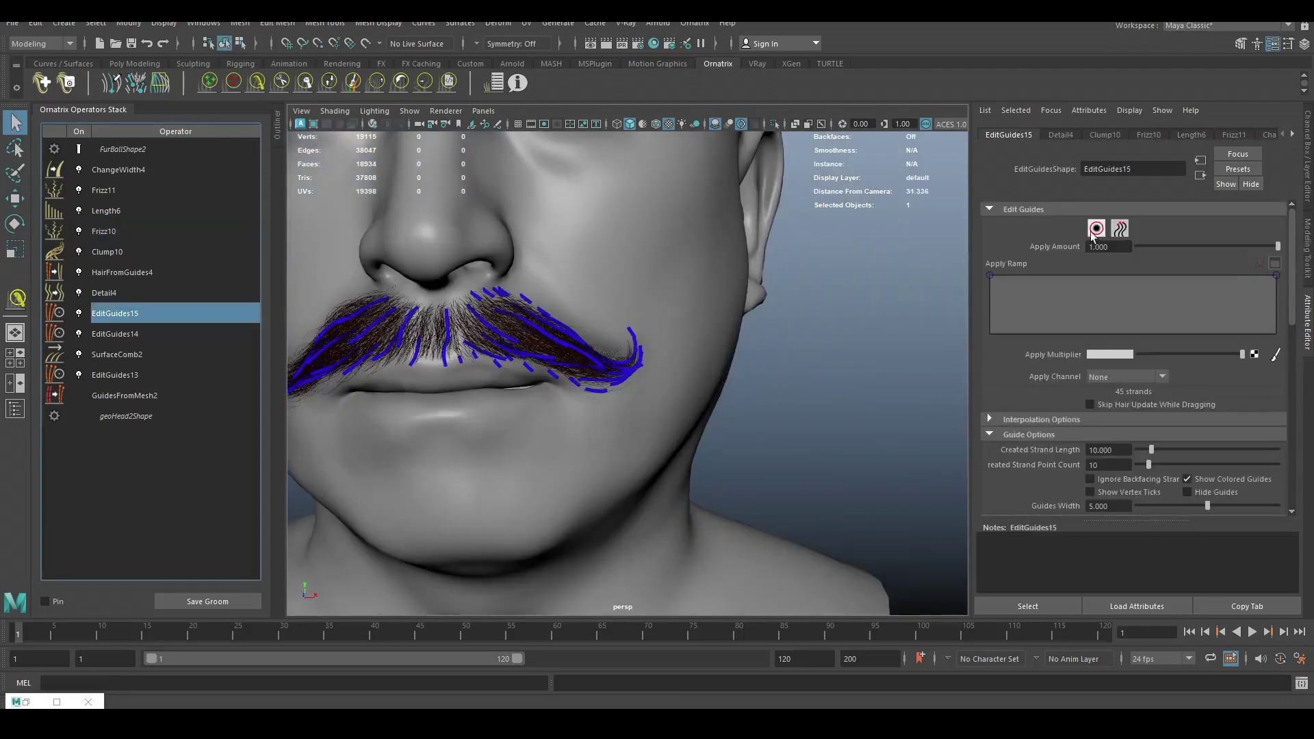
Step: Comb the selected guides into a curve and preview the groom without guides
click(1095, 228)
click(536, 346)
mouse_move(522, 308)
mouse_down()
mouse_move(639, 376)
mouse_move(490, 384)
mouse_move(657, 350)
mouse_move(603, 356)
mouse_up()
click(104, 231)
scroll(548, 342, down, 5)
scroll(490, 384, up, 6)
click(115, 313)
scroll(507, 395, up, 5)
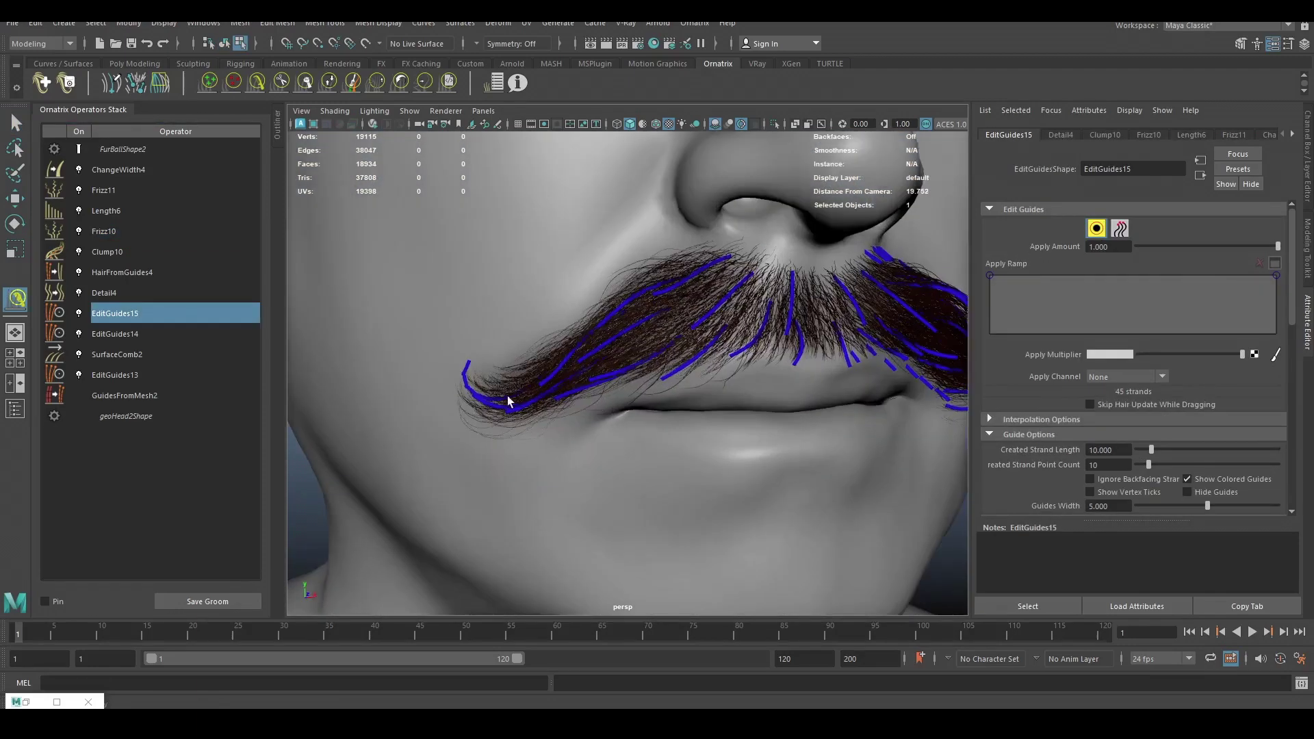
Step: Plant new guides along the upper lip with the Create brush
mouse_move(507, 396)
alt+mouse_down()
mouse_move(639, 359)
mouse_move(624, 302)
mouse_move(785, 313)
alt+mouse_up()
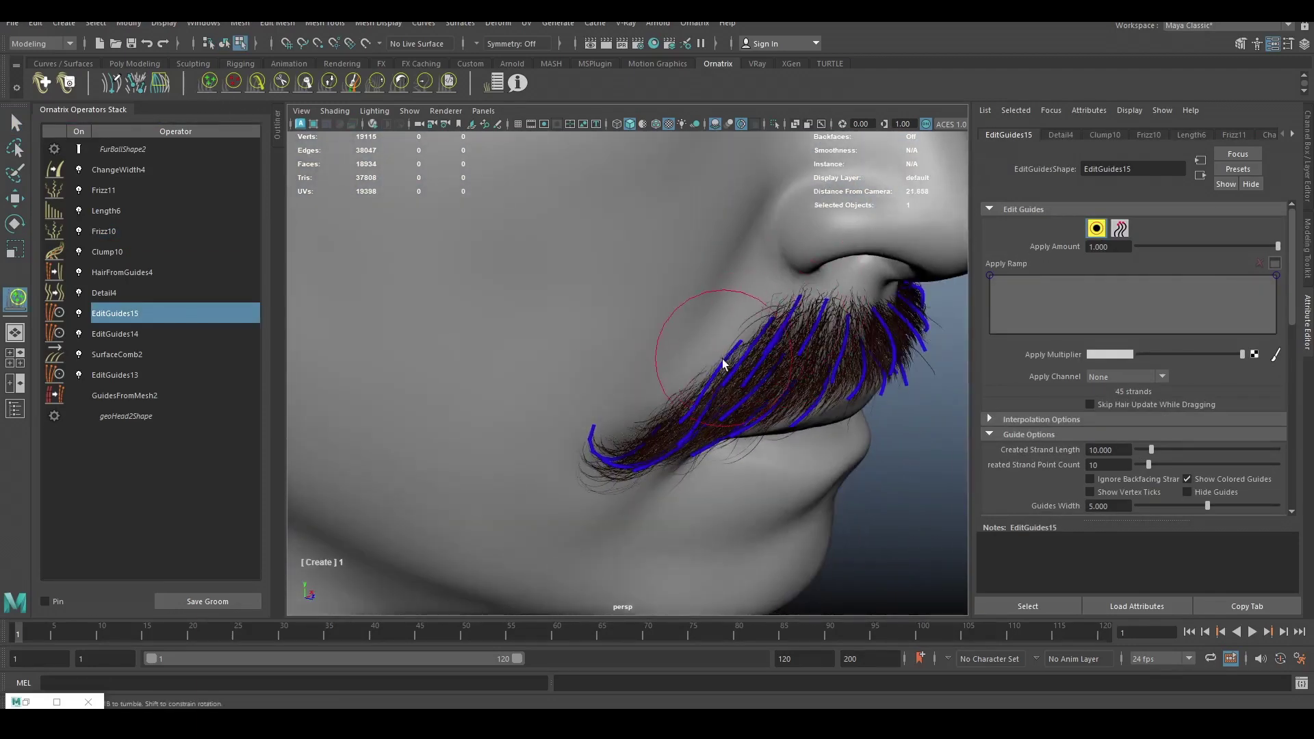
key(q)
mouse_move(691, 386)
alt+mouse_down()
mouse_move(572, 331)
mouse_move(690, 296)
mouse_move(810, 299)
mouse_move(767, 296)
mouse_move(771, 322)
alt+mouse_up()
key(y)
key(q)
scroll(1212, 436, down, 5)
click(1213, 435)
key(q)
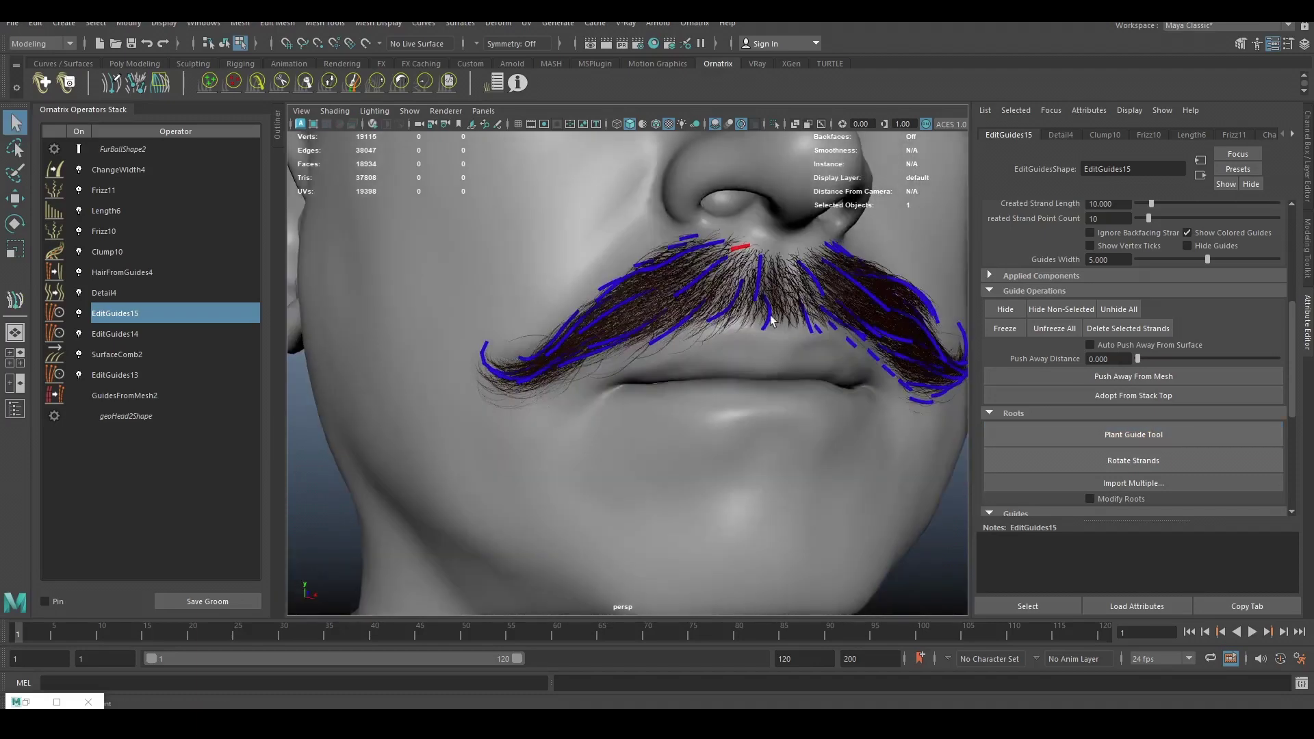
click(1150, 434)
scroll(792, 322, up, 5)
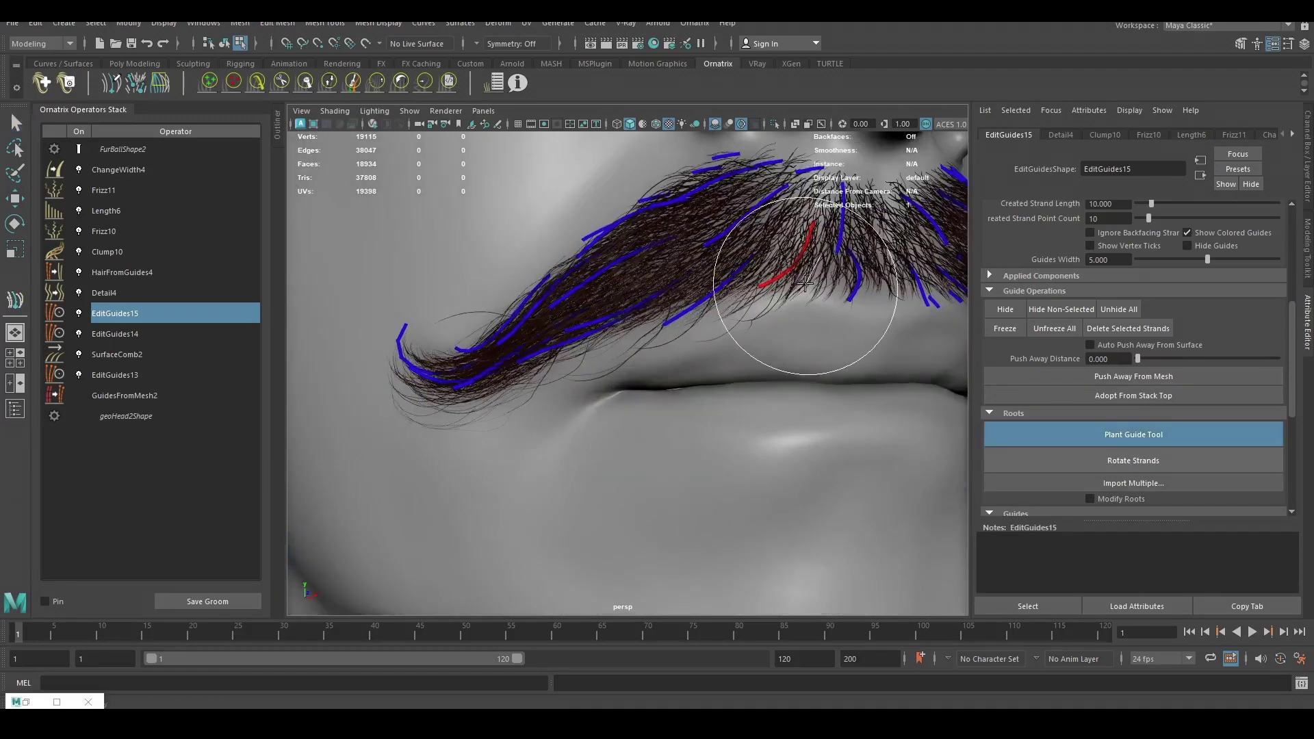
drag(713, 360, 657, 369)
Step: Adjust the lengths of the selected left guides with the GrowShrink brush
key(y)
scroll(690, 383, down, 5)
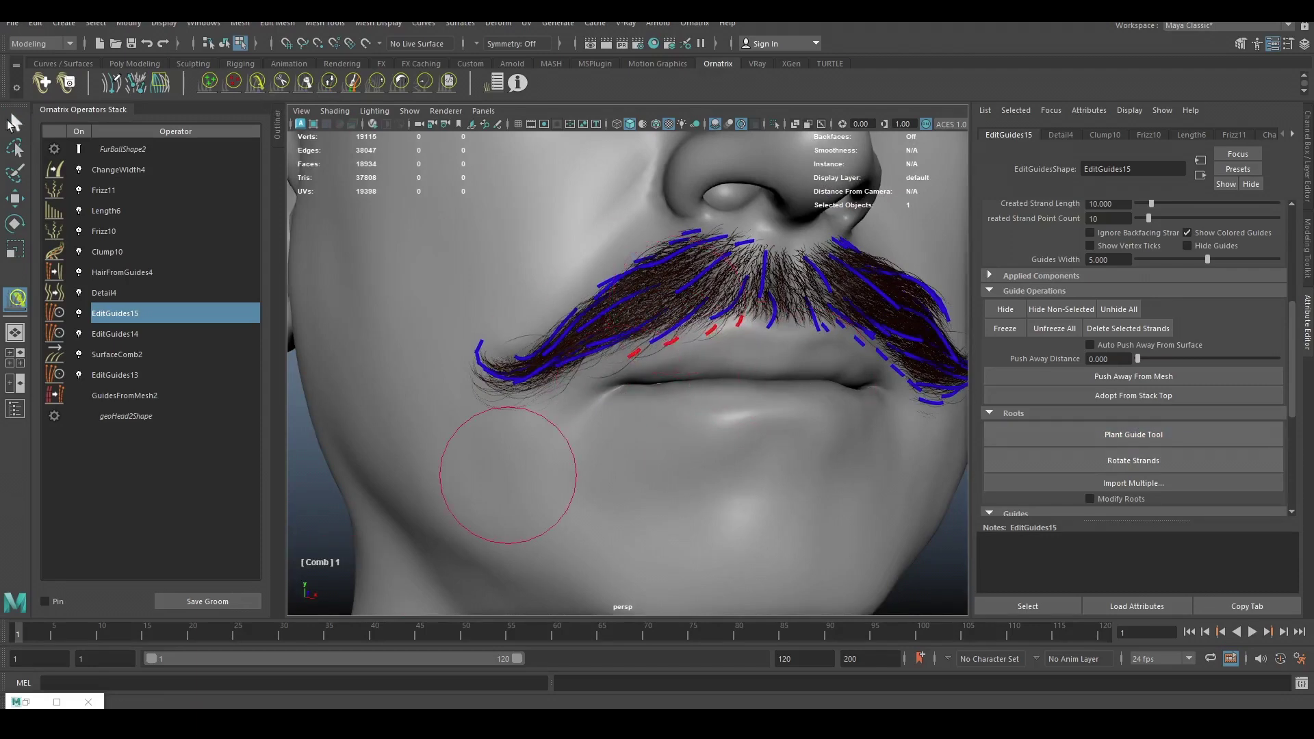
key(q)
alt+drag(616, 342, 685, 342)
click(115, 313)
scroll(1156, 243, up, 3)
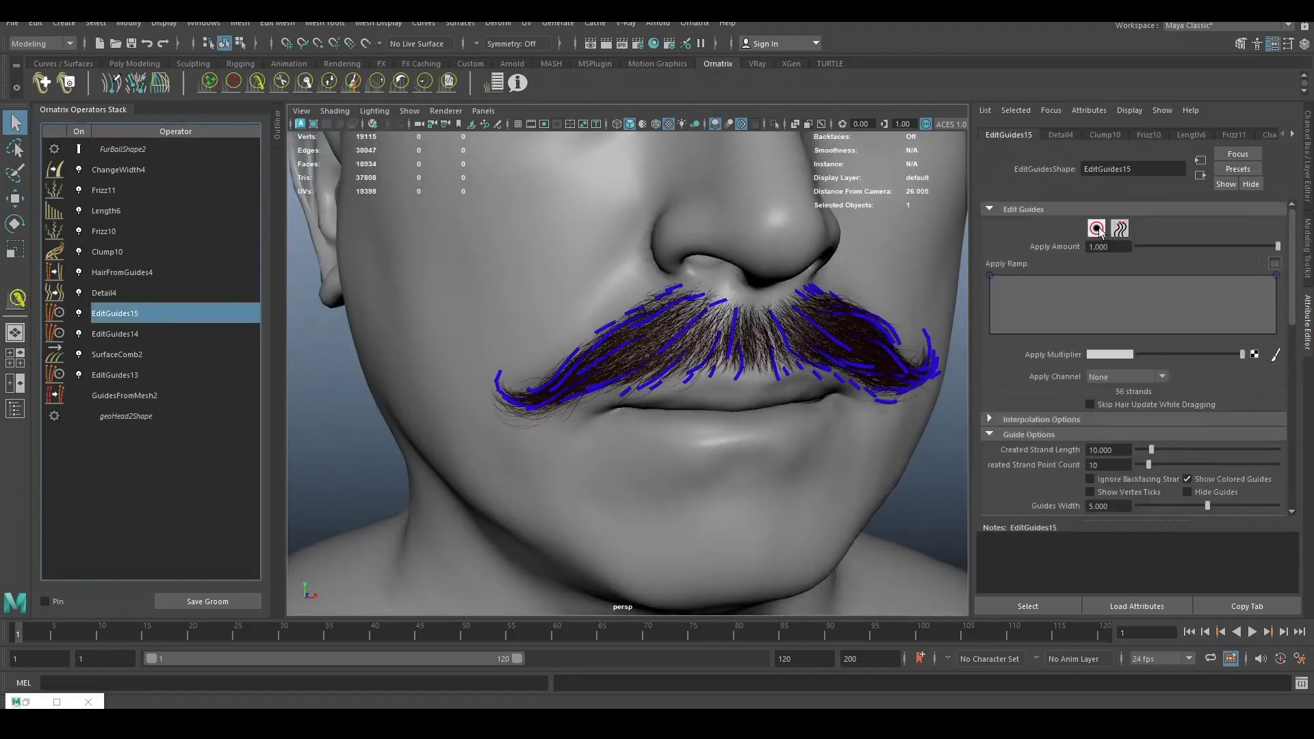
mouse_move(465, 311)
mouse_down()
mouse_move(546, 396)
mouse_move(592, 404)
mouse_up()
scroll(593, 404, down, 3)
key(y)
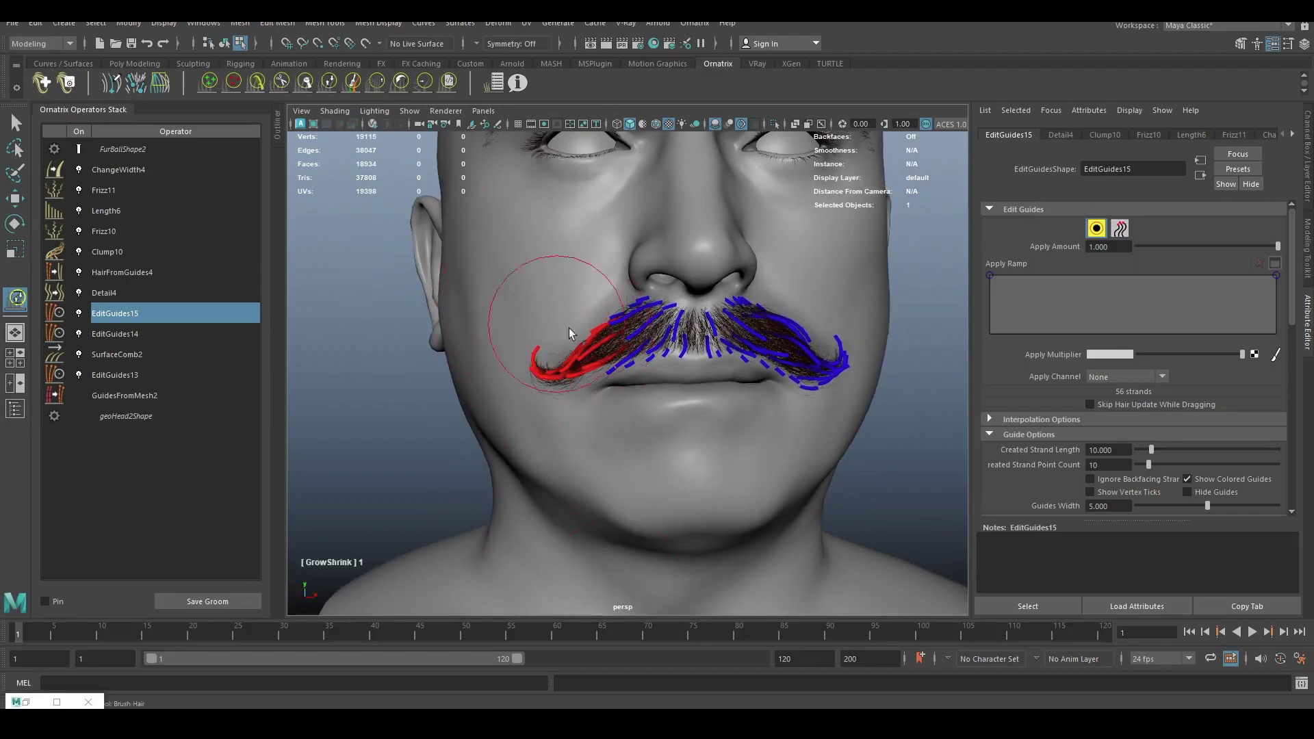
drag(568, 333, 569, 357)
Step: Refine the left curl with comb, create and grow brushes, then show the groom at Clump10
alt+drag(474, 319, 601, 376)
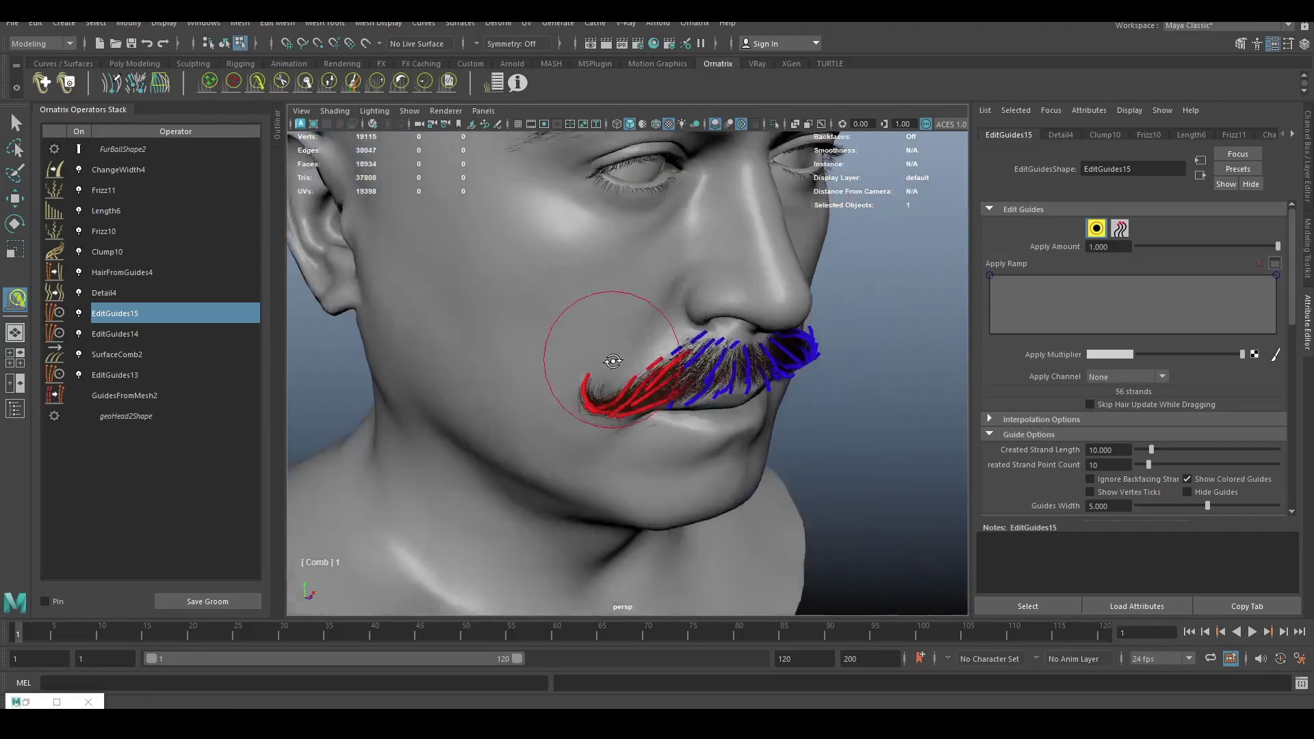
alt+right_drag(601, 376, 596, 351)
key(q)
alt+drag(597, 351, 566, 285)
key(y)
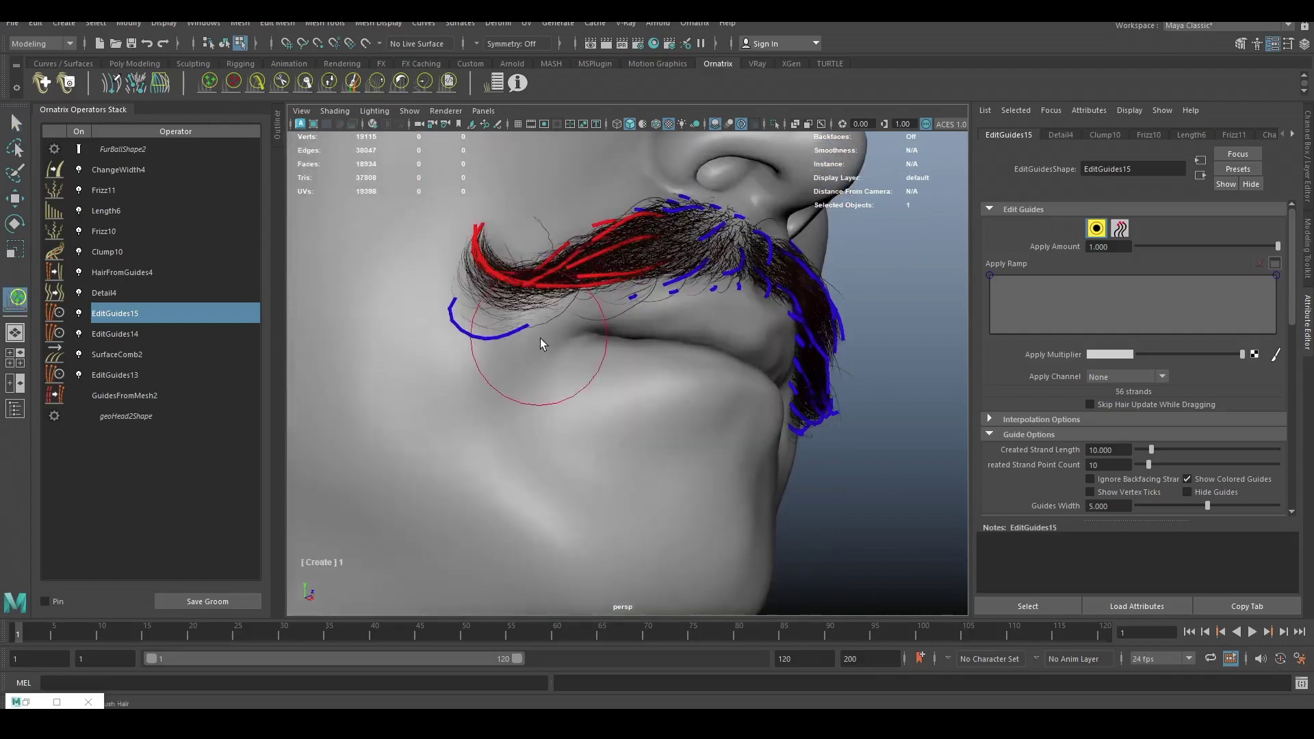
key(q)
mouse_move(540, 338)
alt+mouse_down()
mouse_move(479, 329)
mouse_move(542, 324)
mouse_move(454, 245)
mouse_move(526, 311)
alt+mouse_up()
key(y)
key(q)
key(y)
key(q)
click(109, 251)
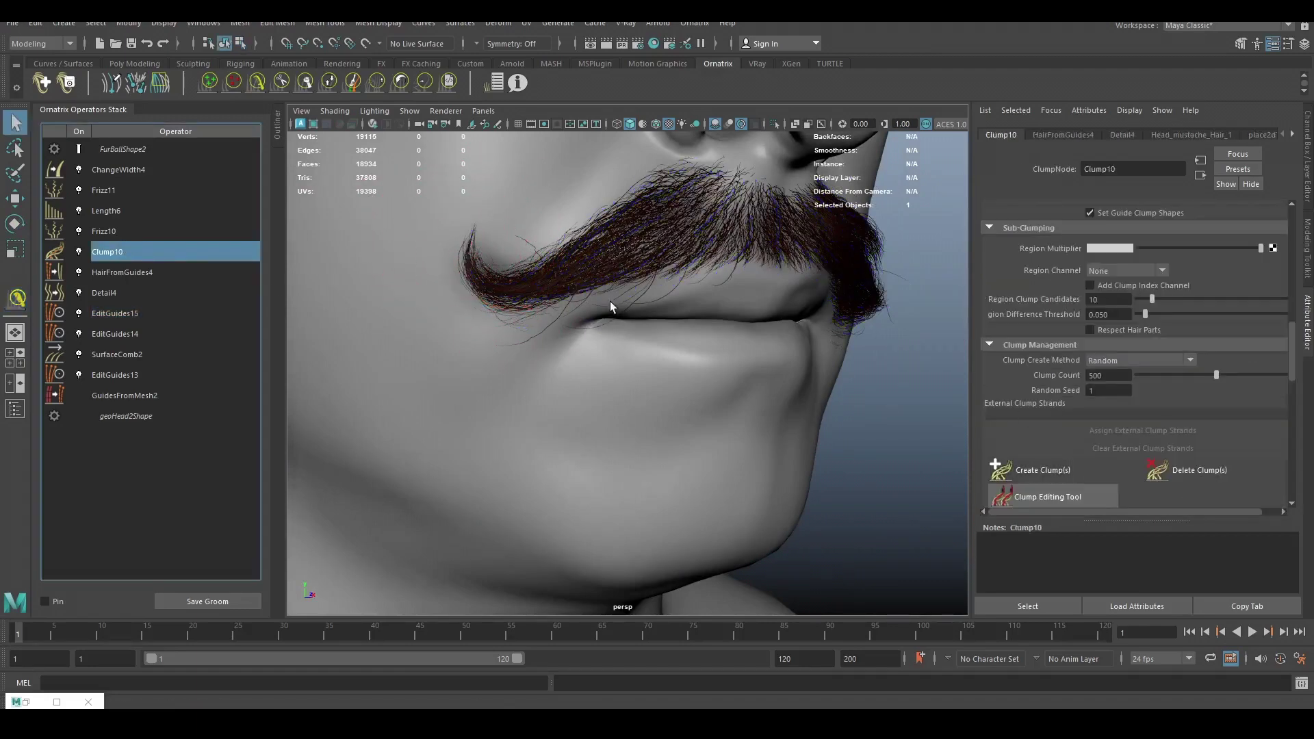
Step: Add an extra point to Frizz11's amount curve
alt+drag(611, 306, 659, 373)
click(103, 189)
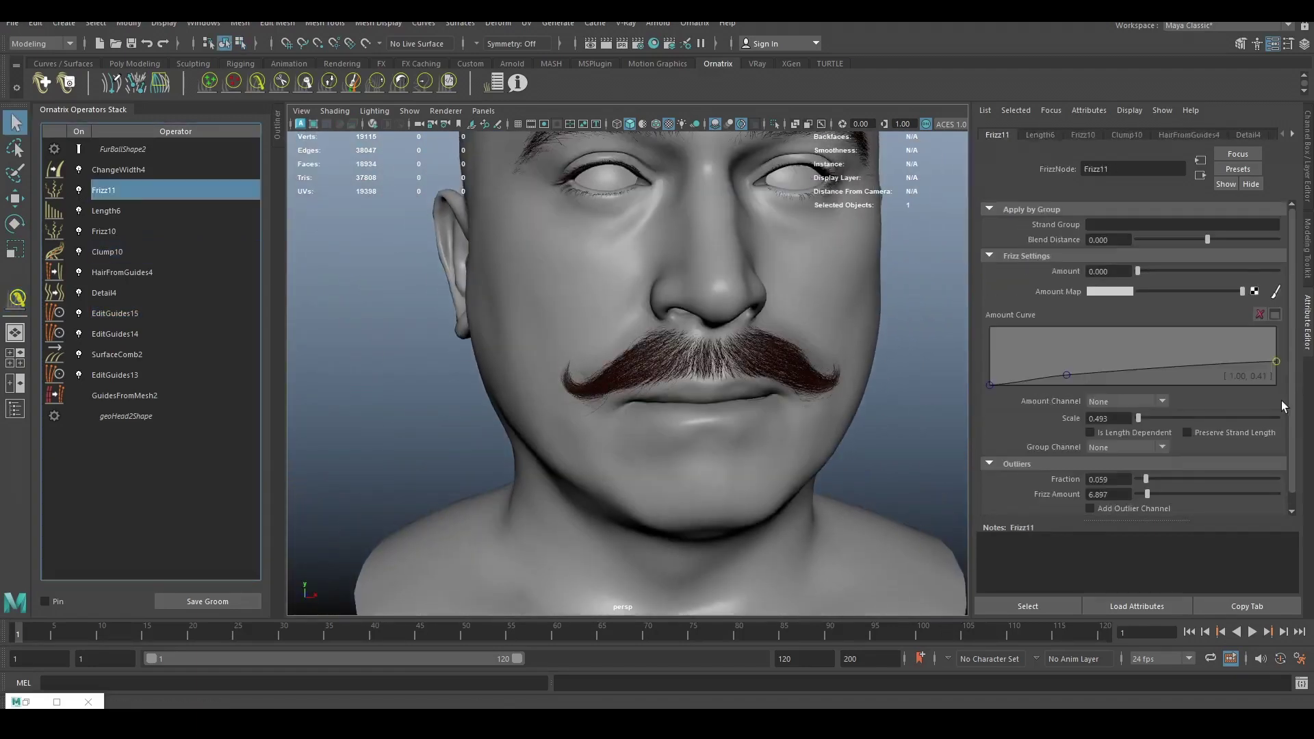
click(1217, 364)
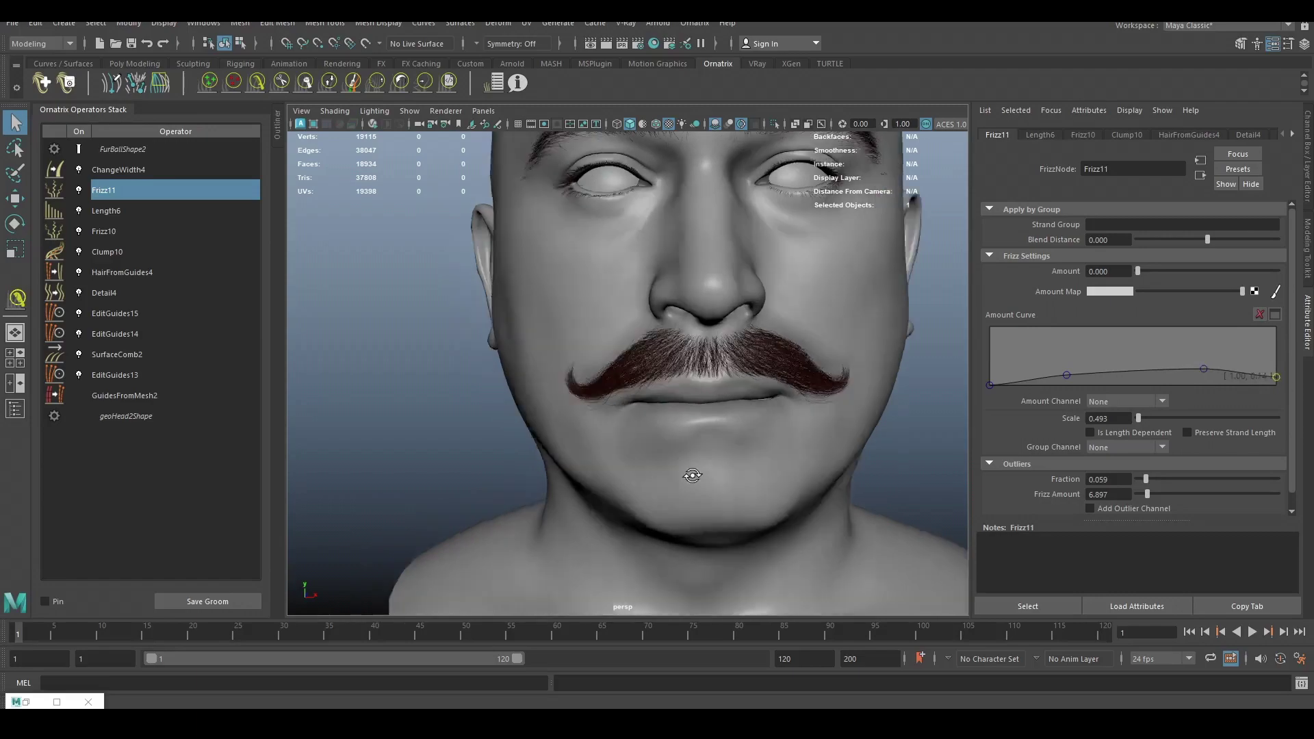
Step: Reactivate the guide brush on EditGuides15 and inspect the moustache from several angles
click(115, 313)
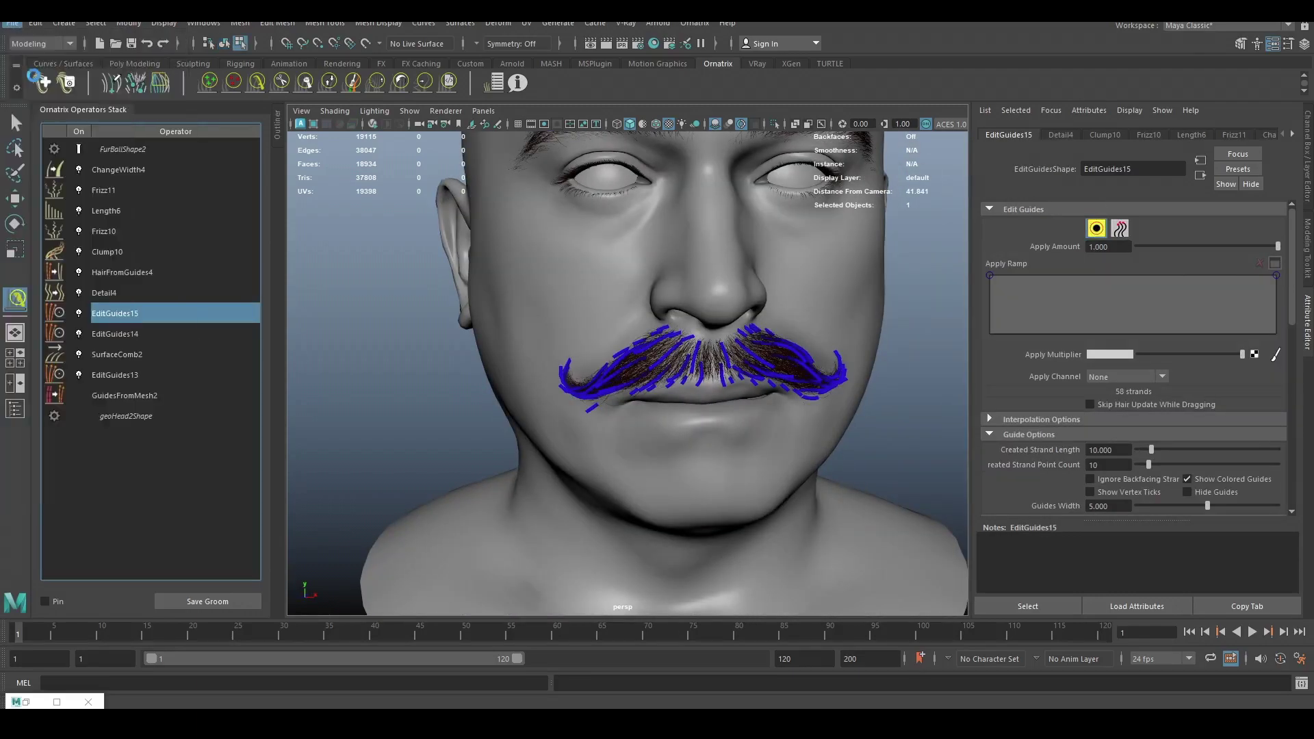
scroll(669, 381, up, 5)
mouse_move(674, 385)
alt+mouse_down()
mouse_move(635, 334)
mouse_move(579, 438)
mouse_move(670, 373)
mouse_move(626, 380)
mouse_move(676, 362)
mouse_move(587, 440)
mouse_move(469, 322)
alt+mouse_up()
key(q)
click(331, 82)
key(q)
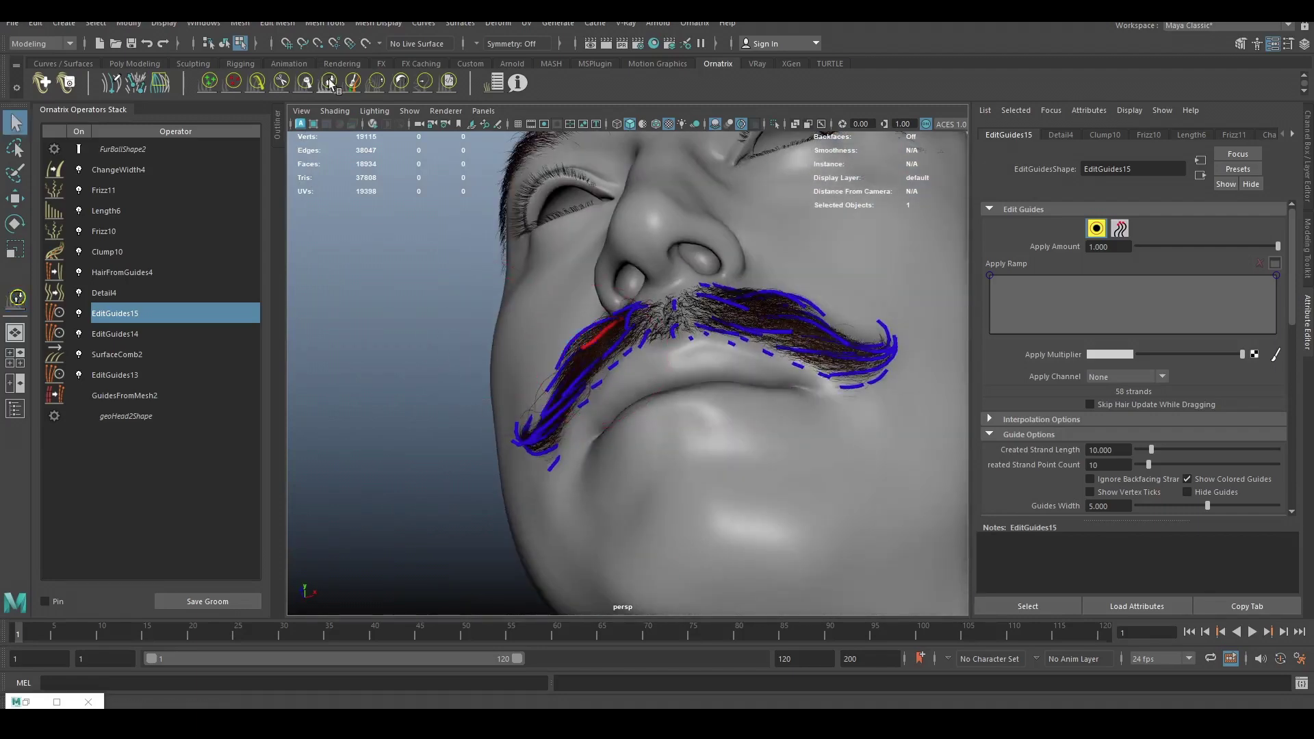
click(330, 82)
alt+drag(522, 398, 774, 478)
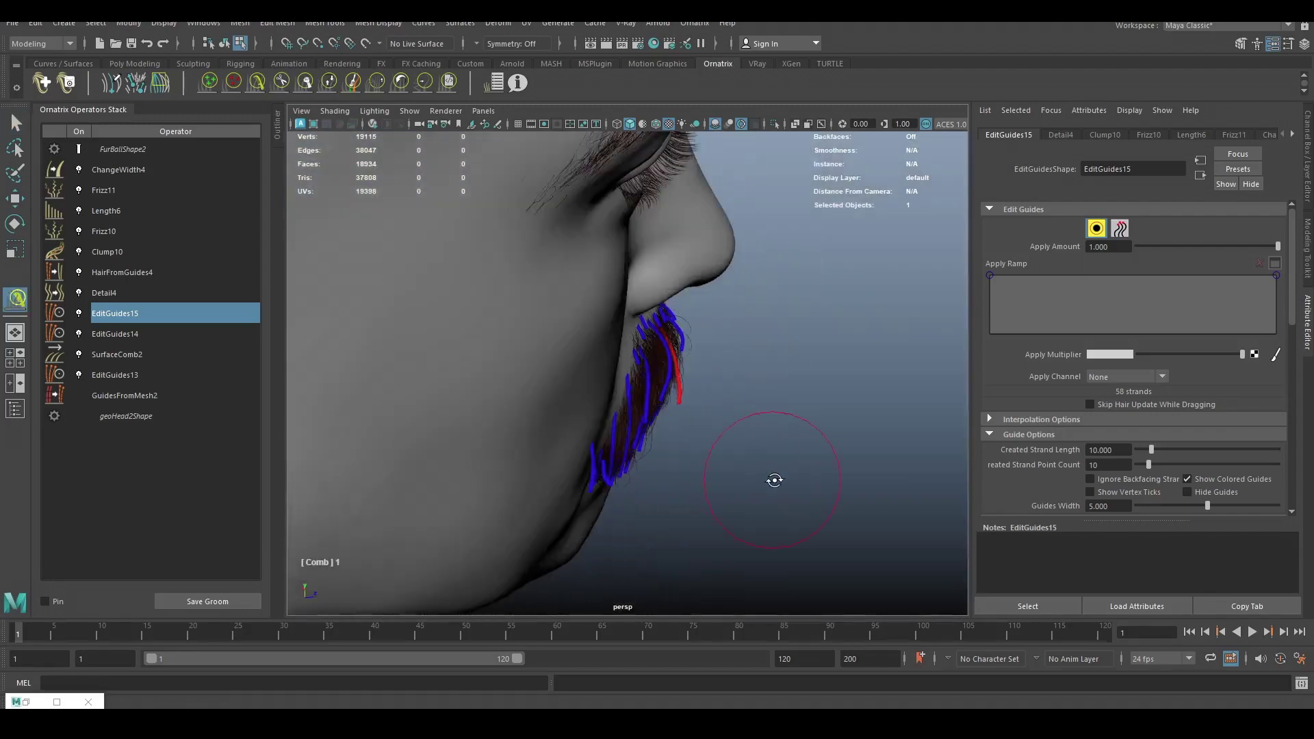
alt+drag(648, 342, 529, 373)
key(q)
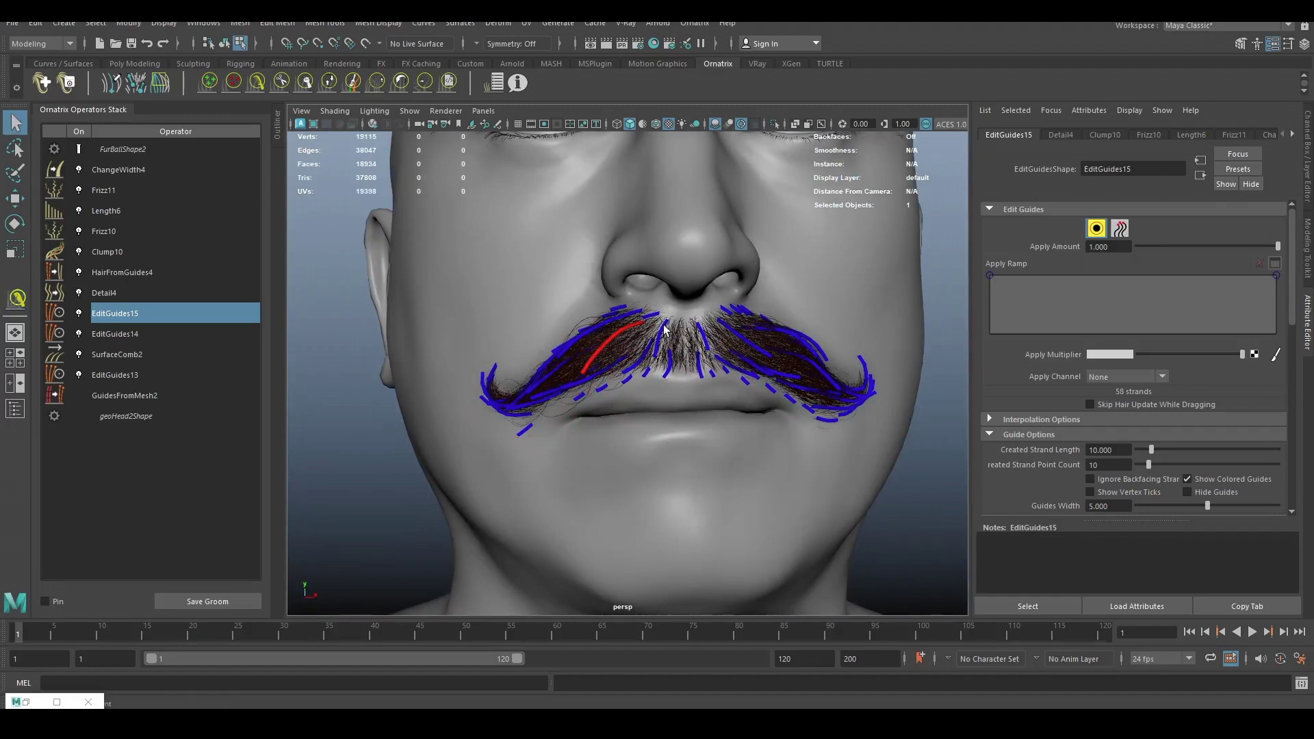
click(331, 82)
alt+drag(616, 342, 712, 370)
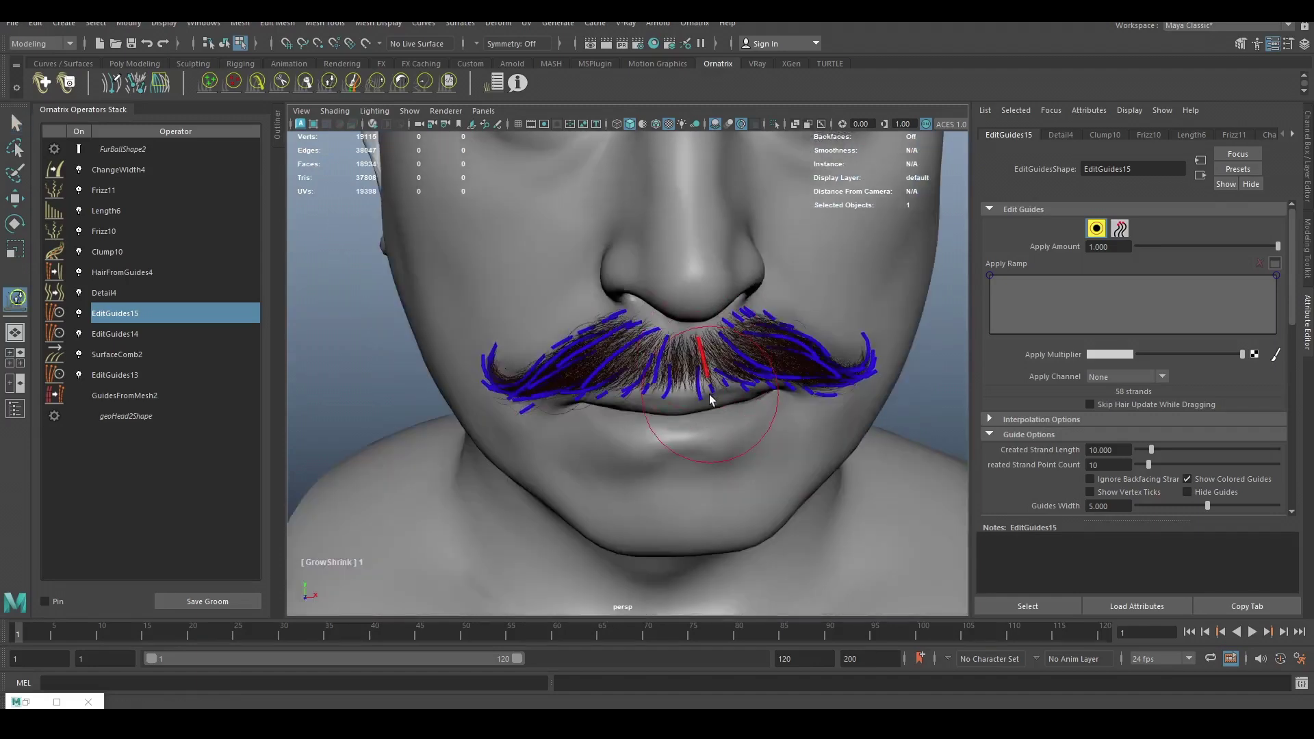
Step: Comb the moustache guides, then switch to the GrowShrink brush
click(255, 82)
alt+drag(616, 445, 653, 464)
alt+drag(737, 446, 528, 429)
alt+middle_drag(529, 429, 627, 326)
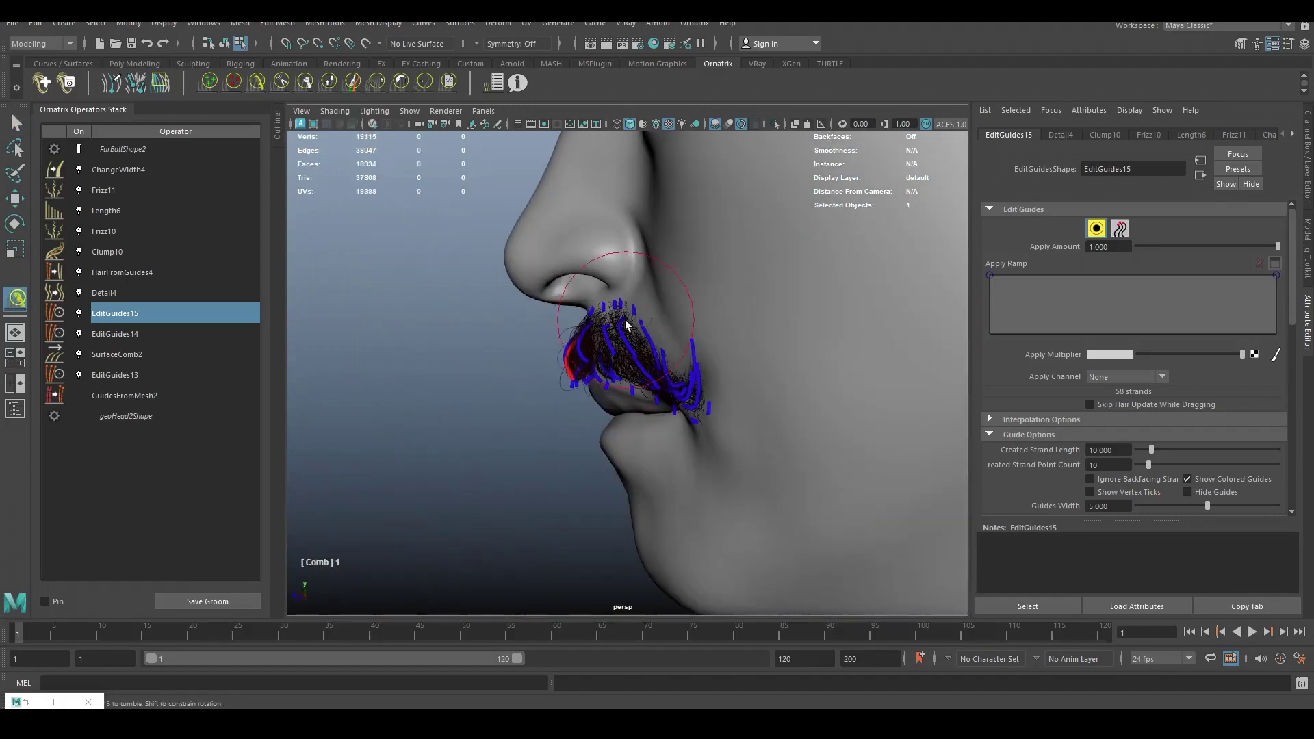
mouse_move(553, 389)
alt+mouse_down()
mouse_move(684, 397)
mouse_move(693, 388)
mouse_move(628, 310)
alt+mouse_up()
key(q)
click(322, 83)
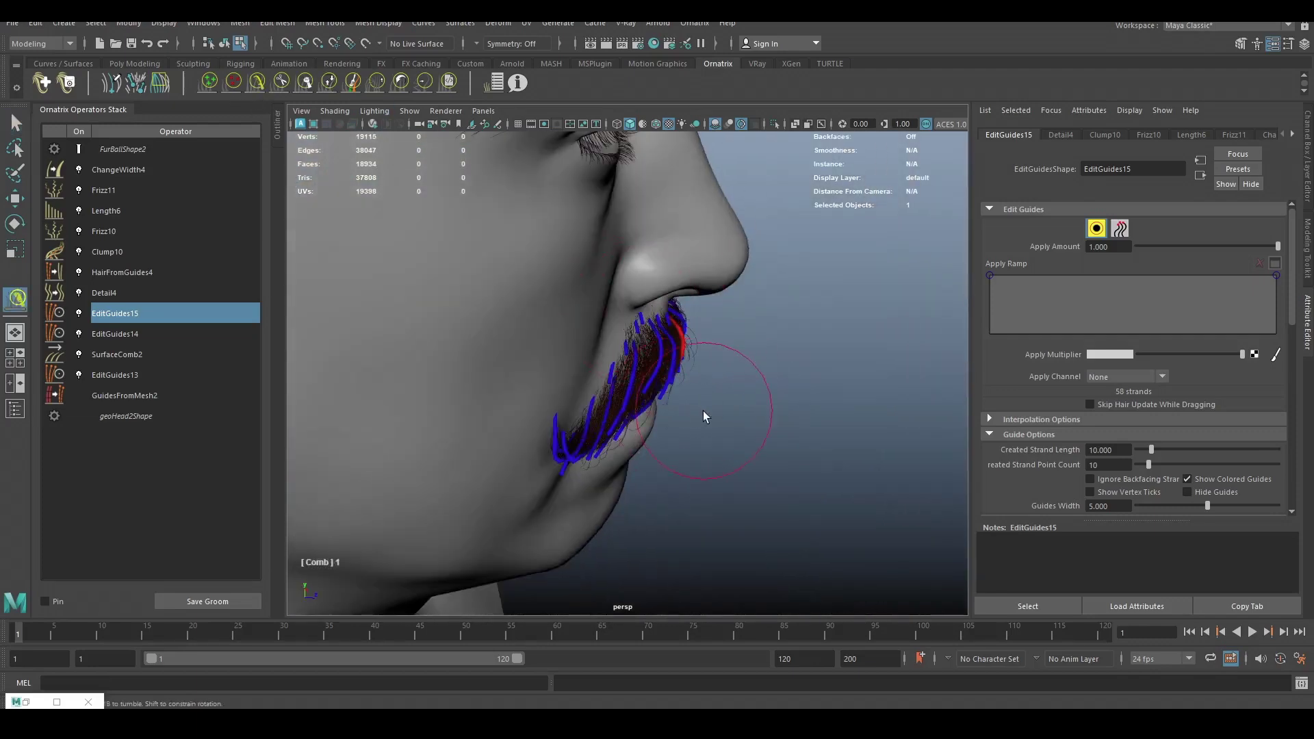
mouse_move(704, 416)
alt+mouse_down()
mouse_move(651, 352)
mouse_move(707, 343)
mouse_move(745, 420)
alt+mouse_up()
Step: Check Clump10 and Length6, then add an EditGuides16 operator above EditGuides15
click(146, 253)
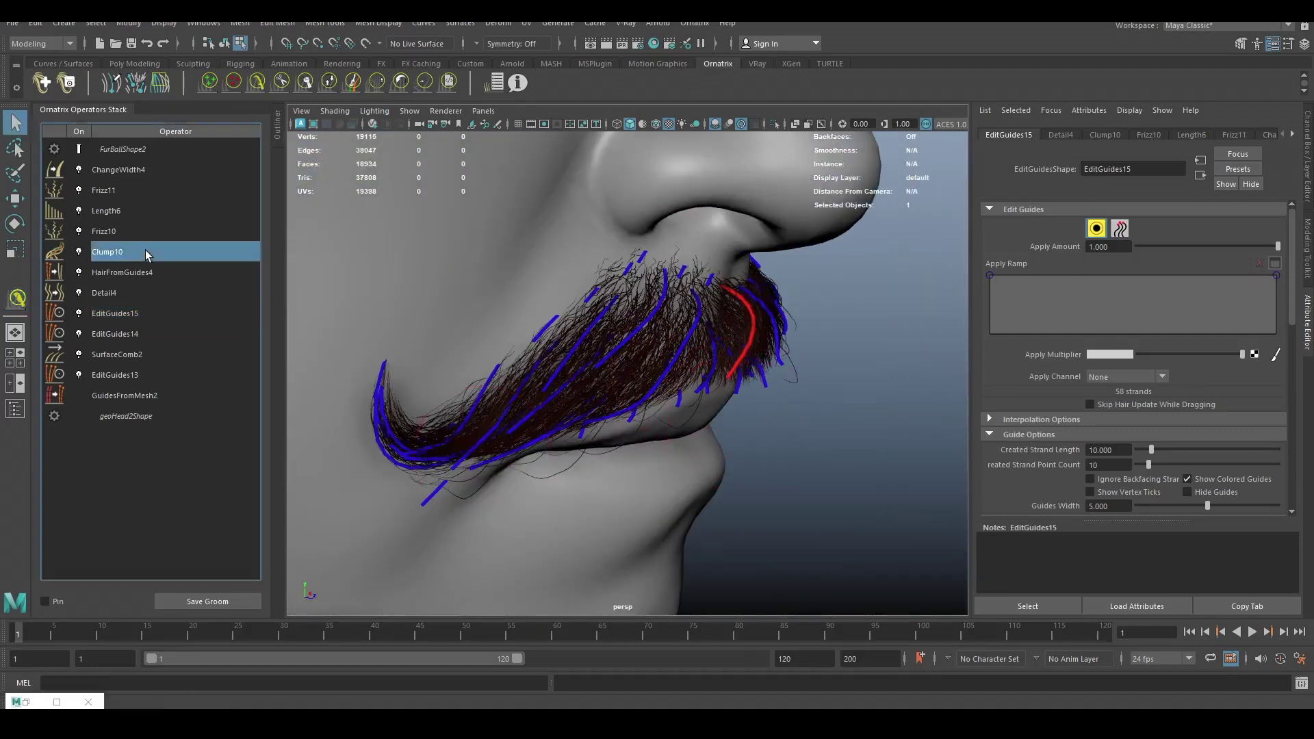
click(132, 213)
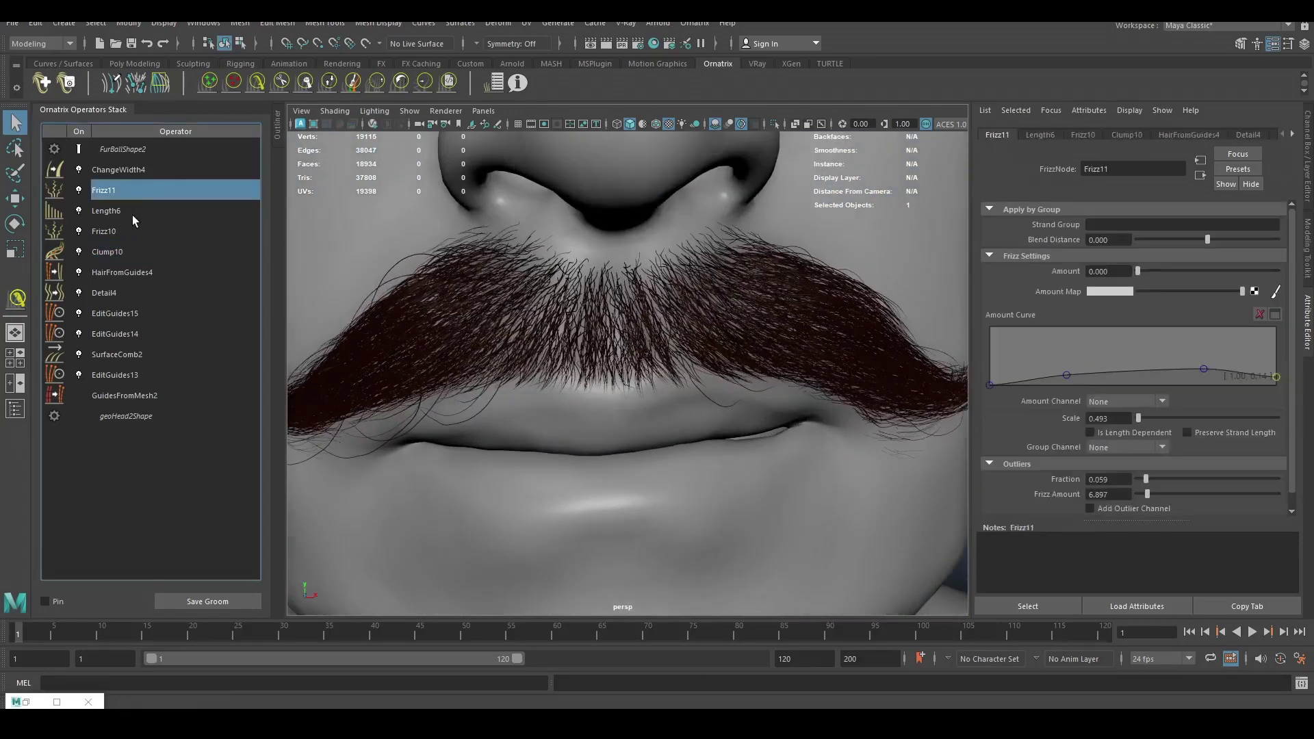
click(116, 251)
click(124, 314)
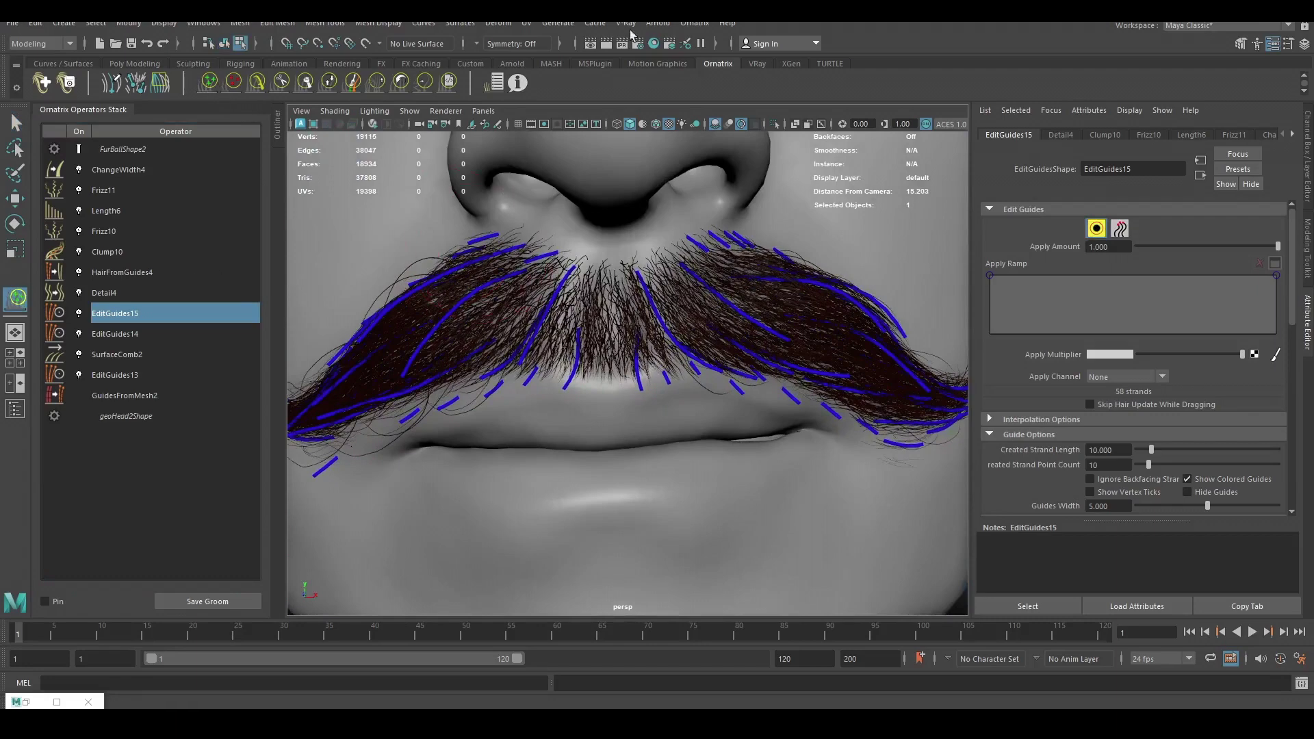
click(695, 23)
click(676, 212)
click(212, 83)
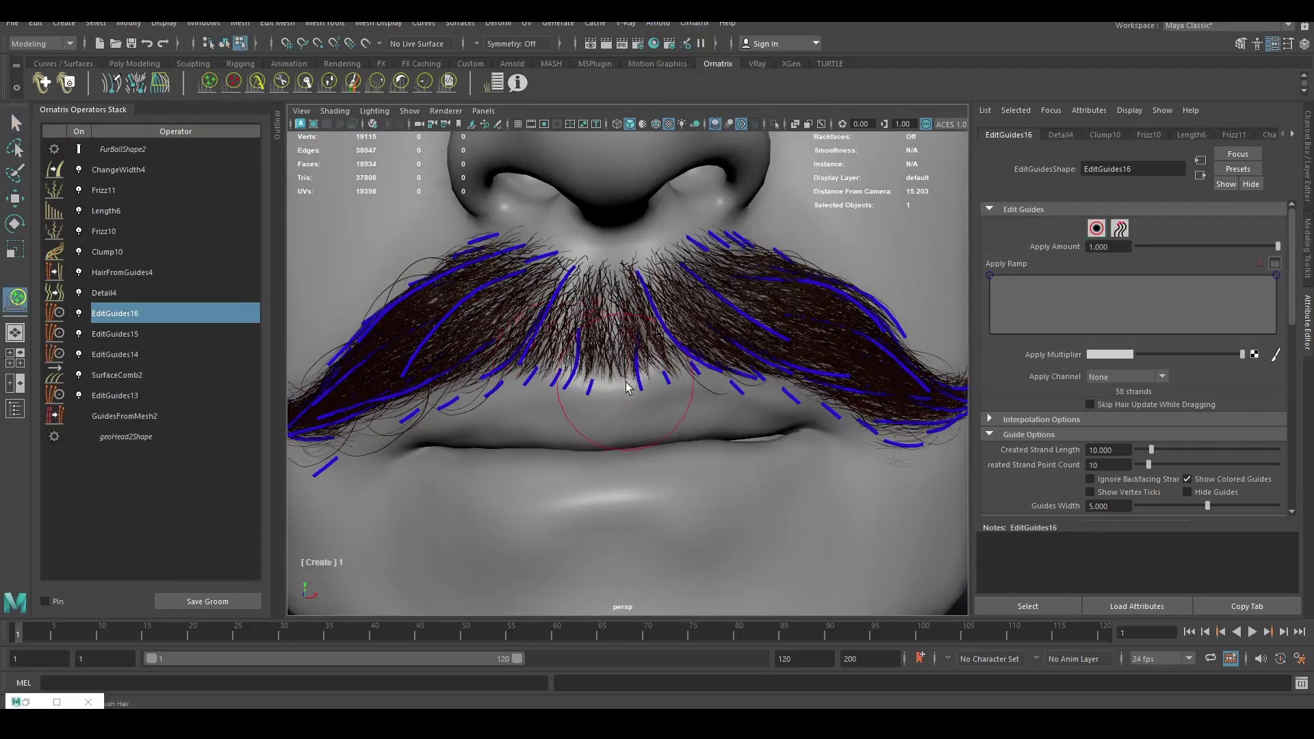
Step: Comb one central moustache guide into a curve with the guide brush
key(q)
click(587, 274)
key(y)
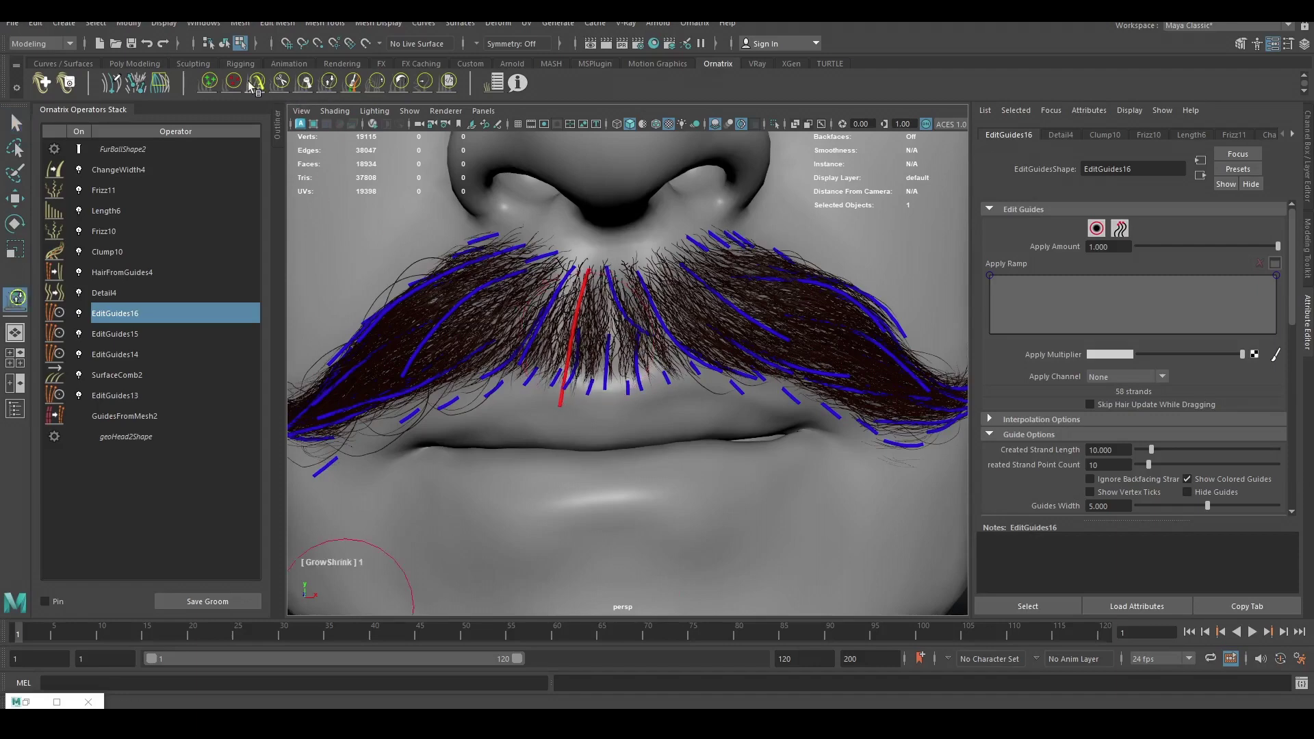
mouse_move(616, 296)
mouse_down()
mouse_move(589, 370)
mouse_move(601, 342)
mouse_move(669, 342)
mouse_move(635, 334)
mouse_move(575, 366)
mouse_up()
key(q)
key(y)
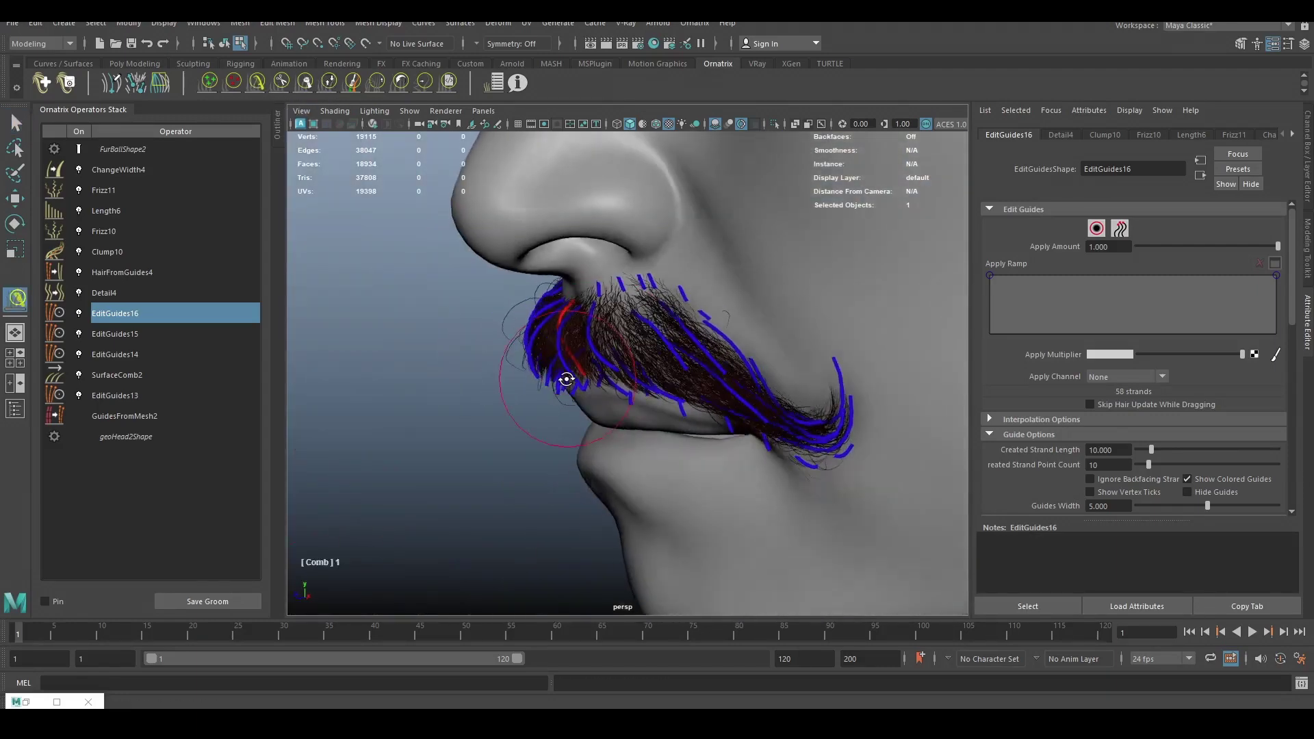
key(q)
Step: Marquee-select the central guides and assign them to a strand group via Use Strand Groups on EditGuides16
alt+drag(679, 417, 575, 410)
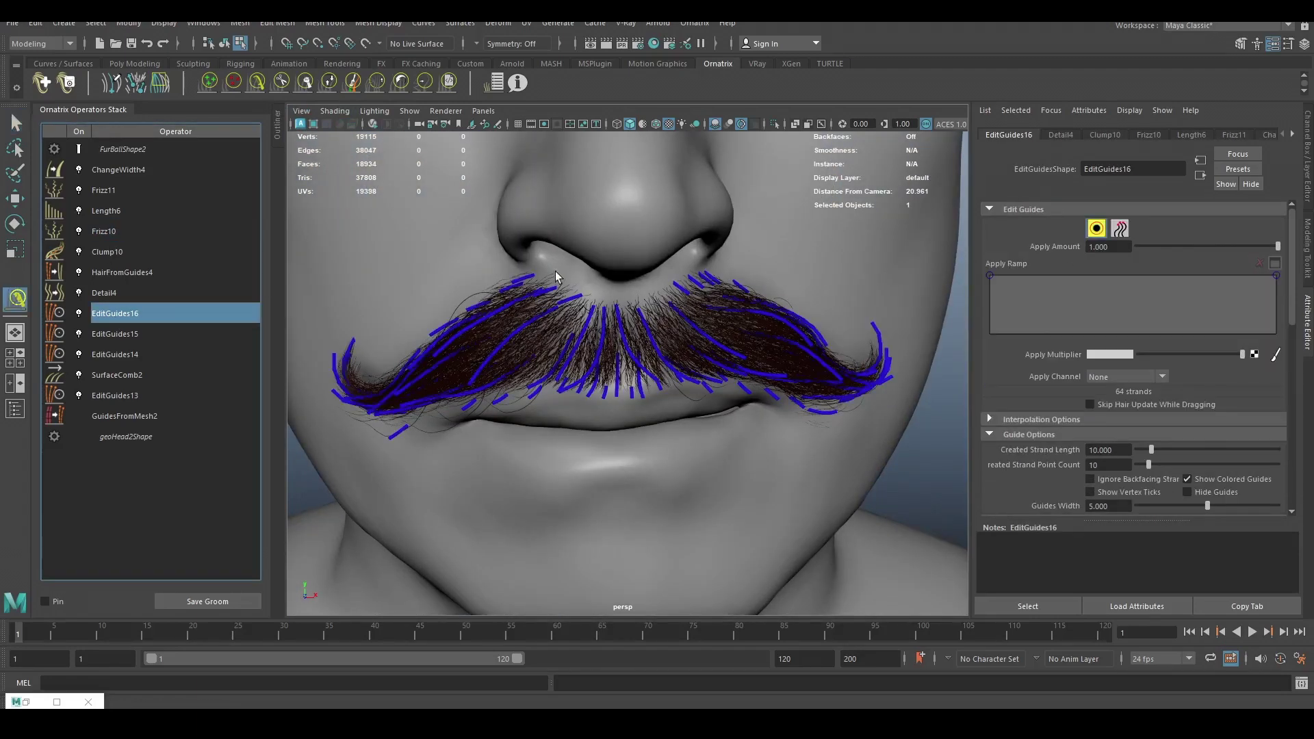
drag(556, 275, 683, 386)
scroll(1080, 446, down, 5)
scroll(1080, 447, down, 5)
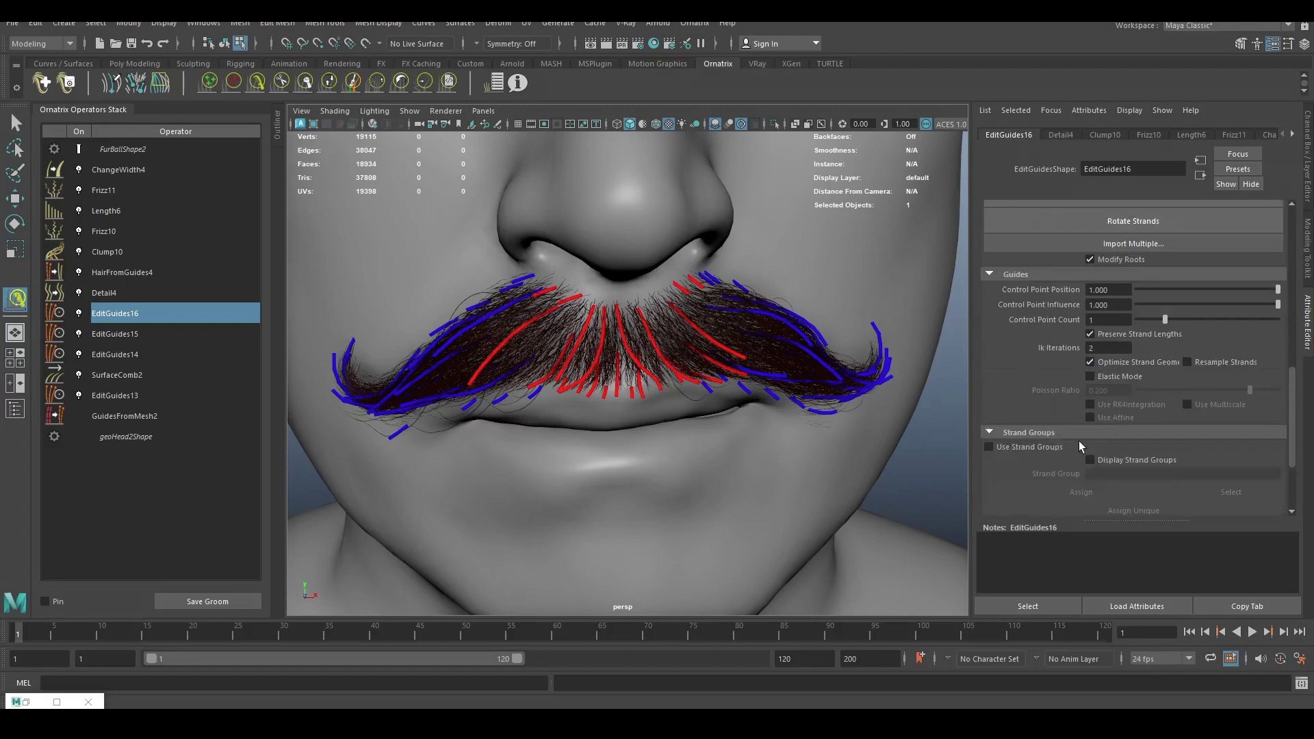
click(1080, 446)
mouse_move(486, 248)
alt+mouse_down()
mouse_move(579, 331)
mouse_move(558, 305)
mouse_move(548, 312)
alt+mouse_up()
Step: Set Clump10's Strand Group to 0 so clumping affects only that group
key(q)
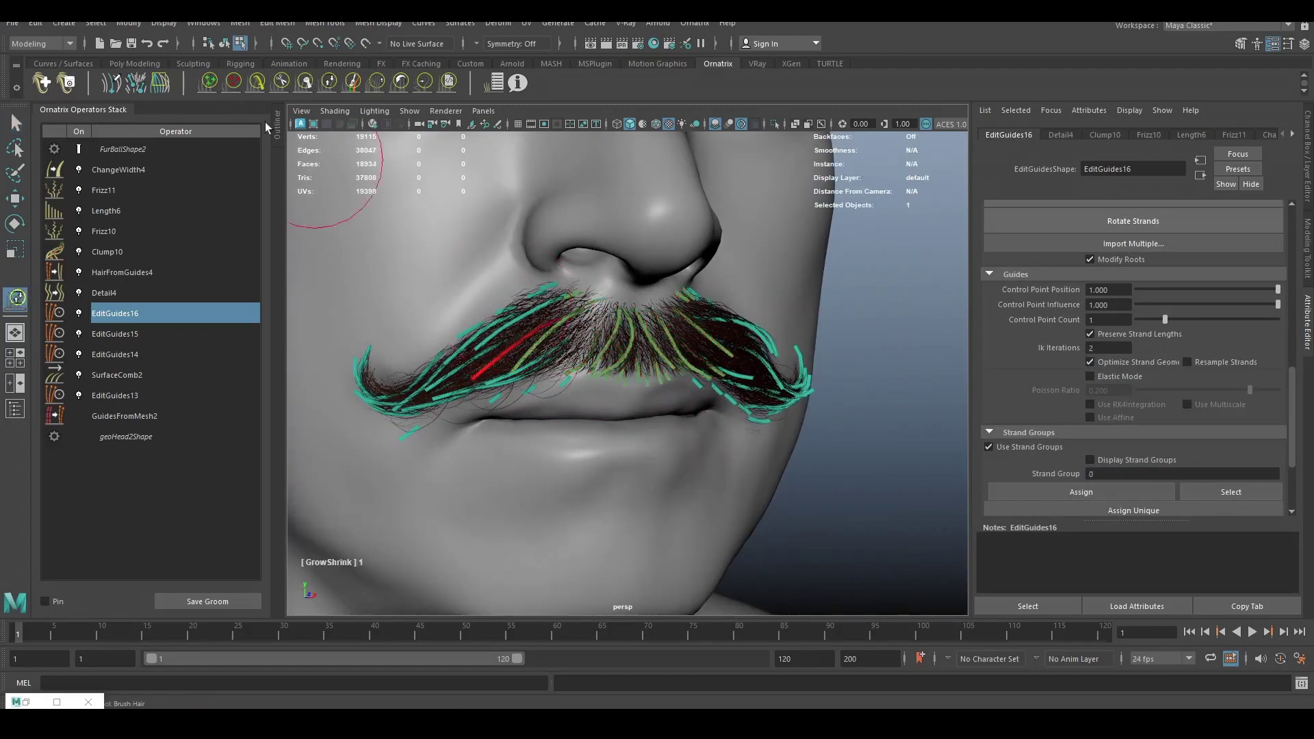
mouse_move(346, 181)
alt+mouse_down()
mouse_move(704, 411)
mouse_move(322, 434)
alt+mouse_up()
click(113, 254)
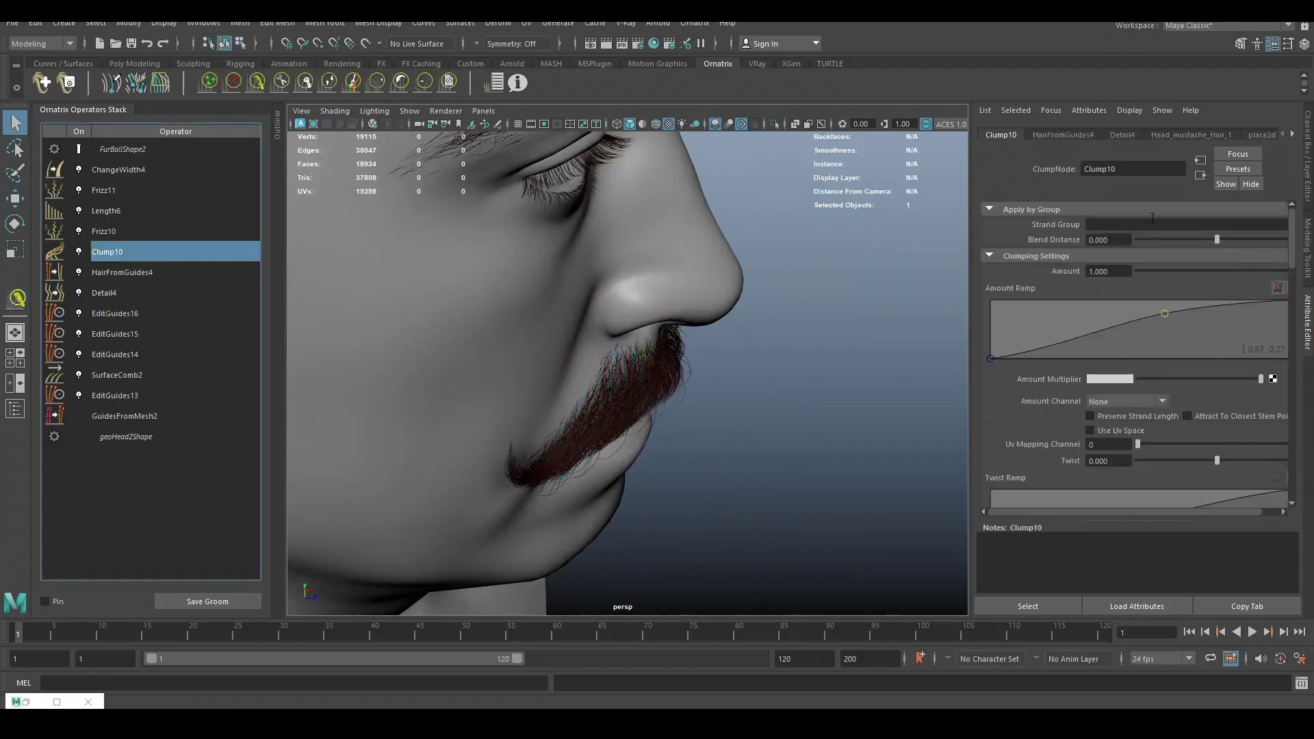
click(1152, 224)
text(0)
Step: Review the HairFromGuides4 result and save the groomed scene
alt+drag(719, 379, 778, 440)
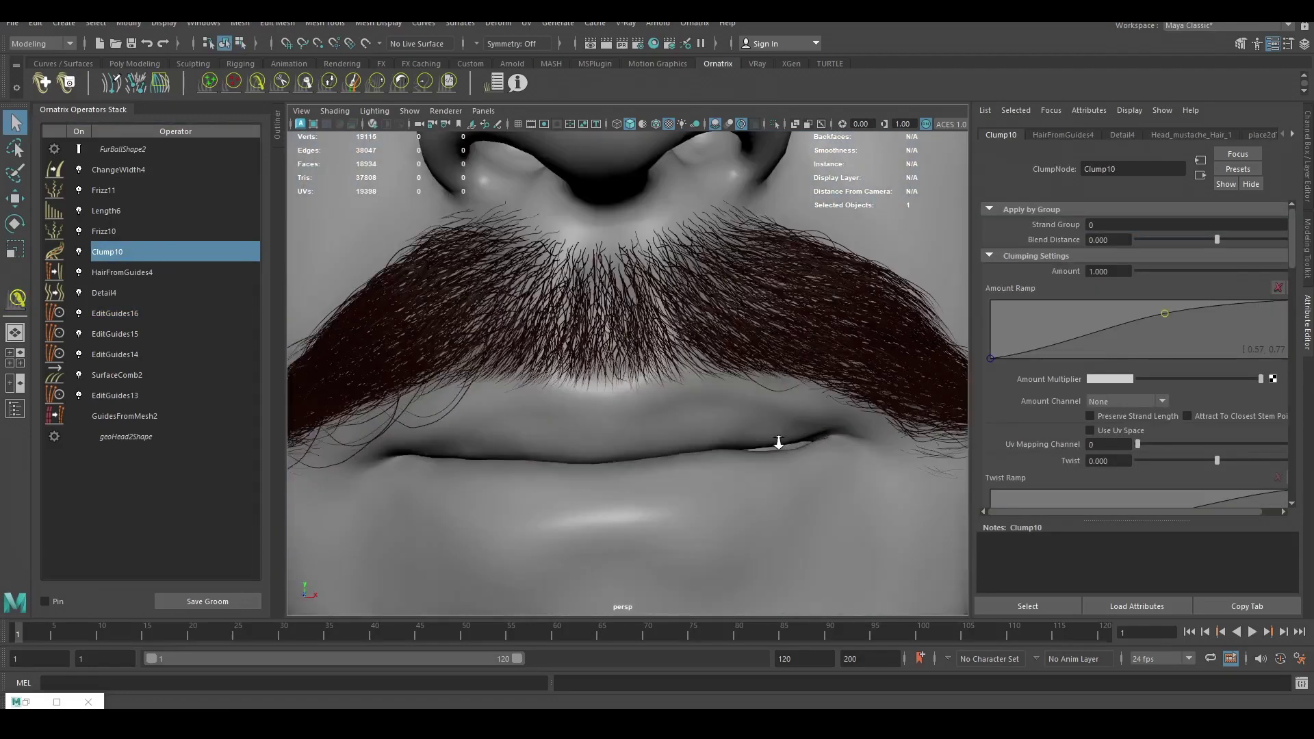
click(122, 272)
click(20, 24)
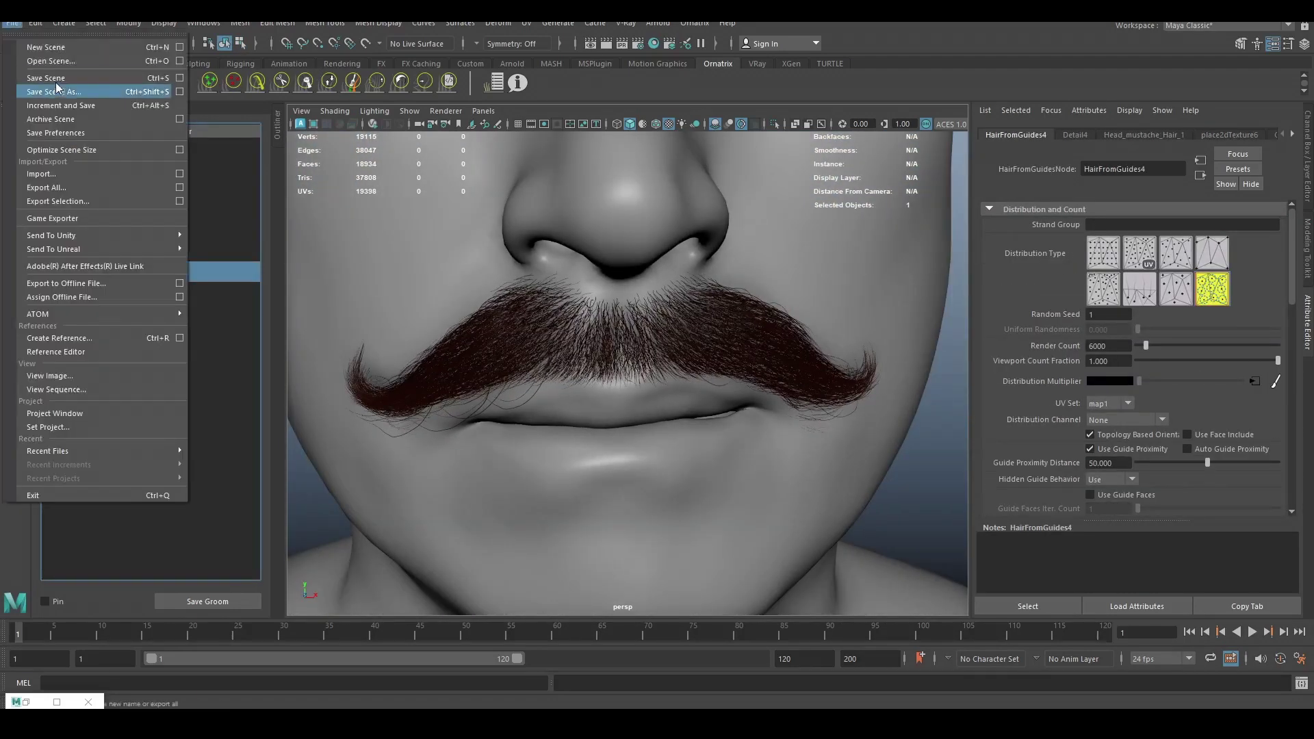
click(710, 446)
alt+drag(710, 446, 331, 636)
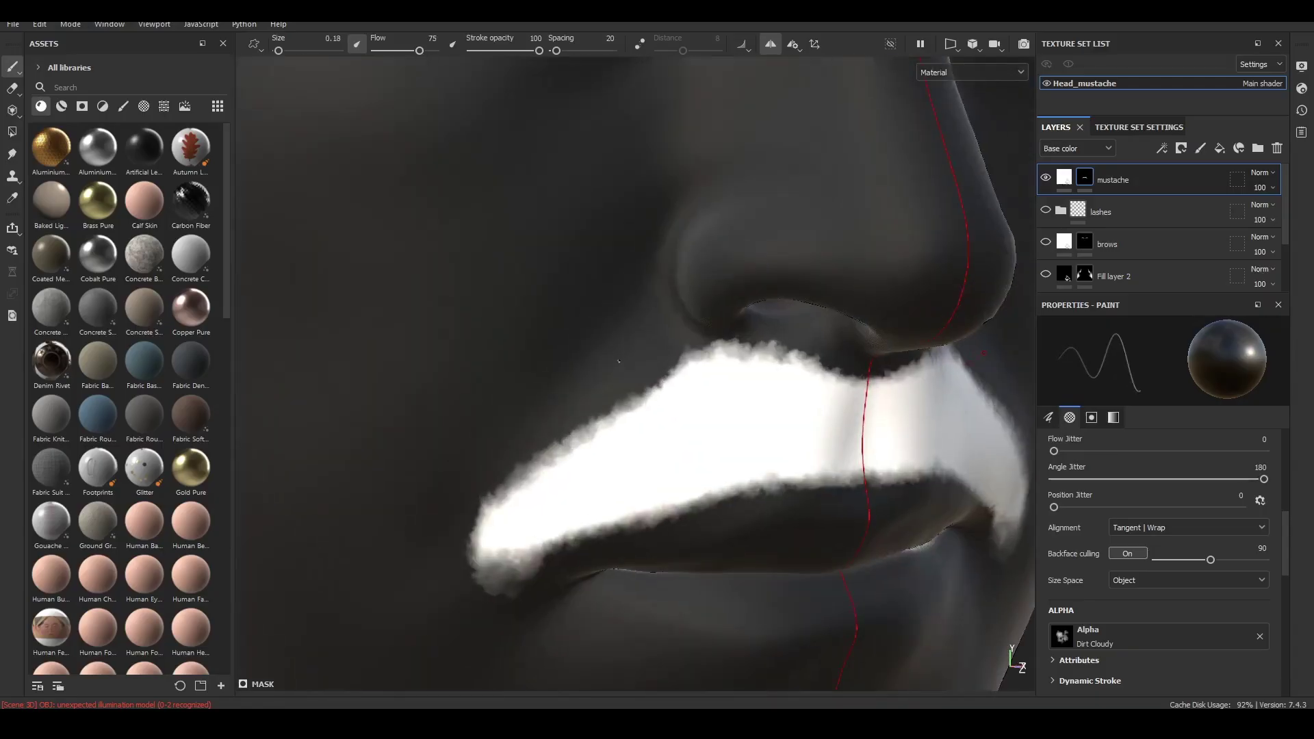
Step: Set the painting brush to size 0.59 and flow 47
ctrl+right_drag(649, 375, 657, 367)
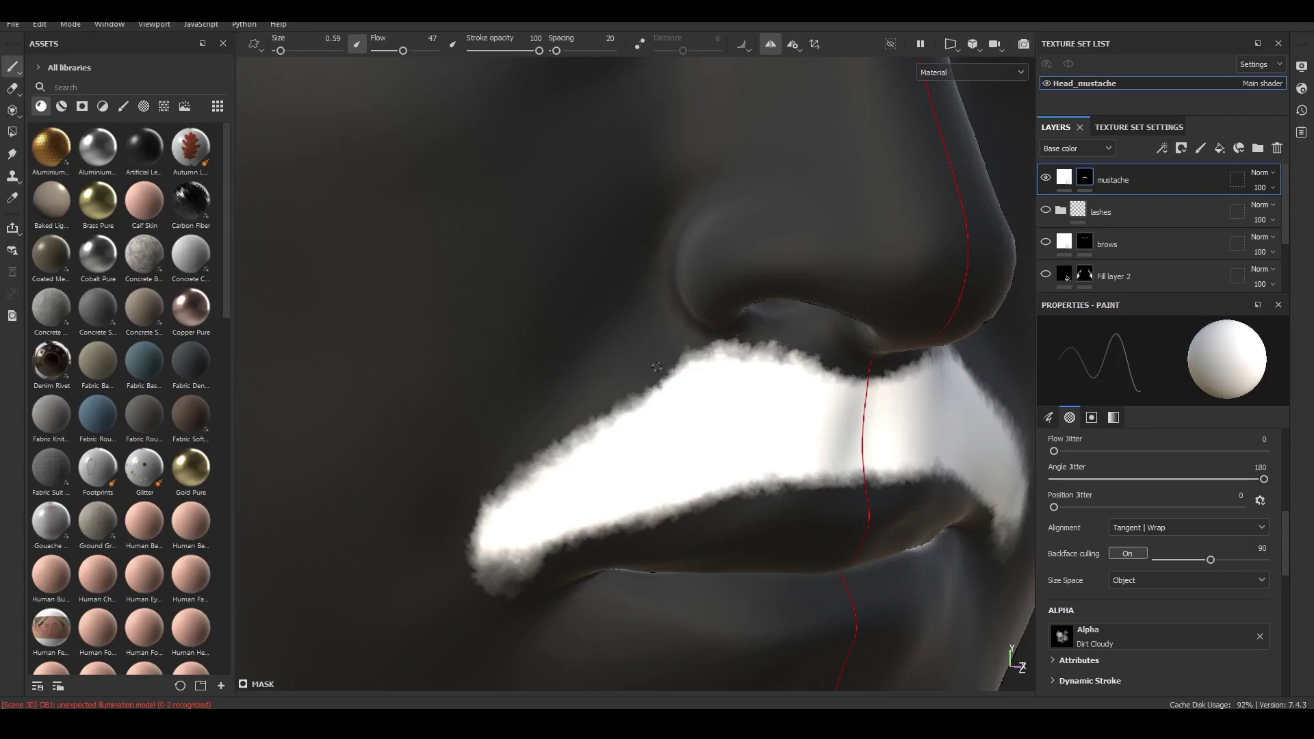
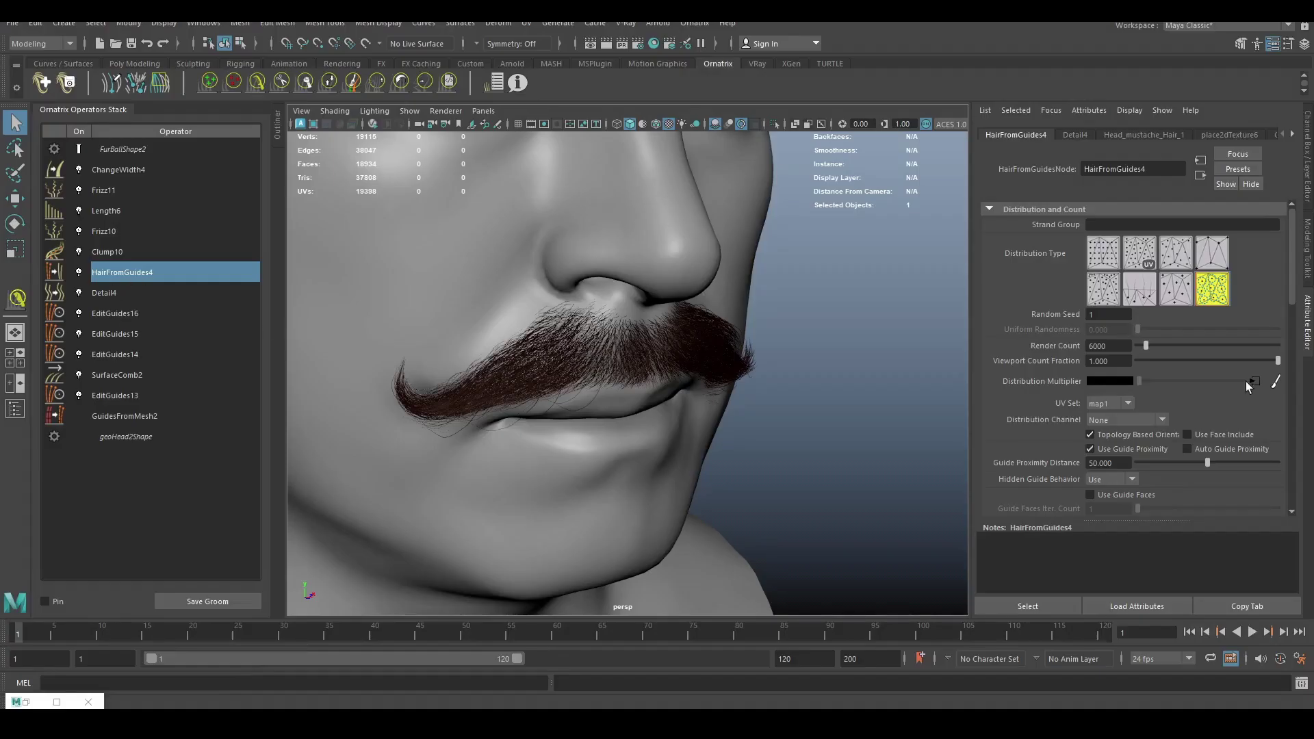
Step: Frame the mustache and select the EditGuides16 operator to edit its guides
click(1253, 381)
key(f)
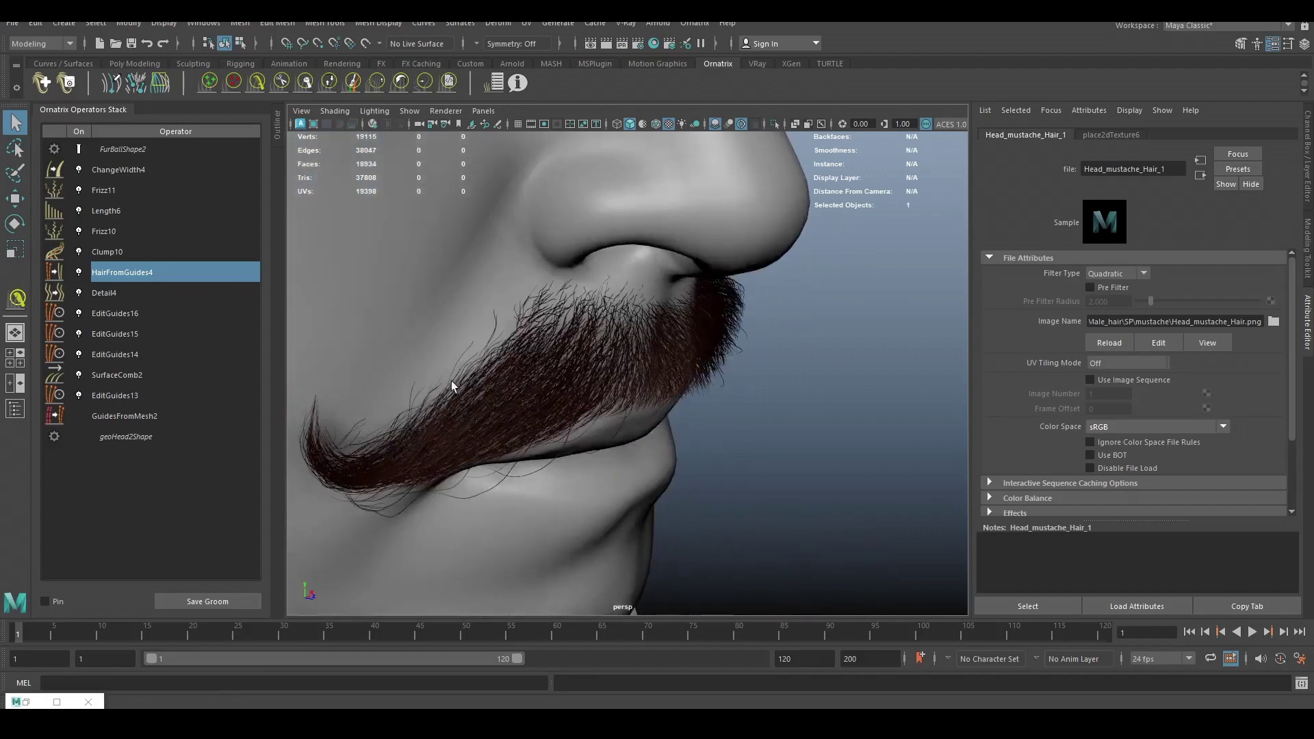
click(115, 313)
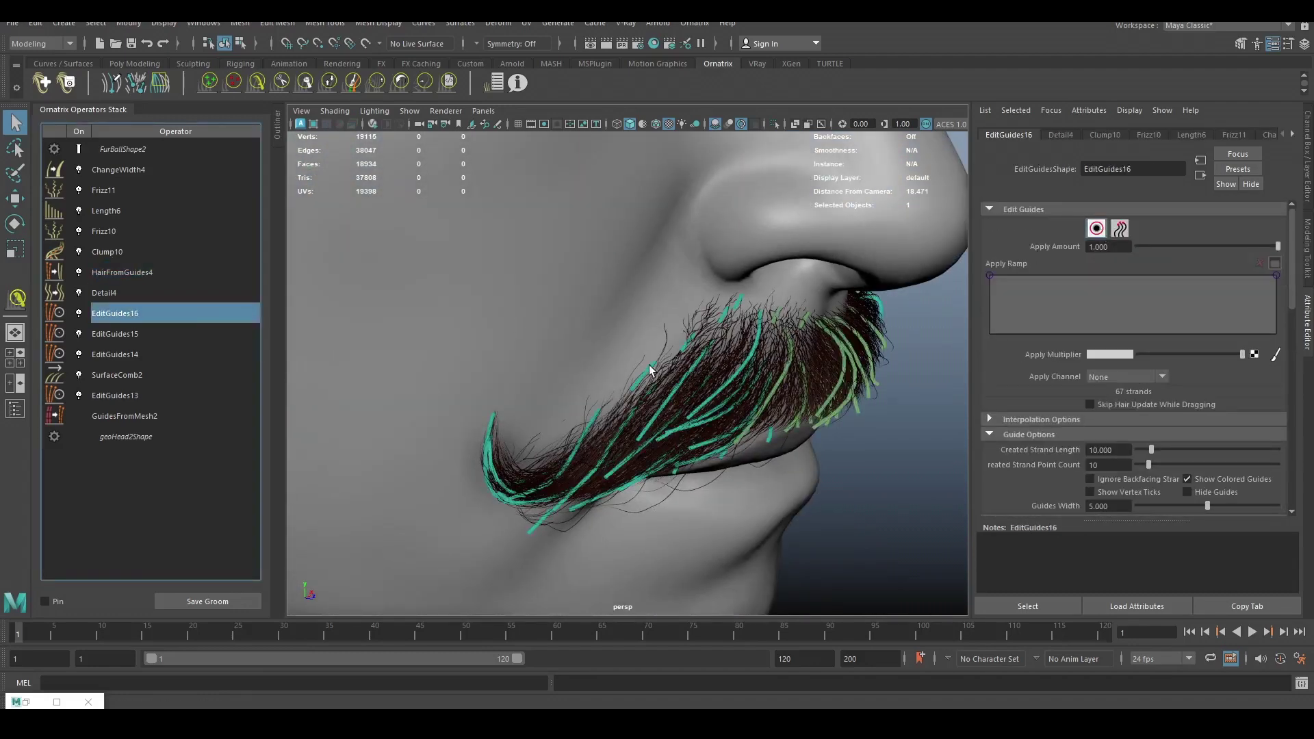
click(308, 86)
scroll(1242, 405, down, 5)
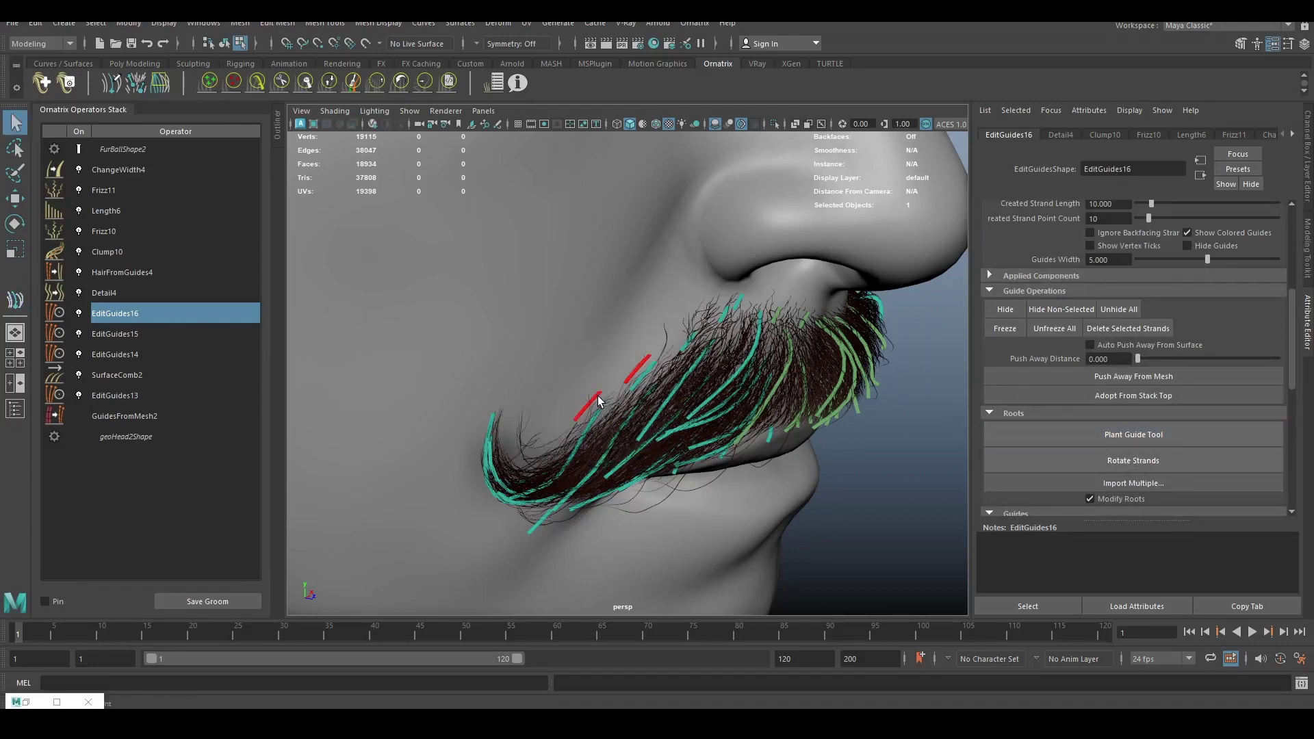
Step: Plant a row of short guides along the upper mustache below the nose, totalling 78
key(y)
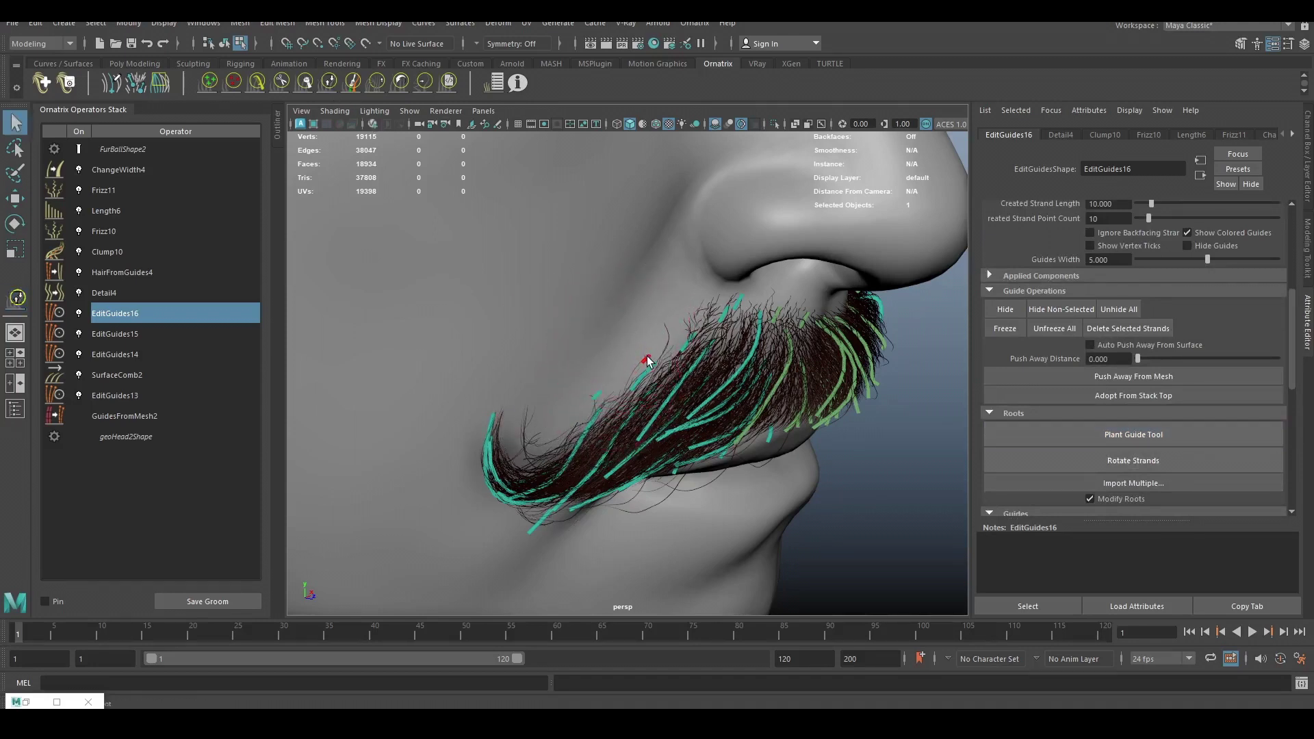
click(1134, 435)
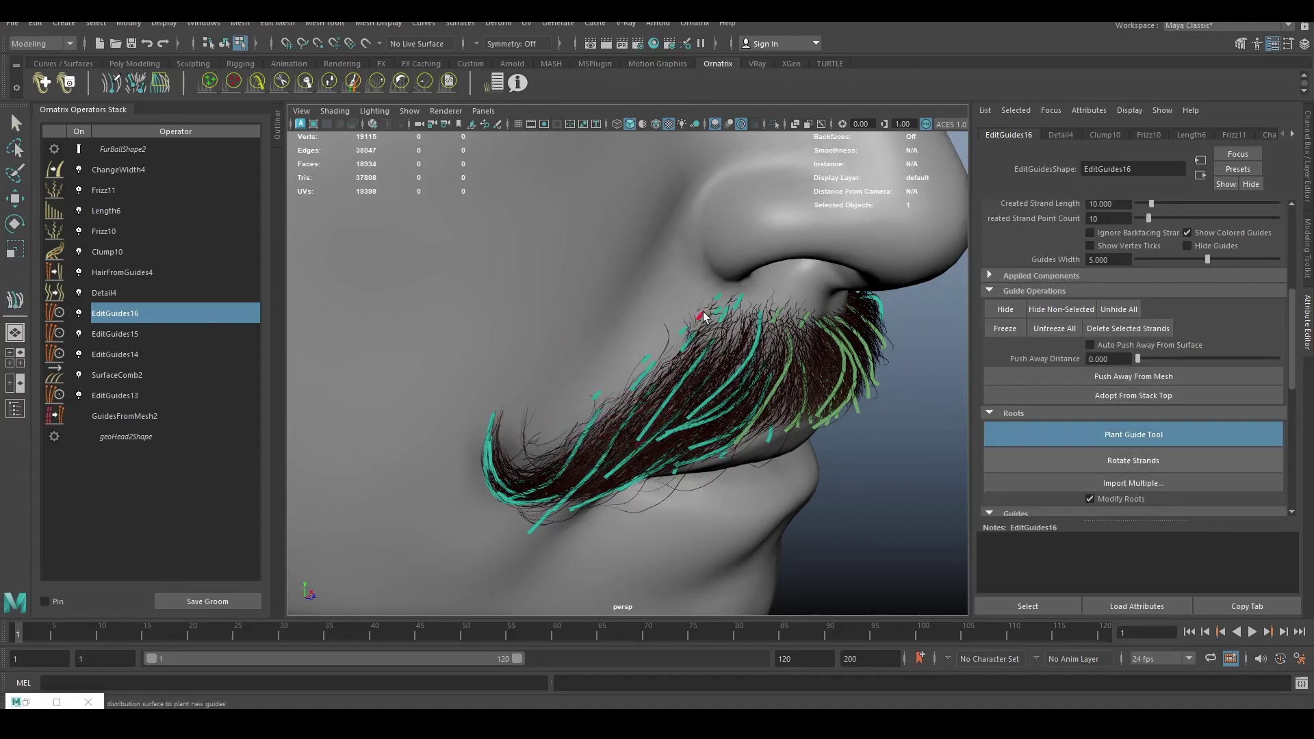
click(1062, 428)
drag(736, 292, 876, 377)
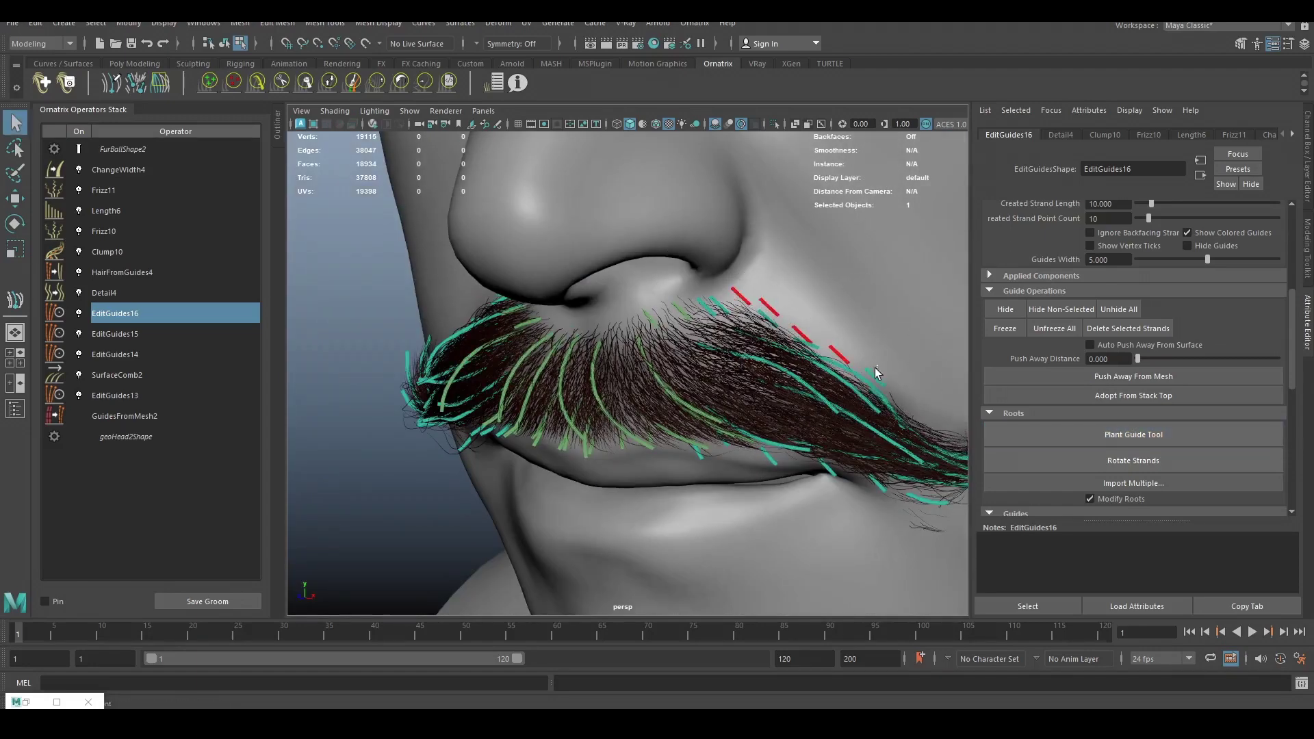
click(331, 87)
scroll(760, 324, down, 2)
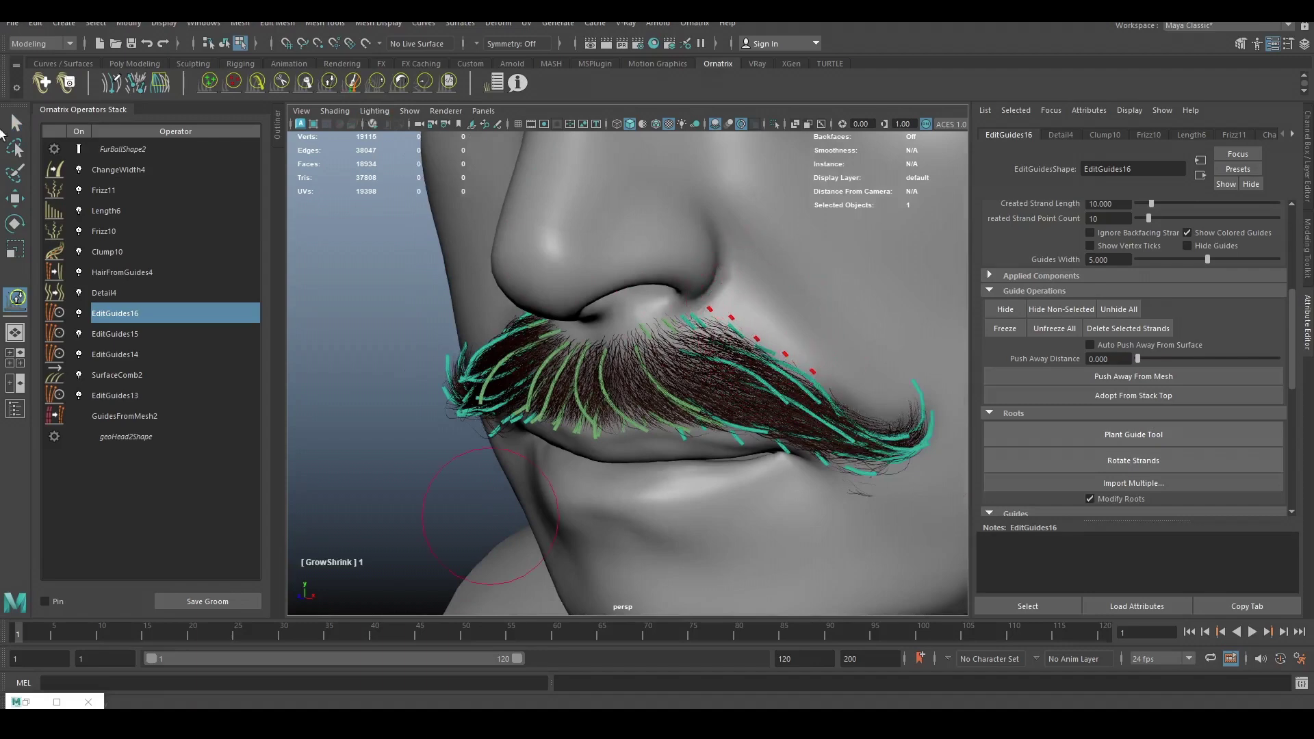
Step: Select the Clump10 operator to preview the hair and orbit to review the mustache
click(107, 252)
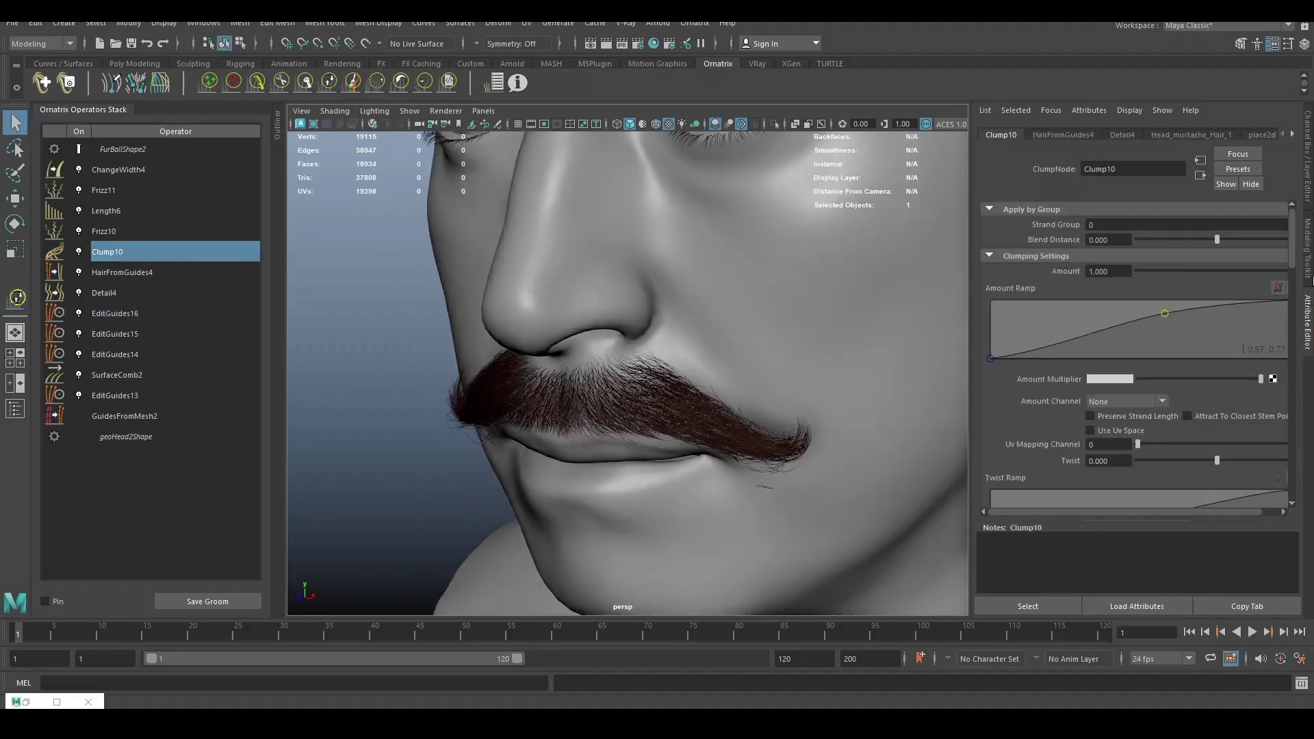
scroll(1028, 445, down, 5)
mouse_move(705, 397)
alt+mouse_down()
mouse_move(611, 438)
mouse_move(684, 438)
alt+mouse_up()
Step: Reselect EditGuides16 and plant an extra guide near the upper lip
click(144, 313)
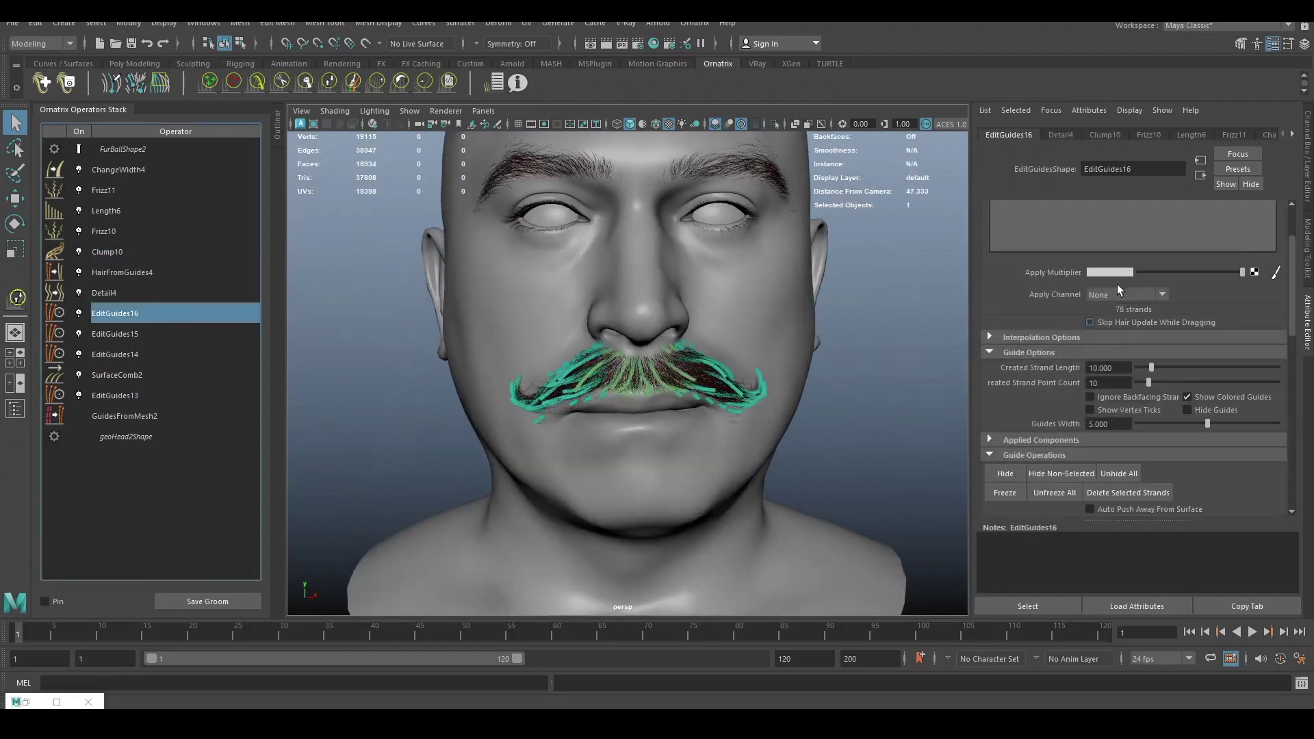
alt+drag(881, 285, 668, 415)
click(668, 414)
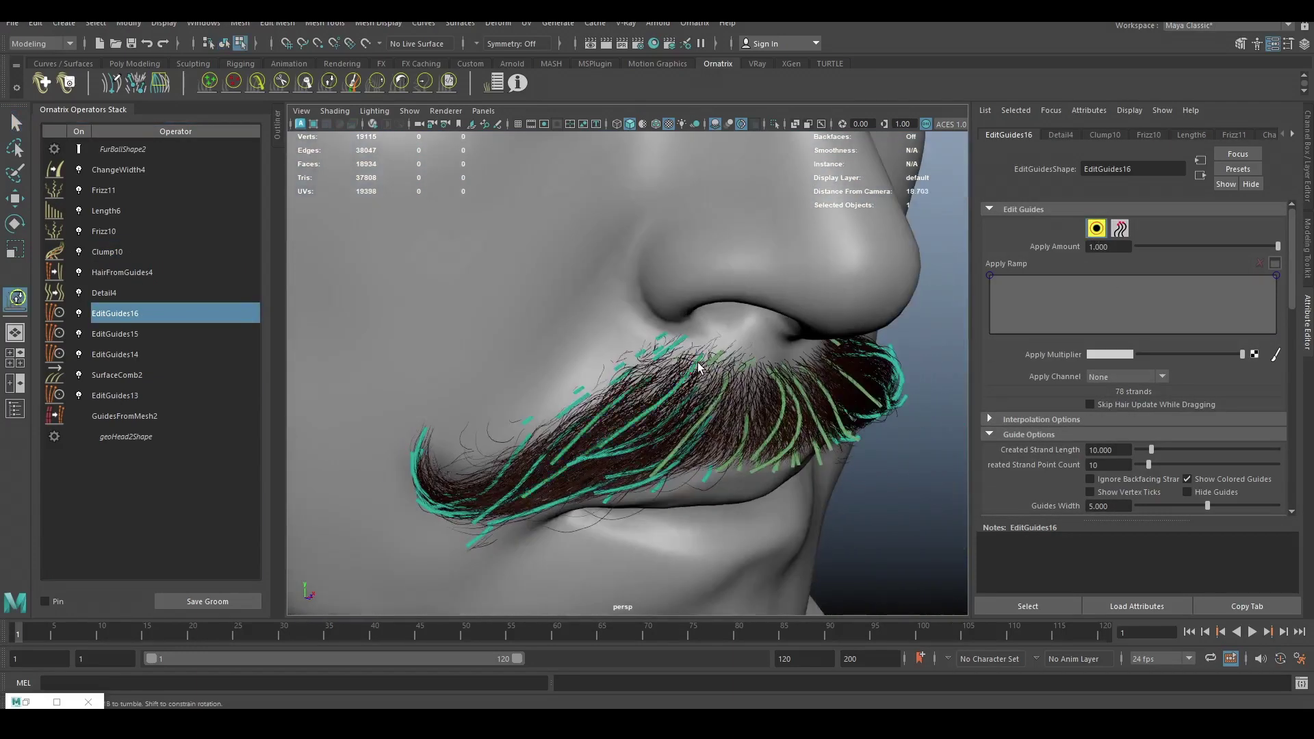
scroll(1163, 438, down, 3)
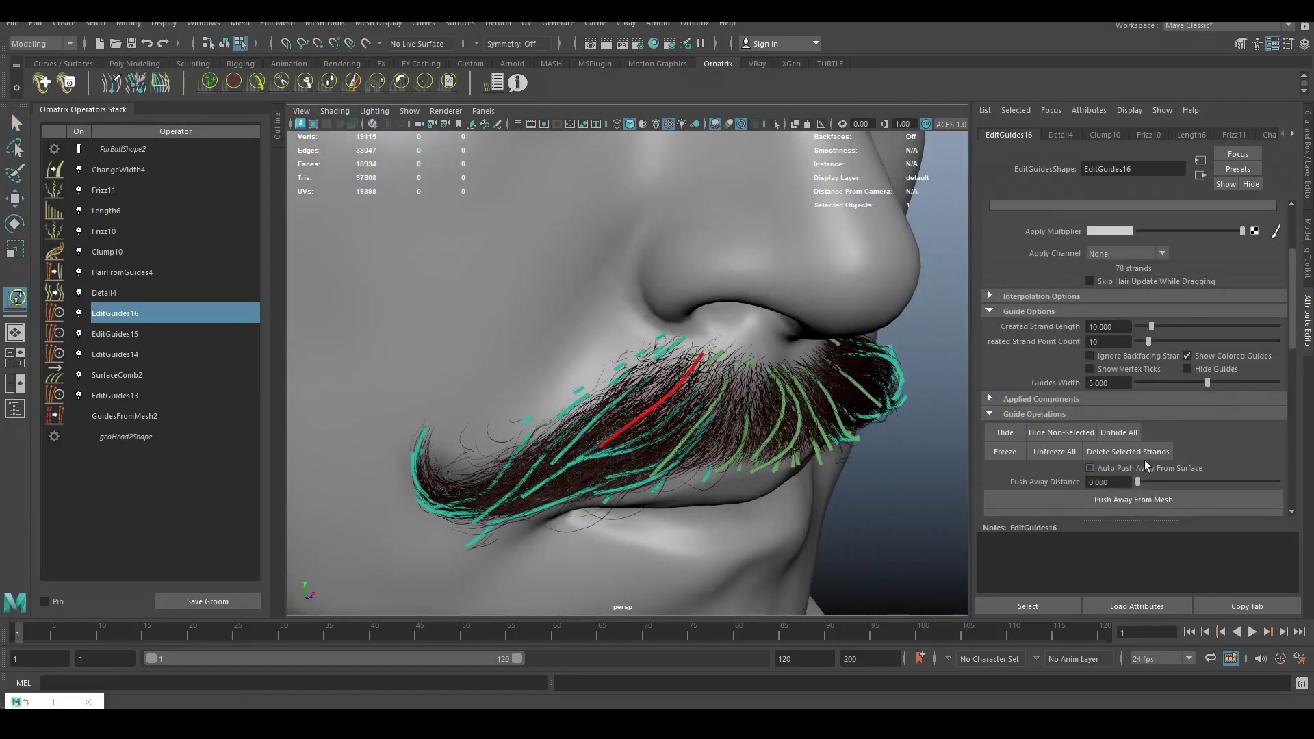
scroll(1145, 460, down, 3)
click(1149, 472)
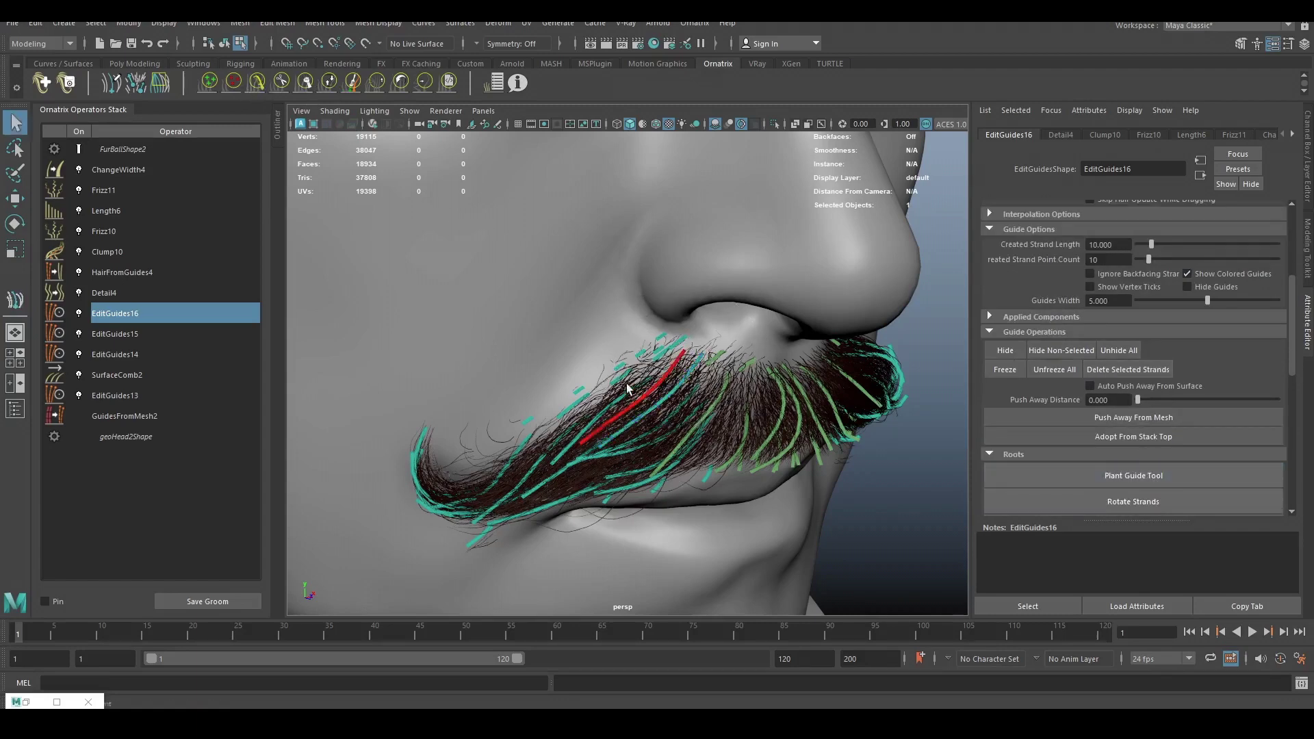
mouse_move(627, 389)
alt+mouse_down()
mouse_move(521, 327)
mouse_move(565, 344)
alt+mouse_up()
Step: Comb the left mustache guides into shape
key(y)
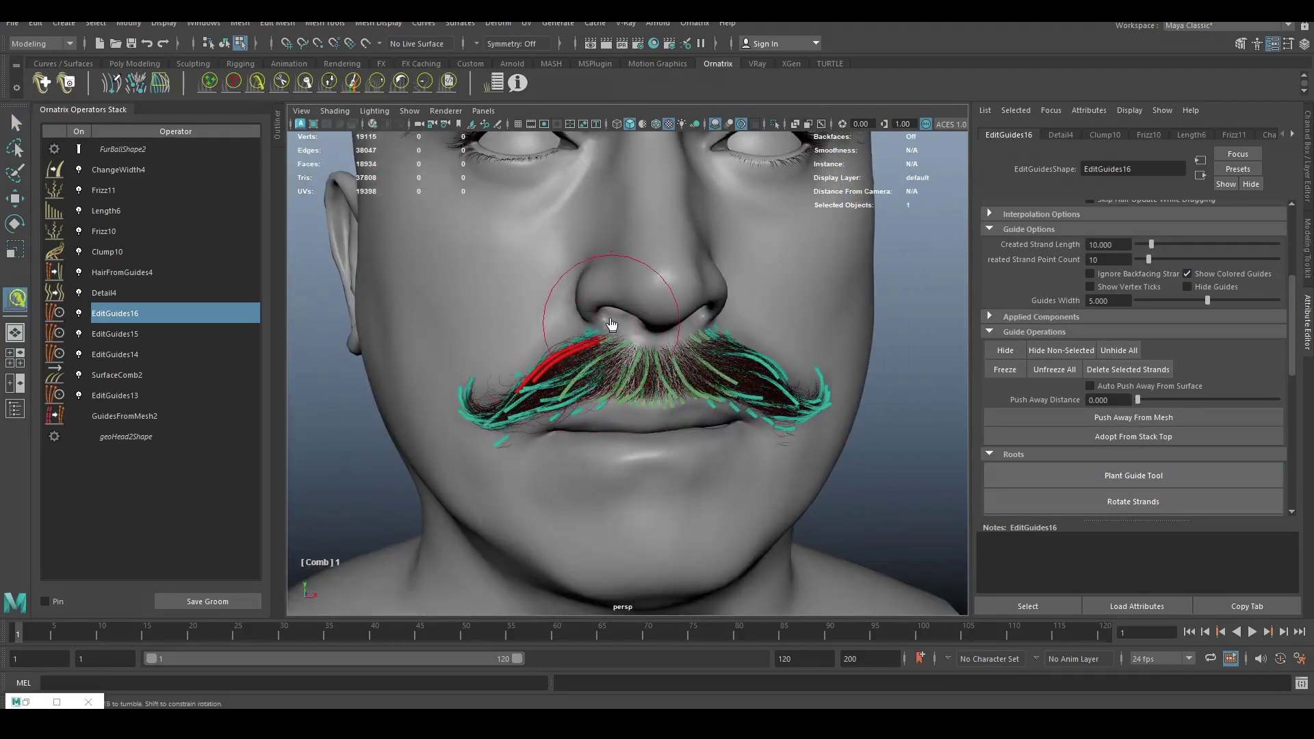
click(115, 213)
click(115, 313)
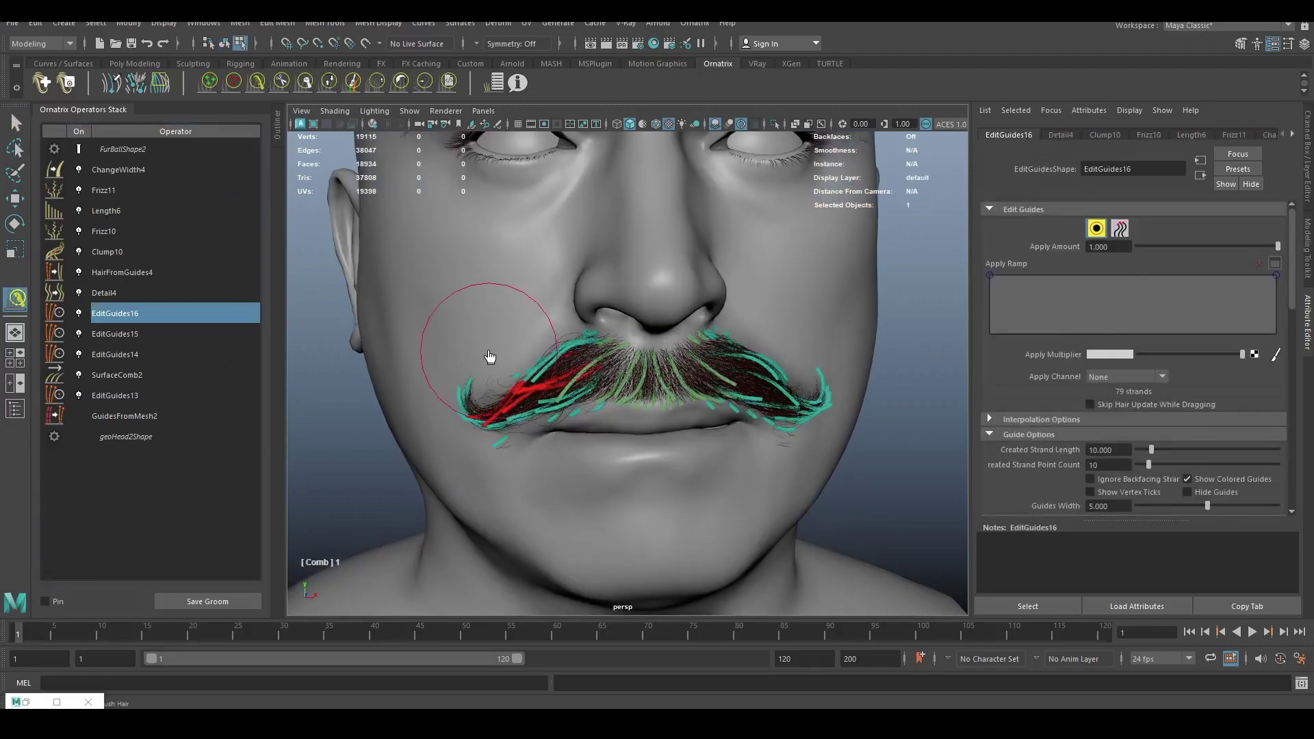
scroll(490, 357, up, 3)
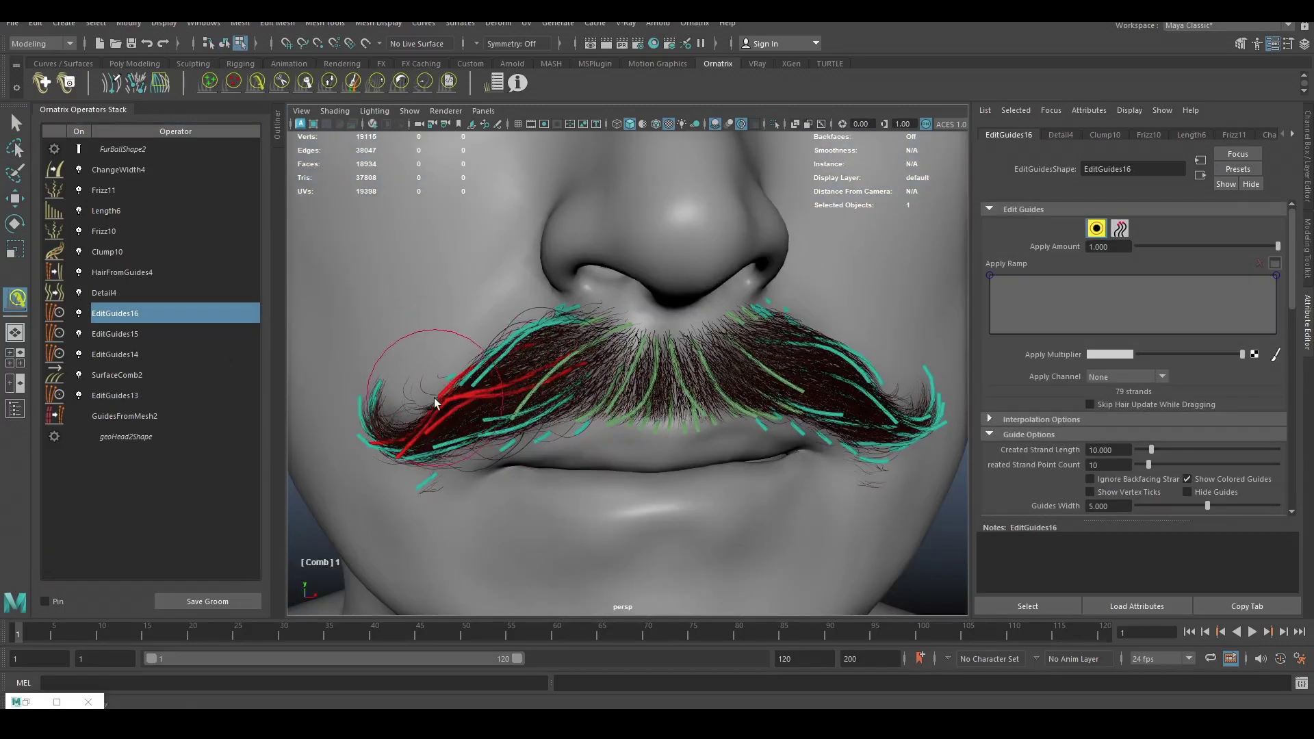
mouse_move(434, 398)
mouse_down()
mouse_move(426, 381)
mouse_move(451, 479)
mouse_move(704, 543)
mouse_move(792, 514)
mouse_up()
mouse_move(437, 439)
alt+mouse_down()
mouse_move(722, 384)
mouse_move(624, 356)
alt+mouse_up()
scroll(624, 356, up, 5)
Step: Select the left mustache tip guides and rotate them to tighten the curl
click(1096, 229)
drag(531, 332, 589, 404)
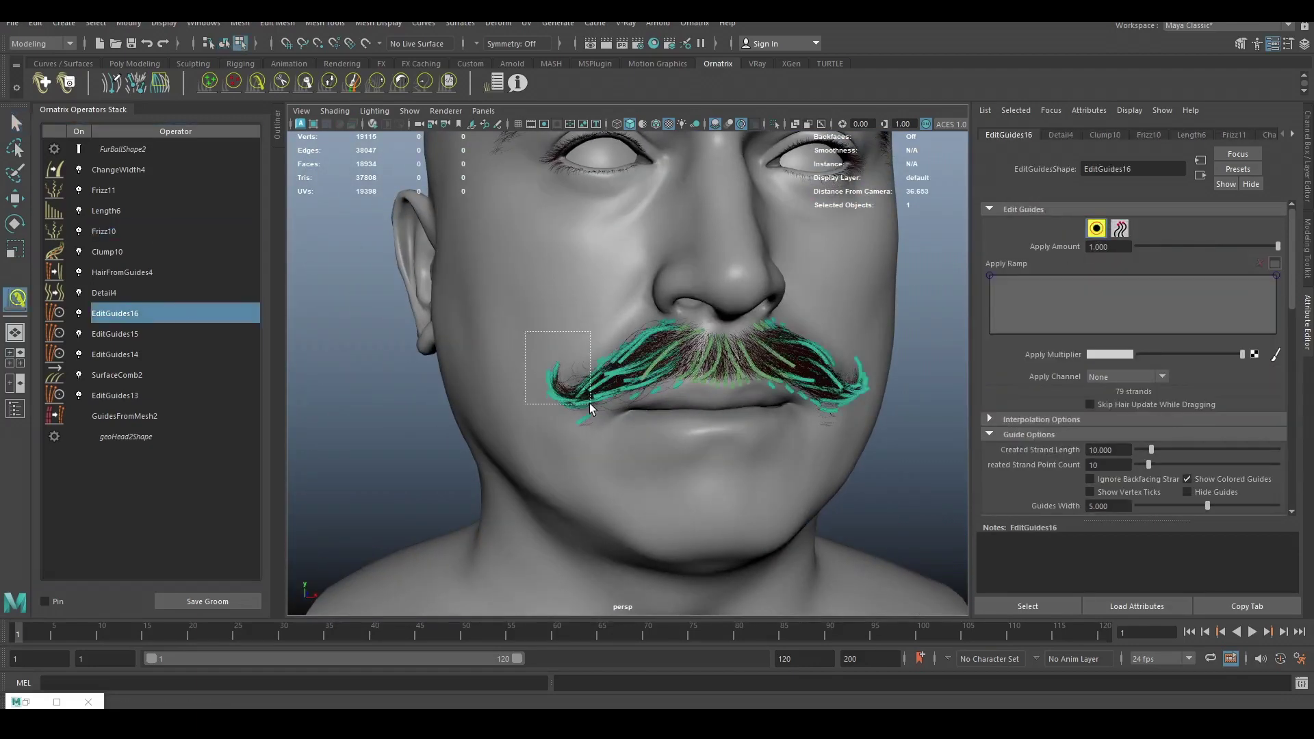
key(e)
scroll(1140, 374, down, 4)
scroll(1139, 374, down, 3)
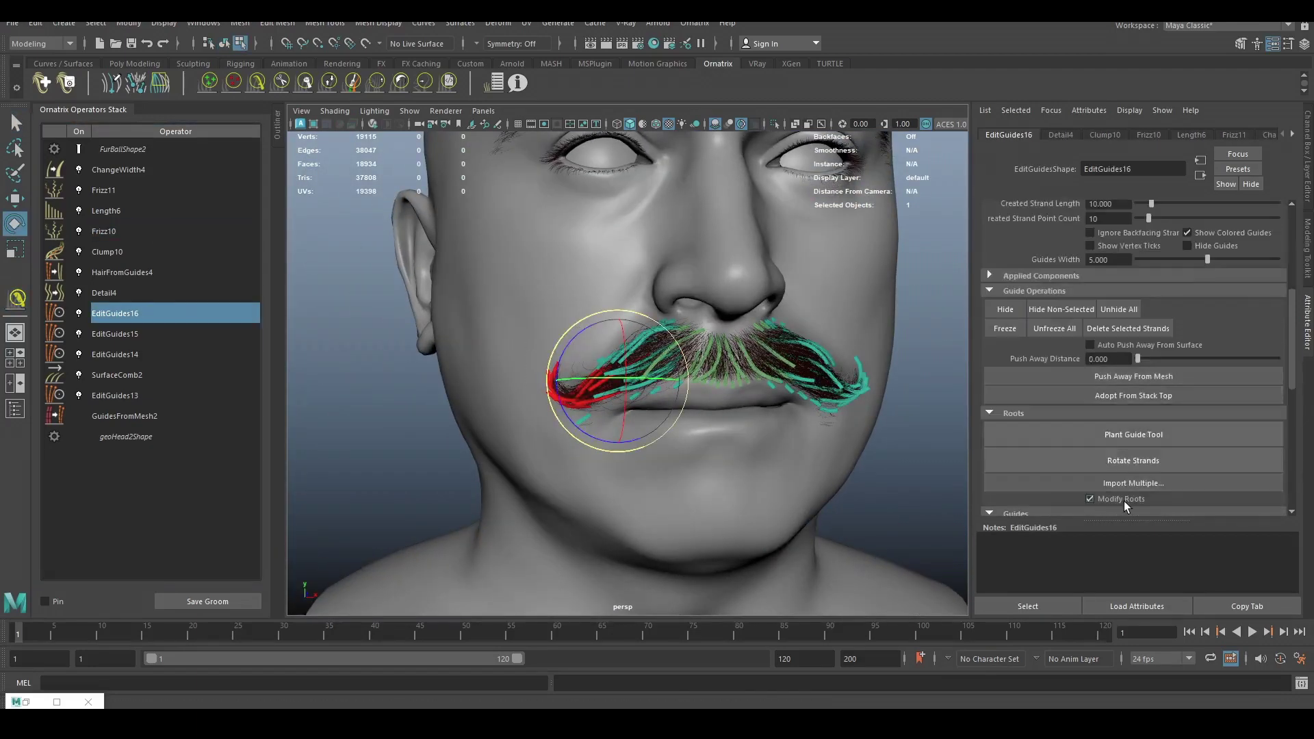
mouse_move(603, 356)
mouse_down()
mouse_move(585, 332)
mouse_move(478, 425)
mouse_up()
key(y)
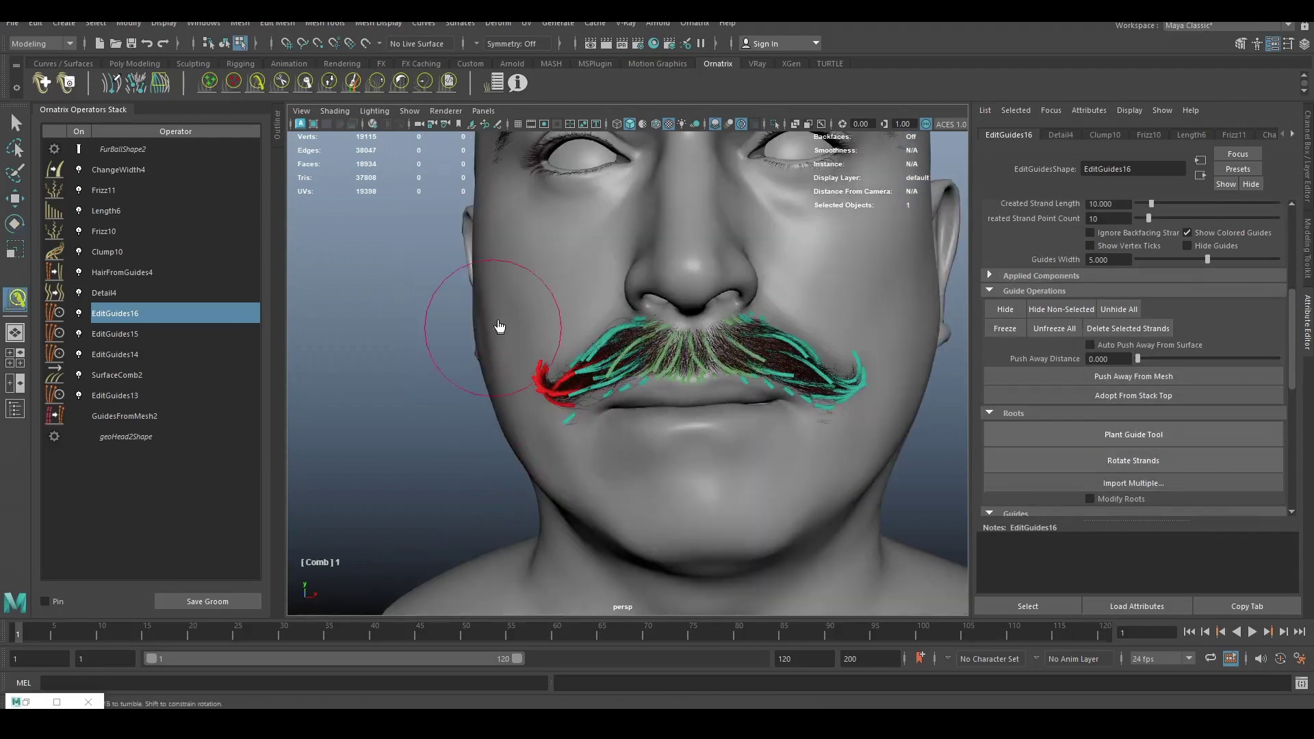
key(f)
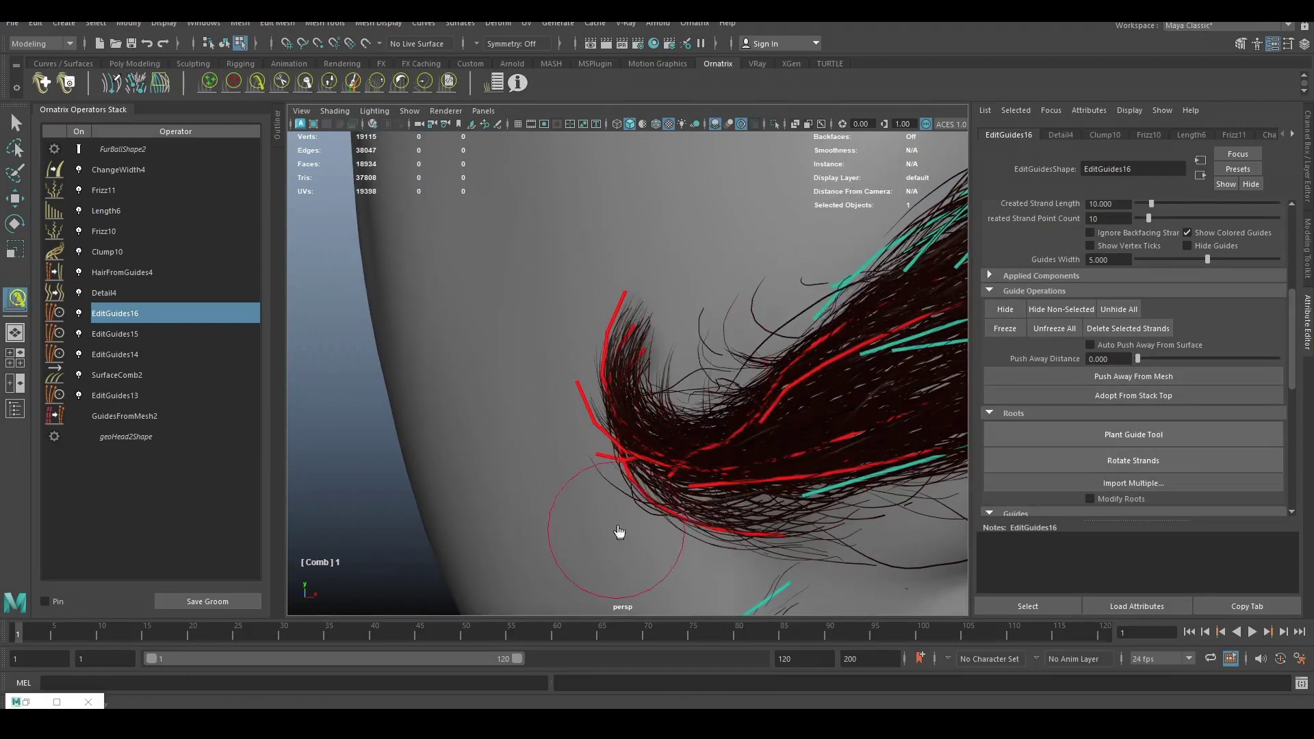
Step: Comb the left tip guides into a curl and select Length6 to preview the full groom
key(q)
click(707, 458)
key(y)
alt+drag(707, 458, 681, 376)
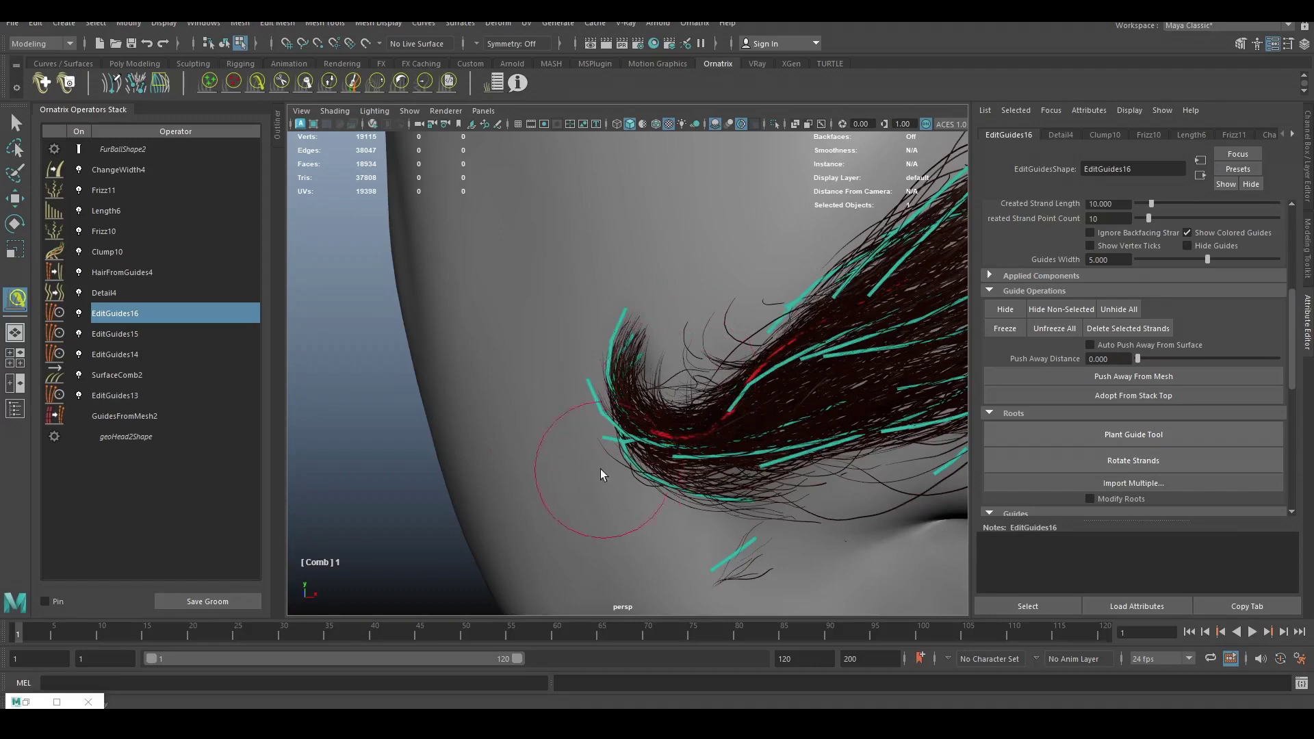
key(y)
drag(528, 385, 550, 438)
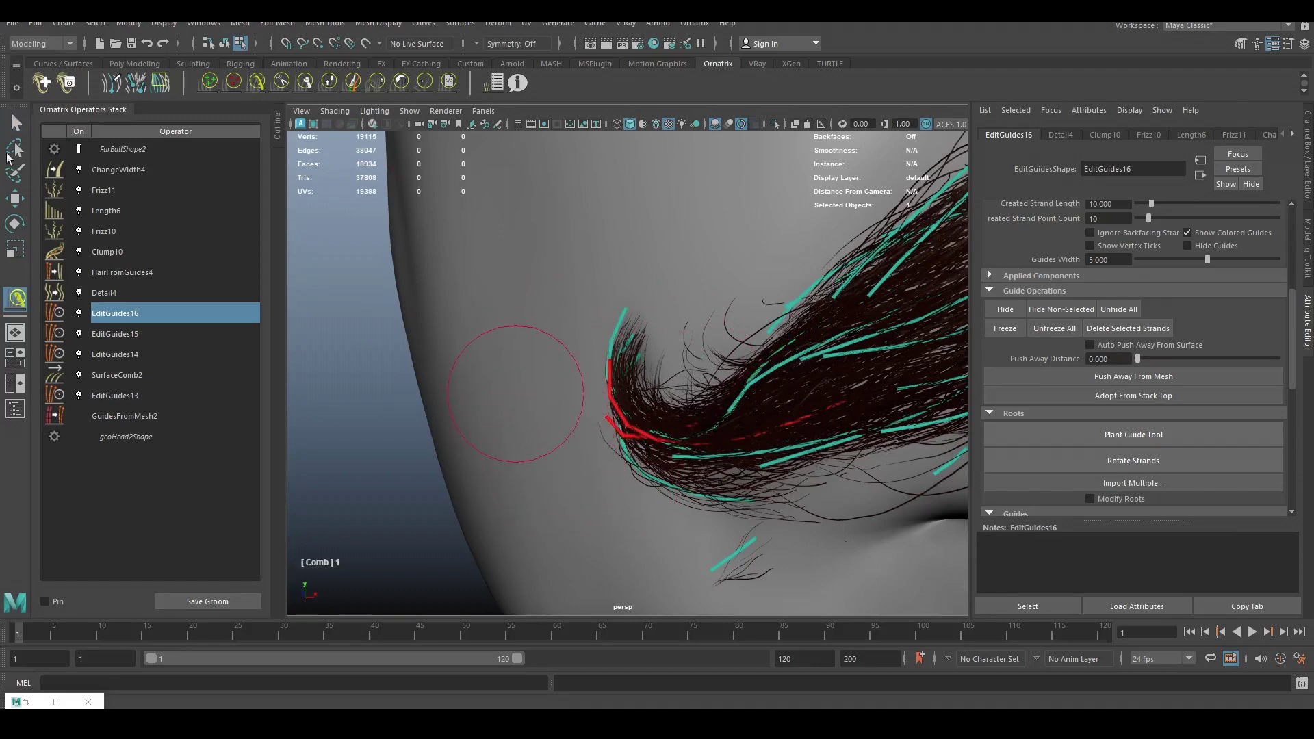
key(q)
click(106, 211)
scroll(372, 302, down, 5)
Step: Orbit to a three-quarter view of the head and make the hdri layer visible
scroll(735, 439, up, 5)
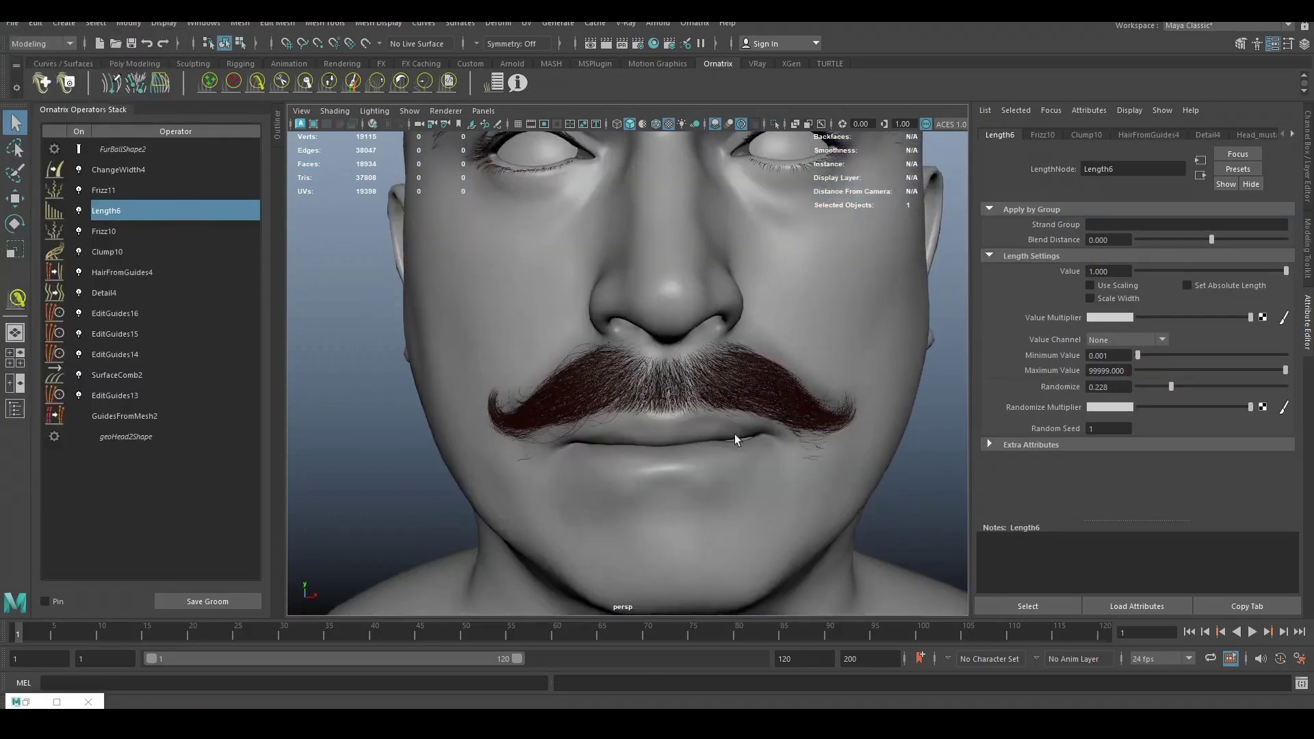
alt+drag(735, 439, 802, 435)
scroll(616, 421, down, 5)
alt+drag(455, 405, 696, 412)
scroll(698, 418, up, 5)
click(1309, 173)
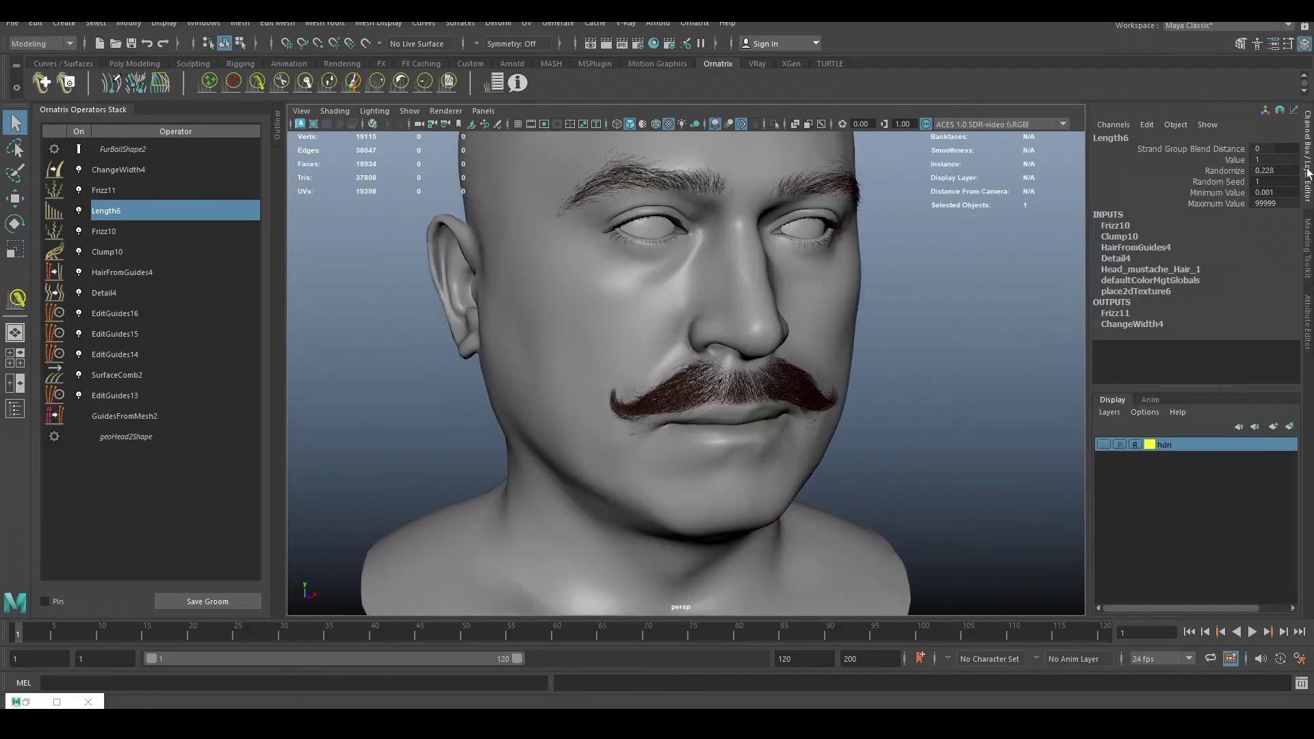
click(1103, 445)
Step: Run an Arnold RenderView test render of the mustached head, then close it
click(512, 63)
click(517, 83)
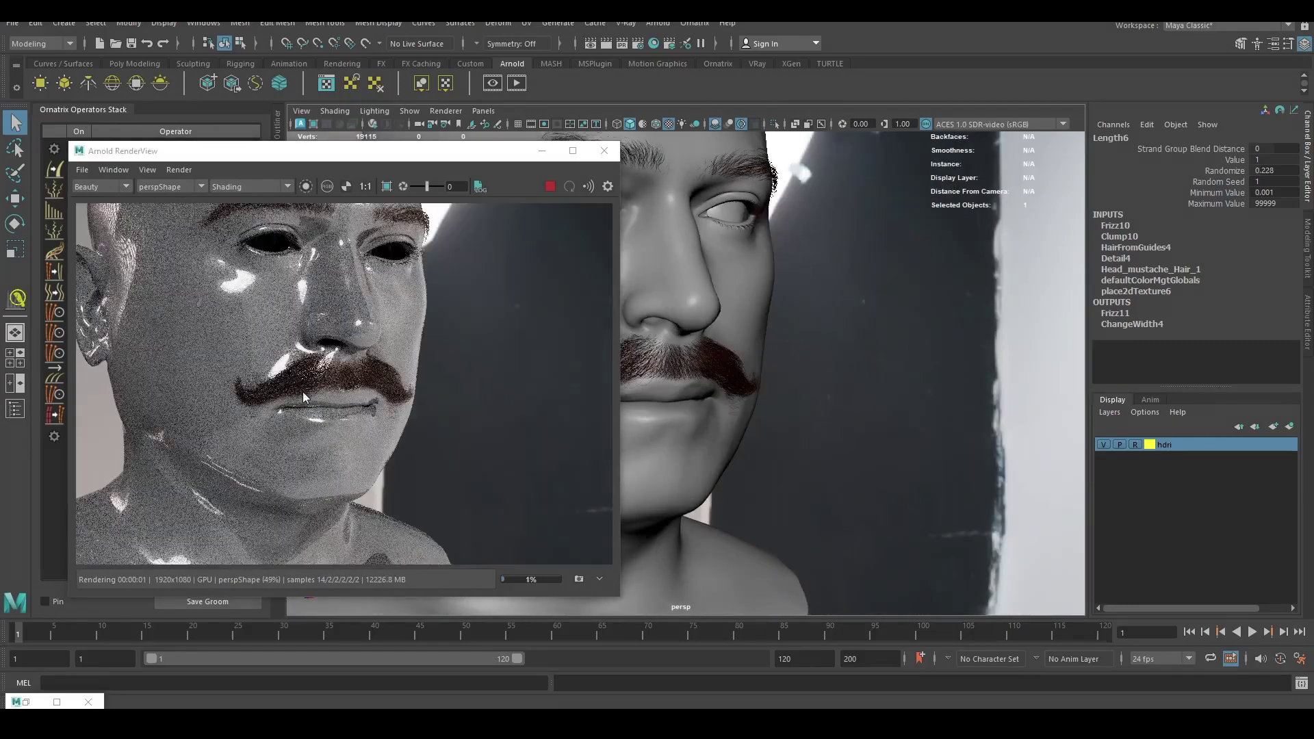
click(605, 151)
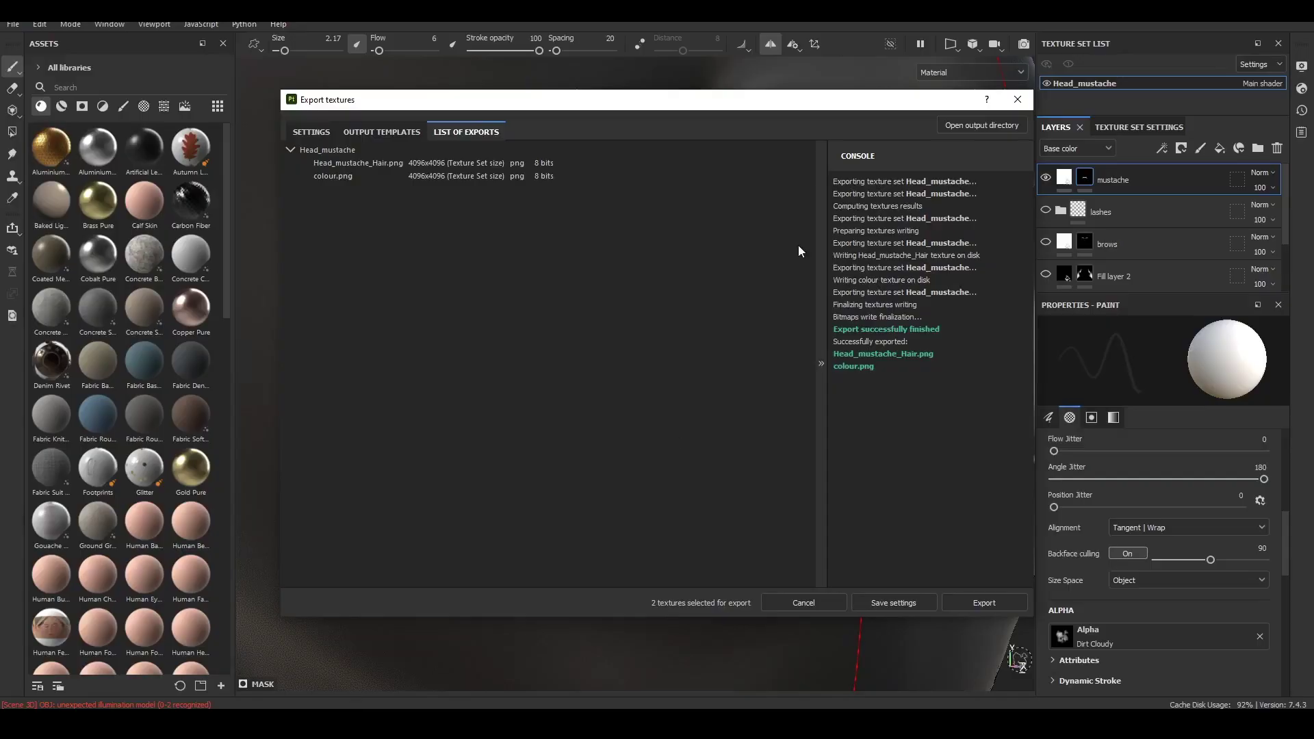
Step: Hide the mustache layer, add a white fill layer named beard, and rename the texture set Head_beard
click(1045, 178)
click(1221, 148)
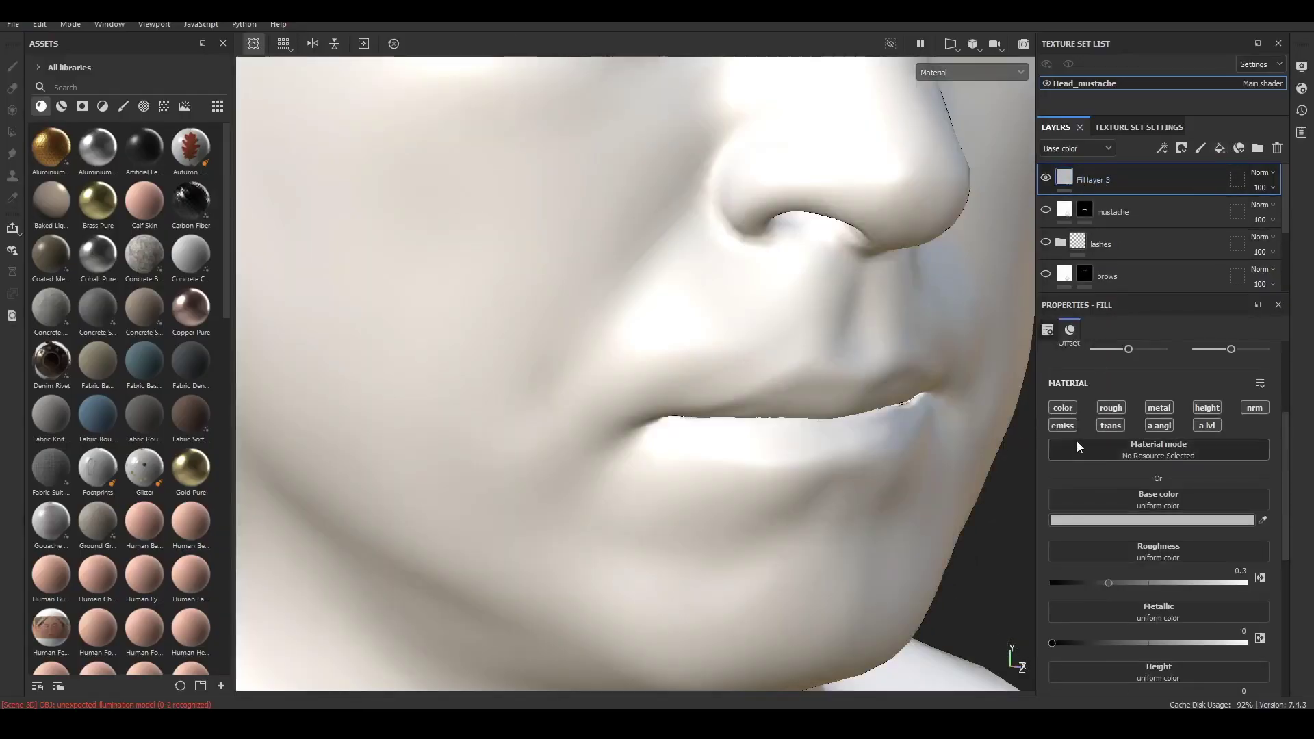
click(1152, 520)
double_click(1098, 179)
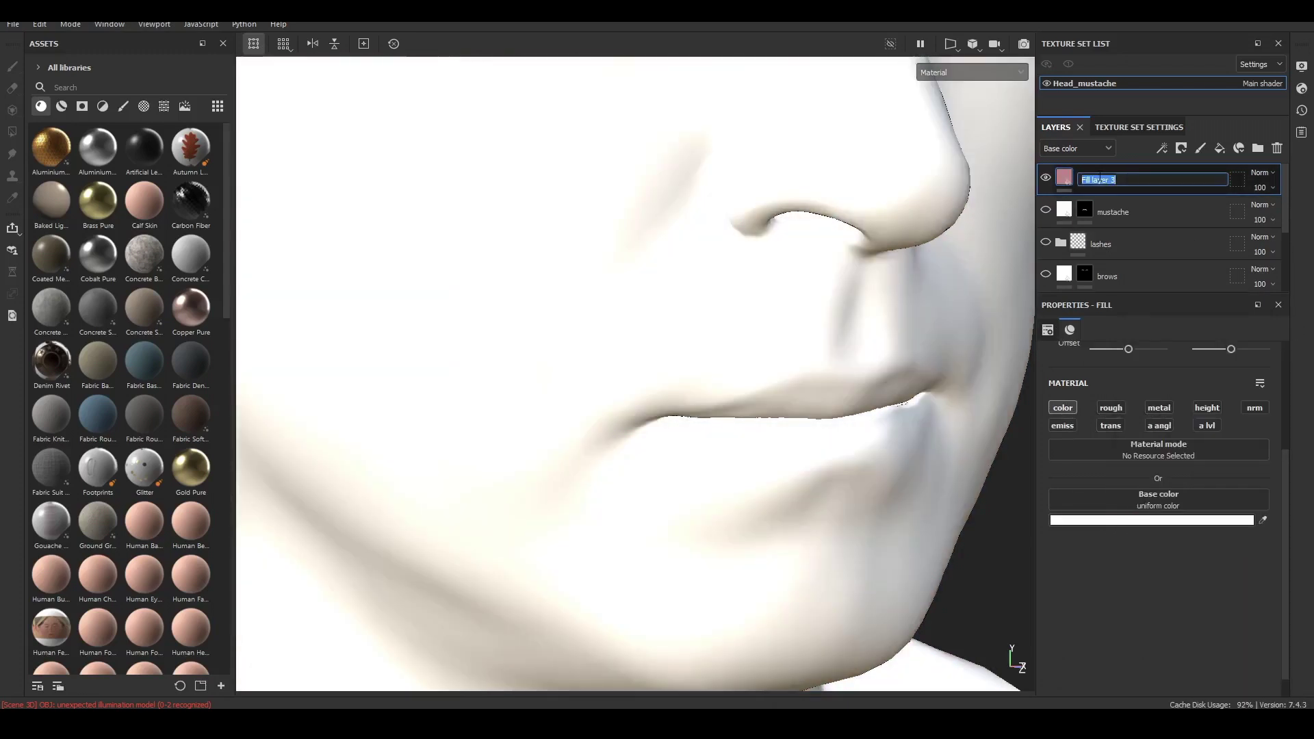
text(beard)
double_click(1127, 83)
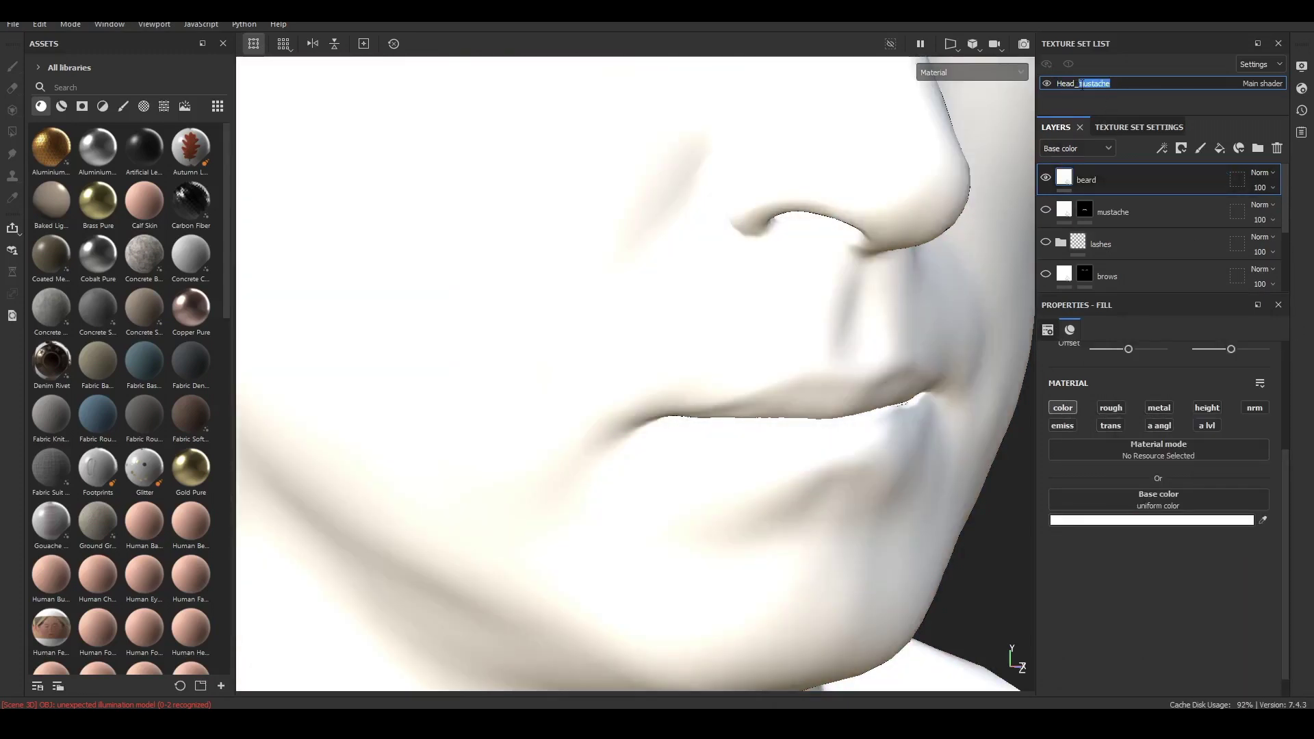
right_click(1109, 179)
Step: Add a black mask to the beard layer and show mainhair for reference in profile
click(1149, 219)
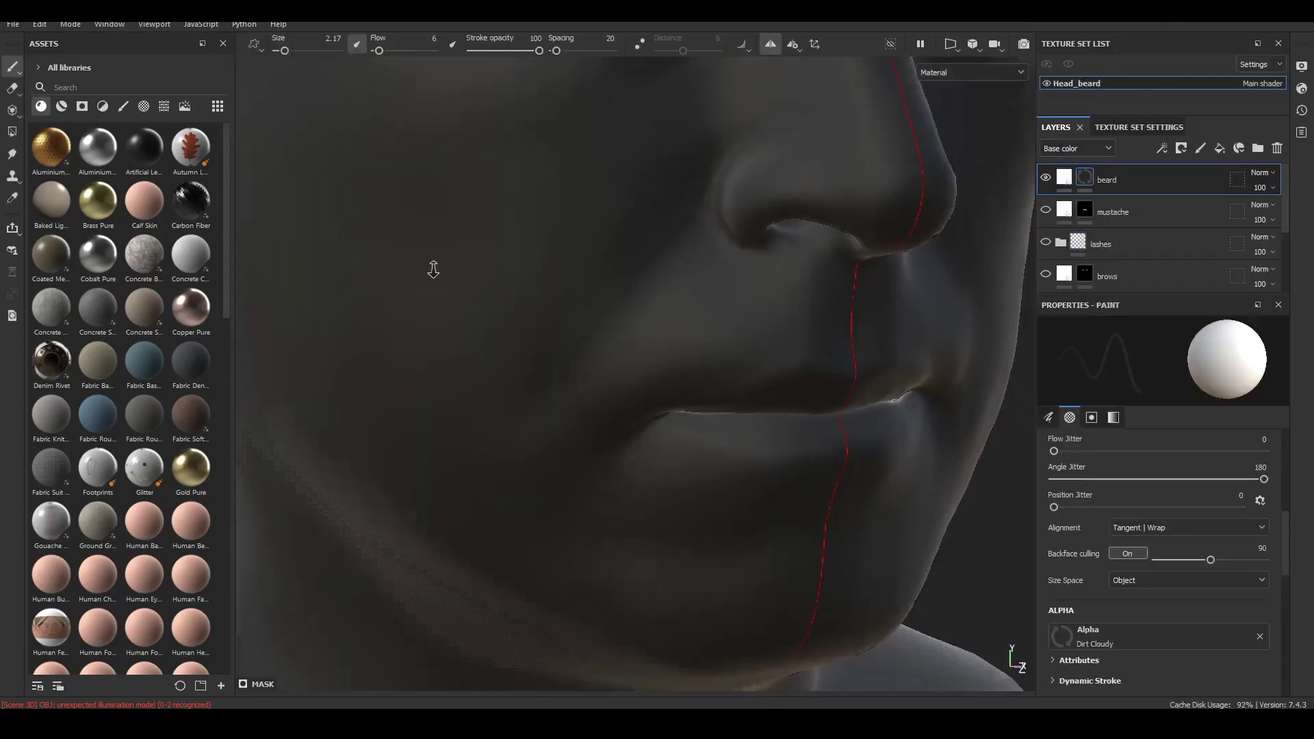
scroll(432, 269, down, 5)
scroll(1134, 272, down, 3)
click(1045, 267)
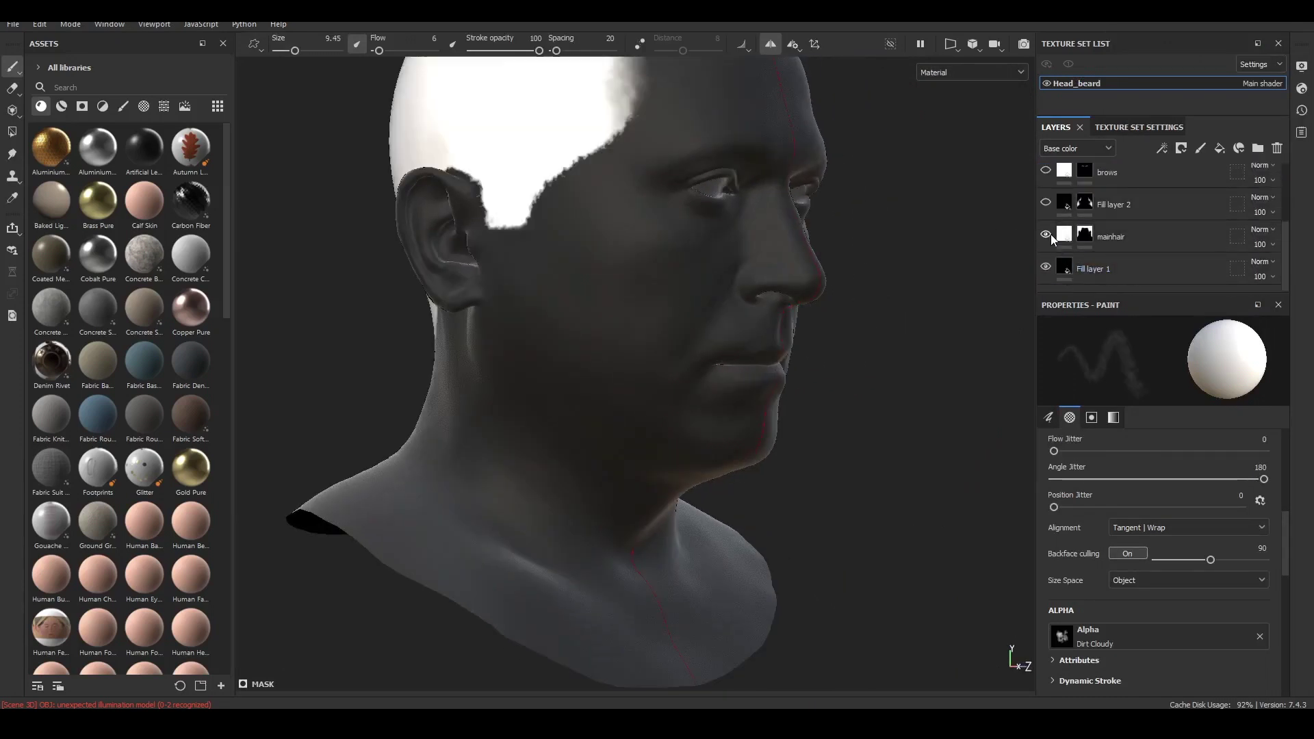
mouse_move(616, 342)
alt+mouse_down()
mouse_move(512, 218)
mouse_move(499, 245)
mouse_move(504, 342)
alt+mouse_up()
scroll(494, 236, up, 3)
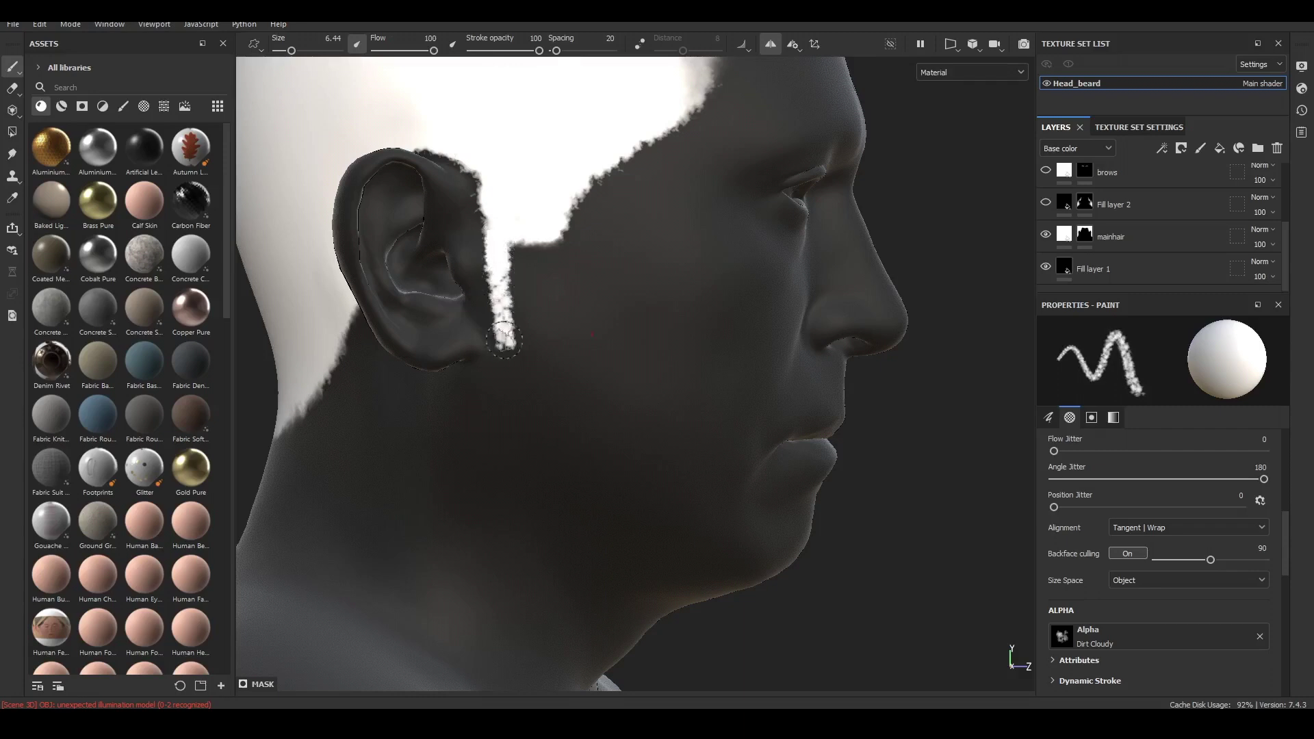
Step: Paint the sideburn white on the mask from below the ear down the cheek
alt+drag(598, 373, 593, 364)
drag(553, 218, 594, 349)
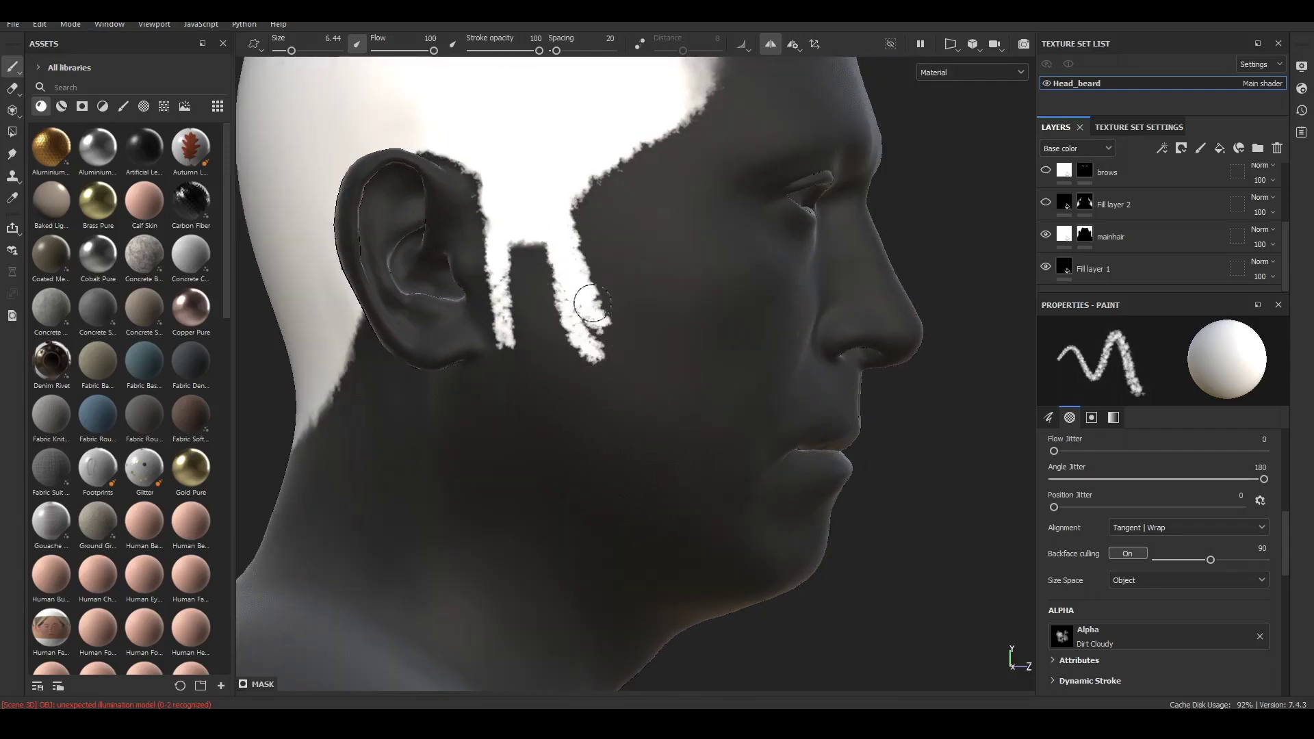
drag(575, 287, 647, 425)
mouse_move(500, 315)
mouse_down()
mouse_move(614, 429)
mouse_move(521, 274)
mouse_up()
ctrl+right_drag(479, 233, 498, 235)
mouse_move(500, 226)
mouse_down()
mouse_move(537, 348)
mouse_move(787, 355)
mouse_move(522, 358)
mouse_move(635, 460)
mouse_up()
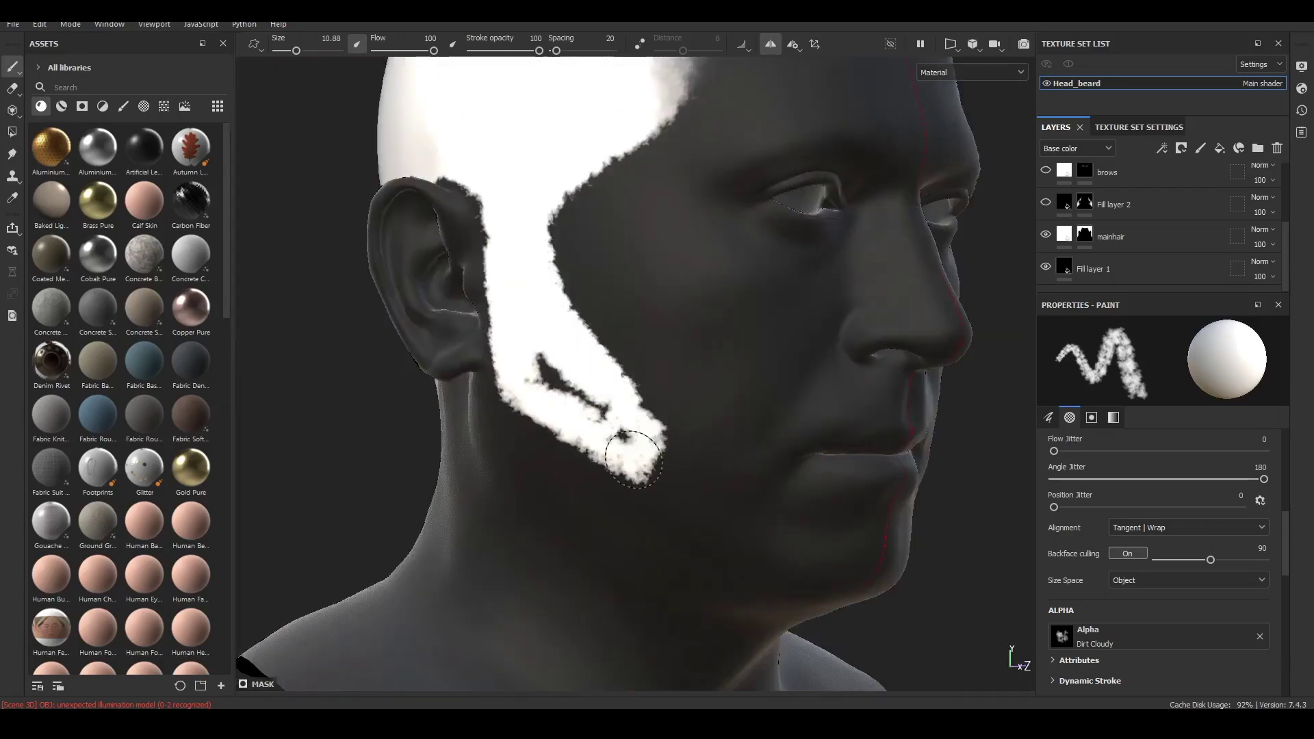
Step: Turn the head and paint white along the jawline toward the chin
mouse_move(552, 402)
alt+mouse_down()
mouse_move(543, 454)
mouse_move(692, 445)
mouse_move(619, 475)
mouse_move(794, 443)
mouse_move(728, 463)
mouse_move(733, 317)
mouse_move(712, 446)
alt+mouse_up()
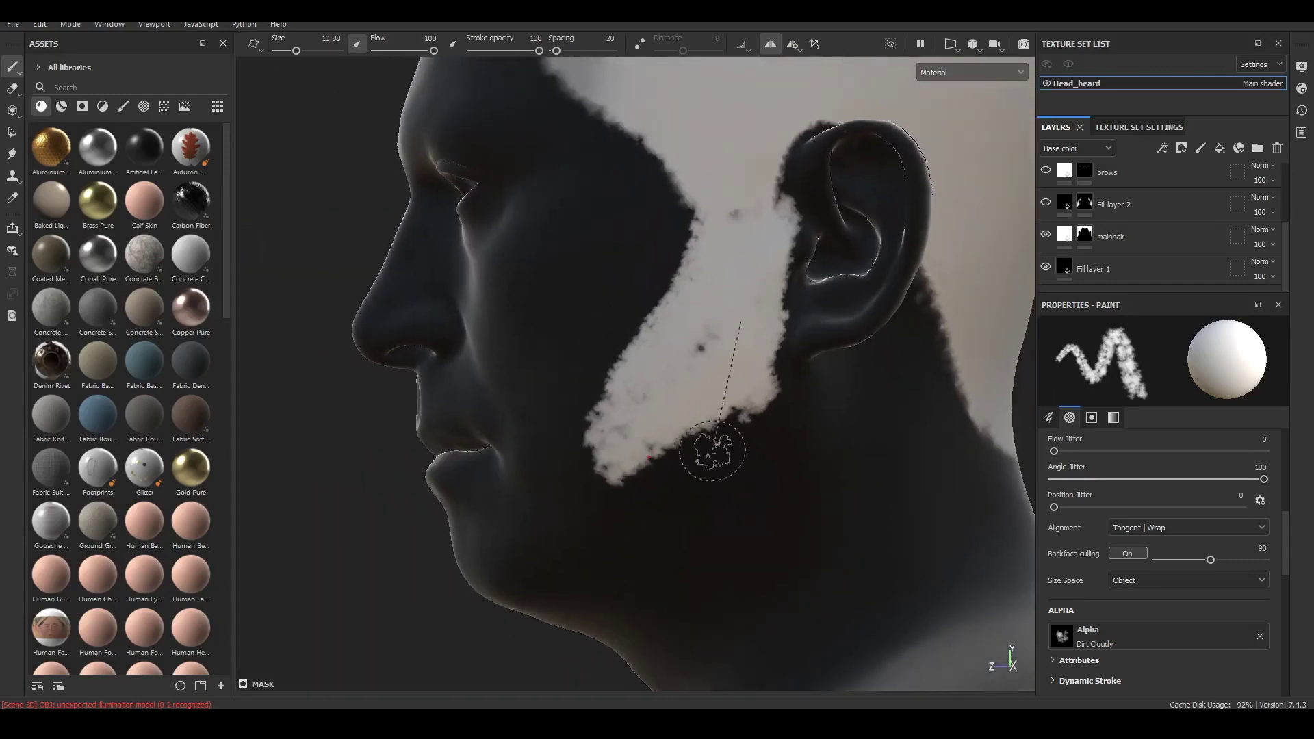
alt+right_drag(713, 445, 770, 475)
alt+drag(771, 475, 749, 460)
mouse_move(776, 408)
mouse_down()
mouse_move(674, 503)
mouse_move(644, 483)
mouse_up()
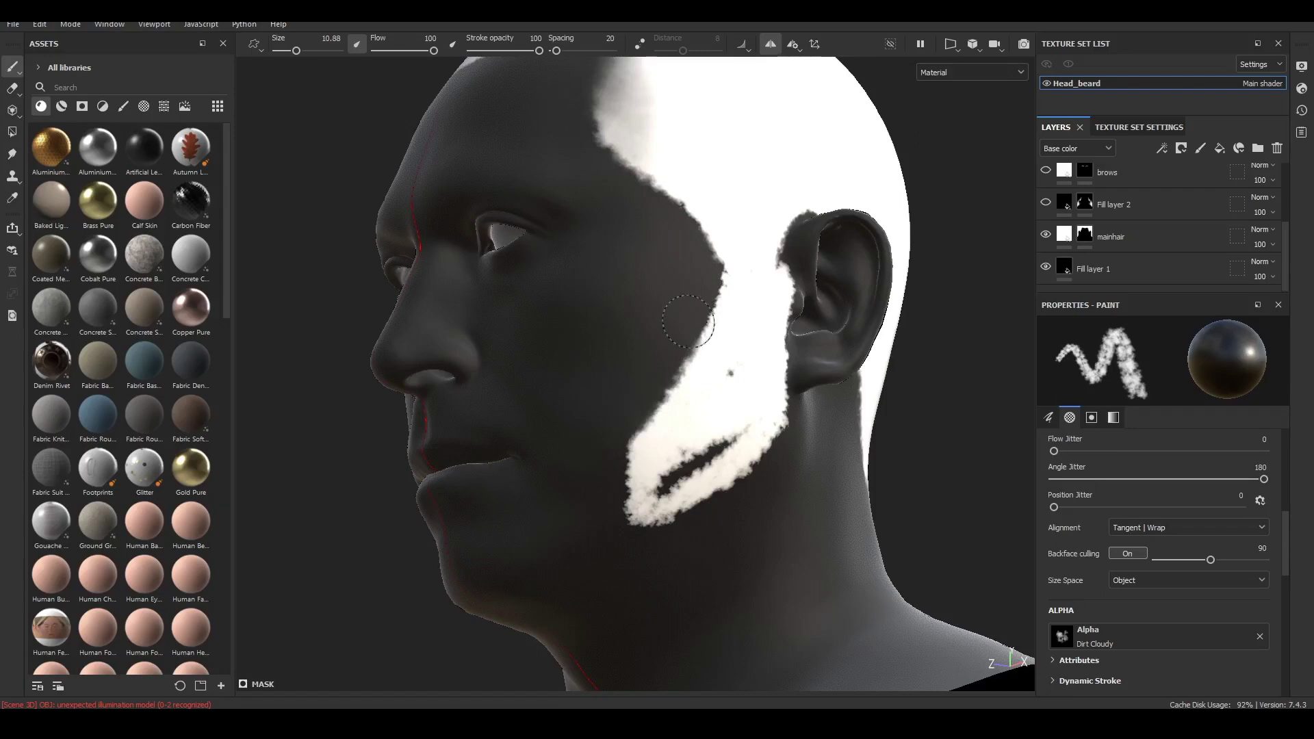
key(x)
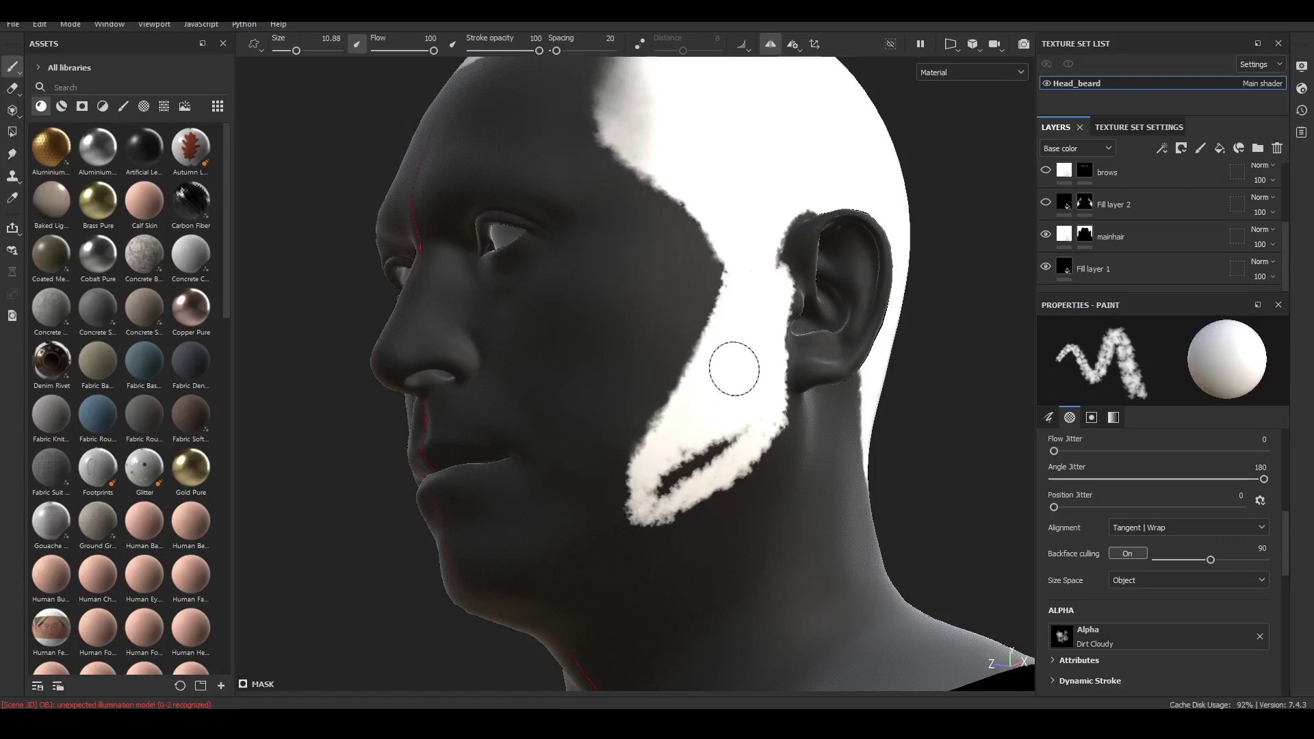
Step: Lower the brush flow to 26 and orbit around the head to check the sideburn
alt+drag(653, 491, 794, 402)
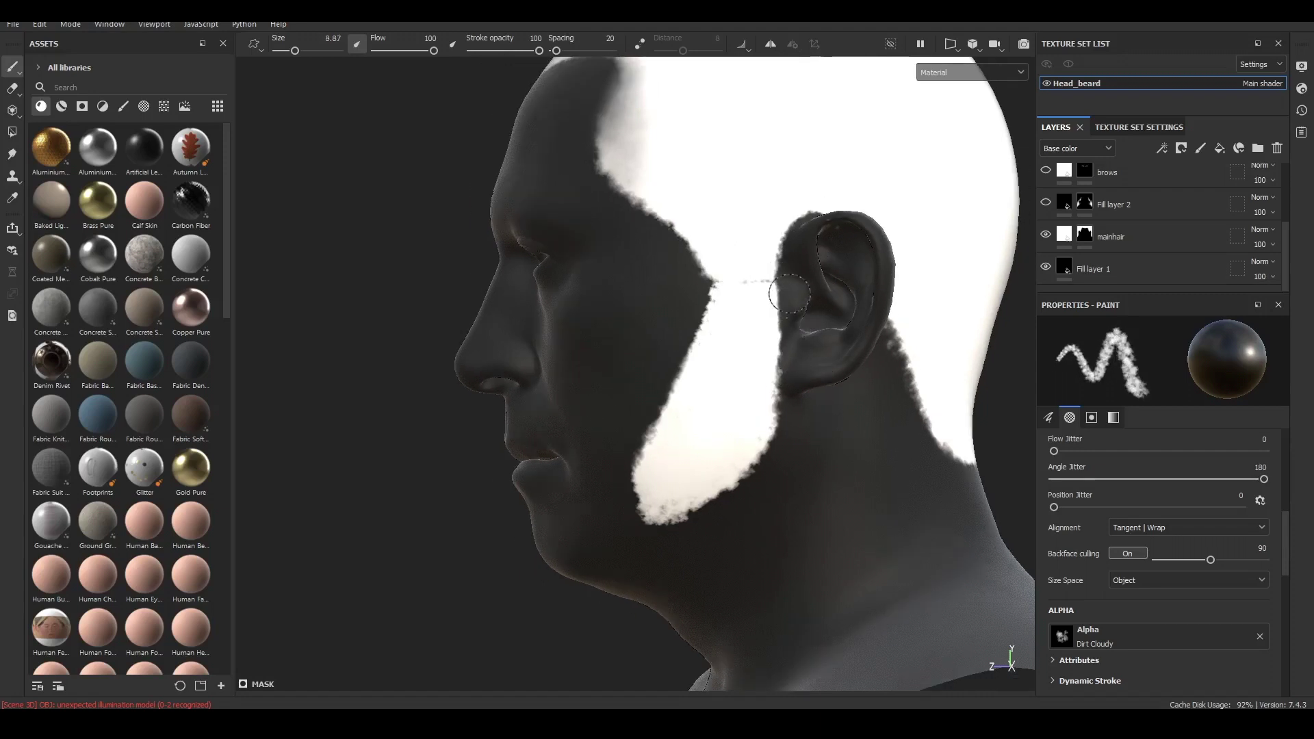
mouse_move(764, 508)
alt+mouse_down()
mouse_move(897, 490)
mouse_move(724, 479)
mouse_move(758, 433)
alt+mouse_up()
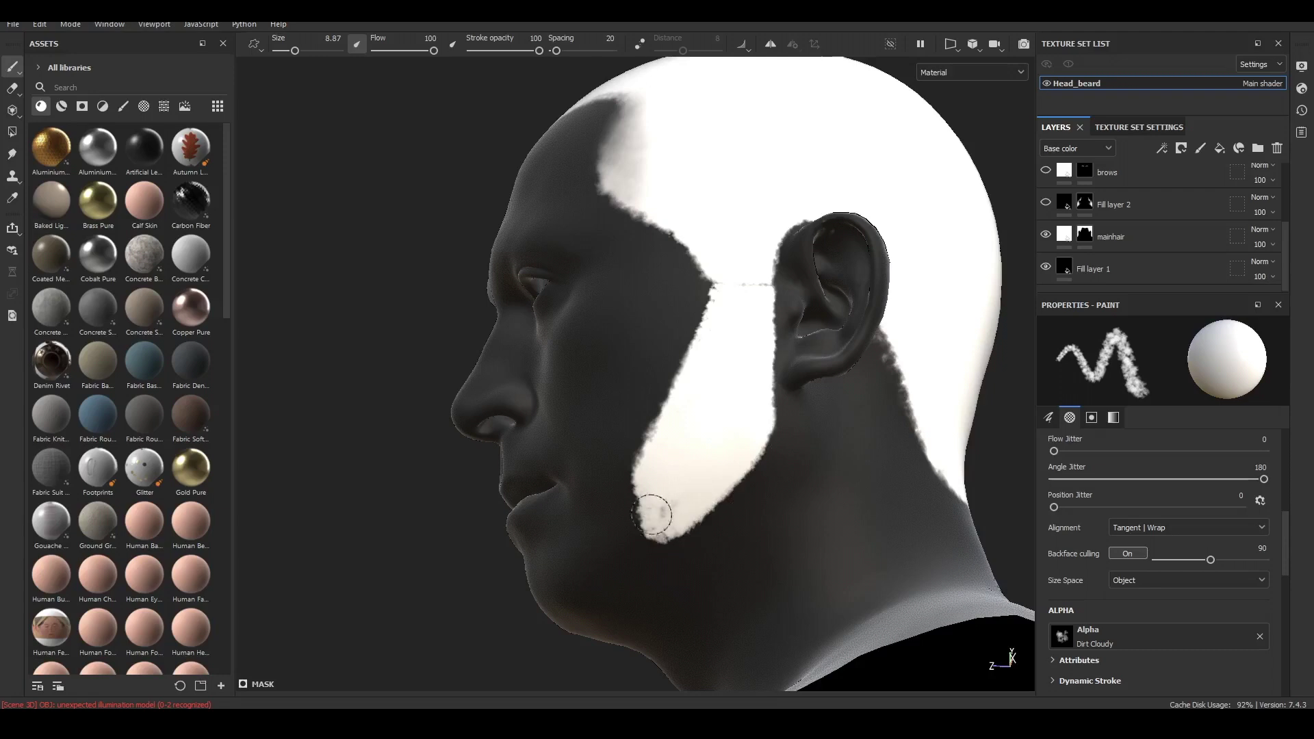
alt+drag(684, 499, 701, 315)
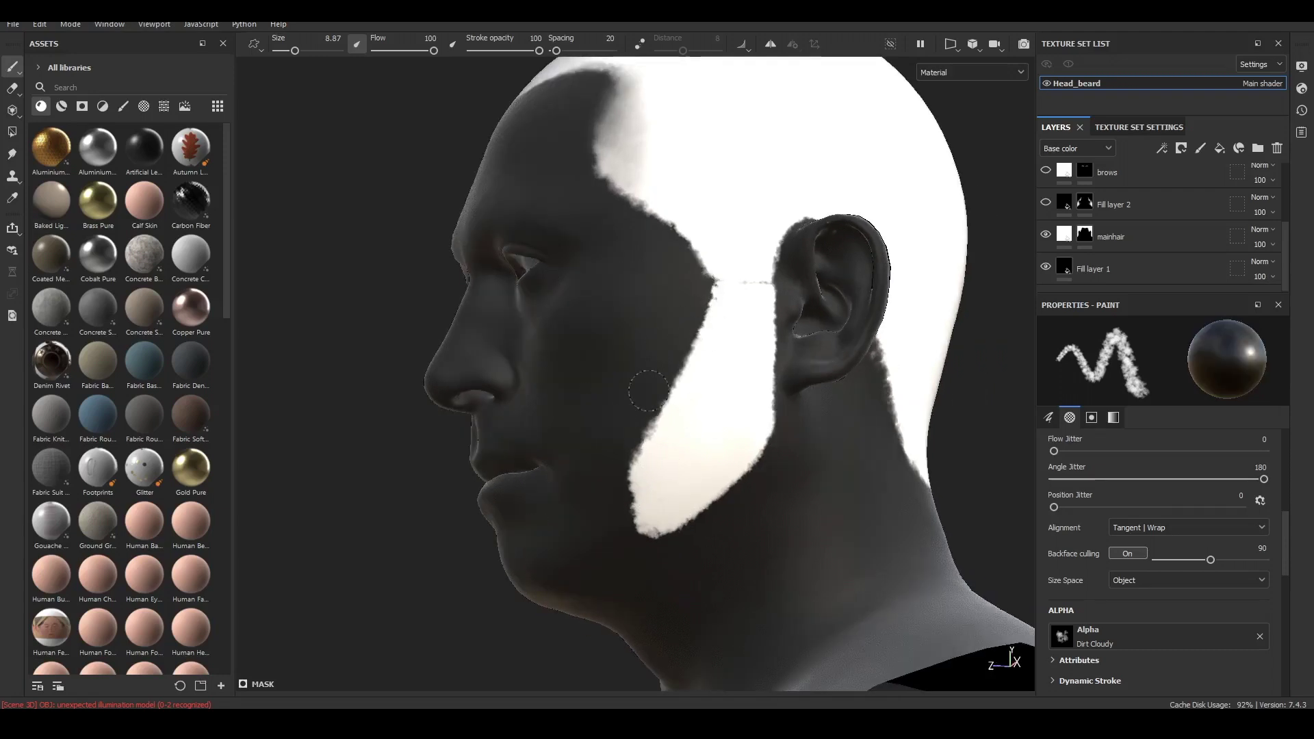
alt+drag(613, 449, 553, 296)
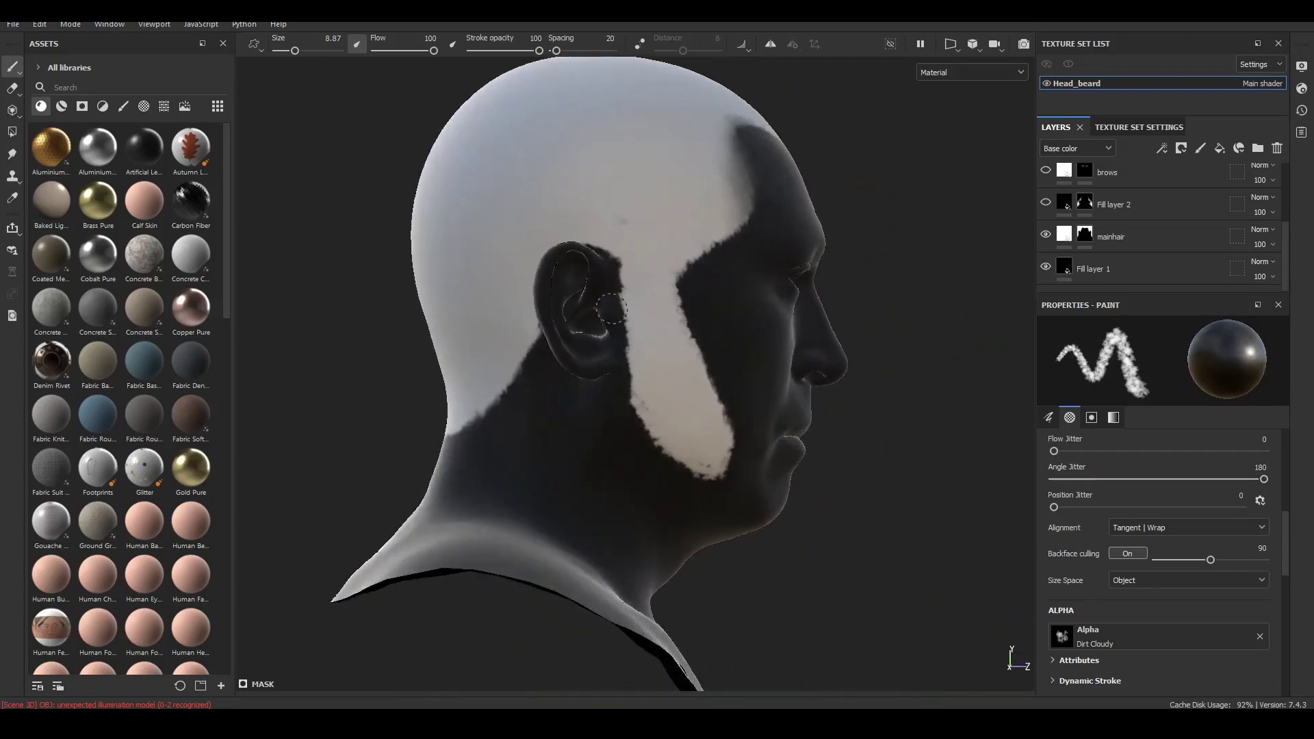
mouse_move(616, 379)
alt+mouse_down()
mouse_move(607, 461)
mouse_move(587, 460)
mouse_move(753, 433)
mouse_move(543, 296)
alt+mouse_up()
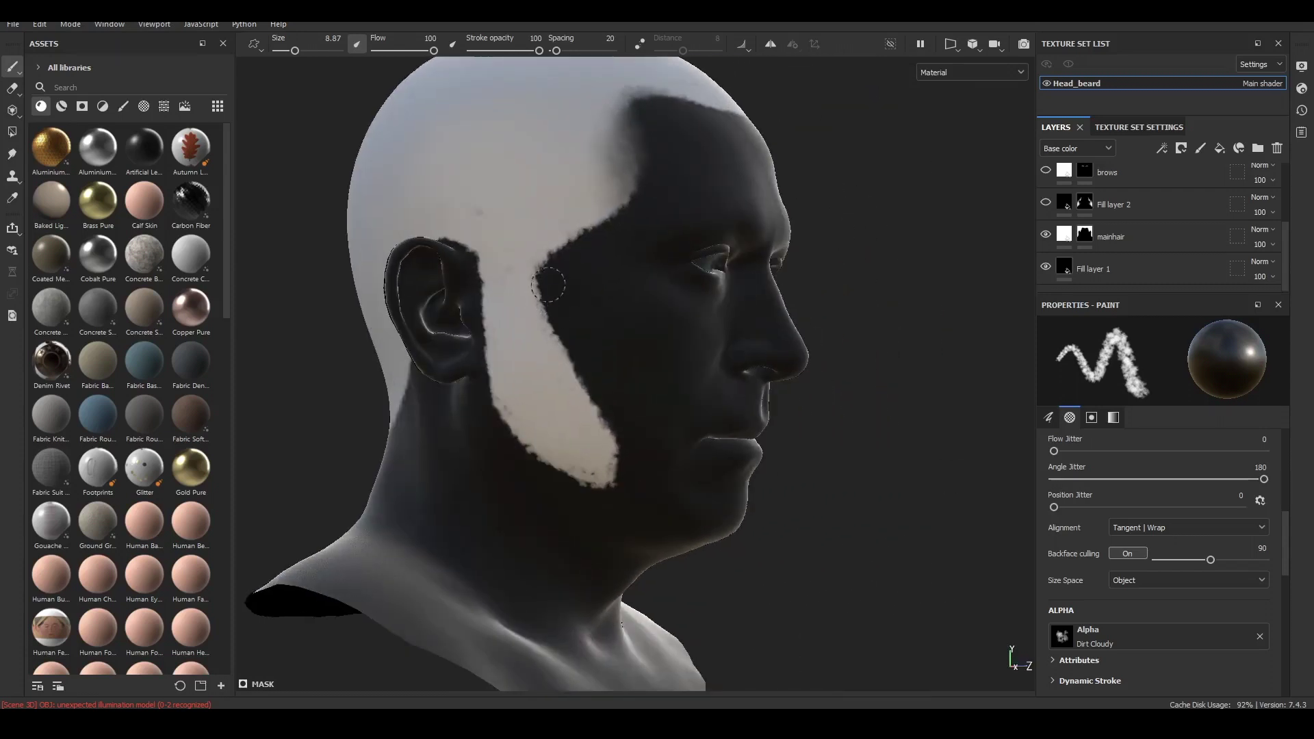
alt+drag(591, 375, 521, 382)
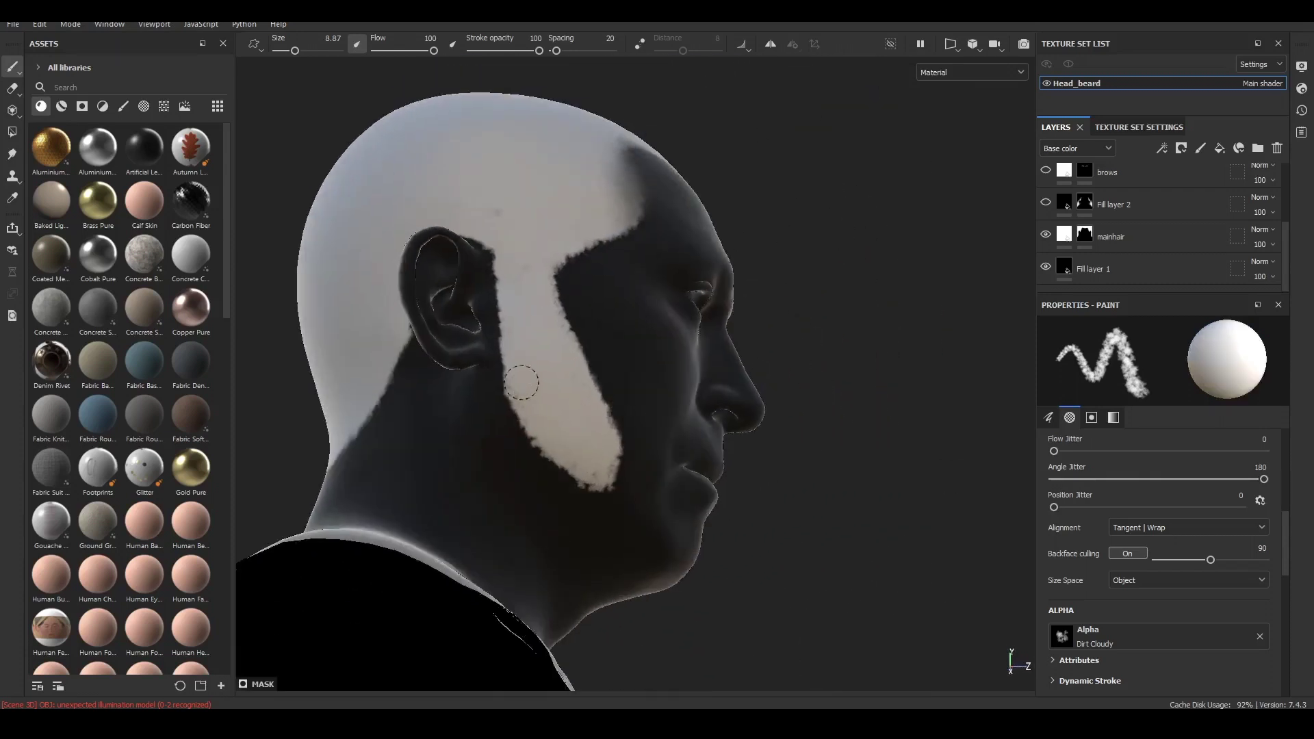
click(389, 51)
scroll(494, 368, up, 2)
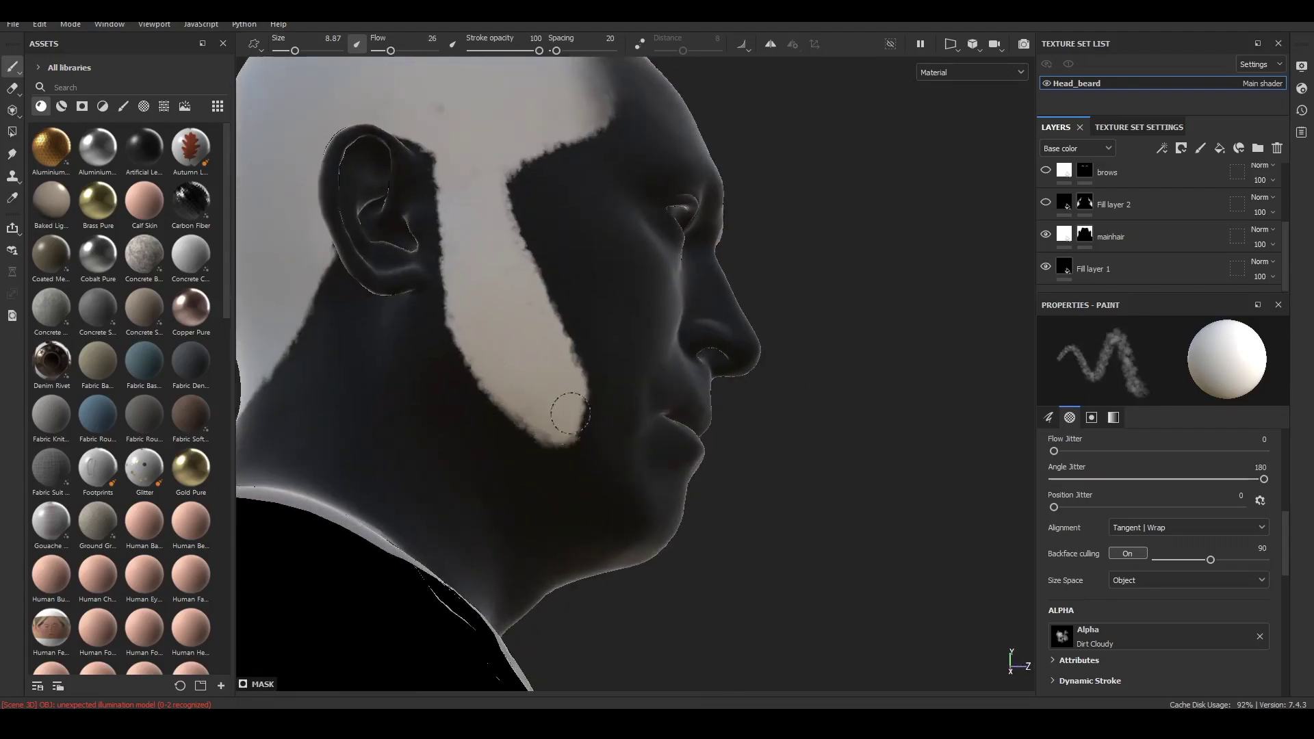
mouse_move(570, 413)
alt+mouse_down()
mouse_move(698, 455)
mouse_move(602, 338)
mouse_move(670, 431)
mouse_move(757, 434)
mouse_move(532, 317)
mouse_move(557, 352)
mouse_move(422, 126)
alt+mouse_up()
scroll(757, 434, down, 4)
scroll(774, 431, up, 4)
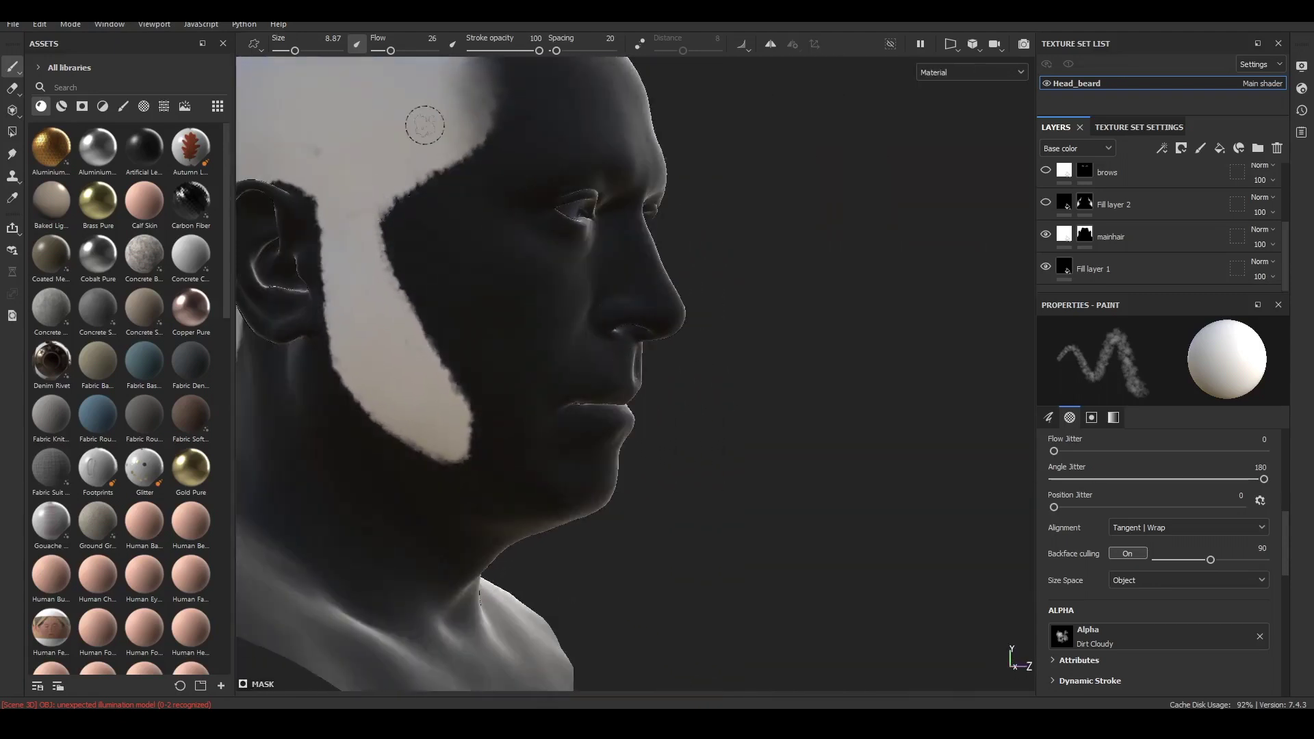
scroll(570, 246, down, 5)
mouse_move(570, 246)
alt+mouse_down()
mouse_move(600, 411)
mouse_move(799, 367)
alt+mouse_up()
Step: Hide the mainhair layer and add Fill layer 3 above the beard layer
click(1057, 236)
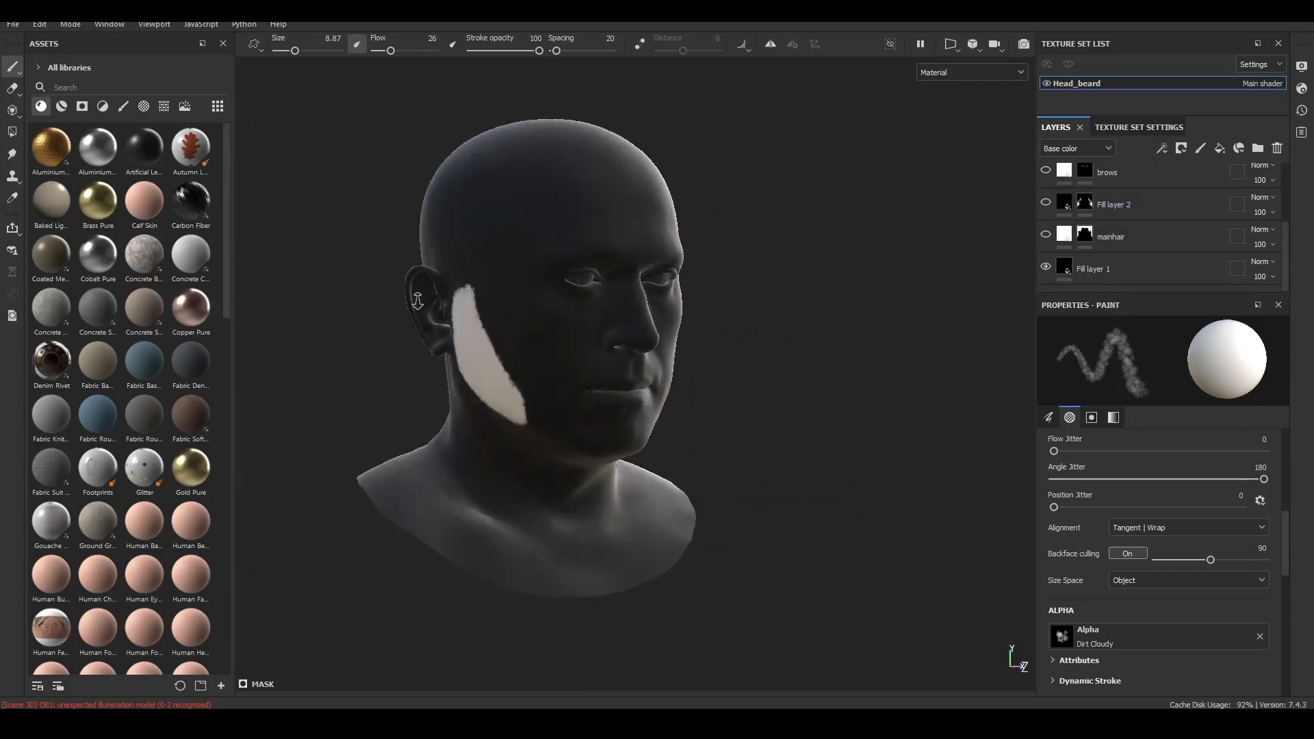
scroll(581, 373, up, 5)
scroll(1135, 182, up, 3)
click(1221, 148)
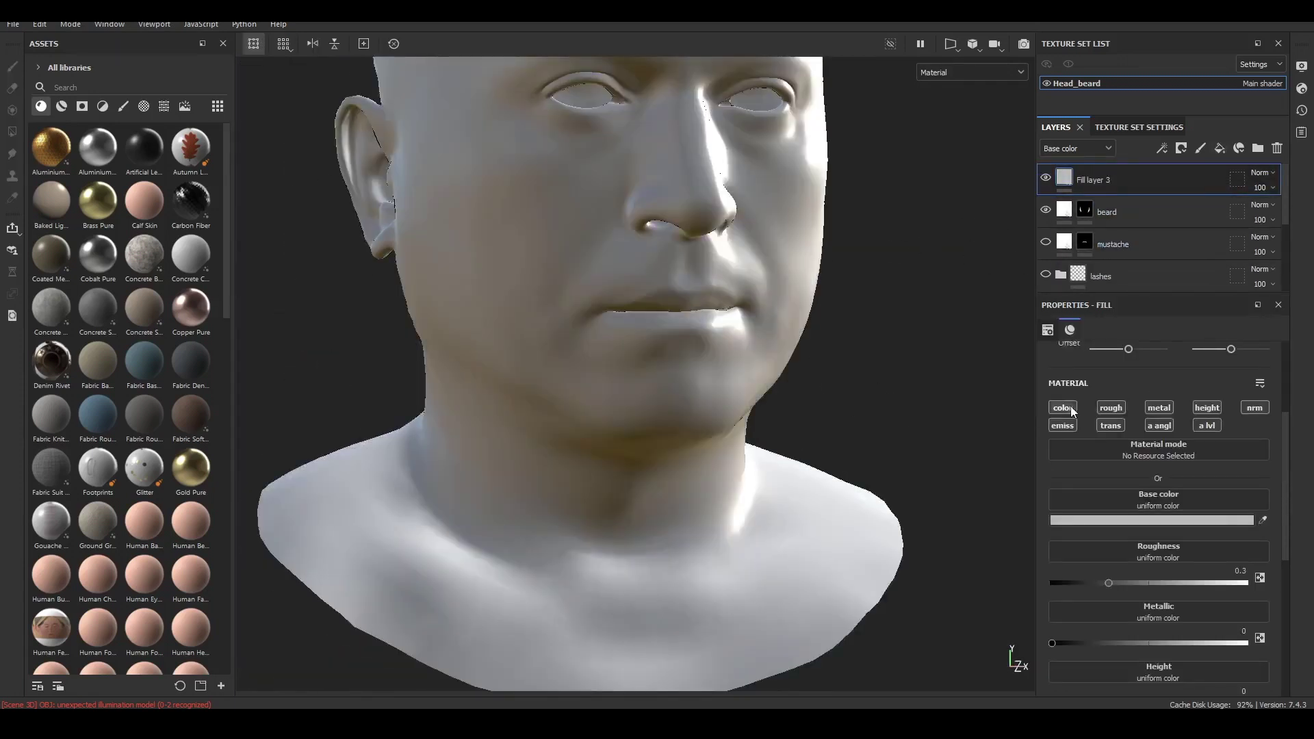
Step: Make Fill layer 3 grey, move it below beard, and give it a black mask
click(1152, 520)
drag(1028, 405, 938, 412)
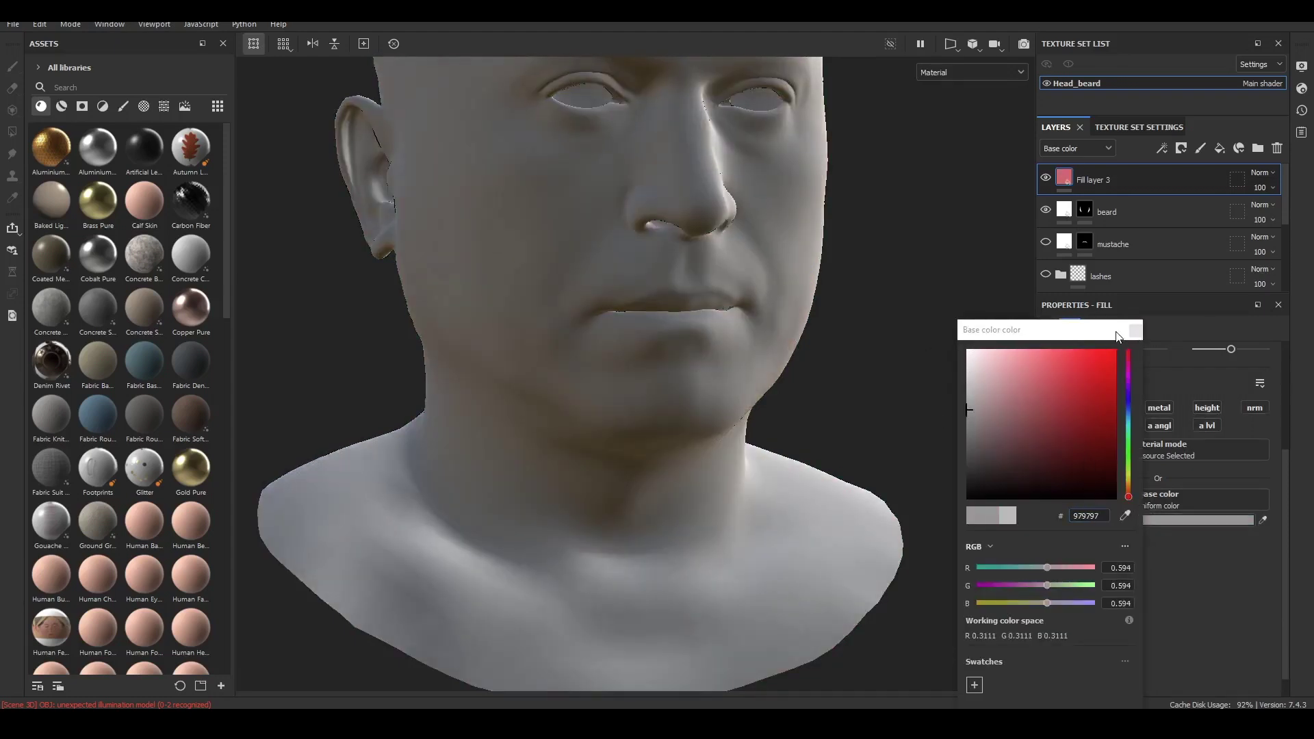
click(1135, 331)
drag(1091, 186, 1115, 215)
right_click(1115, 215)
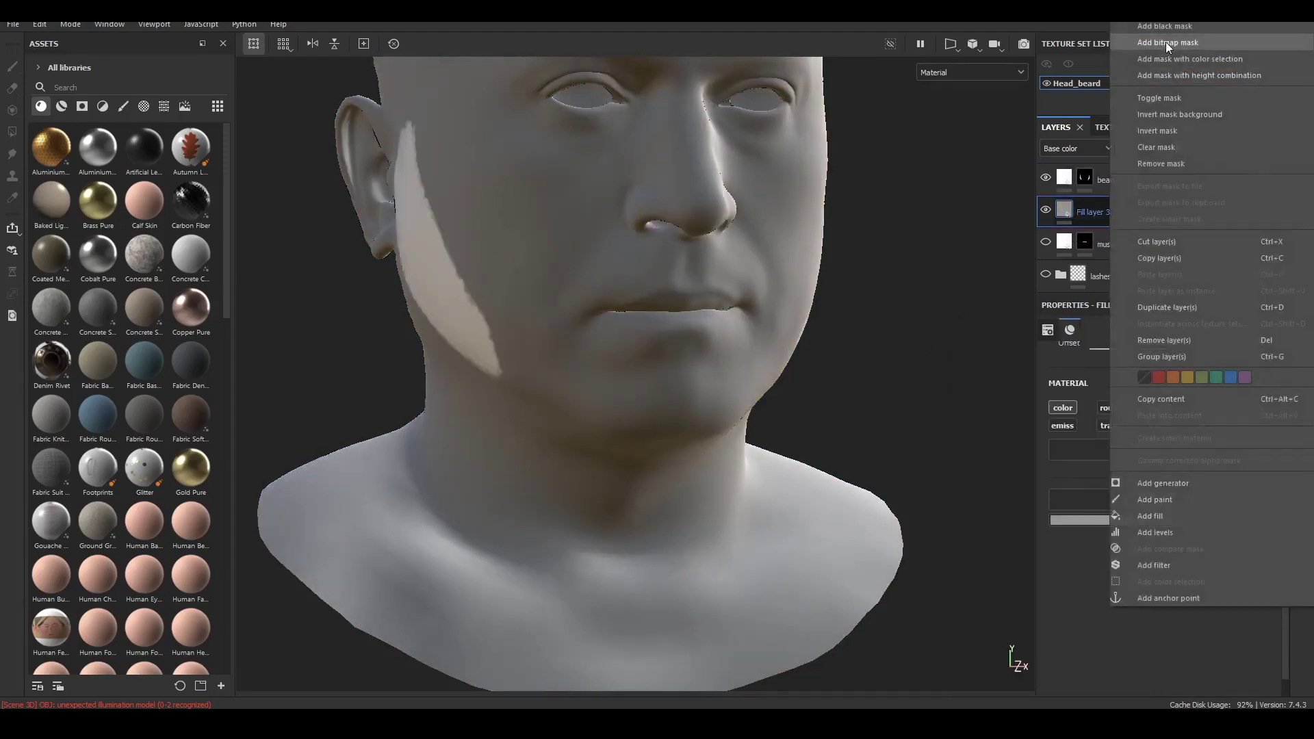
click(1165, 43)
Step: Paint the beard along the jaw and onto the chin with mirror symmetry on
mouse_move(621, 396)
alt+mouse_down()
mouse_move(543, 367)
mouse_move(546, 395)
mouse_move(440, 294)
mouse_move(587, 387)
mouse_move(426, 294)
alt+mouse_up()
ctrl+right_drag(426, 294, 379, 228)
drag(410, 322, 548, 424)
mouse_move(547, 425)
alt+mouse_down()
mouse_move(445, 383)
mouse_move(522, 449)
mouse_move(554, 452)
mouse_move(479, 410)
mouse_move(356, 299)
alt+mouse_up()
key(l)
drag(466, 388, 493, 411)
mouse_move(493, 411)
alt+mouse_down()
mouse_move(558, 458)
mouse_move(367, 355)
mouse_move(369, 299)
alt+mouse_up()
Step: In a frontal chin close-up, paint a patch from below the lower lip down to the chin
mouse_move(424, 481)
alt+mouse_down()
mouse_move(513, 410)
mouse_move(453, 272)
alt+mouse_up()
mouse_move(546, 392)
alt+mouse_down()
mouse_move(513, 367)
mouse_move(534, 398)
mouse_move(575, 412)
mouse_move(560, 453)
alt+mouse_up()
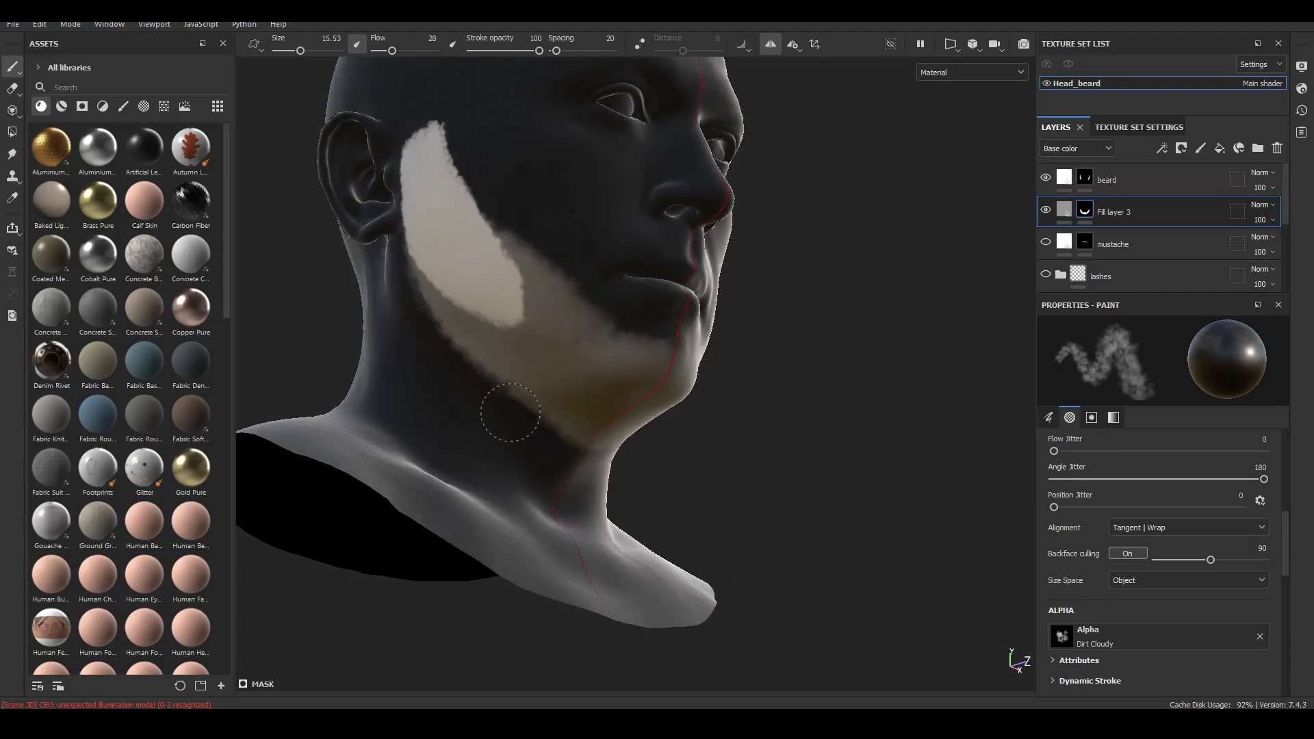
alt+drag(511, 413, 647, 455)
ctrl+right_drag(647, 455, 641, 323)
mouse_move(642, 323)
alt+mouse_down()
mouse_move(674, 397)
mouse_move(792, 407)
mouse_move(719, 425)
alt+mouse_up()
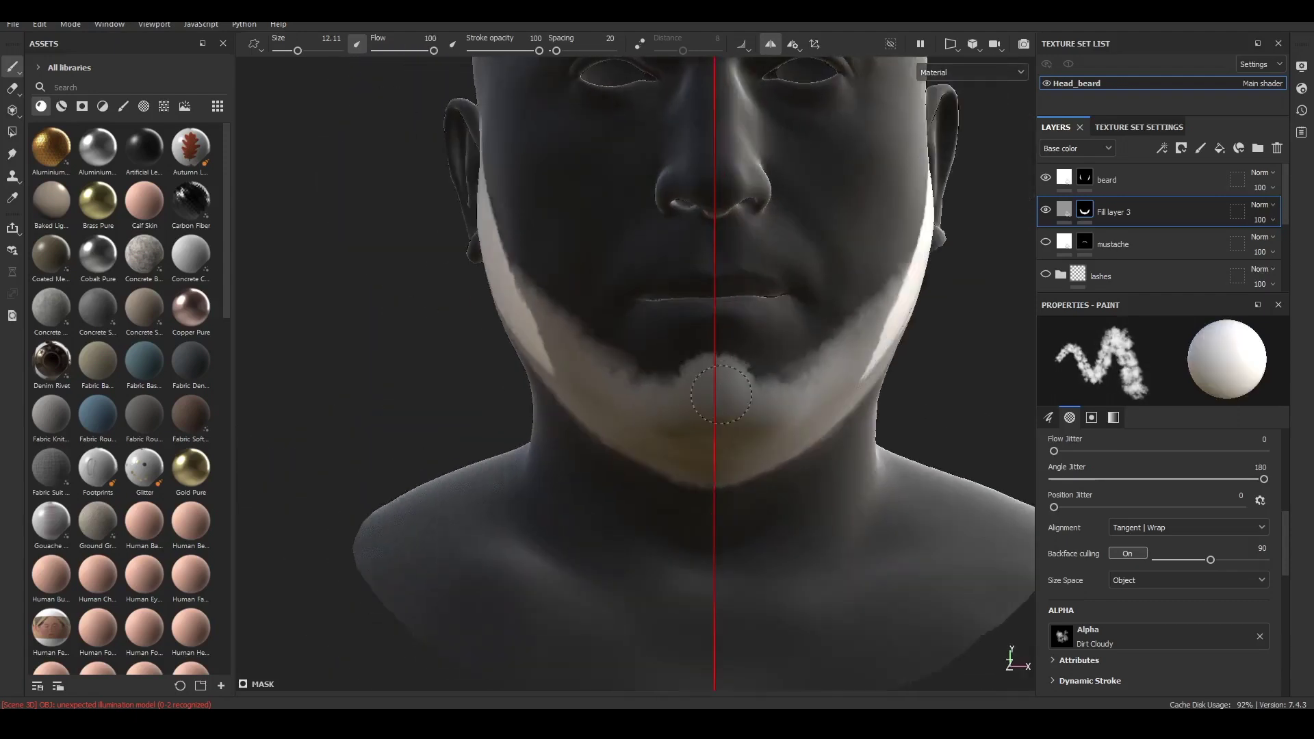
scroll(715, 404, up, 3)
scroll(715, 404, down, 3)
ctrl+right_drag(794, 349, 768, 346)
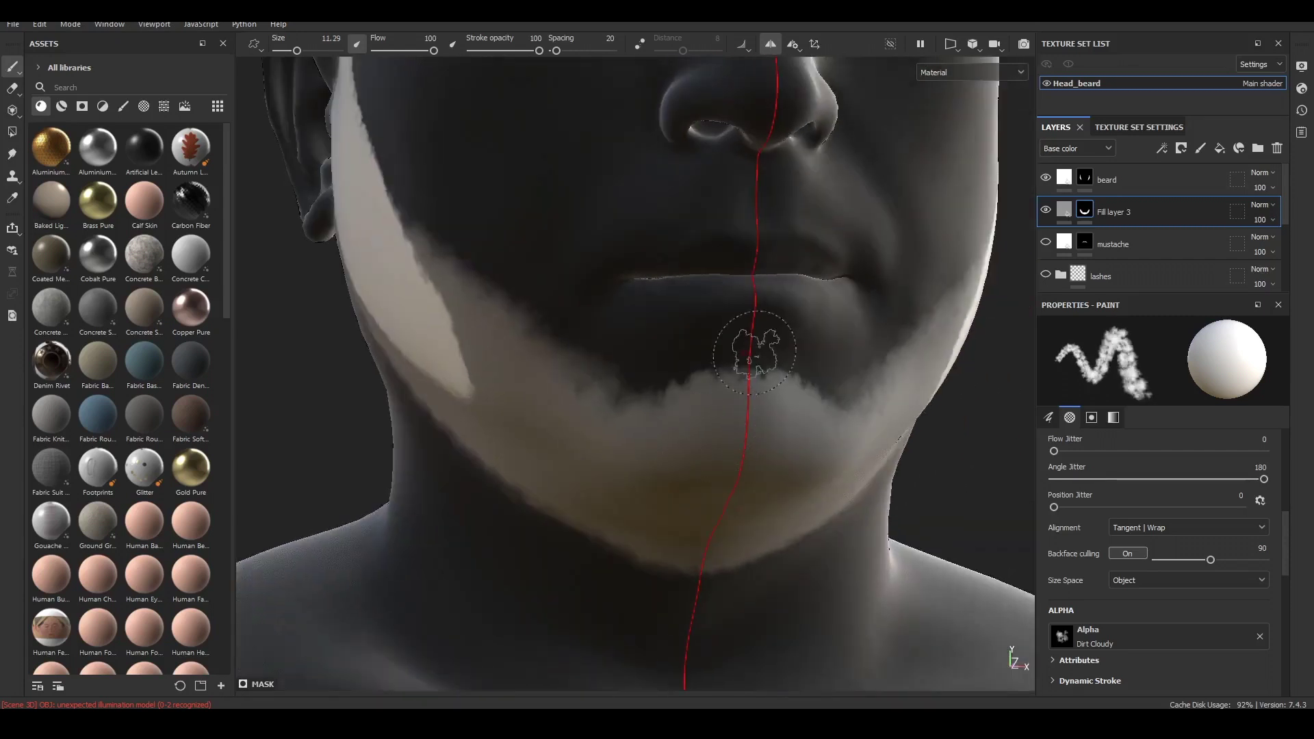
drag(768, 347, 724, 324)
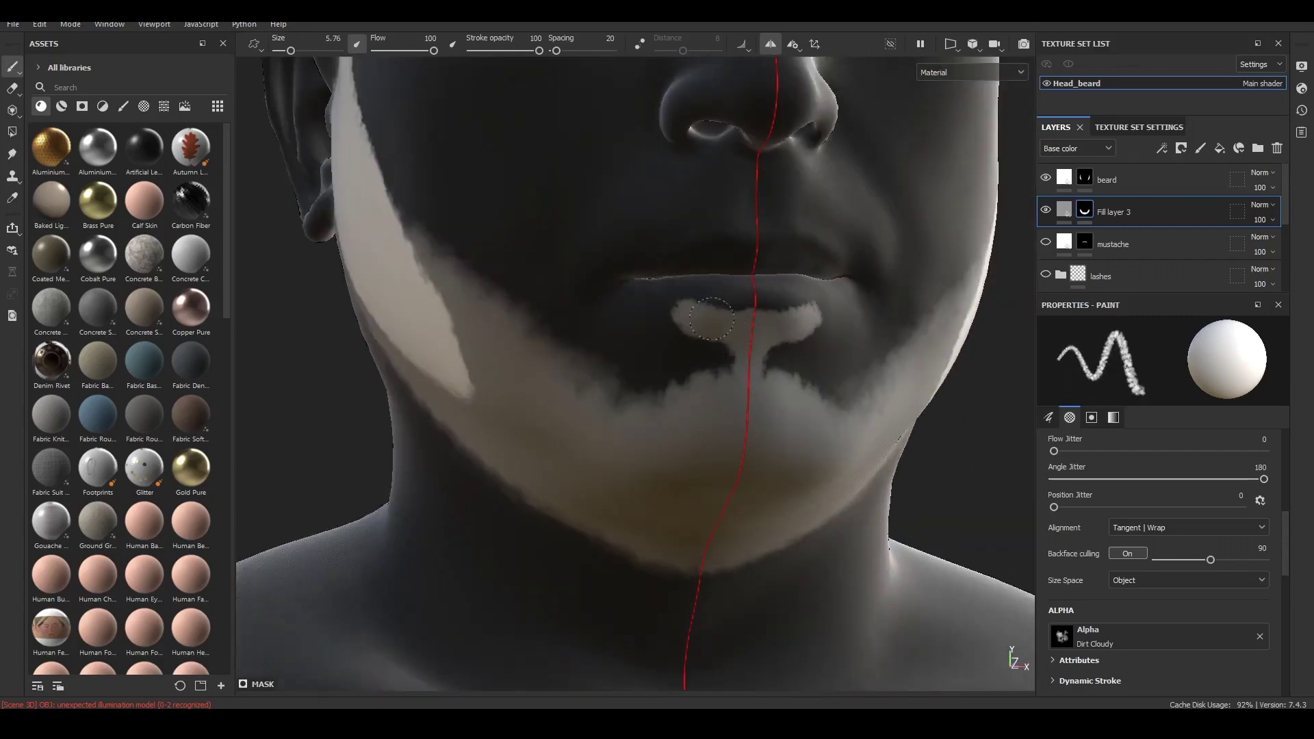
drag(725, 294, 744, 356)
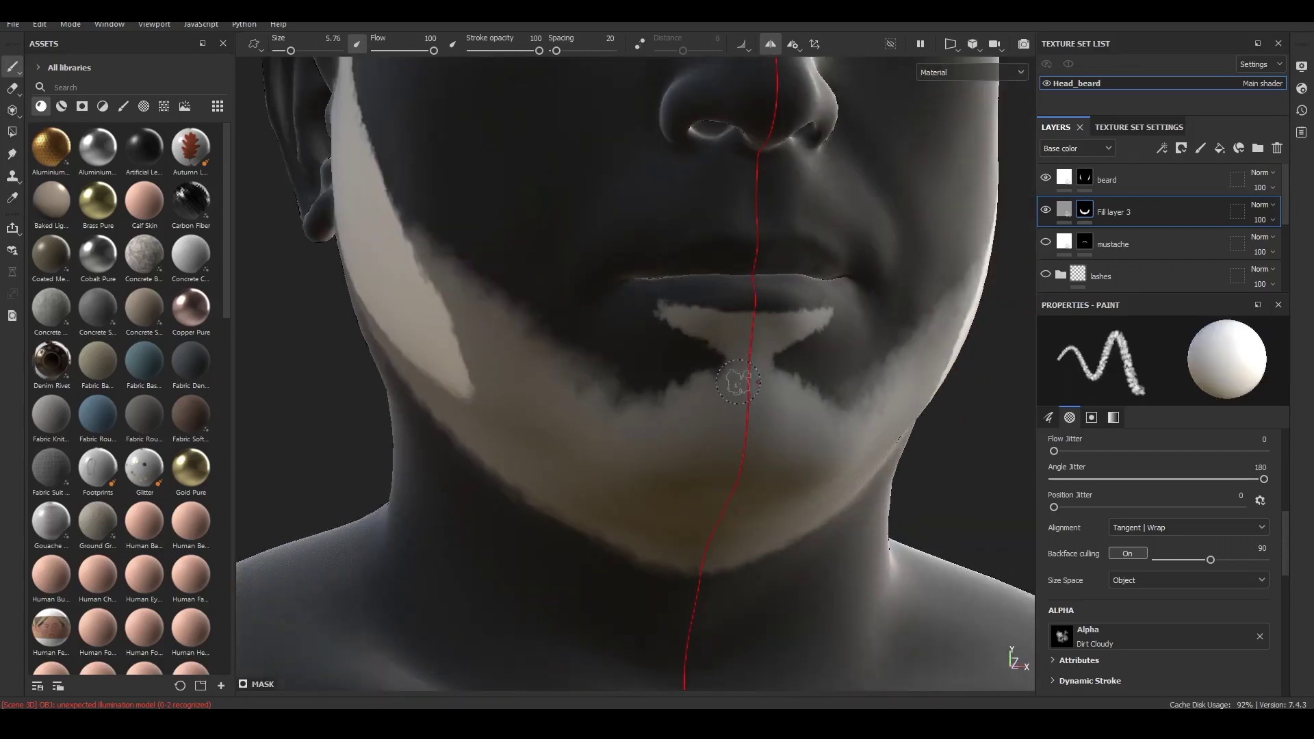
Step: Fill the dark gap between chin and beard in white using a smaller brush
ctrl+right_drag(737, 382, 760, 381)
alt+drag(760, 380, 715, 395)
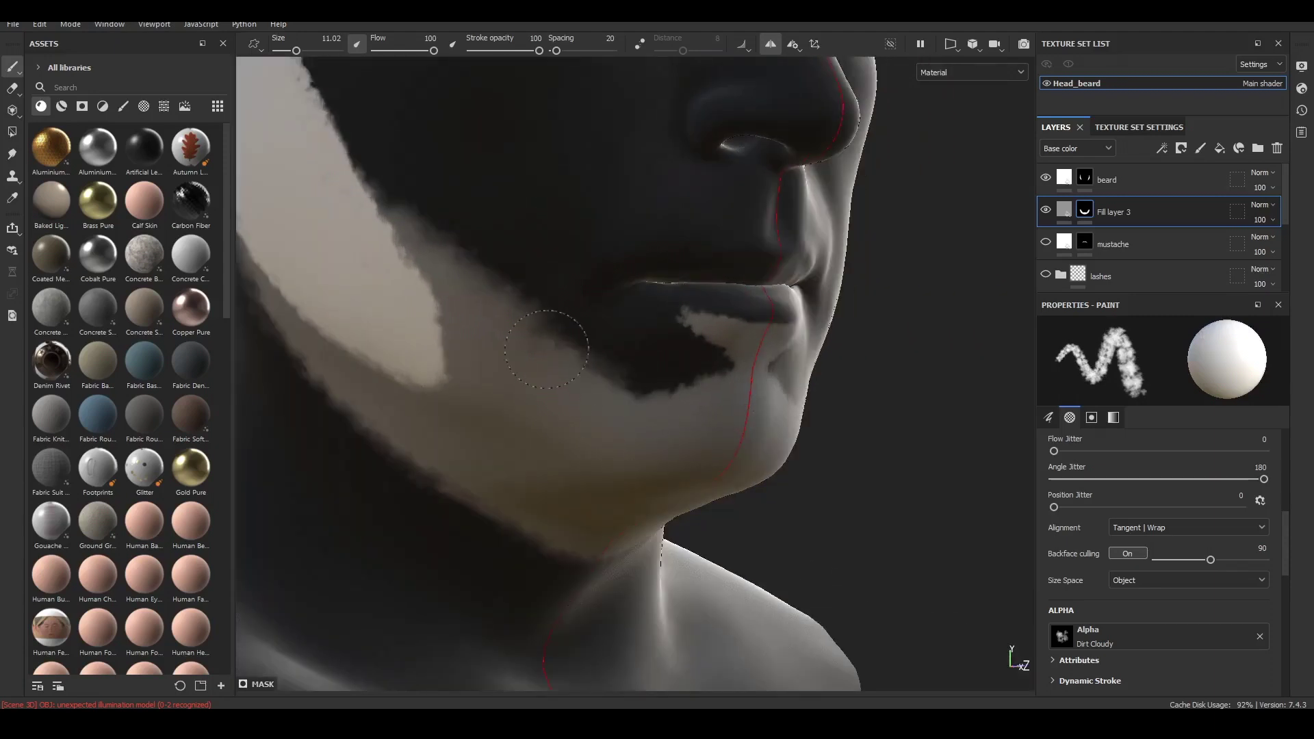
alt+drag(609, 415, 616, 435)
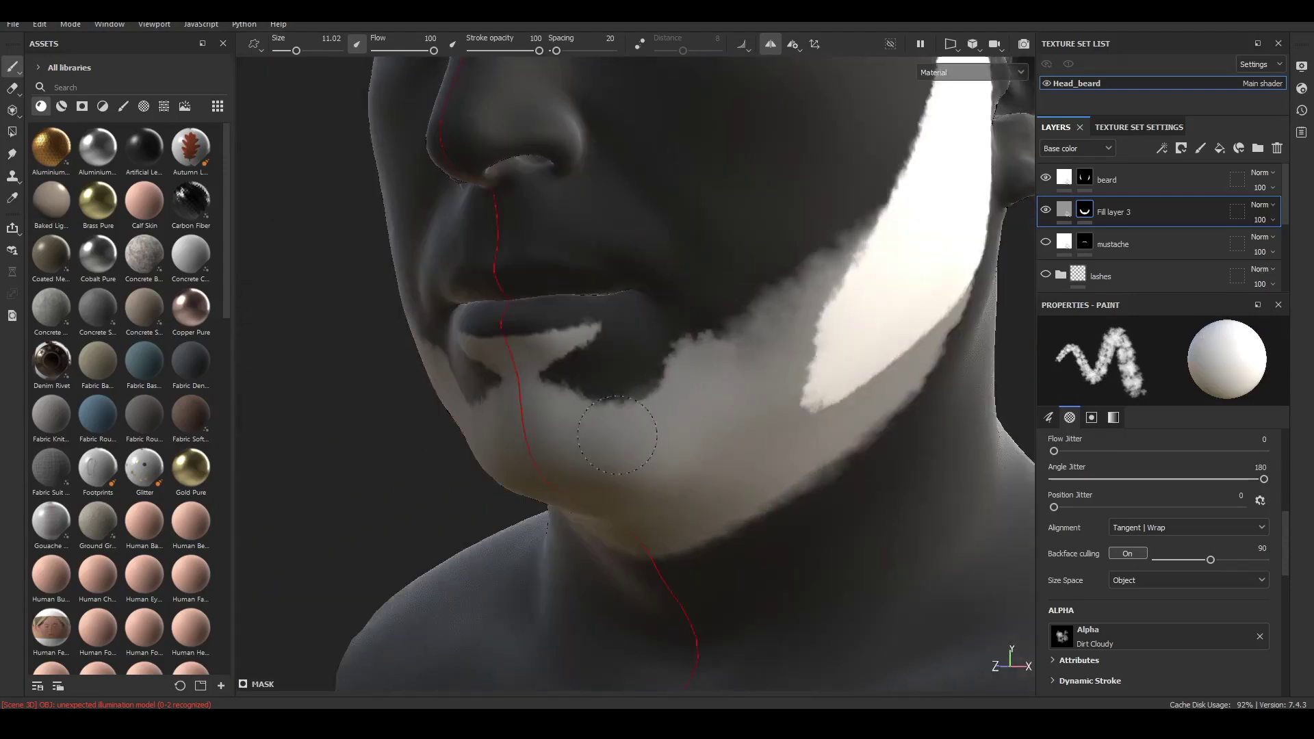
drag(731, 336, 799, 298)
ctrl+right_drag(753, 294, 734, 324)
key(x)
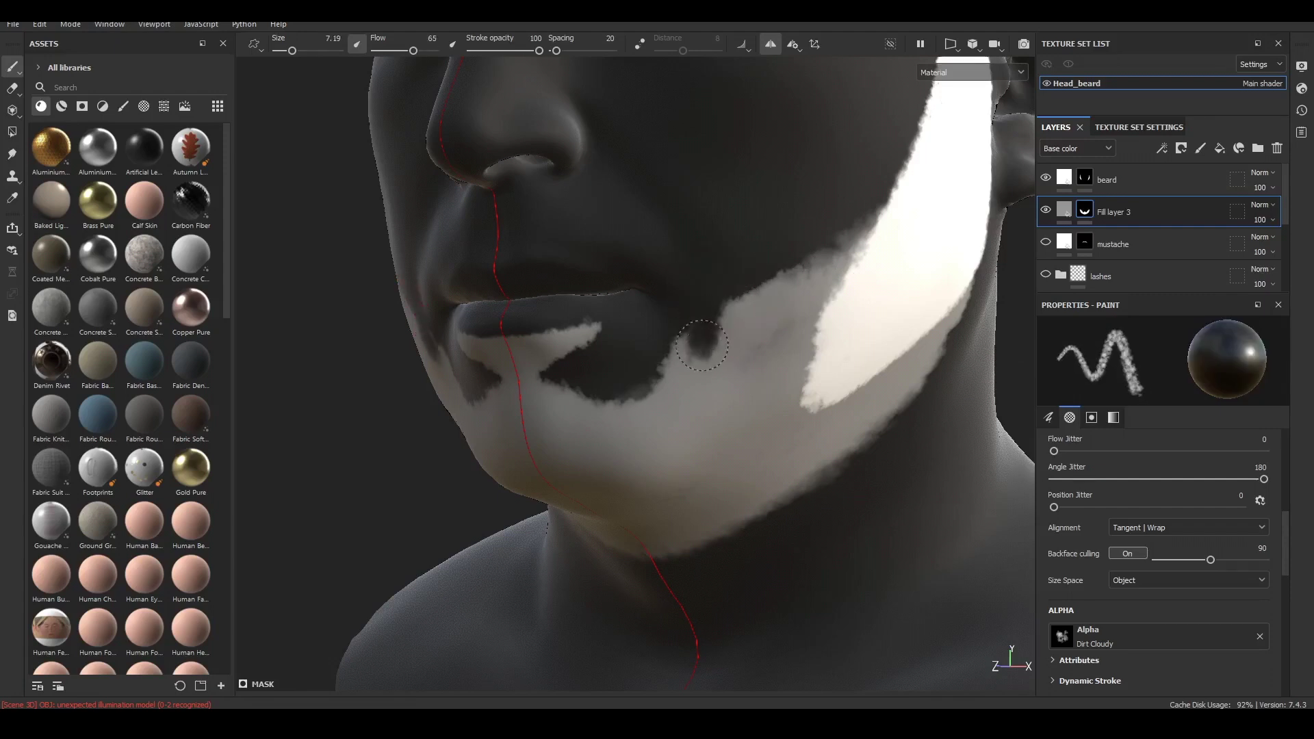
key(x)
drag(702, 346, 676, 334)
Step: Switch to black, enlarge the brush to 14.3, and orbit to check both sides
alt+drag(536, 364, 434, 384)
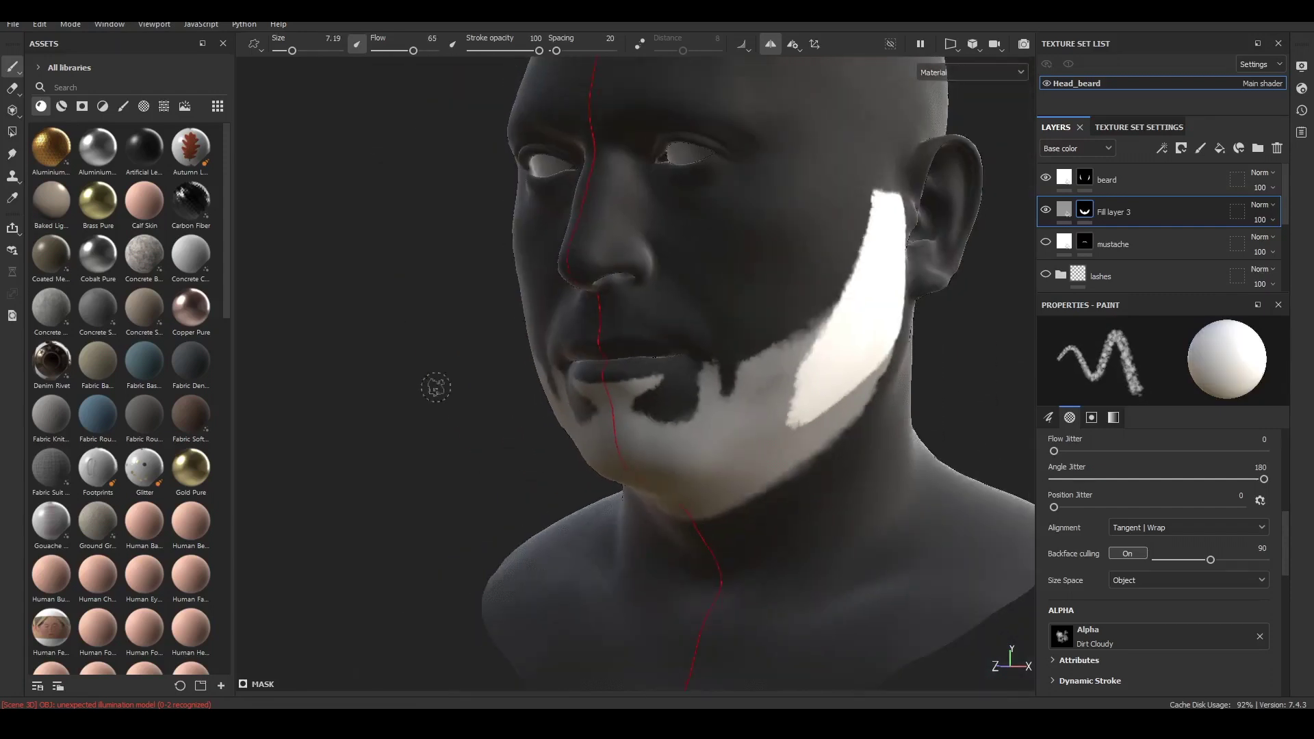
scroll(434, 384, up, 5)
key(x)
ctrl+right_drag(533, 270, 568, 269)
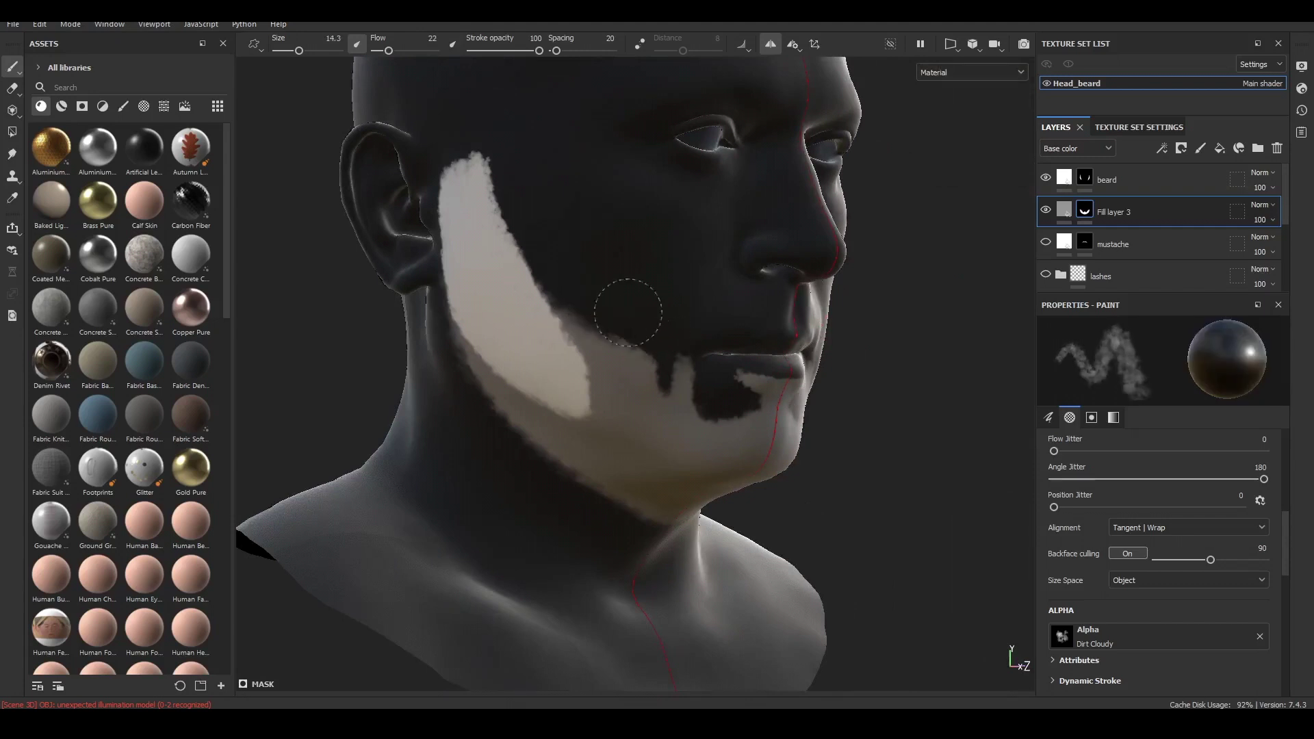
alt+drag(653, 327, 912, 339)
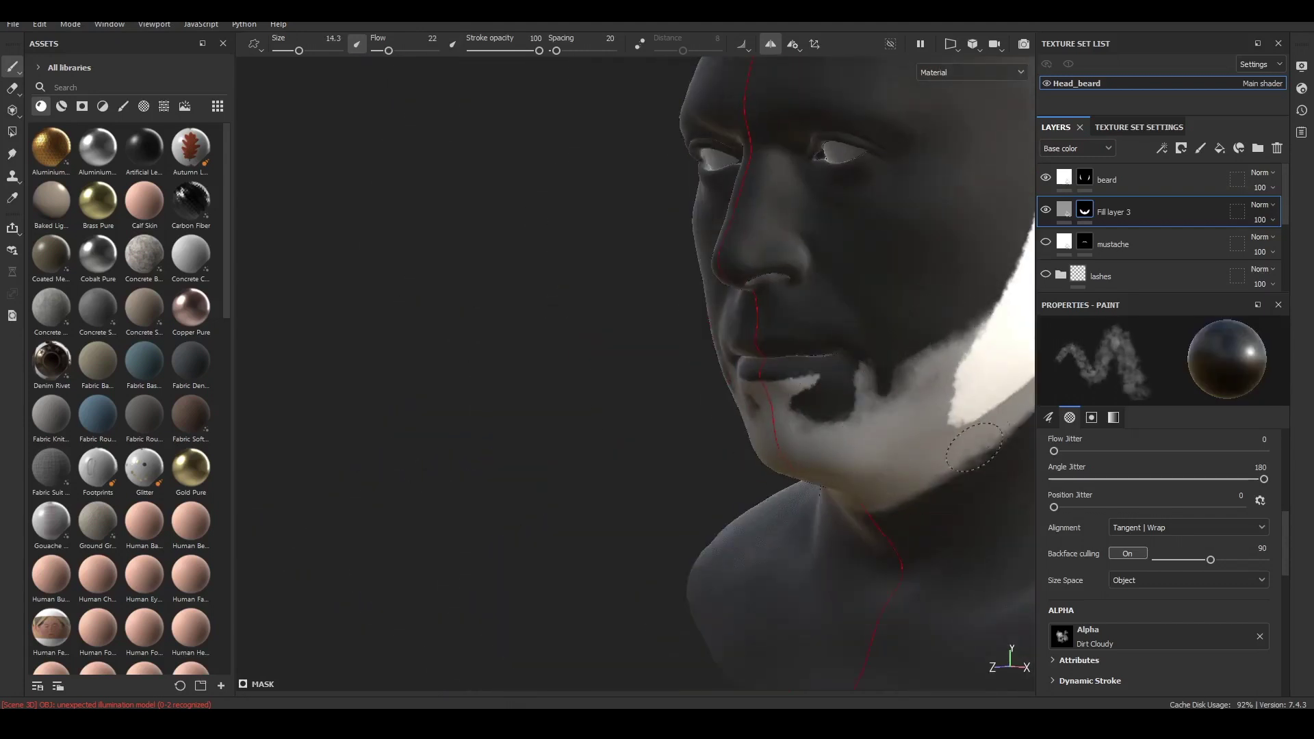
alt+drag(974, 446, 742, 420)
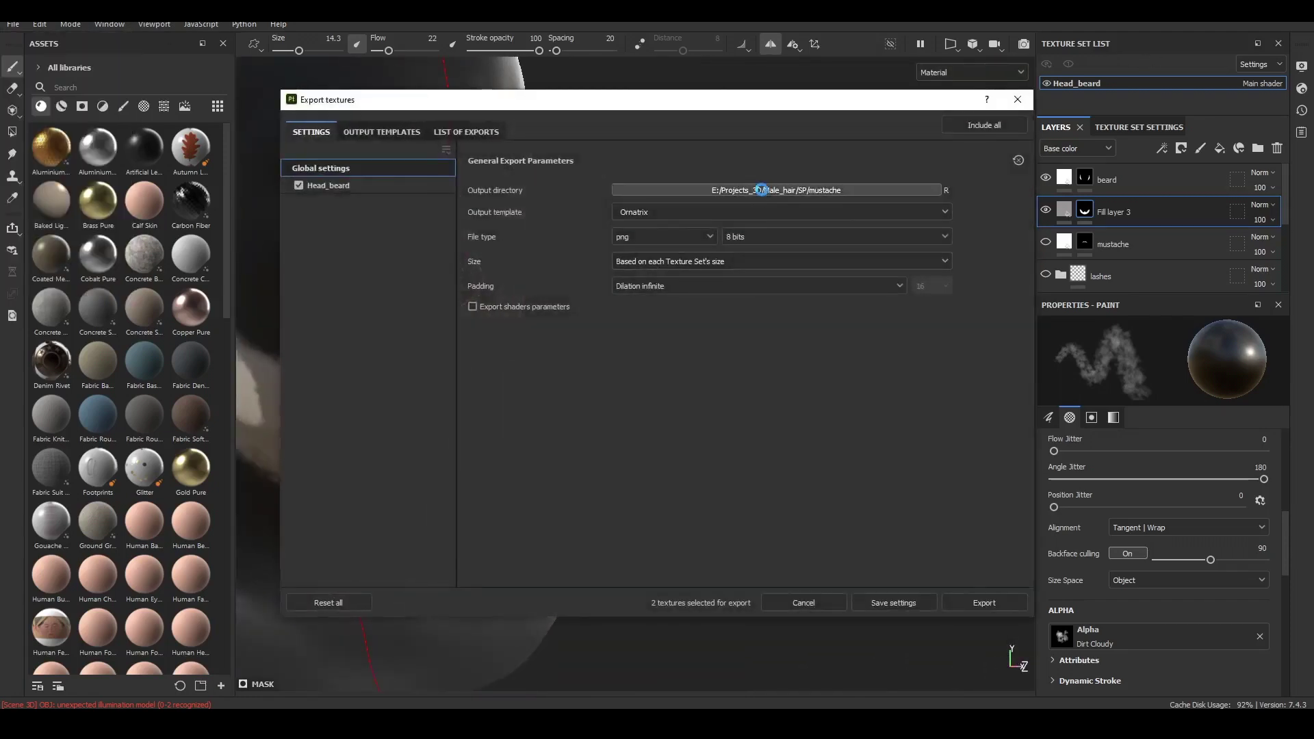
Step: Create a new folder named beard inside the SP project export location
click(757, 187)
click(409, 173)
text(иуфкв)
key(Return)
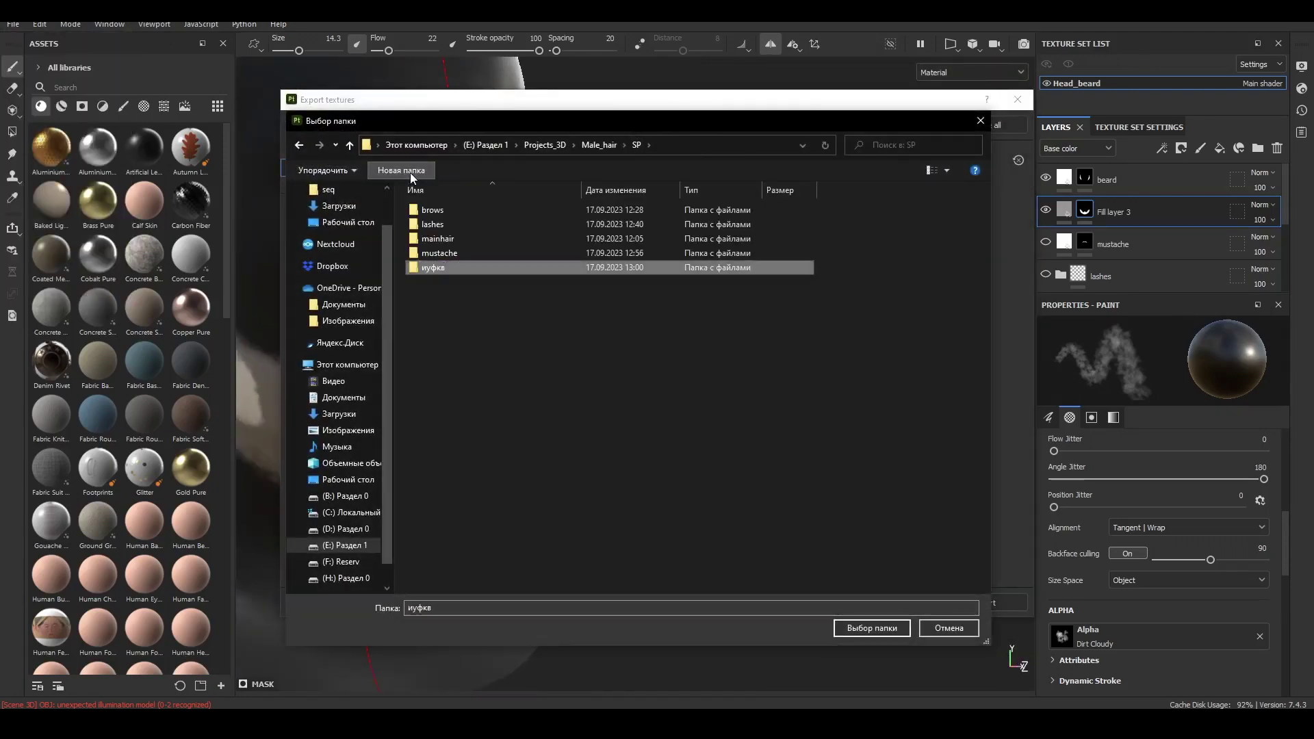
right_click(433, 267)
click(508, 502)
text(beard)
key(Return)
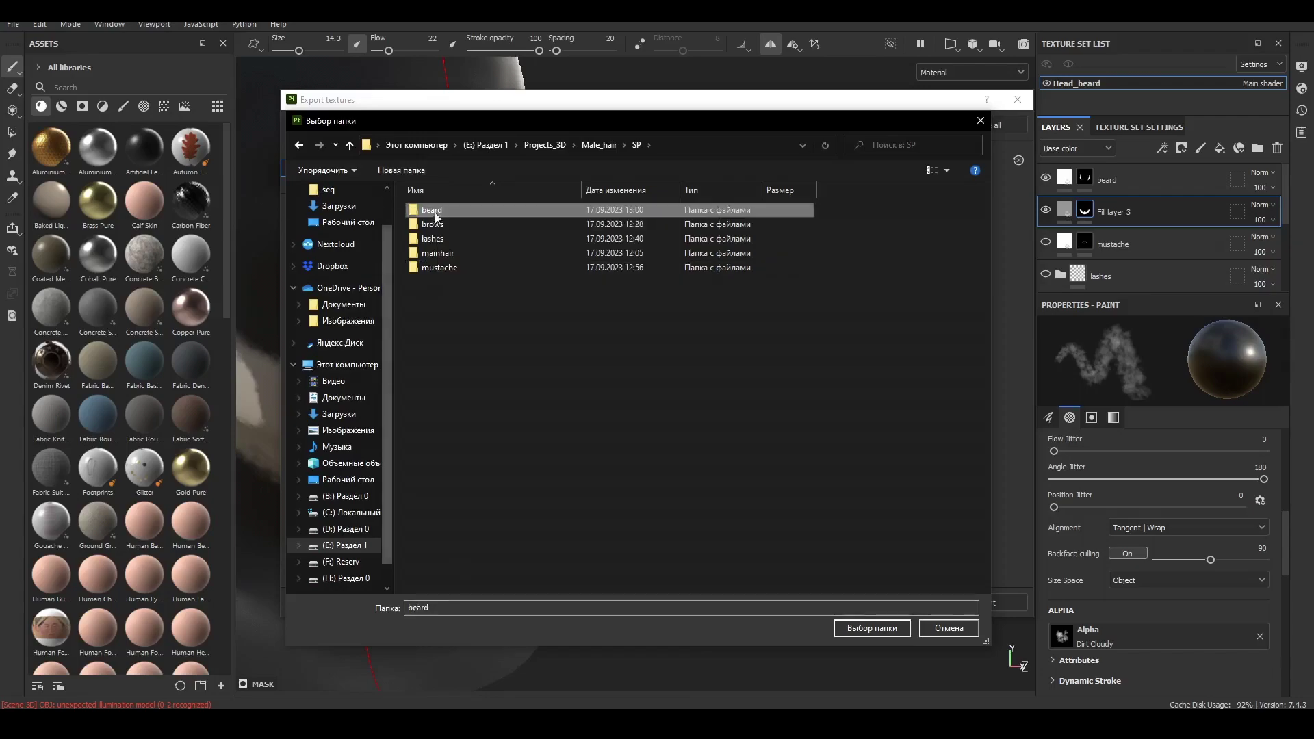
Step: Export Head_beard_Hair.png and colour.png into the beard folder, then select Maya's head mesh
click(871, 628)
click(983, 602)
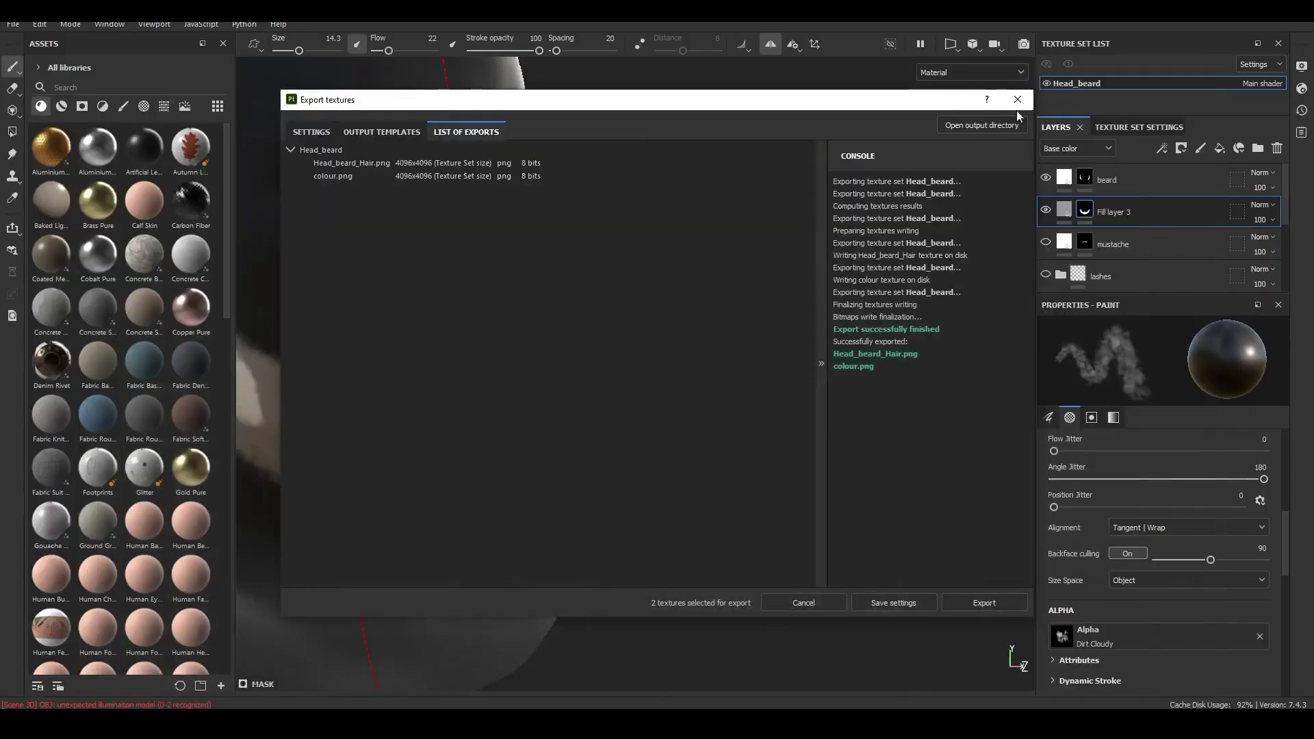
click(1018, 100)
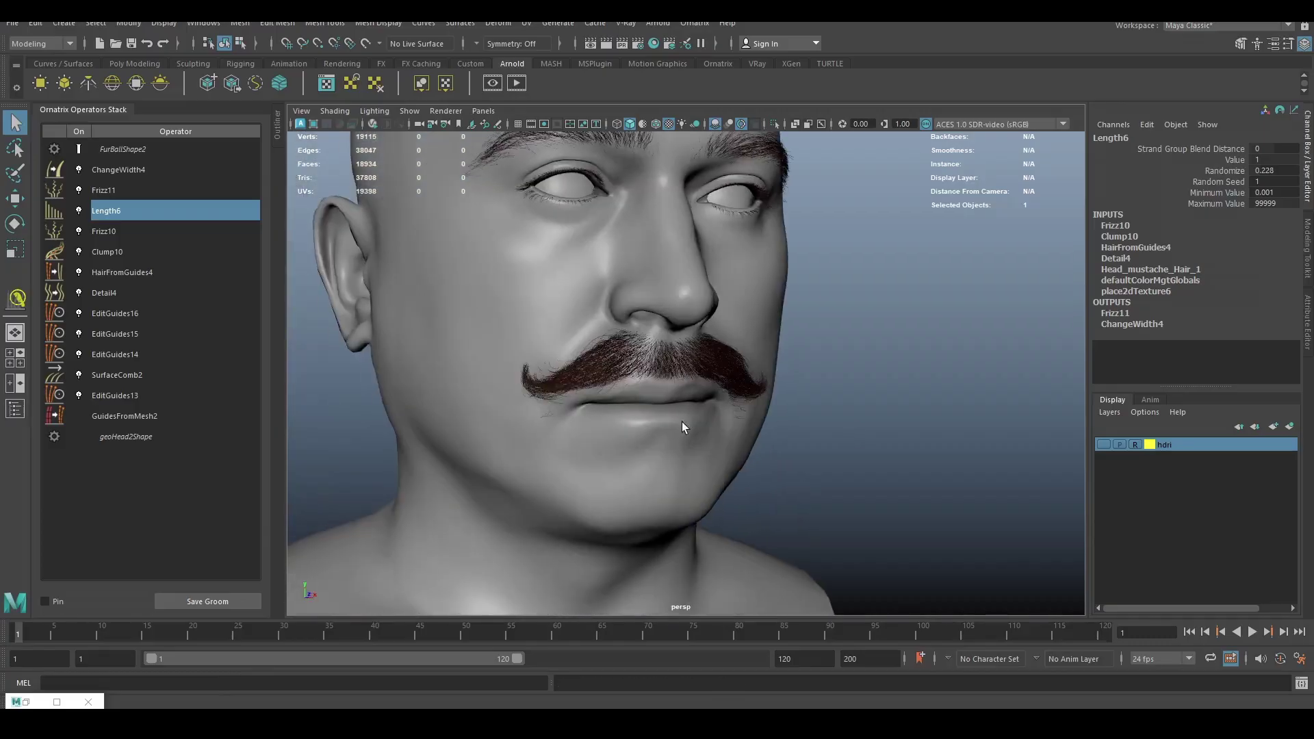
mouse_move(689, 425)
alt+mouse_down()
mouse_move(713, 434)
mouse_move(663, 451)
alt+mouse_up()
click(662, 451)
Step: Isolate the head and assign it a new lambert6 material, shown in Hypershade
click(774, 124)
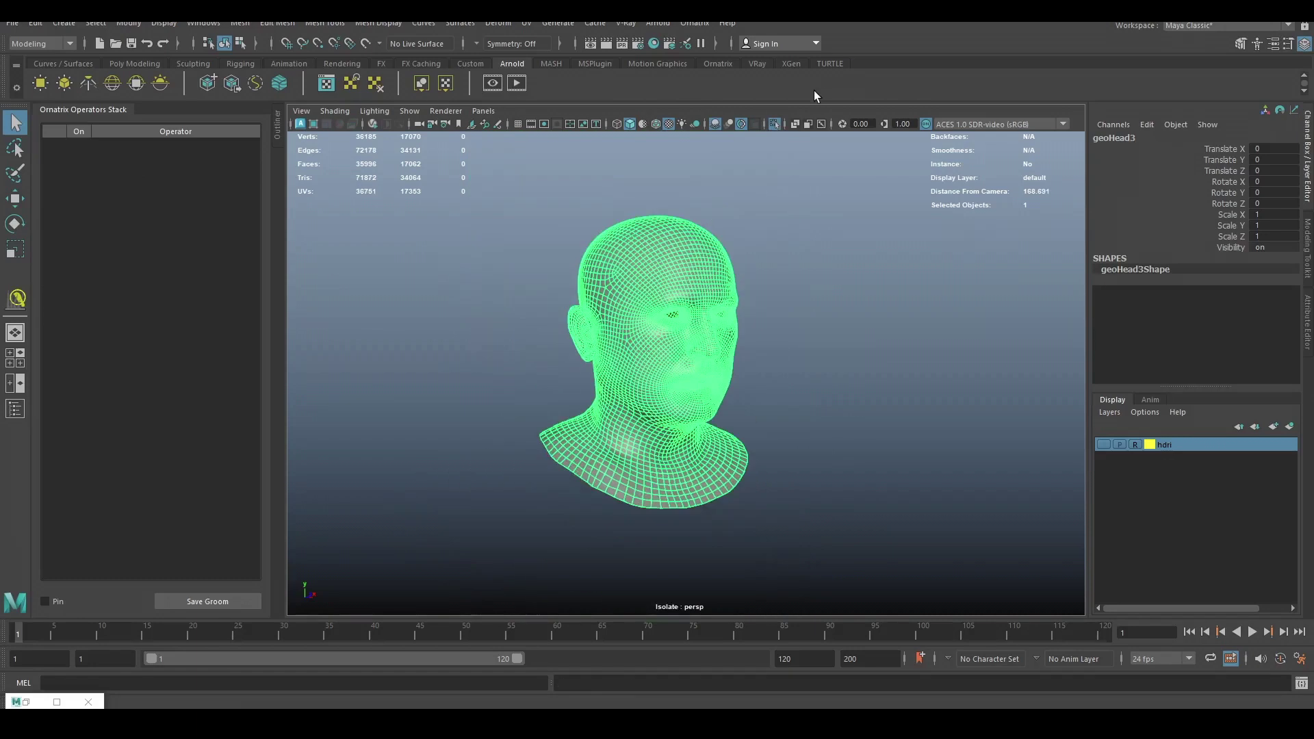
mouse_move(659, 335)
right_down()
mouse_move(646, 705)
mouse_move(748, 626)
right_up()
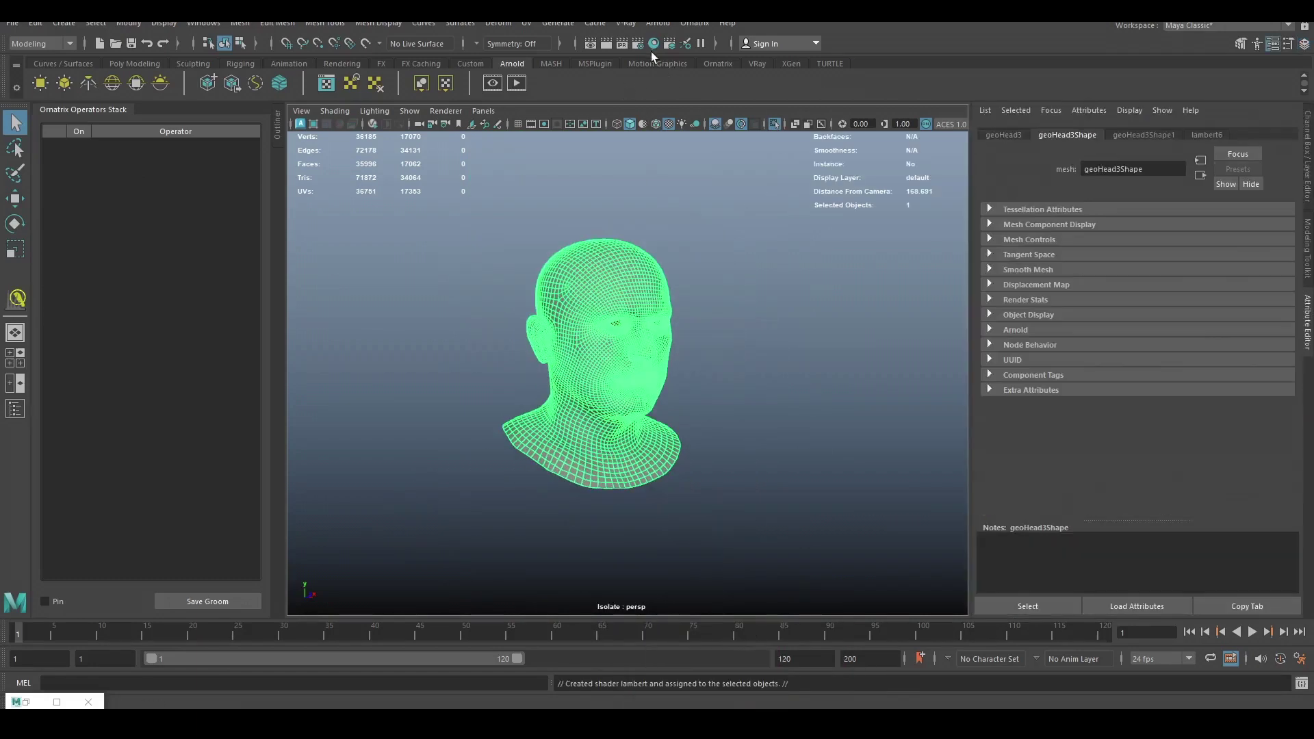
click(652, 46)
click(445, 213)
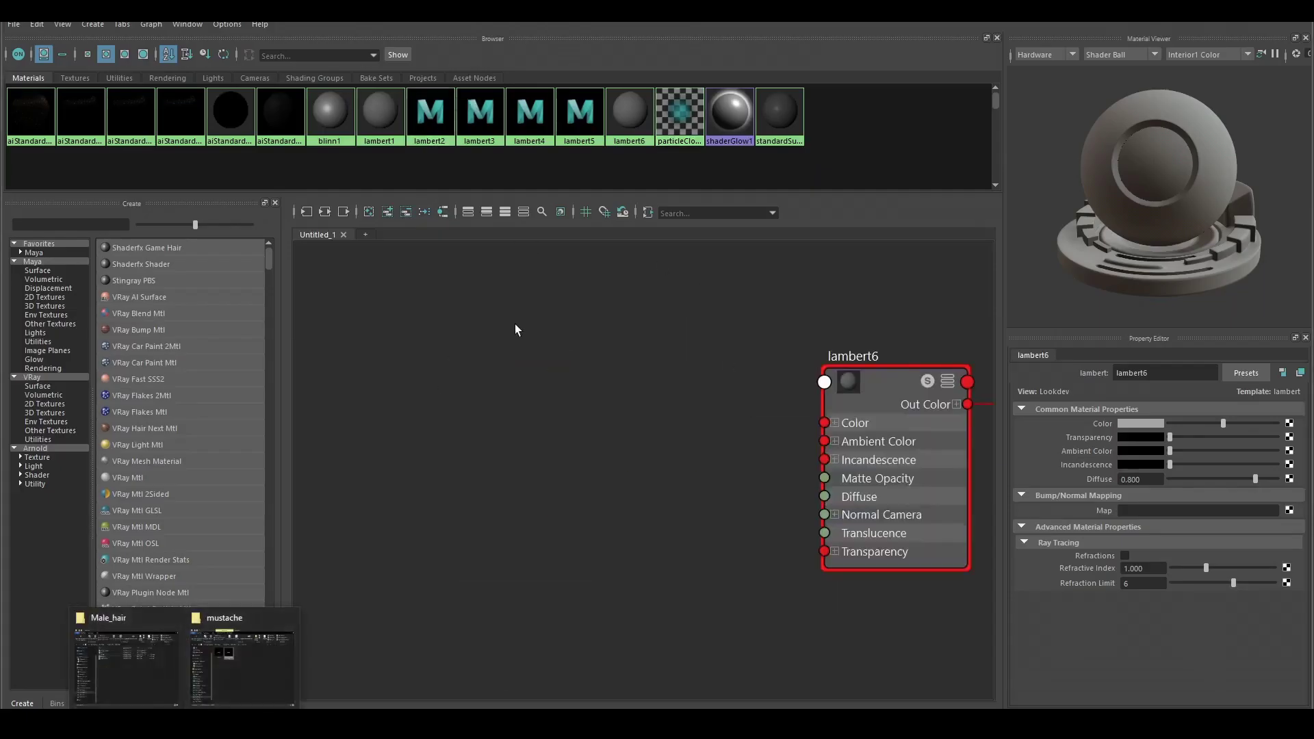
Step: Connect Head_beard_Hair.png from the beard folder to lambert6's Color
click(81, 616)
click(524, 160)
double_click(384, 228)
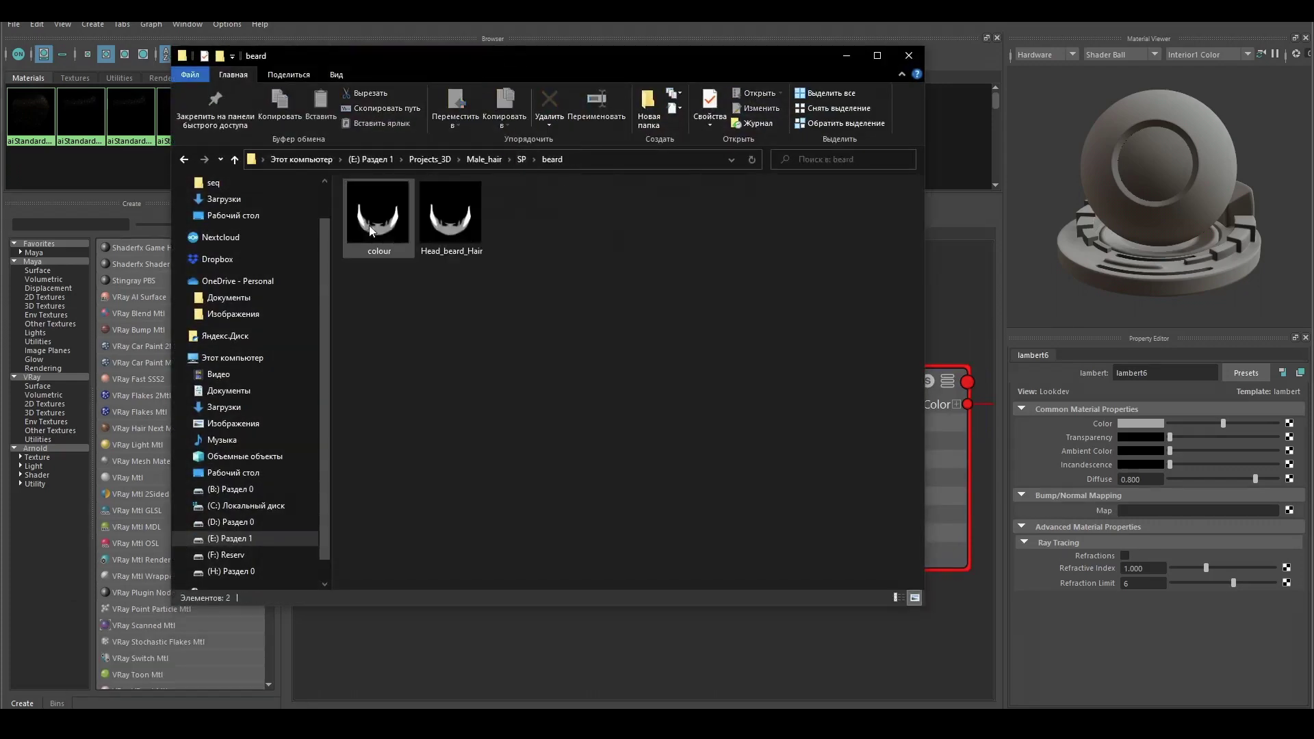
mouse_move(452, 219)
mouse_down()
mouse_move(540, 630)
mouse_move(643, 640)
mouse_up()
drag(799, 658, 553, 448)
drag(622, 499, 824, 423)
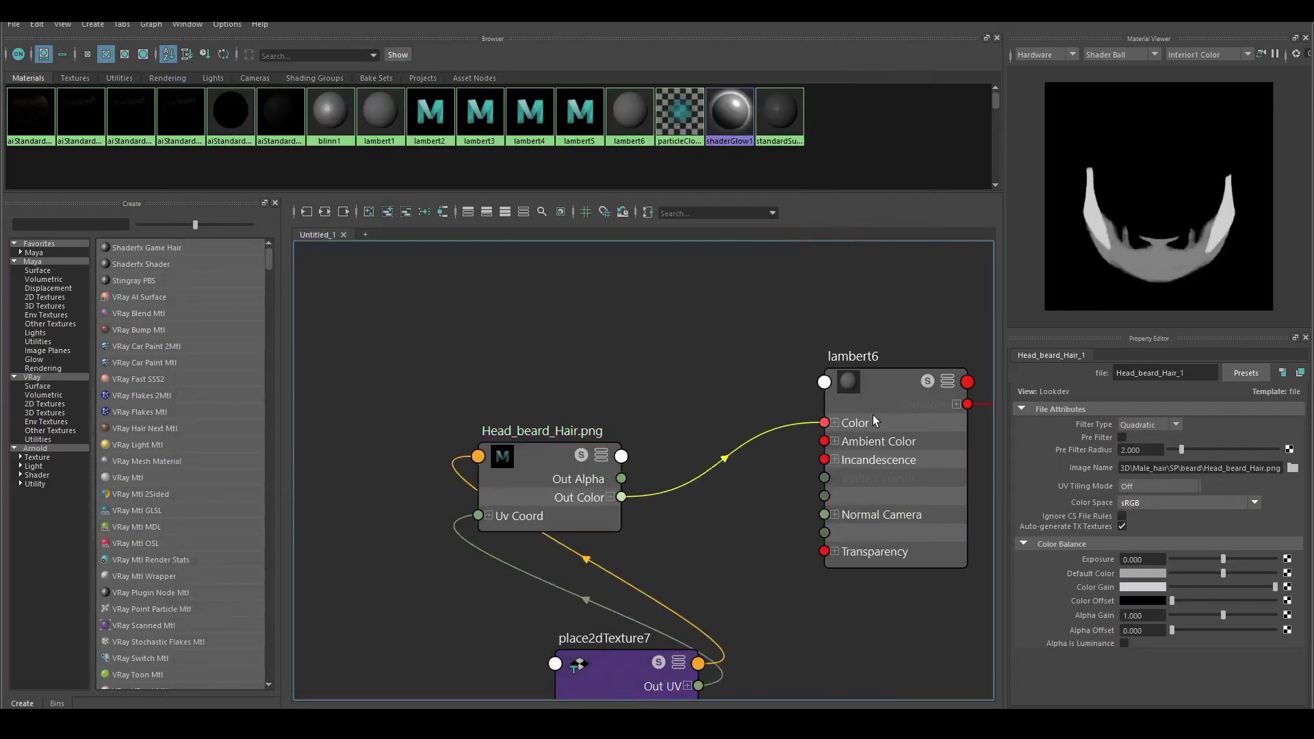
drag(1198, 10, 479, 236)
click(518, 231)
Step: Show the head in wireframe, framed from a front view of the eyes
key(4)
click(617, 393)
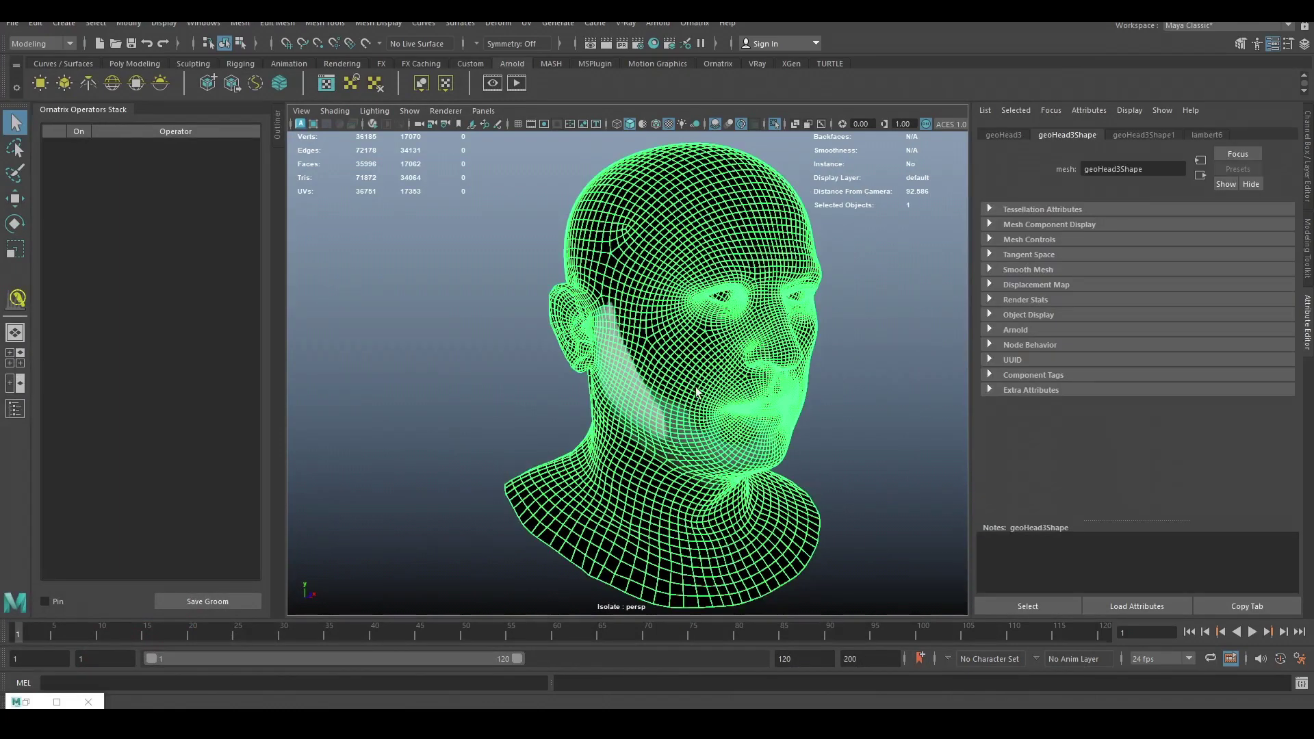
alt+drag(618, 393, 654, 391)
scroll(653, 391, up, 5)
click(654, 390)
key(f)
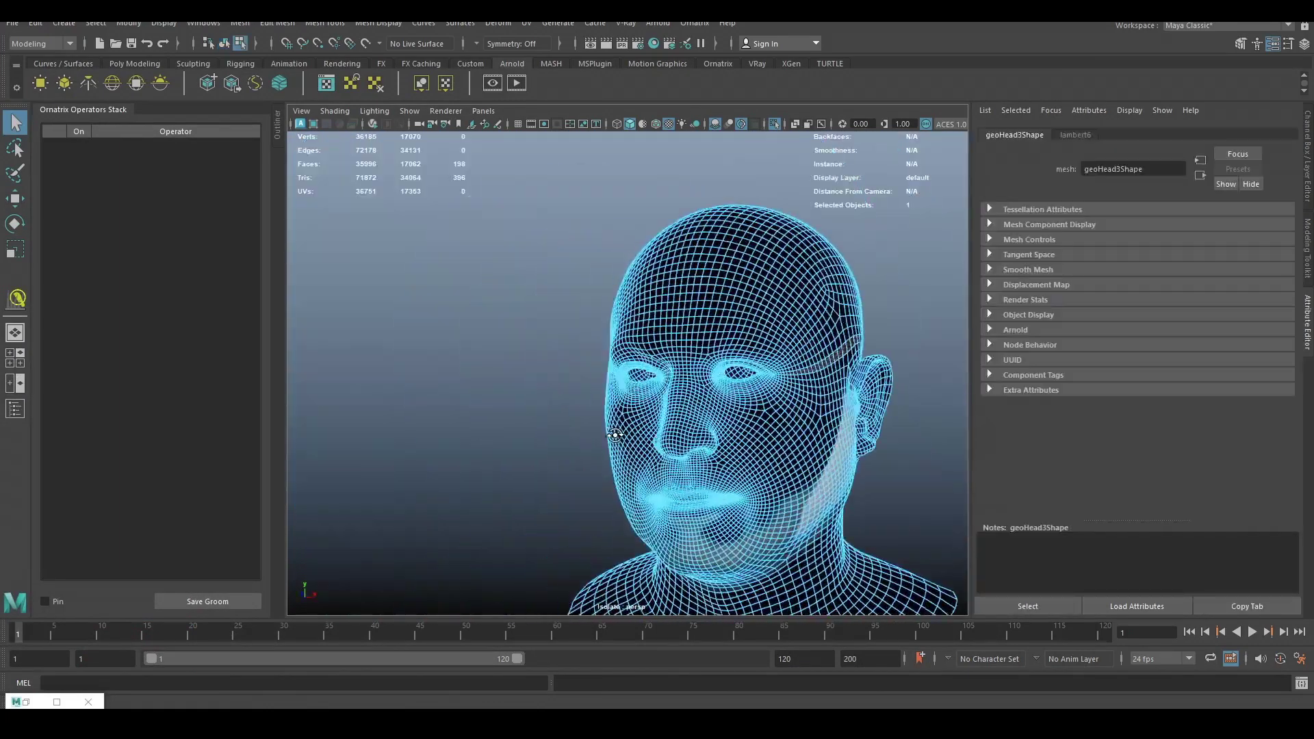
alt+drag(621, 346, 779, 353)
scroll(802, 423, up, 5)
alt+drag(802, 422, 592, 390)
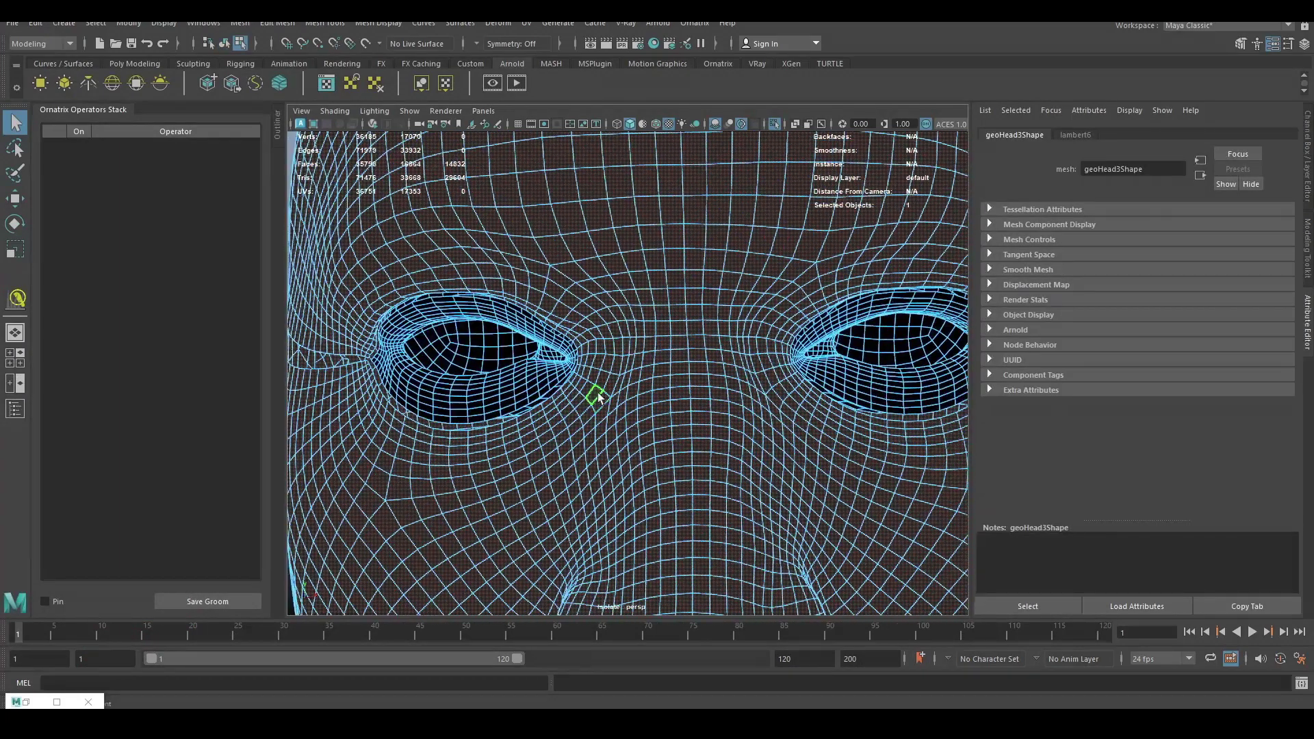
double_click(621, 389)
click(490, 331)
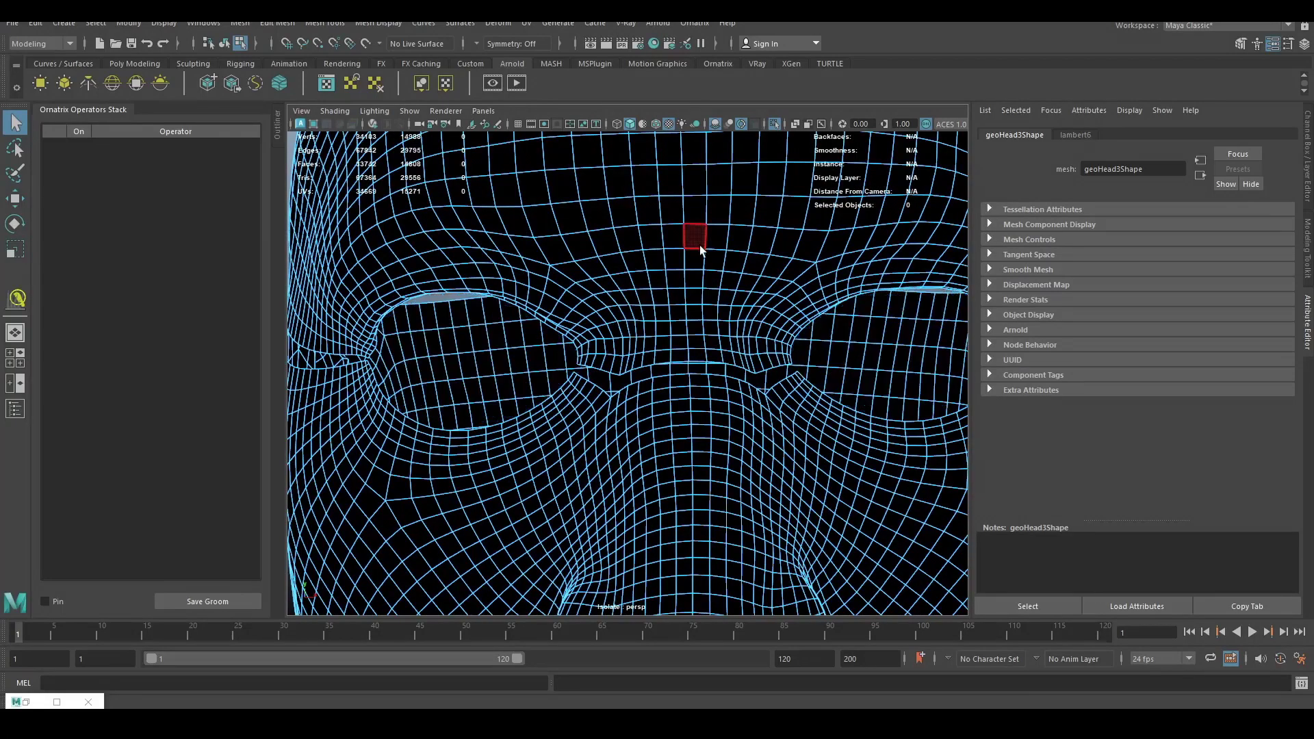
Step: Select face loops around the ear, outside the beard region
mouse_move(699, 245)
alt+mouse_down()
mouse_move(656, 381)
mouse_move(717, 394)
mouse_move(657, 291)
mouse_move(725, 355)
mouse_move(657, 411)
mouse_move(643, 443)
mouse_move(650, 346)
mouse_move(595, 390)
mouse_move(661, 455)
mouse_move(519, 309)
mouse_move(552, 287)
alt+mouse_up()
scroll(647, 455, up, 5)
scroll(661, 455, down, 2)
scroll(675, 442, down, 2)
scroll(575, 249, up, 4)
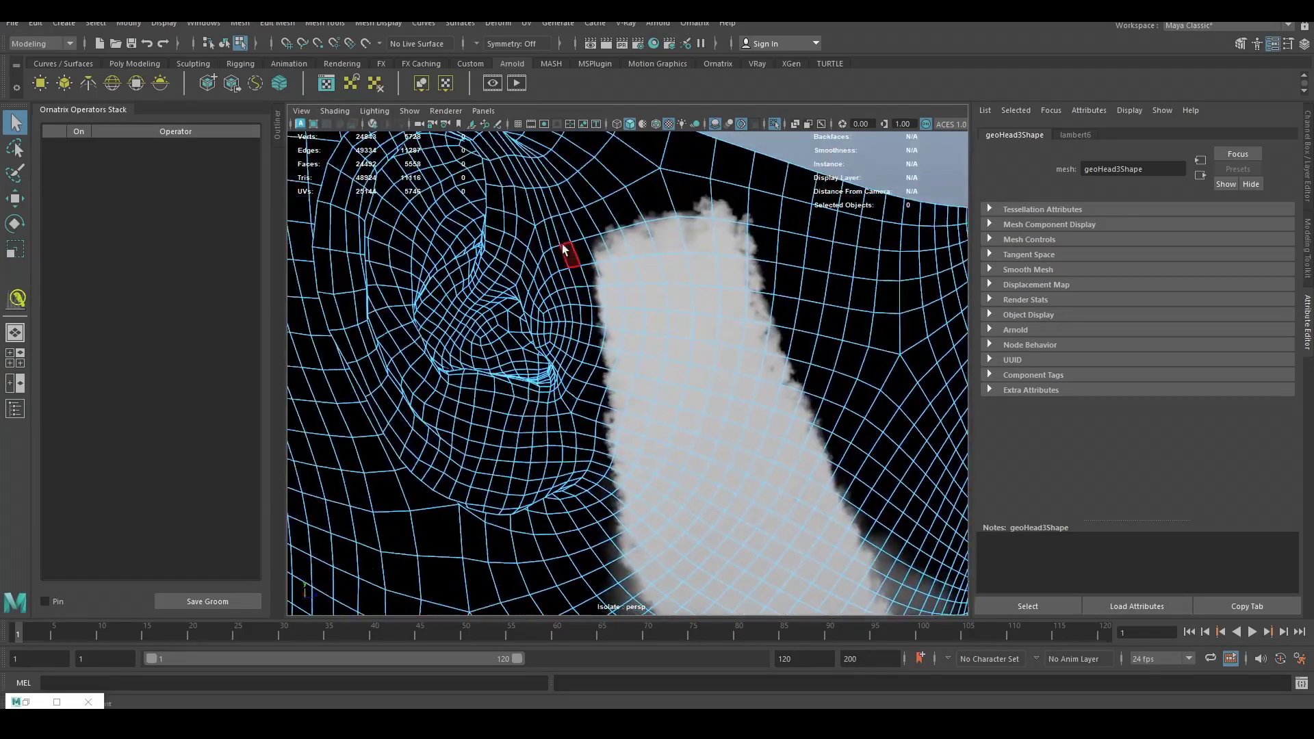
double_click(575, 249)
scroll(671, 364, up, 1)
double_click(592, 266)
scroll(434, 211, down, 3)
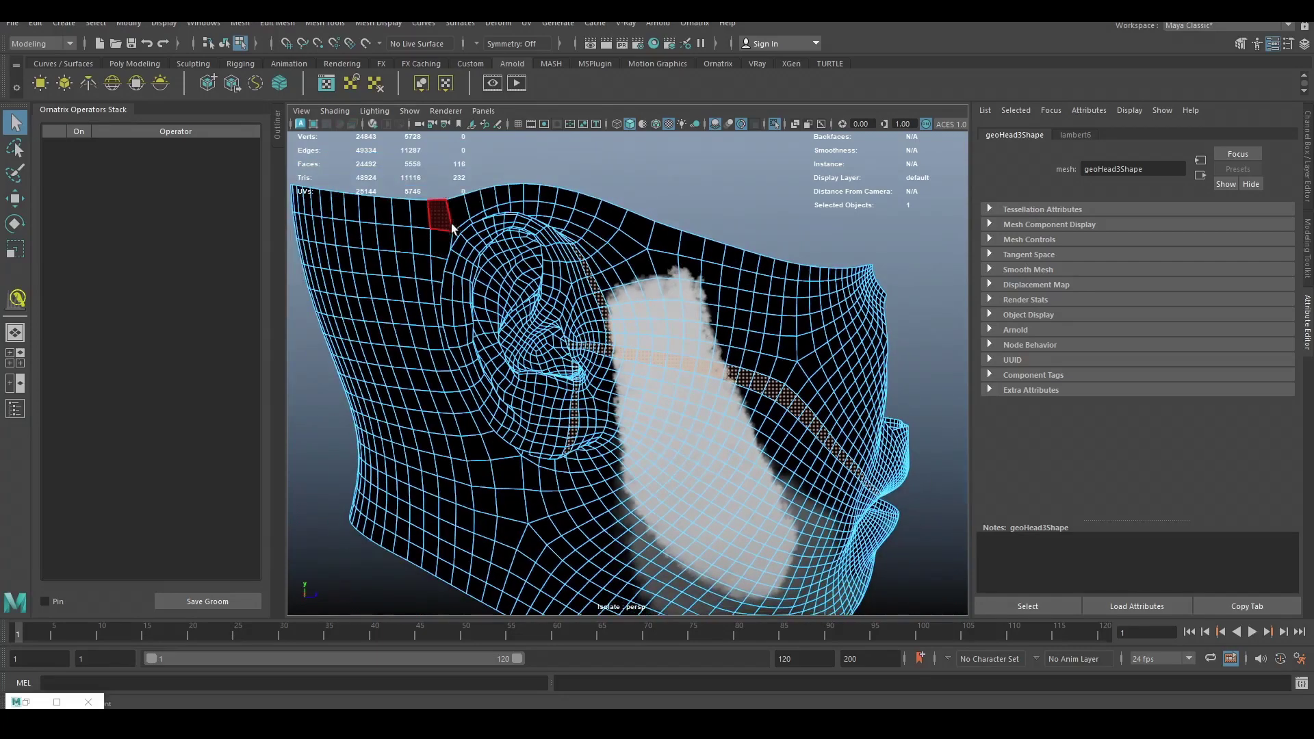
Step: Add the remaining non-beard faces above the sideburn, delete them, and return to object mode
double_click(440, 240)
alt+drag(441, 240, 727, 352)
click(714, 333)
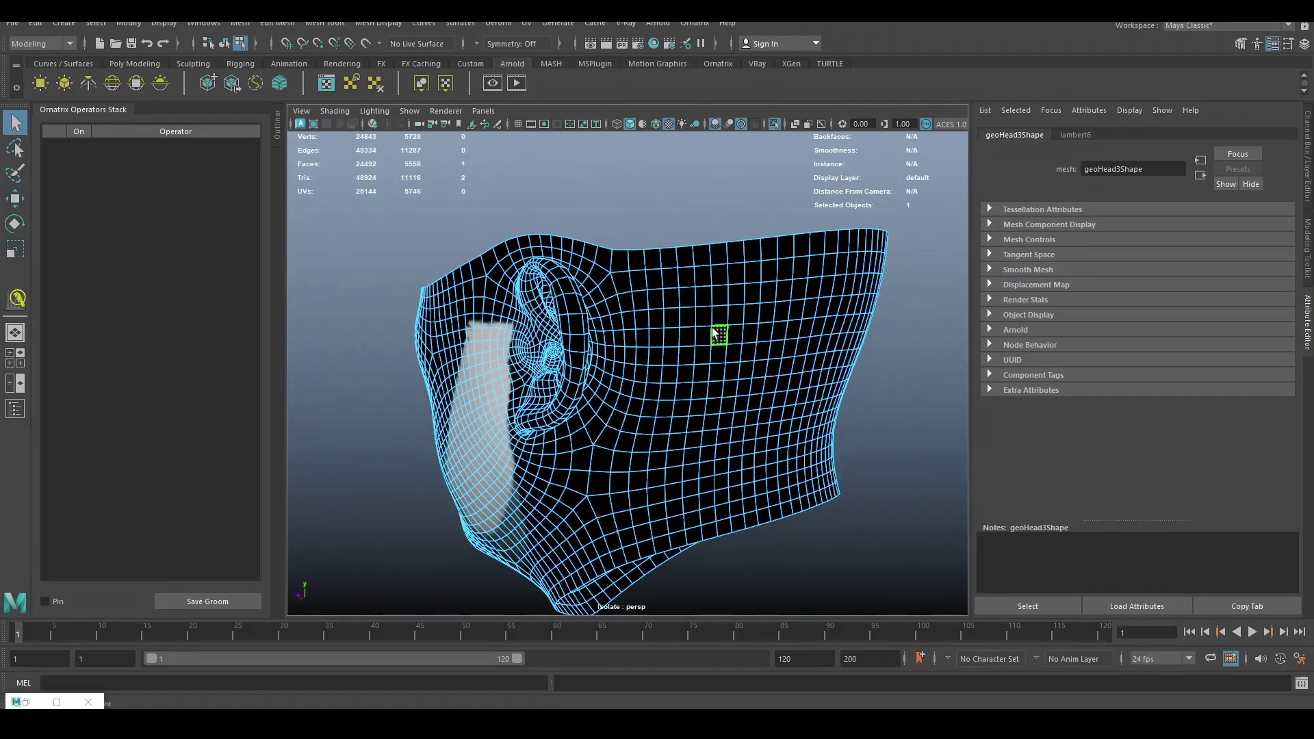
shift+double_click(639, 293)
key(Delete)
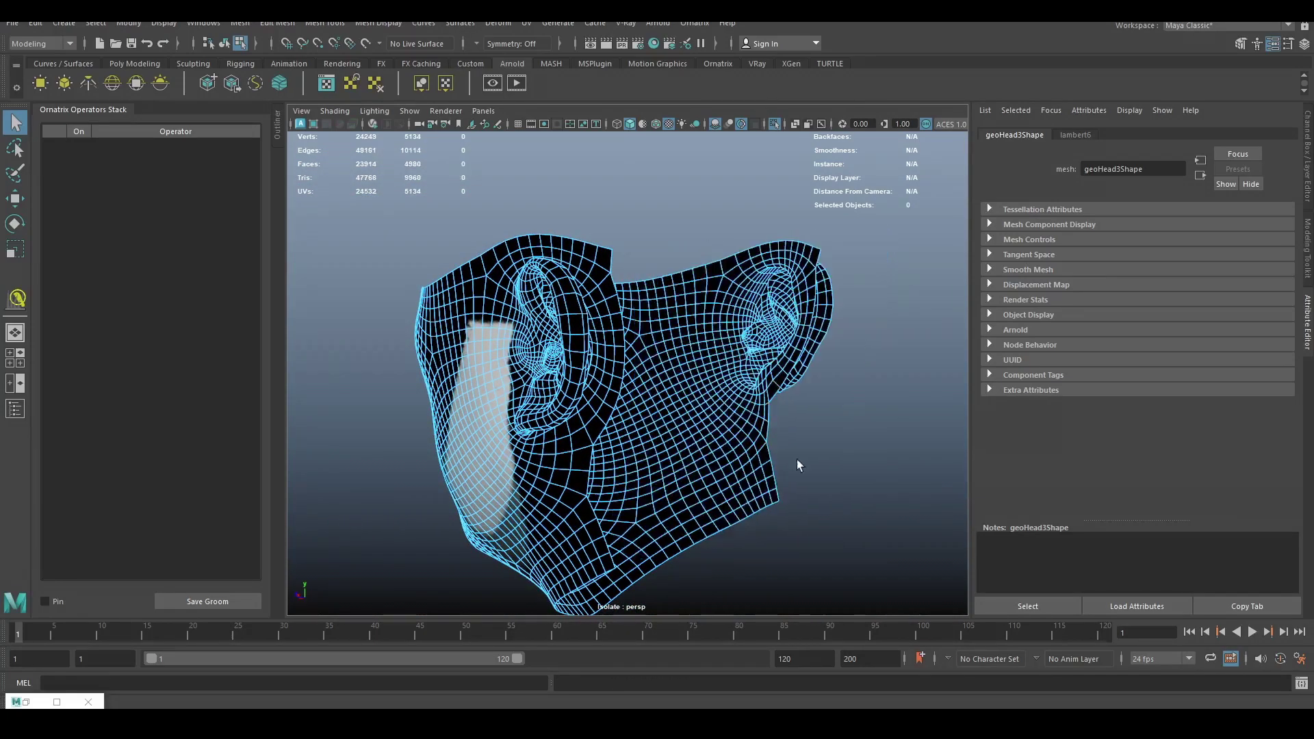
alt+drag(775, 397, 797, 459)
scroll(830, 409, down, 3)
key(F8)
Step: Grow Ornatrix hair on the trimmed beard mesh from a preset, with guide length 0.985
click(135, 63)
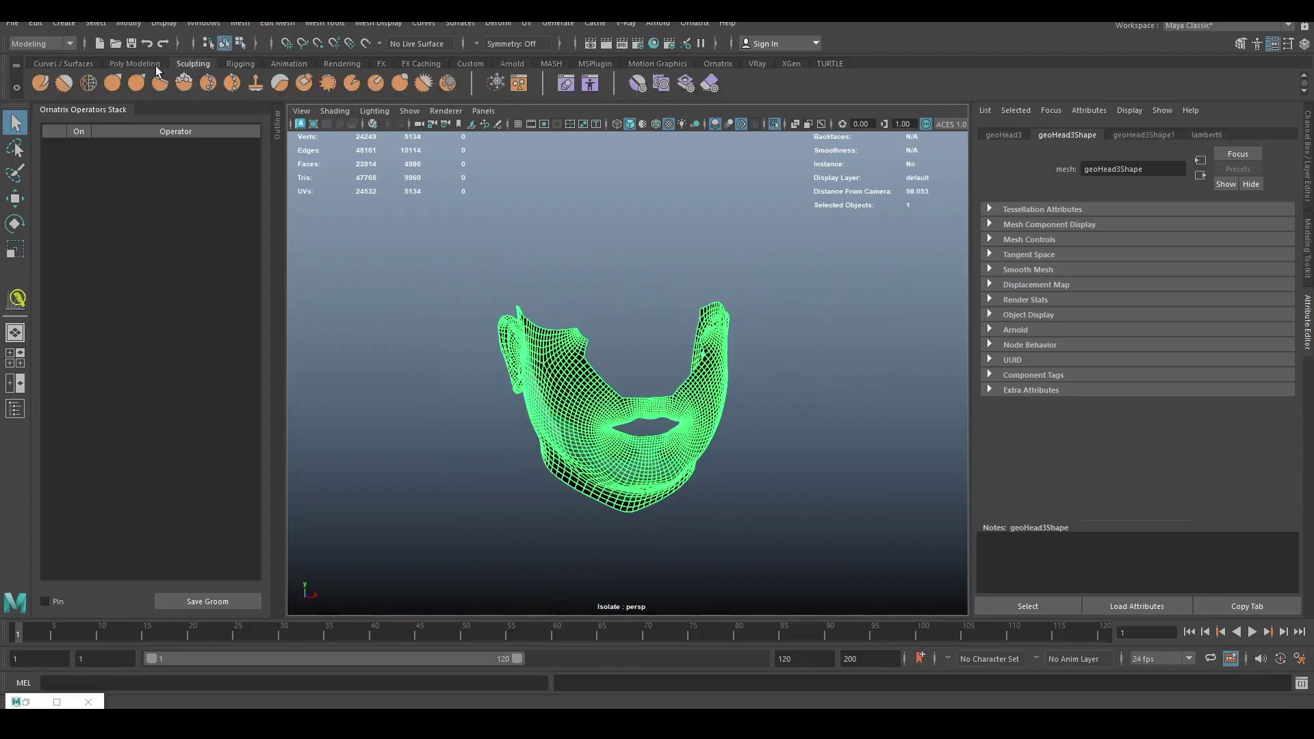
click(774, 130)
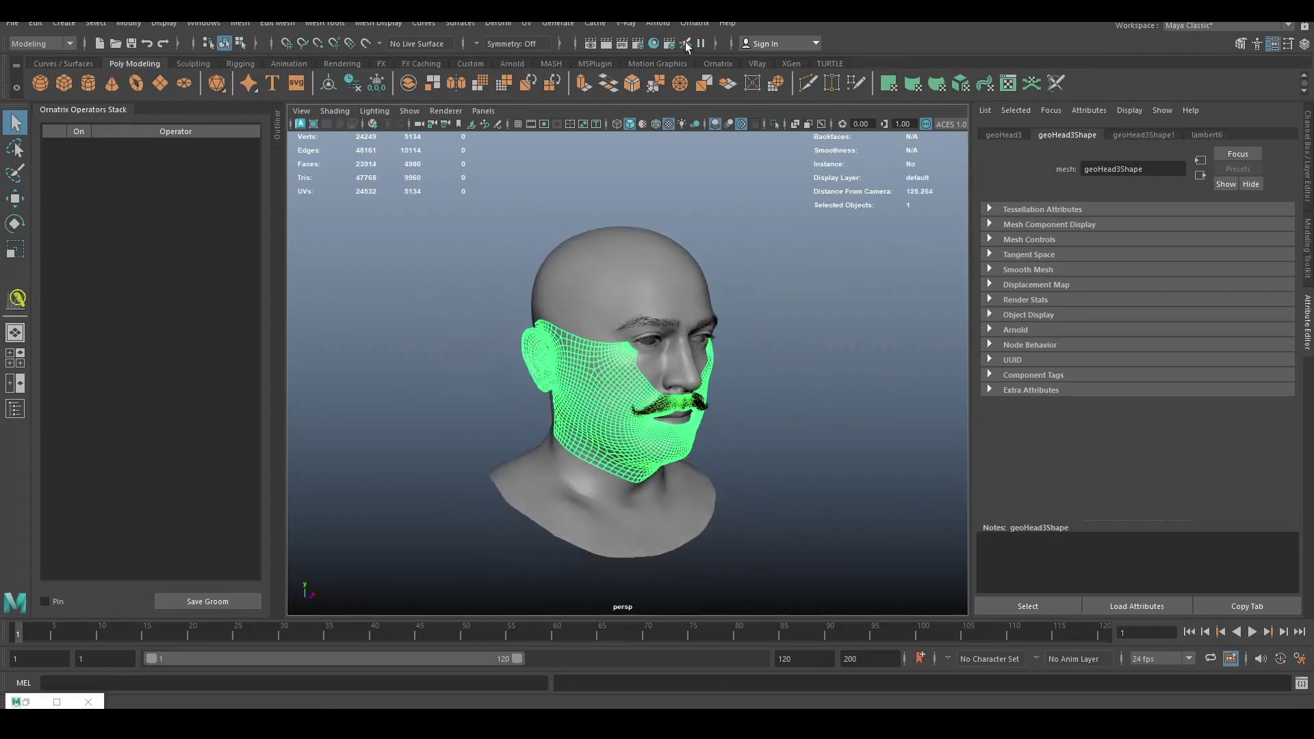
click(695, 22)
click(718, 49)
double_click(559, 298)
click(137, 231)
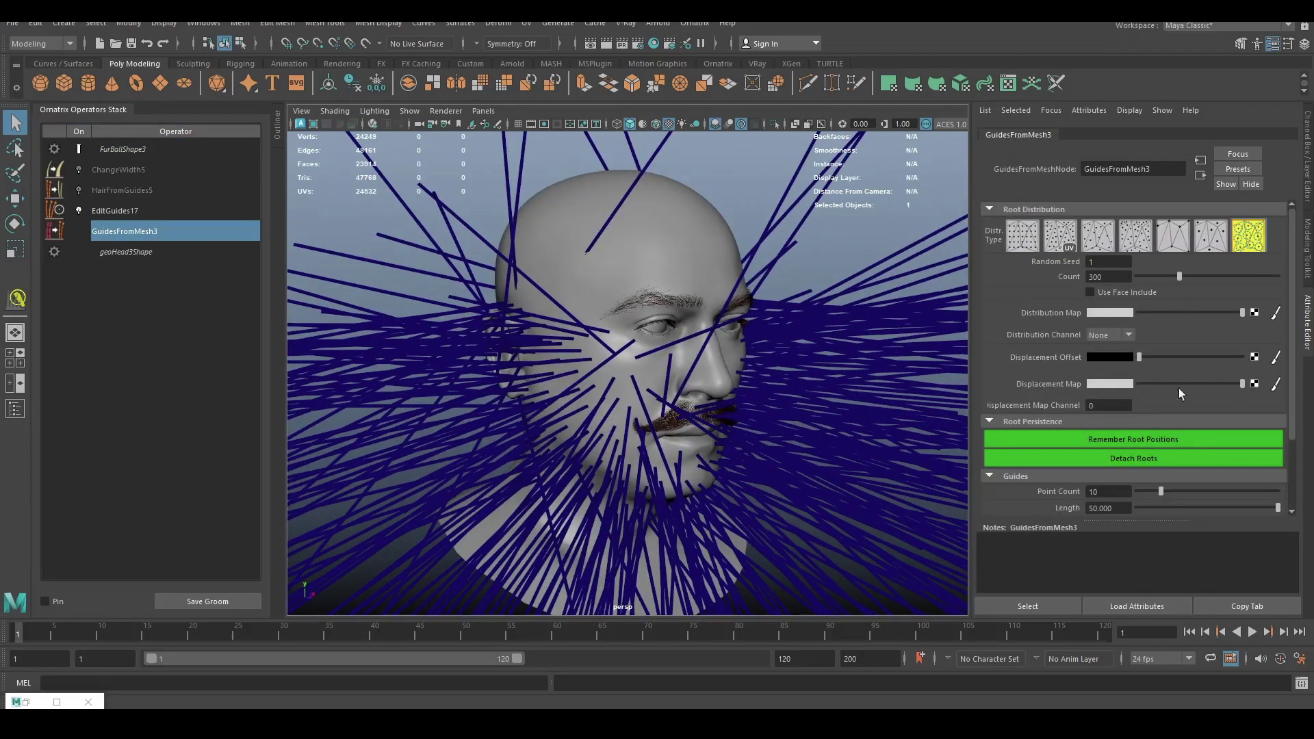
click(1140, 508)
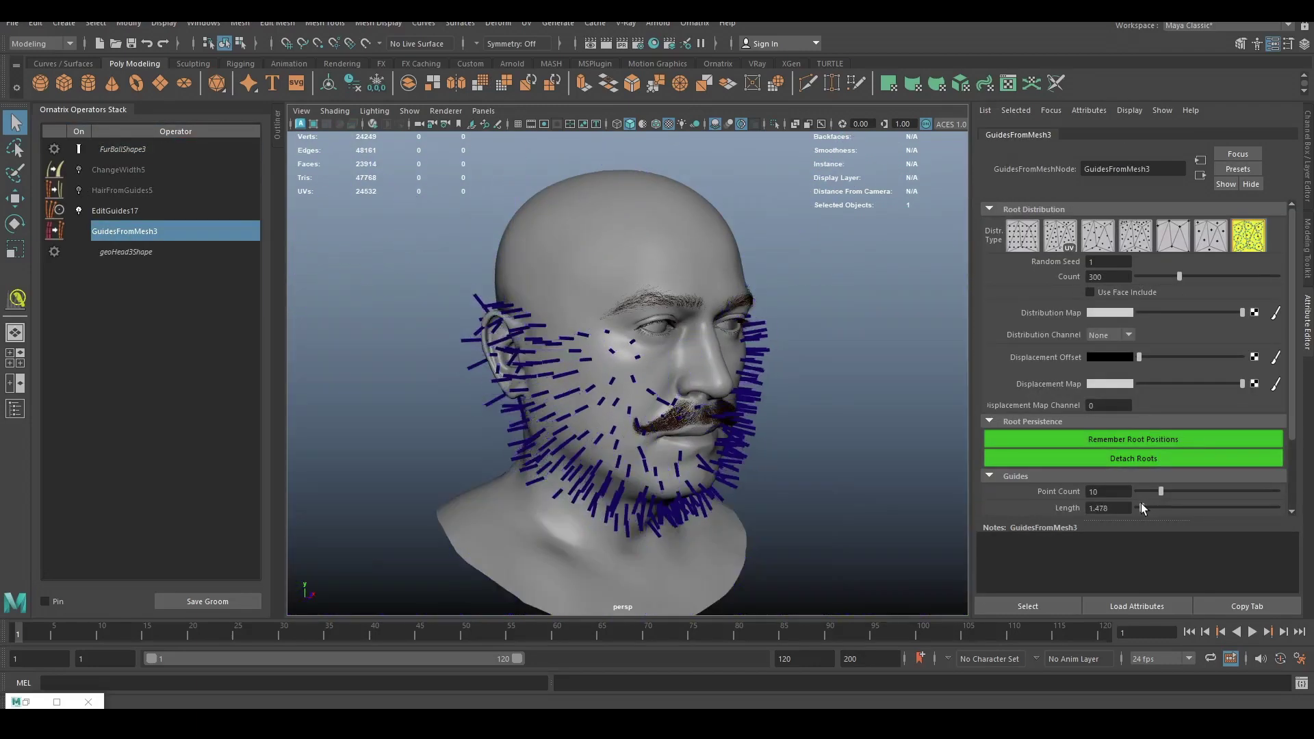
Step: Review the HairFromGuides5 and ChangeWidth5 settings and reselect the beard hair groom
click(654, 44)
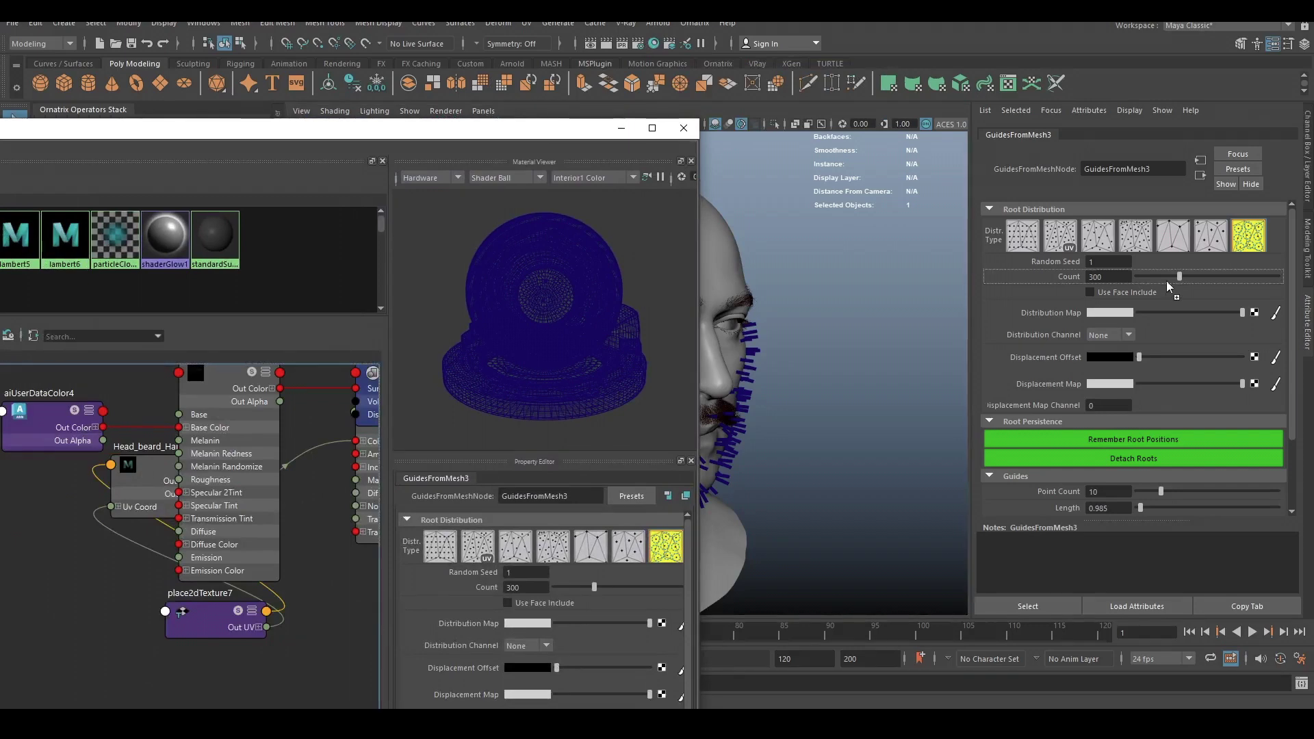
drag(342, 128, 372, 290)
click(122, 189)
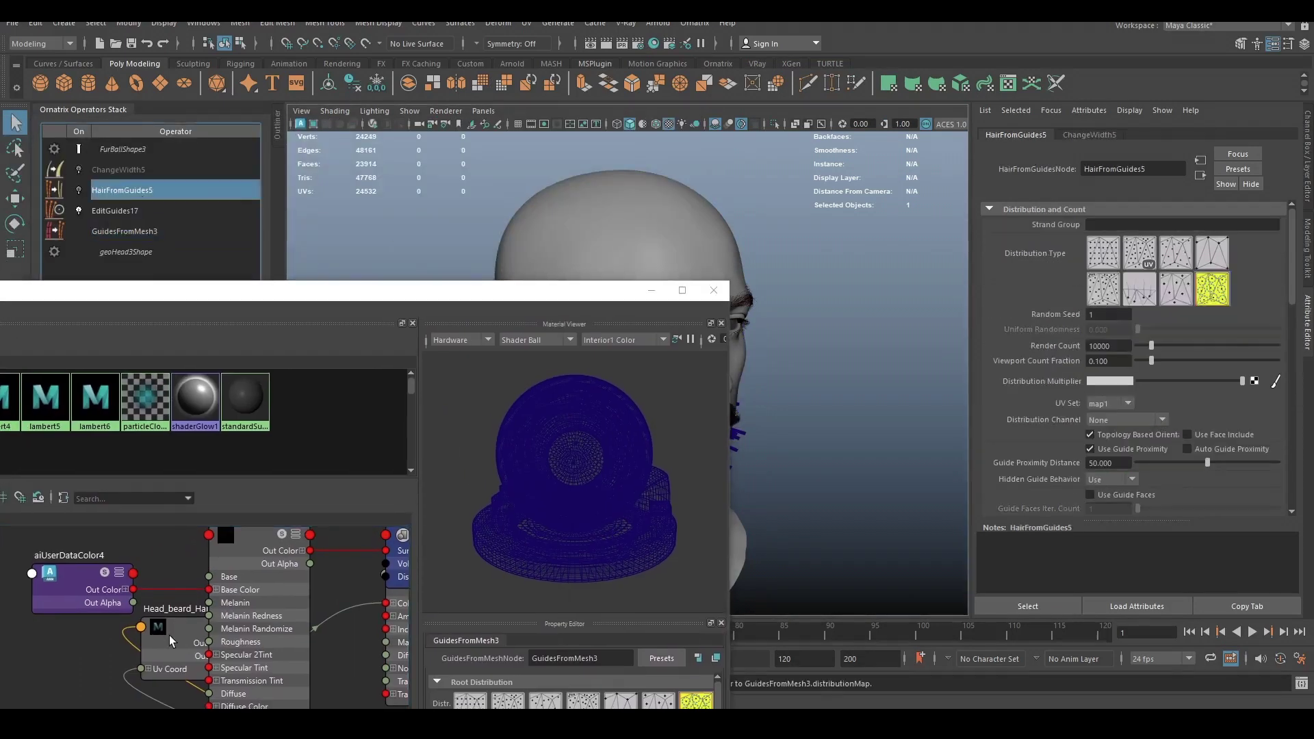
click(118, 169)
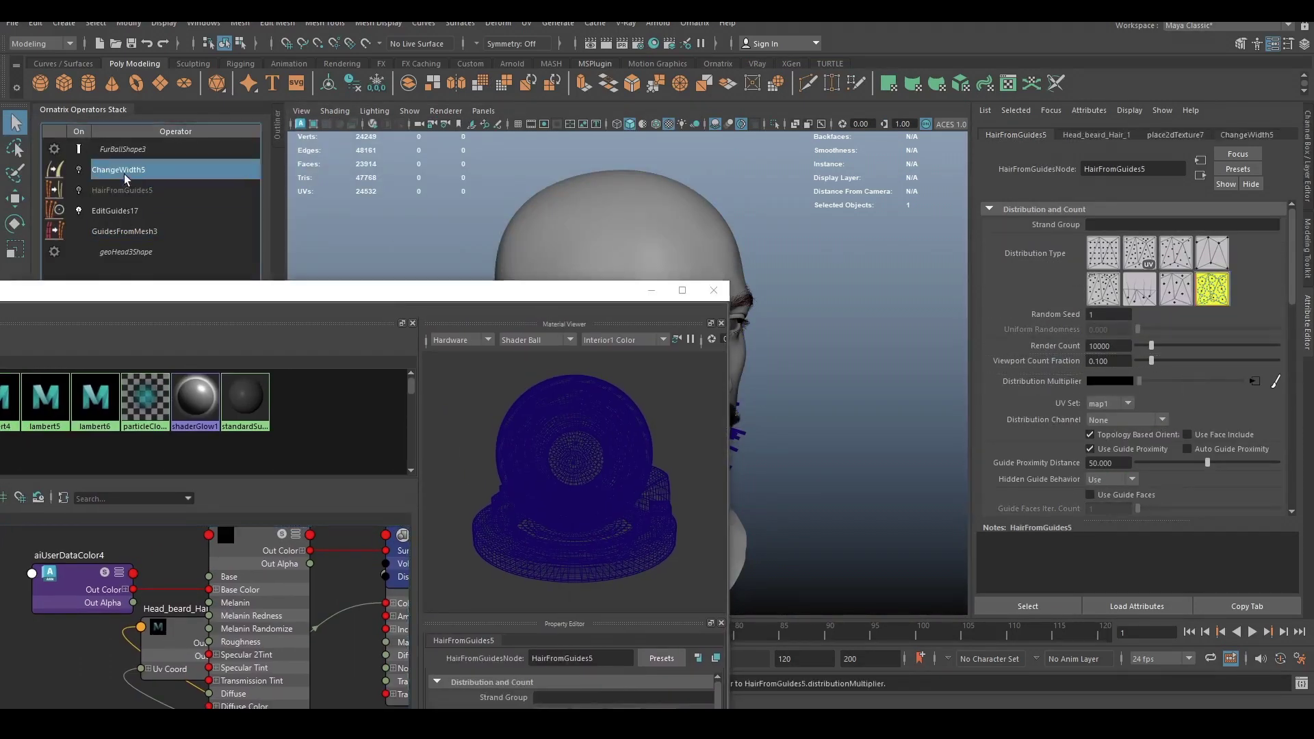
click(653, 293)
click(684, 412)
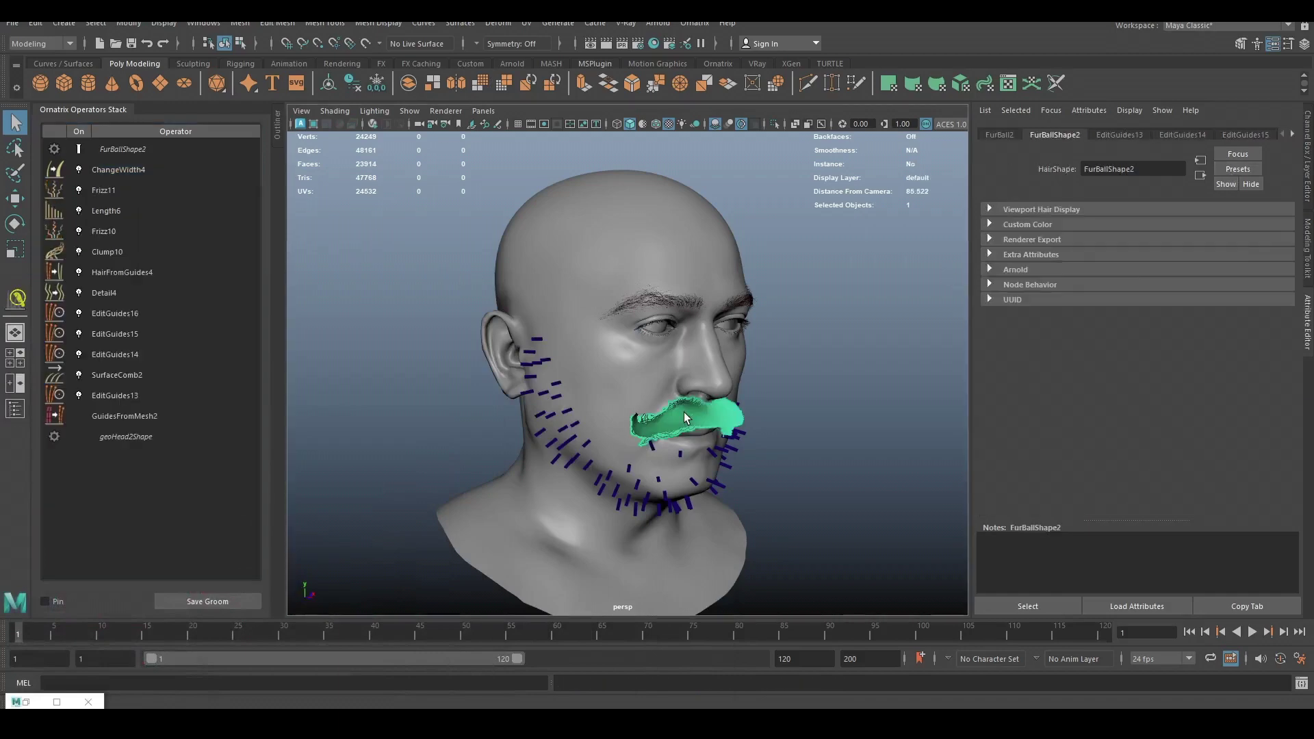
click(573, 420)
Step: Add a width-change operator to the beard stack, then remove ChangeWidth5
right_click(154, 171)
click(154, 194)
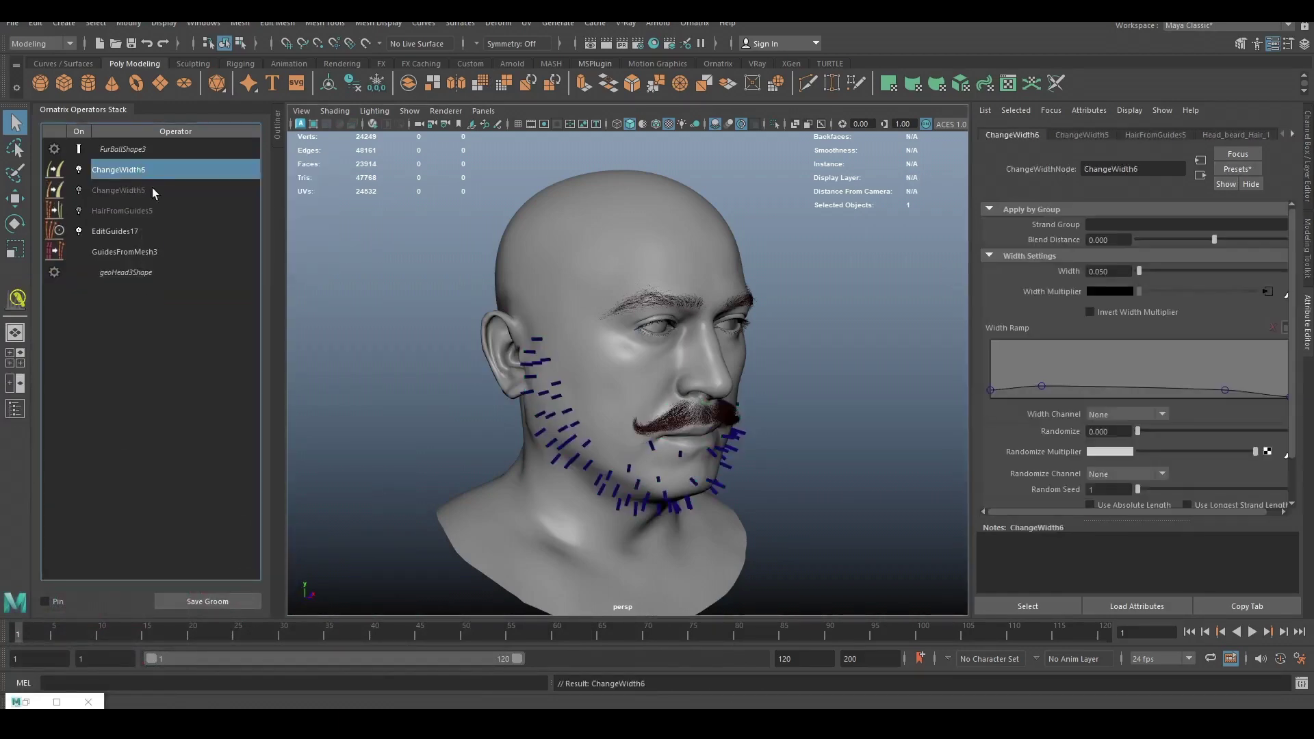
click(653, 44)
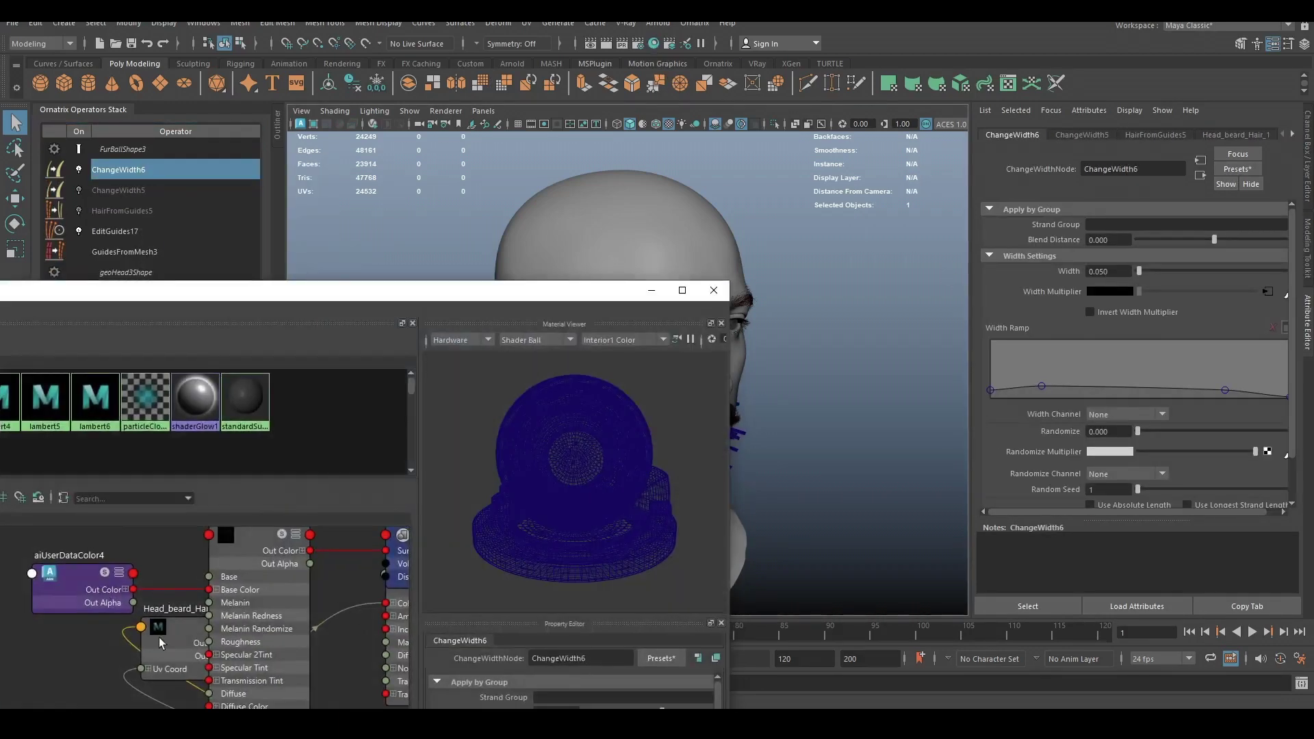
click(651, 290)
right_click(171, 190)
click(199, 277)
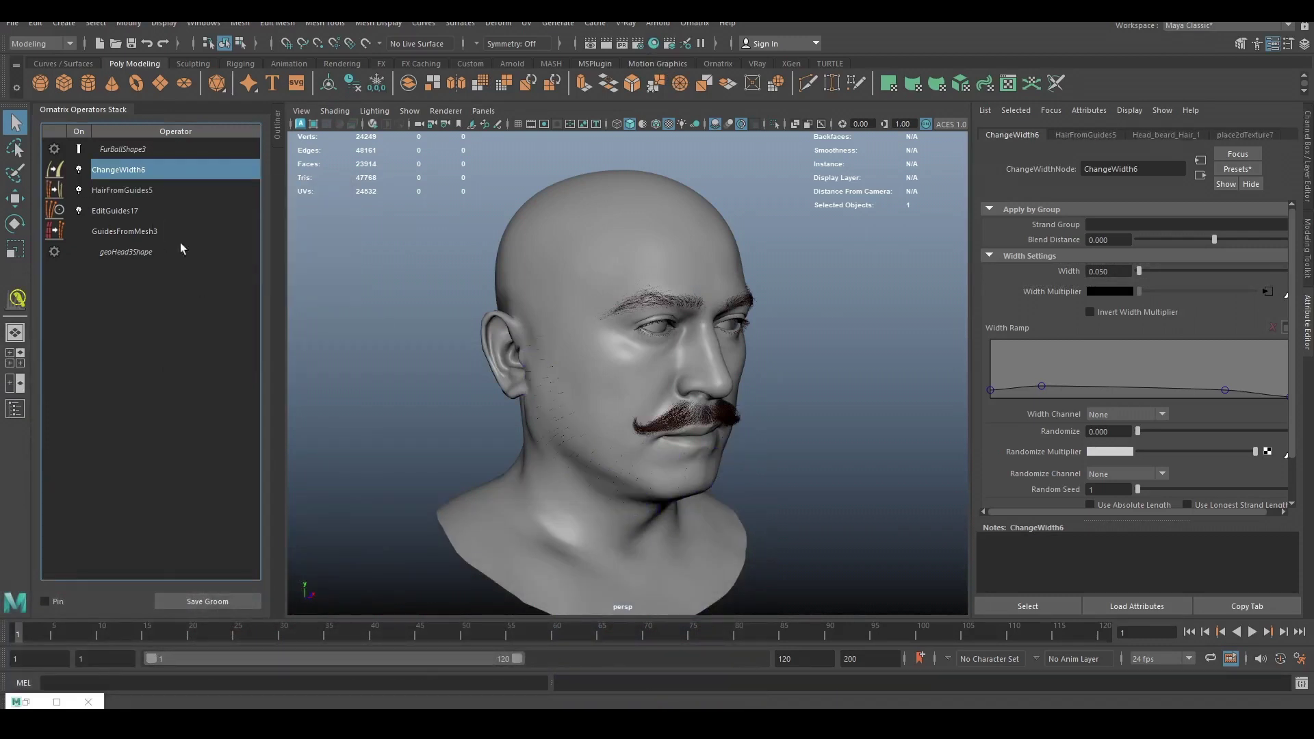
Step: Make the beard hair denser and raise the GuidesFromMesh3 guide count to 557
click(122, 190)
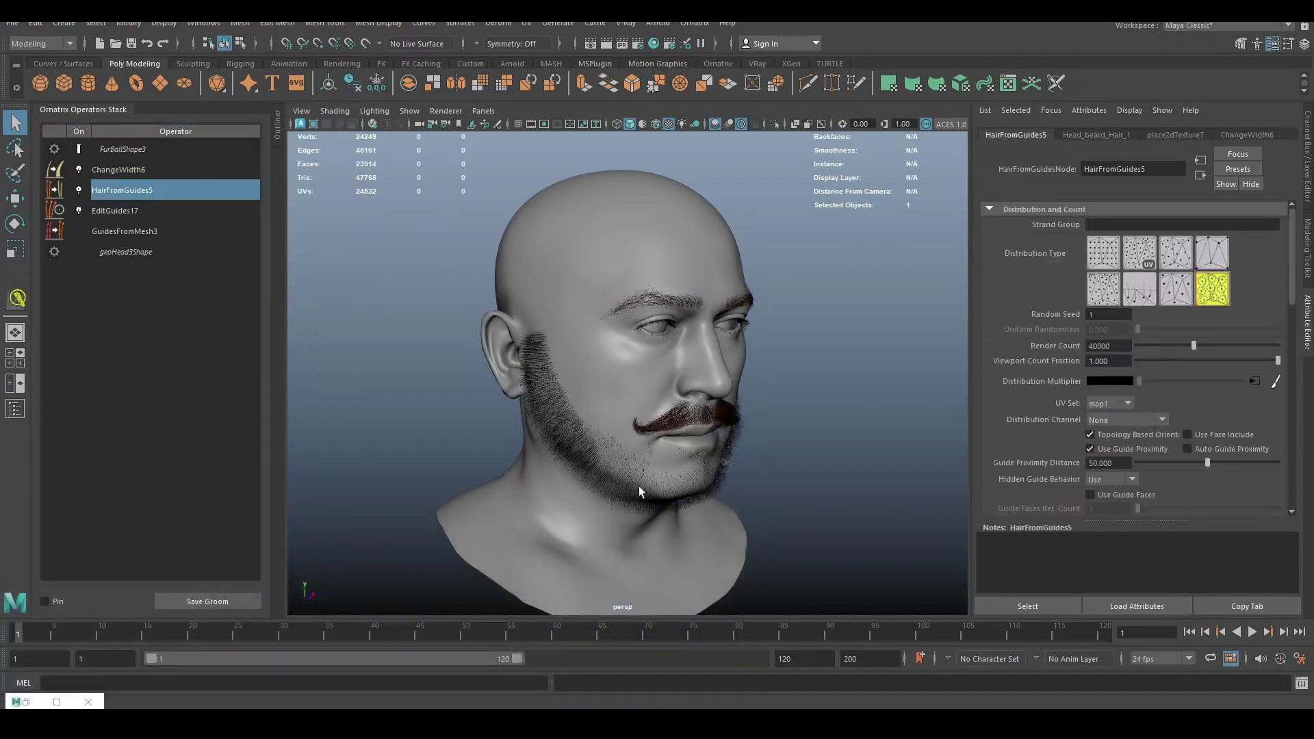
click(122, 148)
click(122, 190)
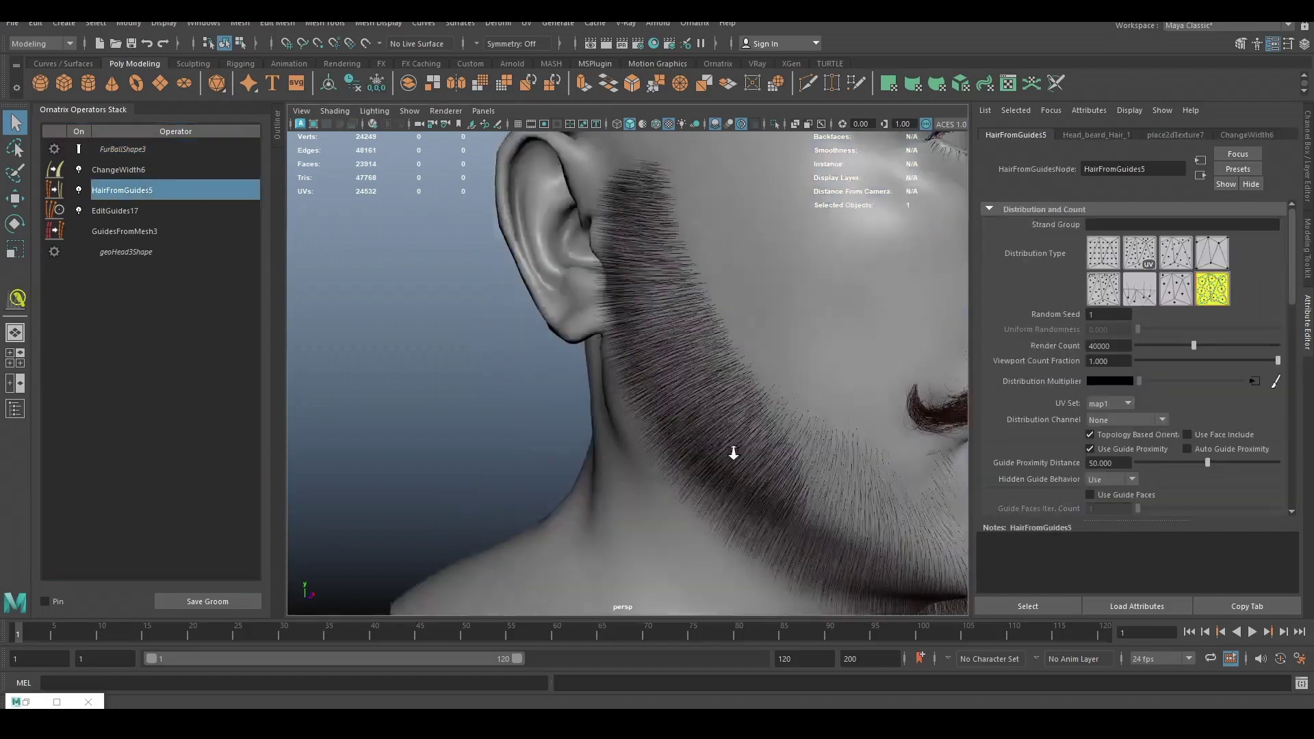
mouse_move(733, 455)
alt+mouse_down()
mouse_move(625, 438)
mouse_move(377, 295)
mouse_move(457, 280)
alt+mouse_up()
click(124, 231)
drag(1191, 277, 1215, 277)
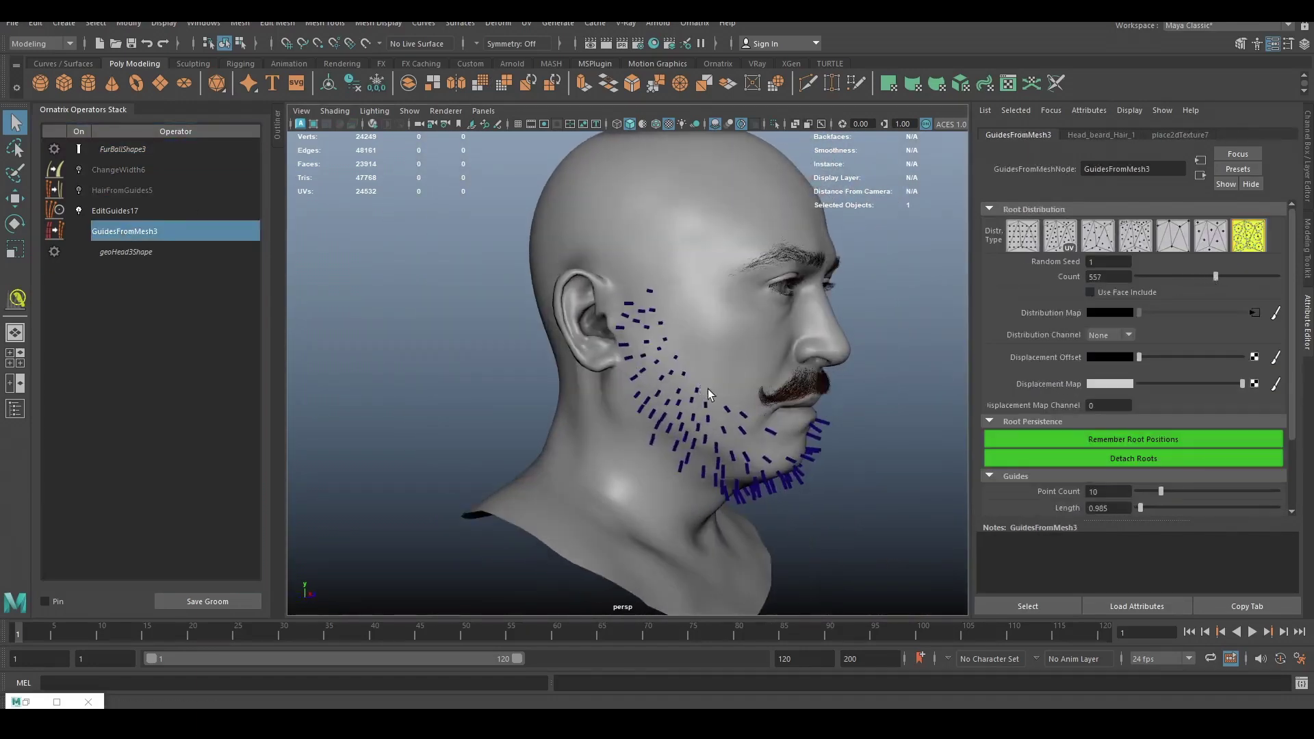
mouse_move(616, 329)
alt+mouse_down()
mouse_move(657, 330)
mouse_move(585, 336)
alt+mouse_up()
Step: Add a SurfaceComb3 operator to the beard stack from the Ornatrix menu
click(718, 63)
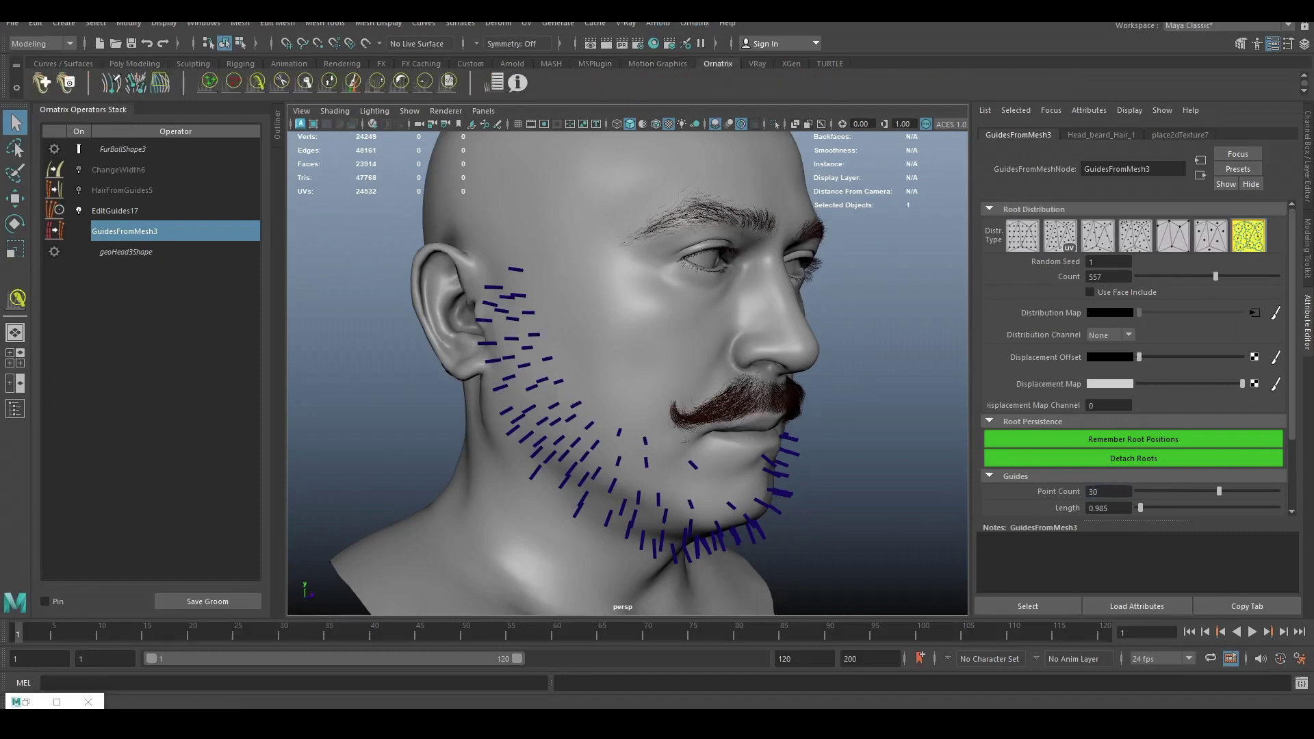
click(695, 23)
click(733, 304)
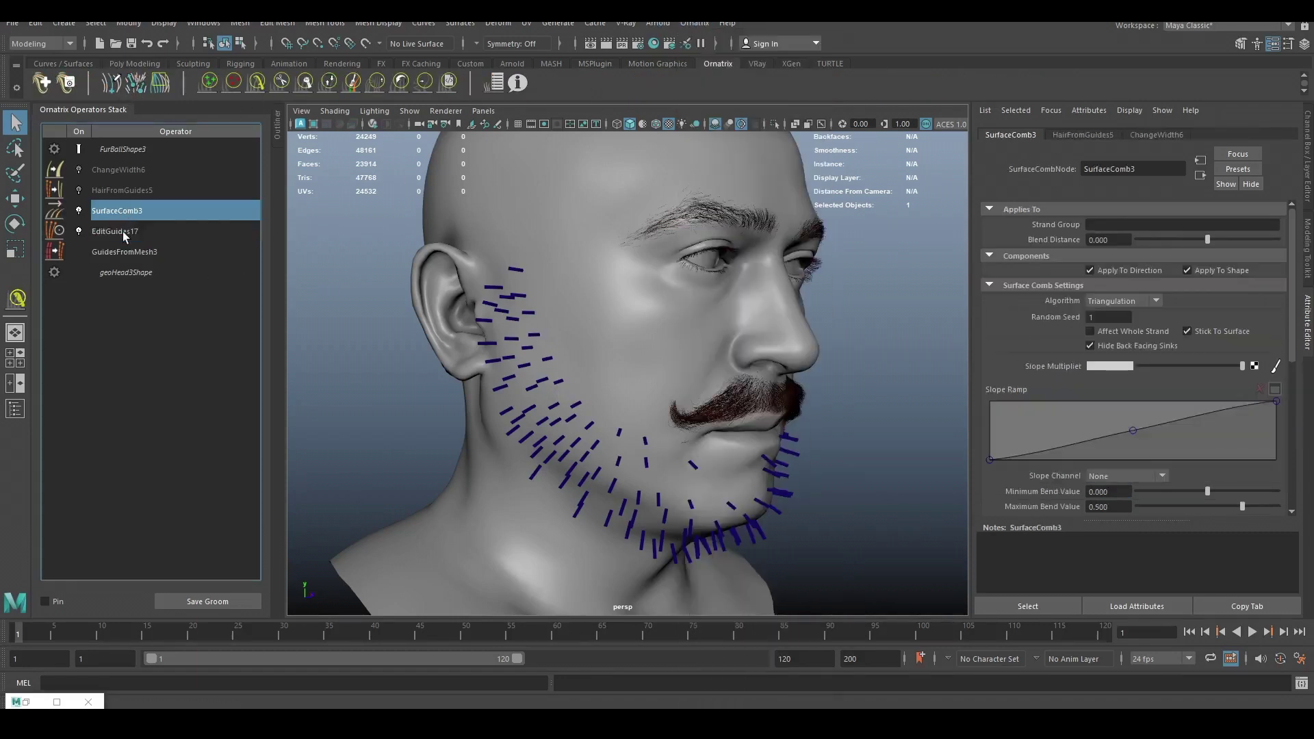
Step: Place comb sinks down the cheek and reshape the Slope Ramp so strands bend sooner
click(136, 82)
alt+drag(582, 342, 625, 343)
click(575, 245)
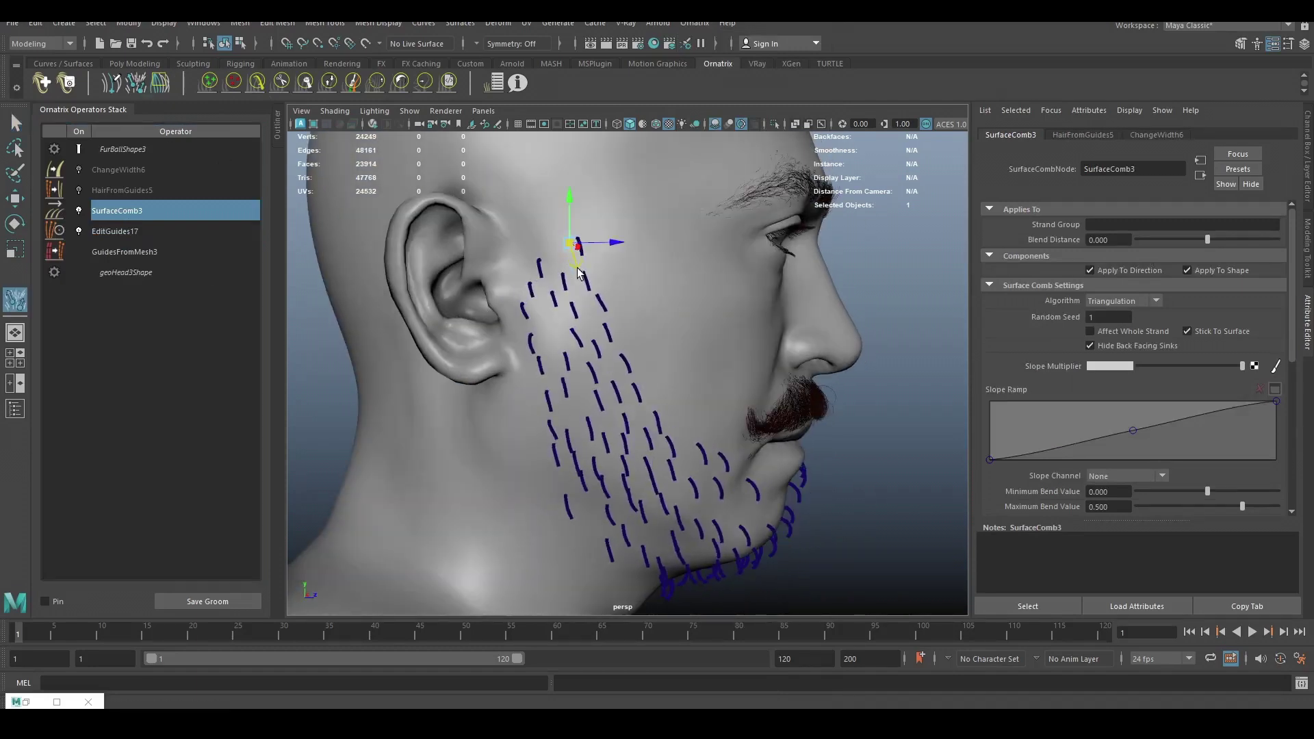
drag(1132, 434, 1011, 419)
mouse_move(616, 342)
alt+mouse_down()
mouse_move(568, 264)
mouse_move(541, 321)
alt+mouse_up()
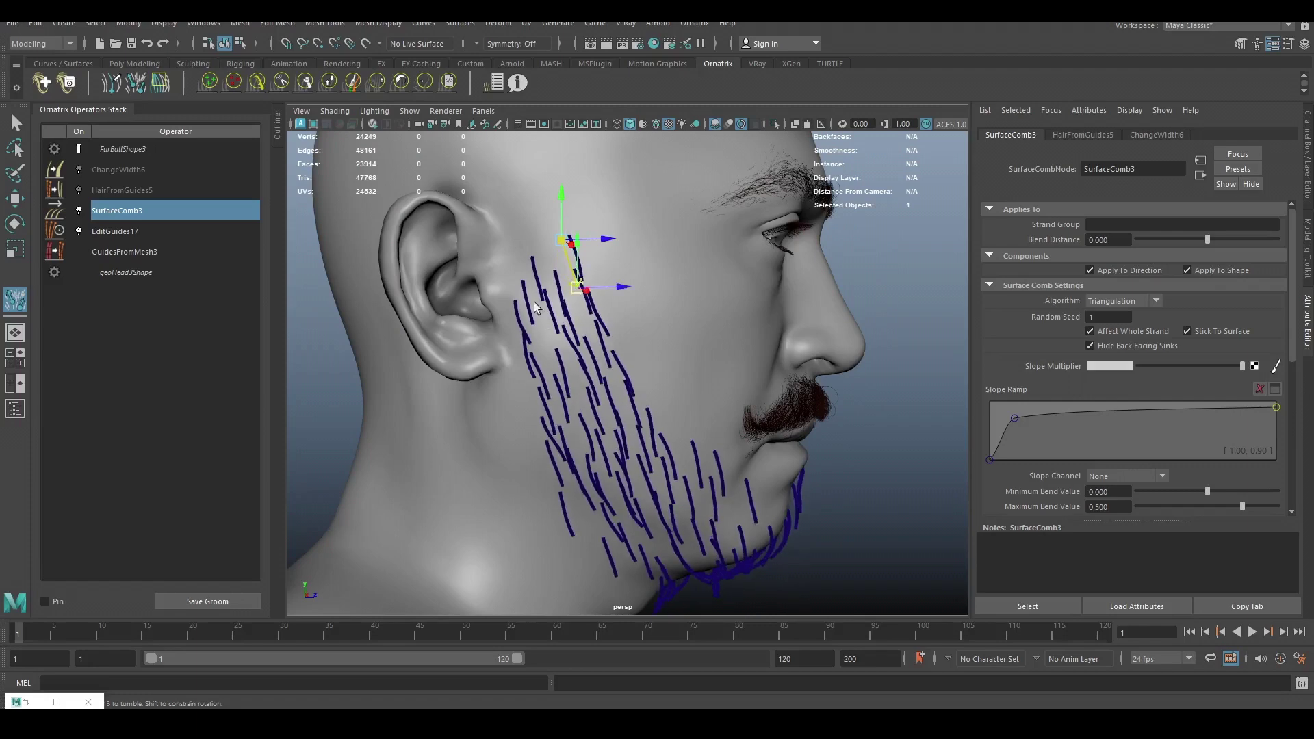
drag(537, 273, 548, 315)
mouse_move(543, 426)
mouse_down()
mouse_move(551, 465)
mouse_move(590, 401)
mouse_move(573, 333)
mouse_move(494, 372)
mouse_move(559, 336)
mouse_up()
Step: Reposition a comb sink, check the beard from several angles, and exit sink editing
double_click(15, 299)
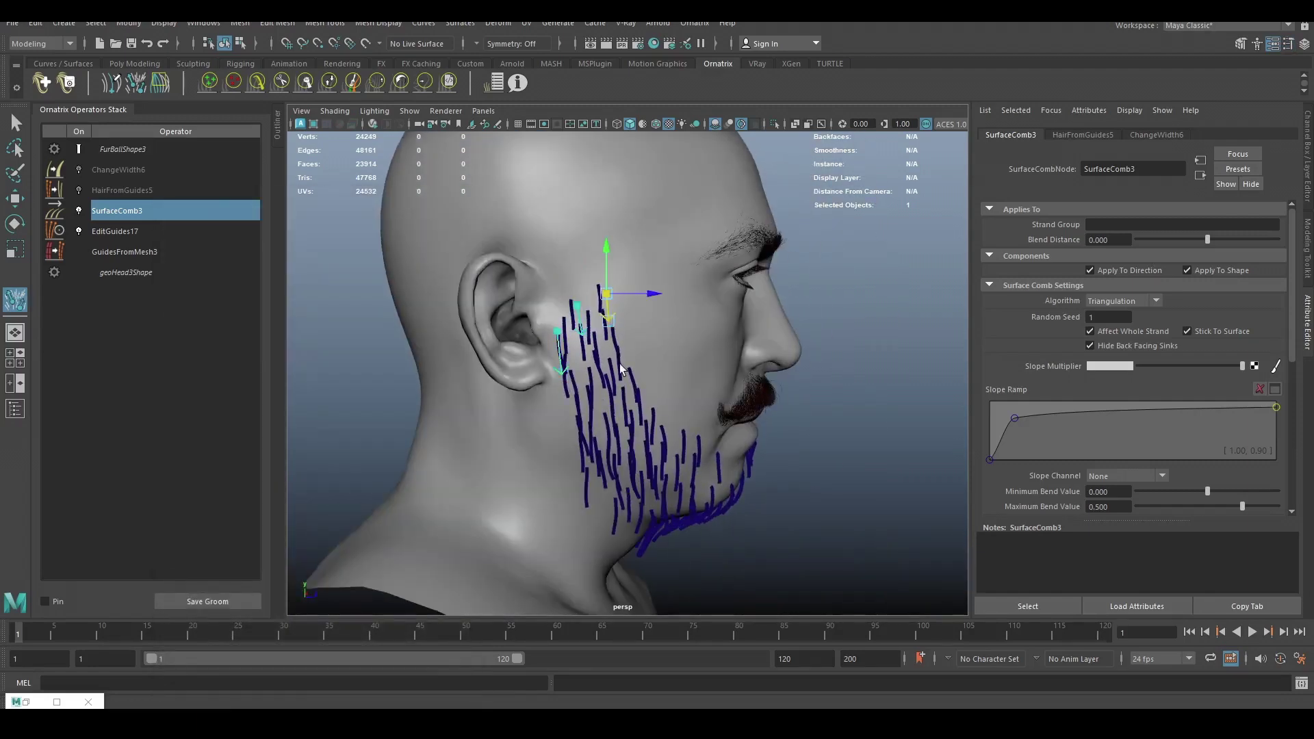
alt+drag(622, 370, 564, 413)
mouse_move(606, 468)
alt+mouse_down()
mouse_move(720, 493)
mouse_move(694, 449)
mouse_move(674, 498)
alt+mouse_up()
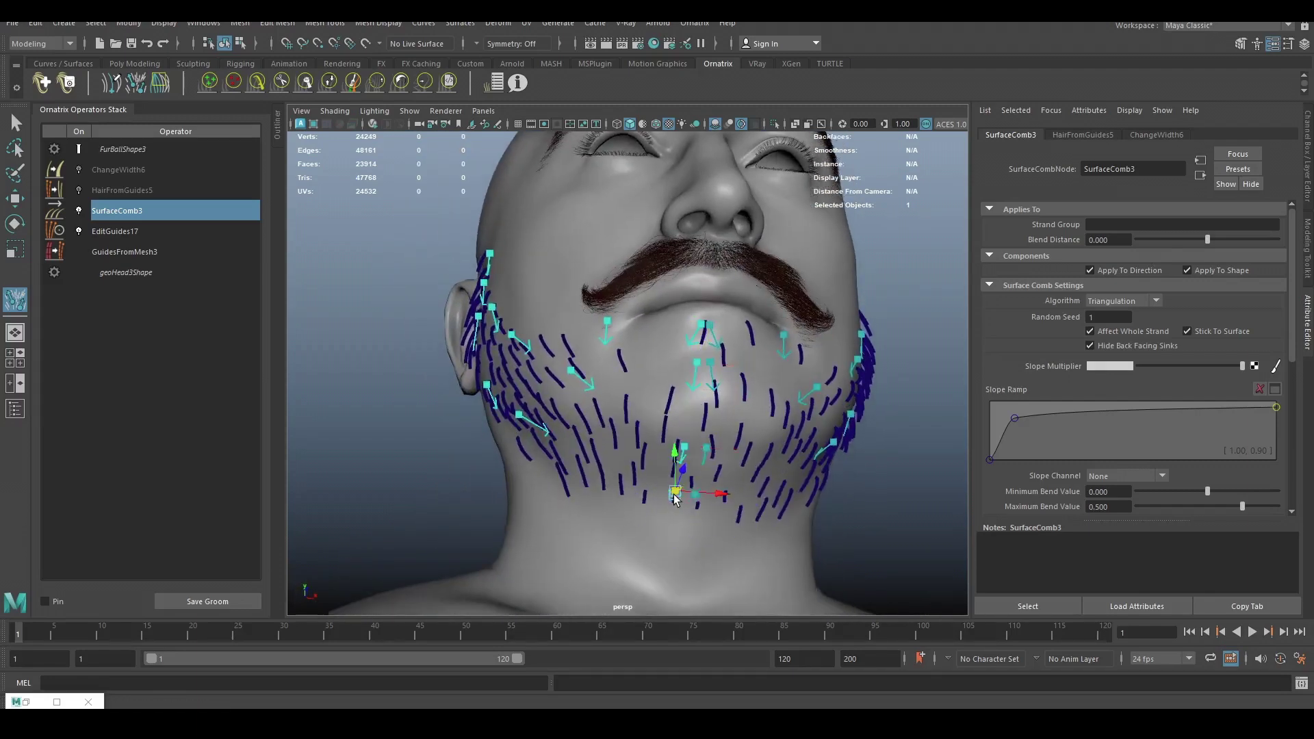
mouse_move(565, 483)
alt+mouse_down()
mouse_move(582, 411)
mouse_move(520, 411)
alt+mouse_up()
key(q)
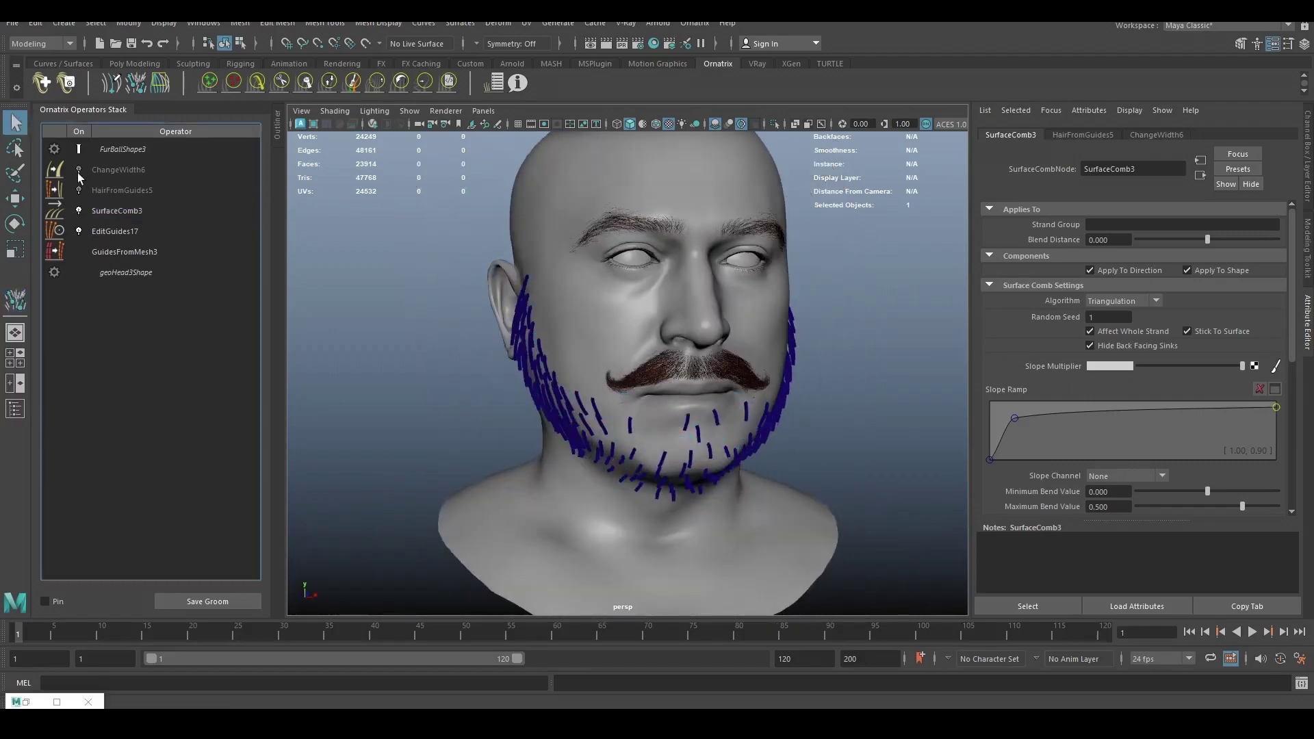
alt+drag(547, 356, 618, 348)
scroll(618, 348, up, 5)
click(694, 23)
Step: Add an EditGuides18 operator above the comb, switch to brushing, and save the scene
click(711, 181)
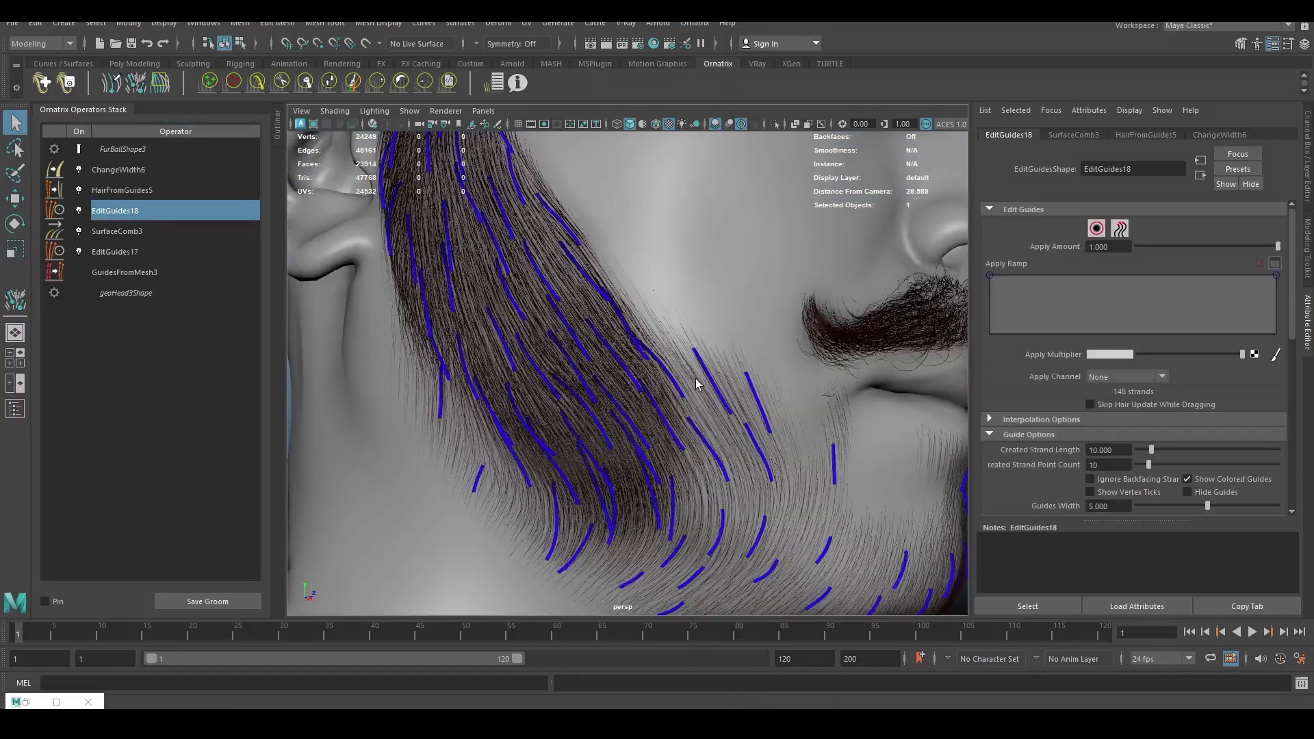
scroll(643, 376, down, 1)
click(207, 85)
scroll(695, 446, up, 3)
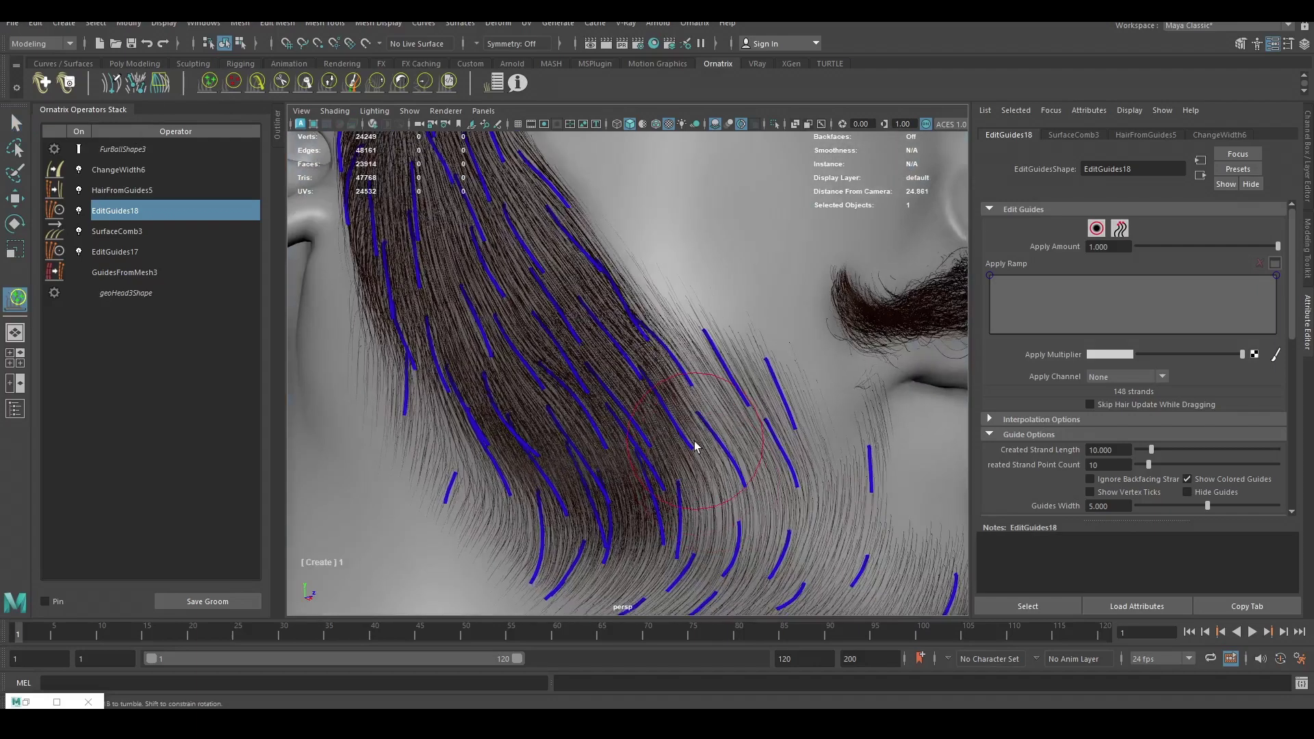
key(q)
key(ctrl+s)
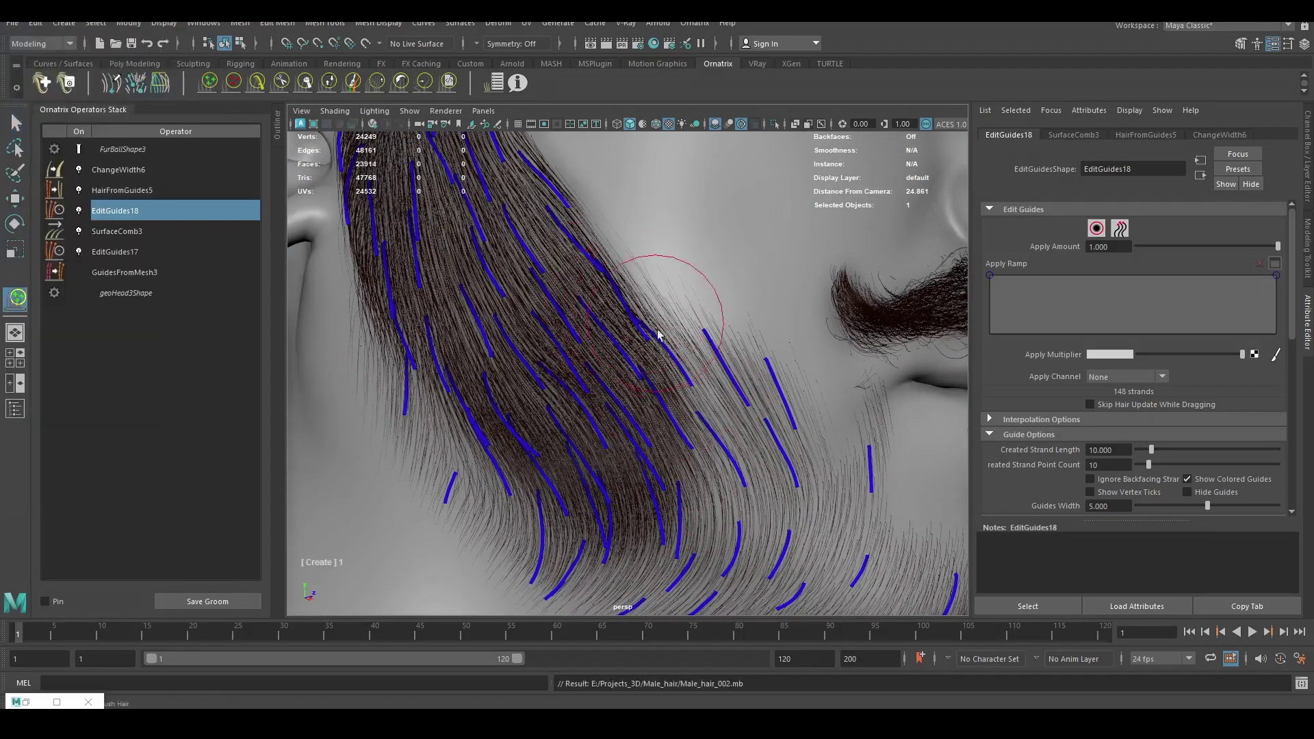
Step: Brush the cheek and jawline guides downward to smooth them
alt+drag(657, 335, 633, 312)
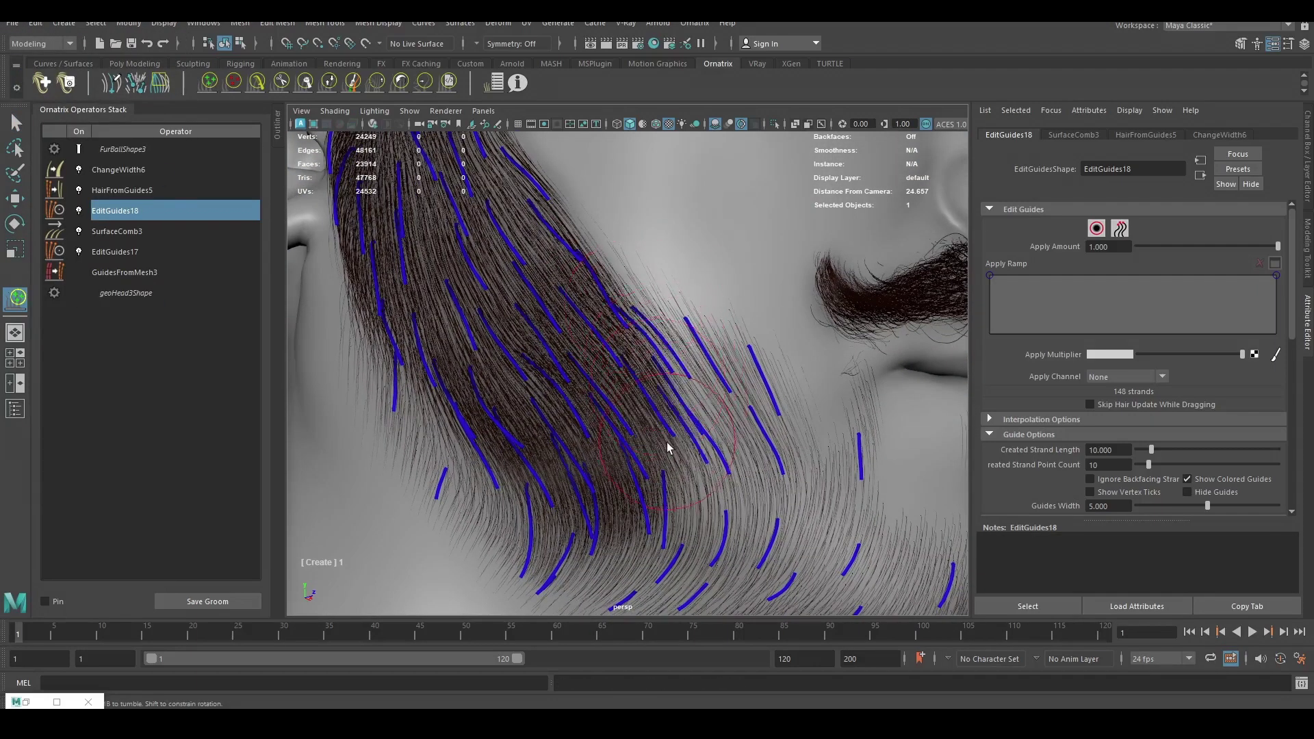
drag(668, 448, 649, 518)
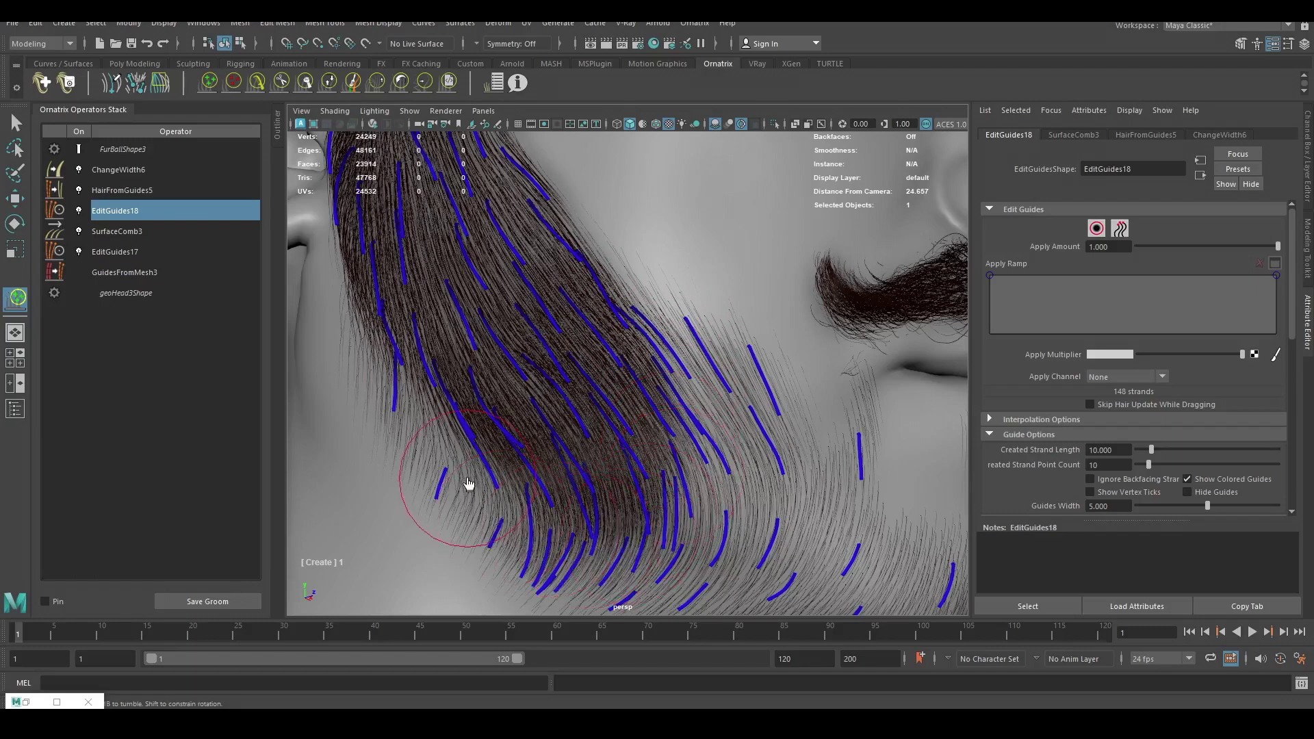
mouse_move(409, 401)
mouse_down()
mouse_move(346, 324)
mouse_move(470, 352)
mouse_up()
key(f)
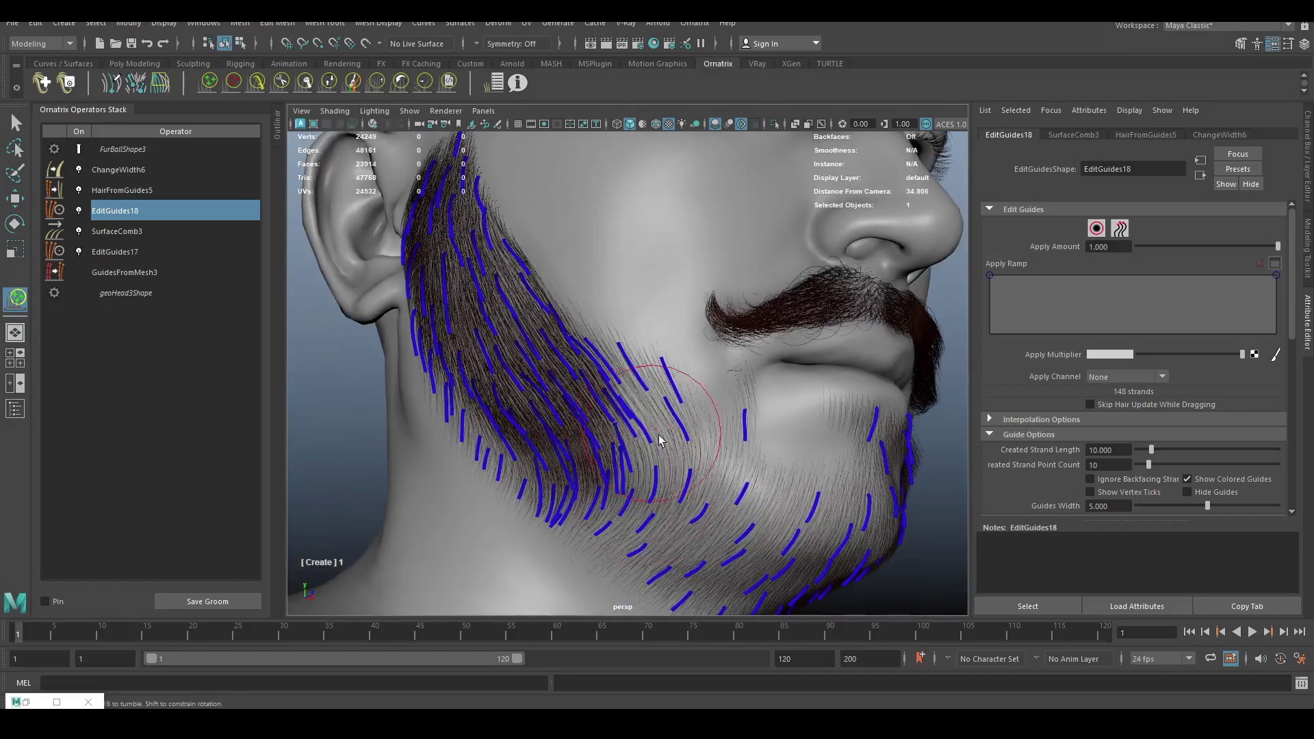
alt+right_drag(568, 393, 520, 377)
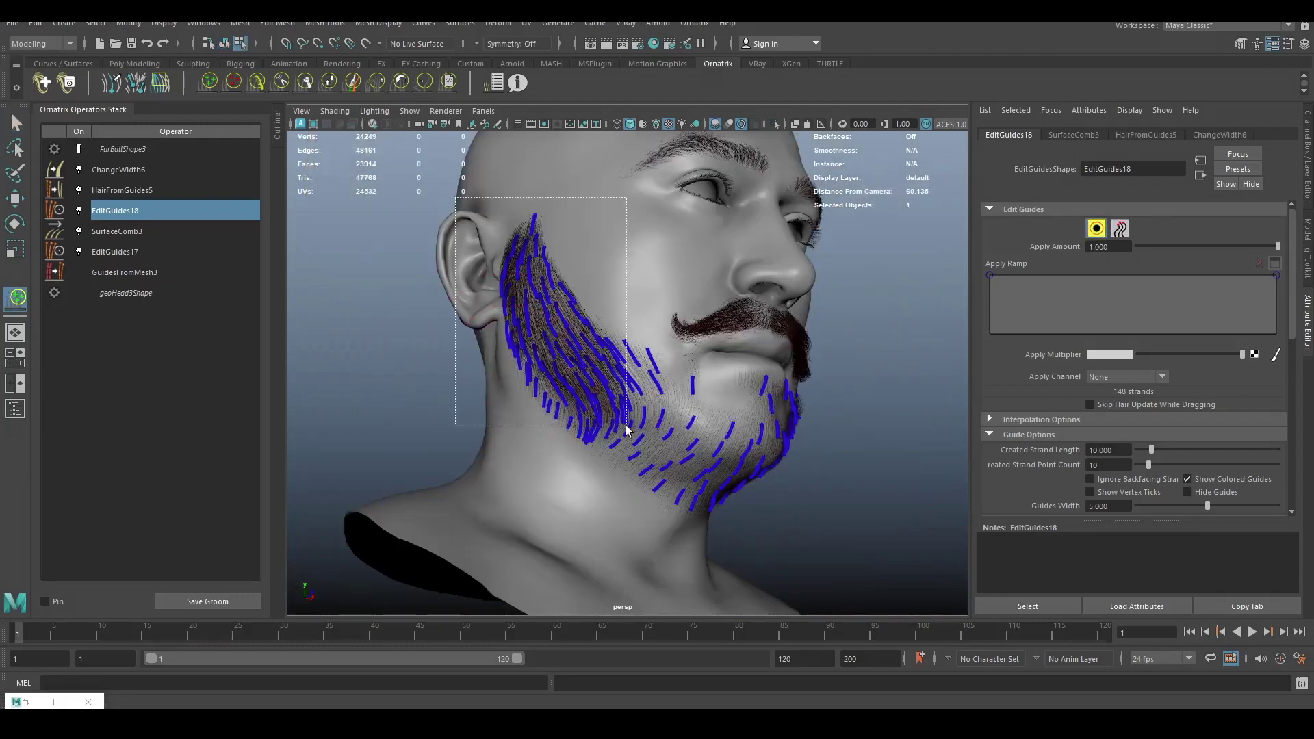
Step: Select the cheek guides, enable Use Strand Groups, and assign them to strand group 1
drag(455, 199, 627, 429)
key(f)
scroll(1144, 425, down, 5)
scroll(1079, 417, down, 3)
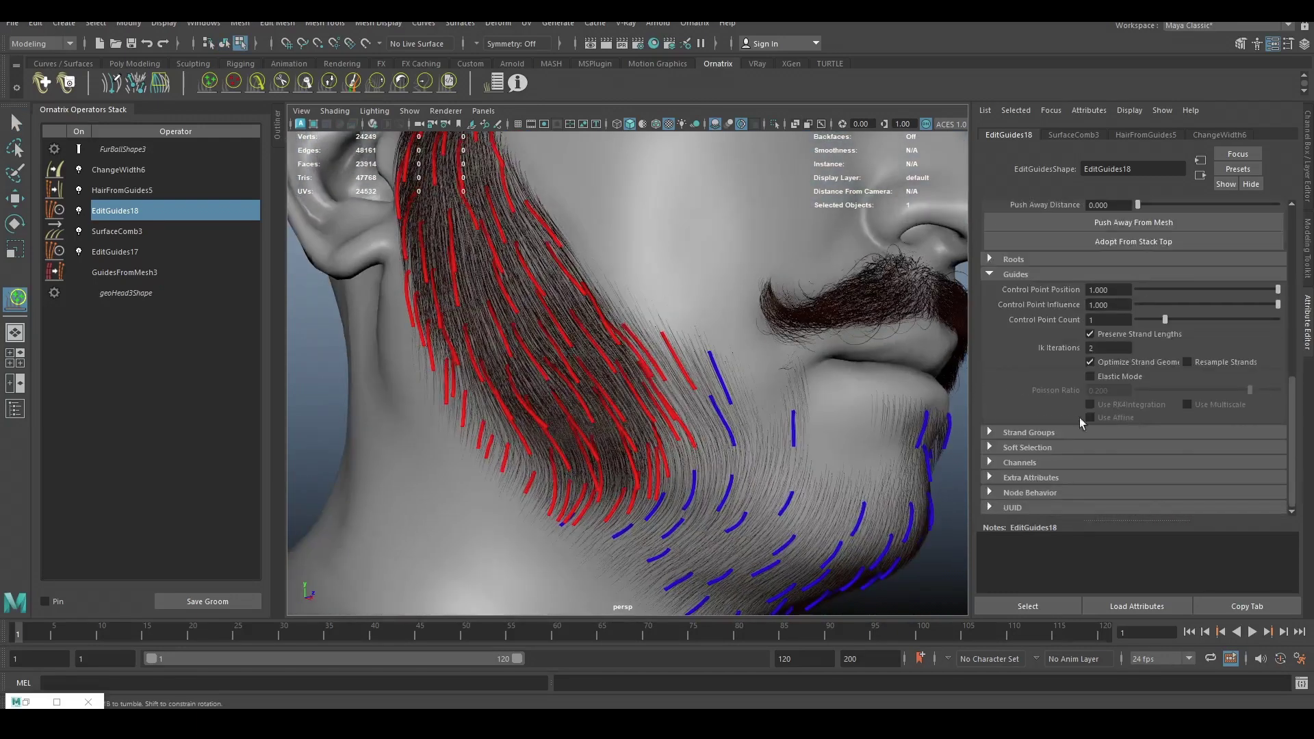
click(1027, 432)
click(989, 447)
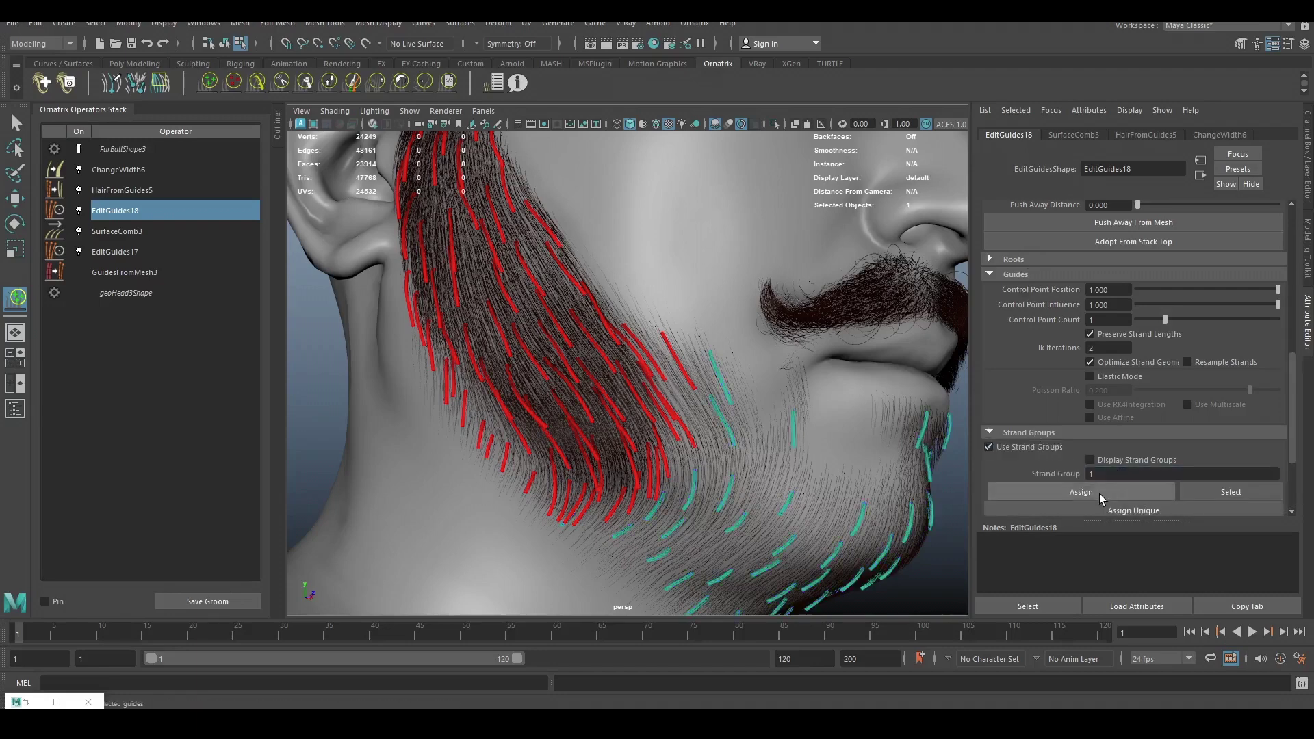
click(1099, 494)
click(691, 23)
Step: Add a Length operator to the chin hair and set its value to 0.102
click(707, 263)
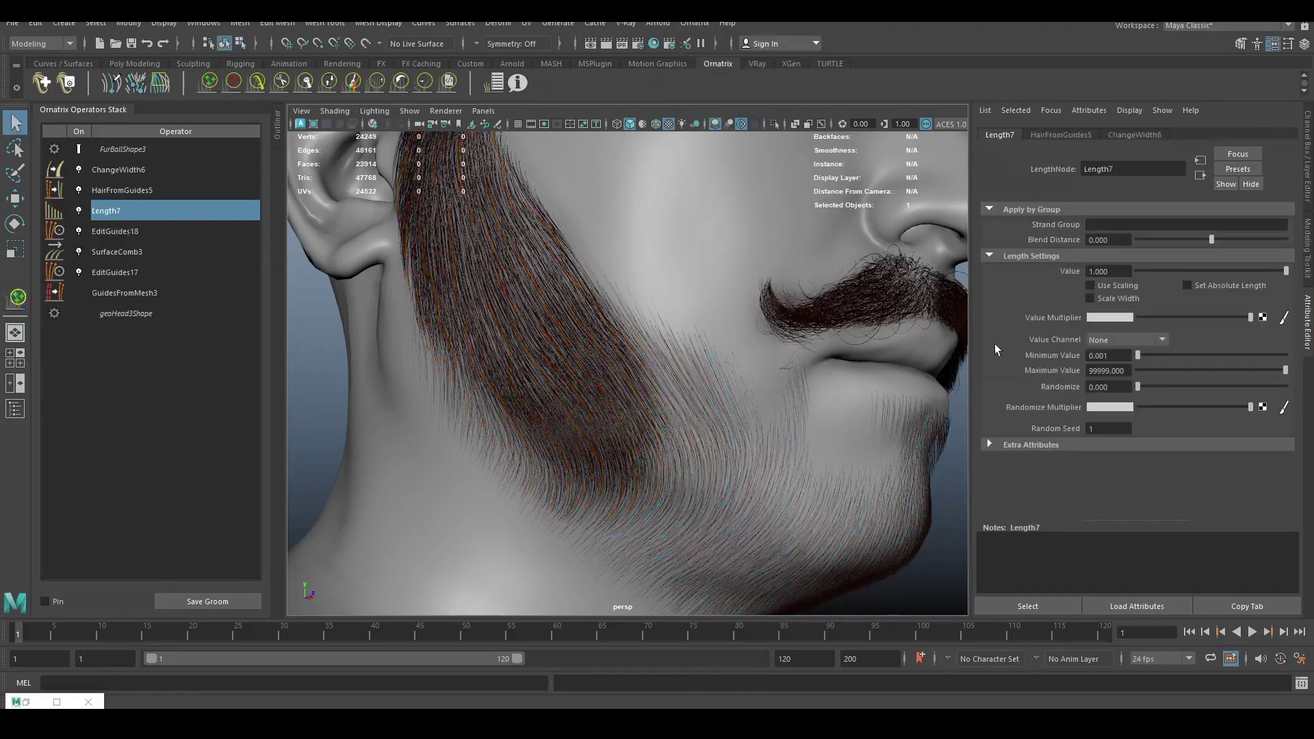
mouse_move(1244, 273)
mouse_down()
mouse_move(1130, 273)
mouse_move(1153, 273)
mouse_up()
click(129, 246)
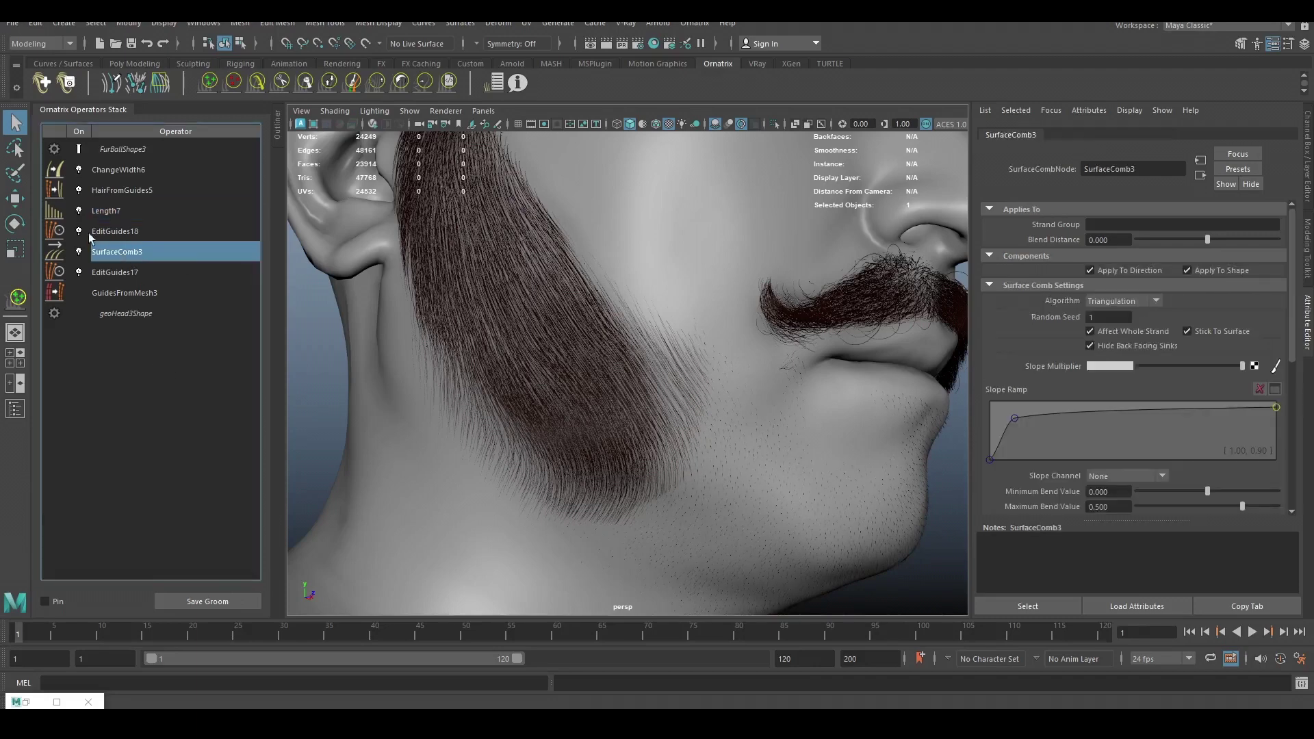
click(199, 204)
Step: Add an Edit Guides operator above Length7 with strand groups enabled
click(695, 23)
click(711, 178)
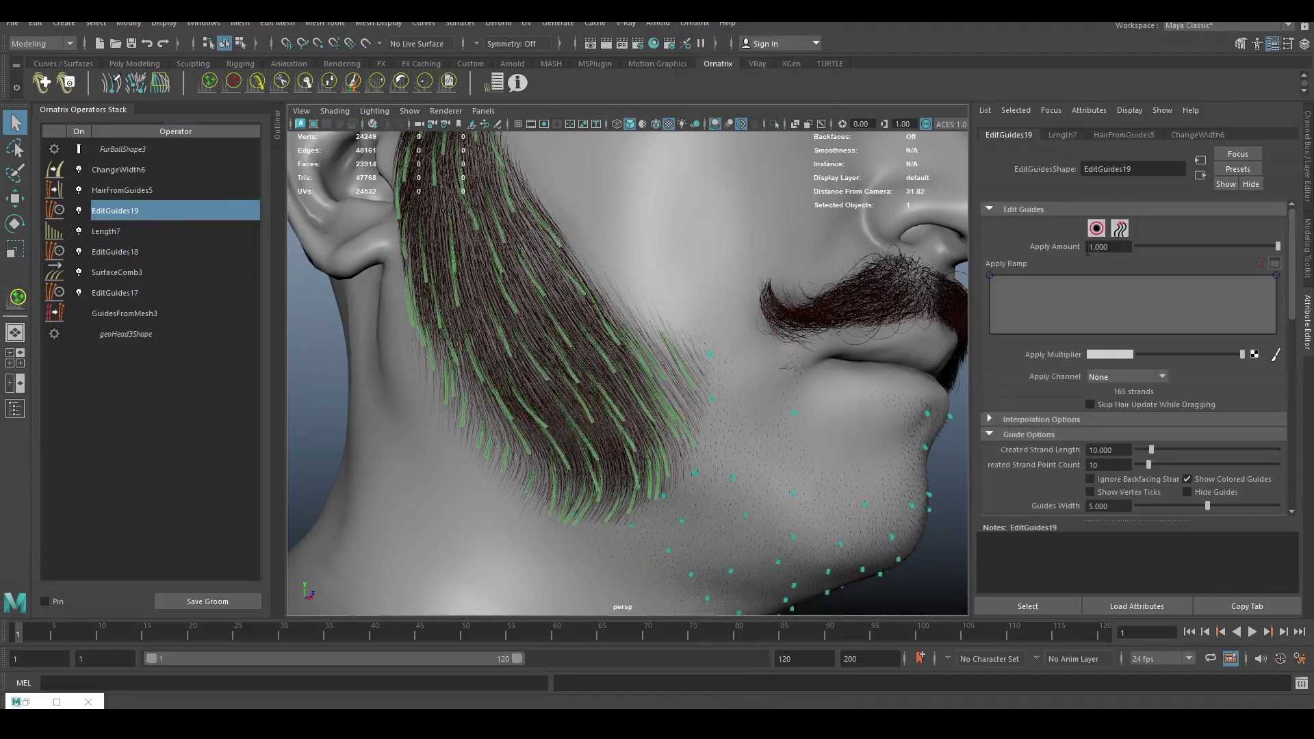
drag(684, 345, 671, 366)
scroll(1032, 438, down, 5)
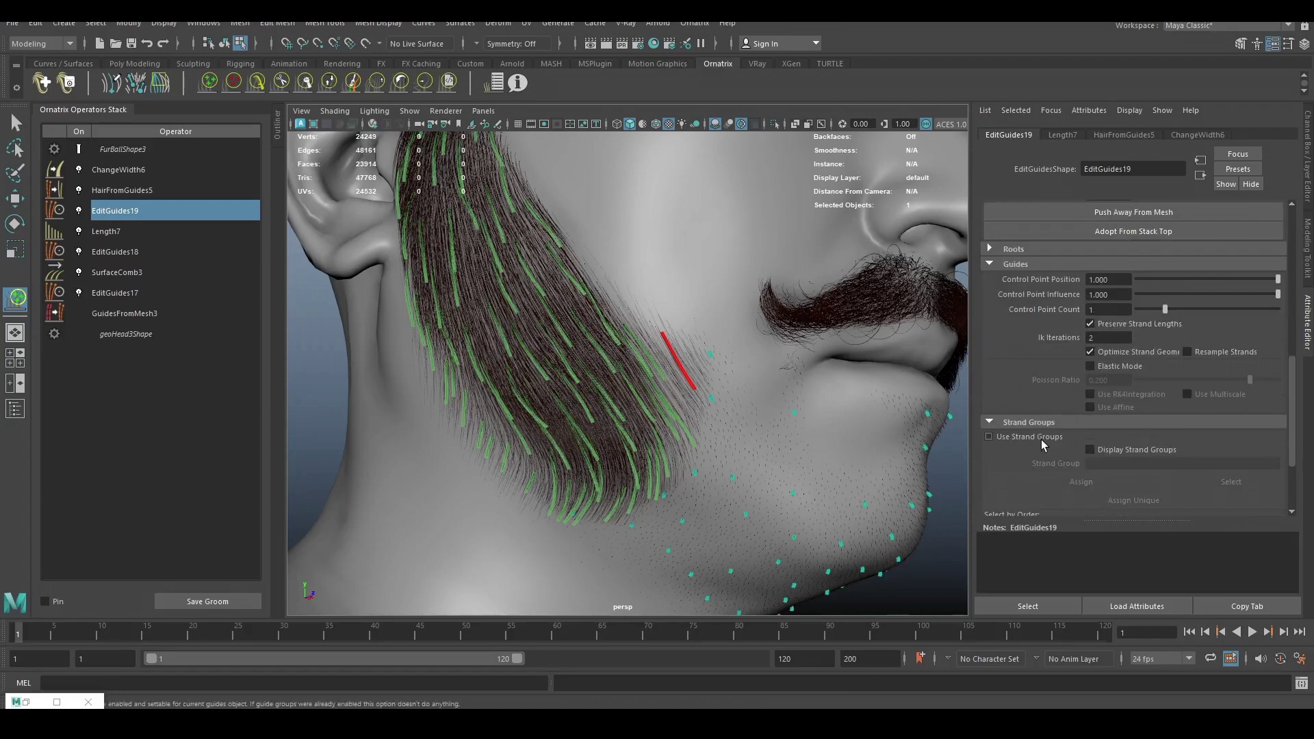
click(1041, 440)
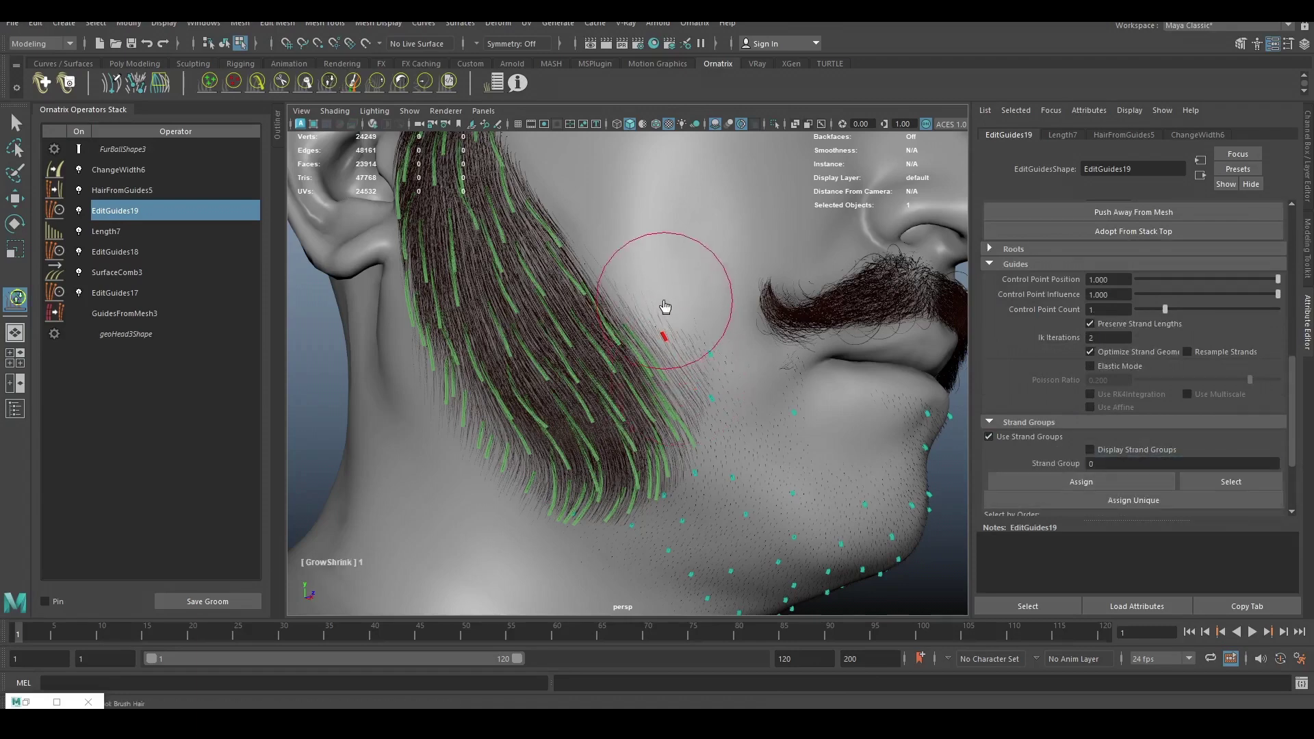
scroll(665, 306, up, 3)
scroll(1174, 333, down, 2)
scroll(1127, 445, down, 2)
scroll(1057, 437, down, 1)
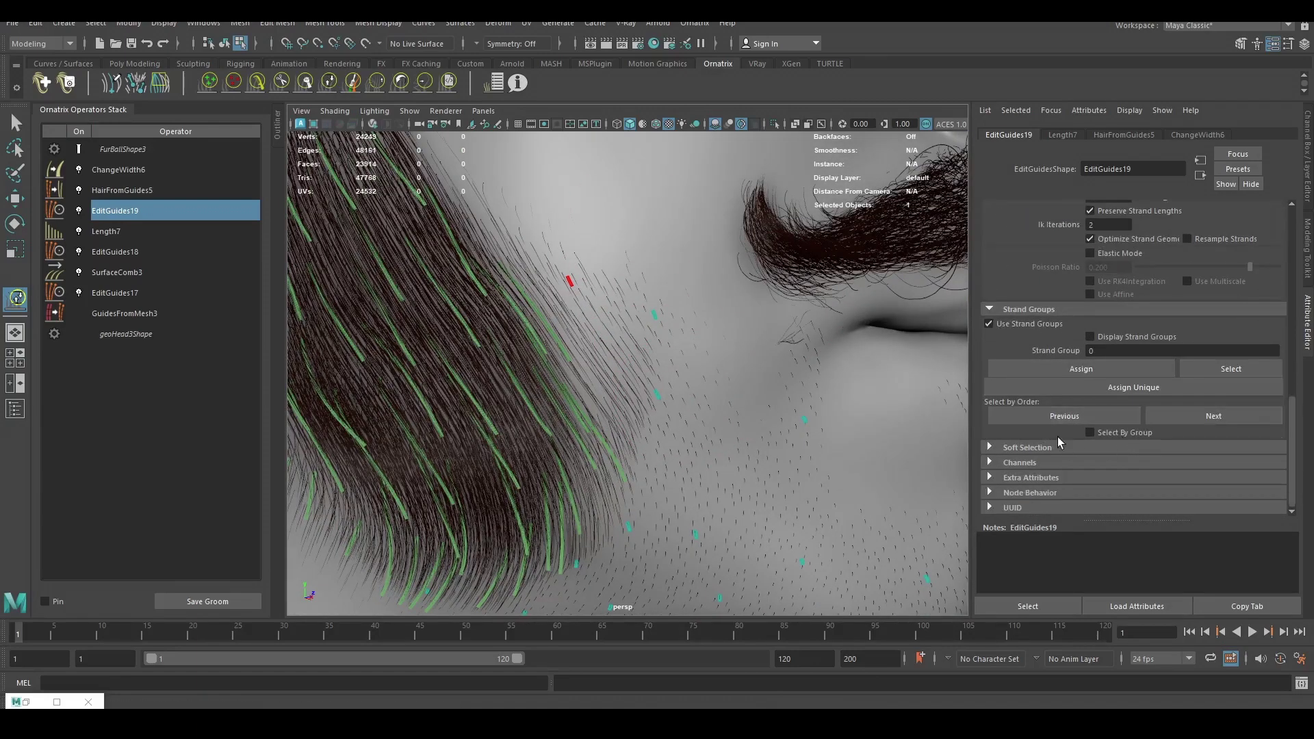
scroll(1056, 445, up, 3)
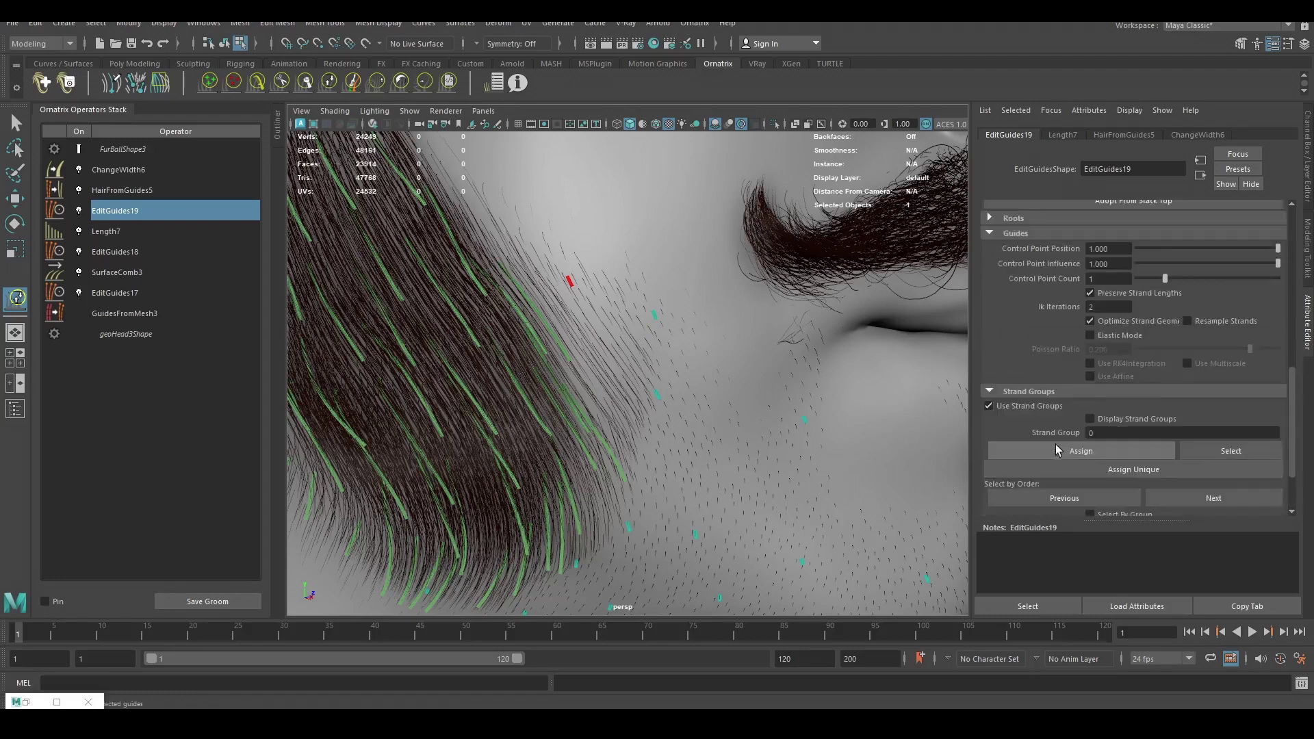
scroll(1059, 438, up, 2)
Step: Plant new sideburn guide strands on the cheek near the jaw
click(1130, 404)
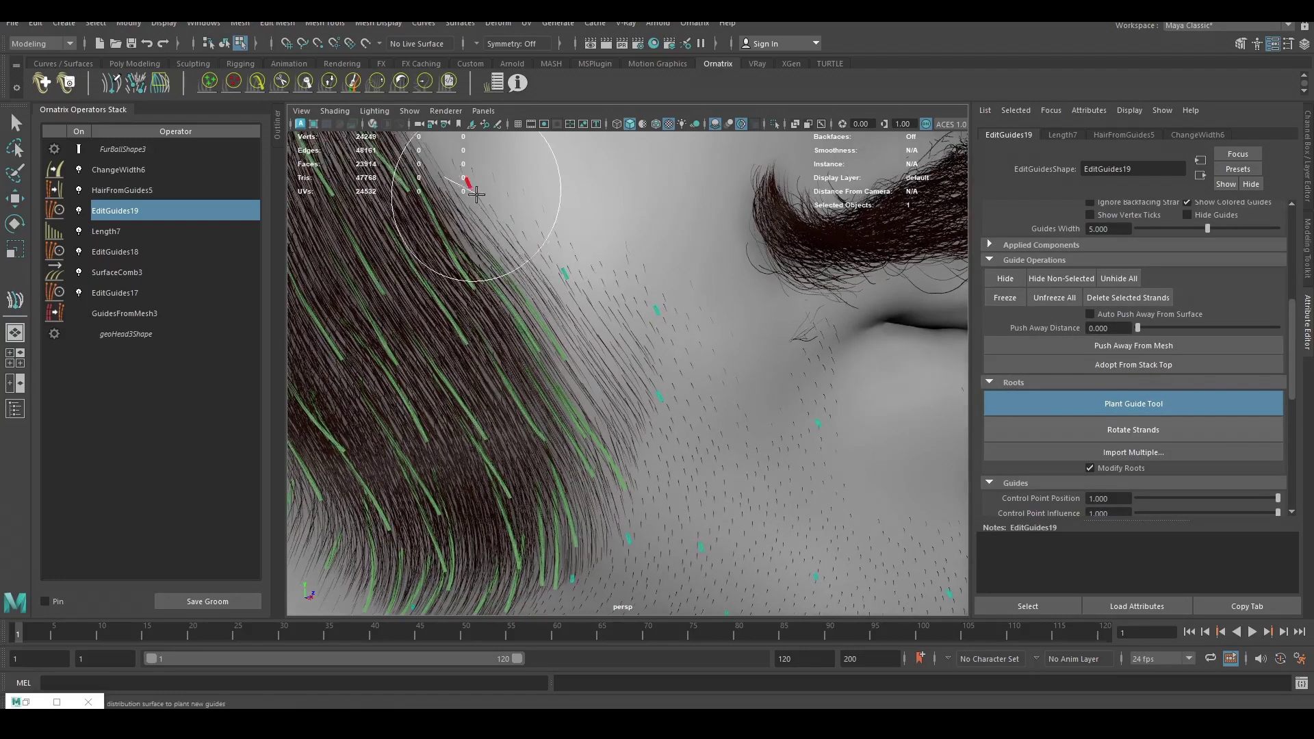
mouse_move(575, 446)
alt+mouse_down()
mouse_move(650, 412)
mouse_move(640, 409)
mouse_move(645, 471)
mouse_move(704, 381)
mouse_move(653, 419)
alt+mouse_up()
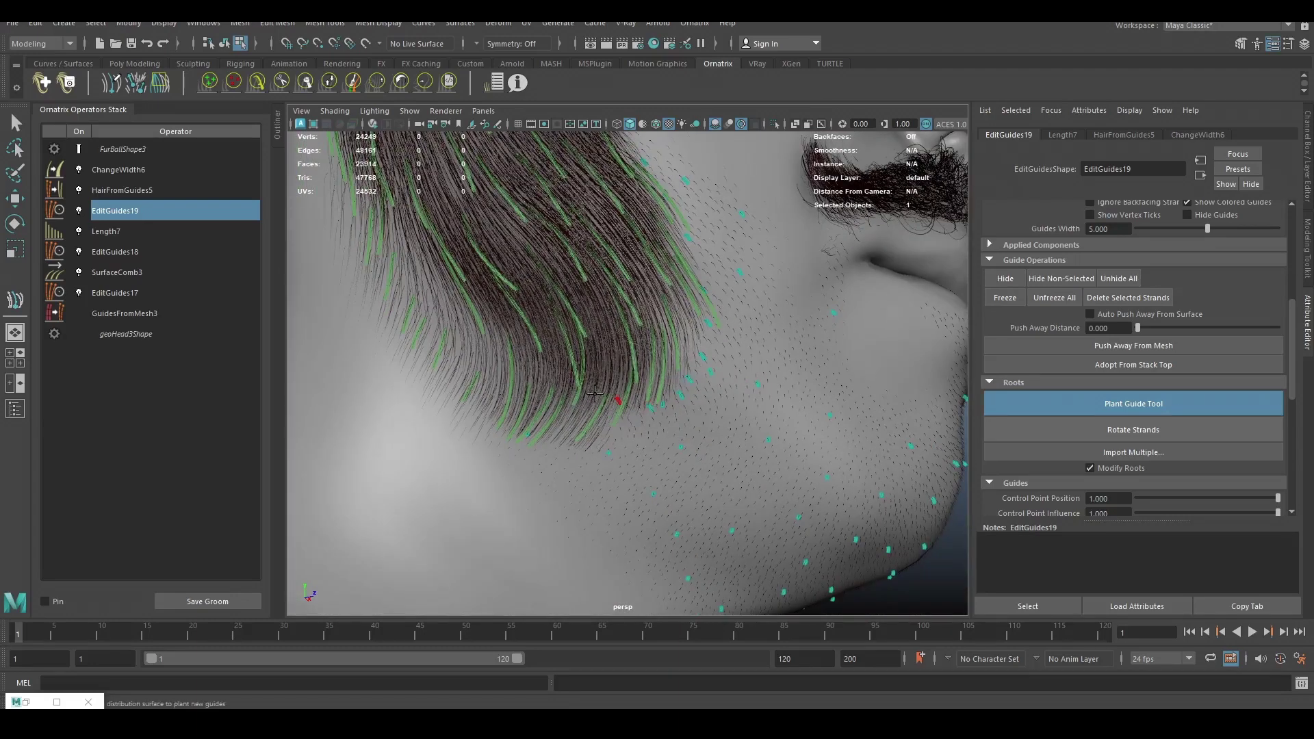
alt+drag(438, 325, 430, 301)
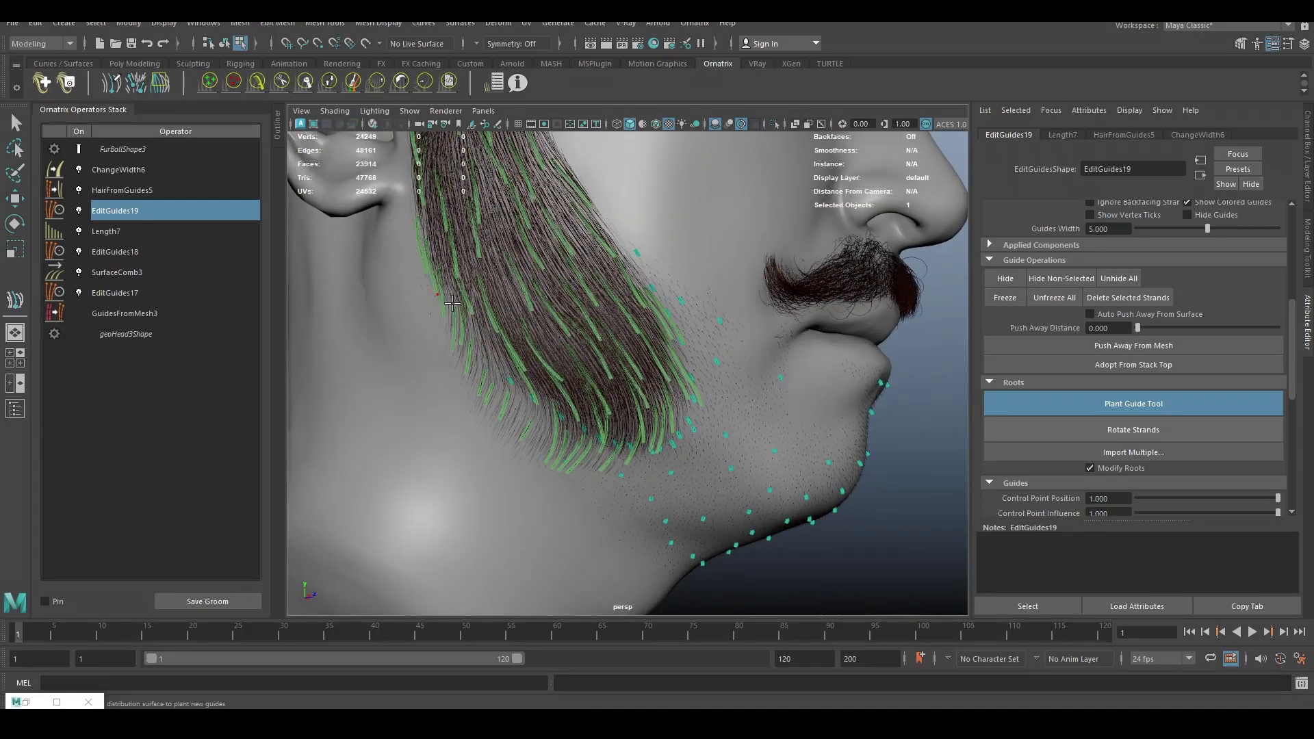
key(q)
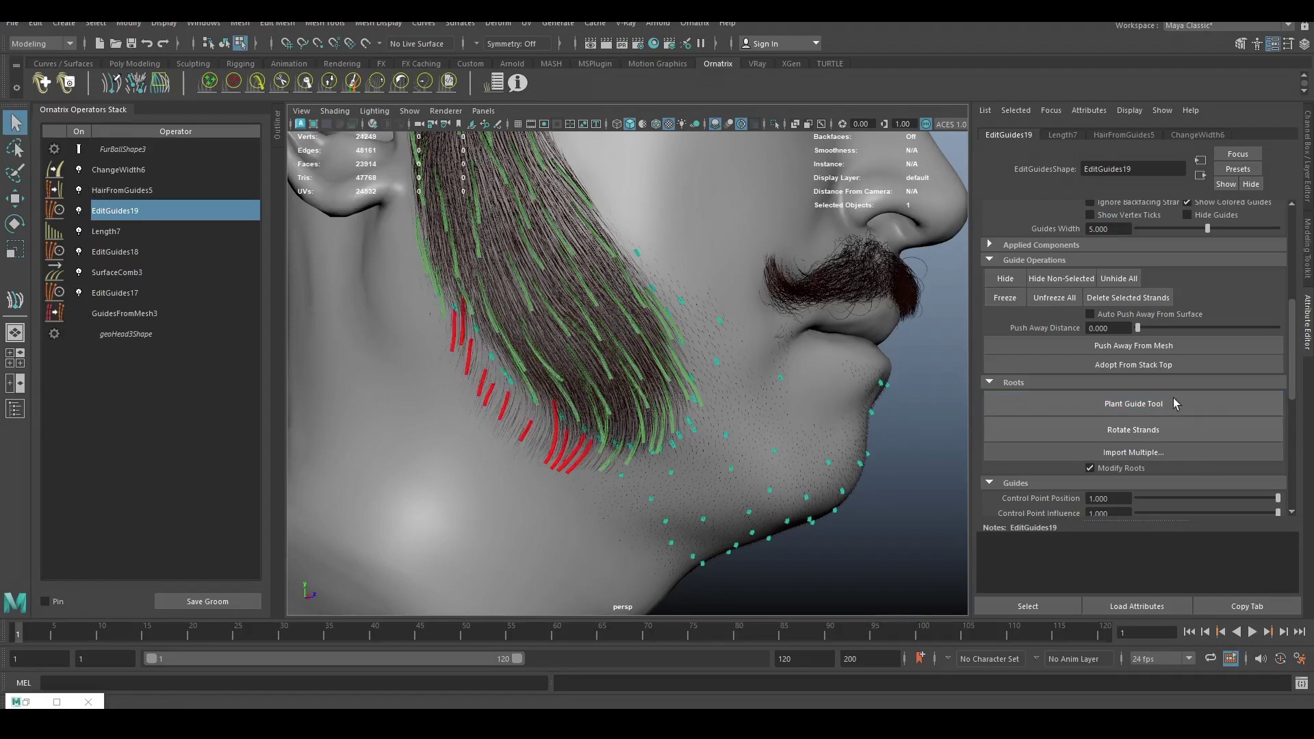
scroll(1175, 403, down, 3)
scroll(1148, 430, down, 4)
scroll(1148, 429, down, 3)
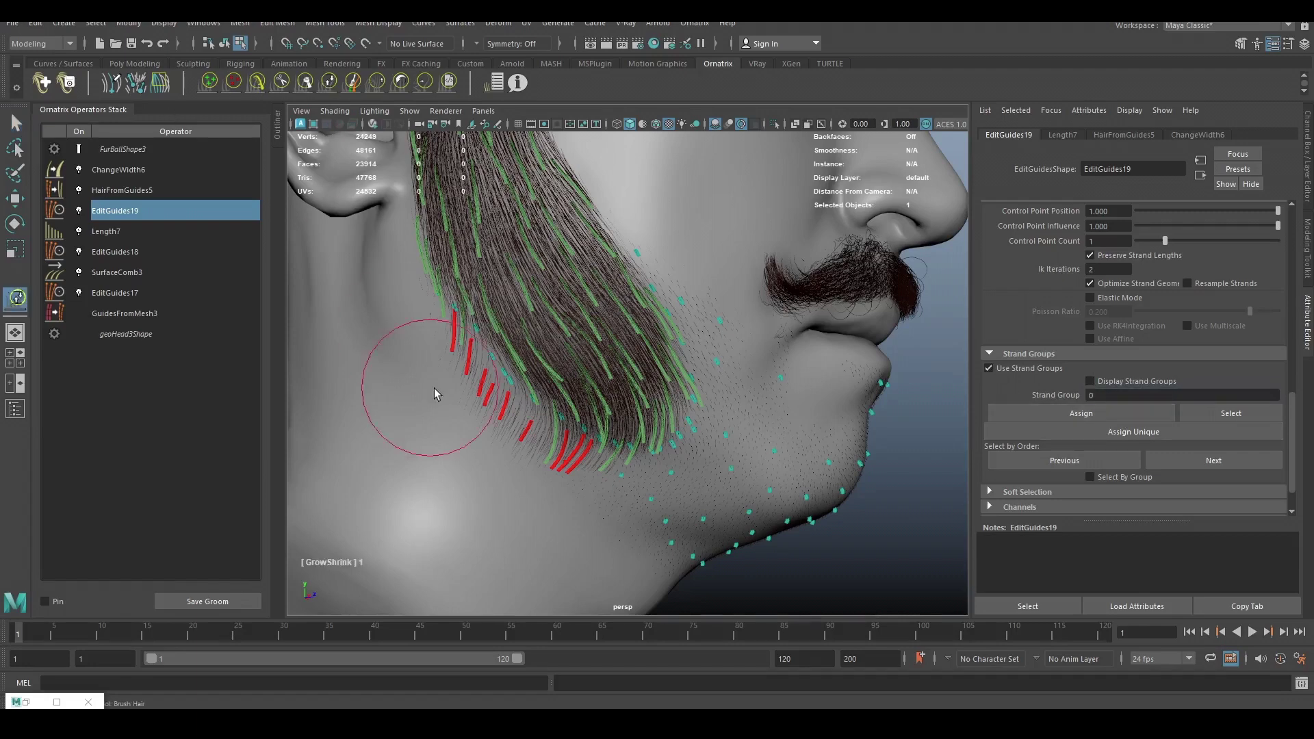
scroll(555, 409, down, 5)
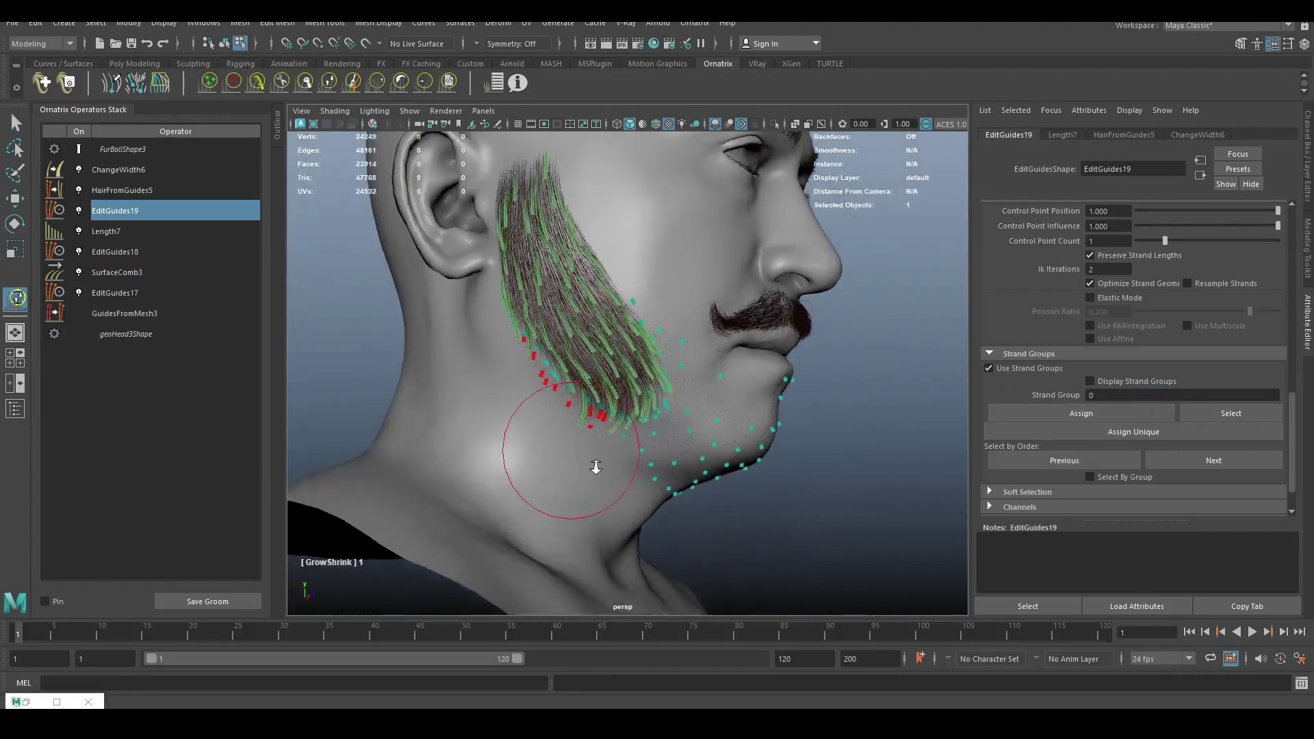
scroll(589, 458, up, 4)
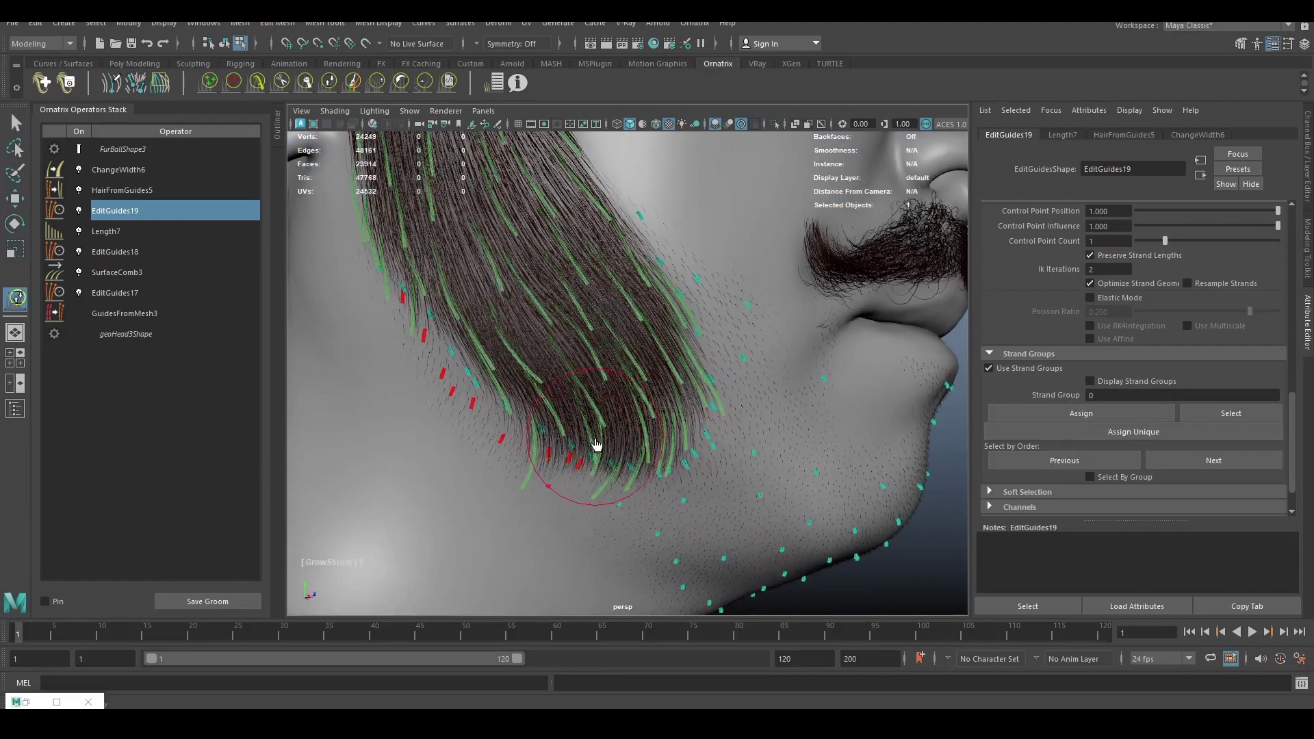
Step: Brush the new red sideburn guides shorter and bend them to the right
click(334, 84)
drag(535, 445, 536, 431)
drag(455, 471, 641, 523)
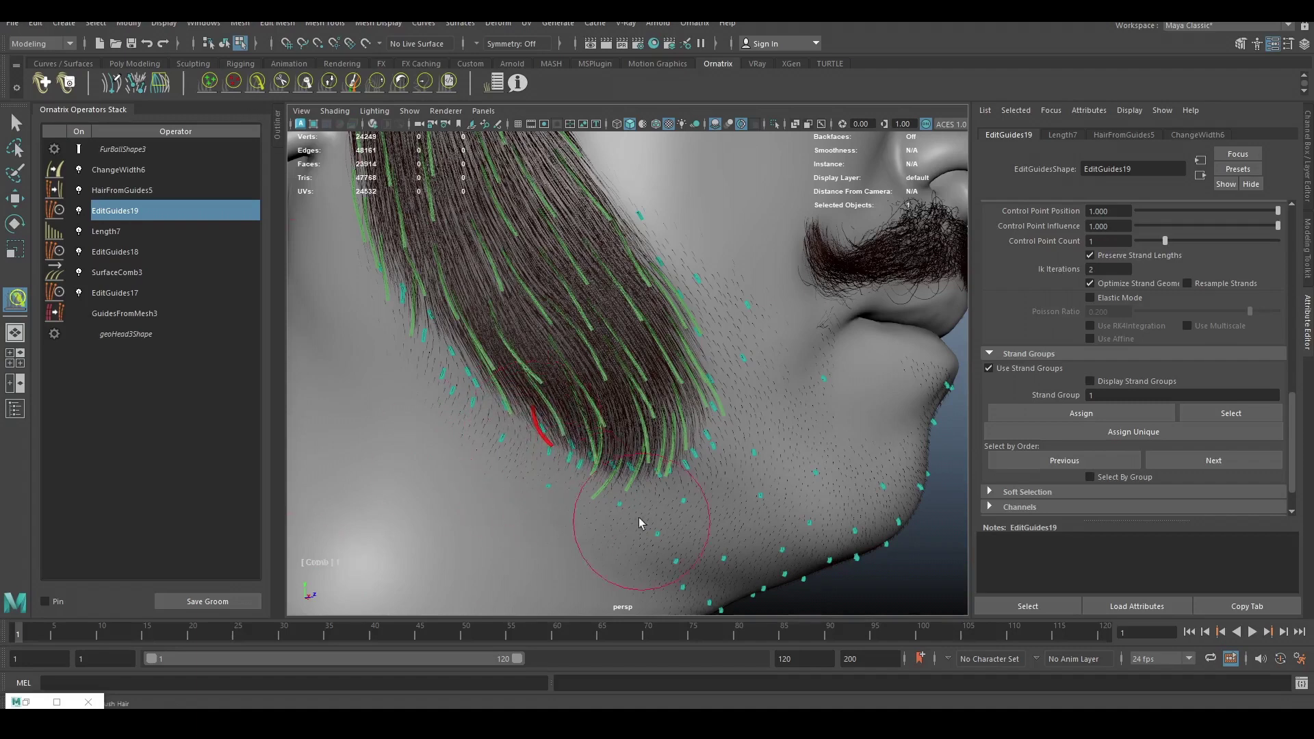
key(y)
click(600, 475)
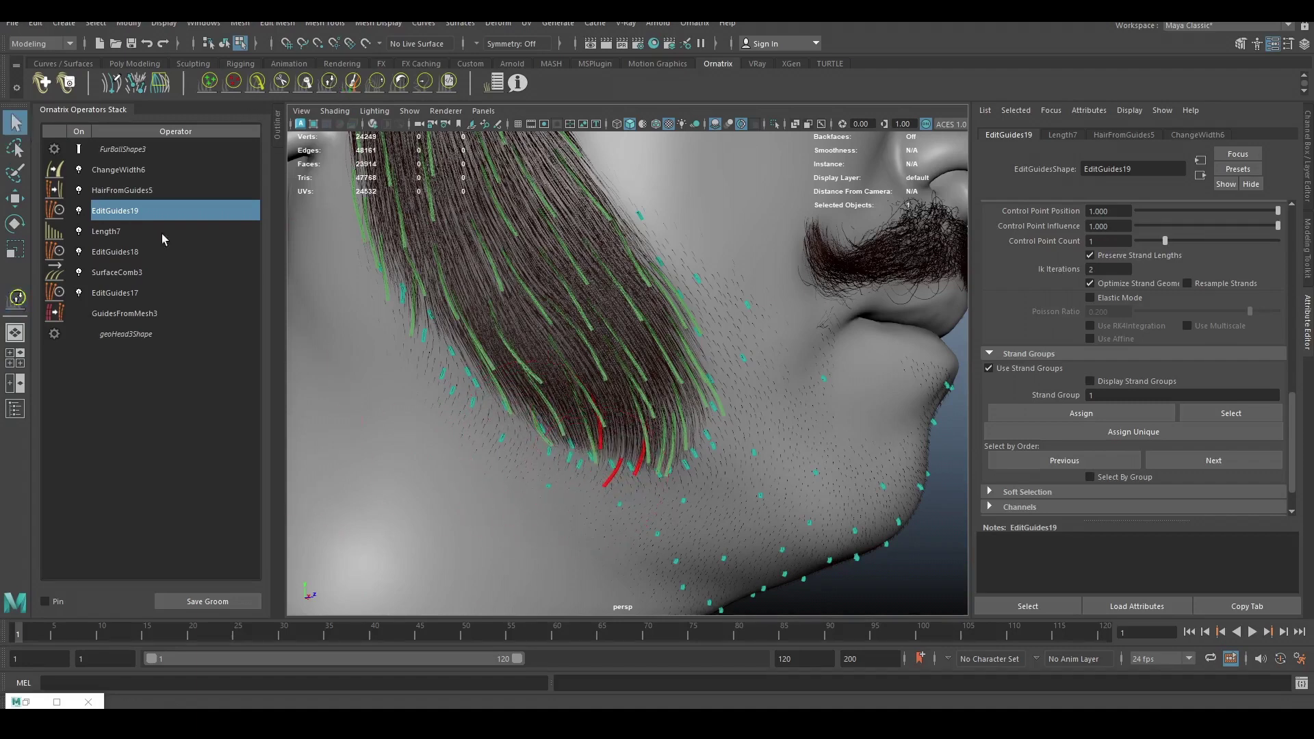
Step: Add a Length8 operator shortening the beard hair to 0.633
click(694, 23)
click(725, 276)
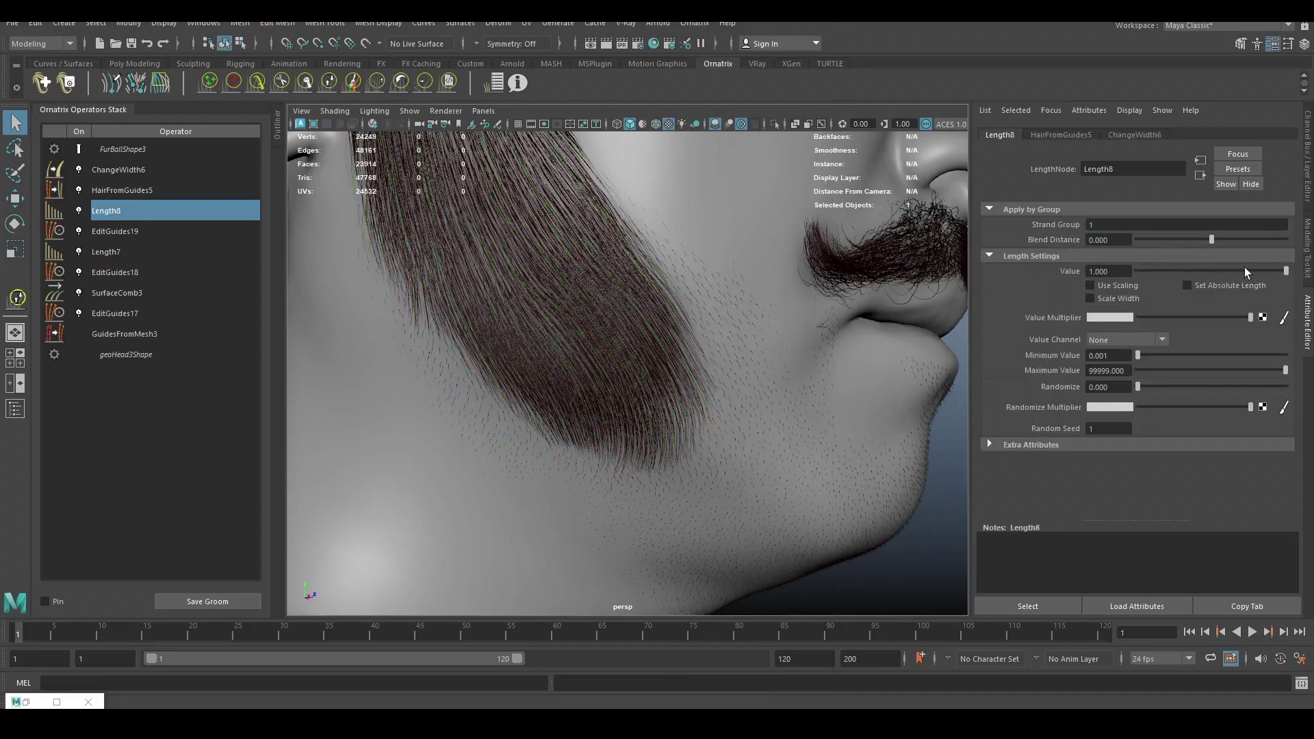
drag(1244, 269, 1225, 274)
mouse_move(616, 411)
alt+mouse_down()
mouse_move(396, 451)
mouse_move(629, 460)
alt+mouse_up()
Step: Add a Clump11 operator above HairFromGuides5 to clump the beard hair
click(121, 190)
click(694, 23)
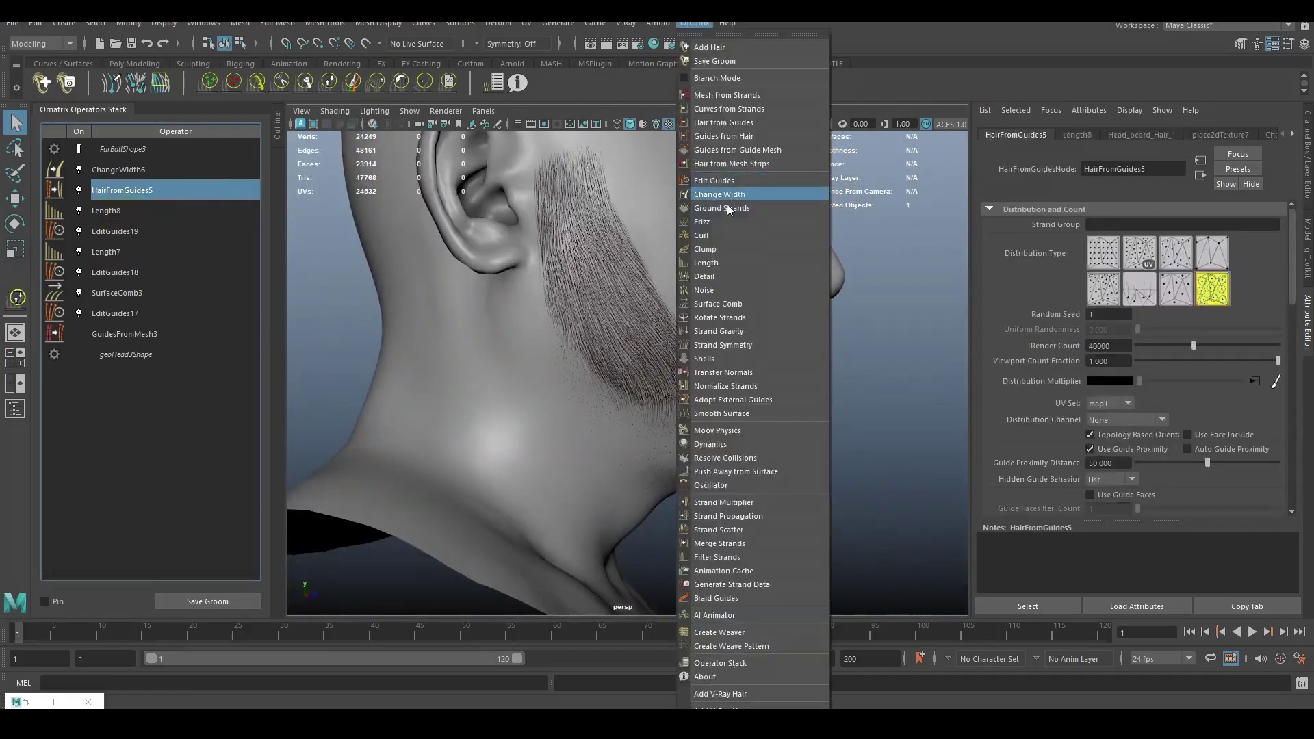
click(705, 249)
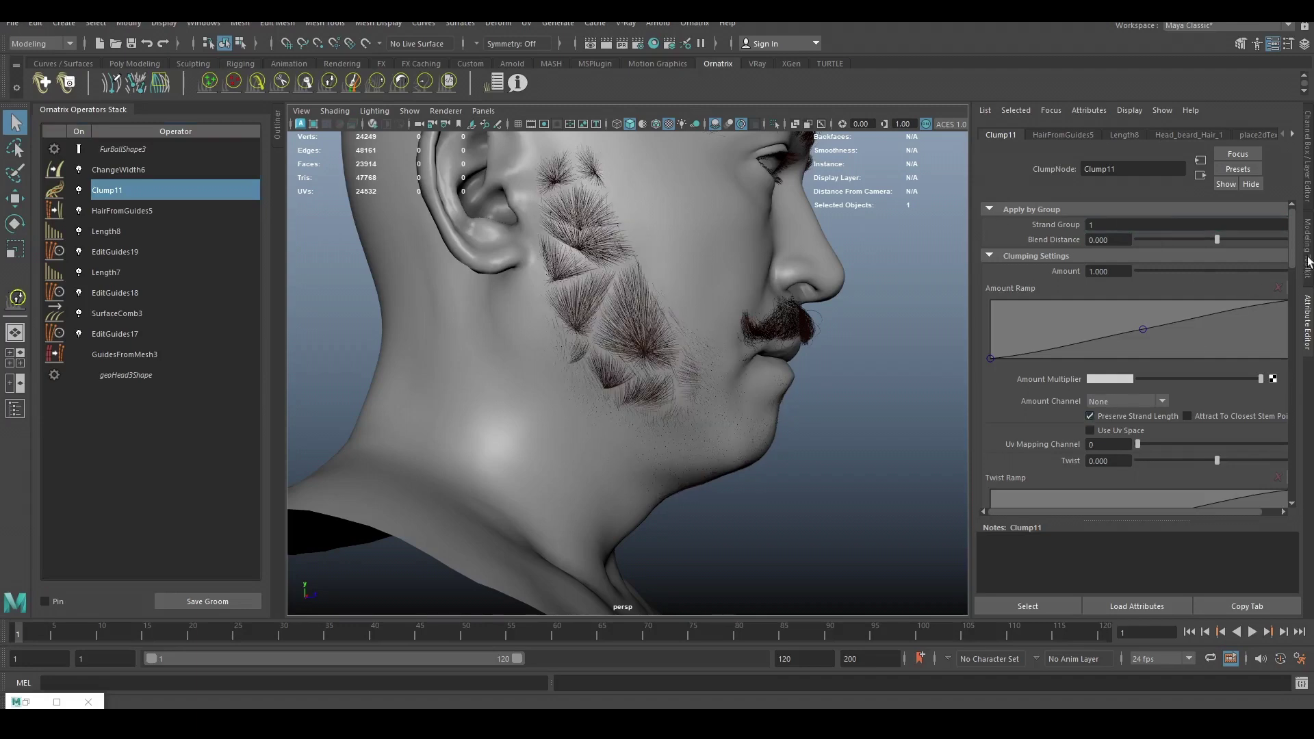
drag(1296, 229, 1307, 361)
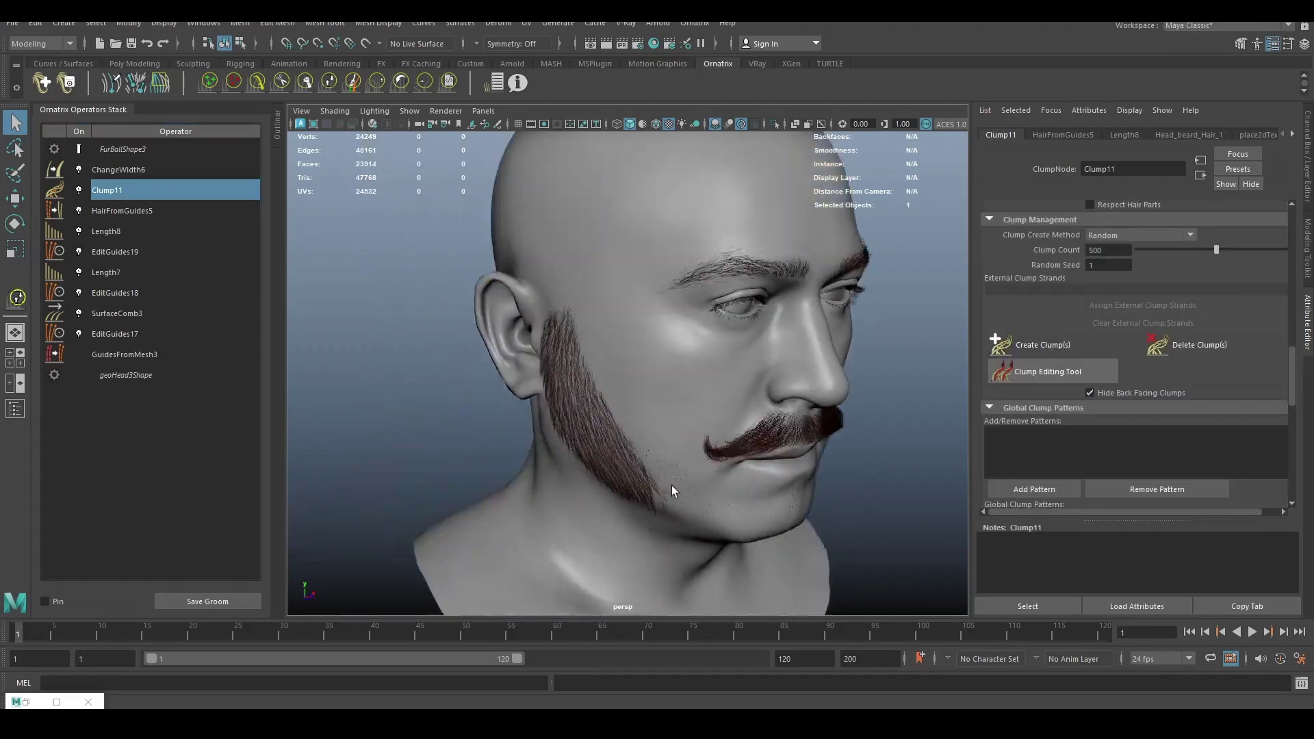
drag(1205, 512, 1276, 391)
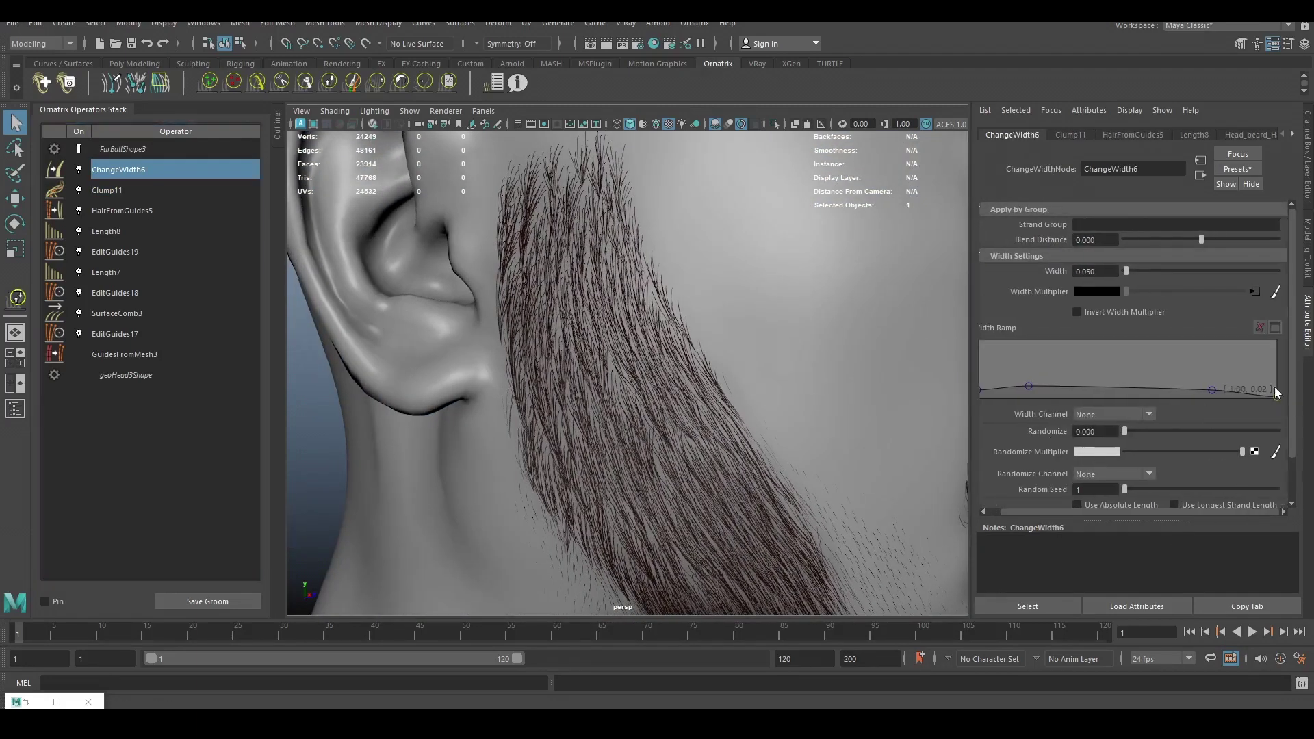
Step: Give Clump11 a 4.589 twist, reshape its amount ramp, and set beard render count to 60000
click(225, 190)
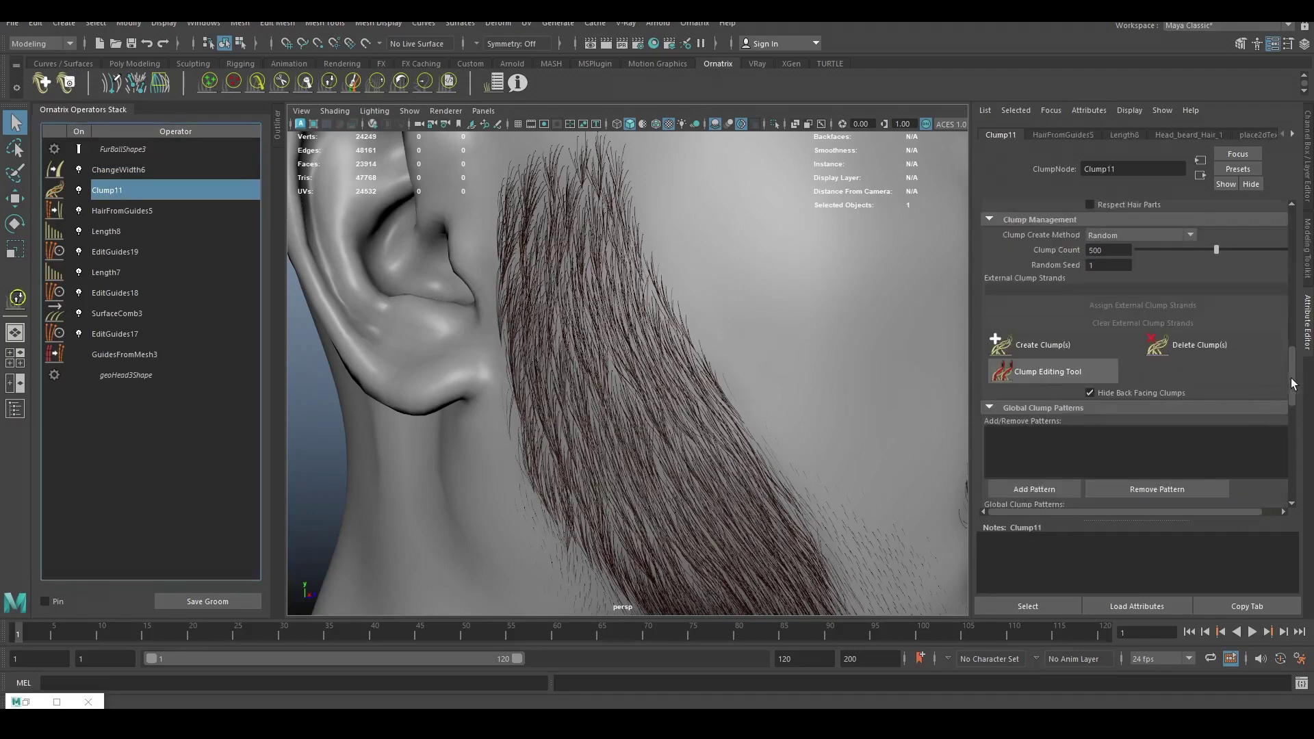
scroll(1140, 335, up, 5)
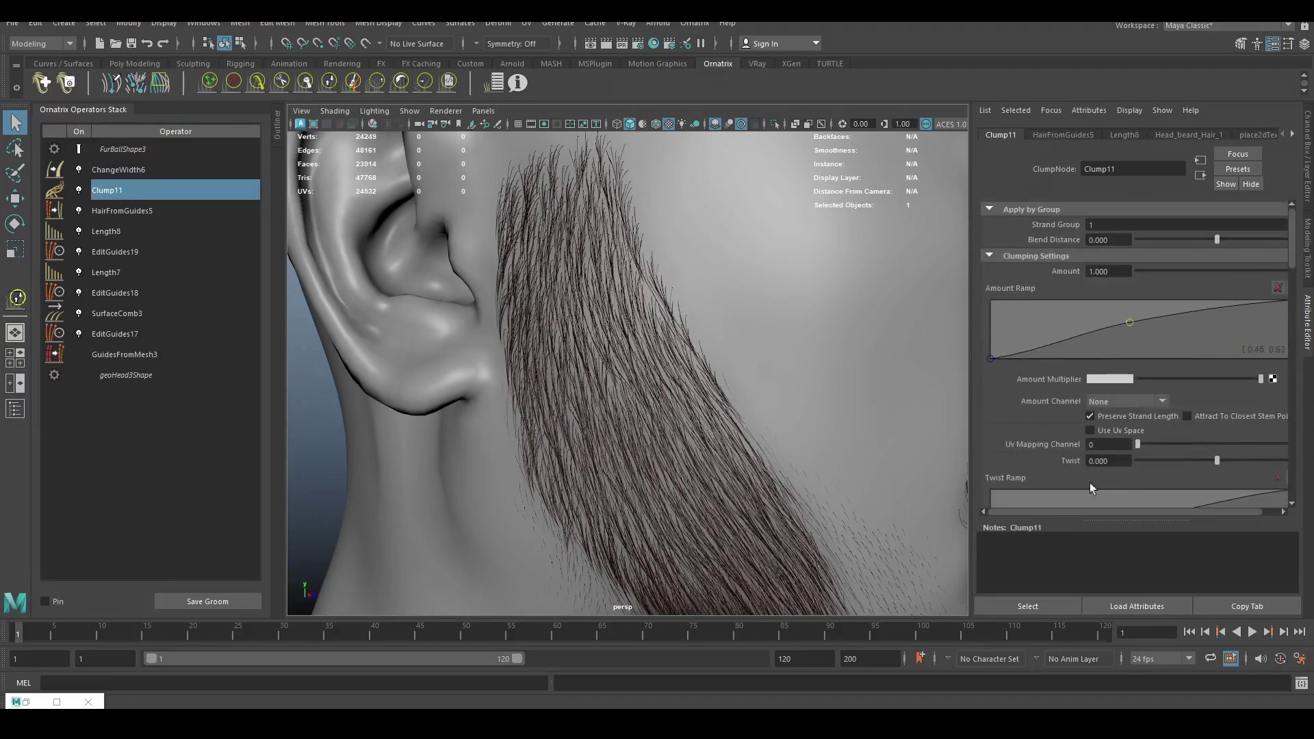
drag(1201, 462, 1256, 462)
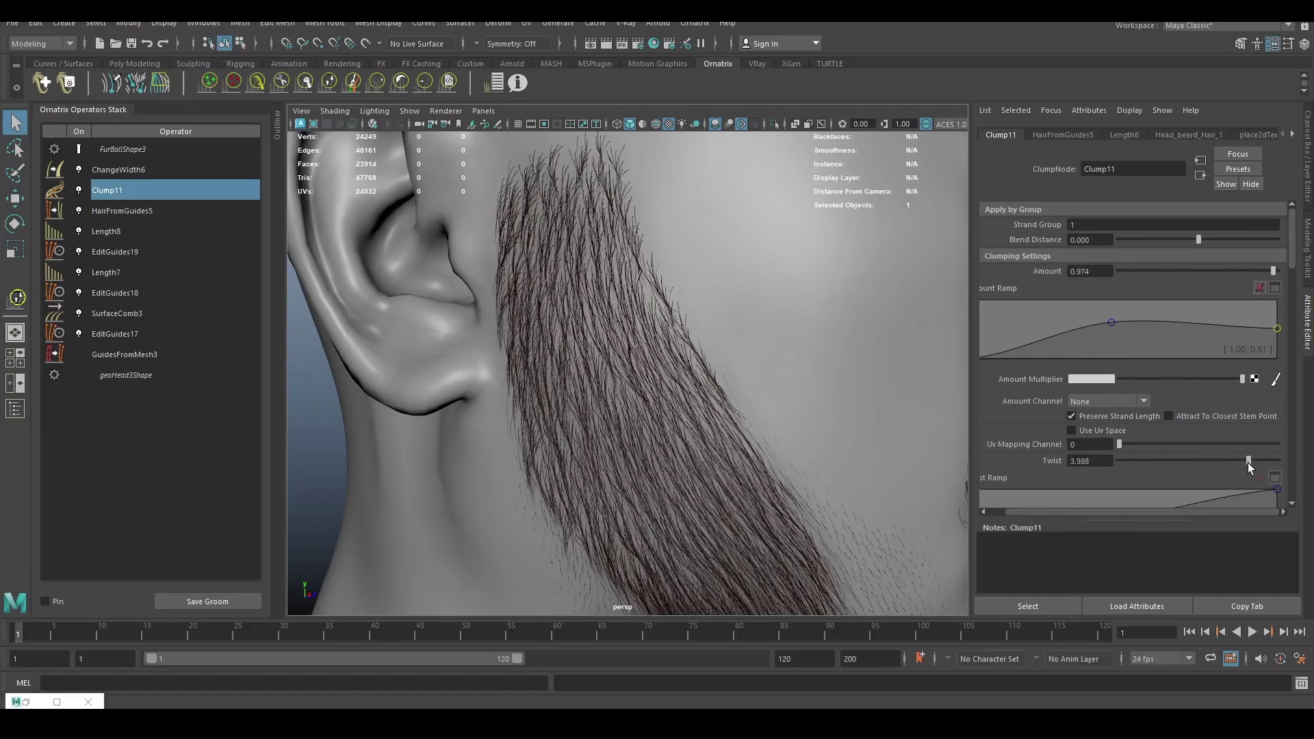
mouse_move(685, 418)
alt+right_down()
mouse_move(611, 419)
mouse_move(718, 419)
alt+right_up()
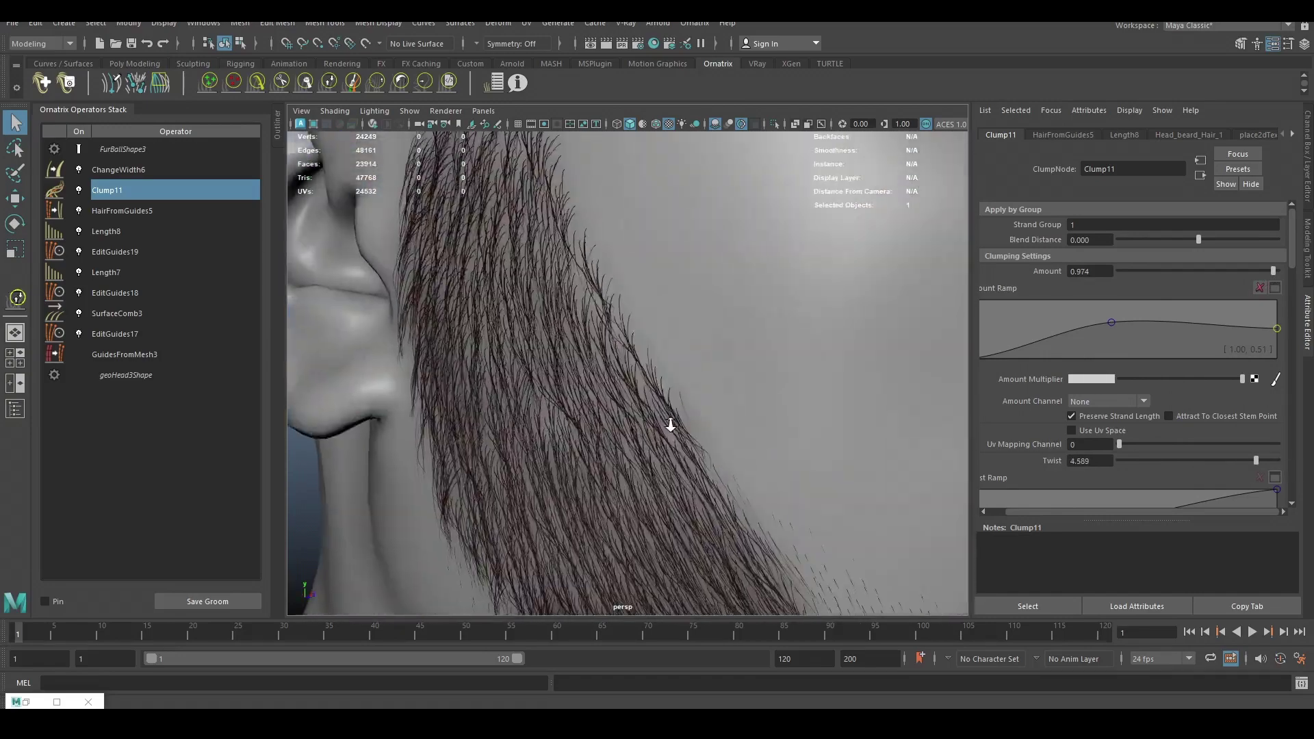
drag(1112, 323, 1103, 330)
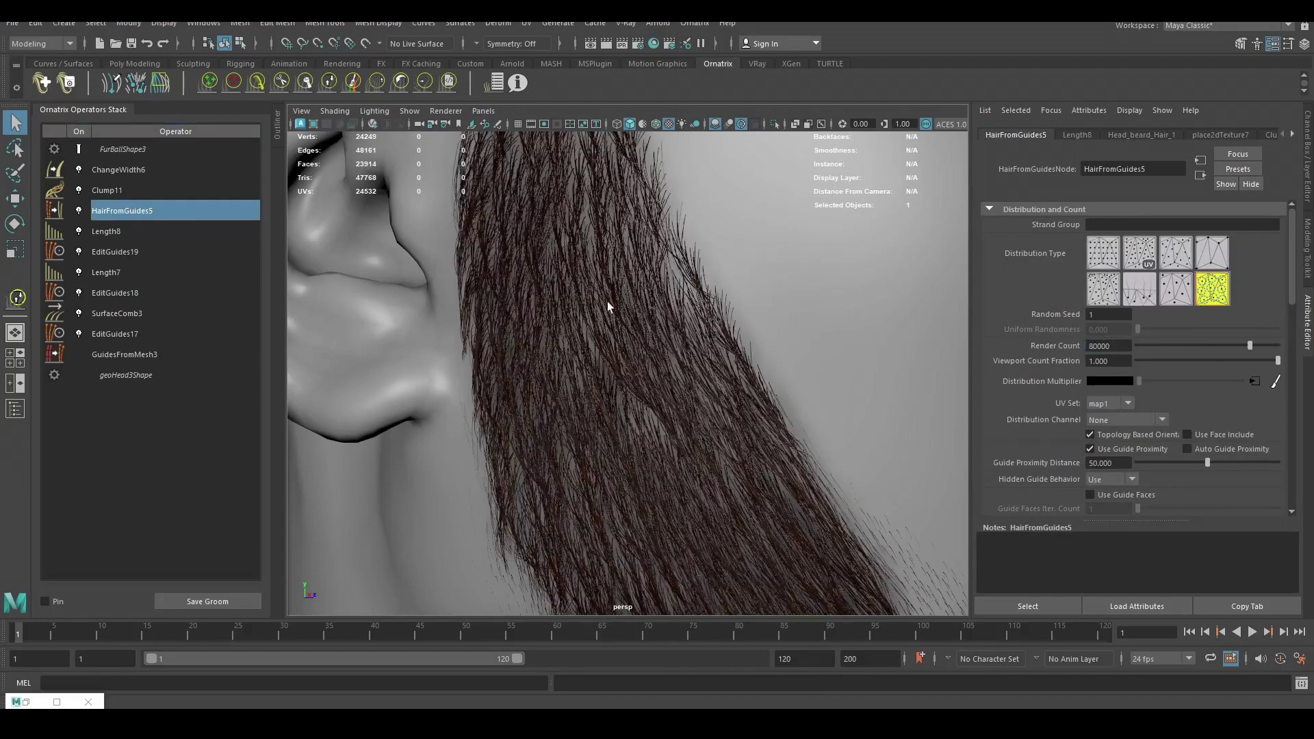
click(695, 23)
click(643, 266)
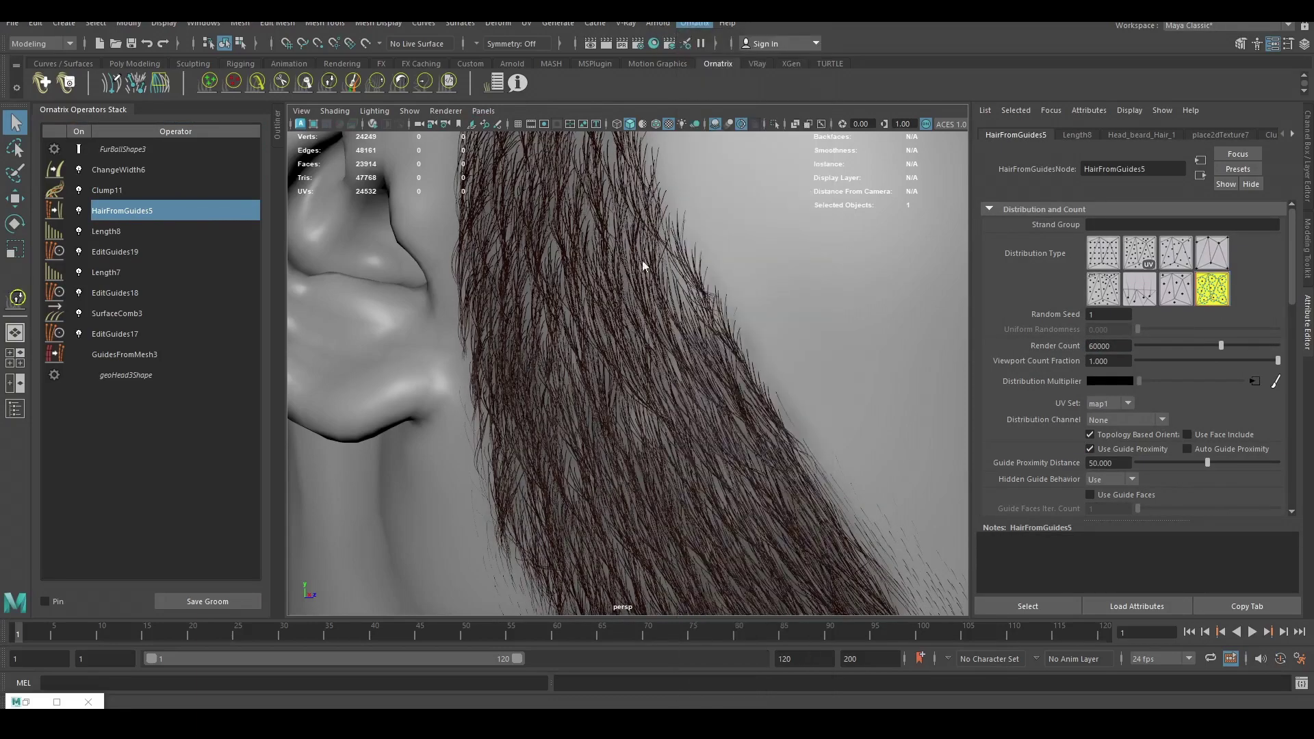
Step: Randomize beard length (0.86, randomize 0.268) and add Frizz at amount 1.970, frizz amount 2.463
mouse_move(1267, 271)
mouse_down()
mouse_move(1238, 271)
mouse_move(1265, 272)
mouse_up()
drag(1138, 387, 1183, 389)
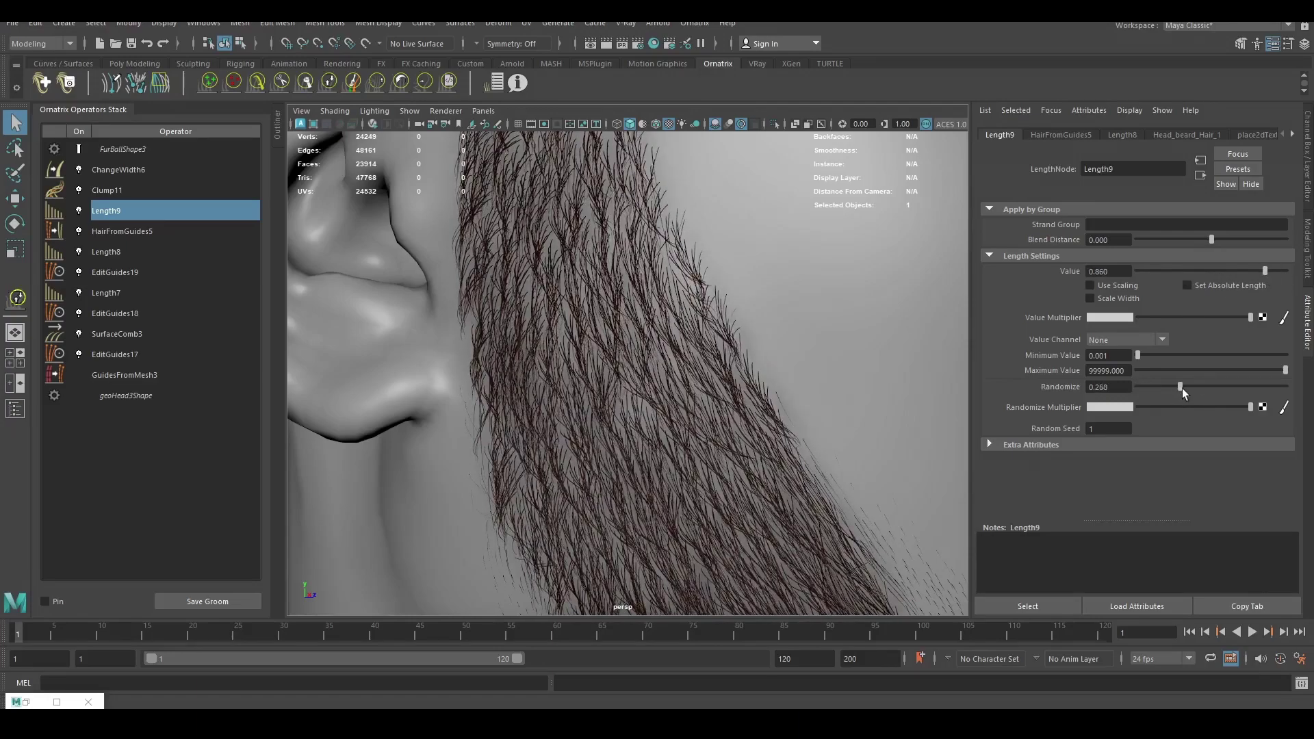
click(695, 23)
click(739, 274)
drag(1175, 271, 1139, 271)
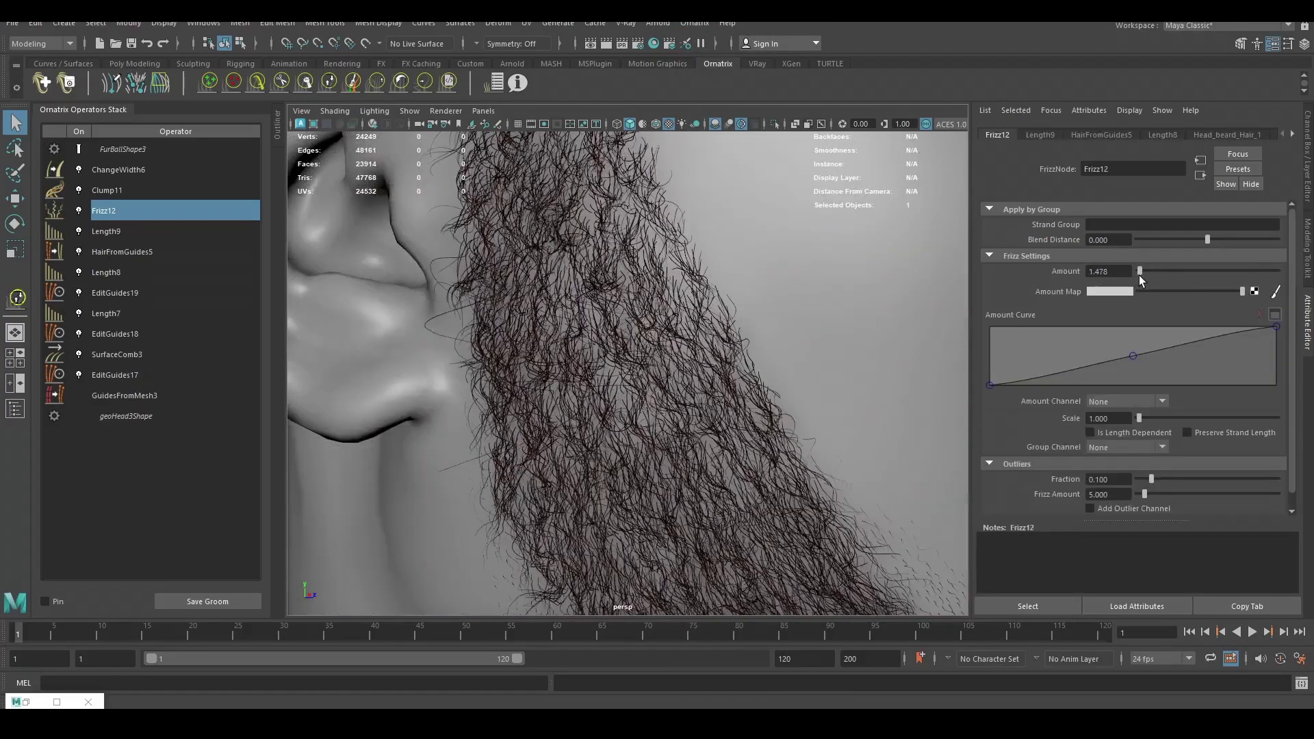
drag(1276, 327, 1298, 378)
drag(1144, 494, 1141, 494)
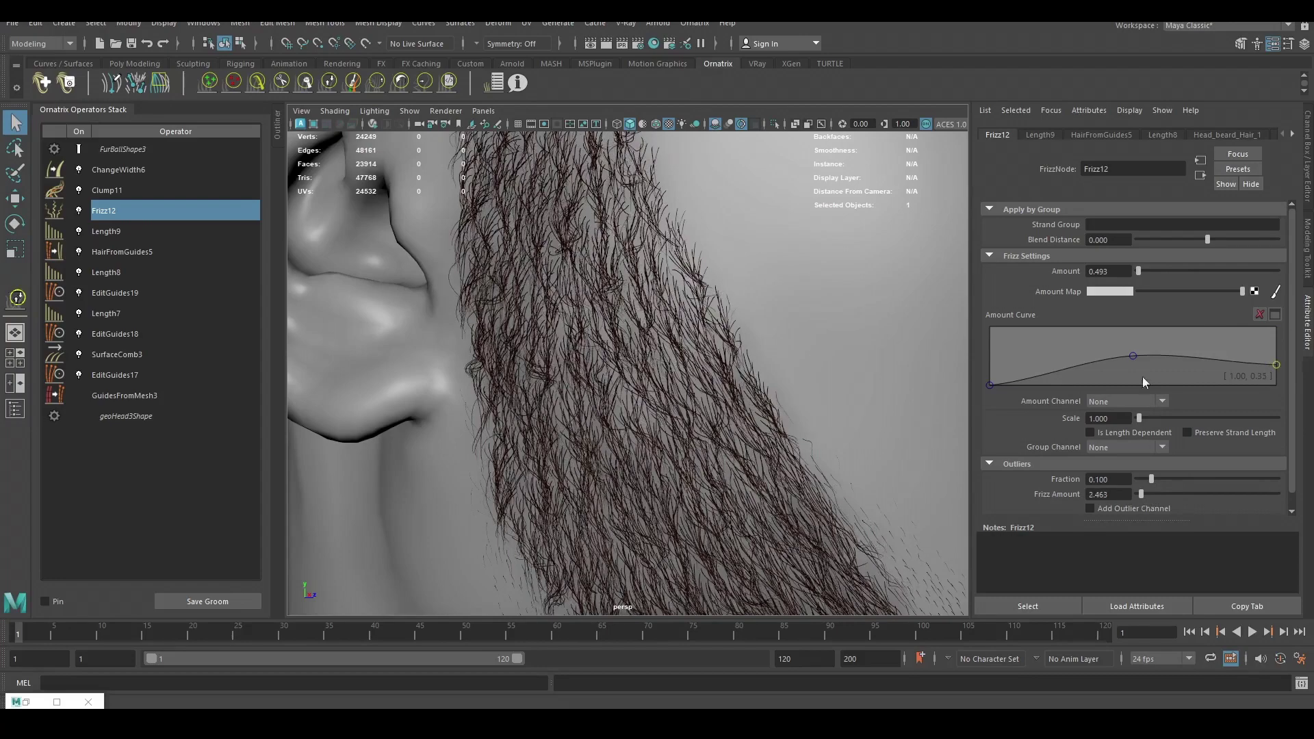
drag(1133, 356, 1090, 370)
drag(1138, 271, 1143, 273)
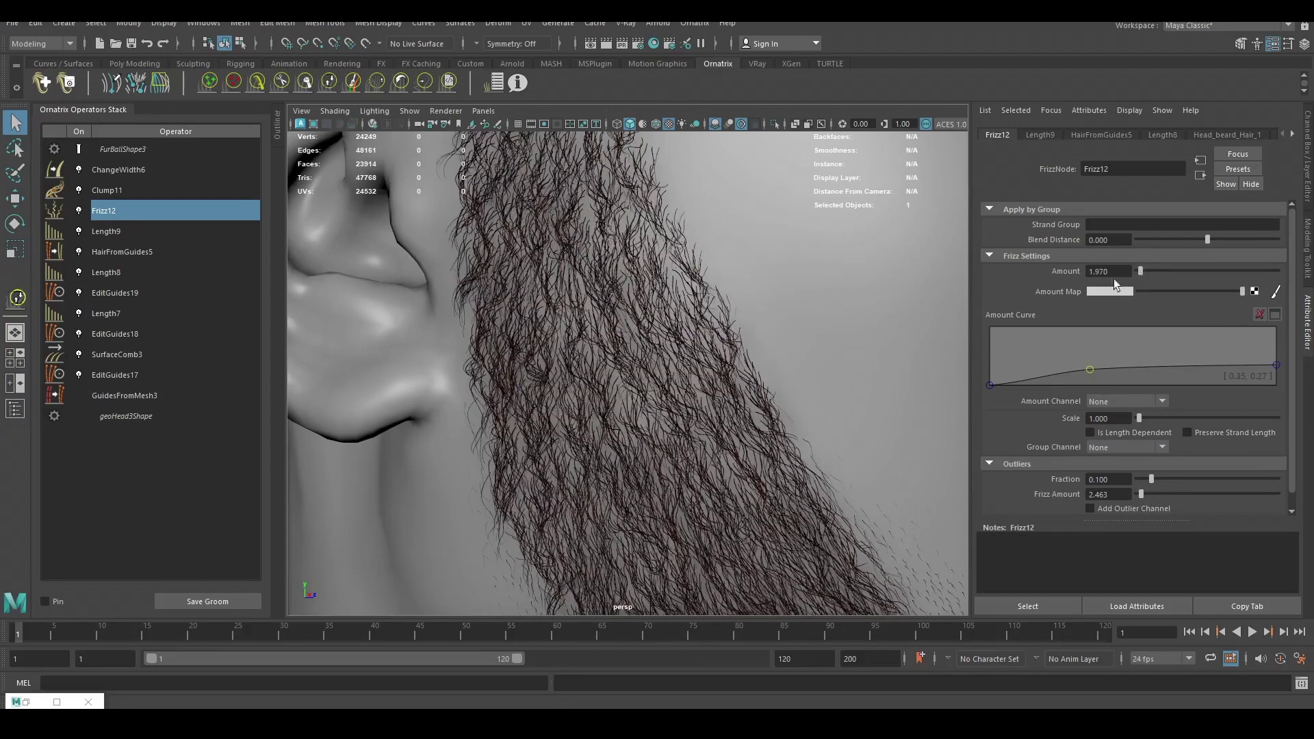
mouse_move(528, 455)
alt+mouse_down()
mouse_move(634, 449)
mouse_move(657, 479)
alt+mouse_up()
scroll(658, 479, up, 5)
Step: Add a Length10 operator lengthening the mustache strands to 2.679
click(120, 271)
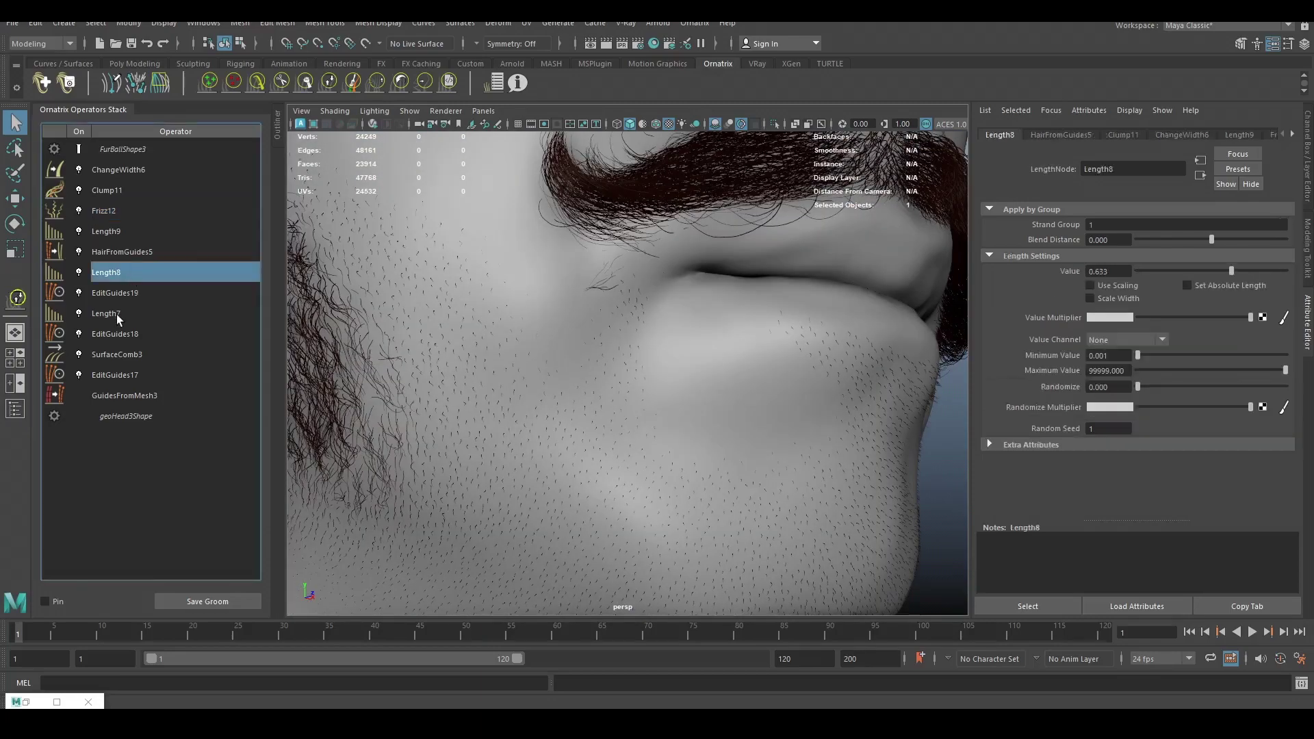
click(695, 22)
click(787, 208)
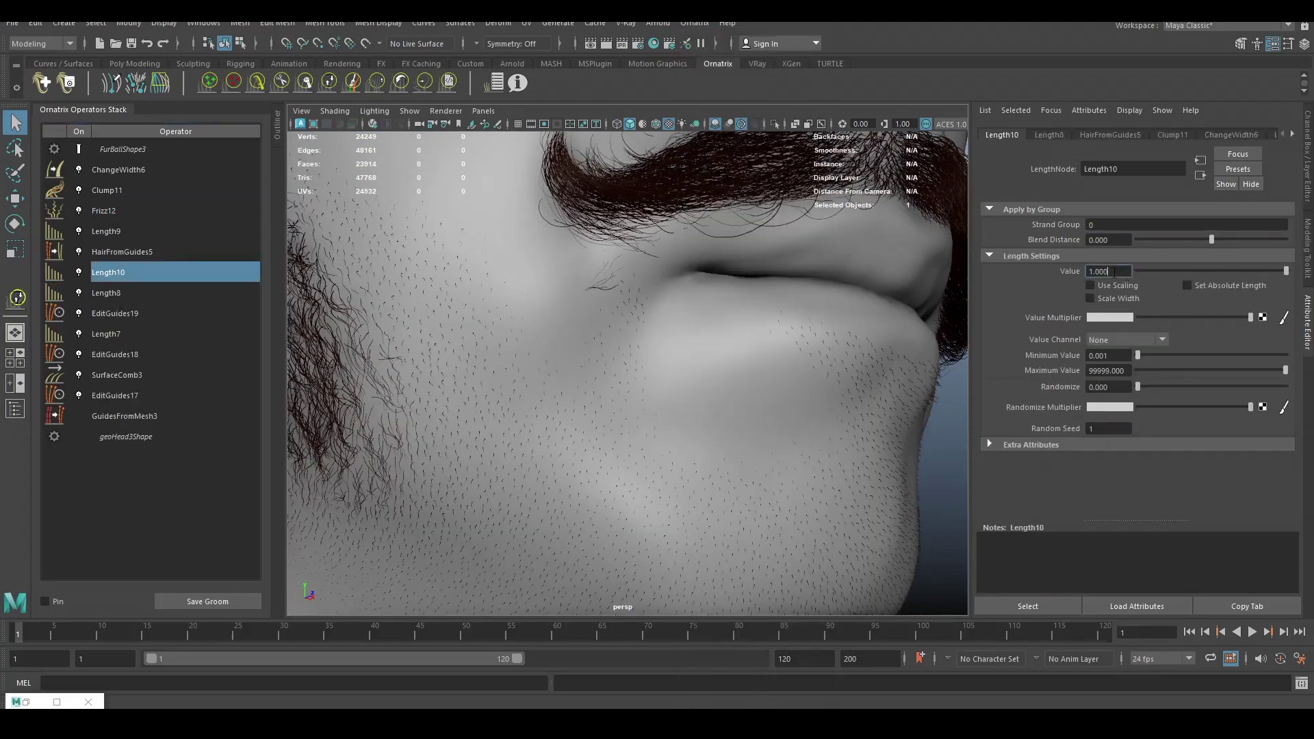
drag(1230, 267, 1242, 273)
alt+drag(548, 425, 588, 454)
scroll(650, 469, up, 3)
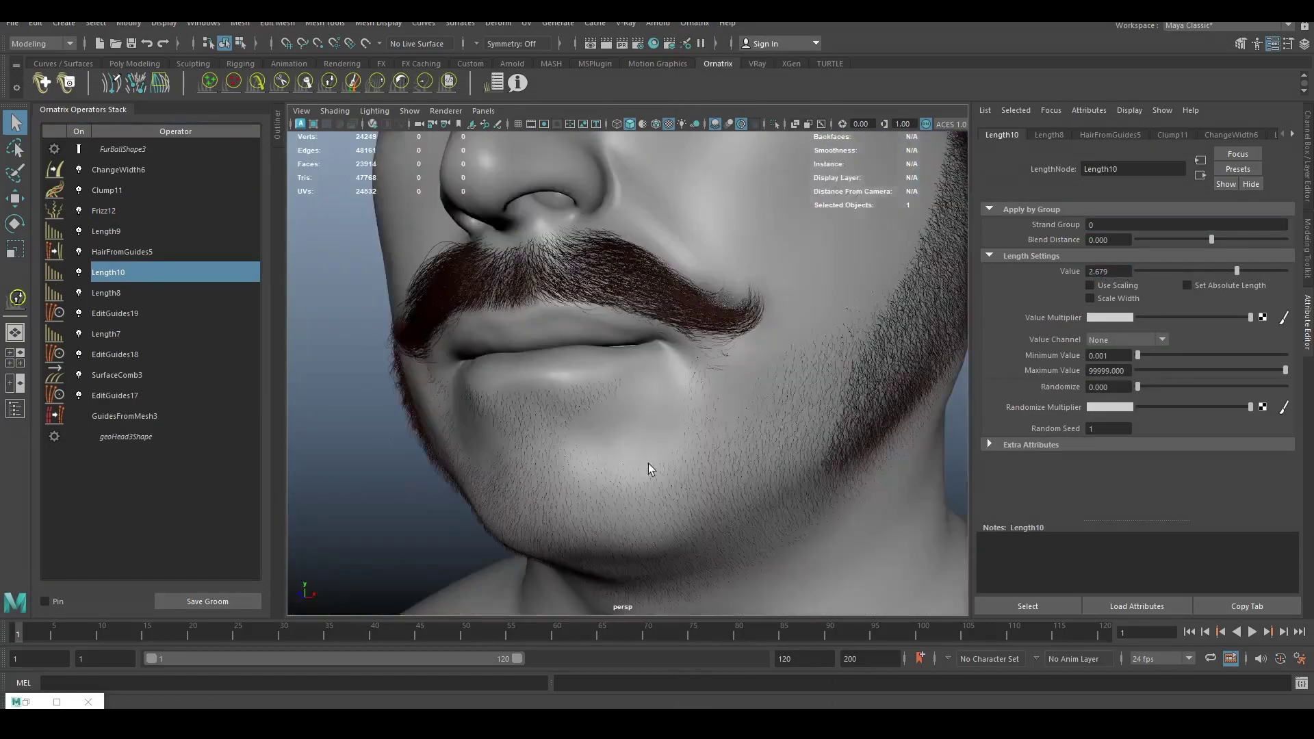
scroll(695, 478, up, 2)
scroll(694, 477, down, 3)
mouse_move(470, 449)
alt+mouse_down()
mouse_move(595, 434)
mouse_move(643, 472)
alt+mouse_up()
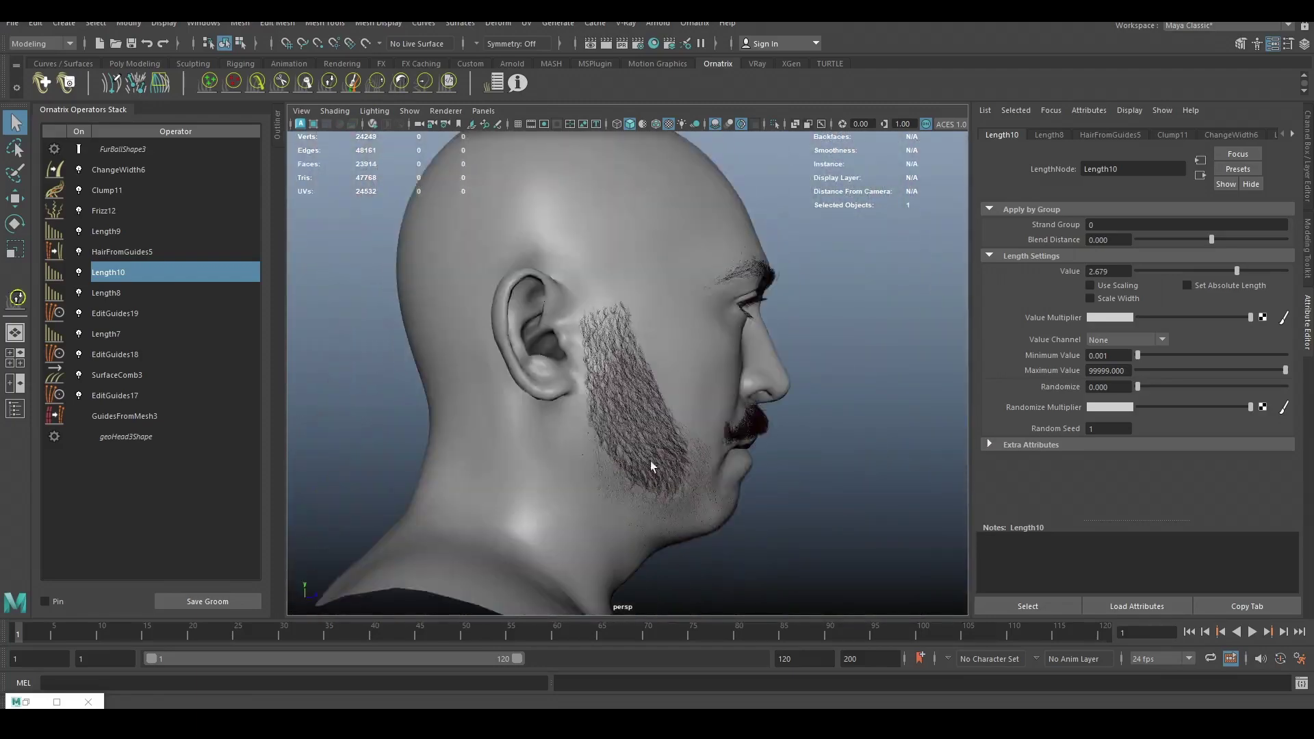
scroll(644, 473, up, 4)
click(120, 314)
scroll(616, 376, down, 3)
mouse_move(547, 377)
alt+mouse_down()
mouse_move(685, 384)
mouse_move(463, 390)
mouse_move(890, 397)
alt+mouse_up()
scroll(616, 376, down, 2)
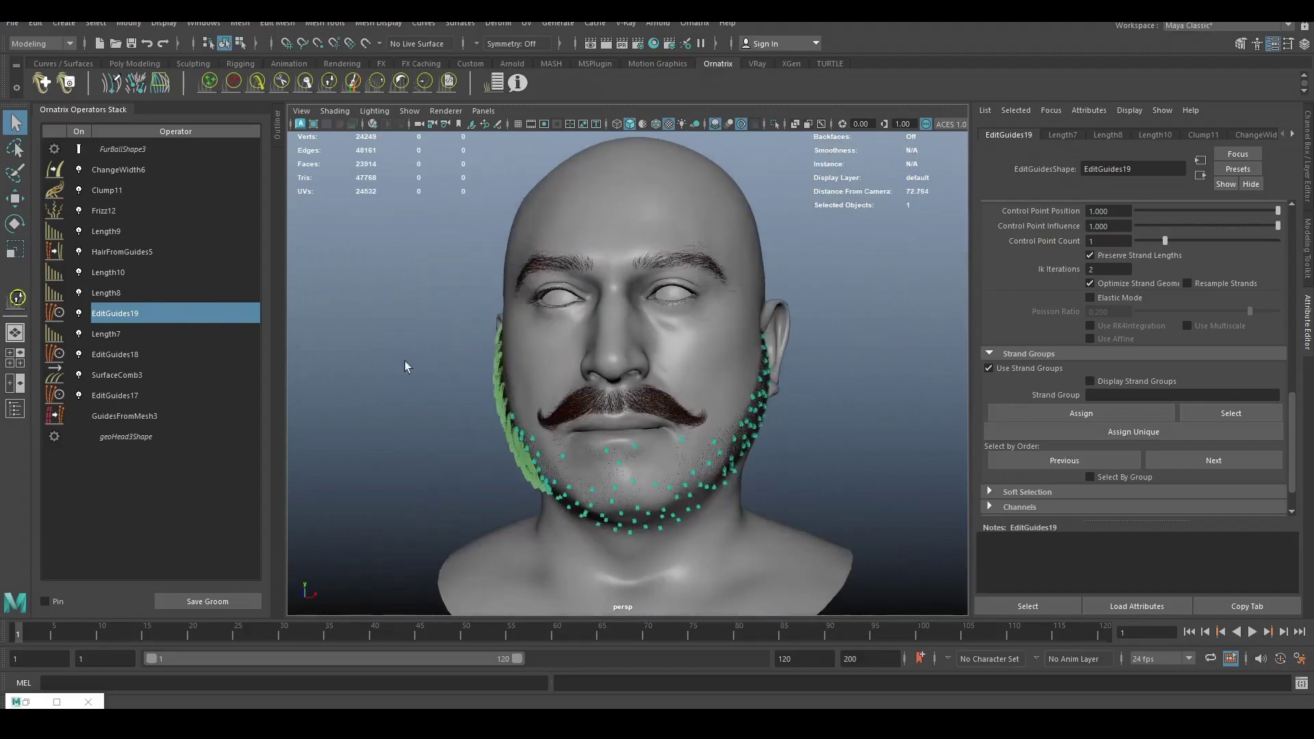
Step: Add an Edit Guides operator and delete the unwanted beard guide strands
click(108, 272)
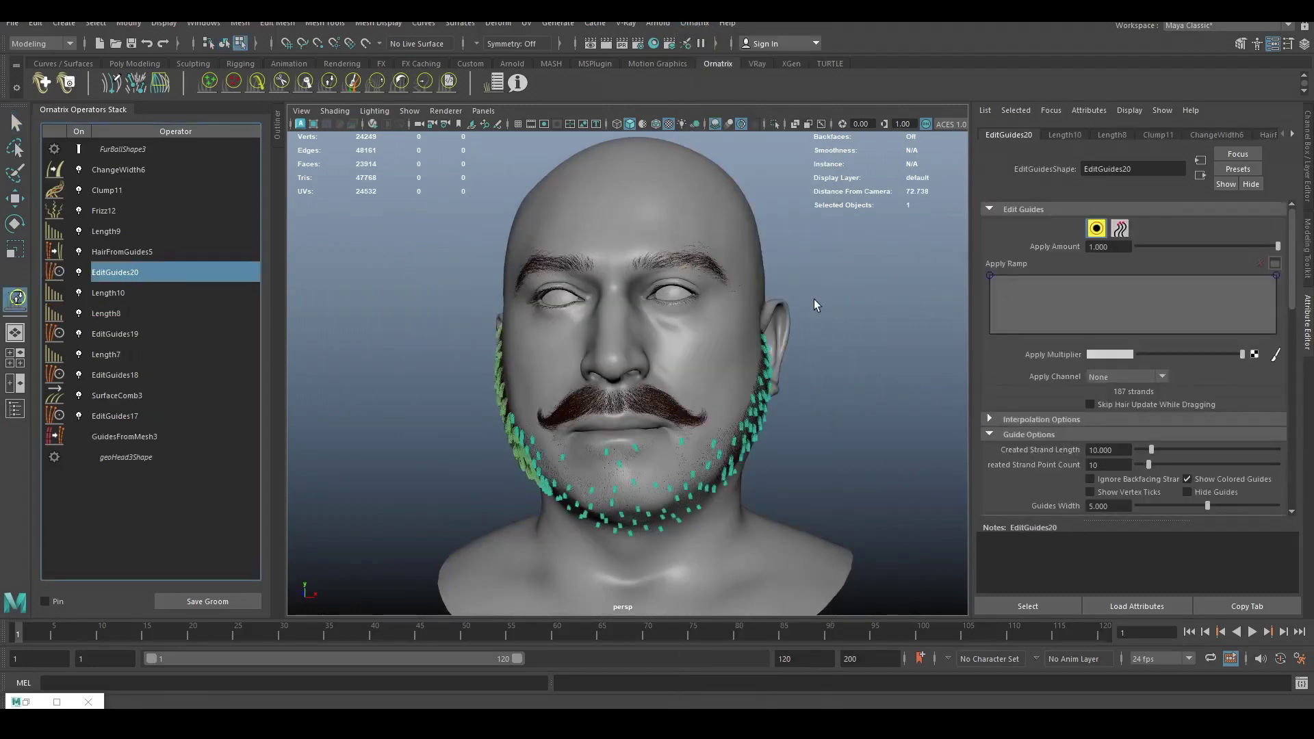
alt+drag(814, 299, 646, 560)
scroll(1136, 392, down, 2)
click(1114, 330)
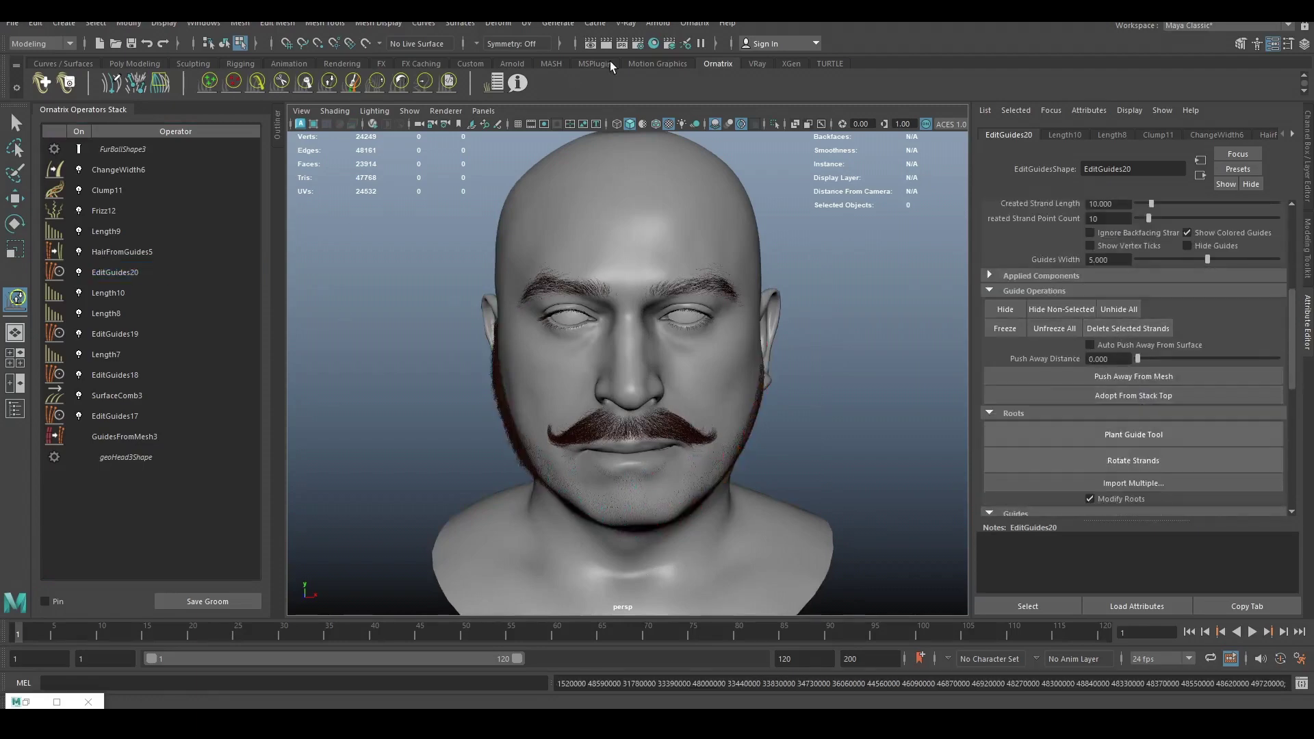
Step: Mirror the beard with Symmetry2, add EditGuides21 on top, and save as Male_hair_002.mb
click(694, 23)
click(726, 344)
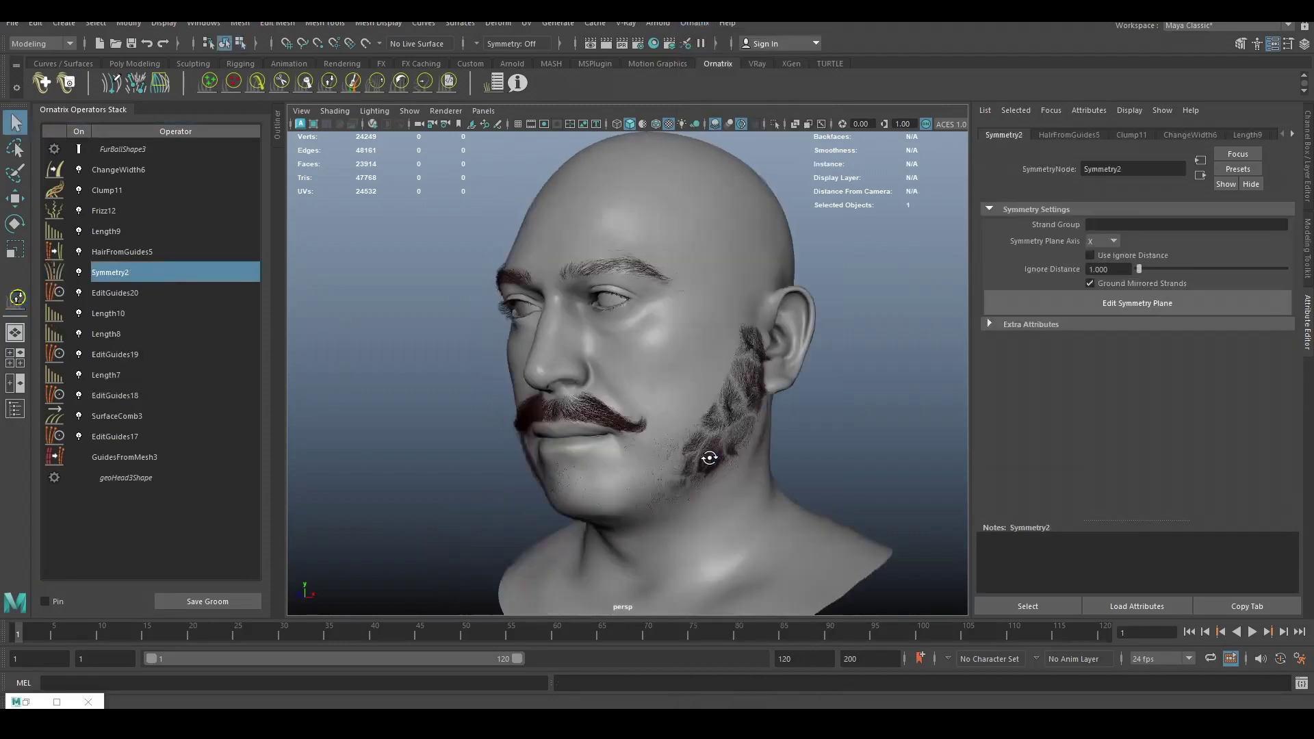
click(134, 193)
scroll(1024, 439, down, 3)
scroll(1028, 446, down, 3)
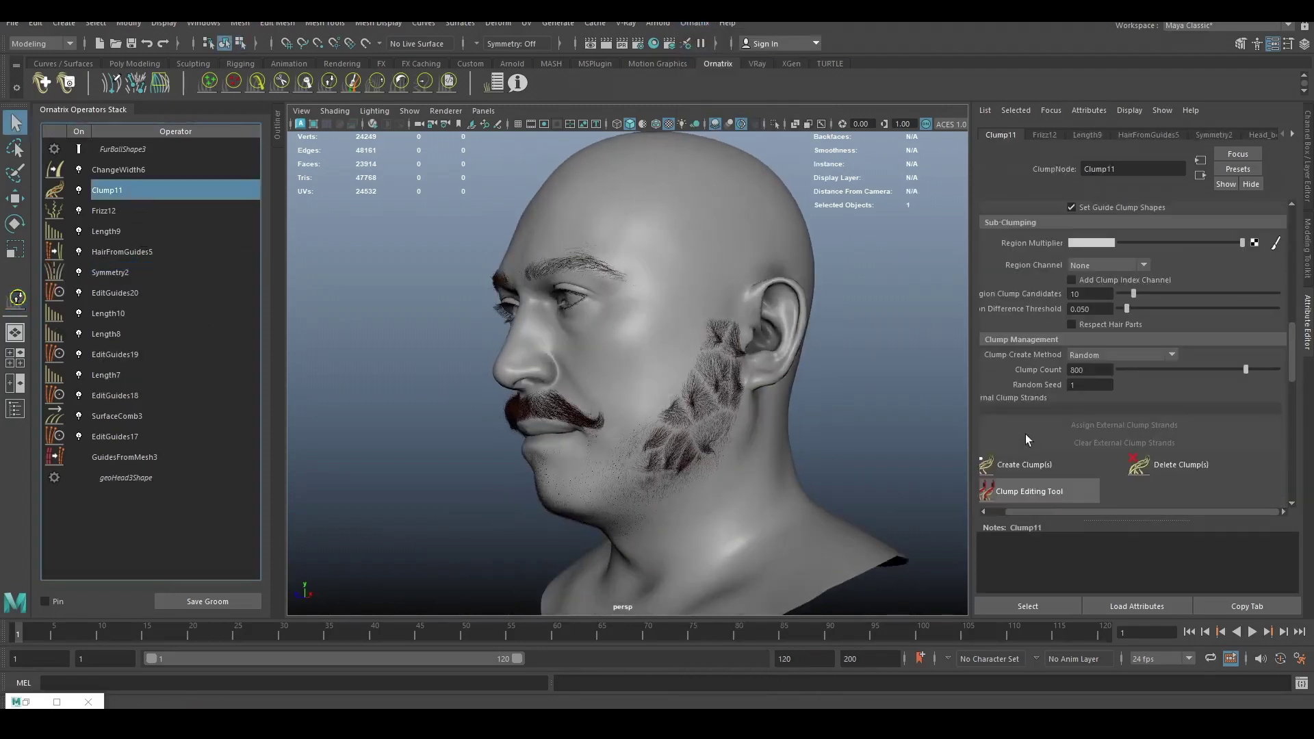
mouse_move(650, 411)
alt+mouse_down()
mouse_move(763, 405)
mouse_move(685, 404)
alt+mouse_up()
click(704, 71)
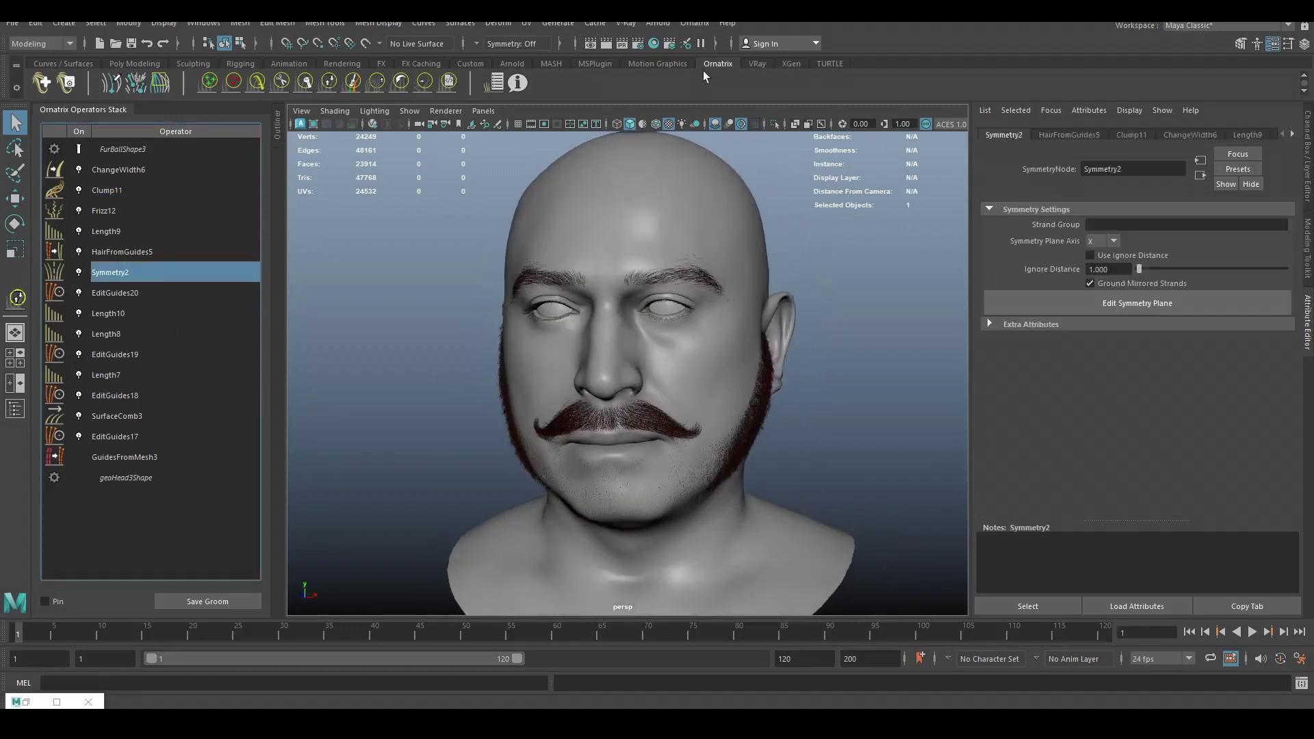
mouse_move(696, 274)
alt+mouse_down()
mouse_move(685, 468)
mouse_move(712, 468)
alt+mouse_up()
click(12, 23)
click(41, 66)
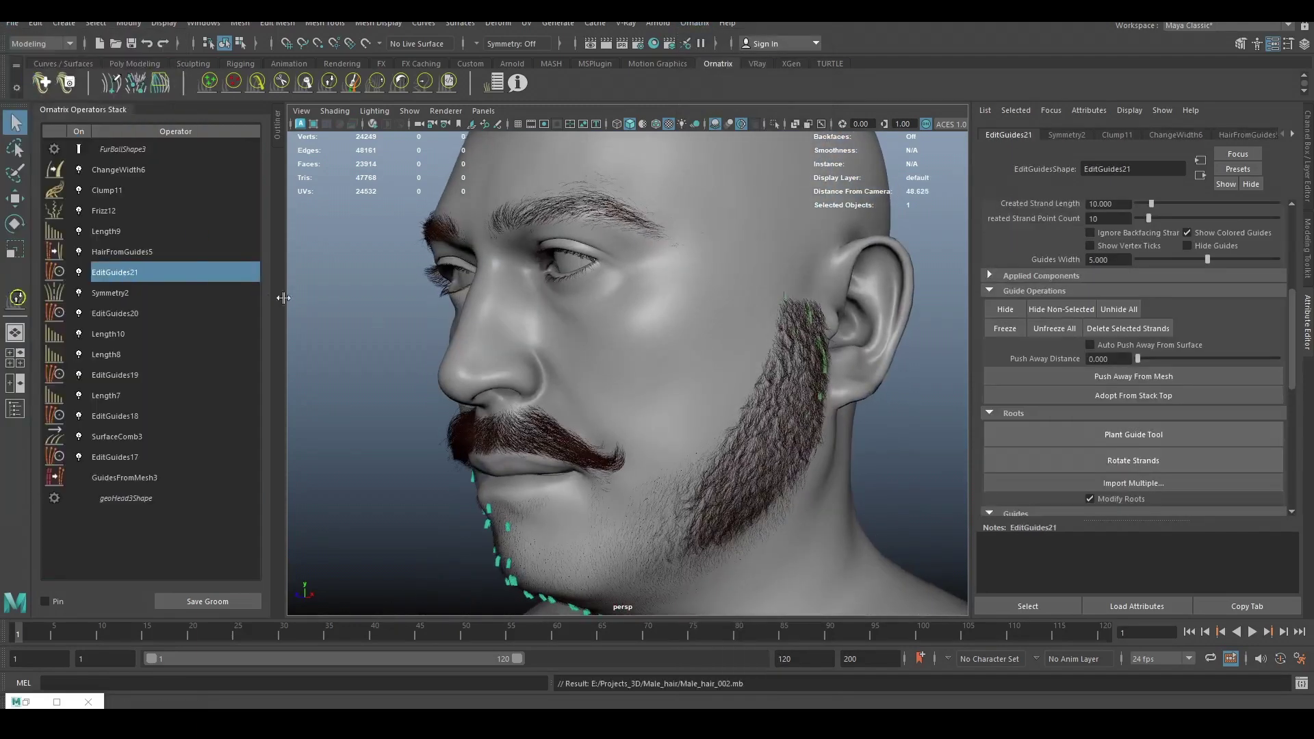
Step: Try a Ground Strands operator on the beard, then delete it
click(694, 23)
click(740, 210)
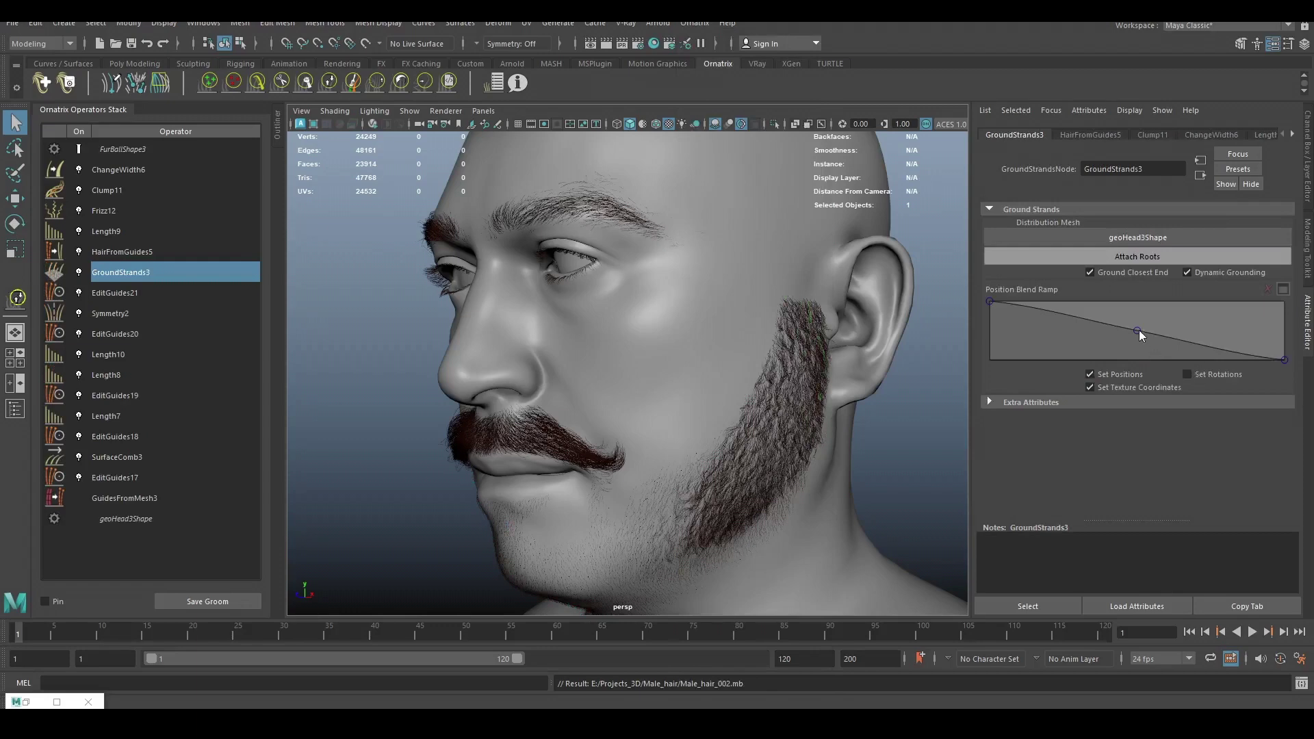
click(1136, 256)
alt+drag(648, 361, 638, 357)
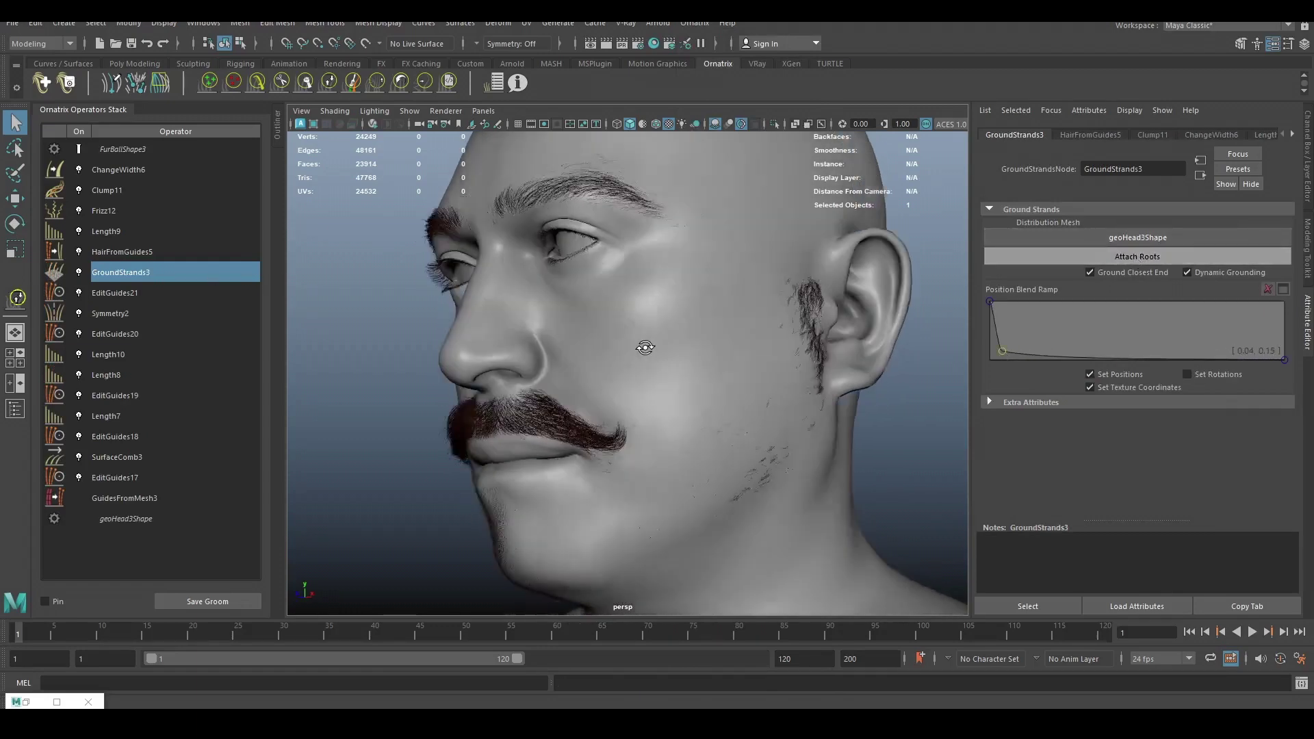
key(Delete)
mouse_move(733, 428)
alt+mouse_down()
mouse_move(793, 420)
mouse_move(830, 449)
alt+mouse_up()
Step: Lower Frizz12's amount to 2.956 and reshape its amount curve, dropping the end
scroll(830, 449, up, 5)
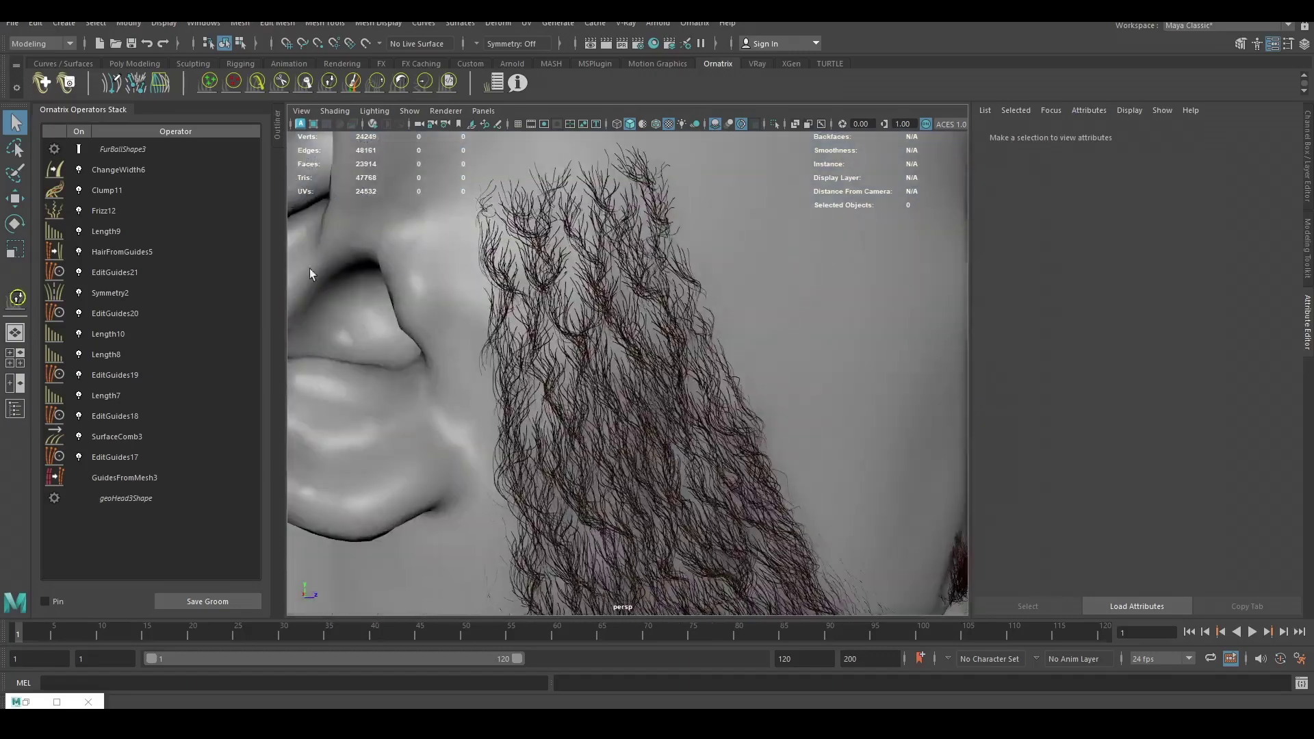
click(103, 210)
drag(1132, 271, 1139, 272)
mouse_move(1089, 370)
mouse_down()
mouse_move(1075, 350)
mouse_move(1075, 367)
mouse_up()
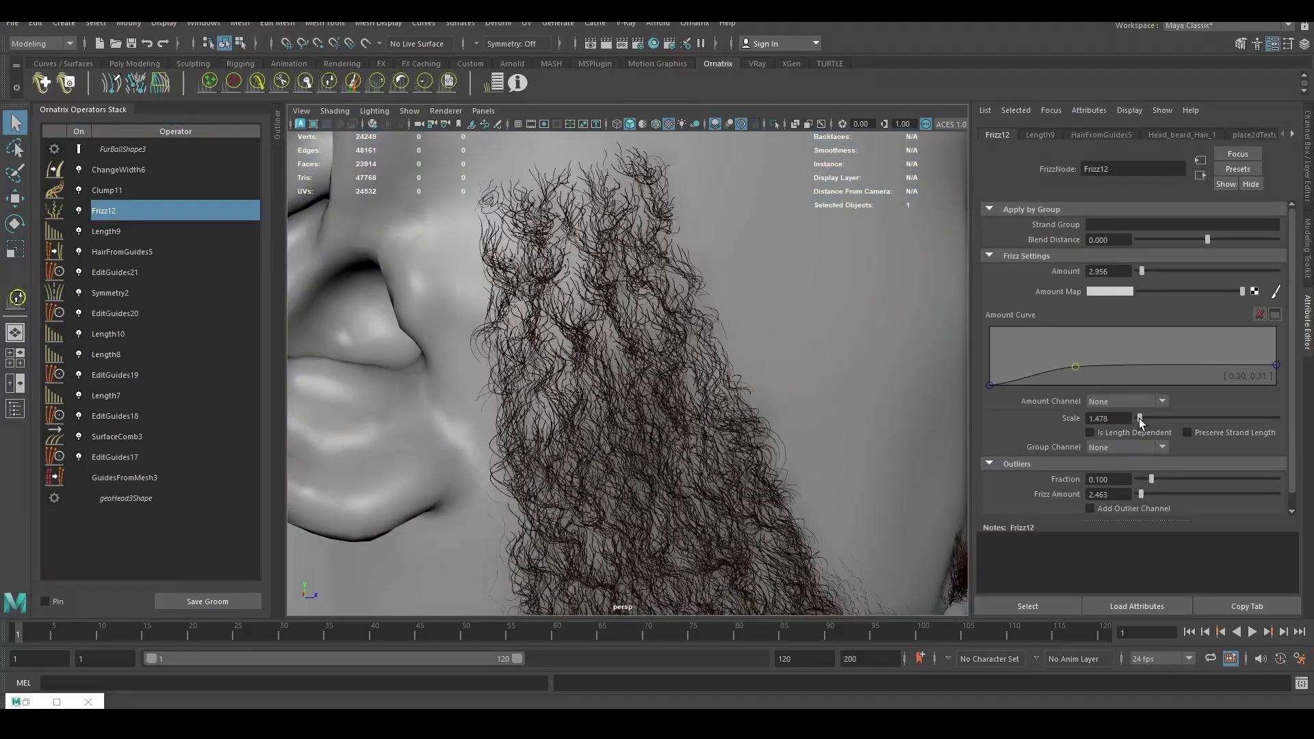
drag(1139, 418, 1139, 419)
click(1036, 369)
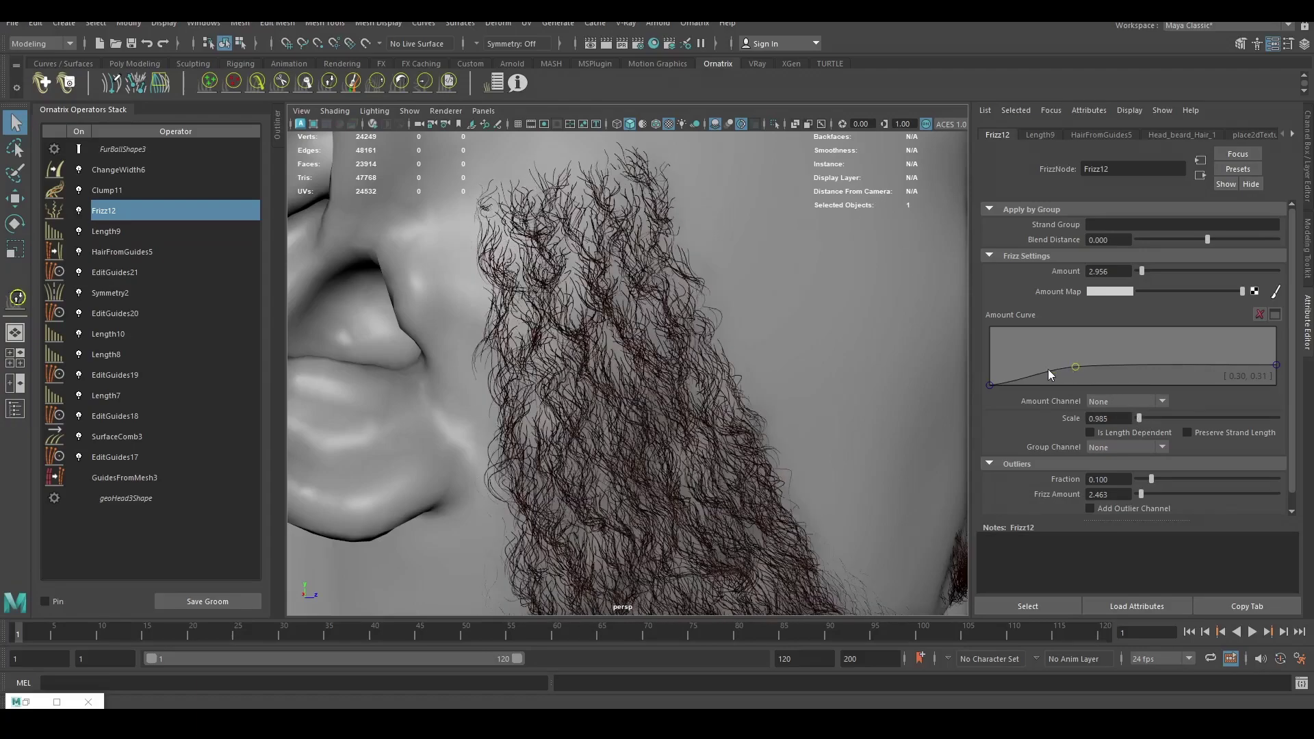
mouse_move(1075, 367)
mouse_down()
mouse_move(1074, 355)
mouse_move(1080, 369)
mouse_up()
drag(1276, 365, 1276, 384)
drag(1164, 375, 1165, 367)
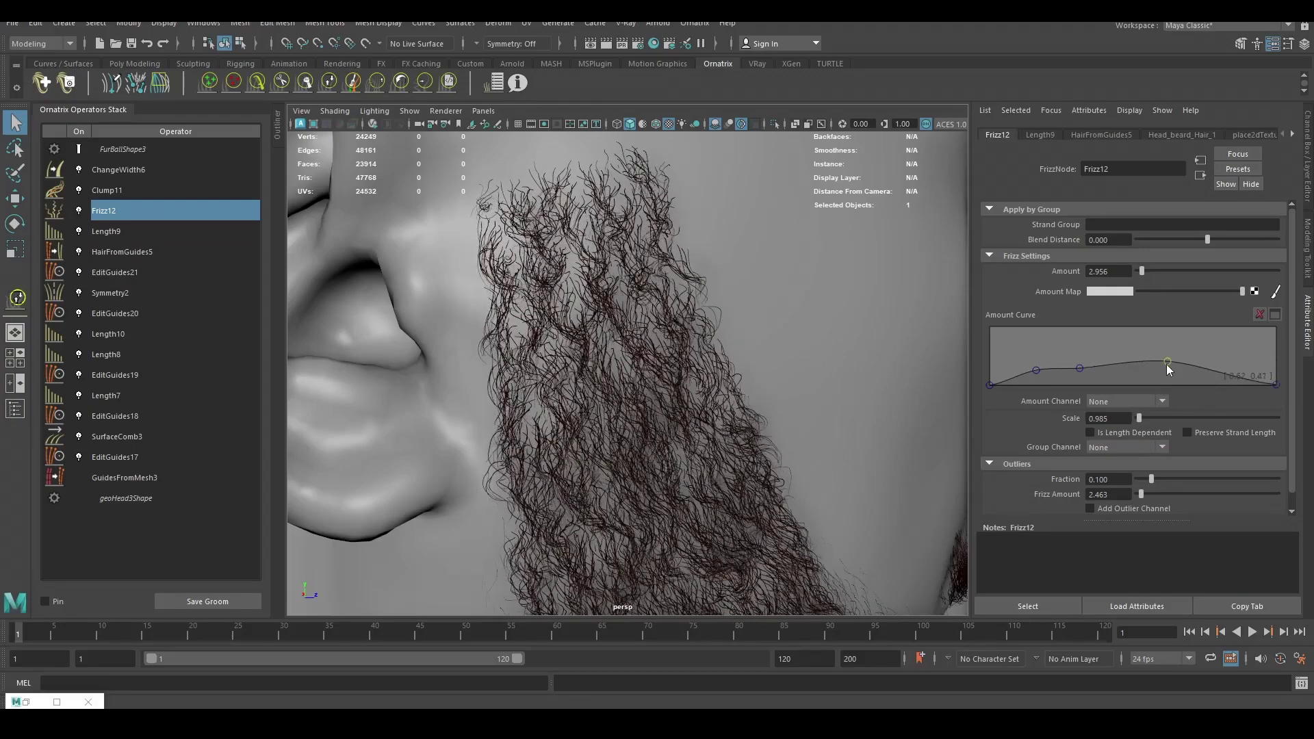
drag(1079, 368, 1083, 364)
Step: Check the jaw and sideburn from several angles and set Frizz12's strand group to 1
scroll(540, 414, up, 5)
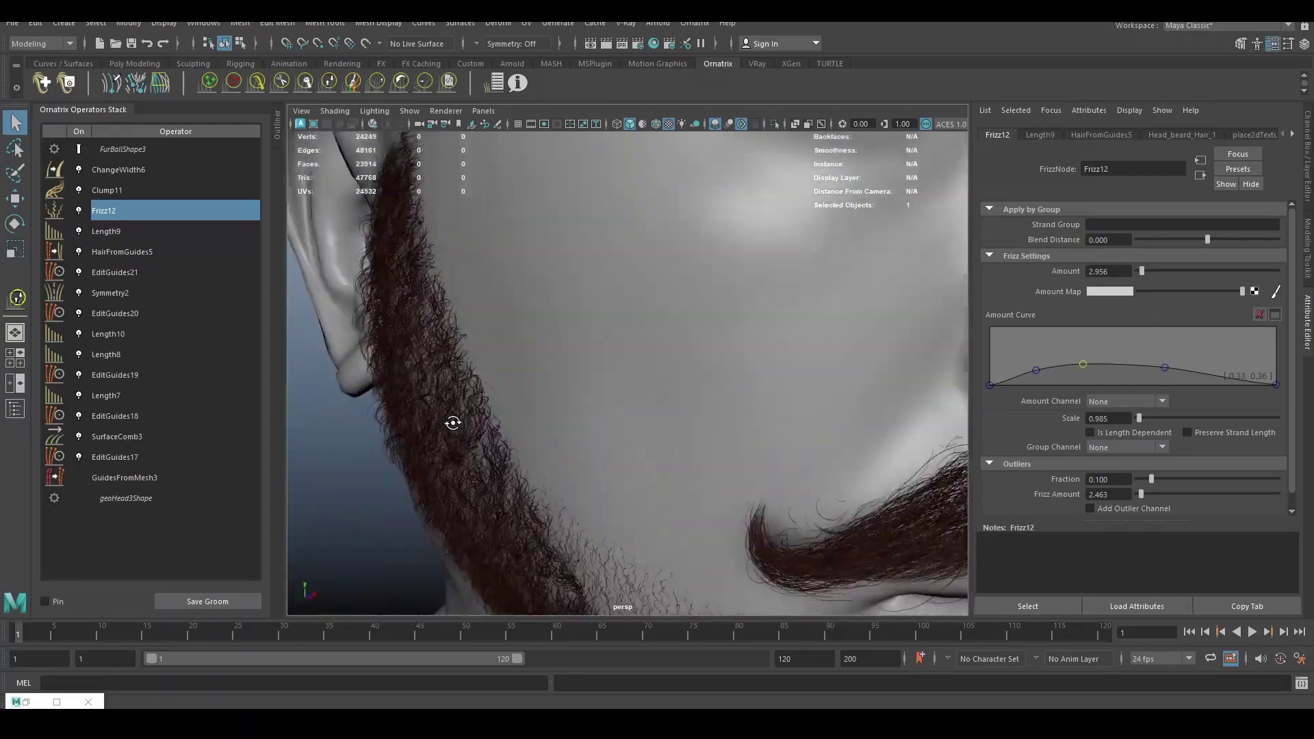
scroll(452, 425, down, 10)
alt+drag(590, 411, 493, 265)
scroll(689, 372, up, 5)
alt+drag(689, 372, 592, 454)
scroll(727, 499, up, 5)
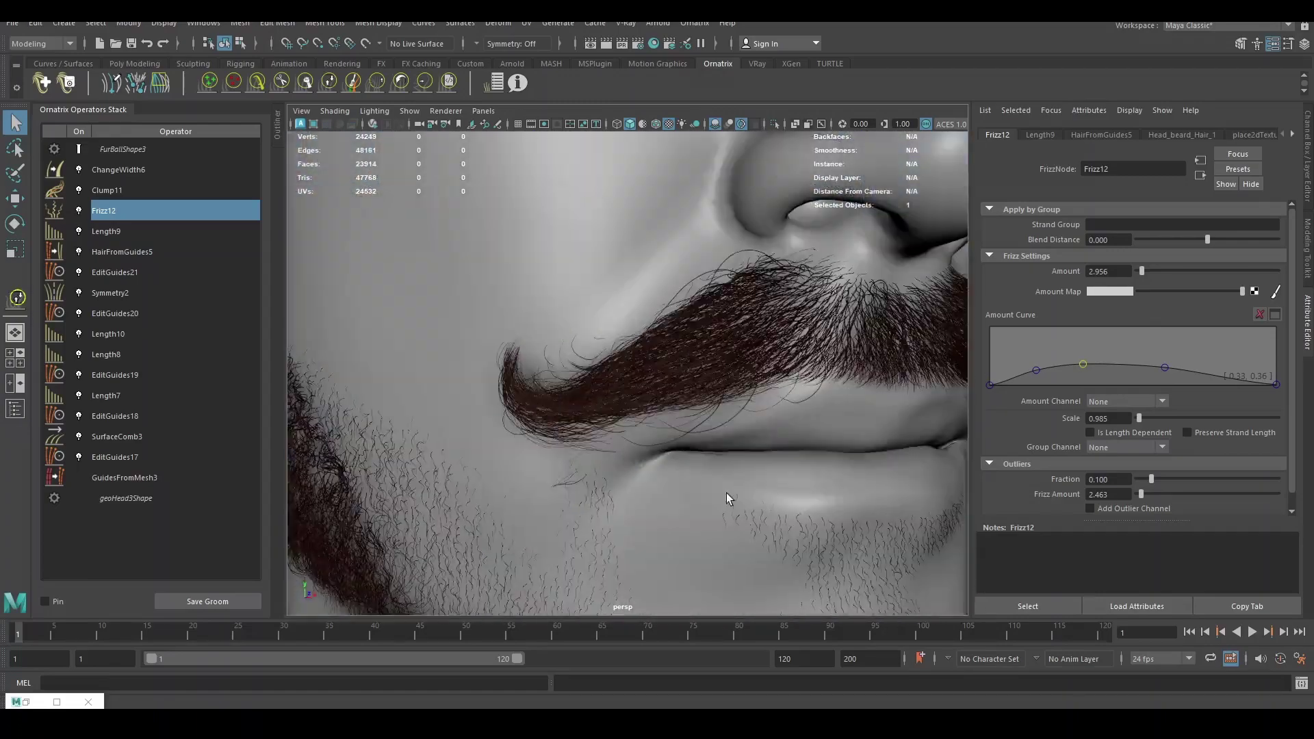
scroll(727, 498, down, 5)
mouse_move(728, 498)
alt+mouse_down()
mouse_move(625, 399)
mouse_move(538, 410)
alt+mouse_up()
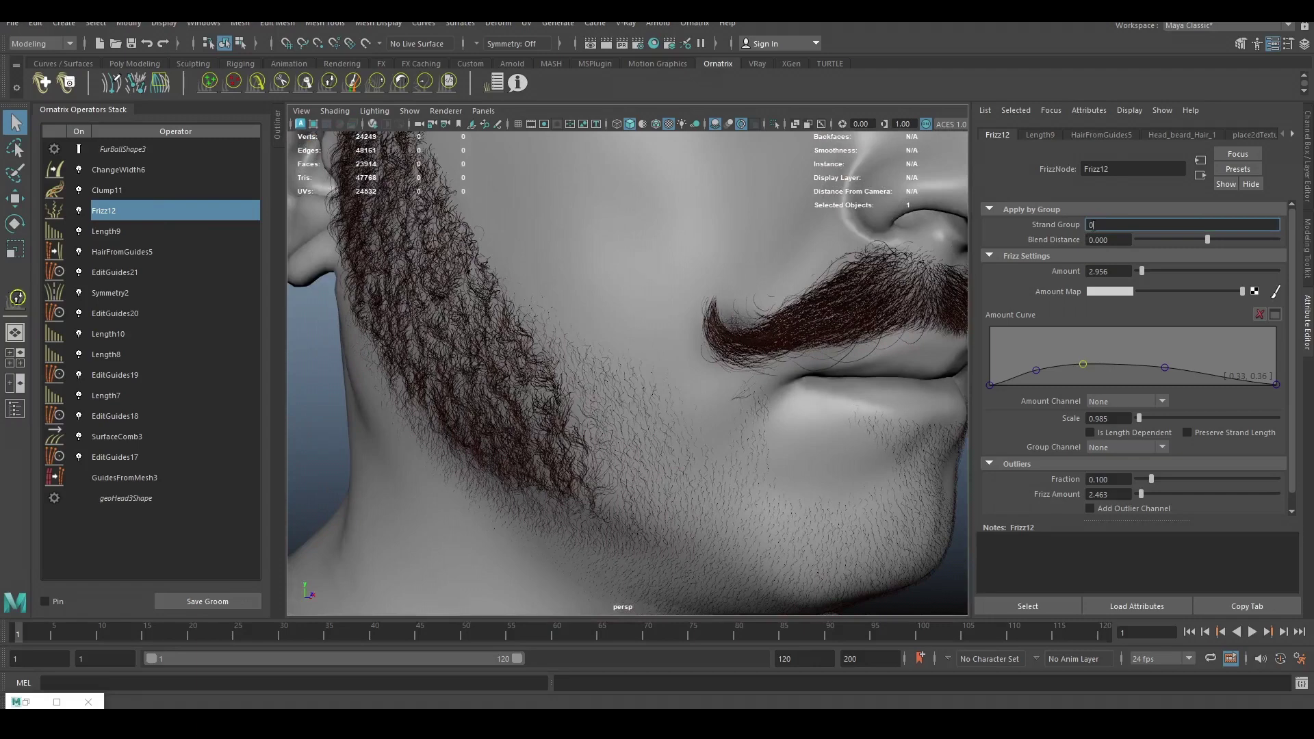
key(Return)
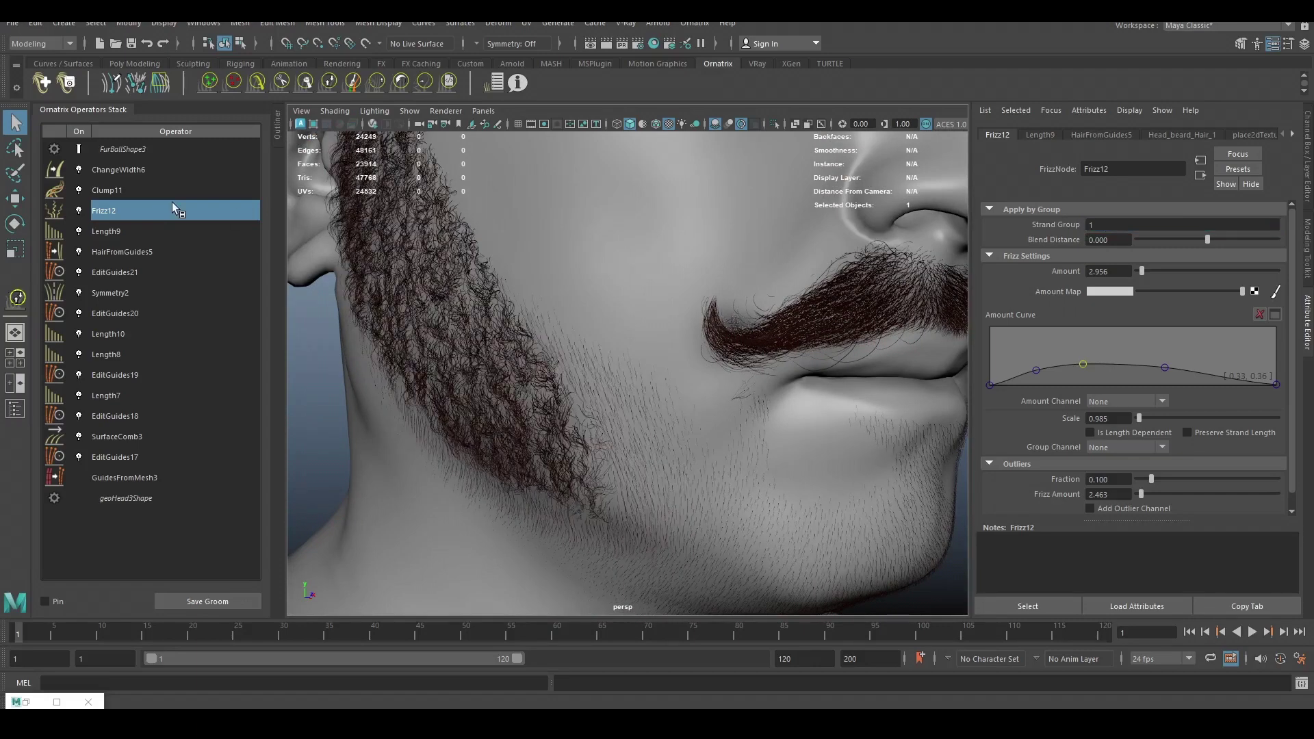
Step: Add a Length11 operator above Frizz12 and shorten its strands
click(695, 22)
click(105, 232)
click(117, 251)
click(1106, 224)
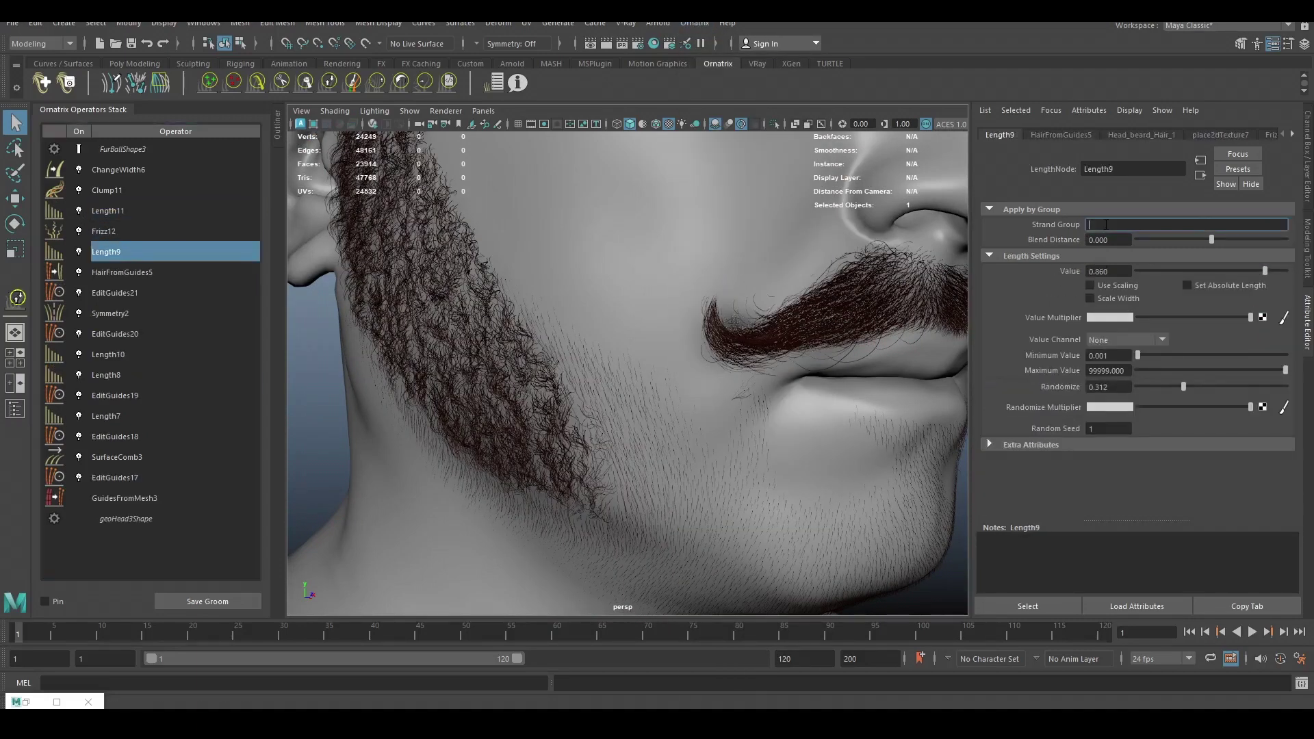
click(159, 214)
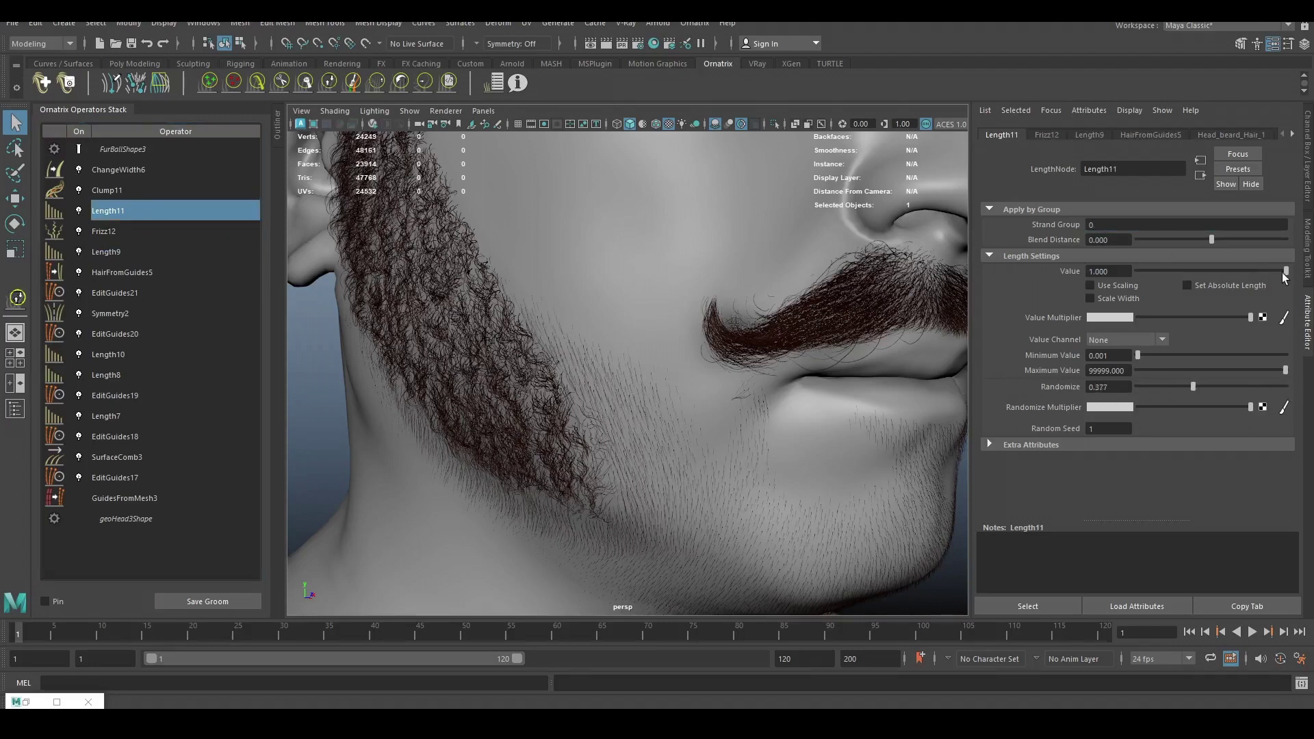
drag(1285, 275, 1199, 277)
Step: Add an Edit Guides operator to the top of the beard stack
click(122, 273)
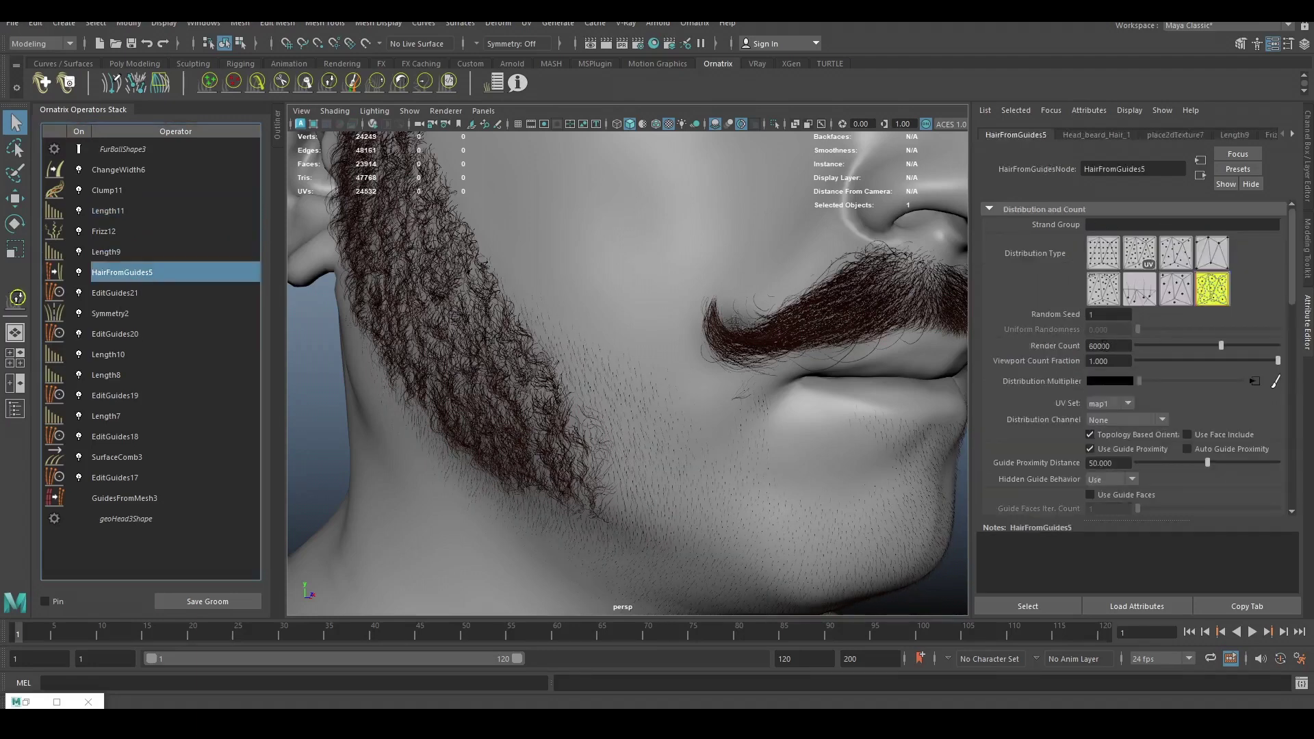
click(694, 22)
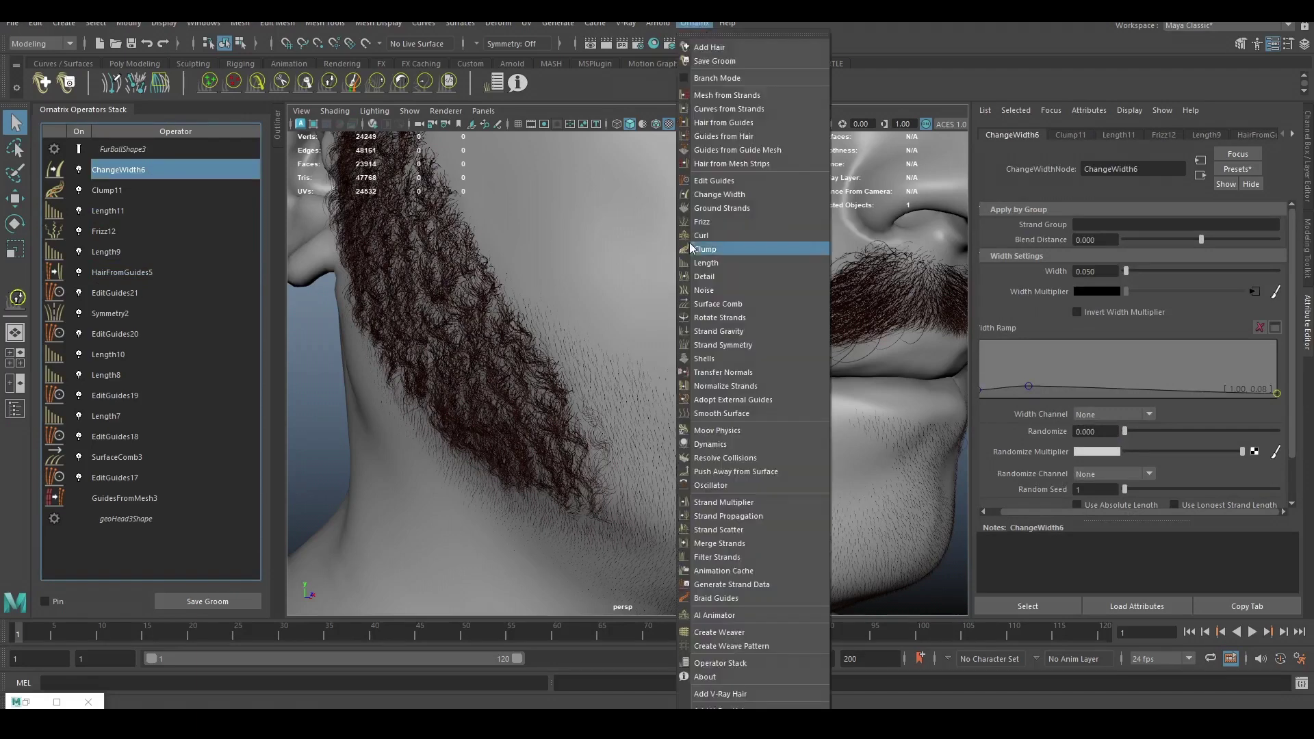
click(725, 248)
scroll(1295, 363, down, 1)
scroll(1261, 301, up, 4)
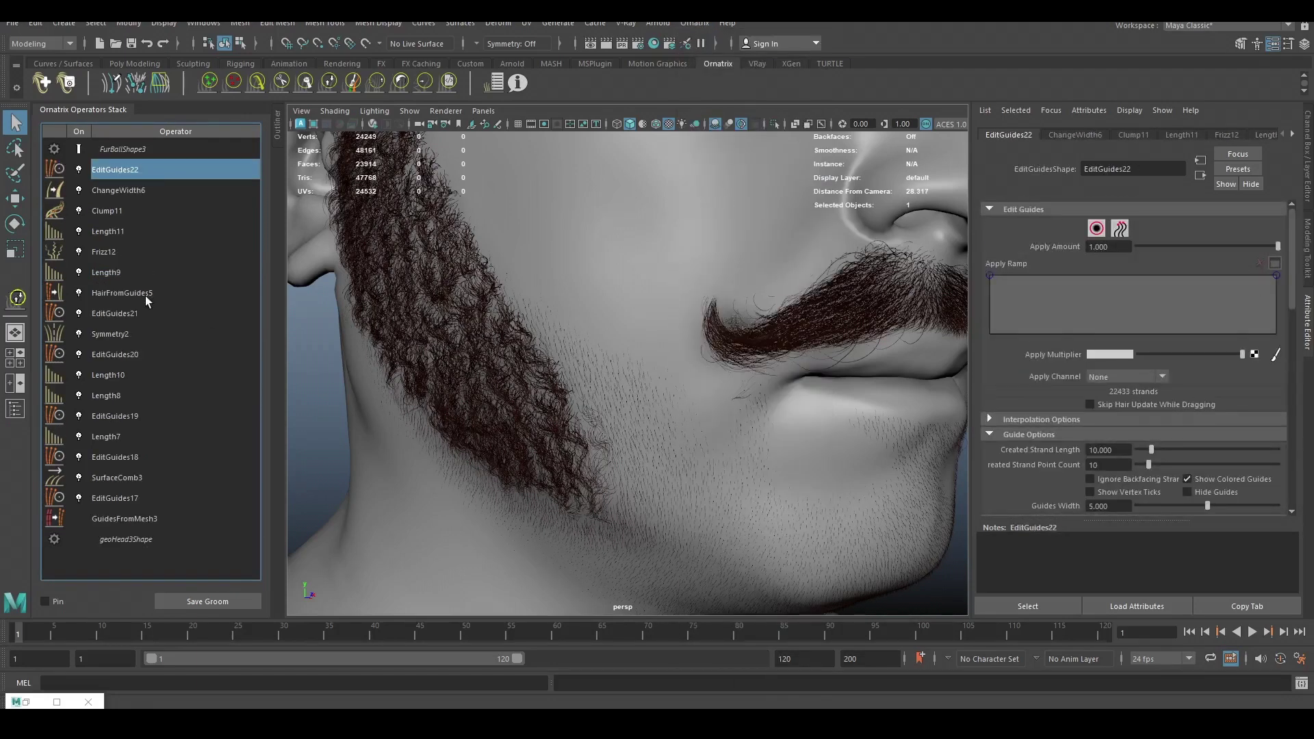
click(123, 293)
alt+drag(613, 308, 650, 376)
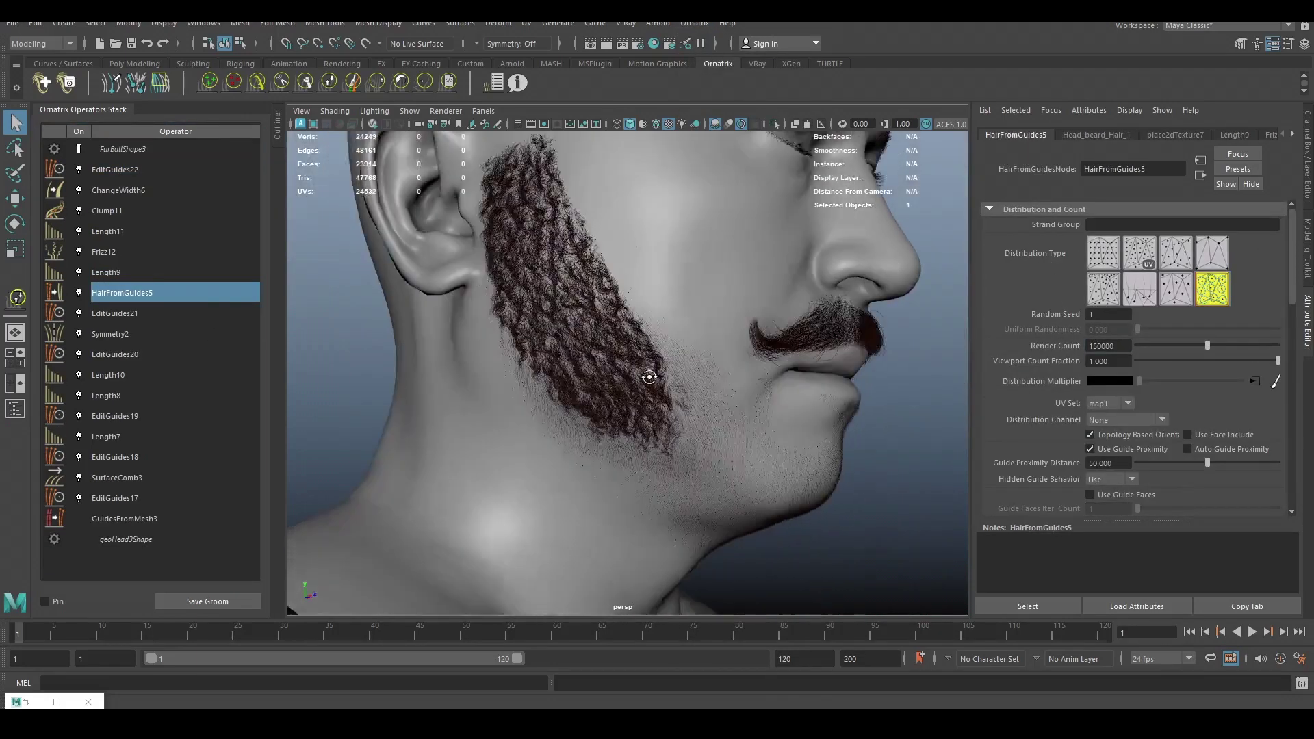
Step: Adjust a point on ChangeWidth6's width ramp and enter 1 in Clump11
click(130, 191)
drag(1029, 375, 1038, 388)
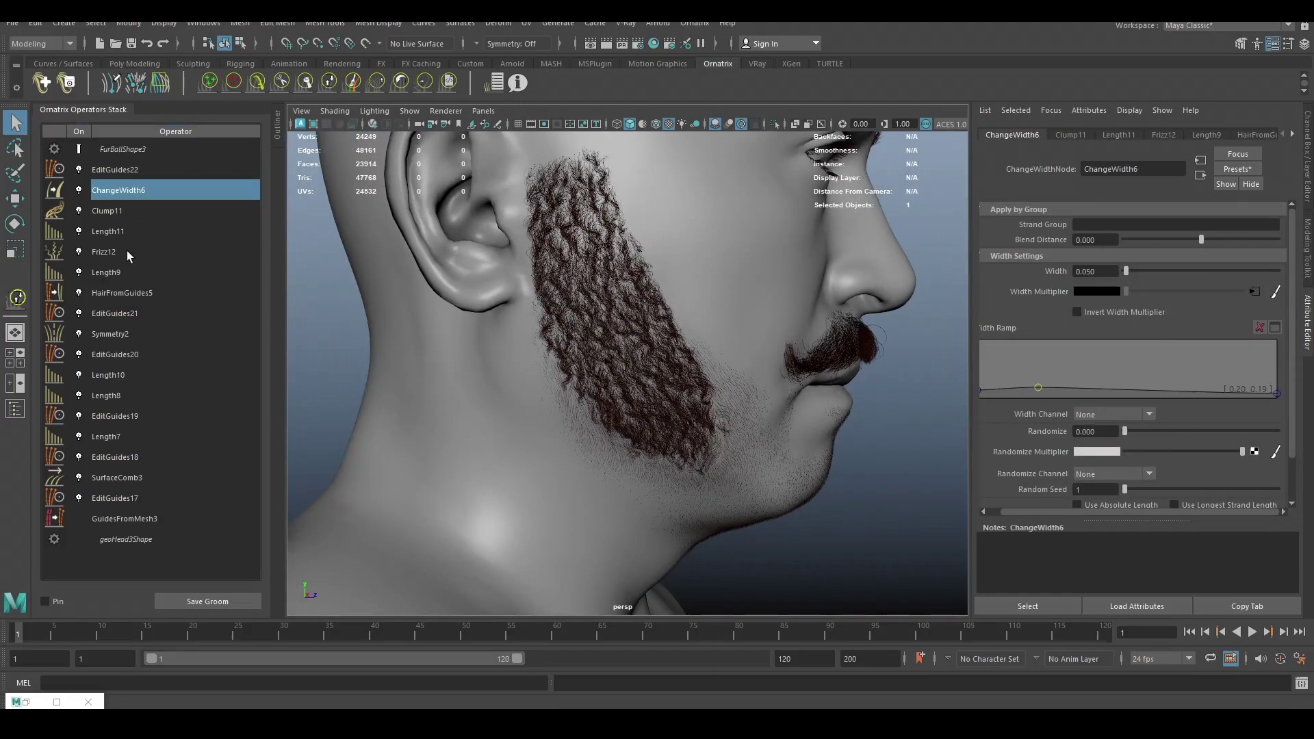
click(107, 210)
scroll(1181, 289, down, 5)
text(1500)
Step: Set HairFromGuides5's render count to 110000
click(1013, 464)
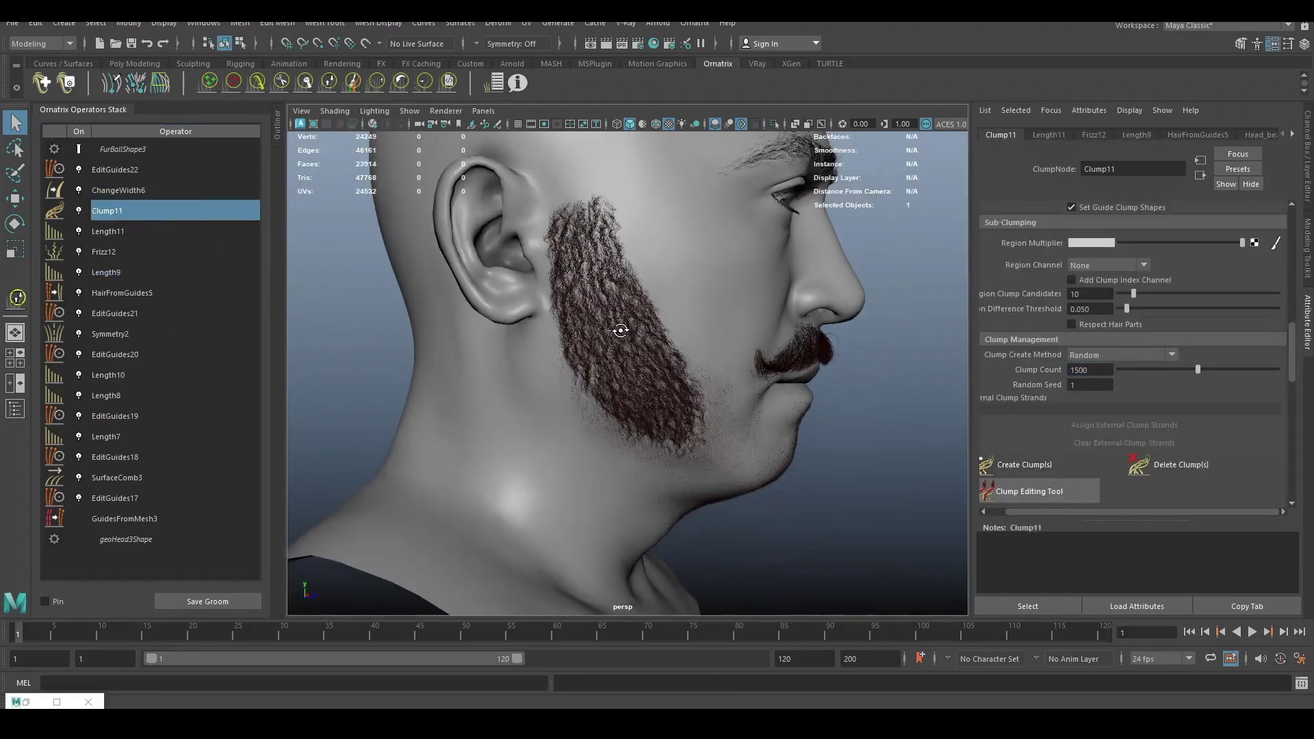
scroll(616, 329, up, 5)
scroll(616, 328, down, 4)
click(123, 293)
double_click(1108, 346)
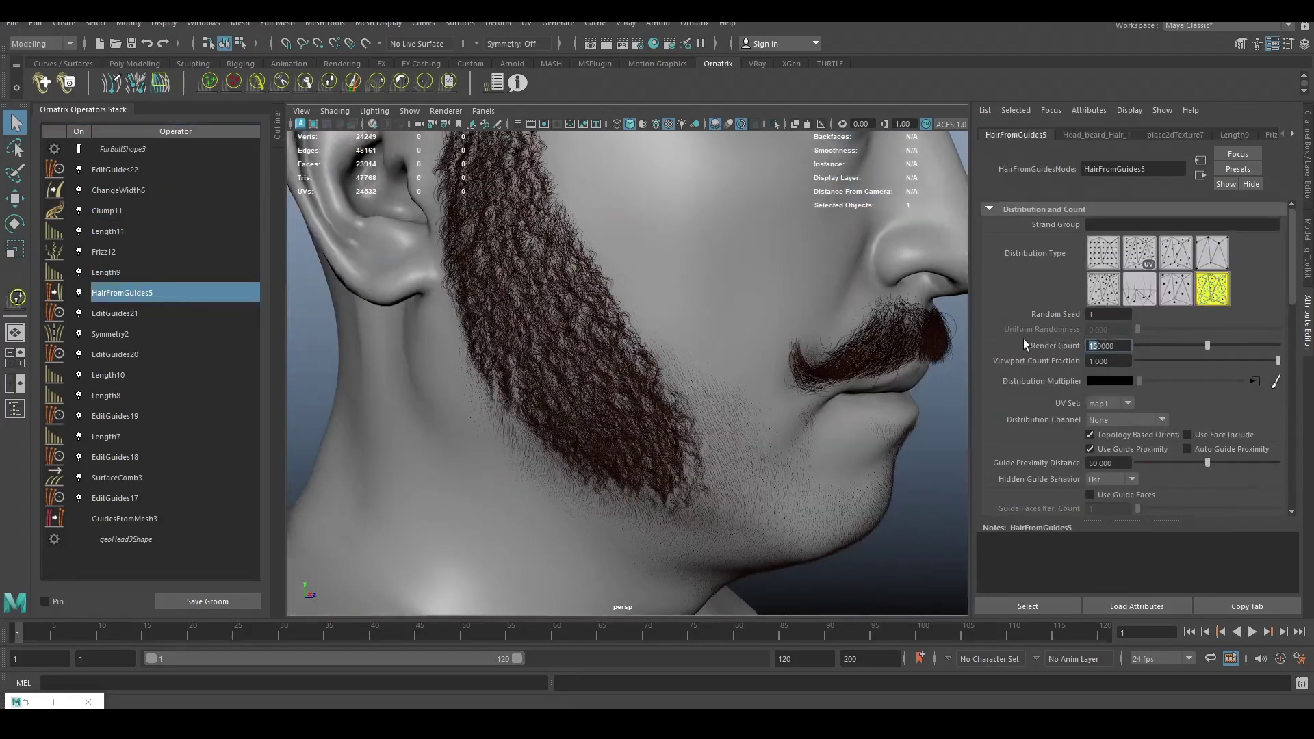
text(110000)
key(Return)
Step: Review the Clump11, ChangeWidth6 and Length11 operator settings
click(106, 210)
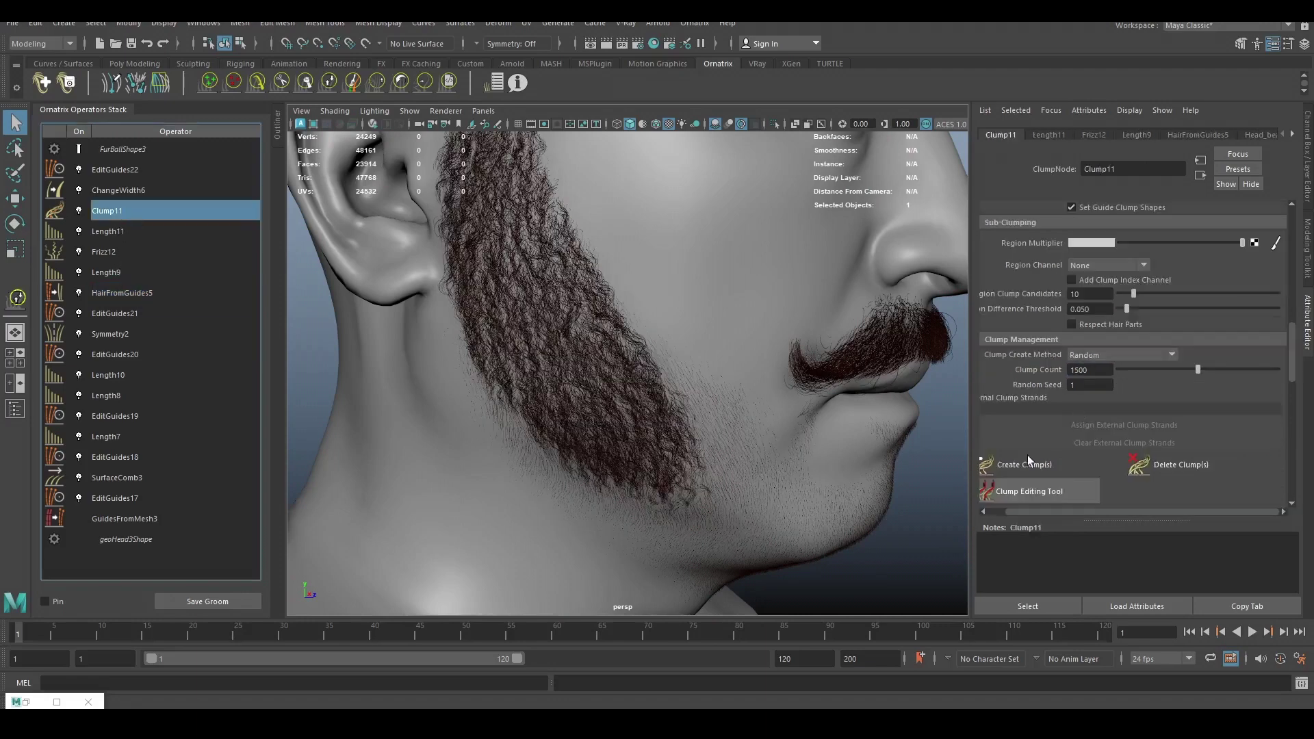
mouse_move(548, 343)
alt+mouse_down()
mouse_move(479, 342)
mouse_move(685, 334)
mouse_move(518, 334)
alt+mouse_up()
click(118, 189)
scroll(616, 342, down, 5)
scroll(518, 335, up, 3)
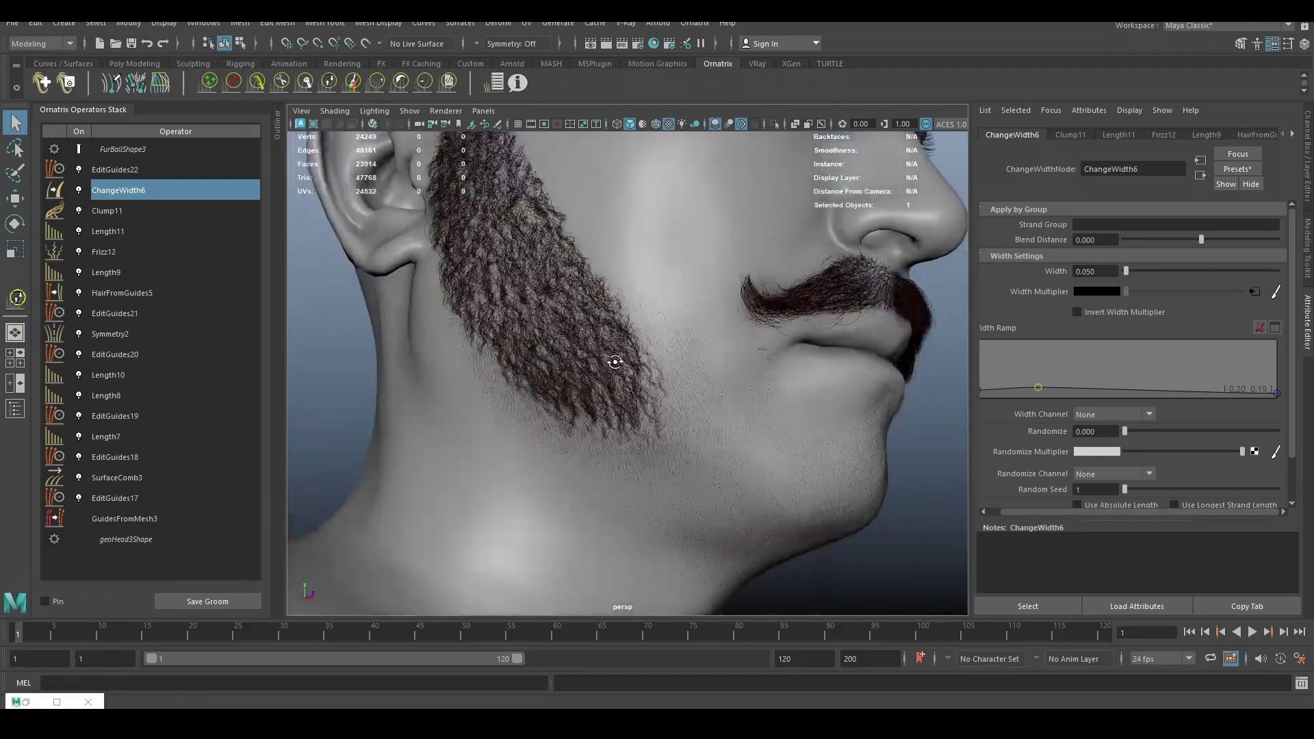
scroll(518, 334, up, 2)
click(108, 231)
scroll(434, 293, up, 2)
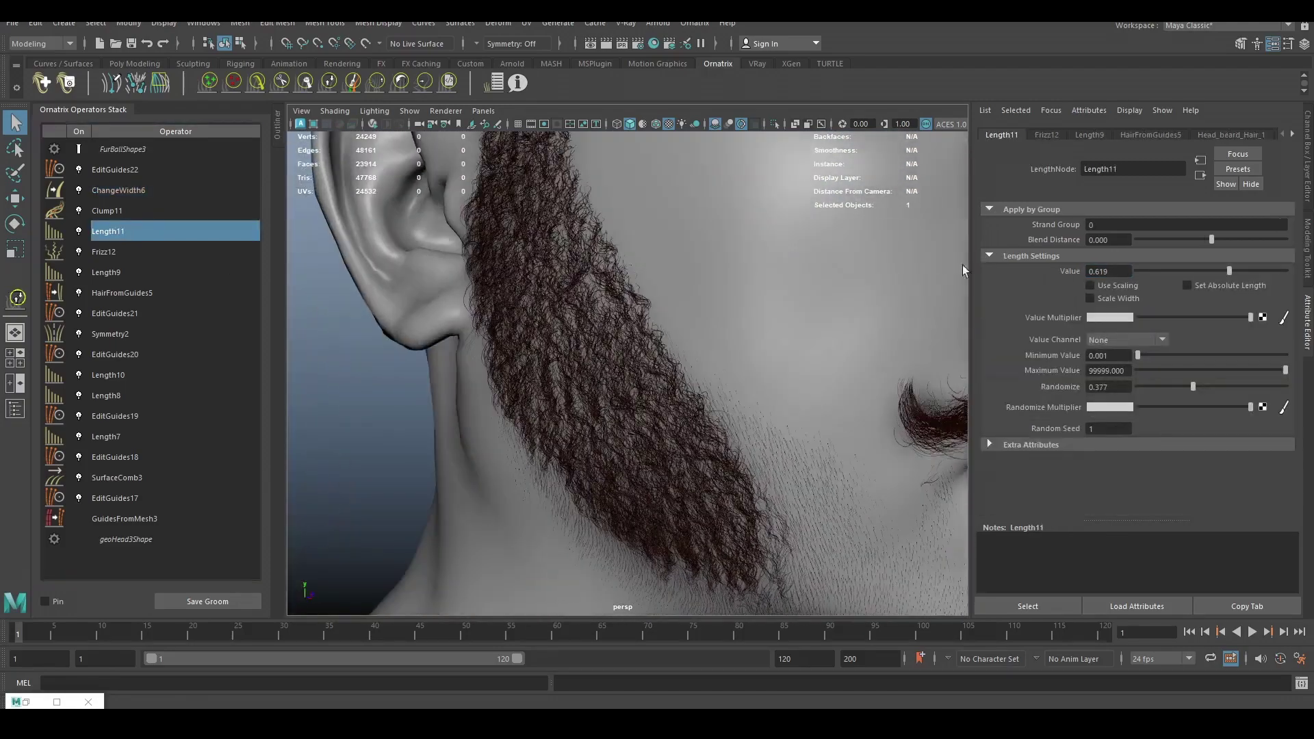
Step: Set Length9's value to 1.1, after briefly trying 2
click(115, 272)
scroll(520, 370, down, 3)
mouse_move(520, 369)
alt+mouse_down()
mouse_move(616, 376)
mouse_move(456, 382)
mouse_move(581, 383)
mouse_move(582, 307)
mouse_move(719, 294)
alt+mouse_up()
double_click(1108, 271)
text(2)
key(Return)
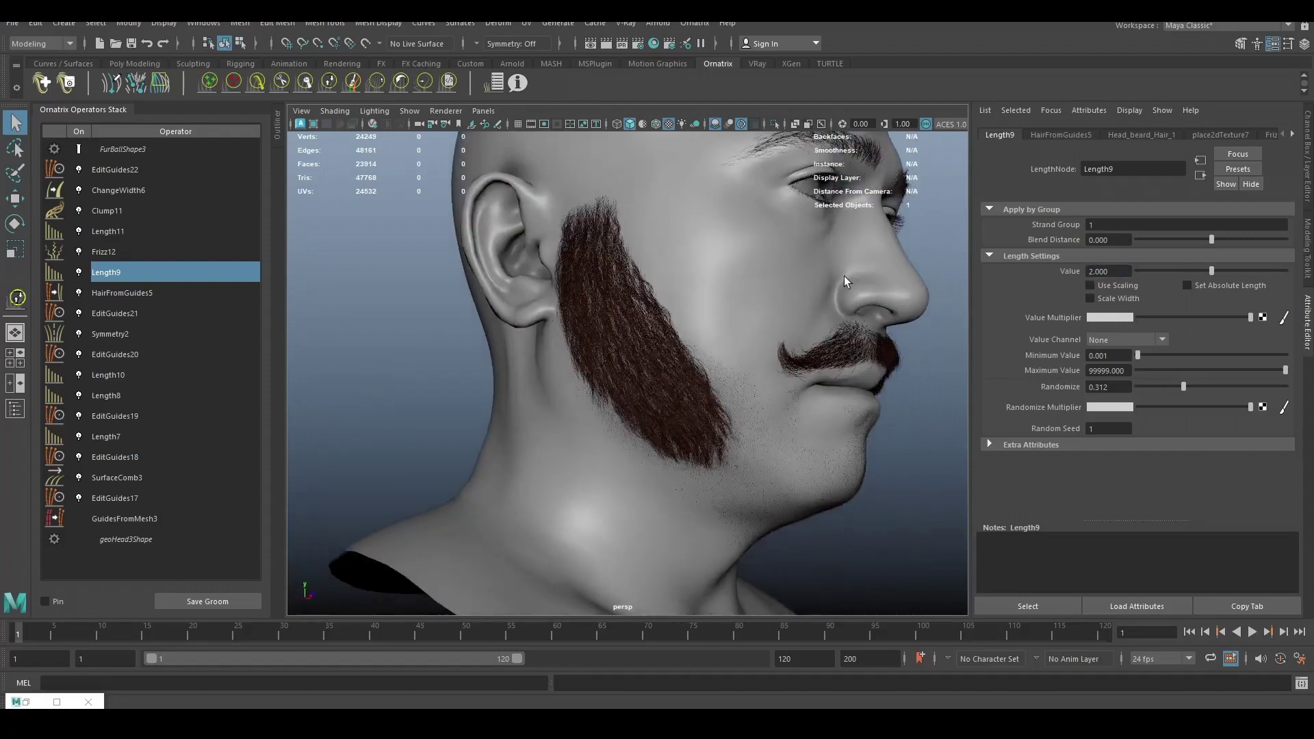
double_click(1108, 271)
text(1.1)
key(Return)
Step: Orbit to a side-on view of the cheek and select EditGuides21
alt+drag(452, 376, 821, 377)
scroll(822, 377, up, 5)
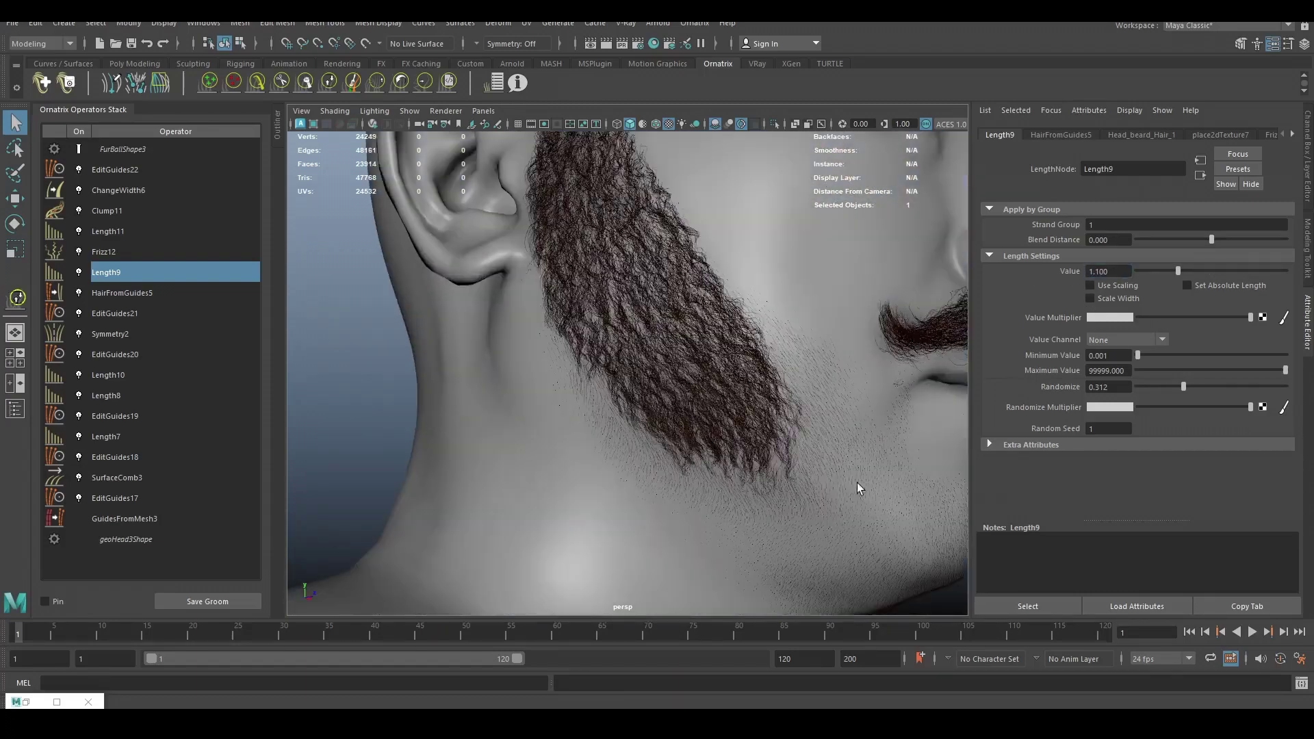
mouse_move(637, 472)
alt+mouse_down()
mouse_move(575, 469)
mouse_move(657, 458)
alt+mouse_up()
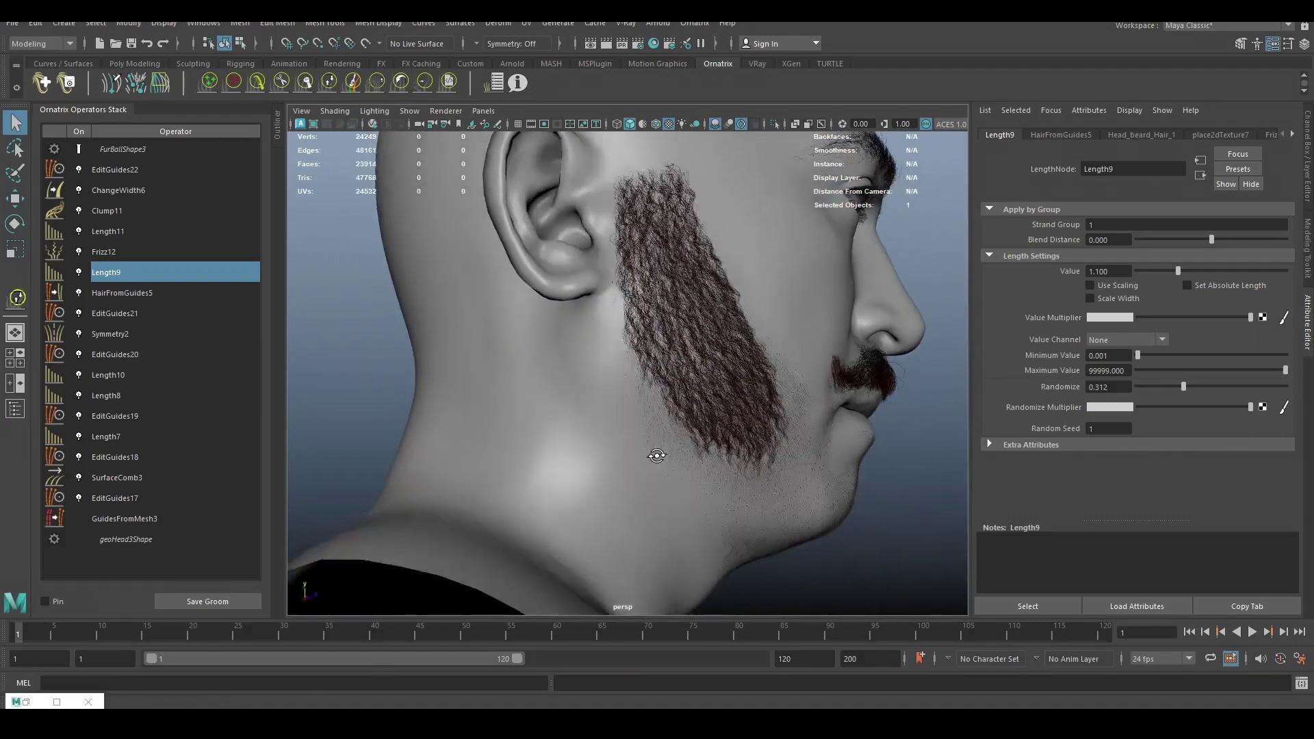
click(122, 314)
Step: In EditGuides20, select the jawline guides and comb and lengthen them with the guide brushes
click(142, 349)
alt+drag(603, 397, 650, 397)
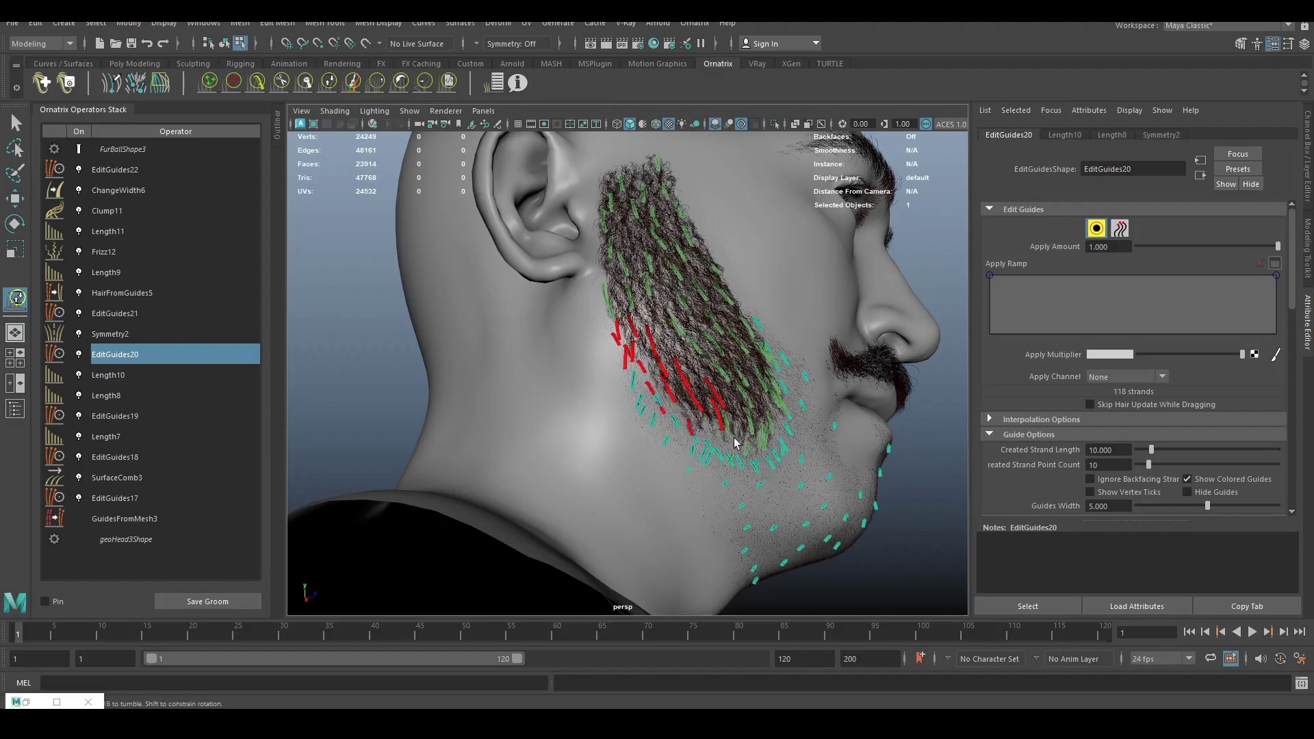
alt+drag(548, 452, 623, 464)
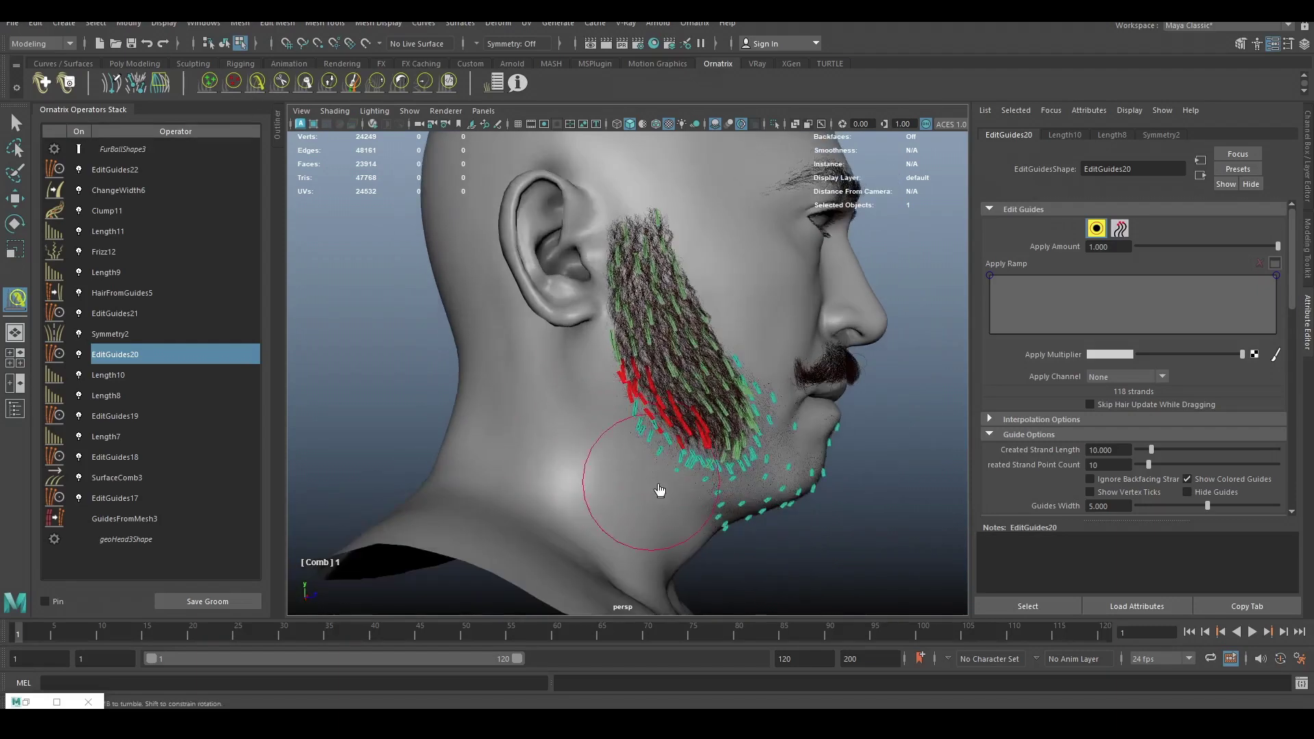
key(q)
scroll(616, 424, up, 5)
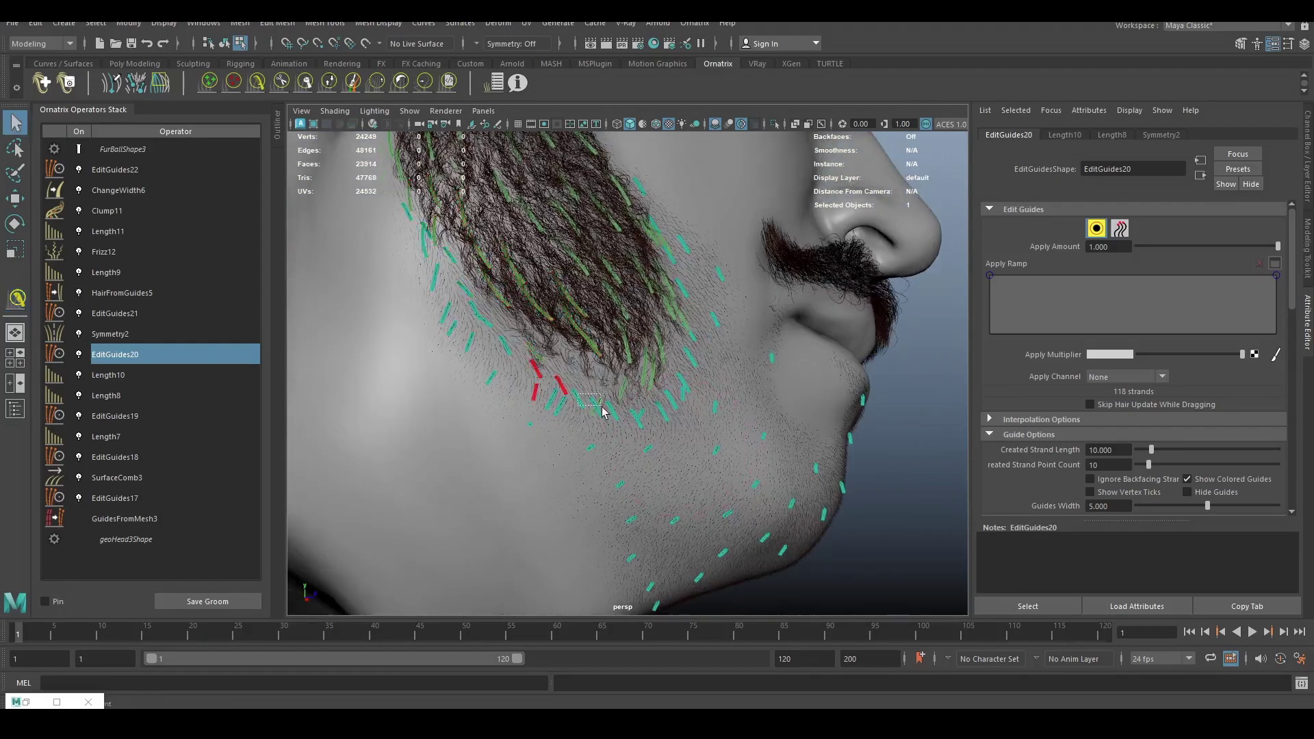
click(580, 335)
scroll(1135, 463, down, 2)
scroll(1135, 462, down, 3)
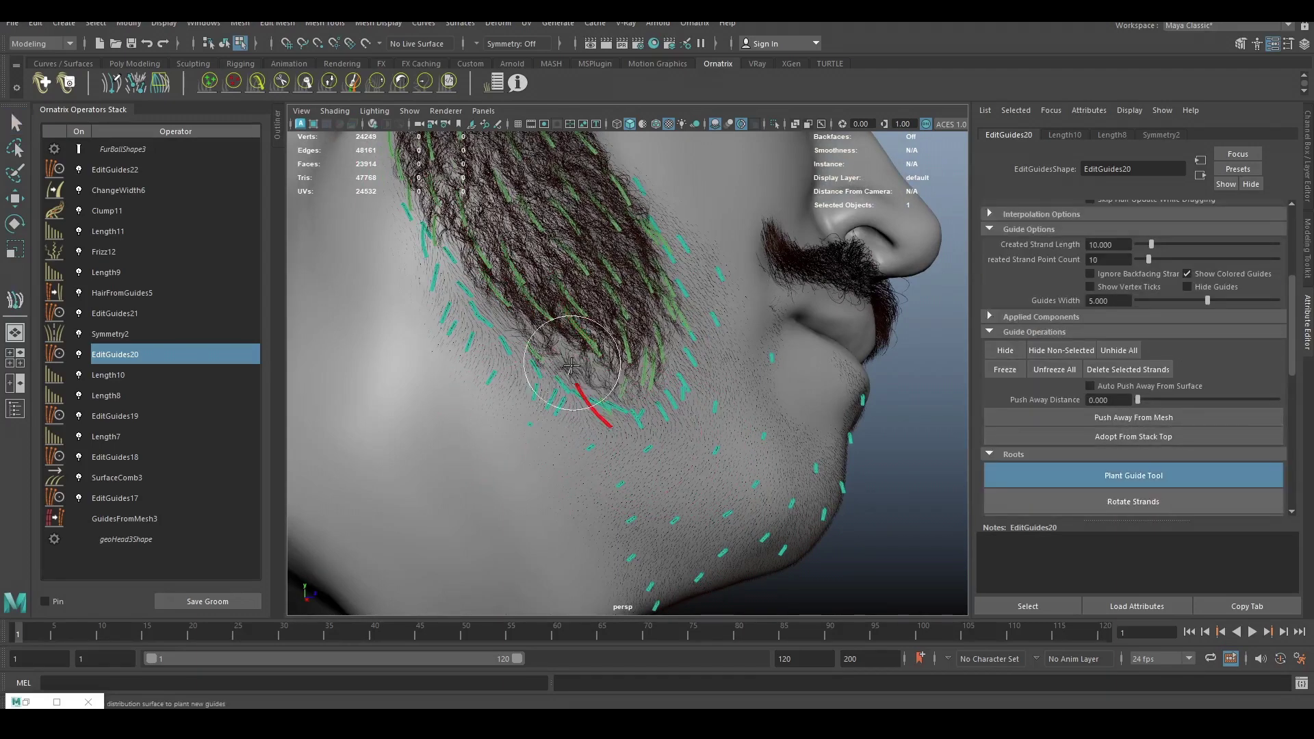
key(q)
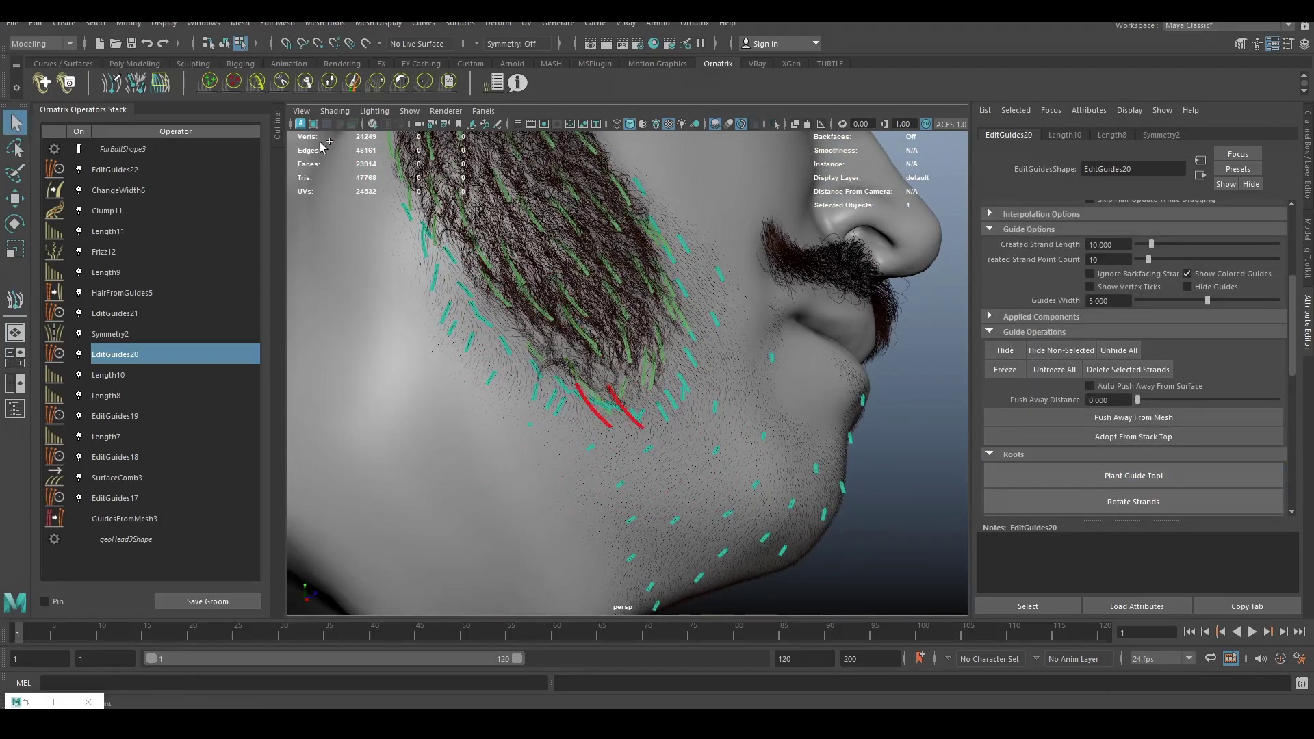
key(y)
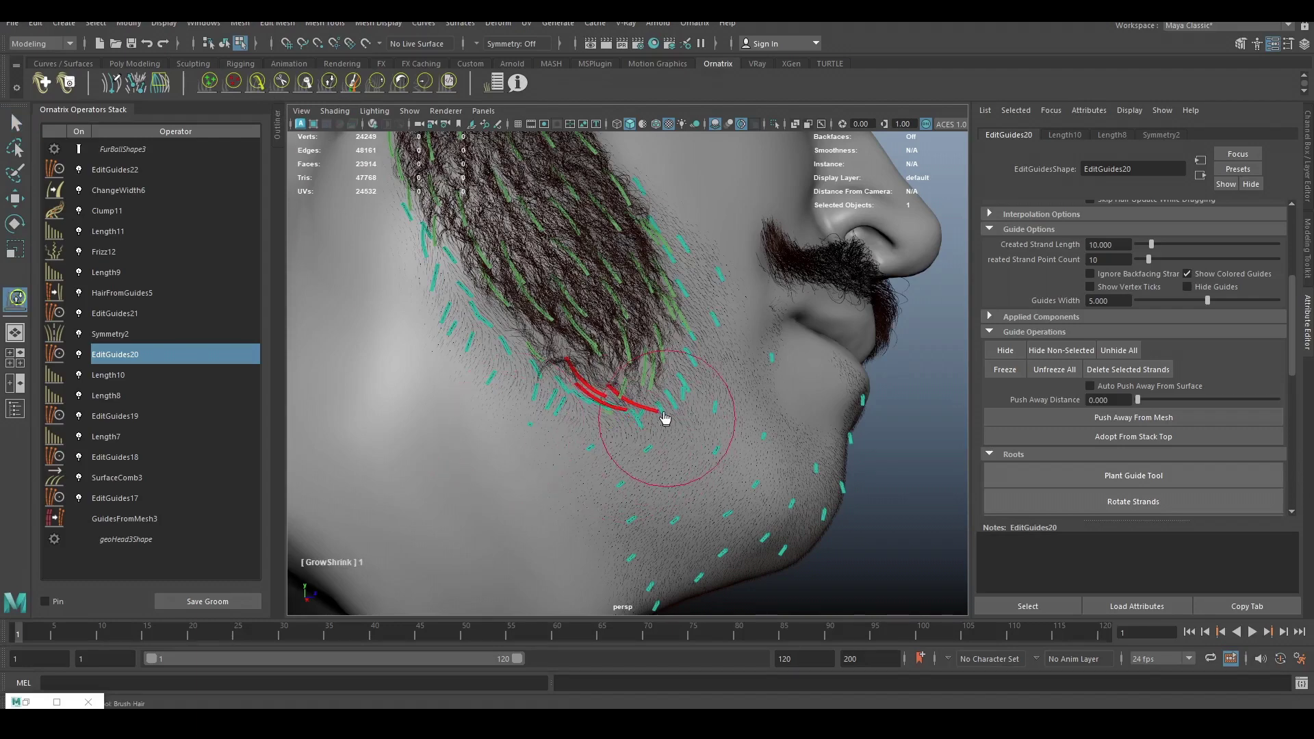
key(q)
Step: Assign a new dark material to the head mesh through the marking menu
click(103, 251)
alt+drag(616, 410, 566, 419)
scroll(616, 416, down, 5)
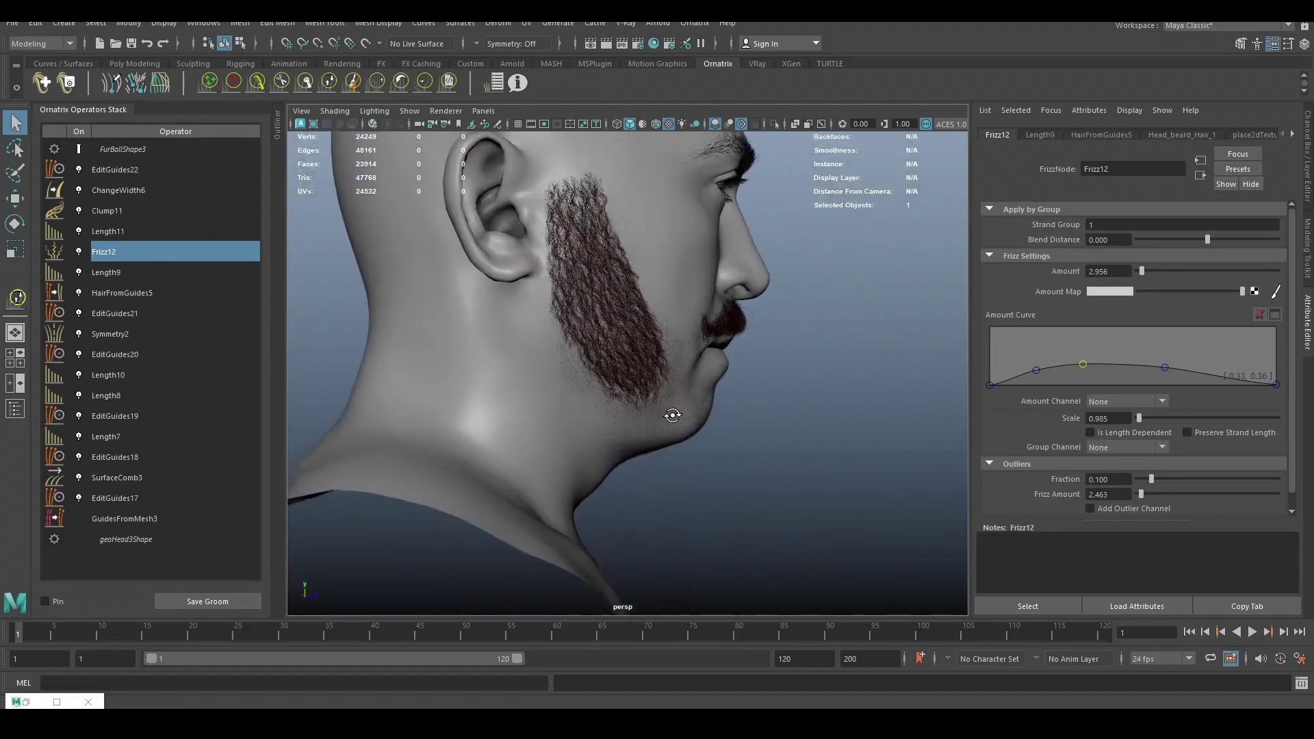
mouse_move(671, 413)
alt+mouse_down()
mouse_move(562, 404)
mouse_move(595, 384)
alt+mouse_up()
click(597, 348)
mouse_move(597, 347)
right_down()
mouse_move(713, 705)
mouse_move(712, 586)
right_up()
click(731, 402)
Step: Reselect the beard hair and bring up the Length11 operator settings
scroll(684, 401, up, 5)
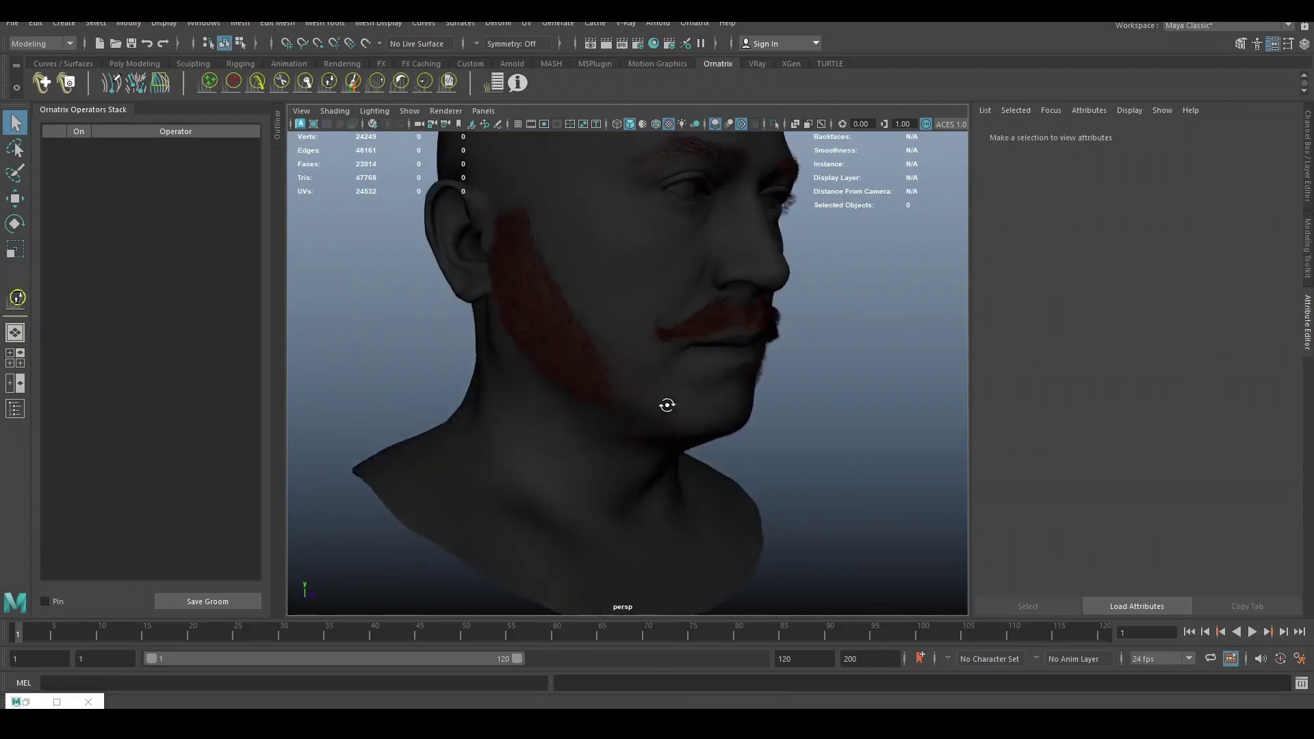
scroll(564, 409, up, 5)
scroll(678, 357, up, 5)
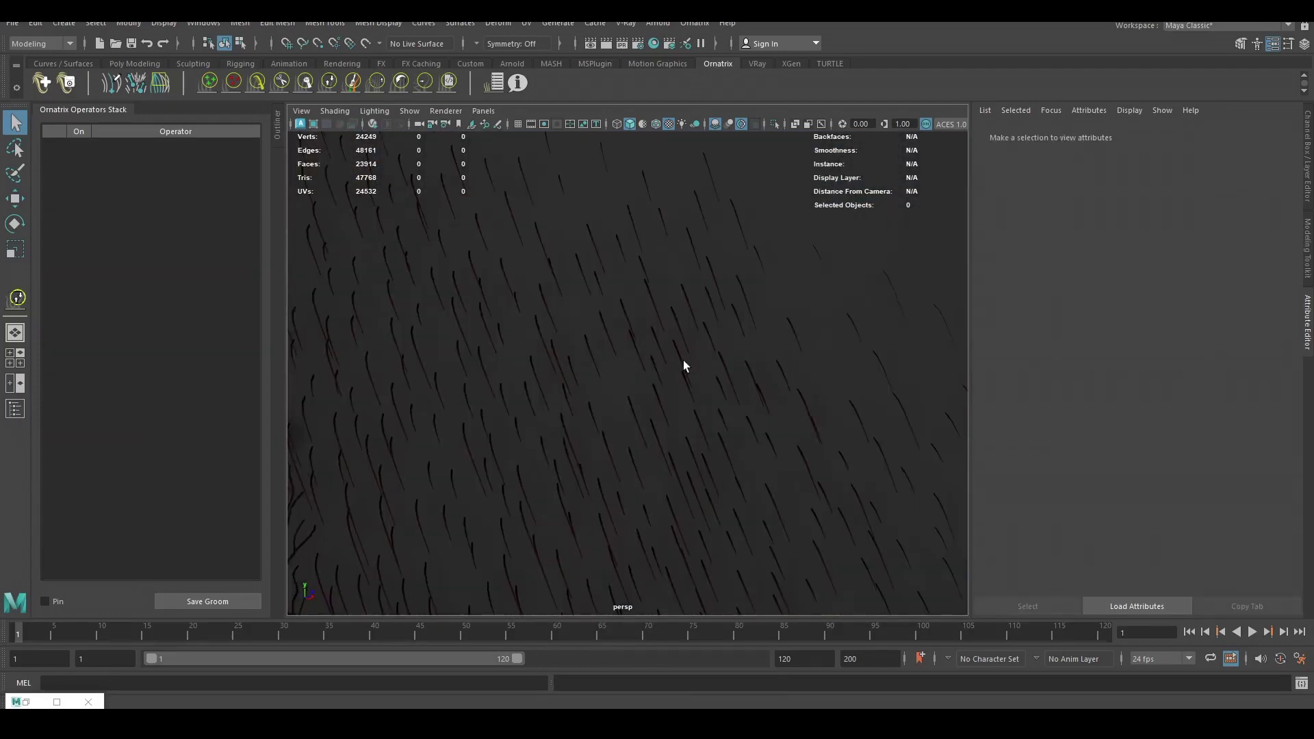
click(664, 313)
click(117, 231)
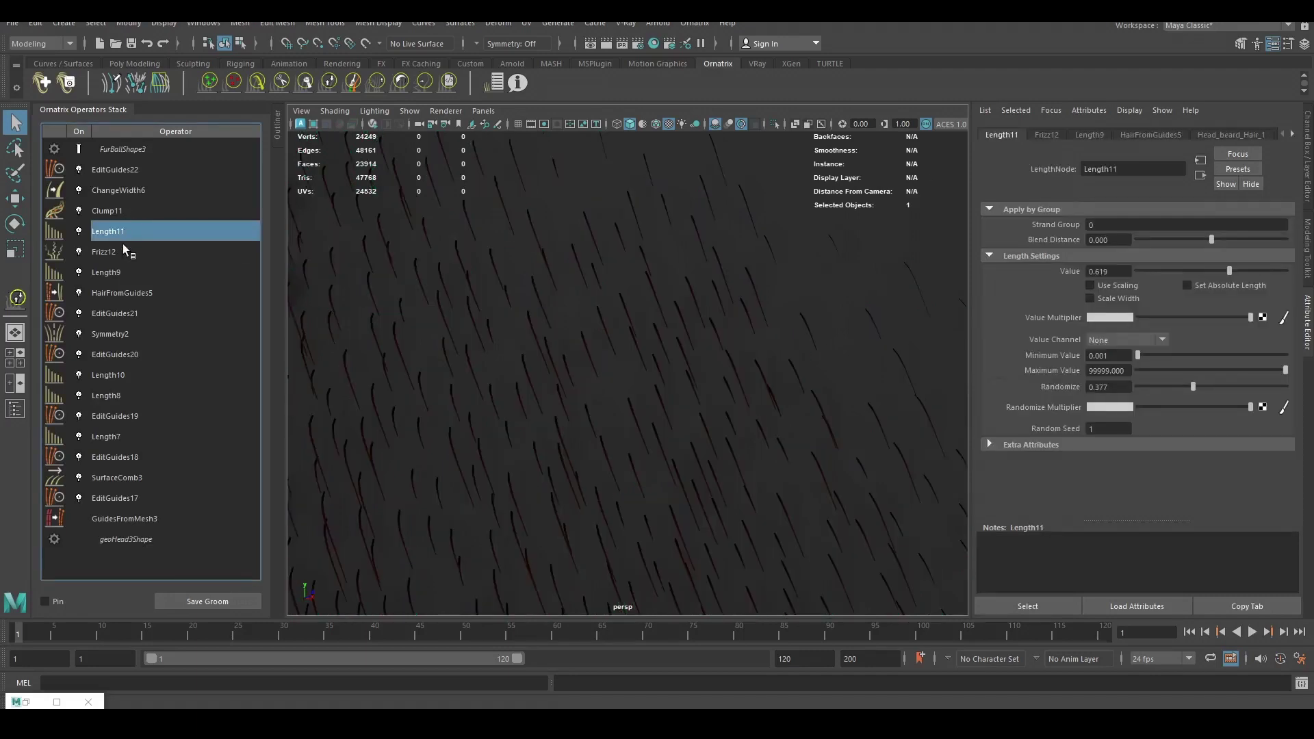
Step: Add a Frizz13 operator above Length11 with amount 5.419, lowered curve and outlier frizz off
click(695, 22)
click(726, 181)
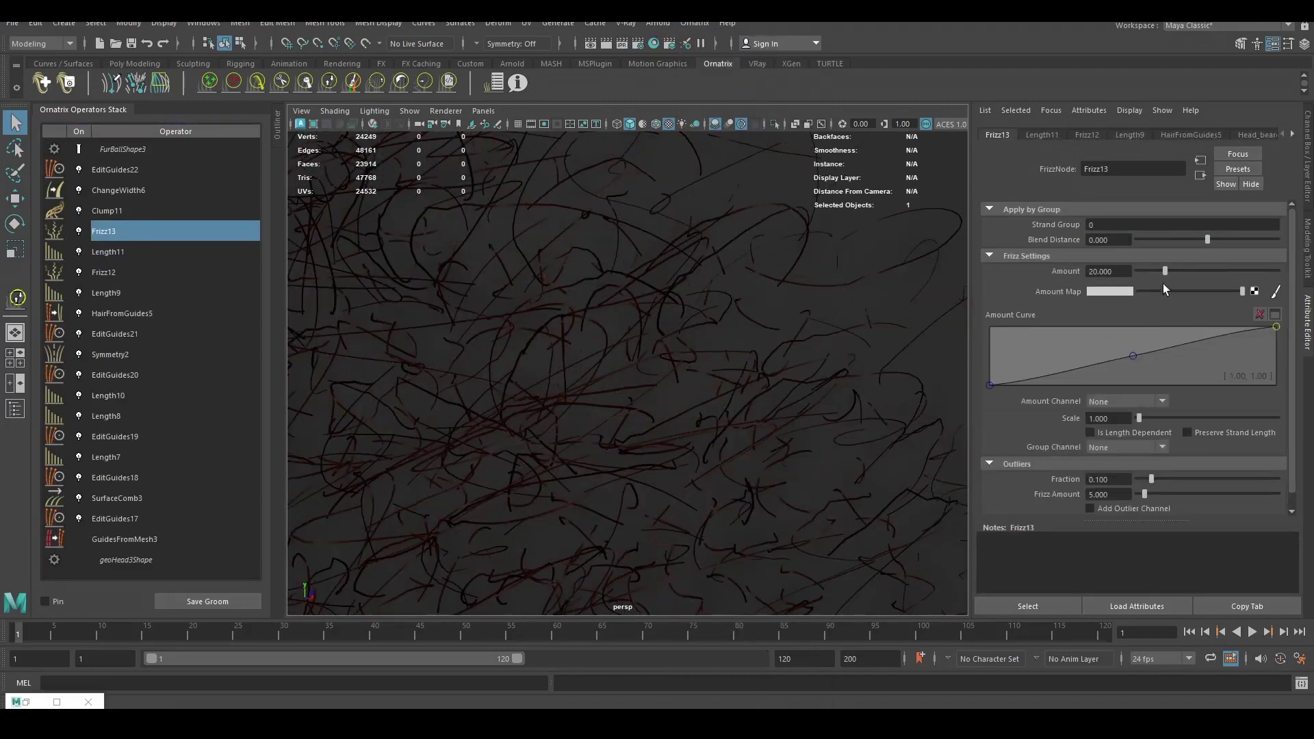
drag(1144, 494, 1137, 494)
drag(1276, 327, 1276, 361)
drag(1165, 271, 1147, 277)
Step: Turn on lit shading with wireframe and raise Length11's value to 0.781
scroll(712, 373, down, 5)
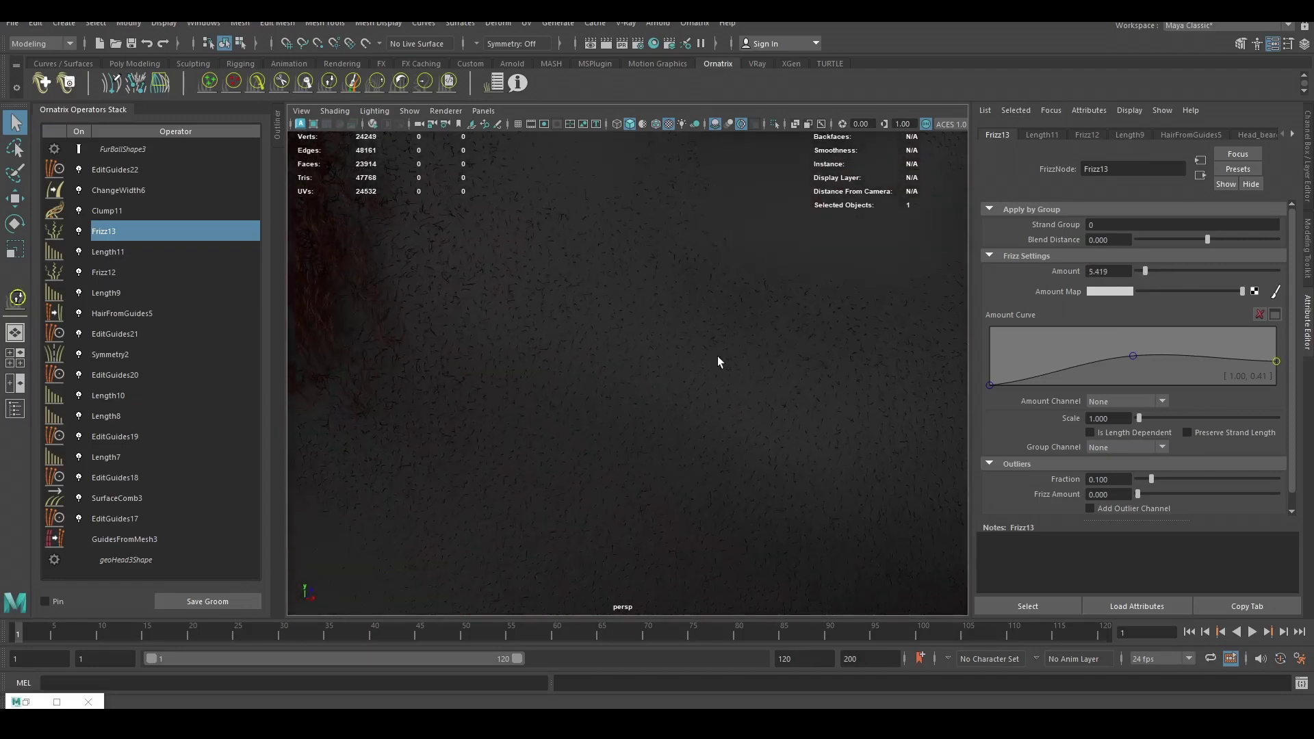
click(643, 126)
mouse_move(691, 295)
alt+mouse_down()
mouse_move(704, 352)
mouse_move(757, 389)
alt+mouse_up()
click(655, 126)
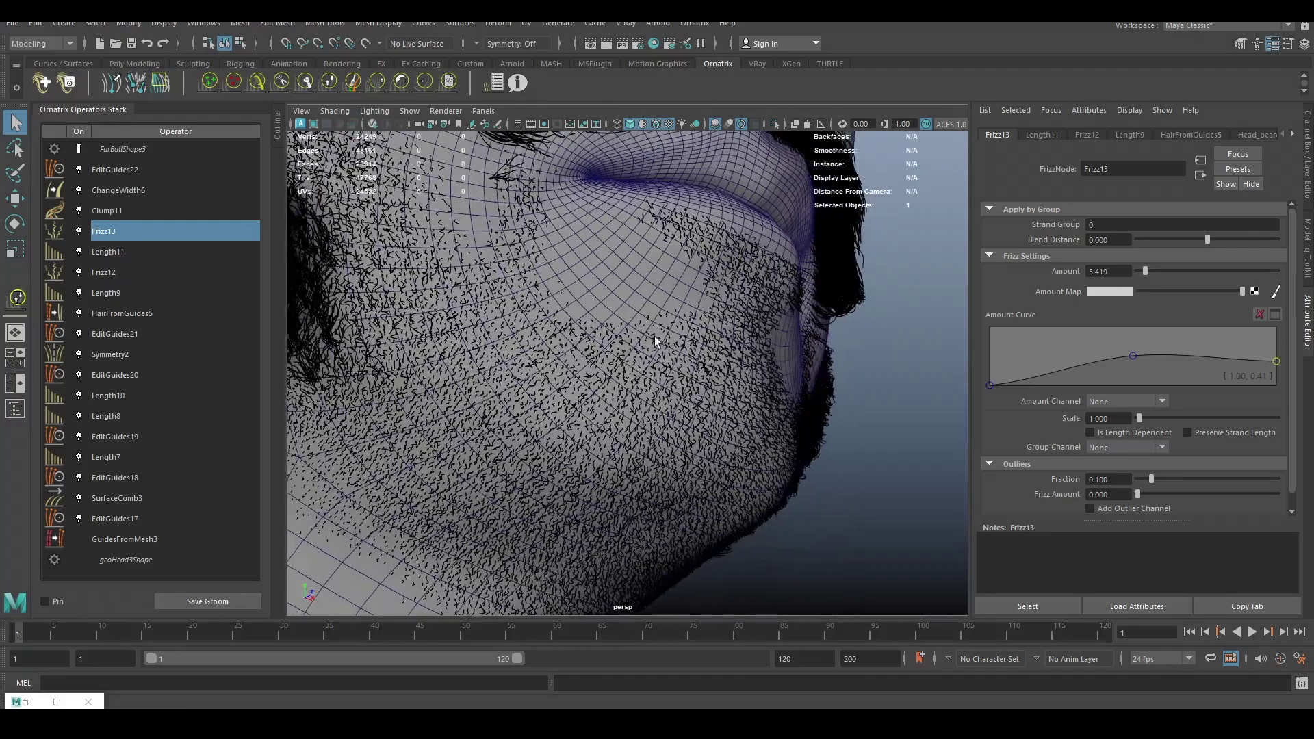
drag(1145, 272, 1152, 276)
click(118, 252)
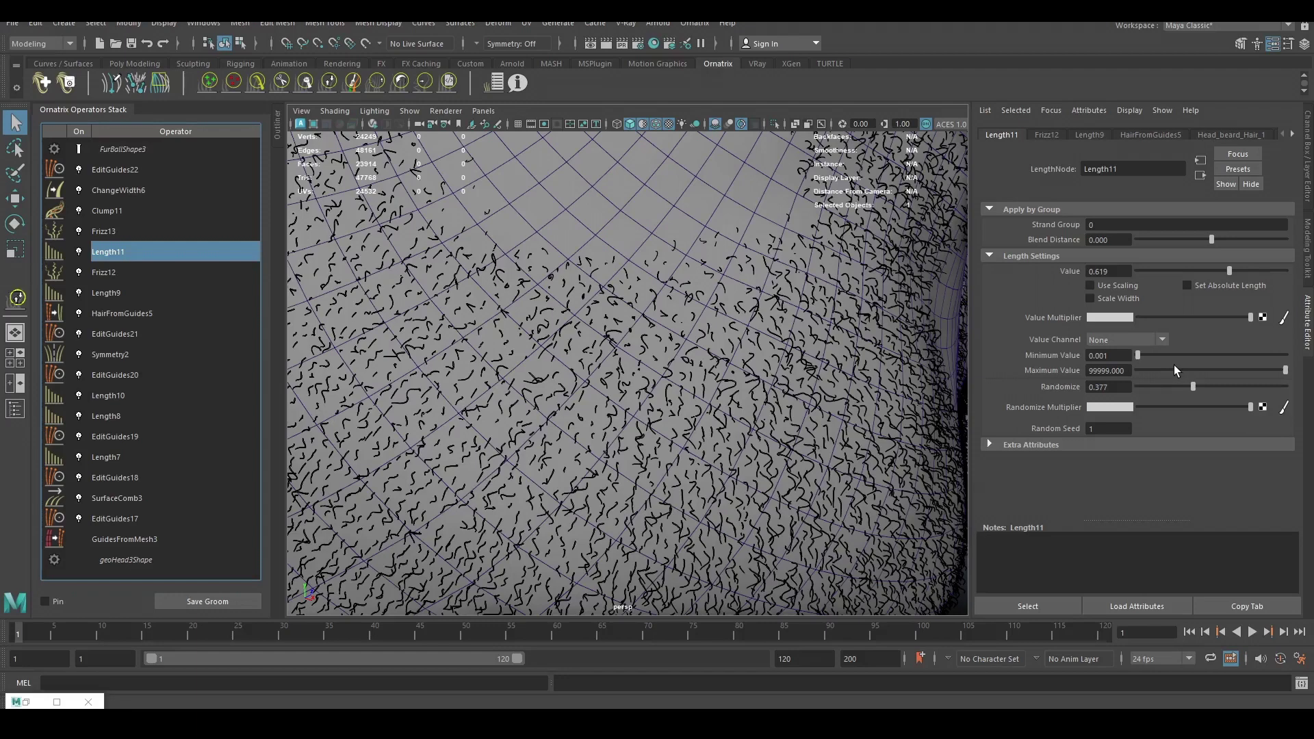
drag(1229, 271, 1254, 271)
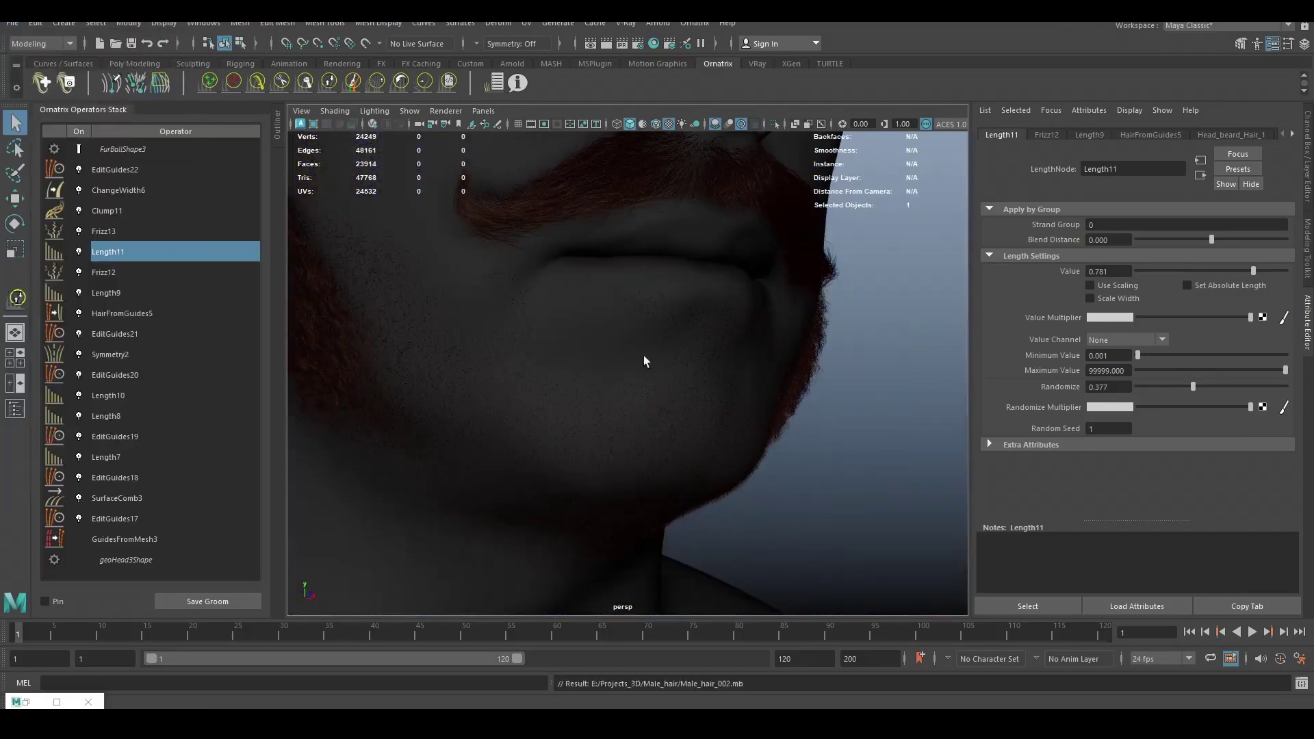
Step: Group the geoHead1 lashes mesh and name the new group oxLashes
click(277, 130)
click(349, 262)
click(344, 318)
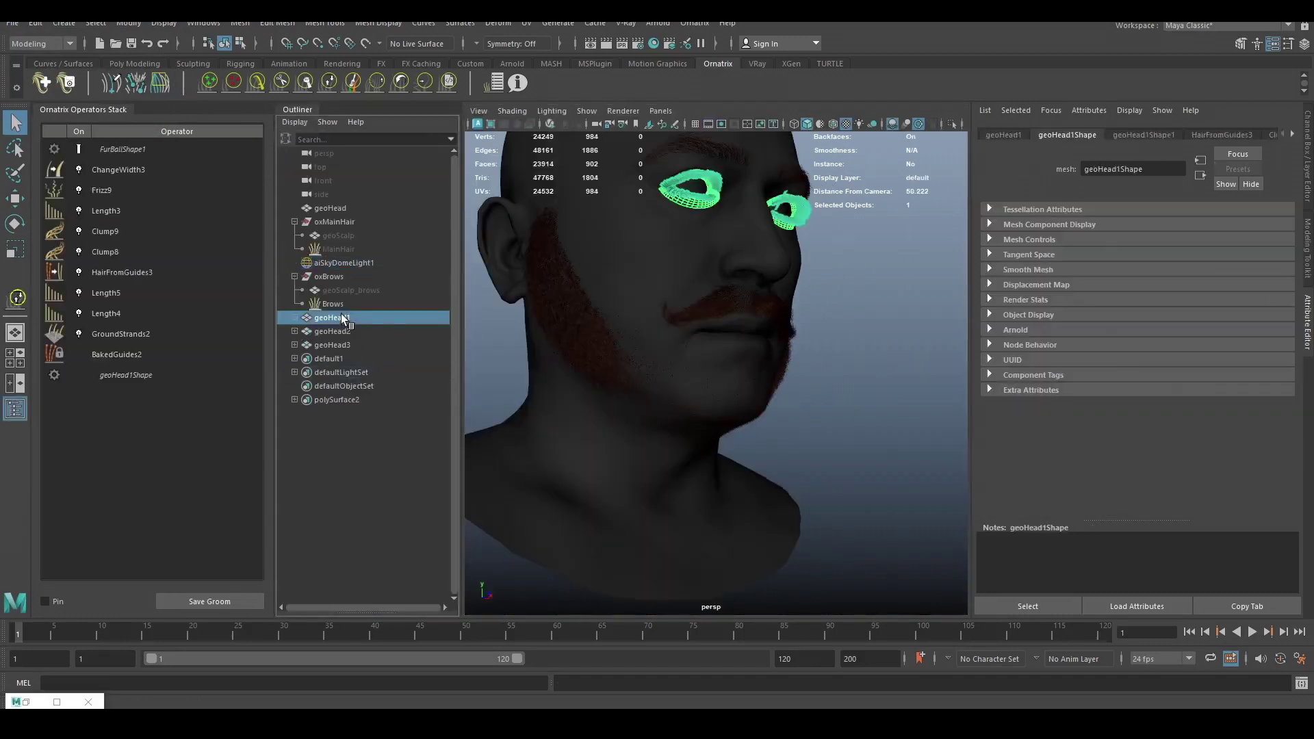
key(ctrl+g)
double_click(330, 344)
text(oxLashes)
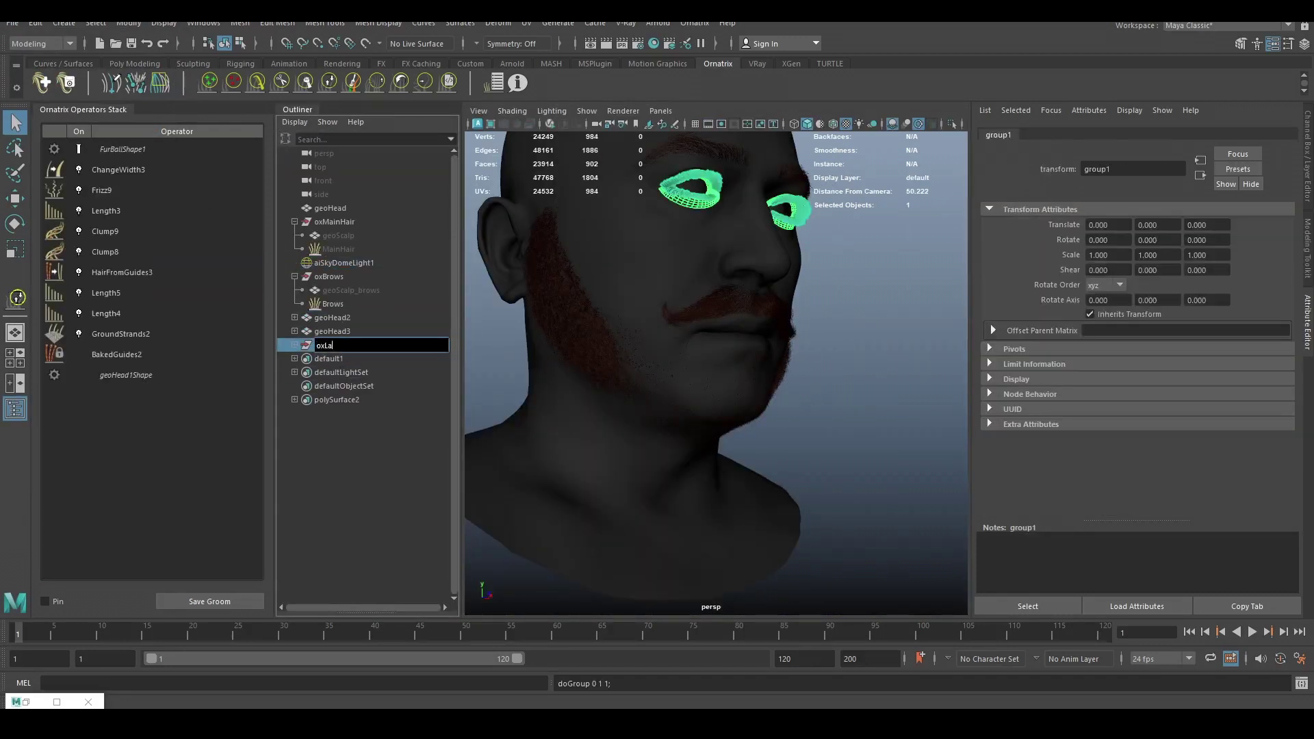
key(Return)
Step: Rename the lashes scalp to geoScalp_lashes and its hair object to Lashes
click(295, 345)
double_click(342, 359)
text(geoScal)
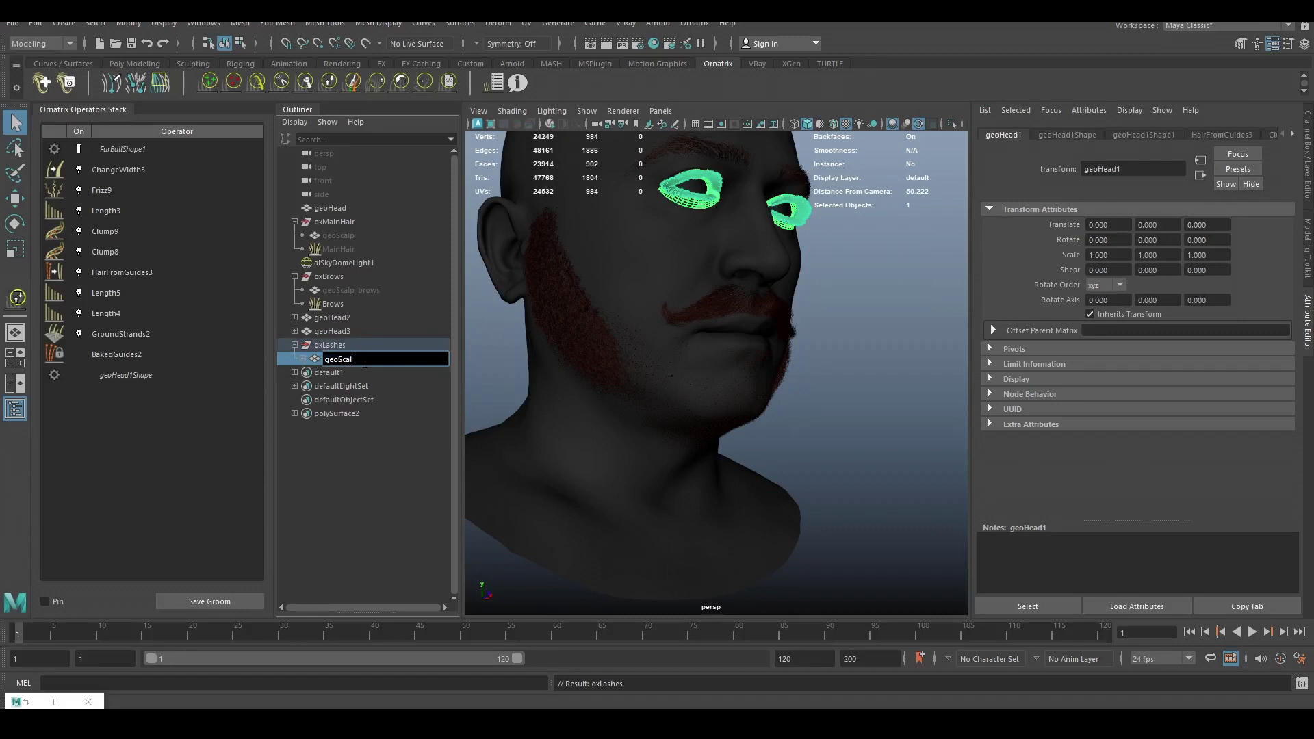
text(p_lashes)
key(Return)
click(303, 358)
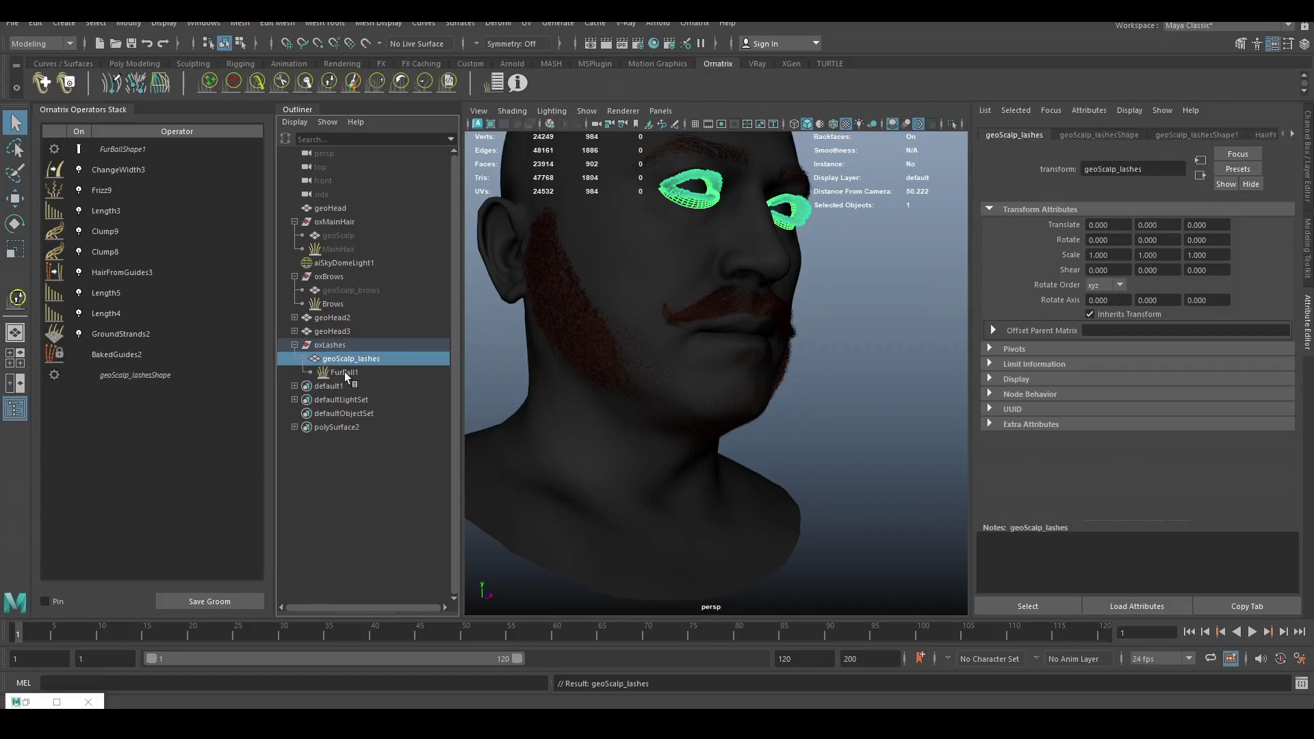
double_click(342, 371)
text(ashes)
key(Return)
click(295, 344)
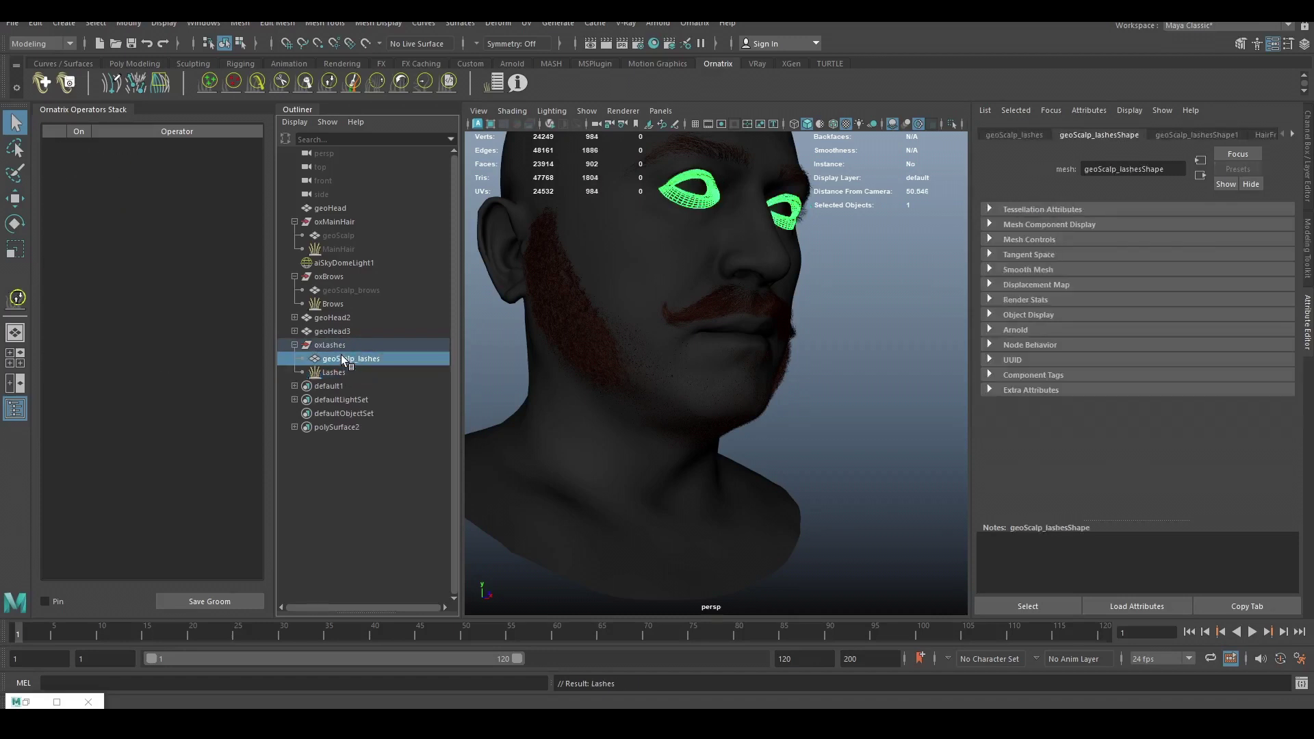
Step: Group the geoHead2 mustache mesh as oxMustache and rename its hair to Mustache
click(332, 317)
key(ctrl+g)
text(oxMu)
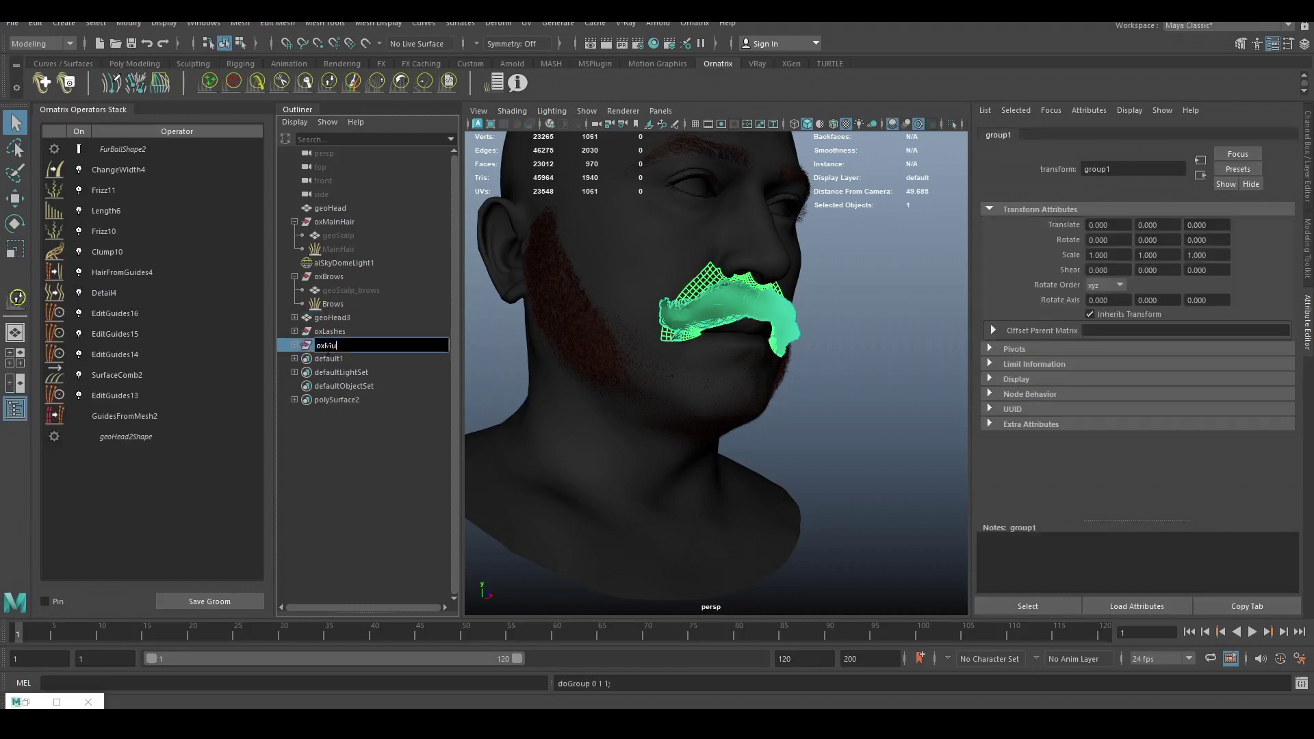
text(stache)
key(Return)
click(295, 344)
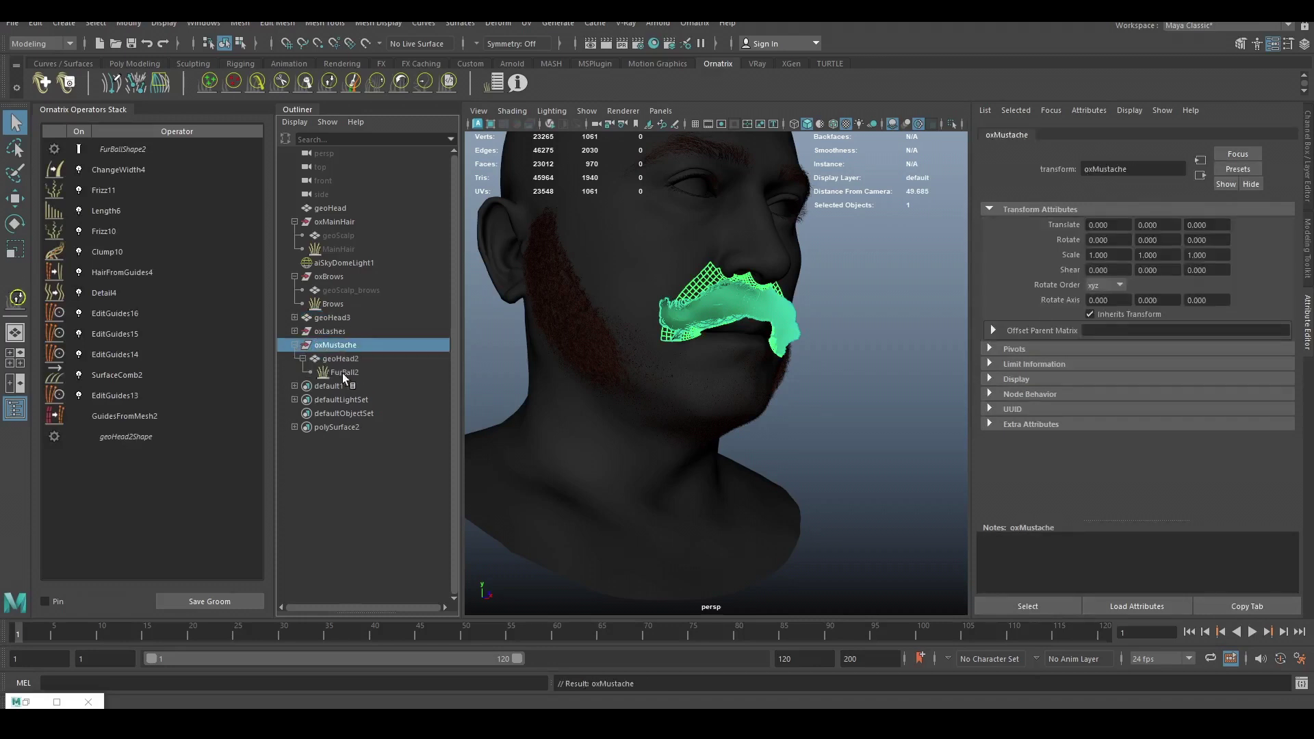
double_click(346, 372)
text(Mustac)
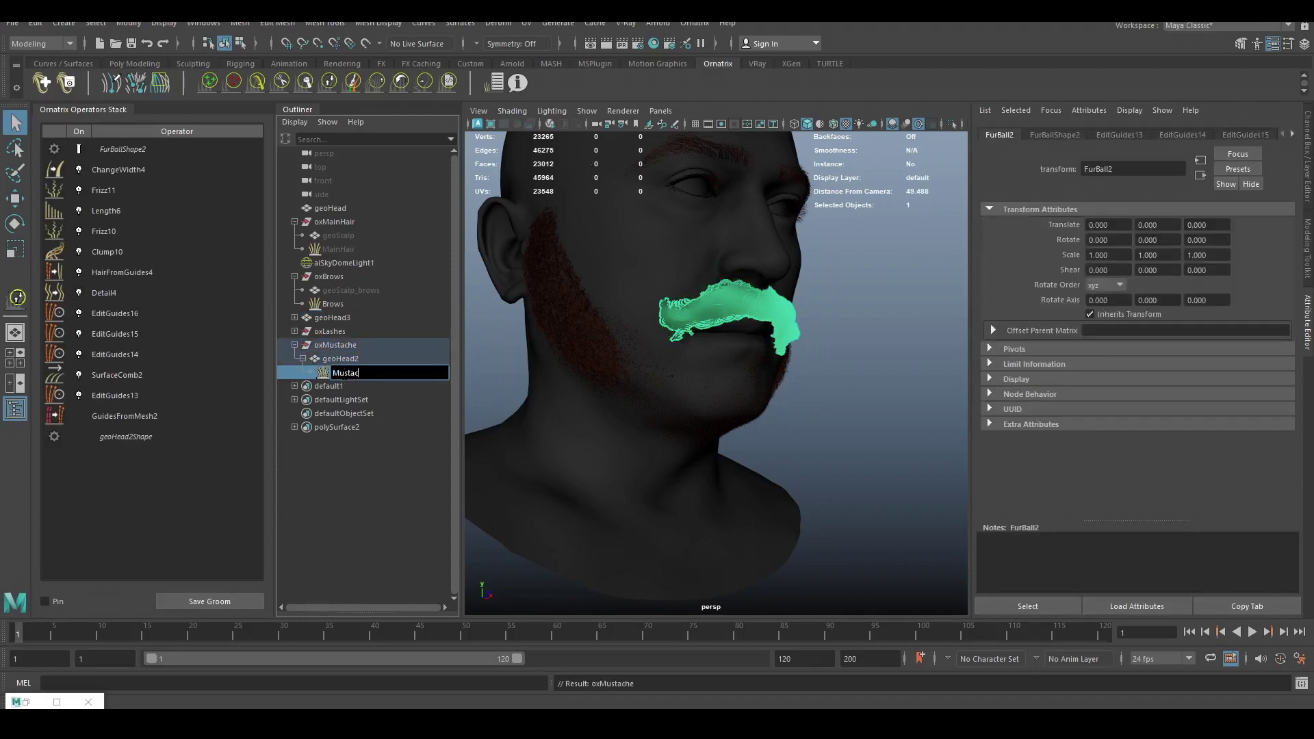
text(ne)
key(Return)
text(che)
key(Return)
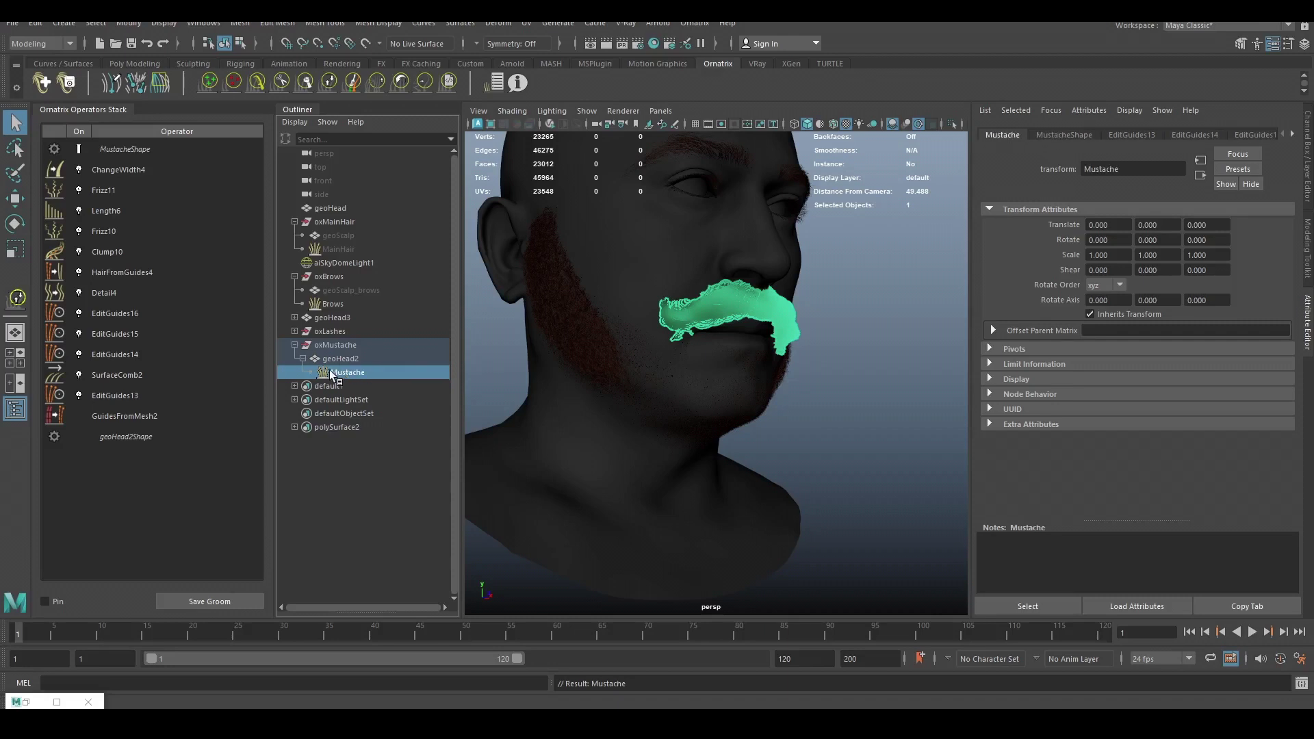
Step: Rename the mustache scalp mesh to geoSaclpMustache and hide it
double_click(339, 358)
text(geoS)
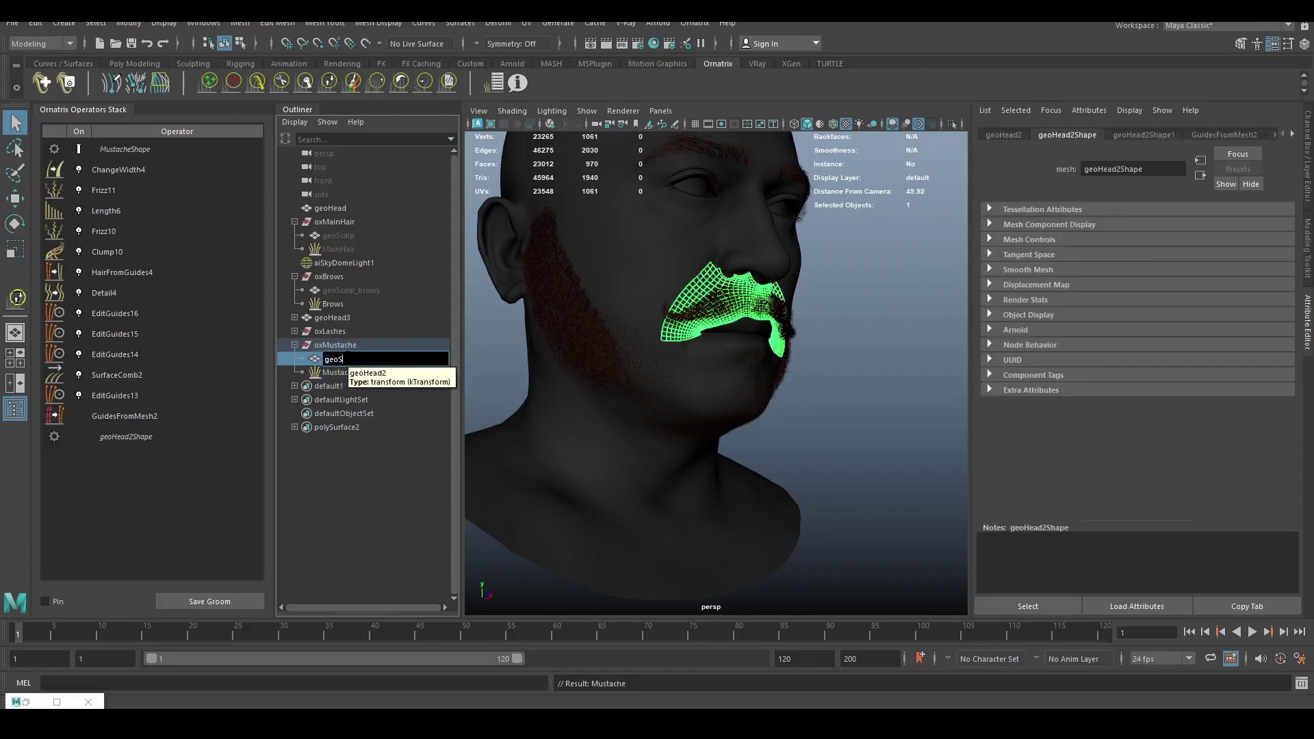
text(shes)
key(Return)
key(ctrl+h)
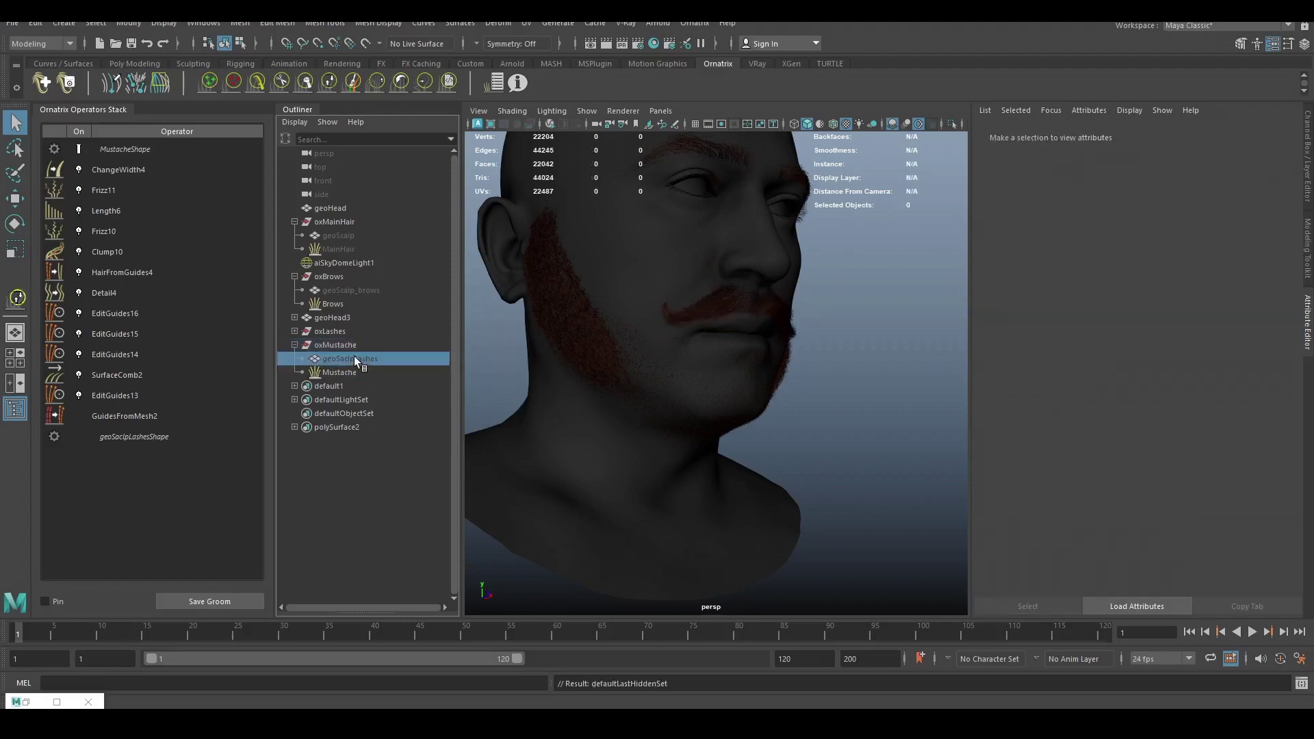
text(Mustache)
key(Return)
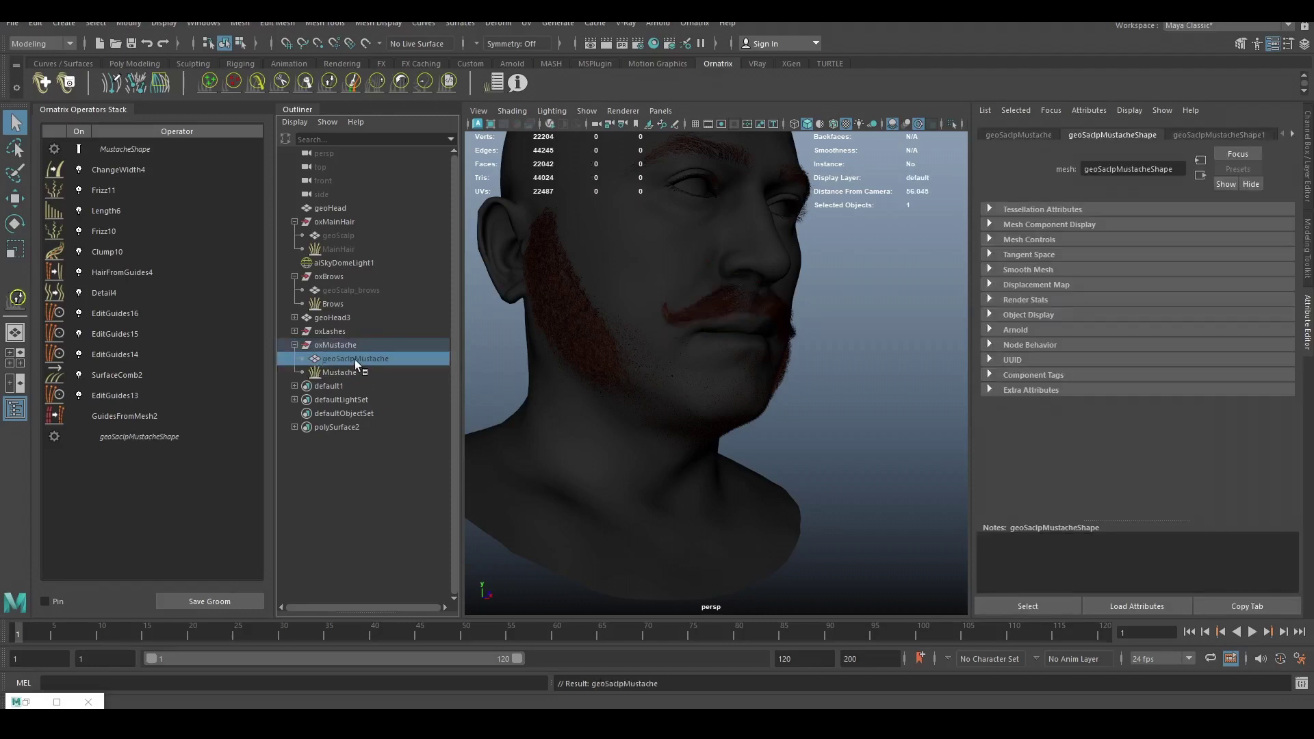
click(336, 344)
click(294, 345)
Step: Group the geoHead3 beard mesh and name the group oxBeard
click(340, 320)
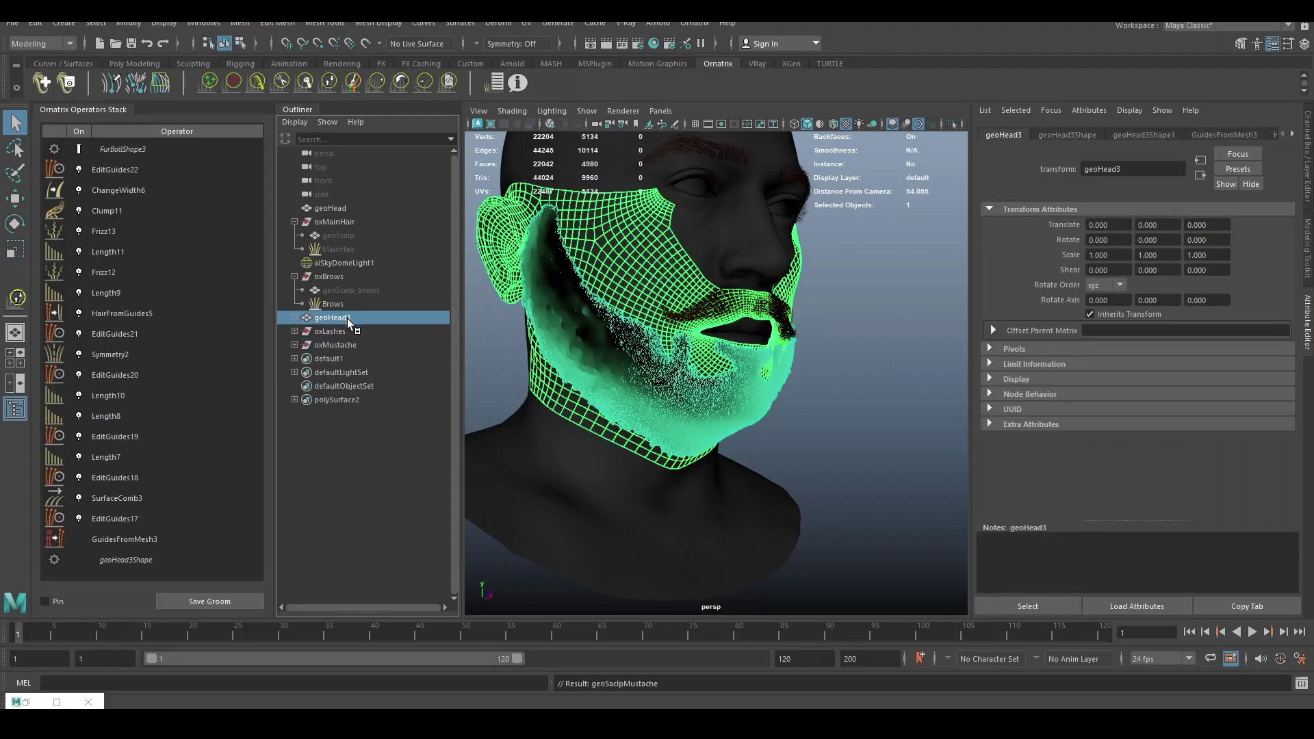
key(ctrl+g)
double_click(332, 345)
text(oxBeard)
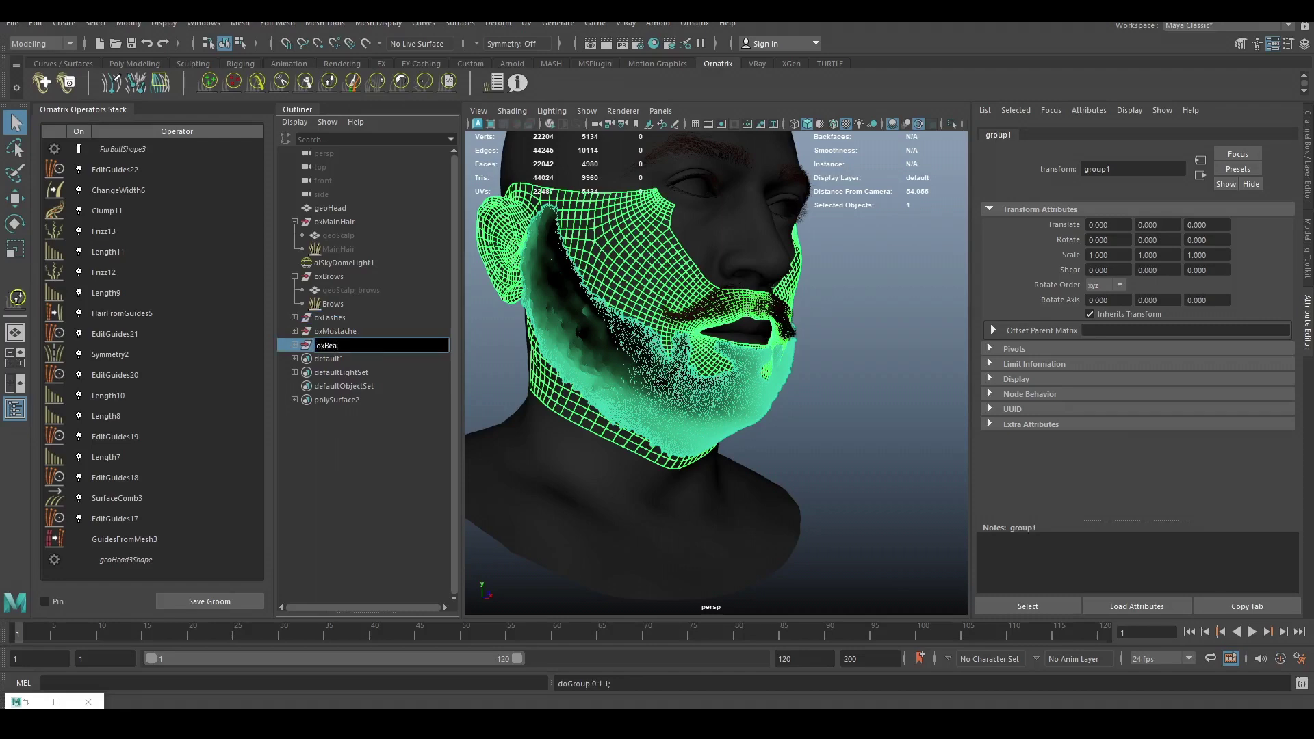
key(Return)
Step: Rename the beard hair to Beard and its scalp to geoScalp_beard
click(295, 344)
click(341, 358)
double_click(340, 372)
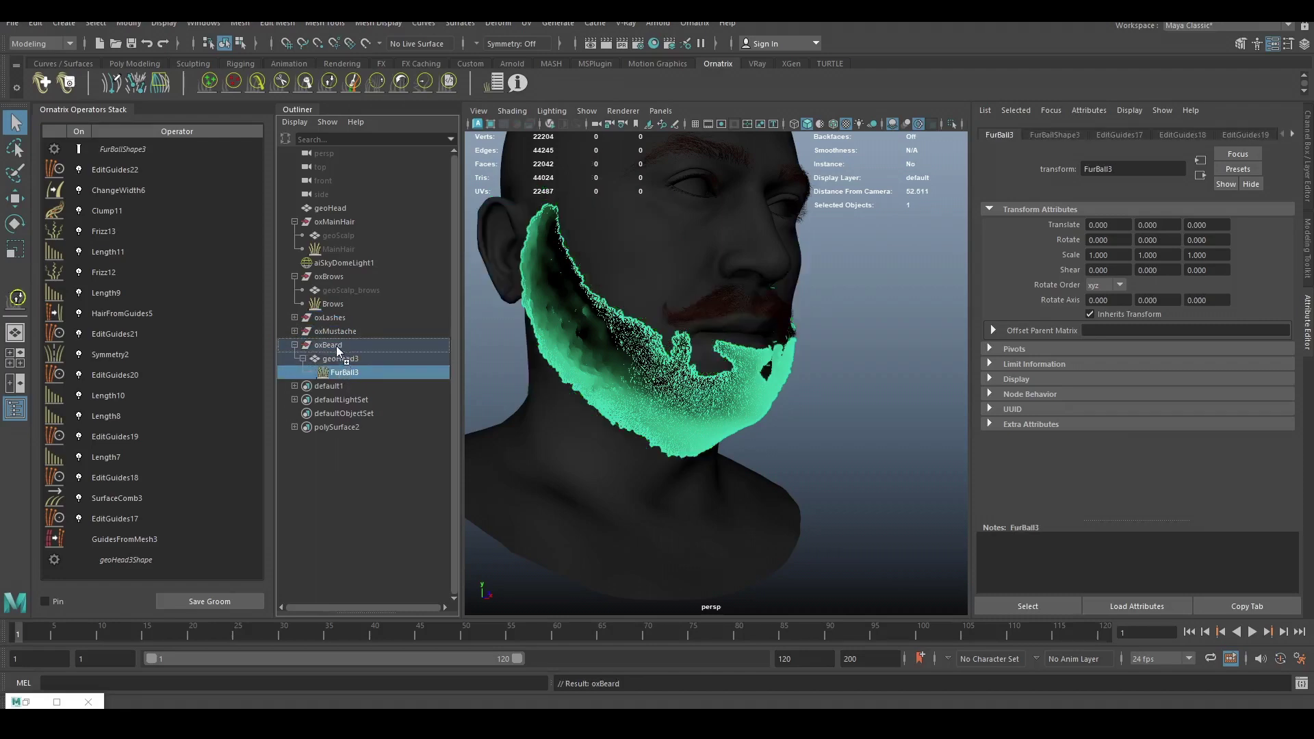
text(d)
double_click(340, 359)
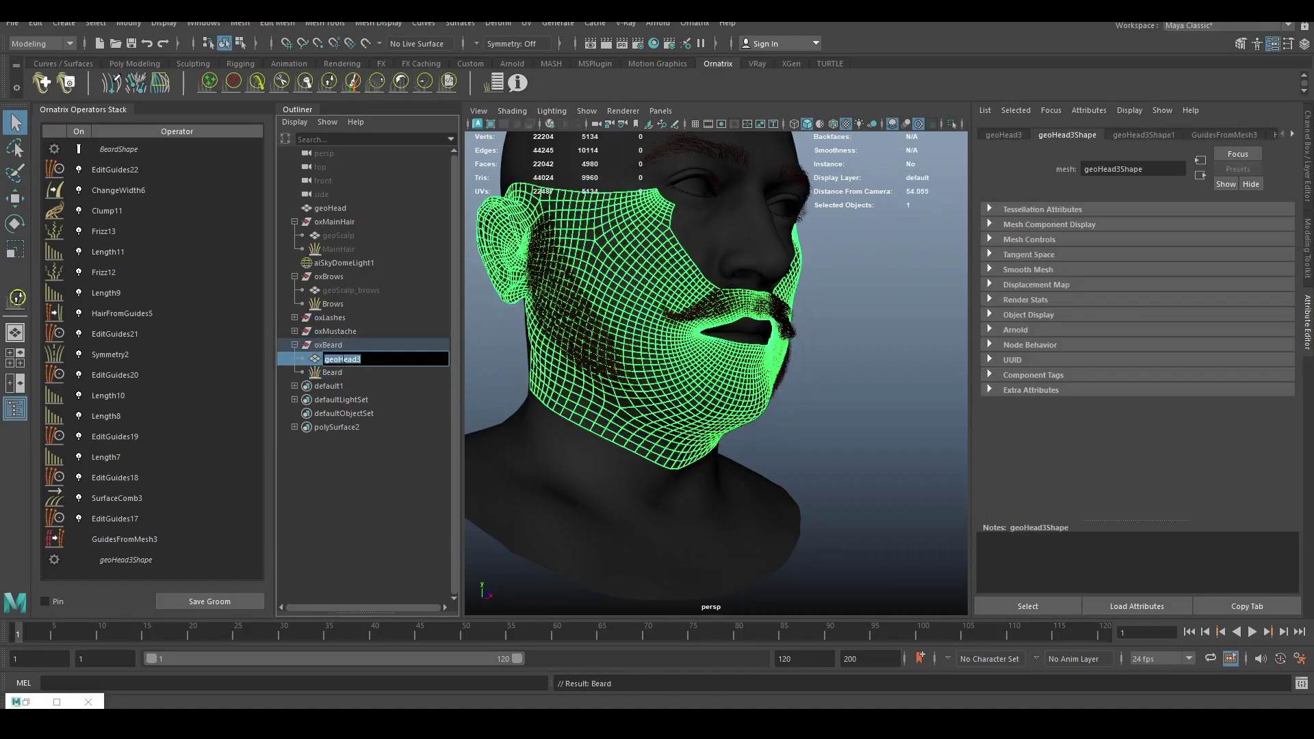
text(p_beard)
key(Return)
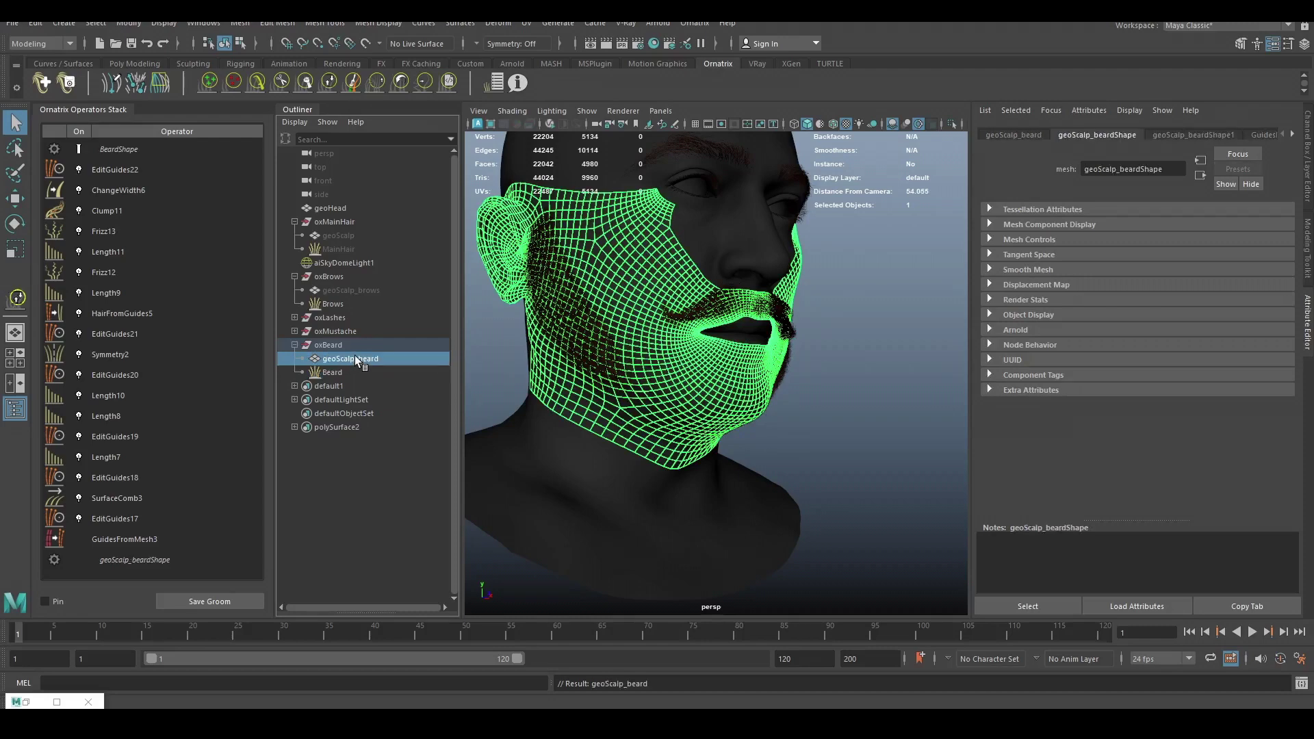
click(294, 344)
Step: Save the scene and select the hidden main head hair
click(12, 22)
click(36, 78)
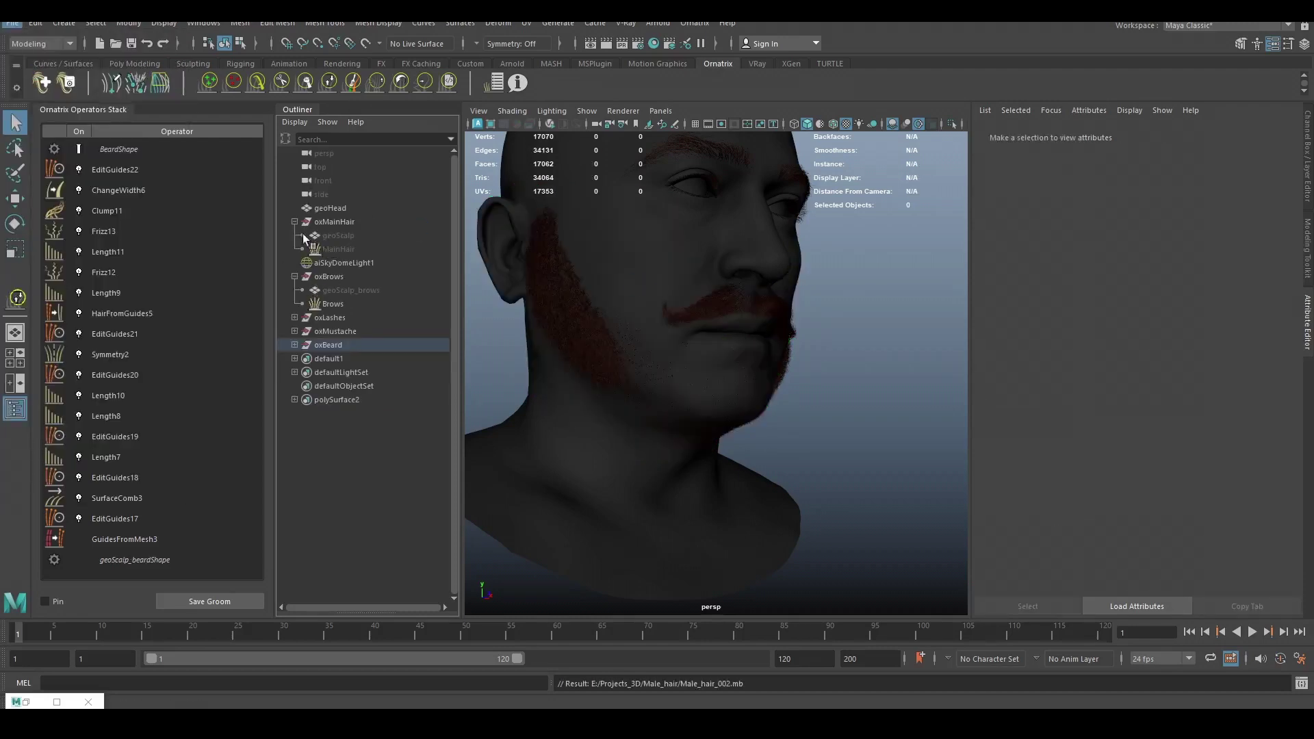
click(322, 248)
Step: Unhide the main head hair and frame the face with all hair in view
key(shift+h)
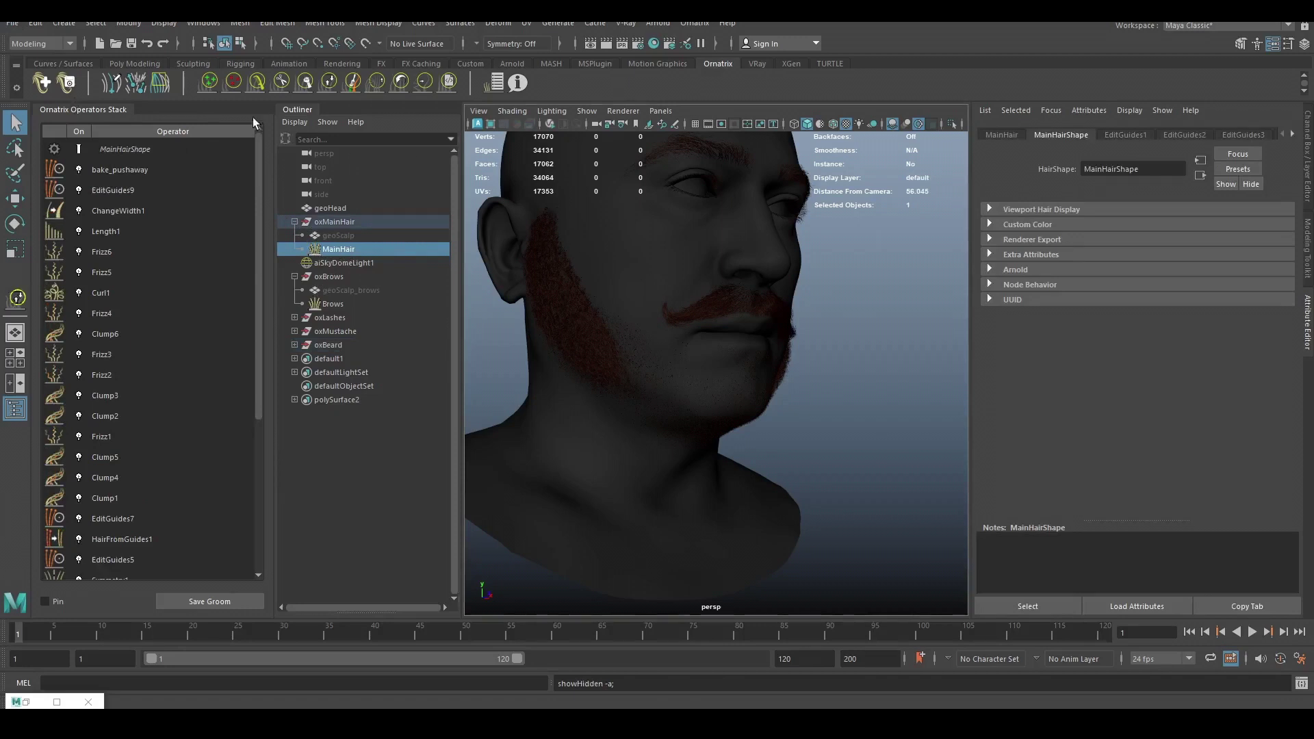
drag(461, 104, 285, 104)
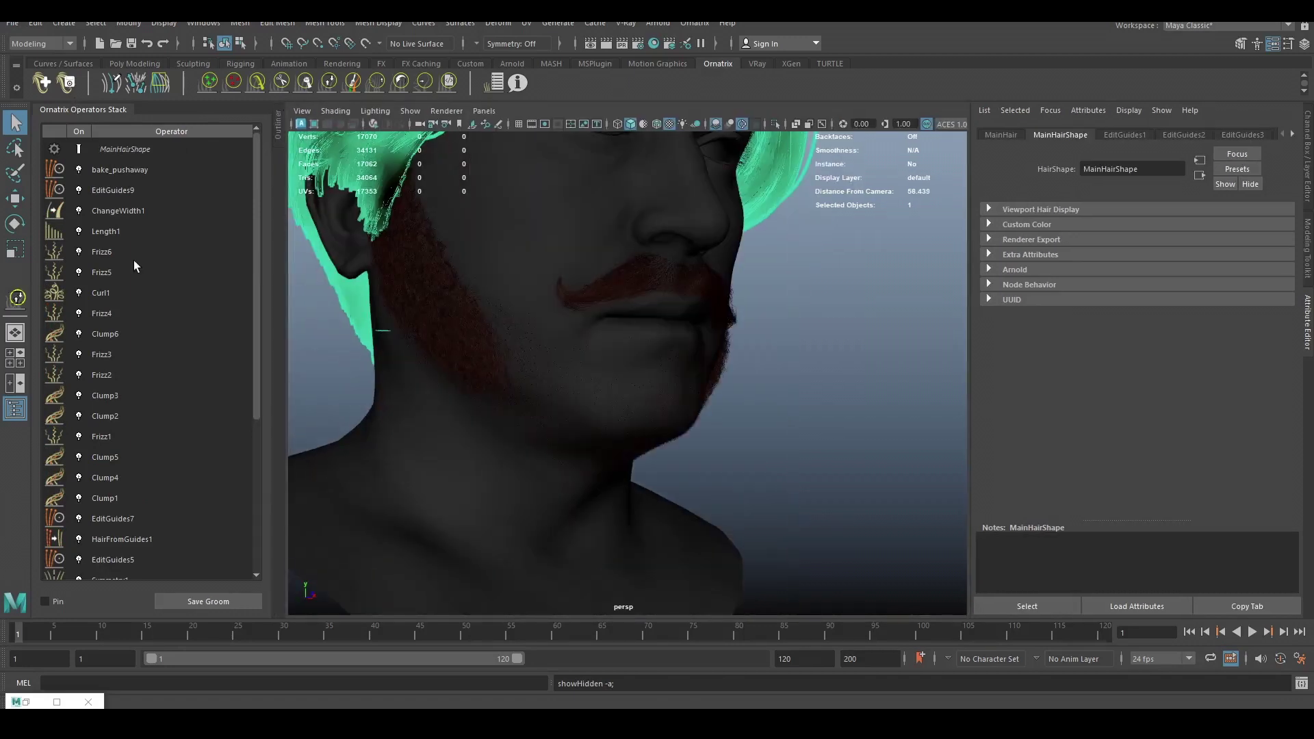
click(134, 259)
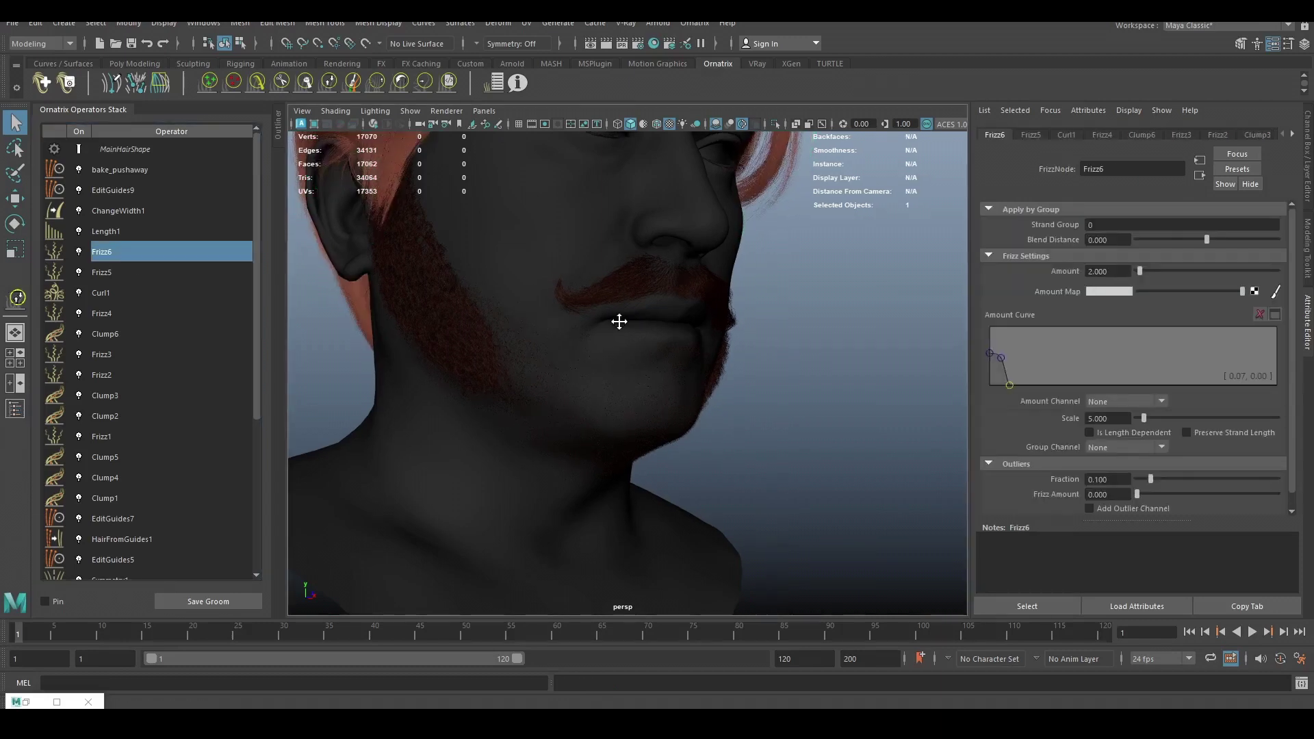
key(f)
Step: Save the scene and switch to the channel and layer editors
click(13, 23)
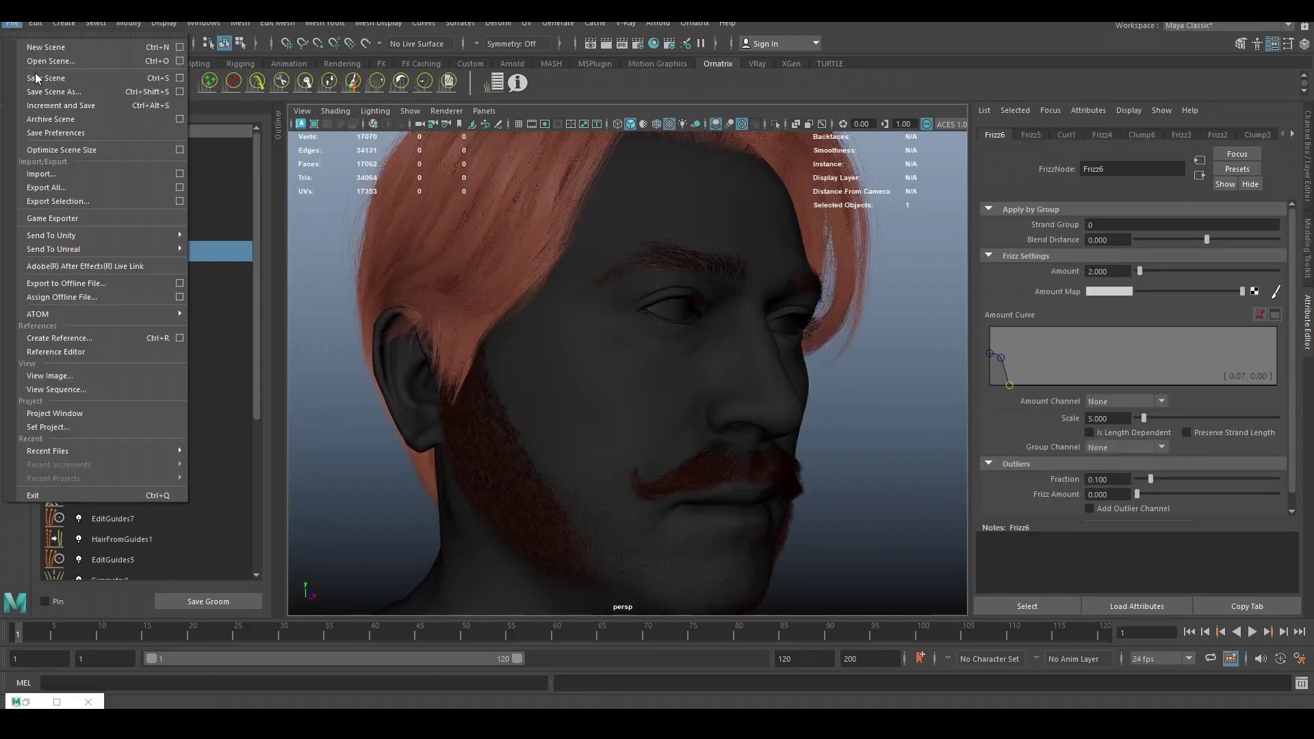
click(41, 80)
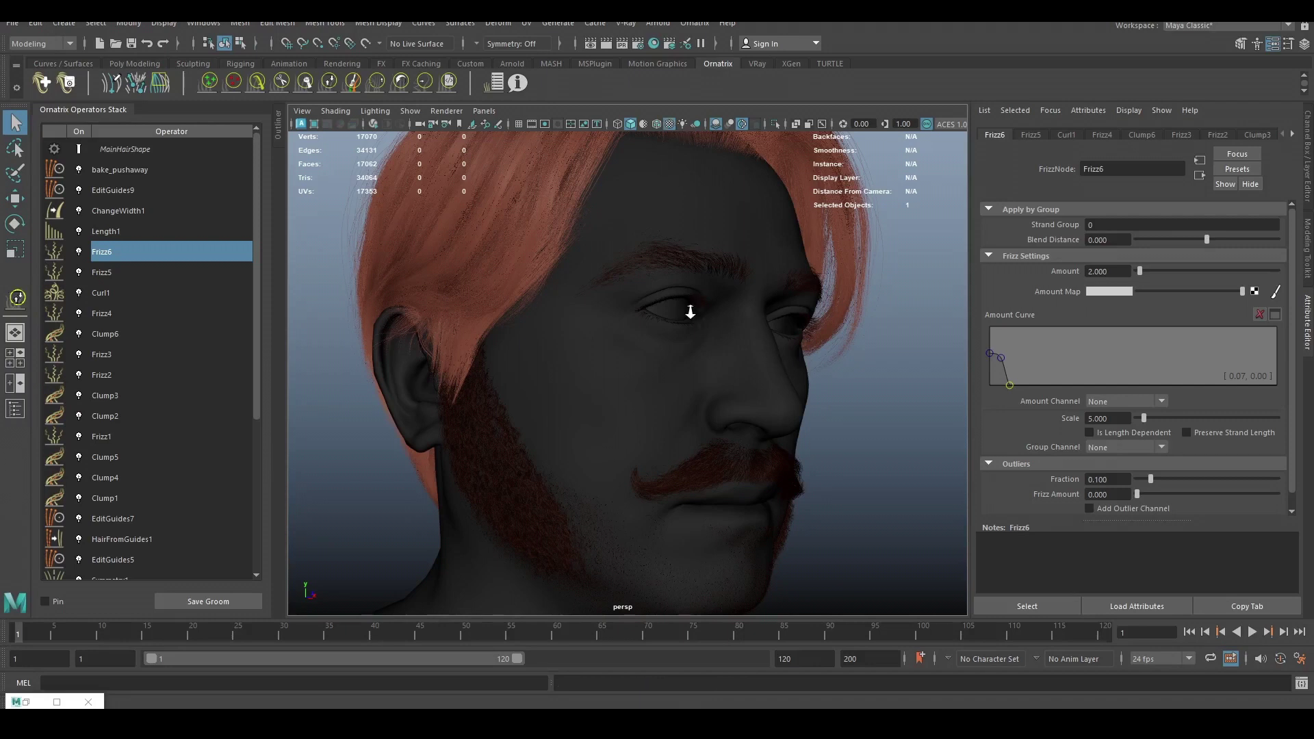
scroll(649, 370, down, 5)
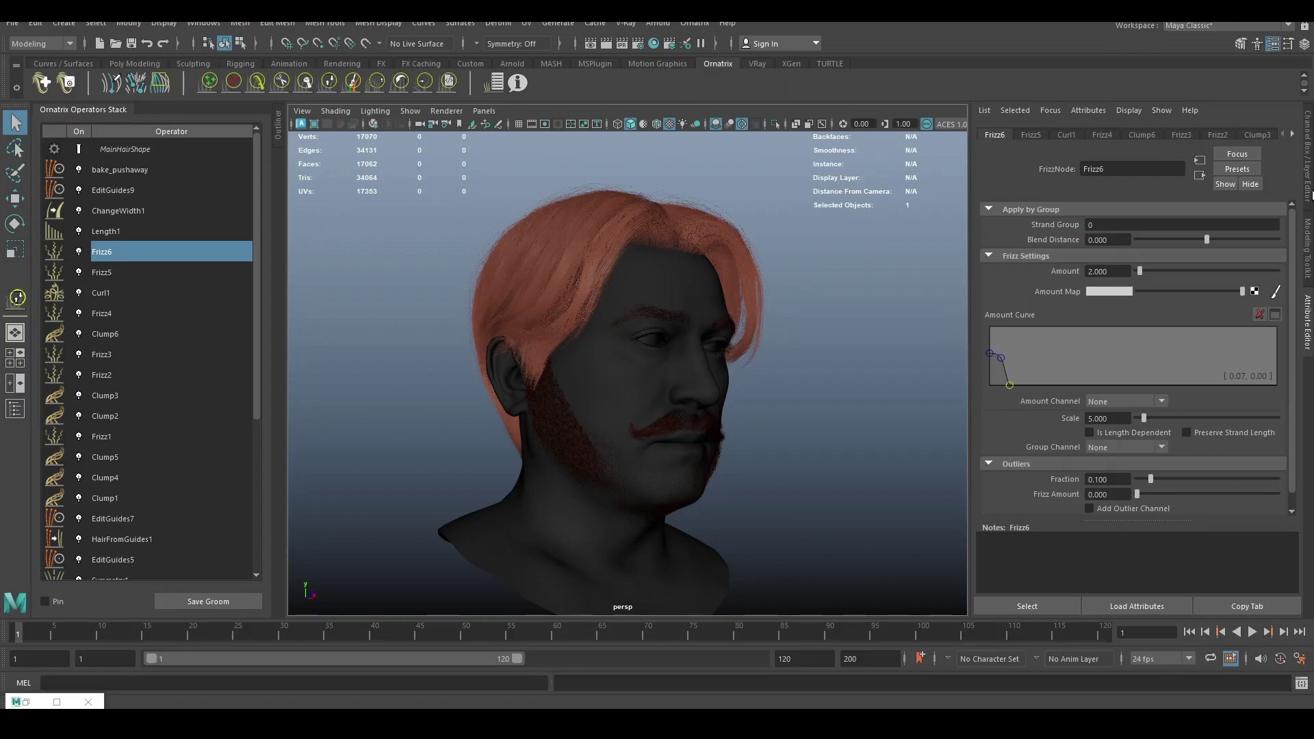
key(ctrl+a)
Step: Turn the head to a side profile and start an Arnold render
click(1103, 445)
alt+drag(634, 346, 690, 349)
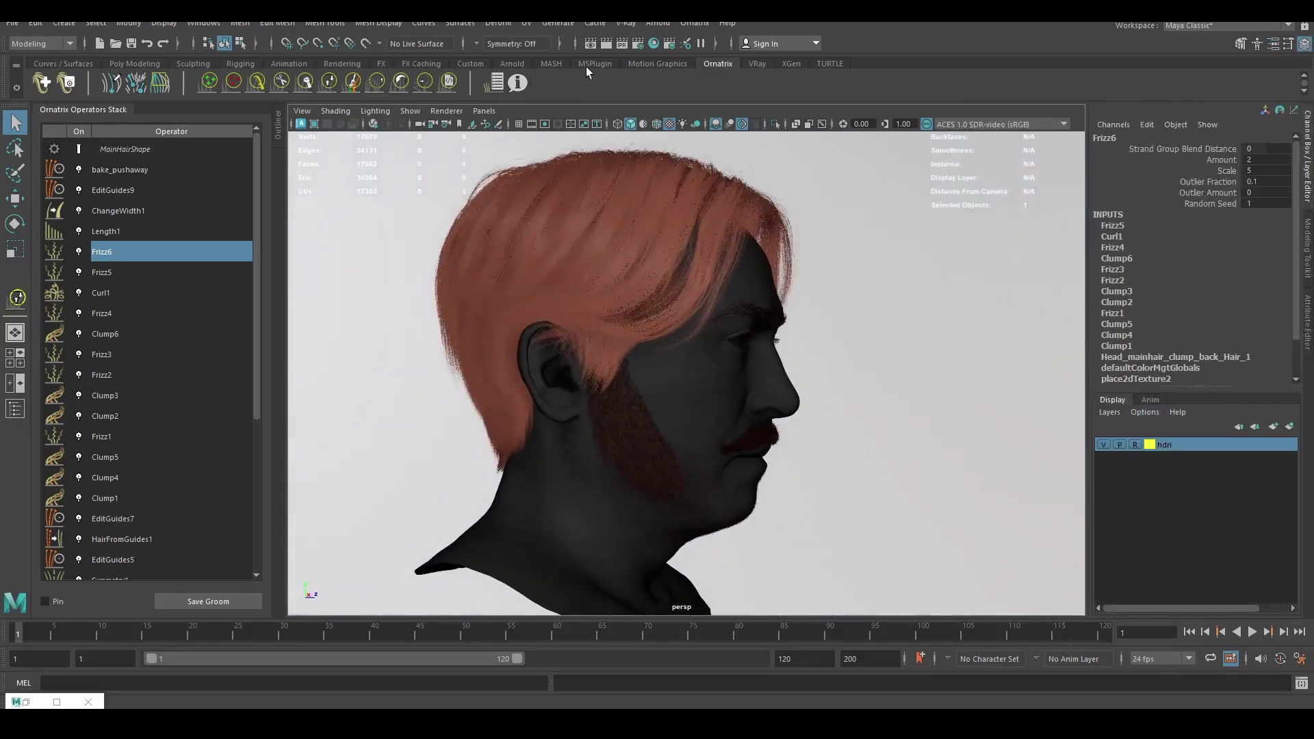
click(512, 63)
click(517, 83)
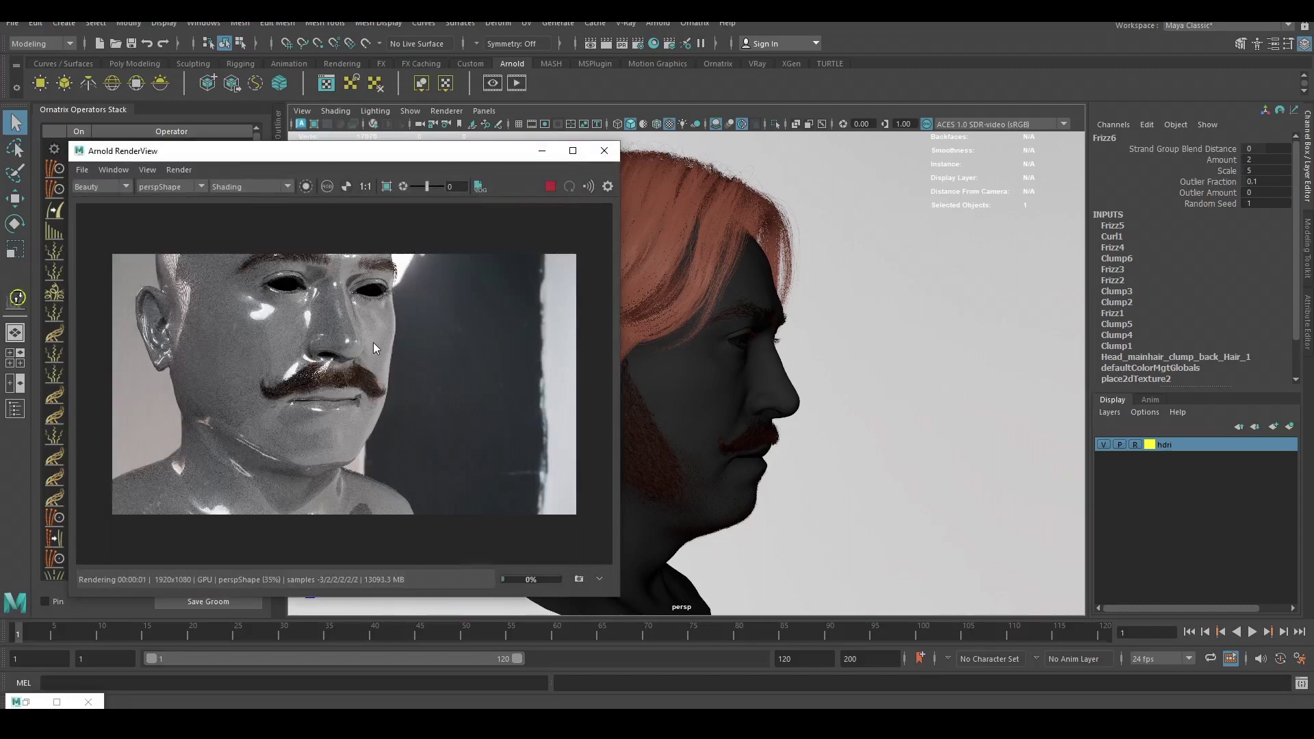
scroll(775, 343, up, 3)
scroll(776, 343, up, 2)
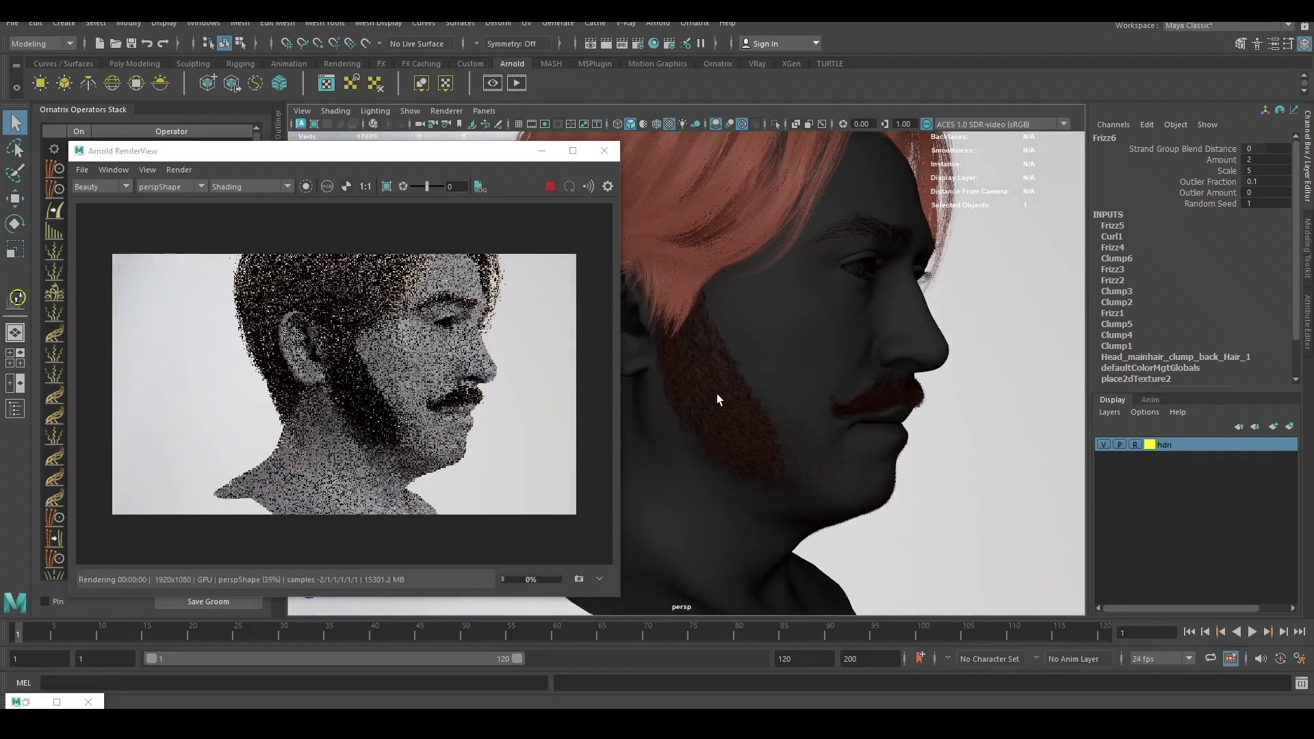
Step: Set aiStandardHair5 Base Color to reddish-orange and Melanin to 0.244
click(654, 43)
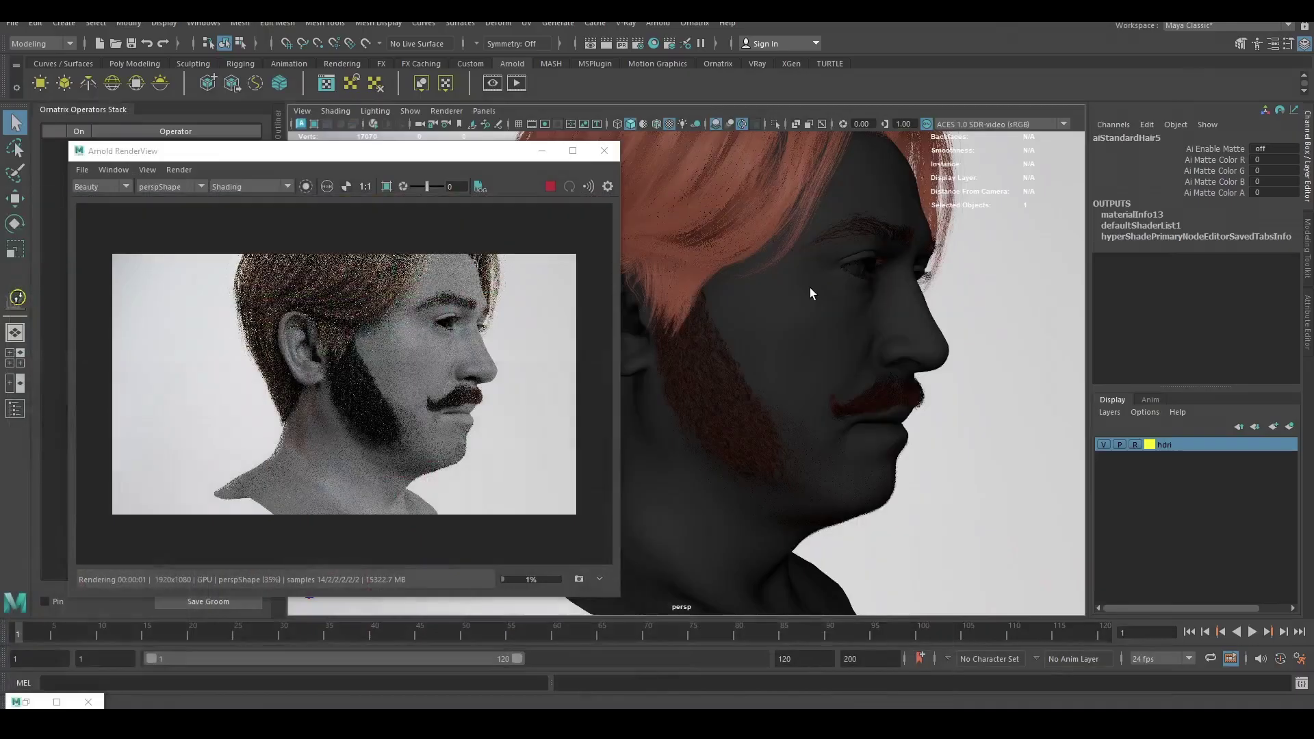
key(ctrl+a)
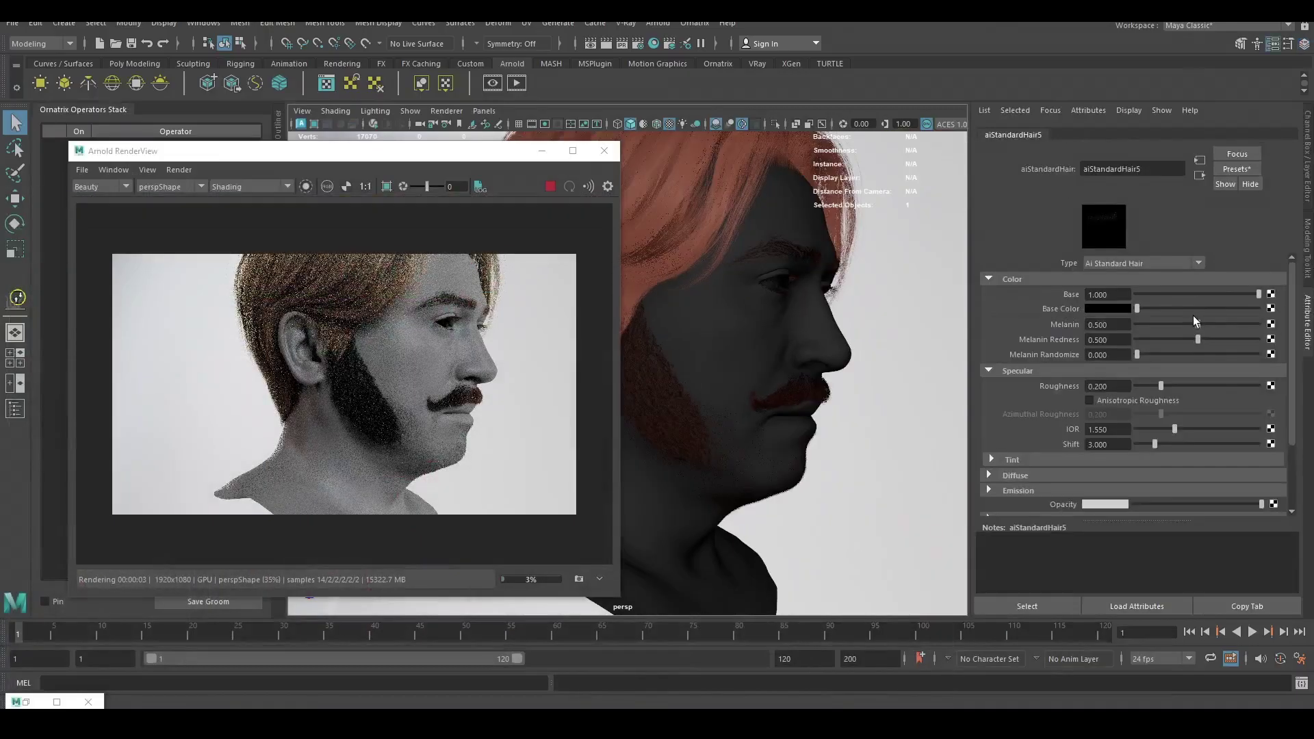
click(1108, 309)
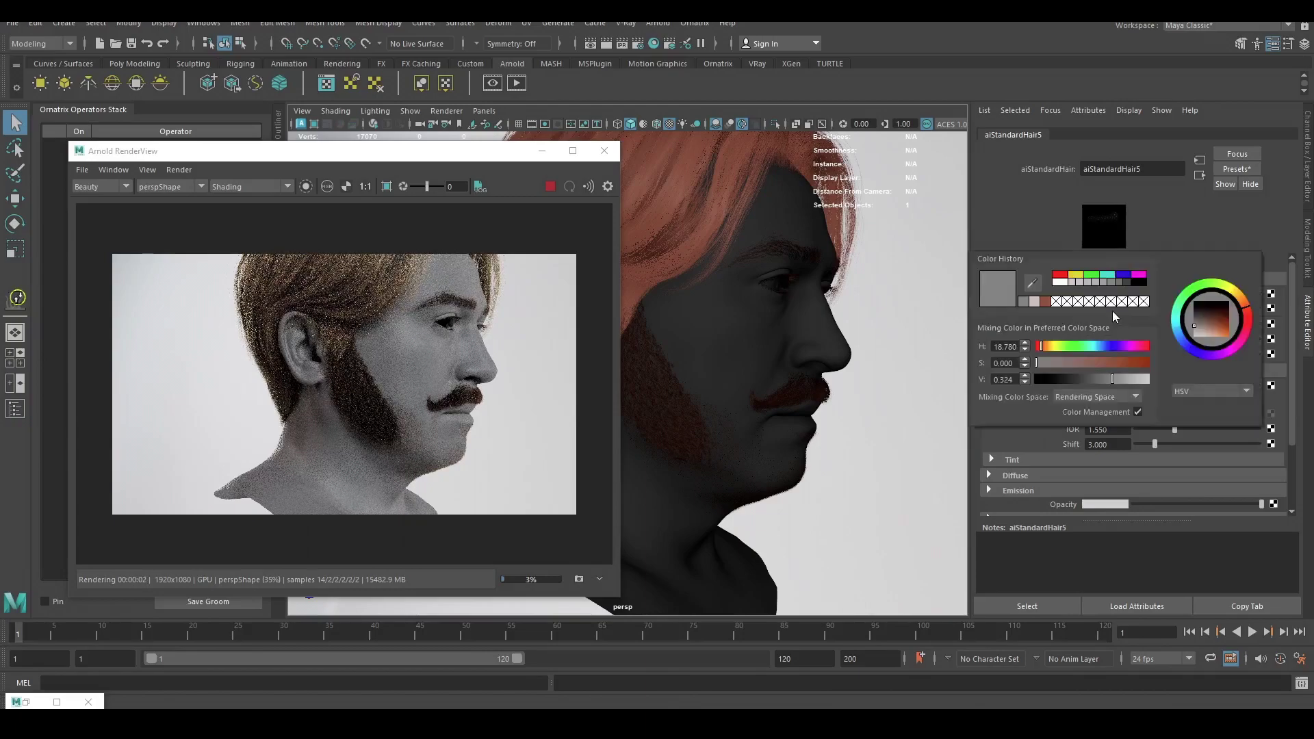
click(1065, 274)
drag(1189, 325, 1166, 324)
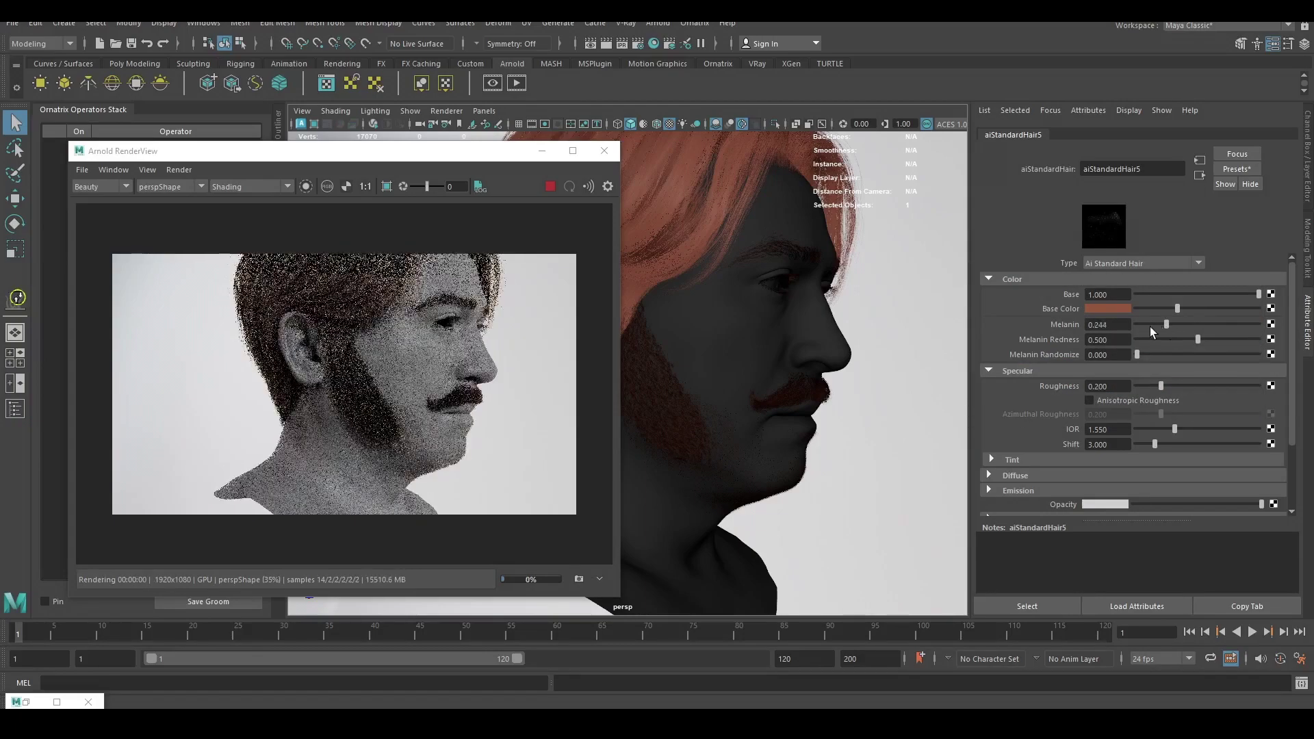
scroll(355, 410, up, 4)
scroll(431, 418, up, 2)
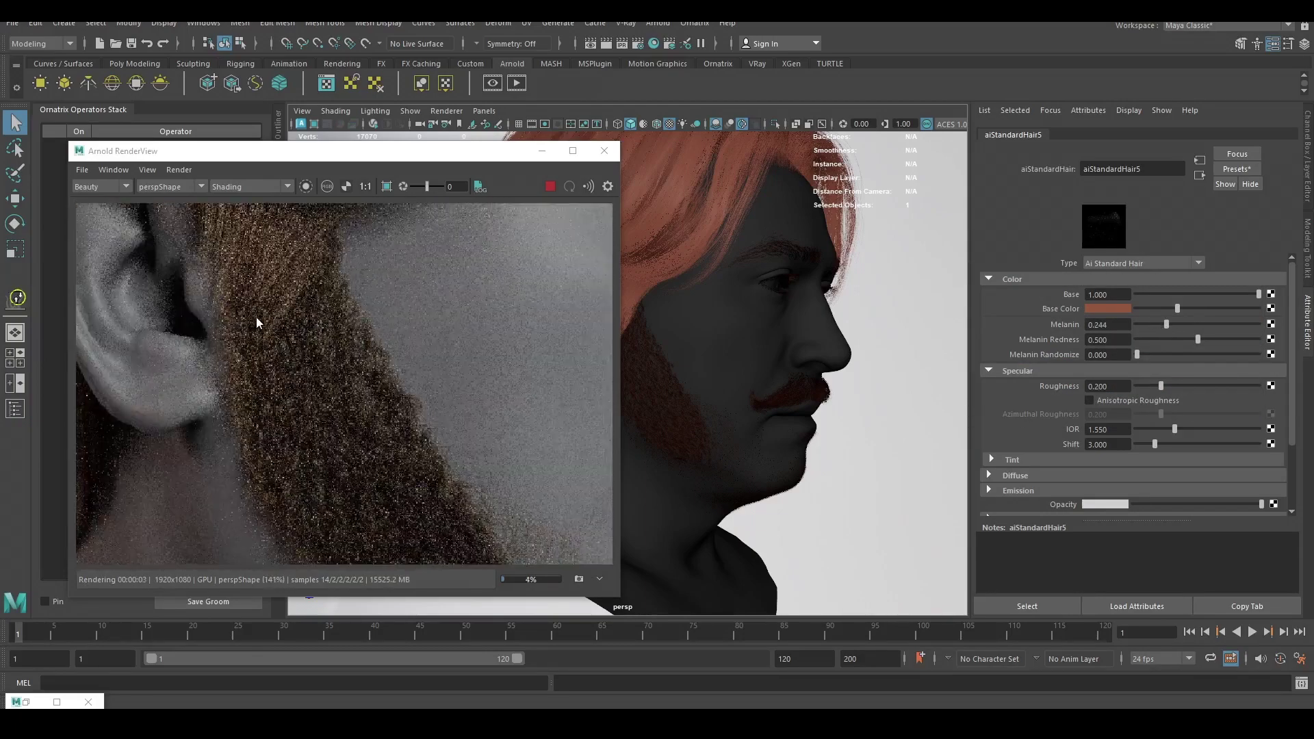
scroll(257, 323, down, 1)
scroll(354, 305, down, 2)
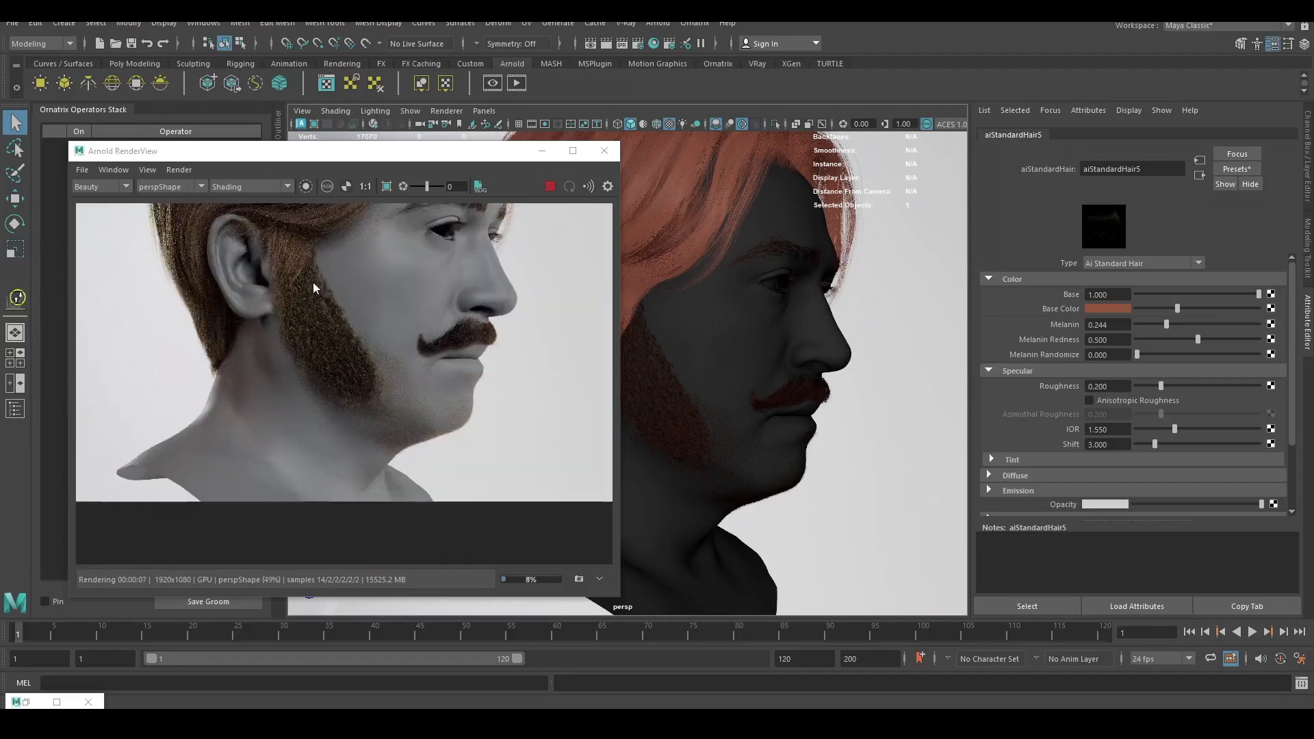
scroll(319, 359, down, 1)
Step: Minimize the Arnold render window and select the beard groom
drag(518, 146, 518, 130)
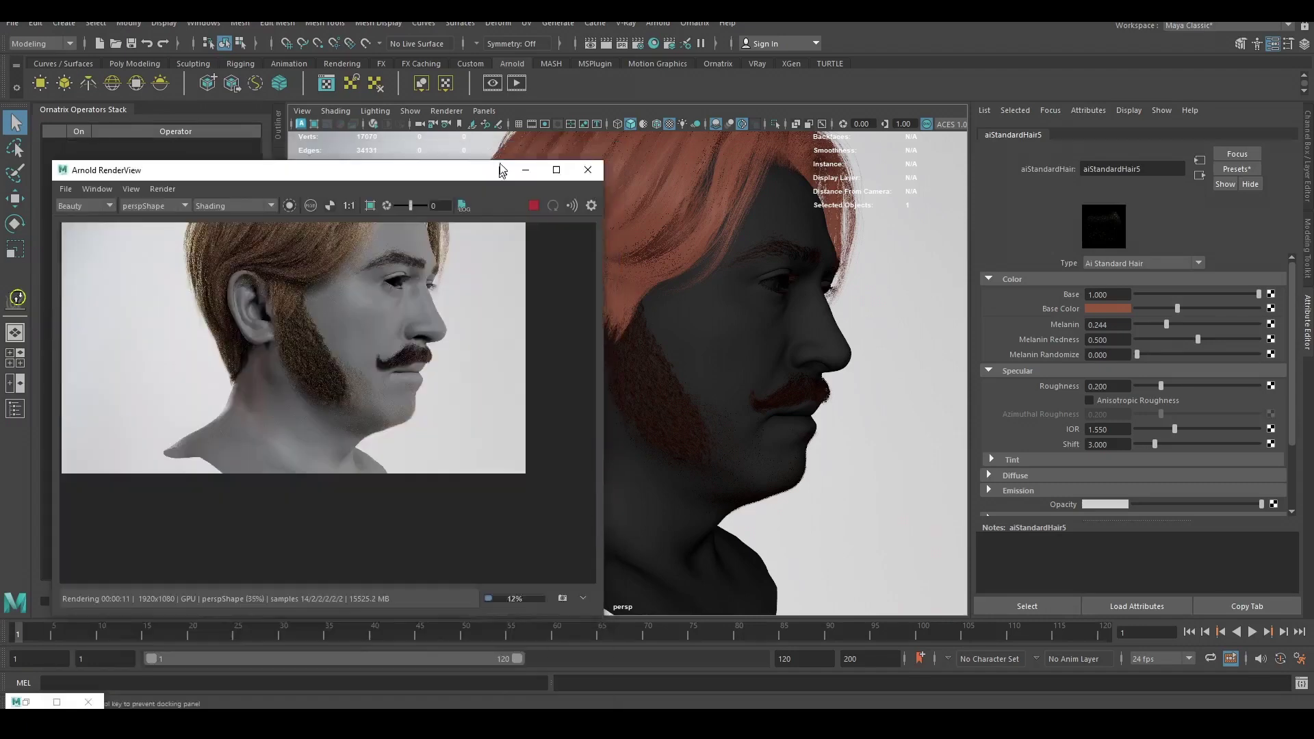
click(684, 424)
click(541, 142)
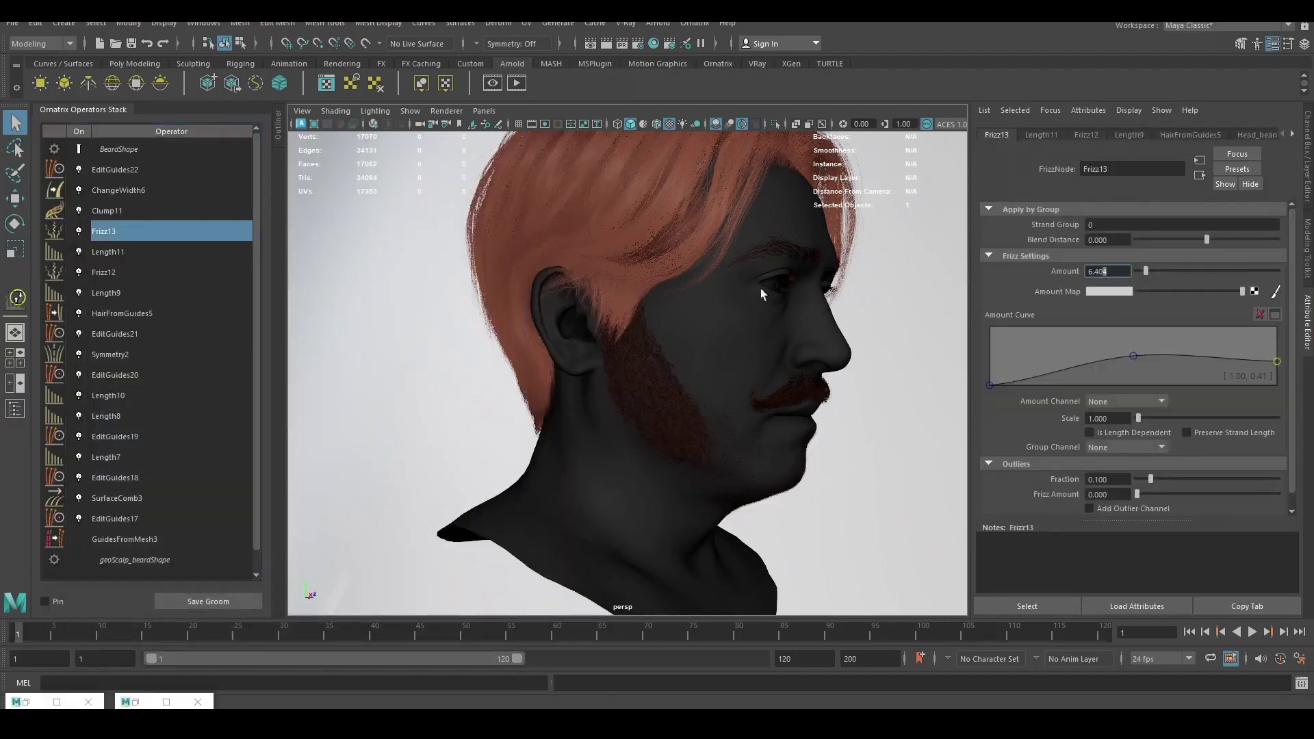
Step: Set Frizz12 Amount to 1.2 and bring the Arnold render window back over the viewport
click(103, 272)
double_click(1108, 271)
text(1.200)
click(144, 315)
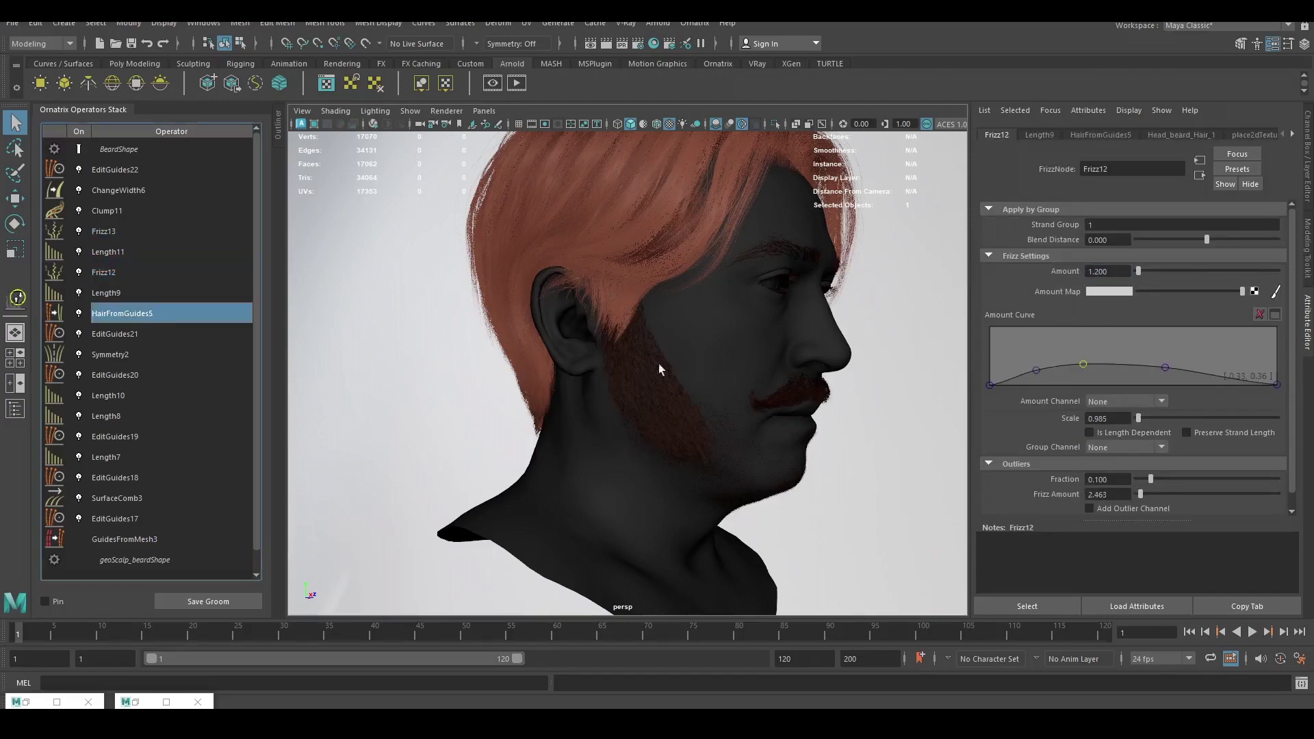
click(1090, 346)
click(140, 704)
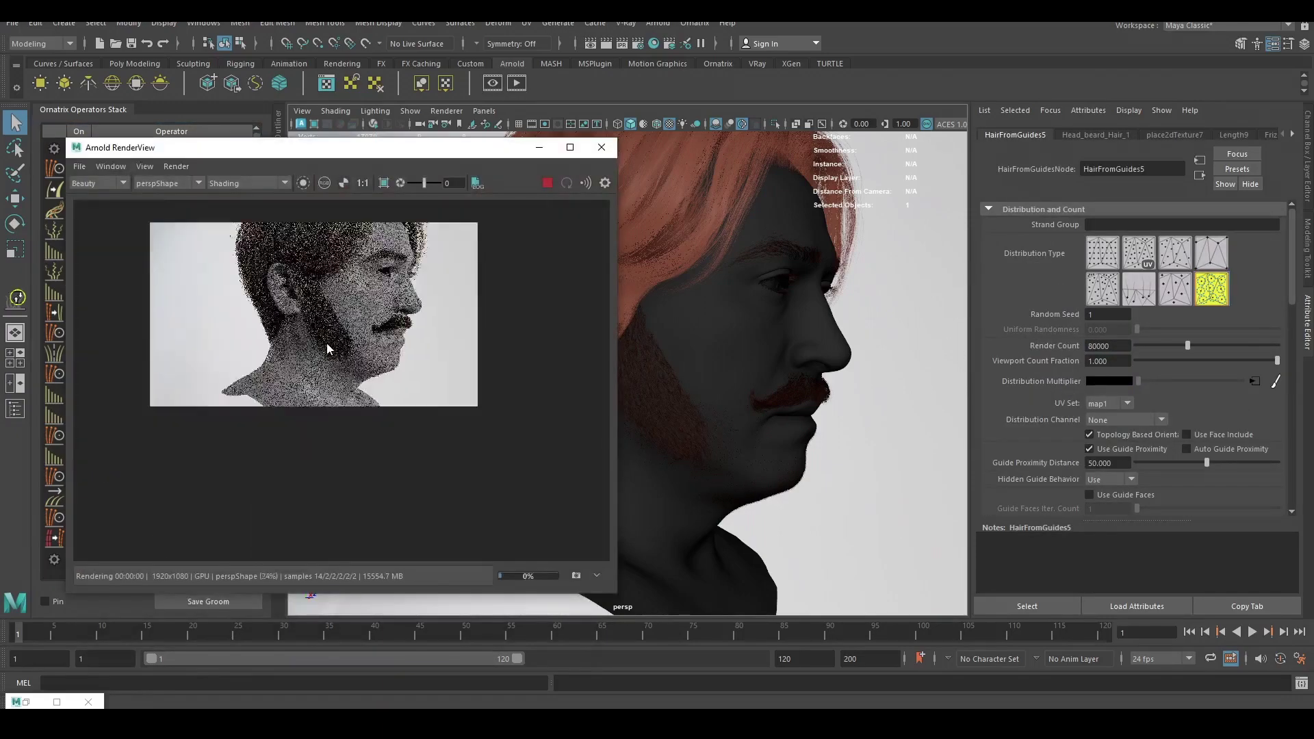
scroll(322, 329, up, 2)
drag(205, 140, 472, 237)
scroll(534, 449, up, 3)
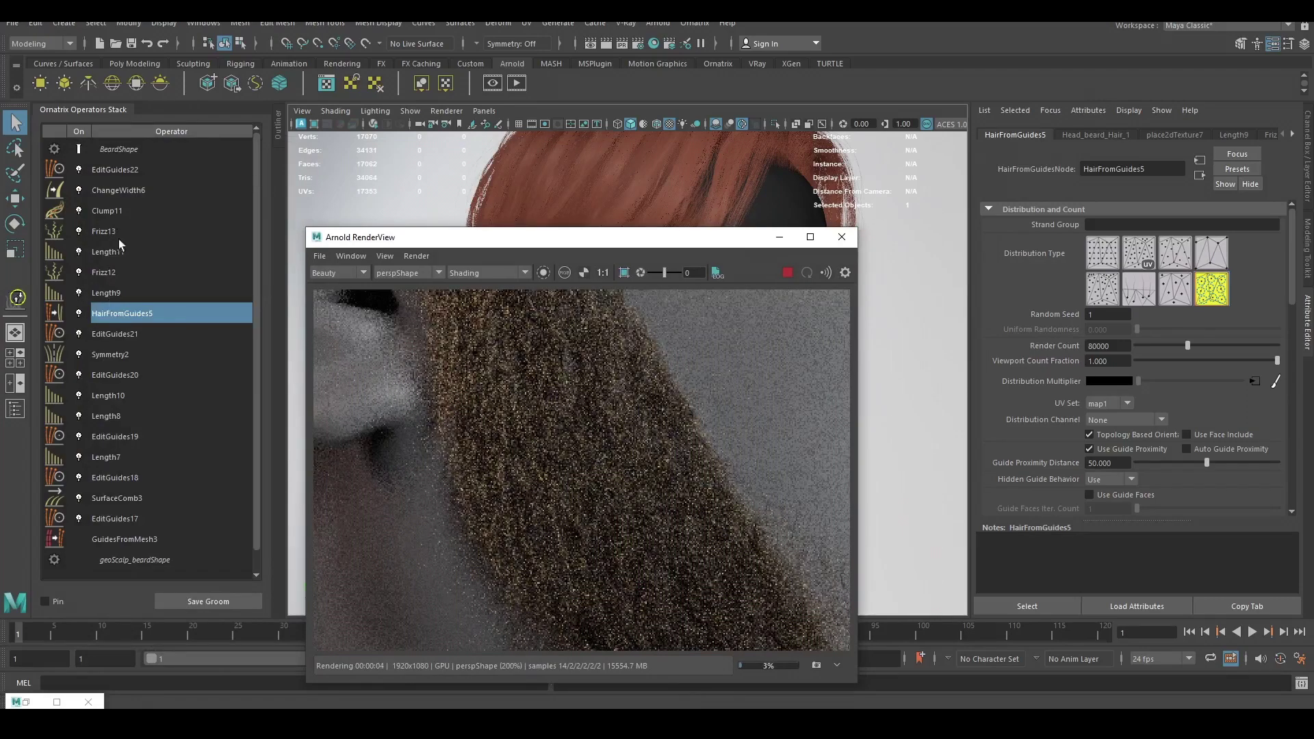
click(110, 294)
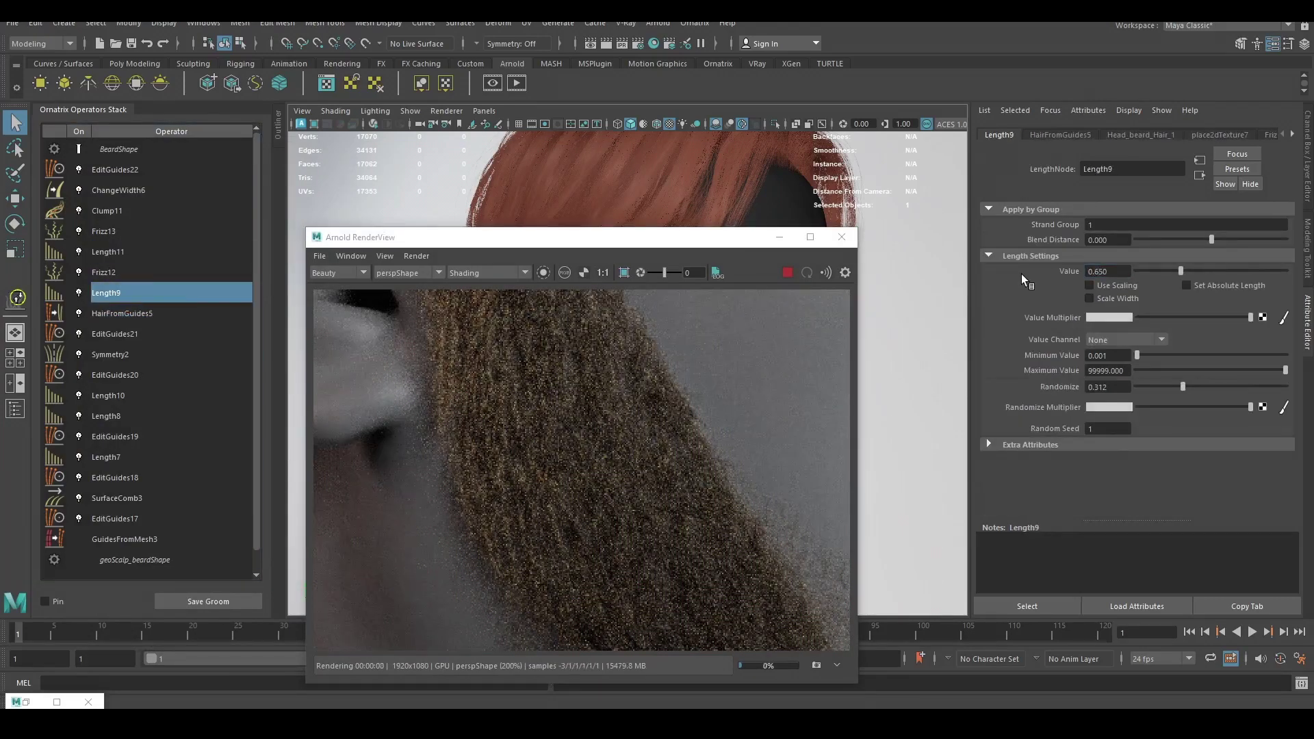
scroll(568, 397, down, 1)
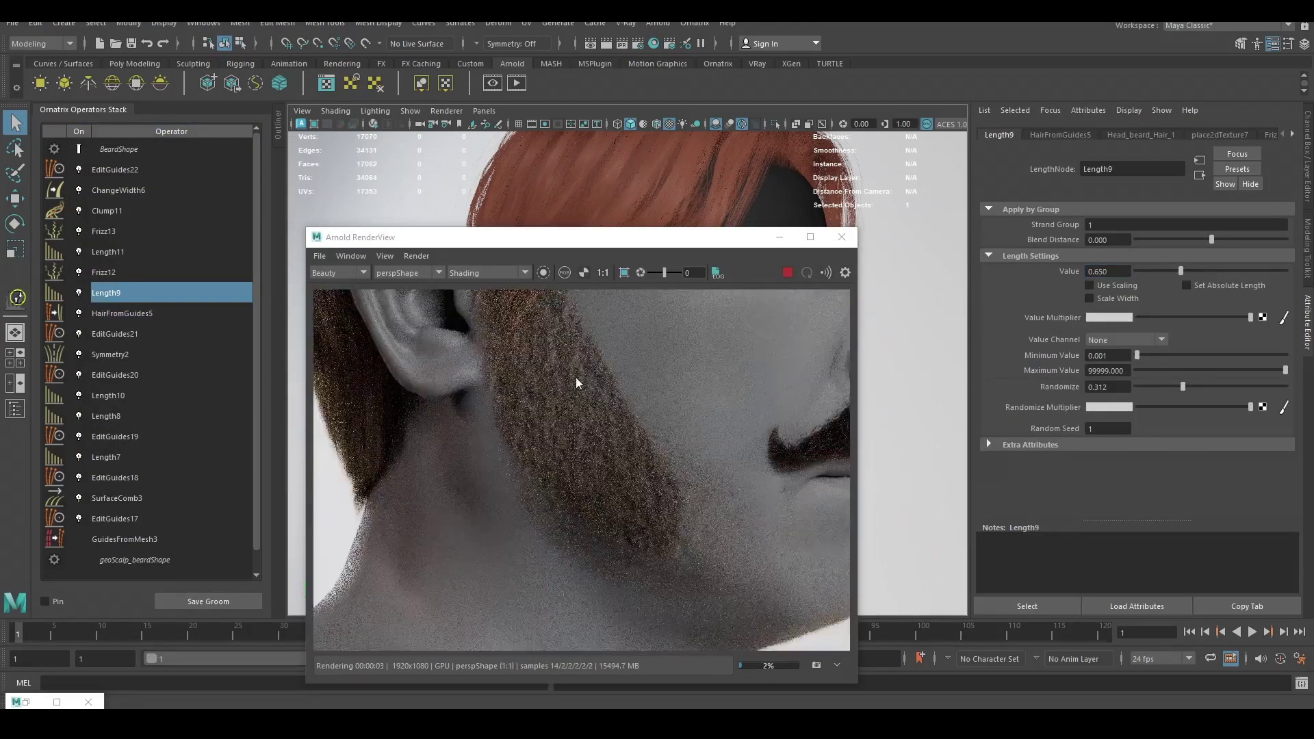
Step: Set Clump11 Amount to 0.9 and reshape its amount and twist ramp curves
click(106, 210)
scroll(515, 474, up, 1)
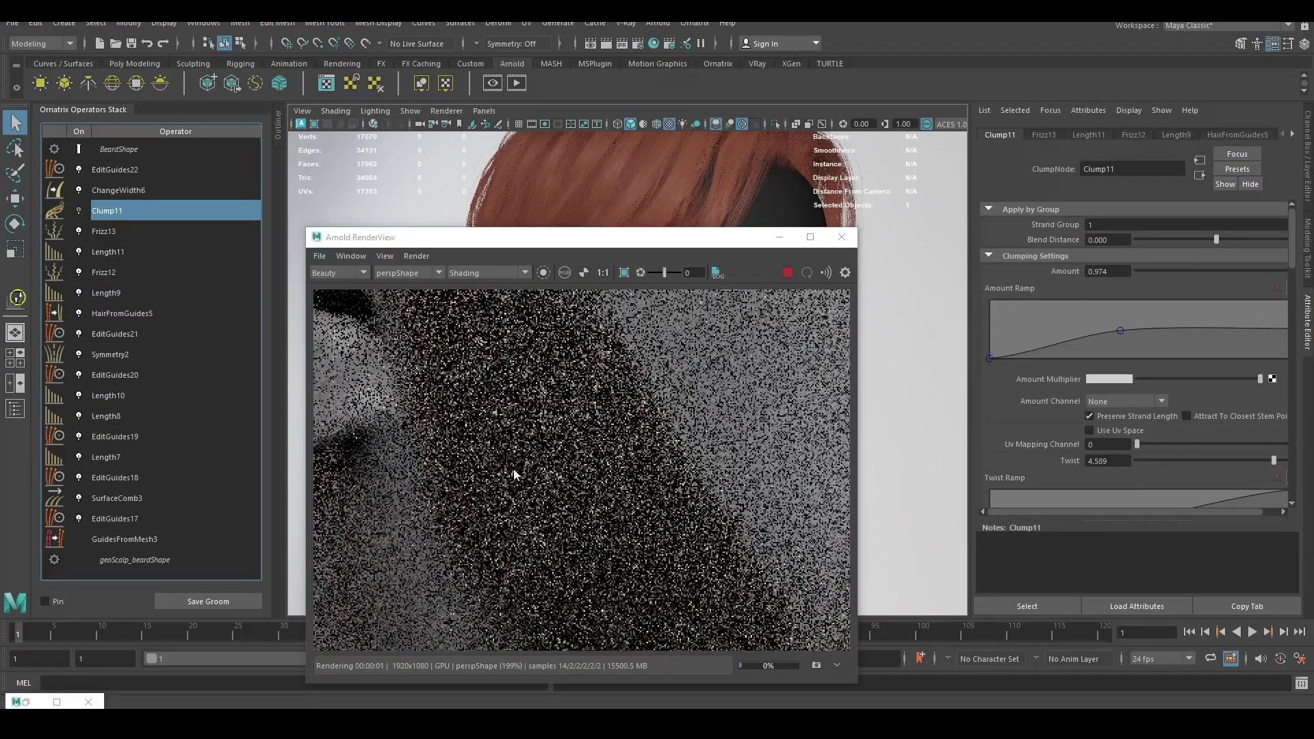
scroll(515, 474, down, 2)
scroll(515, 474, up, 1)
double_click(1107, 271)
text(0.9)
key(Return)
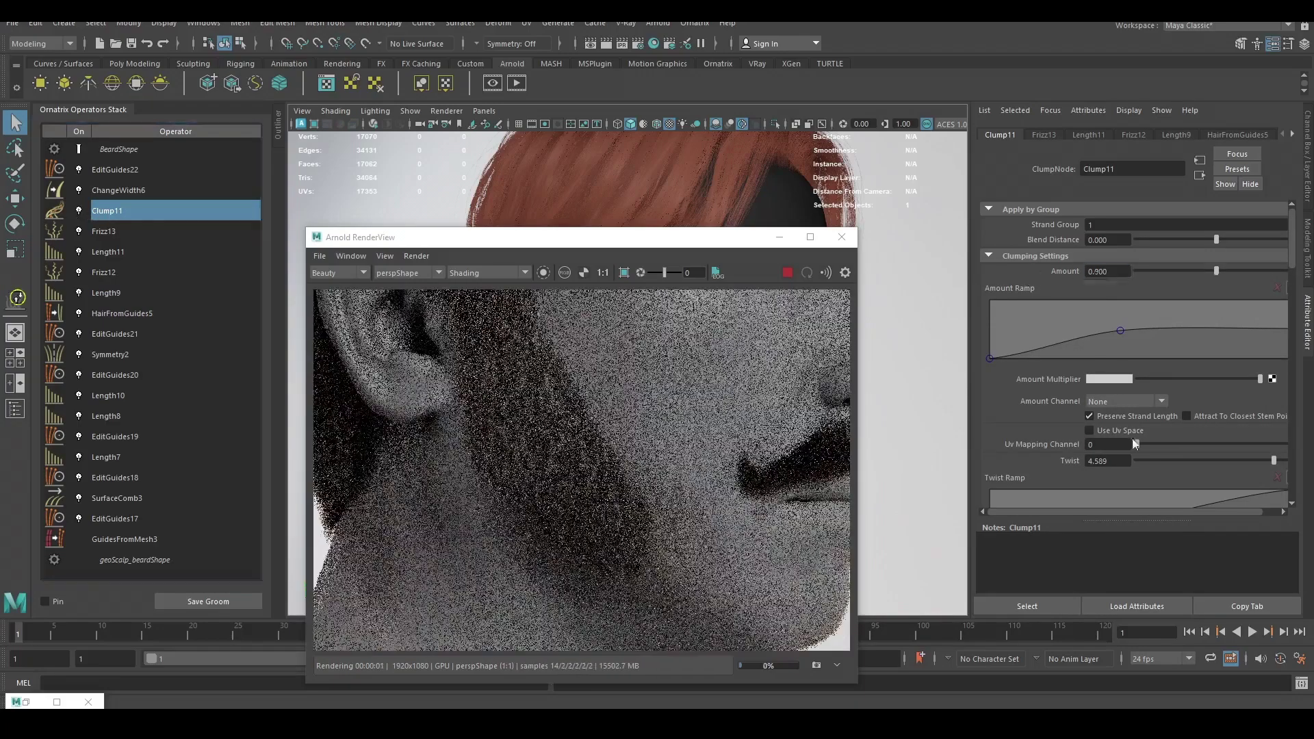
drag(1121, 330, 1129, 349)
scroll(1070, 473, down, 3)
drag(1079, 412, 1082, 418)
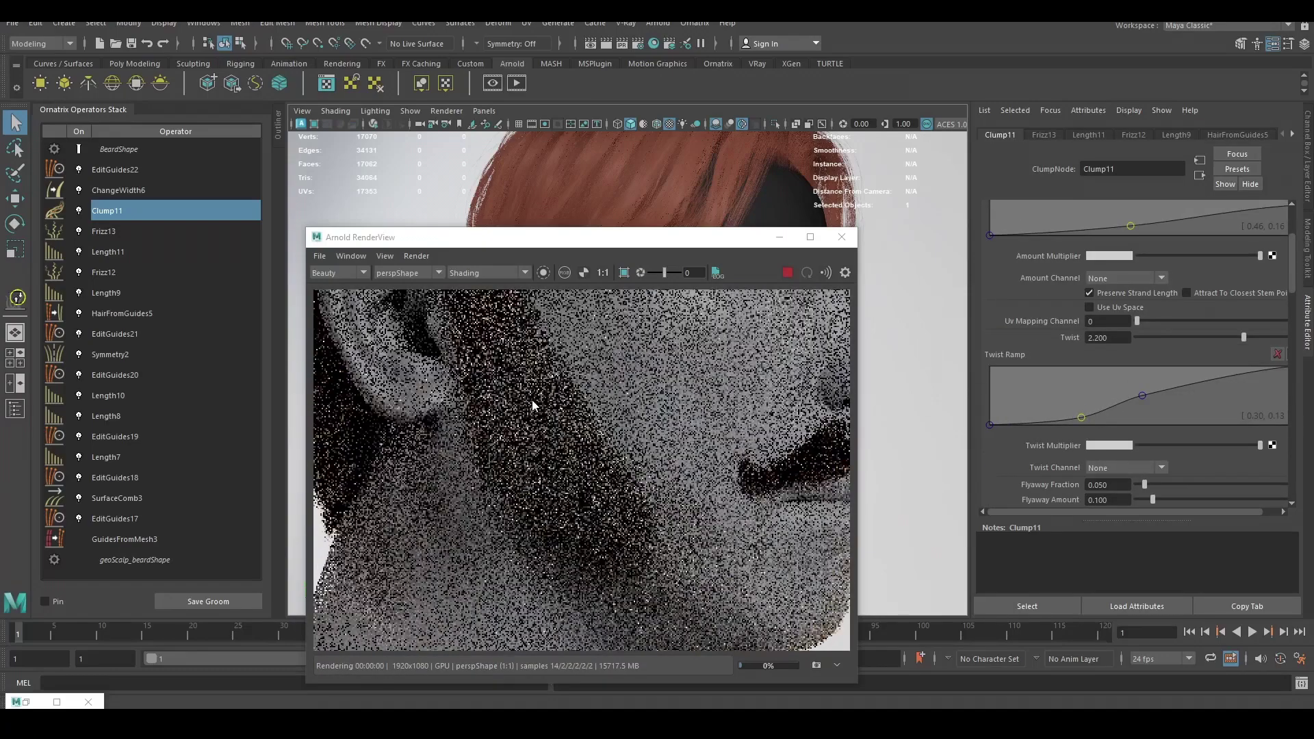
Step: Inspect the beard close-up along the jaw and select the Length9 operator
alt+right_drag(662, 381, 773, 438)
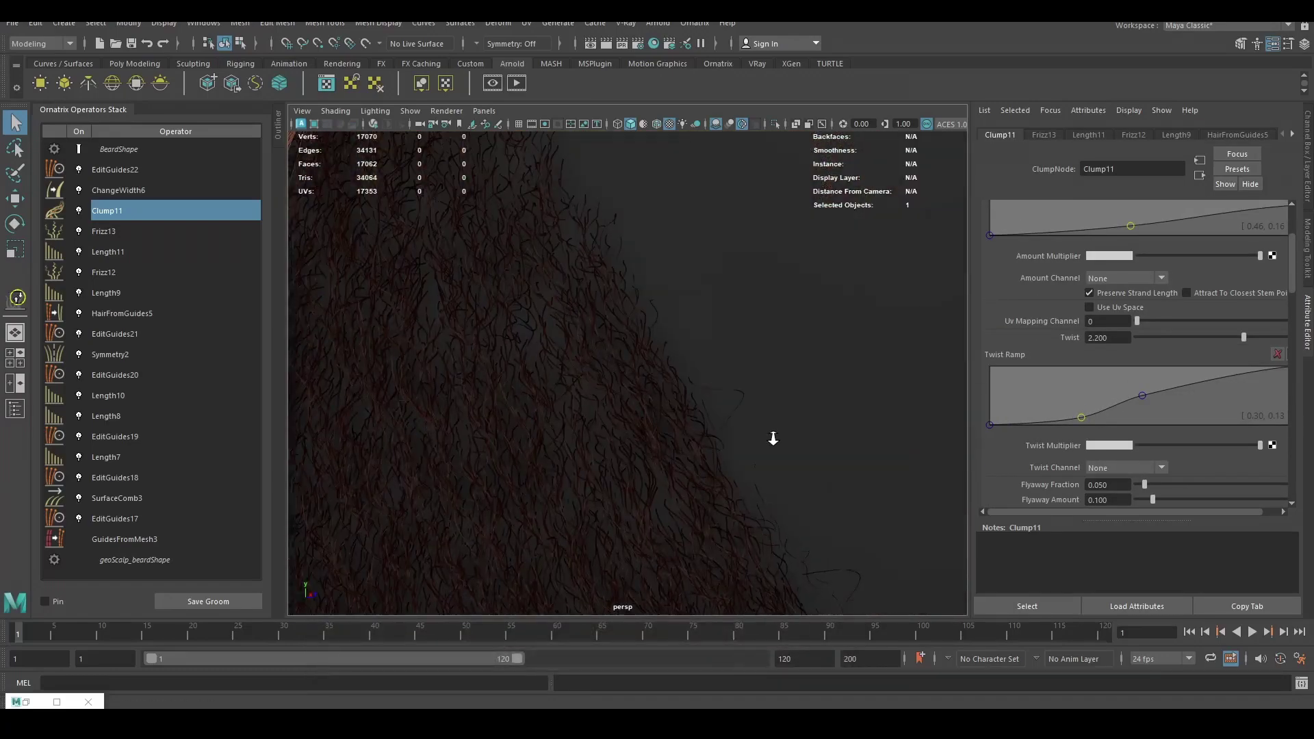
alt+drag(774, 438, 651, 372)
alt+right_drag(651, 372, 633, 425)
mouse_move(634, 425)
alt+mouse_down()
mouse_move(587, 382)
mouse_move(503, 409)
alt+mouse_up()
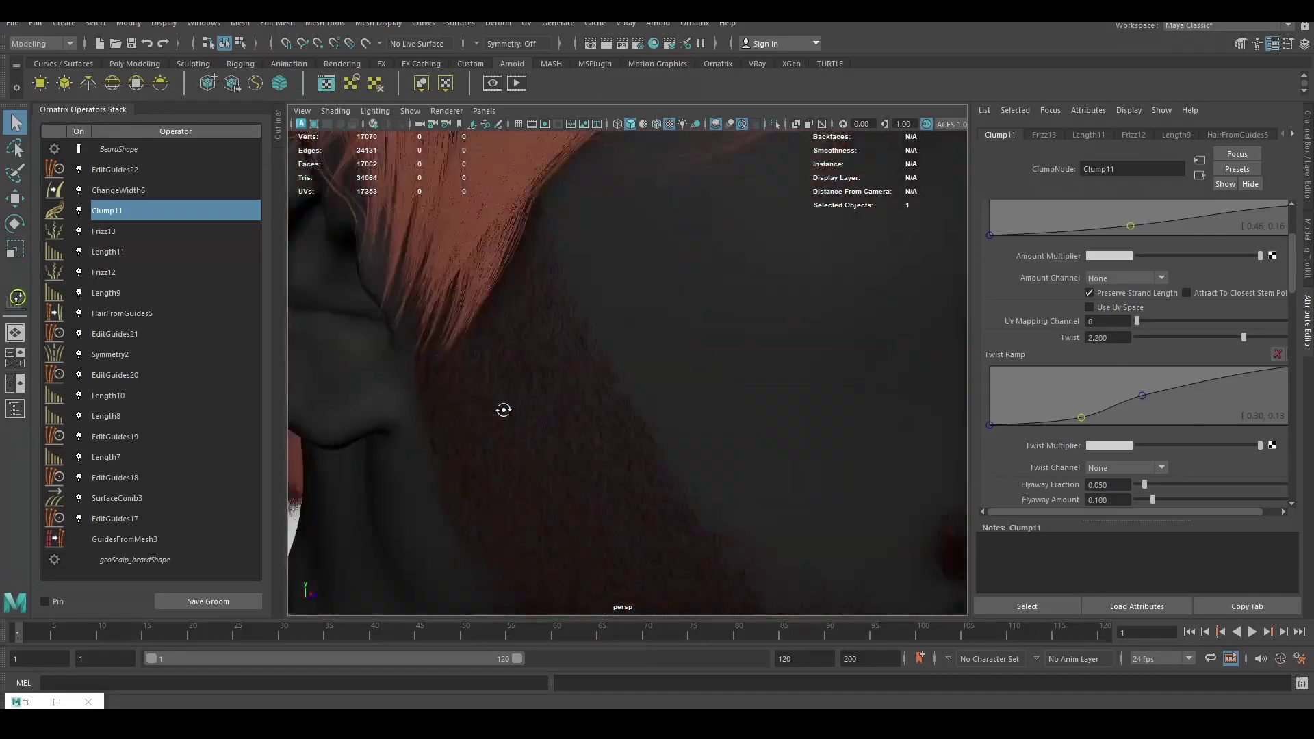
alt+right_drag(503, 409, 366, 384)
scroll(566, 387, down, 5)
scroll(566, 387, up, 5)
click(112, 252)
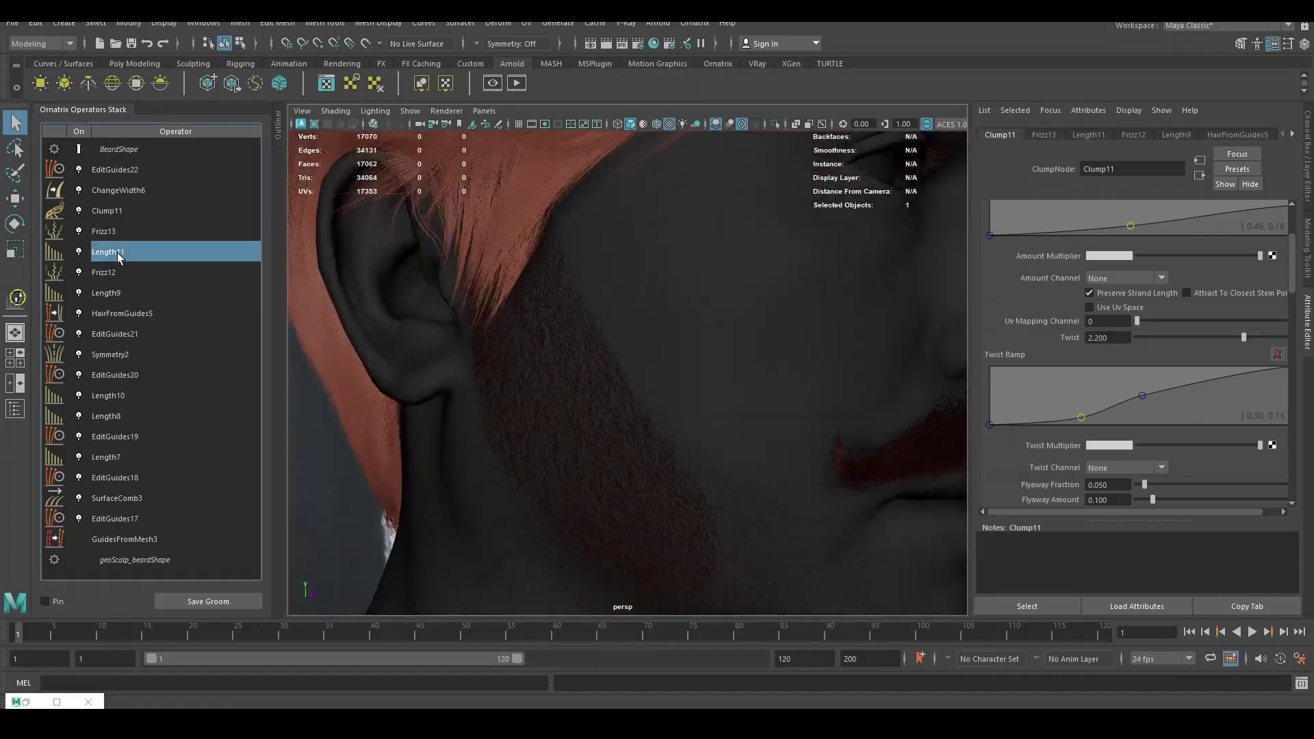
click(176, 296)
alt+drag(651, 379, 543, 396)
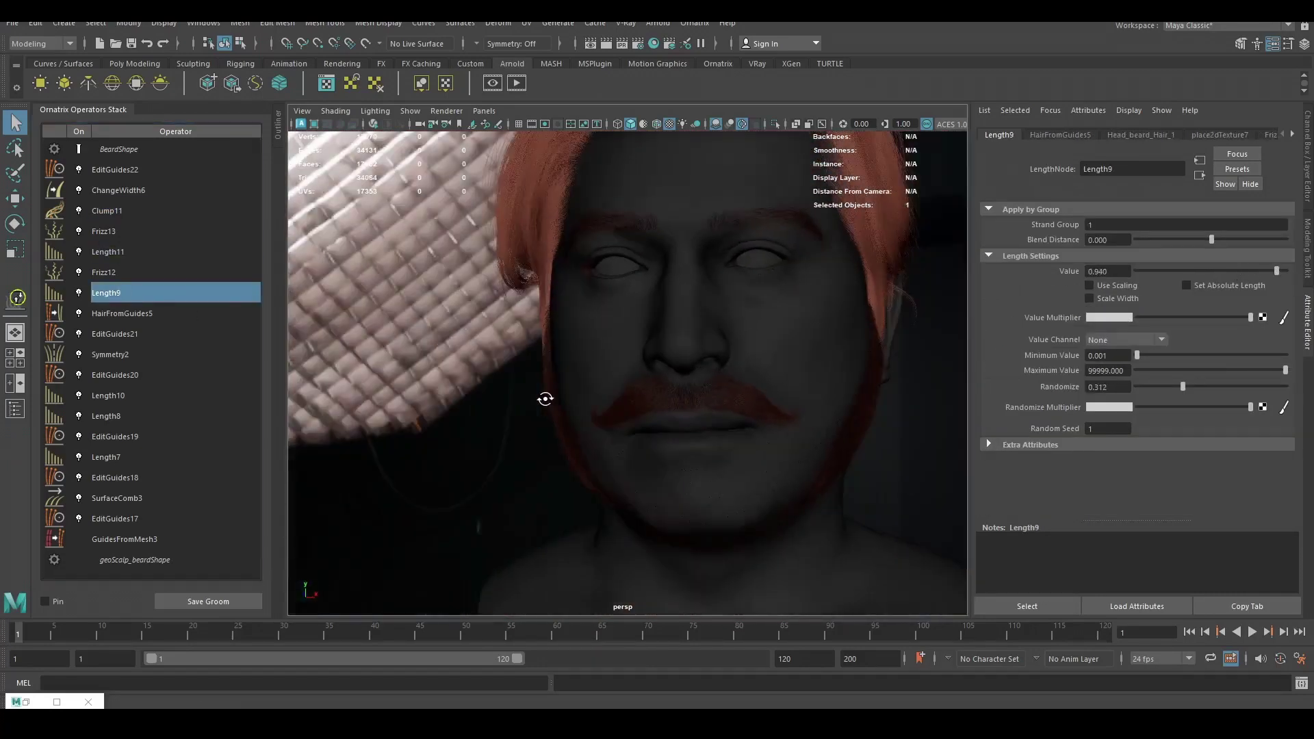
Step: Assign the existing aiStandardHair material to the head hair, beard and mustache
click(593, 180)
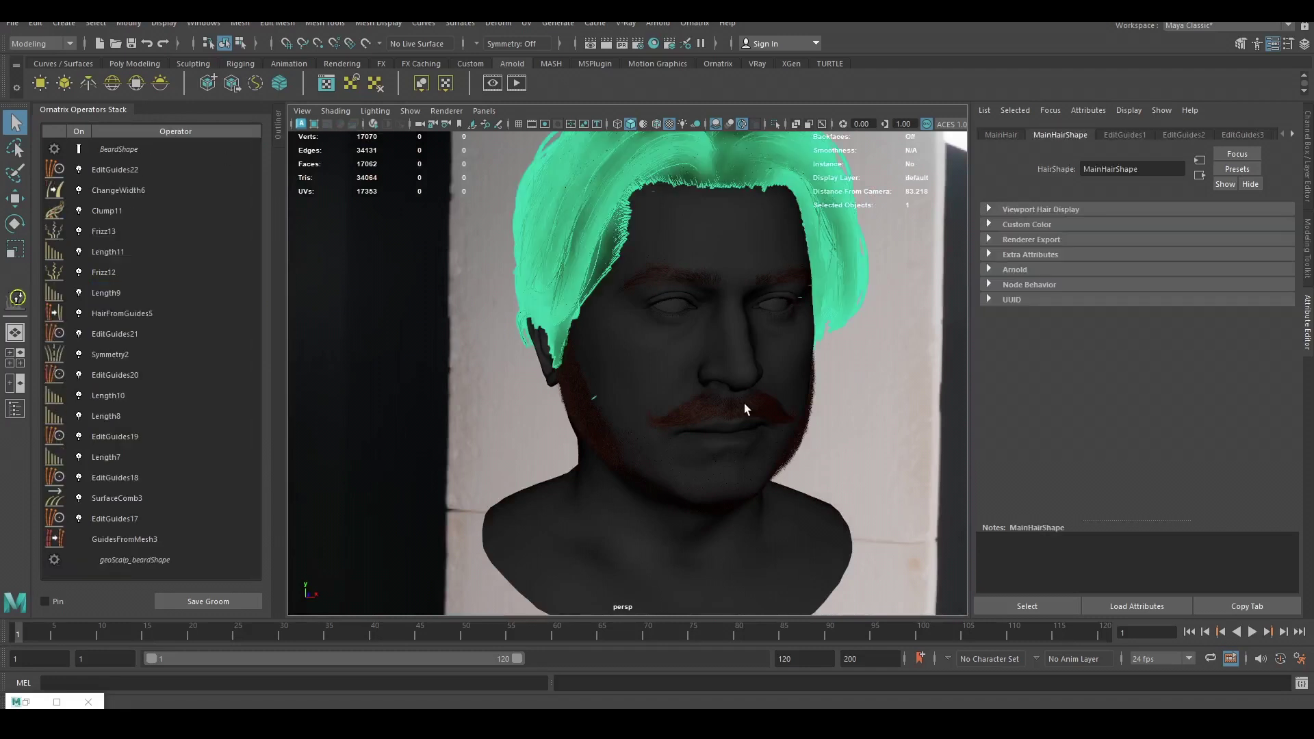
shift+click(743, 404)
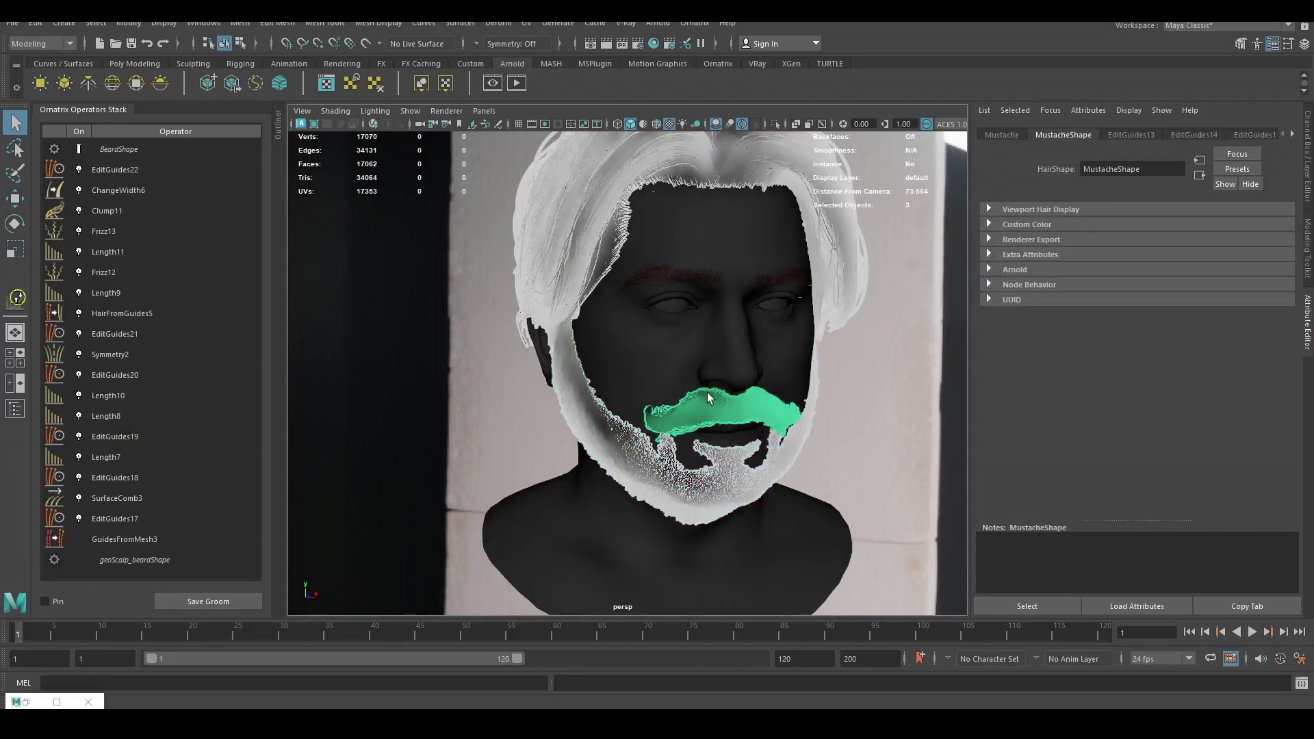
right_drag(708, 393, 821, 585)
click(104, 272)
alt+drag(547, 383, 675, 381)
mouse_move(675, 382)
alt+right_down()
mouse_move(882, 491)
mouse_move(666, 382)
alt+right_up()
alt+drag(666, 381, 691, 383)
Step: Save and reopen Male_hair_002 from the recent files list
click(12, 22)
click(326, 464)
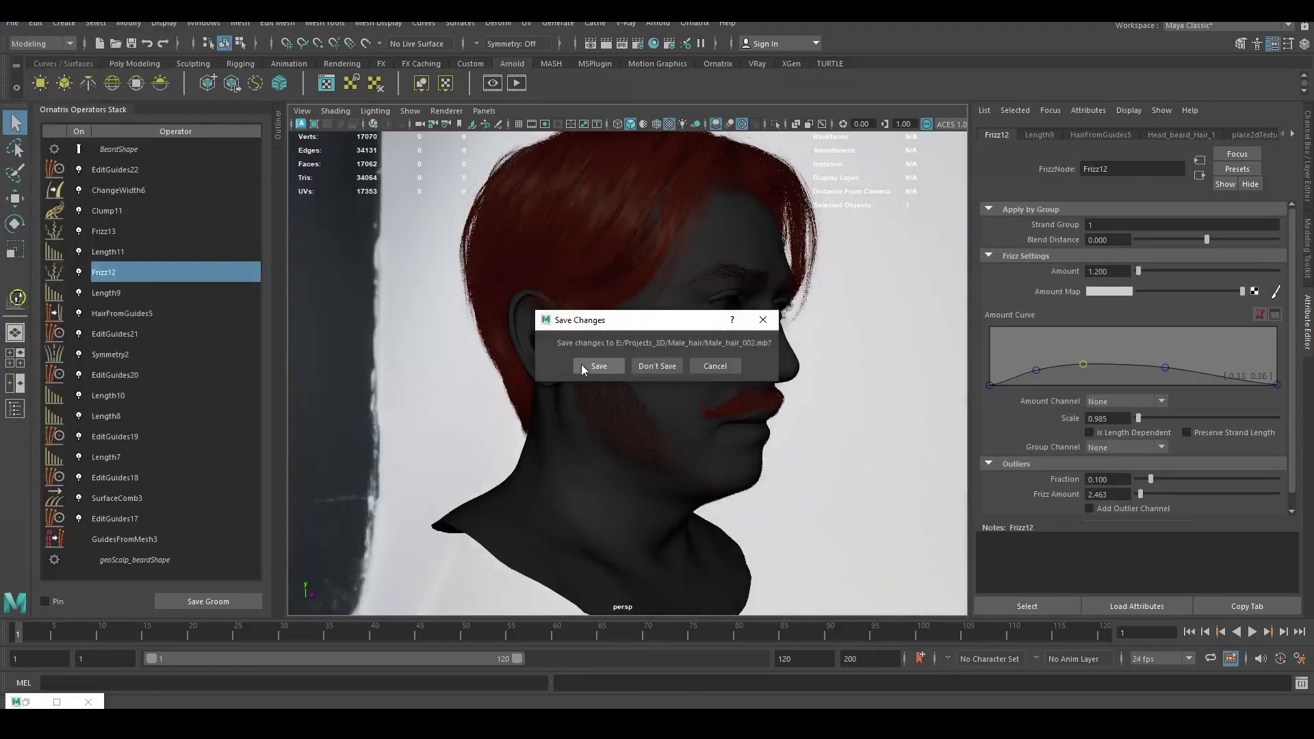
click(584, 368)
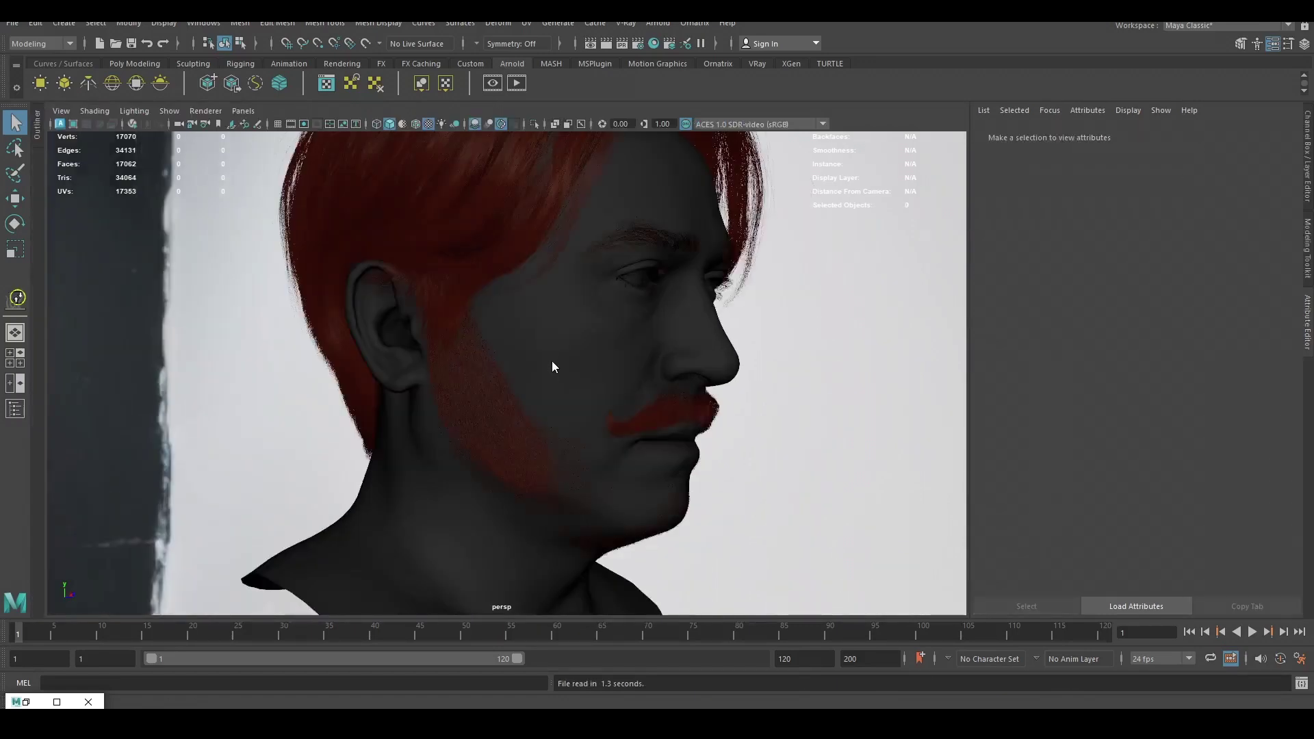
mouse_move(552, 360)
alt+mouse_down()
mouse_move(540, 386)
mouse_move(563, 388)
alt+mouse_up()
Step: Start a new Arnold render and reopen the hair shader settings in side profile
click(516, 82)
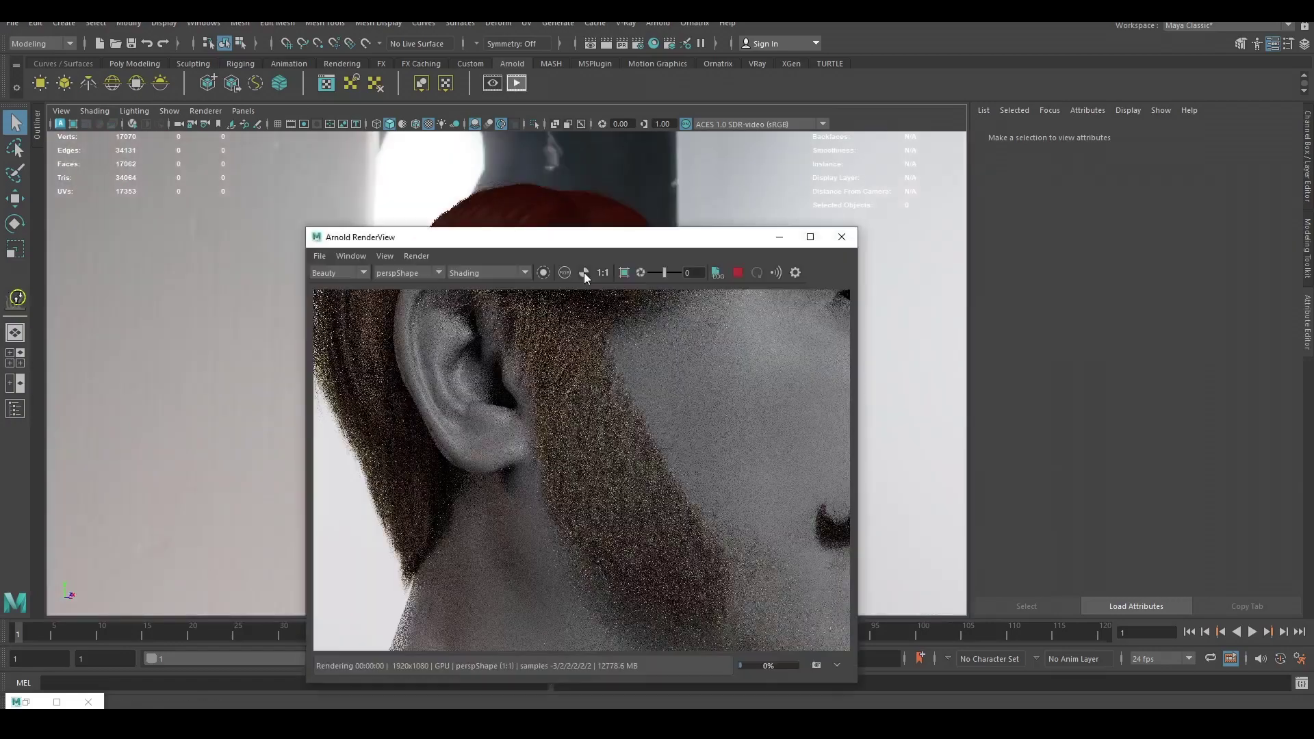
mouse_move(597, 234)
mouse_down()
mouse_move(276, 139)
mouse_move(322, 143)
mouse_up()
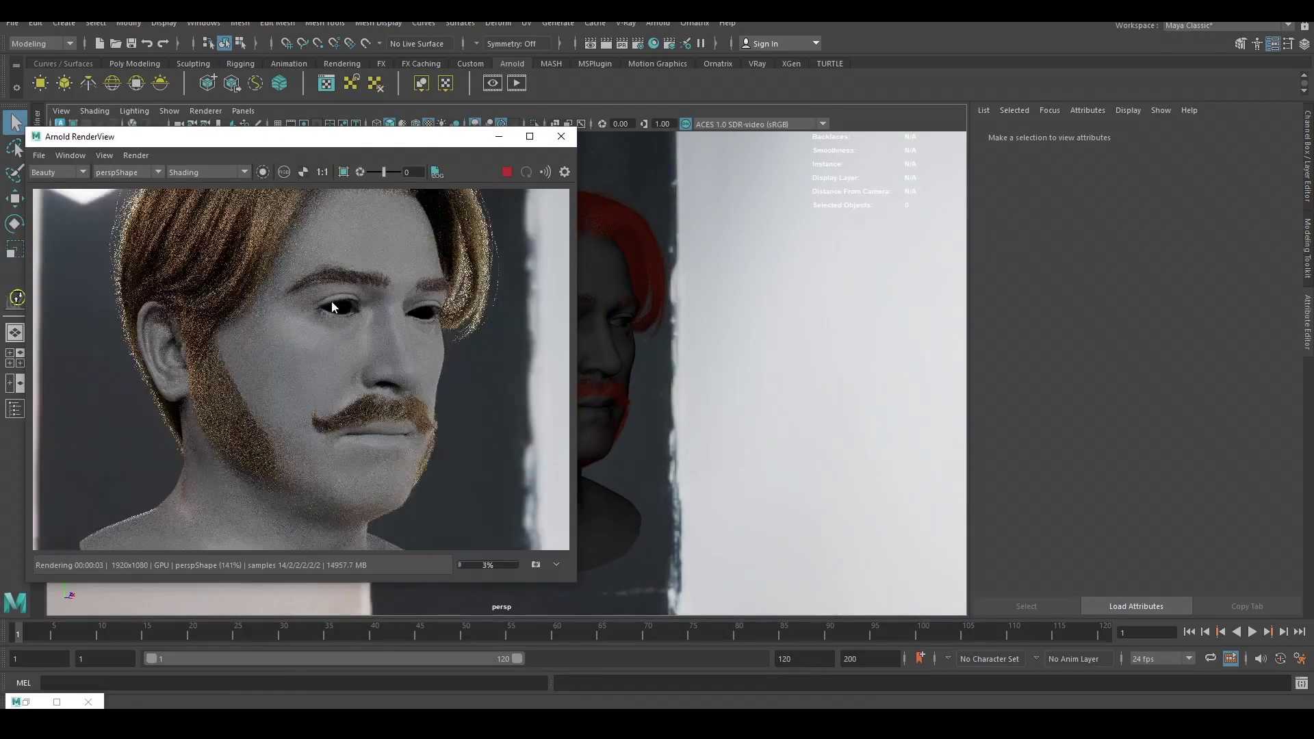
click(651, 45)
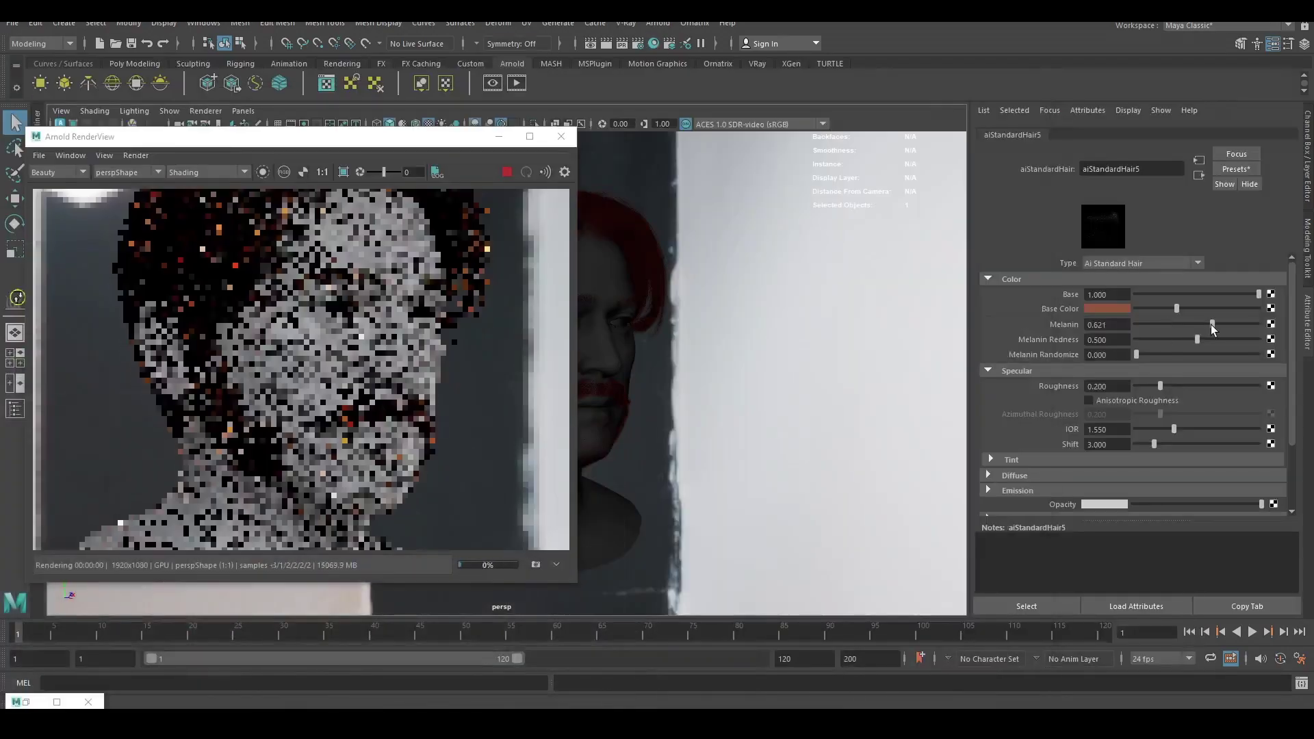
scroll(319, 258, up, 3)
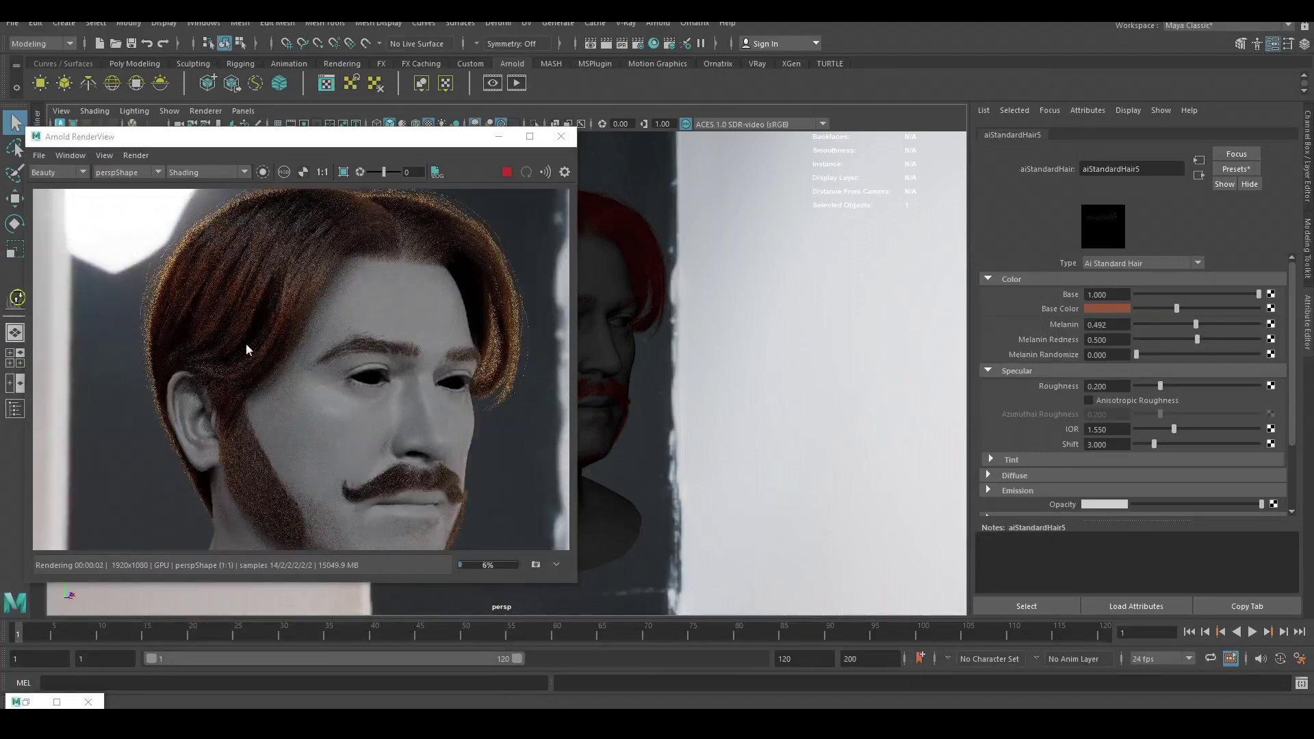
scroll(258, 392, up, 2)
alt+drag(698, 342, 757, 342)
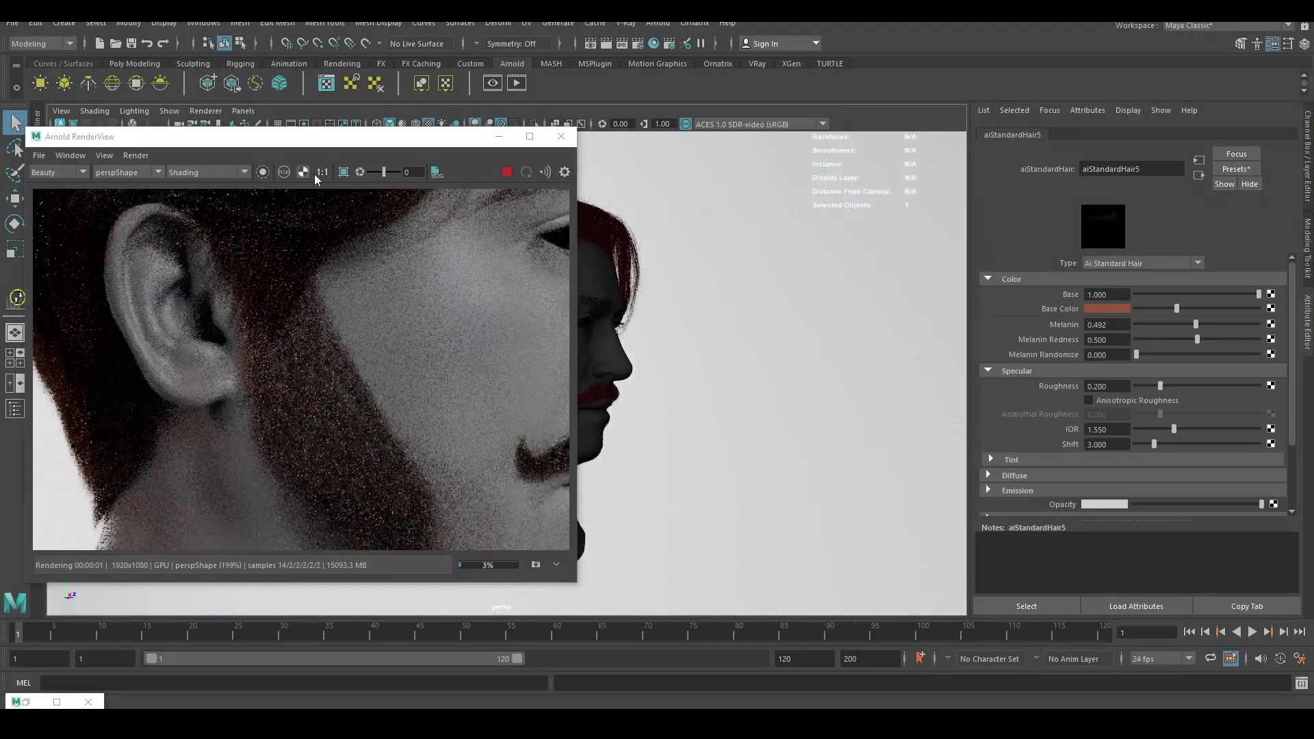
Step: Render a region around the ear, then clear it and close the render preview
drag(208, 253, 425, 554)
scroll(310, 356, down, 1)
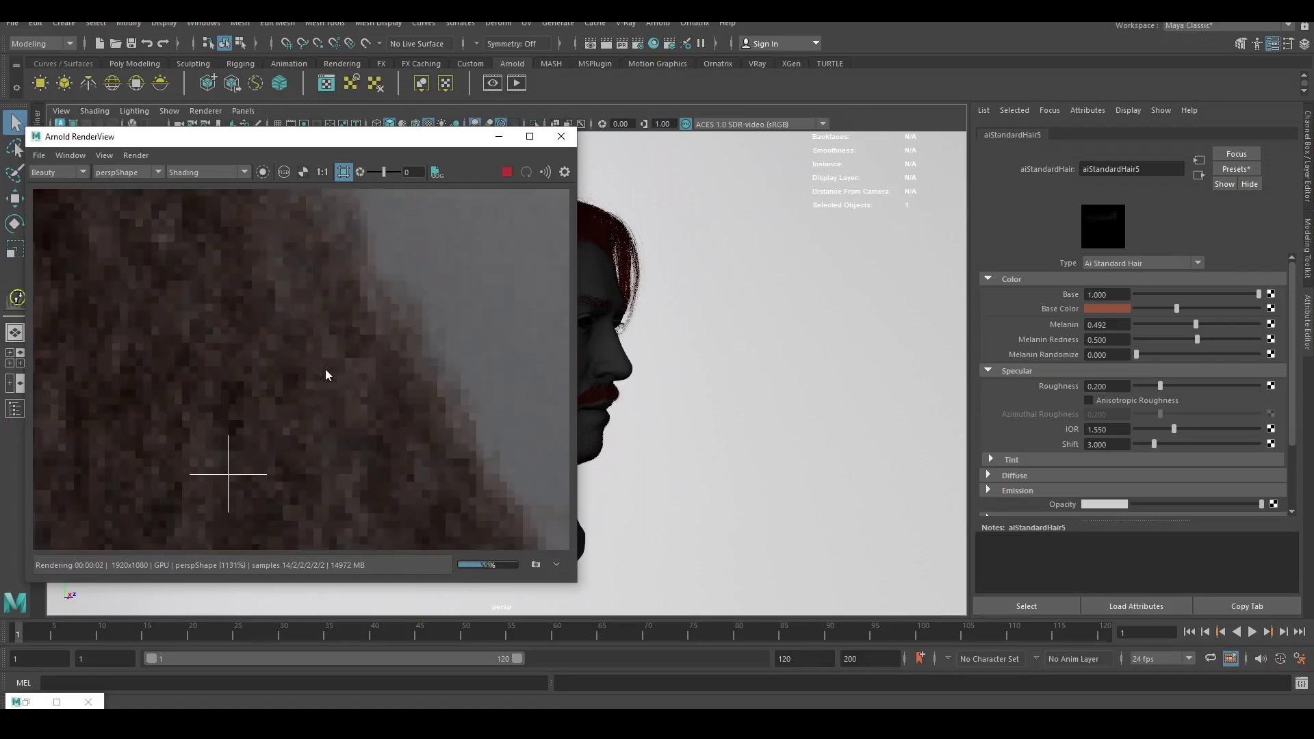
scroll(309, 343, down, 2)
scroll(284, 411, up, 1)
click(343, 172)
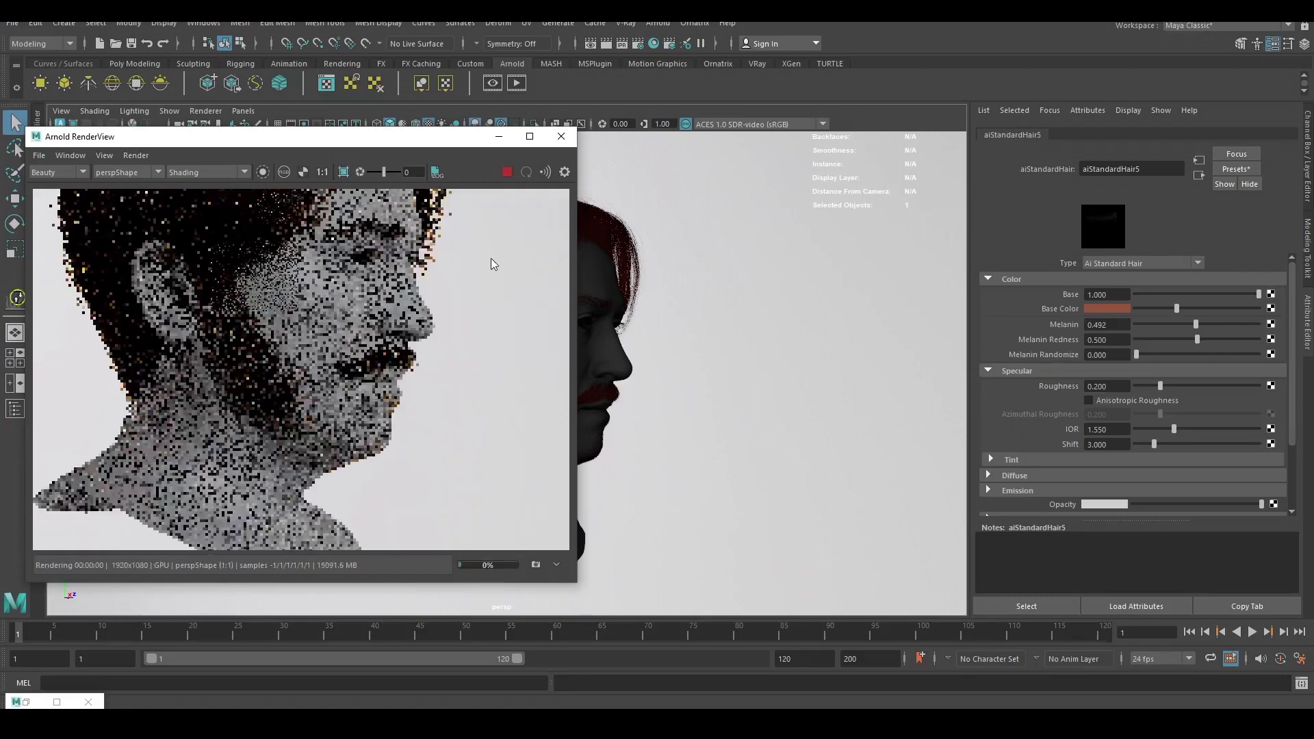
click(559, 139)
Step: Bring up the beard's Ornatrix Operators Stack
scroll(622, 431, up, 3)
scroll(623, 431, up, 5)
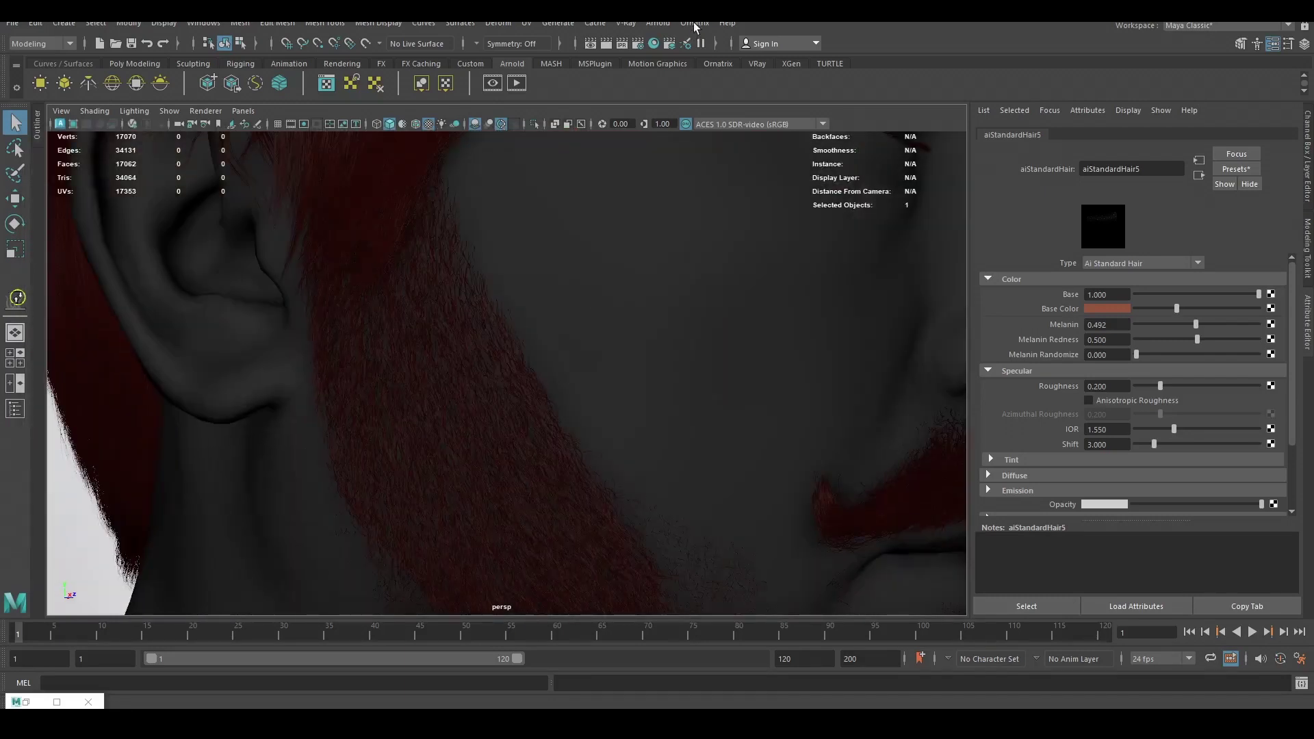
click(696, 22)
click(726, 662)
Step: Select the beard's Length9 operator and shorten the strands to 0.608, glancing at HairFromGuides5
click(132, 251)
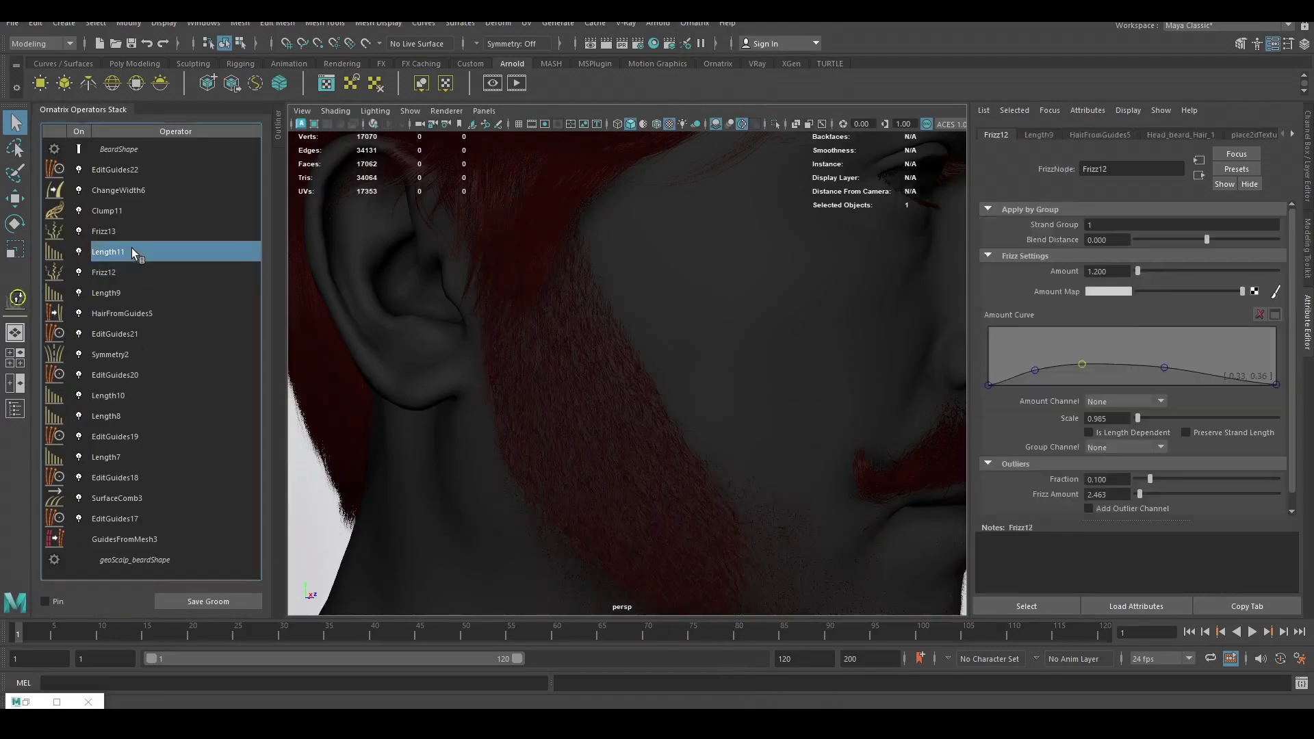
click(124, 291)
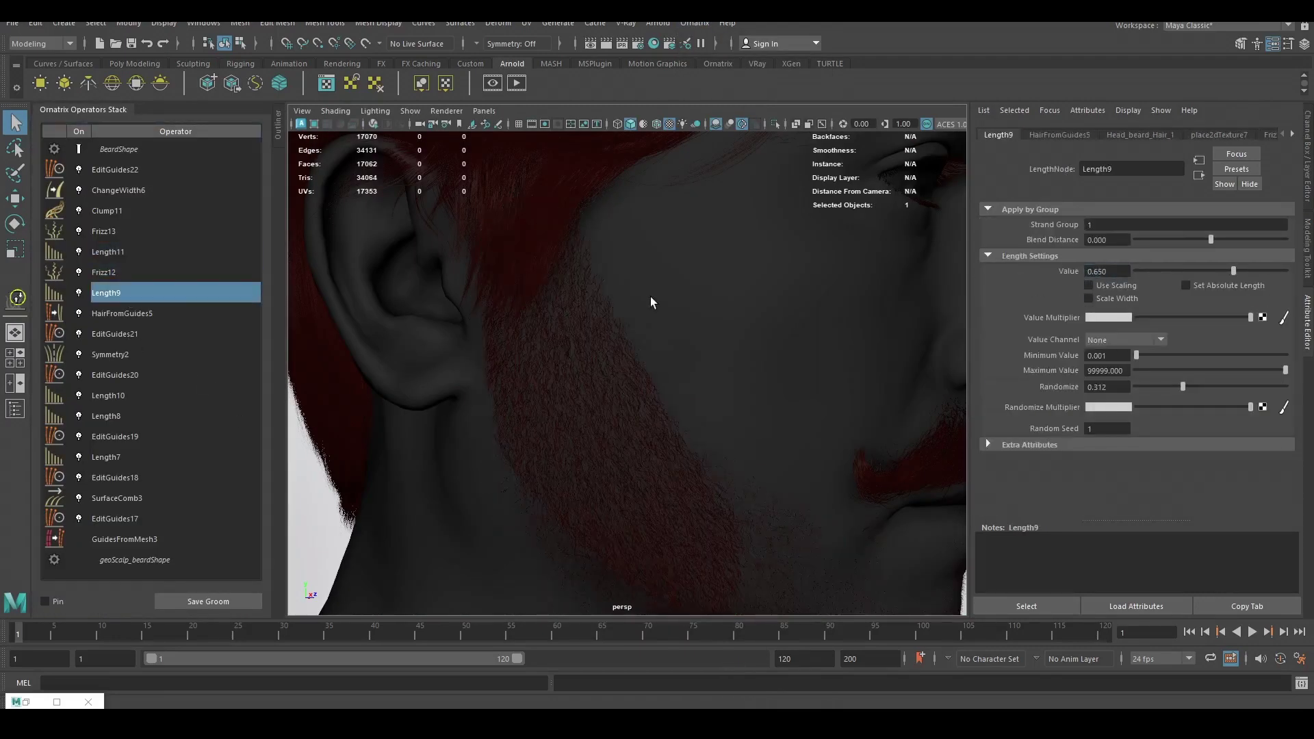
drag(1165, 270, 1227, 272)
click(122, 313)
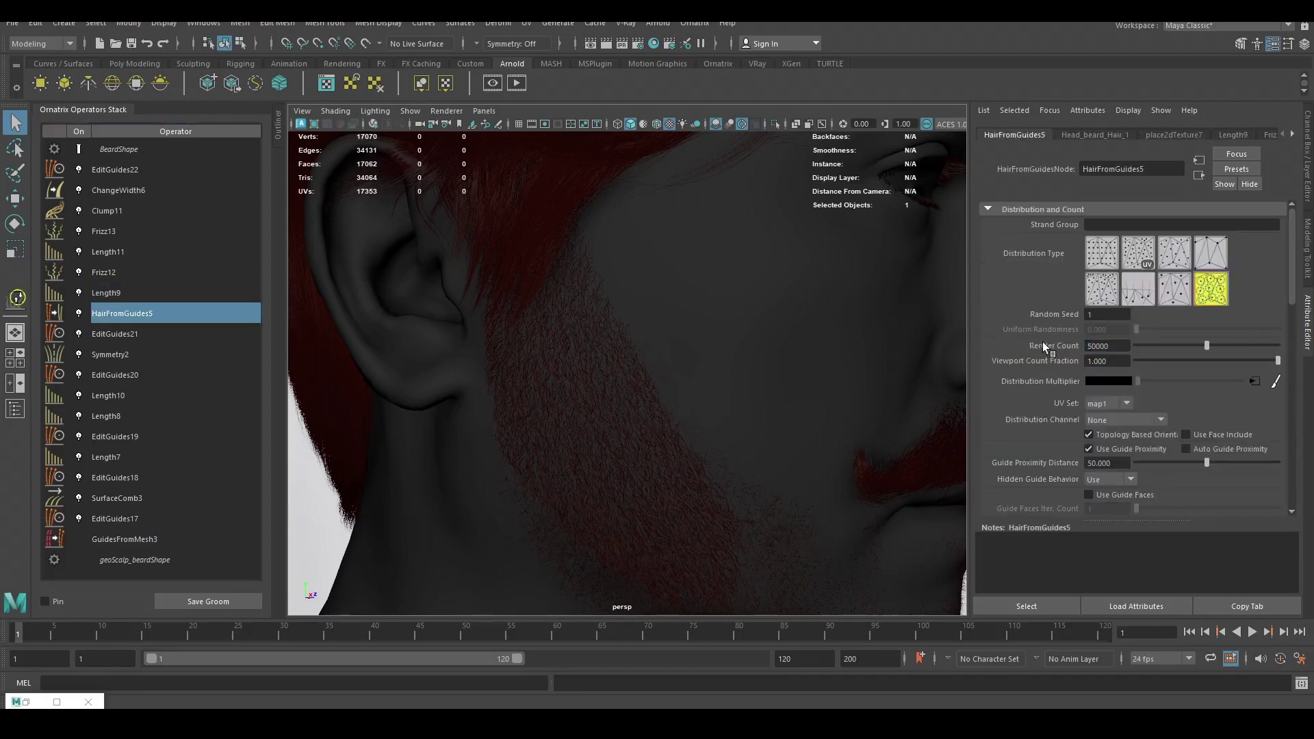
click(134, 292)
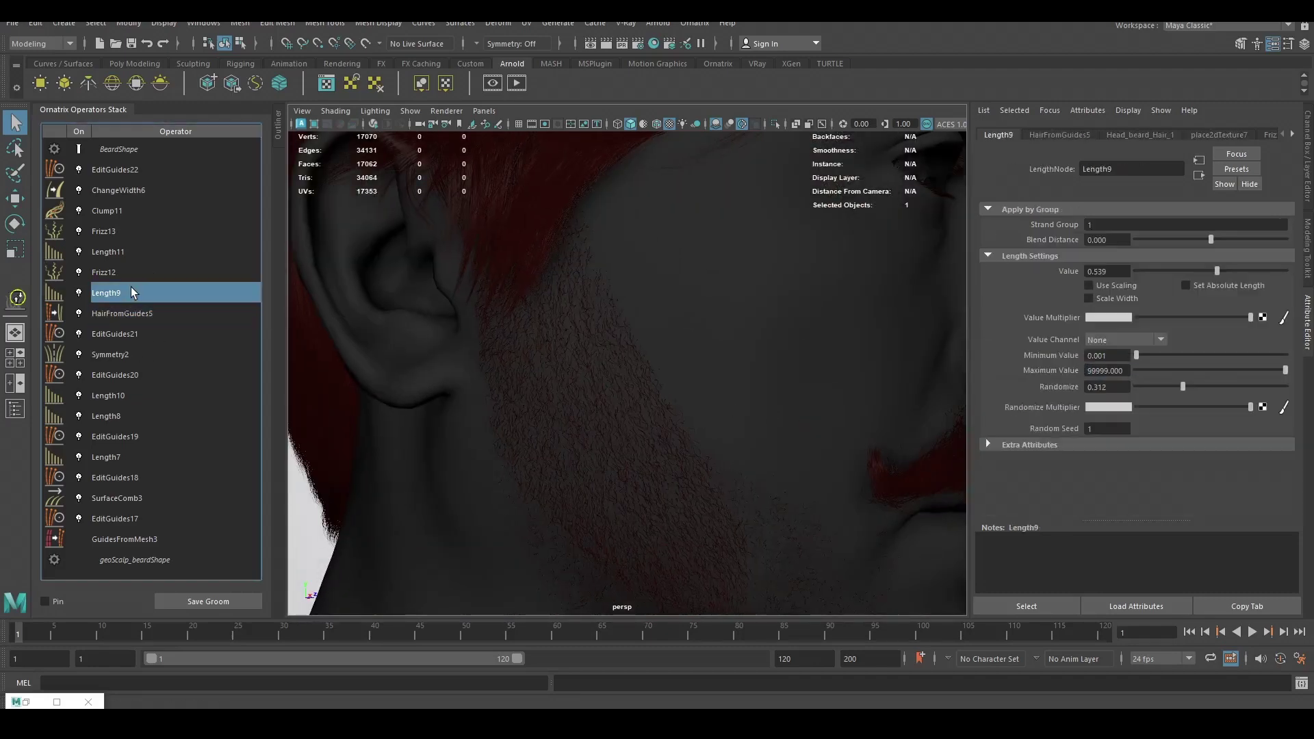
Step: Set Length9's value to 0.714, checking the beard from front and side views
alt+right_drag(568, 383, 557, 411)
alt+drag(558, 410, 410, 414)
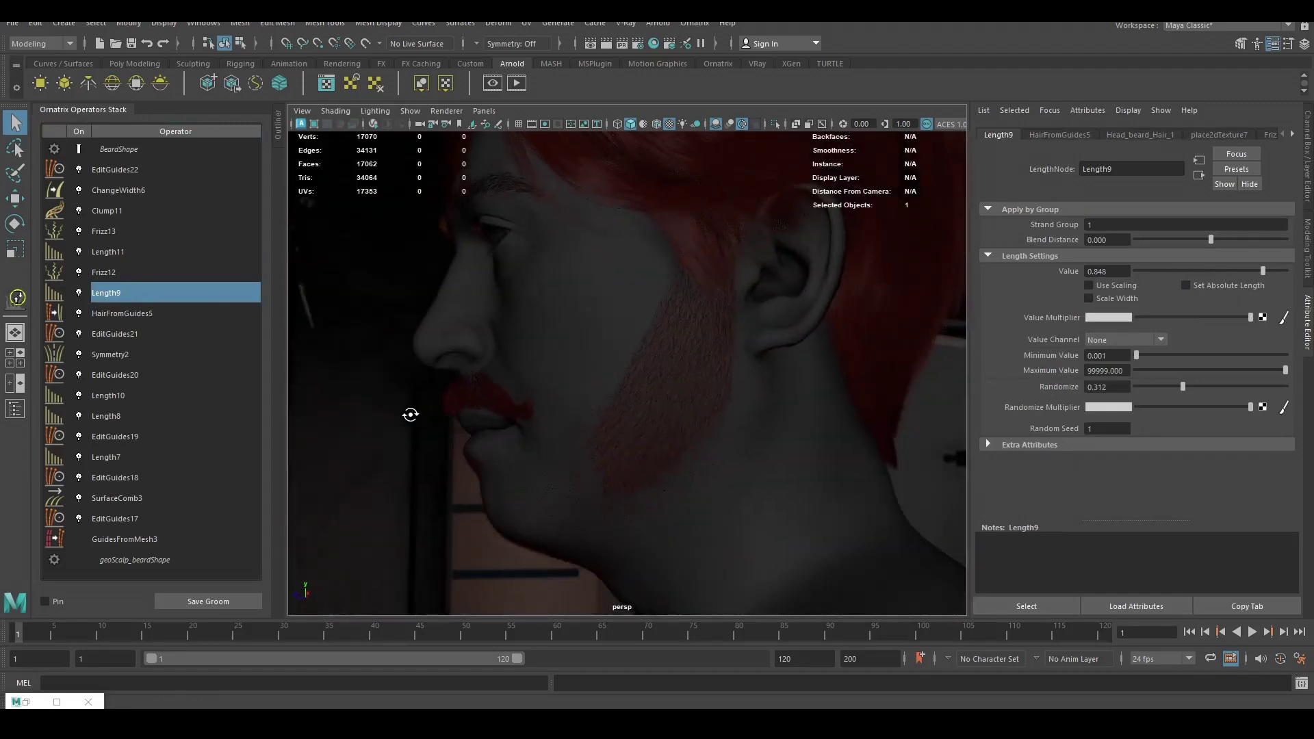
mouse_move(411, 414)
alt+right_down()
mouse_move(681, 414)
mouse_move(614, 381)
mouse_move(780, 387)
alt+right_up()
alt+drag(780, 388, 584, 372)
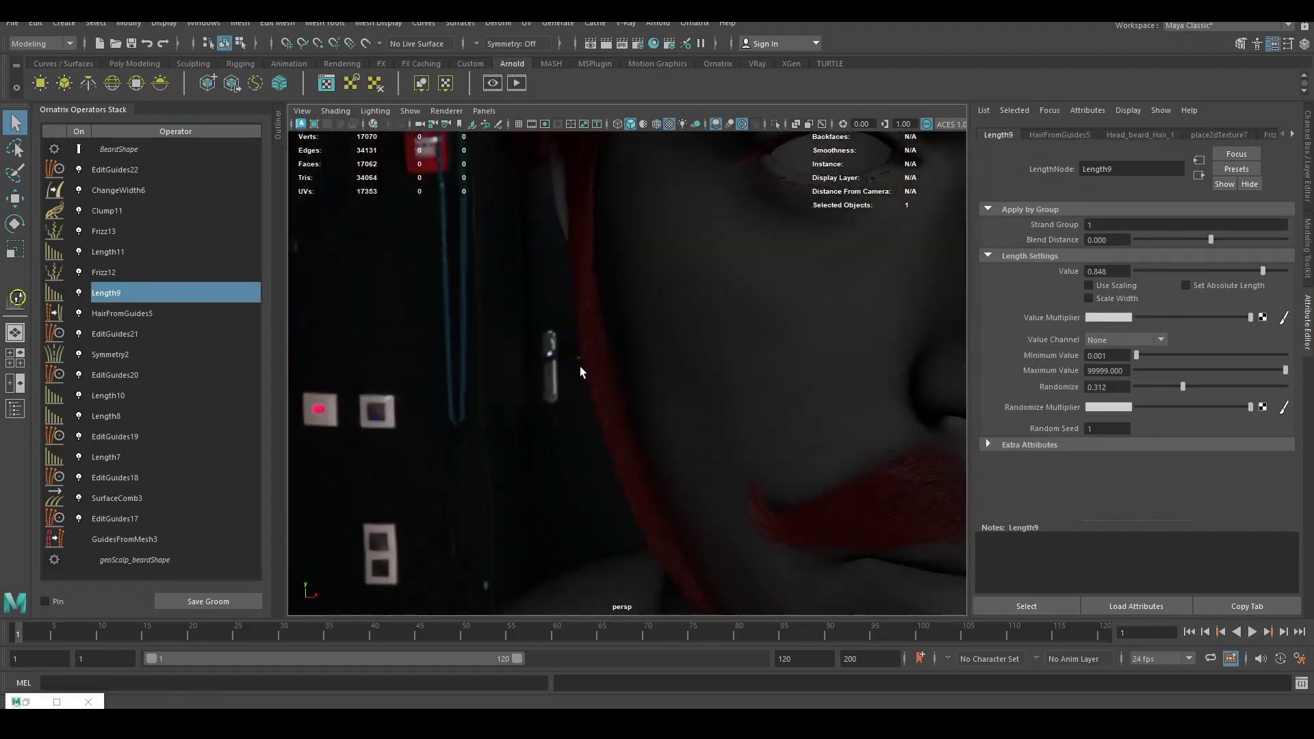
alt+right_drag(584, 373, 628, 363)
click(1242, 271)
alt+drag(684, 376, 865, 376)
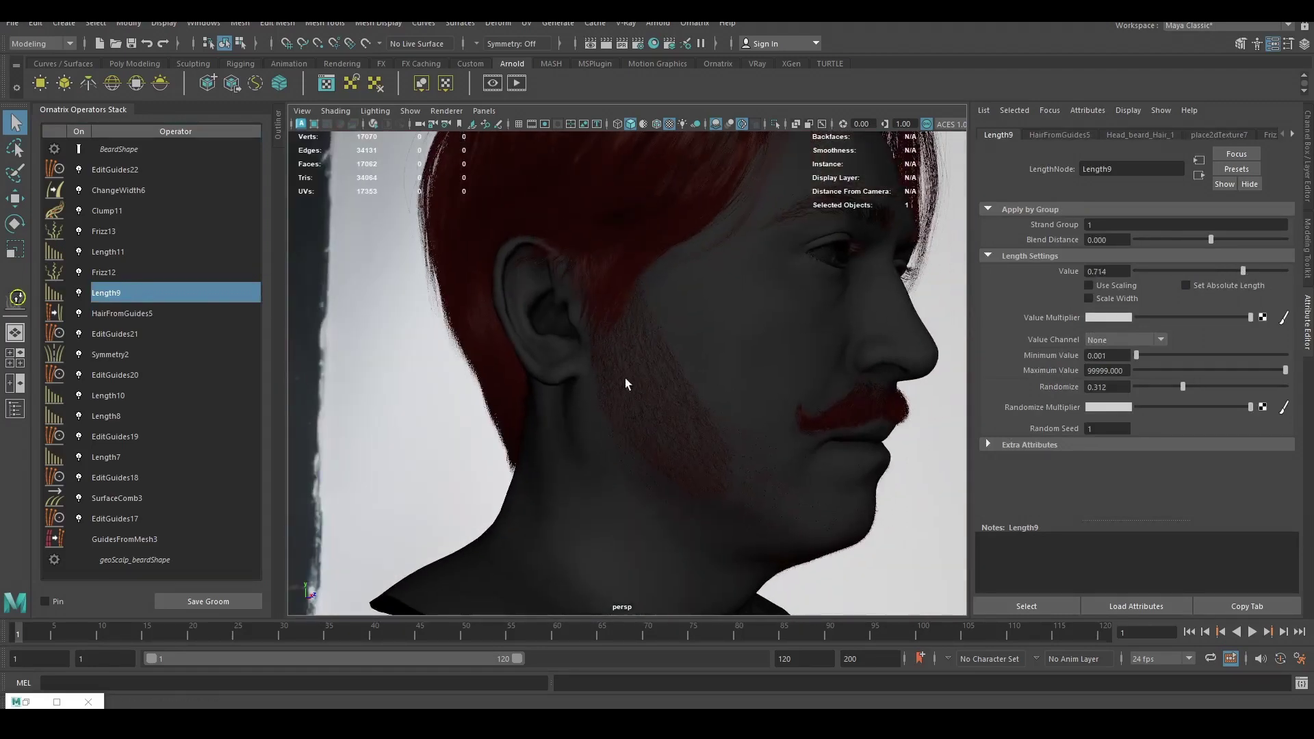
mouse_move(866, 376)
alt+right_down()
mouse_move(830, 375)
mouse_move(731, 430)
alt+right_up()
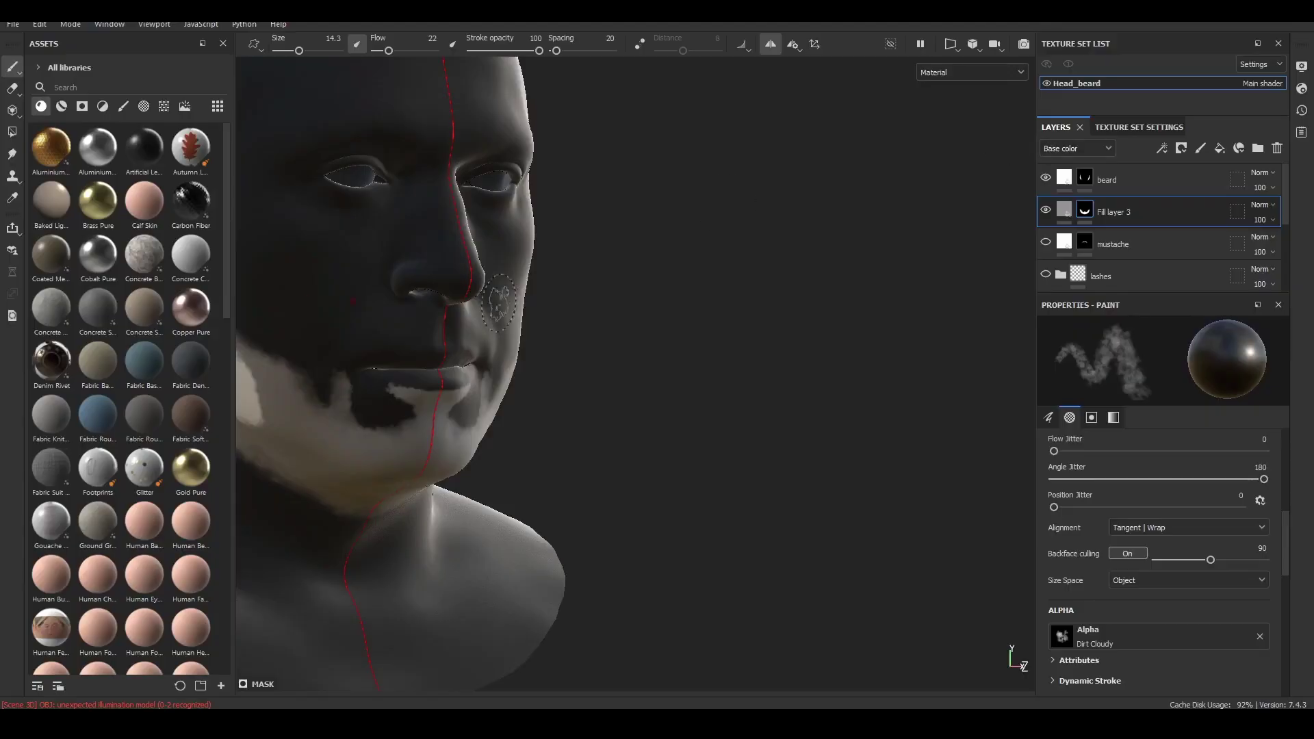
ctrl+right_drag(665, 360, 654, 361)
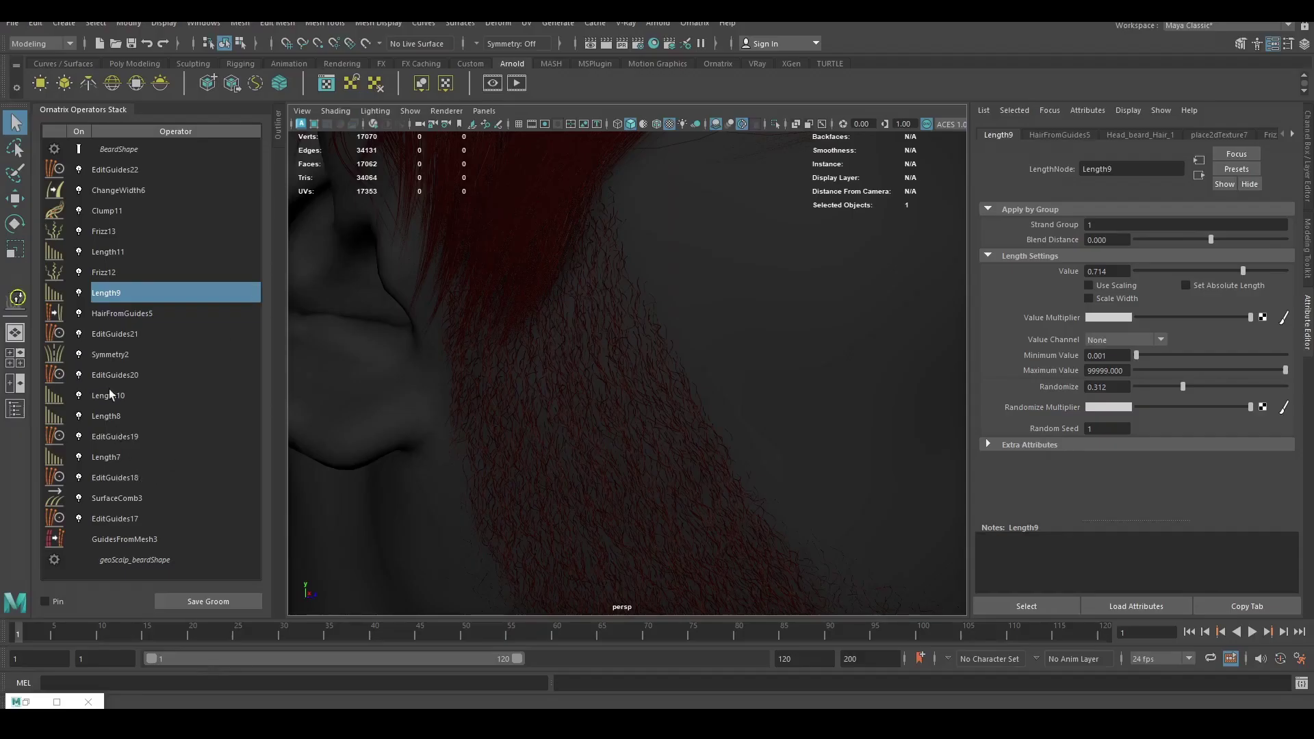
Step: Collapse the beard stack up to EditGuides20 into BakedGuides3, then add an EditGuides23 operator
right_click(127, 373)
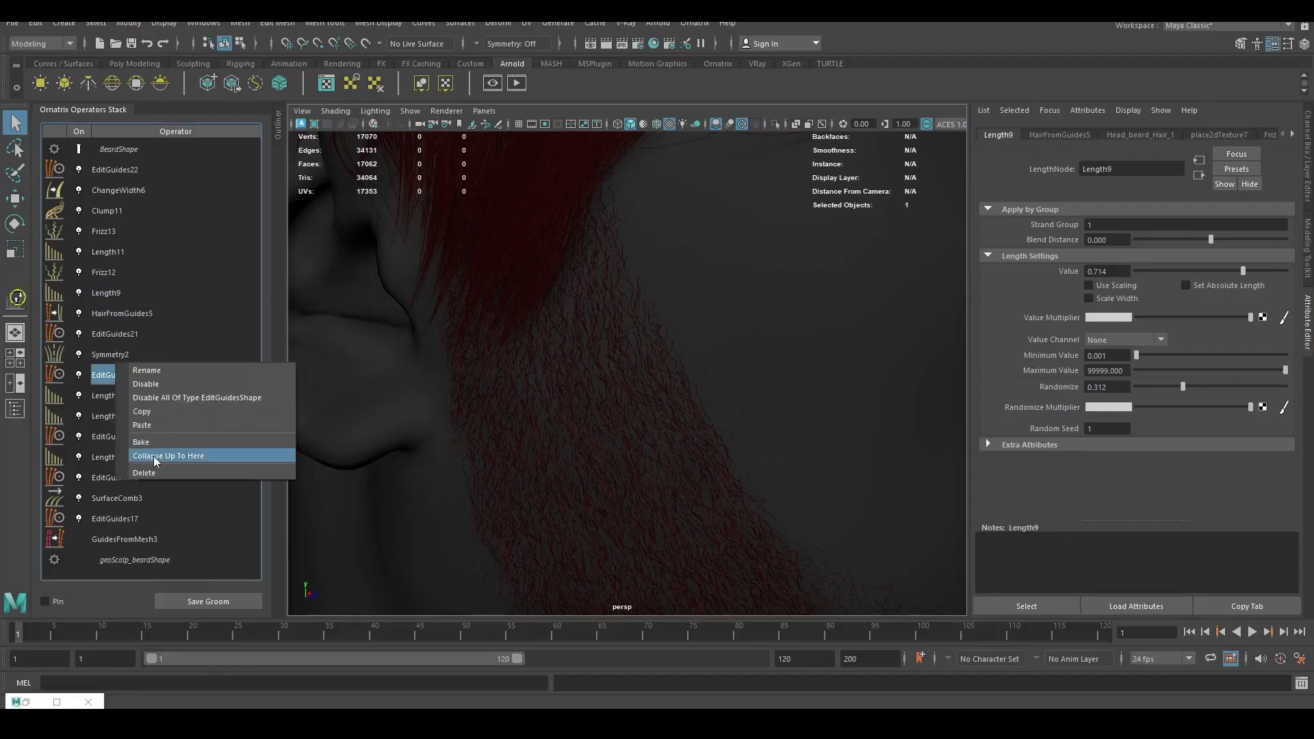
click(156, 457)
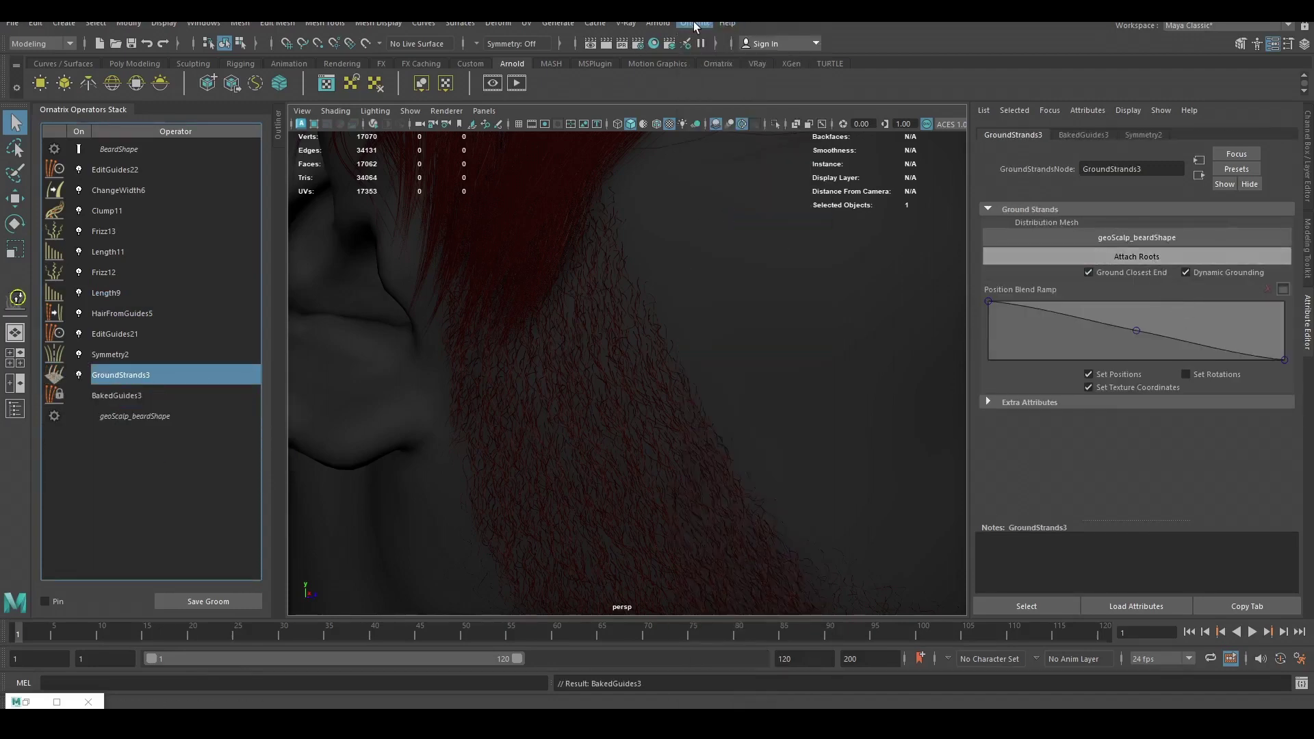
click(717, 183)
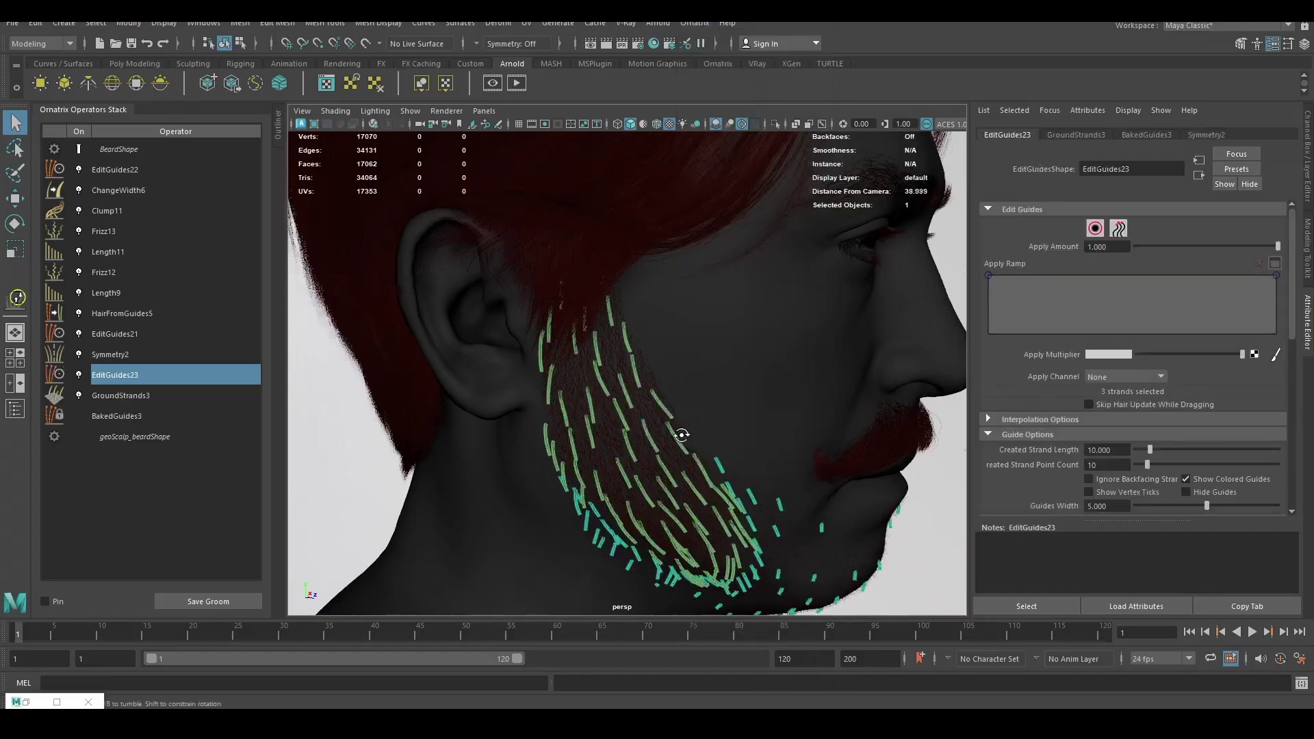
scroll(681, 434, up, 3)
scroll(747, 446, up, 5)
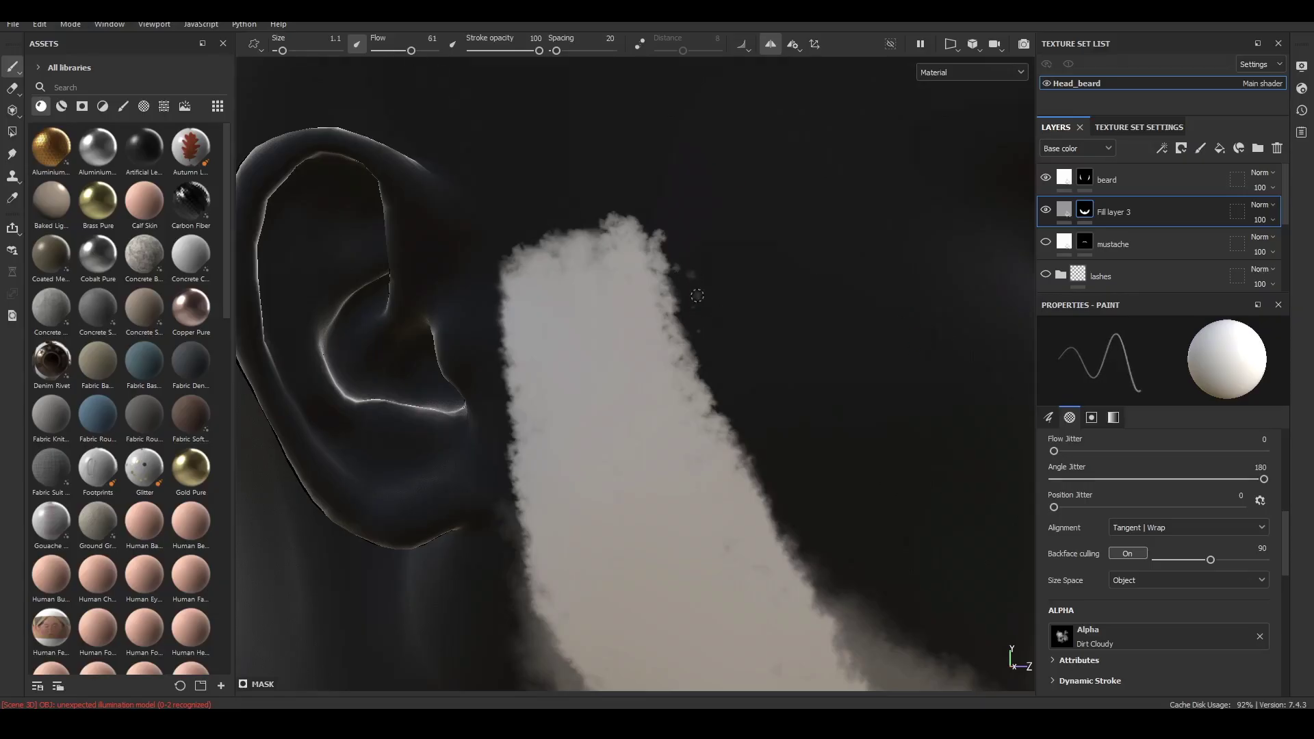
Step: Feather the sideburn mask's front edge with cloudy strokes, brush size about 4.98 and flow 12
mouse_move(756, 413)
alt+mouse_down()
mouse_move(698, 431)
mouse_move(665, 501)
alt+mouse_up()
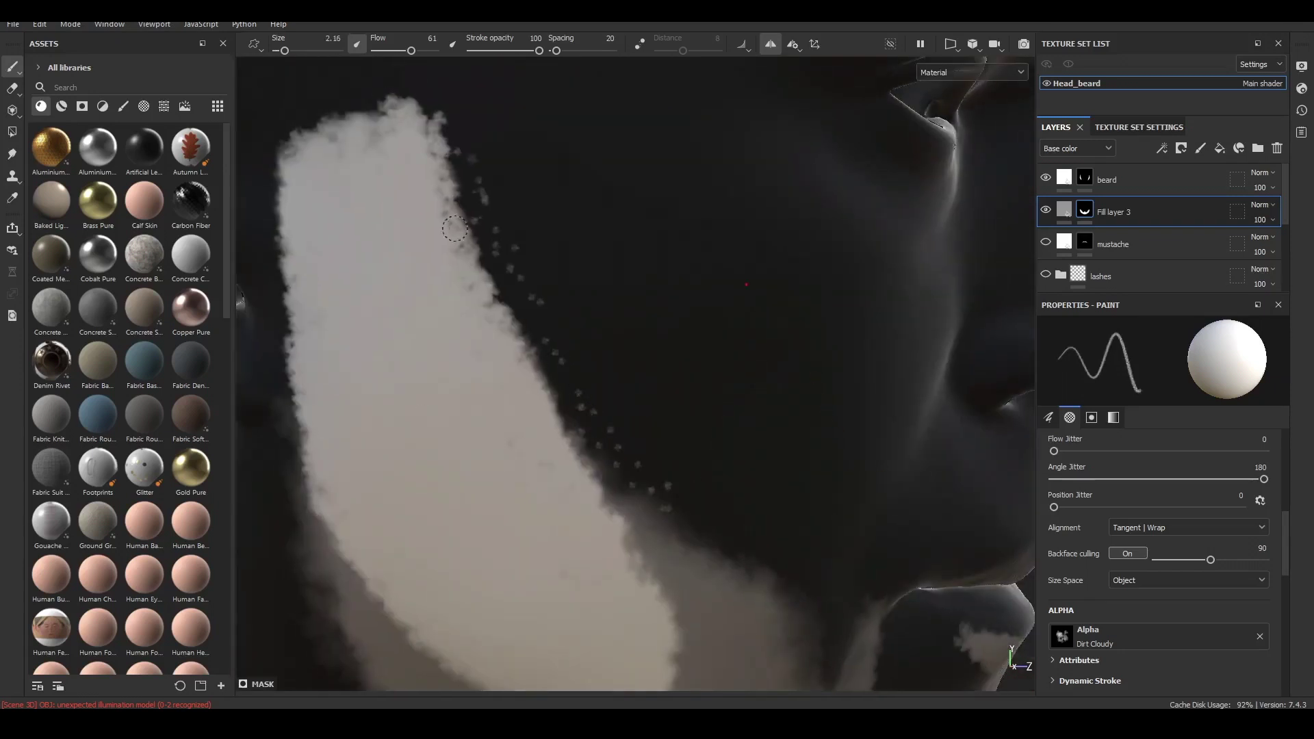
click(534, 291)
click(496, 227)
drag(410, 50, 381, 49)
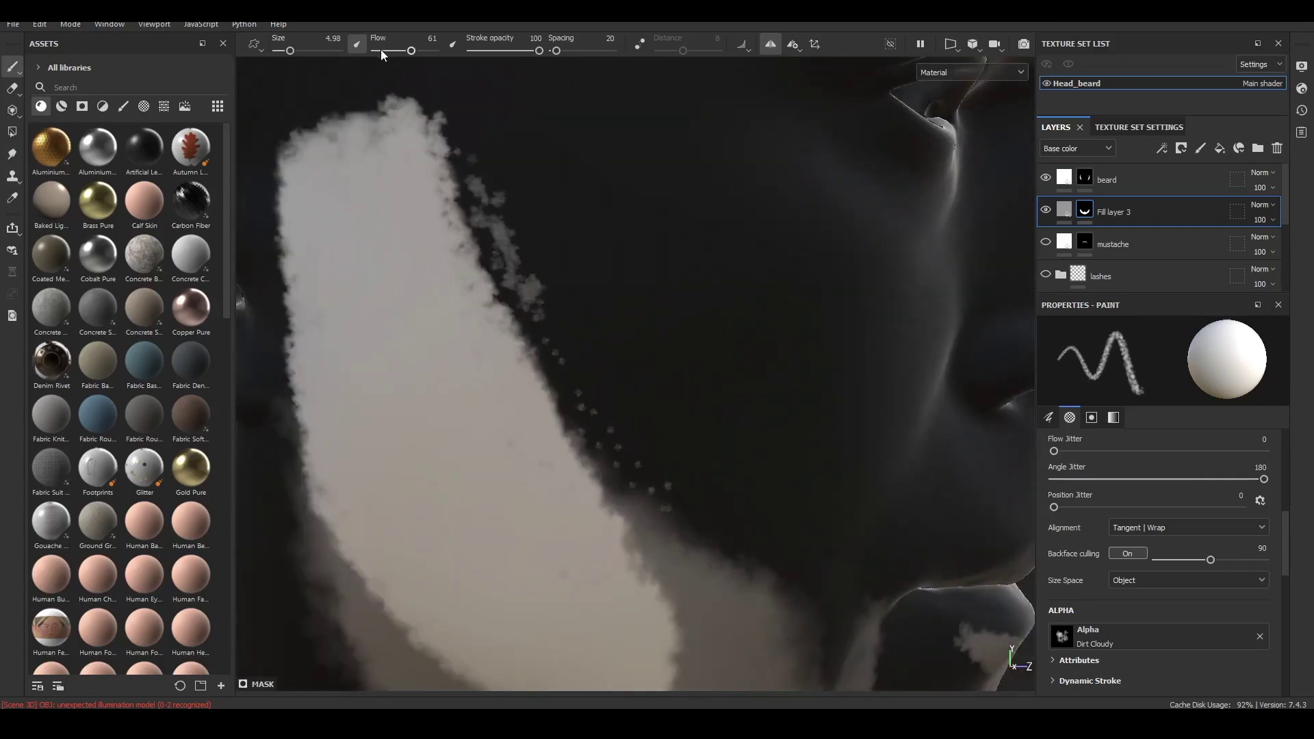
key(bracketright)
drag(479, 223, 625, 460)
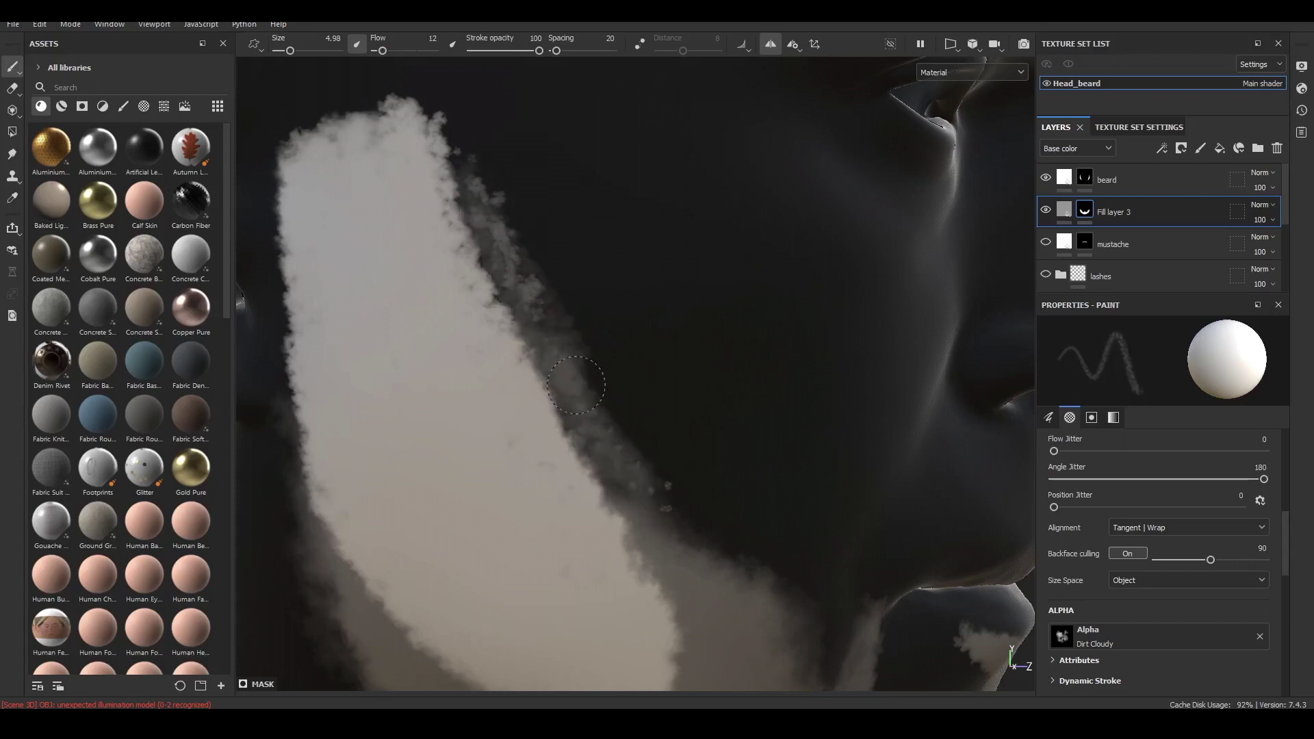
mouse_move(576, 385)
mouse_down()
mouse_move(627, 465)
mouse_move(774, 562)
mouse_move(585, 422)
mouse_move(531, 274)
mouse_move(597, 299)
mouse_up()
ctrl+right_drag(597, 300, 558, 291)
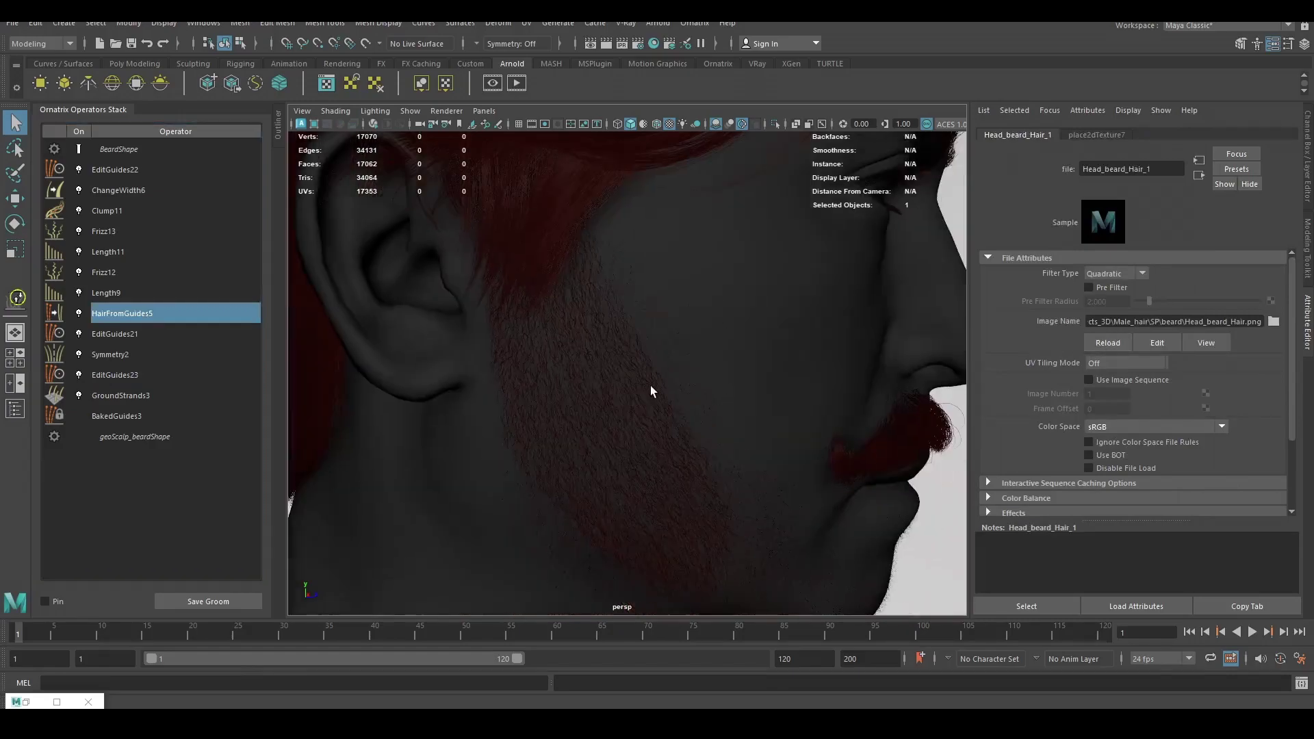
scroll(650, 392, up, 5)
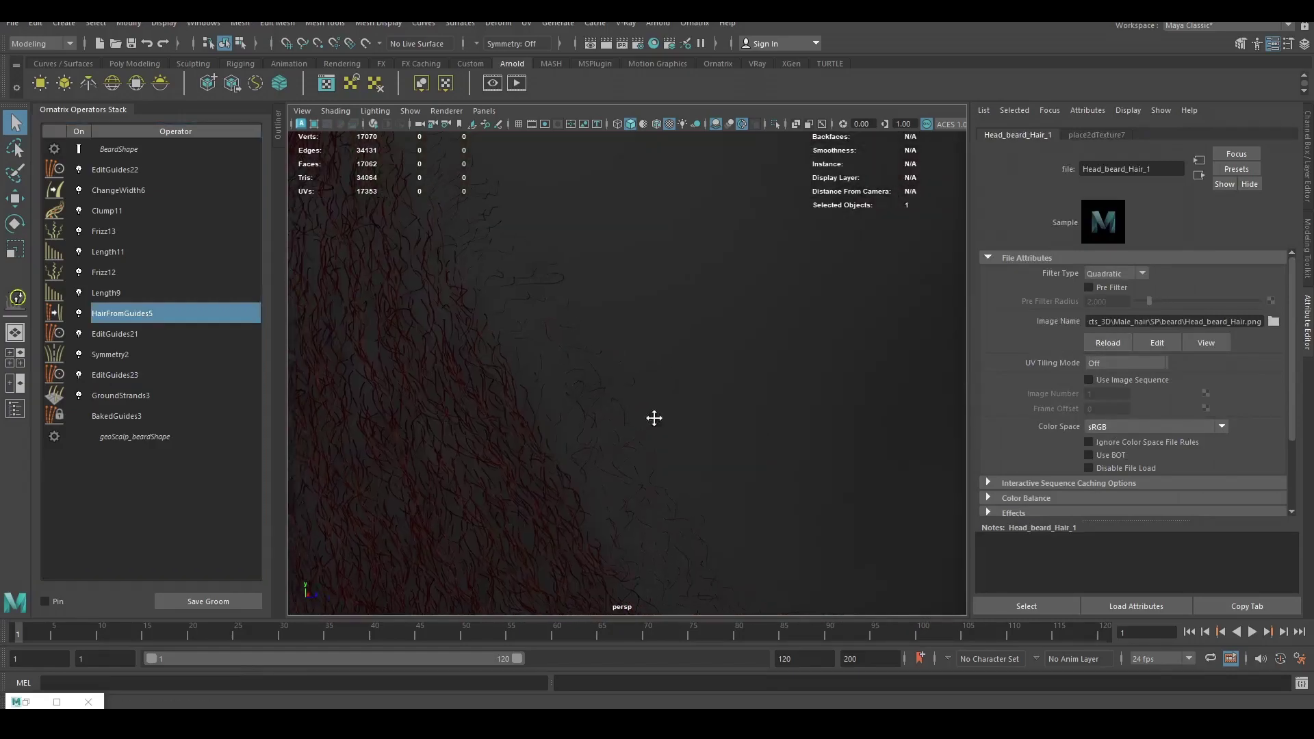
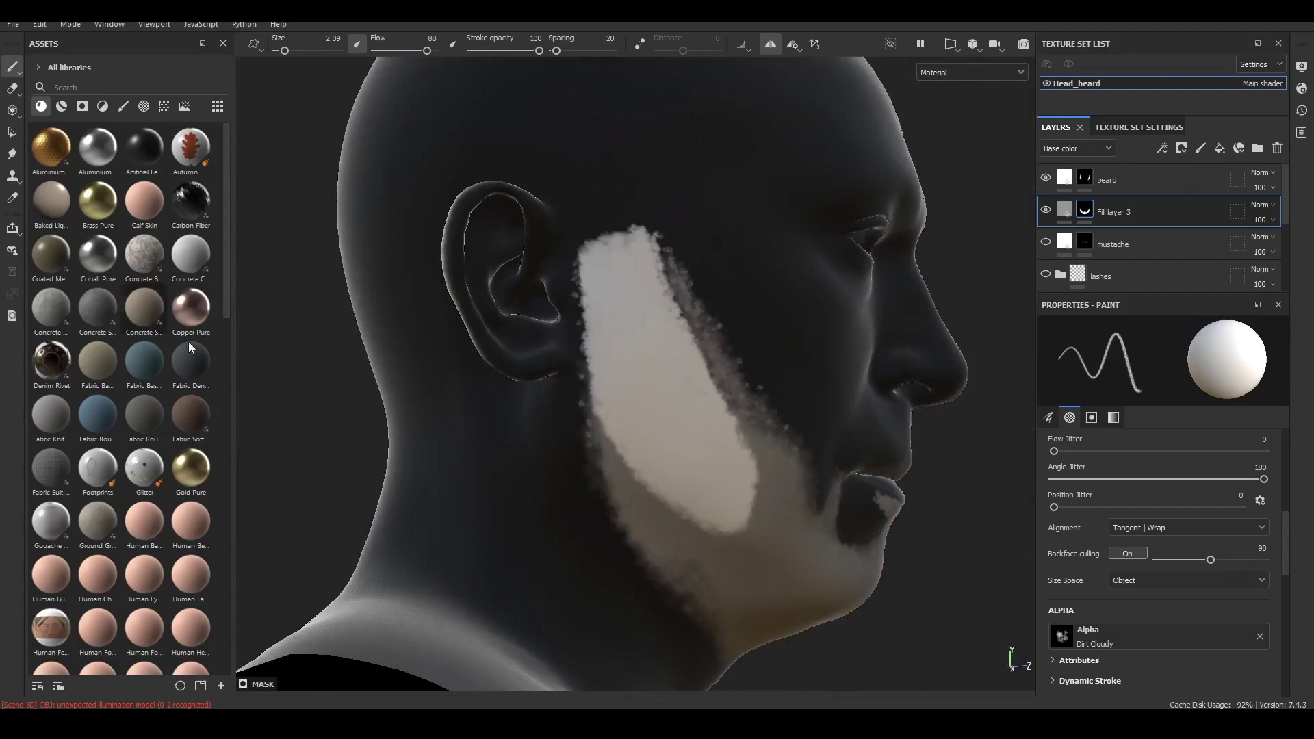
Step: Enlarge the painting brush and set its flow to 43
alt+drag(538, 426, 743, 57)
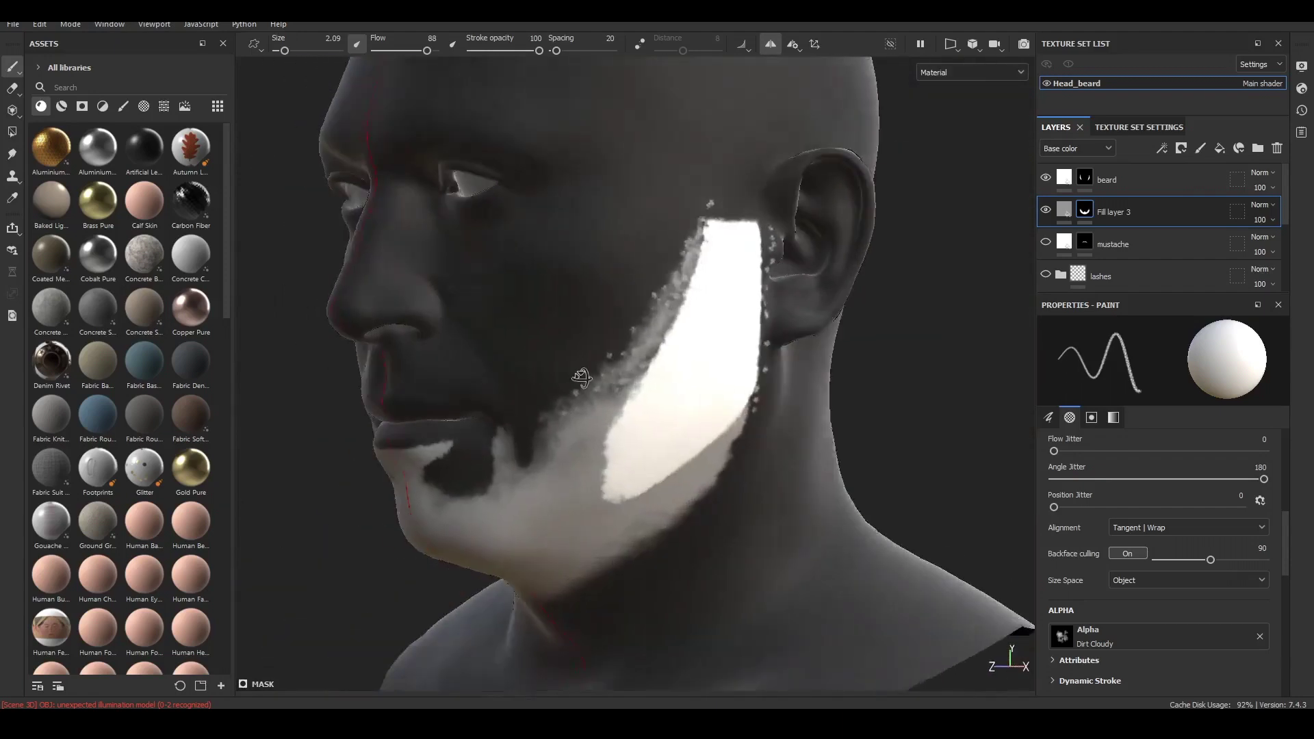
key(bracketright)
key(bracketright)
key(bracketright)
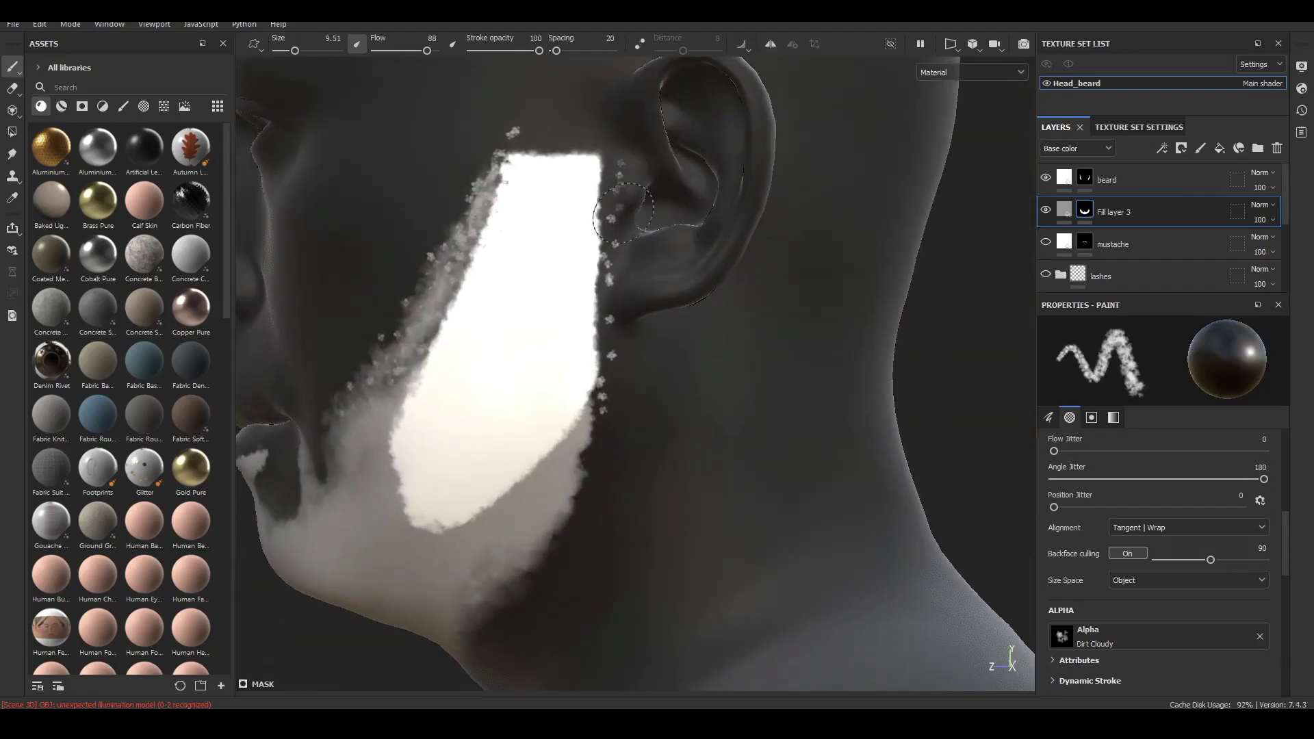
key(bracketleft)
key(bracketleft)
key(bracketleft)
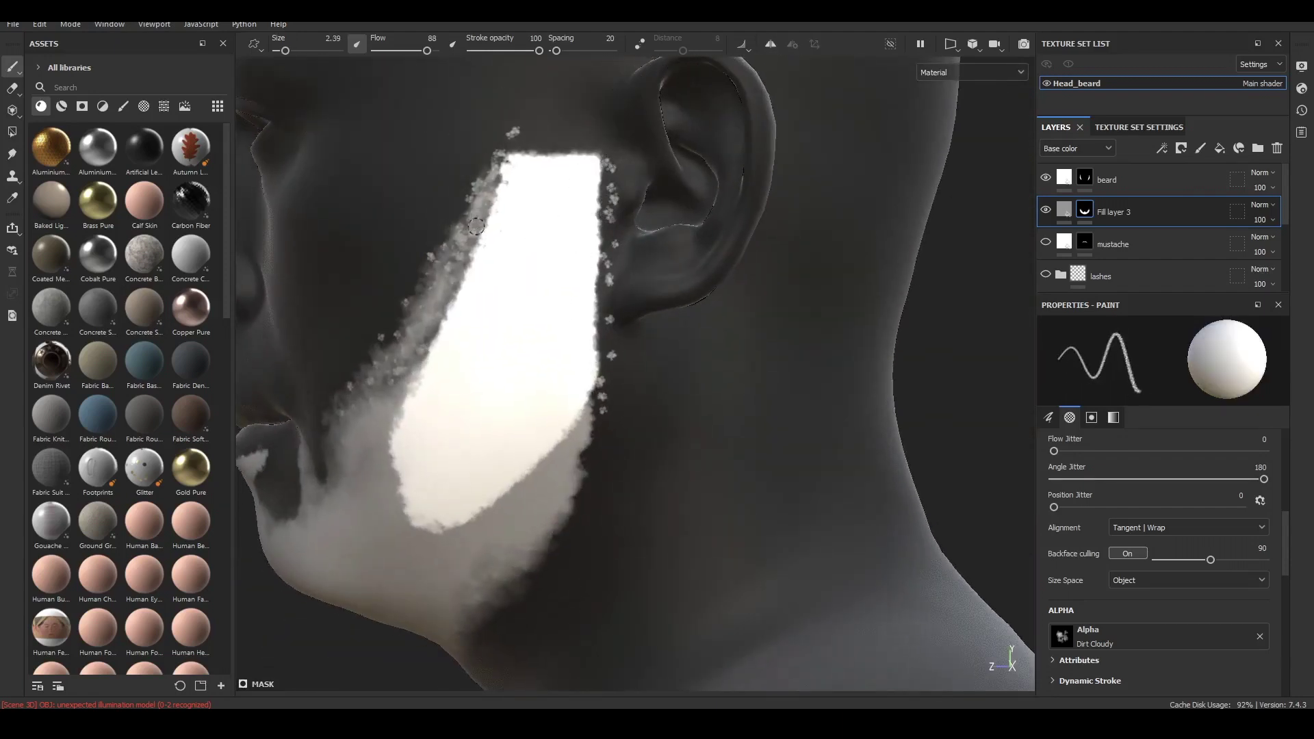
key(bracketright)
key(bracketright)
drag(402, 51, 381, 50)
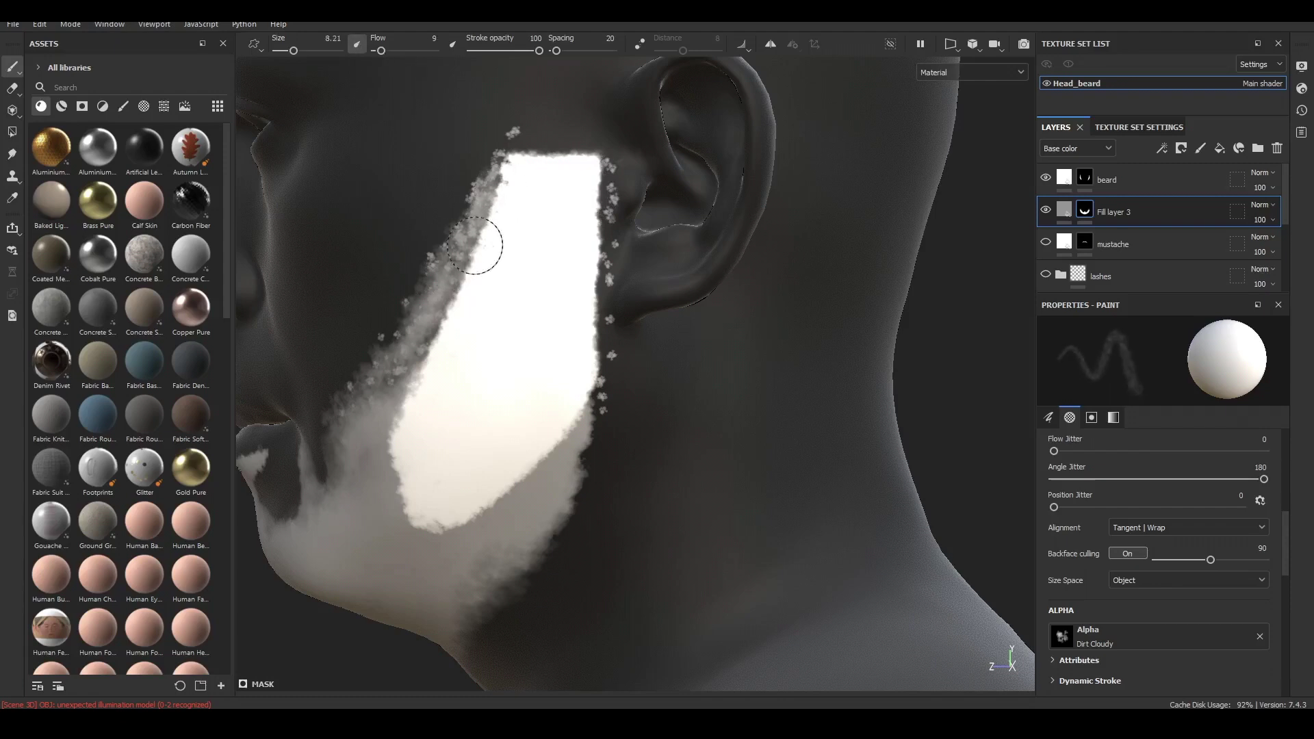
ctrl+drag(496, 209, 520, 209)
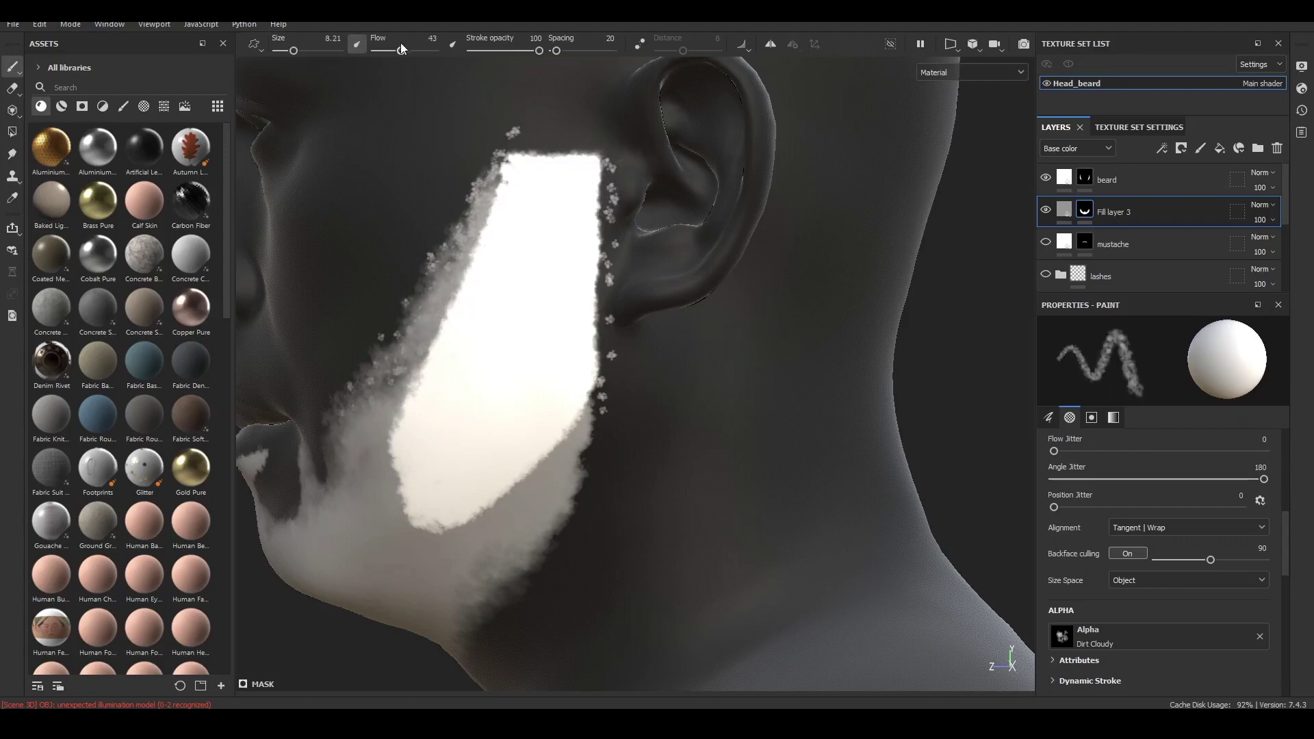
Step: Brighten the base colour of Fill layer 3
alt+drag(470, 285, 724, 303)
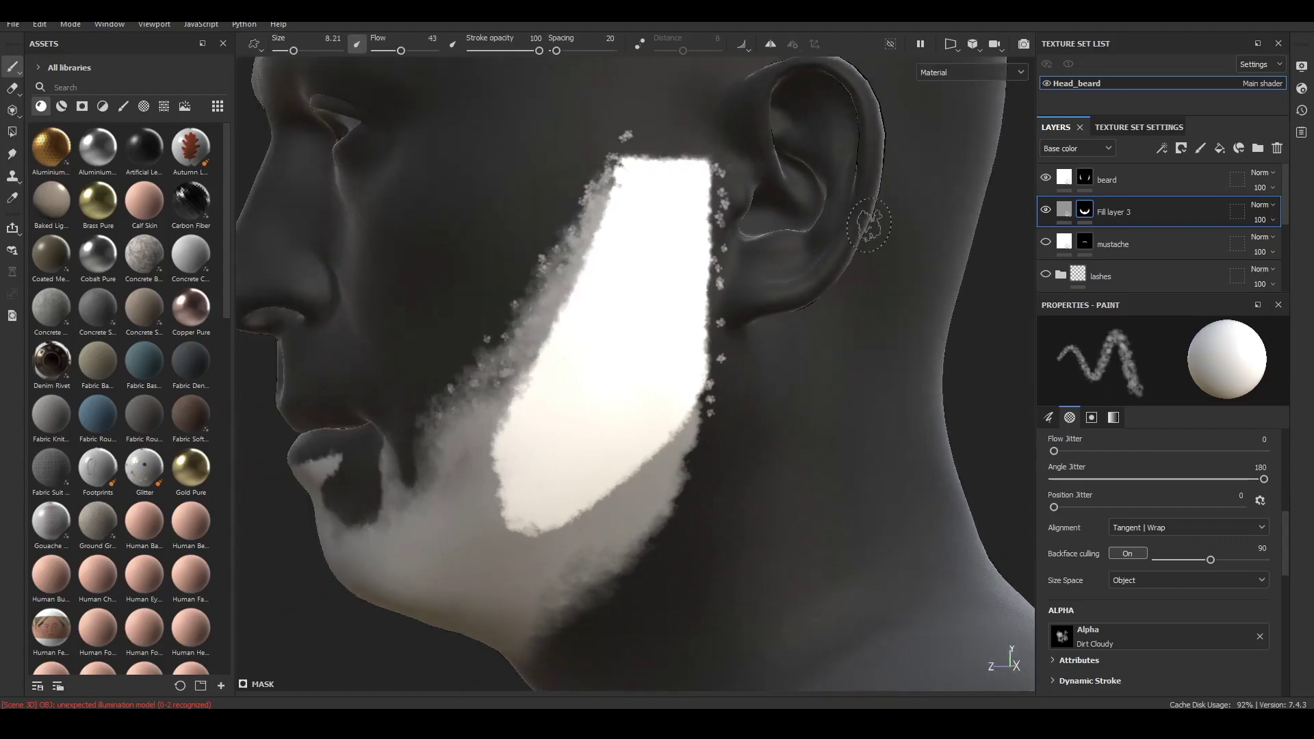
click(1064, 211)
click(1131, 519)
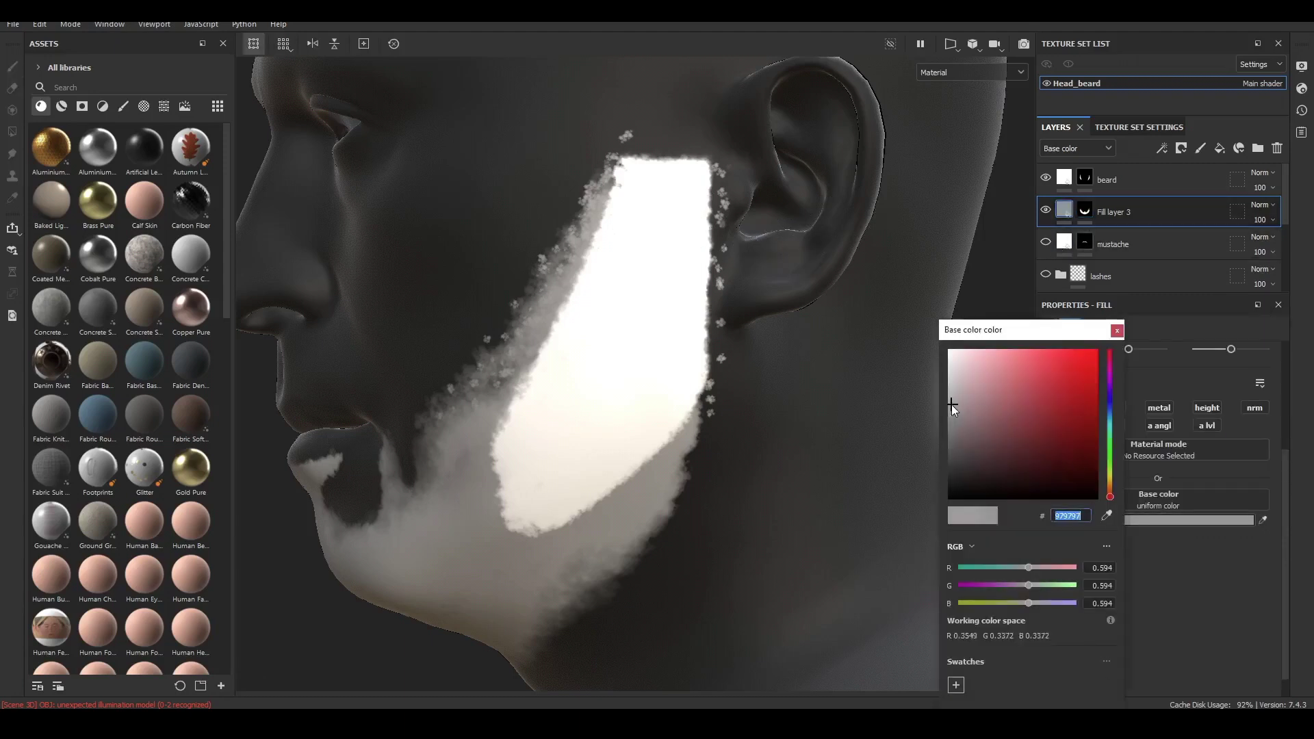
drag(952, 404, 977, 372)
click(1117, 330)
Step: Export the textures, including Head_beard_Hair.png and colour.png, as 4096x4096 PNGs
click(13, 24)
click(68, 251)
click(919, 605)
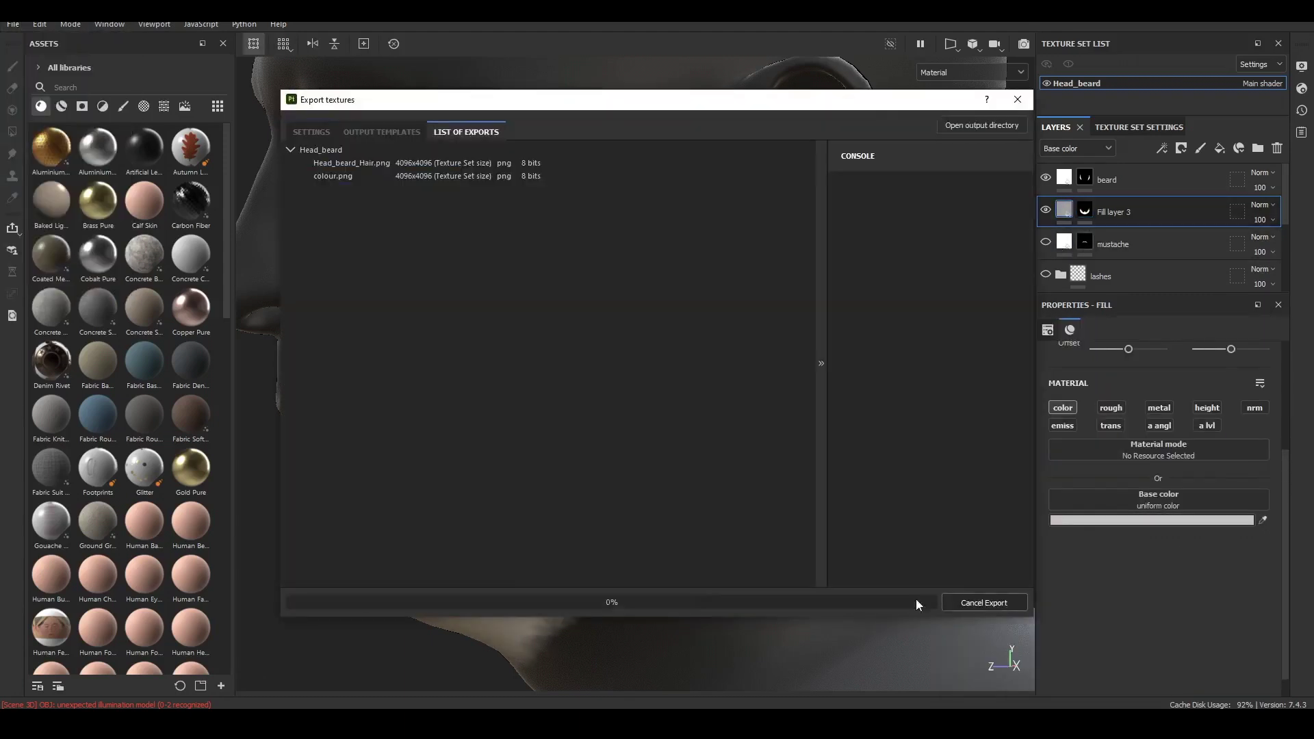
Step: In Maya, reload the exported beard texture and review the Clump11 and EditGuides21 settings
click(235, 678)
click(1108, 343)
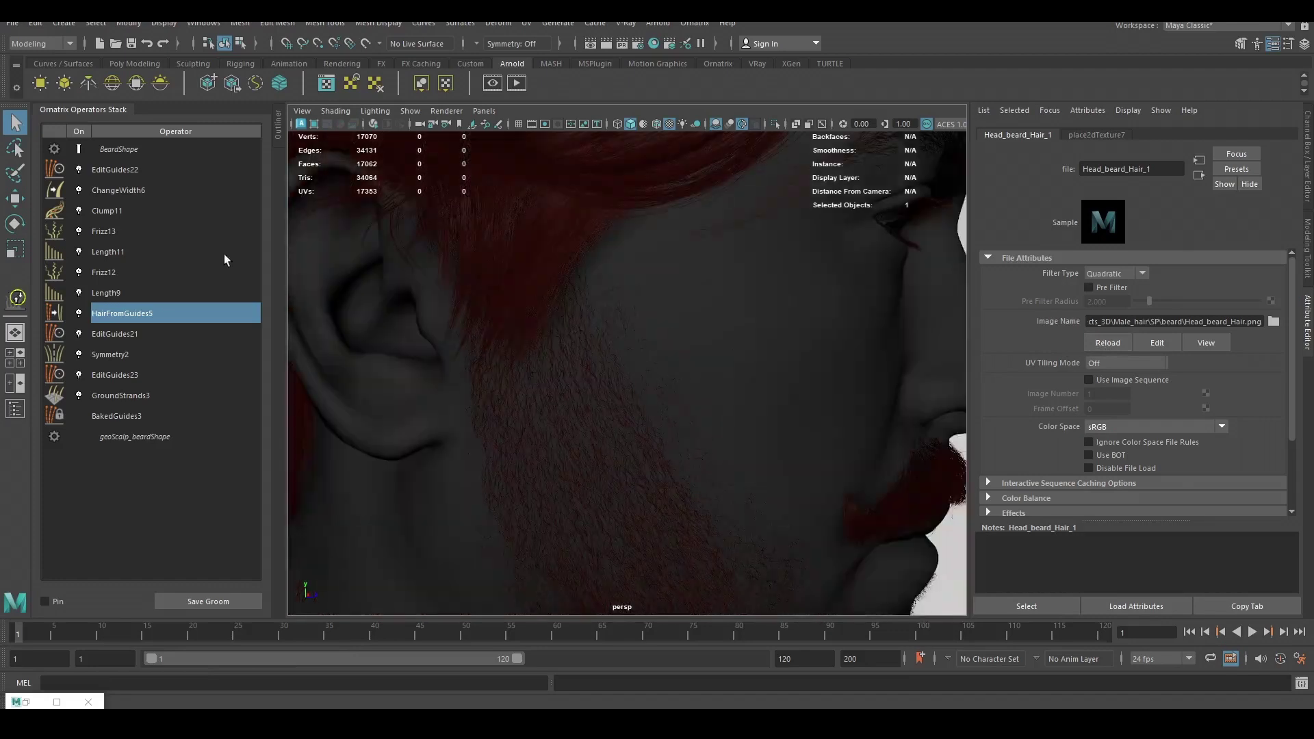
click(108, 210)
scroll(1020, 431, down, 3)
scroll(1019, 421, down, 2)
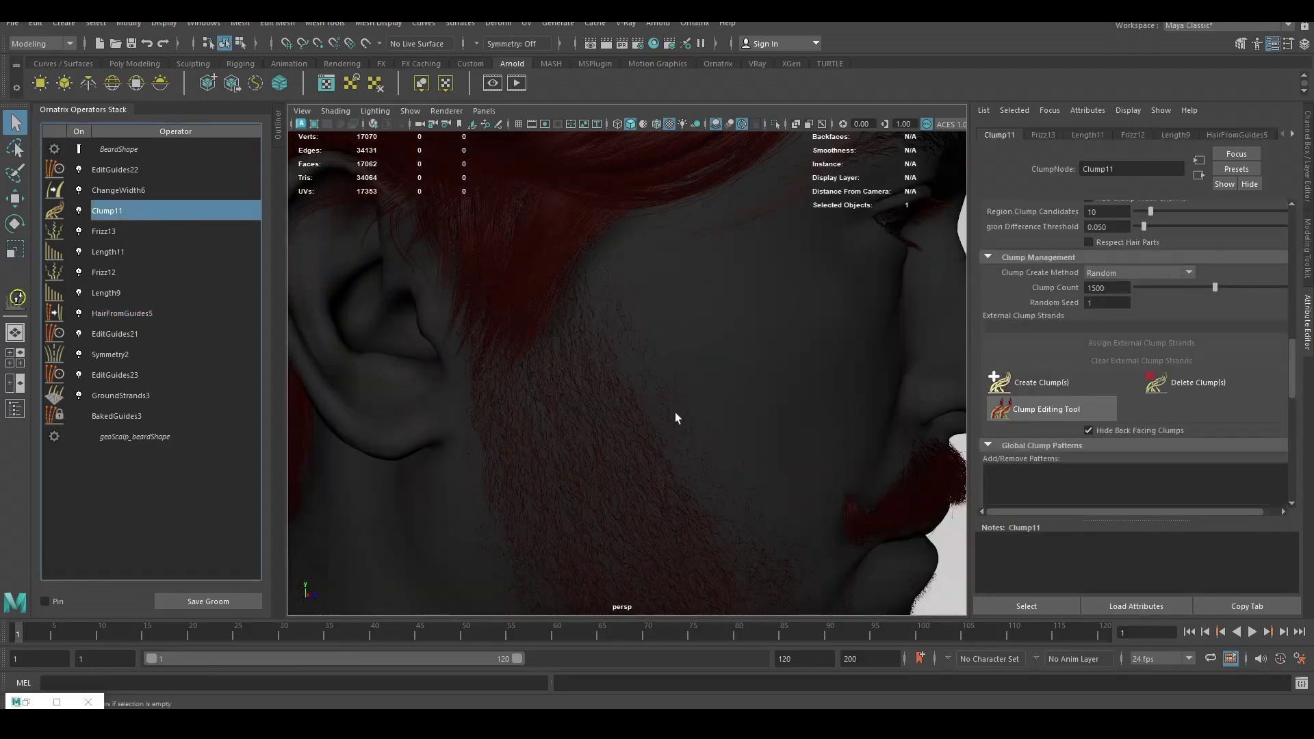
scroll(651, 428, down, 3)
scroll(651, 428, up, 3)
scroll(710, 475, down, 2)
click(115, 333)
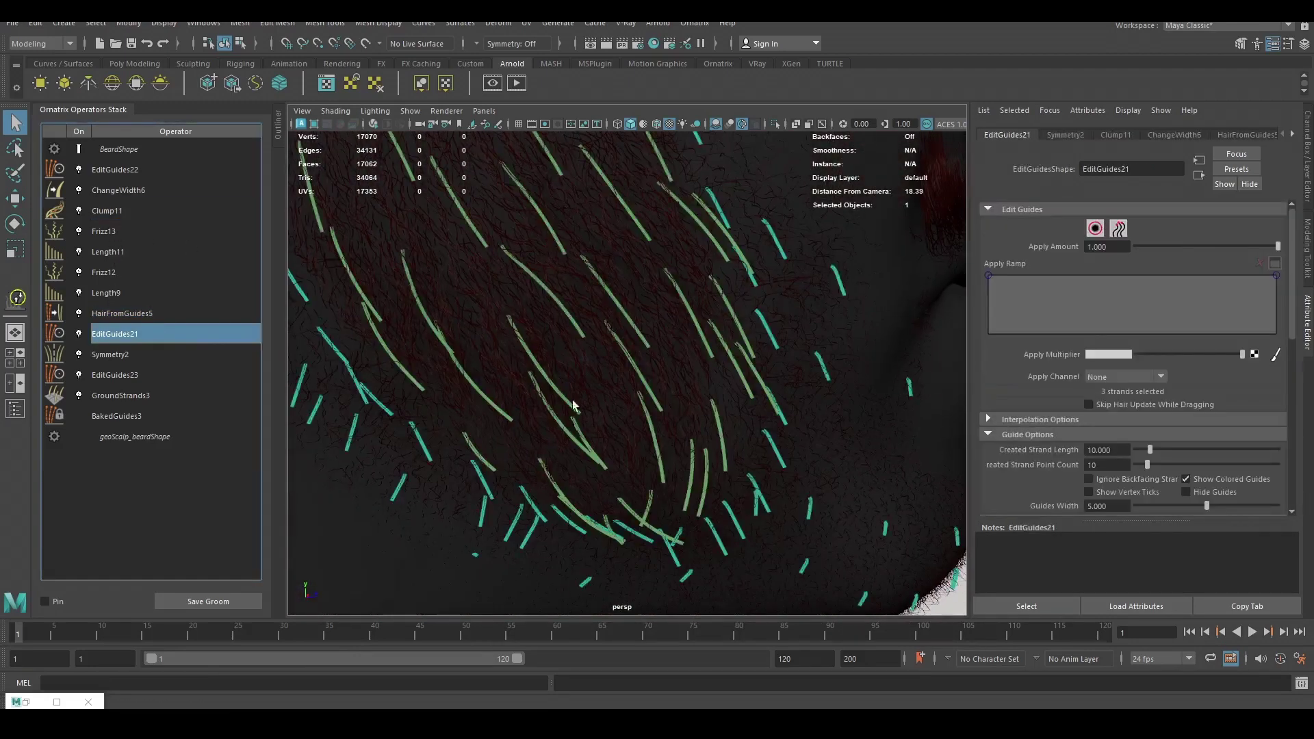
scroll(662, 446, up, 3)
click(107, 211)
Step: Raise Length11's value to lengthen the beard and reshape Frizz13's amount curve keys
click(108, 251)
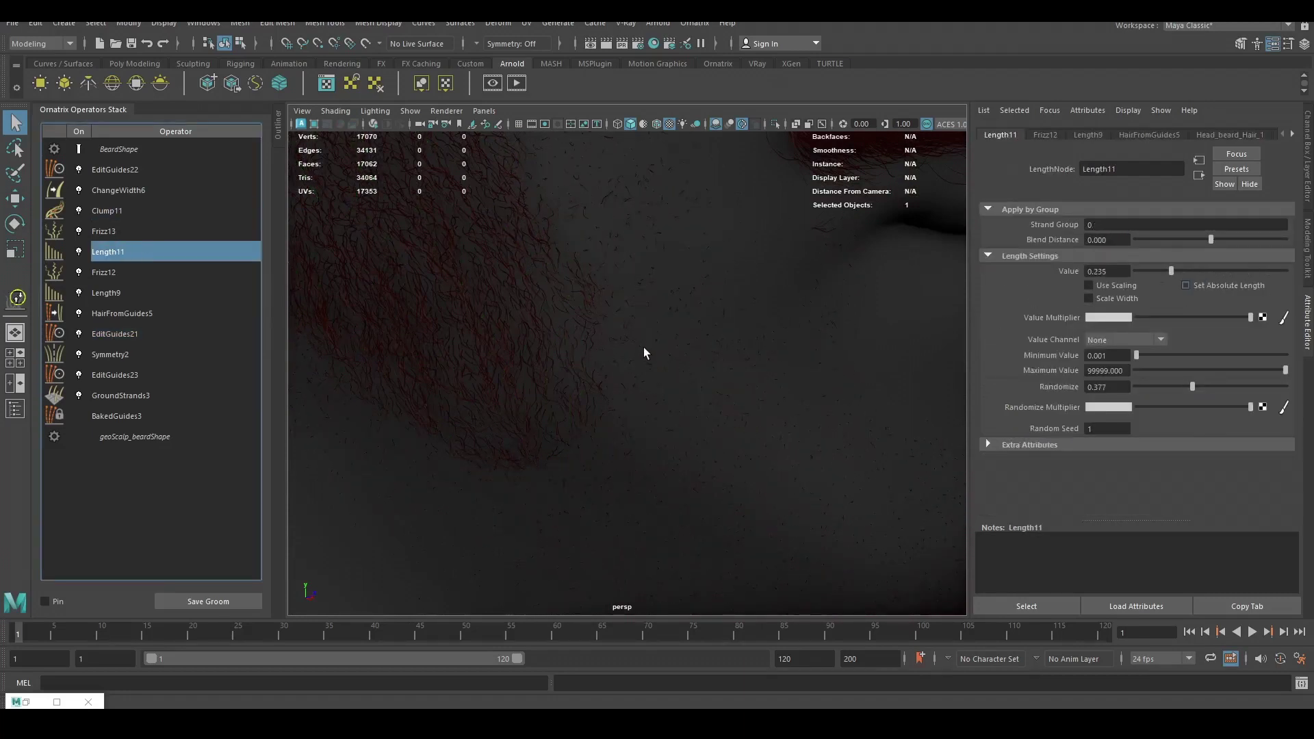
ctrl+middle_drag(643, 352, 678, 371)
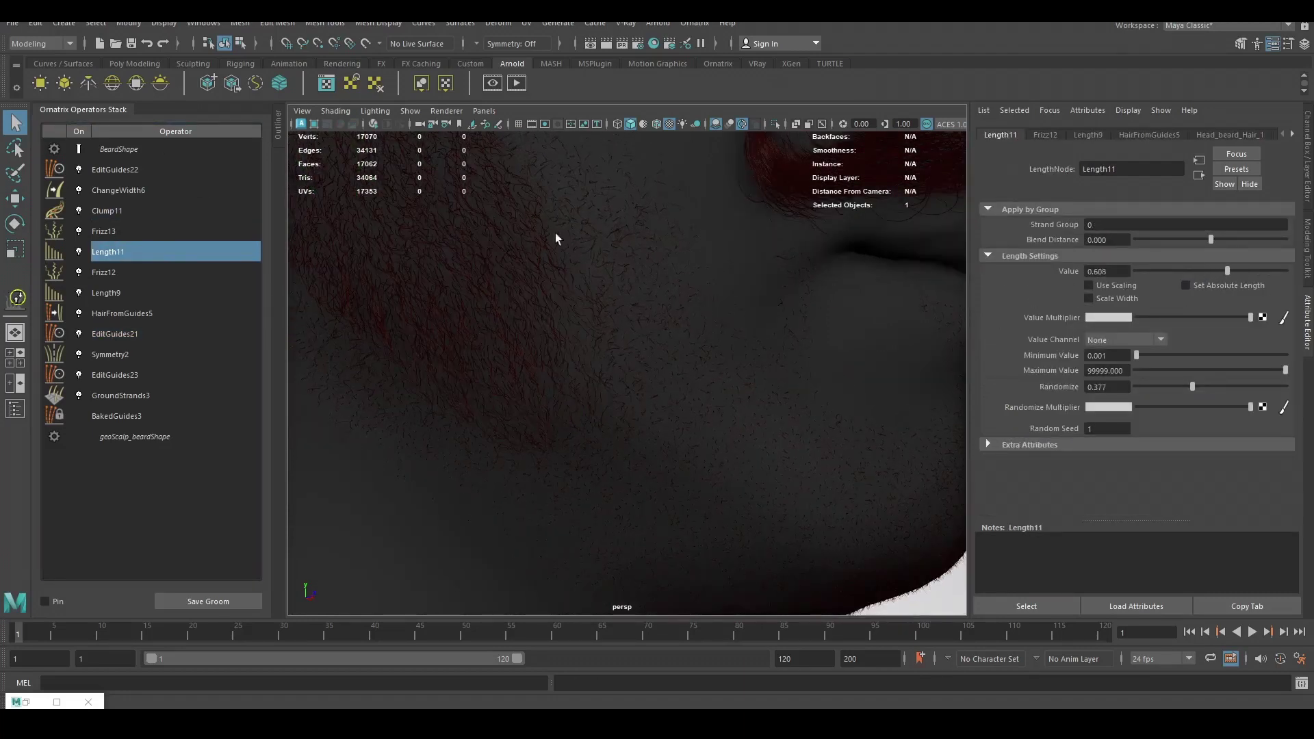
click(124, 232)
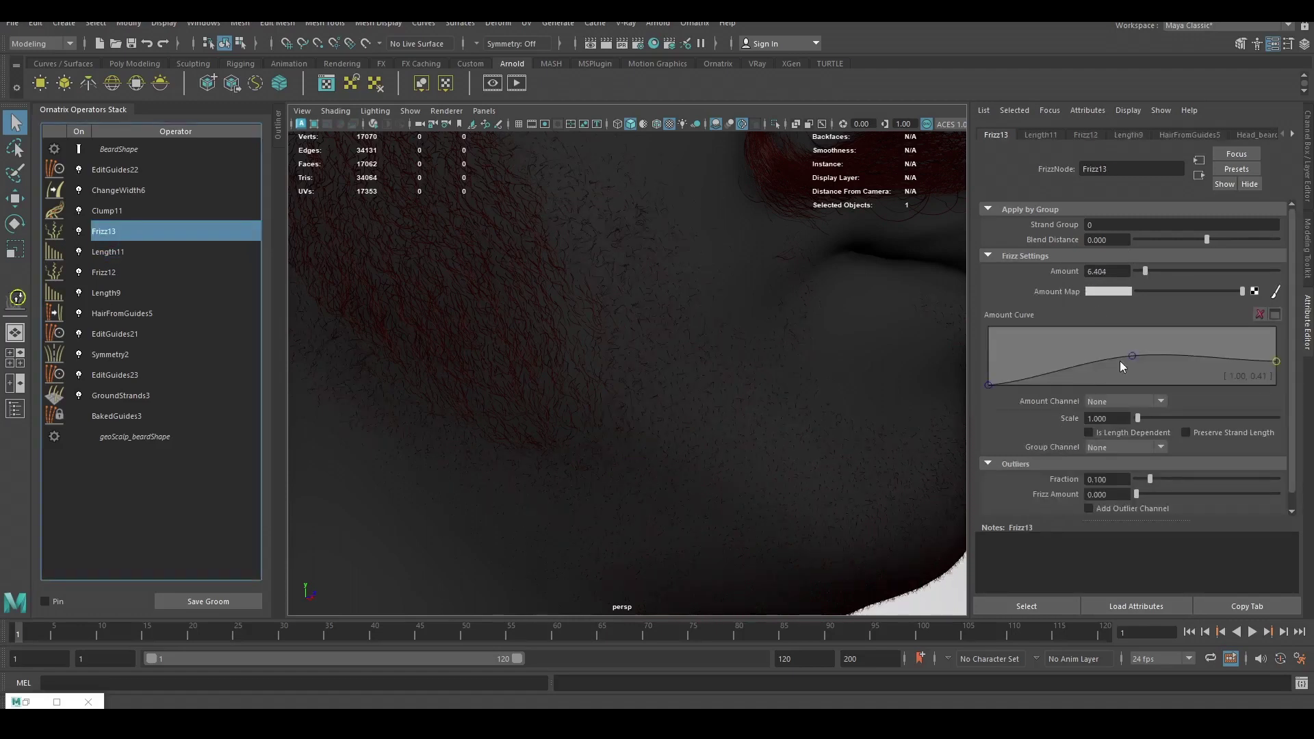
drag(1132, 356, 1143, 376)
click(1235, 353)
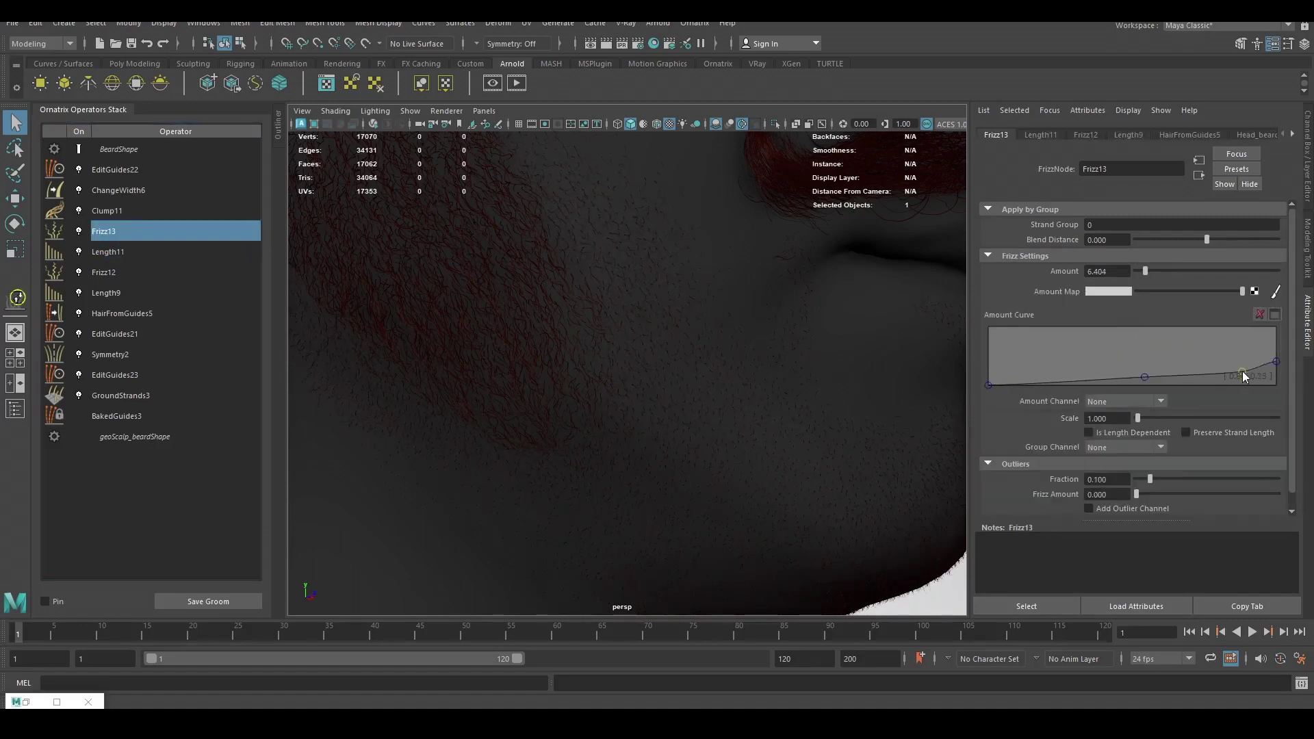
Step: Save the scene and test-render the head profile in Arnold RenderView
key(ctrl+s)
scroll(607, 367, down, 5)
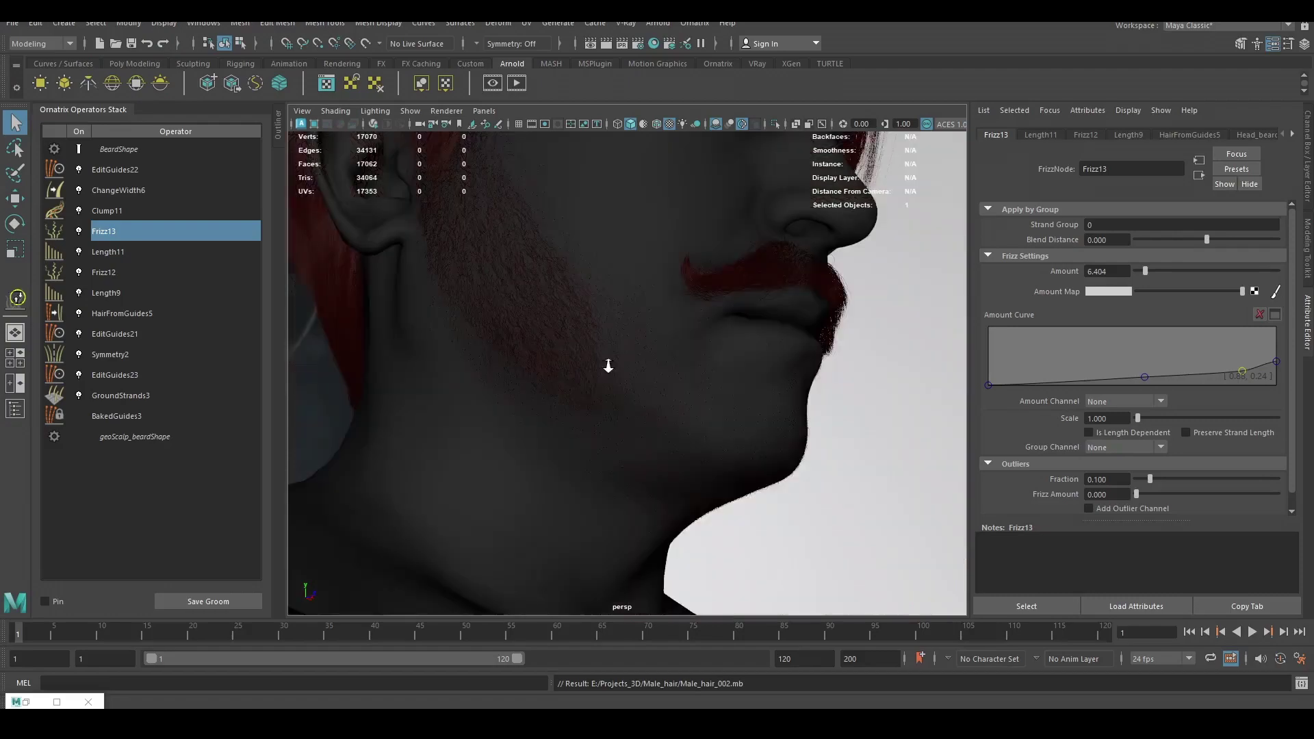
scroll(622, 372, down, 3)
scroll(695, 367, up, 5)
scroll(695, 367, up, 2)
click(509, 88)
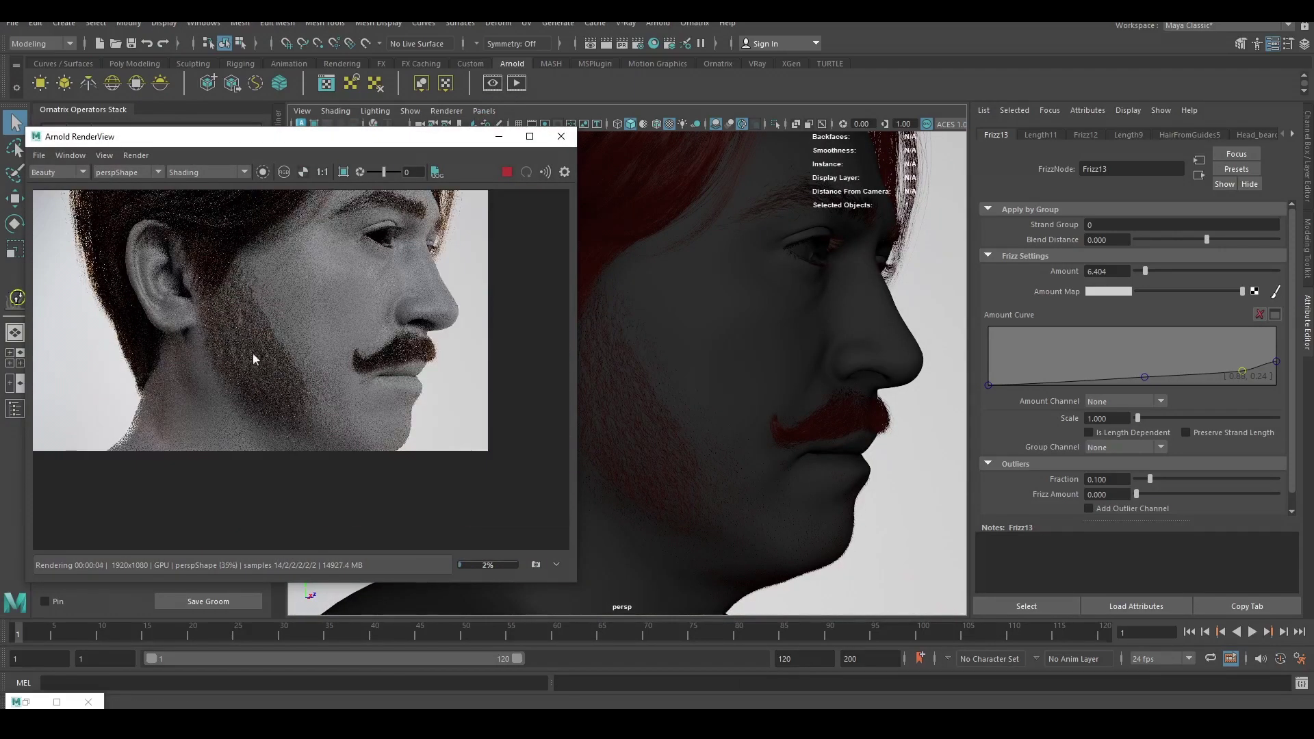
scroll(632, 310, down, 2)
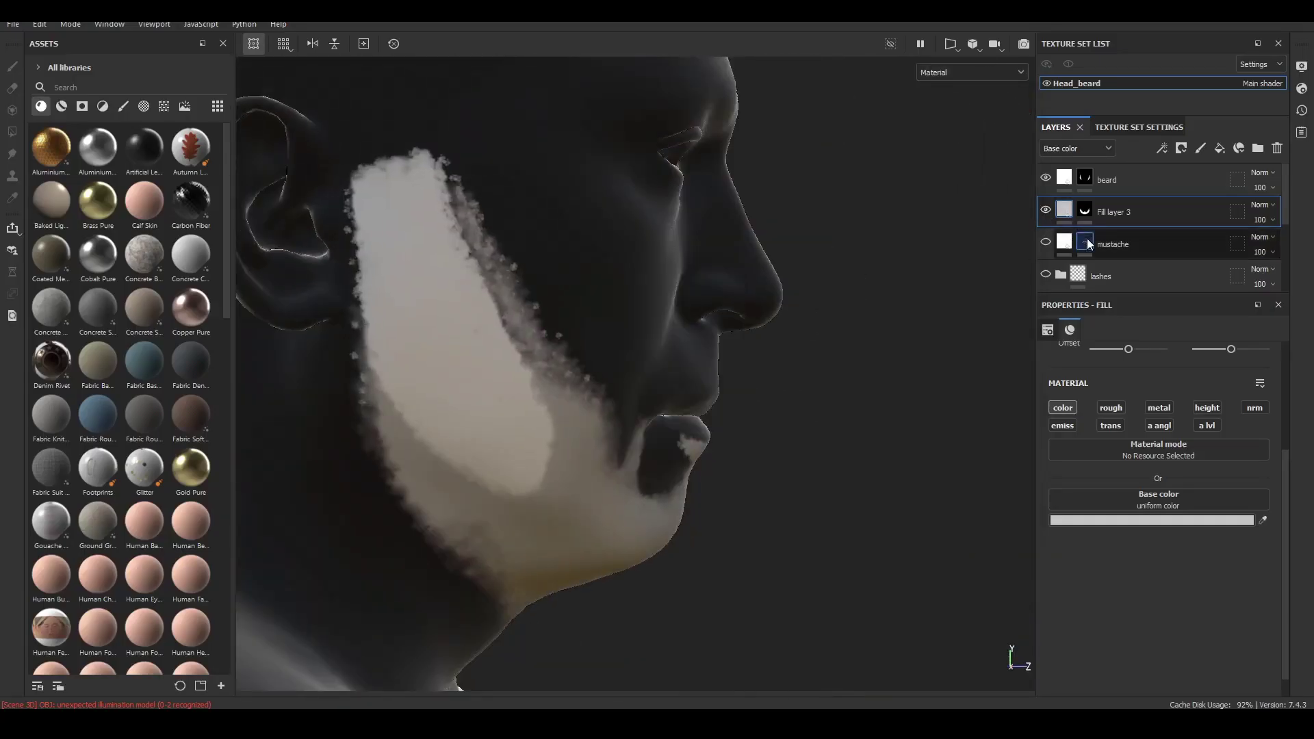
Step: Paint a dark gap from cheek to jaw on the beard layer mask
click(1081, 178)
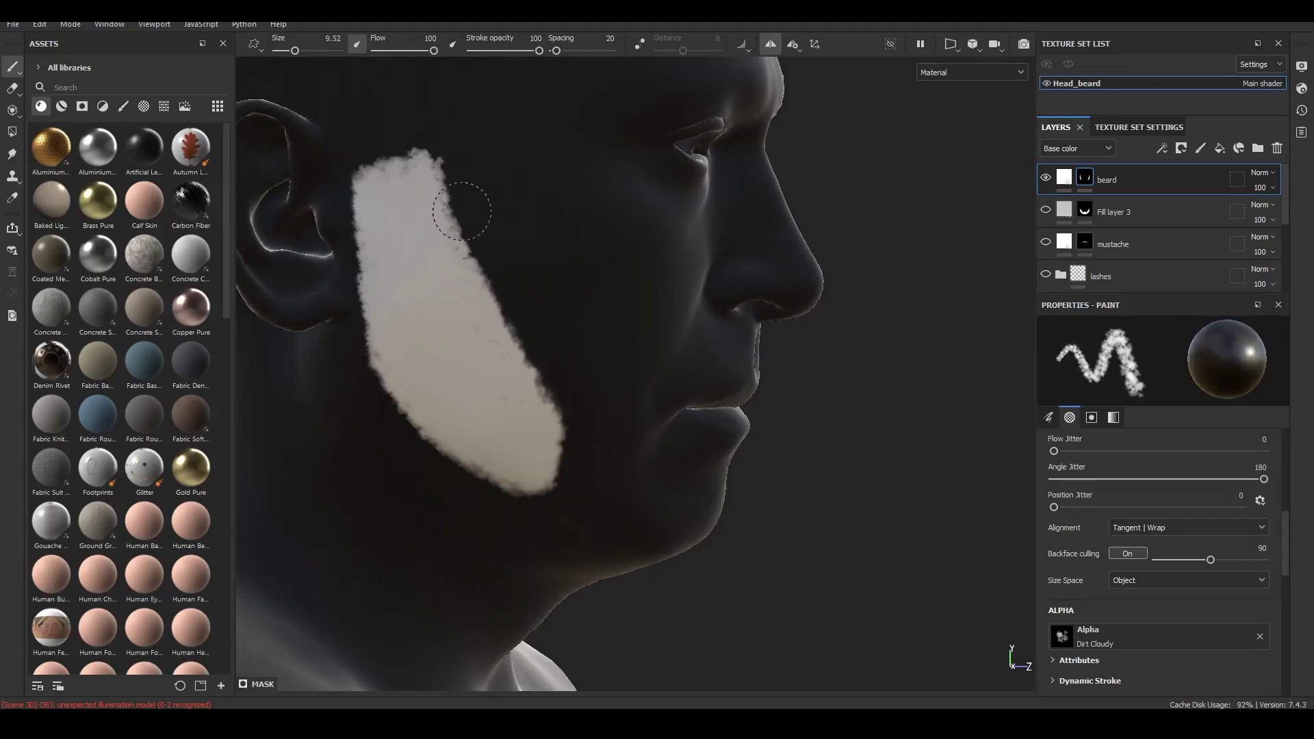
drag(462, 210, 472, 342)
key(ctrl+z)
mouse_move(461, 225)
mouse_down()
mouse_move(466, 258)
mouse_move(570, 437)
mouse_up()
mouse_move(474, 370)
mouse_down()
mouse_move(484, 295)
mouse_move(505, 345)
mouse_up()
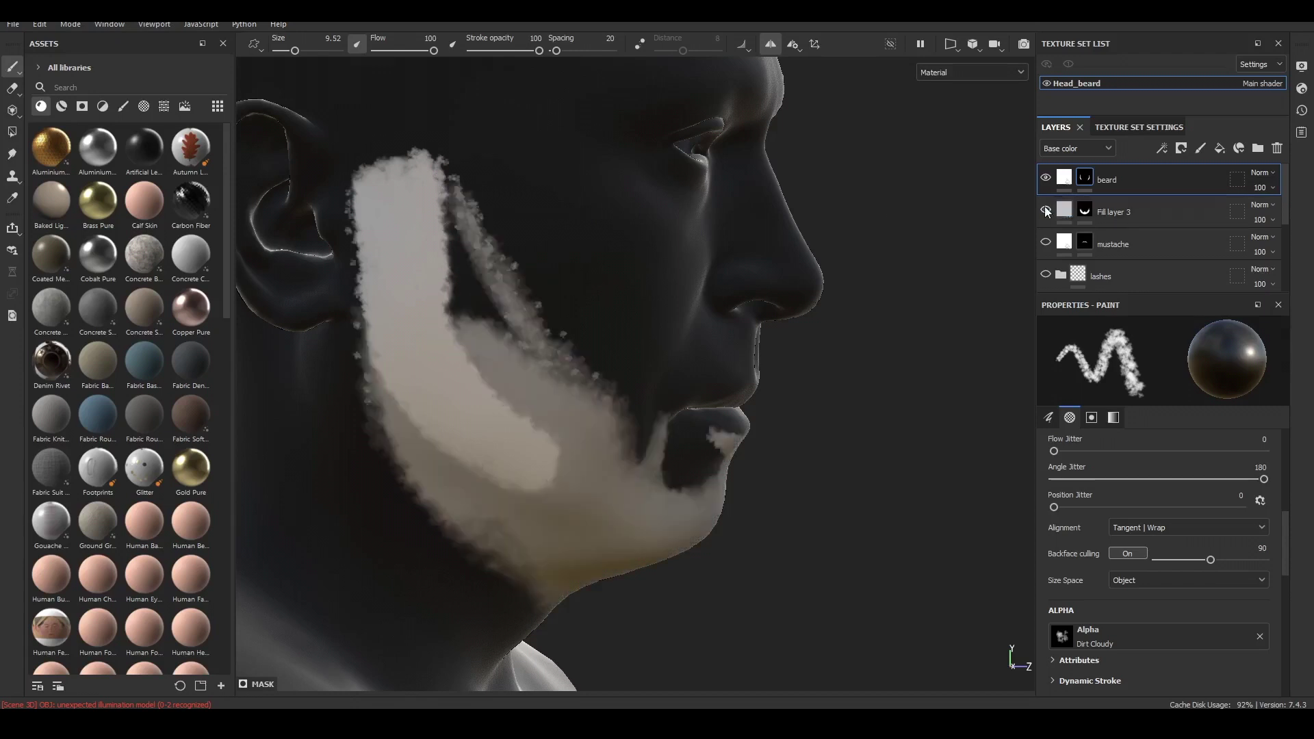
key(ctrl+z)
key(x)
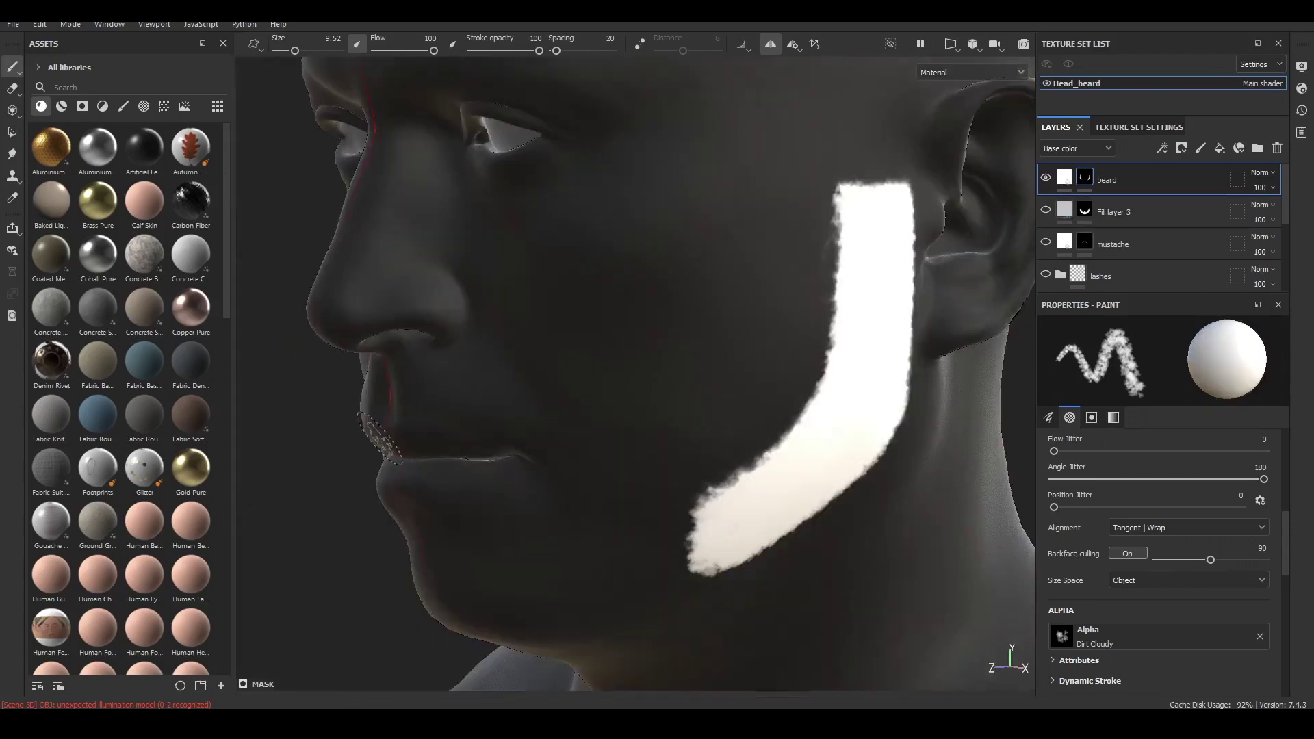
Step: Darken and erode the beard mask's edge near the ear
alt+drag(460, 382, 507, 288)
click(558, 198)
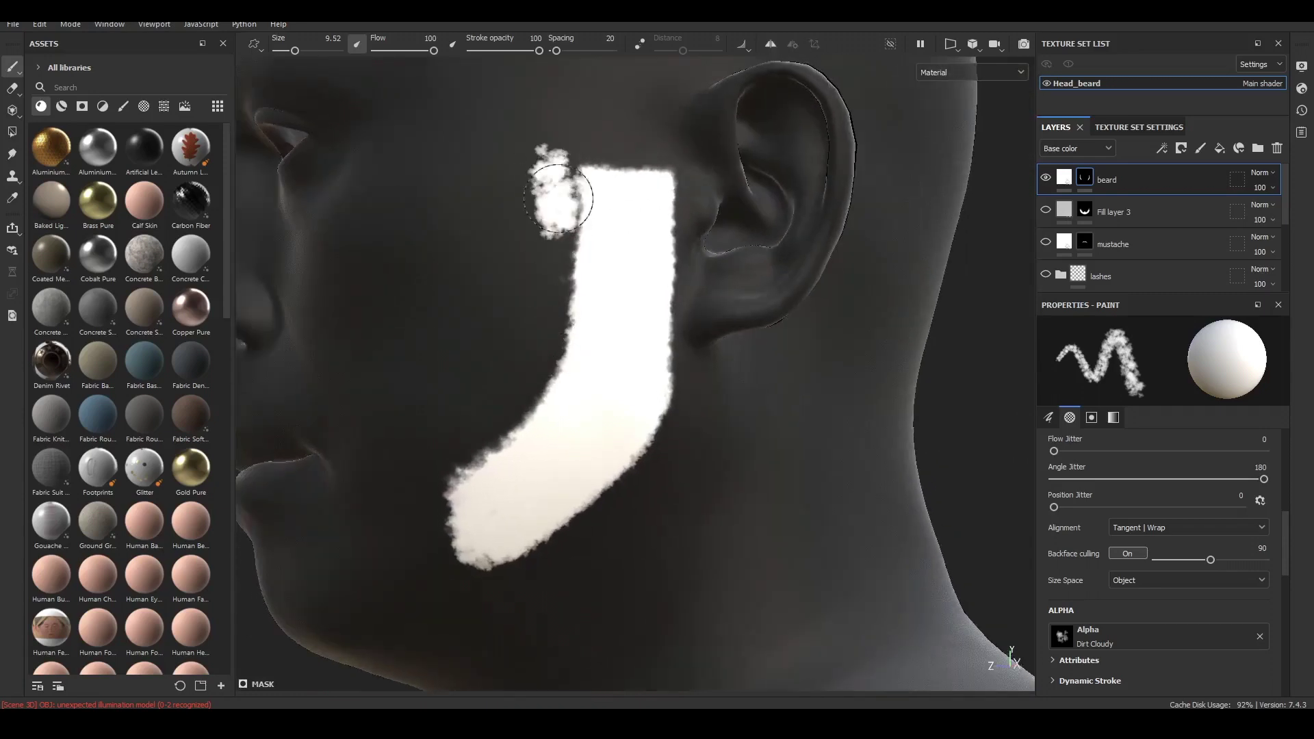
key(x)
drag(558, 199, 559, 162)
mouse_move(551, 331)
mouse_down()
mouse_move(566, 293)
mouse_move(507, 426)
mouse_move(551, 348)
mouse_up()
mouse_move(563, 244)
mouse_down()
mouse_move(561, 387)
mouse_move(470, 440)
mouse_move(866, 438)
mouse_move(624, 434)
mouse_move(728, 381)
mouse_move(657, 660)
mouse_move(684, 643)
mouse_up()
Step: On Fill layer 3, lower brush flow to 28 and lighten the cheek's grey band
click(1085, 211)
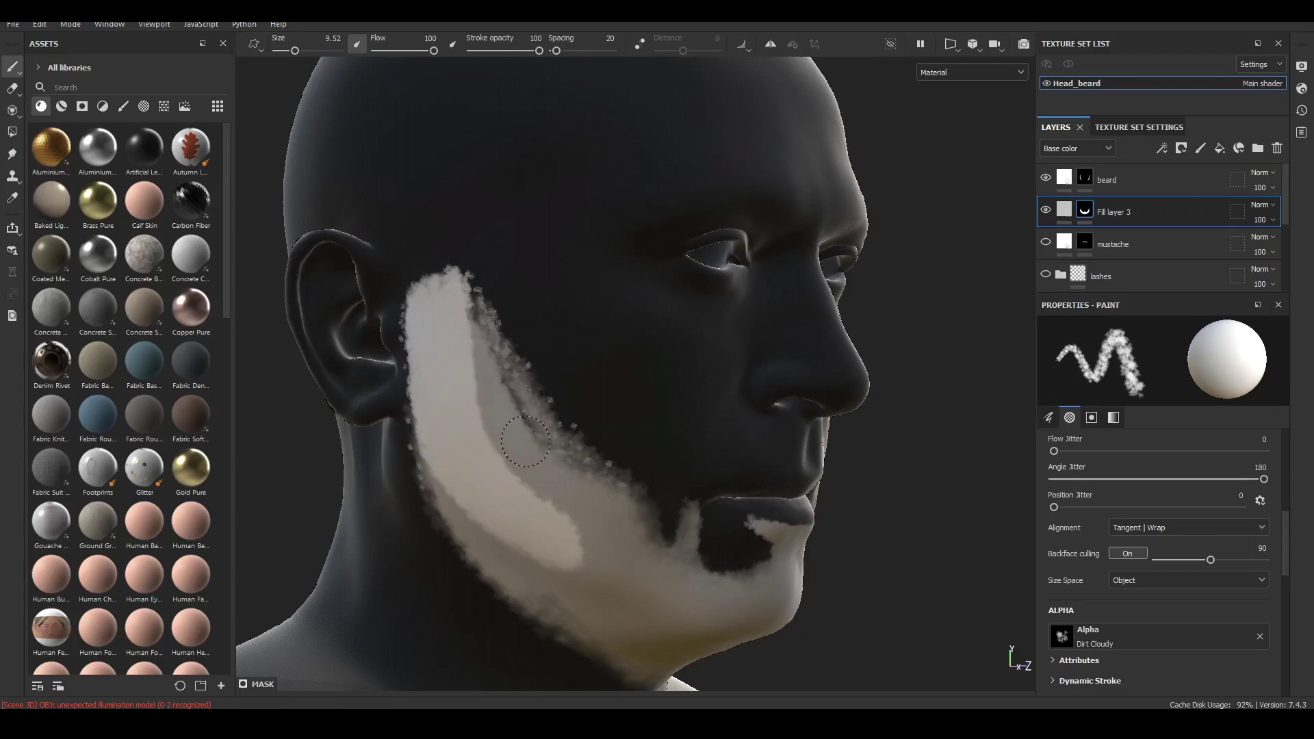
drag(433, 51, 391, 50)
mouse_move(500, 411)
mouse_down()
mouse_move(459, 329)
mouse_move(471, 339)
mouse_up()
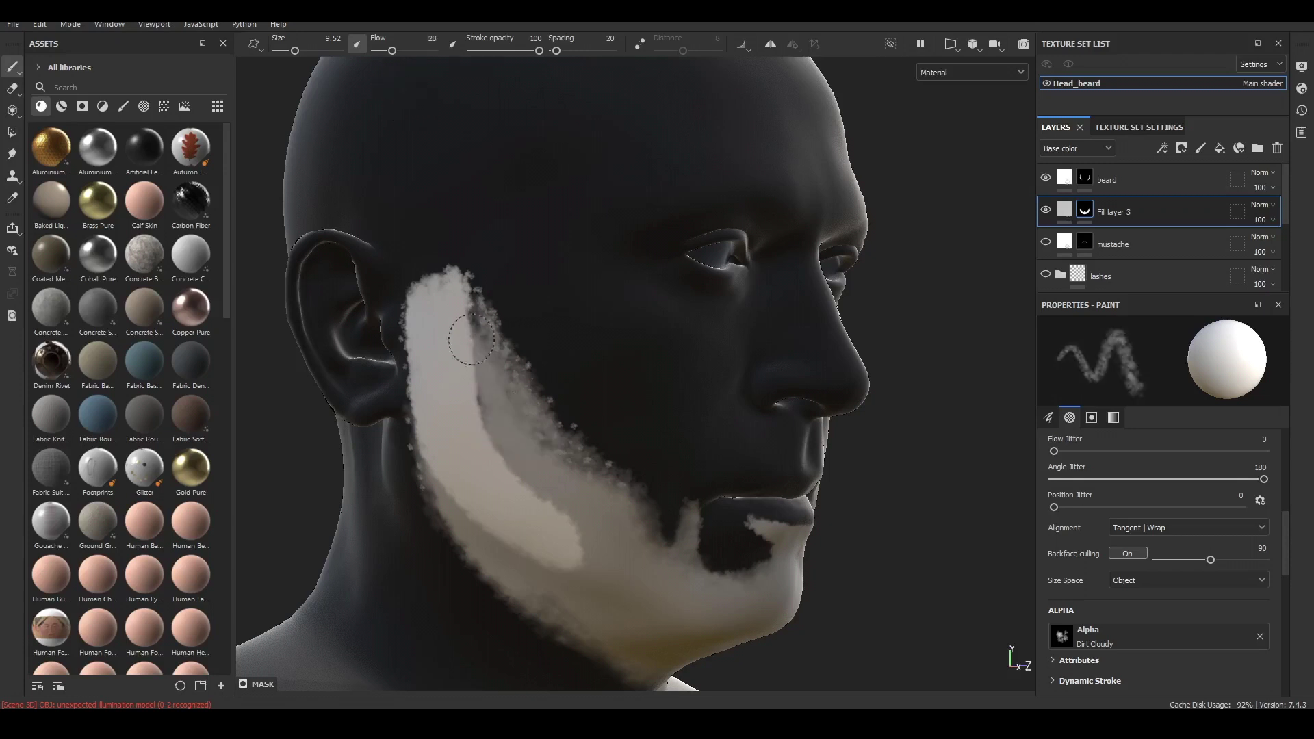
mouse_move(481, 408)
alt+mouse_down()
mouse_move(756, 426)
mouse_move(685, 461)
mouse_move(635, 280)
mouse_move(712, 322)
mouse_move(609, 459)
mouse_move(393, 363)
alt+mouse_up()
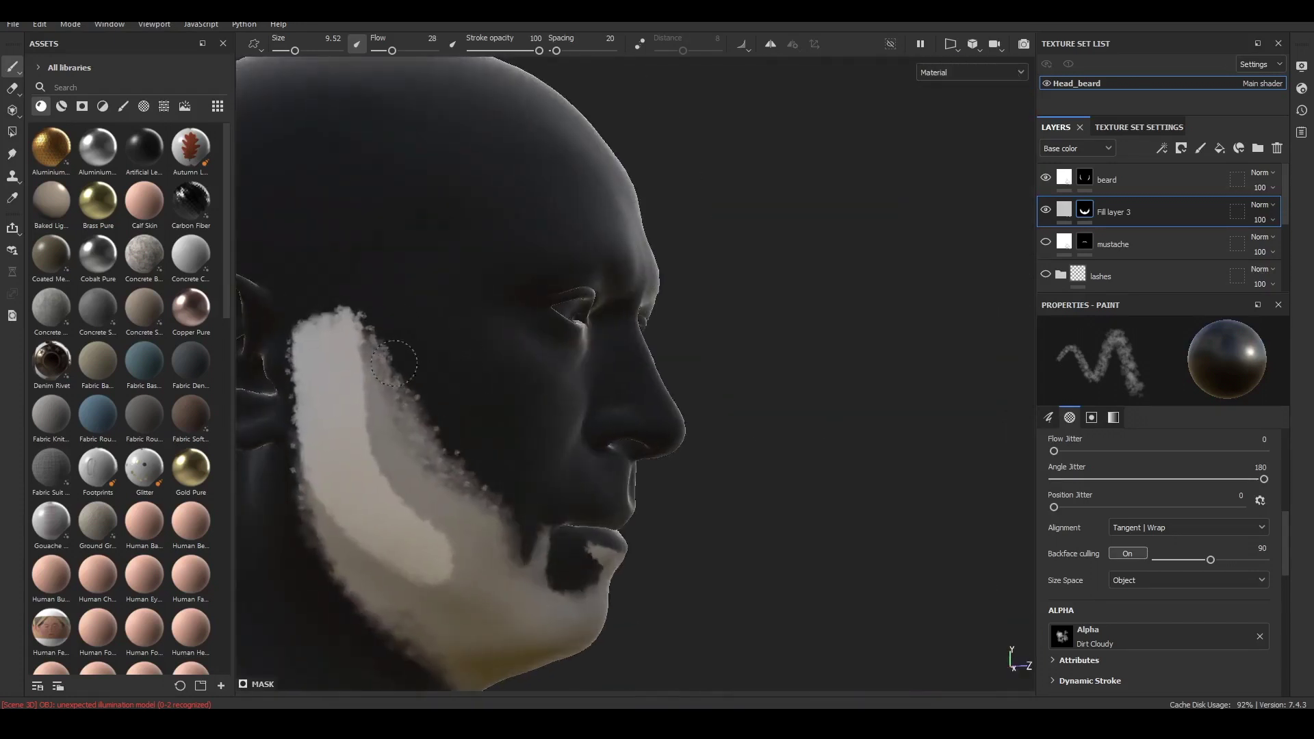
Step: Re-export the updated beard mask textures
click(12, 23)
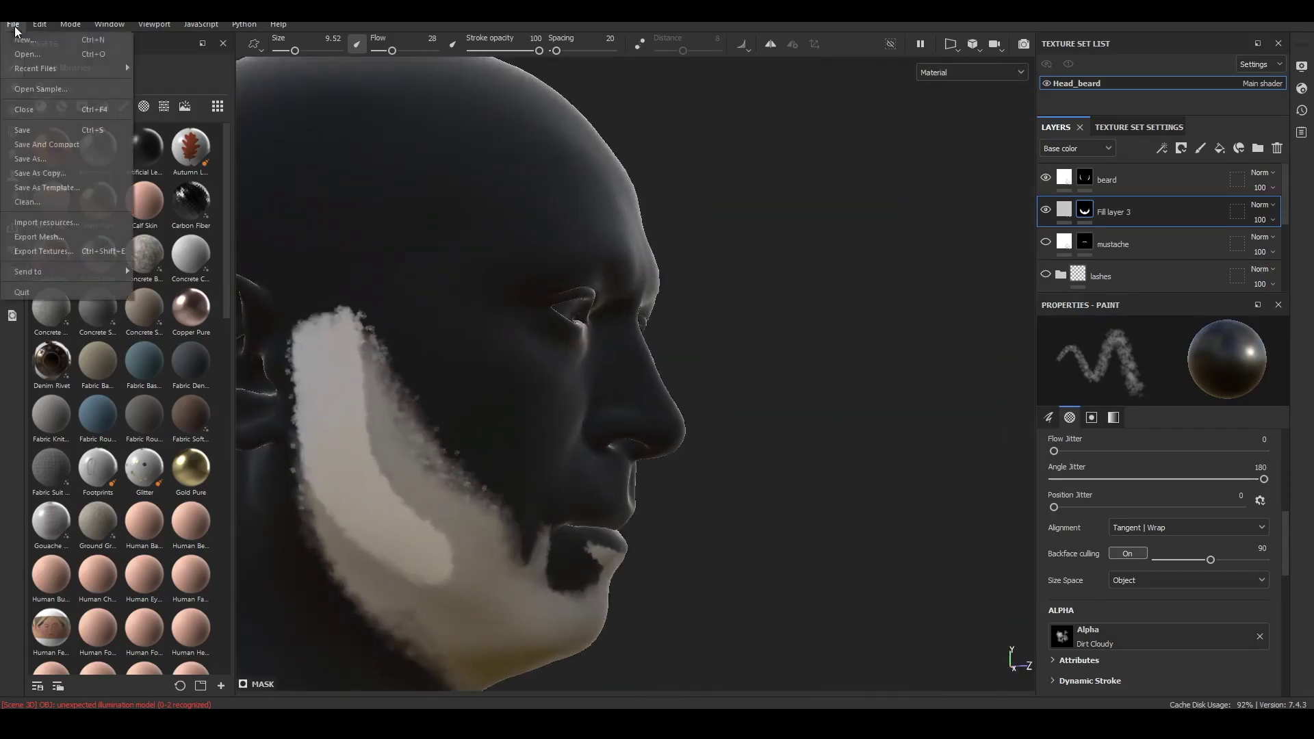
click(47, 247)
click(876, 601)
Step: Check the HairFromGuides5 beard texture node and save the scene as Male_hair_002.mb
click(121, 312)
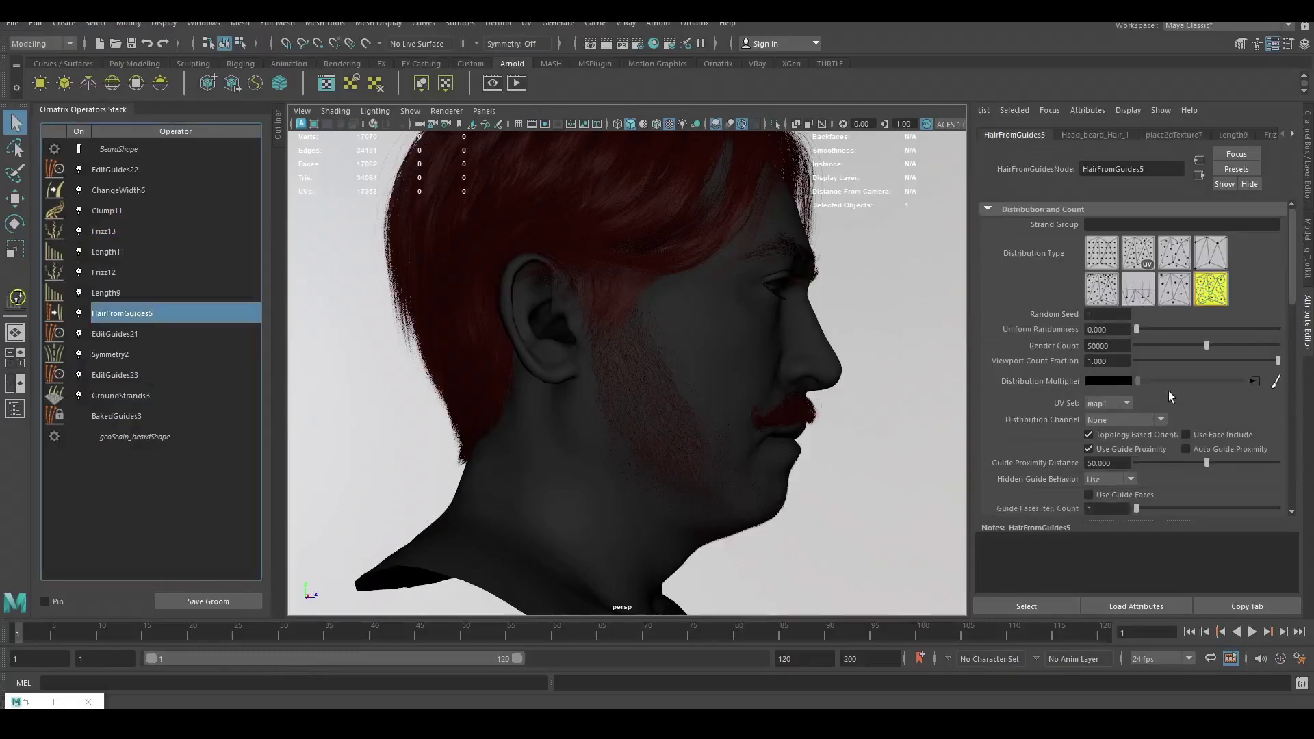
click(1078, 338)
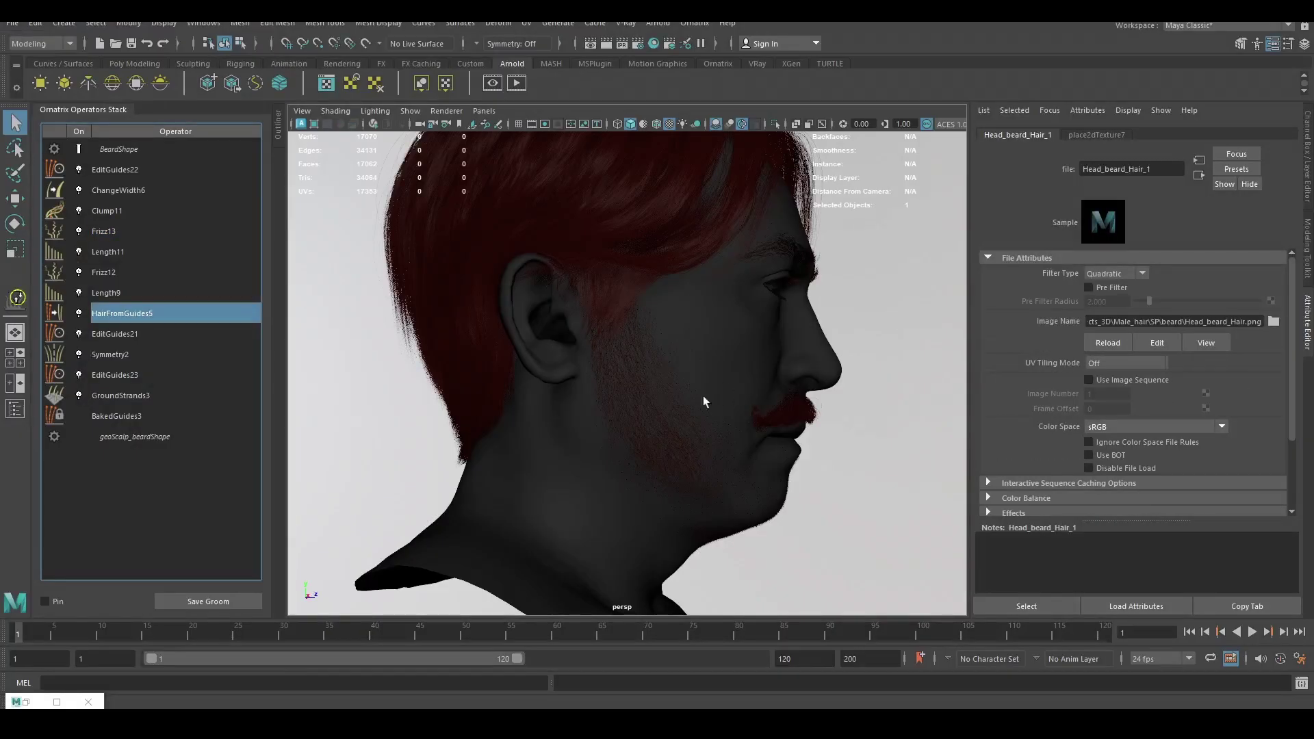
scroll(704, 397, up, 3)
scroll(645, 411, up, 3)
scroll(645, 411, down, 3)
click(12, 22)
click(41, 68)
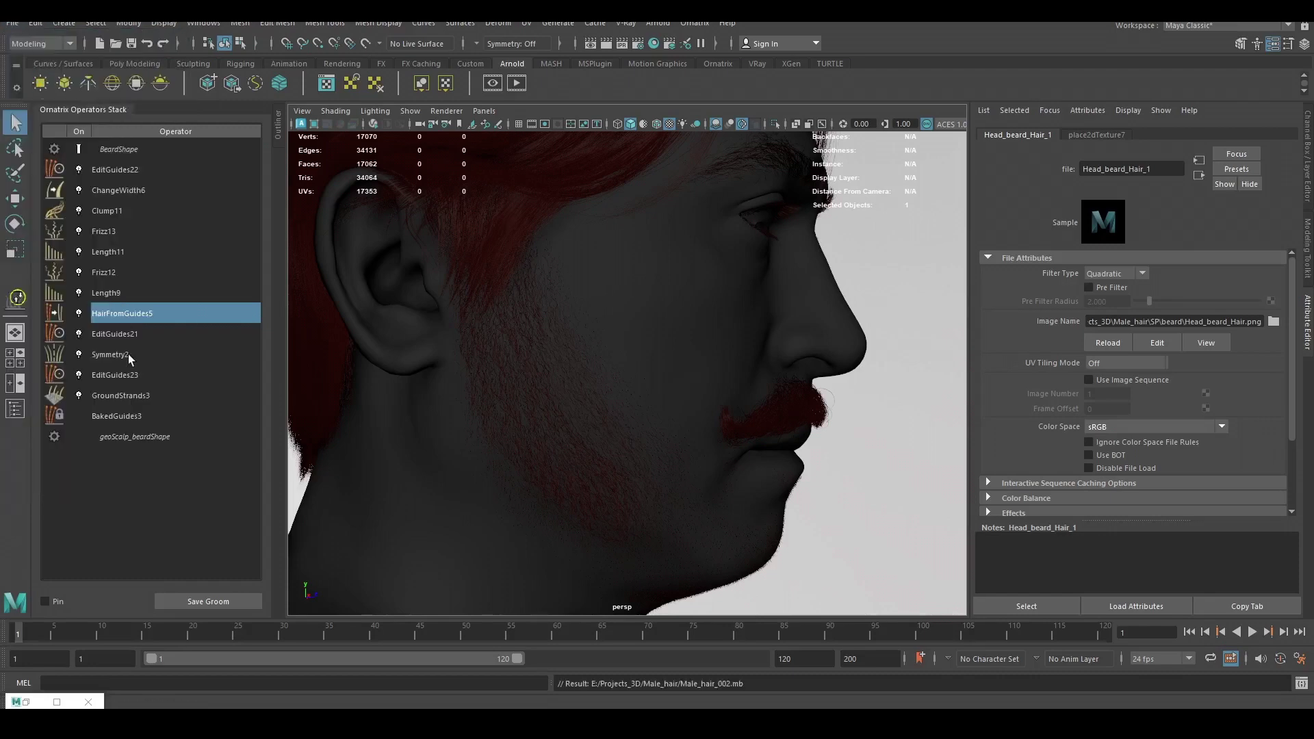
Step: In EditGuides23, select the stray cheek guides, pull them down, and delete them
click(115, 374)
scroll(609, 307, up, 3)
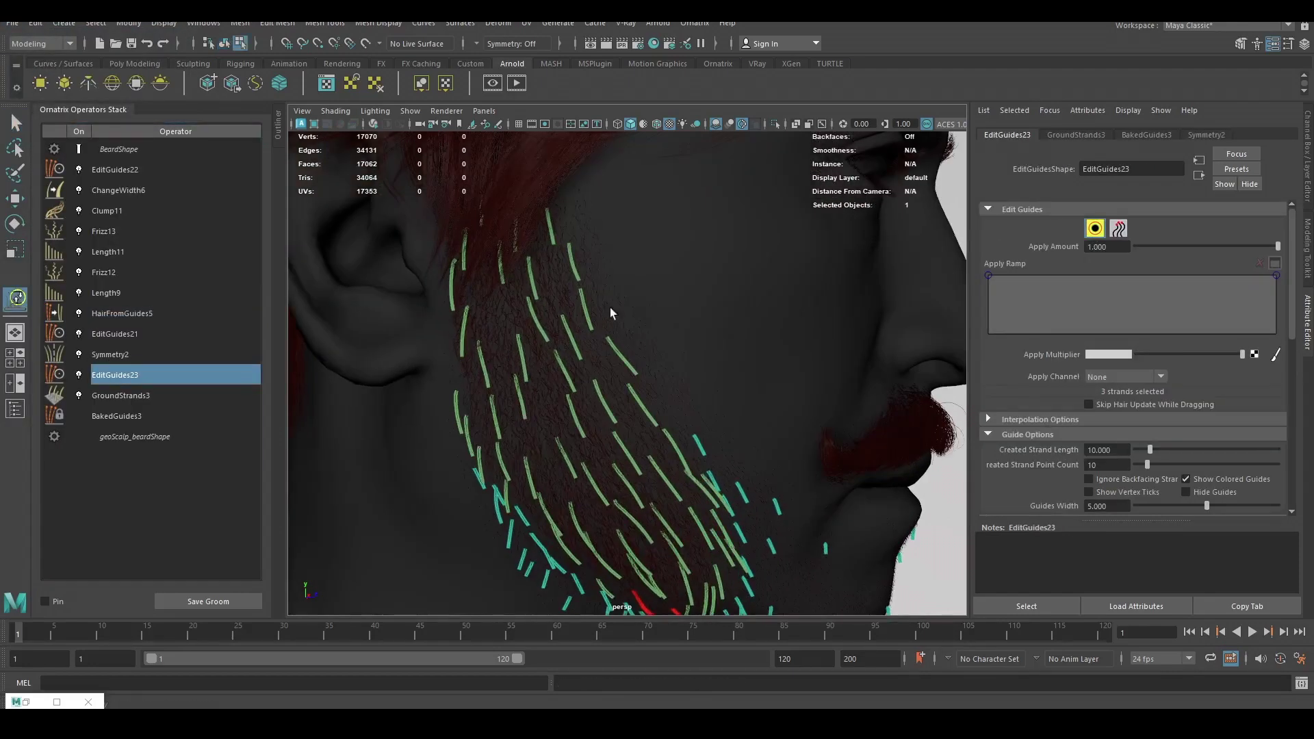
drag(556, 254, 556, 252)
drag(696, 474, 690, 525)
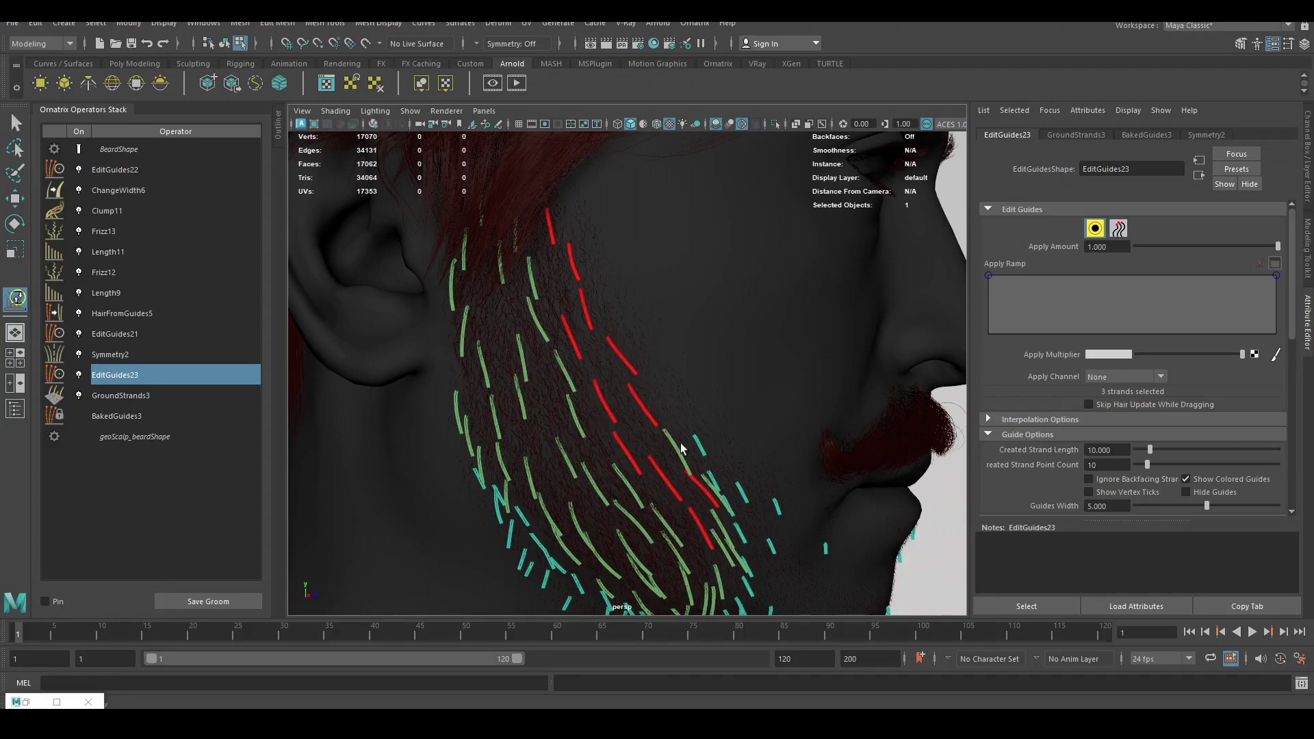
scroll(718, 533, down, 3)
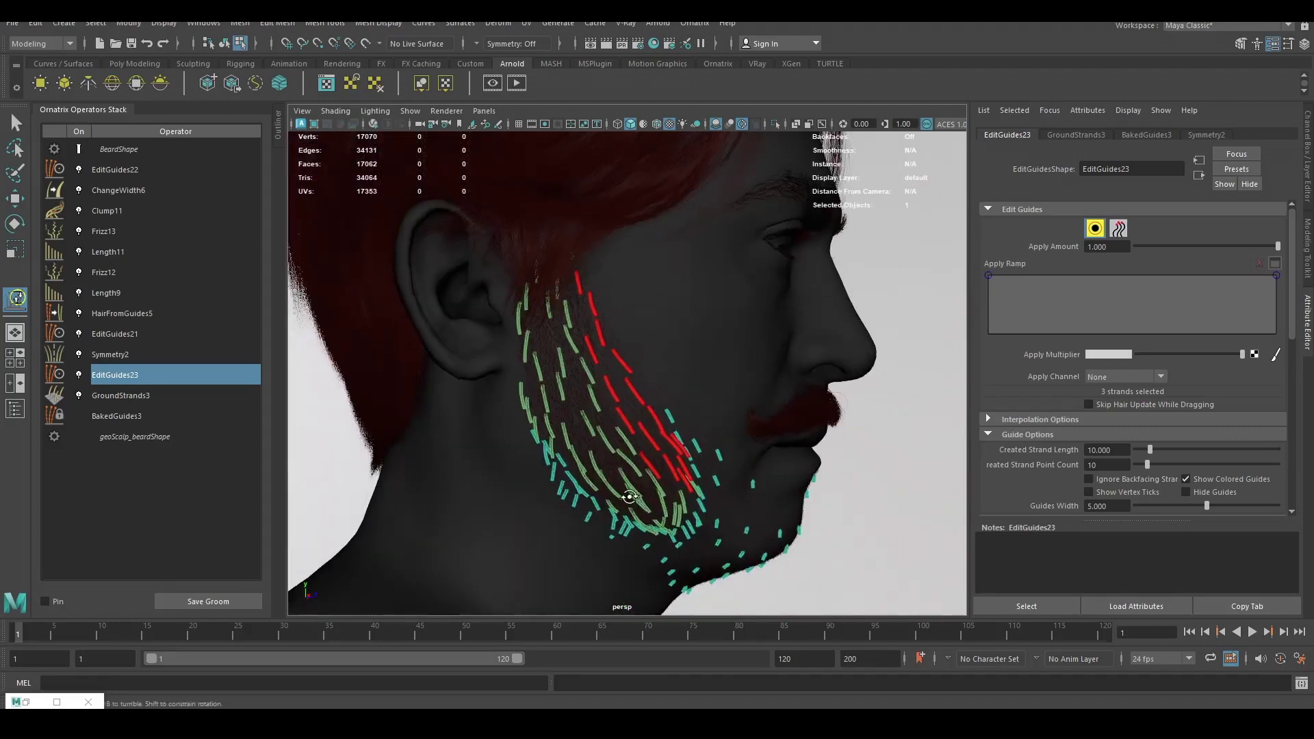
scroll(1177, 401, down, 3)
scroll(1126, 367, down, 3)
click(1139, 297)
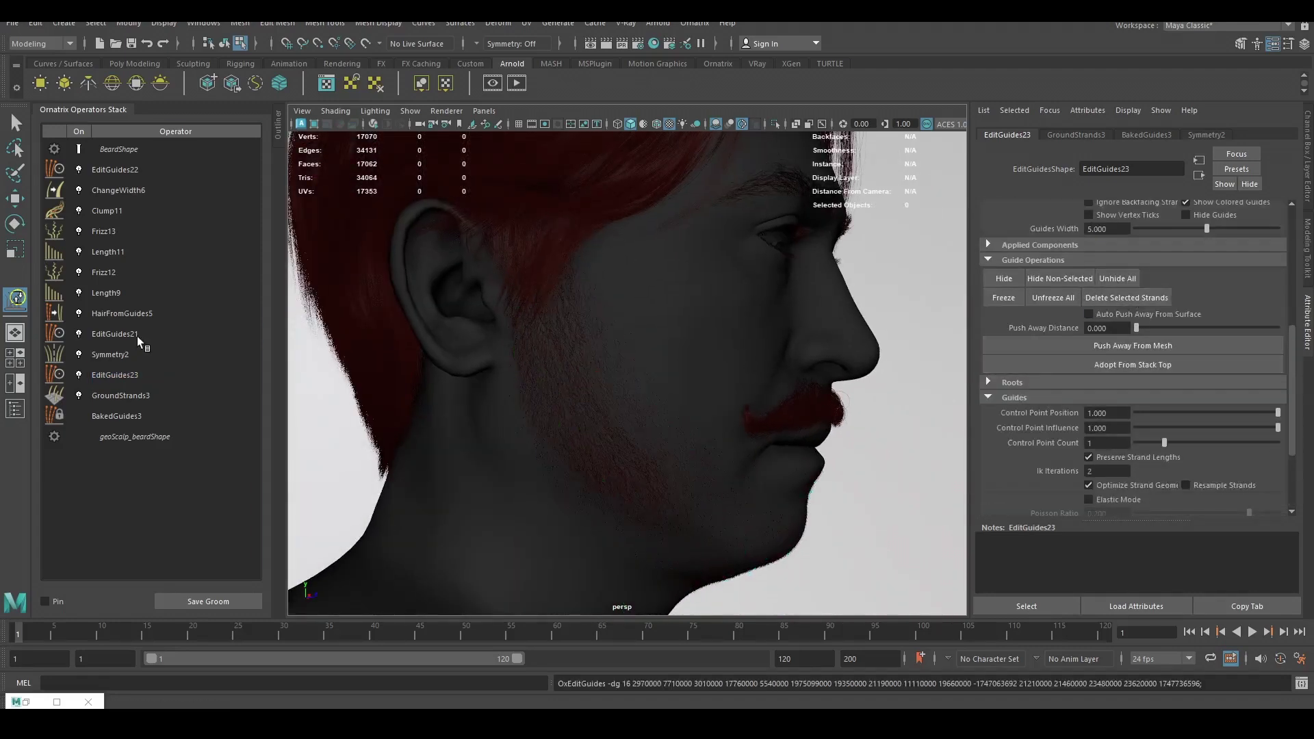
click(137, 336)
Step: Add an EditGuides24 operator above EditGuides23 and hide HairFromGuides5 to show bare guides
click(129, 374)
click(694, 22)
click(707, 181)
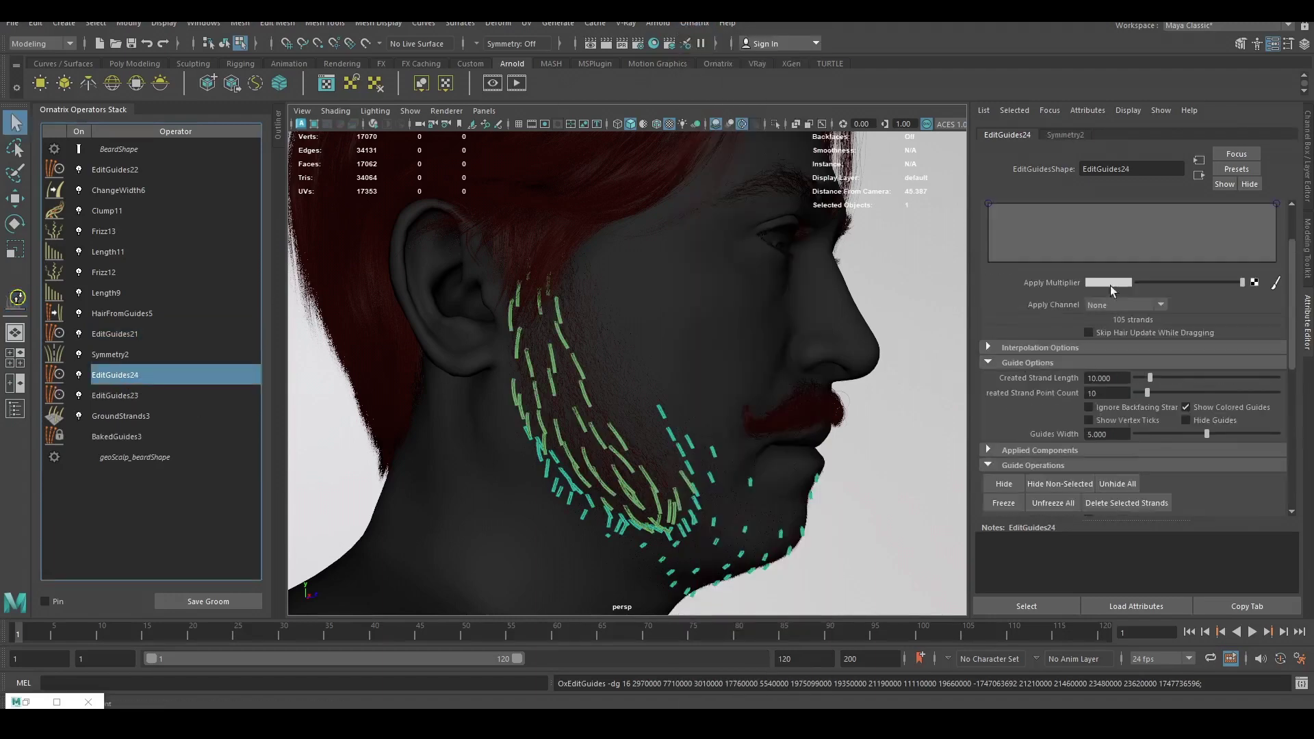
scroll(734, 464, up, 5)
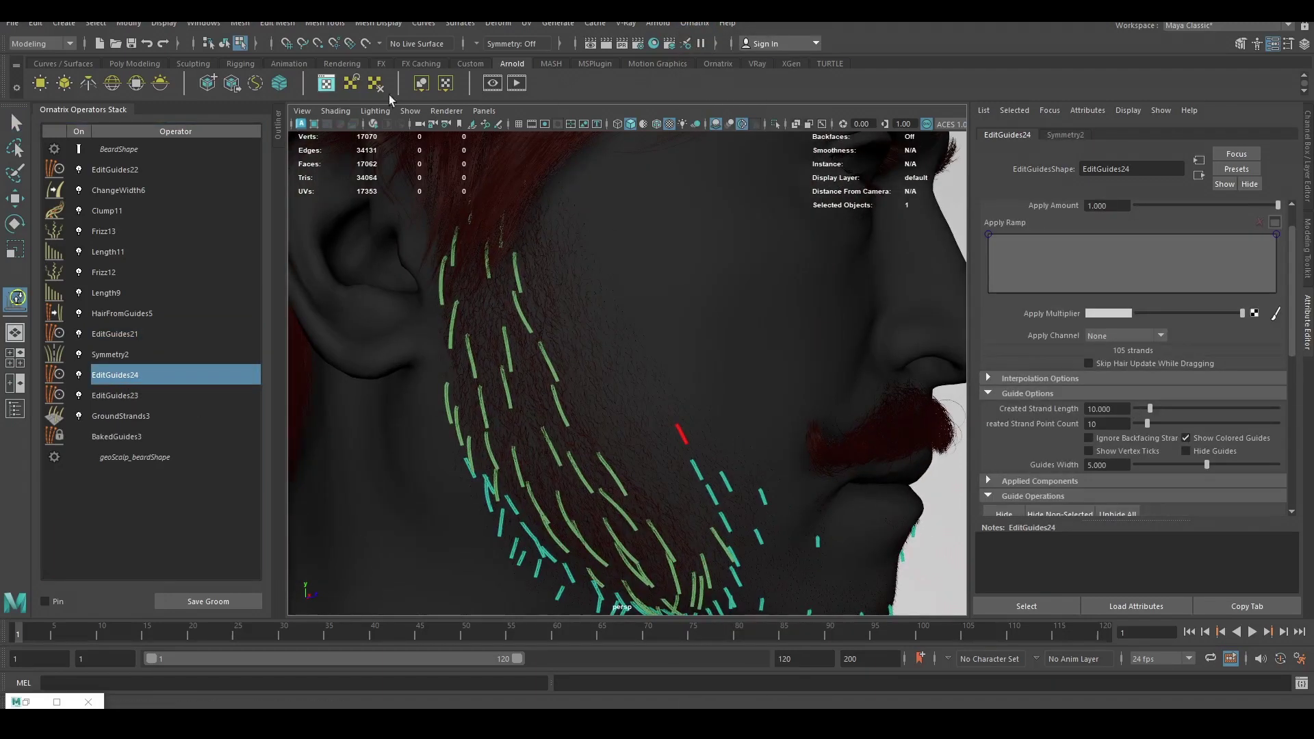
scroll(328, 63, down, 4)
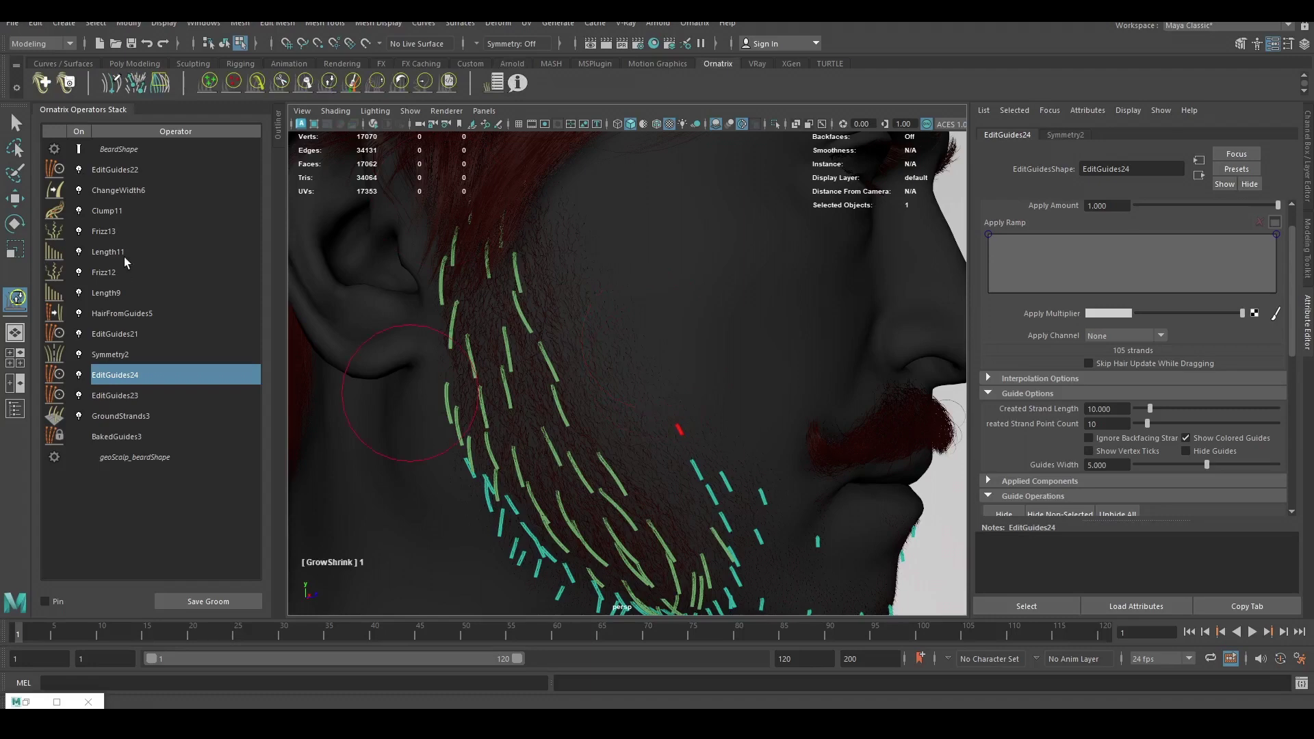
click(79, 313)
scroll(1154, 404, down, 5)
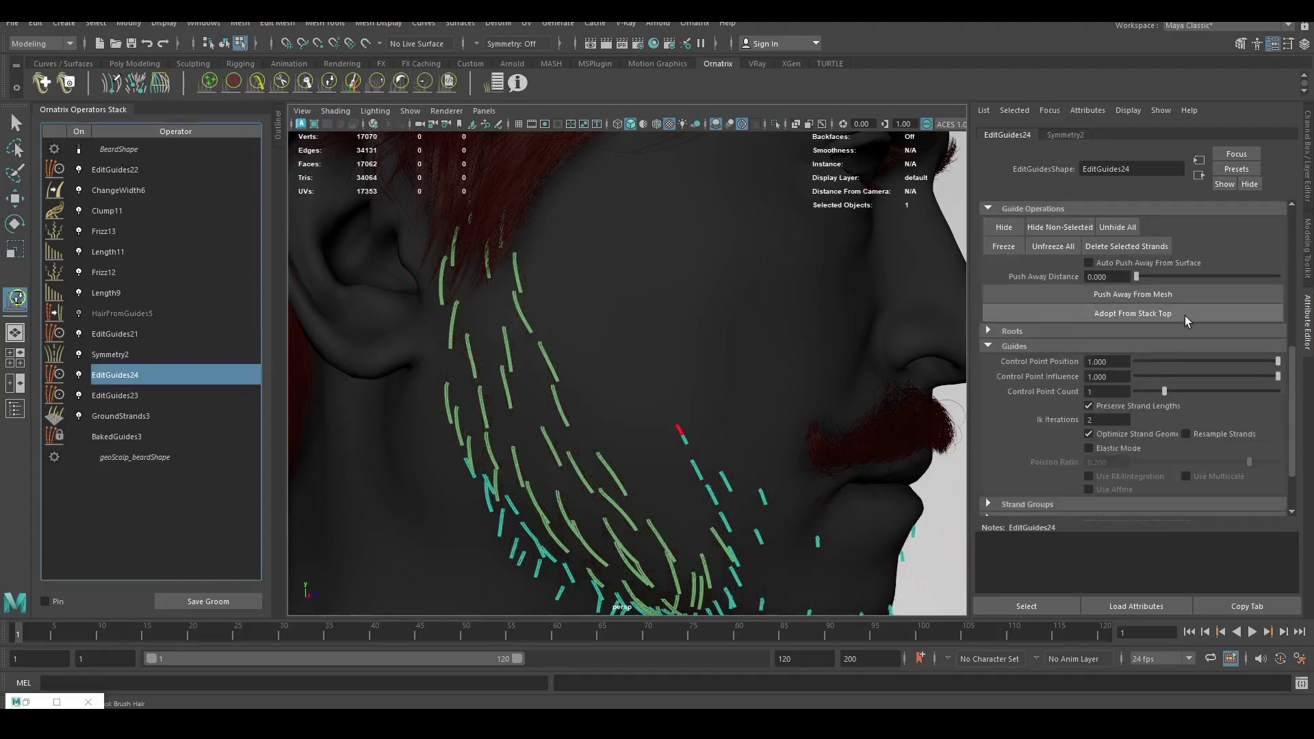
scroll(1040, 393, down, 3)
scroll(1024, 445, up, 5)
Step: Plant five new guides from cheek to chin, then delete an extra one
click(1003, 382)
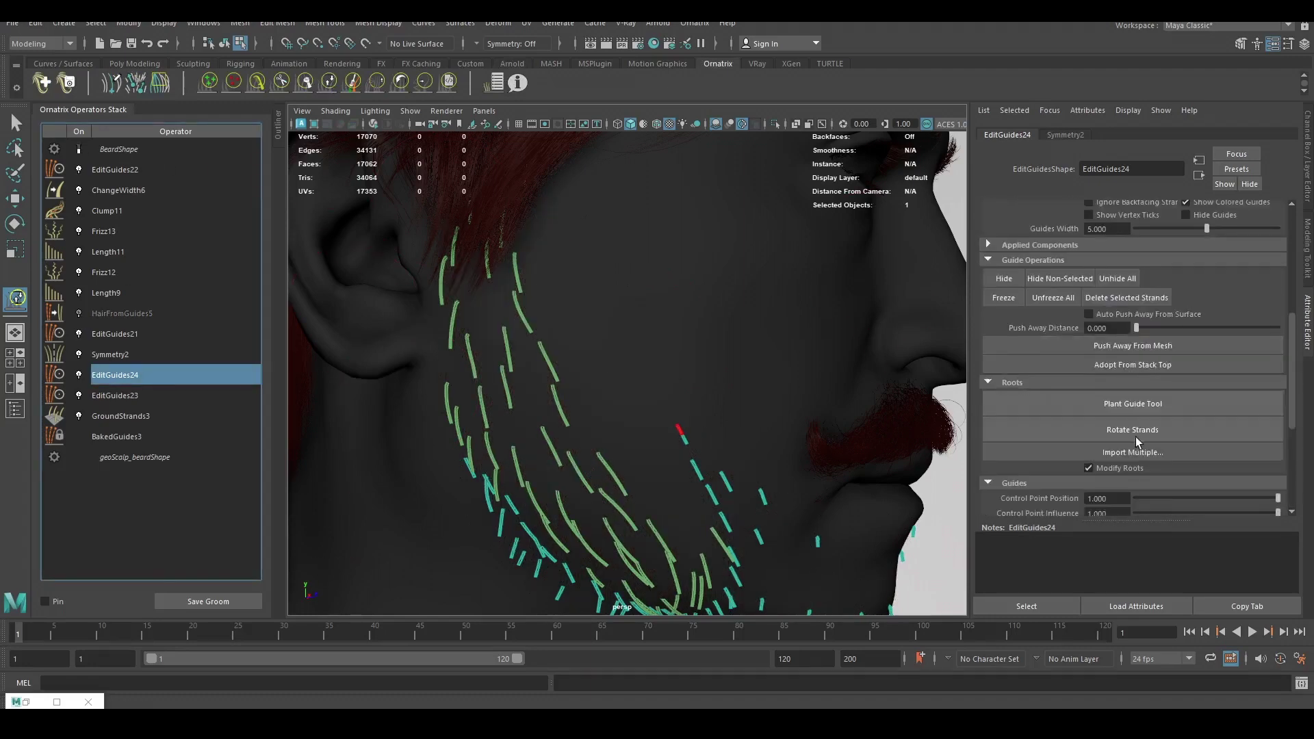
click(1132, 404)
scroll(523, 249, up, 2)
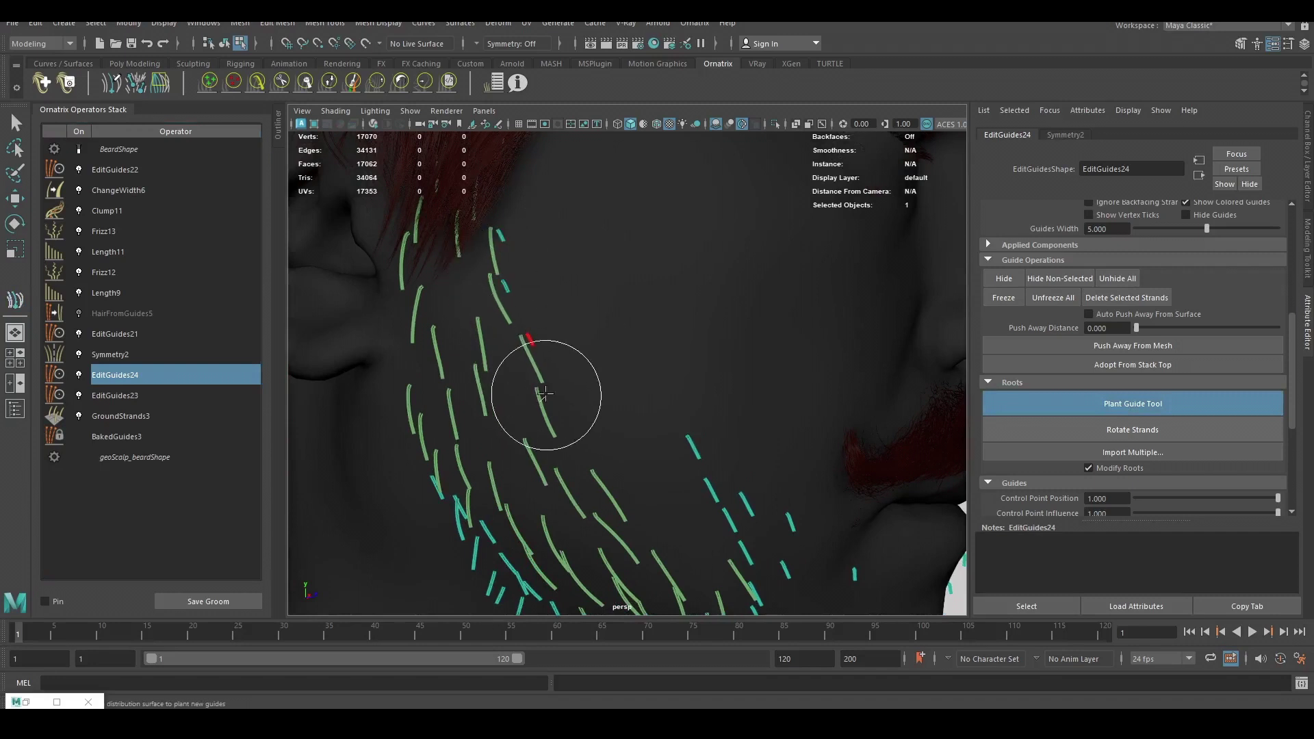
click(545, 402)
click(580, 448)
click(601, 475)
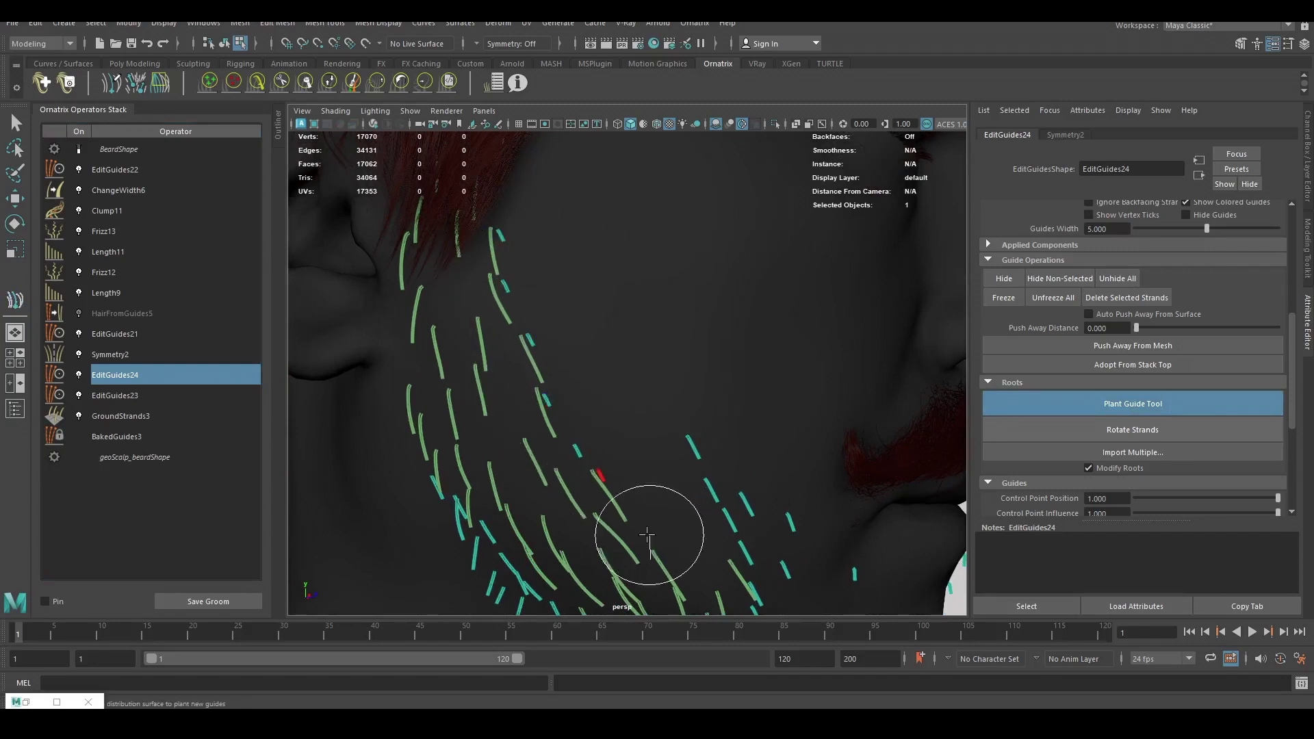
scroll(647, 535, down, 2)
click(628, 457)
click(681, 497)
key(q)
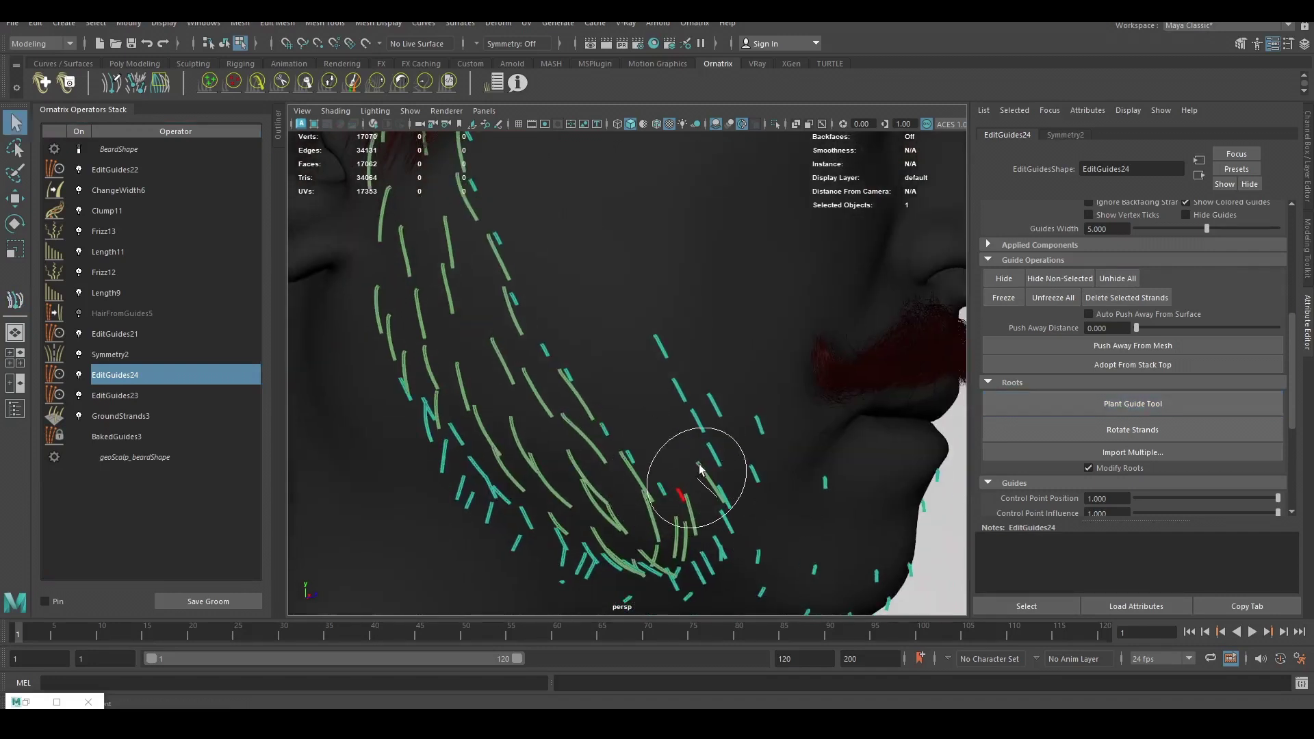
click(1126, 297)
click(658, 354)
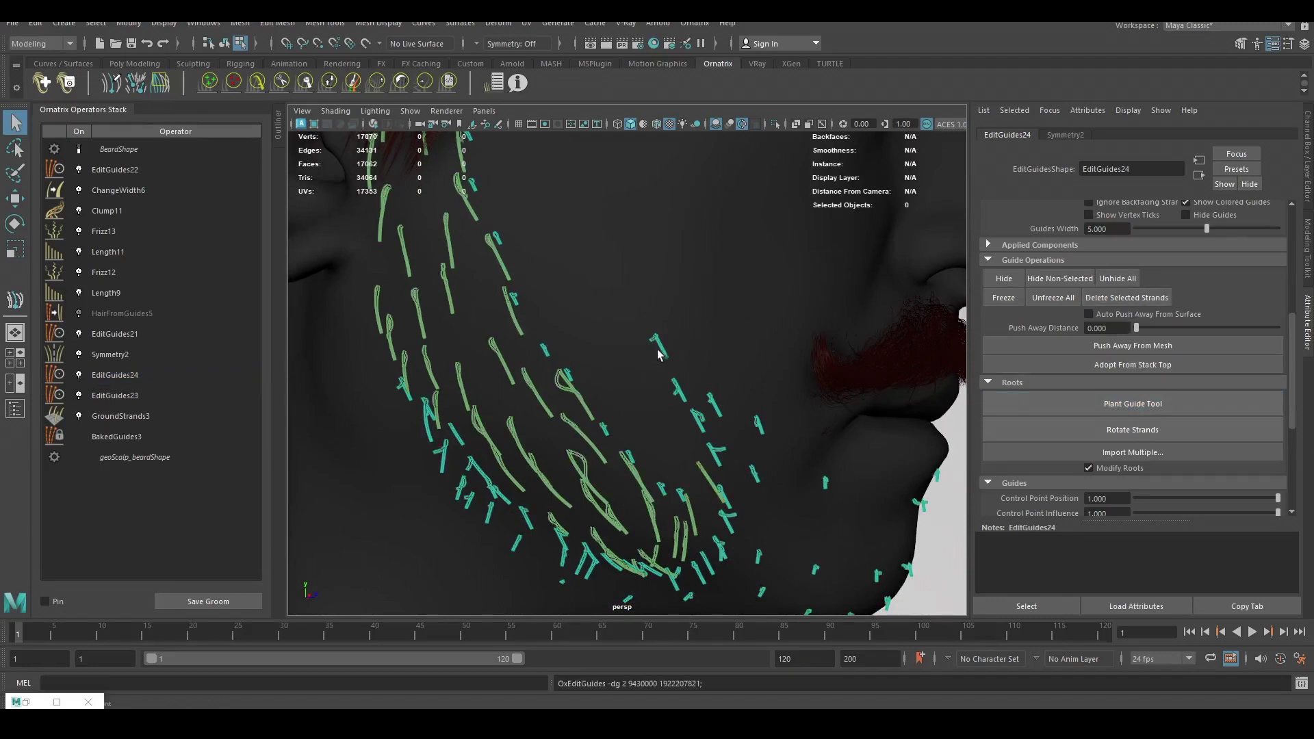
Step: Plant additional guides along the upper cheek
mouse_move(674, 361)
alt+mouse_down()
mouse_move(644, 361)
mouse_move(650, 339)
alt+mouse_up()
click(650, 338)
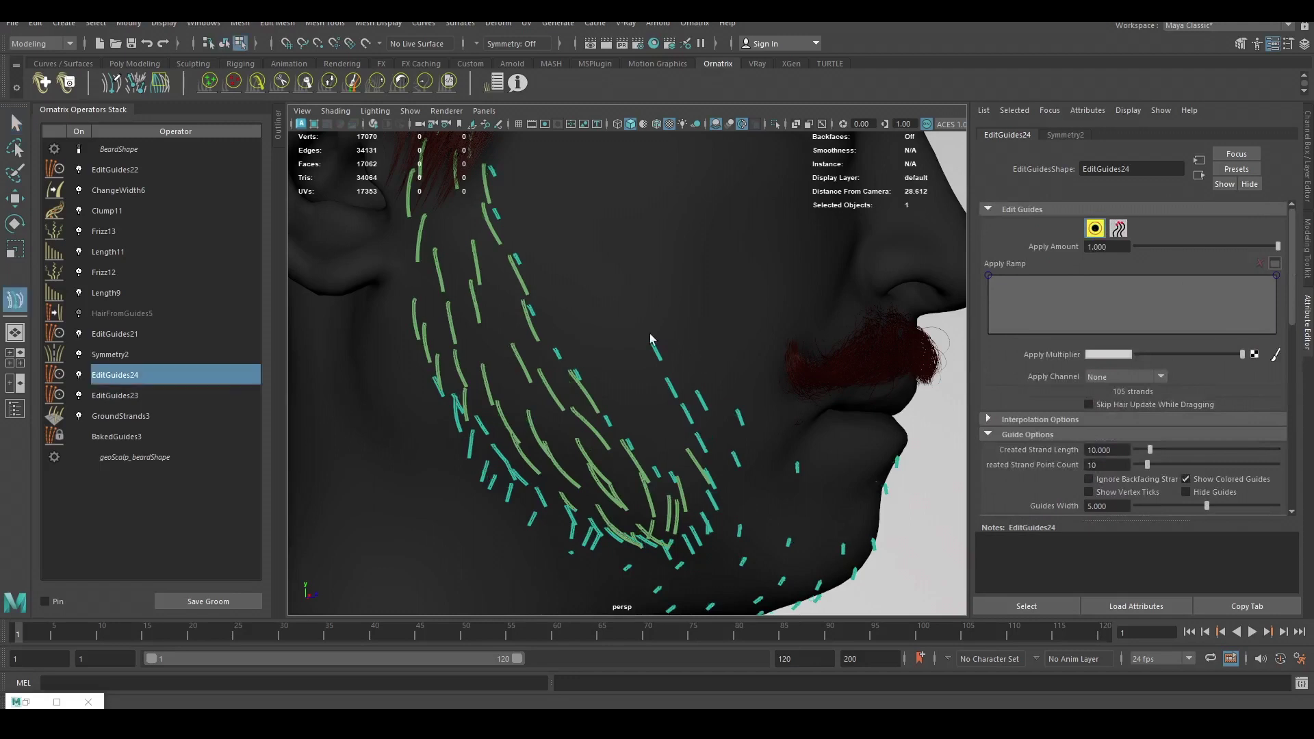
scroll(1102, 410, down, 3)
scroll(1102, 424, down, 2)
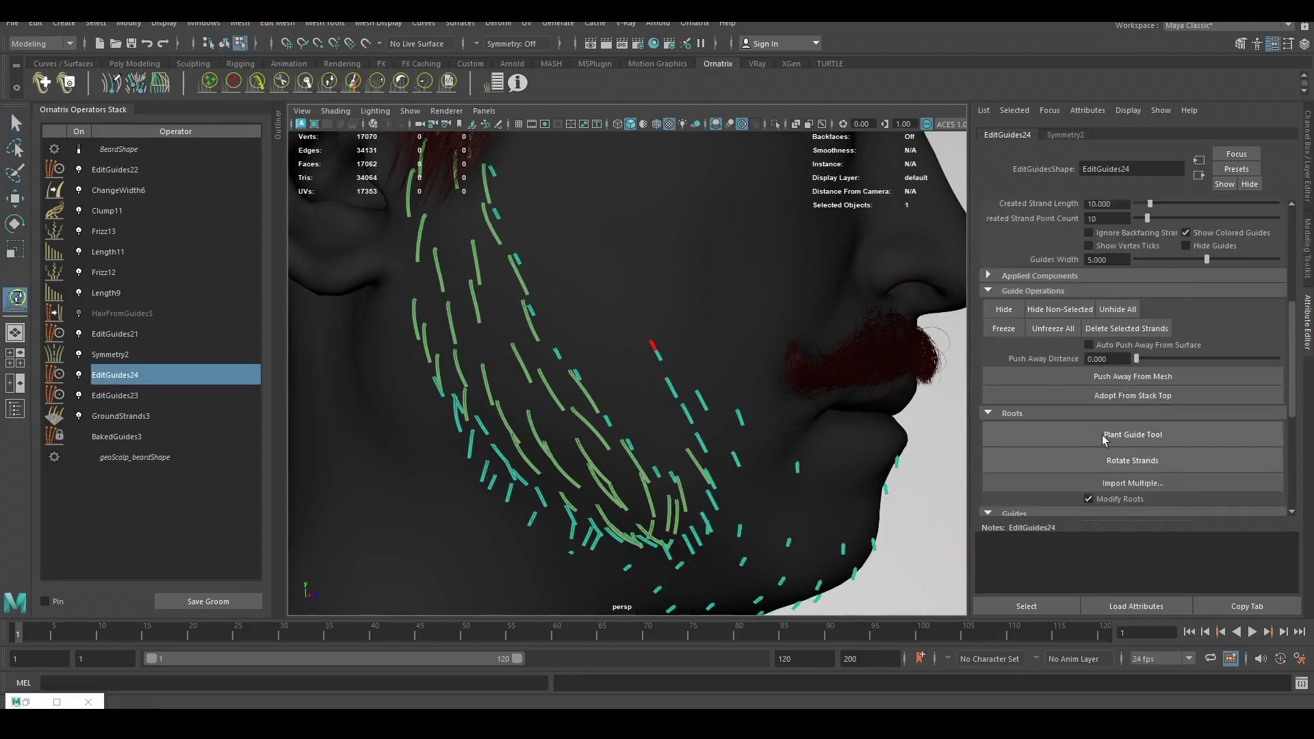
click(1104, 438)
drag(528, 212, 620, 291)
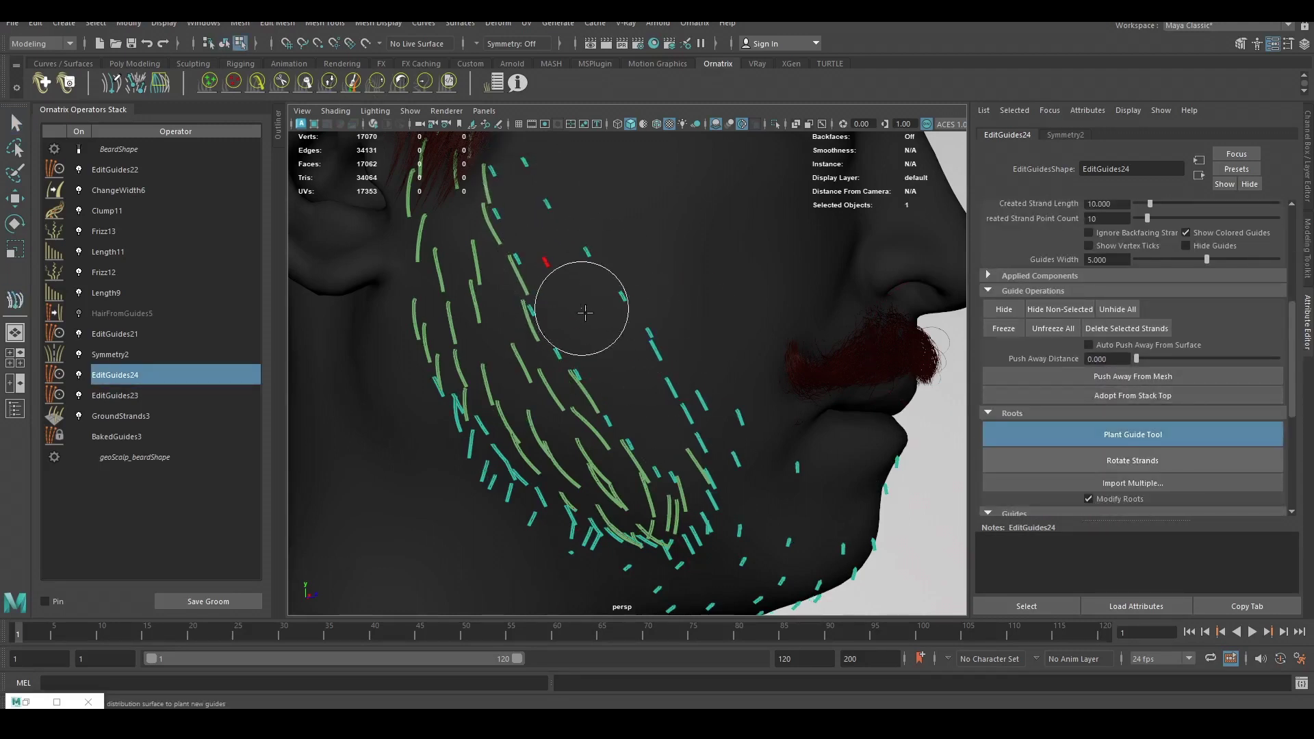
click(15, 123)
Step: Step through HairFromGuides5, Clump11 and EditGuides21, then return to brushing EditGuides24's guides
click(122, 313)
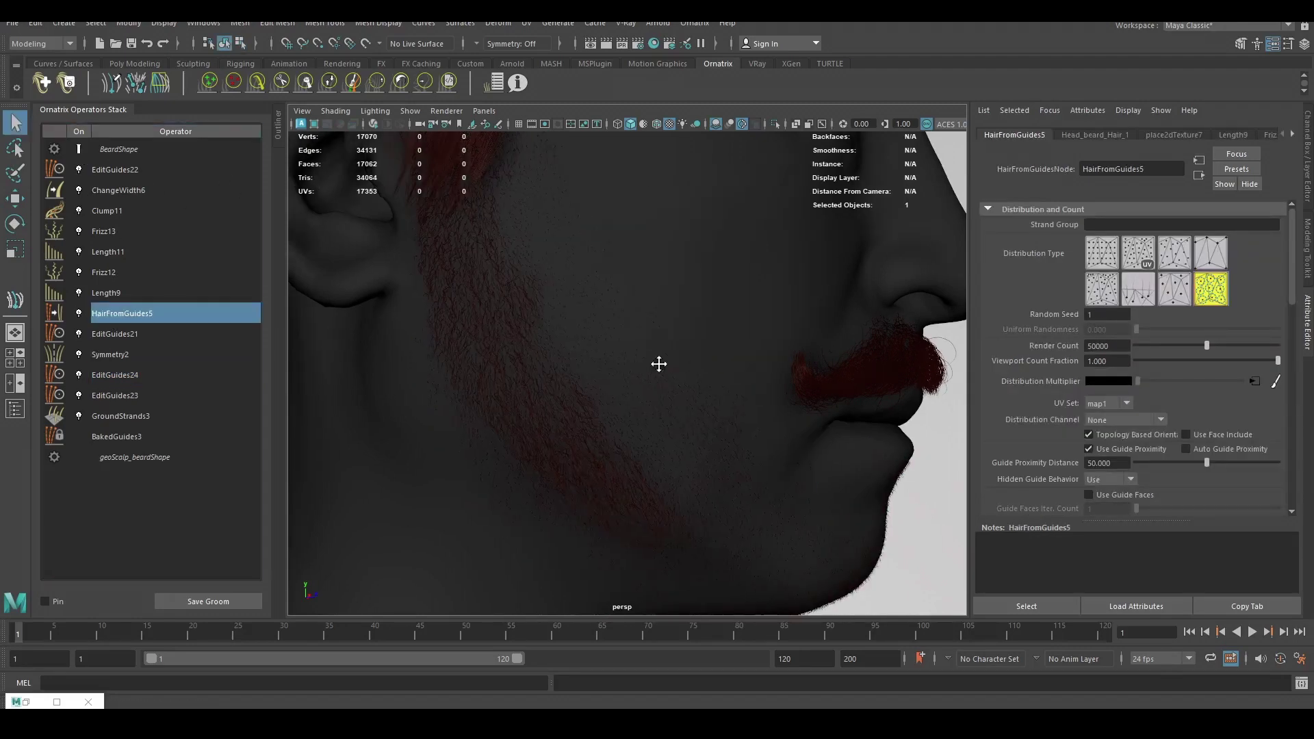
scroll(658, 364, up, 5)
scroll(542, 361, down, 4)
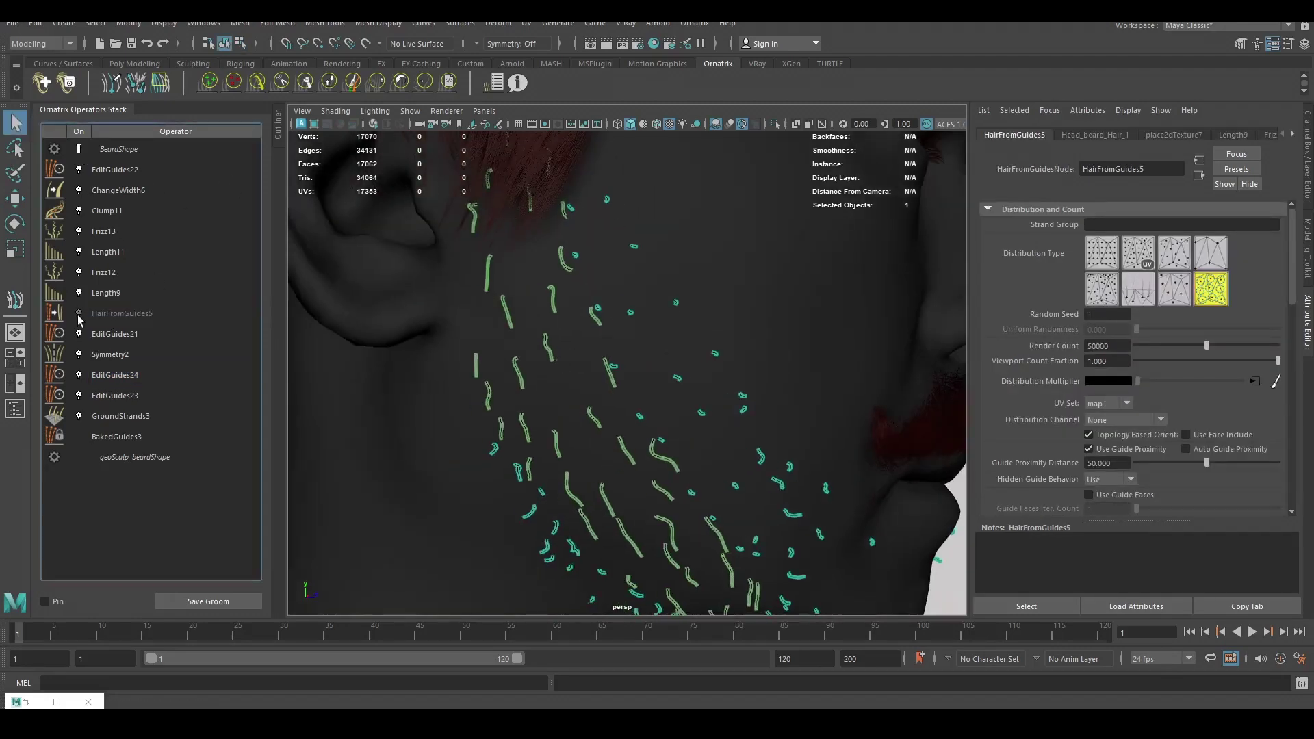
click(122, 216)
click(154, 335)
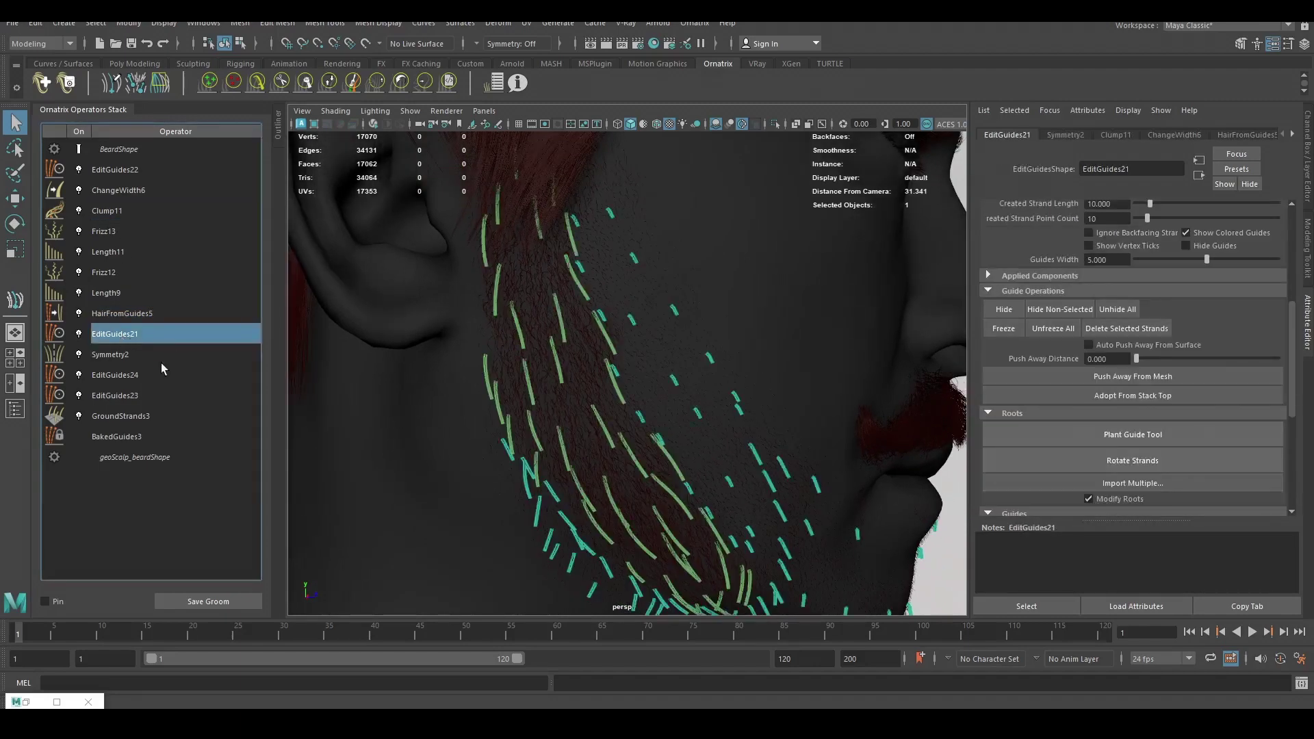
click(139, 383)
click(1095, 228)
scroll(592, 373, up, 2)
scroll(597, 321, up, 2)
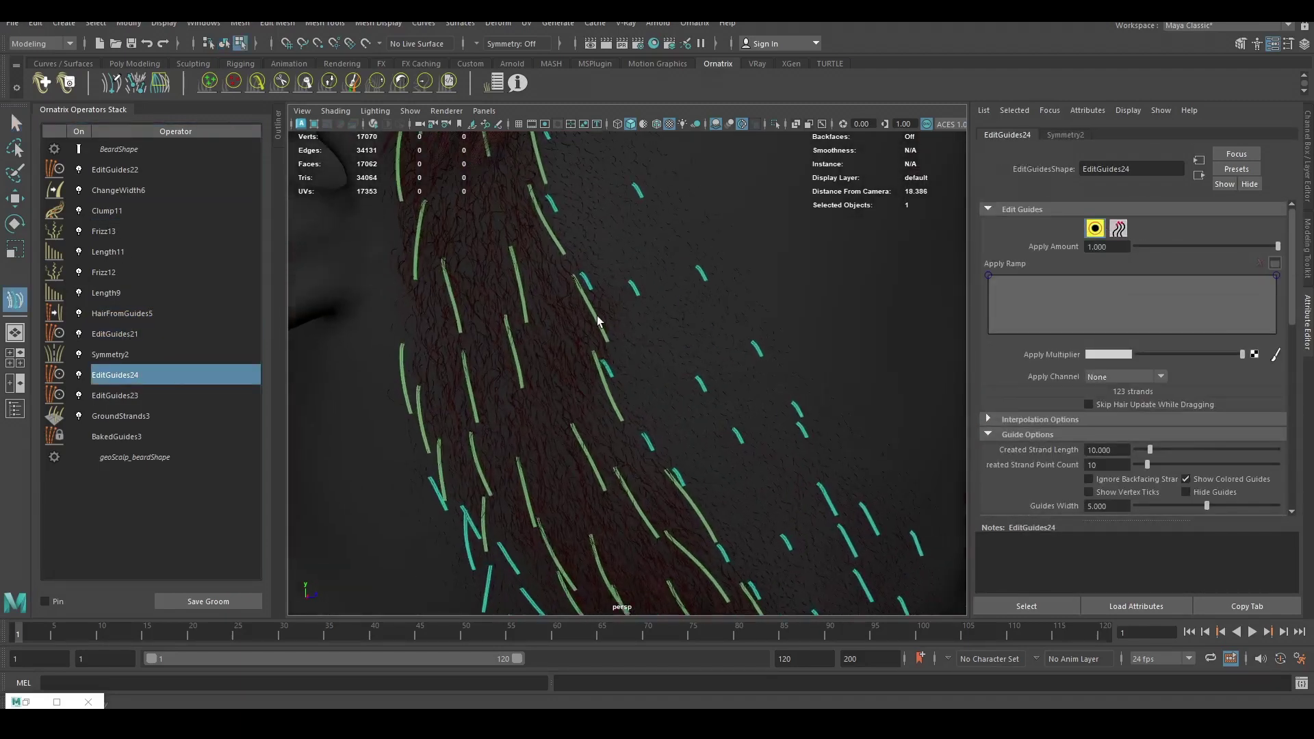
Step: Select one cheek guide, save the scene, and nudge its root slightly down-left
click(605, 241)
key(q)
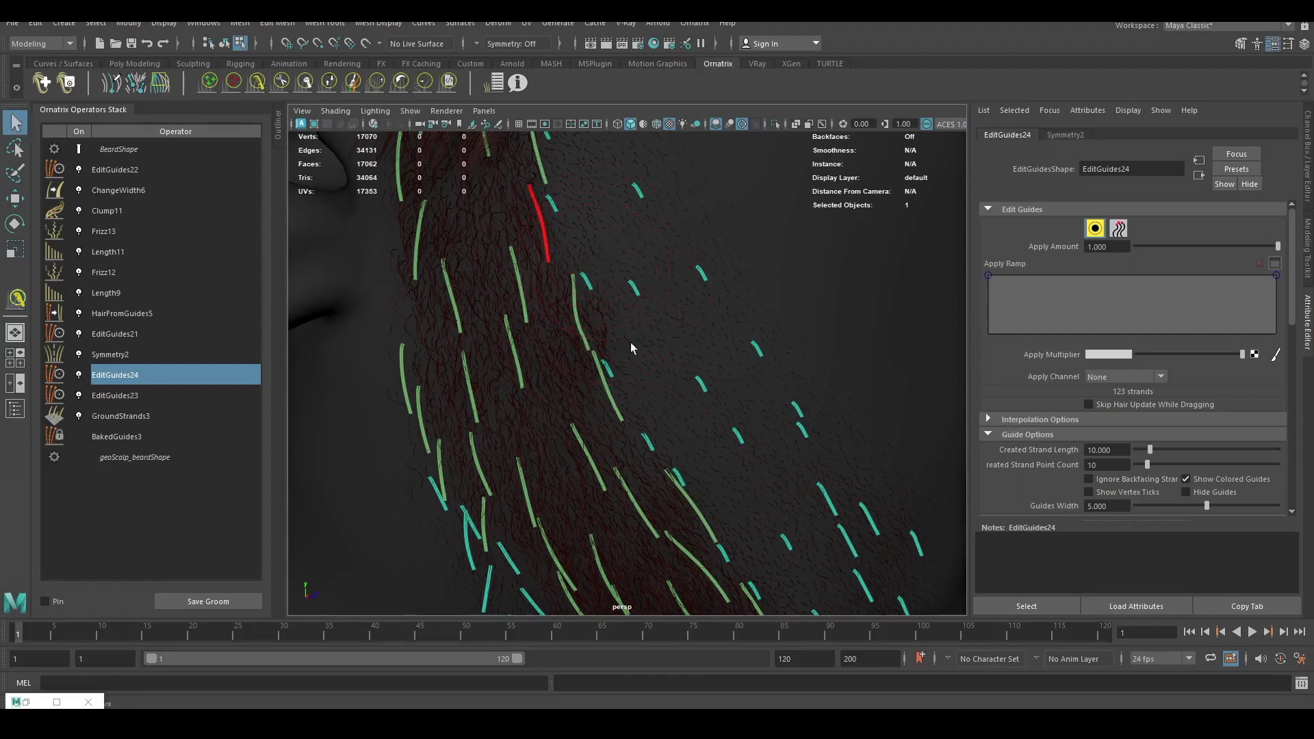
scroll(616, 328, down, 5)
scroll(526, 286, up, 5)
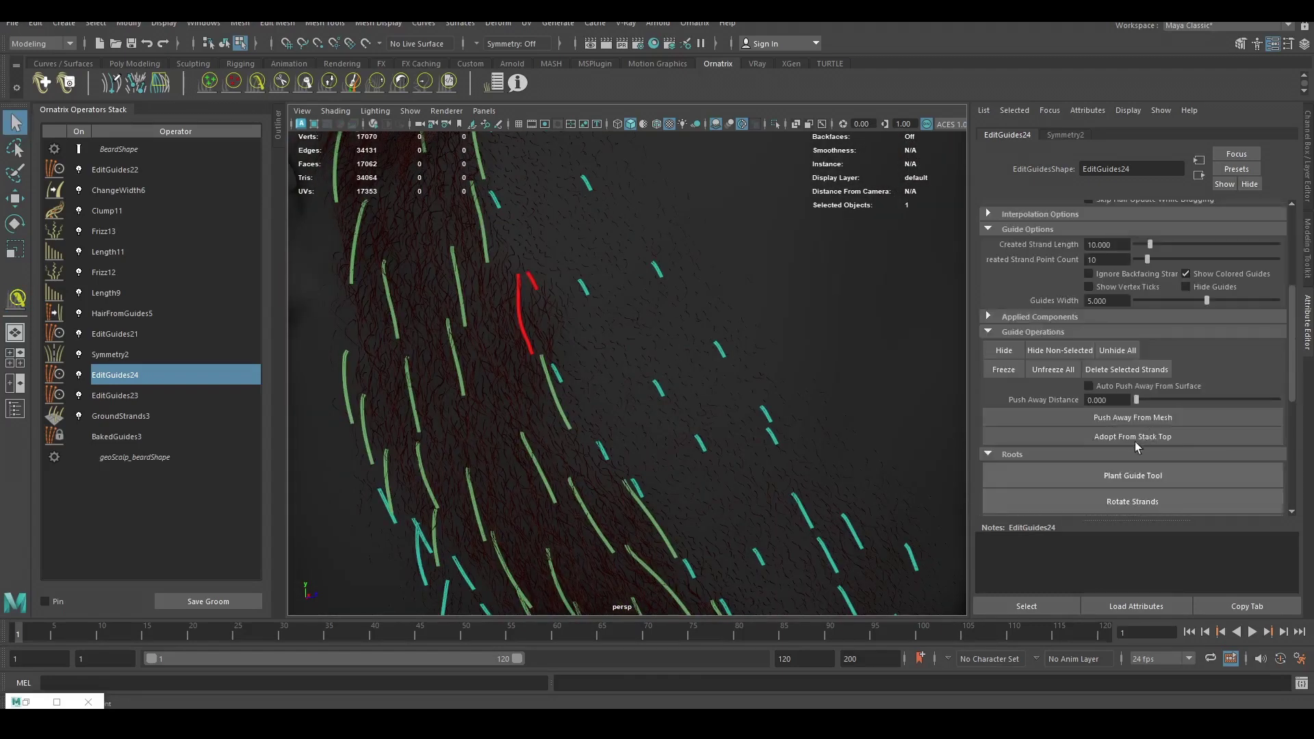
key(w)
click(13, 23)
click(36, 81)
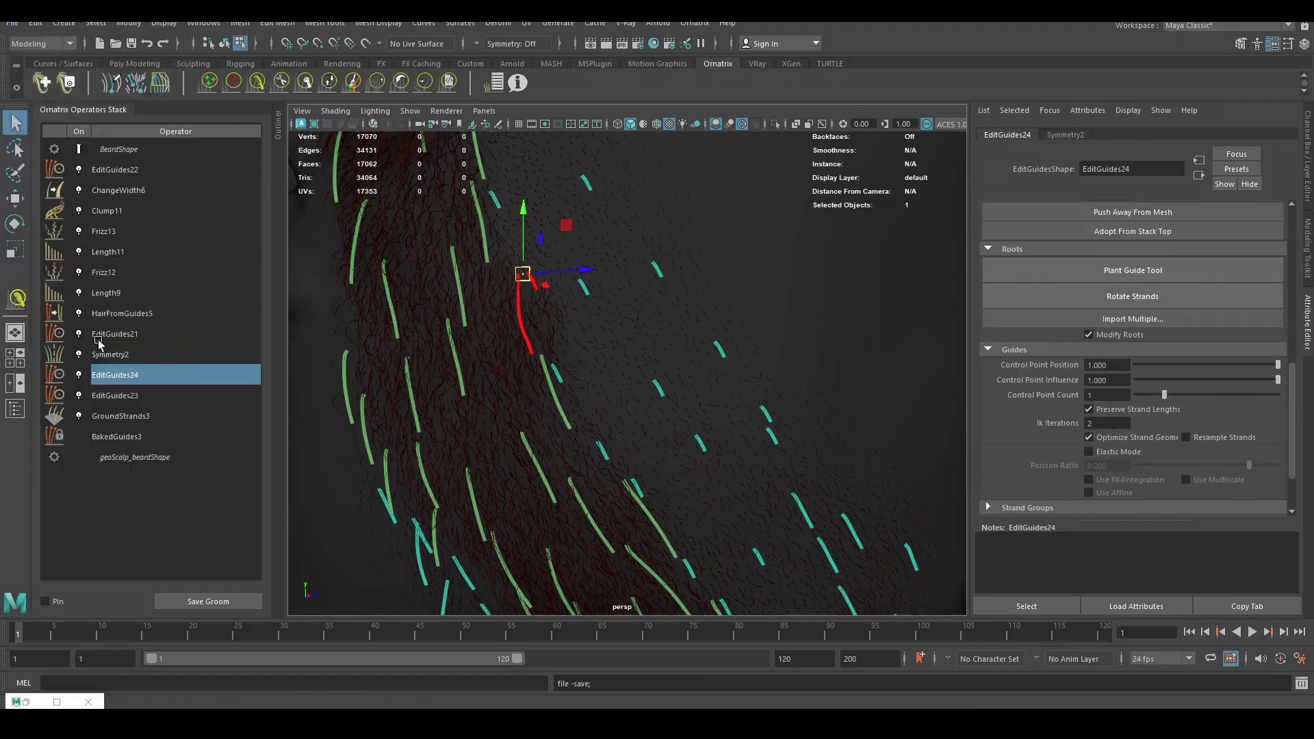
drag(528, 279, 521, 287)
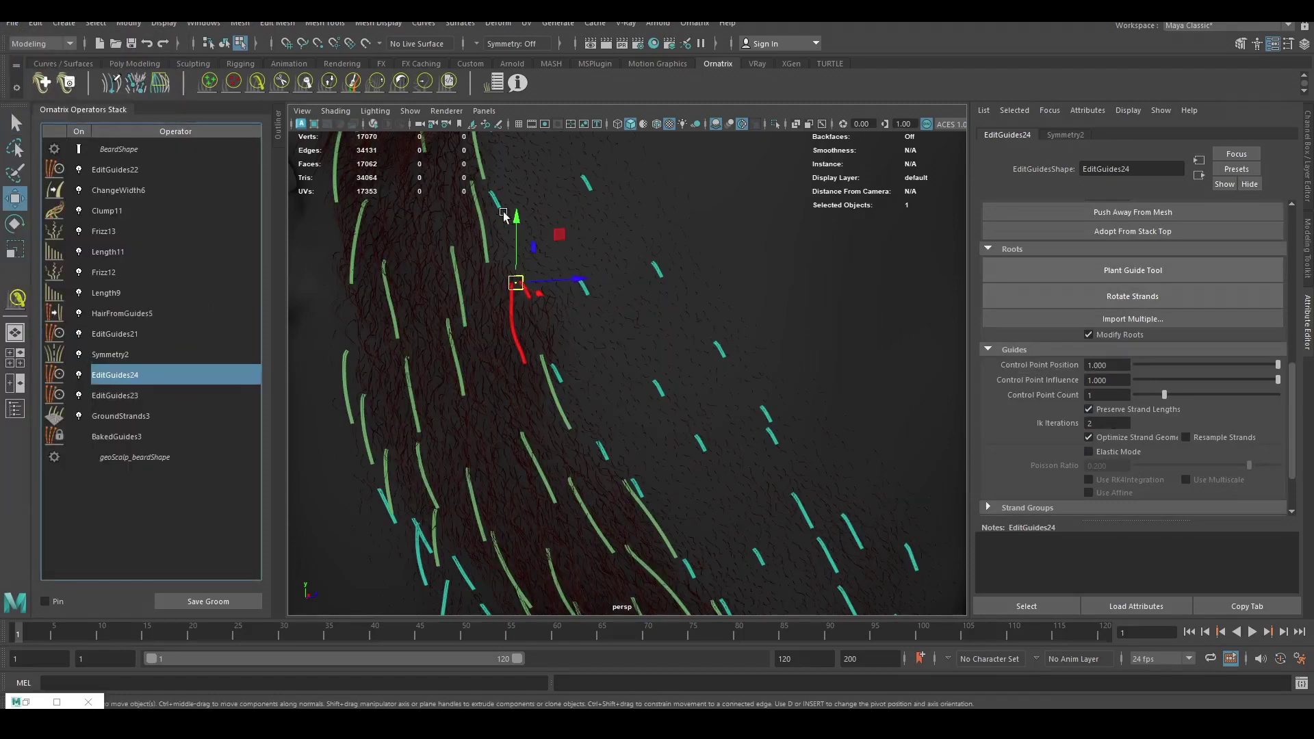
click(1133, 270)
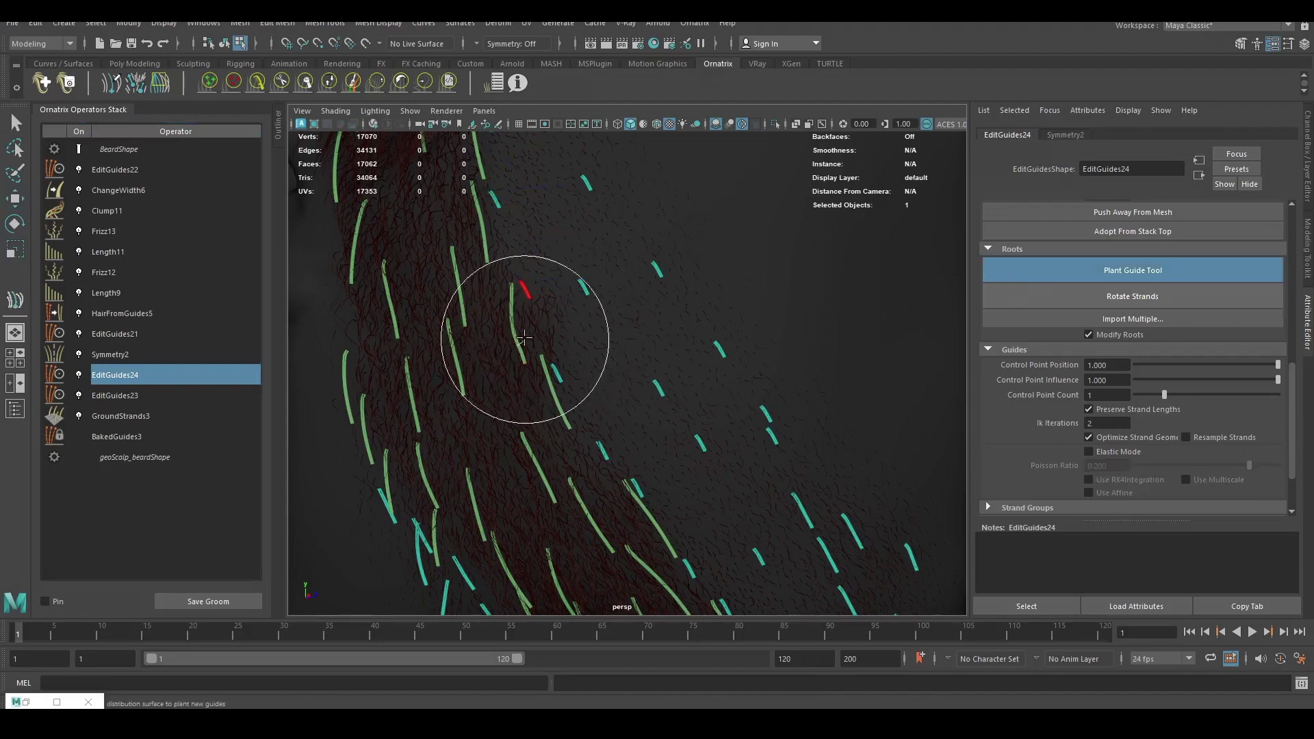
key(ctrl+z)
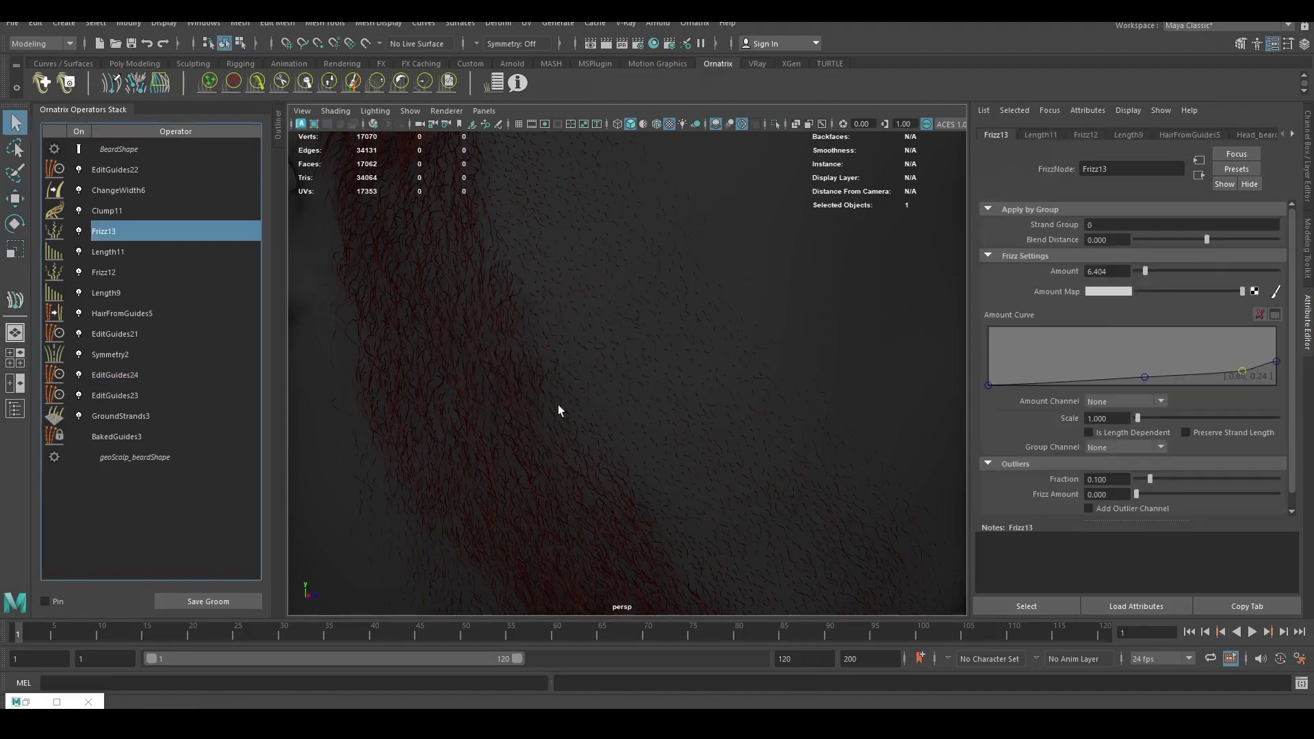
Step: Orbit to profile, launch an Arnold render from the Arnold shelf, then orbit to three-quarter front
alt+drag(558, 411, 532, 451)
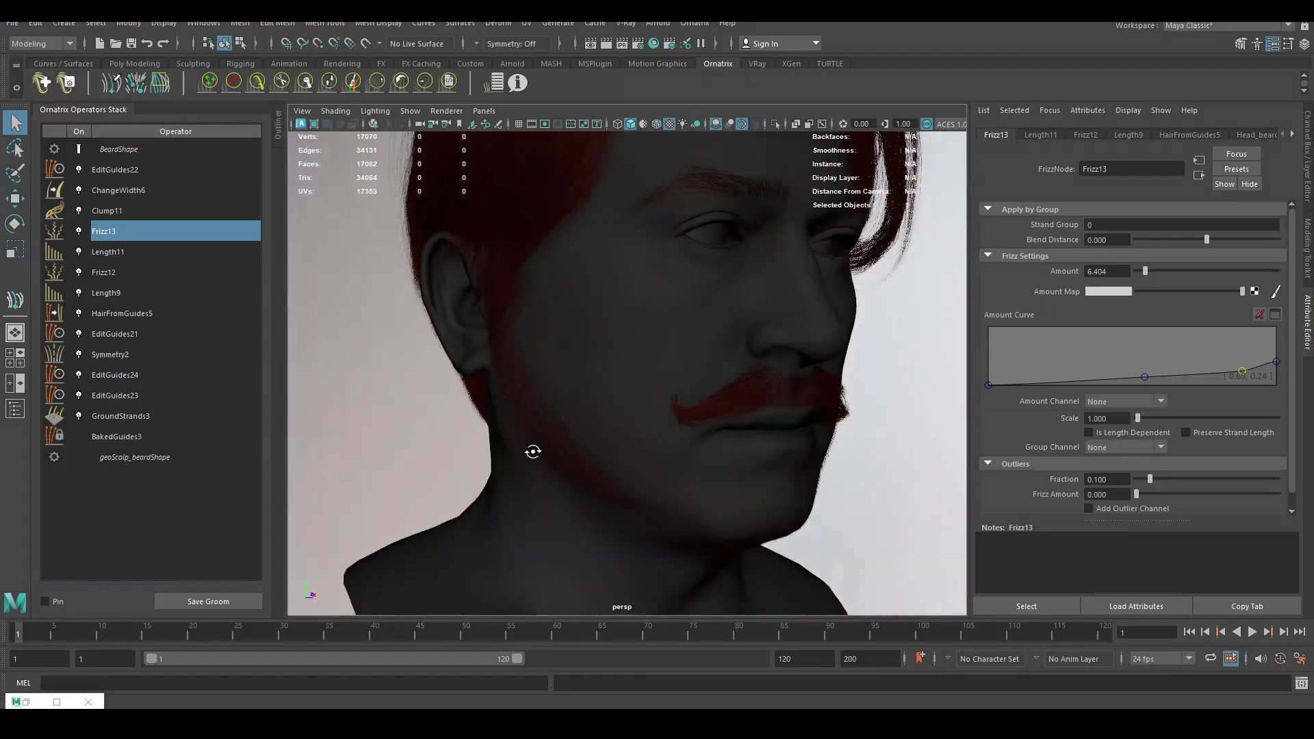
alt+drag(532, 452, 516, 402)
key(ctrl+z)
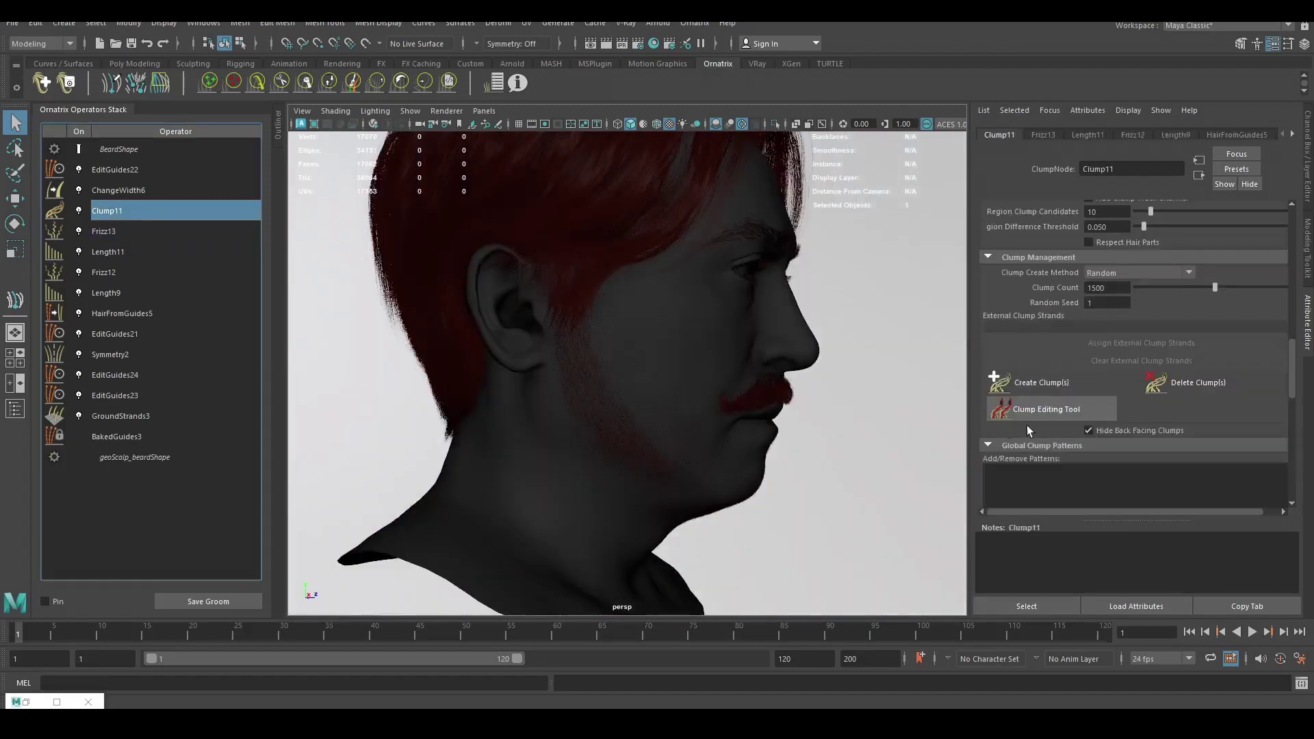
scroll(684, 342, up, 3)
click(512, 63)
click(517, 84)
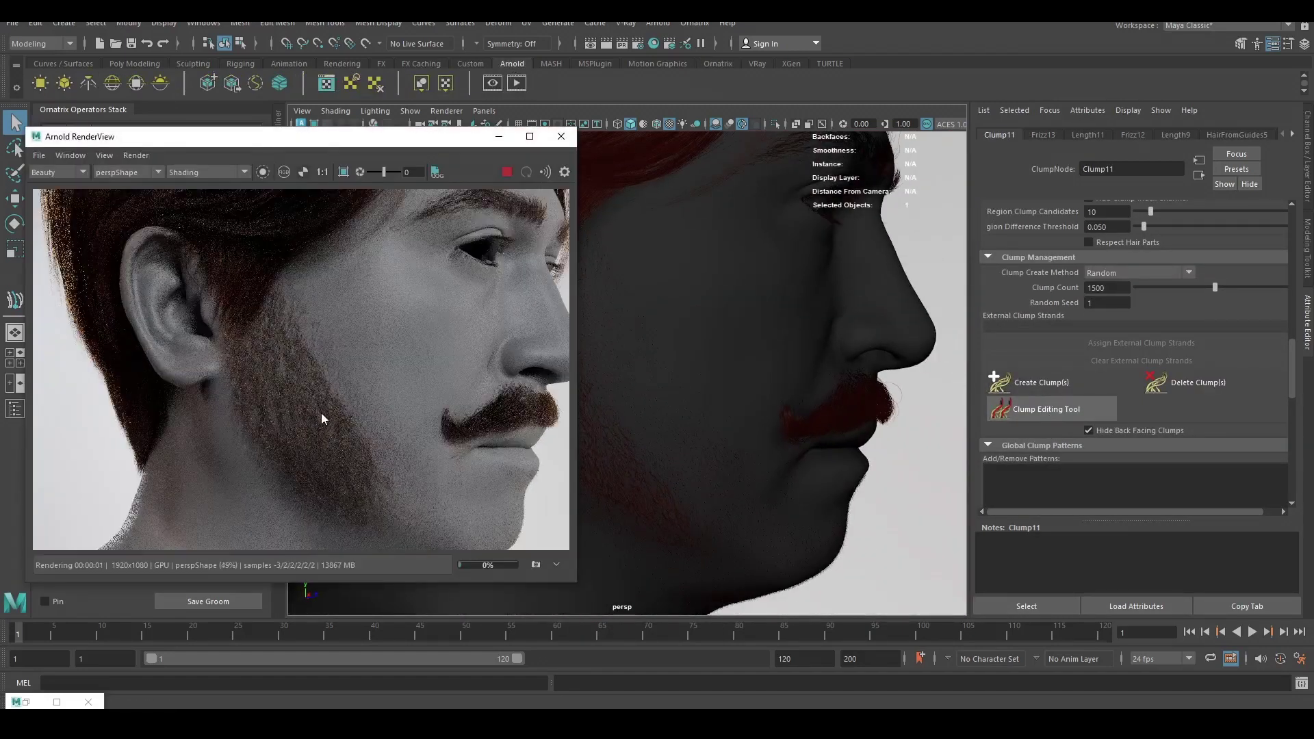
scroll(310, 332, down, 2)
mouse_move(595, 373)
alt+mouse_down()
mouse_move(670, 384)
mouse_move(629, 393)
mouse_move(712, 376)
mouse_move(643, 387)
alt+mouse_up()
scroll(659, 389, up, 5)
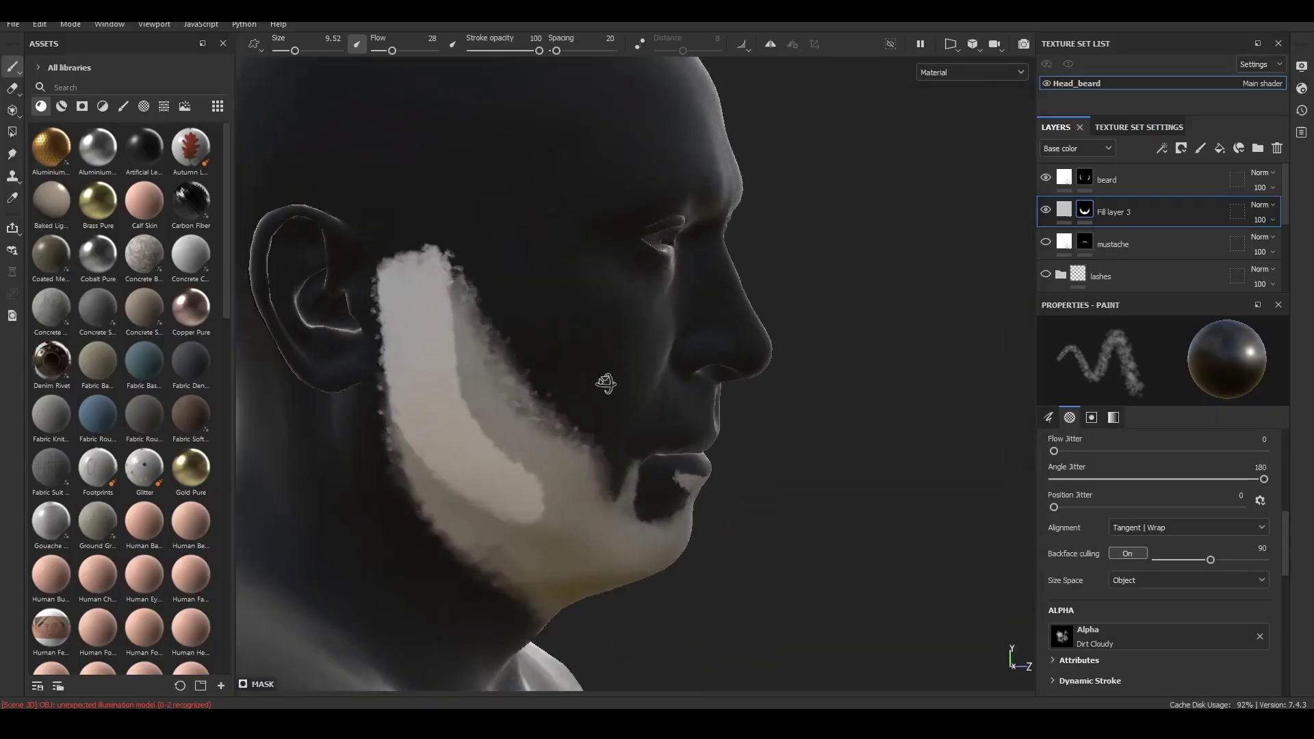
Step: Switch to the beard layer and raise the brush flow from 28 to 69
alt+drag(606, 383, 619, 384)
click(1046, 178)
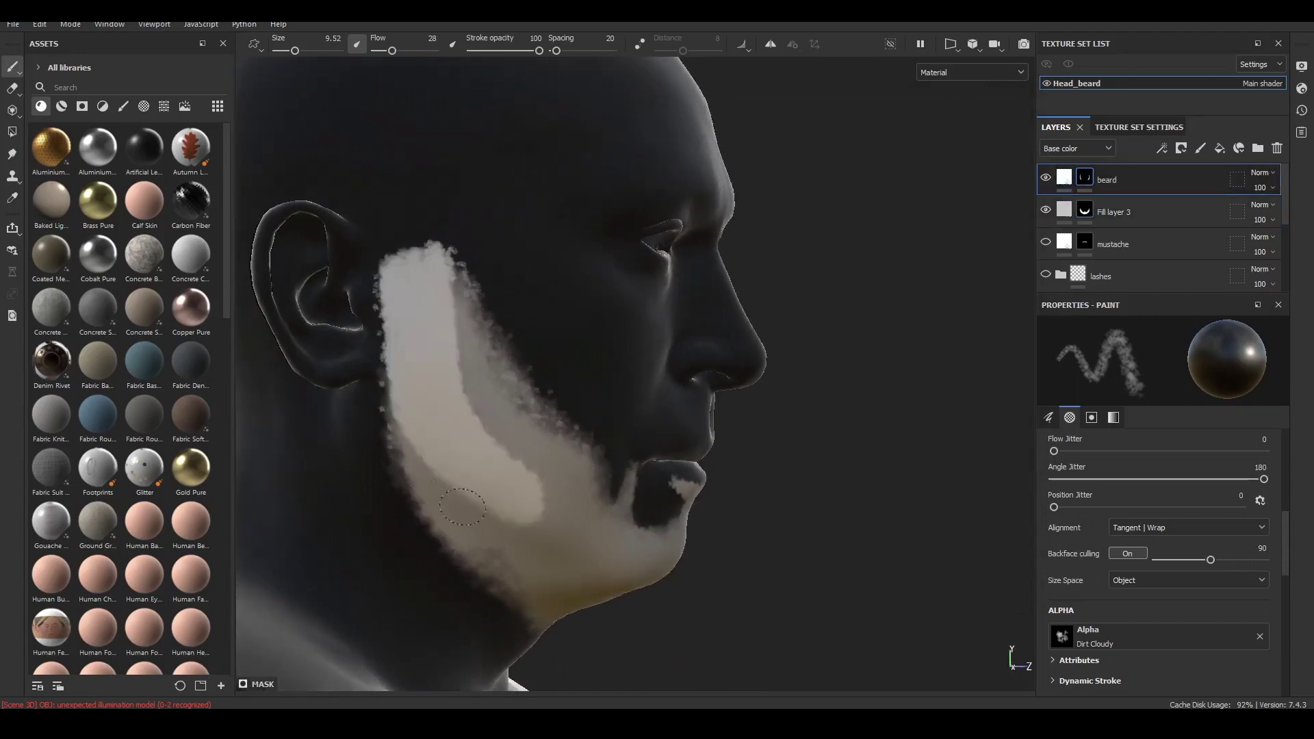
mouse_move(384, 446)
alt+mouse_down()
mouse_move(411, 549)
mouse_move(536, 518)
alt+mouse_up()
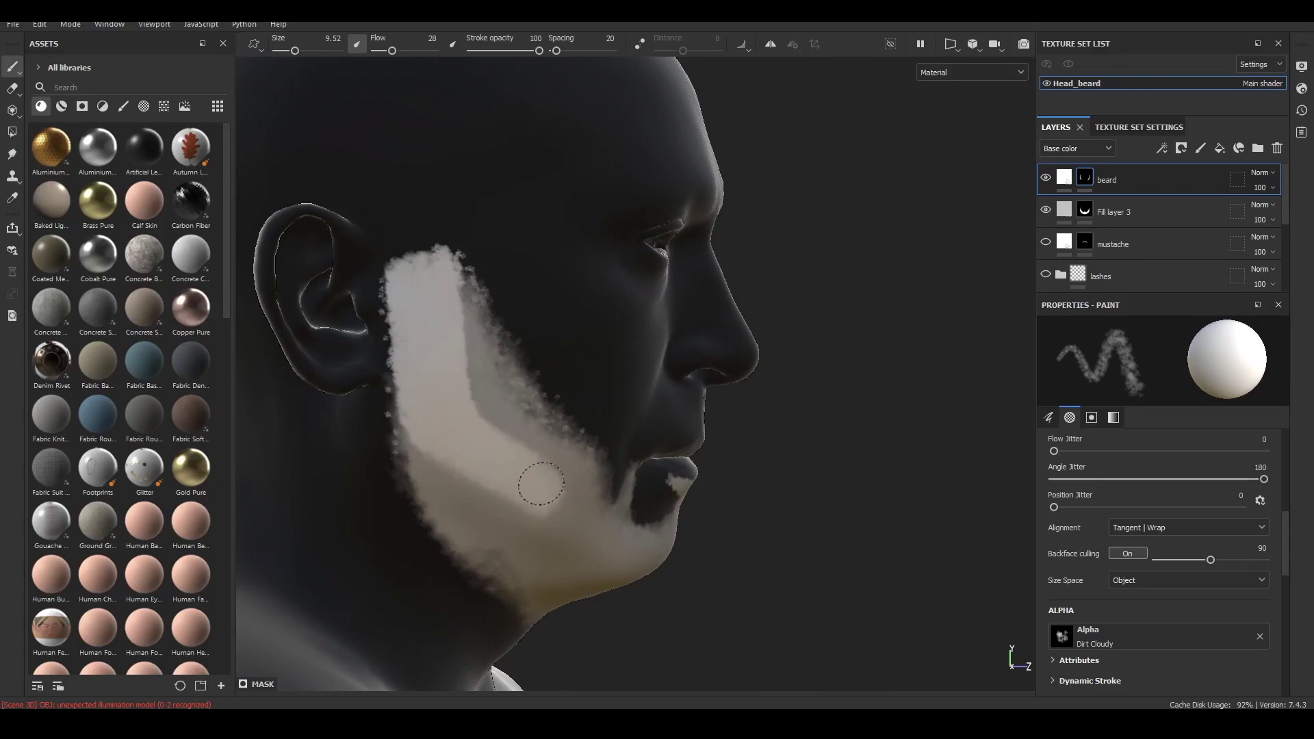
alt+drag(540, 483, 450, 408)
drag(392, 50, 415, 52)
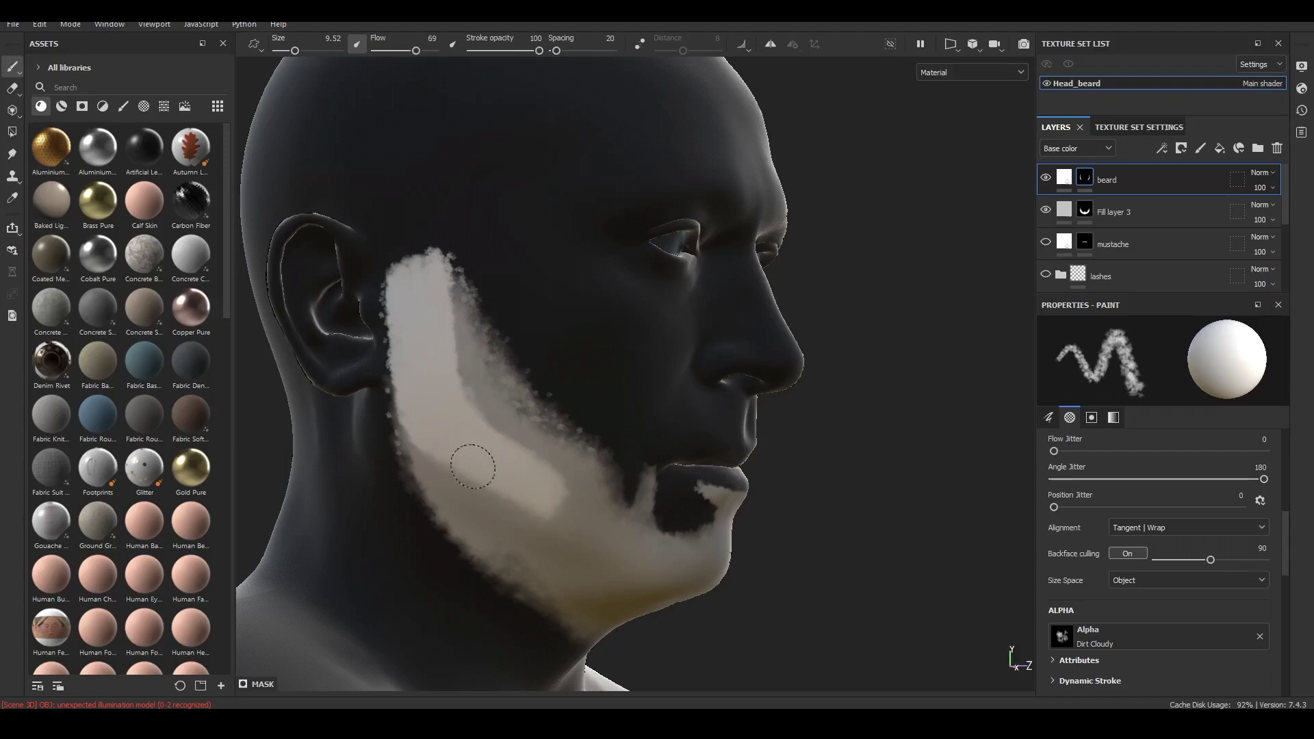
Step: Paint the beard mask white over both cheeks, the jawline and chin while orbiting the head
alt+drag(522, 476, 304, 496)
mouse_move(382, 477)
alt+mouse_down()
mouse_move(651, 461)
mouse_move(675, 438)
alt+mouse_up()
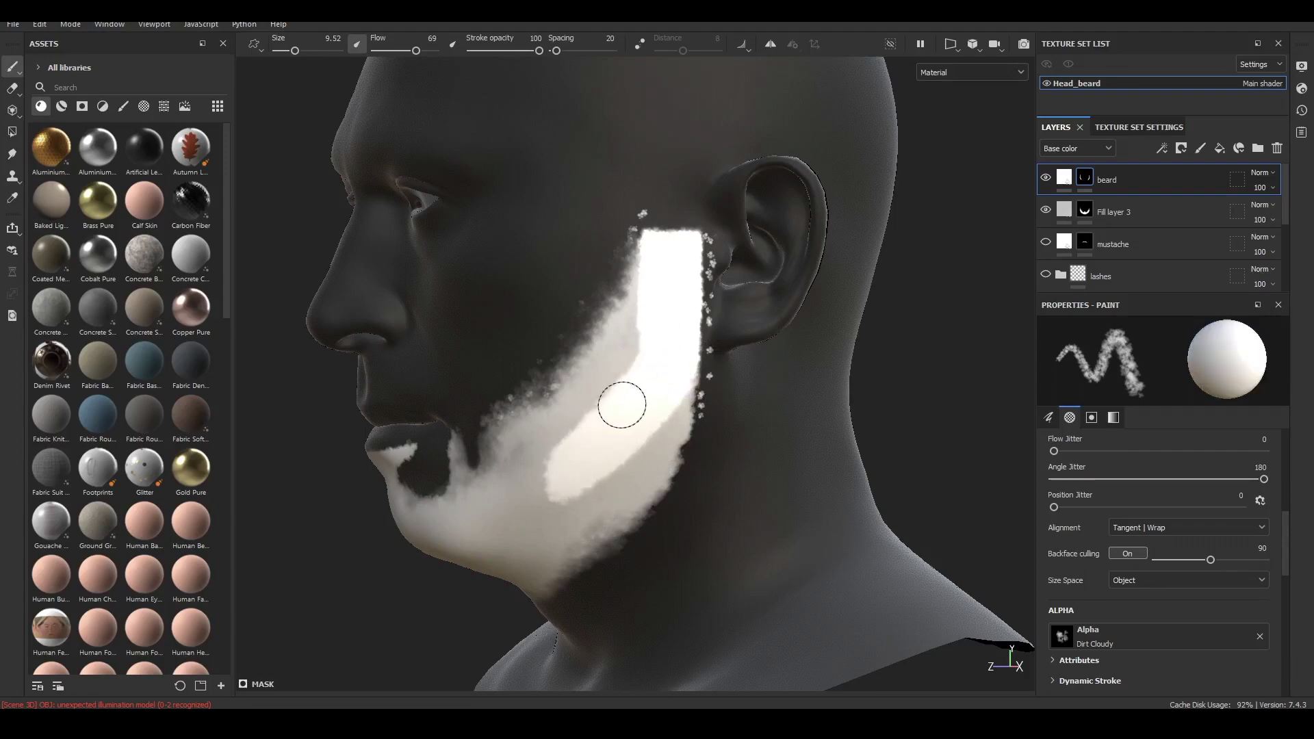
mouse_move(611, 399)
alt+mouse_down()
mouse_move(623, 481)
mouse_move(806, 463)
mouse_move(750, 454)
mouse_move(589, 507)
mouse_move(709, 499)
mouse_move(567, 551)
alt+mouse_up()
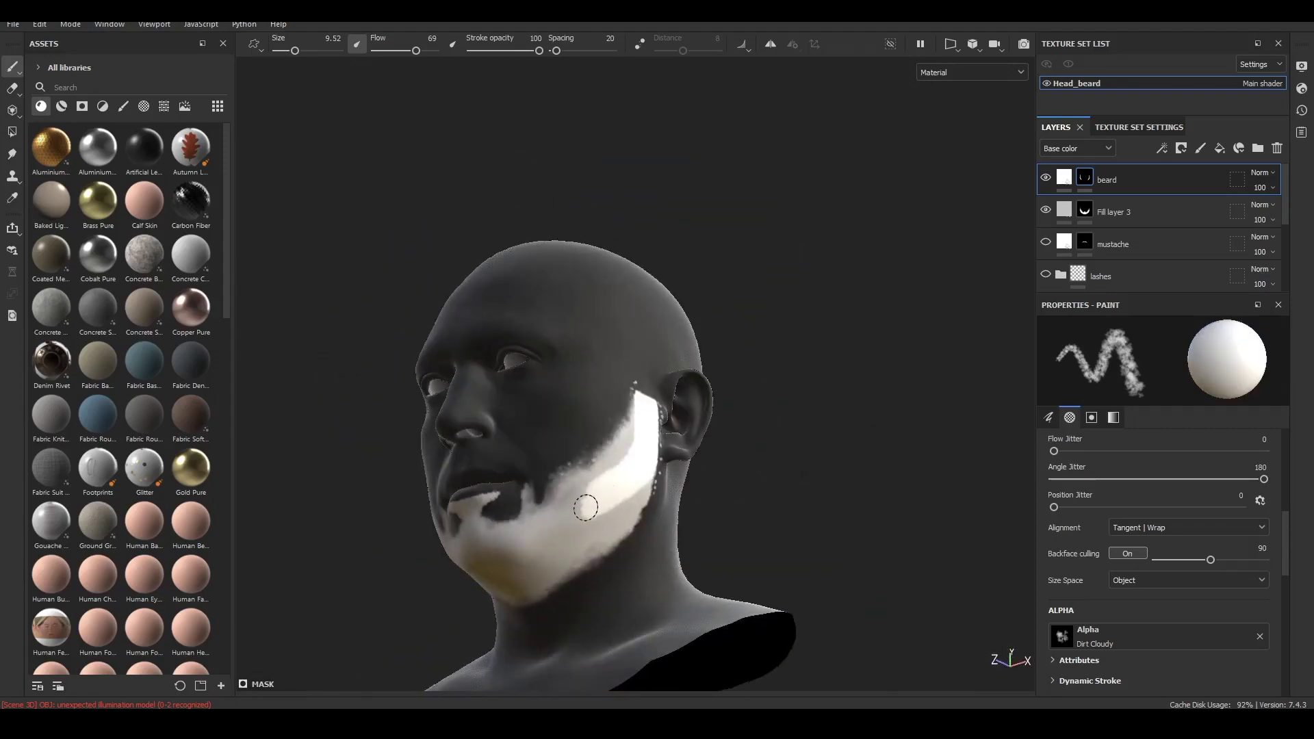
mouse_move(586, 508)
alt+mouse_down()
mouse_move(731, 528)
mouse_move(614, 461)
alt+mouse_up()
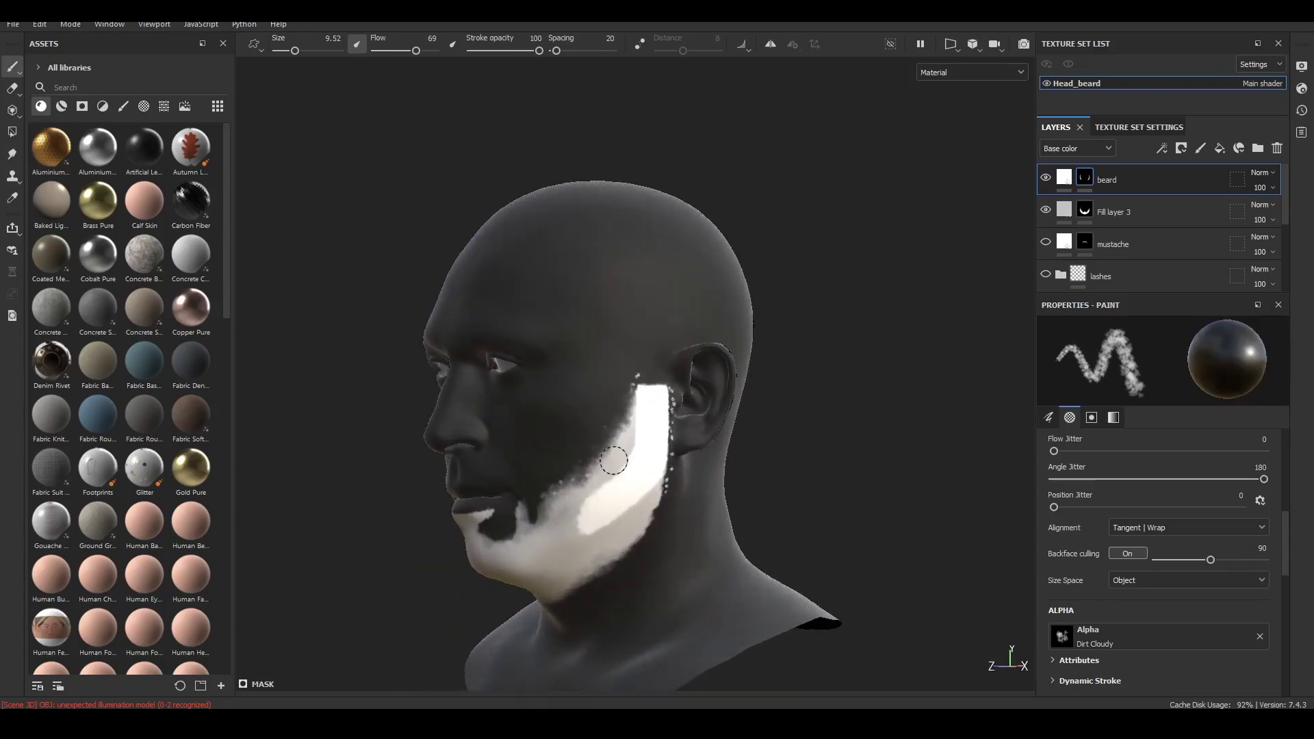
alt+drag(566, 533, 629, 524)
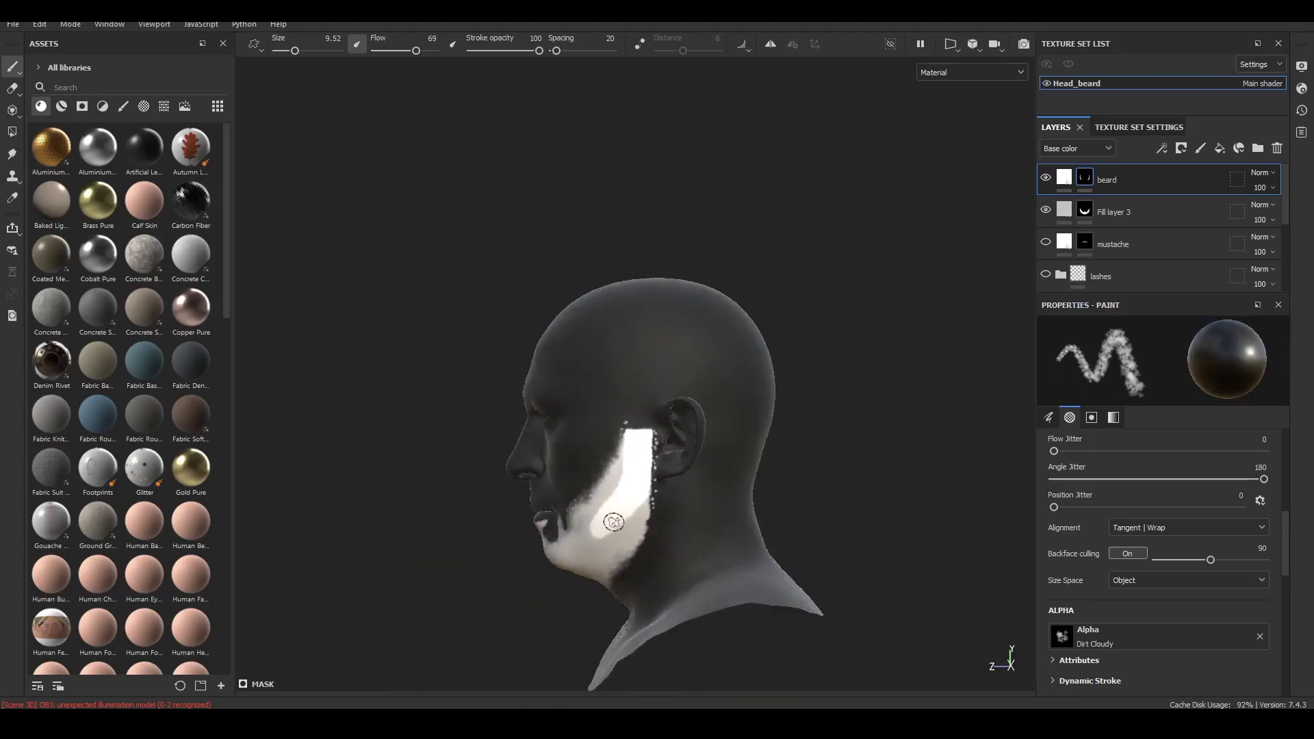
scroll(695, 514, up, 3)
scroll(715, 508, down, 1)
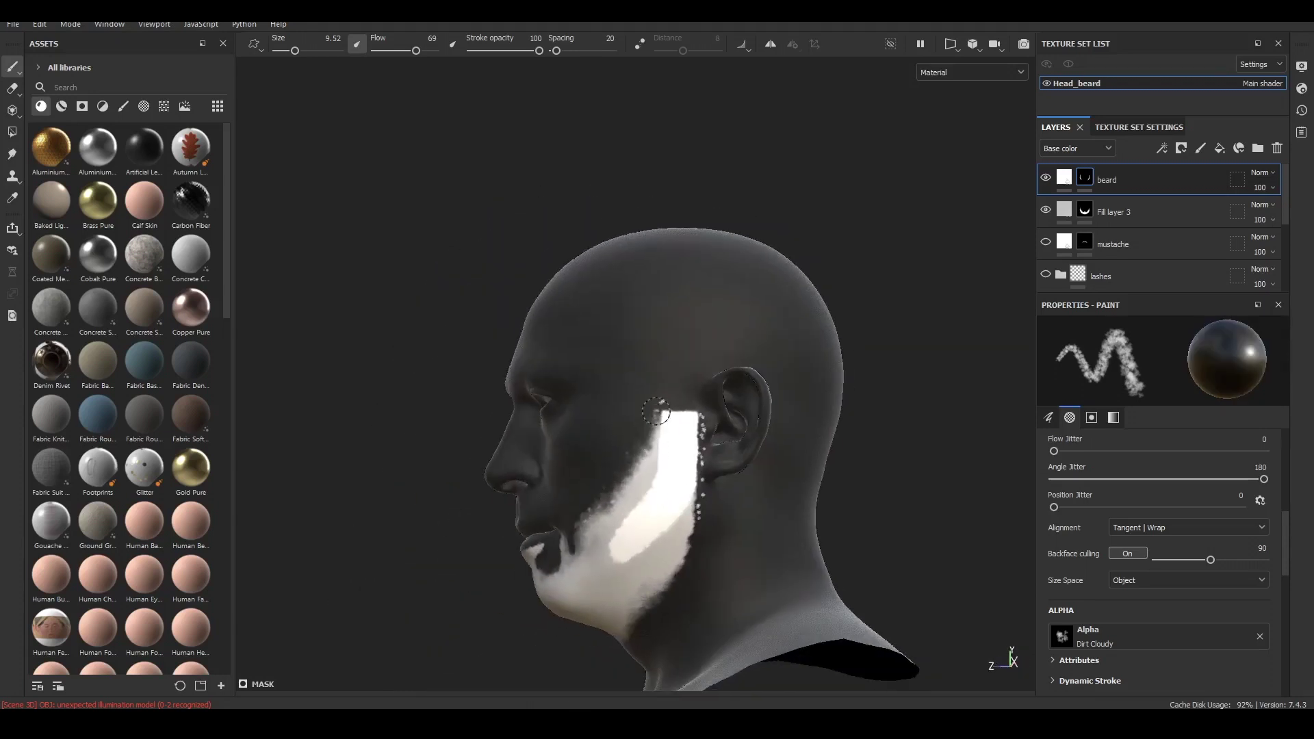
mouse_move(662, 404)
alt+mouse_down()
mouse_move(1027, 476)
mouse_move(751, 477)
alt+mouse_up()
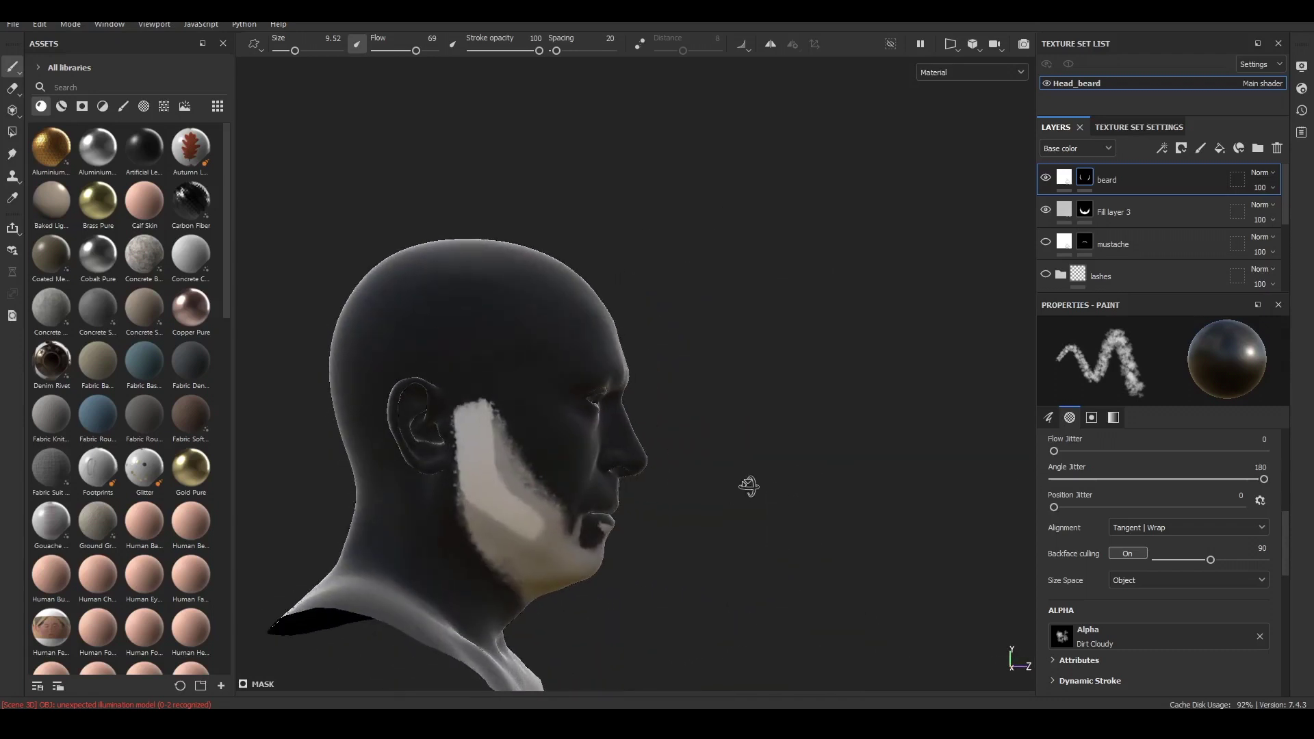
scroll(521, 514, up, 3)
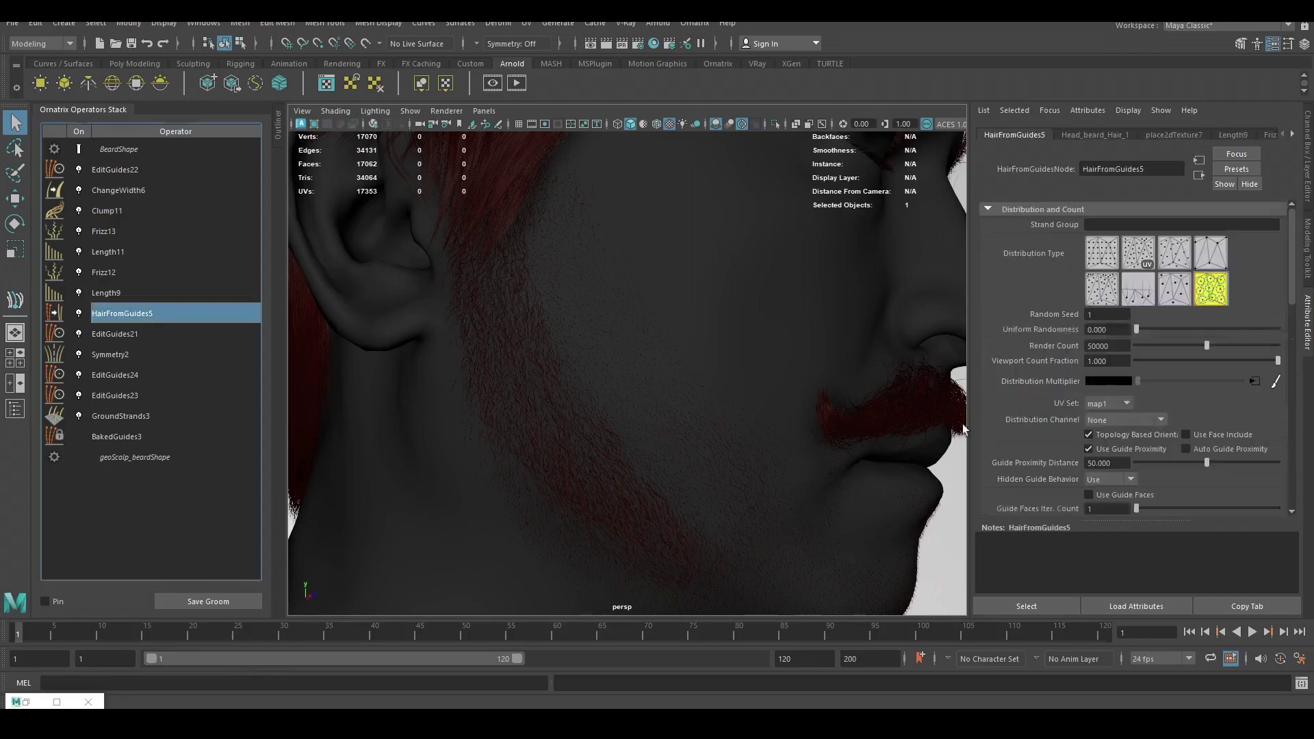
Step: Add an EditGuides25 operator above EditGuides24 and show its guides for editing
click(1256, 382)
alt+right_drag(611, 402, 88, 311)
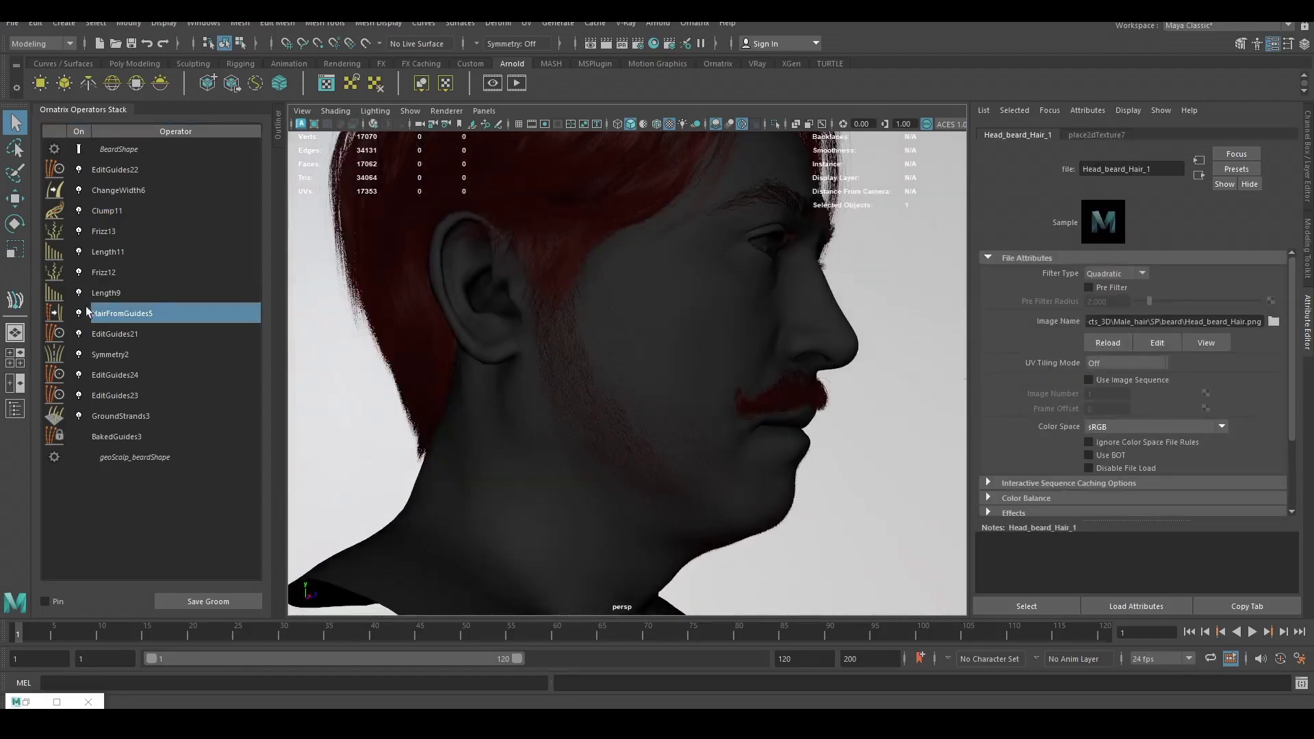
click(121, 376)
click(694, 22)
click(712, 233)
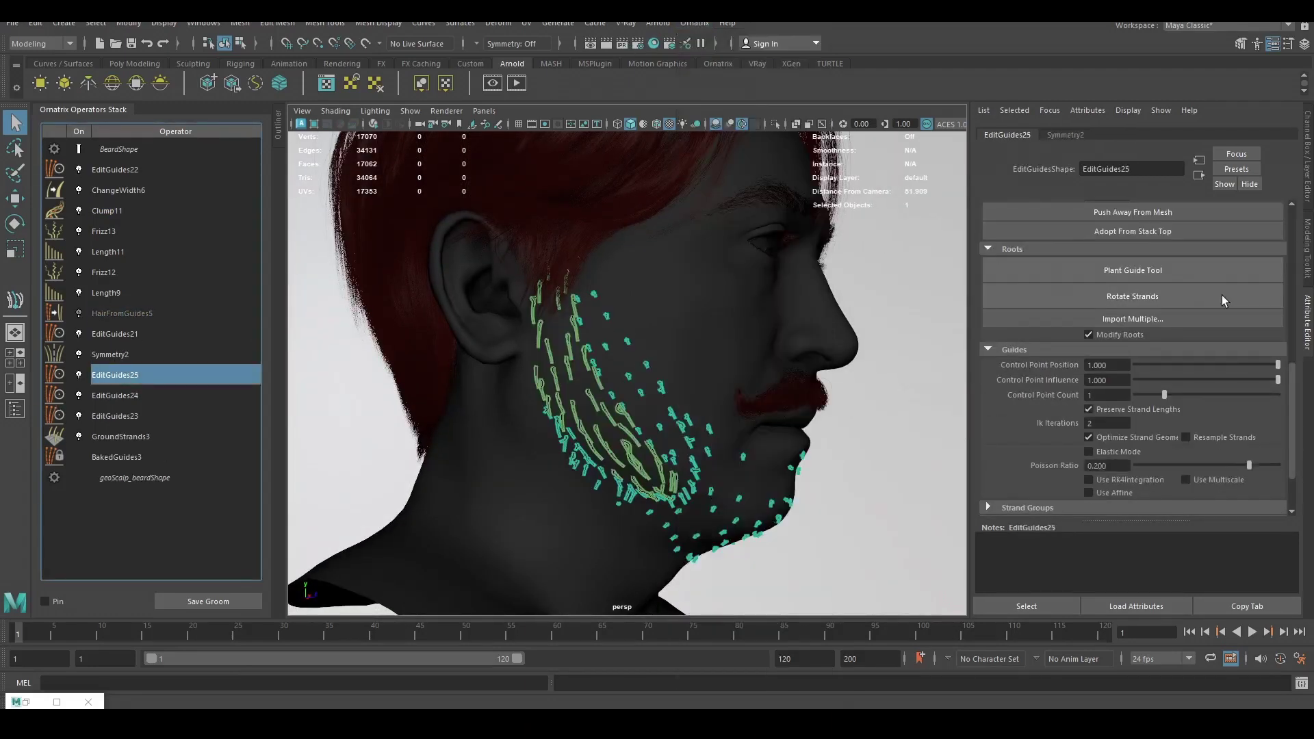
Step: Move and rotate the selected lower-cheek beard guides to redirect their flow
alt+drag(595, 435, 420, 452)
key(bracketleft)
key(bracketleft)
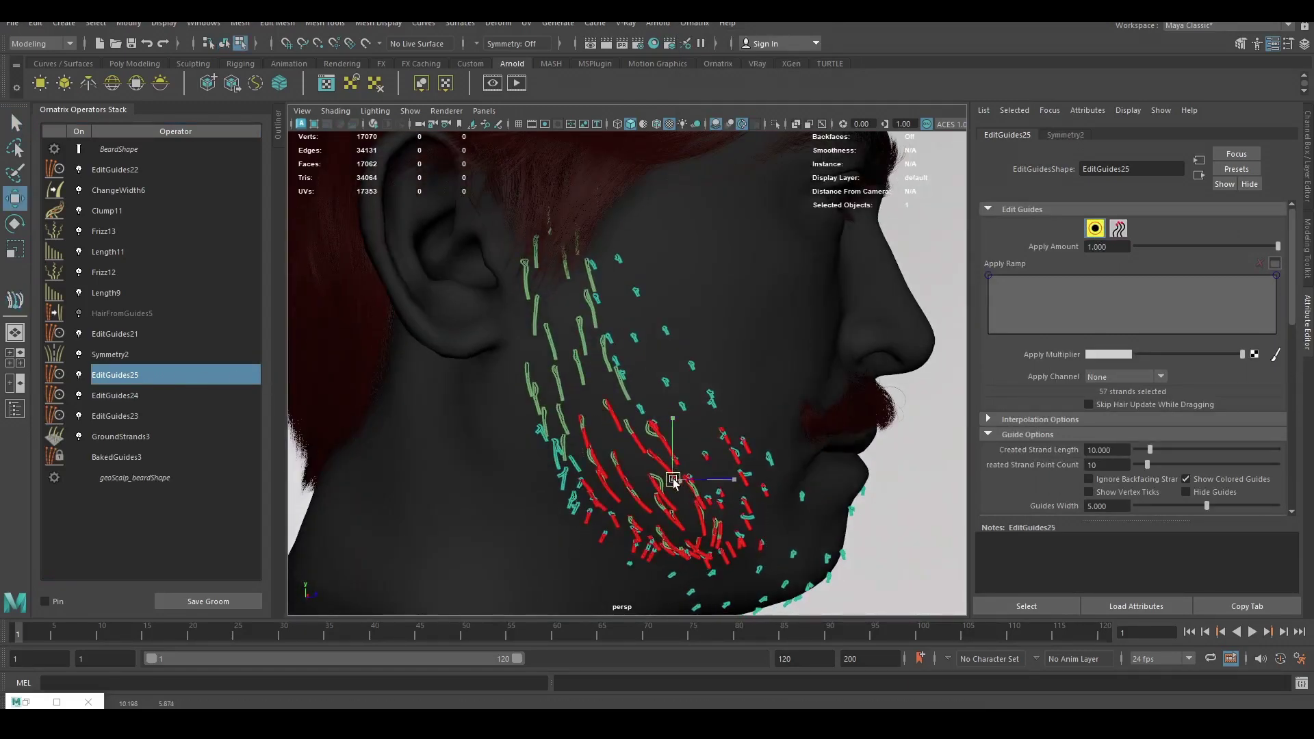
mouse_move(673, 481)
mouse_down()
mouse_move(706, 447)
mouse_move(692, 468)
mouse_up()
key(w)
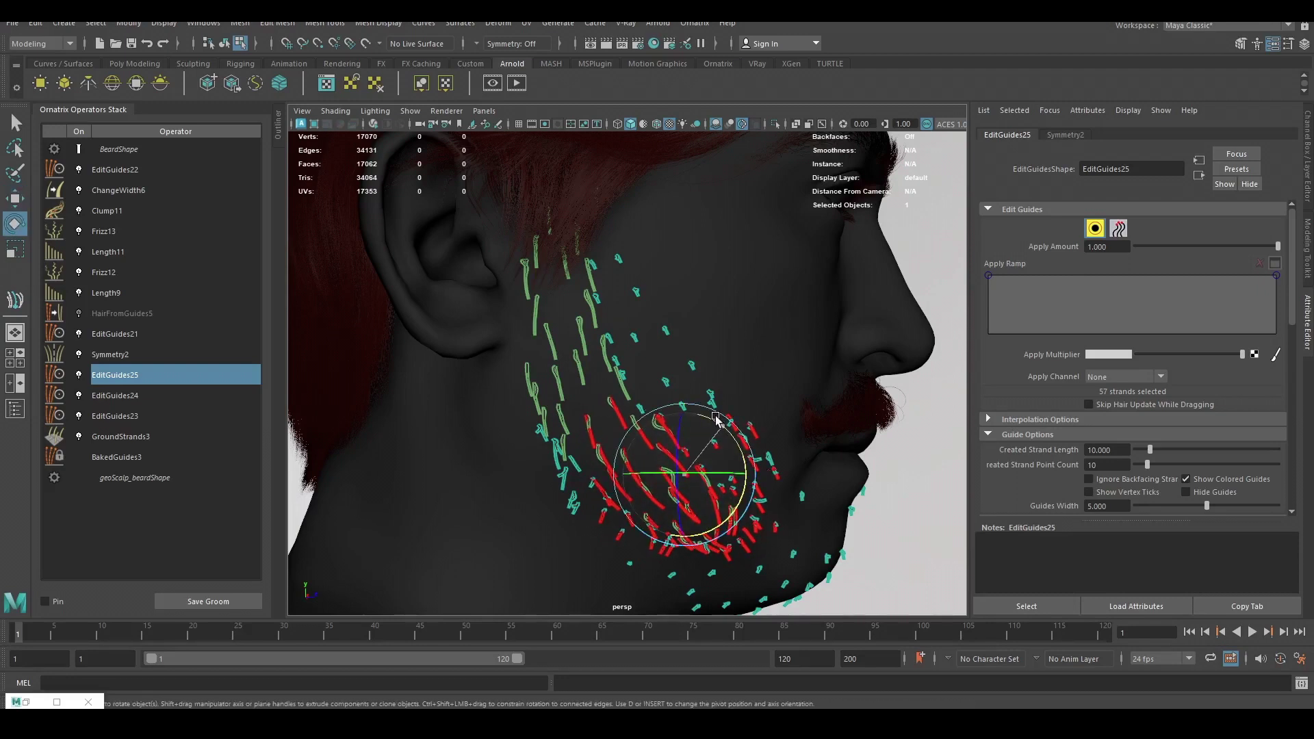
drag(716, 419, 695, 472)
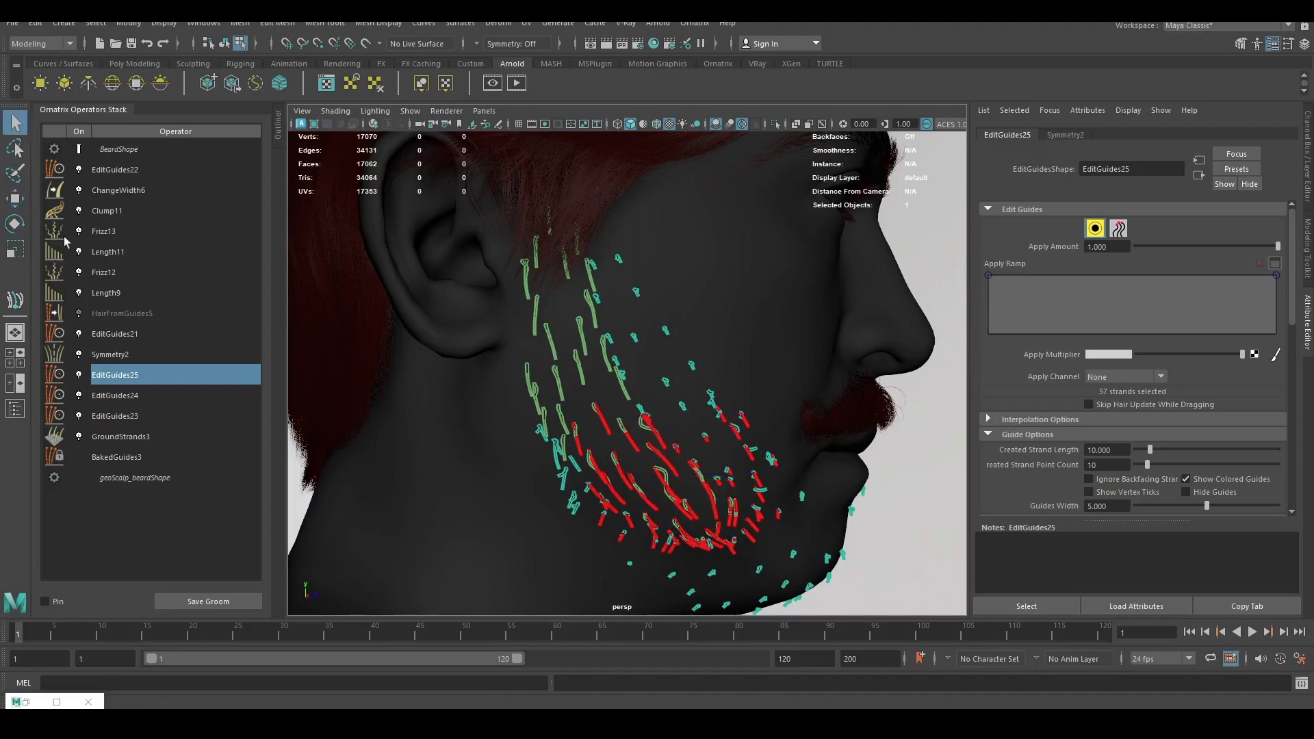
click(116, 334)
Step: Set the Length9 operator's value to 0.945 to shorten the beard
click(206, 231)
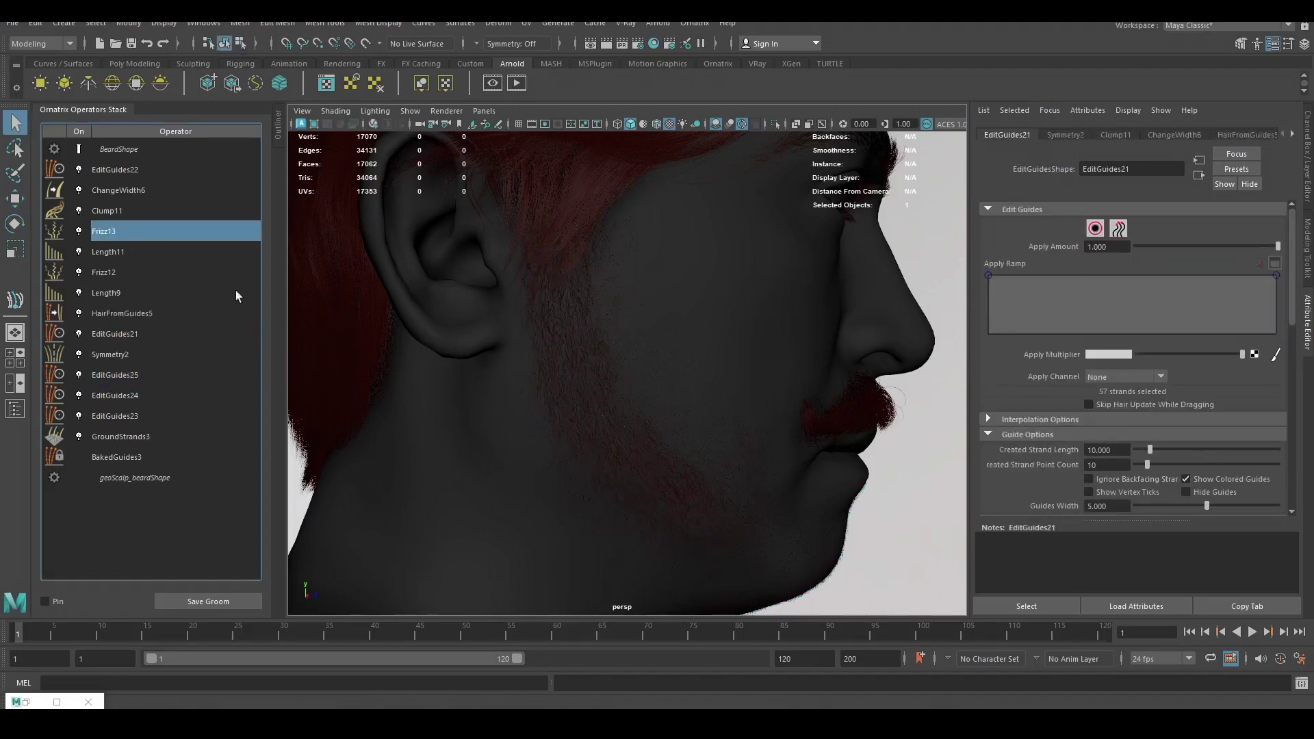
mouse_move(670, 417)
alt+right_down()
mouse_move(787, 484)
mouse_move(663, 445)
alt+right_up()
click(123, 249)
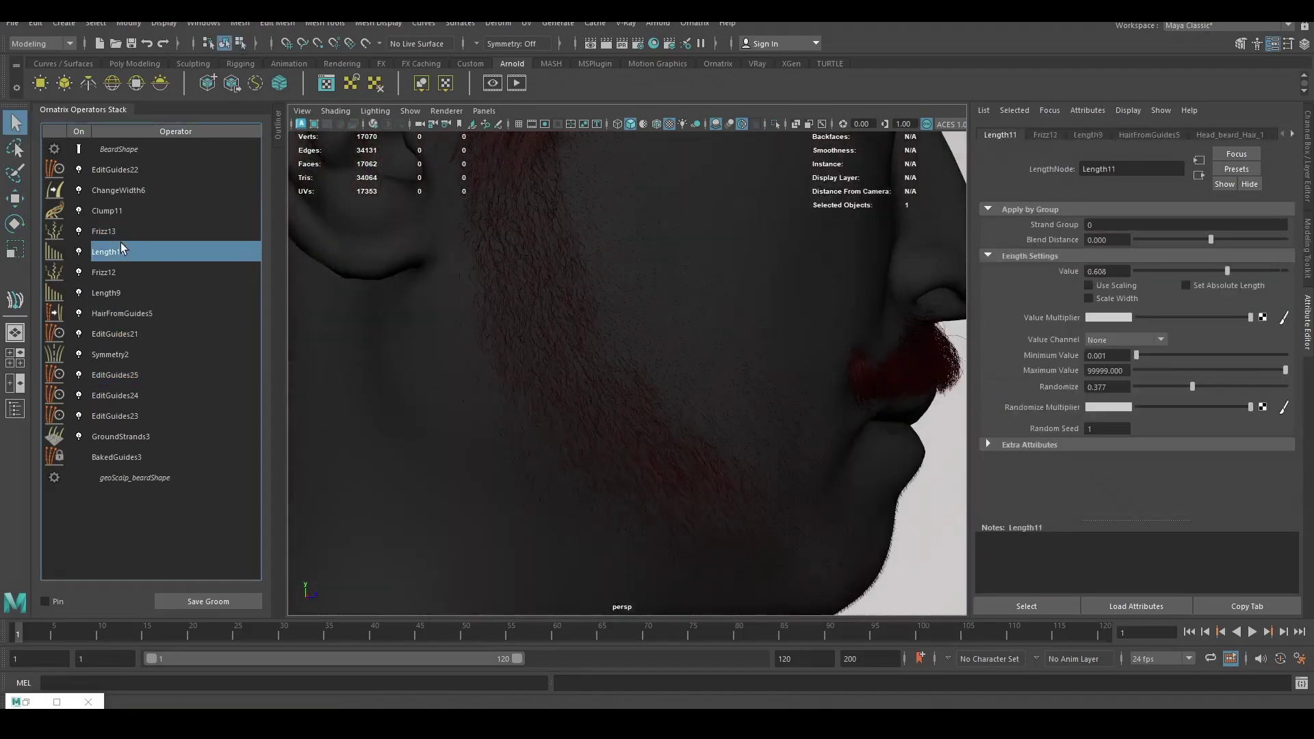
click(106, 292)
drag(1237, 271, 1277, 274)
mouse_move(573, 375)
alt+mouse_down()
mouse_move(366, 411)
mouse_move(586, 410)
mouse_move(536, 75)
alt+mouse_up()
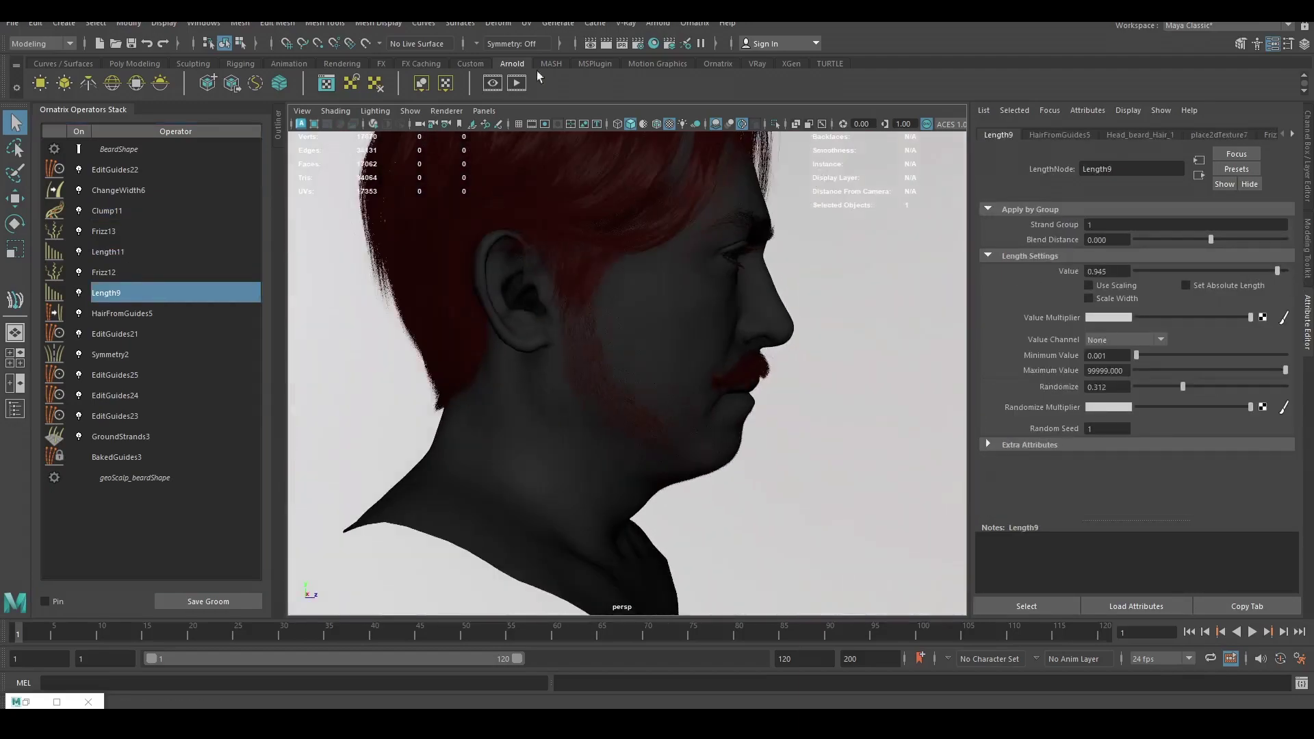
Step: Run a full-frame Arnold IPR render to check the beard from three-quarter front
click(516, 83)
scroll(295, 393, up, 3)
scroll(291, 357, up, 3)
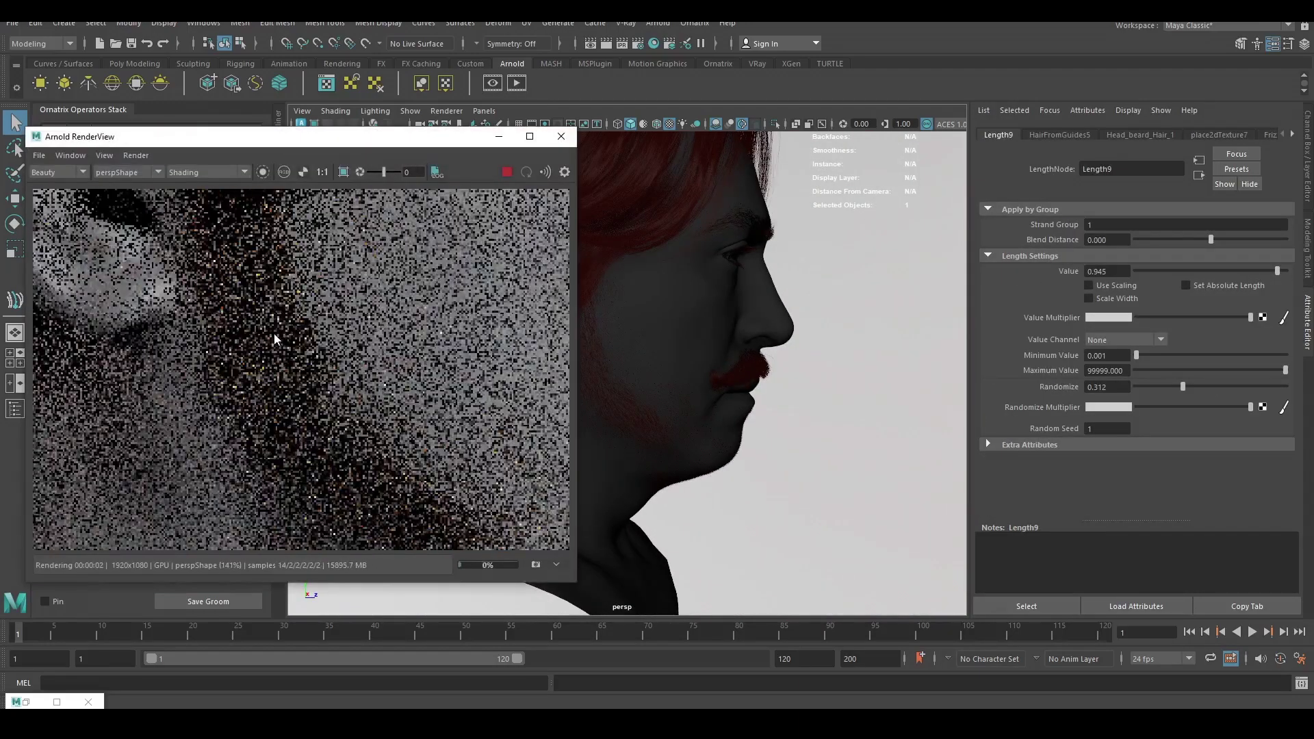
scroll(274, 334, down, 2)
scroll(254, 285, up, 2)
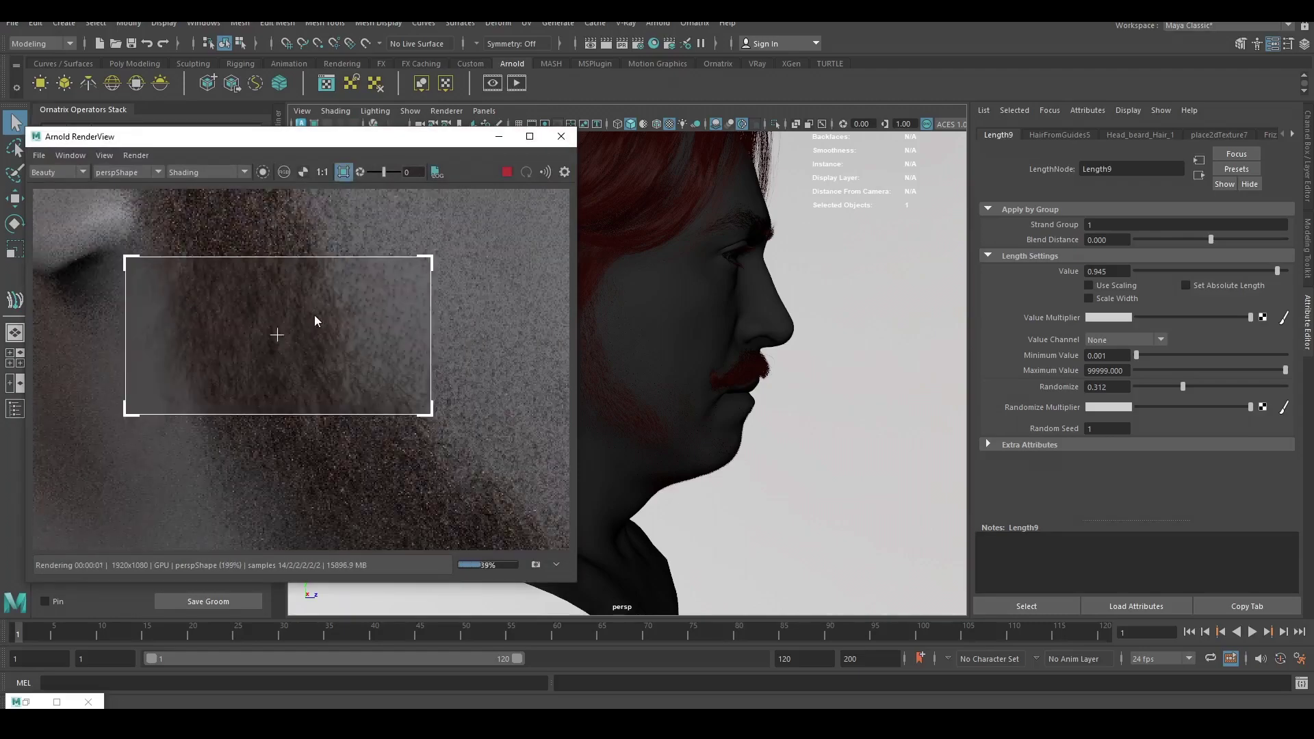
scroll(315, 315, down, 2)
scroll(276, 377, up, 2)
click(343, 172)
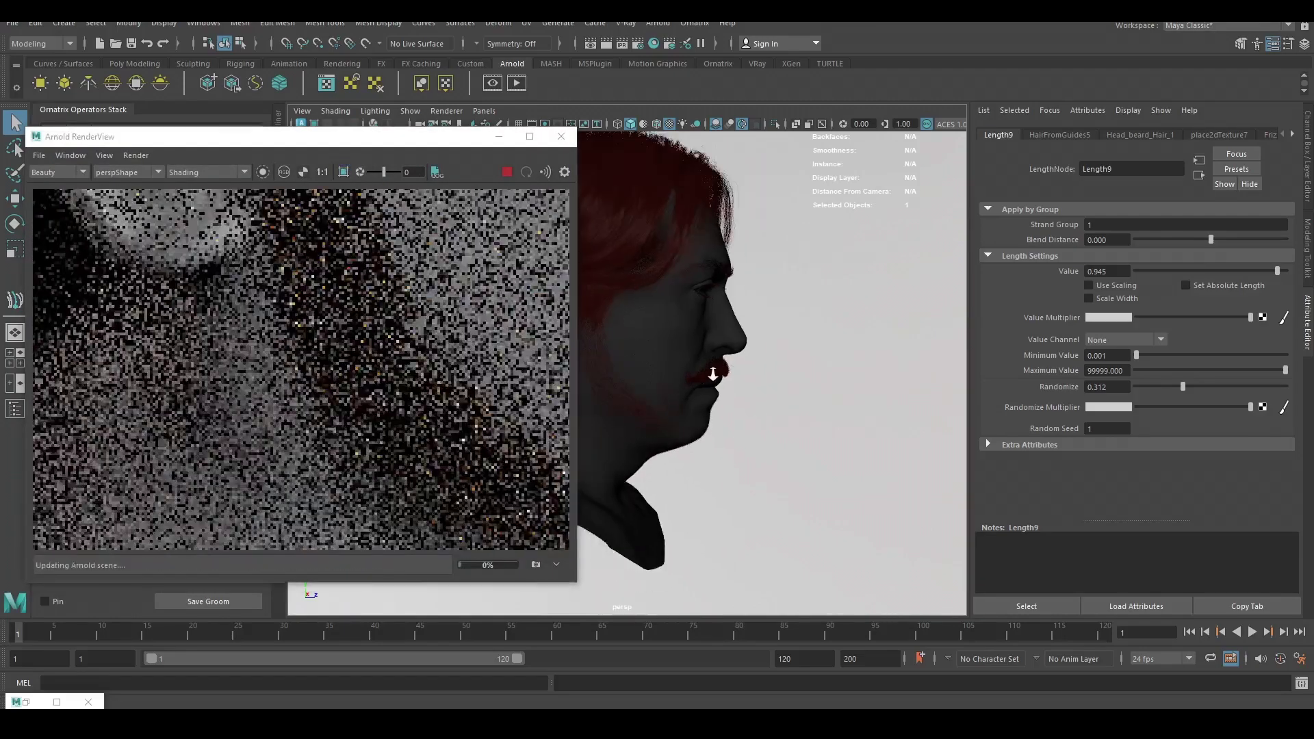
alt+drag(752, 342, 651, 342)
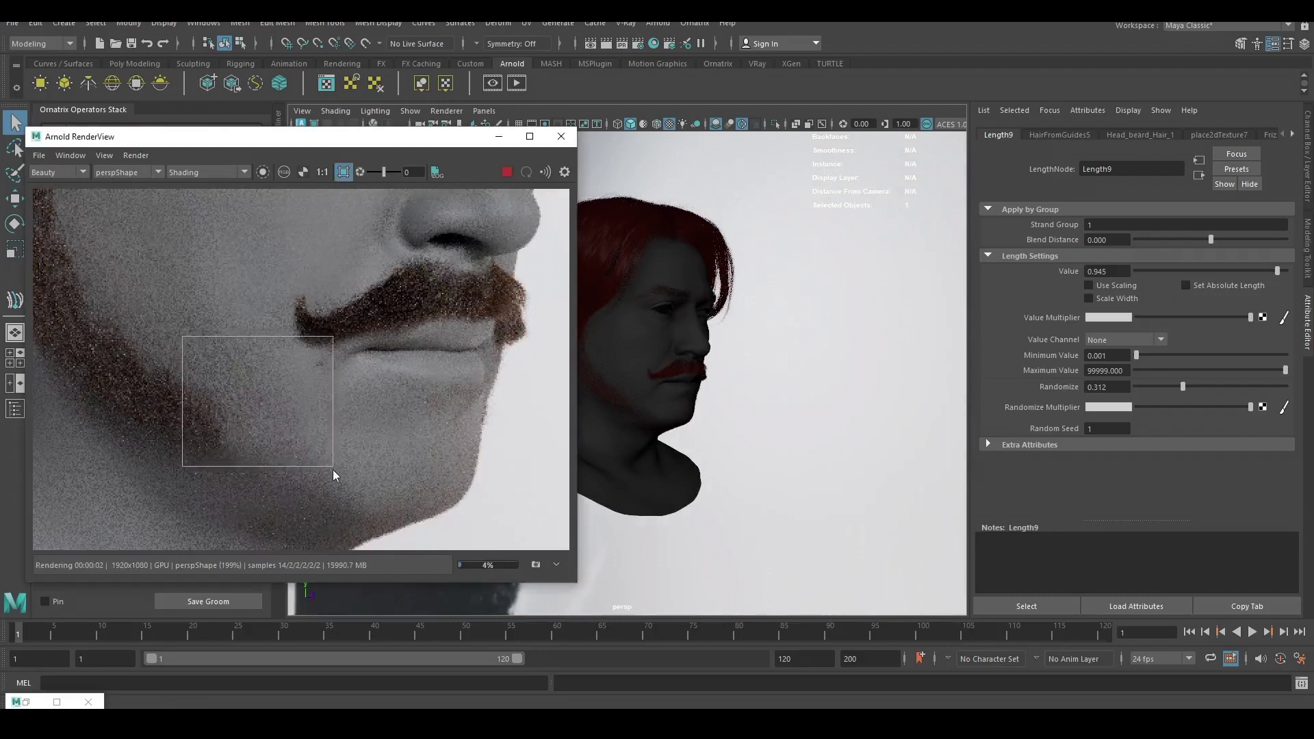
scroll(279, 356, up, 2)
Step: Review the operator stack and save the scene as Male_hair_002.mb
click(561, 136)
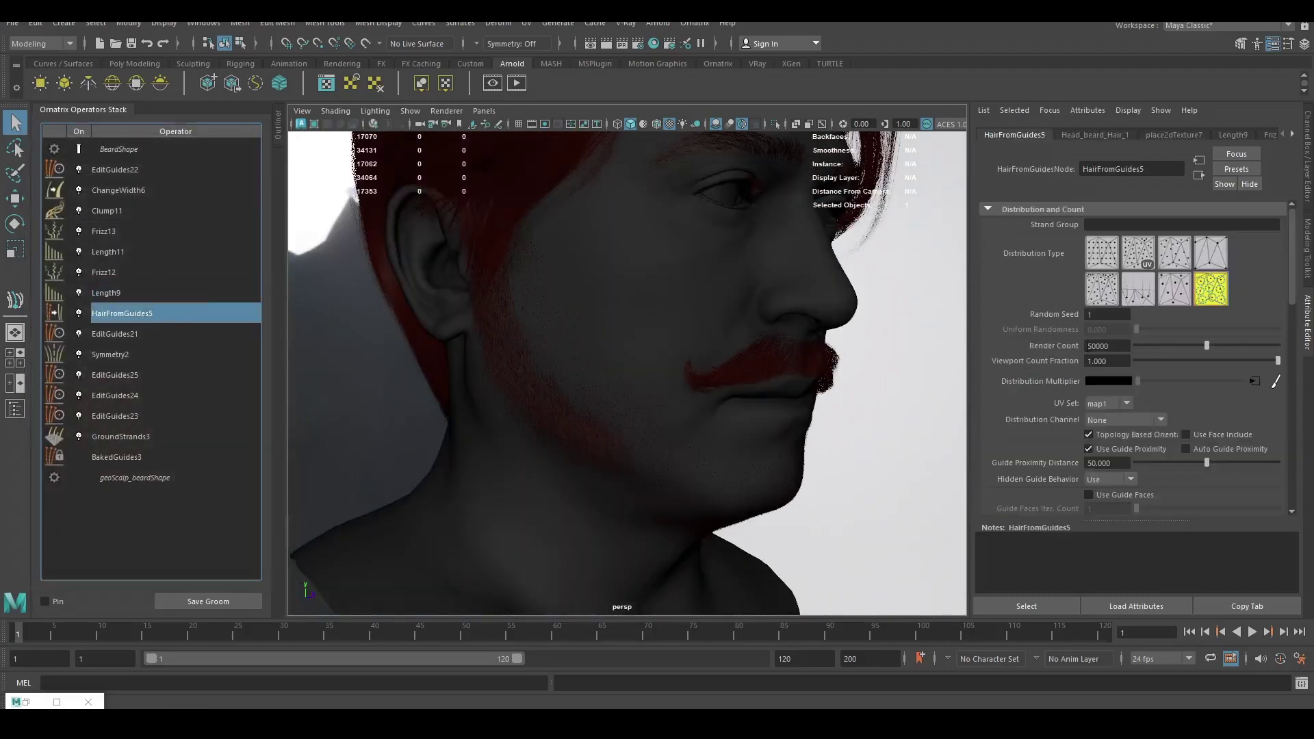
click(113, 253)
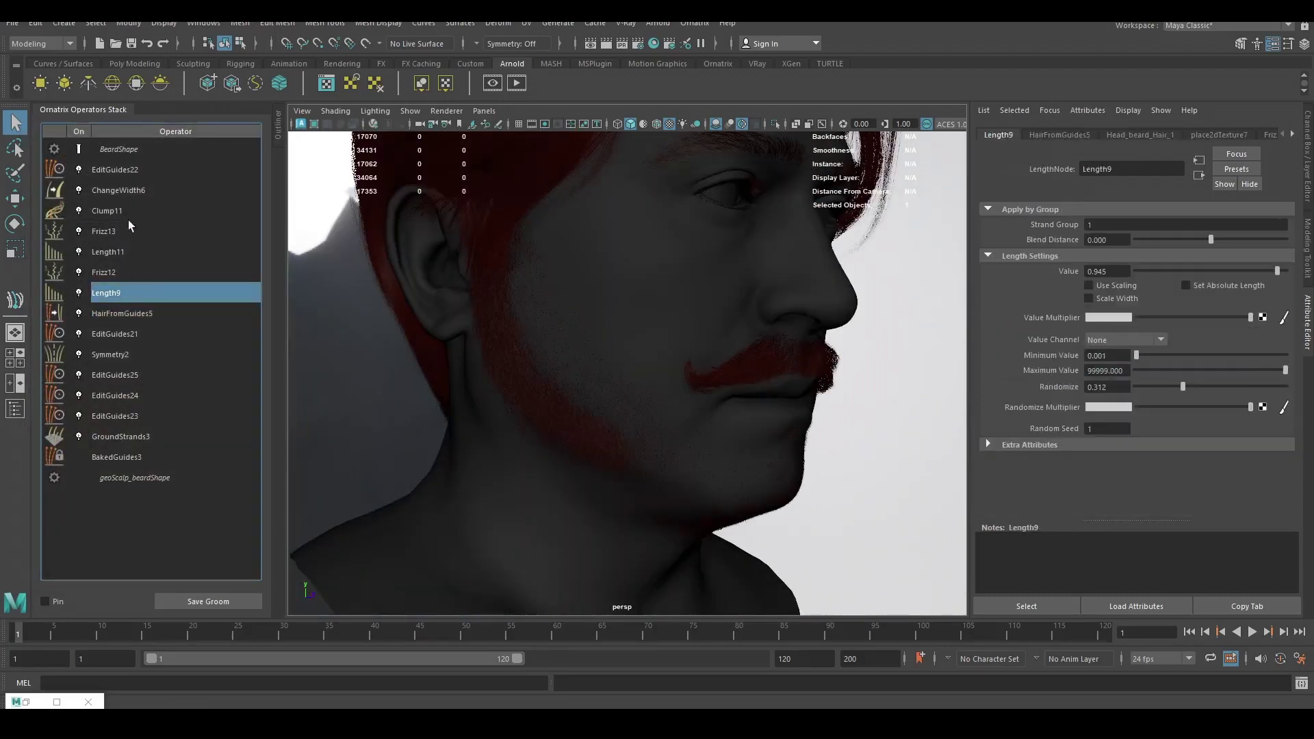
click(107, 211)
click(13, 23)
click(44, 77)
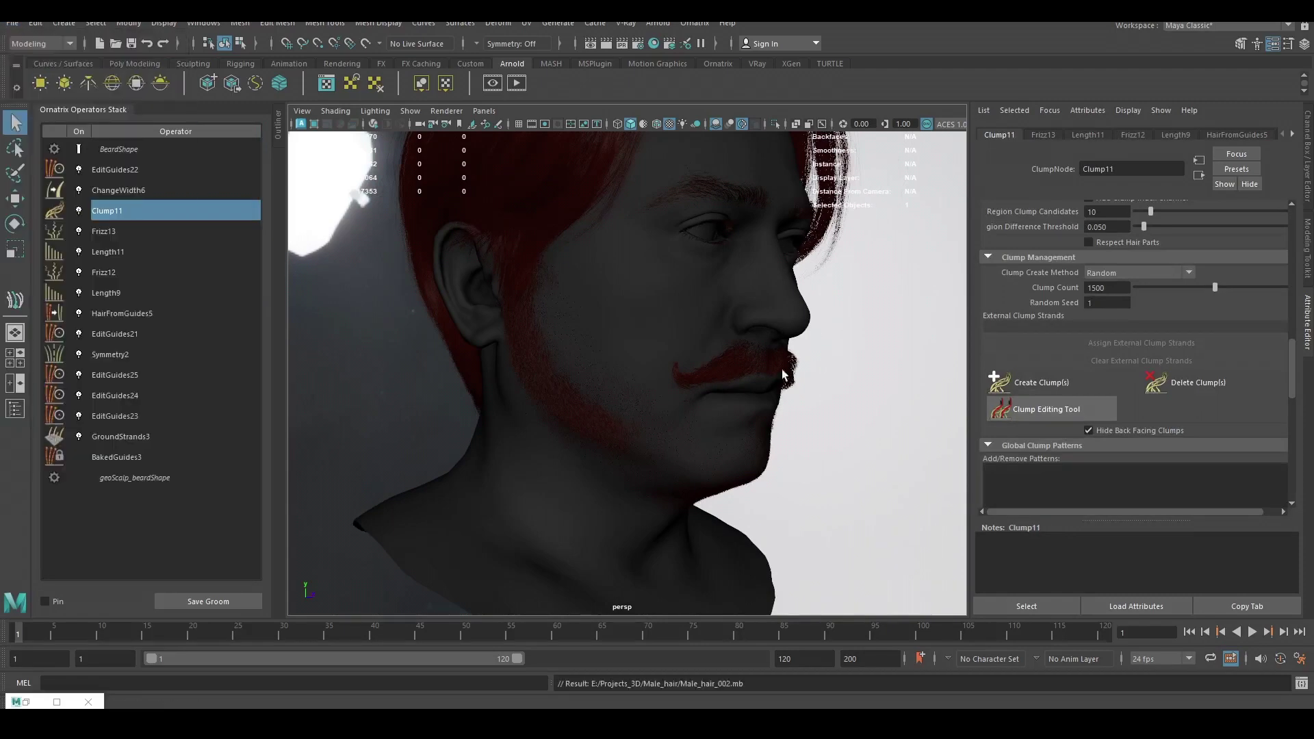
Step: Re-render the whole head in profile with Arnold
scroll(691, 361, down, 3)
mouse_move(690, 360)
alt+mouse_down()
mouse_move(558, 373)
mouse_move(767, 376)
mouse_move(663, 373)
mouse_move(572, 328)
alt+mouse_up()
scroll(693, 389, up, 5)
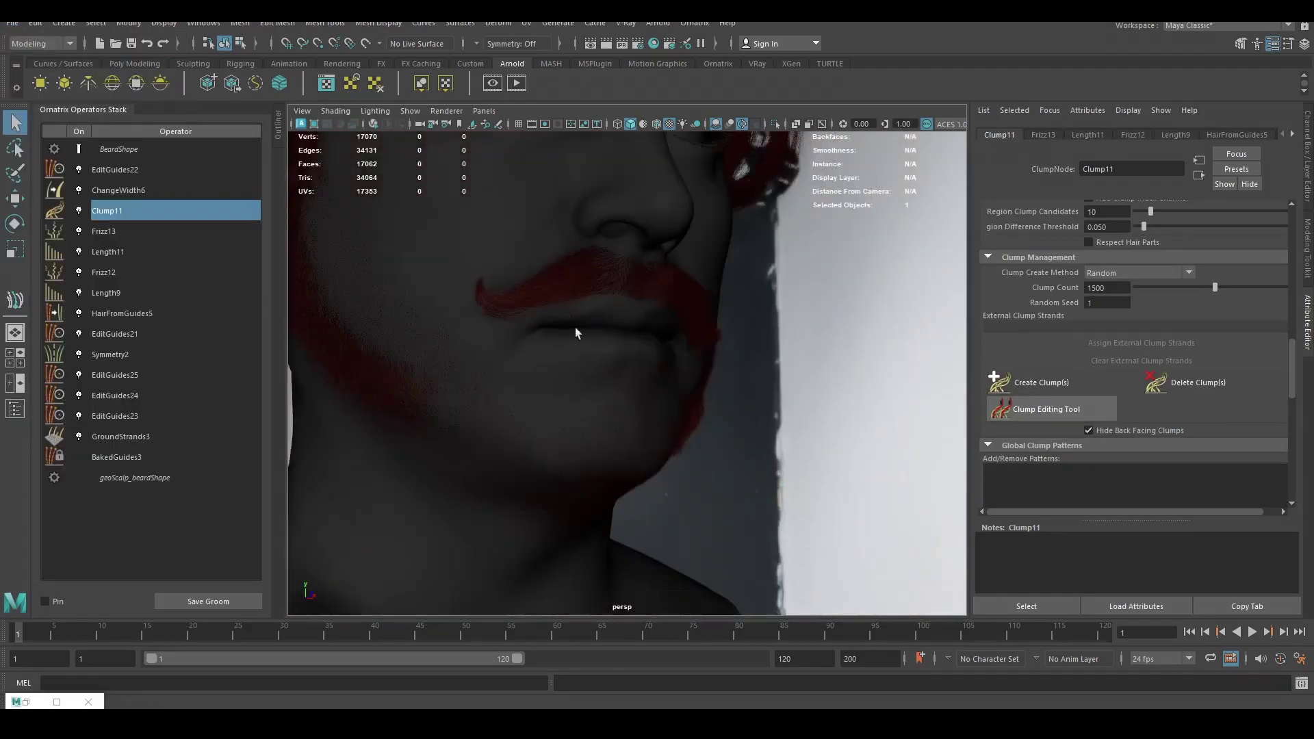
mouse_move(573, 329)
alt+right_down()
mouse_move(639, 434)
mouse_move(574, 403)
mouse_move(548, 356)
alt+right_up()
mouse_move(548, 356)
alt+mouse_down()
mouse_move(640, 461)
mouse_move(695, 312)
alt+mouse_up()
click(517, 83)
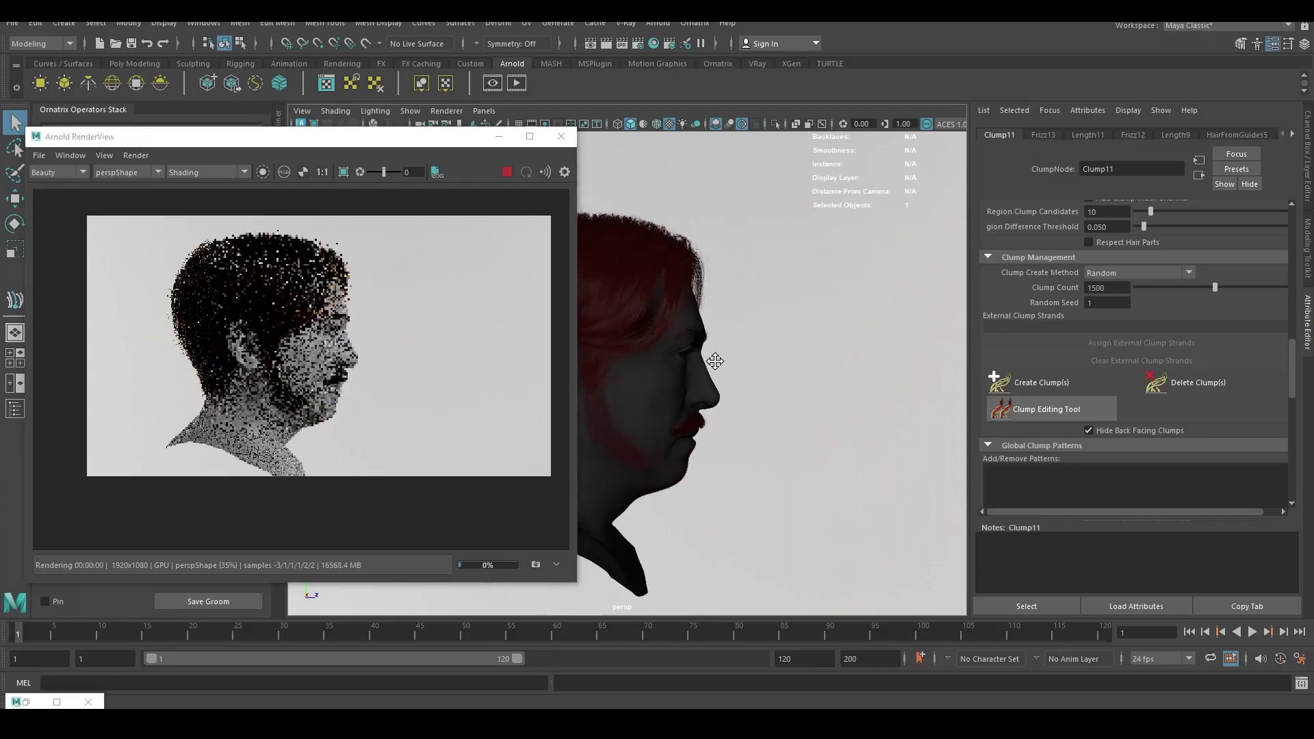
alt+right_drag(712, 360, 753, 369)
Step: Add albedo and specular to the Active AOVs in Arnold Render Settings
click(638, 43)
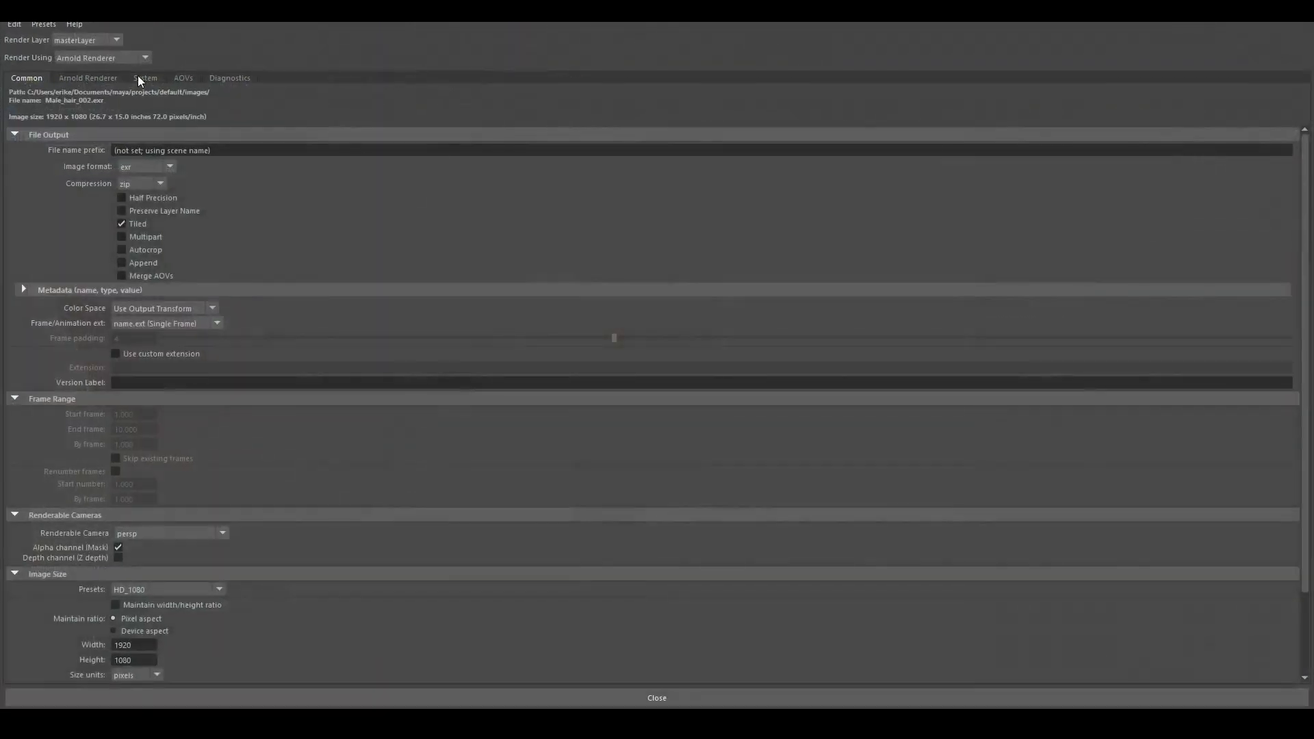
click(145, 77)
click(36, 231)
click(81, 269)
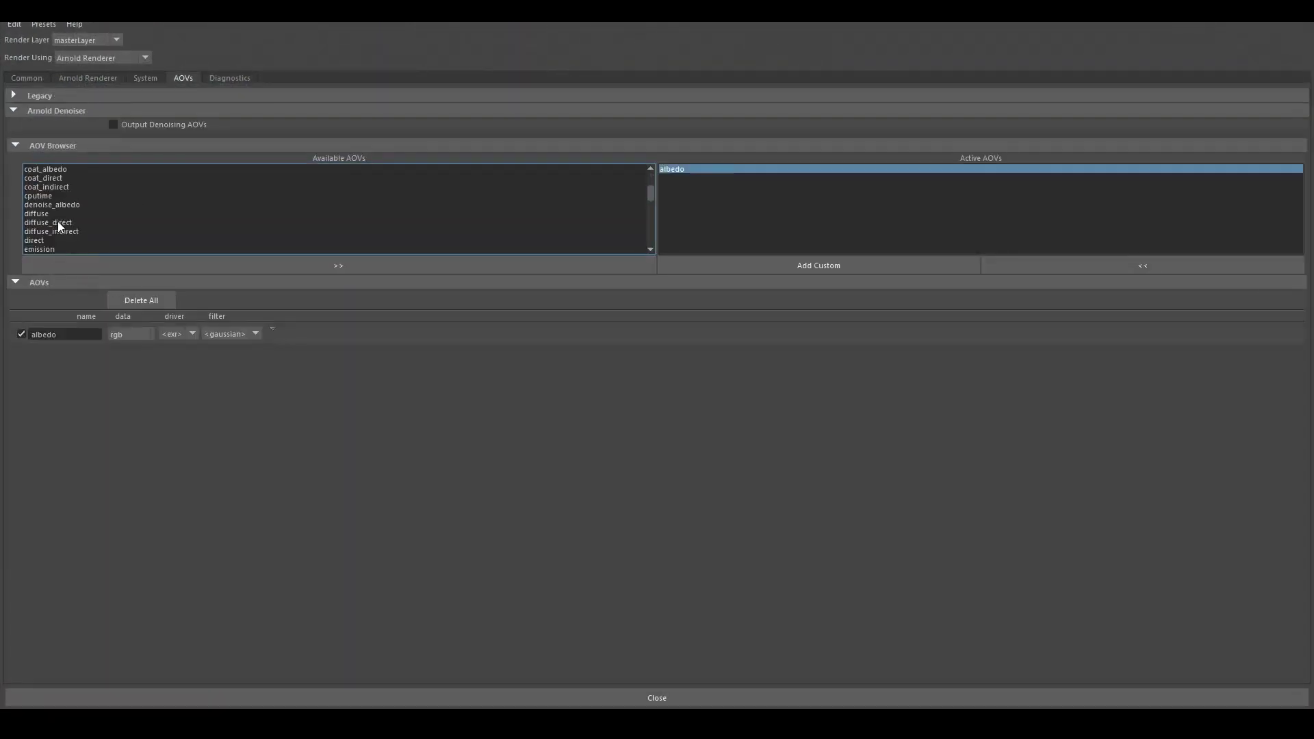
scroll(57, 221, down, 10)
click(38, 205)
click(96, 265)
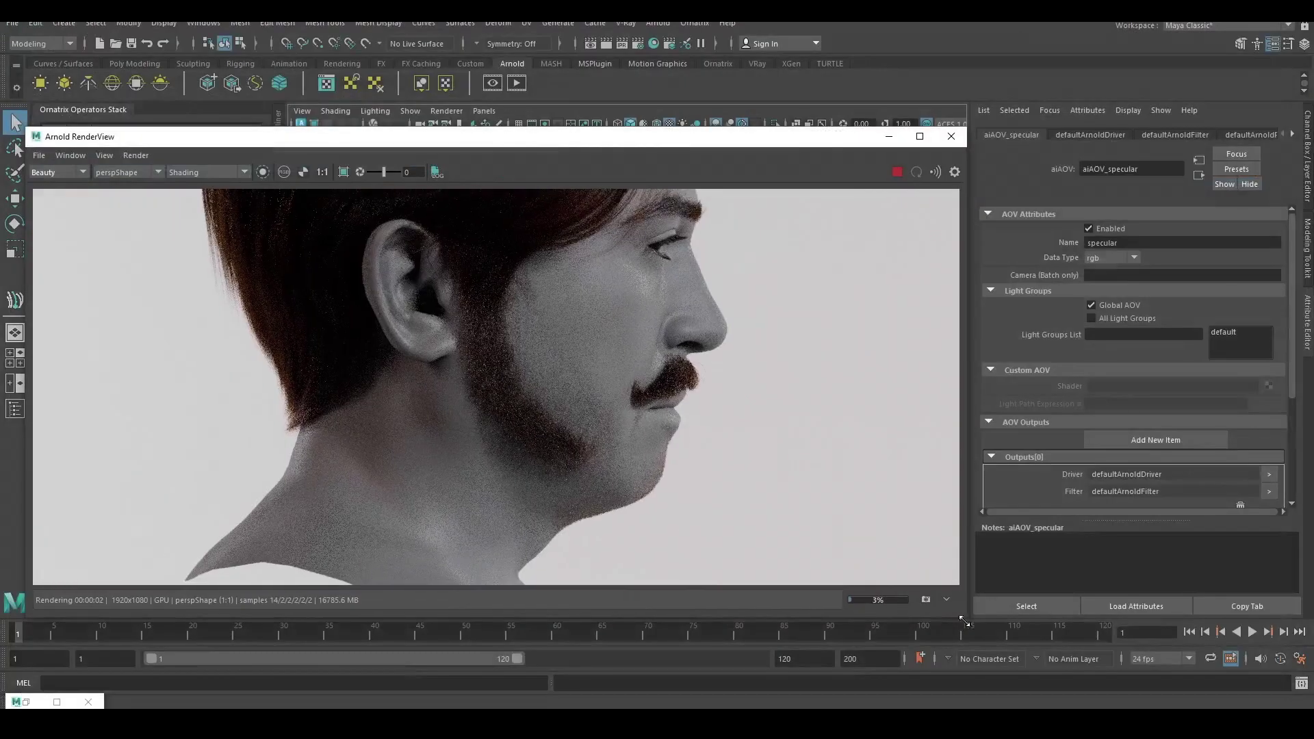
Step: Show the specular AOV instead of Beauty in the Arnold RenderView
middle_drag(483, 255, 535, 352)
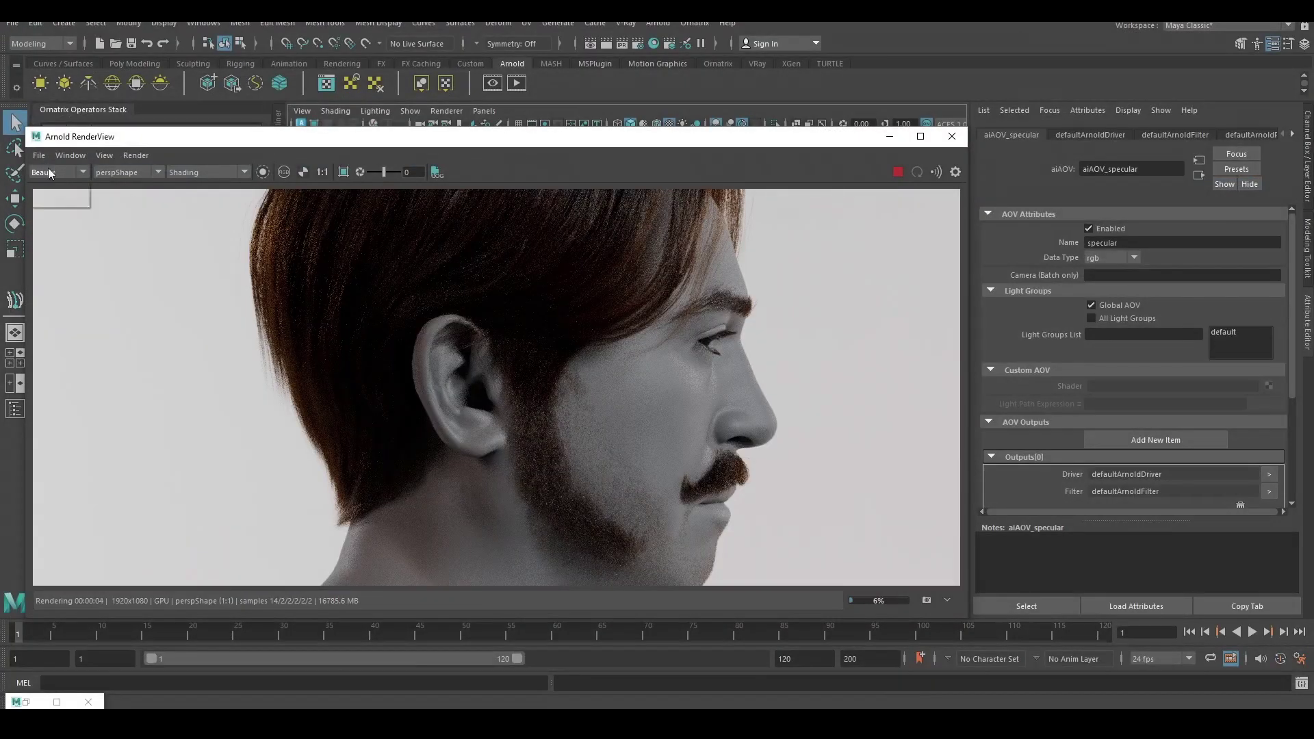
click(52, 214)
click(69, 173)
click(55, 227)
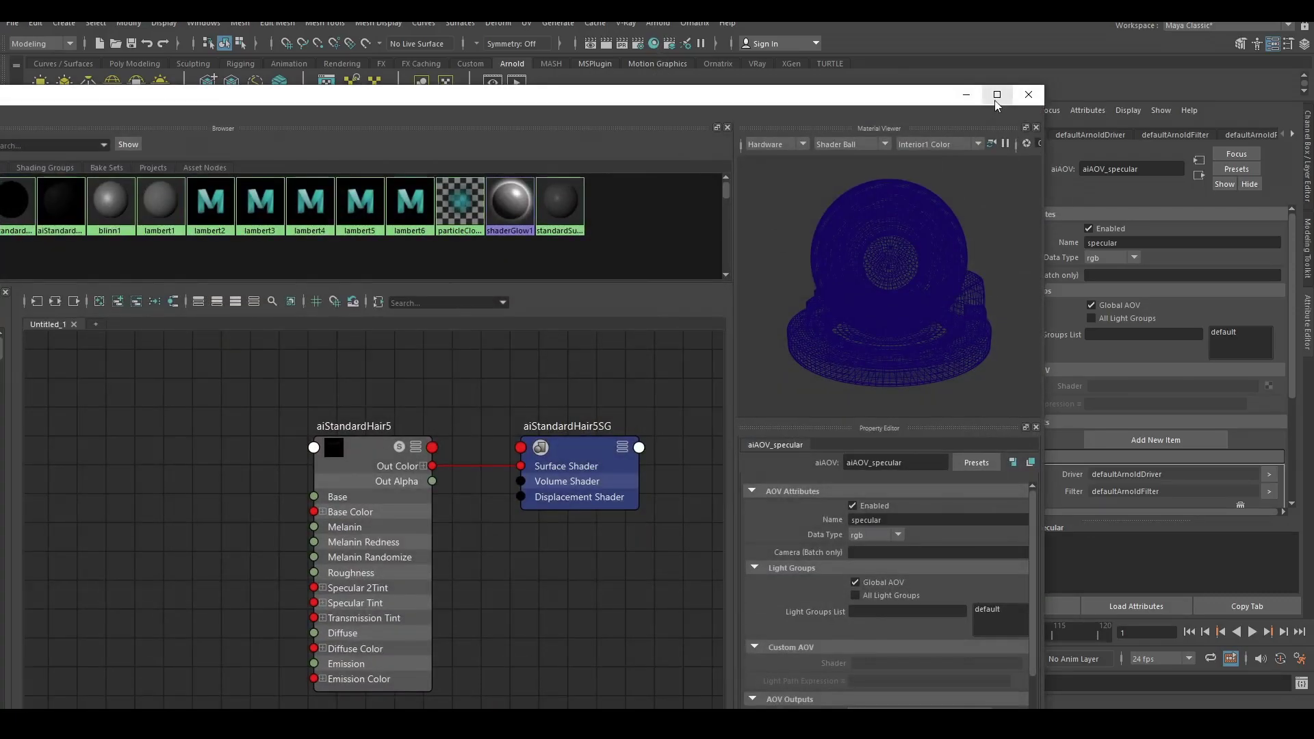
Step: Add a ramp1 texture to the aiStandardHair5 shader network in Hypershade
click(997, 94)
click(620, 352)
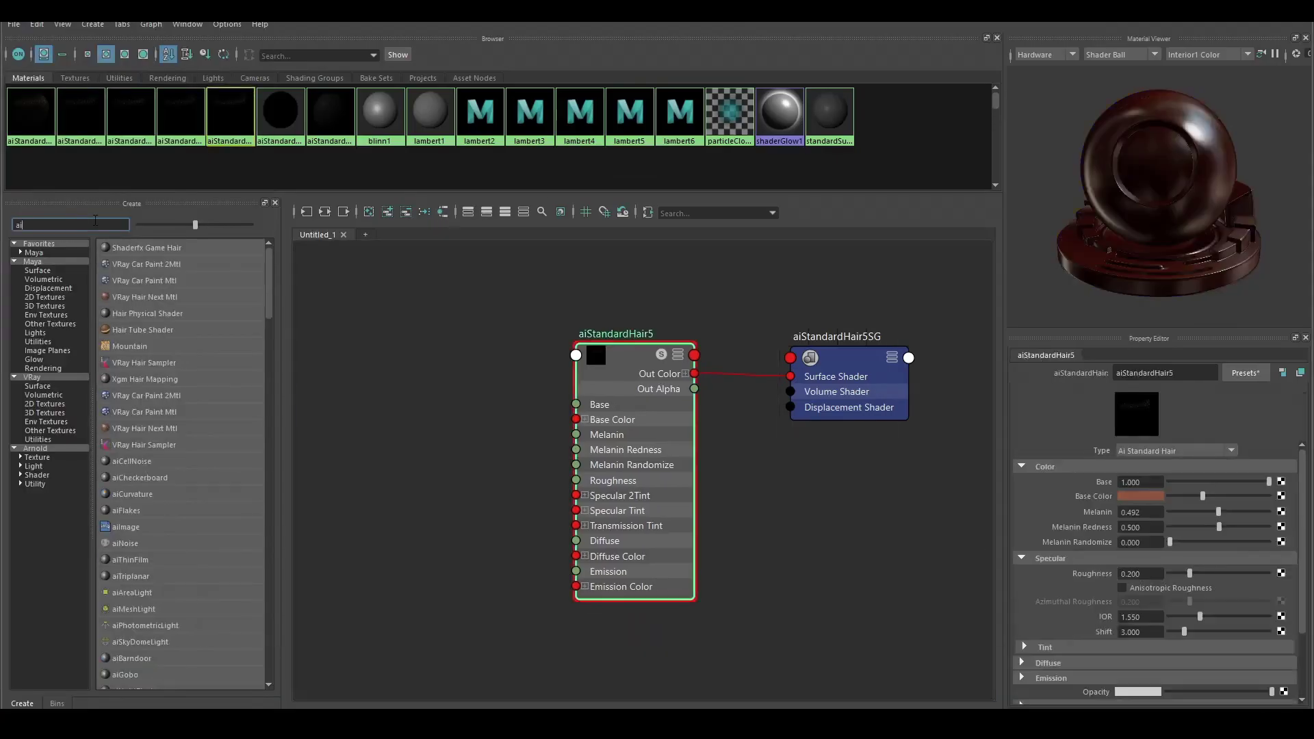
text(ram)
key(Home)
key(Delete)
key(Delete)
click(122, 263)
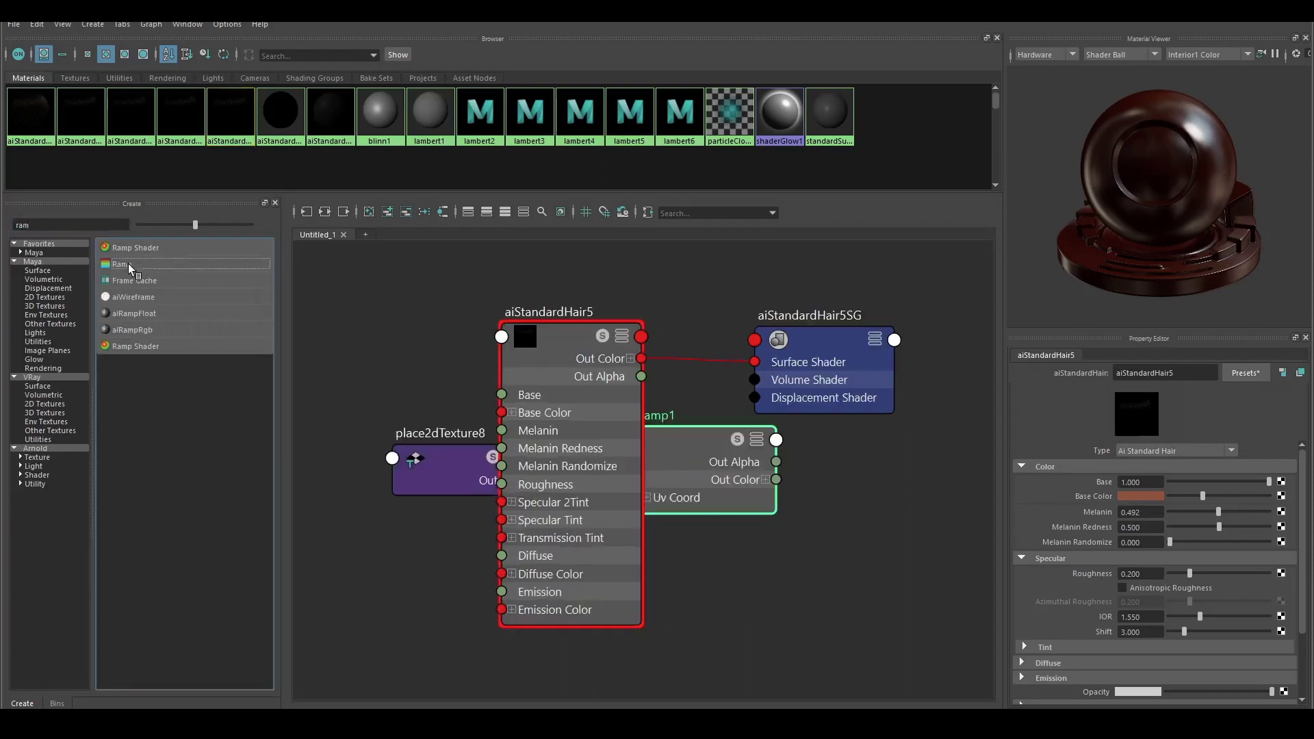
drag(658, 349, 386, 429)
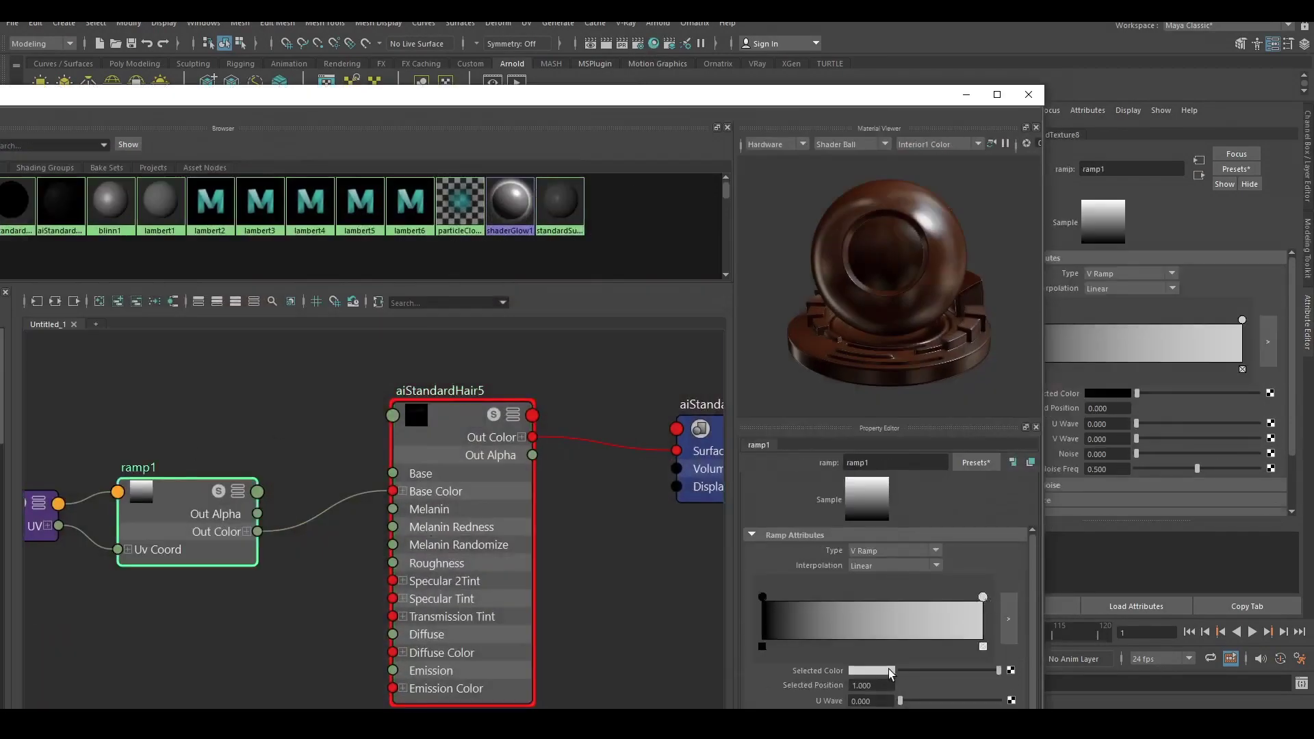
Step: Set hair Melanin to 0.102 and render only the selected hair
click(965, 98)
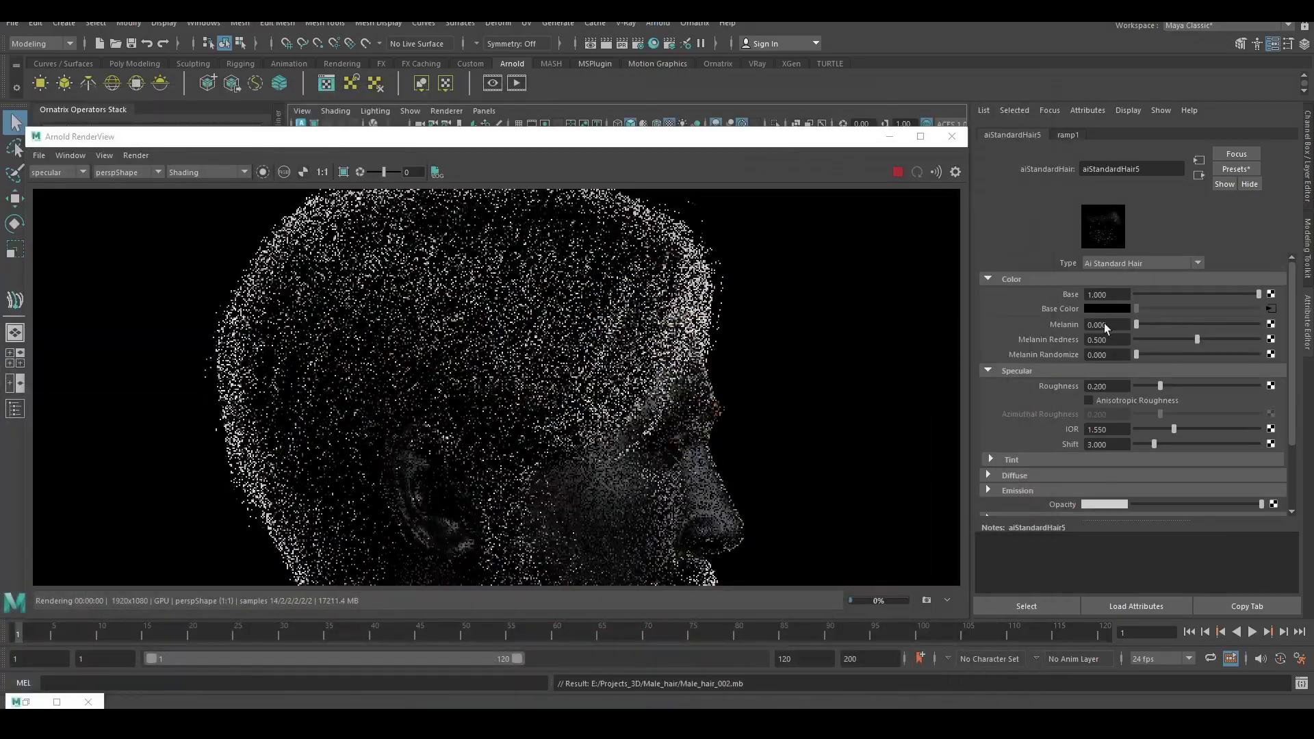
drag(1136, 324, 1144, 326)
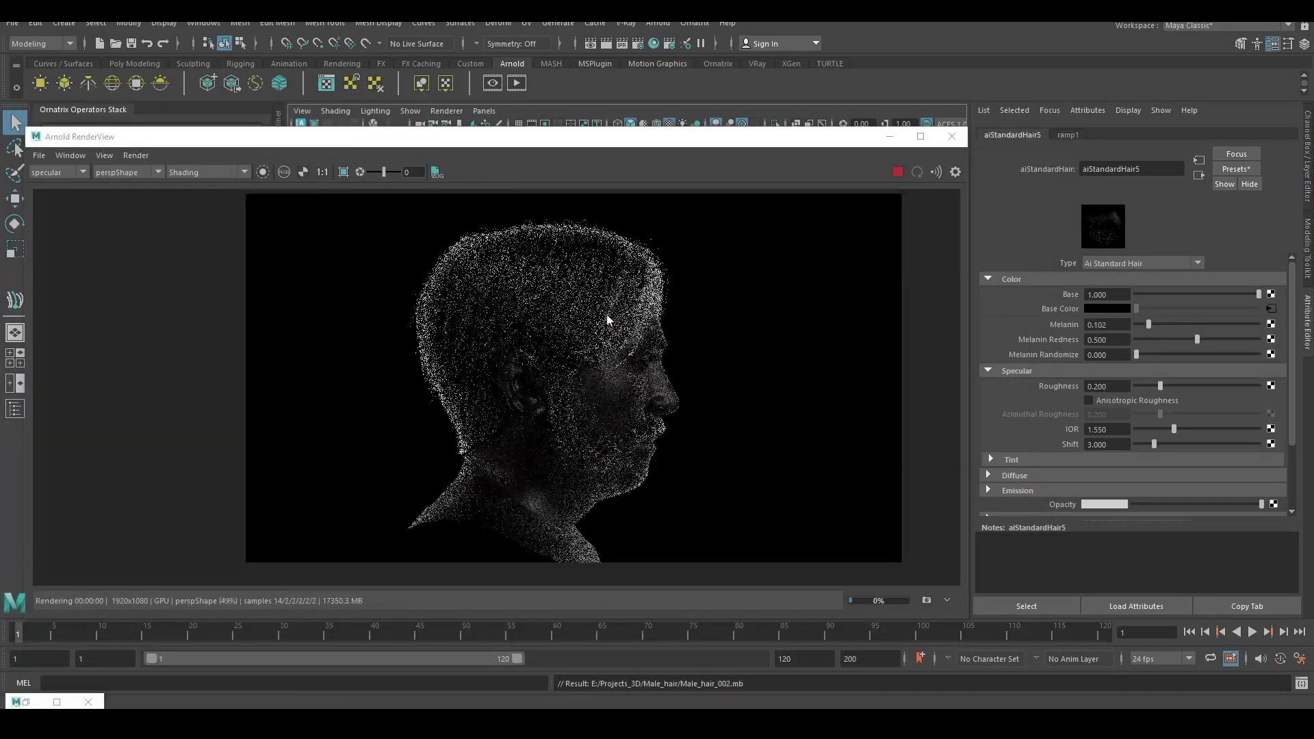
click(263, 172)
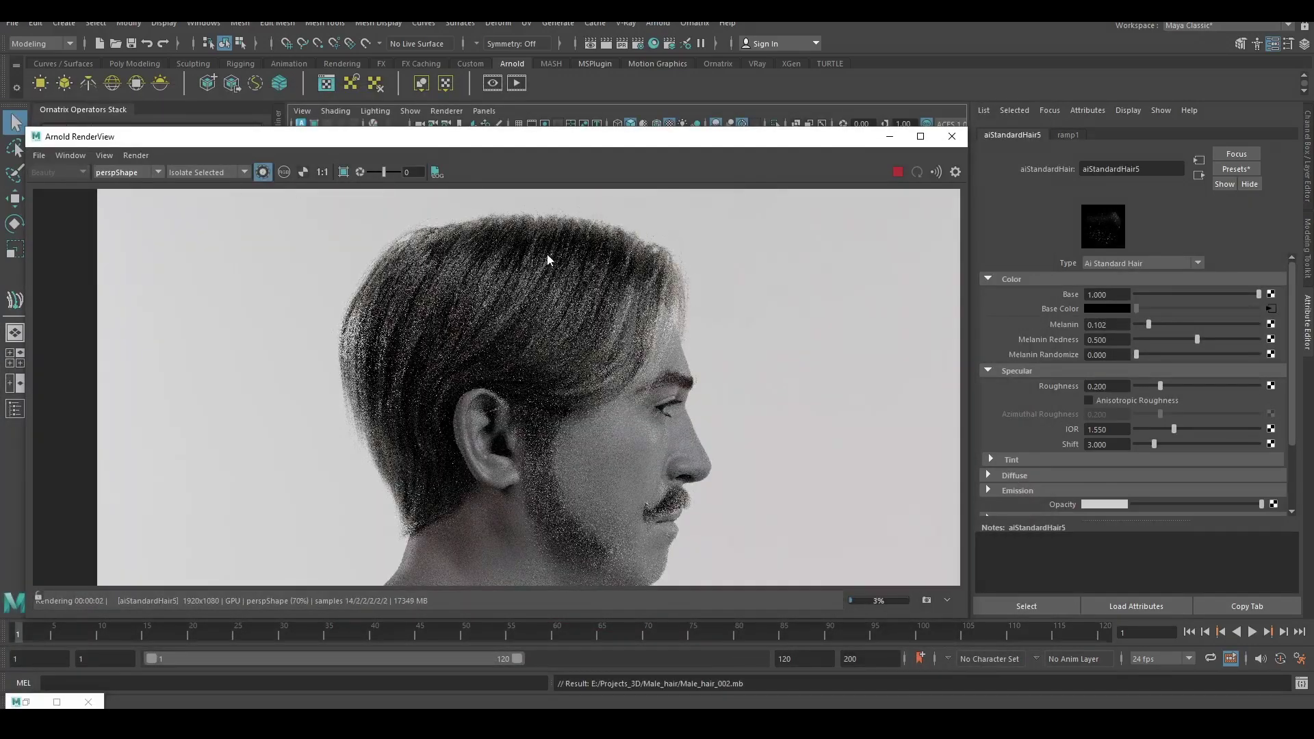
Step: Make the ramp run from black to red and view the red-tinted render
click(654, 44)
click(1009, 600)
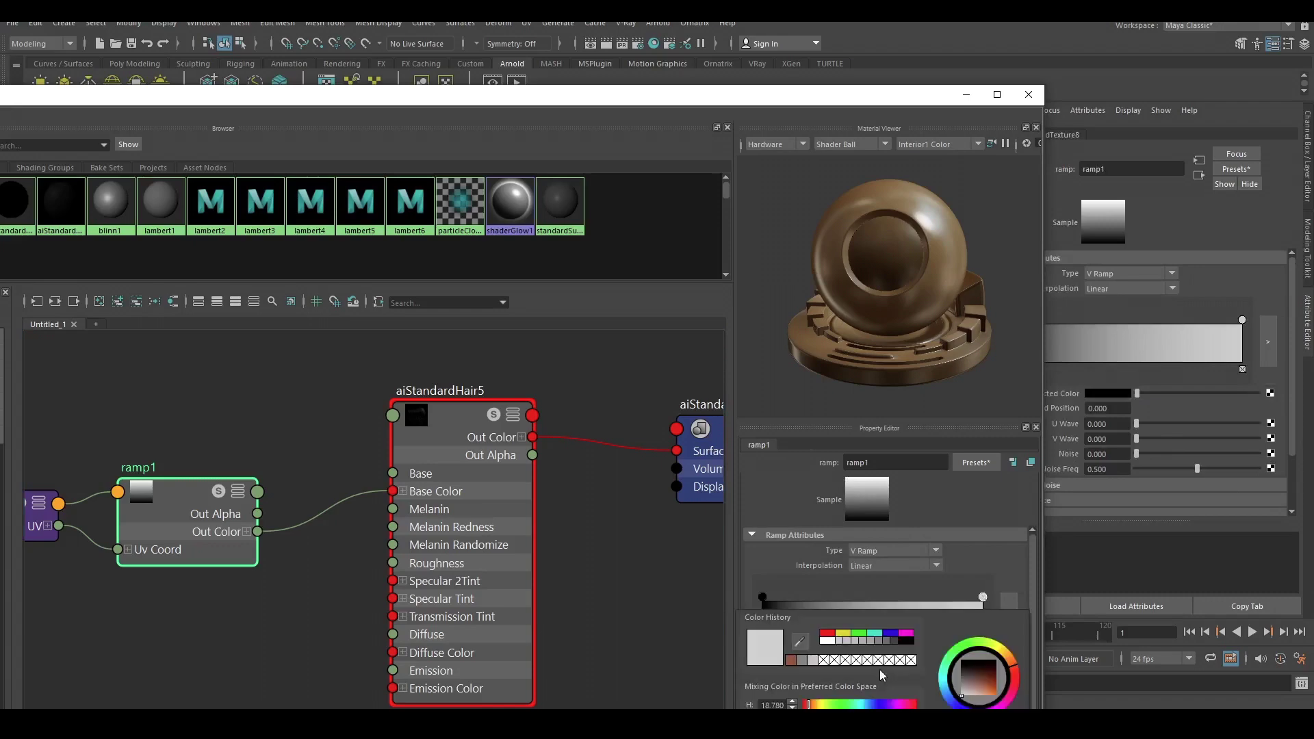
click(798, 647)
click(966, 94)
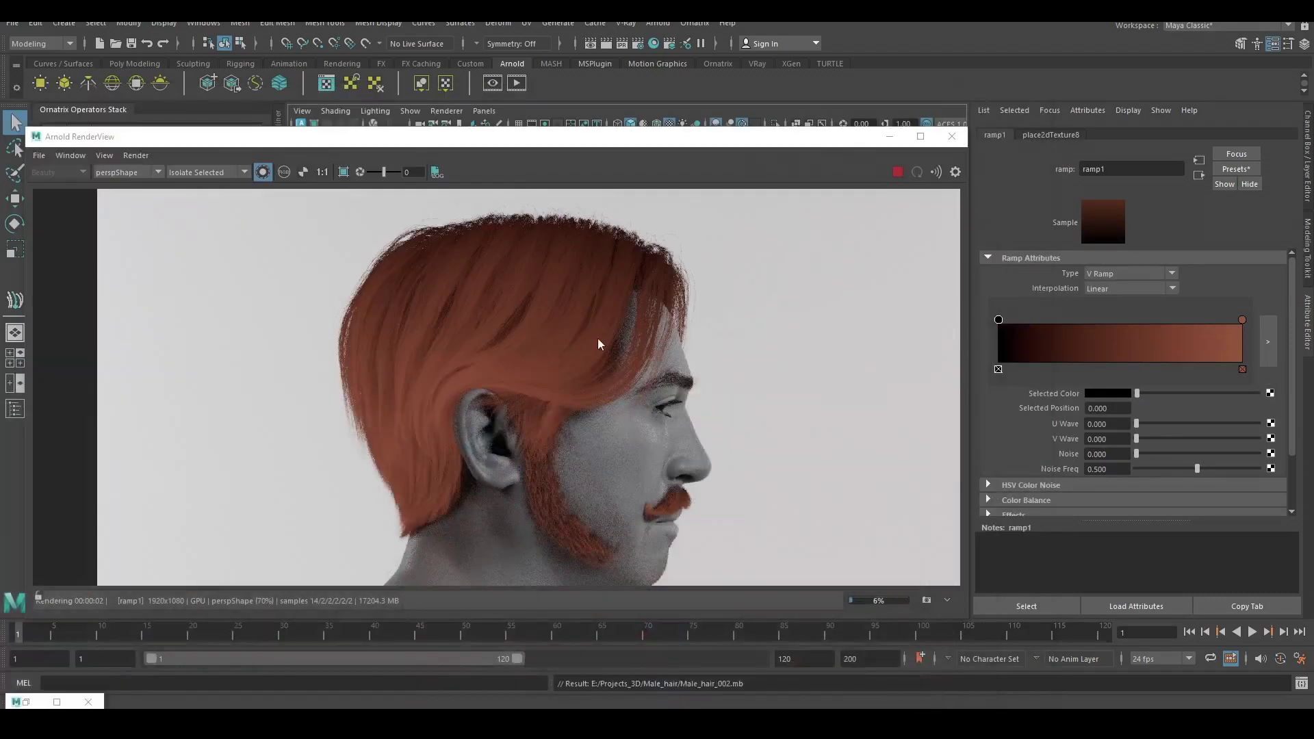
scroll(557, 522, up, 1)
scroll(522, 475, up, 3)
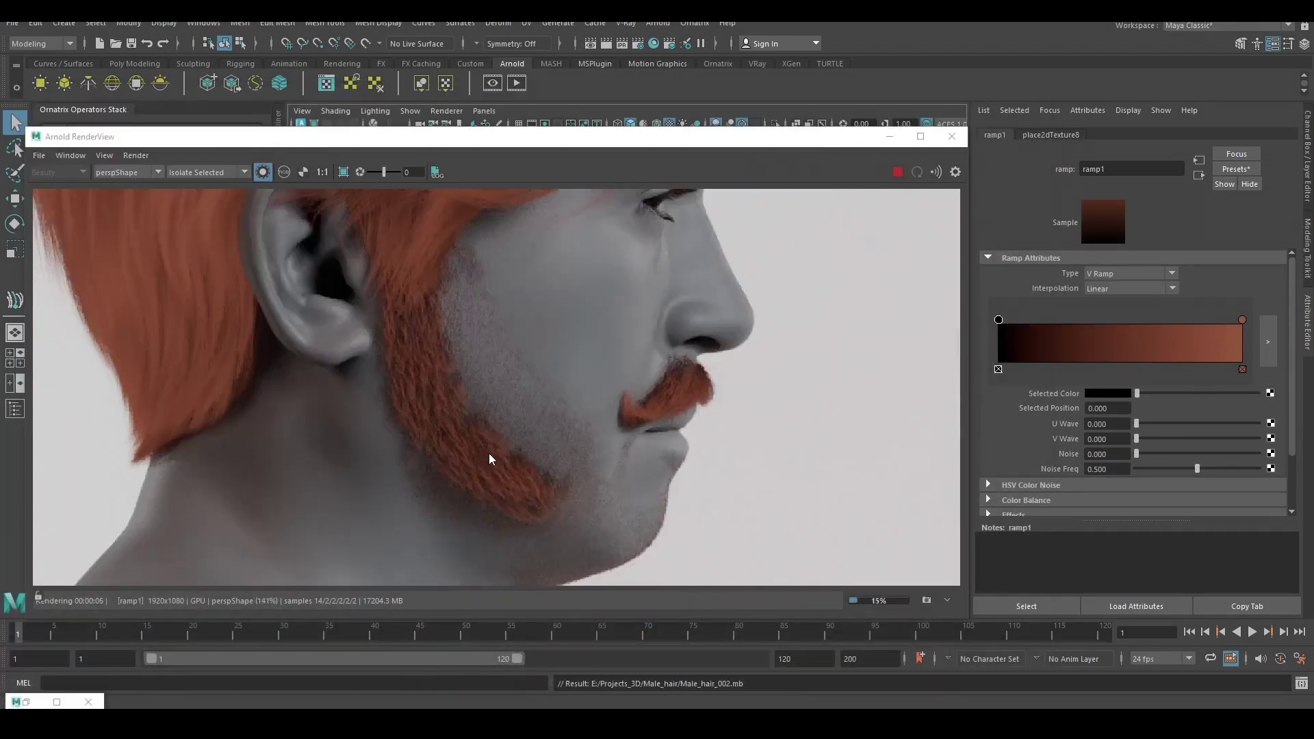
scroll(490, 458, up, 3)
scroll(601, 408, up, 5)
scroll(603, 369, up, 5)
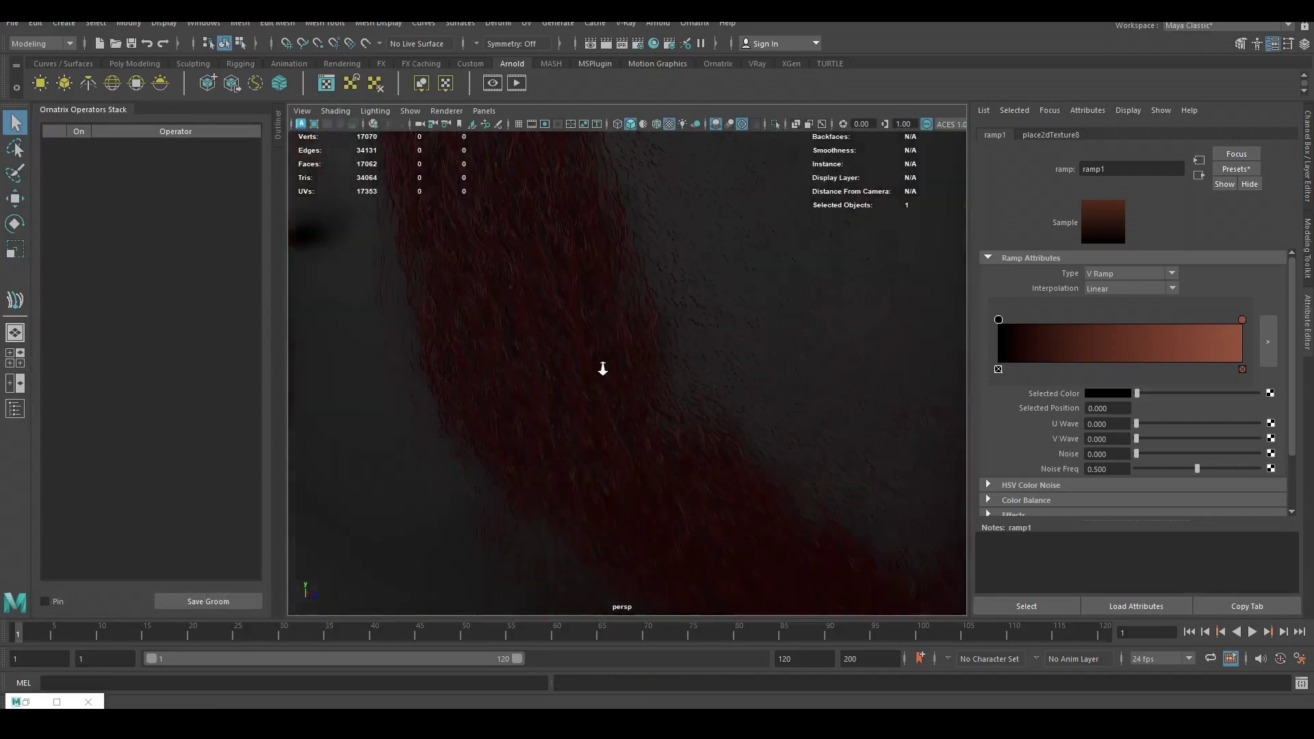
Step: Set the beard's Frizz12 amount to 1.650 and adjust the end key of its amount curve
click(513, 164)
click(110, 251)
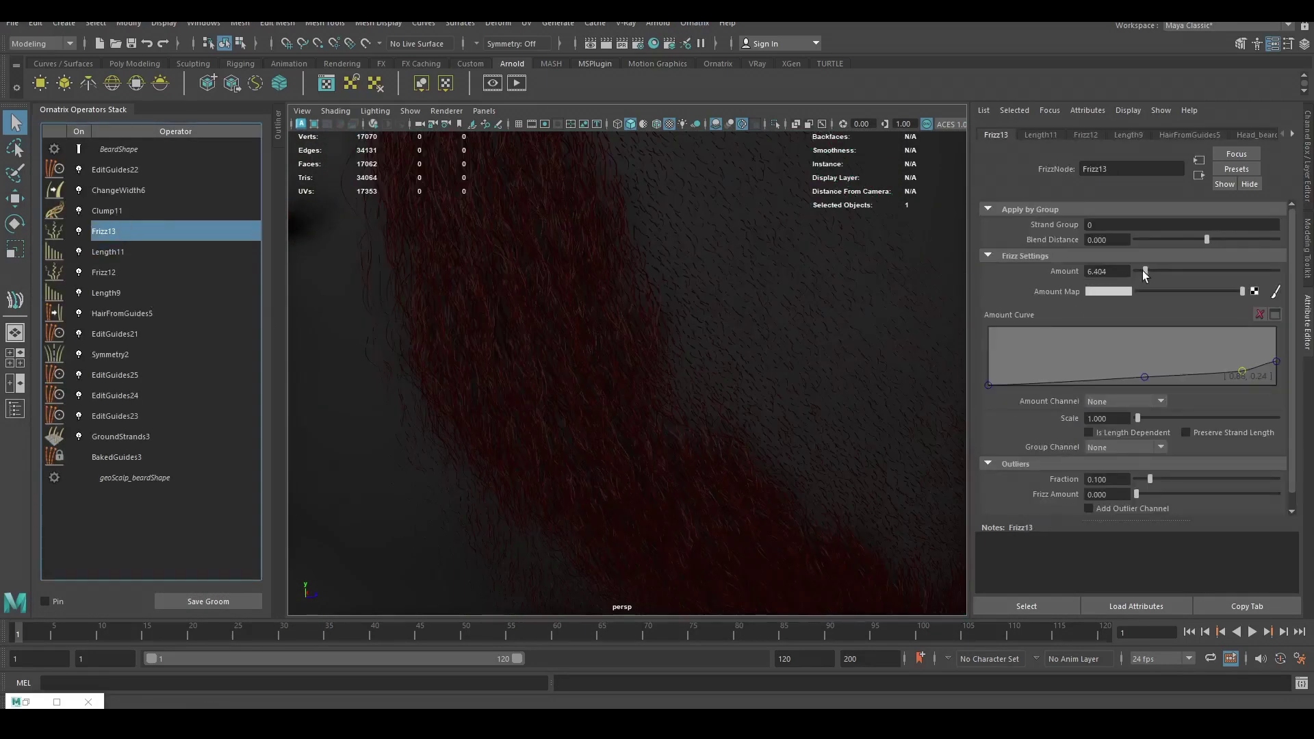
click(161, 272)
drag(1141, 273, 1139, 273)
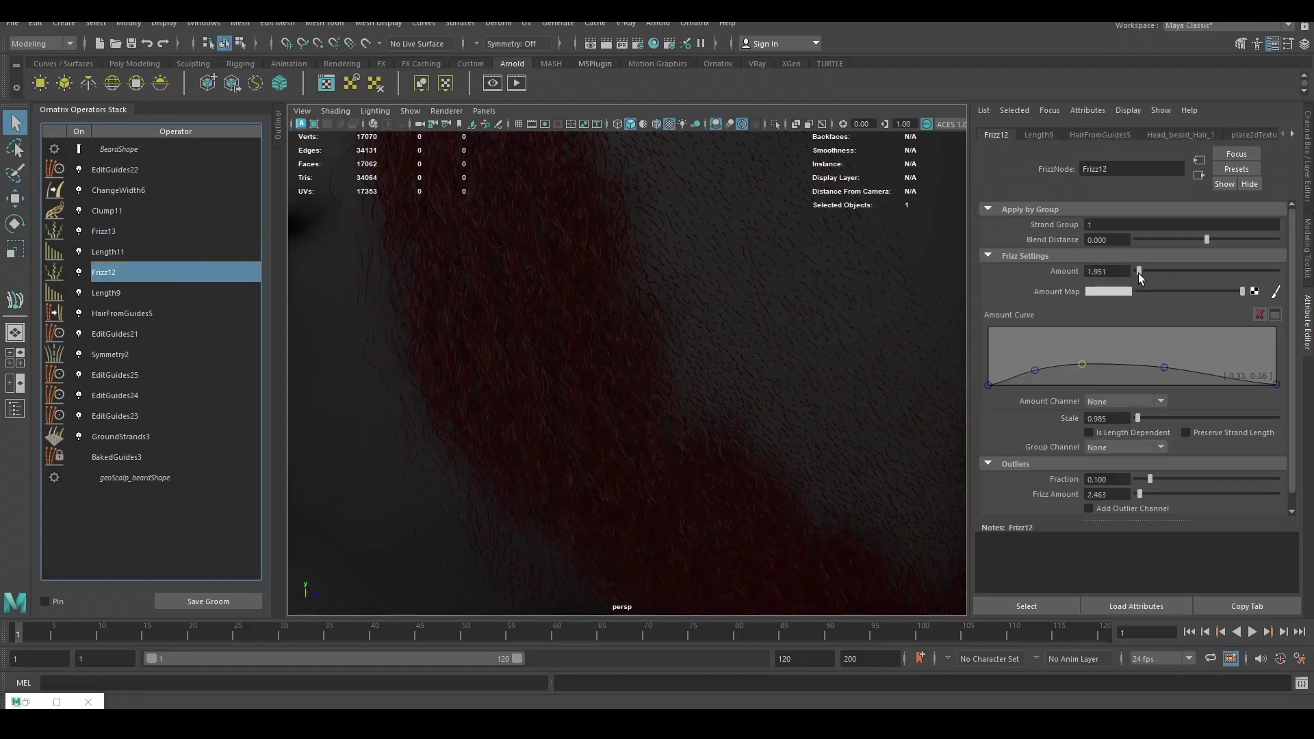
text(.65)
key(Return)
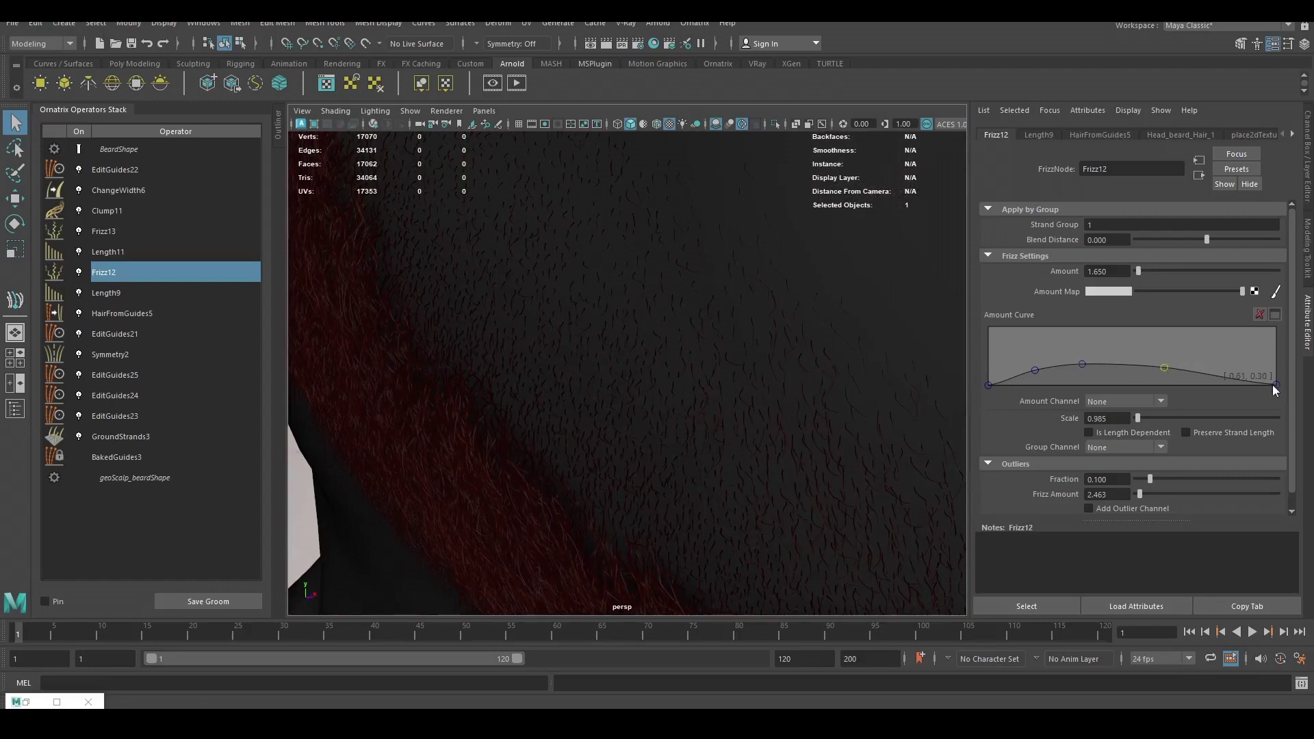
drag(1288, 370, 1286, 371)
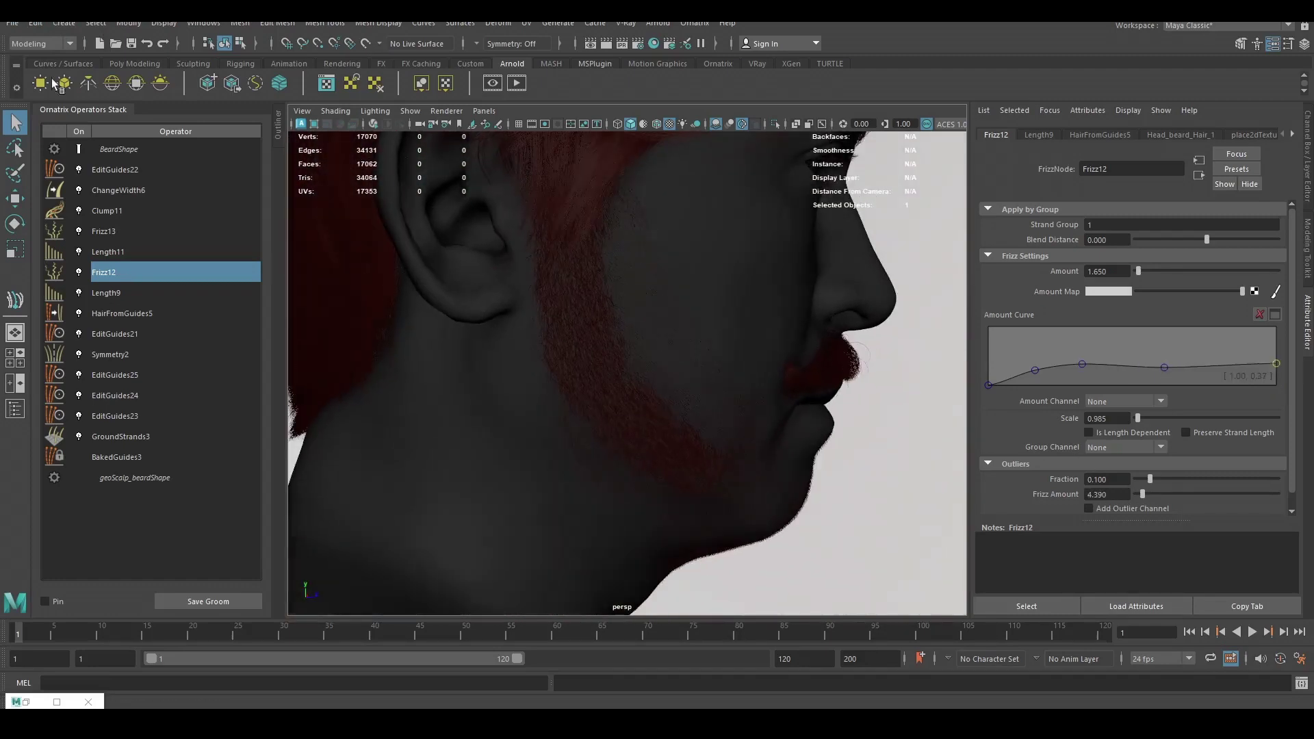
Step: Save the scene and orbit to a three-quarter view of the head
click(12, 23)
click(40, 78)
scroll(570, 276, down, 5)
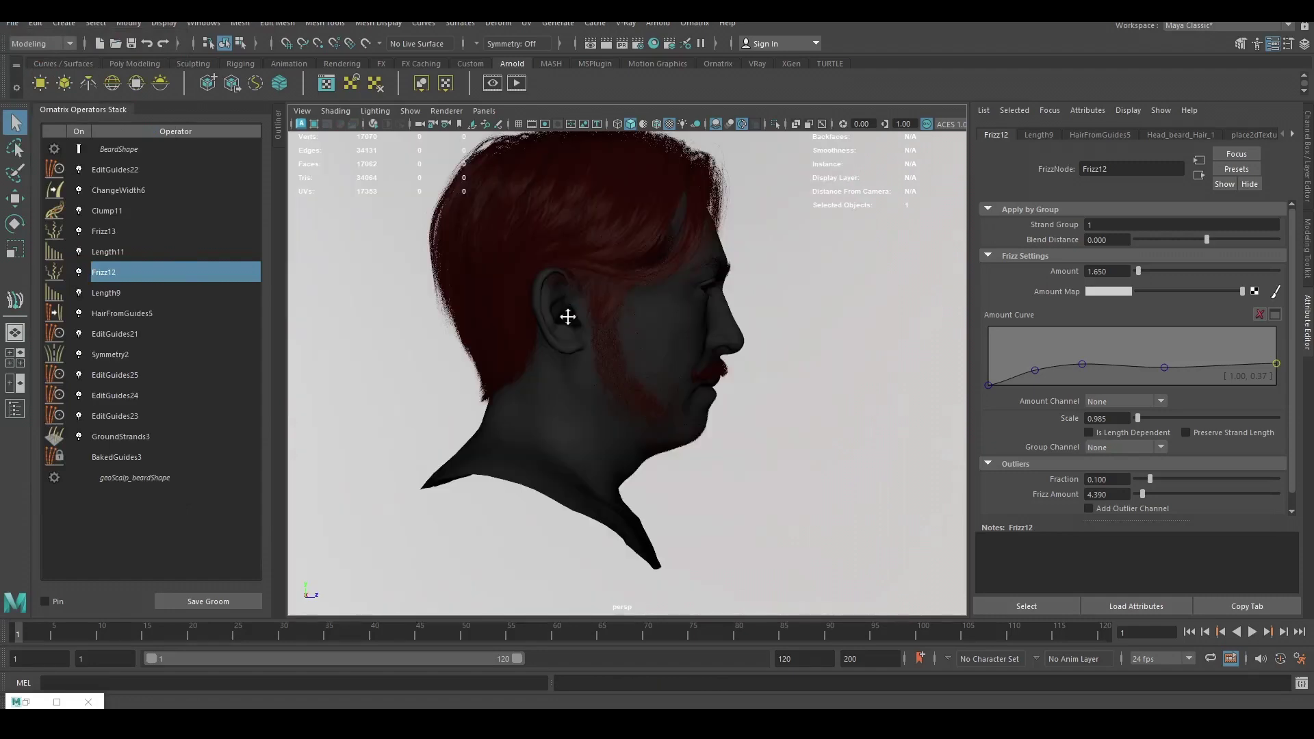
mouse_move(568, 313)
alt+mouse_down()
mouse_move(555, 378)
mouse_move(582, 353)
alt+mouse_up()
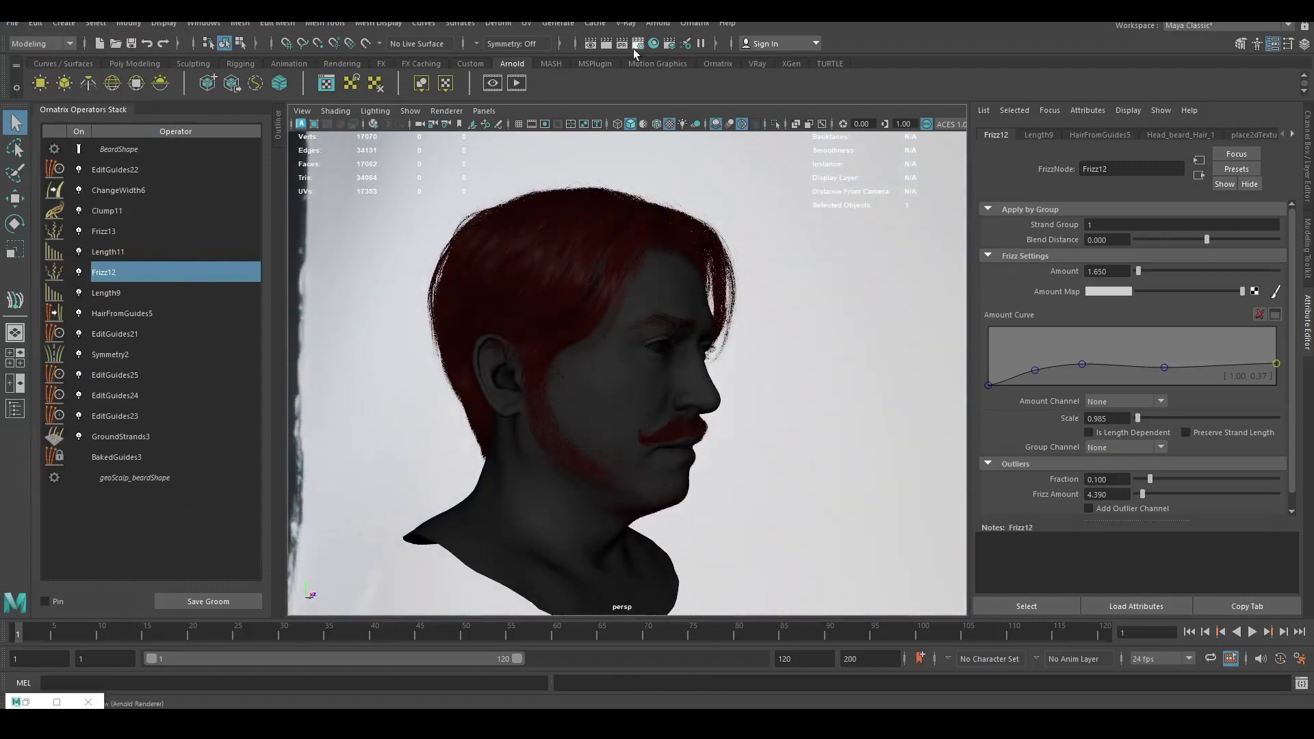
Step: Add a lighter orange colour stop at position 0.863 on the ramp1 hair gradient
click(525, 83)
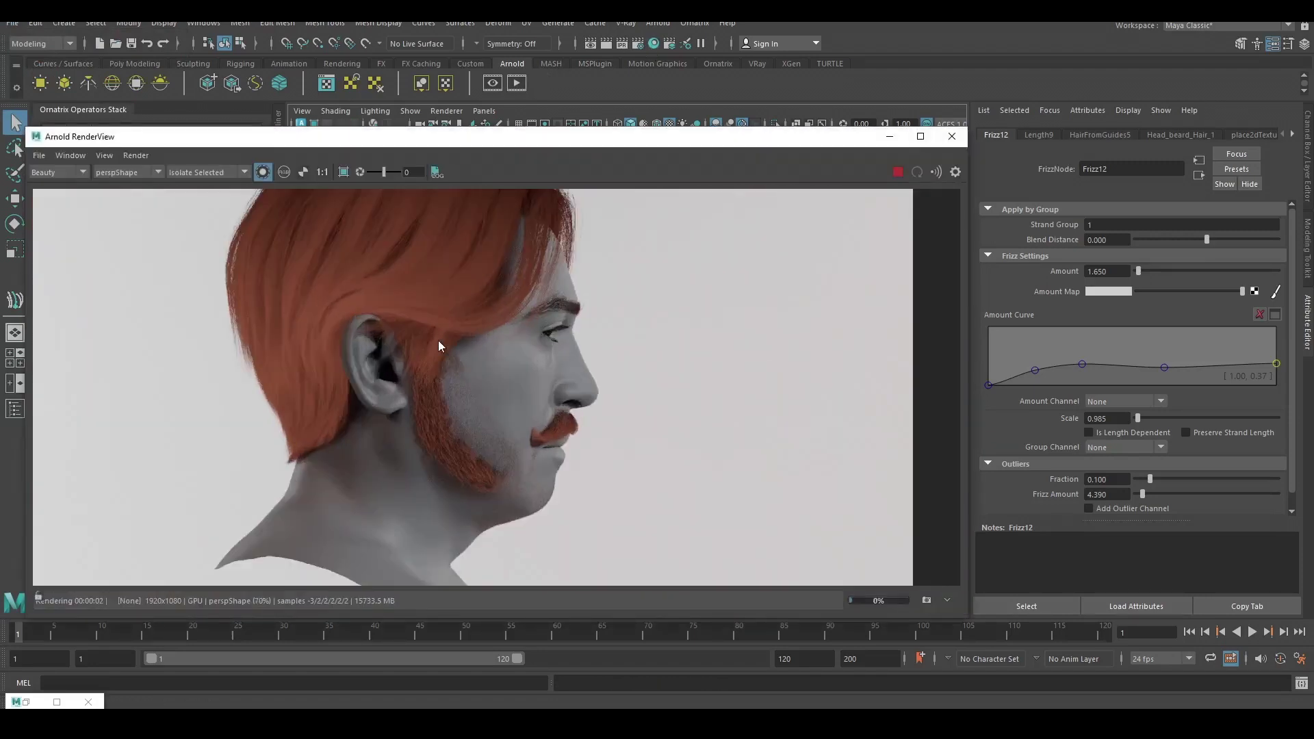
drag(188, 136, 130, 152)
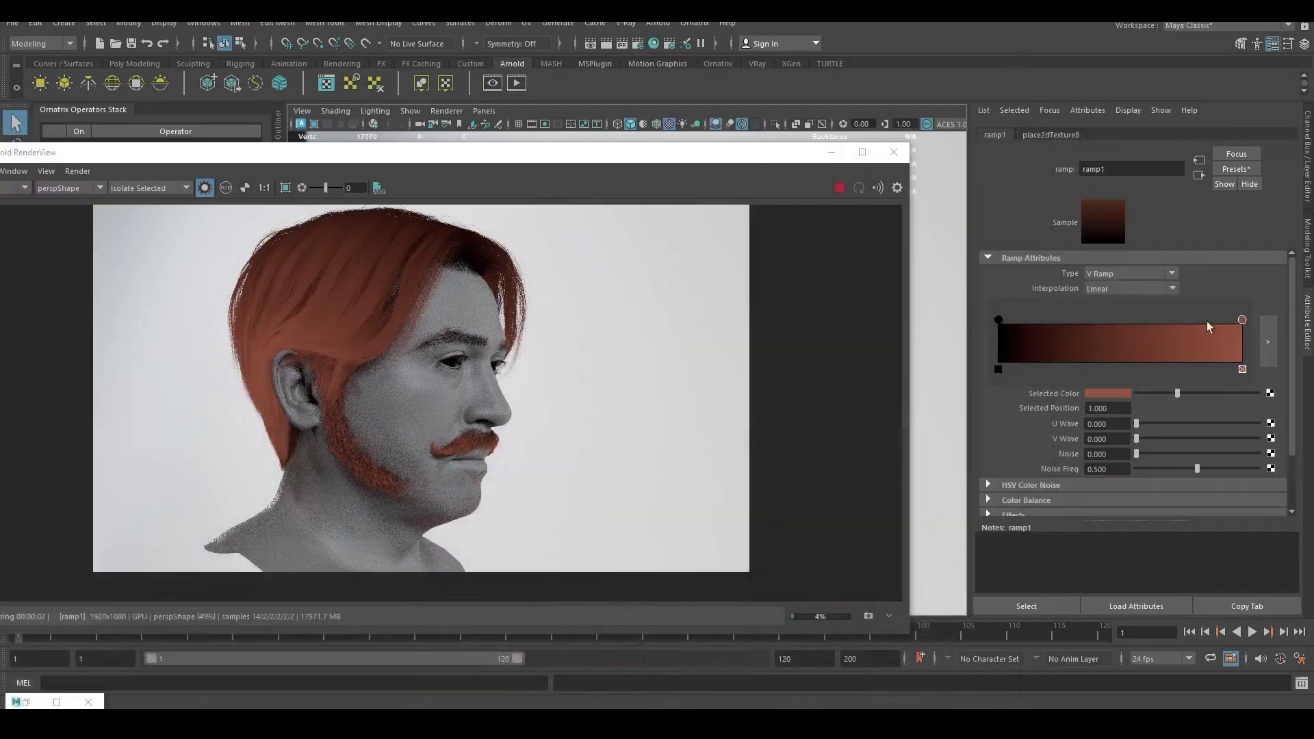
click(1151, 342)
click(1107, 393)
drag(1136, 443, 1101, 446)
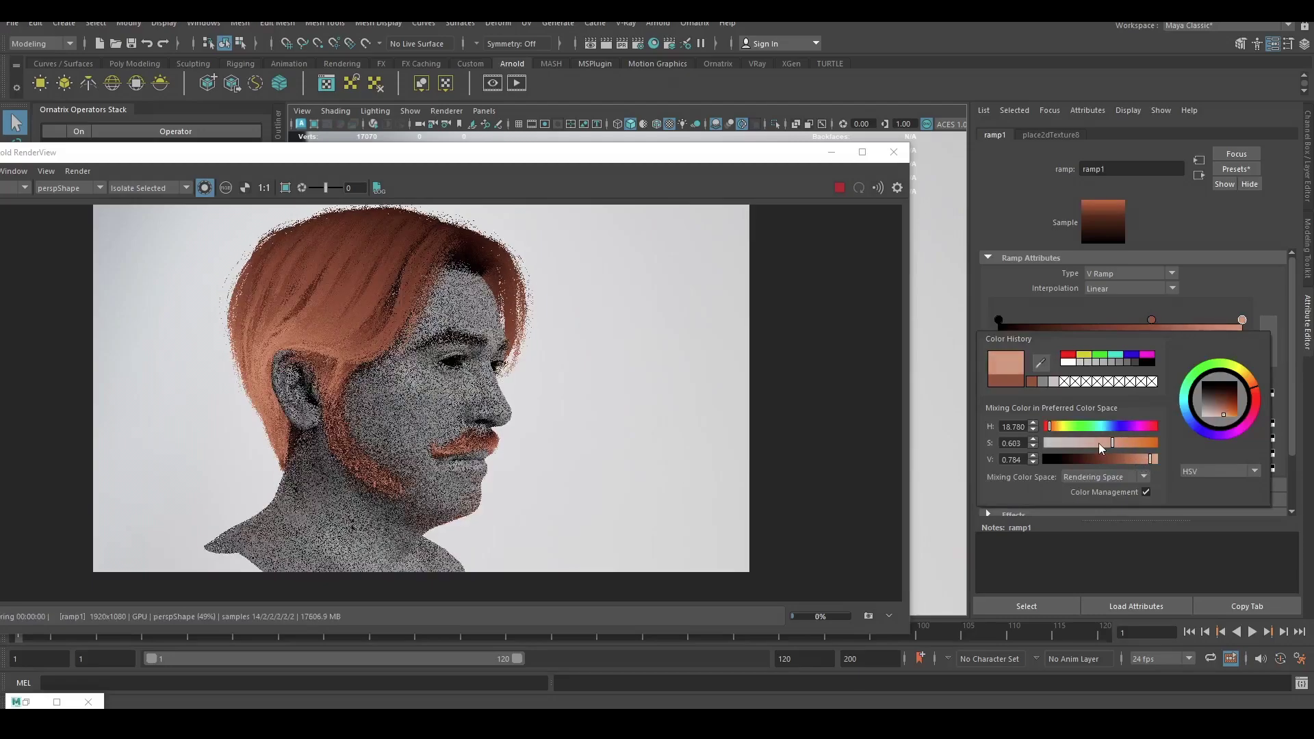
drag(1151, 320, 1208, 319)
scroll(335, 334, up, 2)
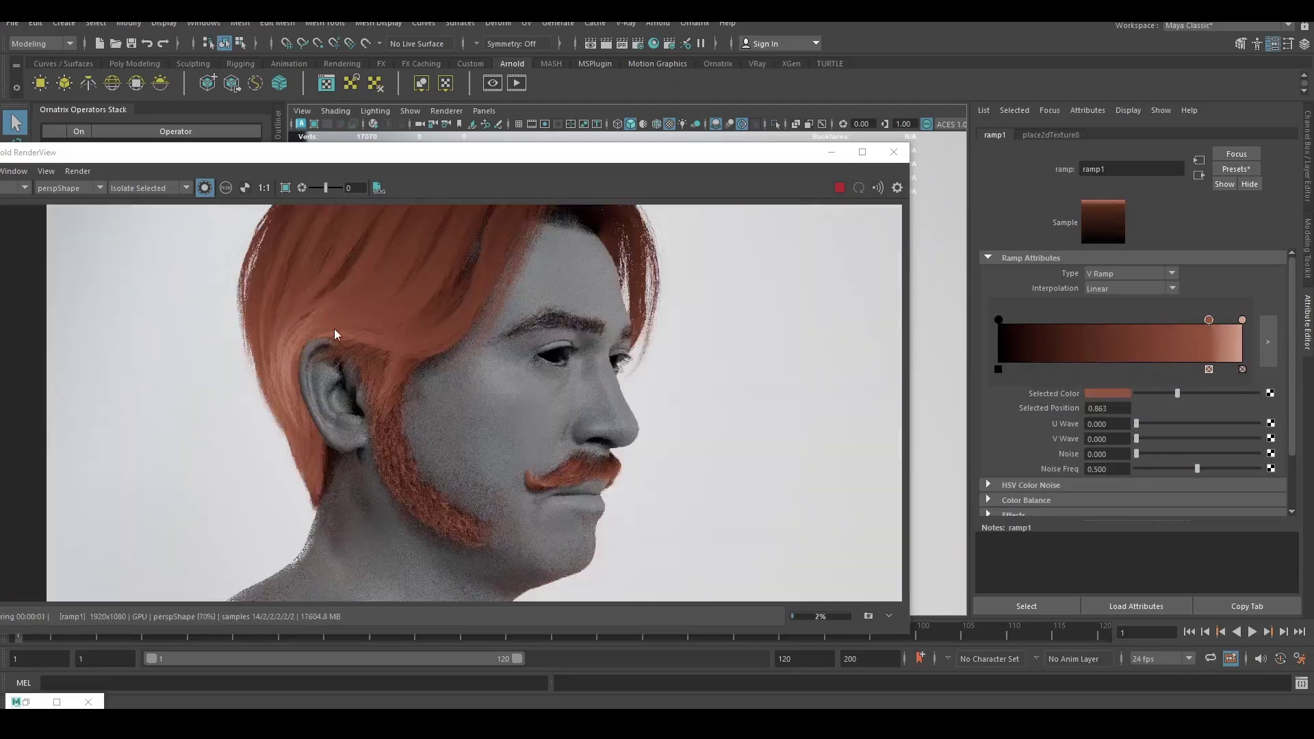
scroll(335, 334, up, 1)
click(654, 46)
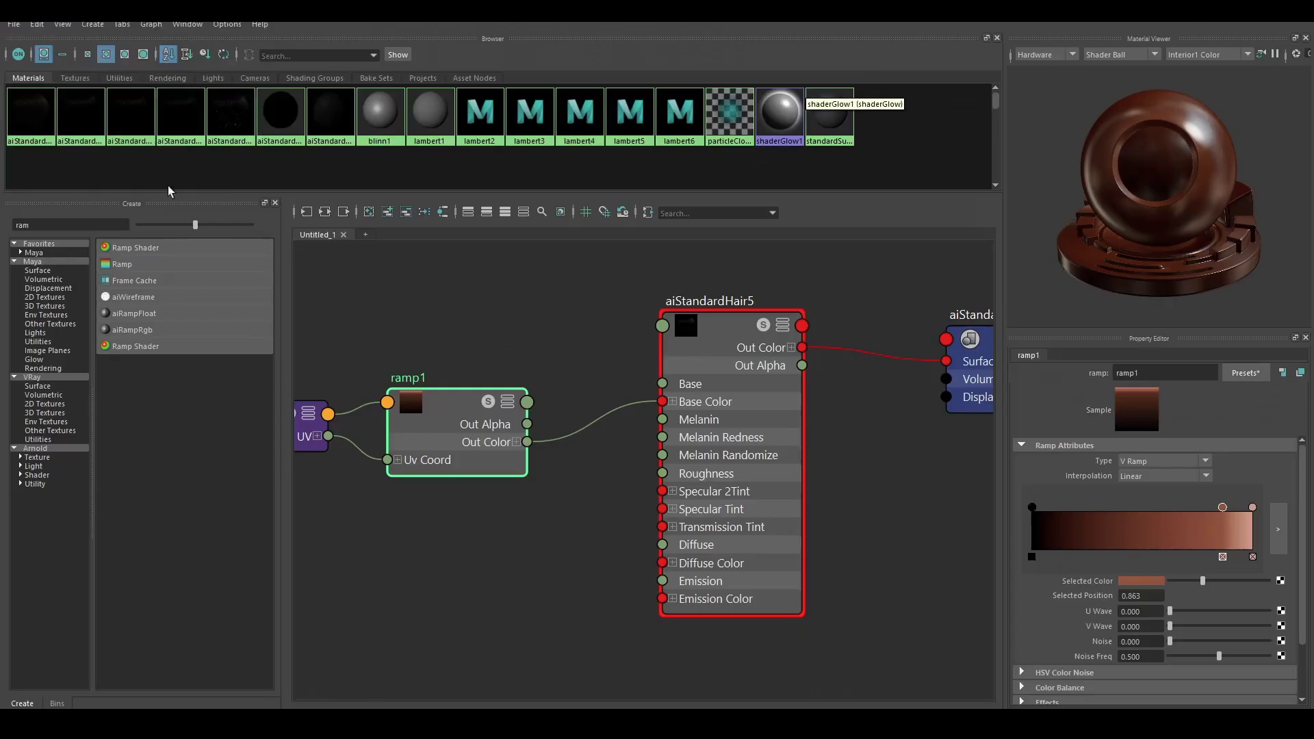
Step: Add an aiColorJitter node and feed ramp1 into it
key(BackSpace)
key(BackSpace)
key(BackSpace)
text(aicol)
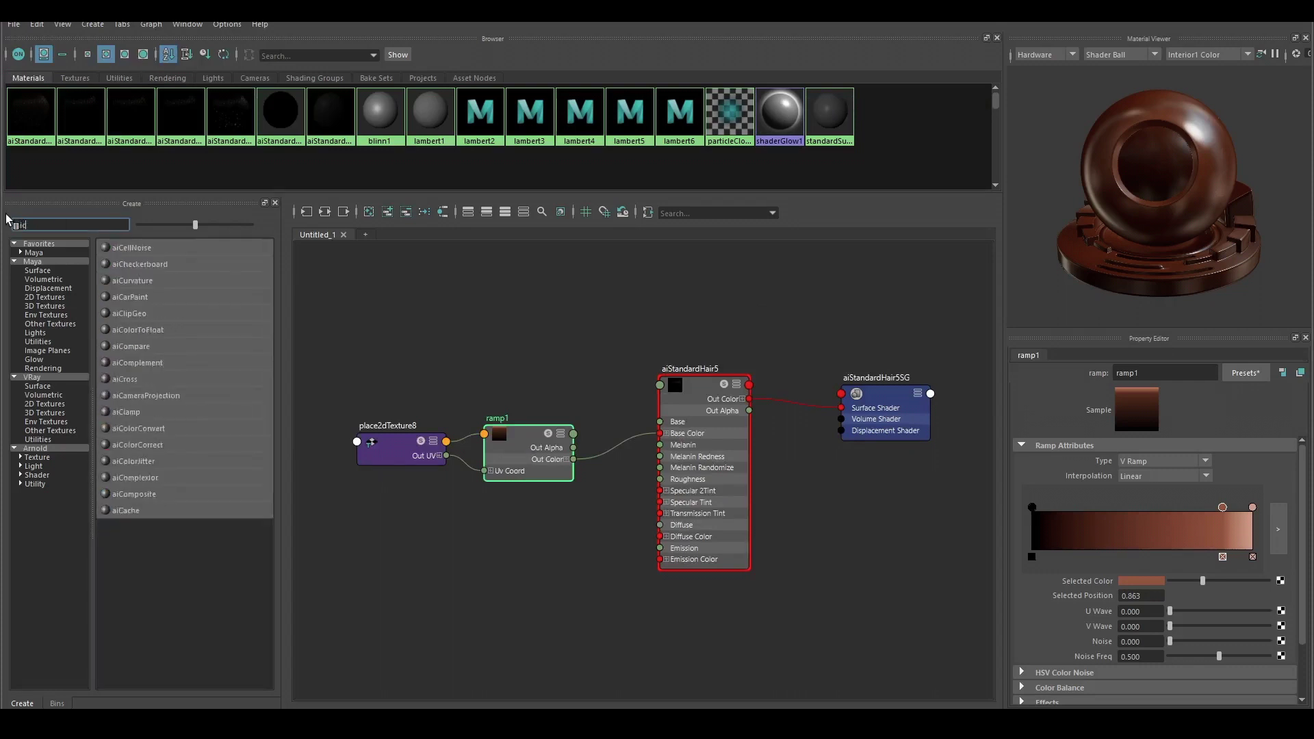
click(134, 296)
drag(573, 433, 601, 320)
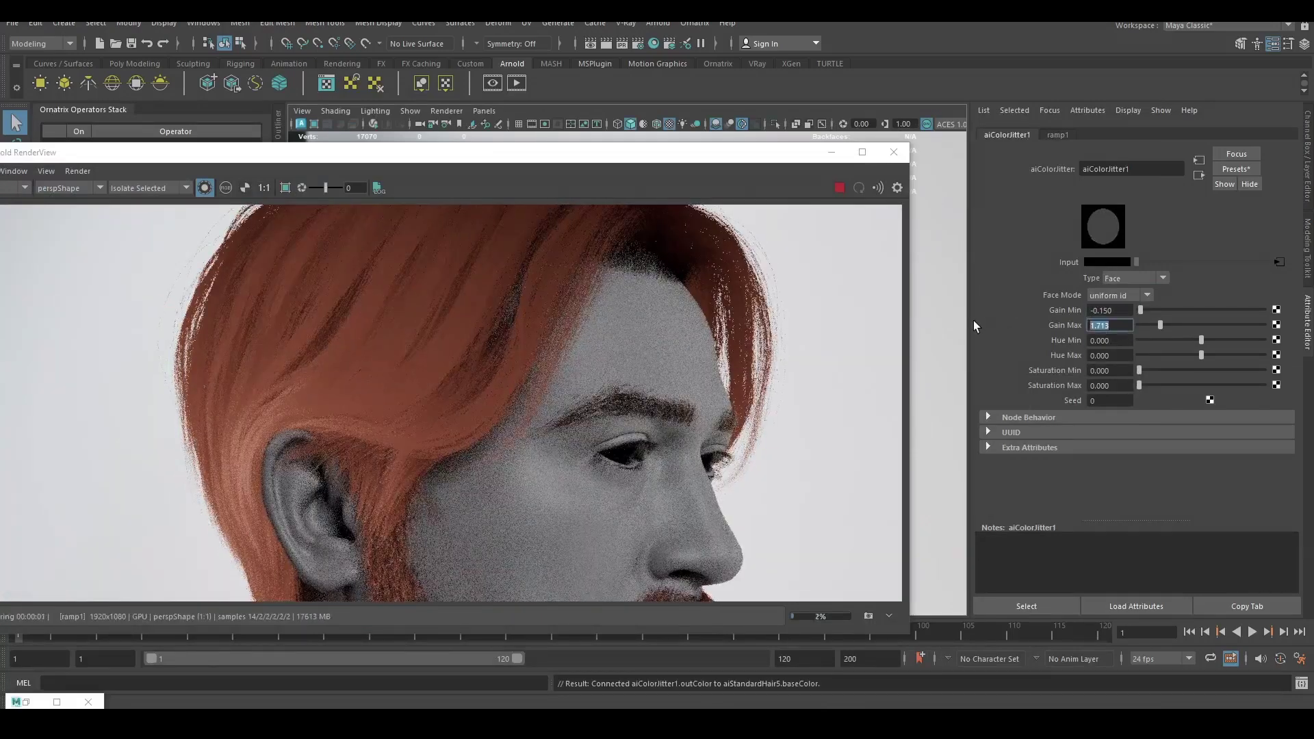
Step: Set the colour jitter Gain to -0.150 min and 0.050 max, then re-render
text(0.05)
key(Return)
text(-1)
key(Return)
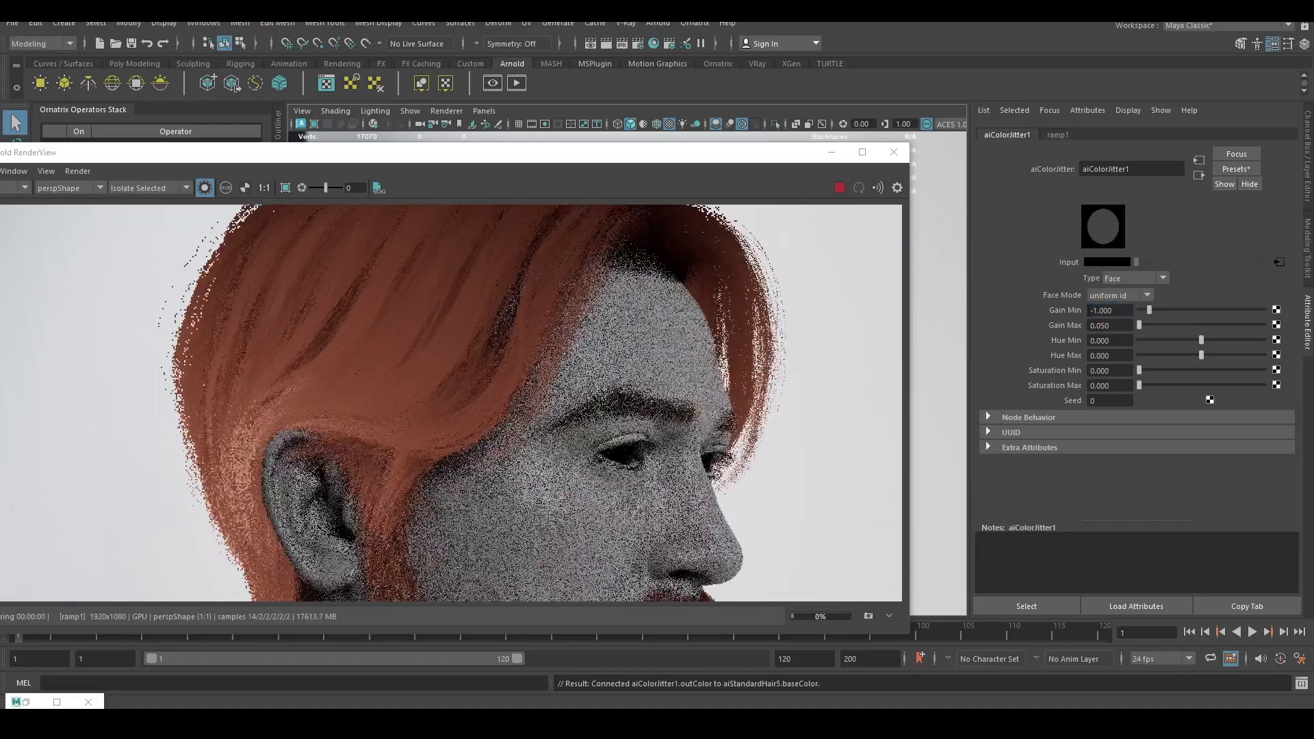
key(Return)
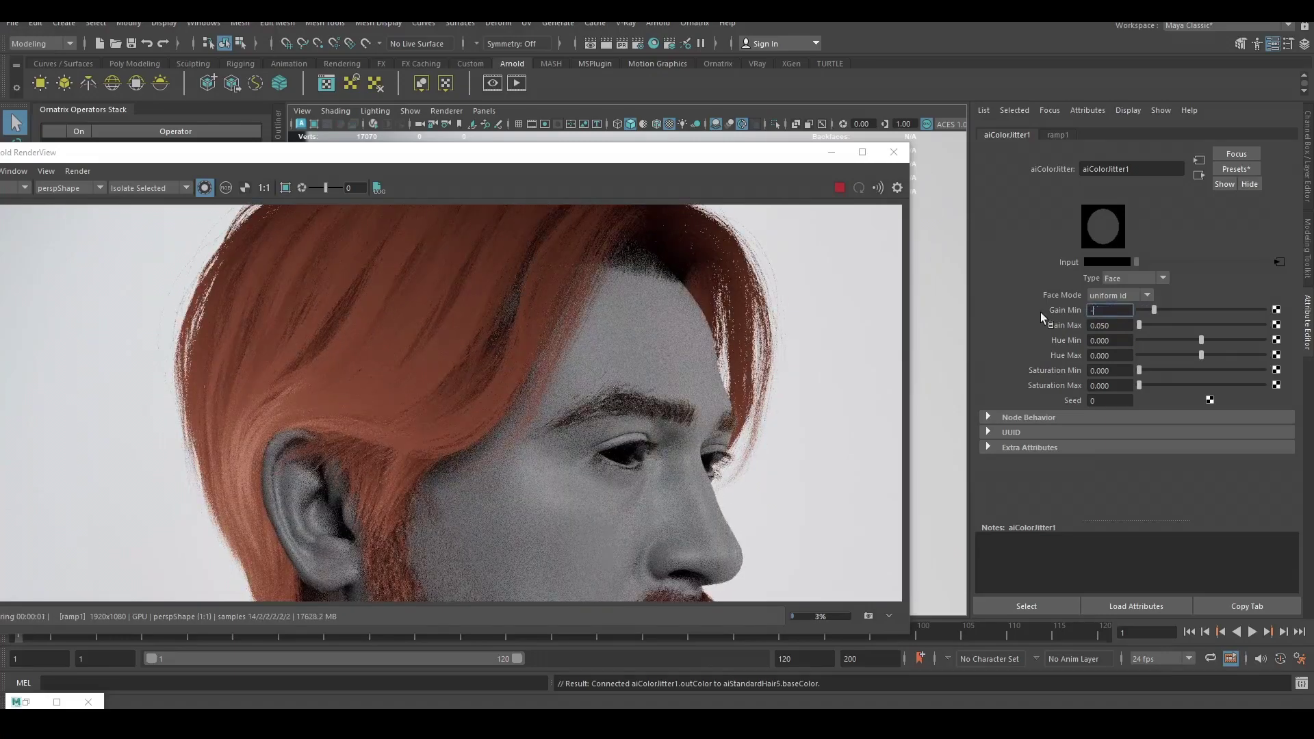
text(.15)
key(Return)
click(78, 171)
click(137, 285)
scroll(397, 395, down, 1)
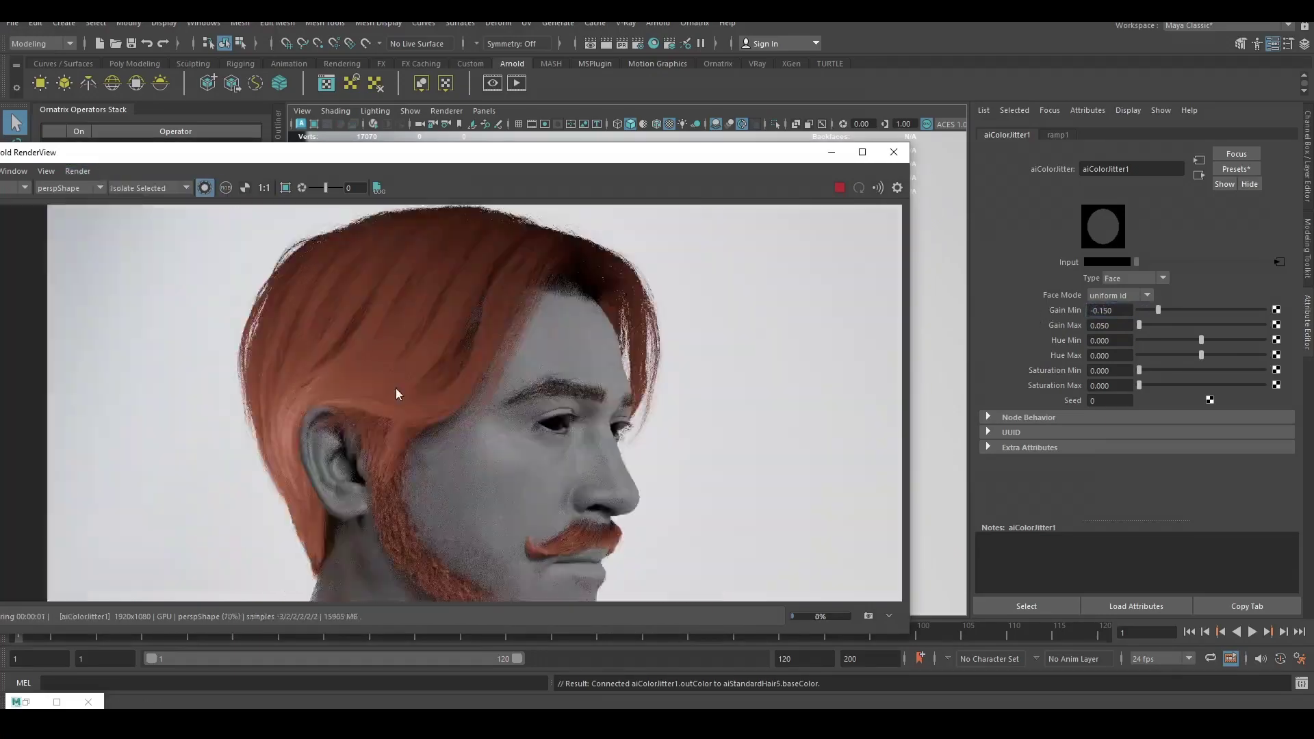
Step: Check the shader node graph and bring the hair render back into view
click(654, 43)
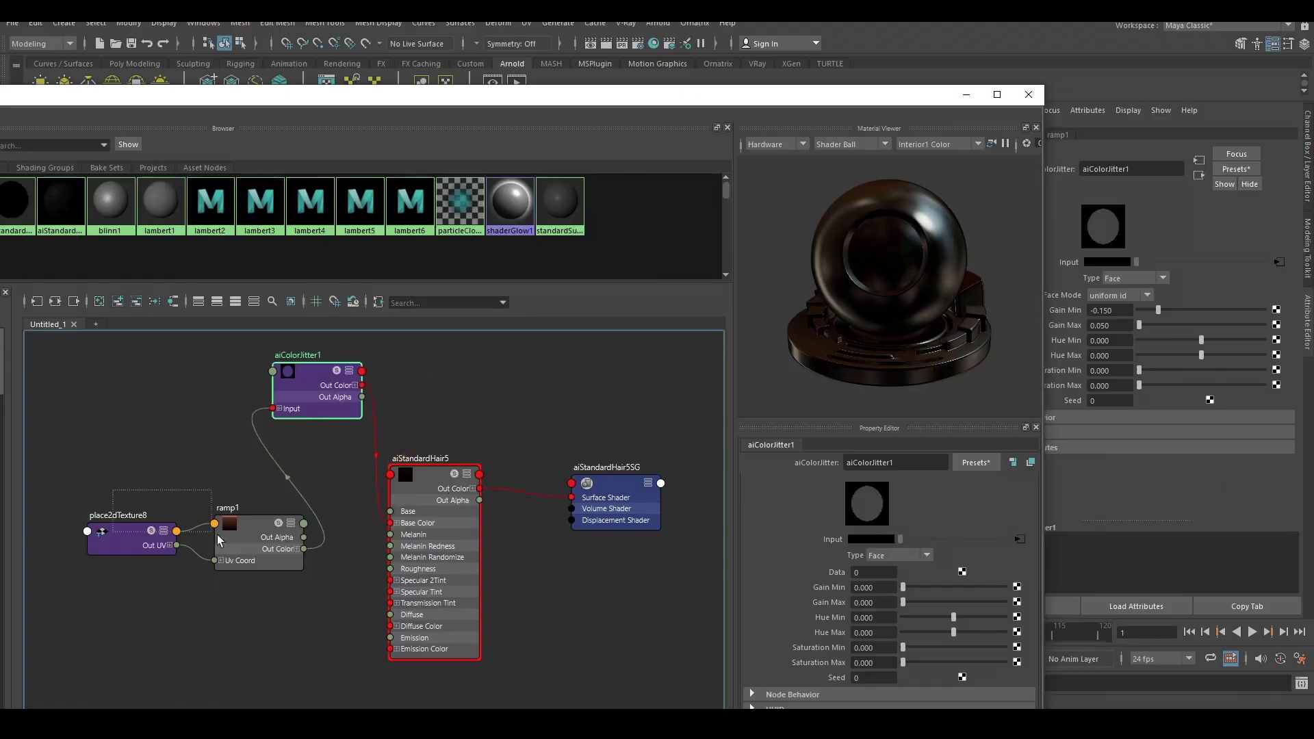
click(966, 94)
click(517, 82)
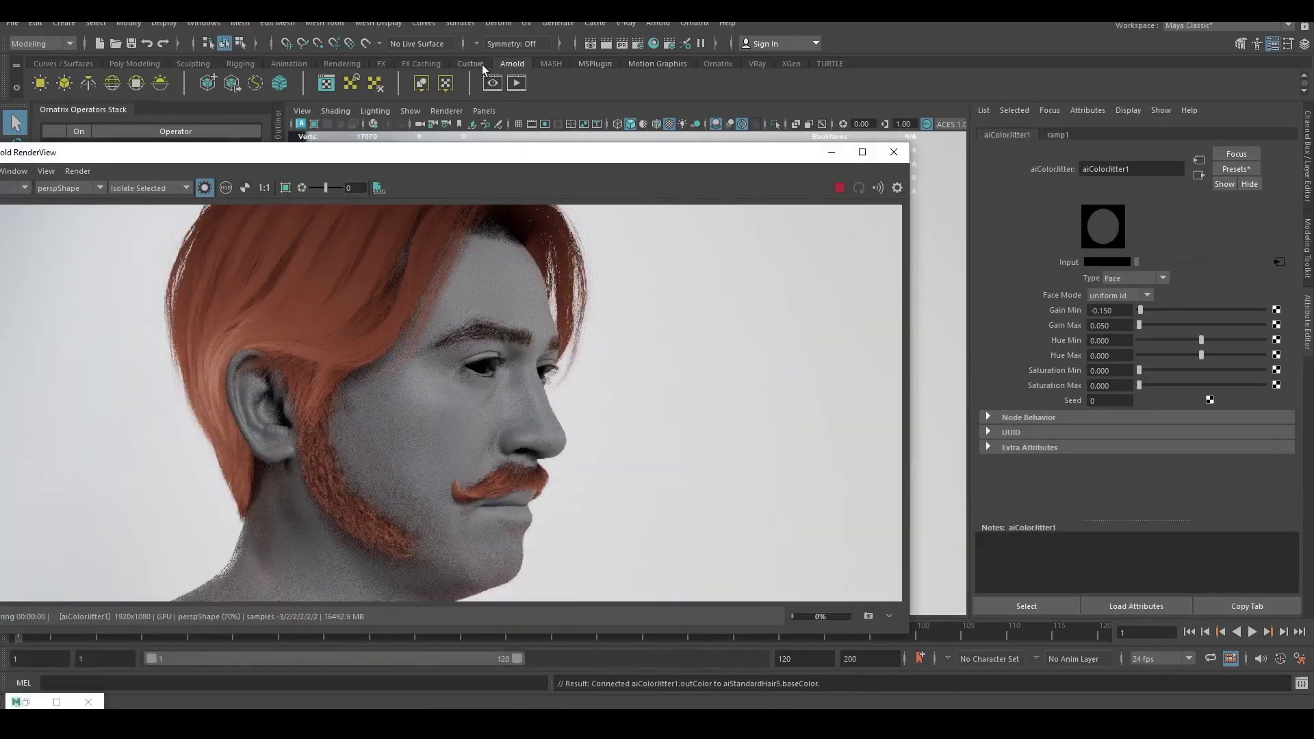
scroll(427, 315, down, 1)
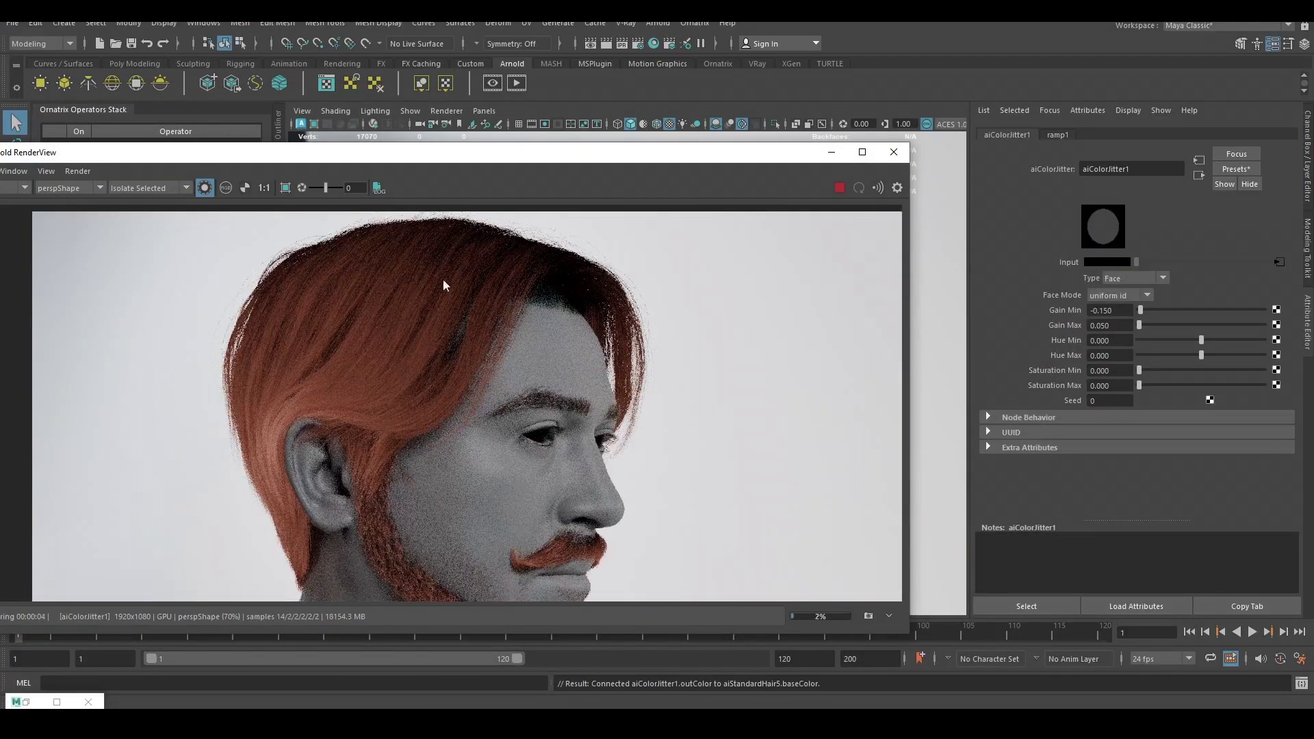
scroll(445, 285, down, 1)
Step: Set the jitter Hue range to -0.025 min and 0.025 max
text(-0.05)
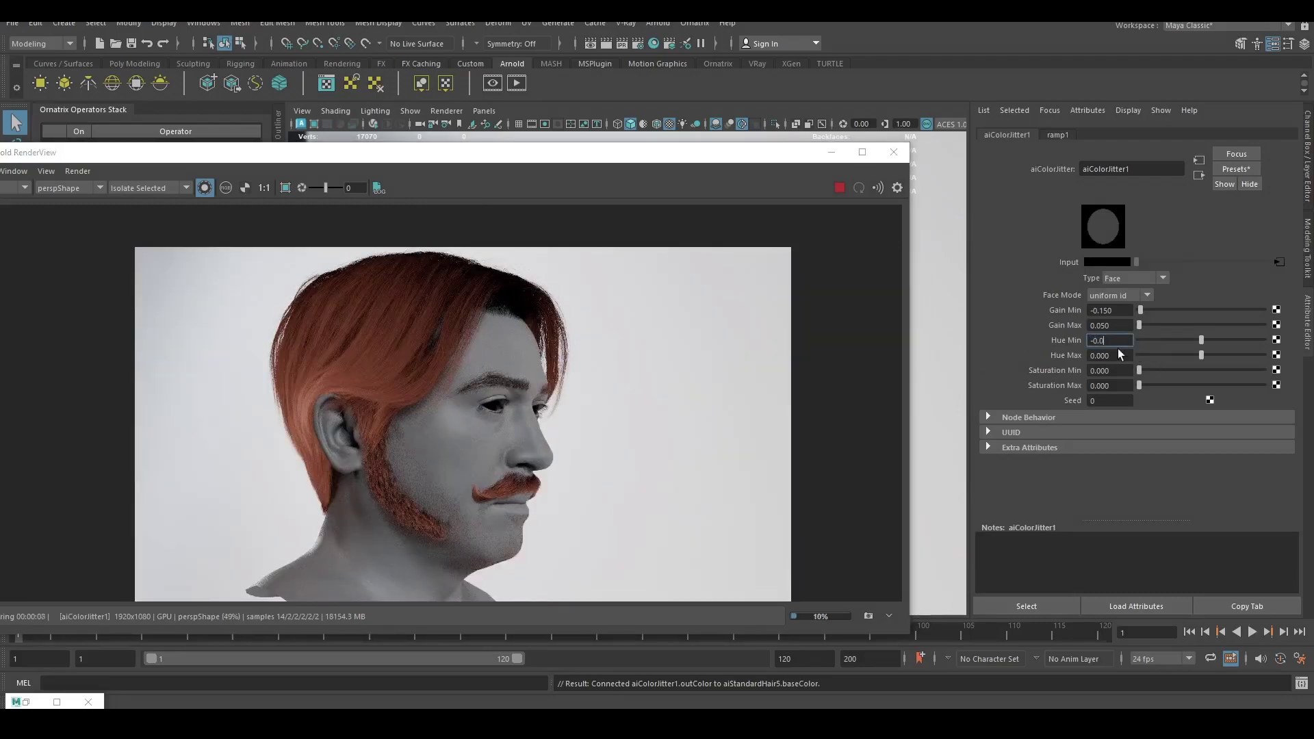
key(Tab)
text(0.05)
key(Return)
scroll(329, 360, up, 1)
scroll(329, 359, up, 1)
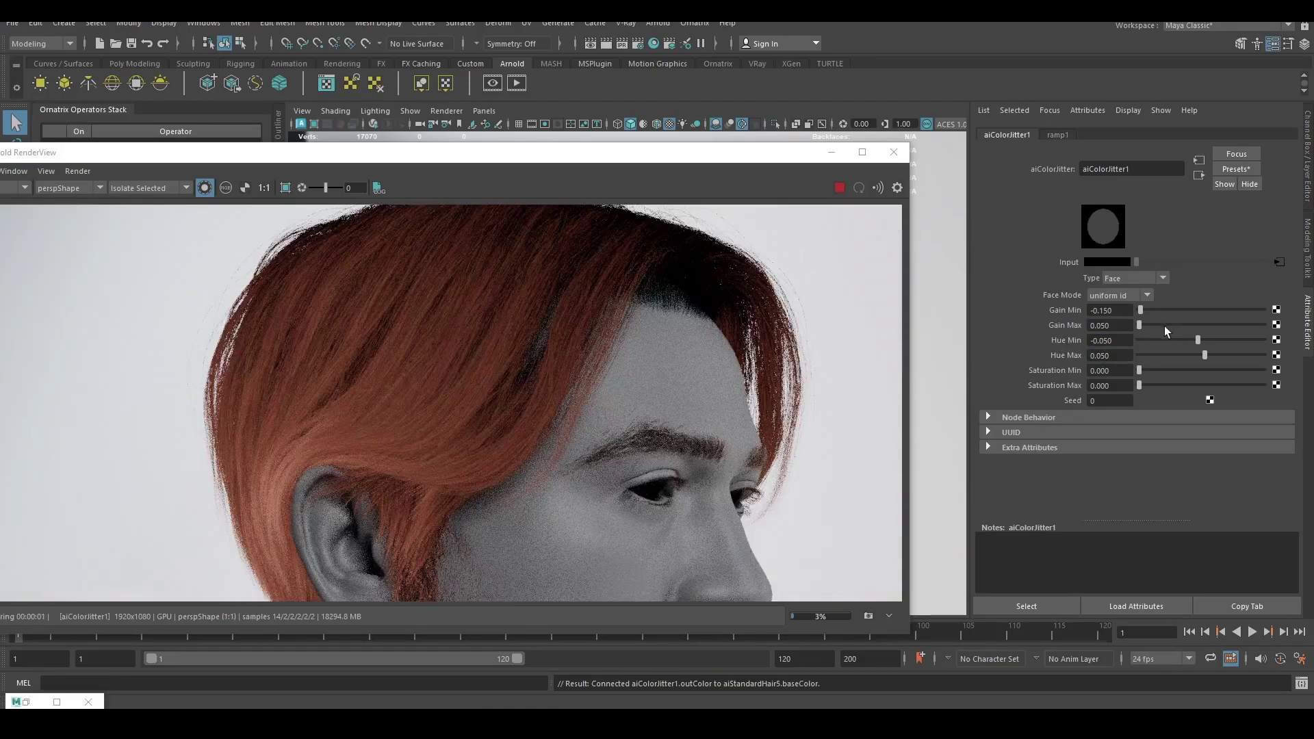
text(-0.025)
key(Tab)
text(0.025)
key(Tab)
Step: Set the jitter Saturation to -0.200 min and 0.010 max
key(Return)
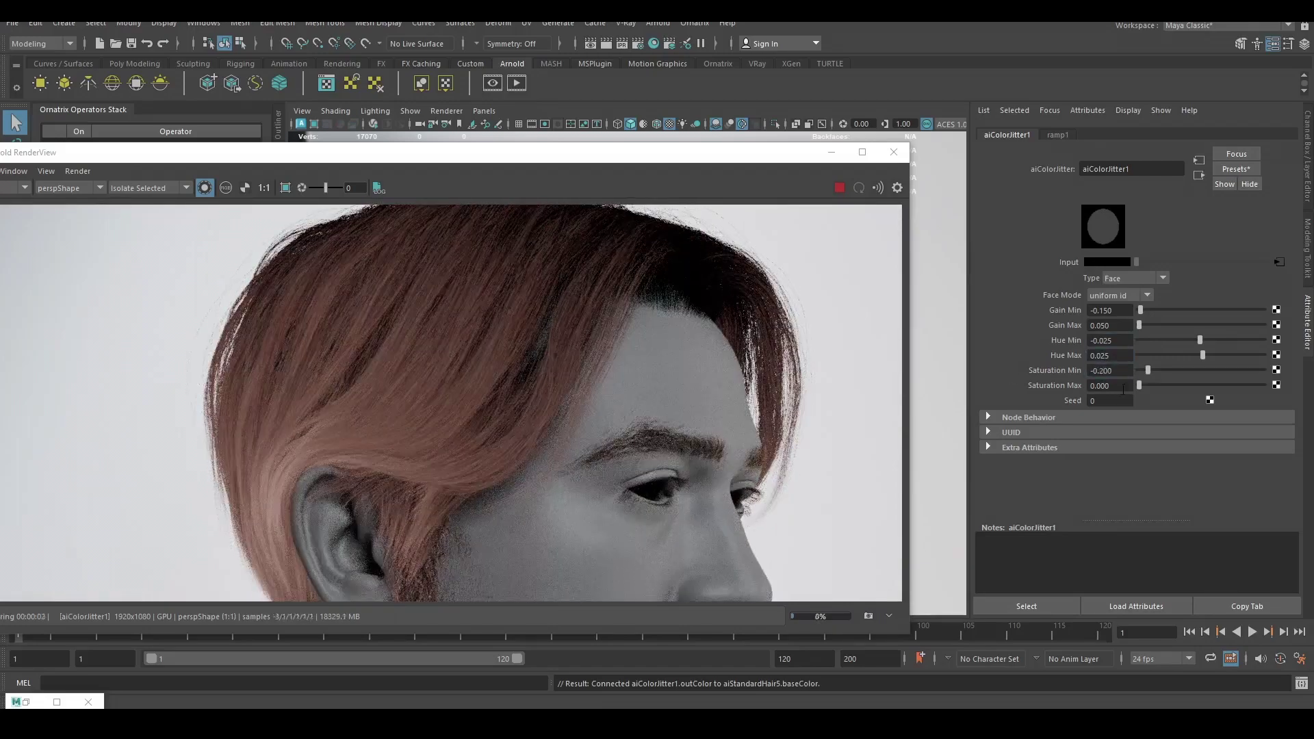
double_click(1123, 386)
text(0.01)
key(Return)
scroll(438, 319, down, 2)
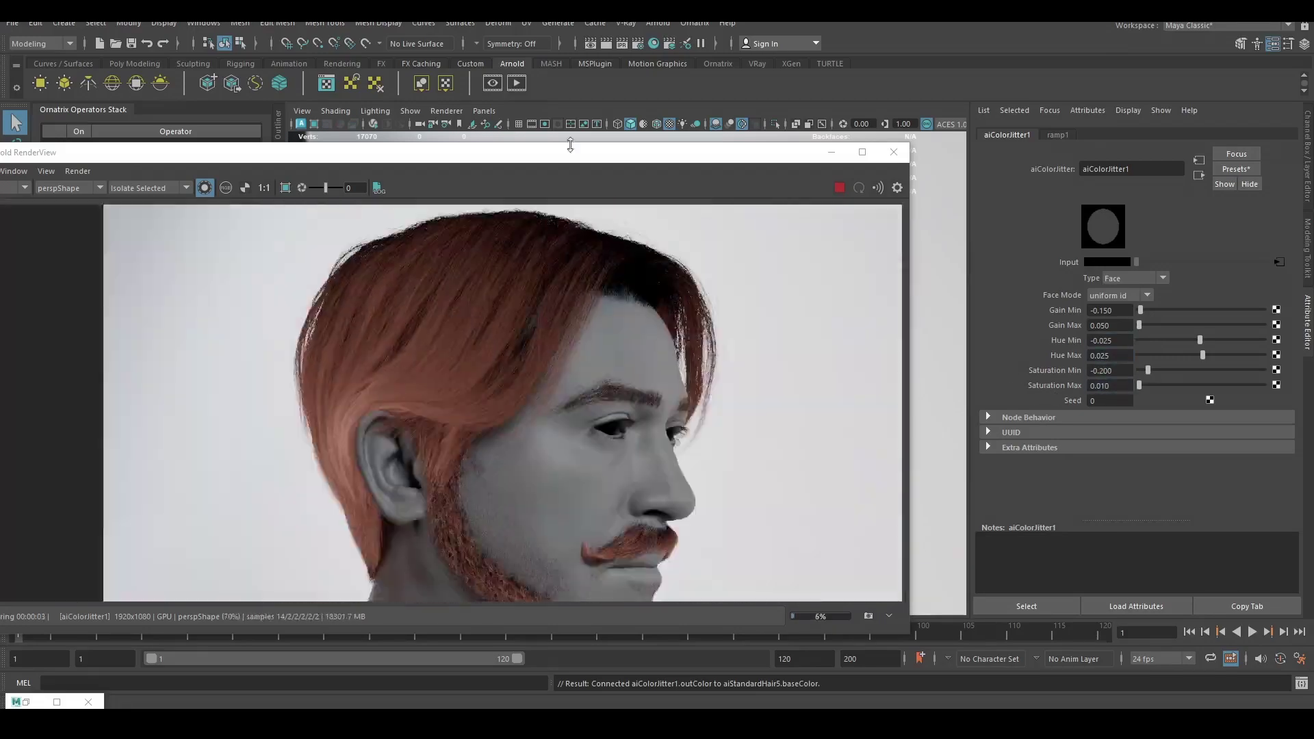
key(alt+Tab)
Step: Set aiStandardHair5 Melanin to 0.3, Melanin Redness to 0.328 and Melanin Randomize to 2
click(430, 482)
key(alt+Tab)
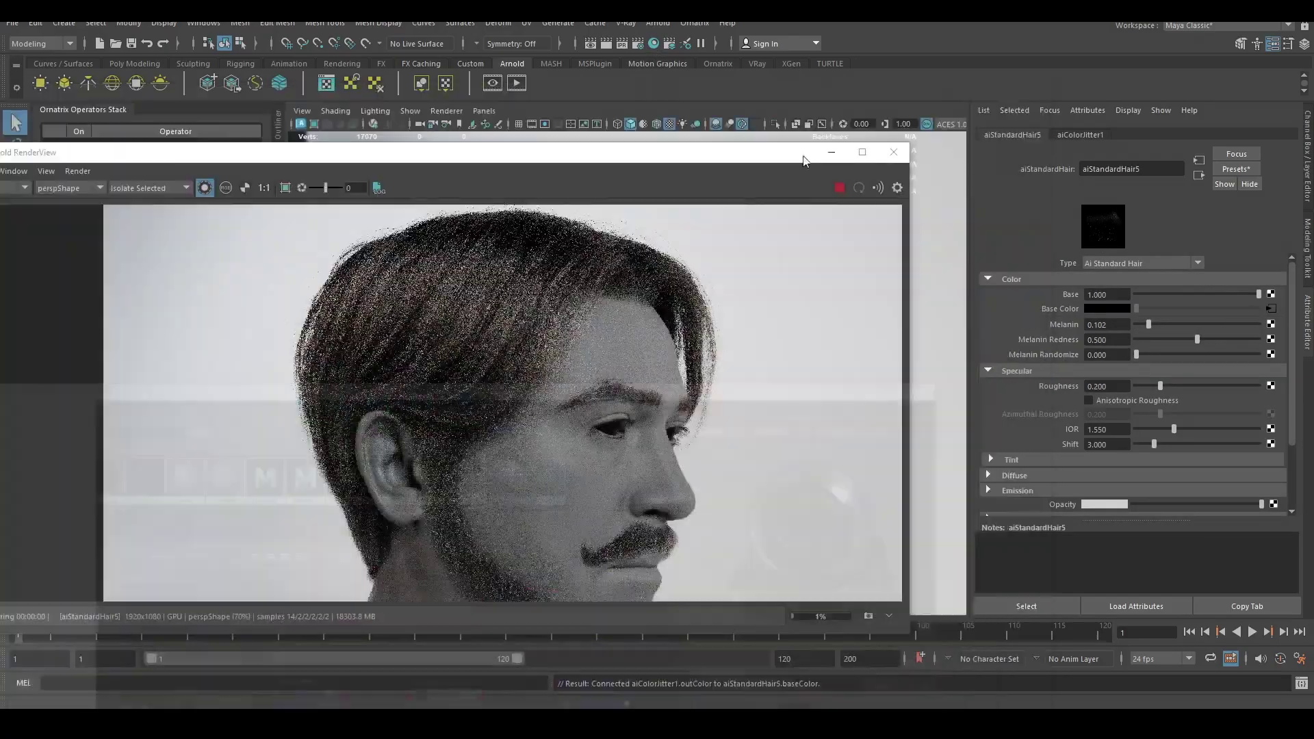
click(1163, 324)
drag(1163, 323, 1176, 339)
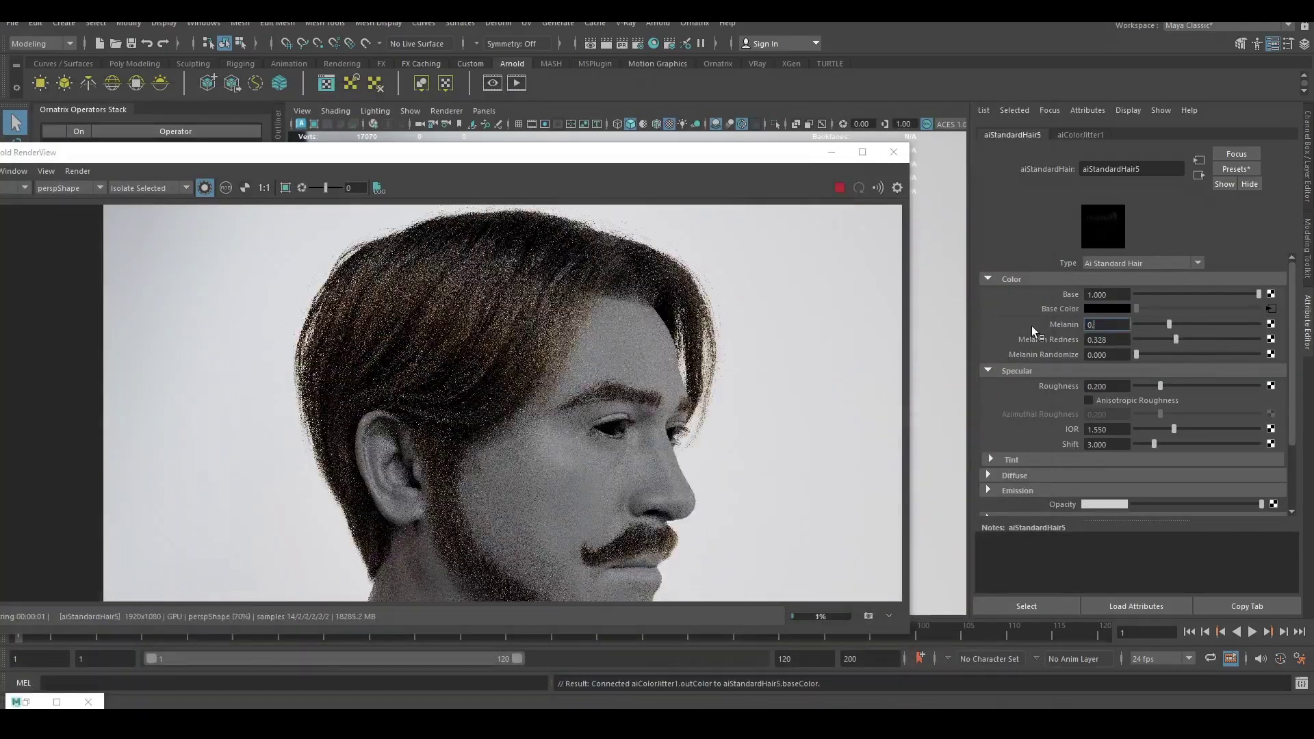
double_click(1107, 325)
text(0.3)
key(Tab)
scroll(513, 354, up, 5)
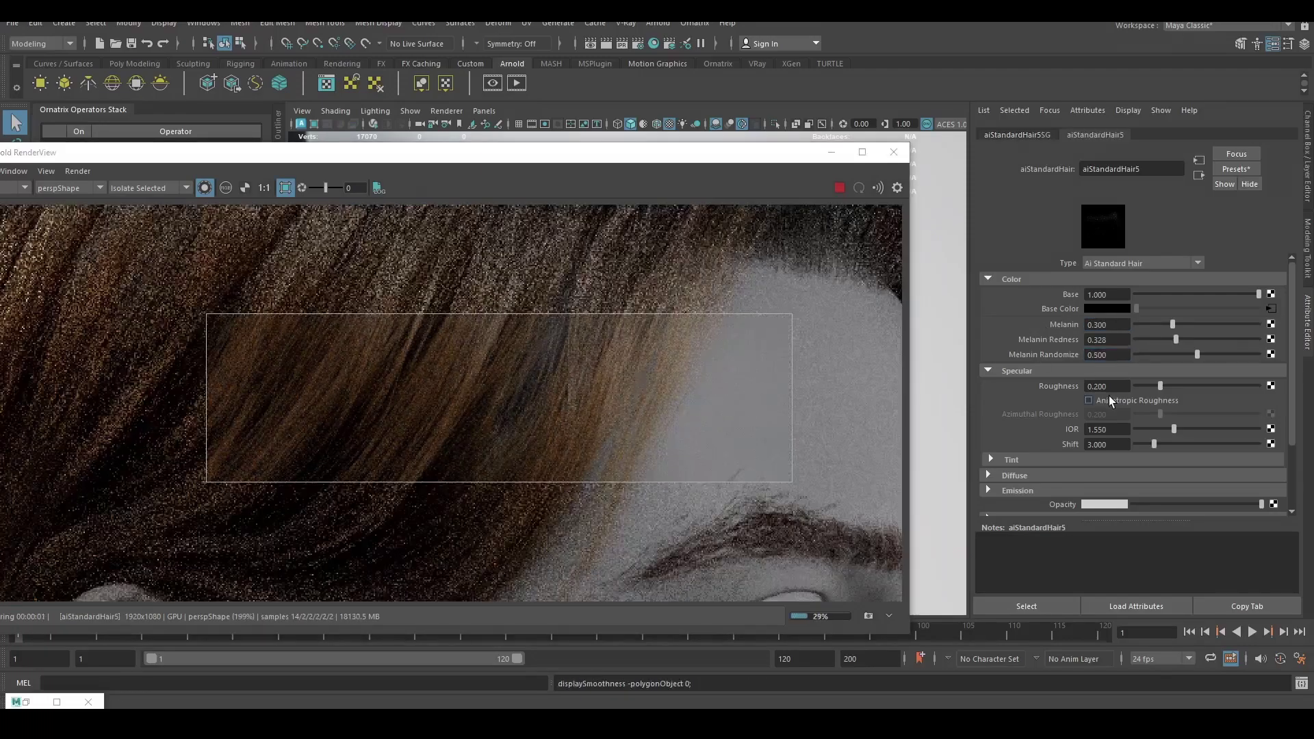
text(5)
key(Return)
scroll(504, 381, down, 2)
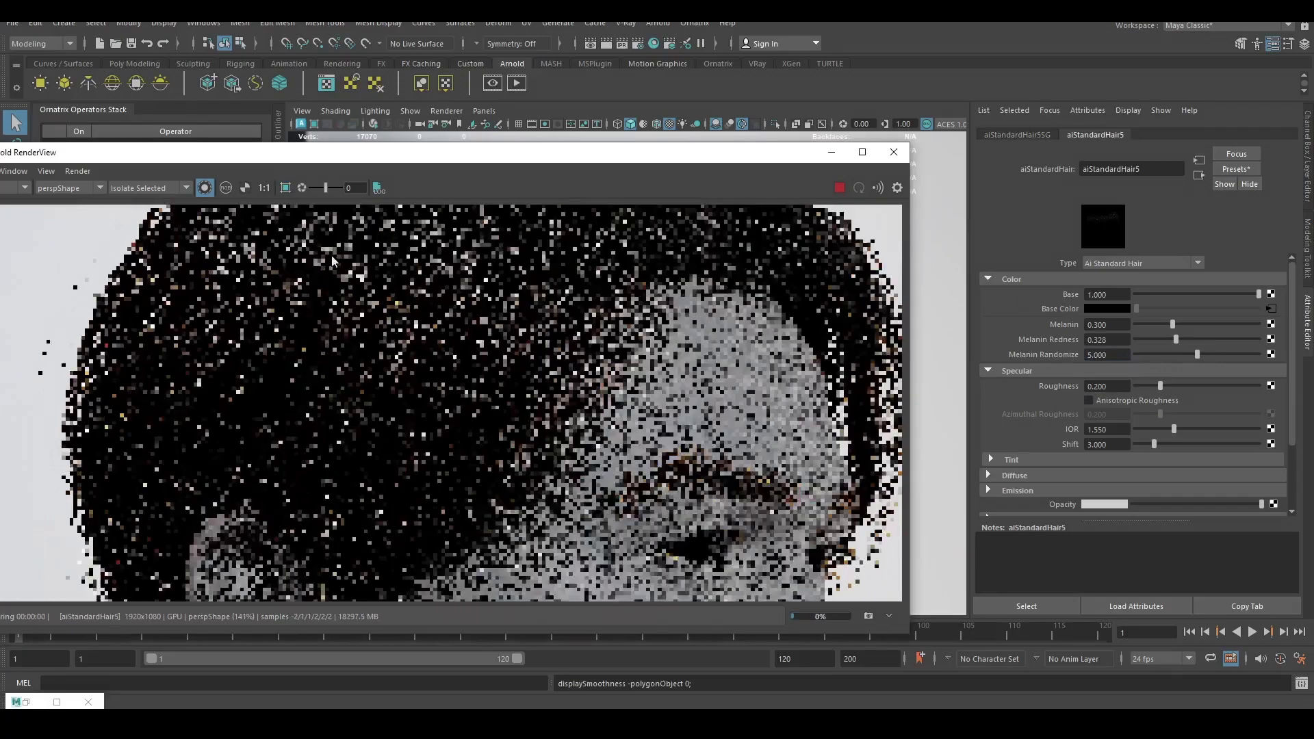
scroll(456, 339, down, 2)
Step: Enable Anisotropic Roughness and set the hair Roughness to 0.28
click(560, 386)
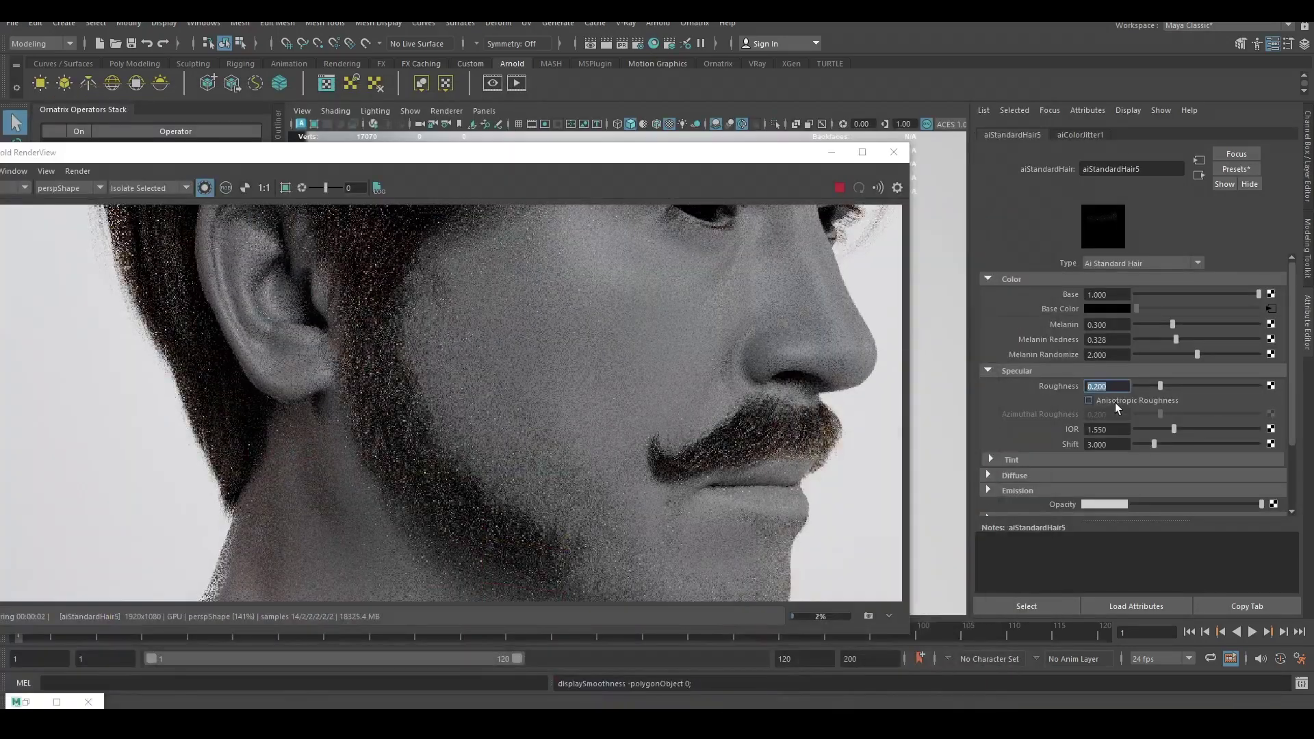
click(1116, 404)
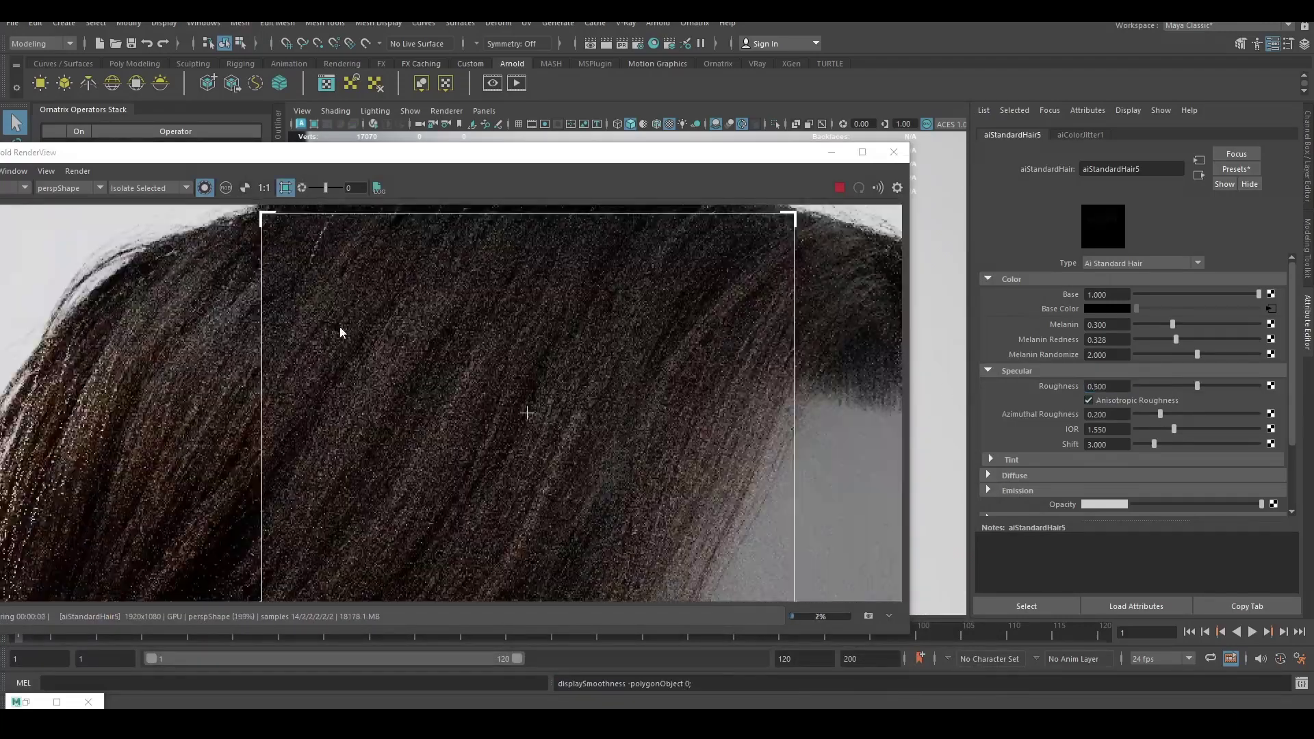
text(0.280)
key(Return)
scroll(602, 351, down, 3)
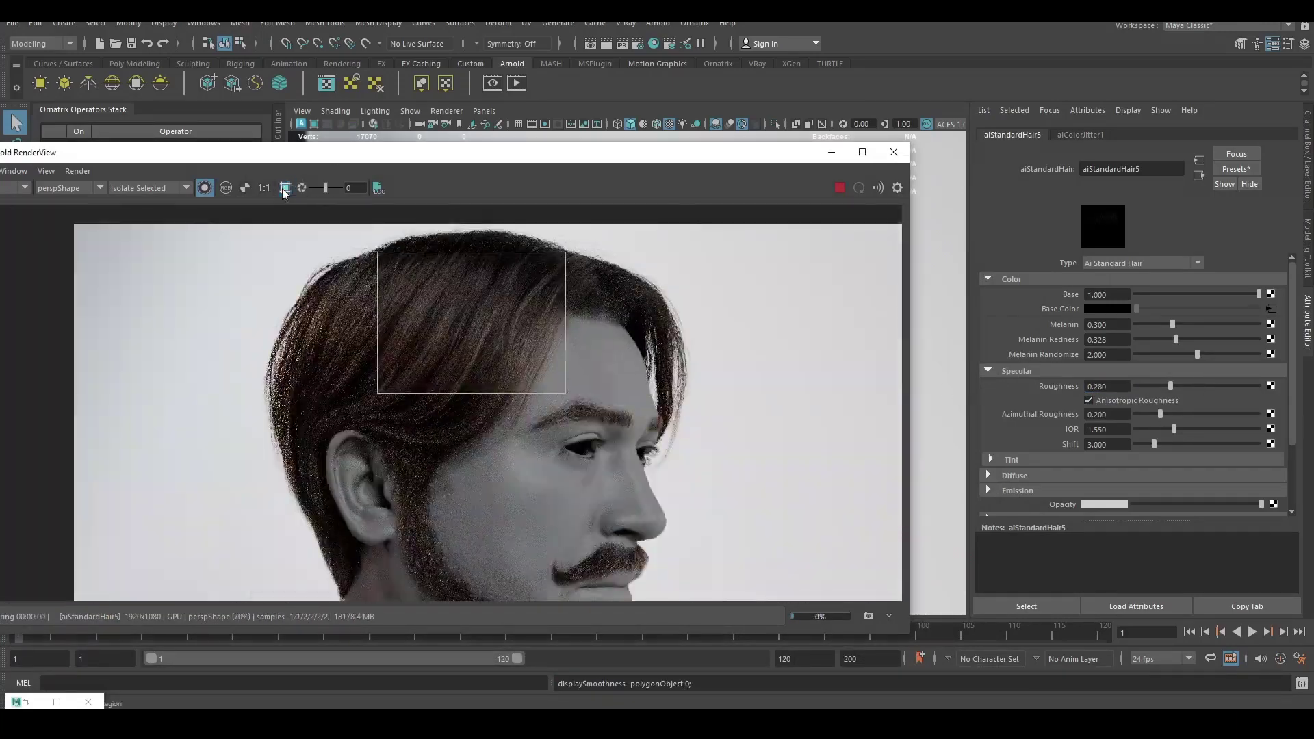
scroll(383, 478, up, 5)
scroll(580, 298, down, 3)
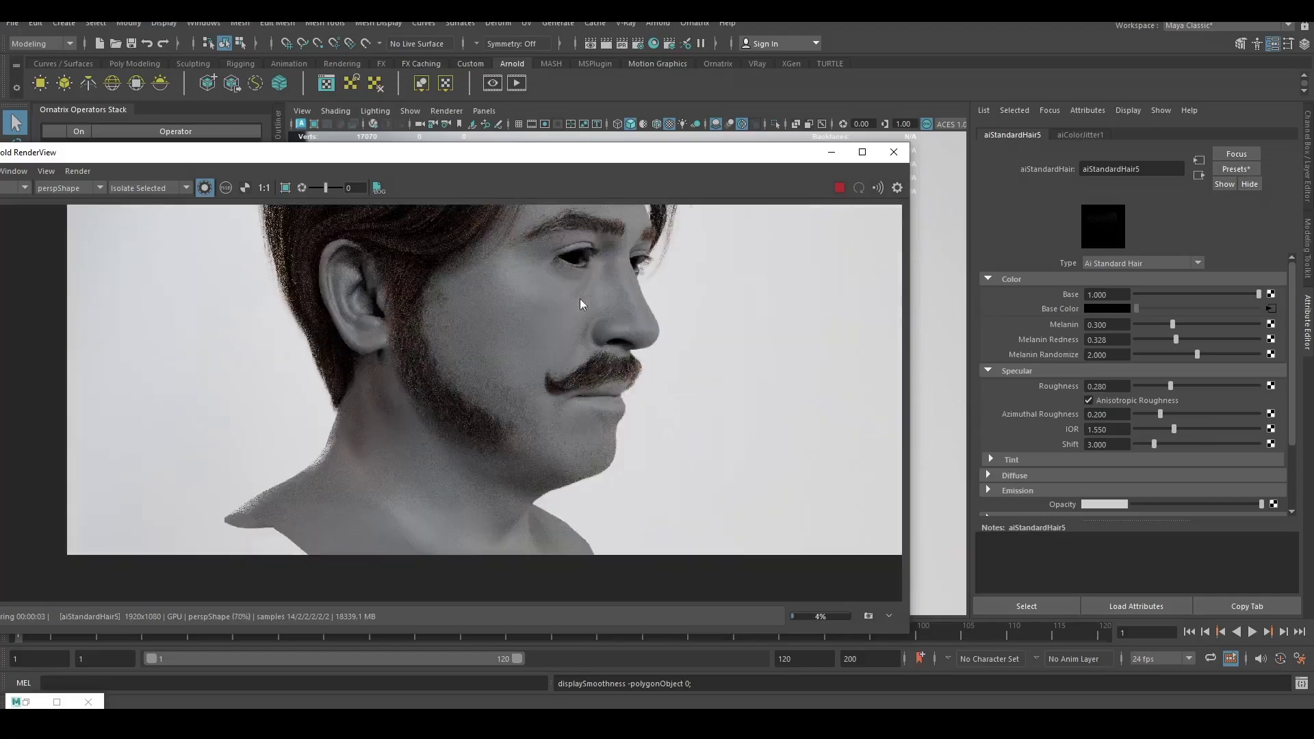
scroll(558, 313, up, 5)
scroll(545, 334, down, 5)
Step: Orbit the render camera and reopen the hair shader network in Hypershade
mouse_move(545, 334)
alt+mouse_down()
mouse_move(886, 343)
mouse_move(575, 329)
alt+mouse_up()
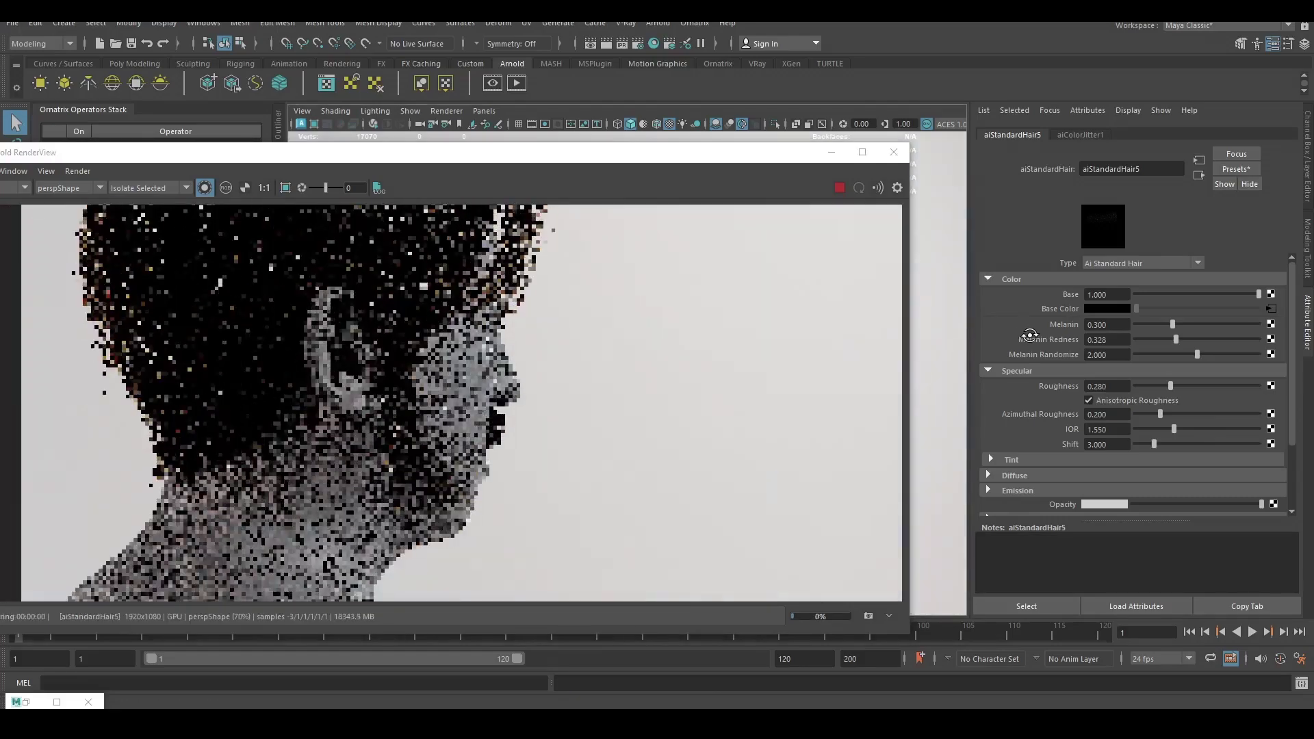
scroll(469, 355, up, 5)
drag(423, 164, 563, 154)
click(130, 164)
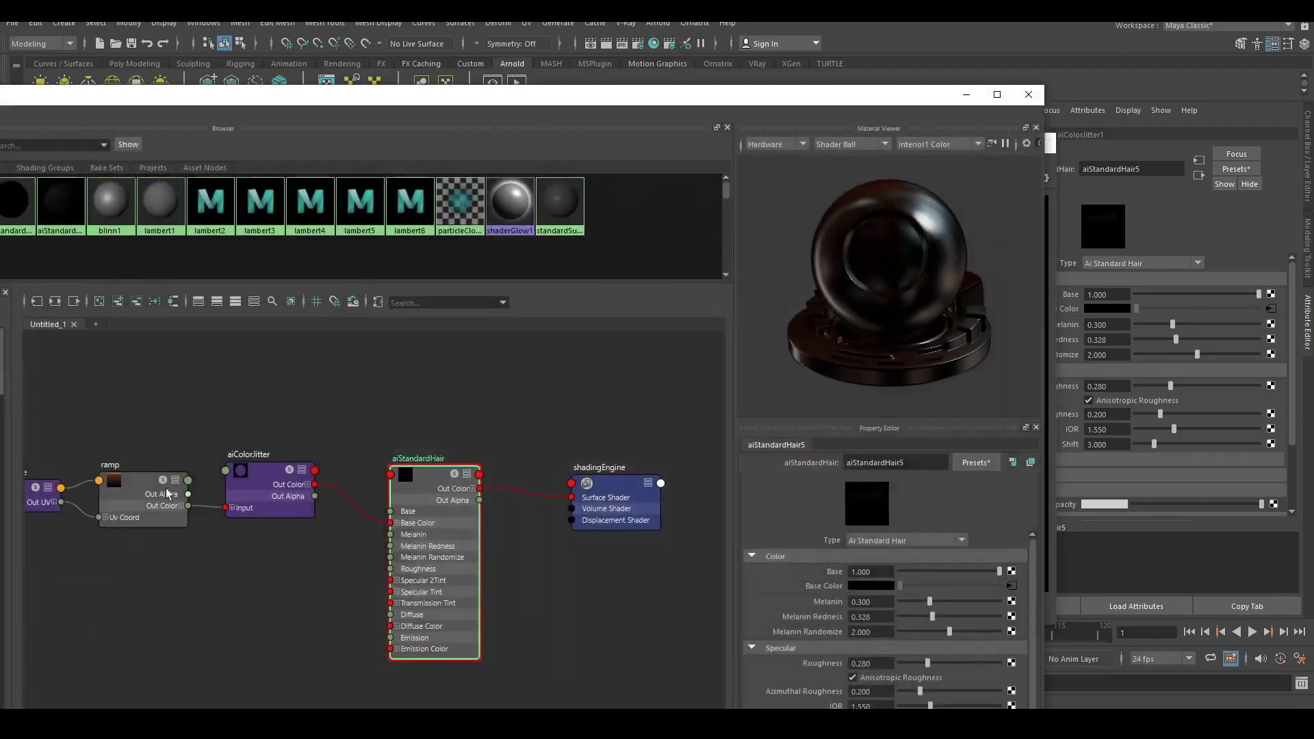
Step: Add a reddish-brown colour stop to ramp1 at position 0.204
click(167, 493)
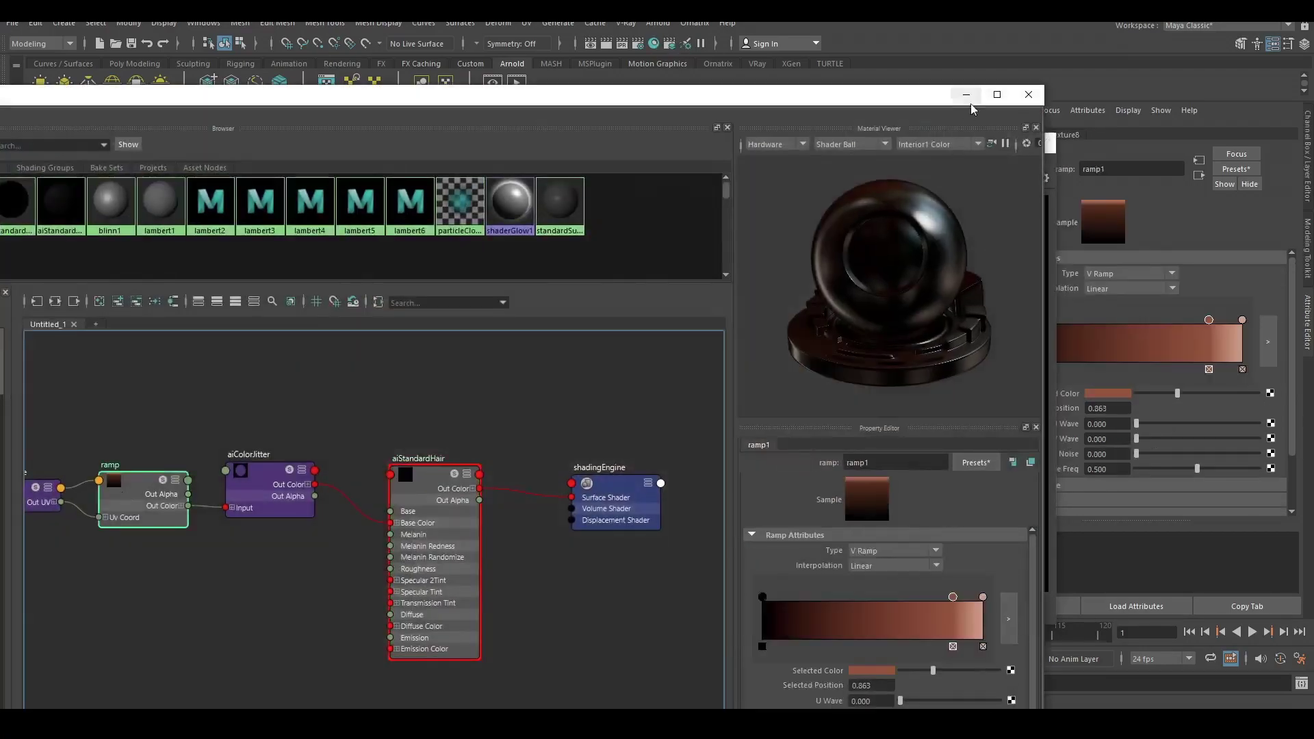
click(966, 93)
drag(684, 137, 479, 120)
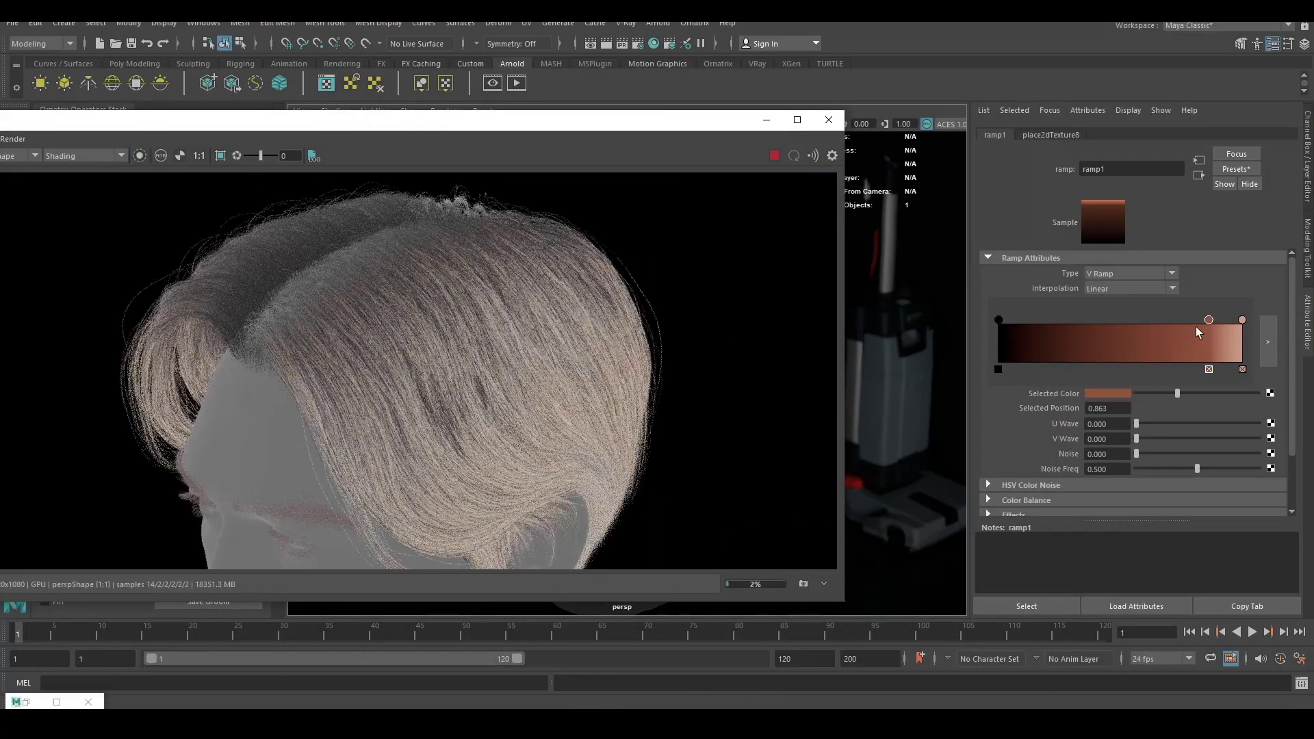
click(1086, 342)
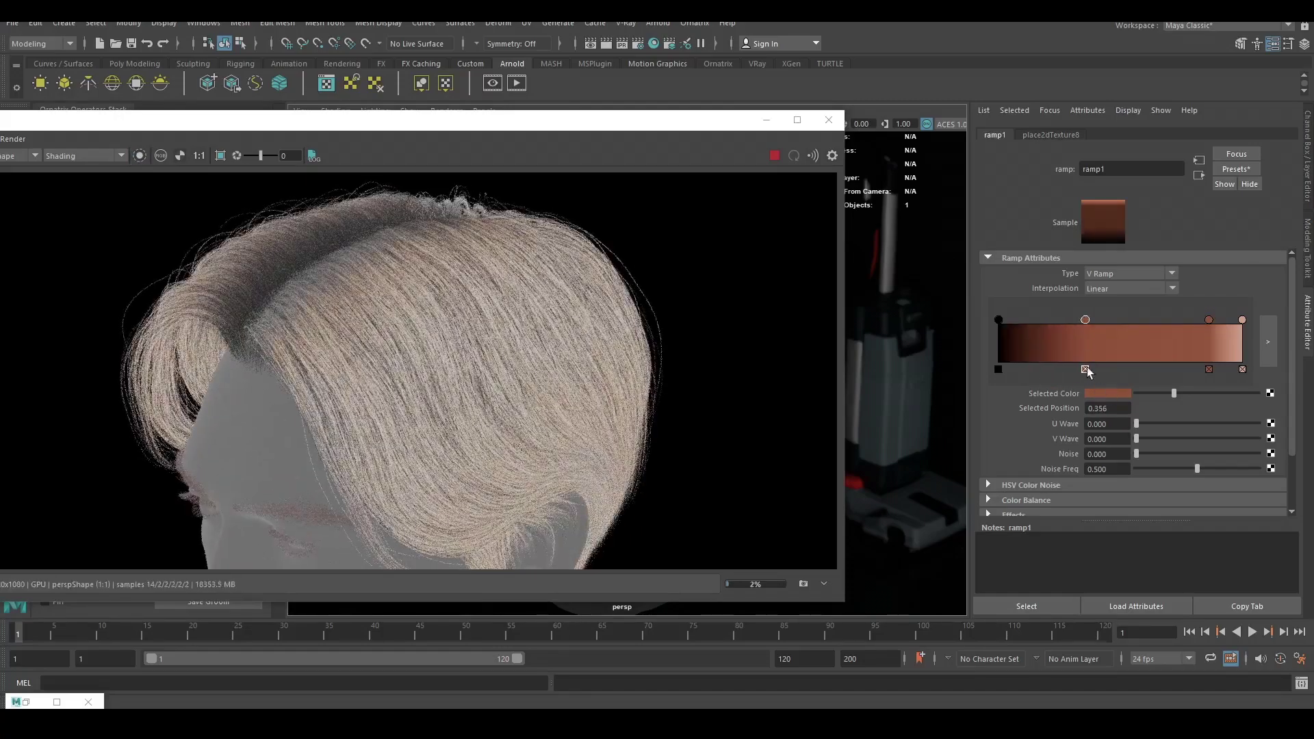
click(1118, 393)
click(999, 320)
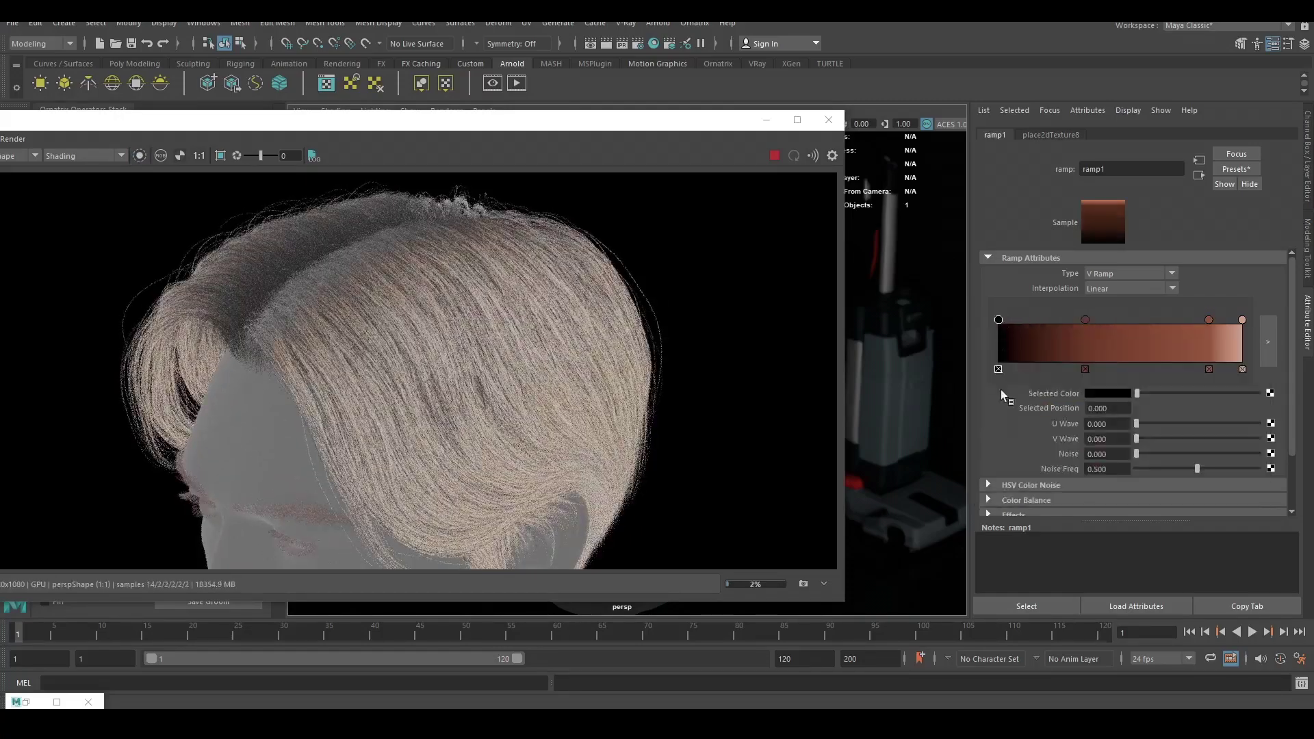
click(1104, 393)
drag(1085, 320, 1049, 319)
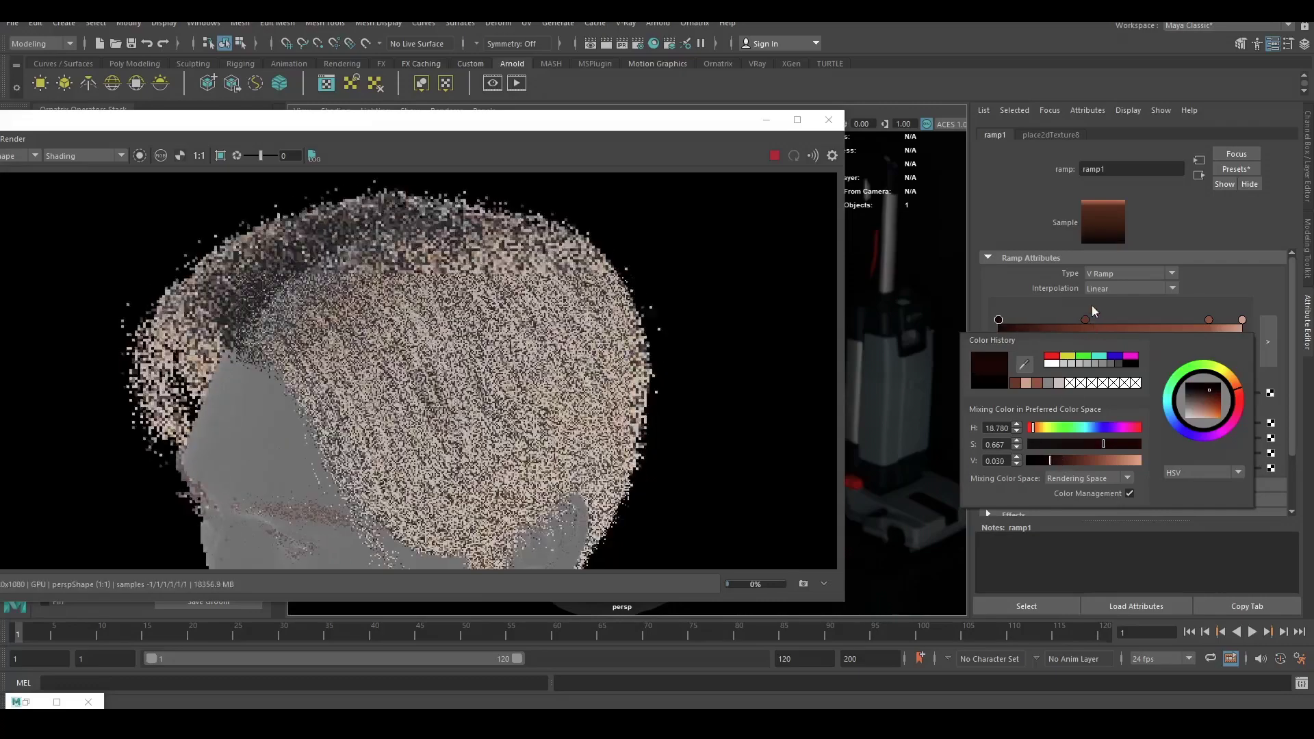
drag(159, 124, 264, 121)
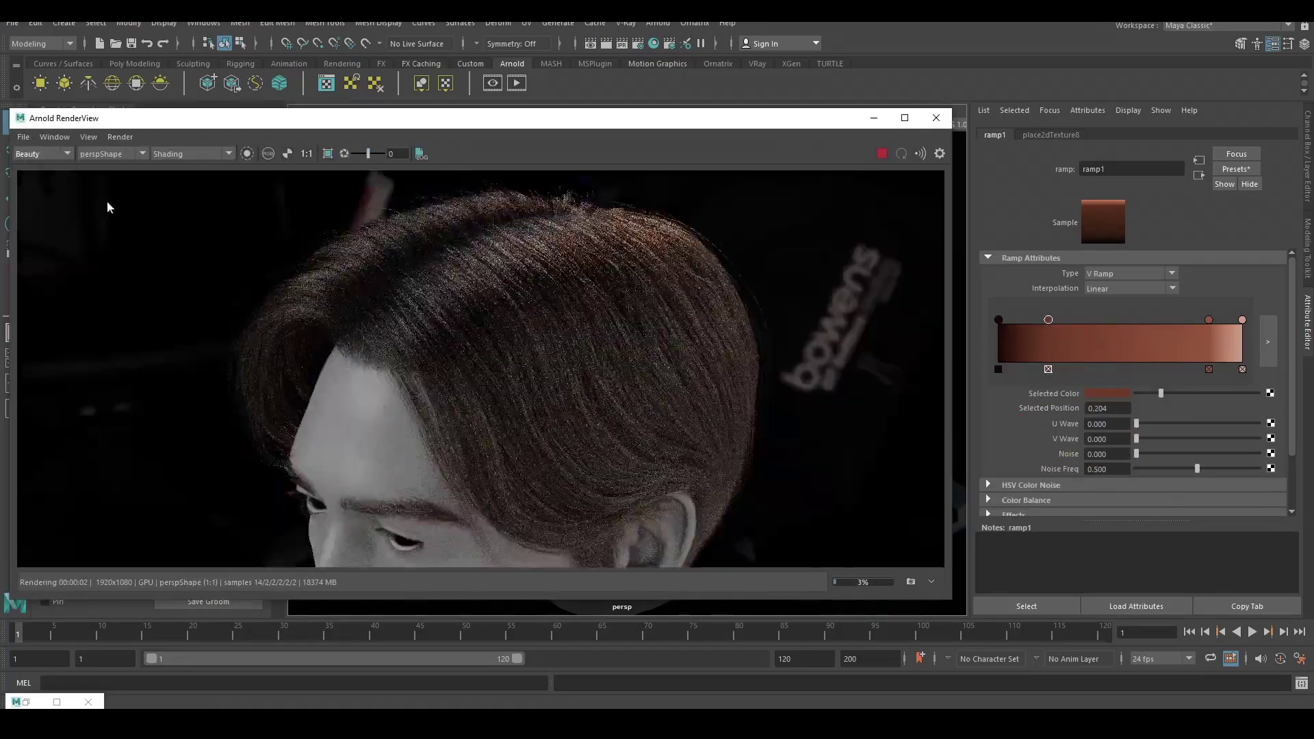
Step: Review the darker brown hair render, then close the Arnold RenderView
scroll(446, 358, down, 2)
scroll(463, 308, up, 3)
scroll(462, 307, down, 2)
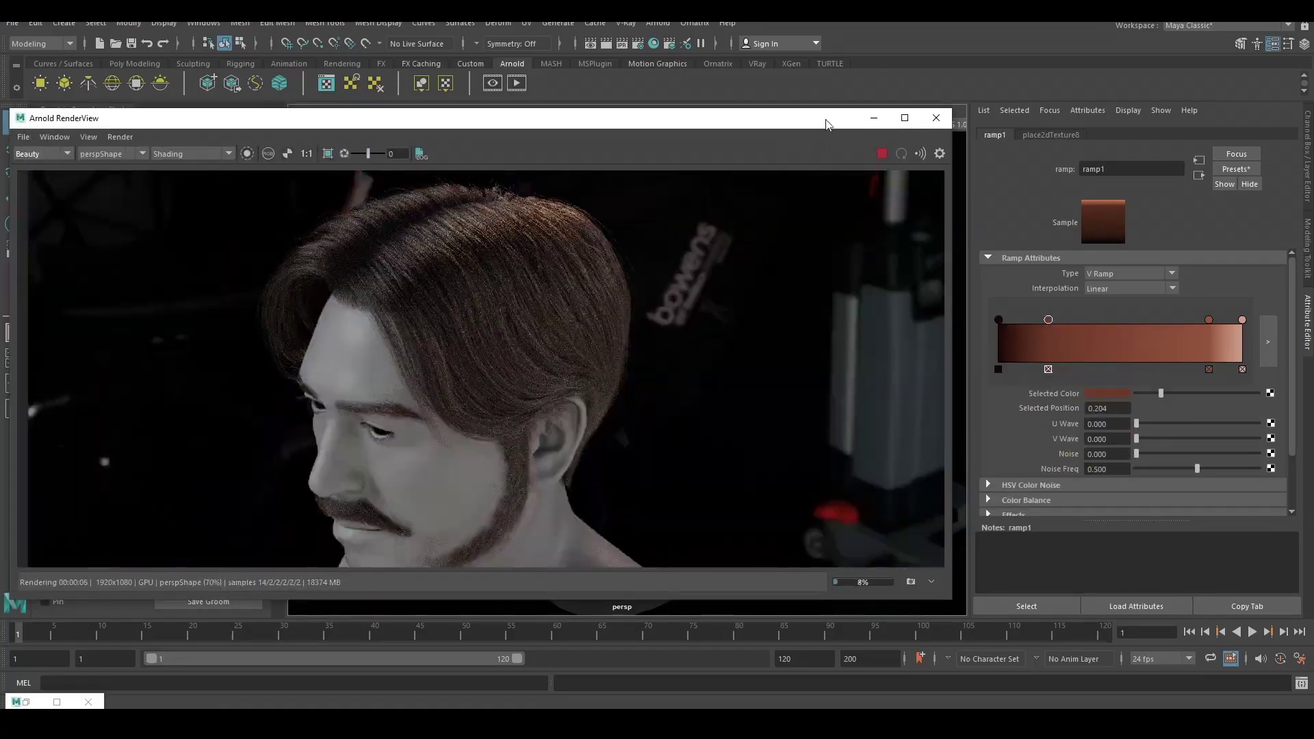
drag(826, 124, 641, 117)
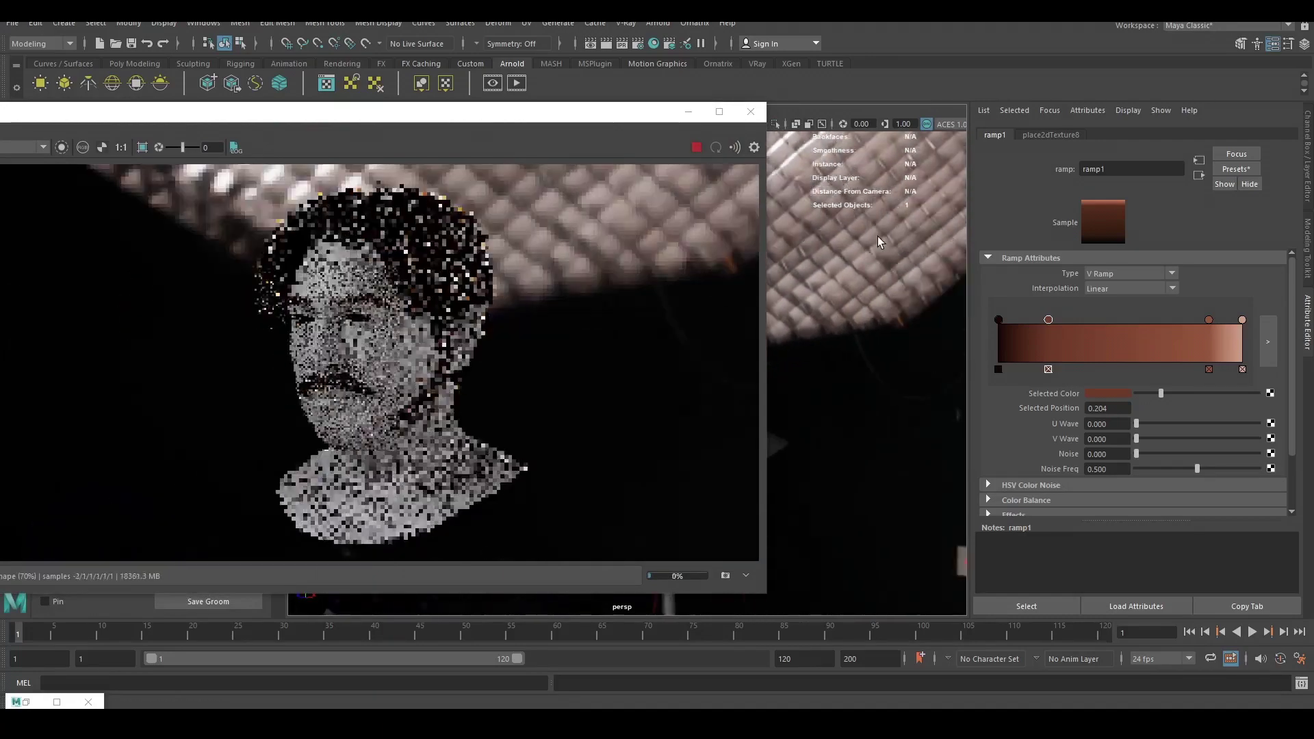
click(877, 236)
click(751, 110)
Step: Select the area light and move it up and to the left of the head
click(713, 248)
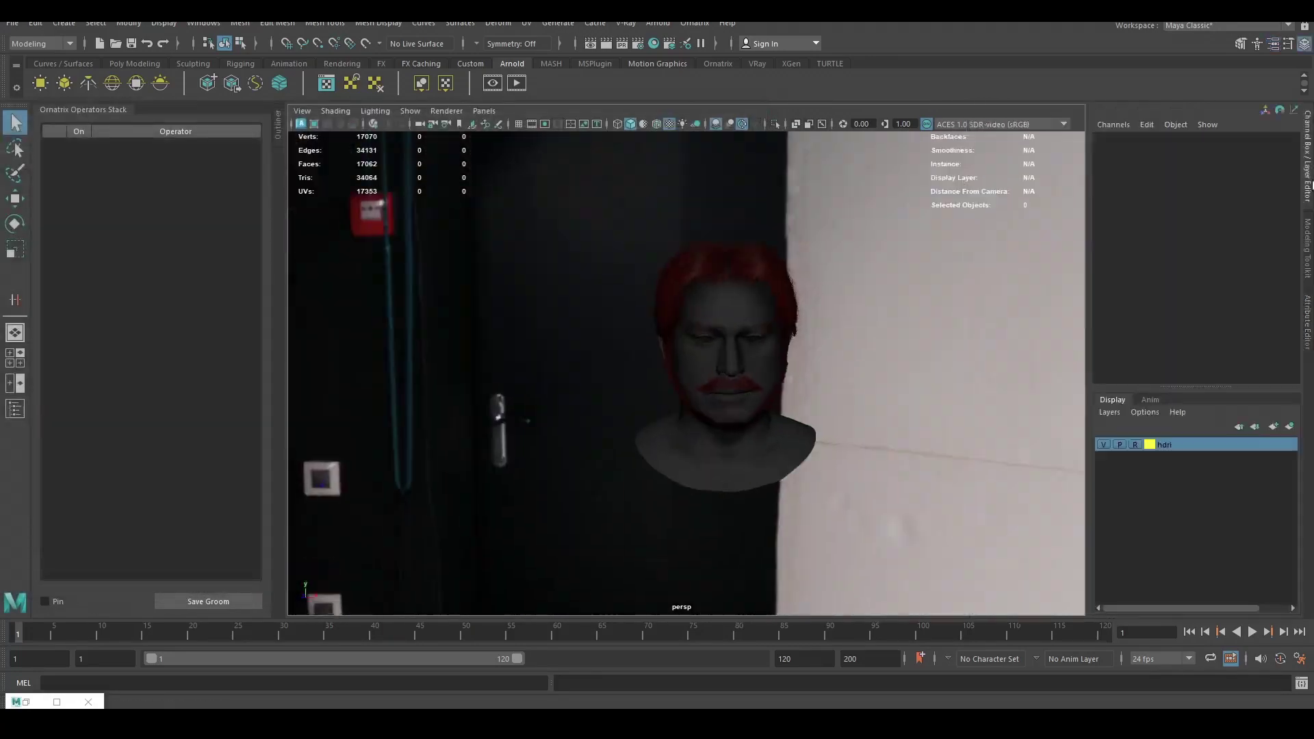
alt+drag(713, 248, 685, 260)
scroll(1228, 301, down, 5)
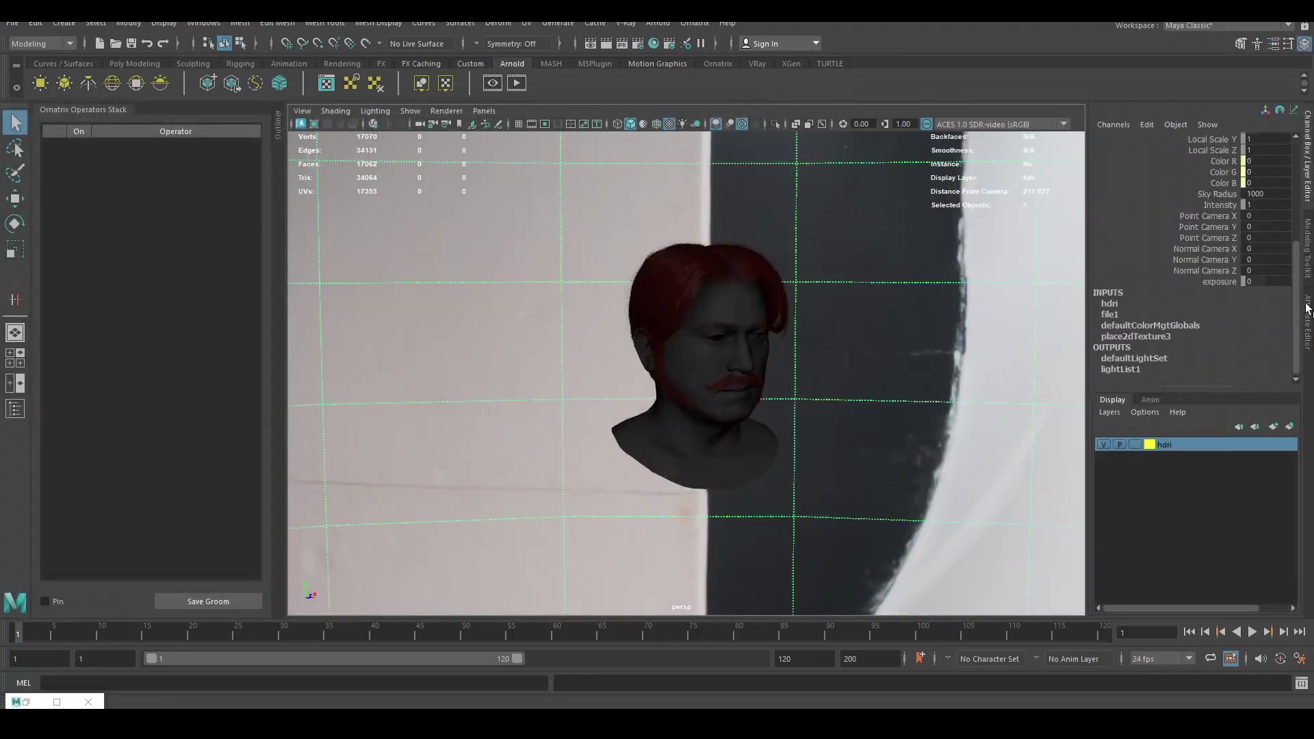
click(1308, 308)
scroll(1133, 315, down, 3)
scroll(1134, 342, down, 2)
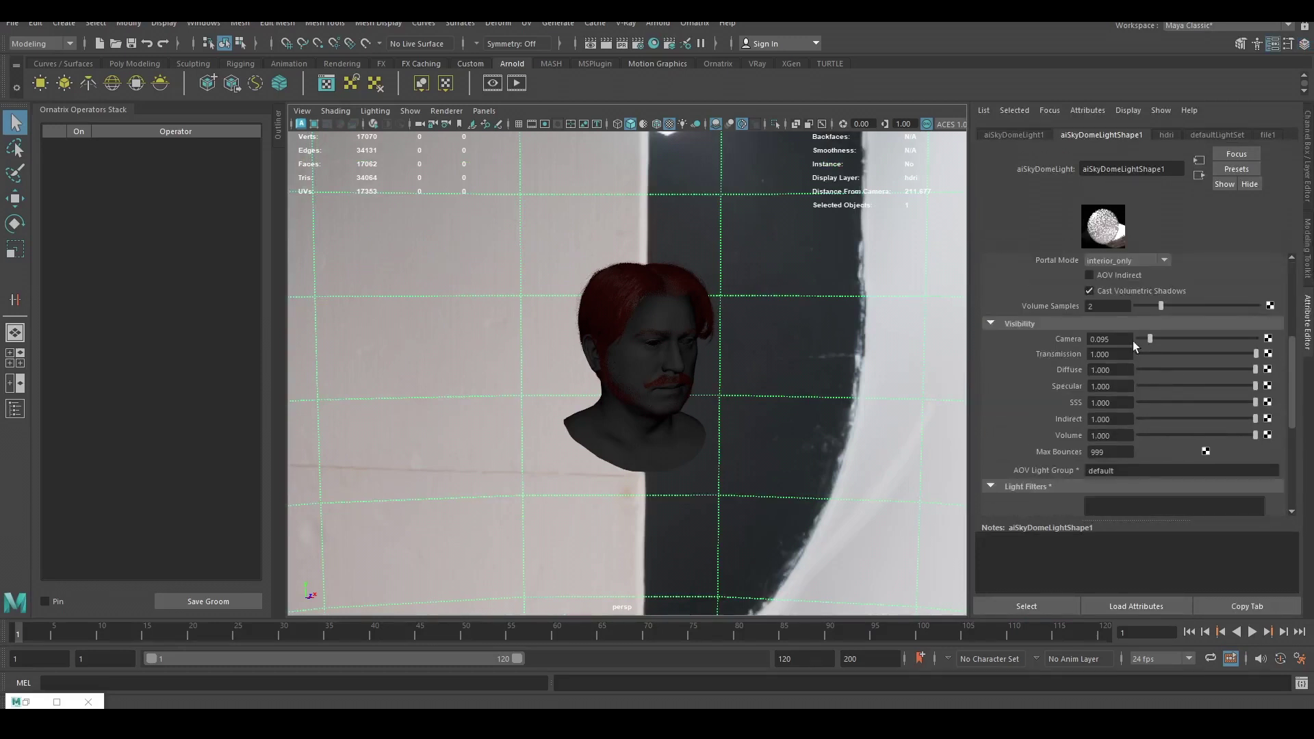
key(ctrl+z)
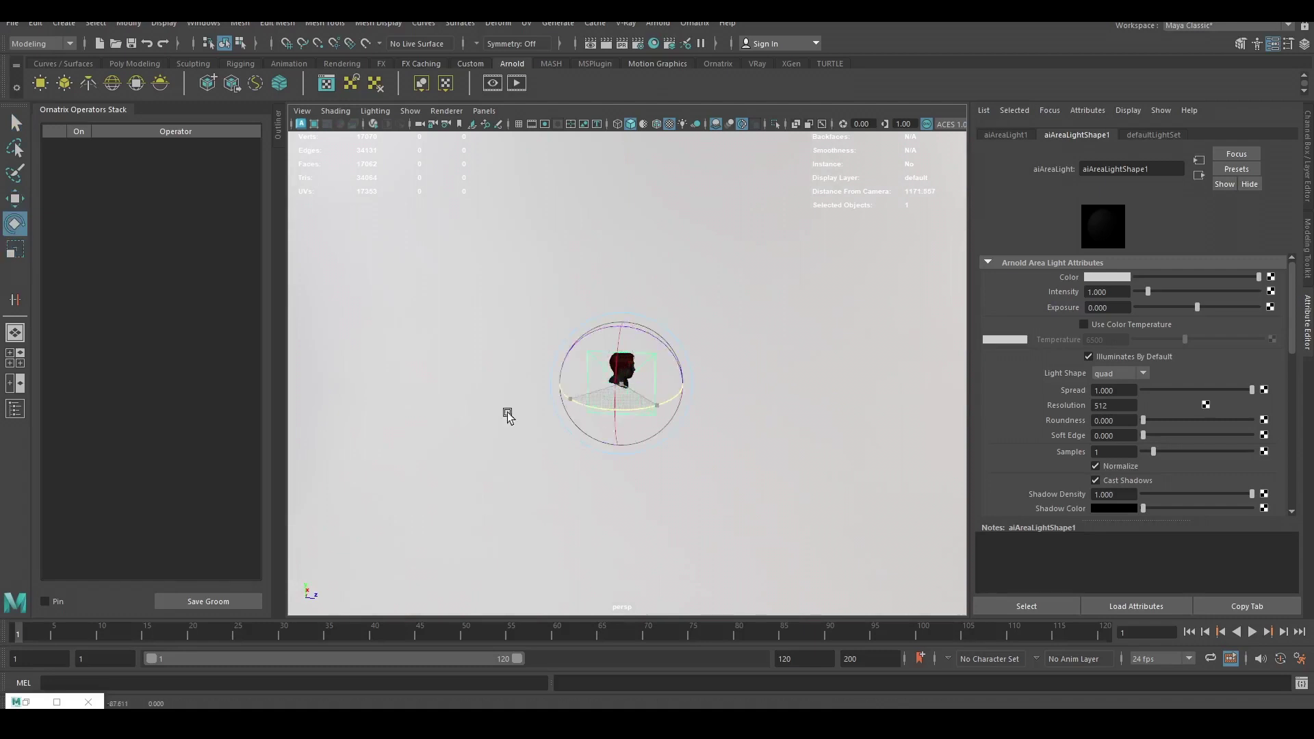
key(ctrl+z)
key(ctrl+a)
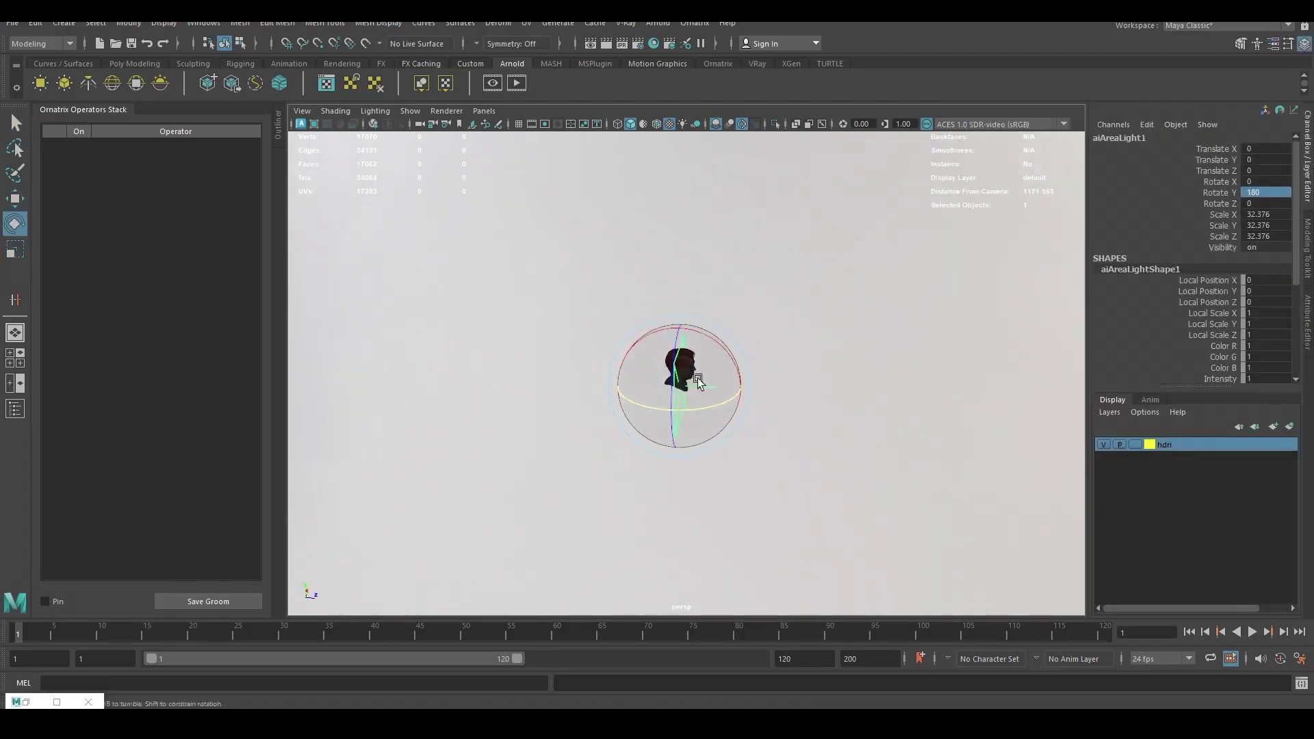
key(w)
drag(698, 381, 682, 326)
Step: Start an Arnold RenderView render and set the area light Intensity to 15
click(516, 83)
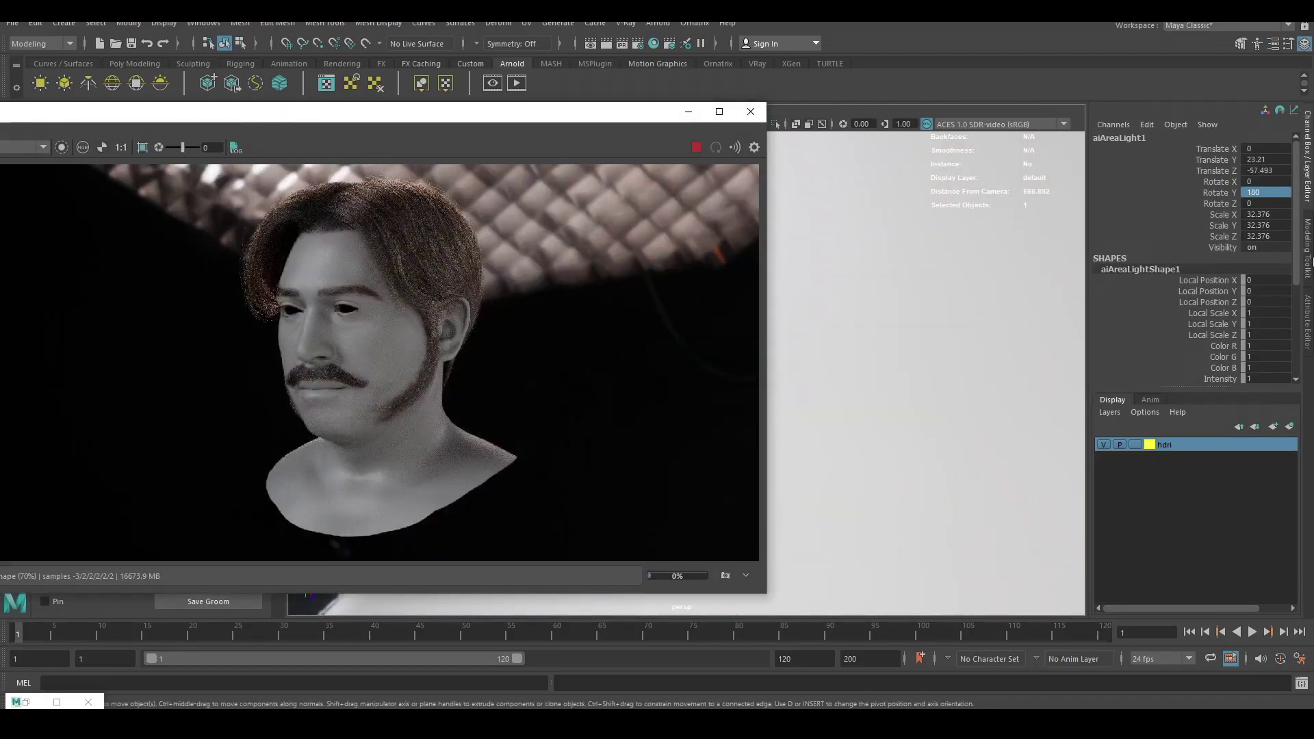
key(ctrl+a)
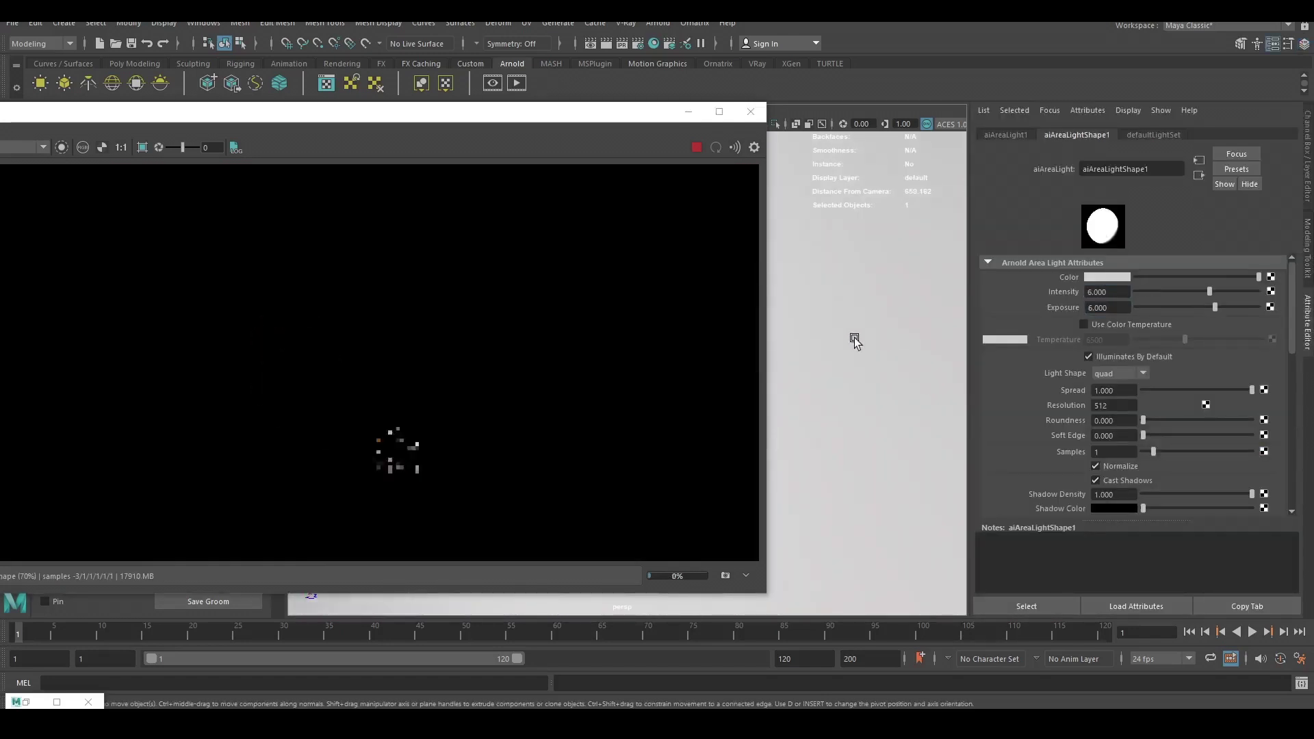
drag(766, 136, 513, 137)
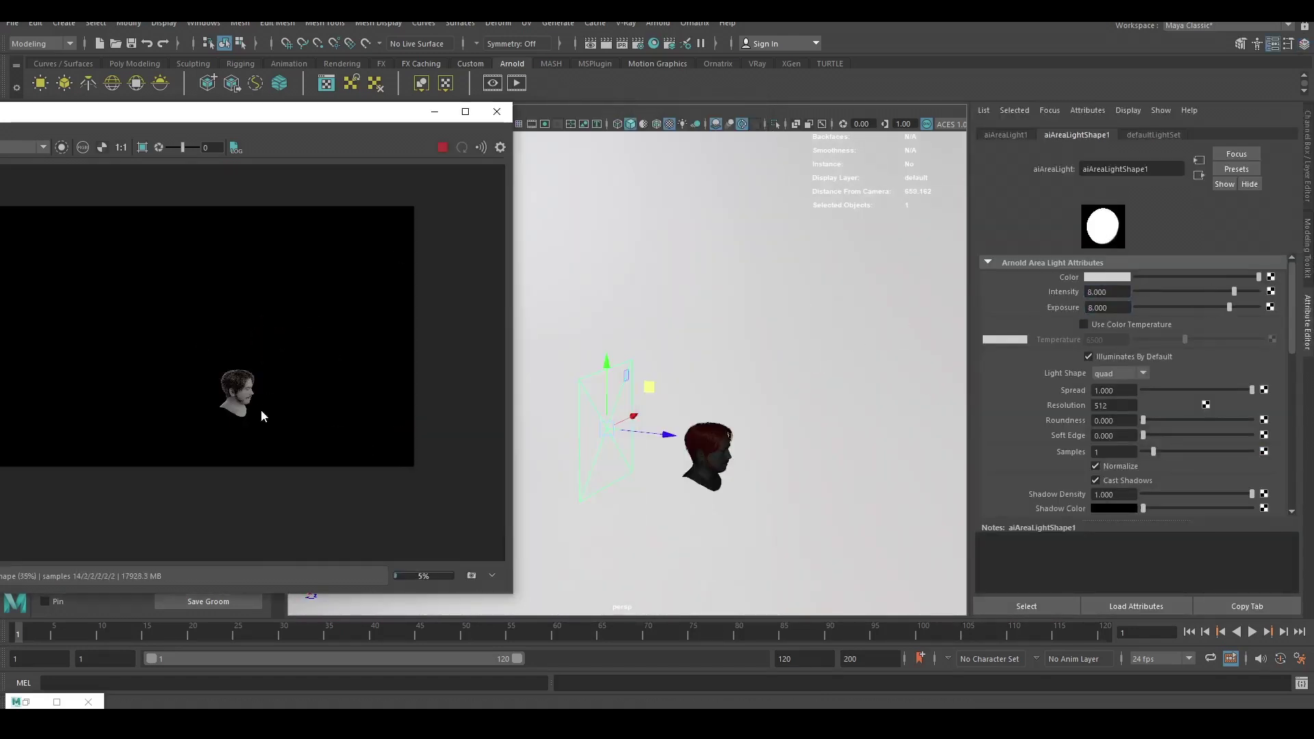
key(f)
scroll(293, 395, up, 4)
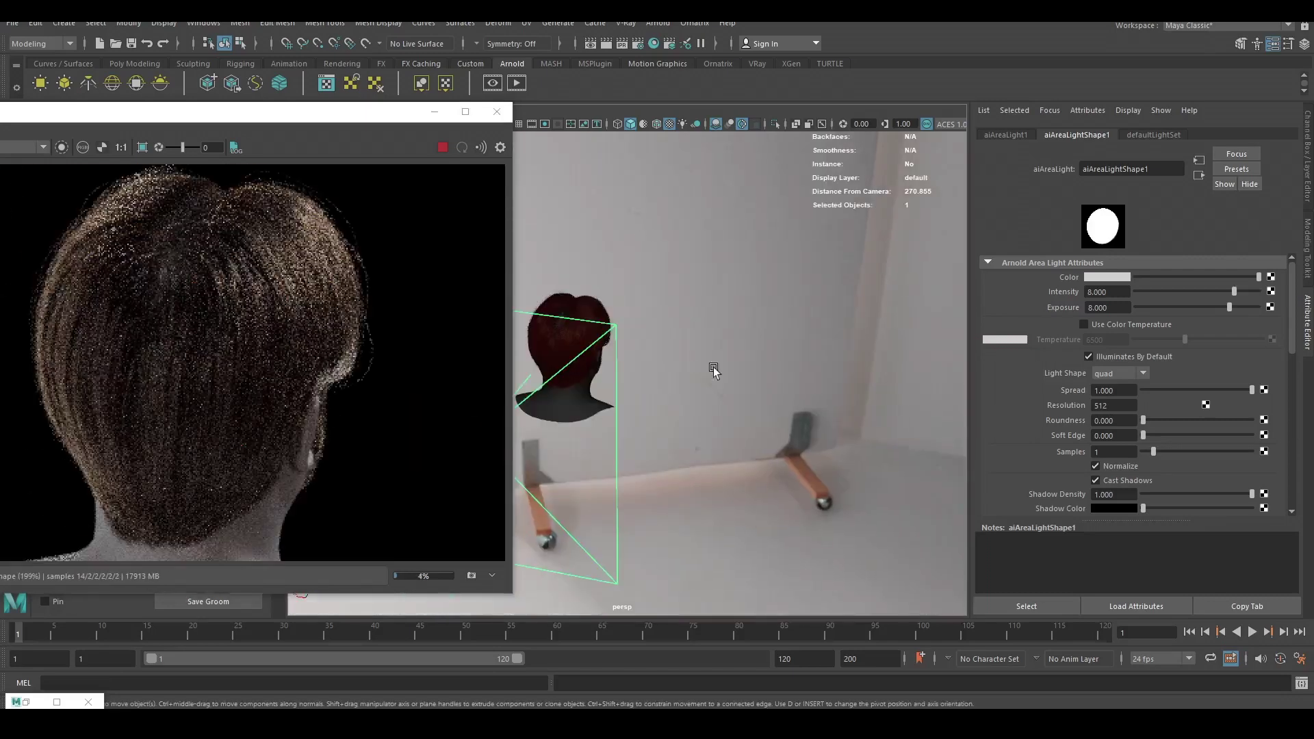
text(10.000)
double_click(1107, 292)
text(15)
key(Return)
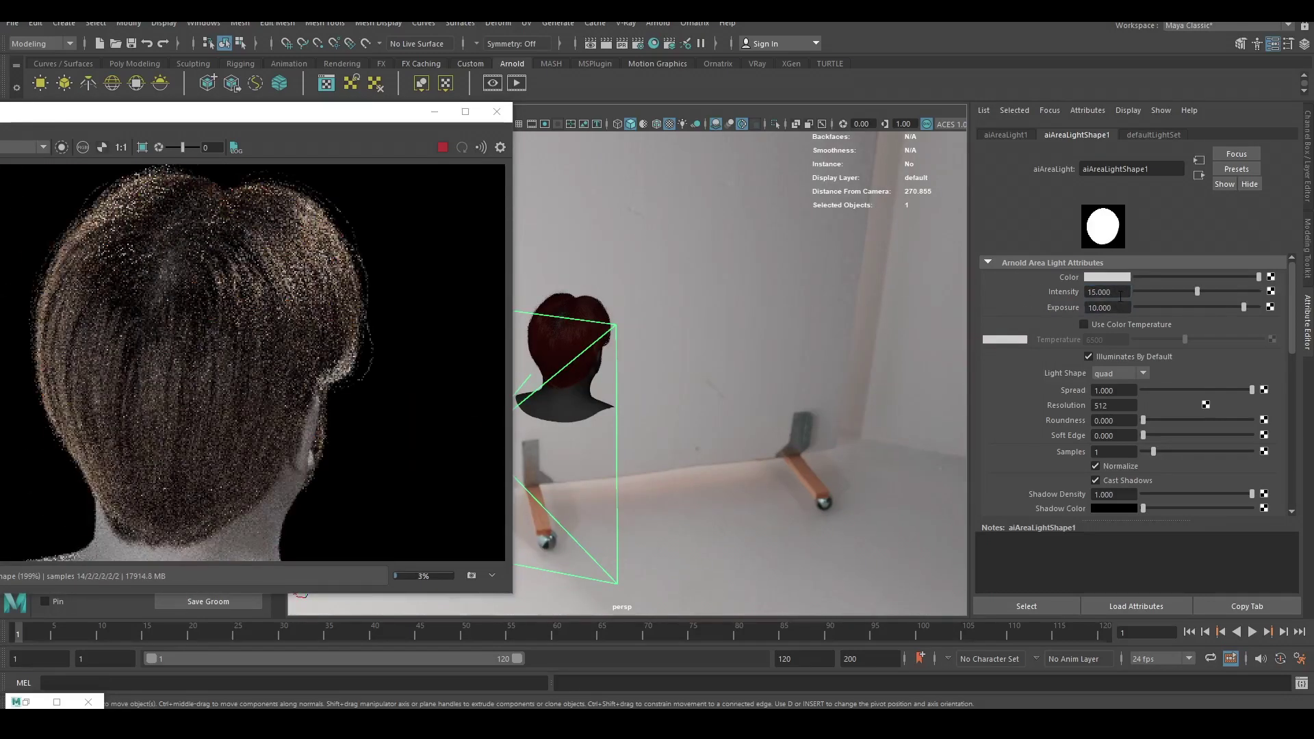
Step: Orbit around the head and area light to check the new lighting
mouse_move(659, 449)
alt+mouse_down()
mouse_move(566, 396)
mouse_move(728, 362)
alt+mouse_up()
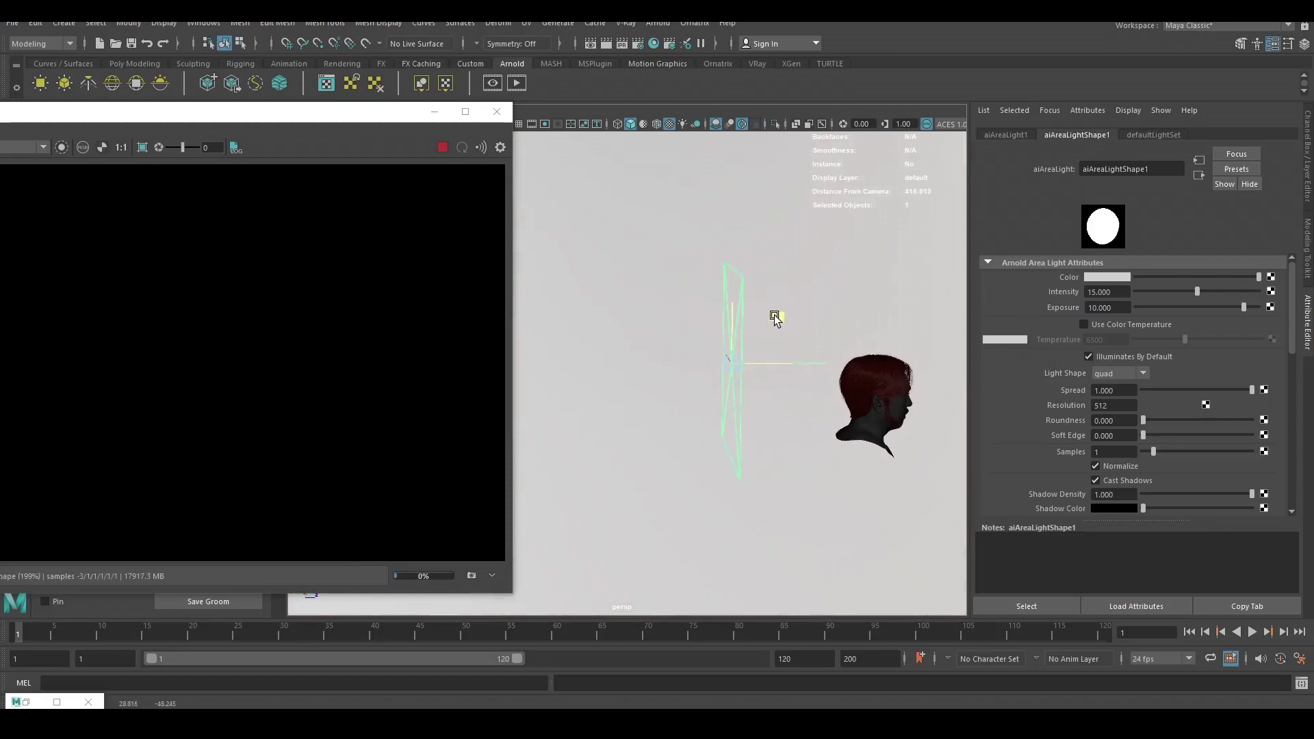
scroll(244, 349, down, 1)
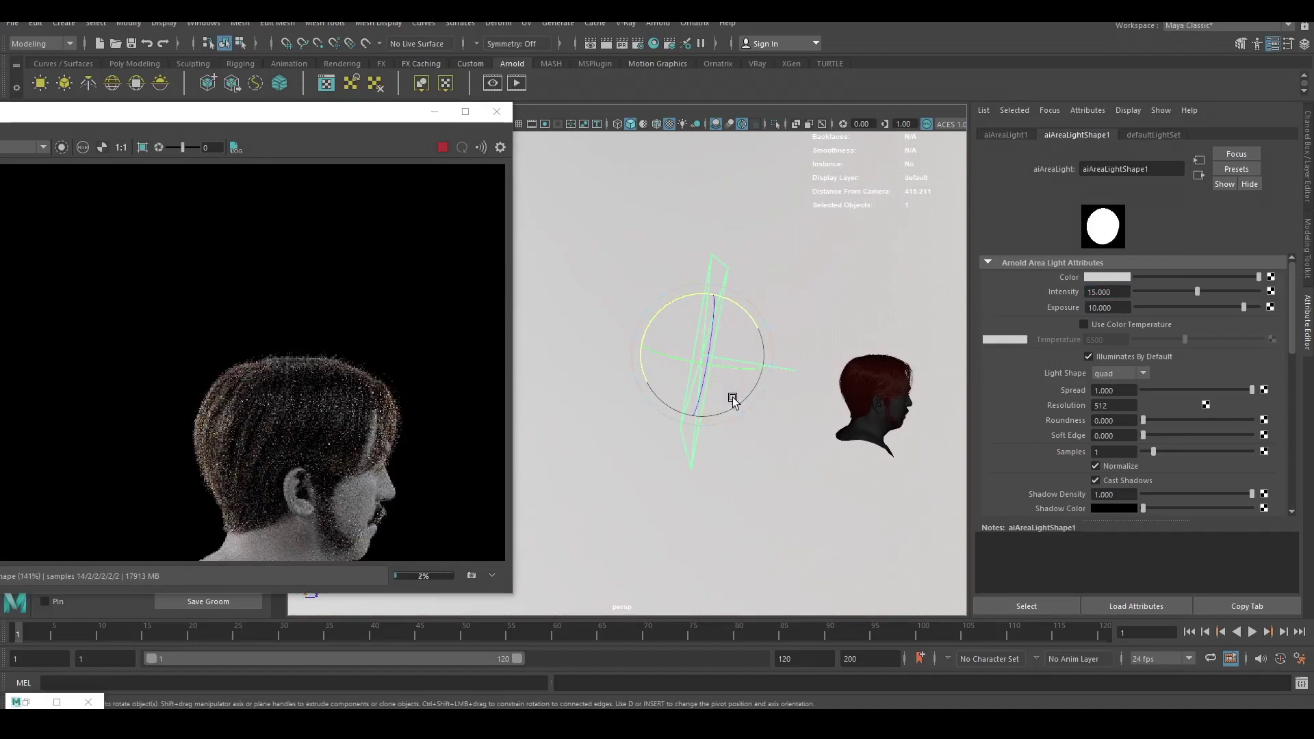
alt+drag(733, 396, 904, 414)
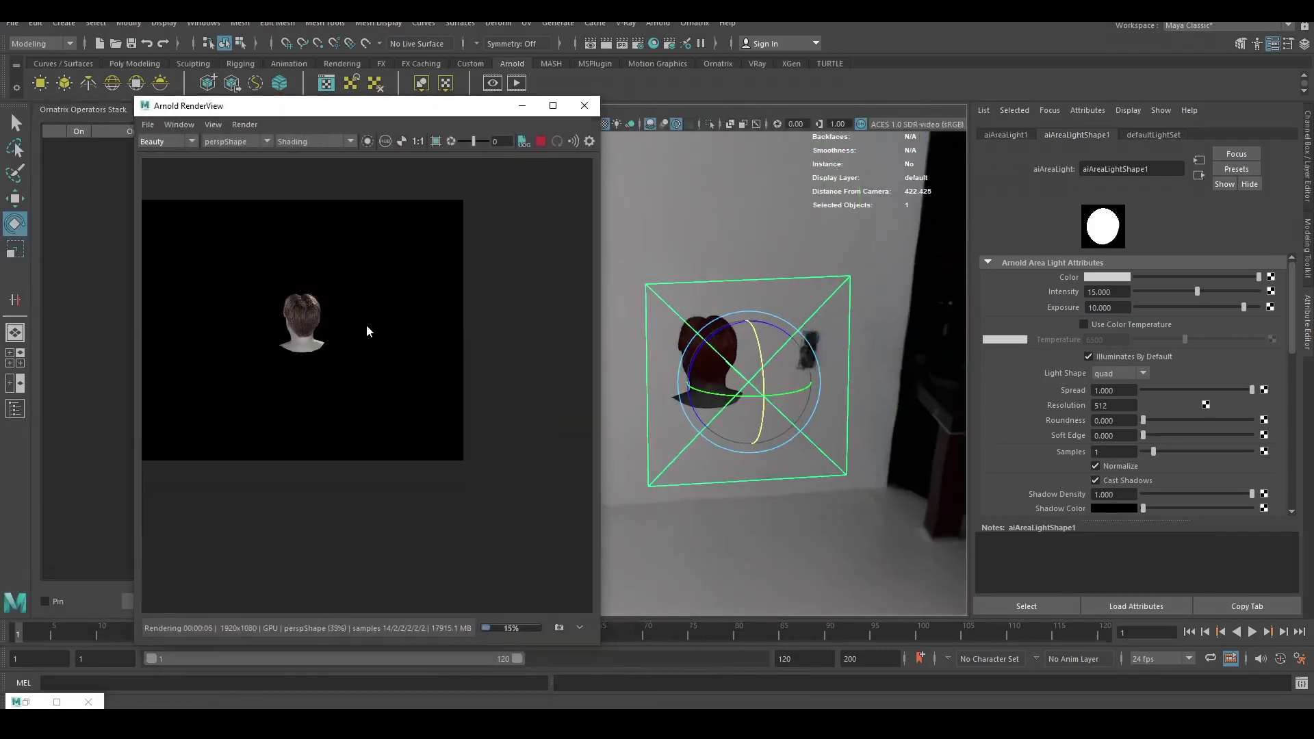
mouse_move(693, 360)
alt+mouse_down()
mouse_move(710, 381)
mouse_move(856, 375)
mouse_move(803, 337)
mouse_move(728, 420)
mouse_move(686, 285)
mouse_move(753, 351)
alt+mouse_up()
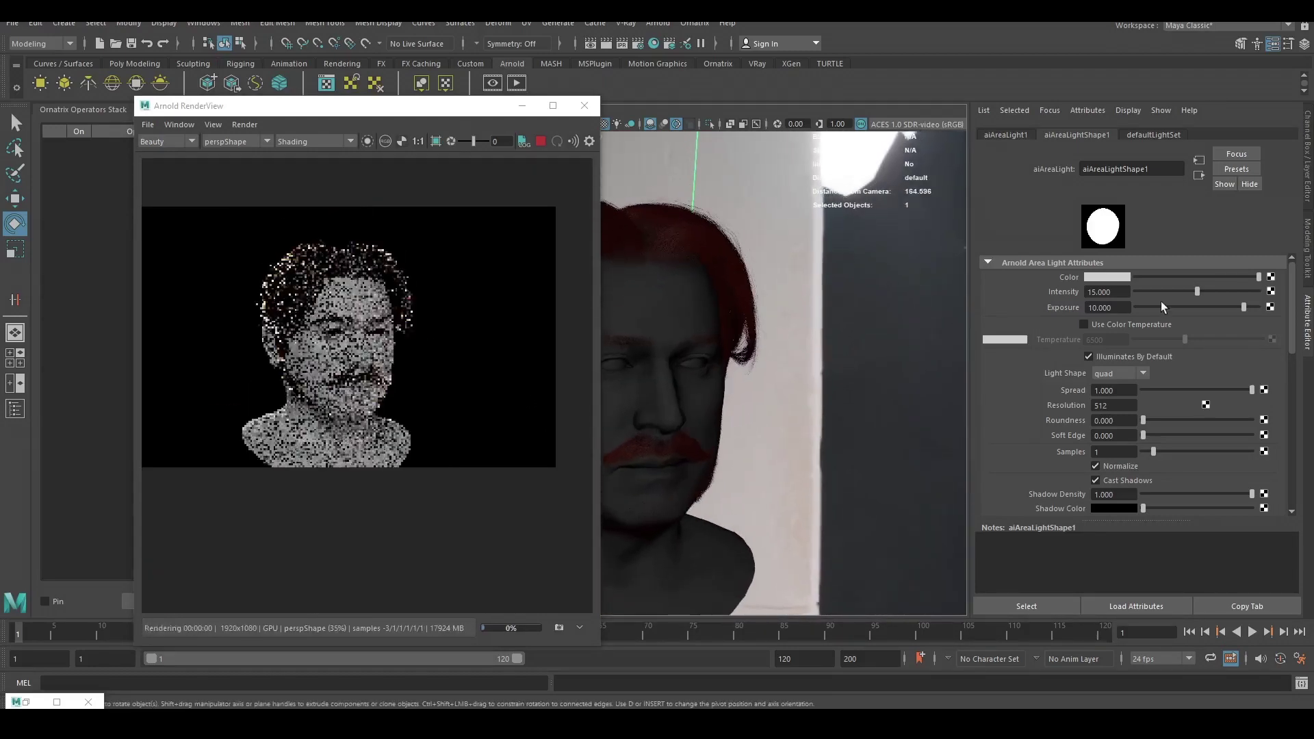
Step: Try dome light Y rotations of 150 and then 35
drag(1197, 291, 1185, 292)
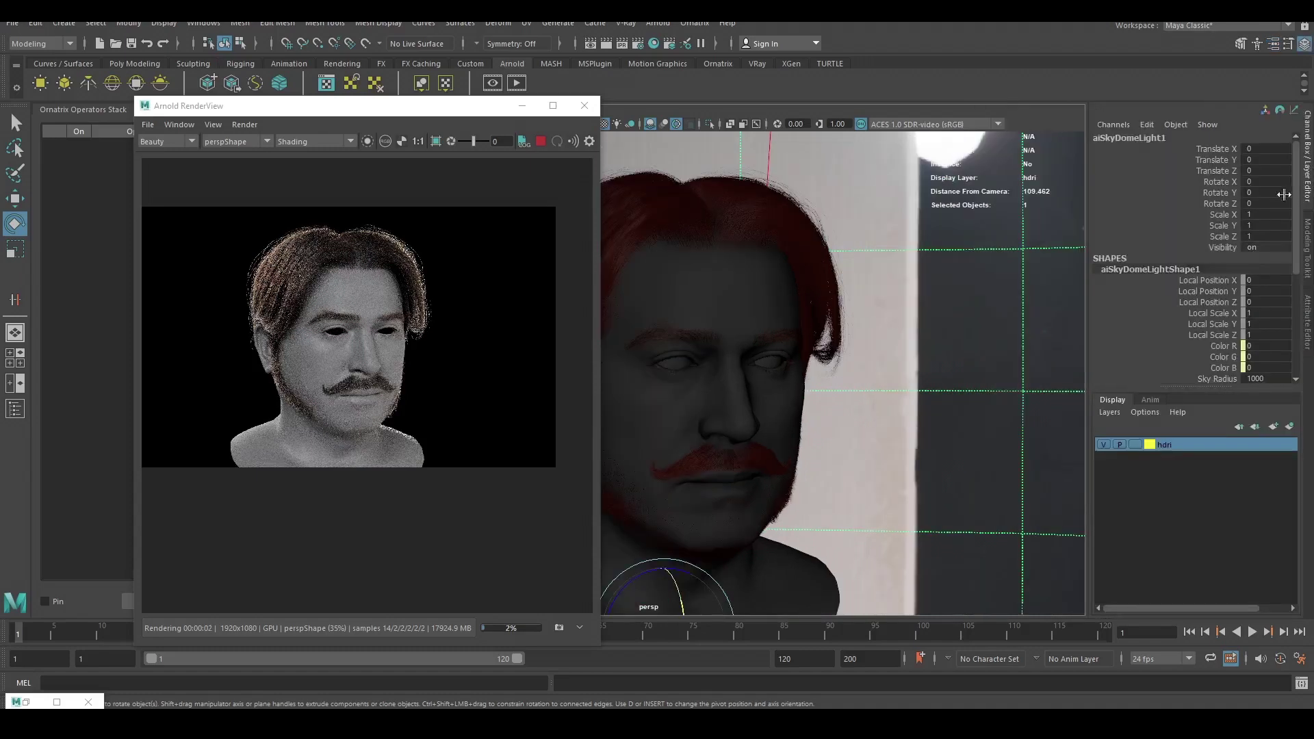
text(150)
key(Return)
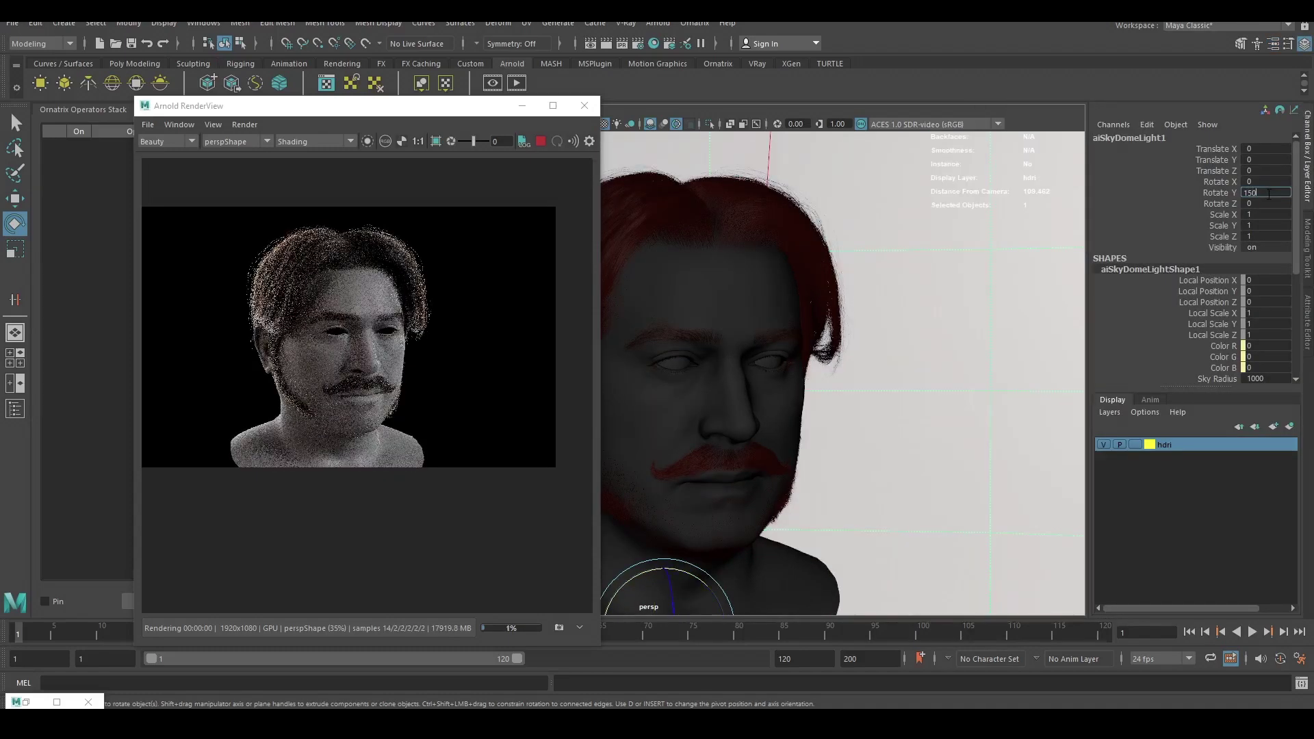
text(9035)
key(Return)
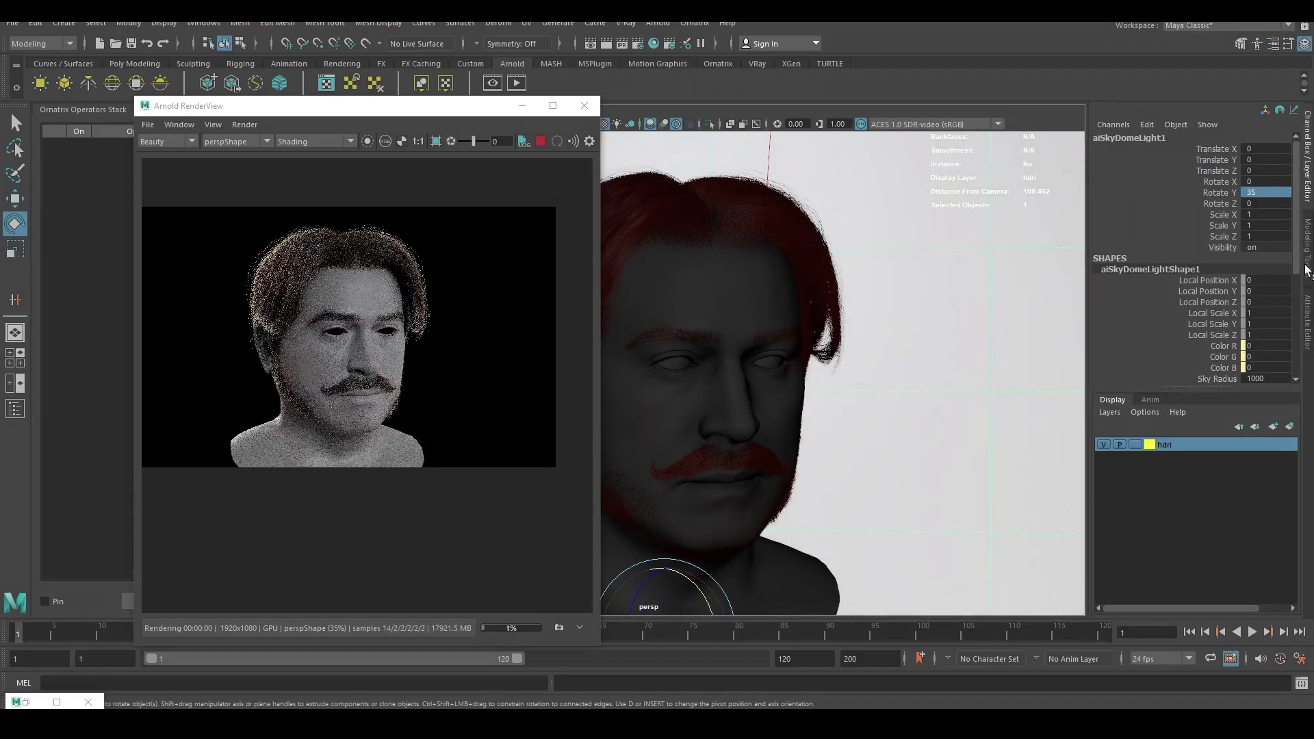
mouse_move(763, 339)
alt+mouse_down()
mouse_move(687, 349)
mouse_move(770, 474)
mouse_move(1023, 333)
alt+mouse_up()
Step: Reselect the HDRI dome light and set its Rotate Y to 50
click(691, 352)
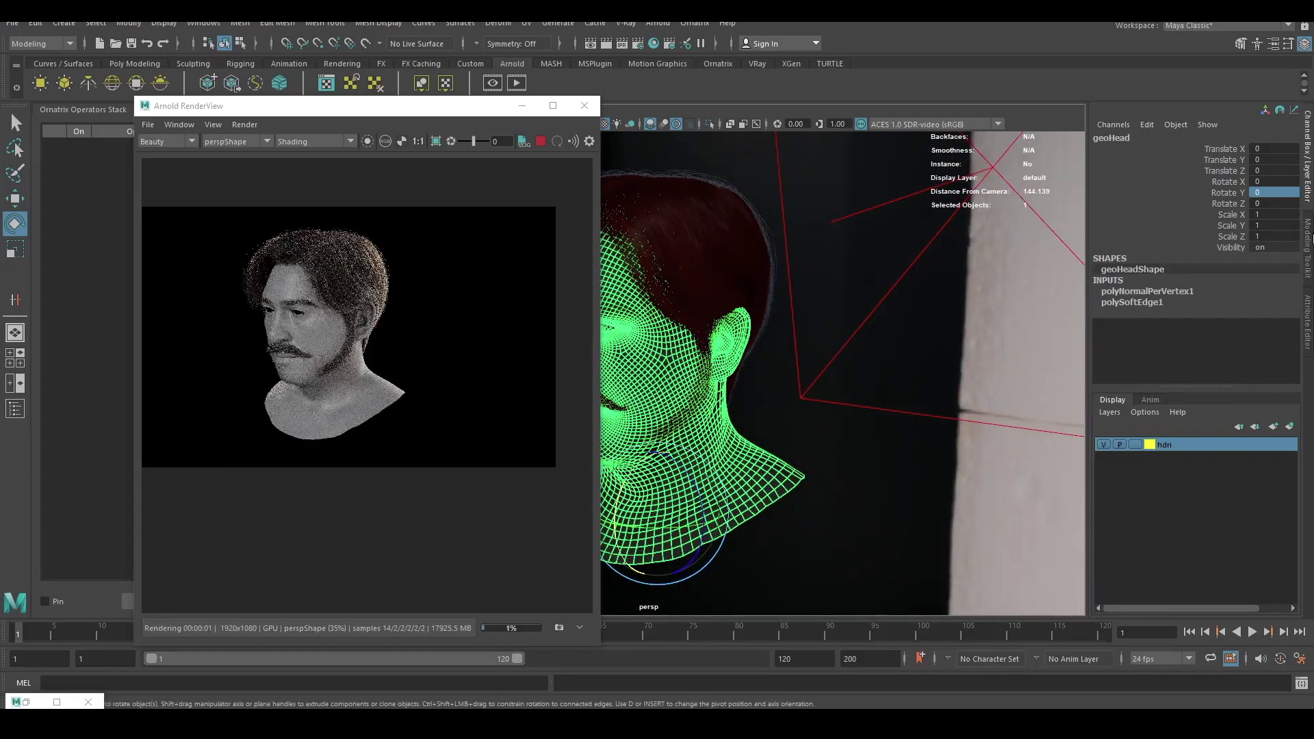
click(902, 473)
click(1307, 321)
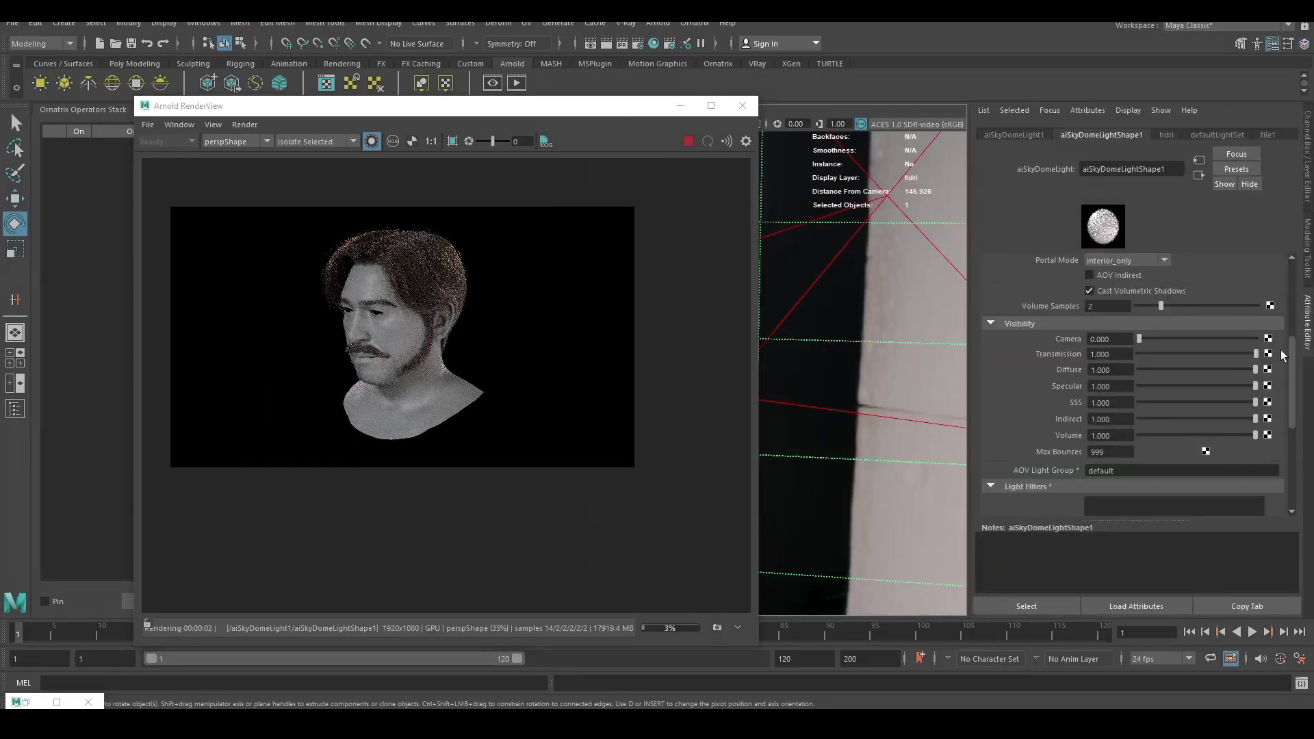
click(1307, 156)
key(Return)
text(90)
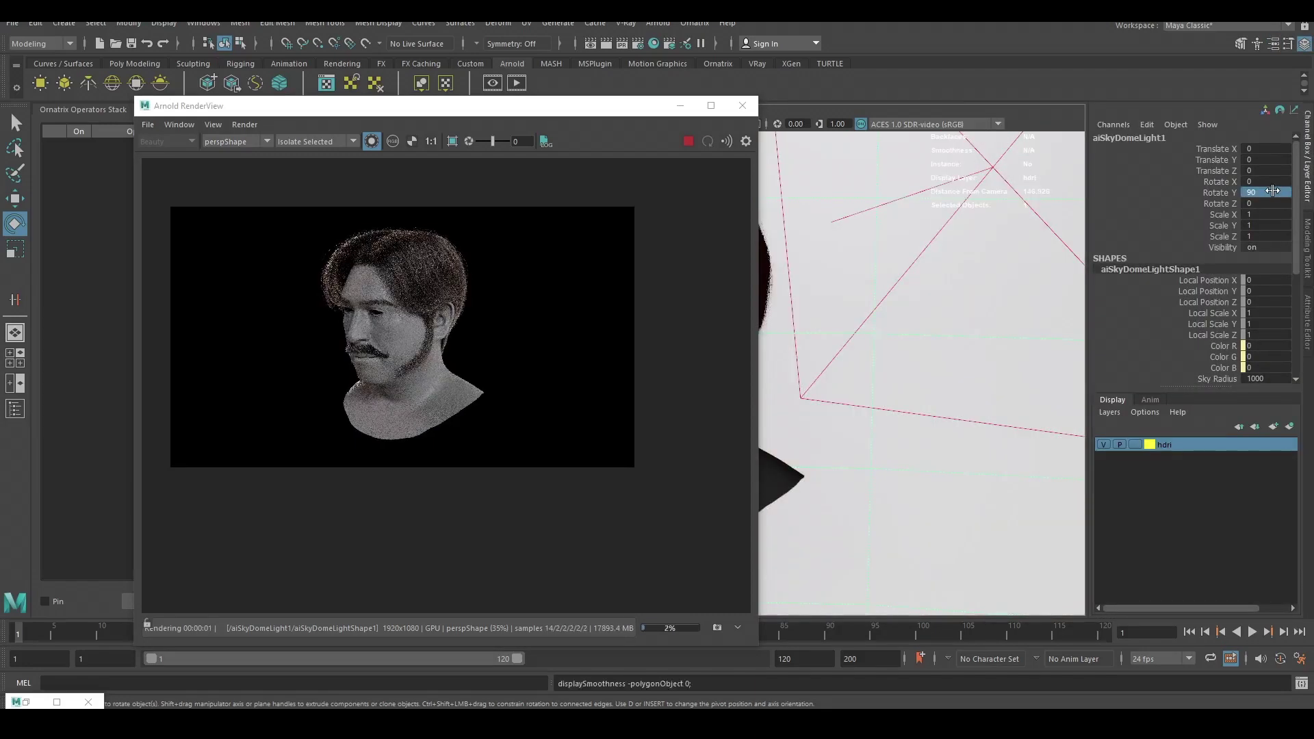
text(35)
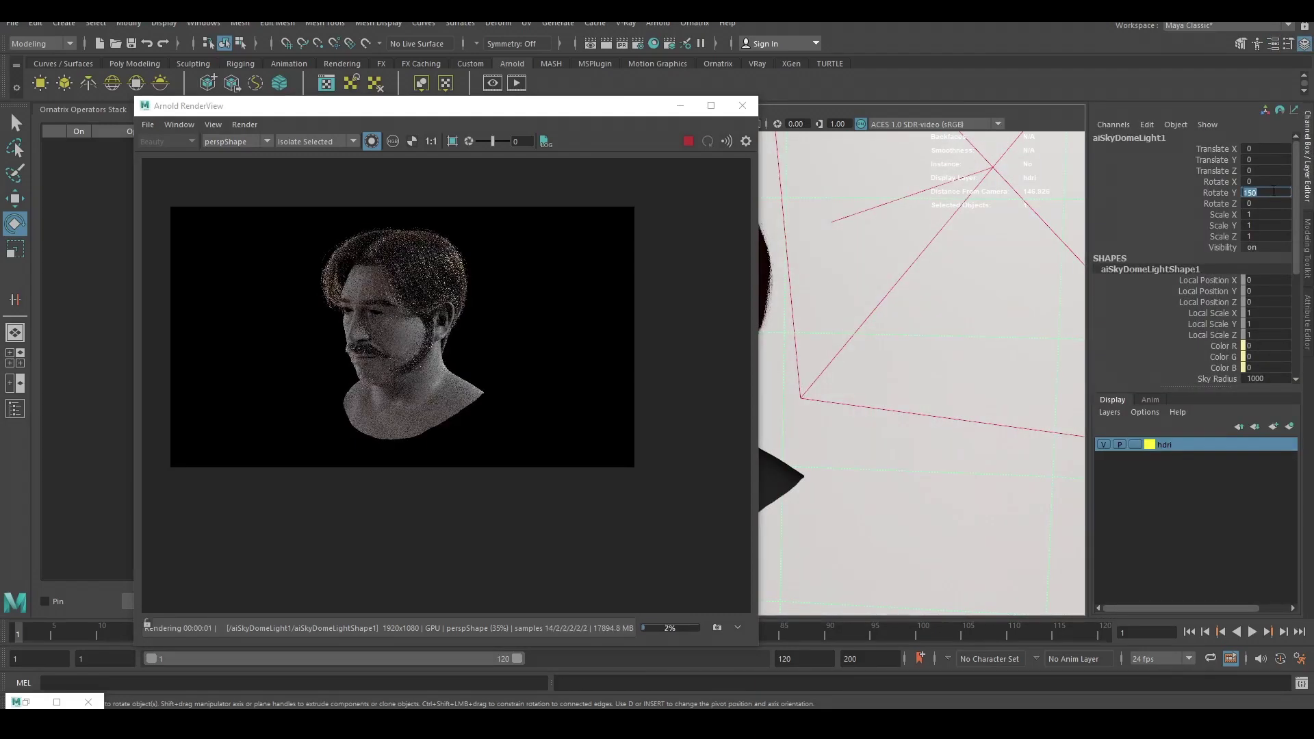
key(Return)
key(Return)
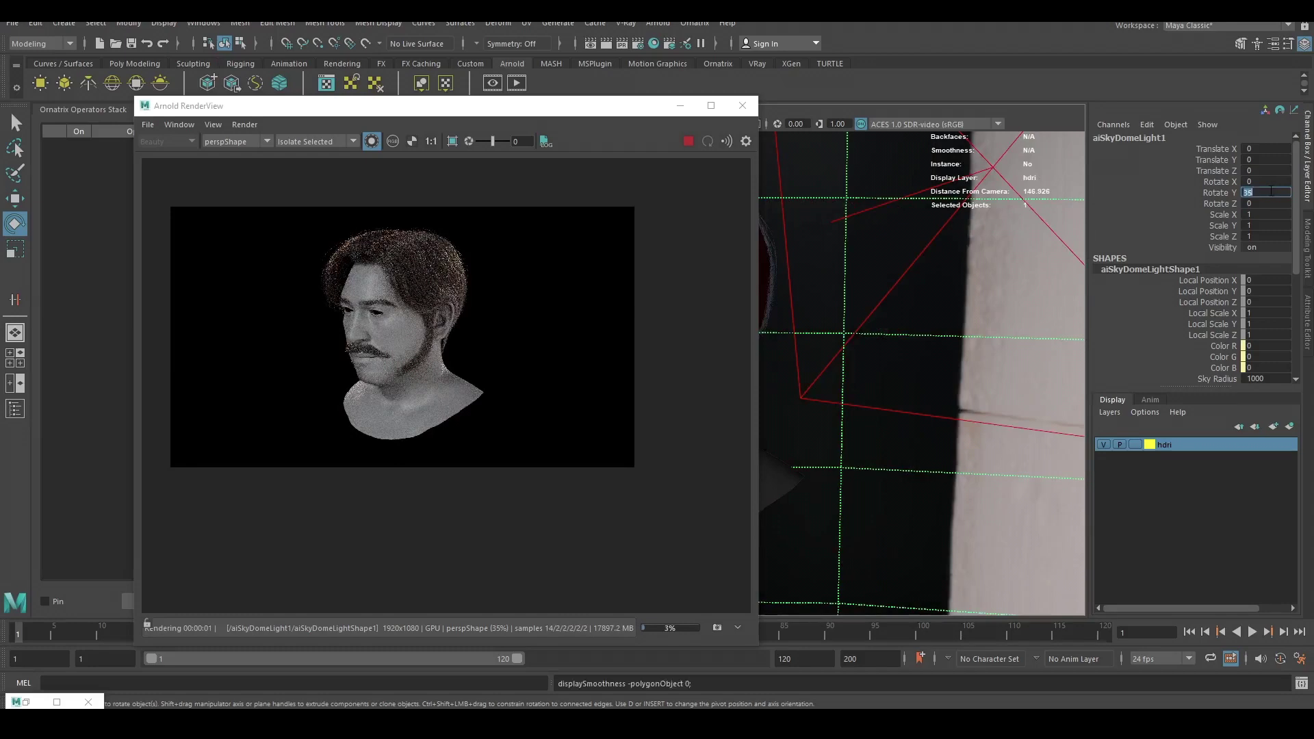
text(50)
key(Return)
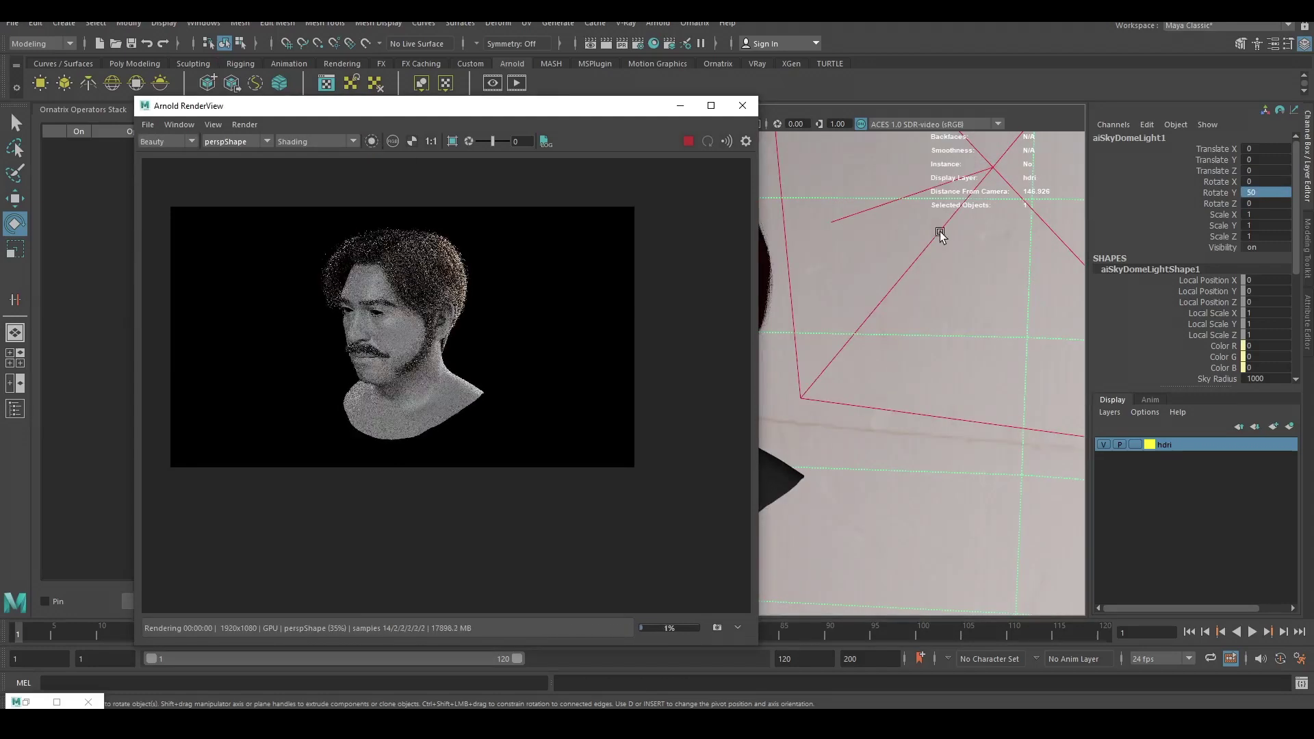
Step: Select the area light and rotate it to aim at the head
click(939, 229)
mouse_move(735, 294)
alt+mouse_down()
mouse_move(872, 293)
mouse_move(817, 319)
mouse_move(782, 243)
alt+mouse_up()
middle_drag(731, 296, 740, 255)
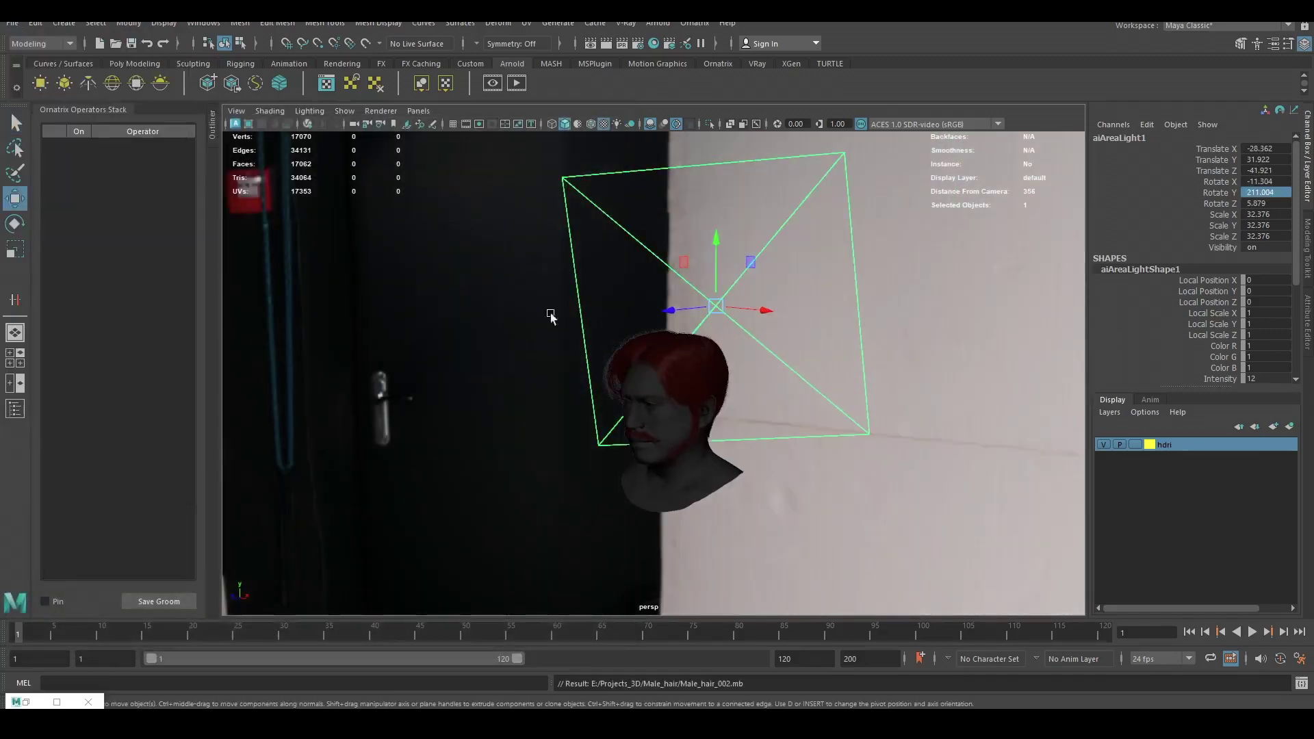
Step: Reopen the Arnold render and return the viewport to the persp camera without the resolution gate
mouse_move(606, 299)
alt+mouse_down()
mouse_move(601, 331)
mouse_move(660, 273)
mouse_move(619, 335)
mouse_move(684, 363)
mouse_move(470, 149)
alt+mouse_up()
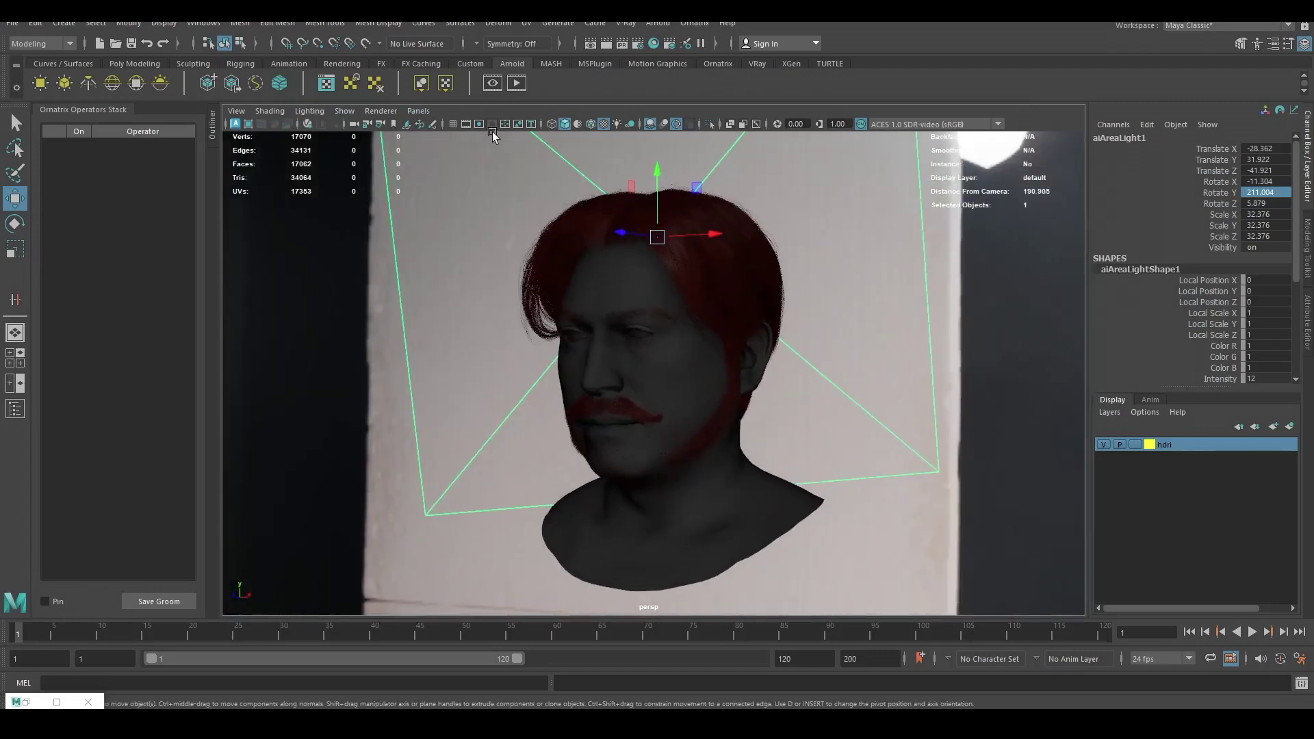
click(493, 124)
mouse_move(545, 246)
alt+mouse_down()
mouse_move(683, 367)
mouse_move(689, 385)
mouse_move(666, 389)
alt+mouse_up()
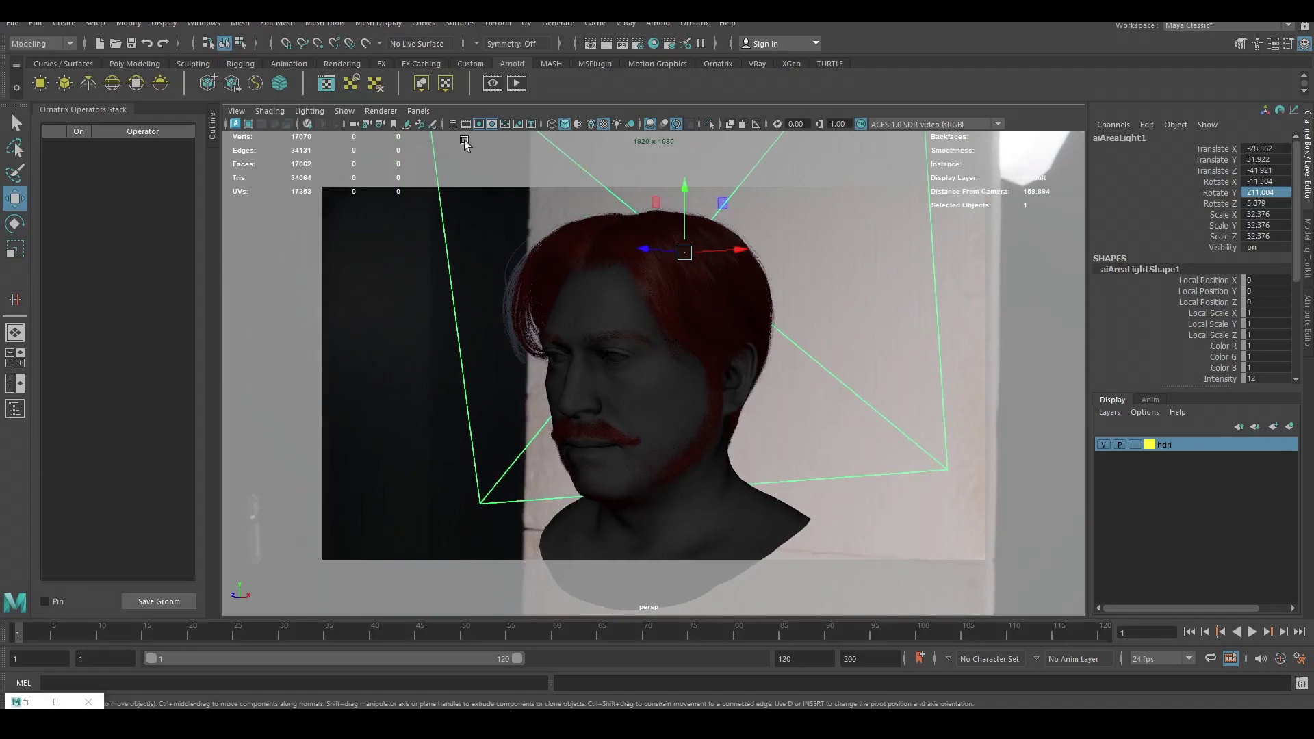
click(236, 110)
click(516, 84)
drag(479, 116, 472, 154)
click(418, 110)
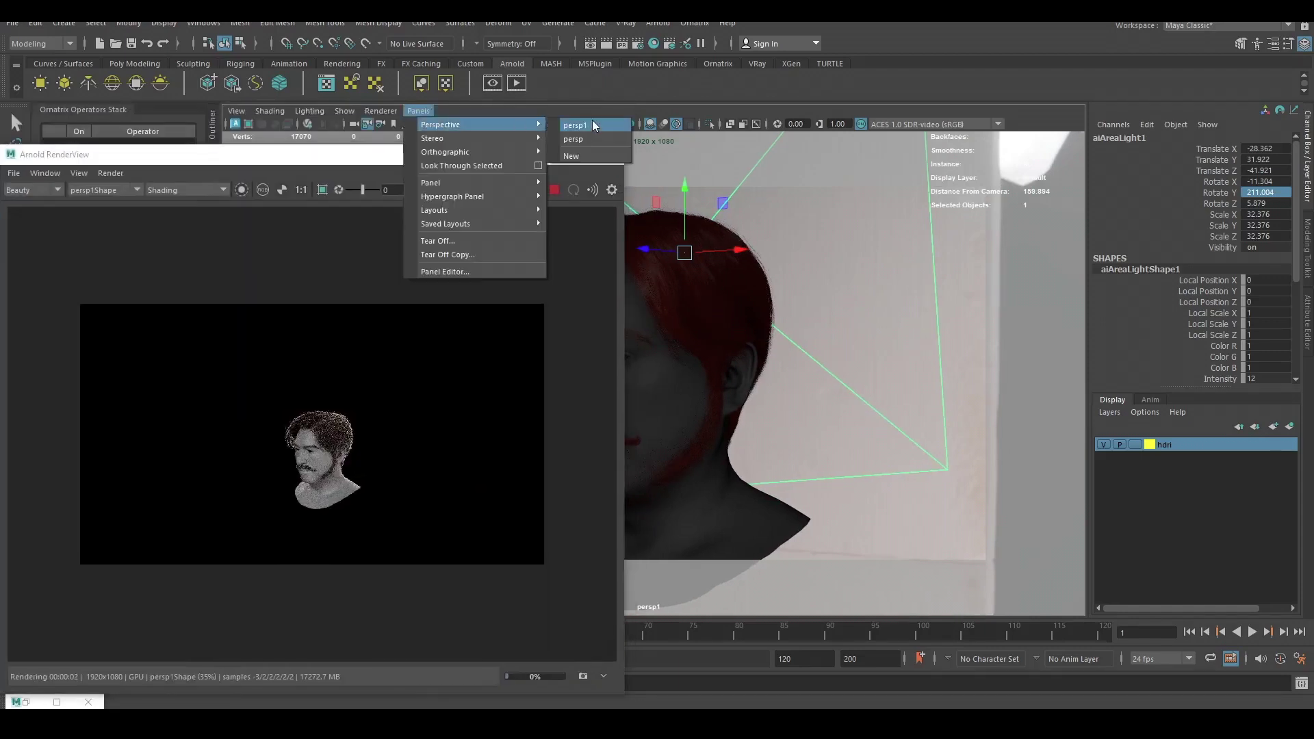
click(582, 135)
click(418, 111)
click(267, 111)
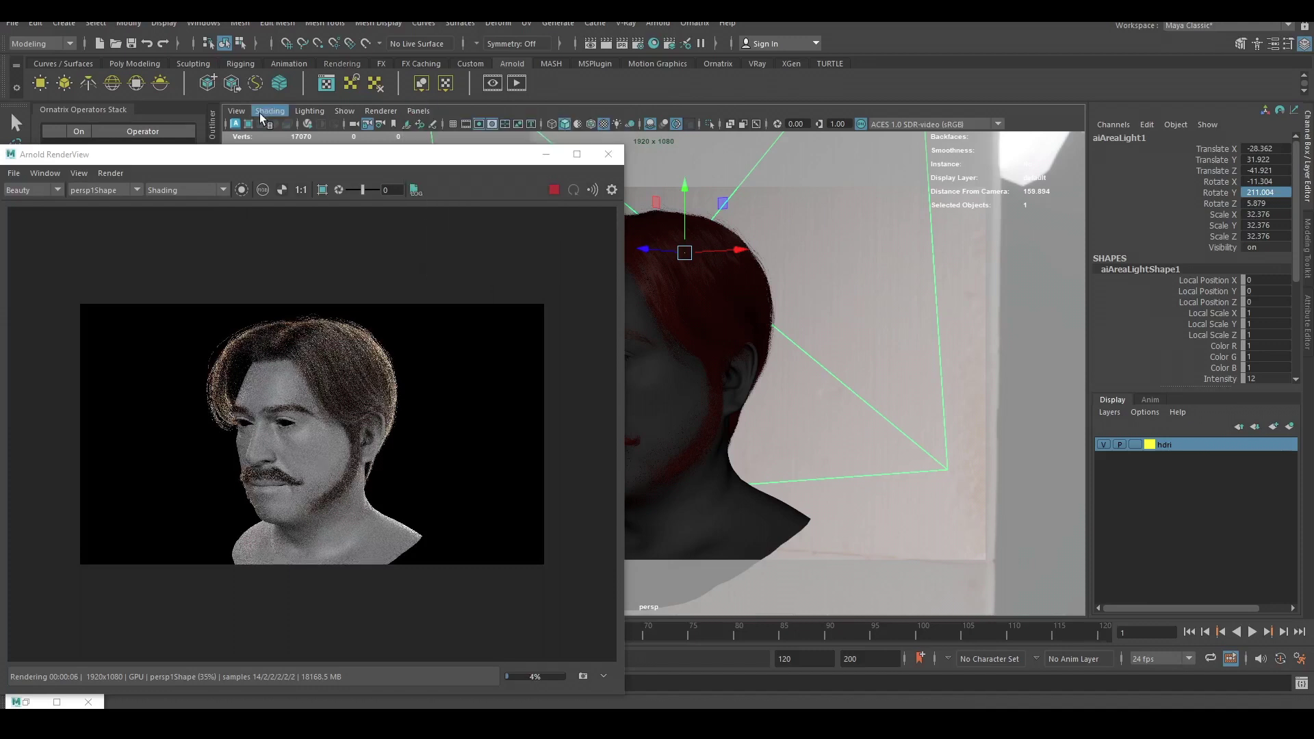
click(490, 125)
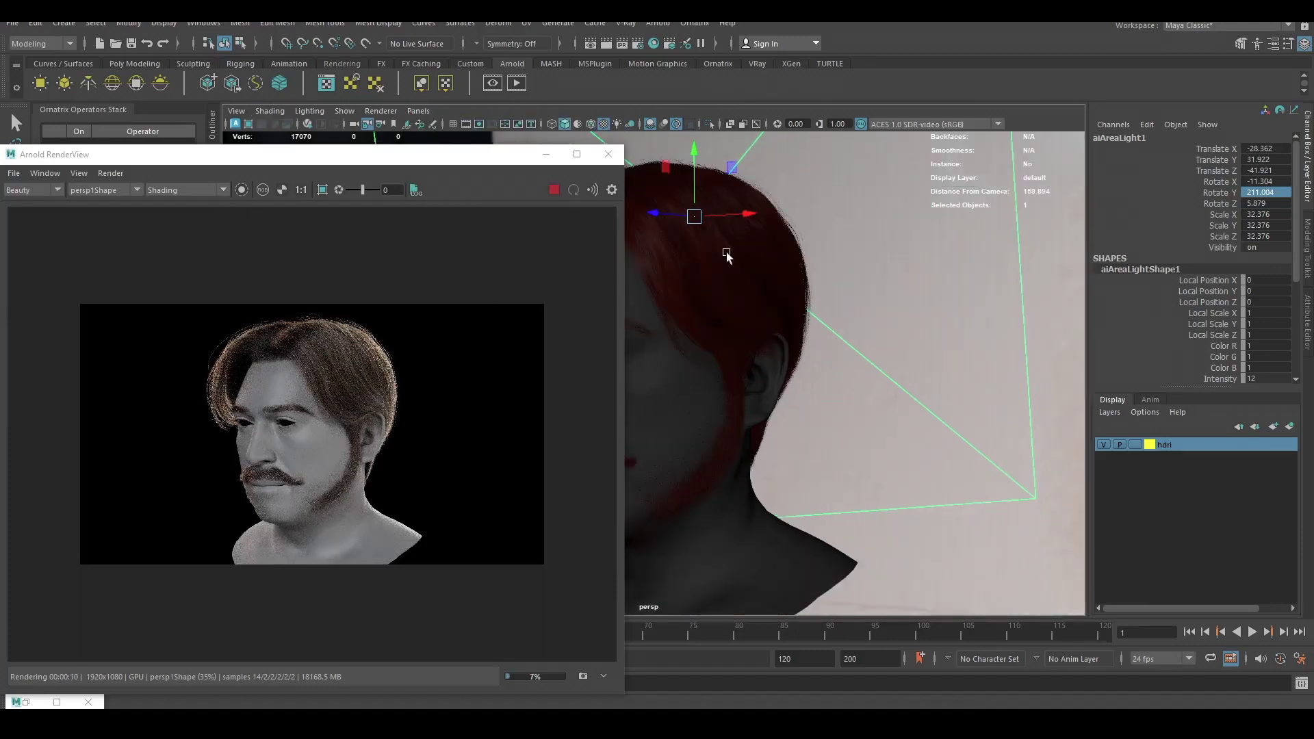
Step: Tilt and raise the area light higher above the head
scroll(683, 240, down, 4)
mouse_move(857, 313)
alt+mouse_down()
mouse_move(901, 326)
mouse_move(737, 294)
mouse_move(739, 366)
alt+mouse_up()
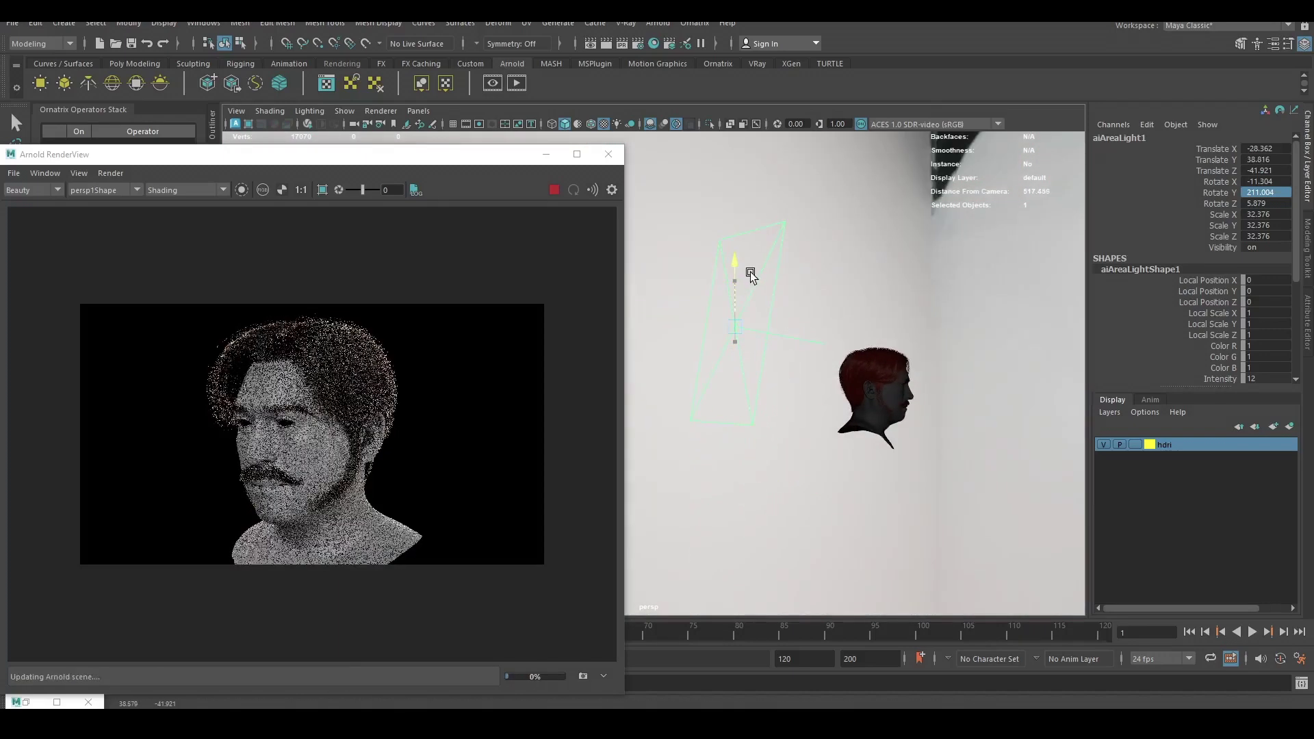
key(e)
mouse_move(736, 301)
mouse_down()
mouse_move(727, 279)
mouse_move(854, 442)
mouse_move(715, 375)
mouse_up()
key(w)
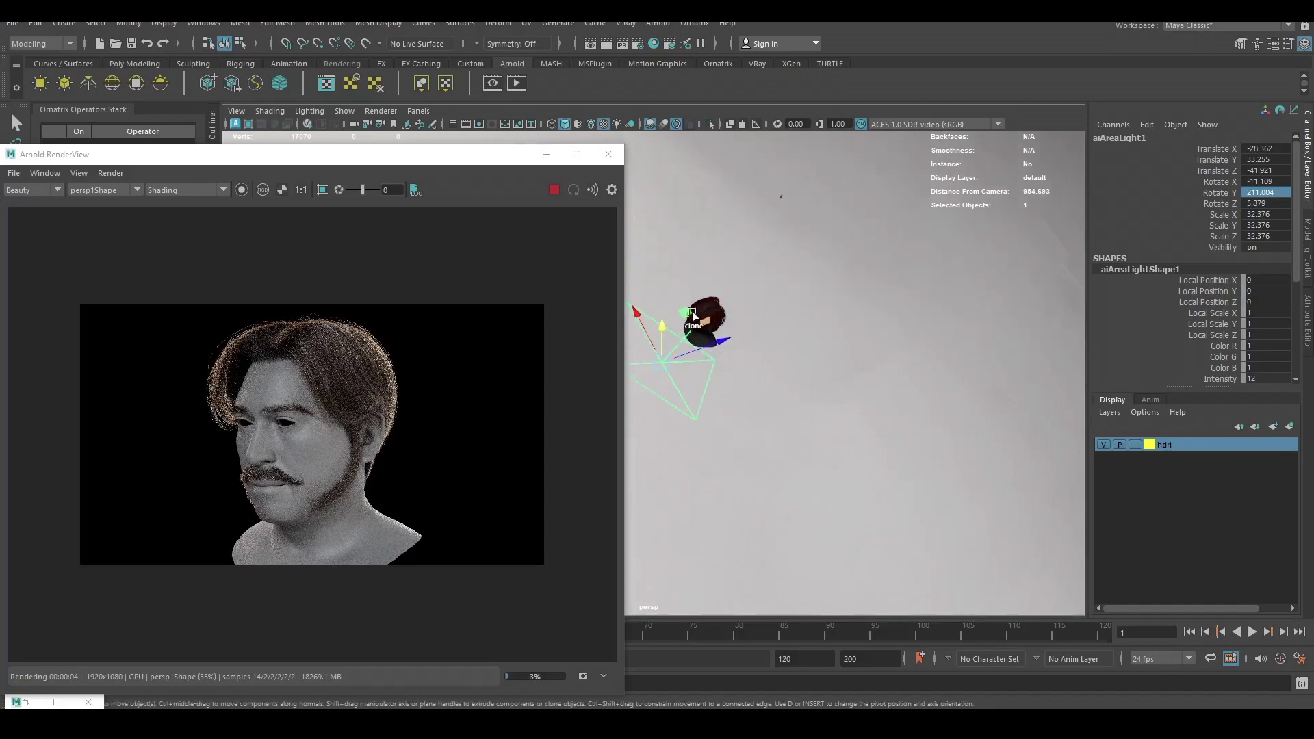
mouse_move(767, 274)
mouse_down()
mouse_move(698, 284)
mouse_move(668, 235)
mouse_up()
key(w)
drag(864, 299, 864, 278)
mouse_move(863, 277)
alt+mouse_down()
mouse_move(922, 421)
mouse_move(830, 423)
mouse_move(926, 308)
mouse_move(889, 325)
alt+mouse_up()
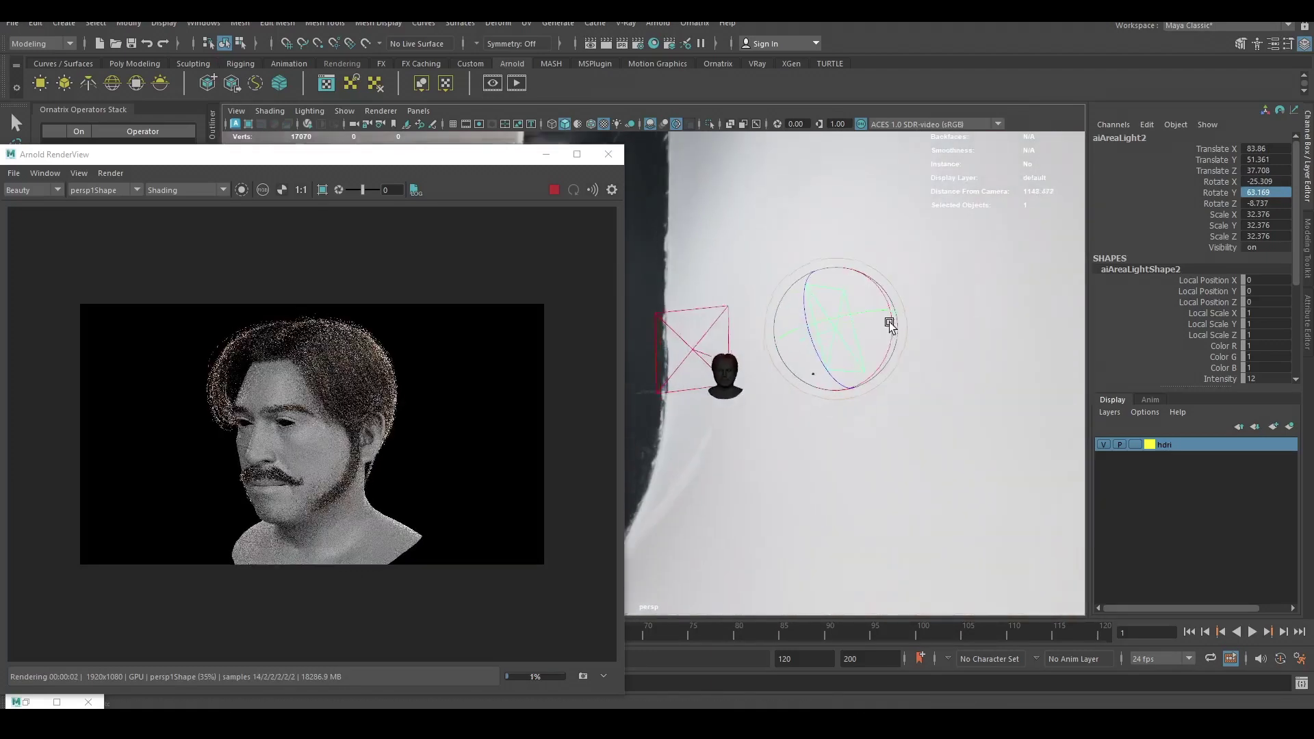
Step: Check the dome light attributes, then select and frame the second area light
click(1306, 322)
click(1102, 292)
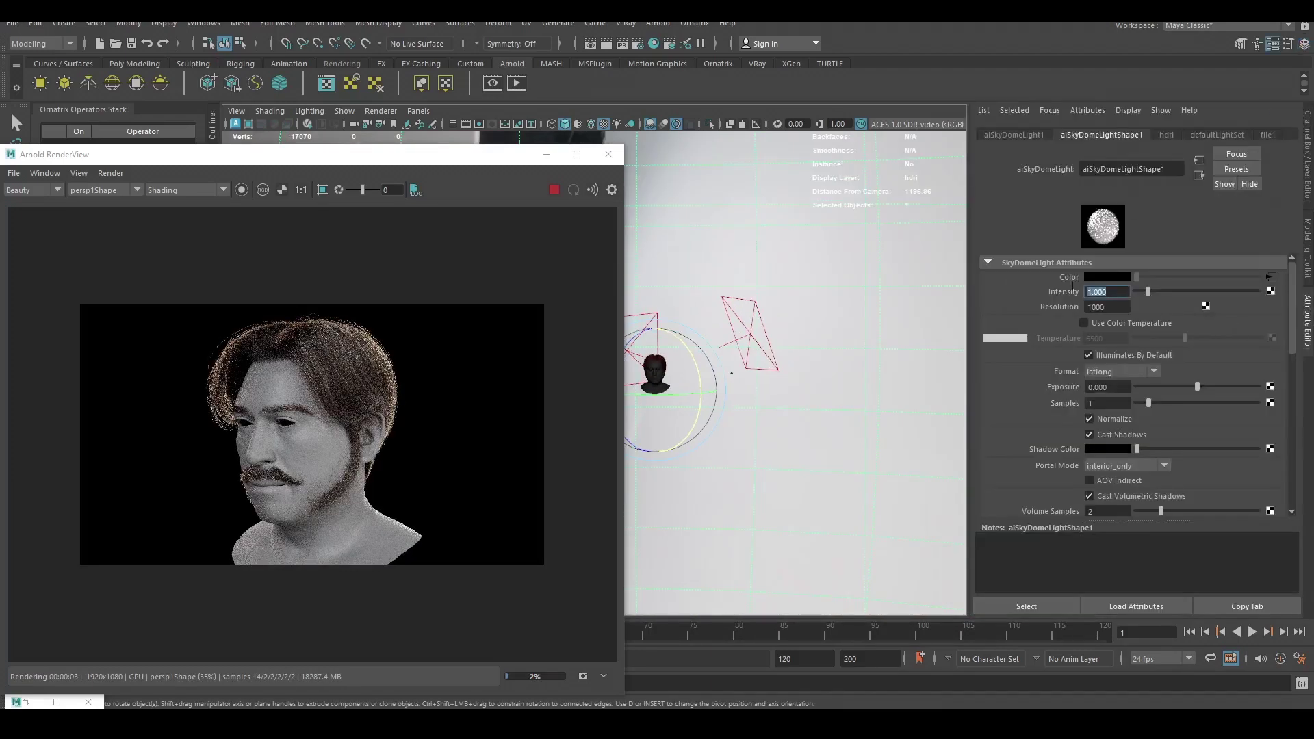
click(748, 301)
alt+drag(748, 301, 855, 294)
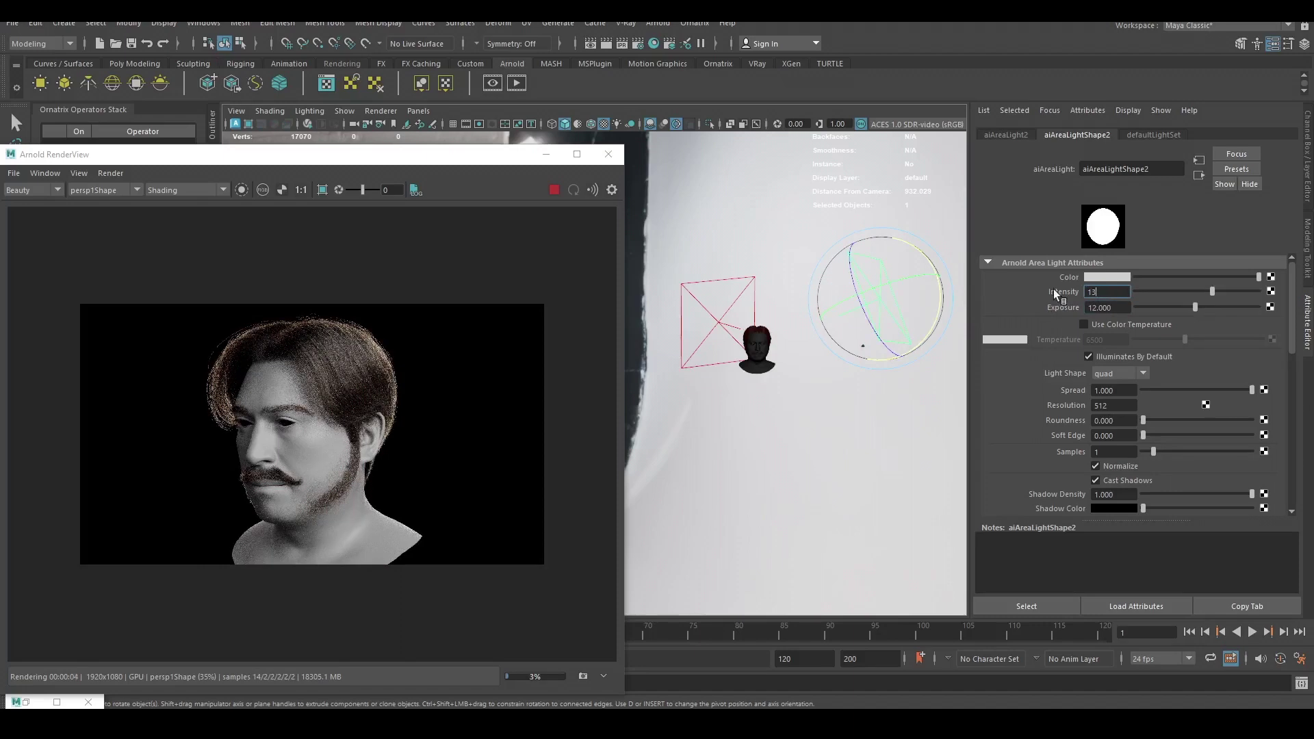
mouse_move(750, 305)
alt+mouse_down()
mouse_move(762, 429)
mouse_move(759, 389)
alt+mouse_up()
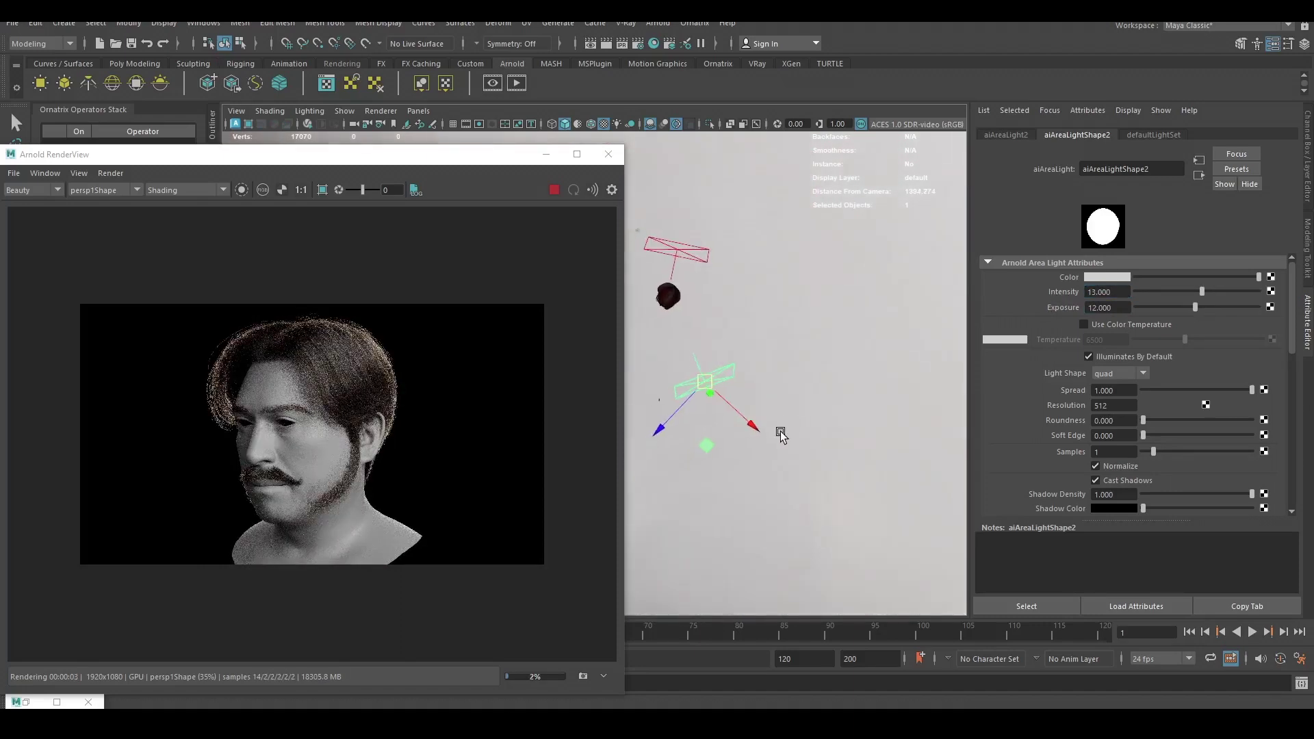
alt+drag(756, 442, 734, 296)
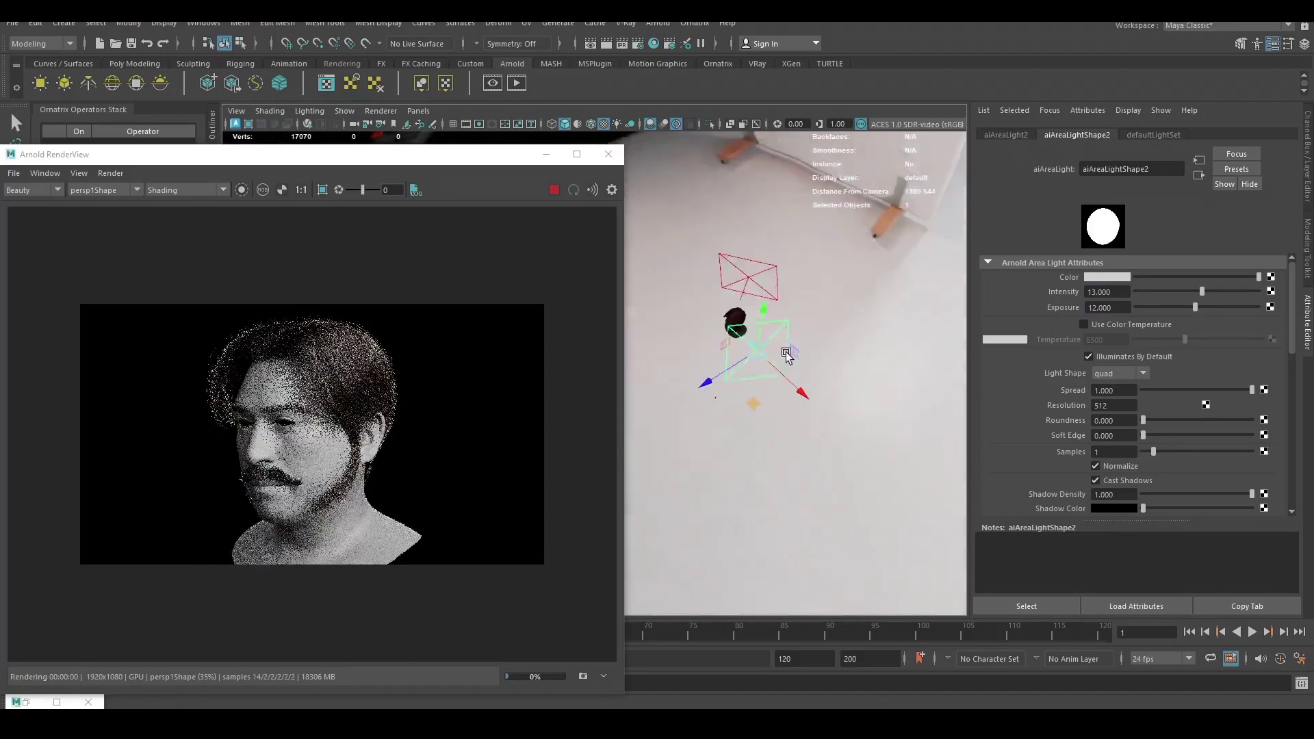
key(e)
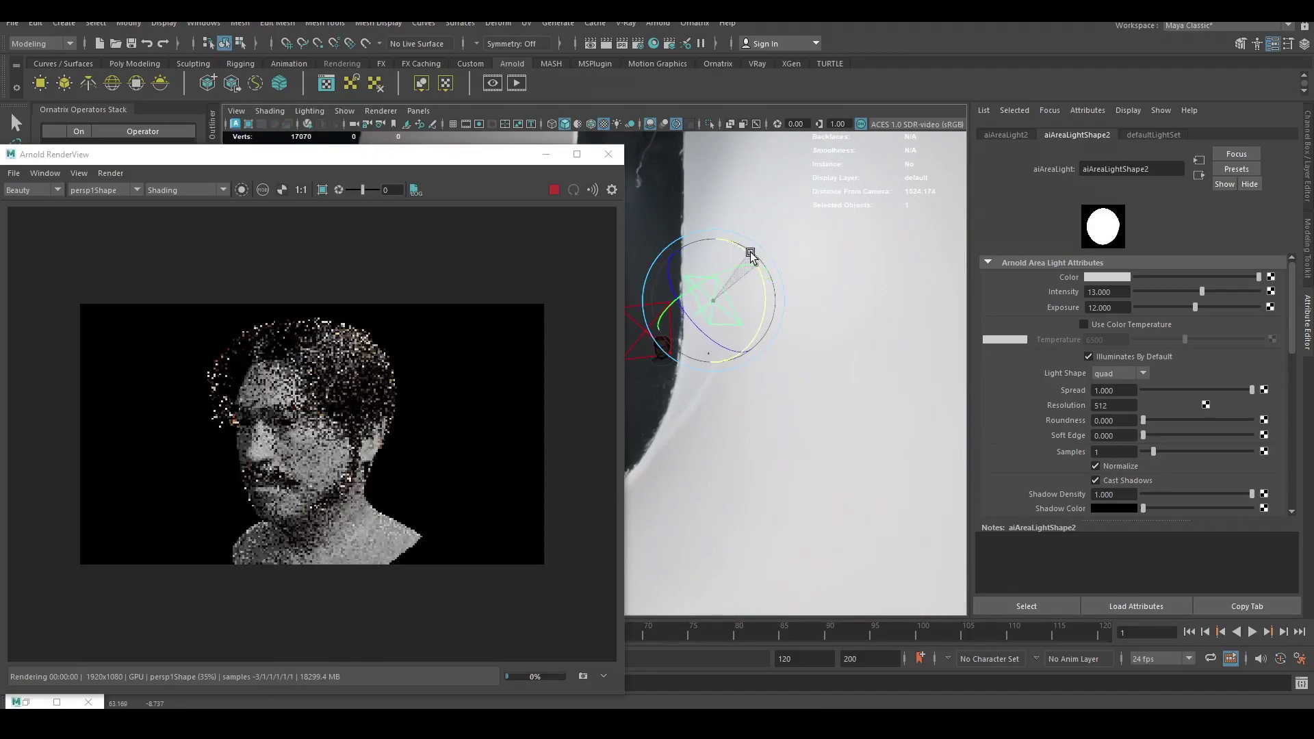
key(w)
key(f)
Step: Look through aiAreaLight2 and re-aim it toward the head
click(419, 111)
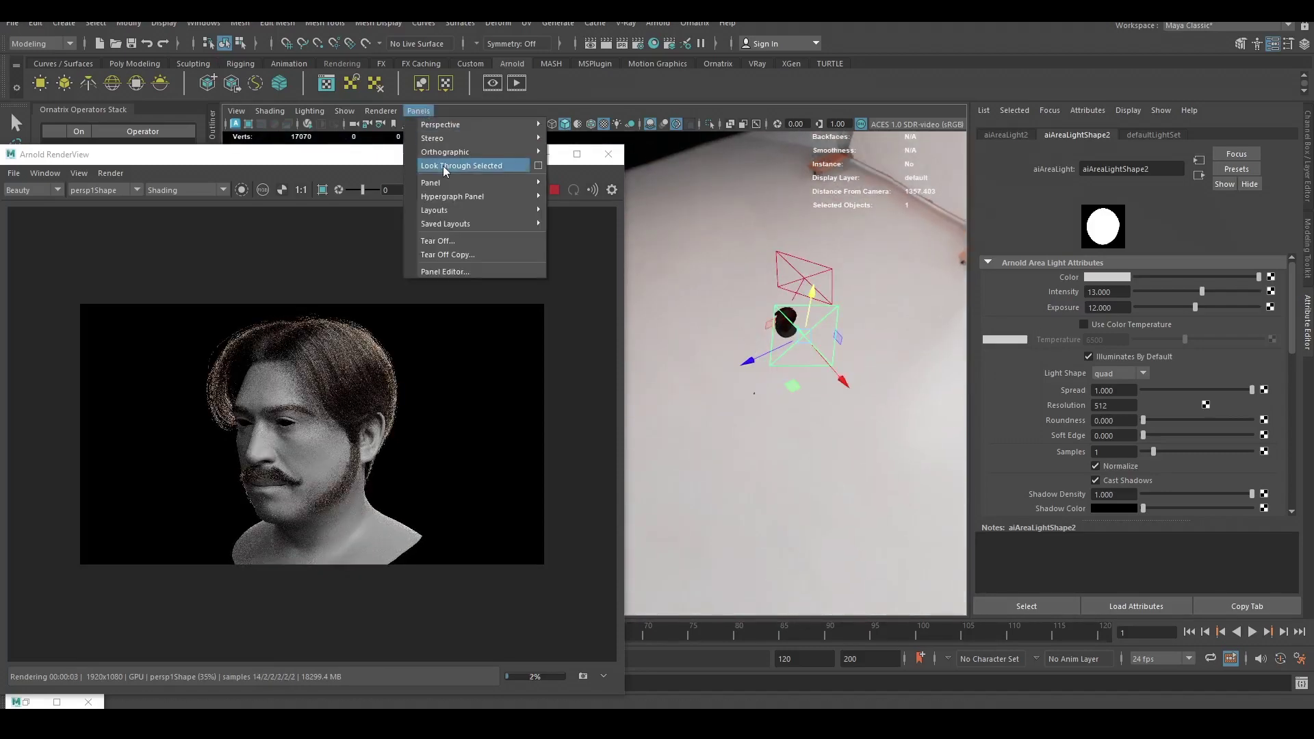
click(442, 165)
drag(493, 154, 318, 122)
alt+drag(651, 329, 684, 294)
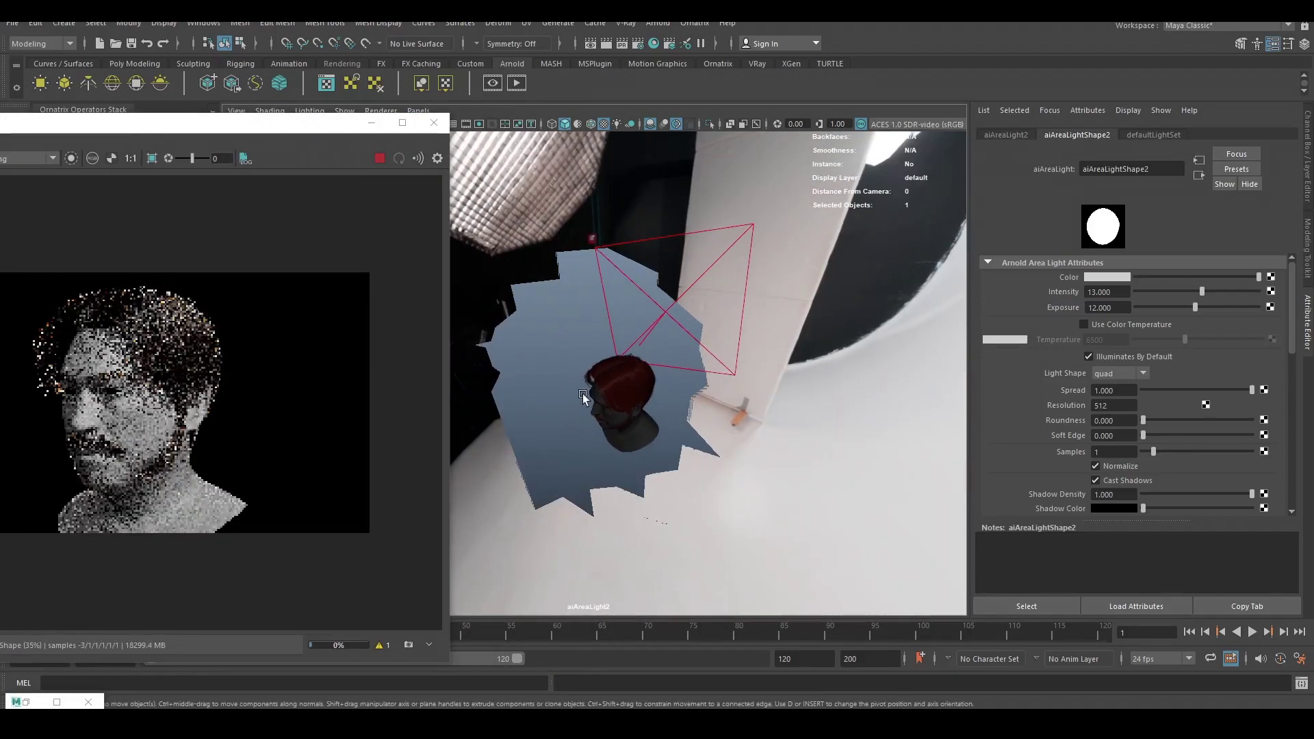
drag(221, 122, 413, 142)
Step: Switch the viewport back to the persp camera and select the sky dome
click(414, 110)
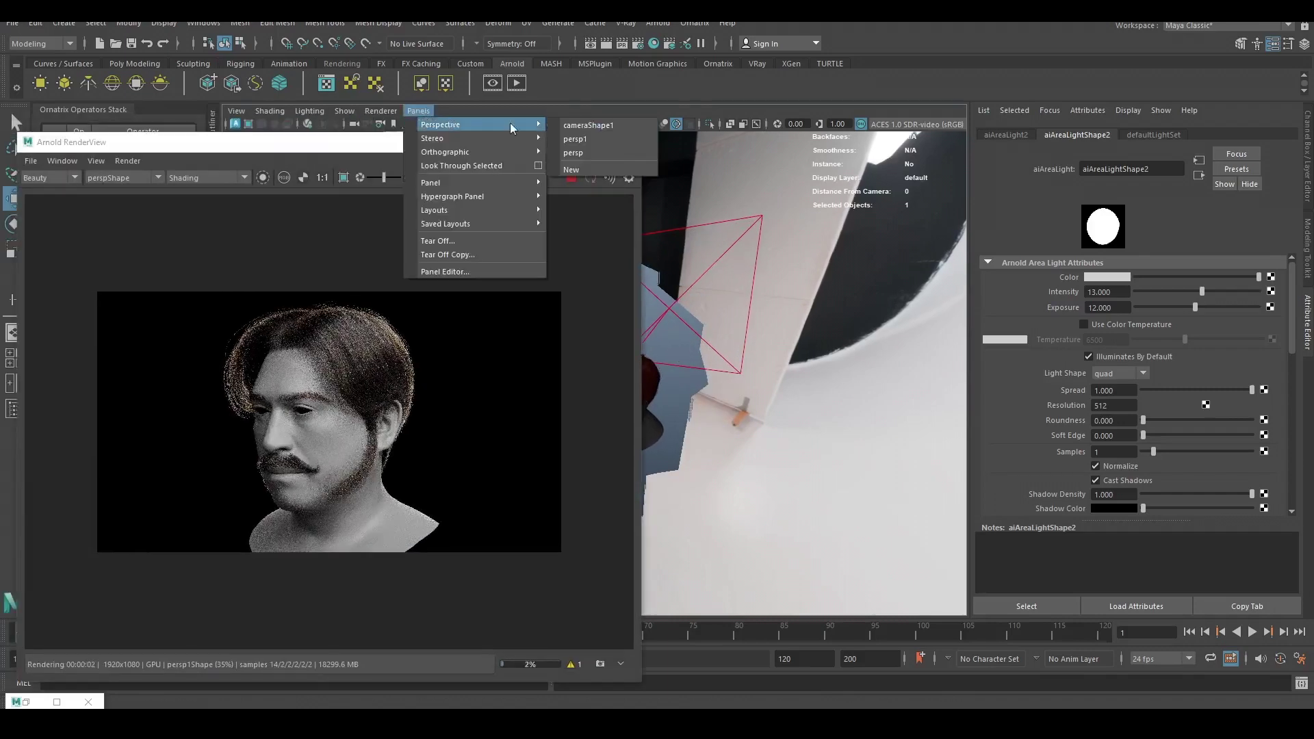
click(585, 138)
click(410, 111)
click(570, 138)
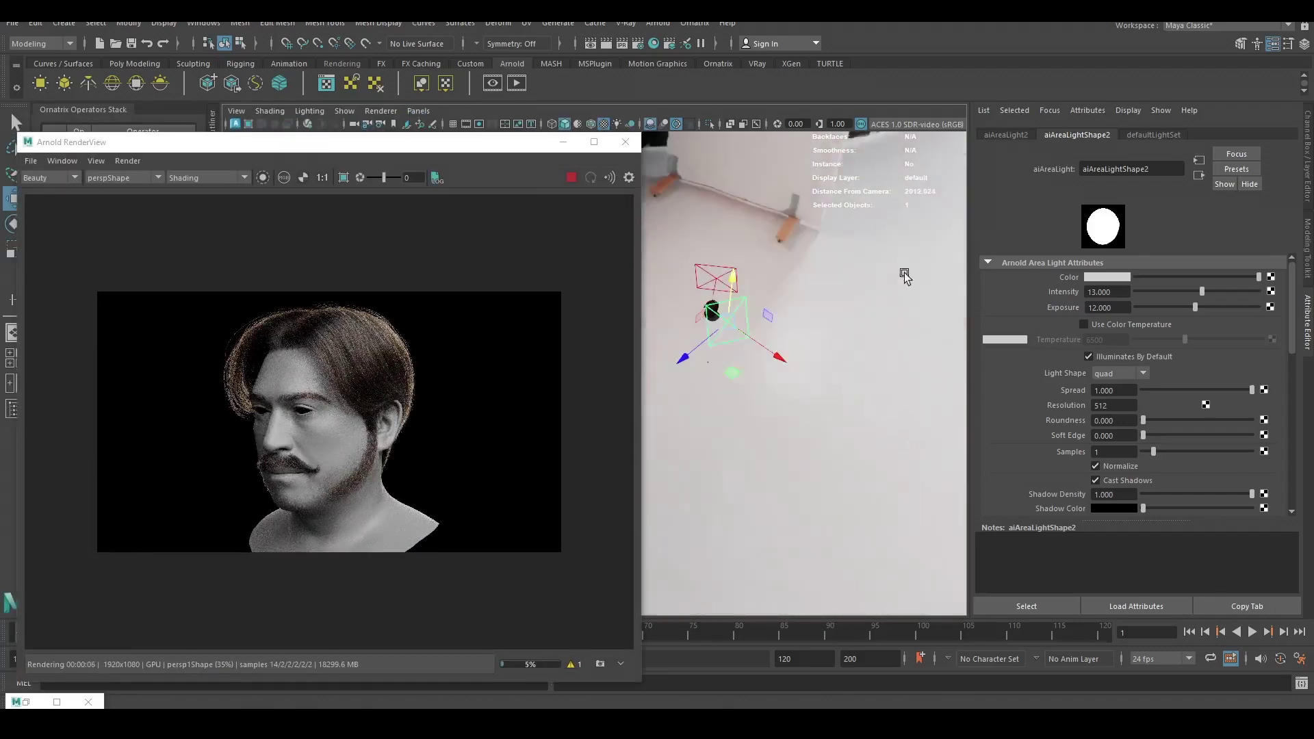
click(824, 240)
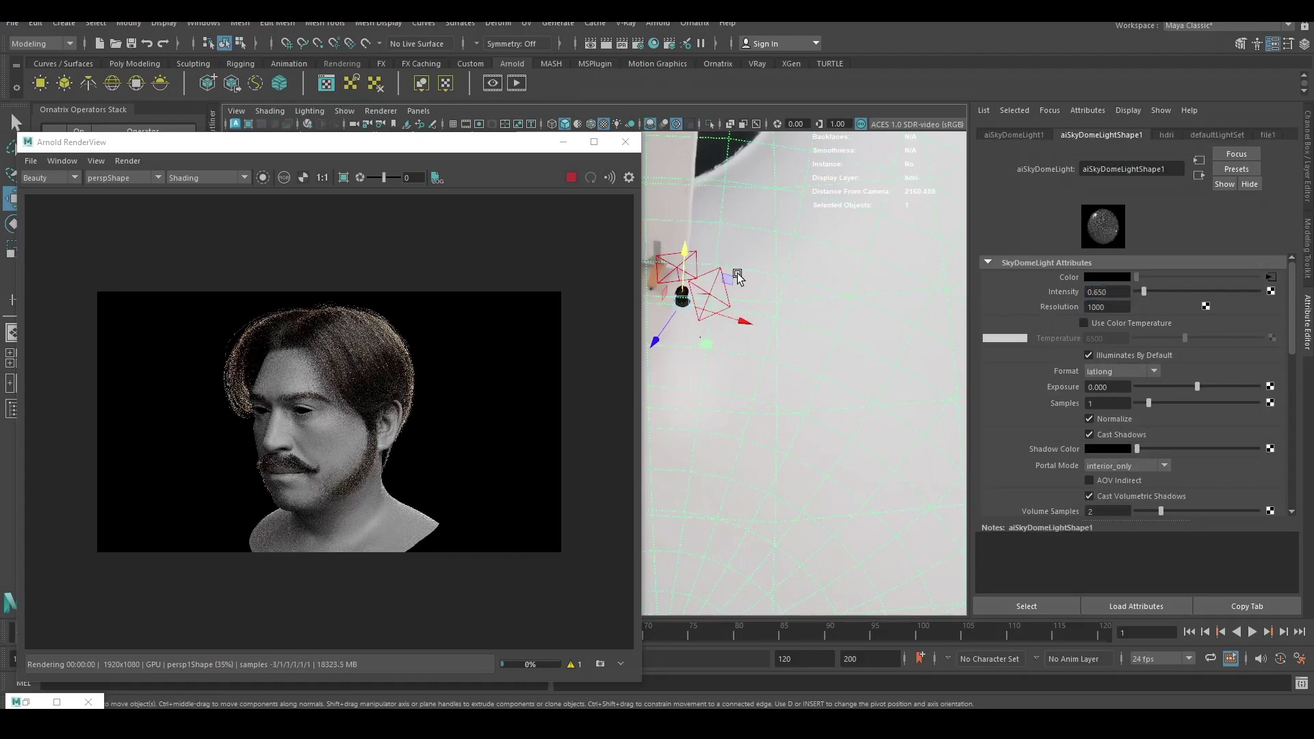
Step: Save the scene as Male_hair_002.mb
alt+middle_drag(746, 270, 878, 357)
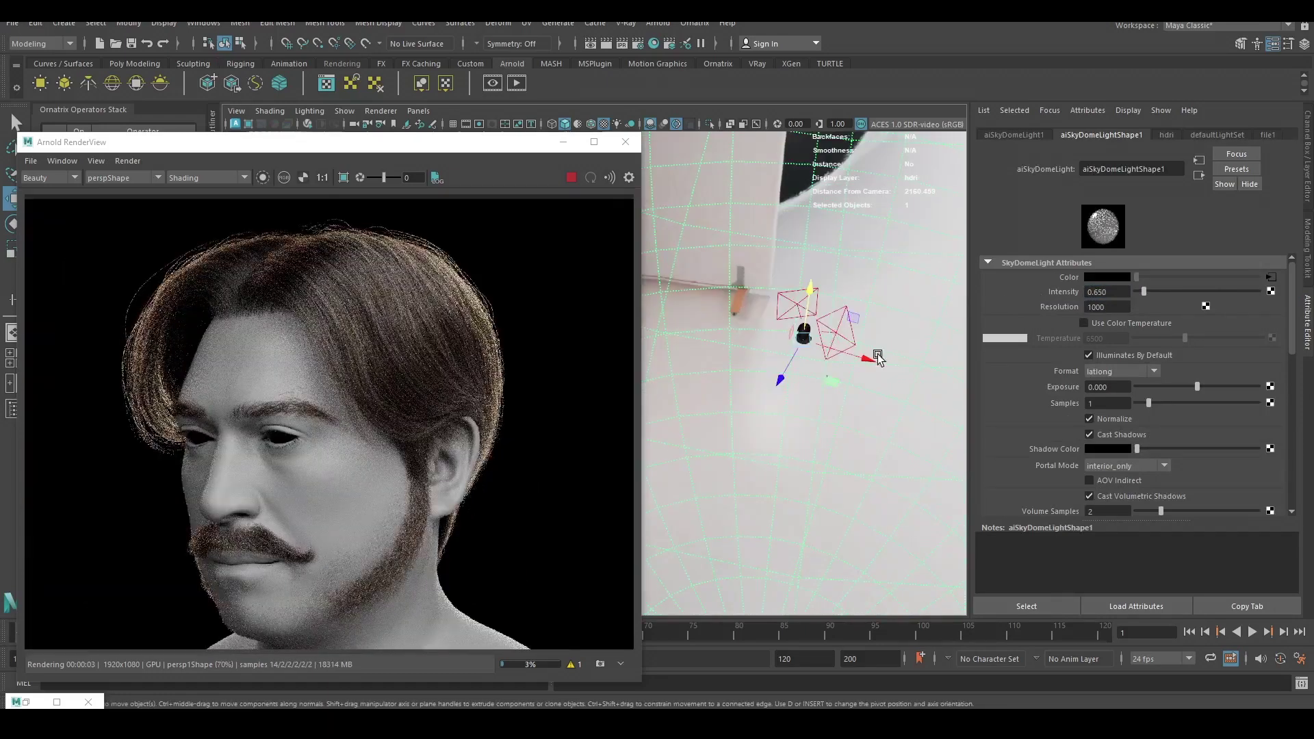
scroll(647, 352, up, 3)
key(ctrl+s)
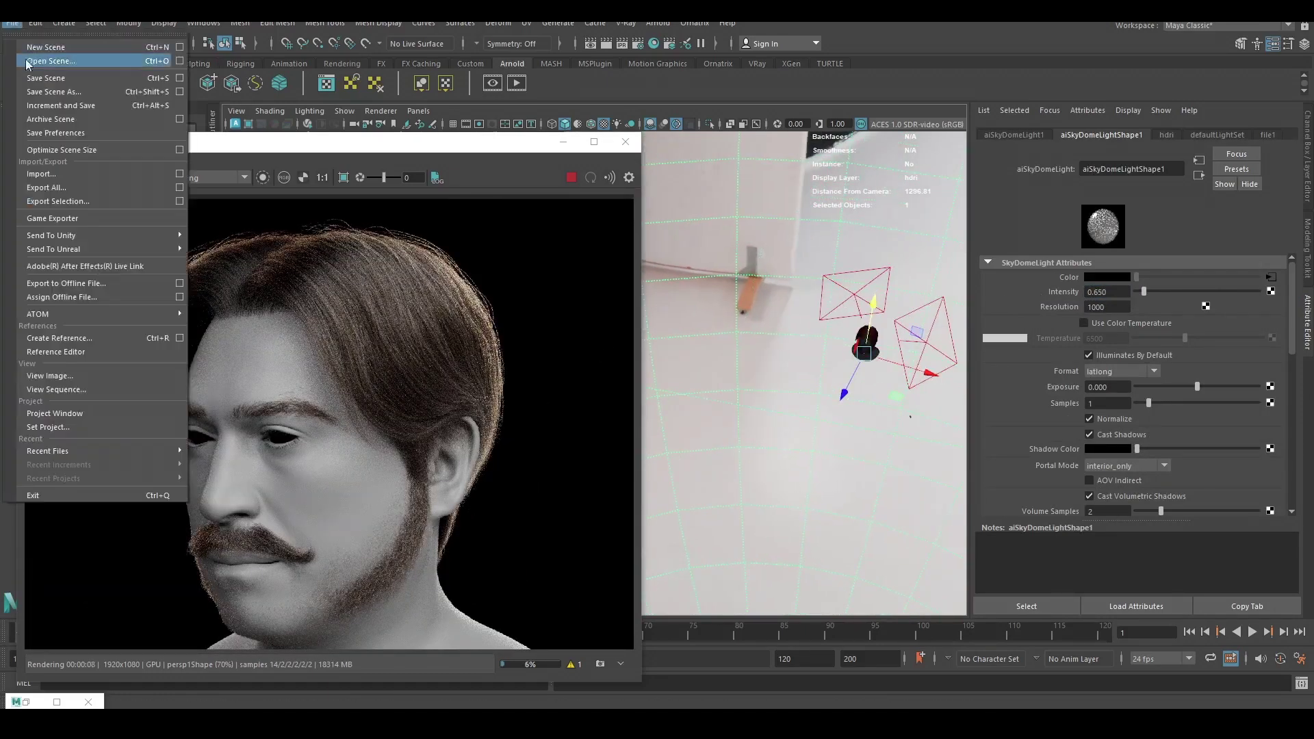
scroll(310, 310, down, 2)
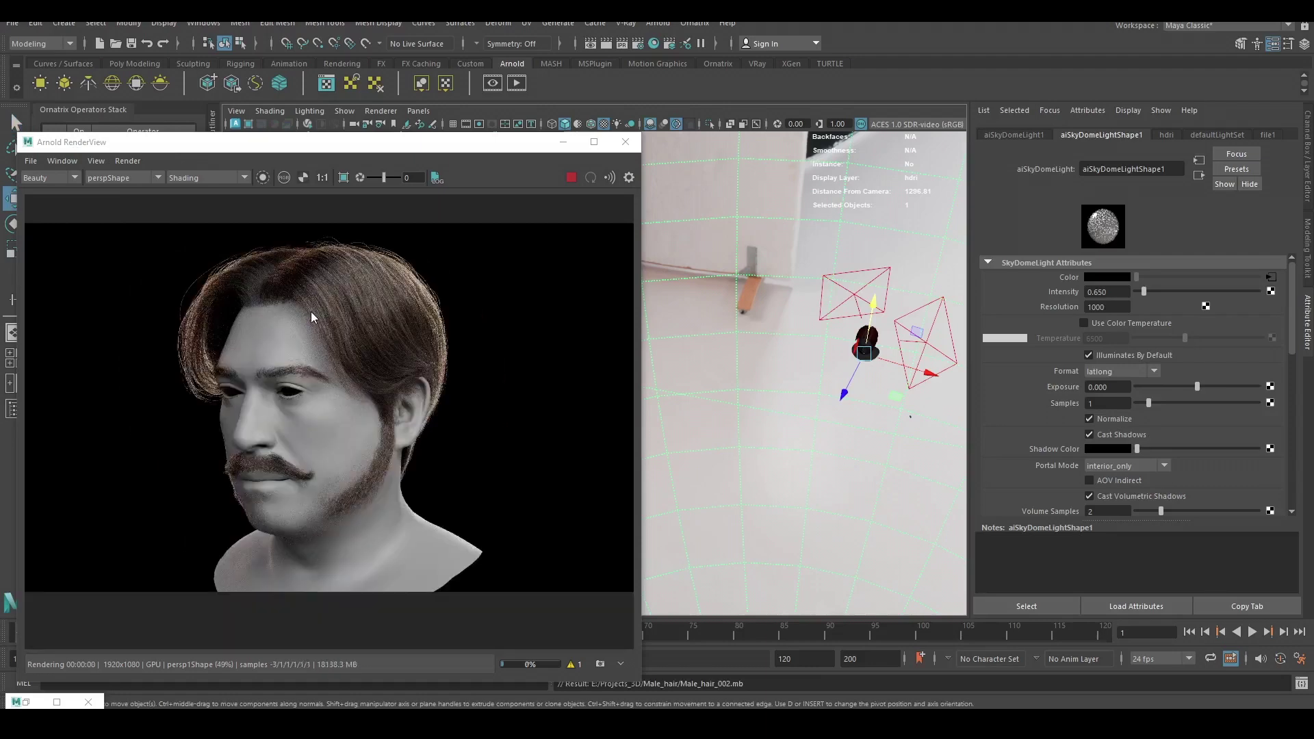
mouse_move(356, 142)
mouse_down()
mouse_move(340, 166)
mouse_move(709, 157)
mouse_up()
Step: In the Outliner, collapse the Operators Stack and select both area lights, sky dome and persp1
click(11, 409)
click(97, 109)
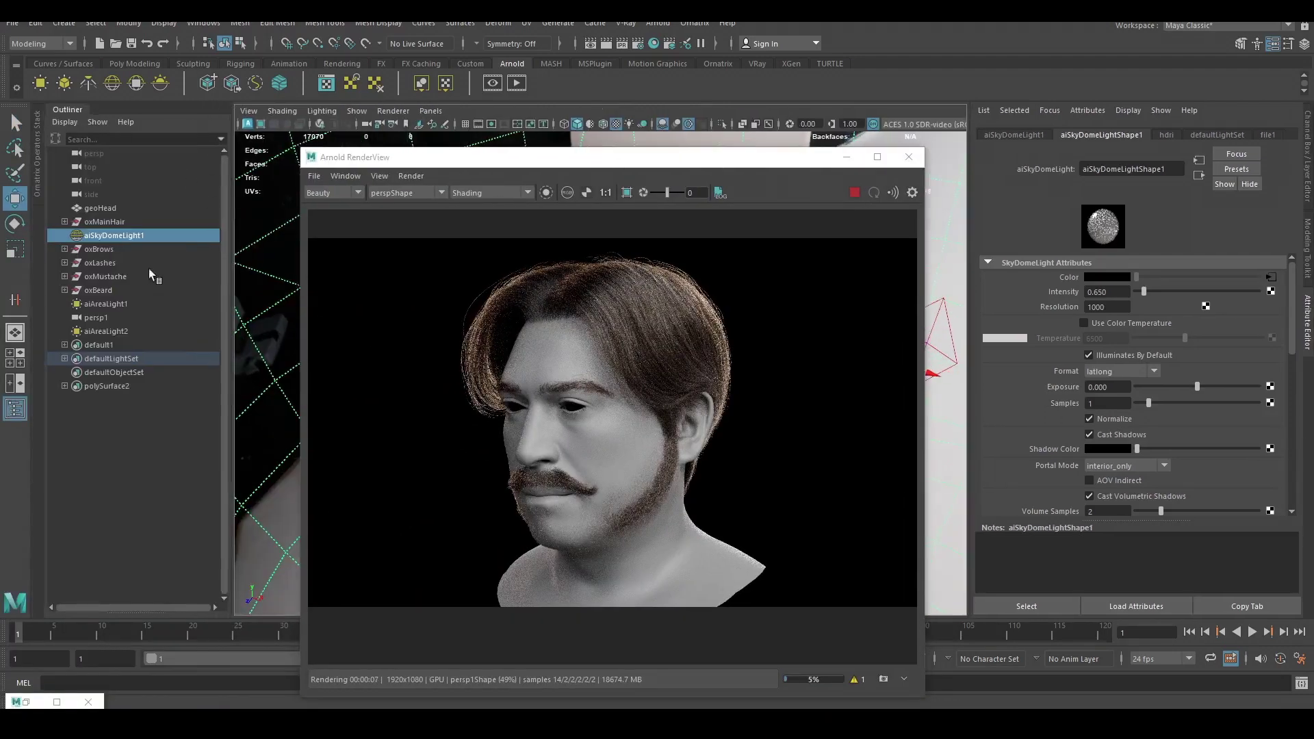
click(110, 334)
click(430, 111)
click(473, 164)
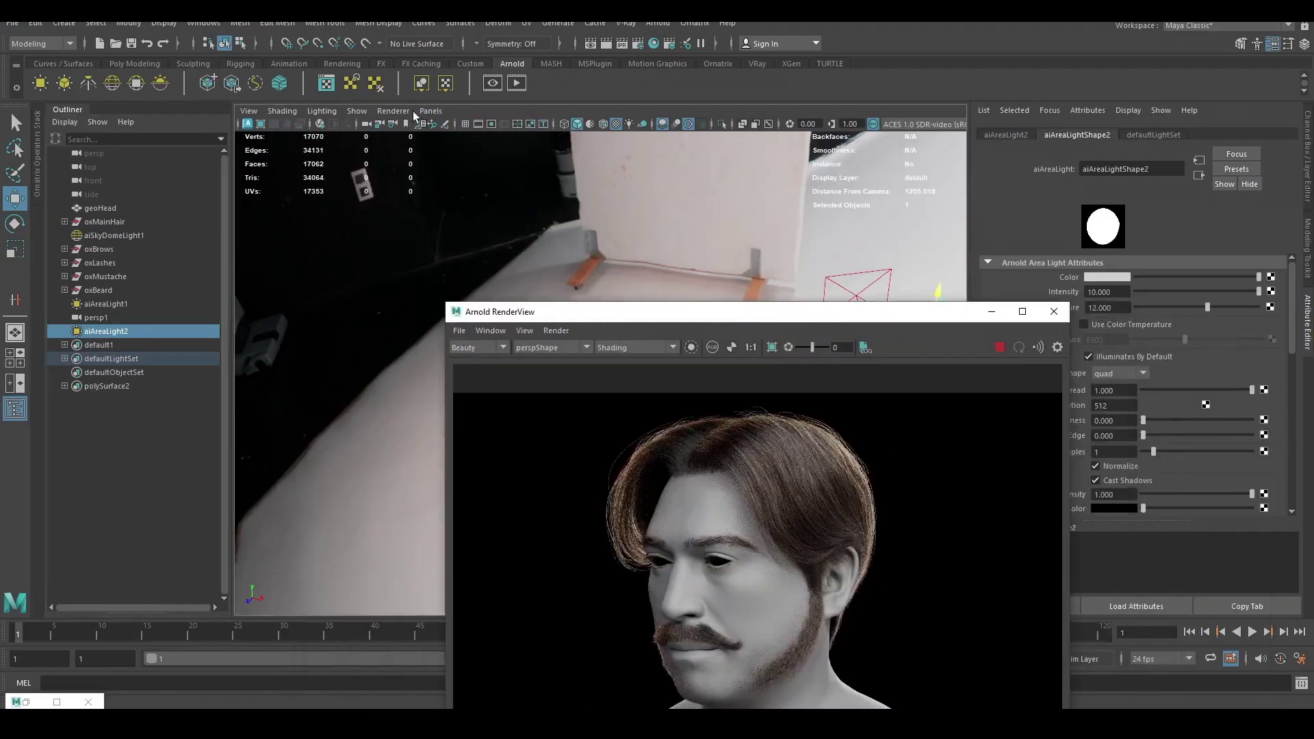
click(114, 235)
ctrl+click(107, 304)
ctrl+click(96, 318)
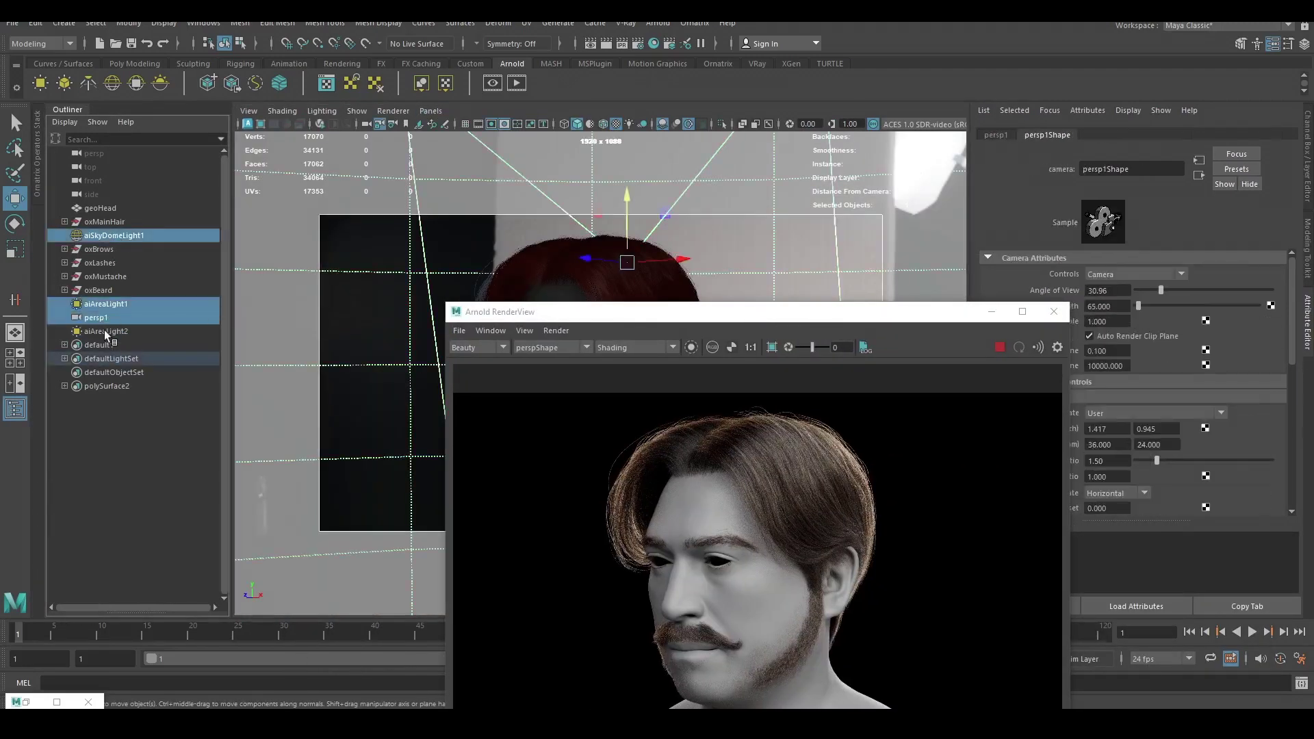
Step: Group the lights and camera as camera_light and set the playback end frame to 15
key(ctrl+g)
double_click(100, 290)
text(camera_light)
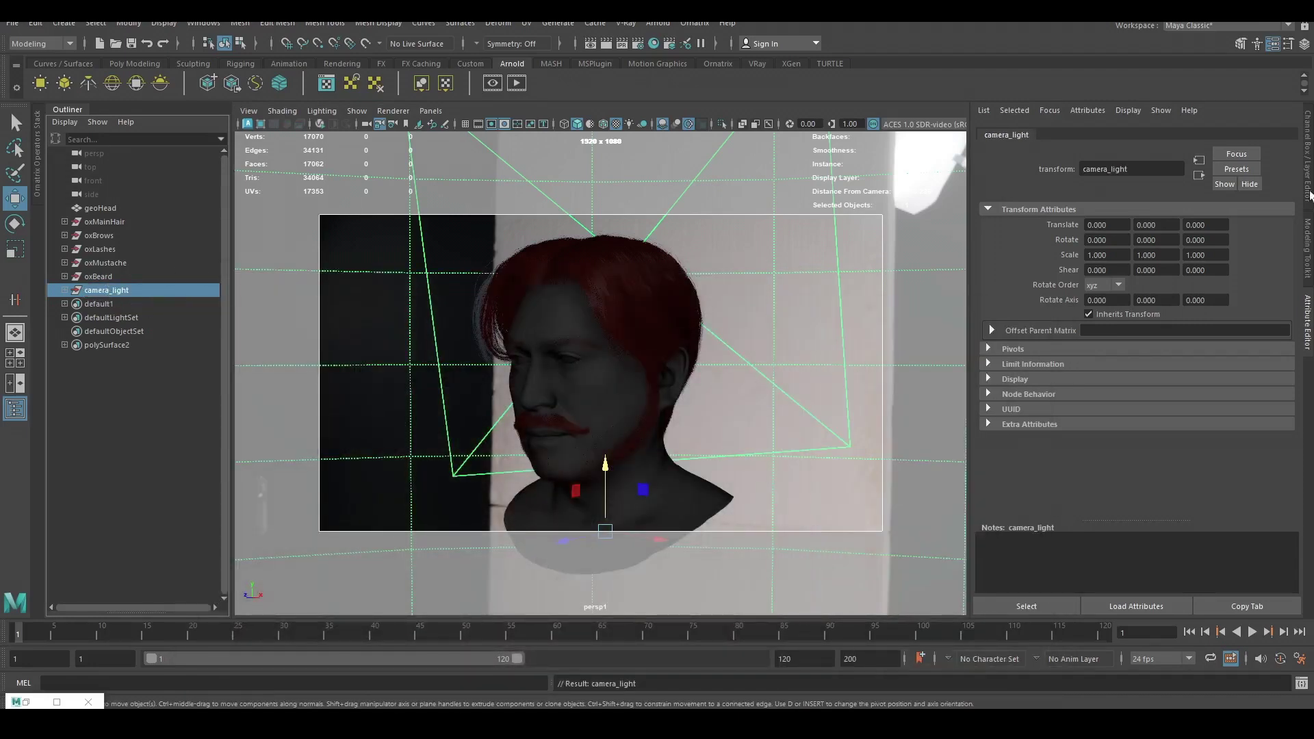
key(ctrl+a)
key(space)
key(space)
key(space)
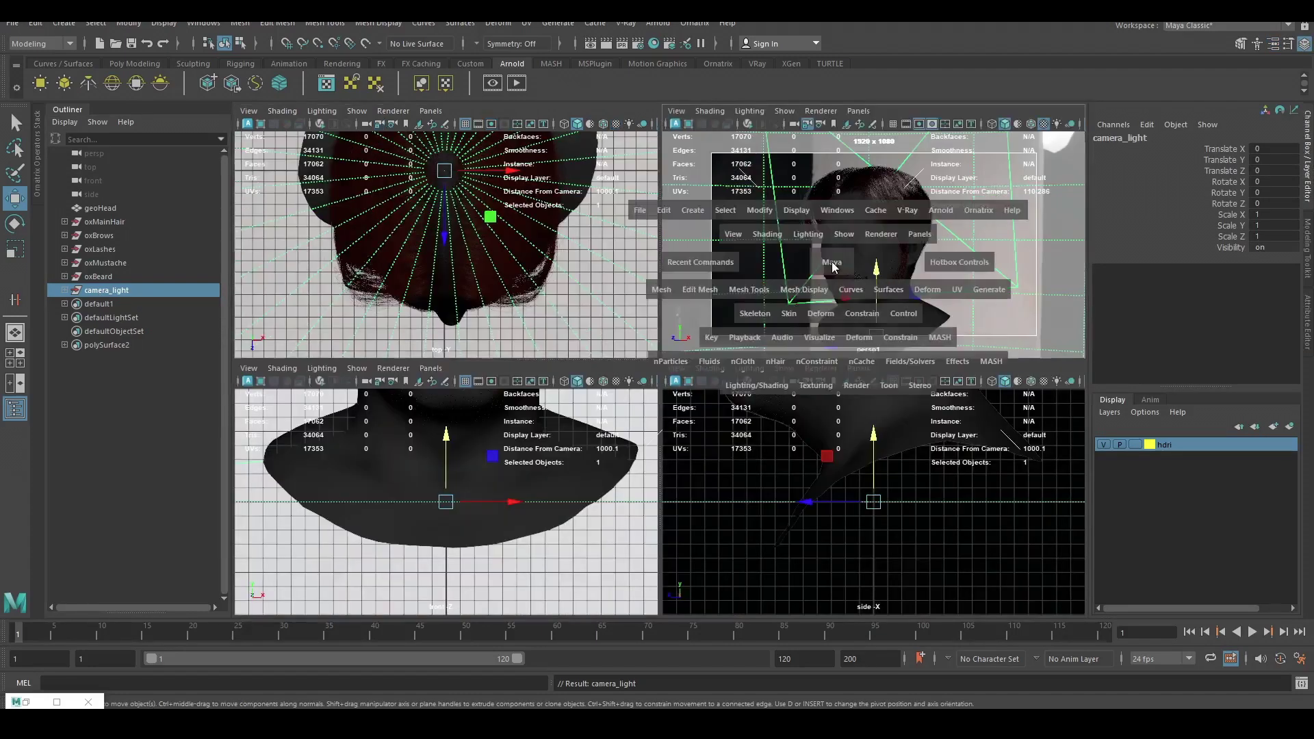
key(space)
double_click(864, 658)
text(15)
key(Return)
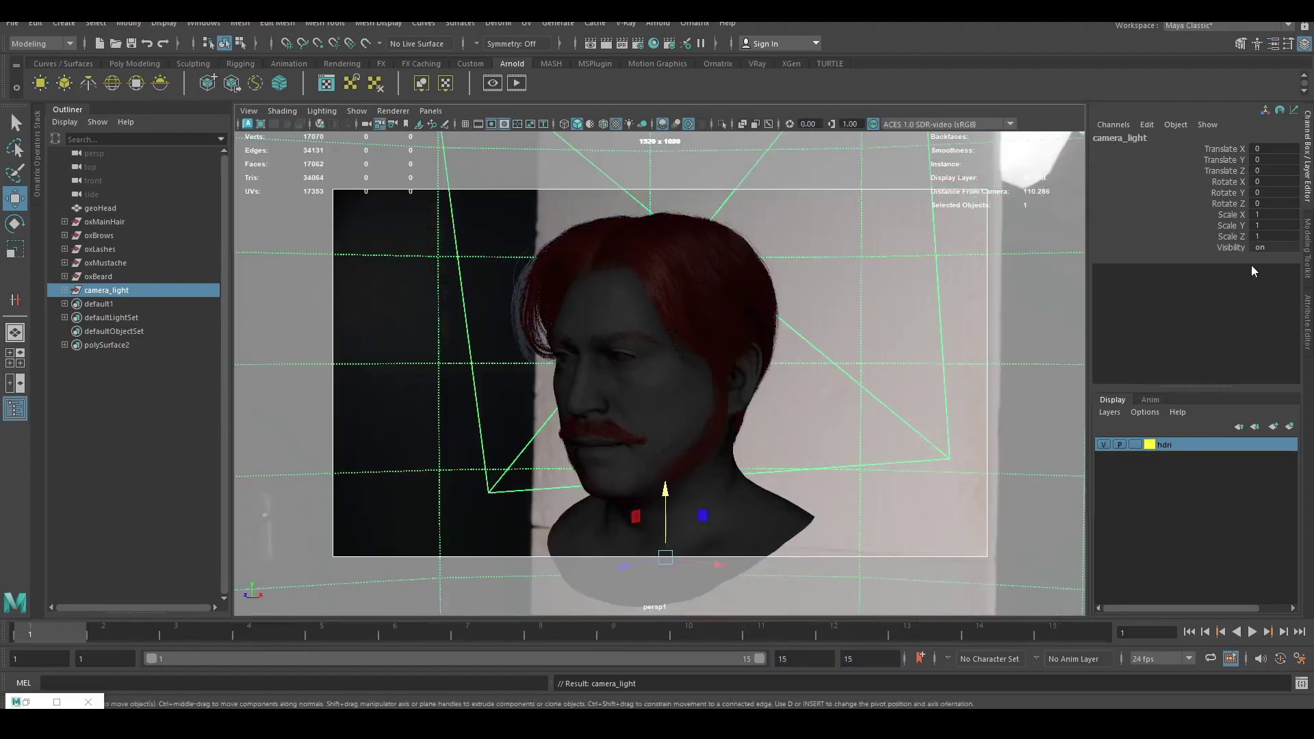
Step: Set and key camera_light's Rotate Y value at frame 15
key(e)
drag(102, 636, 1052, 633)
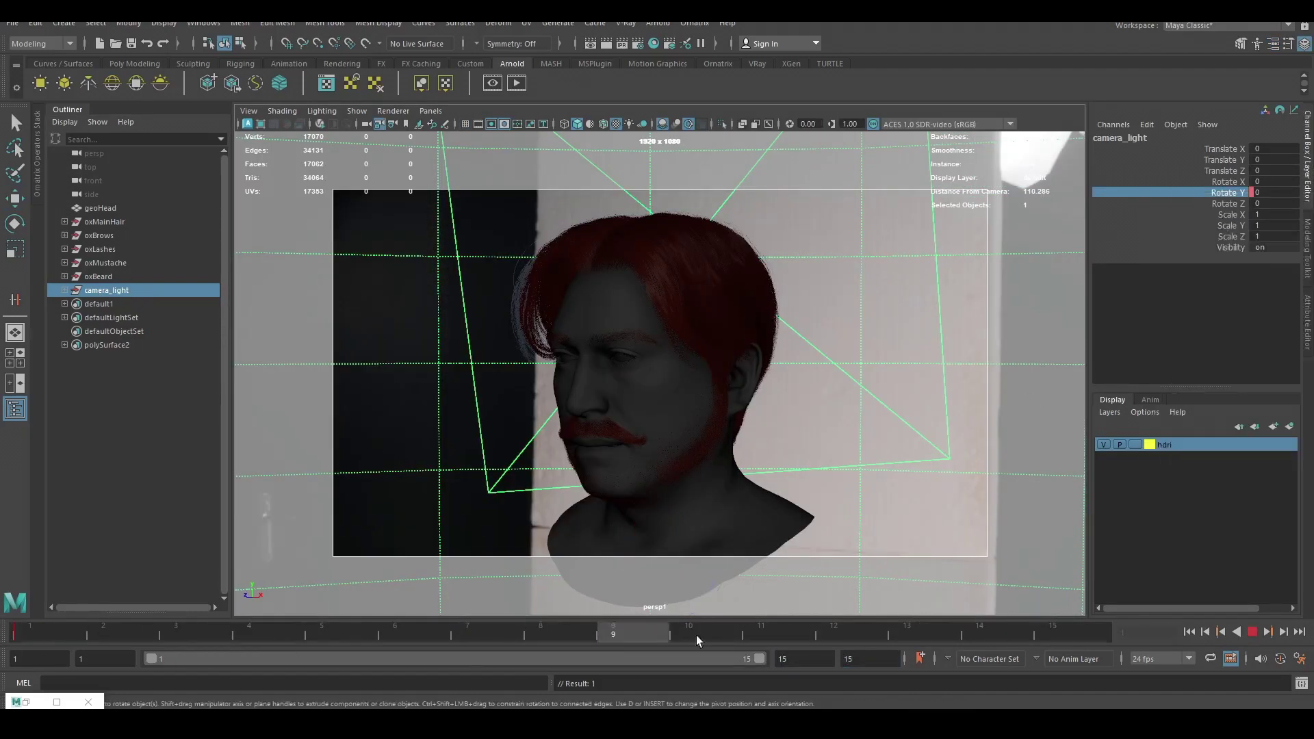
click(1274, 192)
text(180)
key(Return)
right_click(1274, 192)
click(1219, 198)
Step: Play the rotation and check the Rotate Y curve in the curve editor
key(alt+v)
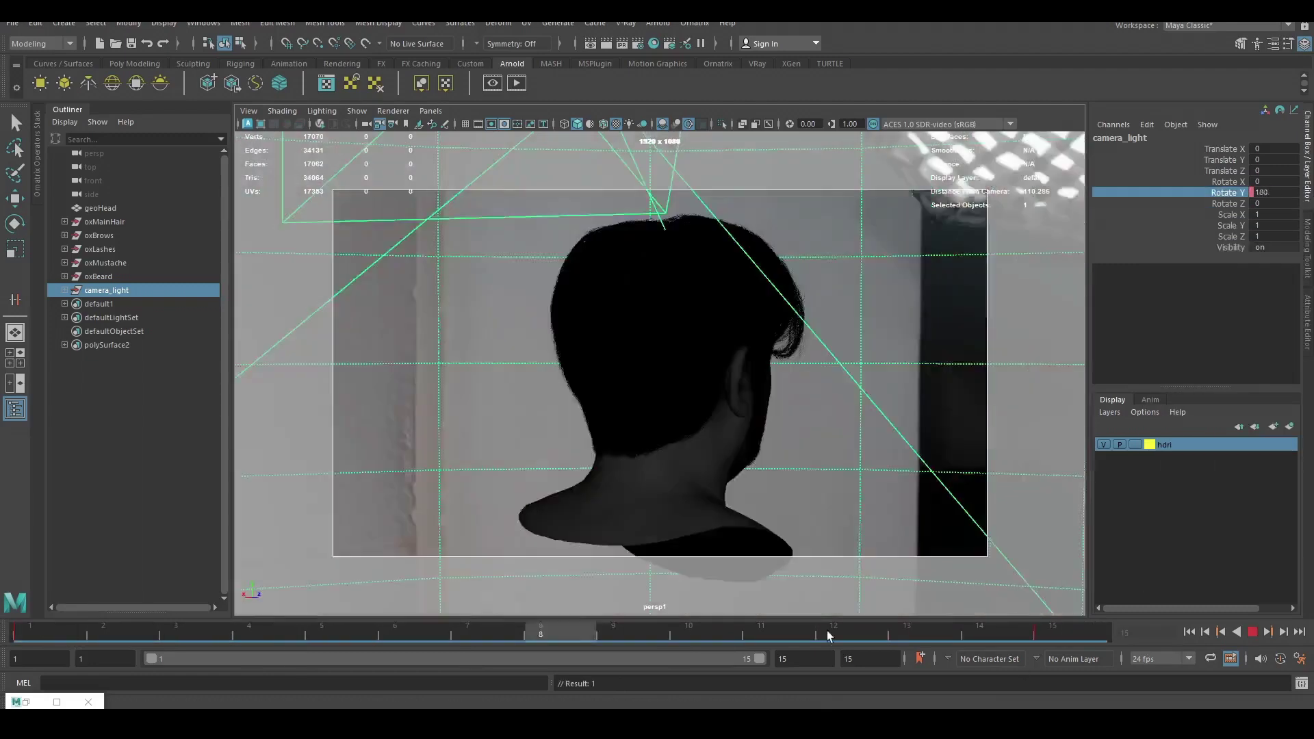
key(alt+shift+v)
click(203, 23)
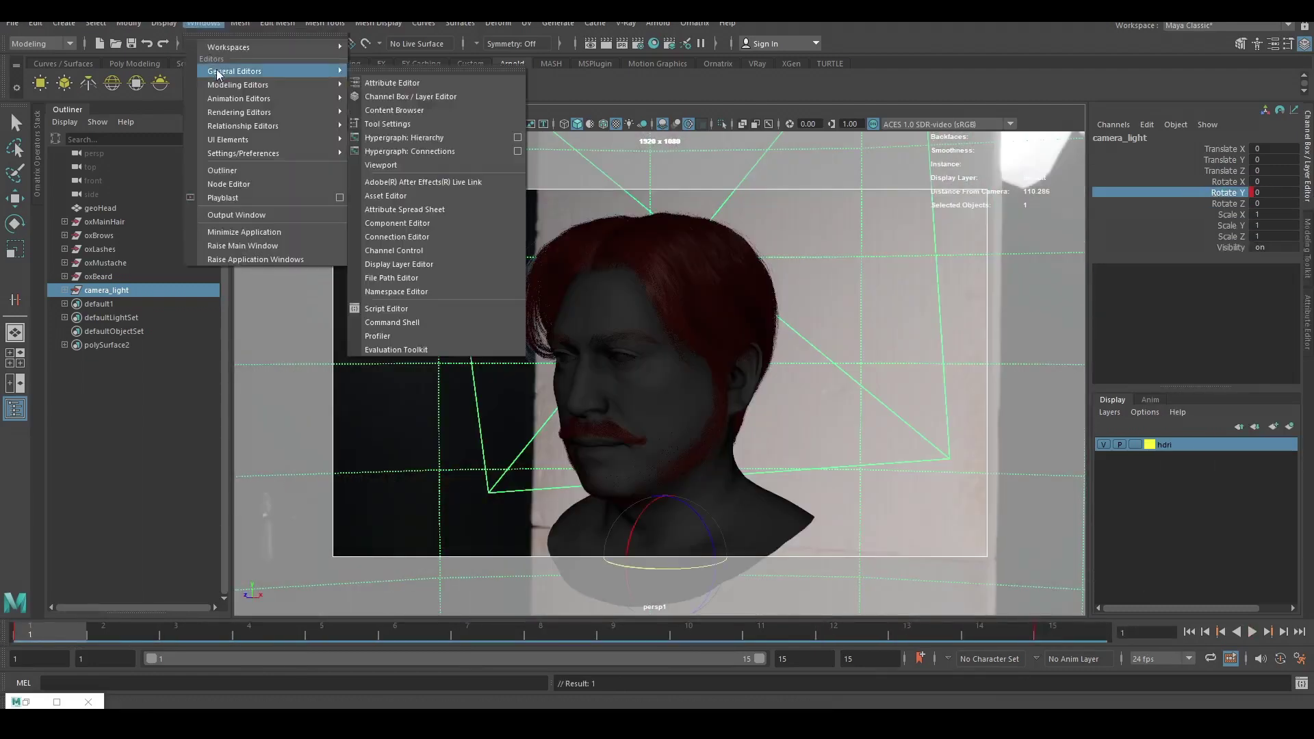
click(395, 116)
click(542, 156)
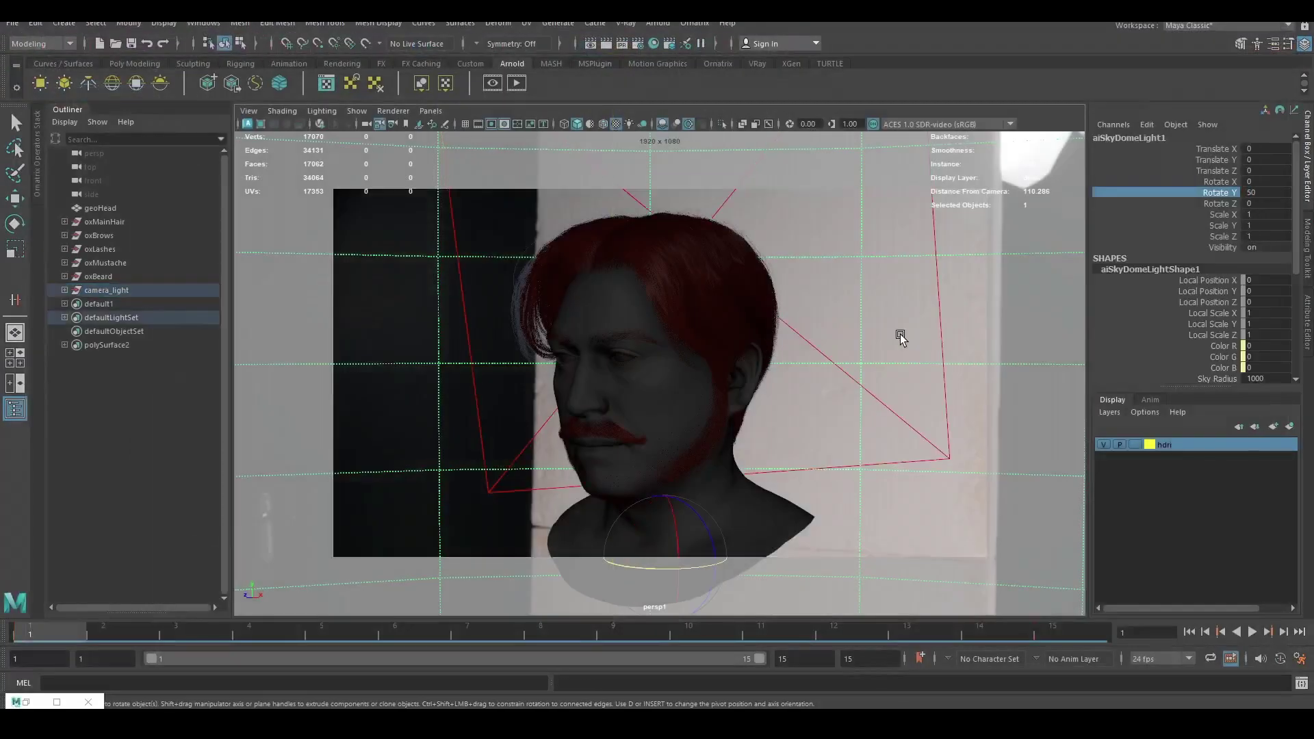
Step: Save the scene and start an Arnold render of the camera view
click(13, 23)
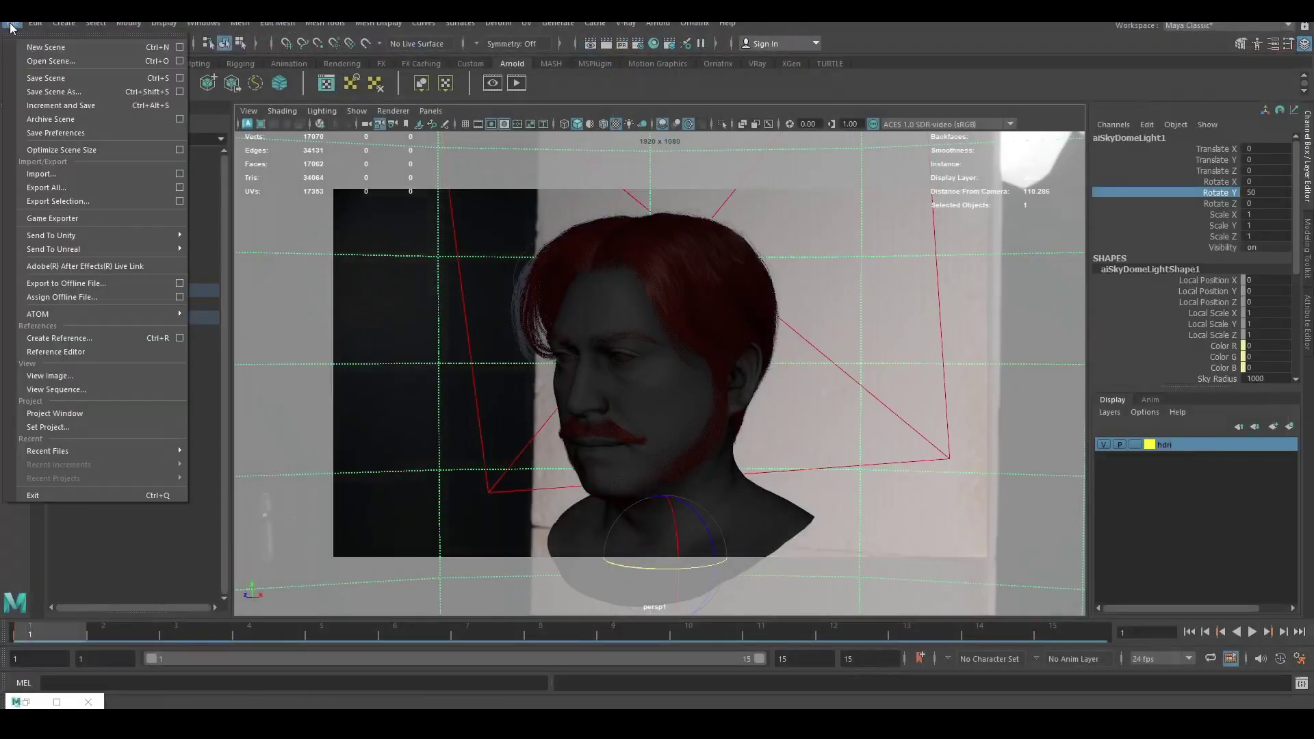
click(41, 58)
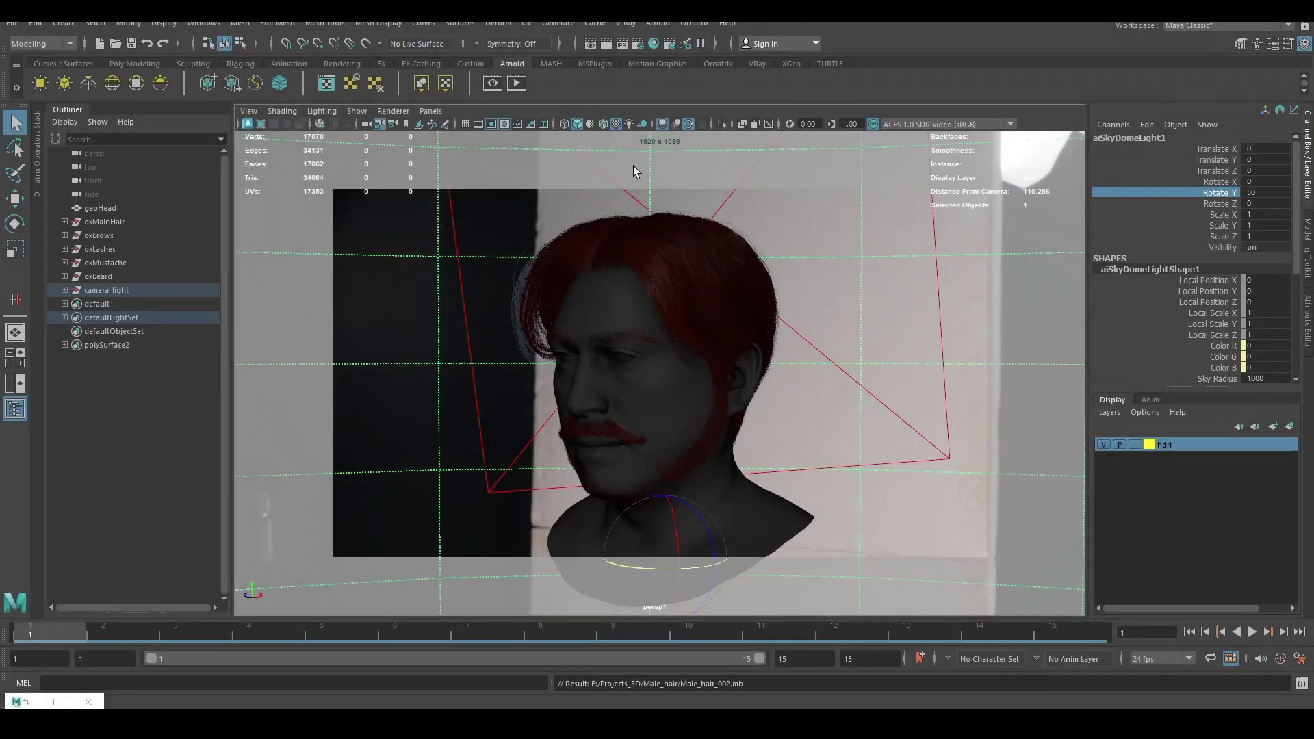
click(517, 82)
drag(454, 277, 331, 100)
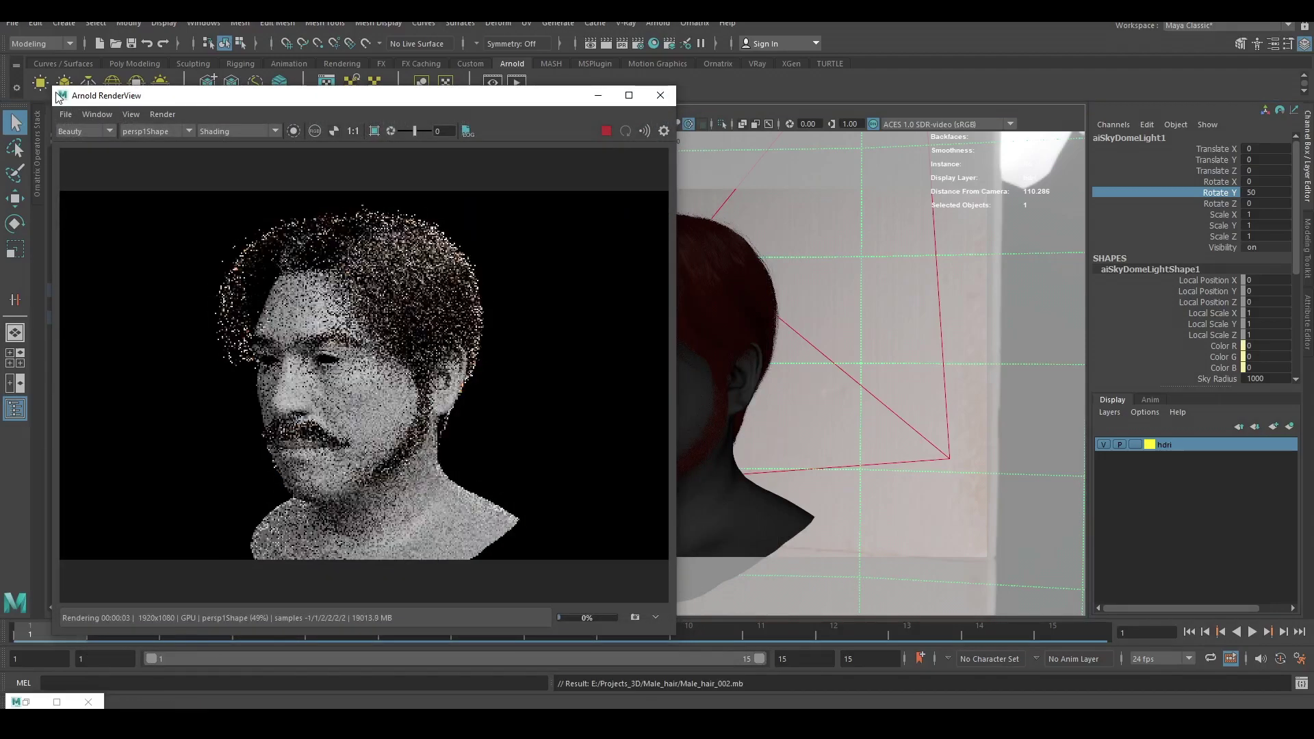
Step: Play the turntable and zoom around the Arnold RenderView as it updates
key(alt+v)
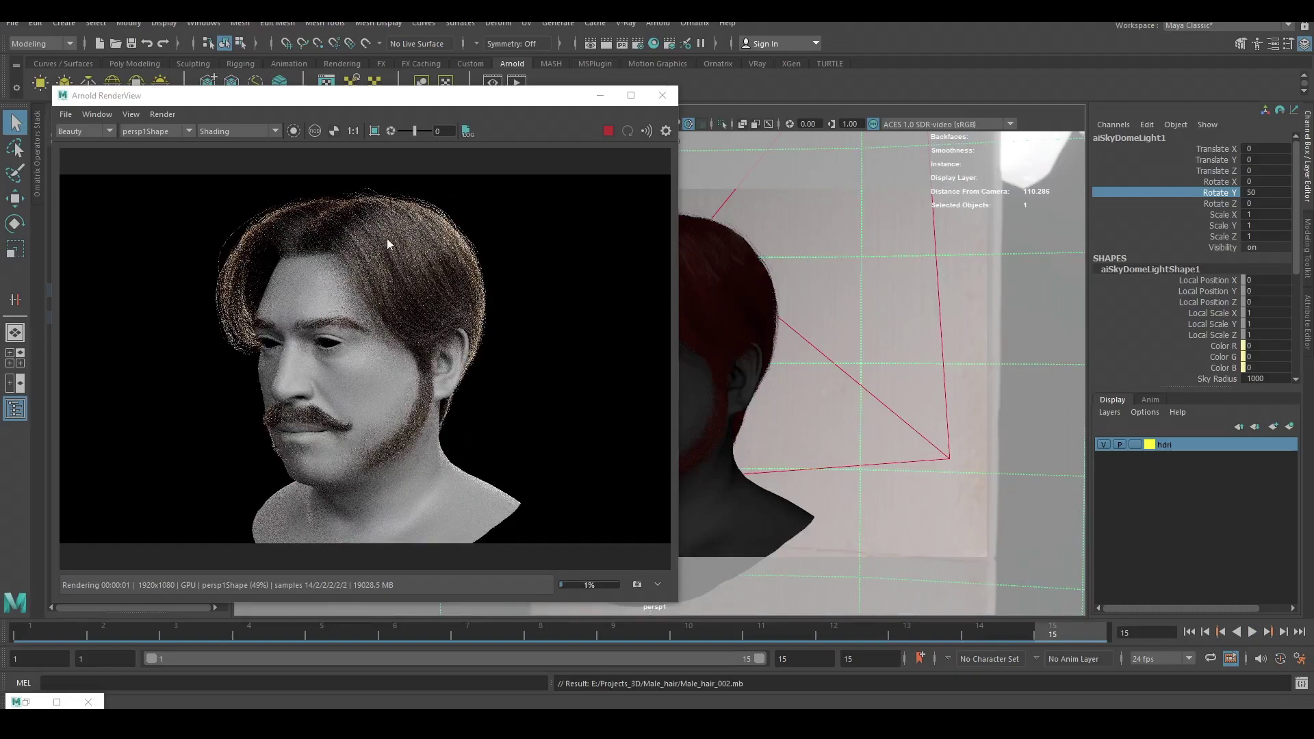
scroll(277, 483, up, 2)
scroll(302, 421, up, 2)
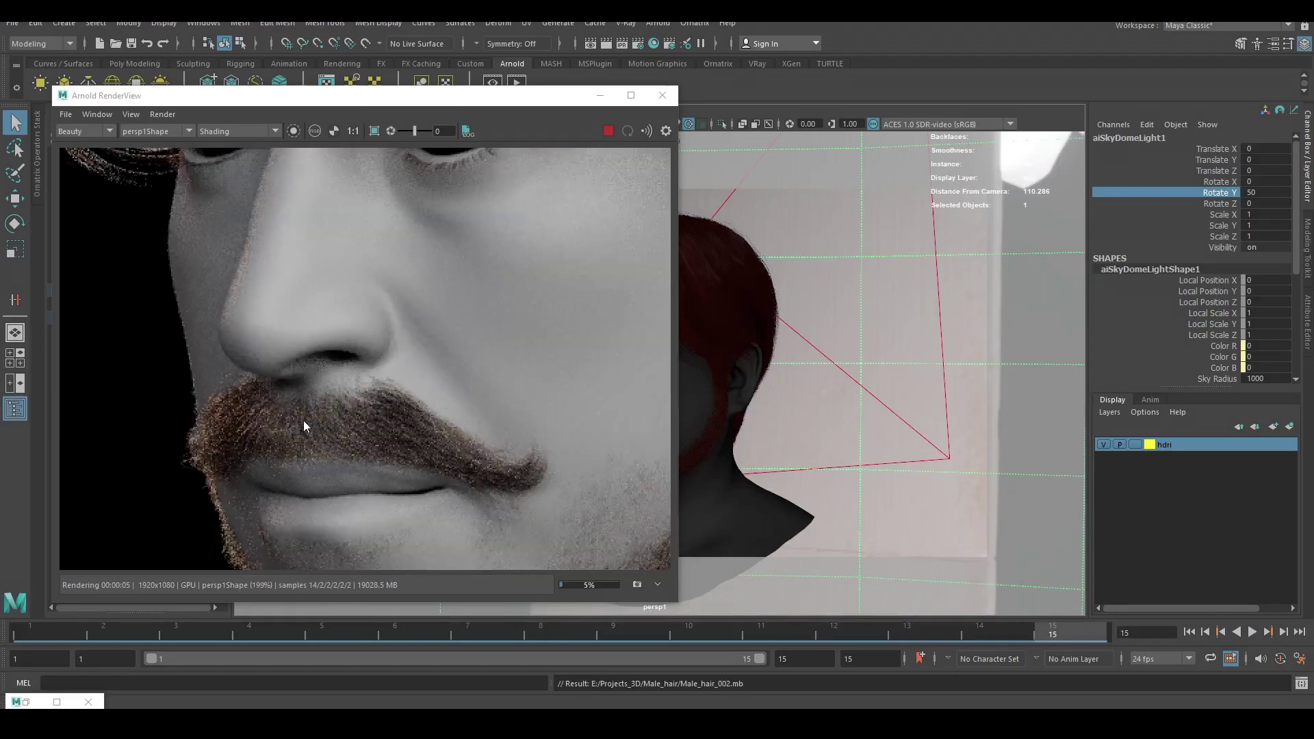
scroll(327, 298, down, 2)
scroll(322, 379, up, 3)
scroll(322, 379, down, 2)
scroll(308, 220, up, 2)
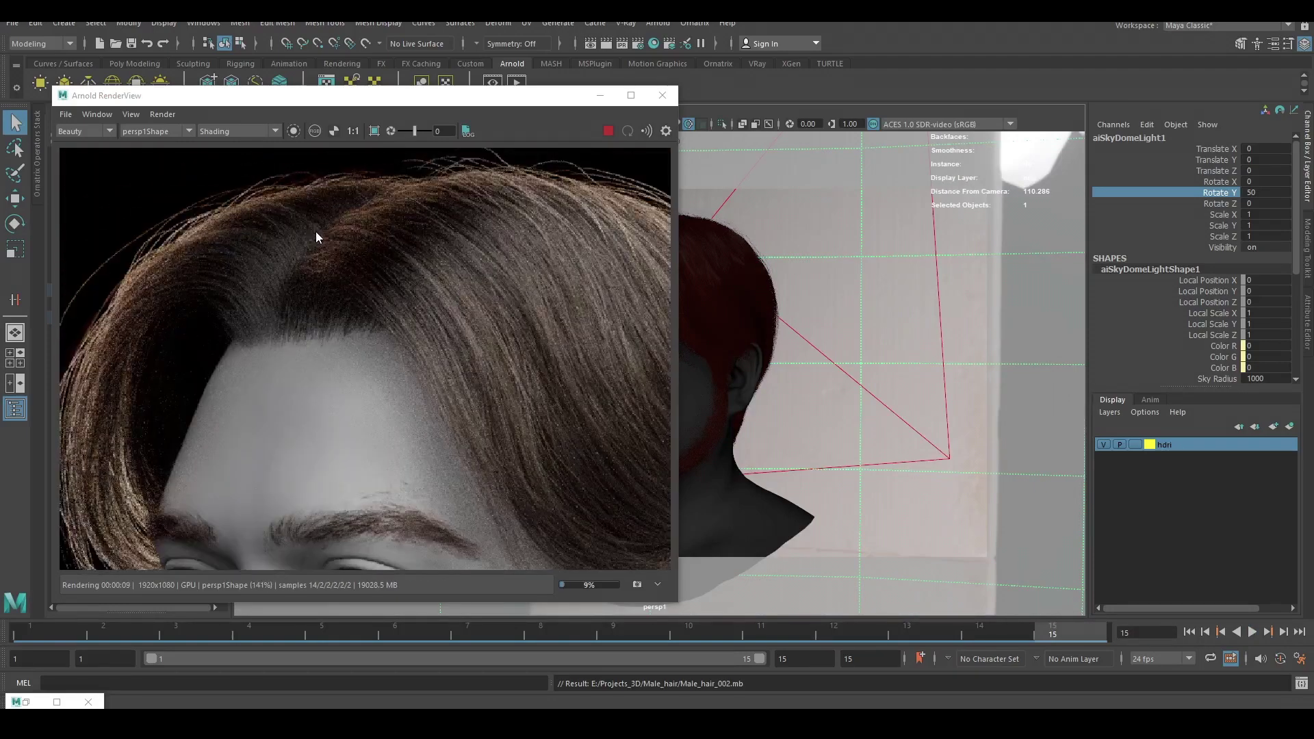
scroll(315, 232, down, 2)
scroll(458, 366, up, 3)
scroll(460, 371, down, 4)
Step: Re-render at frames 3 and 13 in an enlarged render window, then close it
click(176, 633)
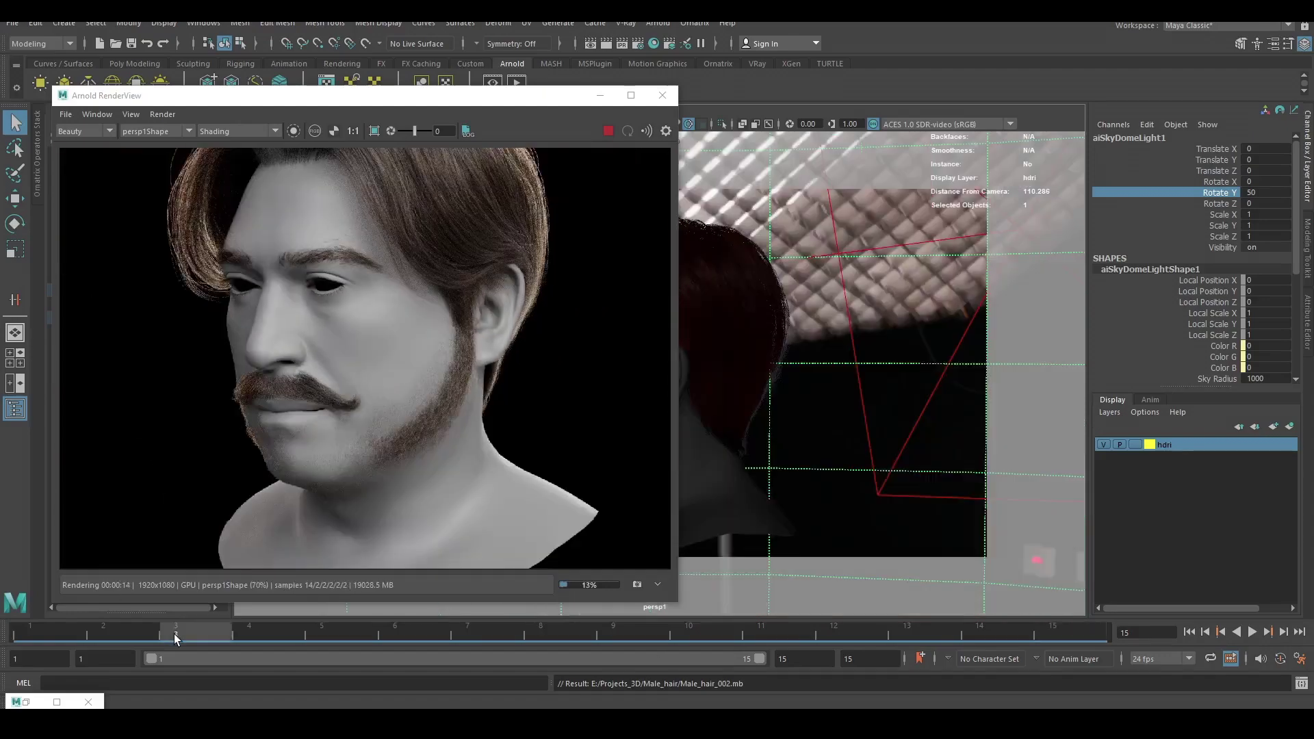
drag(661, 596, 868, 665)
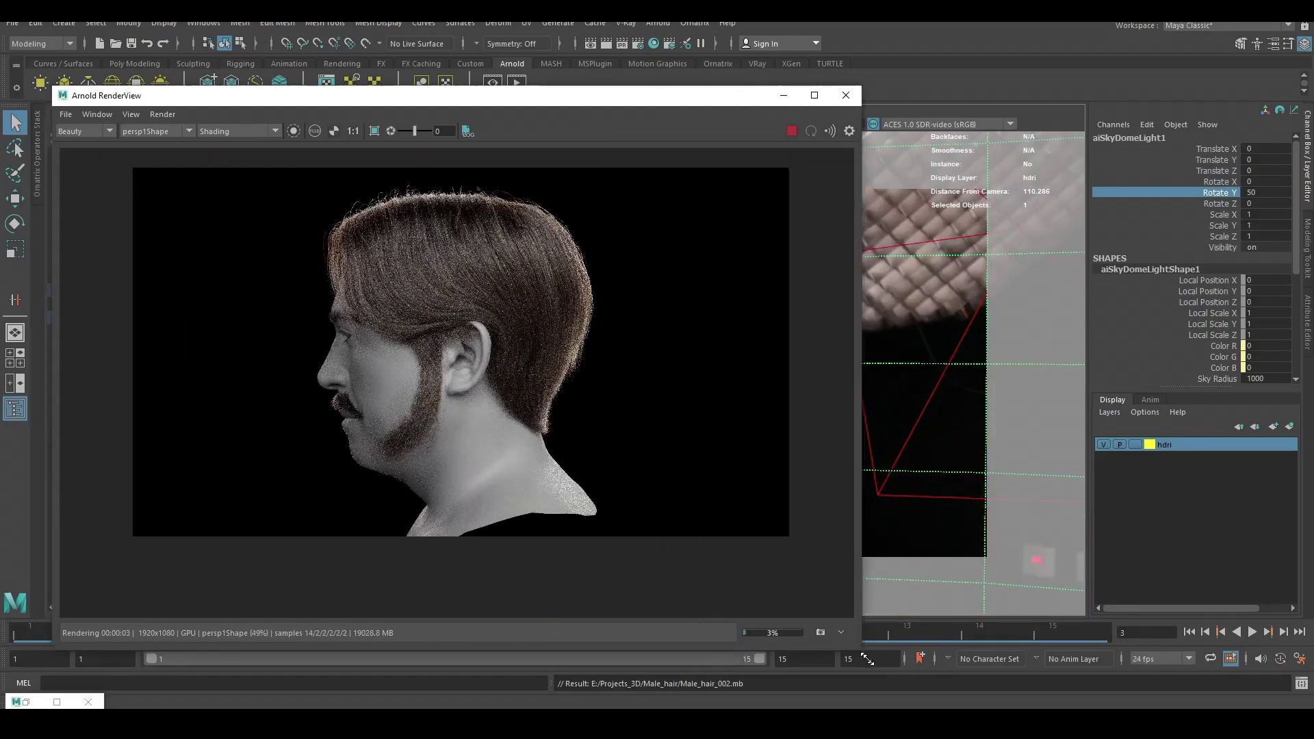
scroll(437, 257, up, 3)
scroll(456, 236, down, 2)
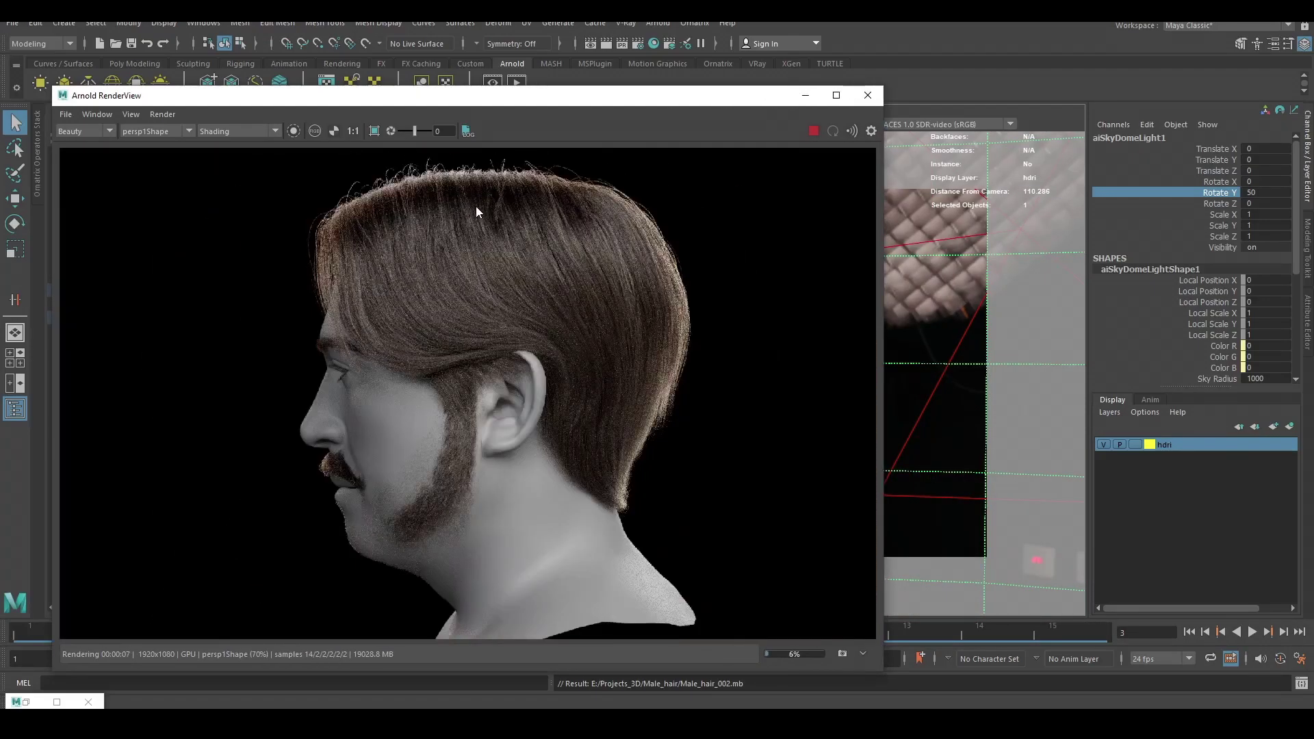
scroll(475, 207, down, 2)
scroll(438, 461, up, 3)
scroll(413, 487, down, 2)
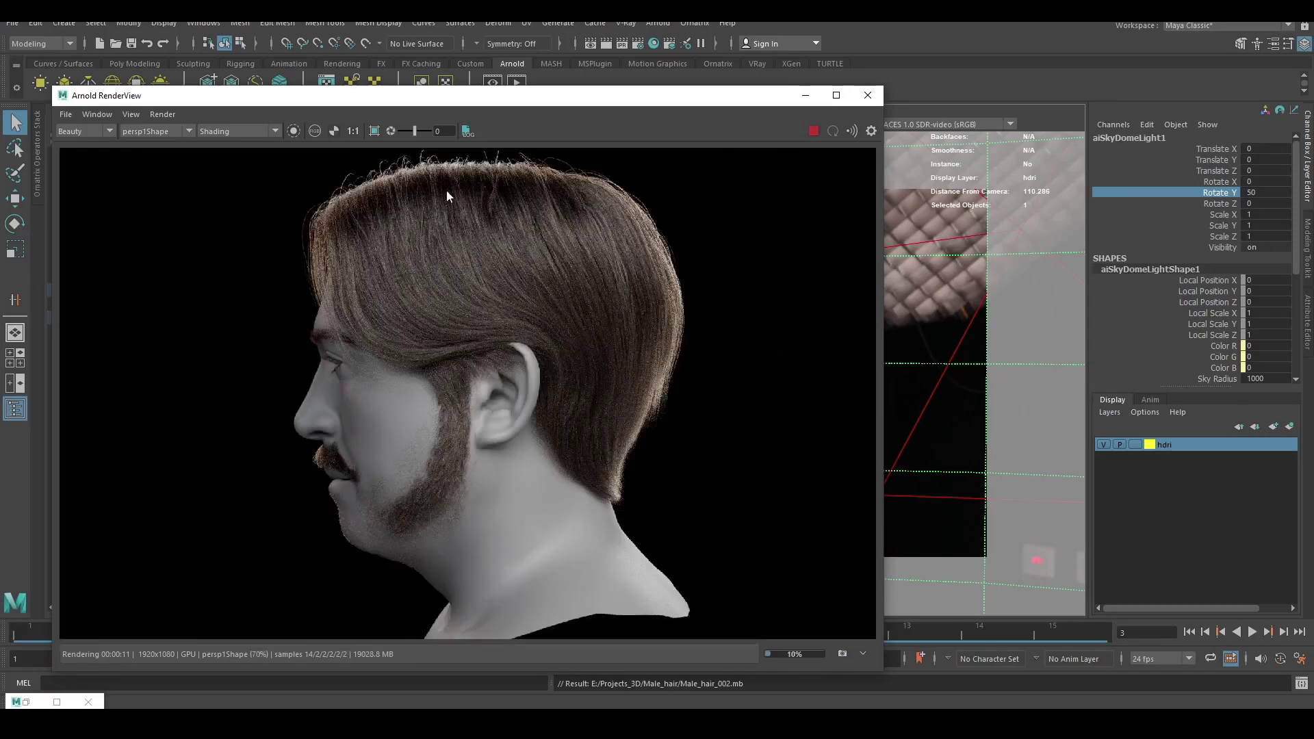
click(952, 637)
scroll(390, 253, up, 3)
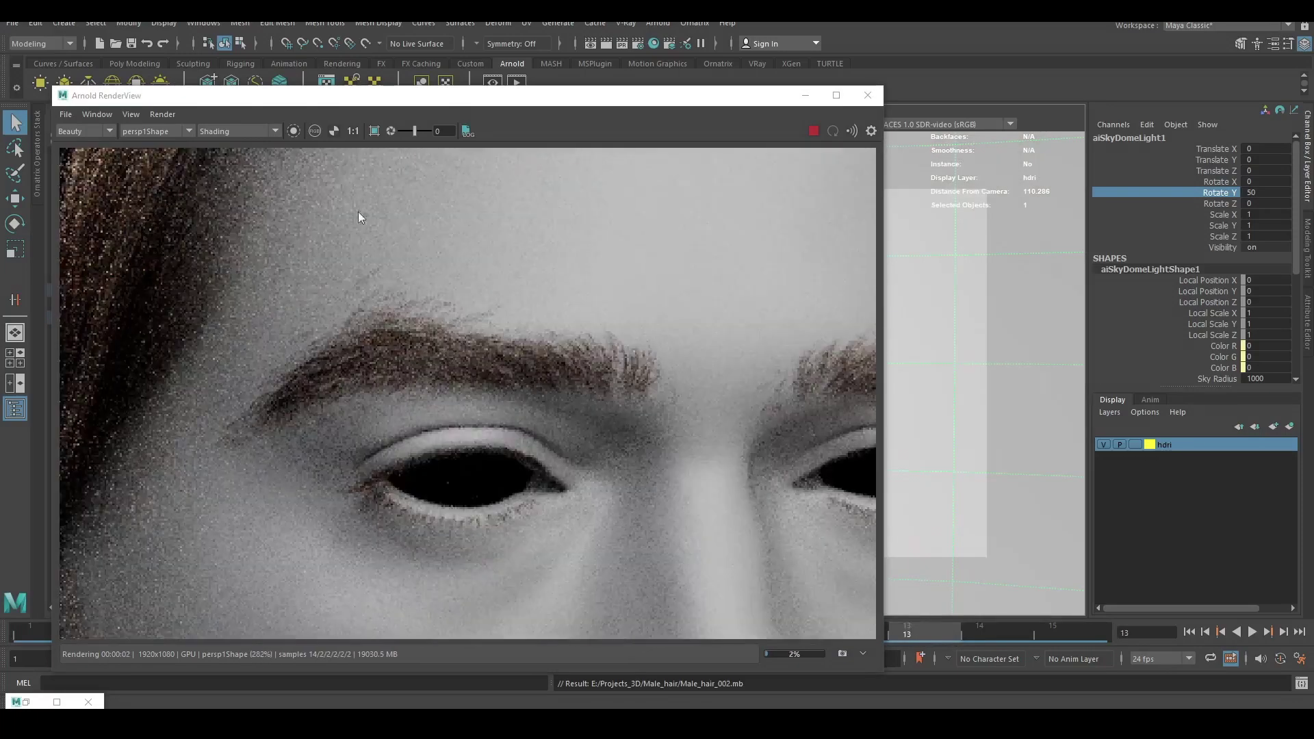
scroll(438, 274, down, 3)
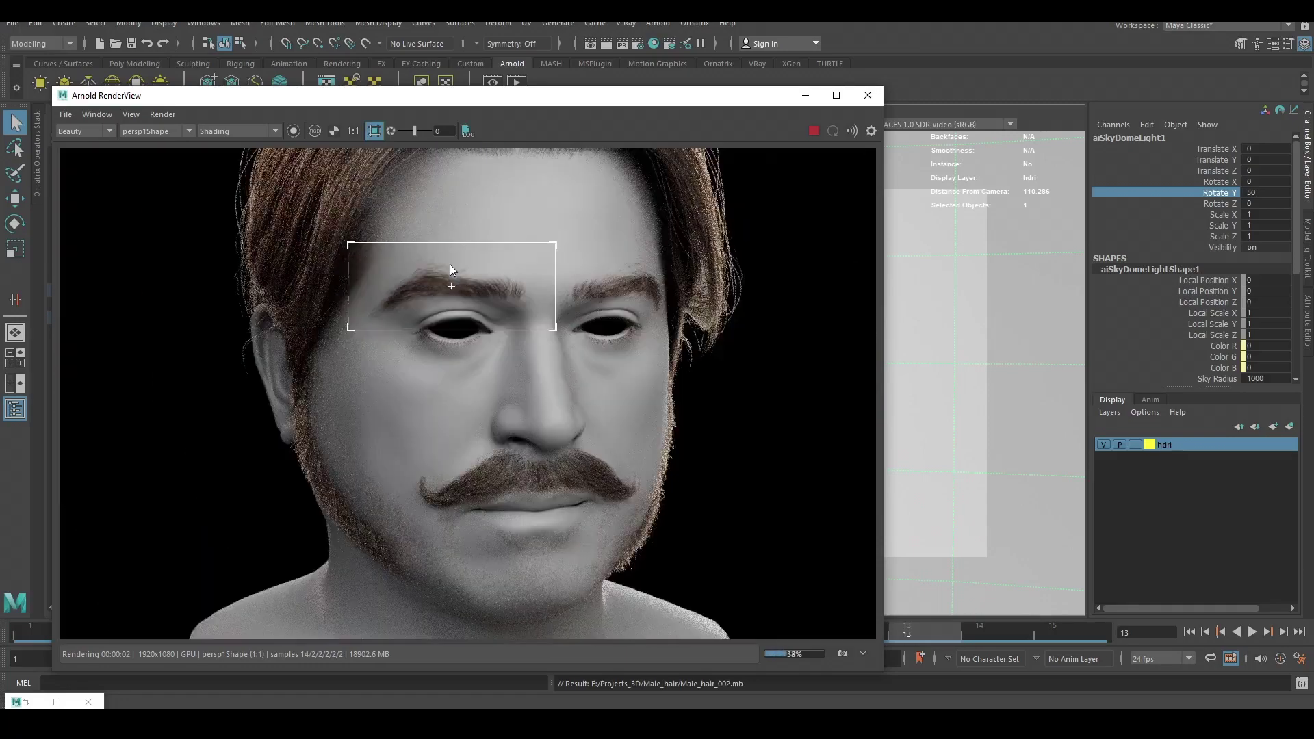
click(868, 95)
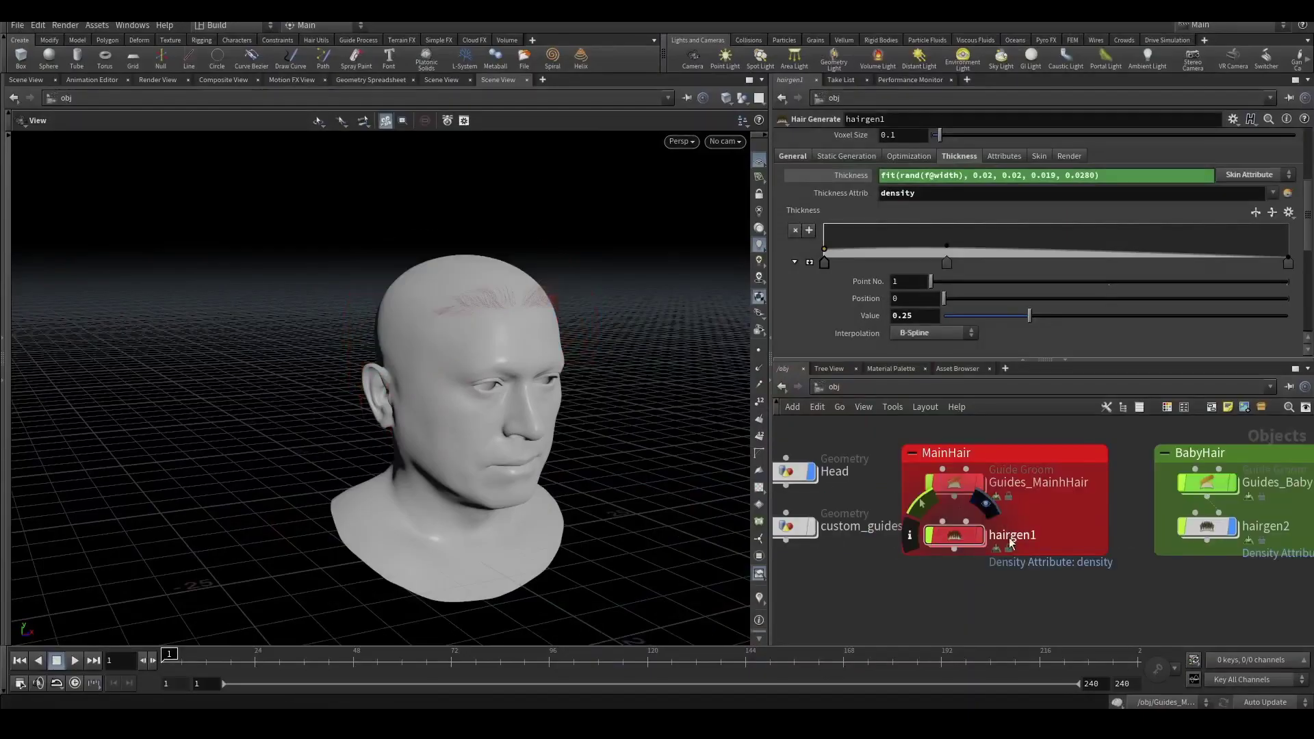
Step: Inspect the custom_guides network's alembic1 guide import around the head
double_click(917, 545)
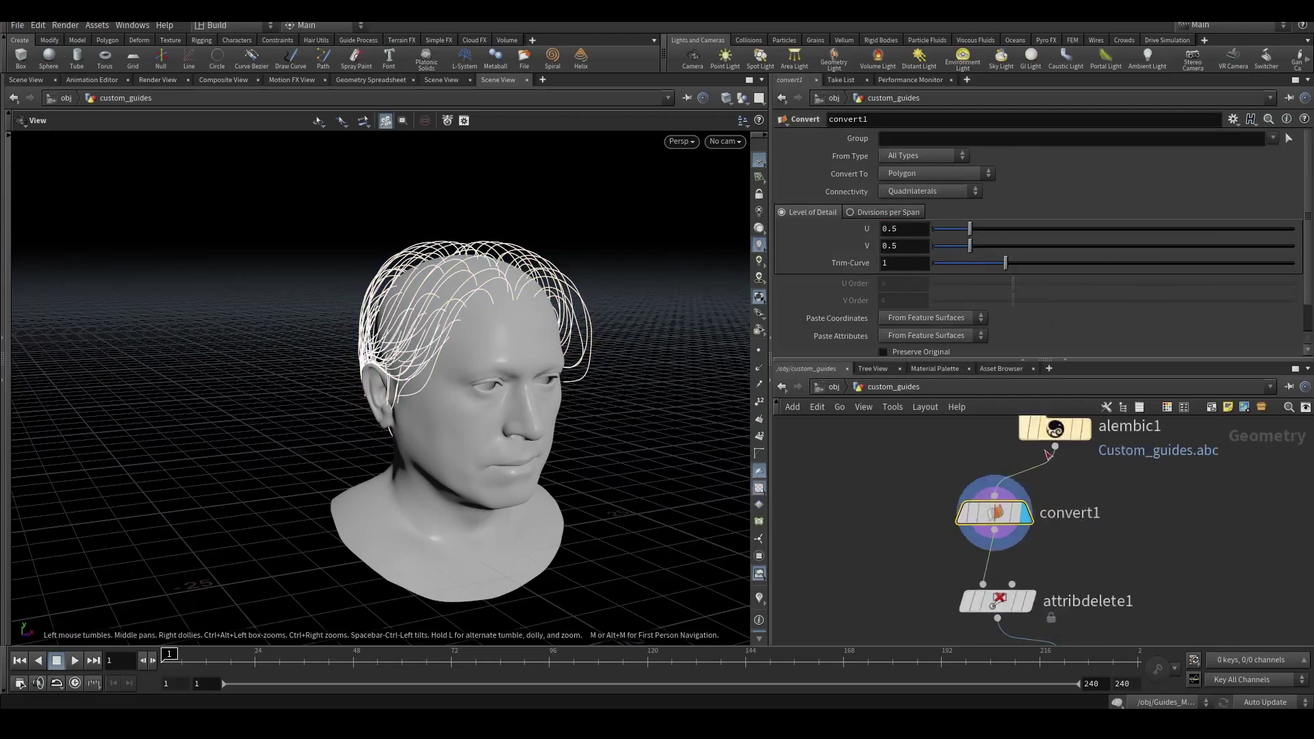
scroll(1036, 445, up, 4)
drag(609, 375, 578, 344)
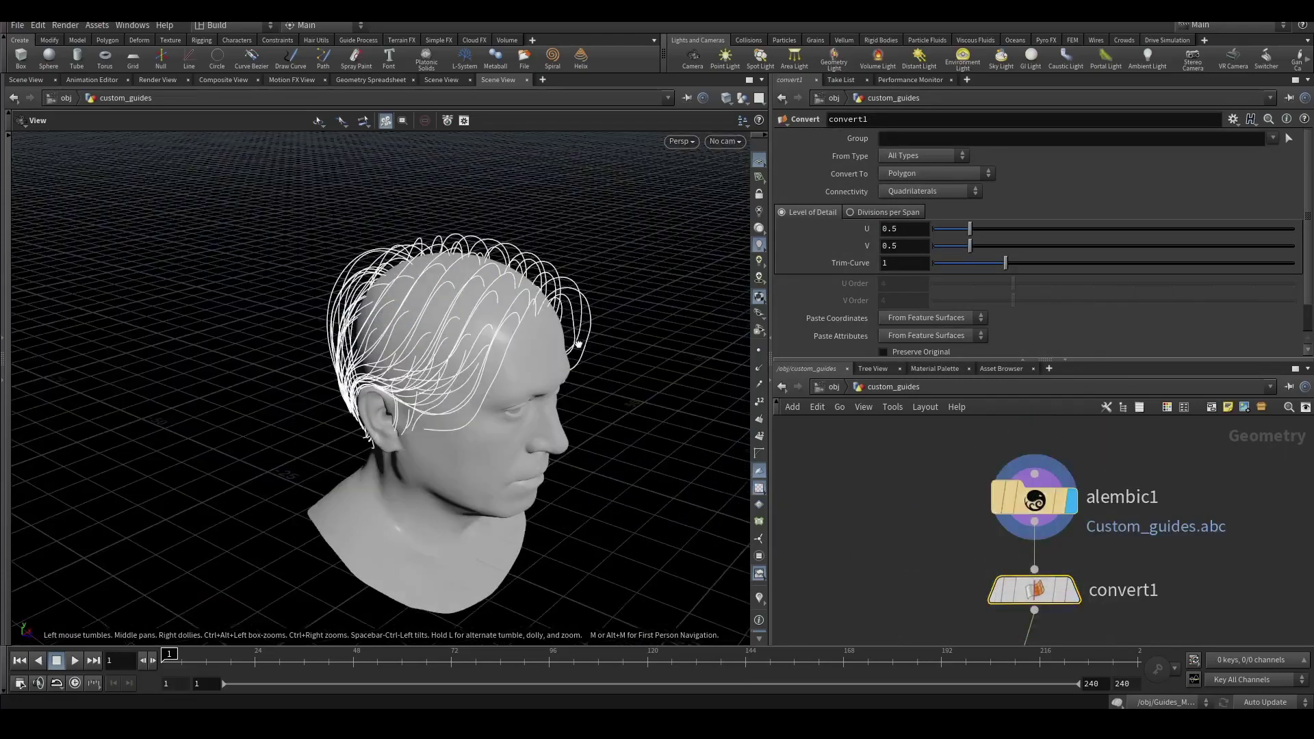
key(Up)
drag(479, 342, 438, 342)
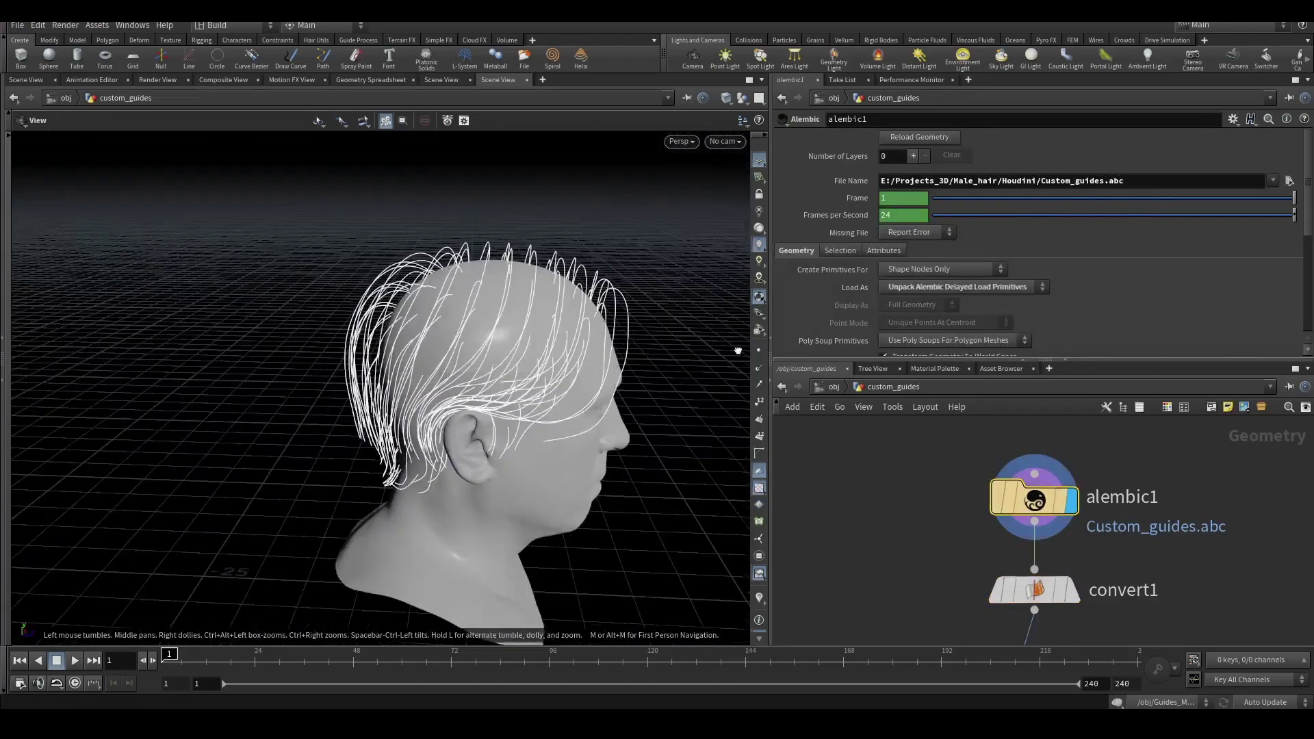
scroll(976, 440, down, 4)
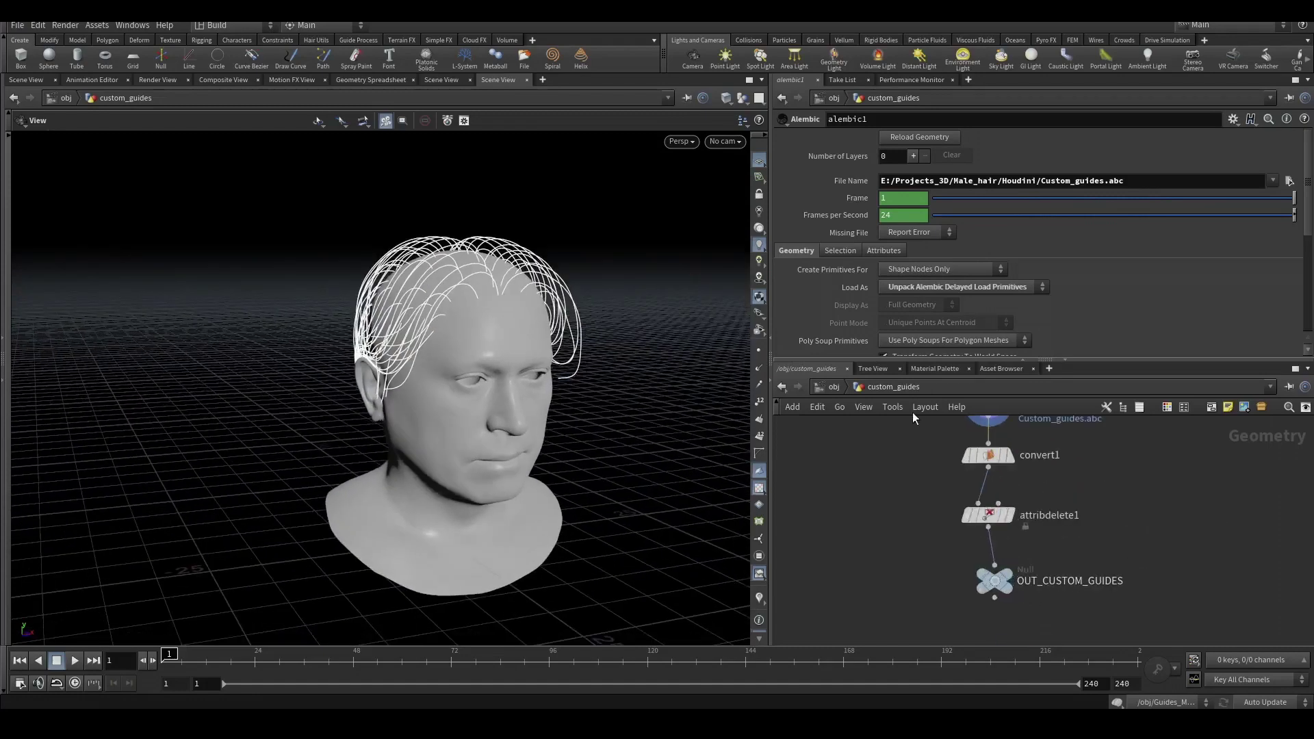
key(u)
Step: Isolate the head inside the Head network, smooth-shaded with wireframe
double_click(927, 484)
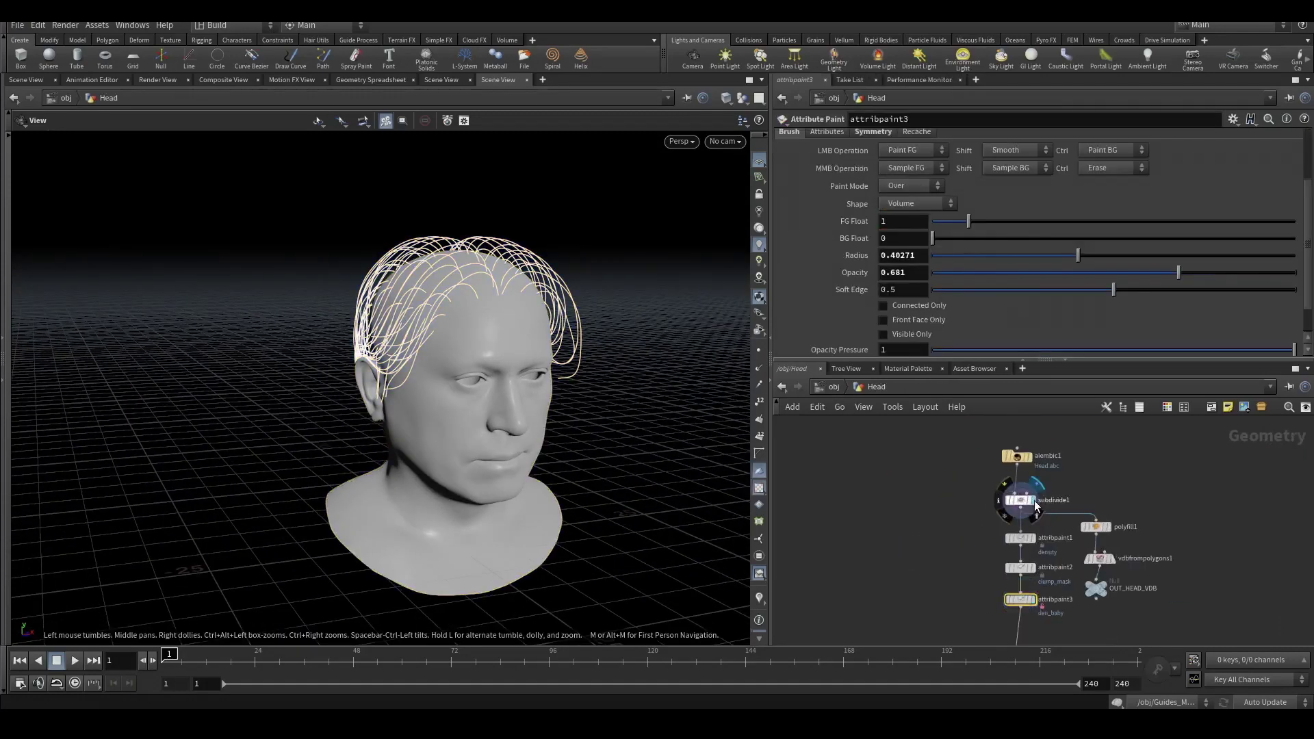
scroll(954, 502, down, 3)
click(787, 140)
scroll(1006, 503, up, 3)
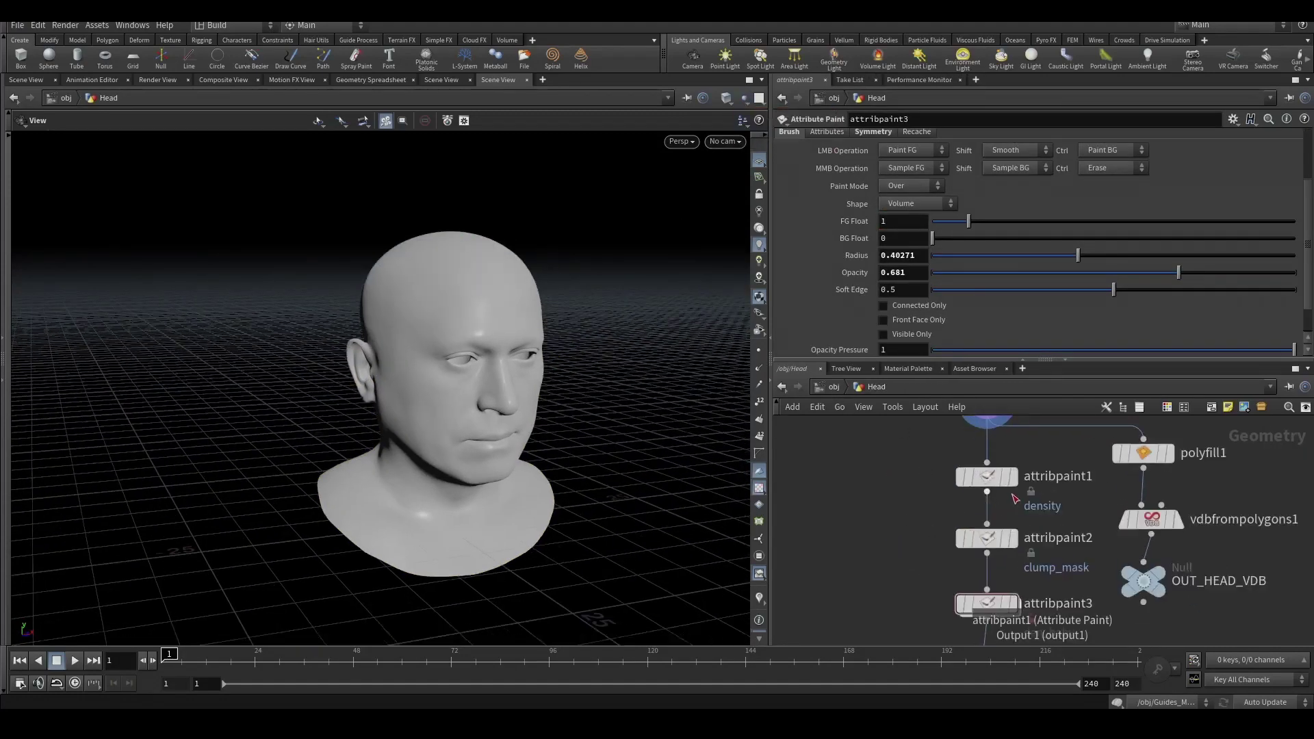
click(773, 264)
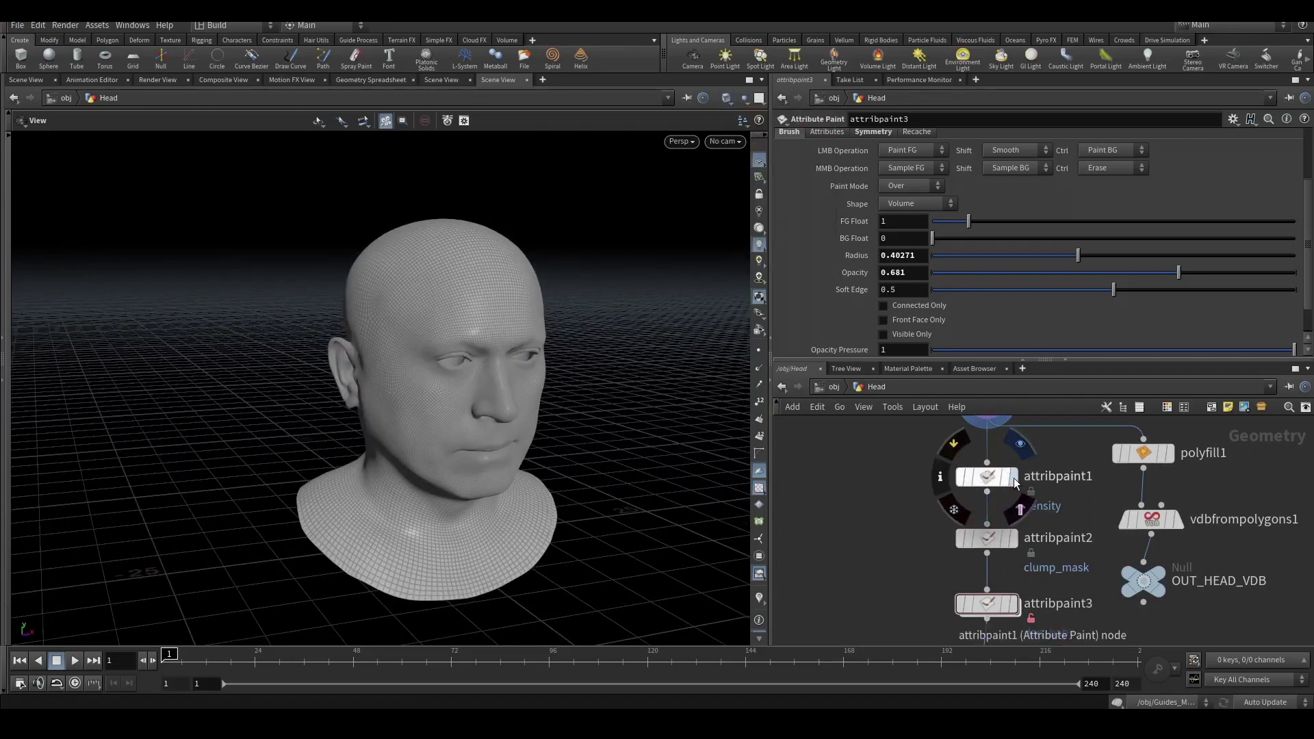
scroll(1037, 546, up, 3)
scroll(1039, 545, down, 3)
scroll(1067, 502, up, 3)
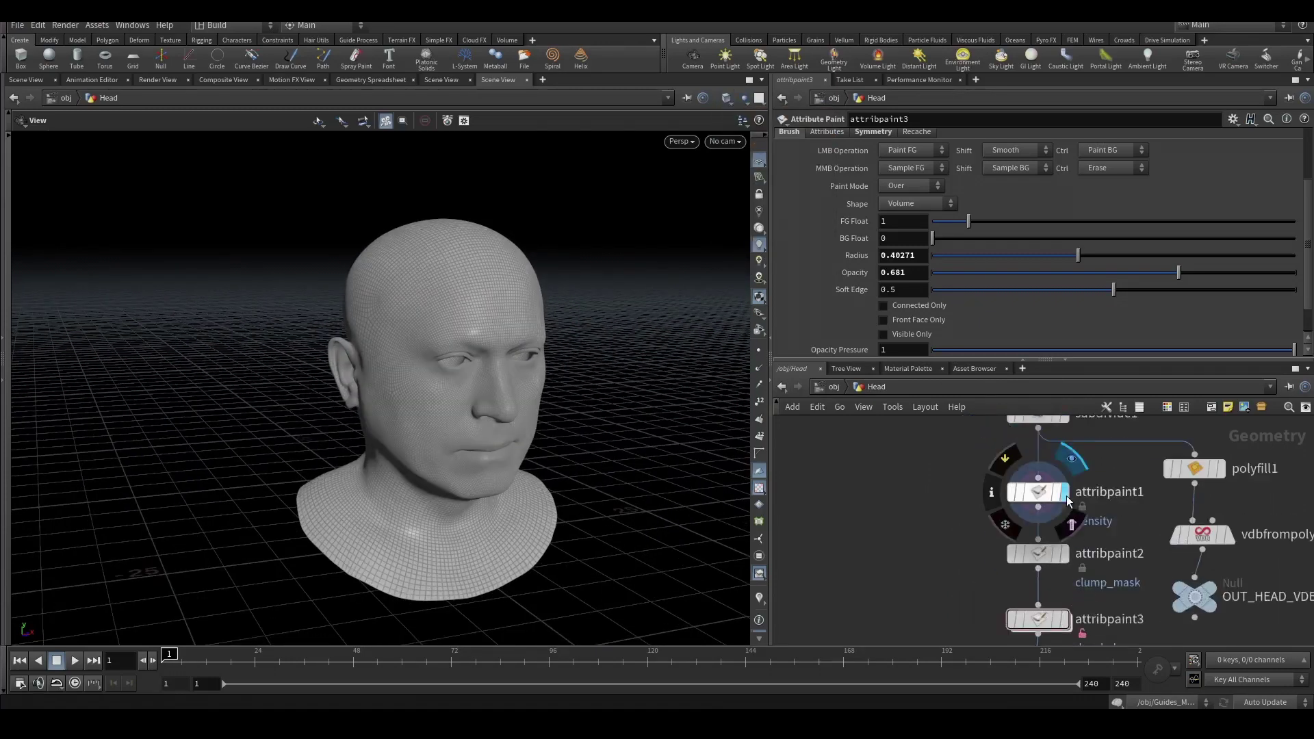
Step: Select attribpaint1 and use Attribute Paint in a new scene view to show the density map
click(1038, 491)
click(543, 80)
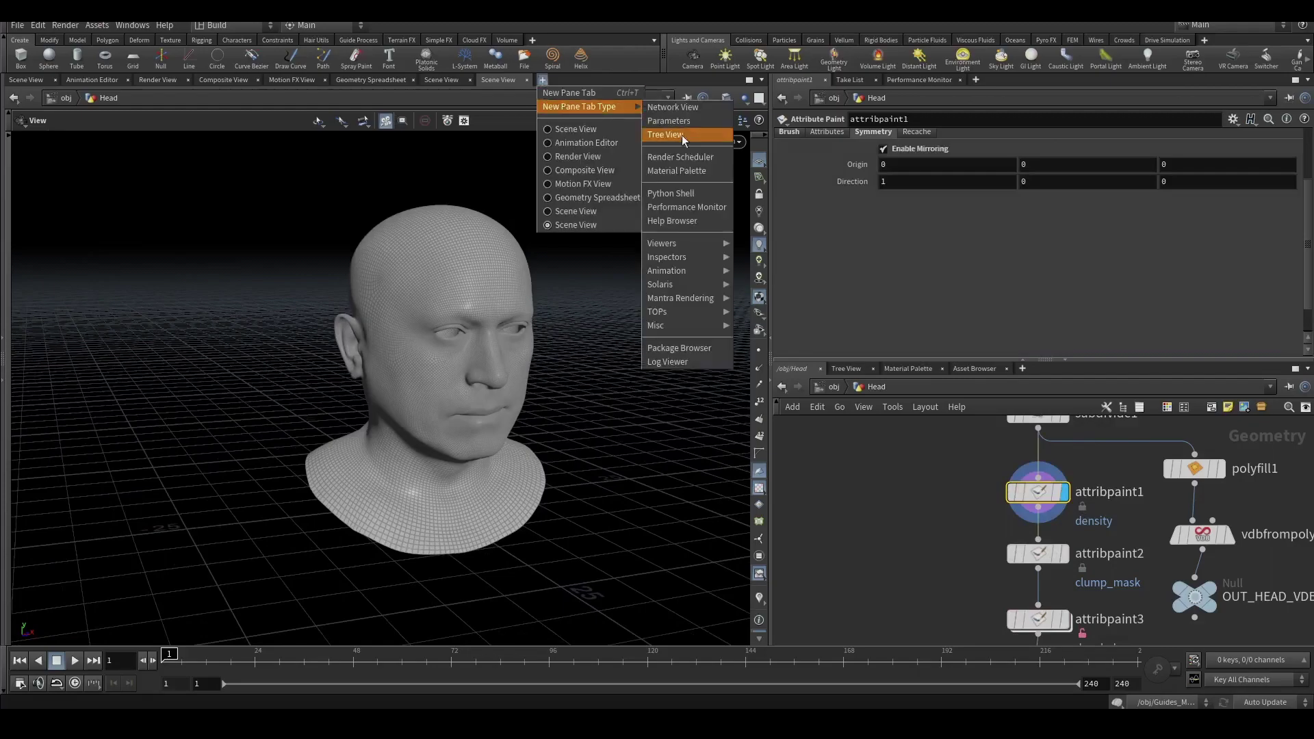
click(740, 247)
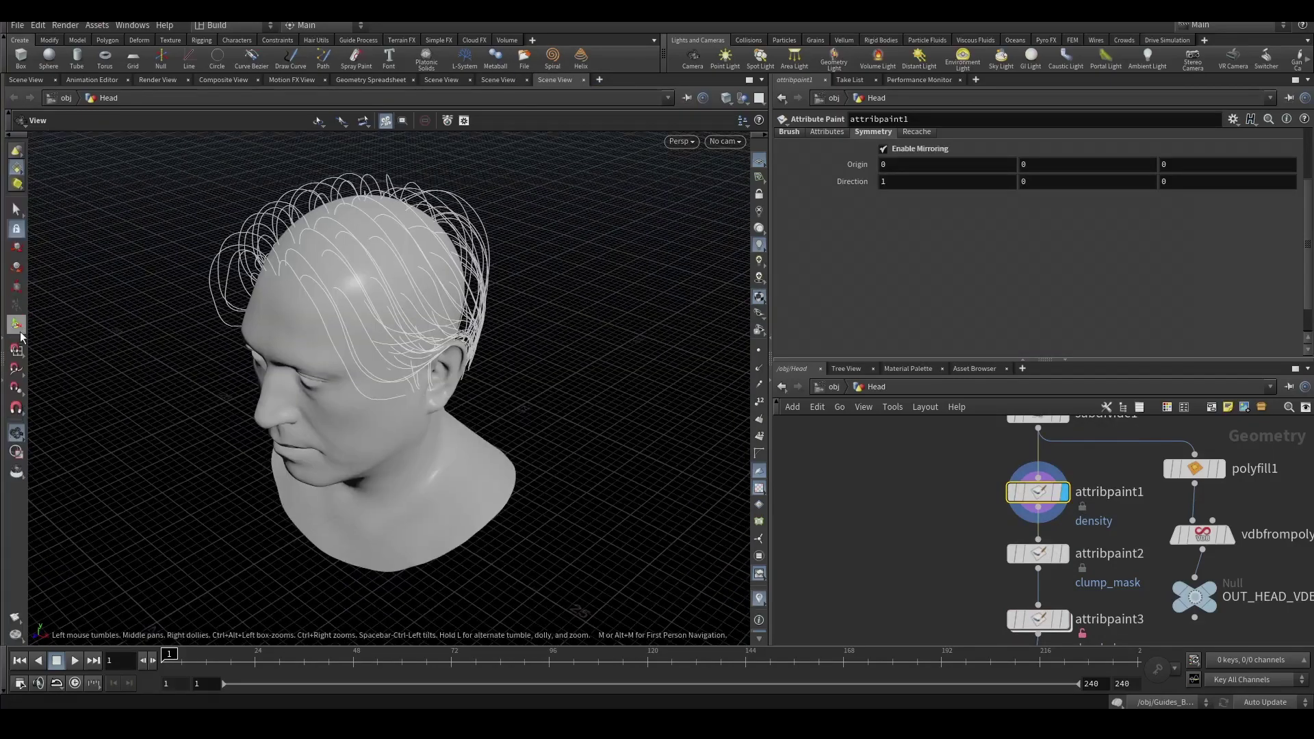
click(18, 326)
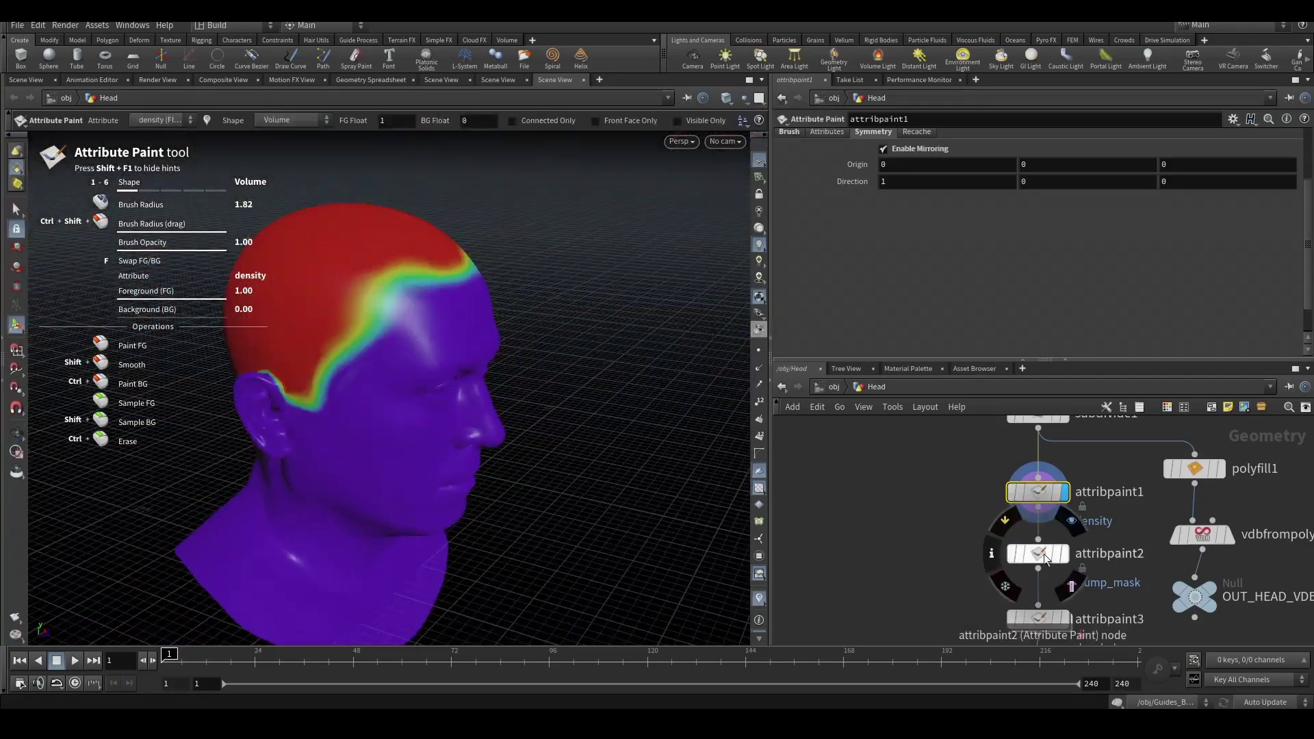
scroll(1042, 559, down, 3)
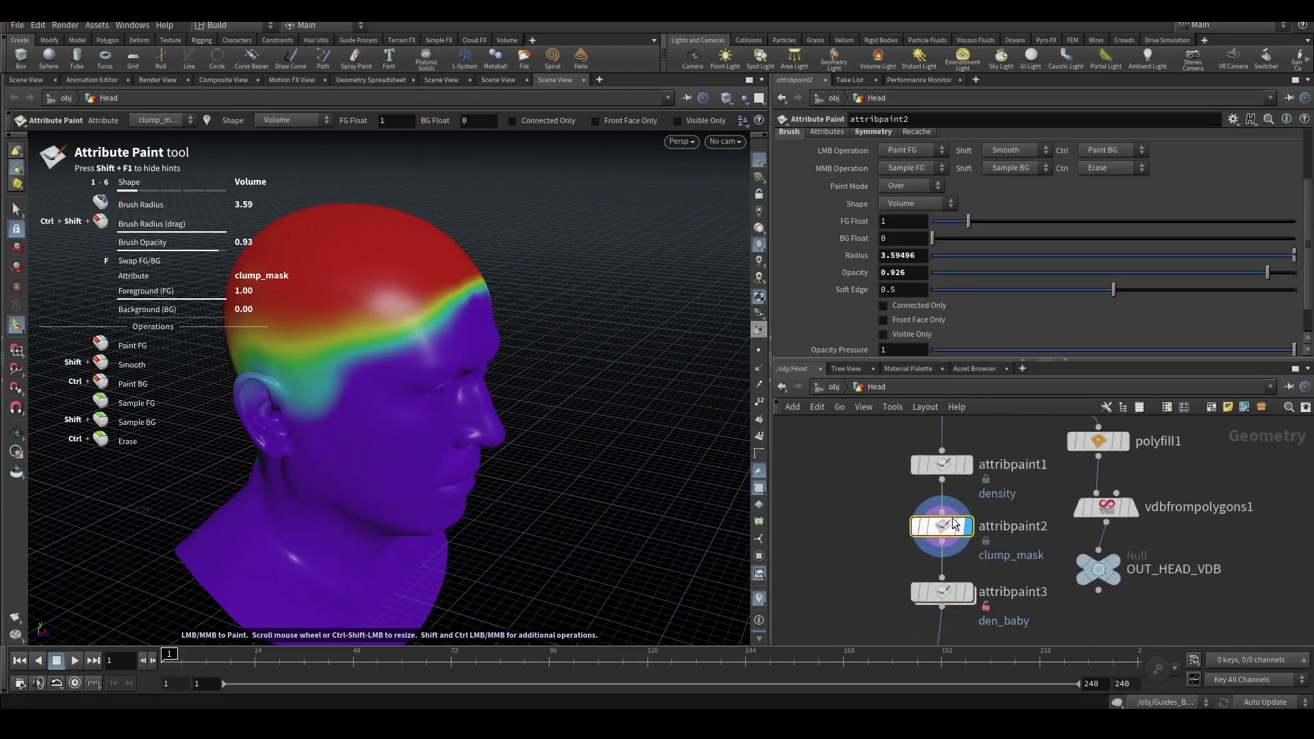
Step: Display the Guides_MainhHair guide curves and enter its groom network with all objects shown
key(u)
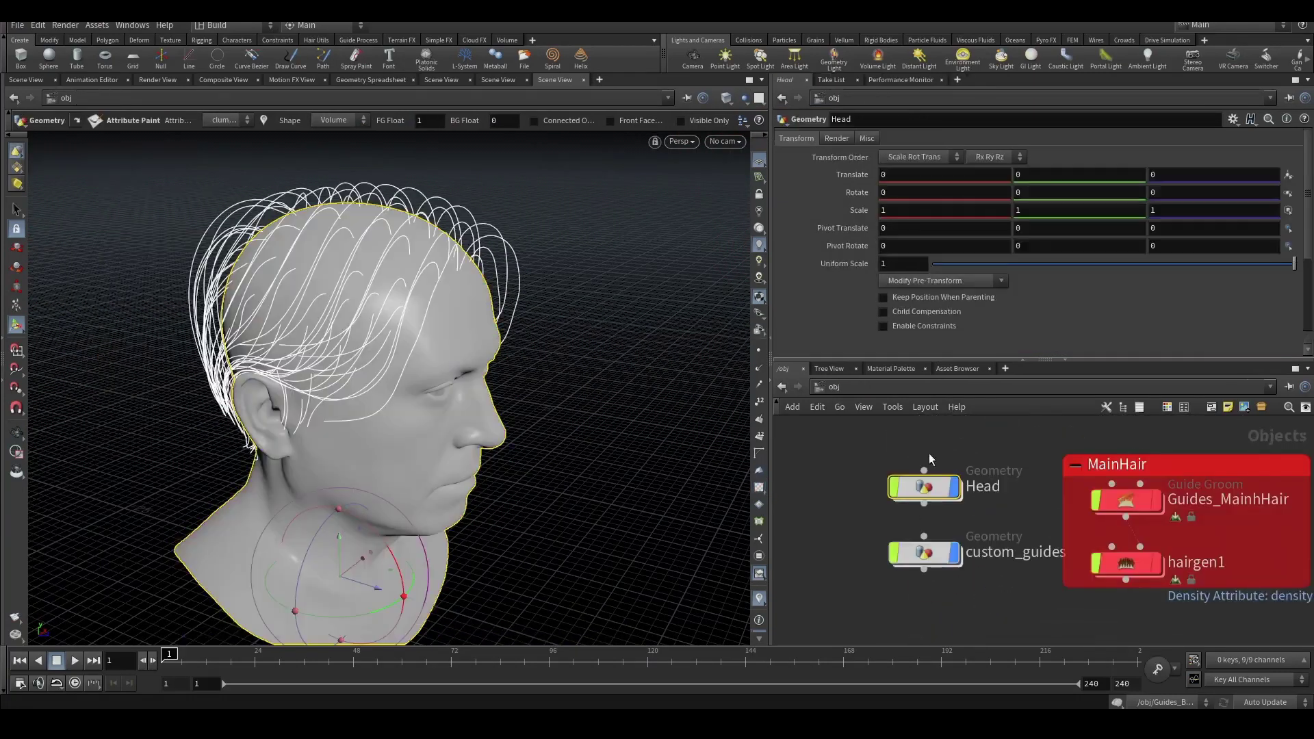
key(r)
double_click(1126, 500)
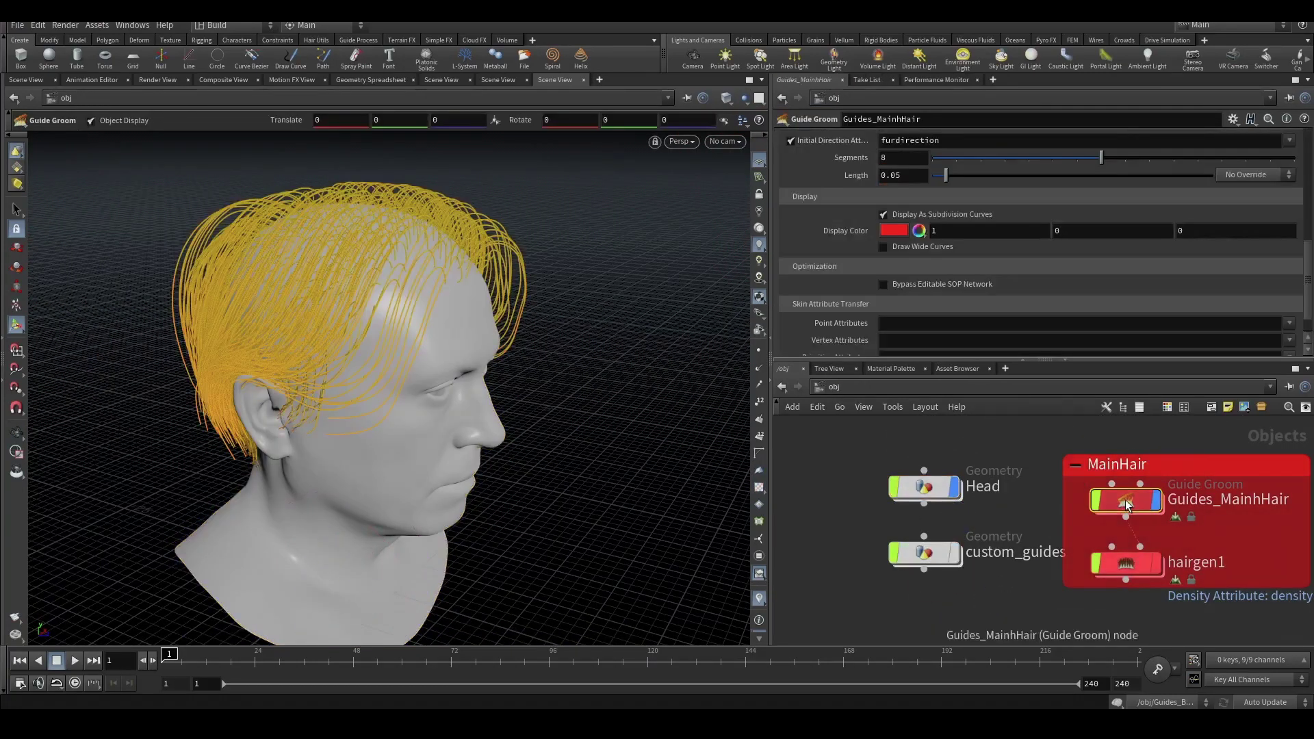
click(752, 114)
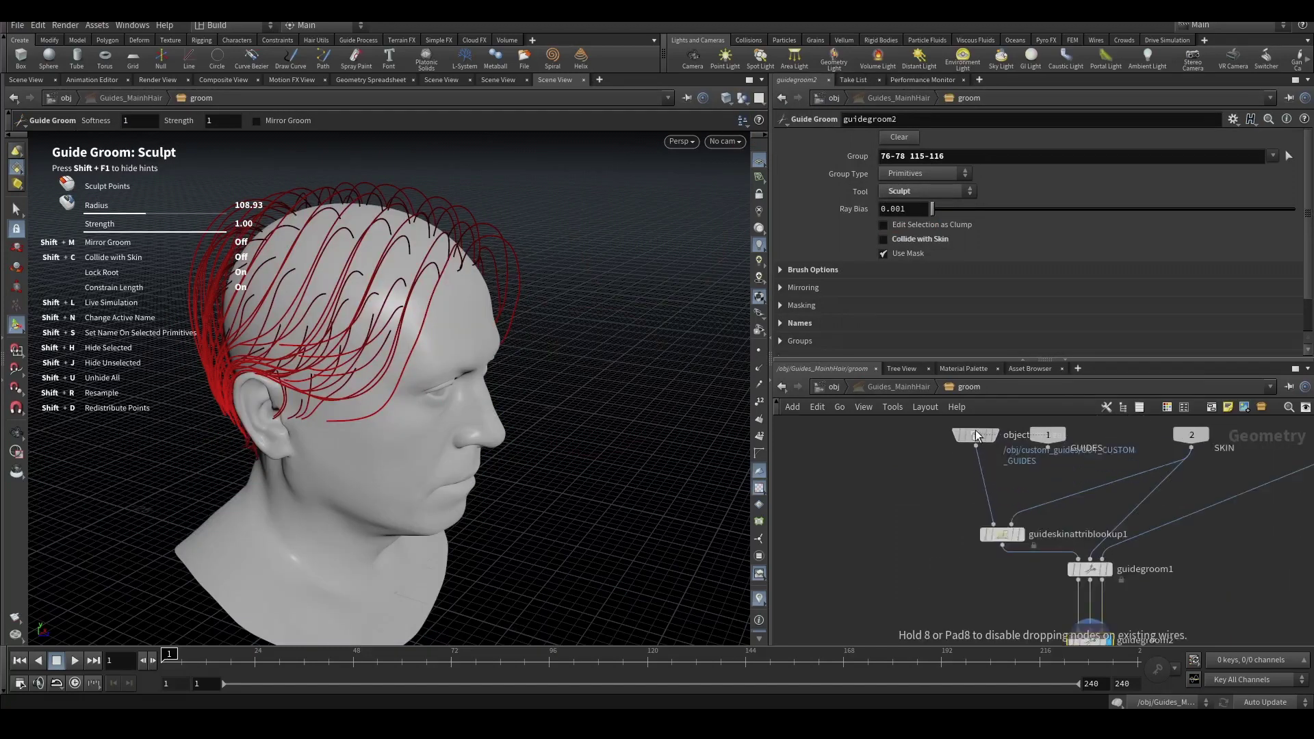
scroll(954, 510, up, 3)
Step: Review the guides as groomed by guidegroom1 and guidegroom2 from several angles
click(983, 517)
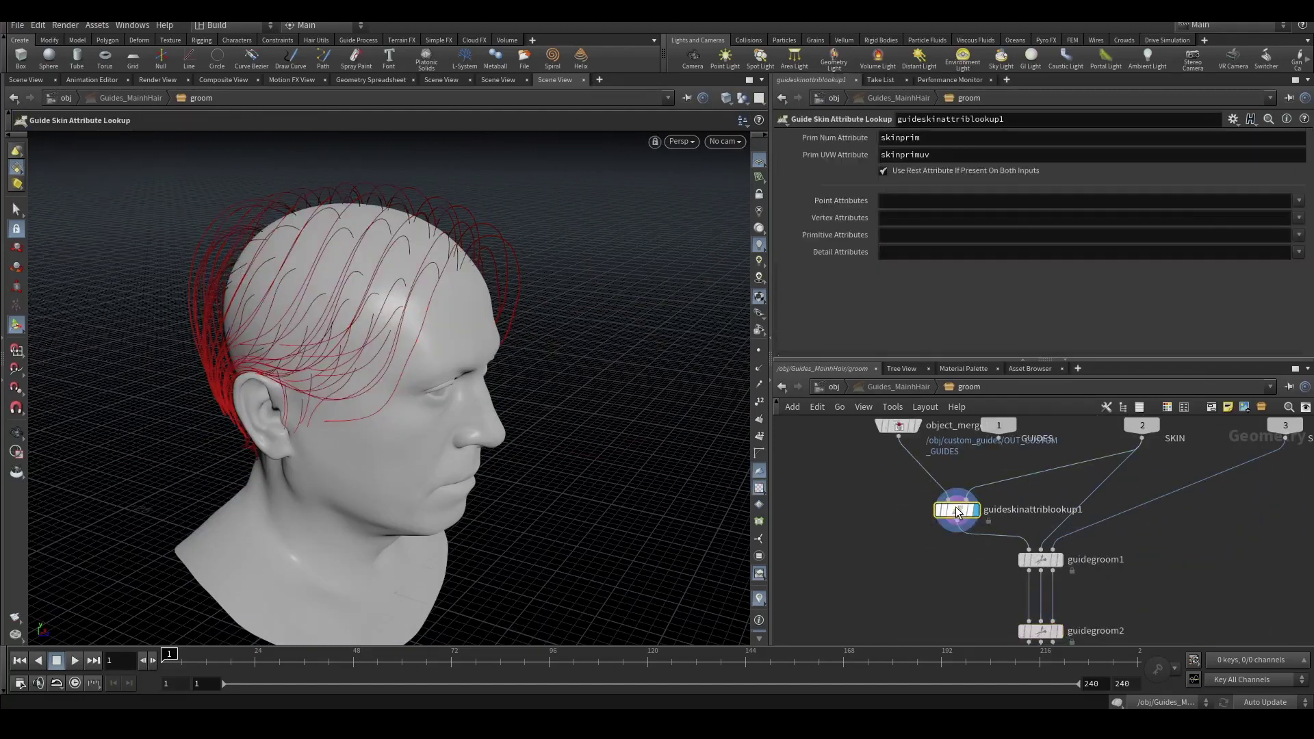
click(954, 522)
drag(438, 383, 994, 514)
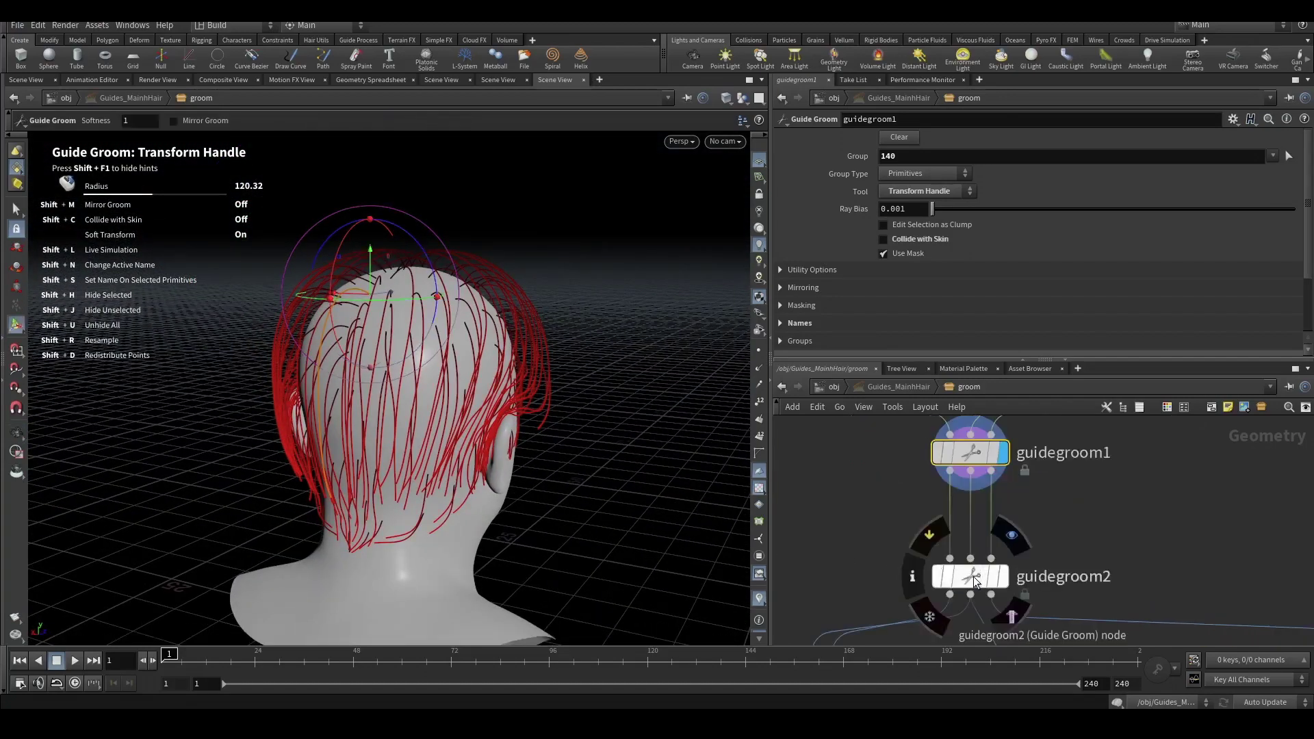
click(978, 596)
drag(650, 445, 503, 447)
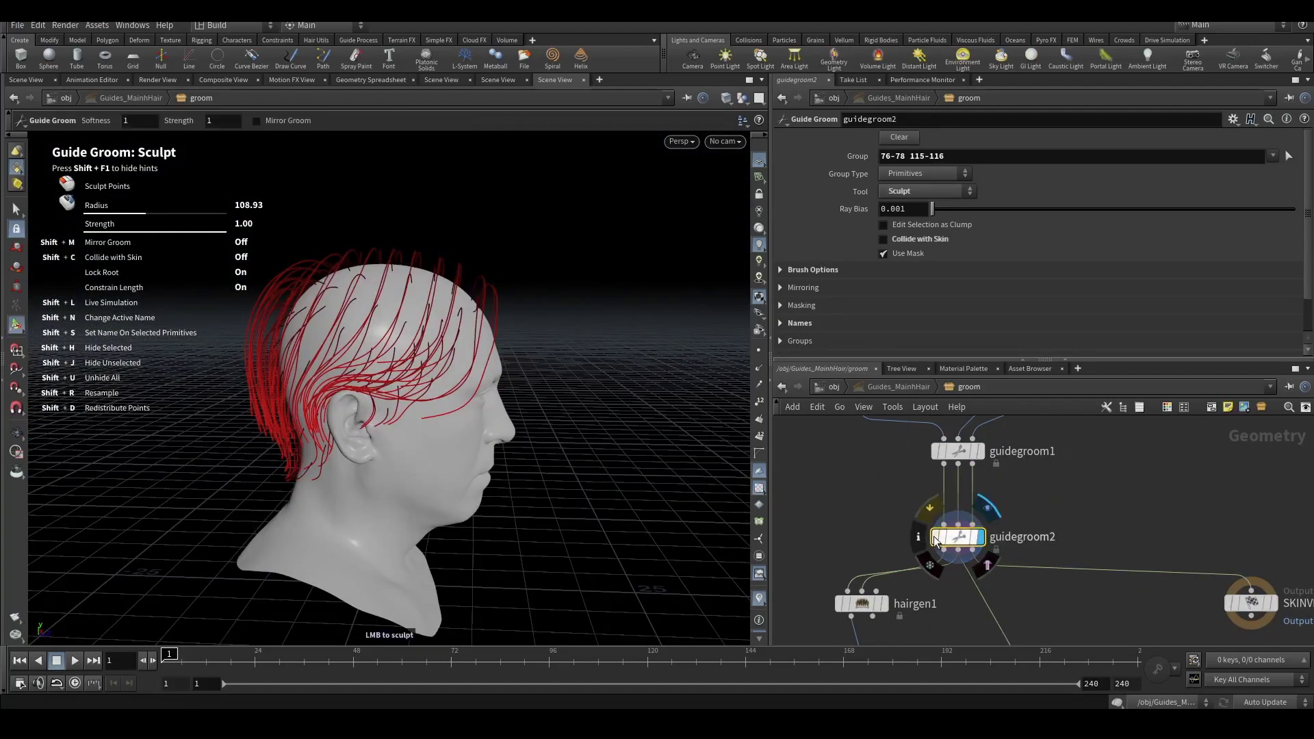
Step: Inspect the hairgen1 hair generation from several views, then return to /obj
click(888, 532)
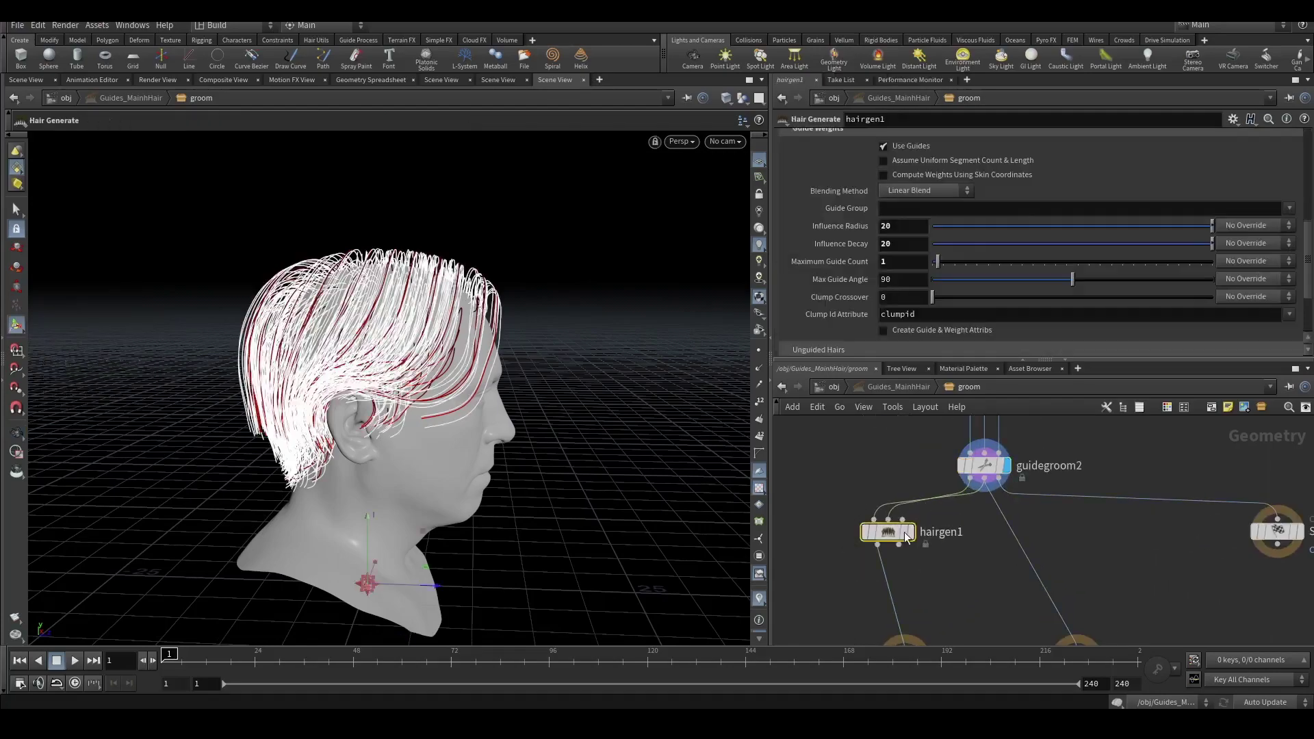
mouse_move(328, 397)
mouse_down()
mouse_move(408, 398)
mouse_move(417, 520)
mouse_up()
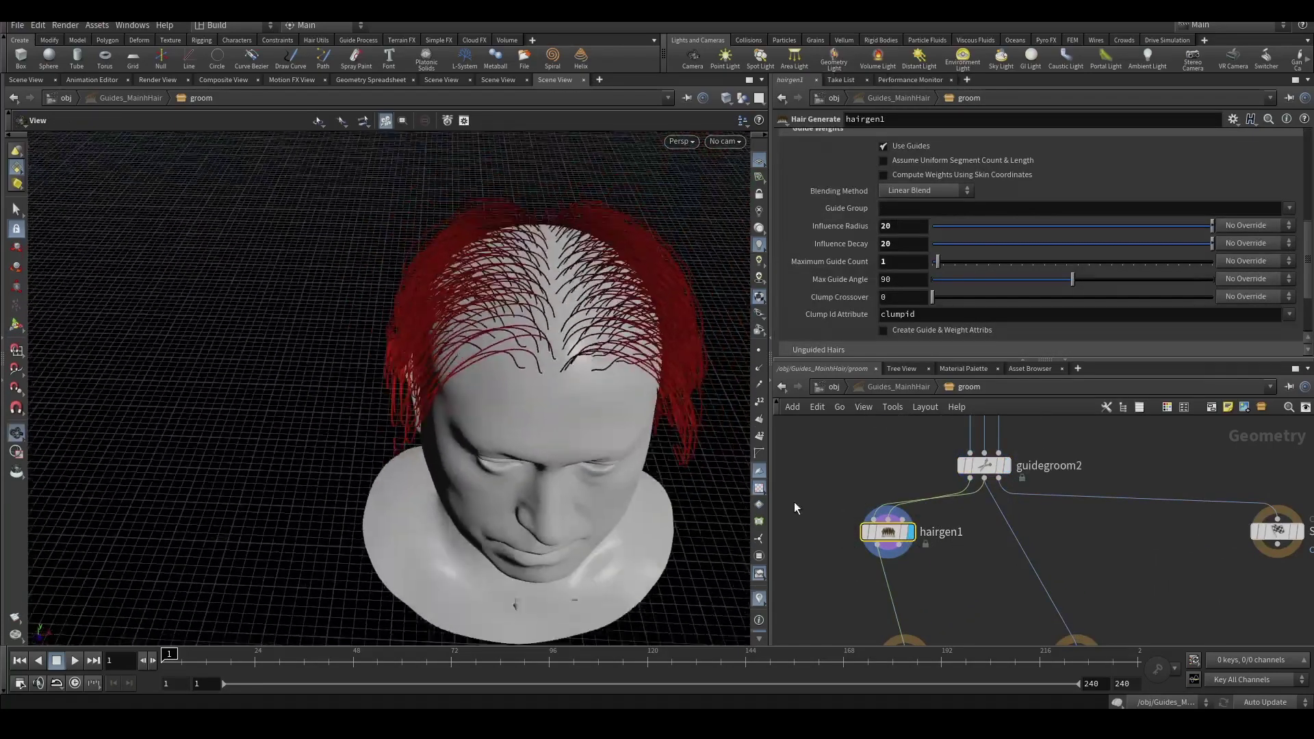
key(Return)
scroll(1029, 350, down, 5)
scroll(1028, 351, down, 5)
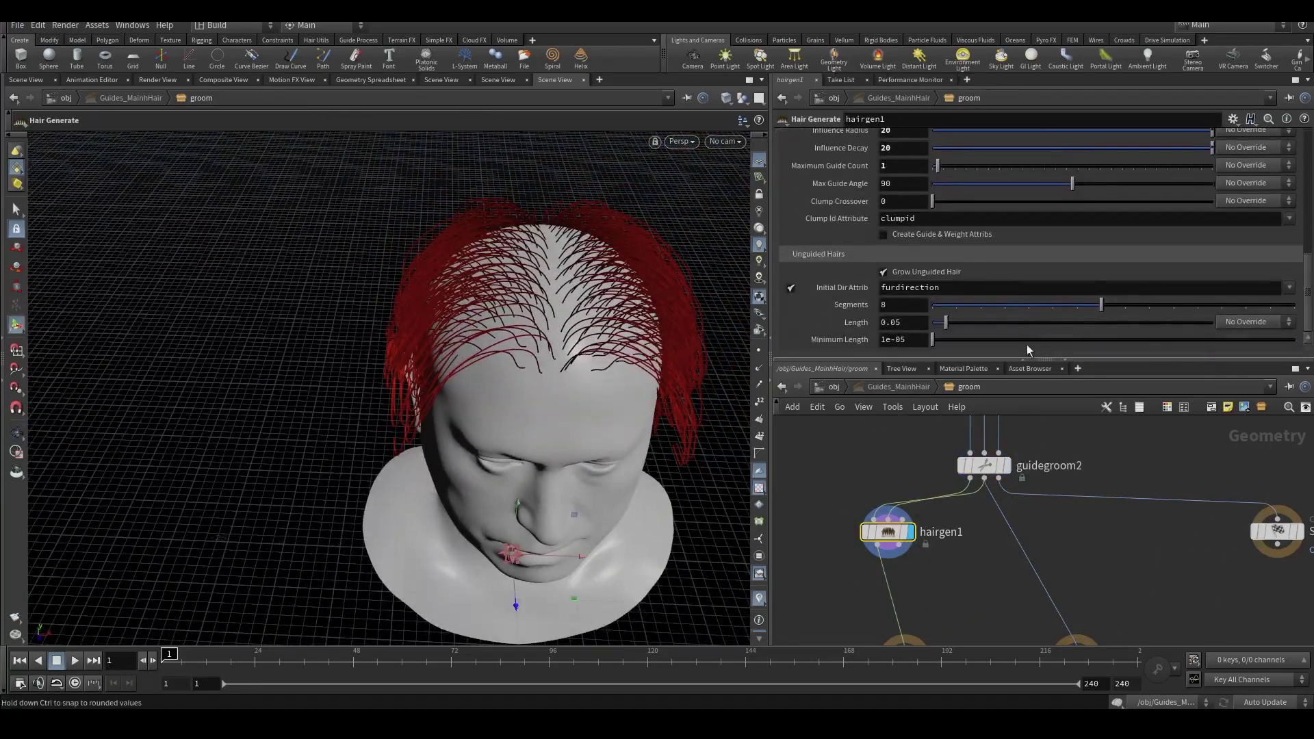
mouse_move(625, 455)
mouse_down()
mouse_move(575, 436)
mouse_move(616, 384)
mouse_move(598, 370)
mouse_move(373, 344)
mouse_move(651, 376)
mouse_up()
key(s)
middle_drag(862, 636, 920, 565)
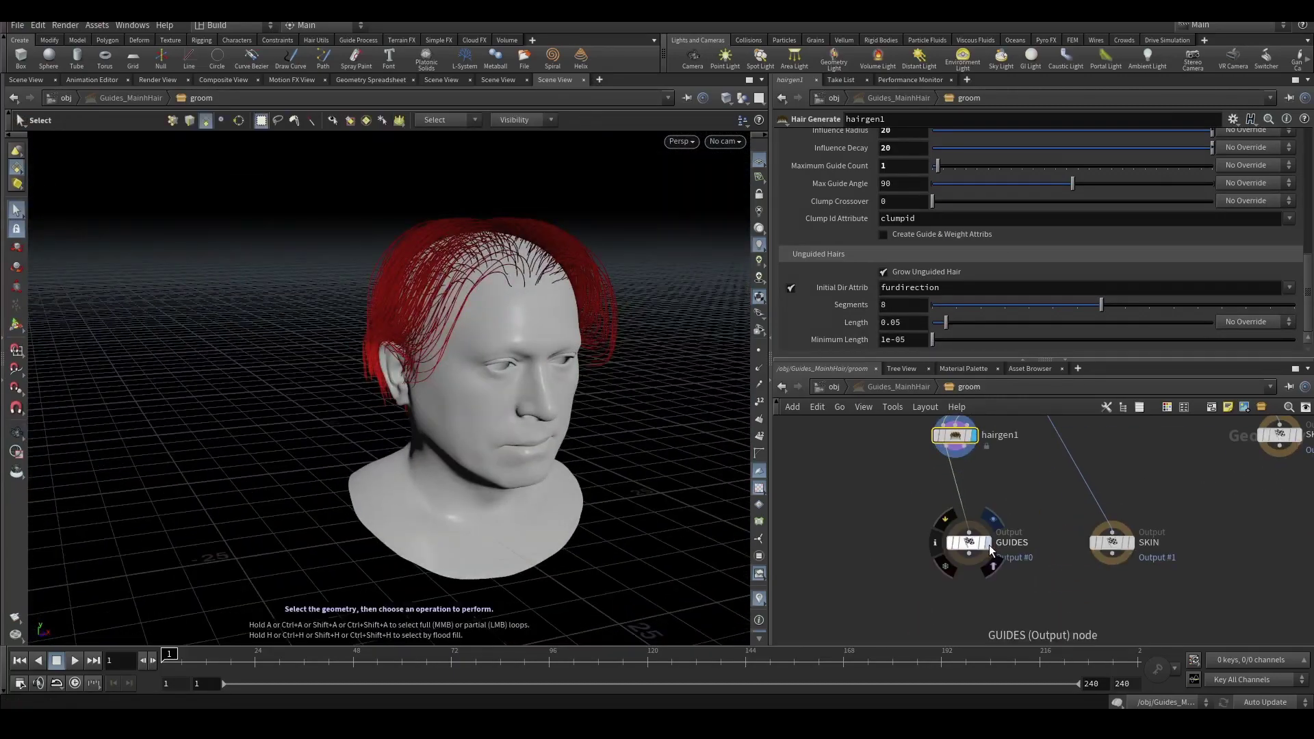
key(u)
scroll(958, 554, down, 3)
scroll(992, 546, up, 4)
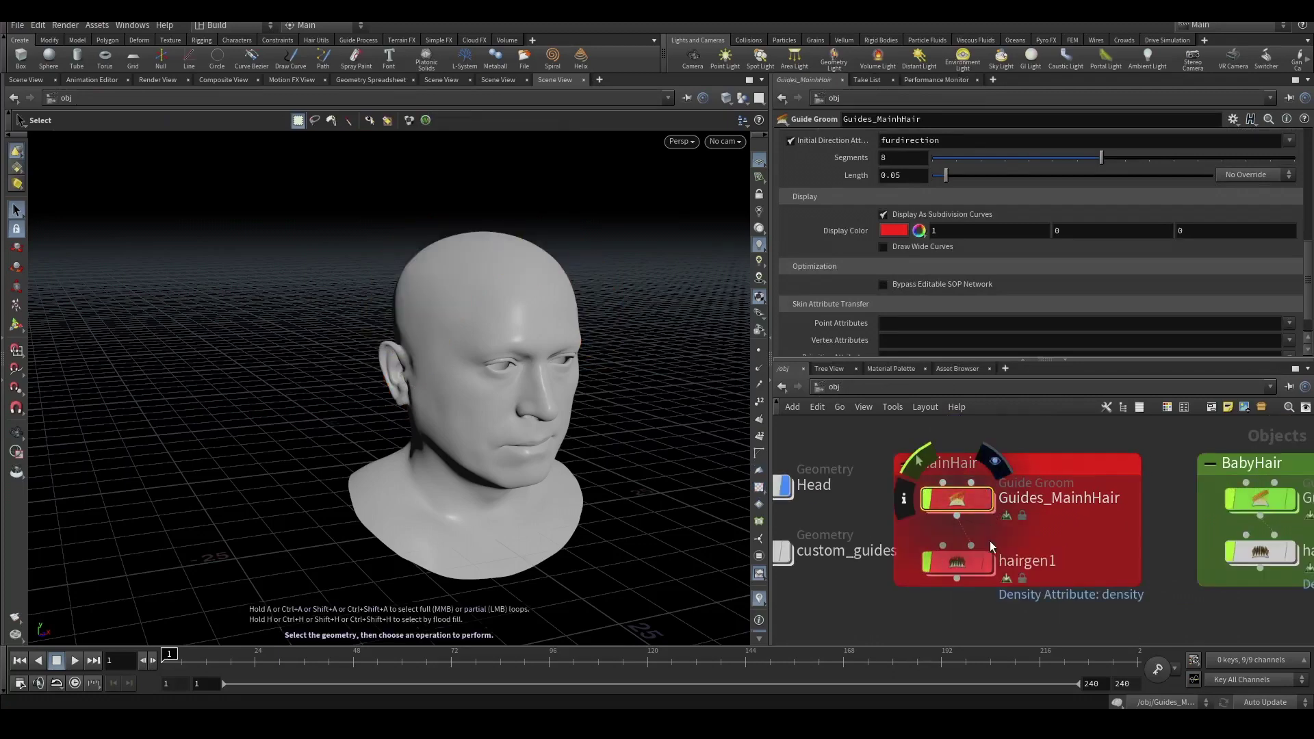
Step: Enter hairgen1's network and view the hairclump1 clumping from the top of the head
double_click(943, 568)
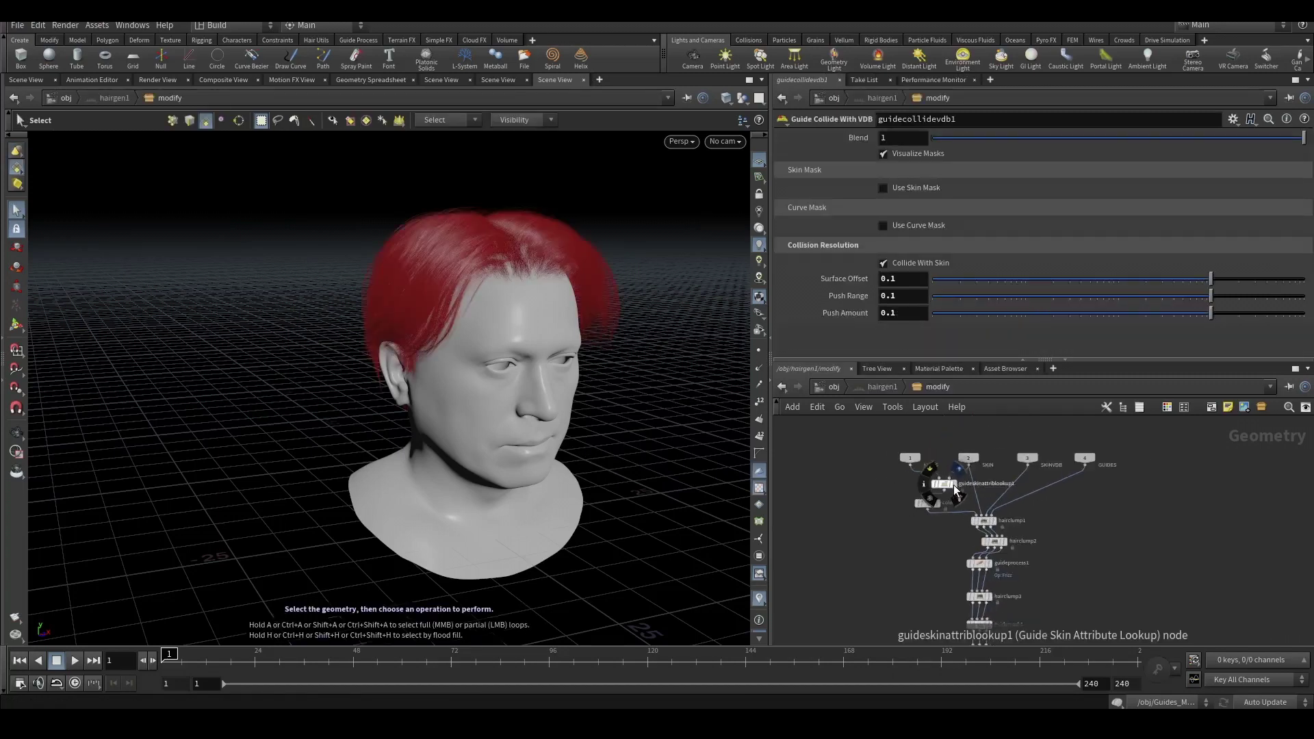
scroll(996, 537, up, 5)
click(987, 487)
key(Escape)
mouse_move(534, 356)
mouse_down()
mouse_move(587, 407)
mouse_move(522, 440)
mouse_up()
key(s)
scroll(1080, 534, down, 3)
scroll(1080, 534, up, 2)
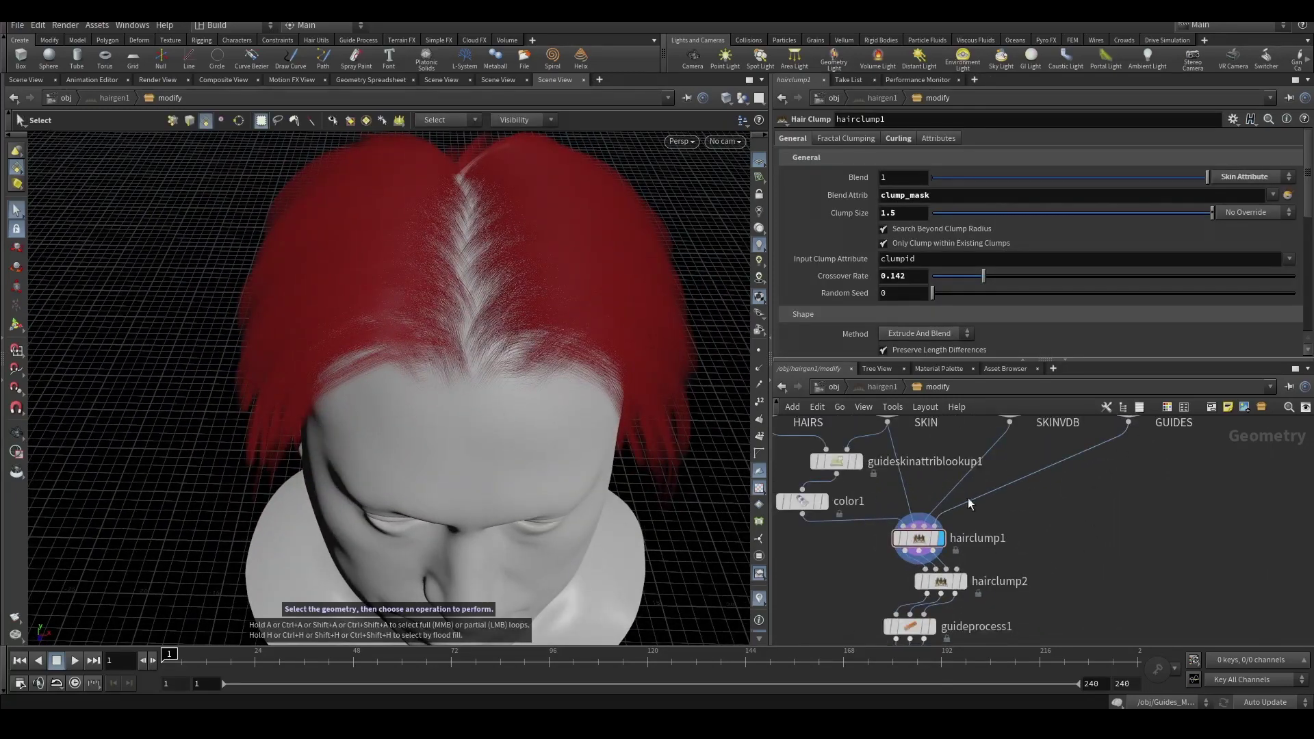
drag(1311, 230, 1310, 175)
key(Escape)
scroll(534, 464, down, 3)
mouse_move(533, 464)
mouse_down()
mouse_move(758, 406)
mouse_move(660, 290)
mouse_move(726, 356)
mouse_up()
key(s)
Step: Display the hairclump2 output from a front-top view
drag(986, 357, 987, 329)
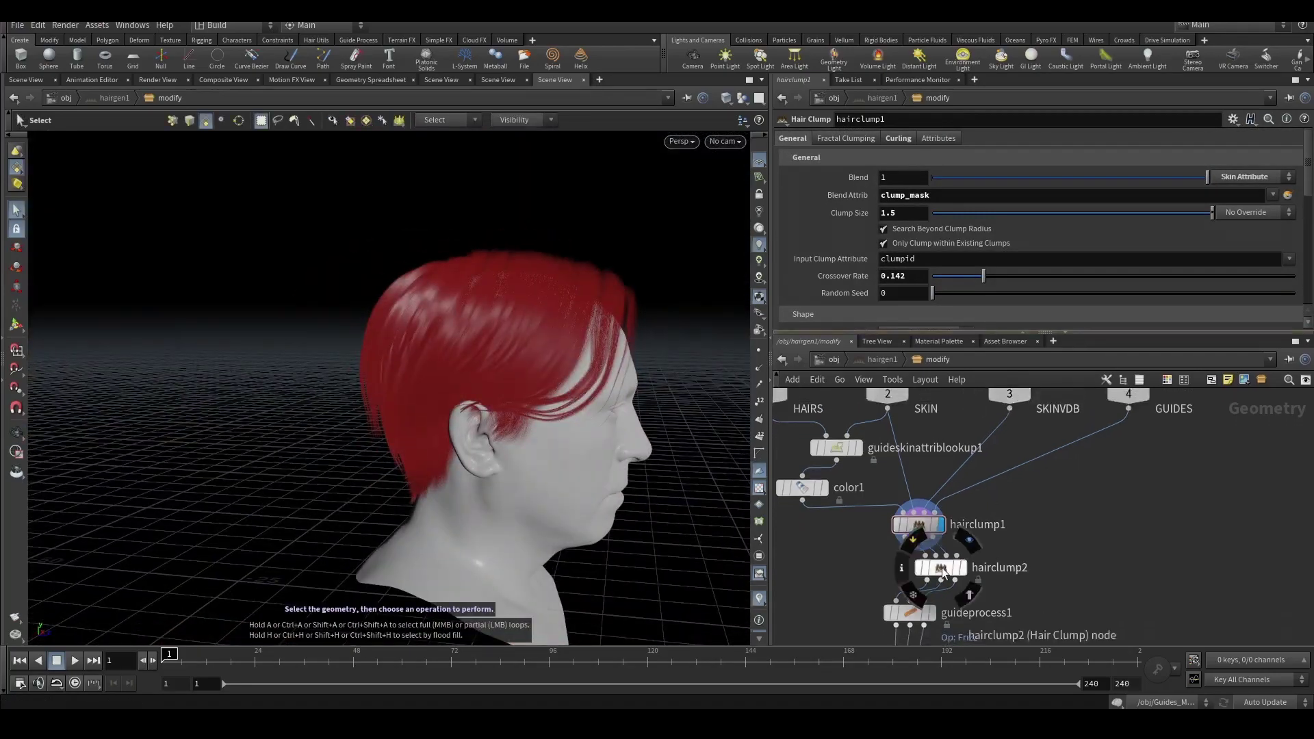
click(941, 567)
key(Escape)
drag(669, 402, 520, 328)
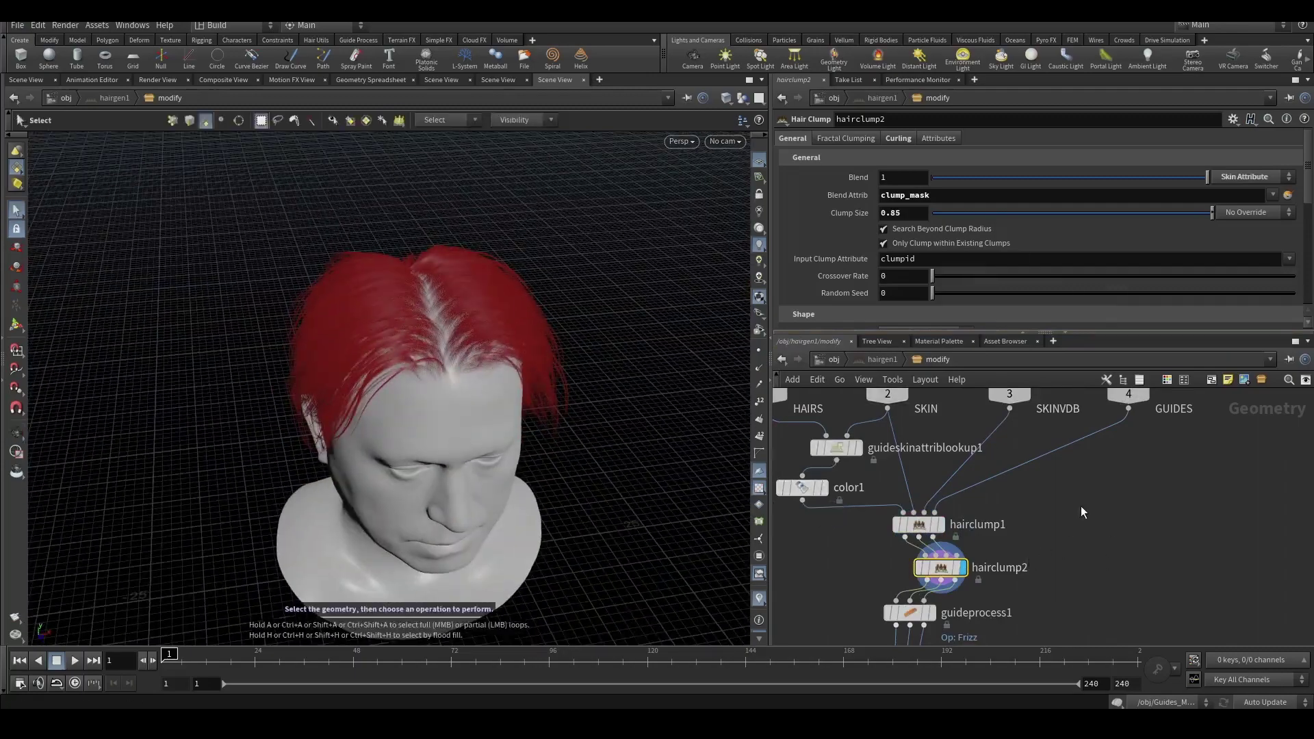
middle_drag(1081, 511, 1125, 434)
Step: Display the guideprocess1 frizz result, then the hairclump3 output
click(952, 551)
key(Escape)
mouse_move(711, 424)
mouse_down()
mouse_move(630, 416)
mouse_move(782, 430)
mouse_move(713, 411)
mouse_move(587, 445)
mouse_move(355, 465)
mouse_up()
mouse_move(903, 616)
middle_down()
mouse_move(903, 516)
mouse_move(926, 449)
middle_up()
click(962, 540)
Step: Display the guidemask1 random guide mask result on the hair
click(987, 541)
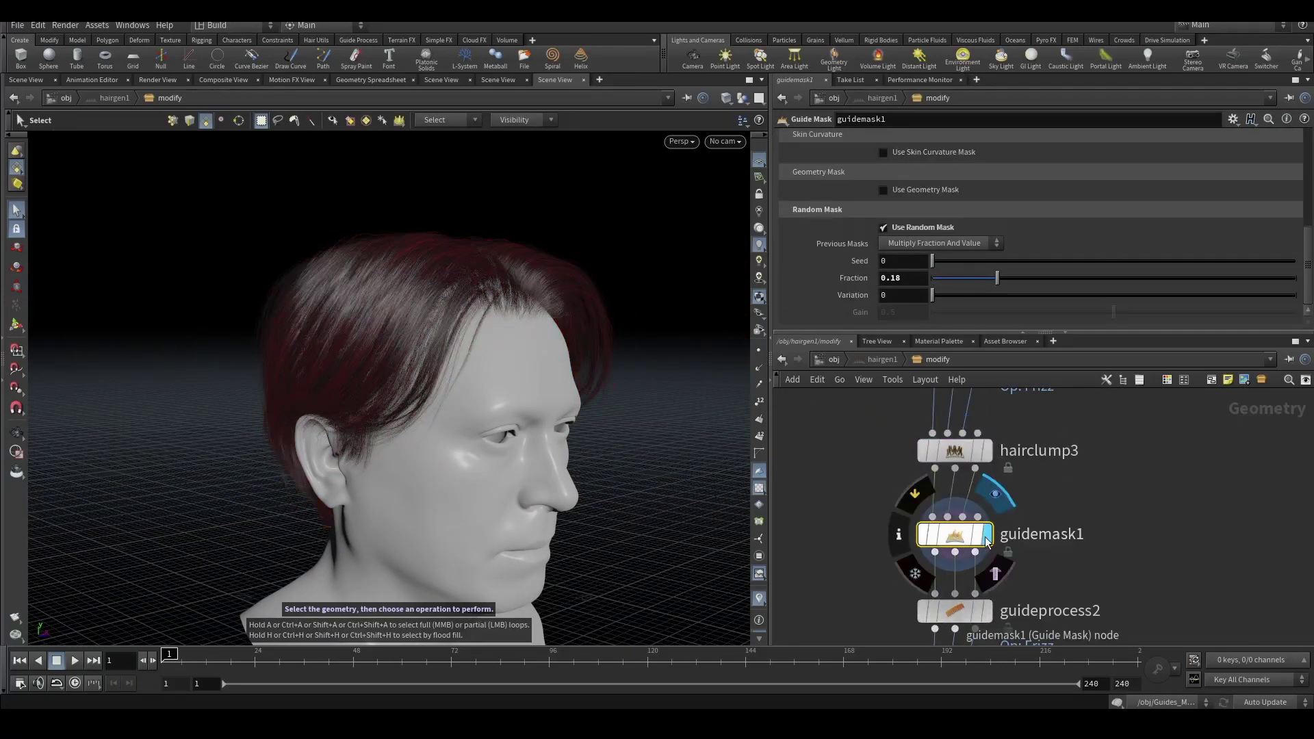
scroll(1307, 253, down, 3)
scroll(1307, 253, up, 3)
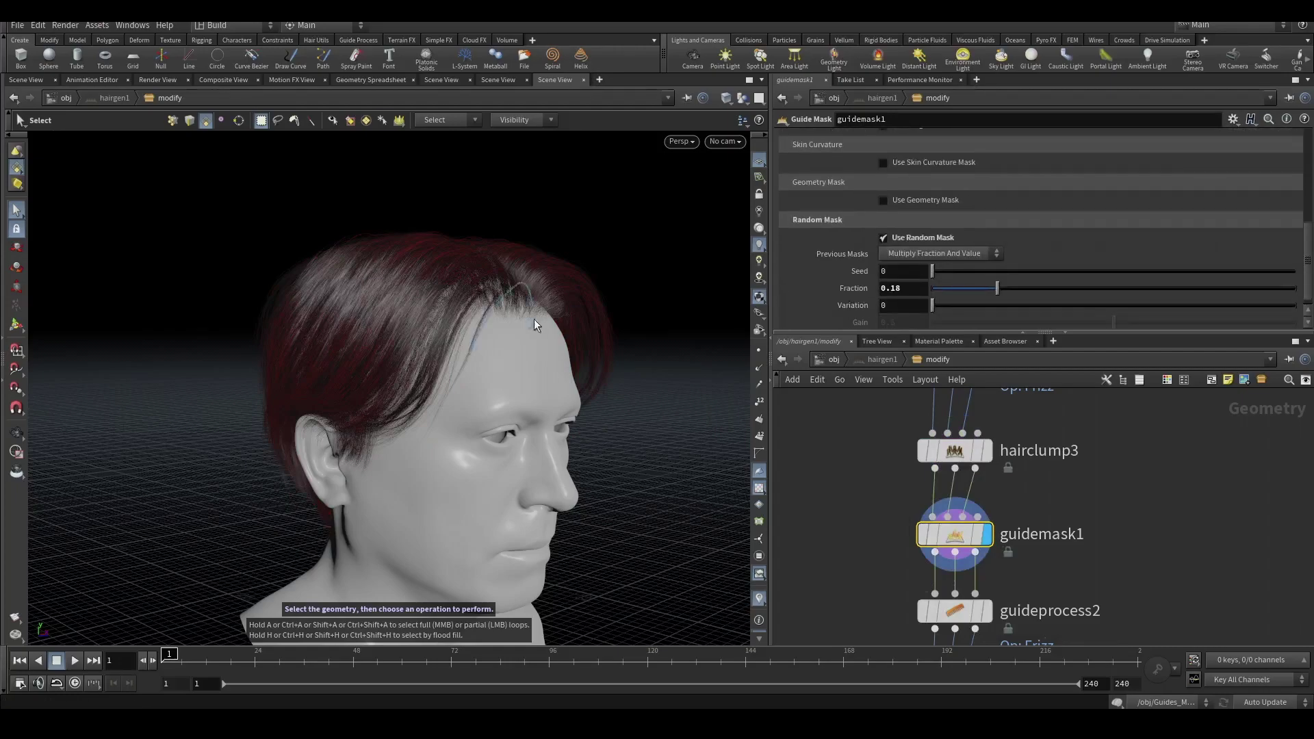
key(Escape)
mouse_move(479, 342)
mouse_down()
mouse_move(426, 376)
mouse_move(548, 294)
mouse_up()
scroll(1095, 226, up, 2)
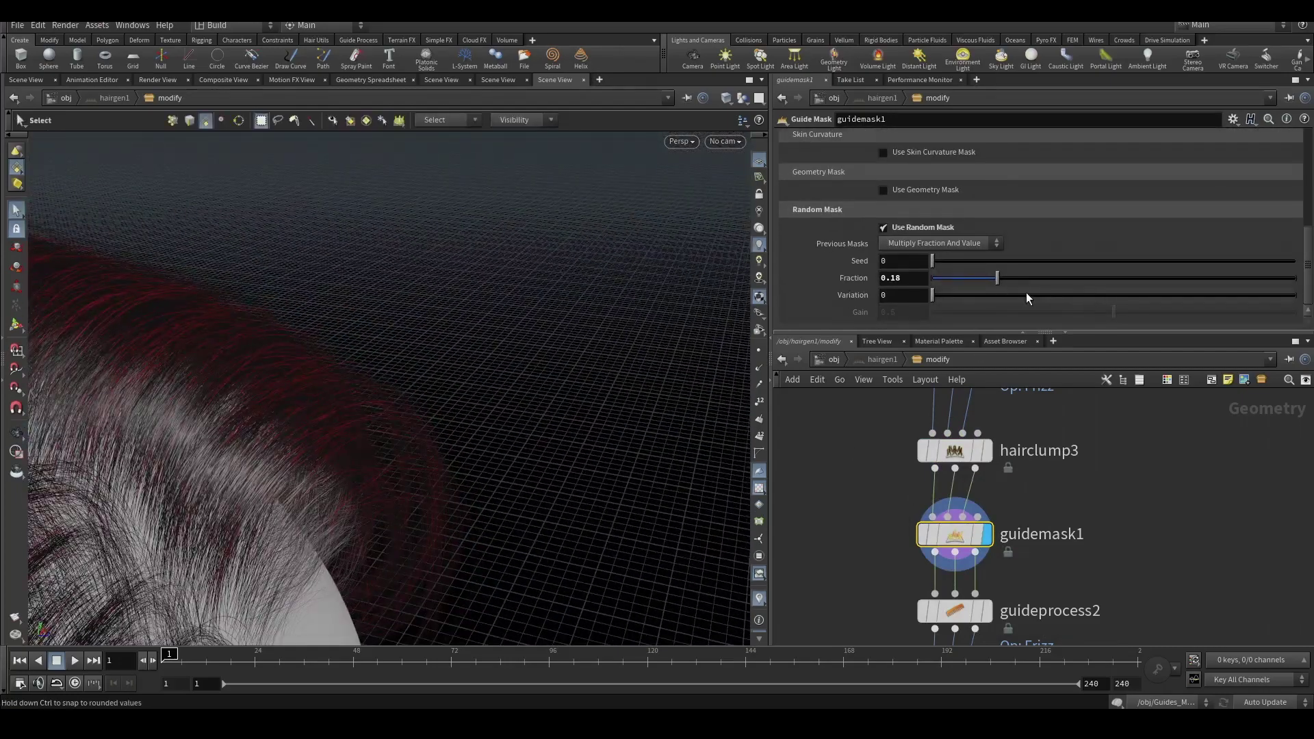
scroll(1095, 226, up, 3)
key(Escape)
mouse_move(479, 329)
mouse_down()
mouse_move(543, 308)
mouse_move(506, 356)
mouse_up()
middle_drag(992, 620, 983, 562)
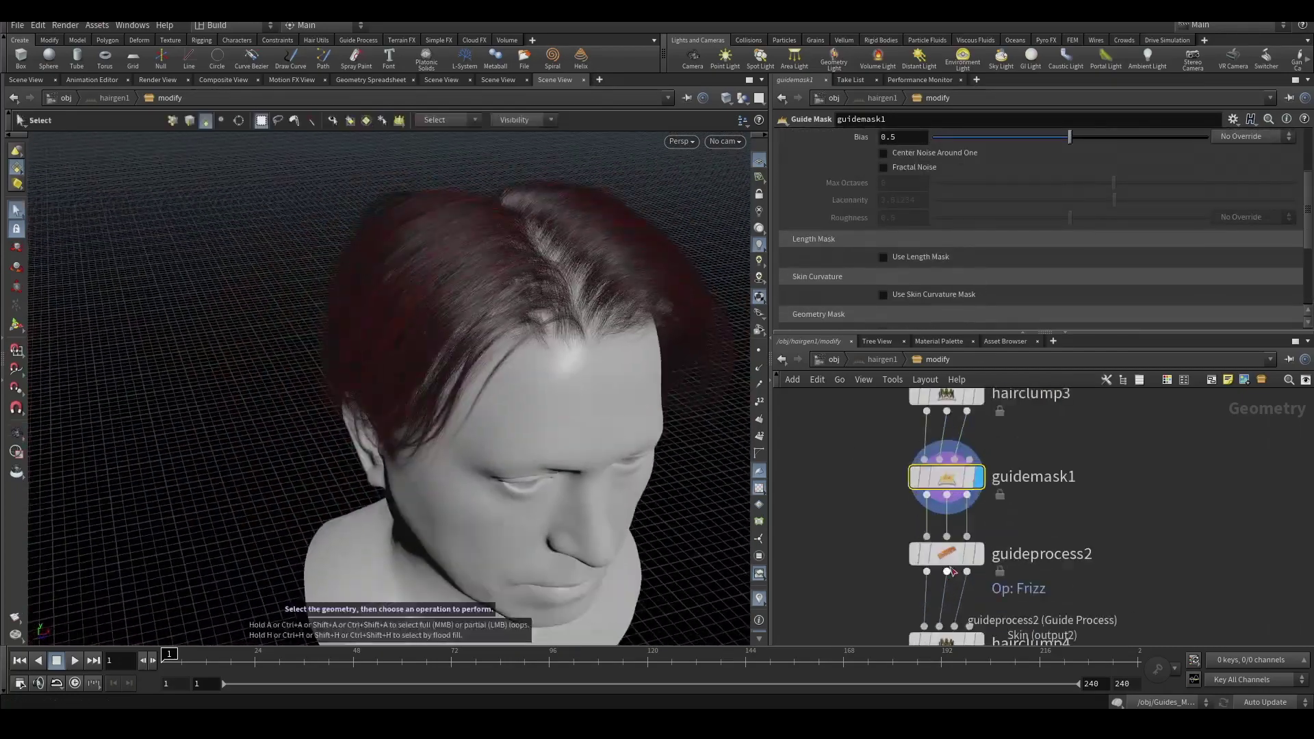
Step: Display the guideprocess2 frizz result in solid red preview
click(984, 558)
click(759, 600)
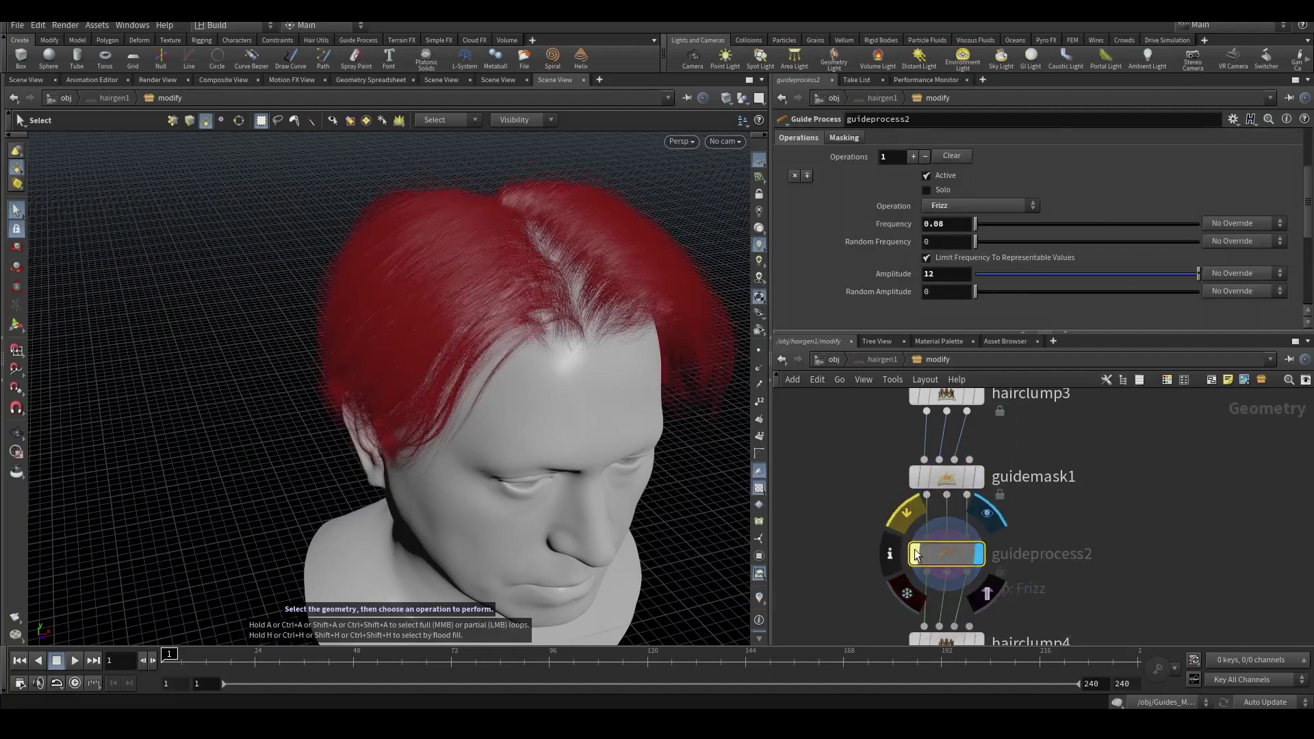
scroll(484, 296, up, 5)
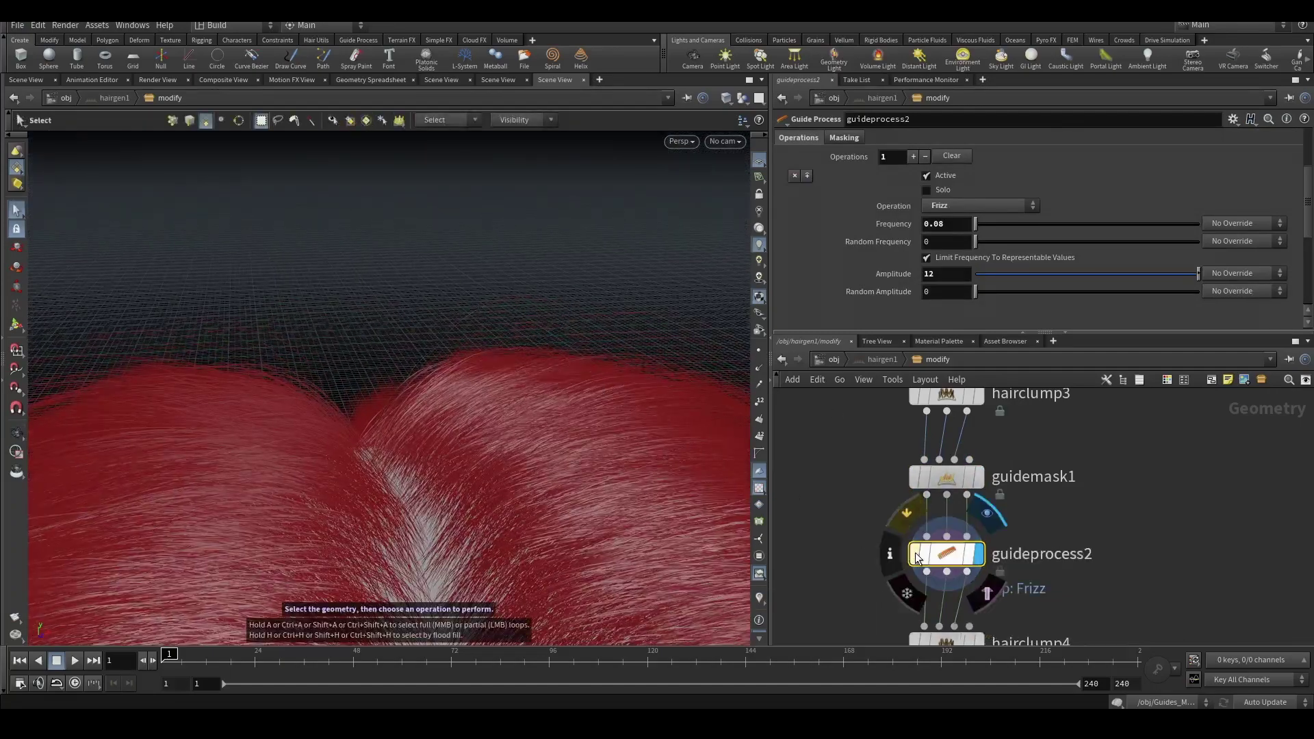
scroll(328, 252, down, 3)
scroll(479, 342, down, 3)
Step: Inspect the hairclump4 and guideprocess3 frizz settings
middle_drag(930, 616, 1026, 465)
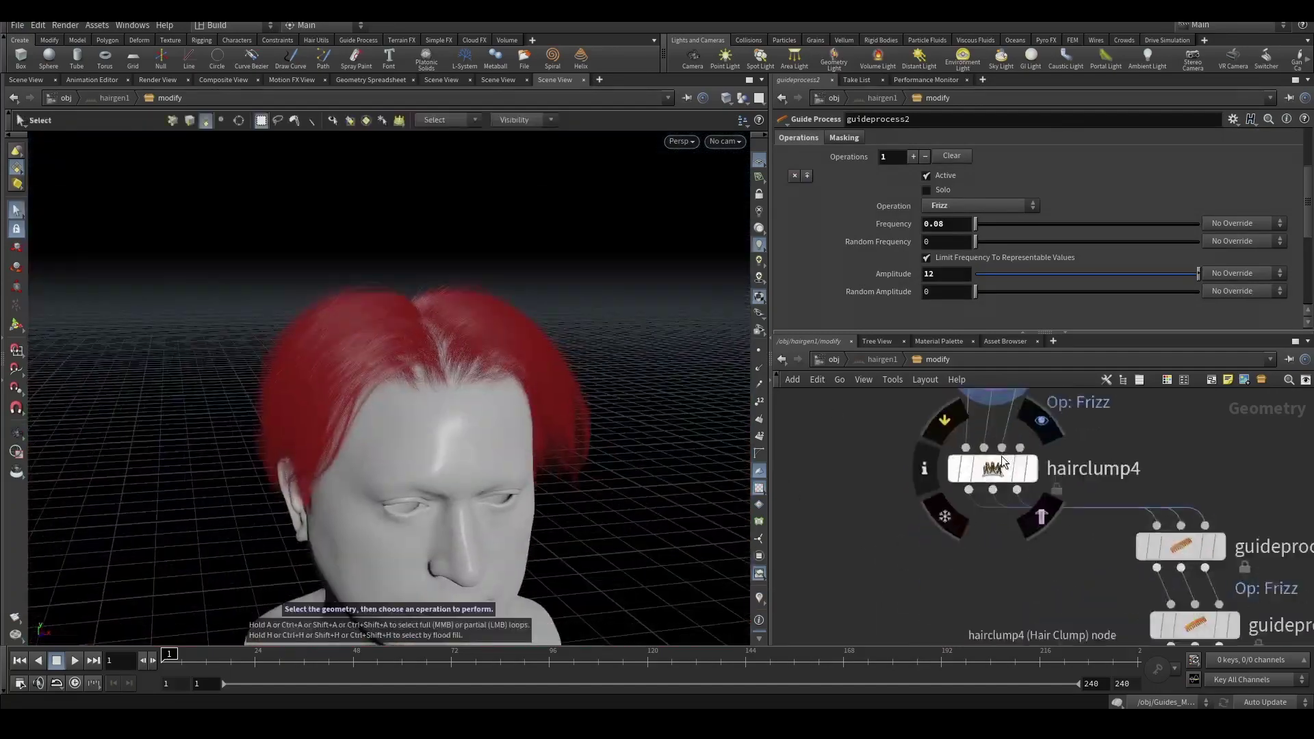
click(1026, 473)
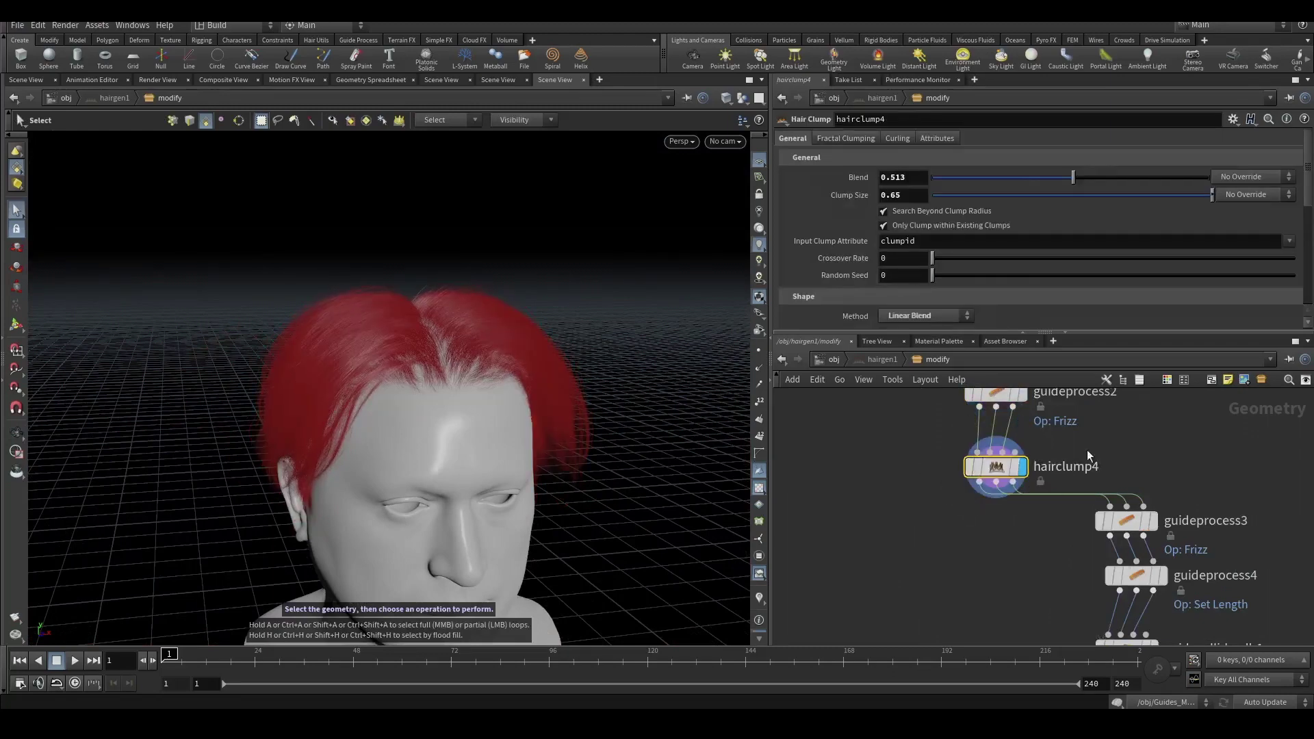
middle_drag(1122, 537, 1047, 494)
click(1047, 494)
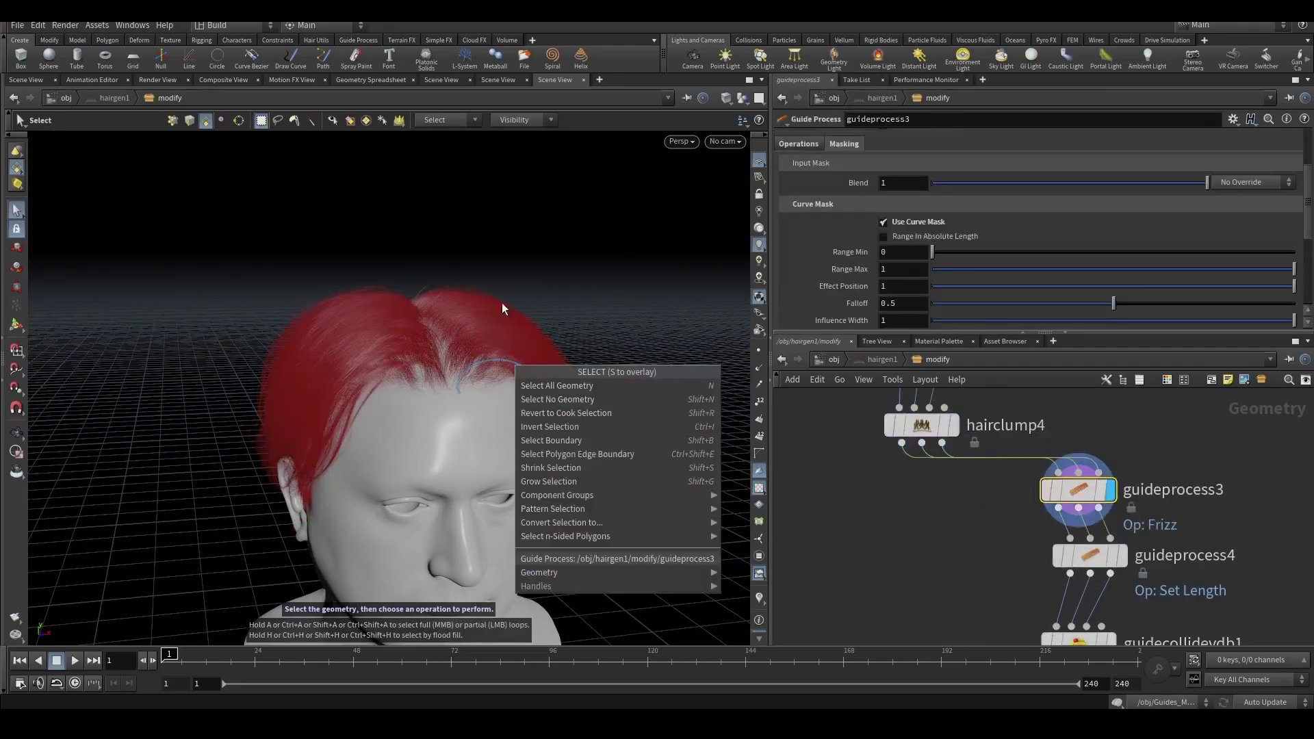
scroll(446, 397, up, 3)
scroll(445, 397, up, 3)
scroll(446, 396, up, 2)
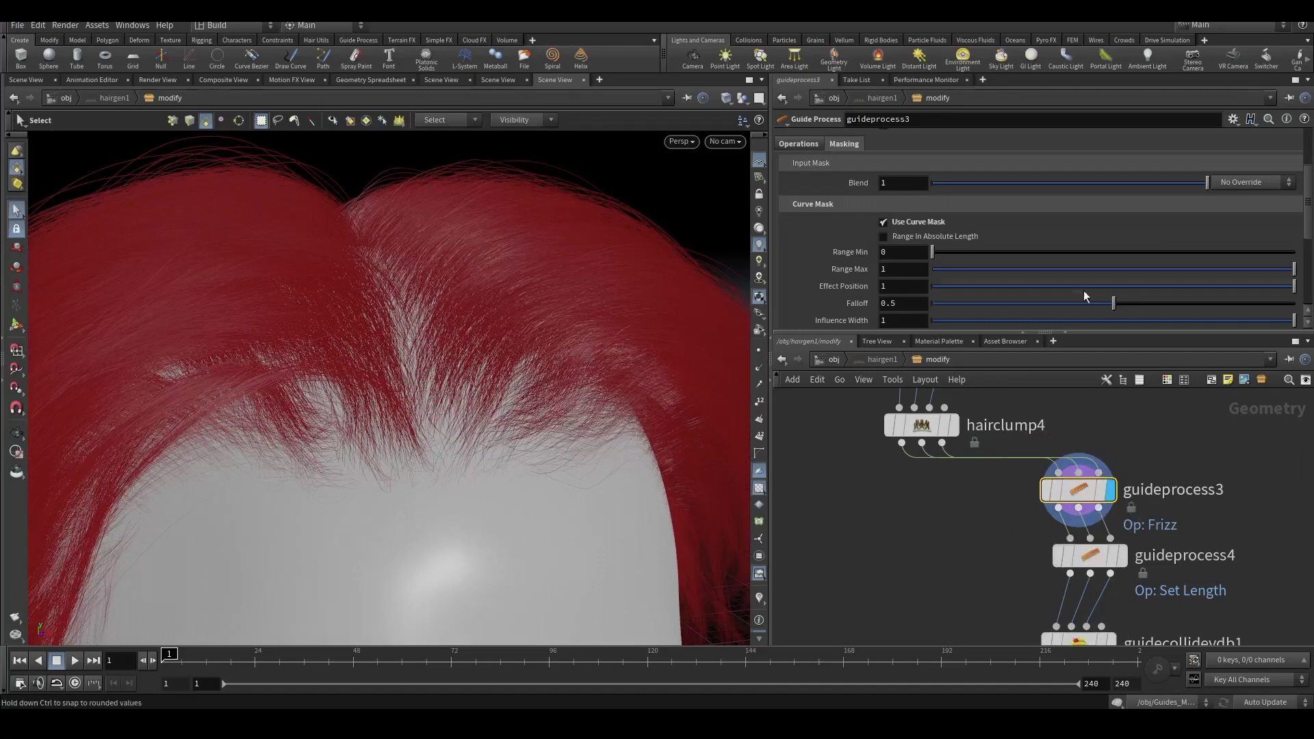
scroll(1312, 220, down, 5)
scroll(1084, 551, up, 3)
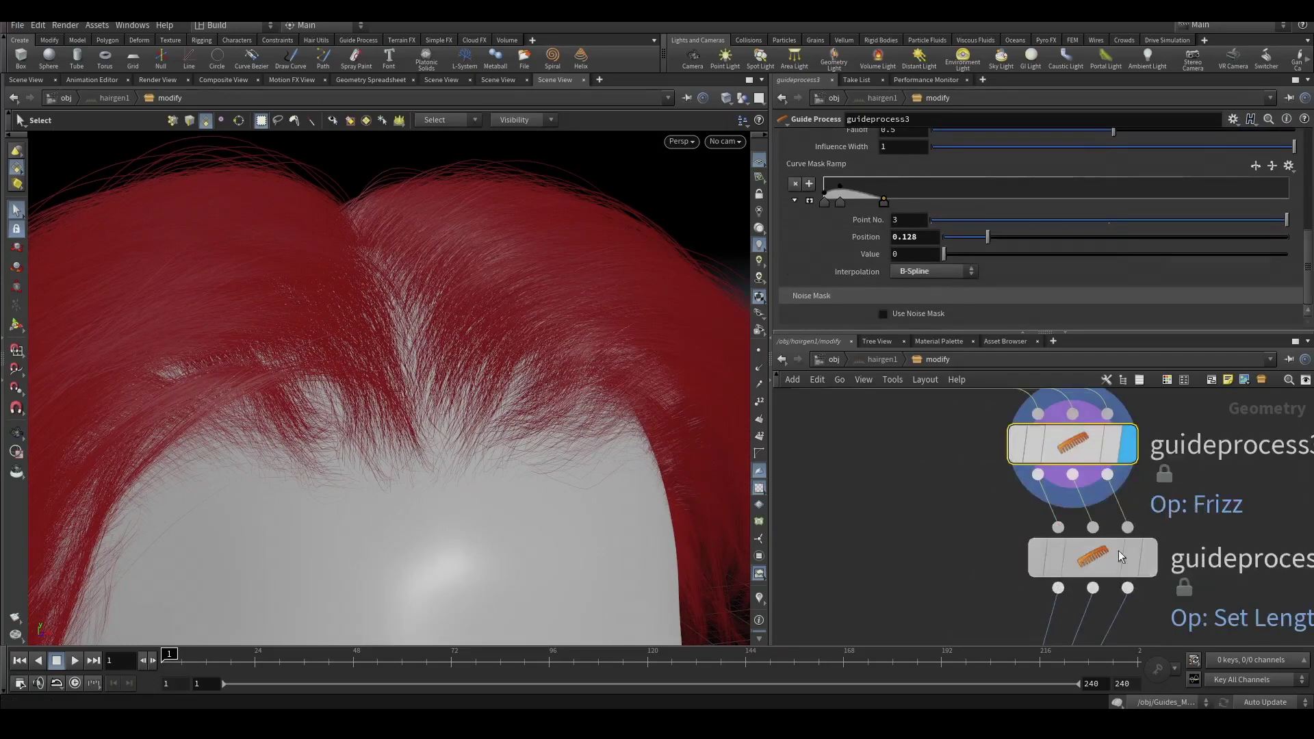
Step: Inspect the Set Length guide process and guidecollidevdb1 skin collision near the ear
click(1034, 556)
scroll(1033, 555, down, 3)
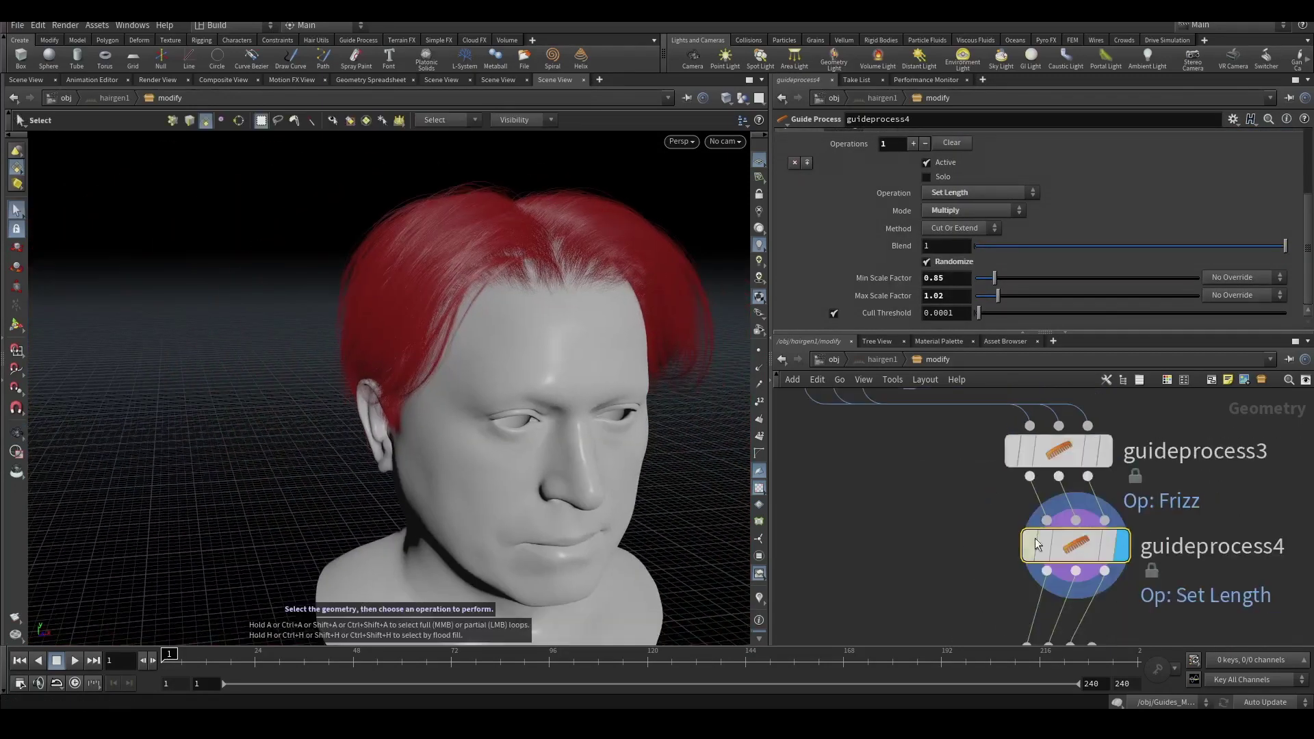
scroll(1033, 555, down, 3)
drag(569, 482, 669, 487)
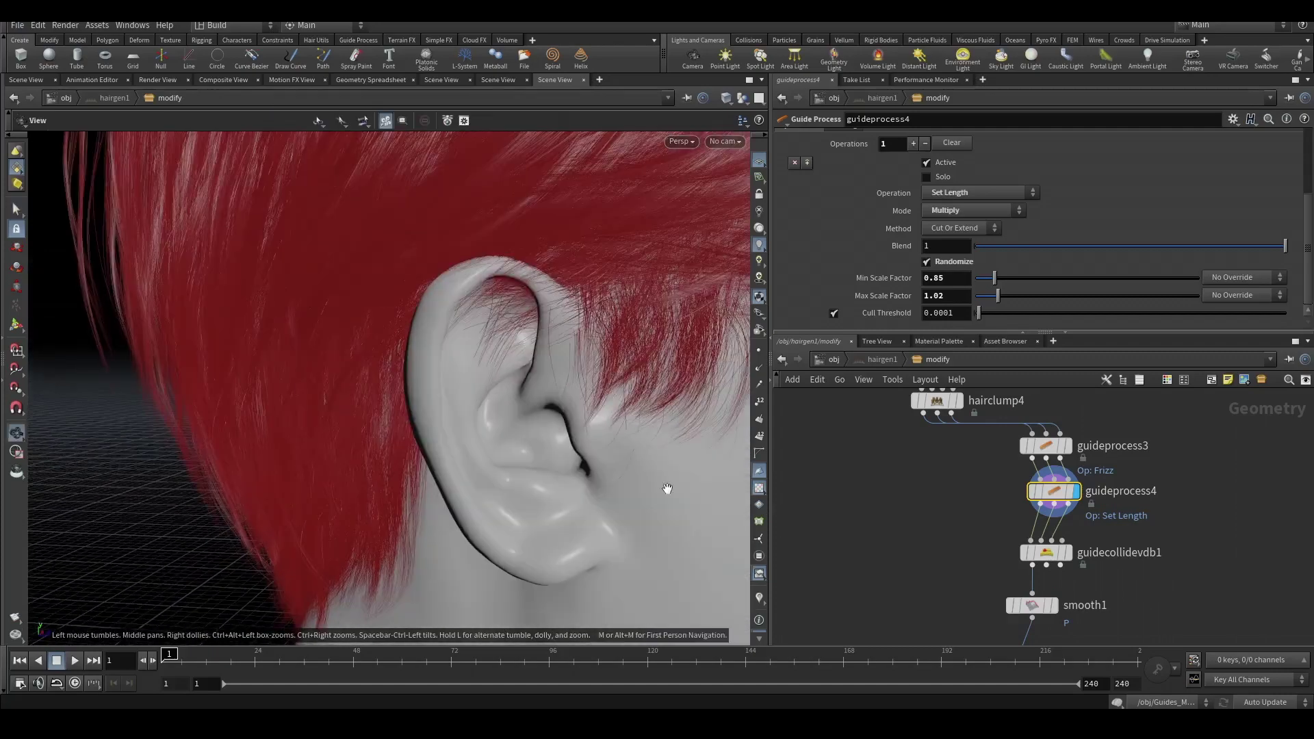
click(1068, 558)
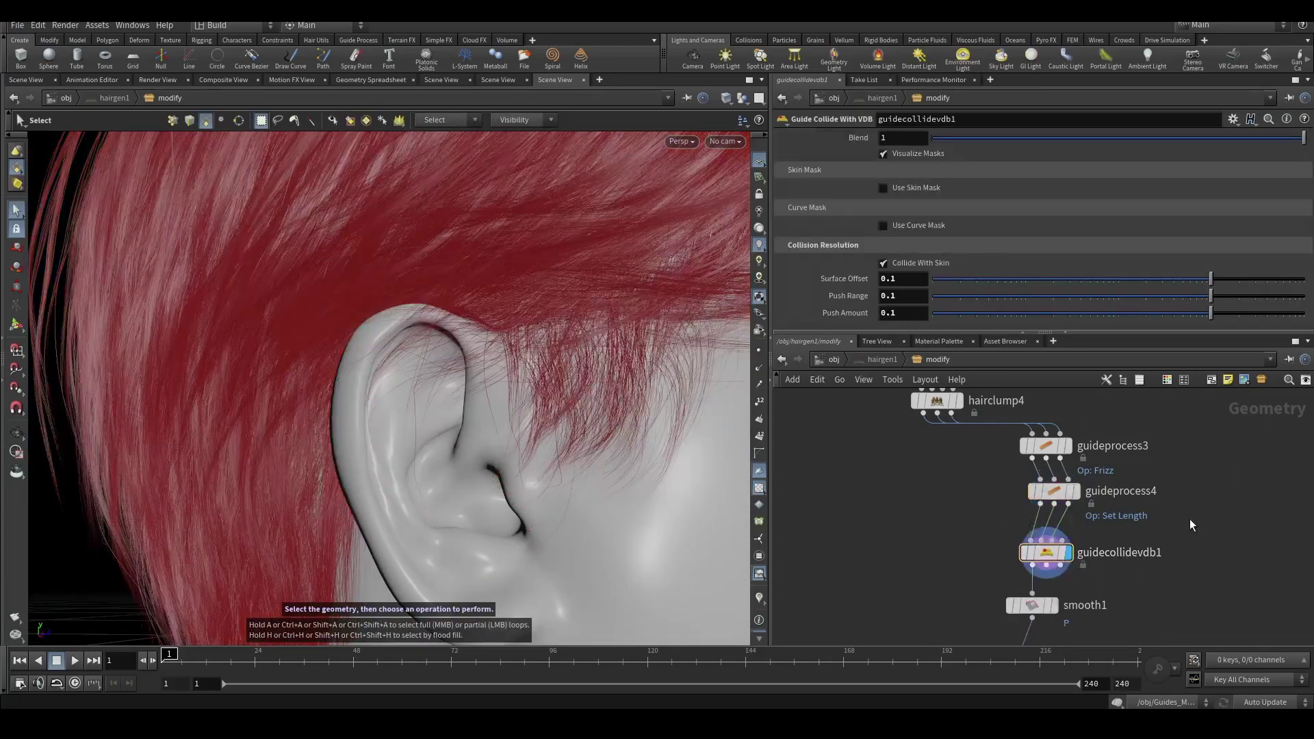
key(Escape)
drag(677, 545, 533, 455)
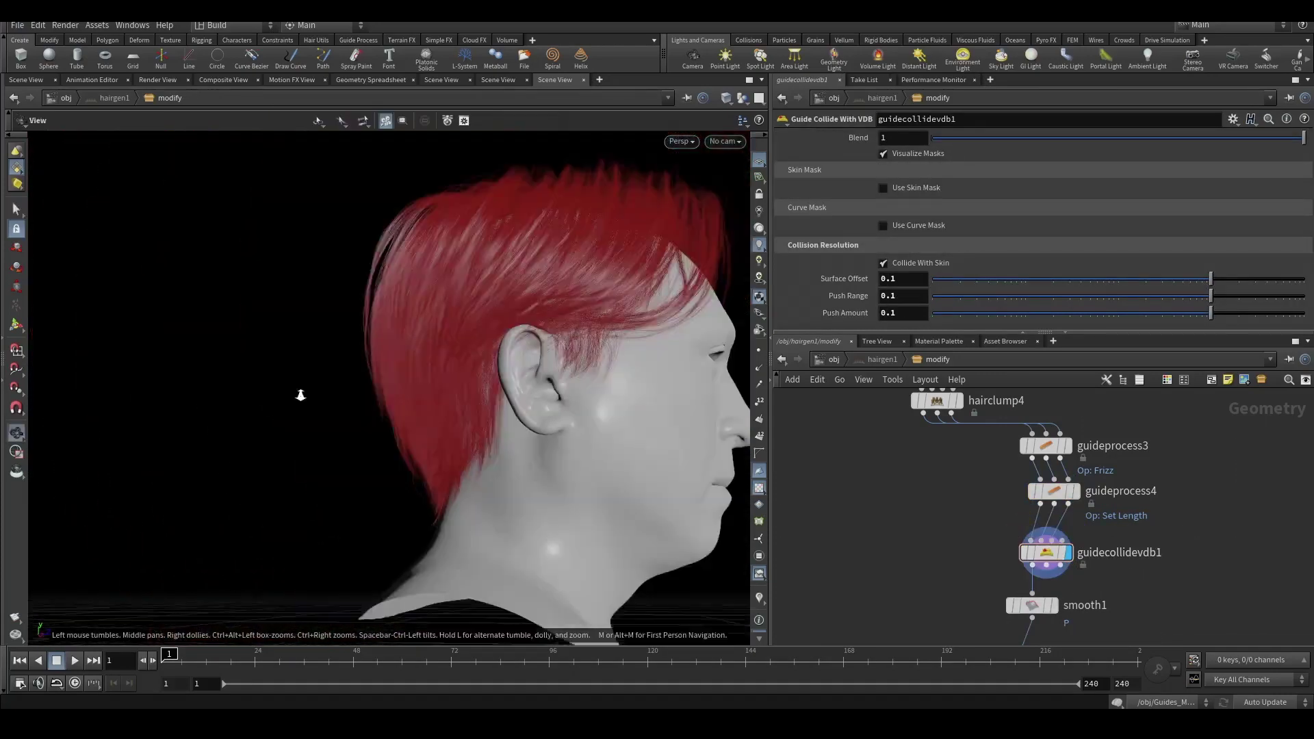
Step: Inspect the Guides_BabyHair network's rop_alembic1 and guide process nodes, then return to /obj
key(u)
key(u)
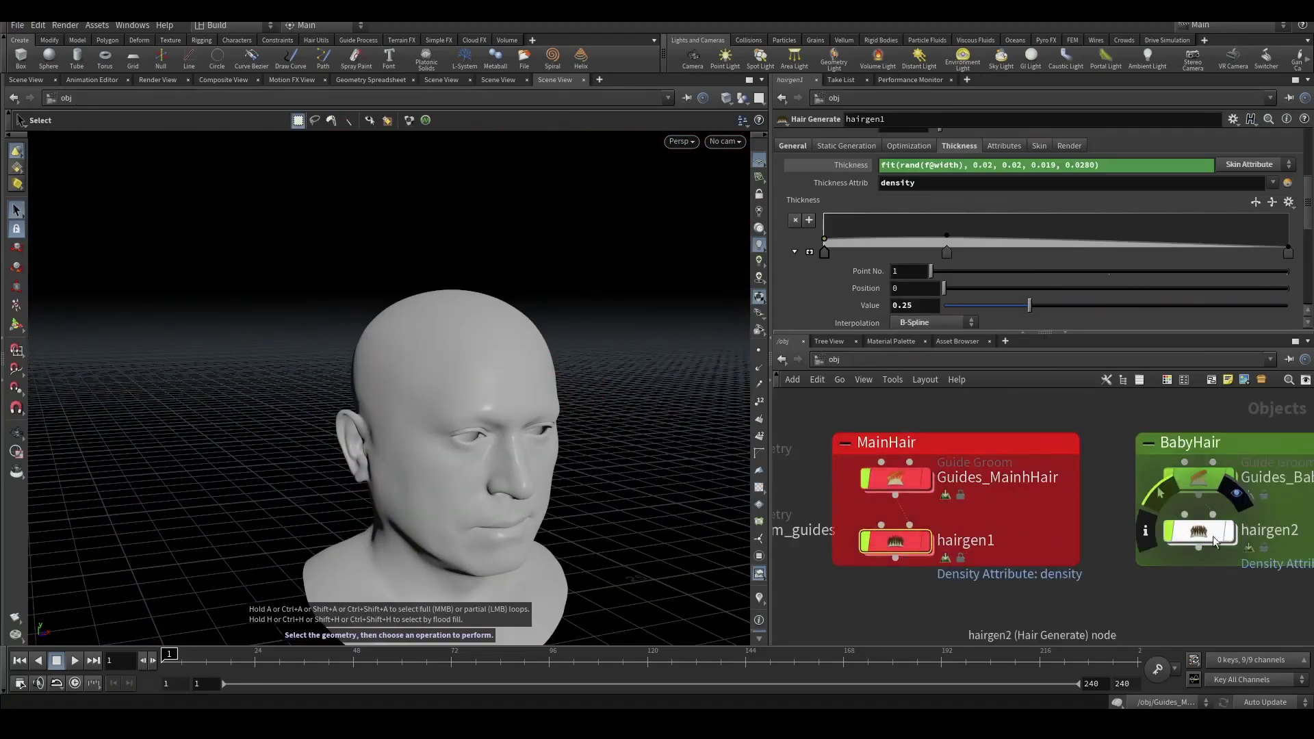
click(1214, 540)
double_click(1198, 477)
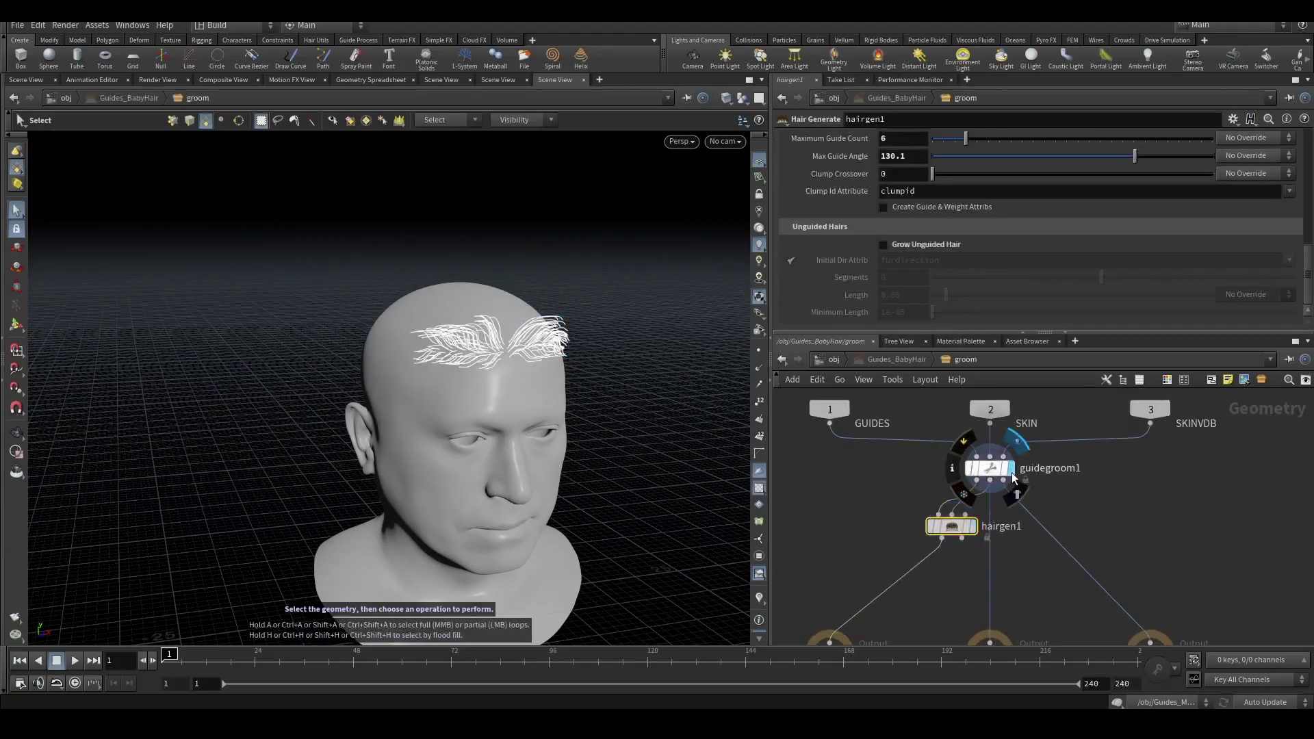
key(u)
key(u)
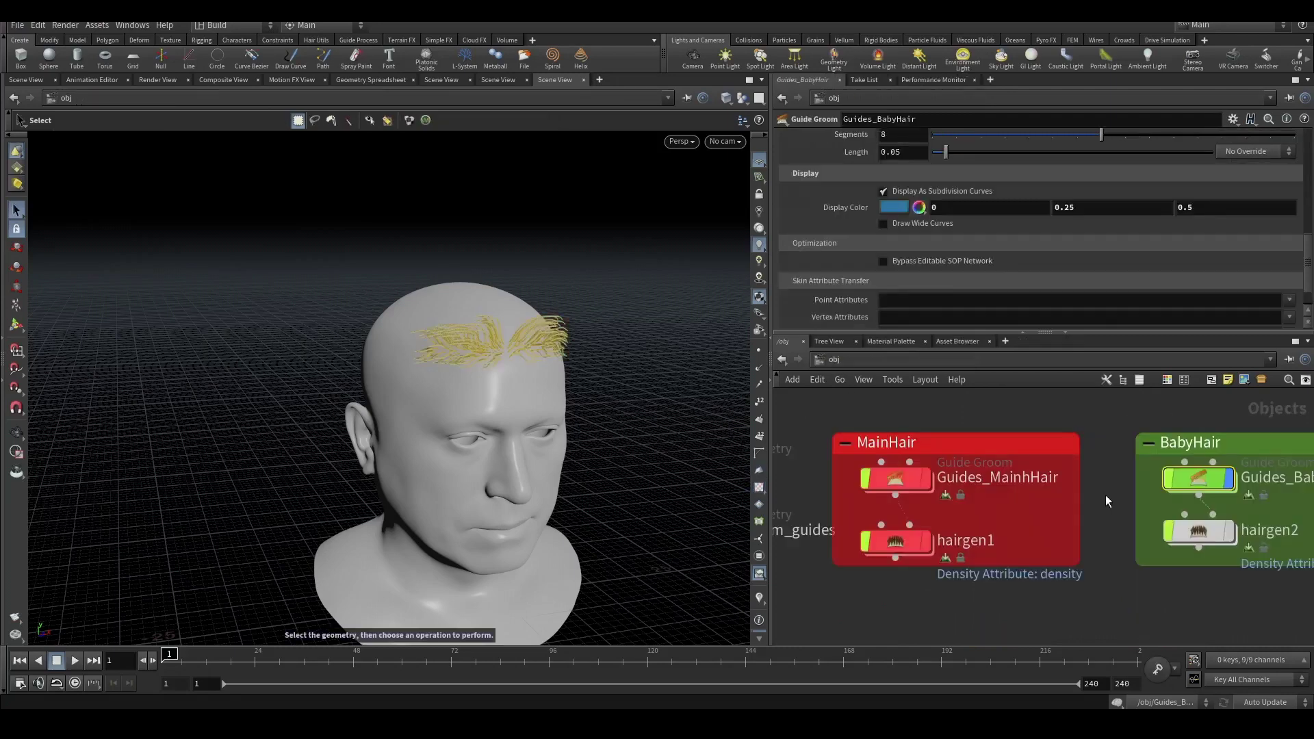
Step: Check the baby-hair frizz and length nodes inside hairgen2/modify
click(1231, 532)
key(i)
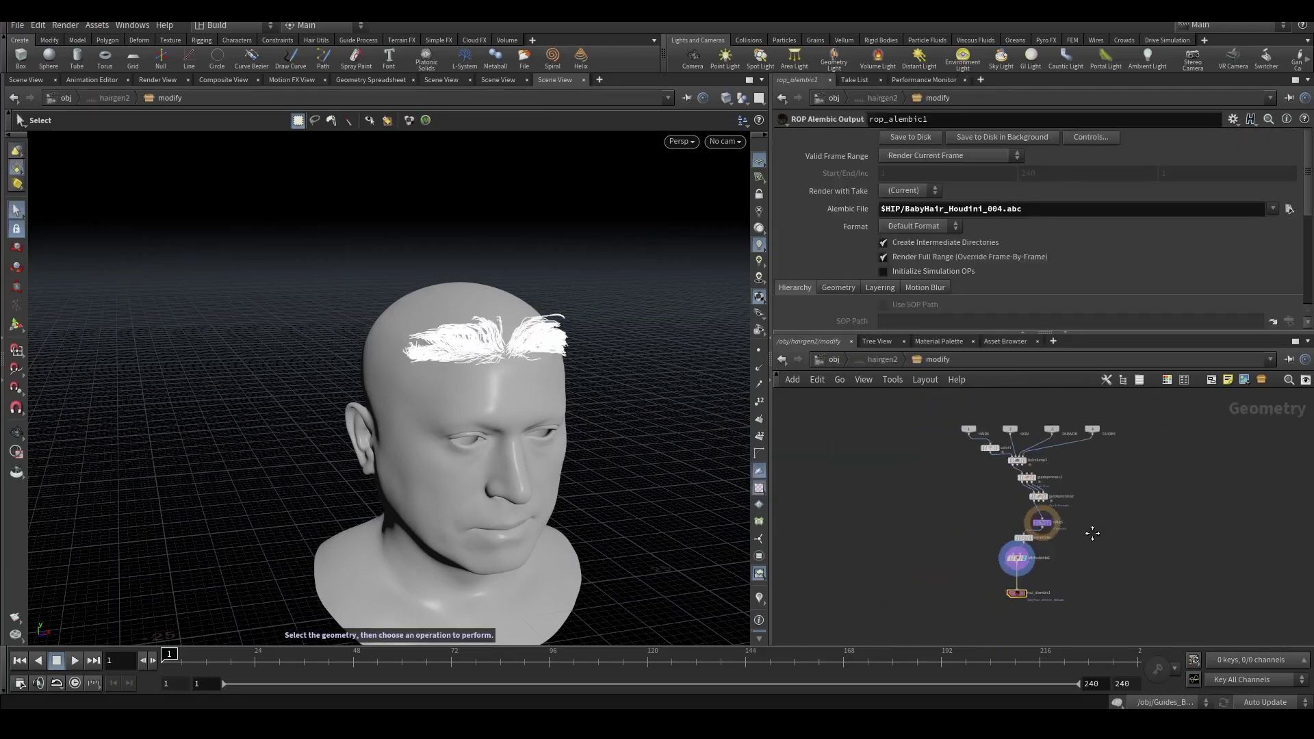
scroll(480, 370, up, 5)
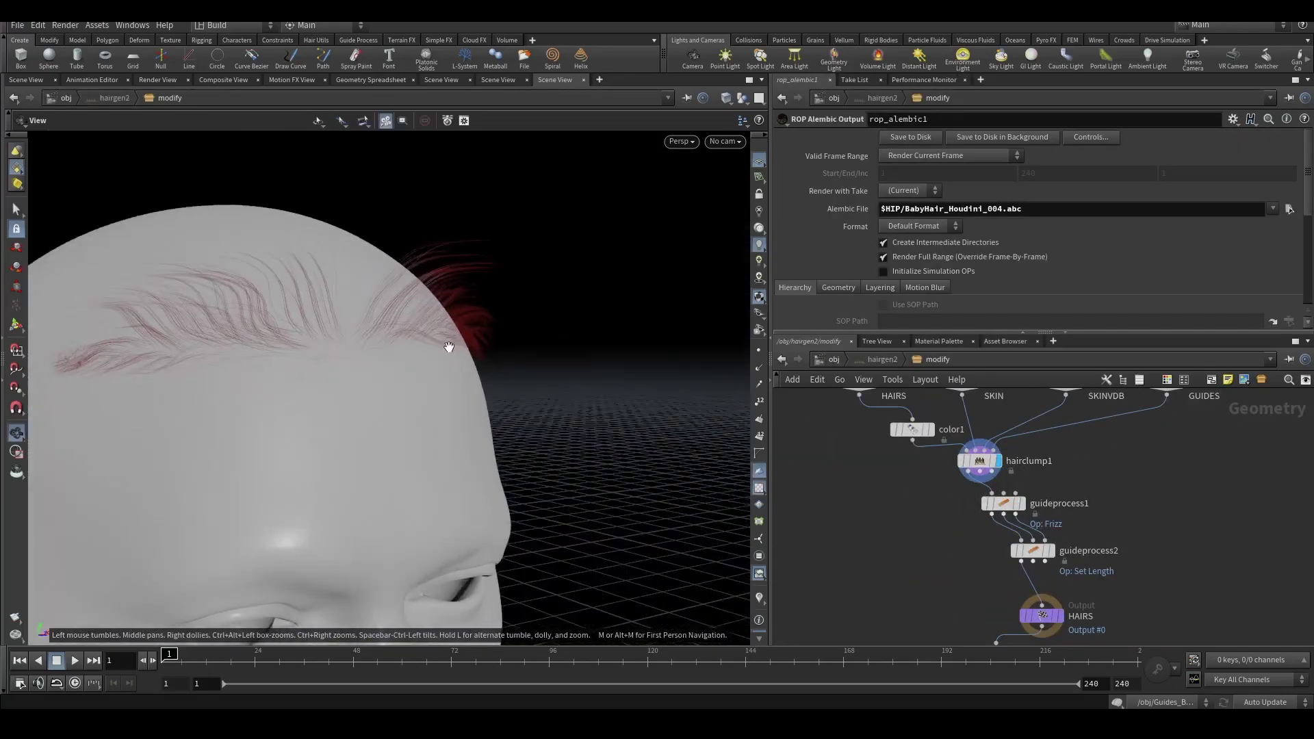
click(1003, 503)
click(1037, 558)
Step: Orbit around the forehead baby hairline to a frontal view, then go back to /obj
scroll(1036, 558, up, 2)
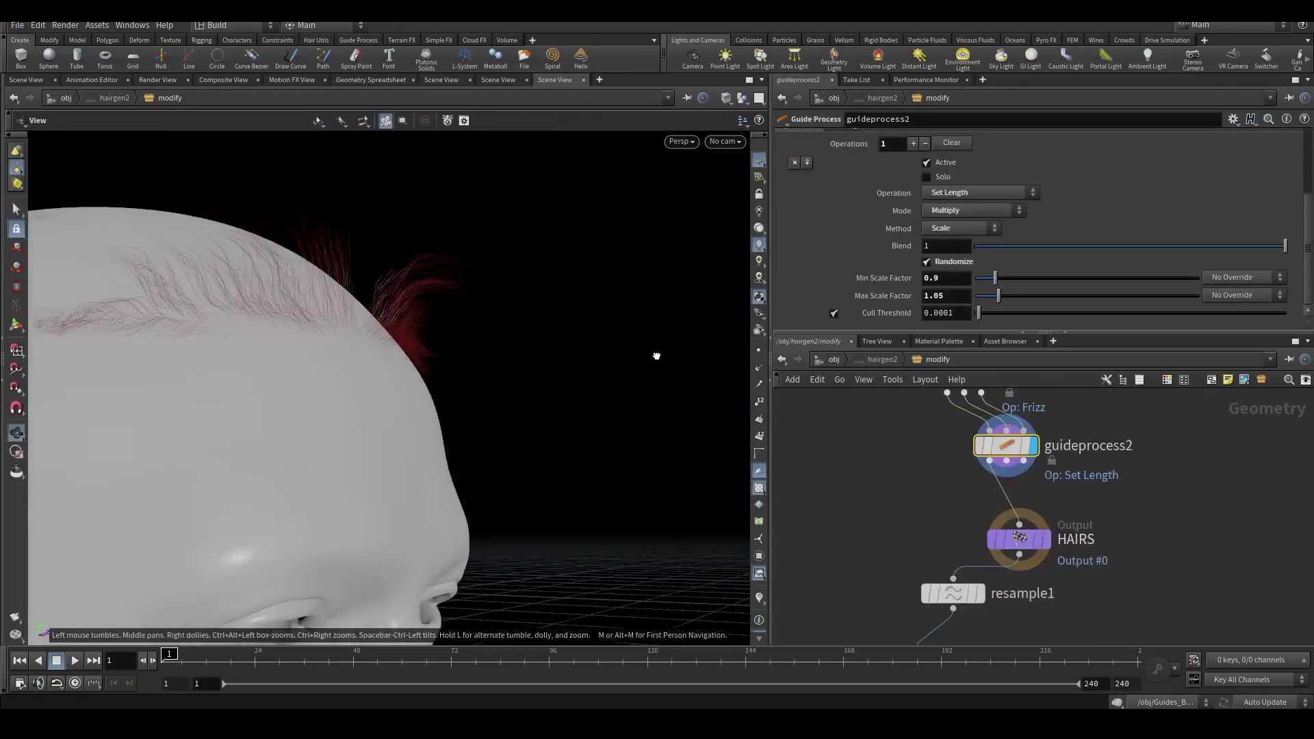
drag(657, 355, 440, 329)
mouse_move(440, 329)
right_down()
mouse_move(660, 342)
mouse_move(440, 361)
right_up()
drag(440, 361, 431, 310)
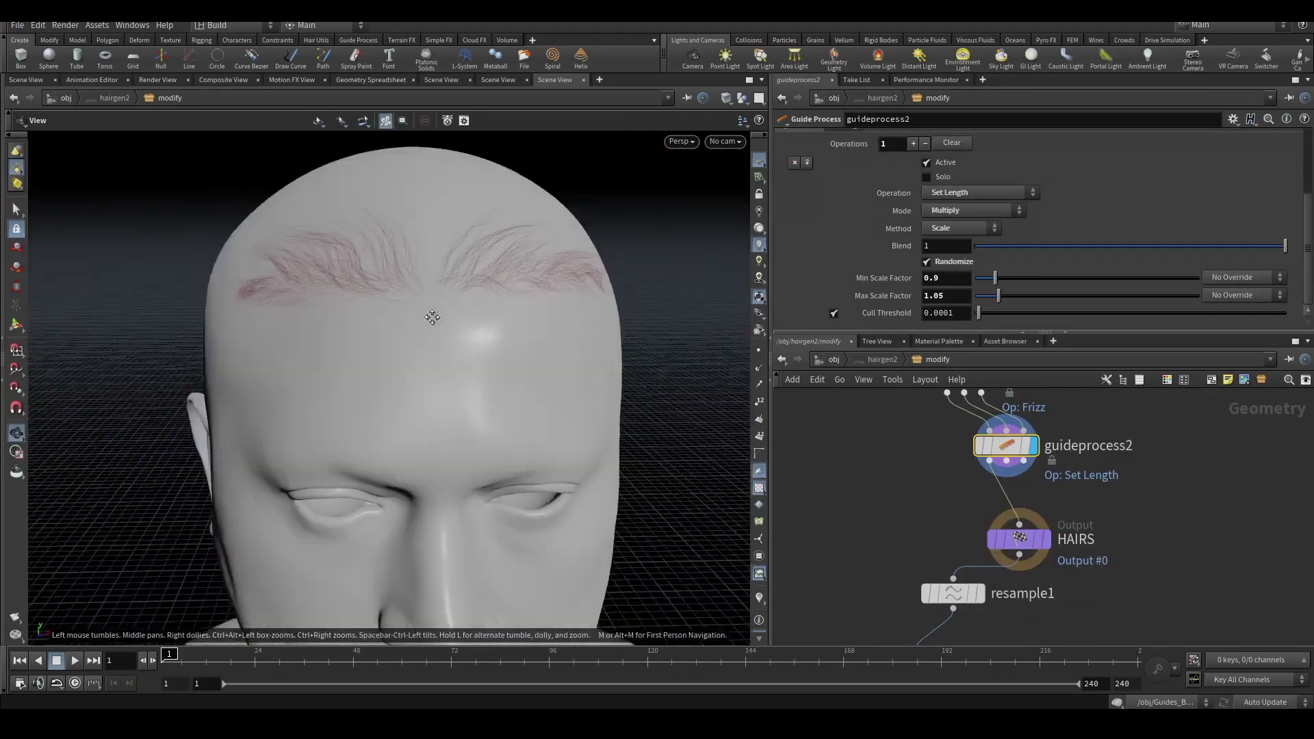
key(u)
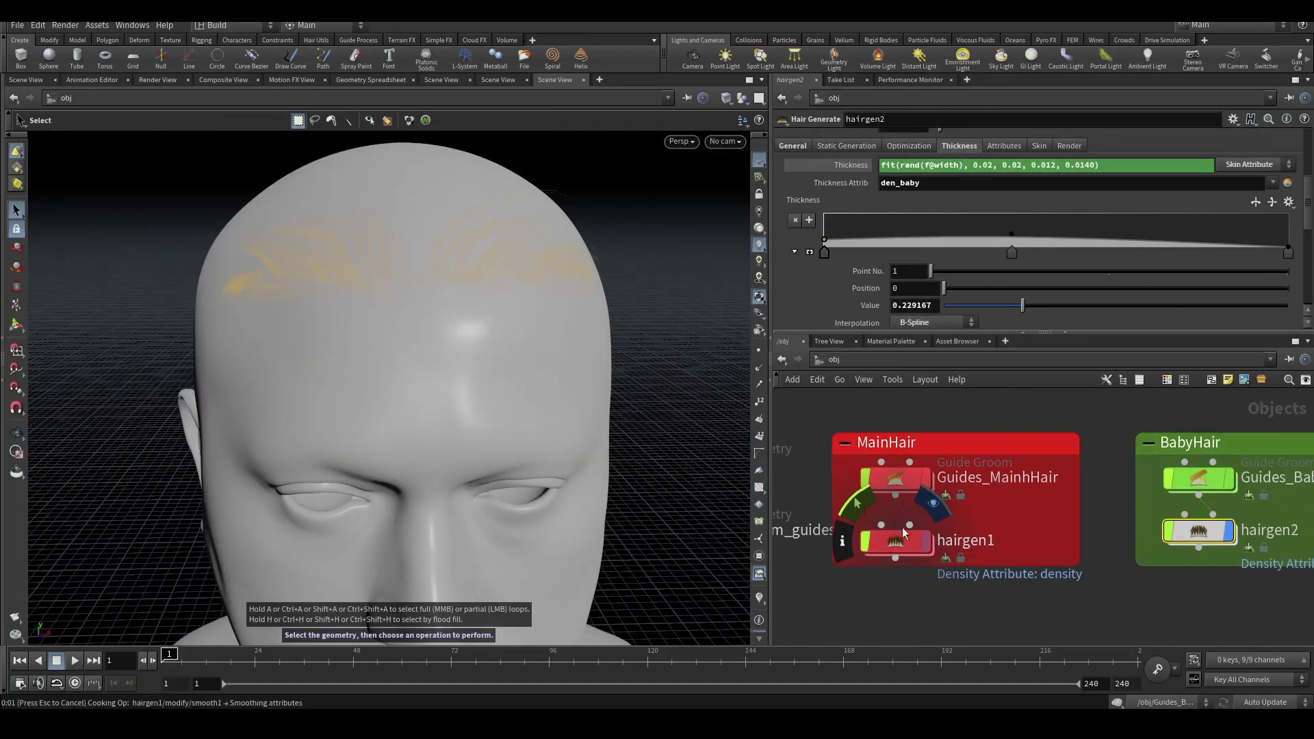